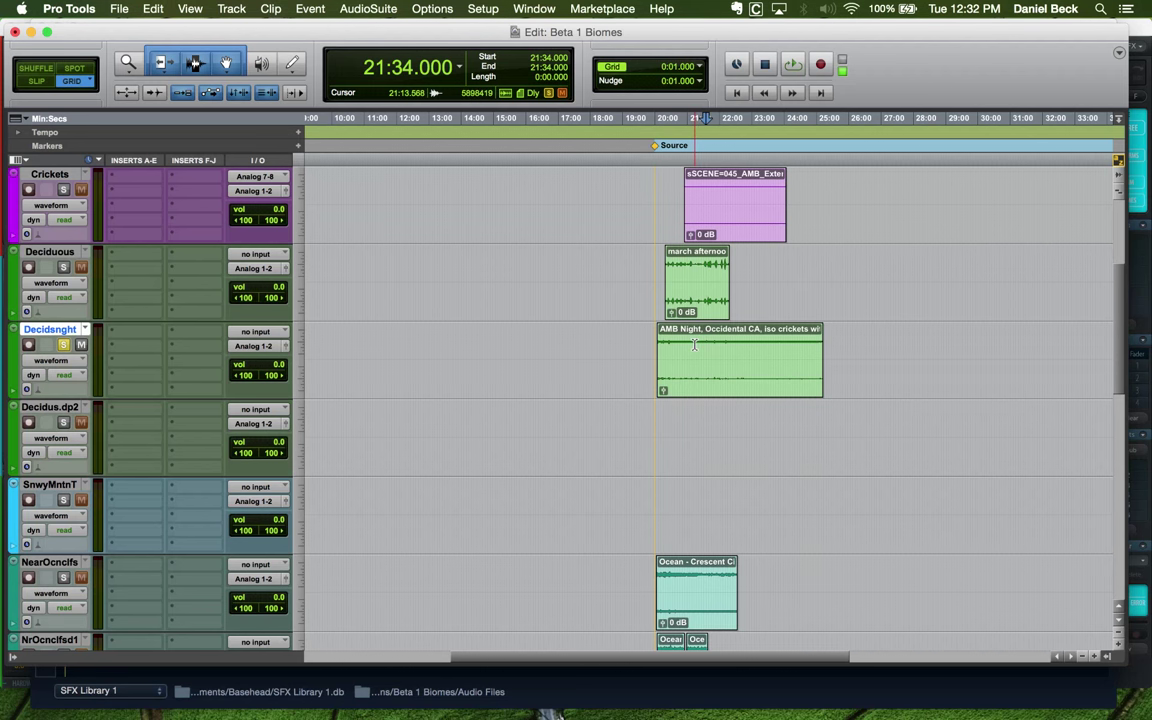
Examine the beginning of the AMB Night, Occidental CA clip on the Decidsnght track and place the edit cursor at 20:01, by the Source marker
left_click(693, 345)
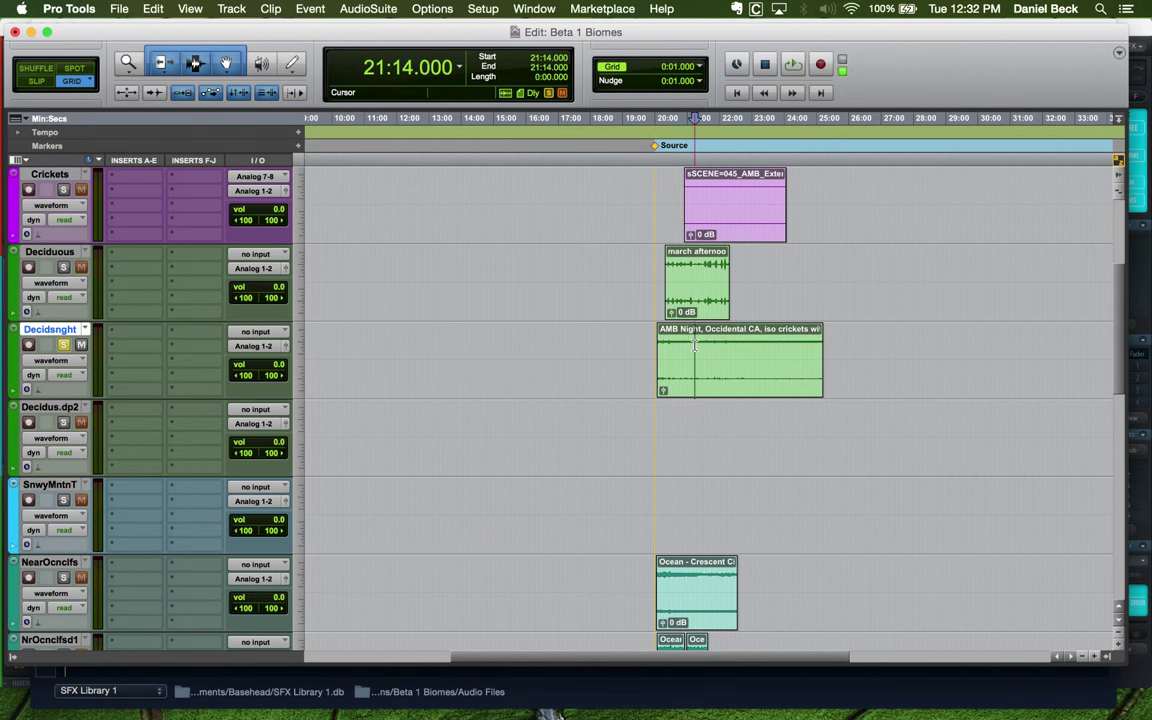
left_click(645, 347)
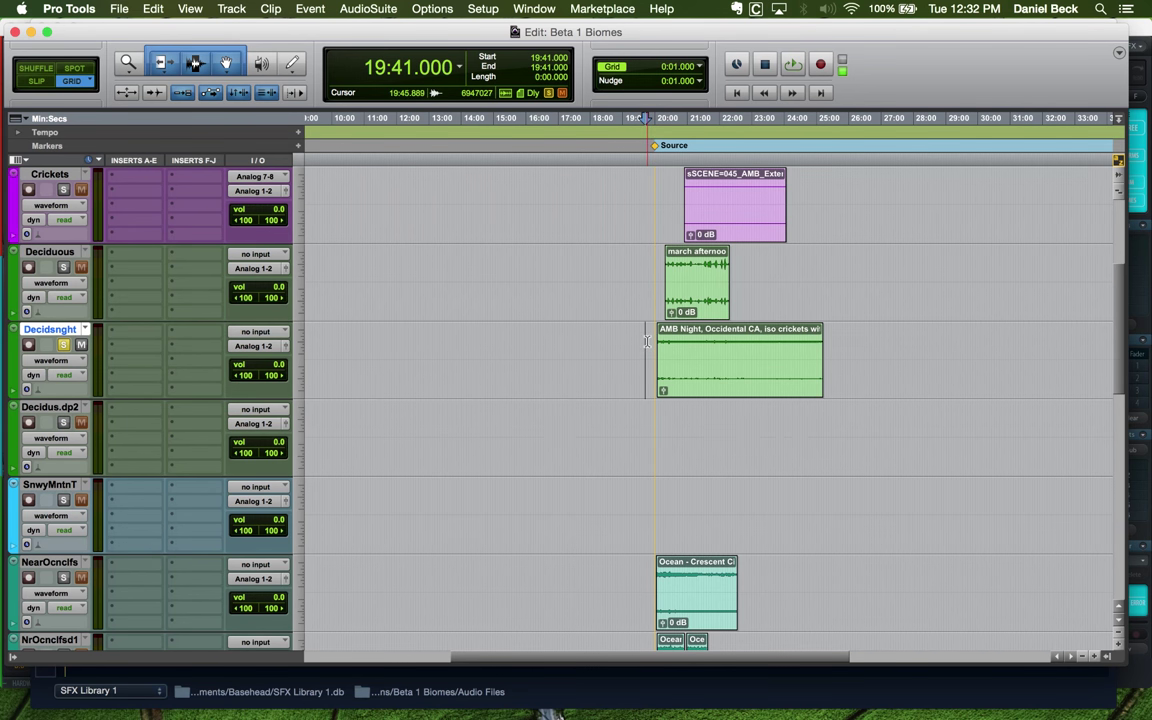
left_click(646, 341)
left_click(654, 342)
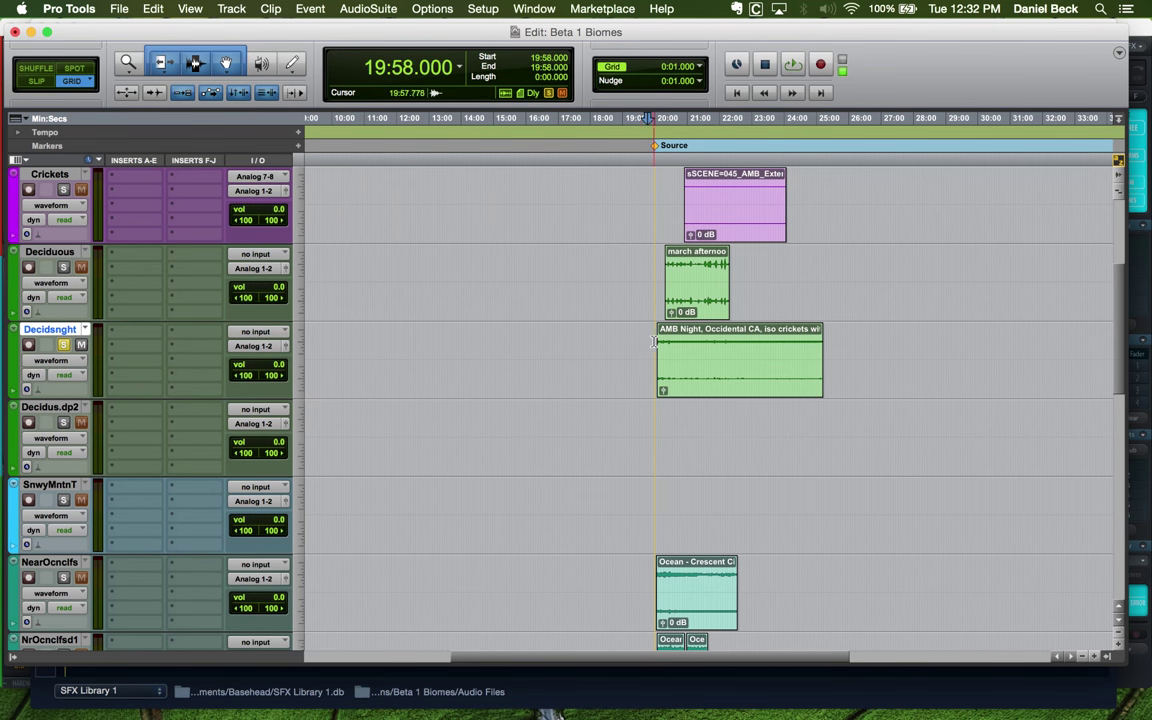
key("r")
left_click(660, 344)
key("t")
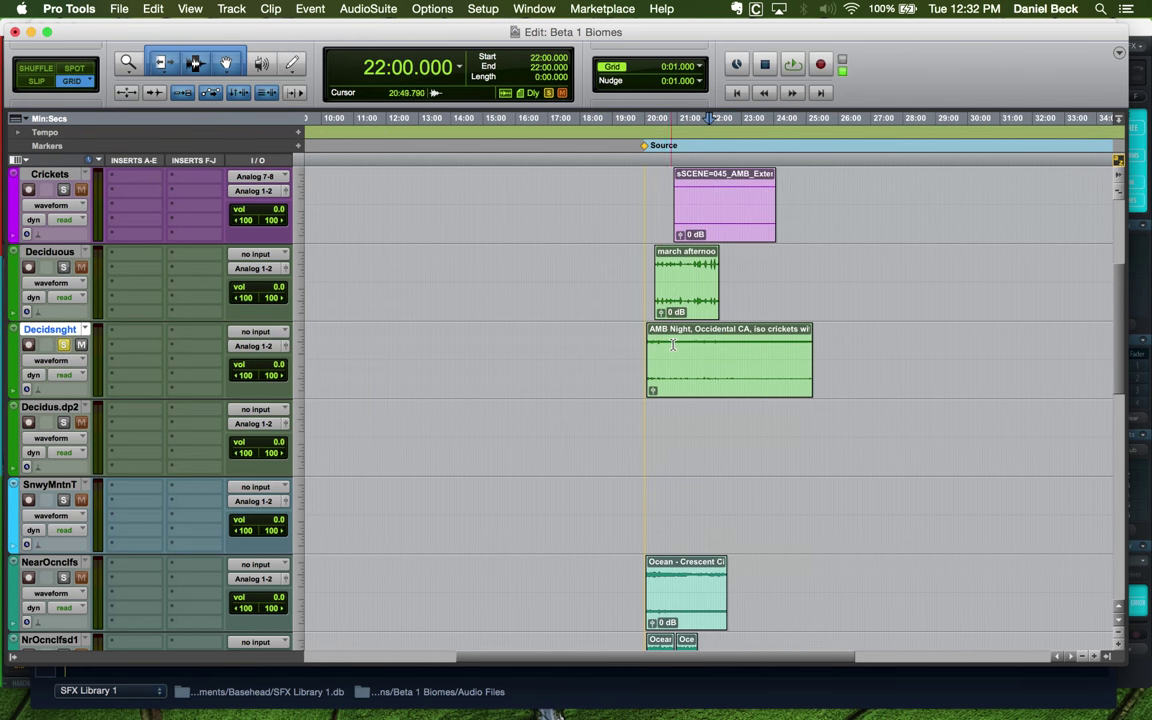
left_click(675, 344)
key("t")
key("t")
left_click(590, 350)
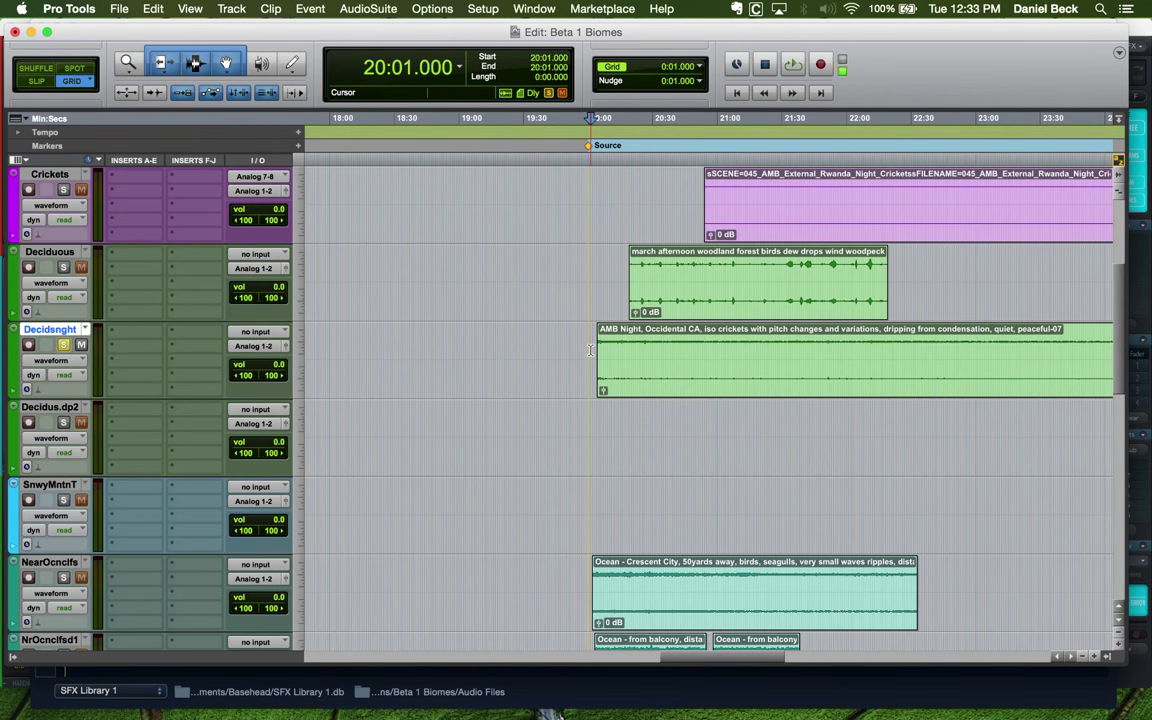
key("super+bracketleft")
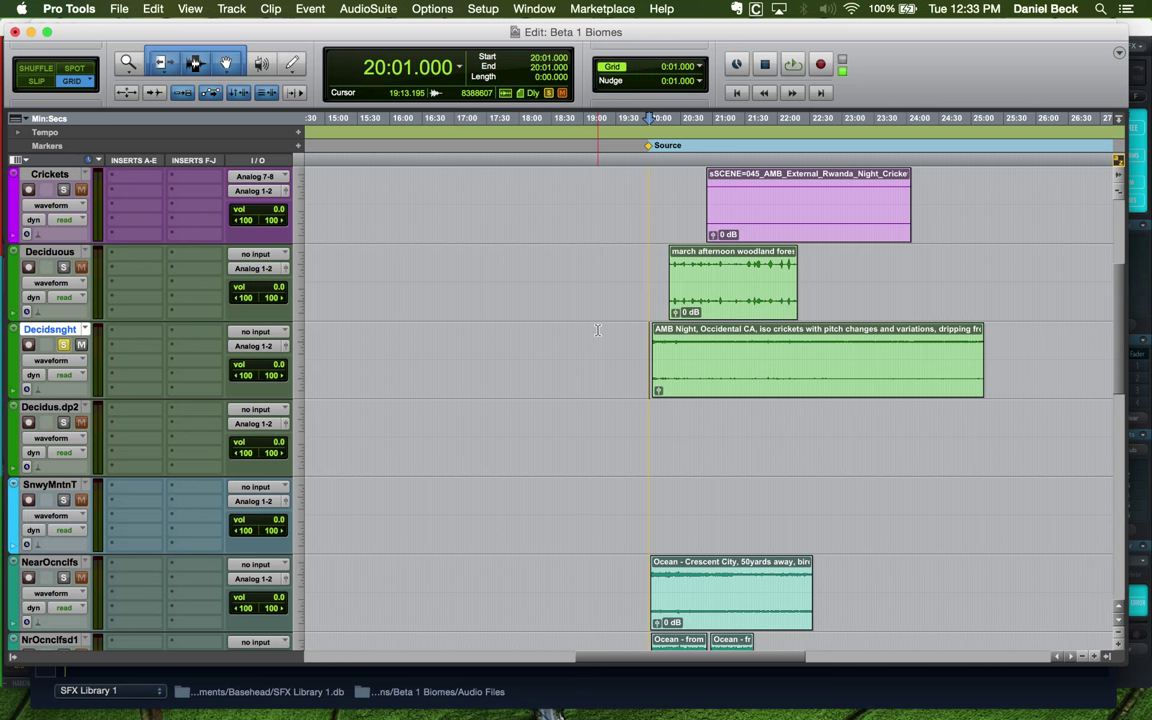
Look through the source clips on the ocean and swamp tracks below the deciduous tracks
scroll(586, 338, "down", 3)
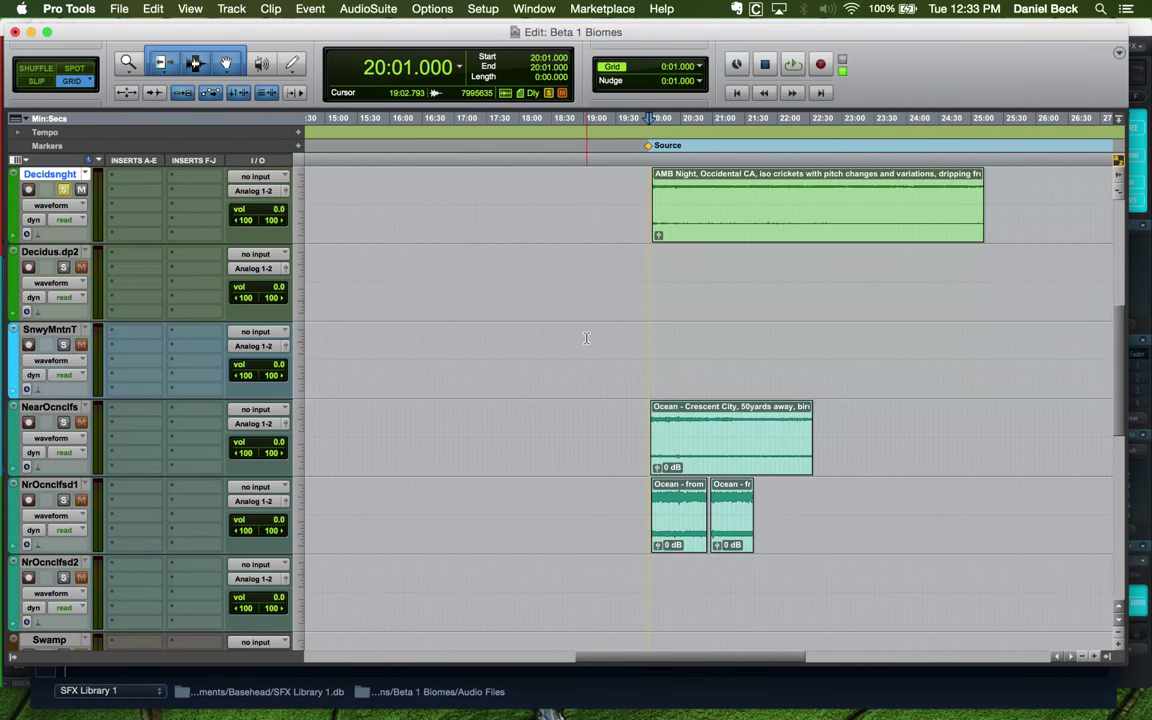
scroll(586, 338, "down", 3)
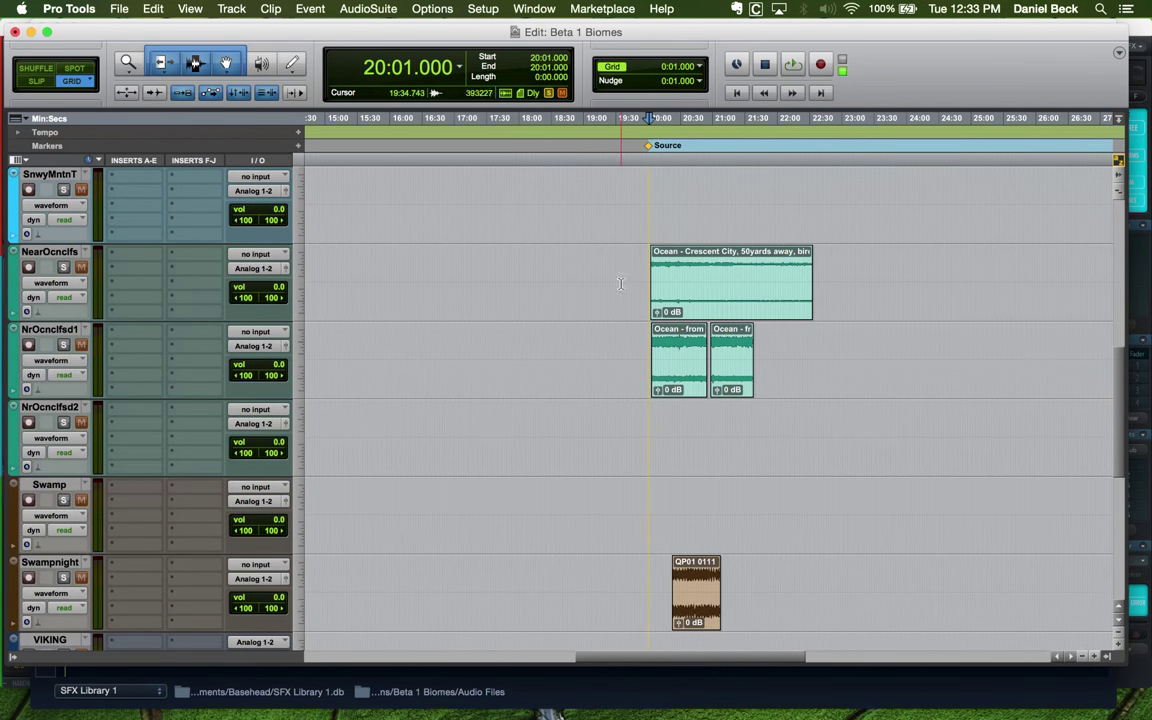
left_click(679, 285)
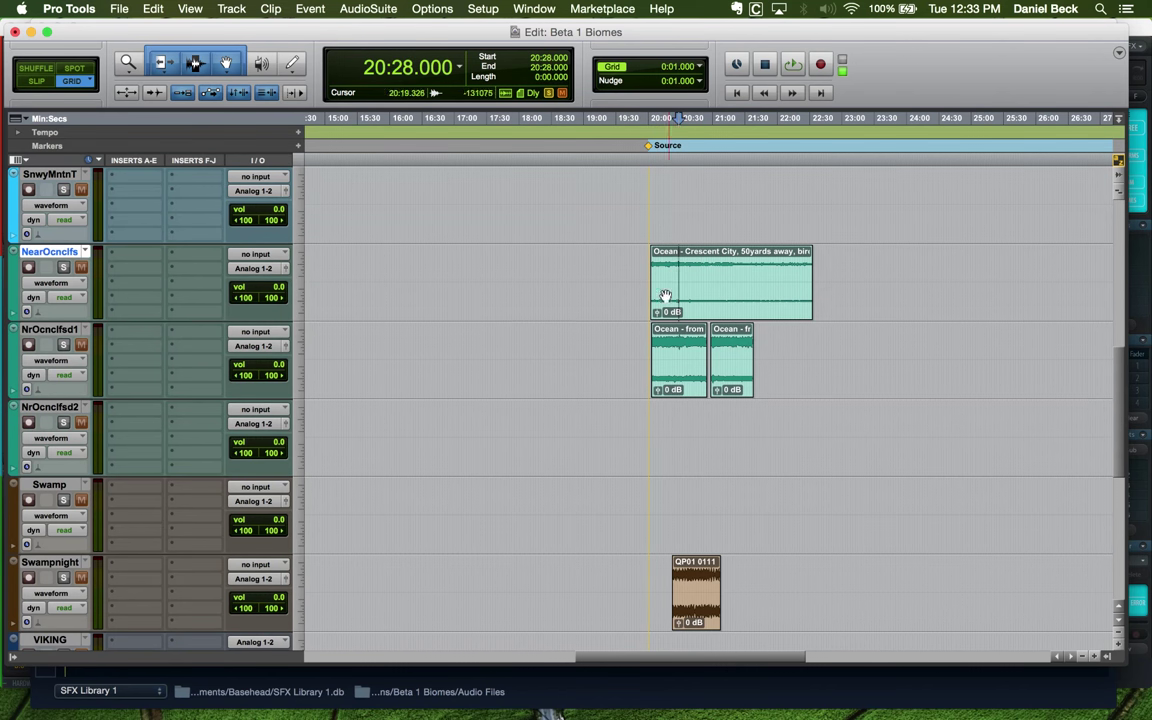
scroll(670, 330, "down", 2)
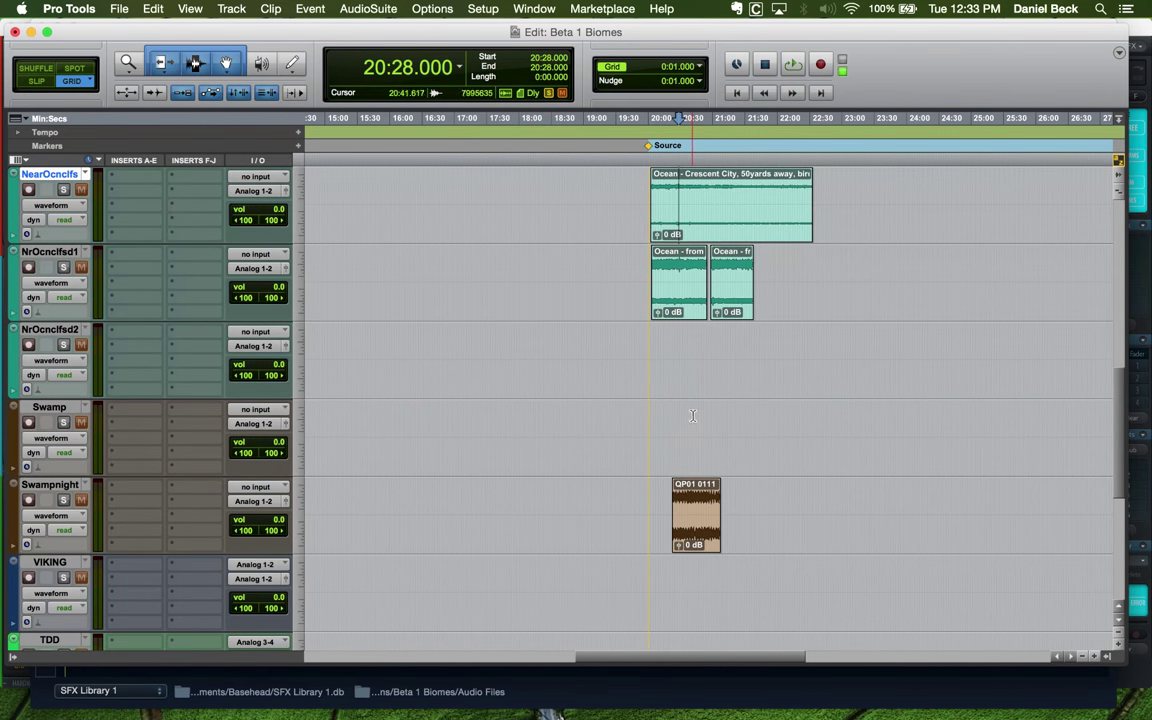
left_click(692, 415)
scroll(692, 415, "down", 3)
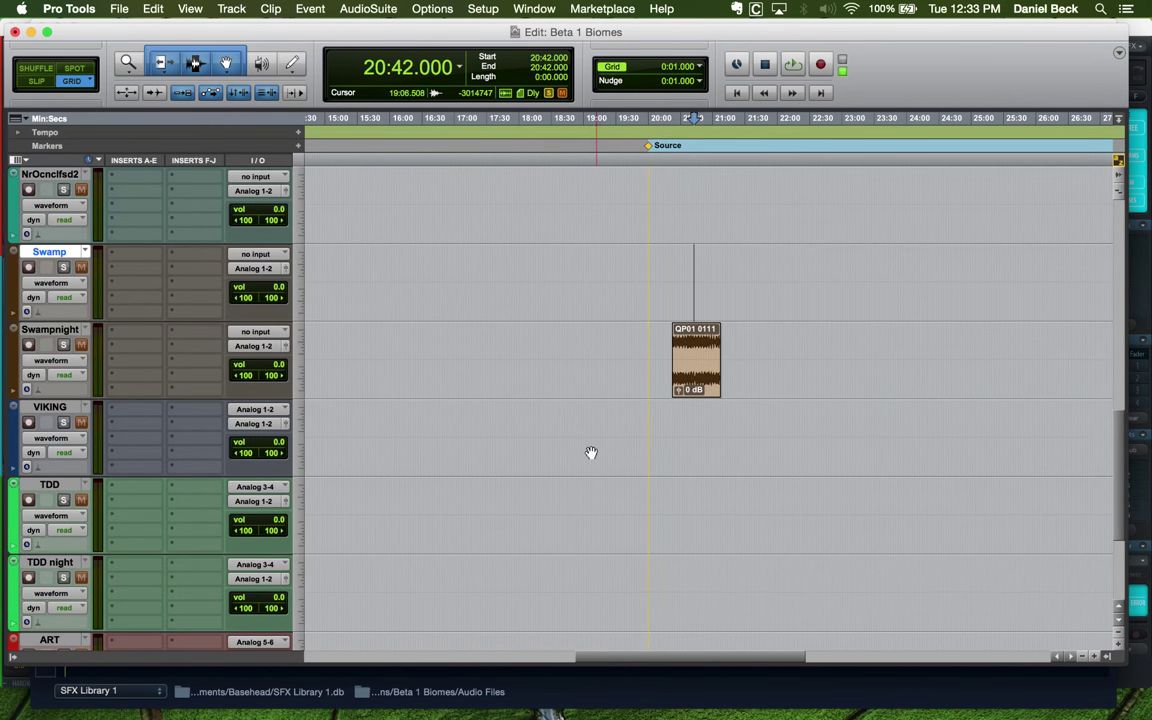
Select the VIKING track and place the edit cursor at 20:14 on it, showing a wider stretch of the timeline
left_click(50, 407)
left_click(660, 416)
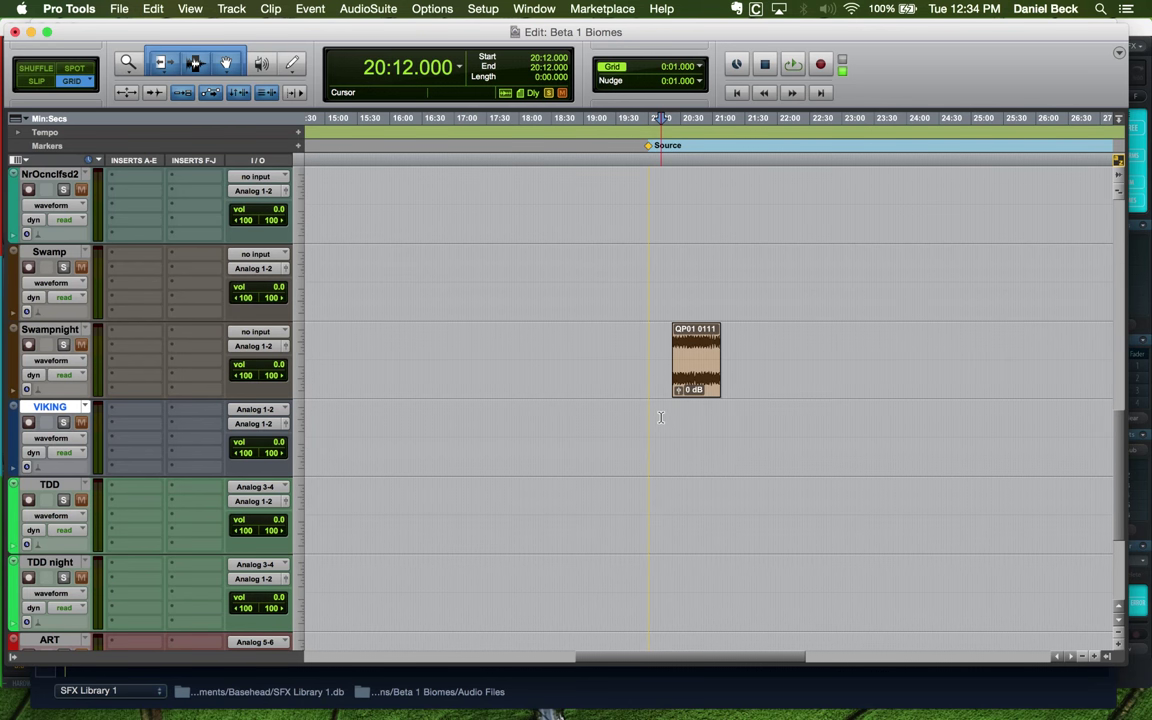
left_click(663, 418)
key("r")
key("r")
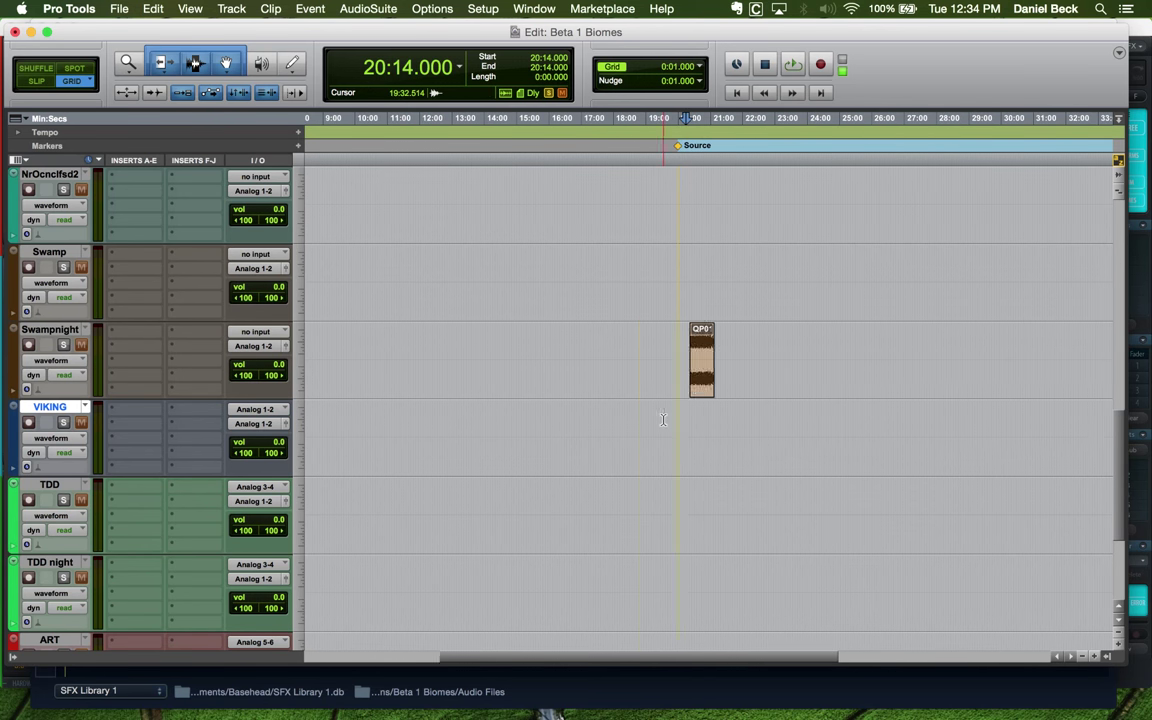
Locate the AMB PineForest Cricket Chorus Loop clip on the Pine Forest track and solo that track
scroll(655, 411, "up", 10)
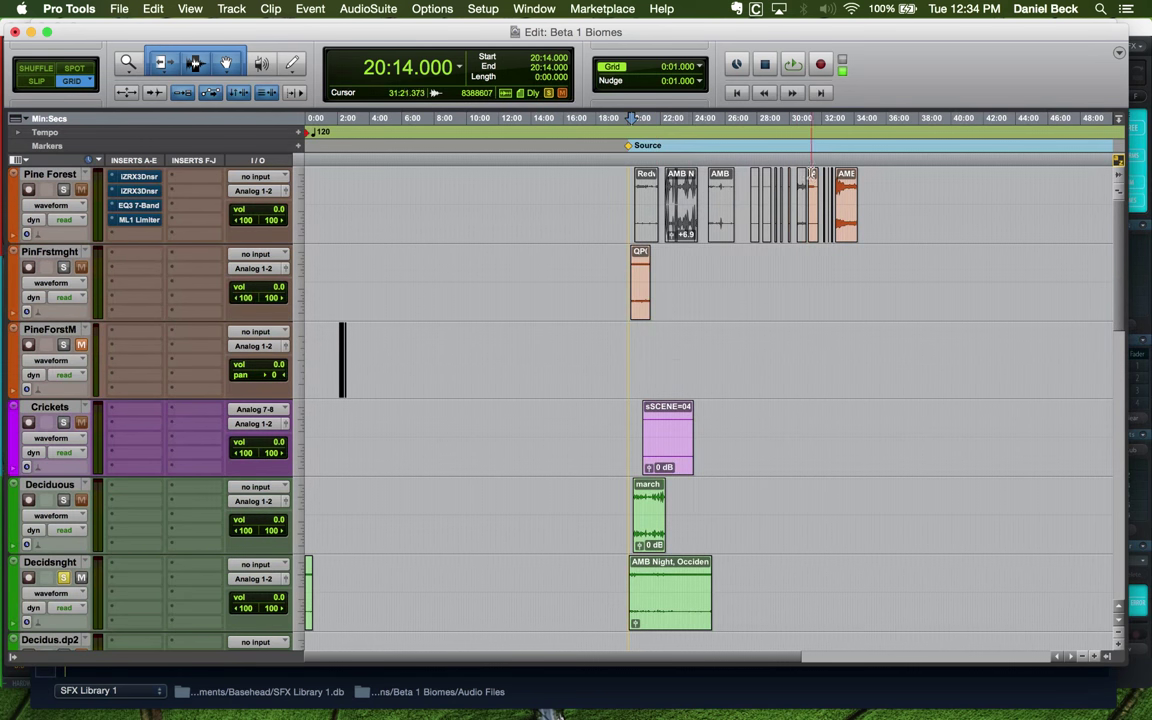
left_click(820, 180)
key("super+bracketright")
key("super+bracketright")
key("super+bracketright")
key("super+bracketright")
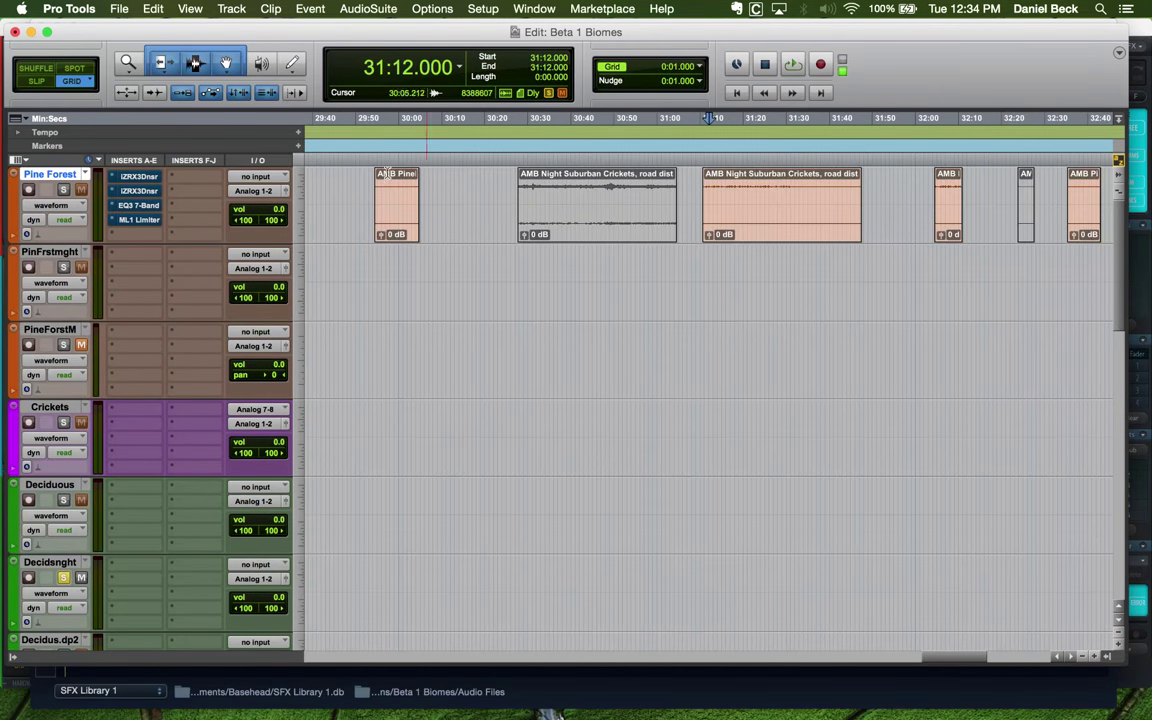
left_click(366, 190)
key("super+bracketright")
key("super+bracketright")
left_click(773, 187)
key("super+bracketright")
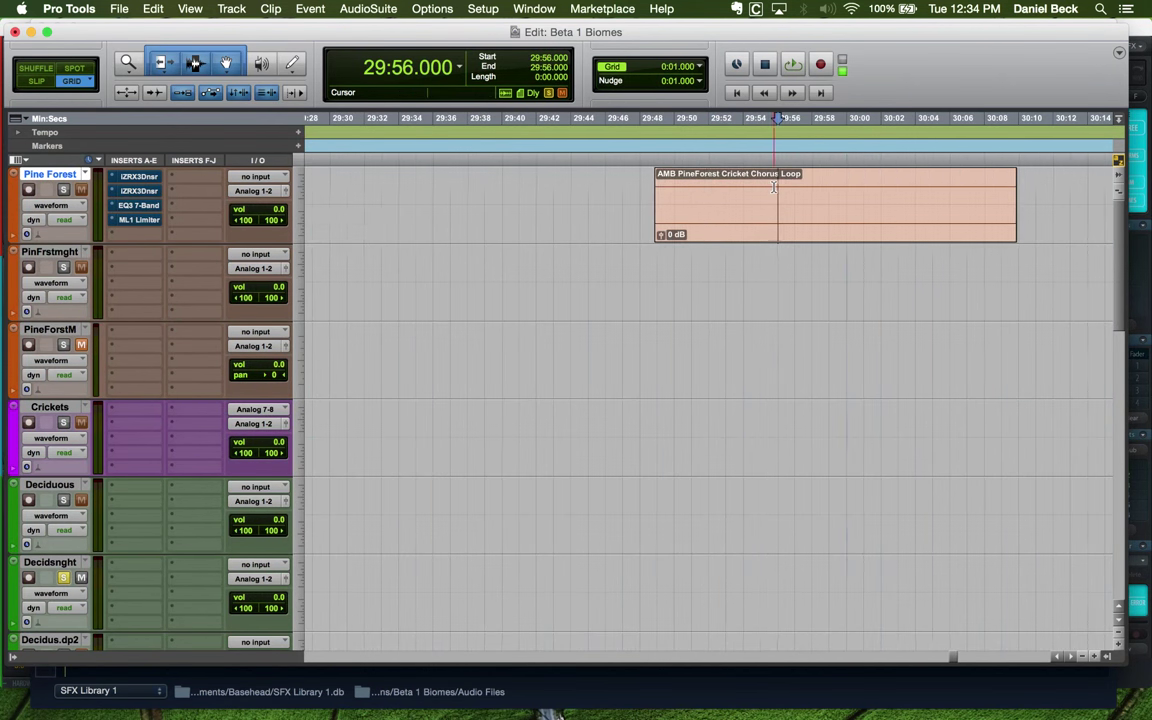
key("super+bracketleft")
key("super+bracketleft")
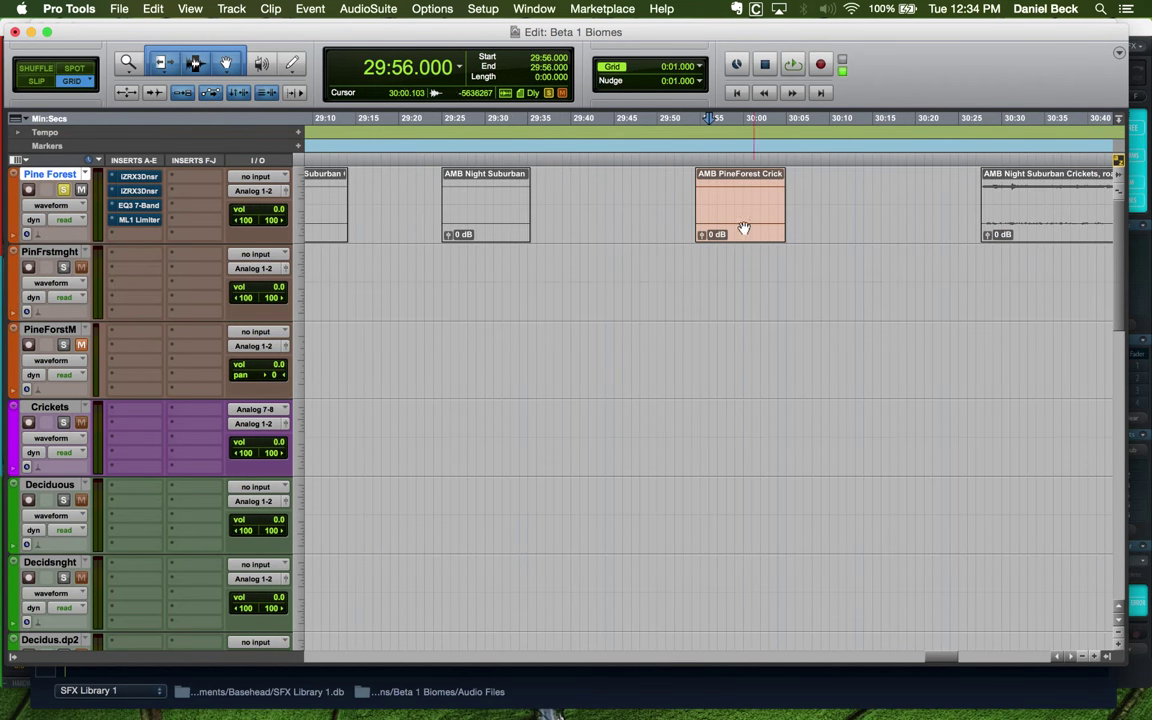
Select the whole AMB PineForest Cricket Chorus Loop clip, audition it in loop playback and stop
left_click(731, 178)
key("super+bracketright")
key("super+bracketright")
left_click(660, 230)
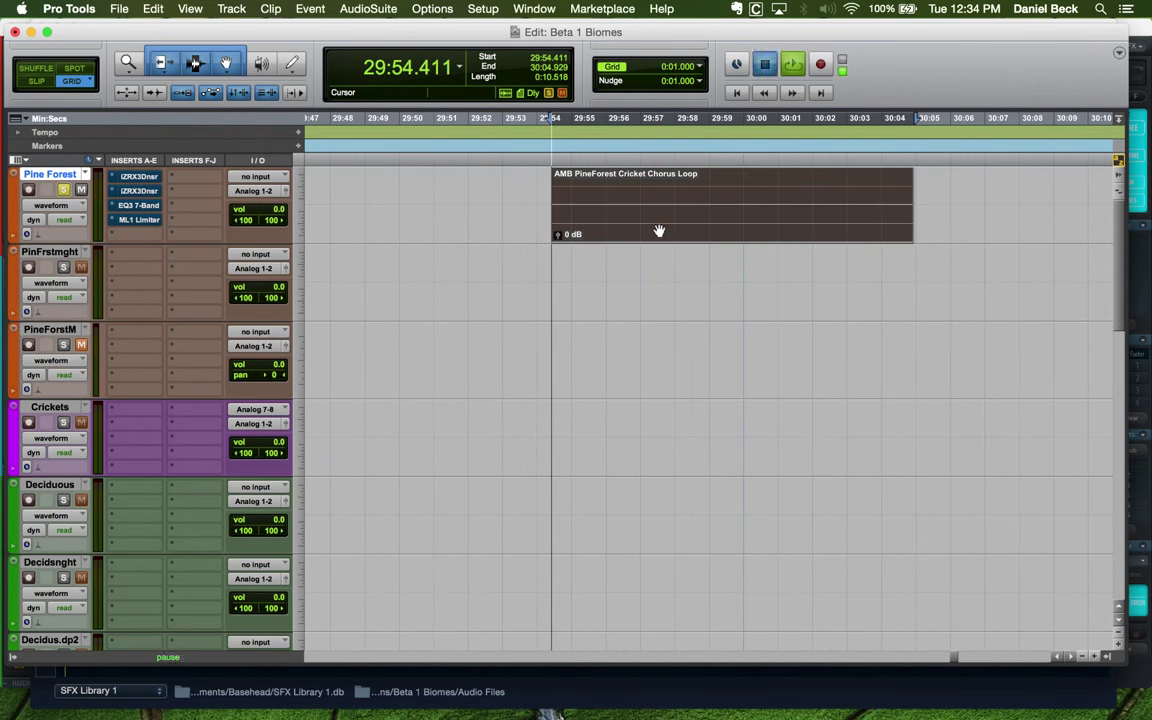
key("space")
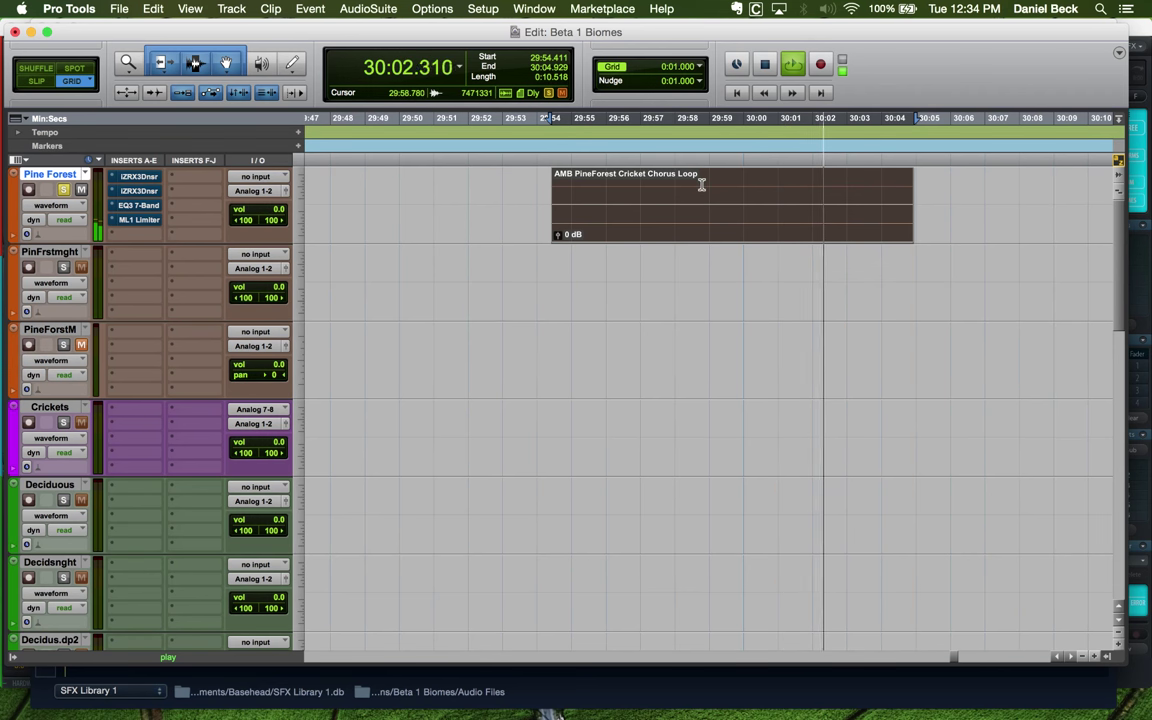
key("space")
Place the edit cursor at 32:07 on the Pine Forest track, within the short cricket clip
key("super+bracketleft")
key("r")
key("r")
key("r")
left_click(900, 200)
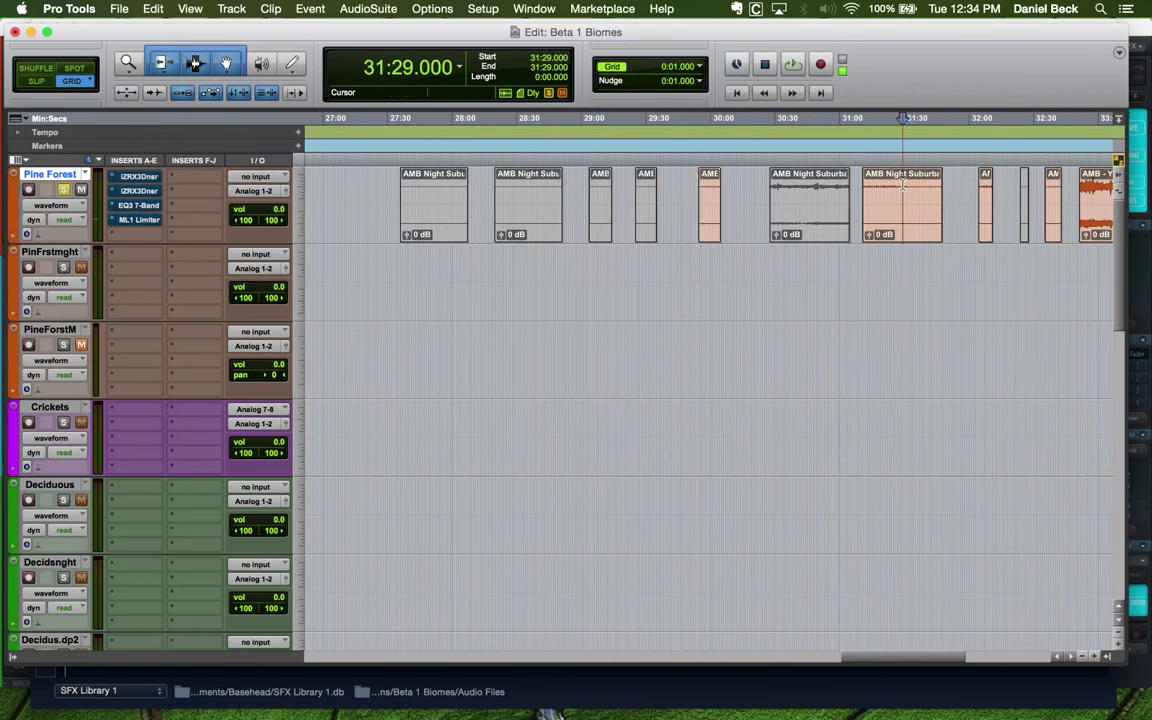
key("t")
key("t")
key("r")
left_click(872, 184)
key("t")
key("t")
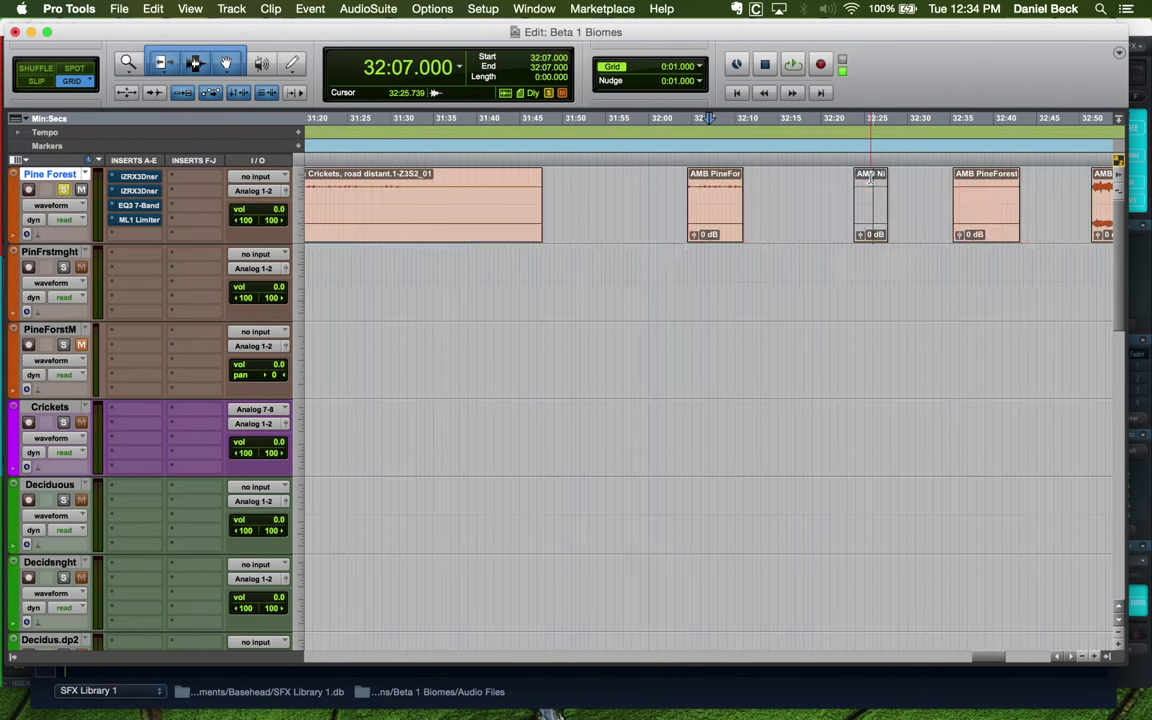
Select the AMB PineForest Cricket Few Loop 01 clip, audition it and stop playback
key("super+bracketright")
left_click(707, 231)
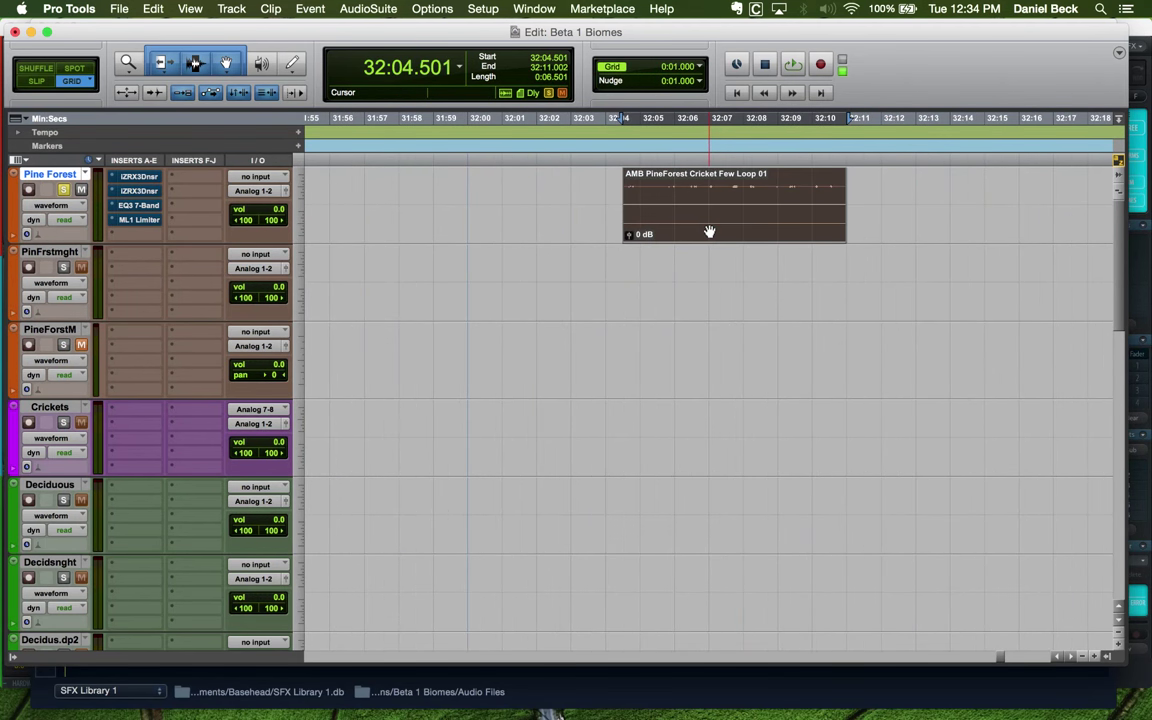
key("space")
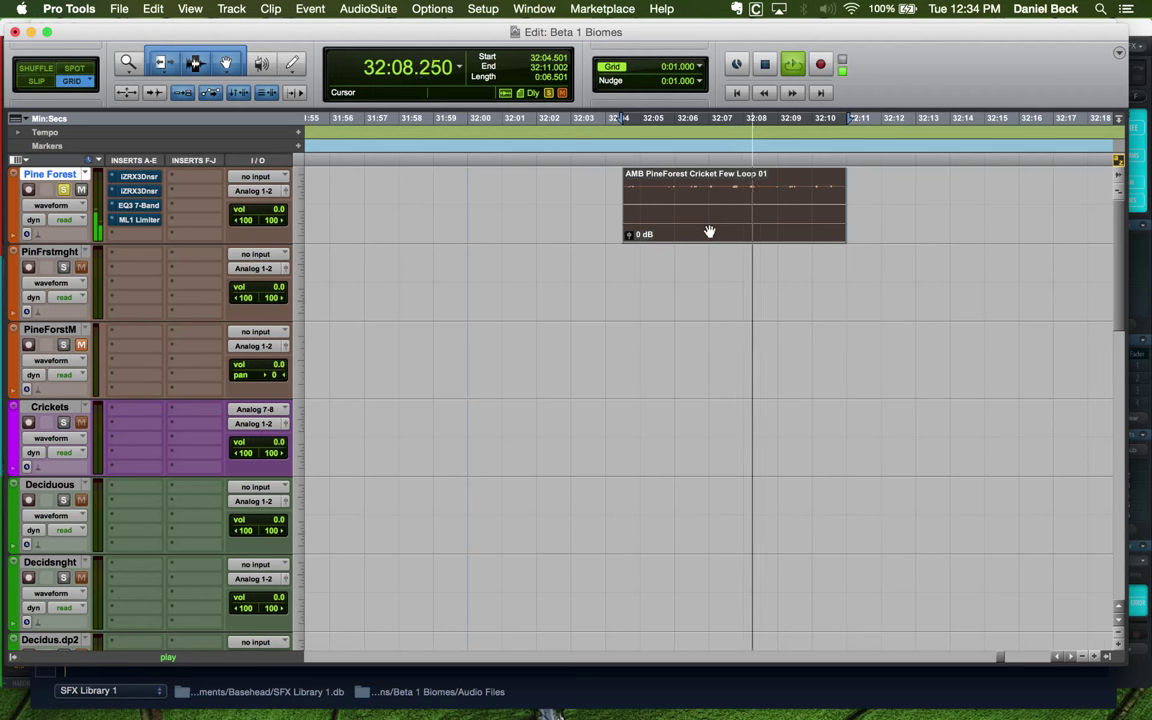
key("super+bracketleft")
key("super+bracketleft")
key("super+bracketleft")
key("space")
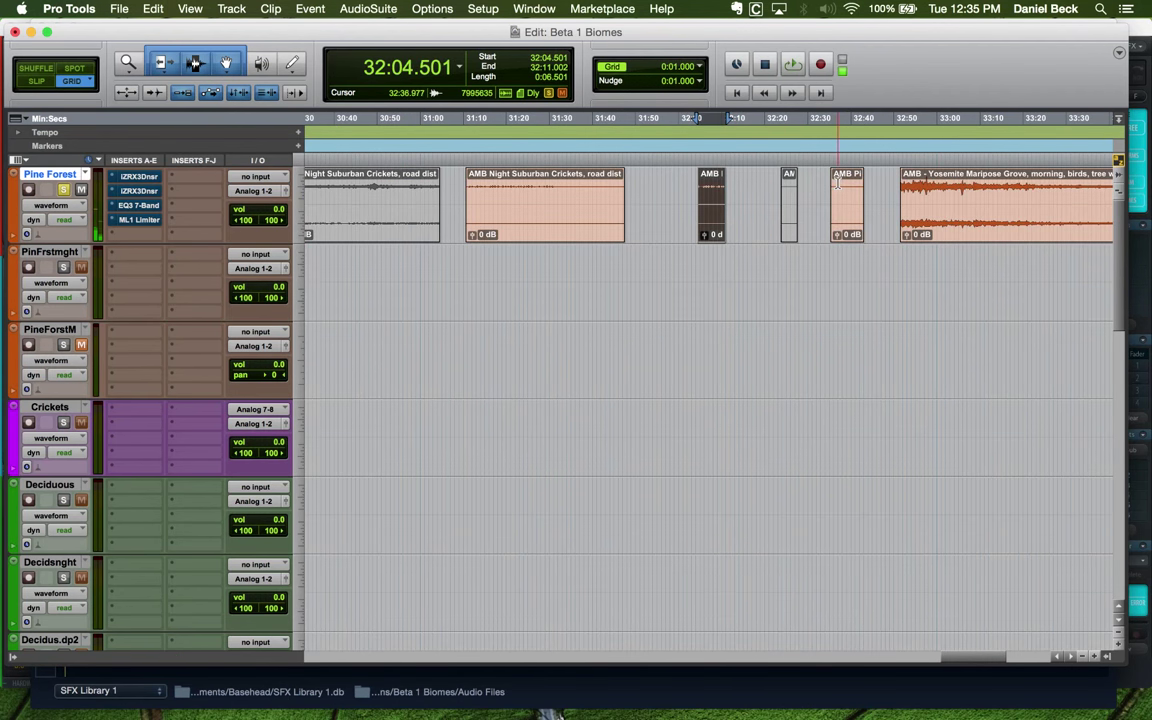
Select the AMB PineForest Cricket Few Loop 02 clip, audition it and stop playback
left_click(838, 183)
key("super+bracketright")
key("super+bracketright")
key("super+bracketright")
left_click(748, 217)
key("space")
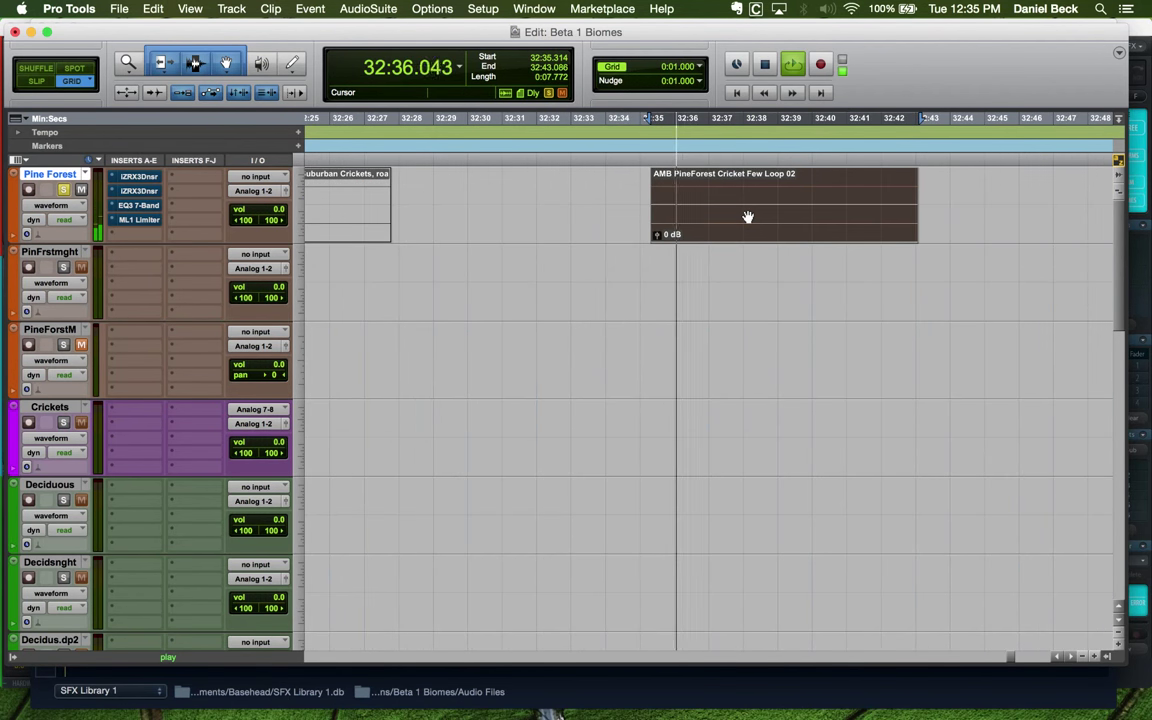
key("super+bracketleft")
key("super+bracketleft")
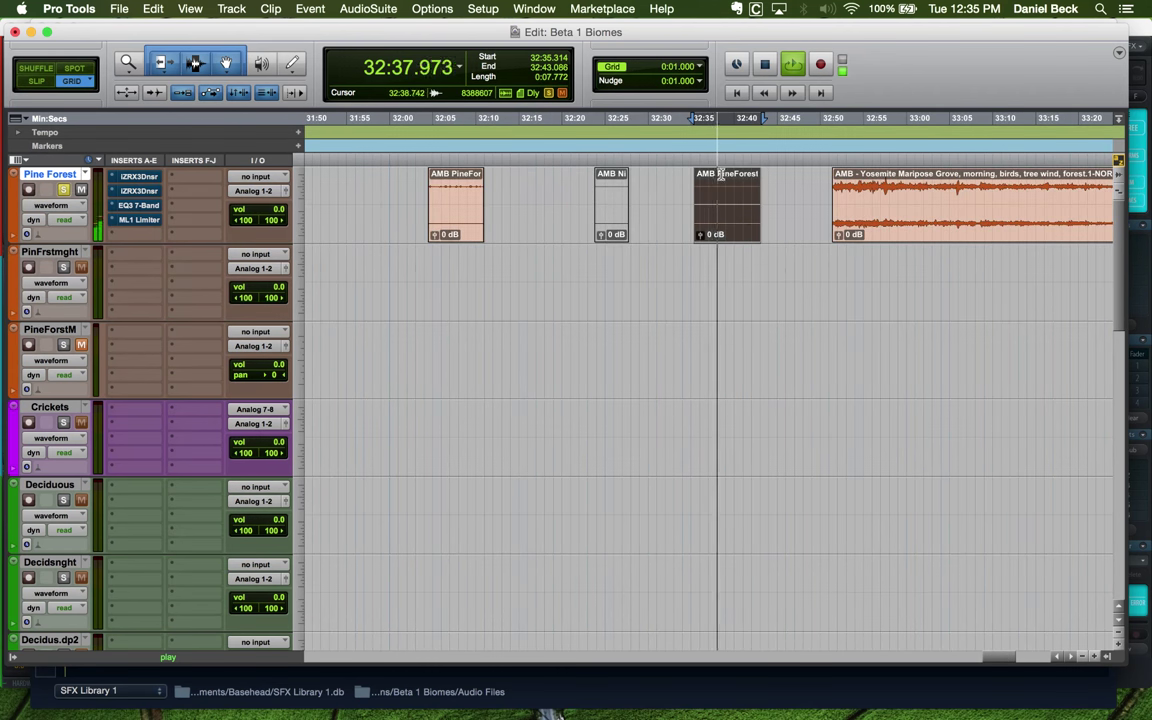
key("super+bracketleft")
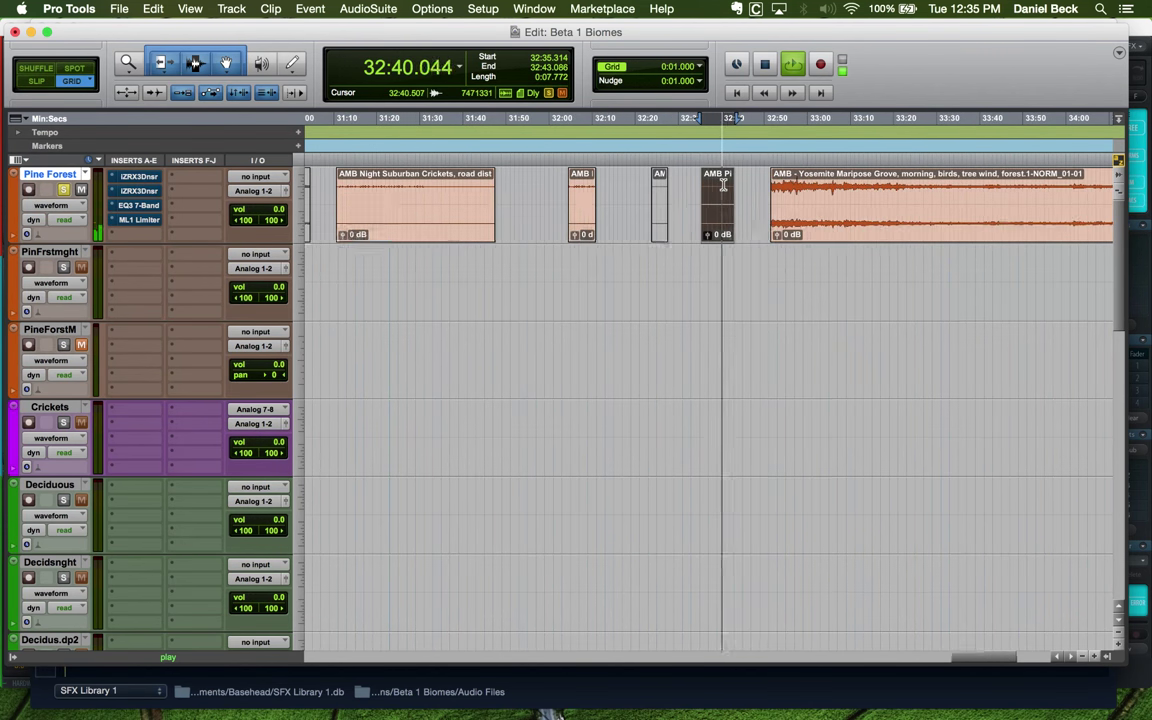
key("space")
Locate the QP01 0064 Coniferous forest night clip on the PinFrstmght track and place the edit cursor at 20:30 in it
key("super+bracketleft")
key("super+bracketleft")
left_click(748, 202)
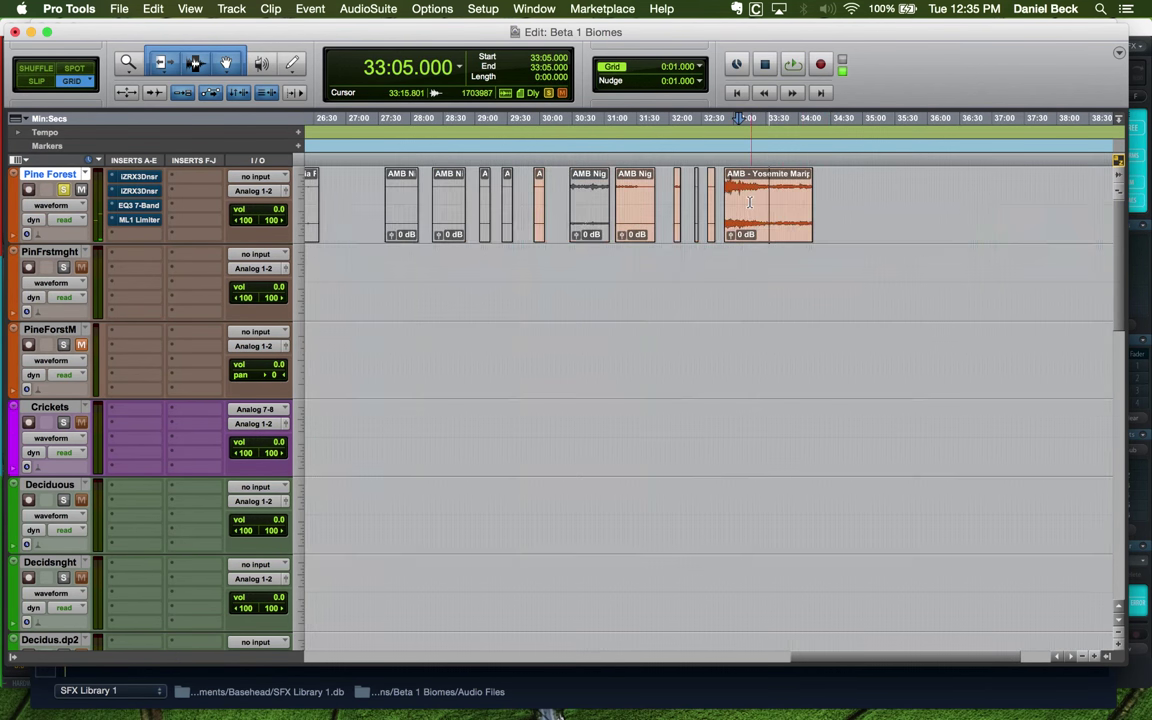
key("super+bracketleft")
key("super+bracketleft")
left_click(516, 252)
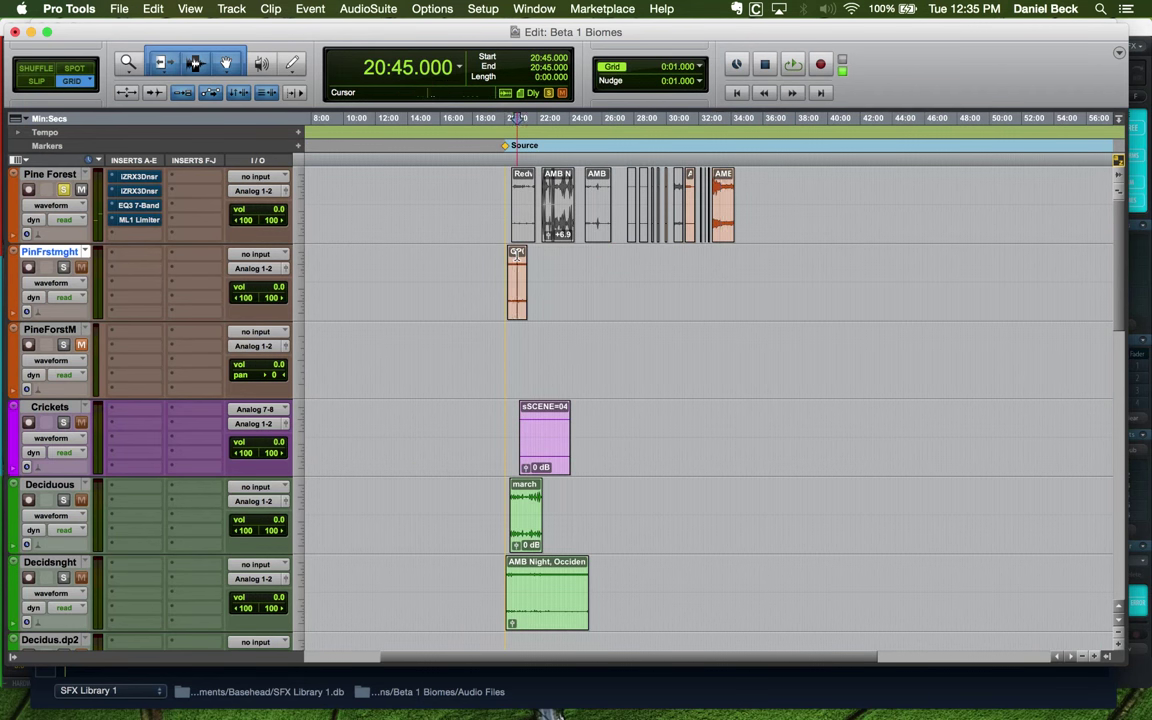
key("super+bracketright")
key("super+bracketright")
key("super+bracketright")
key("super+bracketright")
left_click(644, 260)
key("super+bracketright")
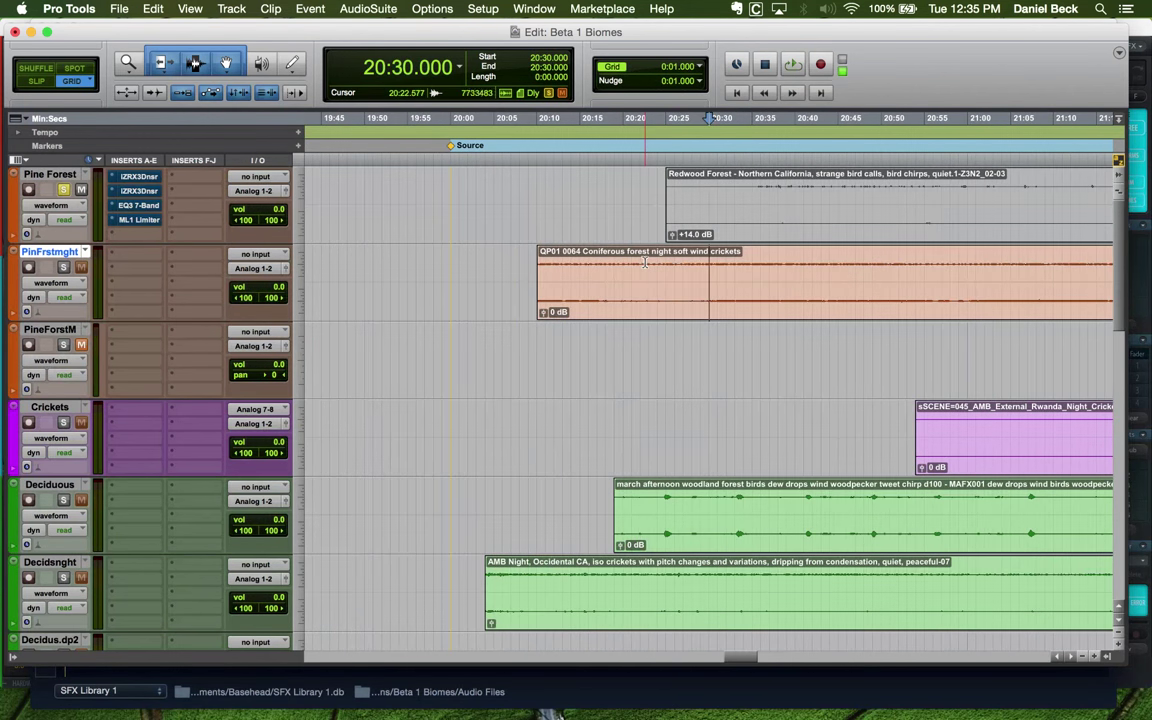
Solo the PinFrstmght track, play its coniferous forest night clip from 20:23 and stop
double_click(646, 263)
key("shift+s")
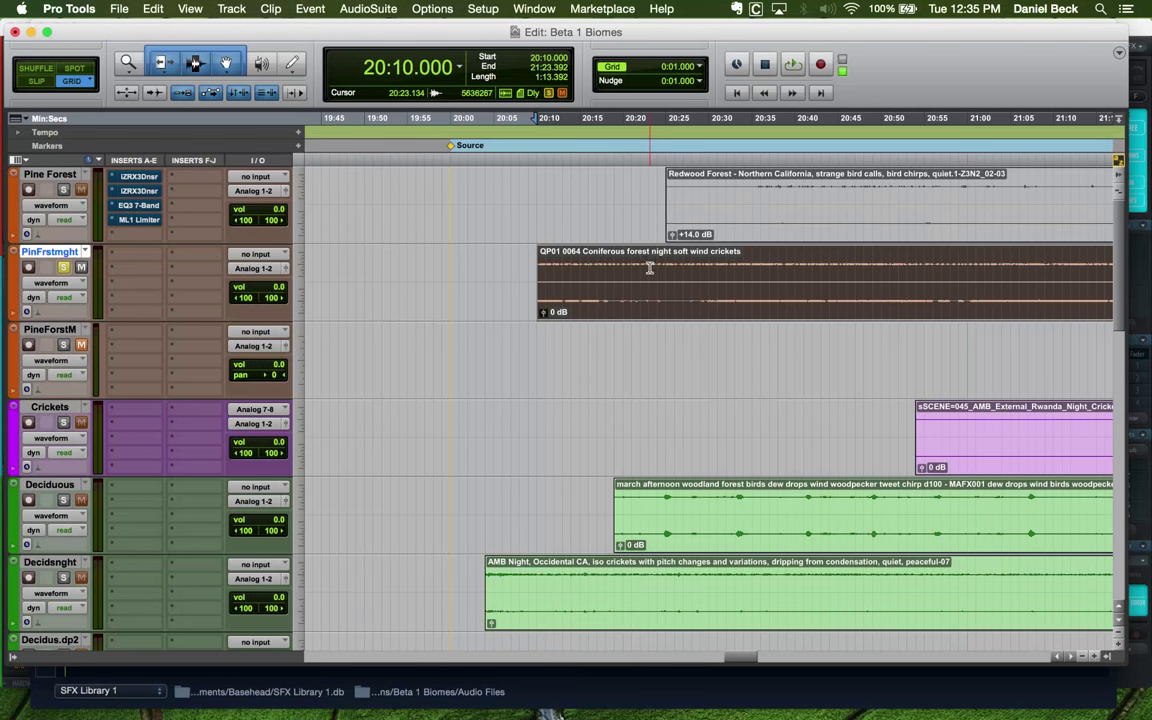
left_click(651, 264)
key("space")
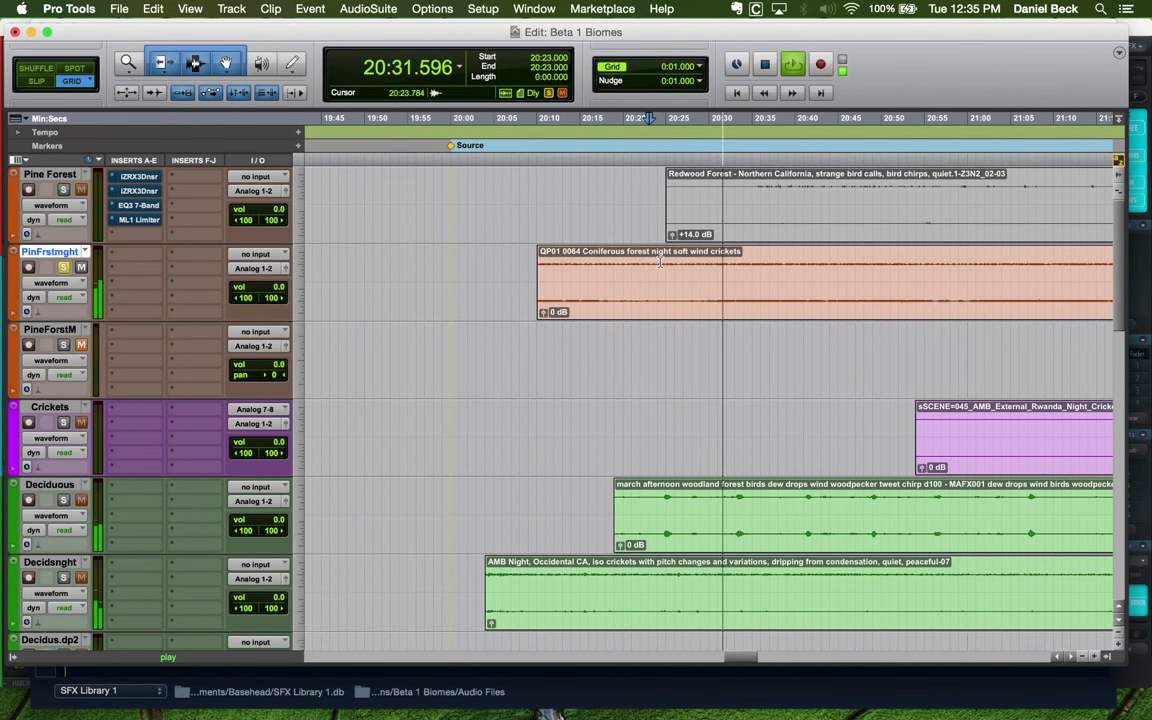
key("r")
key("r")
left_click(734, 263)
key("space")
Place the edit cursor at 20:38 in the QP01 0064 Coniferous forest night clip for a closer view of its waveform
key("r")
key("r")
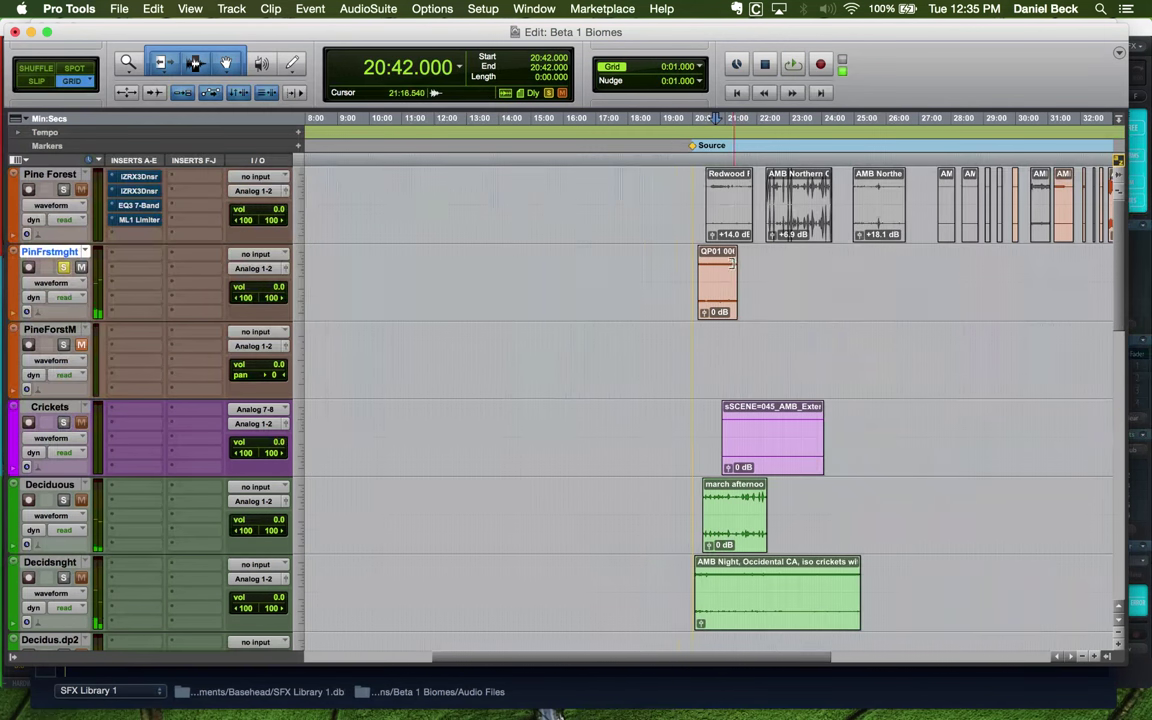
left_click(718, 264)
key("t")
key("t")
key("t")
left_click(667, 267)
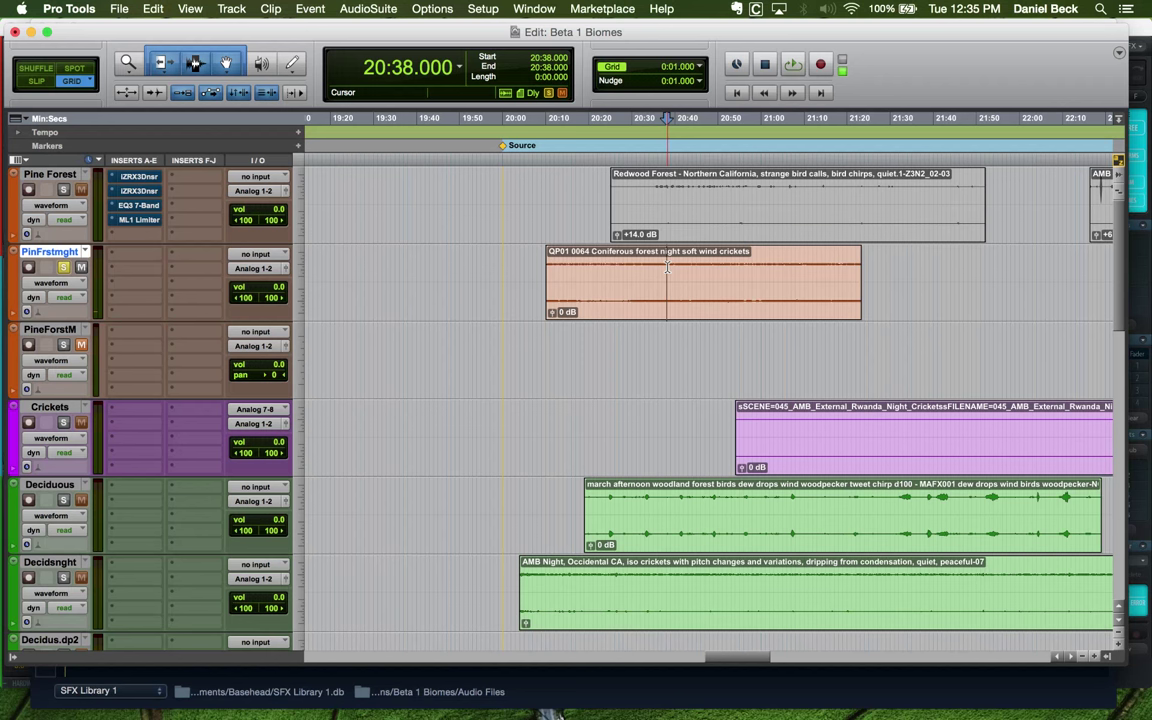
key("super+bracketright")
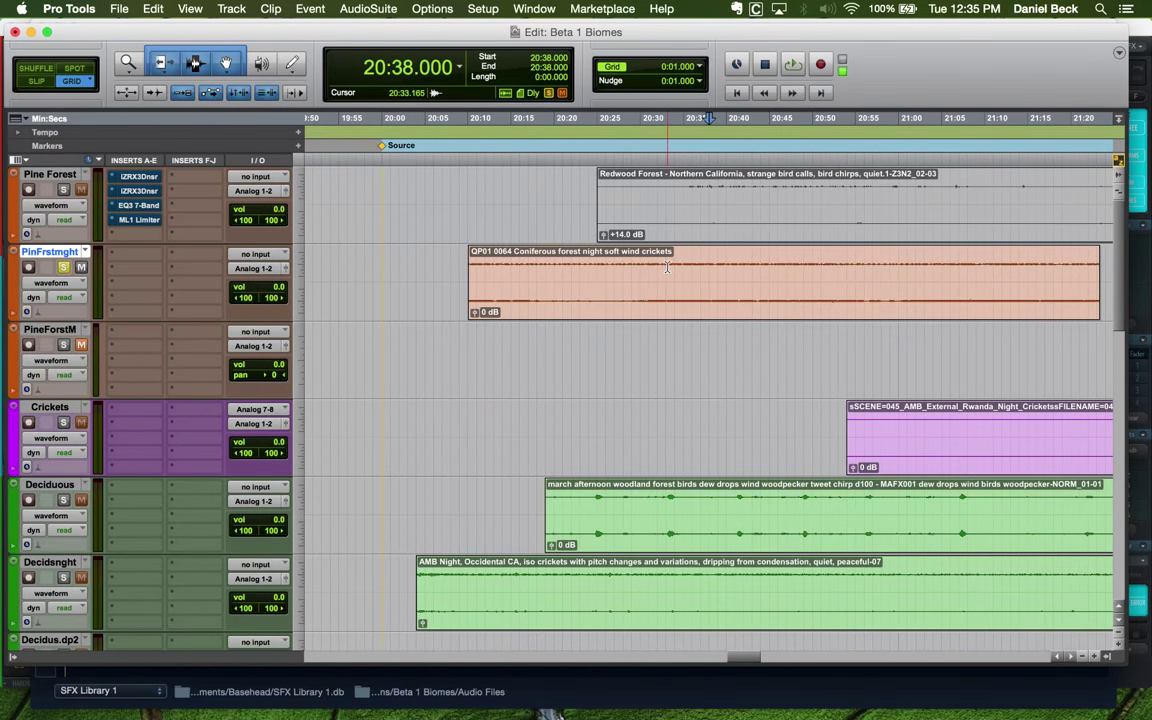
Place the edit cursor at 20:29 in the QP01 0064 Coniferous forest night clip and play from there
left_click(644, 273)
key("super+bracketright")
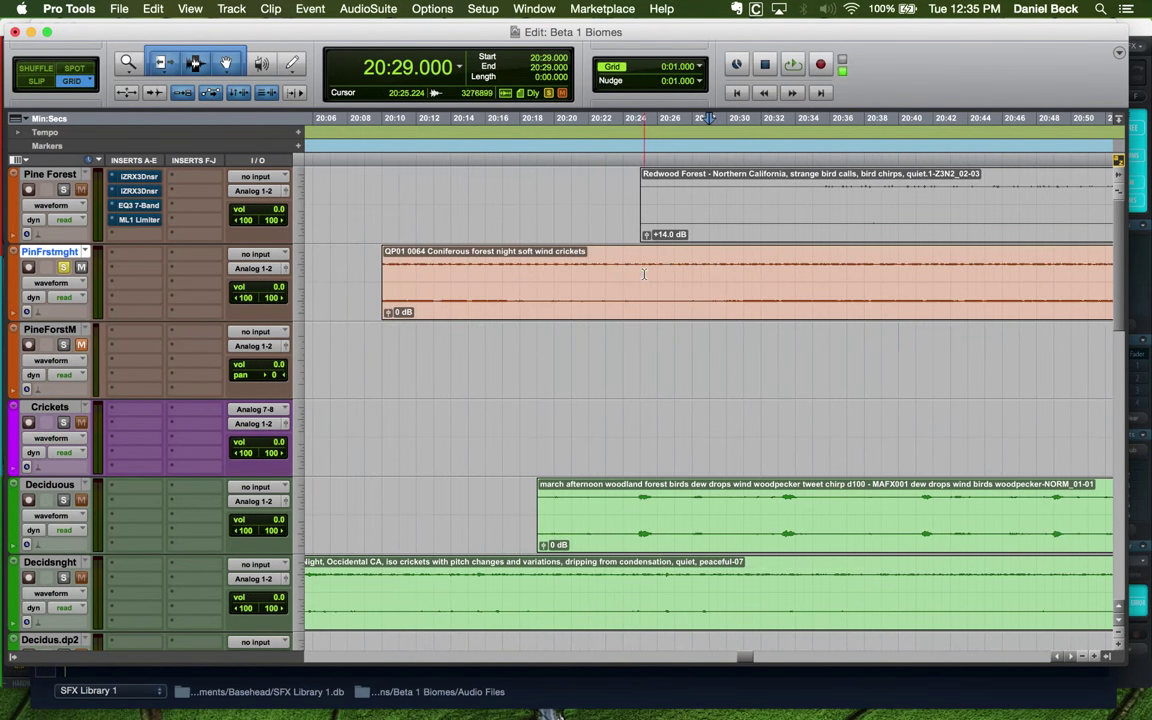
left_click(655, 273)
key("super+bracketright")
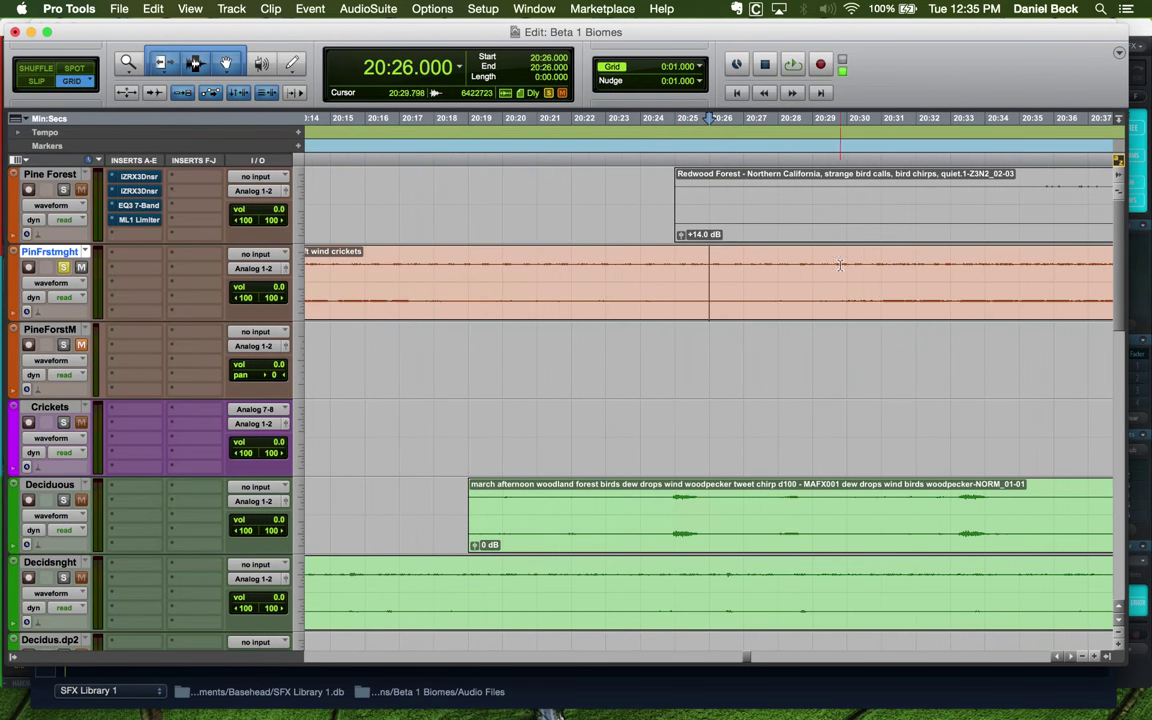
key("super+bracketleft")
left_click(737, 269)
key("super+bracketright")
key("space")
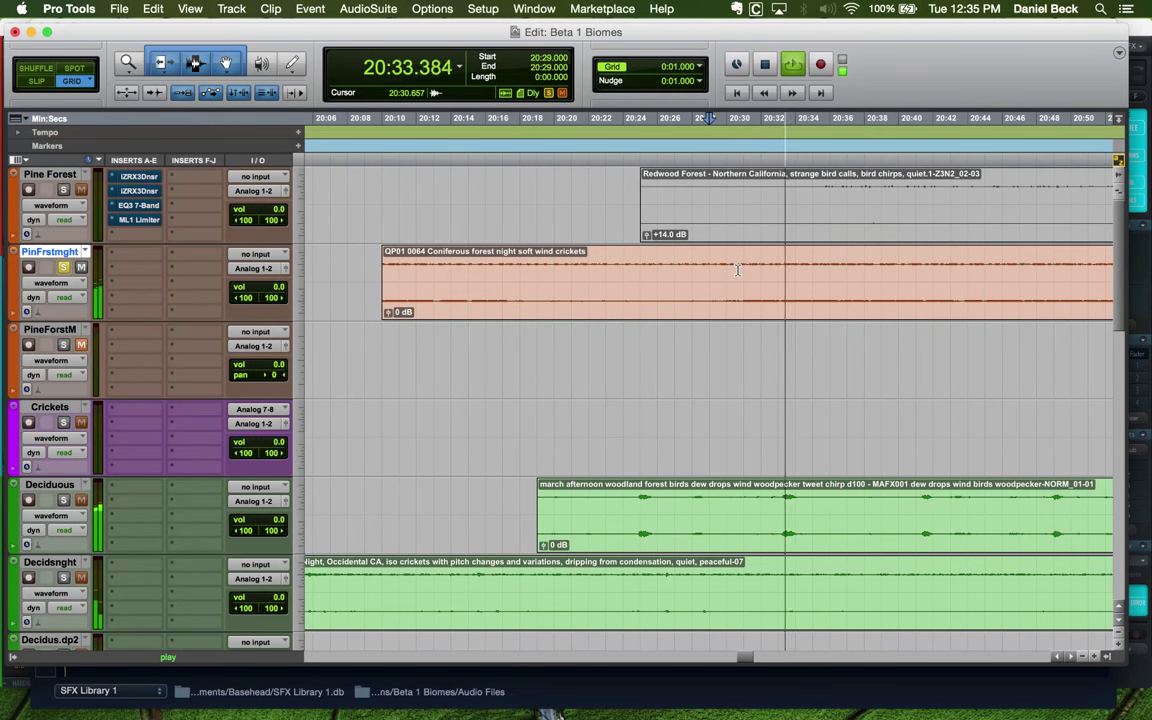
Audition further passages of the coniferous forest night clip from 20:53, 21:03 and 21:11
key("super+bracketleft")
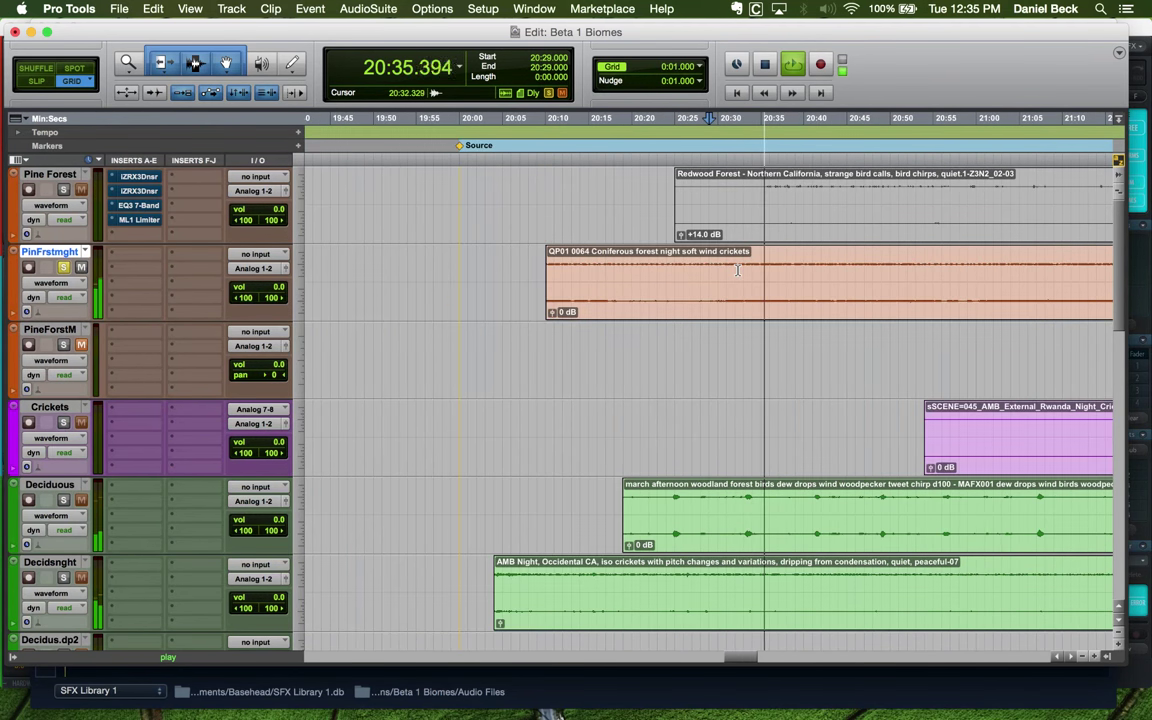
key("super+bracketleft")
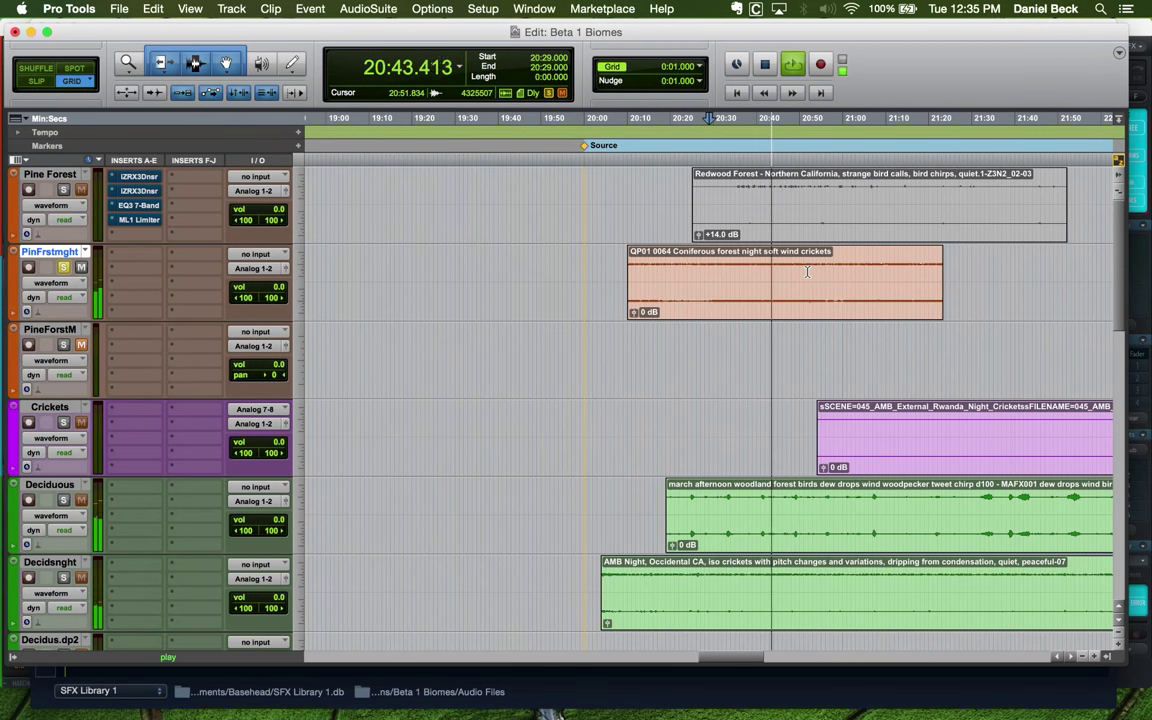
key("space")
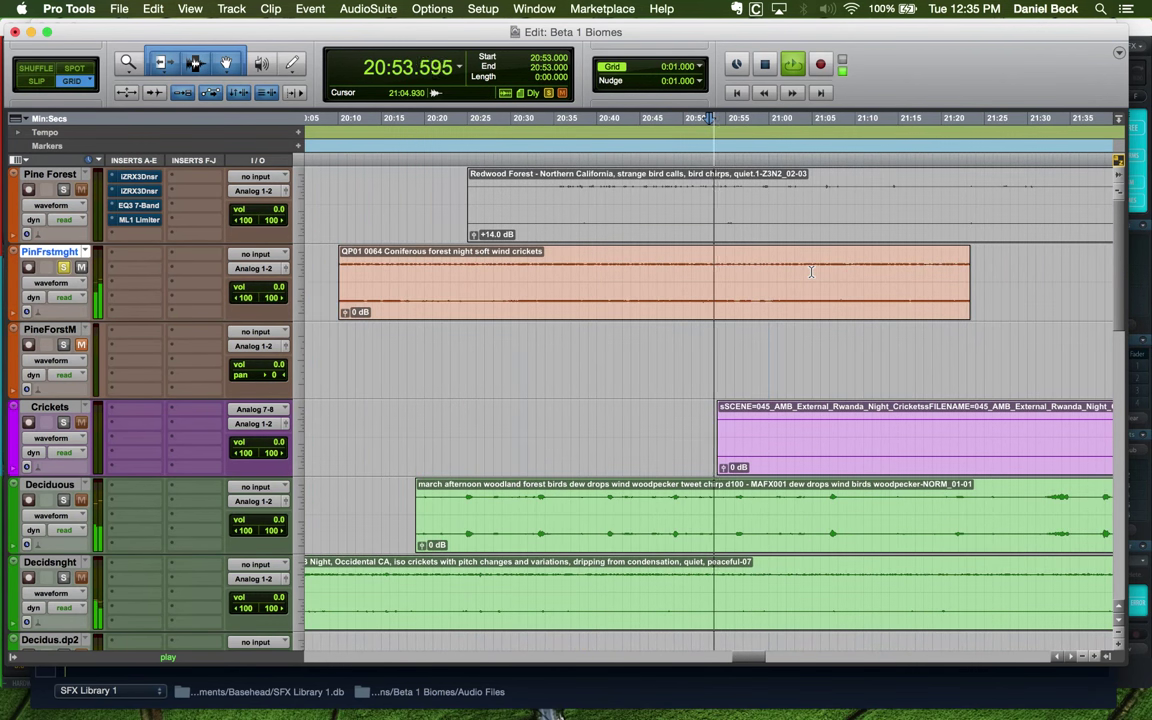
left_click(797, 271)
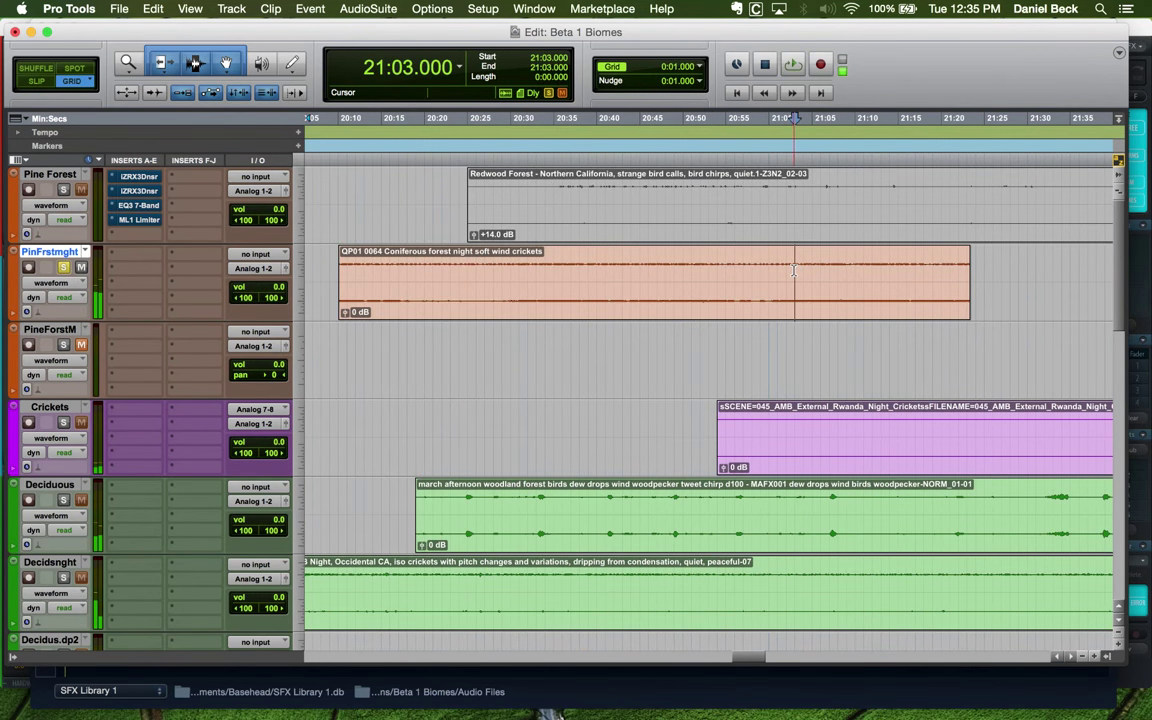
key("super+bracketright")
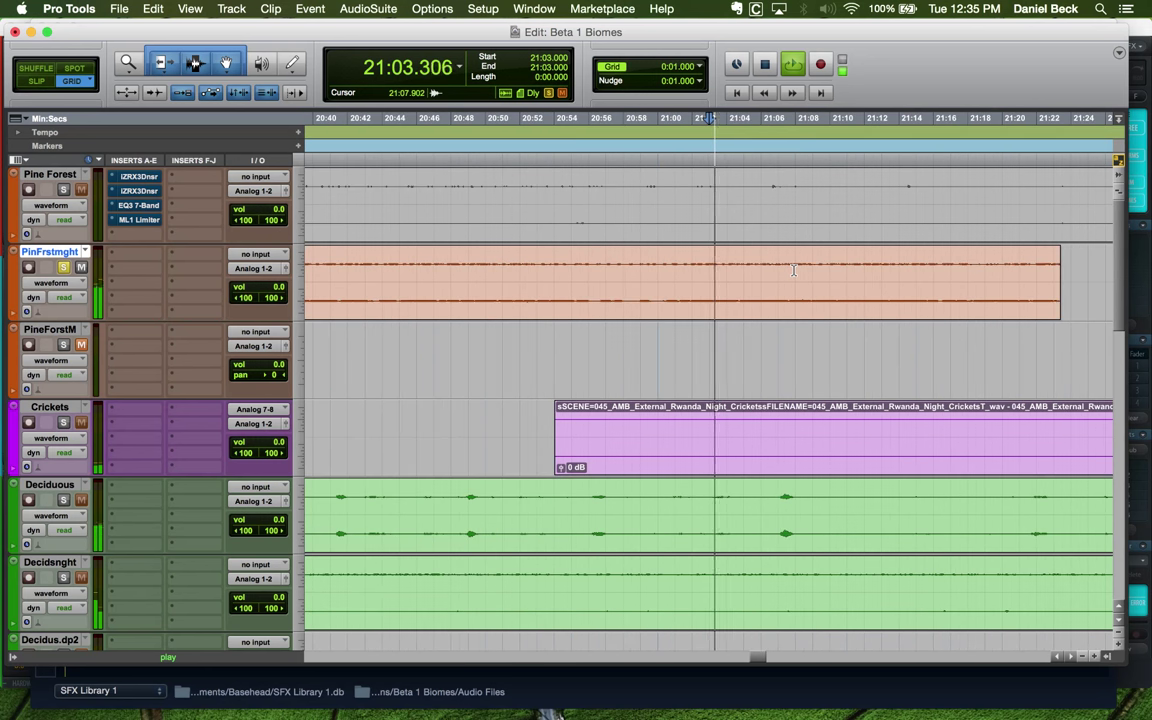
left_click(846, 271)
key("super+bracketleft")
key("super+bracketleft")
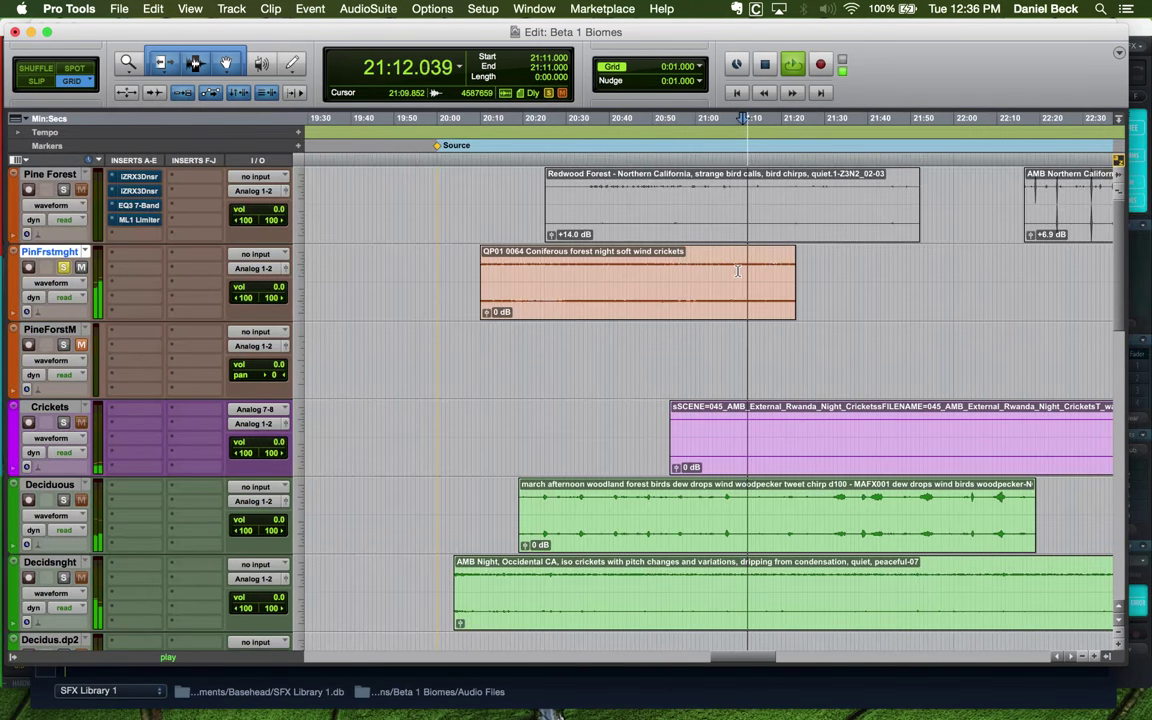
Play the early part of the coniferous forest night clip from 20:20 with its waveform enlarged, and check around 20:28
left_click(521, 271)
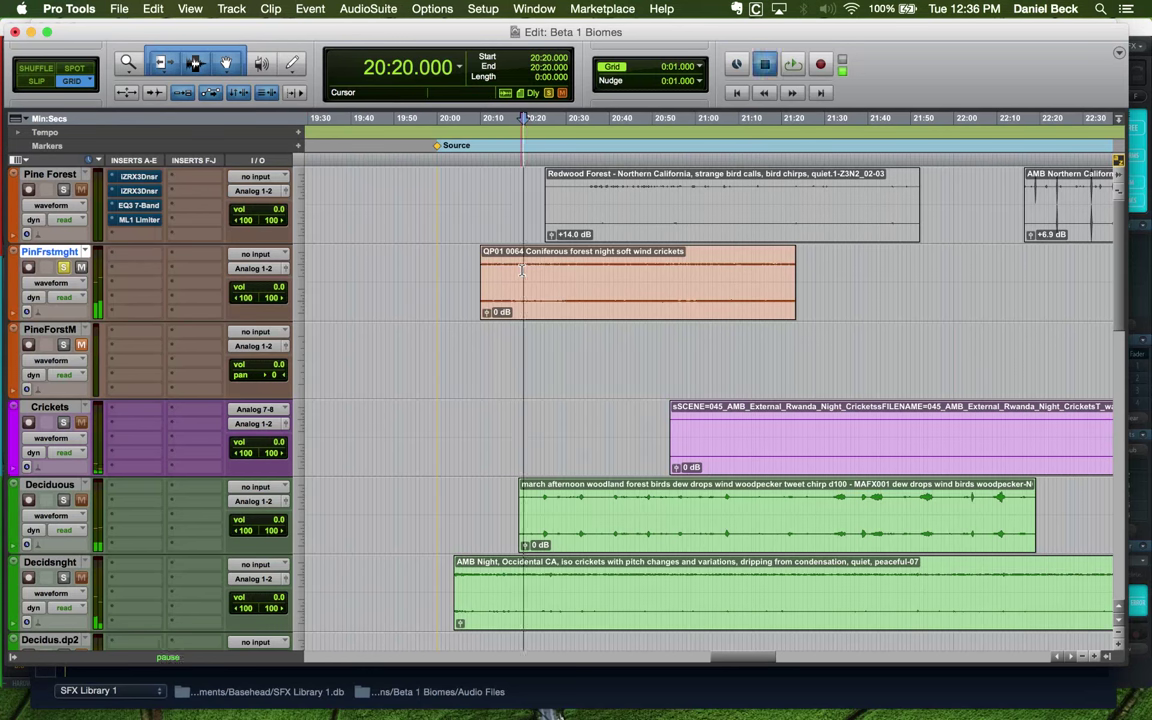
key("super+bracketright")
key("super+bracketright")
key("super+bracketleft")
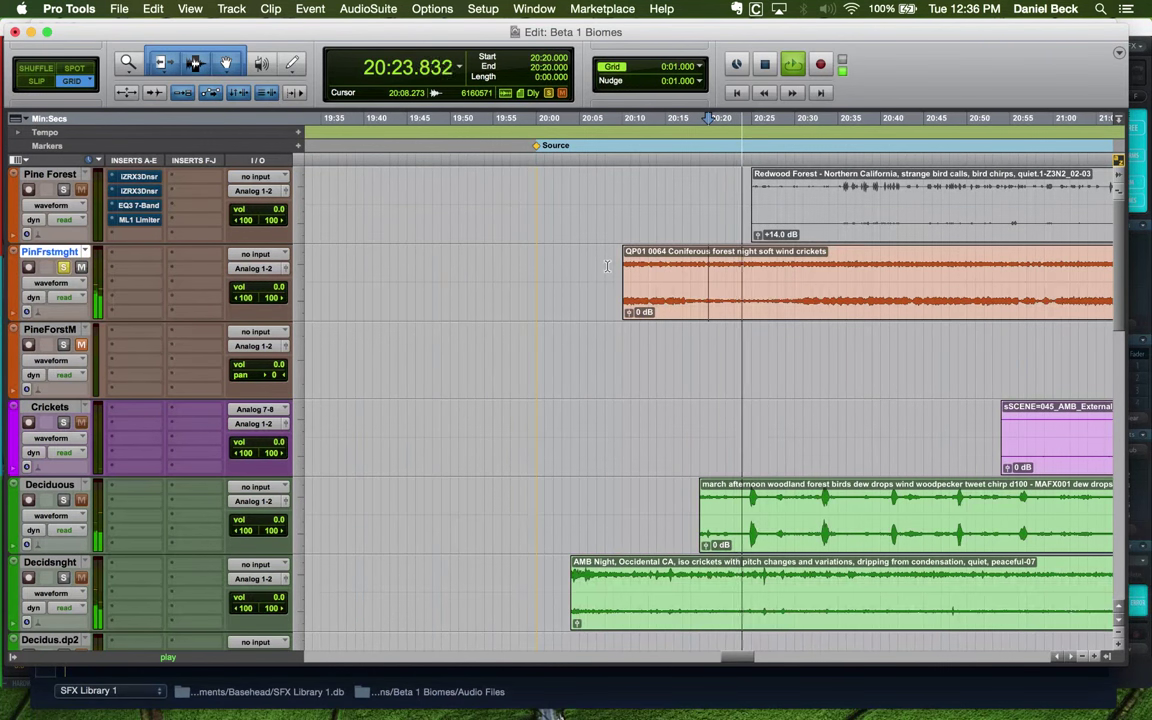
key("super+bracketleft")
key("super+bracketright")
key("super+bracketright")
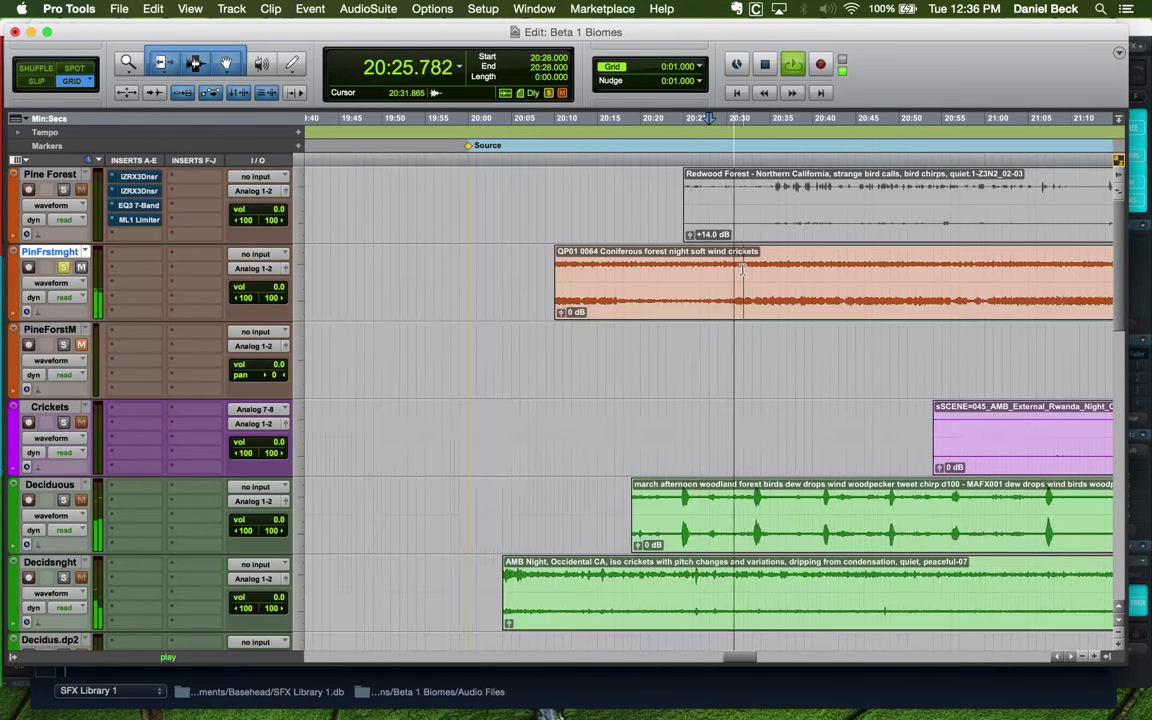
Play the coniferous forest night clip from 20:19, split it at that point and stop playback
left_click(540, 268)
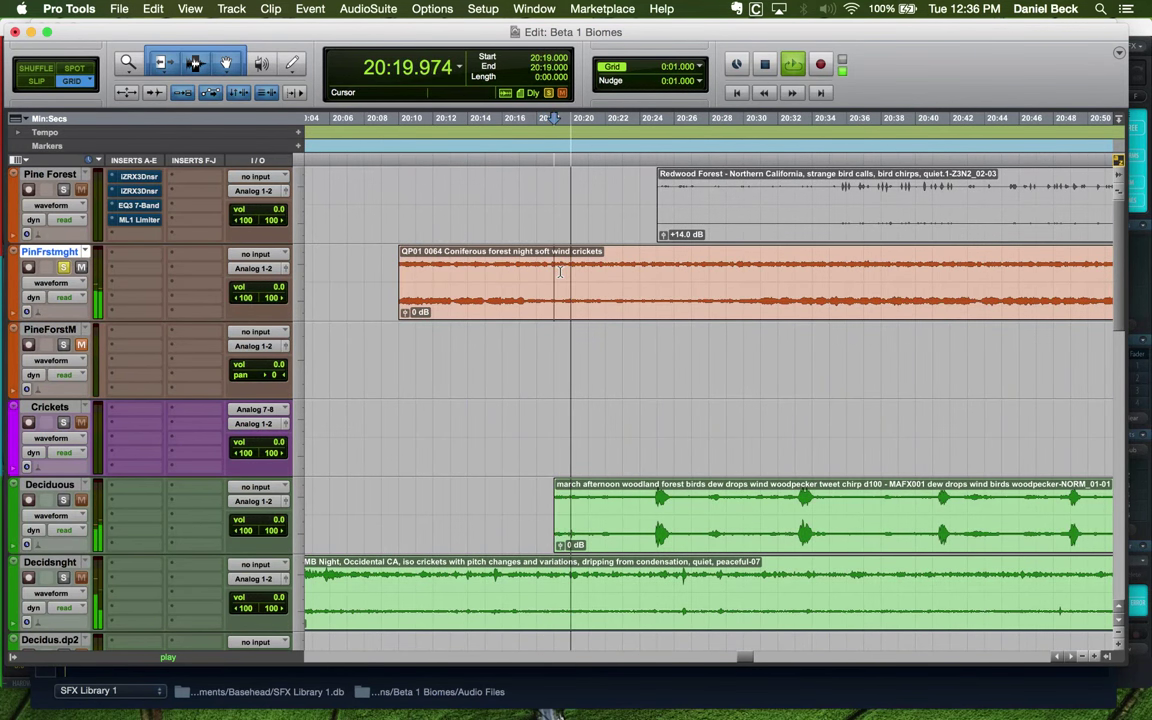
key("super+e")
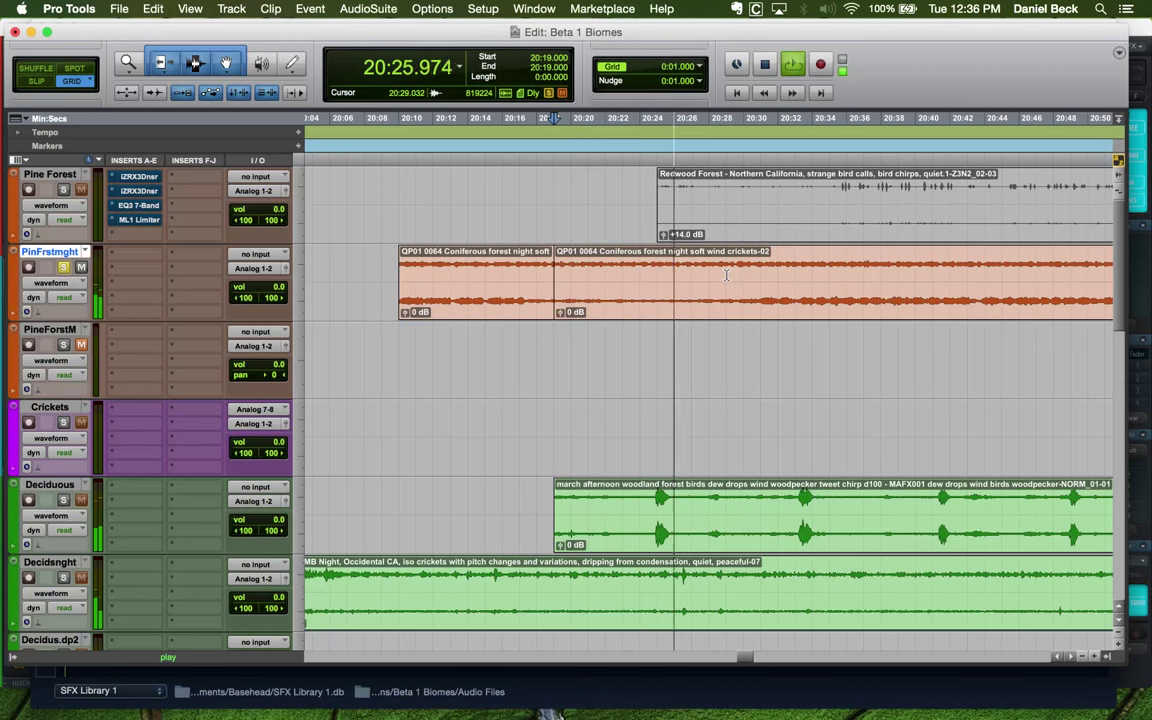
key("space")
Audition the new PinFrstmght segment from 20:25 in close-up and split it at 20:26
left_click(659, 273)
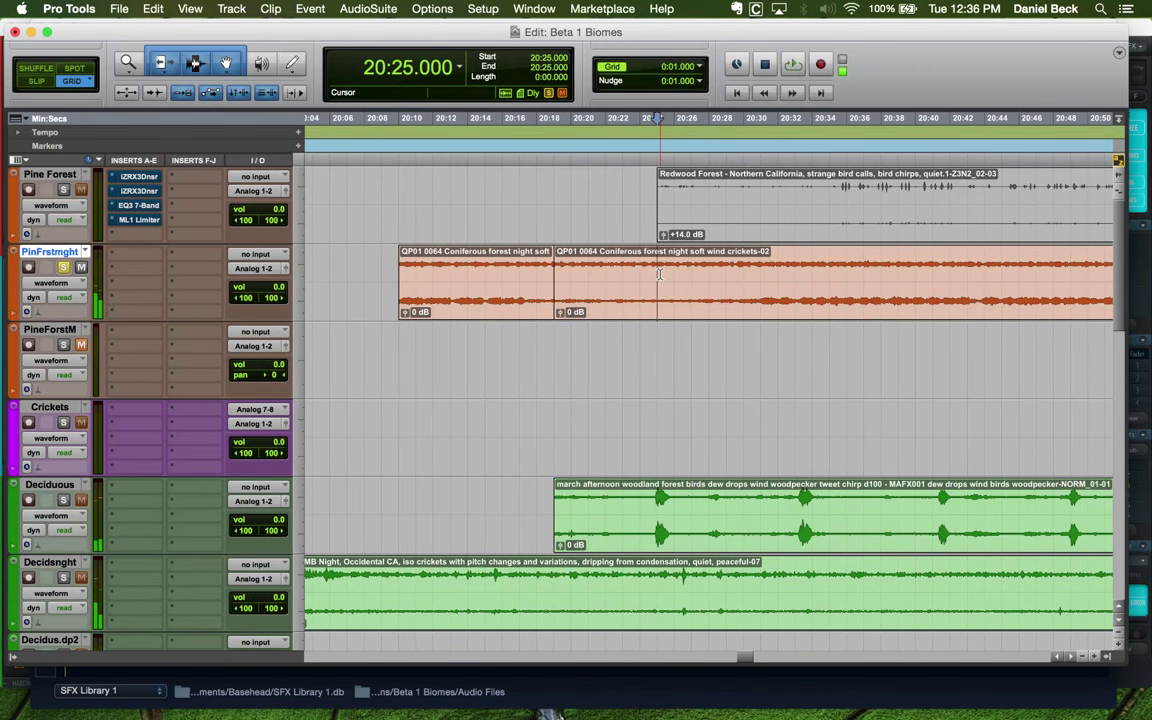
key("t")
key("t")
key("space")
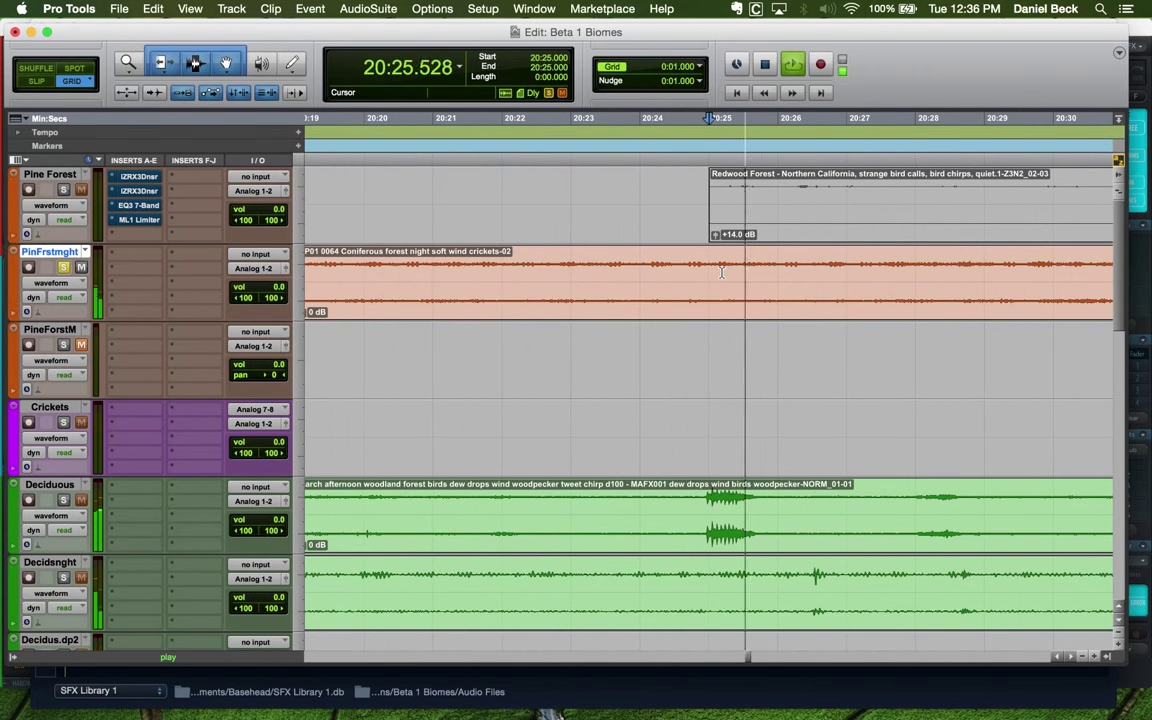
key("space")
left_click(766, 268)
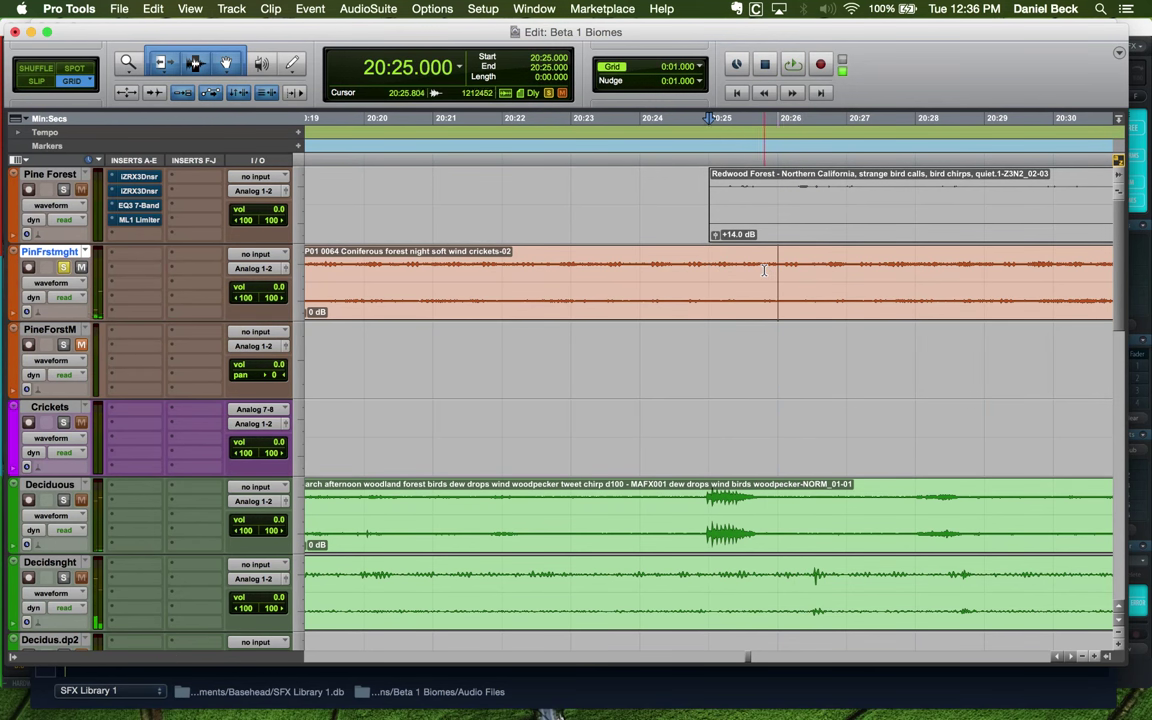
key("b")
key("r")
key("r")
Switch to Slip mode and play the end of the middle PinFrstmght segment from 20:24.945
left_click(680, 266)
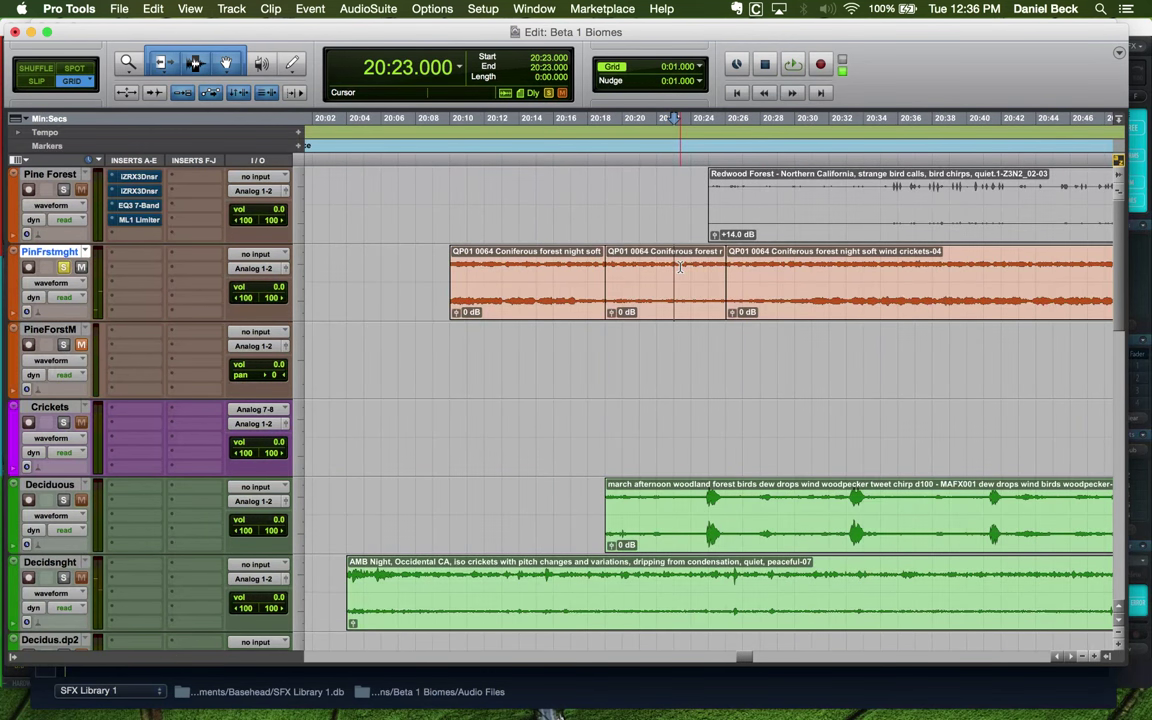
key("F1")
key("F2")
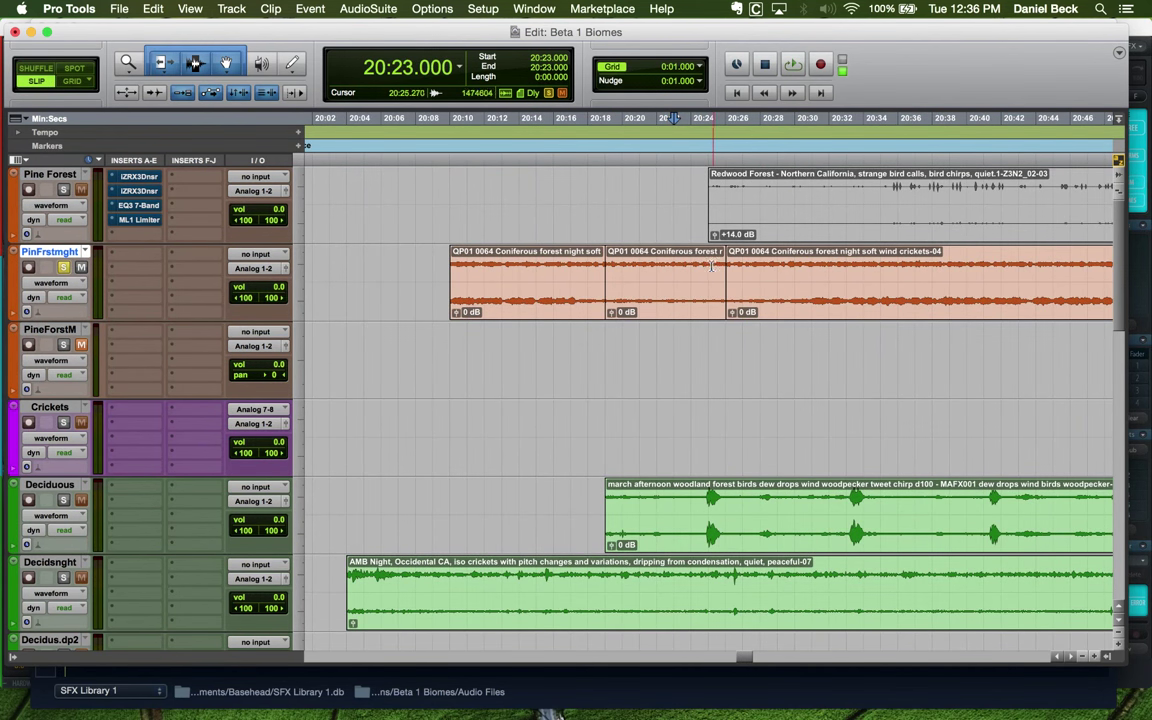
left_click(712, 266)
key("super+bracketright")
key("super+bracketright")
key("super+bracketright")
key("super+bracketright")
key("space")
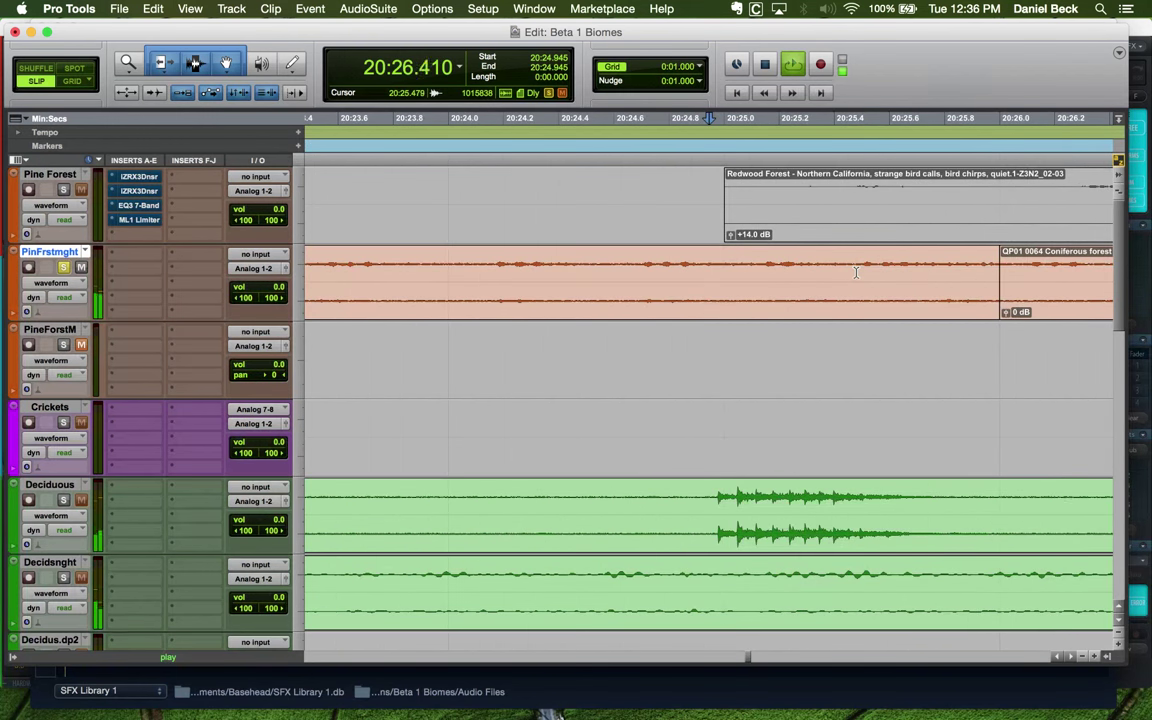
key("space")
Trim the end of the middle PinFrstmght segment to 20:25.700 and select the segment
key("super+bracketleft")
Copy the trimmed segment and return the edit cursor to the session start on the PinFrstmght track
key("super+bracketleft")
key("super+bracketleft")
left_click(591, 298)
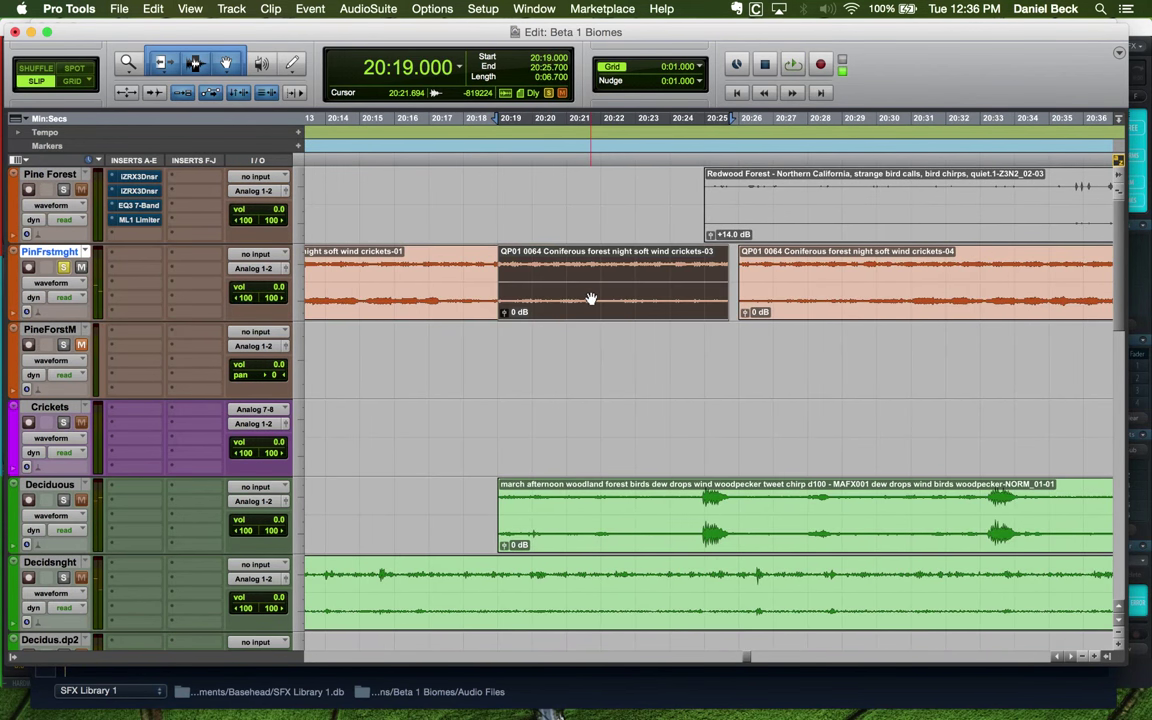
key("super+bracketleft")
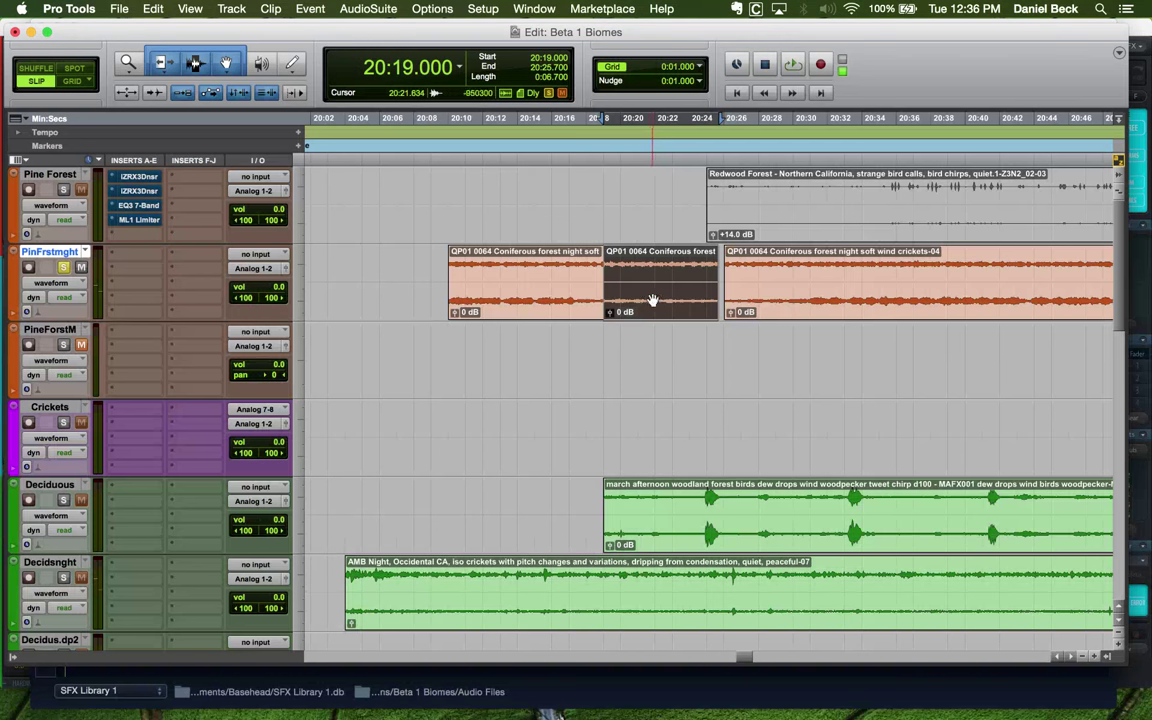
key("super+bracketleft")
key("super+bracketleft")
key("super+bracketleft")
key("super+bracketleft")
key("super+bracketleft")
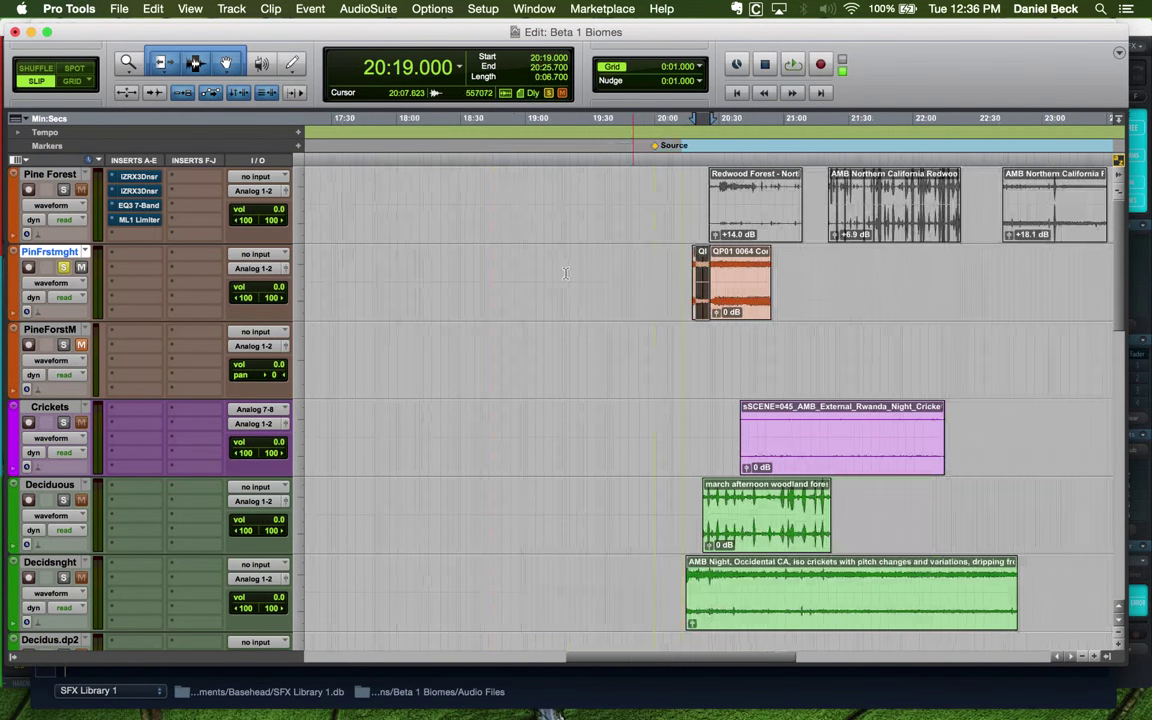
left_click(380, 277)
key("super+bracketleft")
key("super+bracketleft")
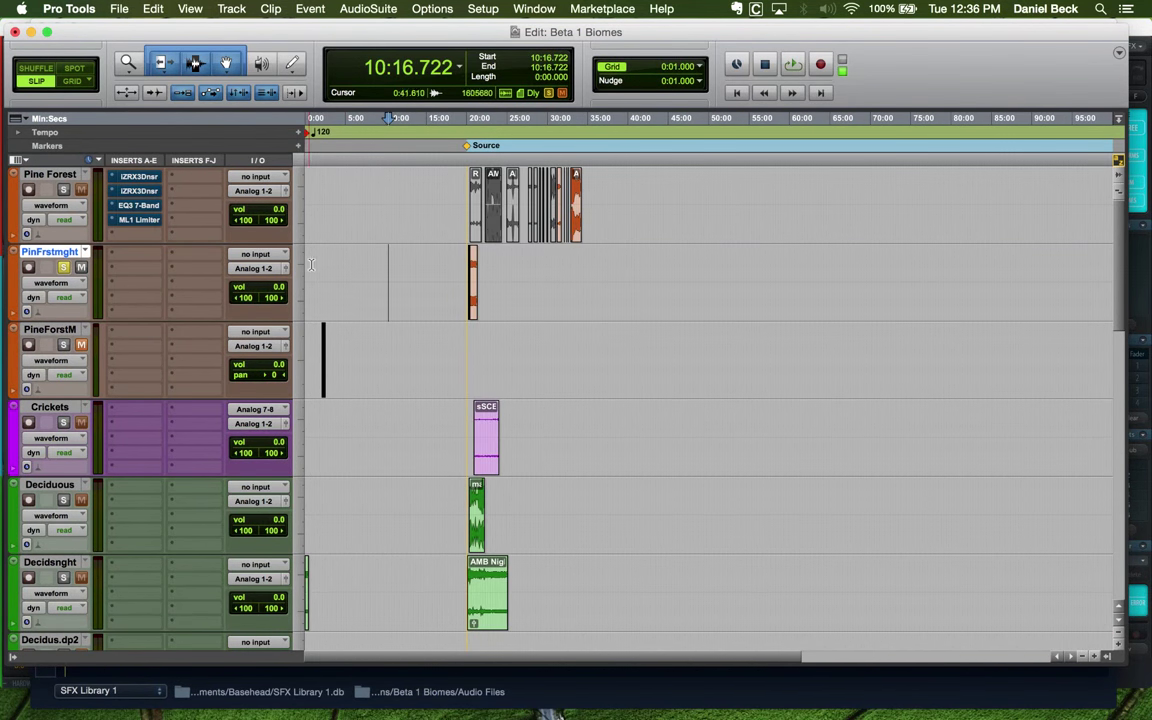
left_click(312, 265)
key("super+bracketright")
key("super+bracketright")
key("super+bracketright")
key("Return")
key("super+bracketright")
key("super+bracketright")
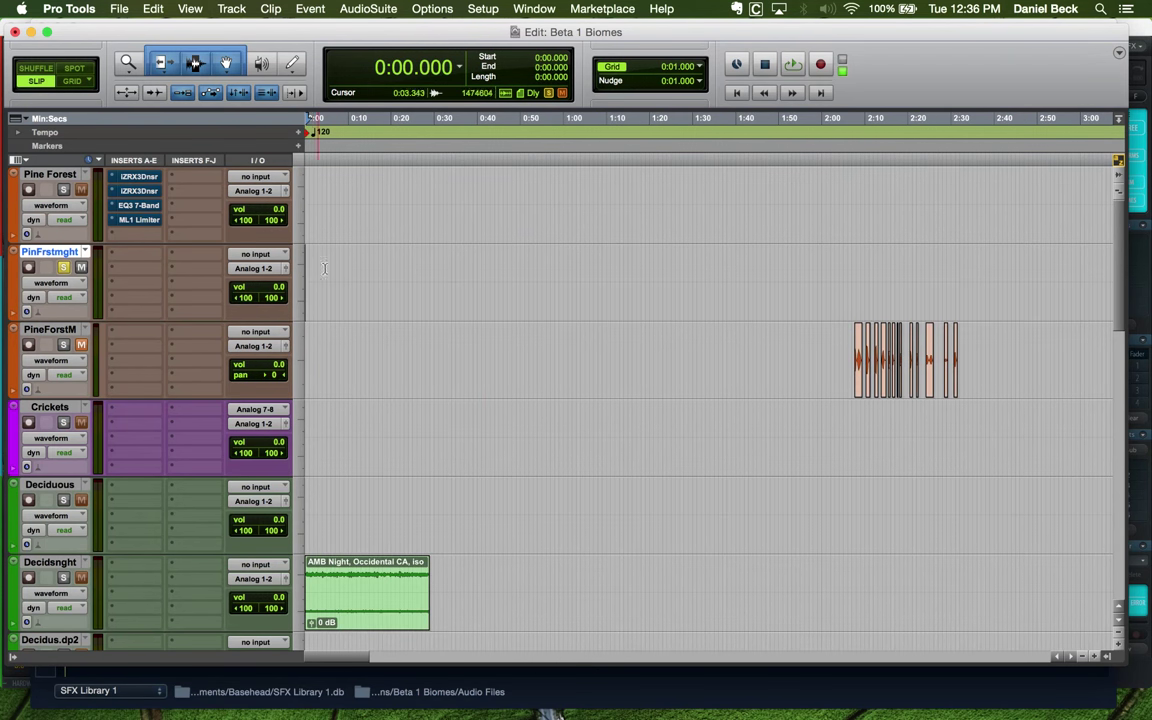
Paste the coniferous forest night segment on the PinFrstmght track at 0:10.959
left_click(352, 264)
key("super+v")
key("super+bracketright")
key("super+bracketright")
key("super+bracketright")
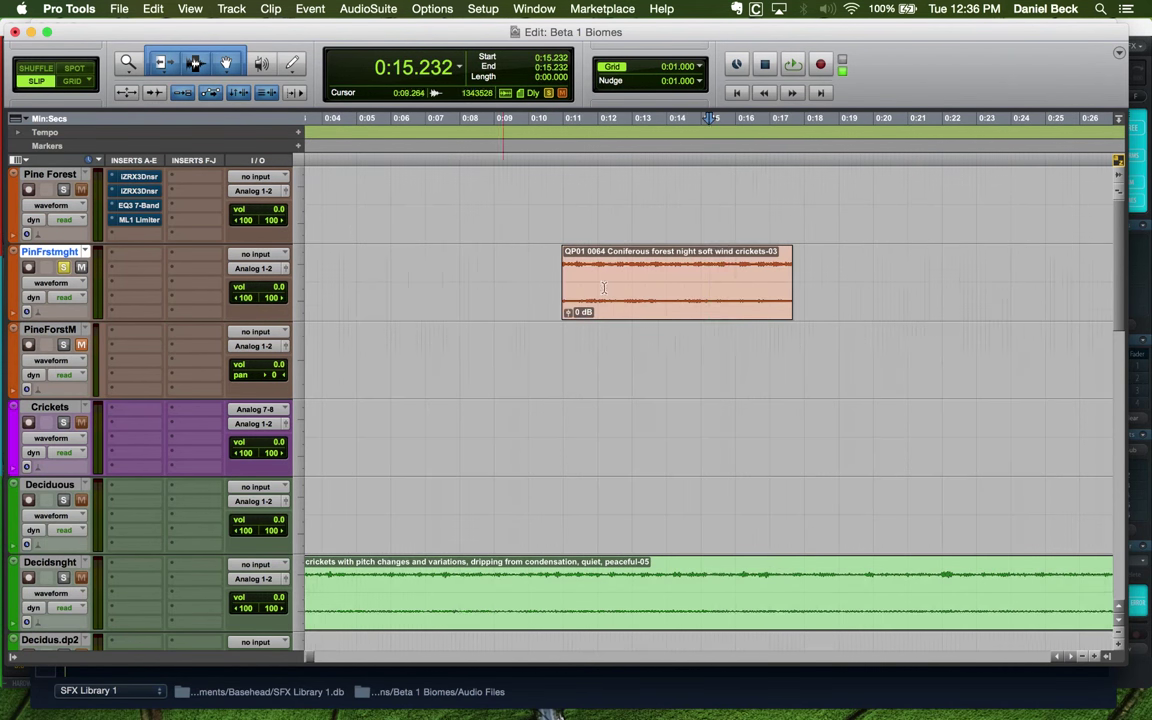
Select the pasted coniferous forest night segment, play it through and stop
key("super+bracketleft")
key("space")
key("super+bracketright")
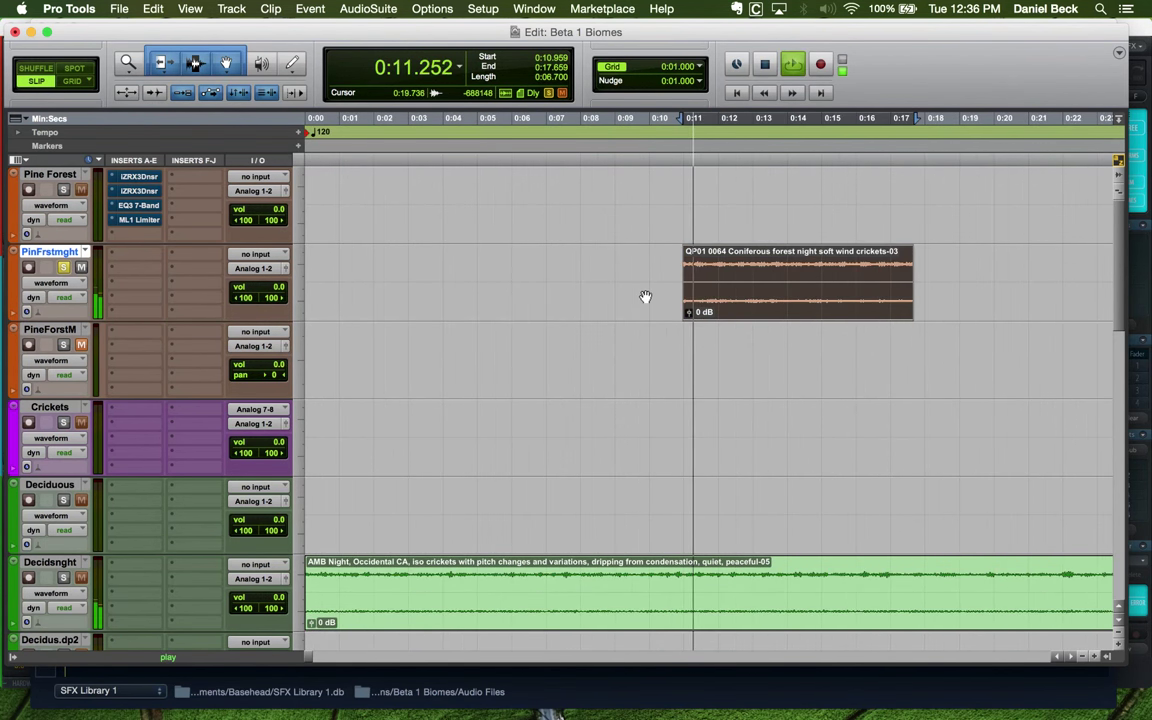
key("super+bracketleft")
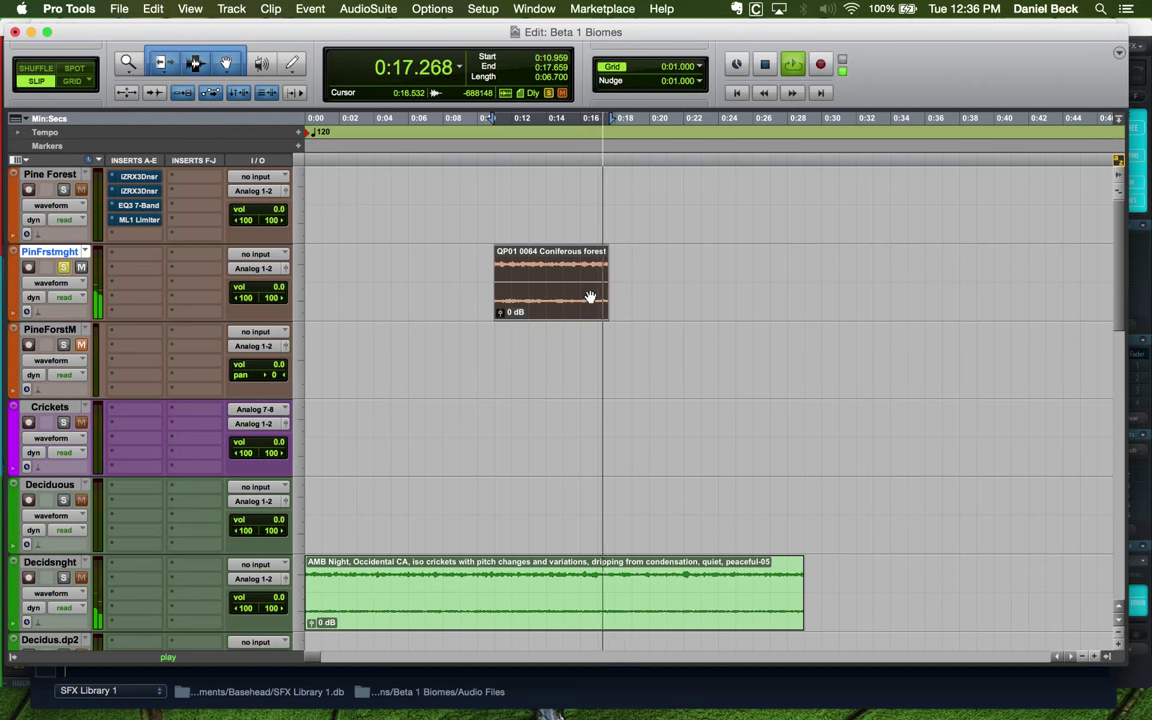
key("space")
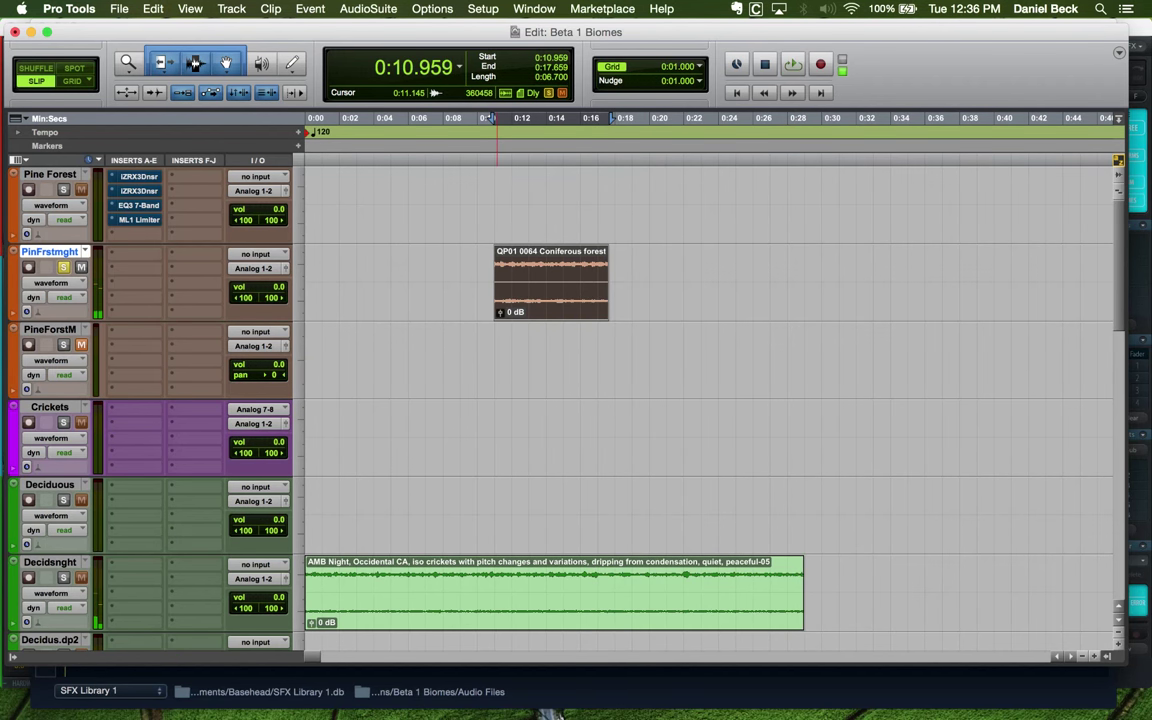
Open the EQ3 7-Band AudioSuite effect for the segment and enable a 12 dB/oct high-pass filter at 172.9 Hz
left_click(368, 8)
mouse_move(400, 28)
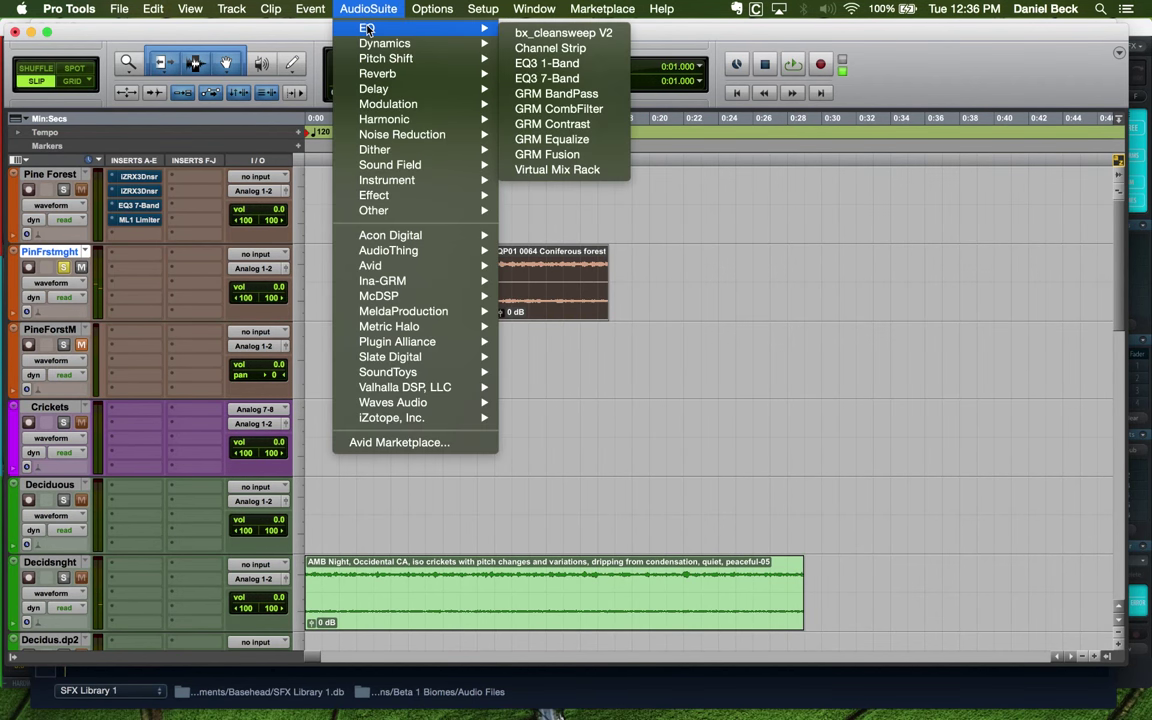
left_click(588, 79)
left_click(126, 275)
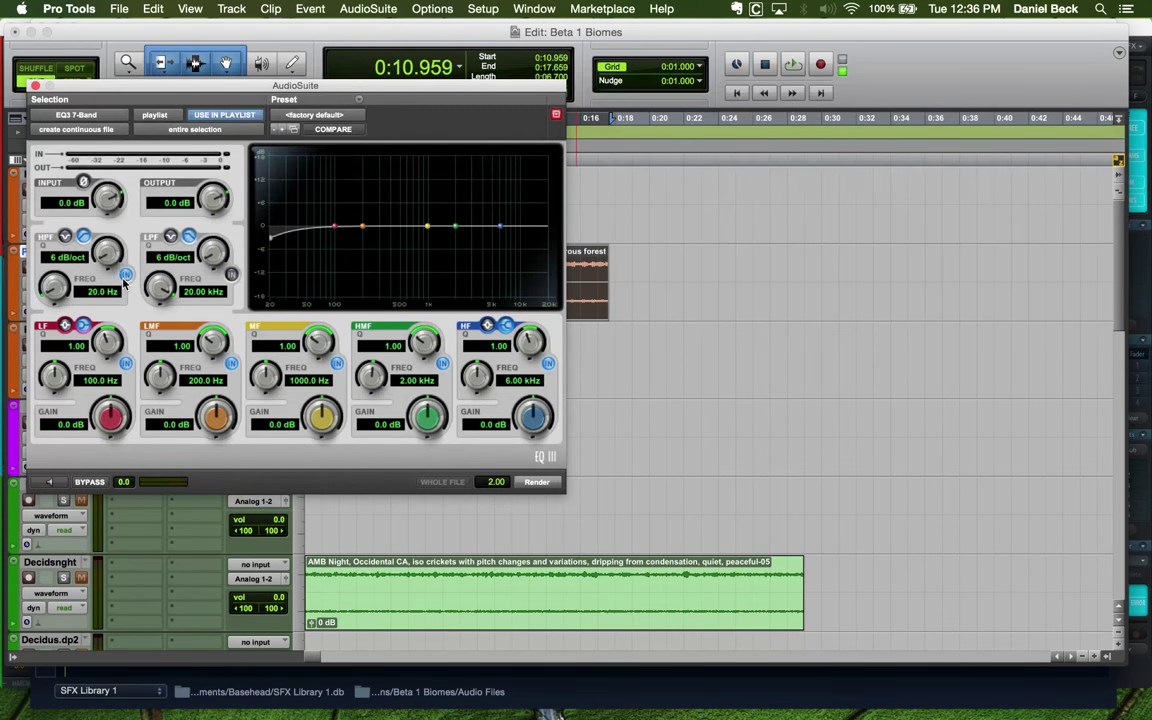
left_click_drag(111, 256, 110, 231)
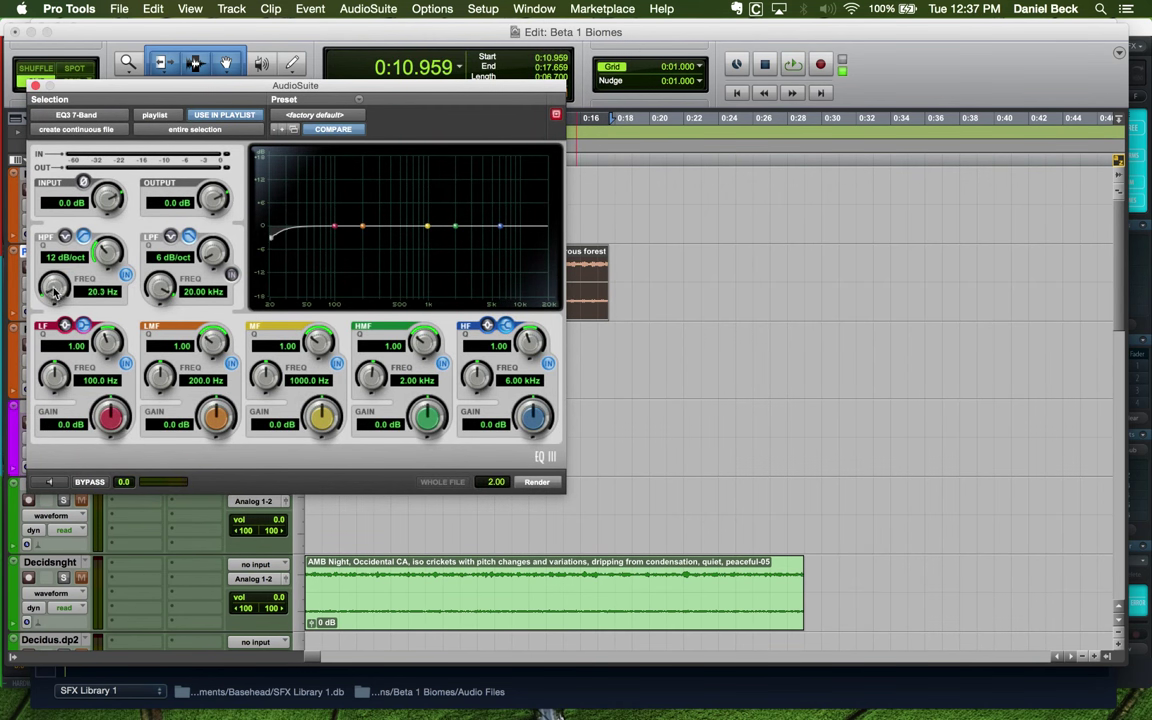
left_click_drag(54, 290, 60, 236)
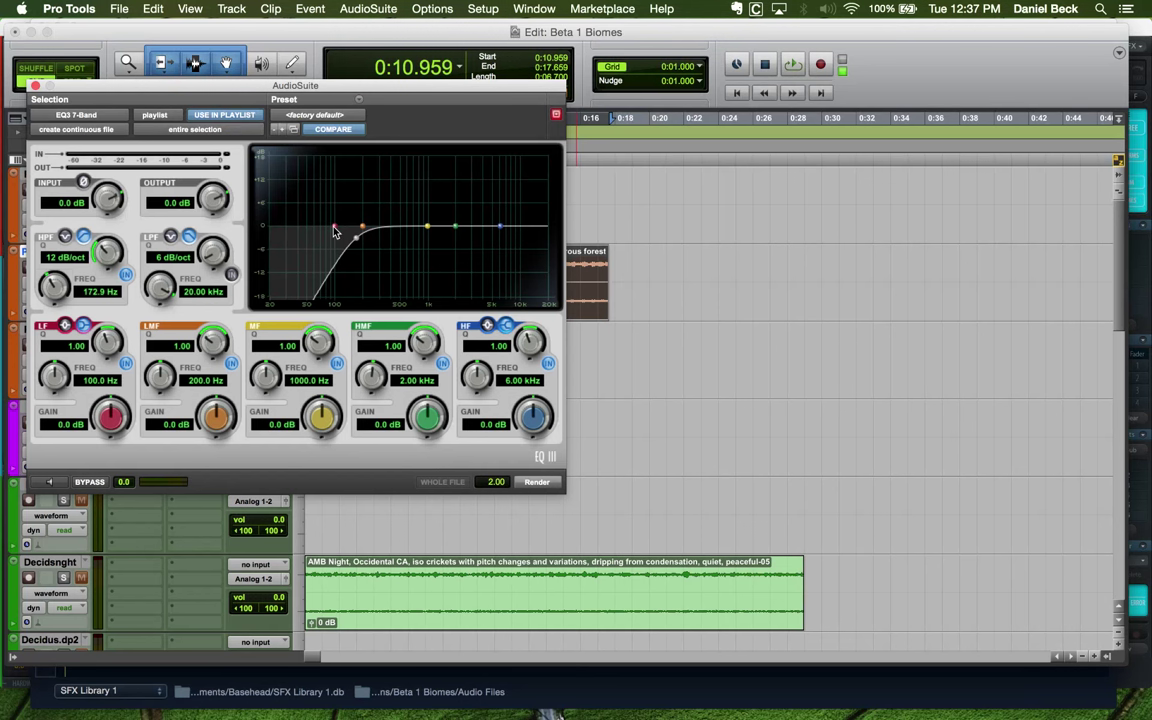
Set the EQ's low-frequency band to -6.7 dB at 416.9 Hz and preview the processing on the segment
left_click_drag(335, 231, 393, 255)
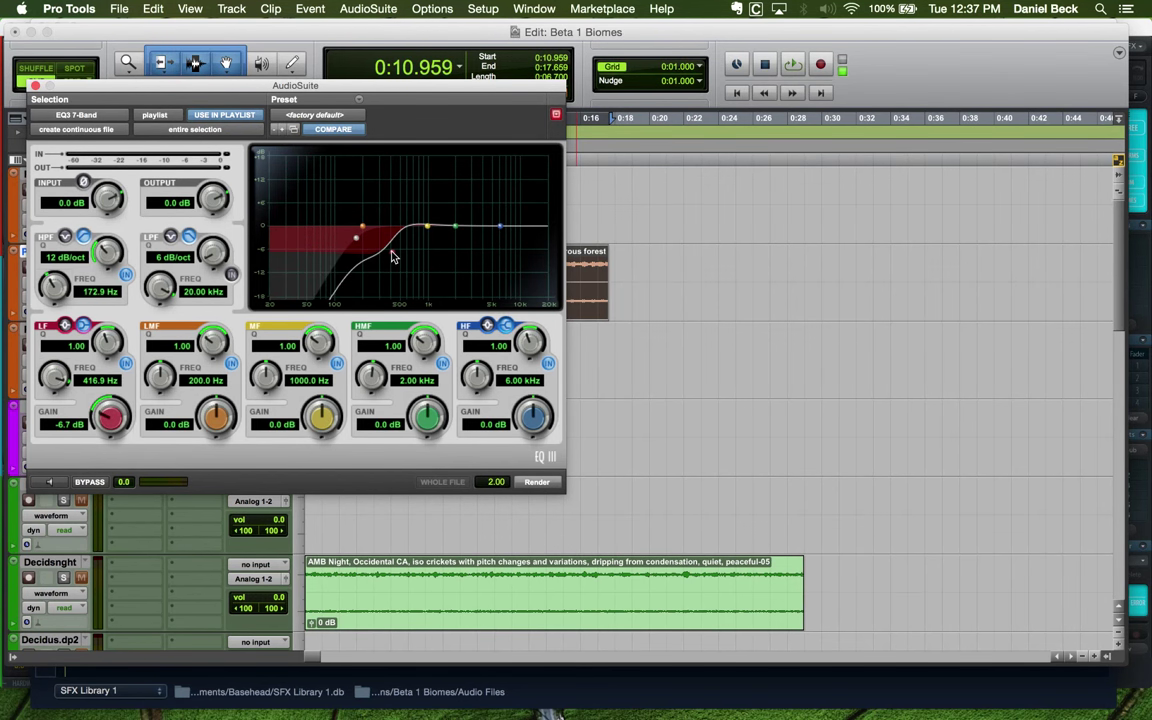
left_click(46, 483)
left_click_drag(172, 88, 326, 100)
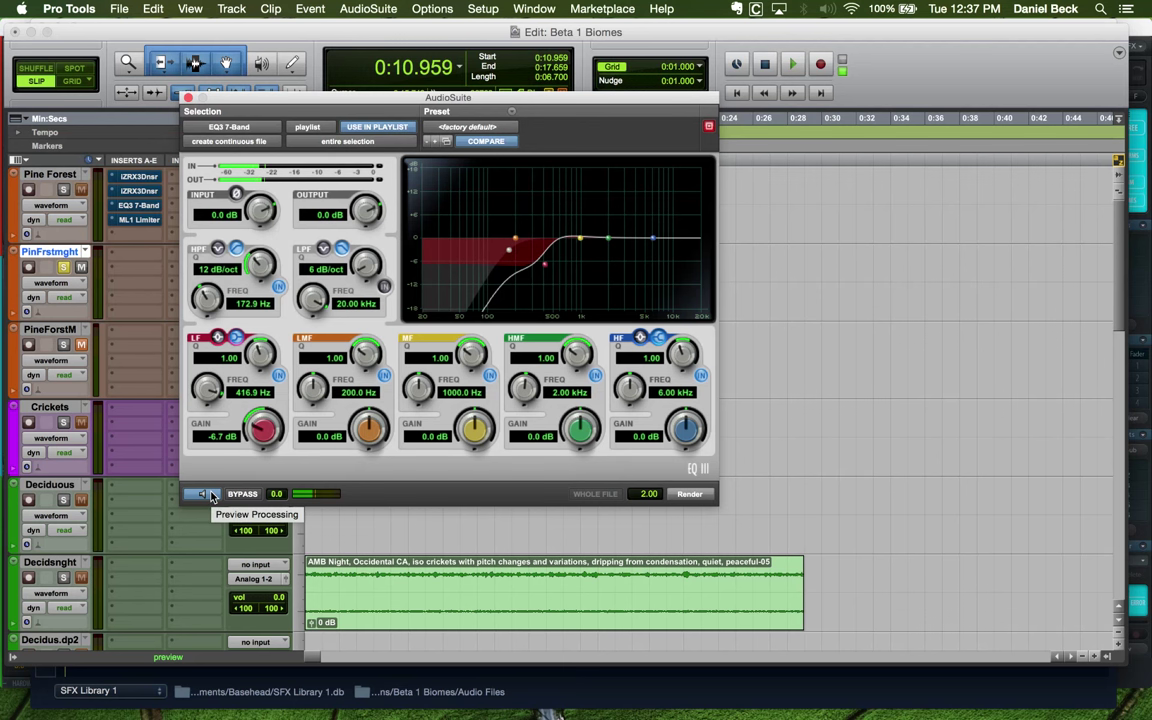
Raise the EQ's high-pass filter frequency to 1.54 kHz while previewing the segment
left_click_drag(207, 296, 214, 180)
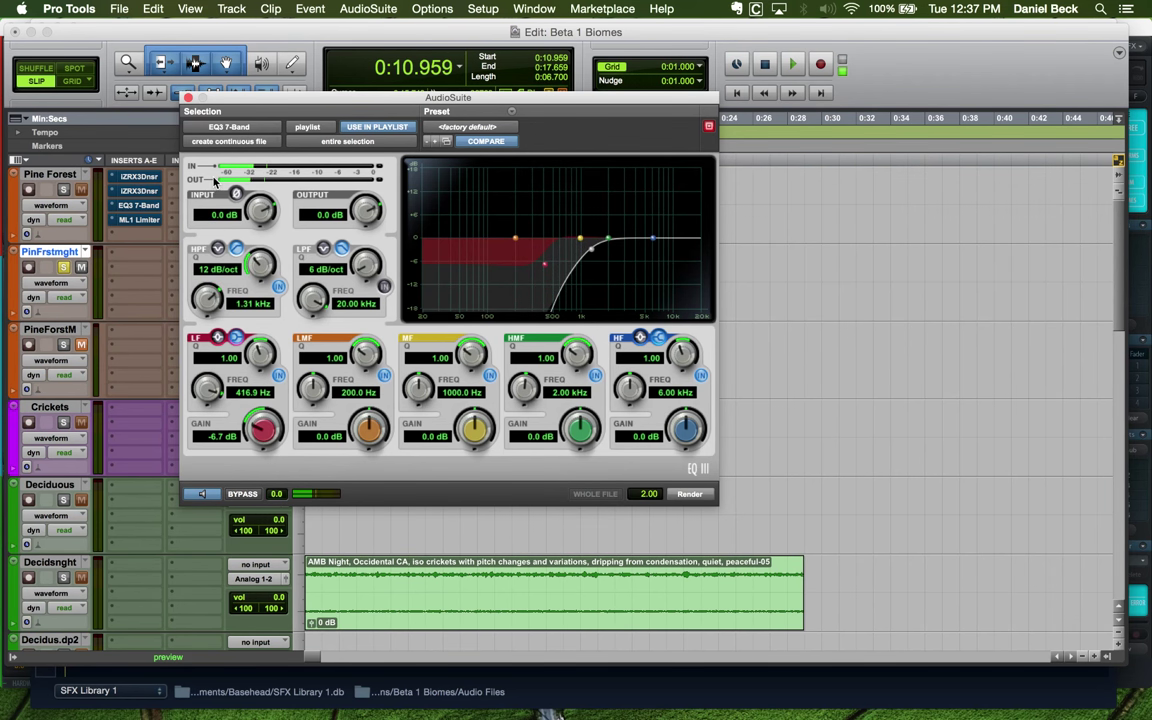
left_click_drag(207, 298, 207, 292)
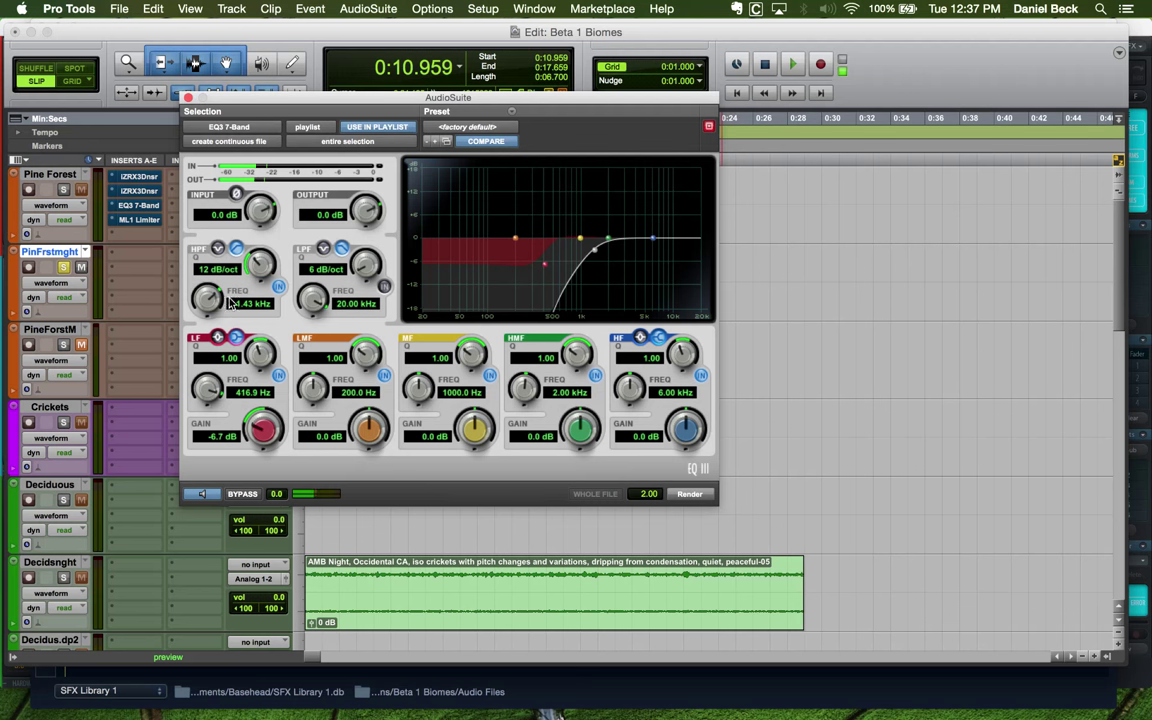
left_click_drag(218, 303, 218, 298)
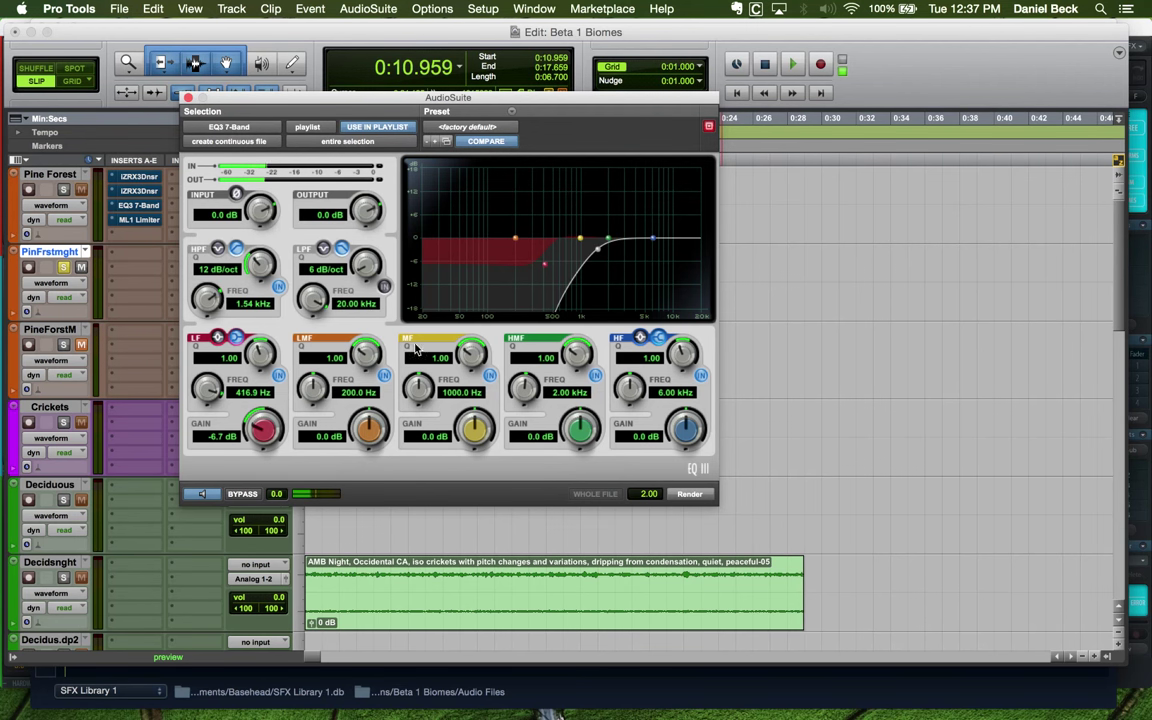
Enable the EQ's 6 dB/oct low-pass filter and set its frequency to 13.98 kHz
left_click(384, 287)
left_click_drag(313, 302, 316, 373)
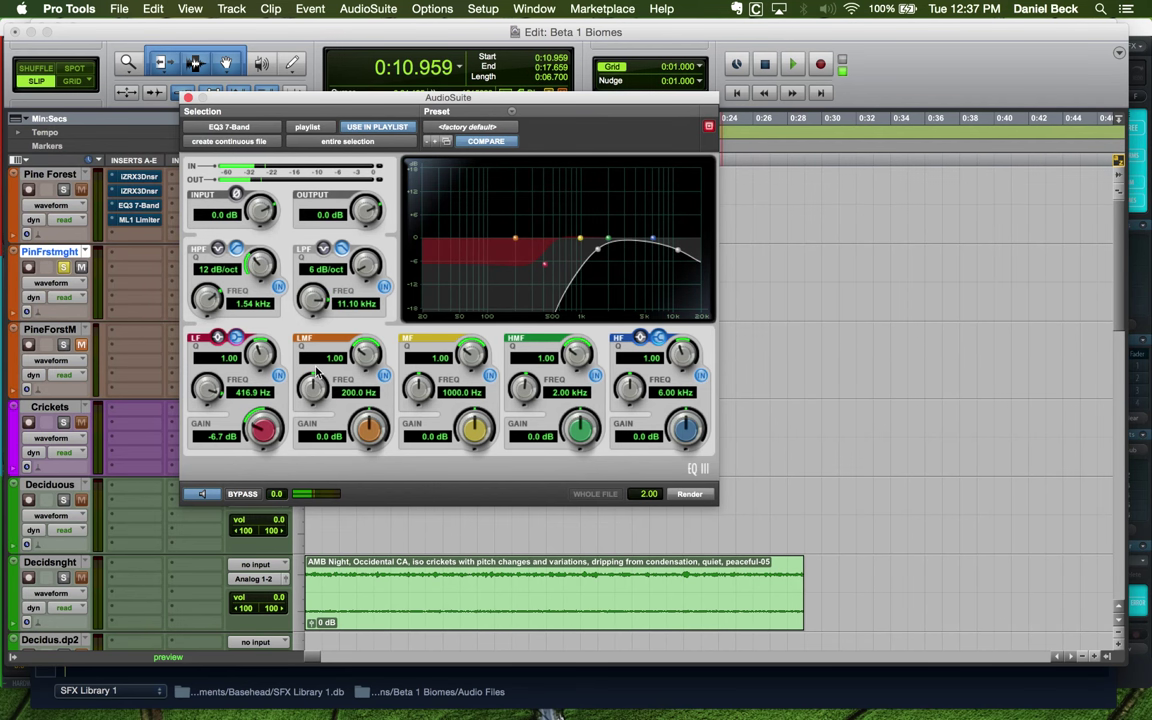
left_click(384, 288)
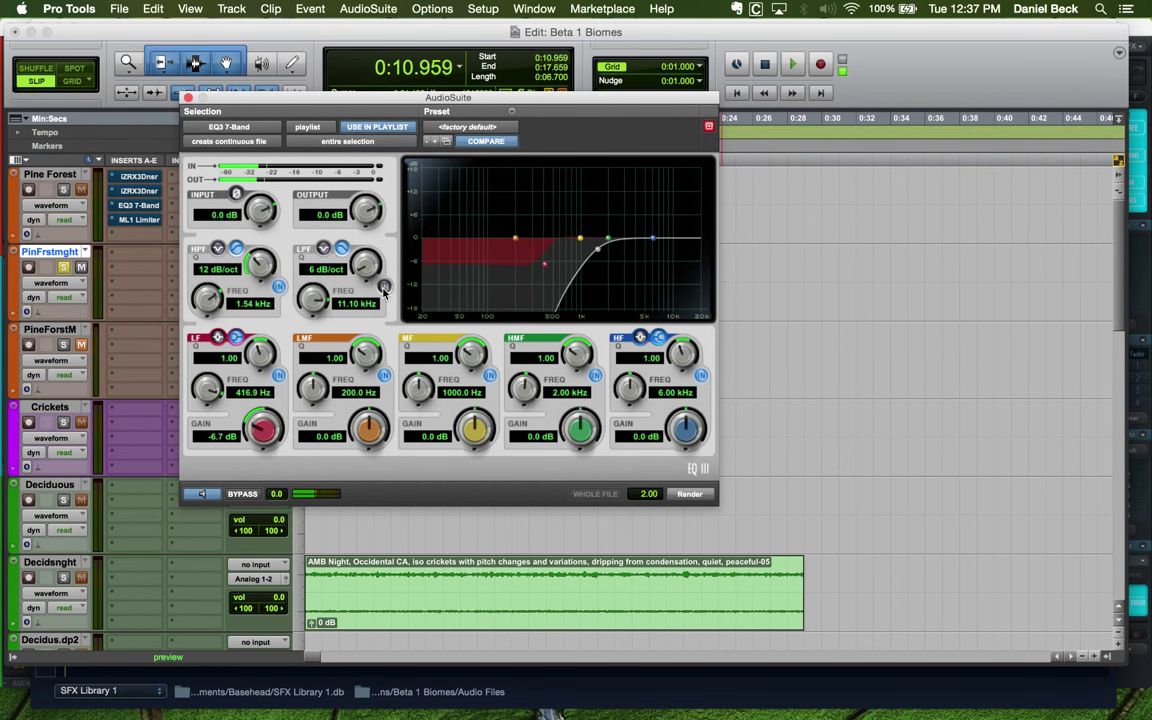
left_click(384, 288)
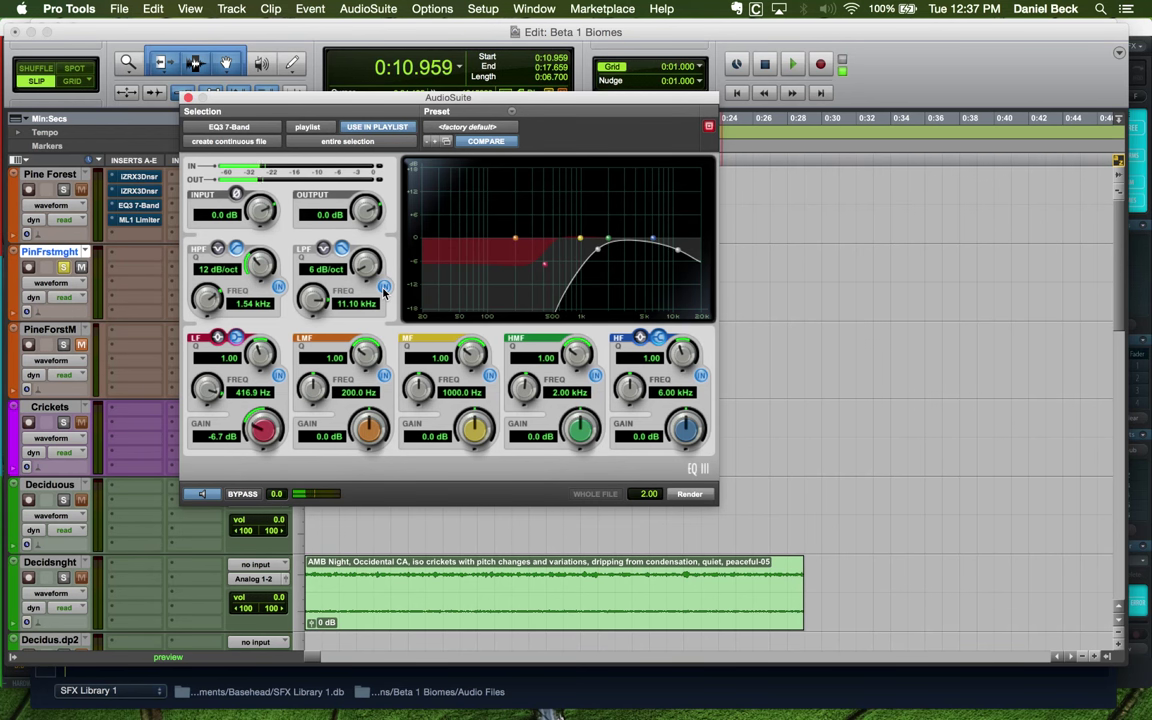
left_click_drag(313, 296, 312, 285)
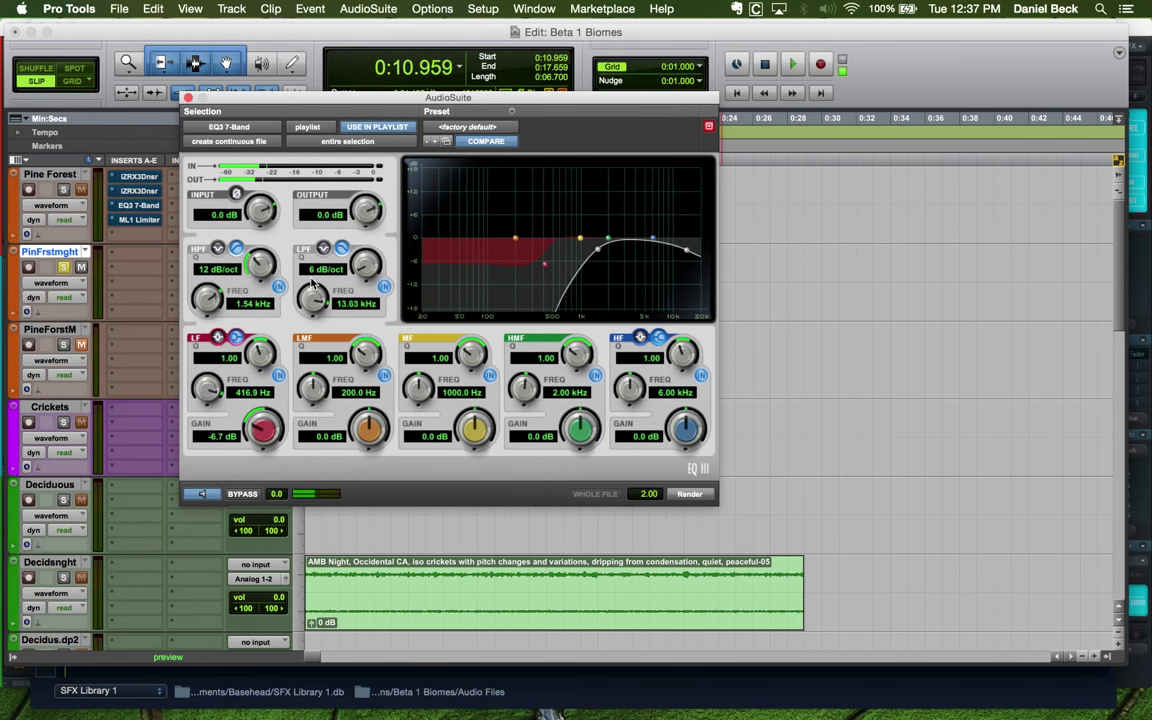
left_click(386, 288)
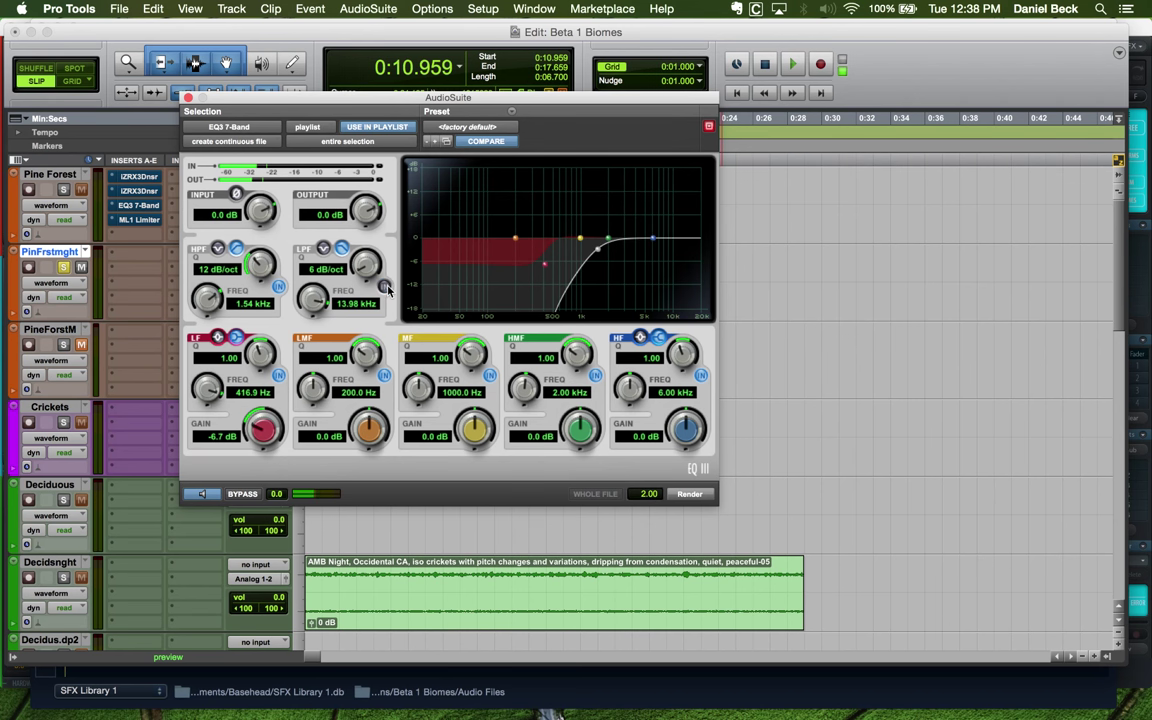
left_click(385, 288)
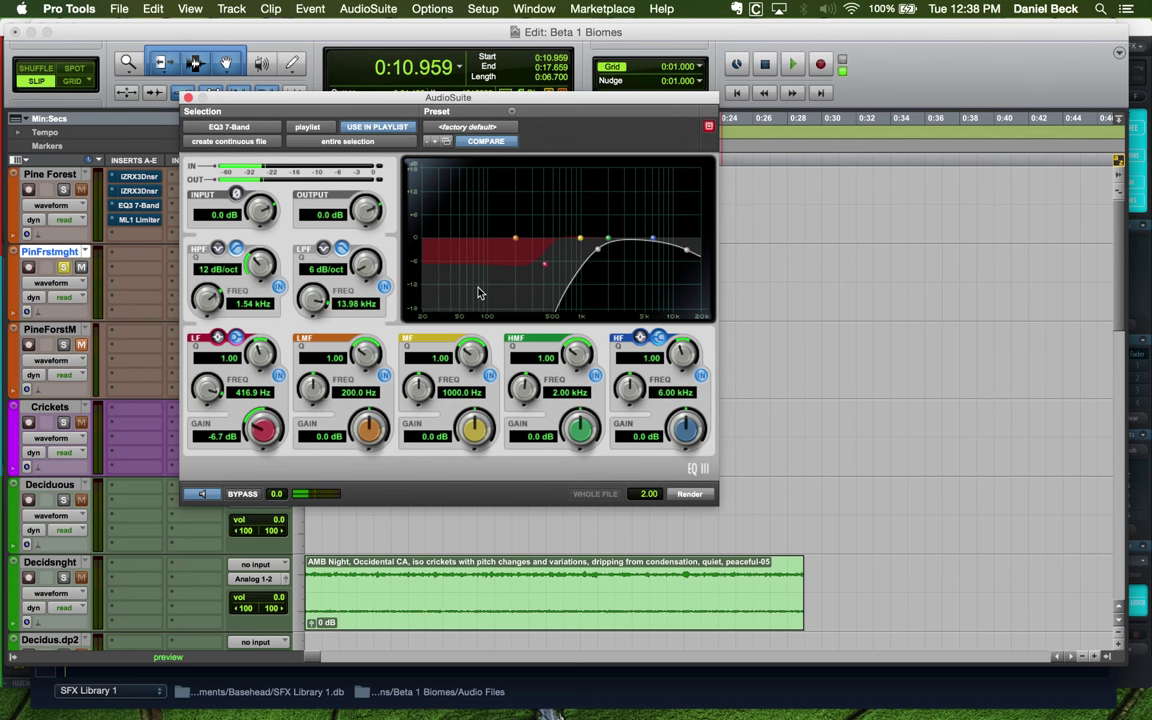
Compare the preview with the low-pass filter off and on, leave it enabled, and close the EQ3 7-Band window
left_click(385, 286)
left_click(385, 286)
left_click(385, 286)
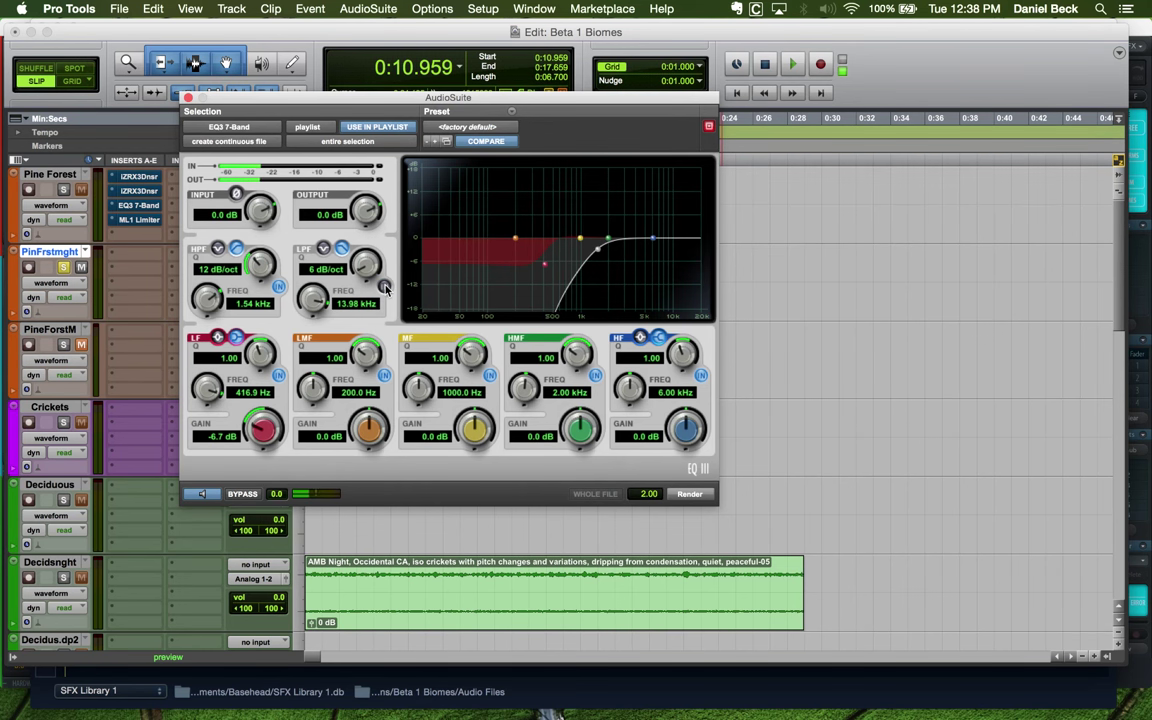
left_click(385, 286)
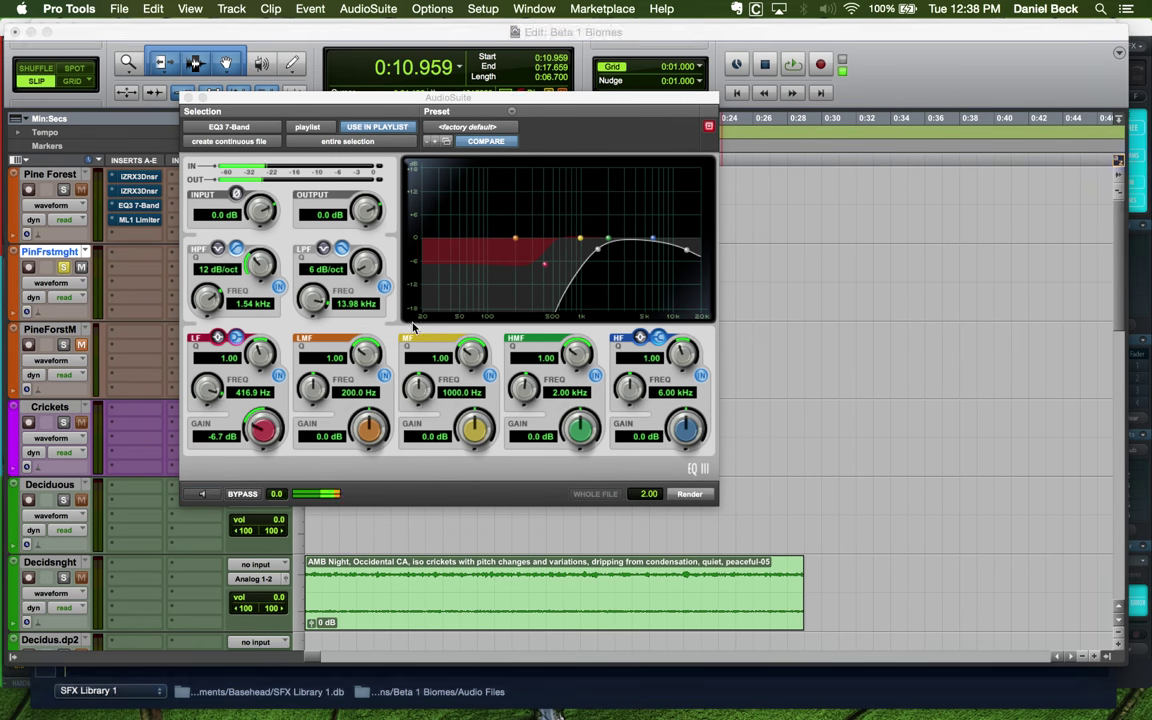
left_click(187, 99)
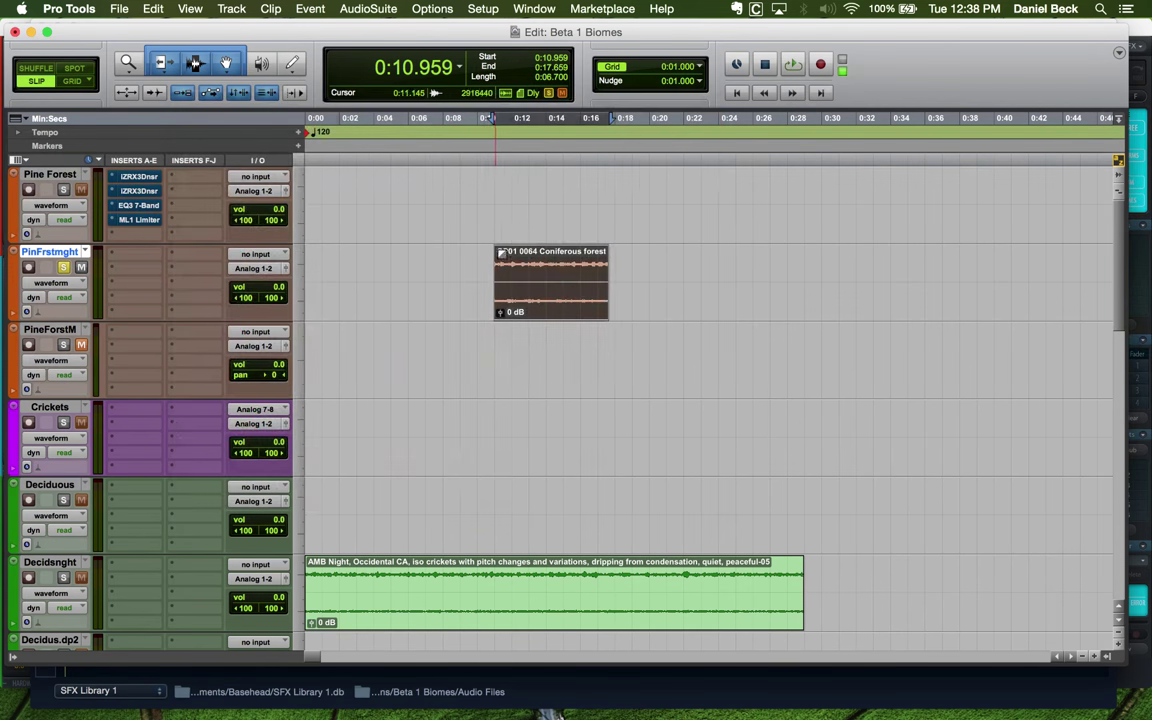
Play the coniferous forest segment on the PinFrstmght track from 0:12.770 to its end and stop
left_click(522, 256)
key("super+bracketright")
key("space")
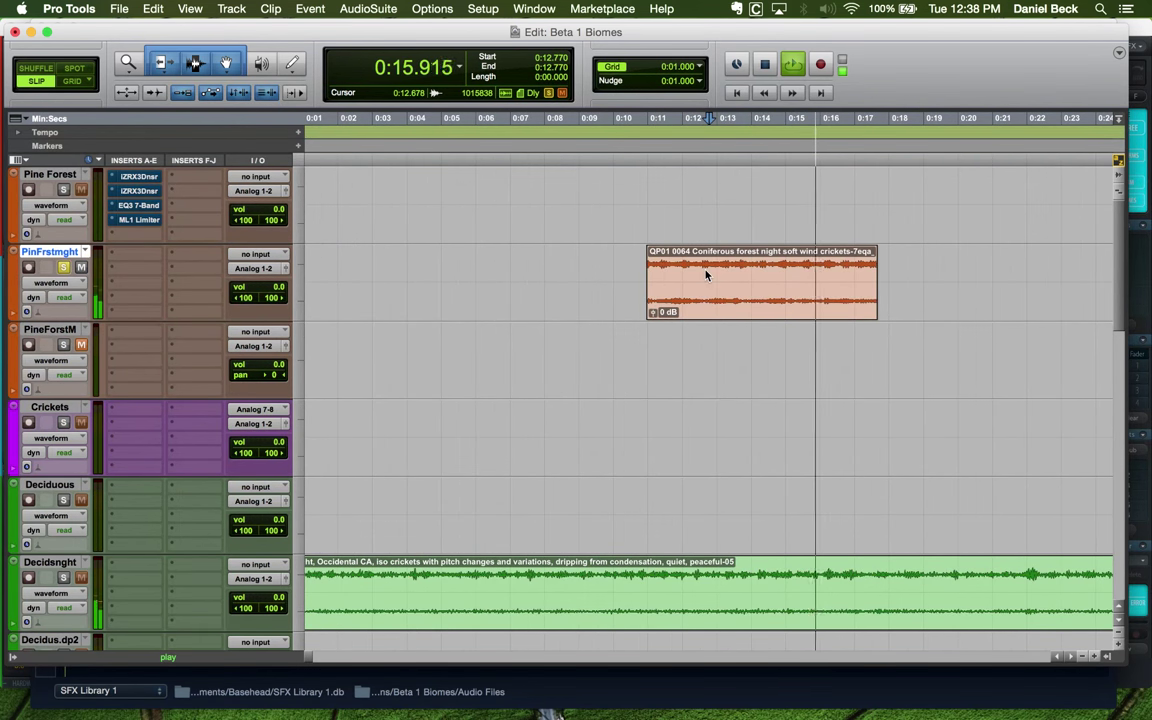
key("space")
Split the coniferous forest segment on the PinFrstmght track at 0:14.129
left_click(773, 267)
key("super+bracketright")
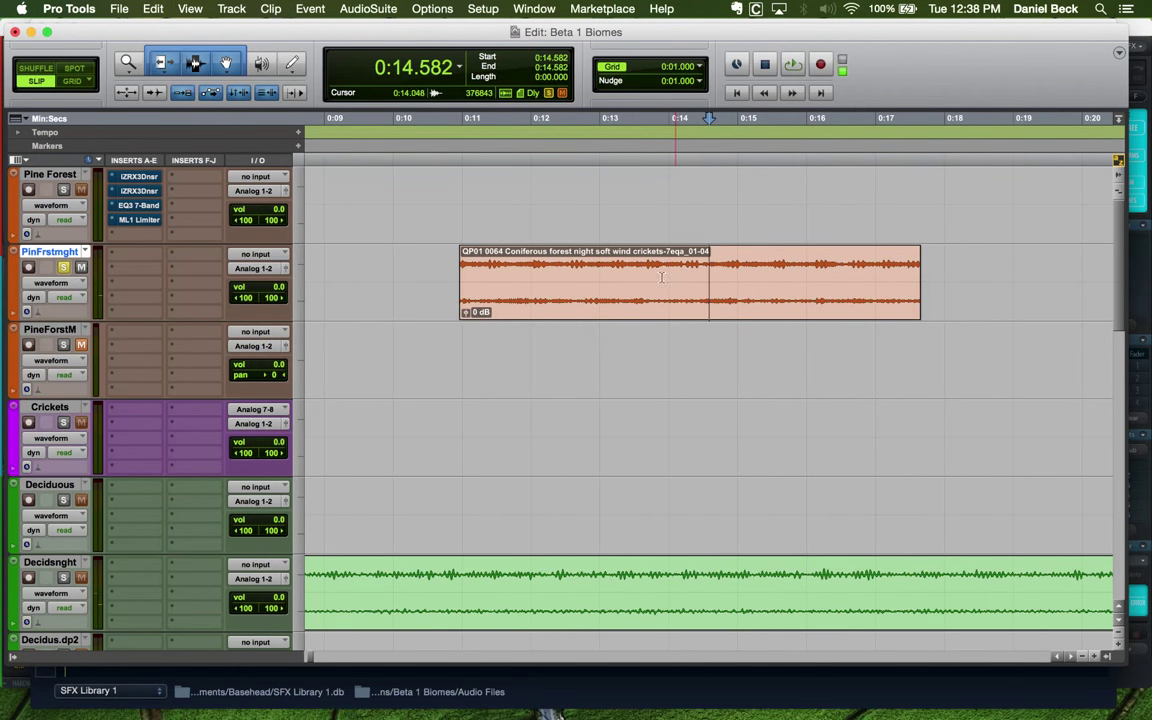
left_click(680, 270)
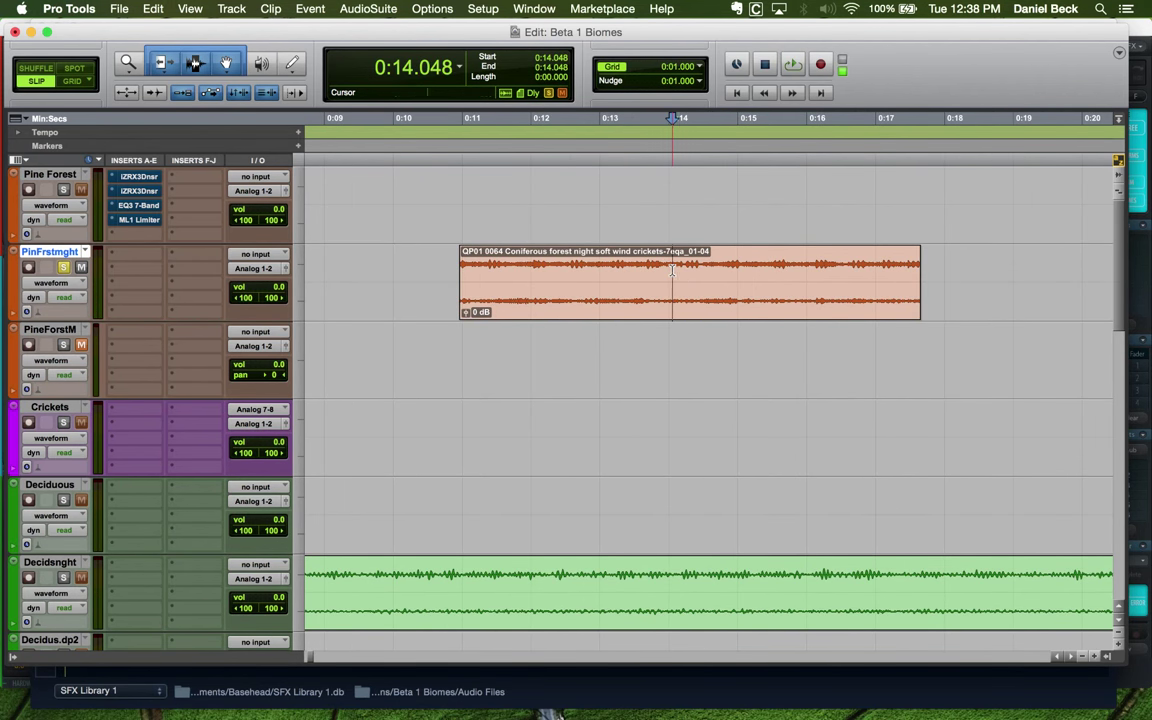
left_click(464, 272)
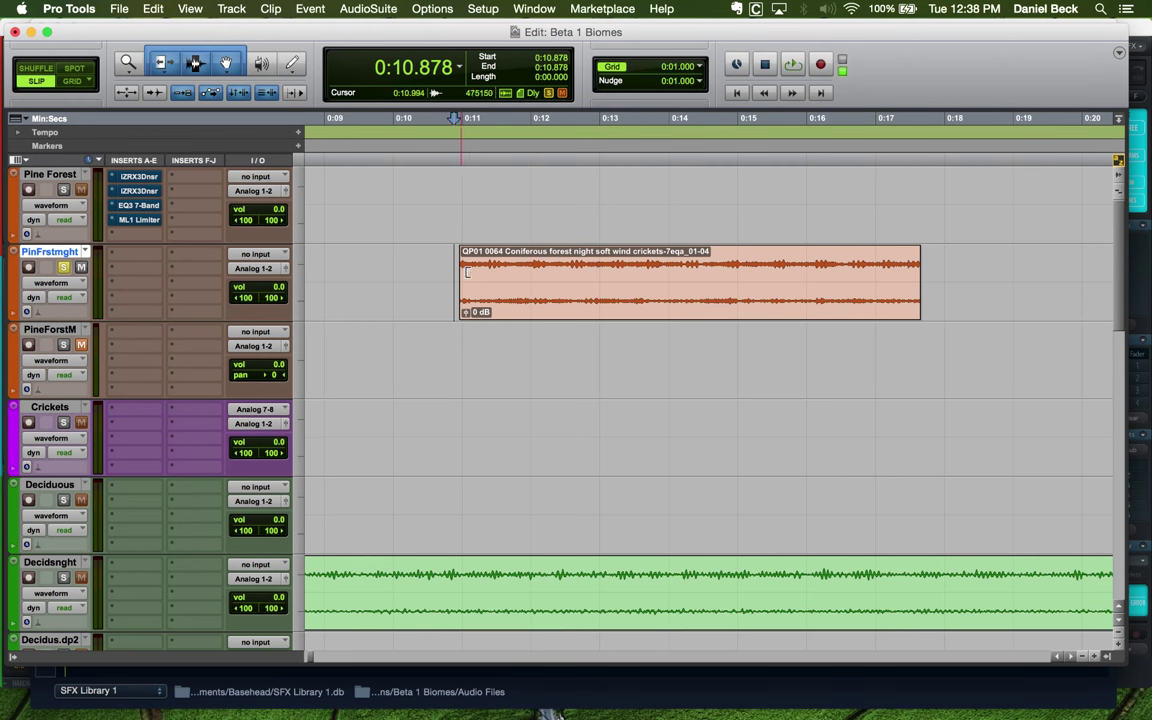
left_click(677, 270)
key("super+e")
key("super+bracketleft")
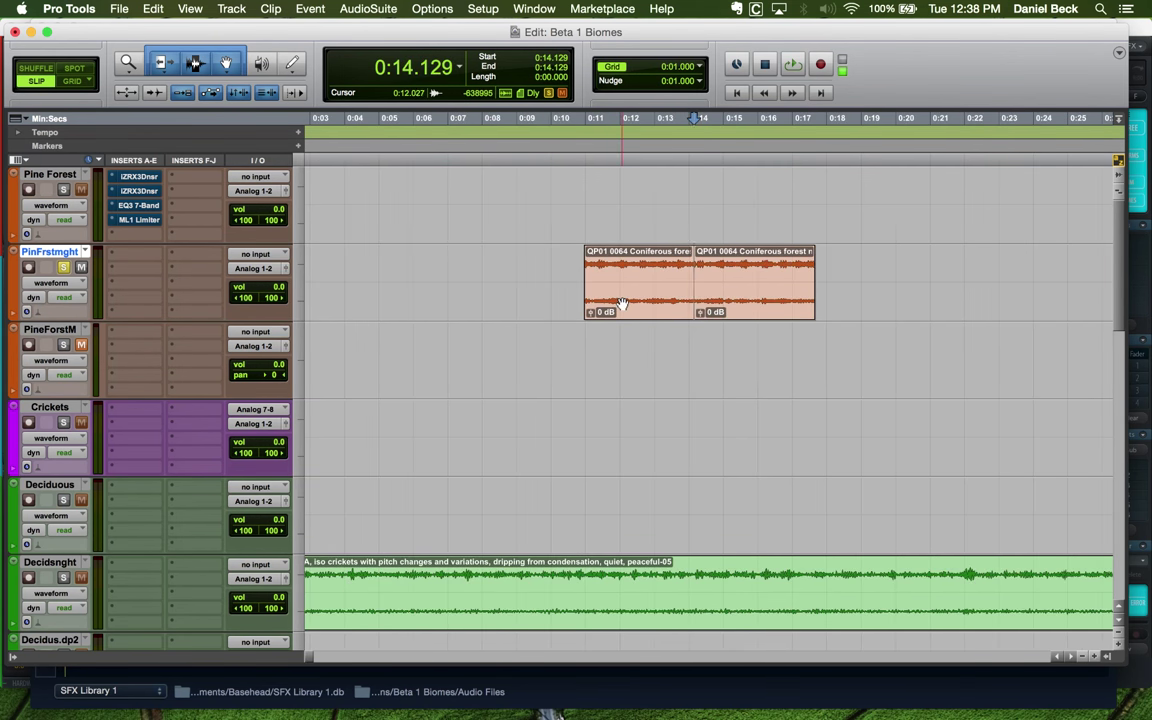
Move the first half of the split segment behind the second half so that it starts at 0:17.832
left_click(659, 303)
left_click_drag(659, 303, 900, 295)
key("super+bracketright")
key("super+bracketright")
key("super+bracketright")
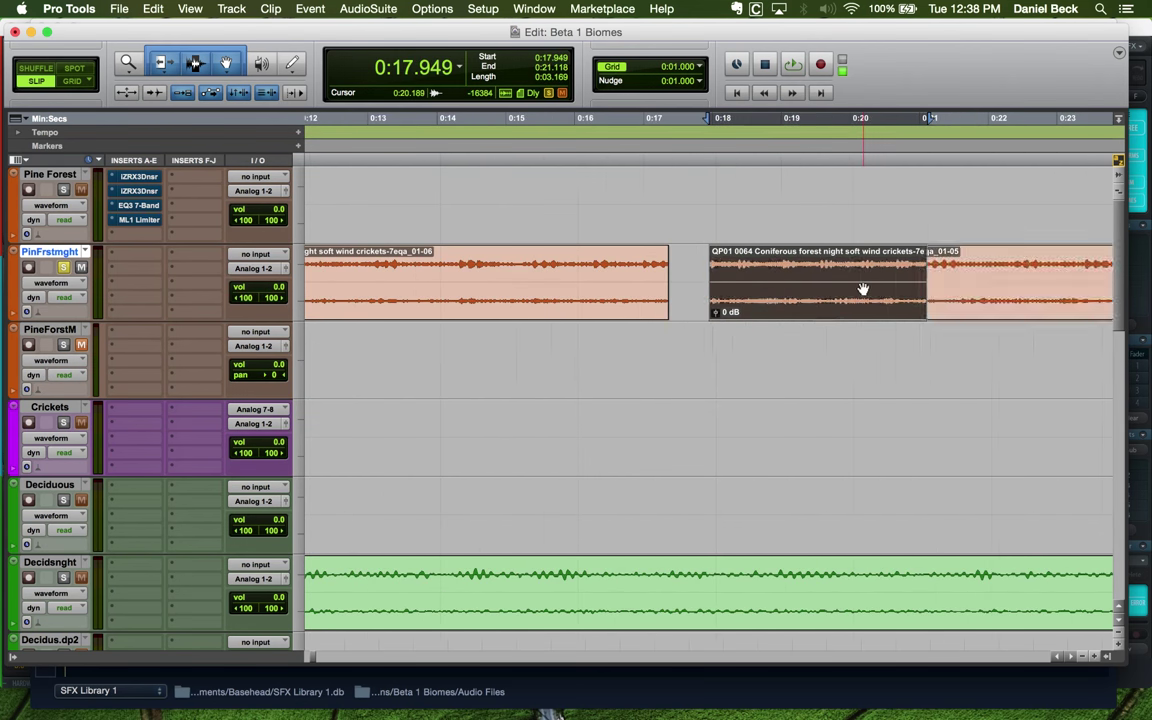
left_click_drag(789, 303, 720, 298)
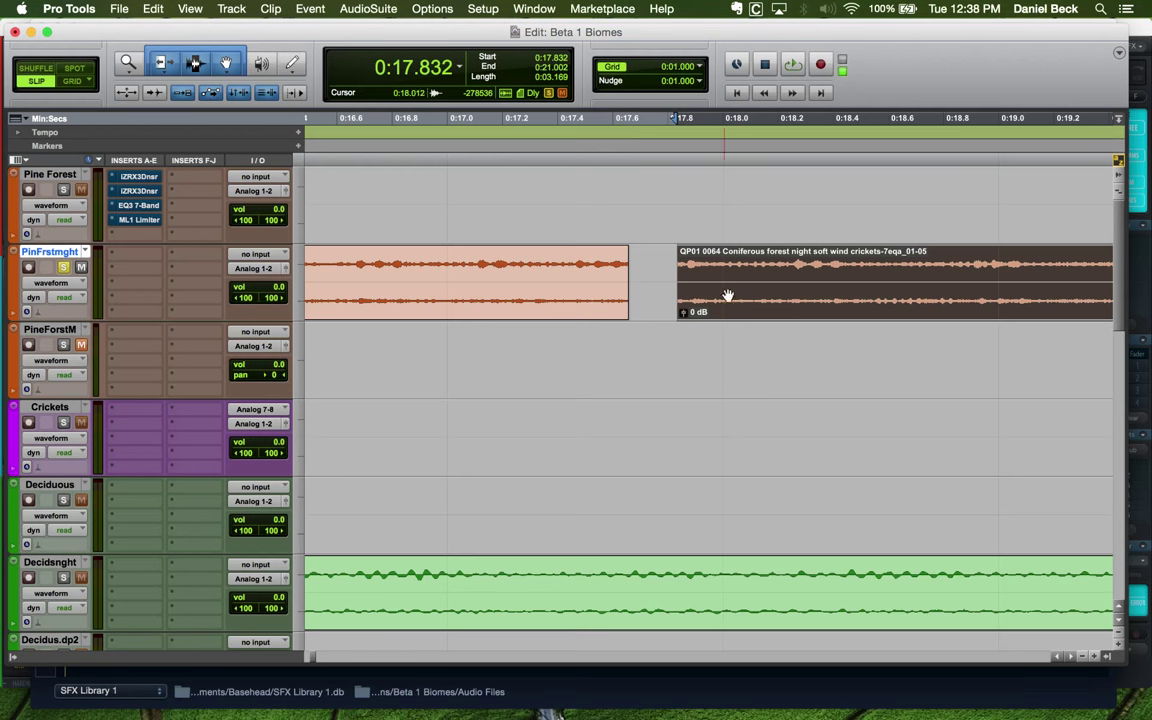
Compare the cricket chirps on both sides of the gap and trim the moved clip's start to 0:18.250
left_click_drag(797, 275, 837, 272)
left_click(801, 266)
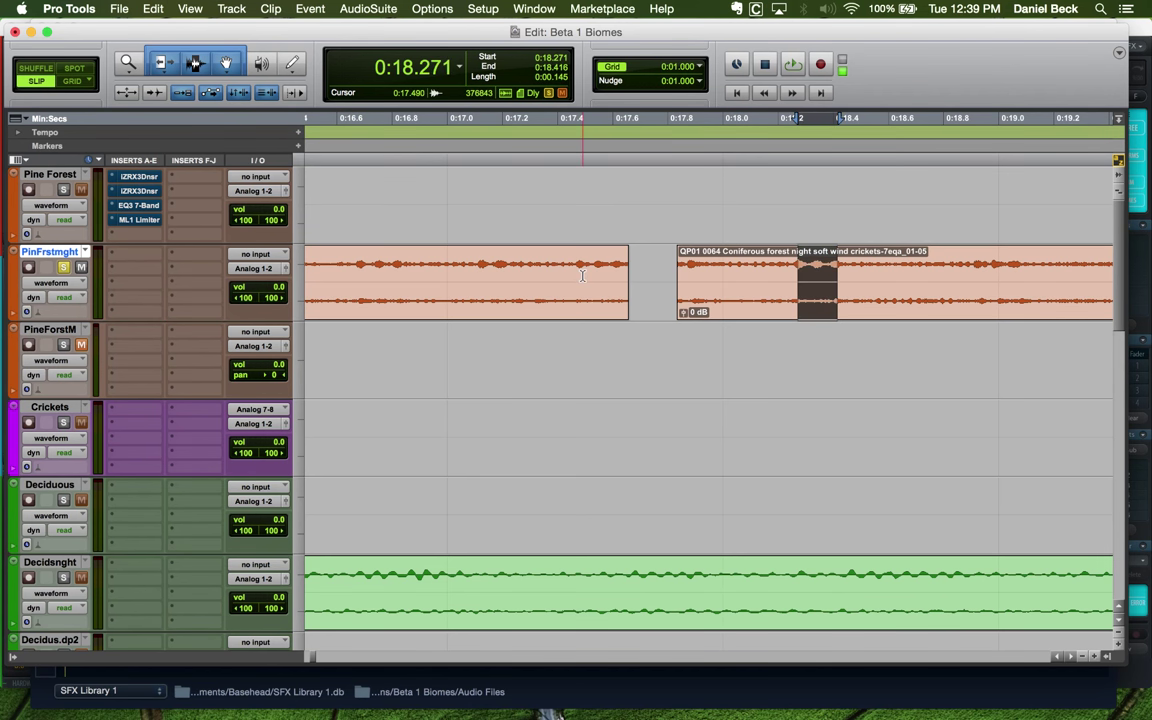
left_click_drag(579, 274, 628, 274)
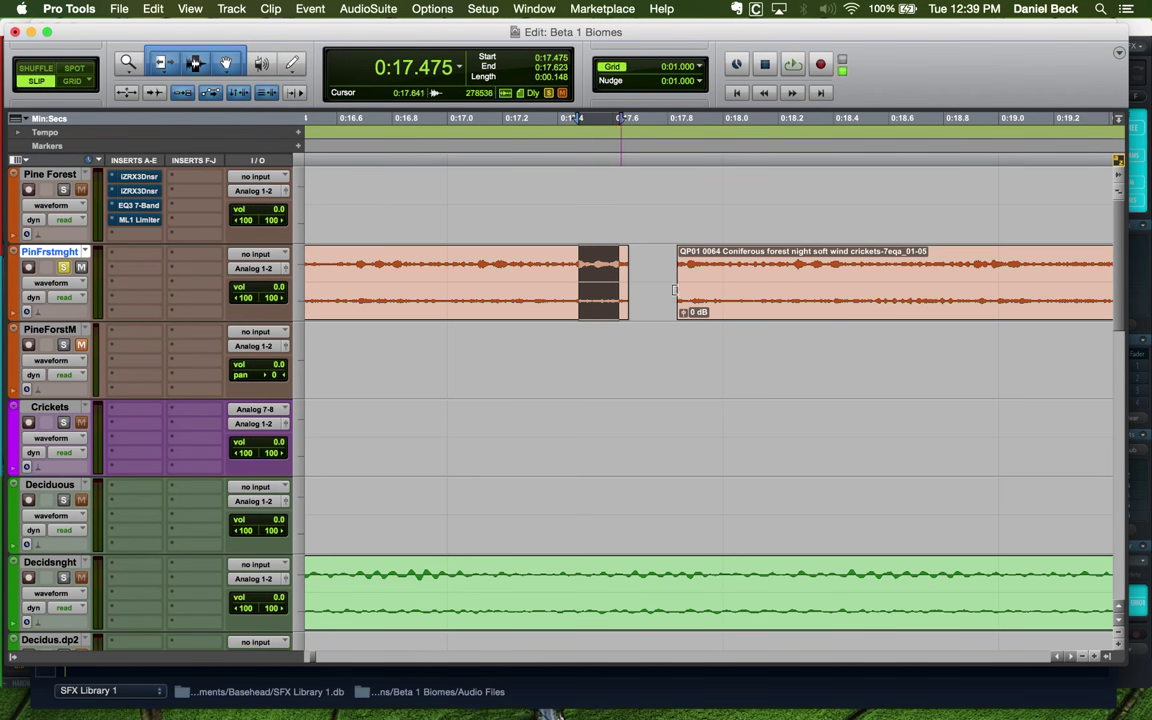
left_click(799, 265)
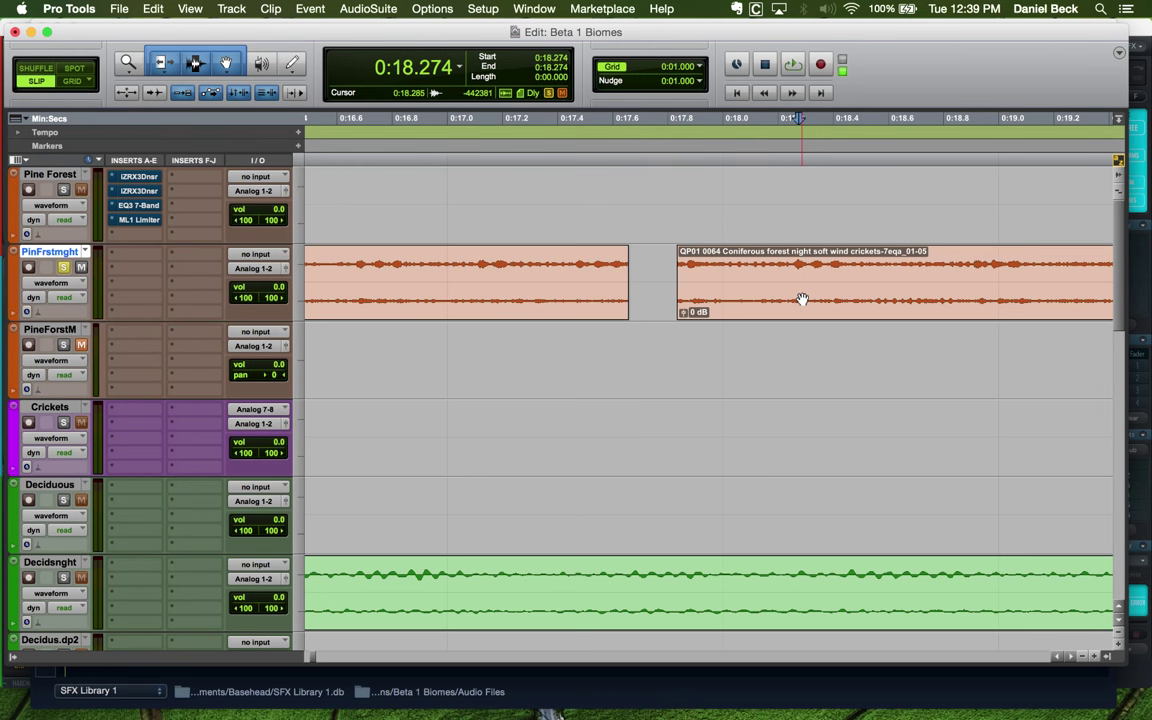
left_click(792, 265)
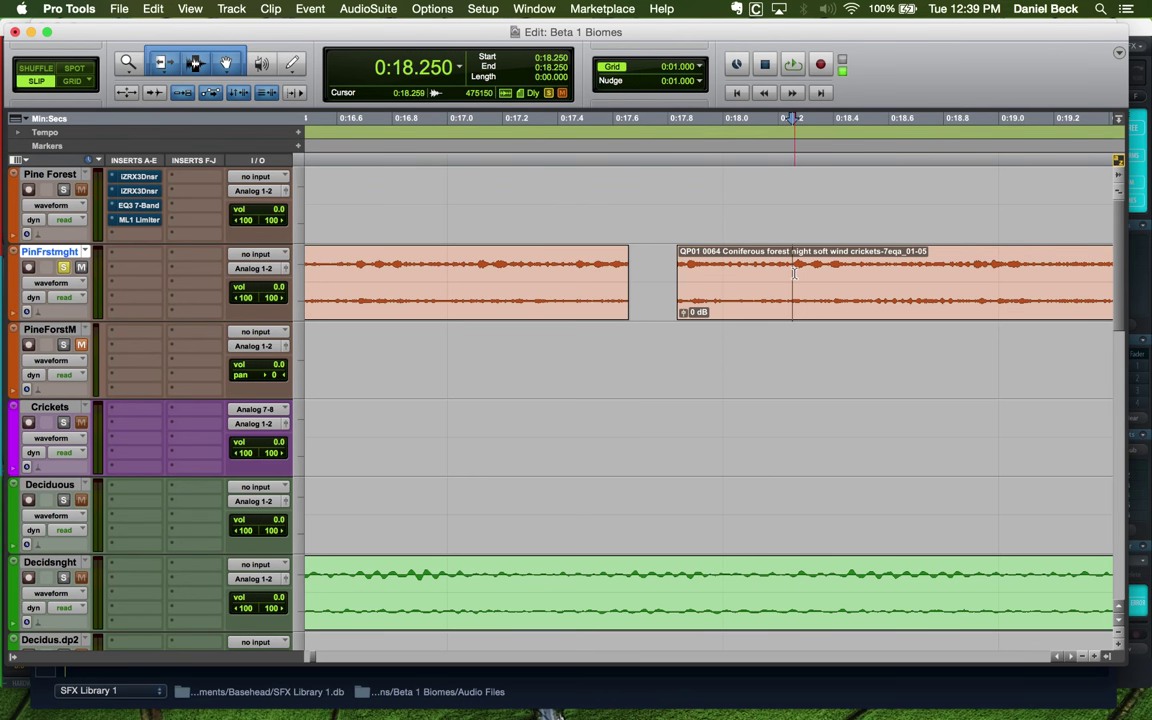
key("a")
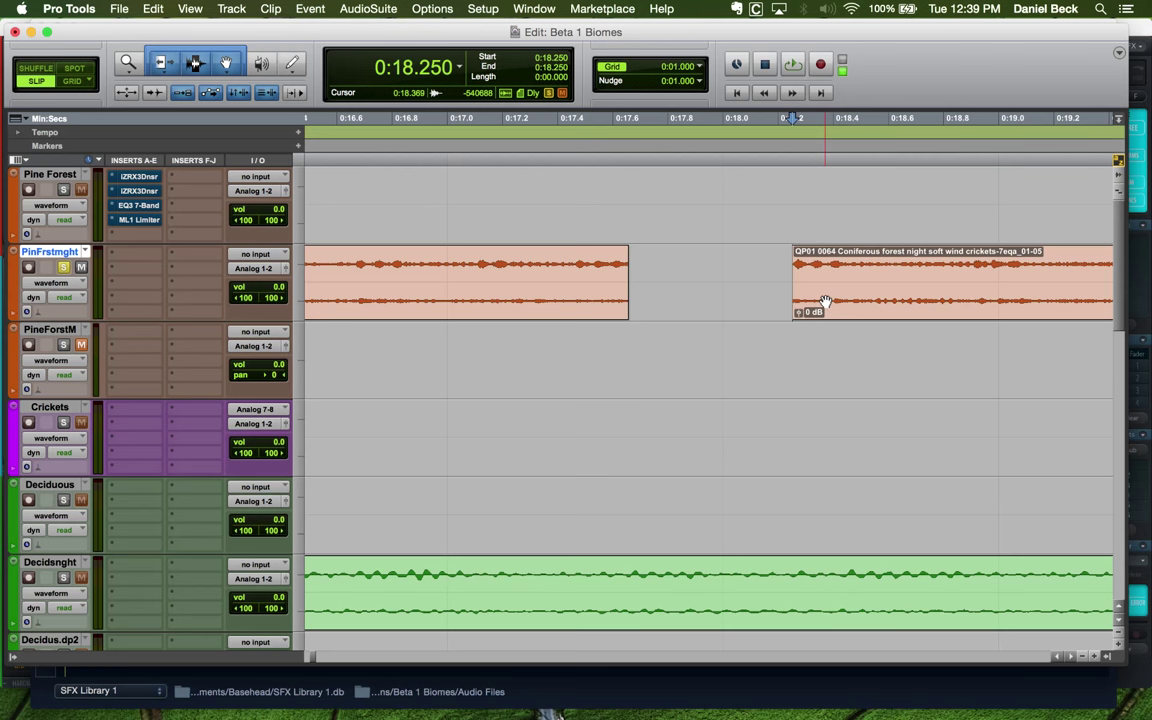
Move the trimmed clip over the end of the preceding clip and crossfade the join from 0:17.333 to 0:17.432
left_click_drag(825, 302, 748, 299)
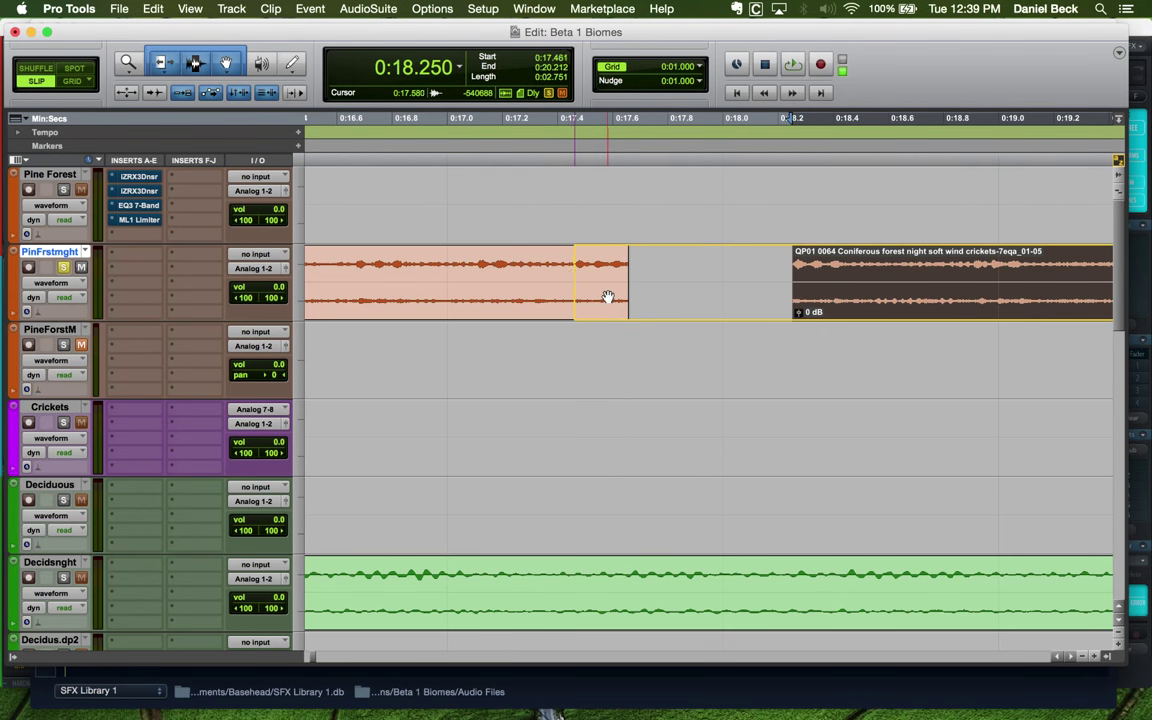
left_click_drag(681, 296, 707, 296)
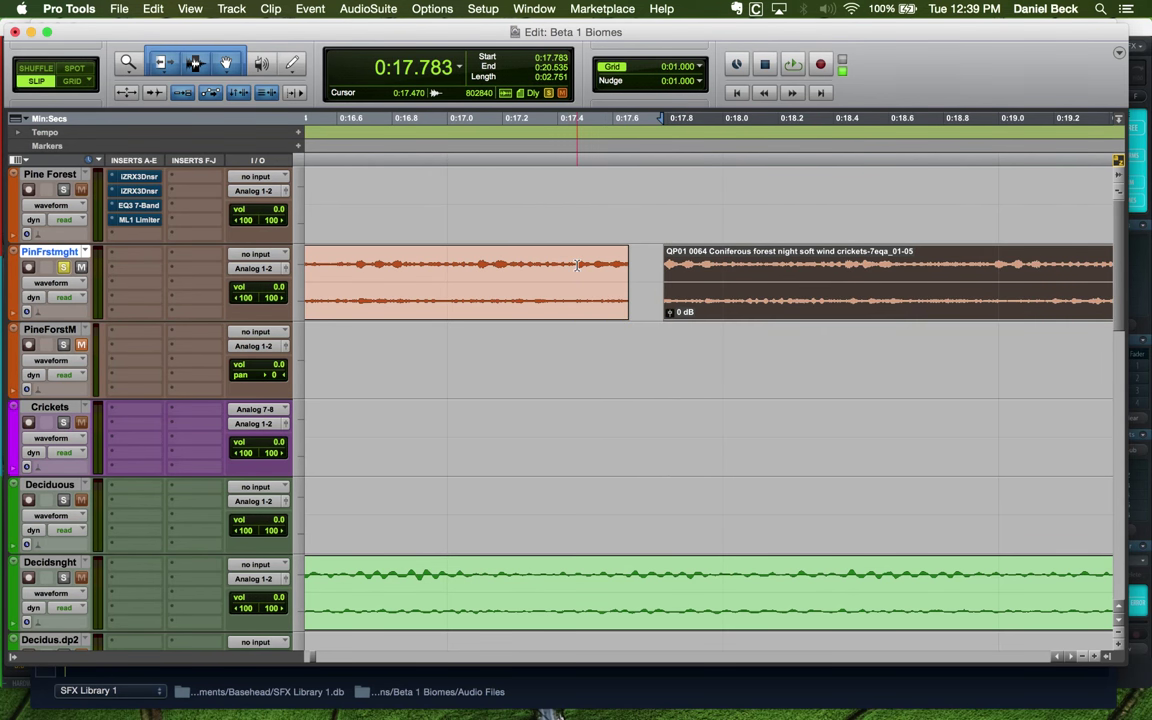
left_click_drag(577, 265, 592, 265)
left_click(650, 268)
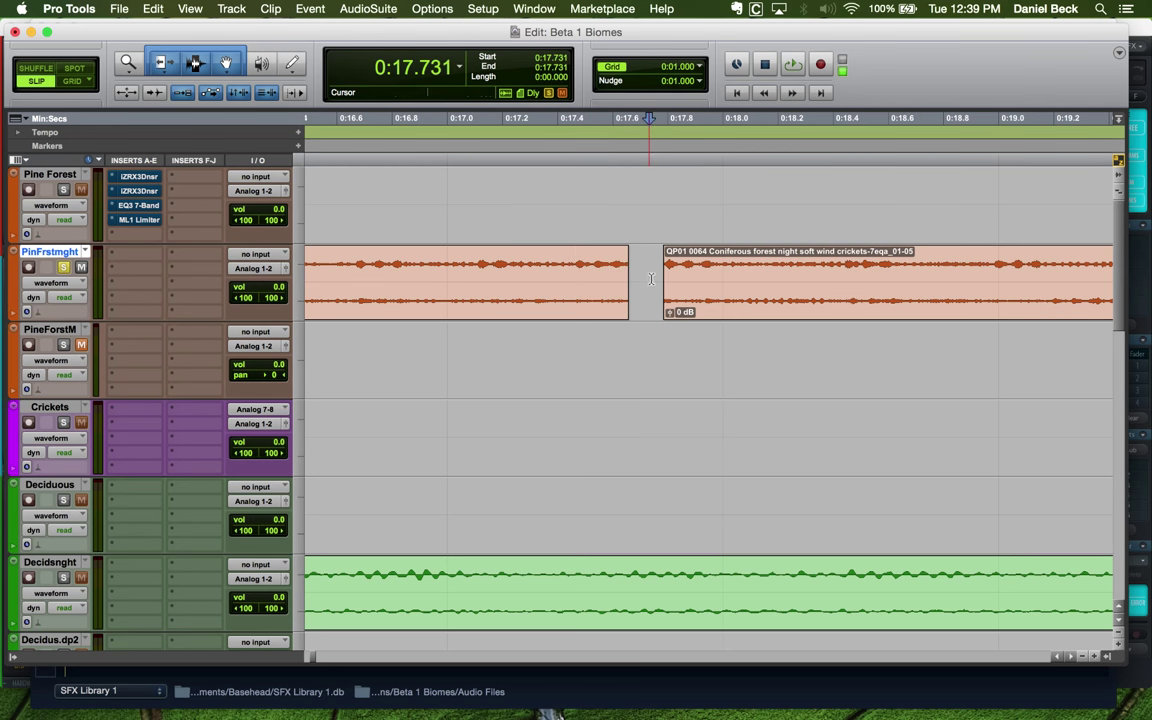
left_click(695, 308)
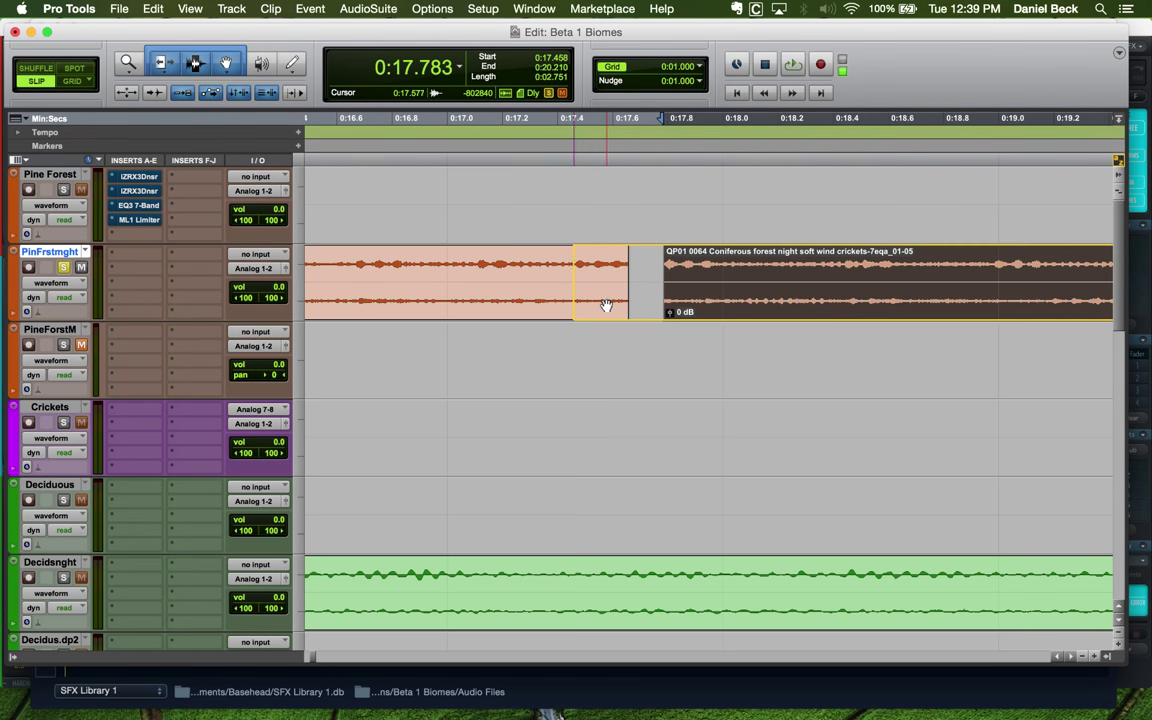
left_click_drag(605, 305, 556, 312)
left_click(574, 313)
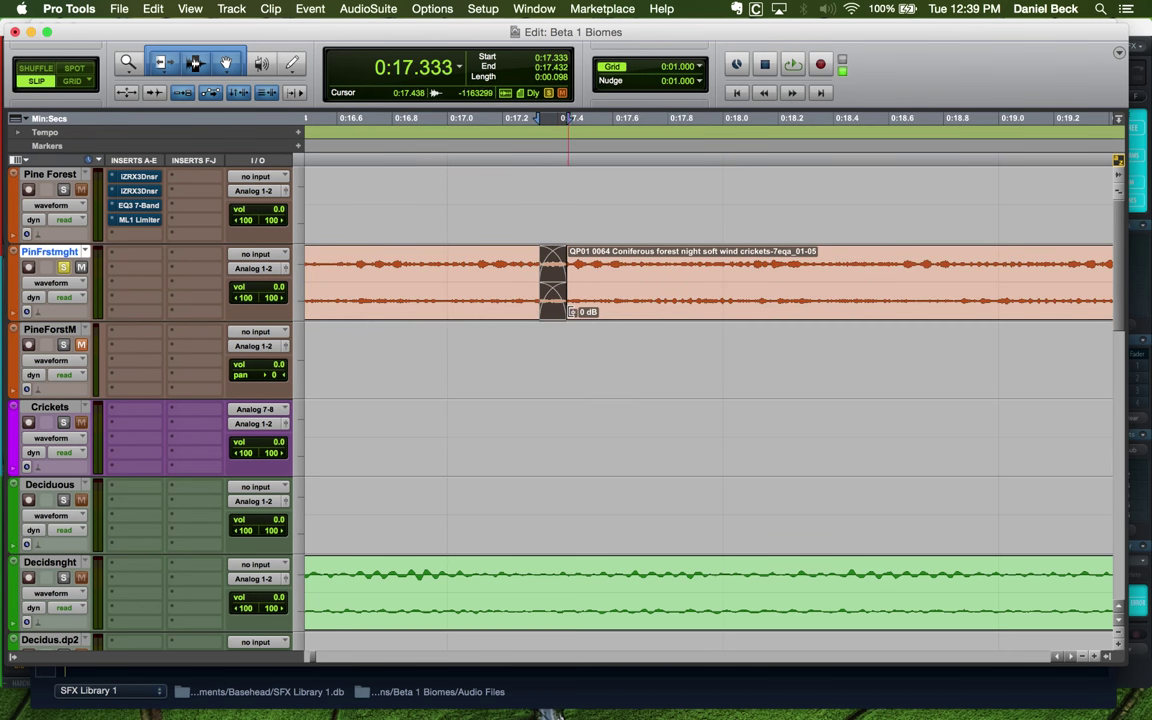
key("r")
key("r")
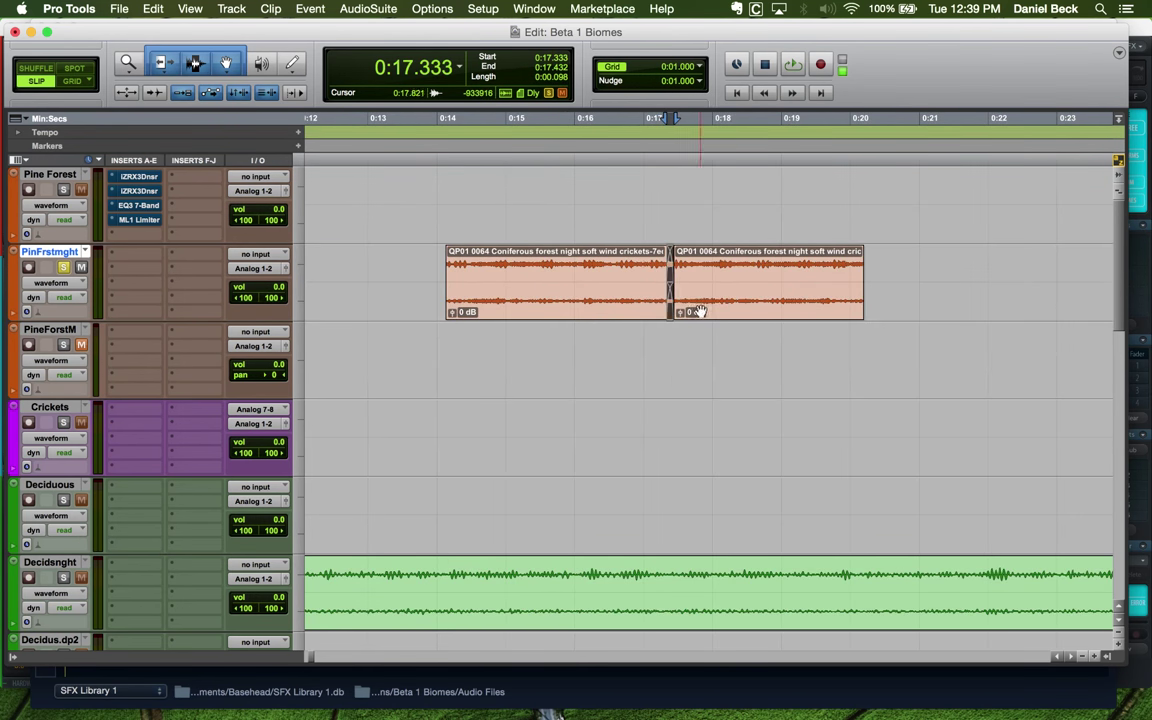
Select both joined clips from 0:14.129 to 0:20.204, play them through the crossfade and stop
left_click(727, 314)
left_click(607, 300, "shift")
key("space")
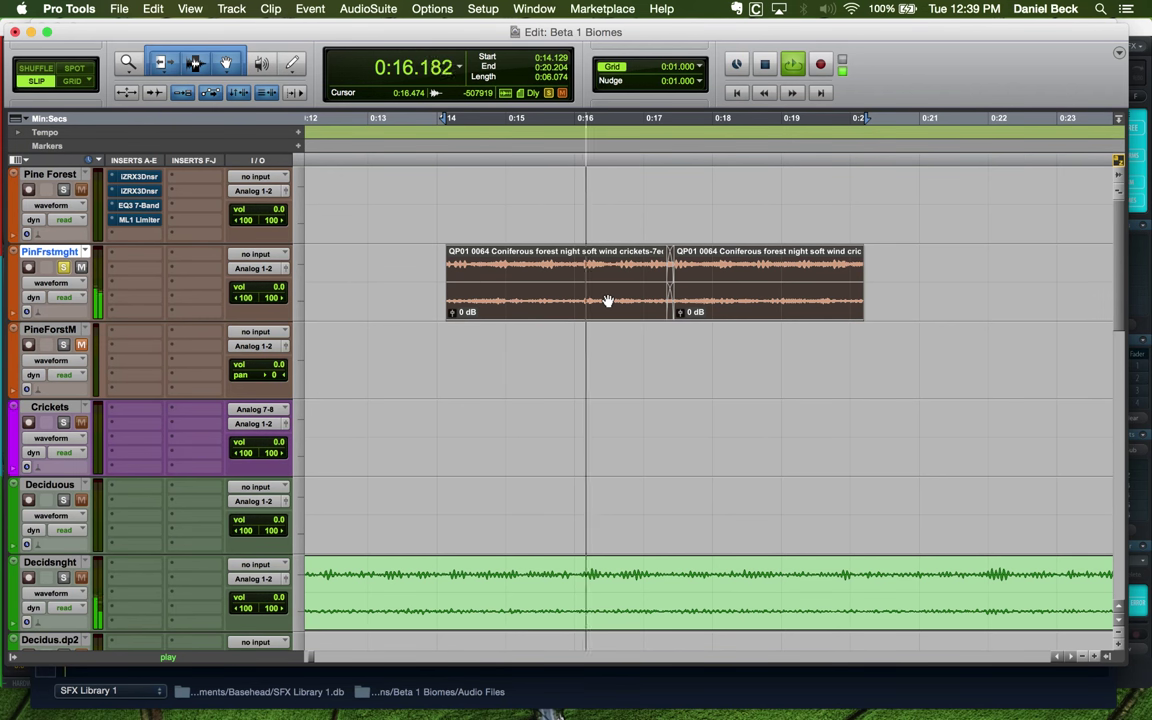
key("space")
Delete the crossfade between the two coniferous forest clips
left_click(701, 262)
key("t")
key("t")
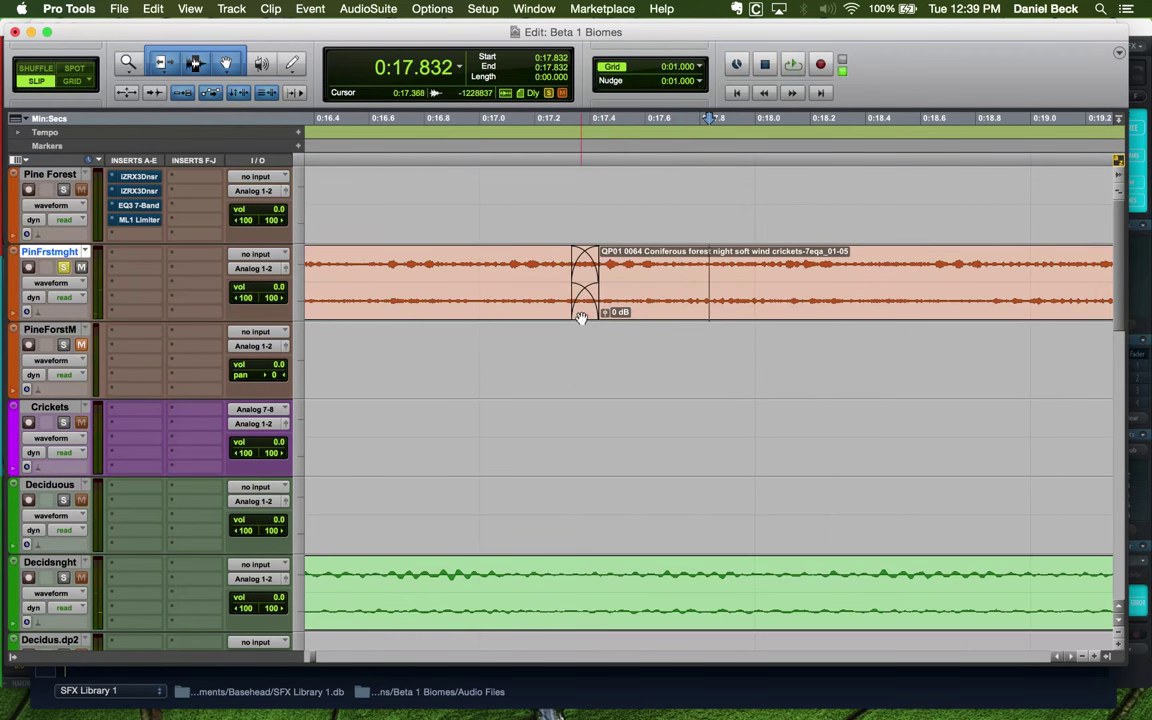
left_click(581, 318)
key("super+bracketleft")
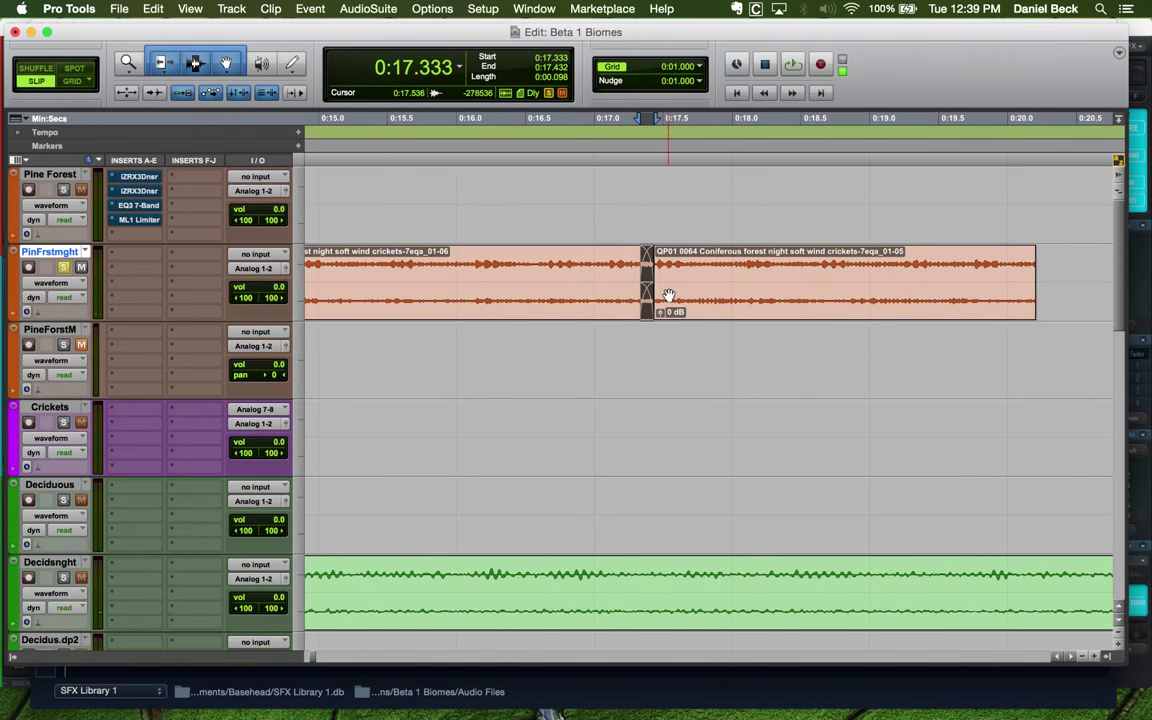
key("Delete")
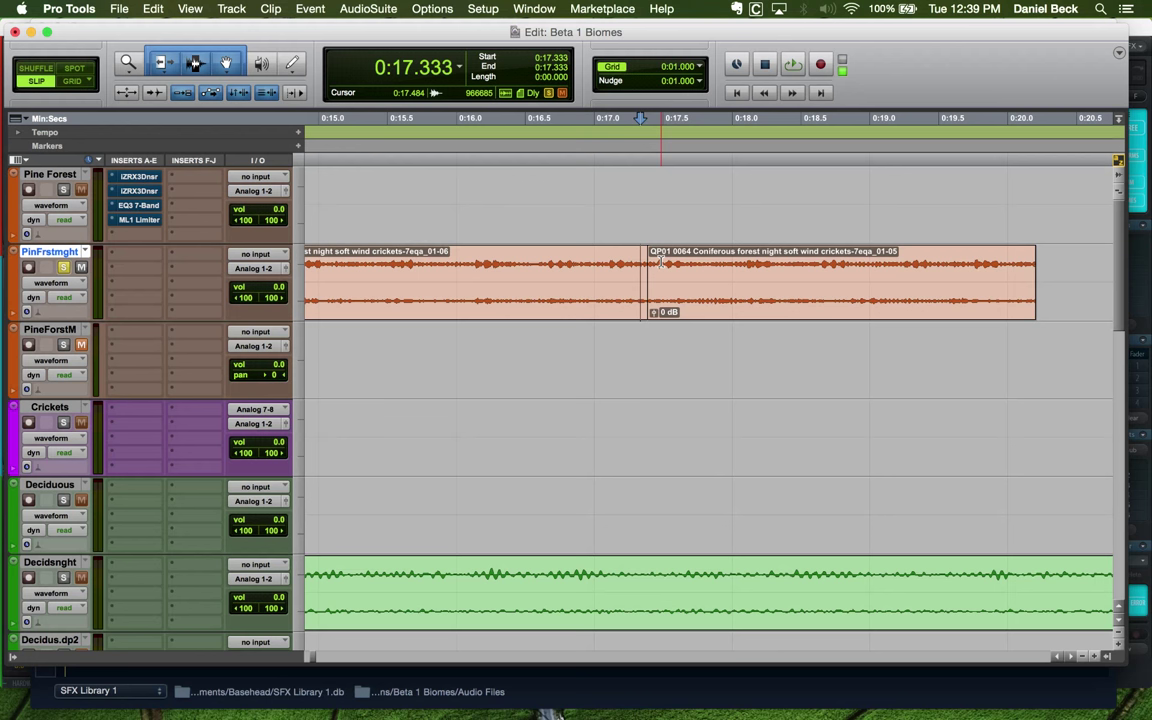
Shift the second clip away from the join and extend the first clip's end to meet it at 0:17.554
left_click(660, 262)
key("super+bracketright")
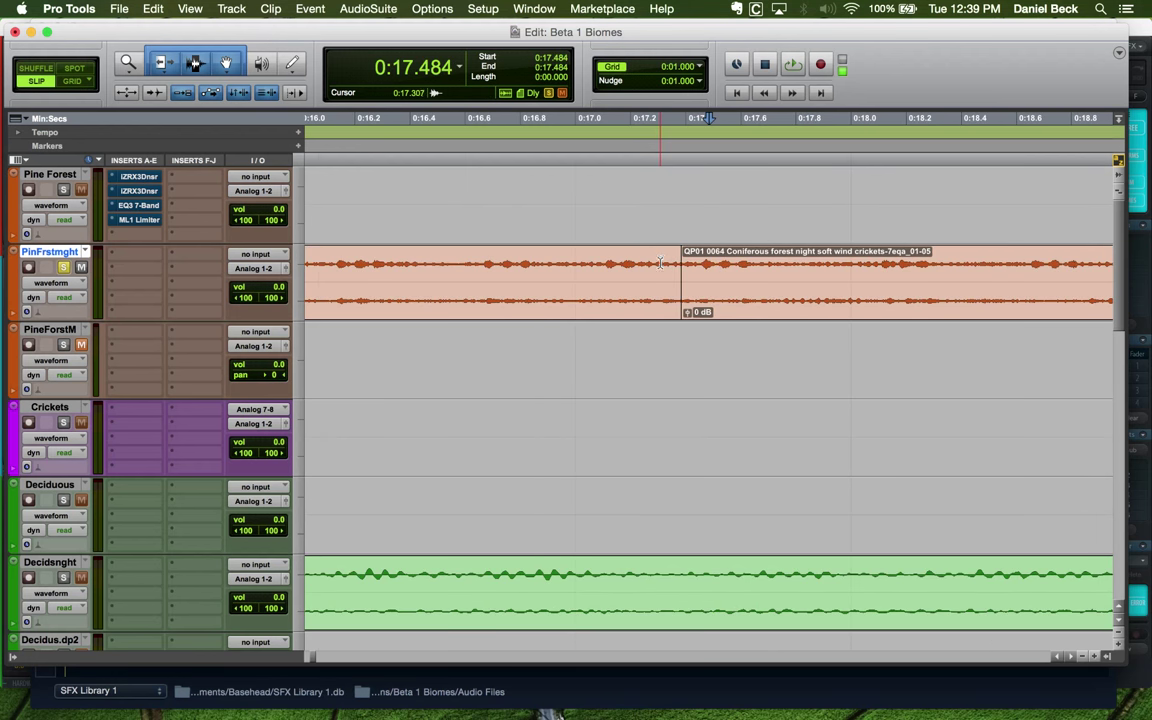
left_click_drag(713, 305, 756, 303)
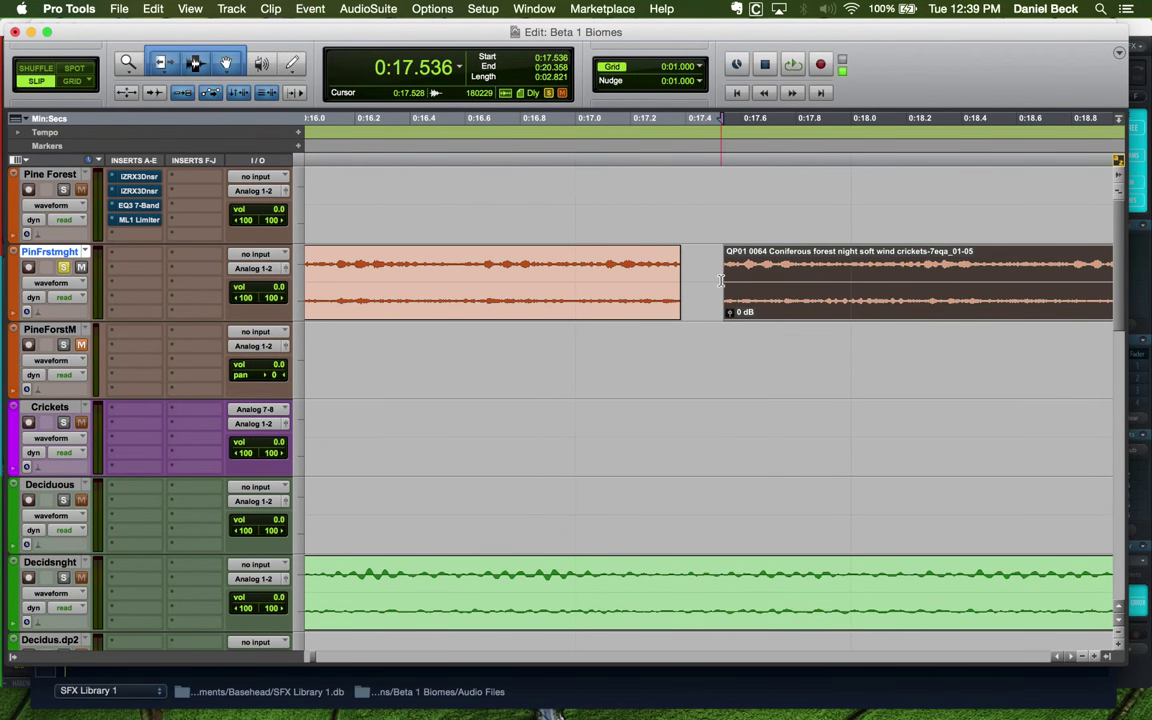
left_click_drag(678, 280, 730, 280)
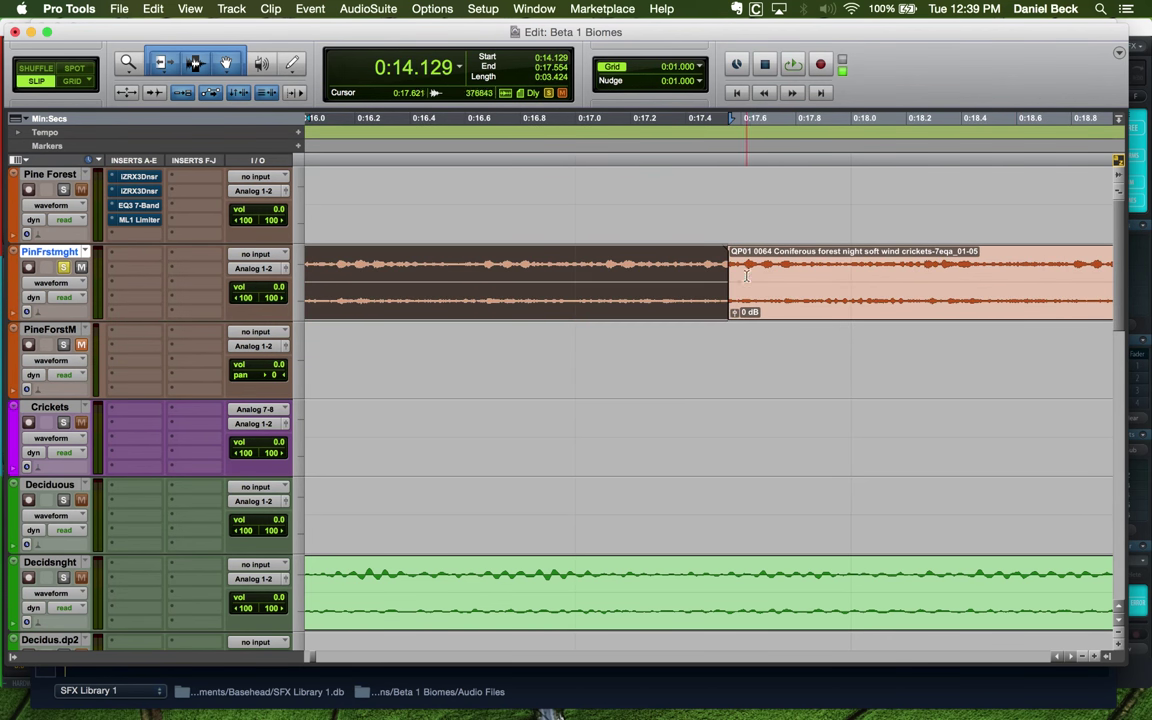
Move the second coniferous forest clip earlier over the first clip's end and crossfade the join from 0:16.912 to 0:17.028
left_click(746, 275)
mouse_move(728, 290)
left_mouse_down()
mouse_move(741, 290)
mouse_move(717, 300)
left_mouse_up()
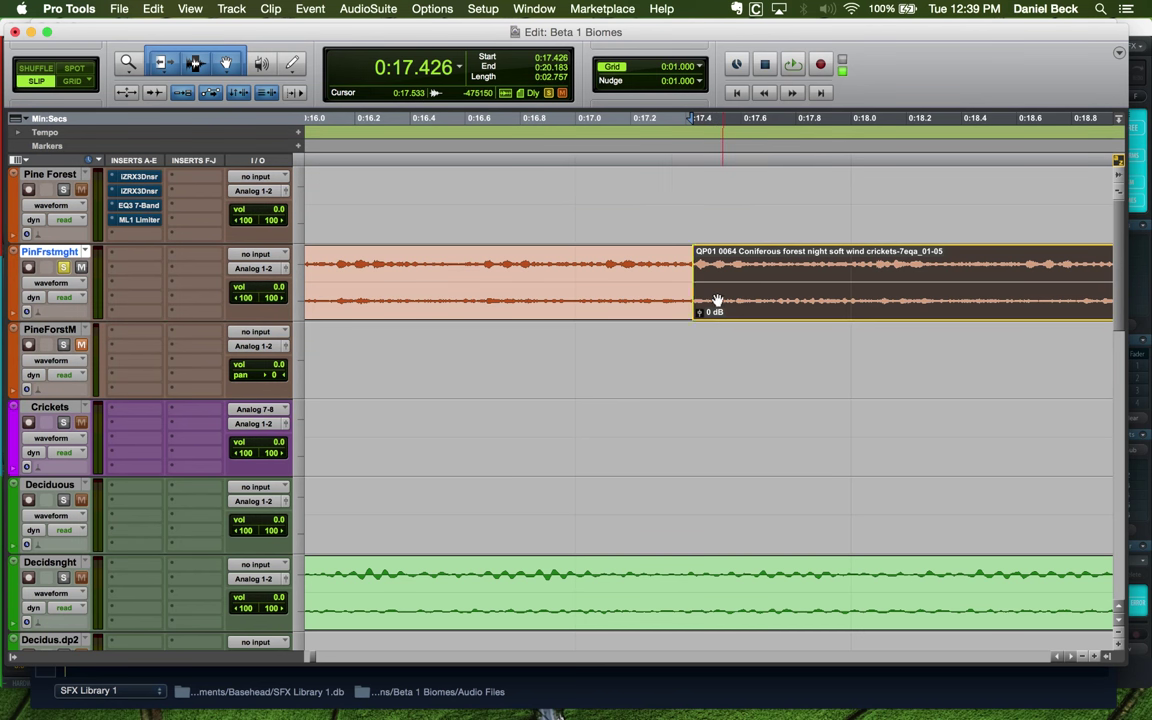
left_click_drag(629, 297, 575, 309)
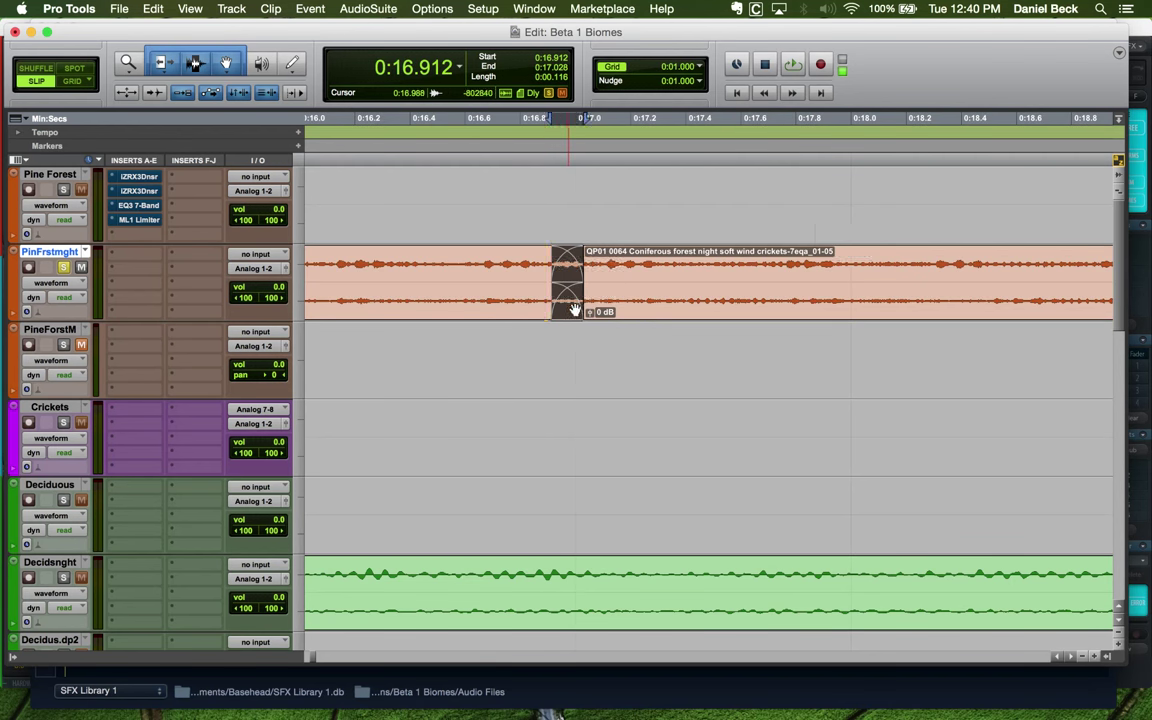
key("r")
left_click(741, 311)
Select both joined clips from 0:14.129 to 0:19.858, play them through the crossfade and stop
left_click(552, 311, "shift")
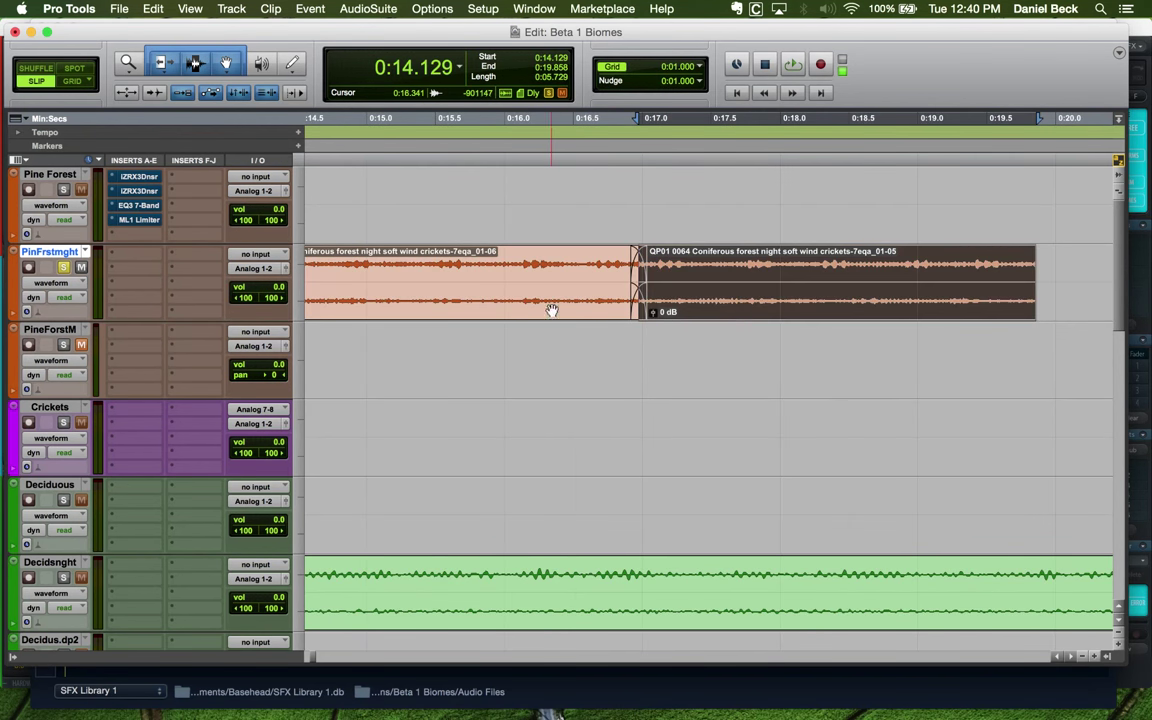
key("space")
key("r")
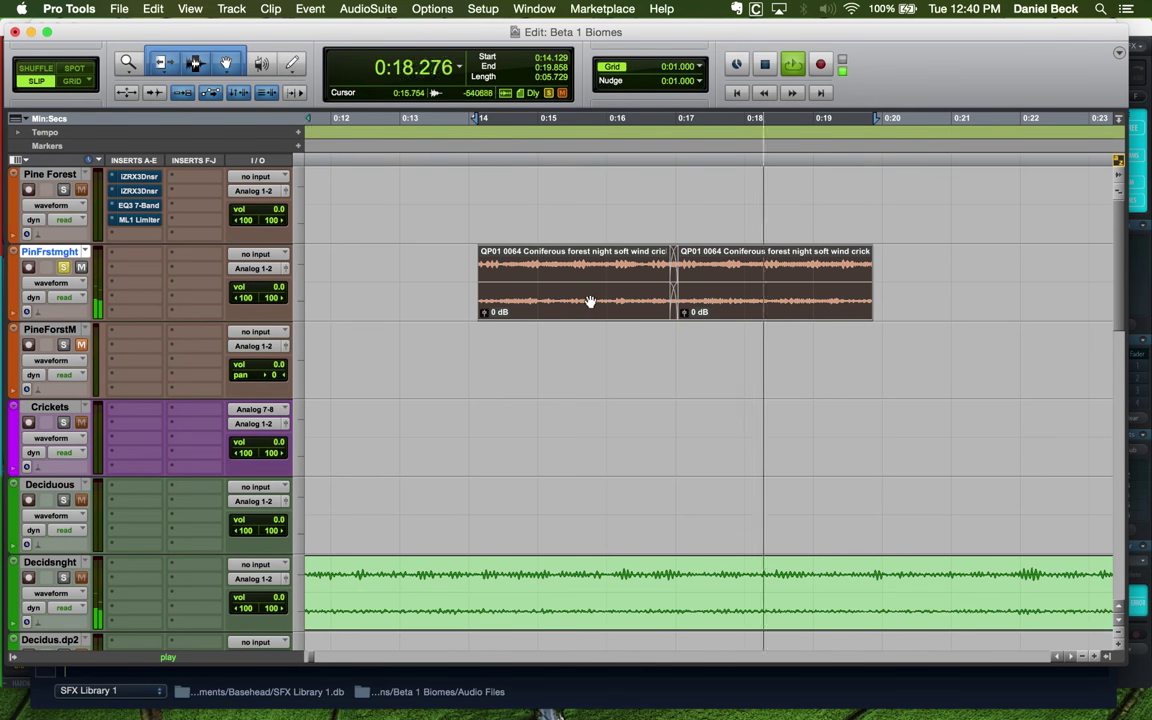
key("space")
Delete the crossfade spanning 0:16.912 to 0:17.028 between the two forest clips
left_click(674, 209)
key("super+bracketright")
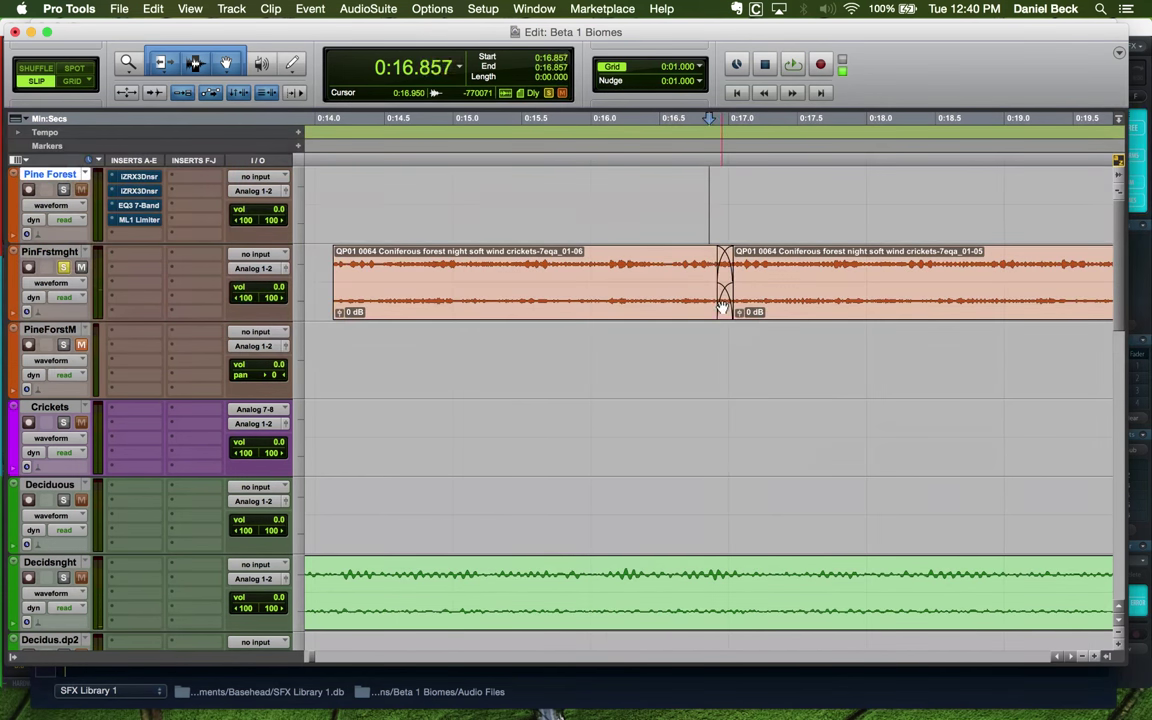
left_click(726, 301)
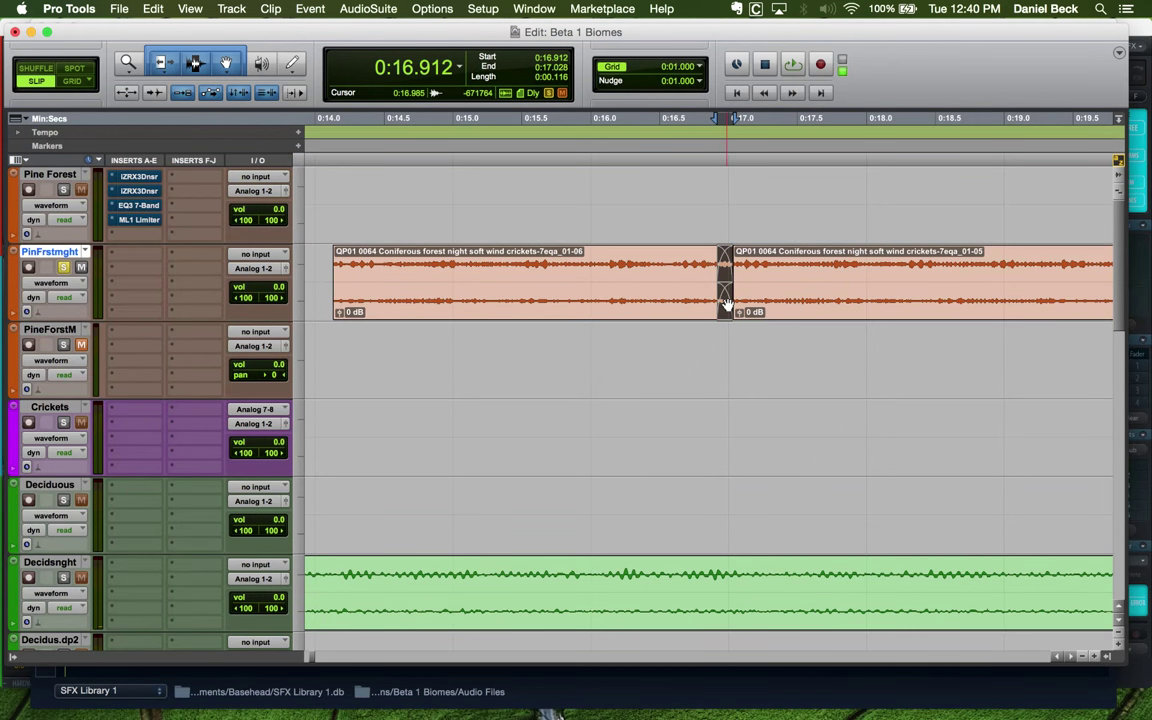
key("Delete")
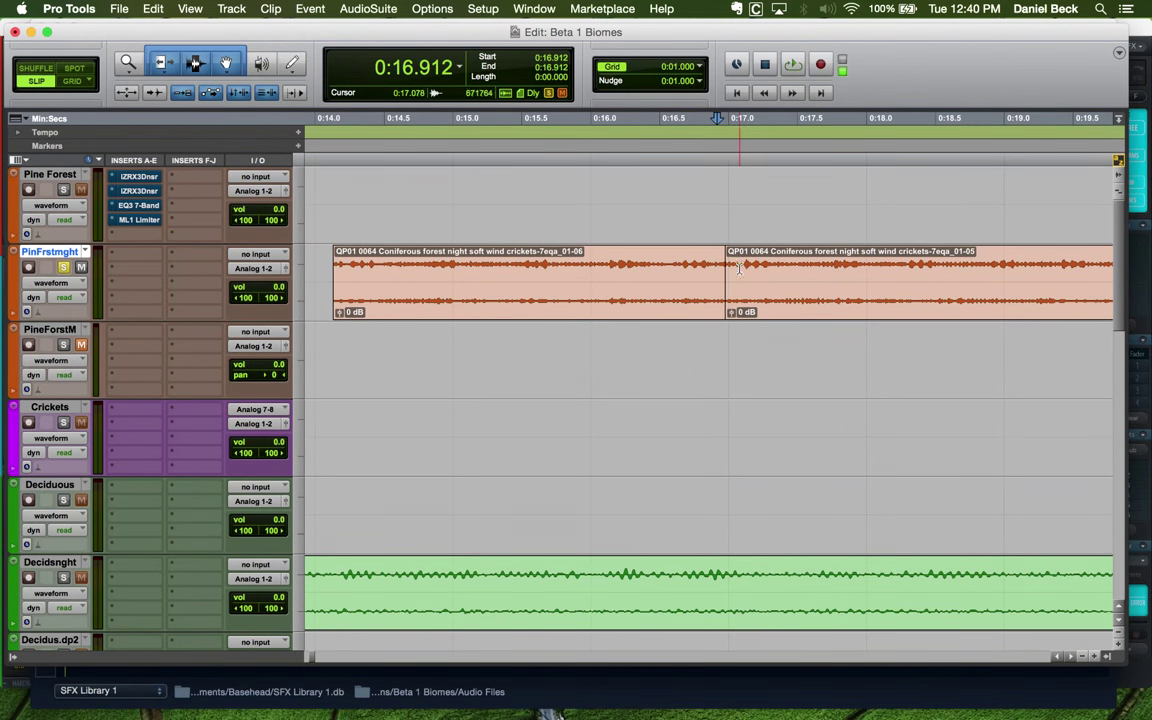
Move the second forest clip further over the first clip's end and crossfade the new join at about 0:16.55
key("super+bracketright")
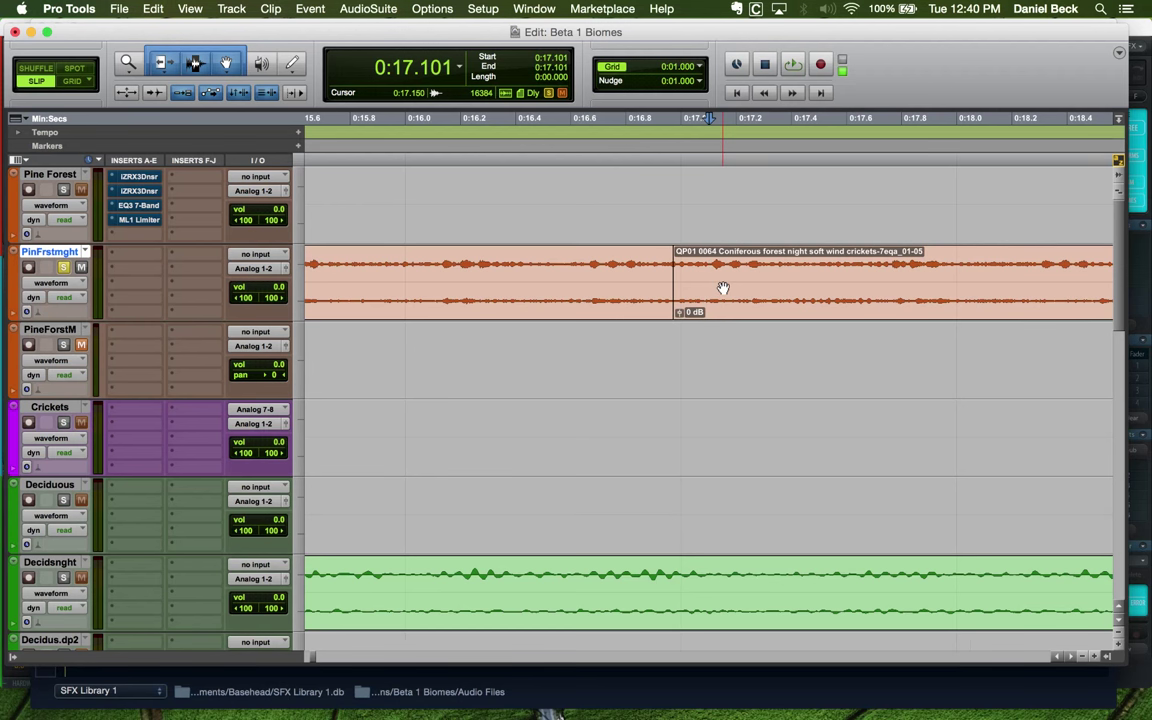
key("super+bracketleft")
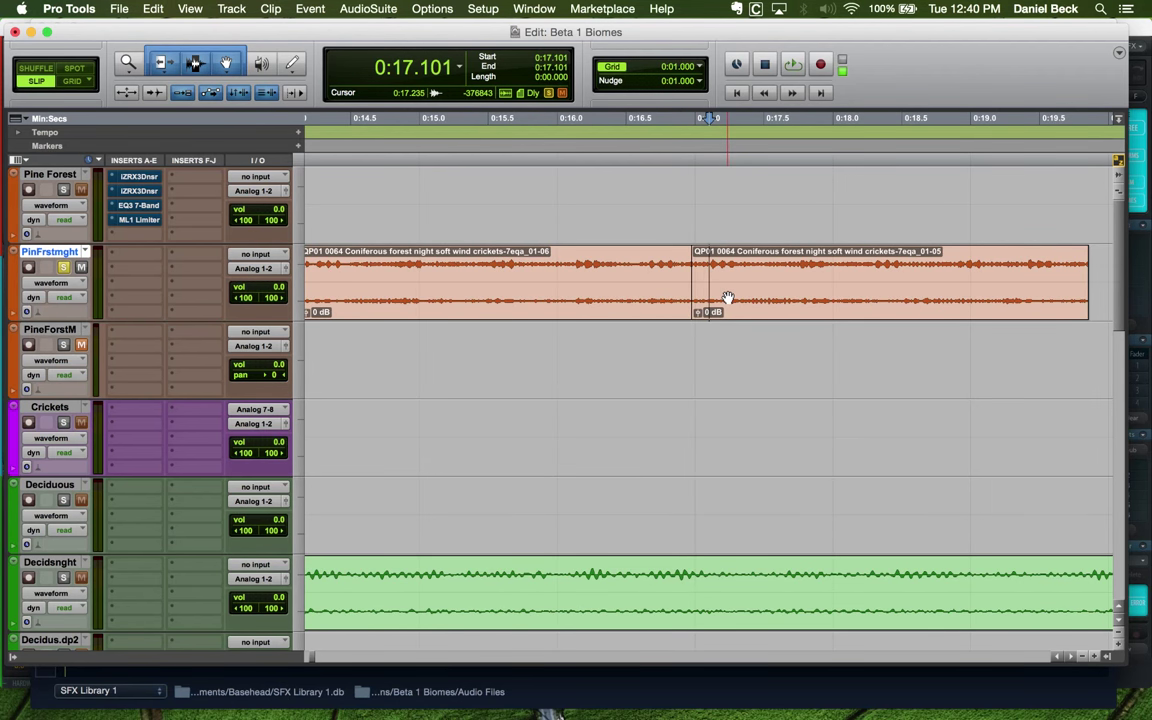
left_click_drag(727, 298, 661, 300)
key("super+bracketright")
key("super+bracketright")
key("super+bracketright")
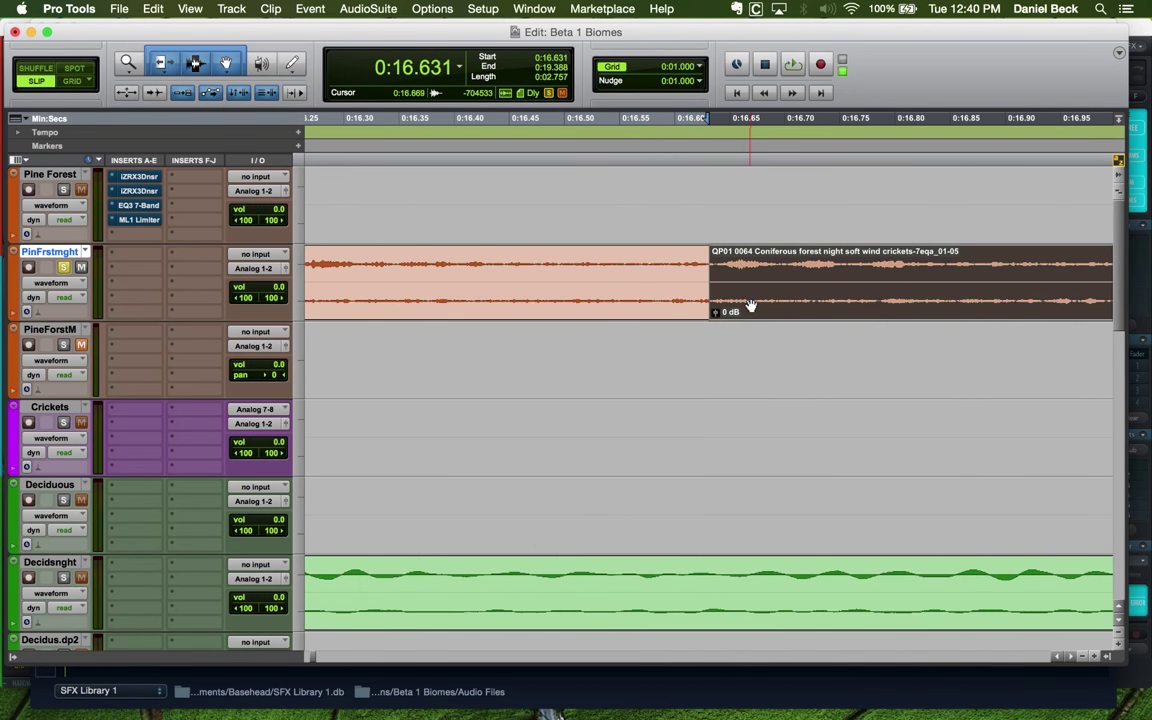
left_click_drag(714, 311, 620, 313)
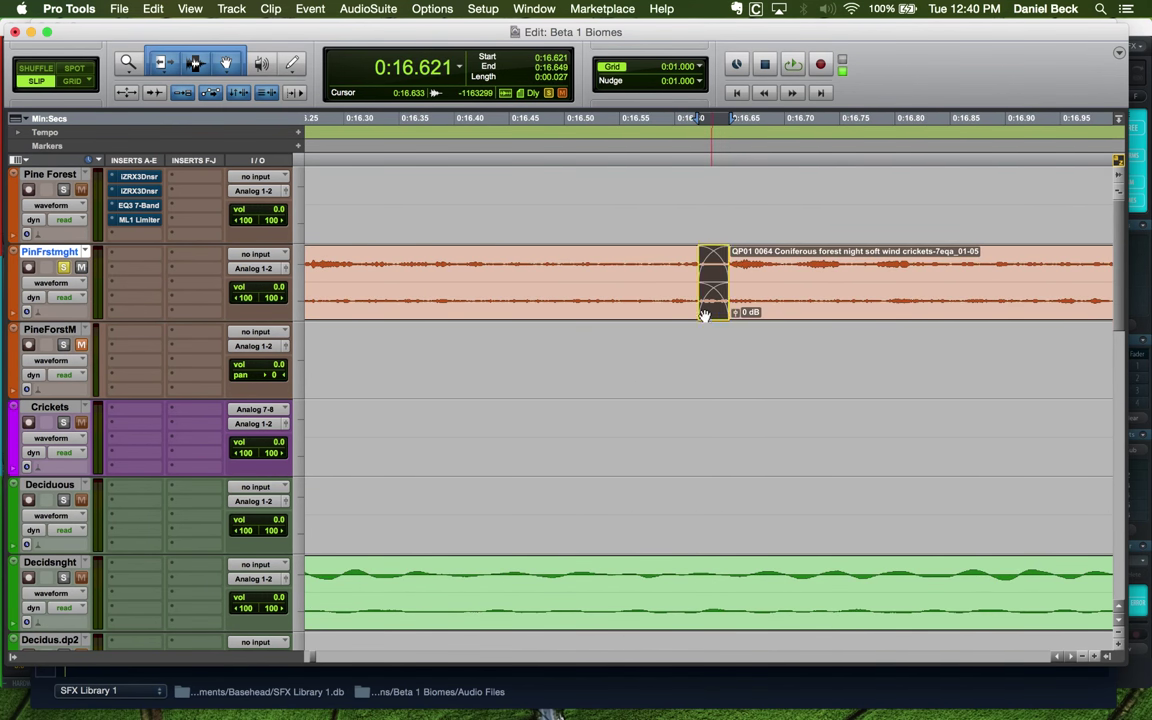
key("super+bracketleft")
key("super+bracketleft")
left_click(794, 309)
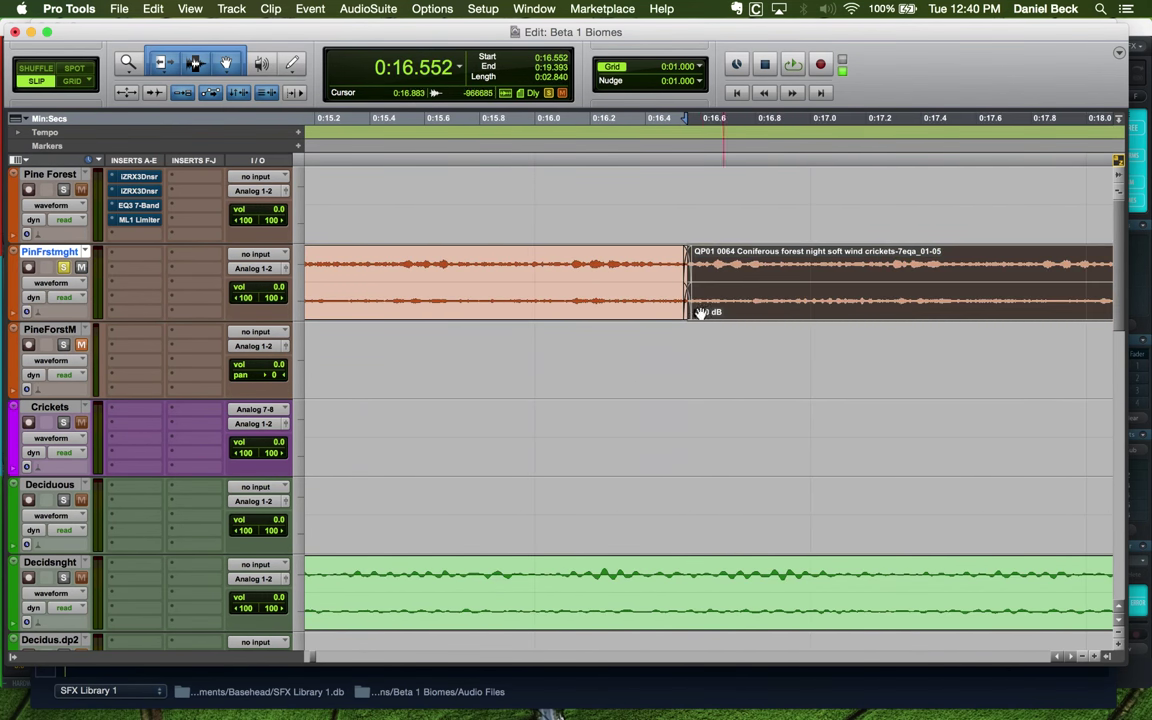
Select both joined clips from 0:14.129 to 0:19.393, play the shortened loop and stop
left_click(622, 316, "shift")
key("super+bracketleft")
key("super+bracketleft")
key("super+bracketright")
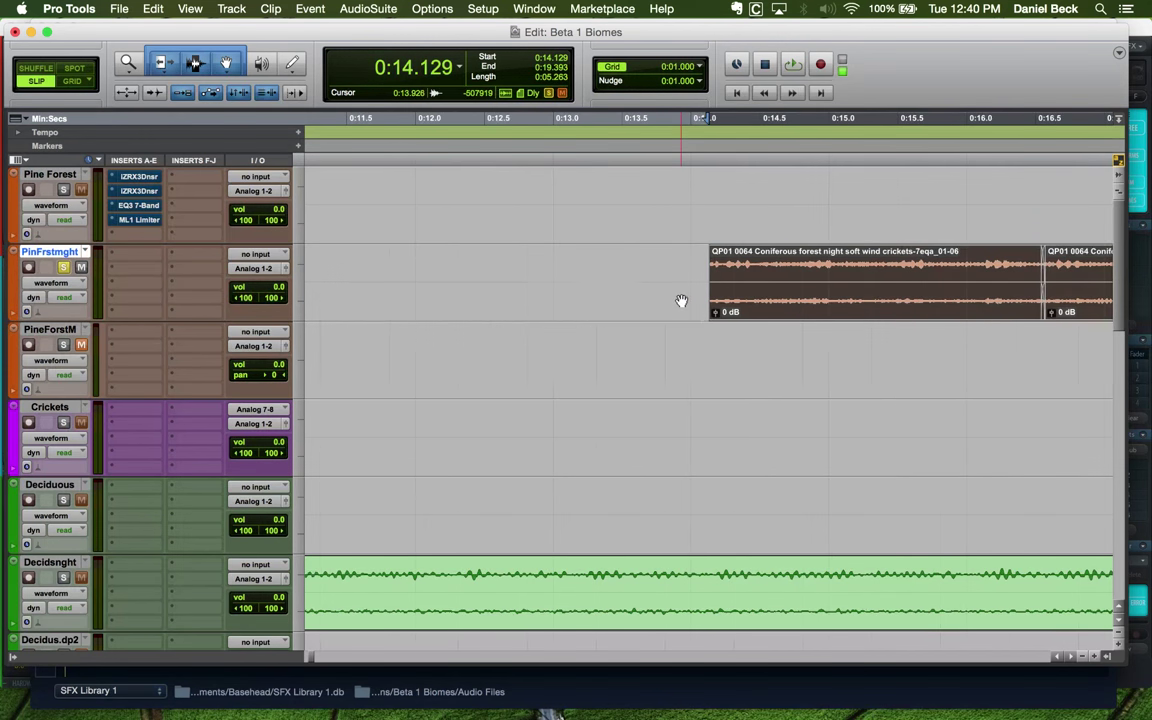
key("super+bracketleft")
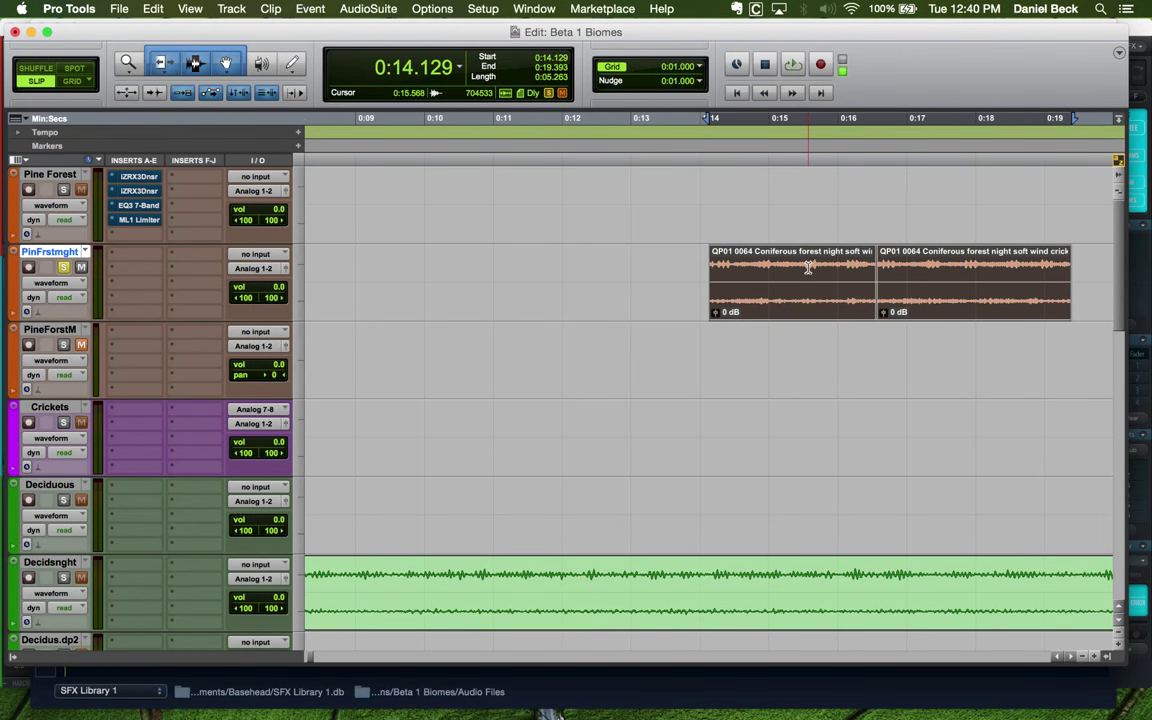
key("space")
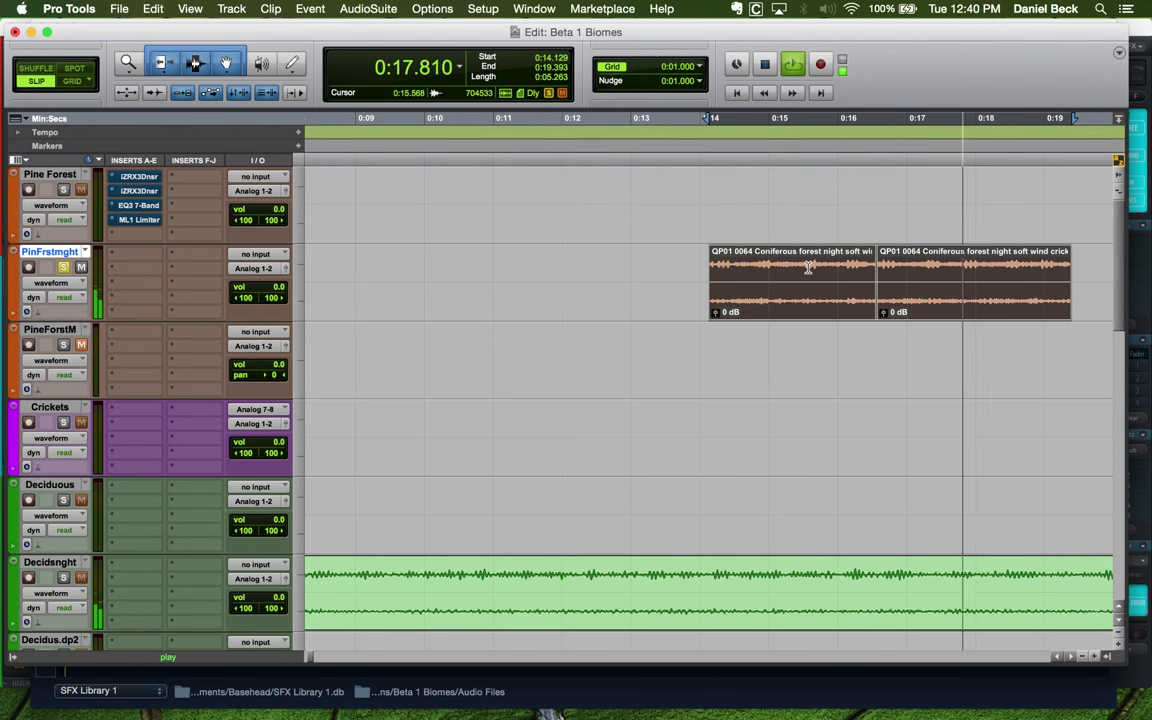
key("space")
Delete the short crossfade at about 0:16.55 between the two forest clips
left_click(889, 273)
key("t")
key("t")
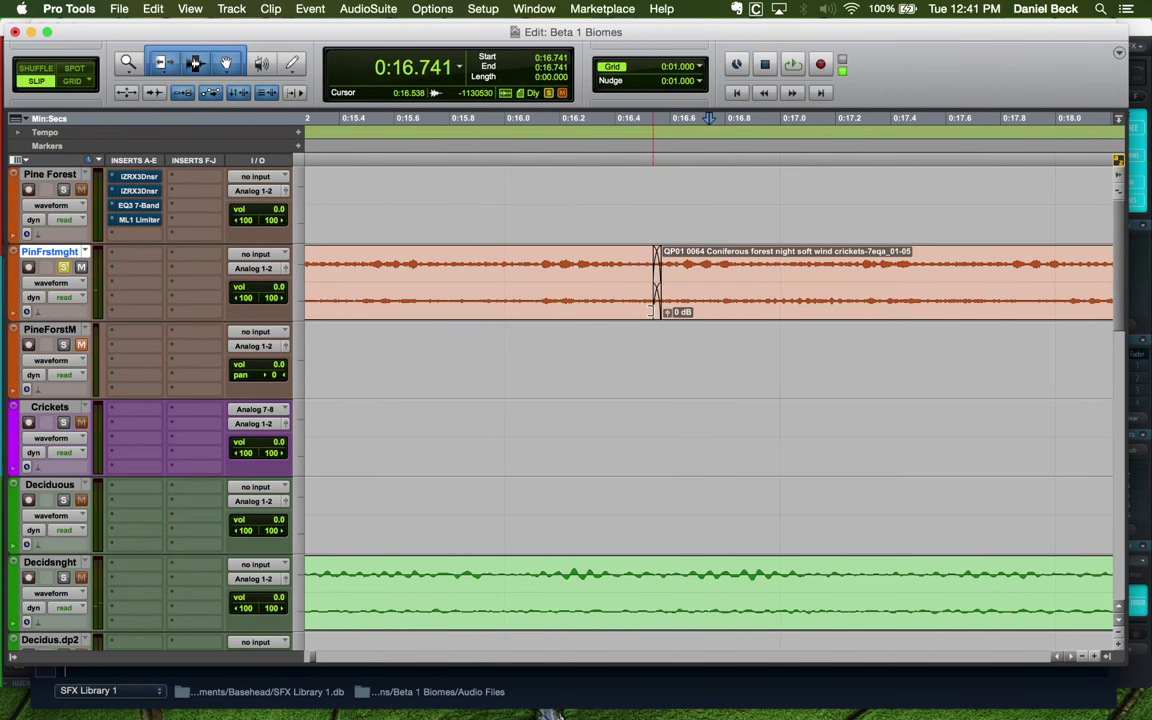
key("BackSpace")
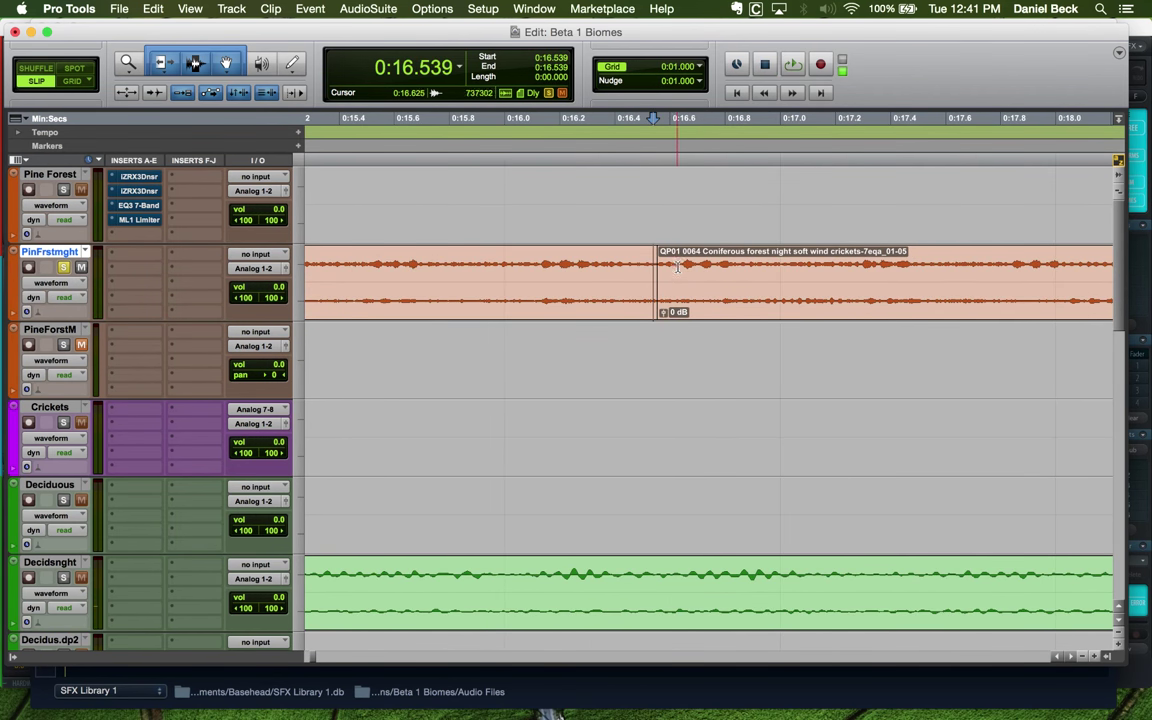
Reposition the second forest clip earlier over the first one and crossfade the join from 0:15.821 to 0:15.989
left_click(677, 267)
key("r")
key("t")
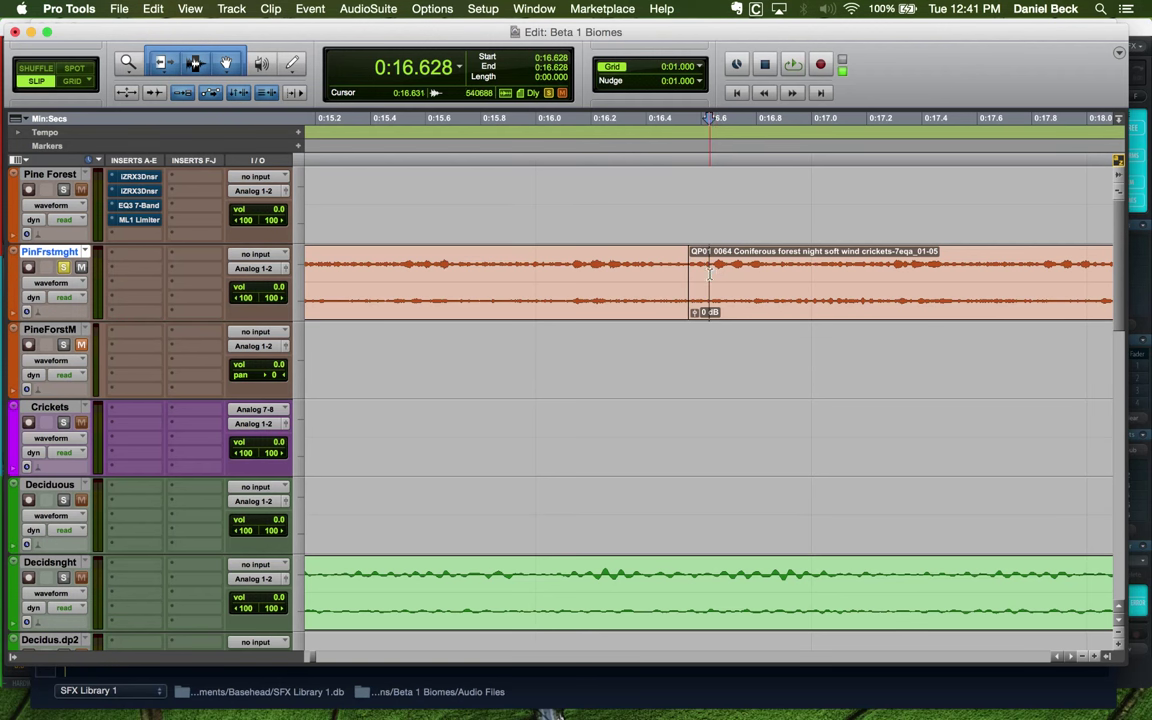
key("a")
left_click_drag(764, 302, 511, 314)
key("r")
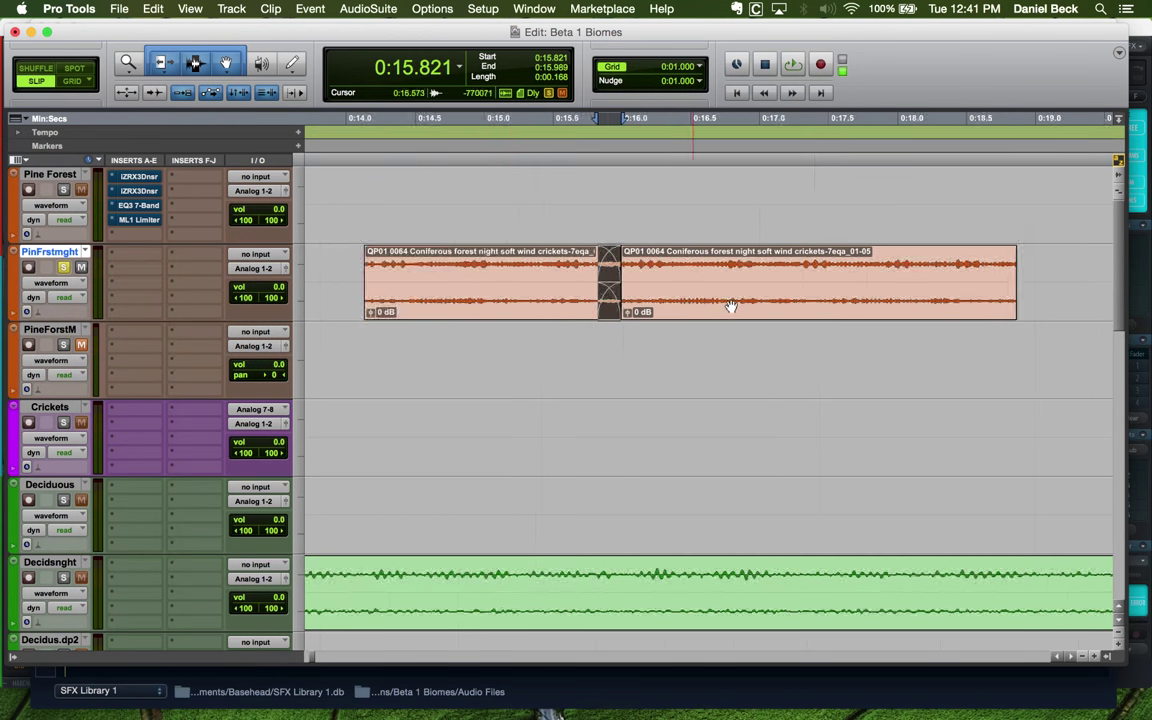
Select both joined clips from 0:14.129 to 0:18.867, play the loop several times and stop
key("r")
left_click(715, 305)
left_click(600, 303, "shift")
key("space")
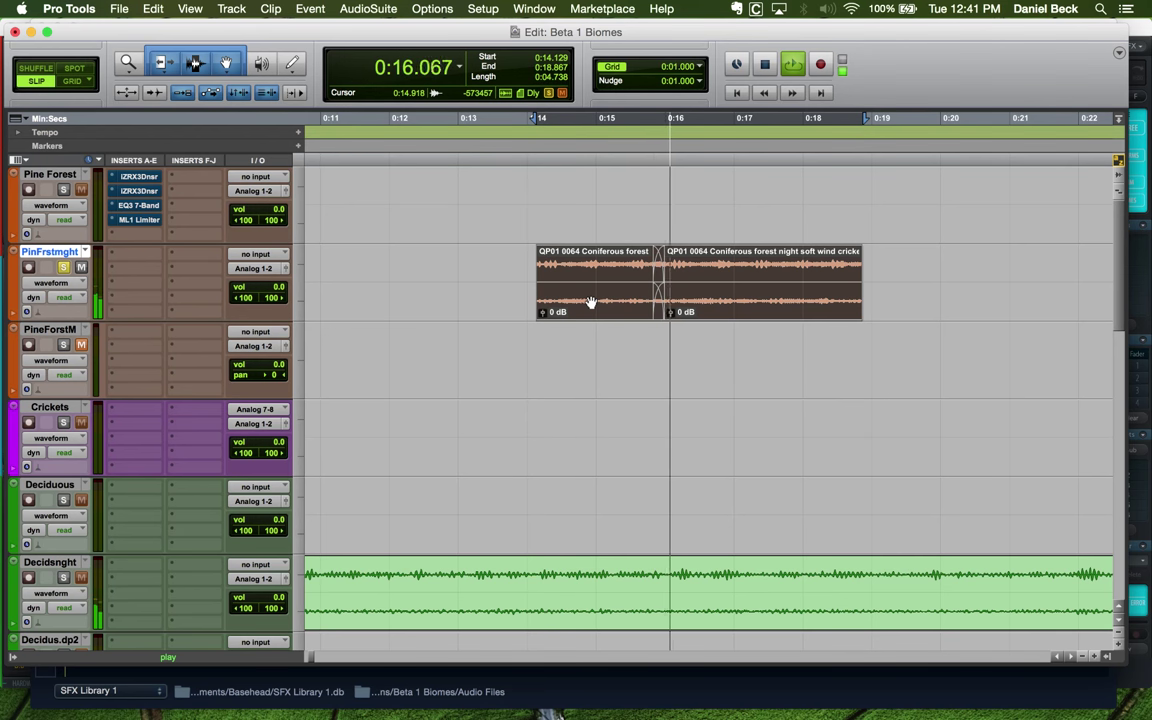
key("space")
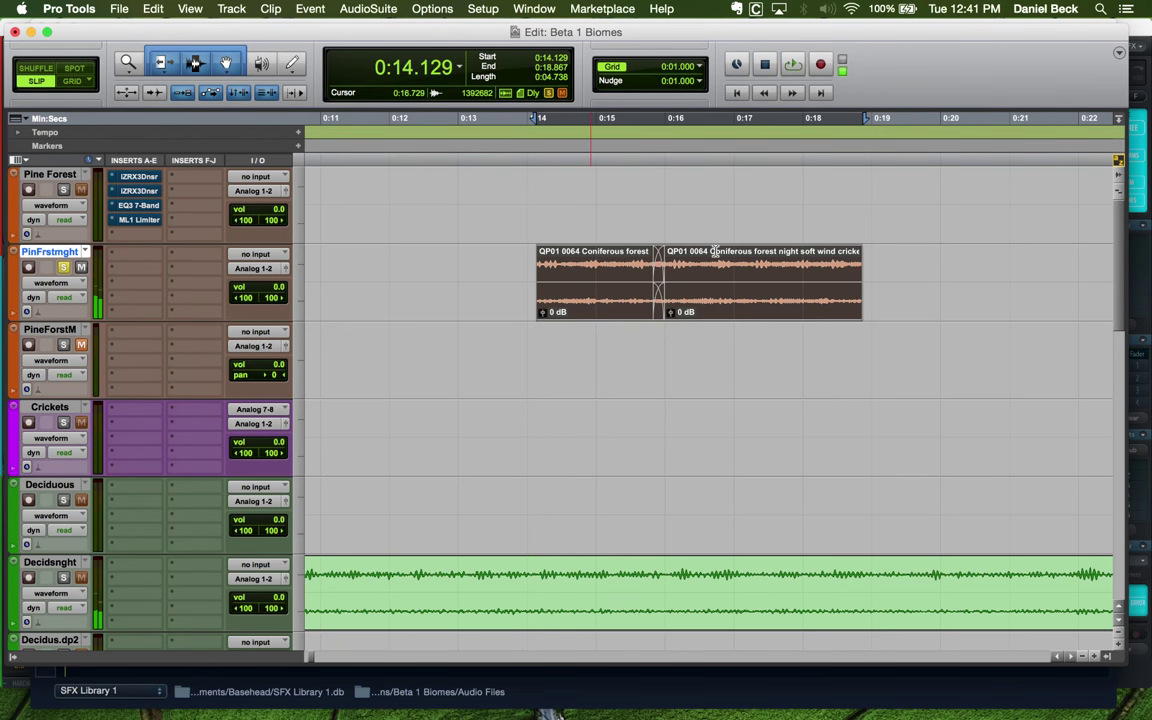
Consolidate the two crossfaded forest clips into a single clip
key("alt+shift+3")
left_click(640, 253)
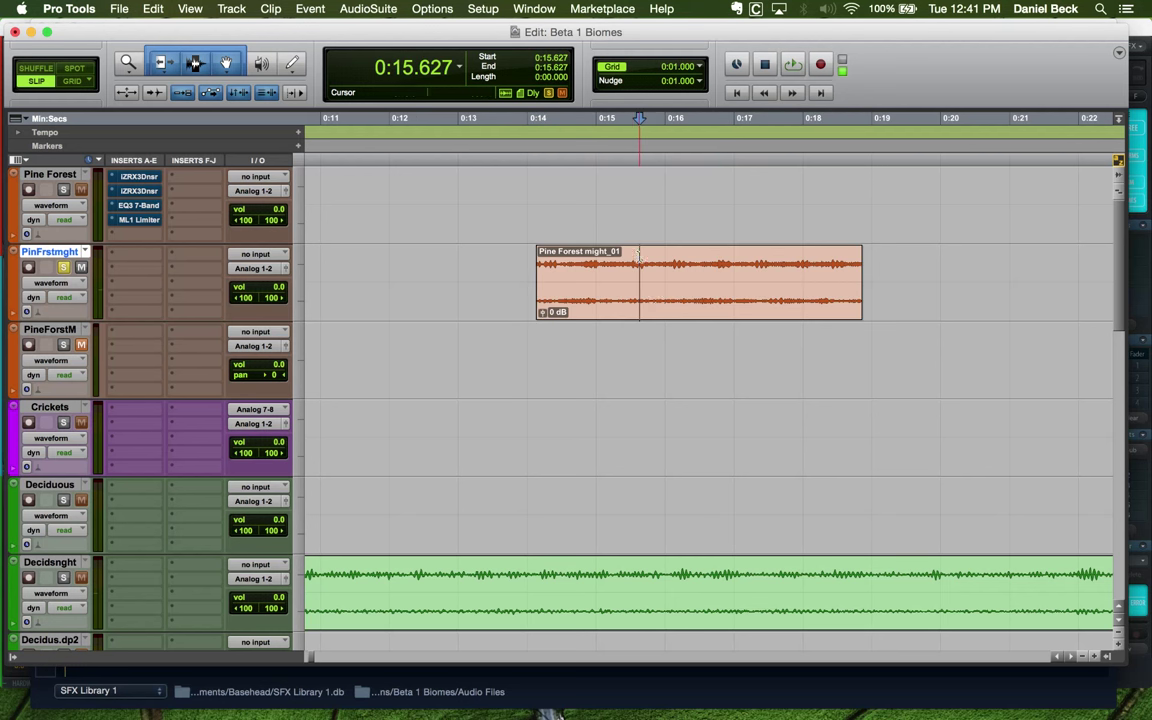
Shift the consolidated clip to start at 0:14.175 and copy it onto the Pine Forest track at the same time
left_click(659, 310)
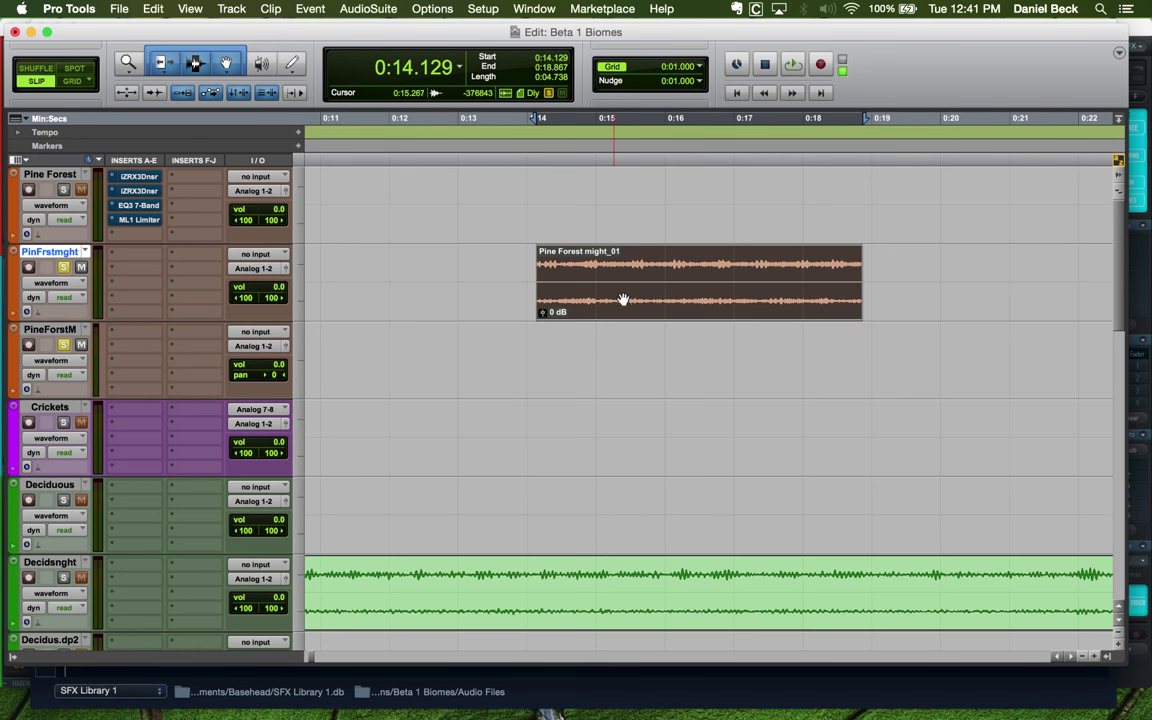
left_click_drag(646, 303, 646, 320)
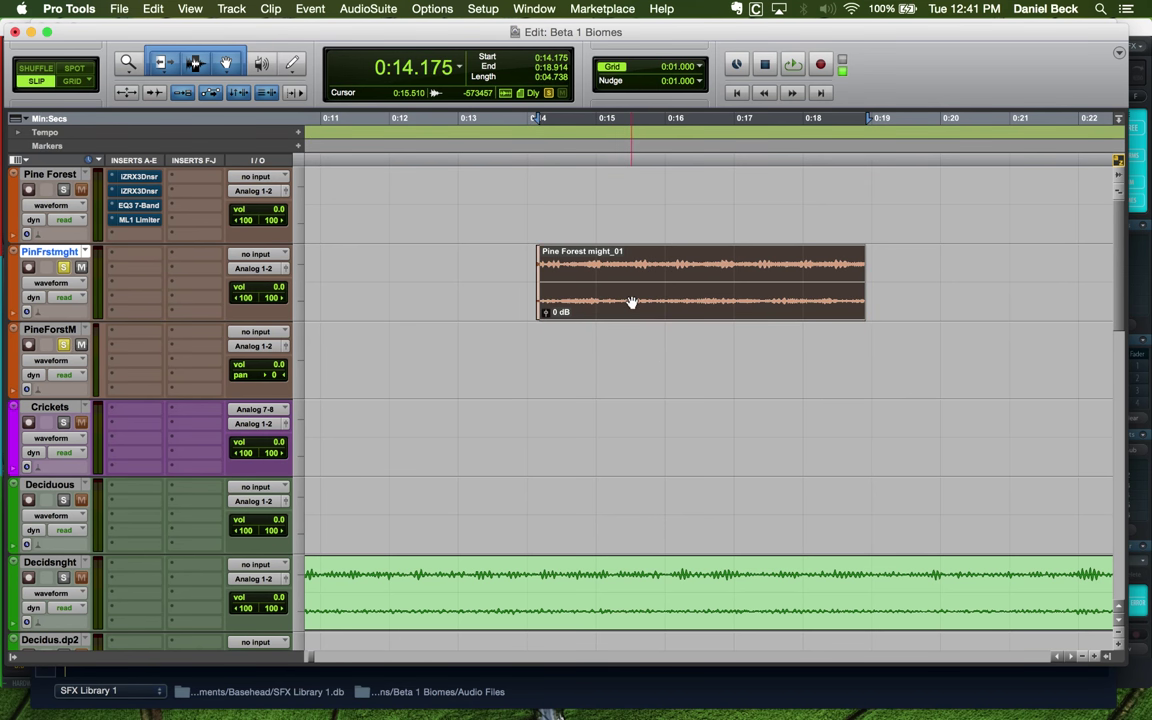
key("super+bracketleft")
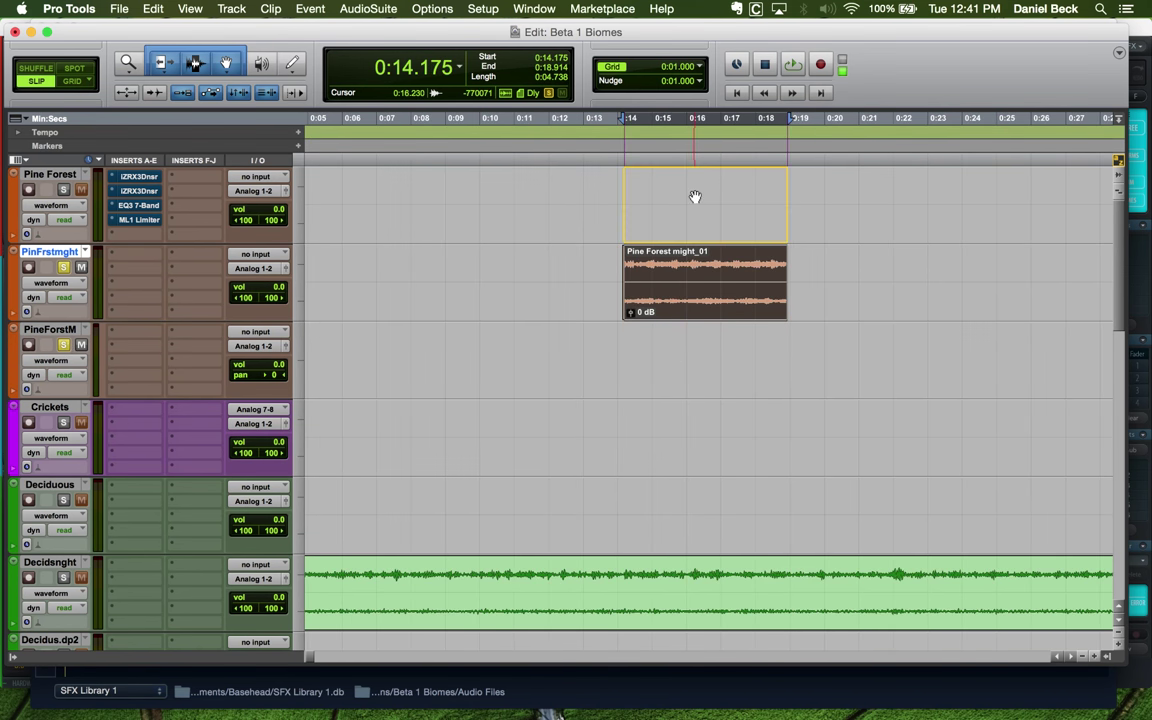
left_click_drag(695, 196, 695, 197)
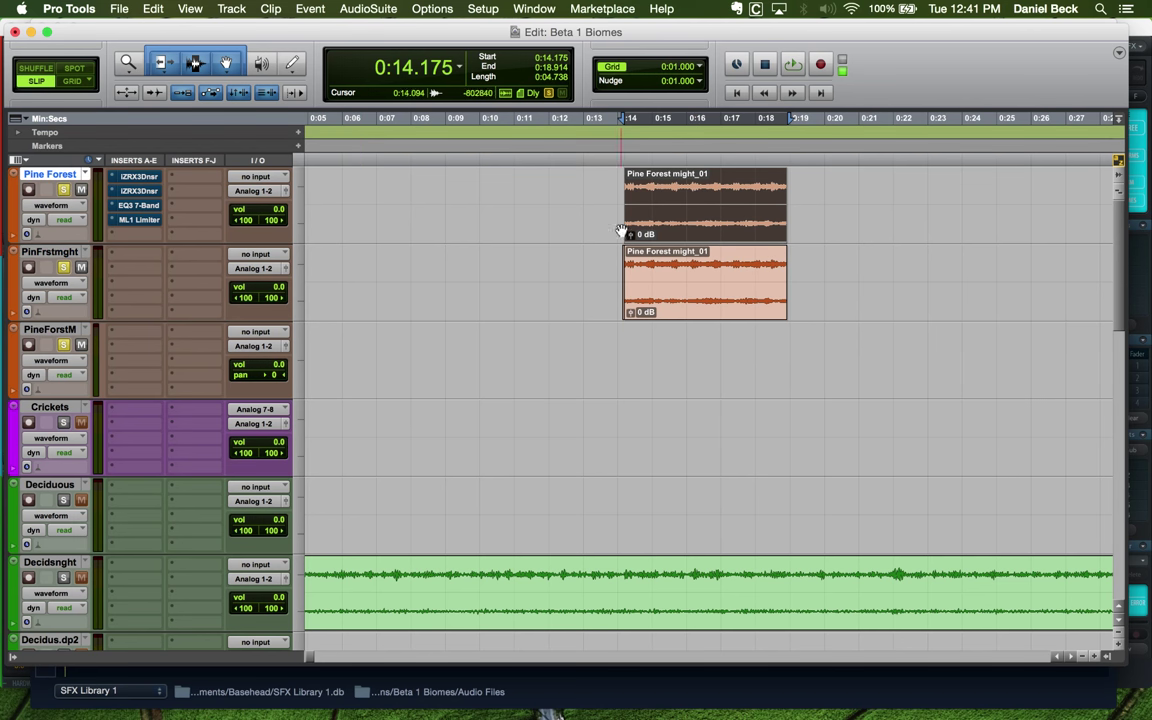
key("super+bracketright")
Move the Pine Forest track's copy about 2.5 seconds earlier and duplicate it twice, end to end
left_click_drag(787, 229, 684, 226)
key("super+bracketleft")
key("super+d")
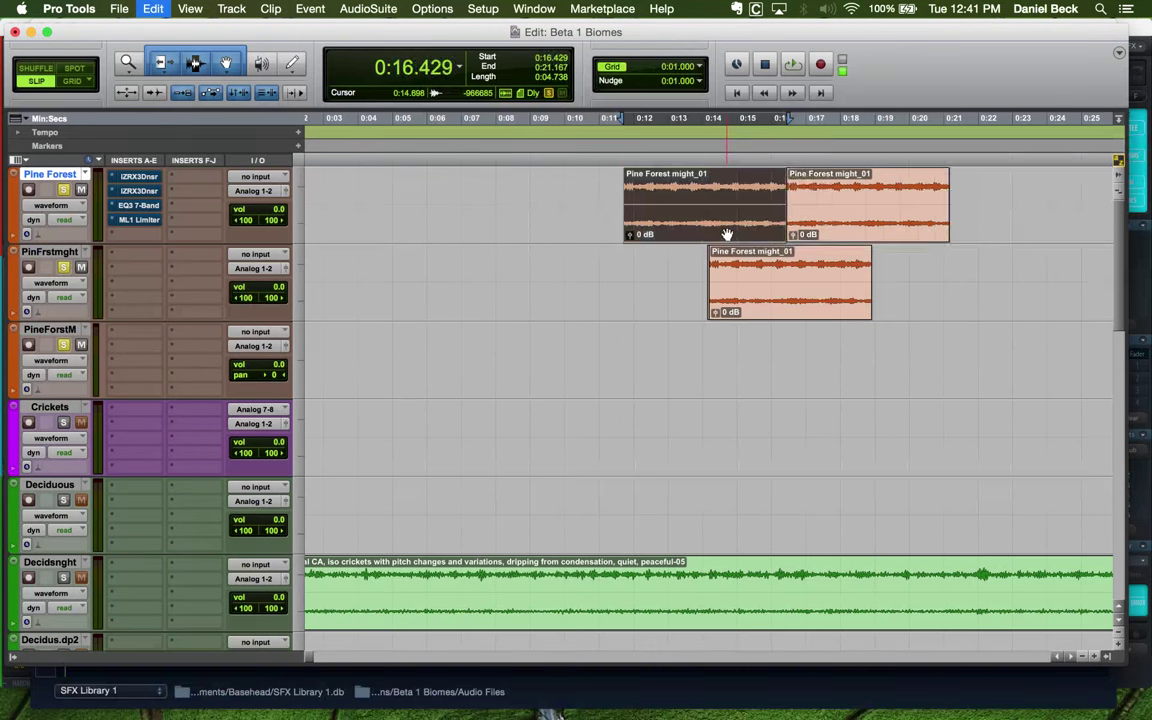
key("super+d")
key("super+bracketleft")
Duplicate the consolidated clip on the PinFrstmght track twice, end to end
left_click(593, 316)
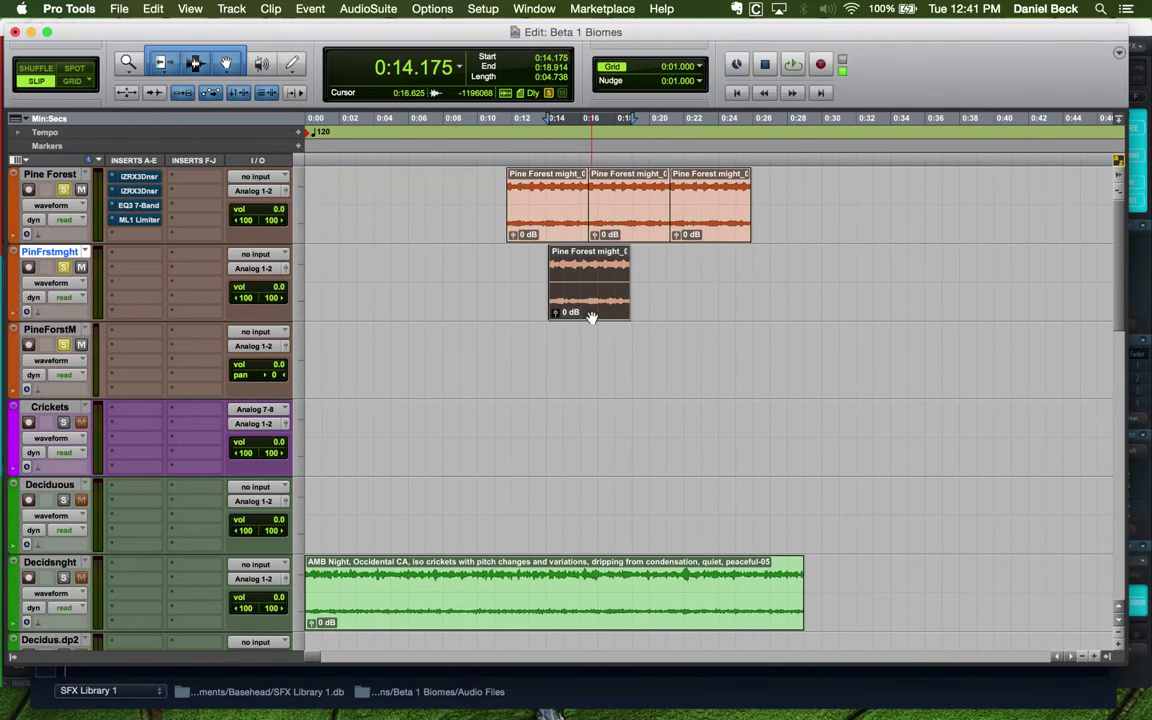
key("super+d")
key("super+d")
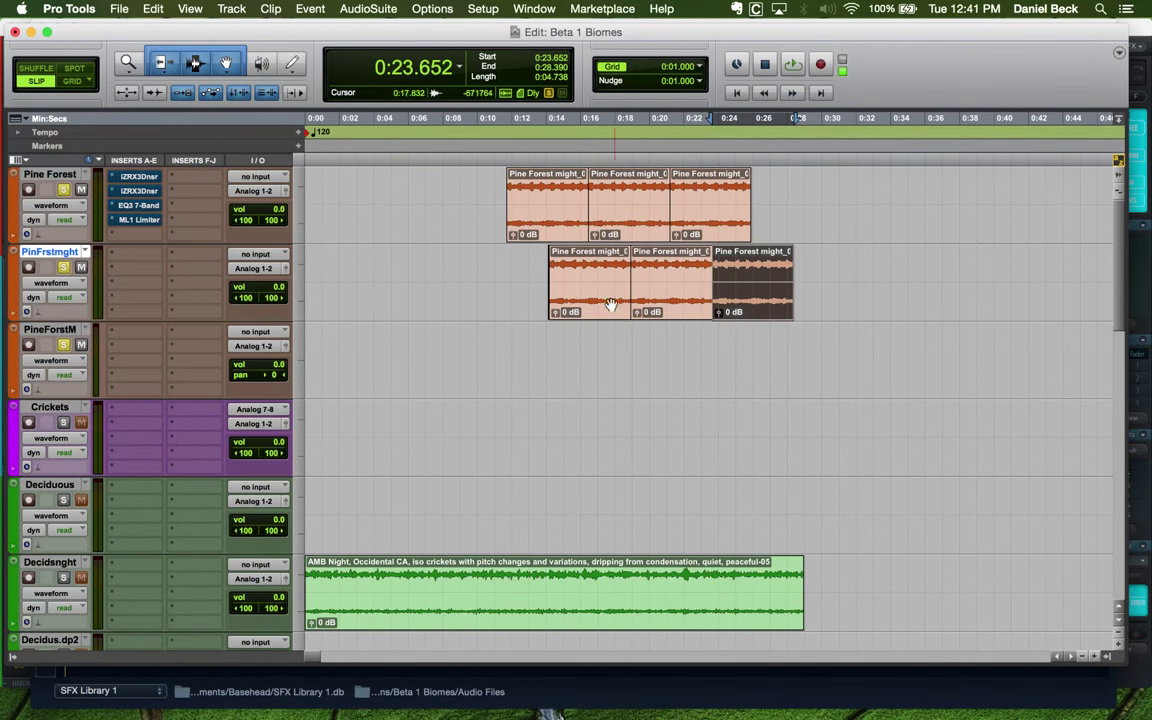
Play the staggered loops on the Pine Forest and PinFrstmght tracks together from 0:13.839 and stop
left_click(552, 188)
key("super+bracketright")
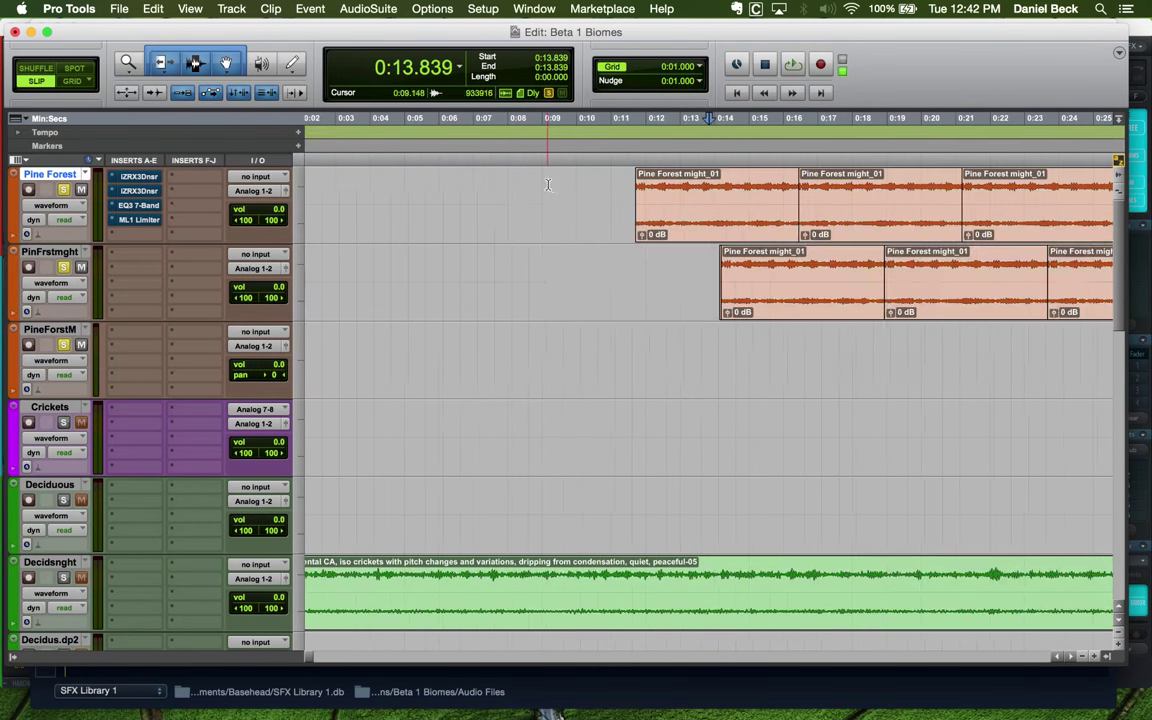
key("super+bracketright")
key("space")
key("super+bracketleft")
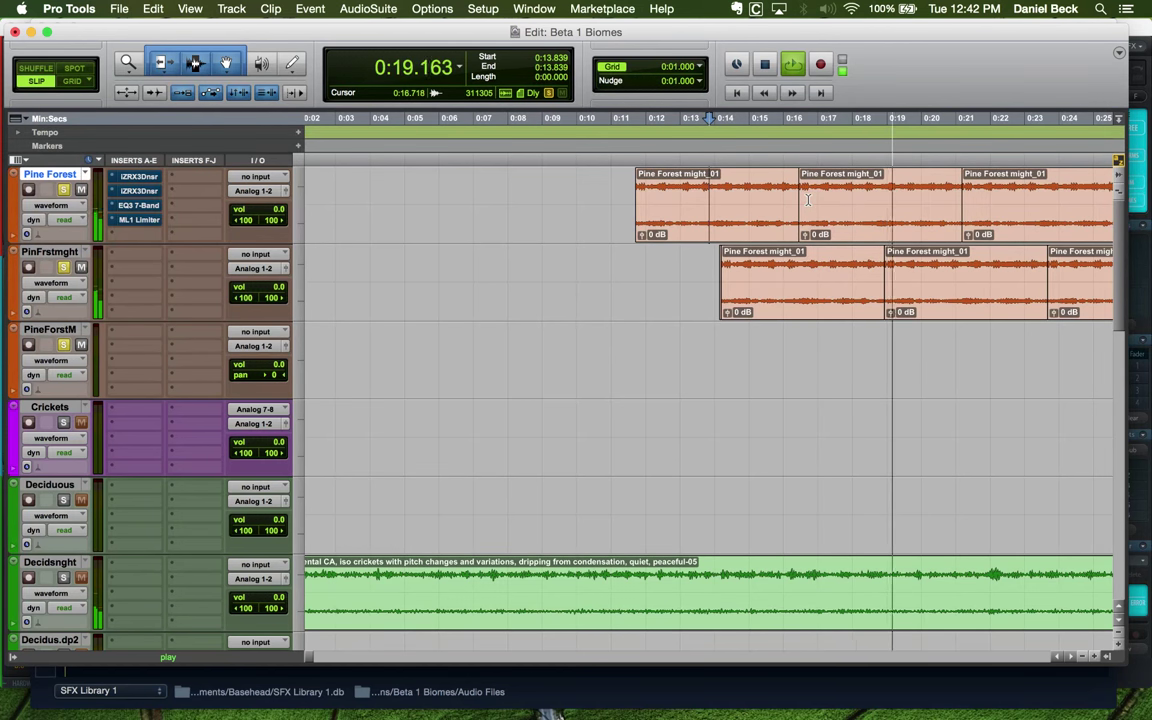
key("super+bracketleft")
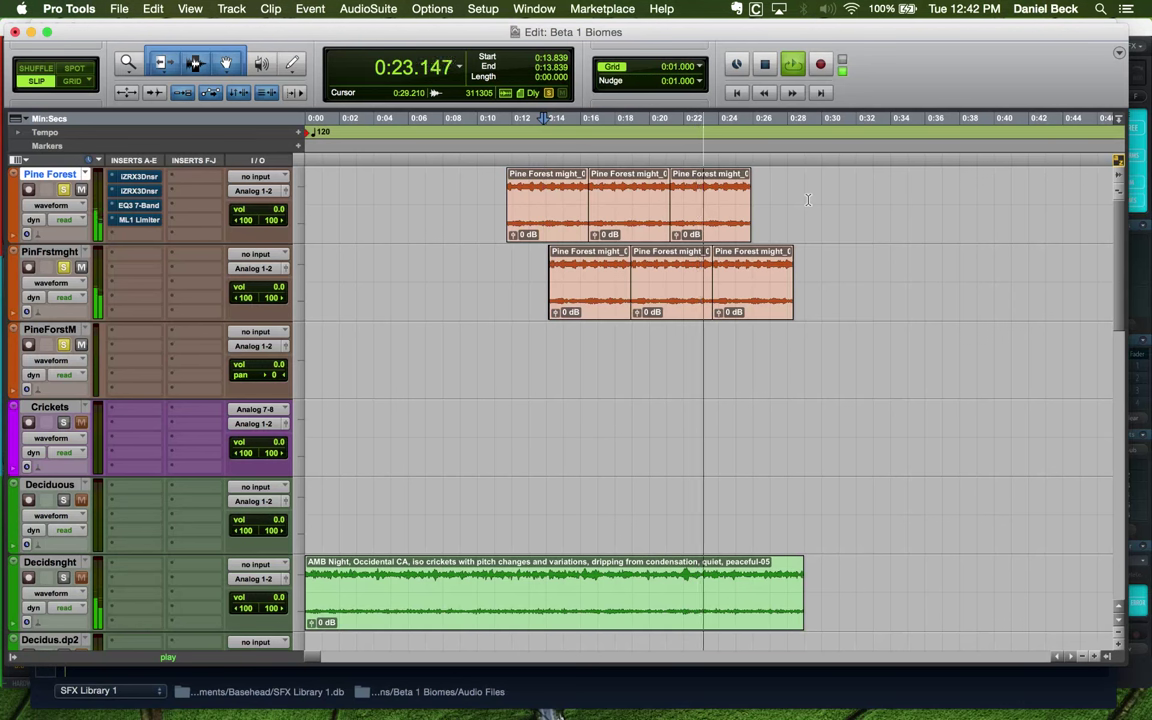
key("super+bracketright")
key("super+bracketright")
key("super+bracketleft")
key("super+bracketleft")
key("space")
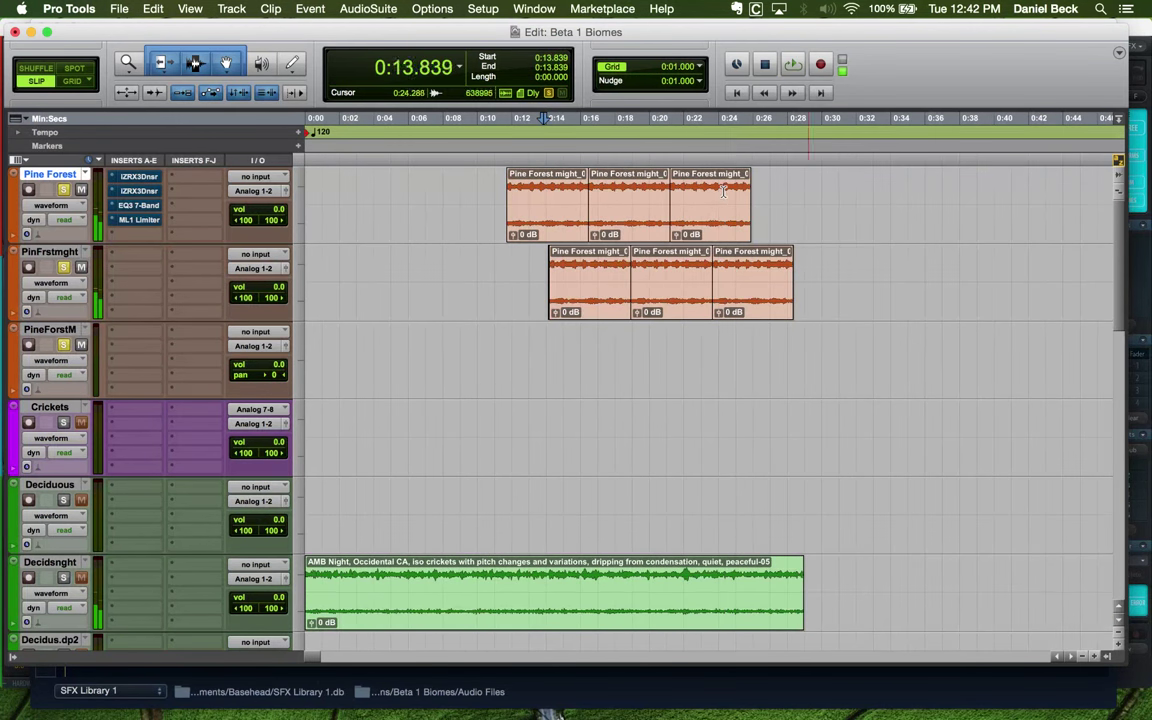
Delete the second and third loop clips from the Pine Forest track, keeping the first one
left_click(727, 220)
key("super+bracketright")
key("super+bracketleft")
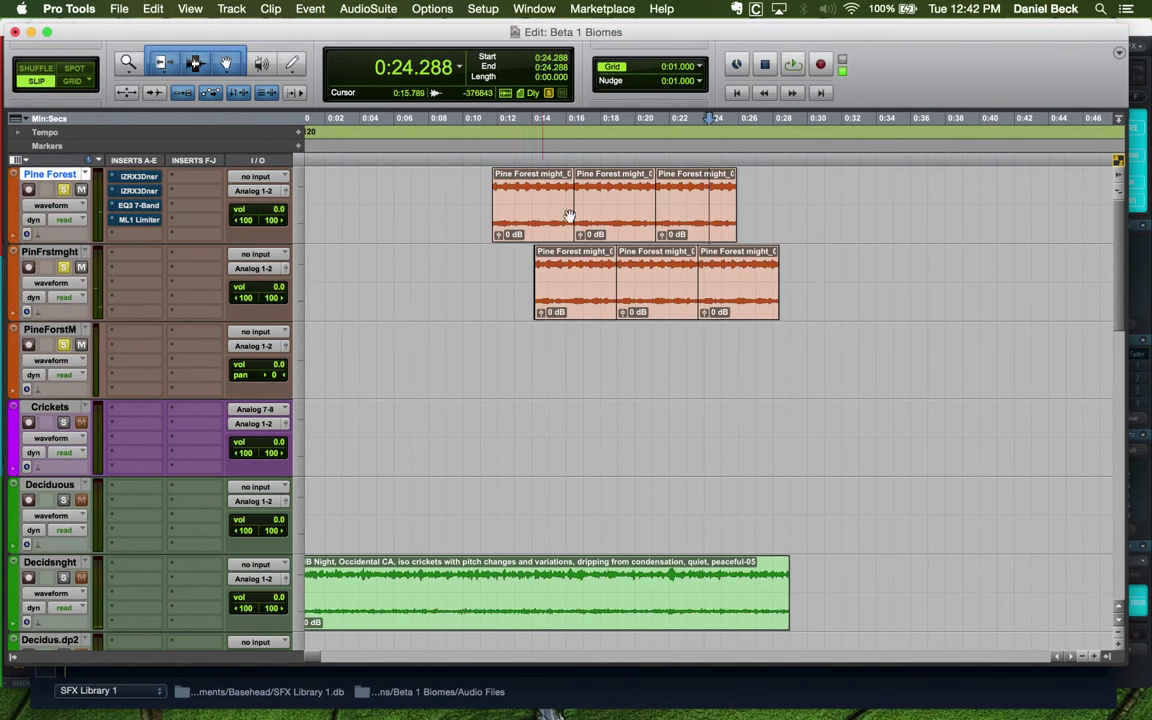
left_click(716, 195)
key("super+bracketright")
key("super+bracketright")
key("super+bracketleft")
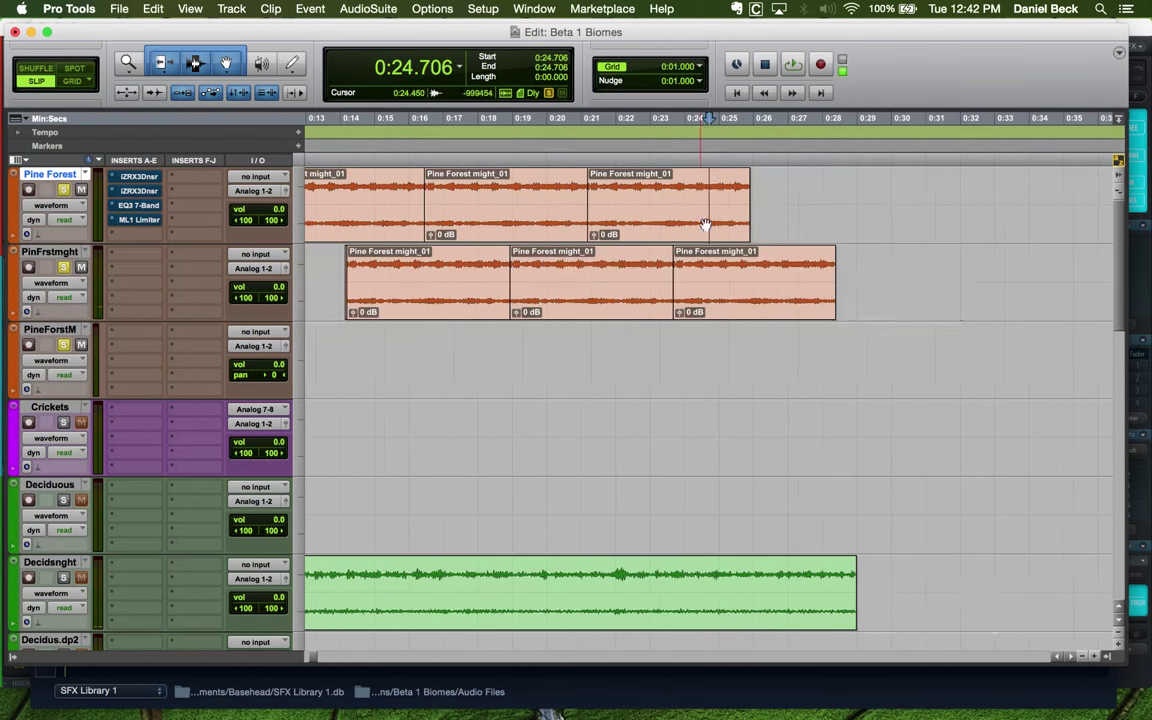
left_click(470, 210)
left_click(620, 212, "shift")
key("Delete")
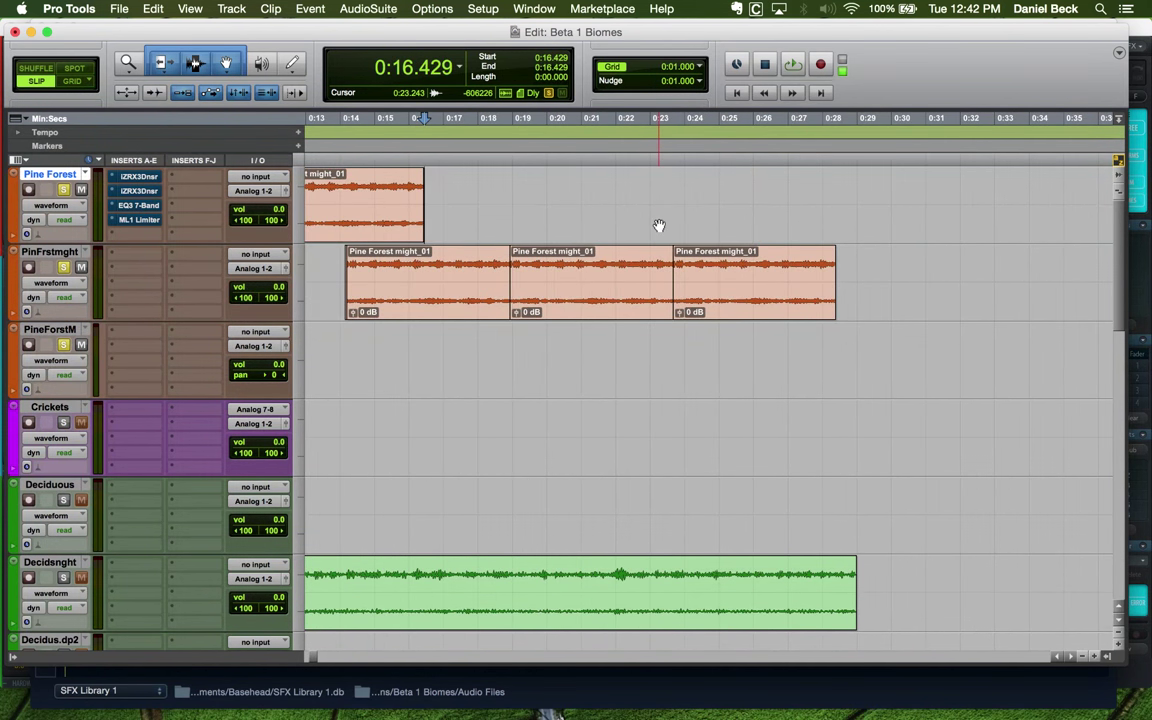
key("super+bracketleft")
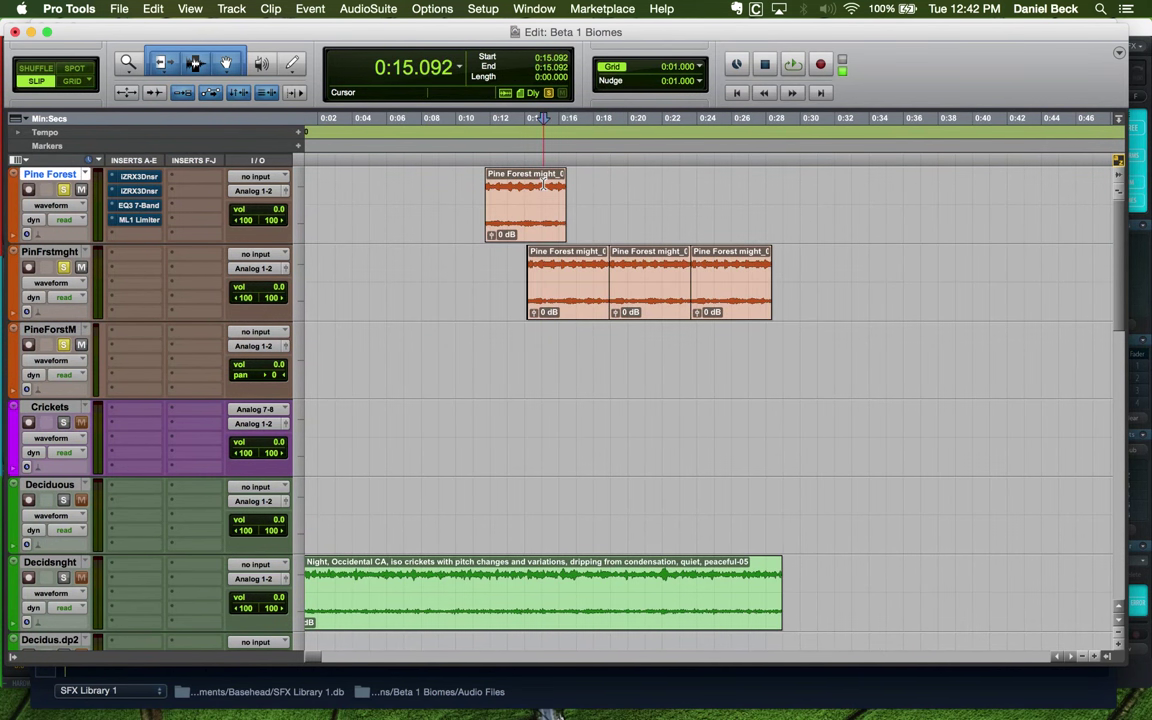
Trim the end of the Pine Forest loop clip to 0:15.719 and duplicate it five times, end to end
key("super+bracketright")
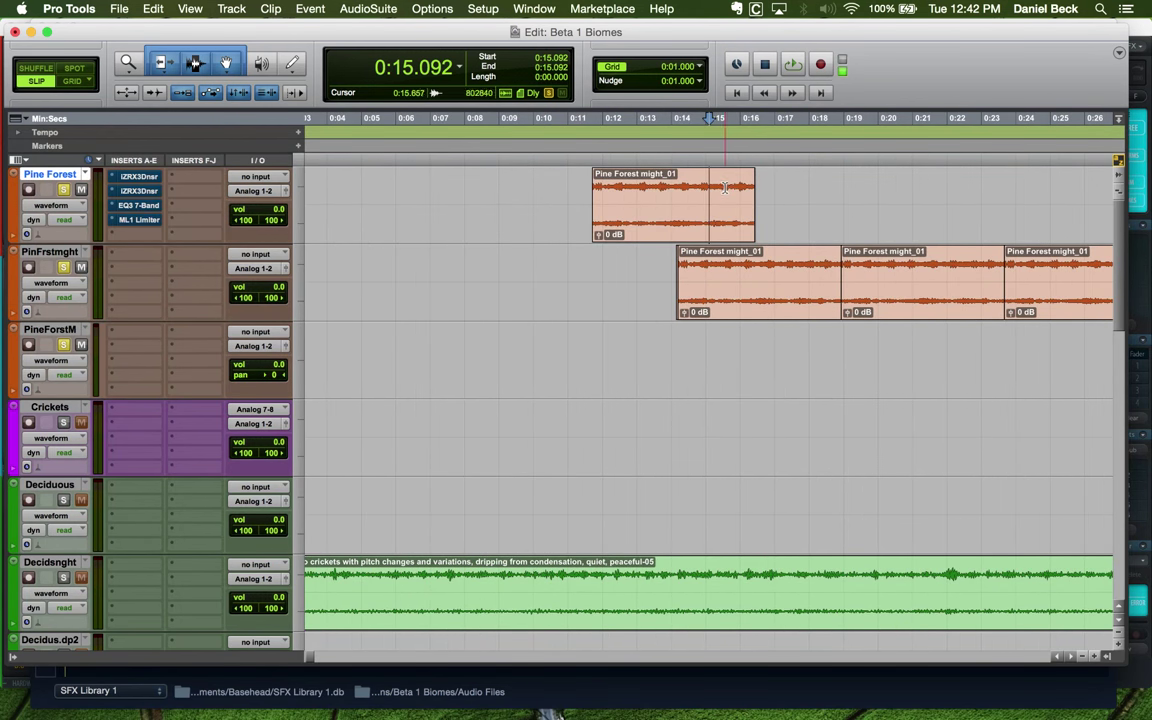
key("s")
left_click(697, 223)
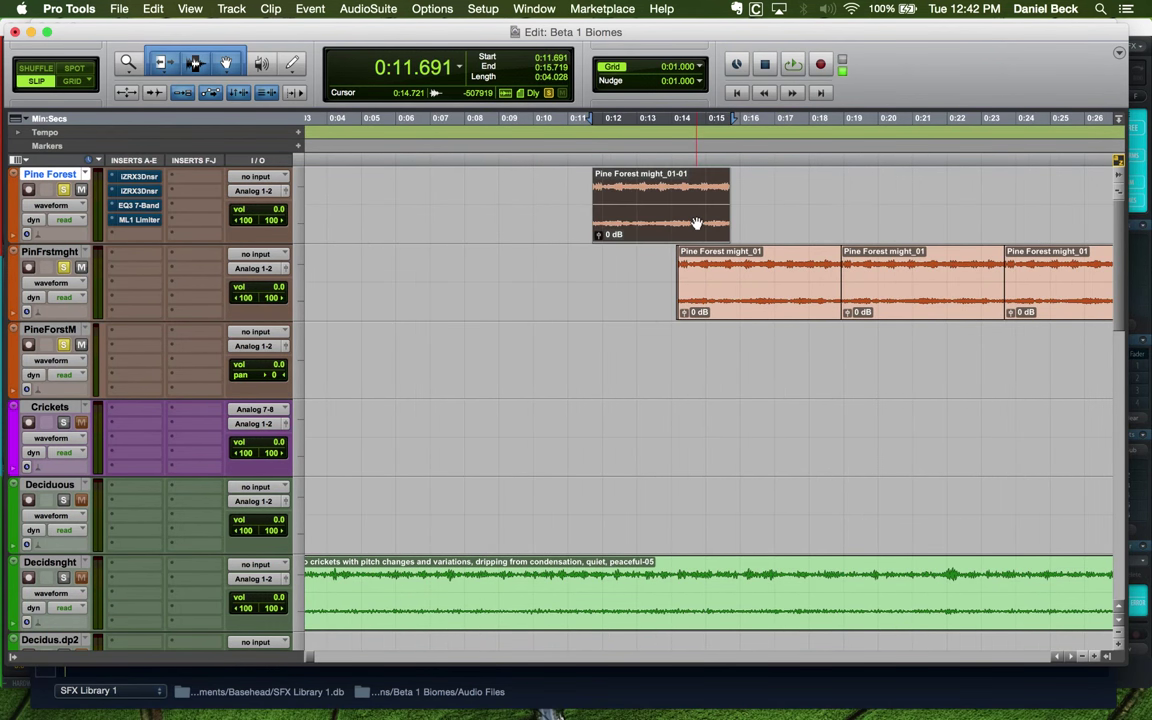
key("super+d")
key("super+d")
key("super+d")
key("super+d")
key("super+d")
key("super+bracketleft")
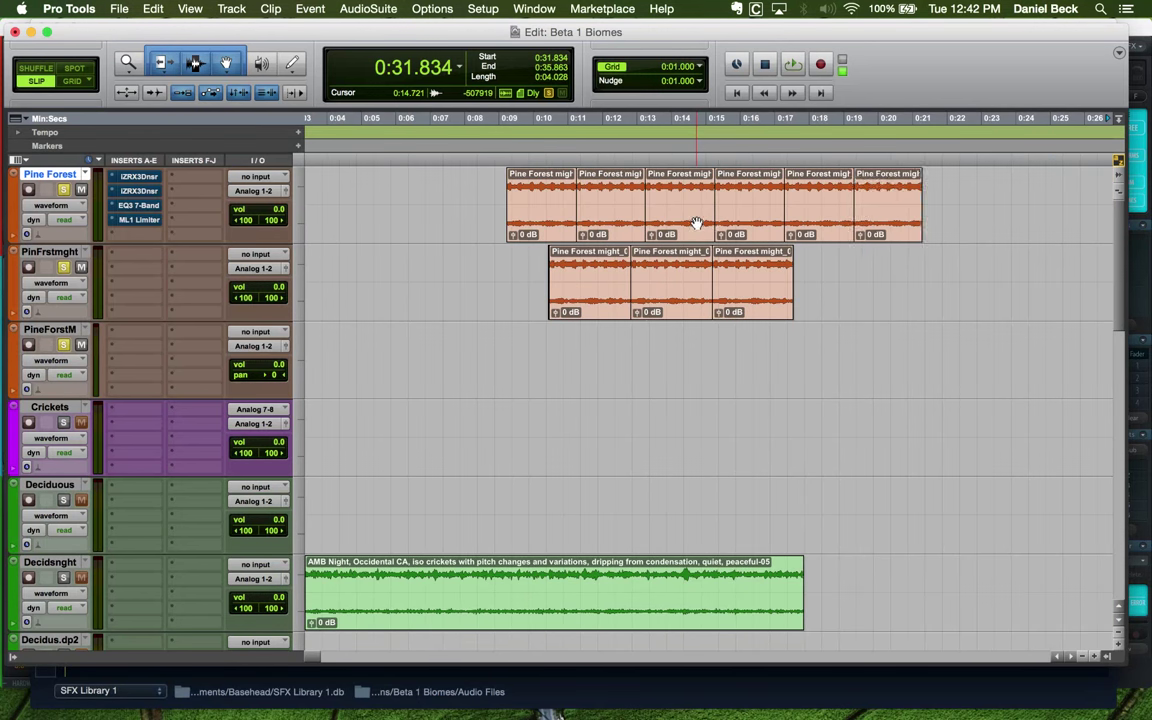
Duplicate the last loop clip on the PinFrstmght track two more times, end to end
left_click(743, 303)
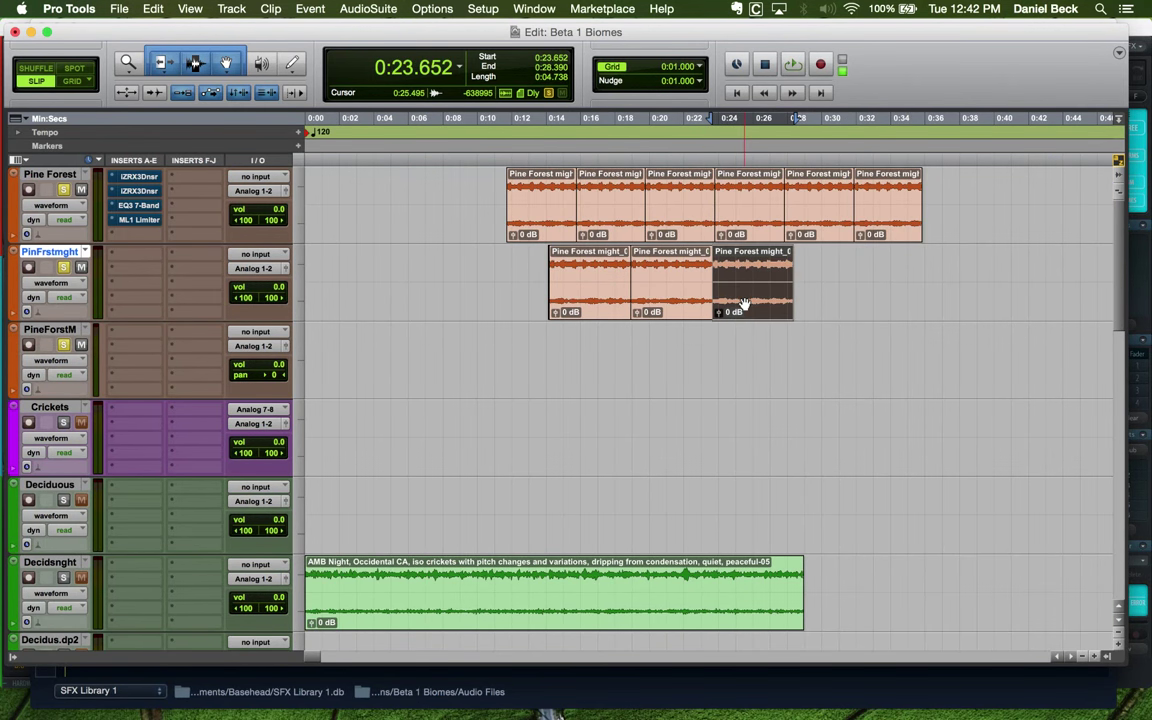
key("super+d")
key("super+d")
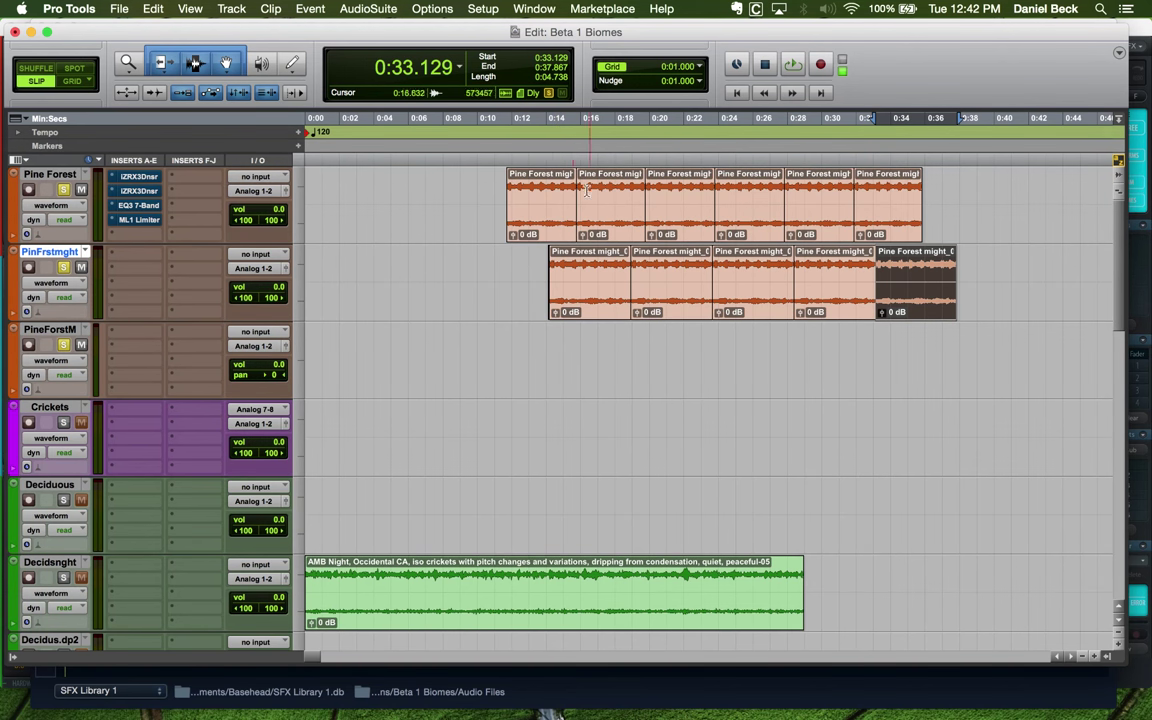
Select all loop clips on the Pine Forest and PinFrstmght tracks, play them together from 0:11.691 and stop
left_click(555, 228, "shift")
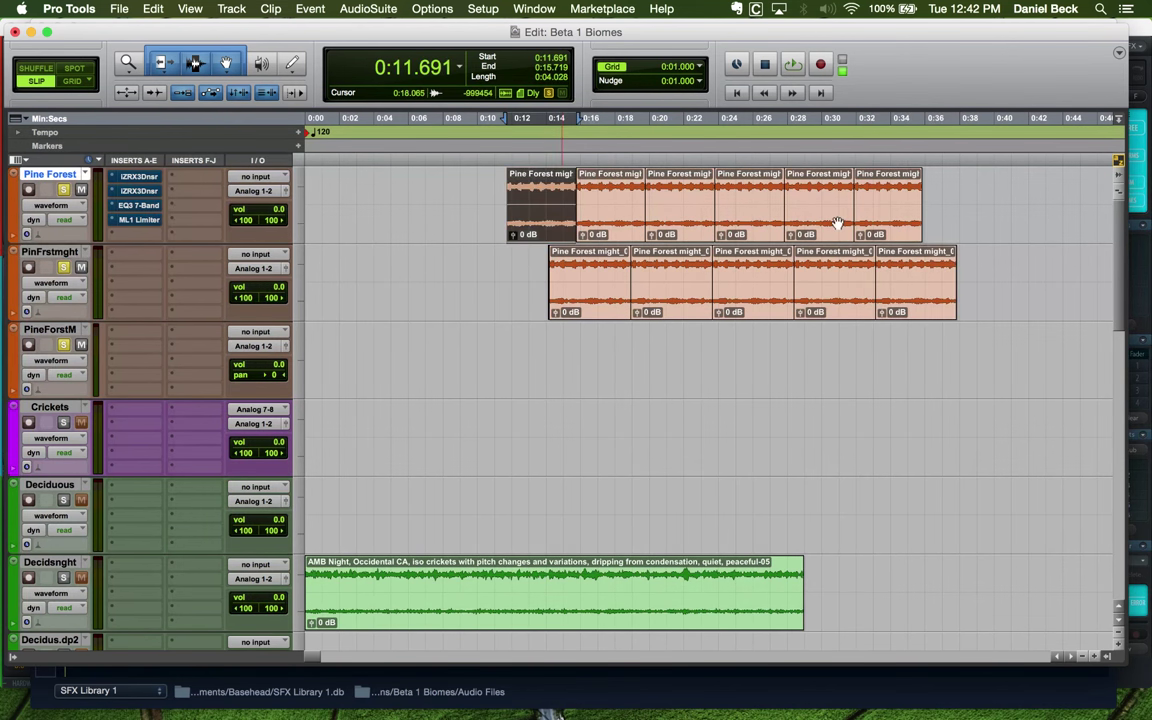
left_click(912, 290, "shift")
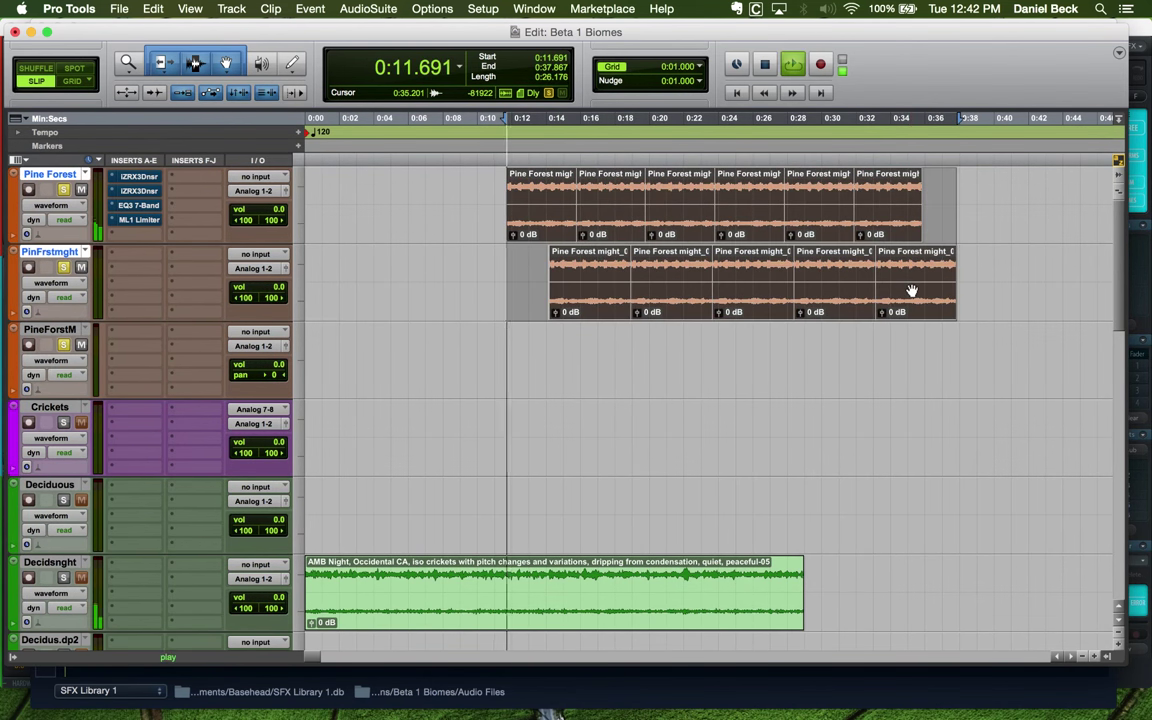
key("space")
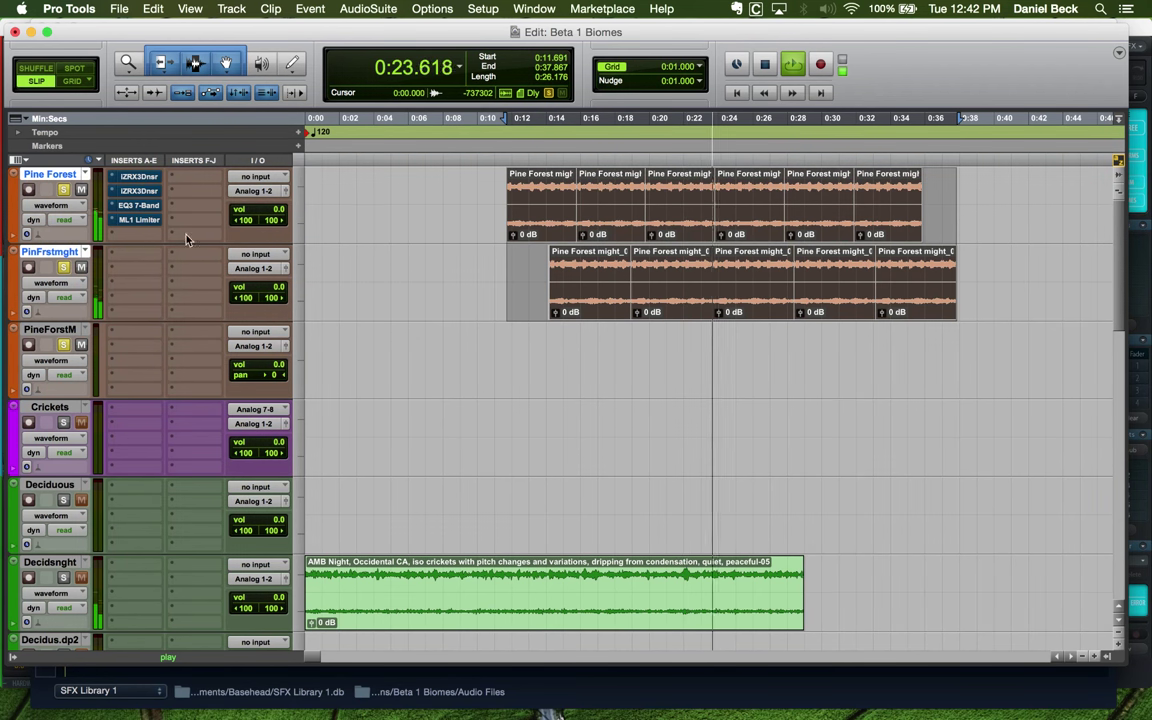
key("space")
Turn off solo on the three pine forest tracks and delete all six loop clips from the Pine Forest track
left_click(63, 269)
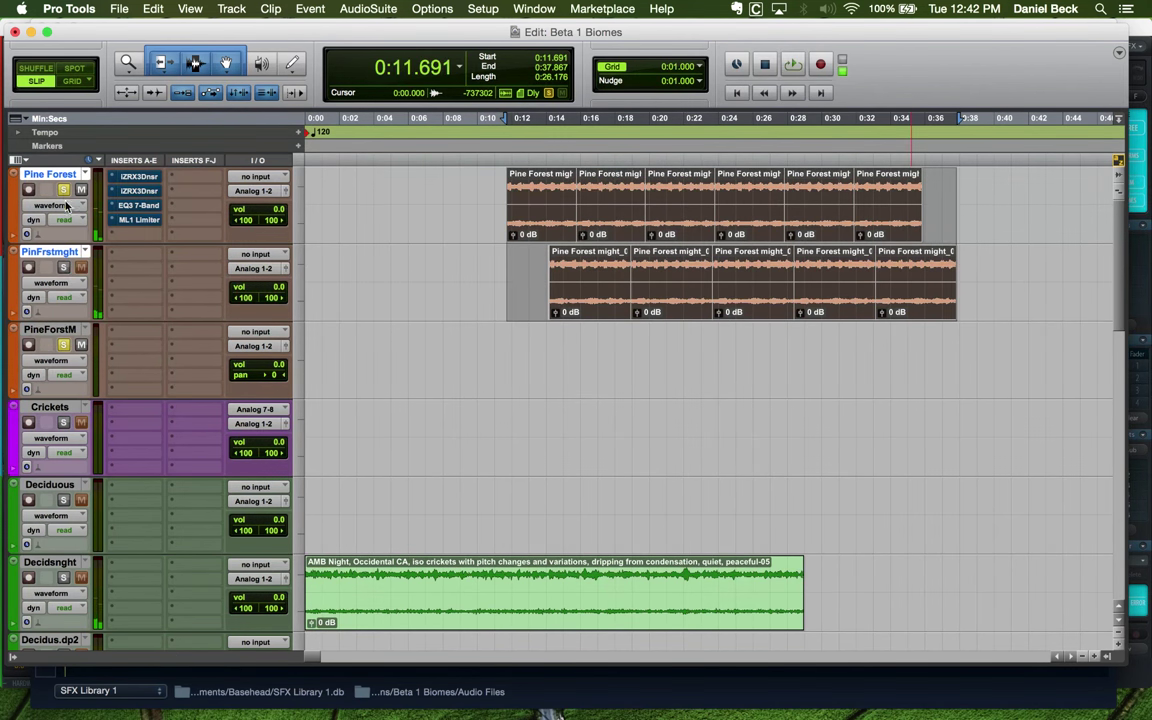
left_click(65, 190, "alt")
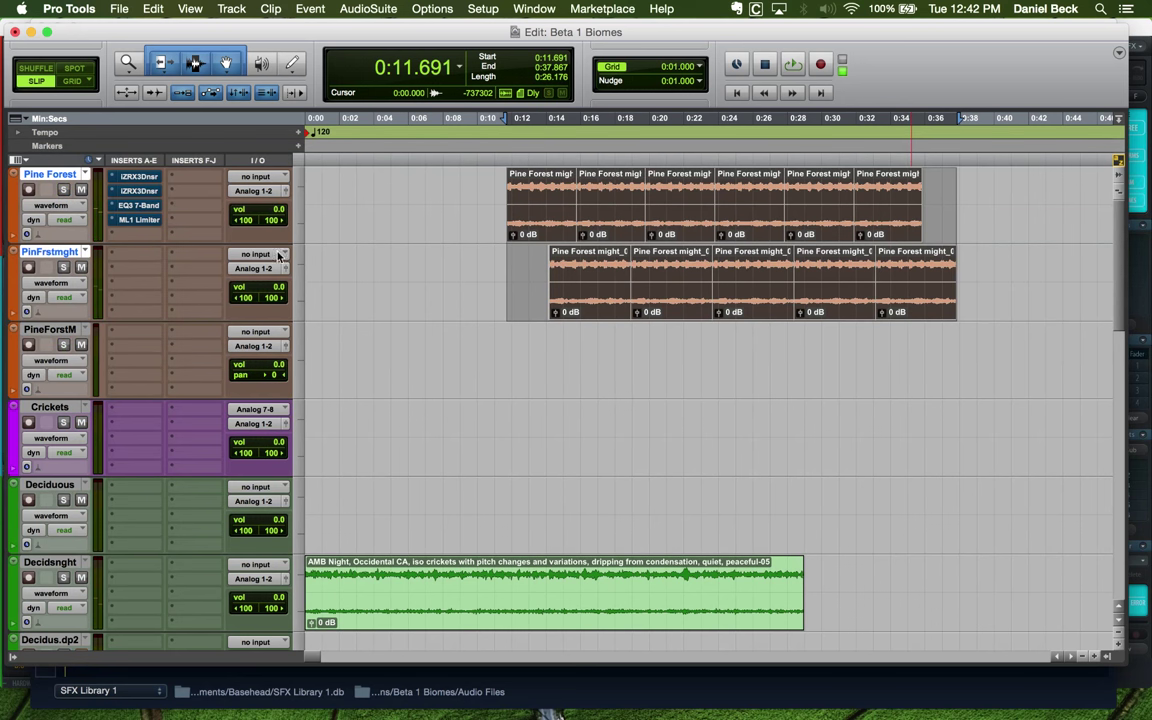
left_click(545, 200)
left_click(894, 220, "shift")
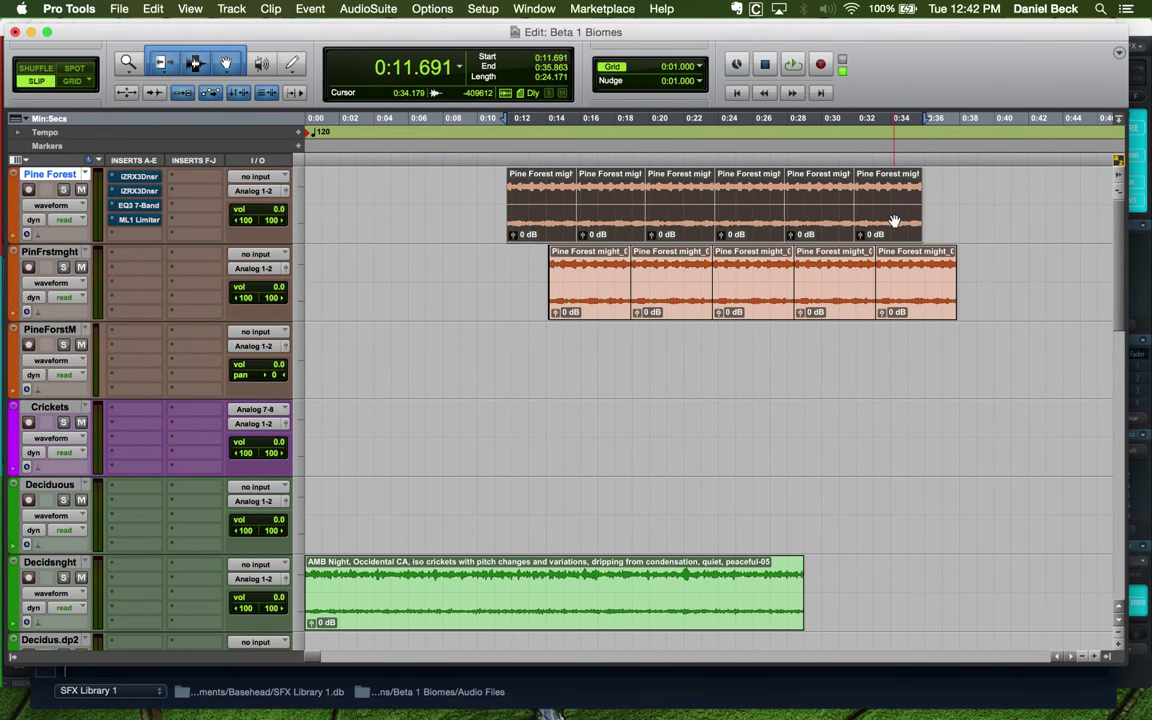
key("Delete")
Delete the last four loop copies from the PinFrstmght track, keeping the first clip
left_click(661, 280)
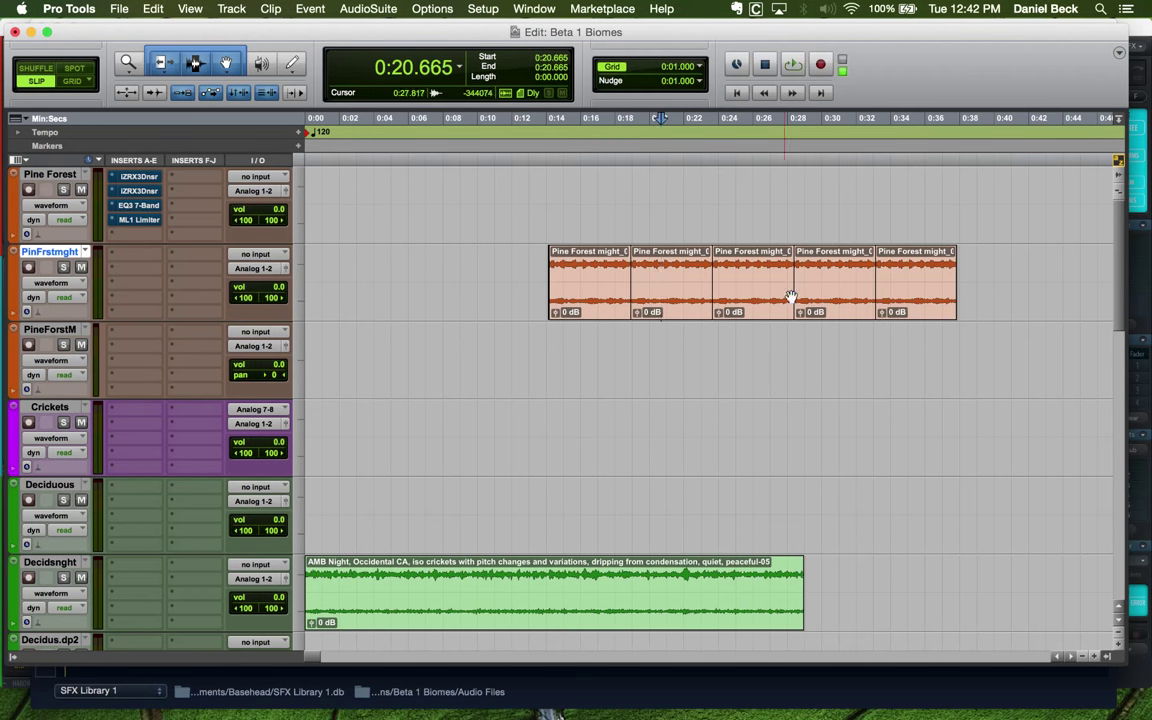
left_click(921, 306)
left_click(640, 305, "shift")
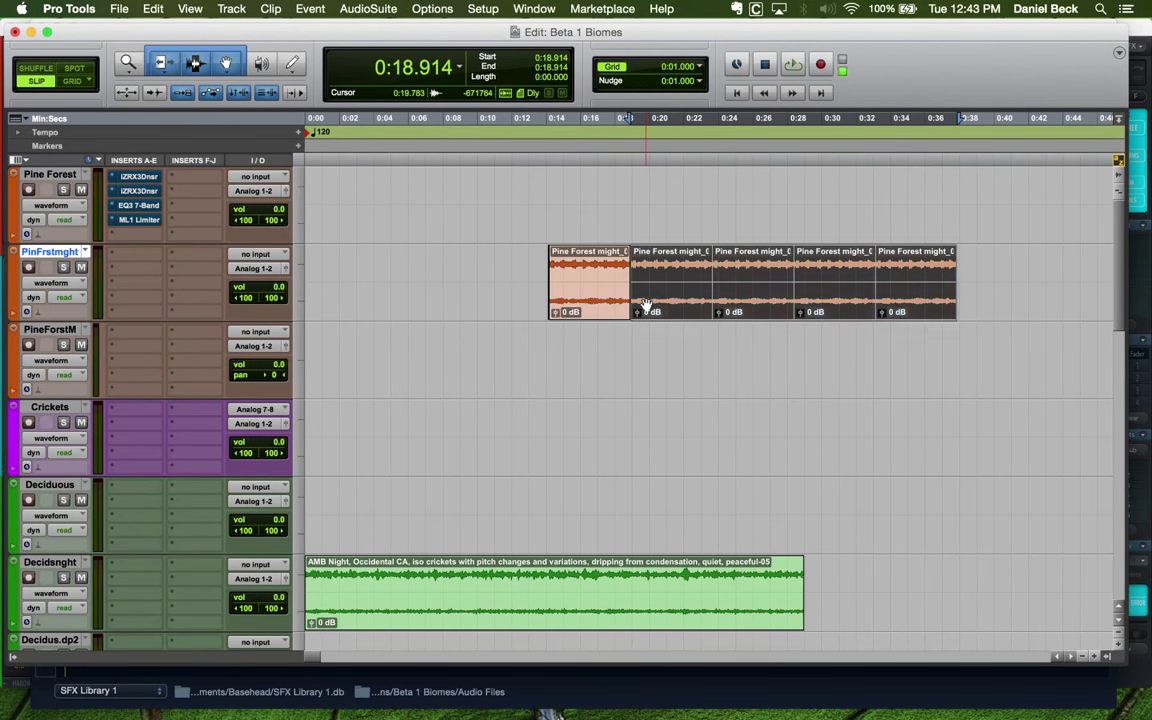
key("Delete")
Find the existing PineForest Cricket Few Loop clips in the Source section of the Pine Forest track, around 32:04
left_click(591, 296)
key("r")
key("r")
key("r")
key("r")
key("r")
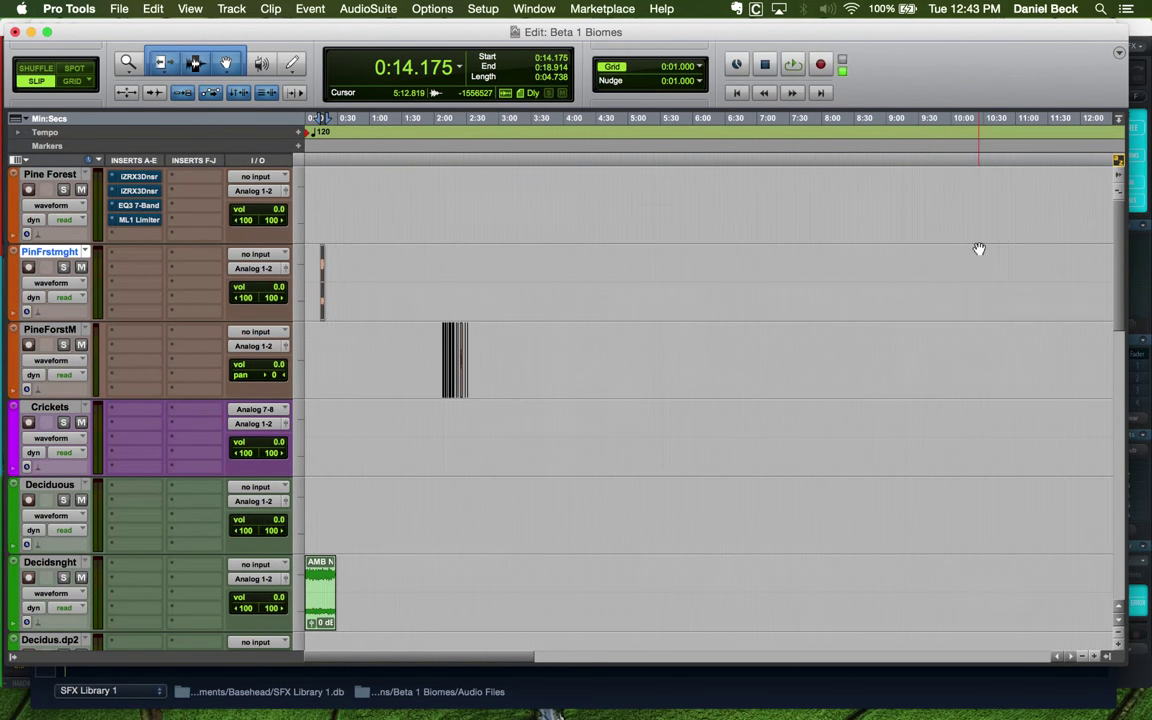
key("t")
key("t")
key("t")
key("super+bracketleft")
key("super+bracketleft")
key("super+bracketleft")
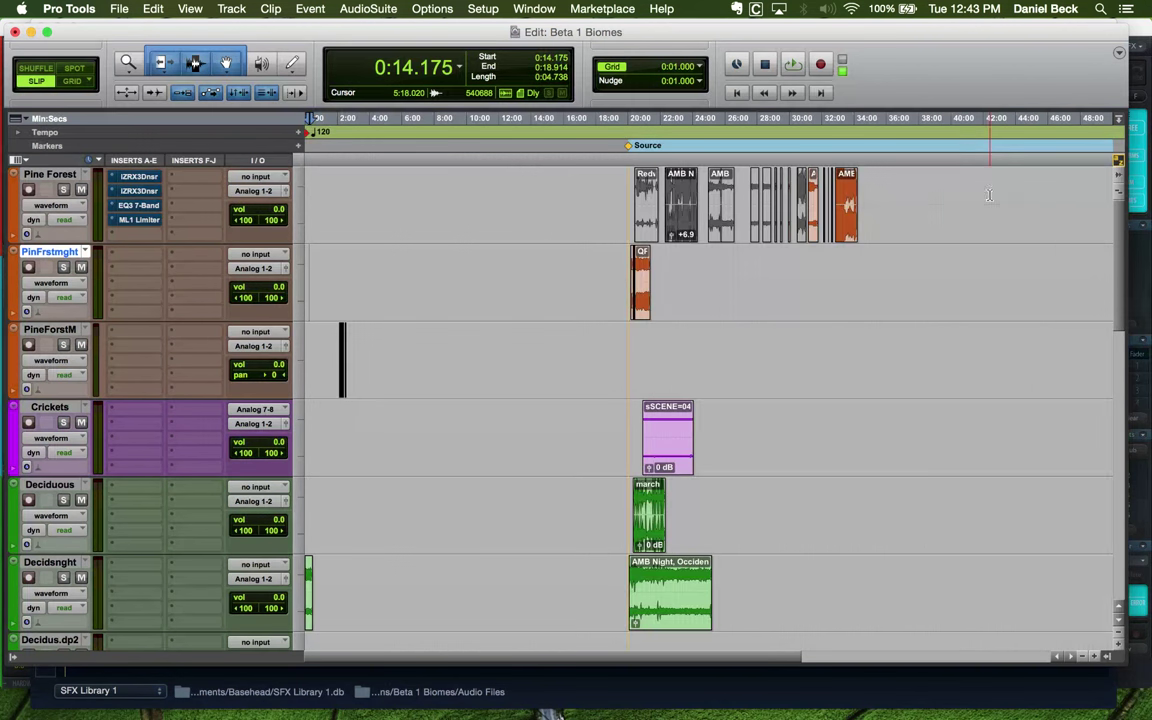
left_click(826, 185)
key("super+bracketright")
key("super+bracketright")
key("super+bracketright")
key("super+bracketright")
key("super+bracketright")
key("super+bracketright")
key("super+bracketright")
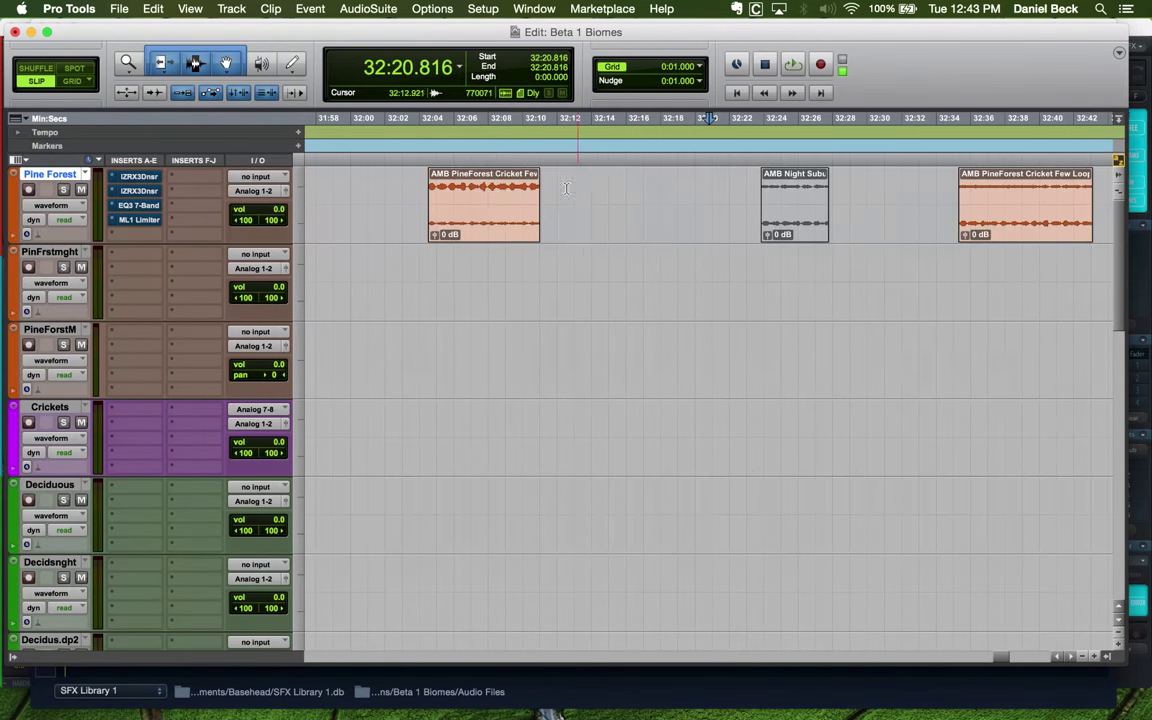
Copy the name of the AMB PineForest Cricket Few Loop 01 clip and return to the loop clip near the session start
key("super+bracketleft")
left_click(468, 219)
key("super+bracketright")
key("super+bracketright")
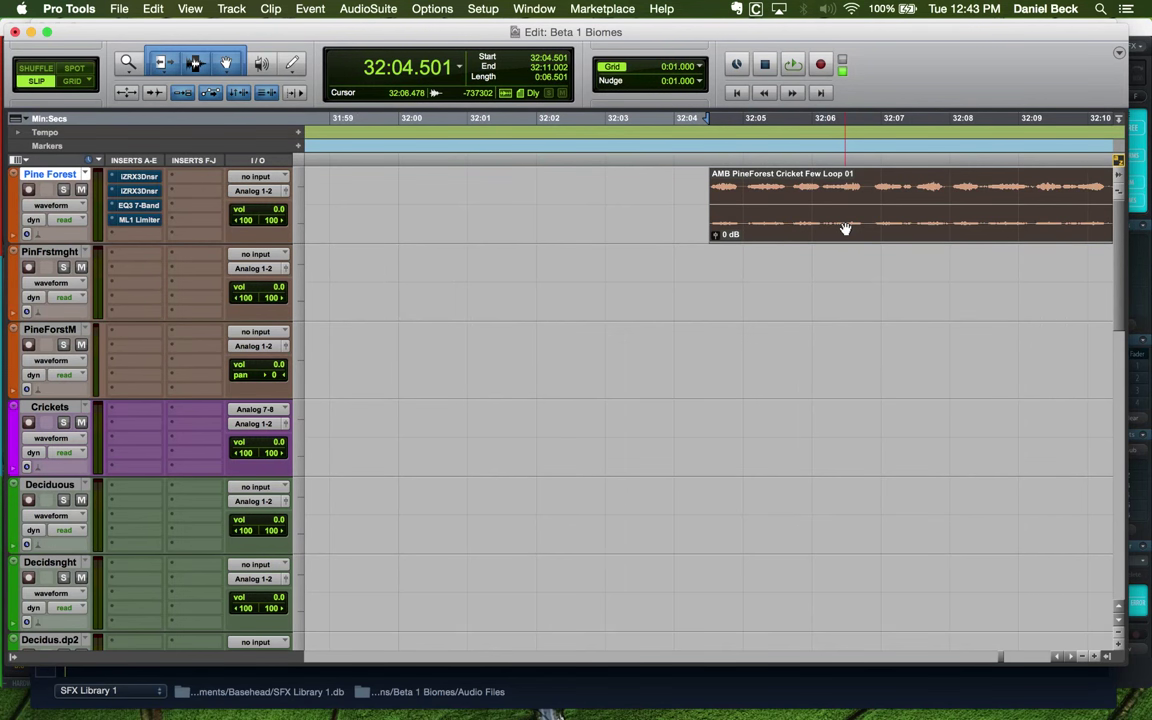
double_click(760, 200)
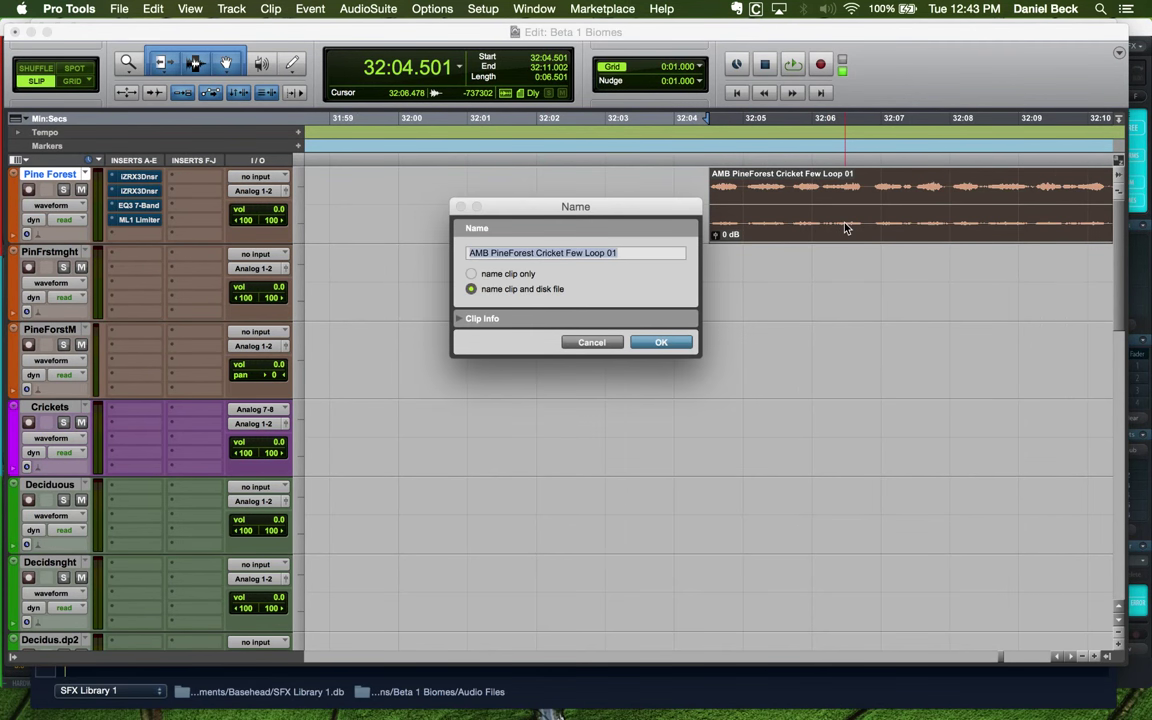
key("Return")
key("super+bracketleft")
key("super+bracketleft")
key("super+bracketleft")
left_click(694, 267)
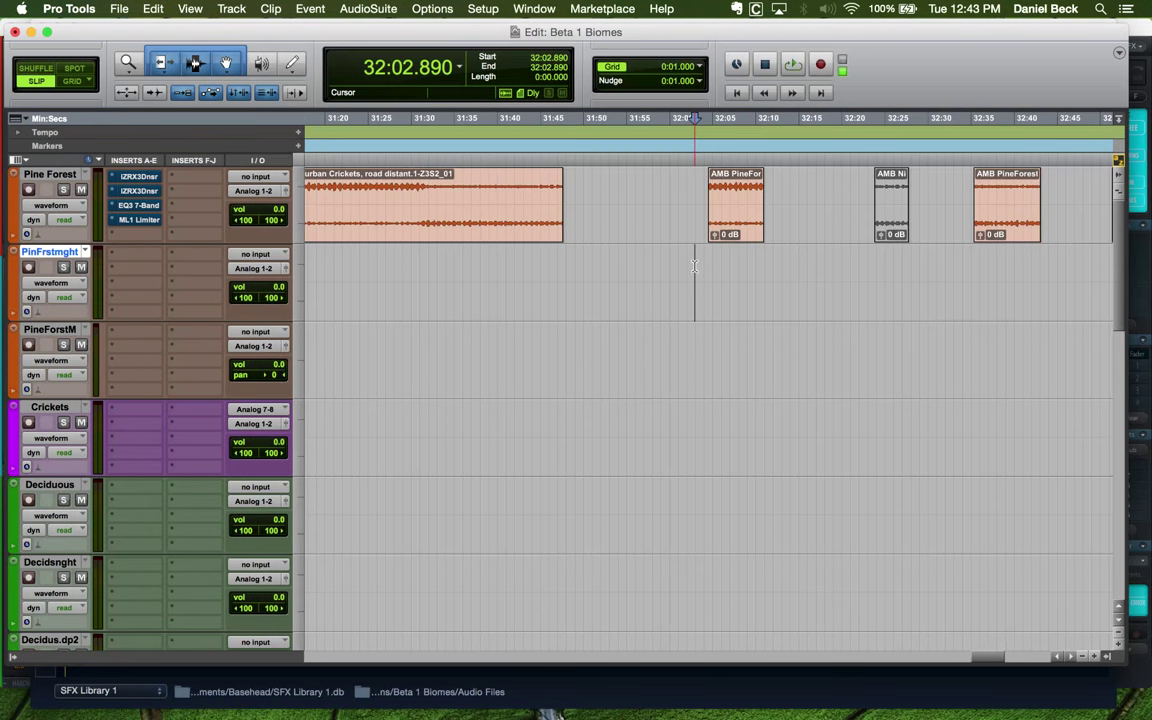
key("Return")
key("super+bracketright")
key("super+bracketright")
double_click(822, 305)
type("AMB PineForest Cricket Few Loop 01")
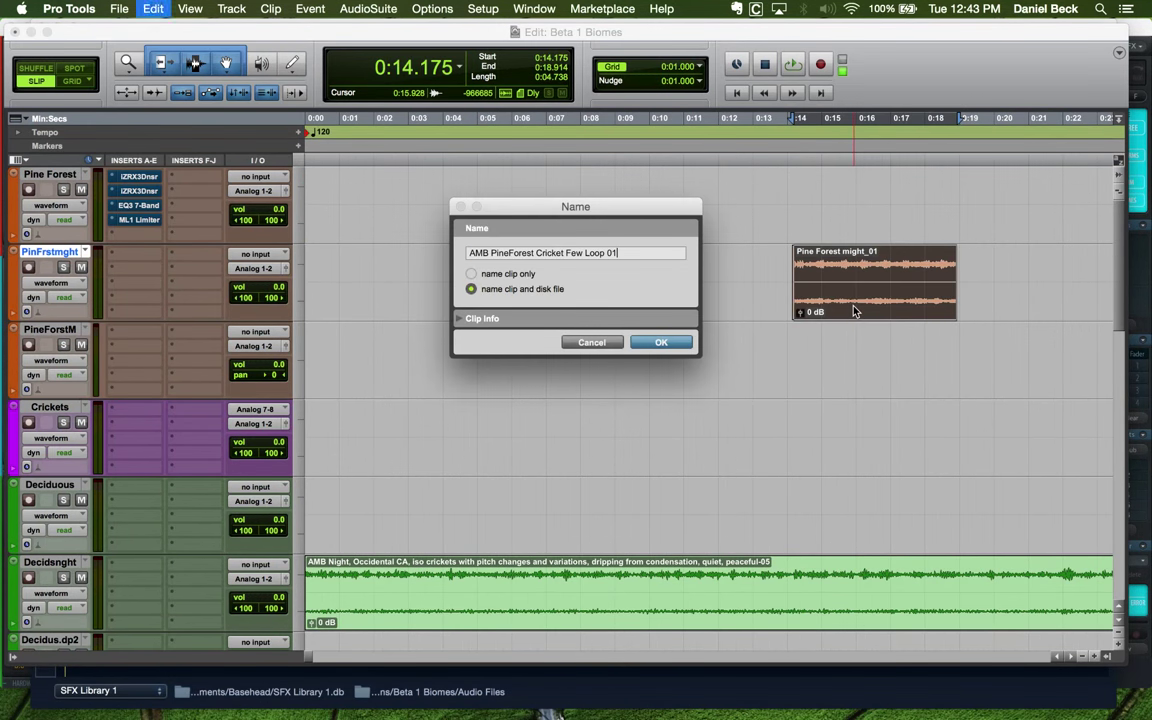
left_click(605, 342)
Delete the leftover clip sliver from 0:14.129 to 0:14.175, just before the loop clip on the PinFrstmght track
key("alt+Tab")
key("super+bracketright")
key("super+bracketright")
key("super+bracketright")
key("super+bracketright")
key("super+bracketright")
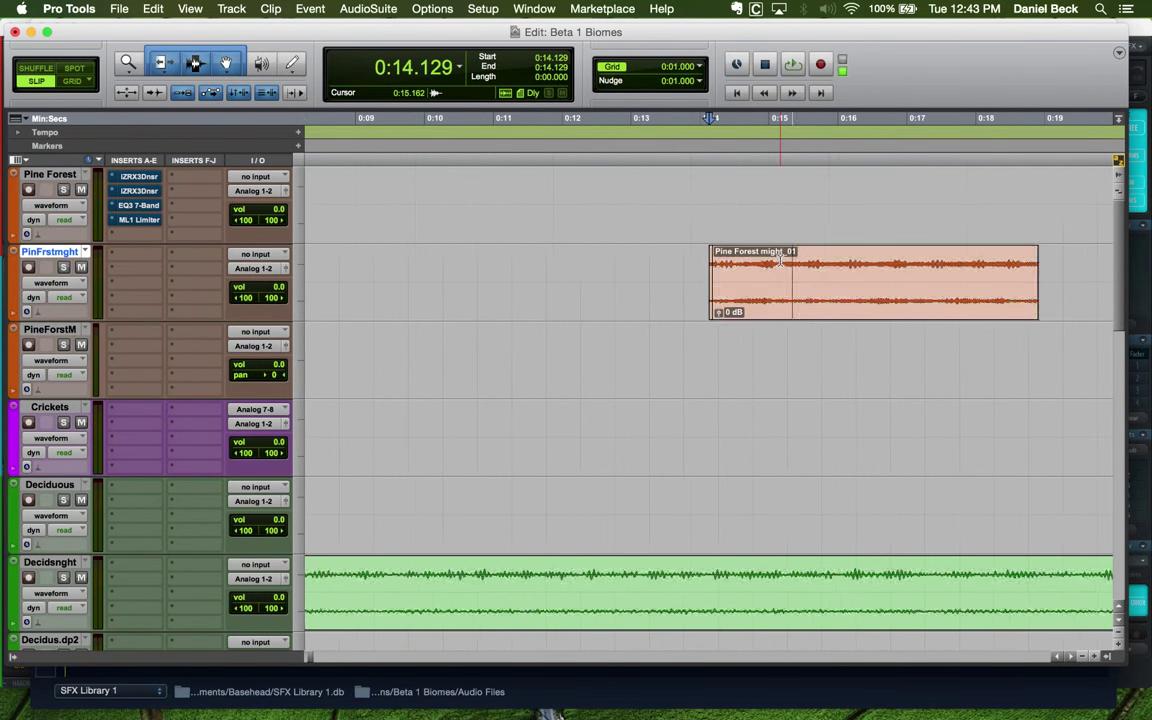
left_click(748, 300)
key("super+z")
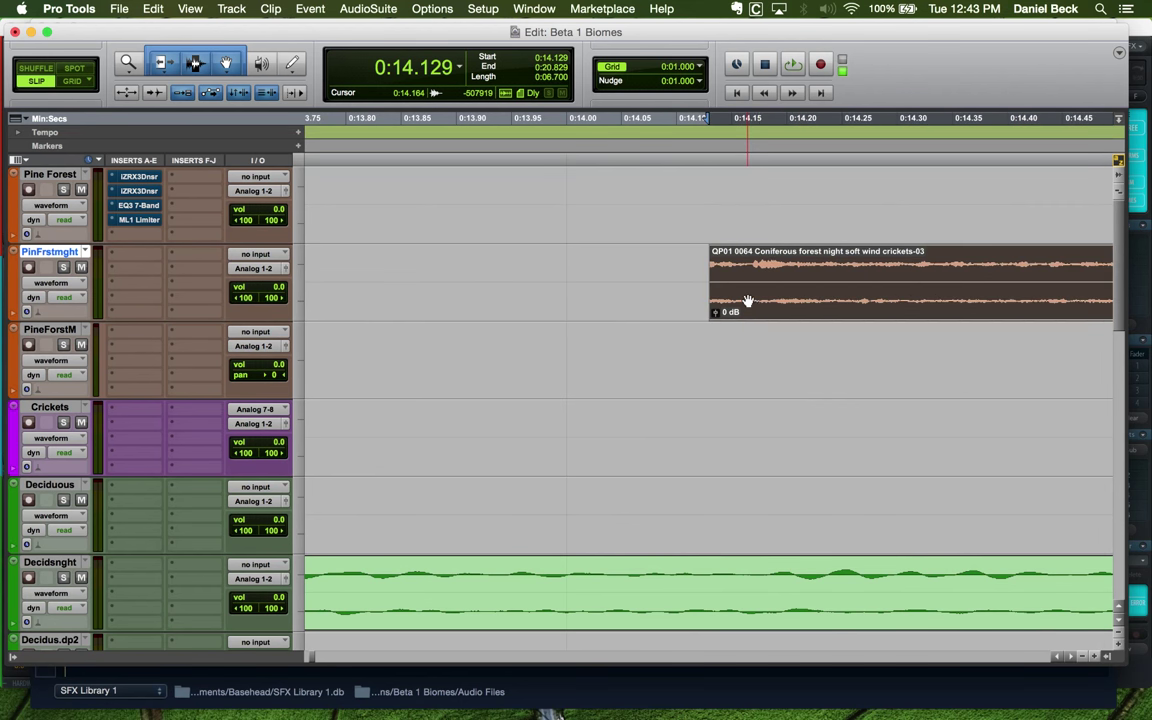
key("super+bracketleft")
key("super+bracketleft")
key("super+bracketleft")
key("super+z")
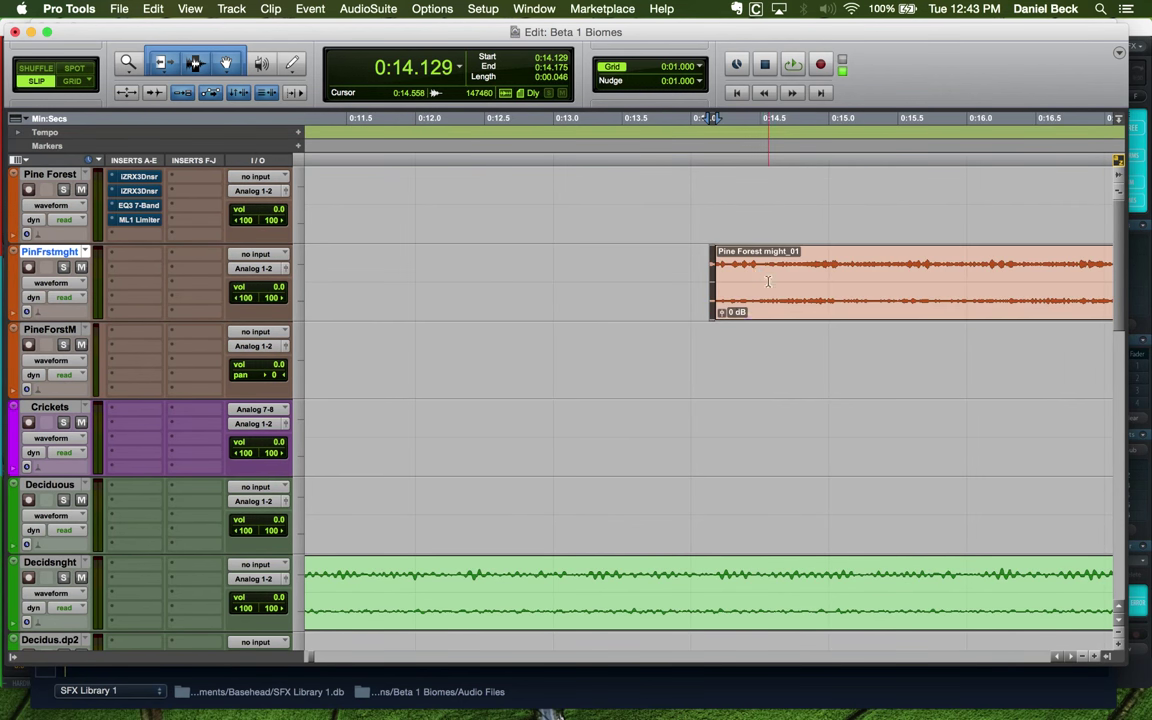
key("super+bracketright")
key("super+bracketright")
key("Delete")
Examine the start edge and full length of the loop clip on the PinFrstmght track
key("super+bracketright")
key("super+bracketright")
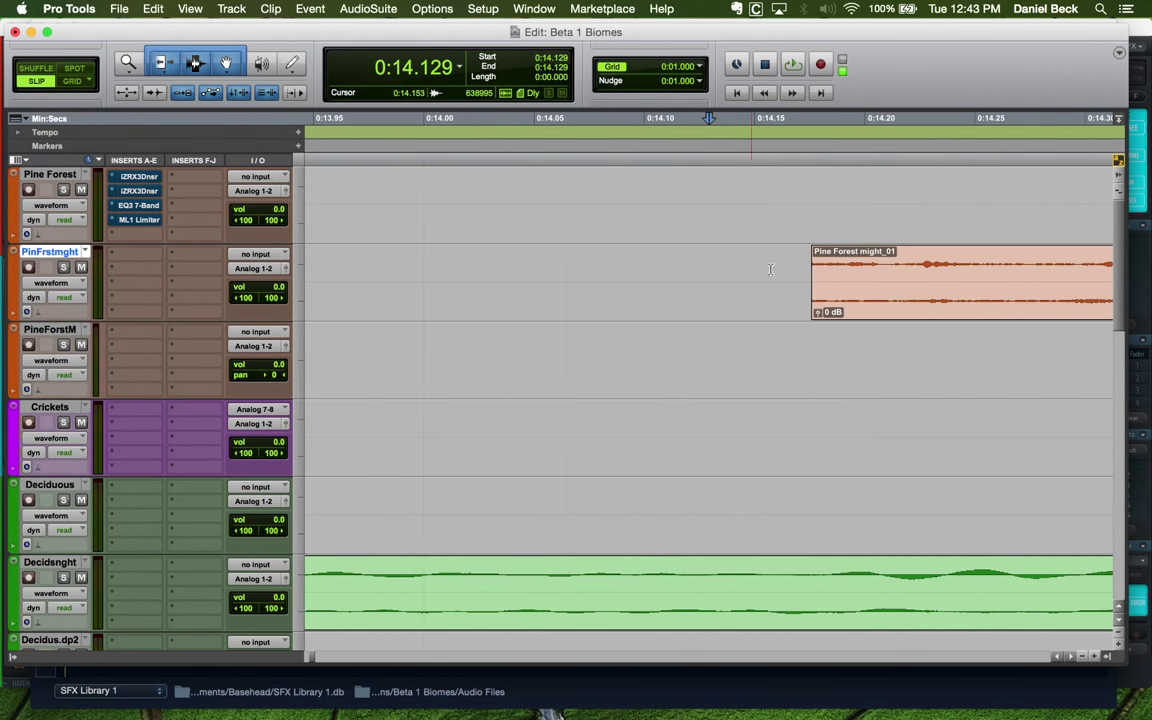
double_click(813, 277)
key("super+bracketleft")
key("super+bracketleft")
key("super+bracketleft")
key("super+bracketleft")
key("super+bracketleft")
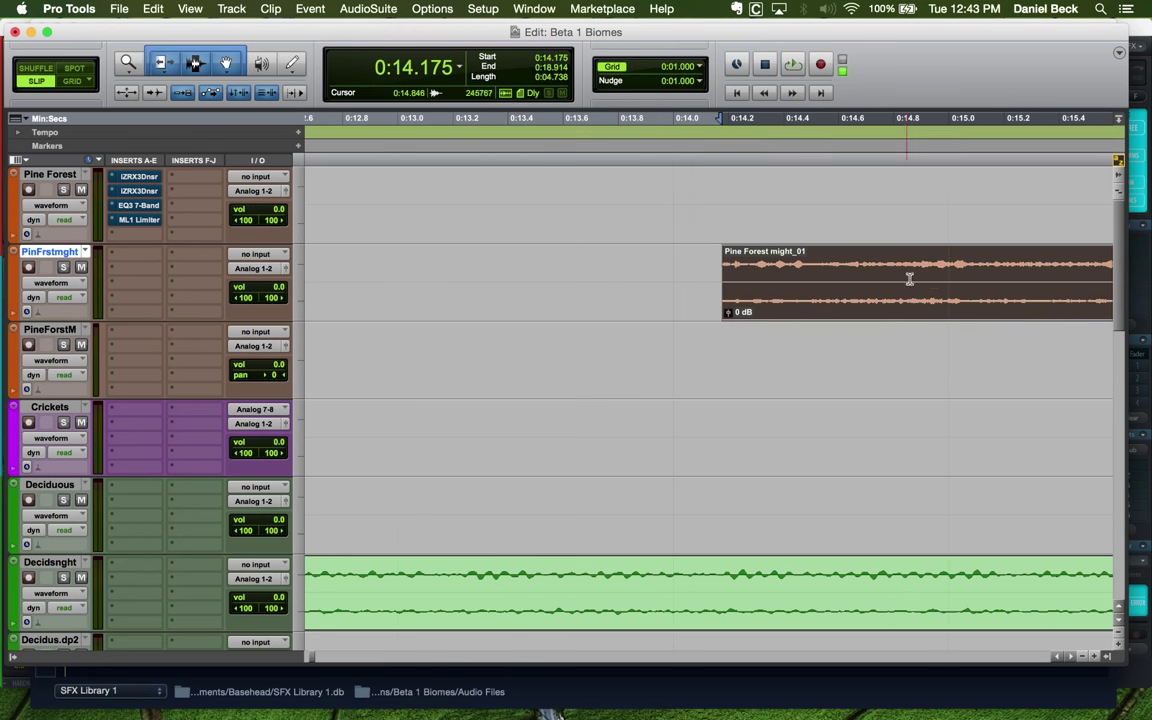
scroll(1050, 279, "right", 2)
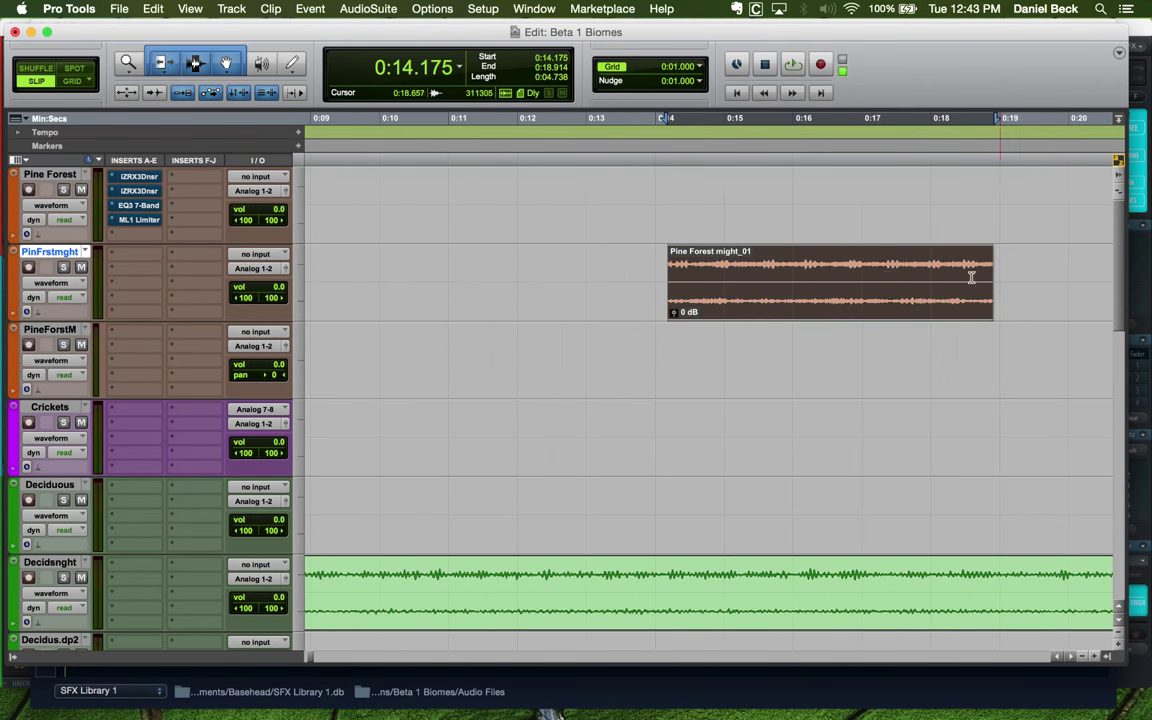
left_click(797, 275)
key("super+bracketright")
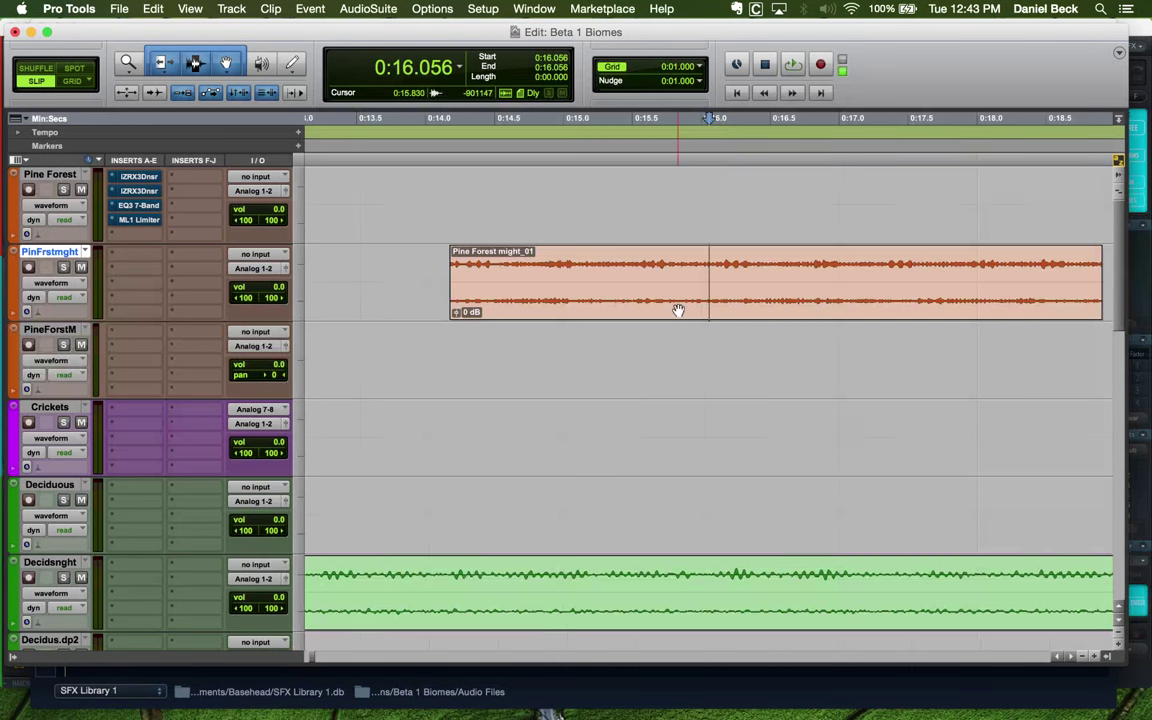
key("super+bracketleft")
Rename the loop clip and its disk file AMB PineForest Cricket Few Loop 03 and export it as an interleaved 24-bit, 44.1 kHz WAV
double_click(729, 311)
type("AMB PineForest Cricket Few Loop 01")
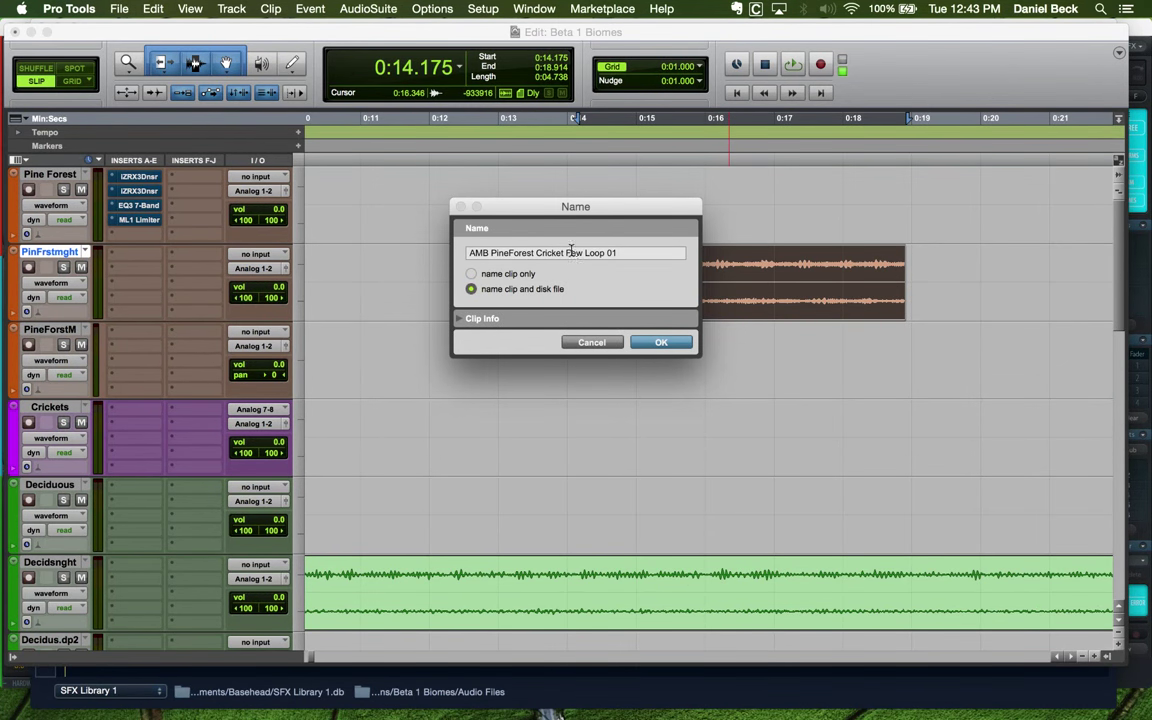
type(",")
key("BackSpace")
key("Return")
key("shift+super+k")
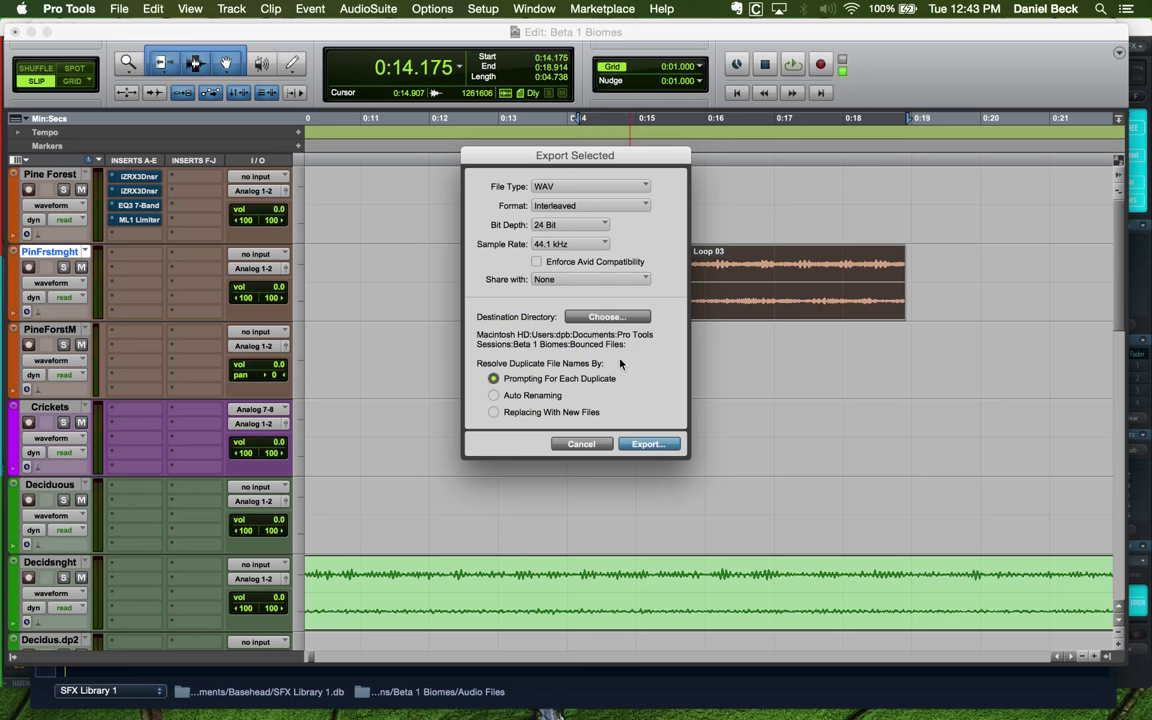
left_click(648, 444)
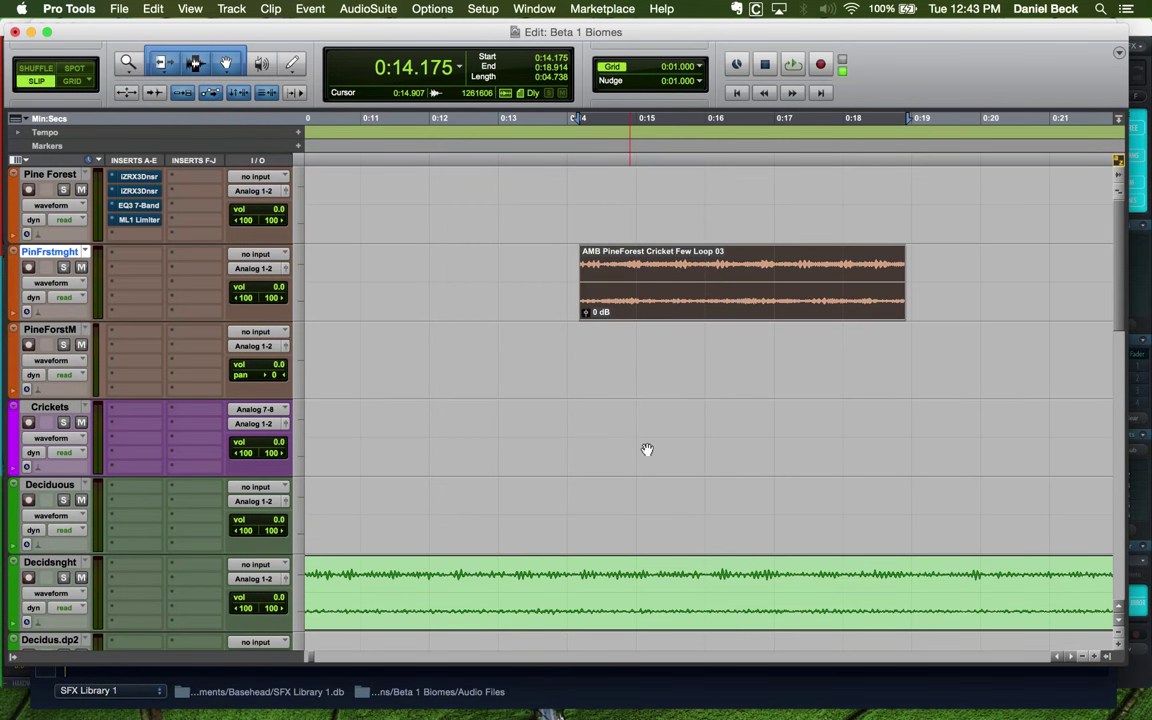
Find the QP01 0064 Coniferous forest night source clips on the PinFrstmght track in the Source section, after 20:00
left_click(688, 267)
key("r")
key("r")
key("r")
key("r")
key("r")
key("r")
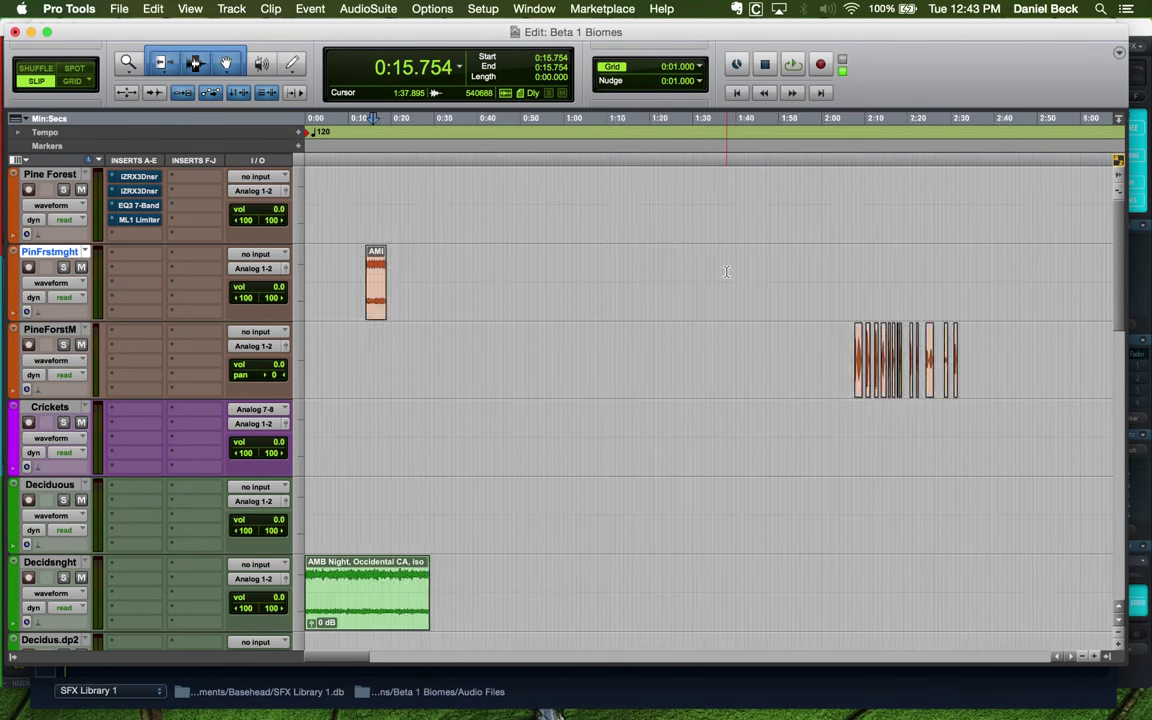
key("super+bracketleft")
key("super+bracketleft")
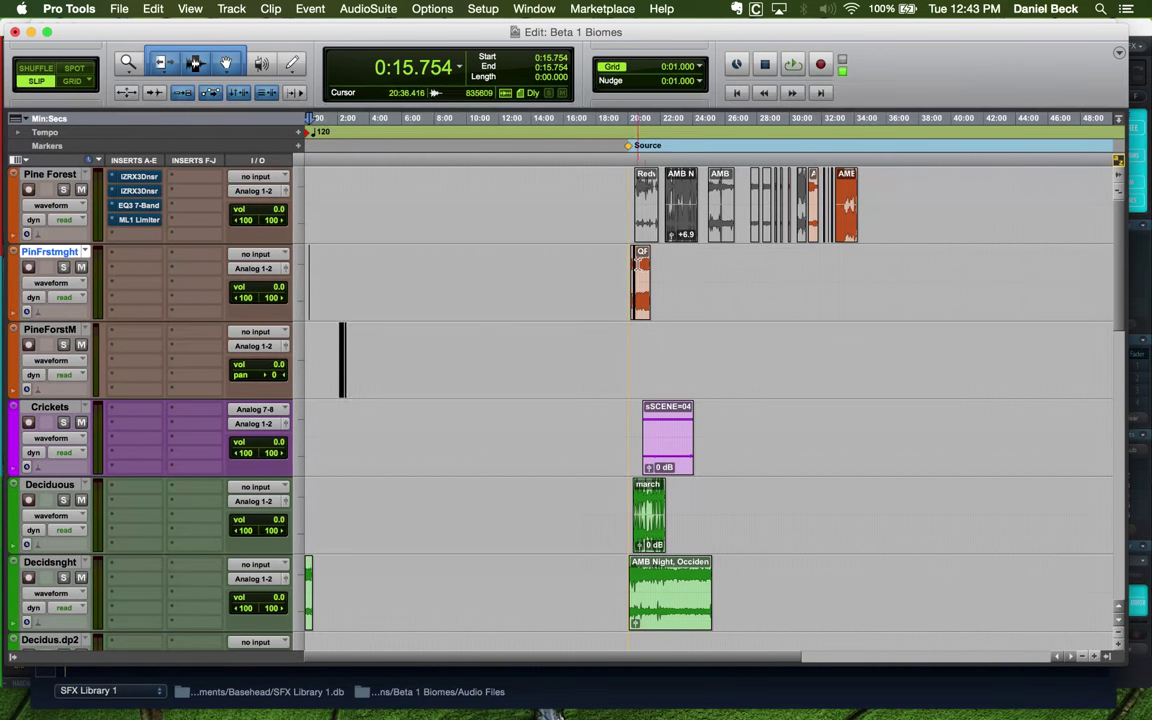
left_click(645, 265)
key("t")
key("t")
key("t")
key("t")
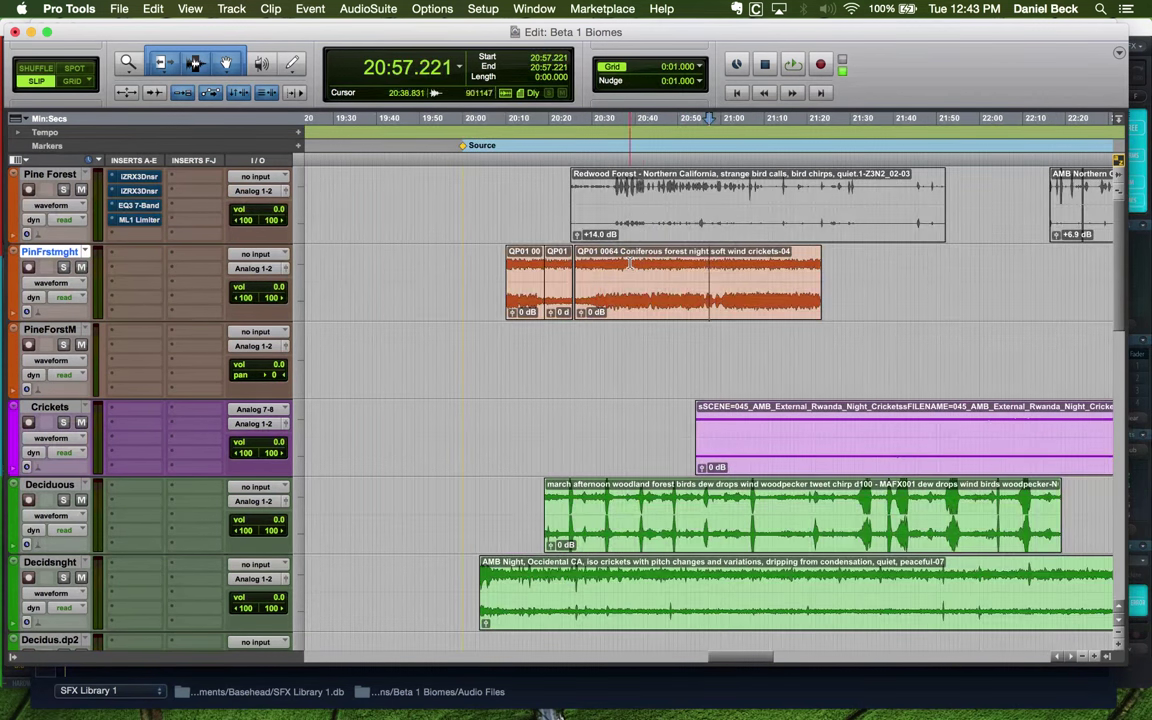
Solo the PinFrstmght track and place the cursor at 20:30.611 in the QP01 0064 Coniferous forest night soft wind crickets-04 clip
left_click(631, 264)
key("t")
key("t")
left_click(601, 266)
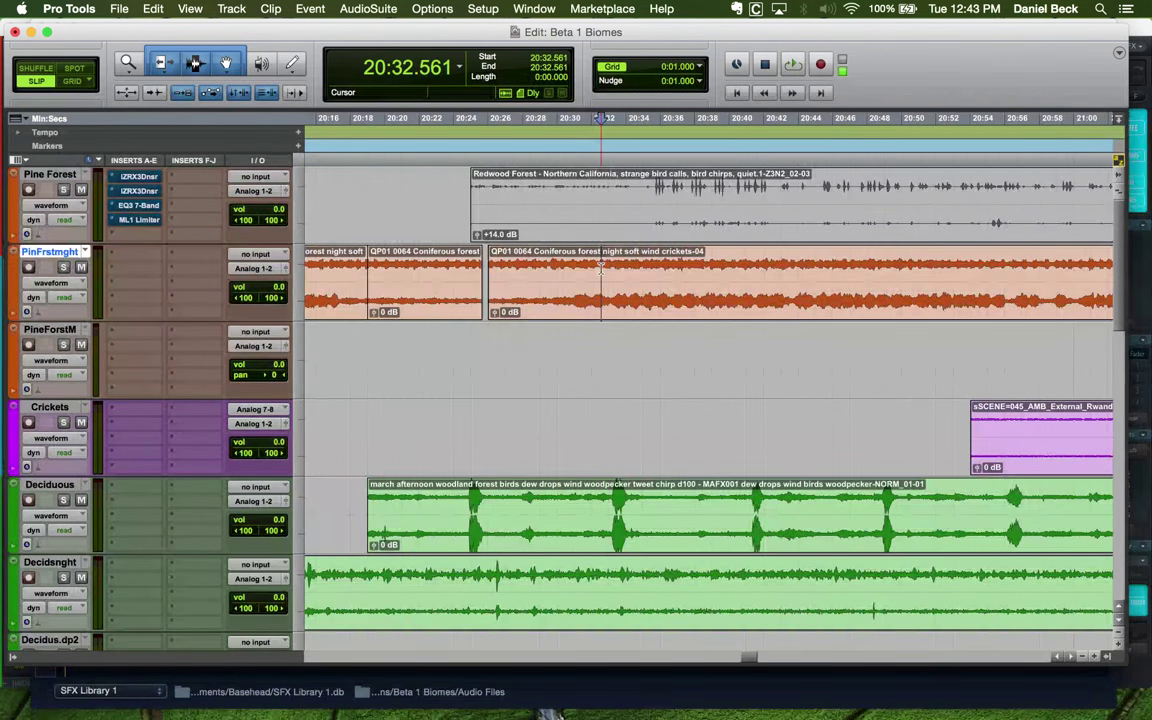
key("shift+s")
left_click(567, 266)
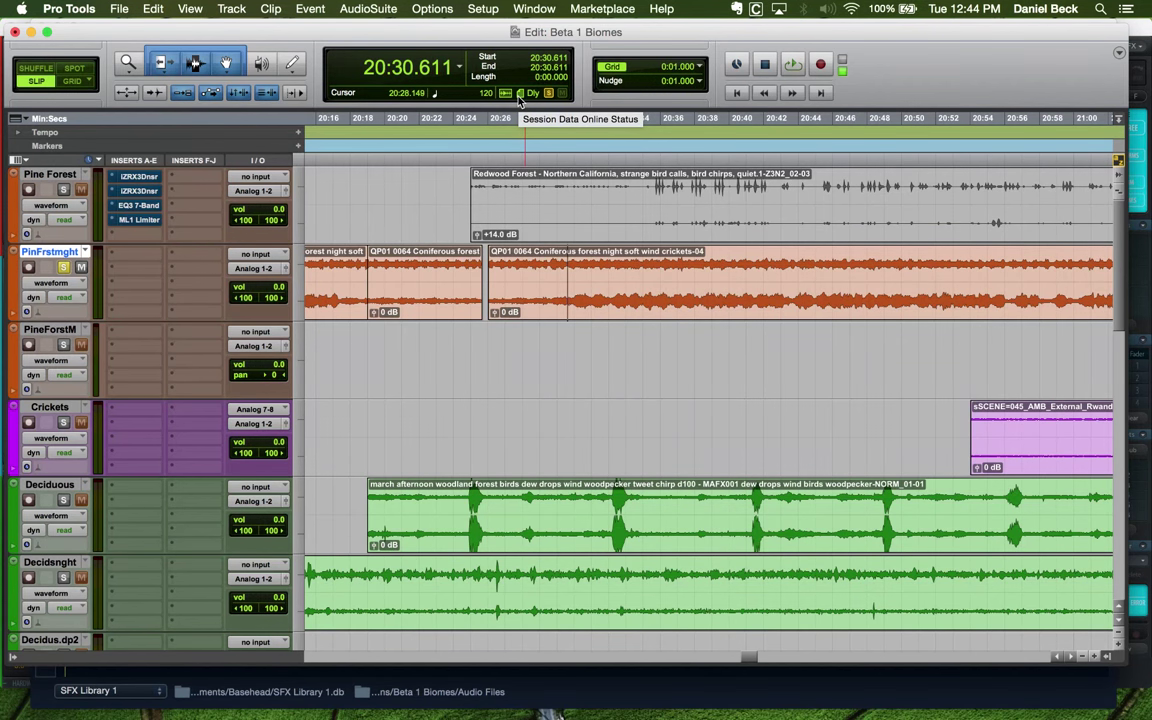
Examine the waveform of the QP01 0064 Coniferous forest night soft wind crickets-04 clip between about 20:40 and 20:57
left_click(733, 269)
key("t")
key("r")
key("r")
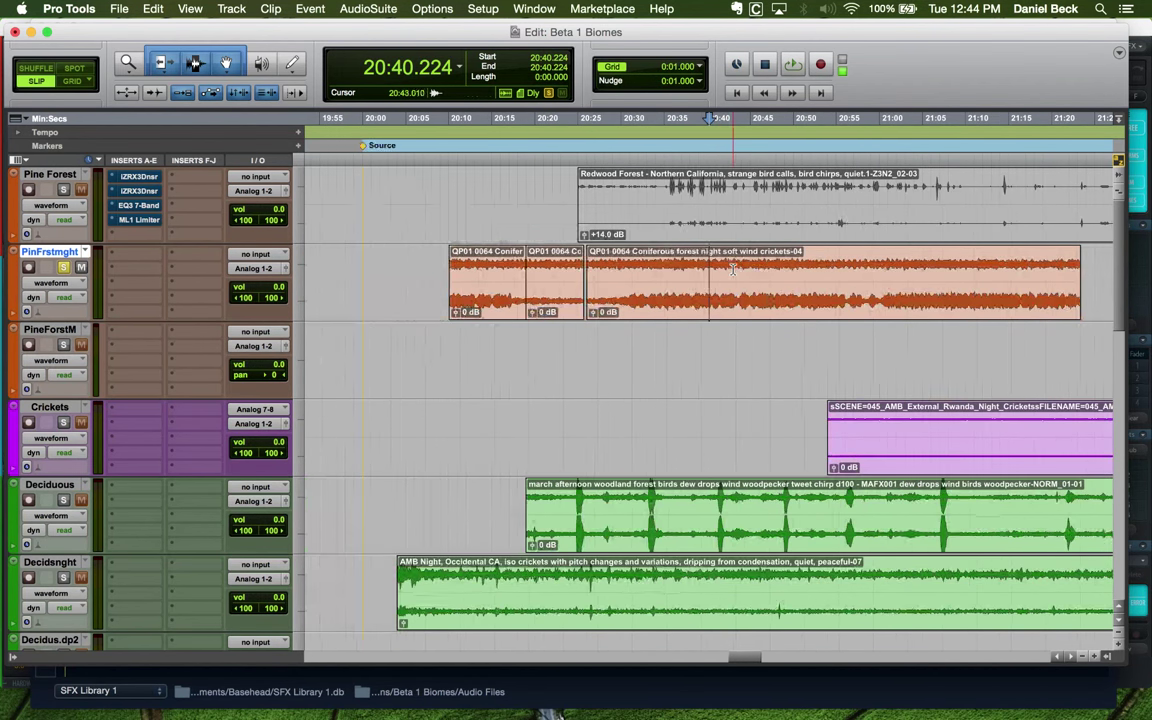
left_click(766, 270)
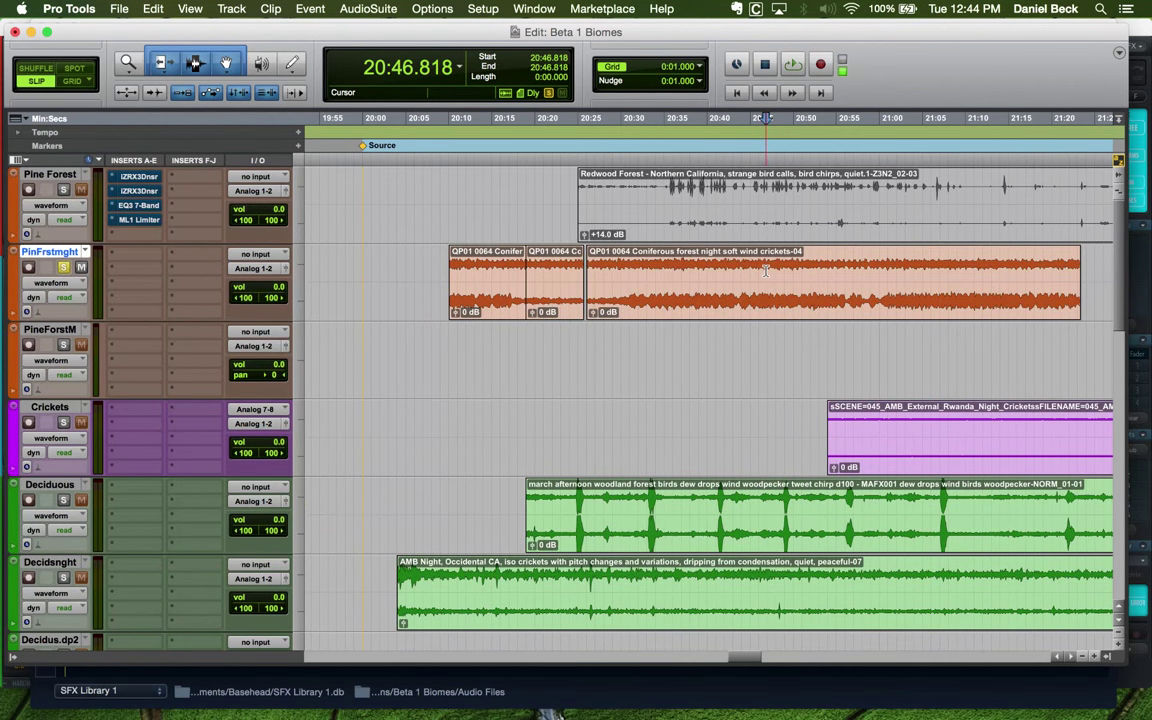
key("super+bracketleft")
left_click(766, 270)
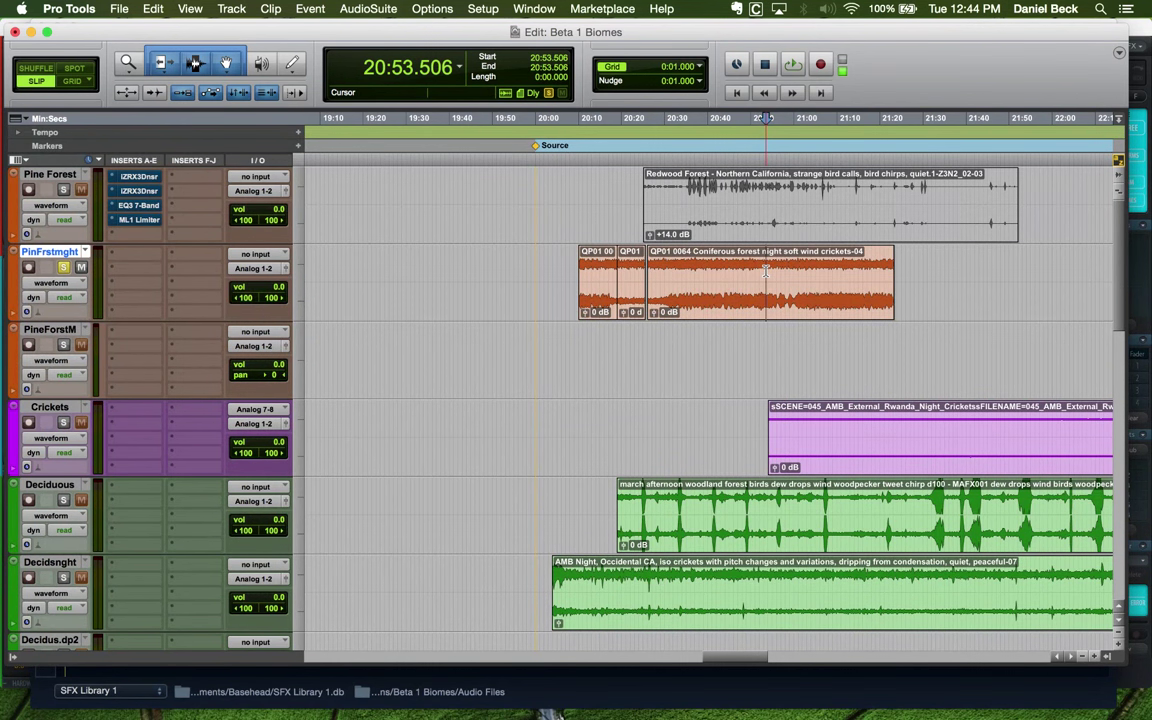
left_click(714, 268)
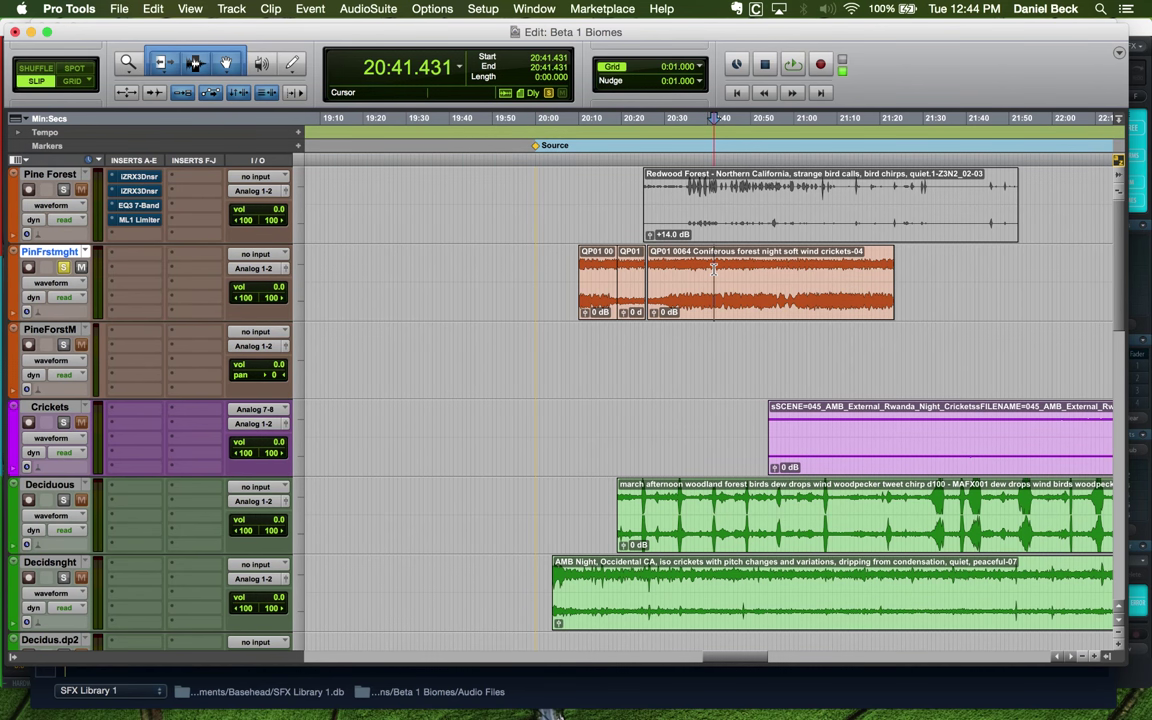
left_click(727, 265)
key("t")
key("t")
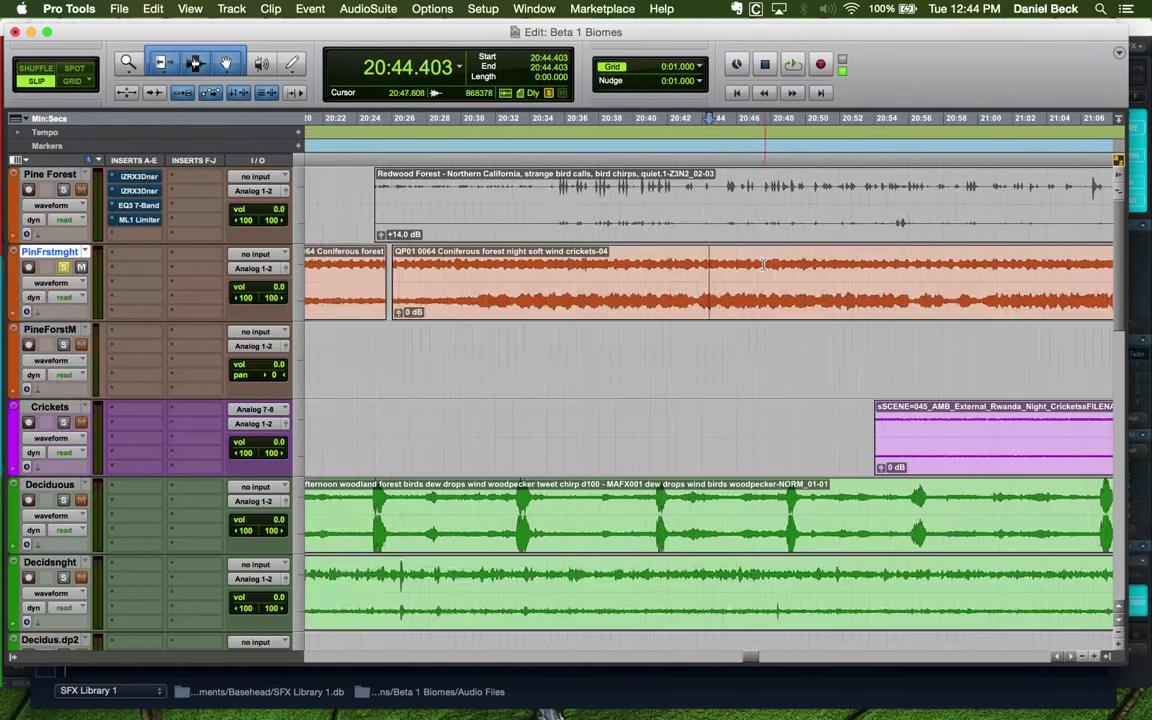
left_click(762, 265)
key("super+bracketleft")
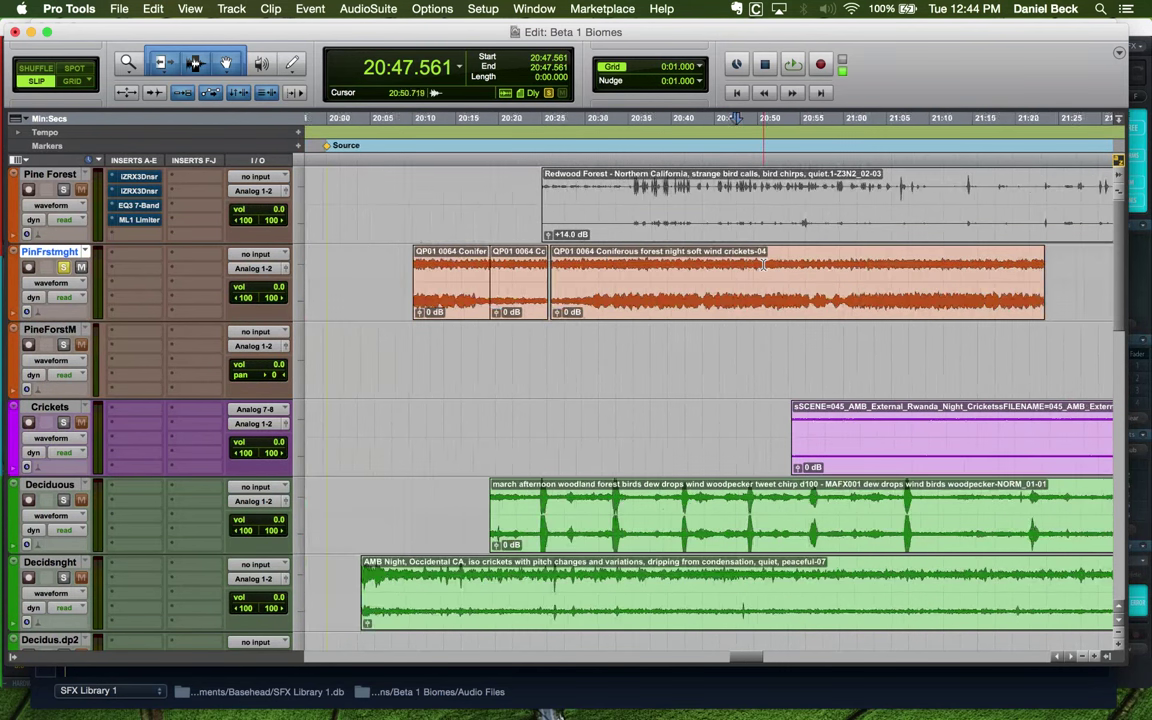
key("super+bracketleft")
left_click(762, 265)
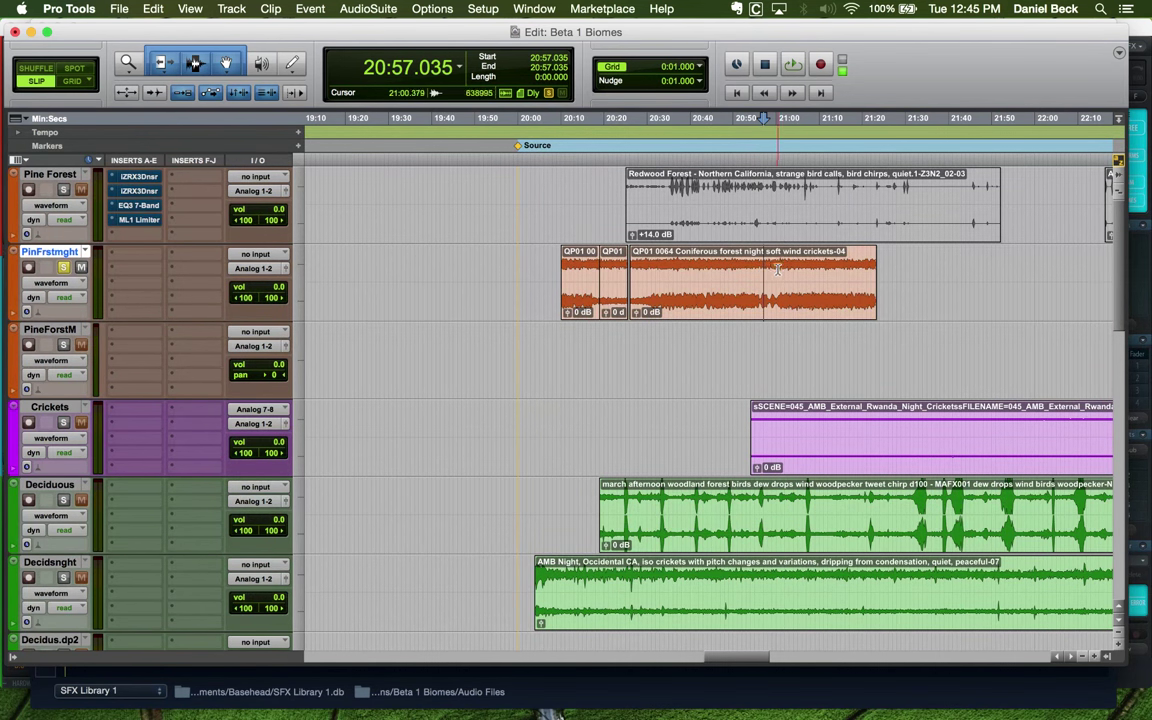
Examine the level dip around 20:58 in the crickets-04 clip and compare it with the stretch near 20:50
left_click(771, 265)
key("t")
key("t")
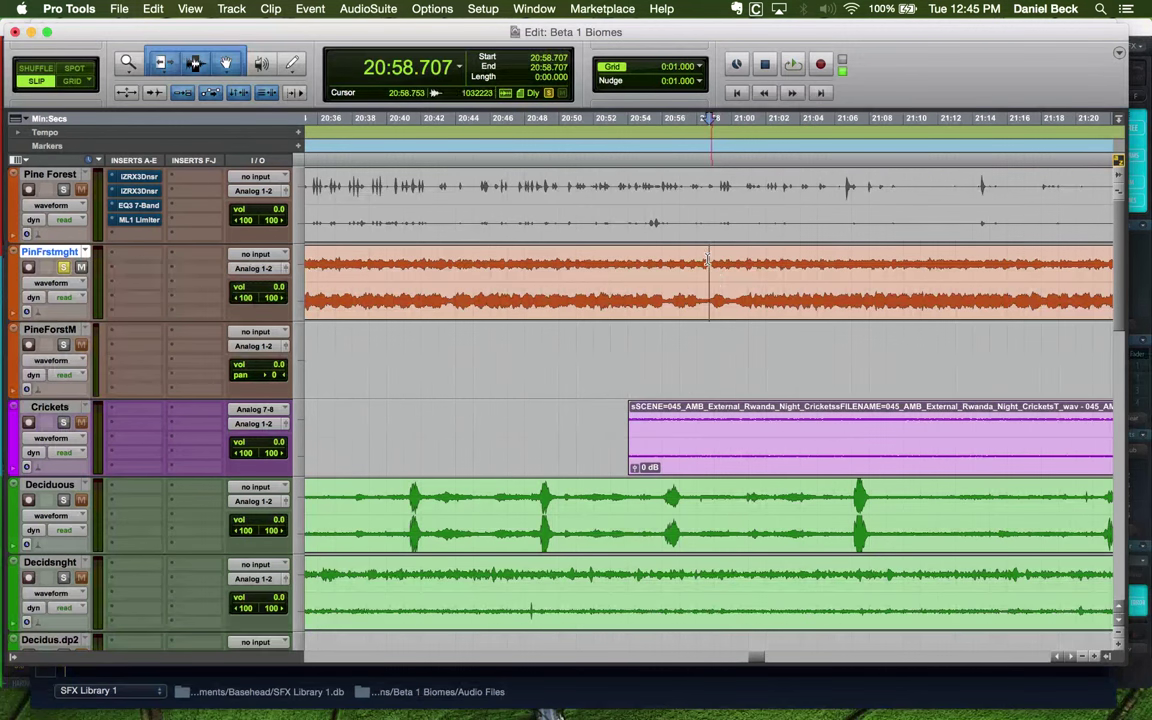
left_click(707, 259)
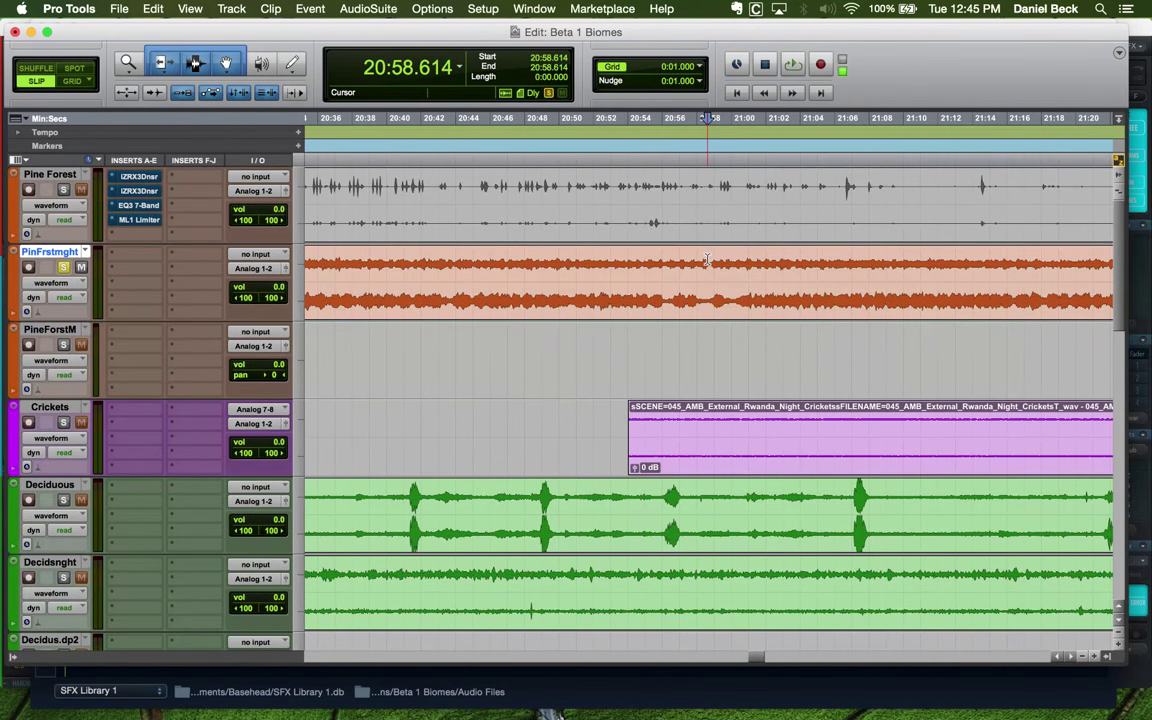
key("super+bracketleft")
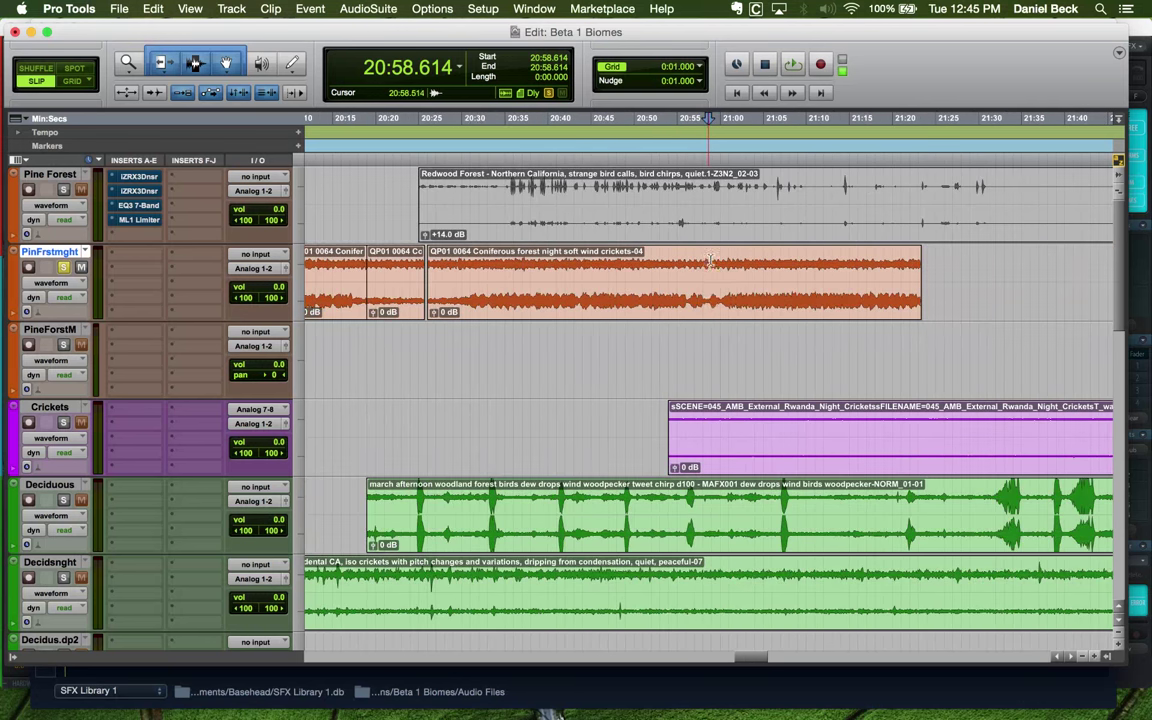
left_click(707, 259)
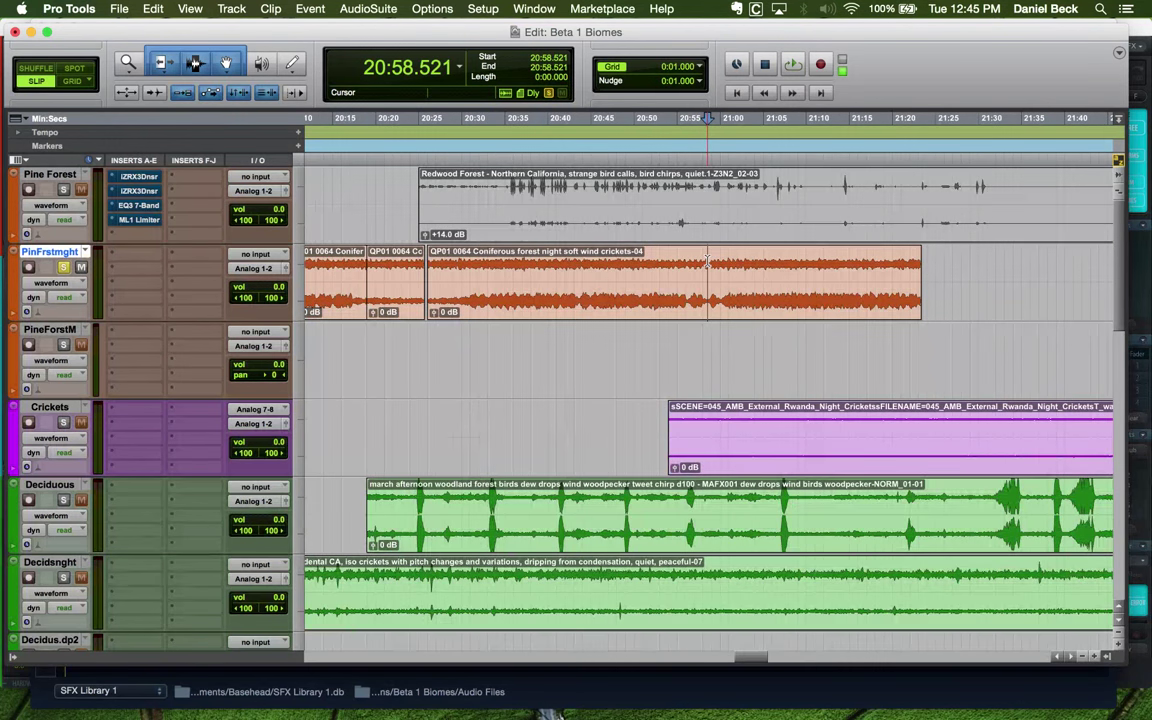
scroll(714, 263, "left", 1)
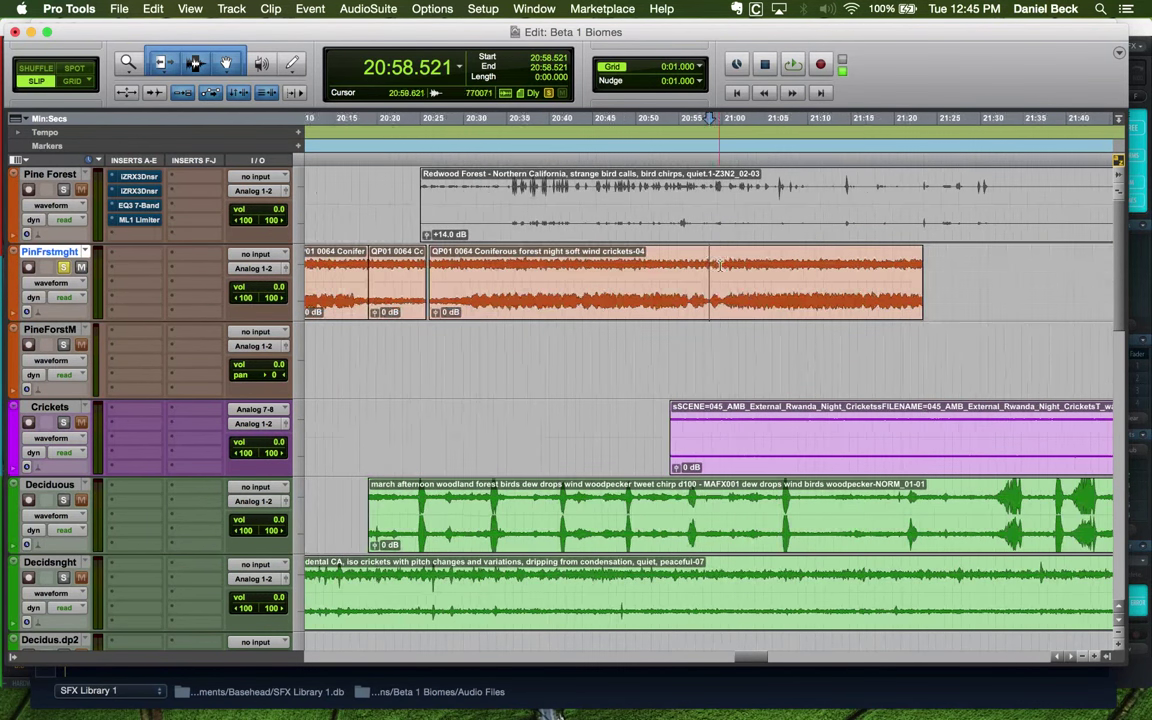
key("r")
left_click(707, 265)
key("r")
left_click(691, 269)
key("t")
key("t")
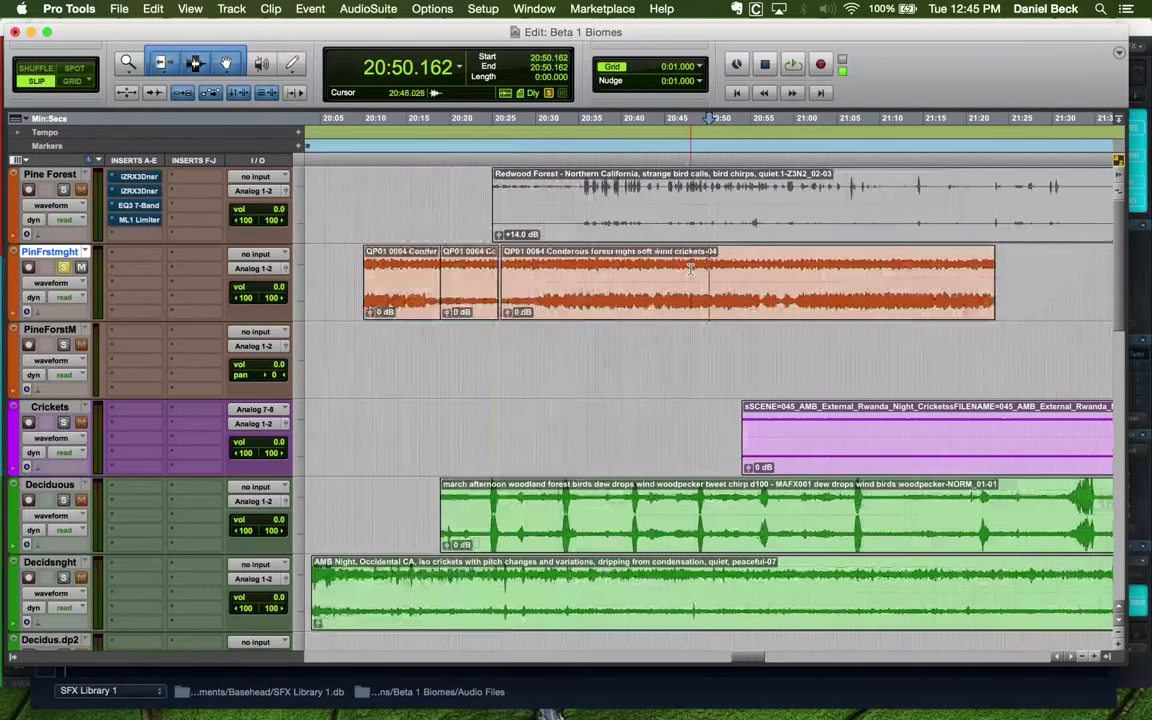
Examine the crickets-04 clip between about 20:46 and 20:59 against its full length on the PinFrstmght track
left_click(676, 268)
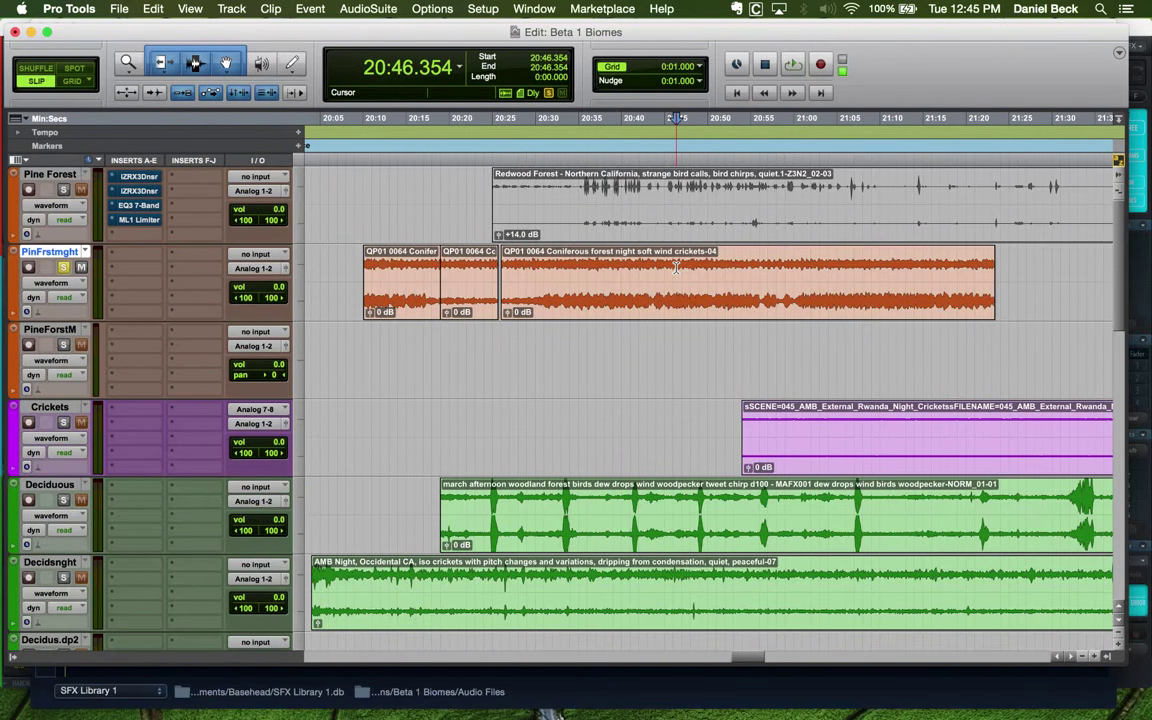
left_click(747, 268)
scroll(734, 265, "down", 2)
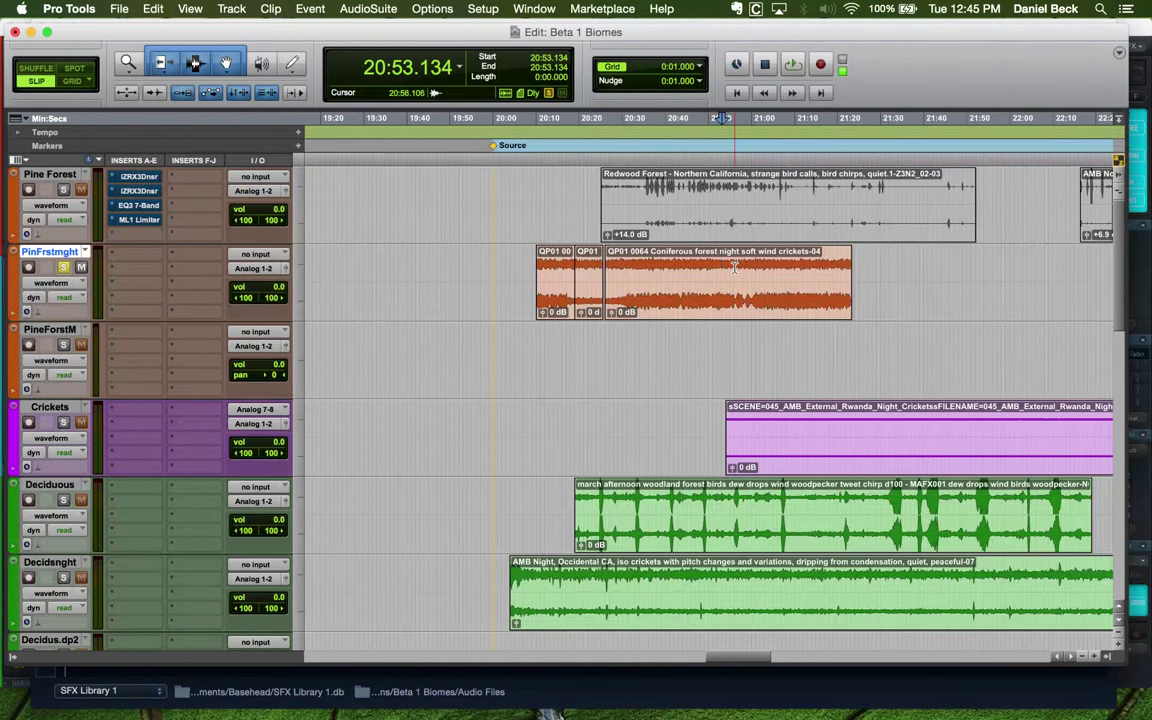
left_click(744, 265)
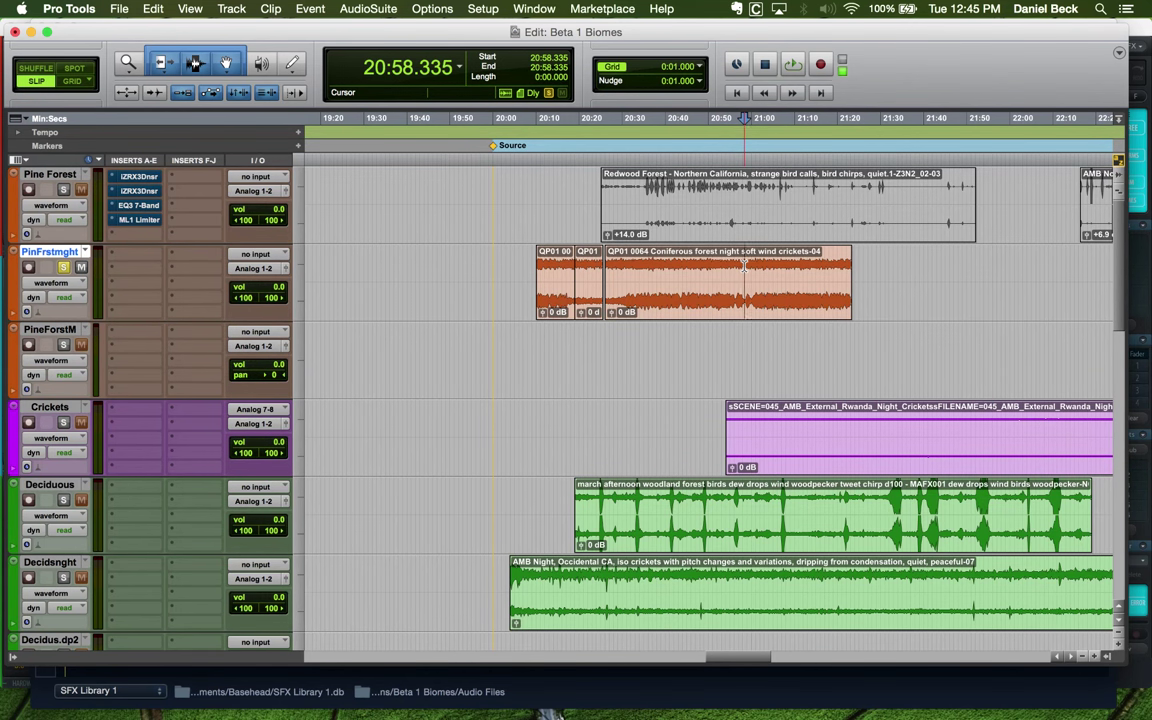
left_click(739, 266)
left_click(736, 266)
key("r")
left_click(729, 266)
key("t")
key("t")
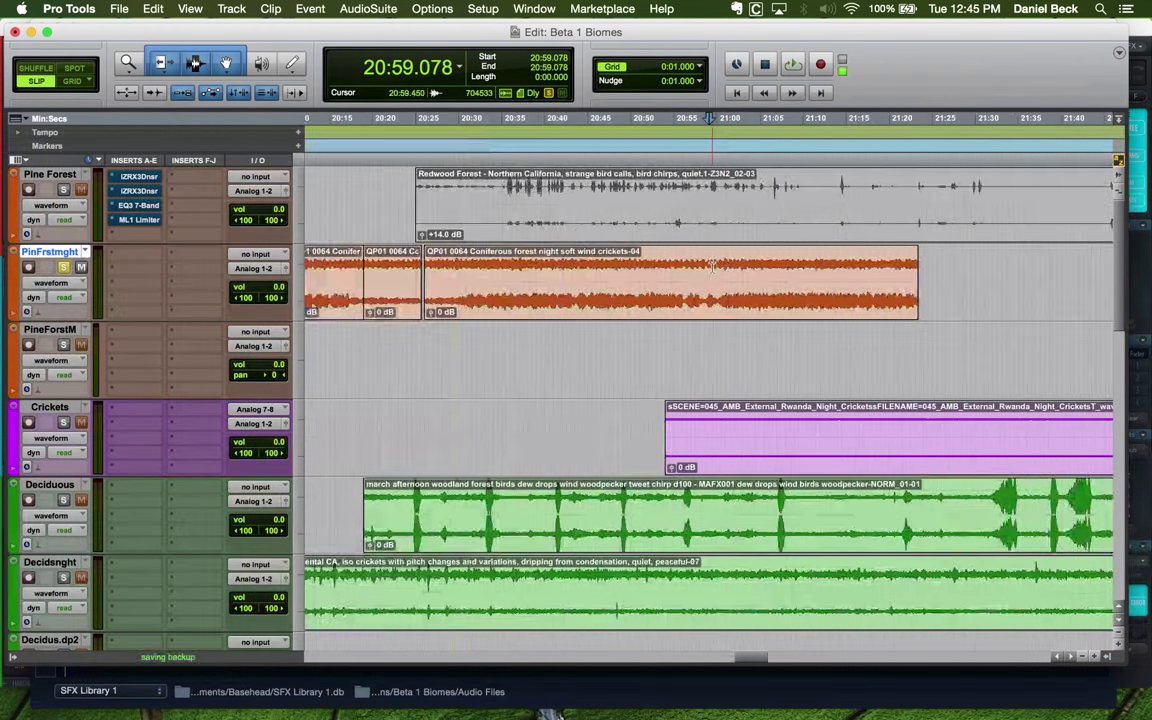
Locate the group of short clips after 2:00 on the PineForstM track and solo that track
scroll(712, 265, "down", 5)
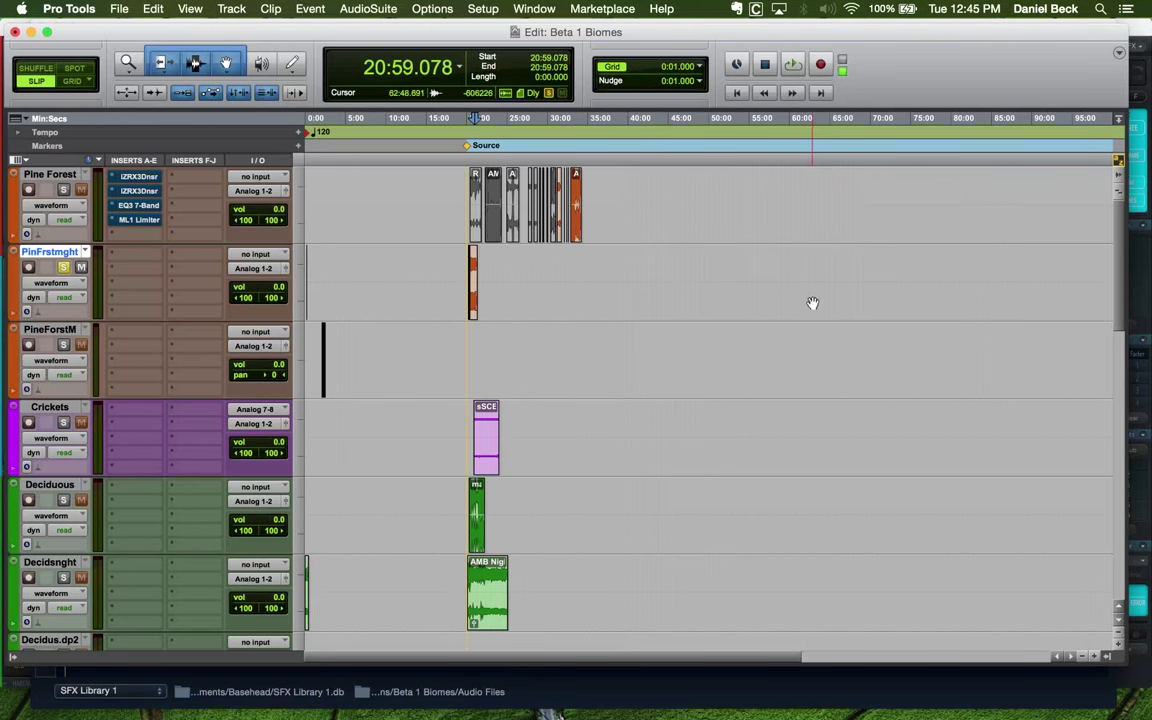
left_click(320, 333)
key("t")
key("t")
key("t")
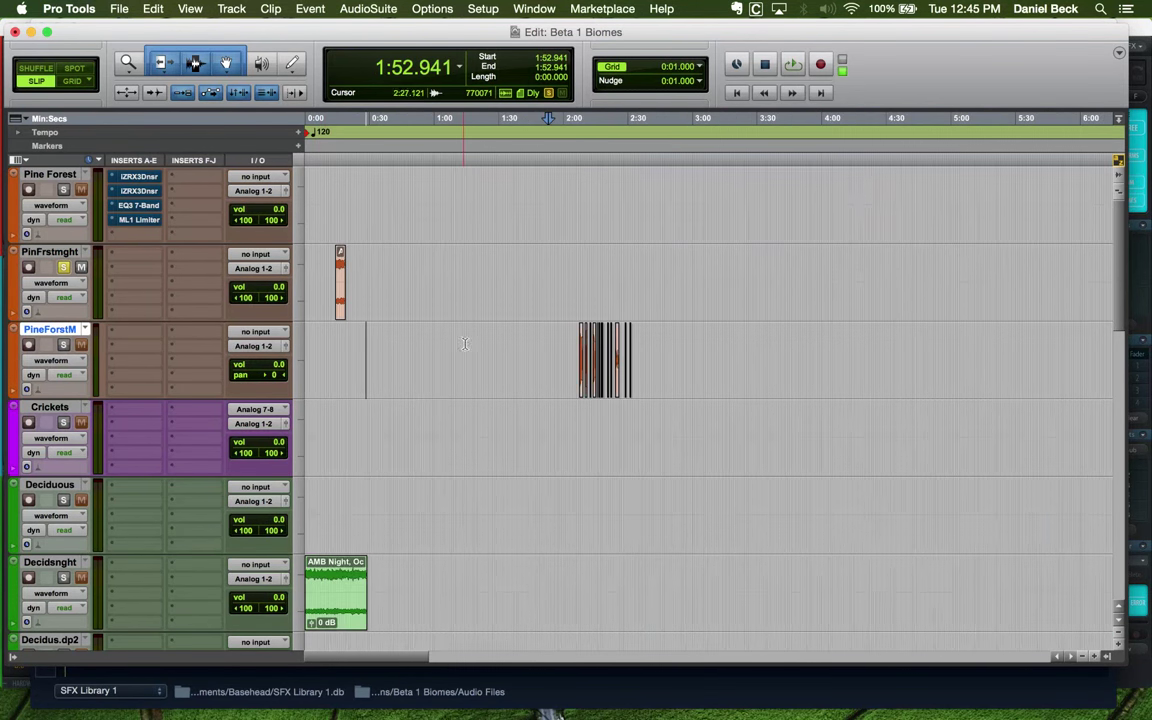
left_click(573, 341)
key("shift+s")
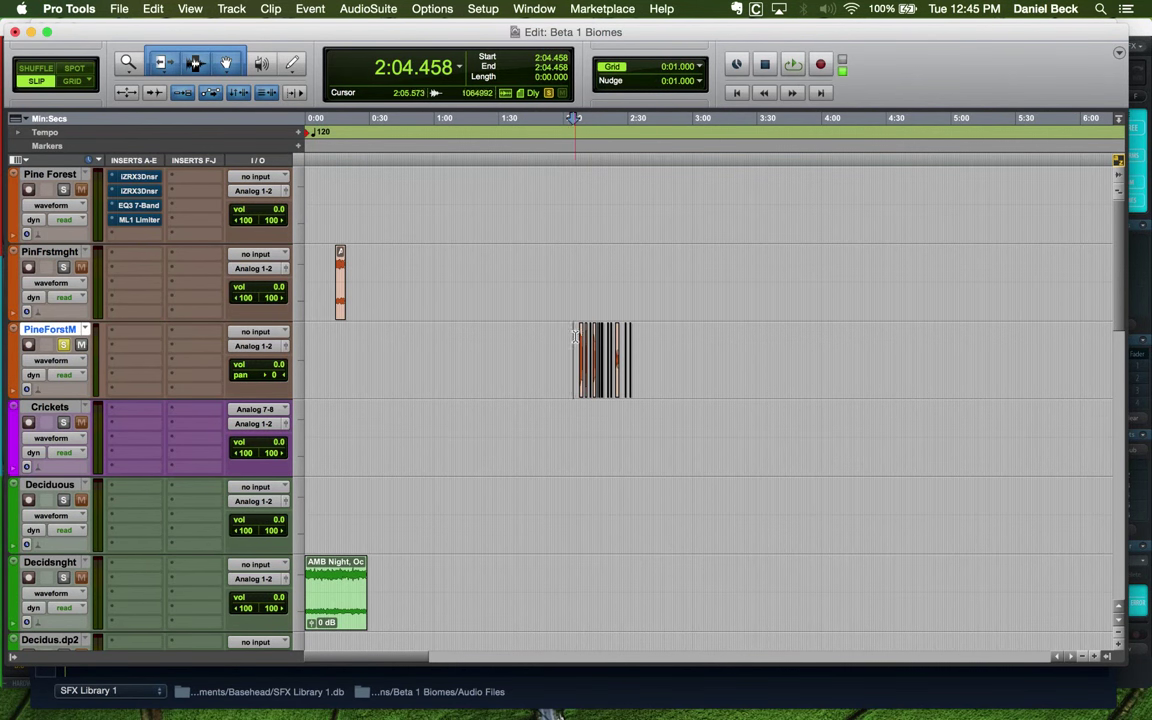
Select the AMB_PineForest_IsoBird_ShortChirps_01.L clip, the first of the group on the PineForstM track
left_click(575, 340)
scroll(576, 336, "up", 3)
scroll(772, 341, "down", 4)
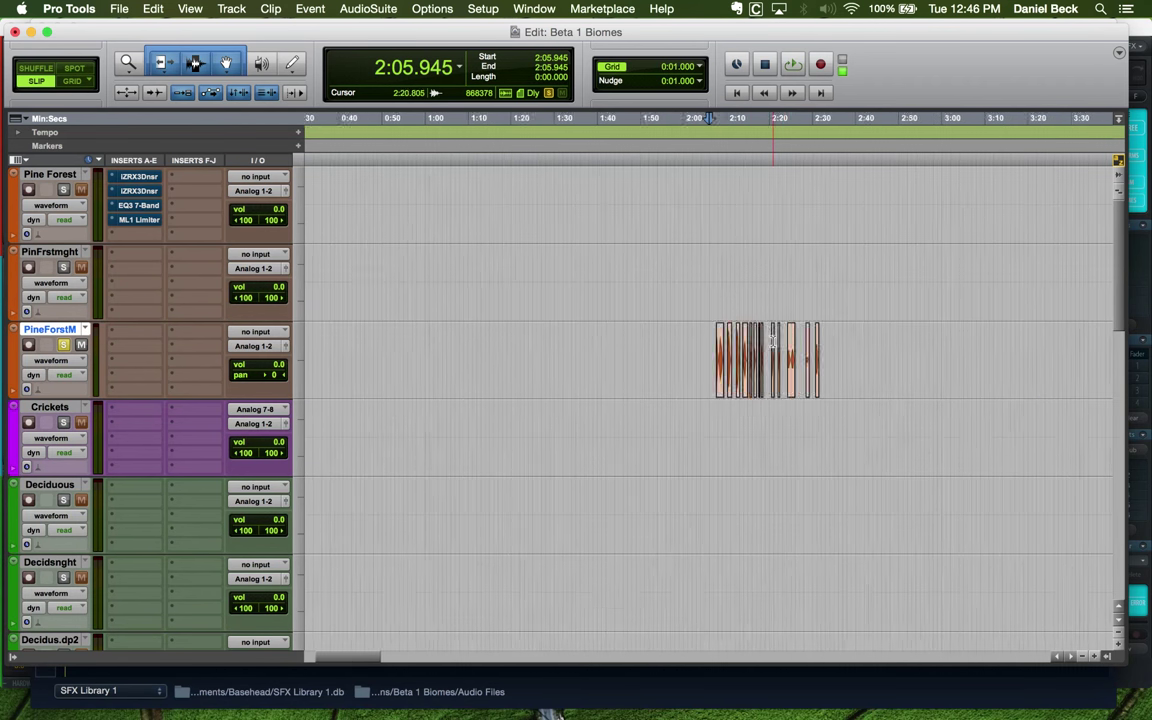
left_click(579, 255)
scroll(579, 255, "up", 6)
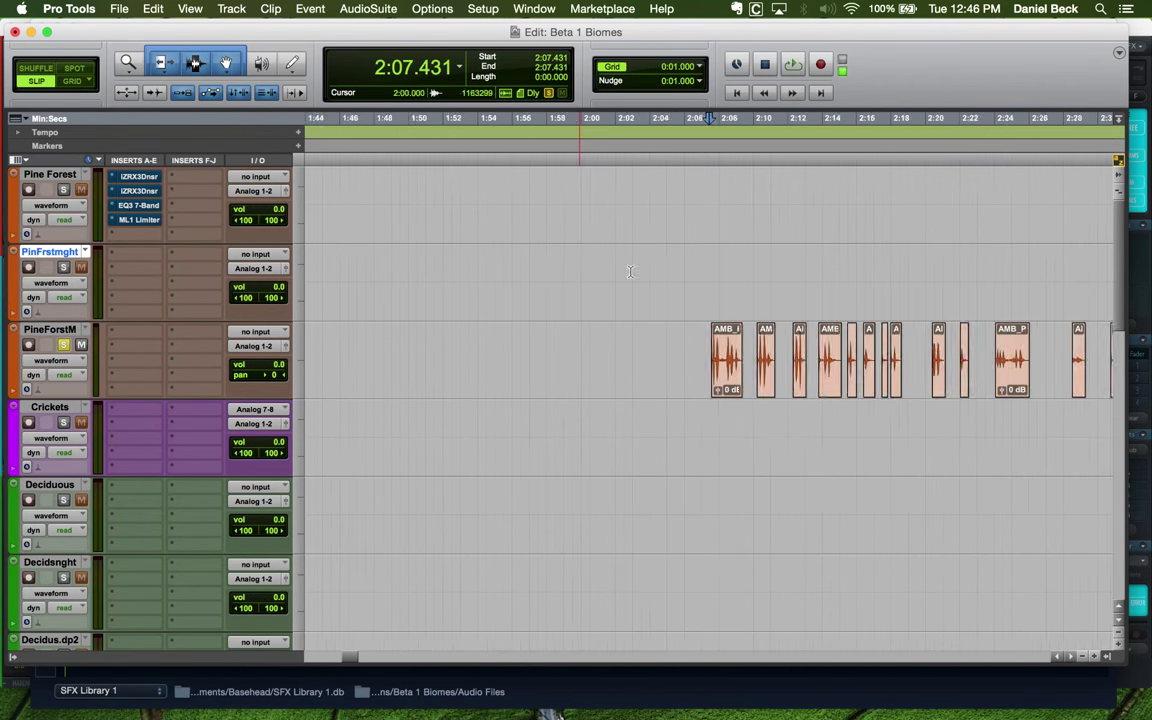
left_click(709, 360)
double_click(762, 370)
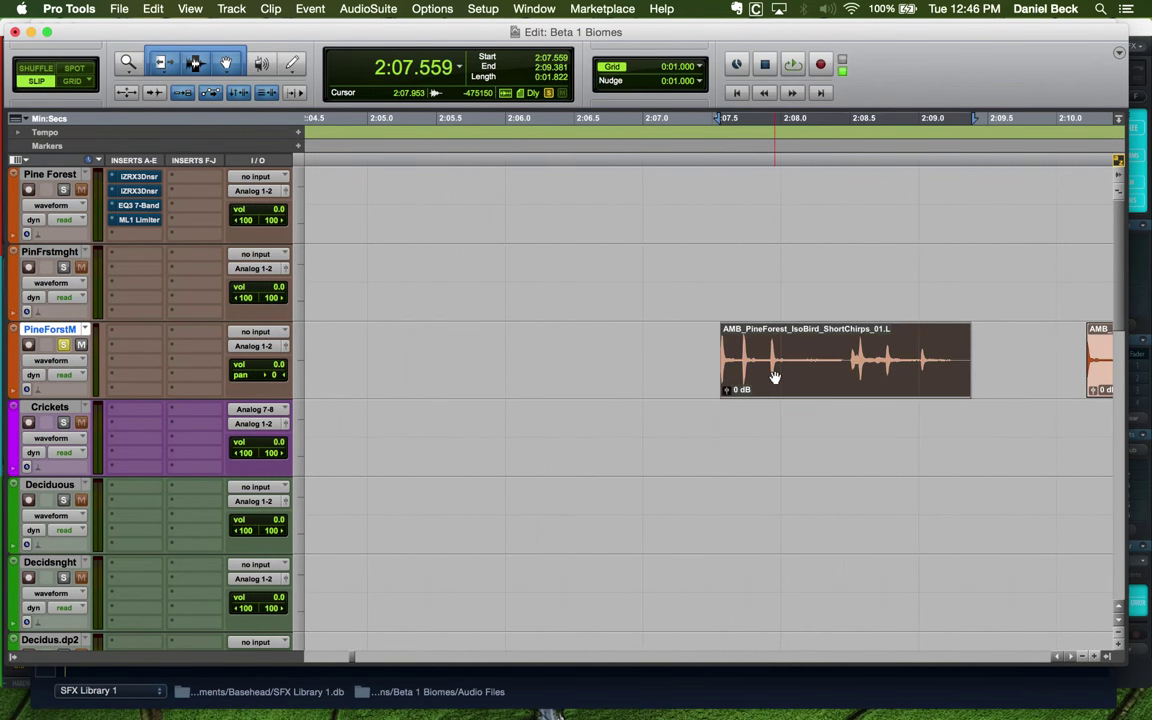
scroll(771, 378, "up", 1)
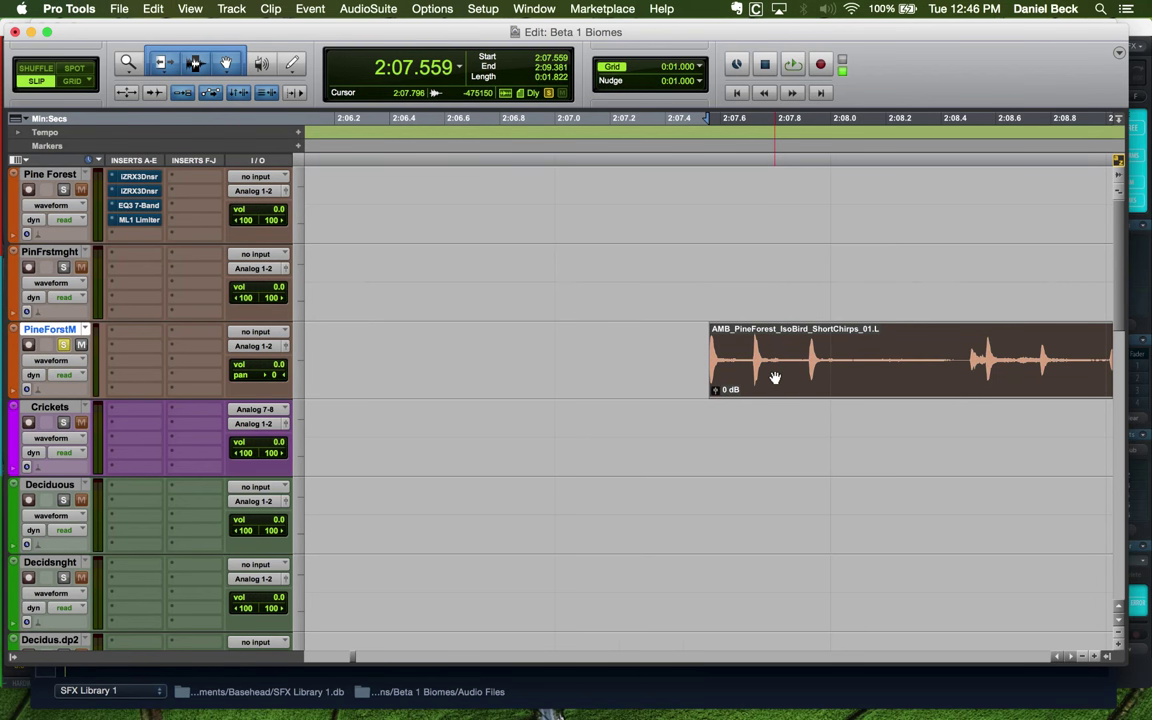
Audition the AMB_PineForest_IsoBird_ShortChirps_01.L clip
key("r")
key("r")
left_click(769, 339)
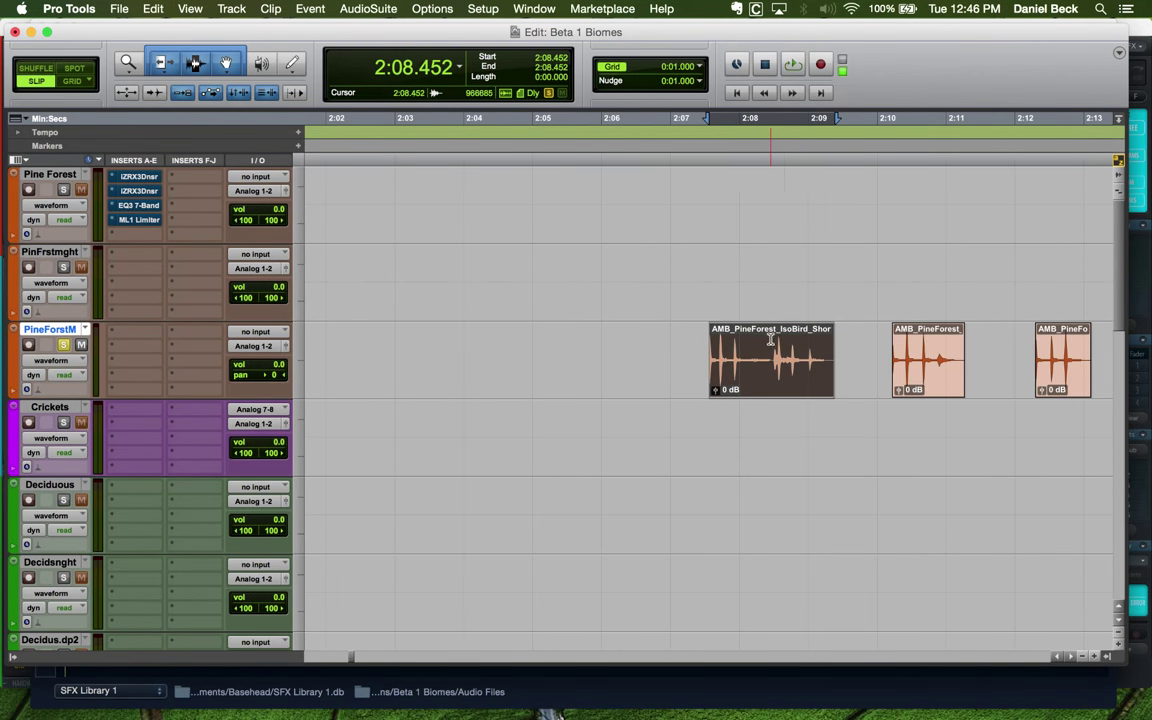
key("t")
key("t")
left_click(650, 376)
scroll(650, 376, "down", 1)
key("space")
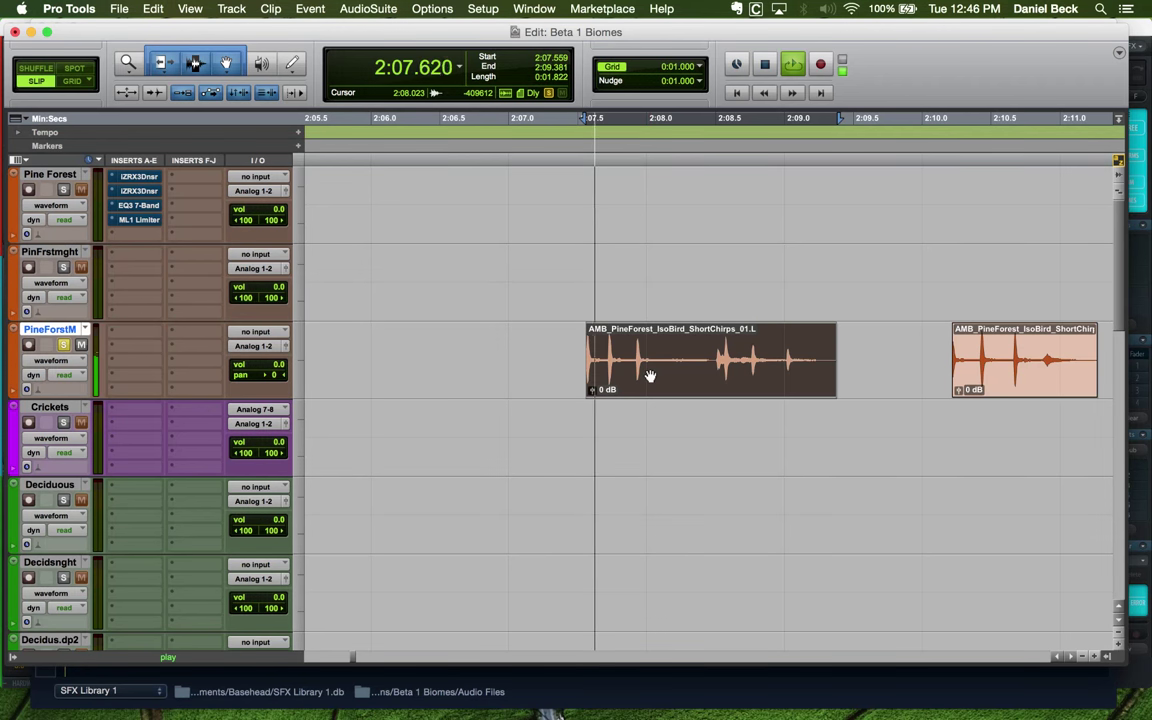
key("space")
Audition the IsoBird ShortChirps clips on the PineForstM track from ShortChirps_02 at about 2:10 through about 2:17
left_click(926, 344)
key("t")
key("space")
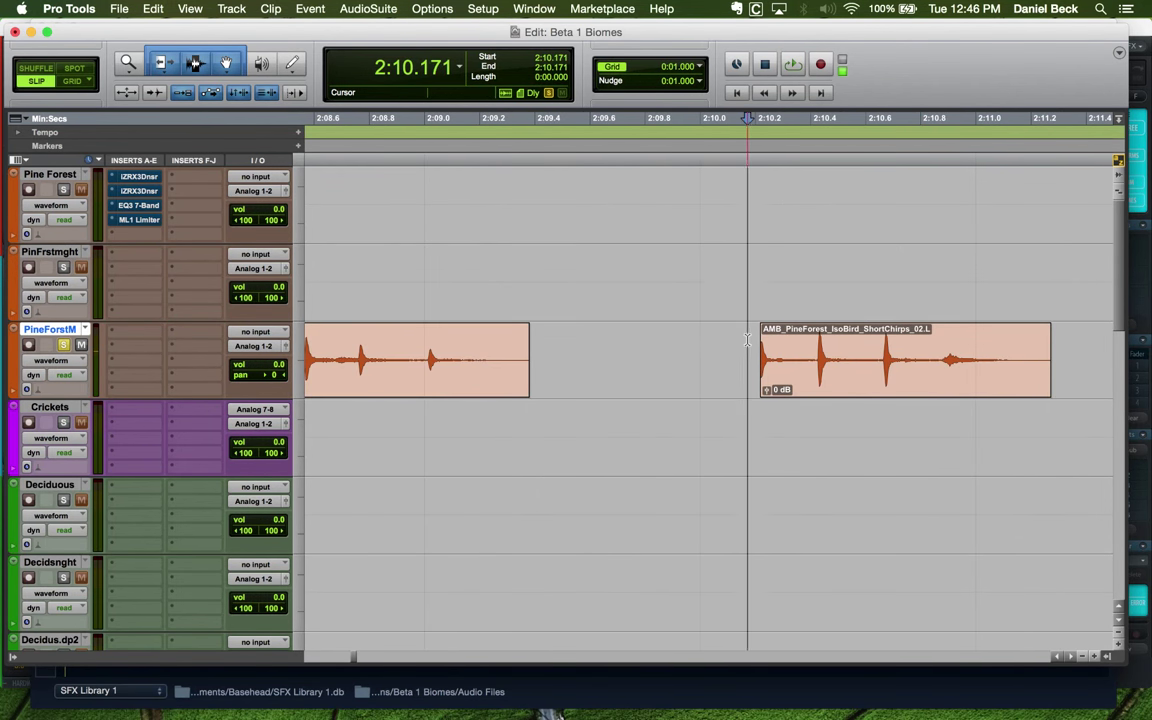
scroll(748, 340, "down", 1)
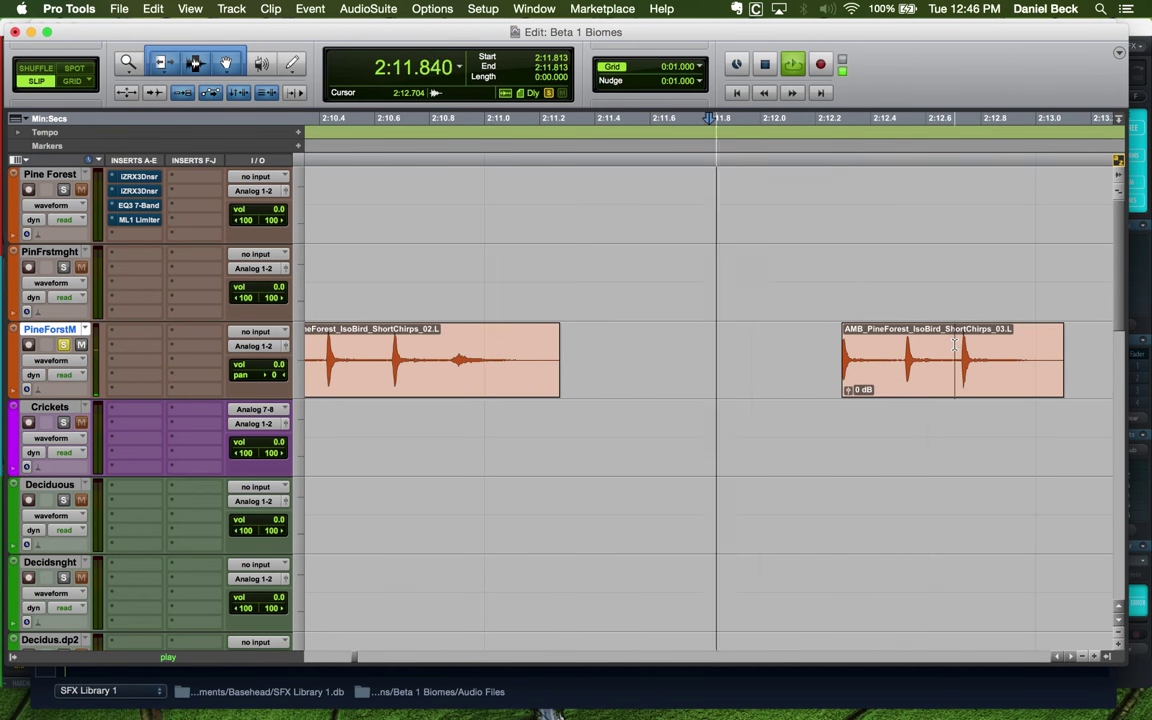
scroll(960, 343, "up", 1)
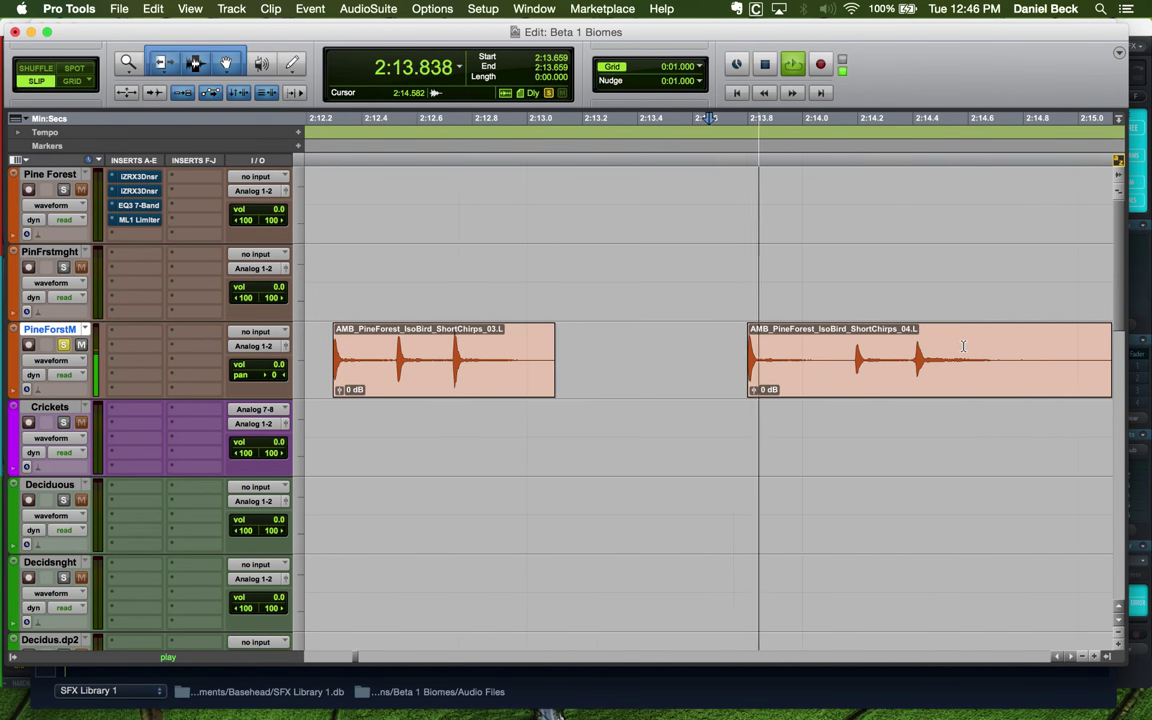
scroll(900, 344, "down", 2)
scroll(835, 344, "up", 1)
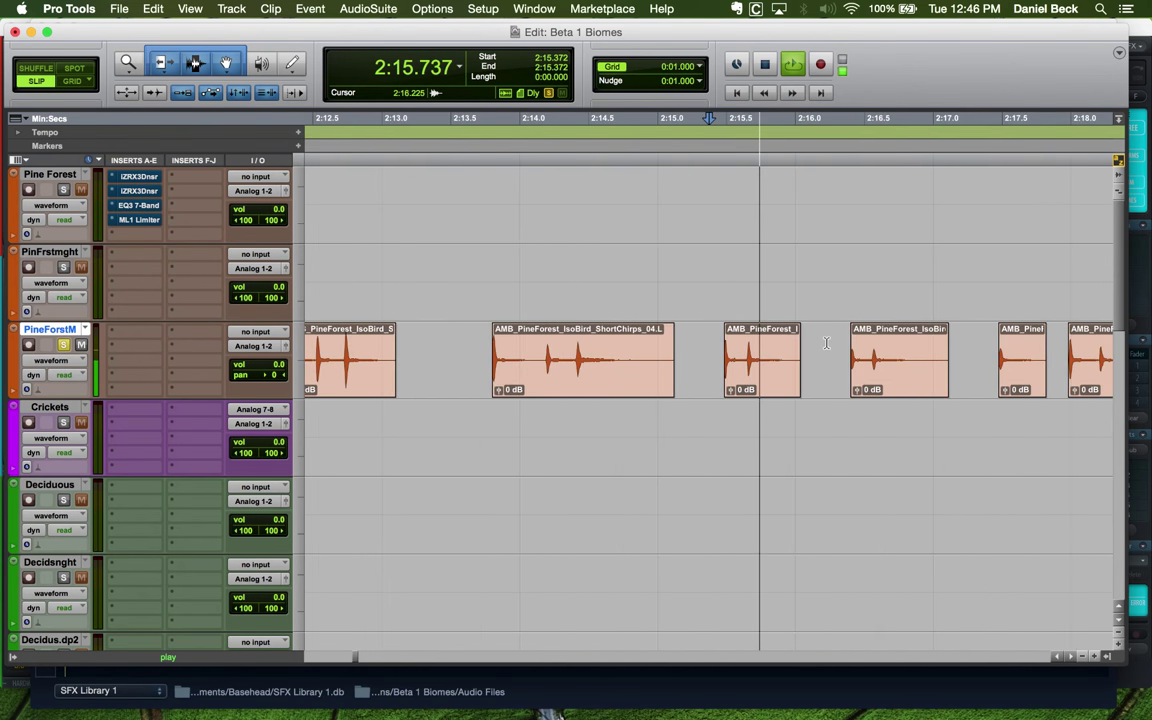
scroll(828, 343, "down", 1)
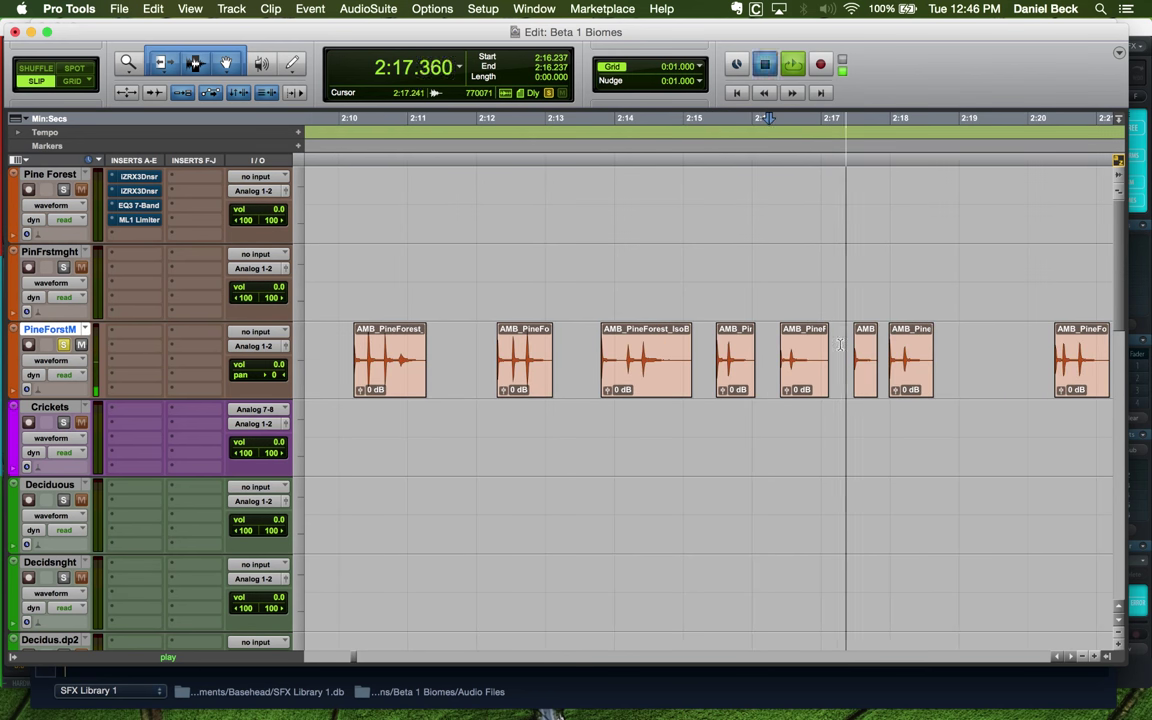
Audition the bird chirp clips from 2:20.120 and place the cursor at 2:23.638, just before the longer clip
left_click(1042, 346)
scroll(1000, 349, "up", 1)
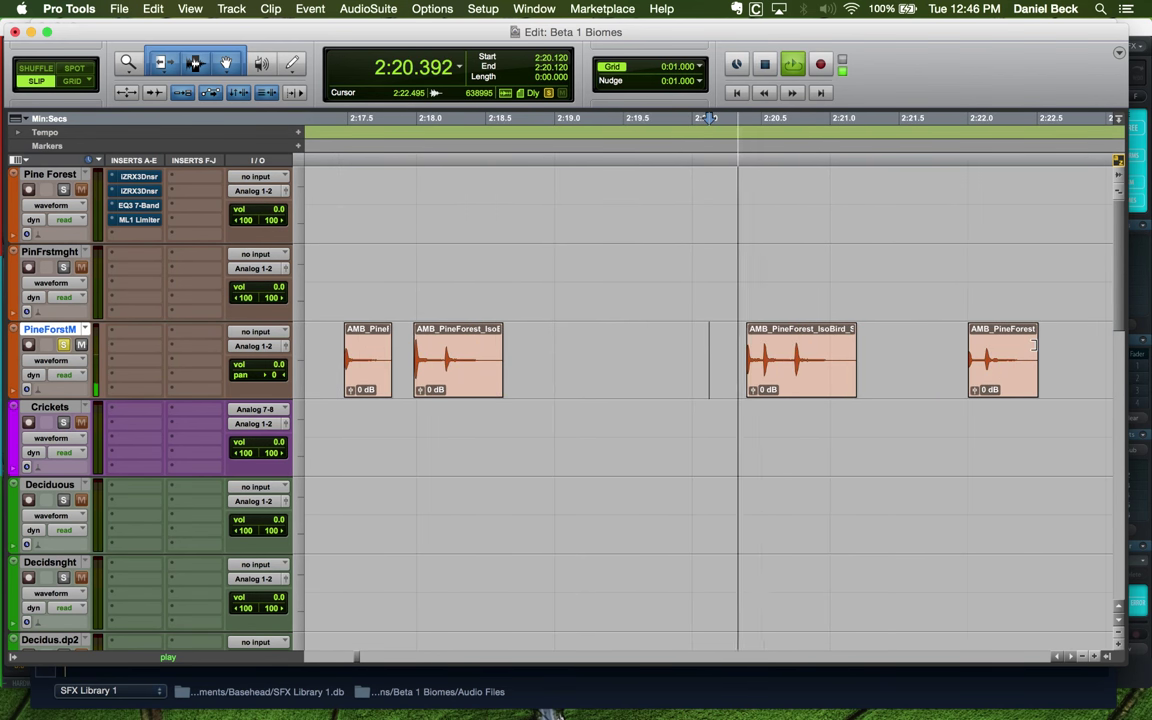
scroll(954, 352, "down", 2)
key("space")
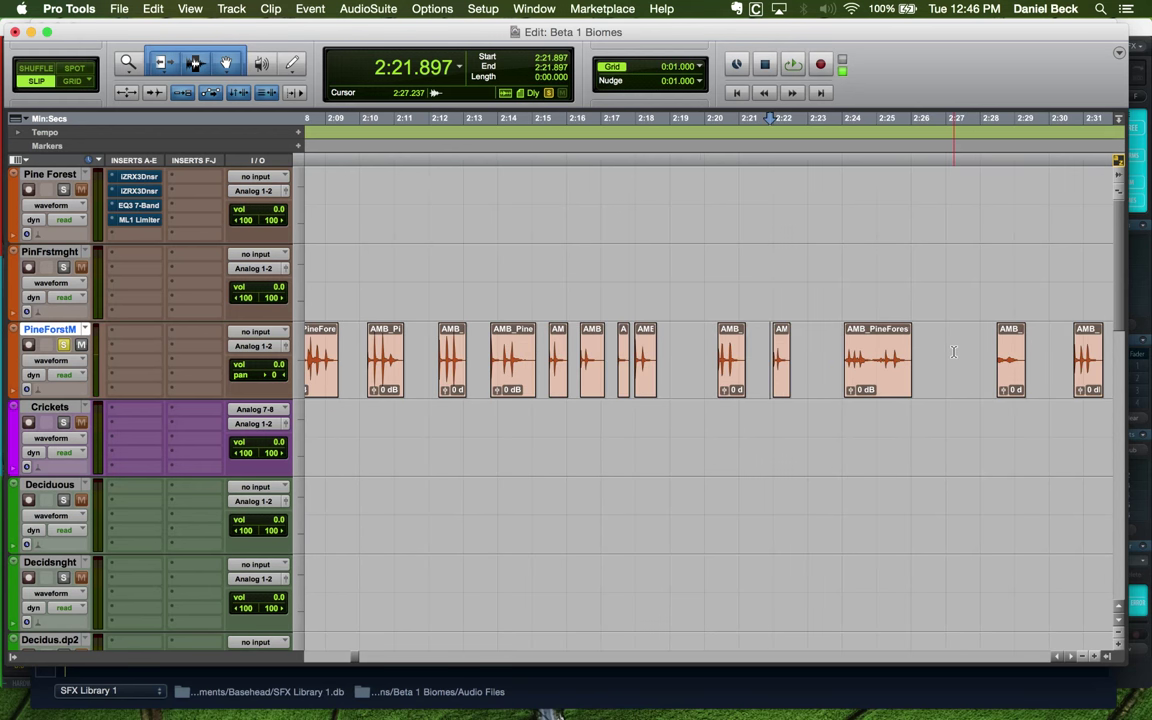
scroll(954, 352, "down", 1)
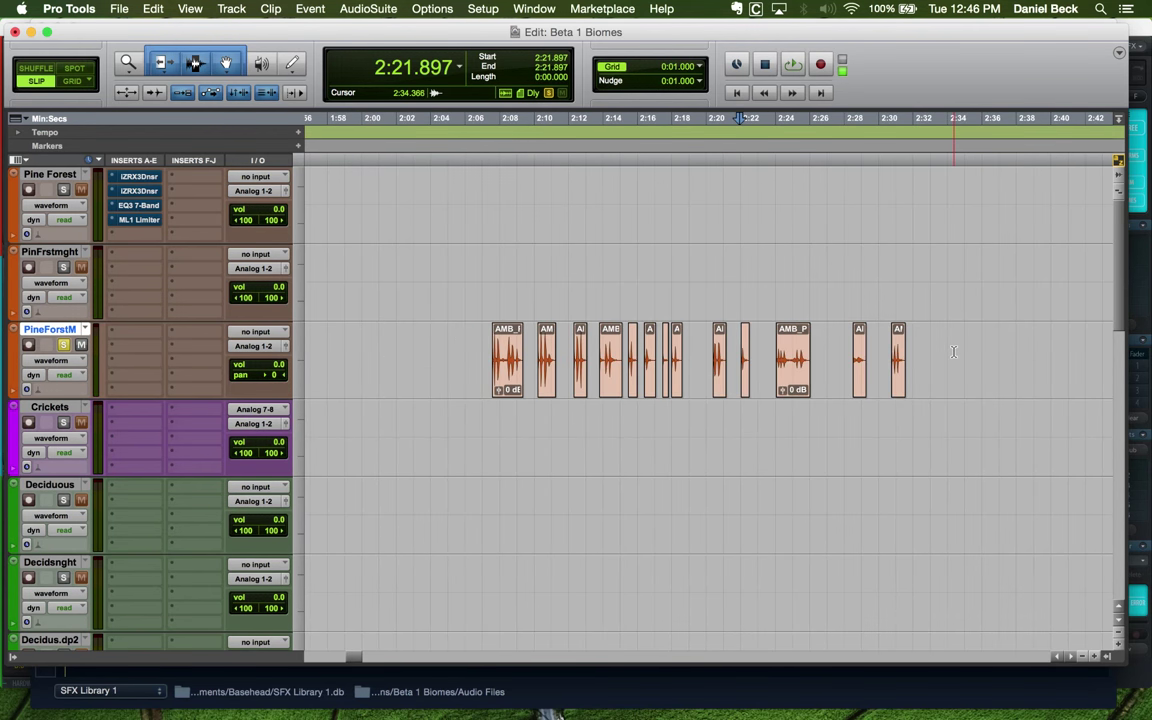
left_click(768, 344)
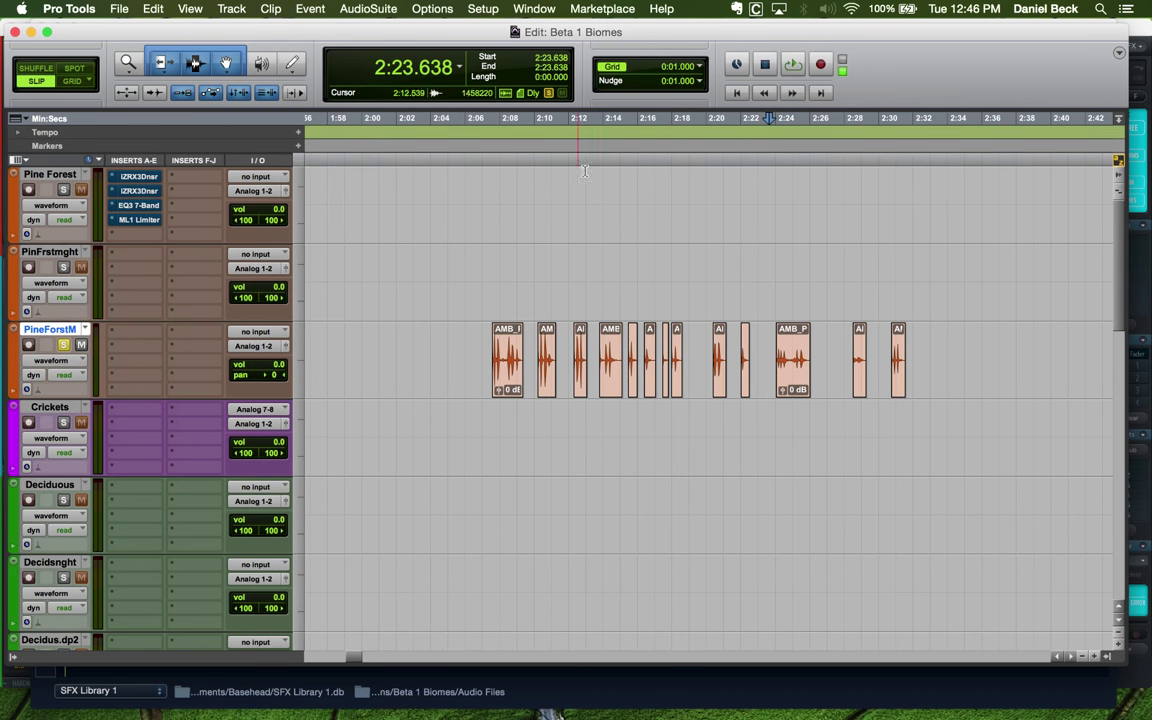
Audition the bird chirp clips on the PineForstM track from 2:20.155 to about 2:23, and save the session
left_click(717, 336)
key("super+bracketright")
key("super+bracketright")
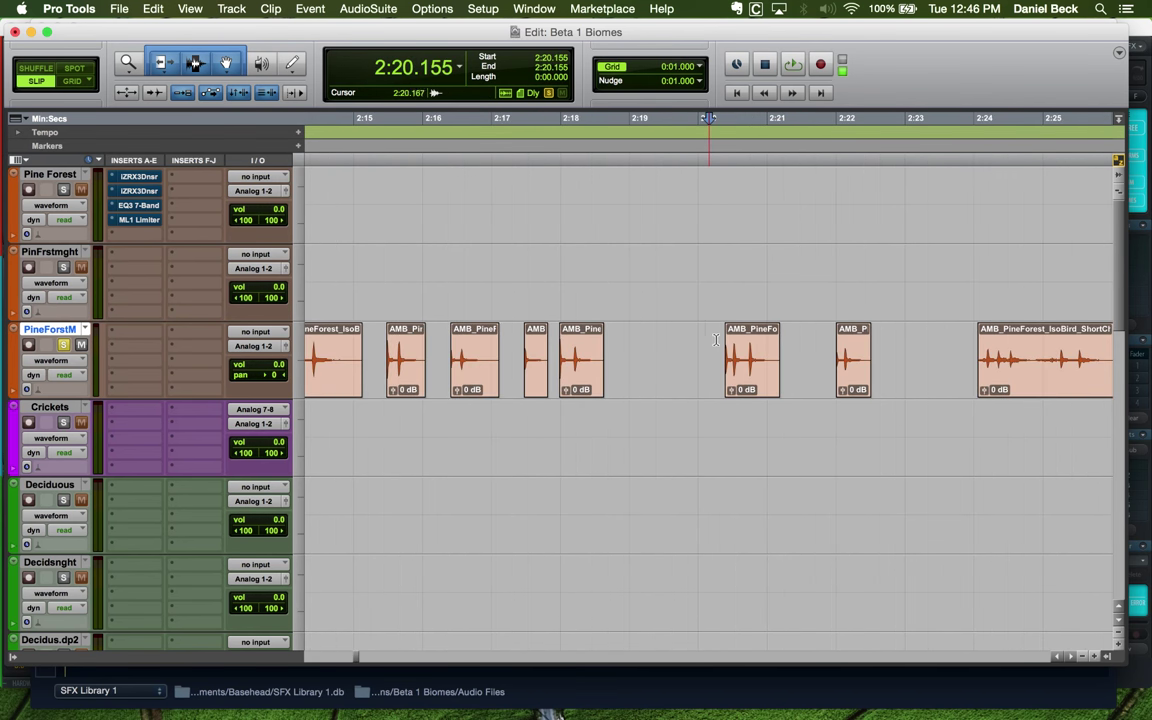
key("space")
key("space")
key("super+s")
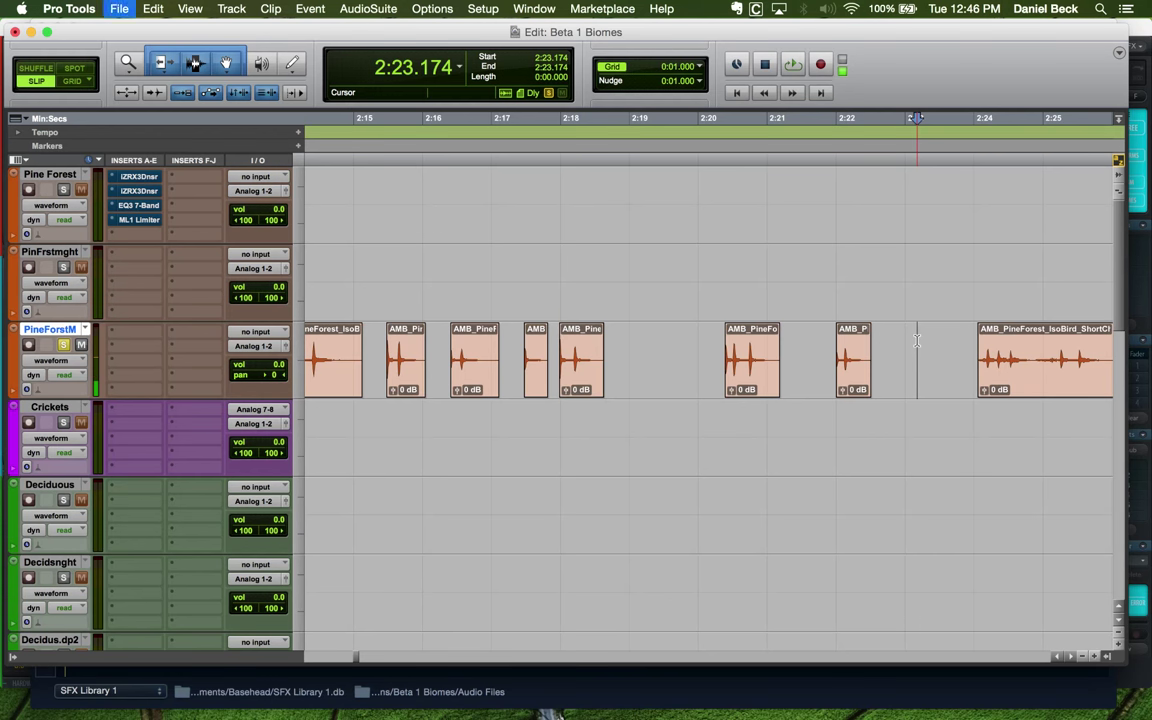
Go past the bird chirp clips to the Source section at about 20:00 to examine the raw ambience recordings
key("super+bracketleft")
key("r")
left_click(836, 345)
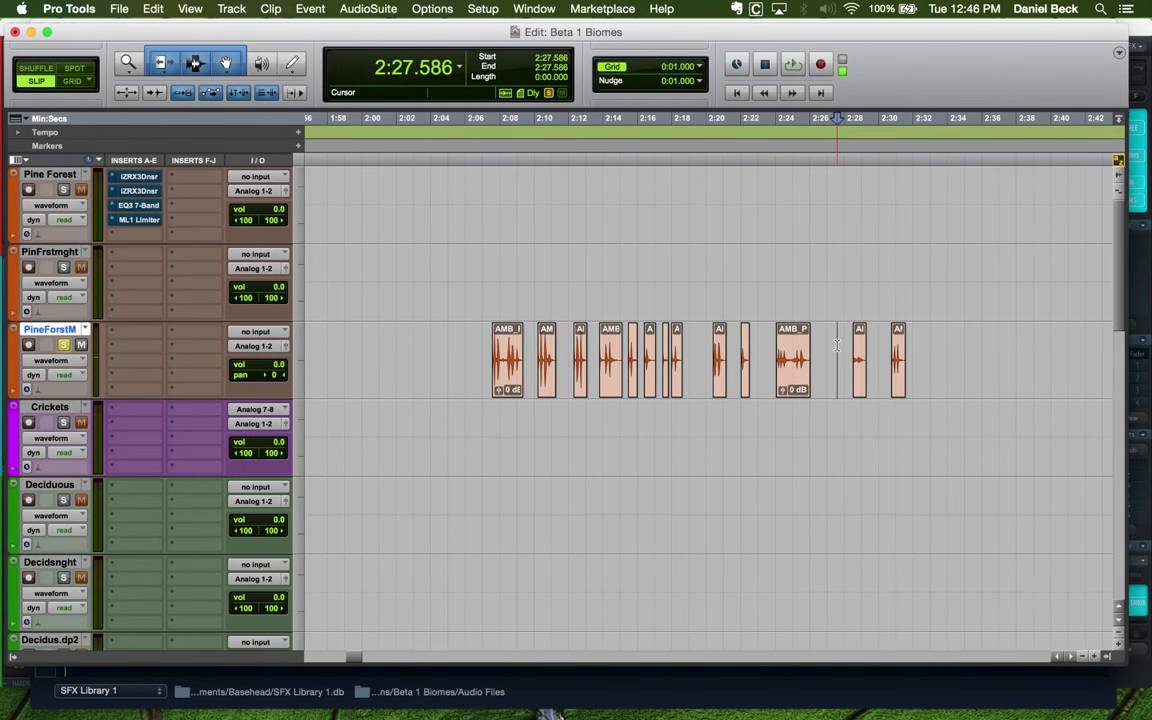
key("r")
key("super+bracketleft")
key("super+bracketleft")
key("super+bracketleft")
key("super+bracketleft")
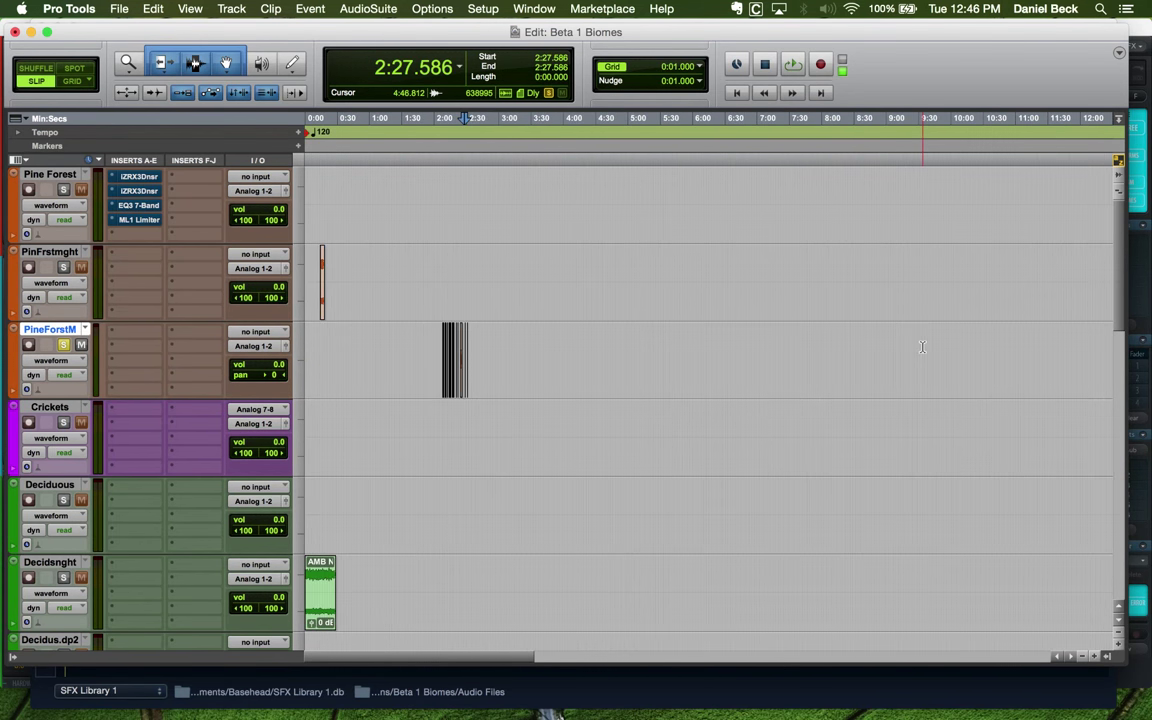
left_click(952, 343)
key("super+bracketright")
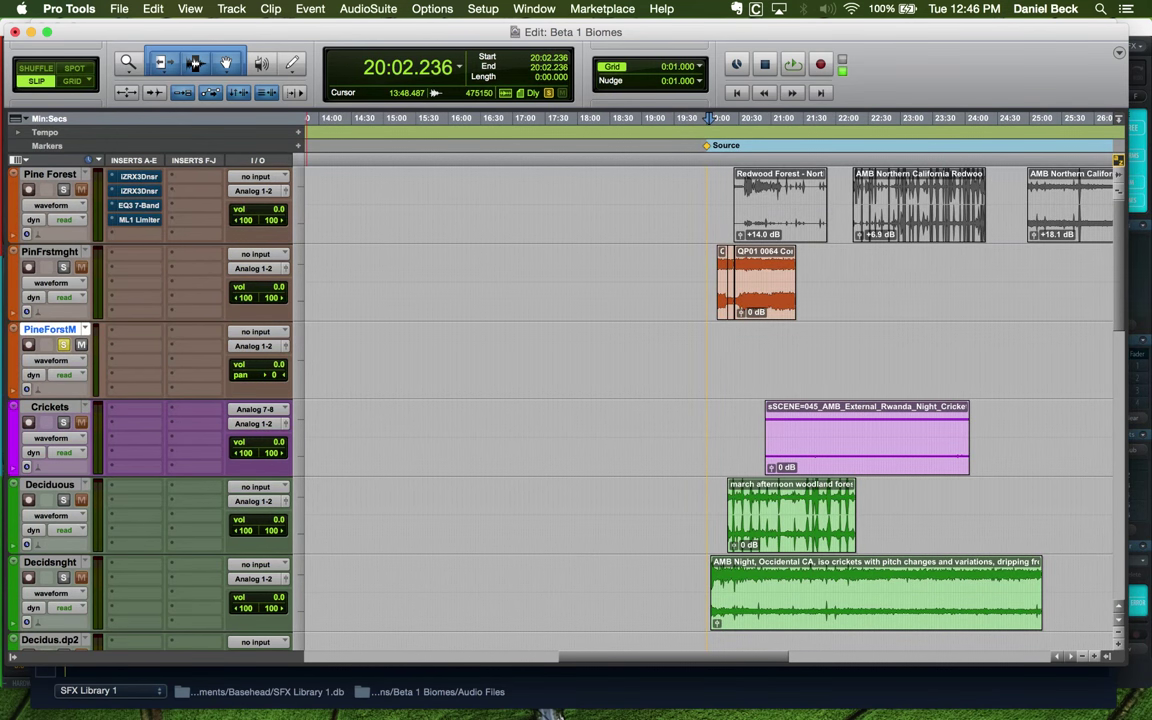
key("super+Tab")
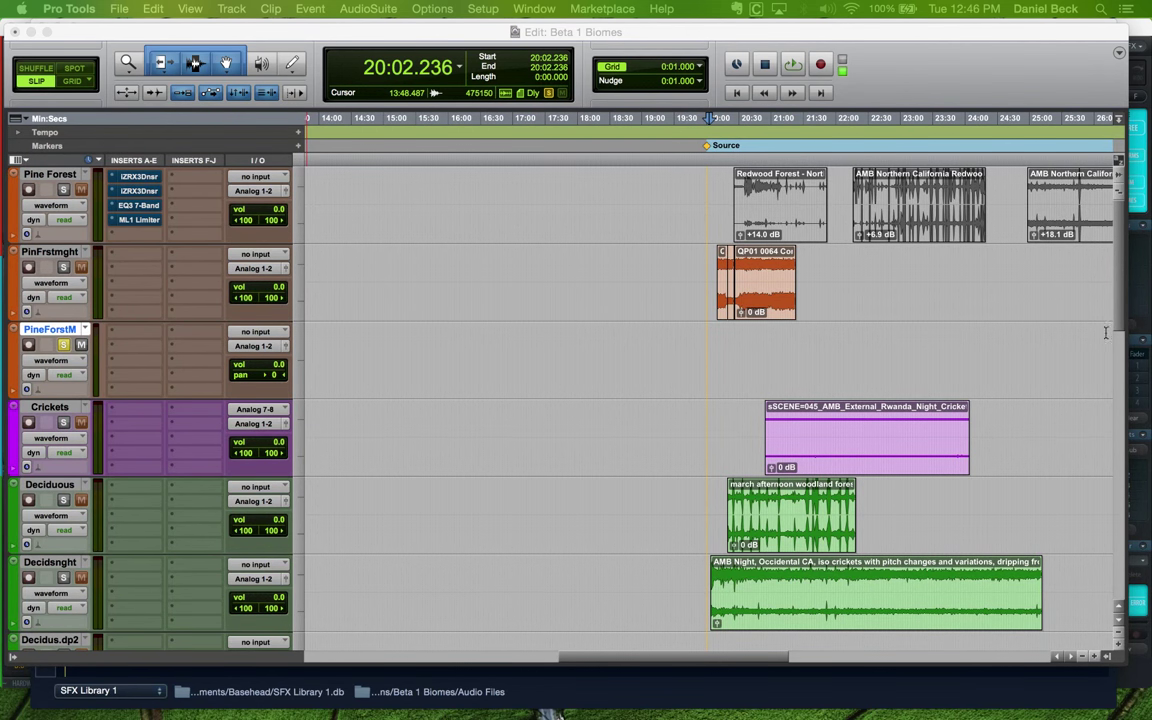
left_click(799, 334)
key("r")
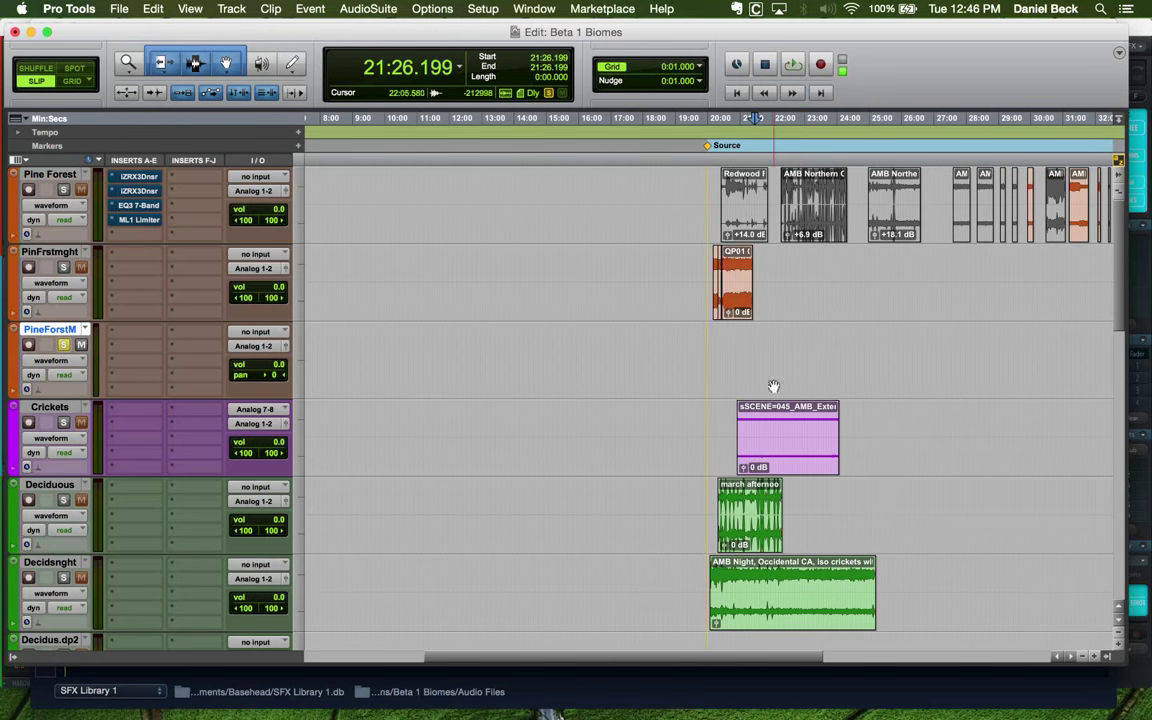
Solo the Crickets track and audition its Rwanda night crickets source clip from 22:14.497
left_click(771, 412)
key("r")
left_click(670, 438)
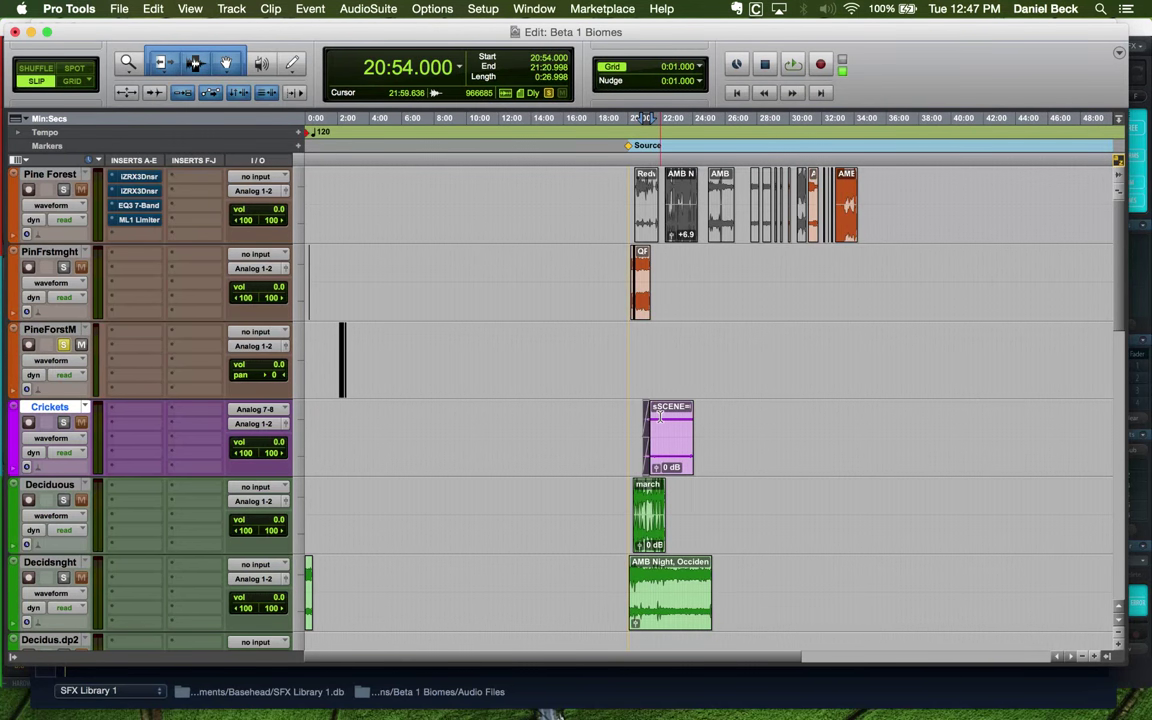
left_click(664, 420)
key("space")
key("super+bracketright")
key("super+bracketright")
key("super+bracketright")
key("super+bracketright")
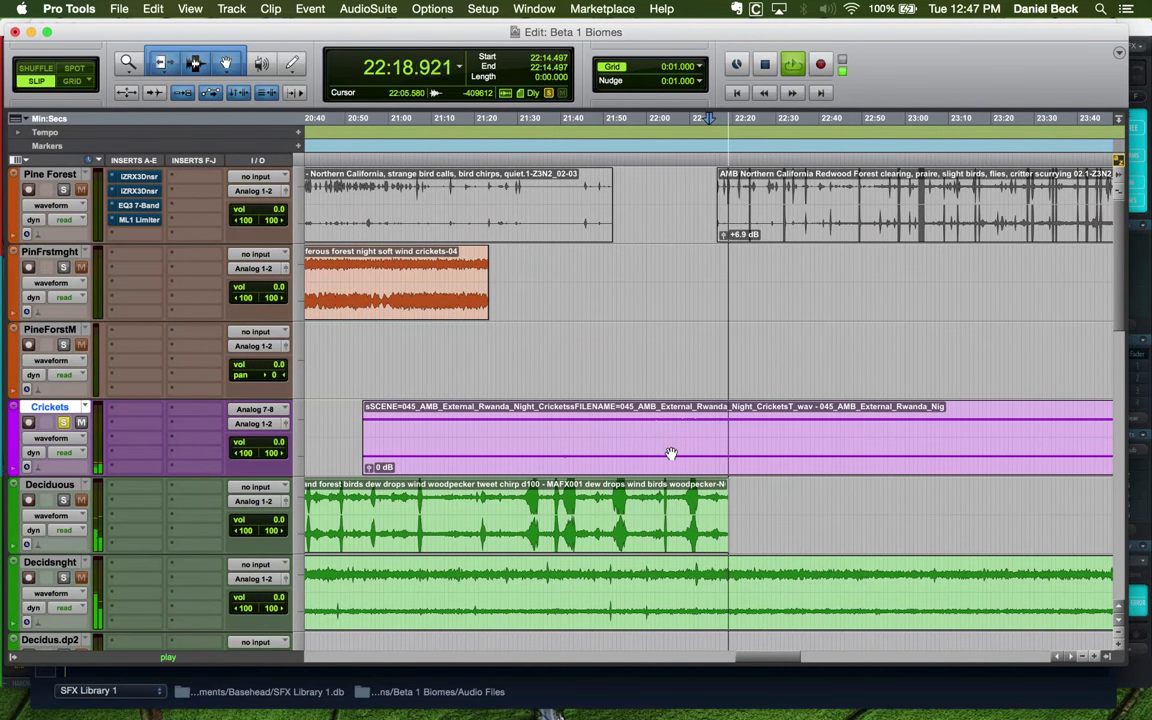
Copy the whole Rwanda night crickets source clip to the session start on the Crickets track
key("super+bracketleft")
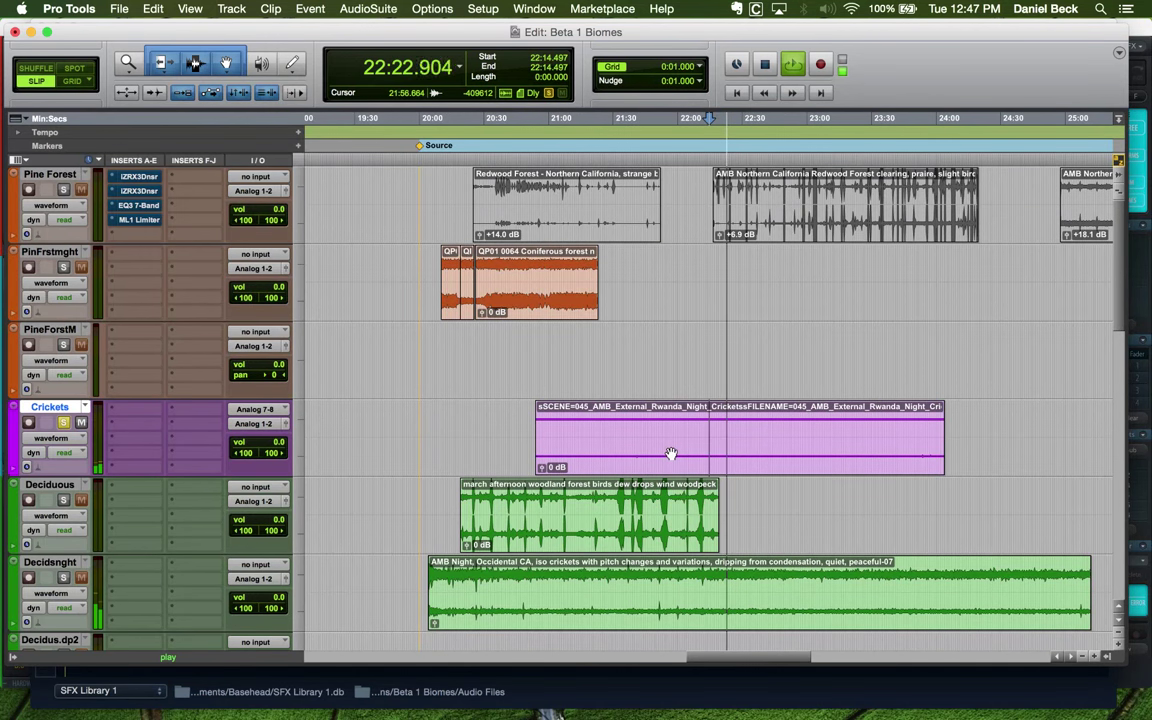
left_click(671, 453)
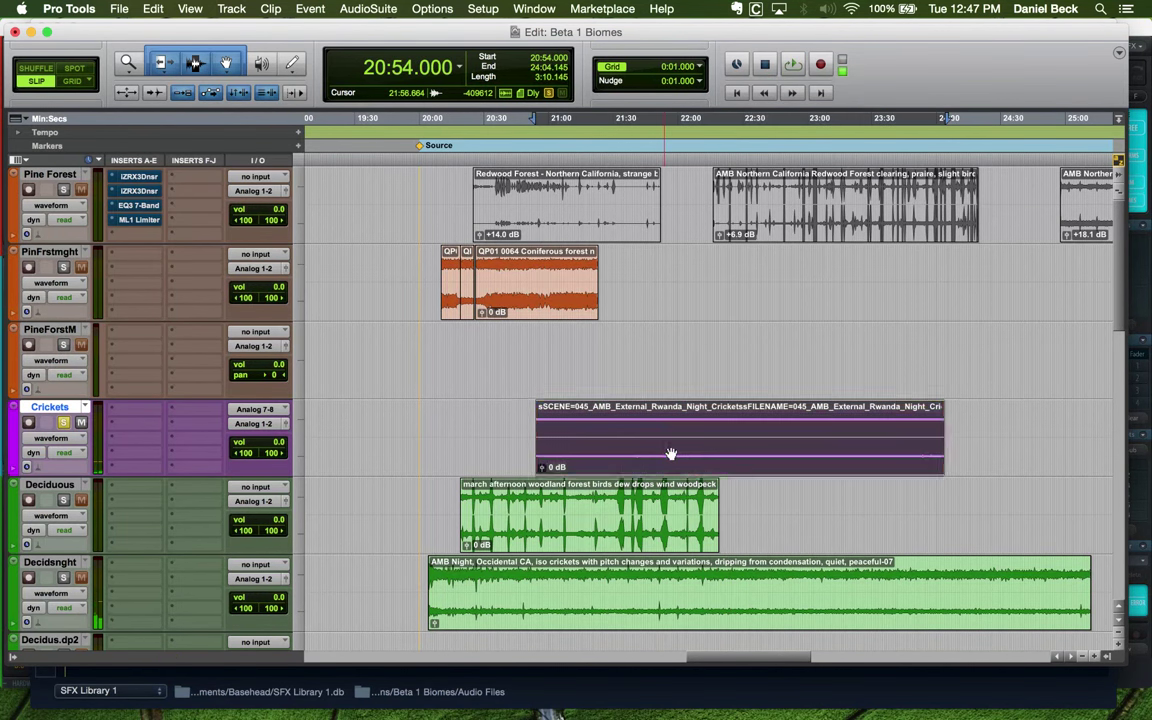
key("Return")
key("r")
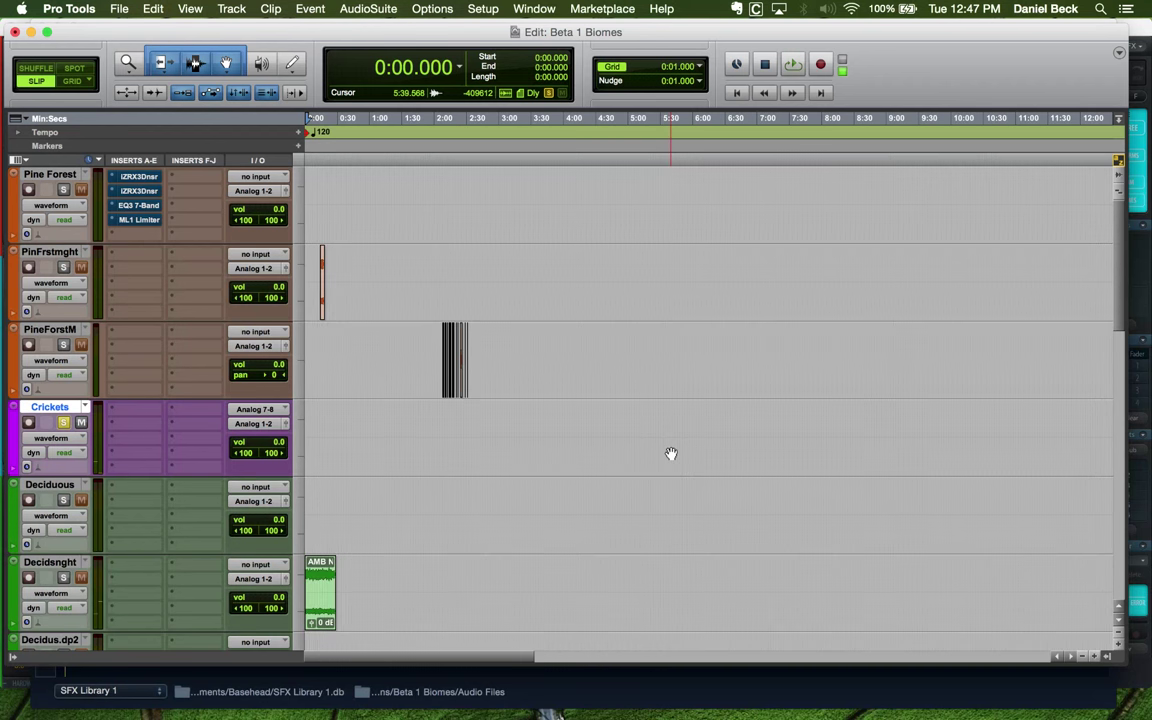
key("t")
key("super+v")
key("t")
key("r")
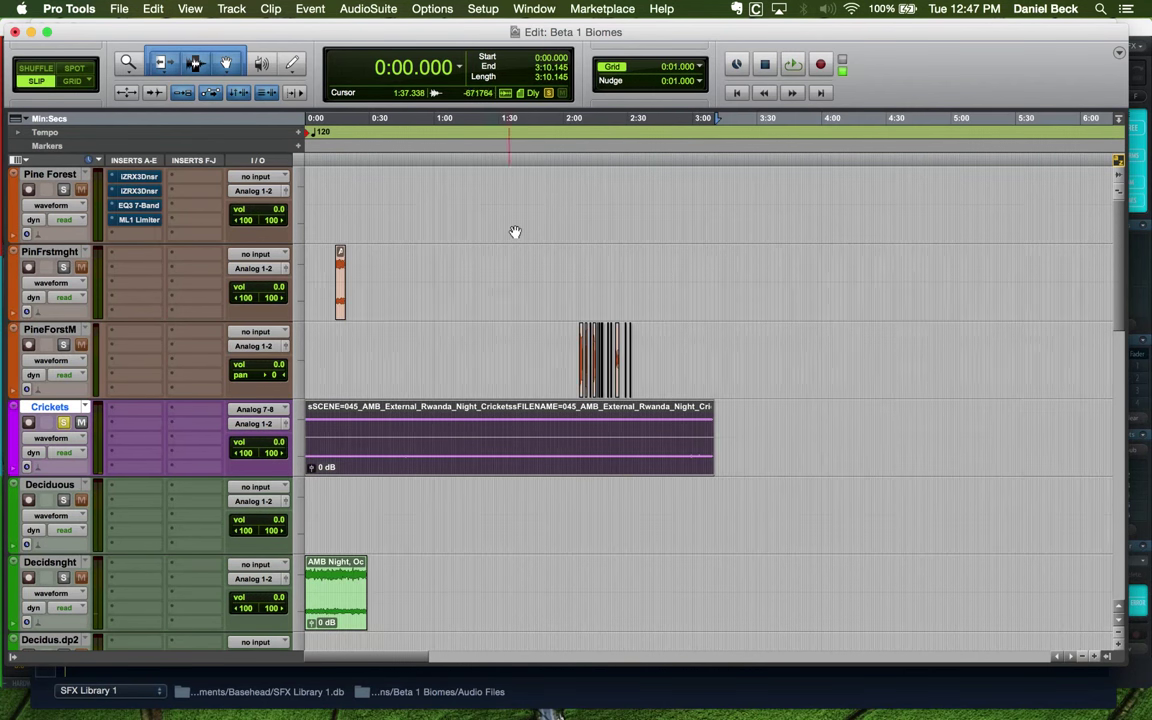
Normalize the copied crickets clip to a peak level of -6.1 dB
key("super+Tab")
left_click(437, 45)
left_click(368, 9)
mouse_move(437, 211)
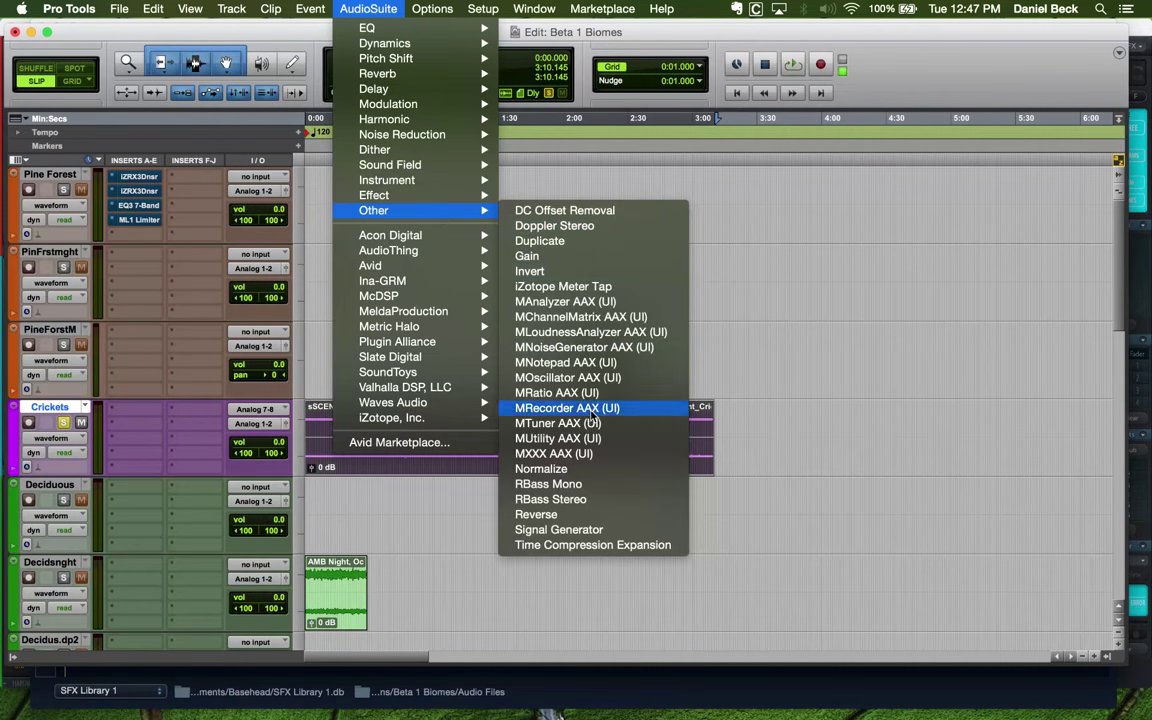
left_click(530, 469)
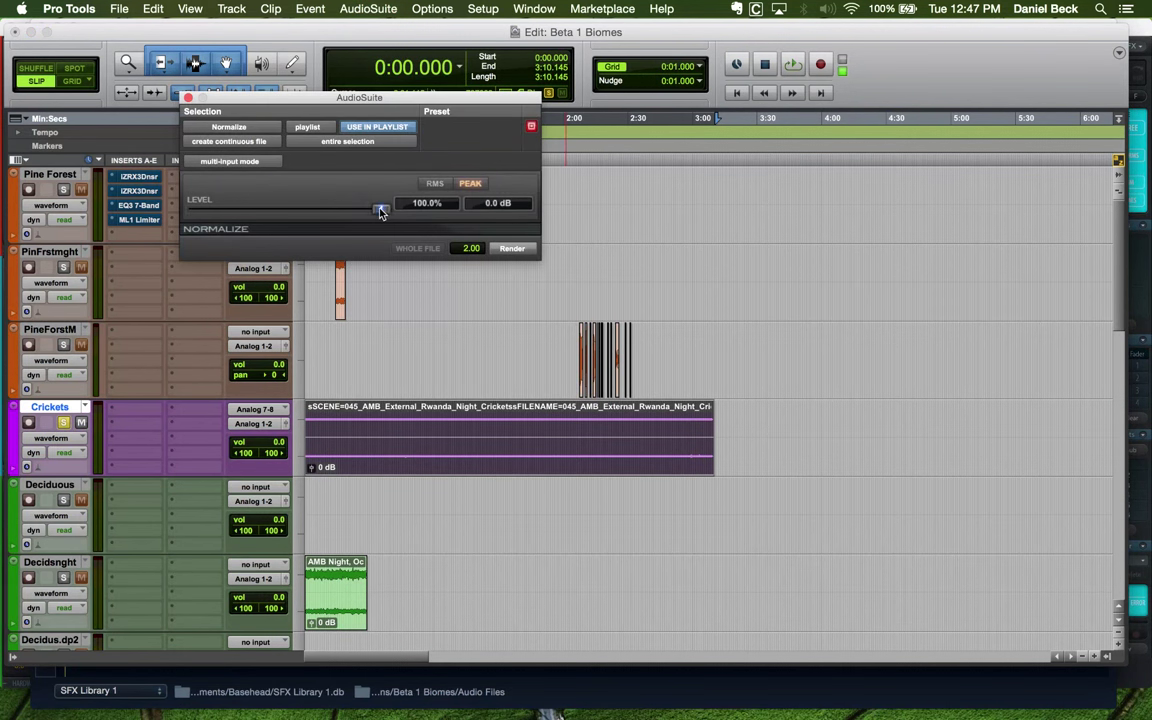
left_click_drag(380, 212, 286, 210)
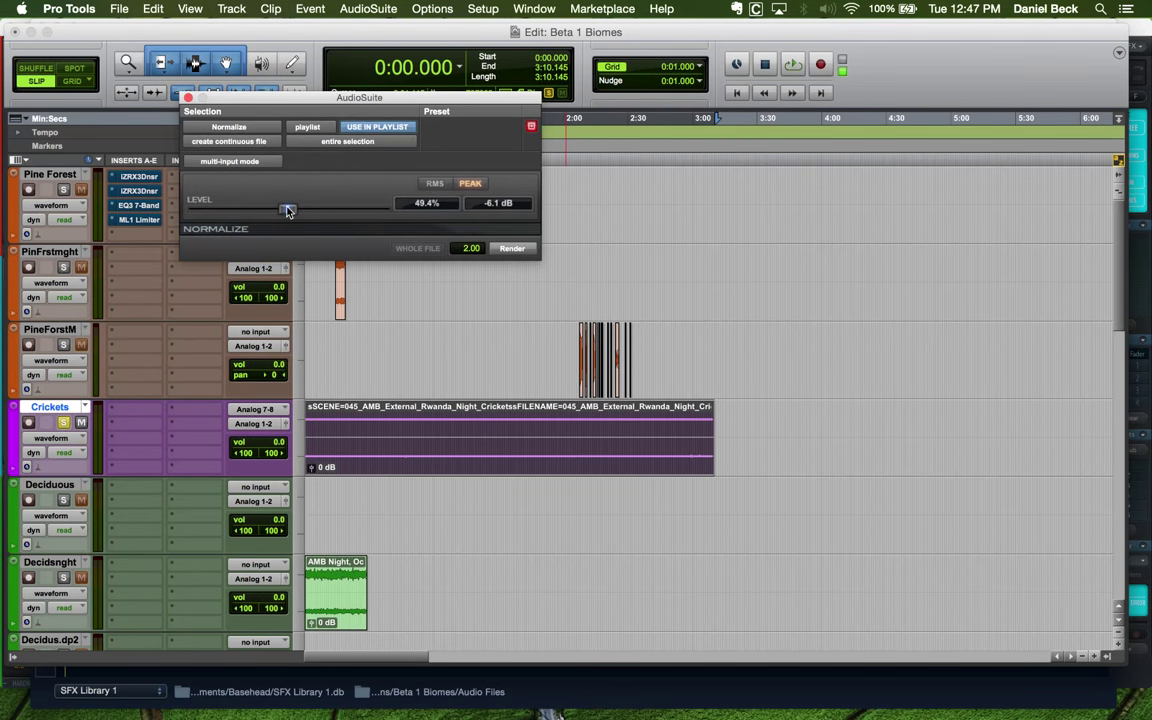
left_click(515, 248)
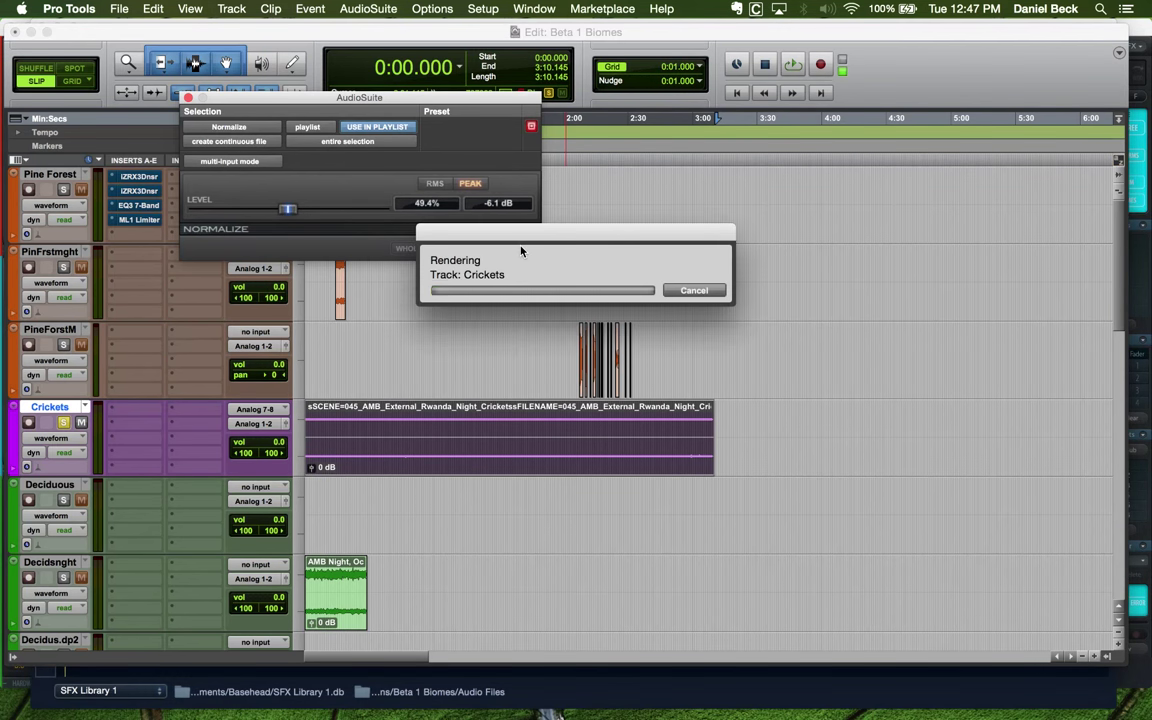
left_click(189, 99)
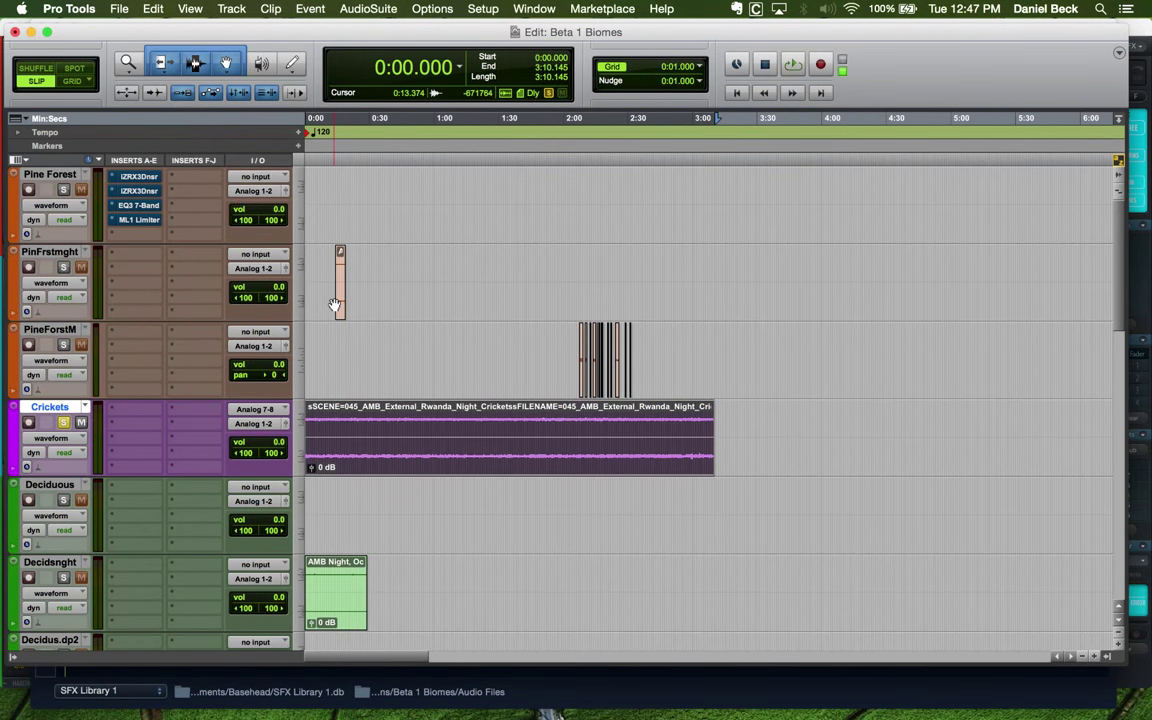
Audition the normalized crickets clip from 0:27.120 and lower the Crickets track volume to -7.9 dB
left_click(363, 430)
key("space")
key("t")
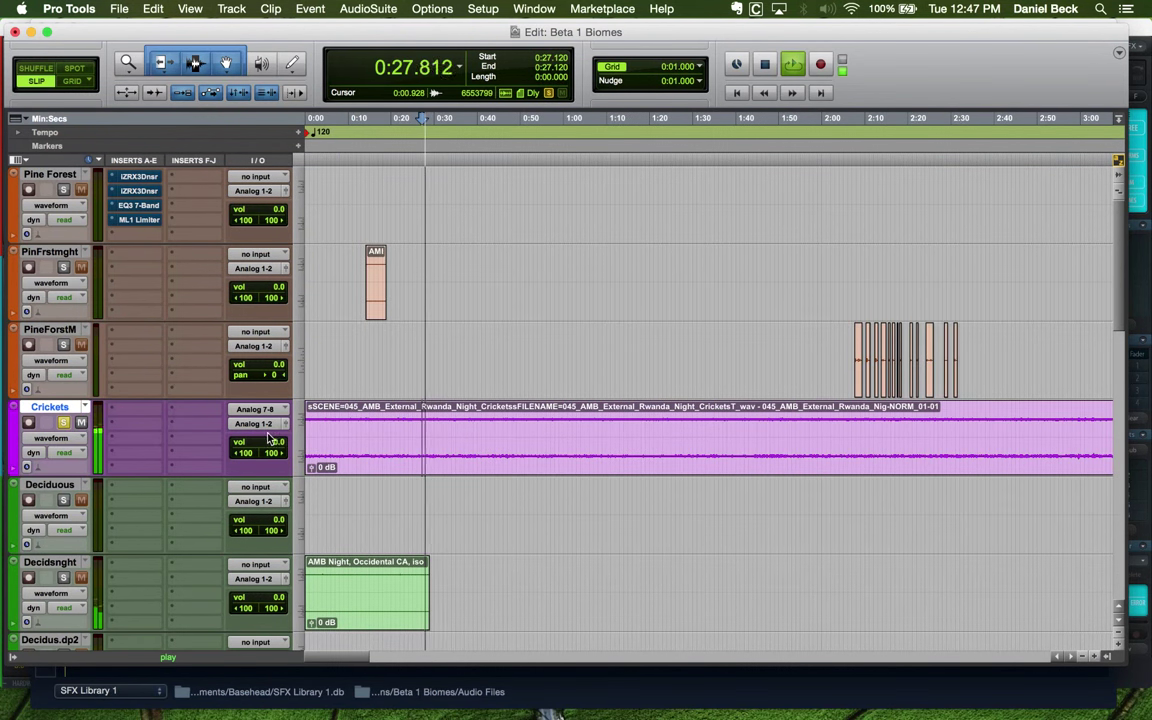
left_click_drag(278, 441, 280, 458)
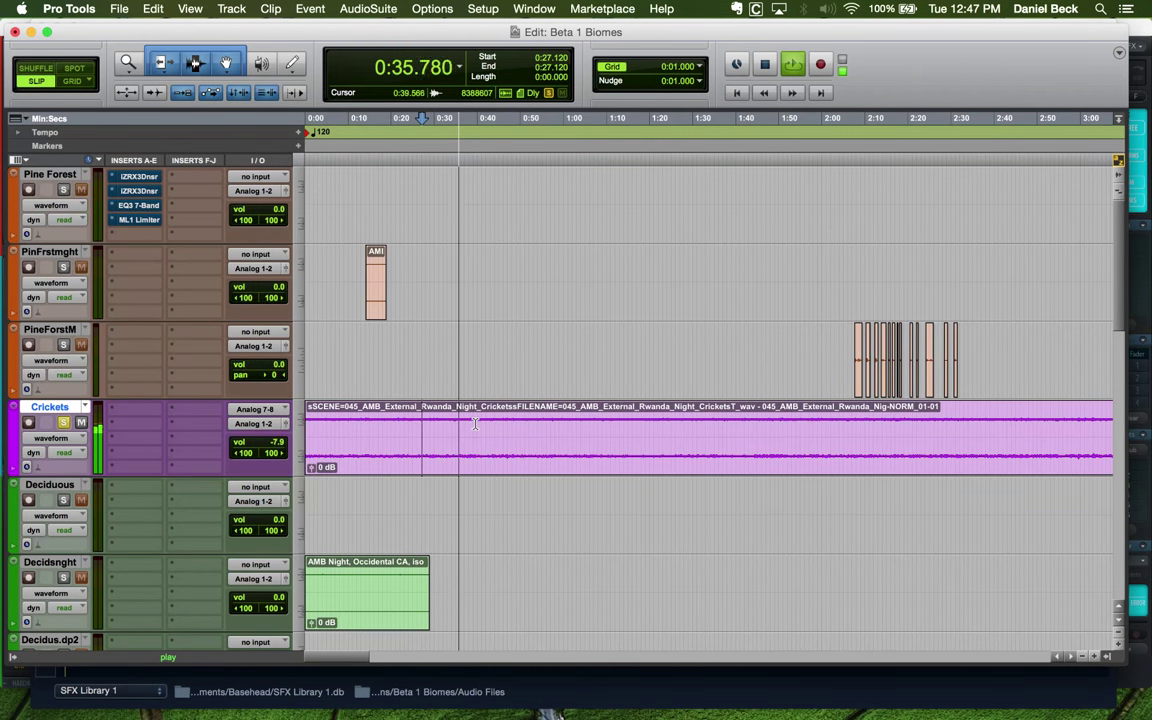
Copy the normalized crickets clip to 3:22.478 on the Crickets track and stop playback
key("super+bracketleft")
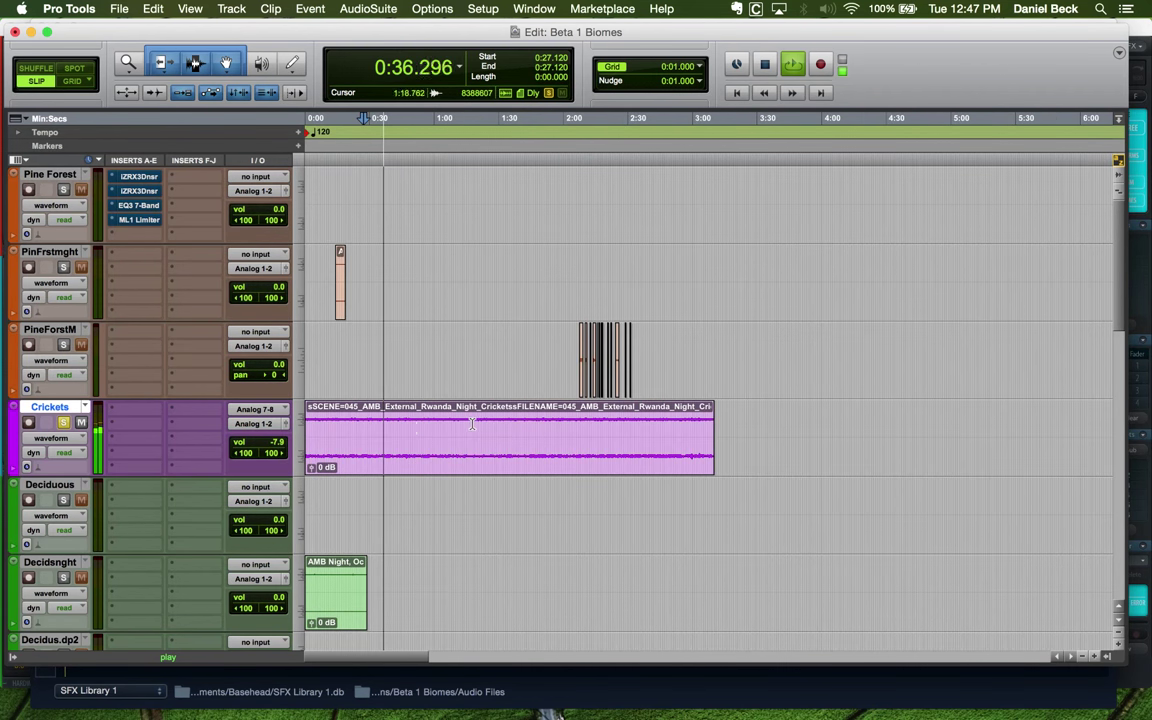
left_click(414, 457)
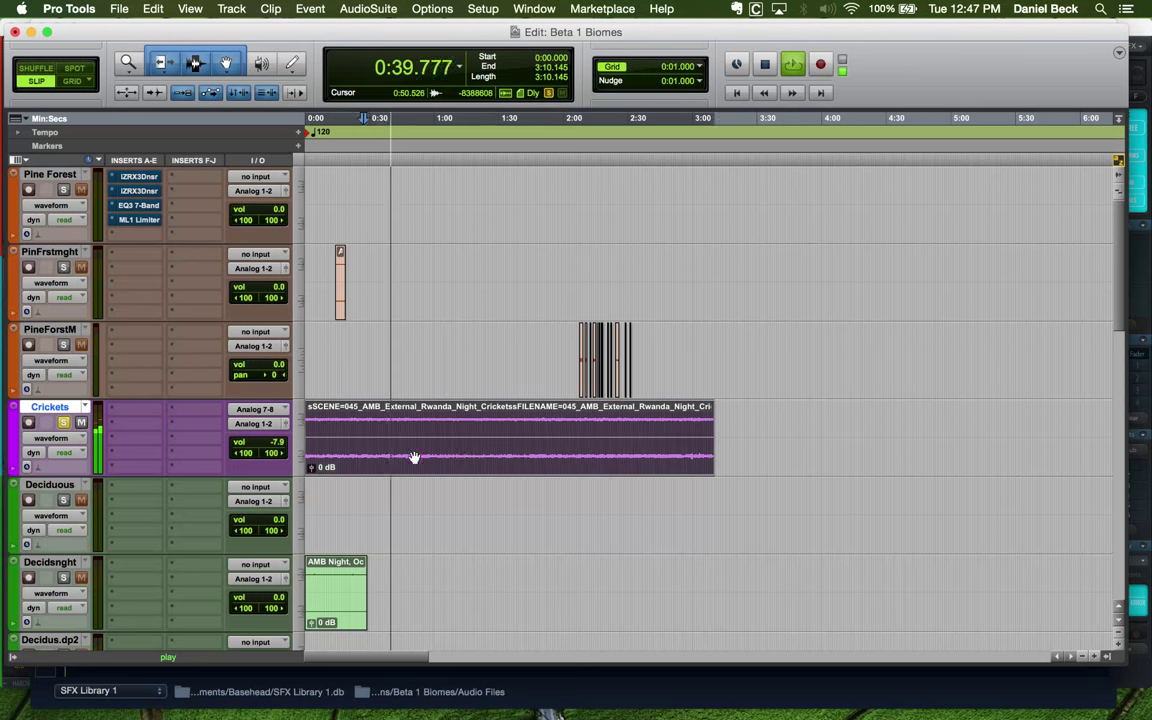
left_click(741, 417)
key("super+v")
key("super+bracketleft")
key("space")
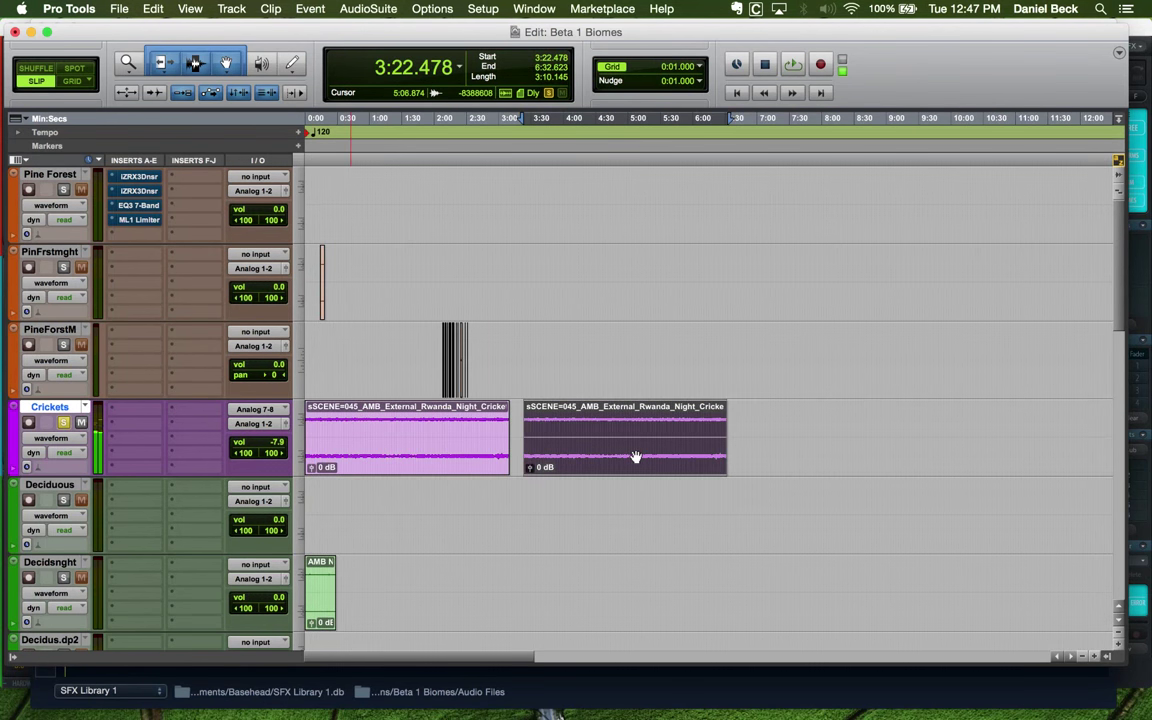
Open the AudioSuite EQ3 7-Band for the second crickets clip and enable its high-pass filter
key("super+bracketright")
left_click(374, 20)
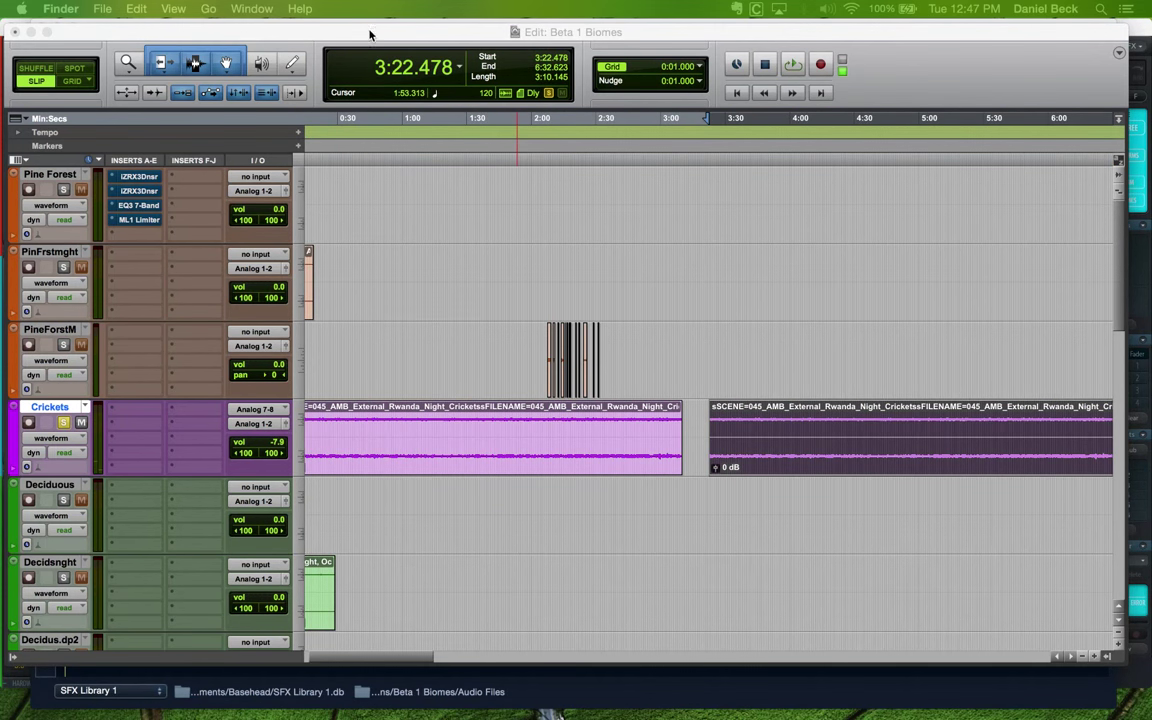
left_click(369, 34)
left_click(341, 9)
mouse_move(377, 32)
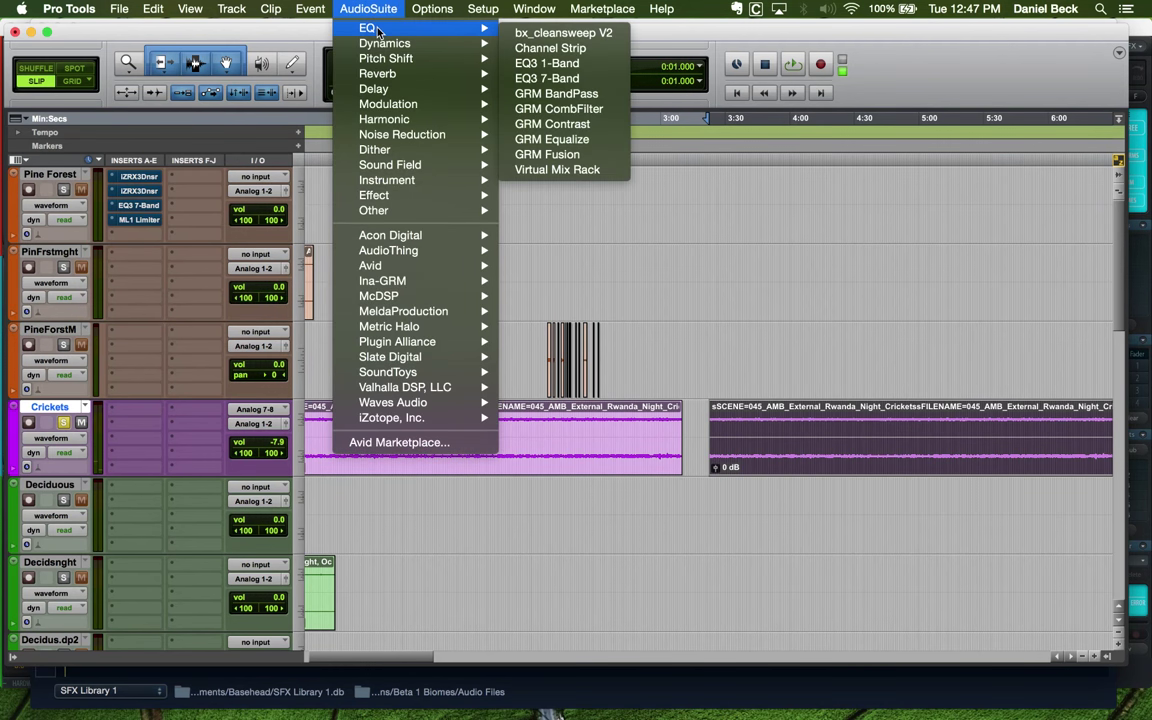
left_click(548, 78)
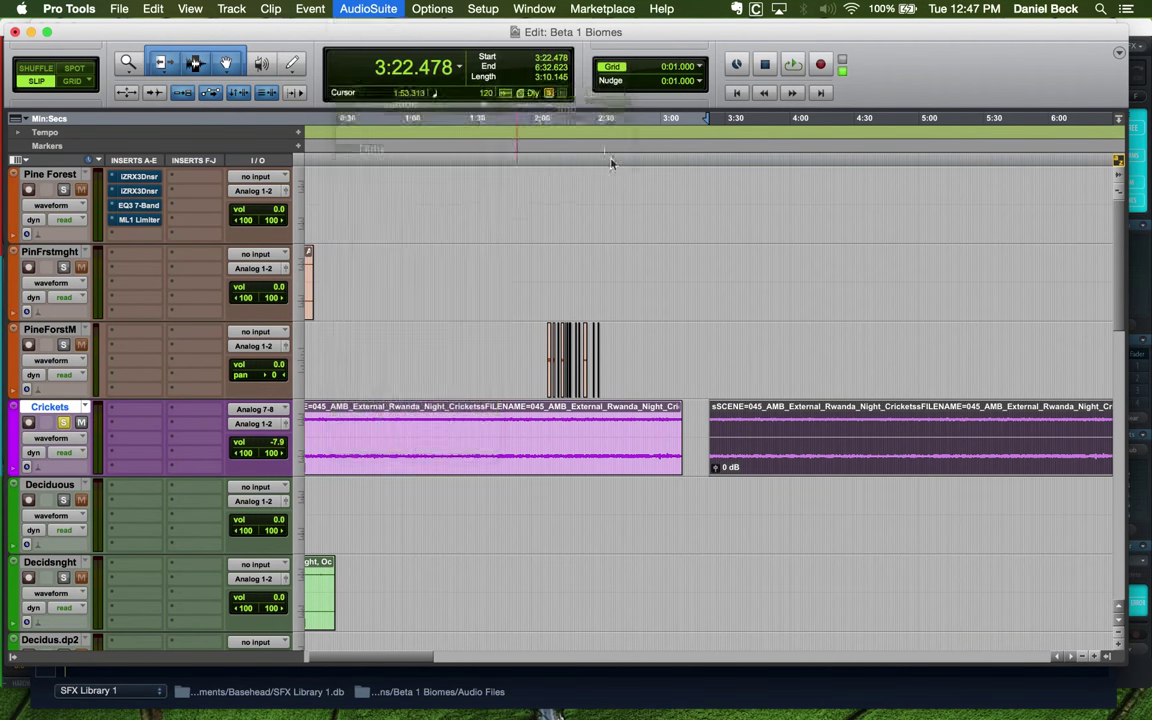
left_click(278, 287)
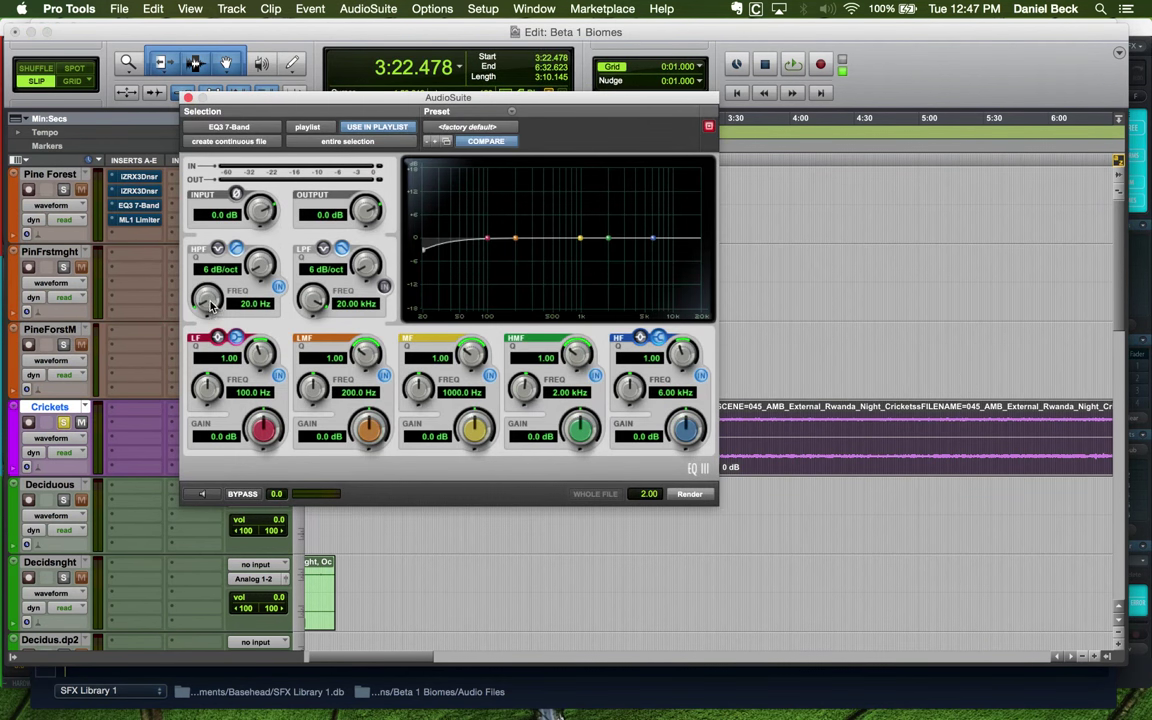
Set the high-pass filter to 12 dB/oct at 300.9 Hz while previewing the crickets clip
left_click_drag(208, 299, 257, 245)
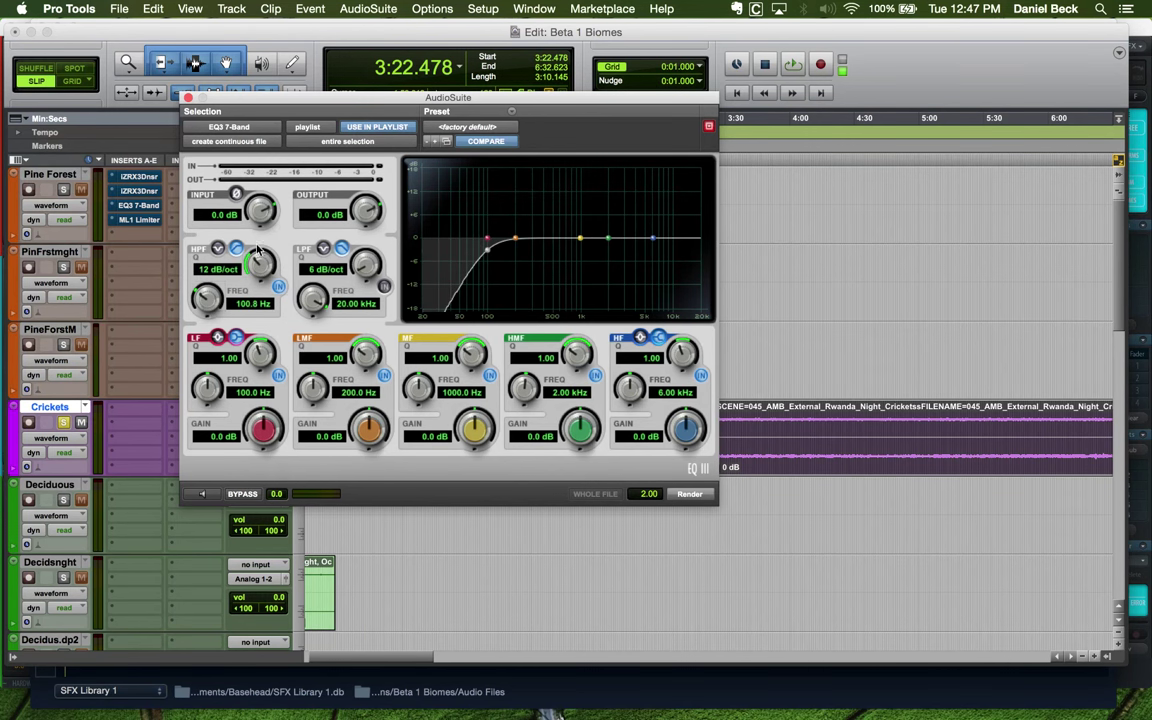
left_click(203, 493)
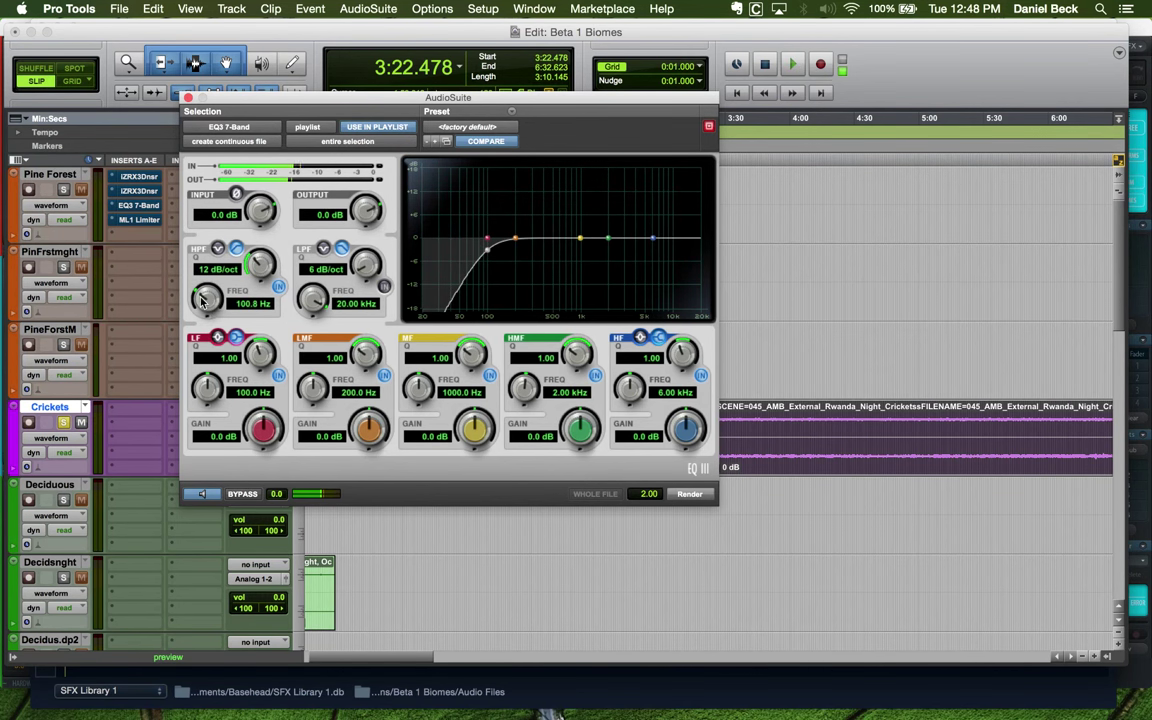
left_click_drag(203, 300, 209, 262)
left_click(201, 493)
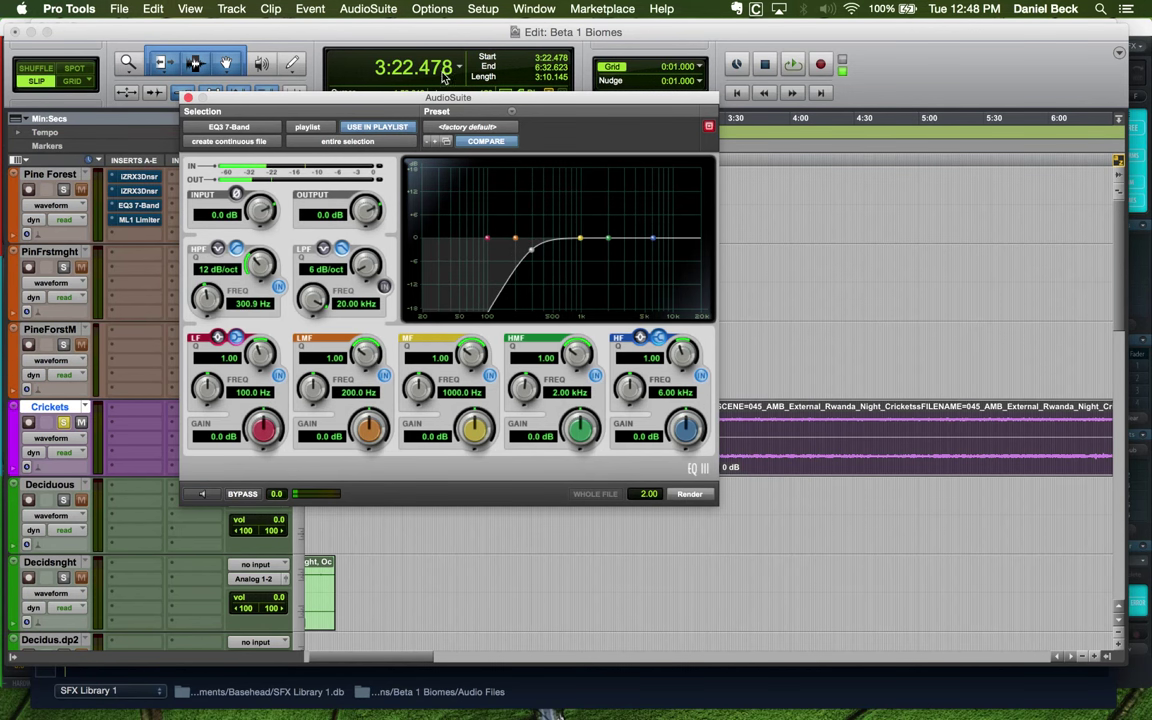
In the I/O Setup outputs, set the audition path and the default stereo output bus to Analog 1-2 and accept
left_click(483, 8)
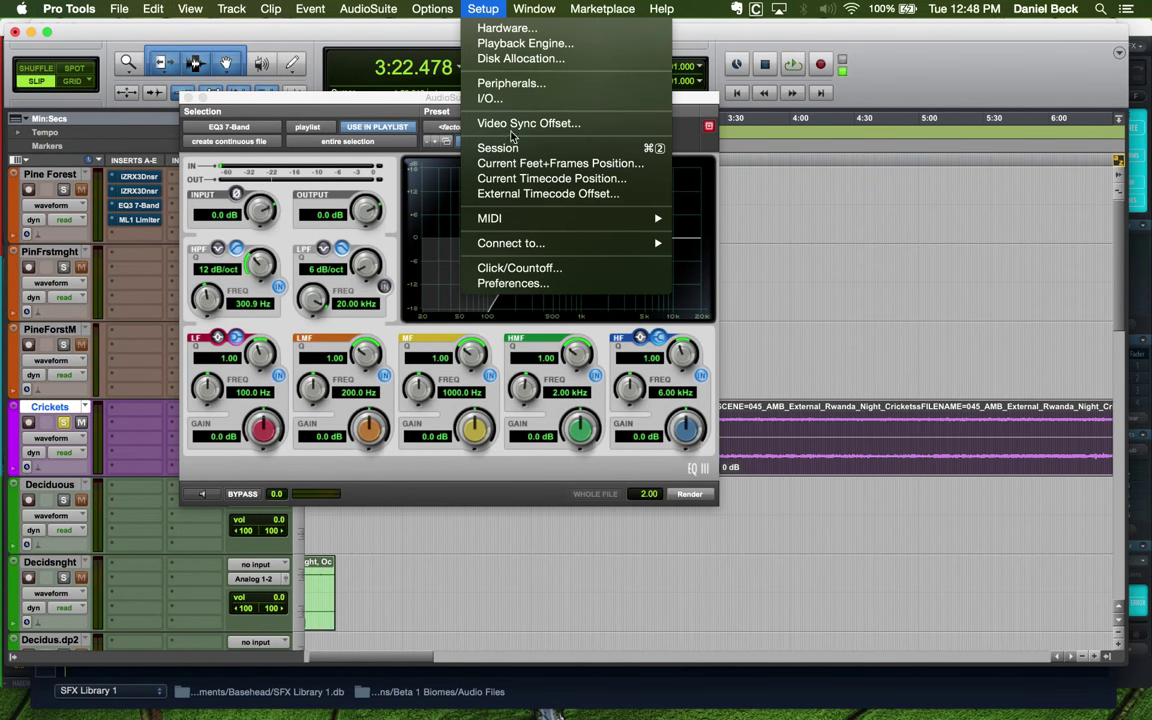
left_click(495, 98)
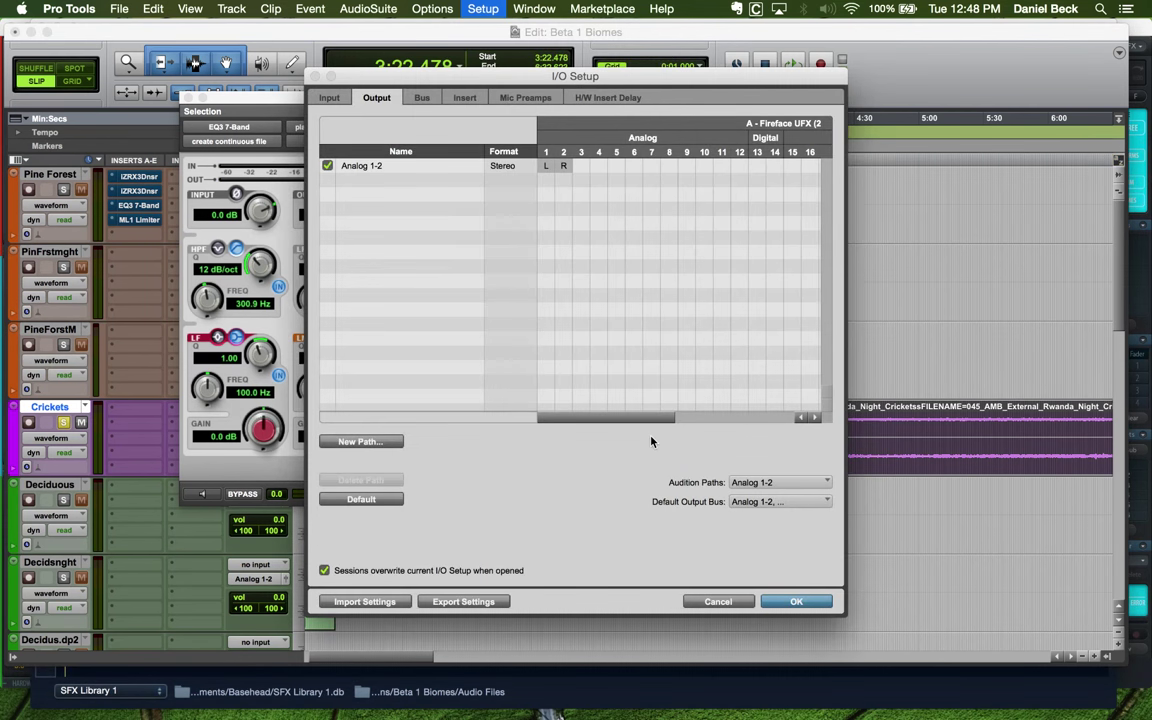
left_click(757, 484)
mouse_move(810, 483)
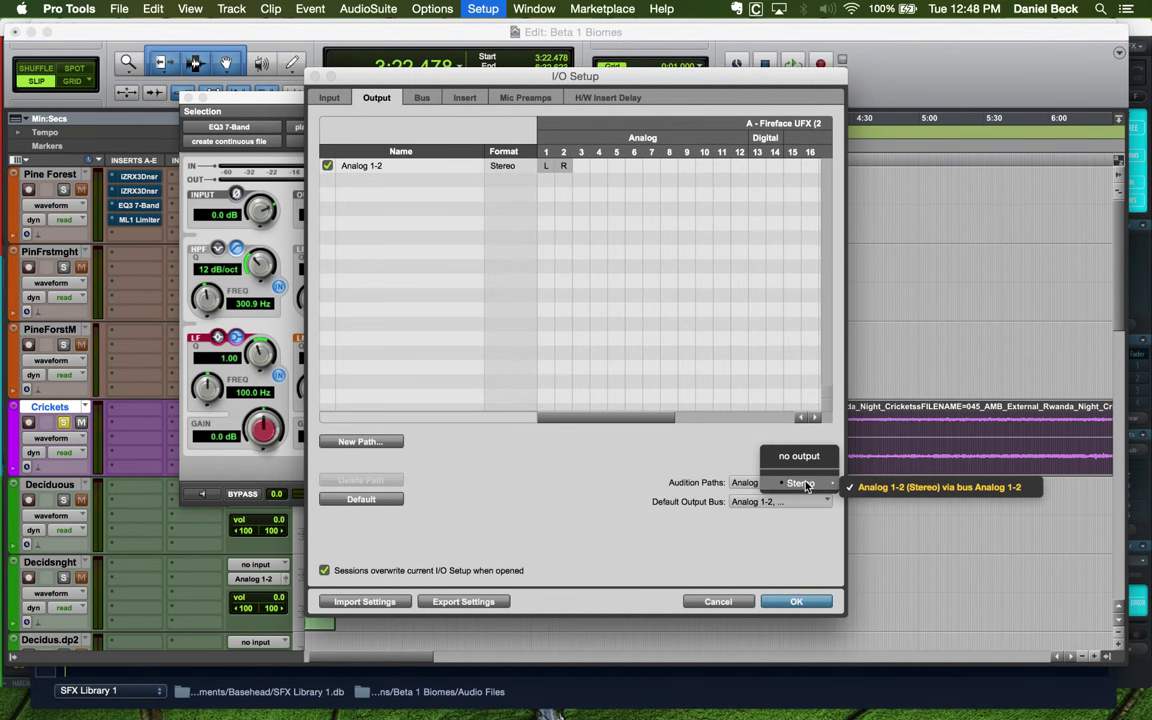
left_click(869, 488)
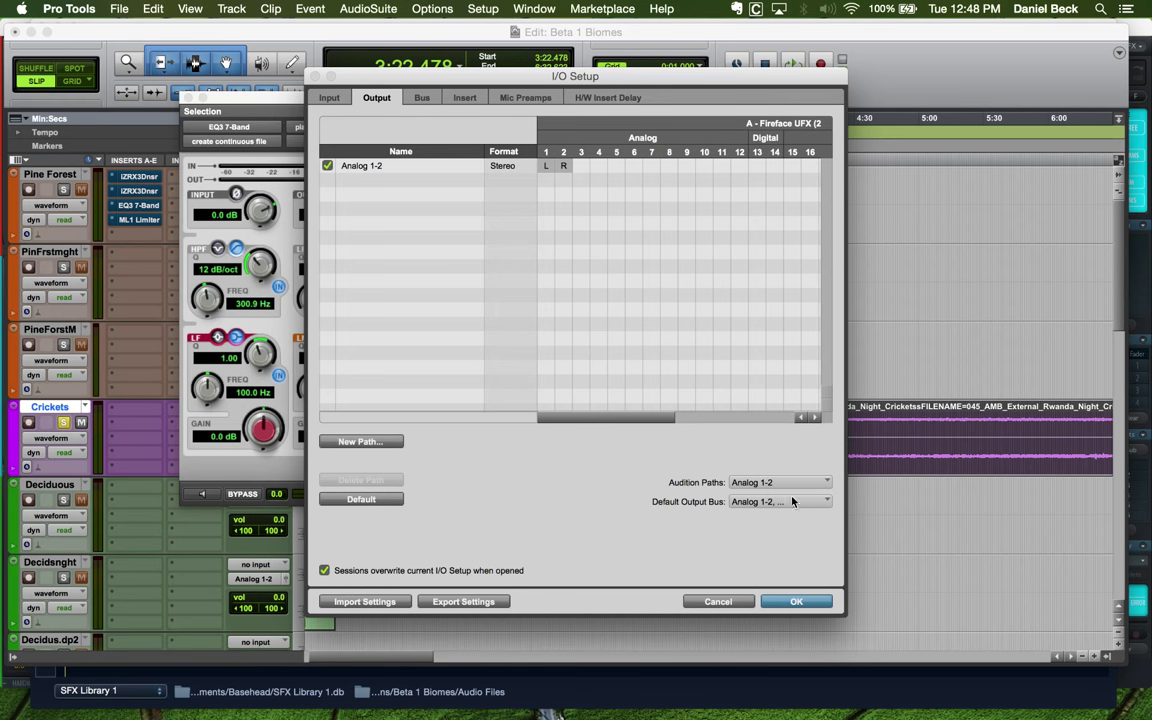
left_click(742, 505)
mouse_move(782, 520)
mouse_move(850, 525)
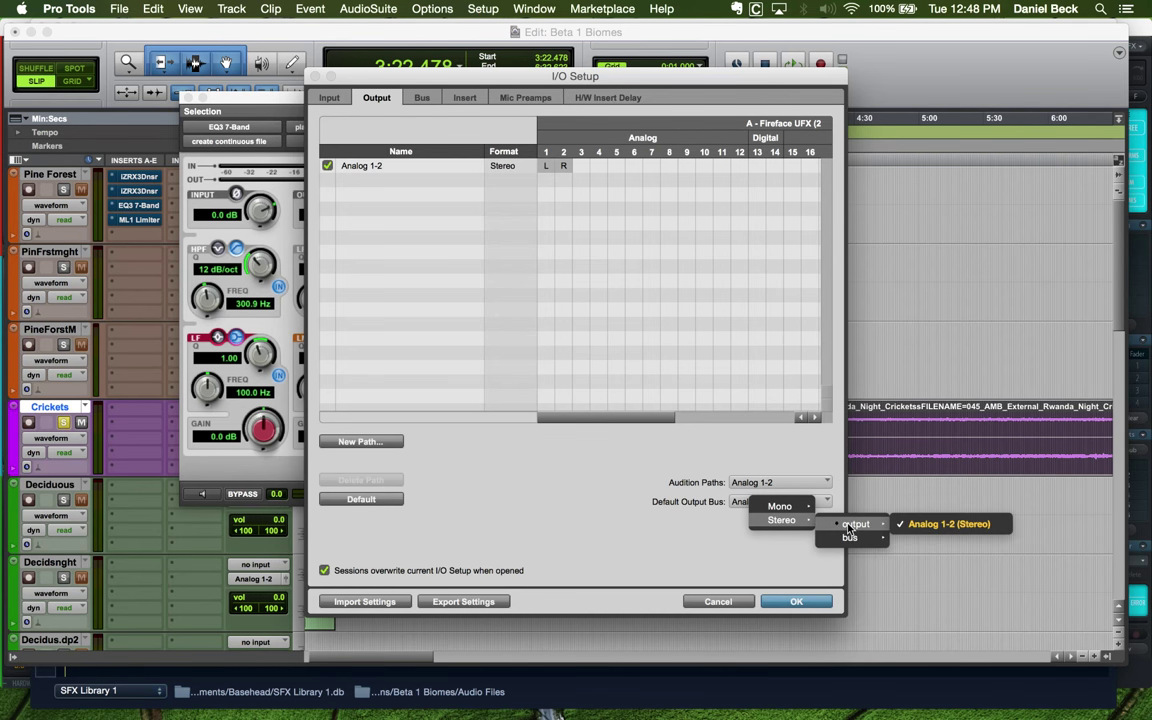
left_click(945, 524)
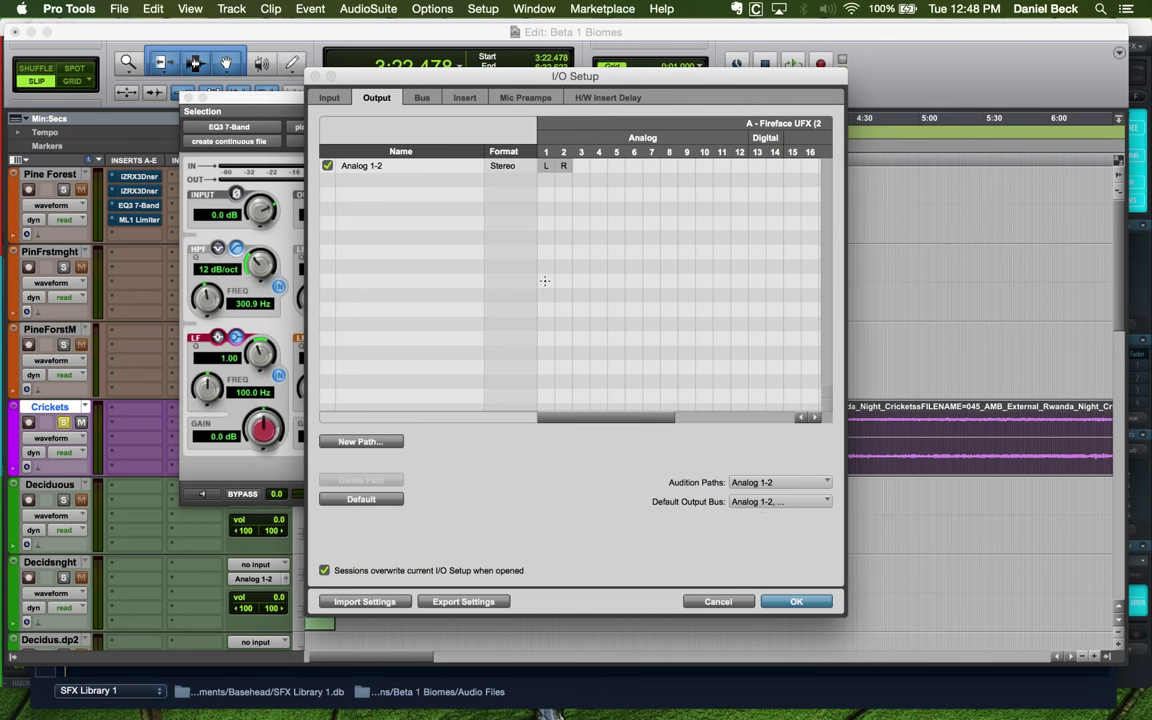
left_click(792, 602)
Preview the crickets clip, set the high-pass filter to 18 dB/oct at 1.71 kHz, render it and close the EQ
left_click(199, 494)
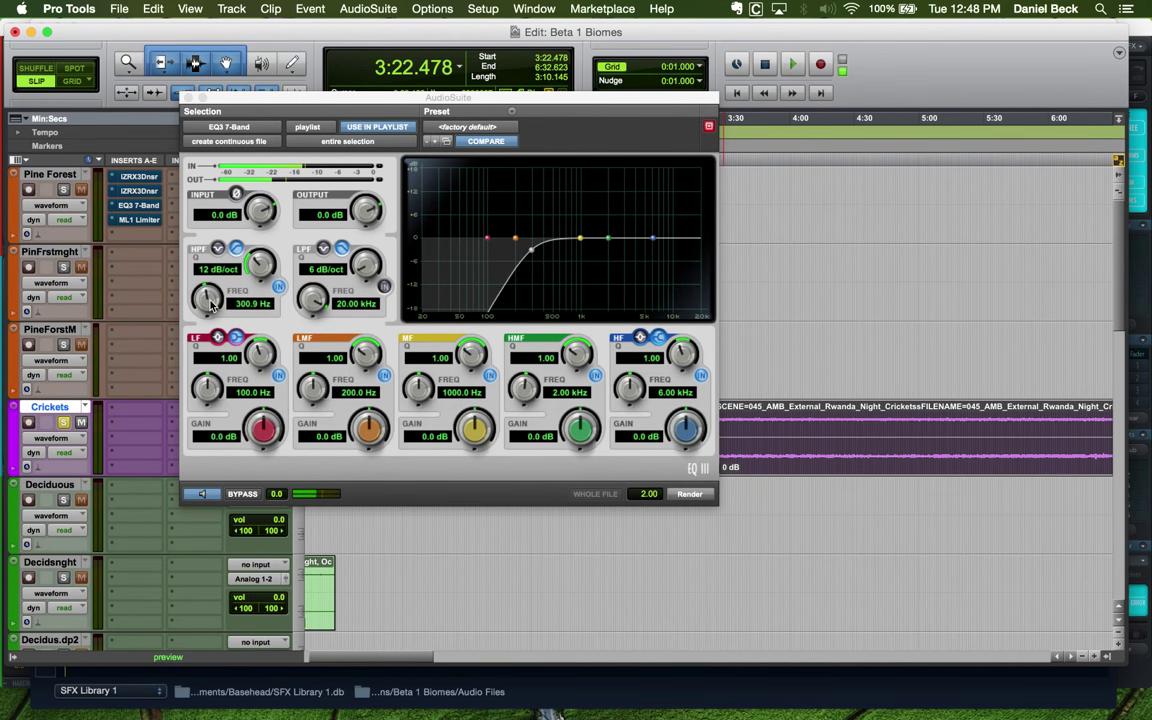
mouse_move(210, 303)
left_mouse_down()
mouse_move(218, 249)
mouse_move(218, 373)
mouse_move(228, 303)
mouse_move(222, 324)
left_mouse_up()
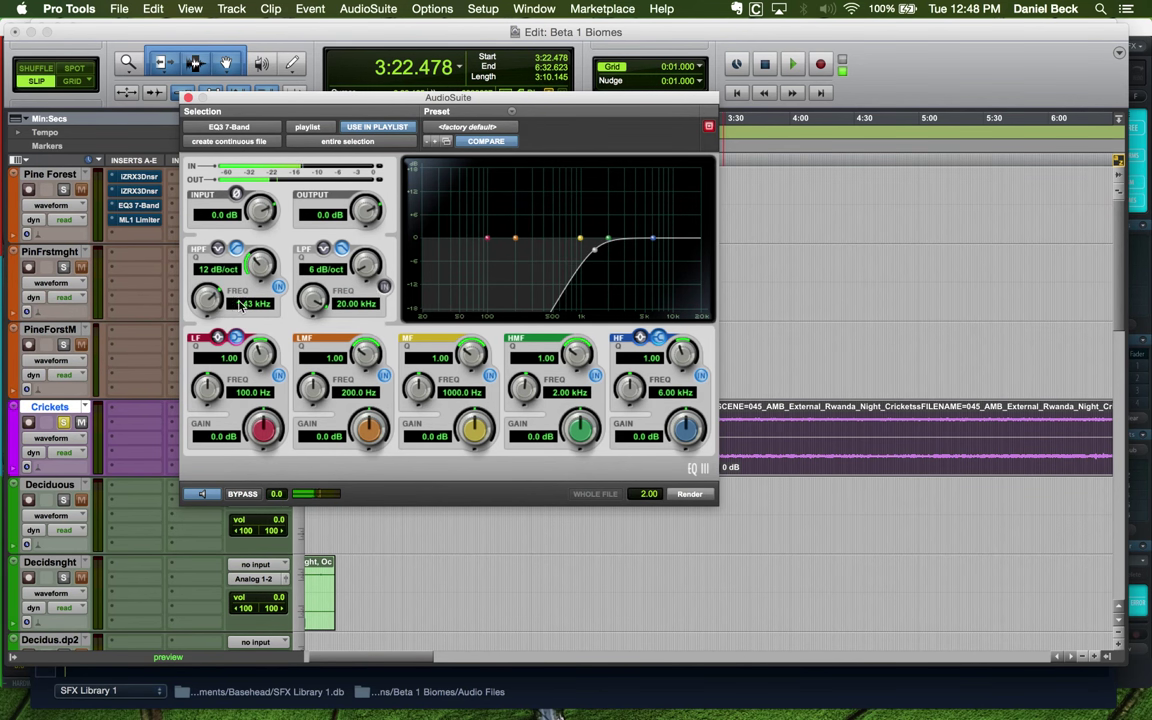
mouse_move(210, 302)
left_mouse_down()
mouse_move(203, 368)
mouse_move(209, 305)
left_mouse_up()
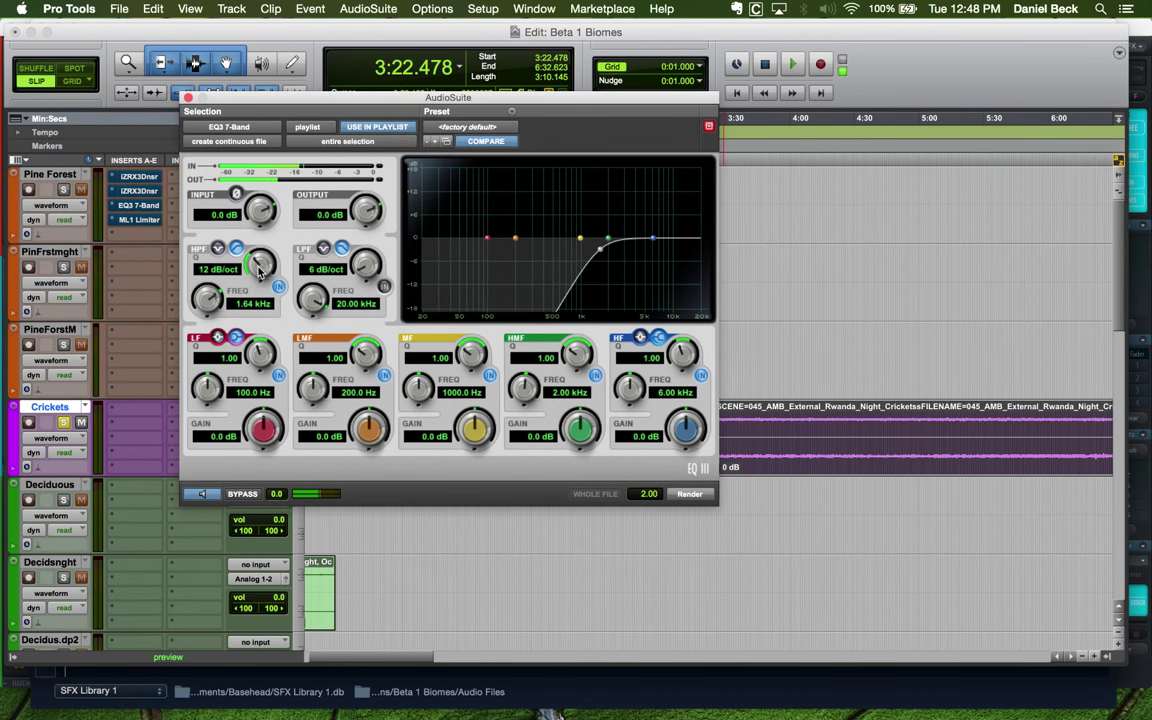
left_click_drag(254, 302, 254, 334)
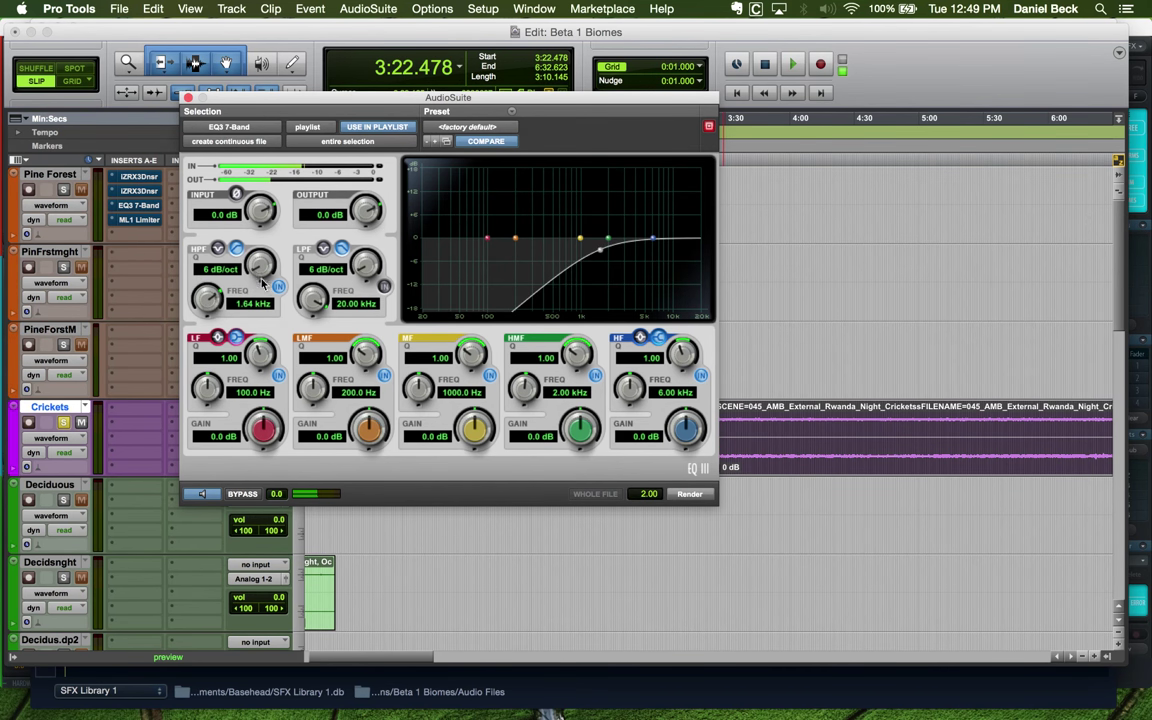
left_click_drag(263, 285, 265, 188)
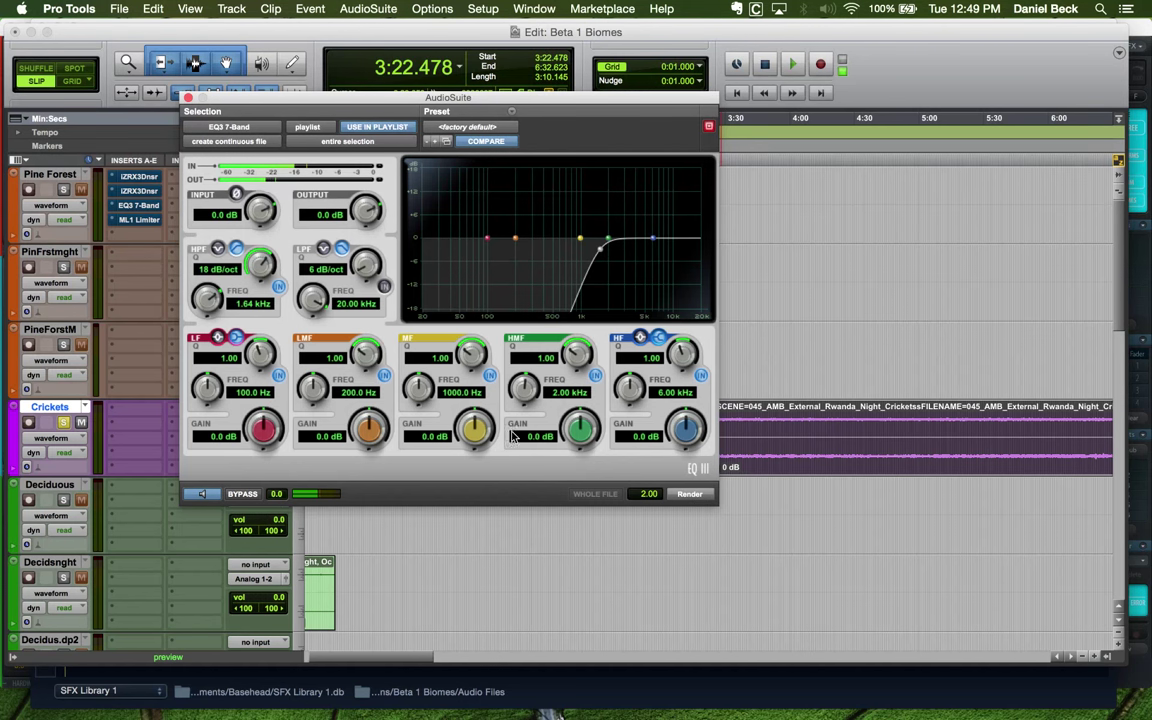
mouse_move(216, 298)
left_mouse_down()
mouse_move(216, 288)
mouse_move(214, 309)
left_mouse_up()
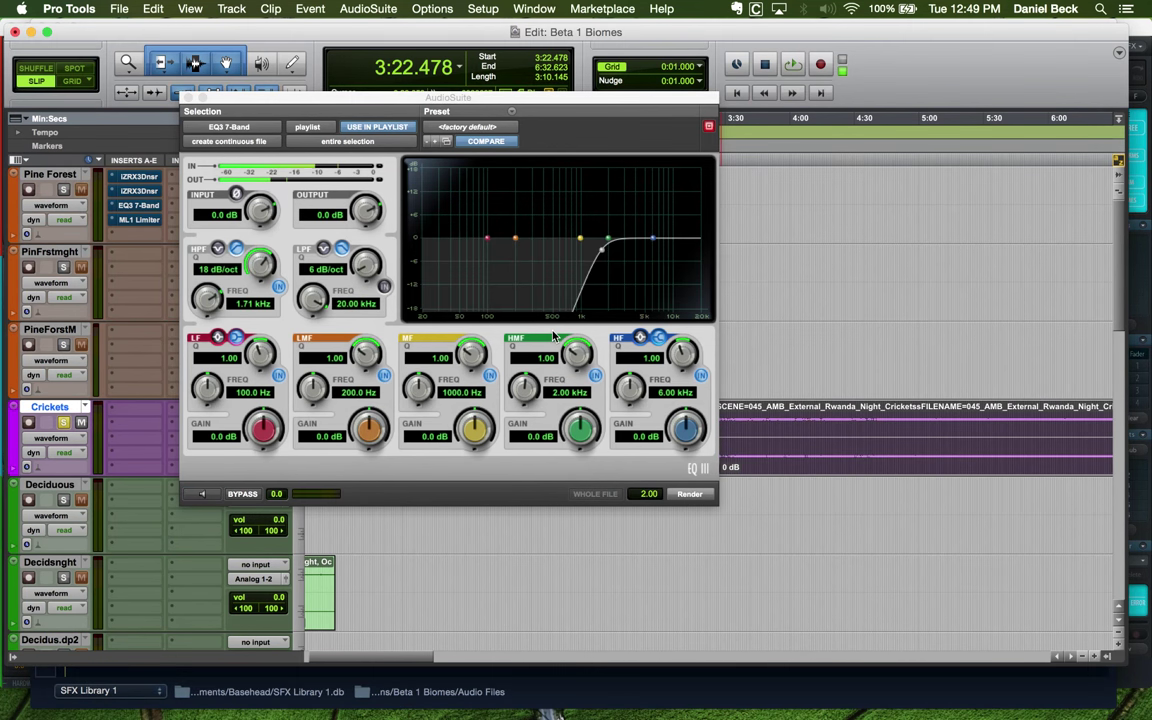
left_click(188, 97)
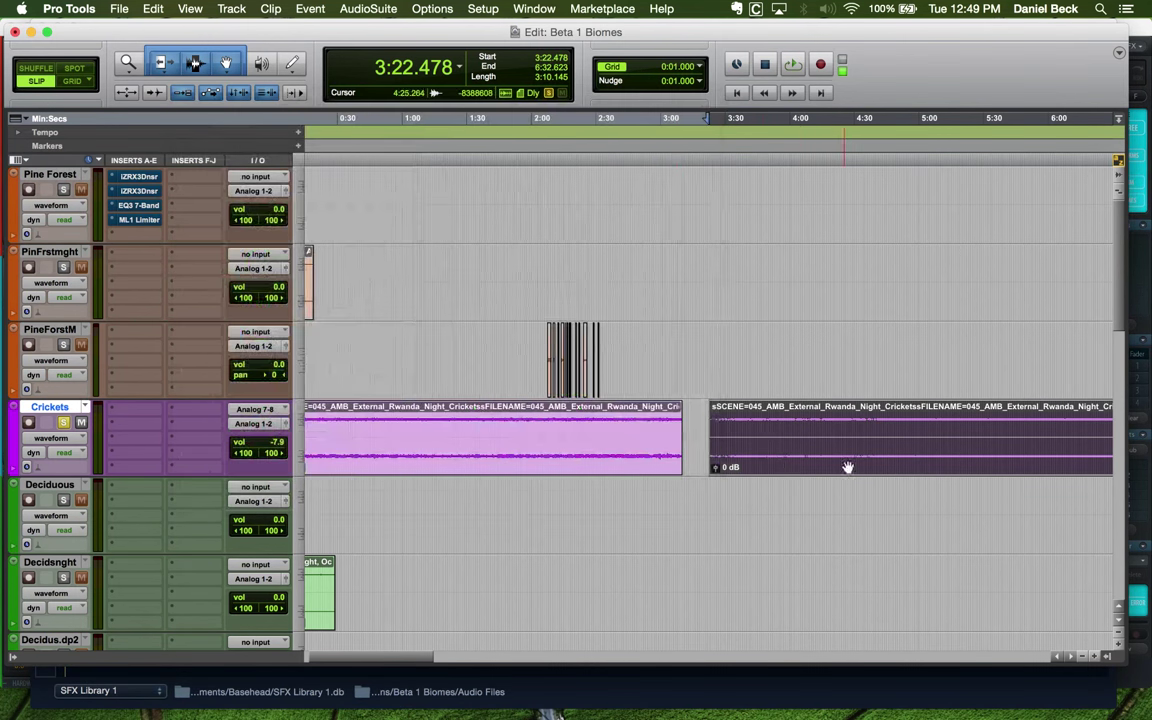
Audition the EQ'd crickets clip from 4:51.271 on the Crickets track
key("r")
key("r")
left_click(462, 417)
key("t")
key("space")
key("super+bracketright")
key("super+bracketright")
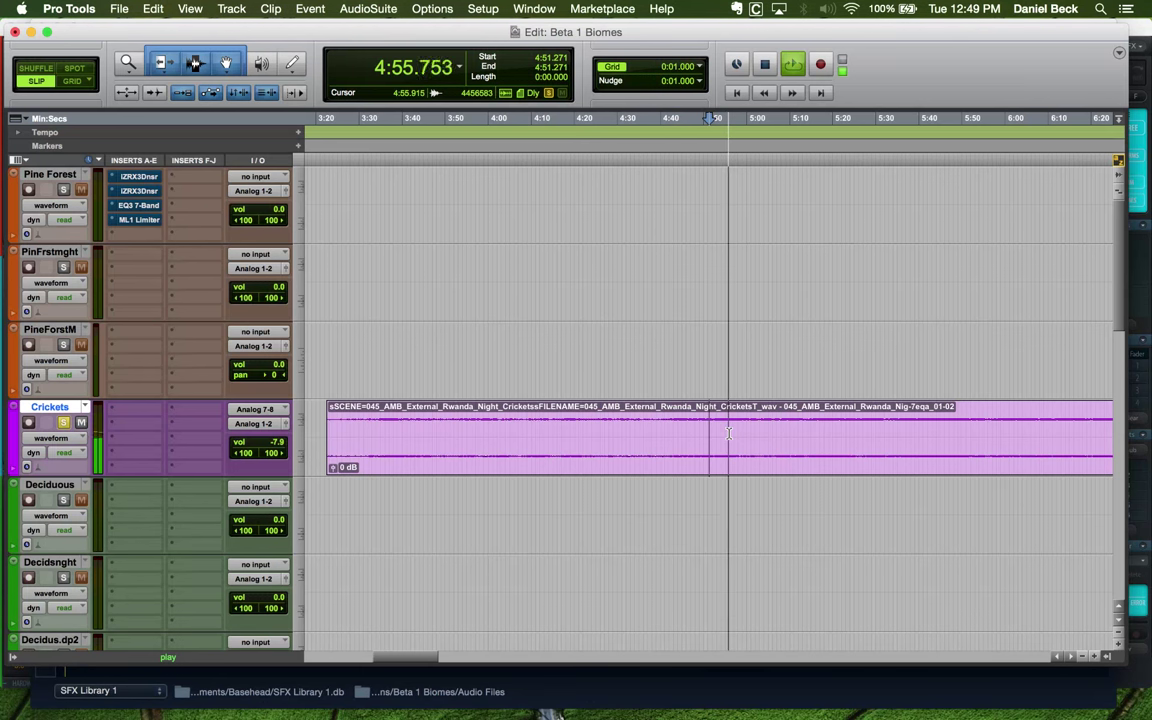
Enlarge the waveform display and inspect the EQ'd crickets clip around 4:44.398 and 5:09.289 during playback
left_click(679, 433)
key("super+alt+bracketright")
key("super+alt+bracketright")
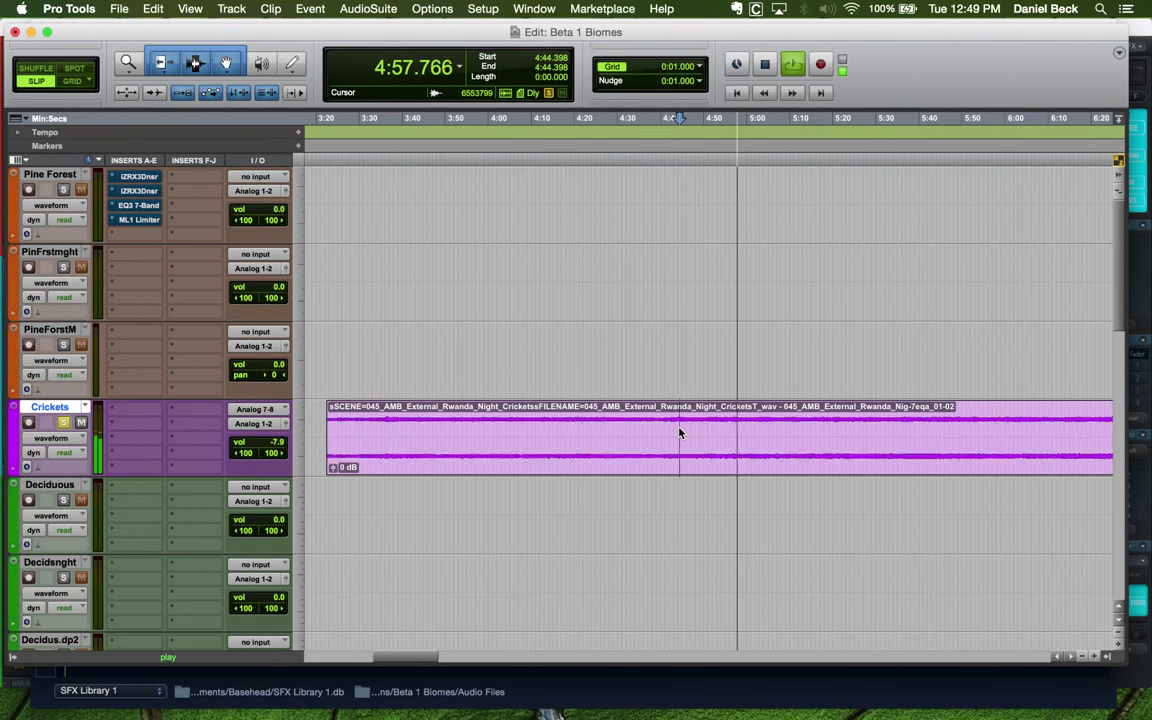
left_click(786, 422)
key("t")
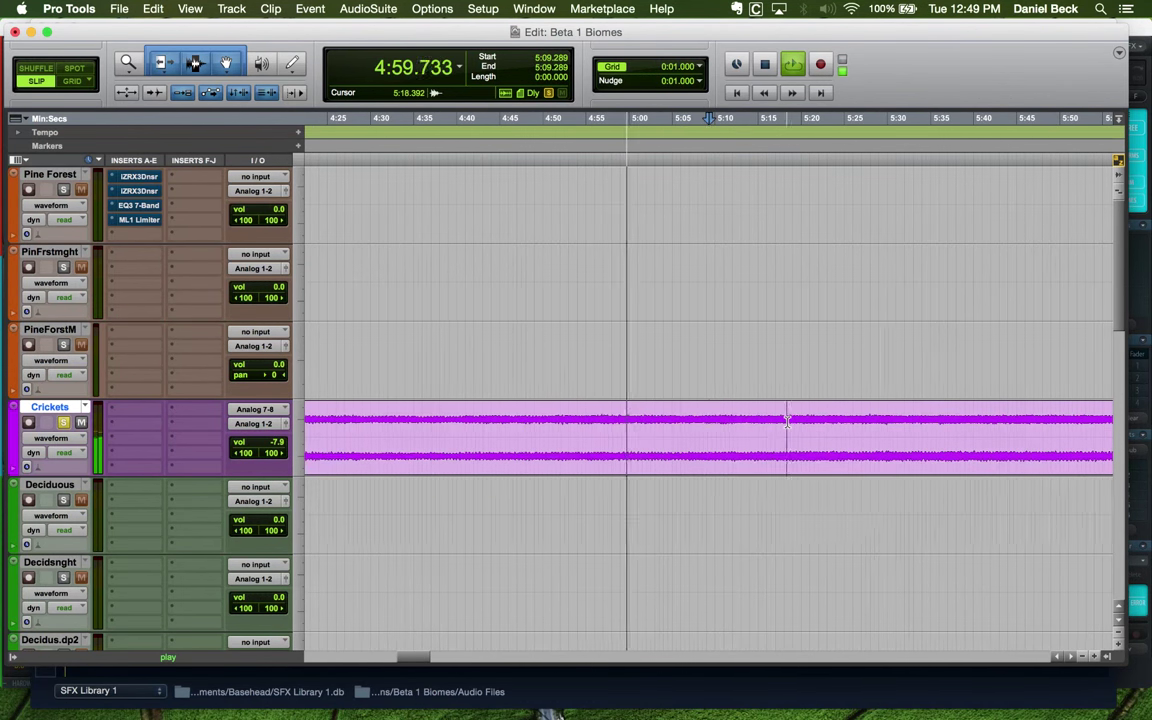
key("r")
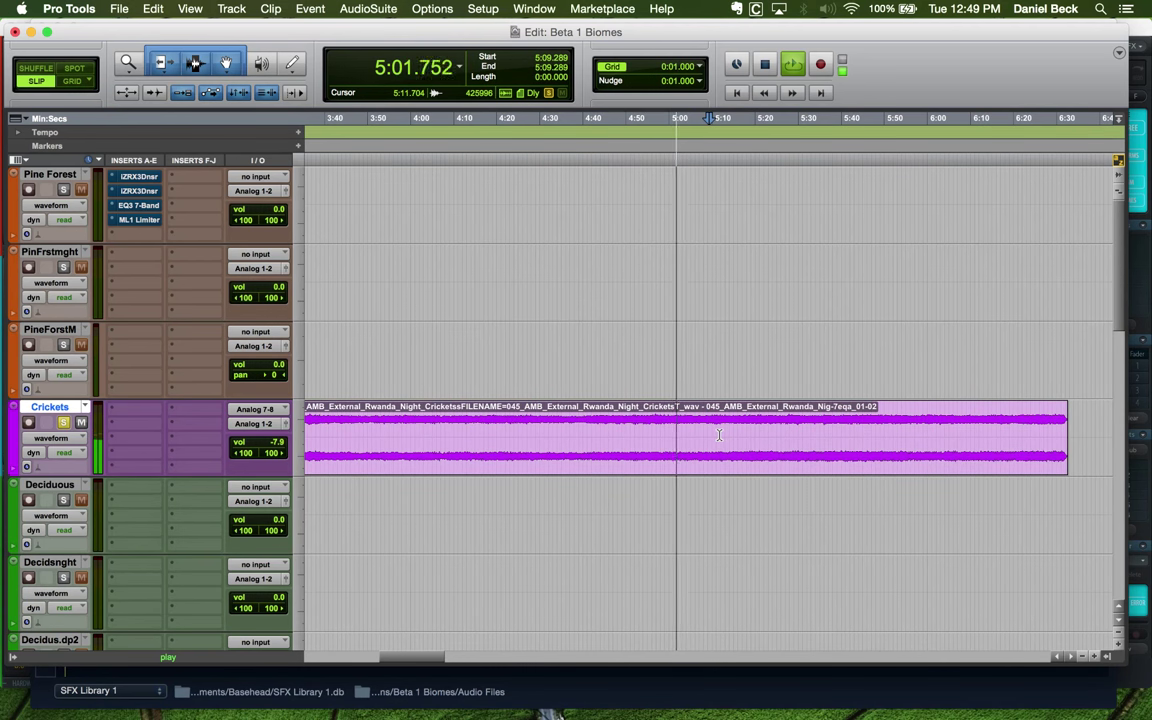
key("super+bracketleft")
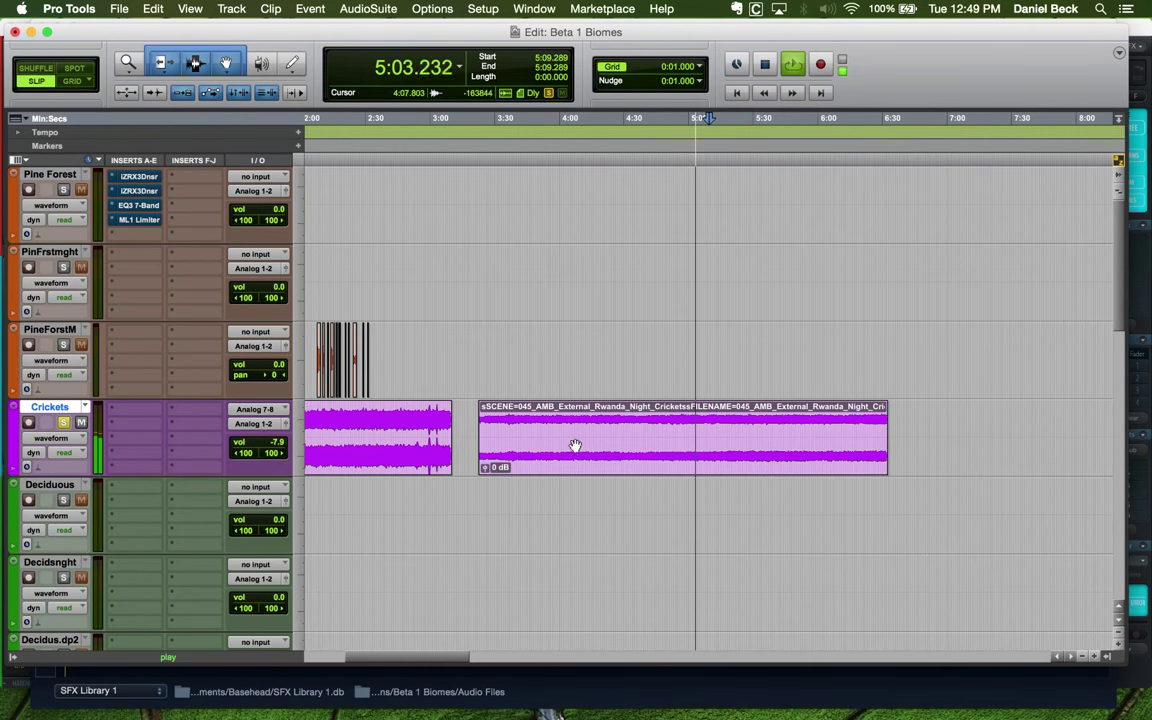
Spot-check the EQ'd crickets clip by playing it from several points, including 4:13.933 and 5:30.652
left_click(512, 420)
key("super+bracketright")
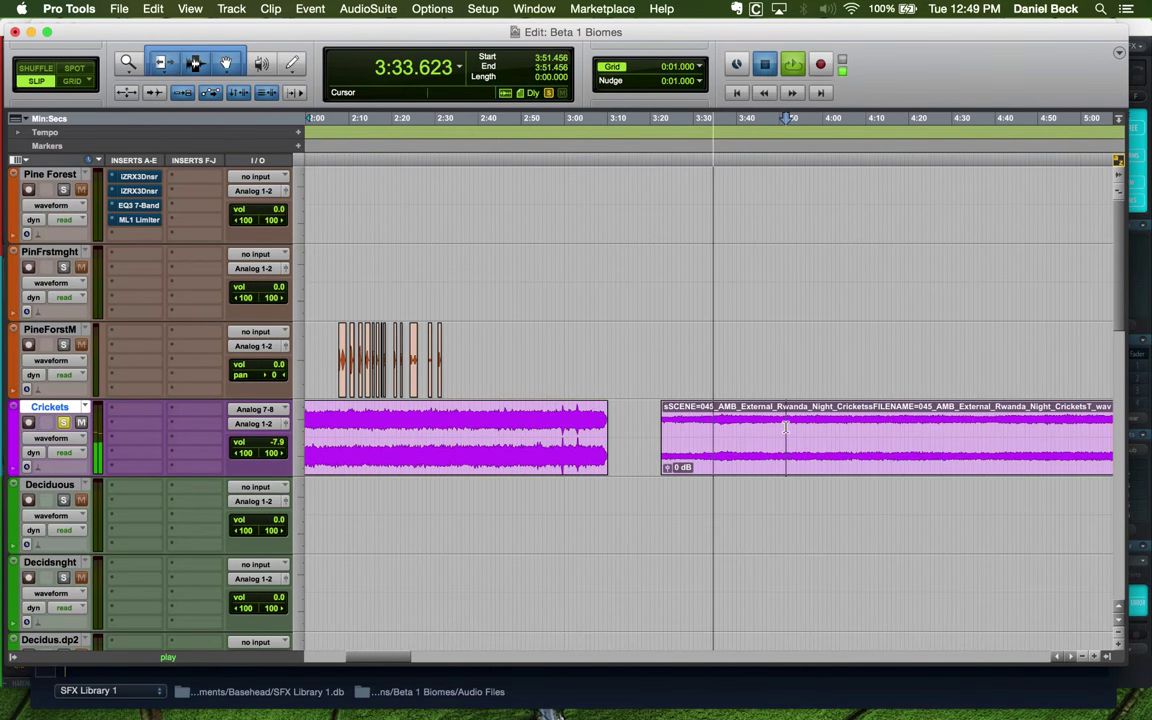
left_click(787, 430)
left_click(882, 430)
key("super+bracketleft")
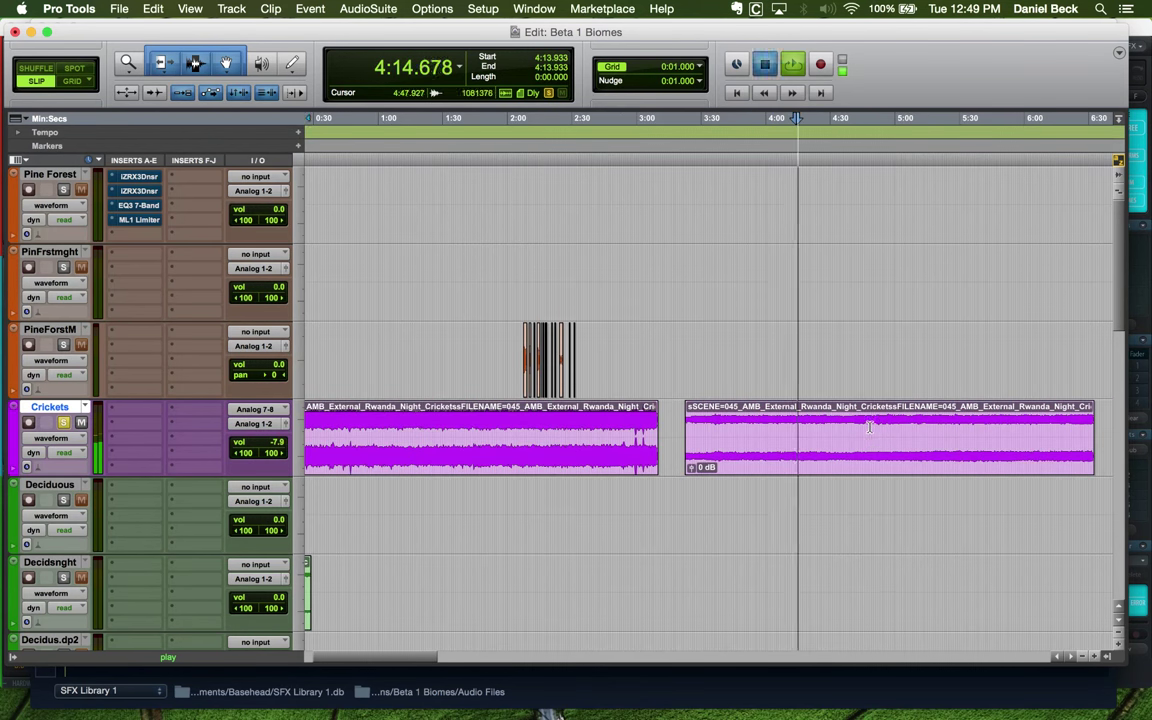
left_click(871, 427)
key("super+bracketright")
left_click(888, 423)
key("space")
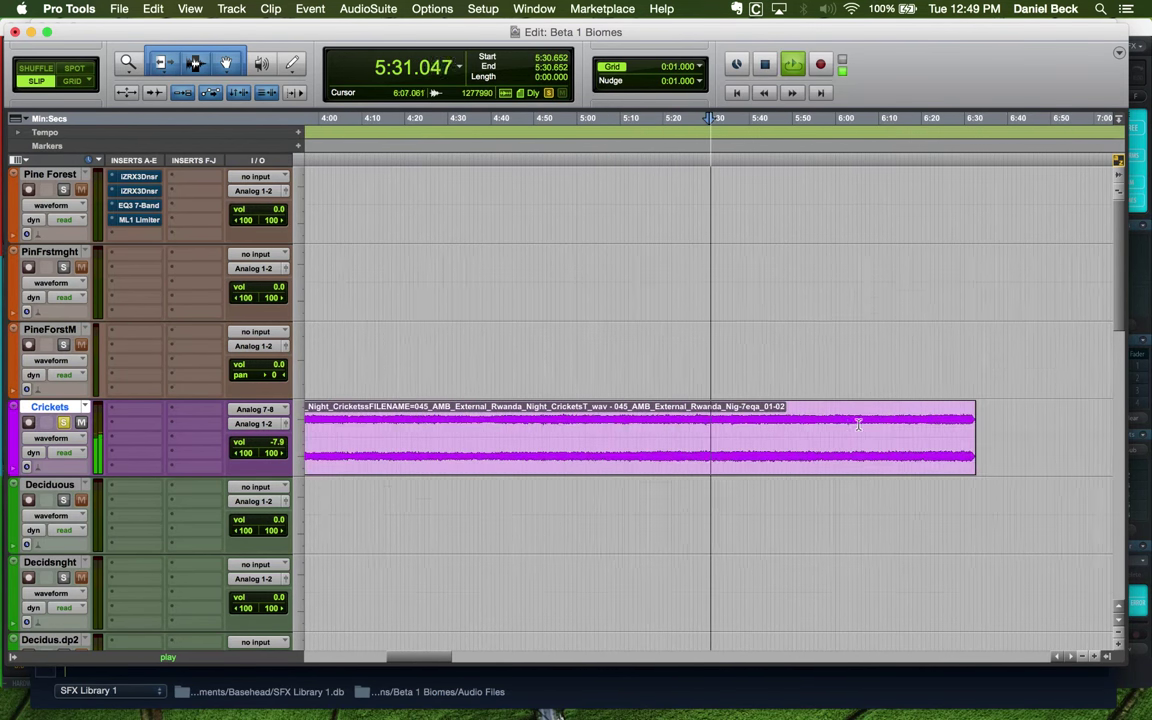
Audition the final part of the EQ'd crickets clip from 5:54.057 and 6:17.463
key("space")
left_click(809, 422)
key("space")
key("super+bracketright")
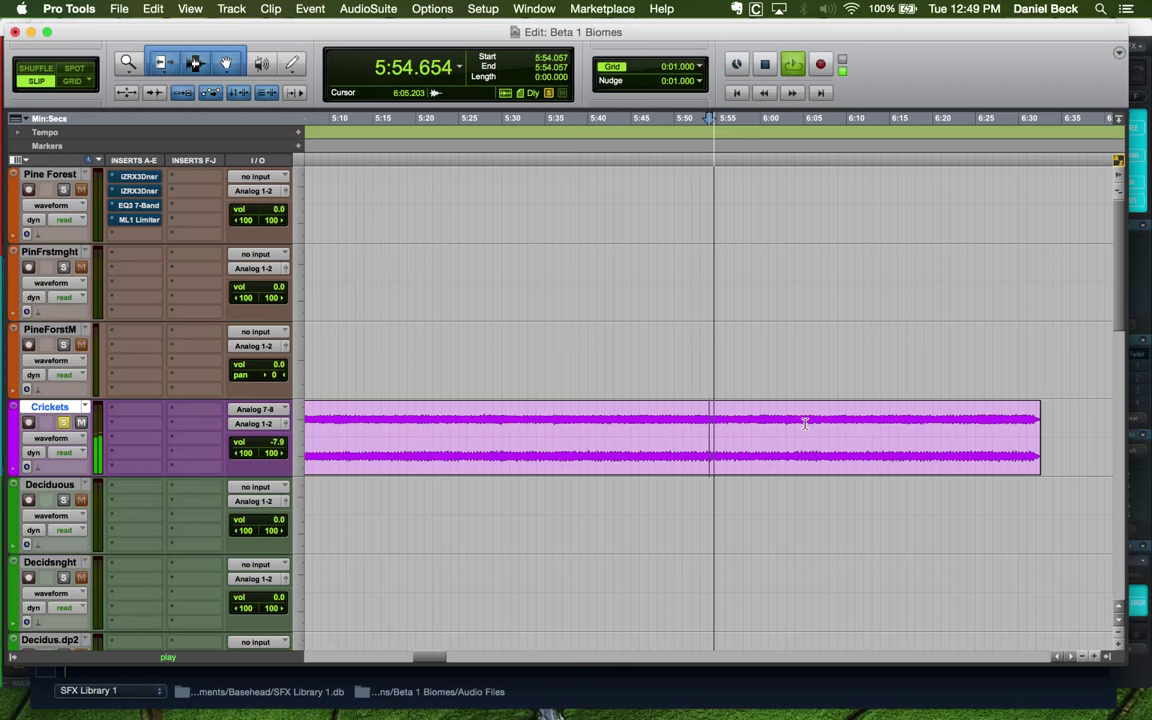
left_click(910, 421)
key("super+bracketleft")
key("super+bracketleft")
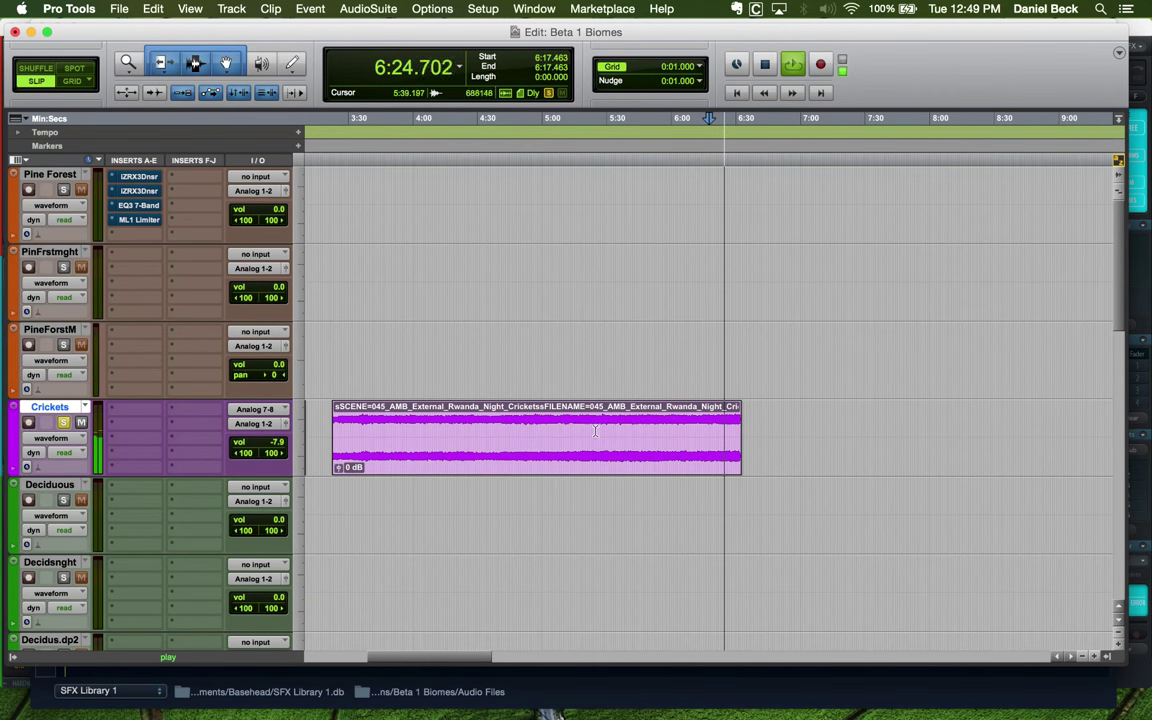
Replay the middle of the EQ'd crickets clip from 4:49.785
left_click(520, 430)
key("super+bracketright")
key("super+bracketright")
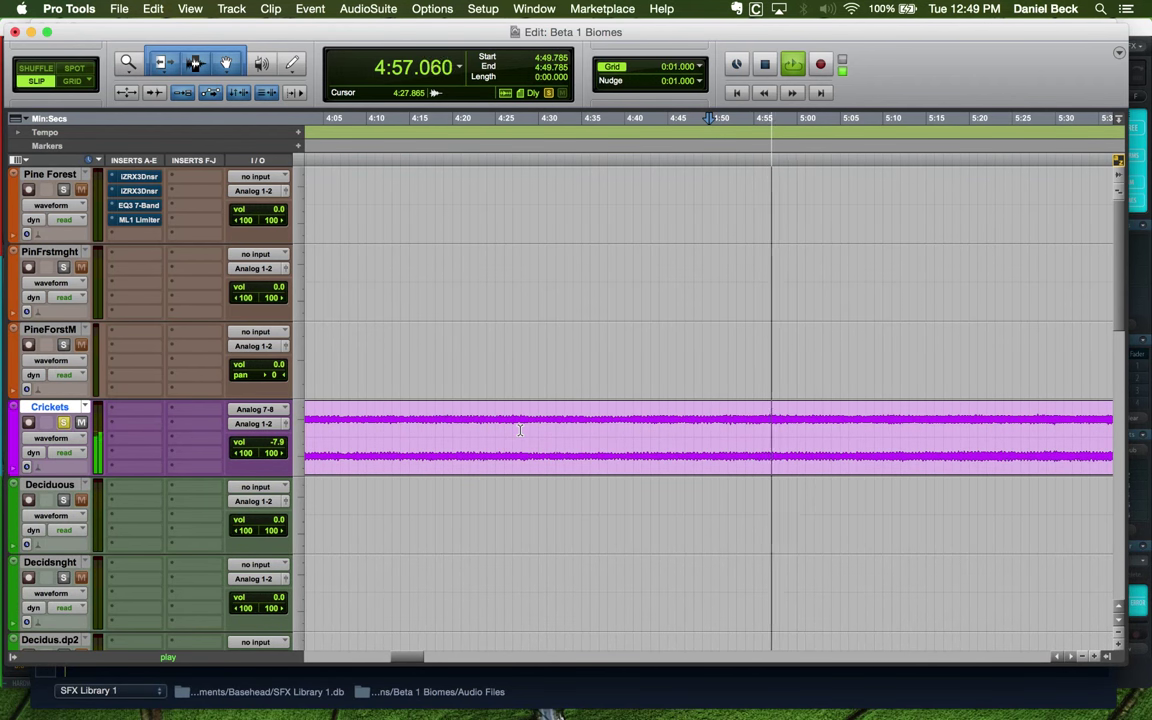
key("r")
key("r")
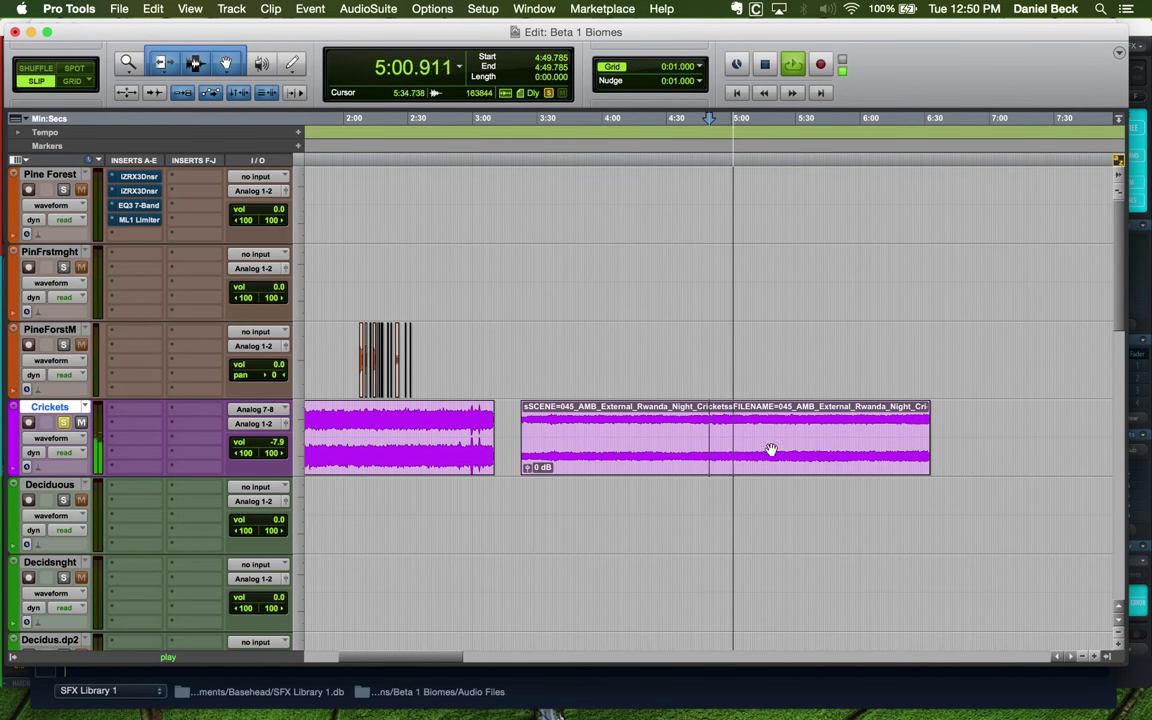
Copy the EQ'd crickets clip to 6:54.615 on the Crickets track
left_click(736, 453)
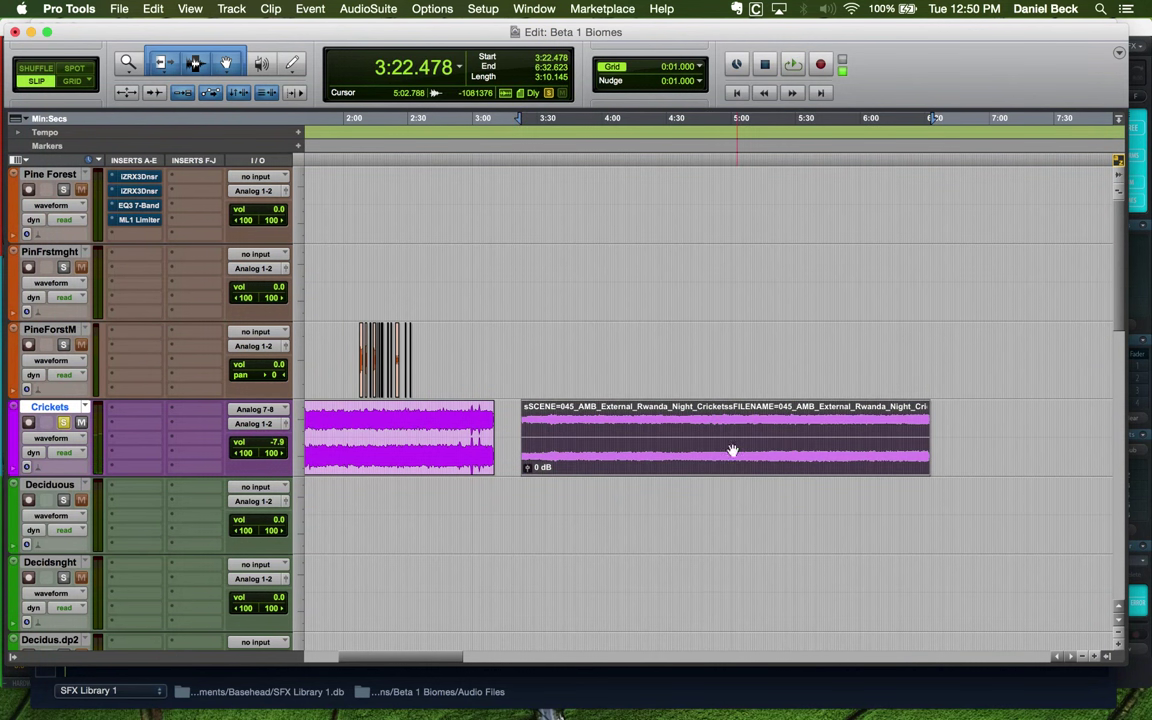
key("super+bracketleft")
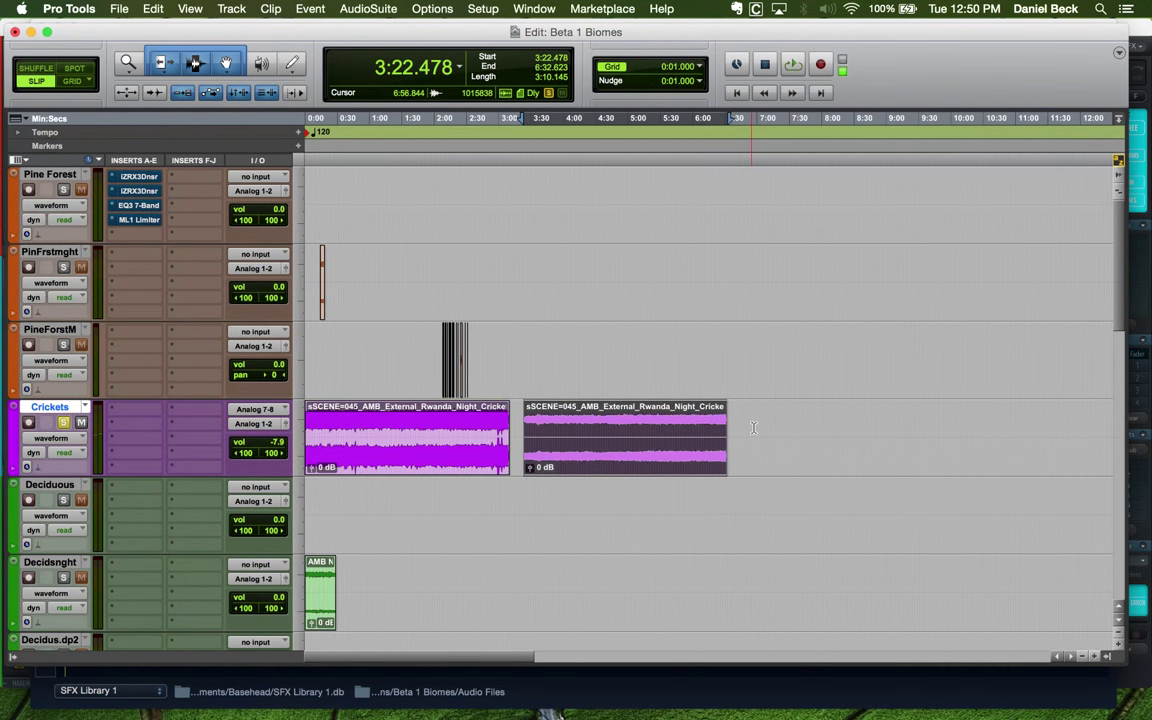
key("super+d")
key("super+bracketleft")
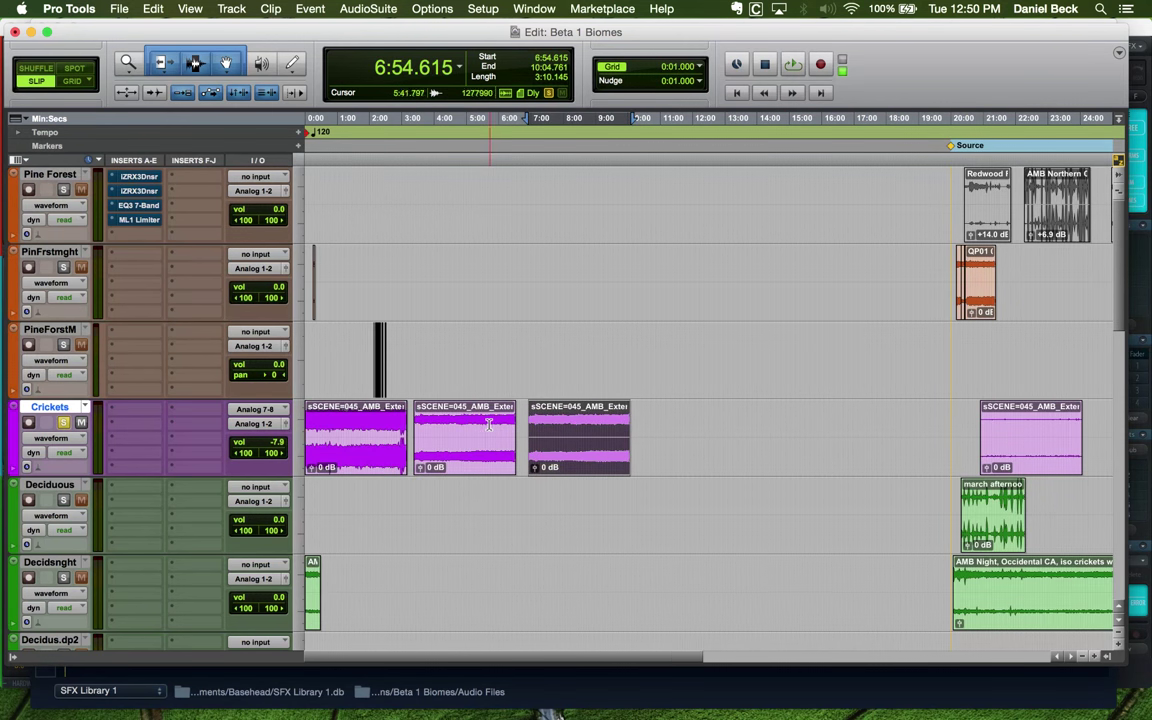
Go through the three crickets clips and briefly audition the second one from 4:49.785
left_click(368, 450)
left_click(473, 450)
left_click(588, 456)
left_click(577, 420)
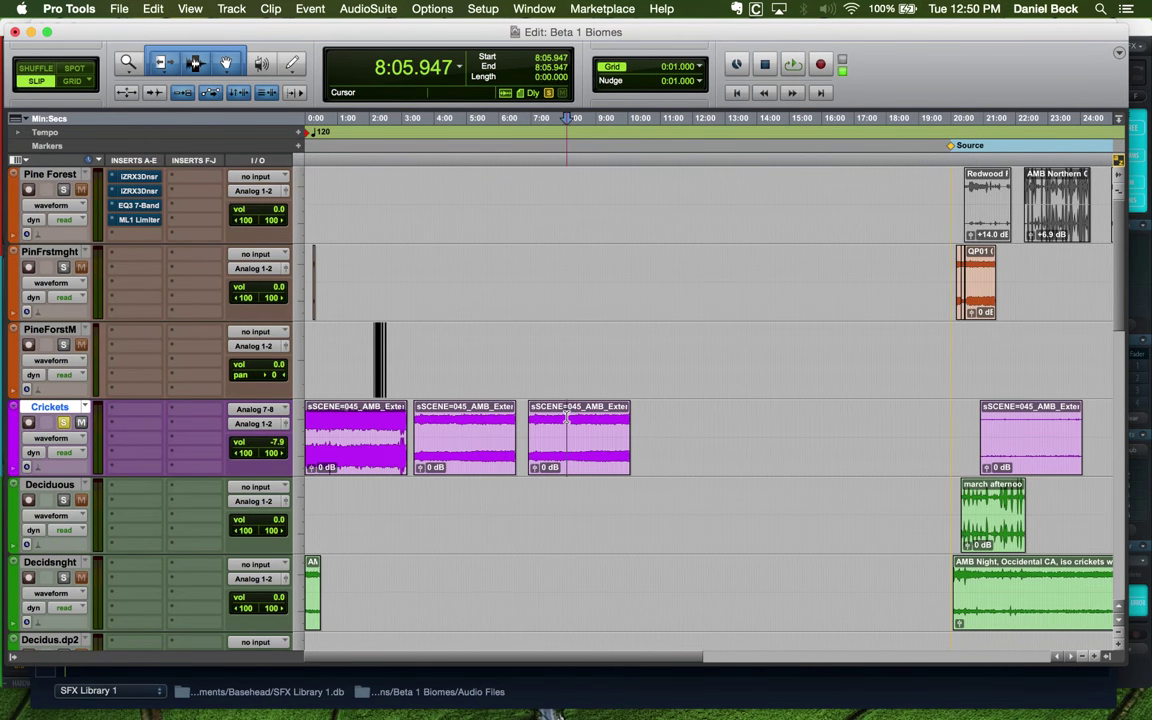
key("super+bracketright")
left_click(512, 461)
left_click(497, 411)
key("space")
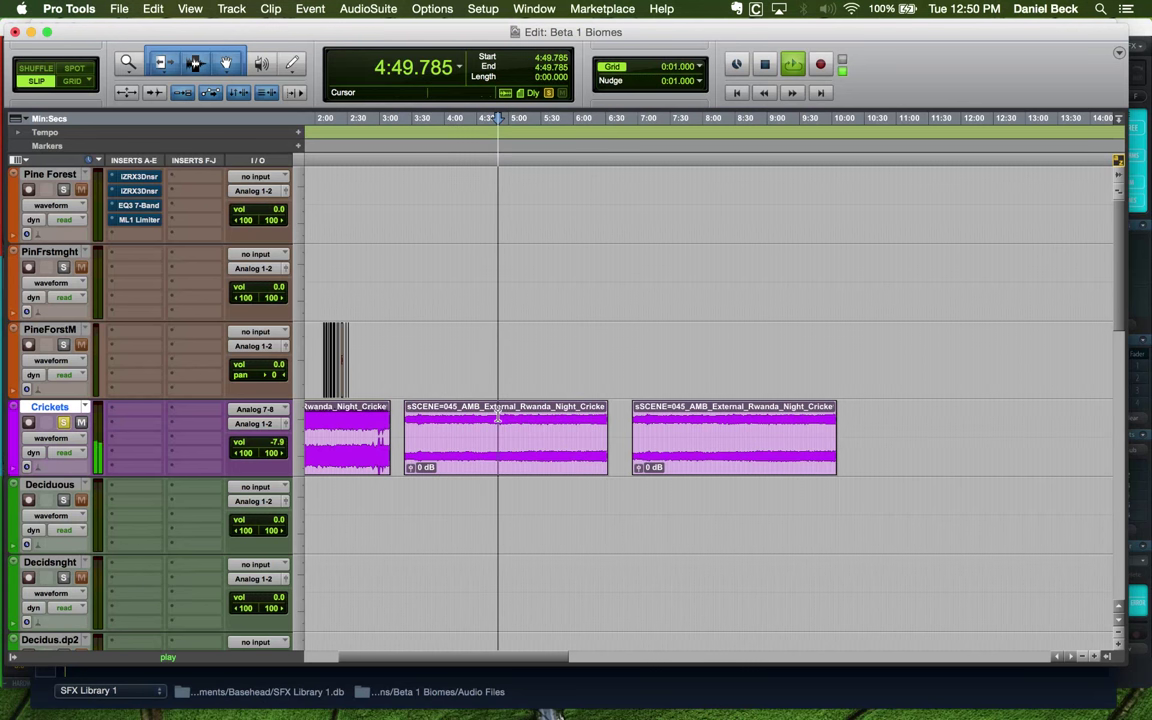
key("space")
Open the AudioSuite iZotope RX 3 Denoiser for the third crickets clip and move its window clear of the clip
left_click(712, 447)
key("super+bracketright")
key("super+bracketleft")
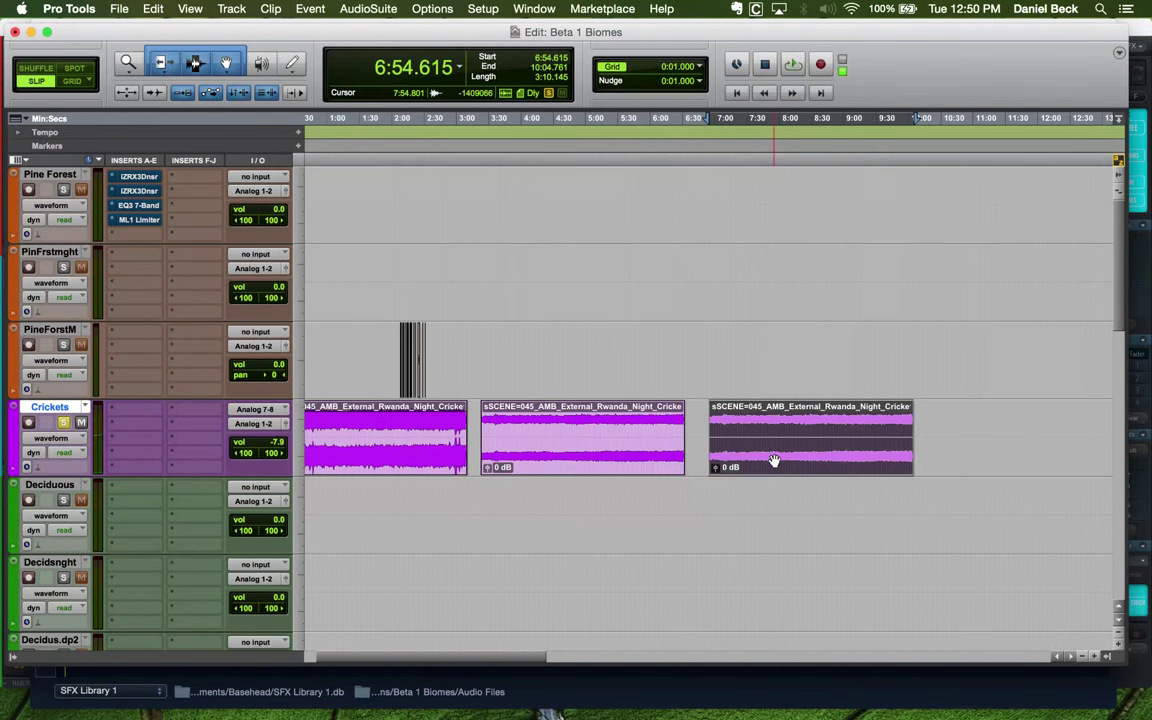
key("super+Tab")
left_click(348, 32)
left_click(368, 8)
mouse_move(445, 146)
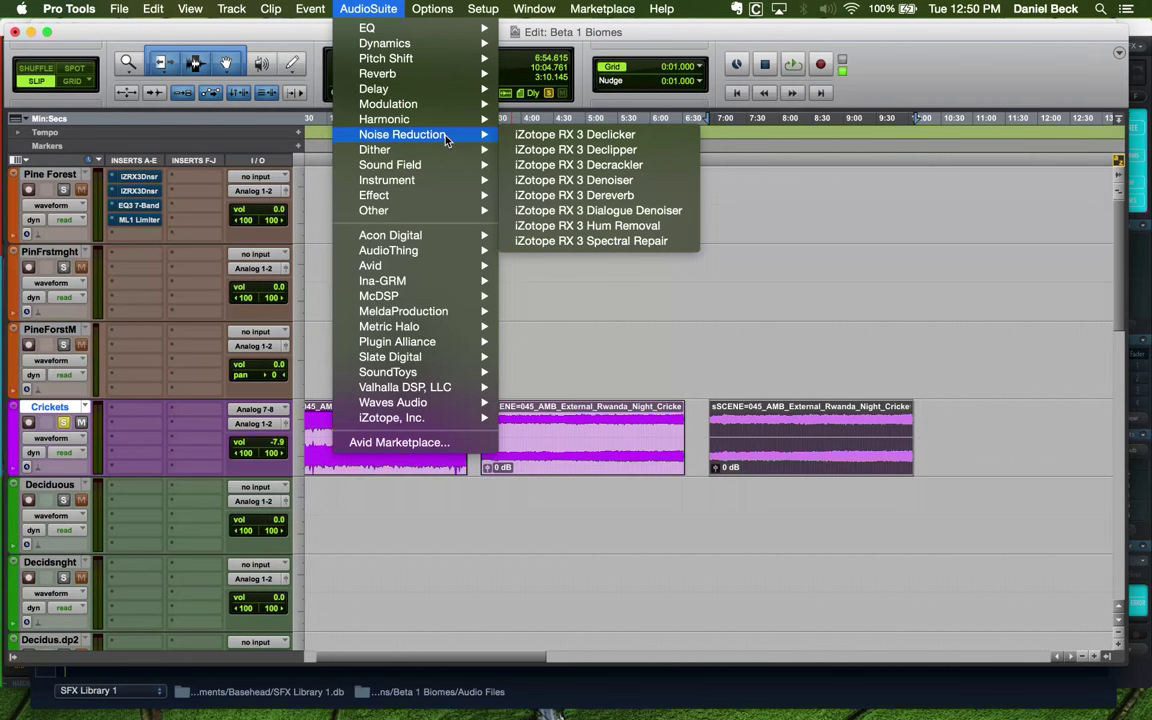
left_click(620, 180)
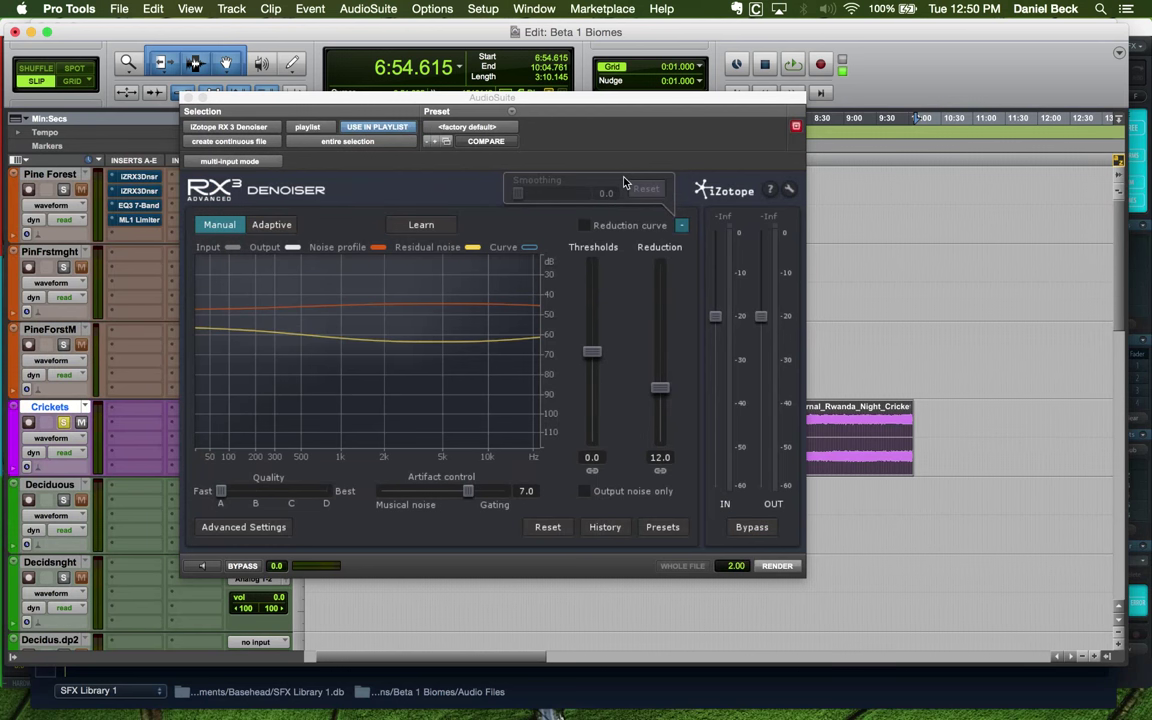
left_click_drag(478, 96, 379, 37)
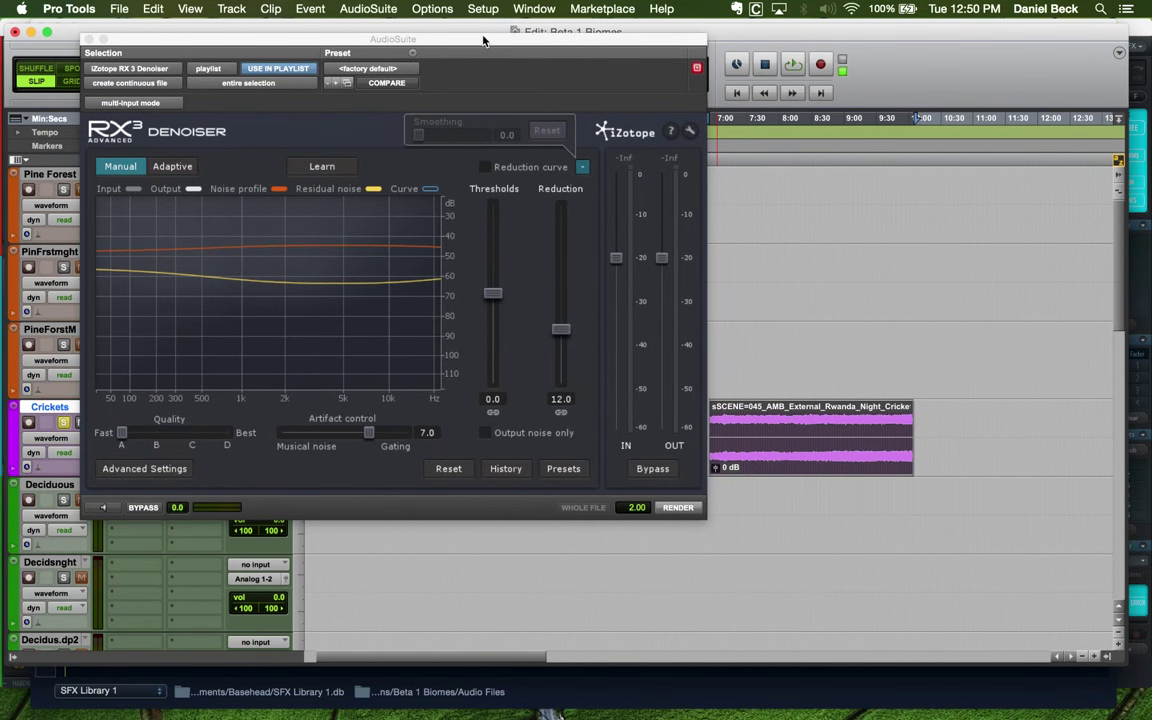
left_click_drag(483, 40, 407, 62)
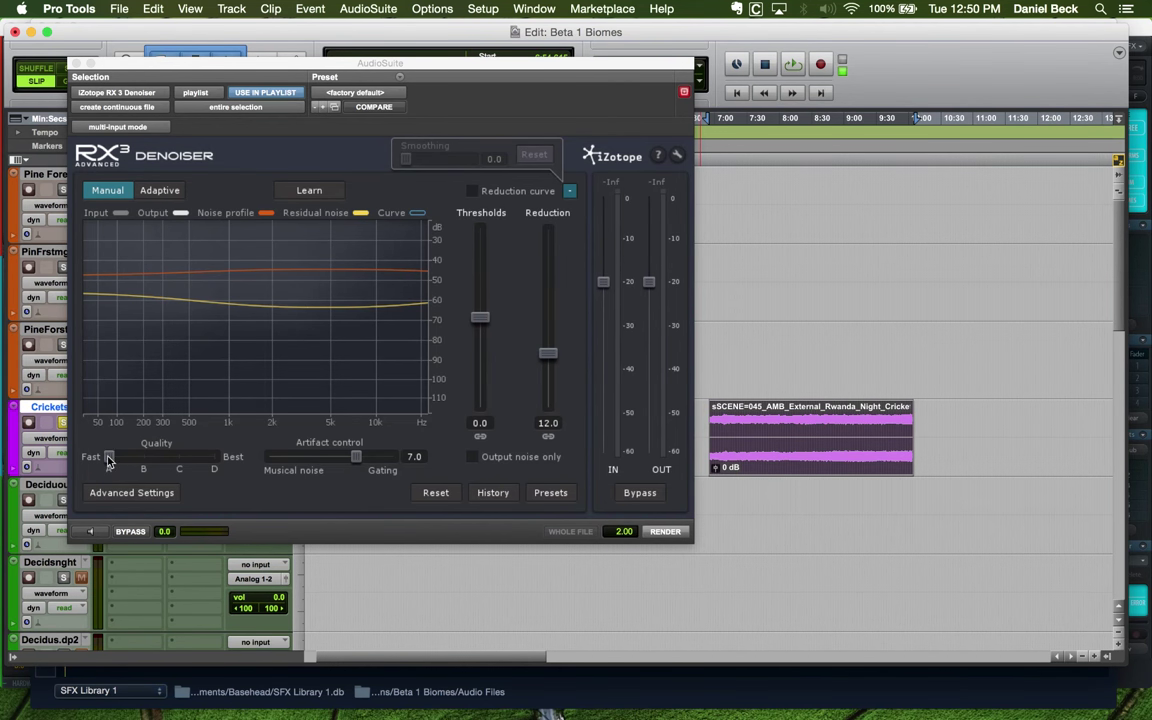
Set the Denoiser's quality to D (Best) and its mode to Adaptive
left_click_drag(110, 458, 214, 458)
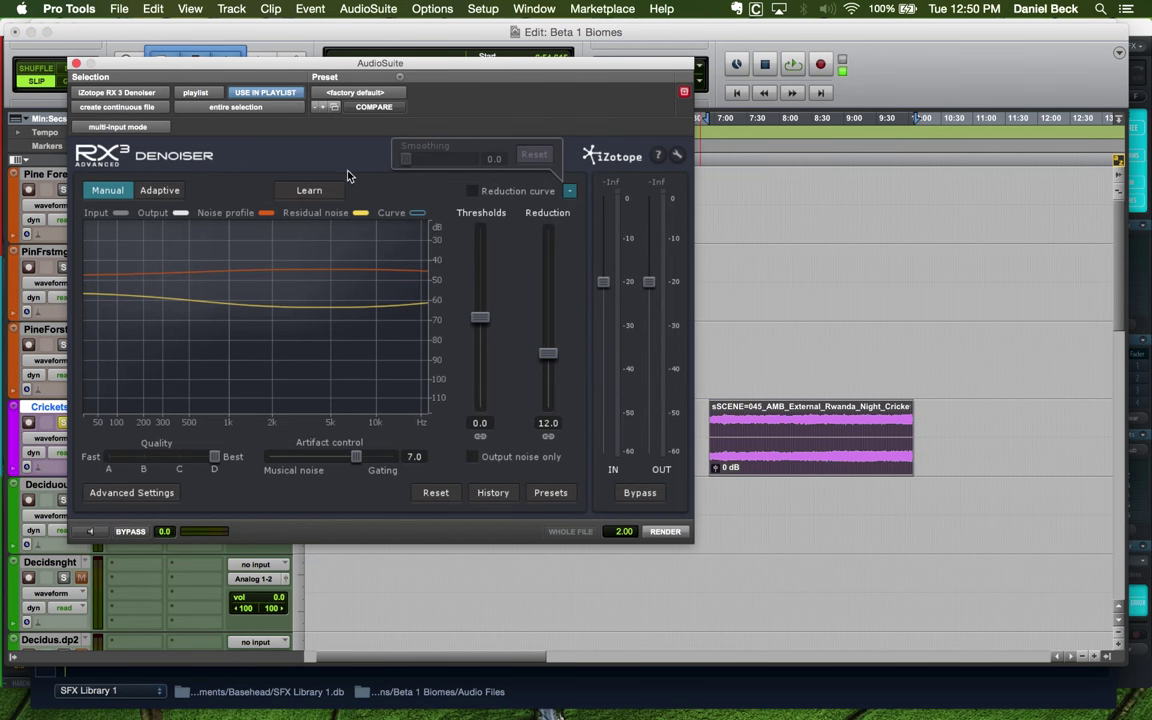
left_click(159, 190)
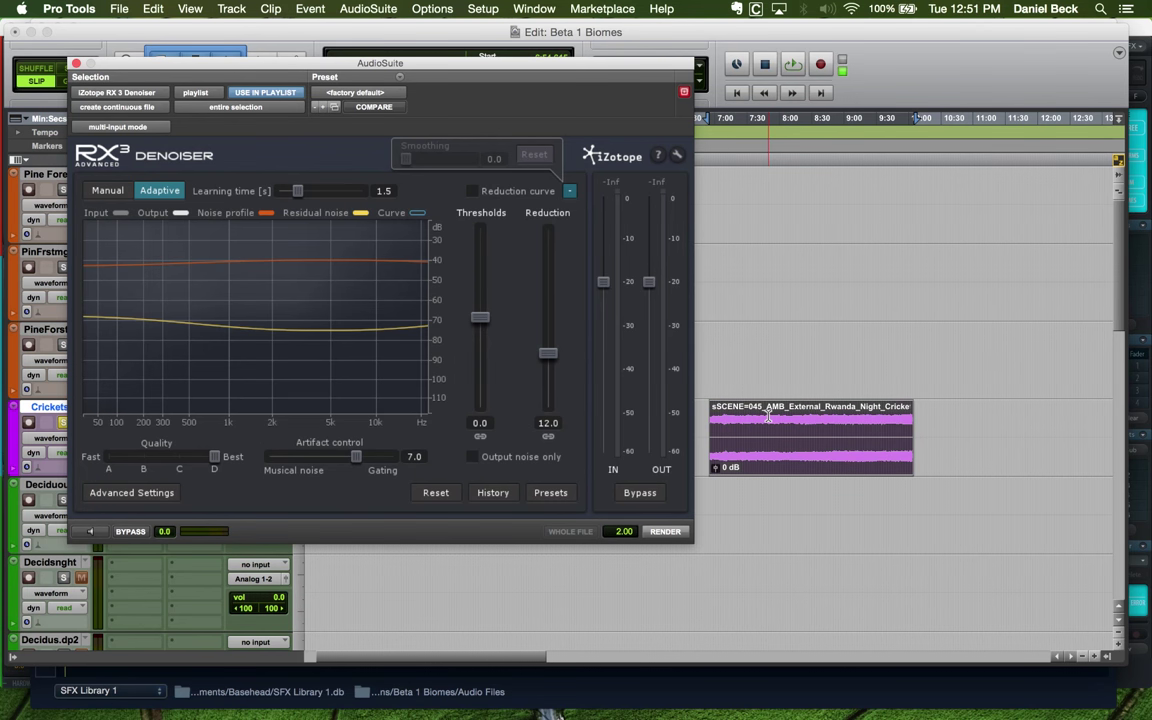
In Manual mode, learn a noise profile from a short section near the clip's start, and reselect the whole third crickets clip
left_click(99, 190)
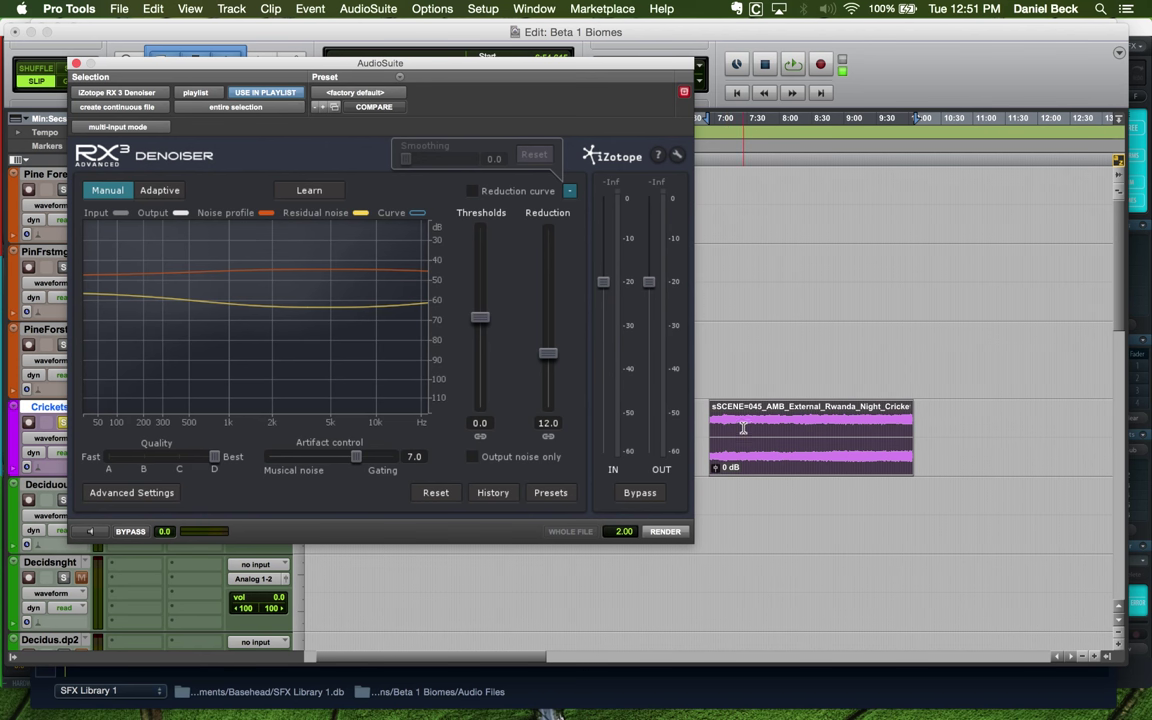
left_click_drag(748, 425, 761, 425)
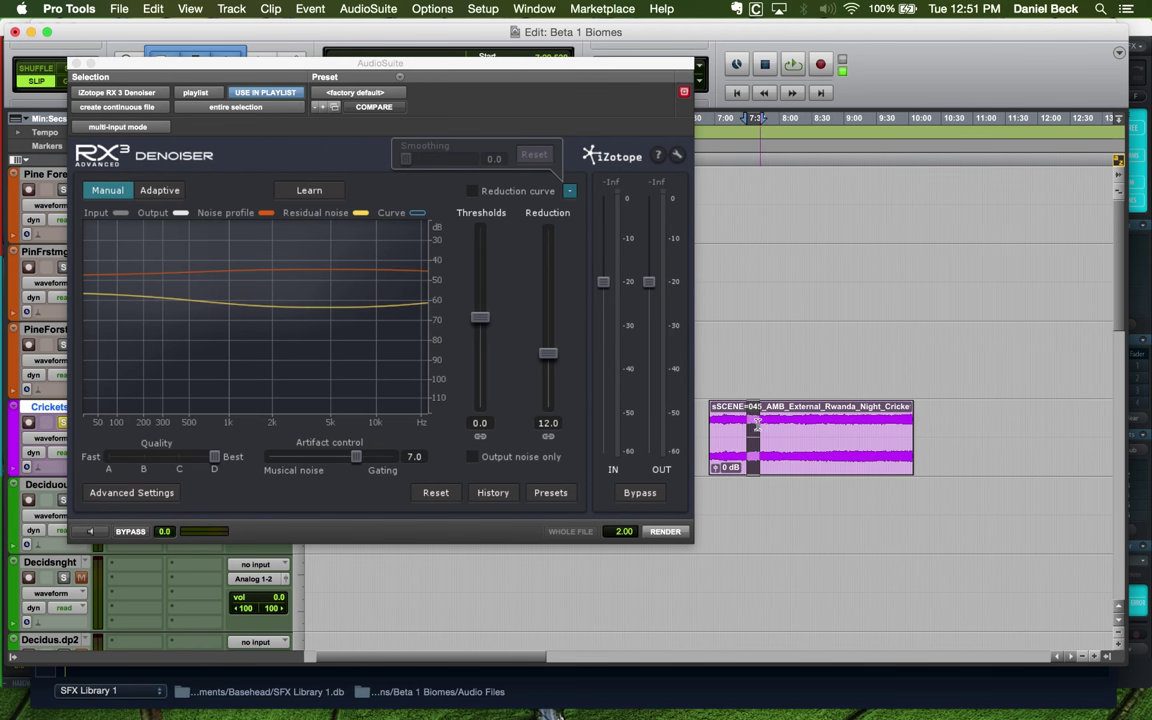
left_click(306, 188)
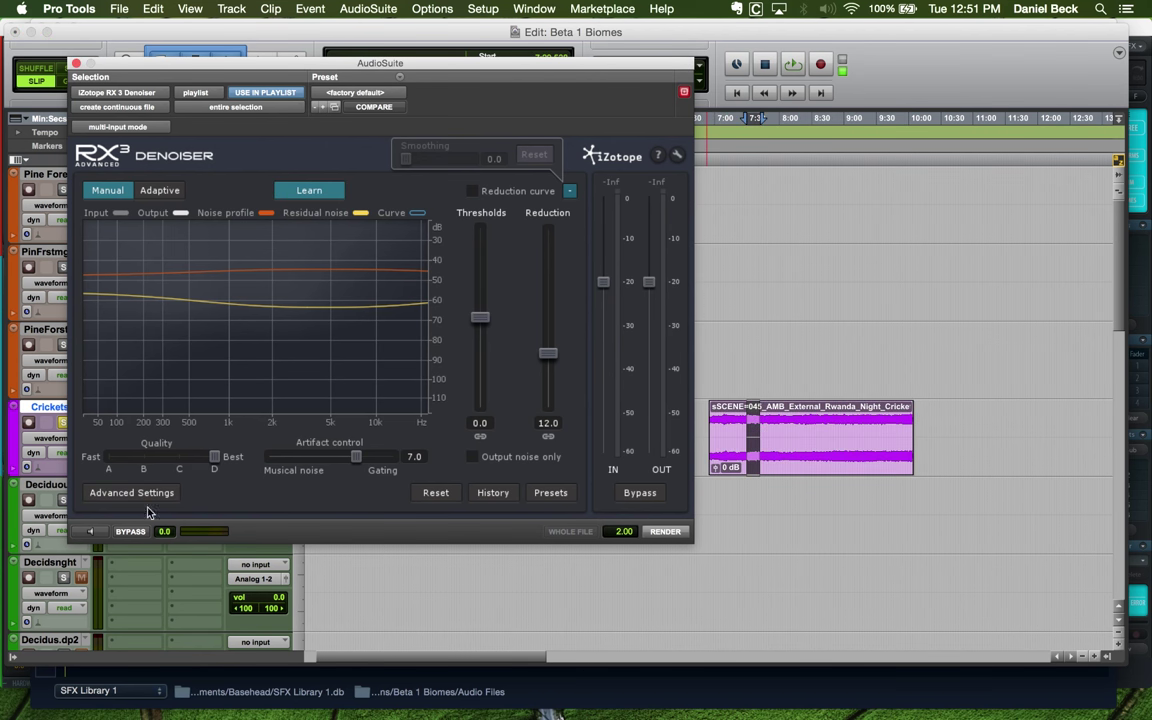
left_click(99, 535)
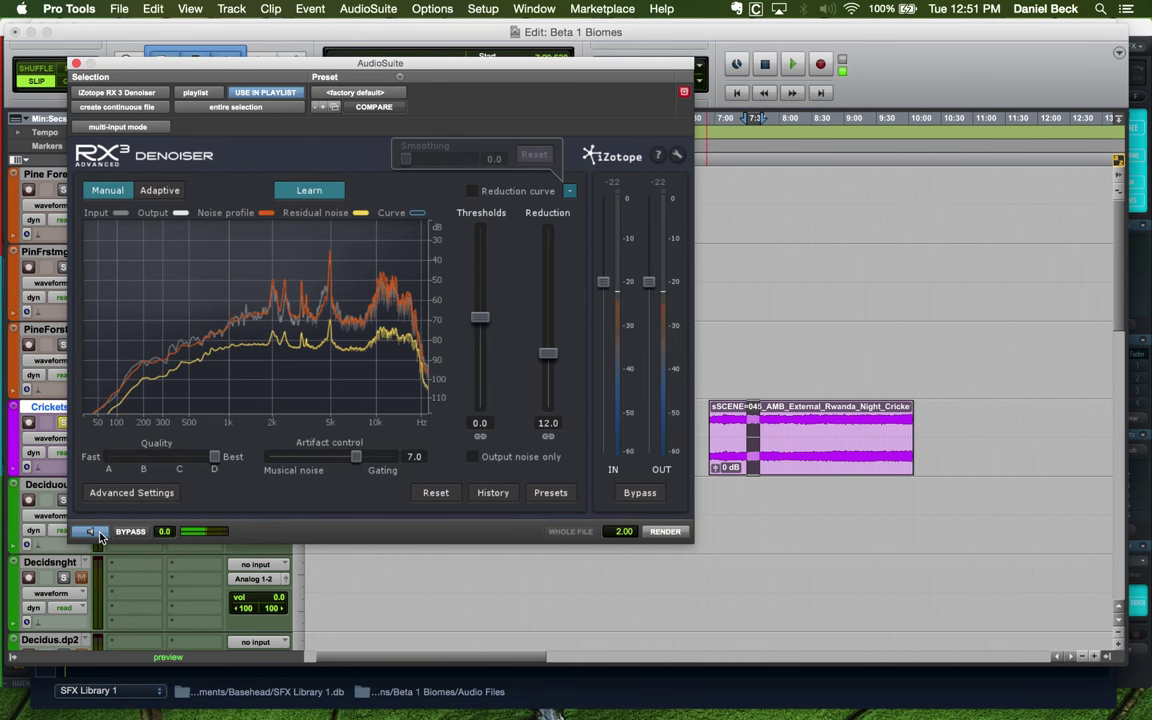
left_click(99, 535)
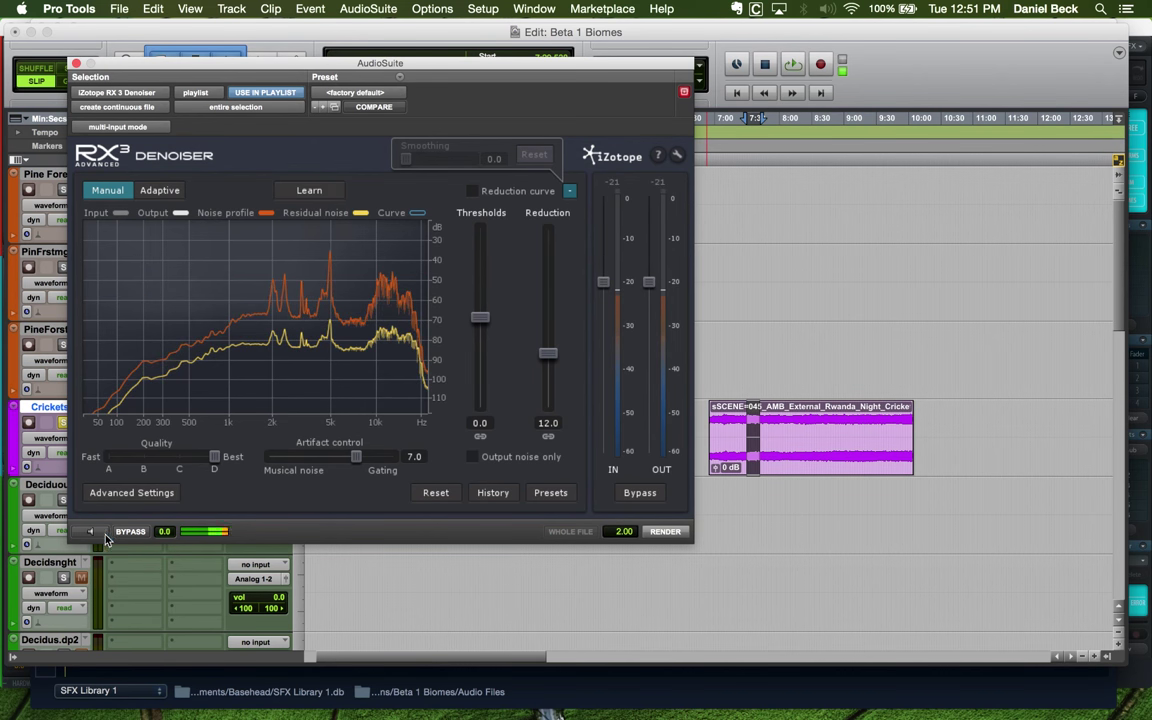
left_click(695, 407)
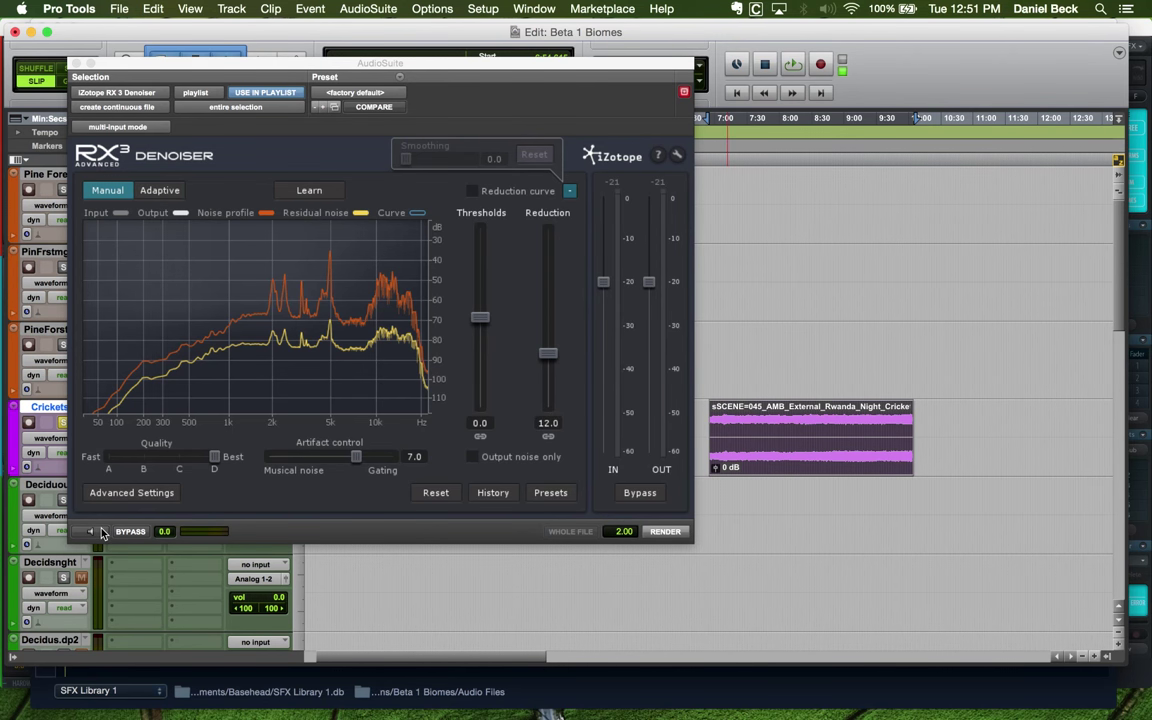
Preview the third crickets clip in Adaptive mode and lower the noise reduction to 7.1 dB
left_click(155, 190)
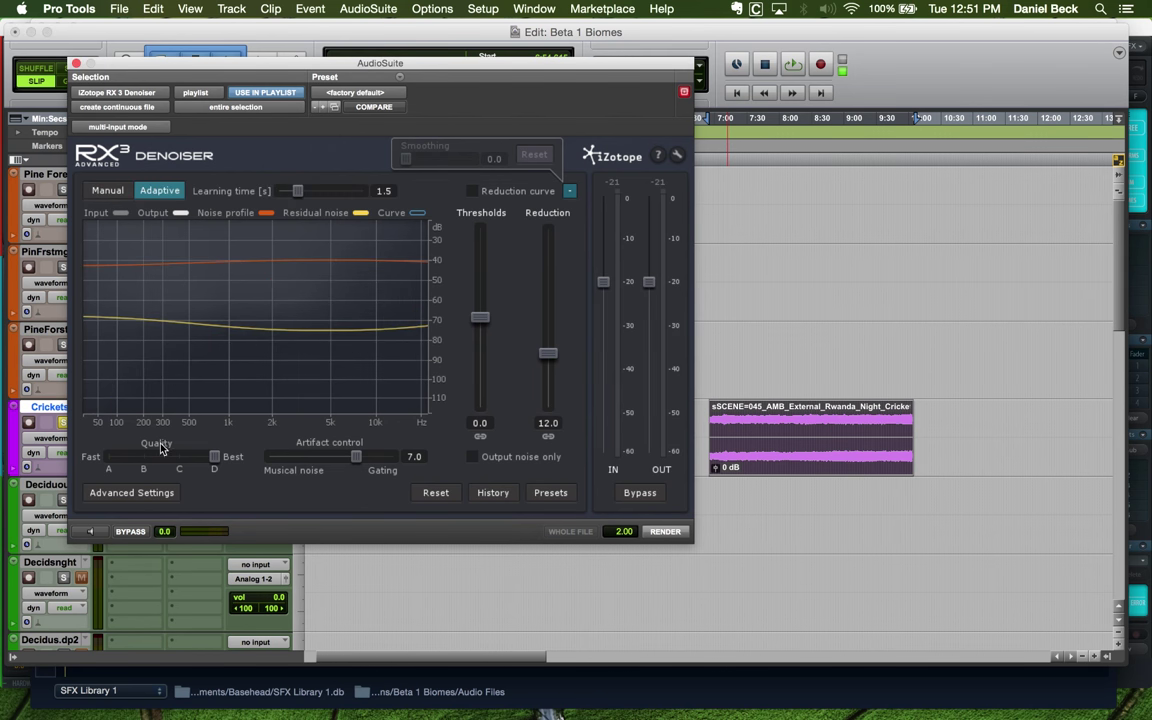
left_click(95, 531)
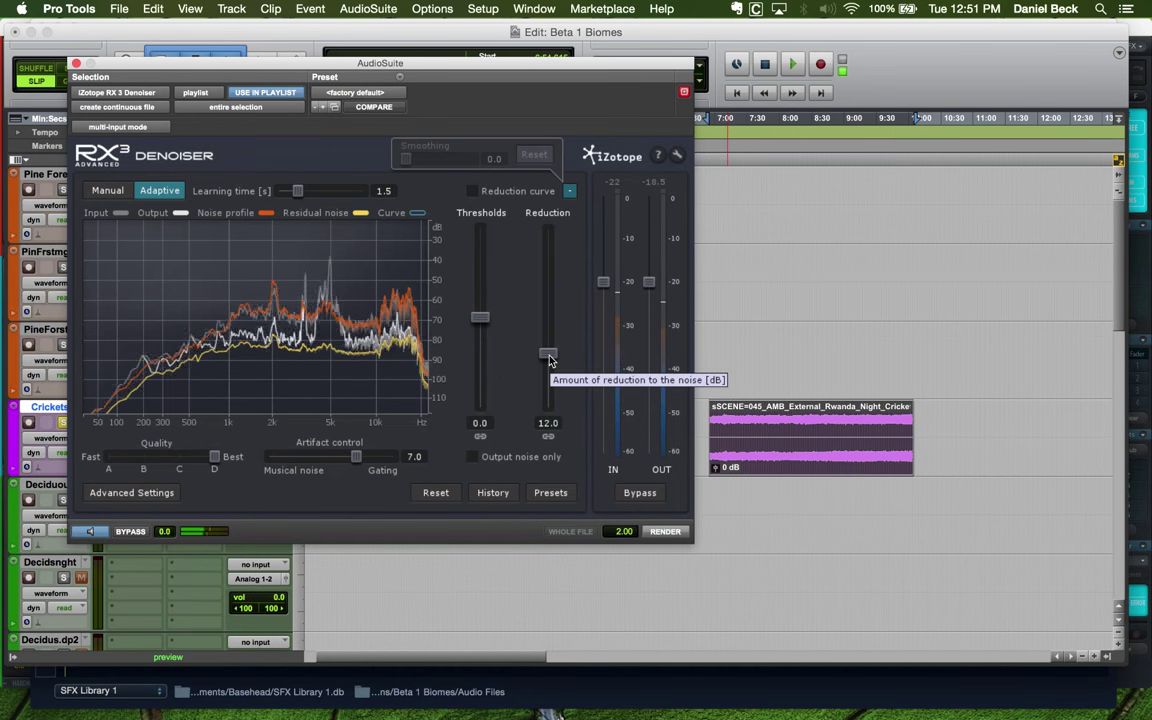
left_click_drag(548, 359, 548, 381)
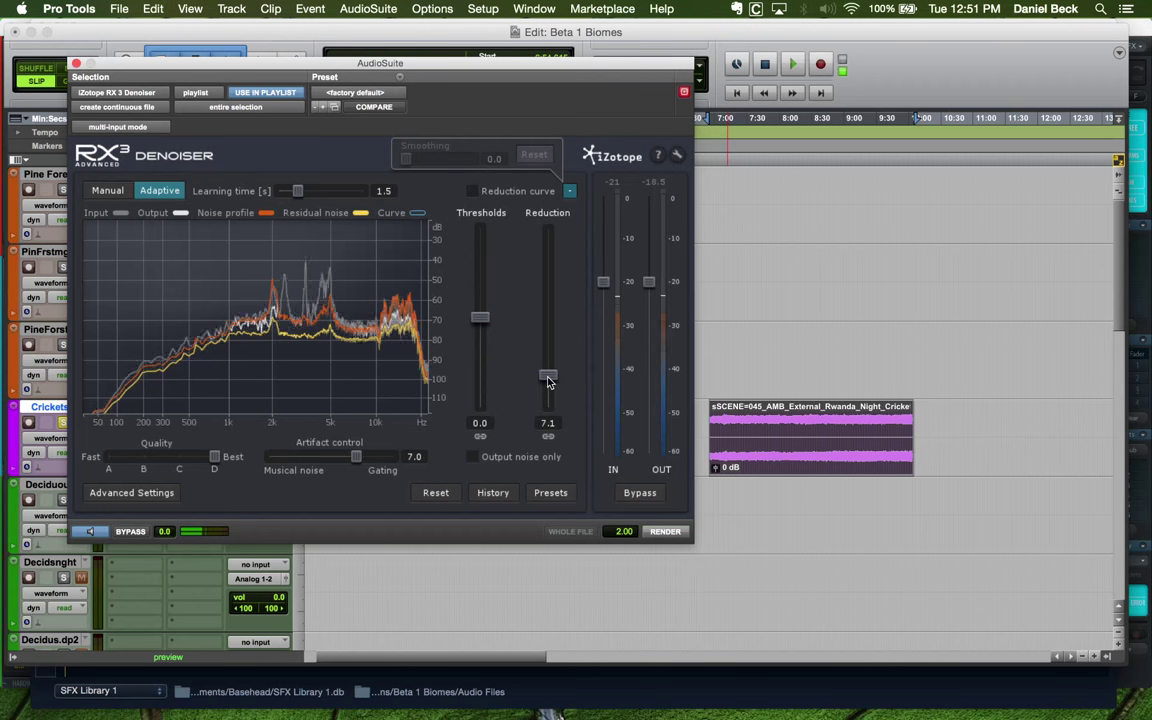
Enable the reduction curve and pull its point near 2 kHz down to about -19.8 dB
left_click(416, 215)
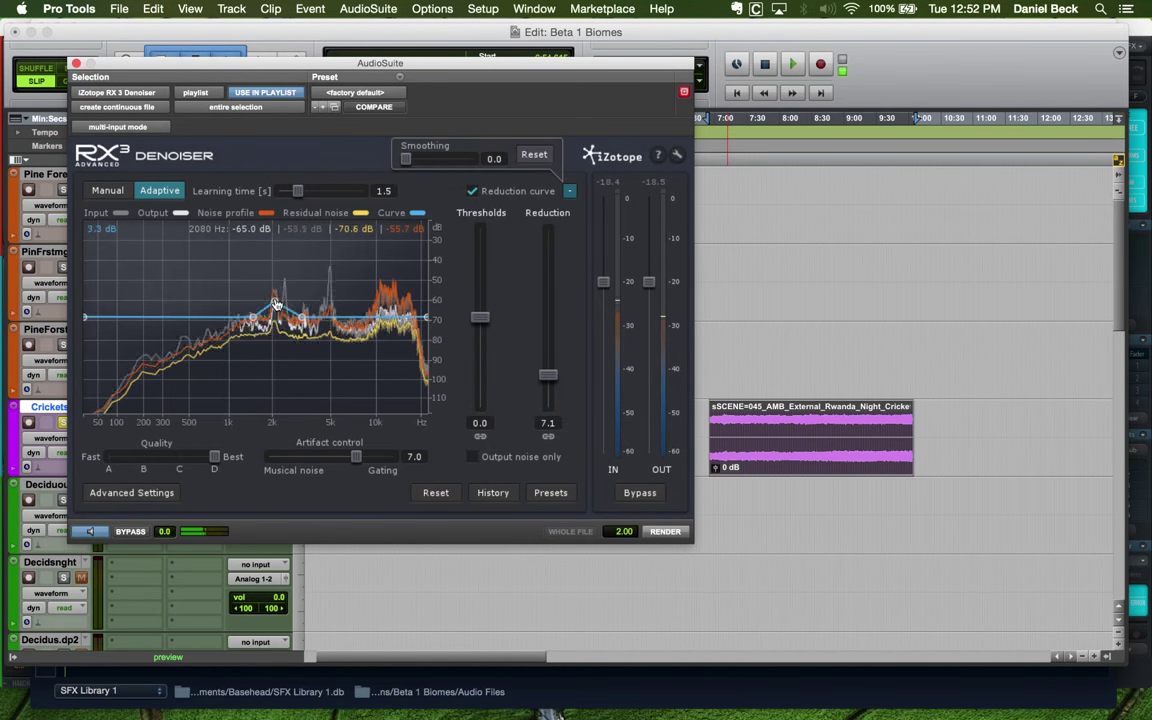
left_click_drag(283, 362, 274, 418)
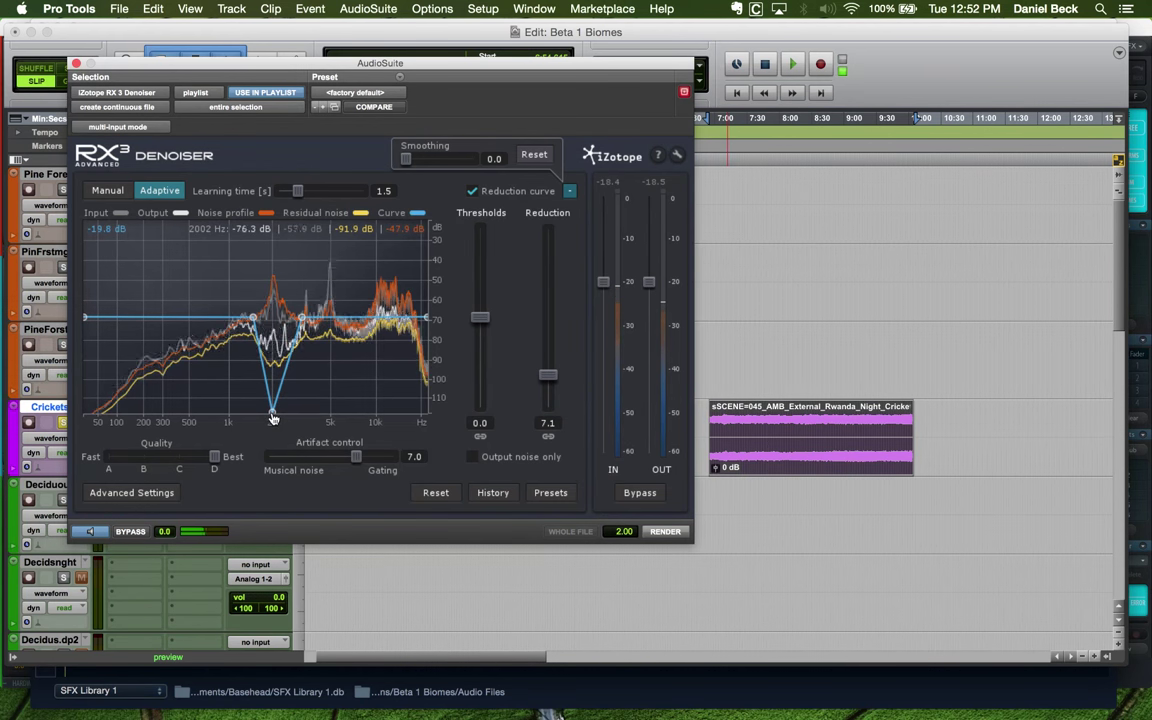
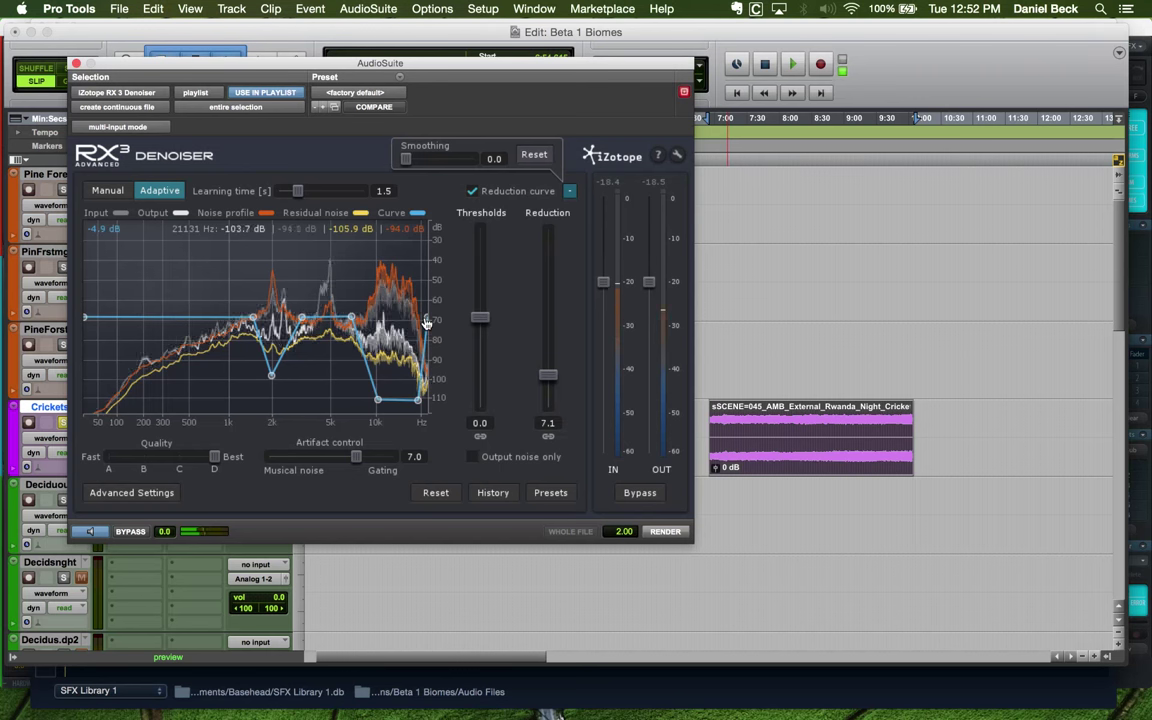
Pull the reduction curve's highest-frequency end point down and raise the noise reduction to 13.1 dB
left_click_drag(427, 324, 430, 388)
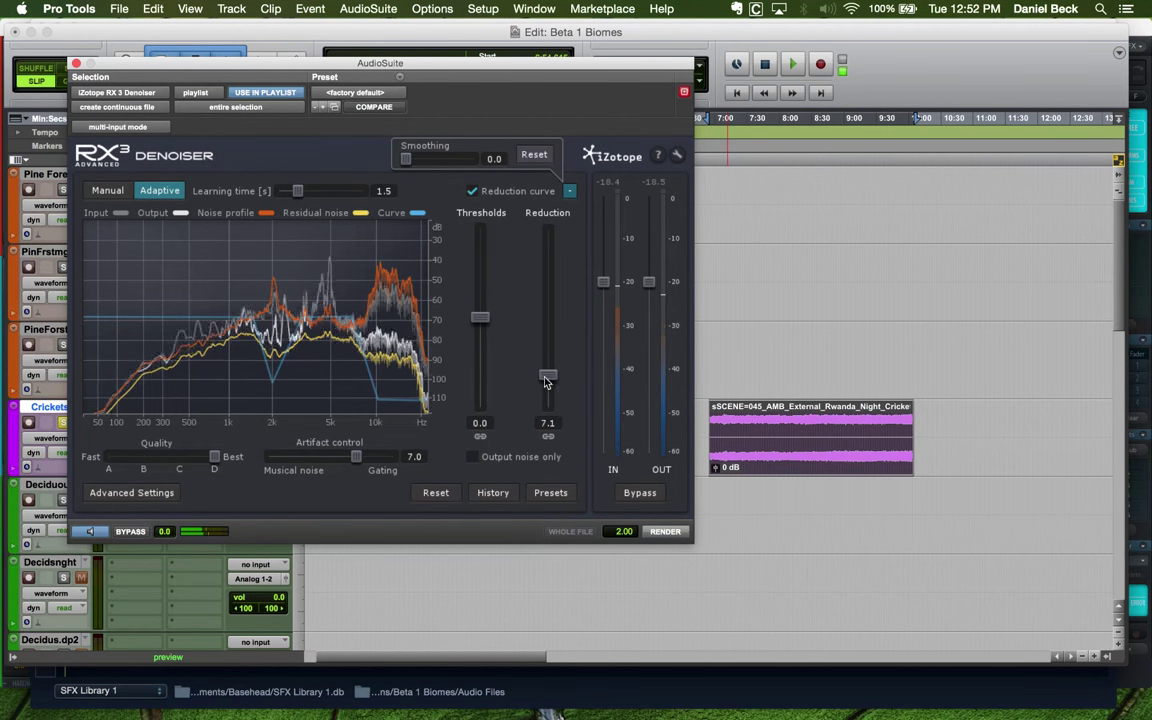
mouse_move(547, 376)
left_mouse_down()
mouse_move(548, 400)
mouse_move(548, 353)
left_mouse_up()
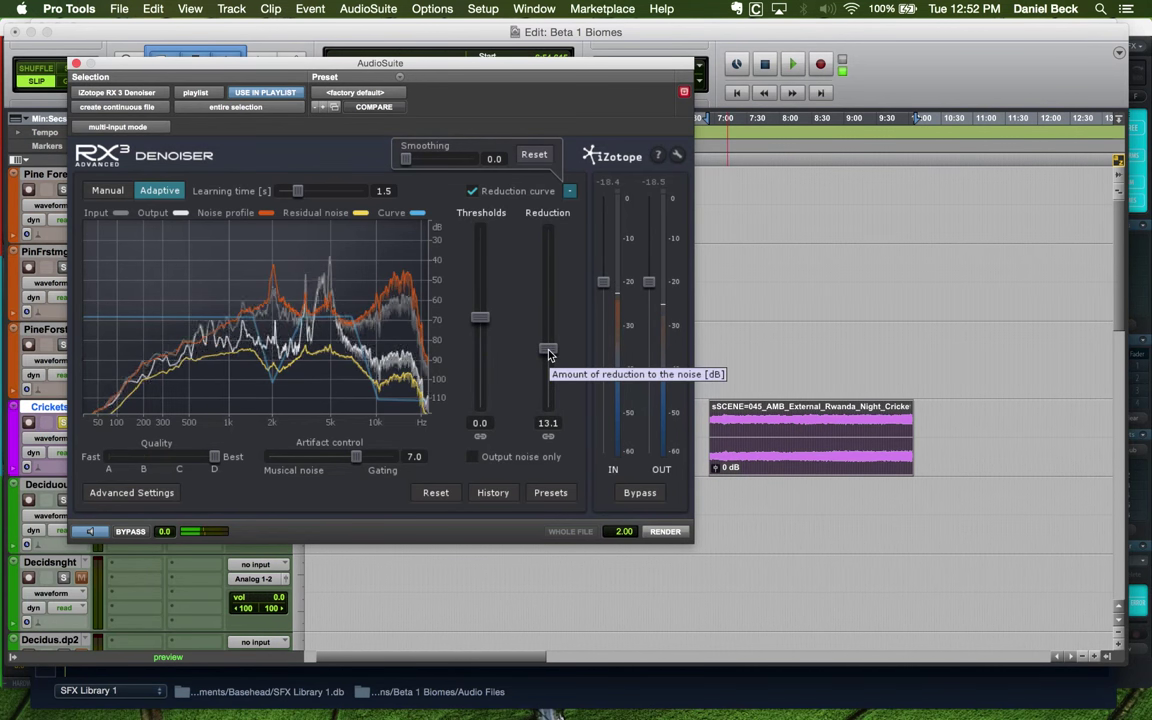
mouse_move(322, 319)
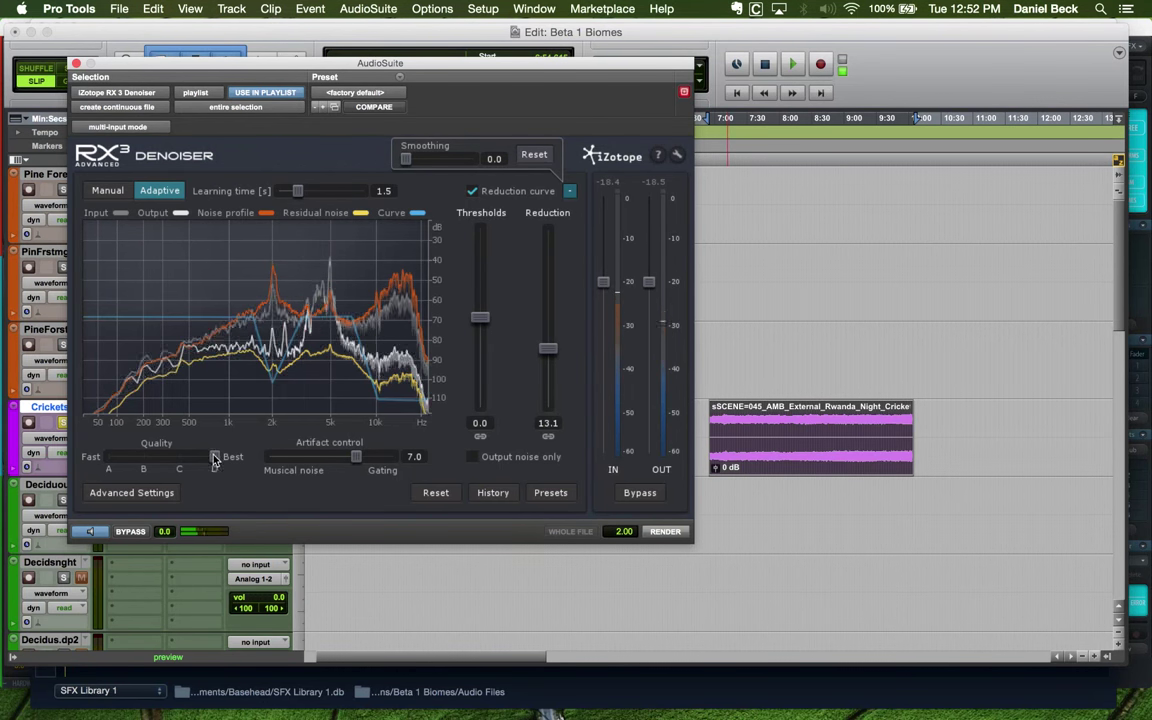
Compare the denoised preview with the bypassed sound and close the Denoiser without rendering
left_click(129, 532)
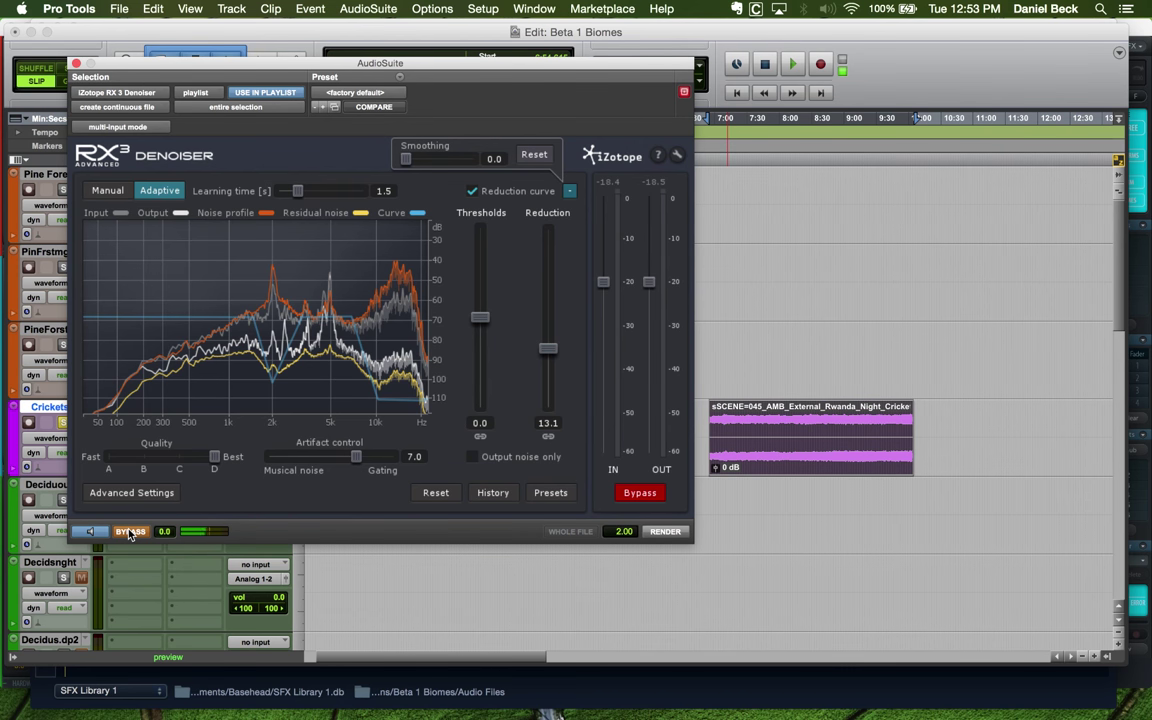
left_click(129, 533)
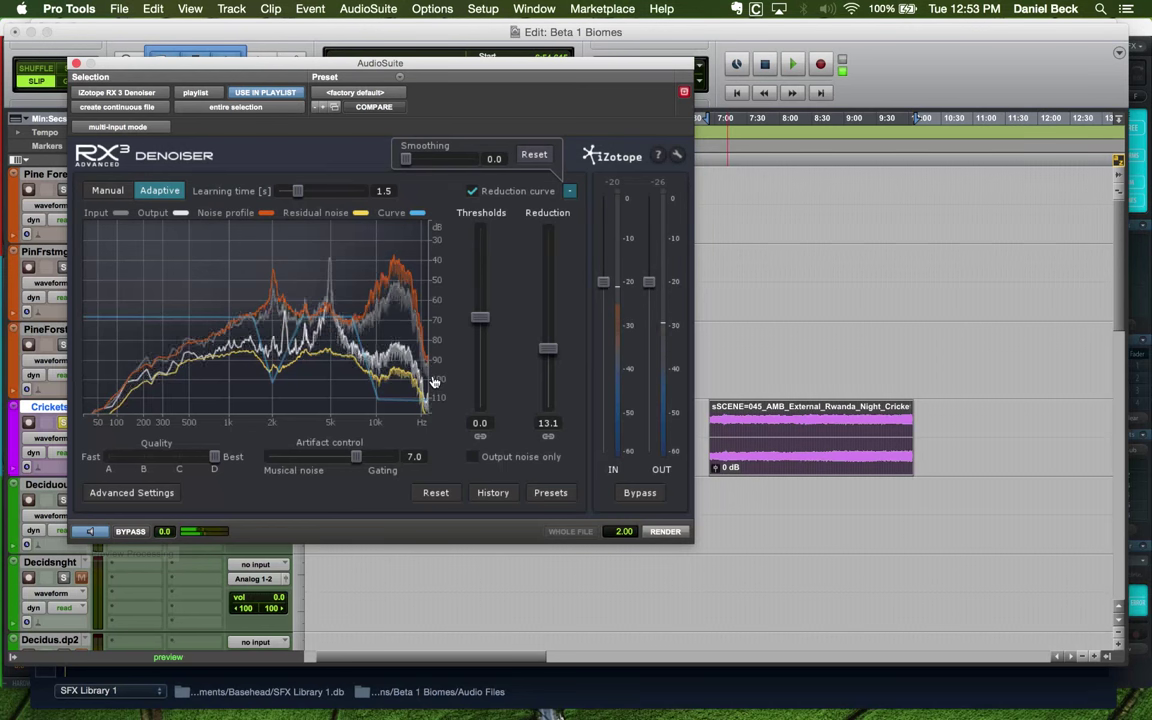
left_click(92, 532)
left_click(75, 63)
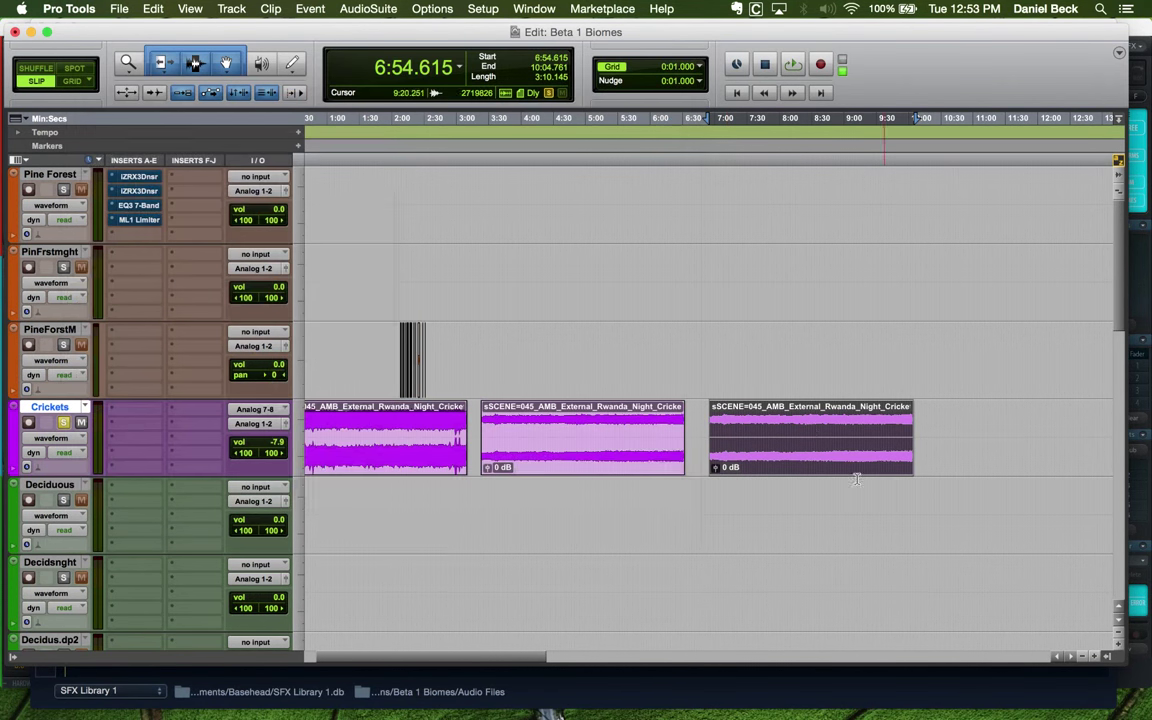
Open iZotope RX 3 Spectral Repair, try to capture the whole third crickets clip, and close the instructions and editor windows
left_click(345, 9)
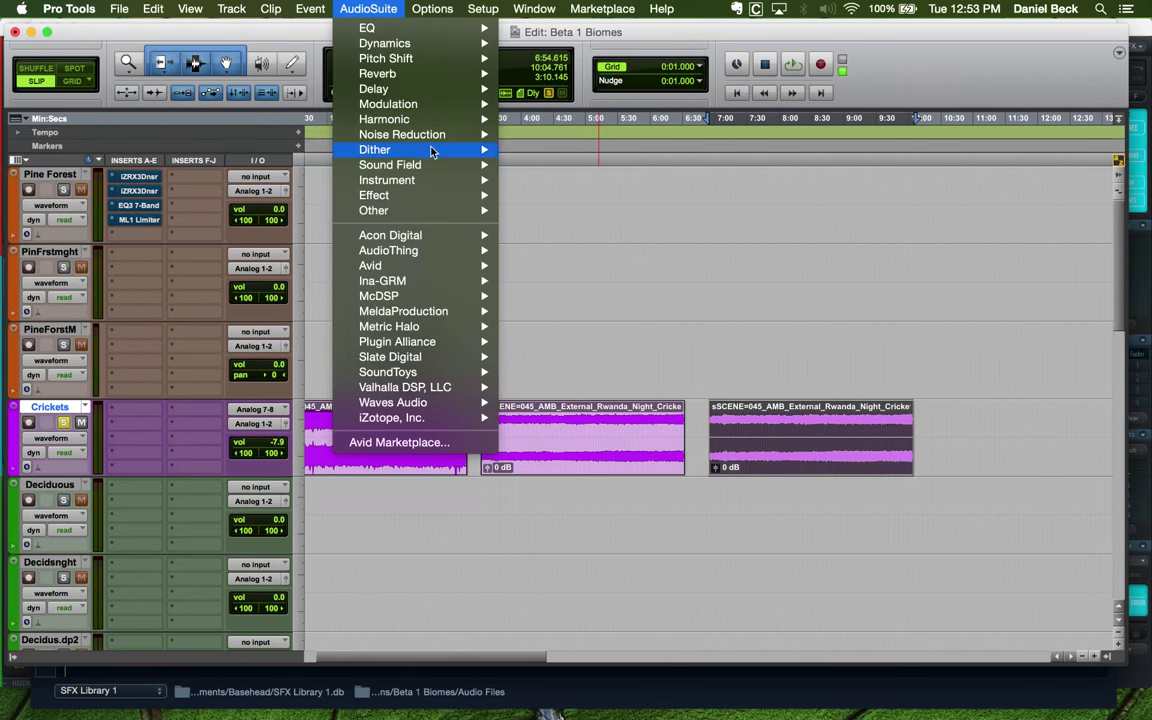
mouse_move(434, 164)
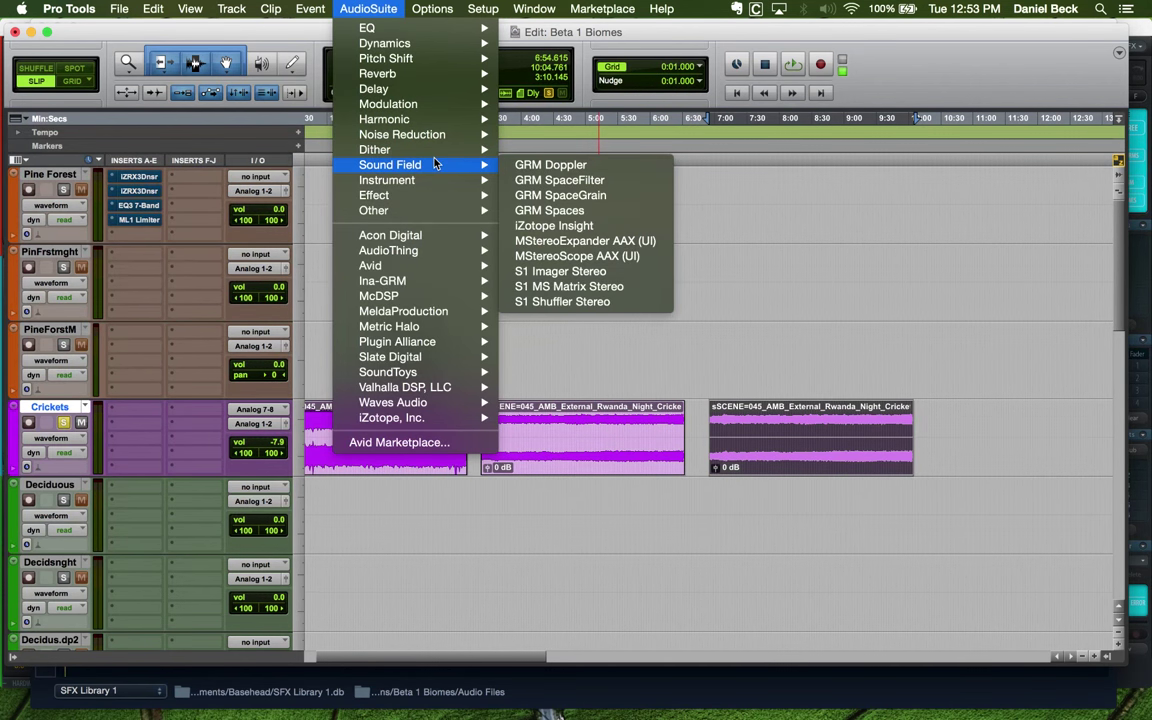
mouse_move(411, 134)
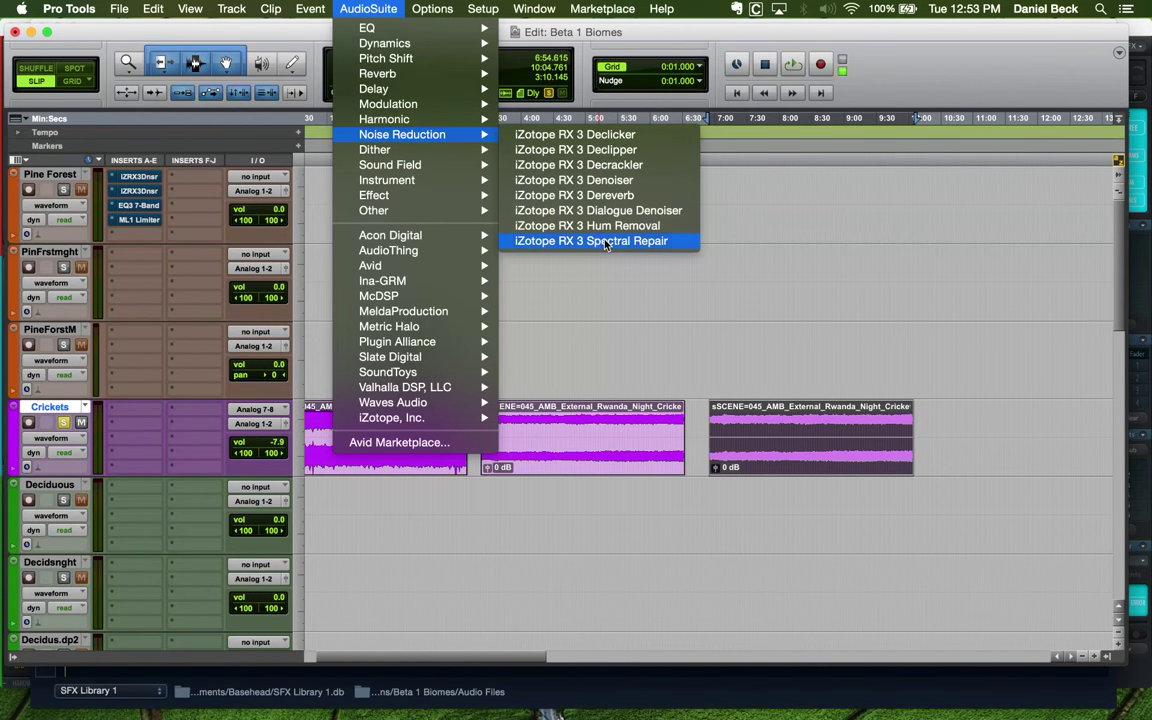
left_click(605, 241)
left_click(265, 345)
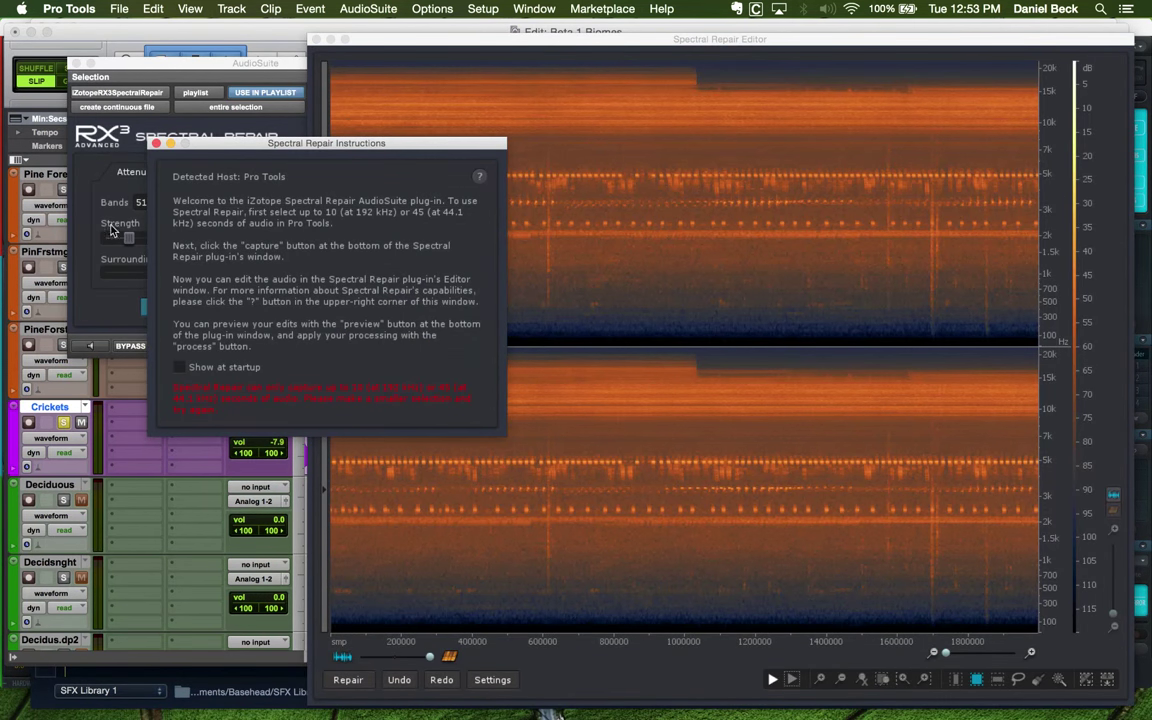
left_click(156, 143)
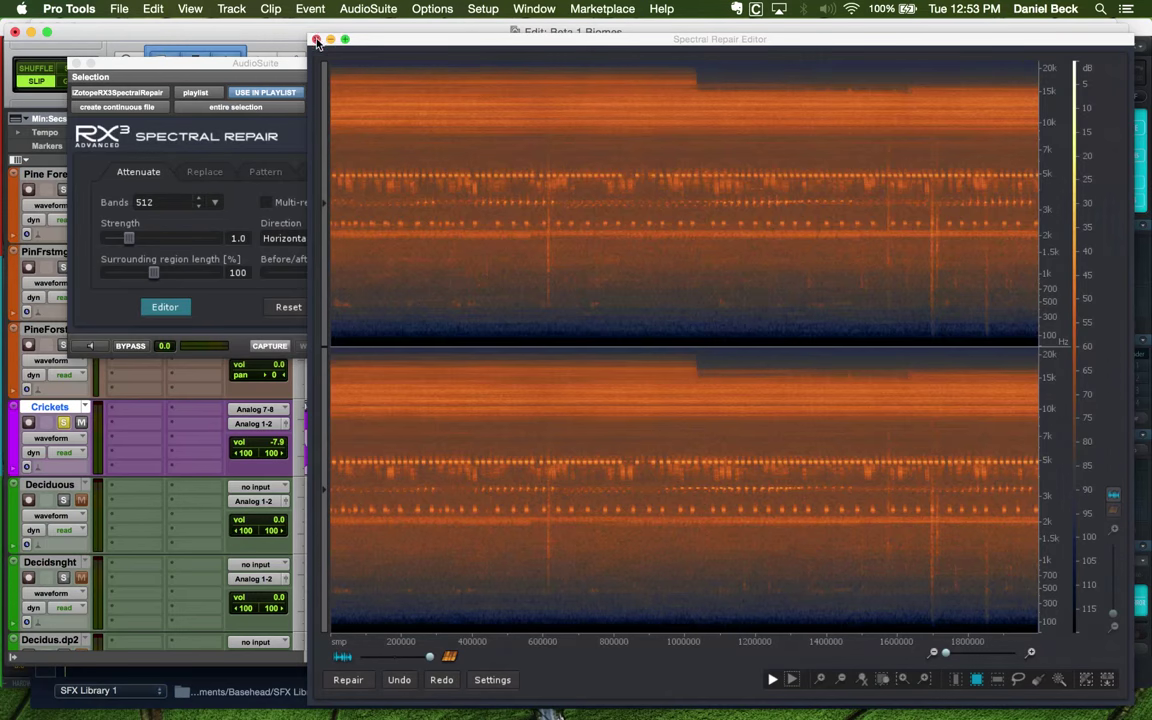
left_click(316, 40)
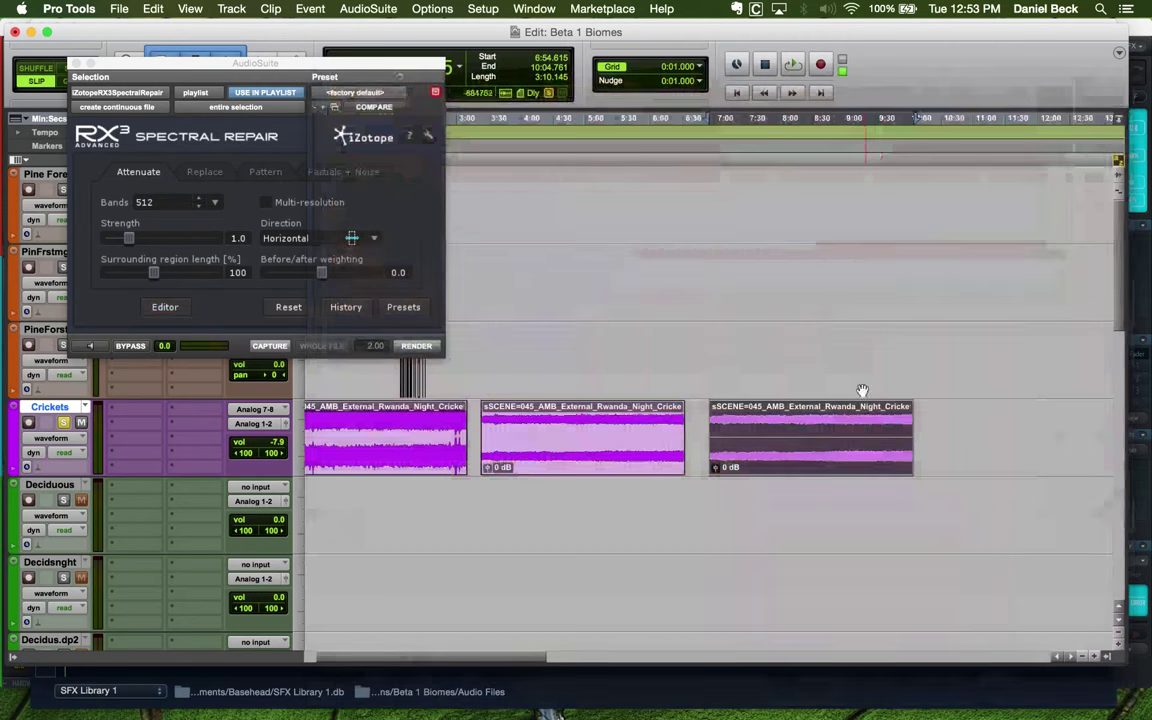
Trim the start of the third crickets clip forward to 9:12.077 and select the remaining clip
left_click(770, 426)
left_click(798, 426)
key("a")
left_click(861, 450)
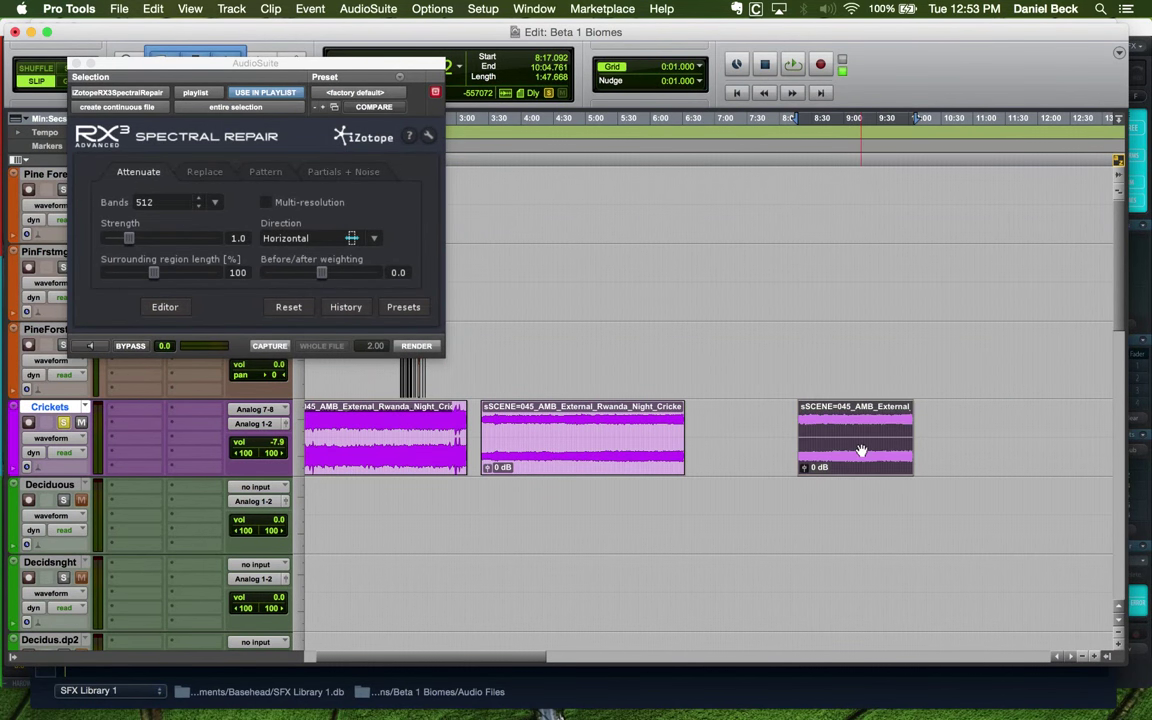
left_click(856, 420)
key("a")
left_click(879, 461)
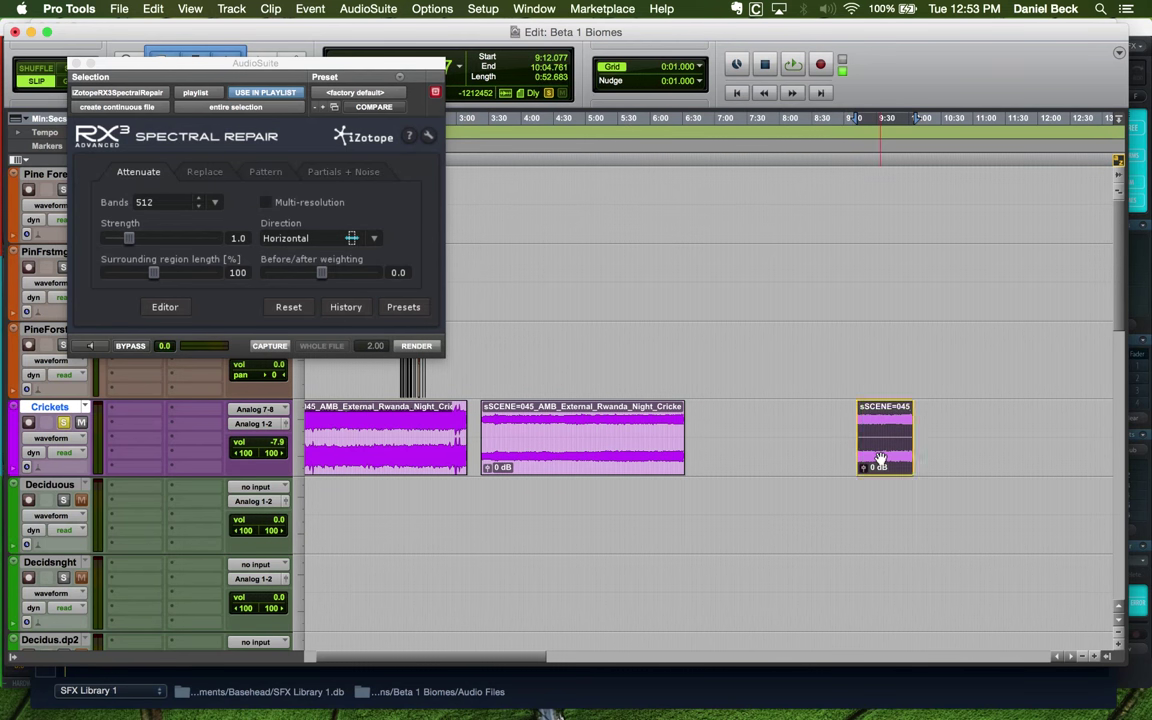
Trim the shortened crickets clip's start further to 9:27.681 and select the clip
left_click(879, 424)
key("t")
key("t")
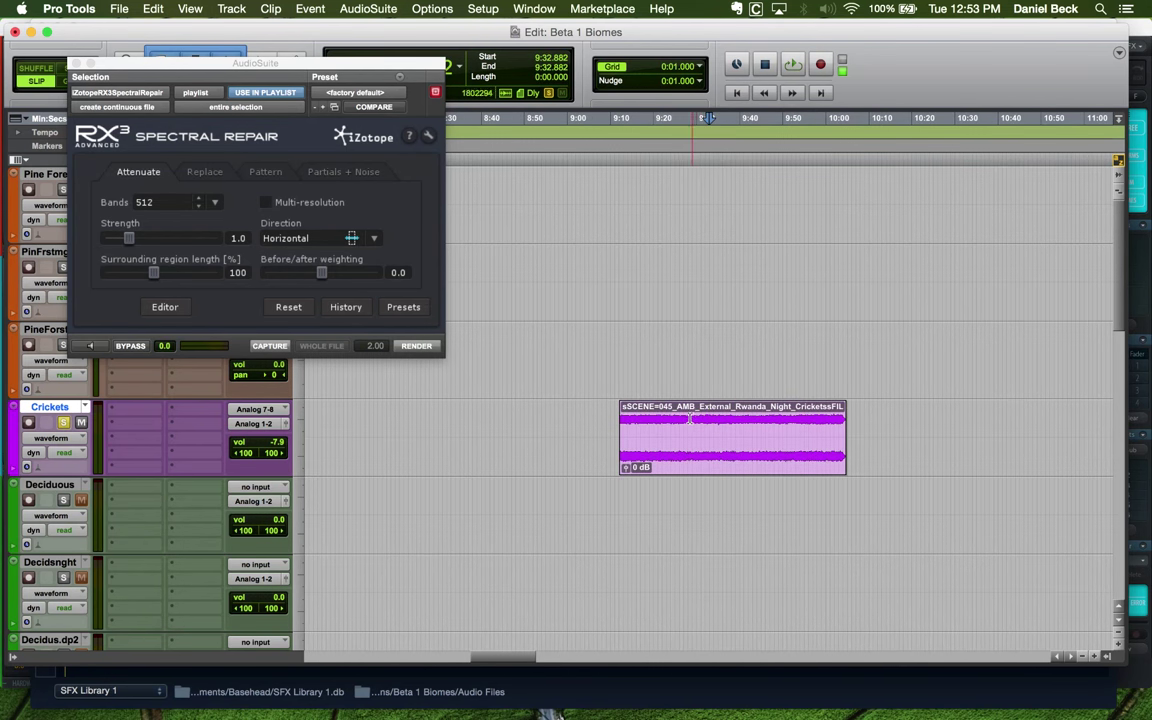
left_click(688, 423)
key("a")
left_click(783, 461)
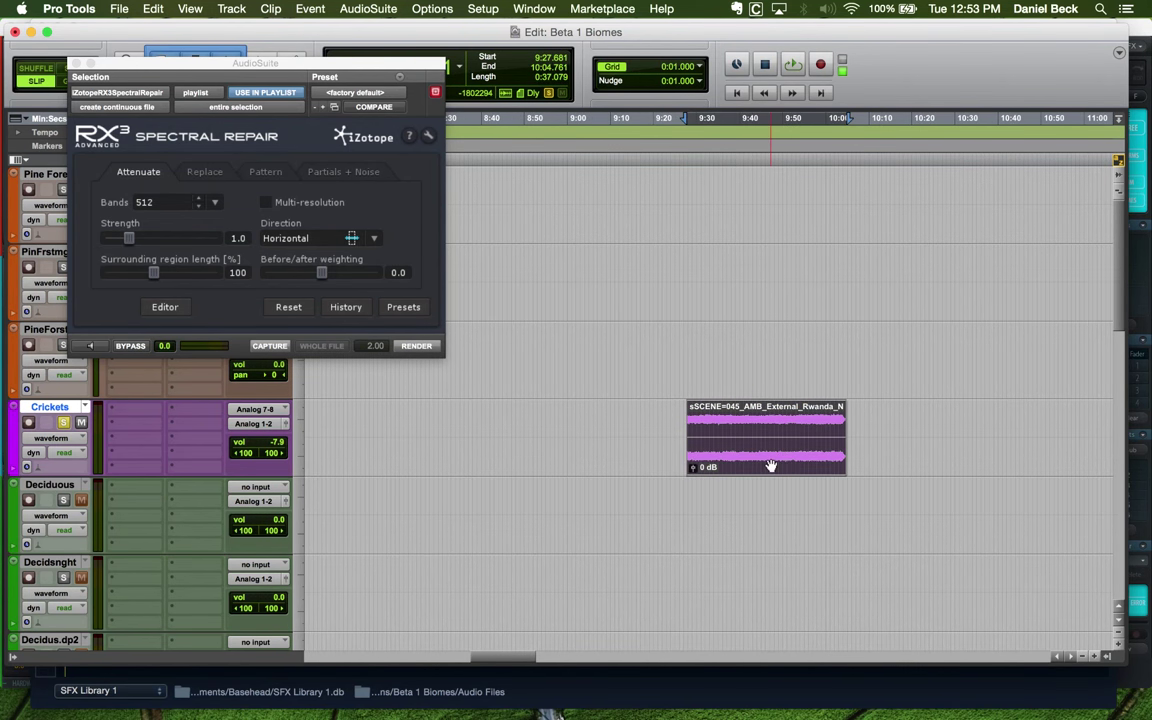
Trim the clip's end to 10:02.372, extend its start back to 9:26.474, and select the clip
key("space")
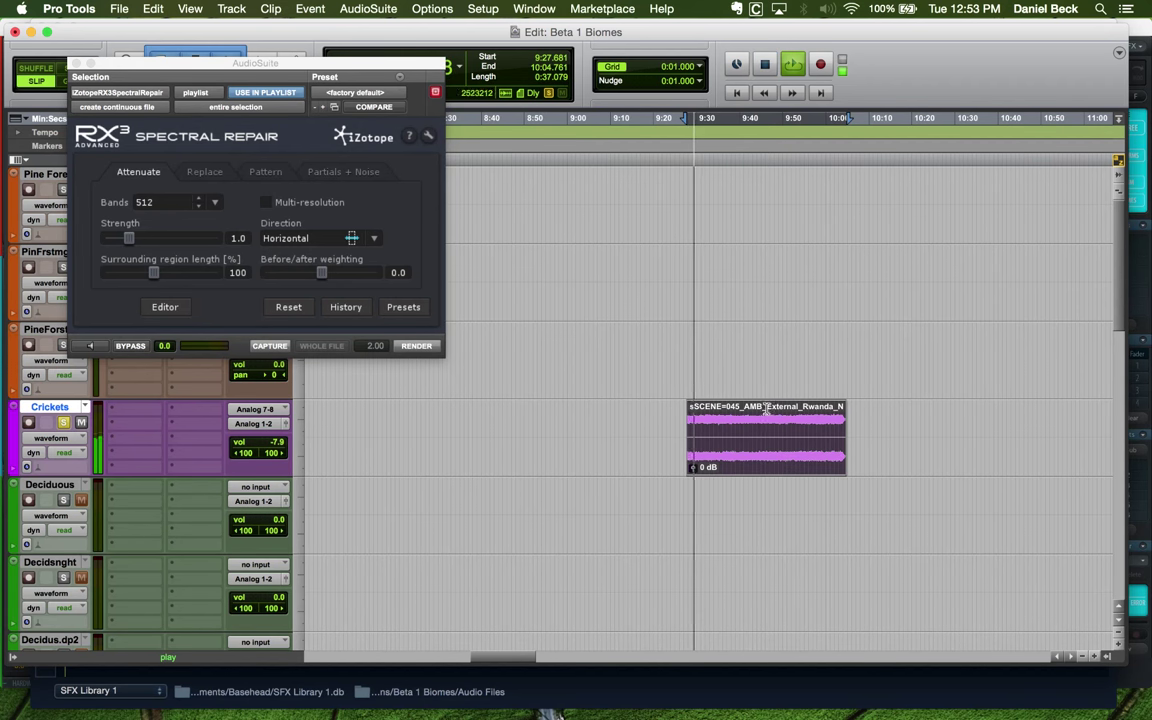
left_click(768, 418)
key("t")
key("t")
key("space")
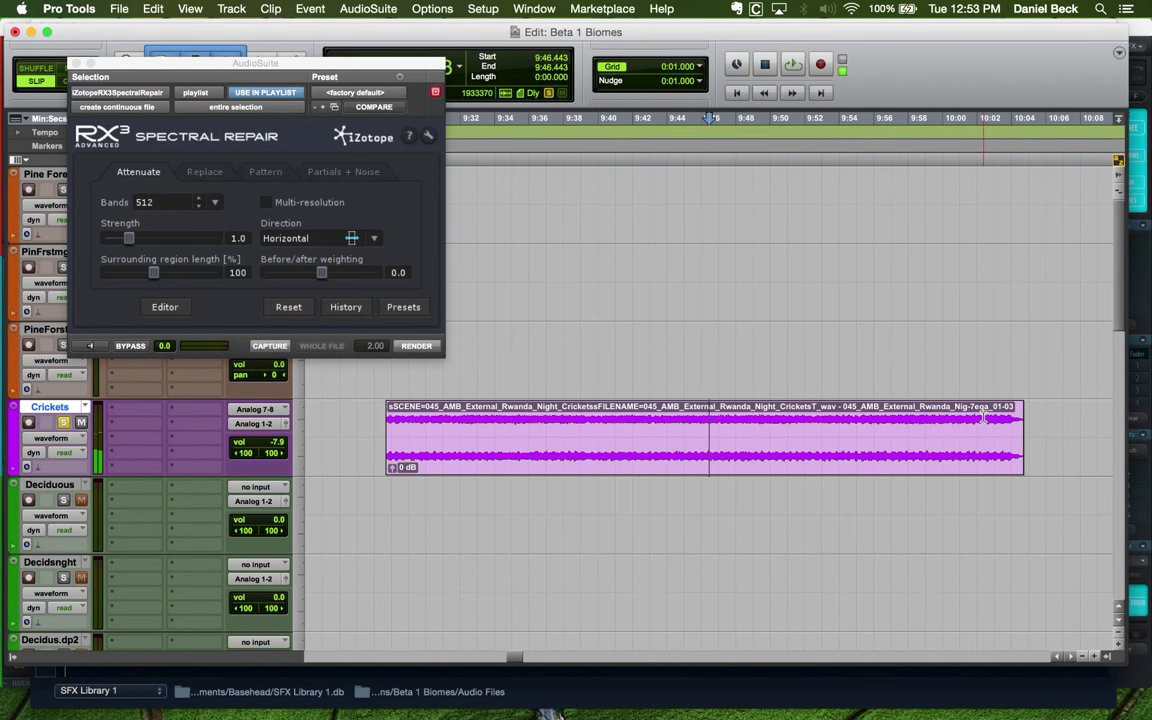
left_click(982, 412)
key("s")
key("r")
left_click_drag(551, 428, 539, 431)
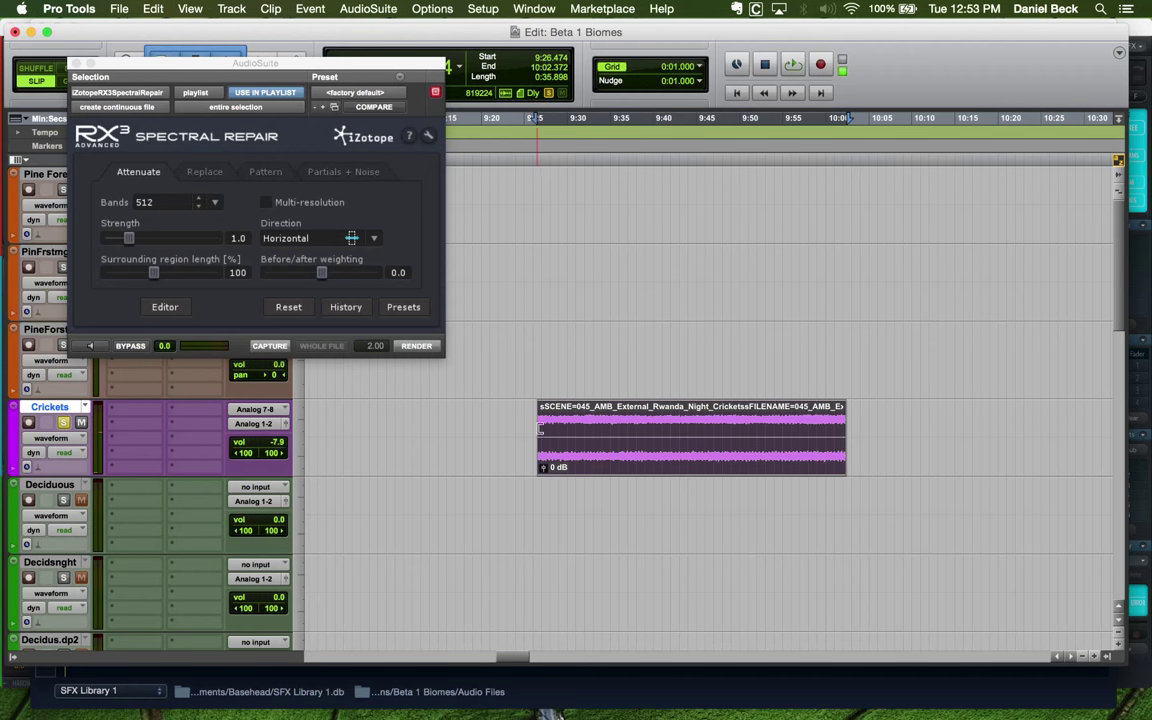
left_click(656, 462)
Capture the shortened clip into the Spectral Repair editor and examine its spectrogram at several time scales
left_click(268, 346)
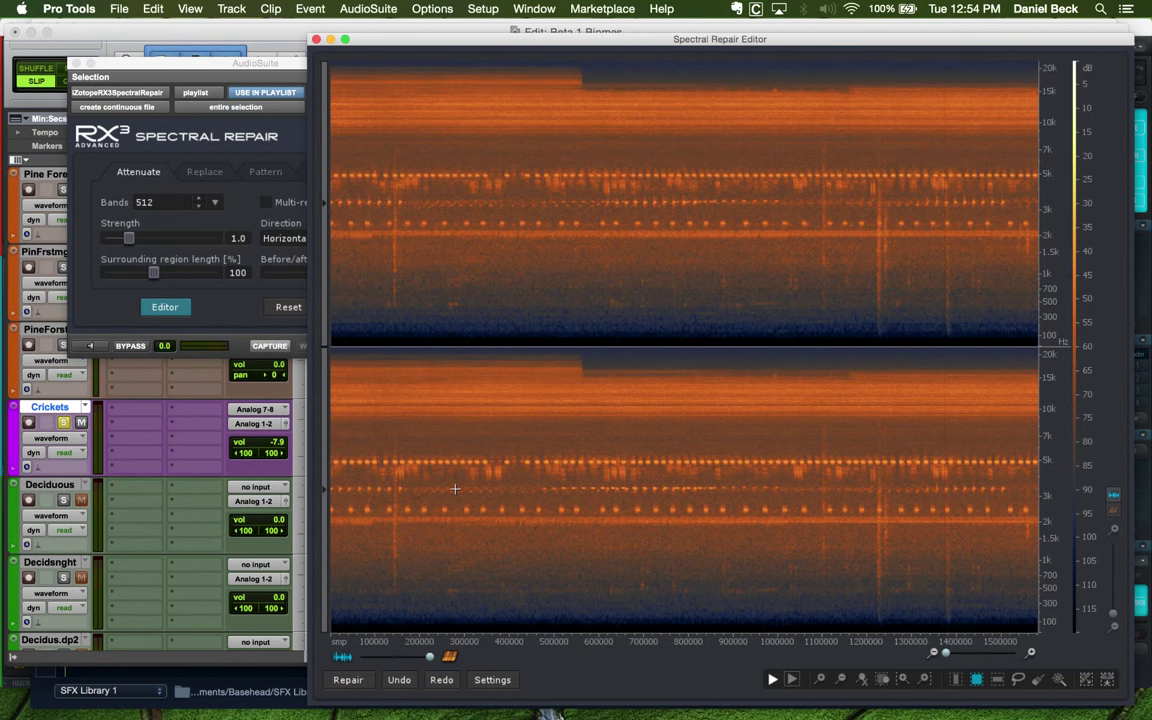
scroll(414, 441, "up", 3)
scroll(461, 401, "up", 2)
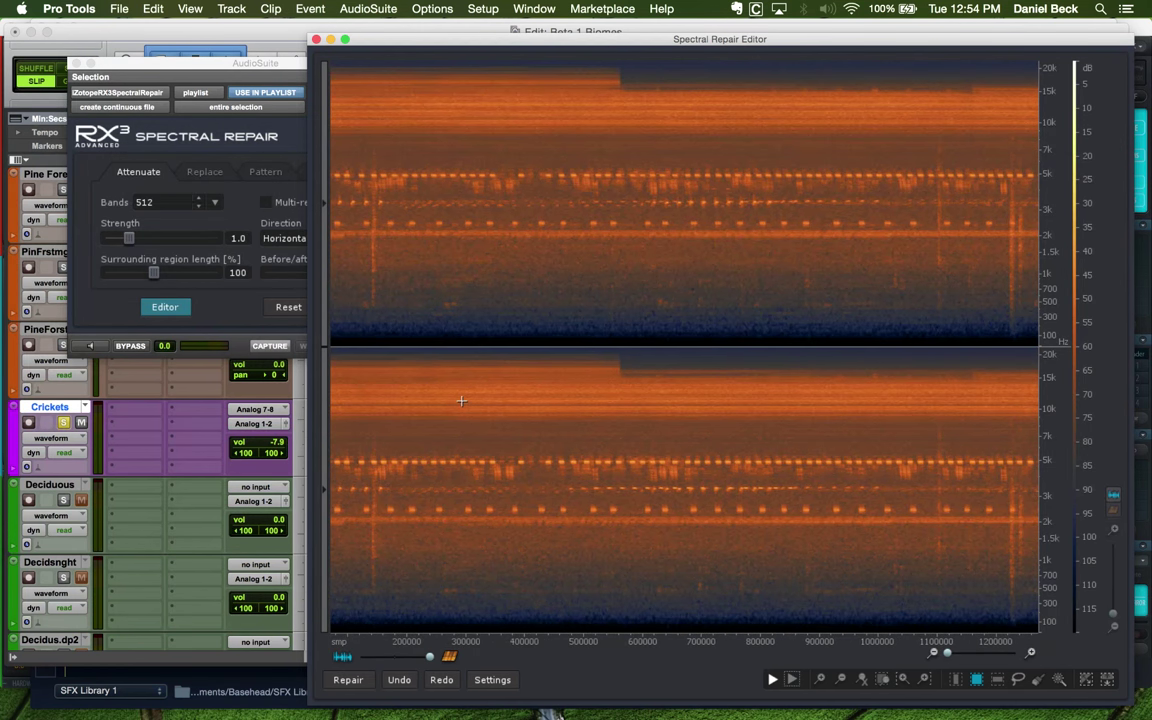
scroll(457, 528, "up", 3)
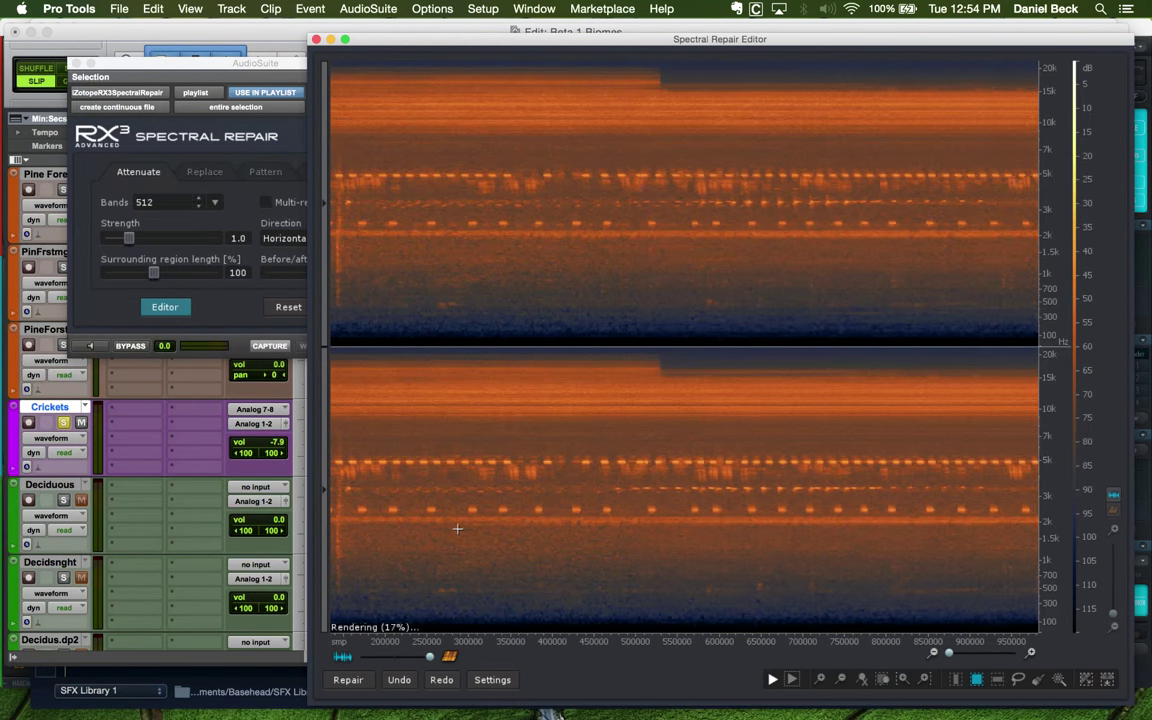
scroll(457, 528, "up", 3)
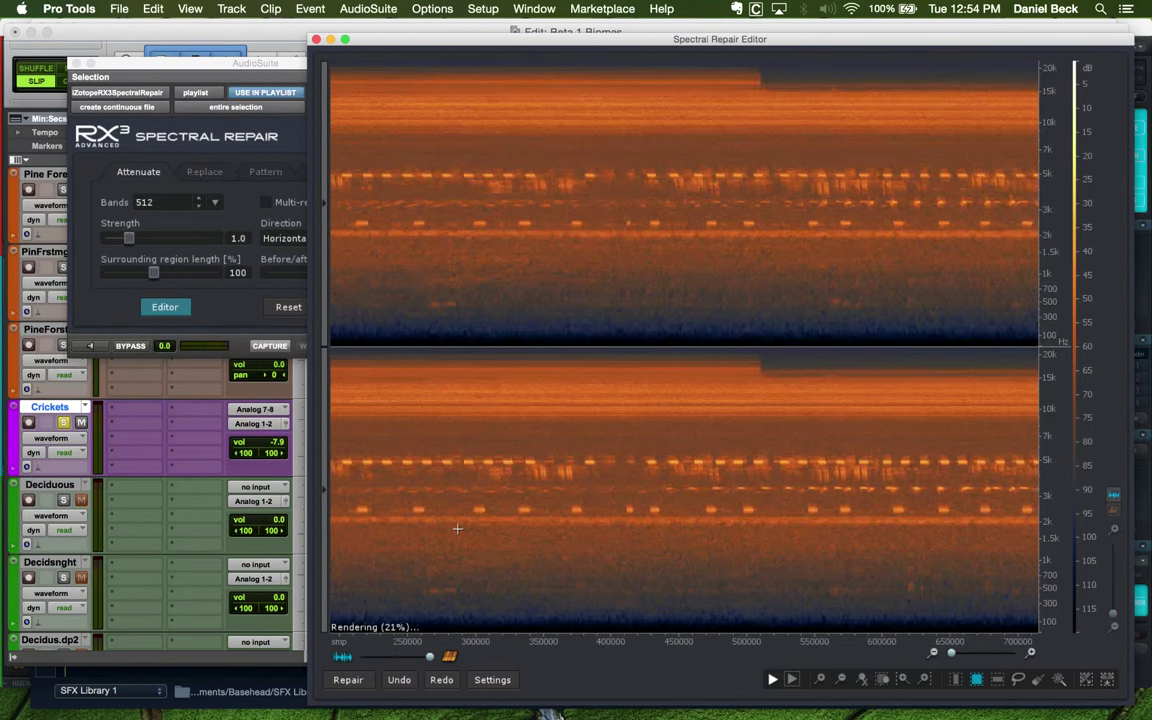
scroll(457, 528, "up", 1)
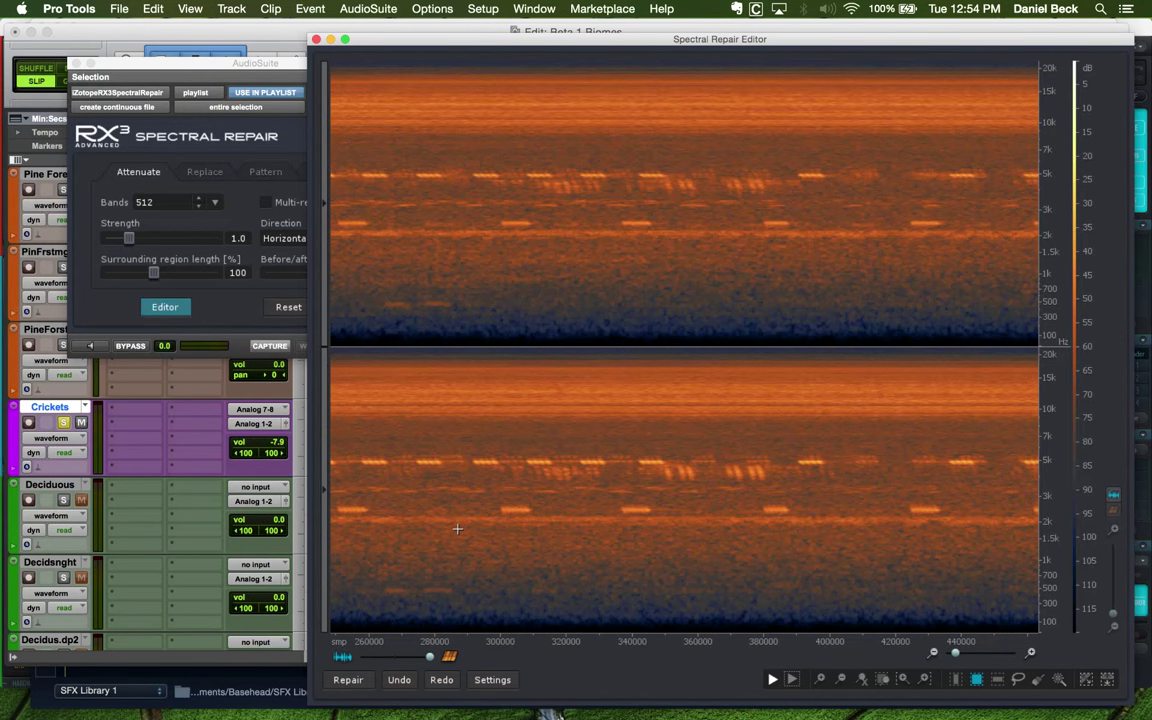
scroll(457, 528, "down", 3)
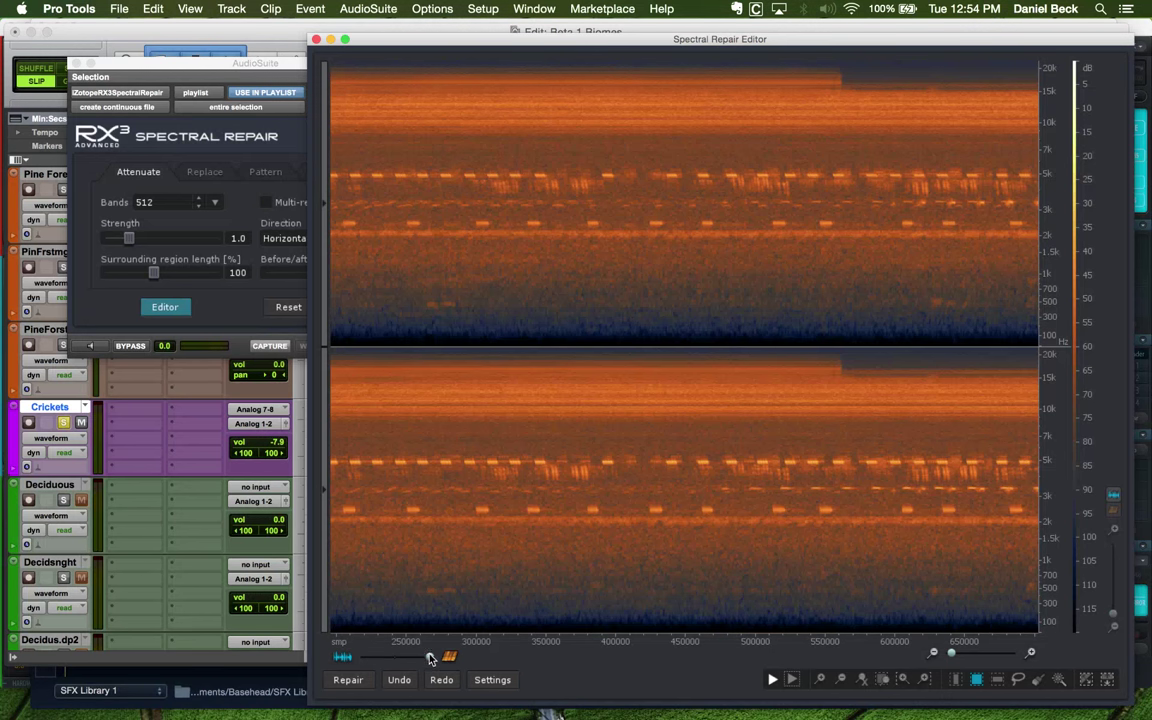
scroll(424, 535, "down", 4)
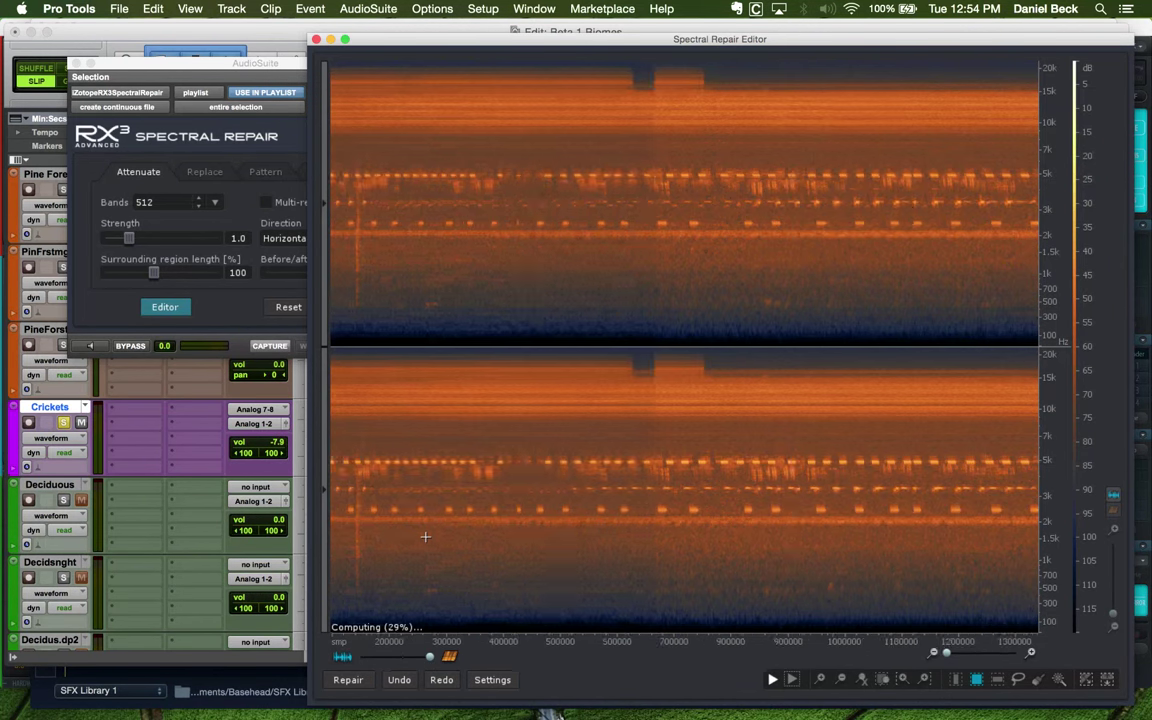
scroll(425, 537, "up", 1)
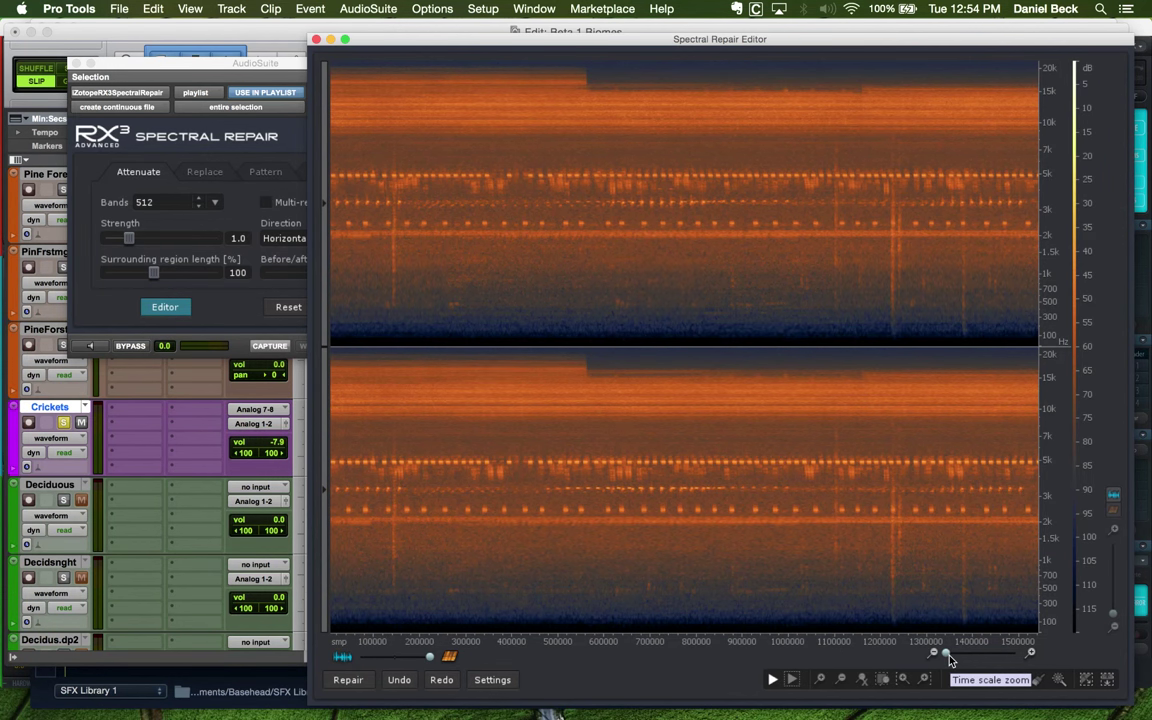
Select the full-length frequency band above about 8 kHz and arrange the Spectral Repair settings and editor windows side by side
left_click(997, 680)
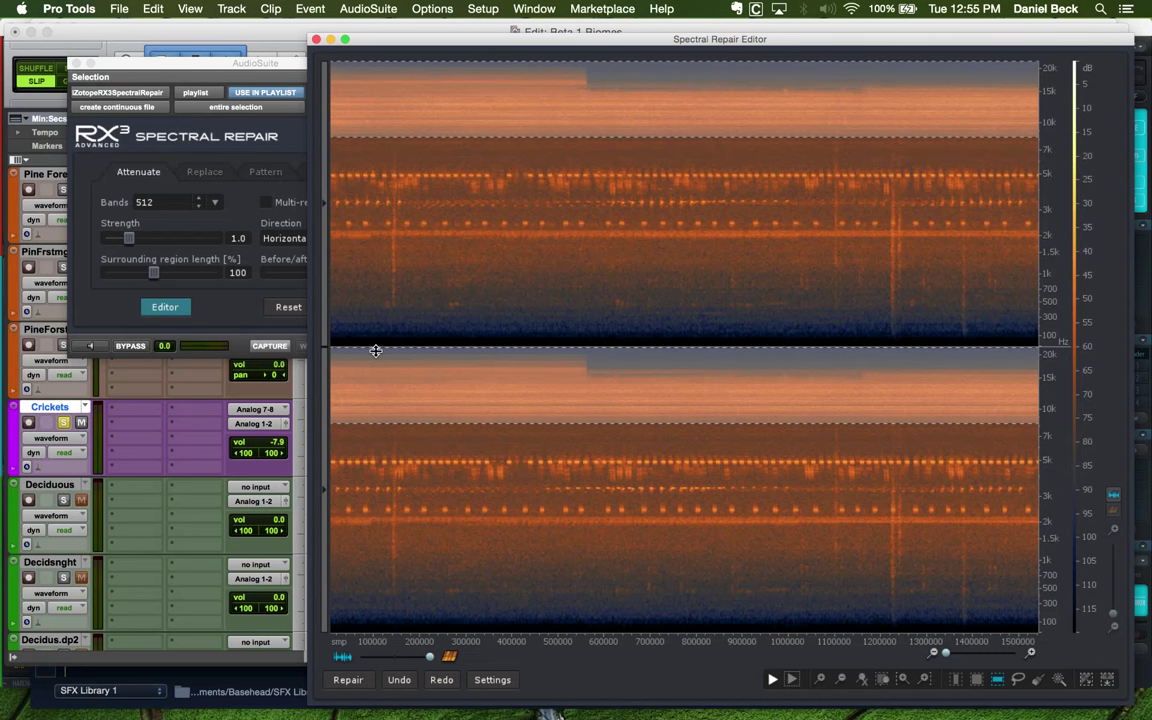
left_click_drag(204, 68, 173, 138)
left_click_drag(417, 43, 495, 30)
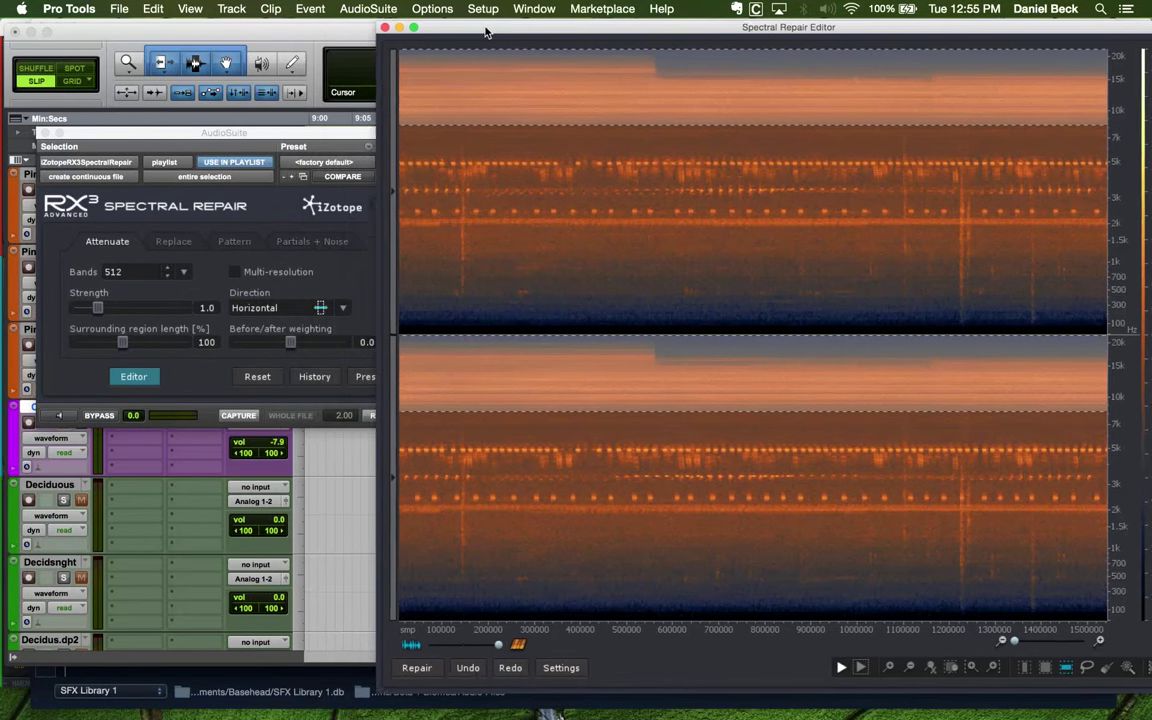
left_click_drag(319, 135, 300, 100)
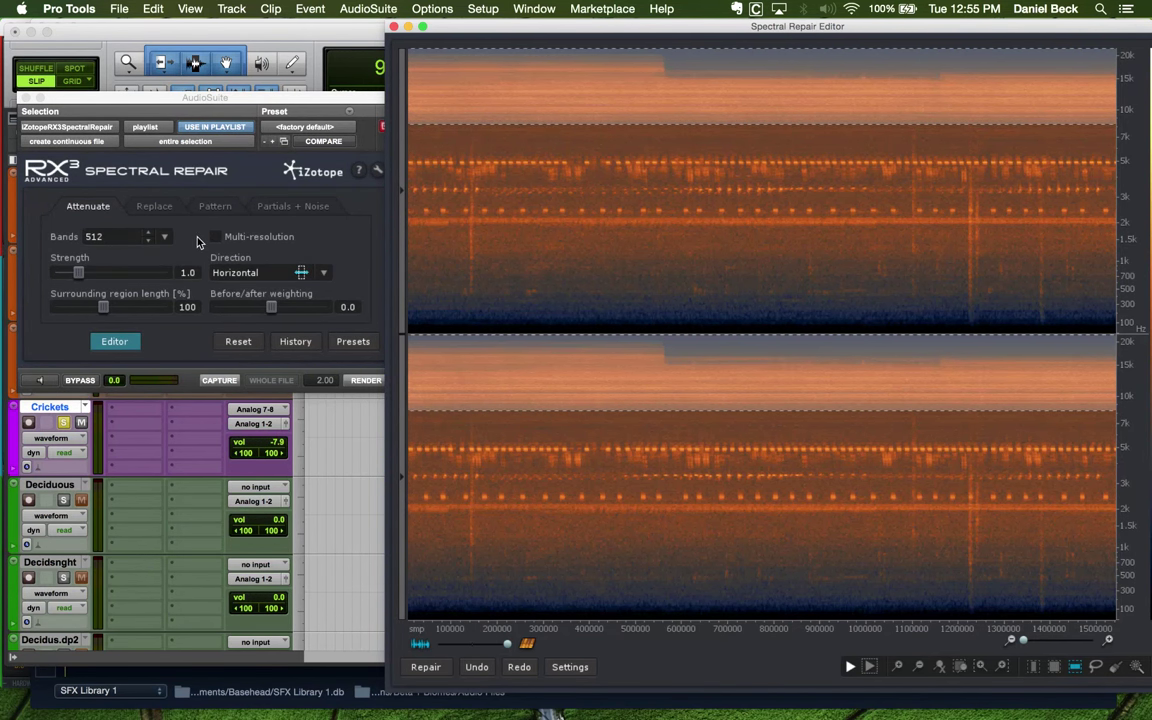
Set Attenuate to 1024 bands and strength 2.1 without multi-resolution, and repair the selected high-frequency band
left_click(280, 271)
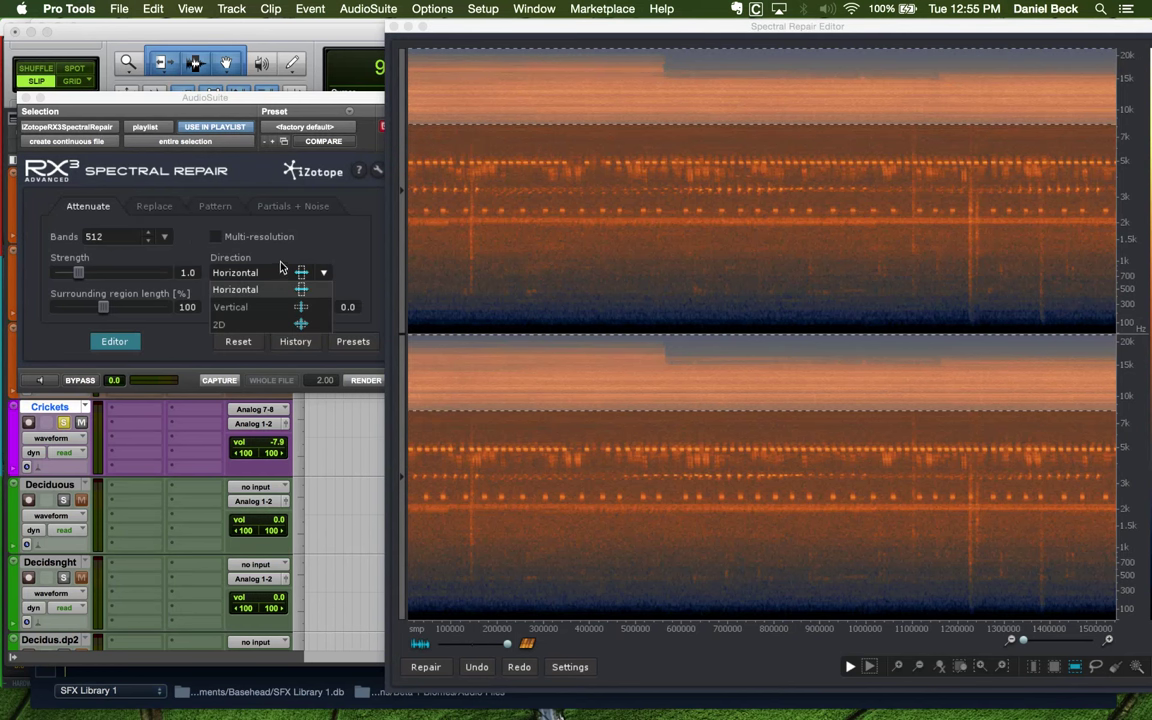
left_click(280, 270)
left_click(215, 236)
left_click_drag(78, 272, 111, 272)
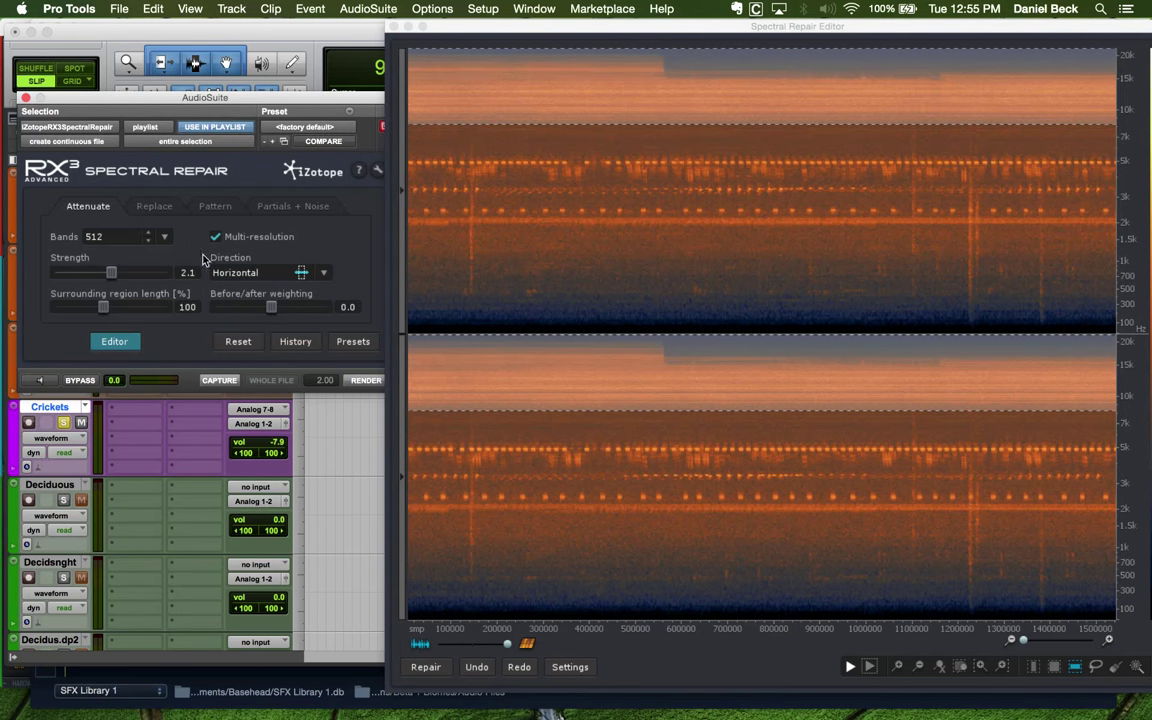
left_click(215, 236)
left_click(150, 236)
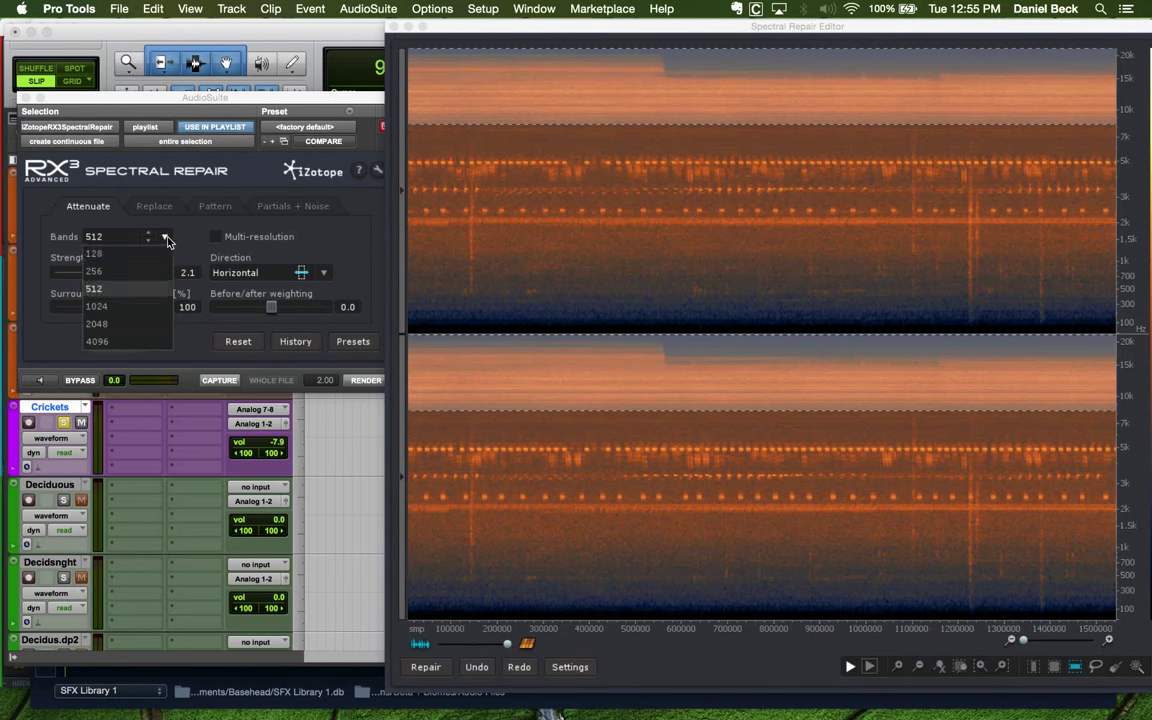
left_click(133, 307)
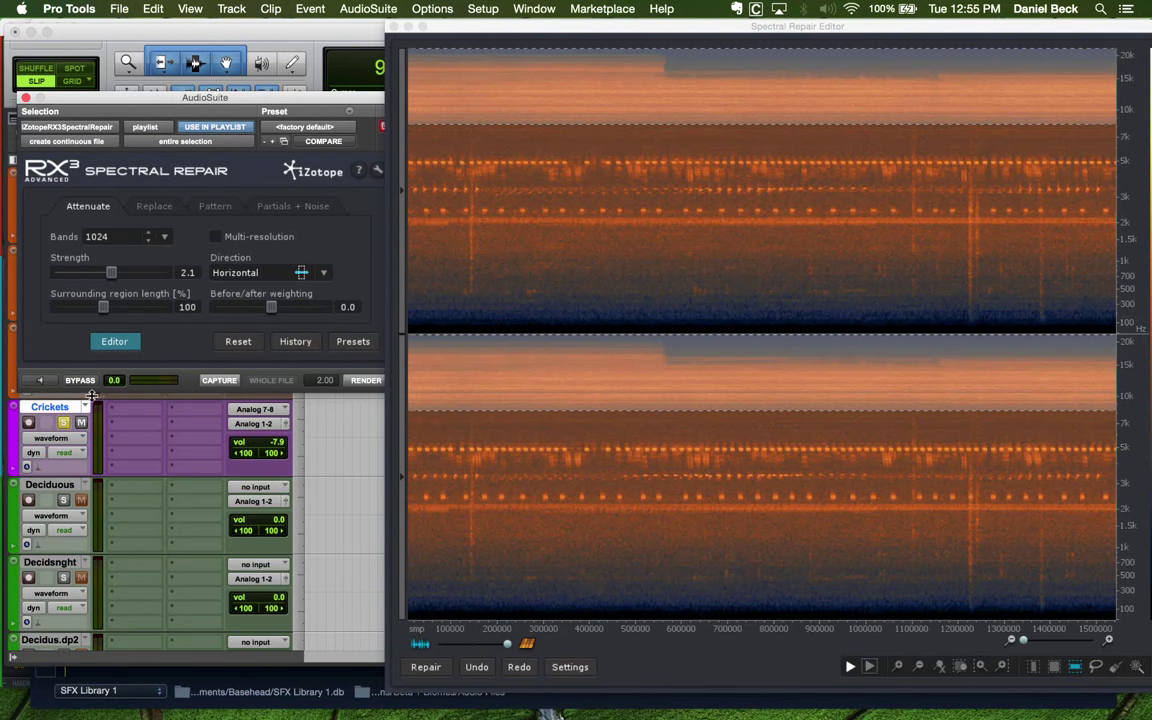
left_click(428, 667)
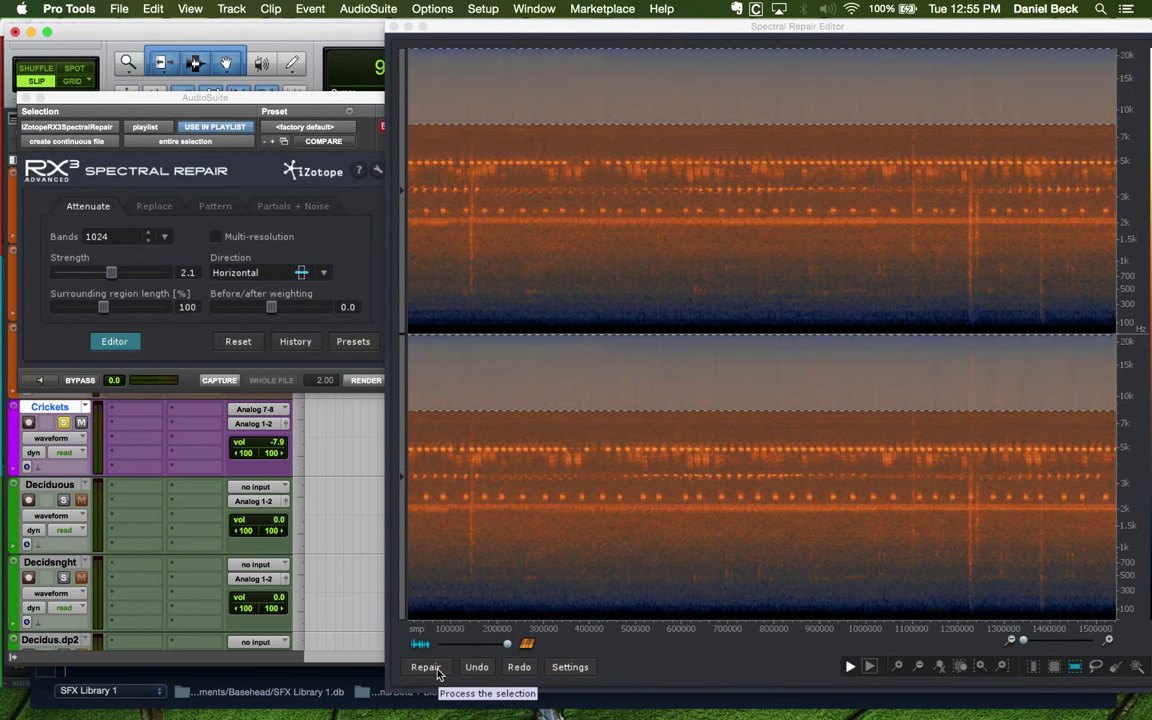
Preview the repaired high-frequency band, undo the repair, and preview the unprocessed audio for comparison
left_click(44, 381)
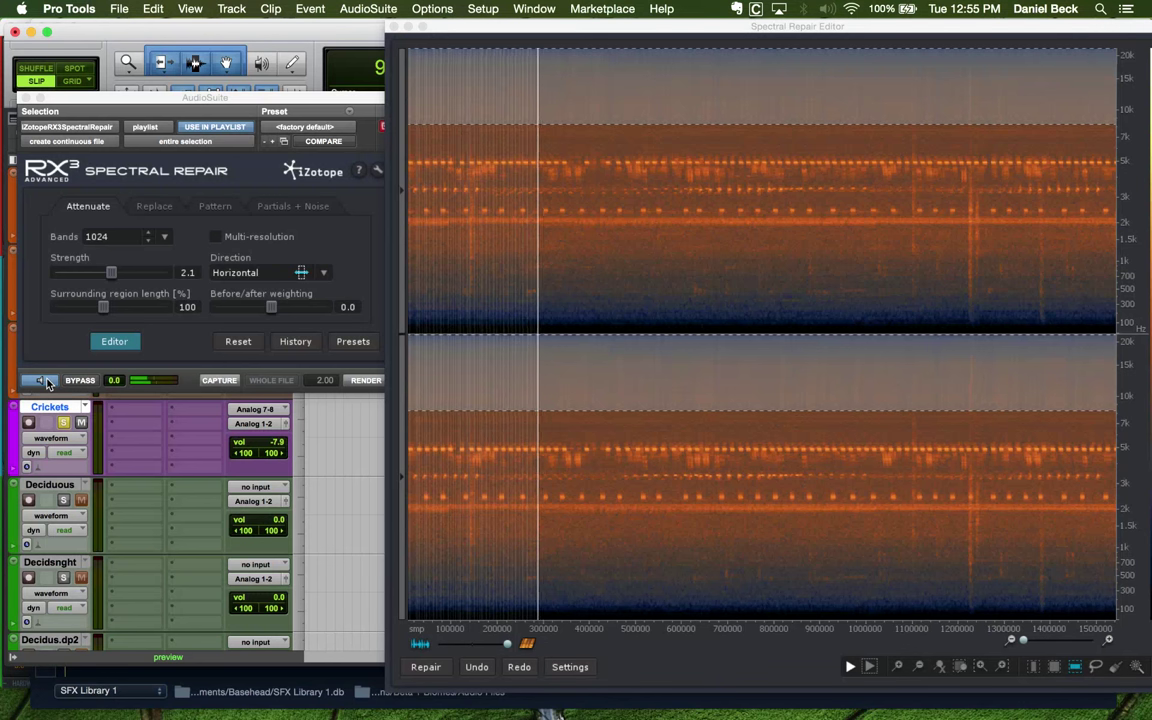
left_click(46, 381)
left_click(478, 667)
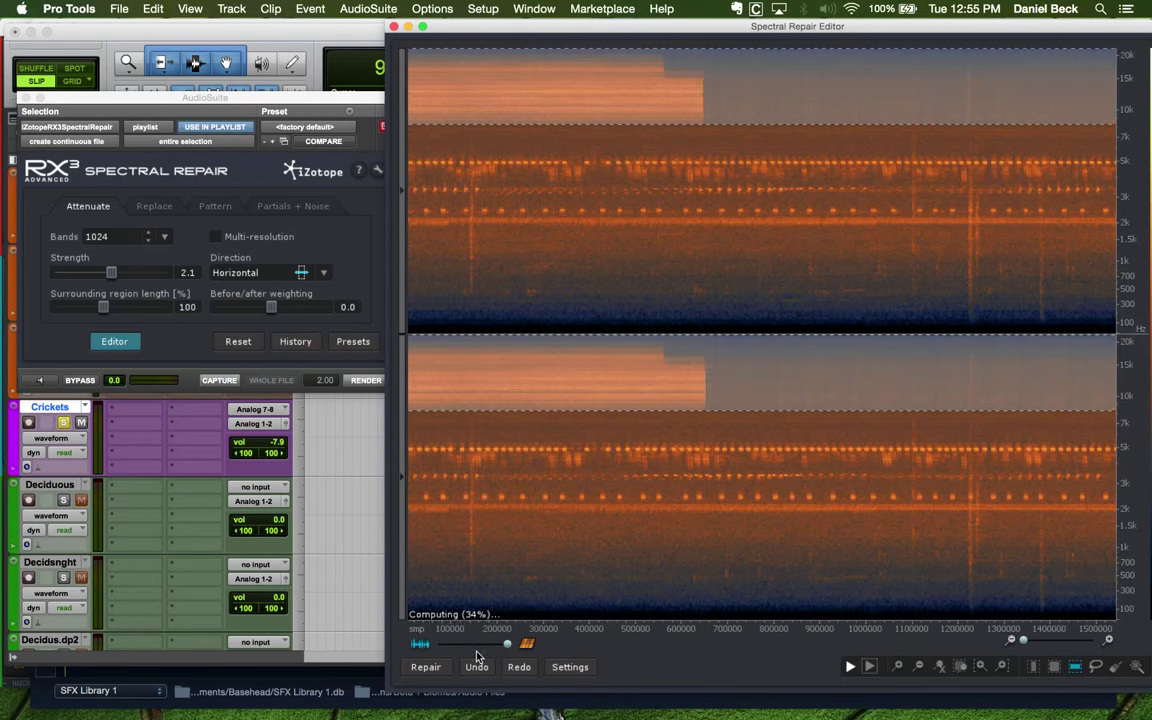
left_click(41, 380)
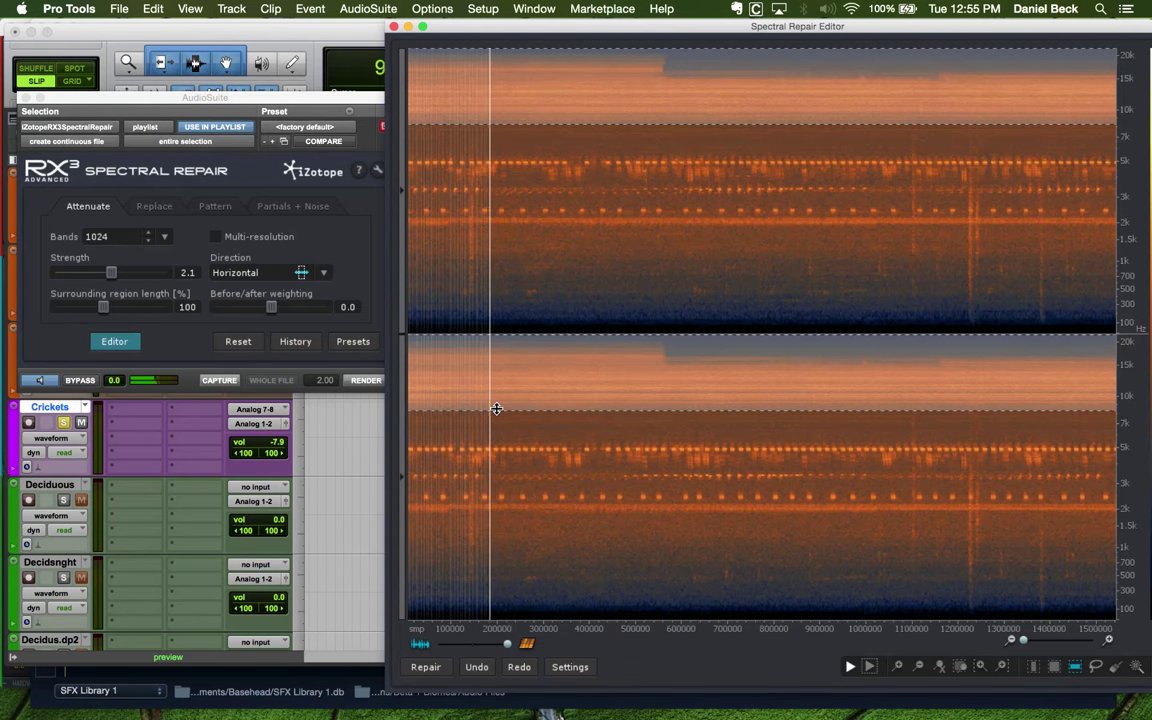
Try repairing the high band with its lower edge extended to about 7.5 kHz, and preview it
left_click_drag(496, 408, 496, 414)
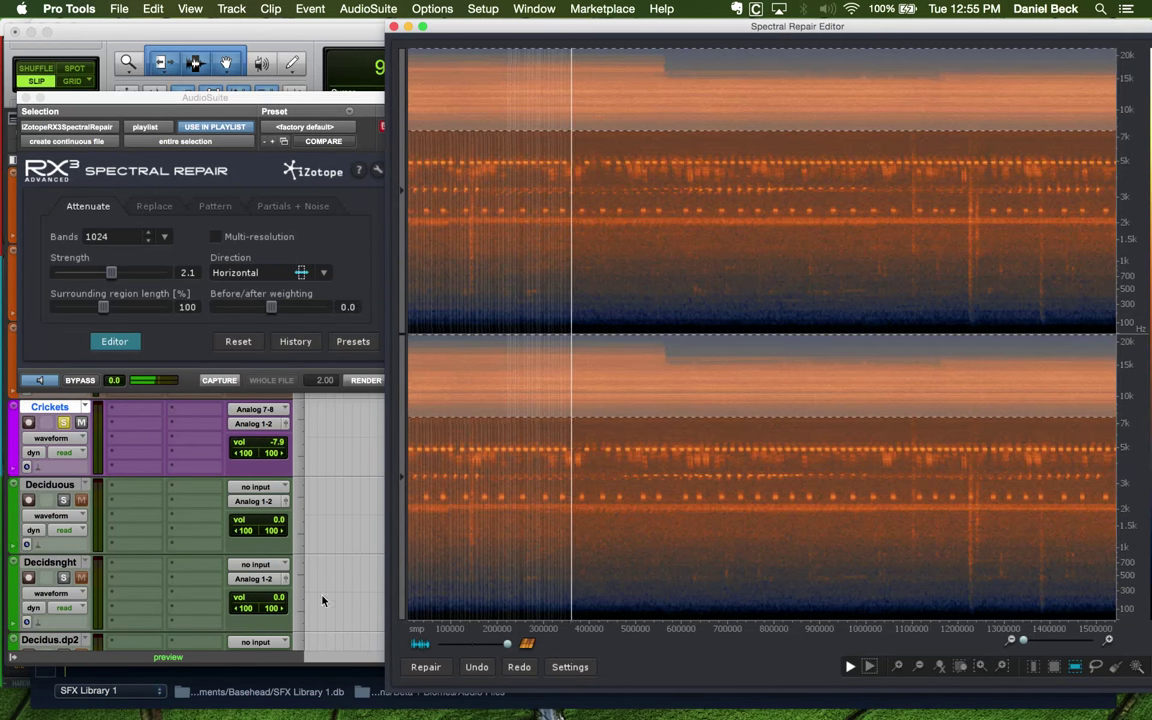
left_click(436, 672)
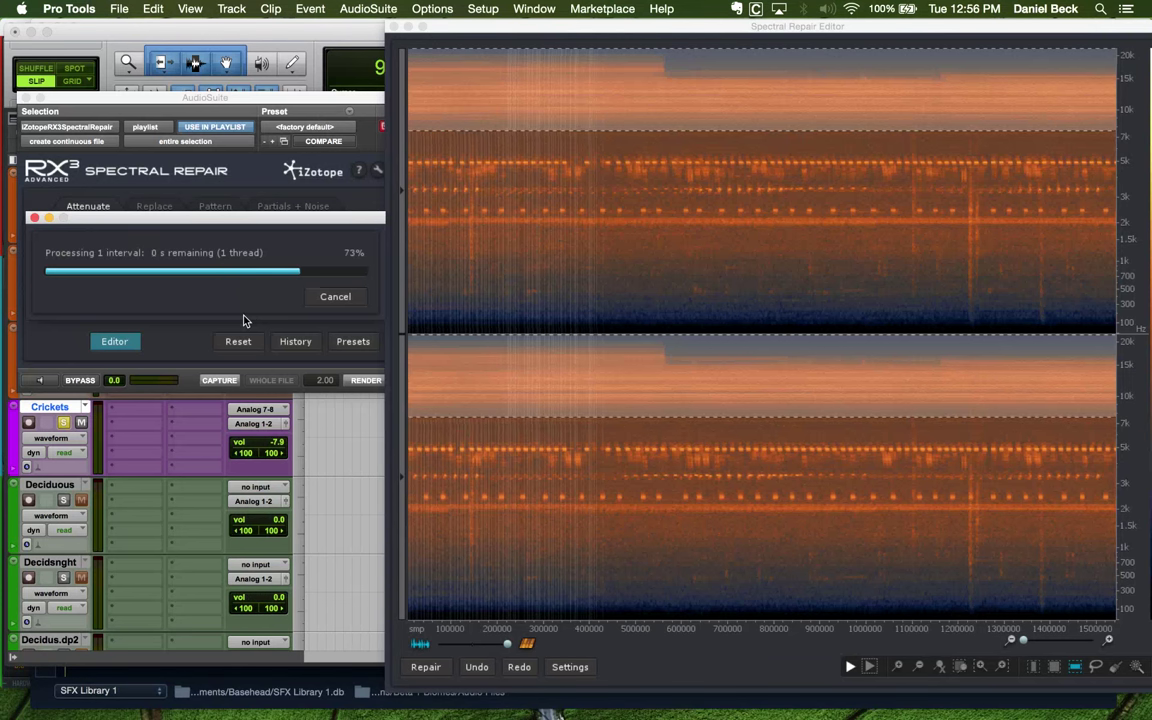
left_click(41, 382)
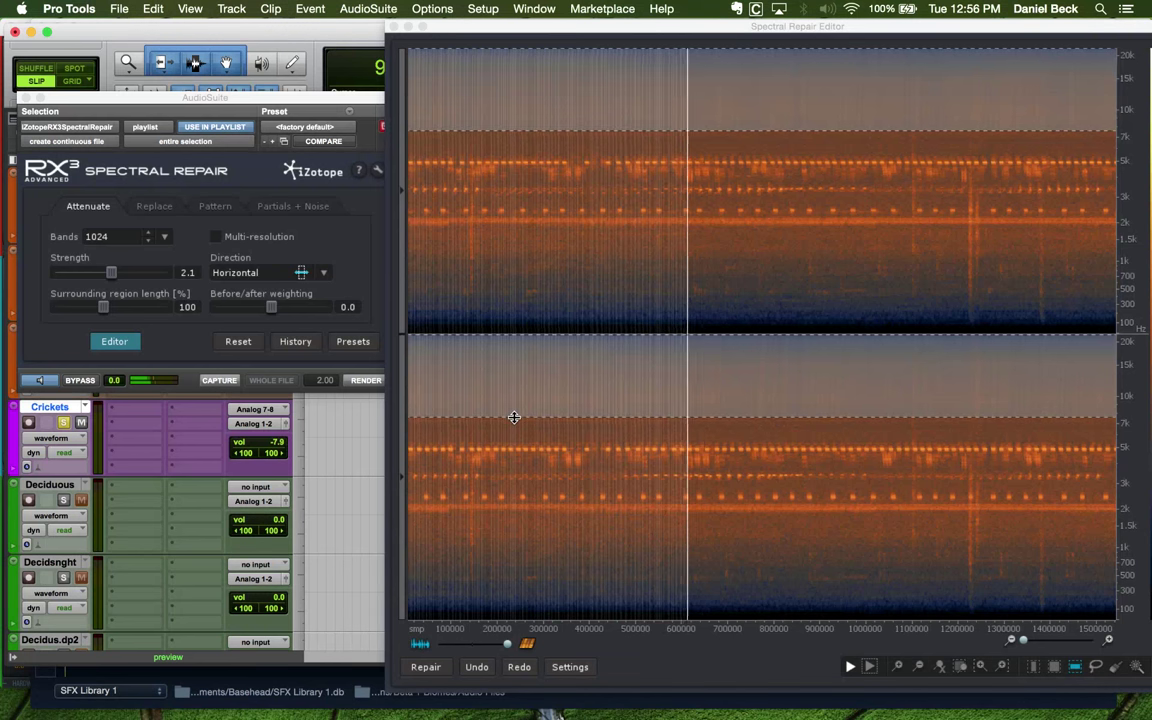
Try extending the selection down to about 5 kHz with strength 1.3, and undo the last repair
left_click_drag(513, 430, 512, 442)
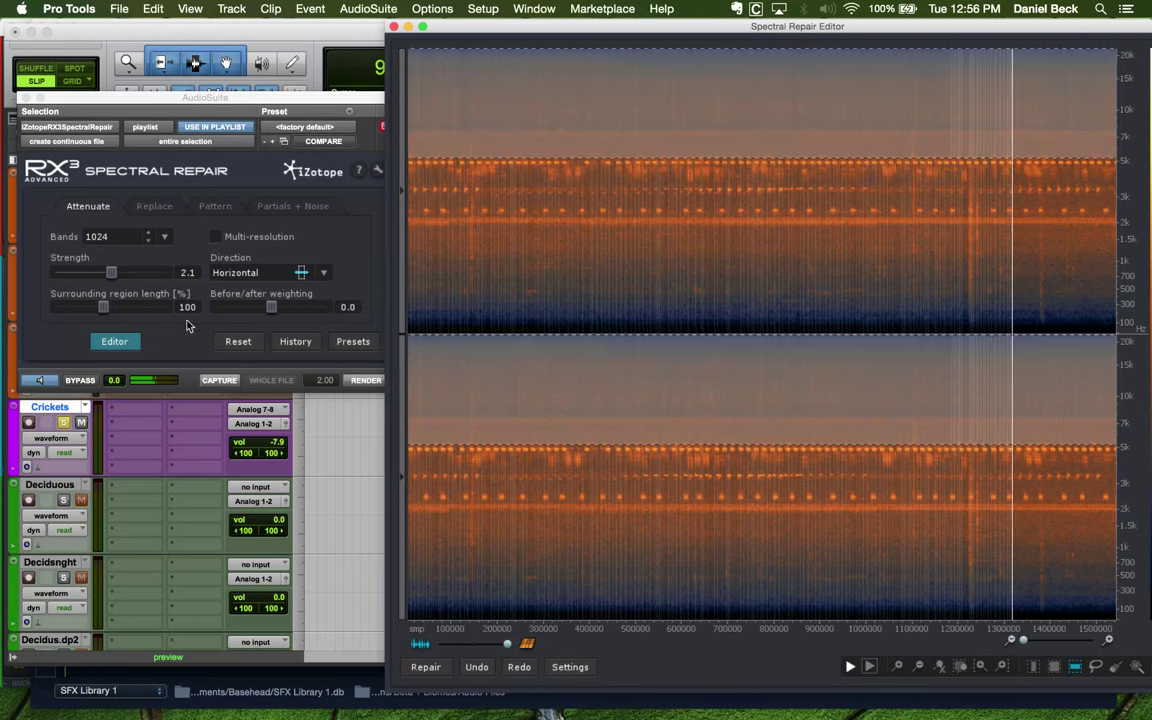
left_click_drag(111, 272, 88, 273)
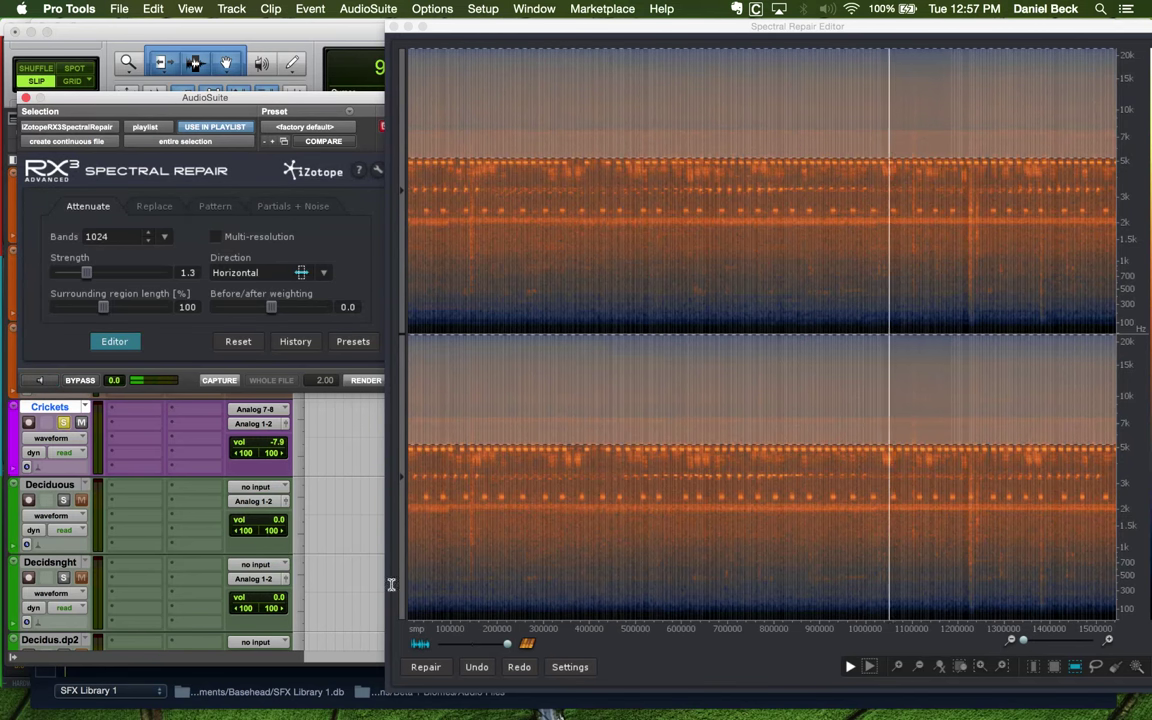
left_click(480, 675)
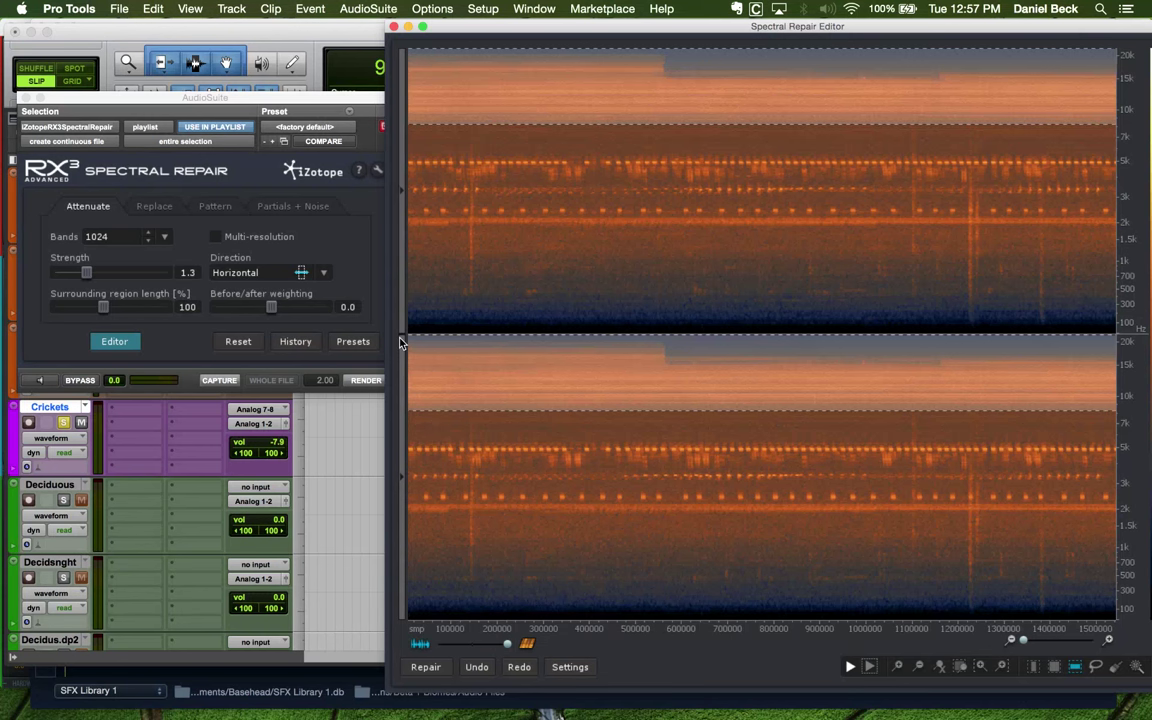
Try repairing the band above about 8 kHz with 512 bands and strength 1.2
left_click(85, 279)
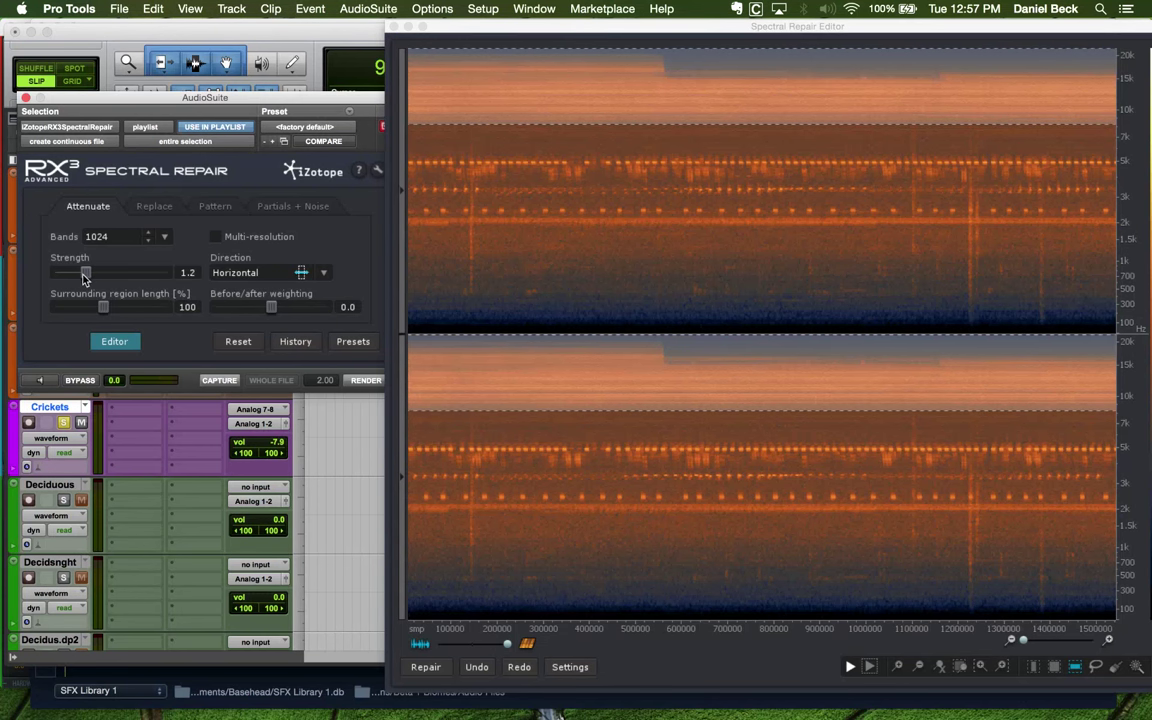
left_click(152, 240)
left_click(137, 289)
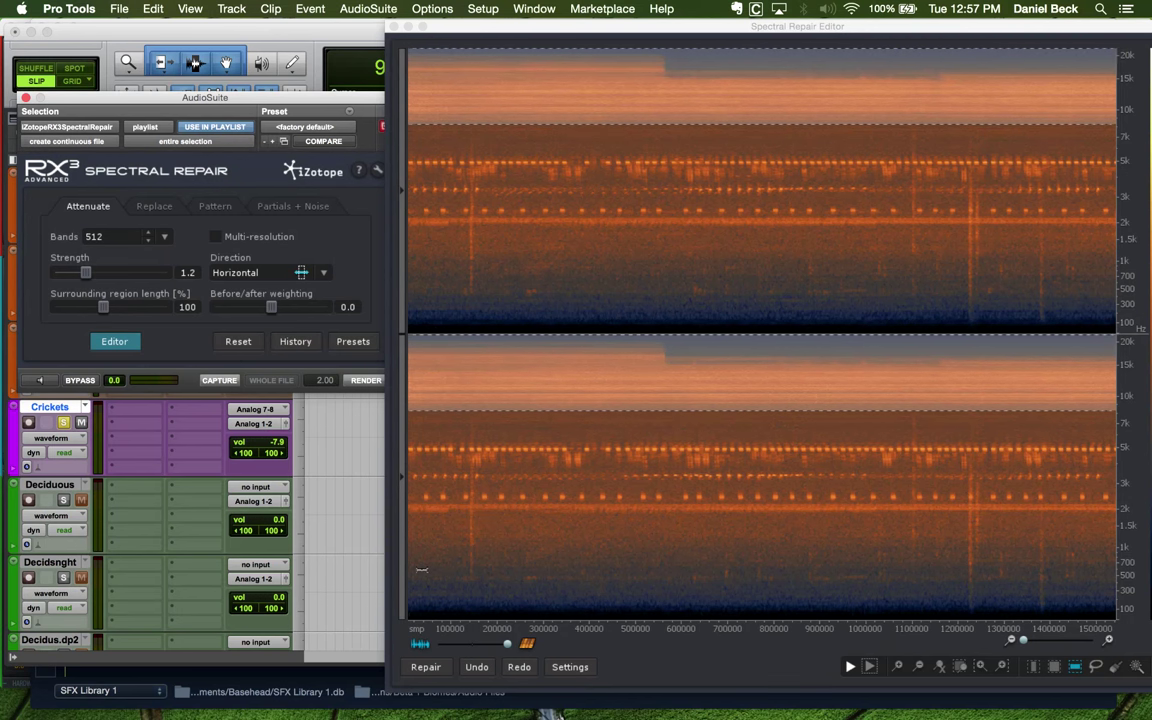
left_click(428, 667)
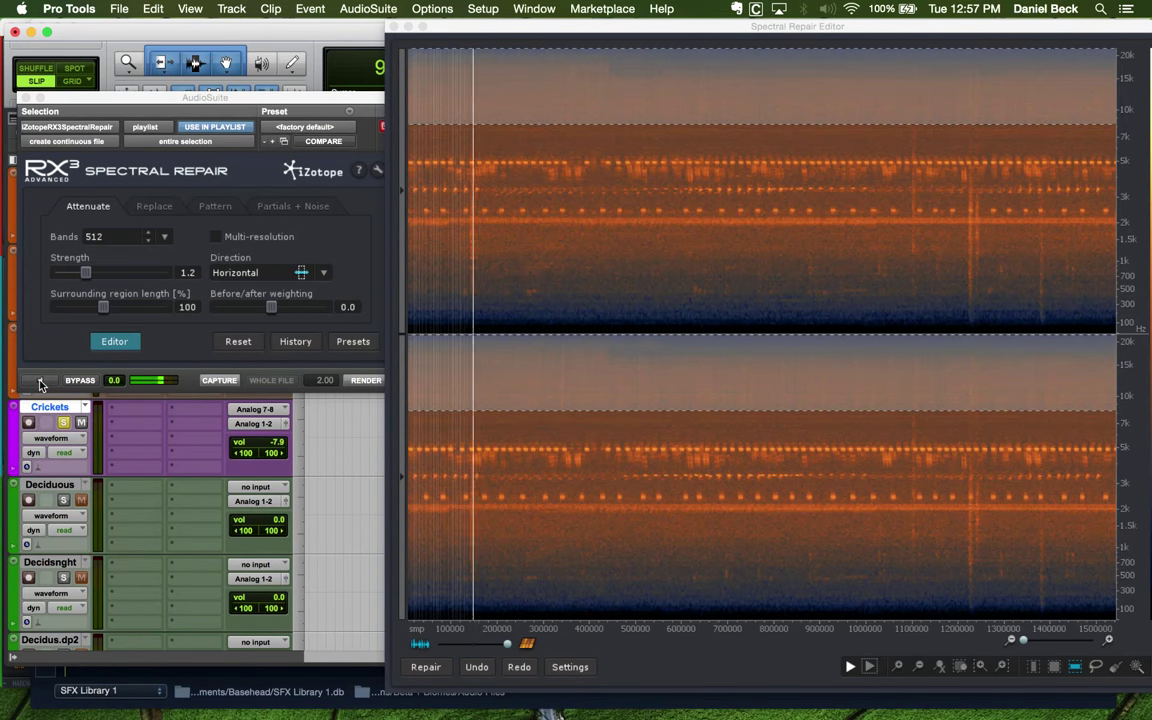
Undo the 512-band repair, redo it on the same selection with 4096 bands, and preview it
left_click(165, 237)
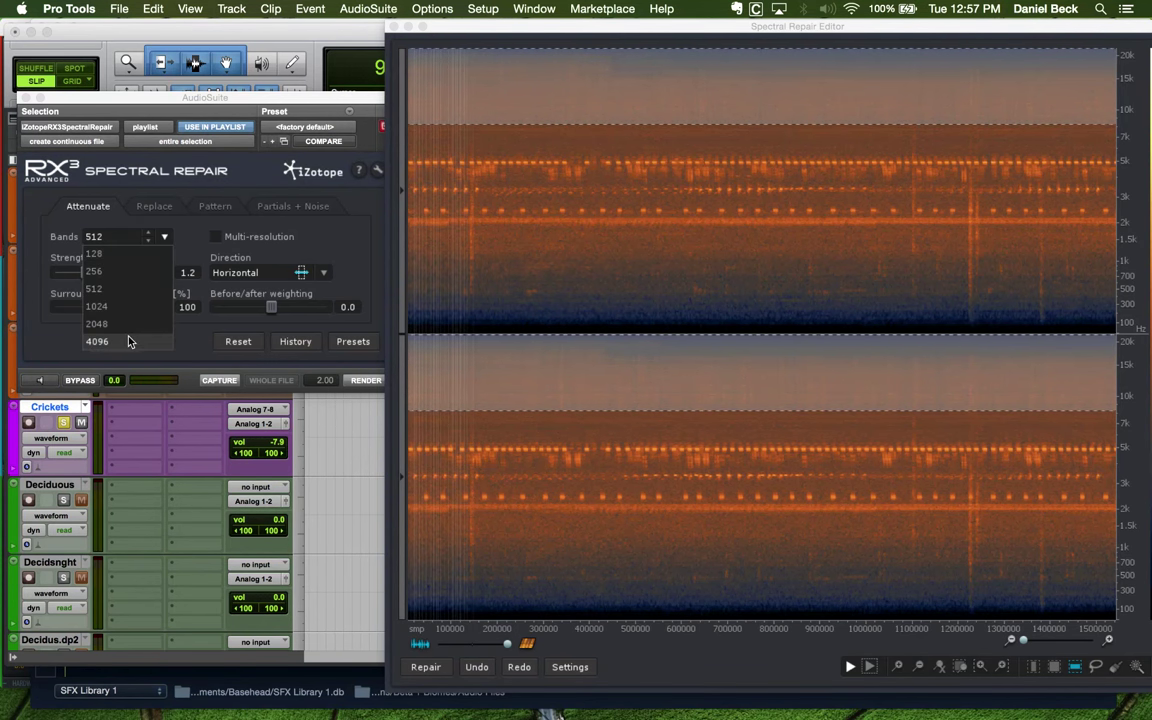
left_click(100, 341)
left_click(474, 668)
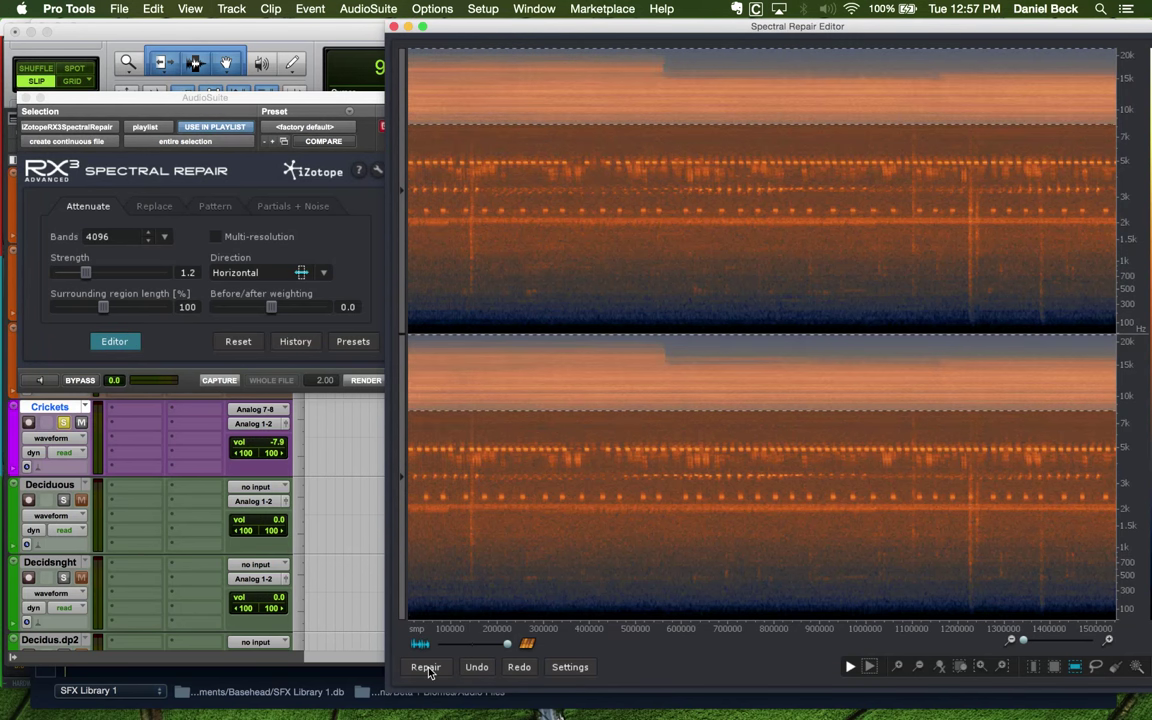
left_click(425, 668)
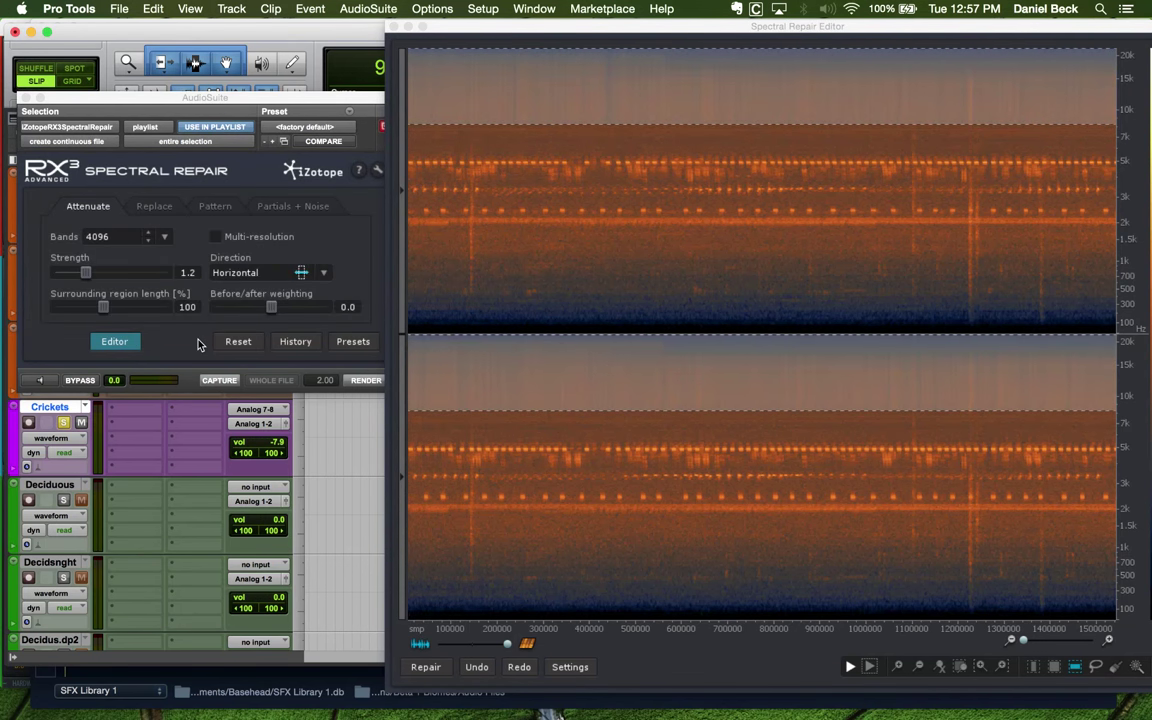
left_click(38, 382)
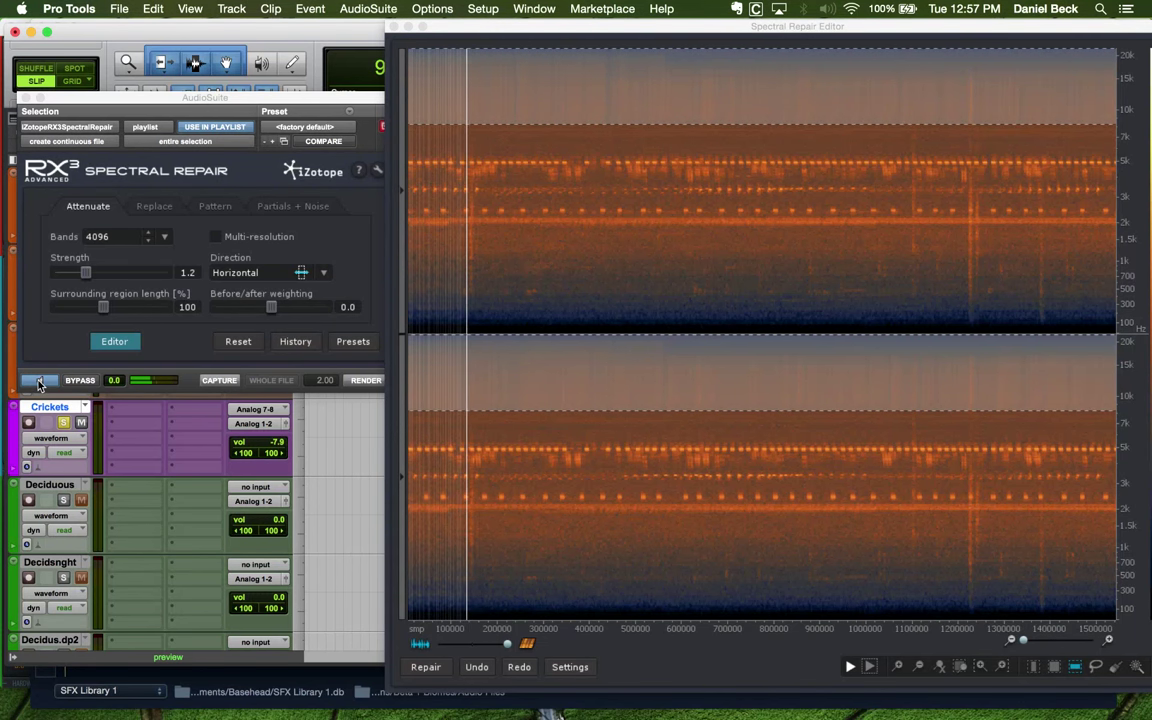
Replace the 4096-band repair with a 128-band one on the same selection and preview it briefly
left_click(165, 238)
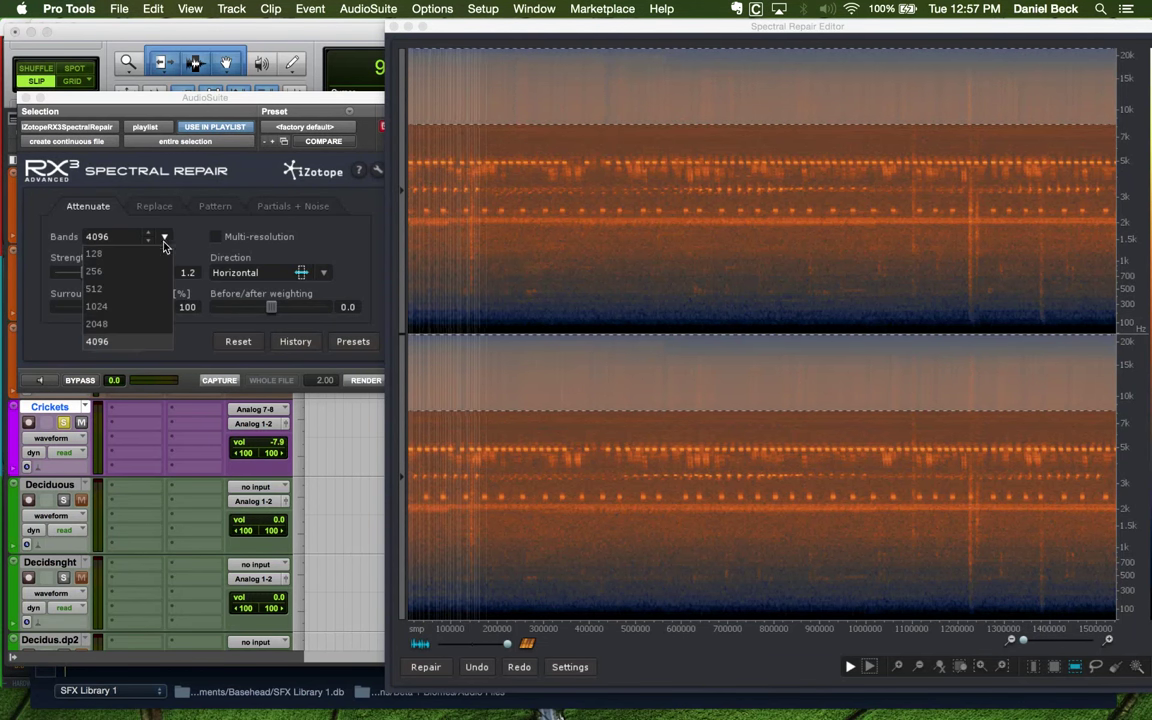
left_click(153, 253)
left_click(446, 673)
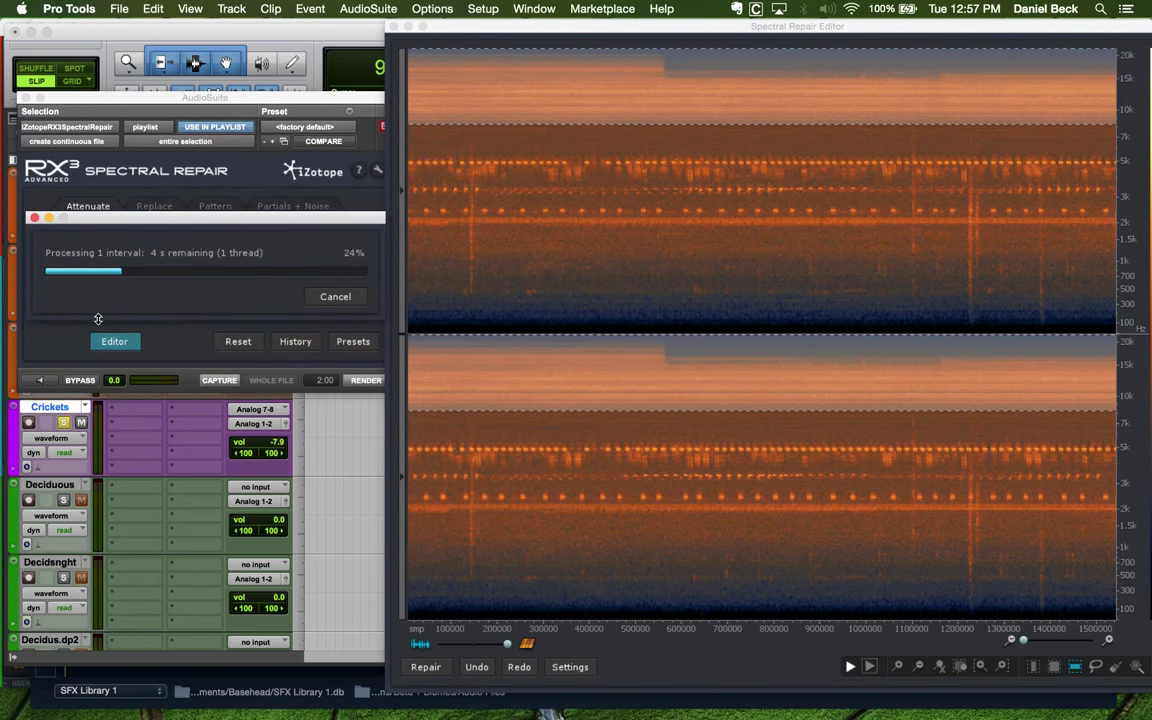
left_click(43, 383)
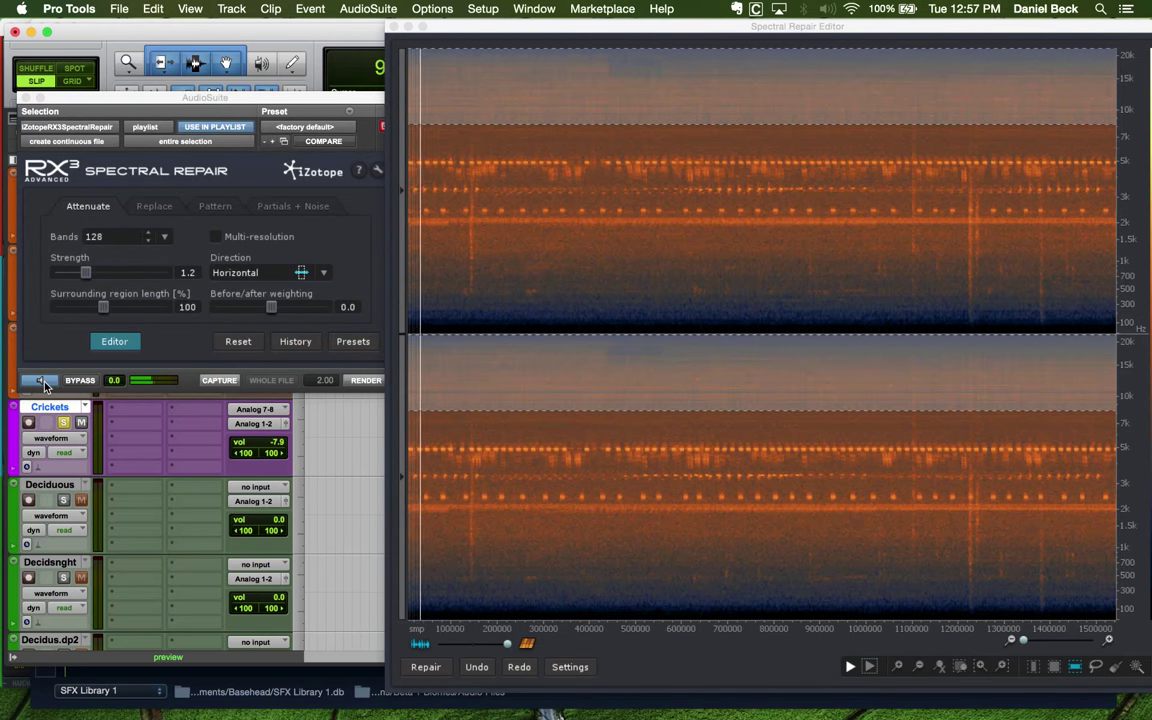
left_click(40, 381)
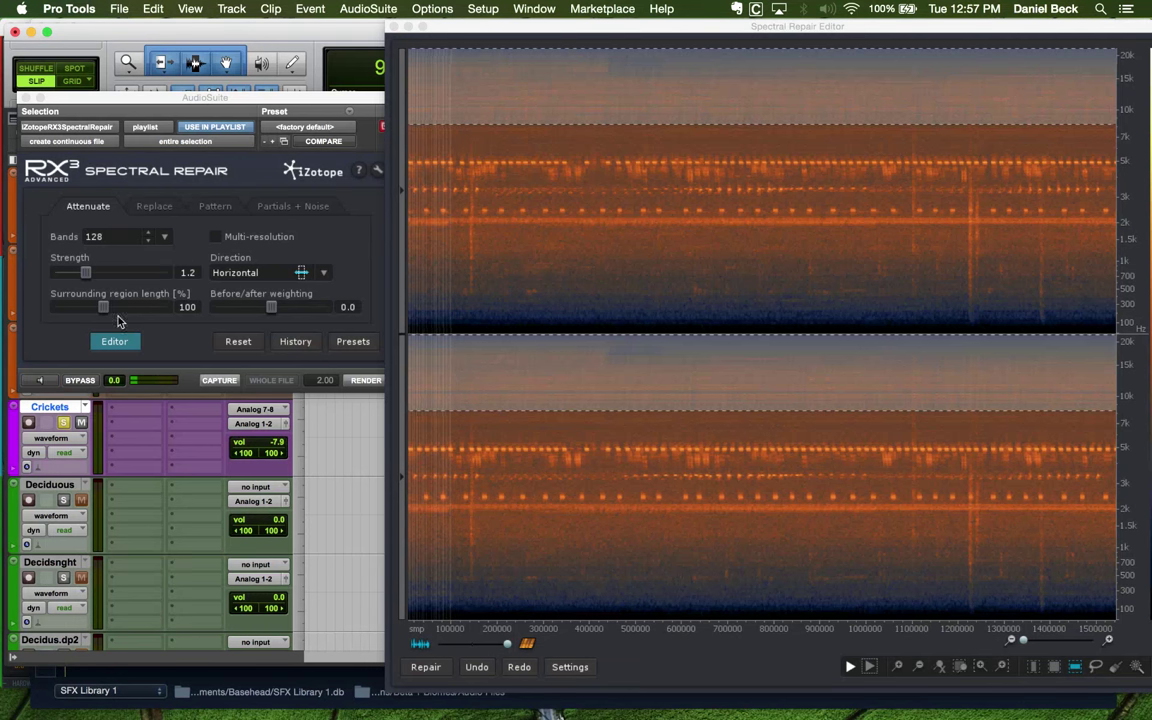
Undo the 128-band repair, repair the band above about 8 kHz with 2048 bands and strength 4.0, and preview it
left_click(165, 238)
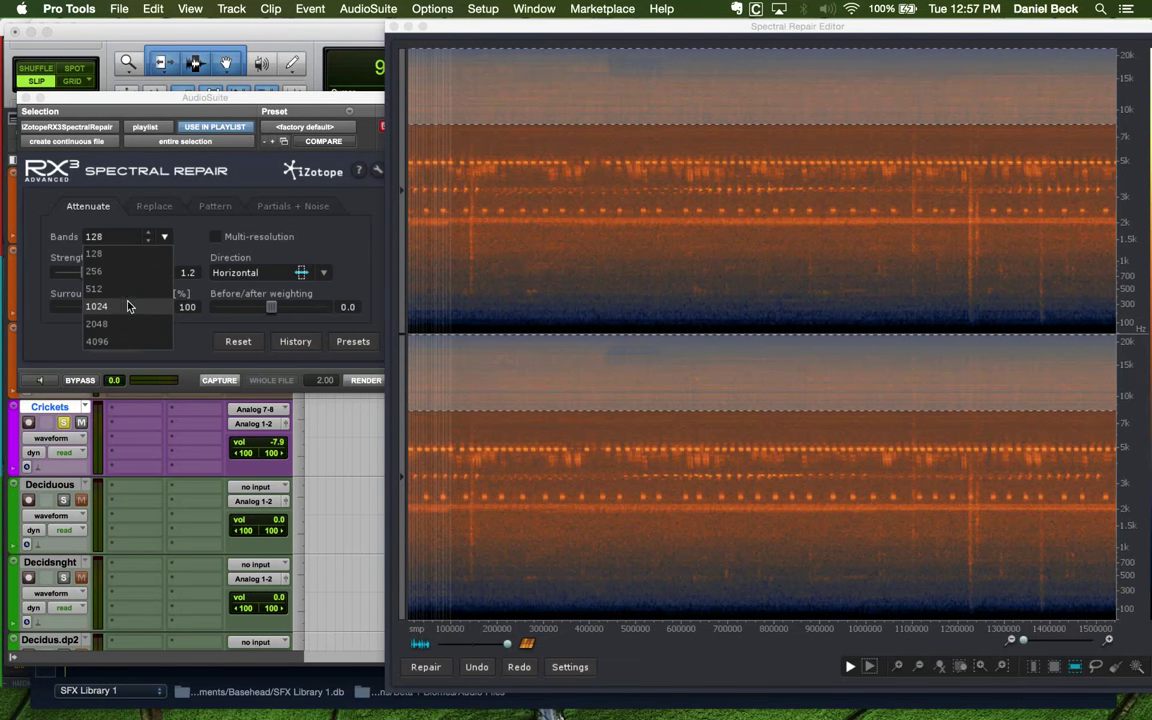
left_click(123, 325)
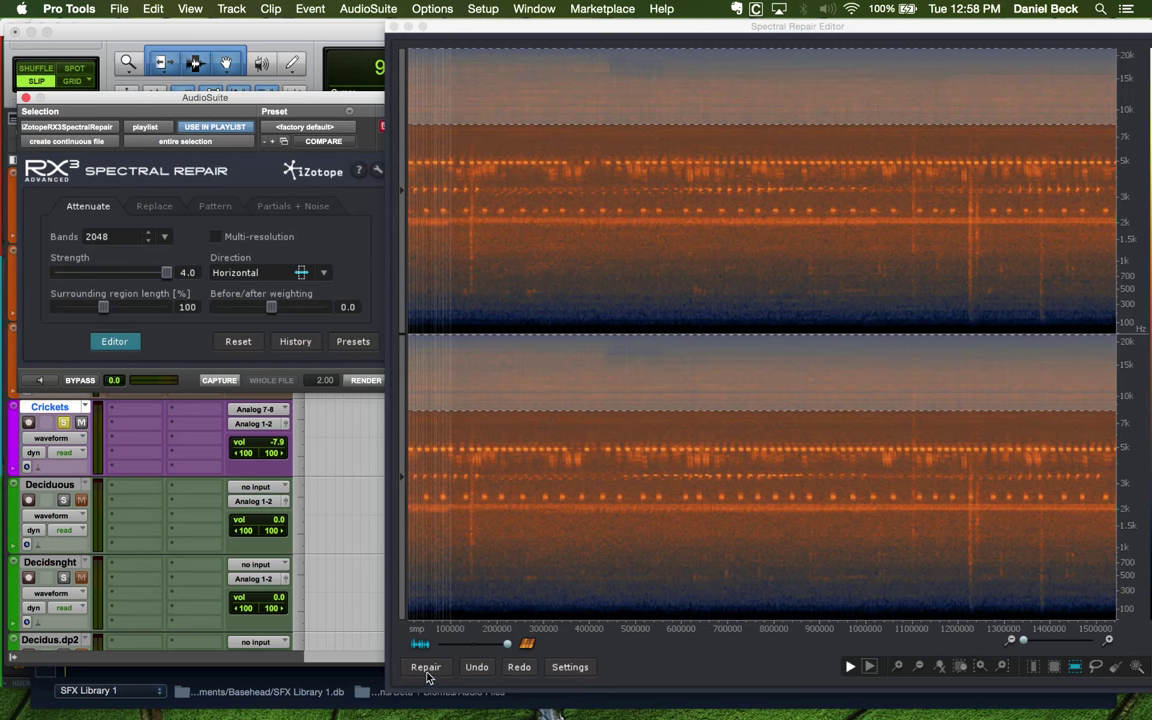
left_click(480, 666)
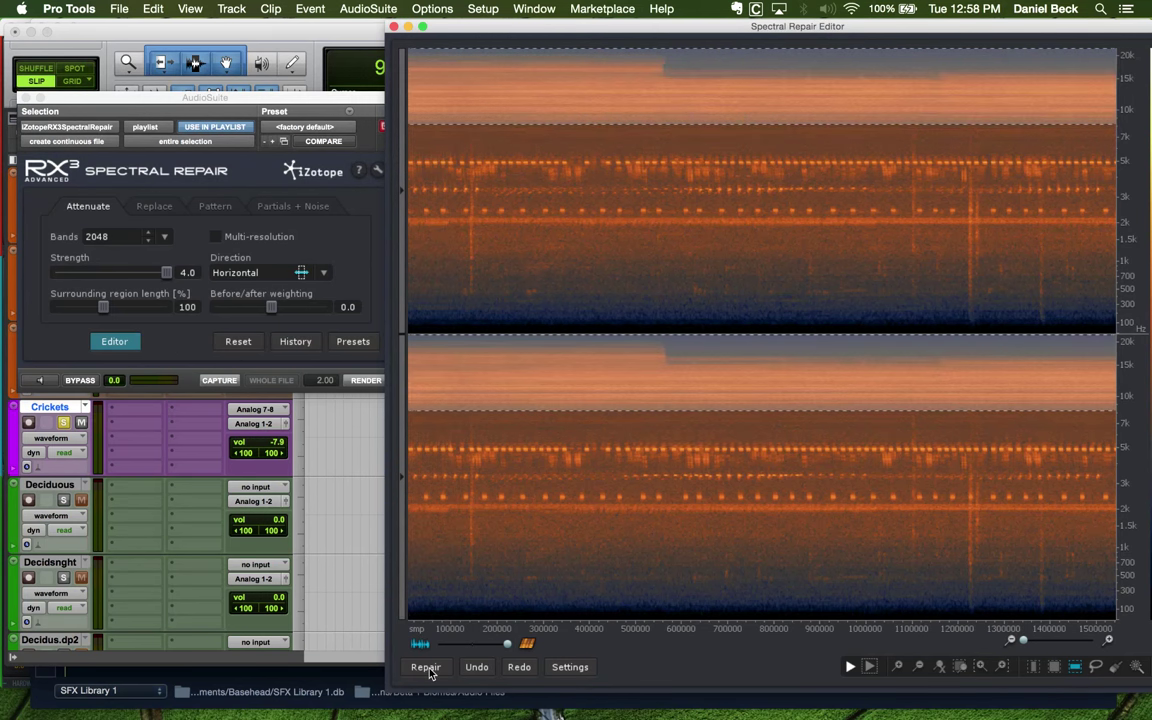
left_click(425, 666)
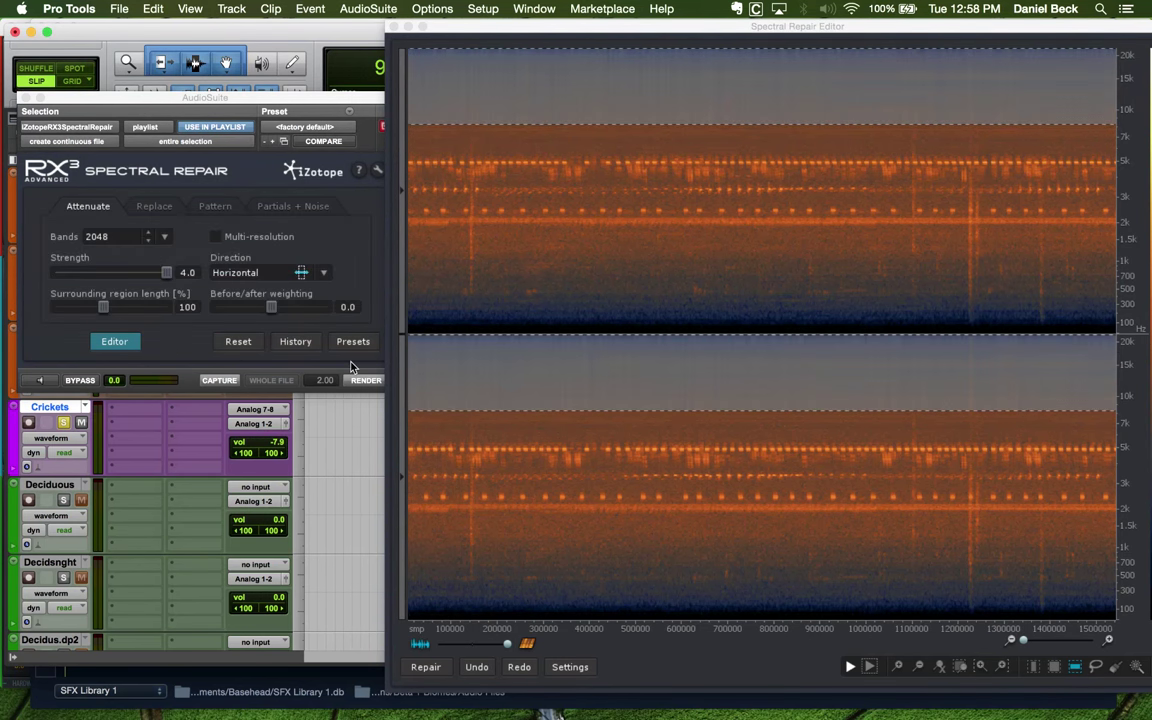
left_click(35, 382)
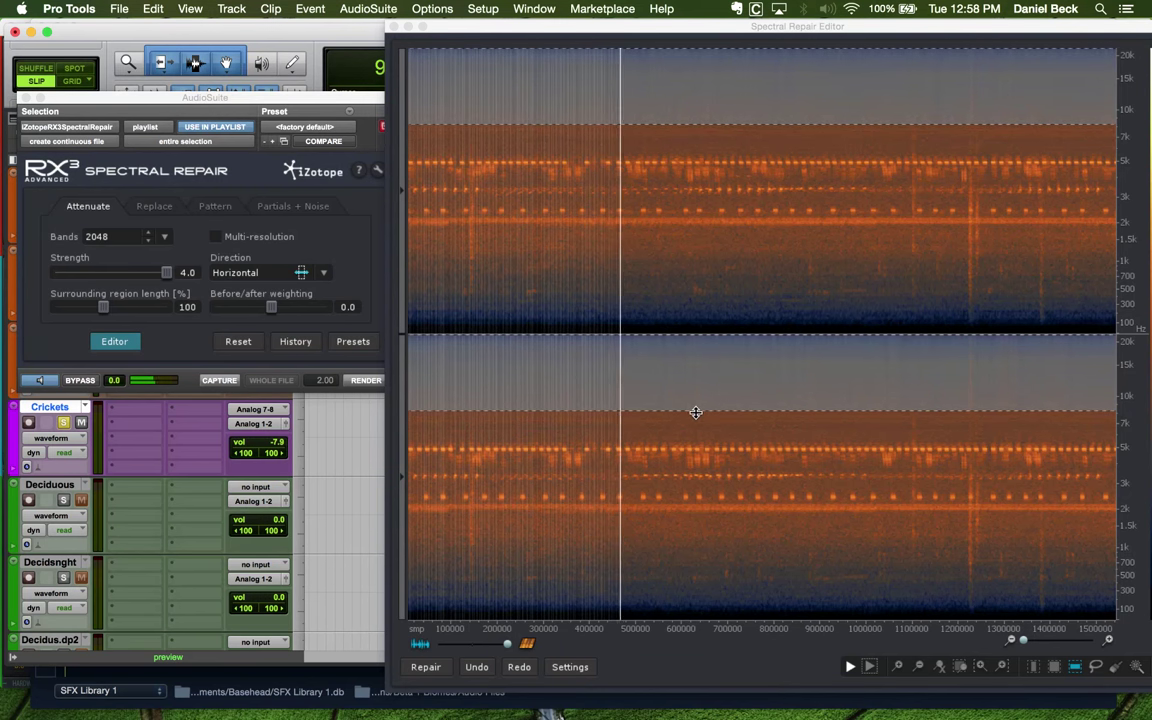
Select the full-length band from about 2.8 to 4.7 kHz, repair it at strength 1.9, and preview it
left_click_drag(692, 411, 683, 488)
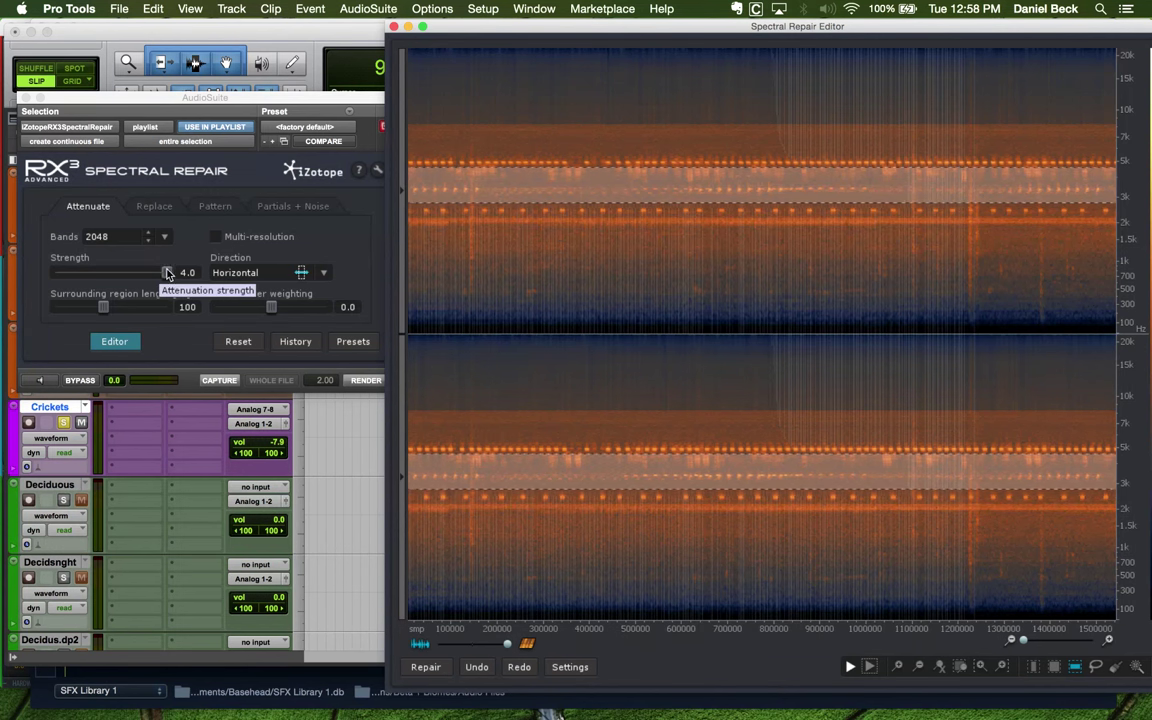
left_click_drag(166, 272, 108, 272)
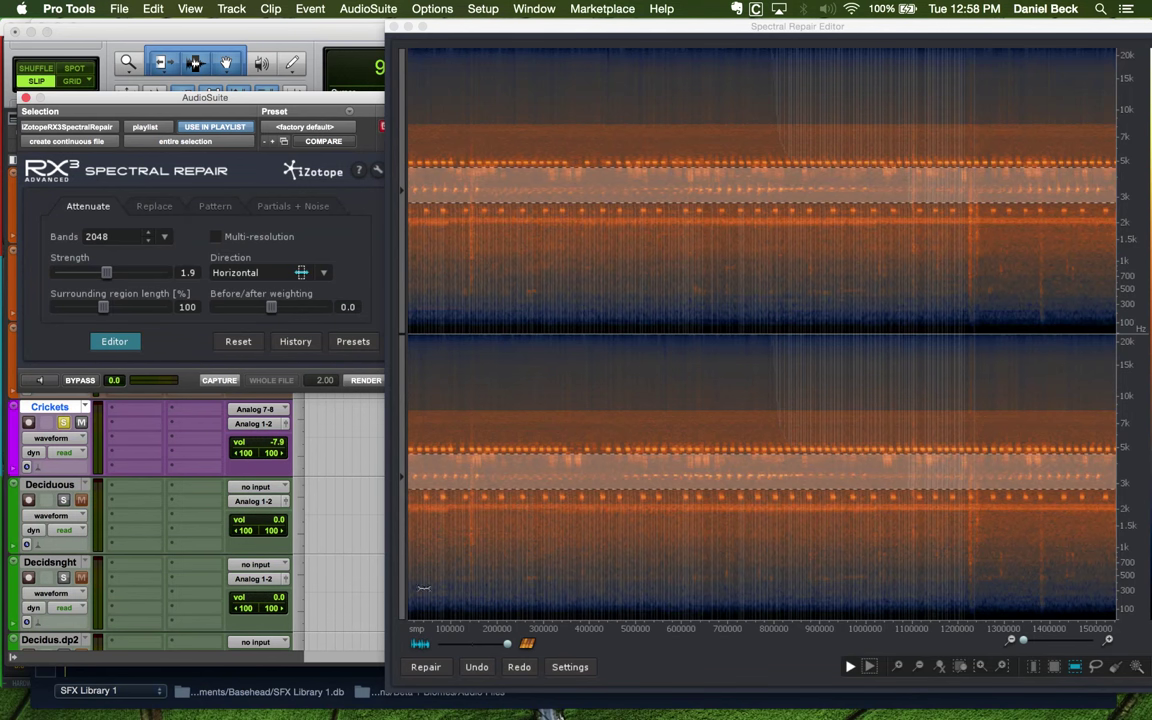
left_click(425, 666)
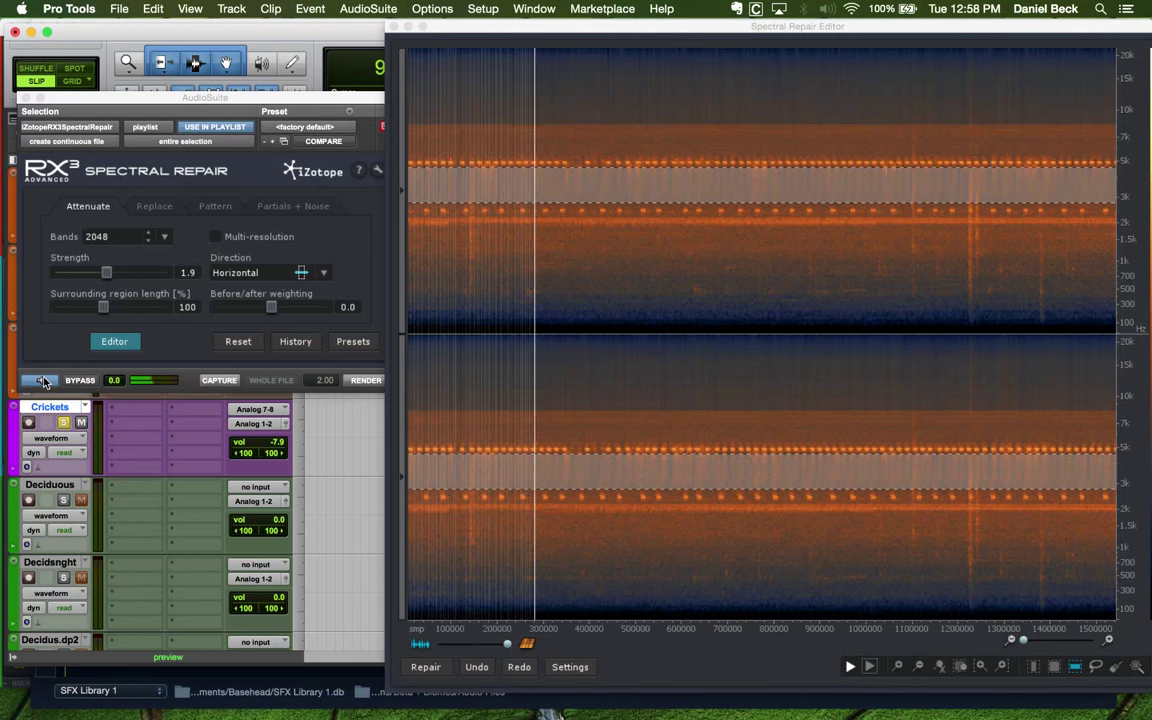
left_click(42, 381)
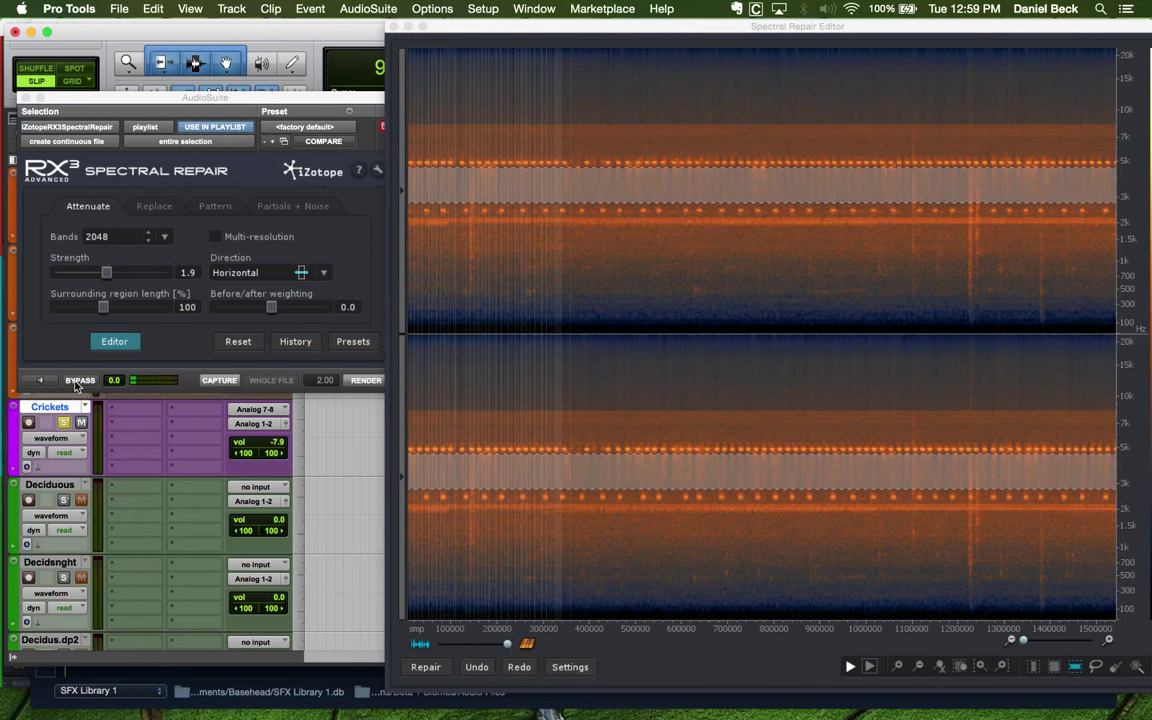
Try full-length selections around the 2 kHz and 5 kHz cricket lines, ending on the band from about 3.2 to 4.3 kHz
left_click(605, 480)
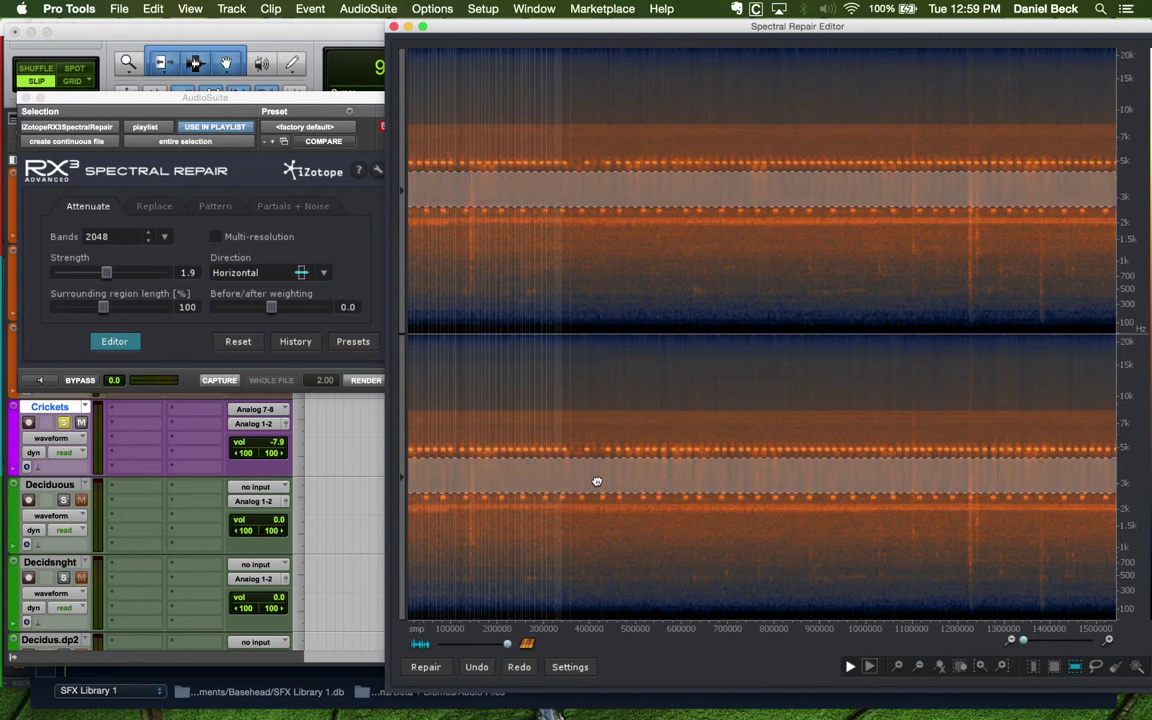
mouse_move(595, 500)
left_mouse_down()
mouse_move(588, 540)
mouse_move(575, 509)
left_mouse_up()
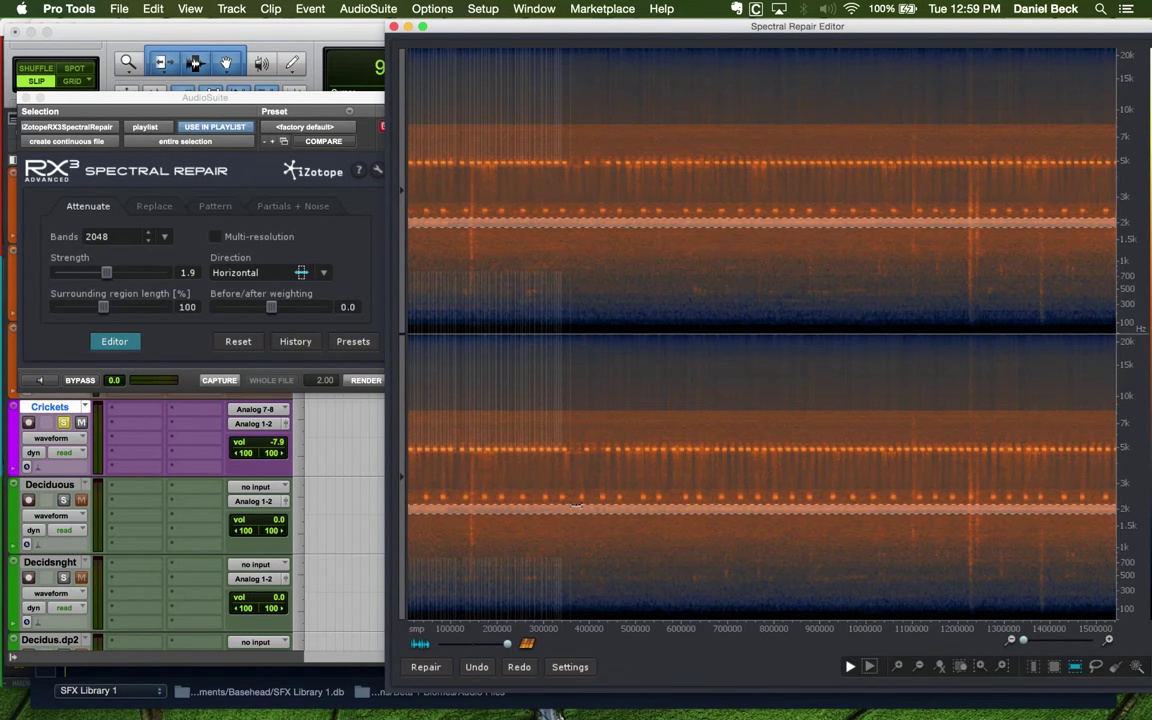
left_click(577, 514)
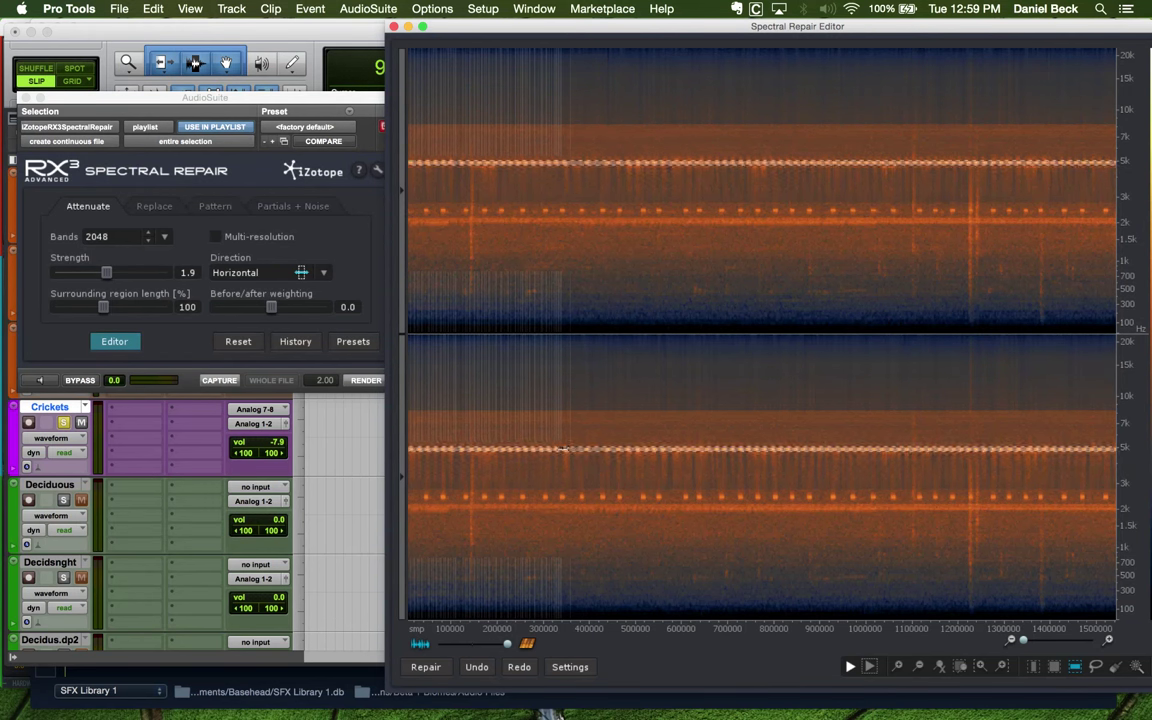
left_click_drag(564, 444, 563, 446)
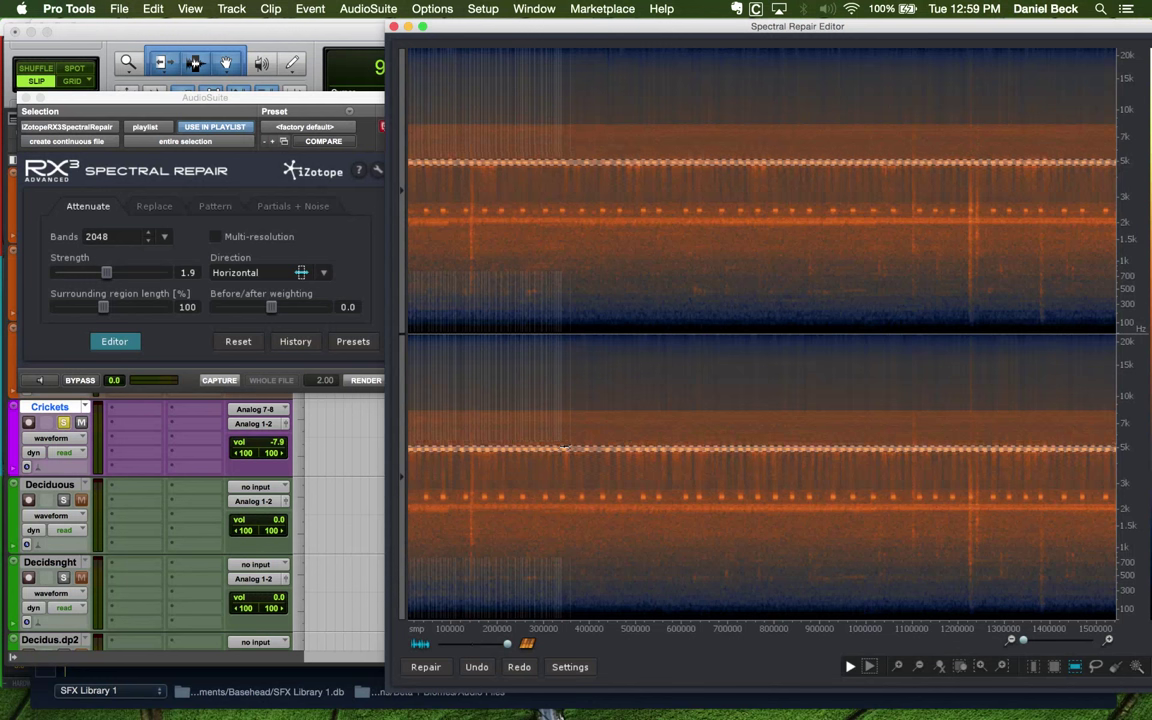
left_click(561, 459)
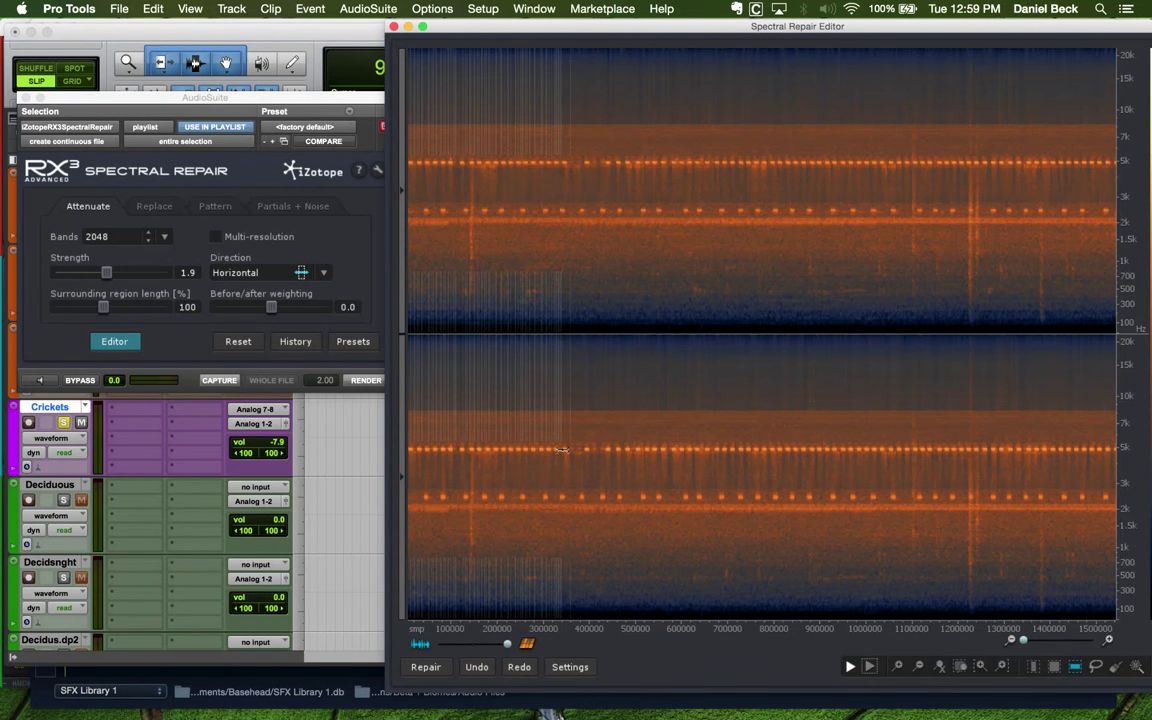
left_click_drag(561, 457, 561, 439)
left_click(561, 456)
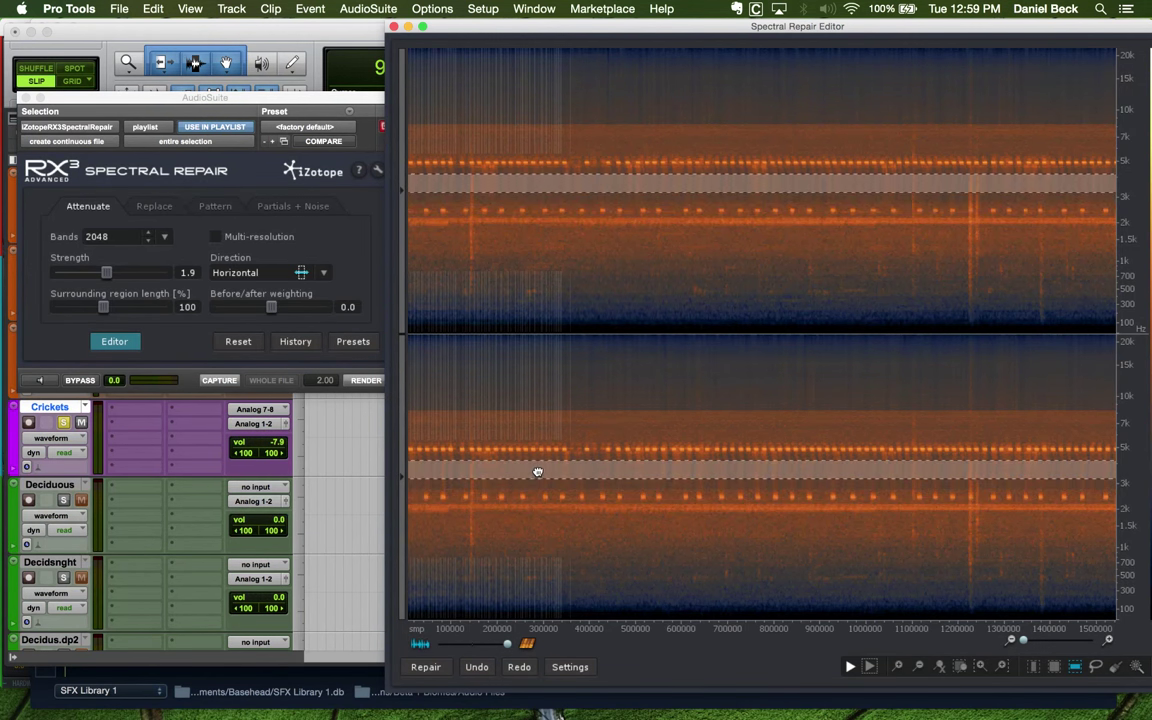
Select the full-length band below about 2.2 kHz and repair it at strength 1.6 in the Horizontal direction
left_click_drag(521, 498, 523, 516)
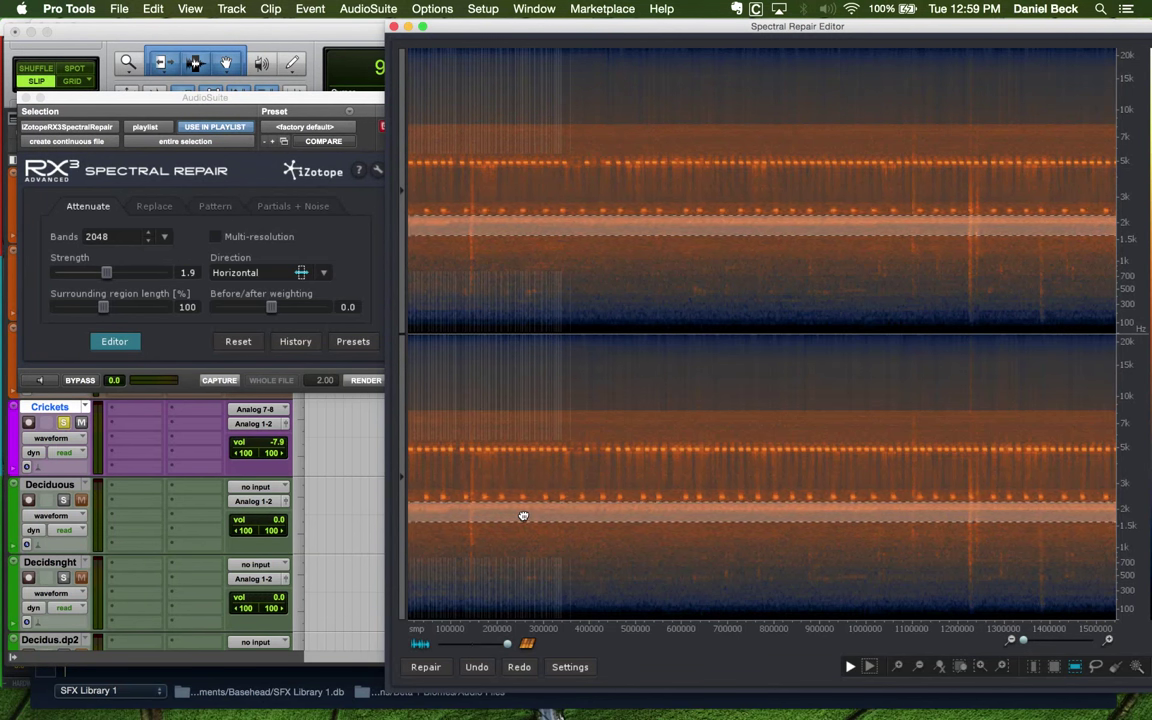
left_click_drag(520, 520, 499, 620)
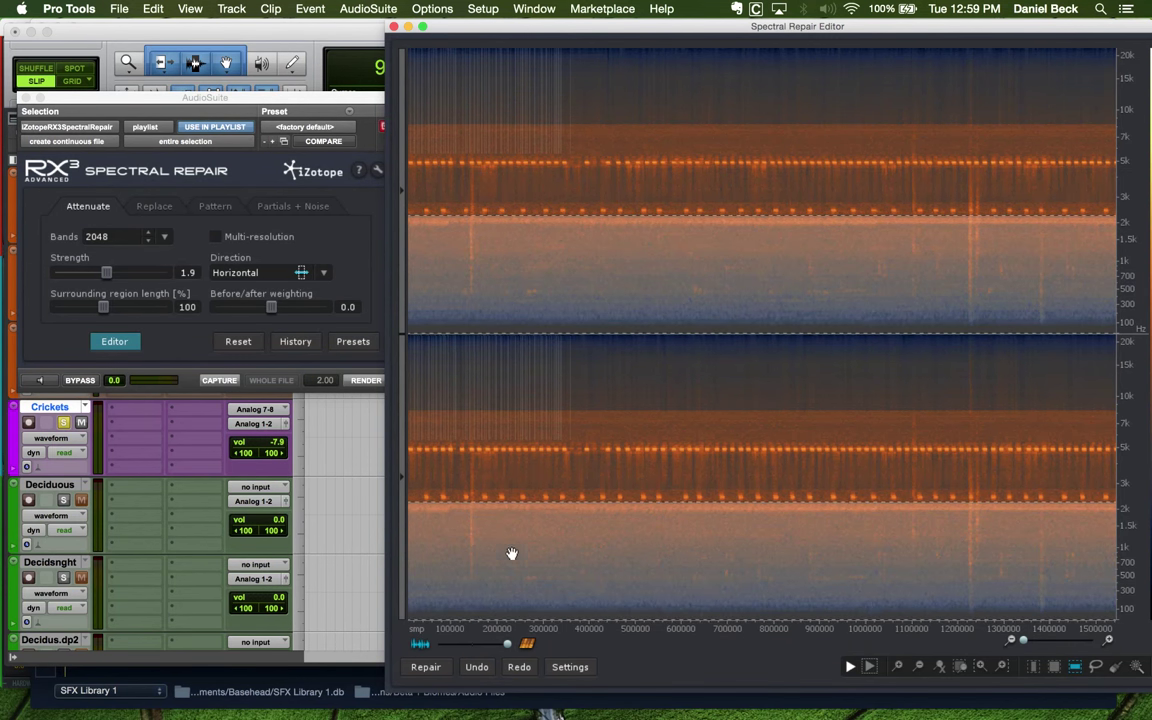
left_click(107, 275)
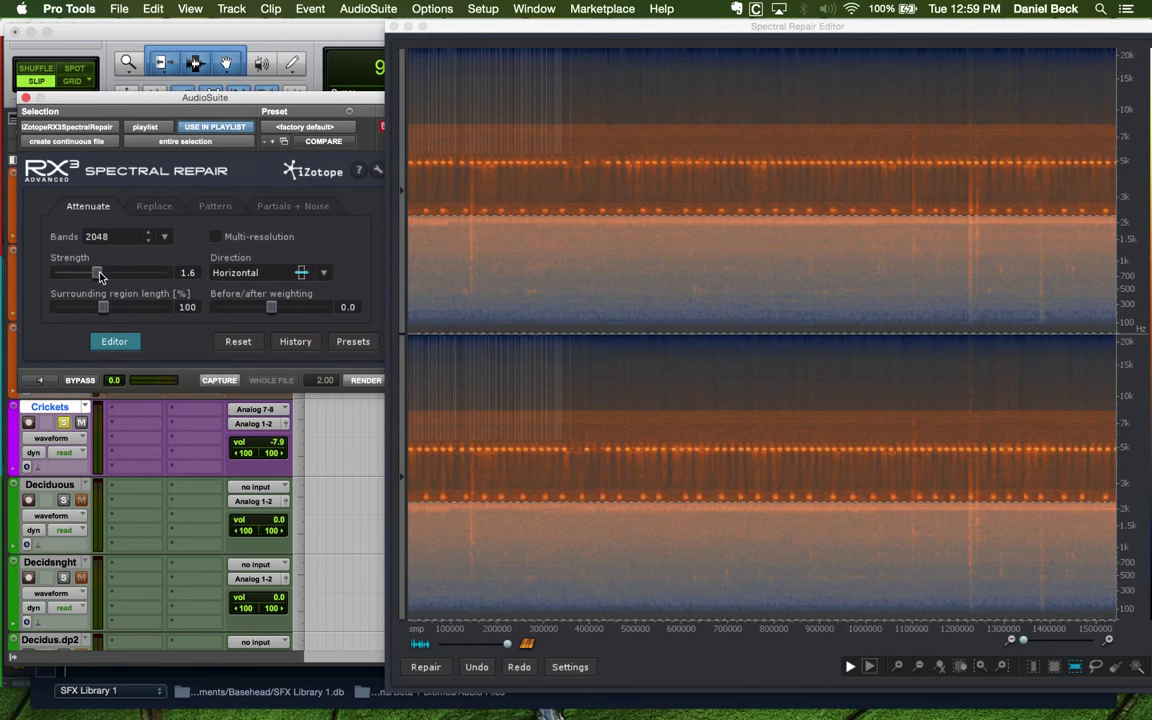
left_click(424, 667)
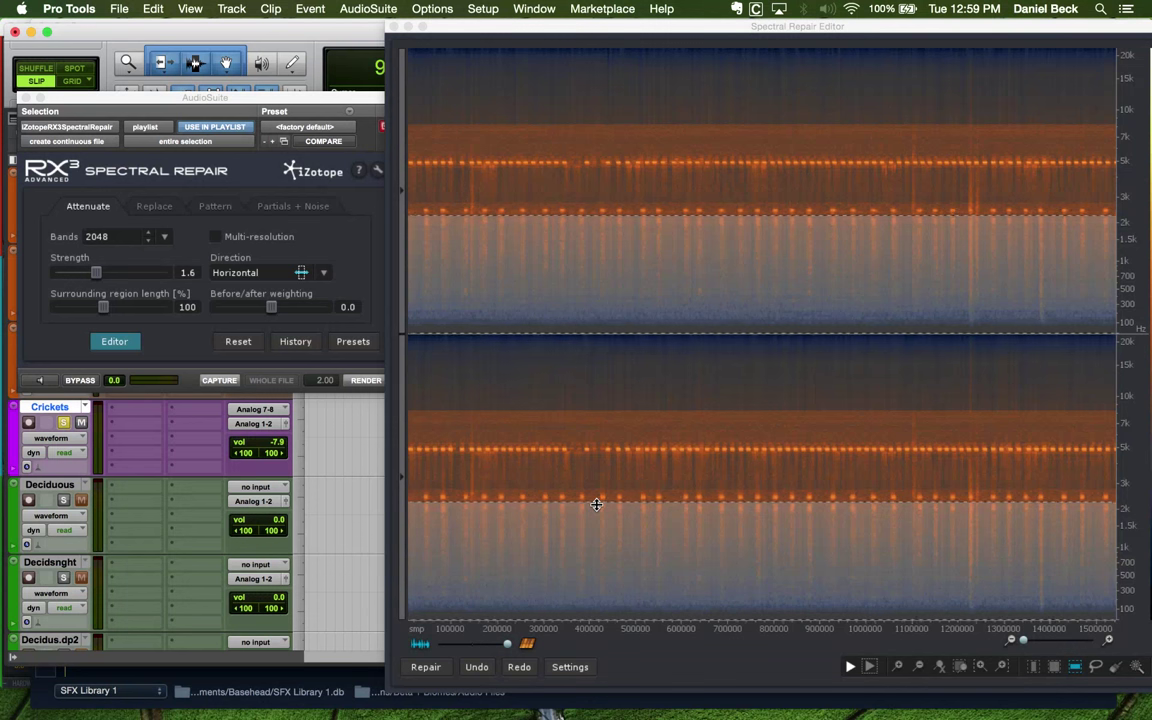
Narrow the selection to below about 1 kHz, preview the repaired audio, and undo the low-band repair
left_click_drag(595, 500, 594, 543)
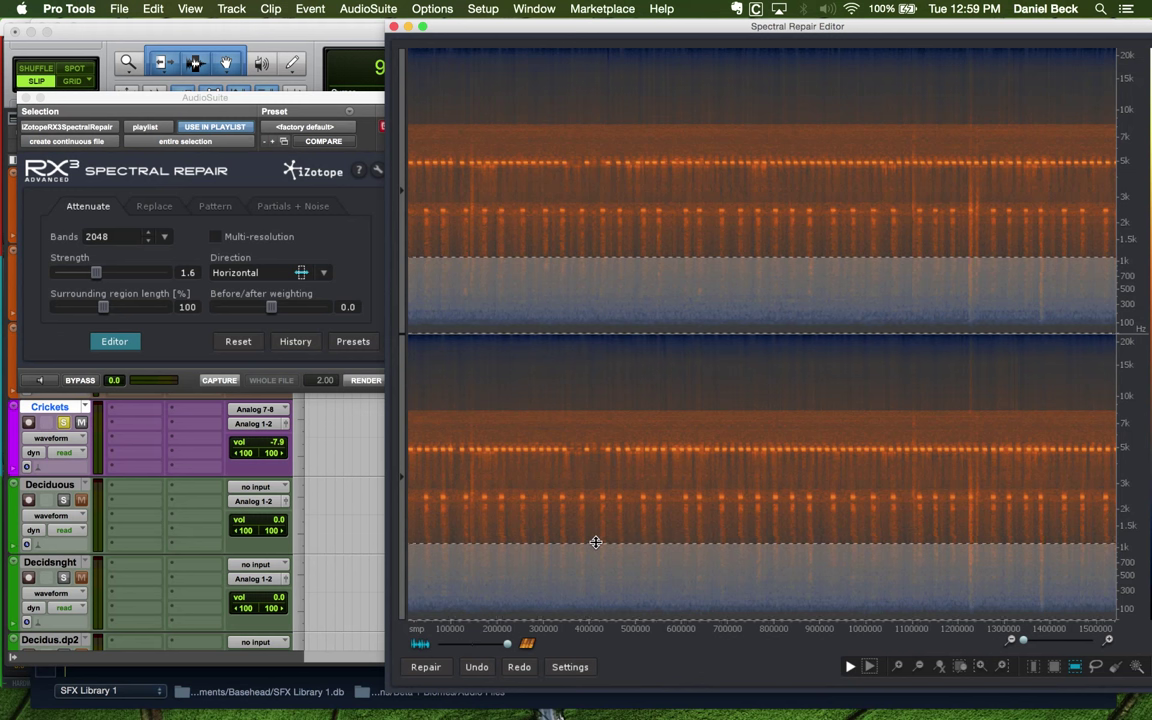
left_click(40, 381)
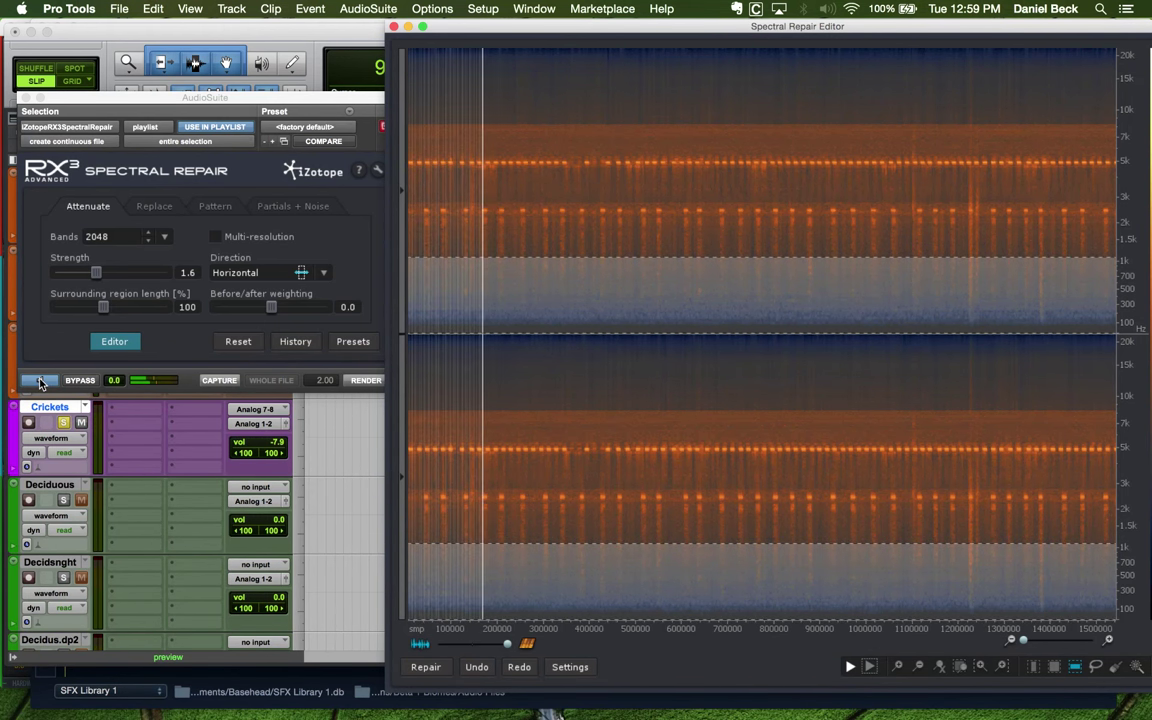
left_click(40, 382)
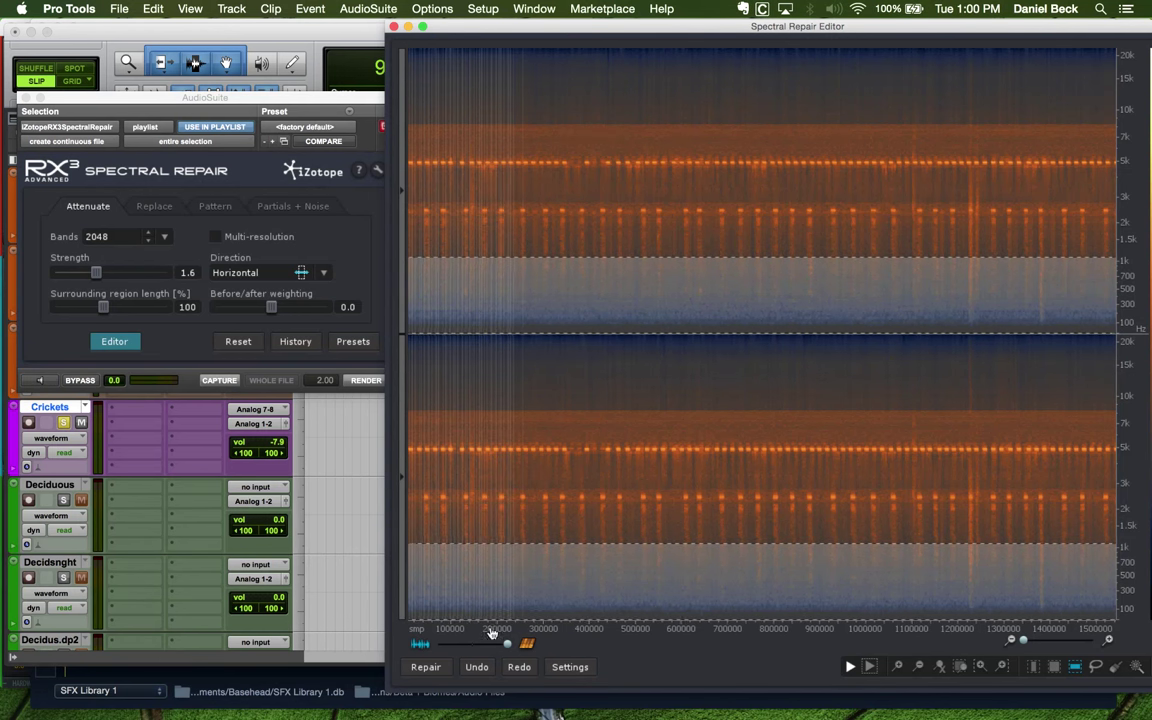
left_click(547, 491)
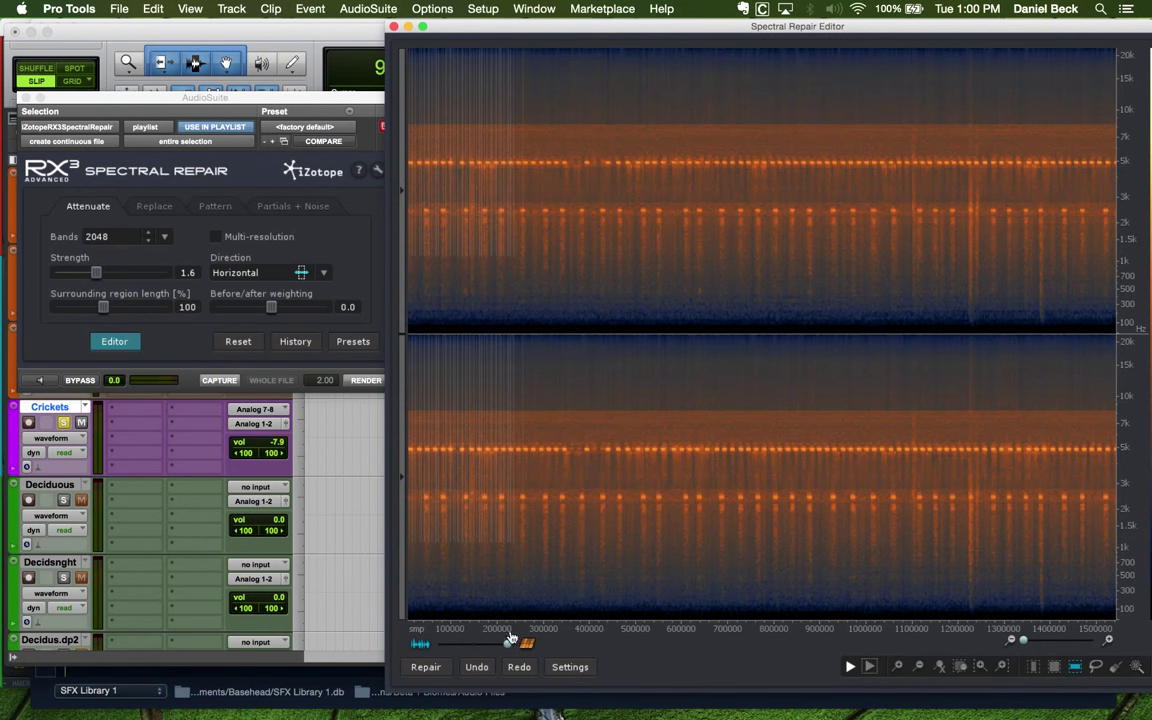
left_click(482, 670)
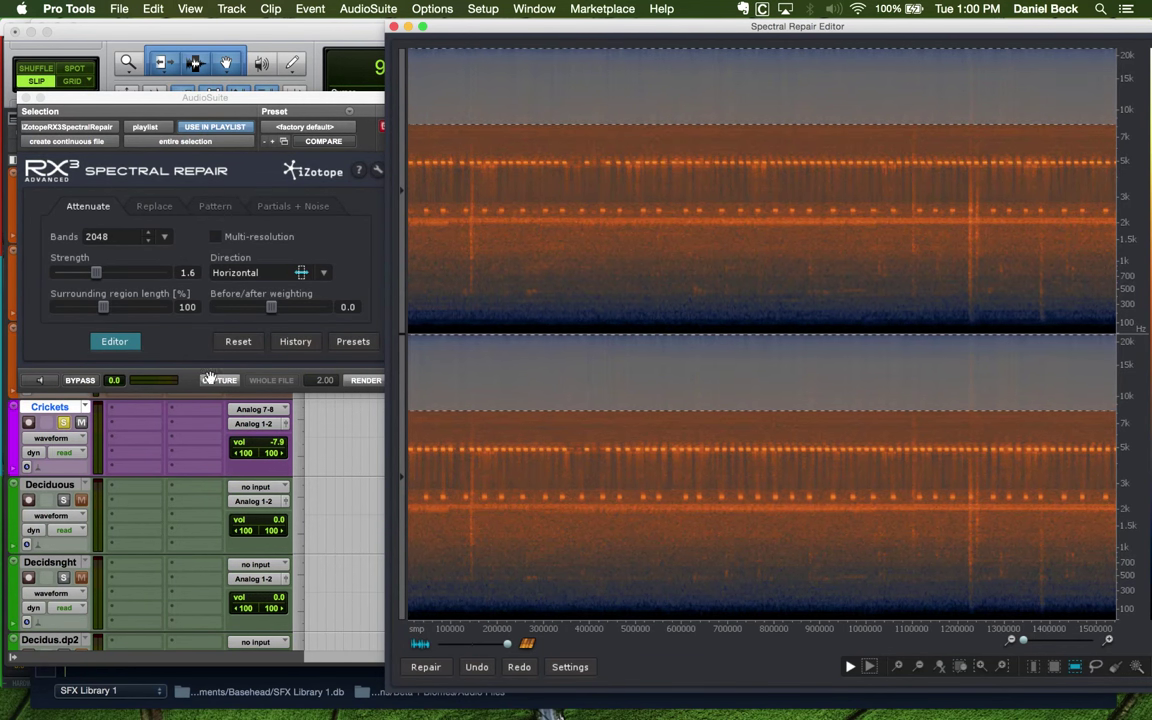
Set the attenuation direction to Vertical, the surrounding region length to 85%, and the before/after weighting to 0.0
left_click(324, 273)
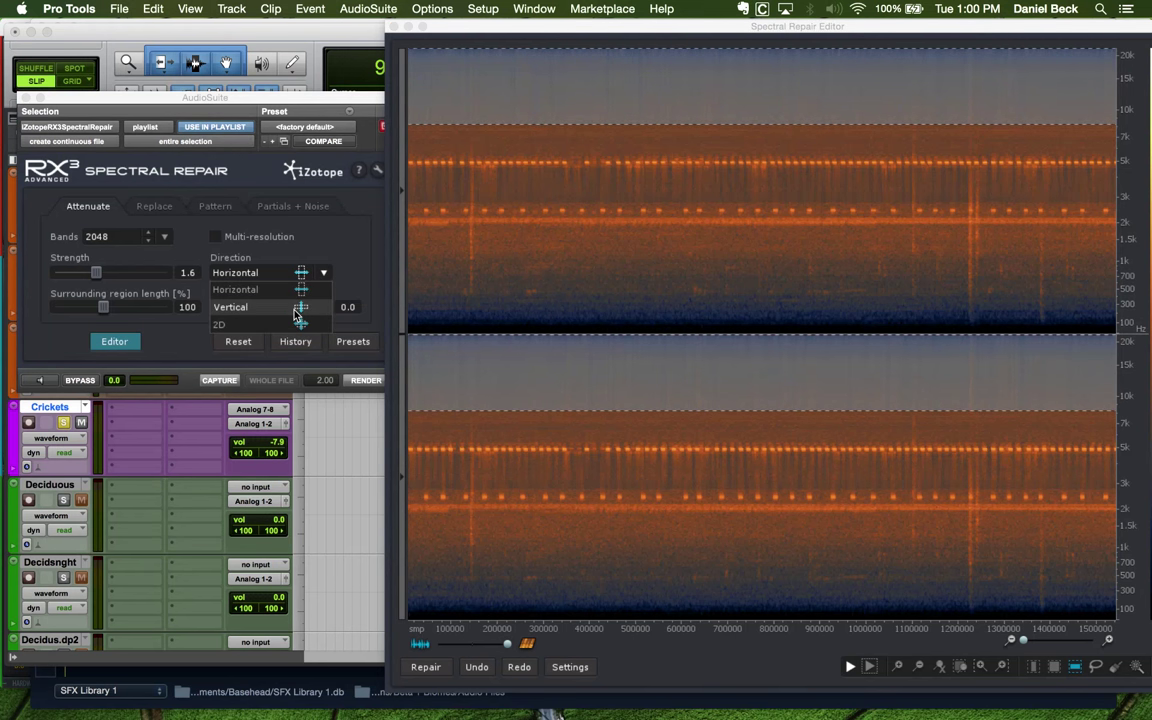
left_click(285, 310)
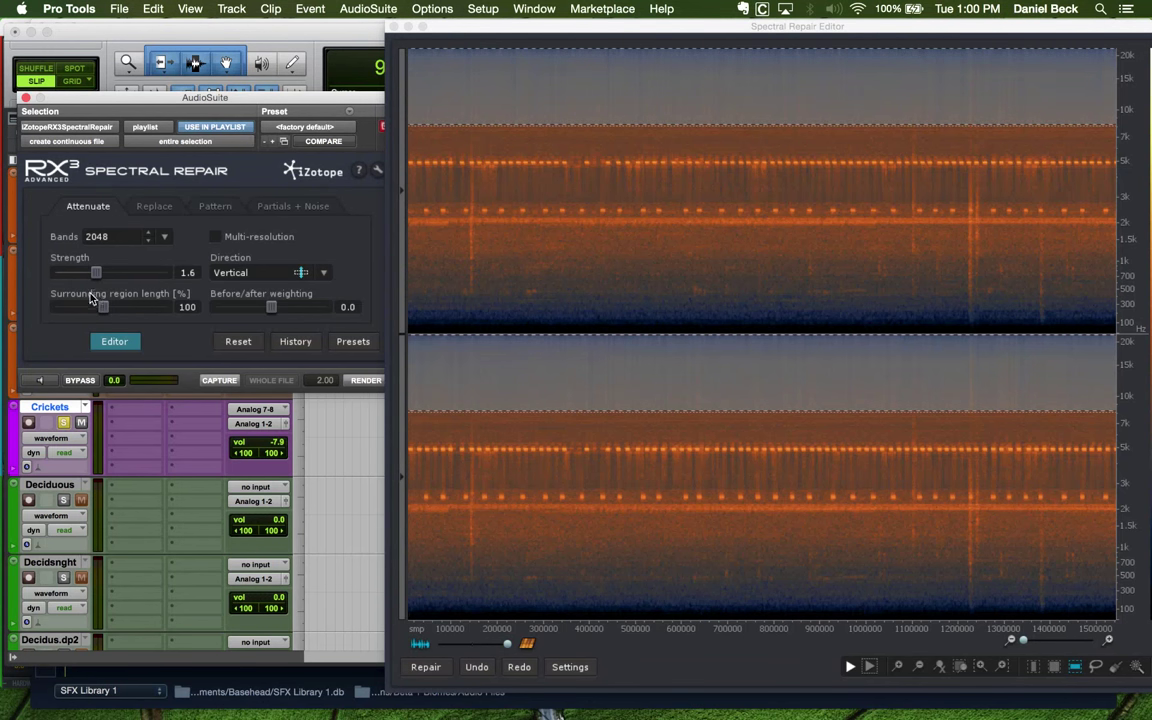
left_click_drag(103, 307, 90, 310)
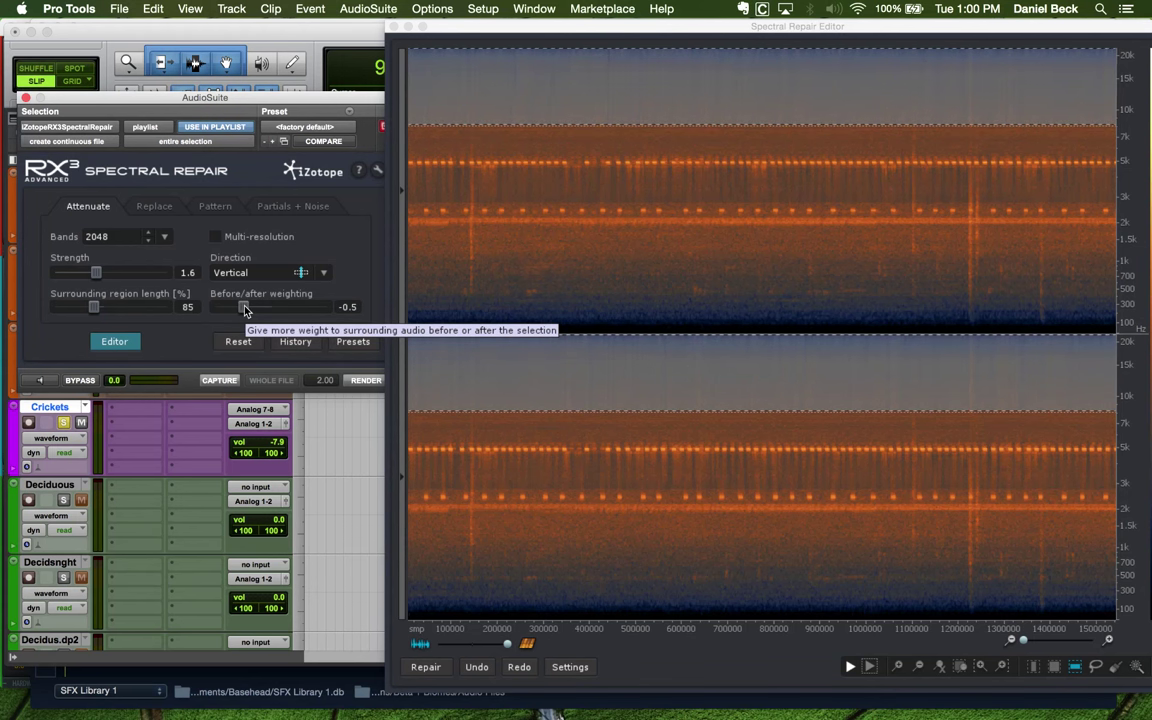
left_click_drag(245, 310, 277, 282)
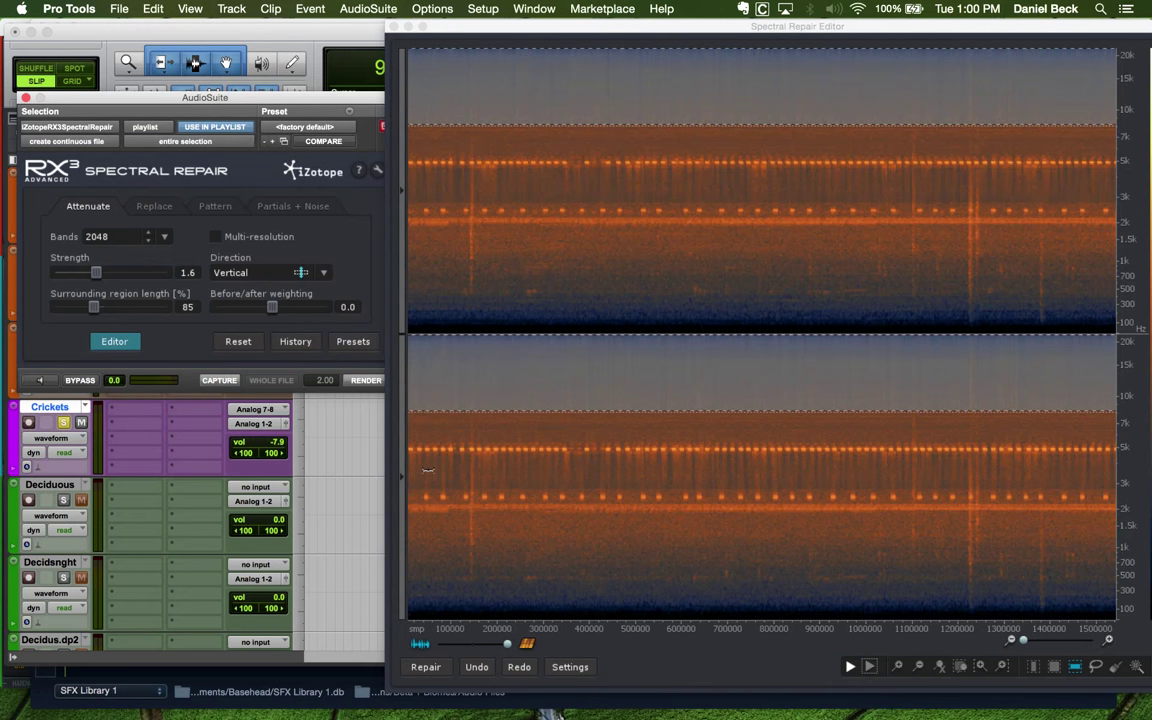
Select the full-length band from about 1.3 to 2.2 kHz, try a 200% surrounding region length, and set it to 25%
left_click(466, 509)
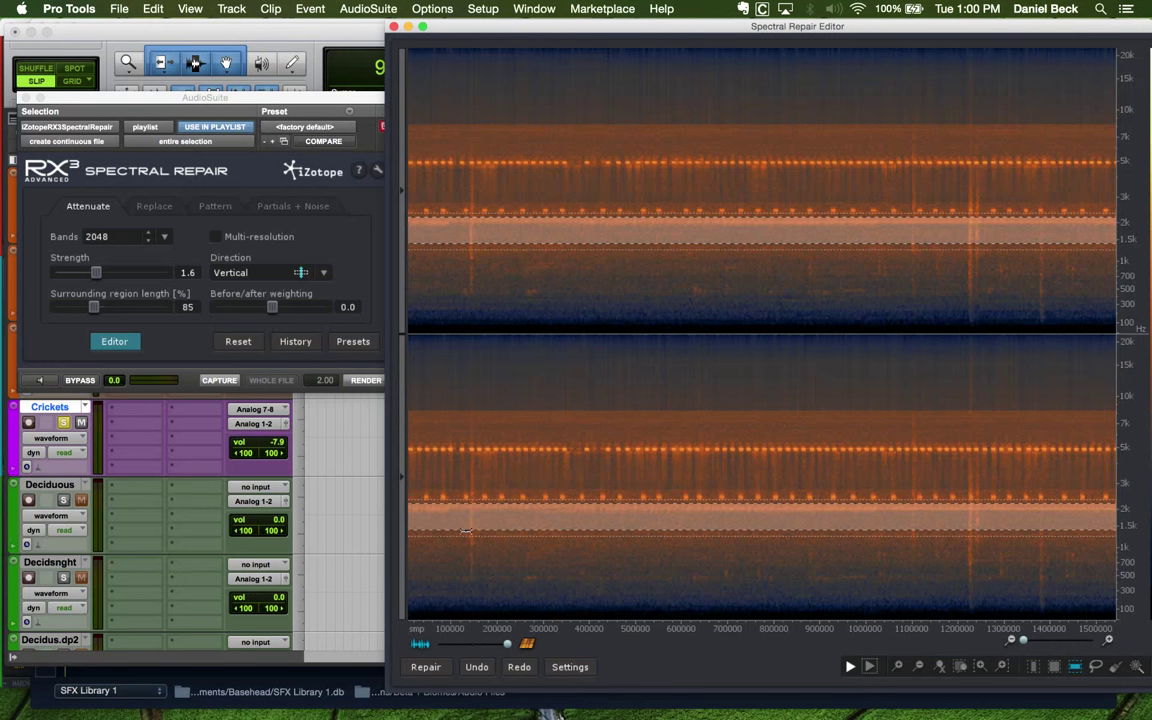
left_click(92, 307)
left_click_drag(92, 307, 163, 318)
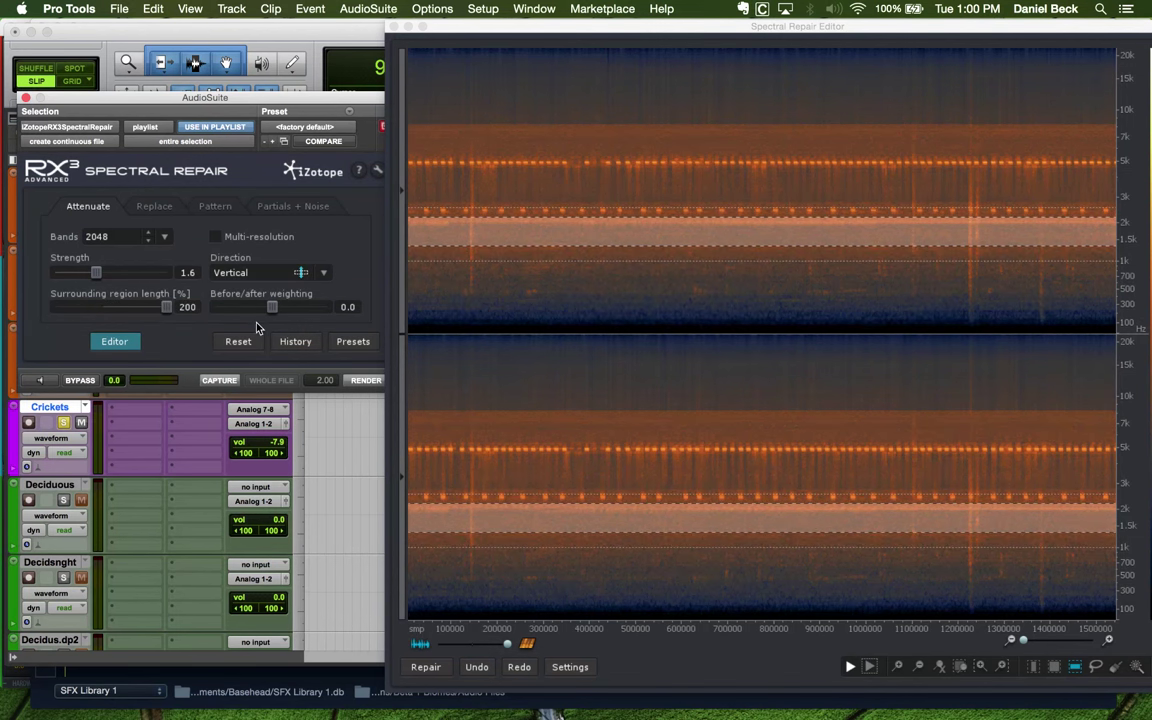
left_click_drag(256, 327, 210, 329)
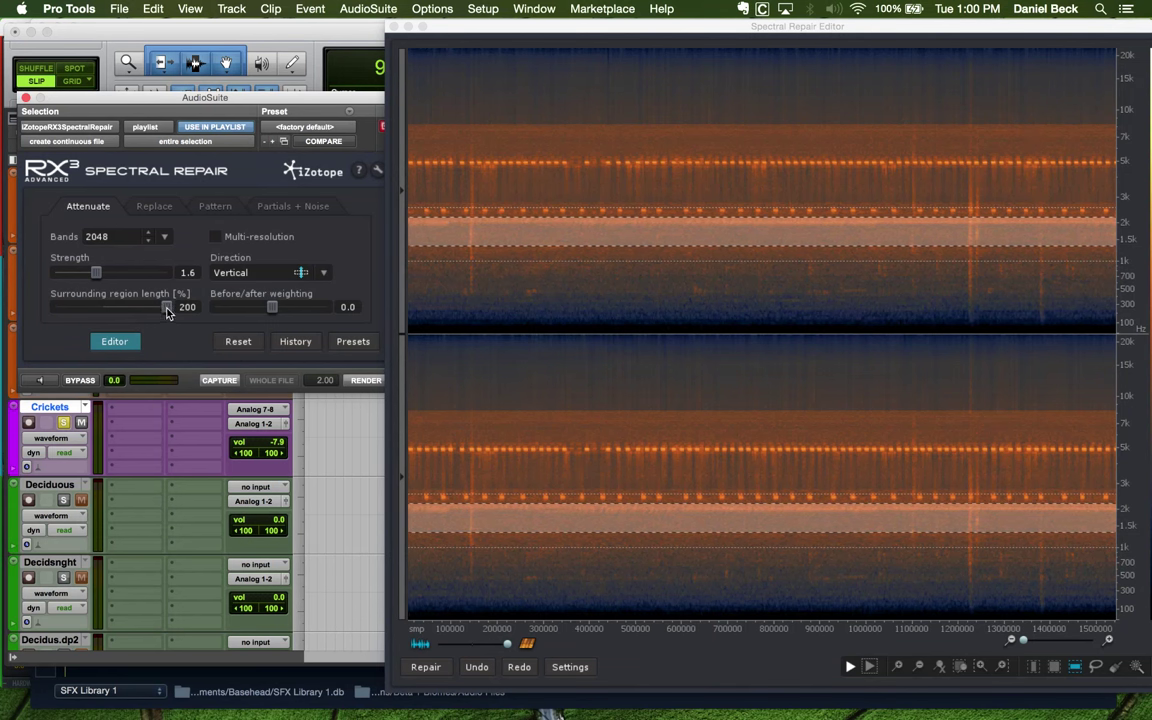
left_click_drag(167, 310, 23, 305)
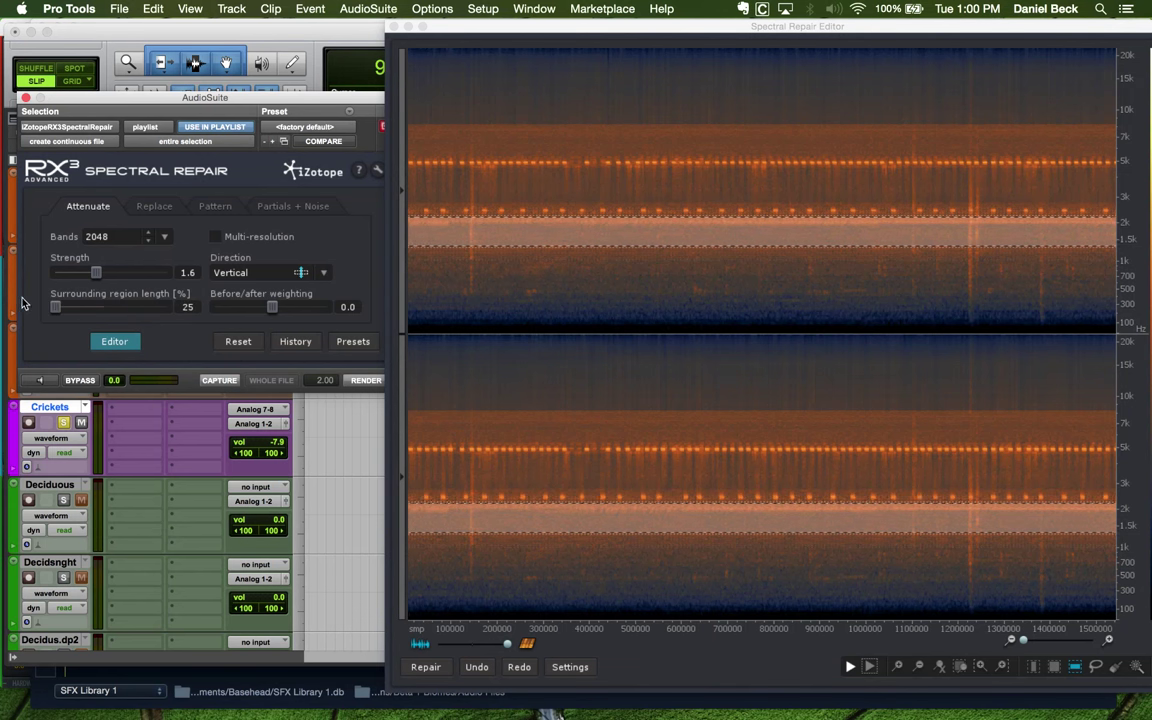
Extend the selection to everything below about 2.3 kHz, repair it vertically, inspect the spectrogram, and undo the repair
left_click(466, 505)
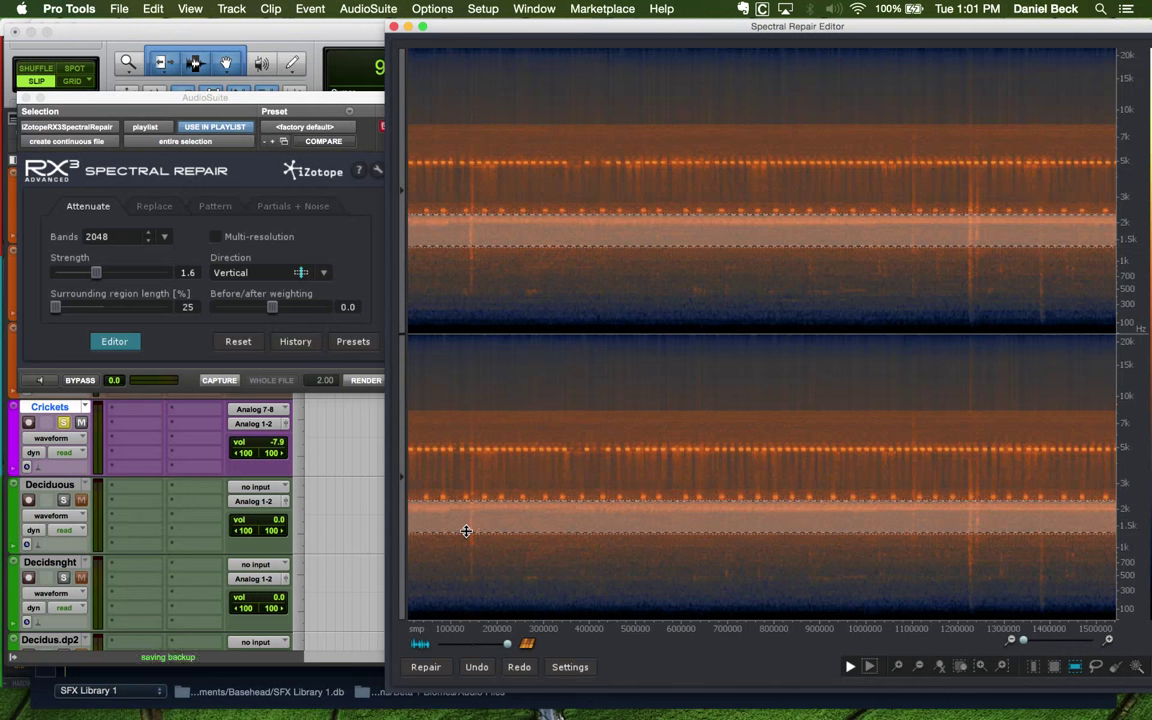
left_click_drag(466, 531, 460, 620)
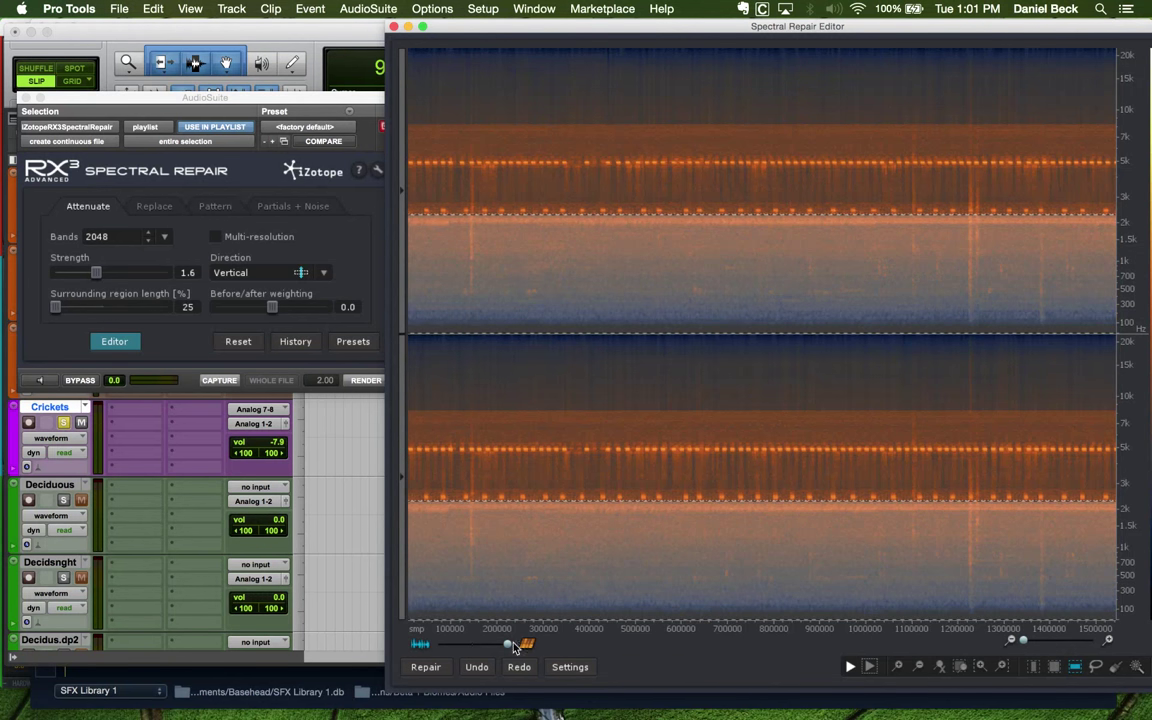
left_click(429, 668)
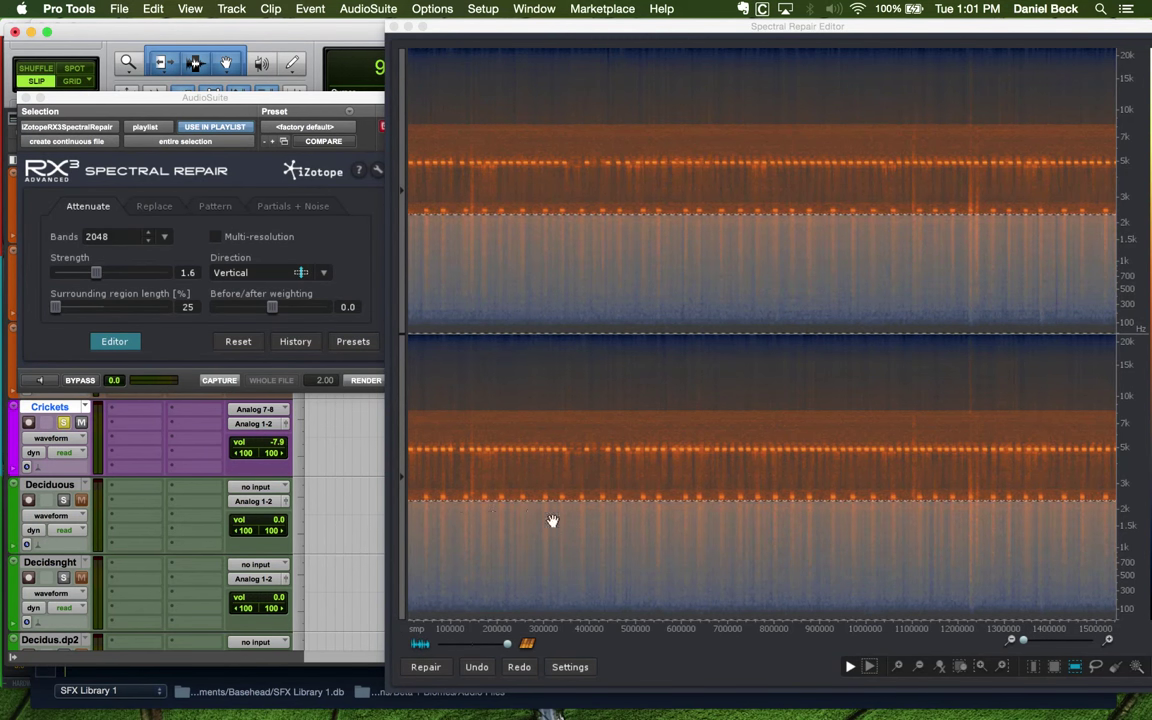
scroll(450, 510, "up", 2)
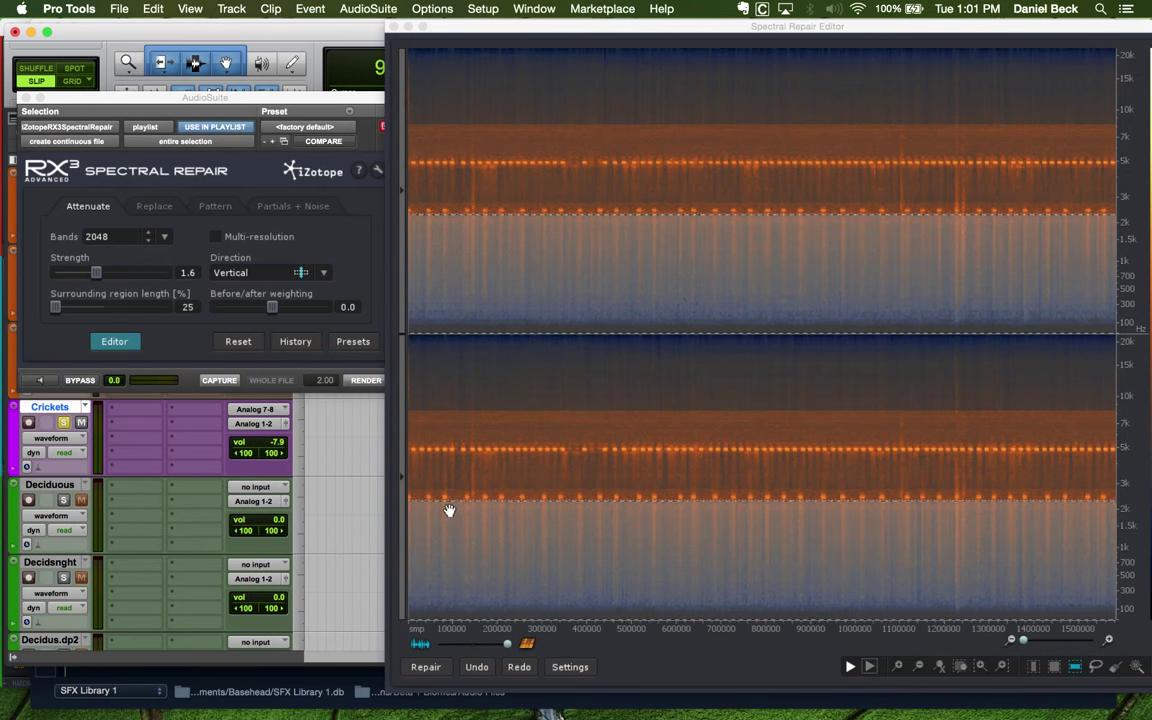
scroll(449, 510, "up", 3)
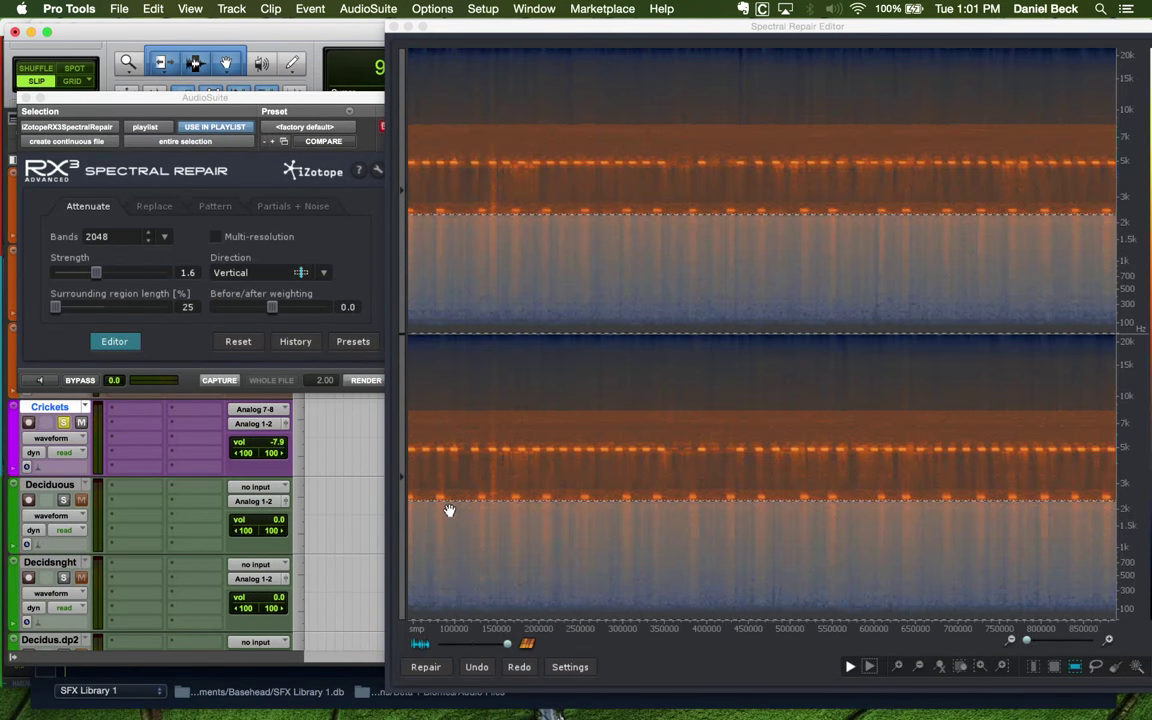
scroll(449, 510, "down", 4)
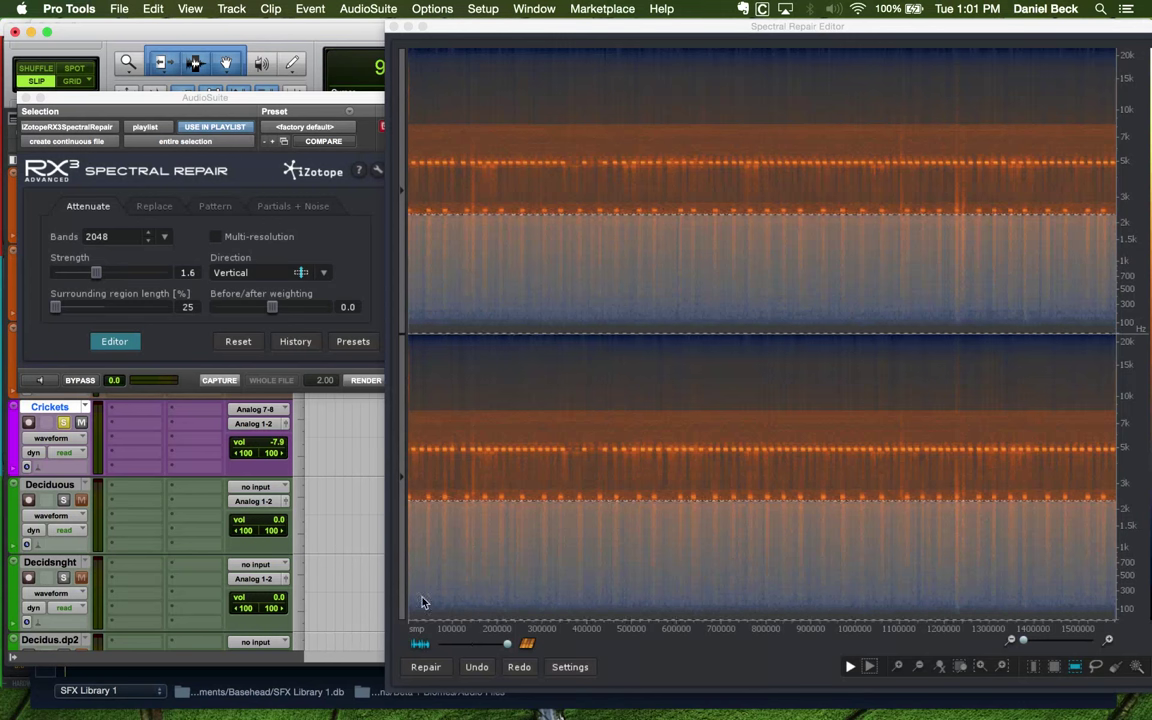
left_click(486, 668)
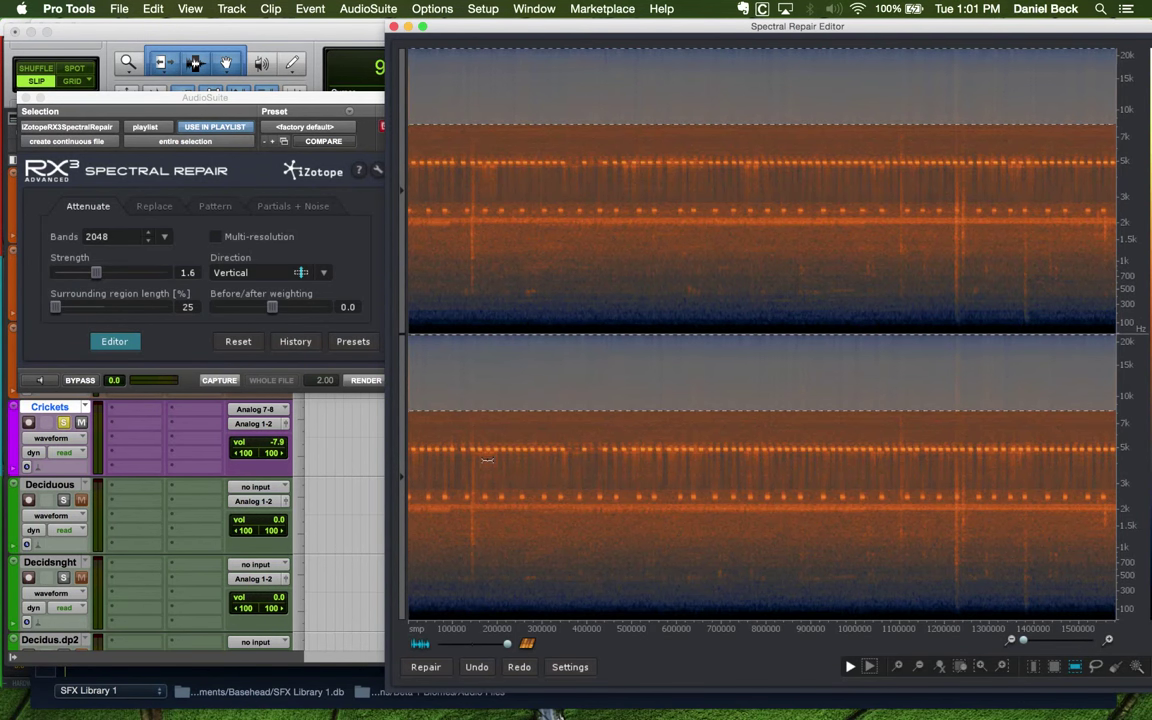
Try a vertical repair on everything below about 4.7 kHz, just under the 5 kHz cricket line, and undo it
left_click_drag(506, 380, 500, 499)
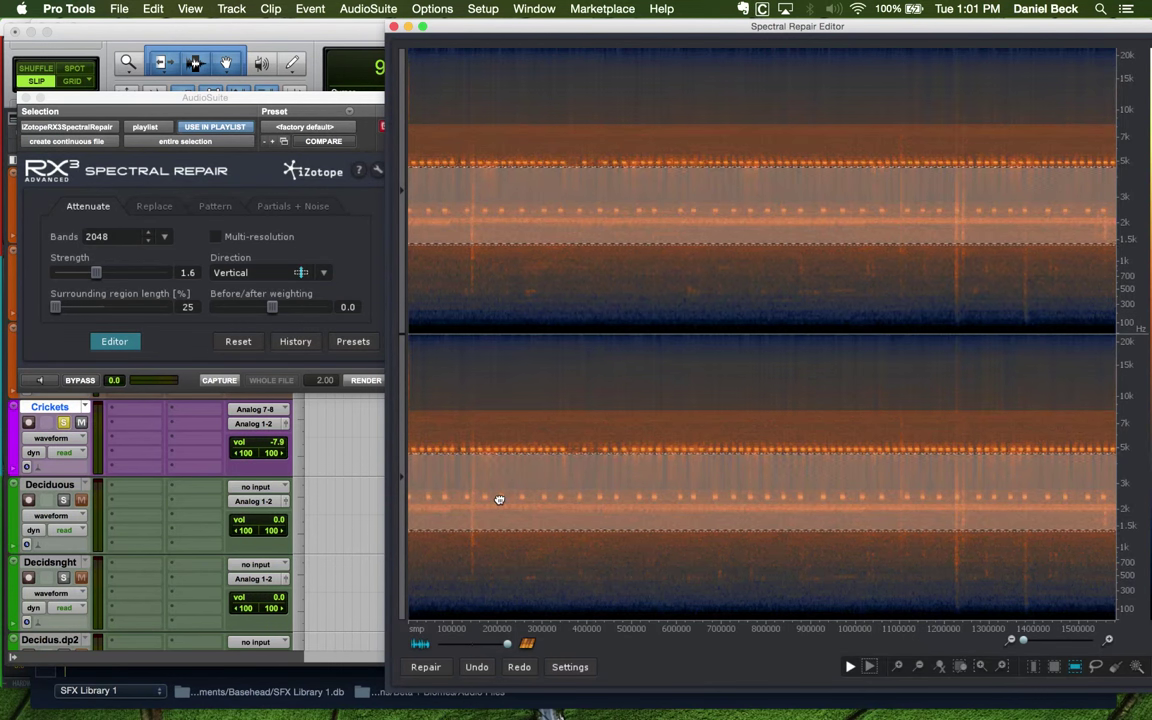
left_click_drag(491, 530, 468, 627)
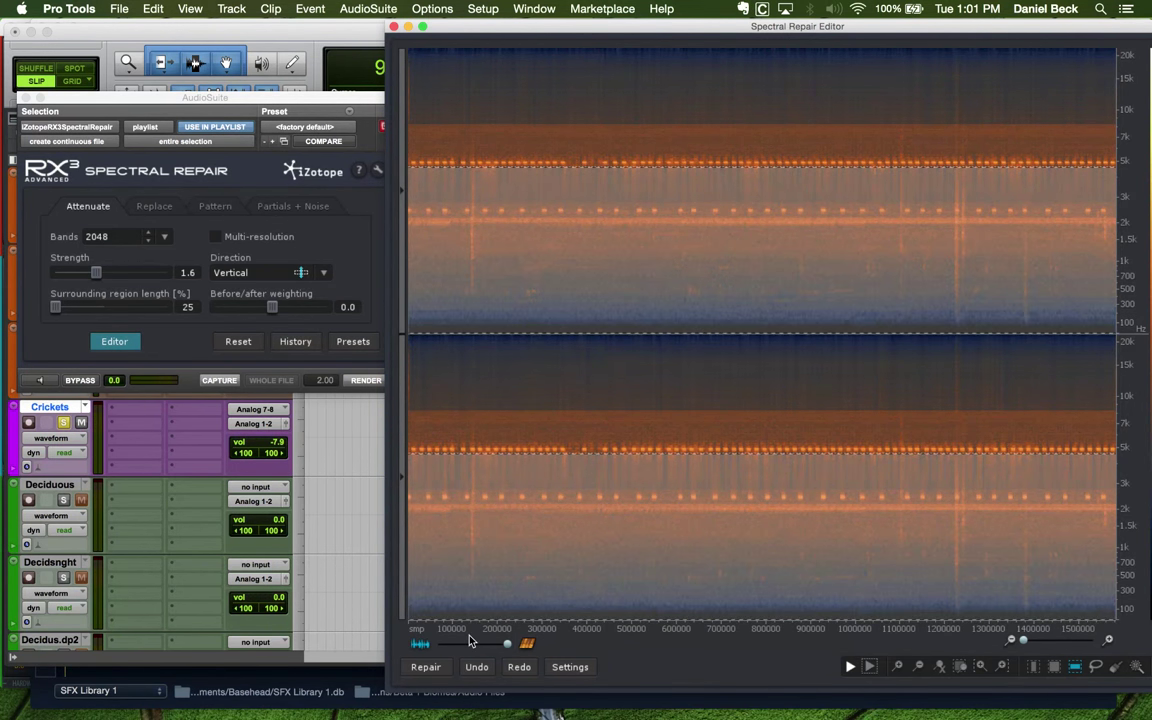
left_click(426, 667)
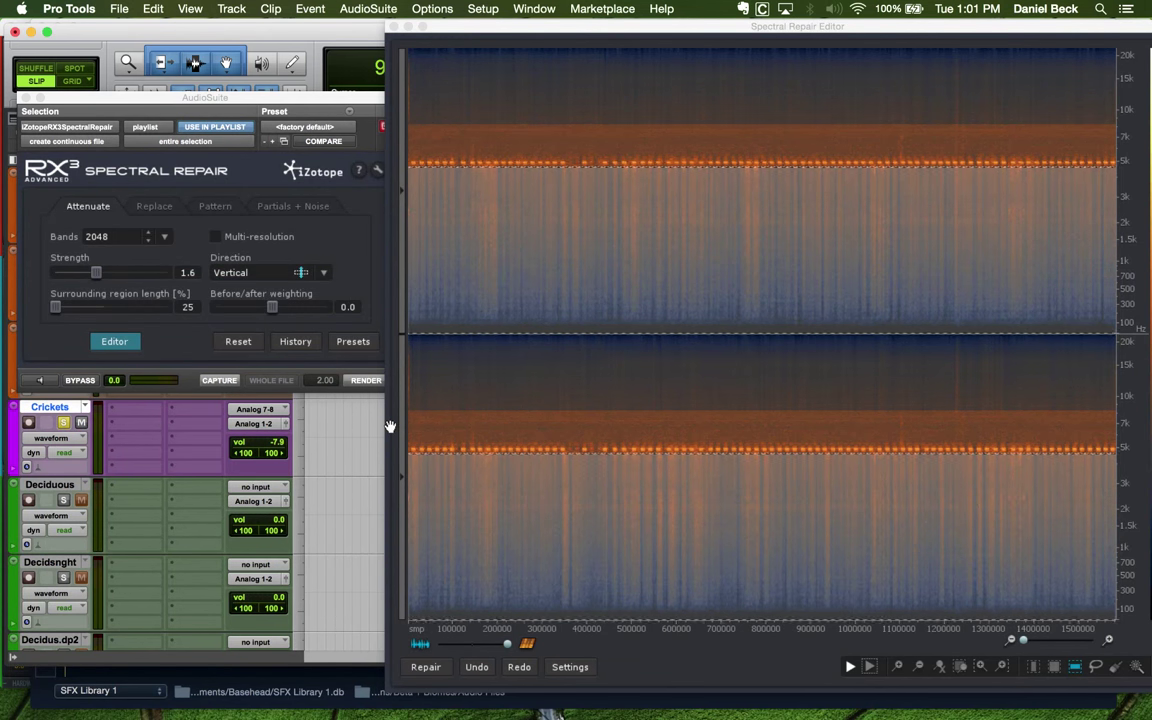
left_click(476, 666)
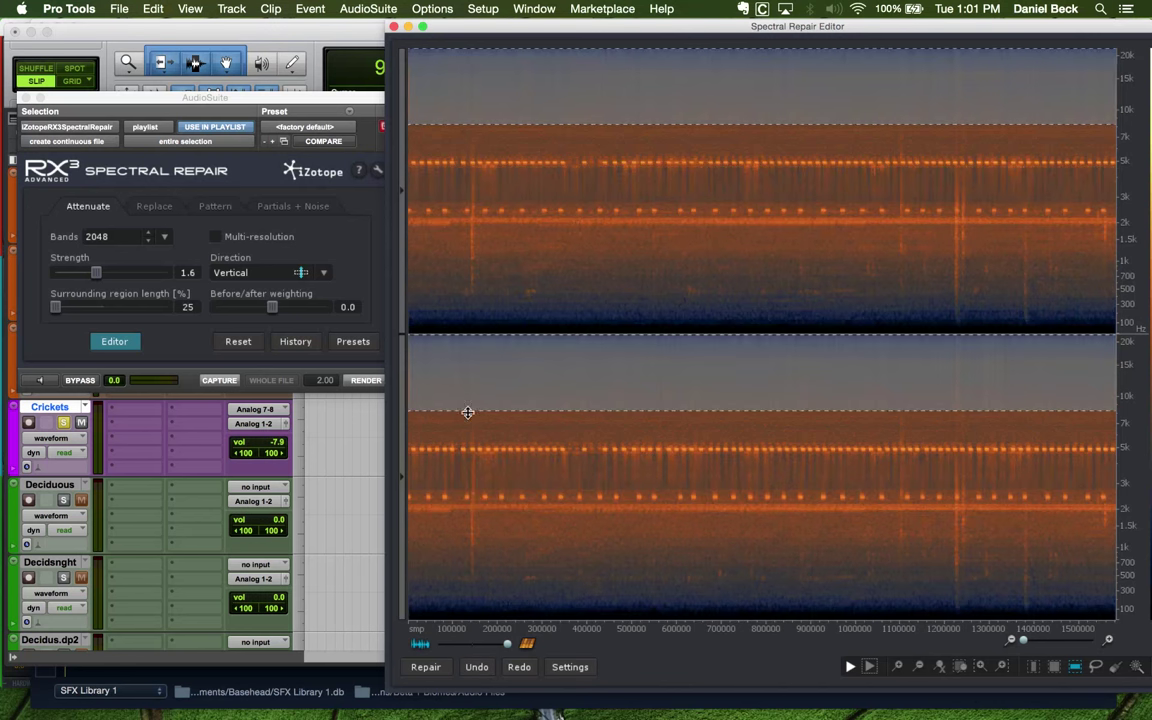
Try a selection below about 3.9 kHz and undo the earlier repair of the band between the cricket lines
left_click_drag(470, 466, 466, 660)
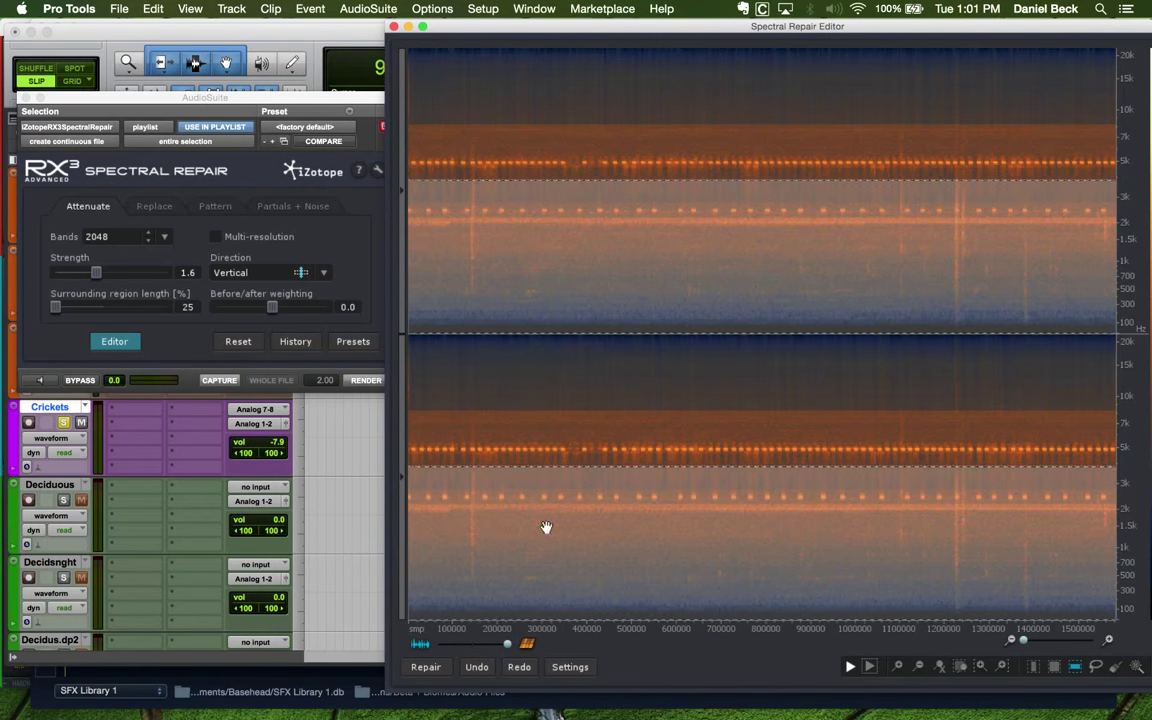
mouse_move(559, 469)
left_mouse_down()
mouse_move(553, 499)
mouse_move(550, 474)
left_mouse_up()
left_click(476, 666)
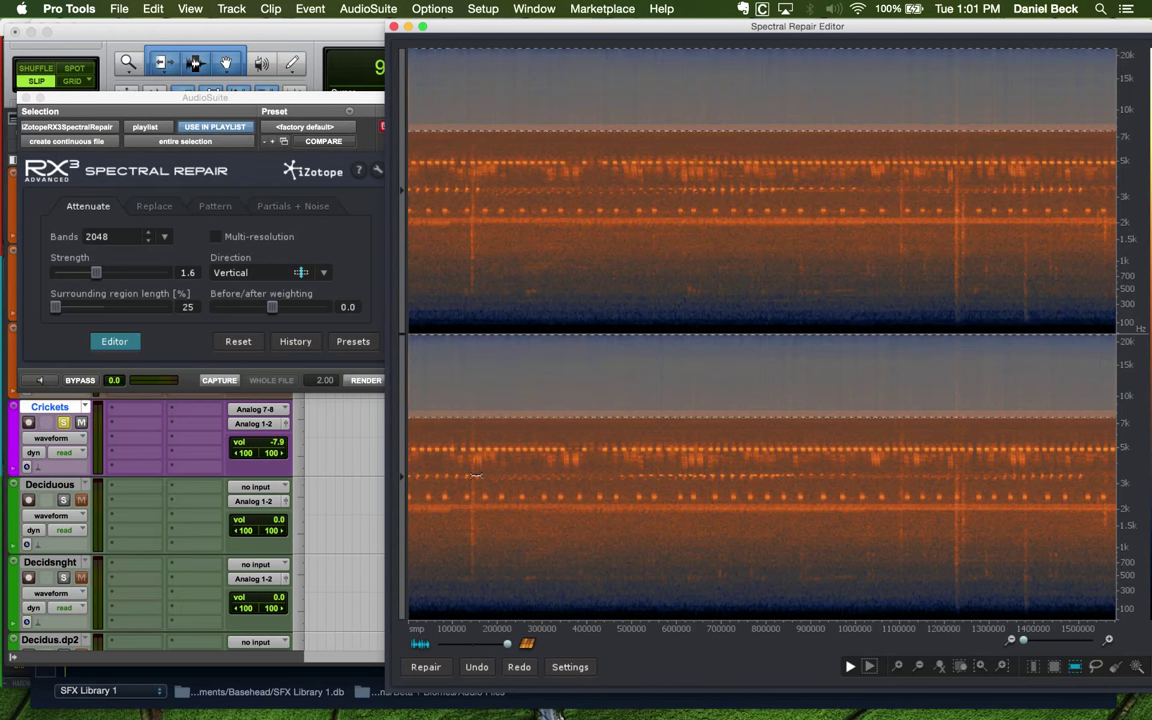
Select the full-length band below about 4.4 kHz, repair it with the Vertical settings, and preview the result
left_click_drag(473, 471, 472, 480)
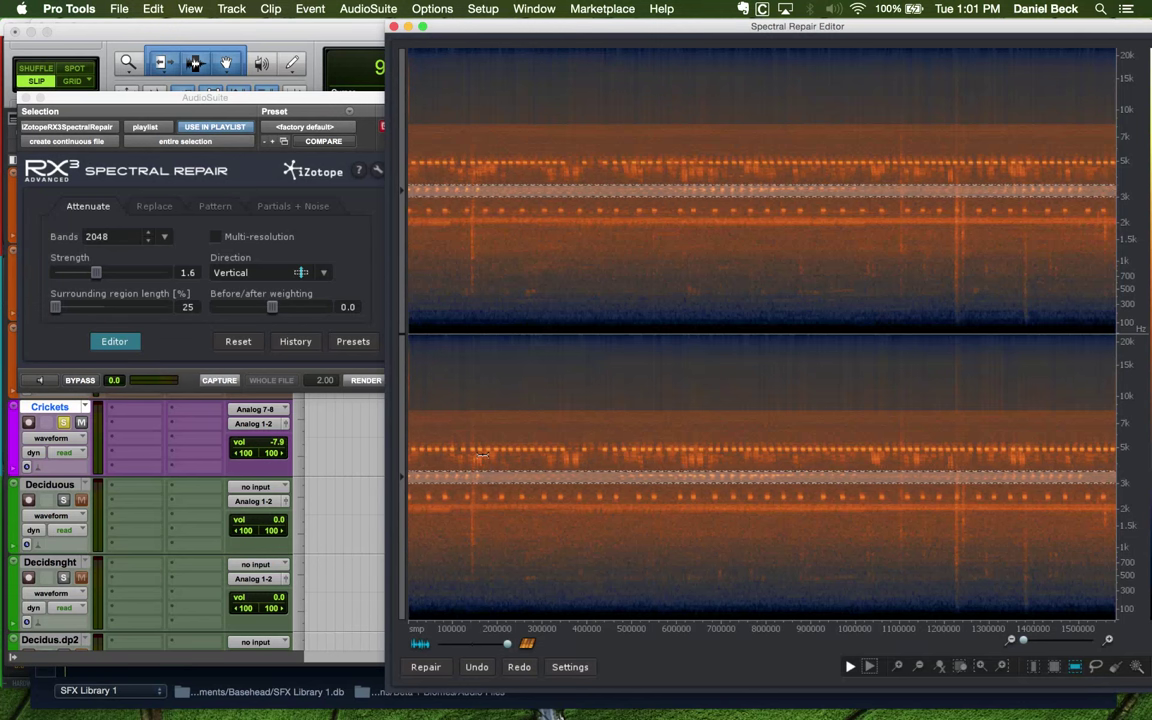
left_click_drag(481, 455, 478, 612)
left_click(485, 463)
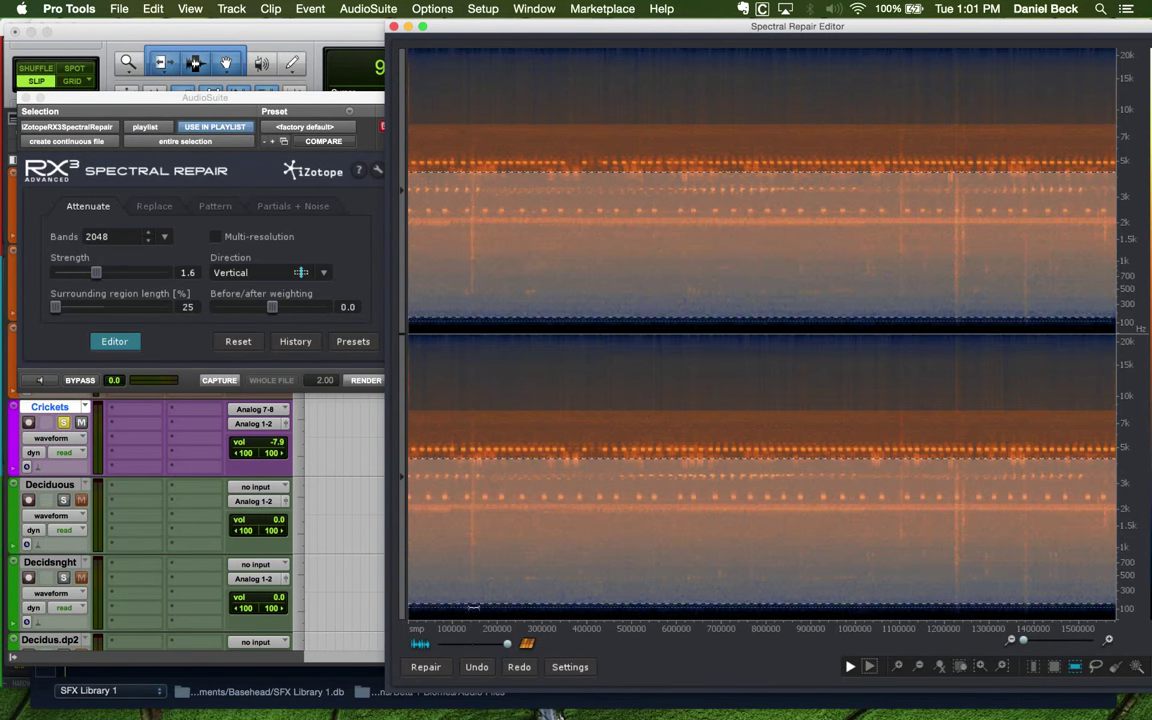
left_click(424, 668)
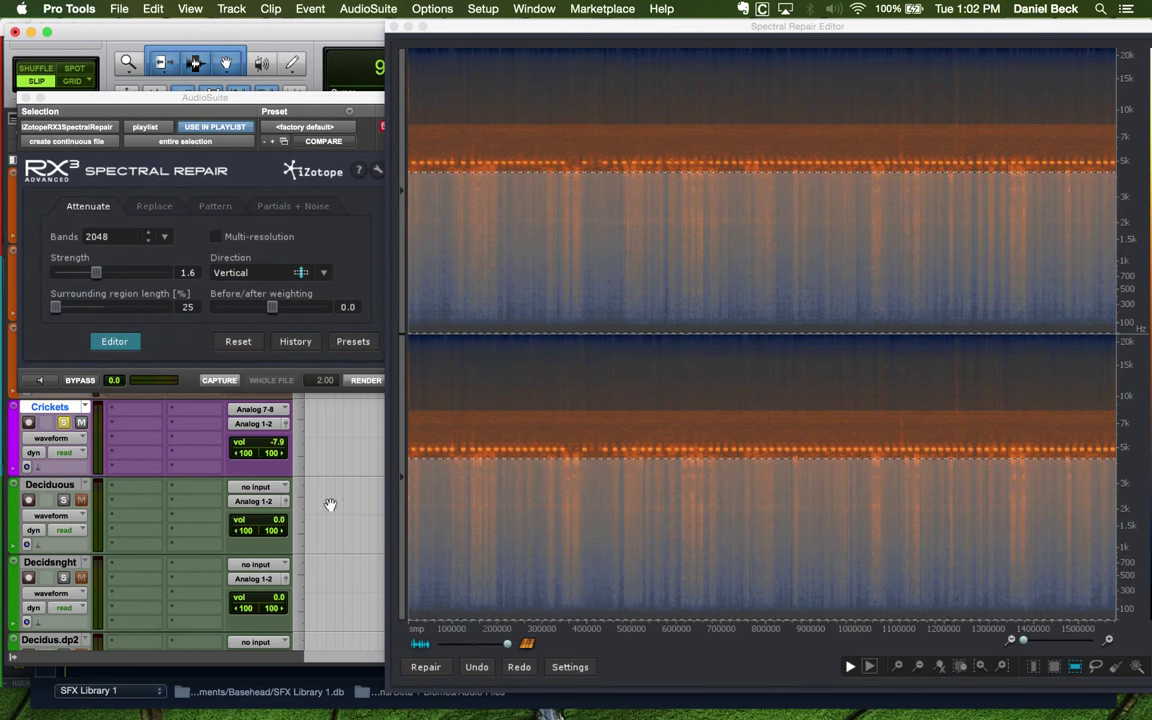
left_click(42, 381)
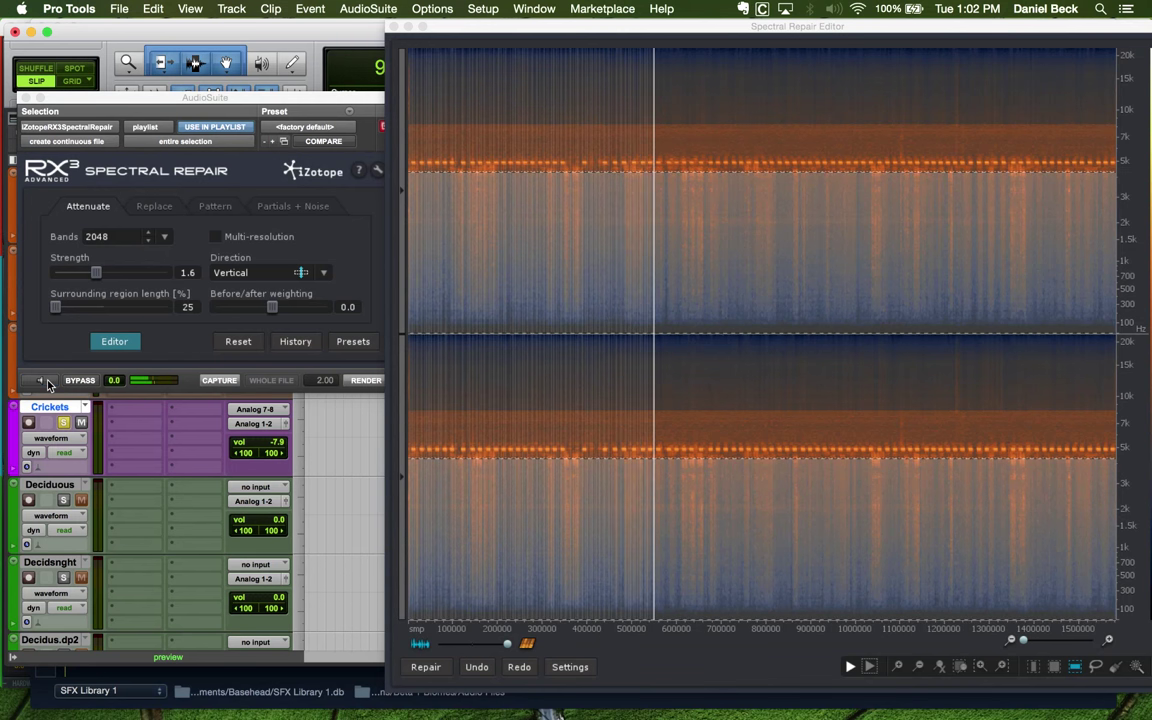
left_click(44, 381)
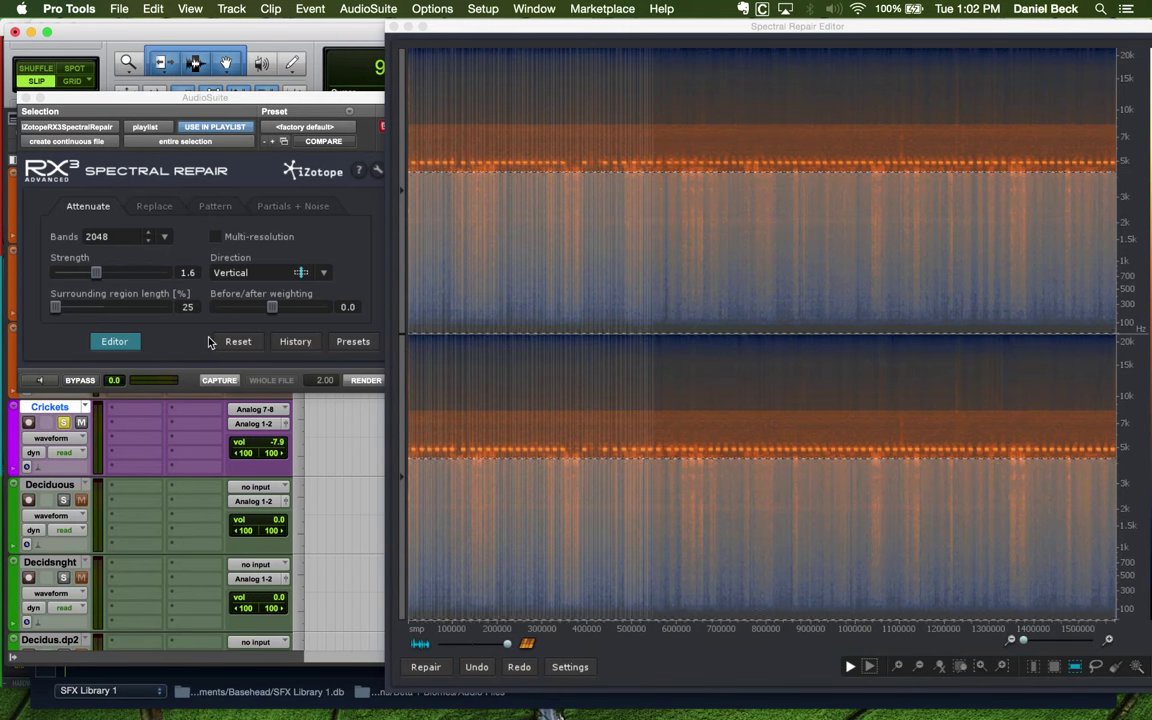
Undo the repair below 4.4 kHz and try a Vertical repair at strength 0.3 on the selected band from about 5 to 16 kHz
left_click(472, 666)
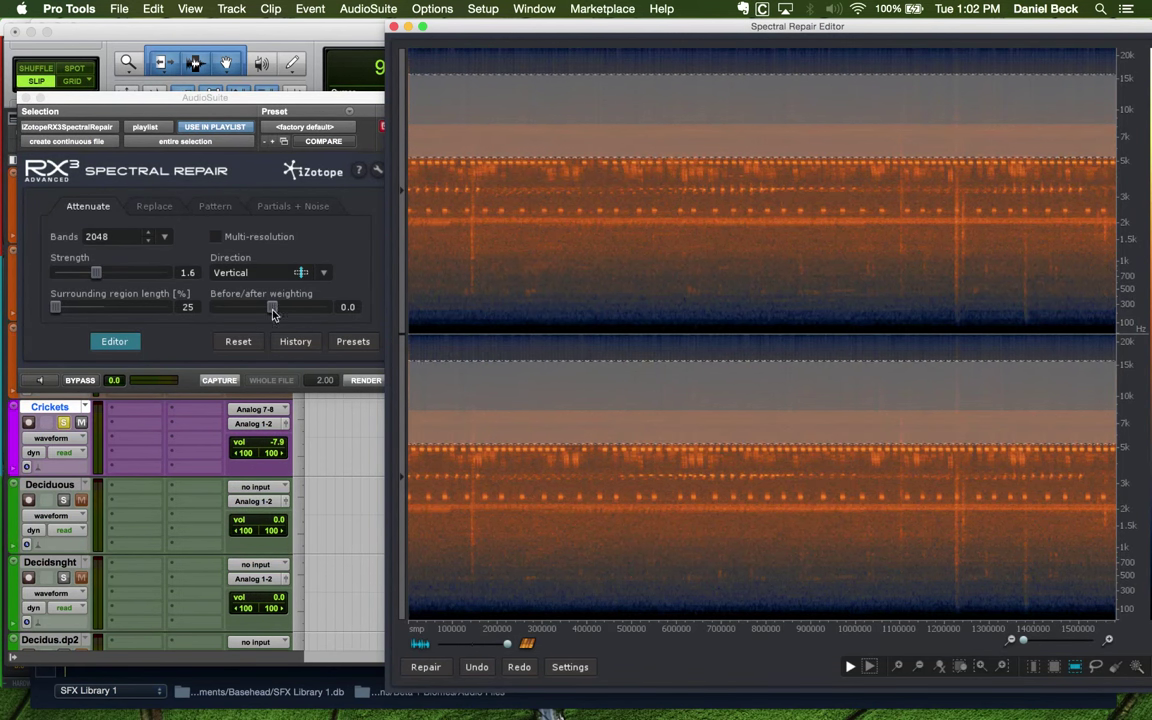
left_click_drag(95, 277, 57, 274)
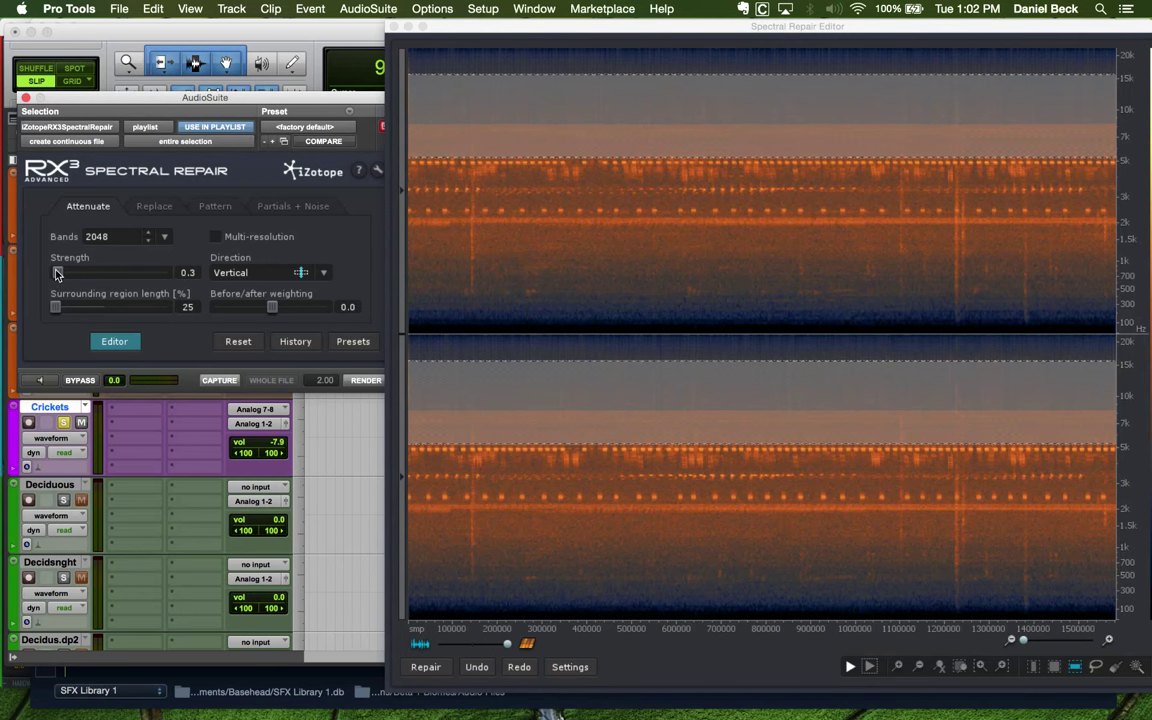
left_click(439, 668)
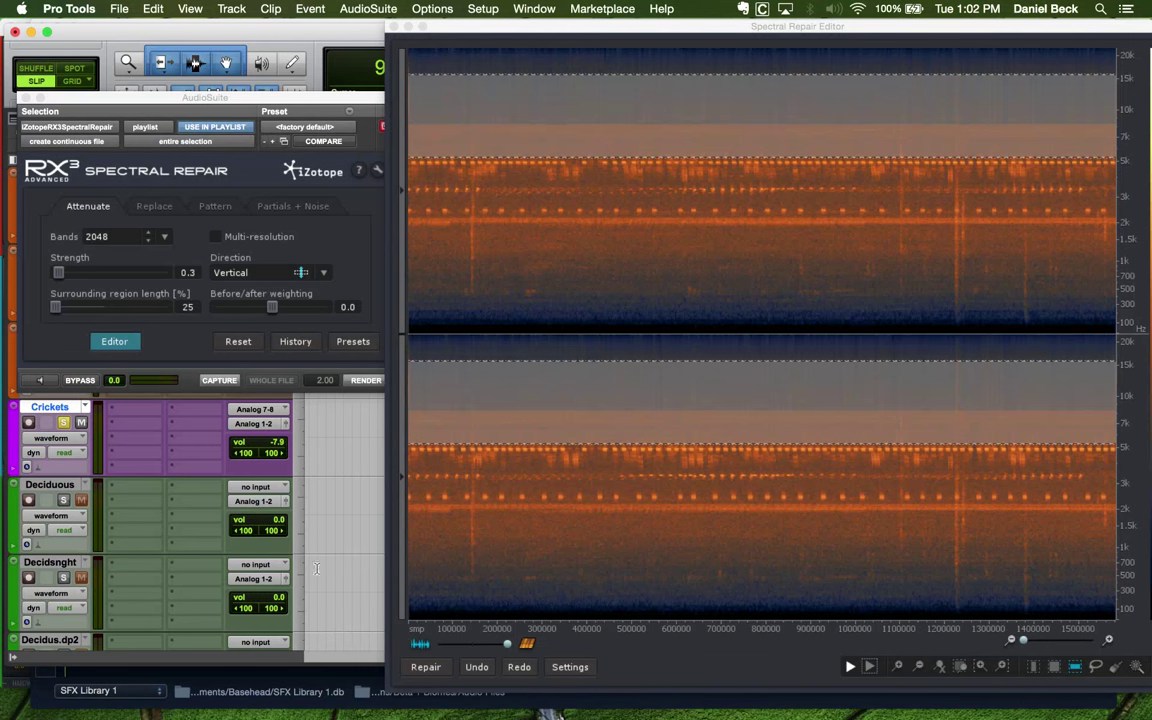
Try repairing the selected band above 5 kHz in the Horizontal direction, first at strength 0.6 and again at 0.9
left_click_drag(57, 274, 59, 274)
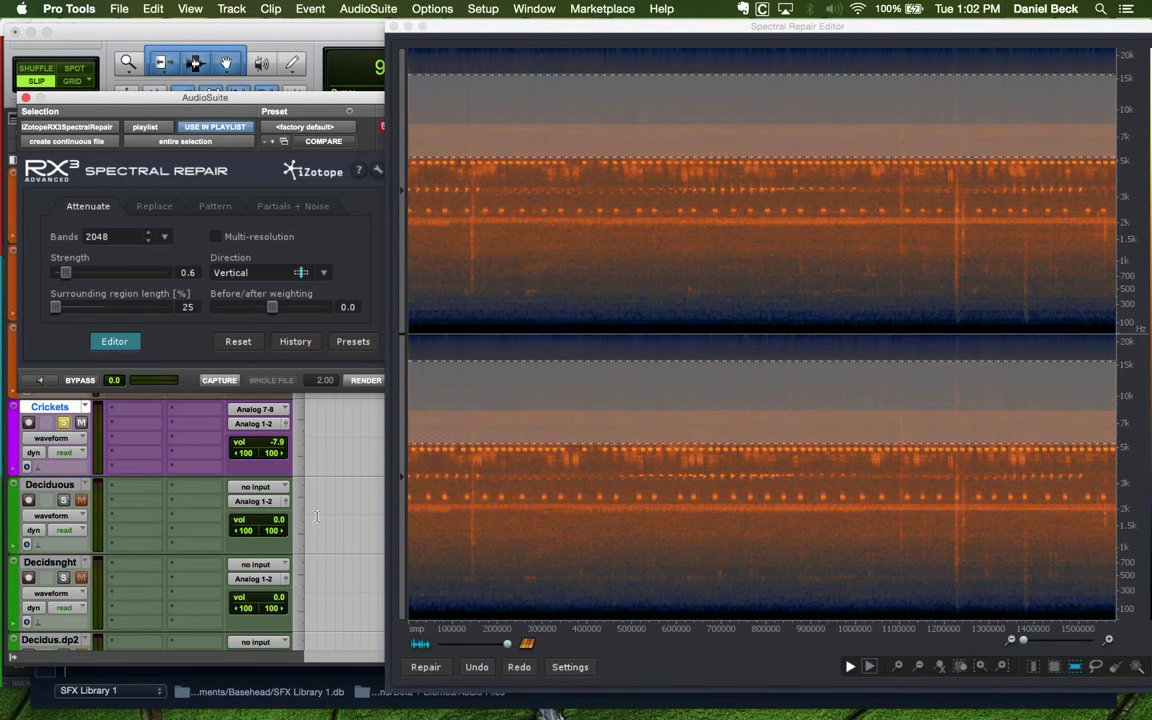
left_click(302, 273)
left_click(296, 290)
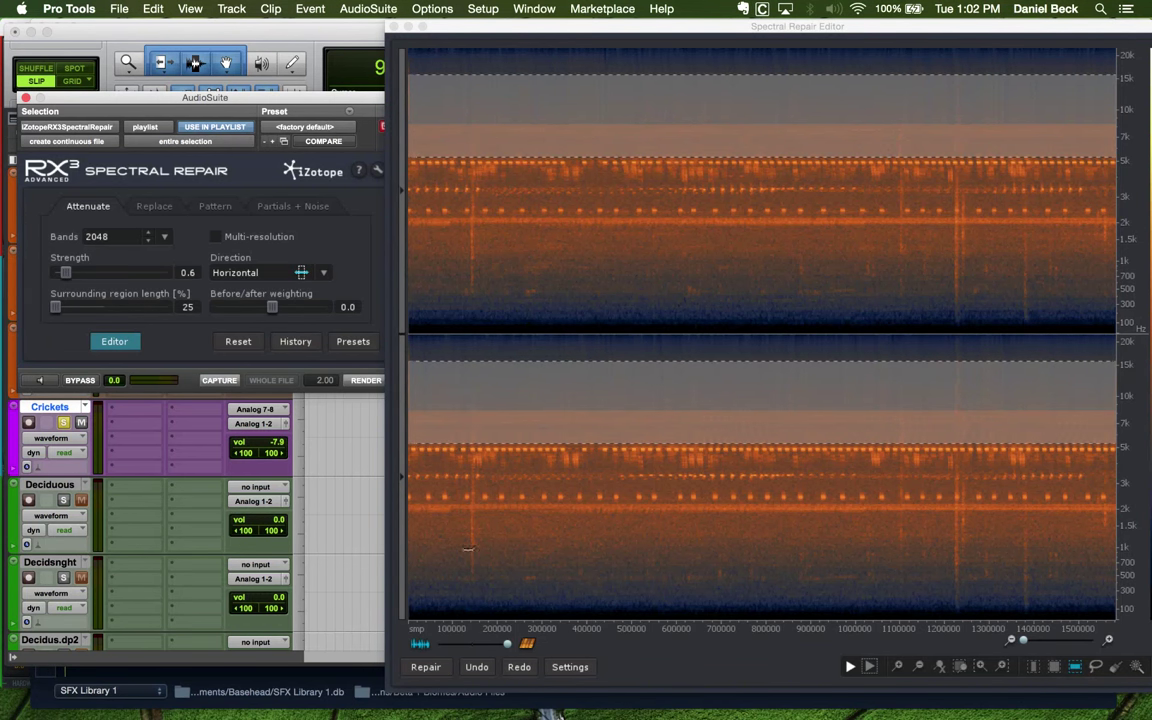
left_click(435, 673)
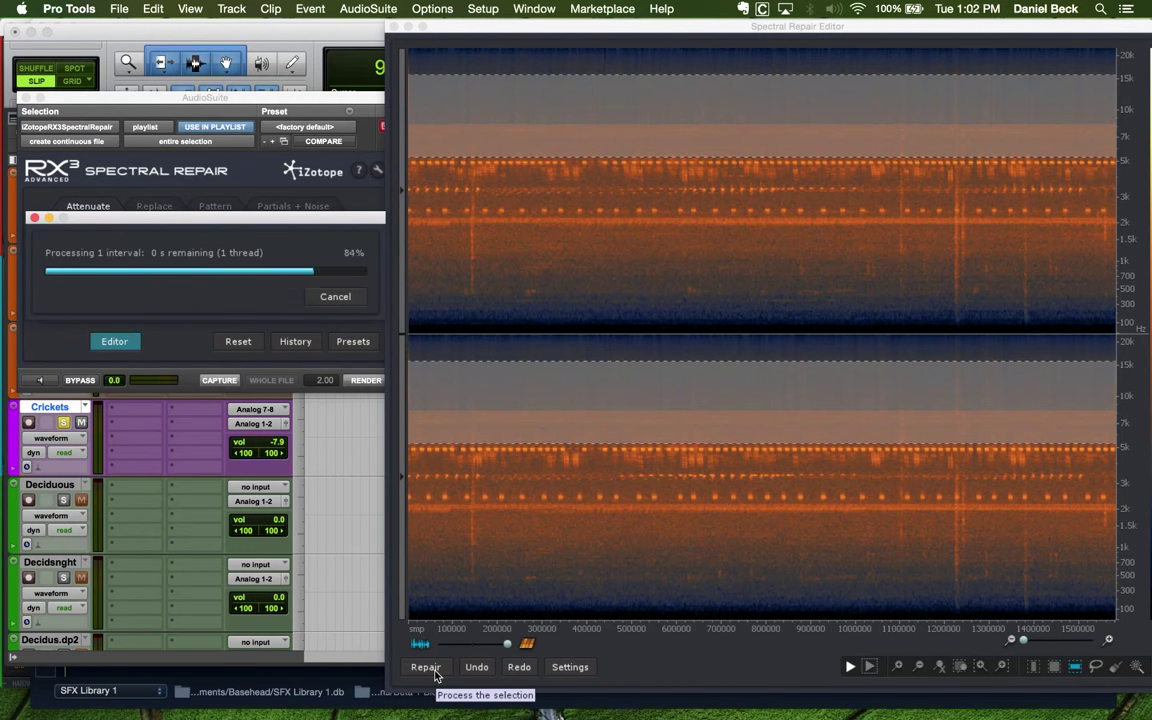
left_click_drag(66, 273, 73, 278)
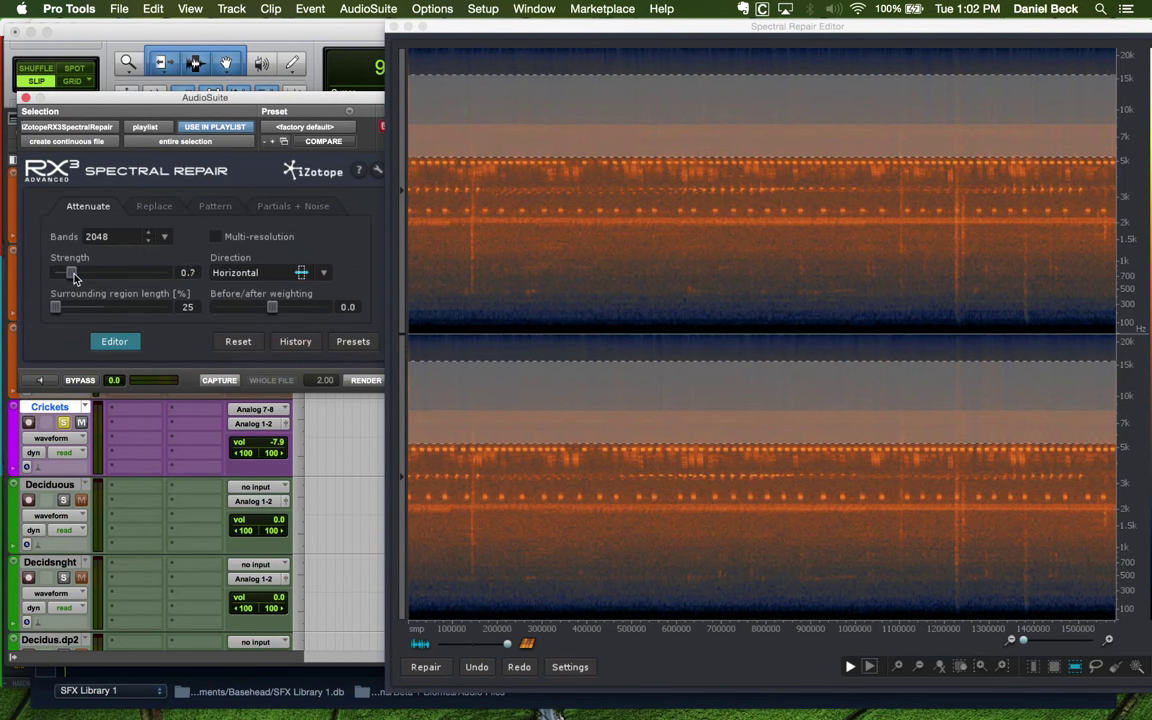
left_click(425, 668)
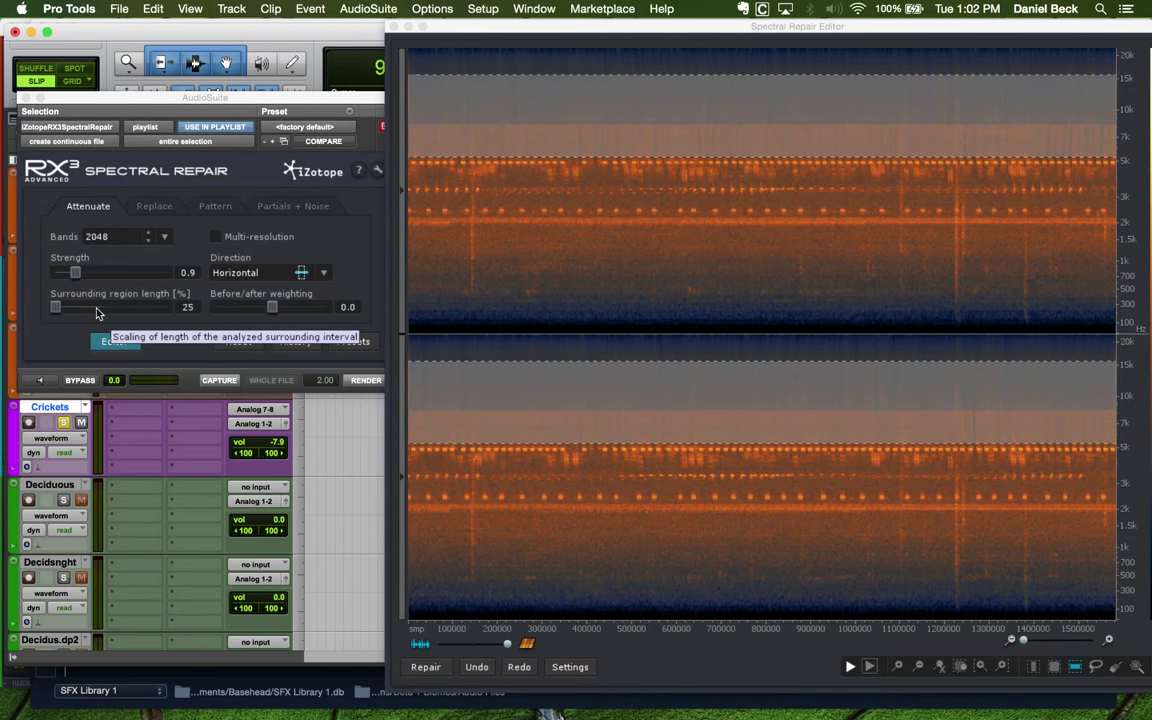
Try a Horizontal repair on everything below about 4.4 kHz, turn on Multi-resolution, and undo the repair
left_click_drag(530, 380, 523, 476)
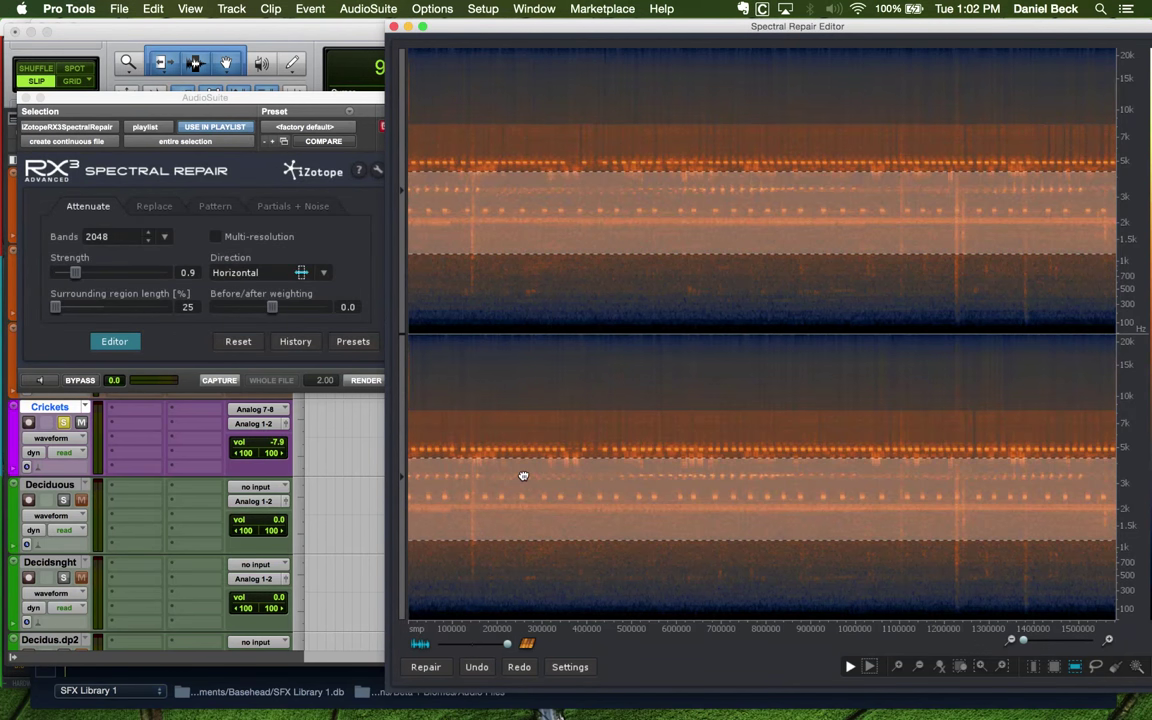
left_click_drag(509, 540, 484, 633)
left_click(437, 666)
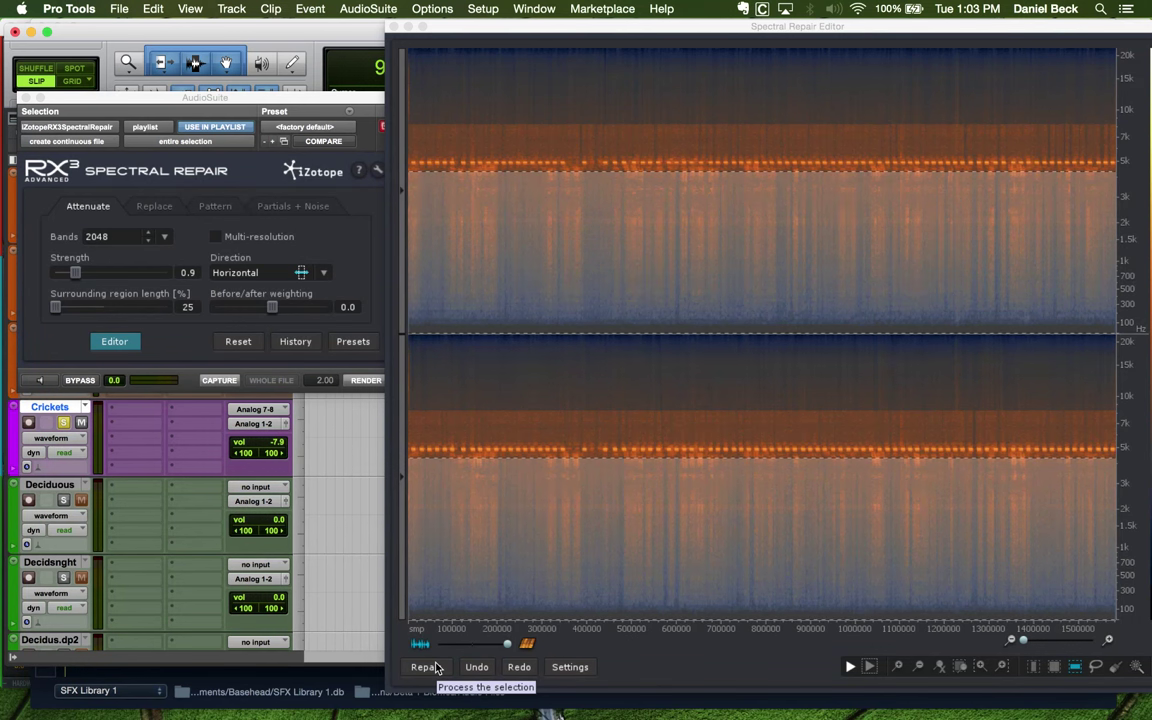
left_click(53, 310)
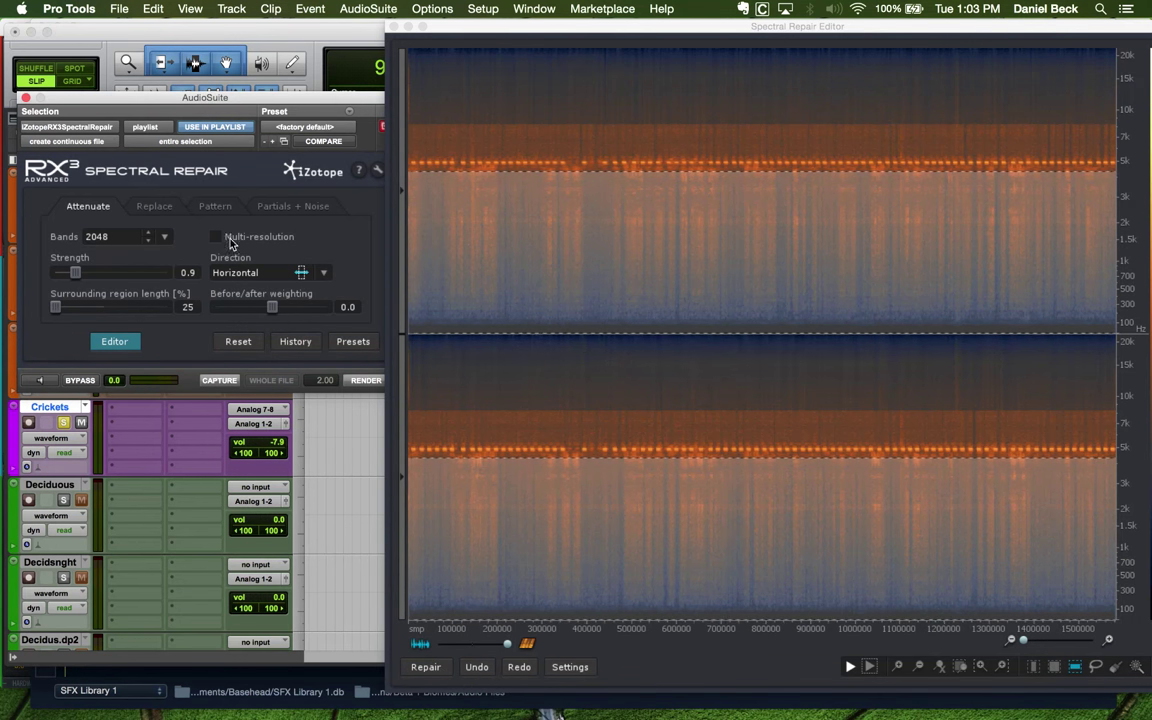
left_click(479, 668)
Select everything below about 4.7 kHz, repair it horizontally with Multi-resolution on, and preview the result
left_click(426, 667)
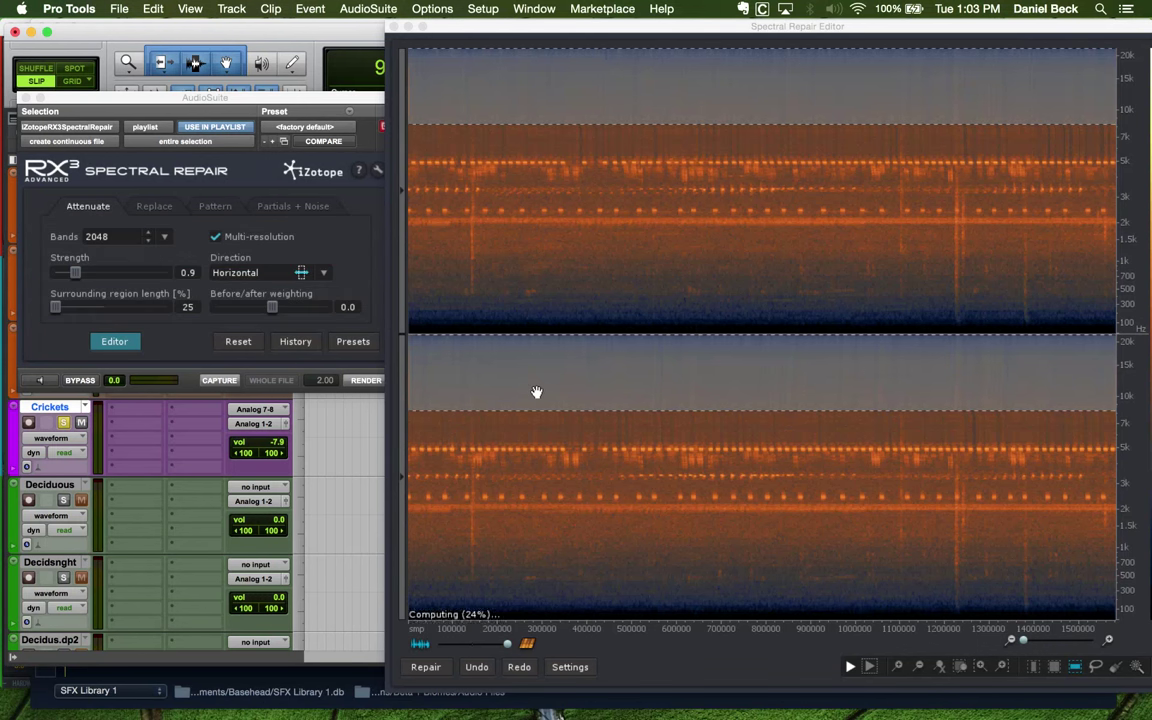
left_click_drag(536, 392, 491, 628)
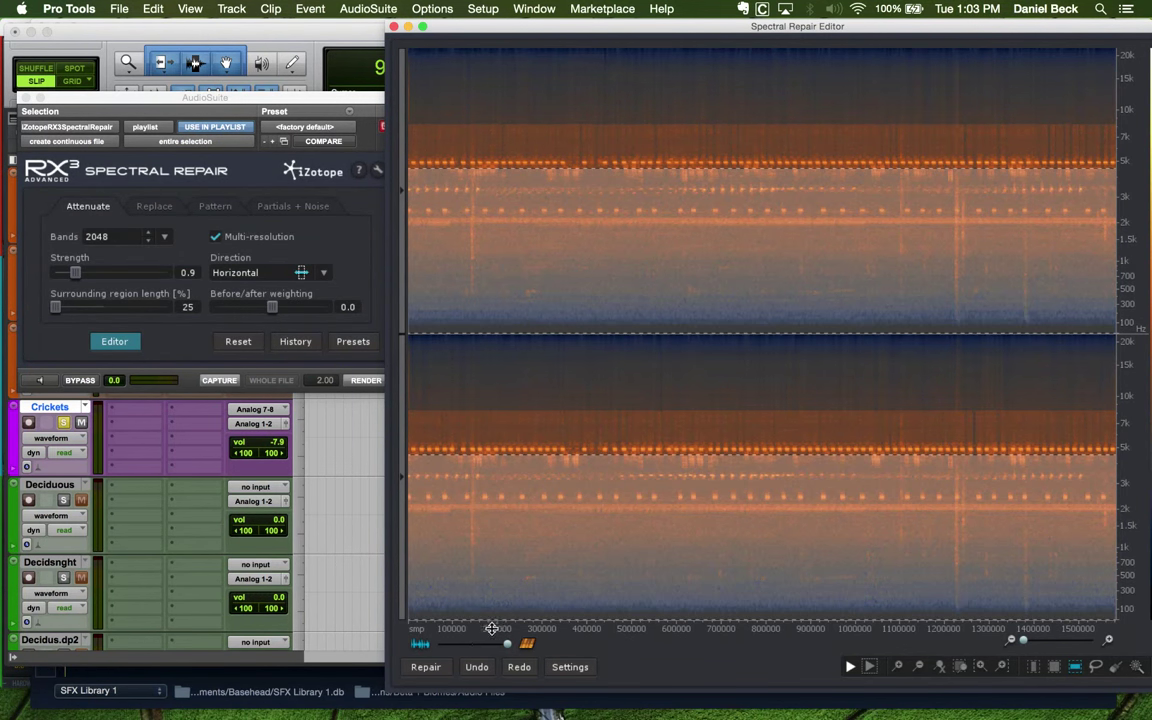
left_click(441, 671)
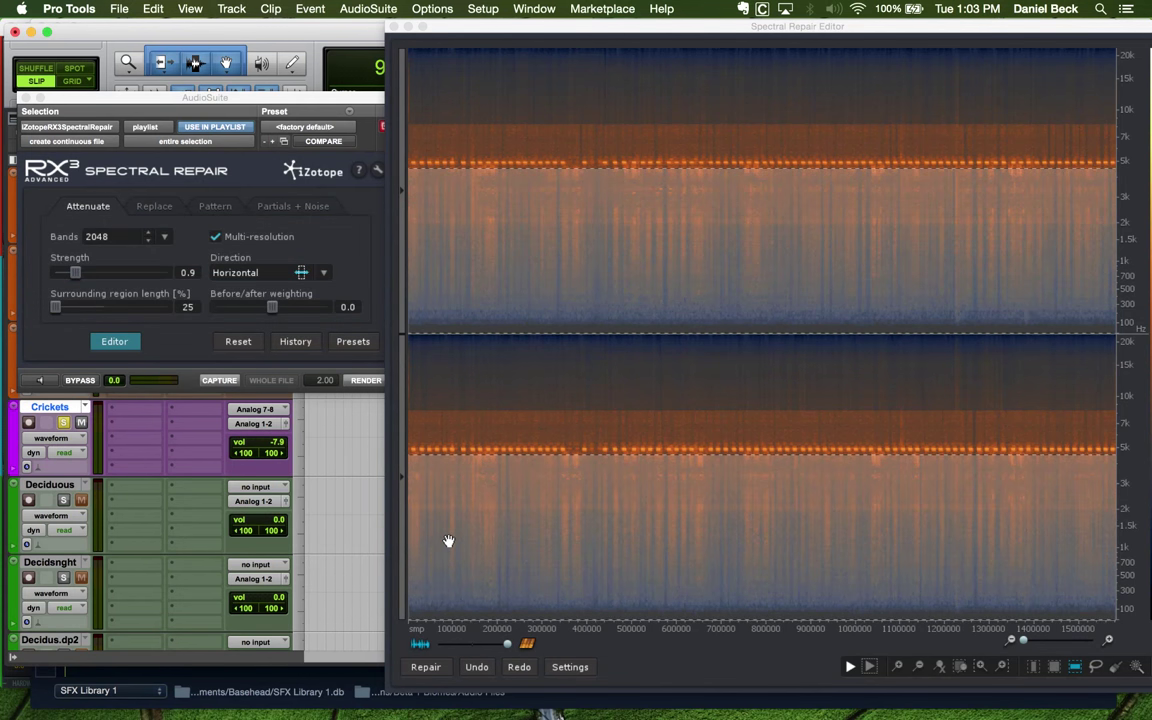
left_click(36, 380)
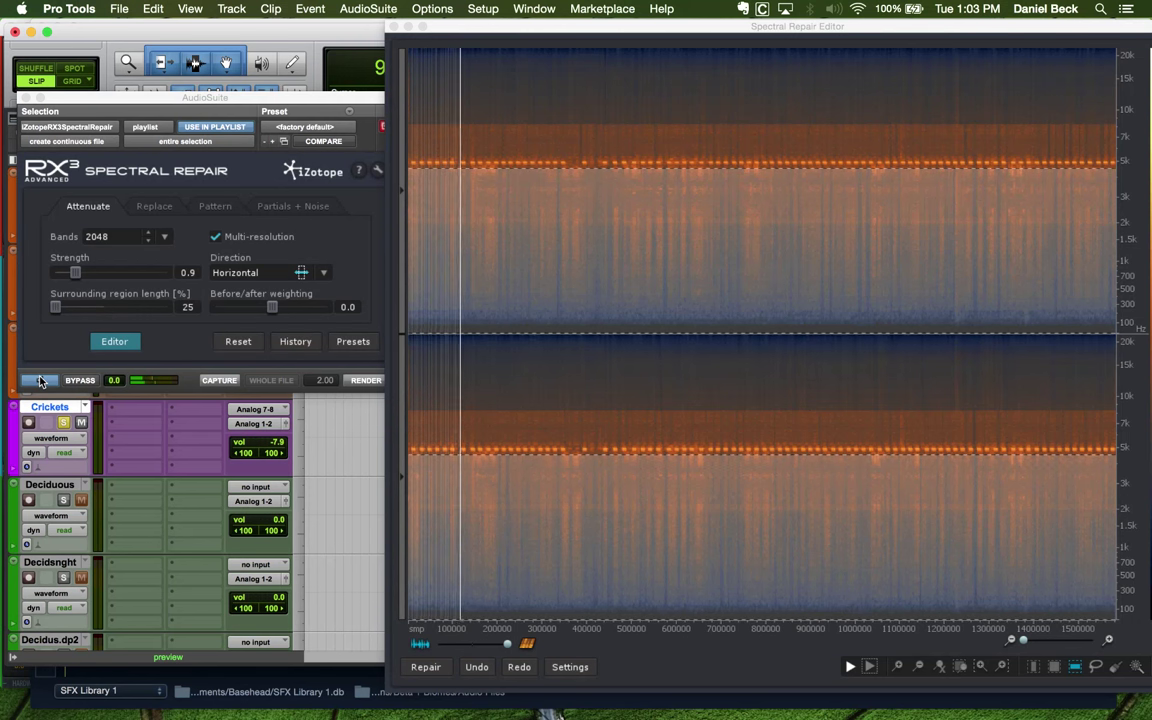
left_click(40, 381)
Turn off Multi-resolution, set the surrounding region length to 41%, and close Spectral Repair without rendering
left_click(213, 237)
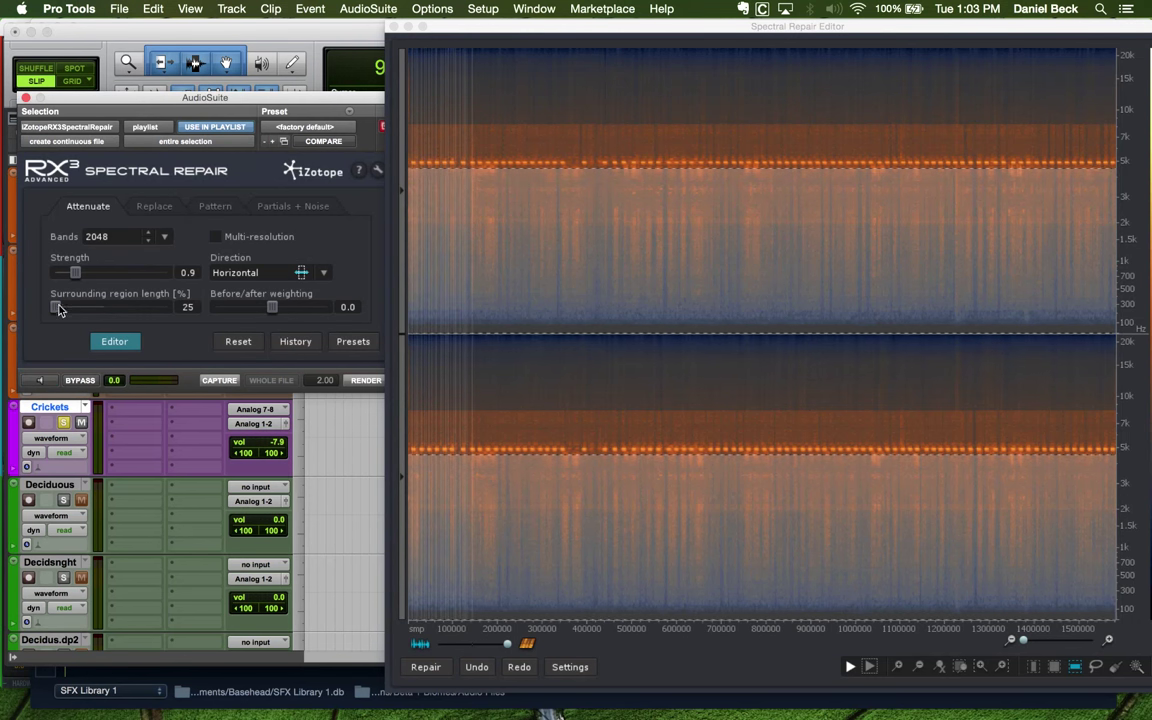
left_click_drag(58, 306, 69, 306)
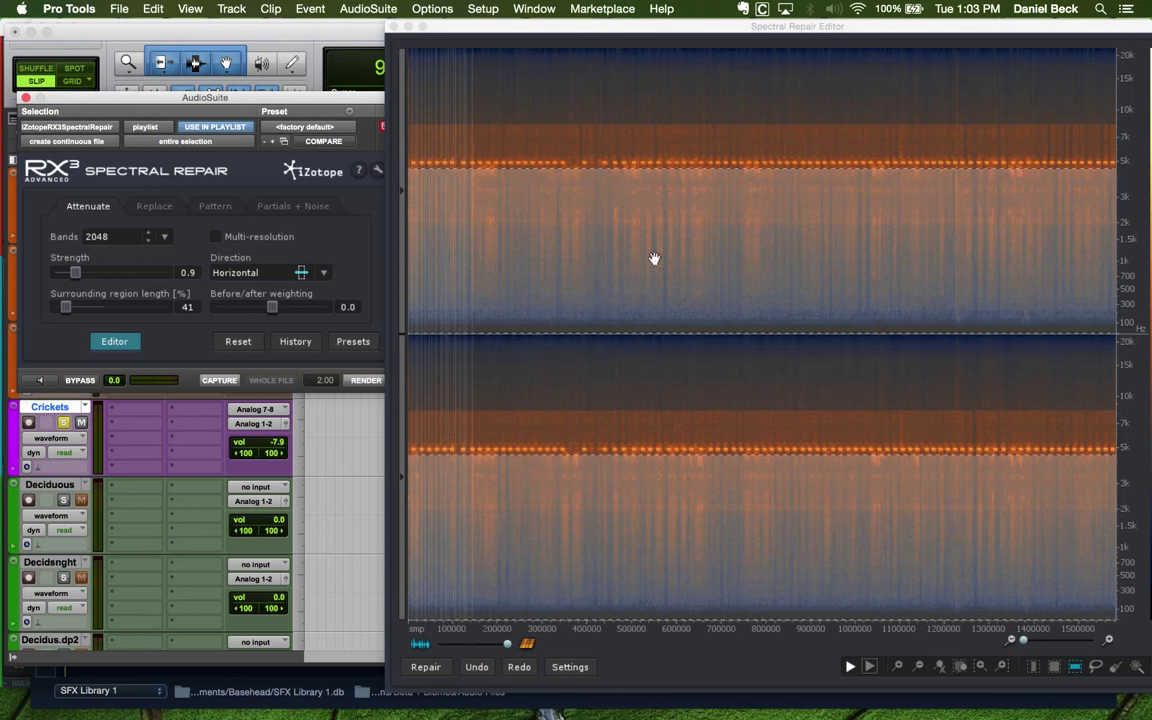
left_click(394, 26)
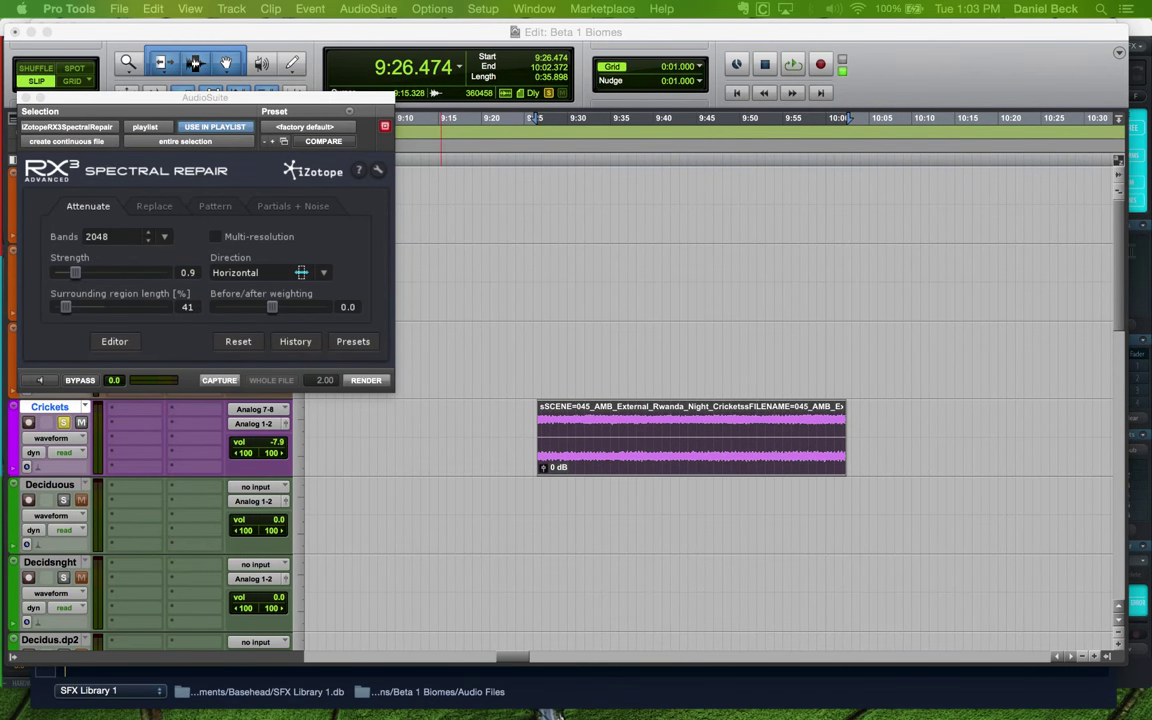
left_click(602, 436)
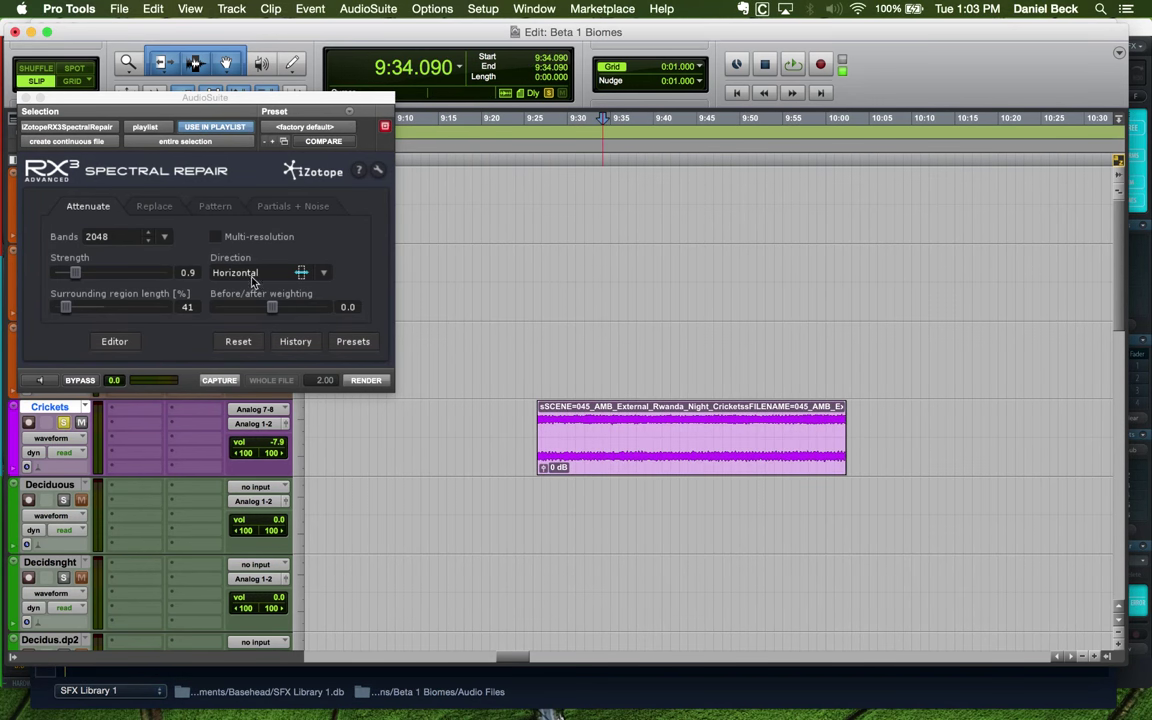
left_click(26, 98)
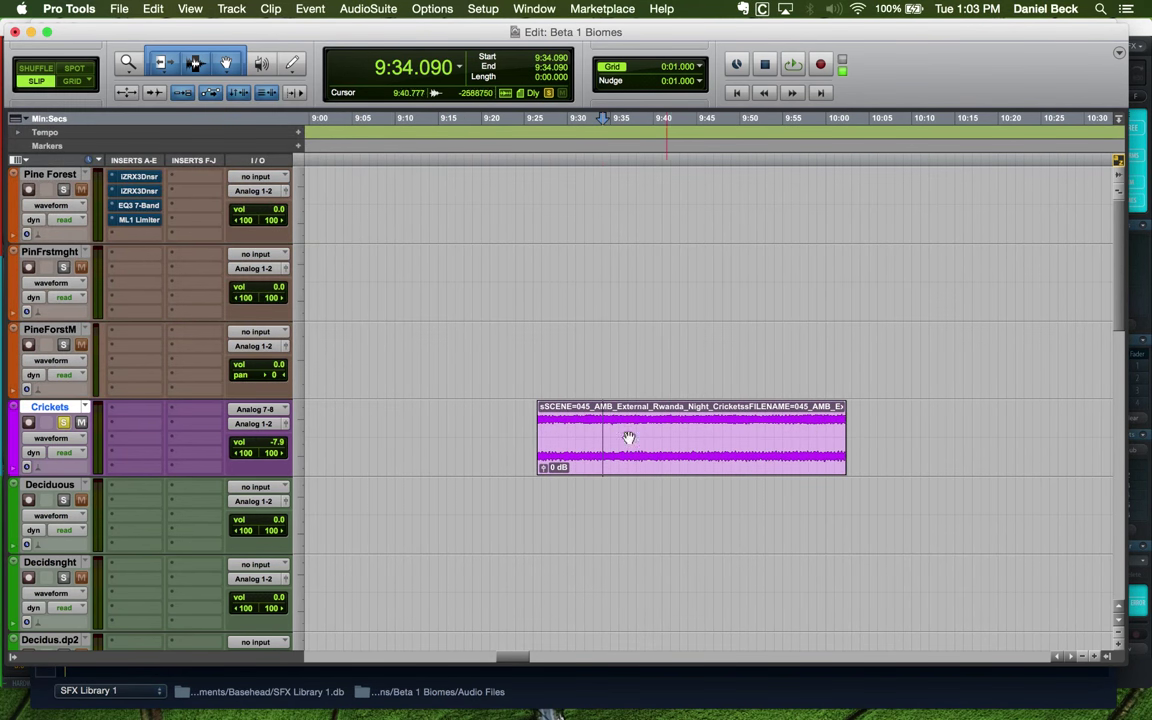
Play the short Rwanda cricket clip on the Crickets track from about 9:36
left_click(640, 432)
key("r")
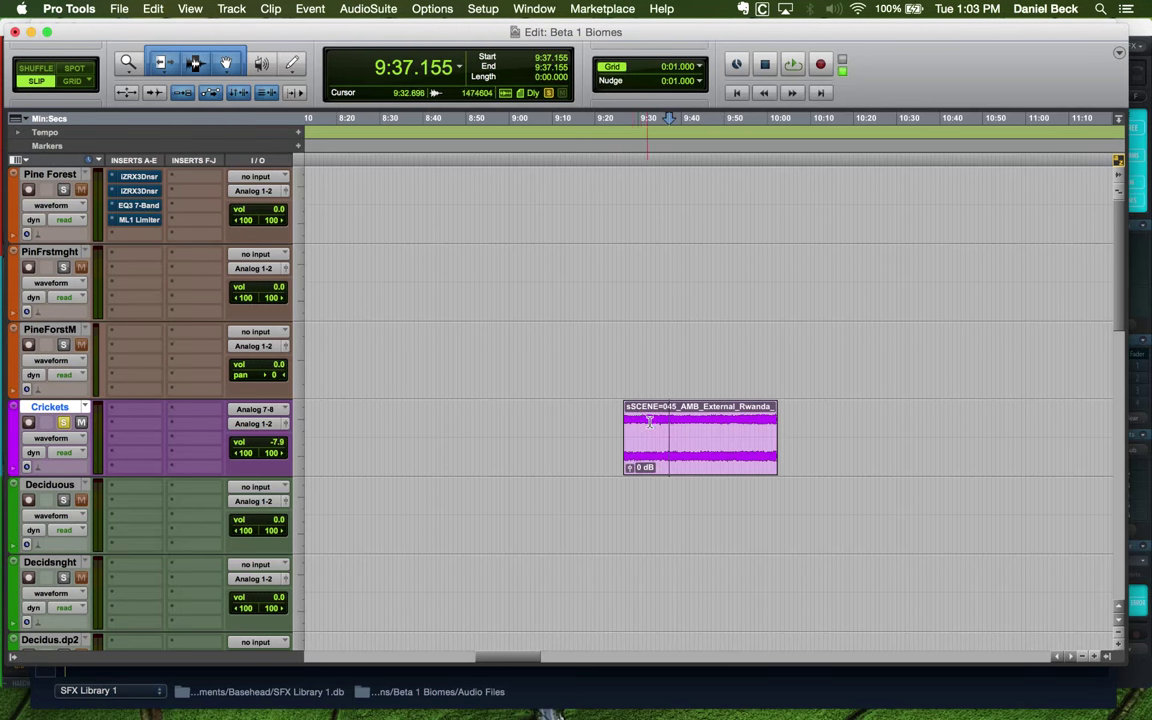
left_click(650, 419)
key("t")
key("t")
left_click(774, 426)
key("t")
key("space")
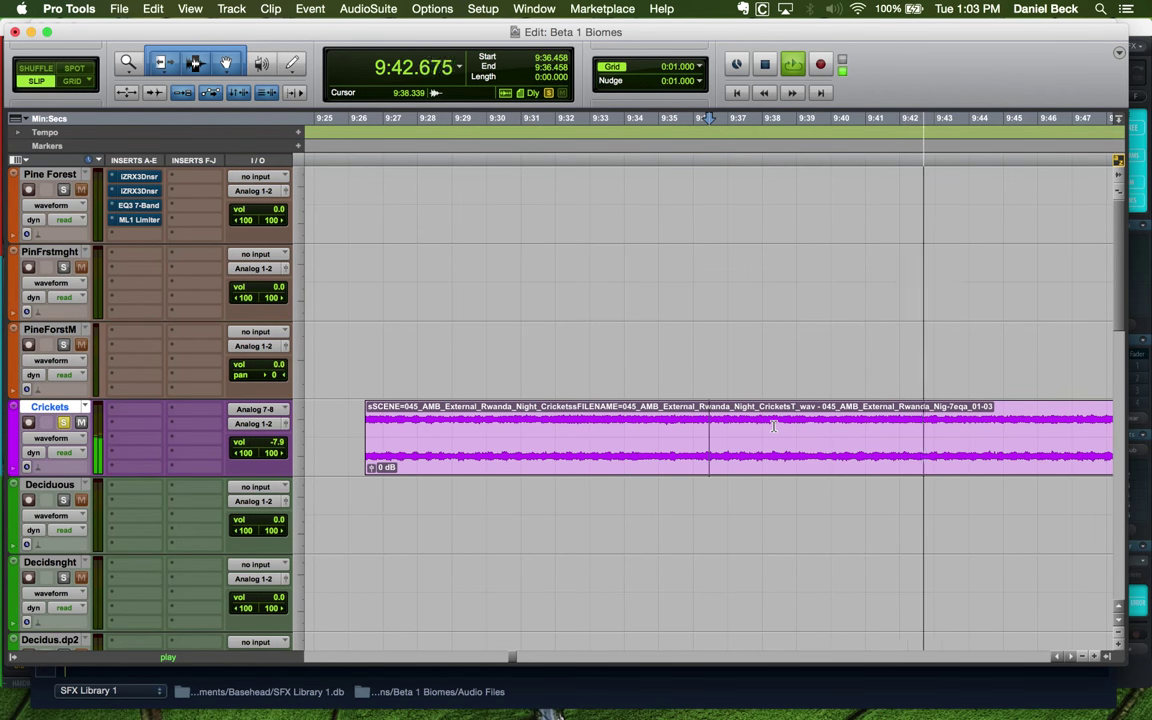
Stop playback and move the short cricket clip to about 6:43, shortly after the end of the long Rwanda clip
key("r")
key("r")
key("r")
key("r")
key("r")
key("r")
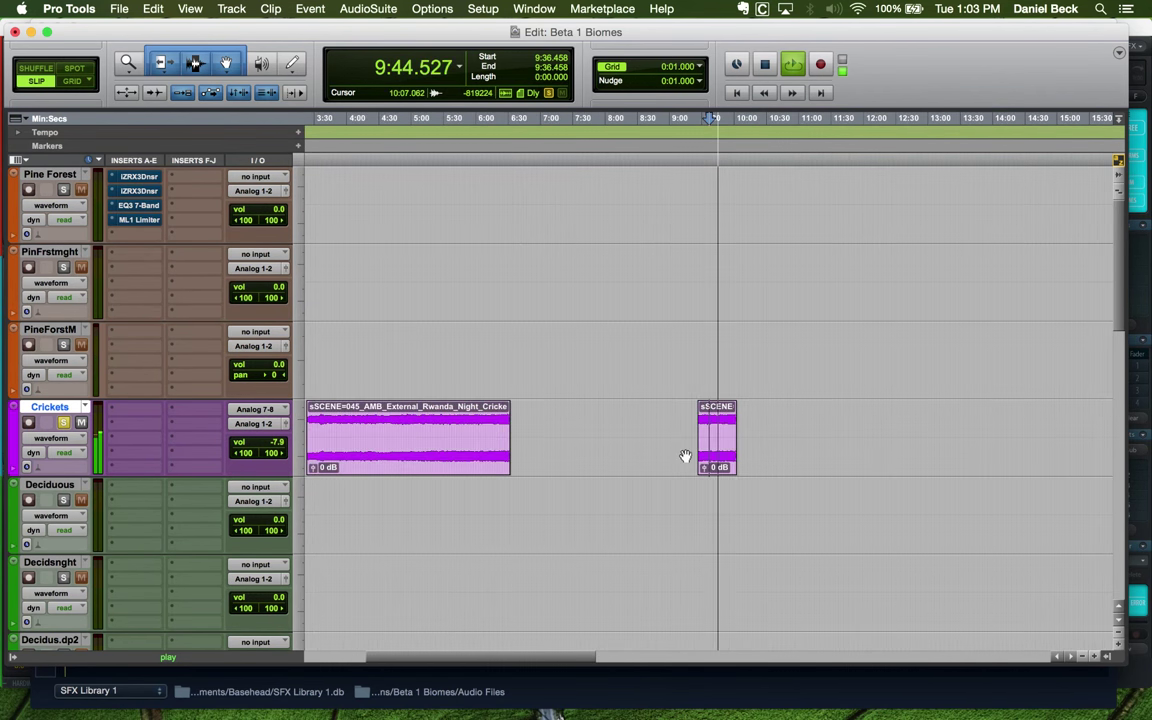
key("space")
left_click_drag(621, 467, 532, 466)
key("t")
key("t")
key("t")
key("t")
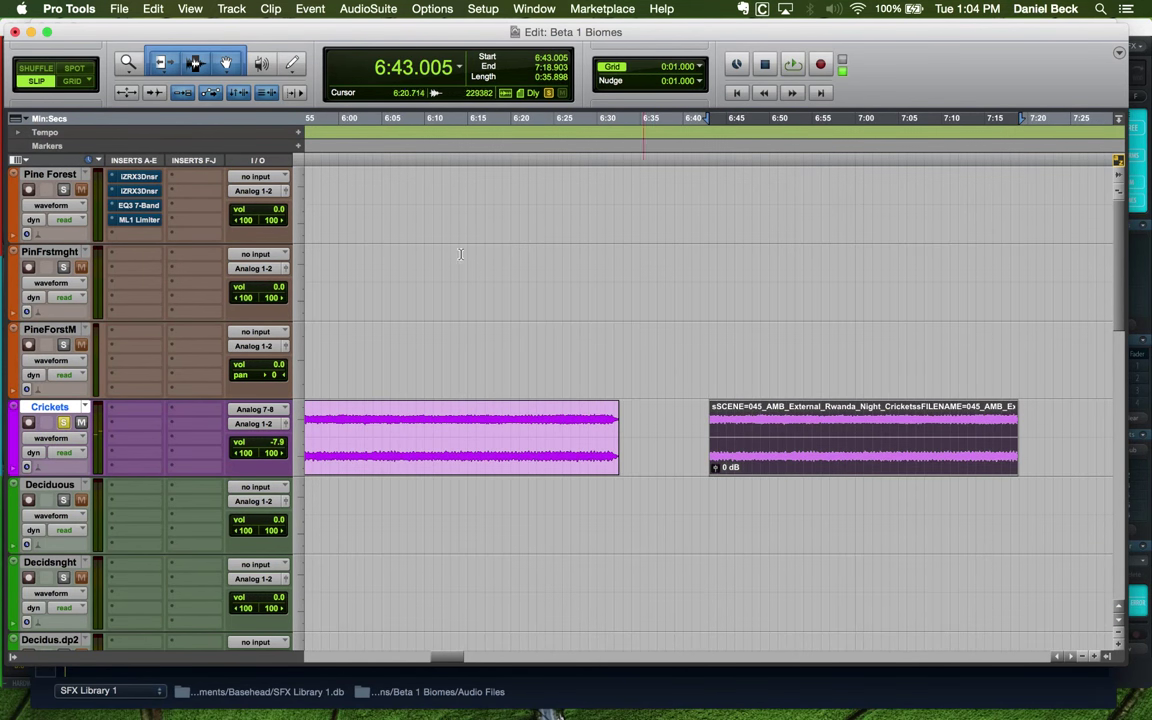
Open the EQ3 7-Band AudioSuite processor for the moved cricket clip and start its preview
left_click(379, 10)
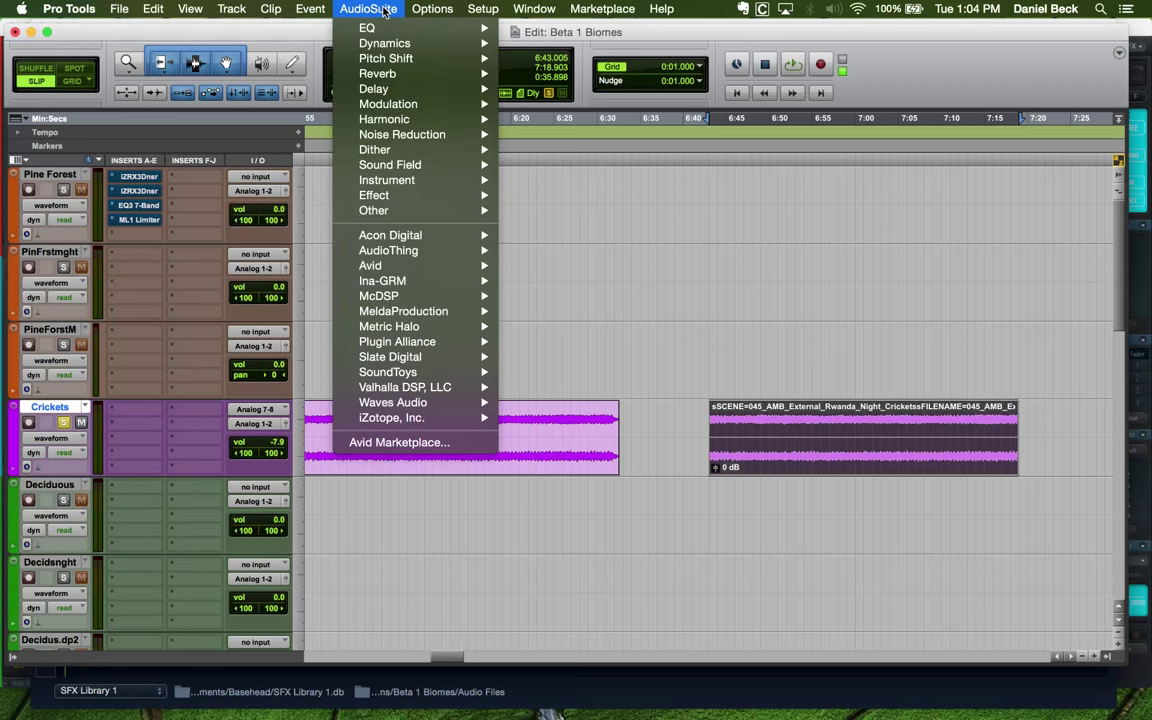
mouse_move(420, 28)
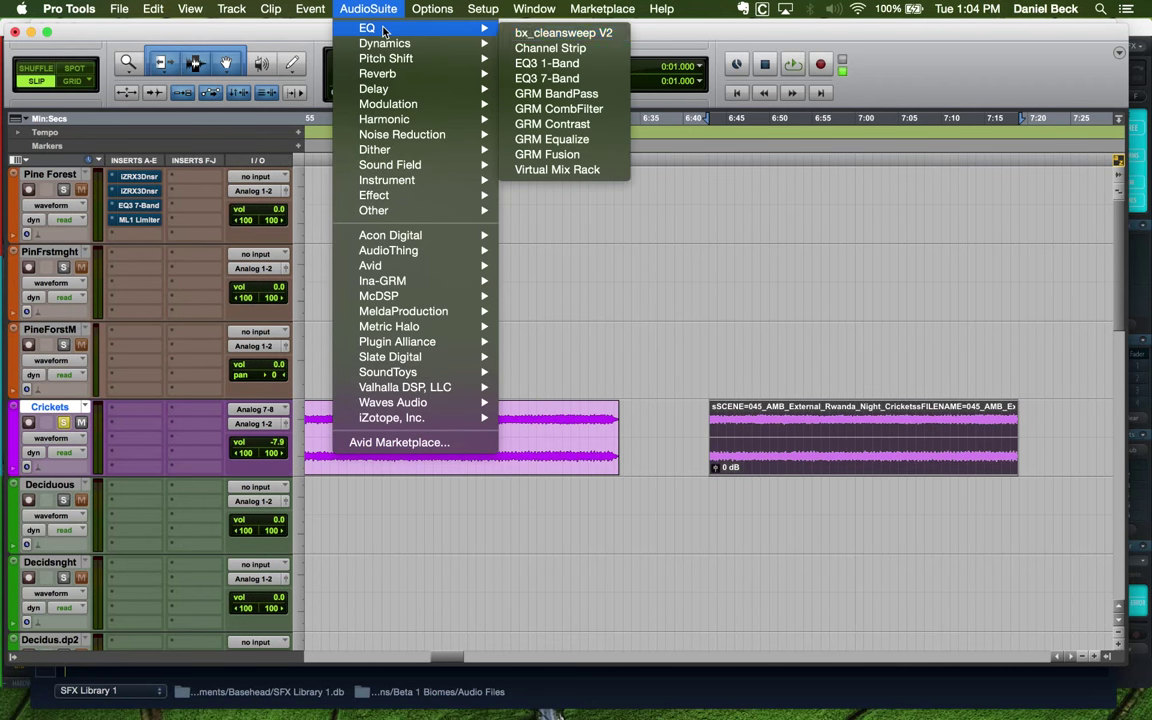
left_click(578, 78)
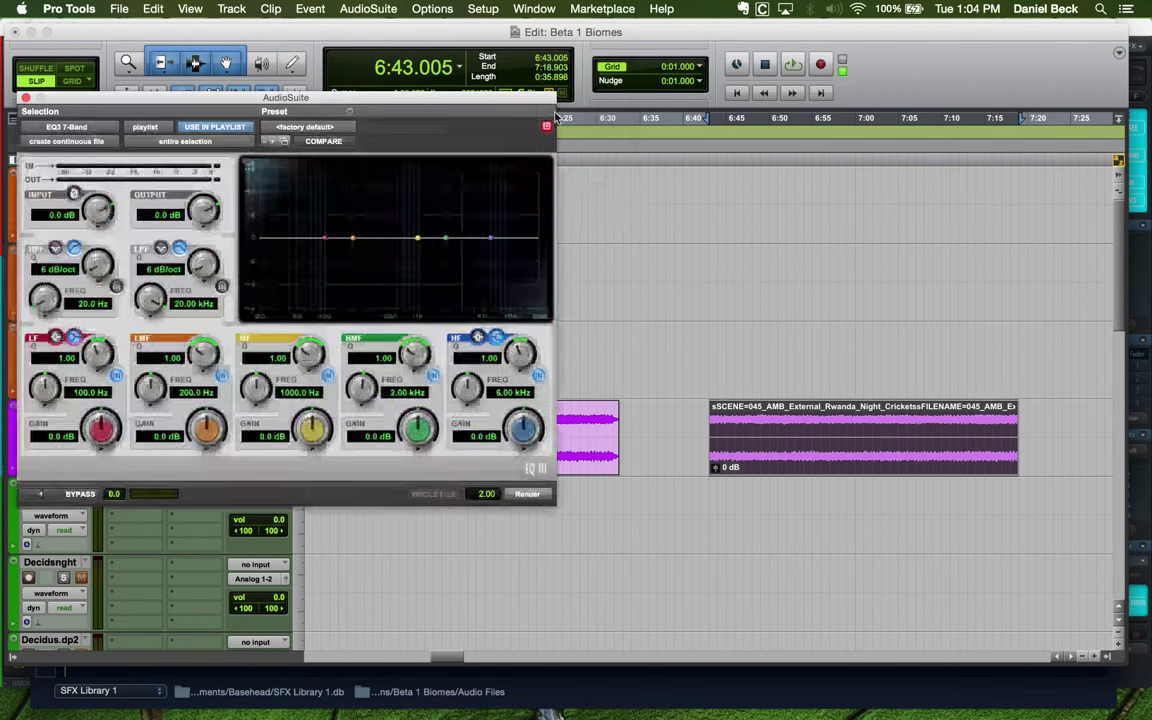
key("space")
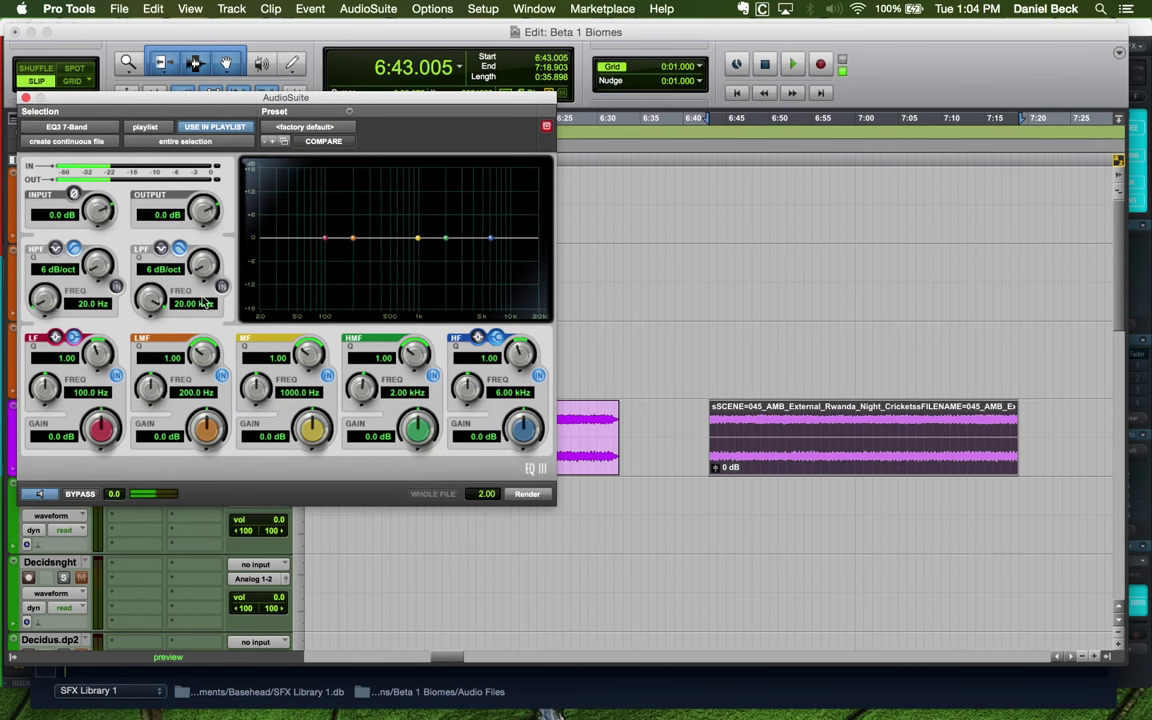
Enable the low-pass filter and set it to 1.67 kHz with a 12 dB/oct slope
left_click(222, 287)
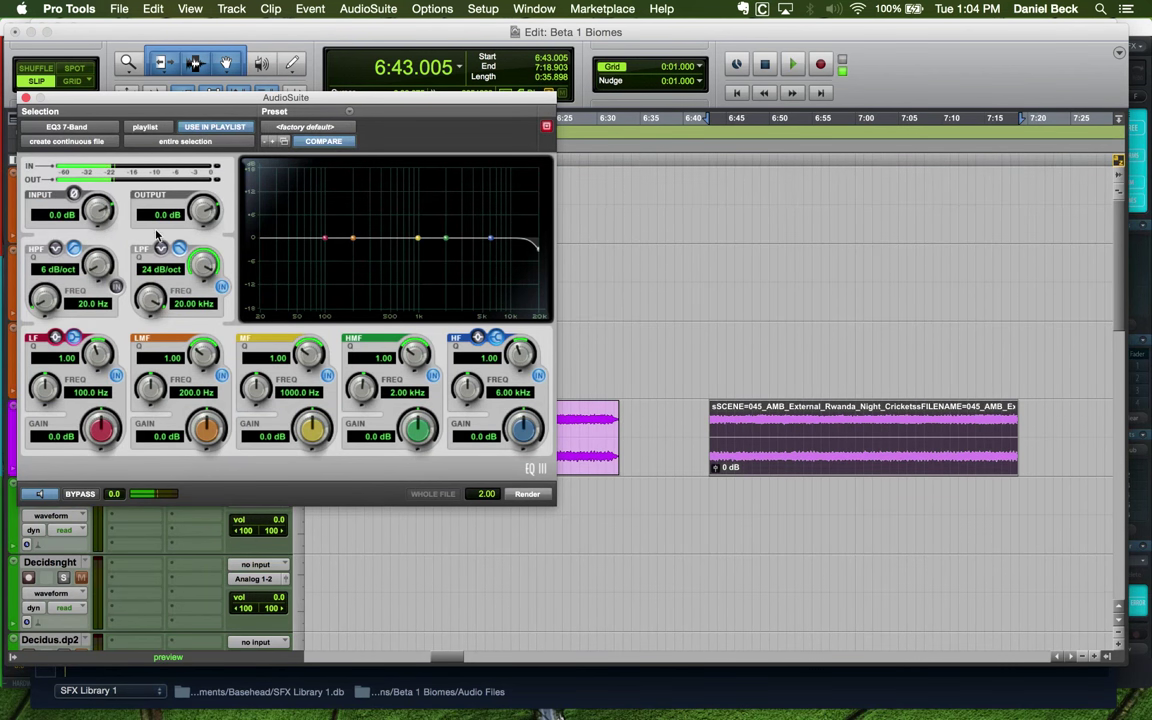
left_click_drag(148, 307, 144, 449)
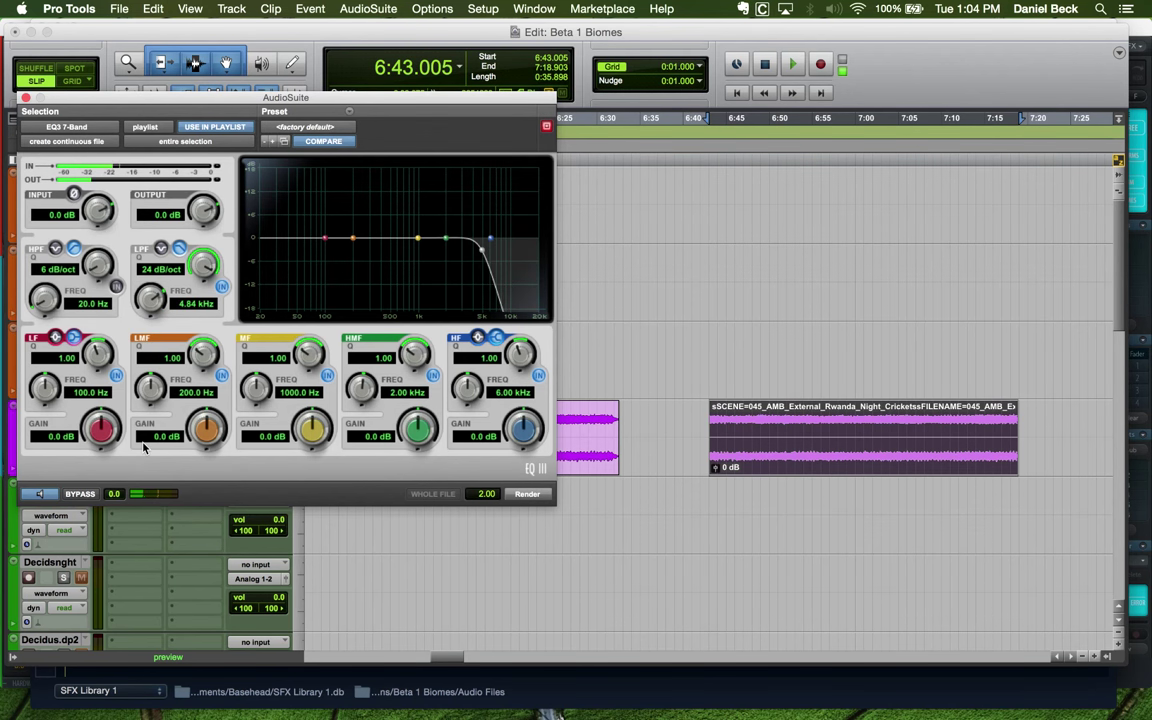
left_click_drag(155, 302, 148, 343)
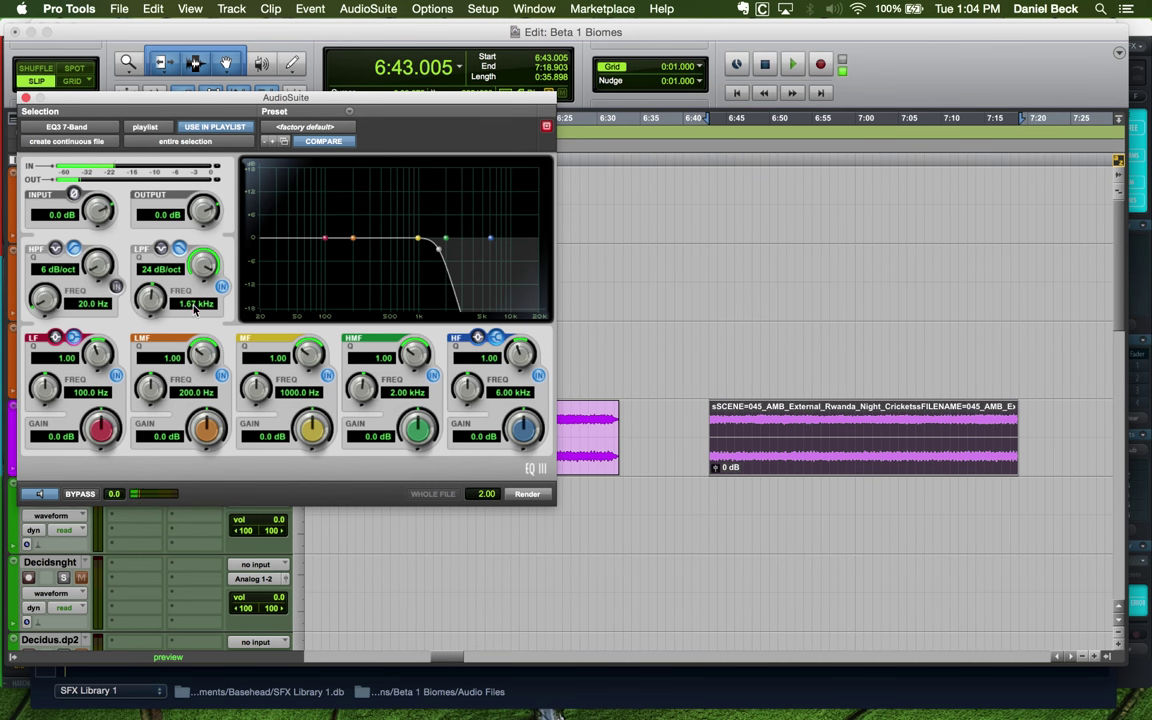
left_click_drag(194, 310, 203, 318)
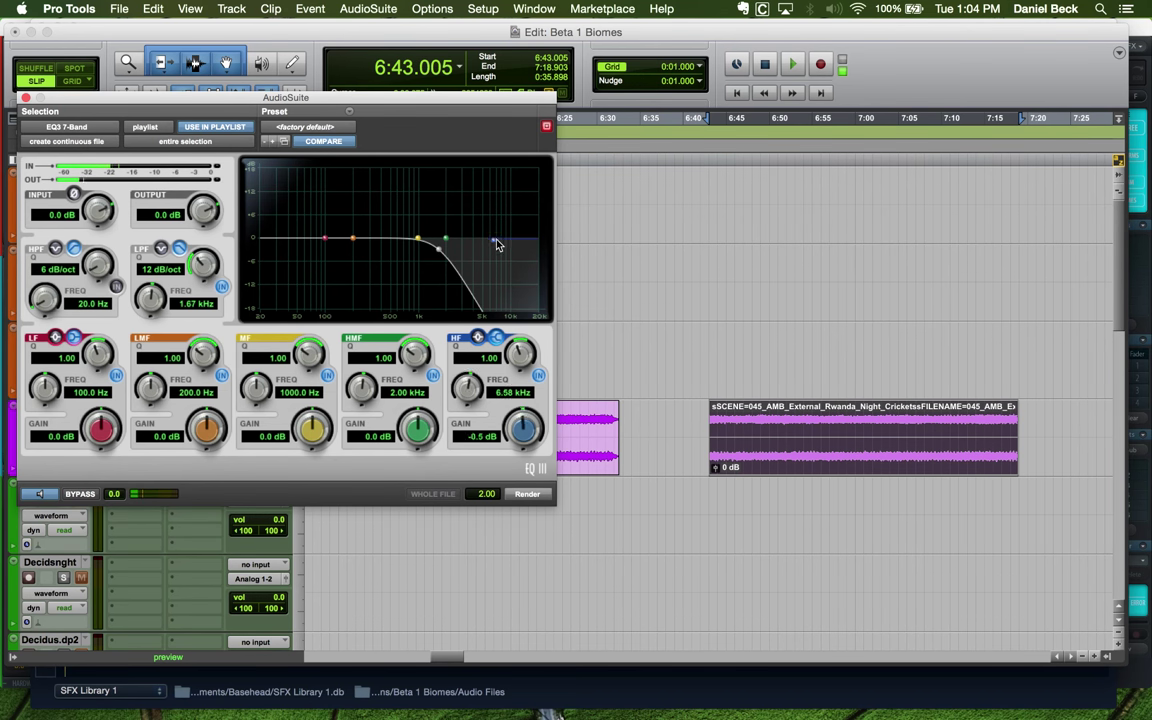
Try a 12 dB high-frequency cut at 5.84 kHz, bypass that band, and set the low-pass slope to 18 dB/oct
left_click_drag(498, 245, 525, 387)
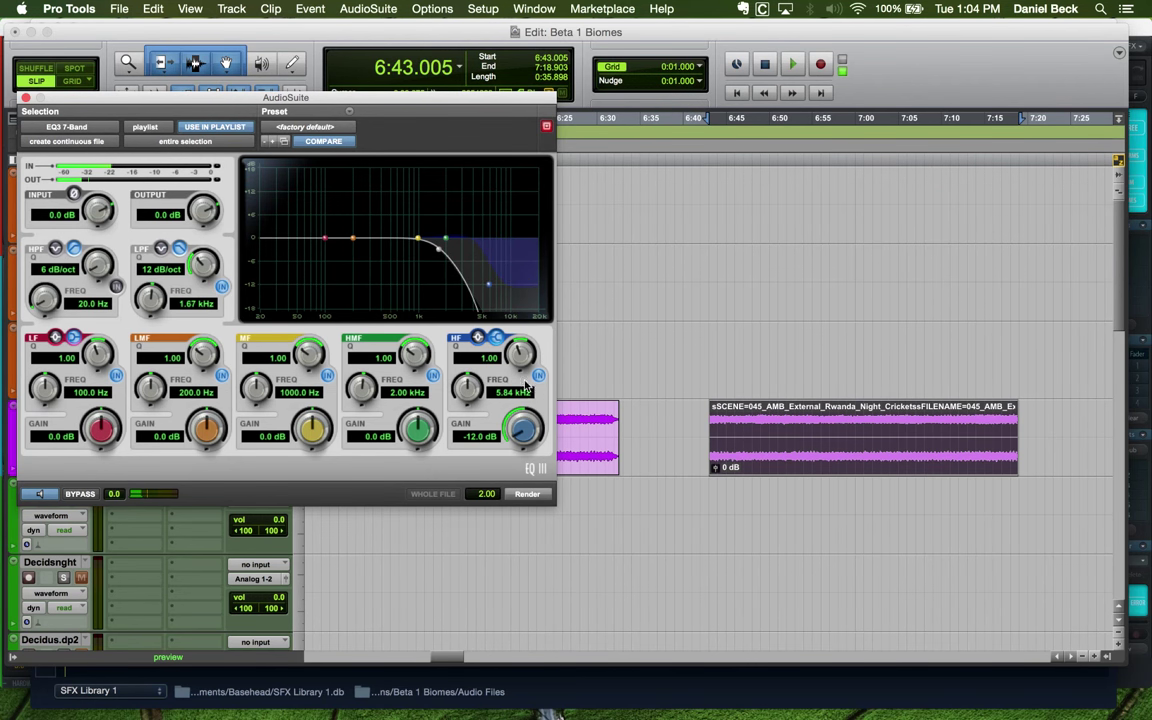
left_click(538, 376)
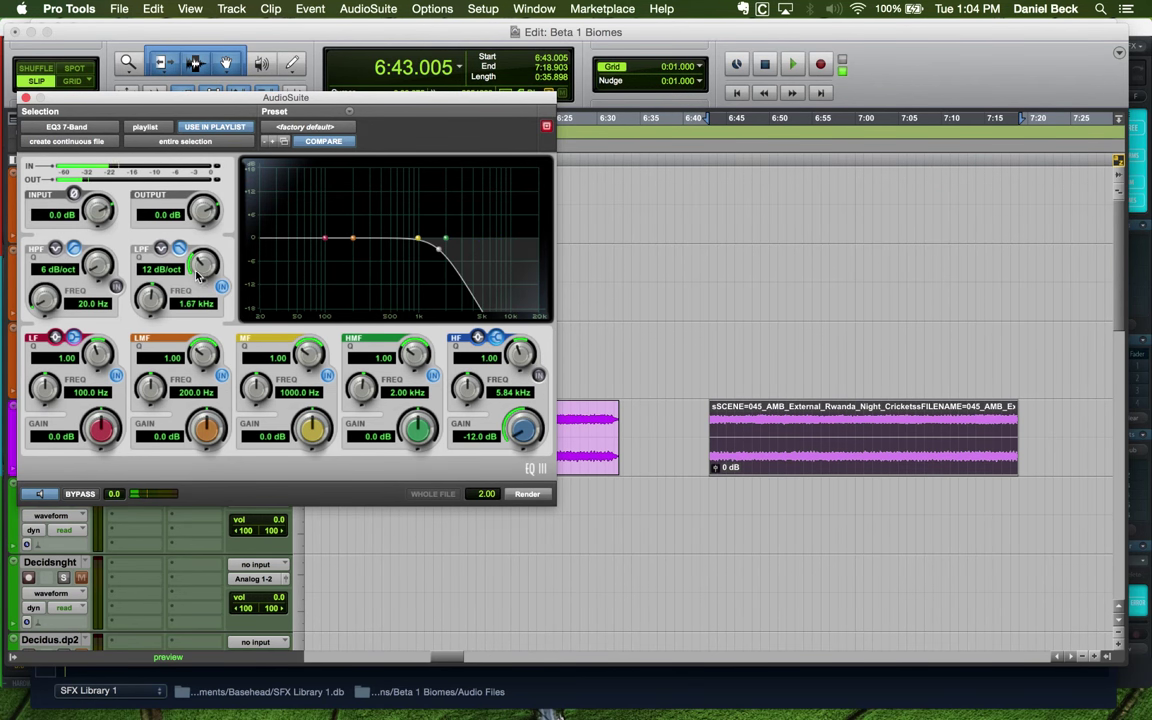
left_click_drag(210, 250, 213, 240)
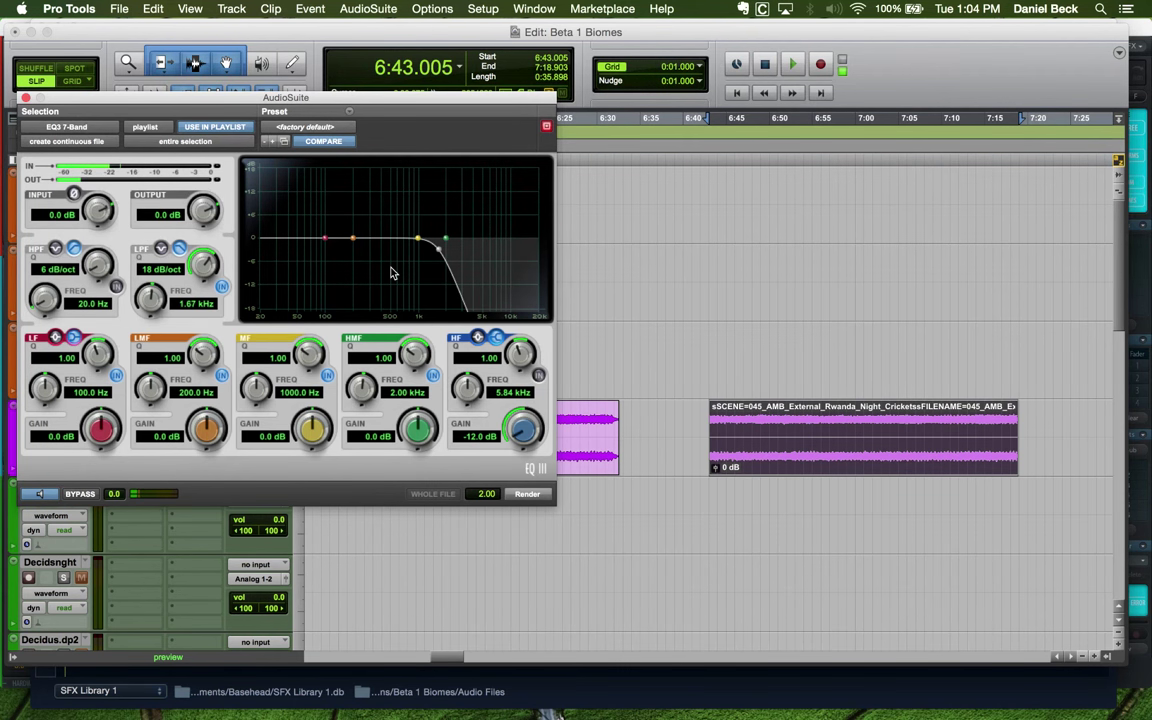
Render the EQ3 7-Band low-pass settings onto the short cricket clip and close the processor
left_click(525, 494)
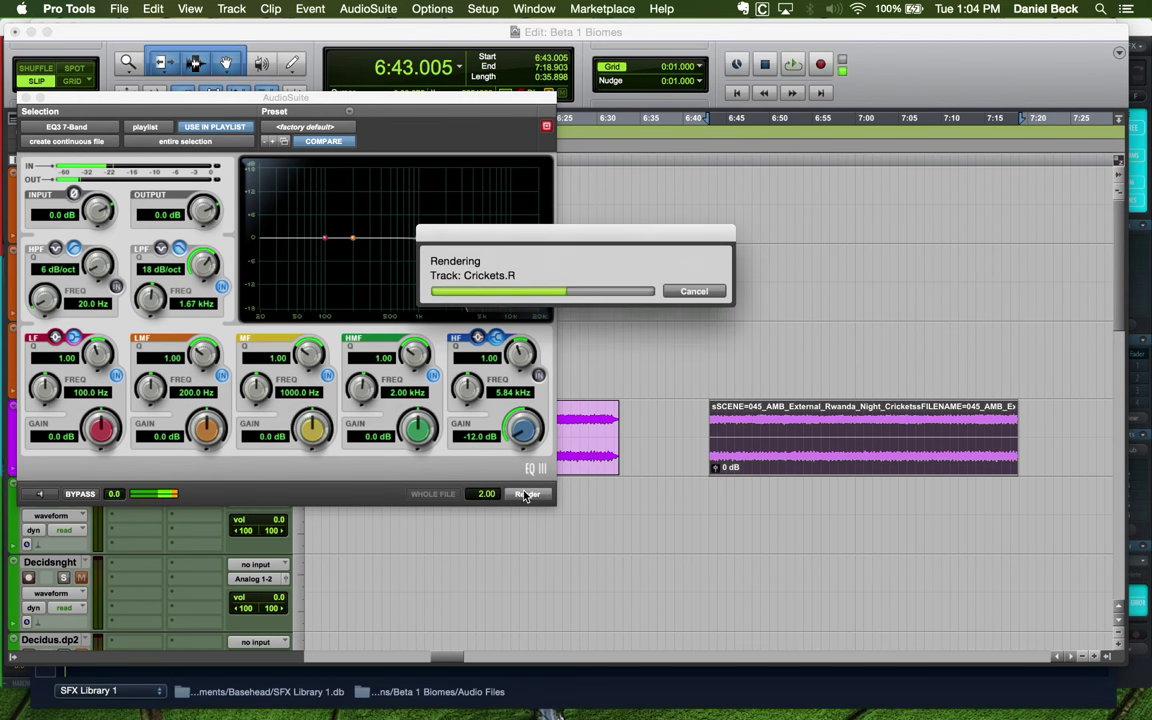
left_click(24, 98)
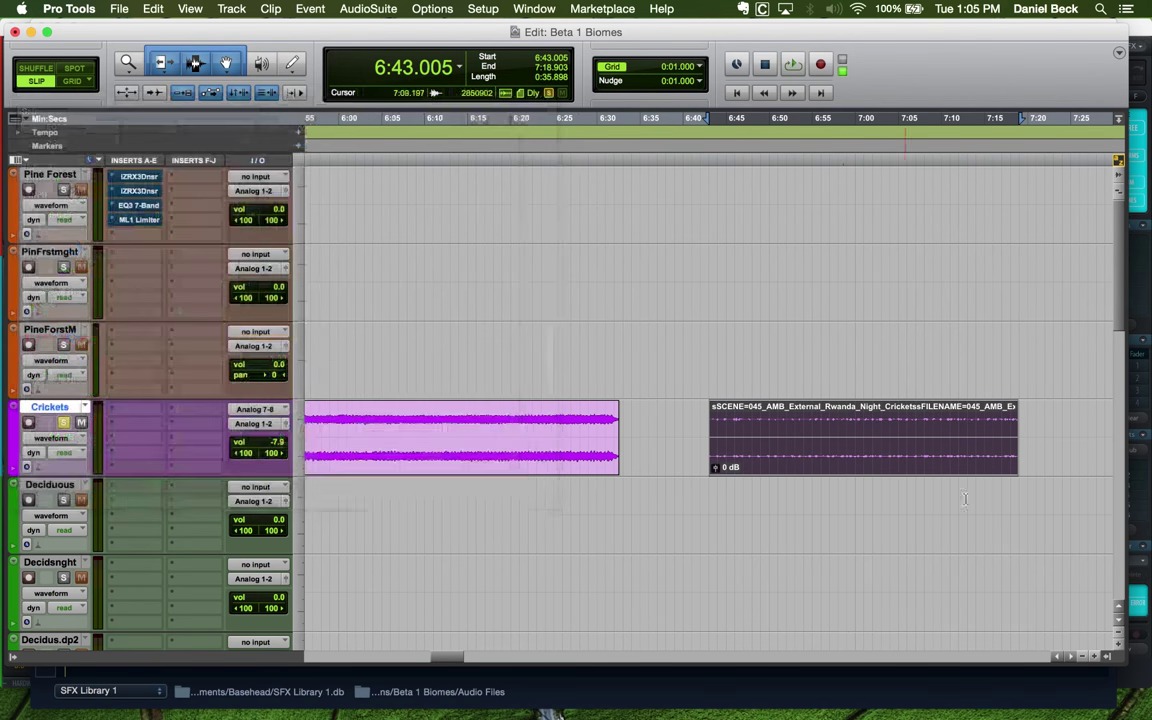
Audition the rendered short cricket clip from about 6:51.8, examining its waveform for gaps between chirps
left_click(821, 402)
key("super+bracketright")
key("super+alt+bracketright")
key("super+alt+bracketright")
key("super+alt+bracketright")
key("super+alt+bracketright")
key("super+alt+bracketright")
key("super+alt+bracketright")
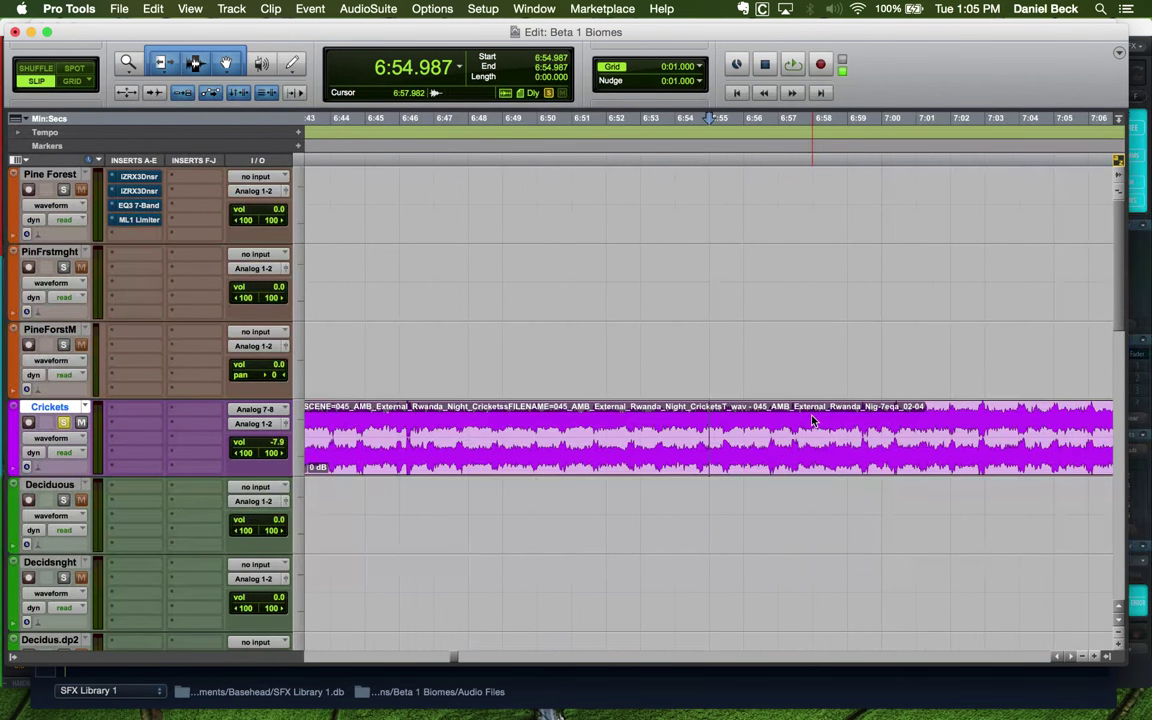
key("super+alt+bracketleft")
key("super+alt+bracketleft")
key("super+bracketleft")
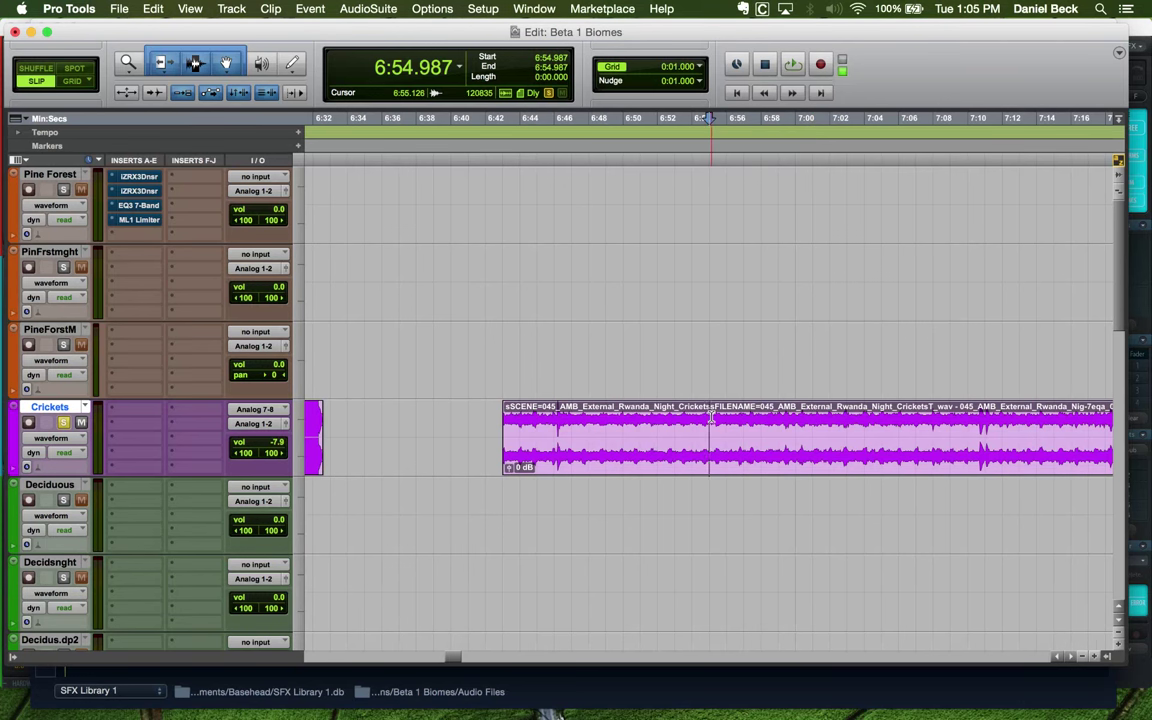
key("super+bracketleft")
left_click(681, 425)
key("super+bracketright")
key("space")
key("super+bracketright")
key("super+bracketright")
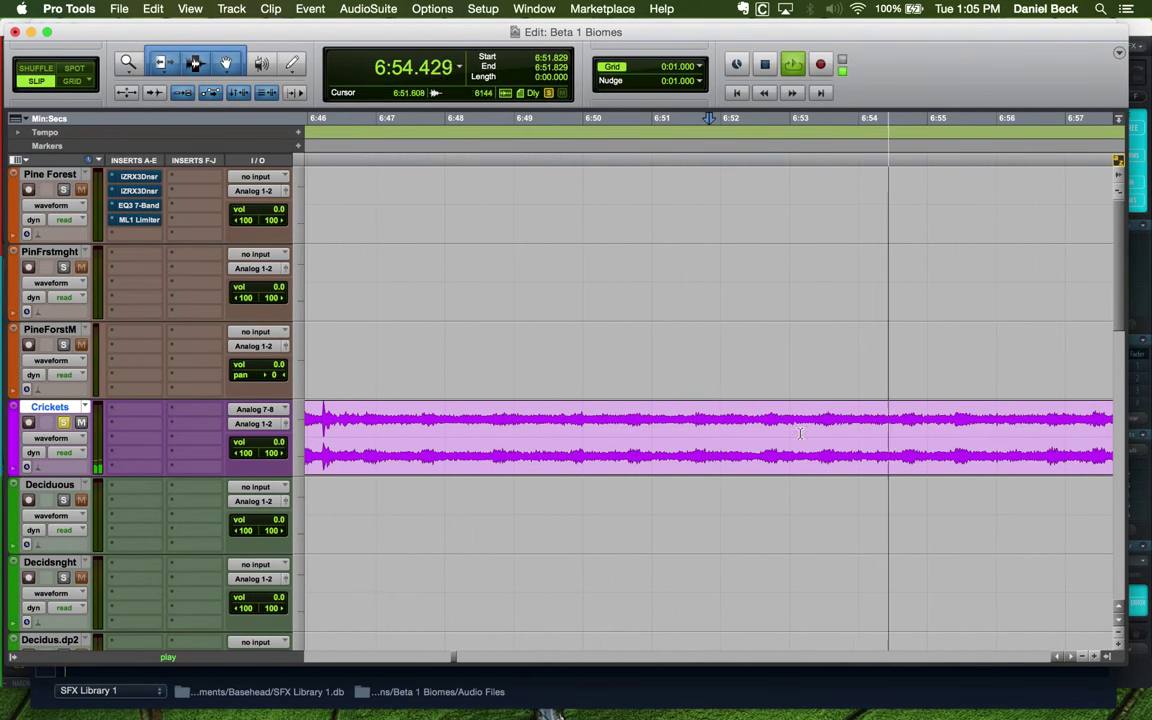
key("super+bracketleft")
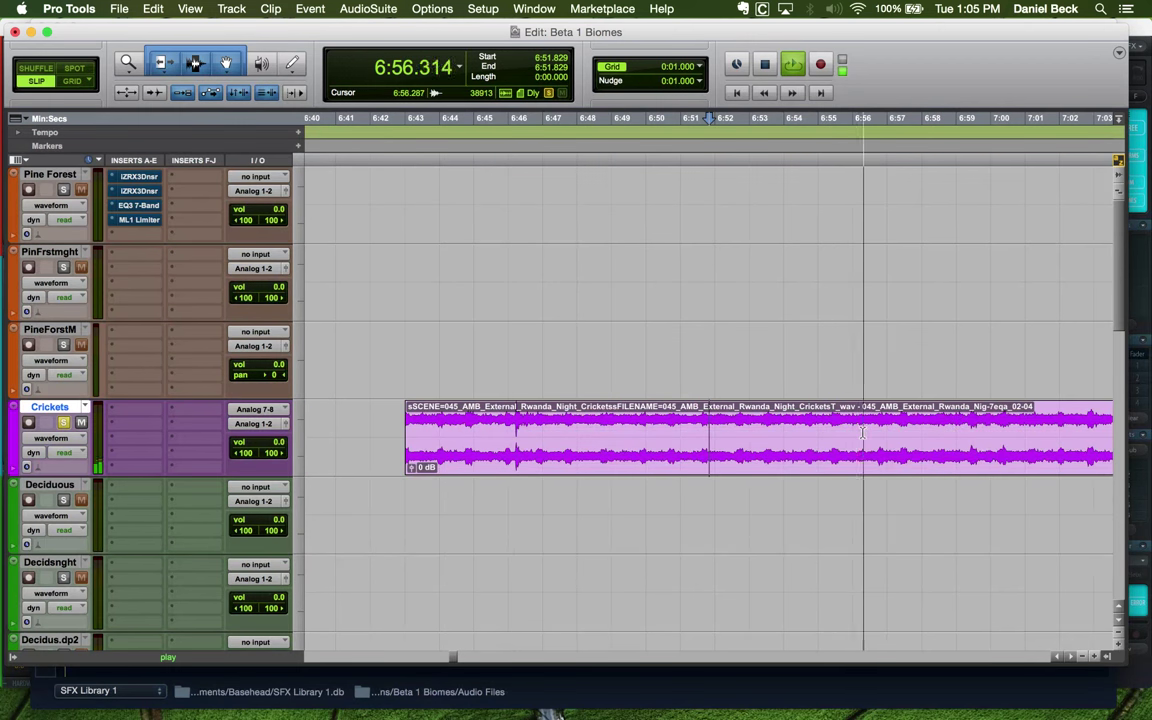
key("space")
Select a gap of about 0.27 s starting near 6:56.43 in the cricket clip and audition it
key("super+bracketright")
key("super+bracketright")
left_click(721, 430)
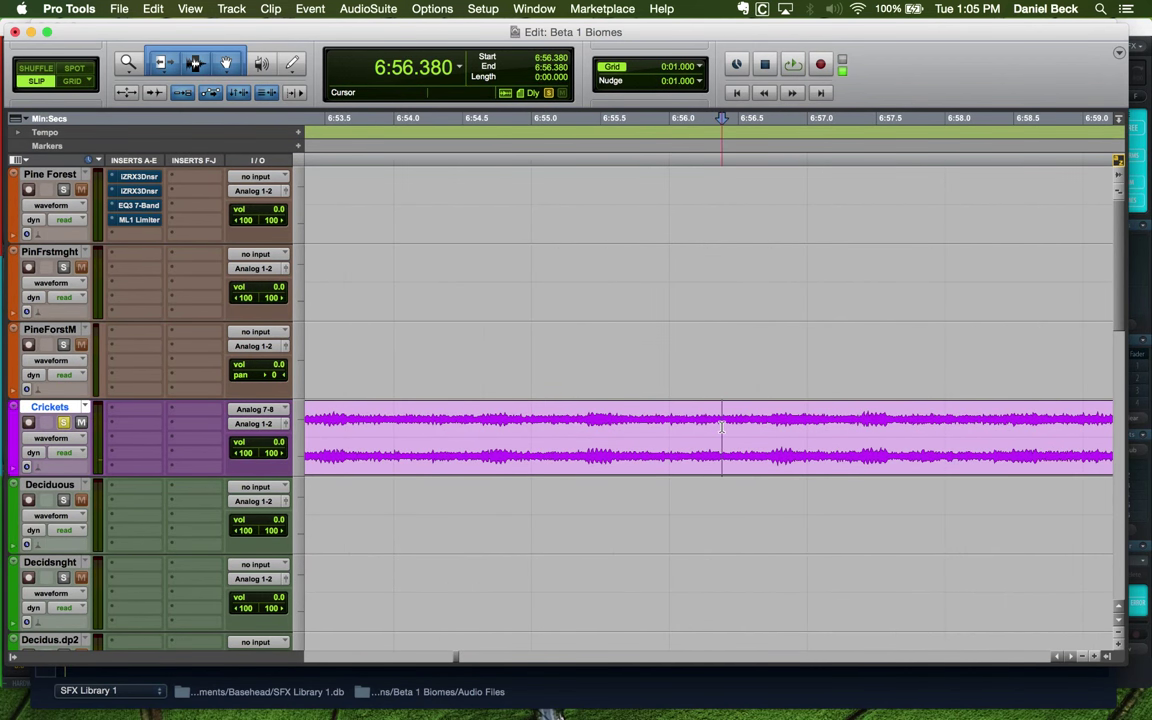
key("super+bracketright")
left_click_drag(723, 425, 796, 424)
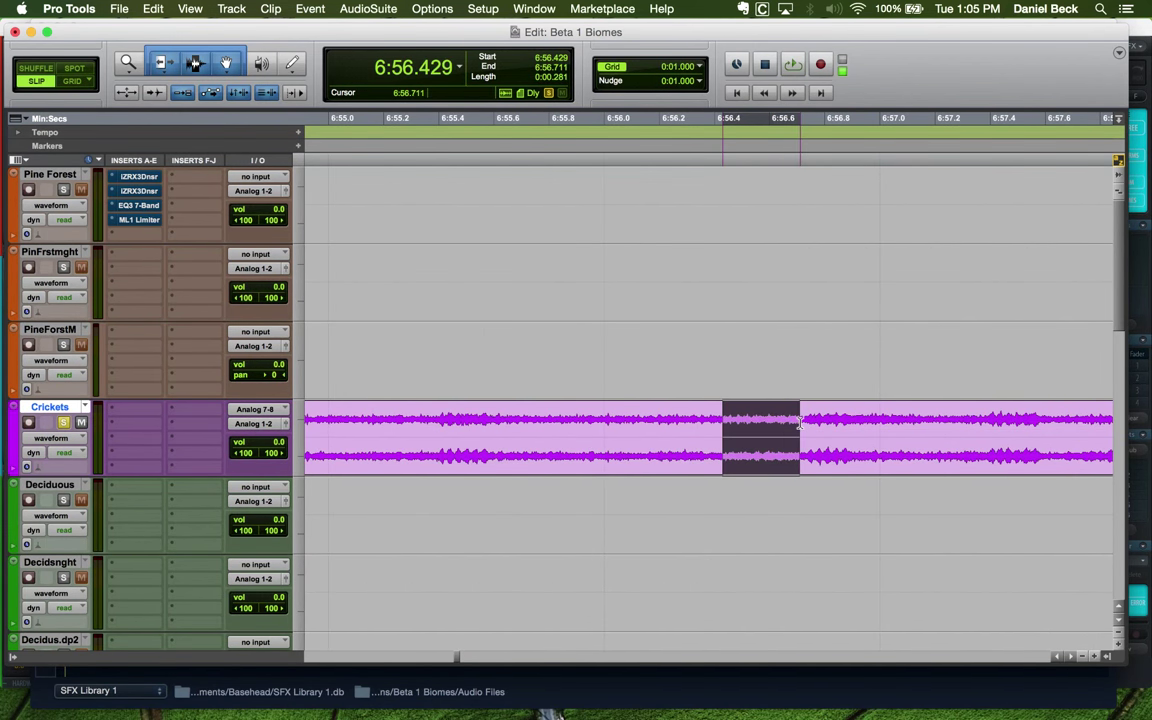
key("space")
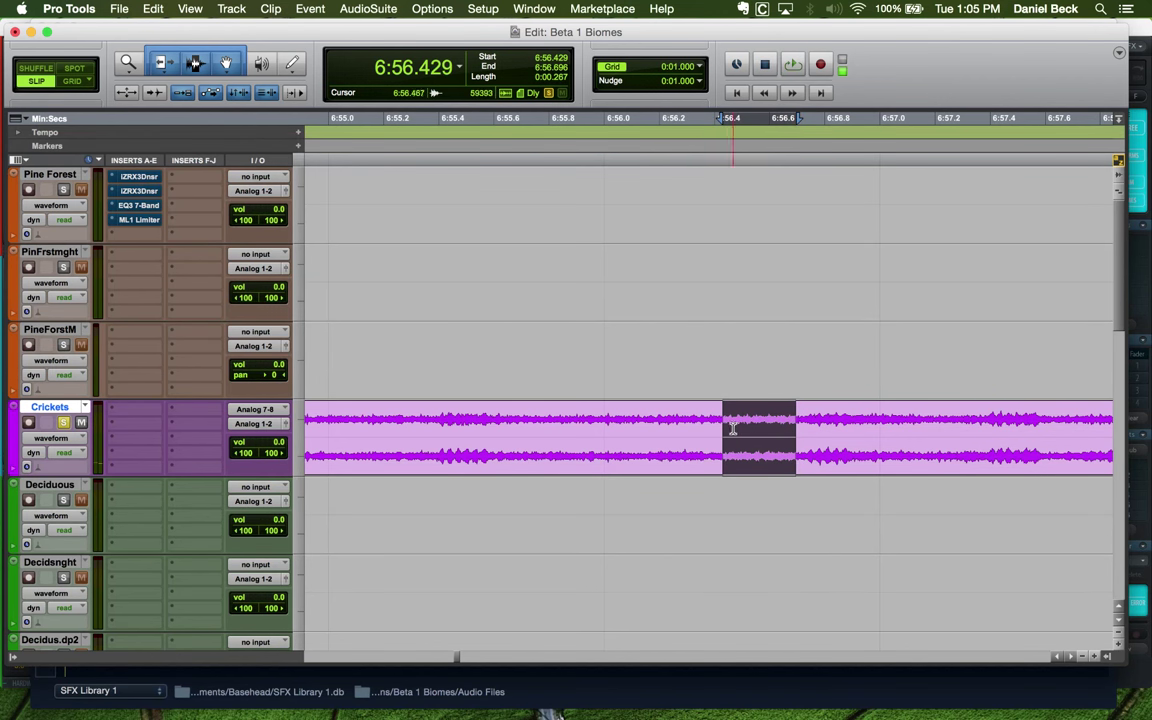
Try quieter gaps near 6:58, narrowing the selection to about 0.13 s starting at 6:58.072, and audition them
key("super+bracketleft")
left_click_drag(795, 431, 1013, 430)
key("space")
key("space")
key("super+bracketright")
key("super+bracketright")
key("space")
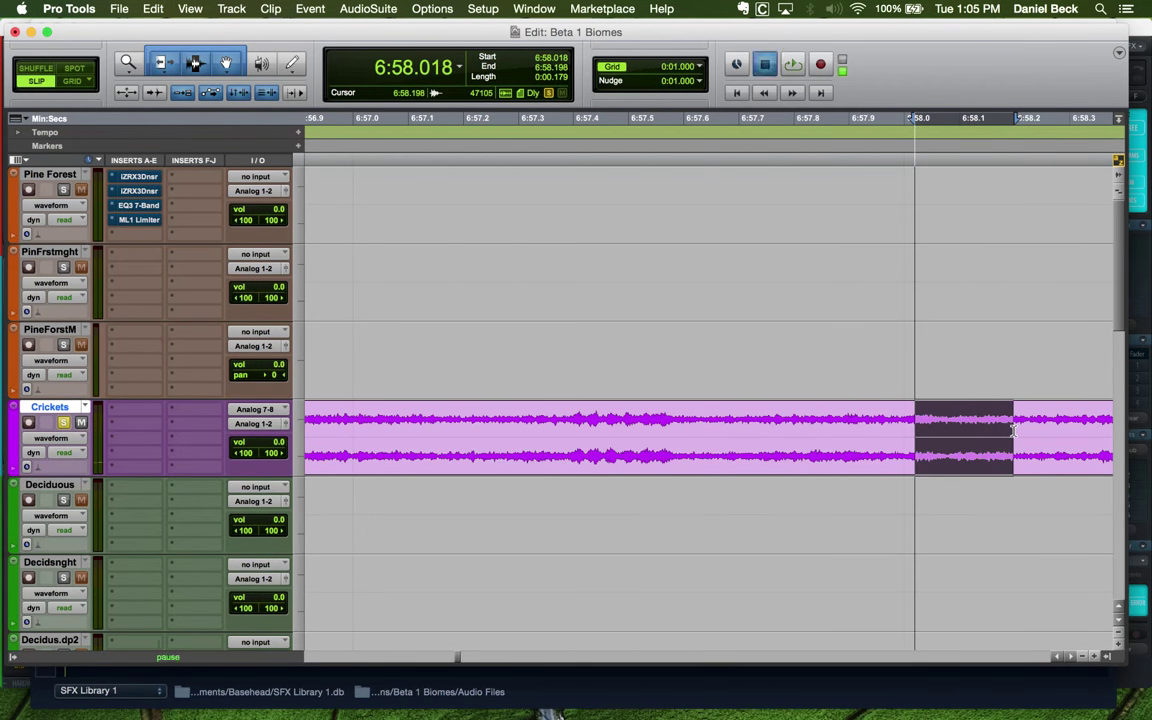
left_click_drag(943, 435, 1017, 435)
key("super+bracketleft")
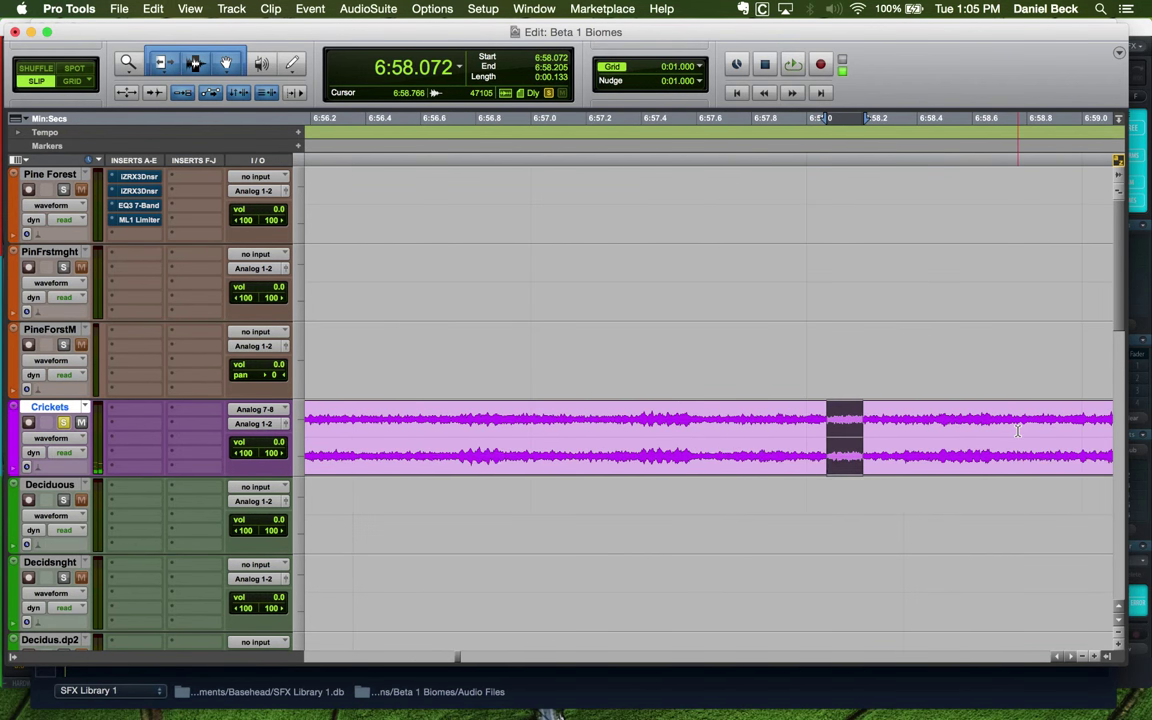
key("space")
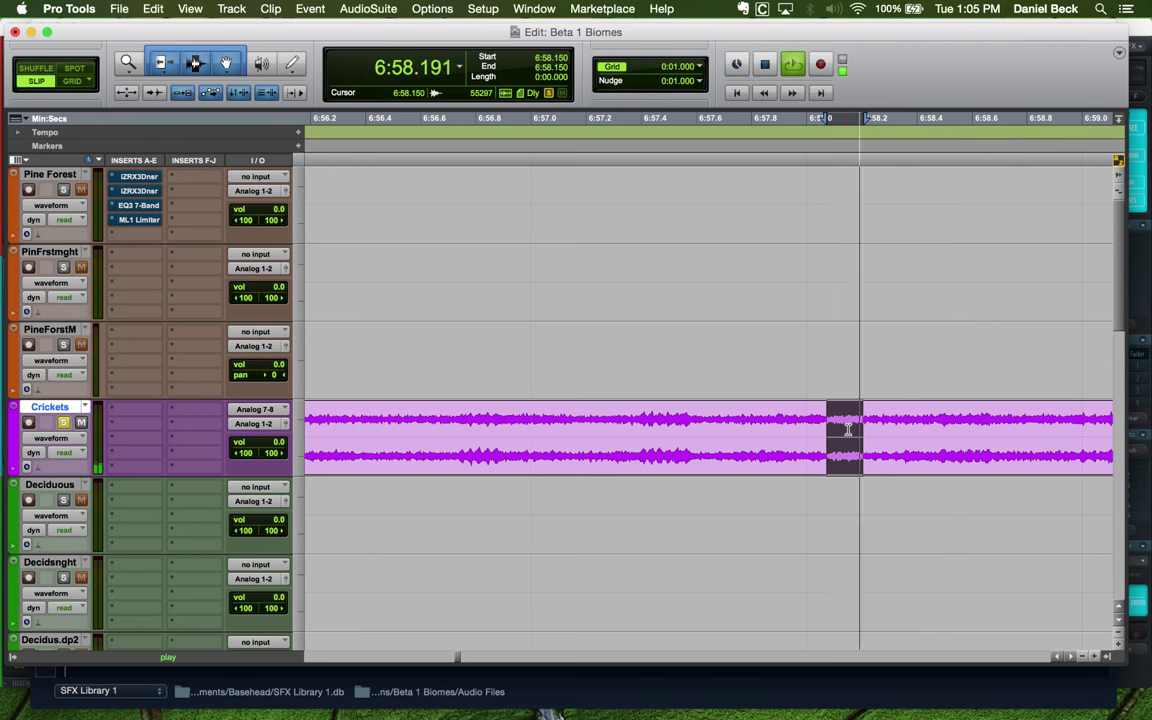
Select a shorter gap from about 6:58.095 to 6:58.203 in the cricket clip and audition it
left_click(848, 432)
key("super+bracketright")
key("super+bracketright")
left_click_drag(767, 430, 648, 432)
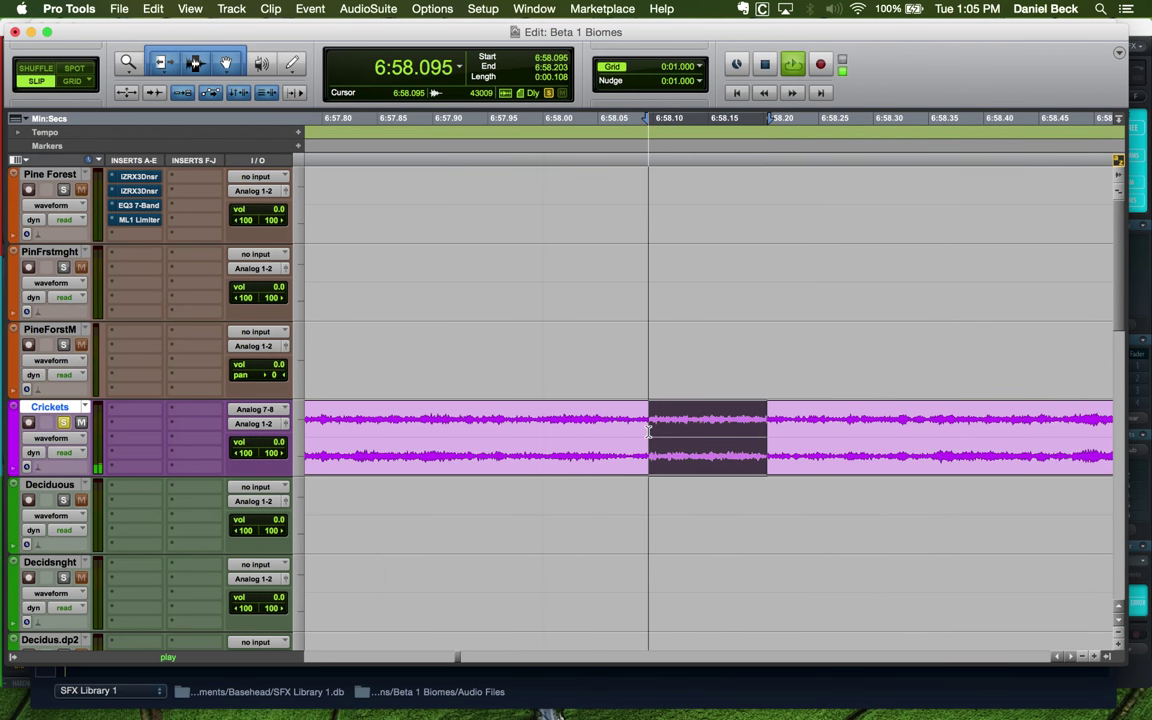
key("space")
Adjust the noise-sample selection while auditioning it, ending with about 6:58.112 to 6:58.271 in the cricket clip
key("space")
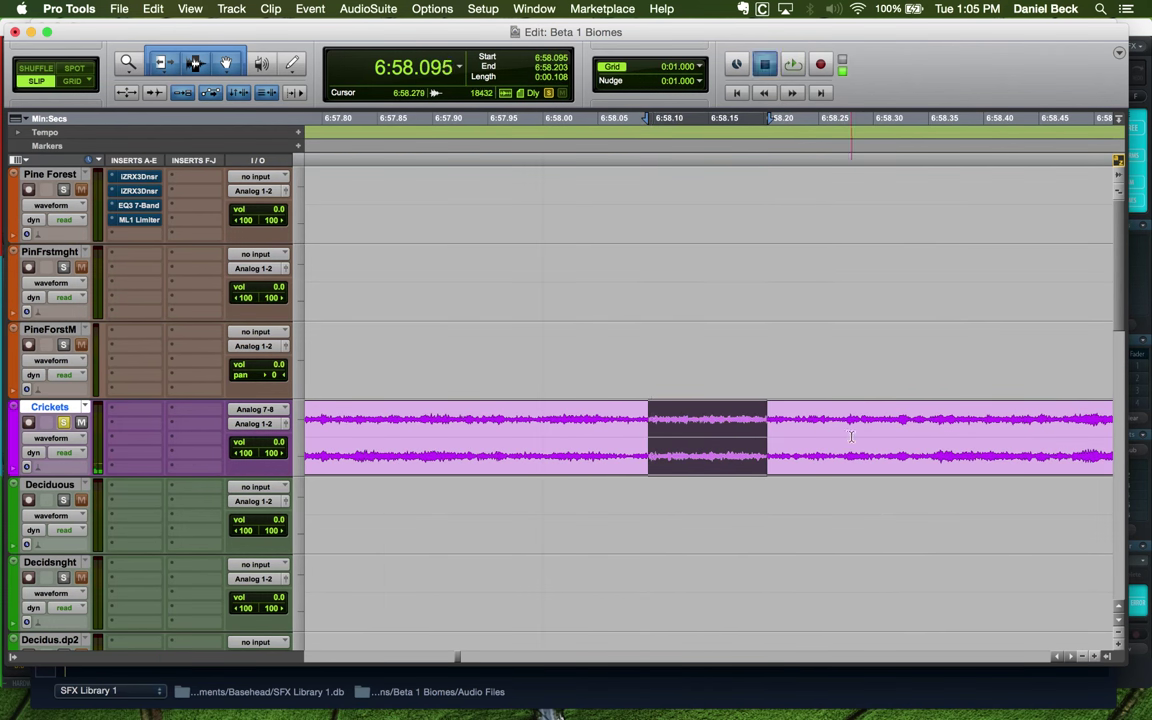
left_click_drag(851, 432, 661, 432)
key("space")
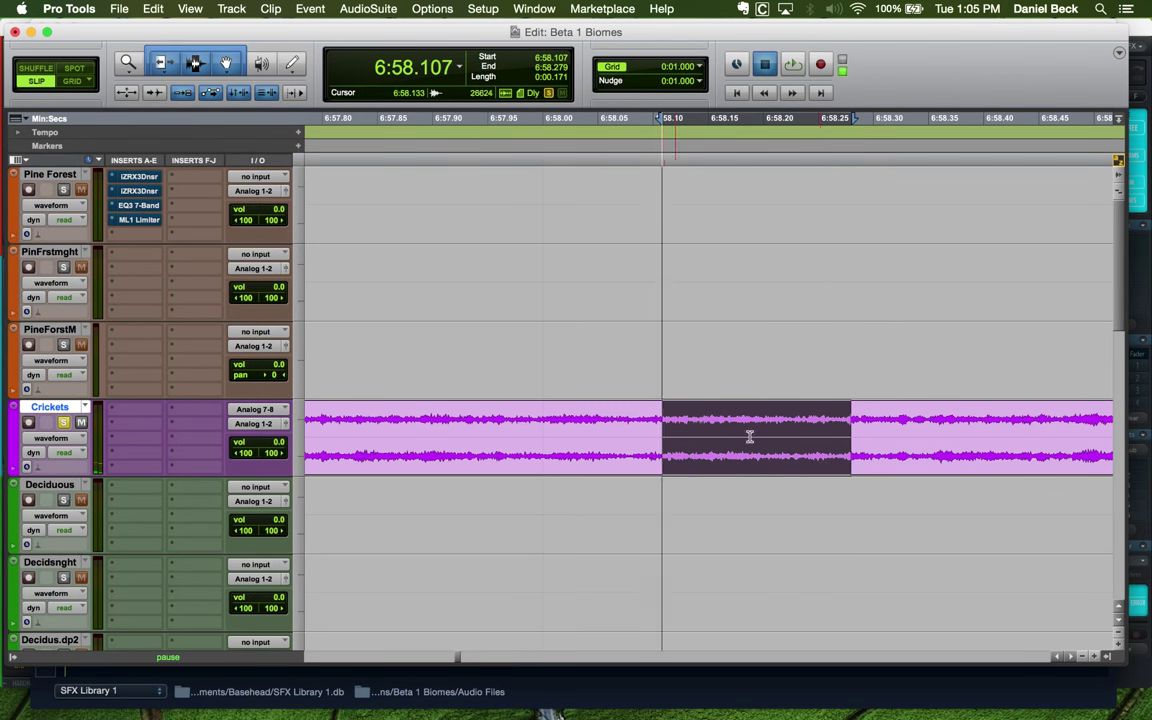
left_click_drag(913, 431, 649, 437)
key("space")
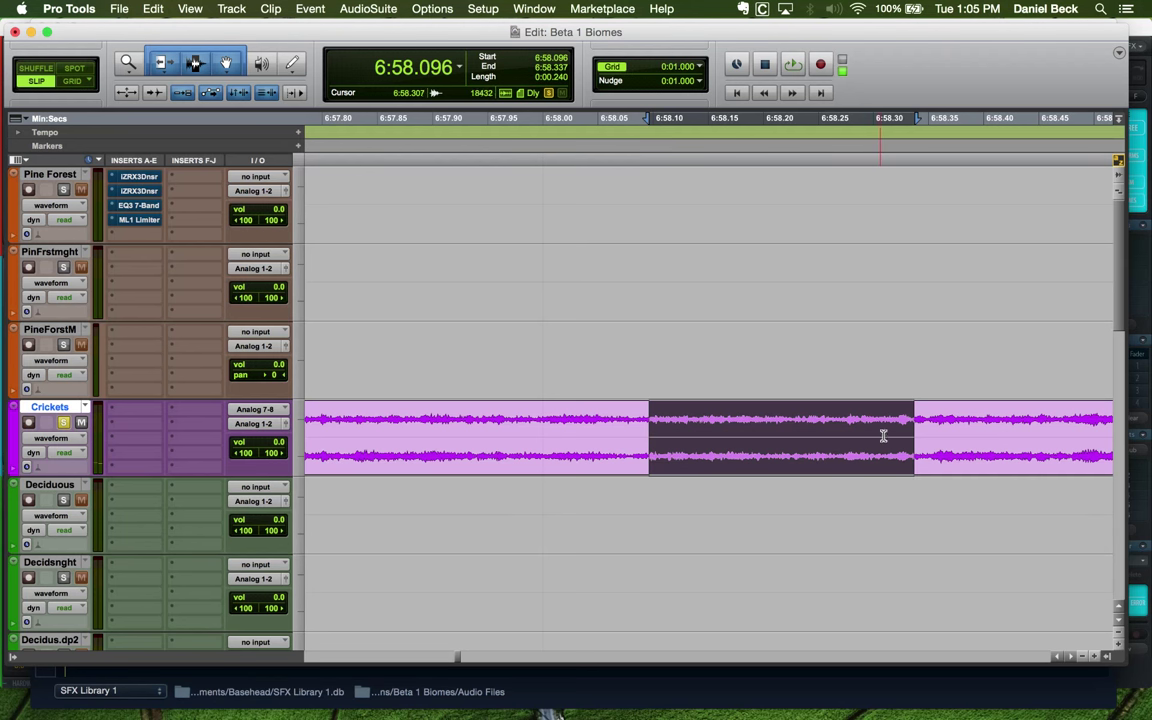
left_click_drag(888, 435, 654, 440)
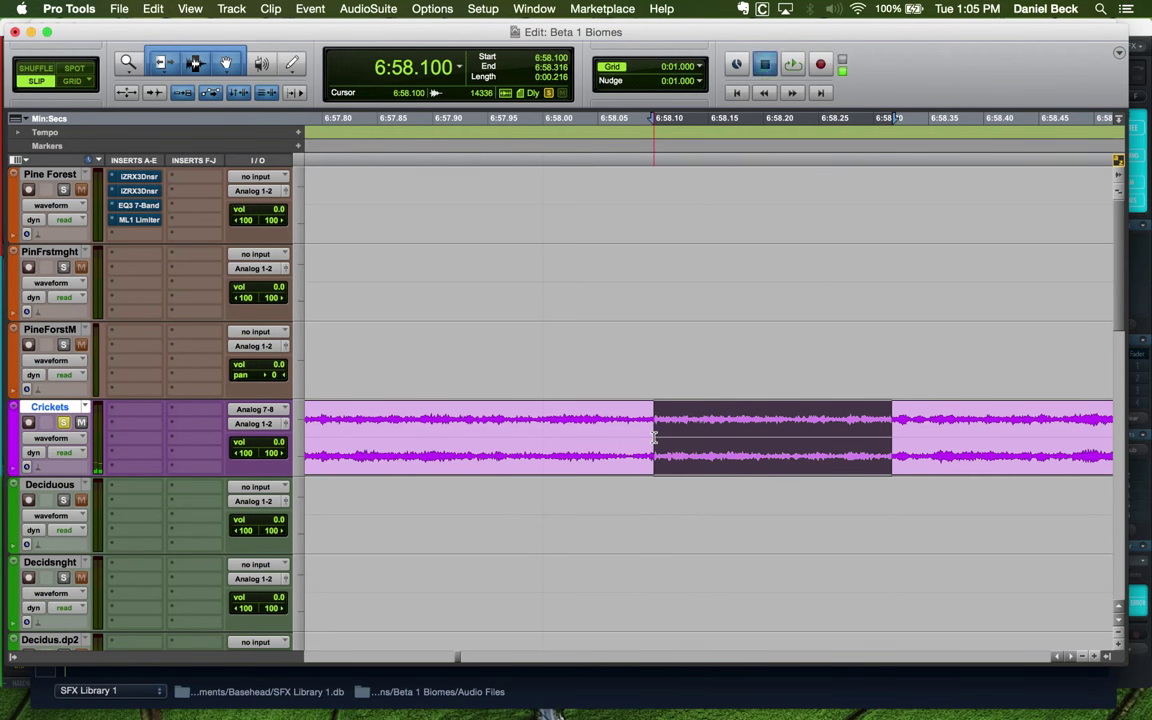
left_click_drag(841, 446, 666, 432)
key("space")
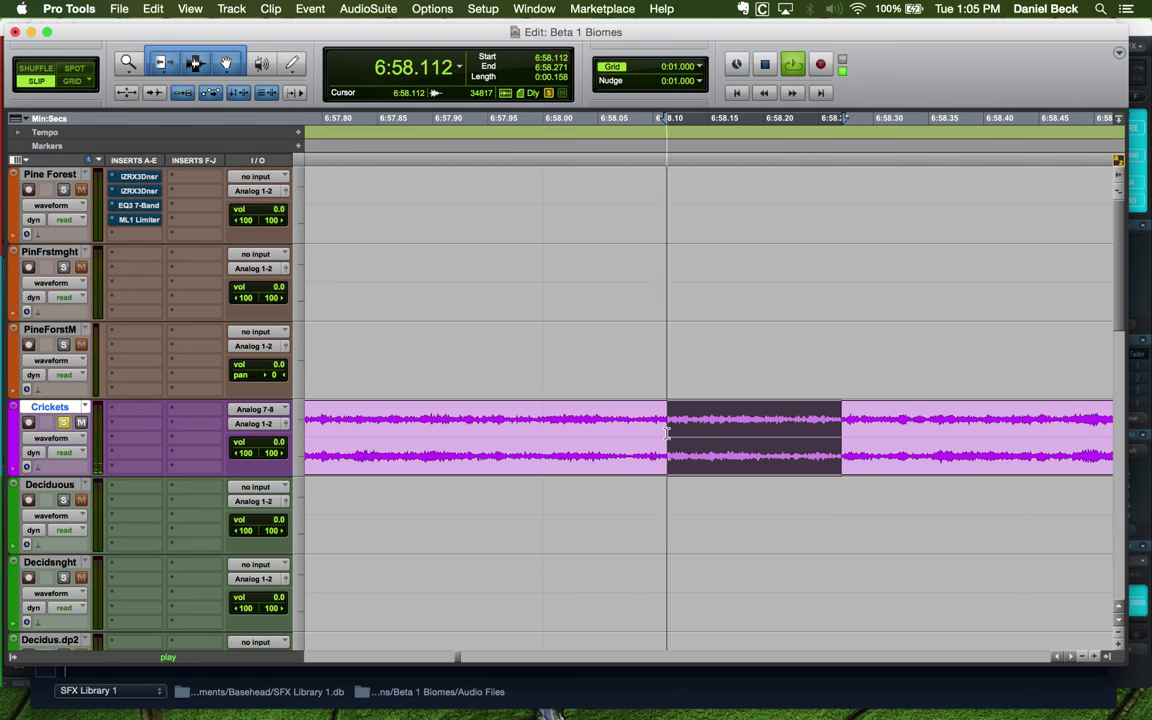
Open the iZotope RX 3 Denoiser AudioSuite processor with the short gap still selected
key("super+bracketleft")
key("super+bracketleft")
key("super+bracketleft")
key("super+bracketleft")
key("super+bracketleft")
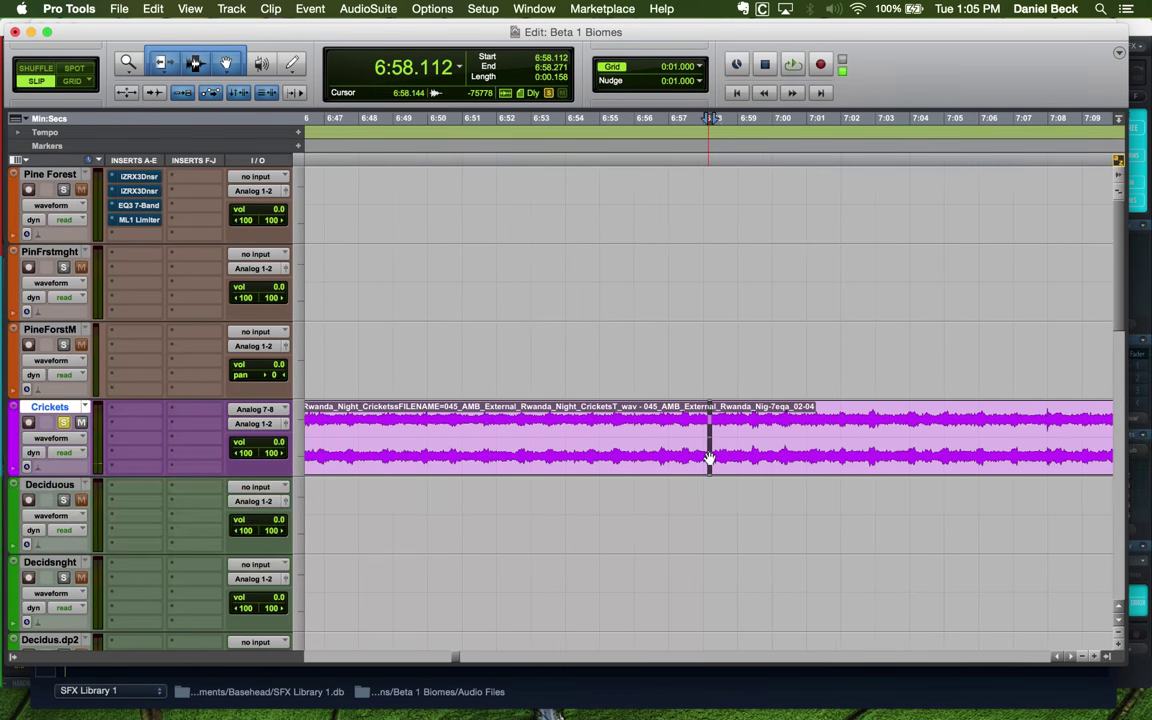
key("super+z")
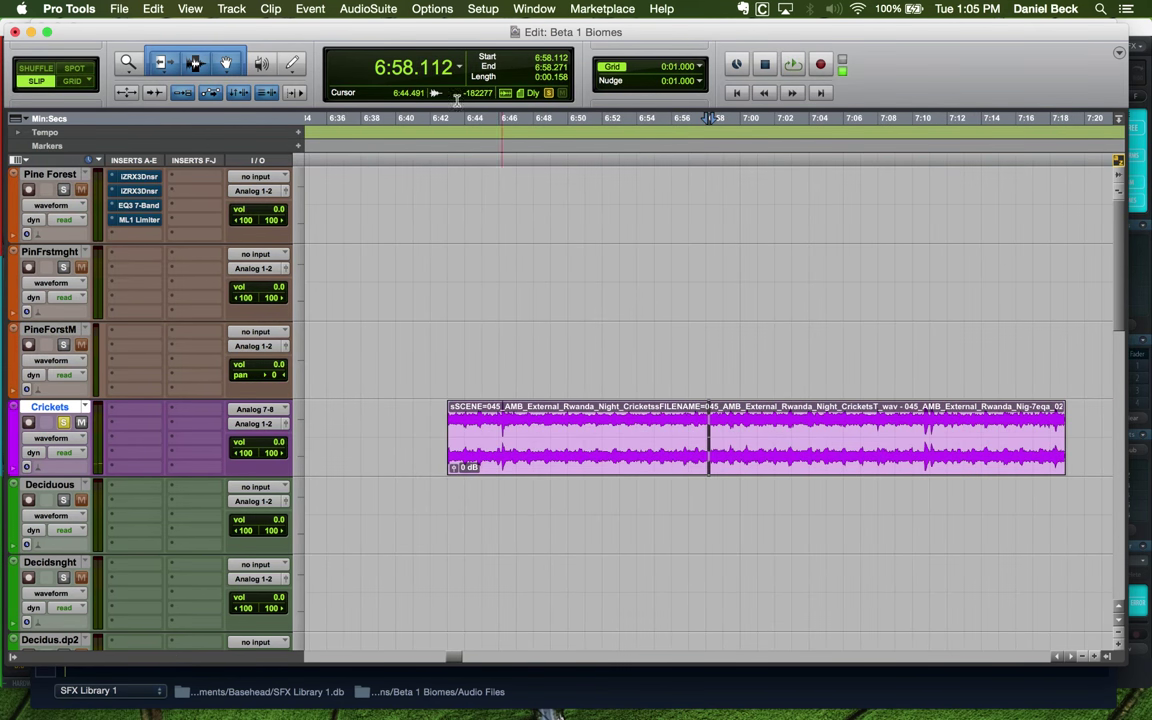
key("super+bracketleft")
key("super+bracketleft")
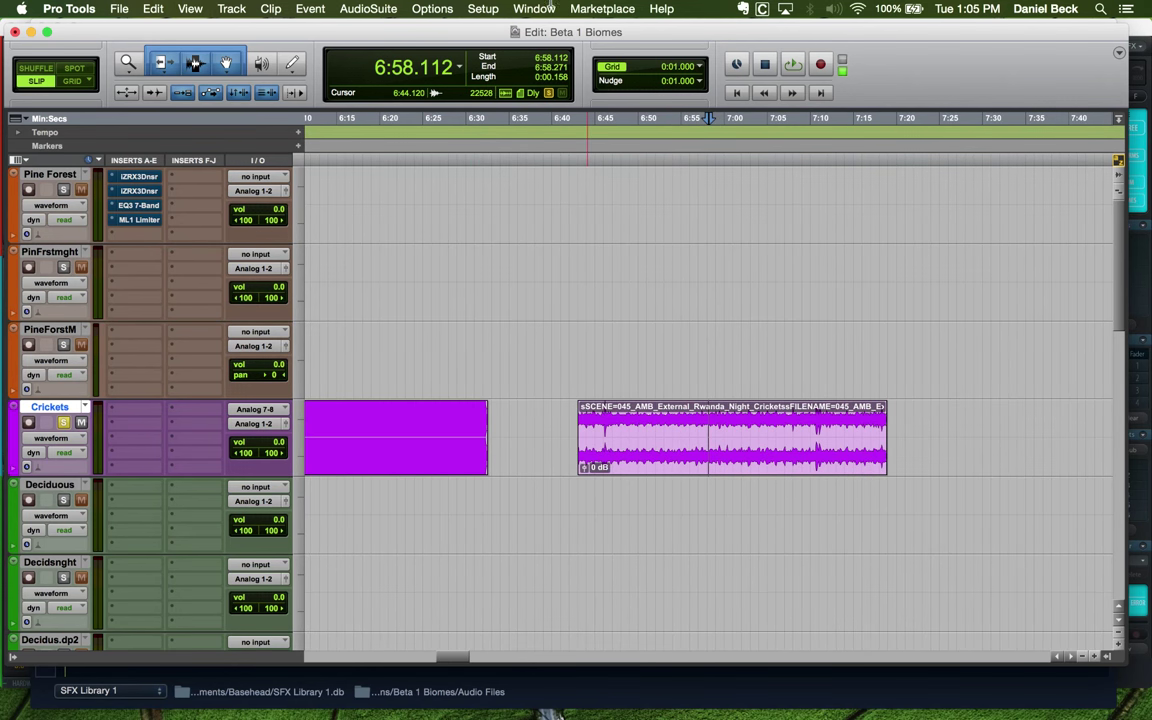
left_click(368, 9)
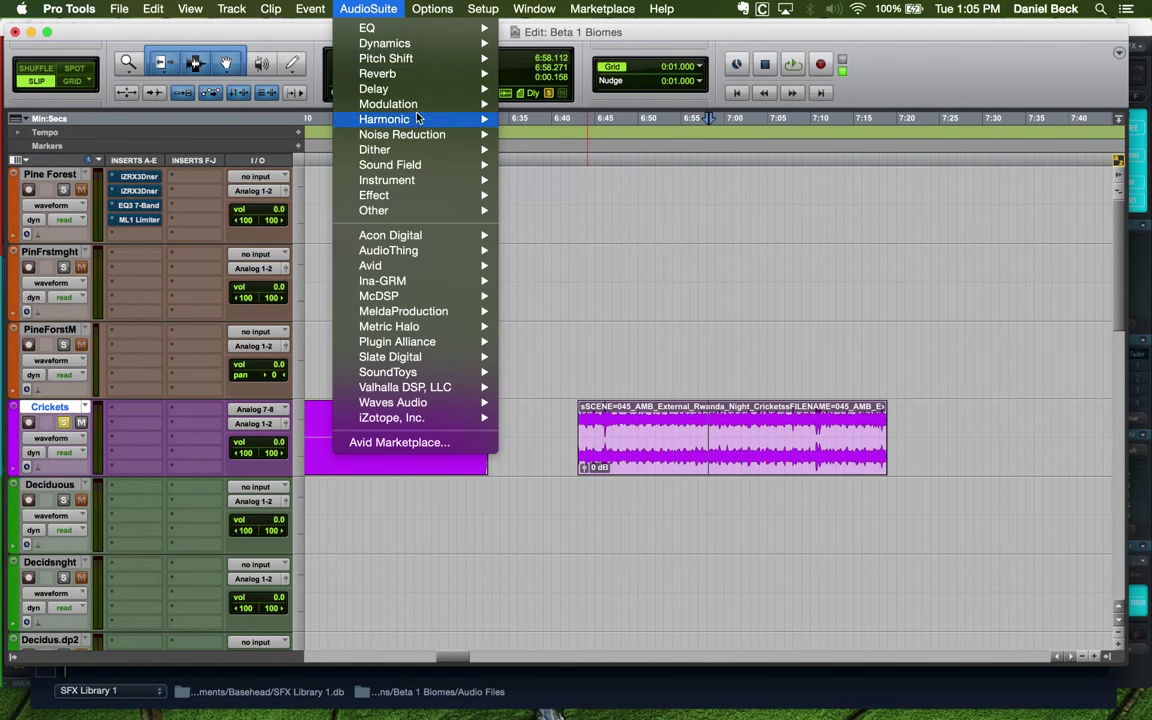
mouse_move(430, 134)
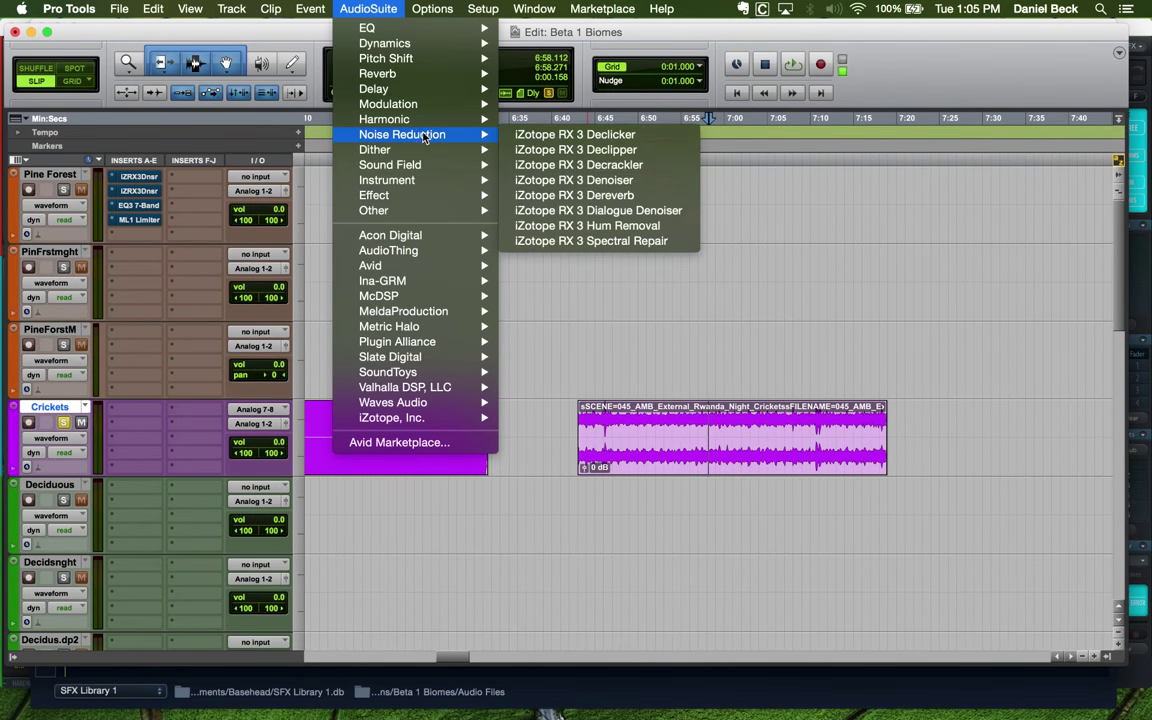
left_click(590, 181)
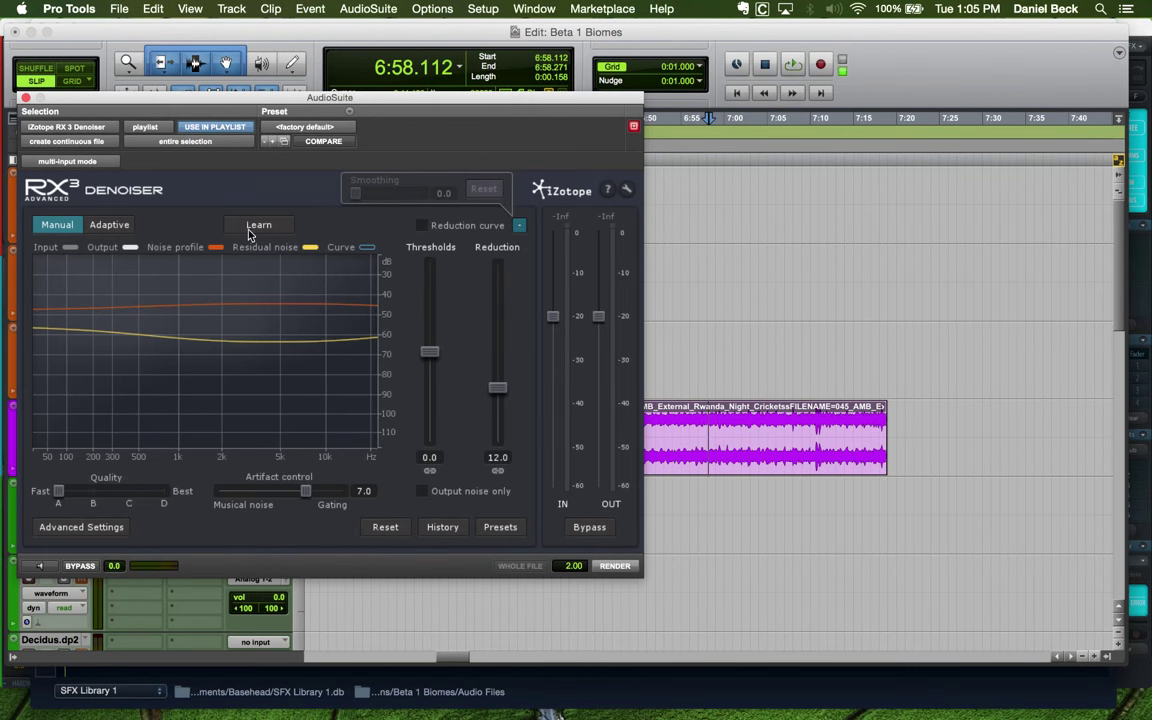
Learn the noise profile from the selected gap by previewing it in the Denoiser
left_click(255, 226)
left_click_drag(330, 97, 408, 41)
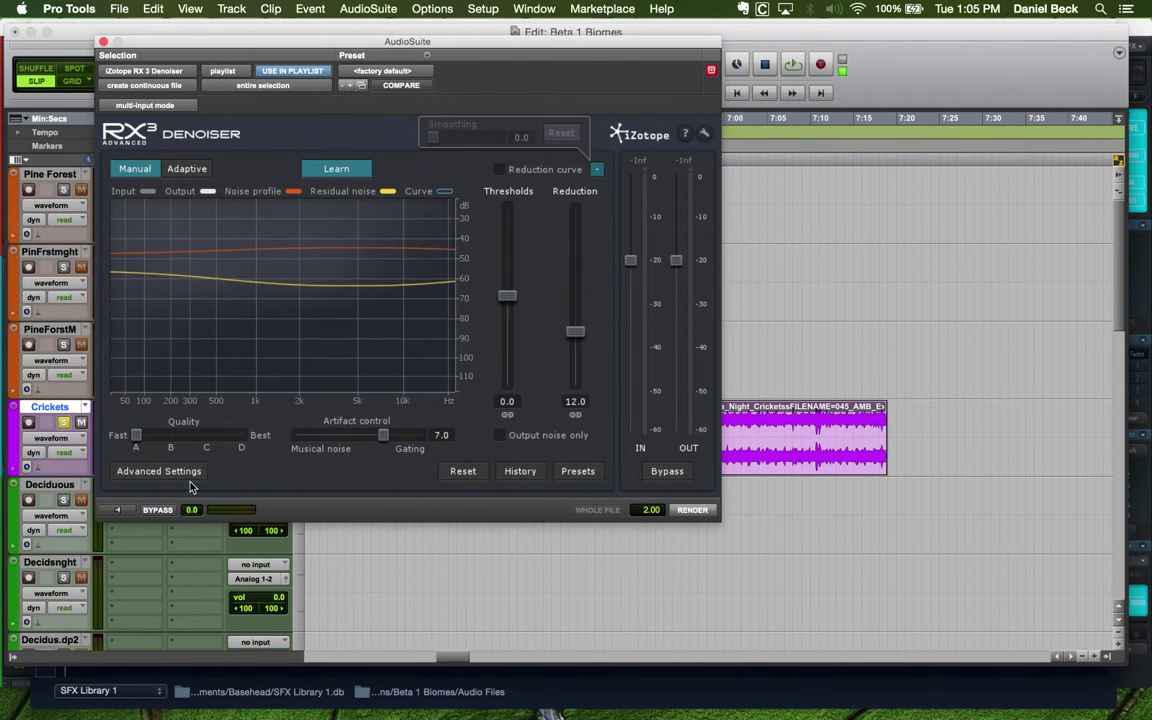
left_click(127, 510)
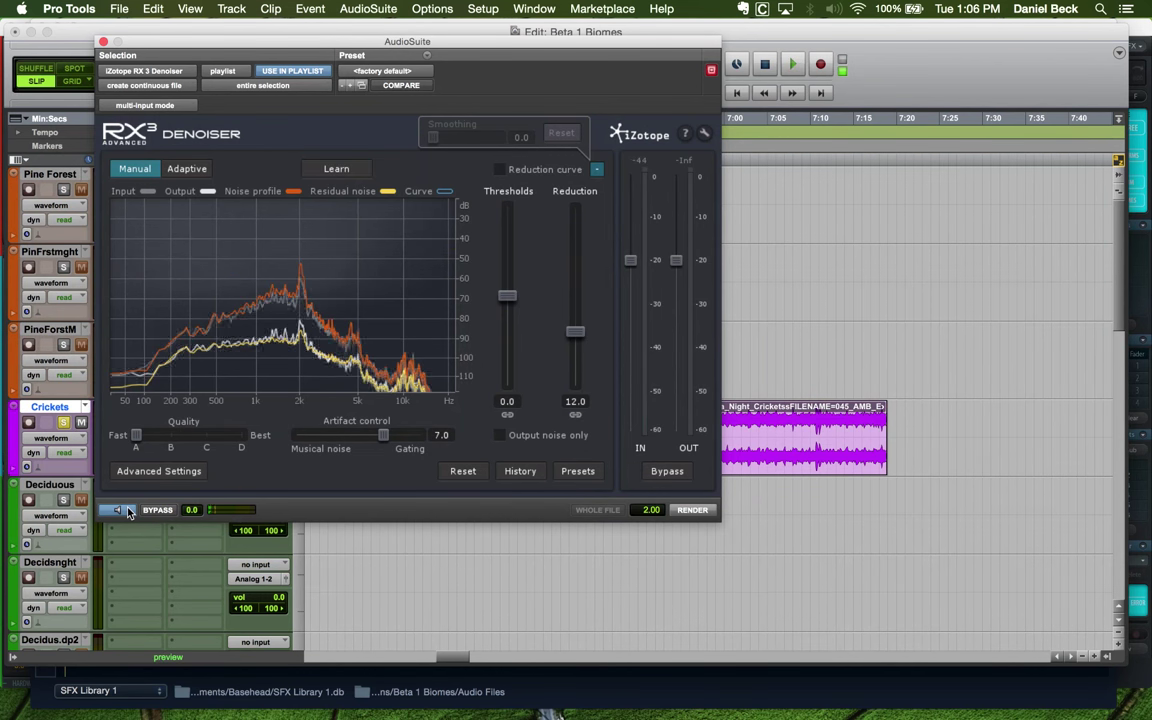
Preview the denoising on the whole short cricket clip at quality D (Best), comparing it with the bypassed sound
left_click(771, 468)
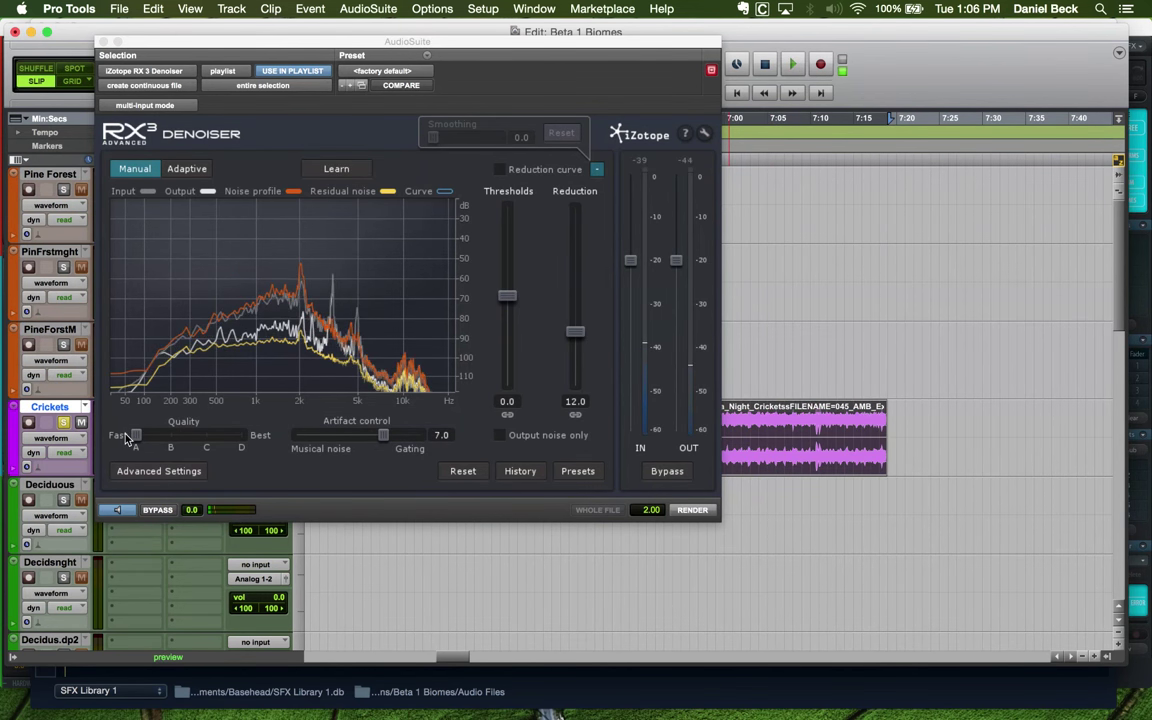
left_click_drag(136, 435, 303, 437)
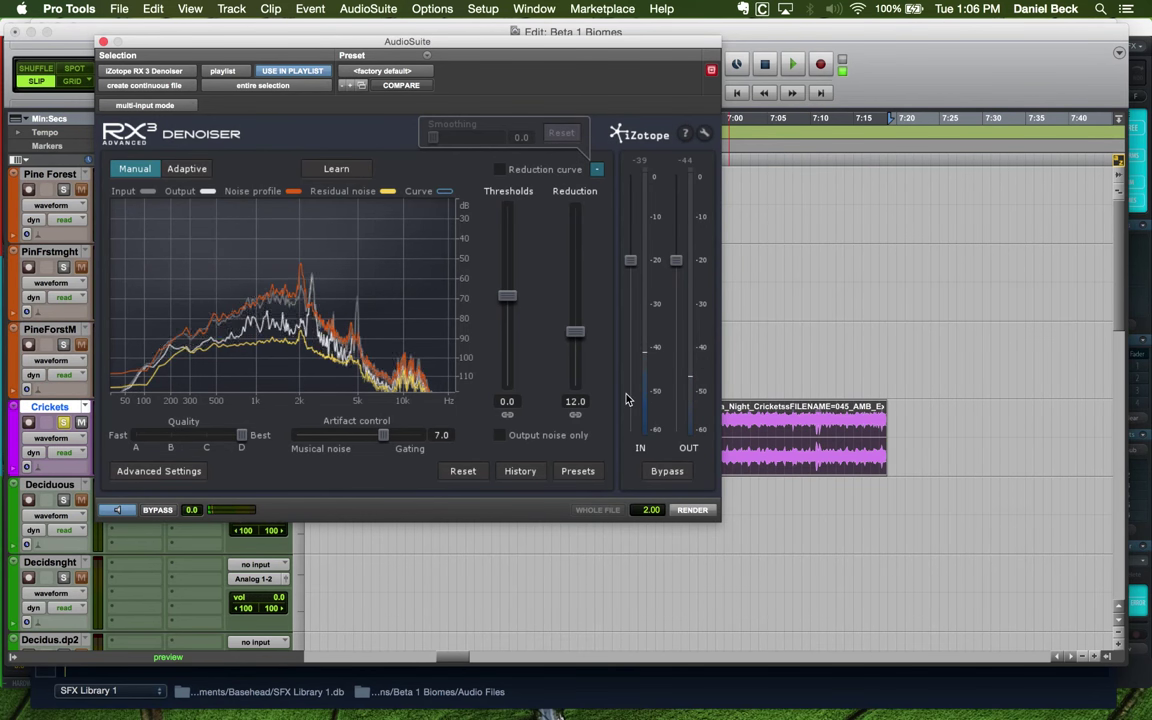
left_click_drag(311, 53, 268, 59)
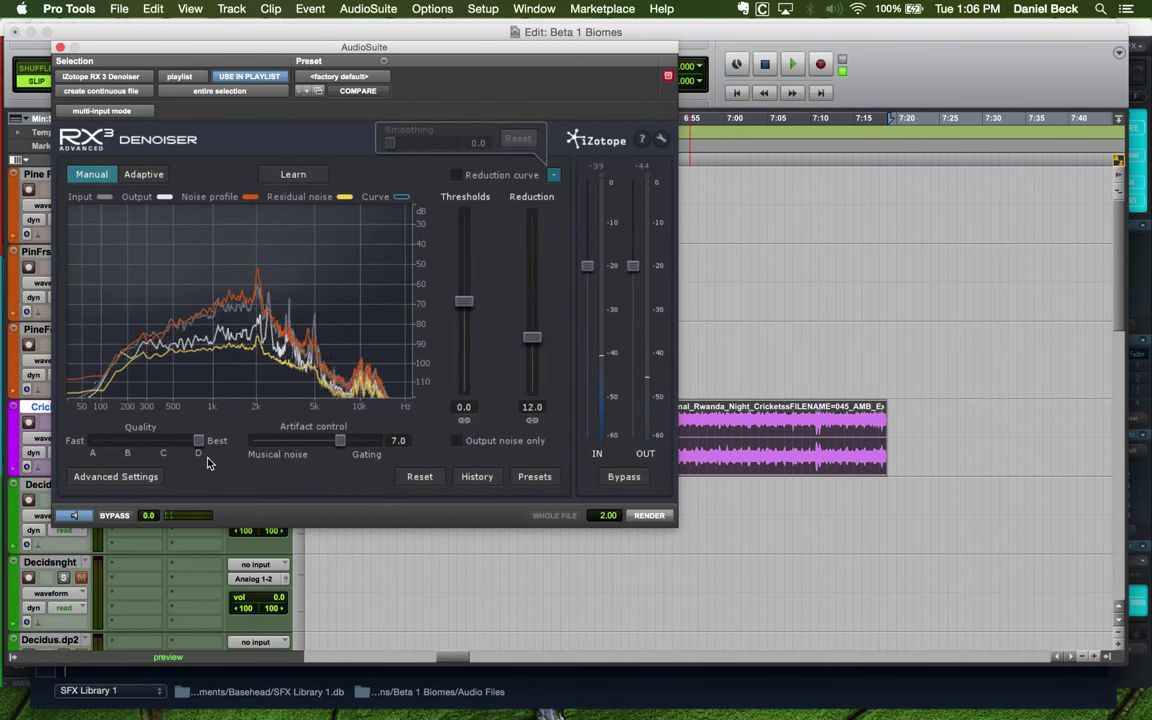
left_click(117, 516)
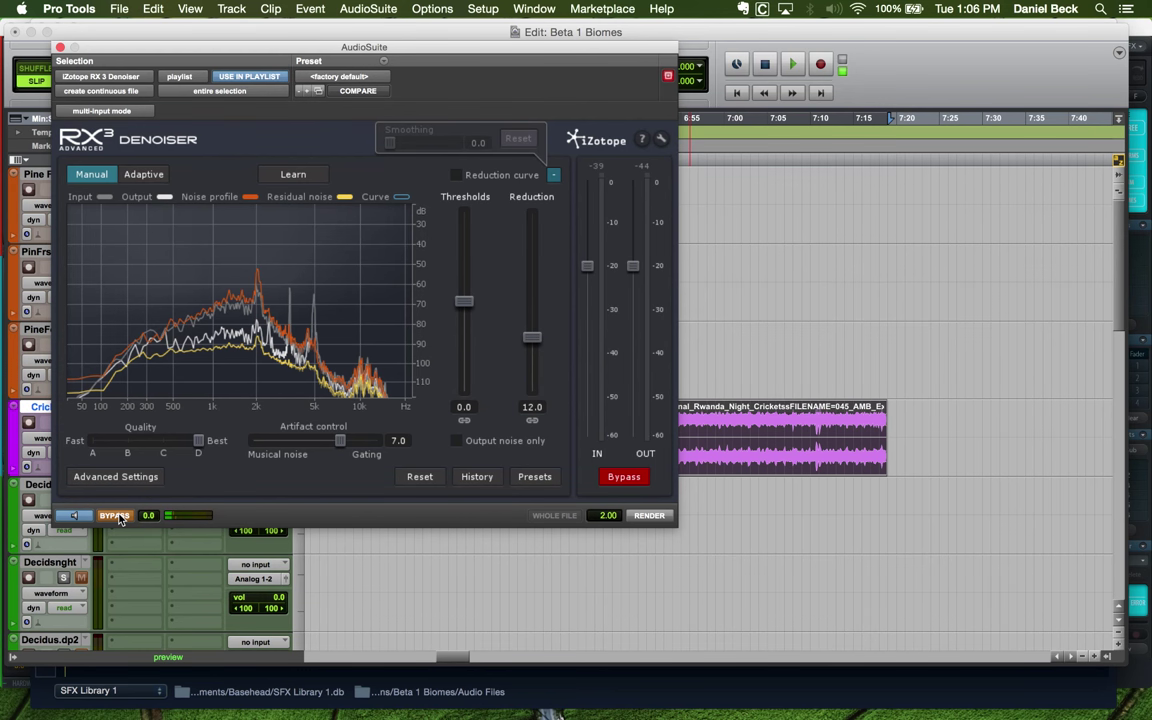
left_click(117, 516)
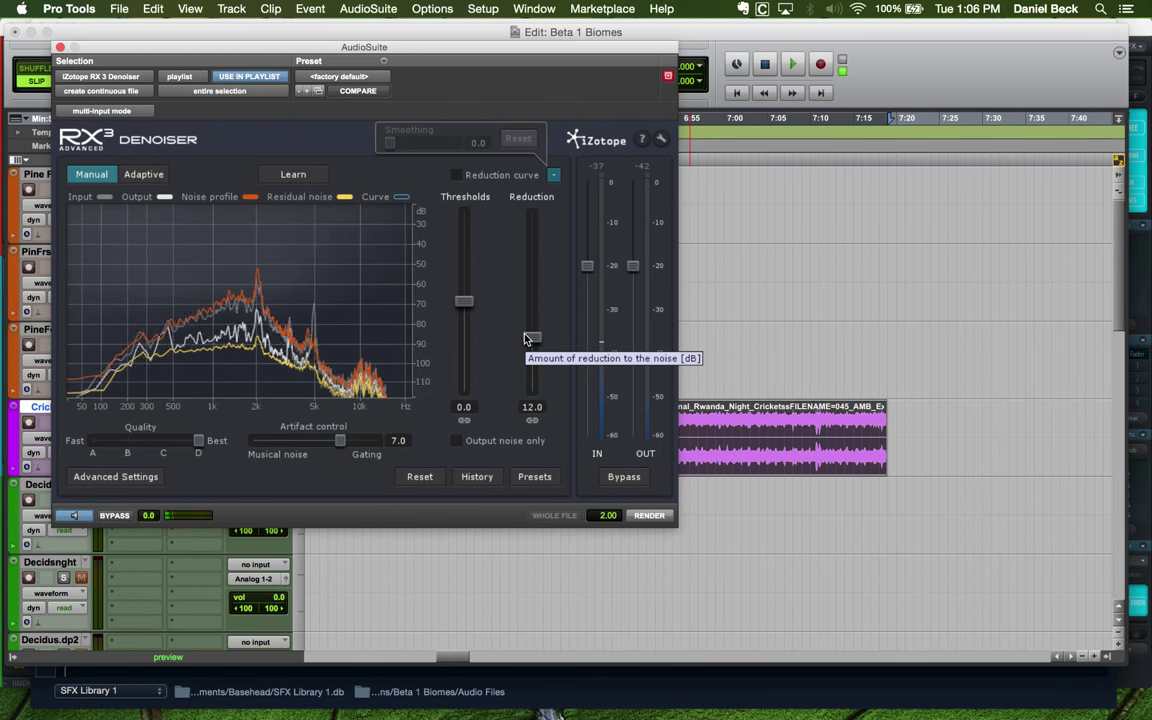
Raise the preview volume to +6.6 dB, compare with bypass, and set the Denoiser's reduction to 17.5 dB
left_click_drag(149, 522, 150, 513)
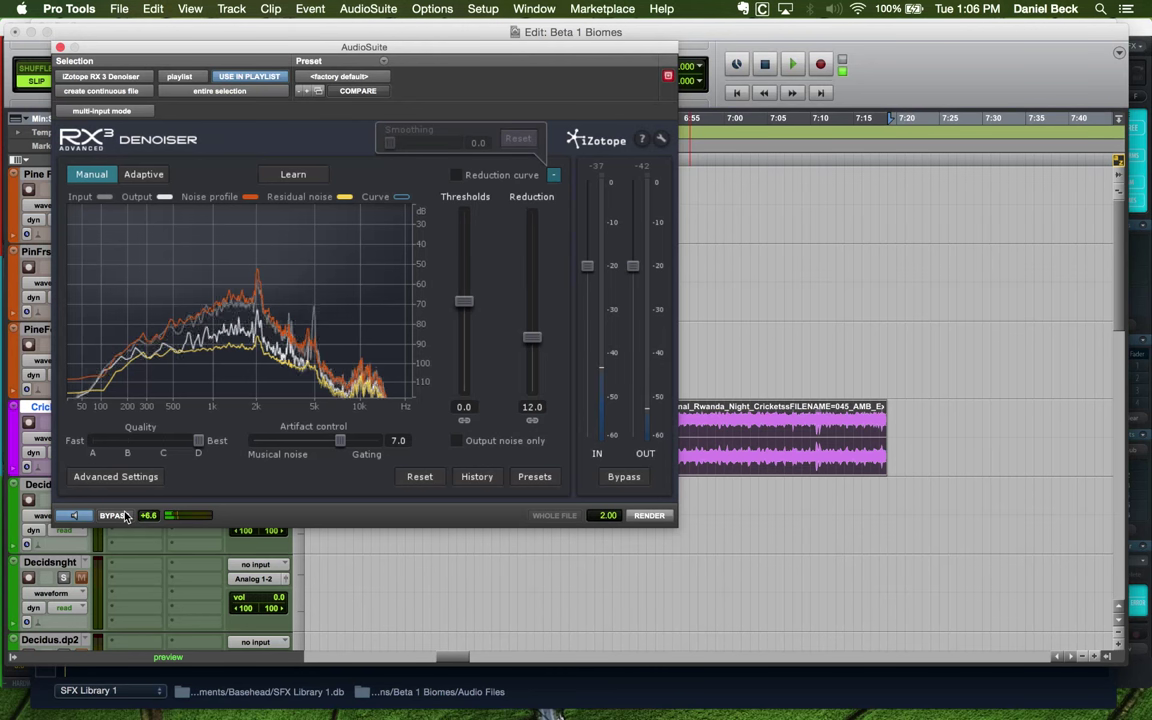
left_click(114, 516)
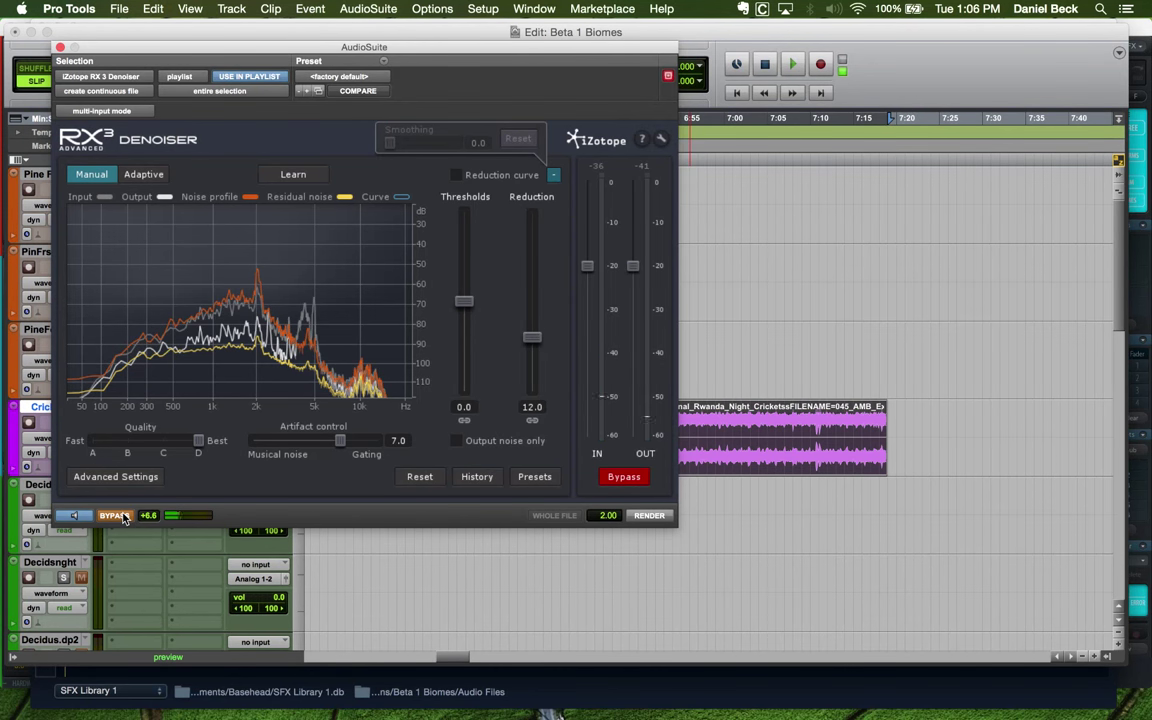
left_click(114, 516)
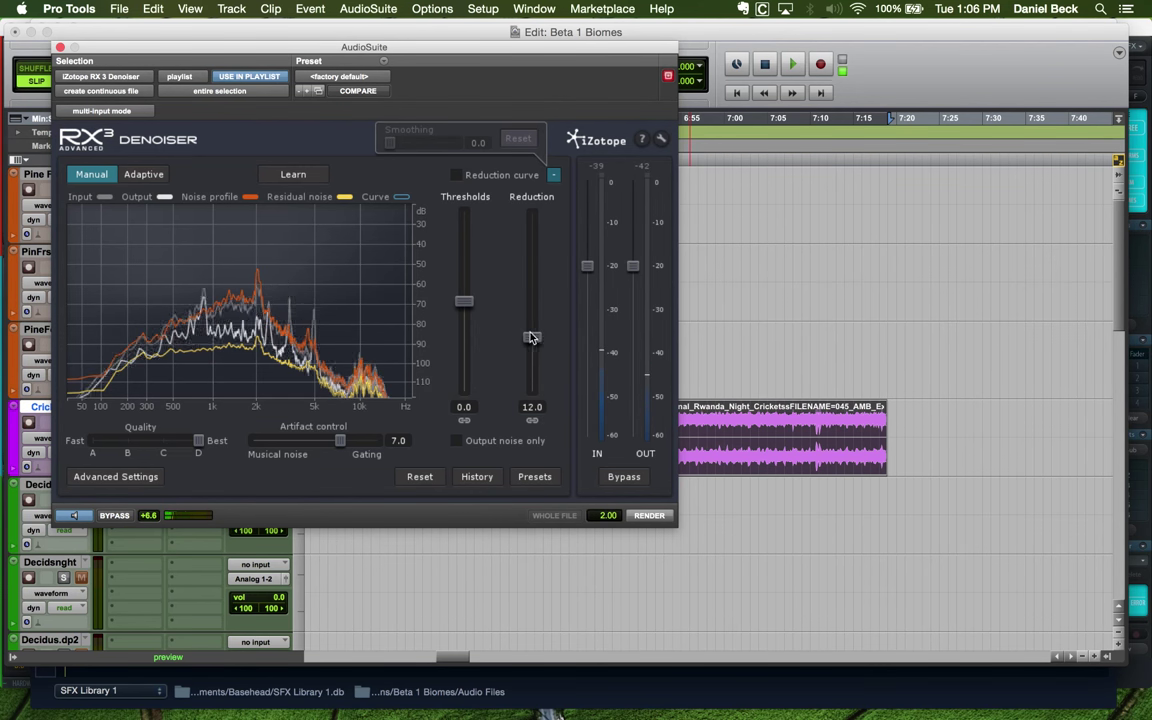
mouse_move(532, 338)
left_mouse_down()
mouse_move(534, 268)
mouse_move(531, 315)
left_mouse_up()
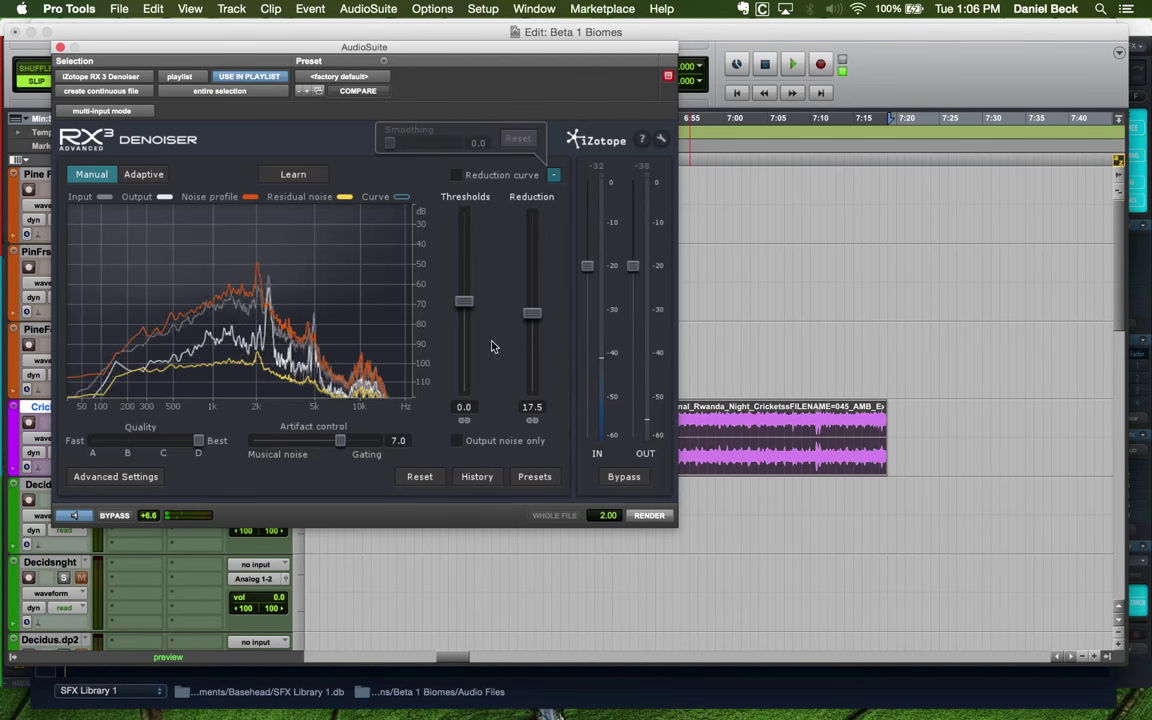
Compare the denoised preview with the bypassed sound and raise the preview volume to +12.0 dB
left_click(115, 516)
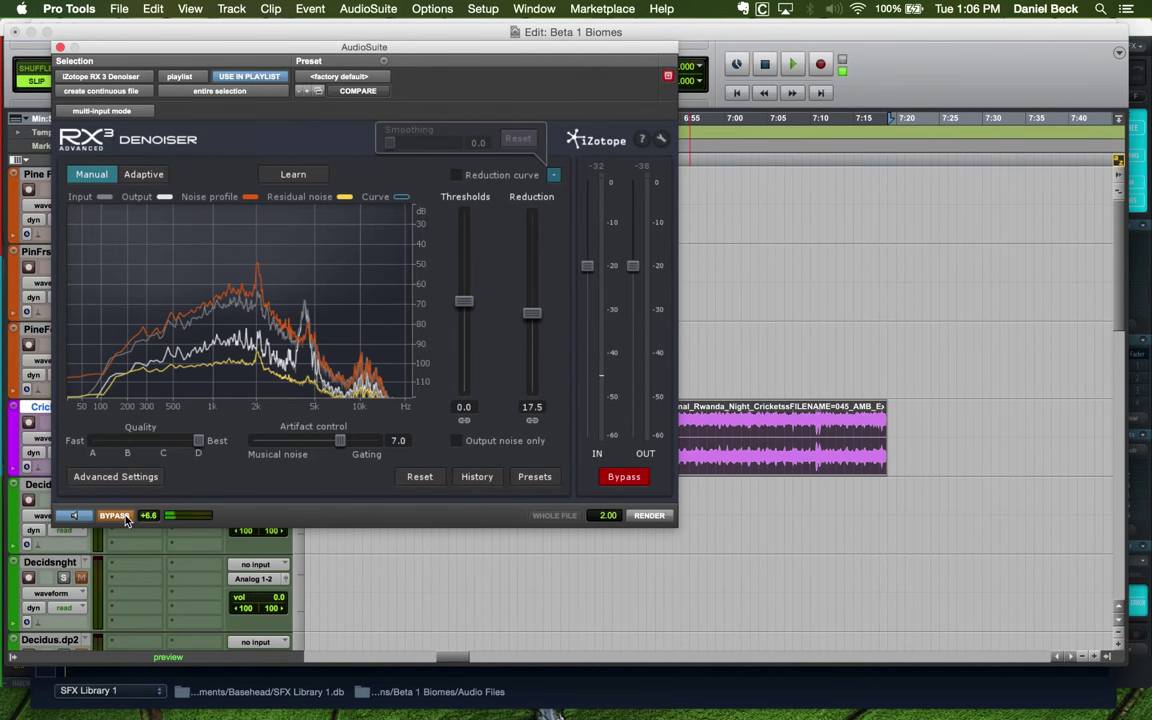
left_click(115, 516)
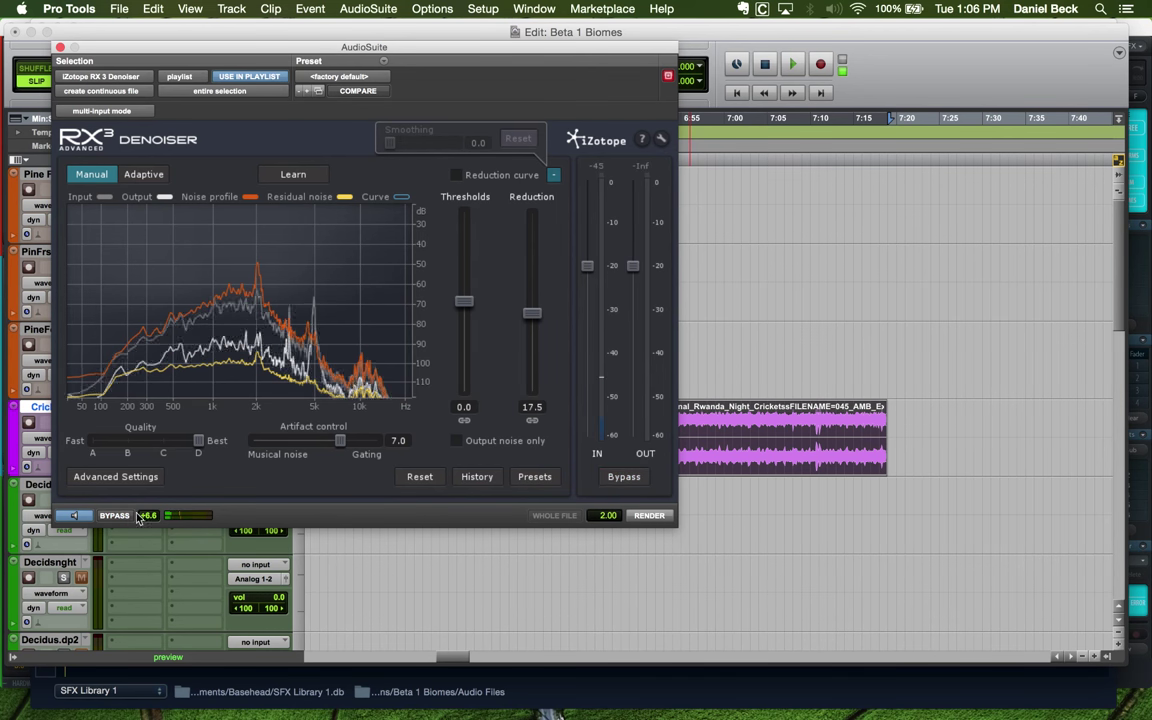
left_click_drag(148, 515, 152, 499)
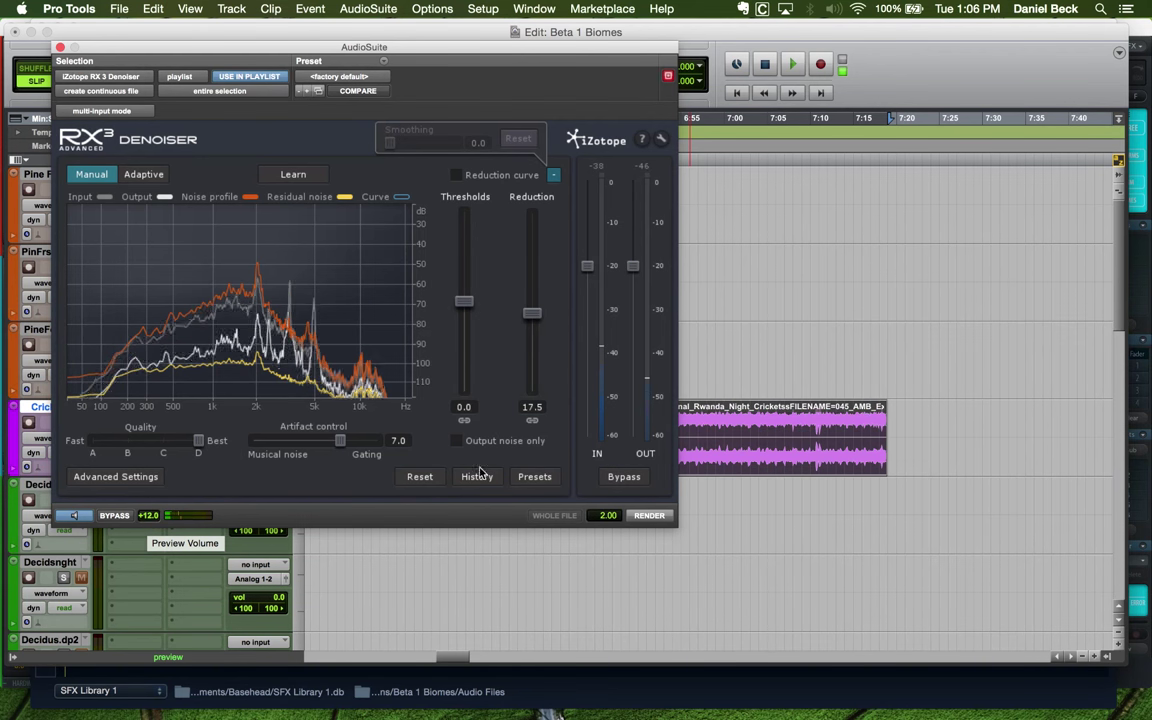
Render the Denoiser onto the short cricket clip and close the processor window
left_click(651, 516)
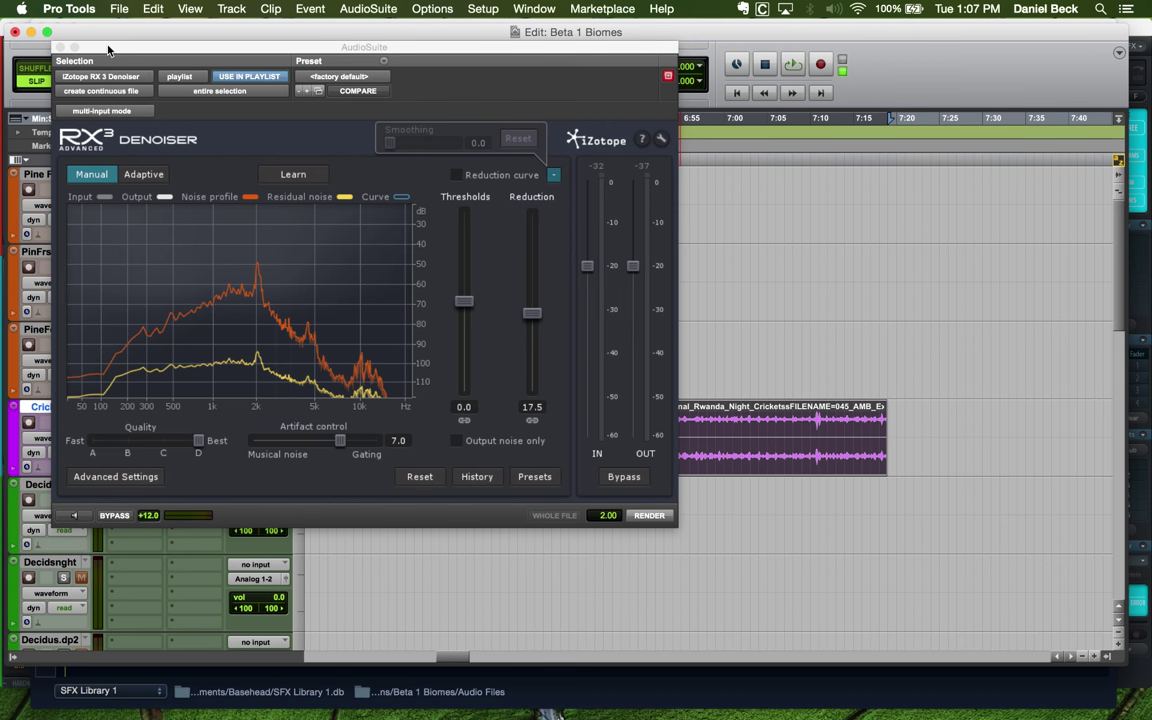
left_click_drag(115, 53, 119, 95)
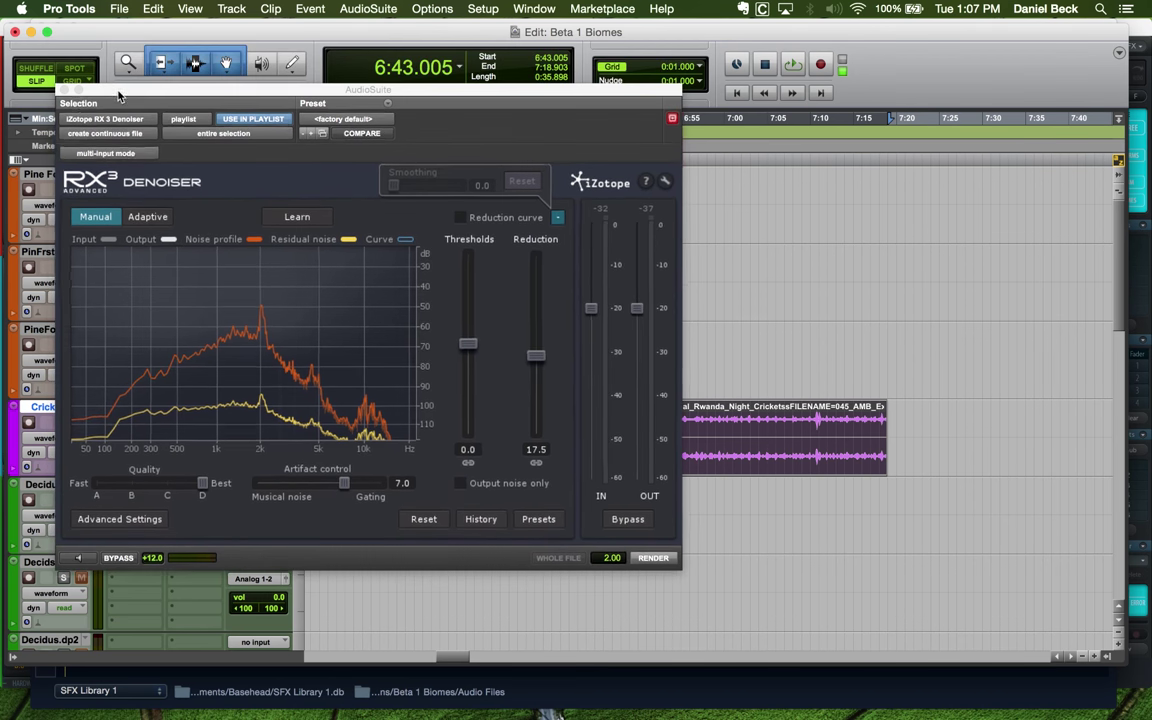
left_click(63, 90)
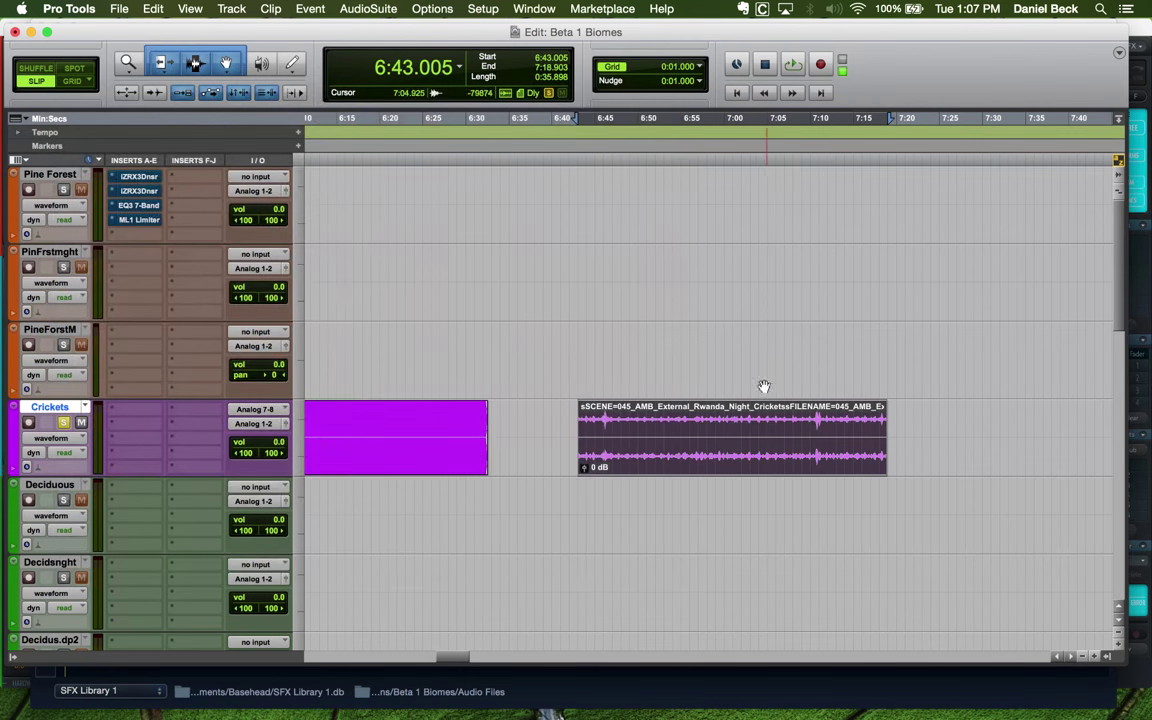
Place a copy of the denoised short cricket clip farther along the Crickets track, starting at about 7:38
left_click(733, 459)
left_click(733, 459)
key("r")
key("r")
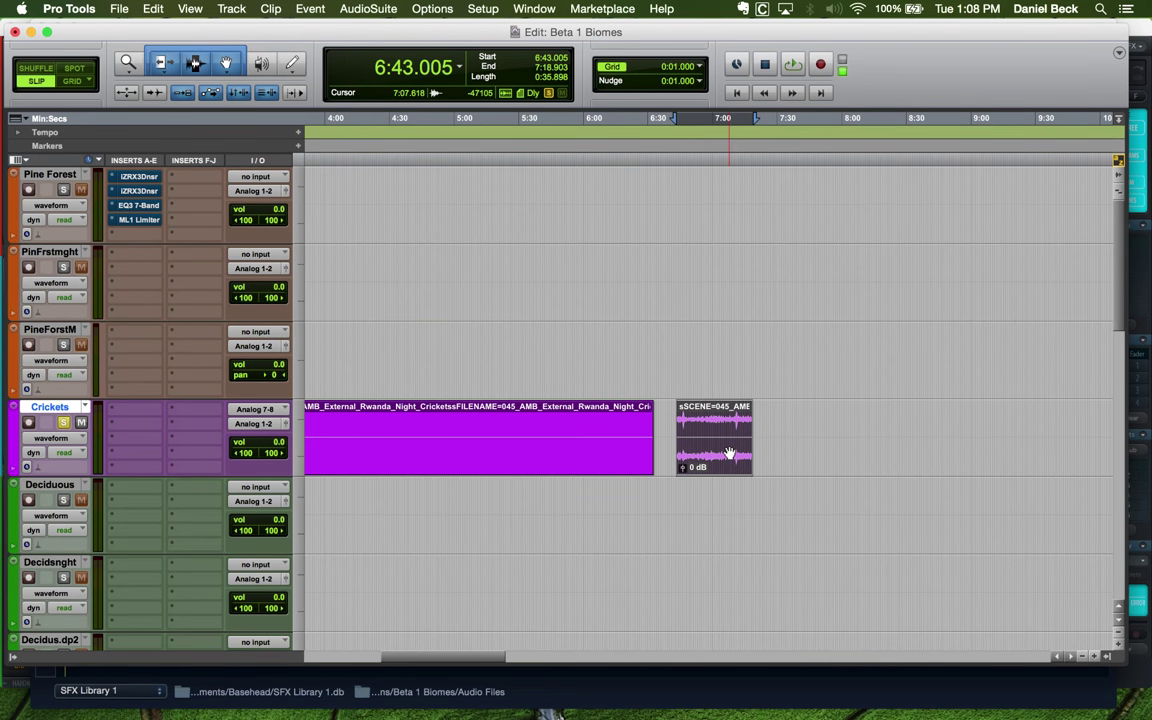
left_click_drag(743, 443, 862, 443, "alt")
left_click(828, 412)
key("t")
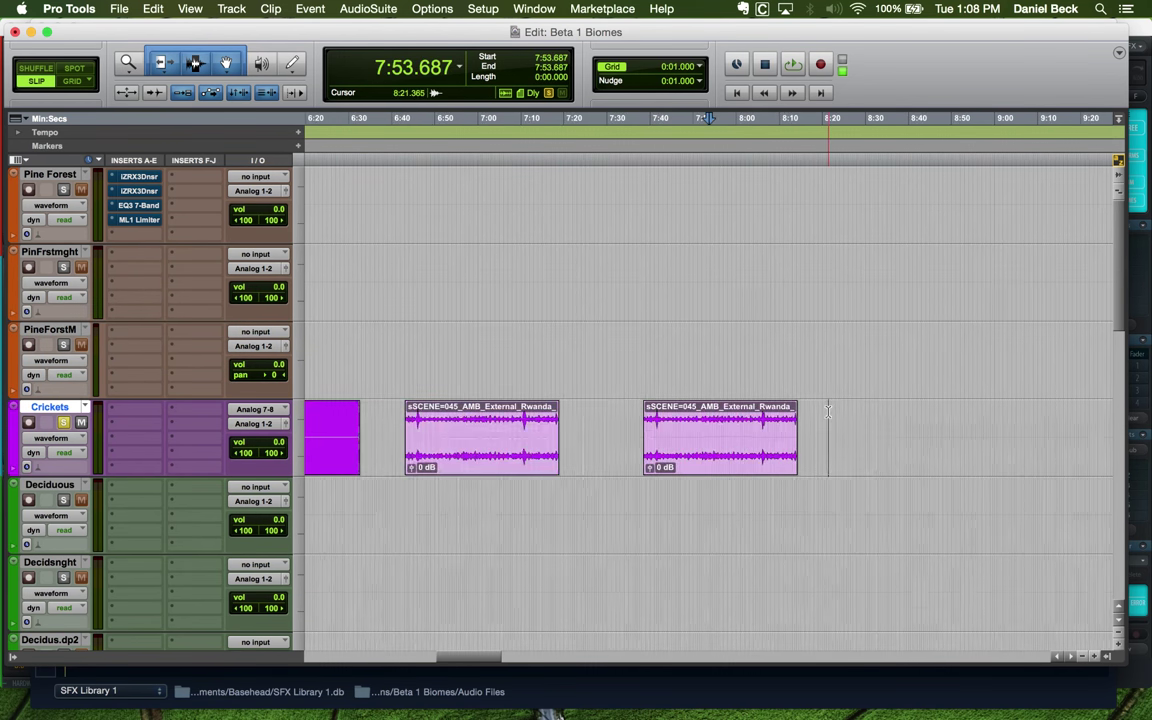
Listen to the copied short cricket clip from about 7:52
key("super+bracketright")
left_click(709, 425)
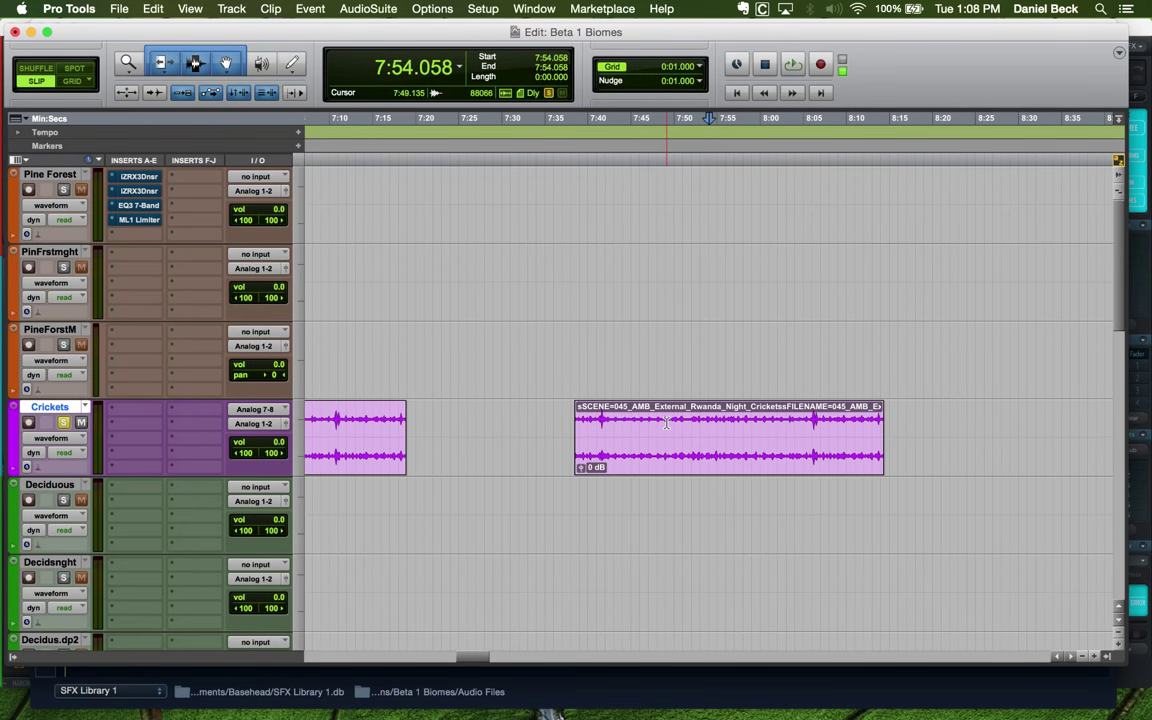
left_click(690, 423)
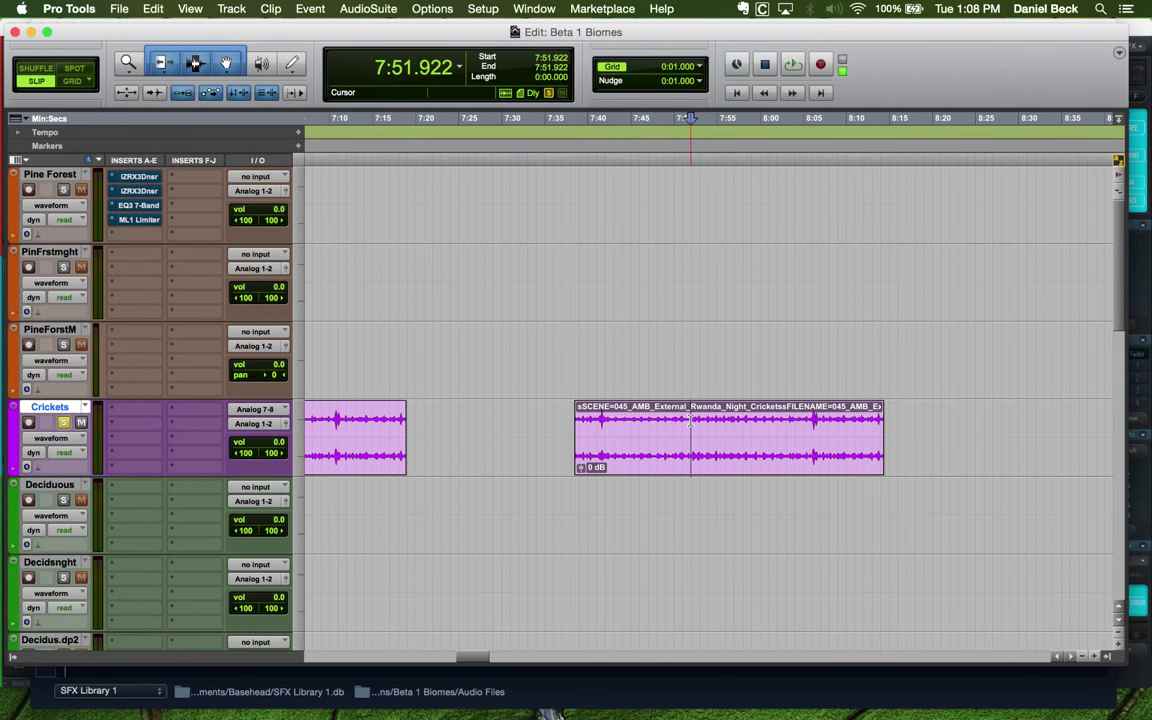
left_click(688, 420)
key("super+bracketright")
key("space")
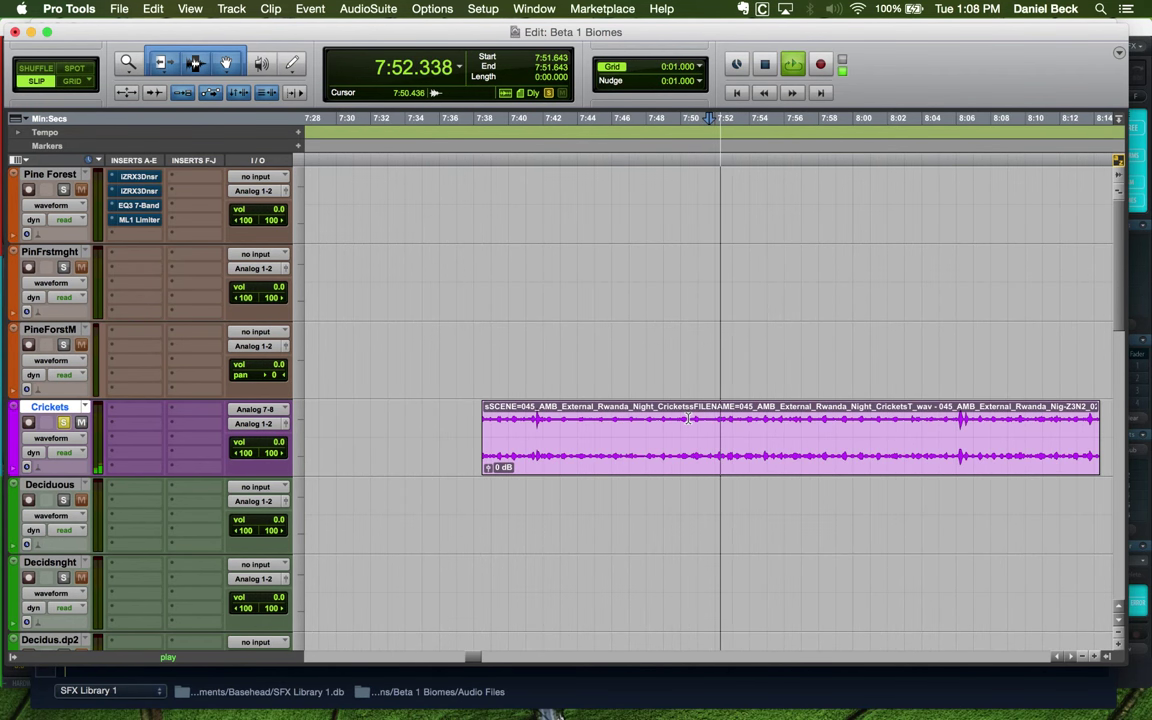
Listen to the first long cricket clip from about 1:34 and compare it with the second from about 4:24
key("super+bracketleft")
left_click(746, 462)
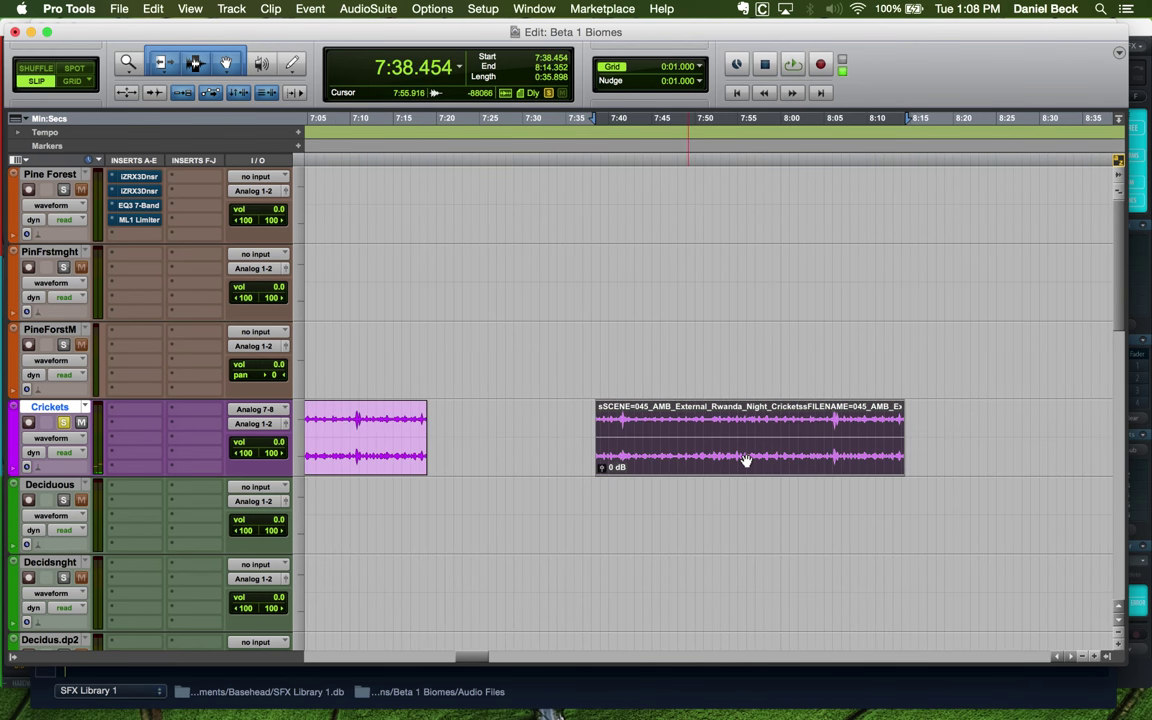
key("super+bracketleft")
key("super+bracketleft")
key("super+bracketleft")
key("super+bracketleft")
key("super+bracketleft")
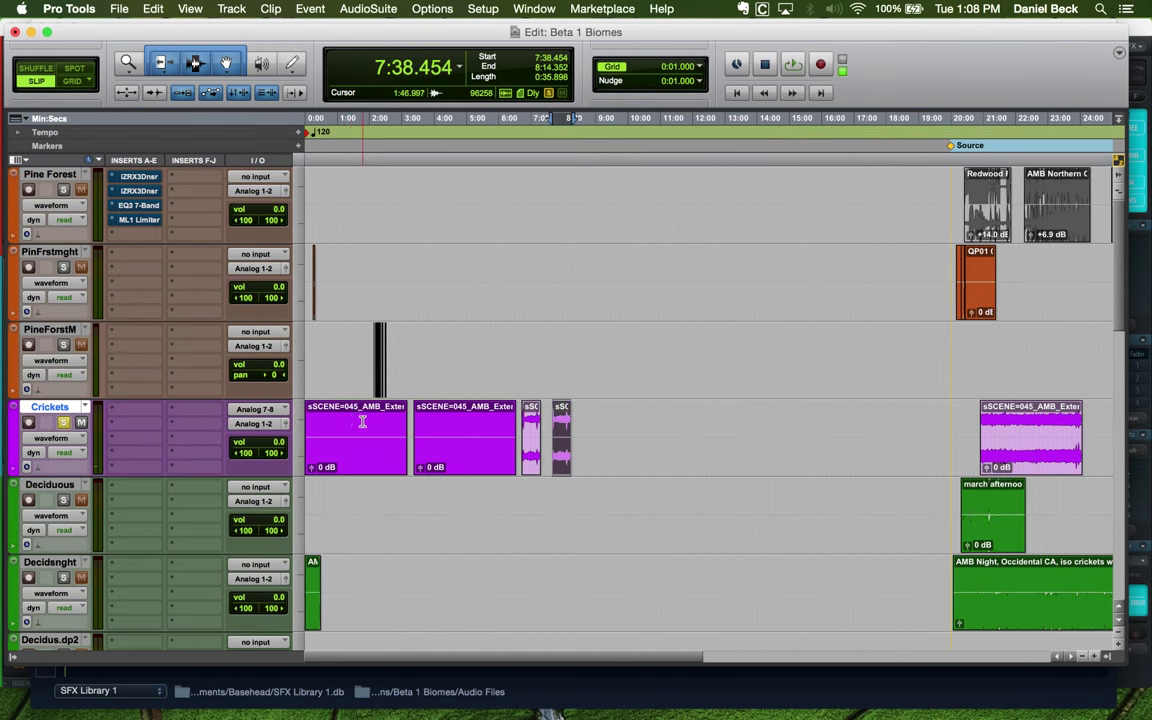
left_click(355, 420)
key("space")
key("super+bracketright")
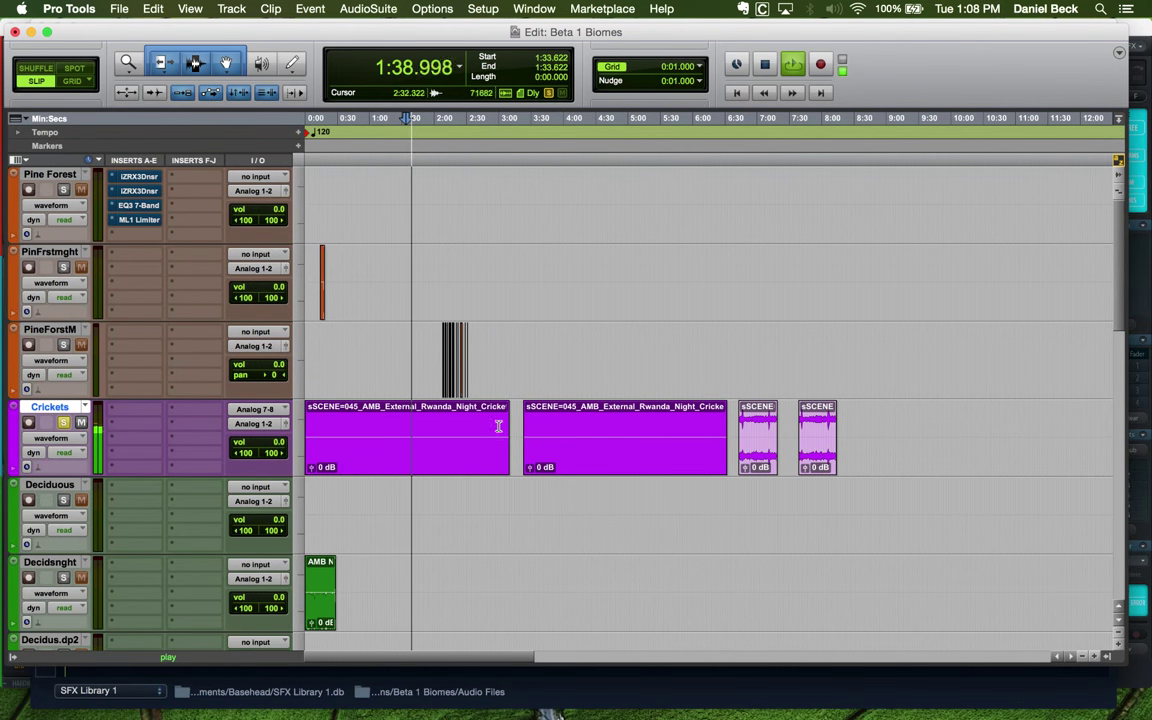
left_click(587, 427)
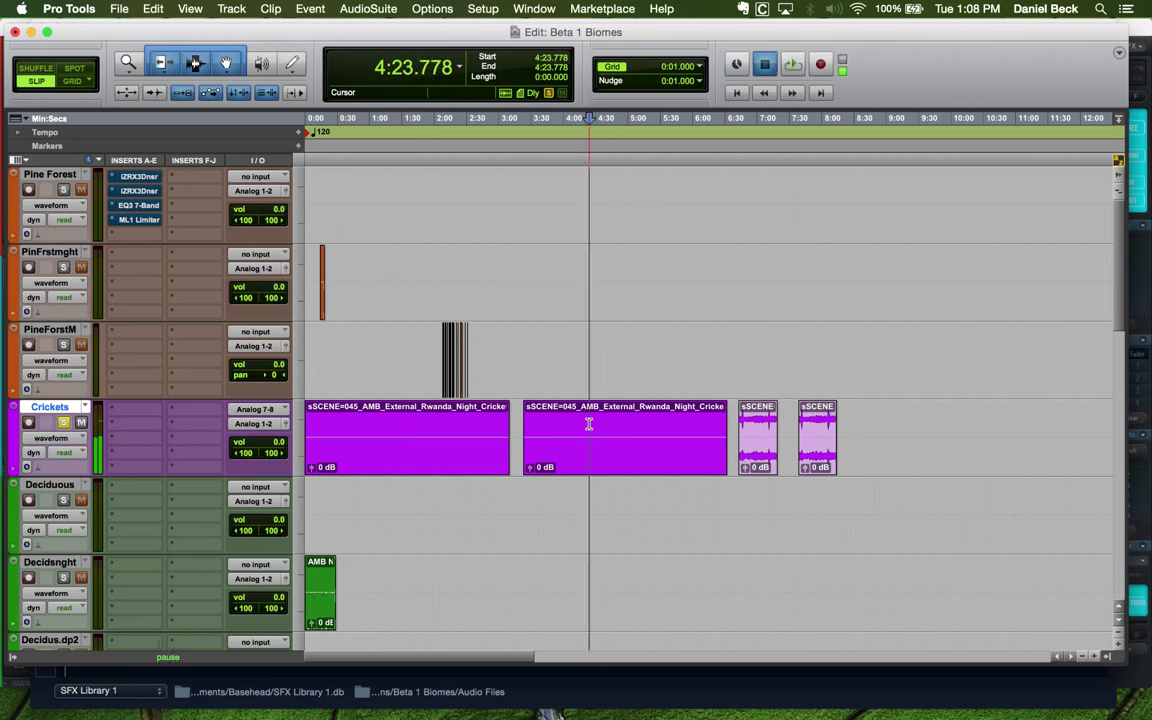
key("super+bracketright")
key("super+bracketleft")
key("super+bracketleft")
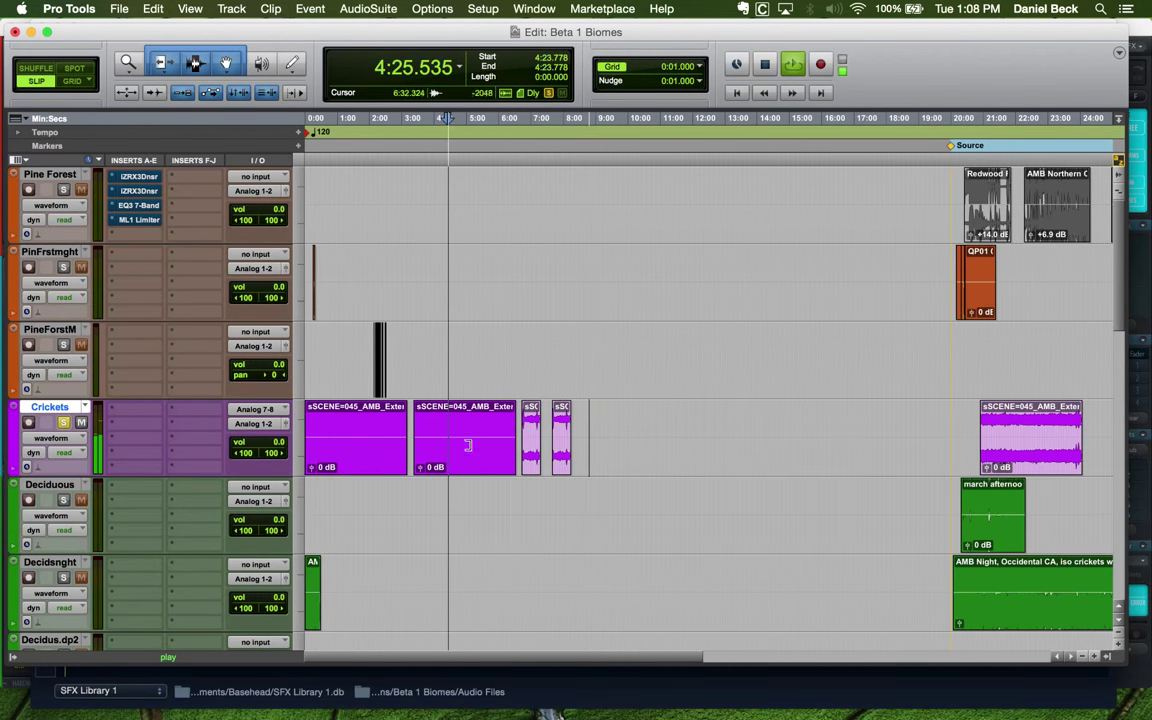
Copy the first long cricket clip to the empty stretch of the Crickets track, starting at about 9:18
left_click(366, 461)
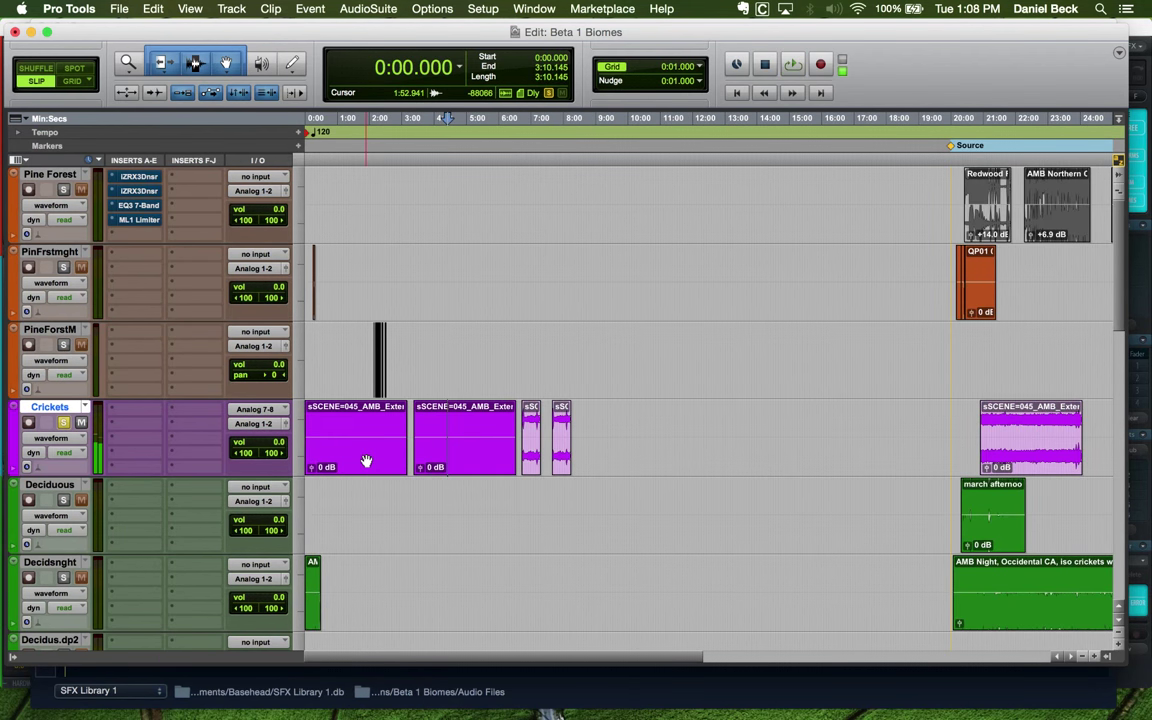
left_click(605, 426)
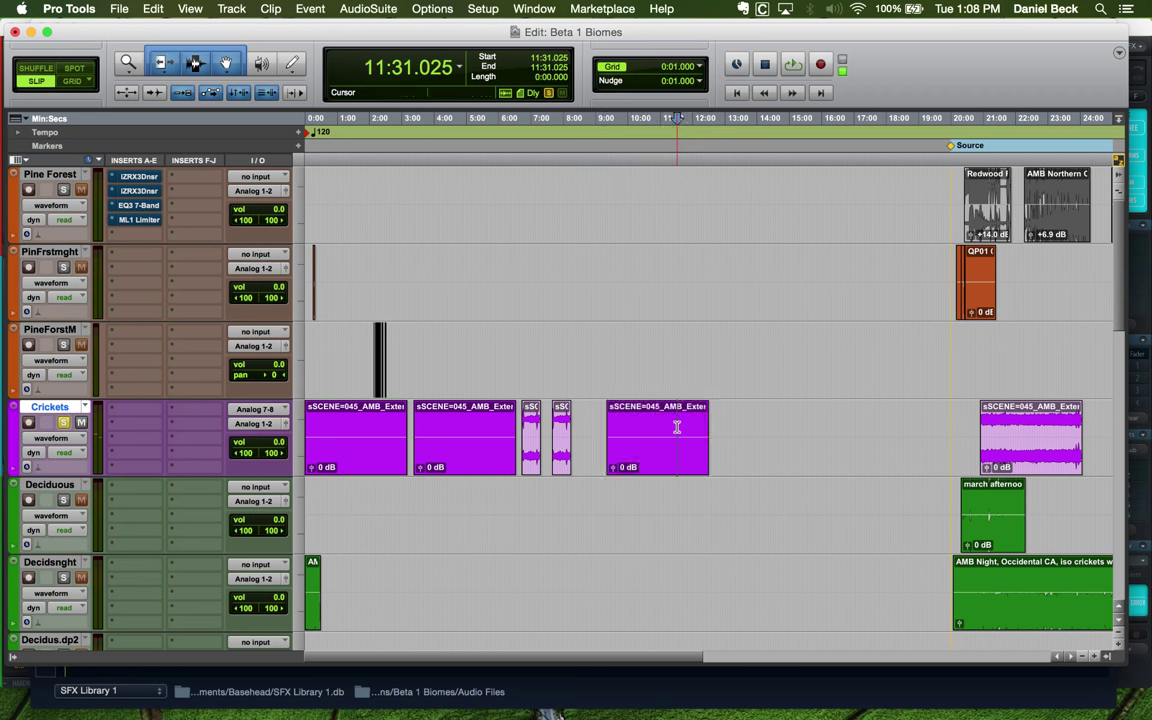
key("super+bracketright")
key("super+bracketright")
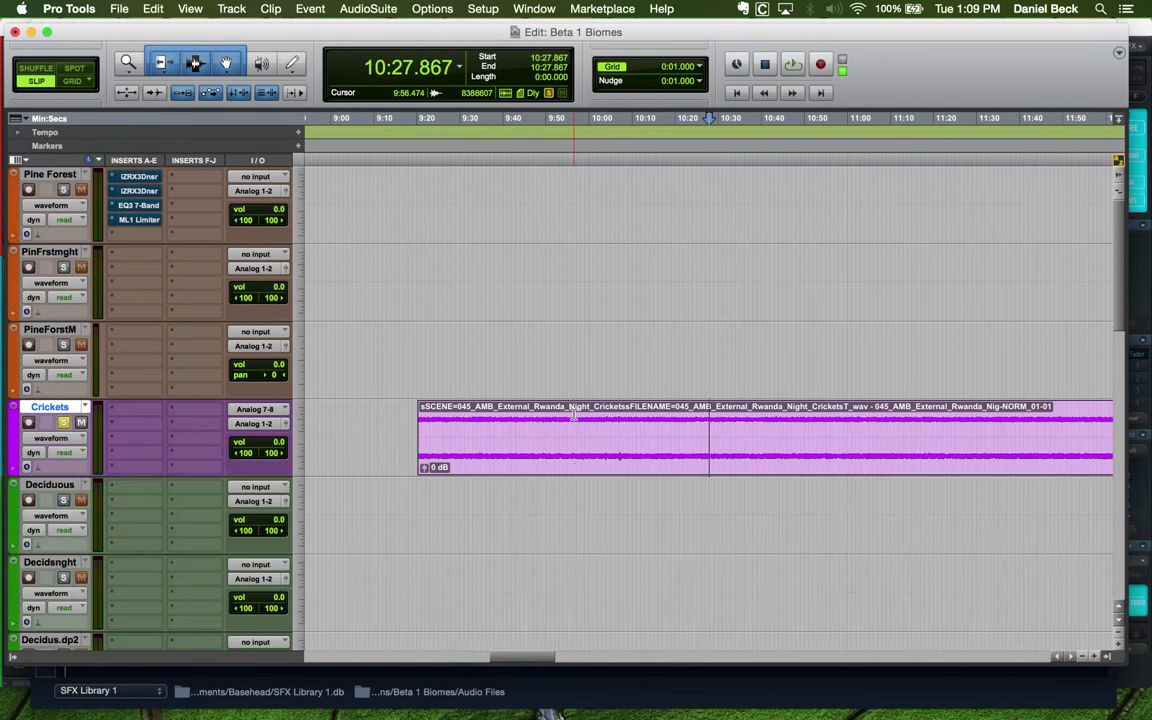
key("super+bracketleft")
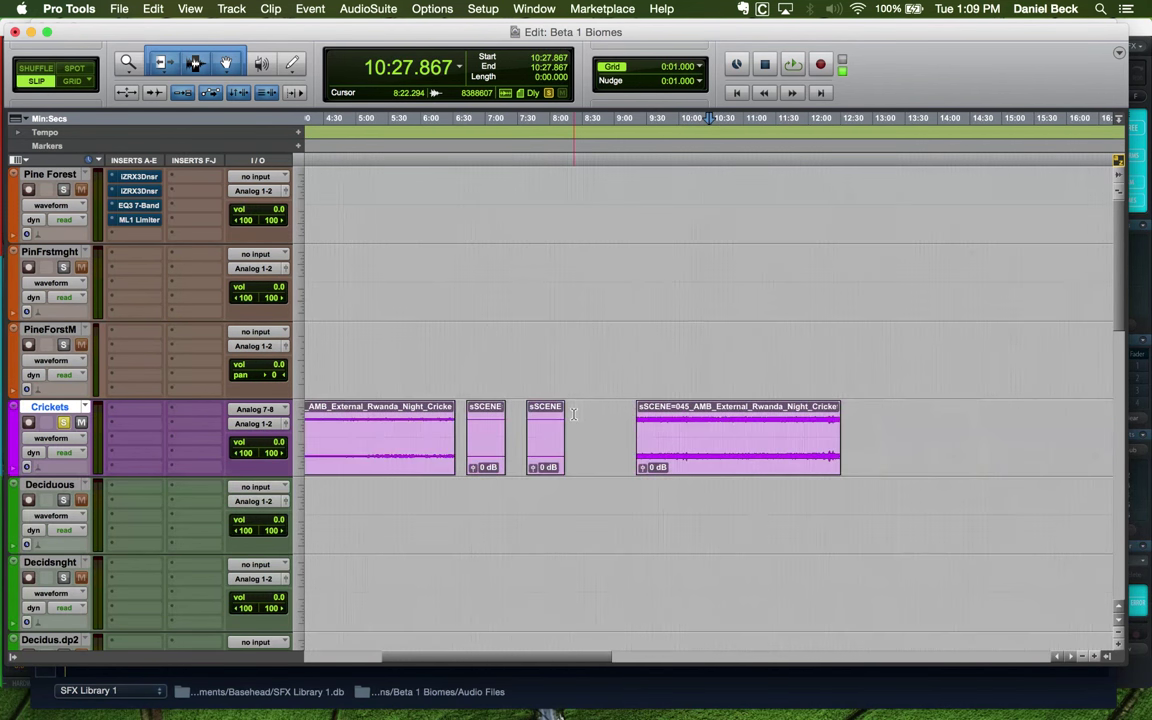
key("super+bracketleft")
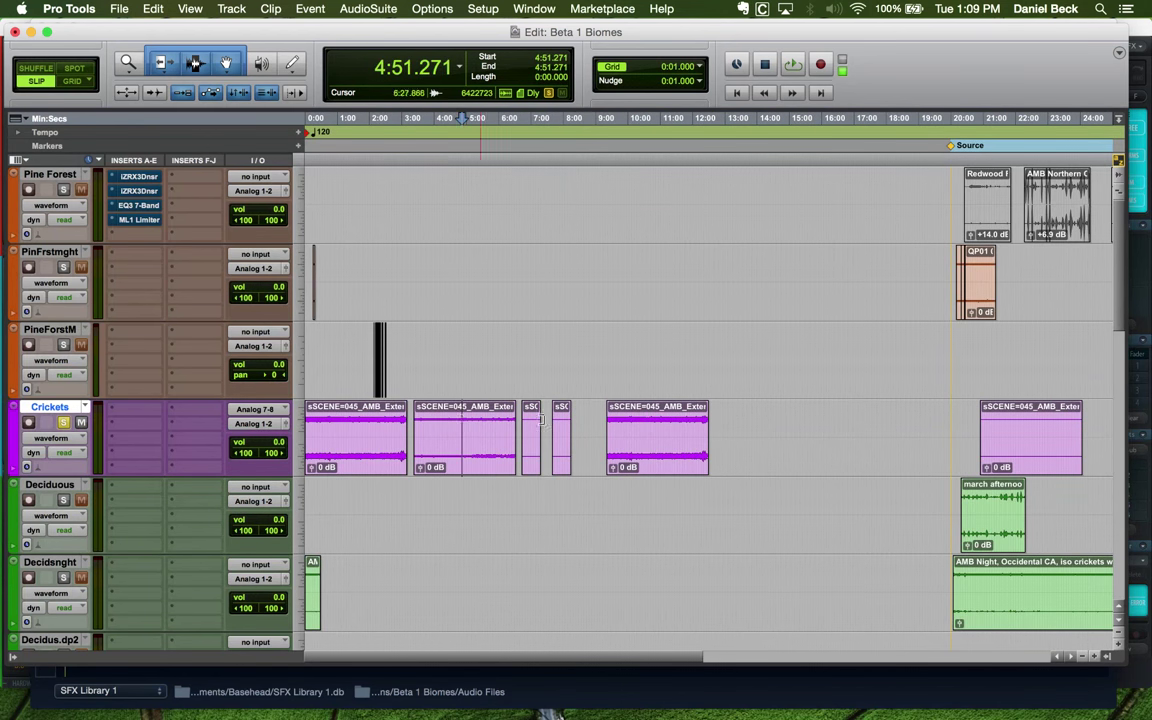
Play the new long cricket clip from about 10:46
left_click(641, 420)
key("super+bracketright")
key("super+bracketright")
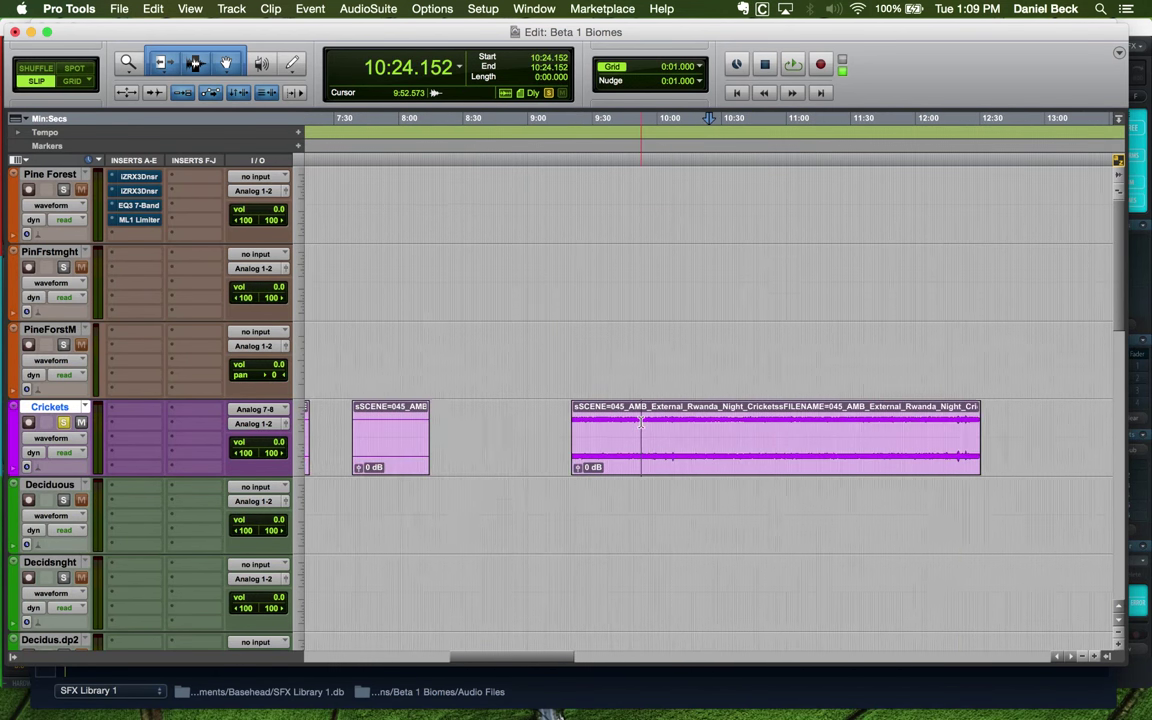
left_click(752, 429)
key("super+bracketright")
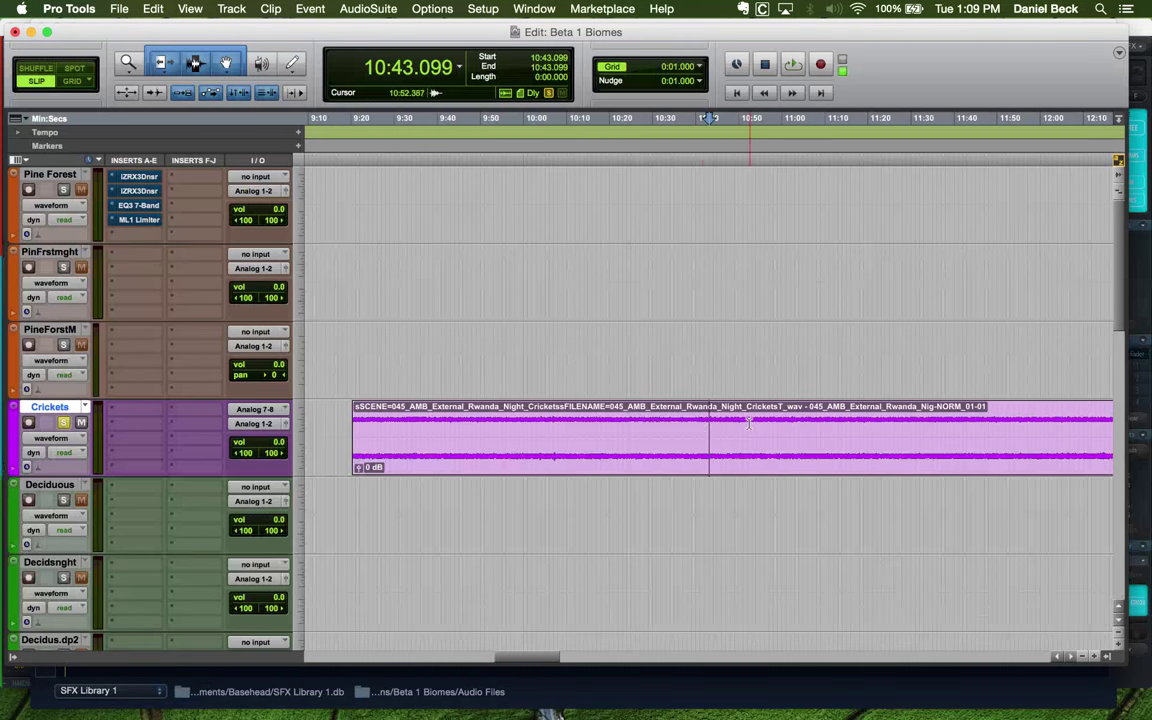
left_click(736, 430)
key("space")
key("super+bracketright")
key("super+bracketright")
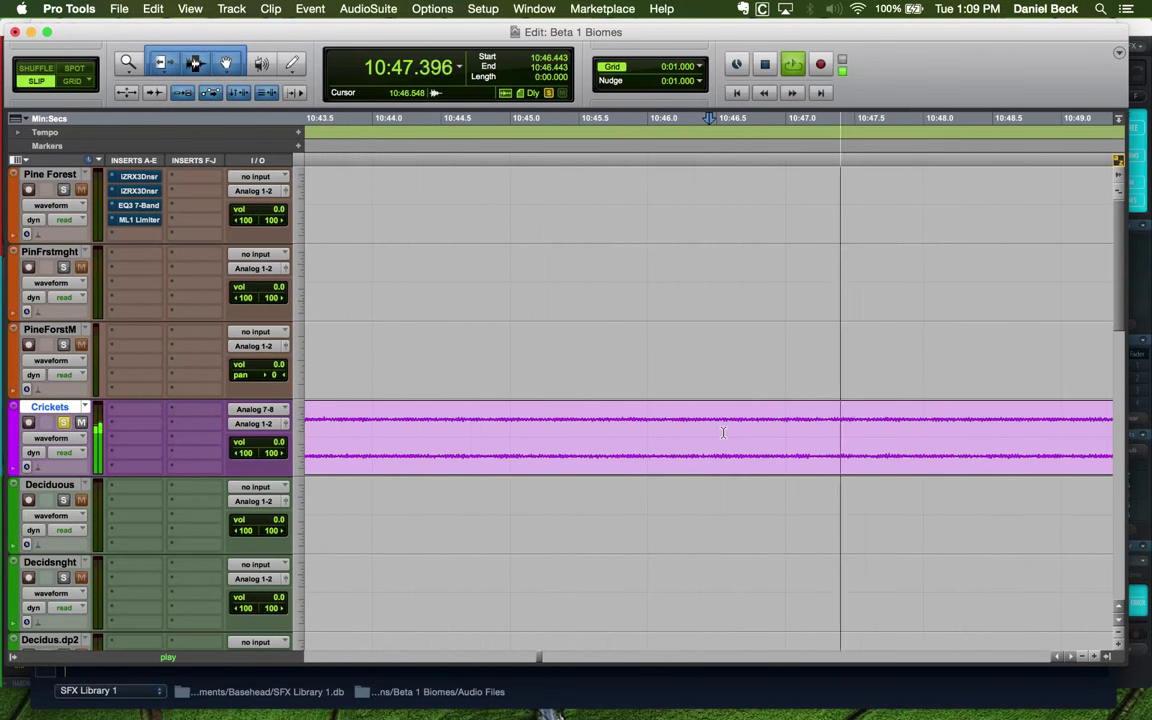
Listen through the middle of the new long clip for a short pause in the cricket chirps
key("super+bracketleft")
key("super+bracketleft")
key("super+bracketleft")
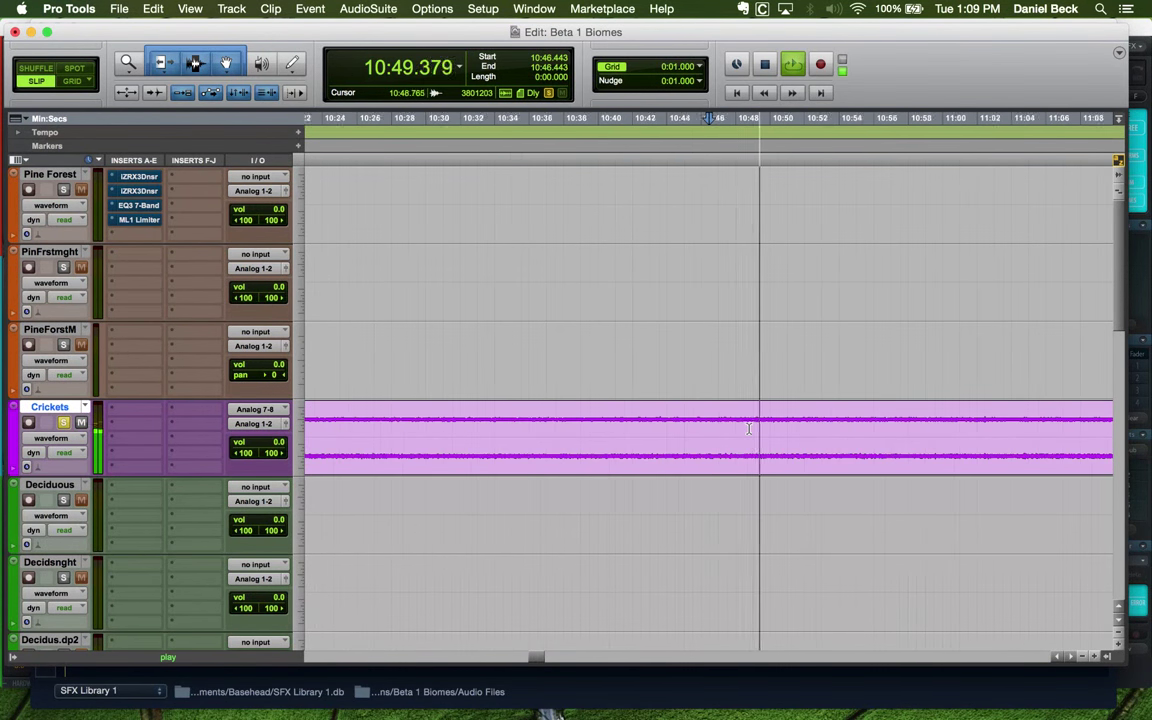
key("super+bracketleft")
key("super+bracketleft")
key("super+bracketleft")
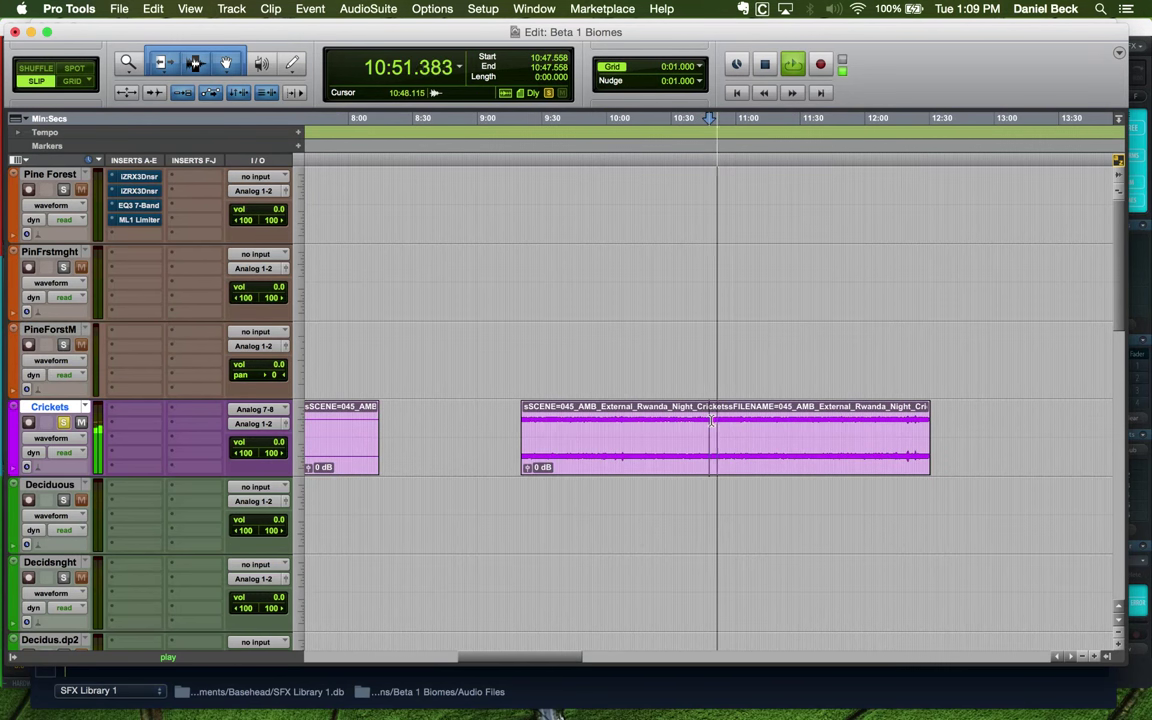
key("super+bracketleft")
left_click(722, 421)
key("super+bracketright")
key("super+bracketright")
left_click(726, 424)
key("t")
key("t")
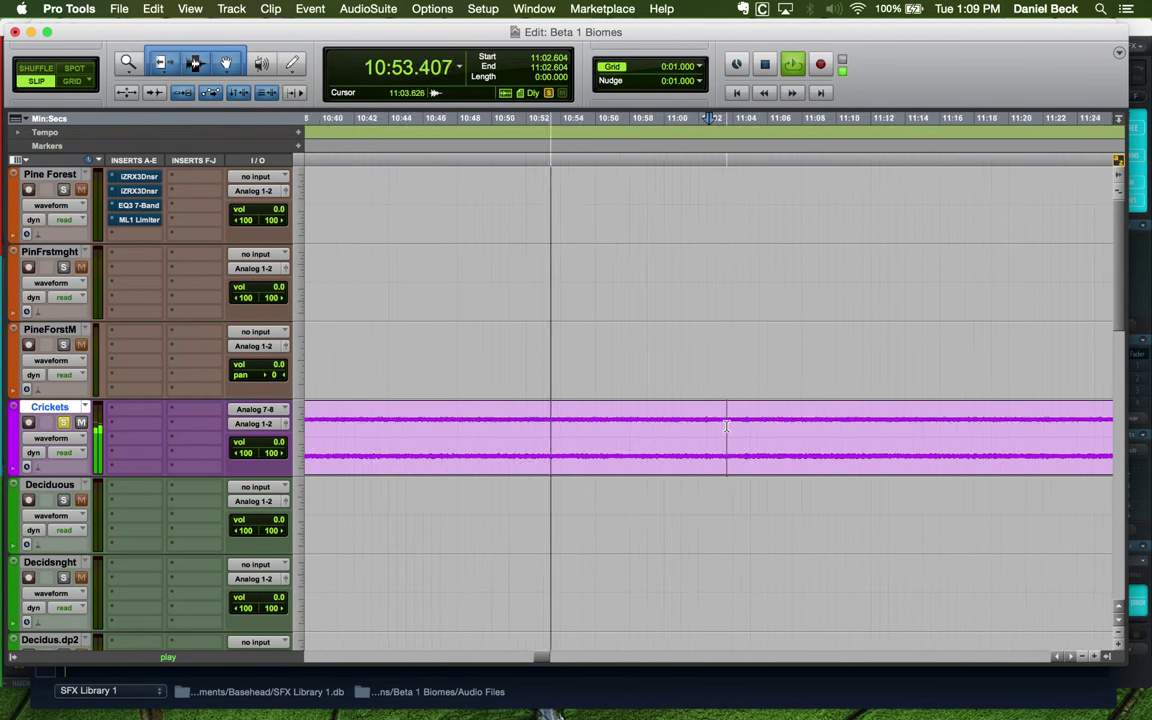
Audition the new long clip and select a stretch of about 0.35 s at 10:56.9
left_click(513, 431)
key("space")
left_click_drag(513, 431, 525, 431)
key("space")
key("t")
key("t")
key("t")
key("r")
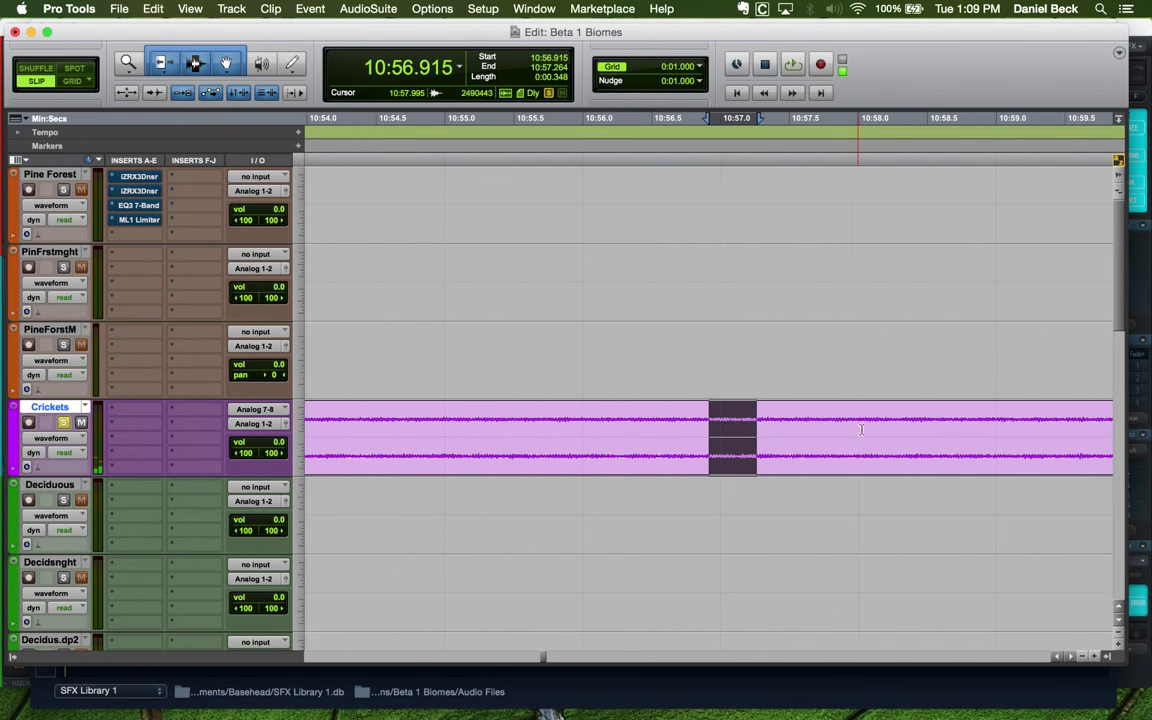
Narrow the search to a section of about 0.12 s at 10:58.25 and play it
left_click_drag(866, 430, 875, 430)
key("super+bracketright")
key("super+bracketright")
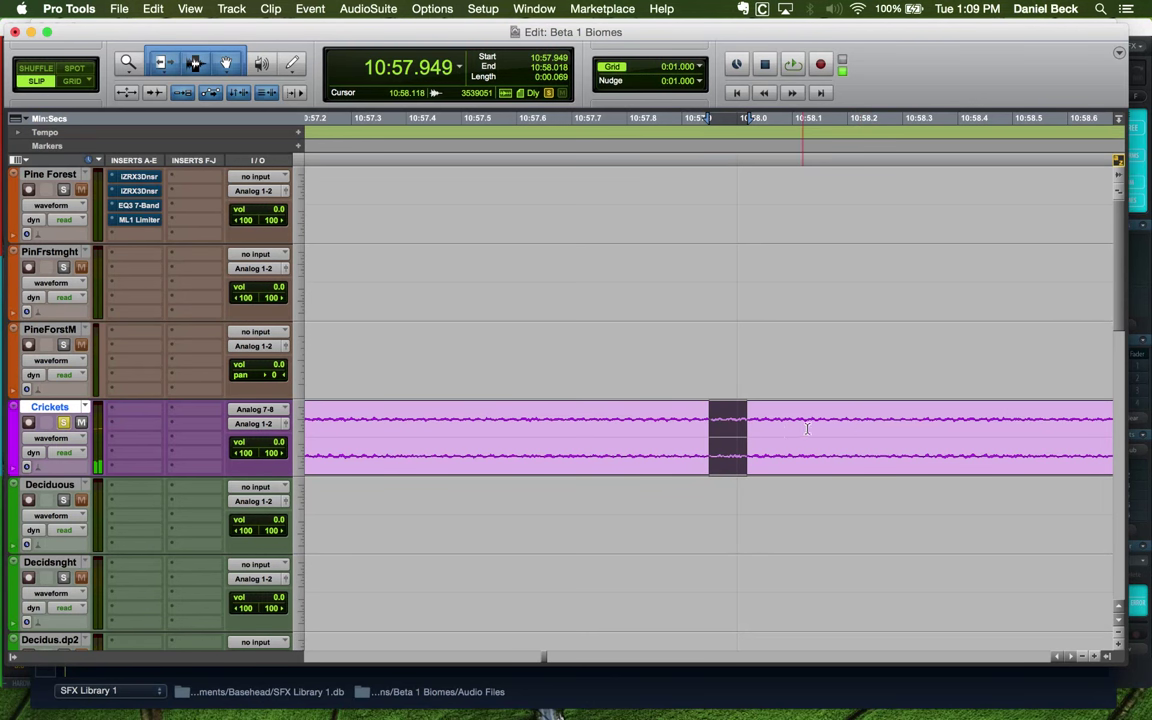
left_click_drag(780, 430, 941, 427)
key("space")
Select a section of about 0.11 s at 10:58.84 and audition it repeatedly for chirps
key("space")
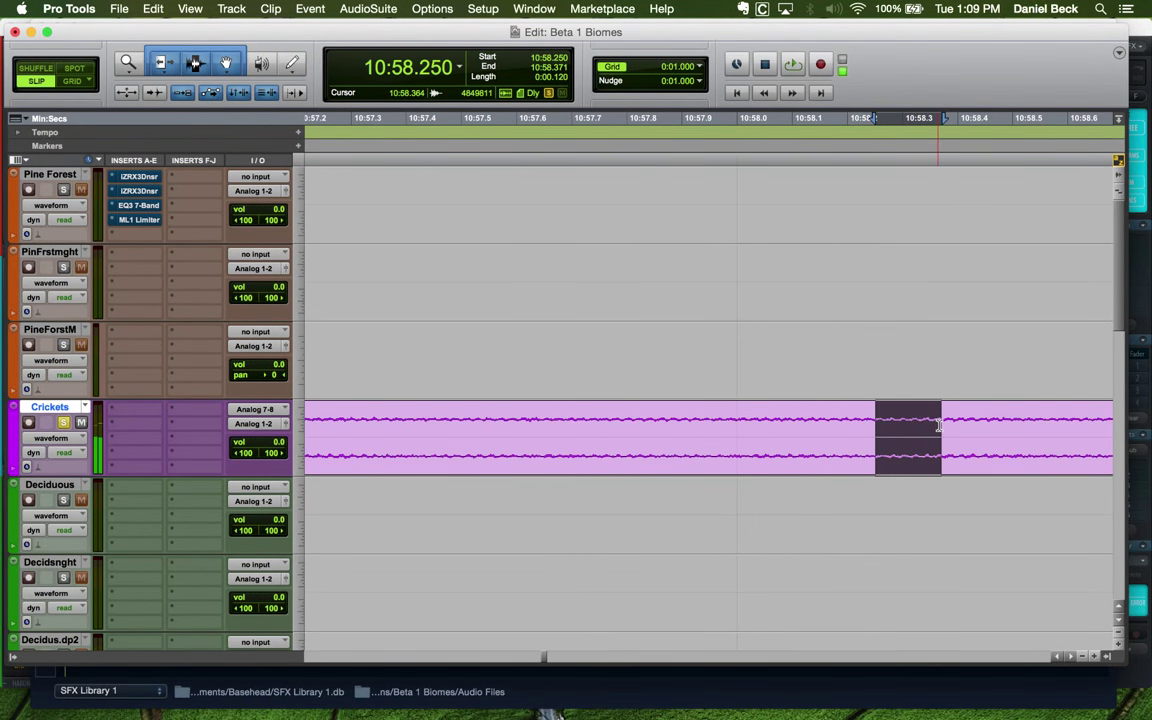
key("super+bracketleft")
left_click_drag(869, 427, 955, 428)
key("space")
key("space")
key("space")
key("space")
key("space")
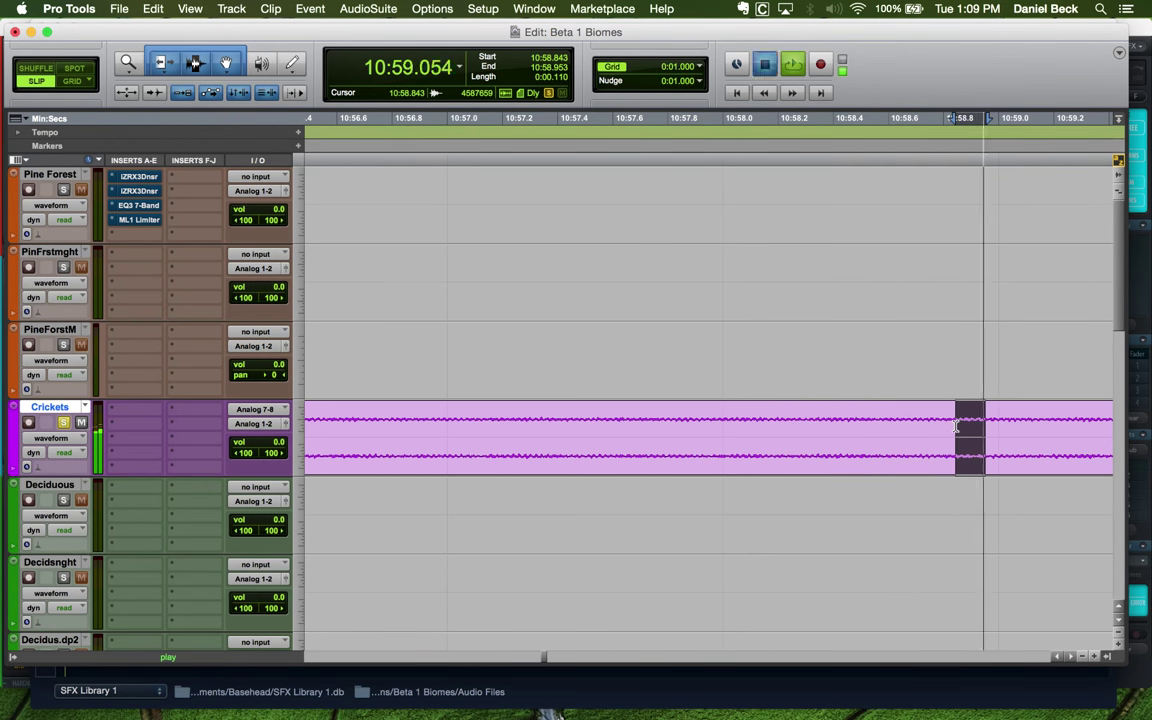
Select a section of about 0.07 s at 10:59.47 and play it
key("space")
key("super+bracketright")
key("super+bracketleft")
left_click_drag(842, 431, 899, 432)
key("space")
key("space")
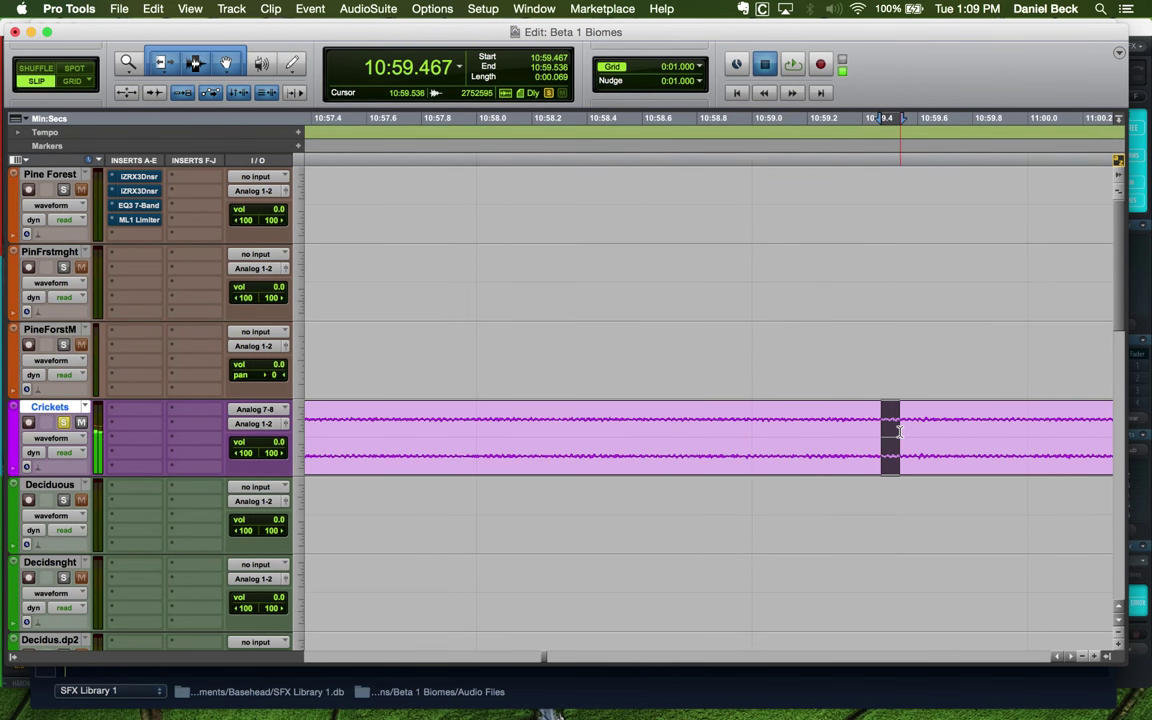
Select a gap of about 0.13 s at 10:59.83 in the new long clip and audition it
left_click_drag(982, 430, 1017, 430)
key("super+bracketright")
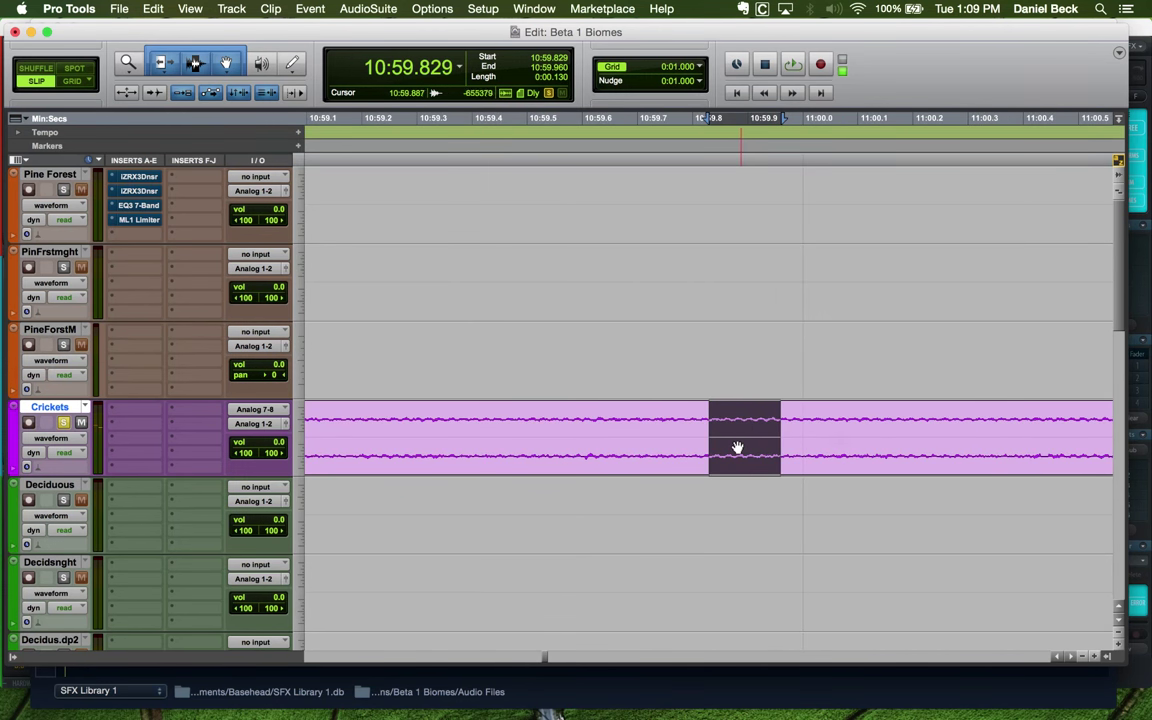
key("space")
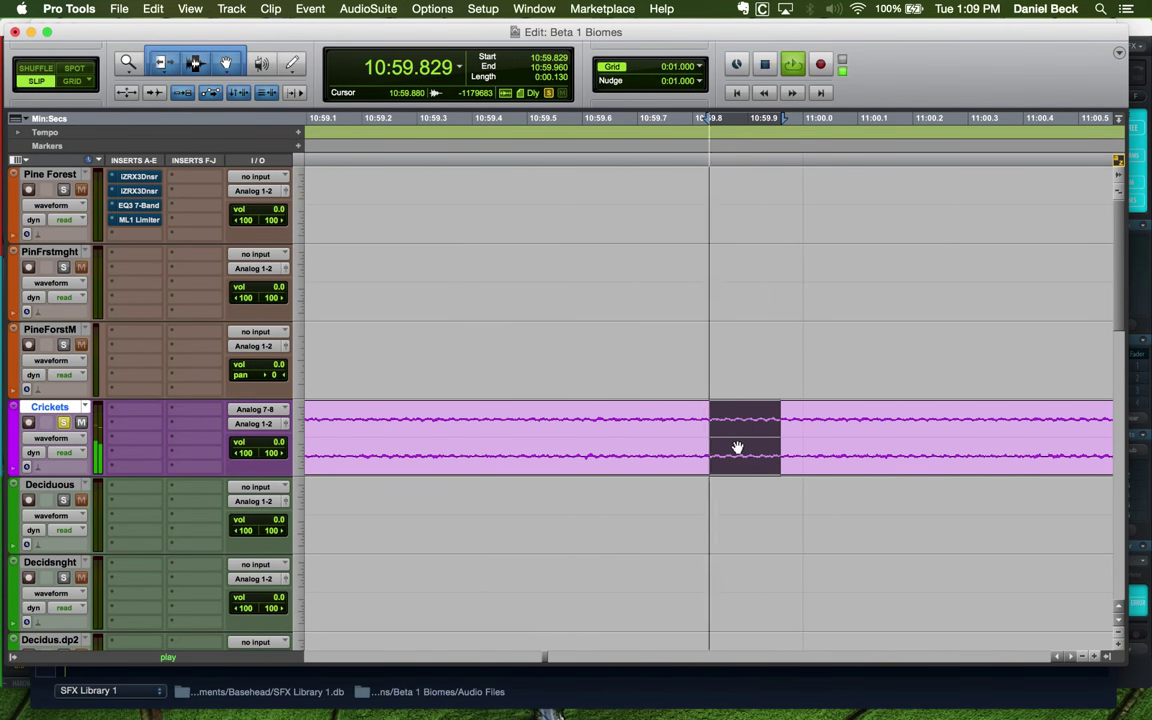
key("space")
key("super+bracketleft")
key("super+bracketleft")
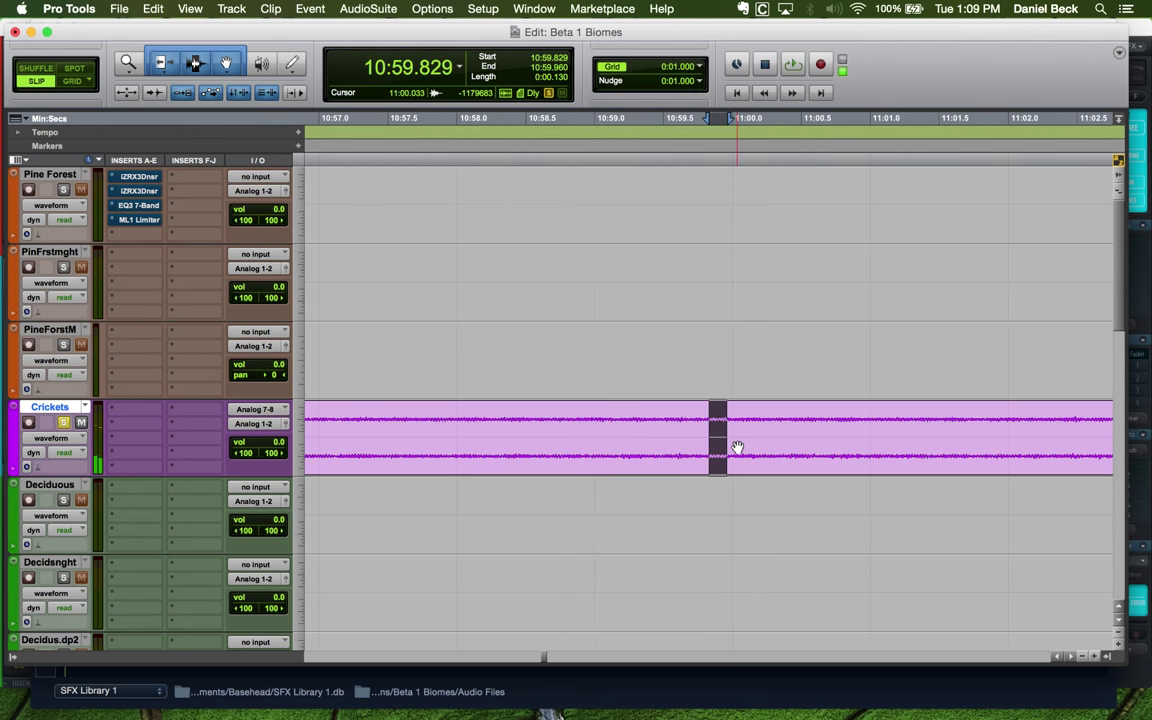
key("super+bracketright")
key("super+bracketright")
key("super+bracketleft")
key("super+bracketleft")
key("super+bracketright")
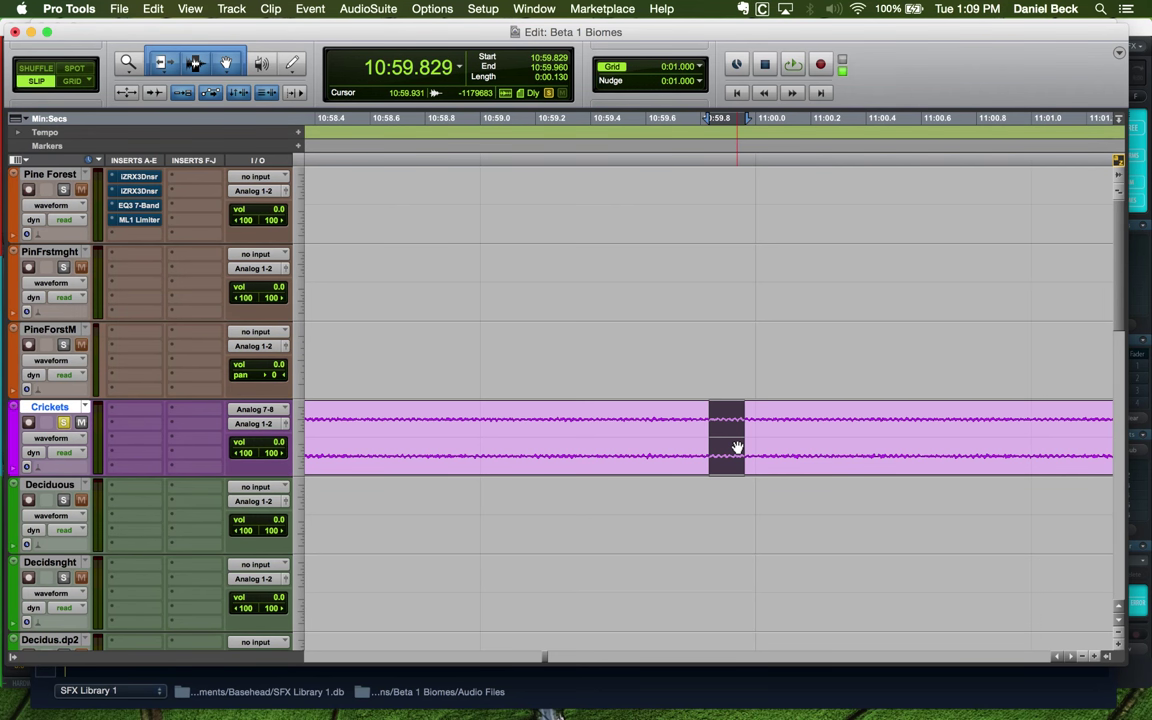
Learn a noise profile from the selected gap with the iZotope RX 3 Denoiser, using best quality (D)
key("super+bracketleft")
key("super+bracketleft")
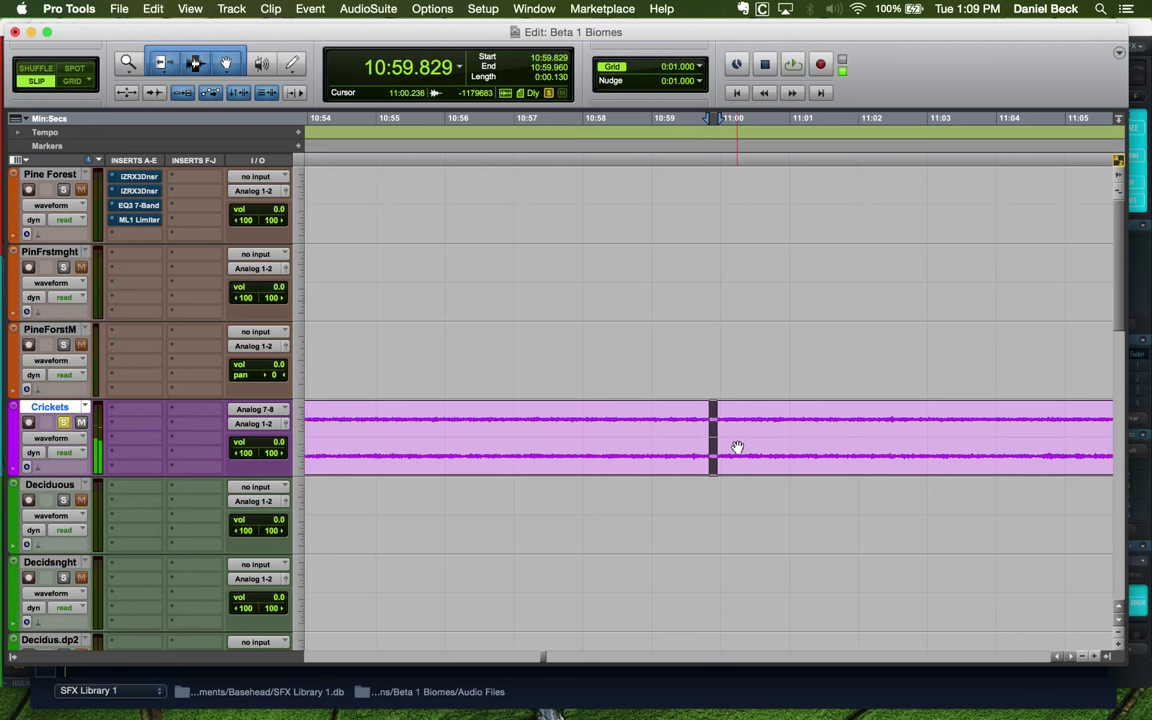
key("super+bracketleft")
left_click(350, 8)
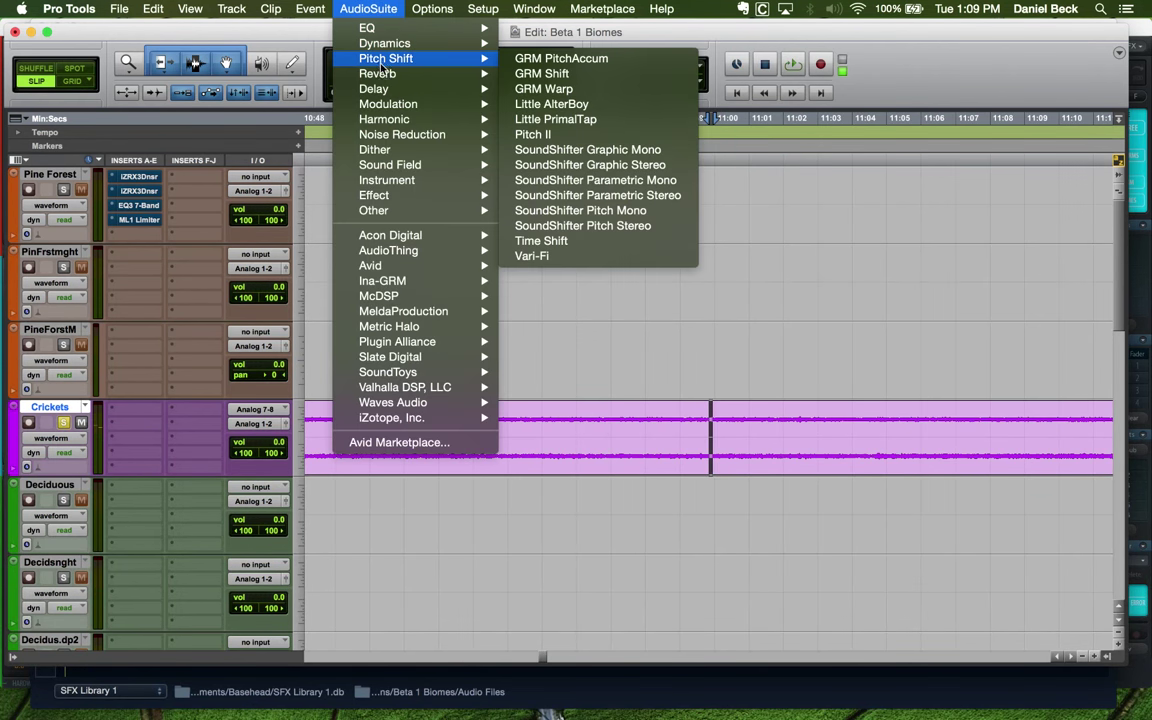
mouse_move(400, 137)
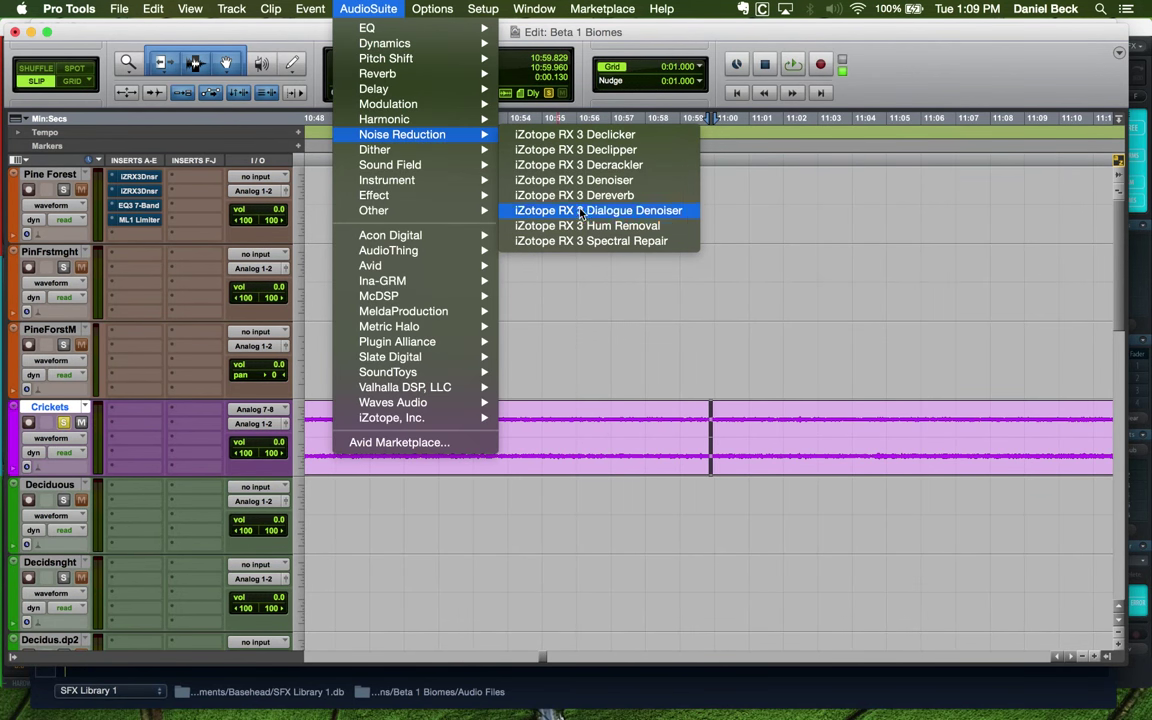
left_click(578, 182)
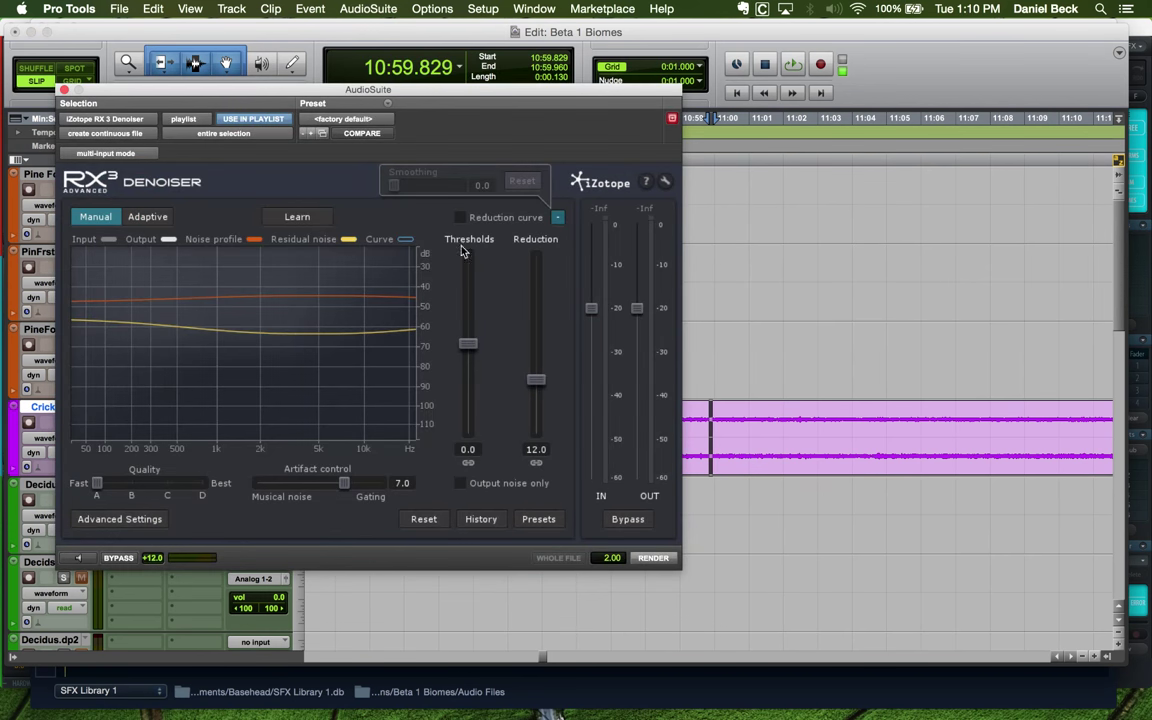
left_click(308, 218)
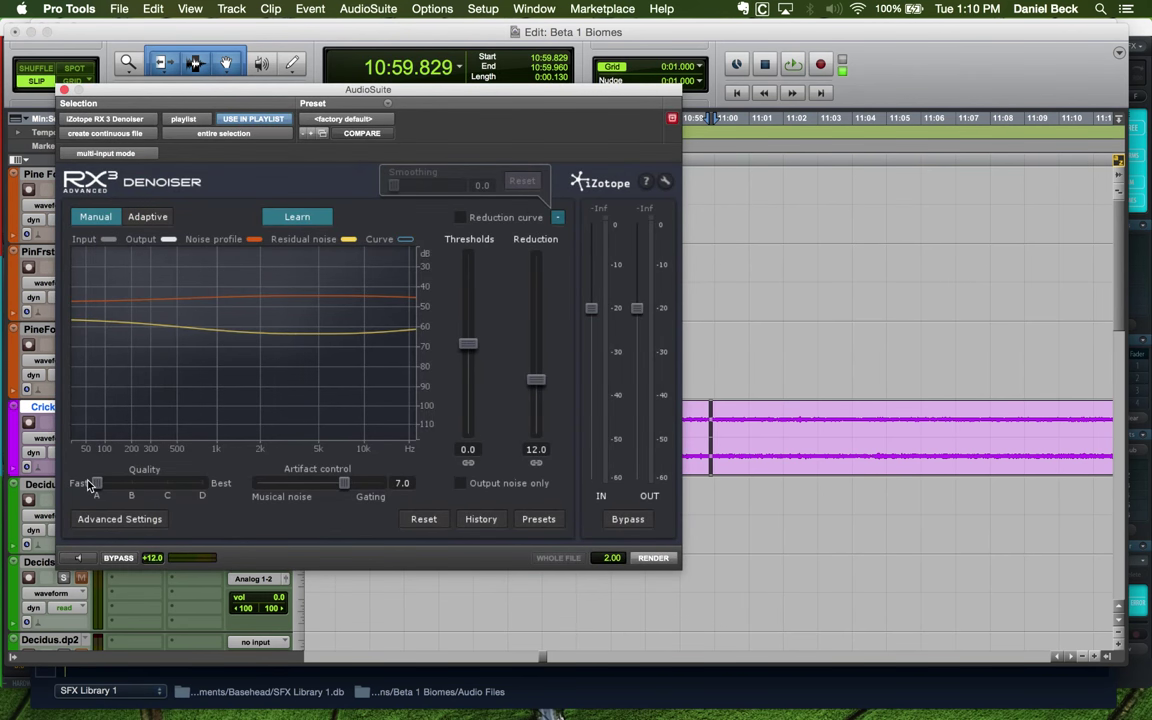
left_click_drag(98, 484, 227, 485)
left_click(77, 557)
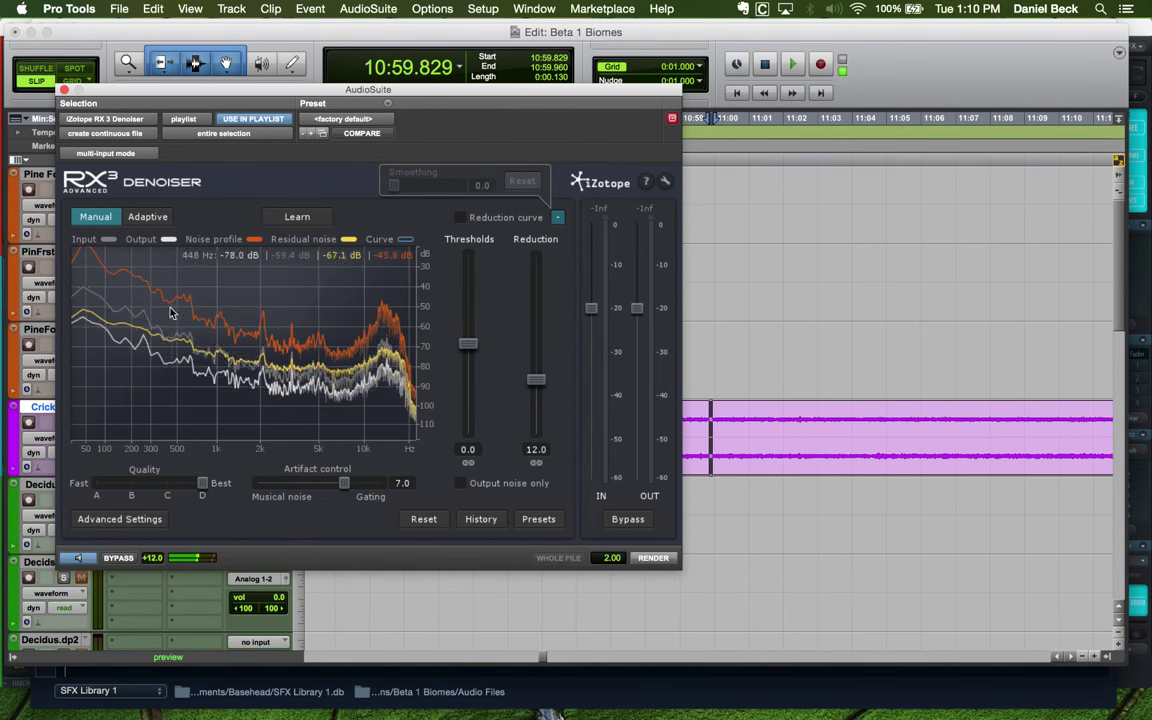
Select the whole Crickets clip for the denoiser preview, set the preview volume to 0.0 and settle the reduction at 21.5
left_click(757, 460)
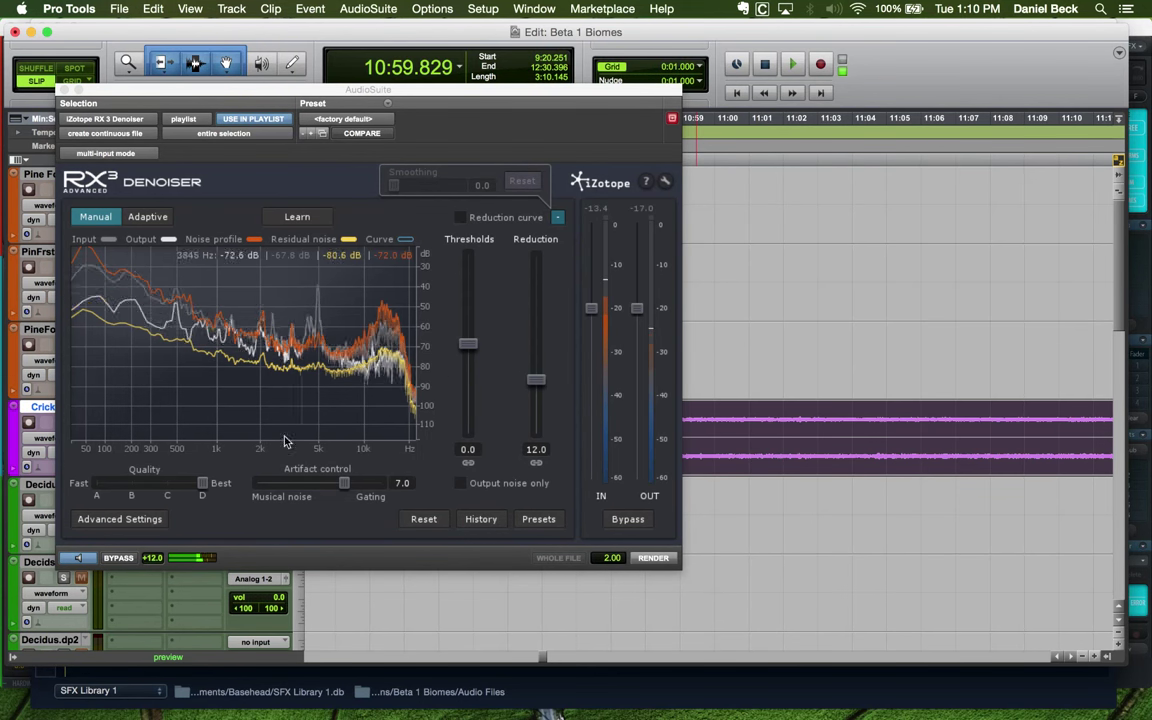
left_click(151, 561)
left_click_drag(151, 561, 155, 565)
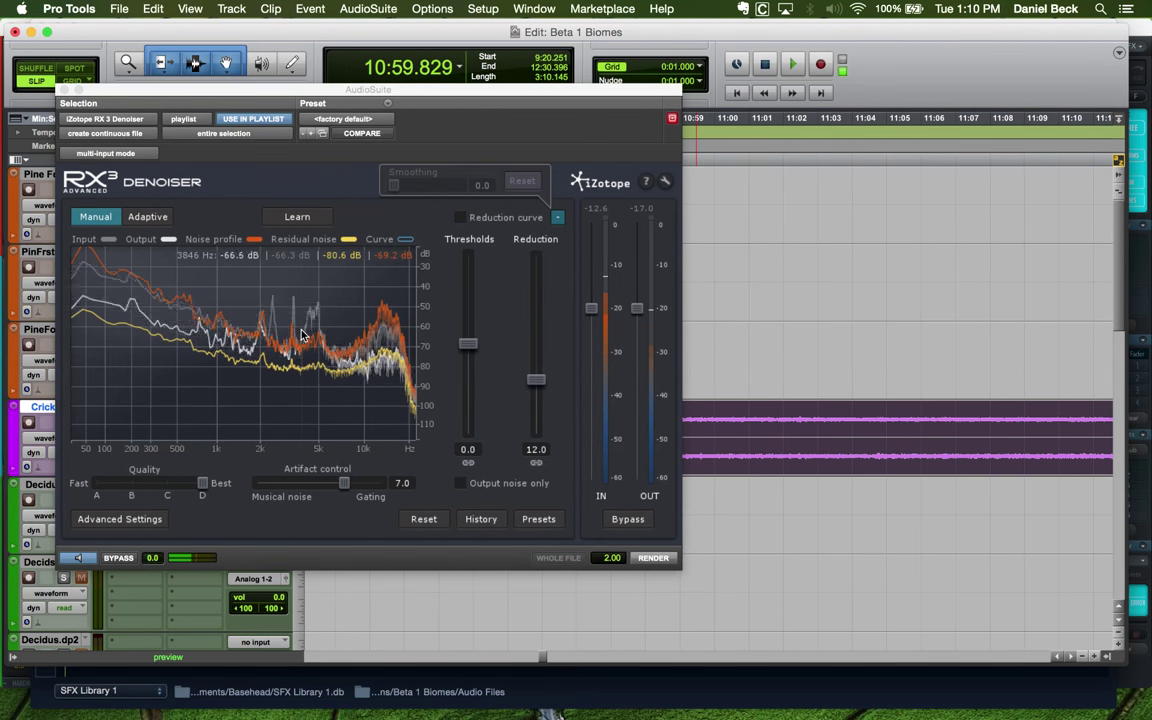
left_click_drag(536, 381, 534, 255)
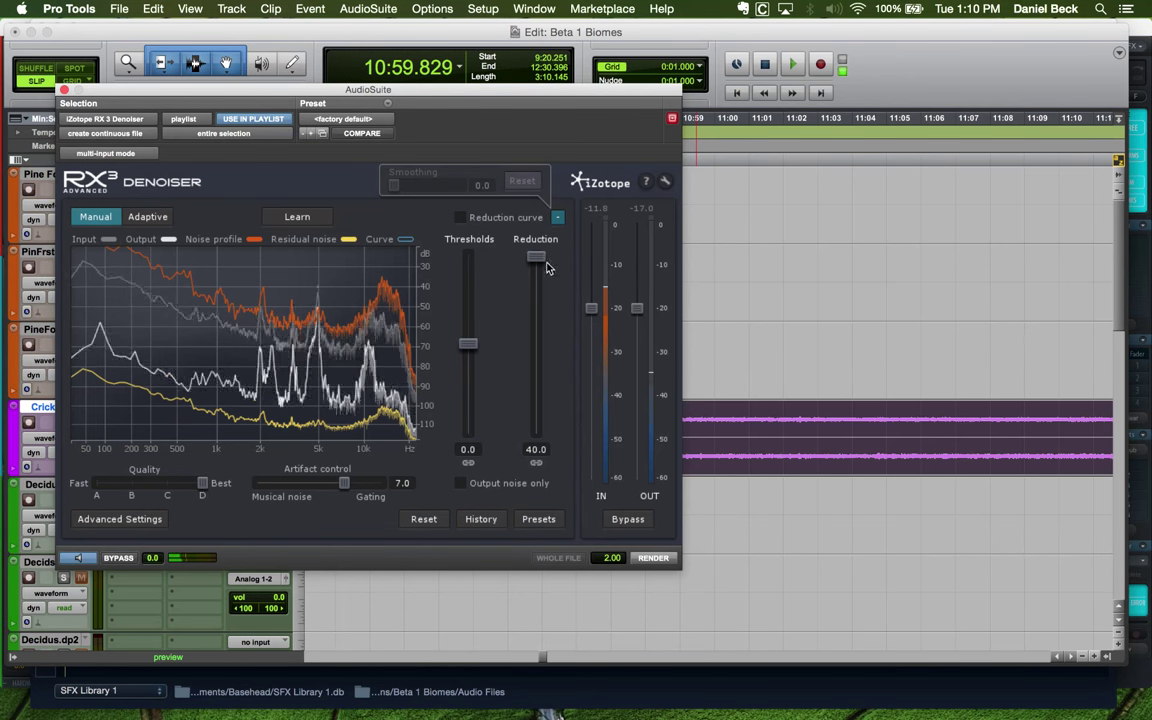
left_click_drag(536, 258, 536, 342)
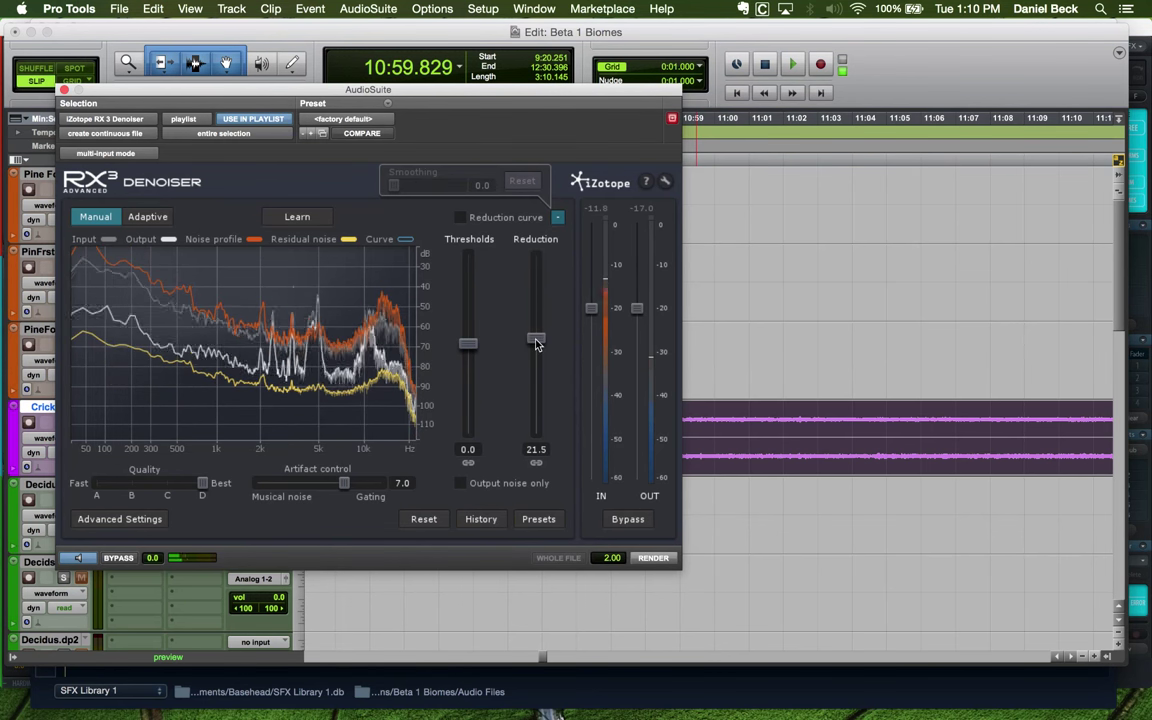
Enable the reduction curve, lower its low end and the range above about 10 kHz, and compare the preview with bypass
left_click(405, 241)
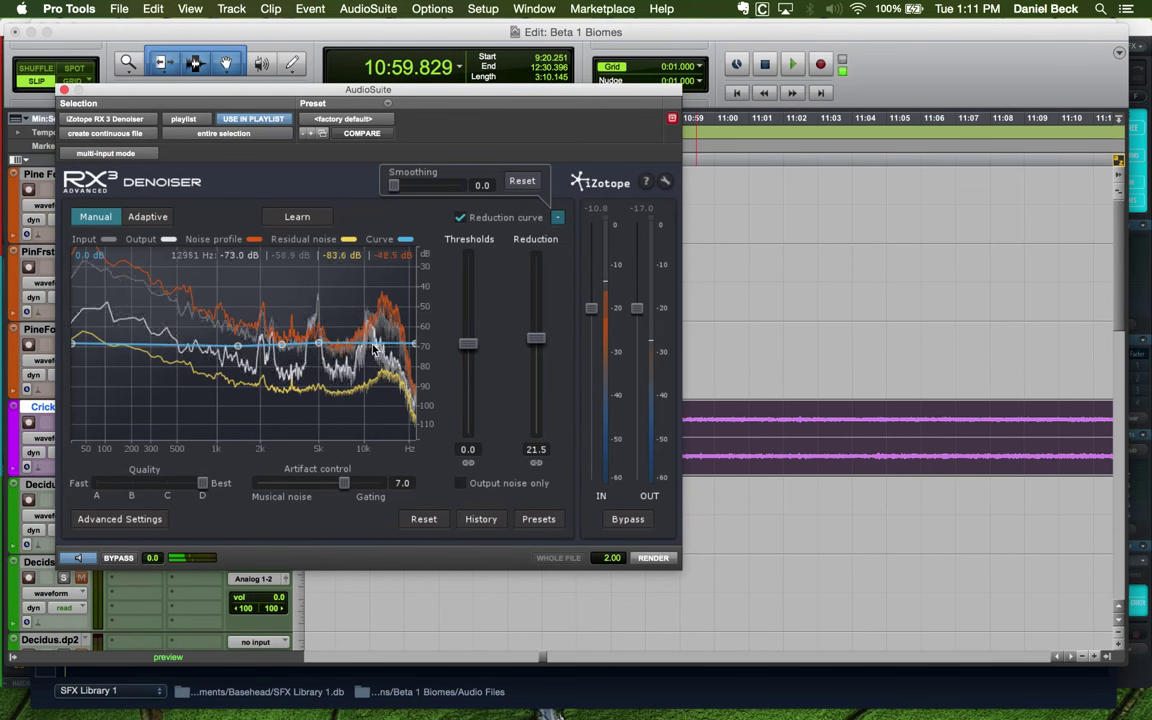
left_click_drag(368, 346, 368, 415)
left_click_drag(413, 347, 412, 424)
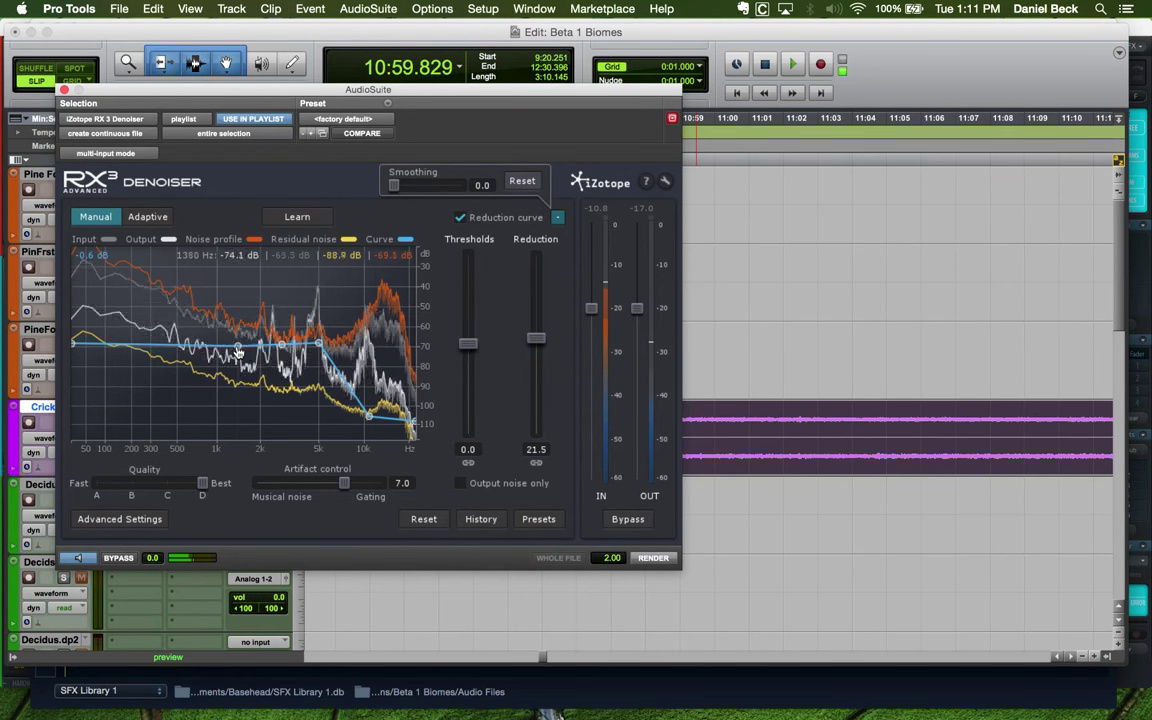
left_click_drag(150, 345, 153, 434)
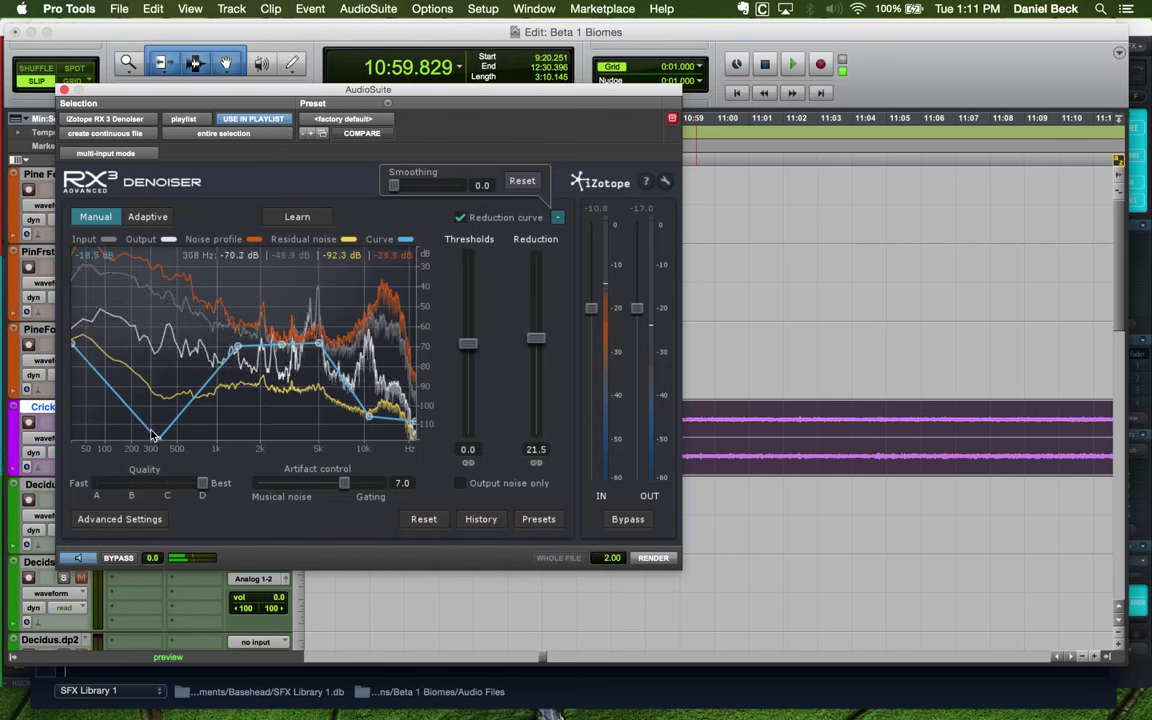
left_click_drag(72, 345, 62, 457)
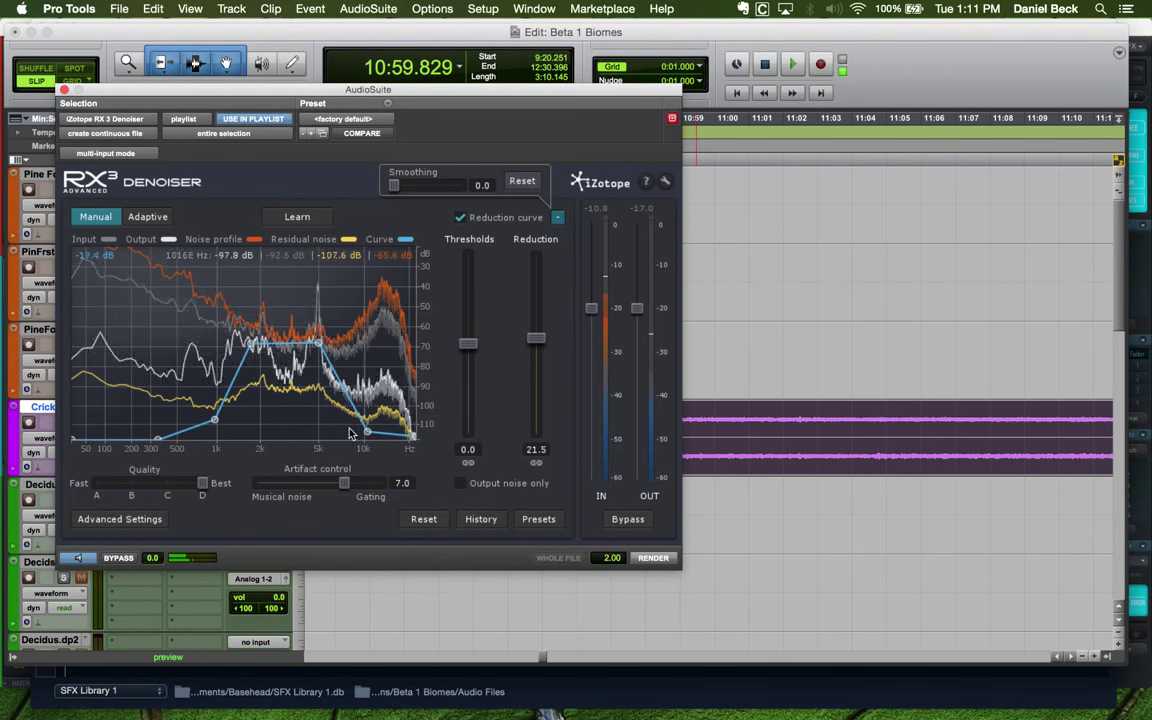
left_click(118, 558)
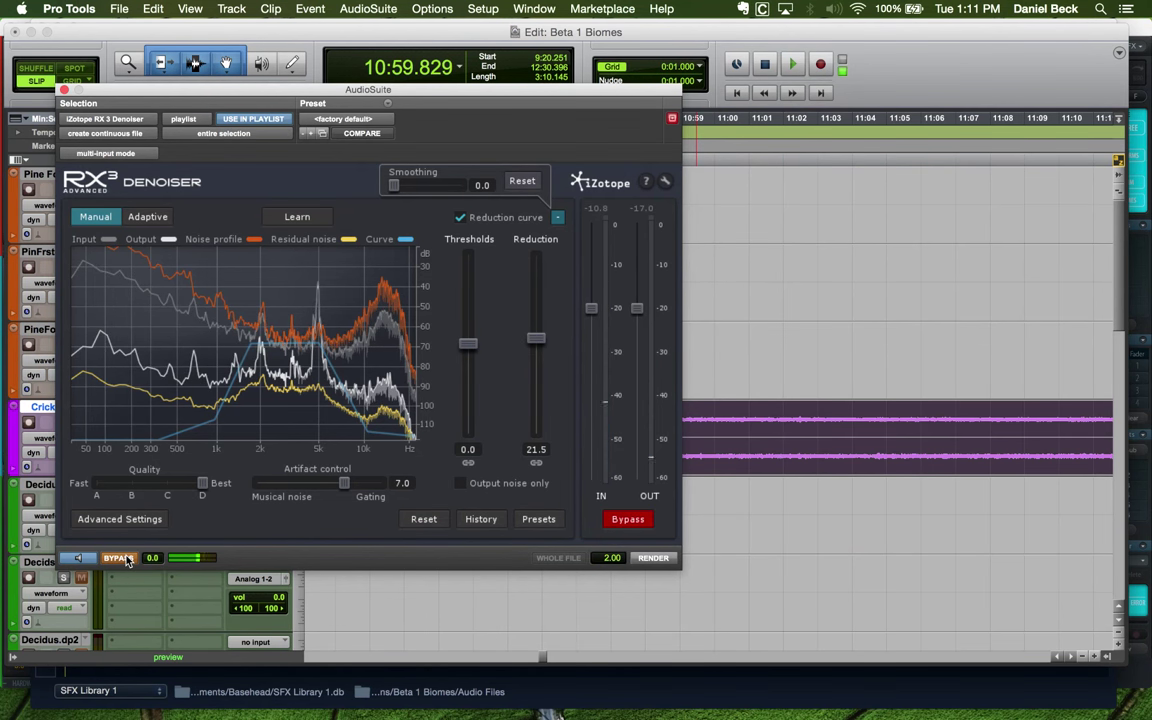
left_click(120, 558)
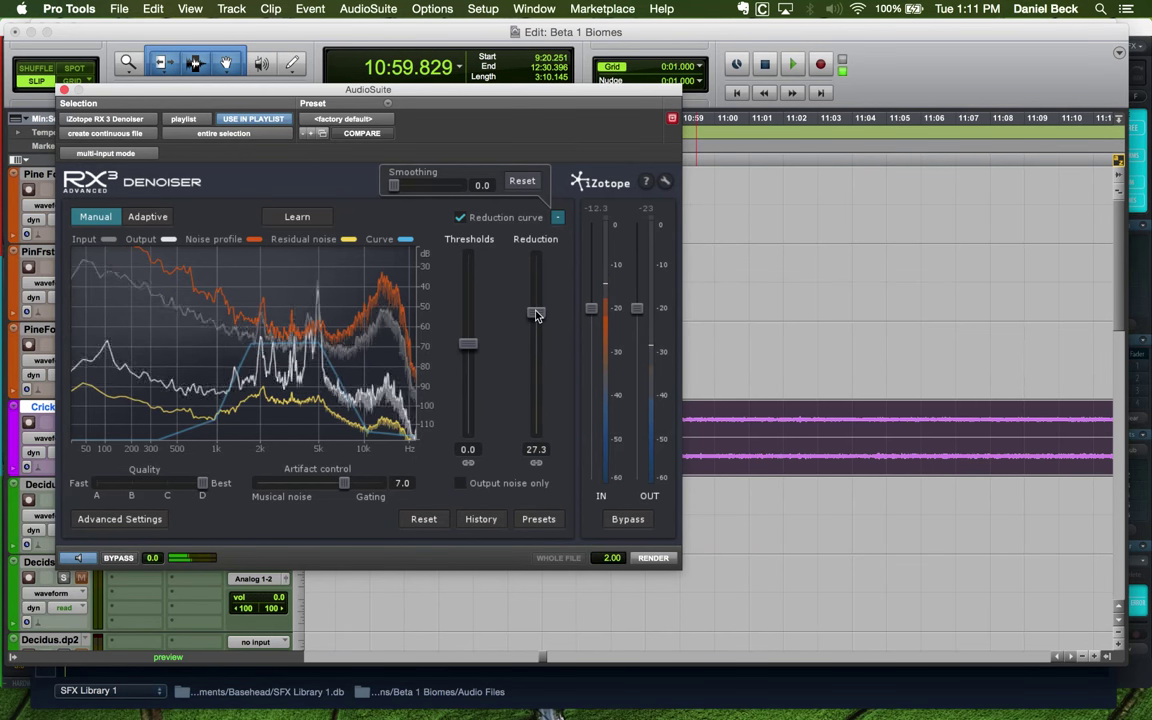
Raise the preview volume to +9.7, pull the curve point near 10 kHz to the bottom, and set the reduction to 20.4
left_click_drag(535, 315, 537, 254)
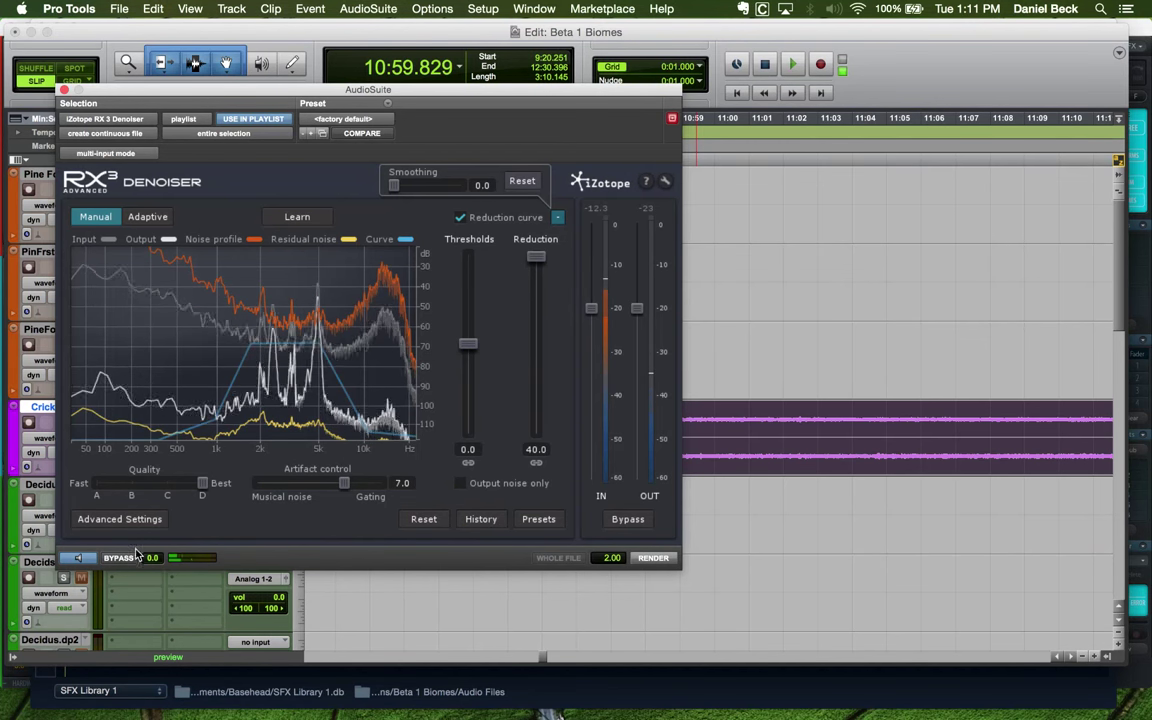
left_click_drag(150, 558, 149, 541)
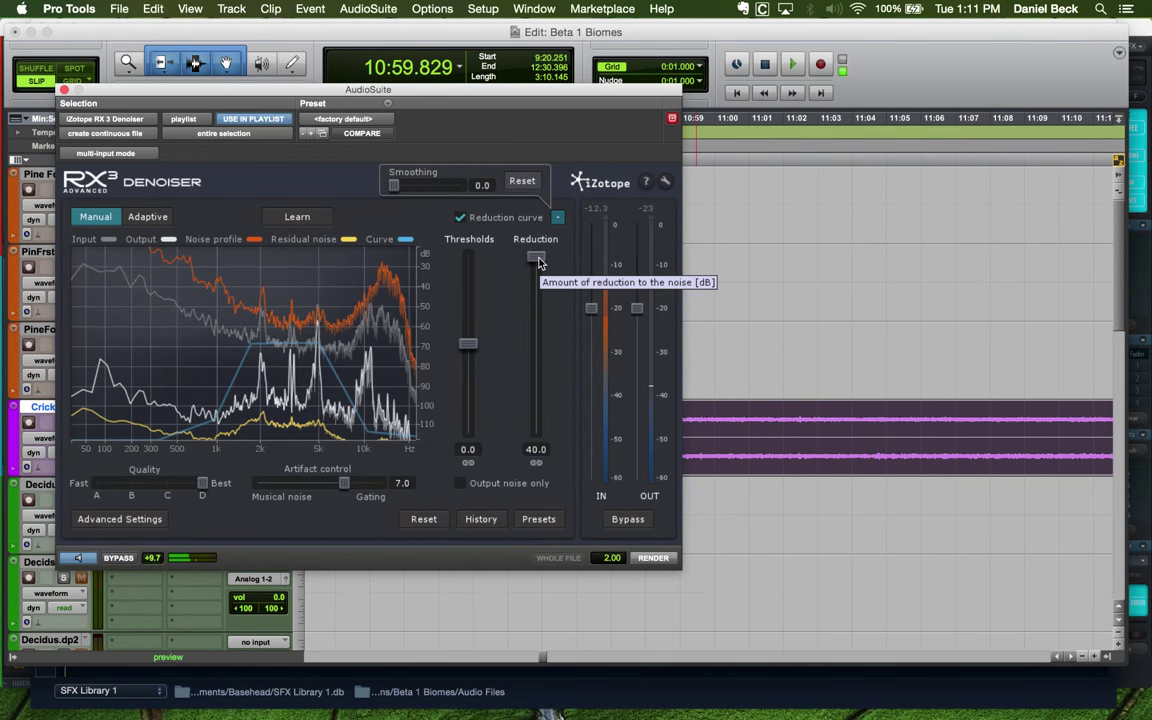
left_click_drag(538, 262, 535, 308)
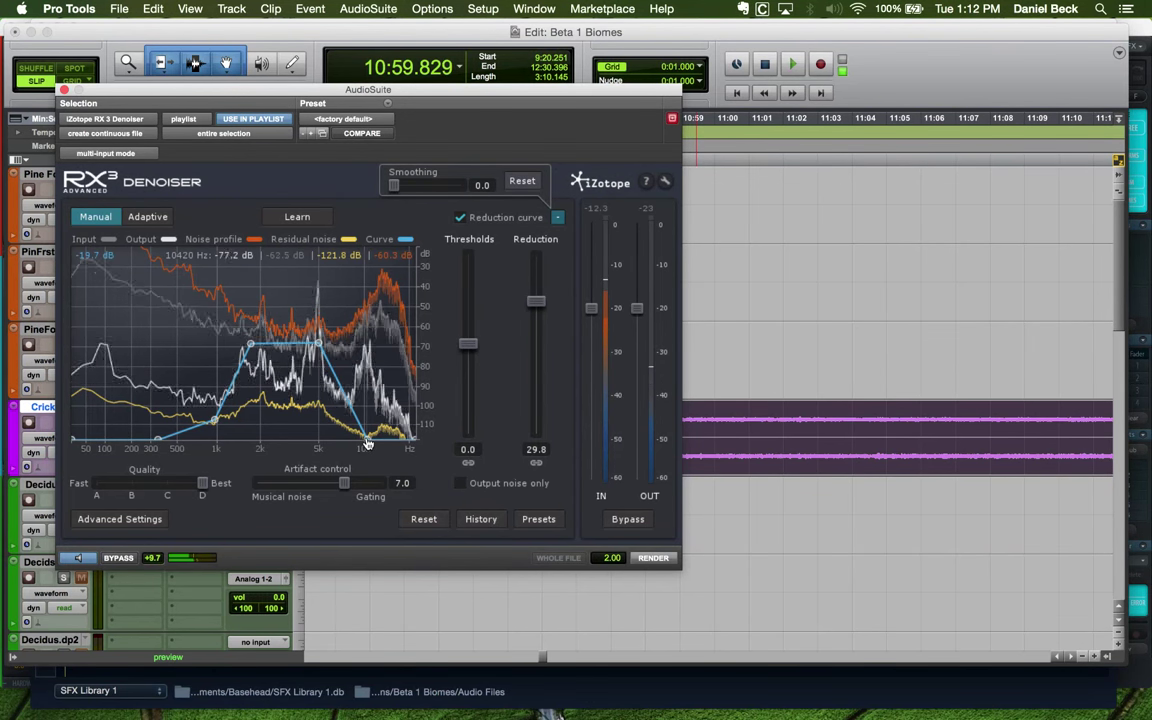
mouse_move(368, 443)
left_mouse_down()
mouse_move(347, 446)
mouse_move(368, 447)
left_mouse_up()
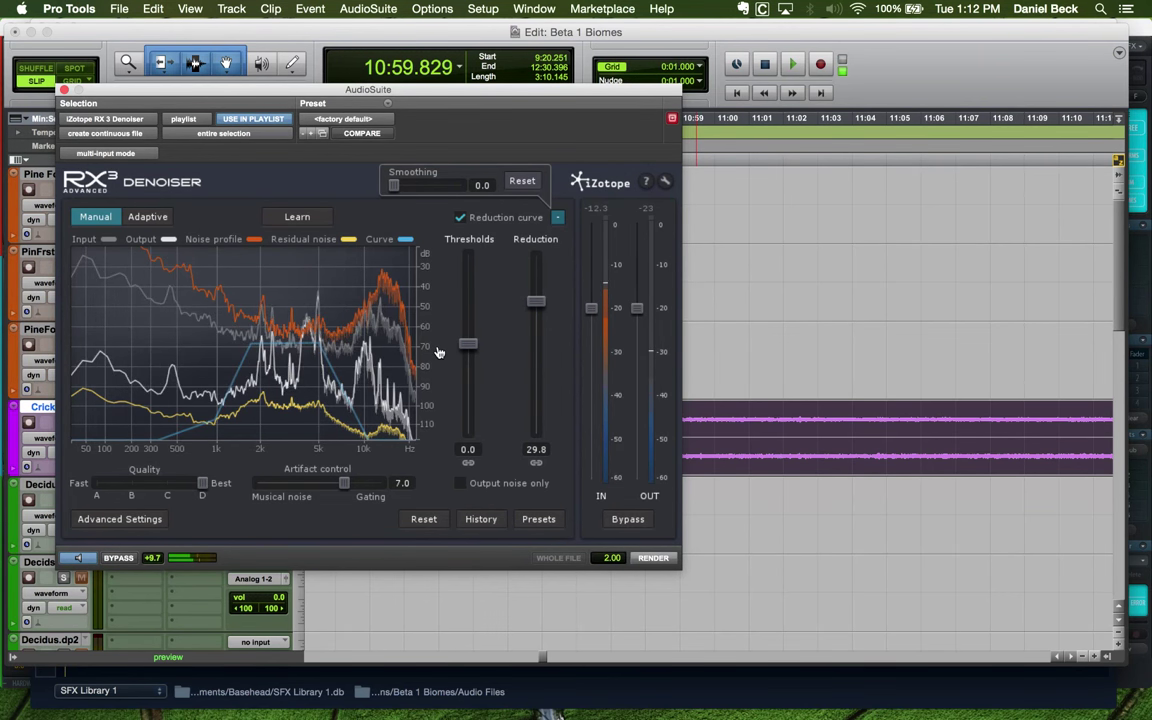
left_click_drag(536, 304, 538, 343)
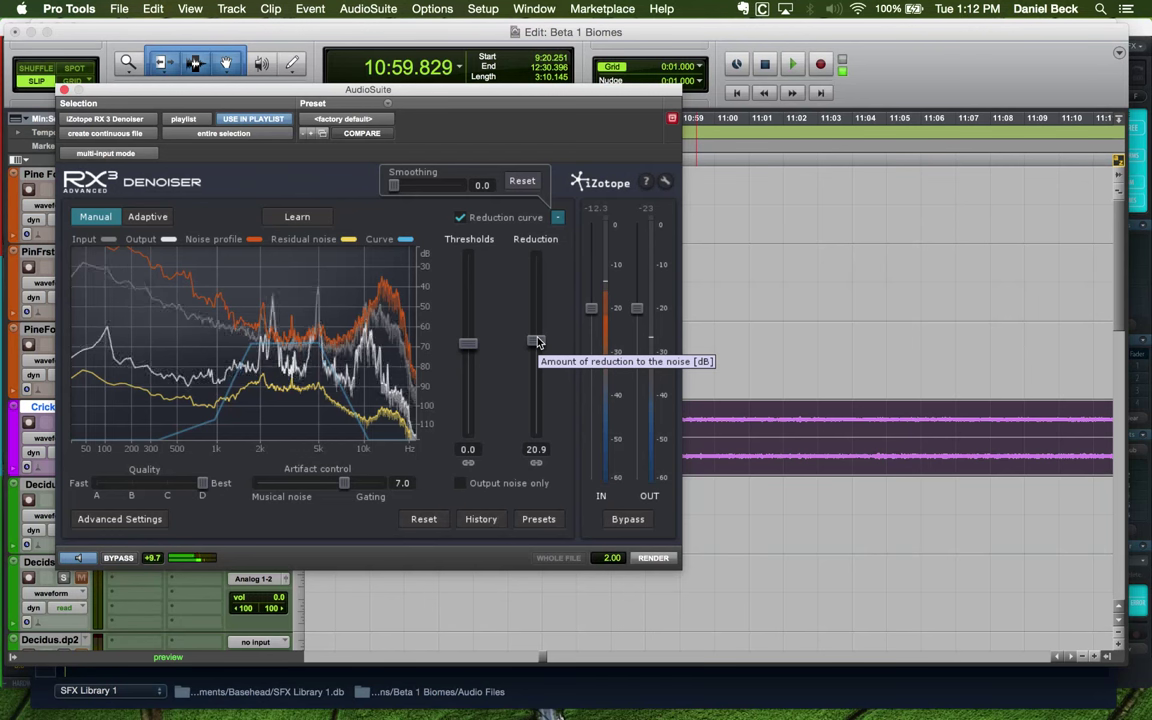
left_click_drag(538, 343, 536, 347)
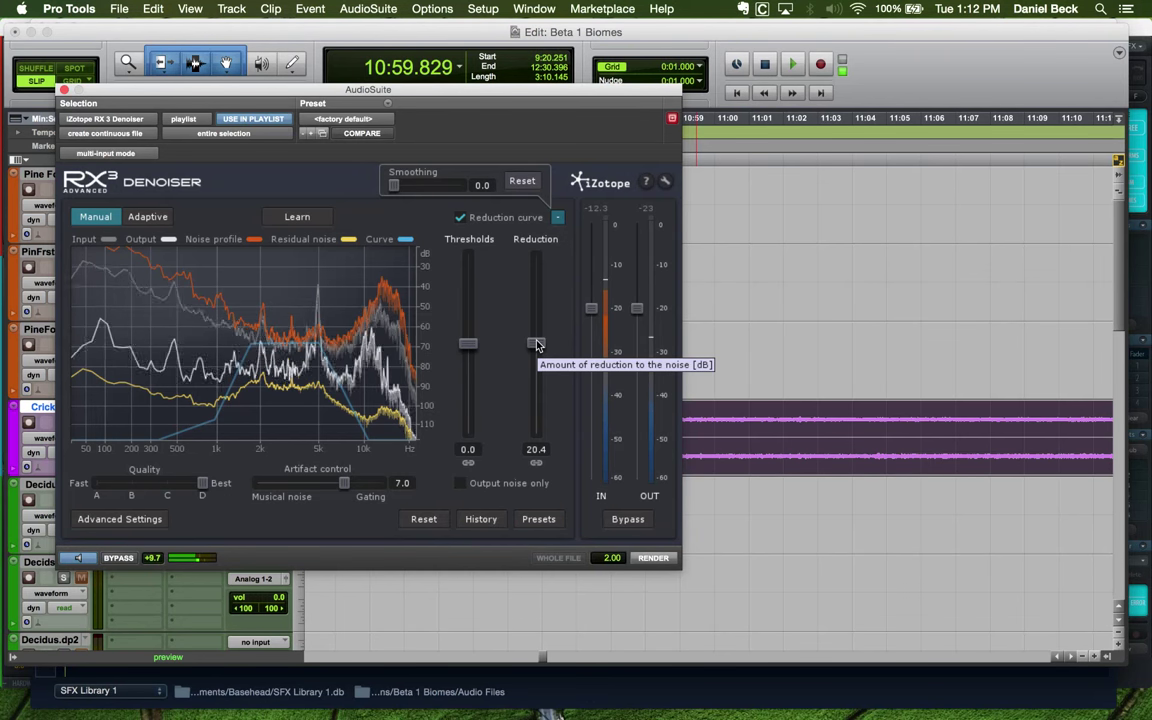
Render the denoiser settings onto the selected Crickets clip
left_click_drag(535, 95, 471, 84)
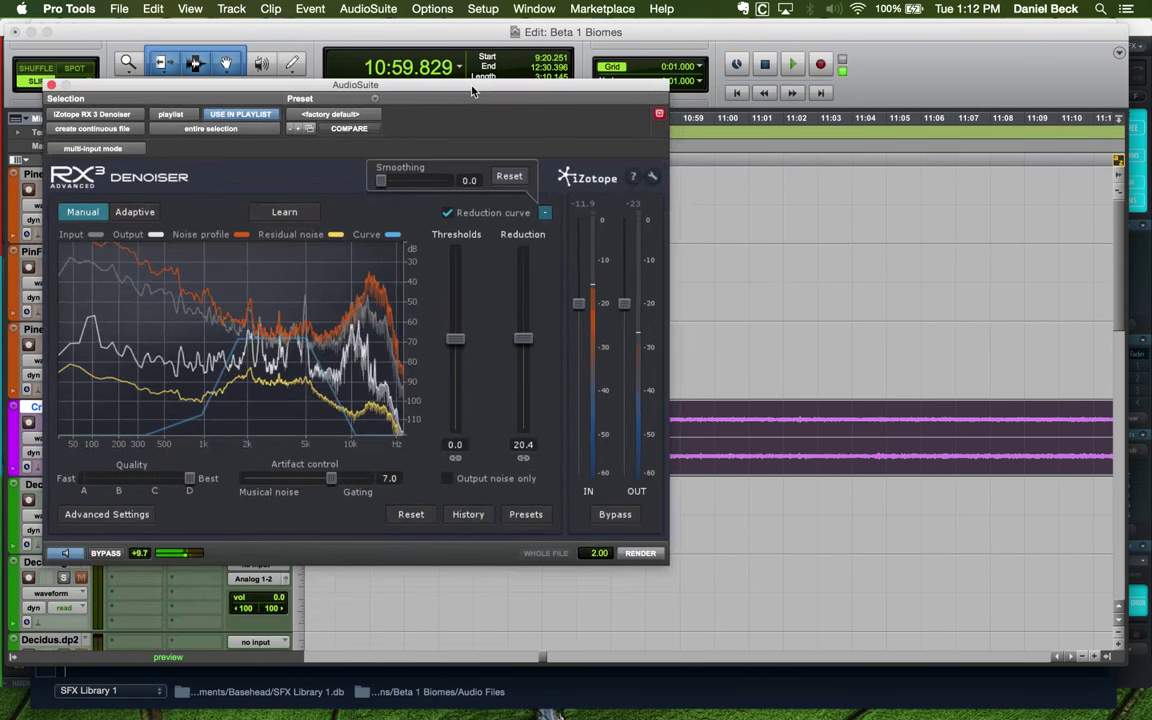
left_click(638, 553)
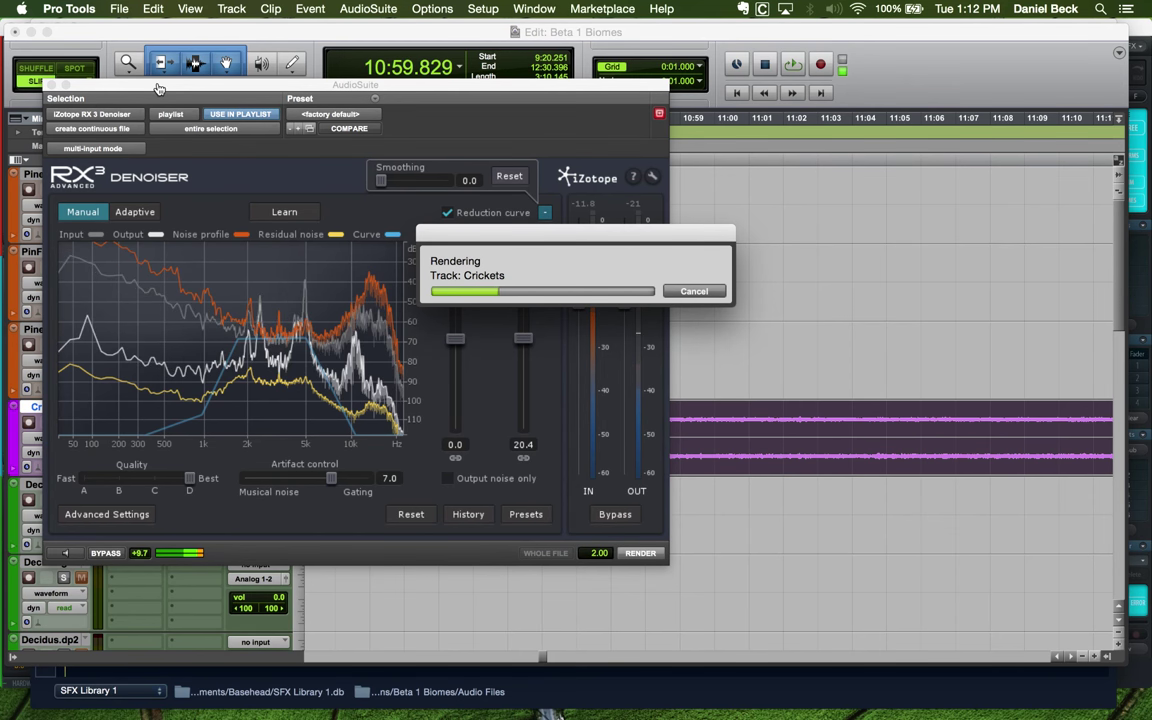
key("super+Tab")
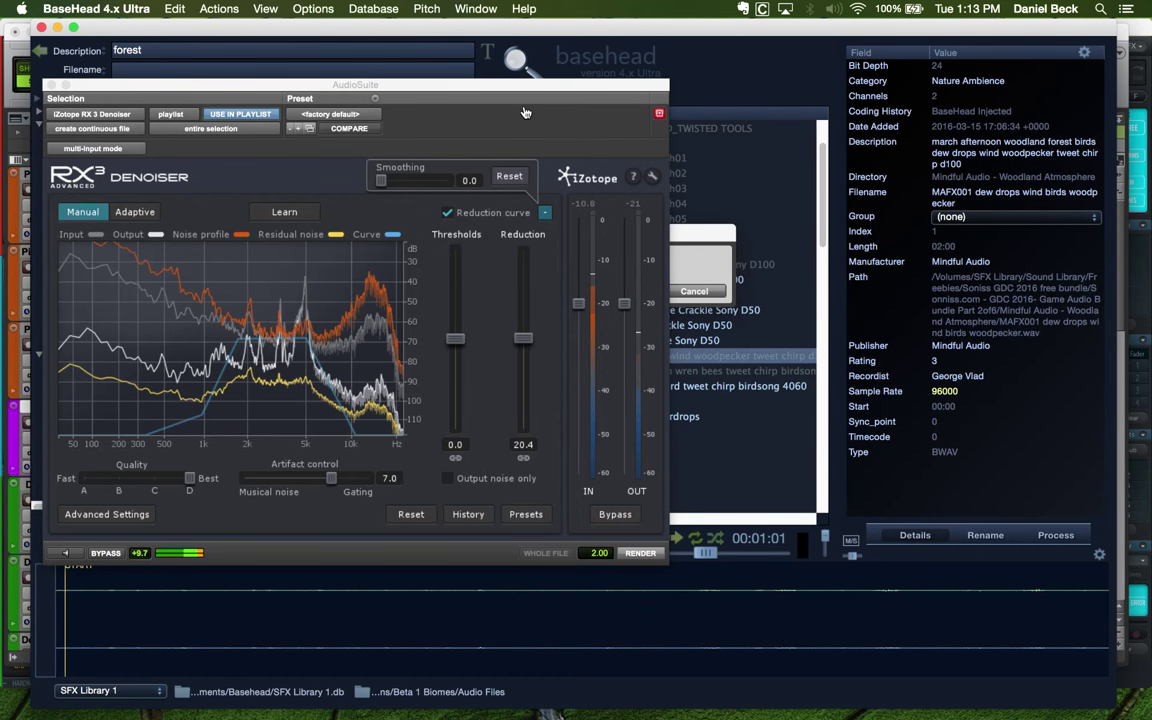
key("super+Tab")
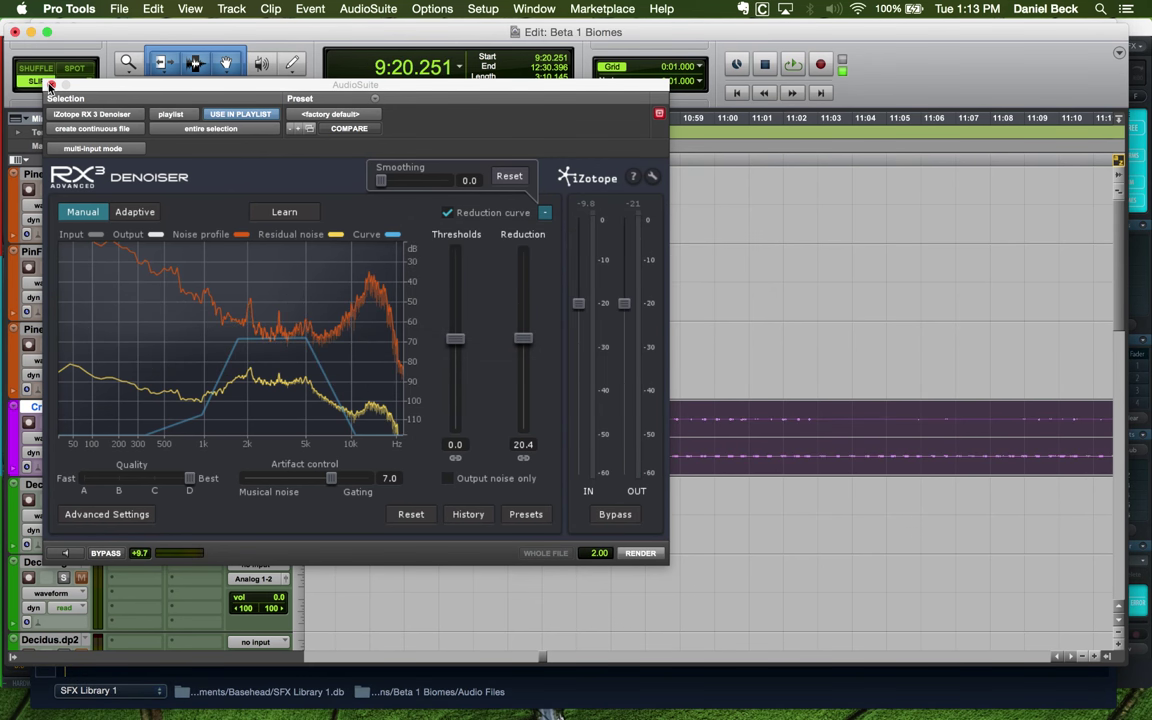
Move the denoiser window clear of the Crickets track and audition the rendered clip from 10:45.143
left_click_drag(136, 86, 262, 513)
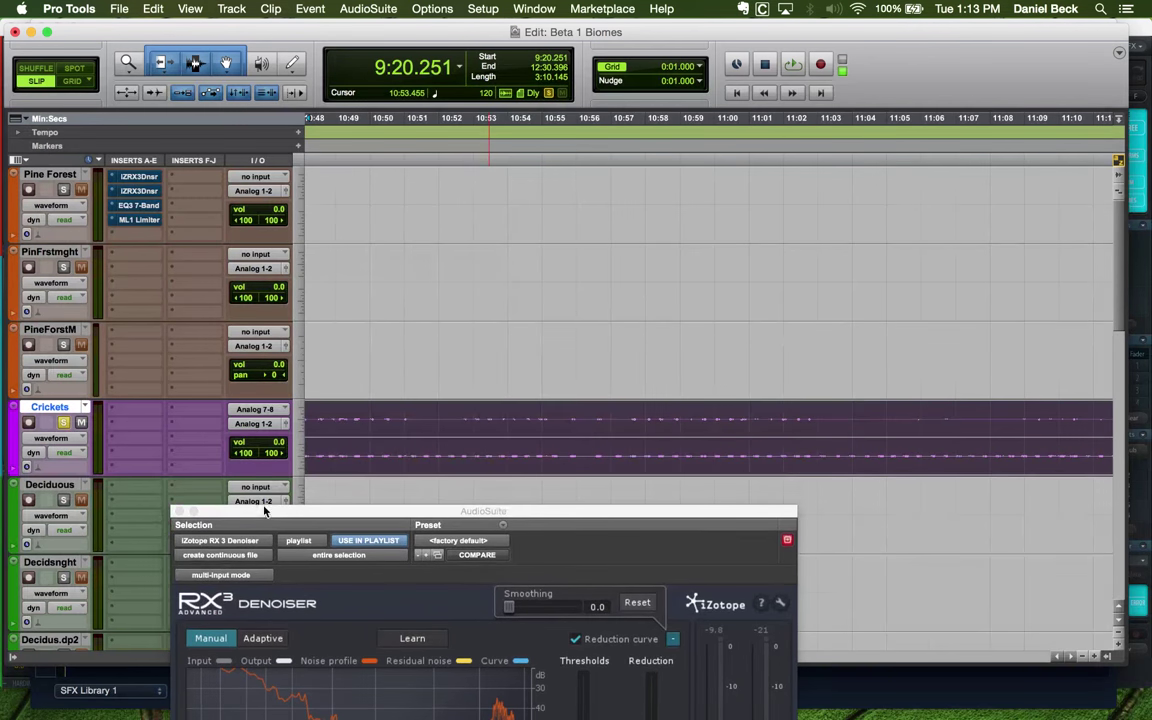
left_click(581, 425)
key("super+bracketright")
key("super+bracketright")
key("super+bracketright")
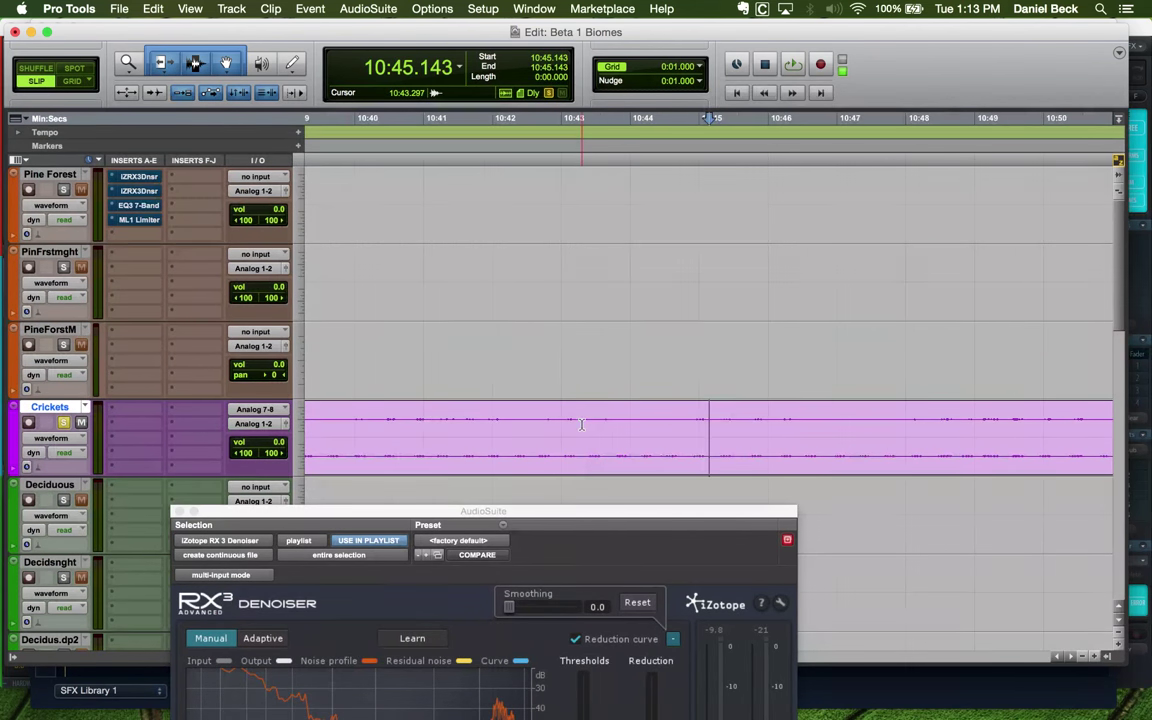
key("space")
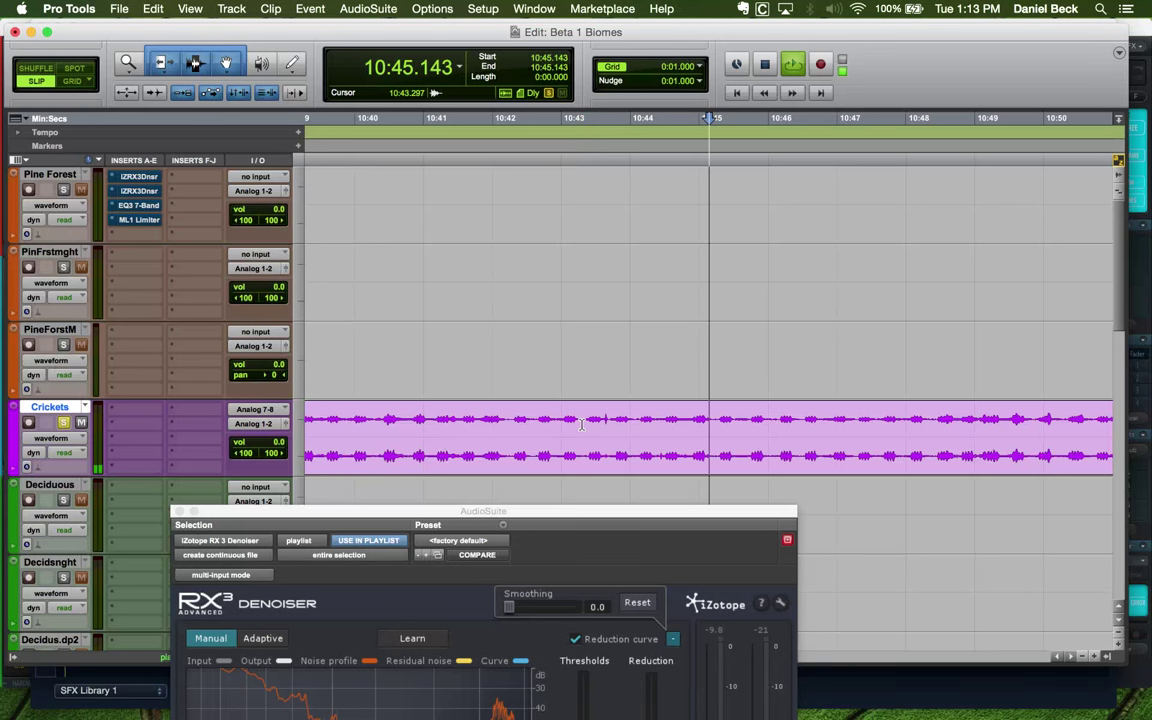
key("super+bracketleft")
key("super+bracketleft")
key("super+bracketleft")
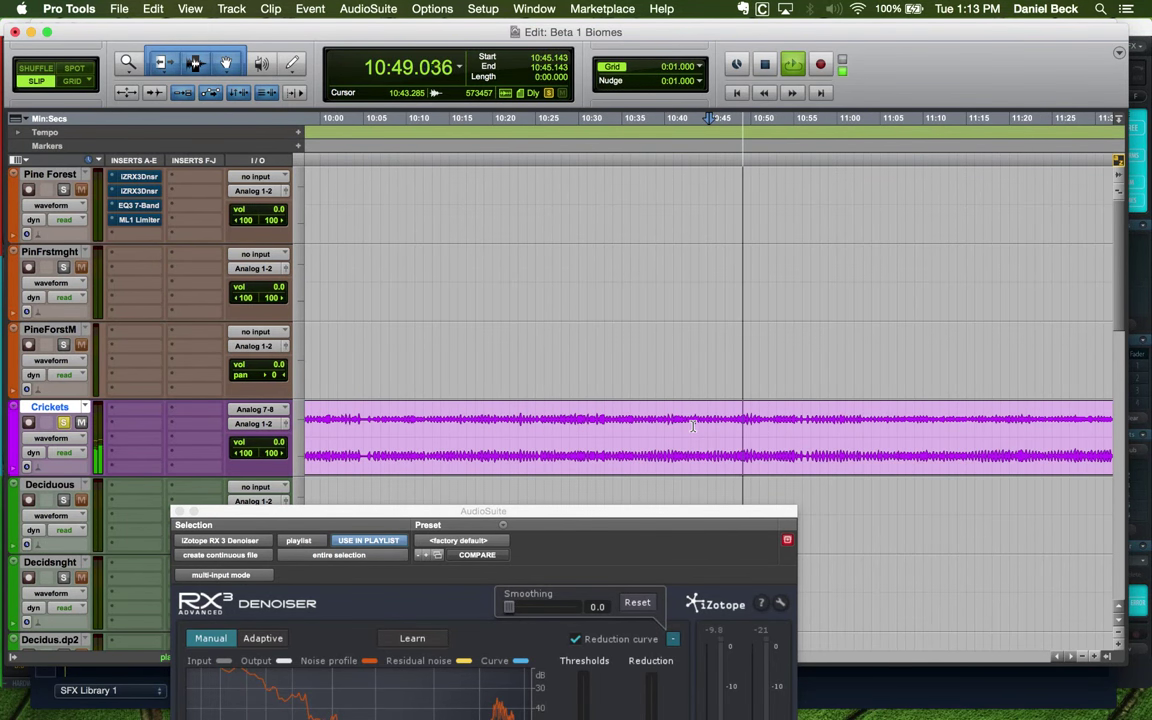
key("space")
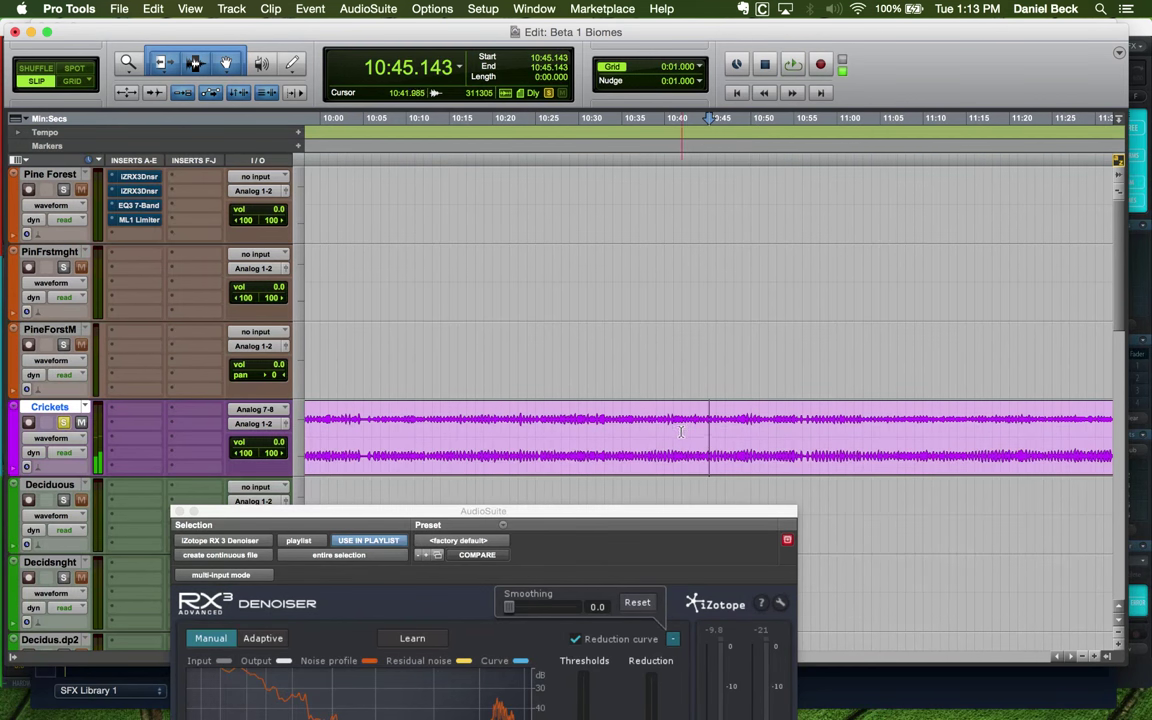
Split the denoised Crickets clip at about 10:41
left_click(676, 430)
key("super+e")
key("super+bracketleft")
Audition the two Crickets clips from 11:09.477, 10:13.192 and 10:27.496
left_click(815, 426)
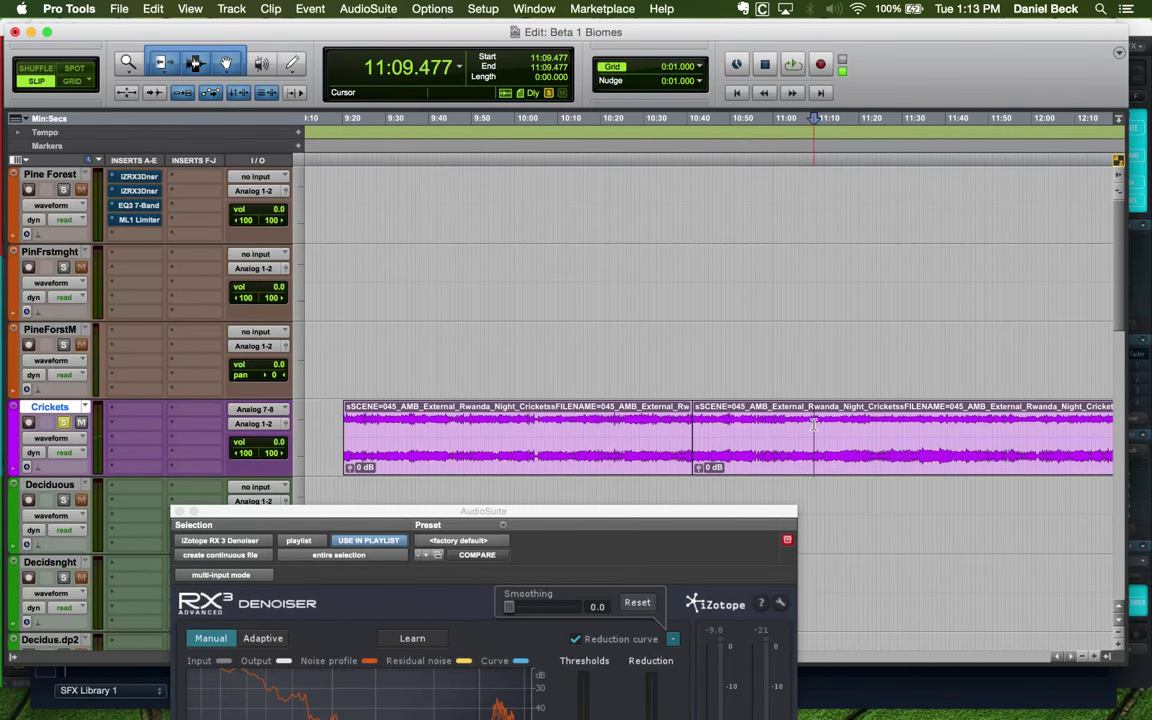
key("space")
left_click(571, 426)
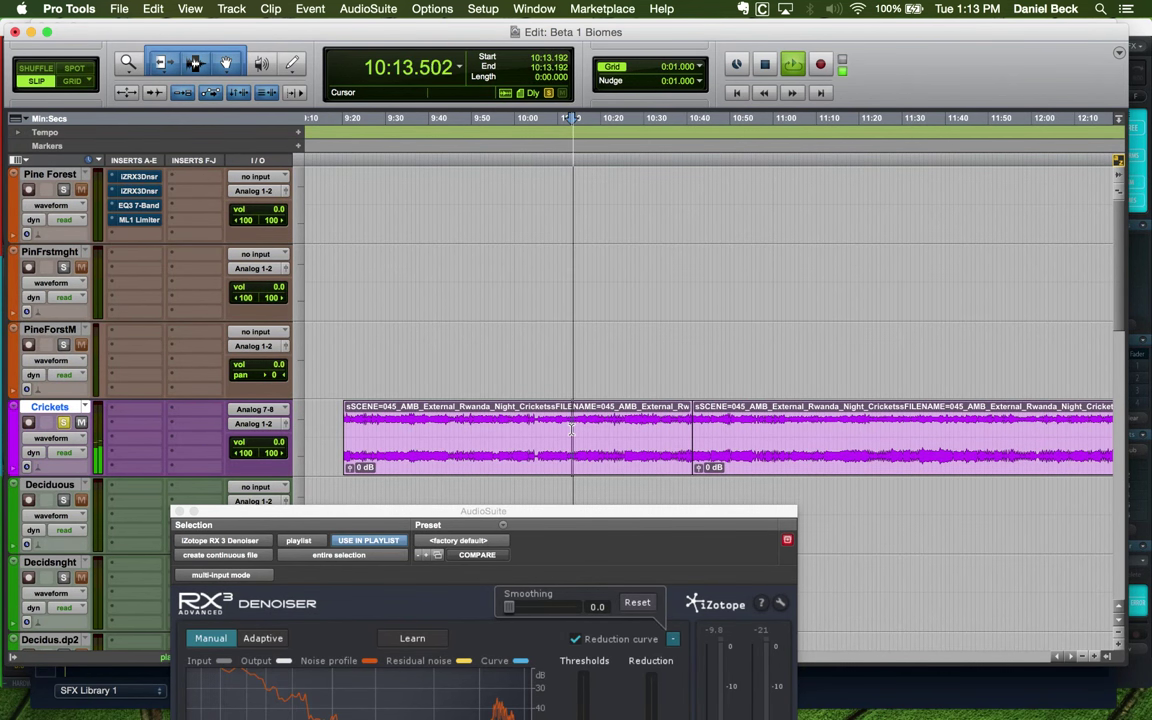
left_click(632, 426)
key("super+bracketright")
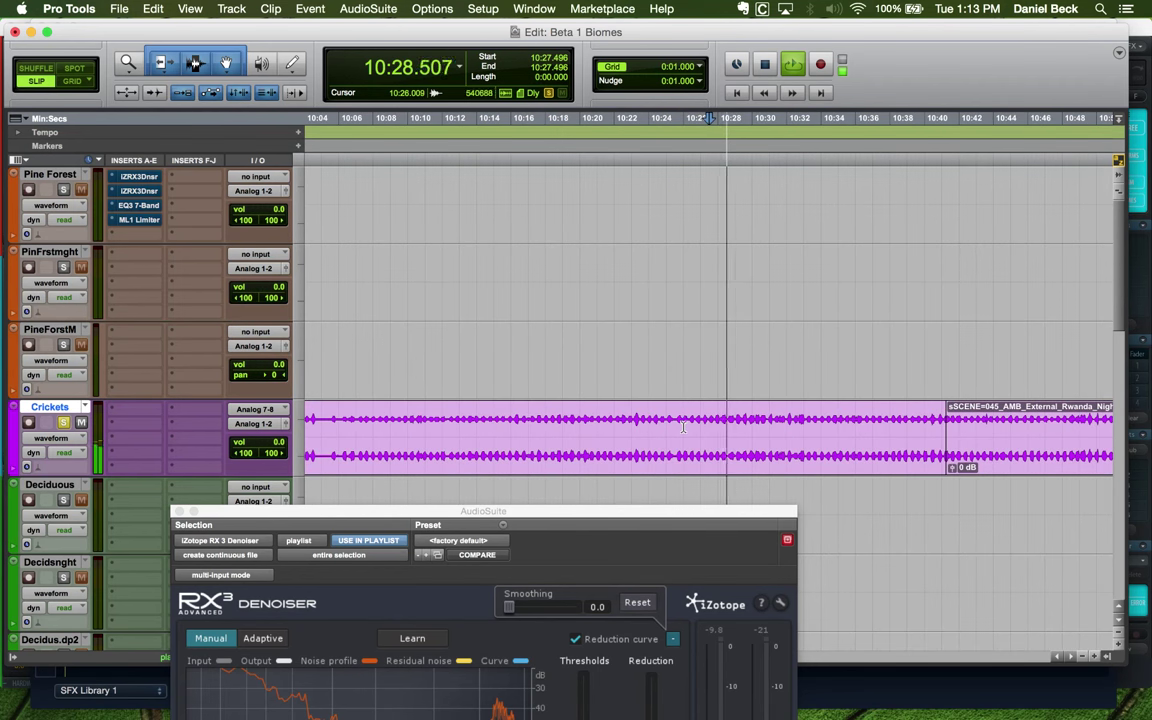
key("space")
Place the edit cursor in the gap between chirps at 10:25.684 in the earlier Crickets clip
key("super+bracketright")
left_click(677, 422)
key("super+bracketright")
key("super+bracketright")
key("super+bracketright")
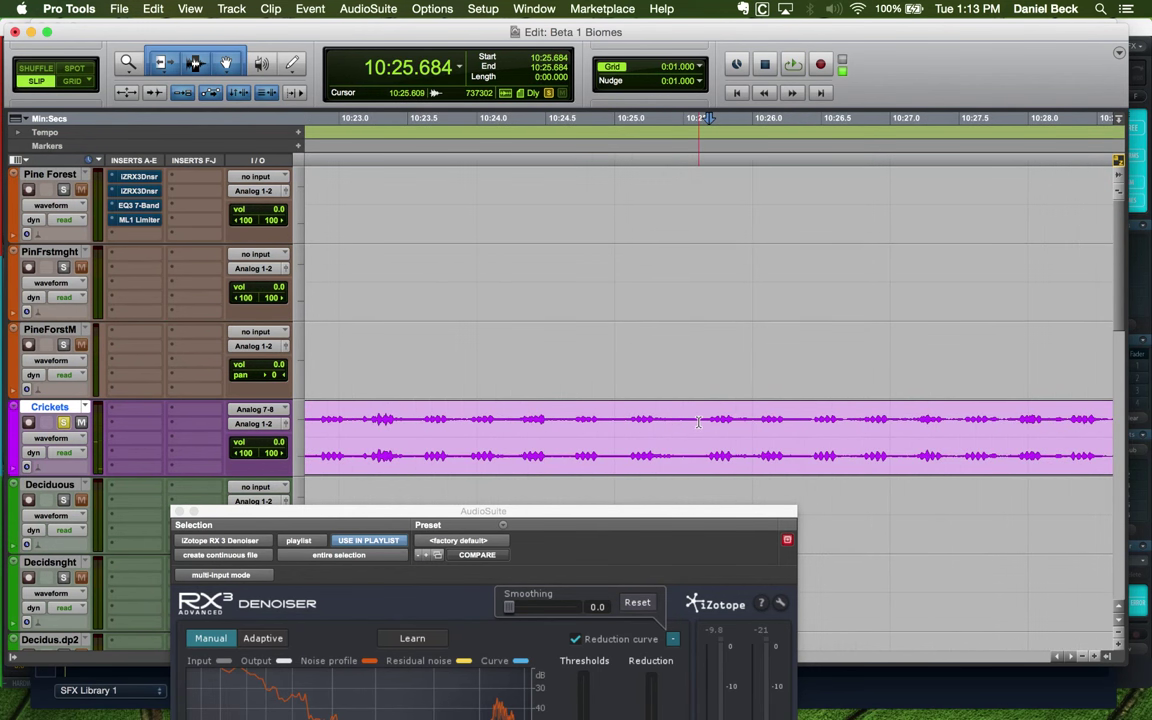
Audition the Crickets clip from the gap between chirps at 10:25.609
left_click(698, 423)
key("space")
key("super+bracketleft")
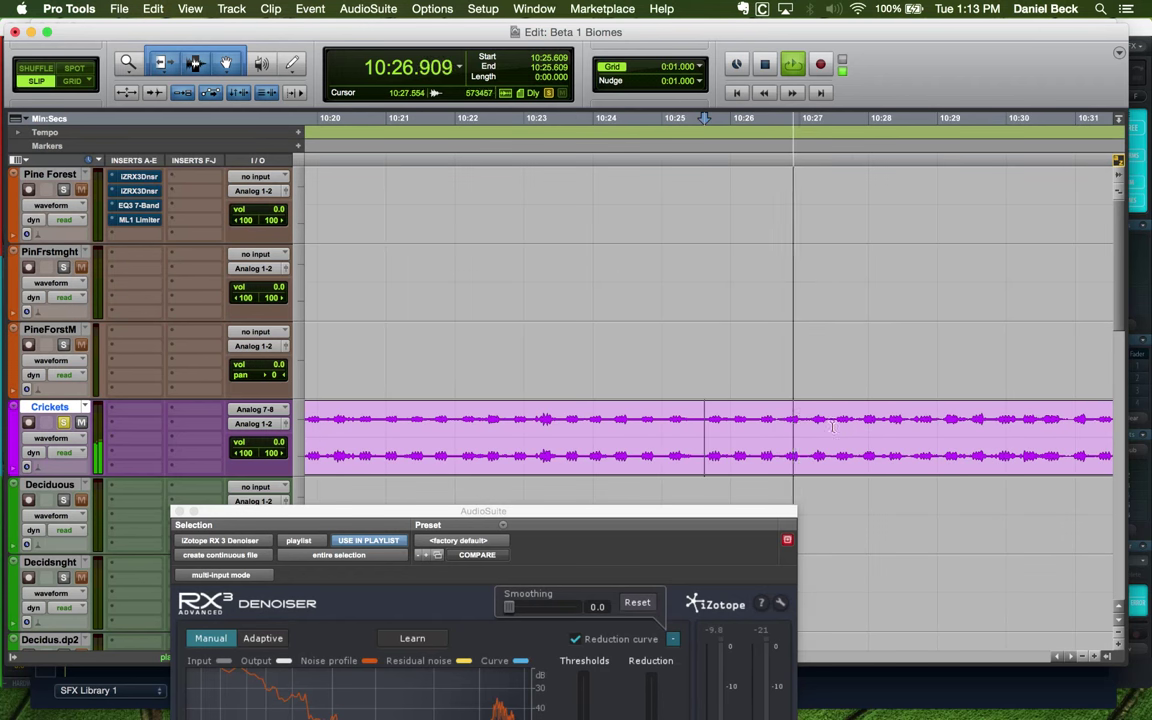
key("space")
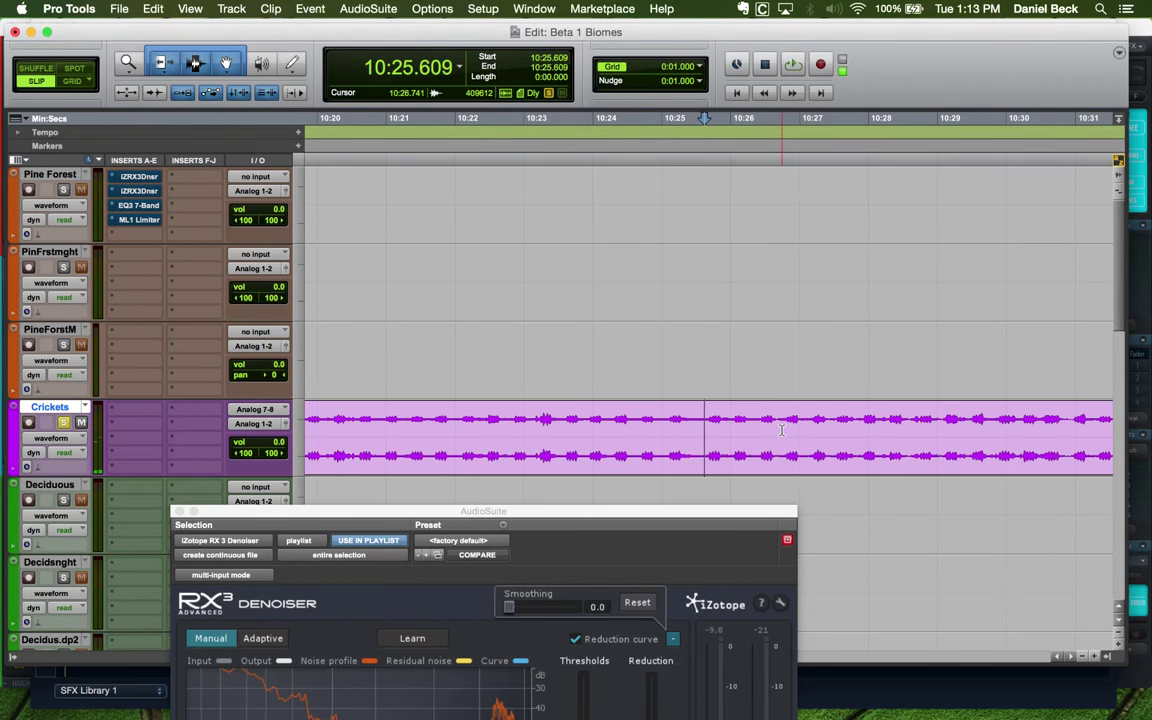
Split the Crickets clip in the gap between chirps at 10:27.089
left_click(783, 430)
left_click(805, 430)
key("super+e")
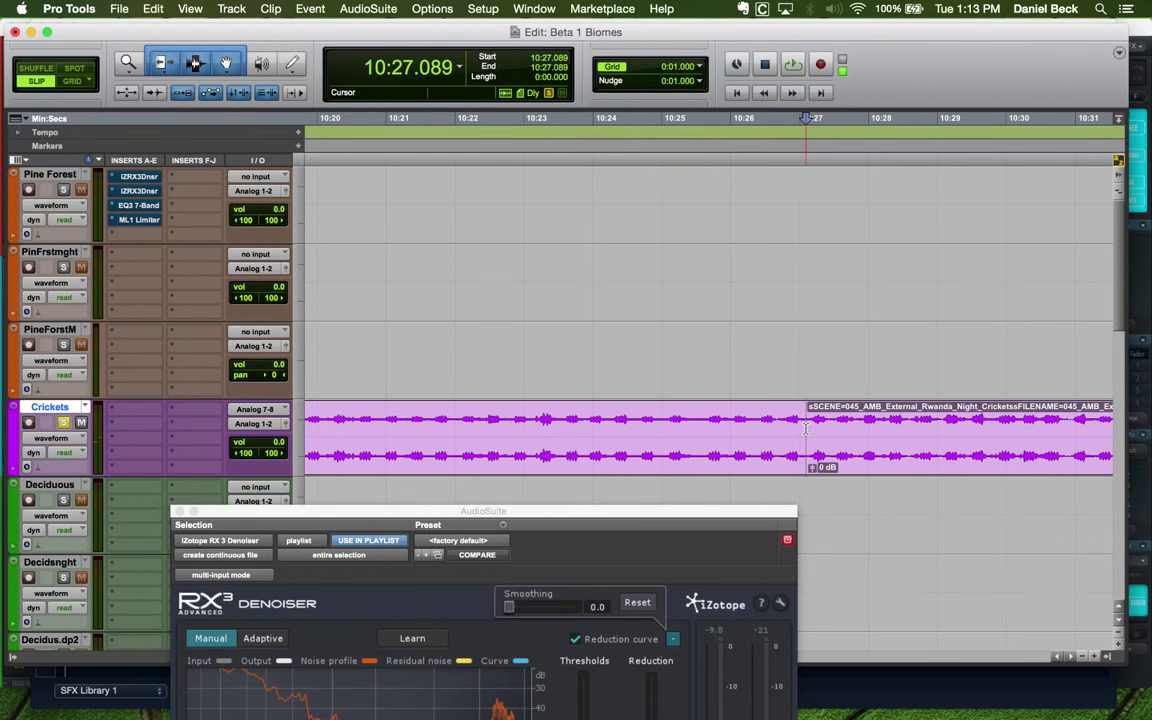
Heal the later separation in the Crickets audio using a selection from 10:36.412 to 10:49.415 across it
key("super+bracketleft")
key("super+bracketleft")
key("super+bracketleft")
key("super+bracketleft")
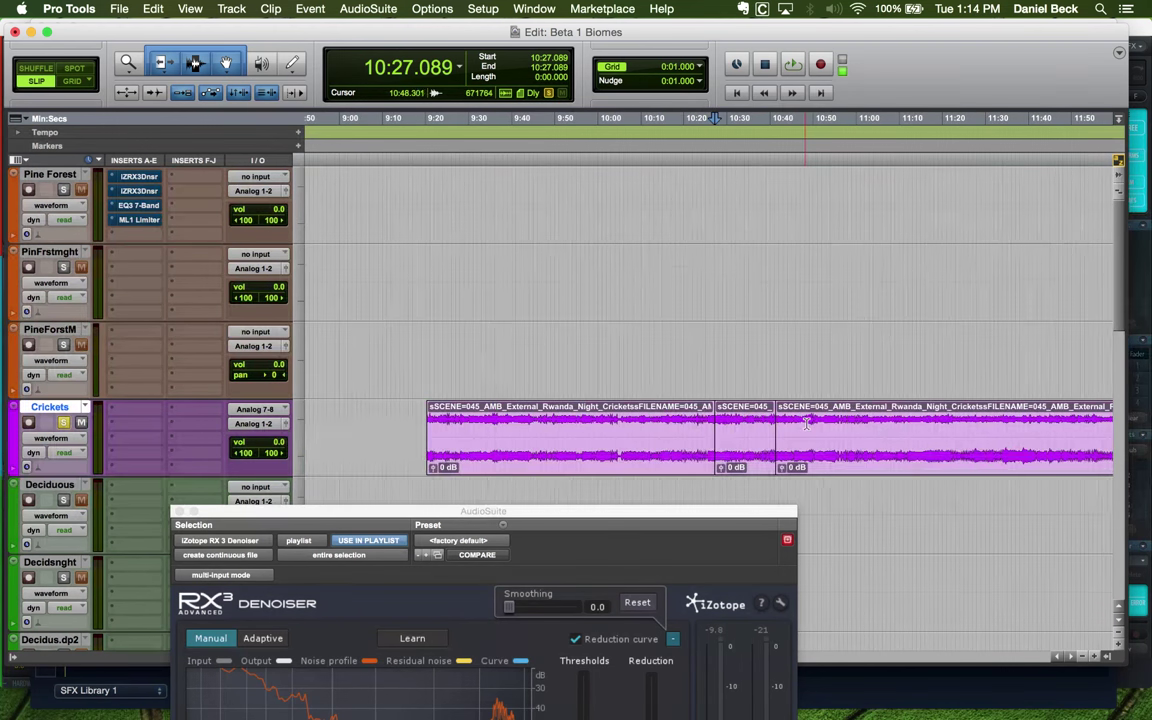
left_click_drag(755, 428, 810, 428)
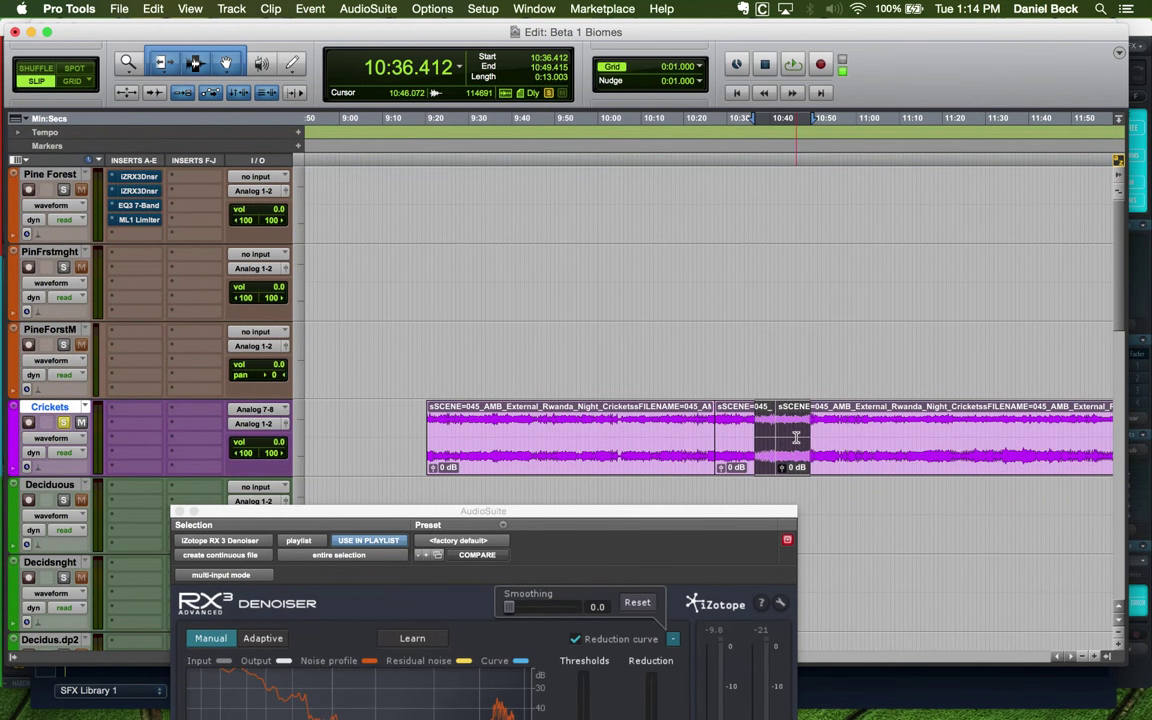
key("super+h")
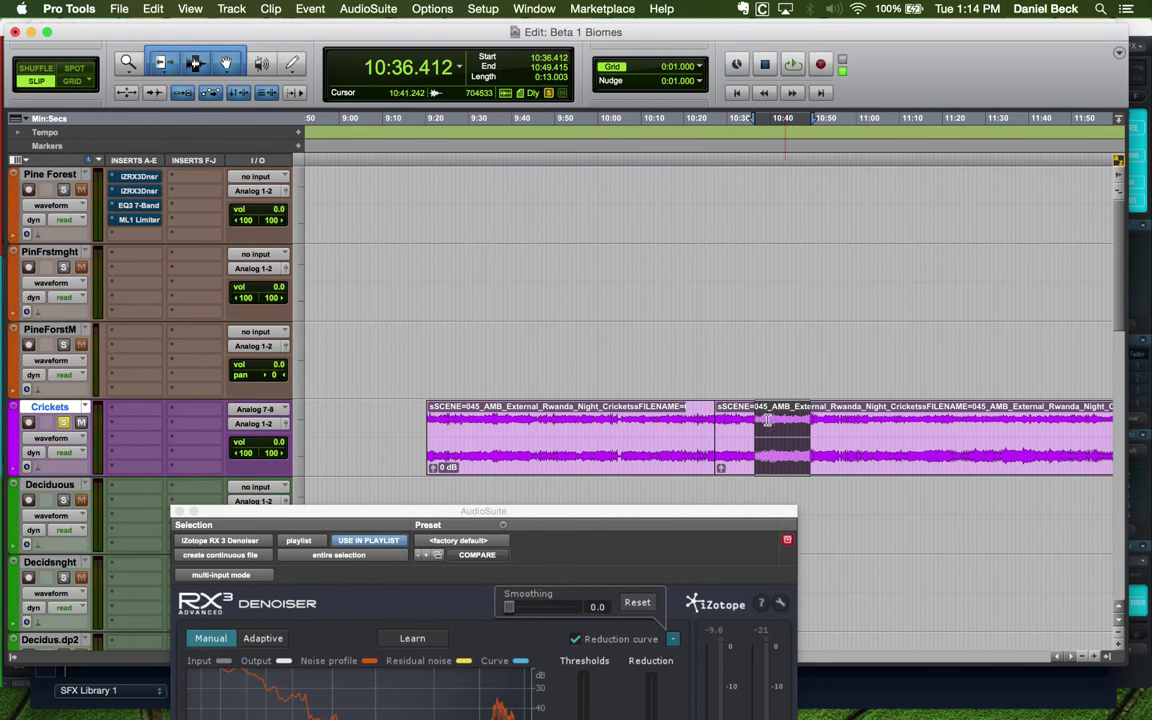
Heal the separation at 10:27.089 so the denoised Crickets audio is one clip, and select that clip
left_click(628, 453)
left_click_drag(520, 511, 478, 505)
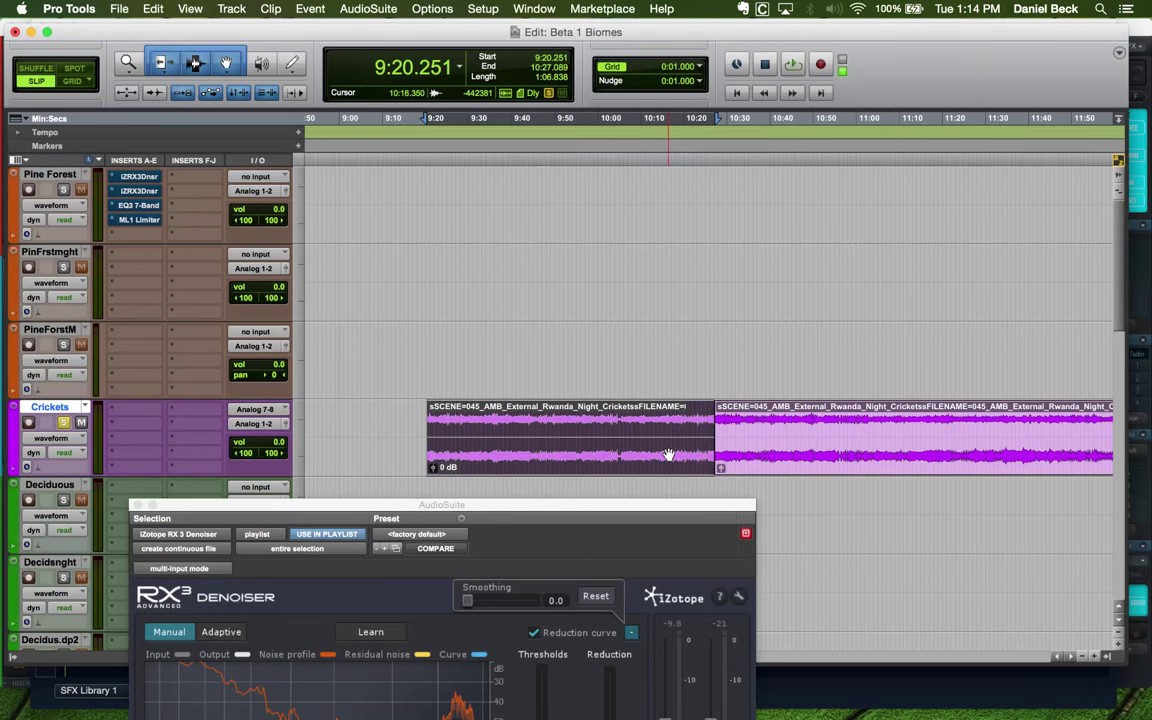
key("r")
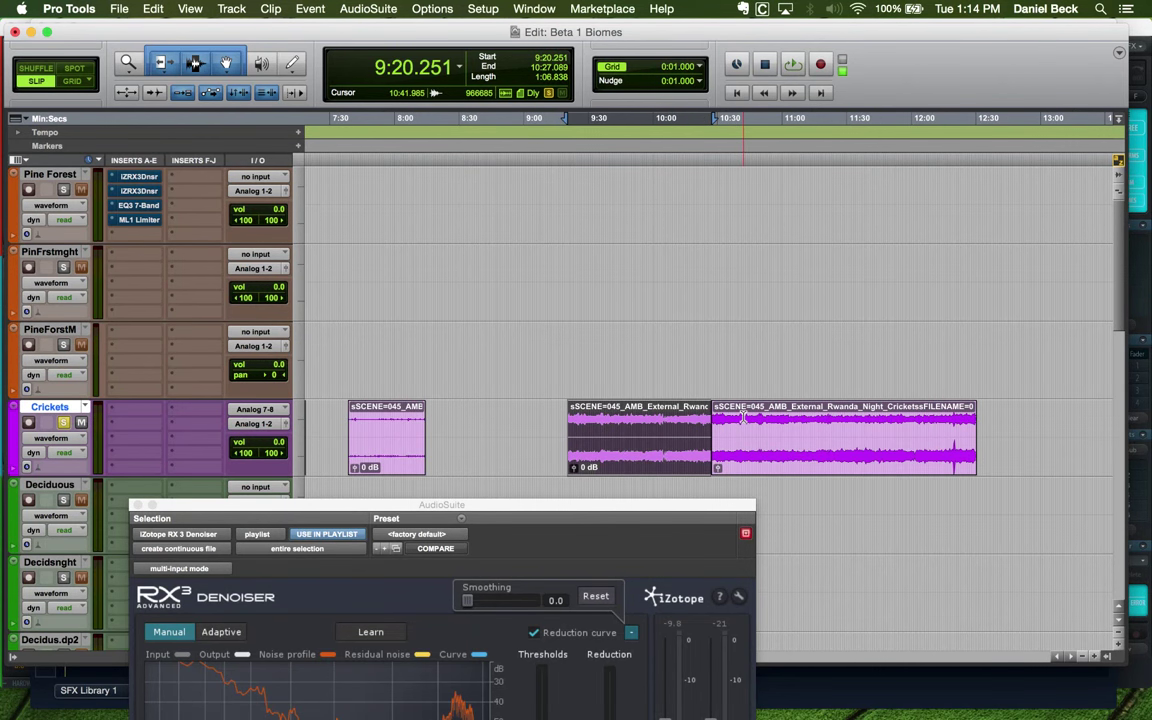
left_click_drag(736, 419, 696, 430)
key("super+h")
left_click(750, 452)
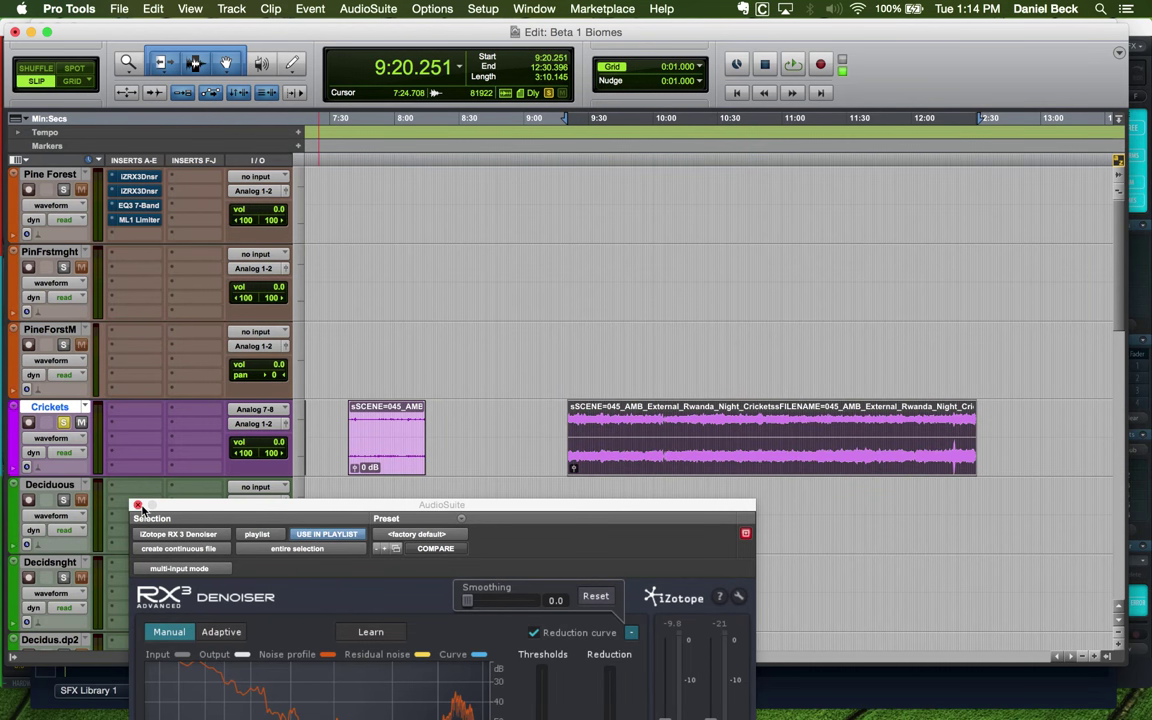
Audition the rejoined Crickets clip from 10:16.350, 10:21.737 and 10:26.381
left_click(688, 420)
key("t")
key("t")
key("space")
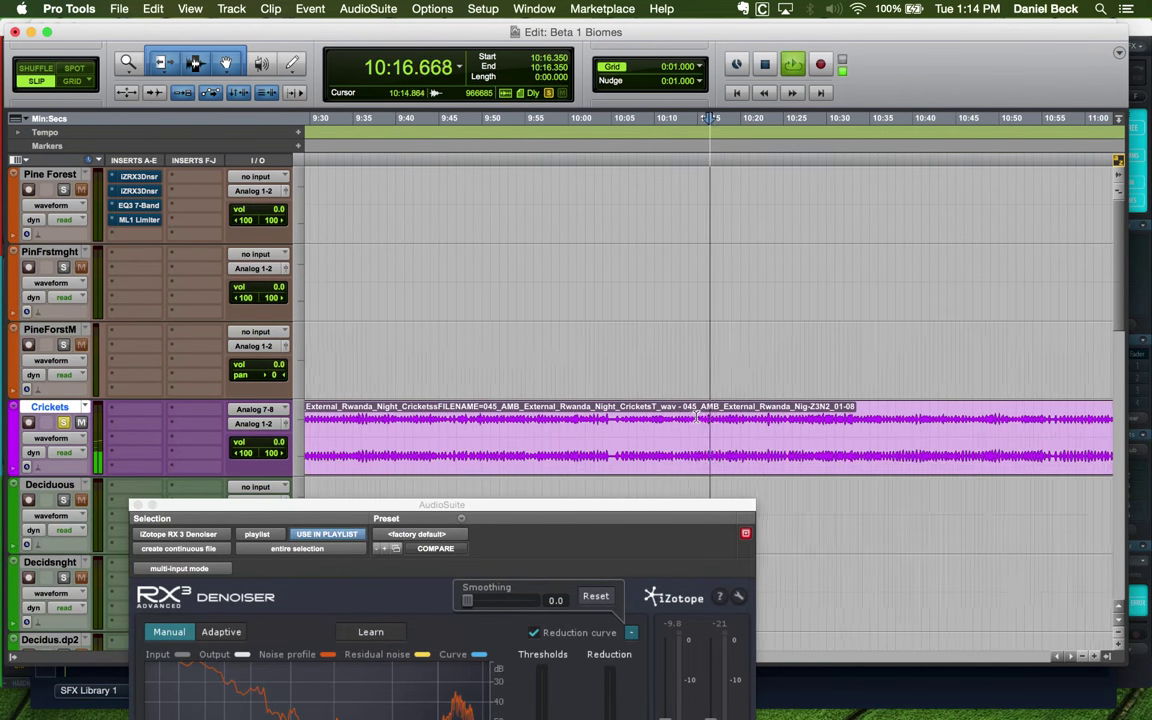
key("super+bracketleft")
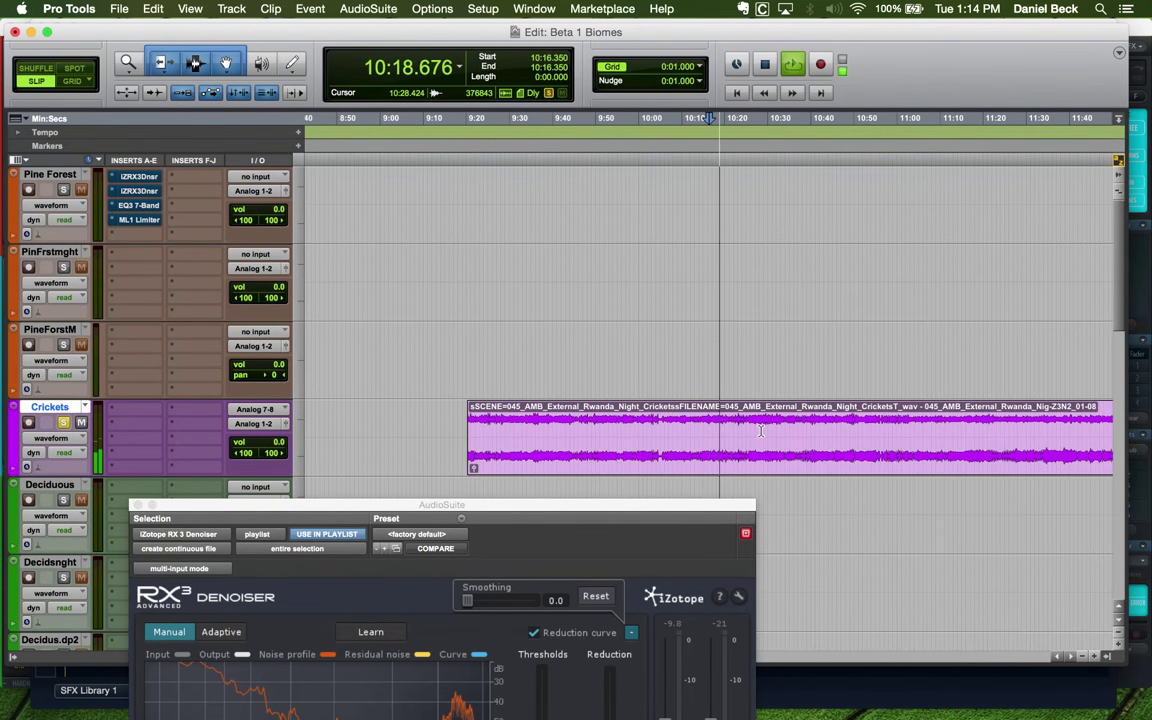
left_click(732, 427)
key("t")
key("r")
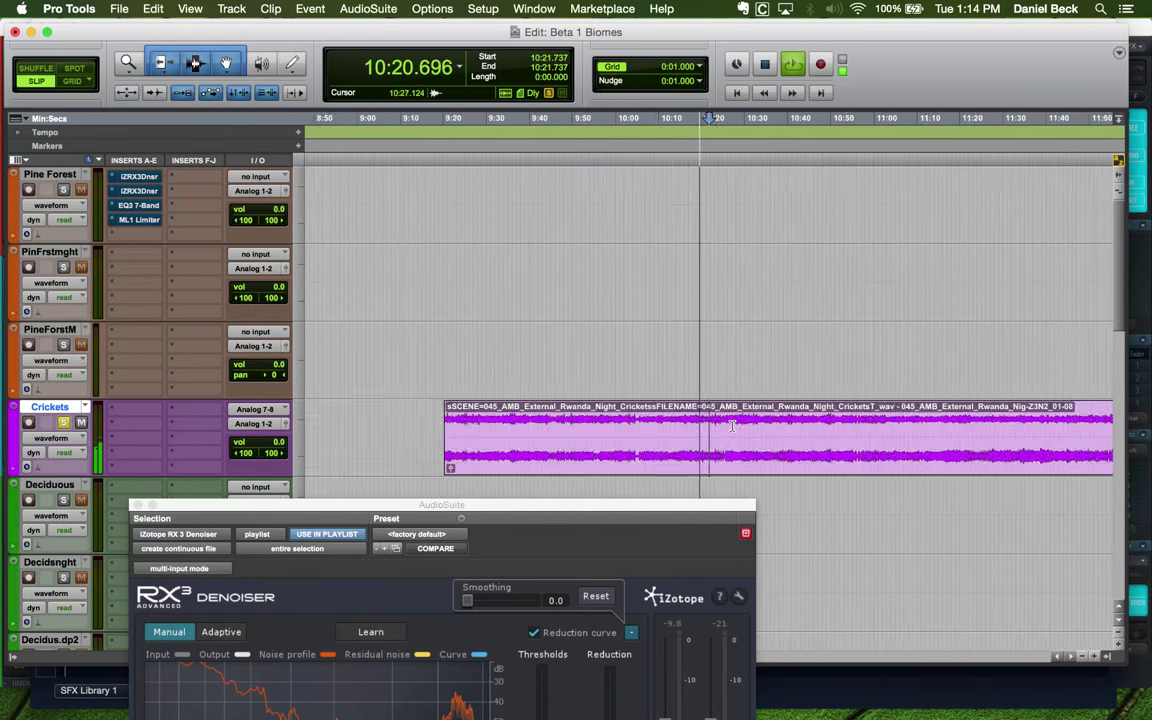
key("super+bracketleft")
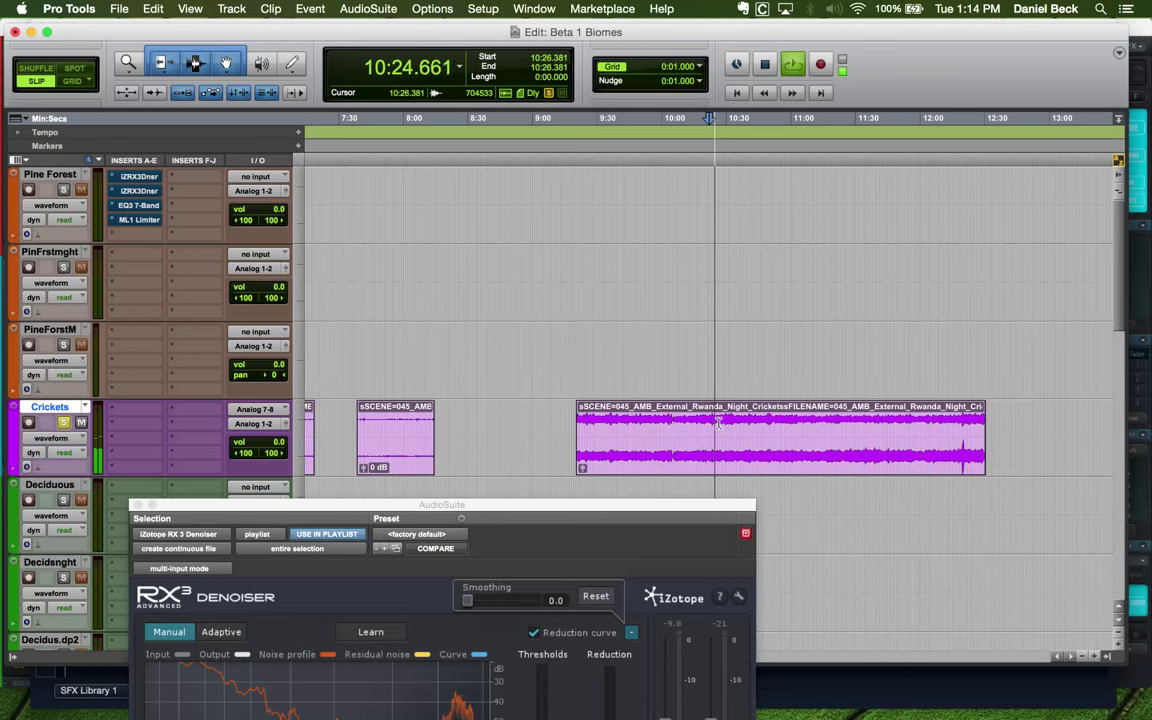
key("super+bracketright")
key("super+bracketright")
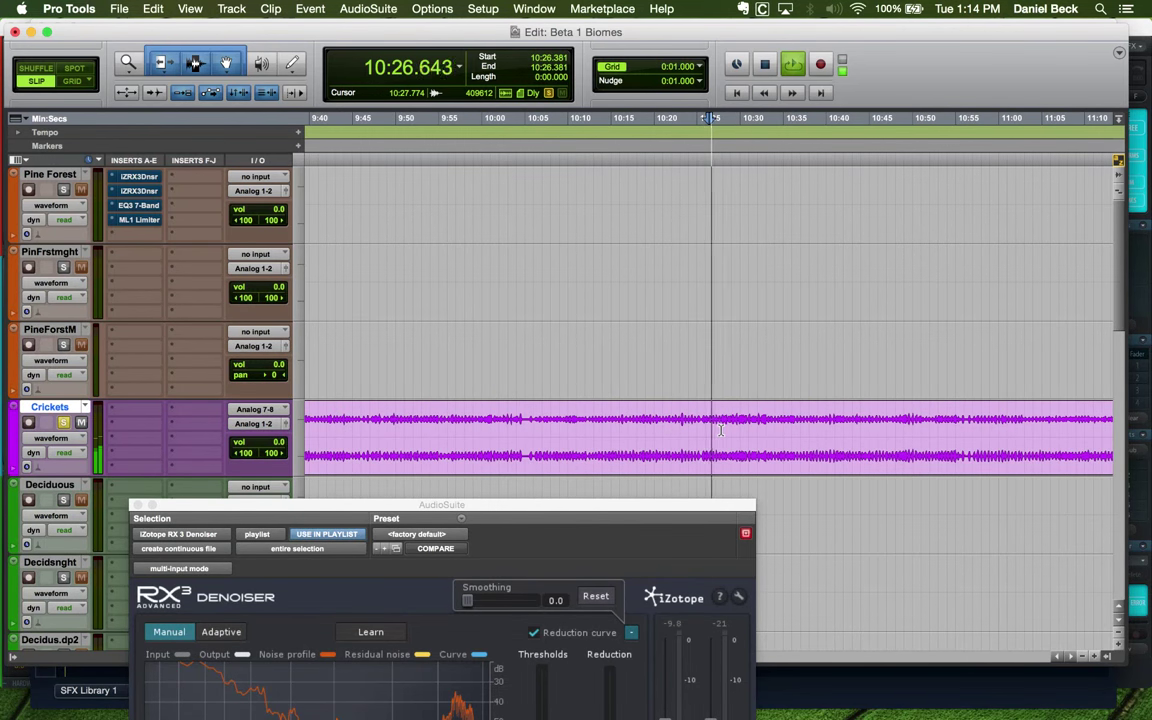
key("super+bracketleft")
key("space")
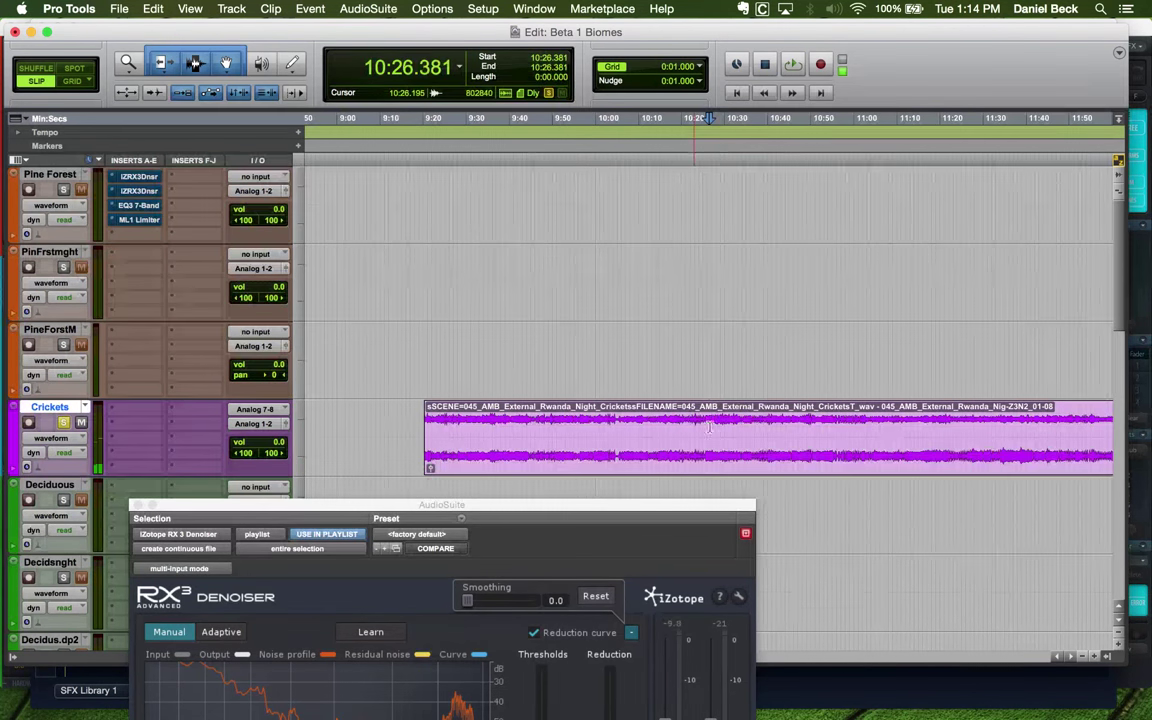
Select the whole Crickets clip, replace the denoiser window with iZotope RX 3 Spectral Repair, and move it clear of the clip
double_click(709, 427)
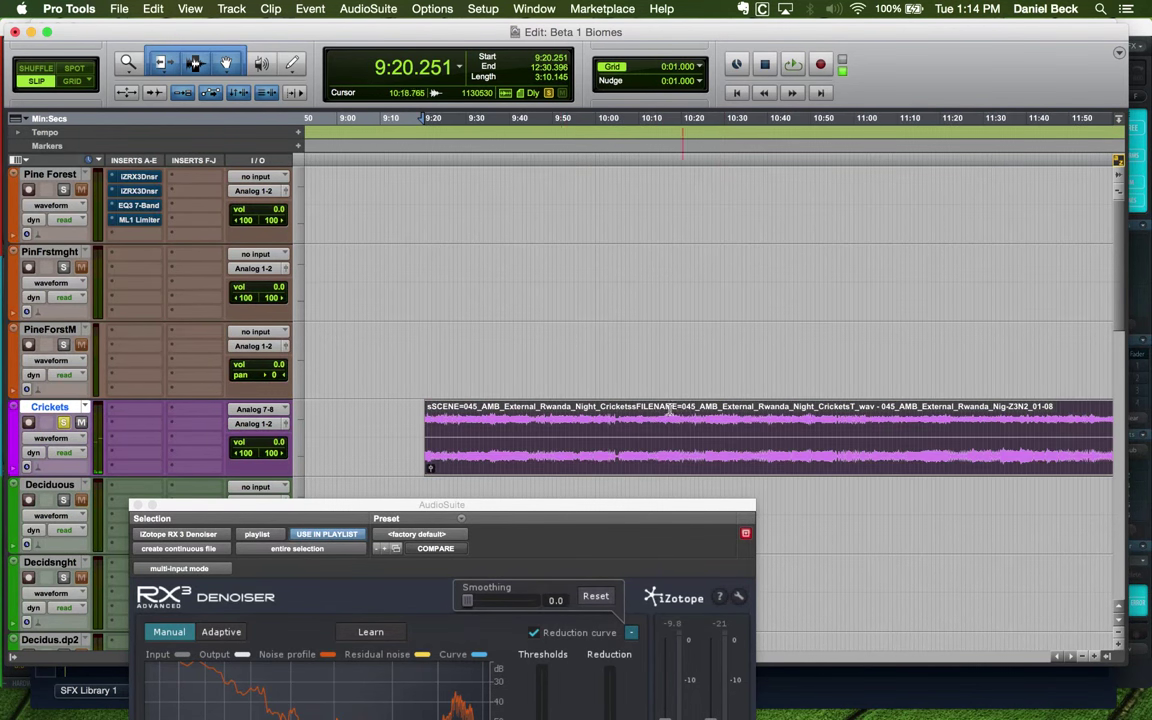
left_click(137, 504)
left_click(368, 9)
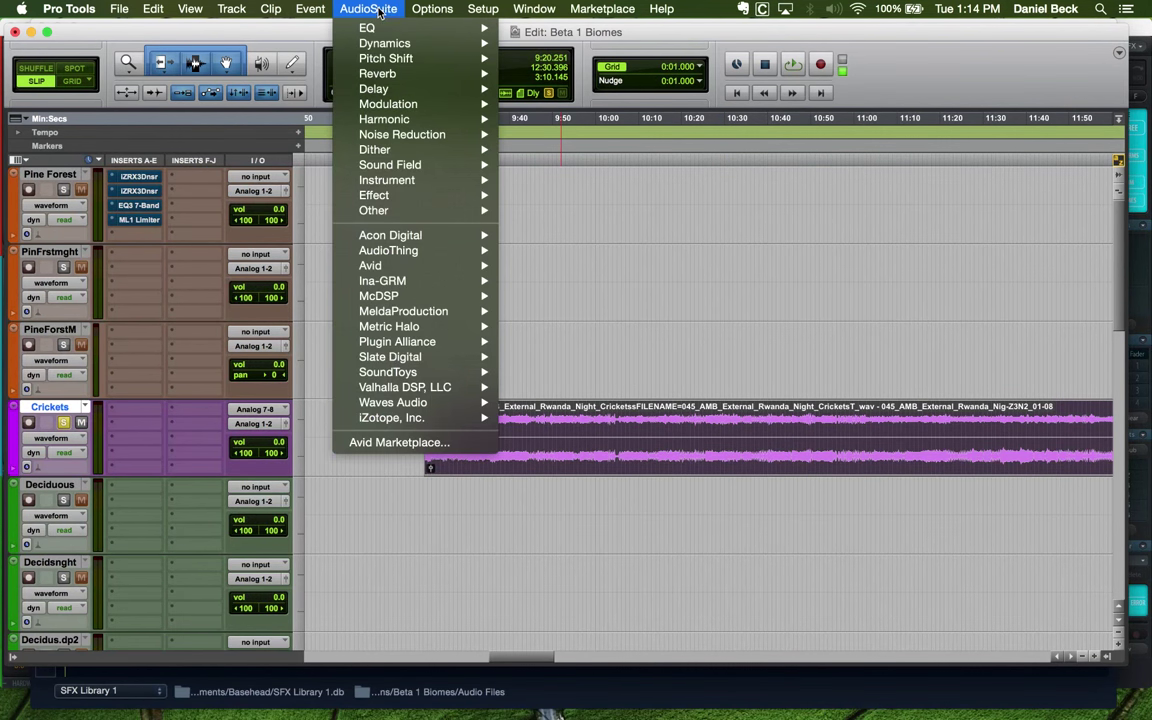
mouse_move(430, 134)
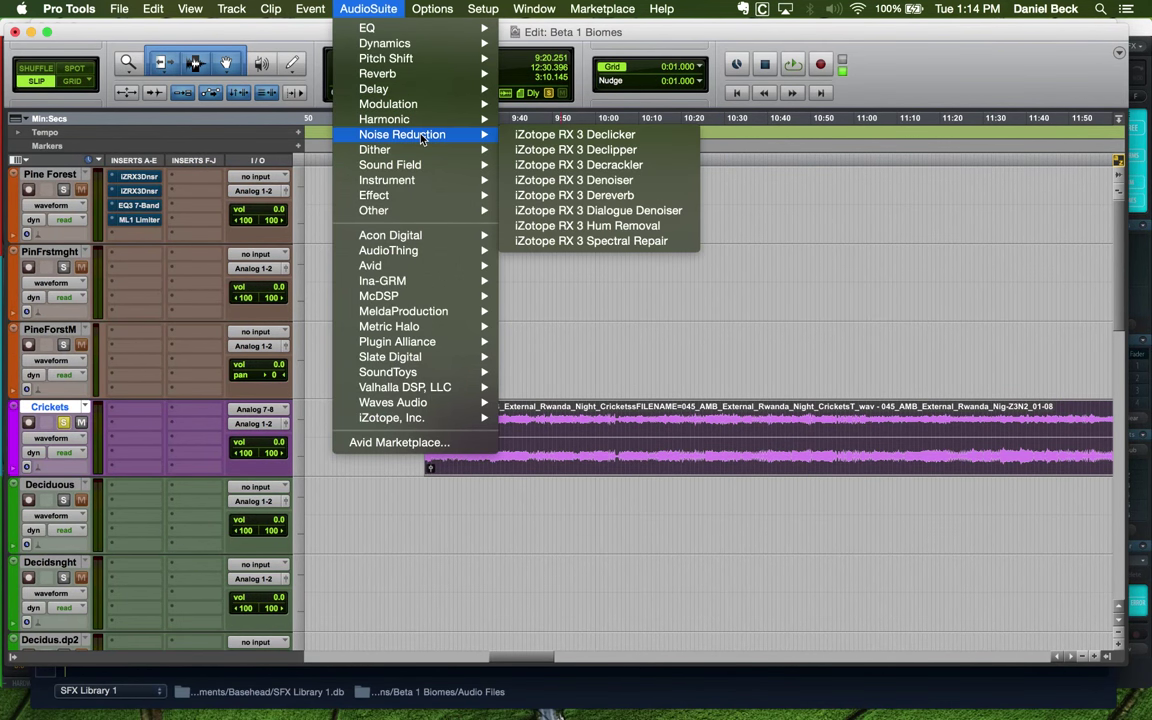
left_click(591, 241)
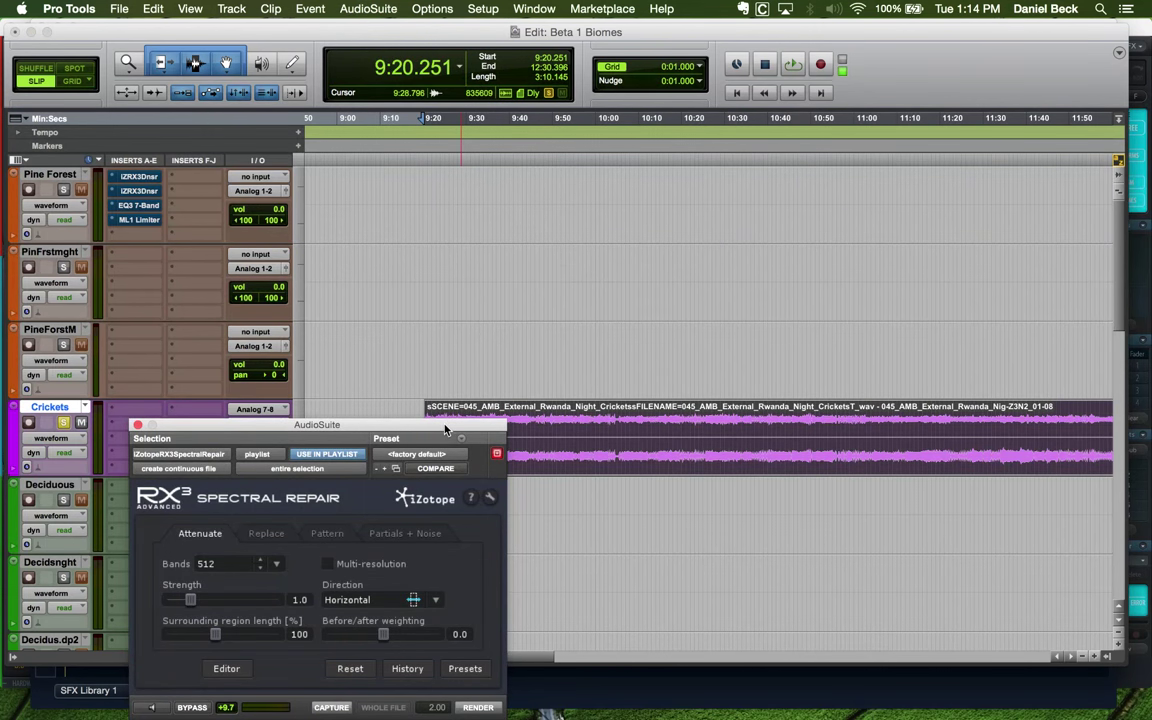
left_click_drag(445, 425, 412, 470)
Audition the Crickets clip from 10:16.350, 10:22.573 and 10:32.511 to choose a section for spectral repair
left_click(603, 410)
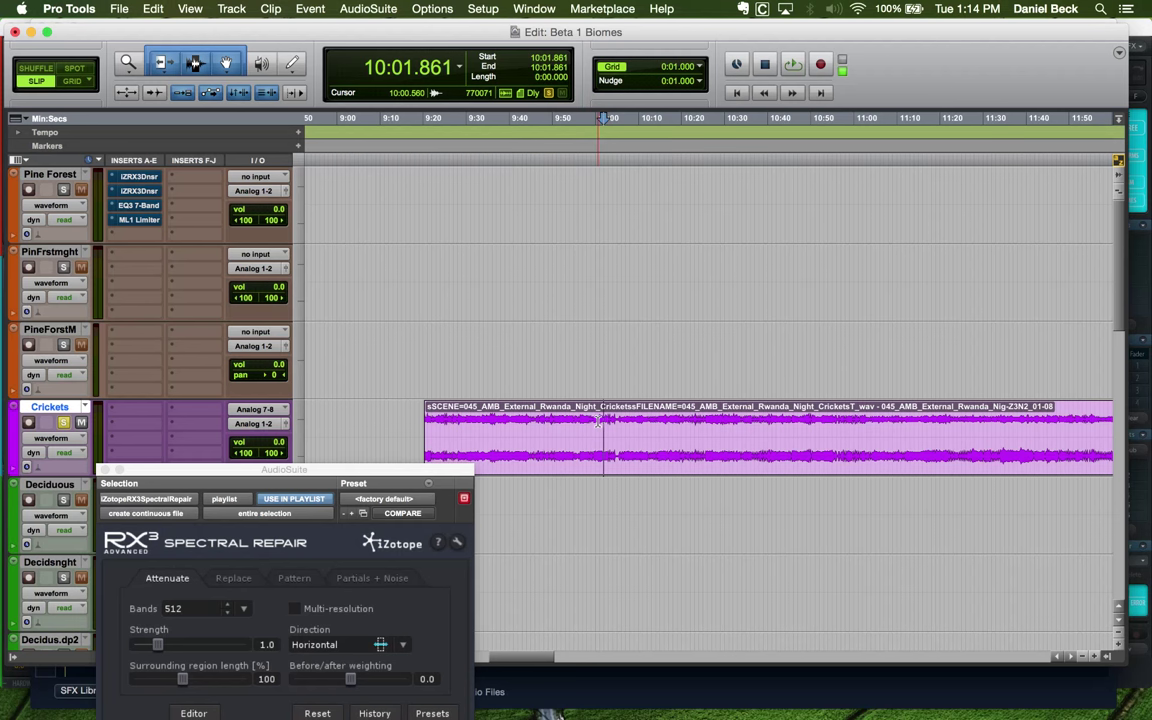
left_click(666, 422)
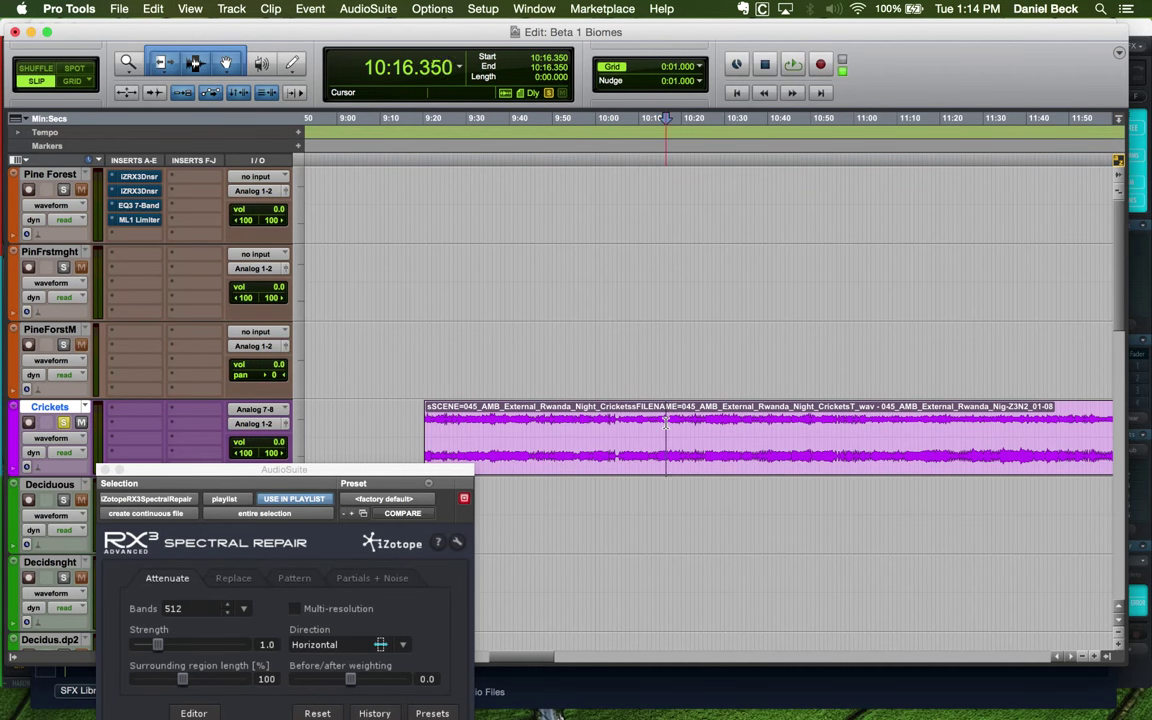
key("space")
key("t")
left_click(763, 421)
key("t")
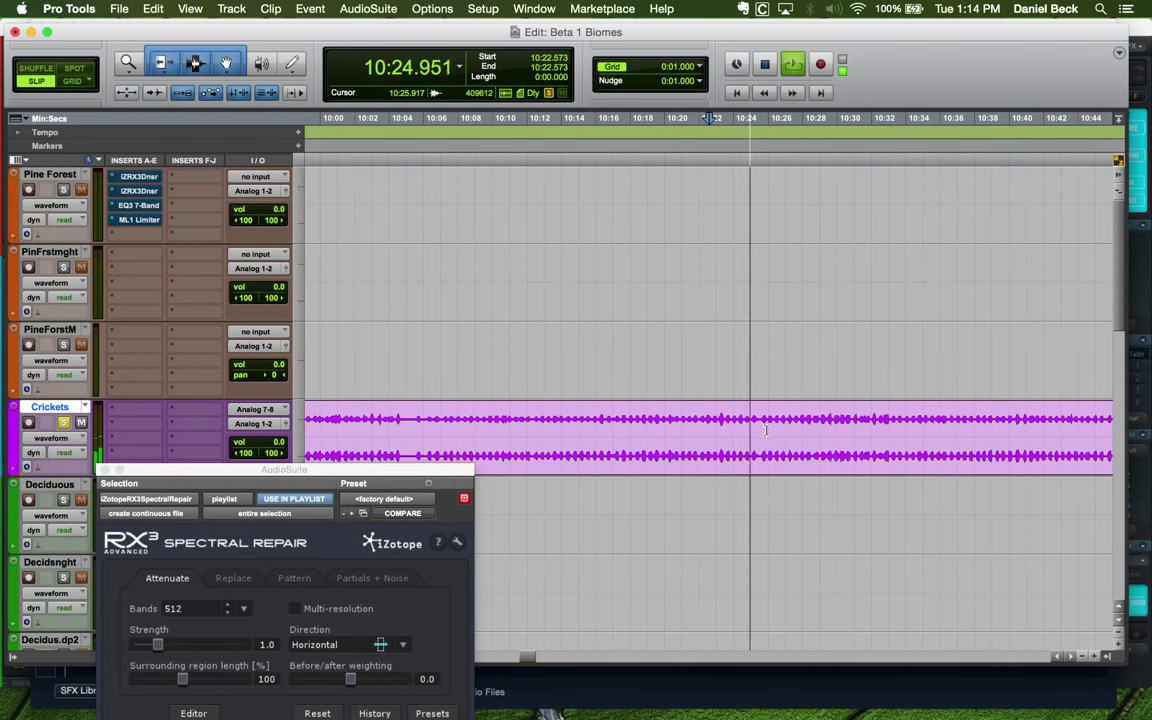
left_click(893, 429)
key("t")
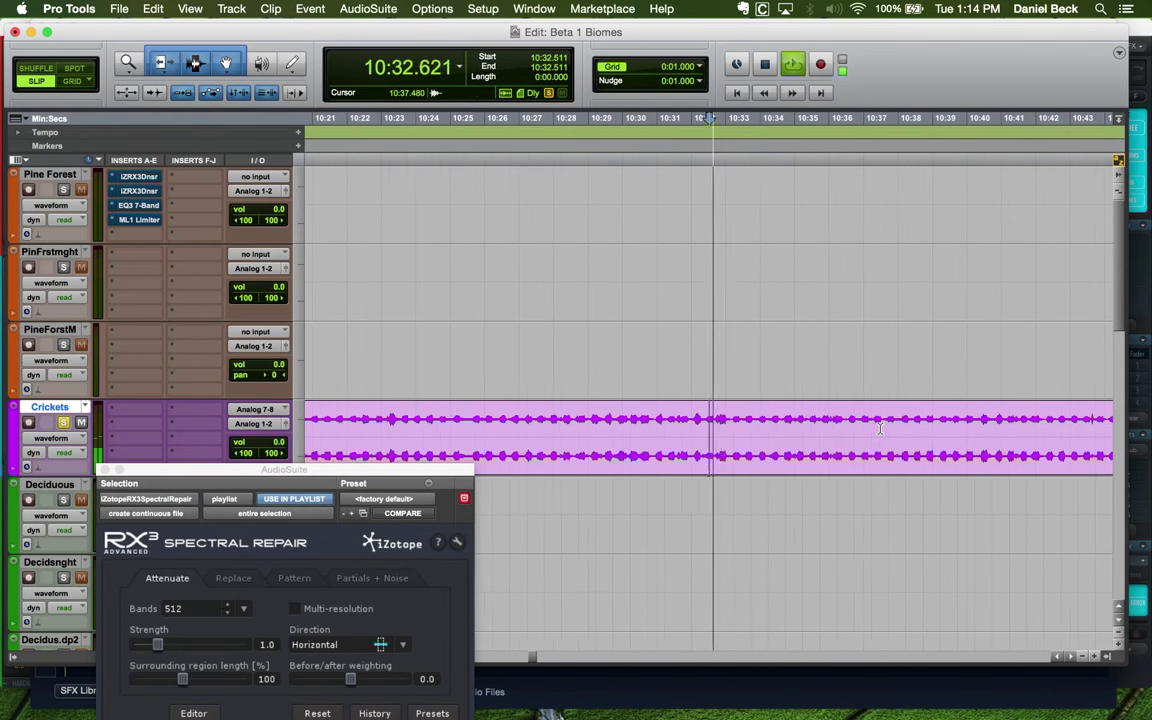
key("space")
Separate the Crickets section from 10:12.170 to 10:51.319 into its own clip and capture it in Spectral Repair
key("super+bracketleft")
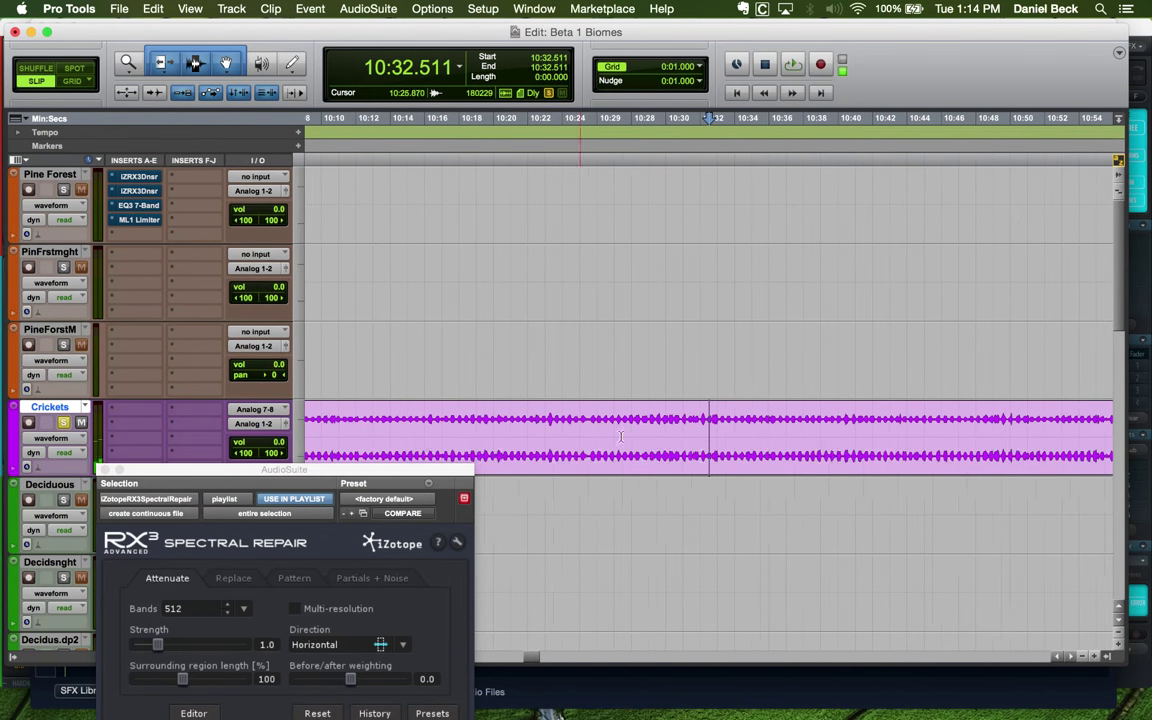
left_click(690, 437)
left_click(359, 432)
key("b")
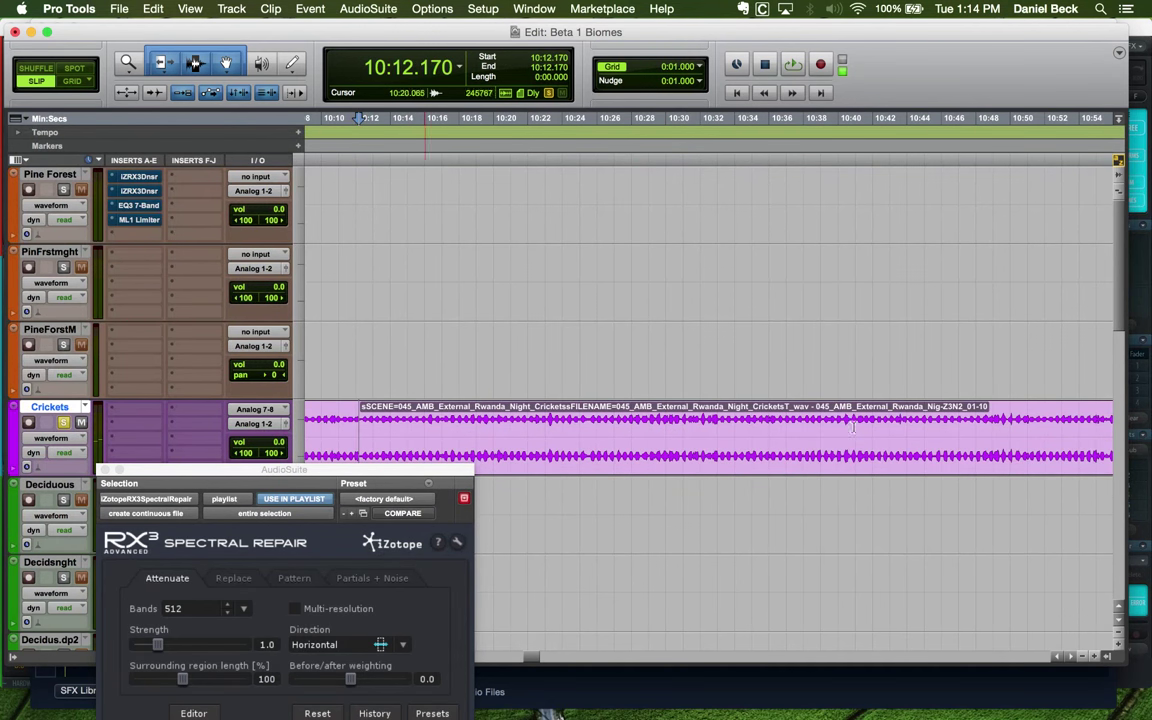
left_click(1033, 429)
key("b")
left_click(805, 450)
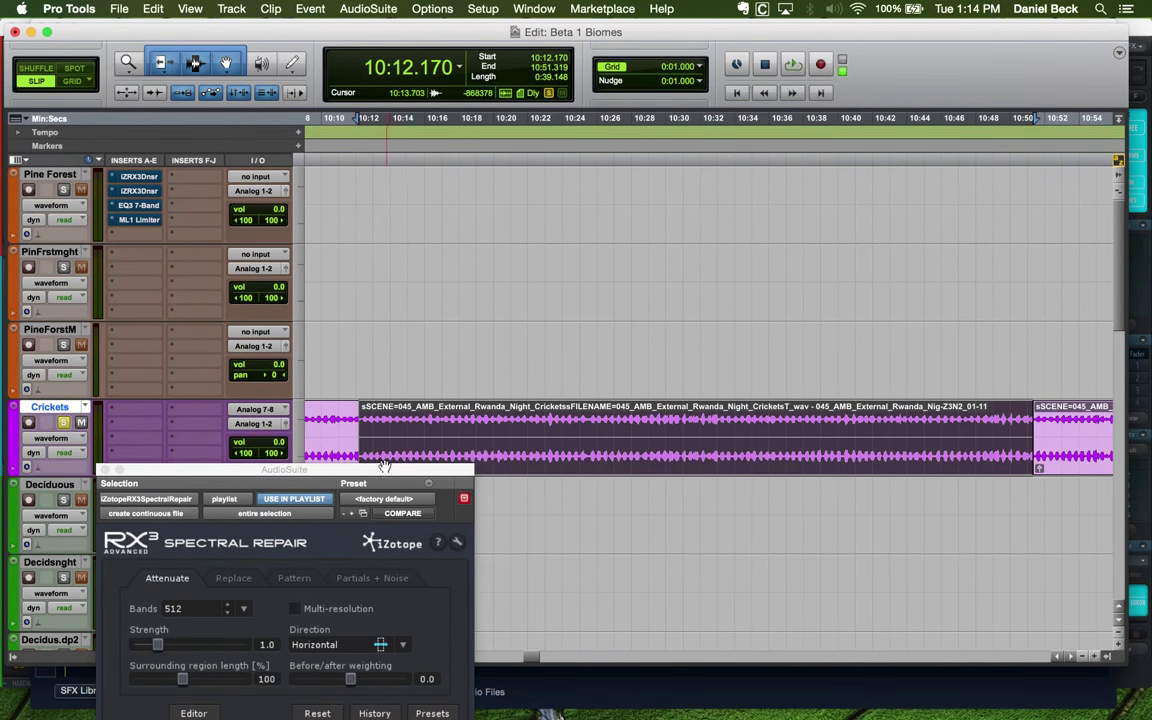
left_click_drag(384, 466, 475, 181)
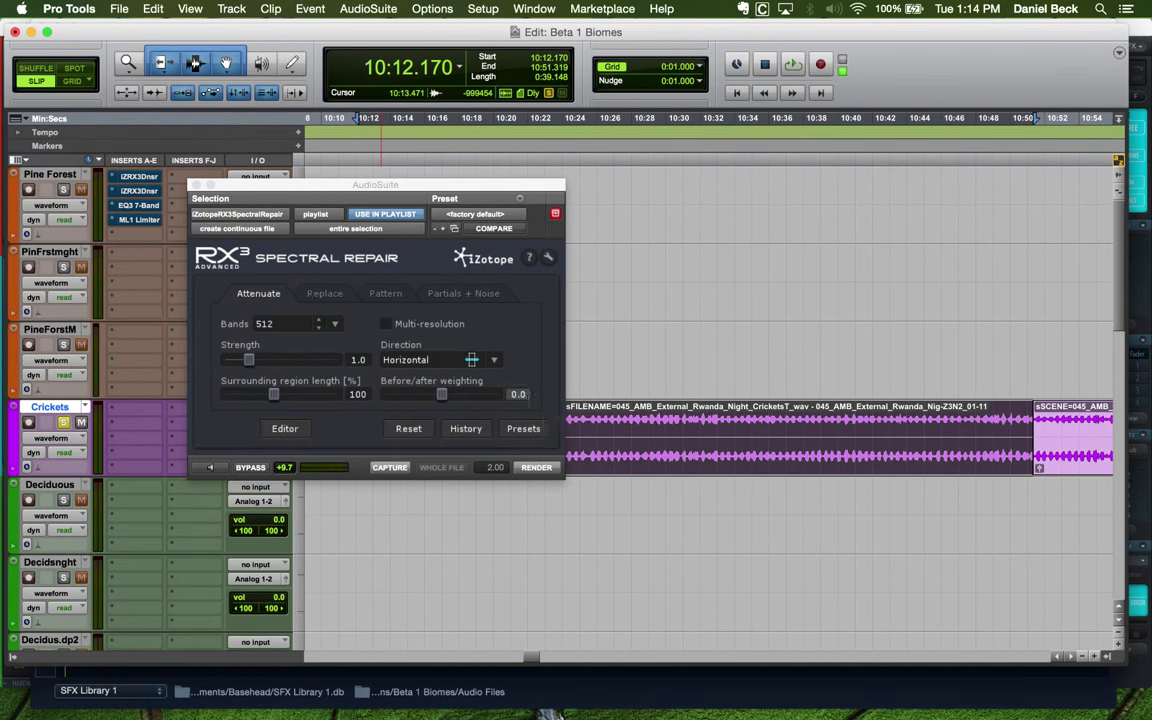
left_click(389, 467)
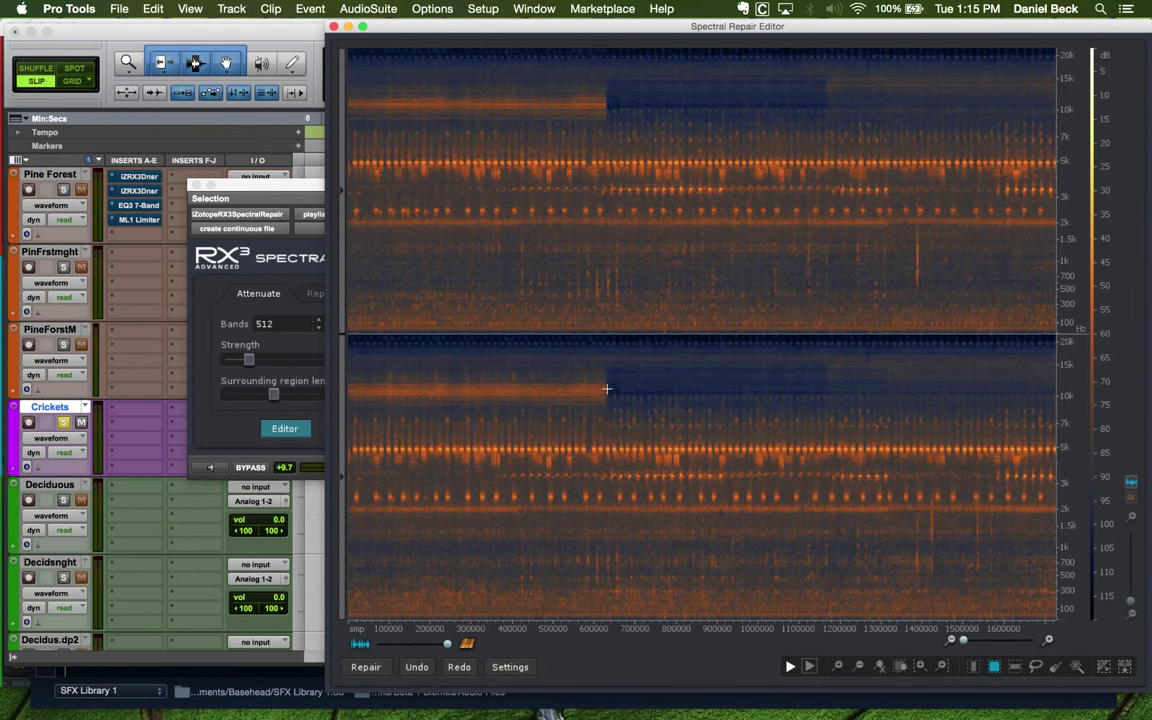
Outline the three differing high-frequency areas around 8 to 15 kHz in the spectrogram for comparison, and close the editor
left_click_drag(620, 370, 836, 416)
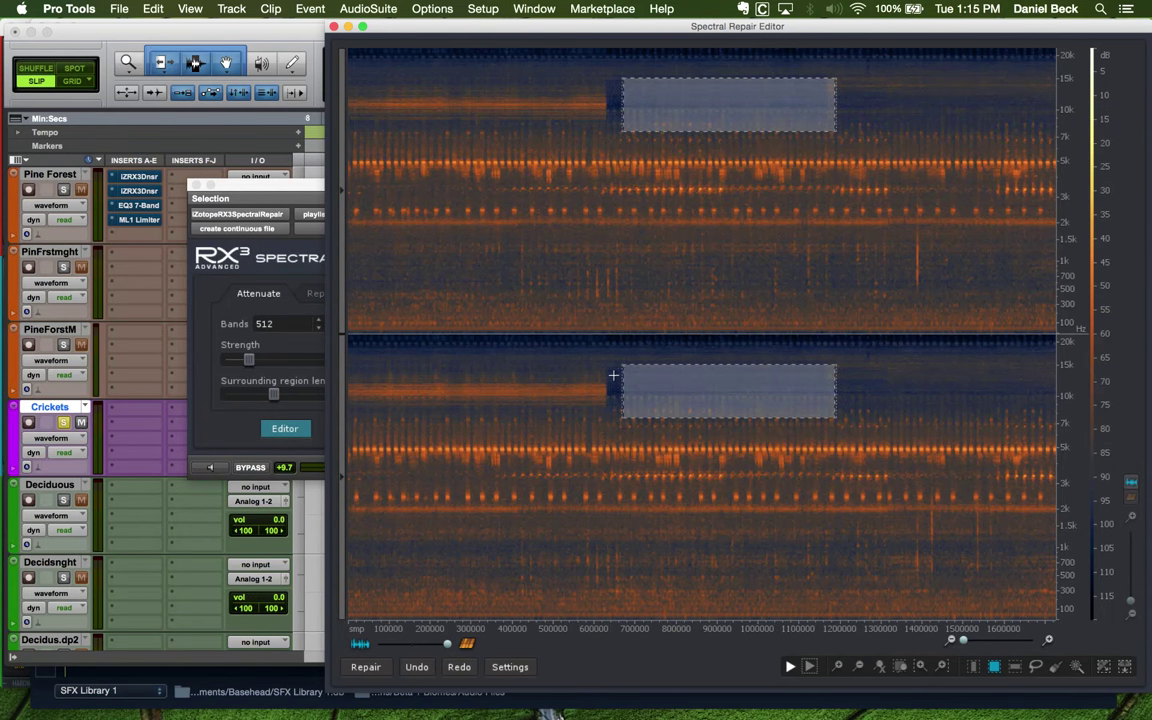
left_click(613, 375)
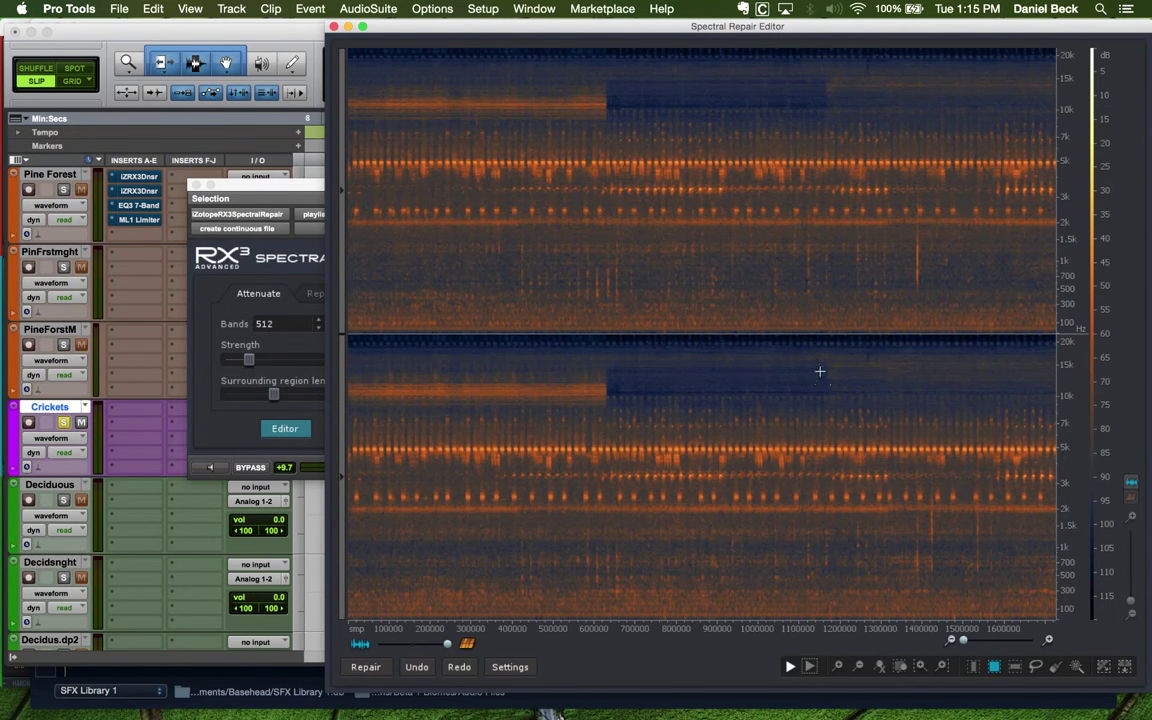
left_click_drag(823, 367, 1056, 428)
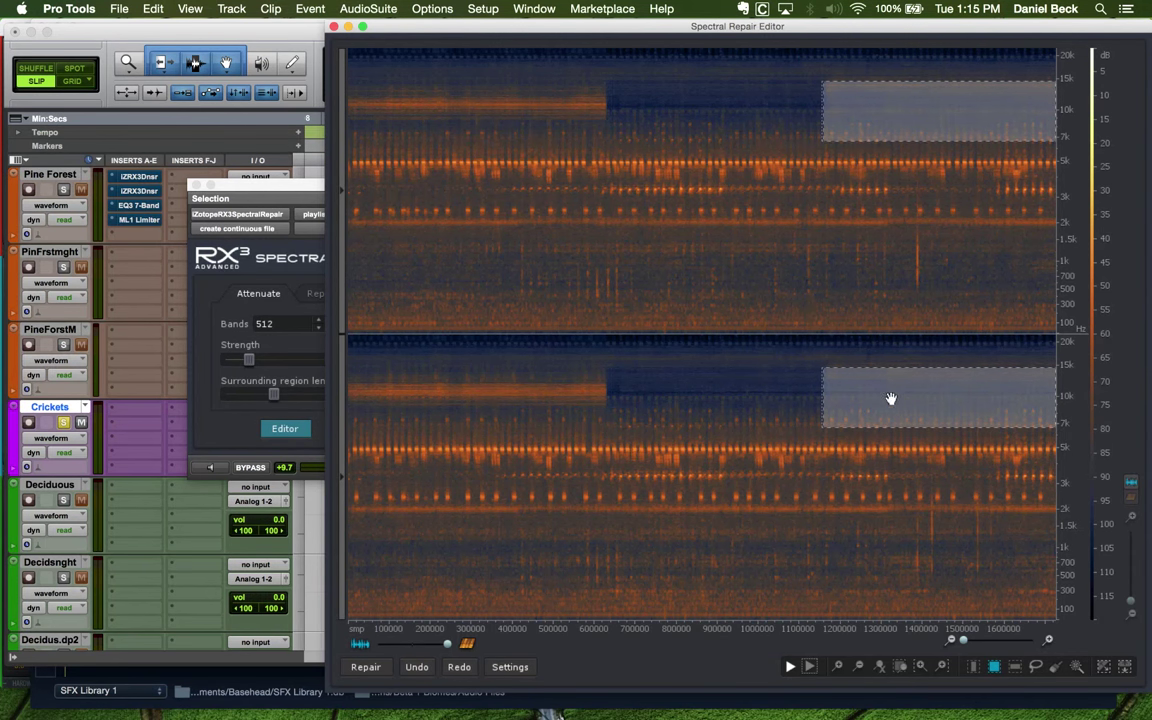
left_click(811, 374)
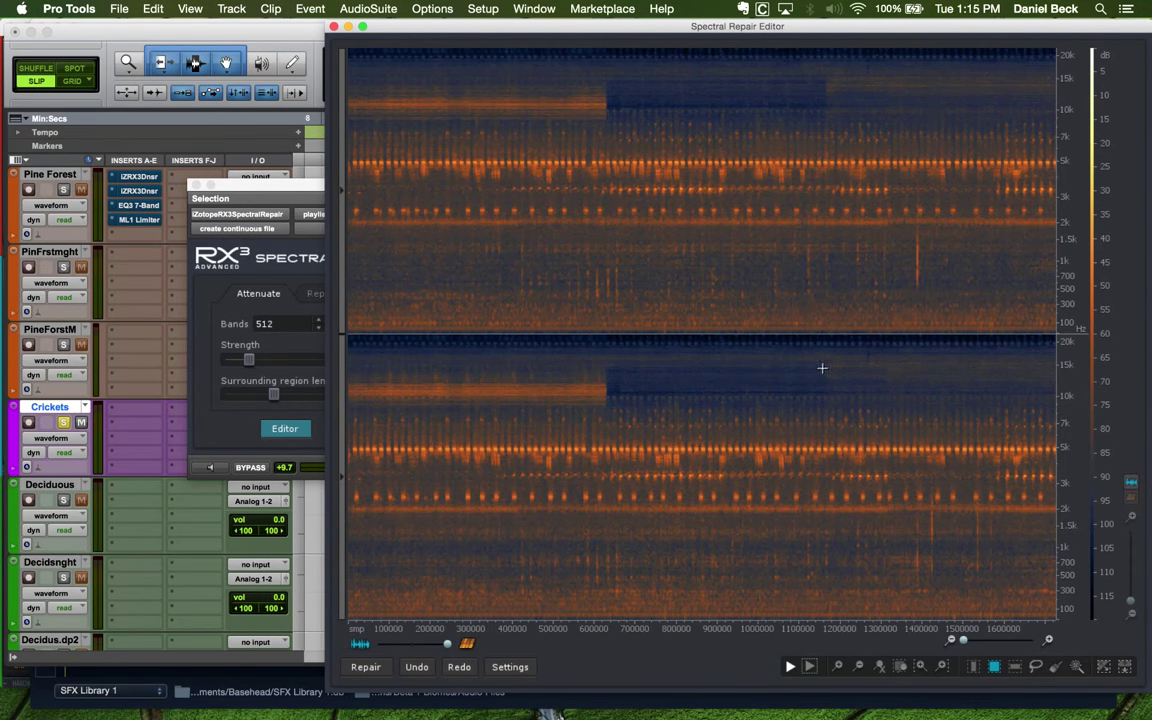
left_click_drag(822, 368, 1009, 405)
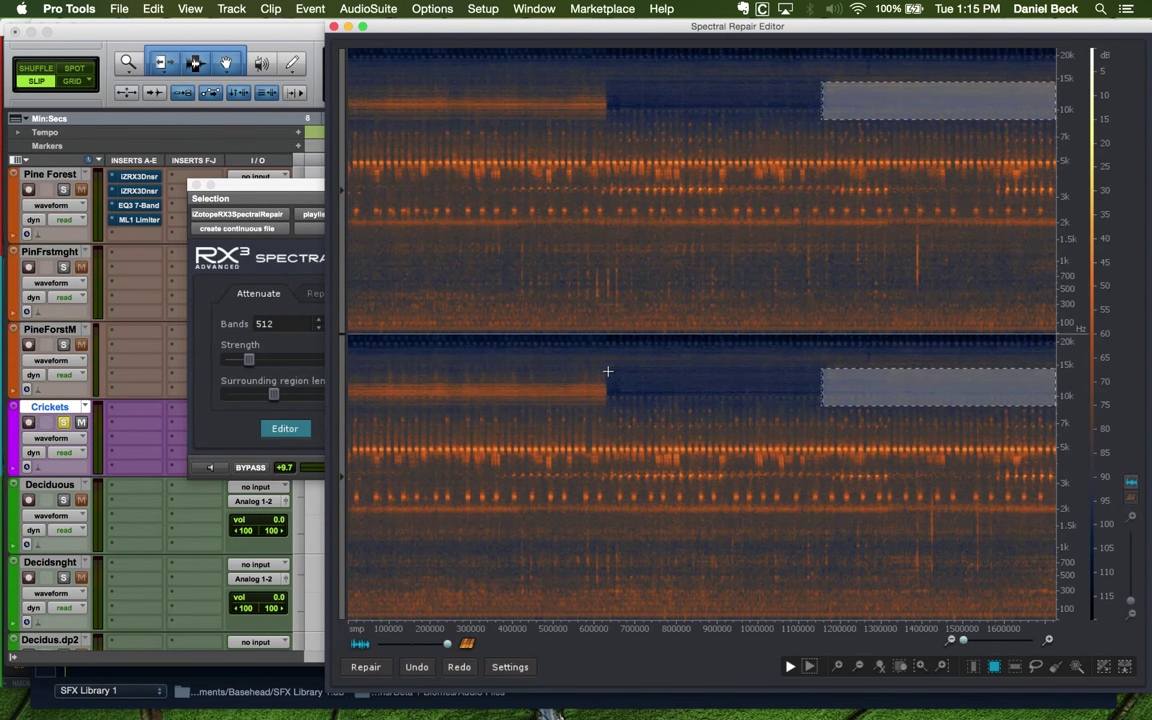
left_click_drag(607, 371, 822, 416)
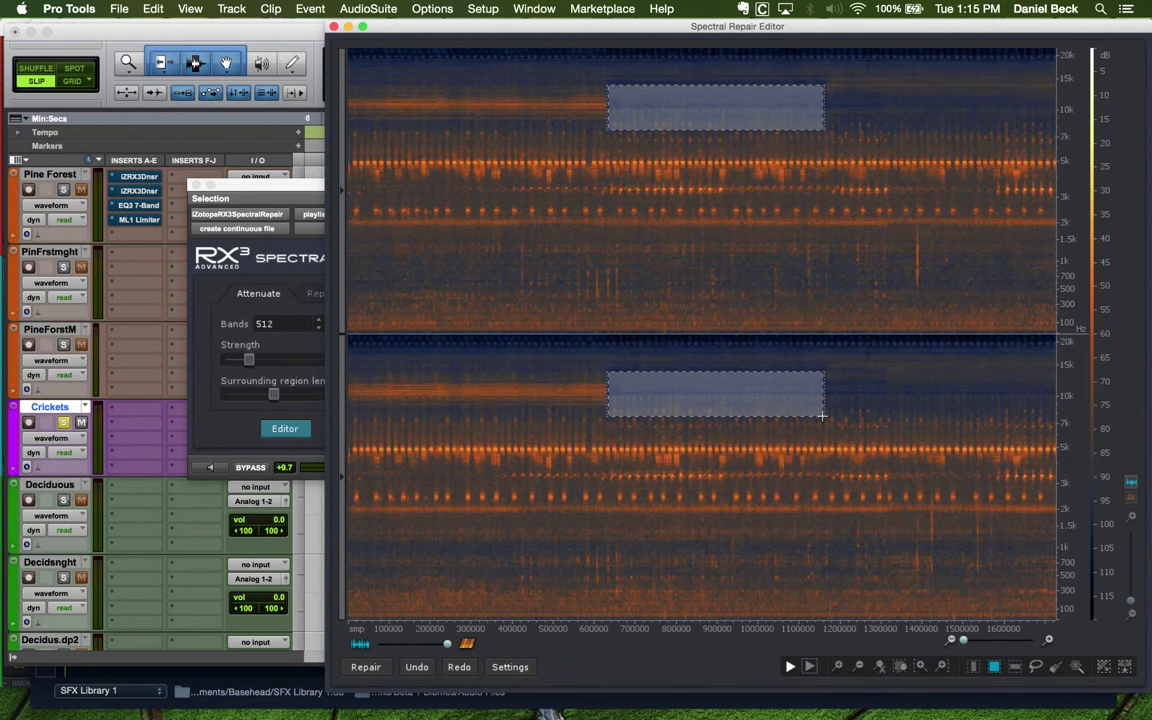
left_click(580, 379)
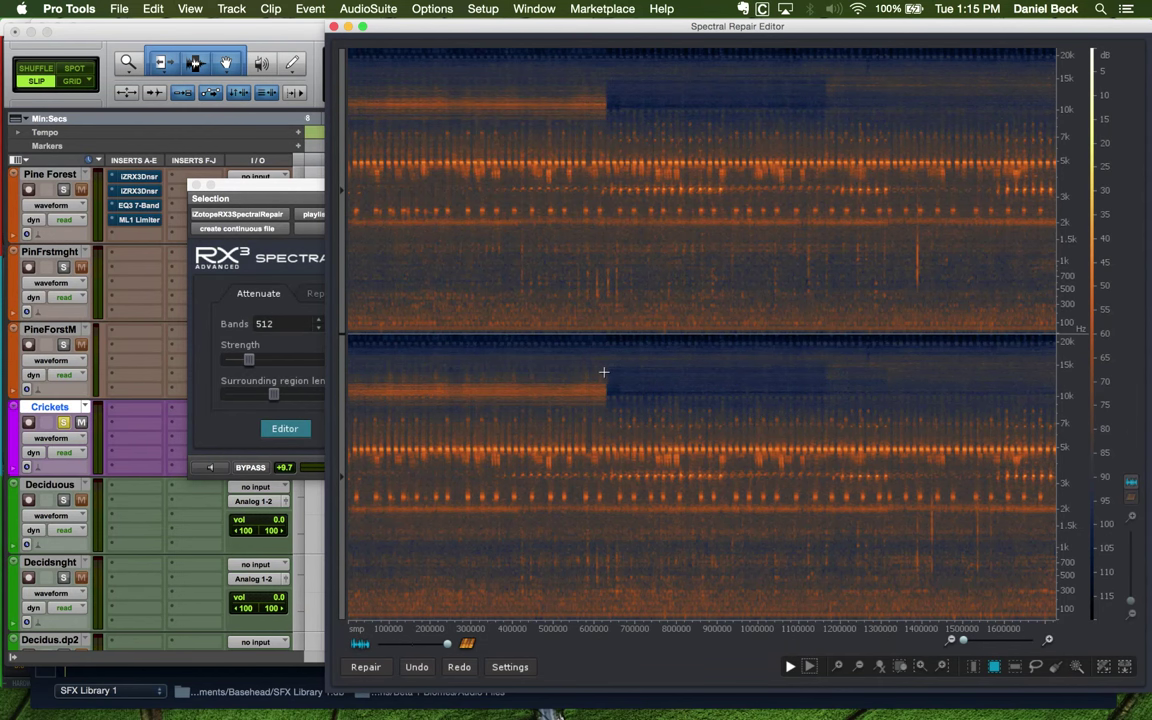
left_click_drag(606, 372, 349, 412)
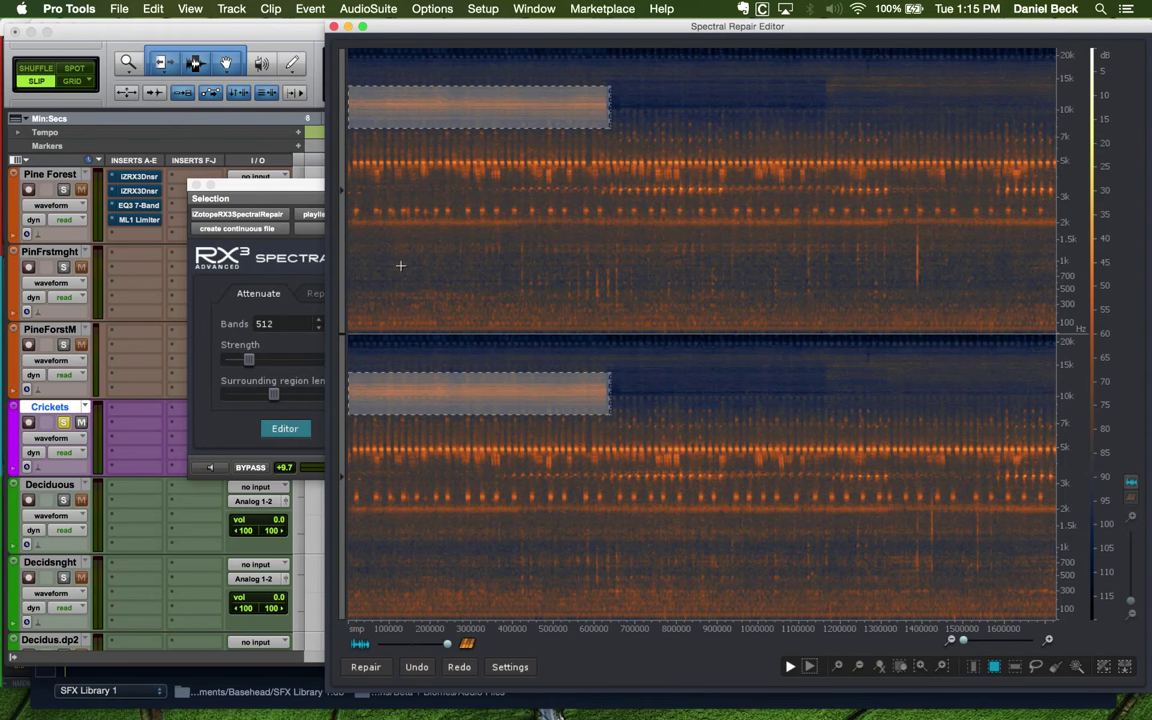
left_click(335, 27)
Open the Session Setup window to check the session's audio format settings
left_click(483, 8)
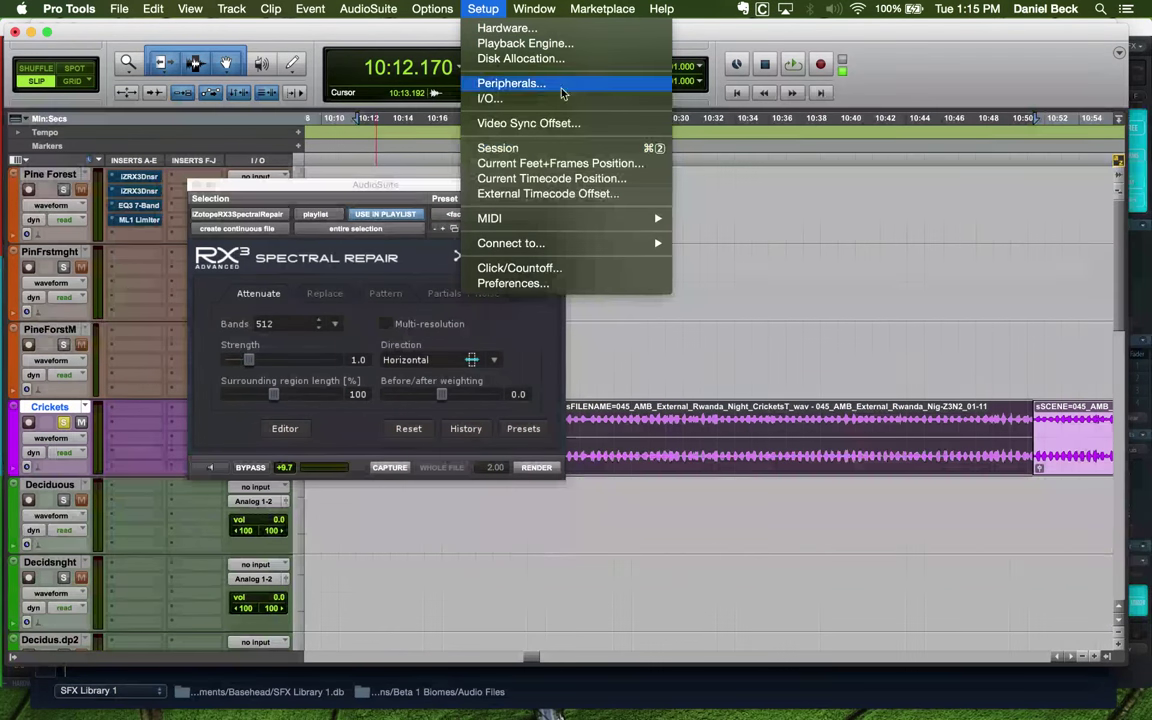
left_click(551, 148)
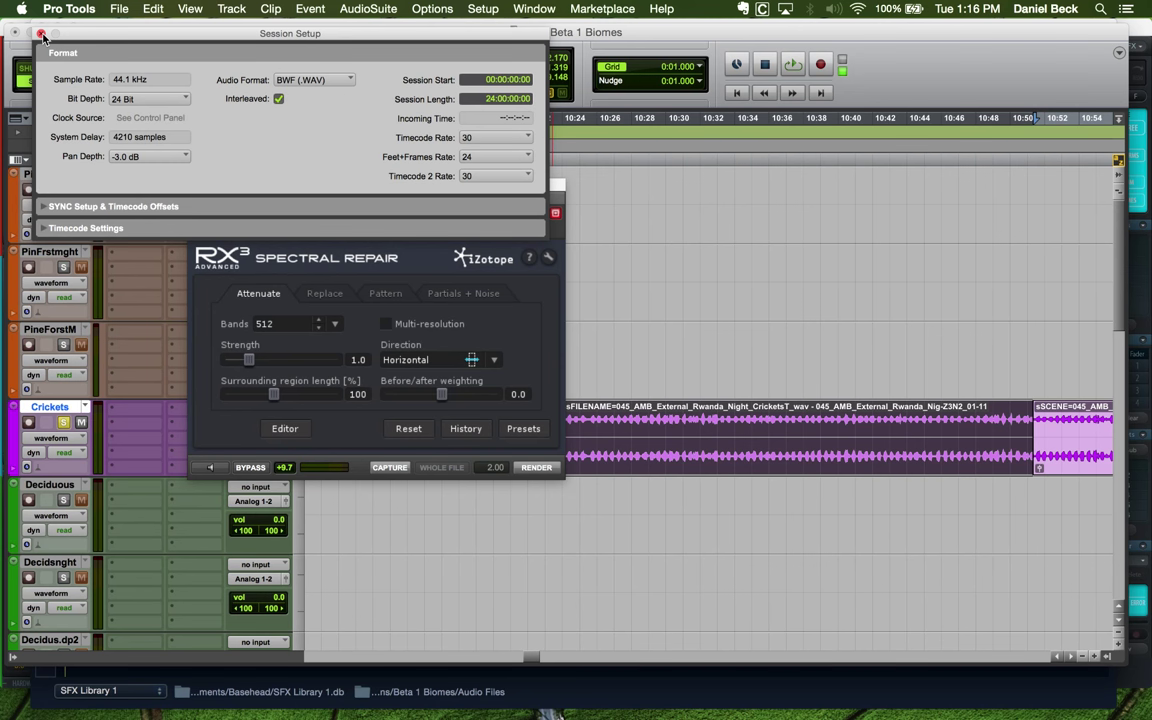
Close the Session Setup and Spectral Repair windows to return to the Crickets clip
left_click(42, 35)
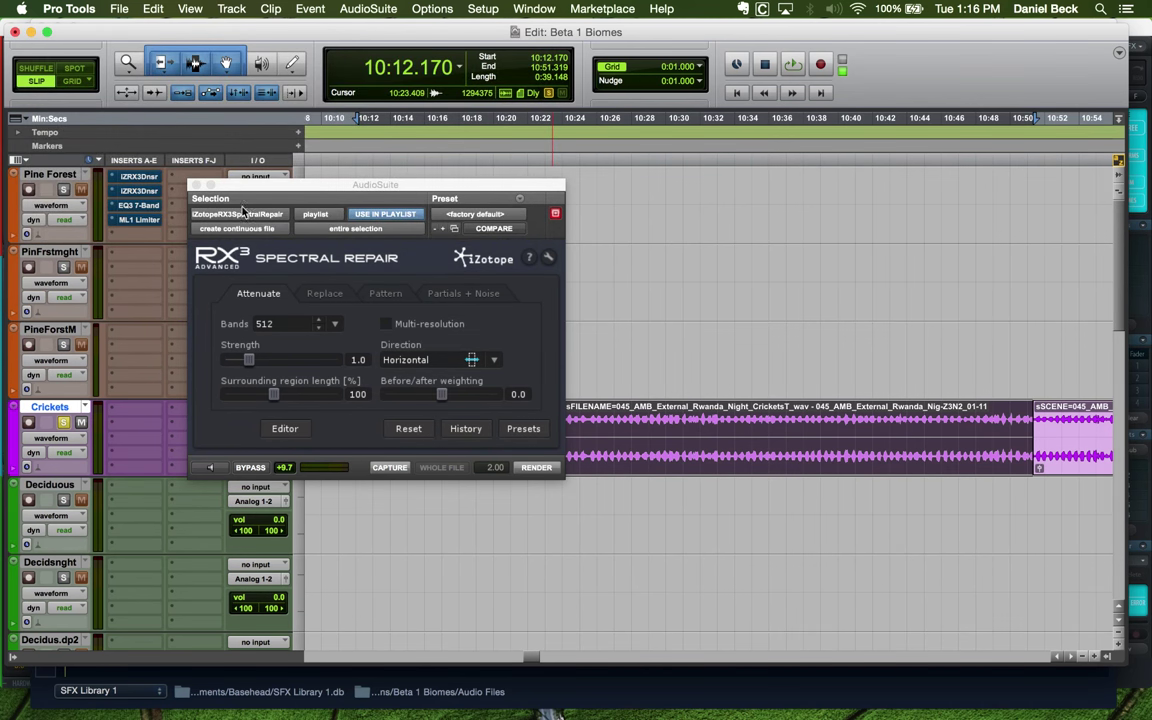
left_click(196, 188)
key("super+bracketleft")
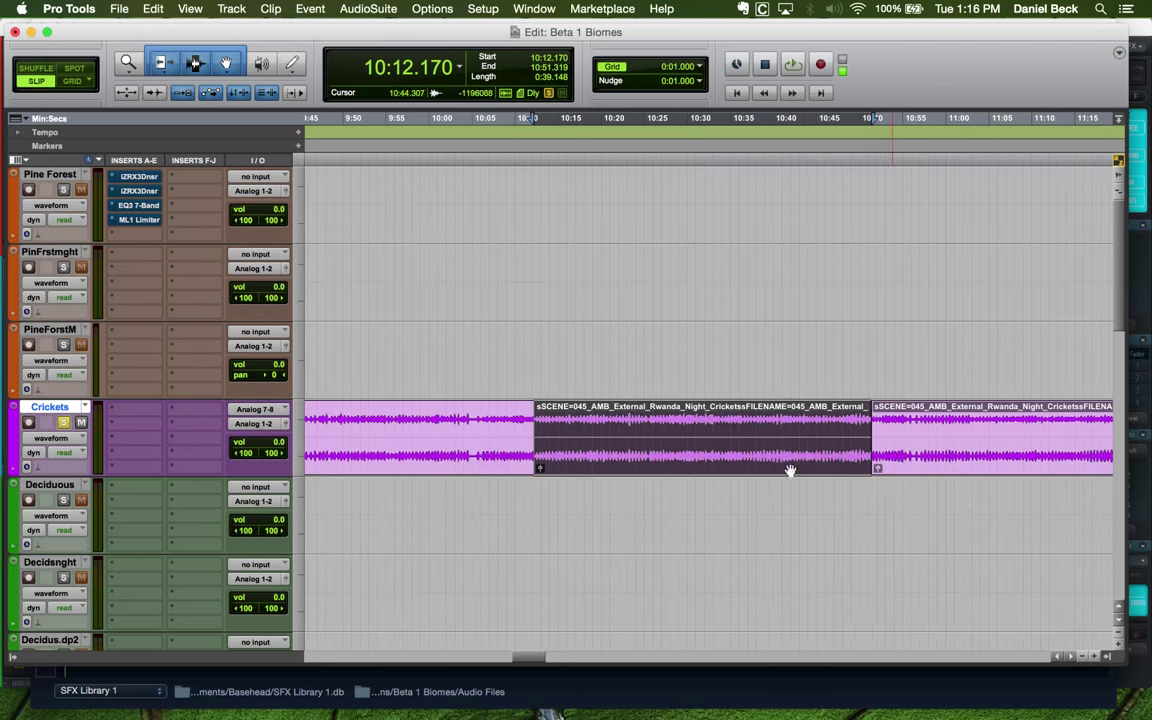
Audition the separated Crickets clip around 10:29 to 10:31 and trim its start to 10:29.806
key("space")
key("super+bracketright")
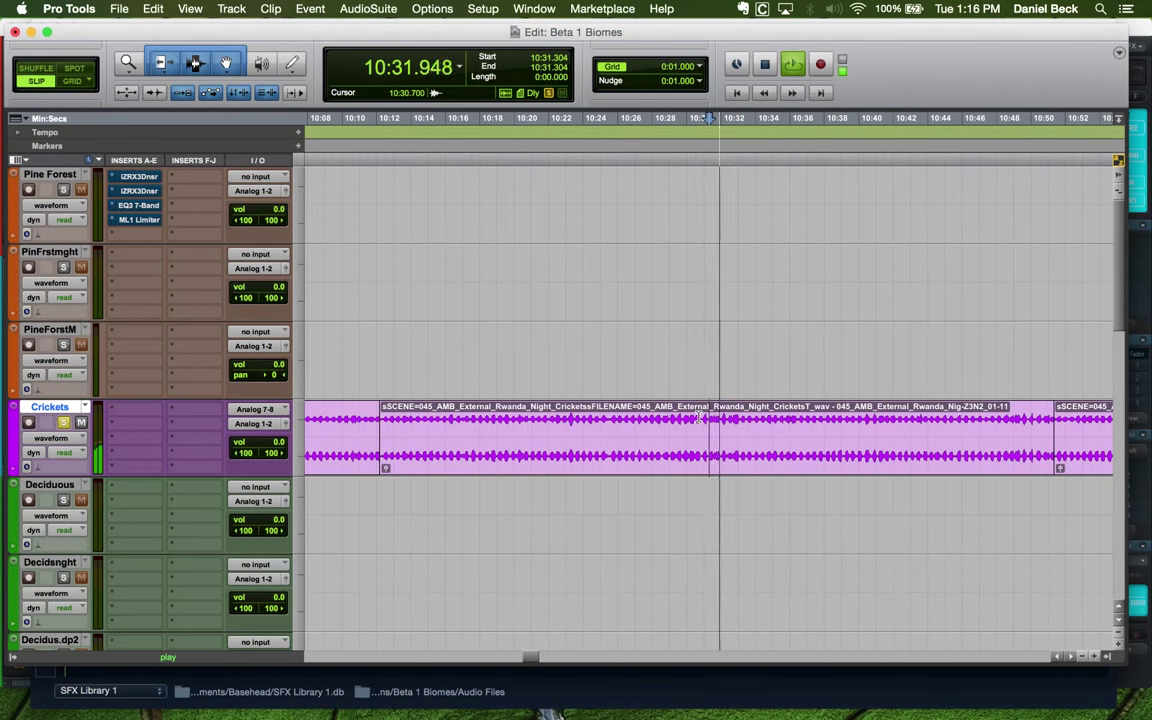
key("space")
left_click(698, 422)
key("t")
key("t")
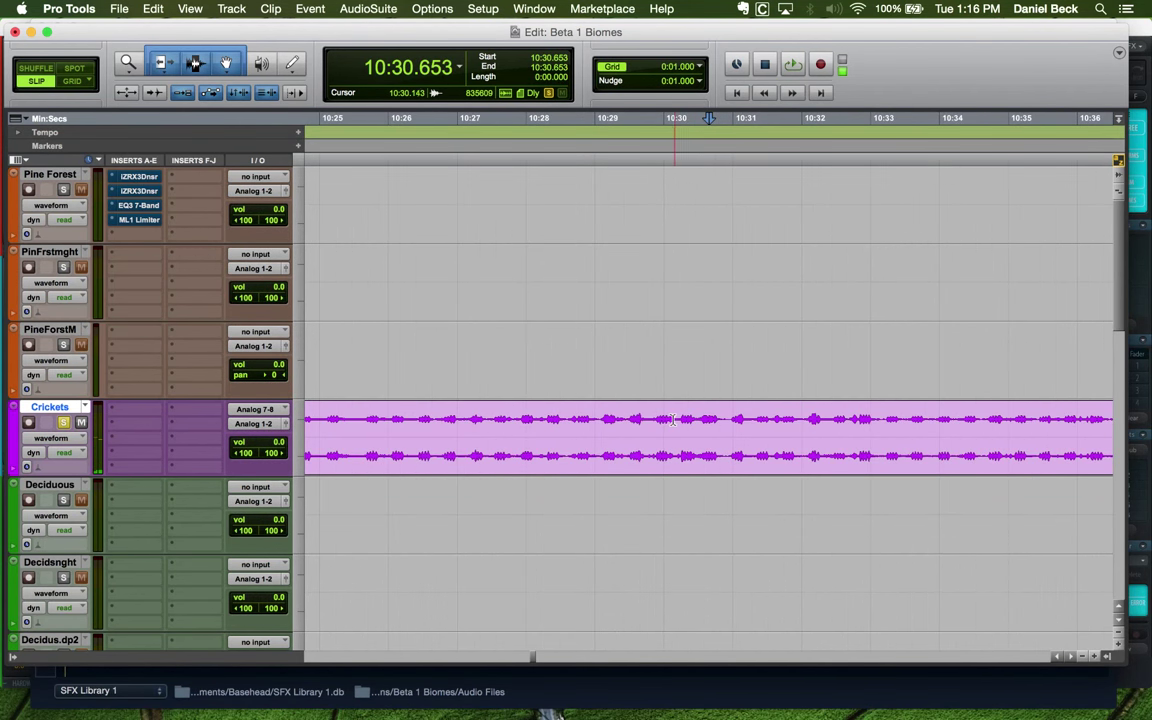
left_click(630, 421)
key("space")
Audition the Crickets clip from 10:39.663 and trim its end to 10:43.308
key("space")
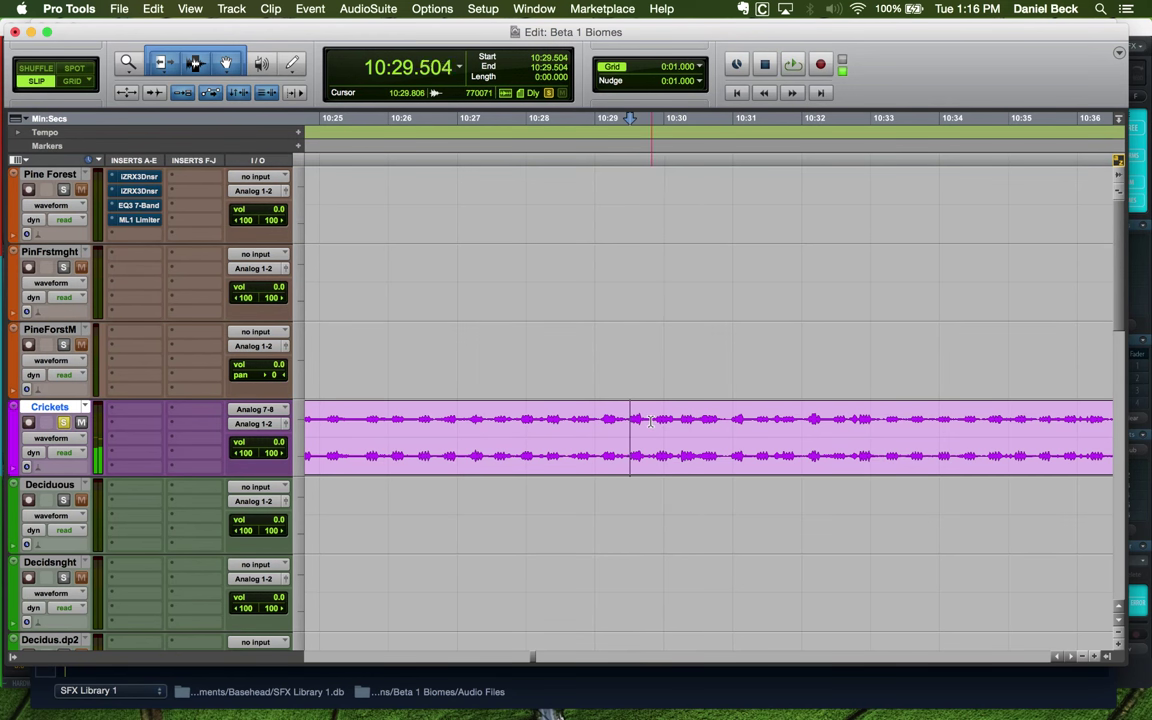
left_click(651, 421)
key("a")
key("r")
key("r")
key("r")
left_click(786, 421)
key("t")
key("space")
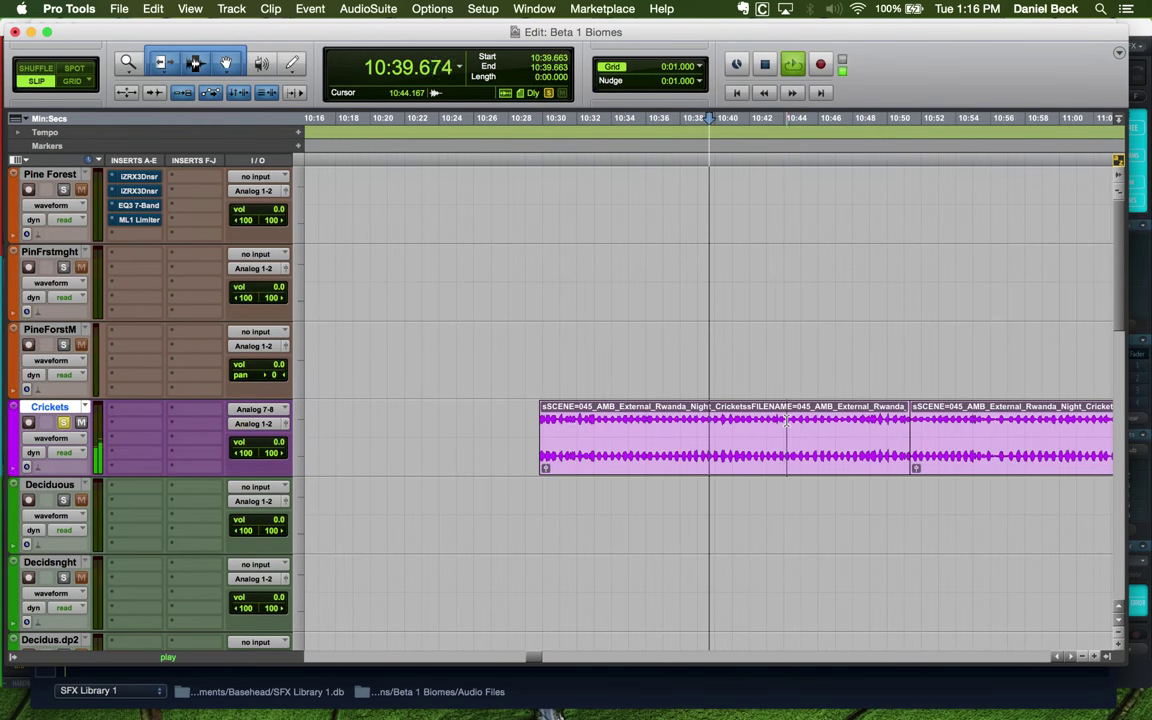
key("super+bracketright")
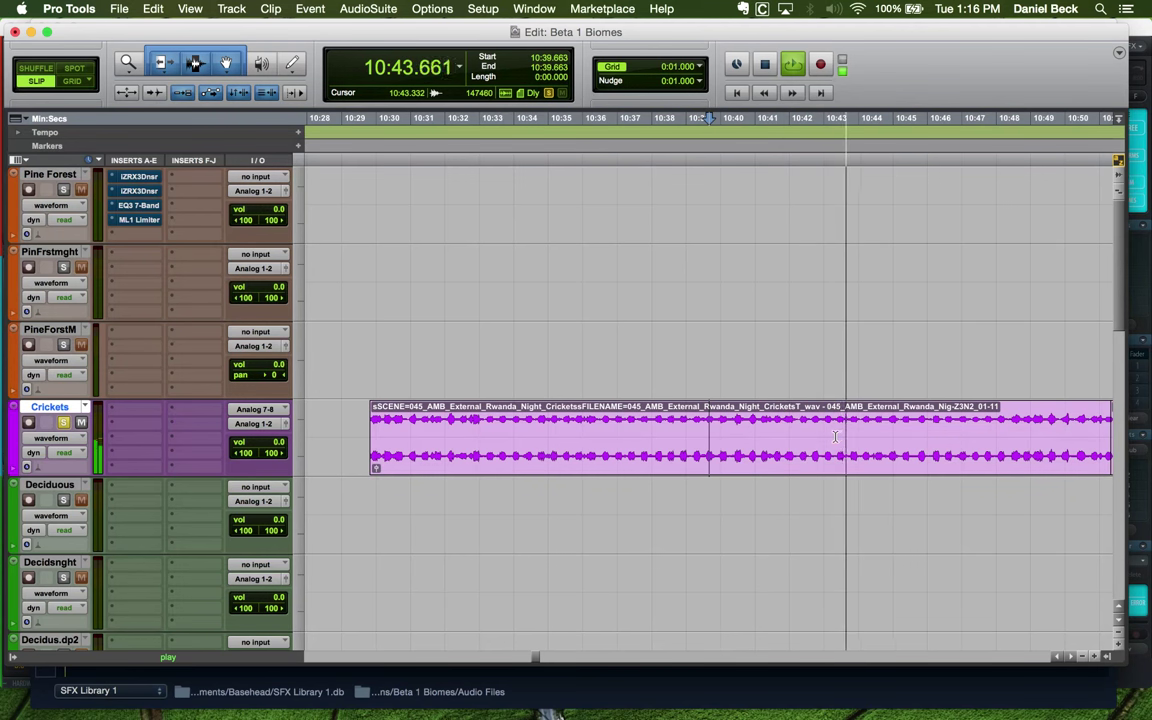
key("space")
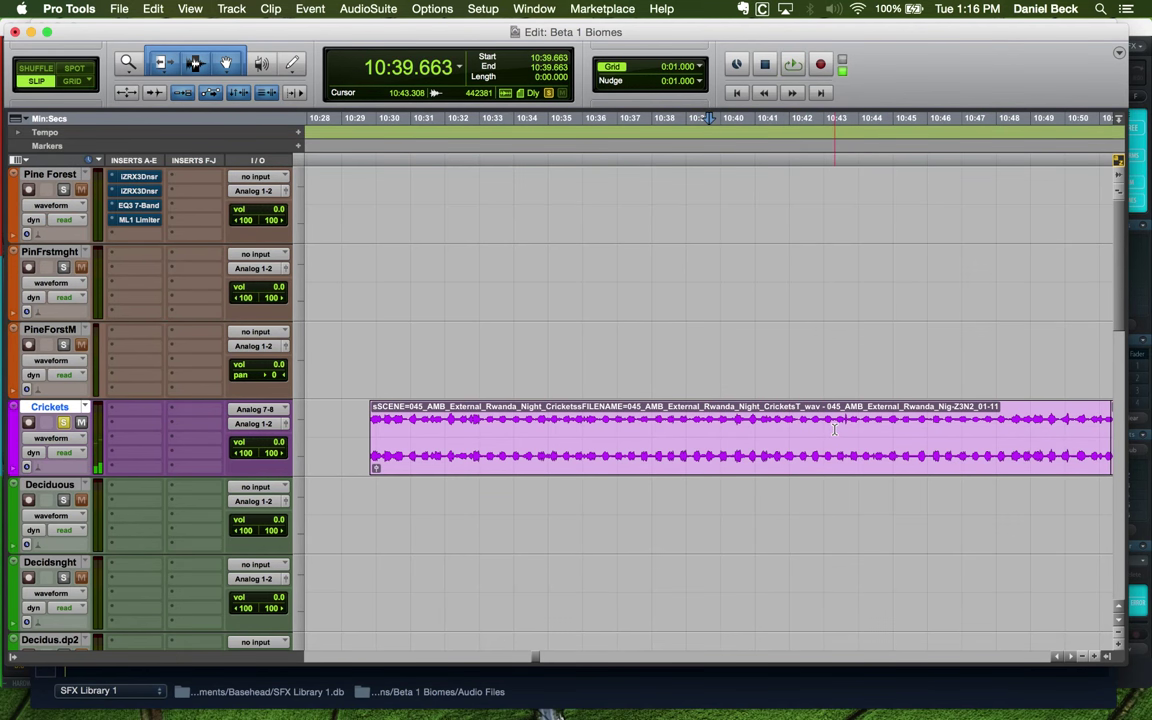
key("s")
Place the trimmed 13.5-second clip in the empty area further along the Crickets track, starting at about 14:28.321
key("r")
left_click(707, 450)
key("r")
key("r")
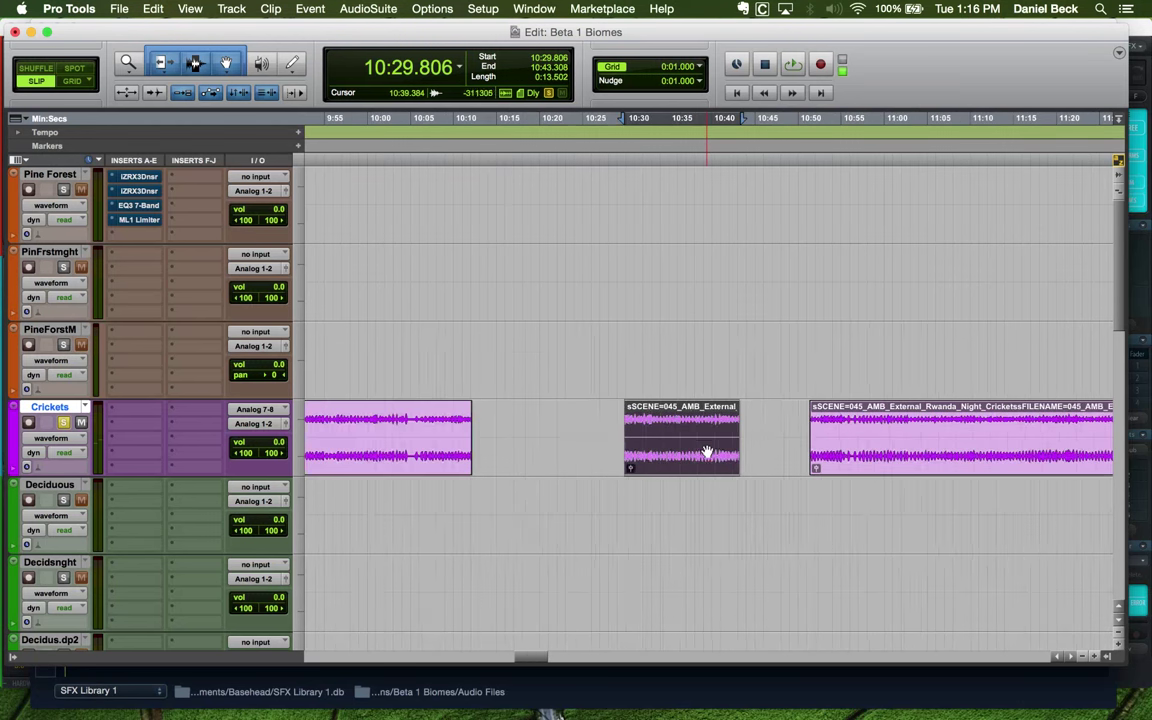
key("super+bracketleft")
key("super+bracketleft")
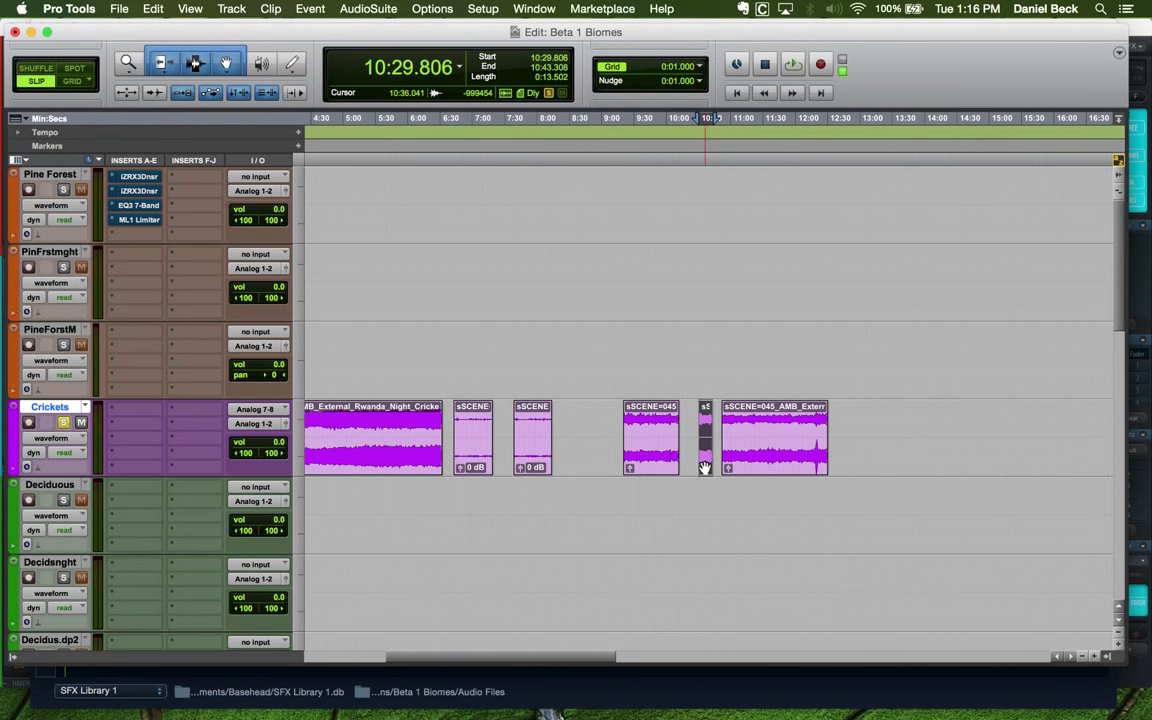
left_click_drag(951, 456, 962, 455)
Play the relocated clip from 14:28.321 to judge how evenly the crickets sound
left_click(966, 426)
key("super+bracketright")
key("super+bracketright")
key("super+bracketright")
key("super+bracketright")
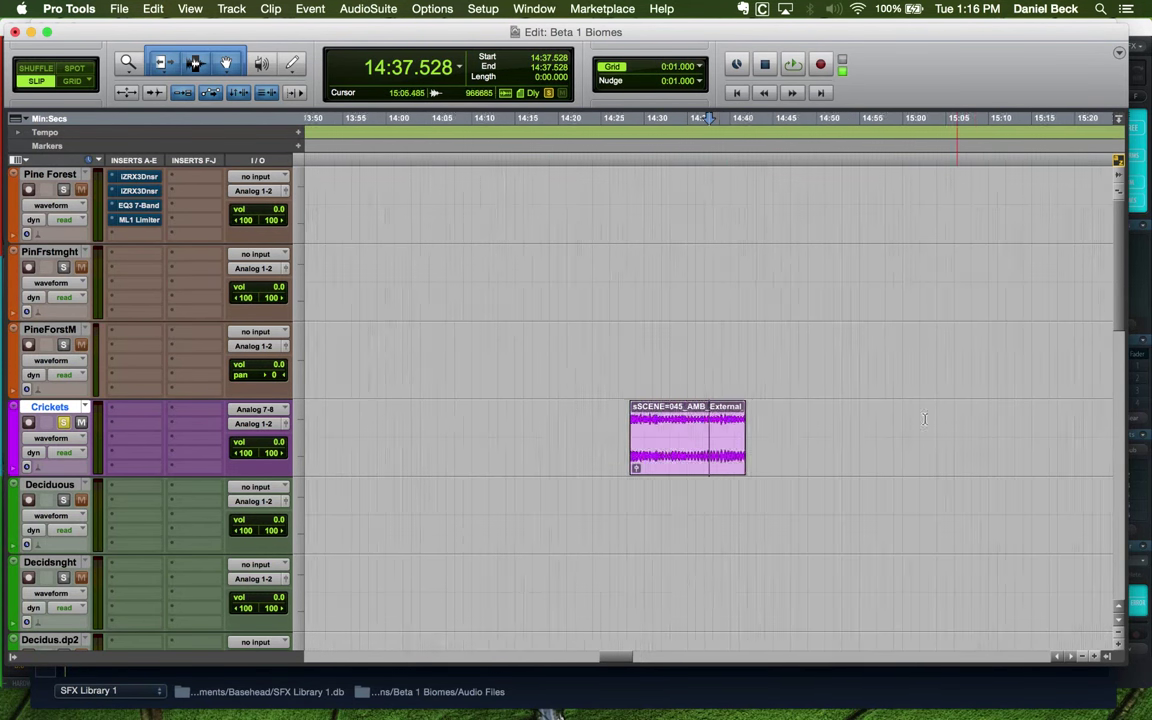
left_click(684, 452)
key("space")
key("t")
key("r")
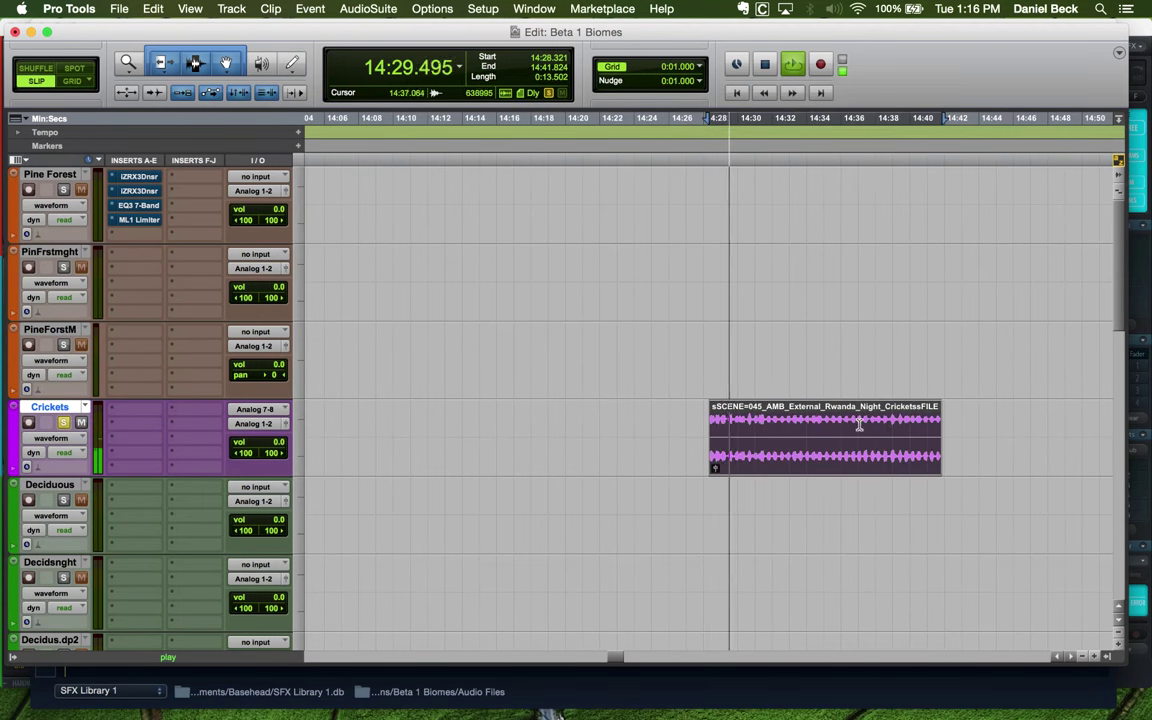
left_click(859, 427)
key("t")
left_click(699, 458)
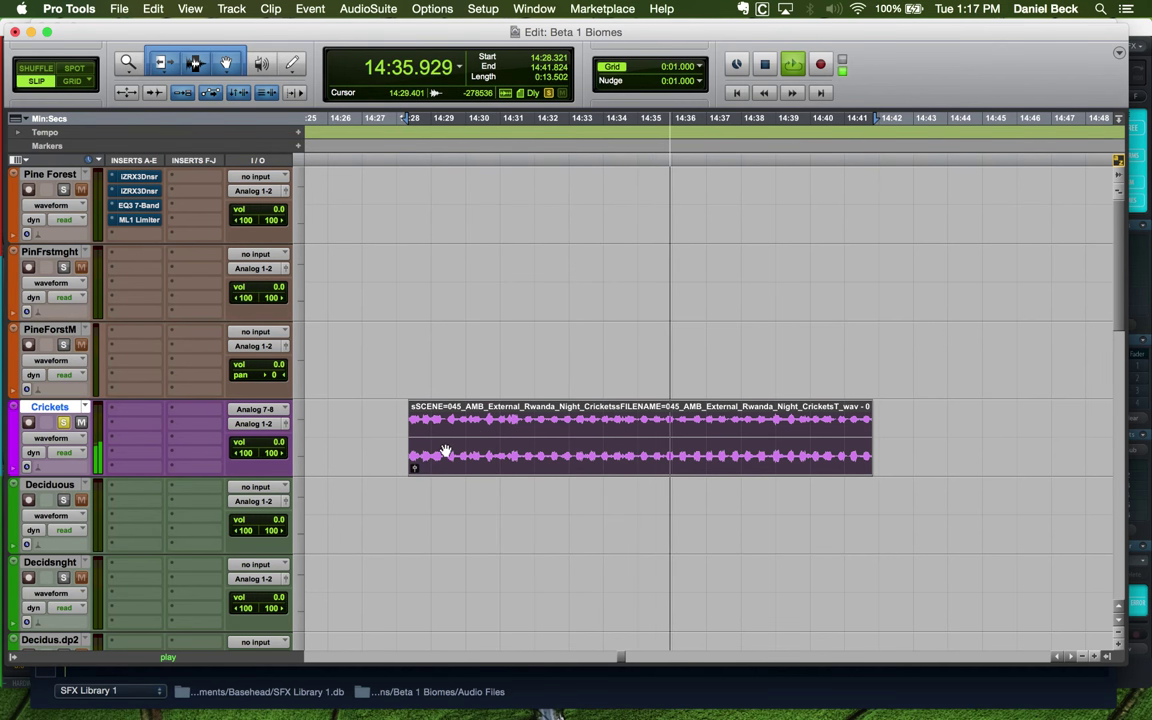
key("space")
key("space")
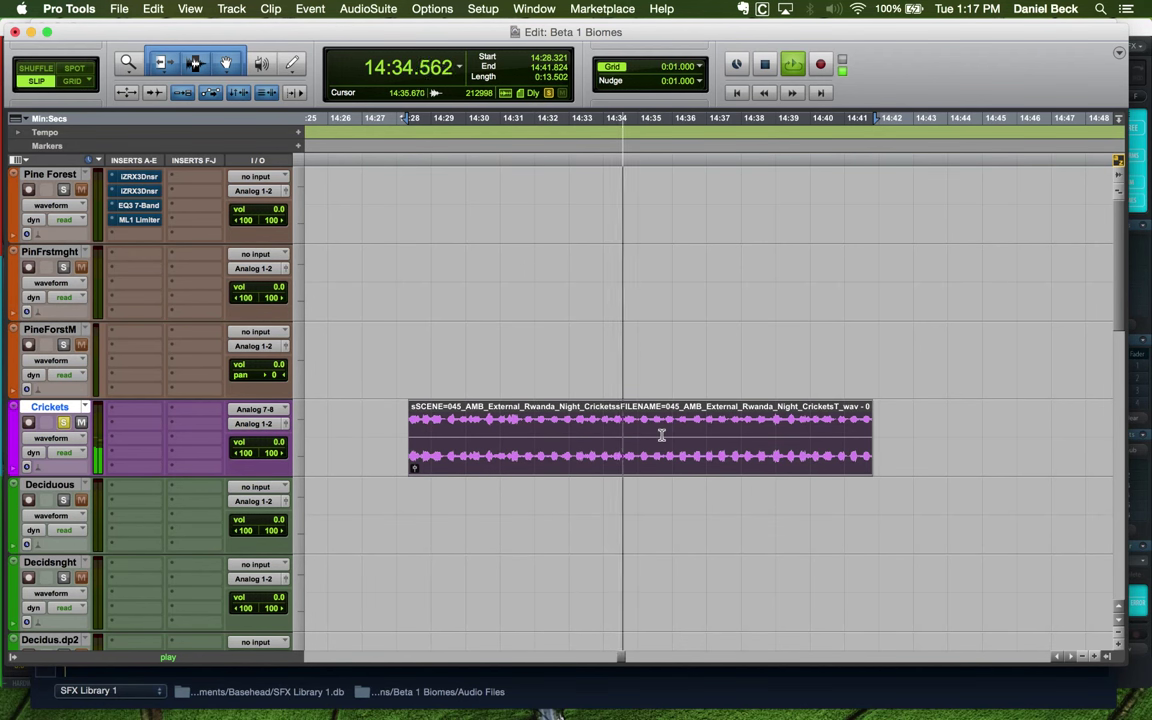
key("space")
left_click(715, 432)
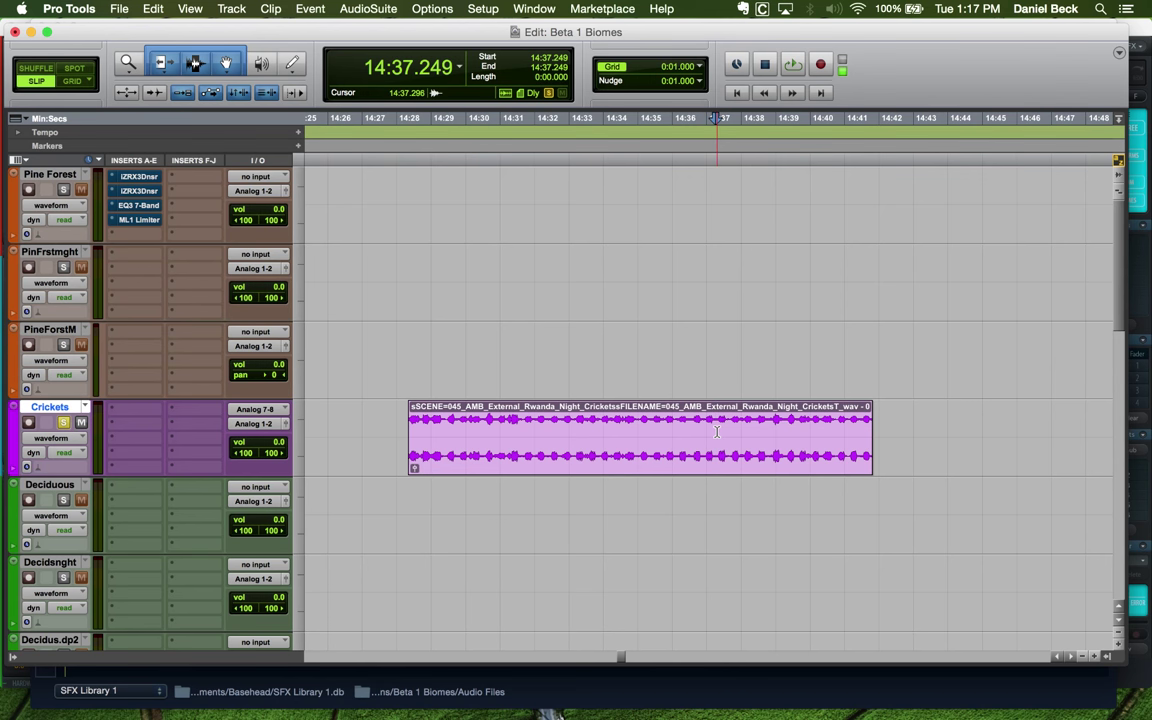
Examine the relocated clip's waveform around 14:37 and 14:31 for uneven chirps that would disturb a loop
left_click(647, 455)
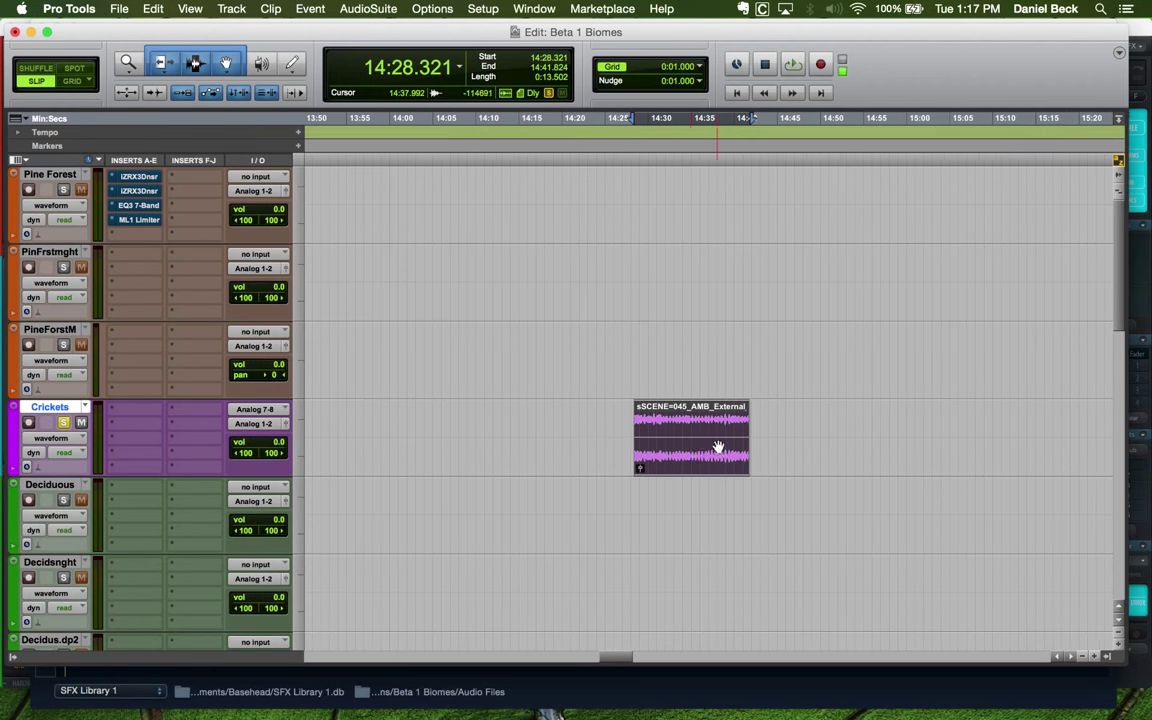
key("super+bracketright")
key("r")
key("r")
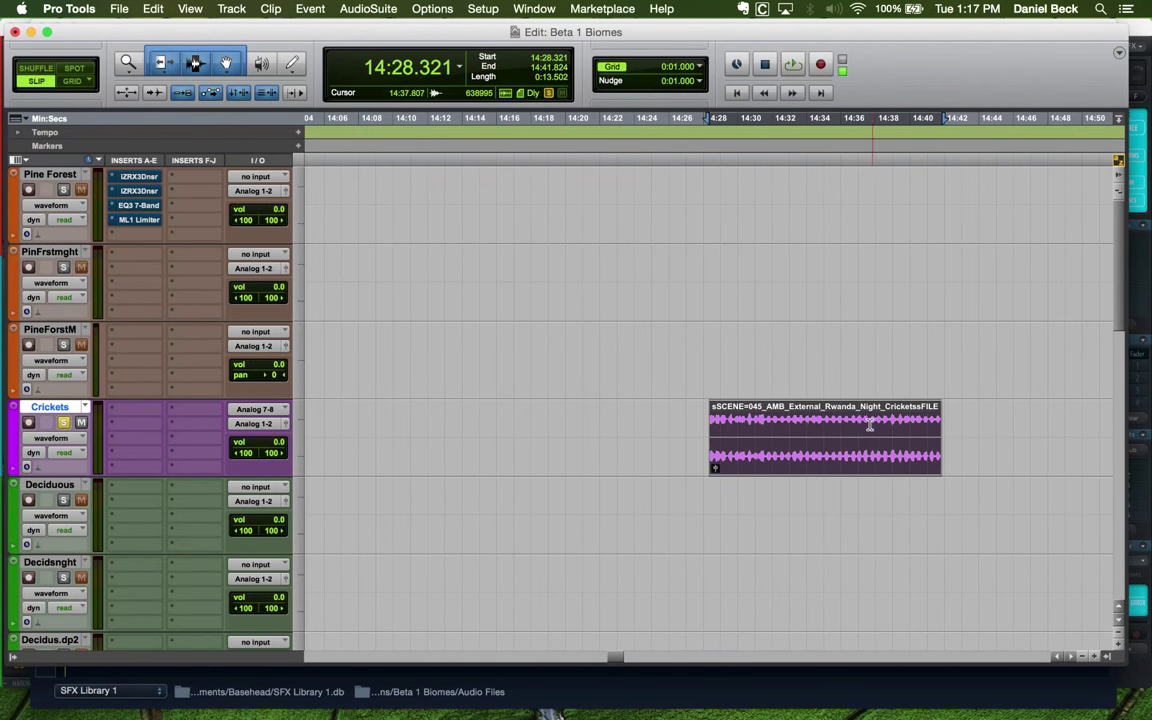
left_click(864, 427)
key("t")
key("t")
key("super+bracketleft")
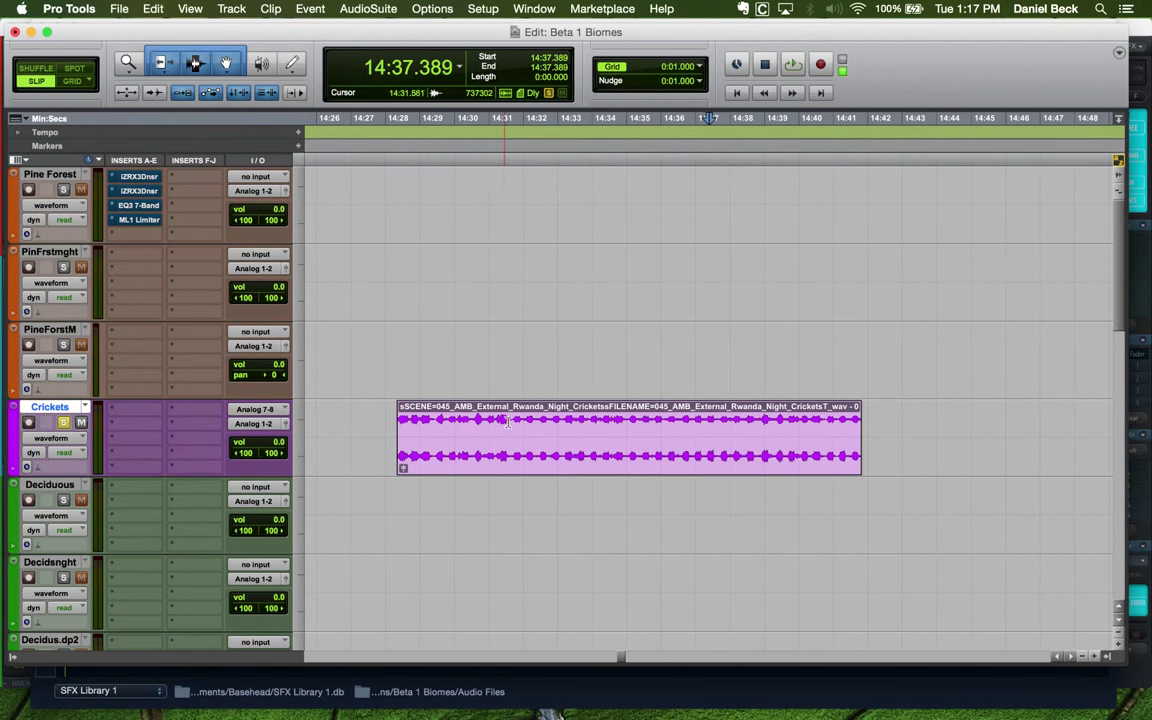
left_click(607, 458)
key("super+bracketleft")
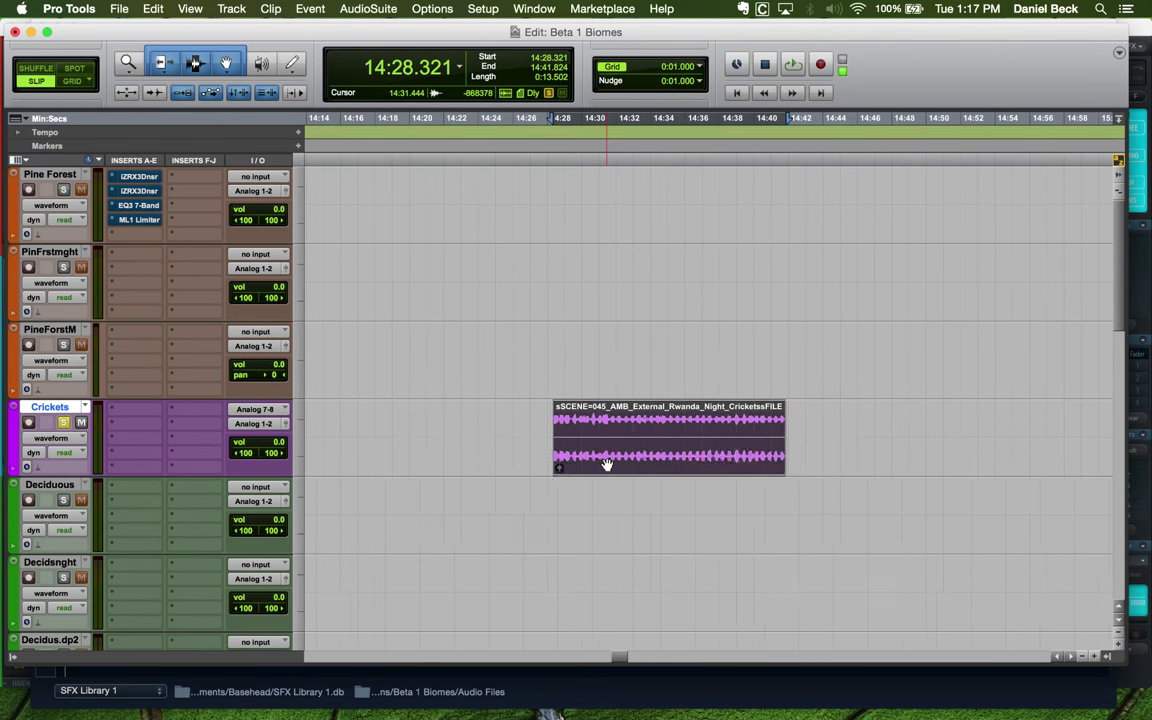
key("super+bracketleft")
key("super+bracketleft")
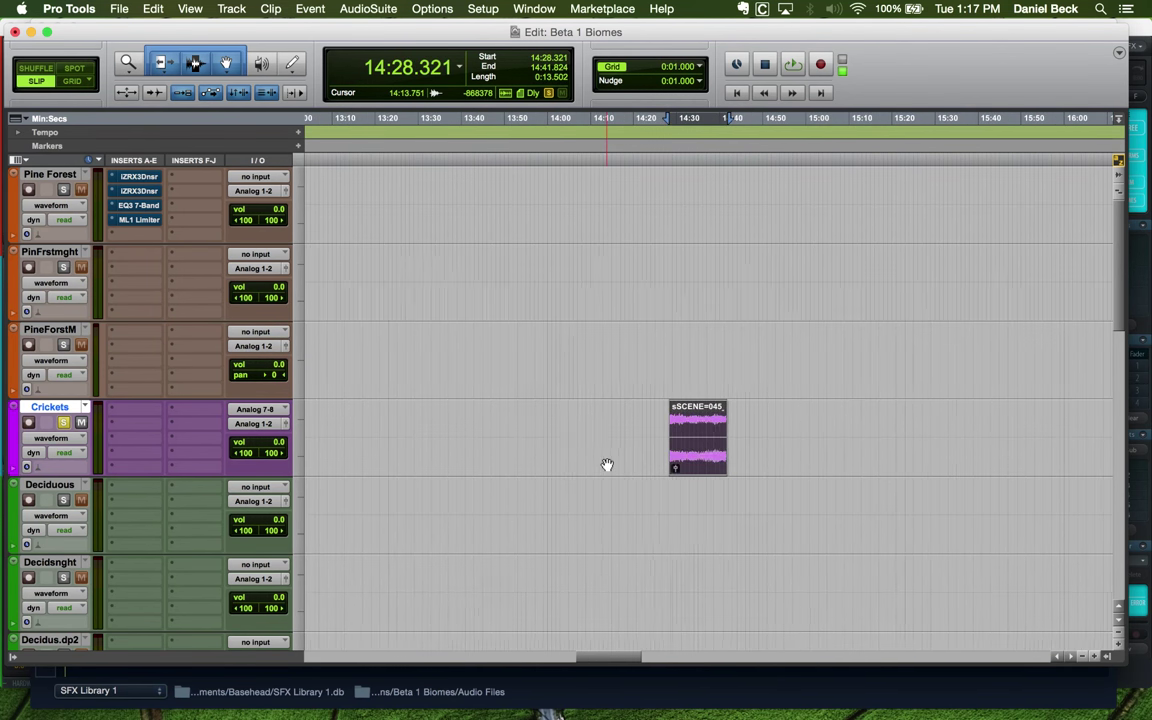
key("super+bracketright")
key("super+bracketright")
key("super+bracketright")
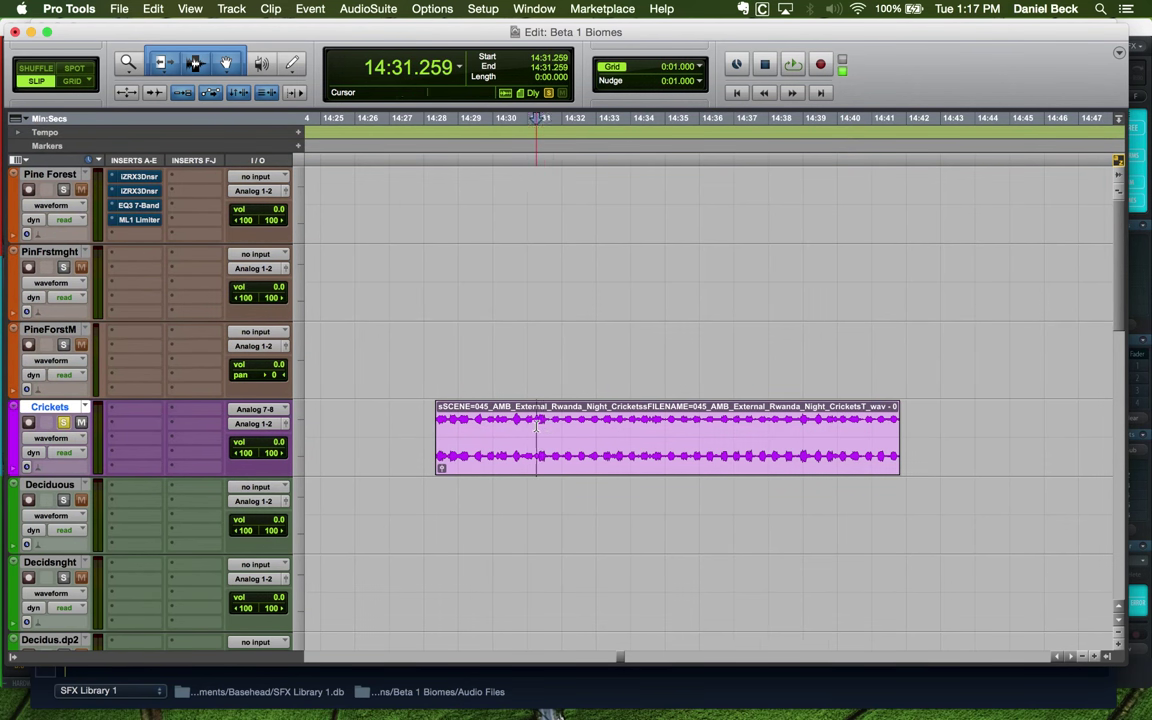
Audition the louder chirp near 14:31.3 and trim the clip's start to 14:31.688, just past it
key("super+bracketright")
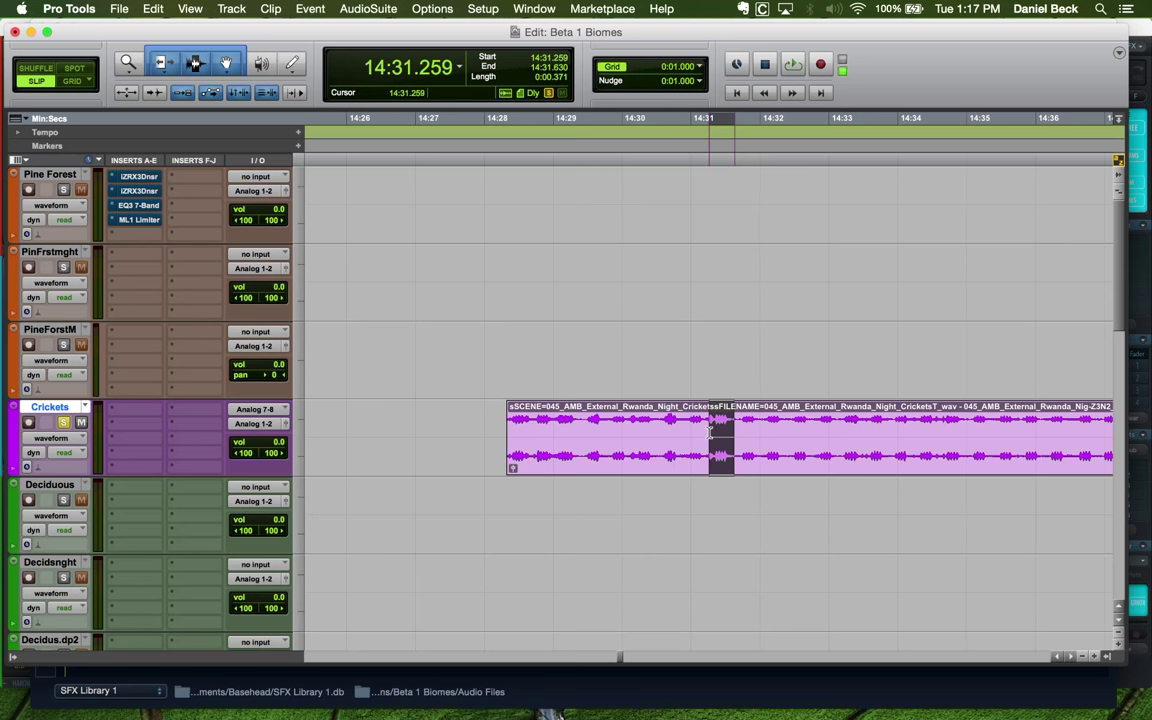
left_click(666, 433)
key("space")
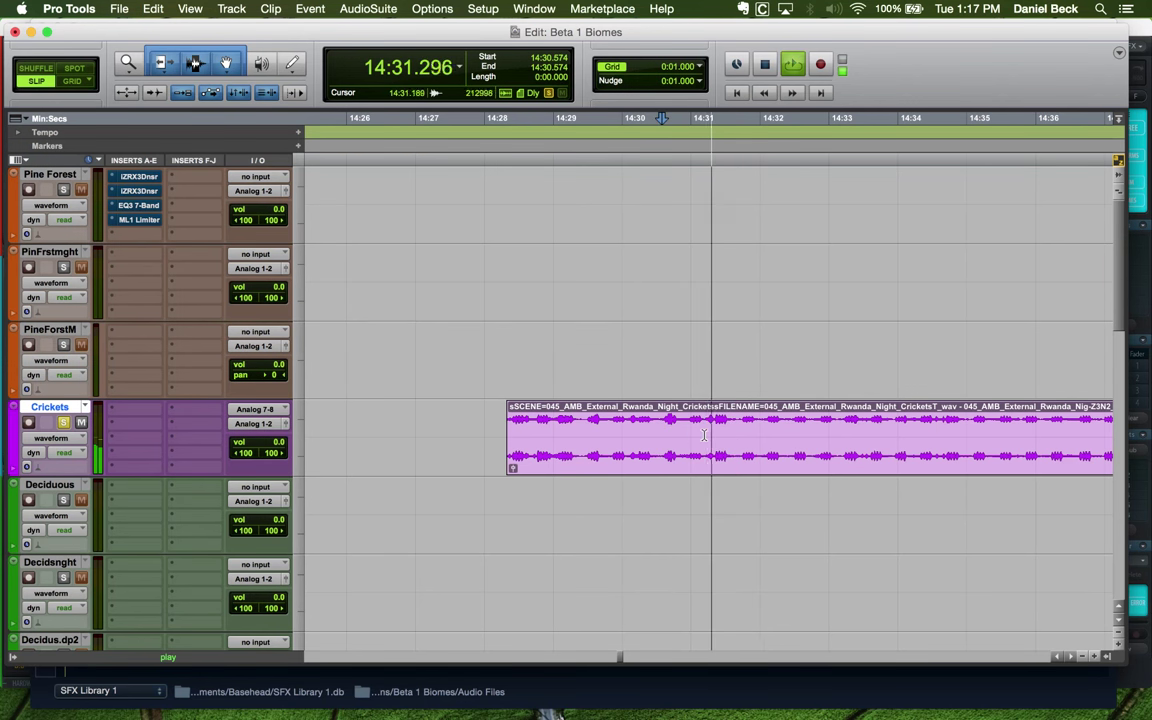
key("space")
left_click_drag(734, 429, 720, 427)
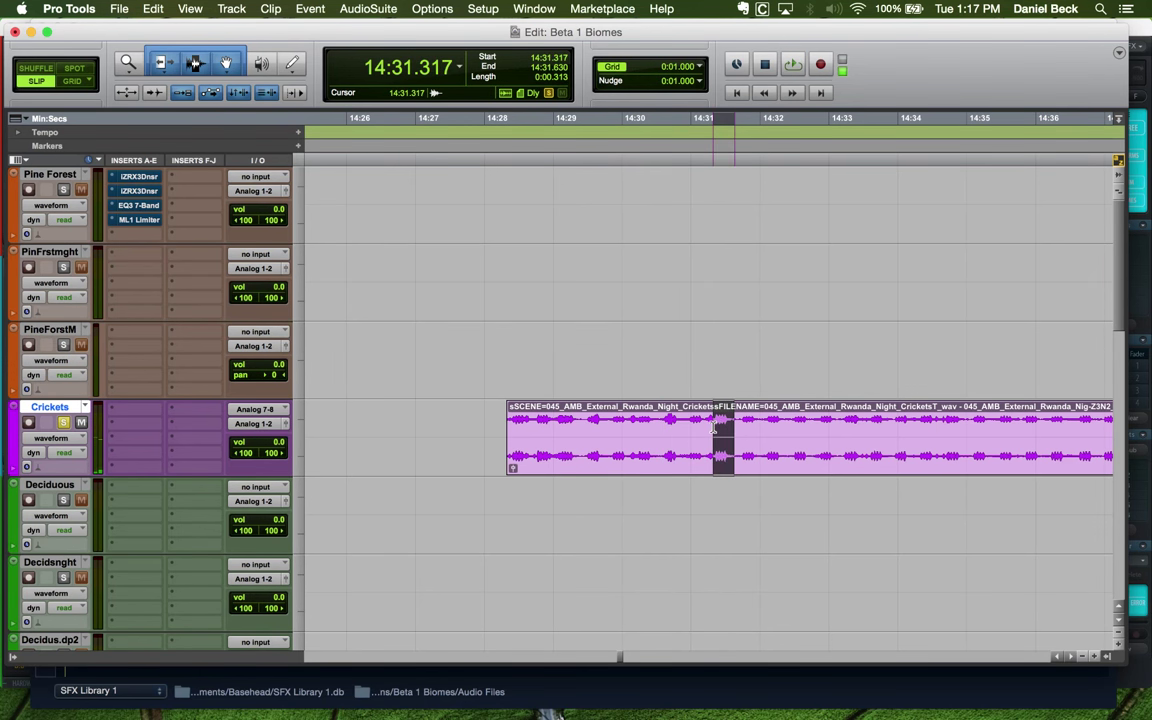
left_click(738, 427)
key("a")
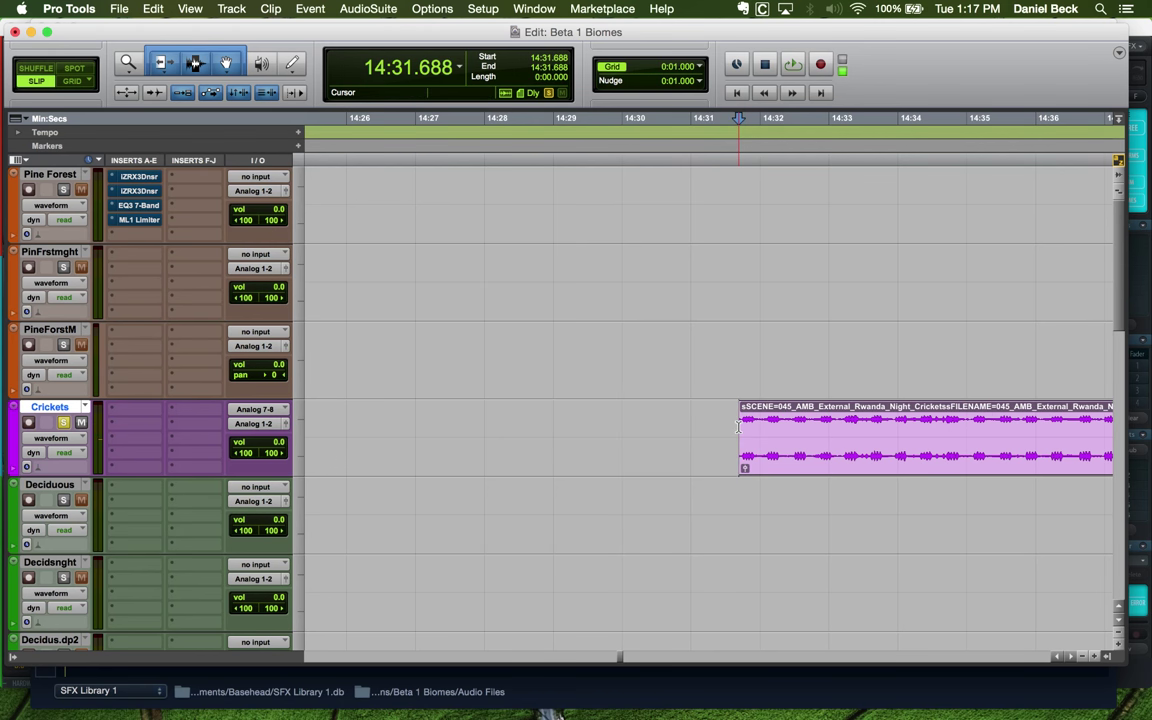
Audition the clip between about 14:36.7 and 14:39 and trim its end to 14:37.273
key("r")
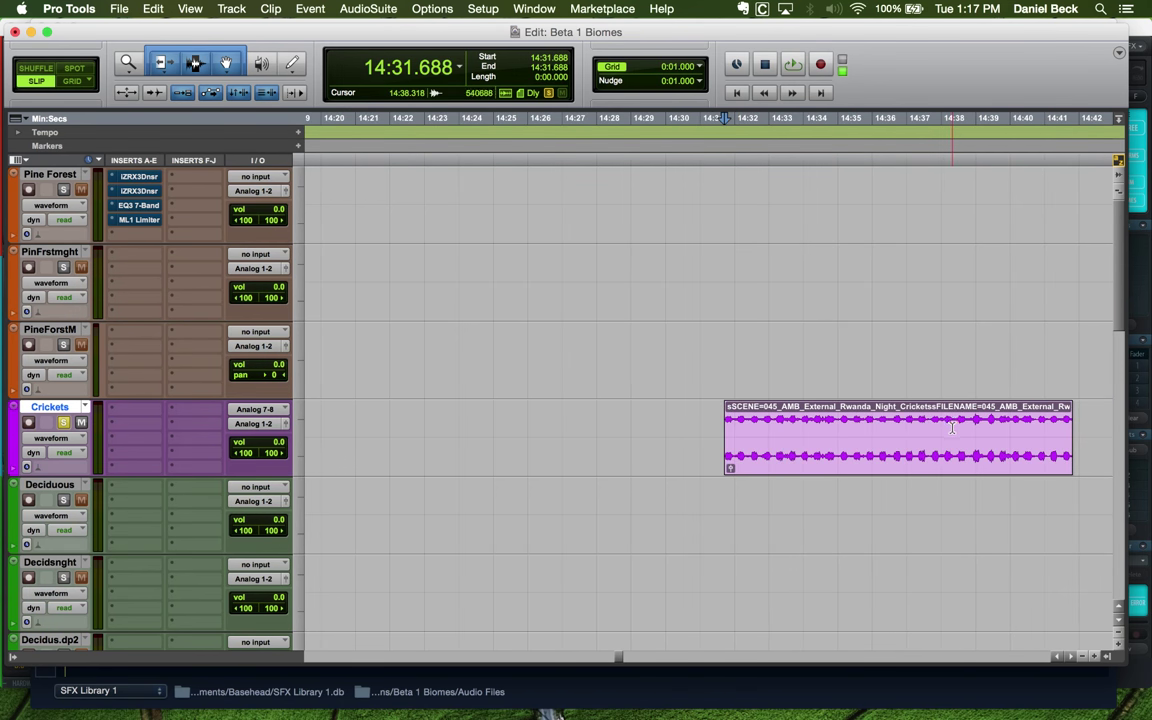
left_click(944, 432)
key("super+bracketright")
key("space")
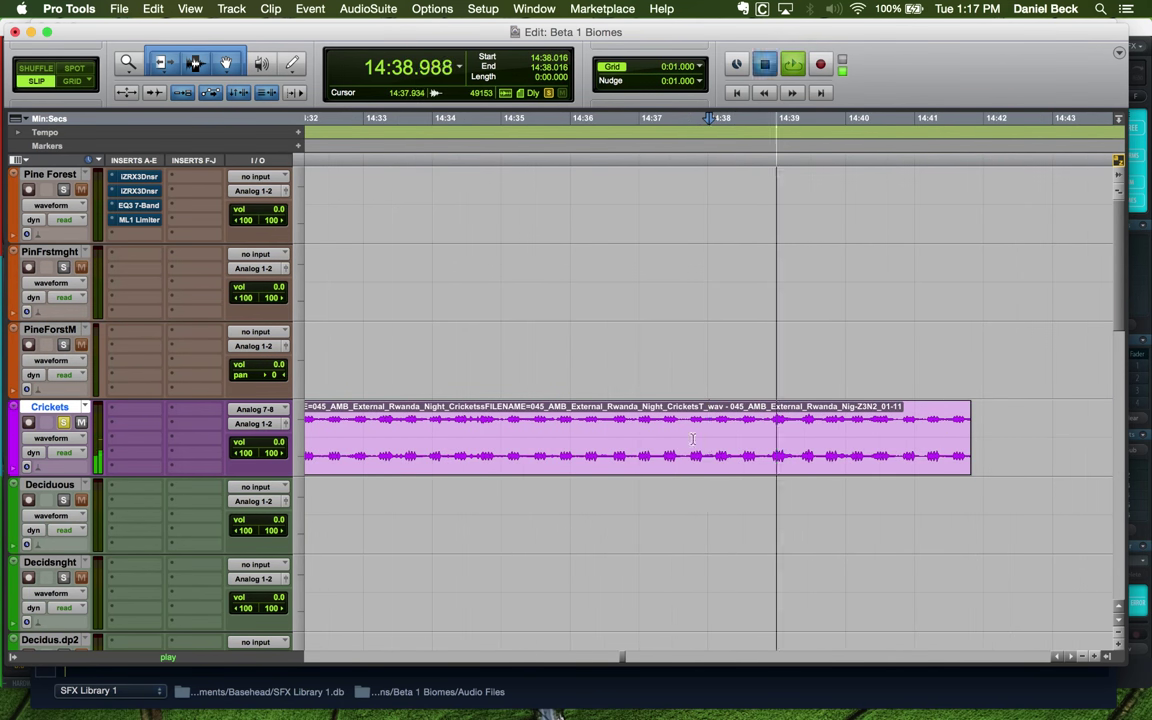
key("space")
left_click(623, 430)
key("space")
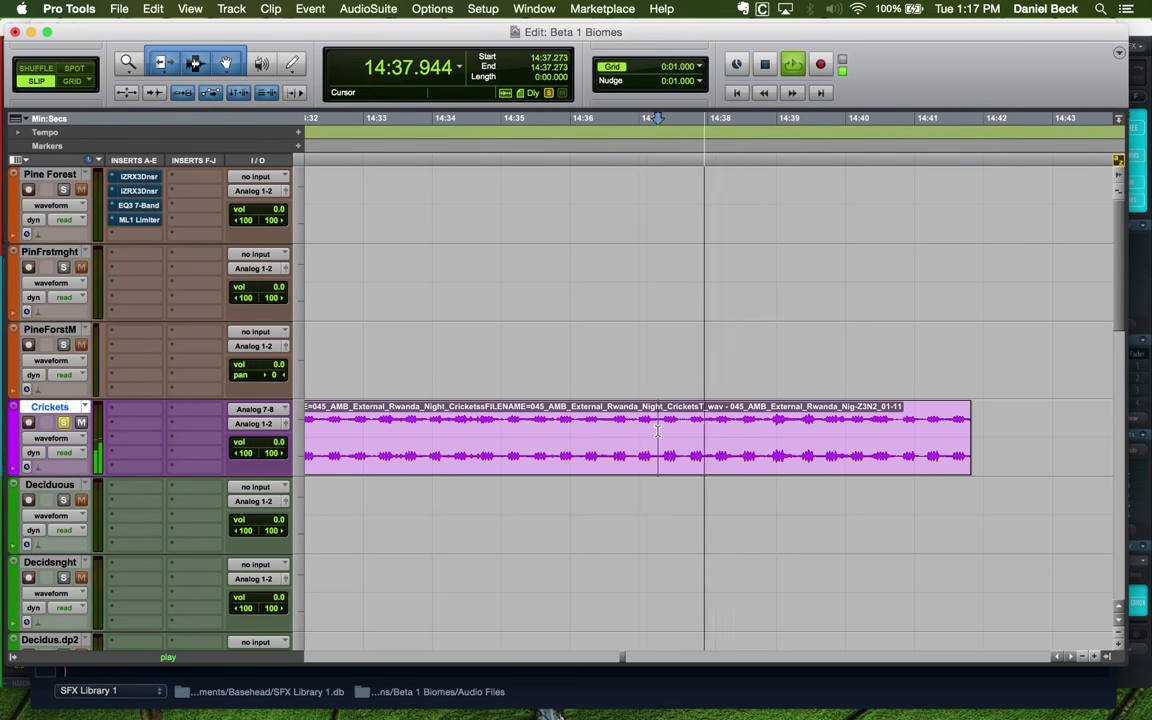
key("space")
key("space")
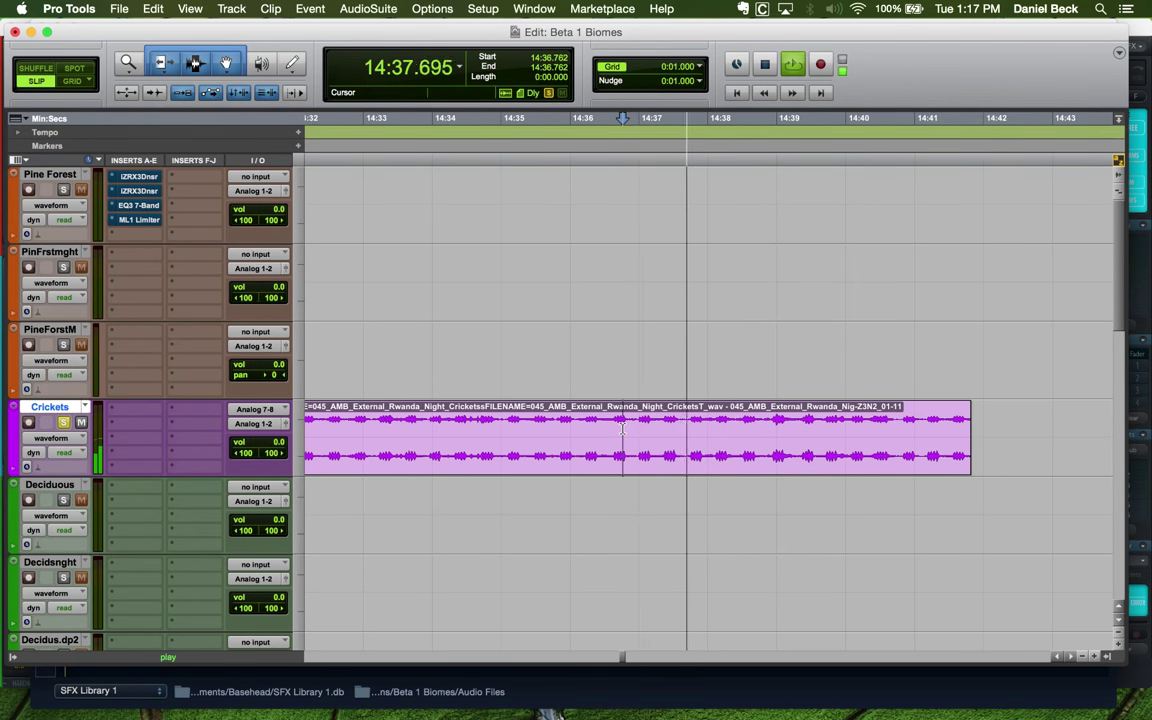
key("space")
key("space")
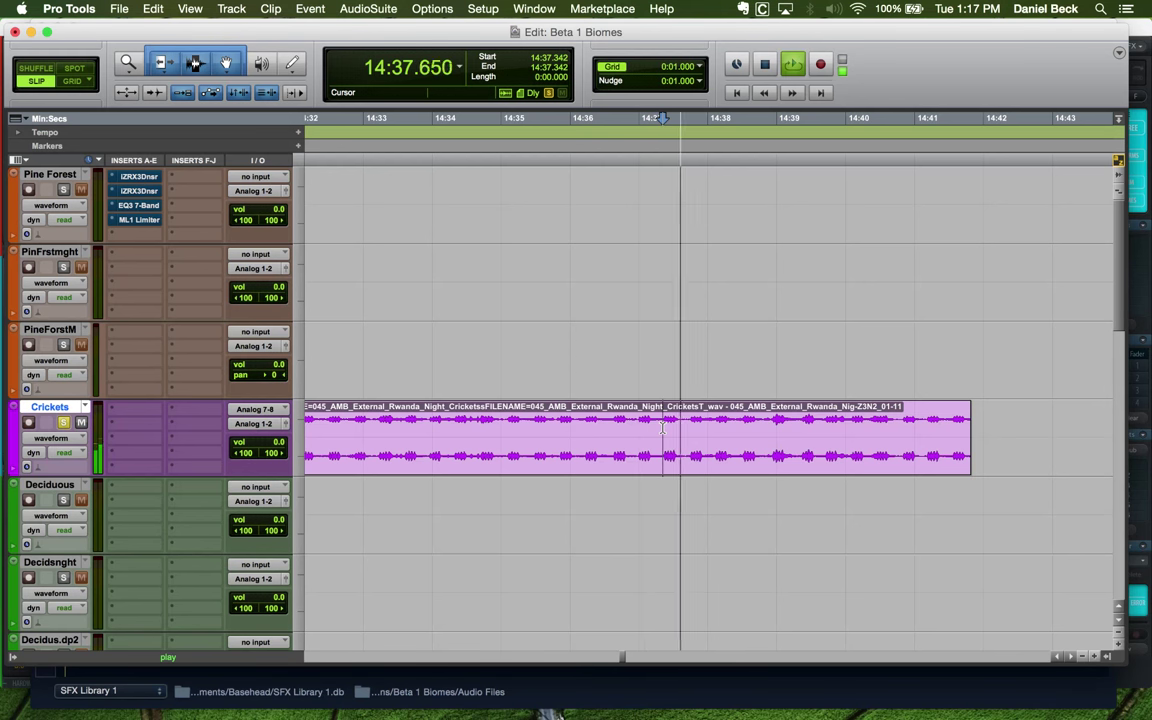
key("space")
key("s")
key("r")
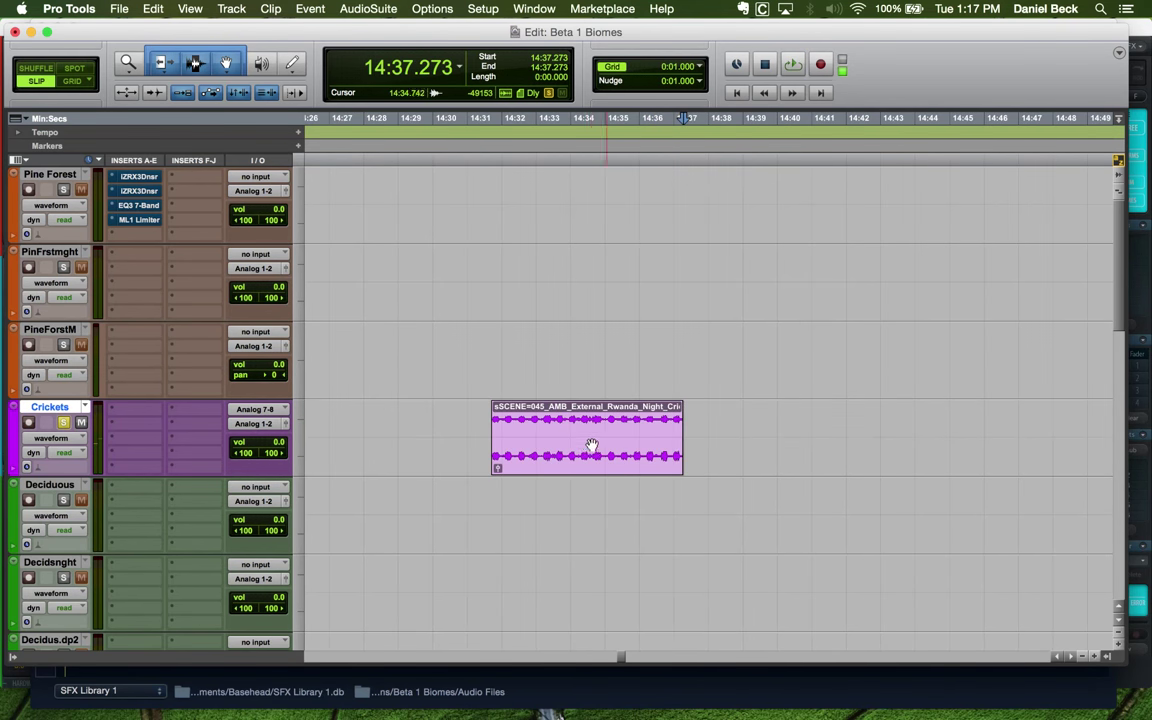
Split the trimmed cricket clip on the Crickets track near its middle, at 14:34.254
left_click(588, 447)
scroll(588, 447, "left", 5)
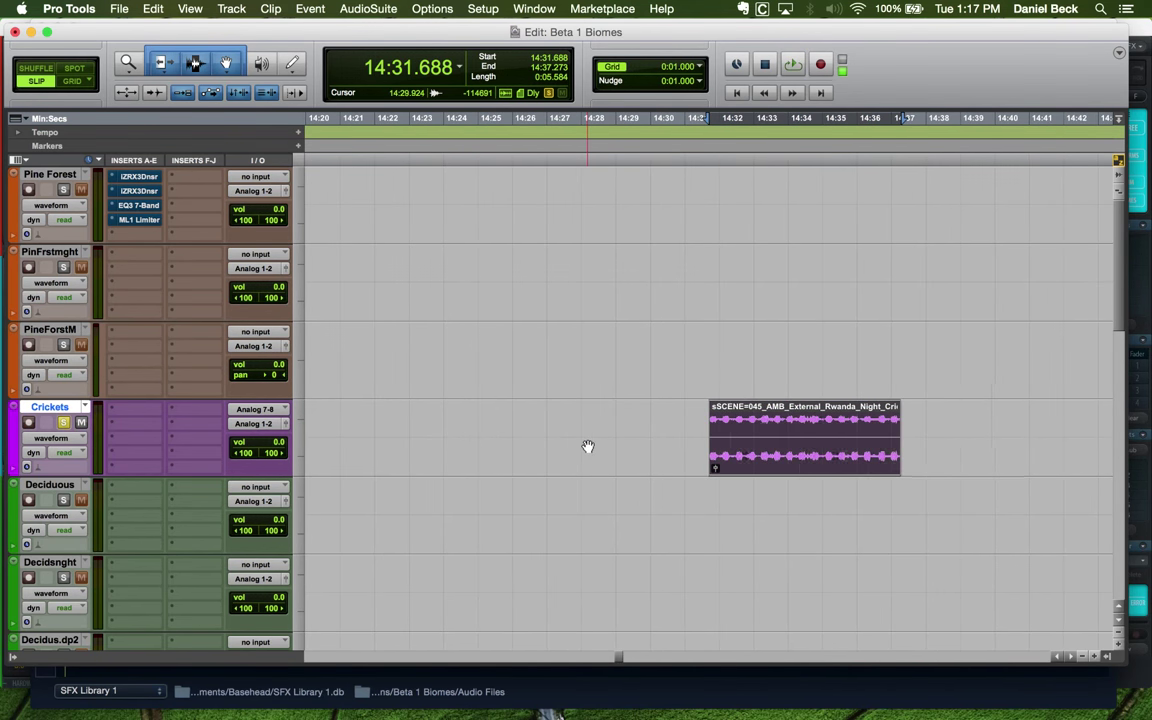
left_click(834, 420)
key("t")
key("t")
key("r")
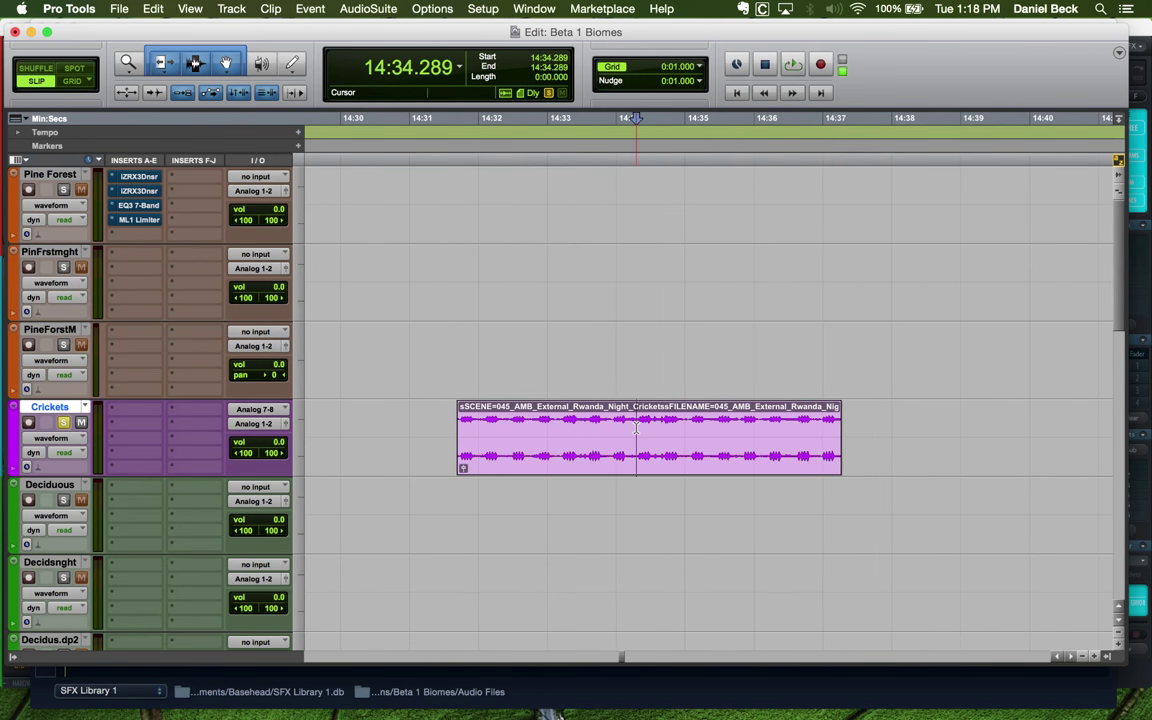
left_click(654, 466)
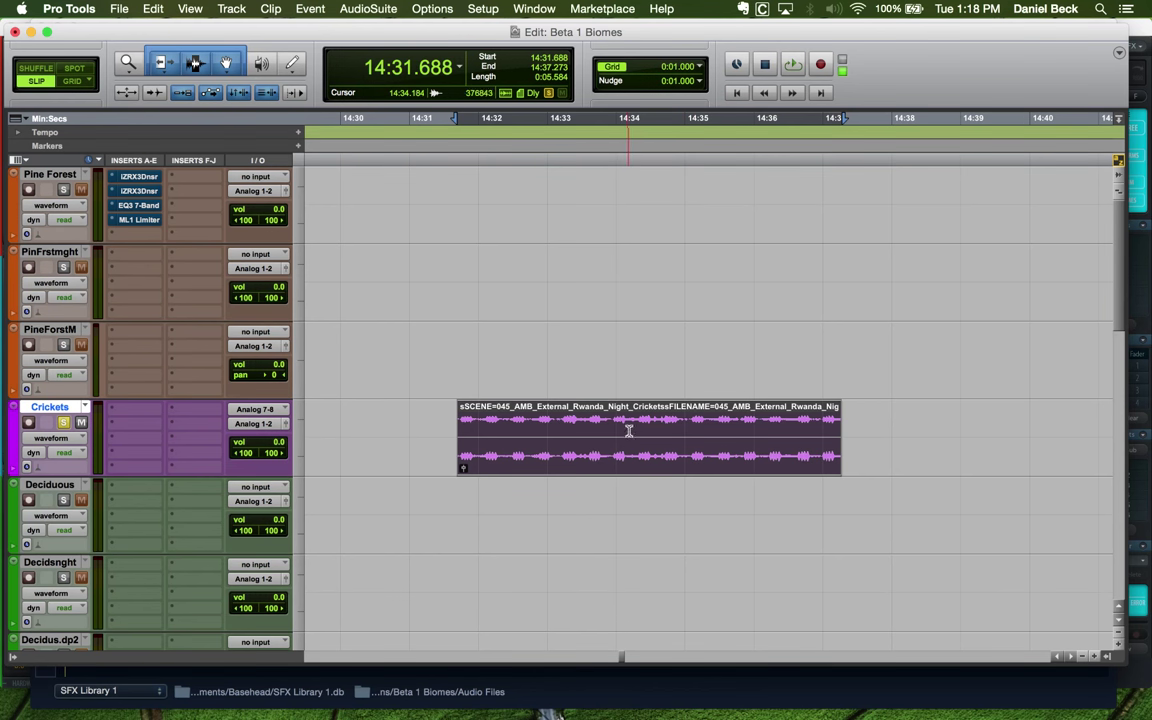
left_click(634, 423)
left_click(700, 454)
left_click(634, 423)
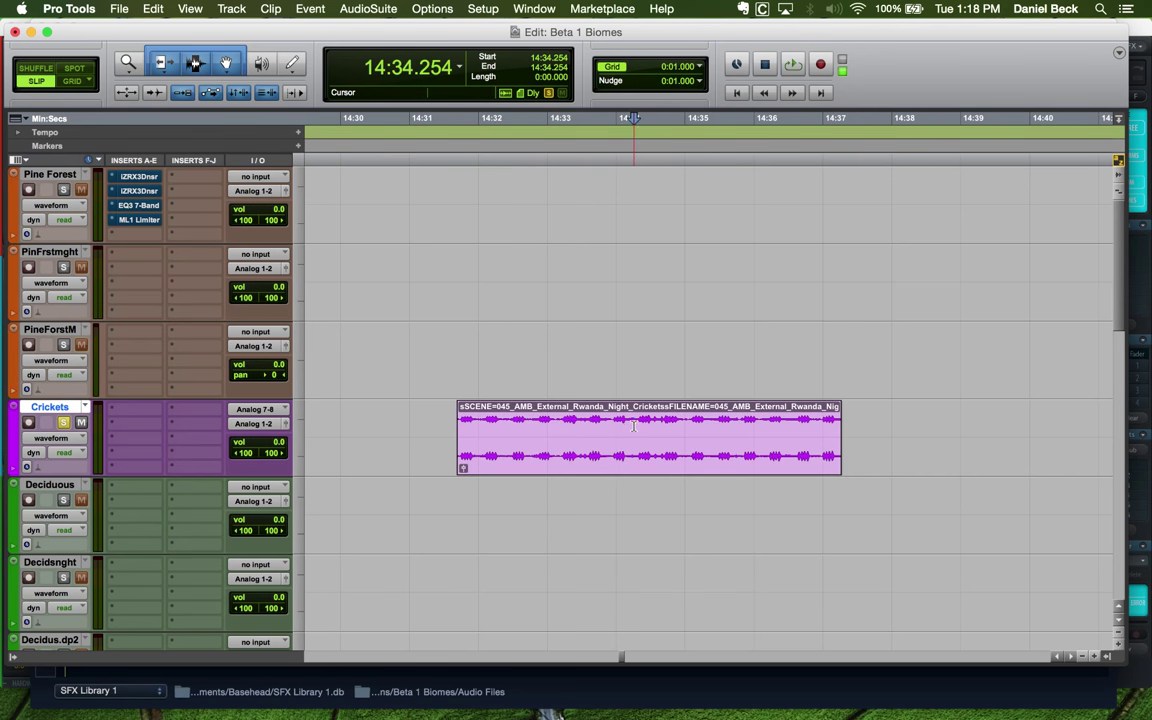
key("super+v")
key("super+z")
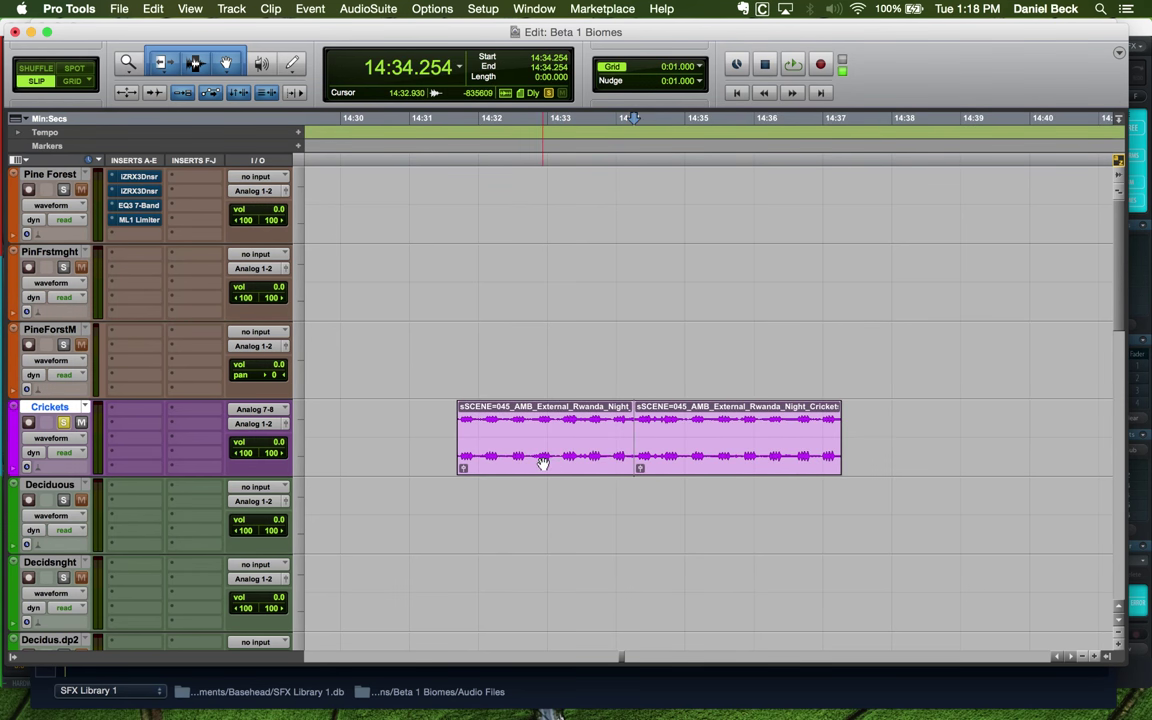
Move the front half of the cricket clip behind the back half, overlap their ends and crossfade the join
left_click_drag(543, 463, 937, 460)
key("t")
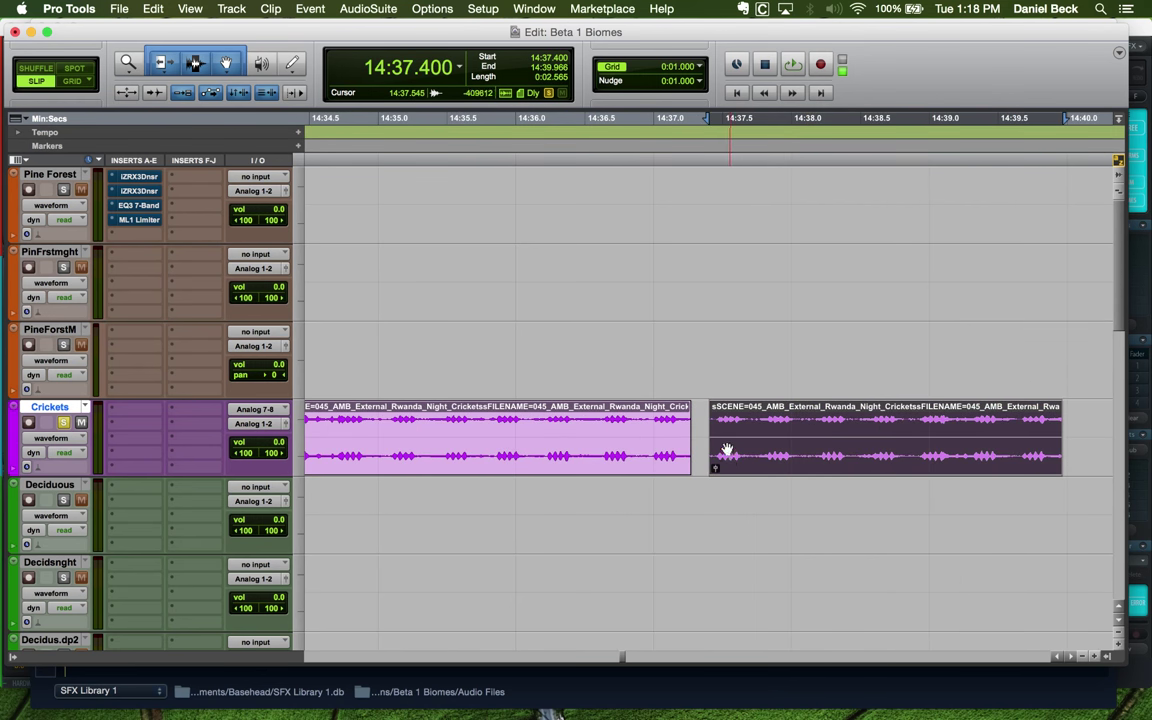
mouse_move(727, 463)
left_mouse_down()
mouse_move(643, 468)
mouse_move(657, 468)
left_mouse_up()
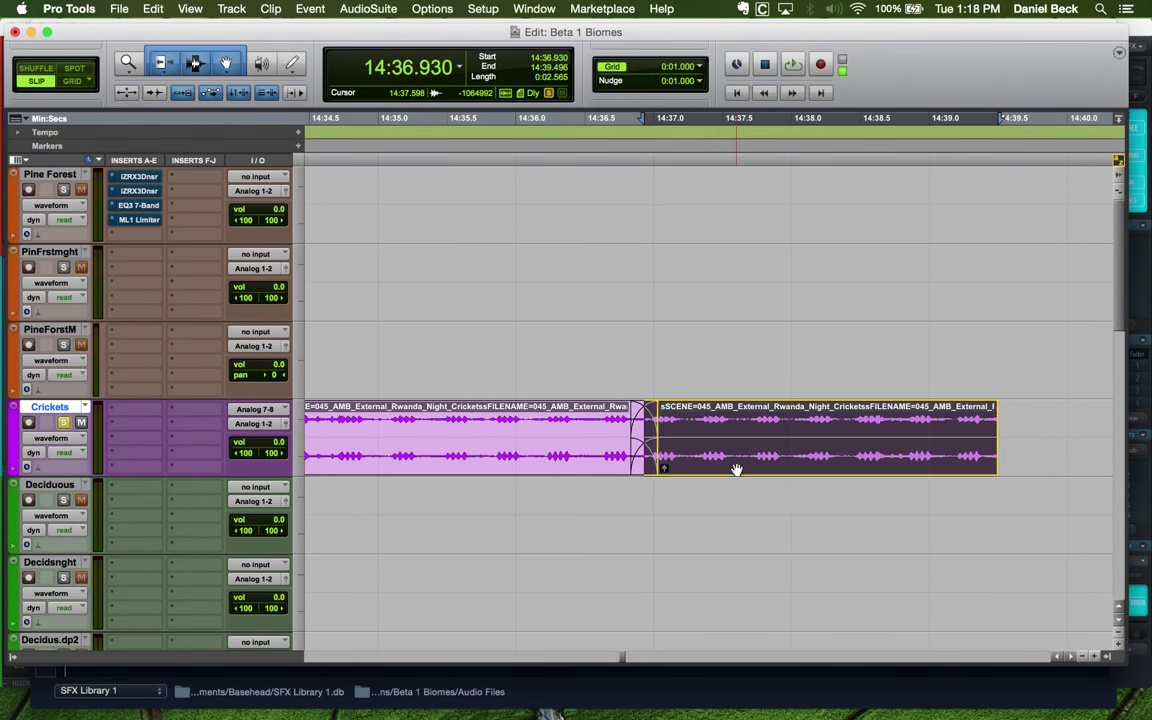
left_click(566, 464, "shift")
key("super+bracketleft")
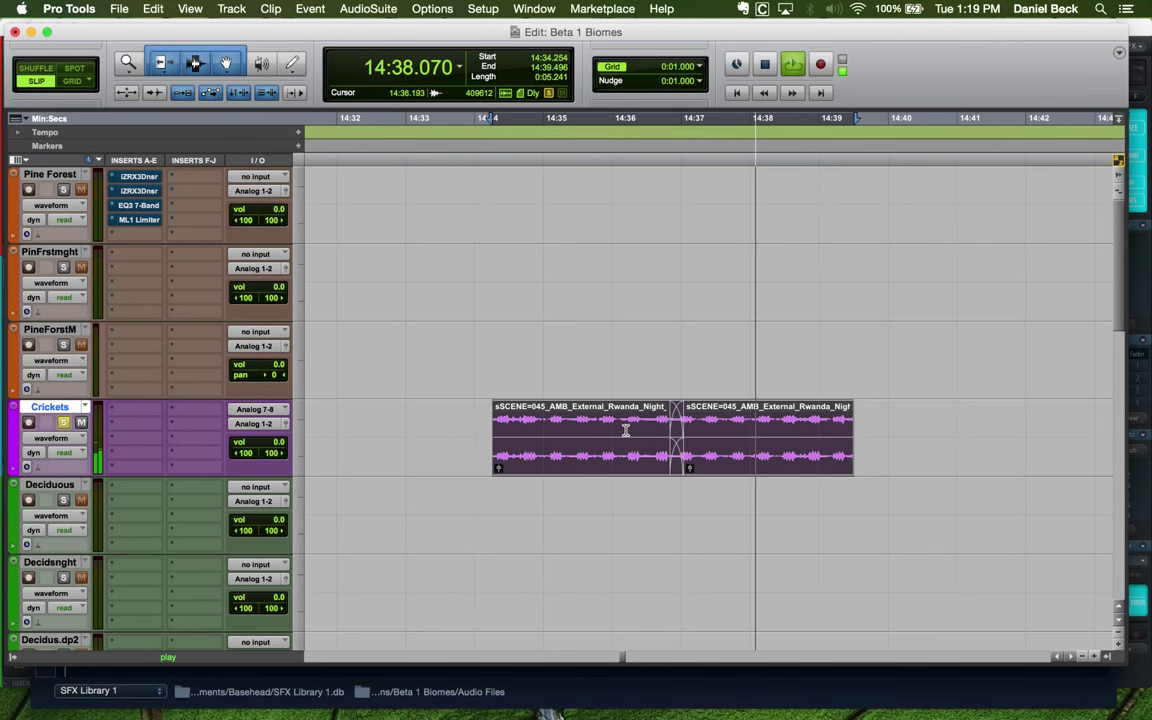
Audition the crossfaded cricket clips as a repeating loop while lowering the Crickets track volume to -13.2
mouse_move(611, 432)
left_mouse_down()
mouse_move(627, 432)
mouse_move(612, 433)
left_mouse_up()
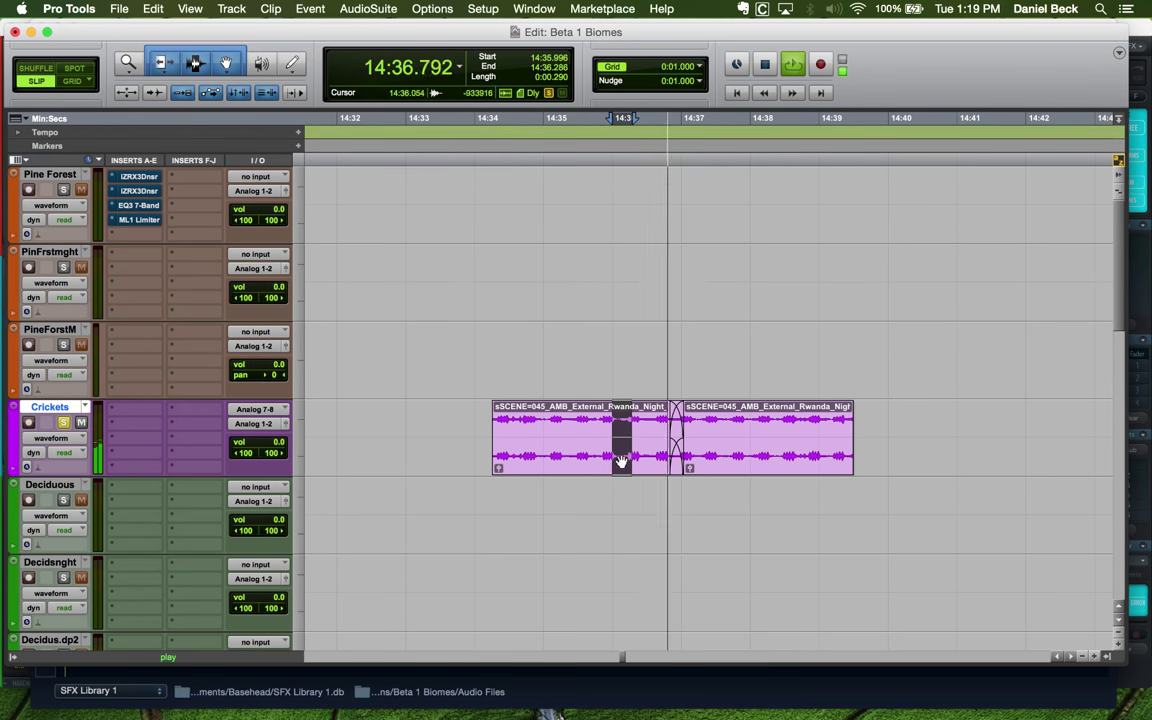
left_click(632, 432)
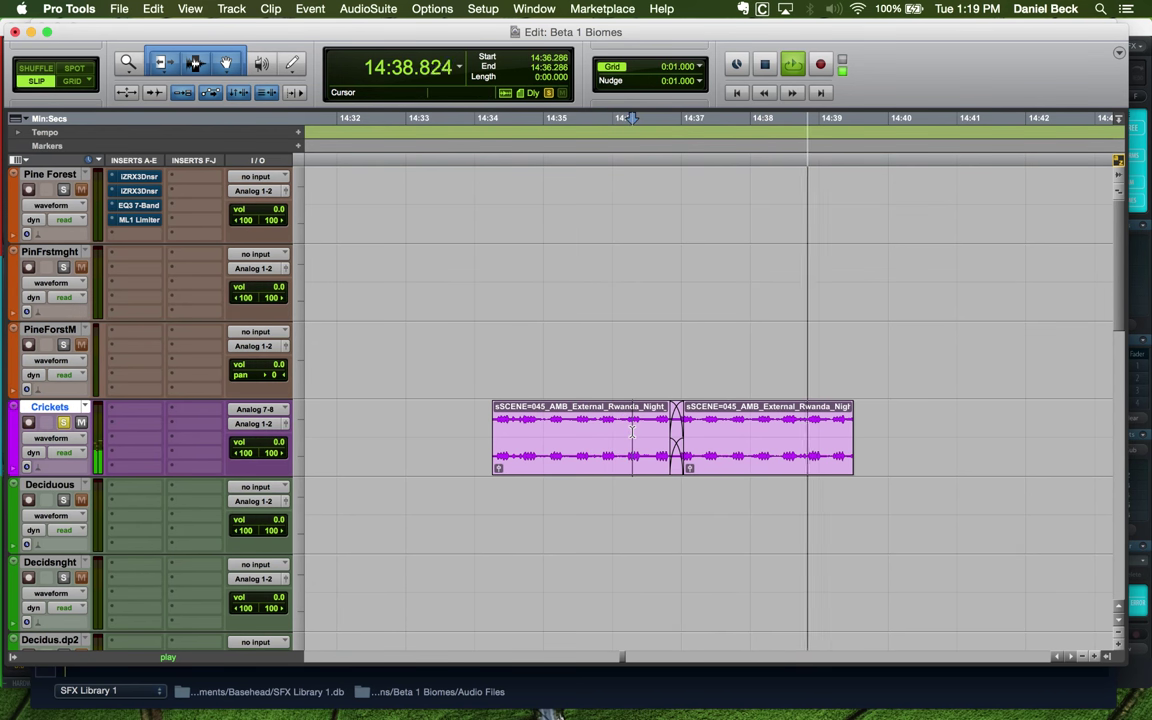
left_click_drag(283, 450, 279, 463)
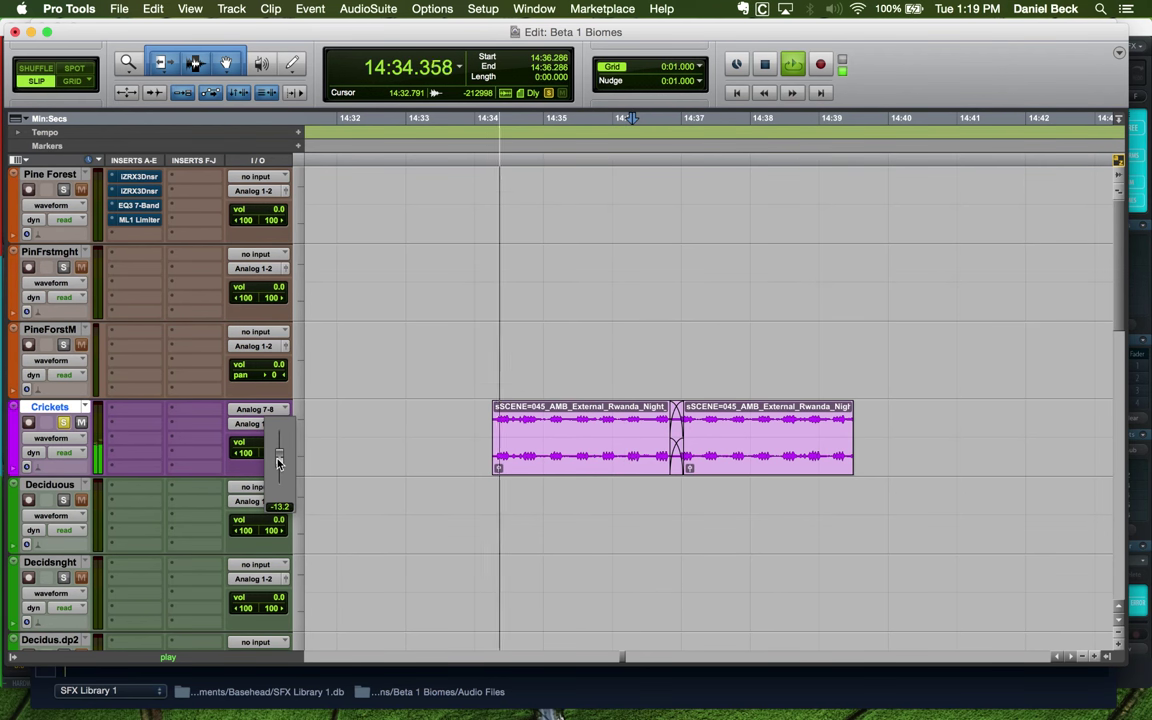
left_click_drag(278, 462, 278, 462)
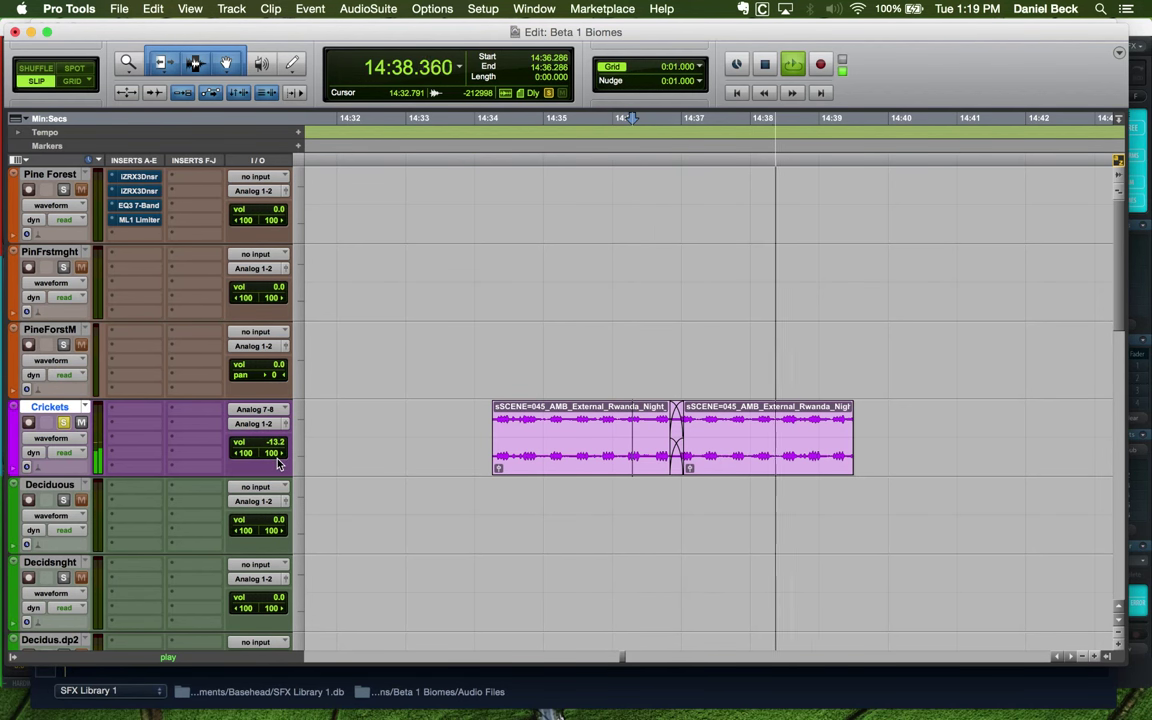
key("space")
key("space")
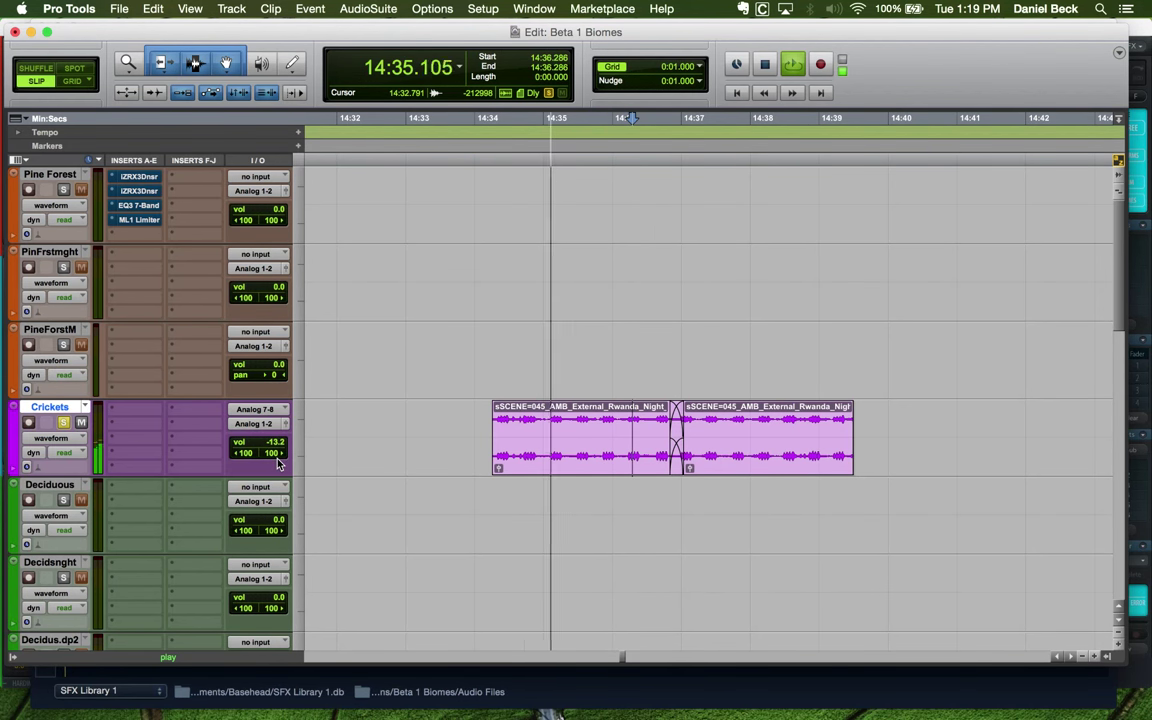
key("space")
Undo the volume change, crossfade, move and split to restore the single cricket clip from 14:31.688 to 14:37.273
key("super+z")
key("super+z")
key("super+z")
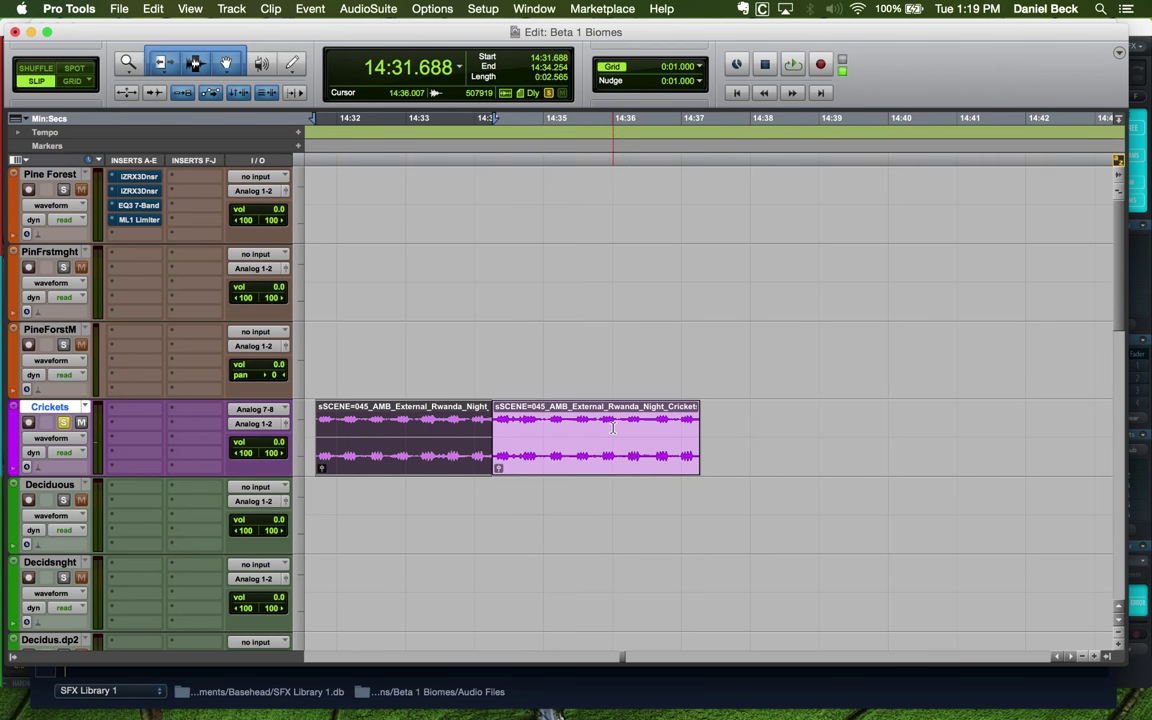
key("r")
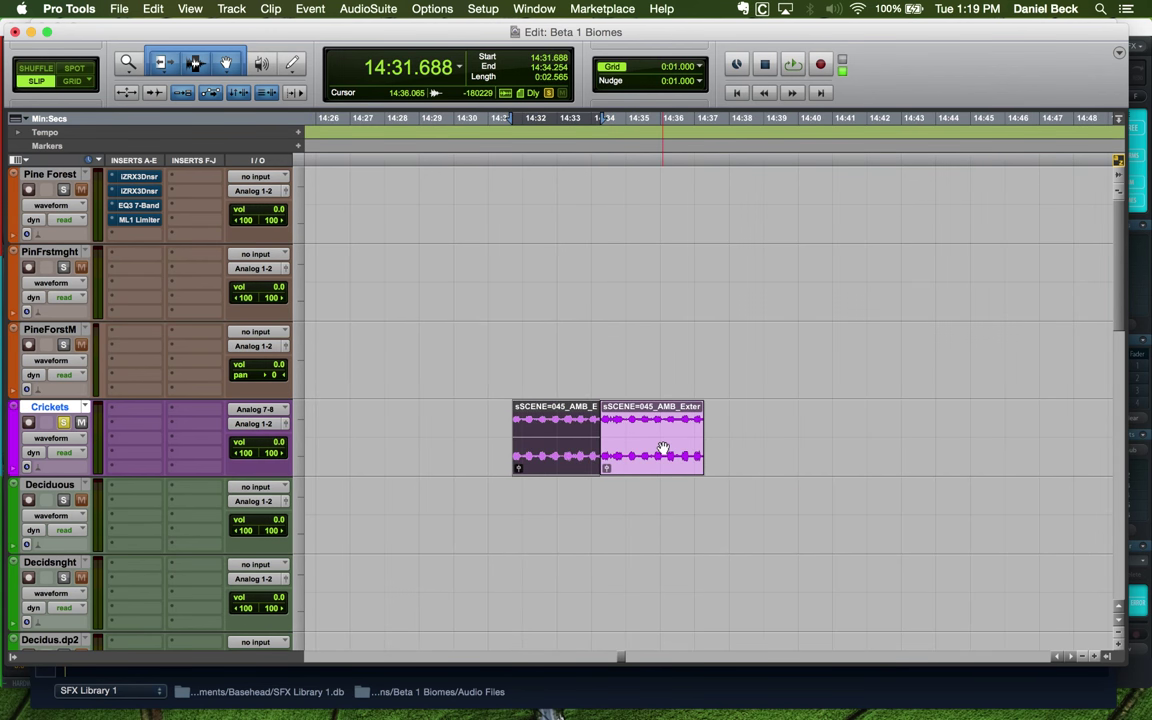
left_click(614, 429)
key("t")
left_click(627, 452)
key("r")
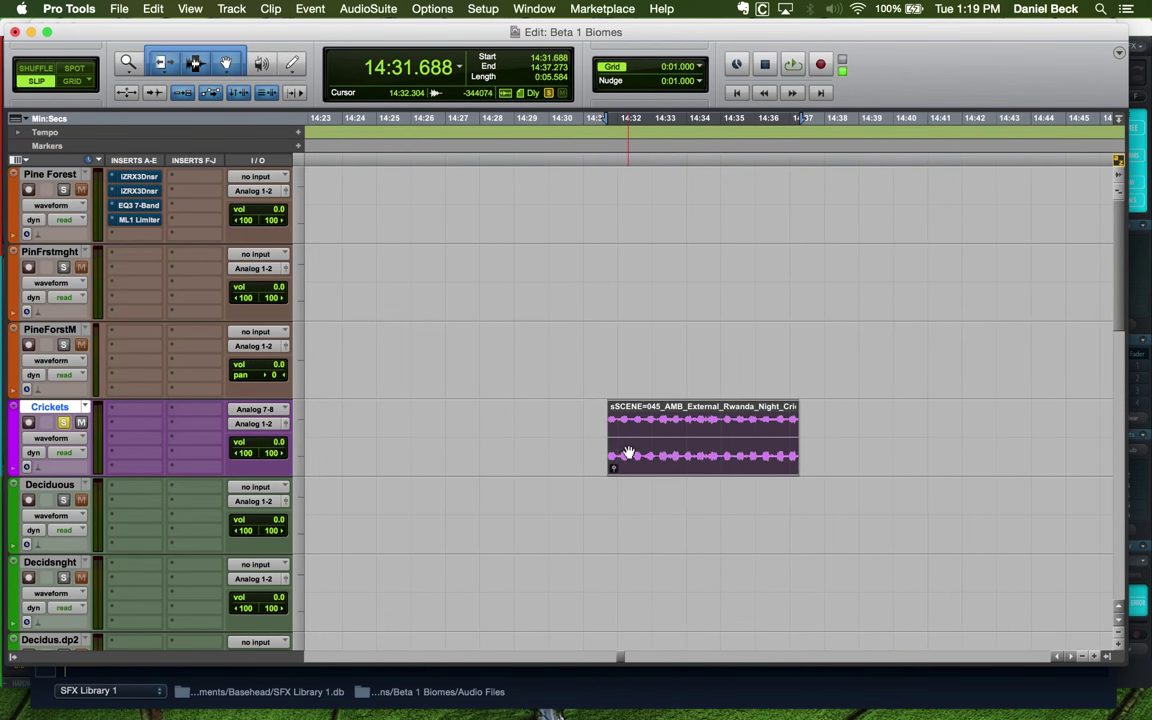
Examine and play the quiet gap between chirps from 14:34.930 to 14:35.062 in the cricket clip
left_click(720, 423)
key("t")
key("t")
key("t")
left_click(702, 422)
key("t")
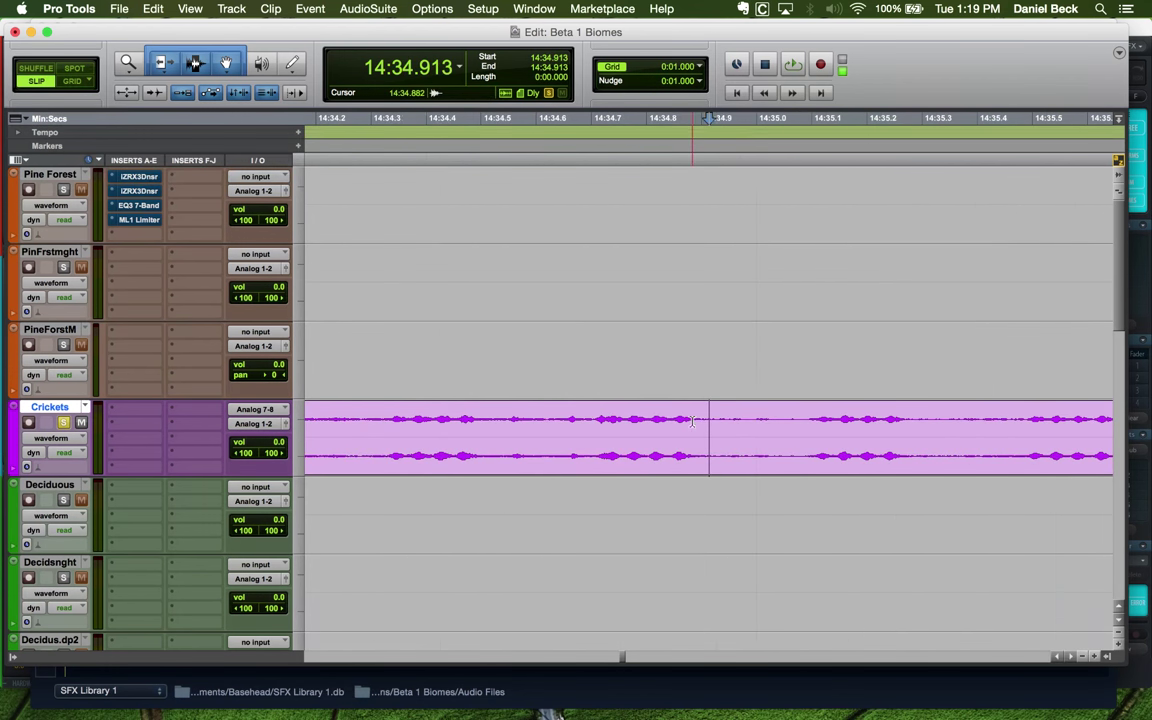
scroll(761, 424, "right", 2)
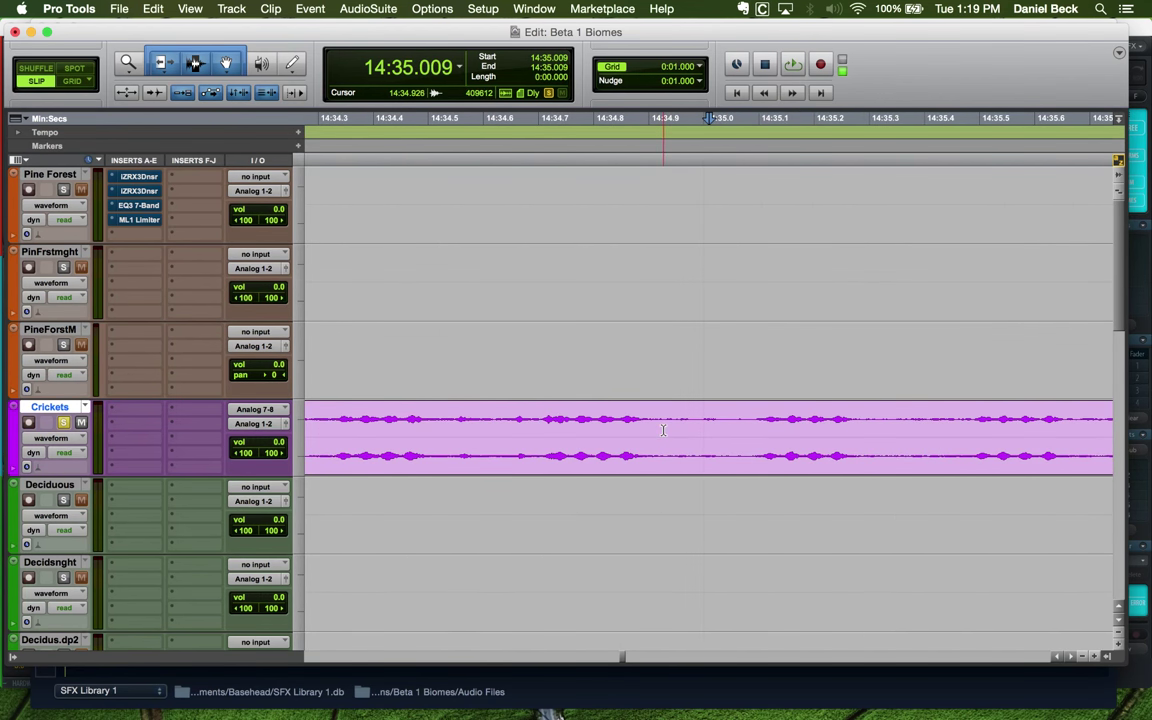
mouse_move(662, 430)
left_mouse_down()
mouse_move(751, 430)
mouse_move(664, 431)
left_mouse_up()
left_click(738, 430)
key("r")
key("space")
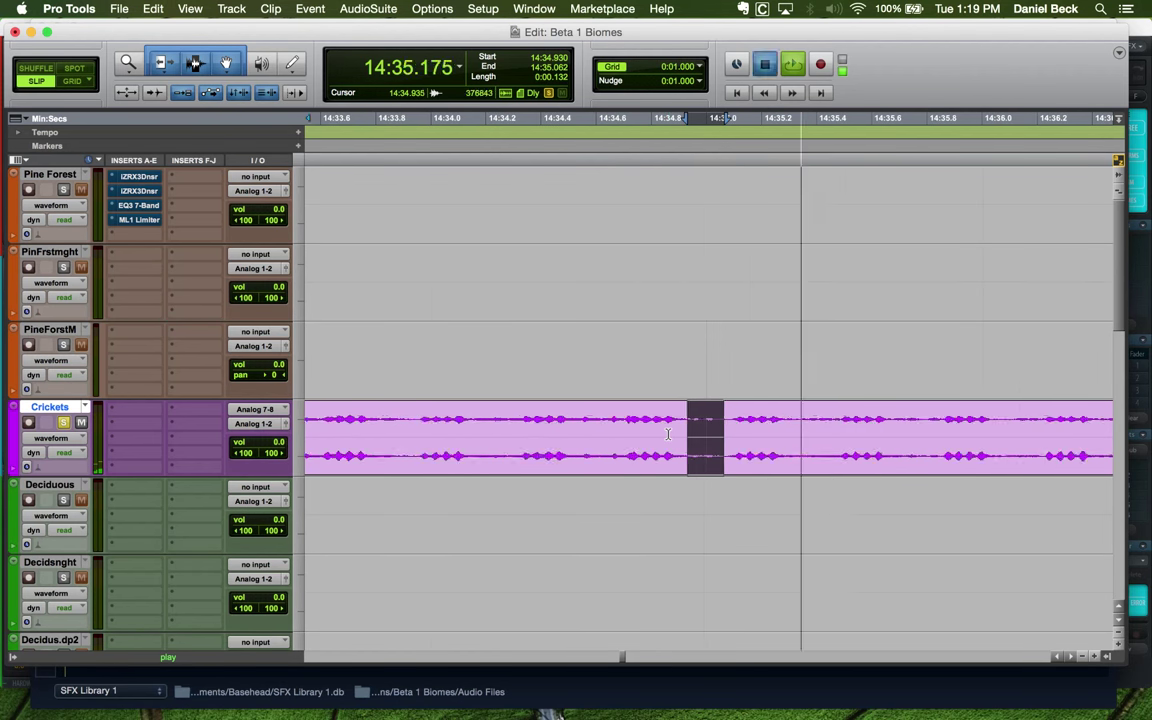
key("space")
Play the opening chirps of the cricket clip from 14:31.955
key("r")
key("r")
left_click(498, 423)
key("t")
key("space")
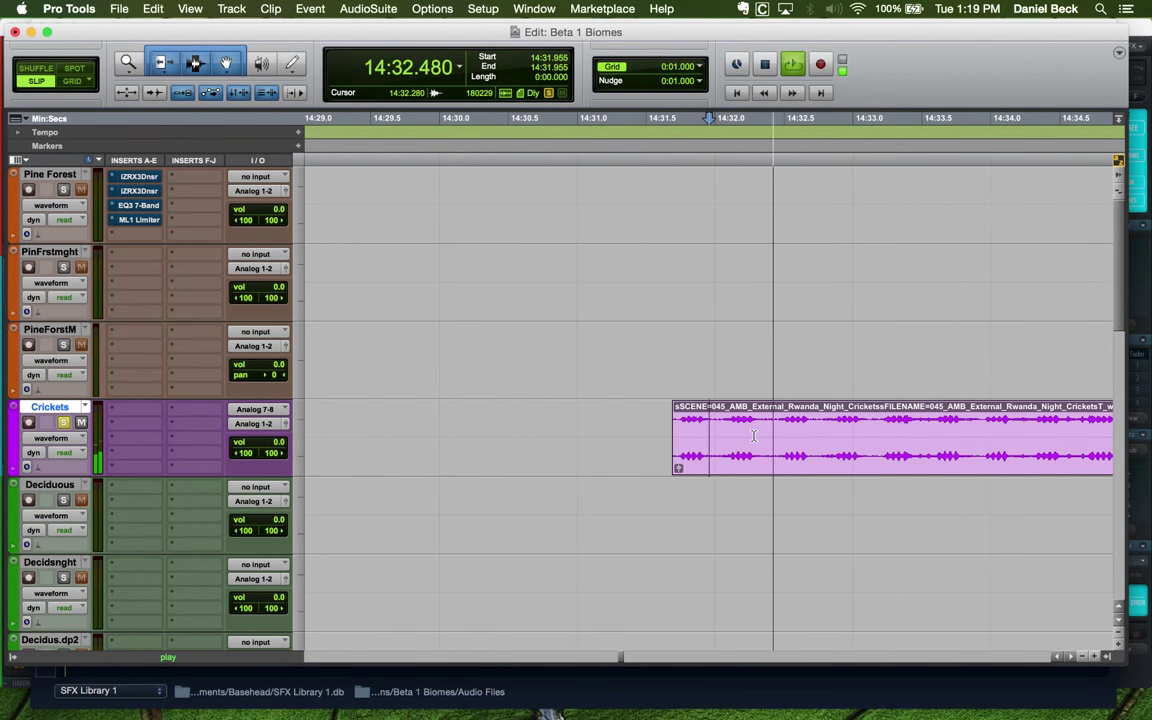
key("space")
Play the quiet gaps between the clip's opening chirps, 14:32.324 to 14:32.459 and 14:31.964 to 14:32.087
left_click(757, 433)
key("t")
key("t")
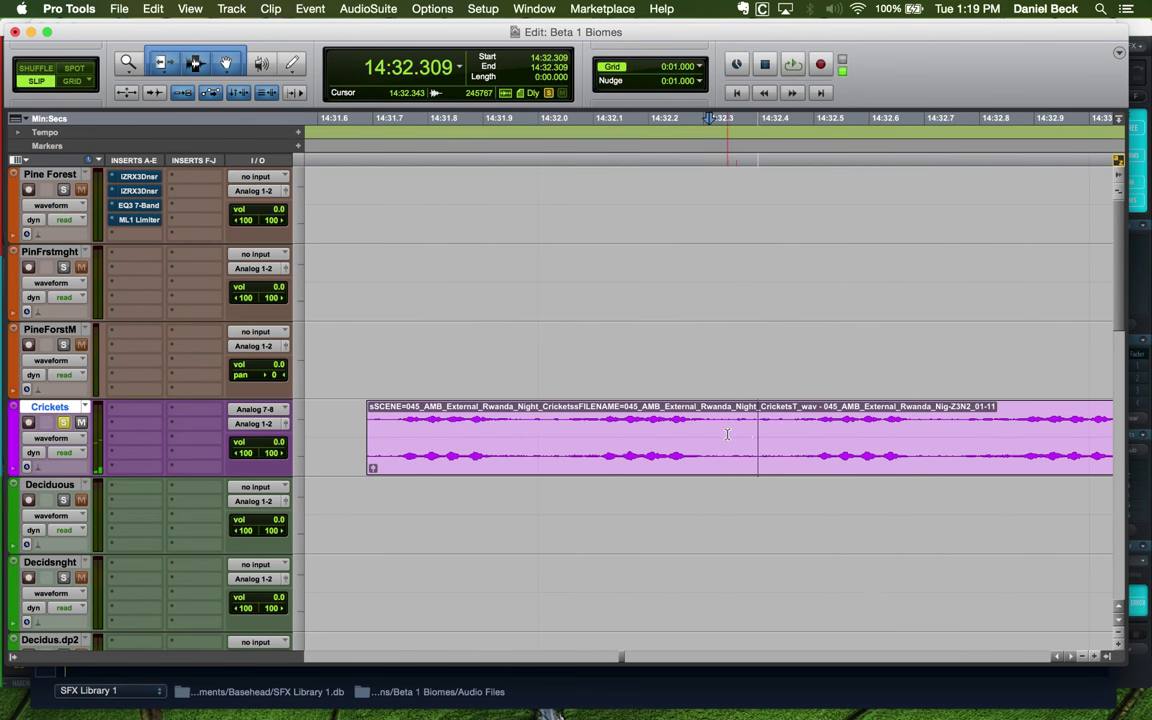
left_click_drag(716, 434, 791, 436)
key("space")
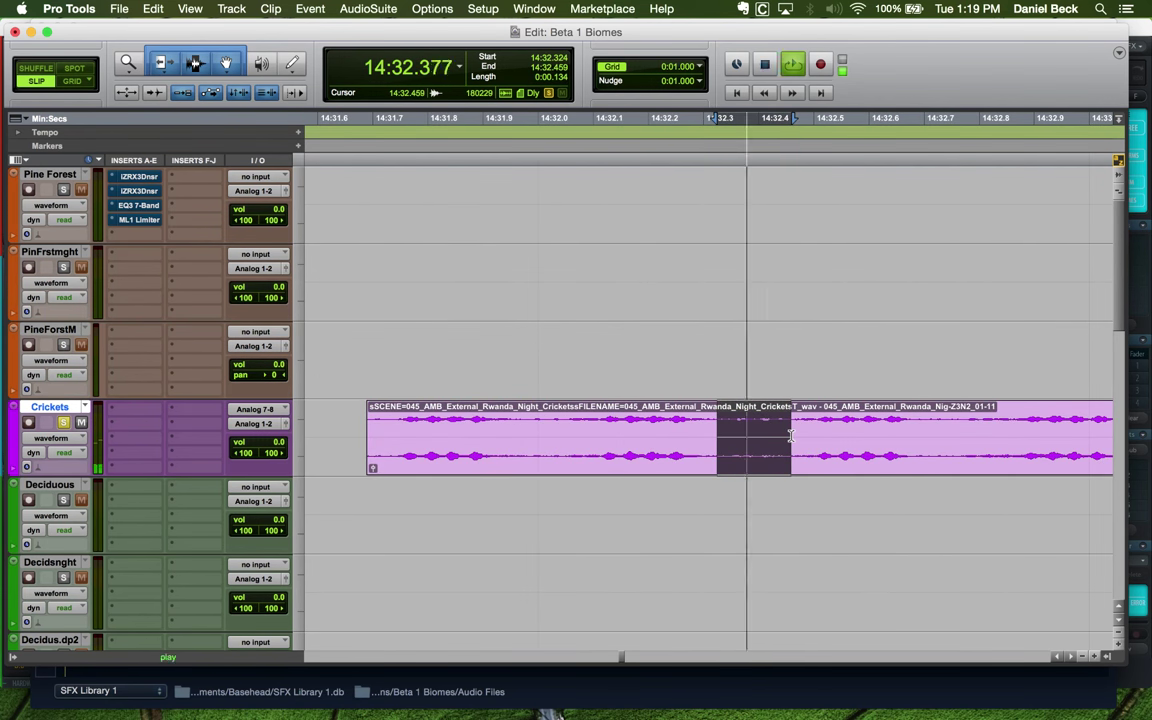
left_click_drag(518, 435, 586, 435)
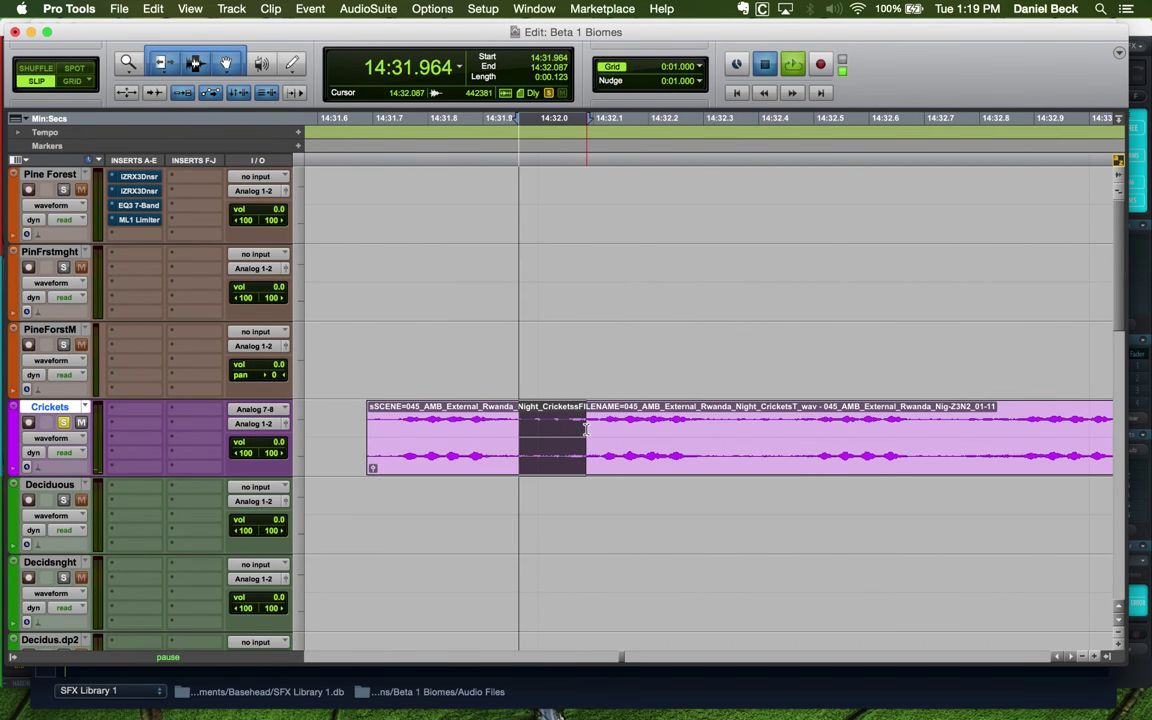
key("space")
Play the cricket clip from 14:32.347 and again from 14:31.531 to judge where it should begin
left_click(731, 430)
key("space")
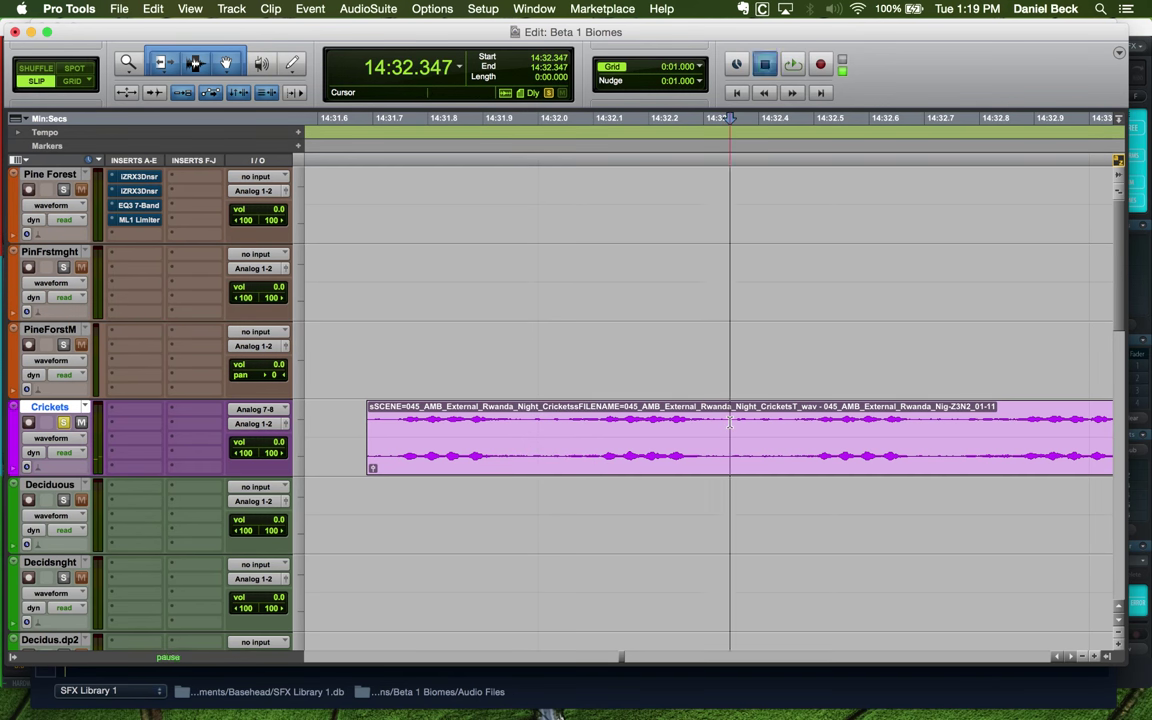
key("r")
key("r")
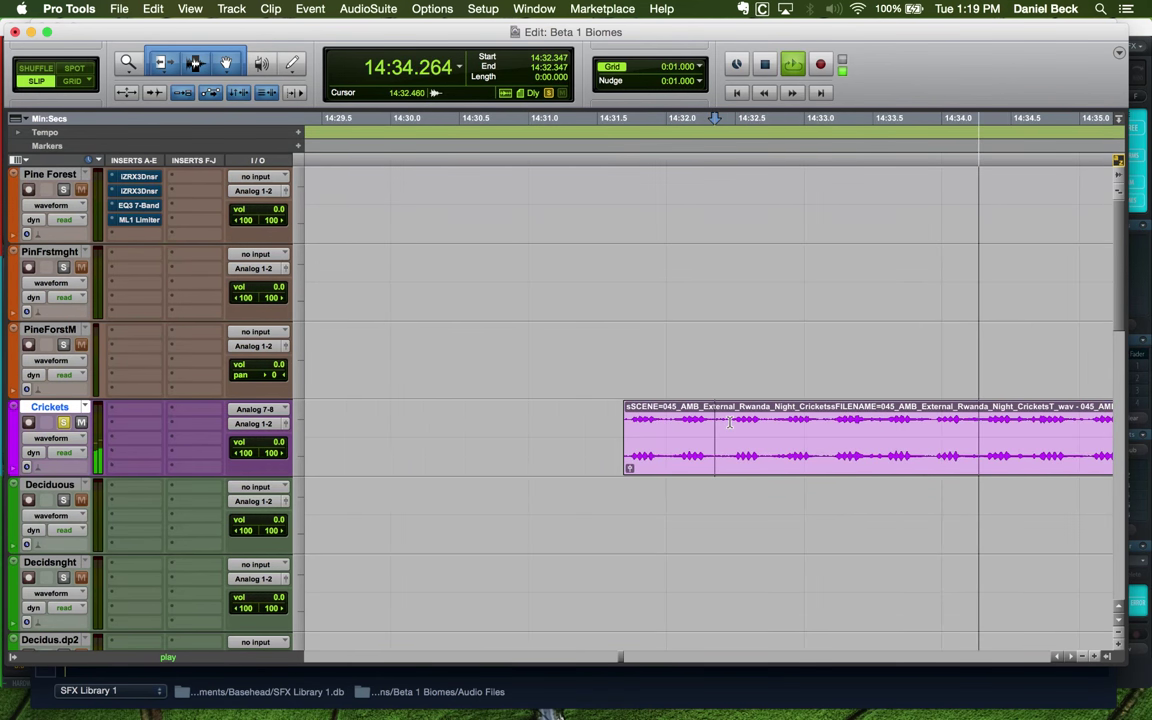
key("space")
left_click(601, 430)
key("t")
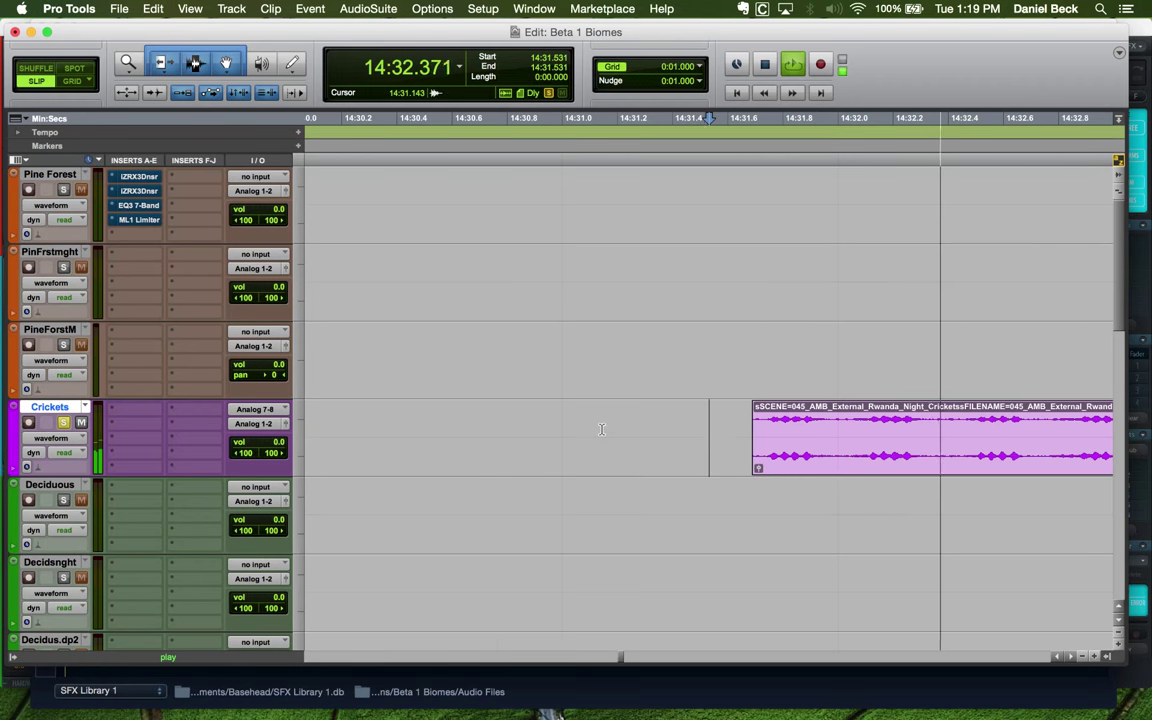
key("r")
key("space")
Trim the cricket clip's start to 14:32.405, in the gap before the third chirp, and play it from there
left_click(818, 432)
key("t")
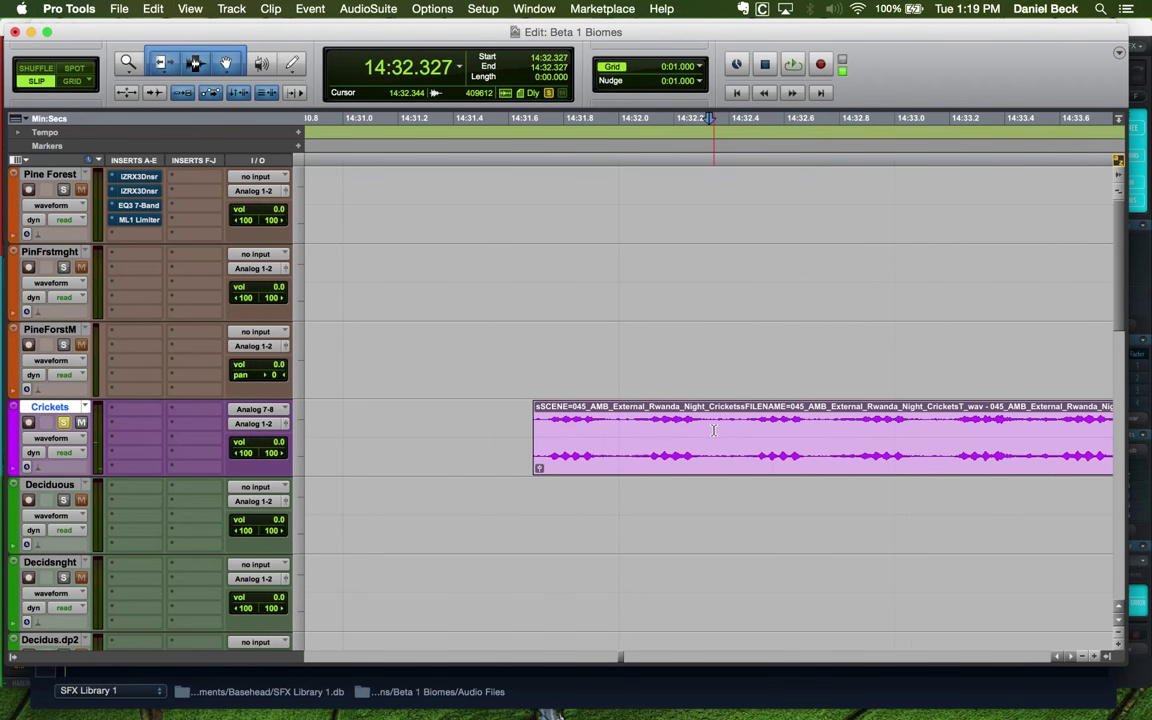
left_click(730, 425)
key("r")
key("space")
key("r")
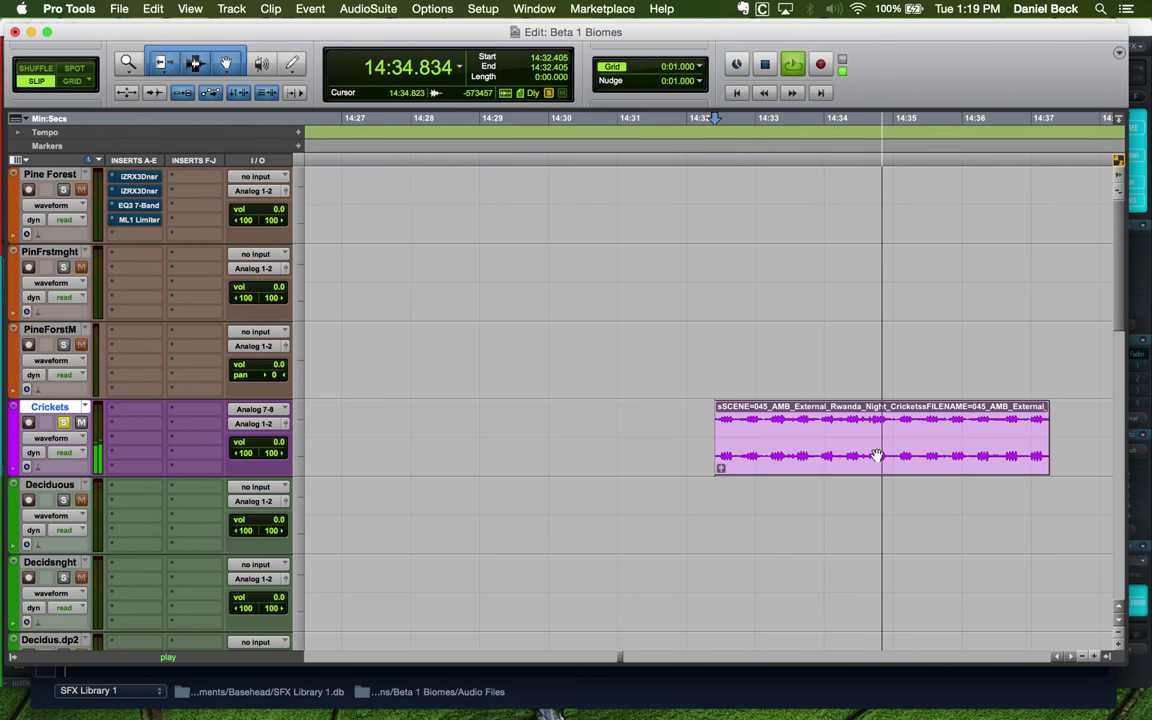
key("space")
Examine and play the single chirp between 14:34.163 and 14:34.583 in the middle of the clip
left_click(838, 425)
key("t")
key("t")
key("t")
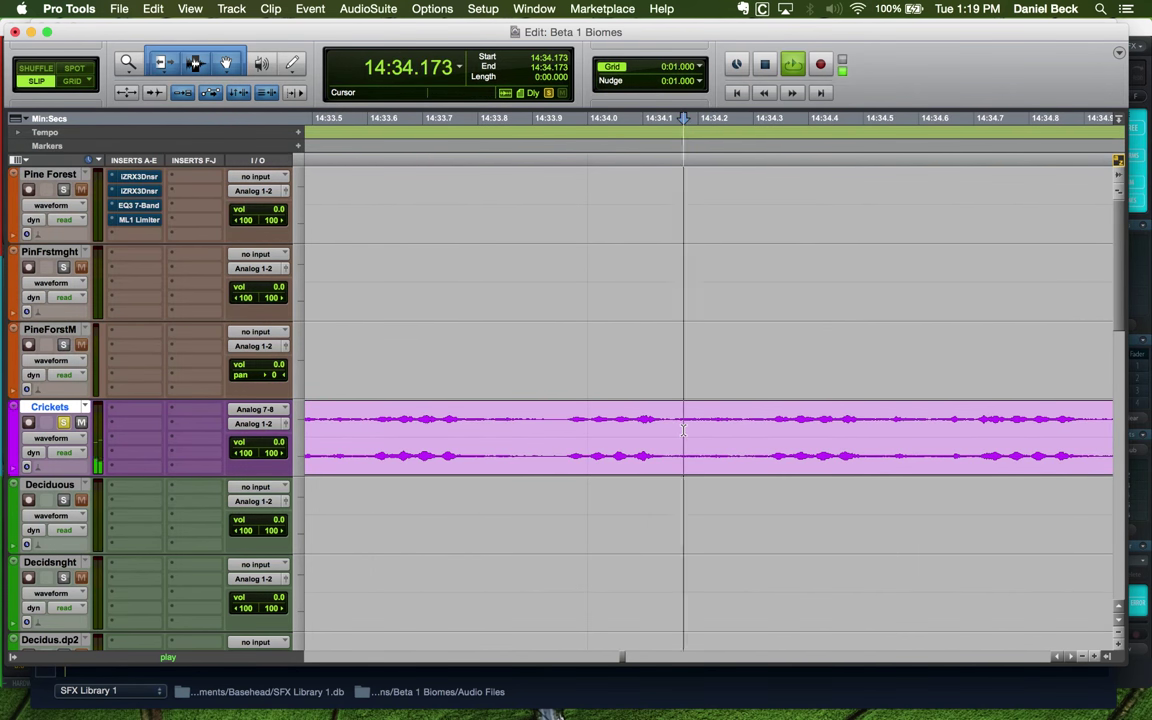
left_click_drag(670, 435, 908, 437)
key("space")
key("r")
key("space")
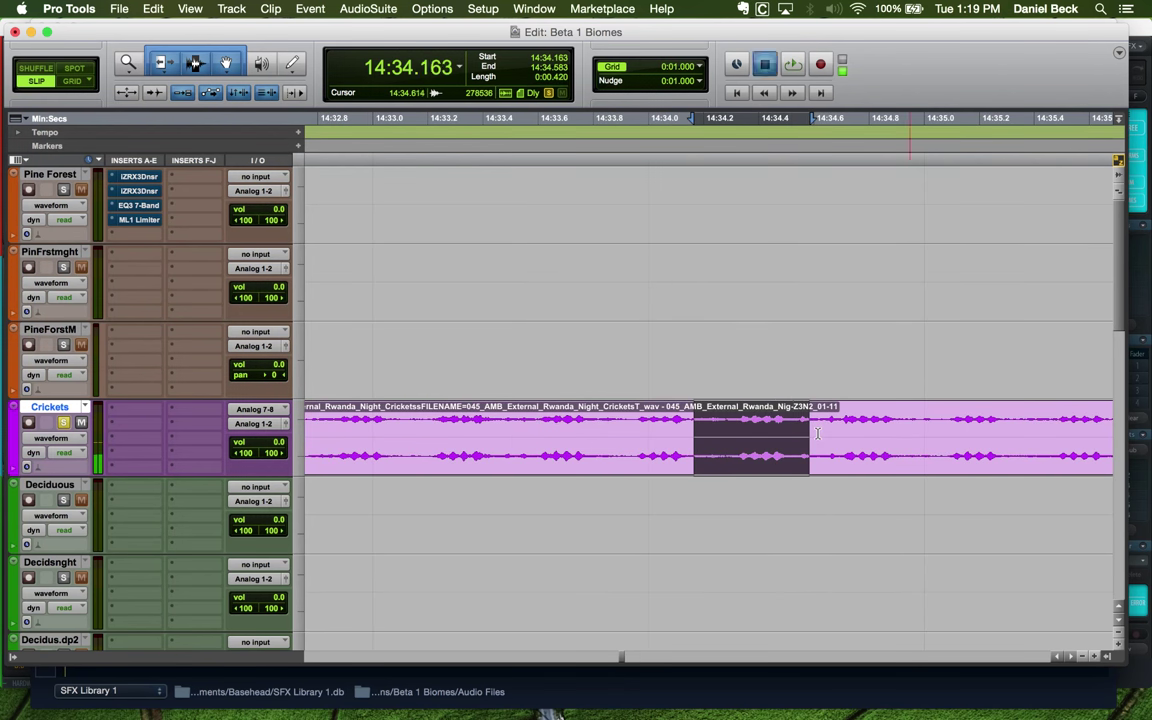
Audition the uneven chirps around 14:34.2 to 14:34.6 and delete the section from 14:33.961 to 14:34.701
left_click(818, 433)
key("r")
key("t")
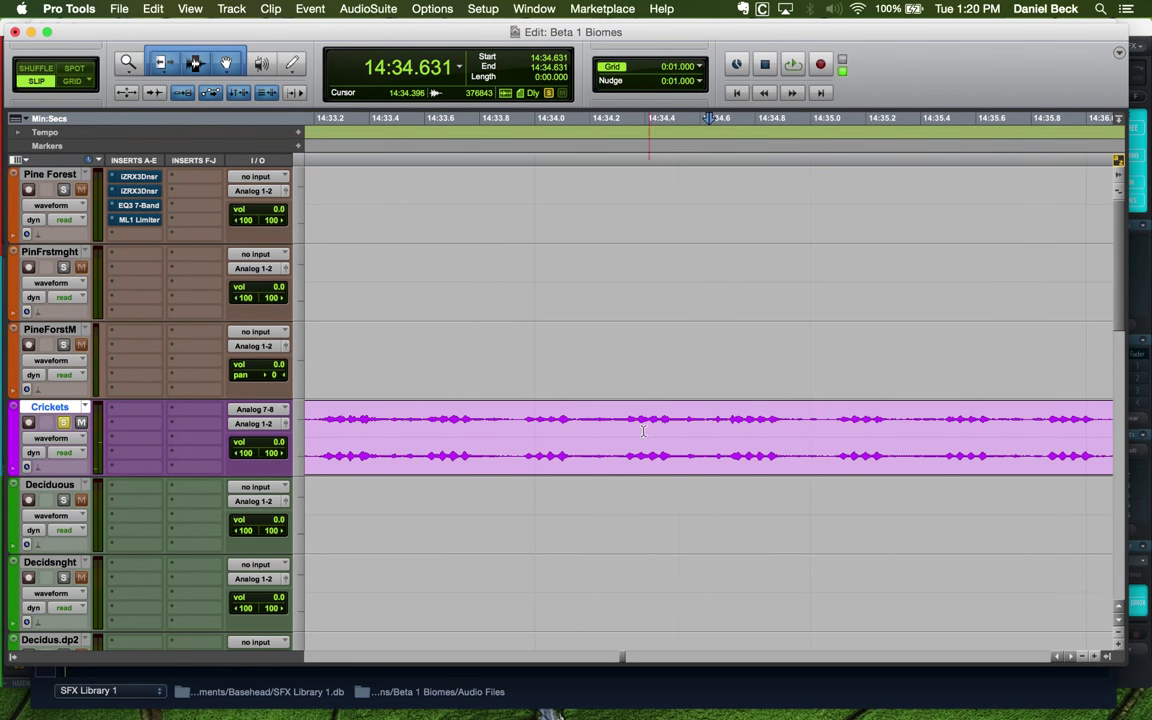
key("space")
key("space")
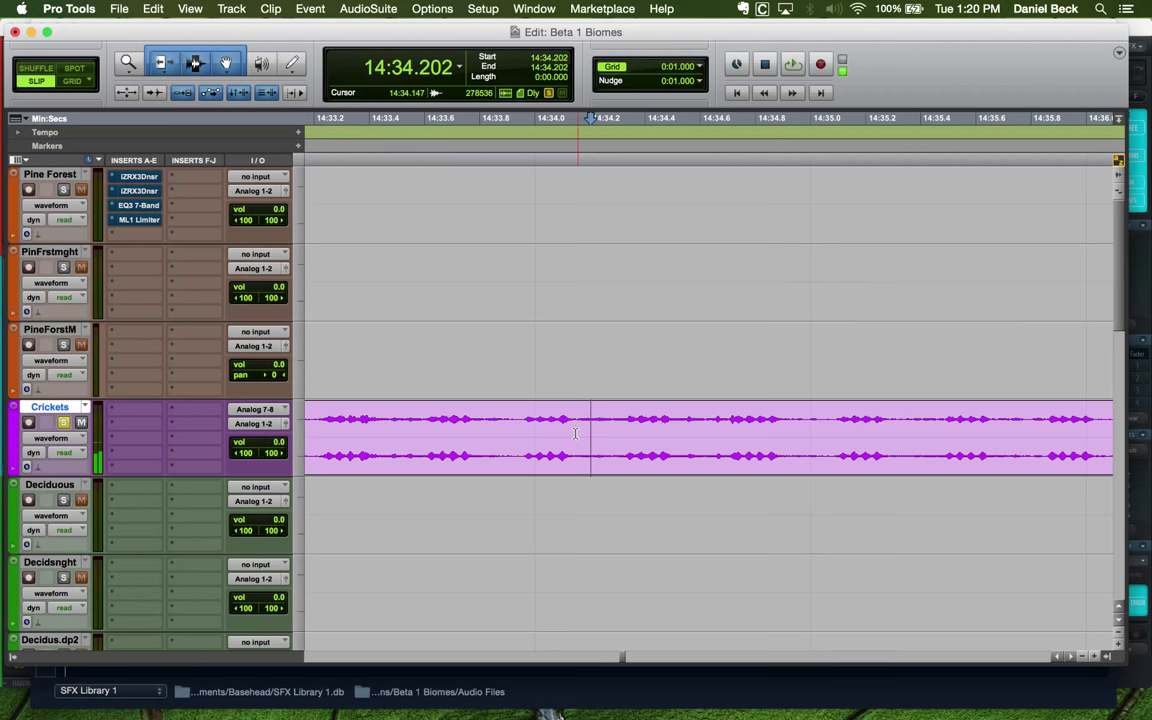
left_click_drag(646, 439, 703, 441)
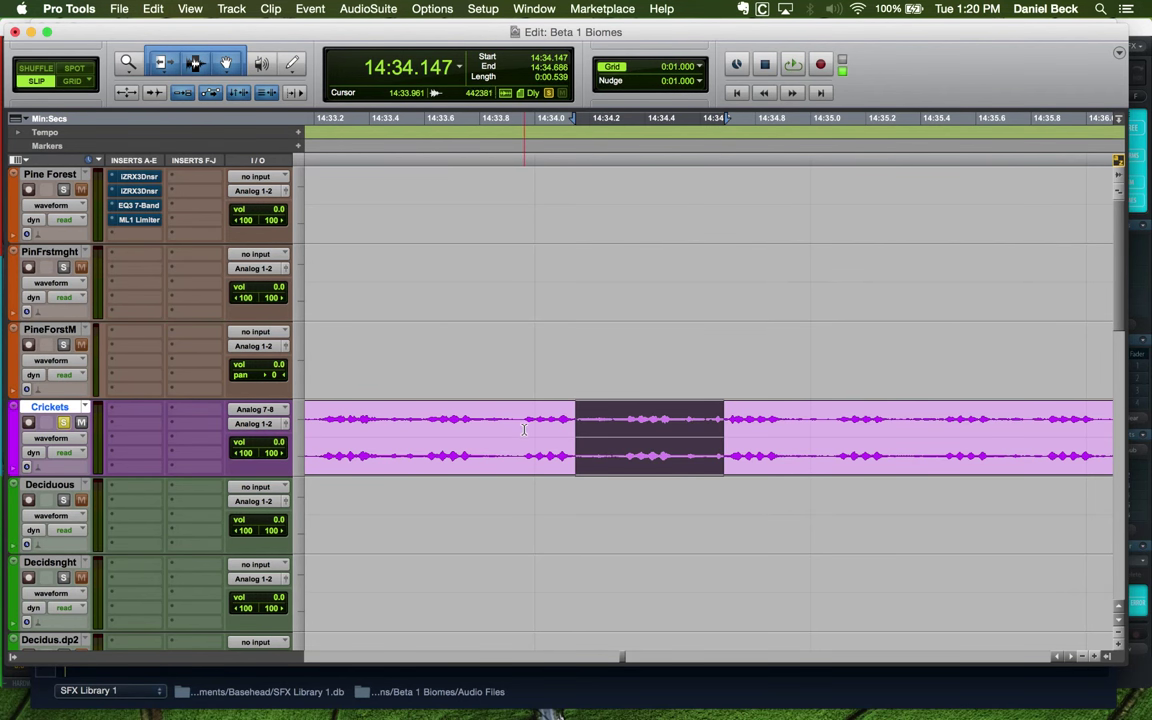
left_click_drag(524, 432, 705, 430)
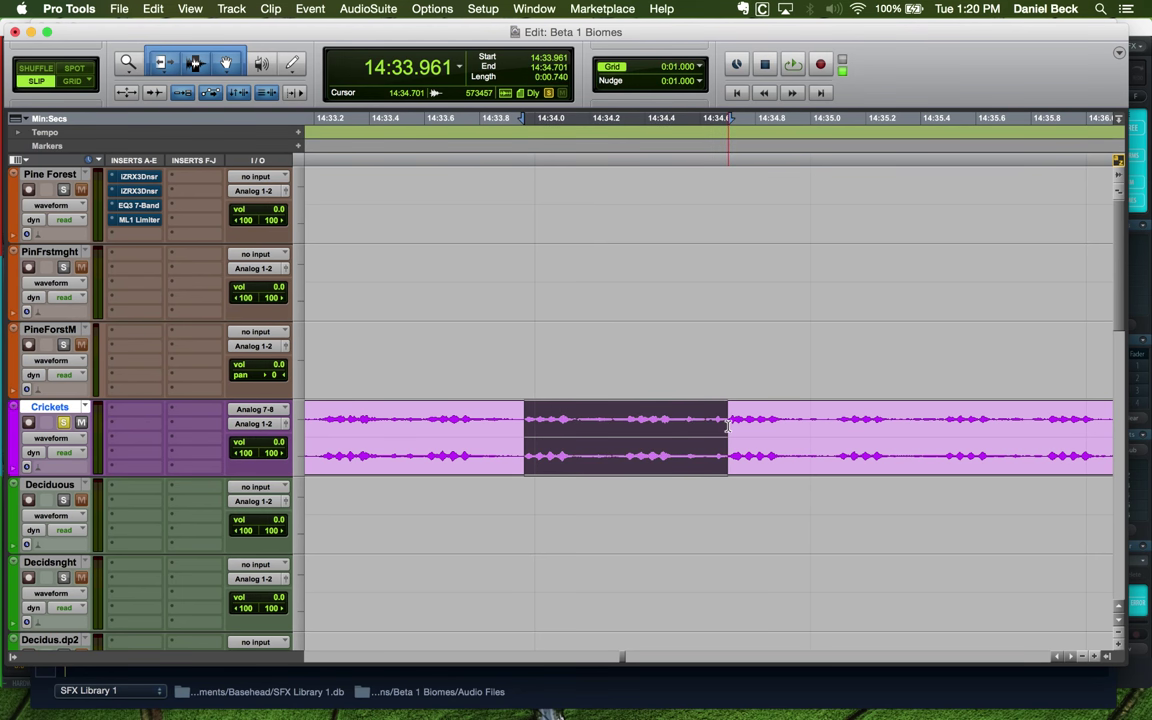
key("Delete")
Move the rear cricket section against the front section's end at 14:33.961 to close the gap
left_click(812, 465, "ctrl")
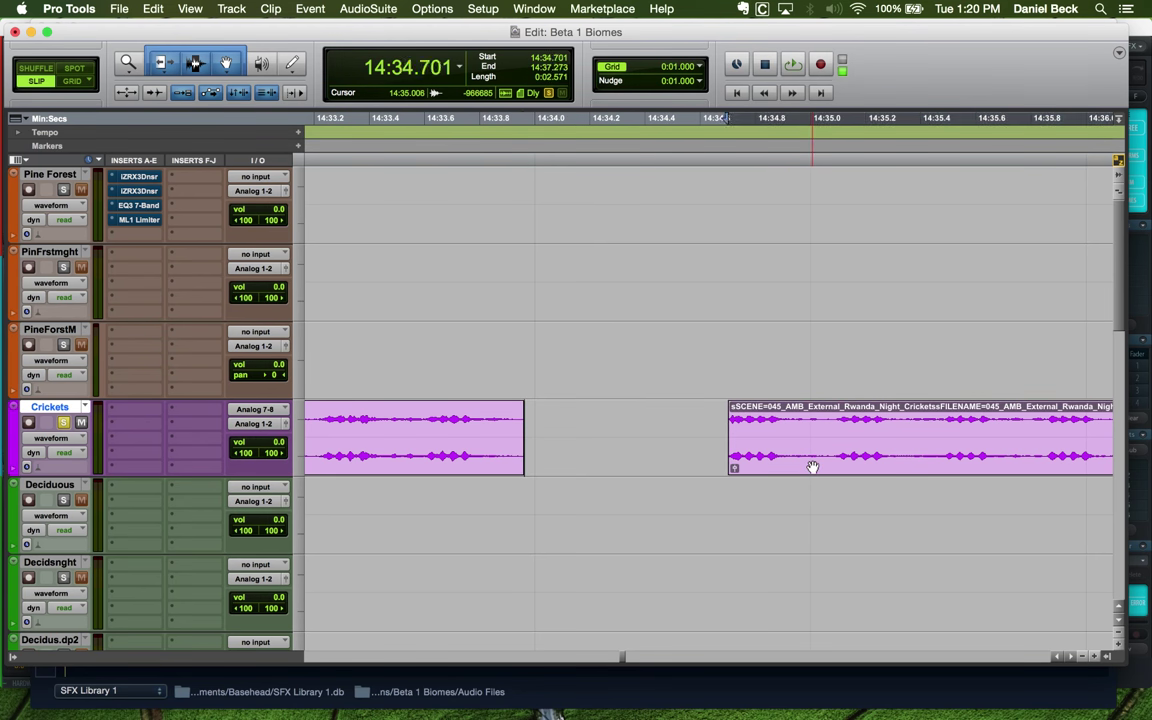
key("r")
key("r")
left_click(634, 421)
key("super+bracketright")
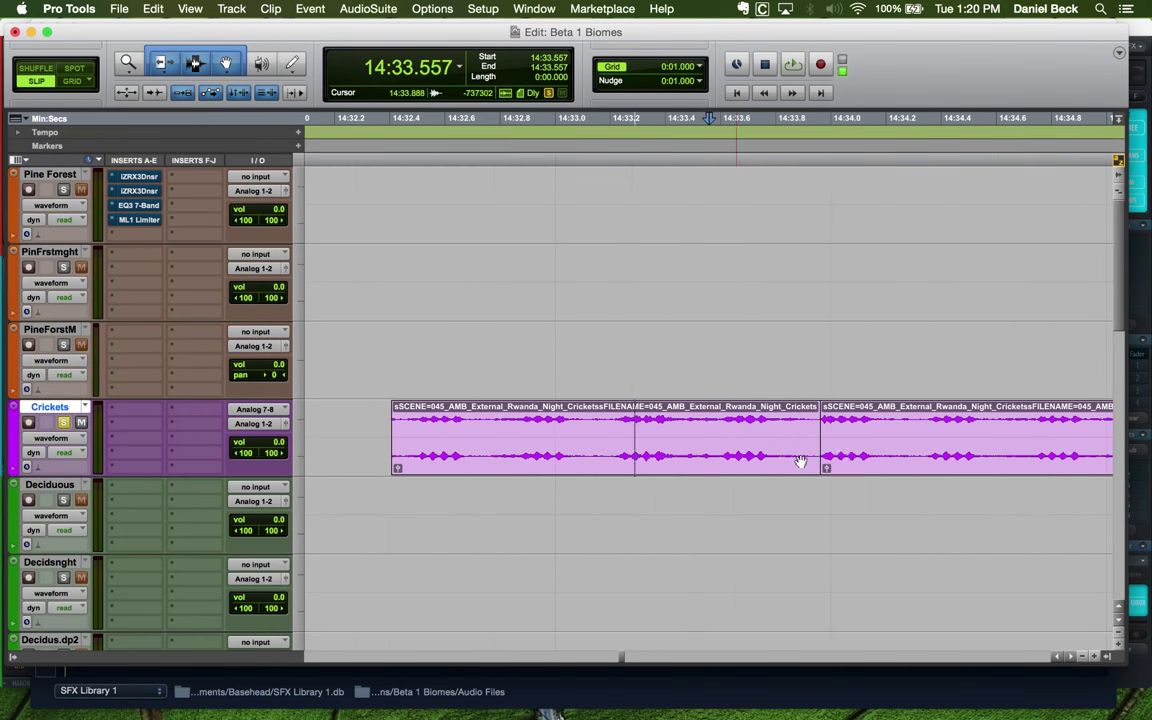
Crossfade the two cricket sections where they meet, from 14:33.925 to about 14:33.972
left_click(846, 454)
key("super+bracketright")
key("super+bracketright")
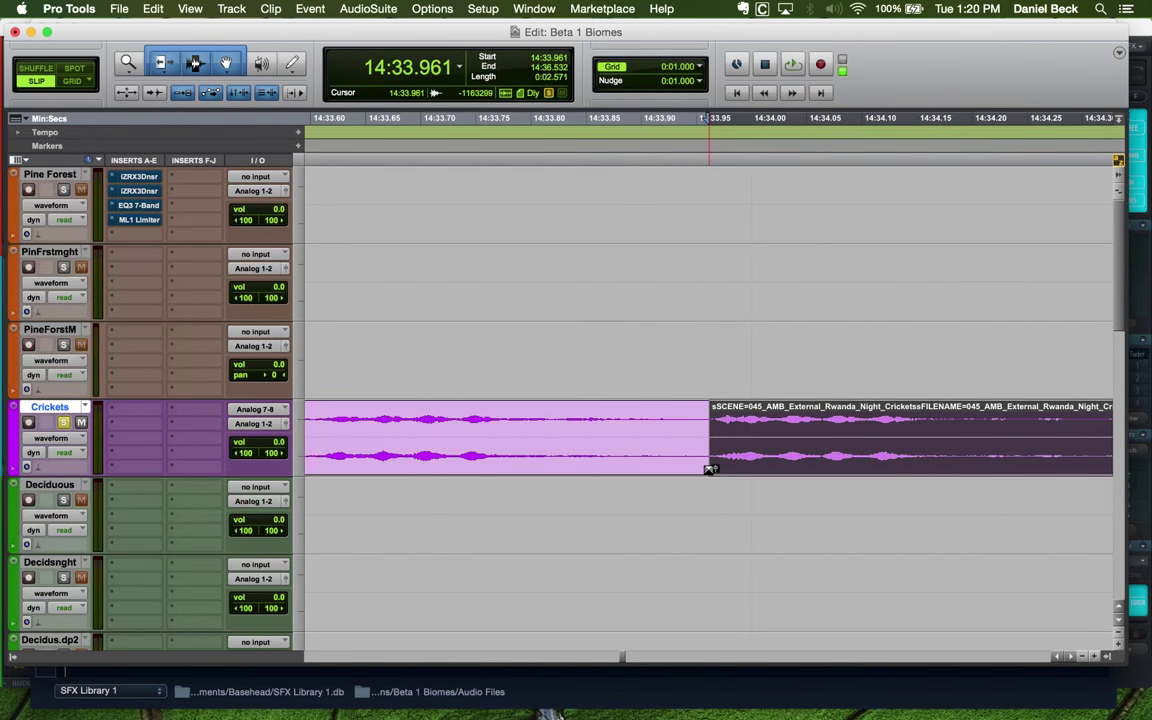
mouse_move(708, 469)
left_mouse_down()
mouse_move(733, 470)
mouse_move(690, 469)
left_mouse_up()
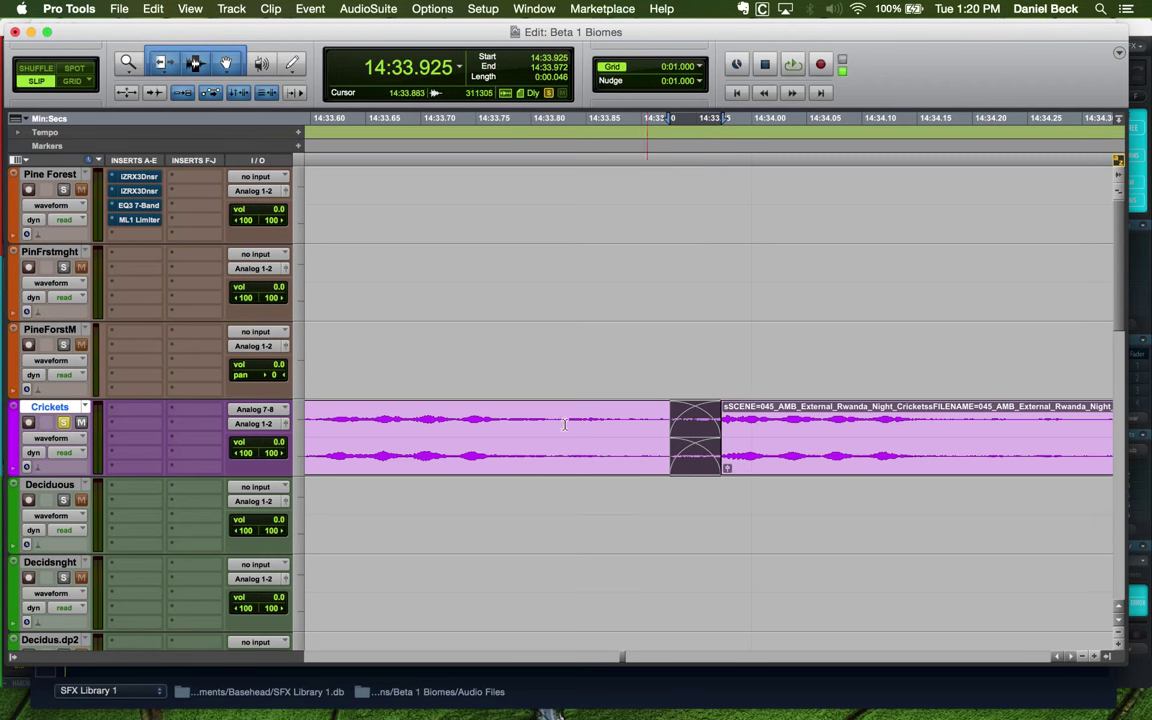
Play the cricket clips from 14:32.814 across the crossfade
key("super+bracketleft")
key("super+bracketleft")
key("super+bracketleft")
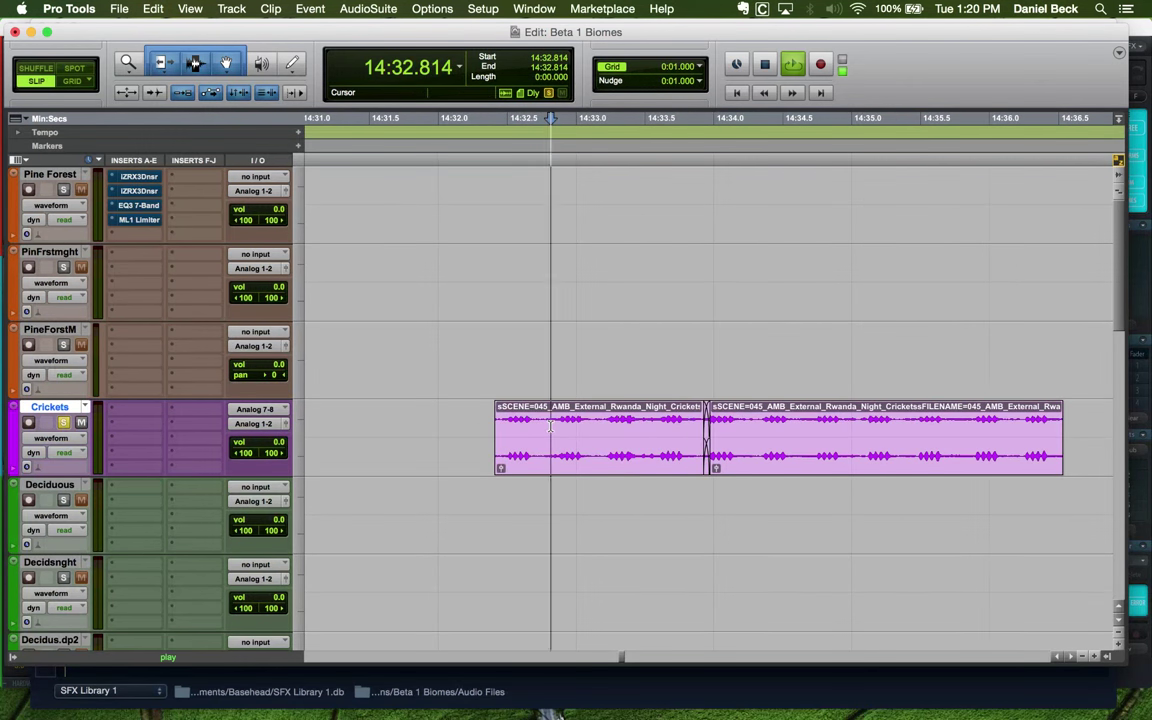
key("space")
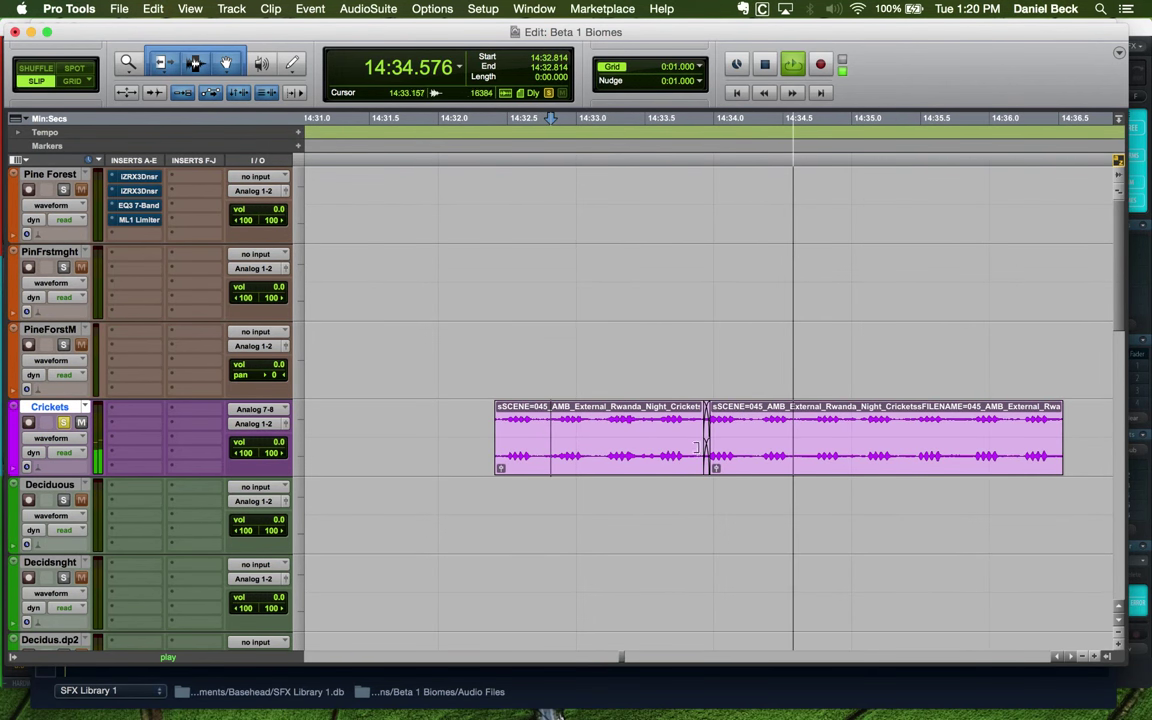
key("space")
Widen the crossfade backwards so it starts at about 14:33.85, and play across it from 14:33.592
left_click(687, 430)
key("super+bracketright")
key("super+bracketright")
key("super+bracketright")
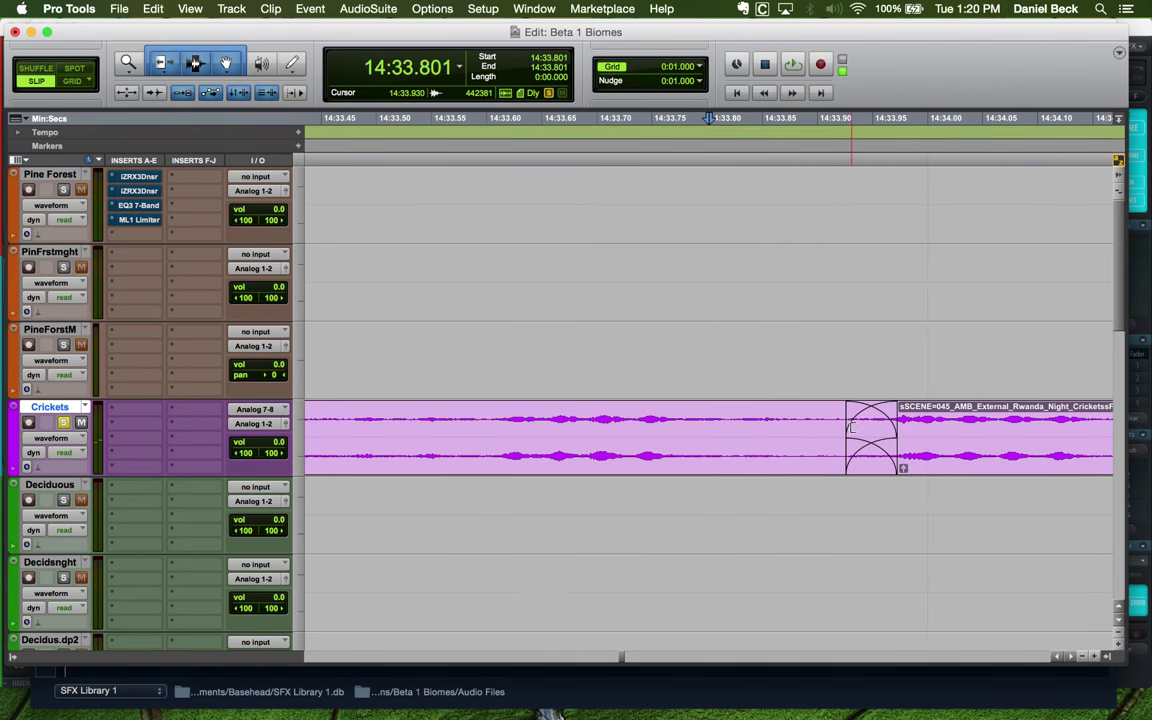
left_click_drag(852, 427, 795, 427)
left_click(479, 422)
key("super+bracketleft")
key("space")
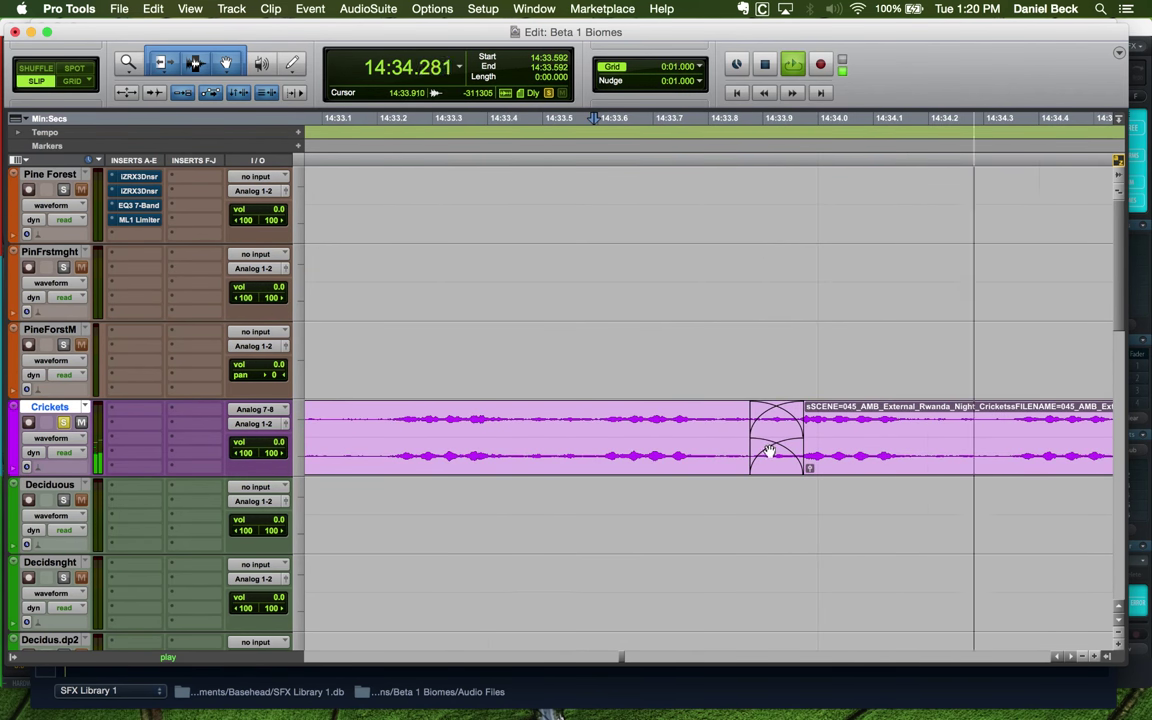
key("super+bracketleft")
key("super+bracketleft")
key("space")
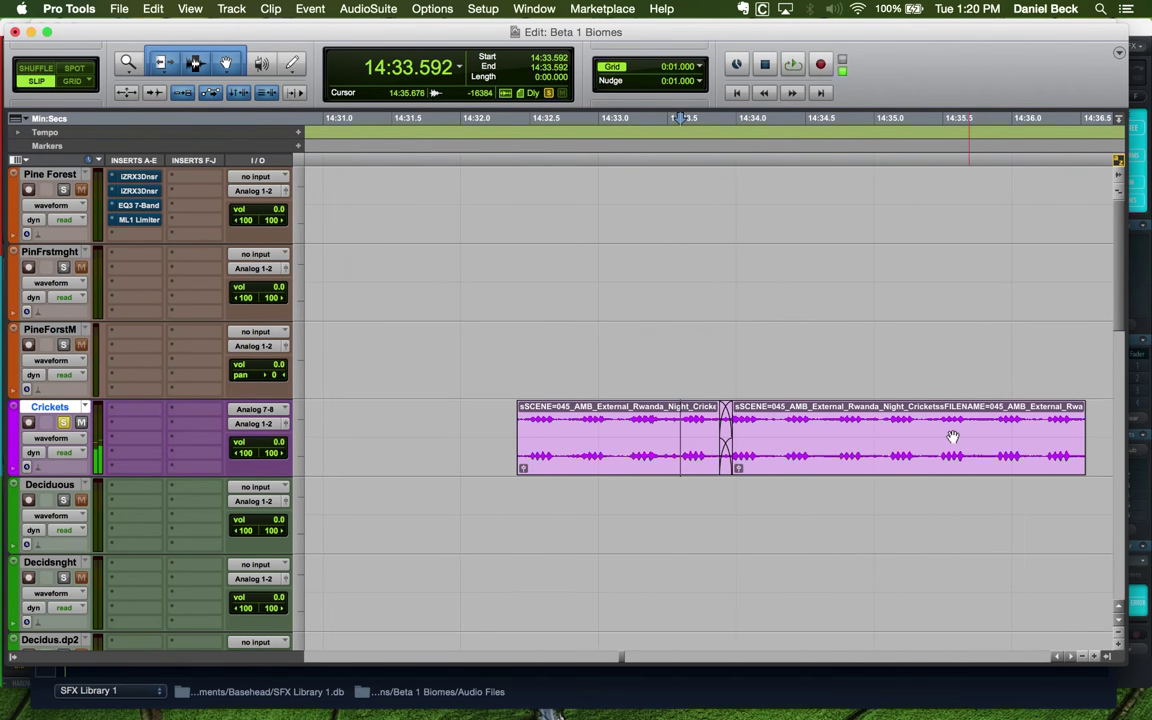
Play the rear cricket section from 14:35.345 and examine the spacing of the chirps around 14:35.5
key("super+bracketright")
key("space")
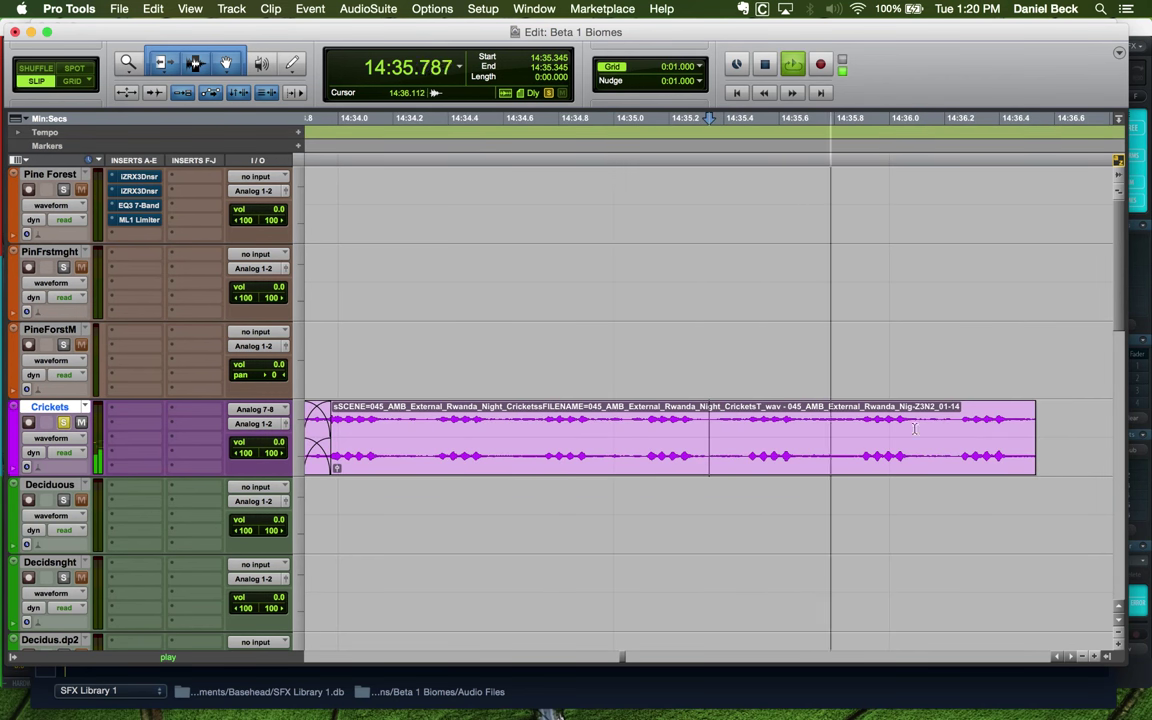
key("space")
key("space")
key("space")
left_click(739, 422)
key("super+bracketright")
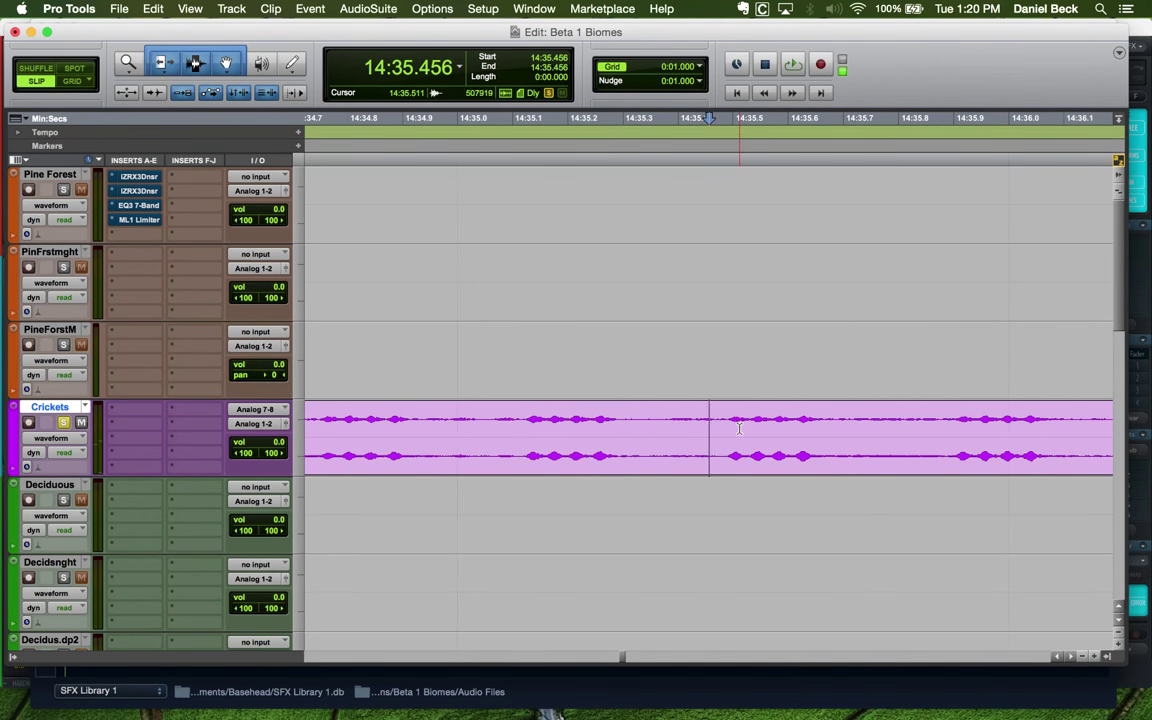
key("super+bracketleft")
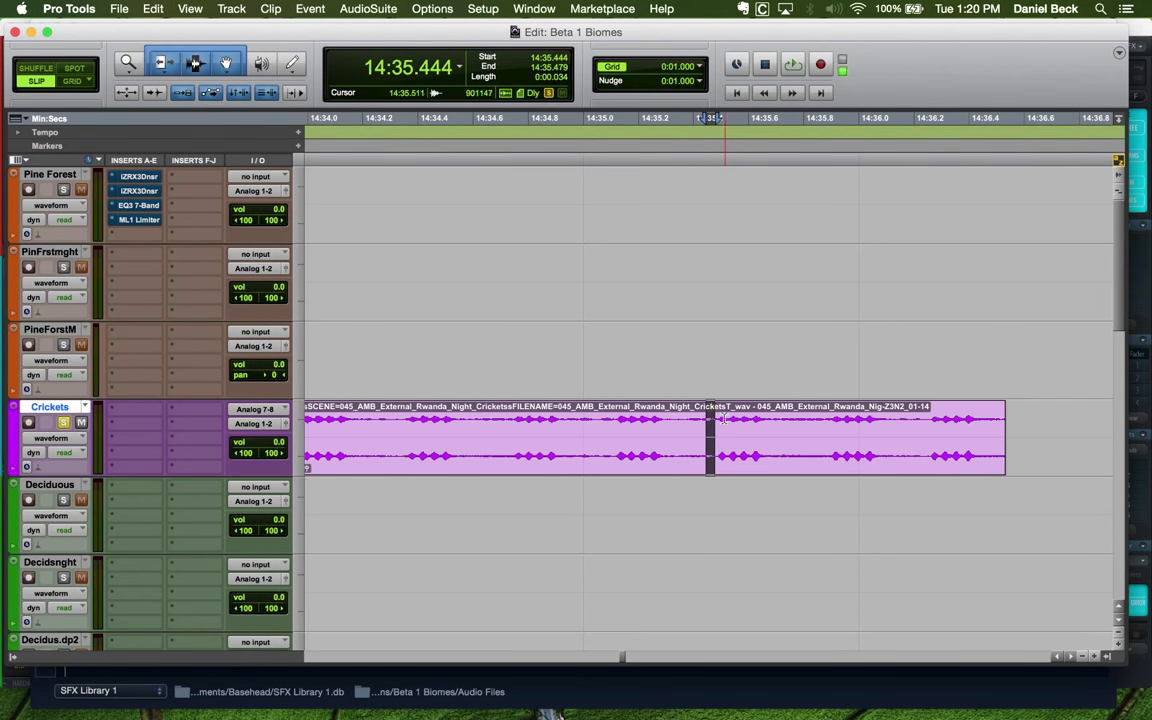
key("super+bracketleft")
key("super+bracketright")
key("super+bracketright")
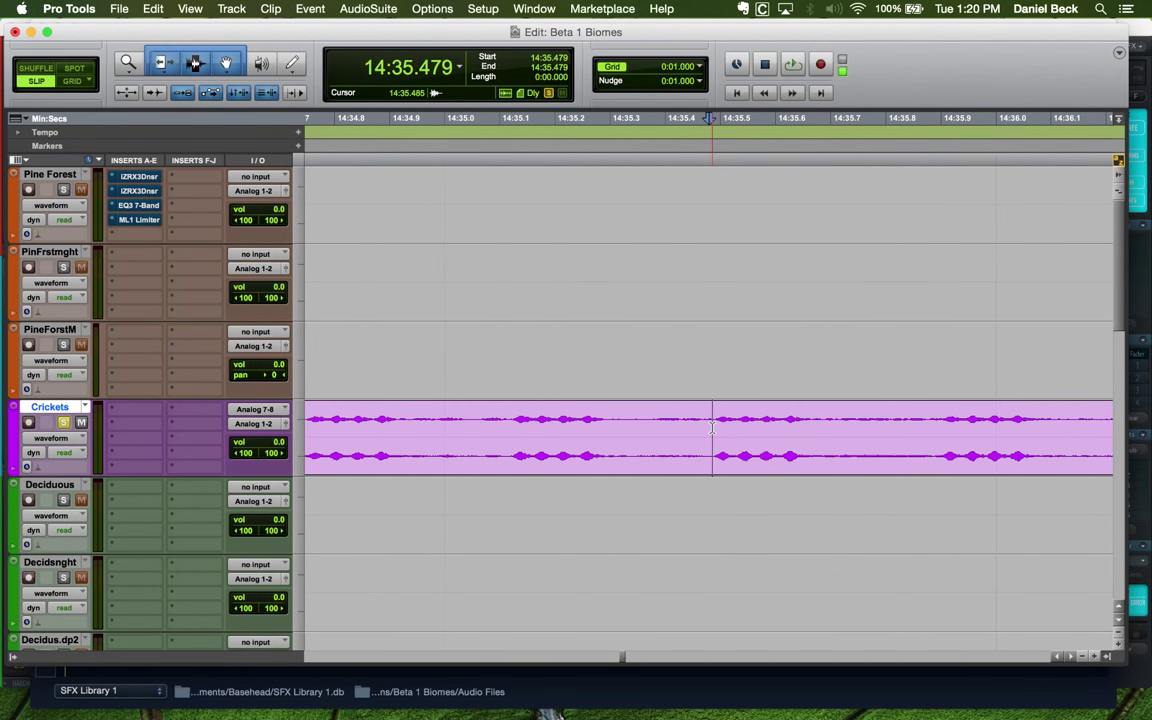
key("super+bracketleft")
key("super+bracketleft")
key("super+bracketleft")
Play the rear cricket section from 14:34.861 to check the chirp rhythm
left_click(679, 452)
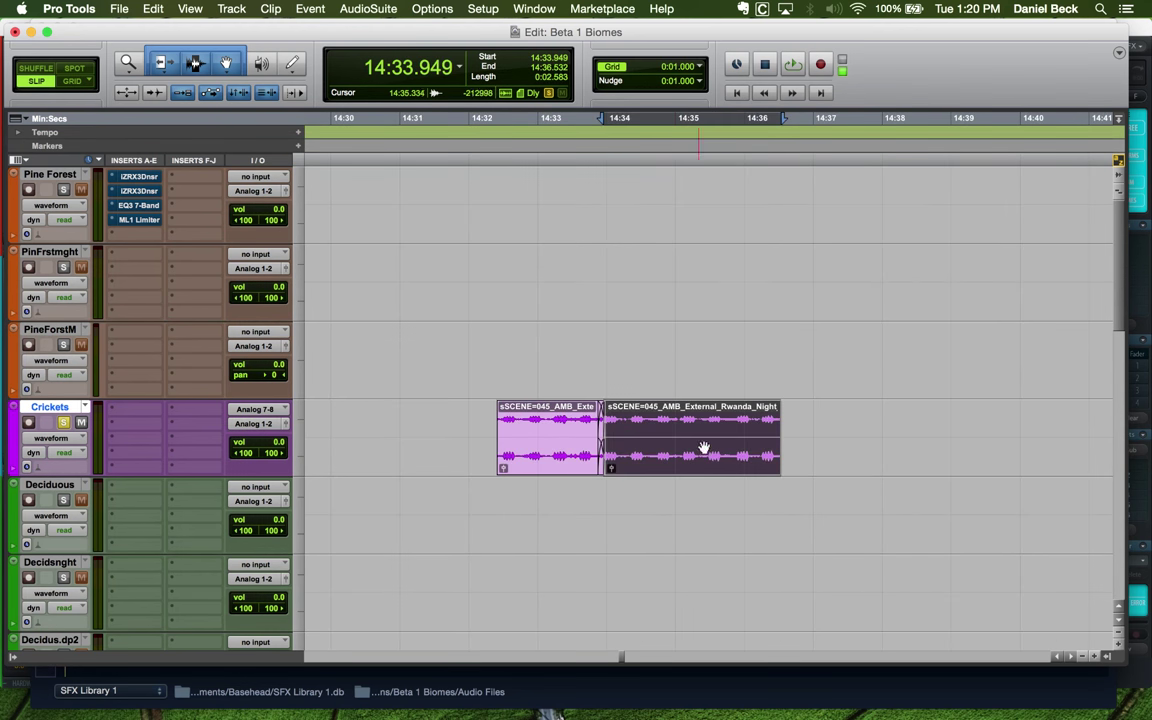
left_click(699, 423)
key("super+bracketright")
key("super+bracketright")
left_click(575, 413)
key("space")
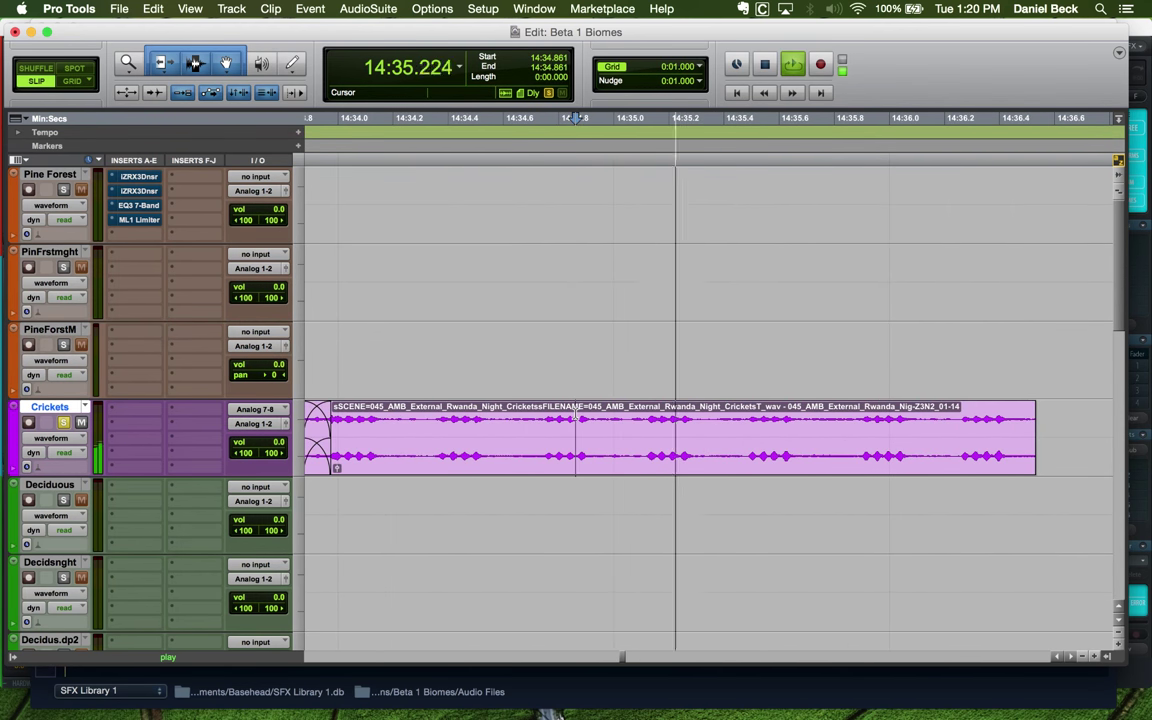
key("space")
Delete the chirp section from 14:35.313 to 14:35.673 and move the remaining end piece to 14:35.313 to close the gap
left_click_drag(738, 431, 702, 433)
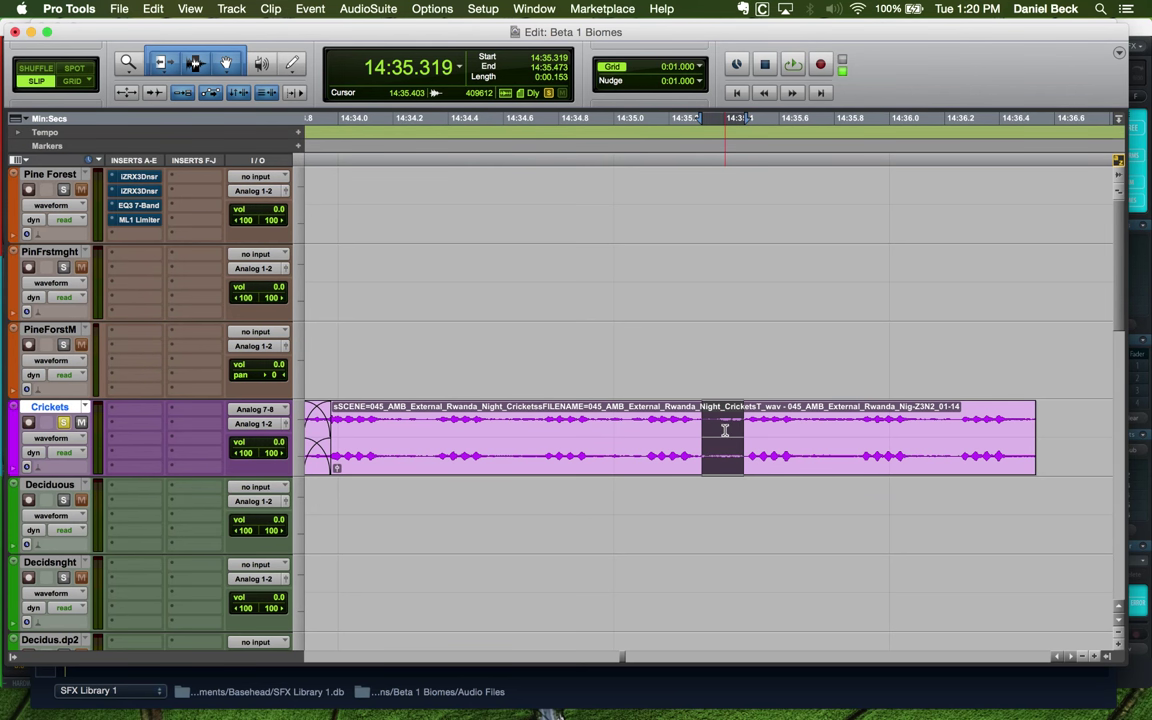
left_click_drag(799, 428, 703, 435)
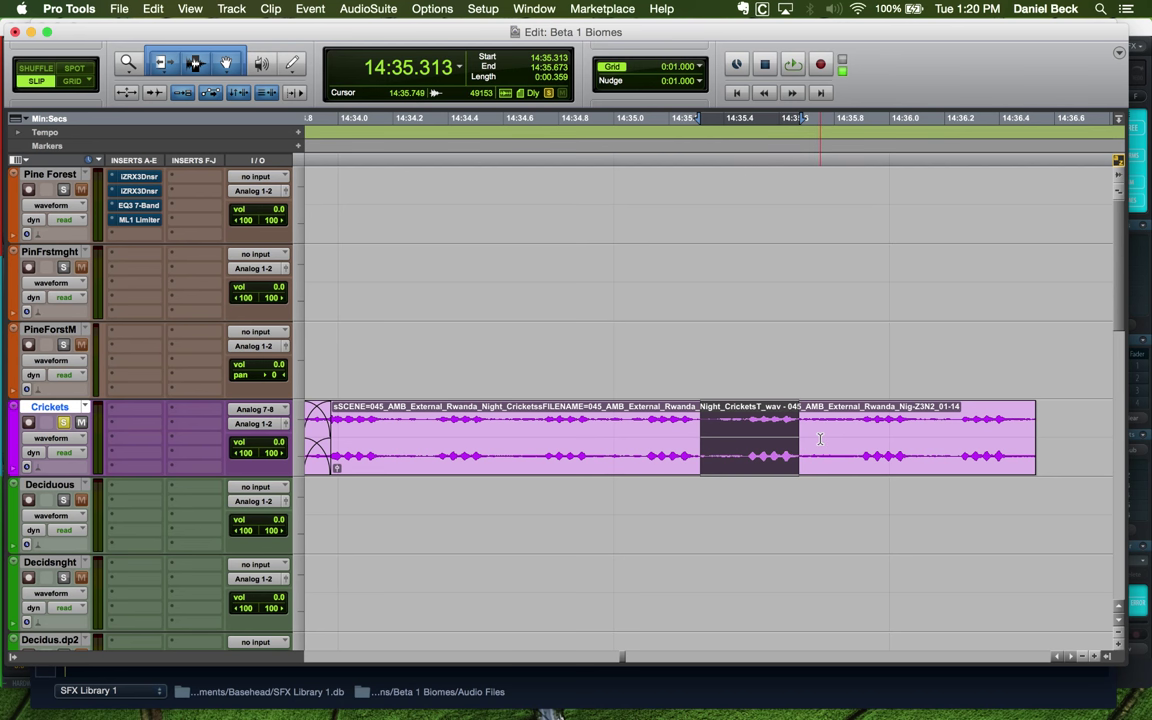
key("Delete")
left_click_drag(833, 462, 735, 464)
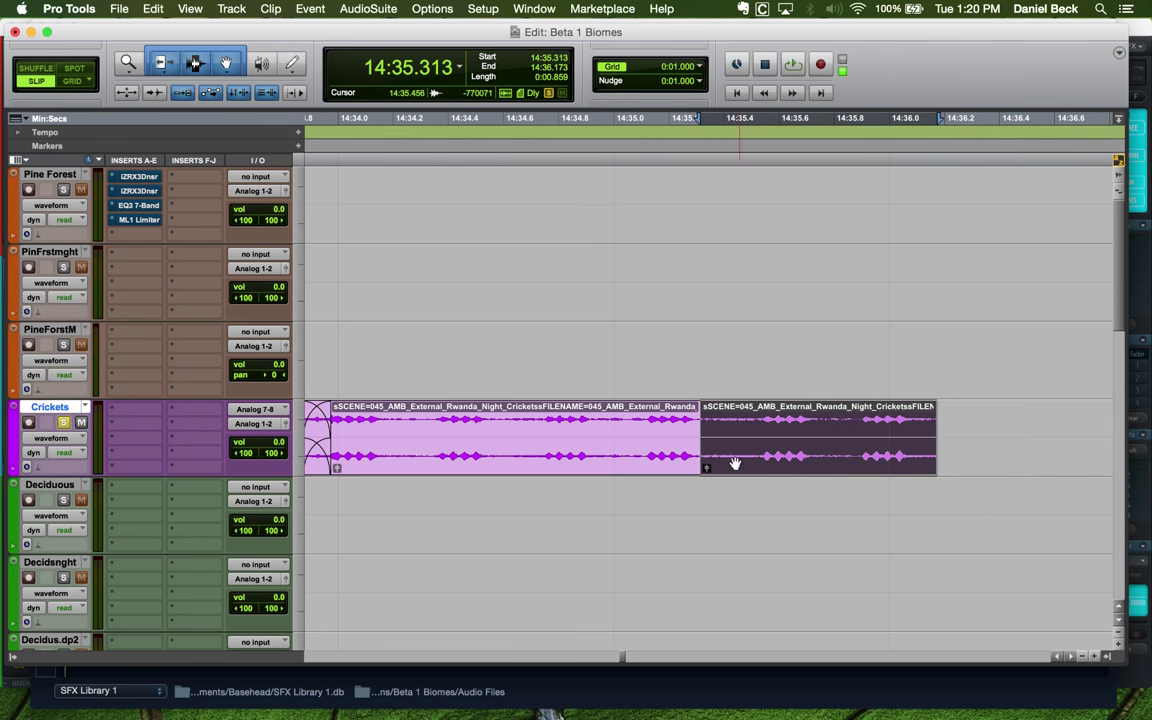
Crossfade the new junction in the rear cricket section from 14:35.287 to 14:35.340
left_click(701, 469)
key("super+bracketleft")
key("super+bracketleft")
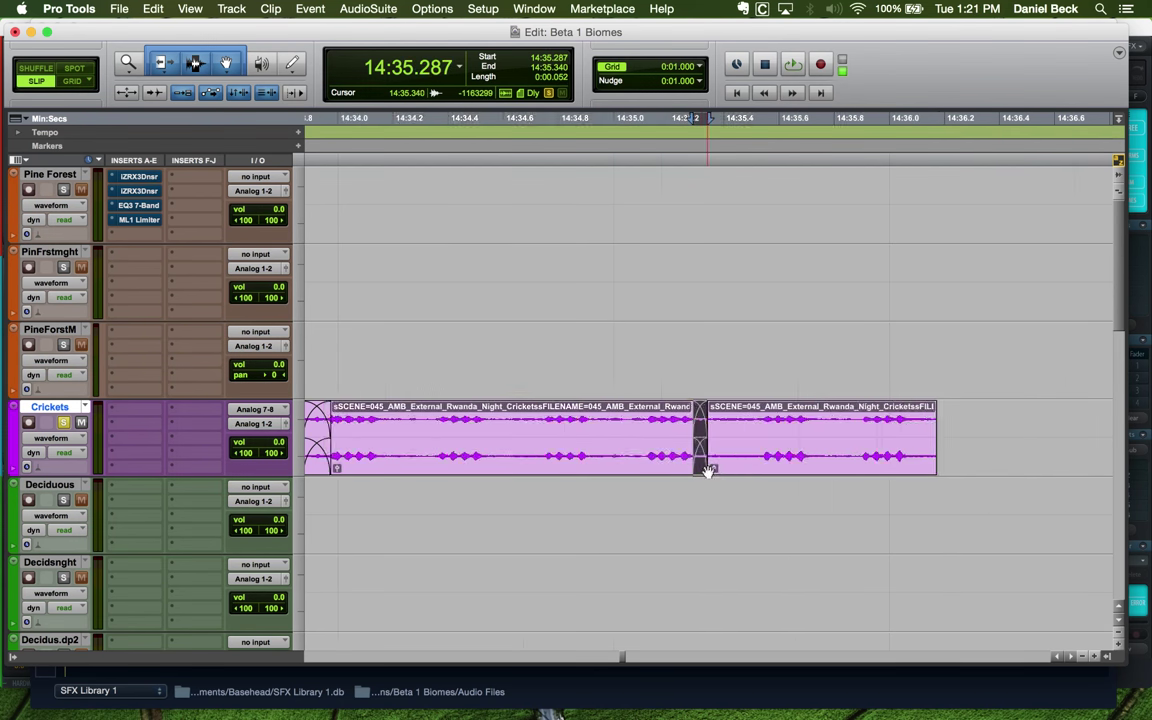
Loop-play all joined cricket clips from 14:32.405 to 14:36.173, trying the Crickets track volume at -12.5 before restoring it to 0.0
left_click(744, 463)
left_click(542, 462, "shift")
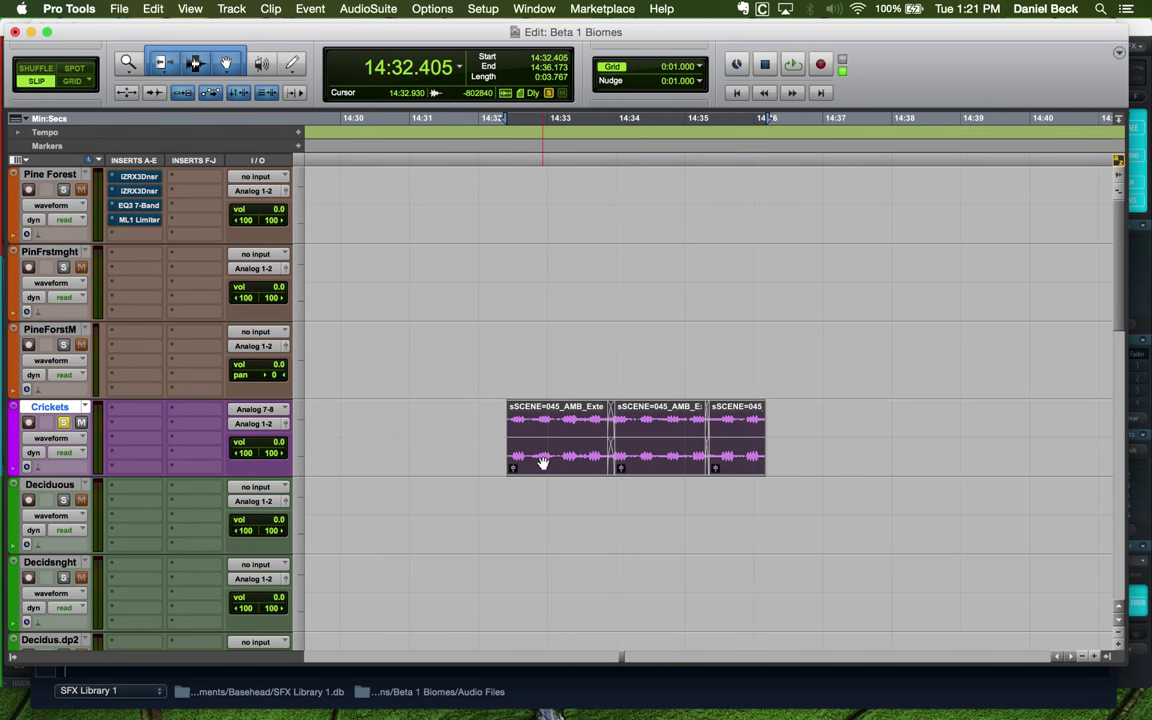
key("space")
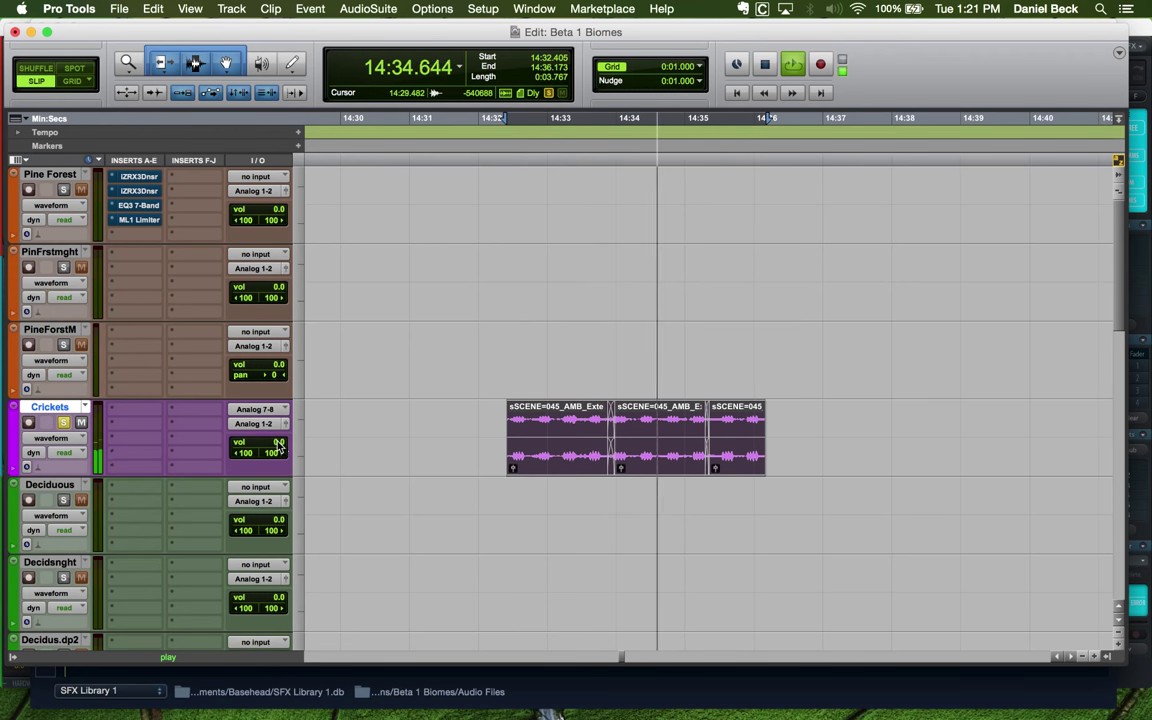
left_click_drag(281, 450, 277, 460)
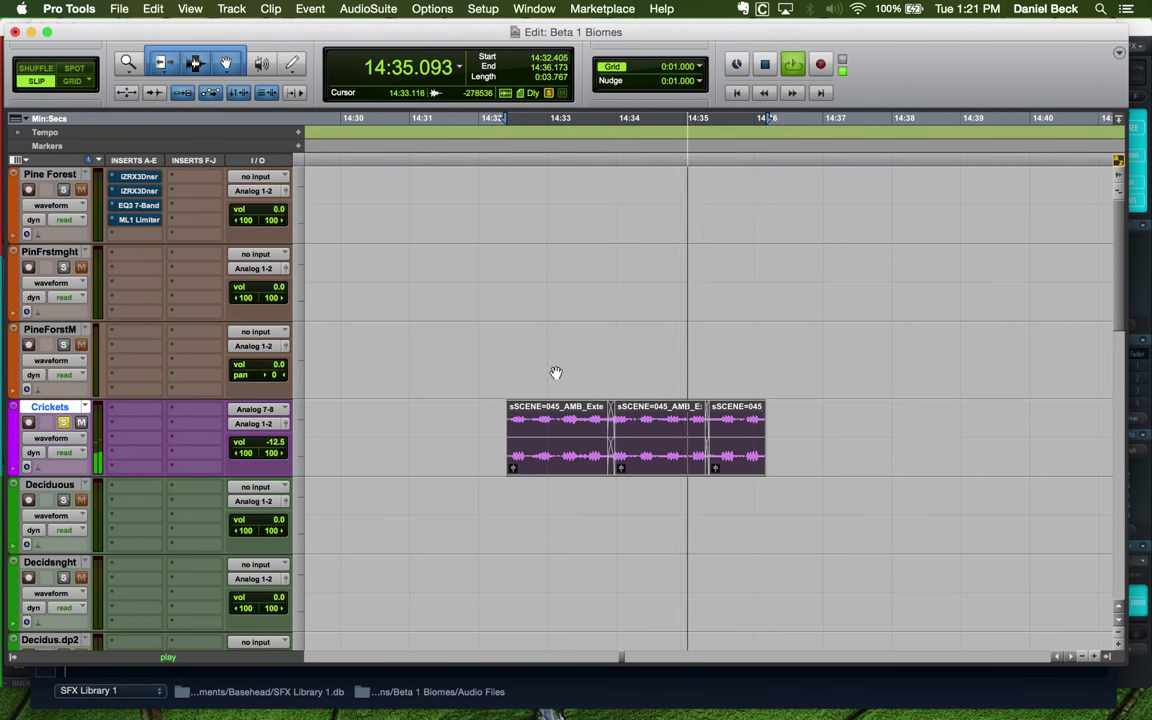
left_click(276, 443, "alt")
key("space")
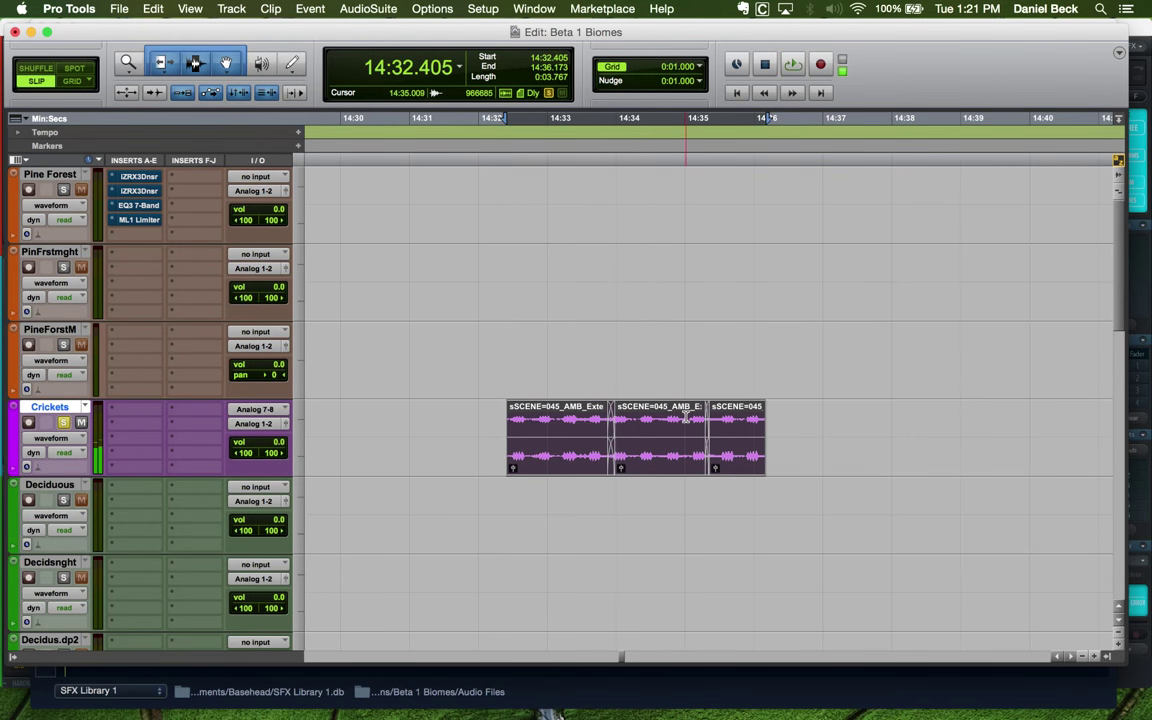
Separate the last chirp from the end of the cricket clips and move it away to 14:37.708
left_click(685, 412)
key("t")
key("super+bracketright")
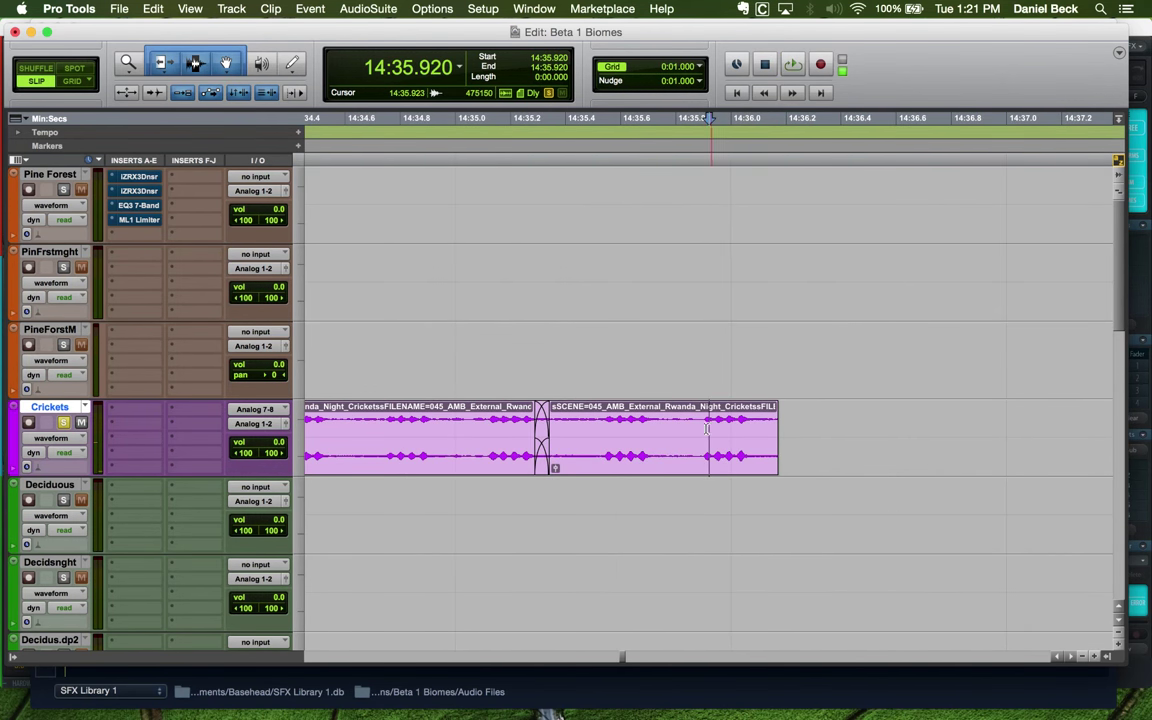
key("super+e")
key("super+bracketleft")
left_click_drag(722, 465, 975, 452)
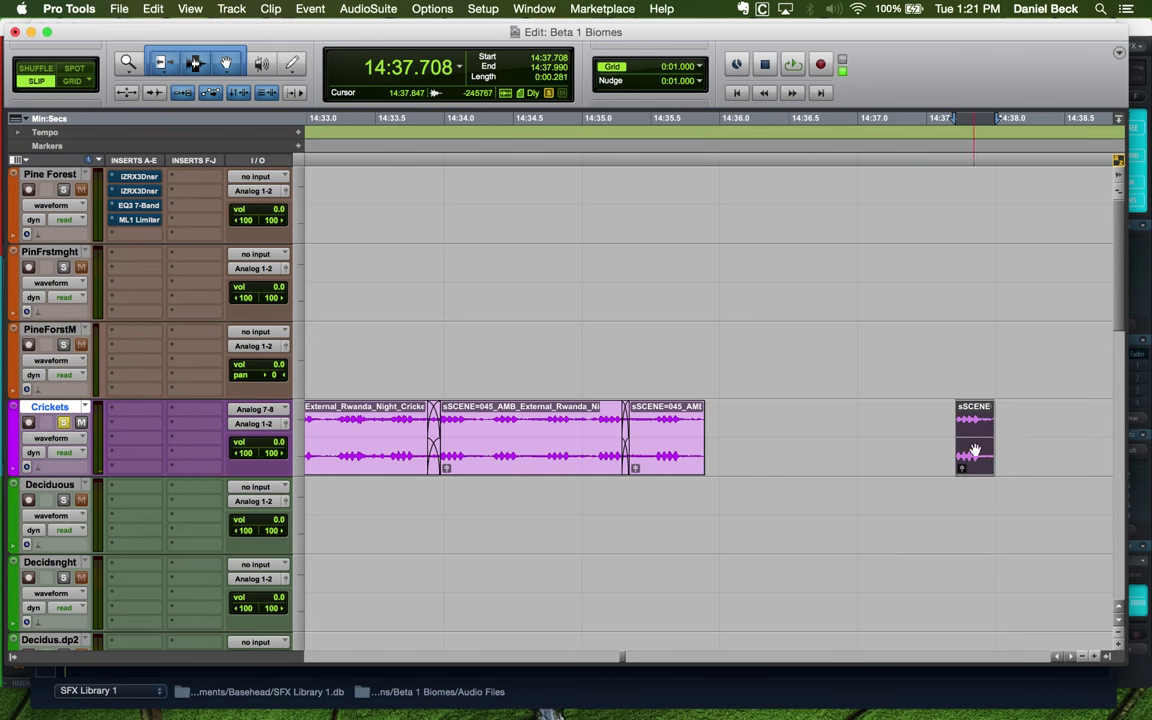
Play the separated single chirp from 14:37.680
key("super+bracketright")
key("super+bracketright")
key("super+bracketright")
left_click(487, 416)
key("space")
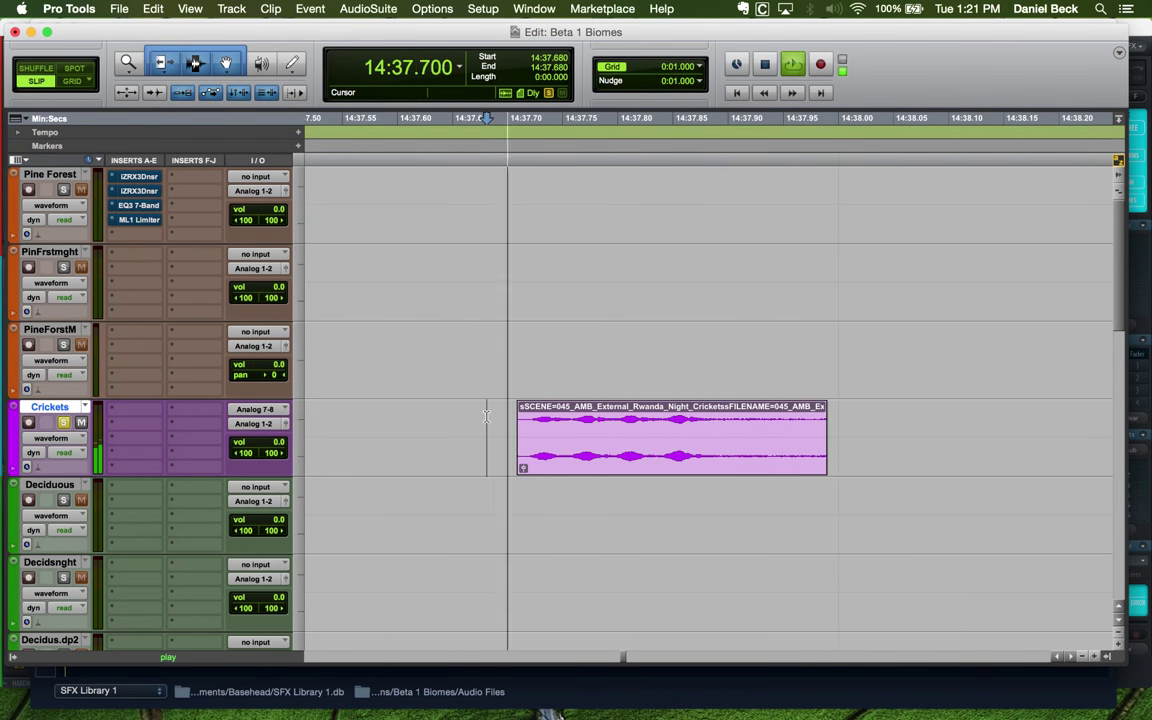
key("space")
Add a short fade-in and a longer fade-out after the last pulse of the single chirp, and play it from 14:37.678
left_click_drag(519, 405, 532, 413)
left_click(499, 418)
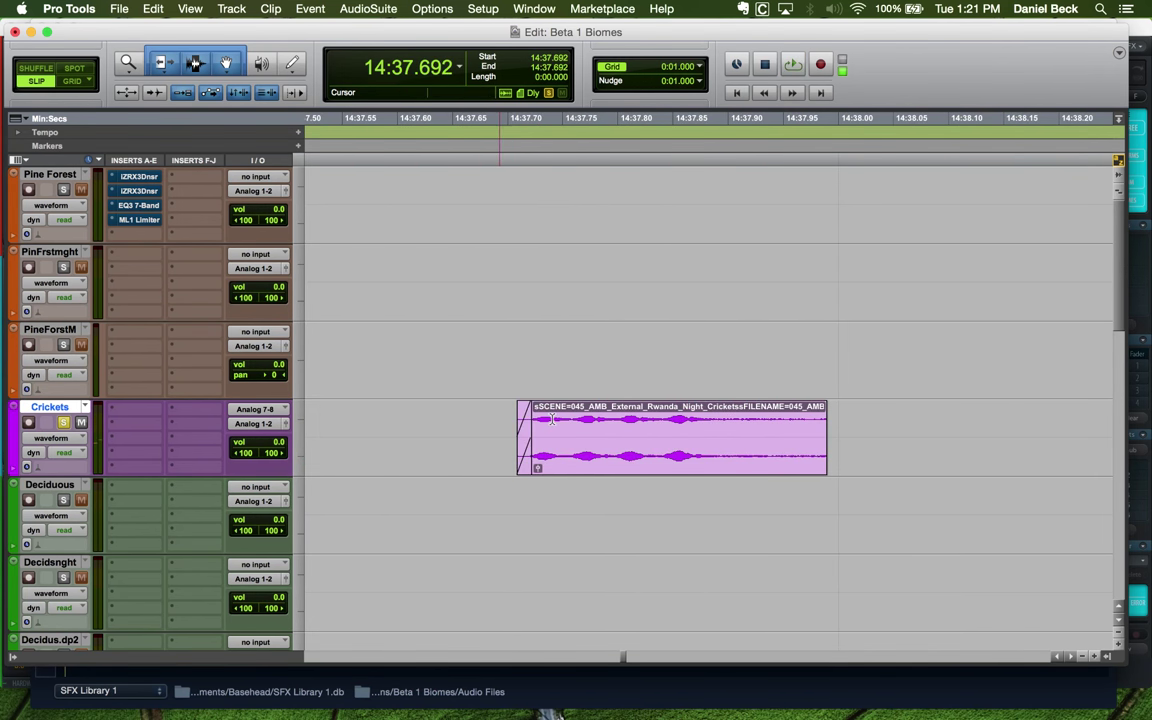
left_click(708, 427)
key("g")
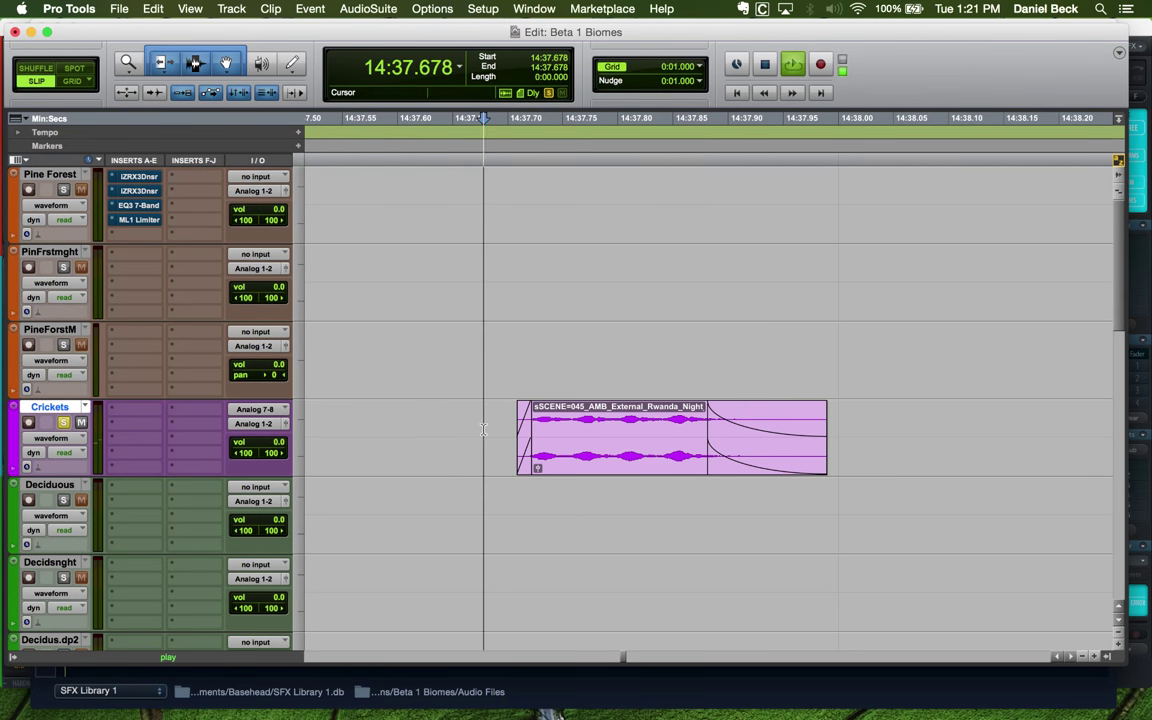
key("space")
key("space")
key("space")
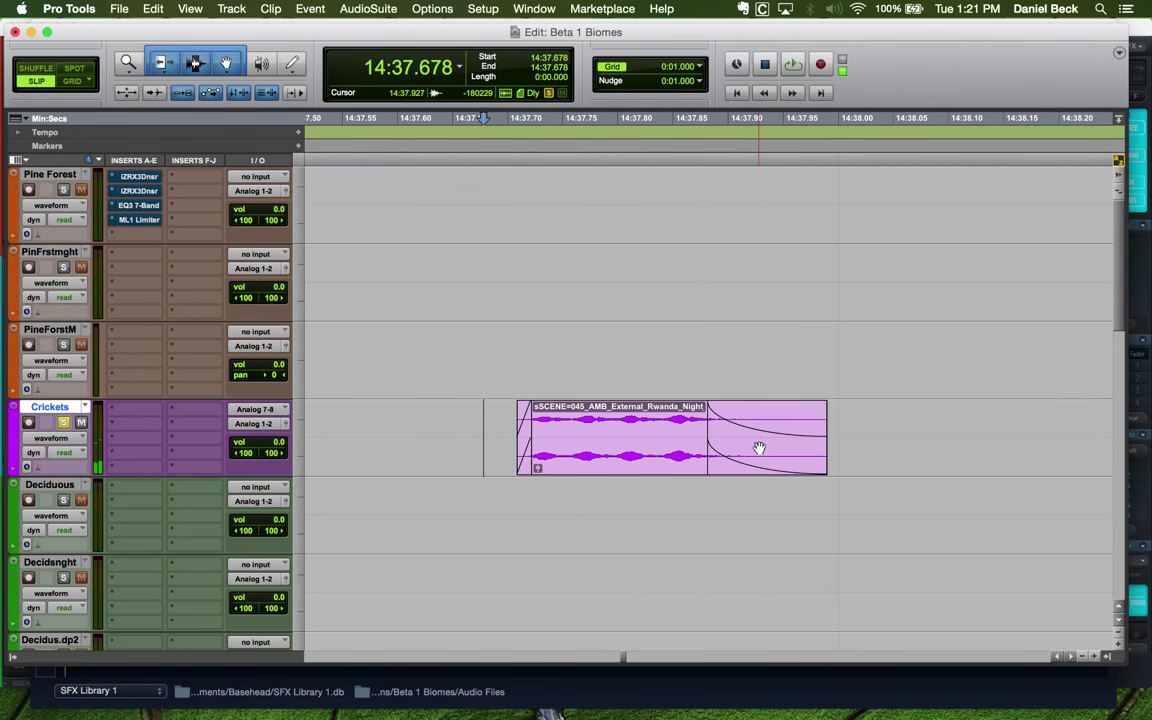
Remove the fade-out and the fade-in from the single chirp
left_click(752, 450)
key("r")
key("r")
key("Delete")
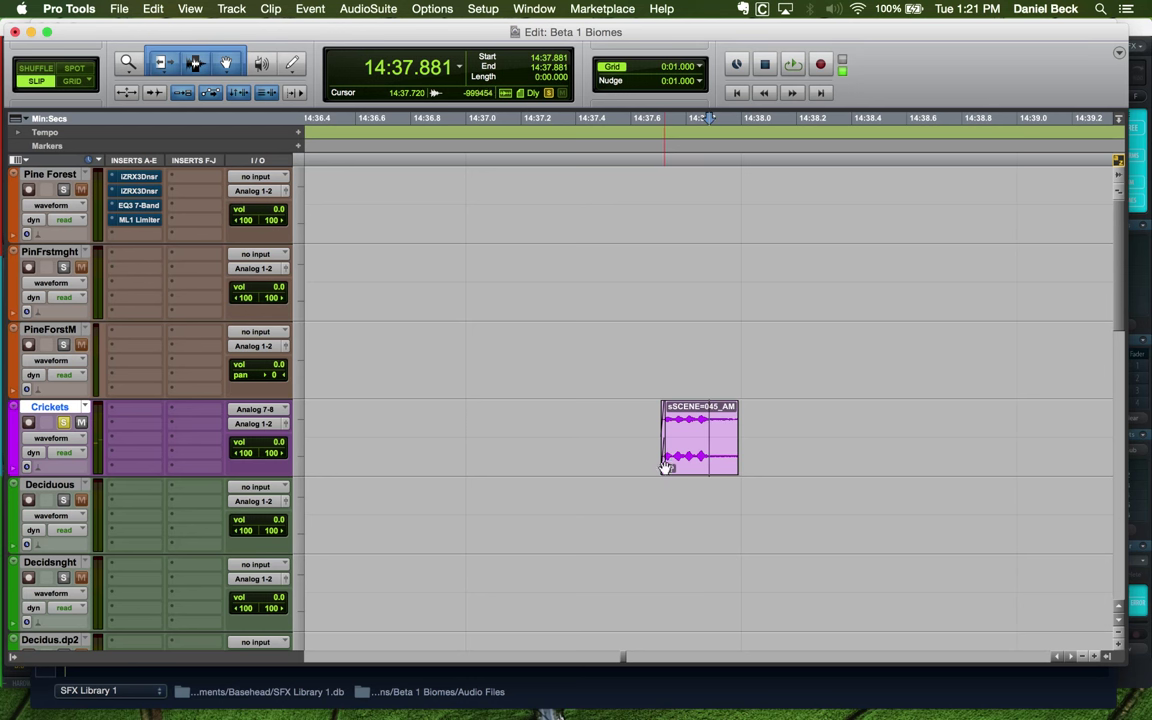
left_click(712, 422)
key("t")
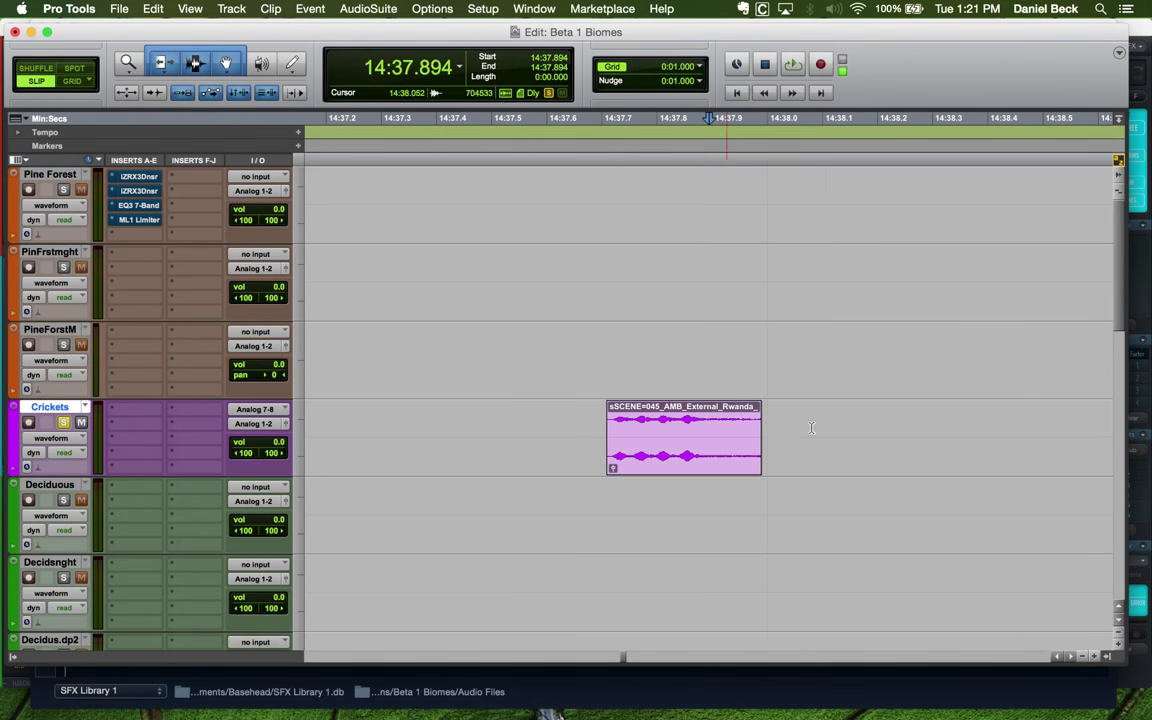
Extend the single chirp's end into the recording and trim it to 14:38.081, just before the following chirp
left_click_drag(758, 433, 870, 431)
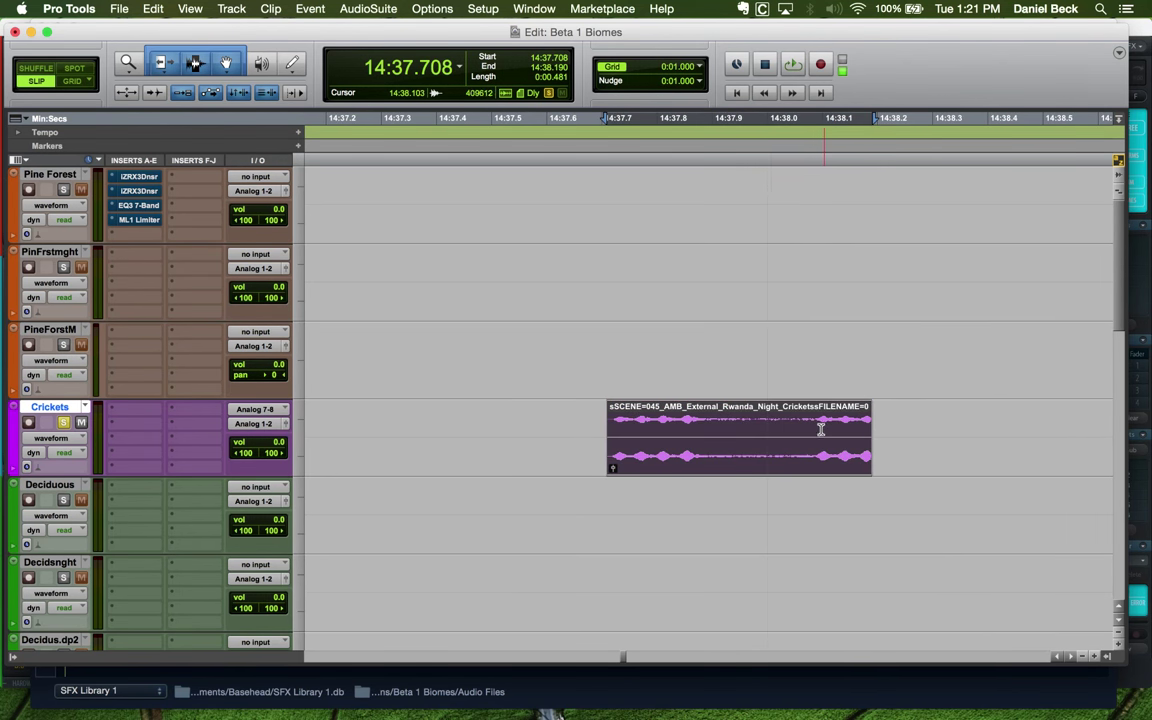
left_click(812, 427)
key("s")
key("t")
key("r")
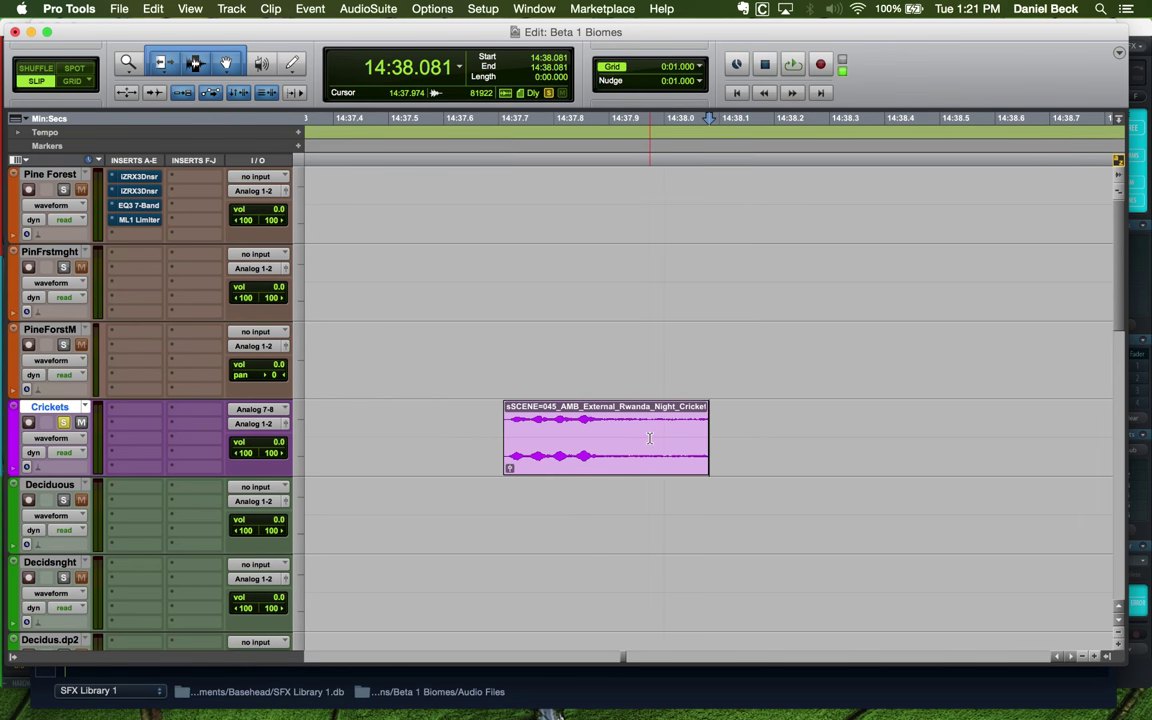
Select the quiet tail after the chirp from 14:37.904 to 14:38.059 and open iZotope RX 3 Denoiser for it
left_click_drag(613, 430, 691, 430)
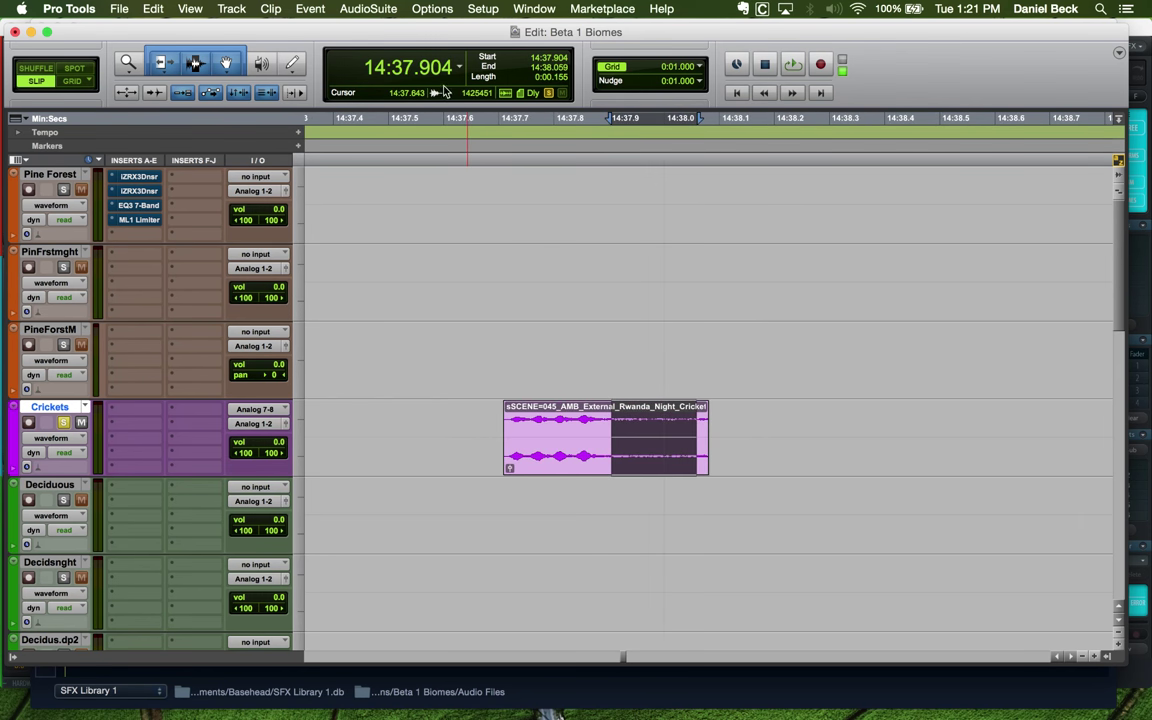
left_click(368, 8)
mouse_move(418, 136)
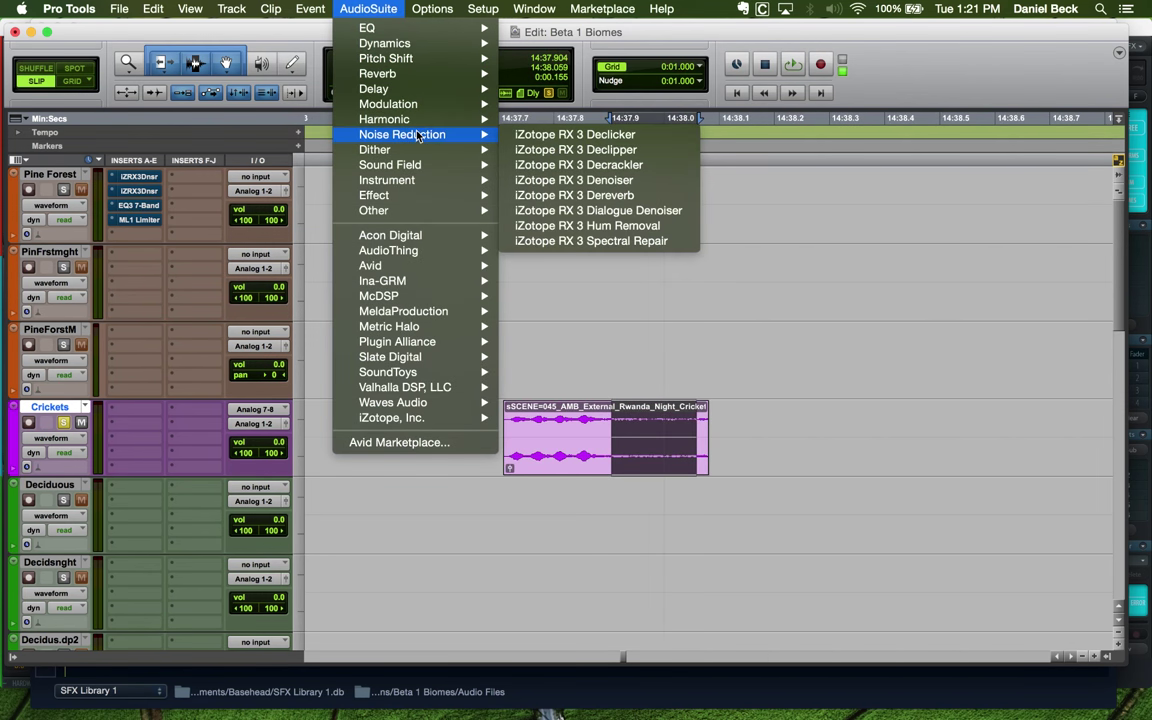
left_click(637, 184)
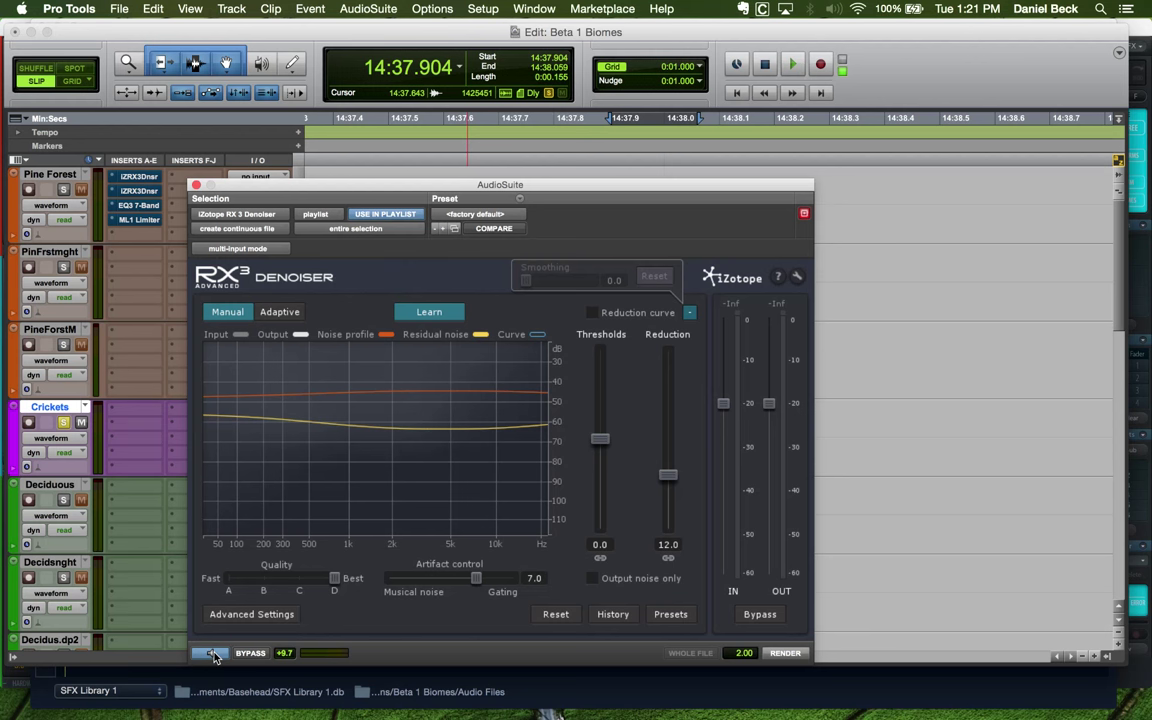
Learn the noise profile from the quiet tail, and select the whole chirp clip to preview the denoising
left_click(213, 656)
left_click_drag(560, 184, 507, 134)
left_click(619, 463)
double_click(557, 469)
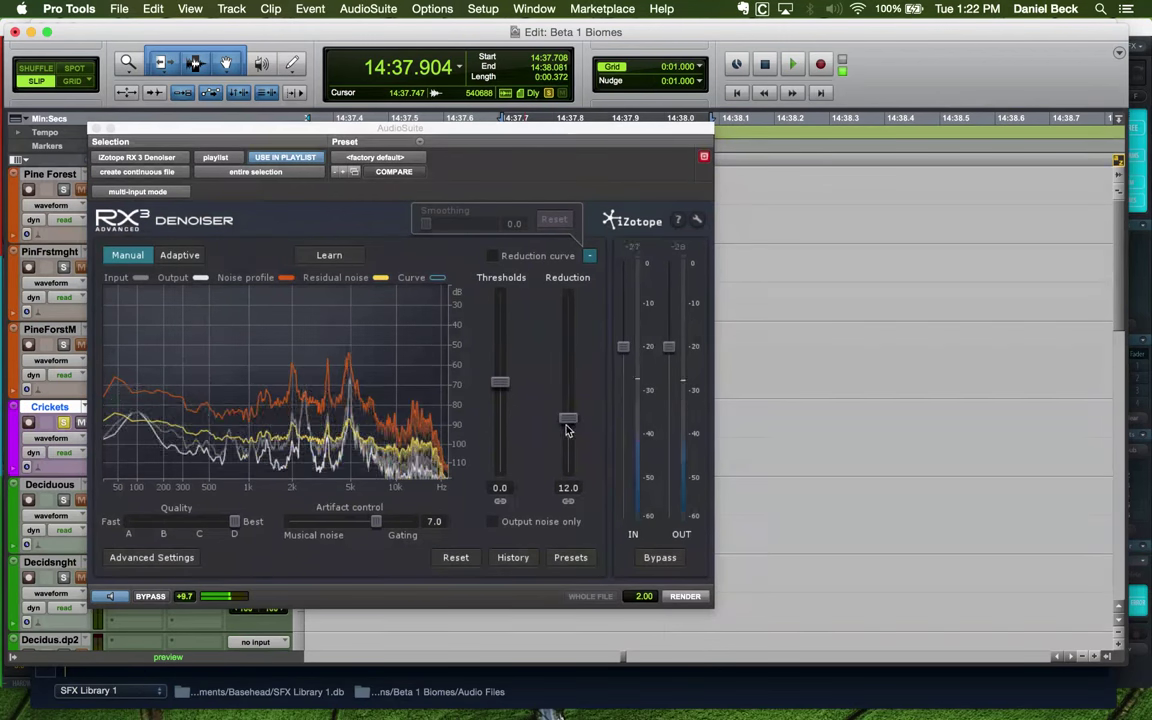
Raise the Denoiser's reduction to 20.4 and render the denoising onto the chirp clip
left_click_drag(568, 422, 569, 386)
left_click_drag(317, 128, 401, 430)
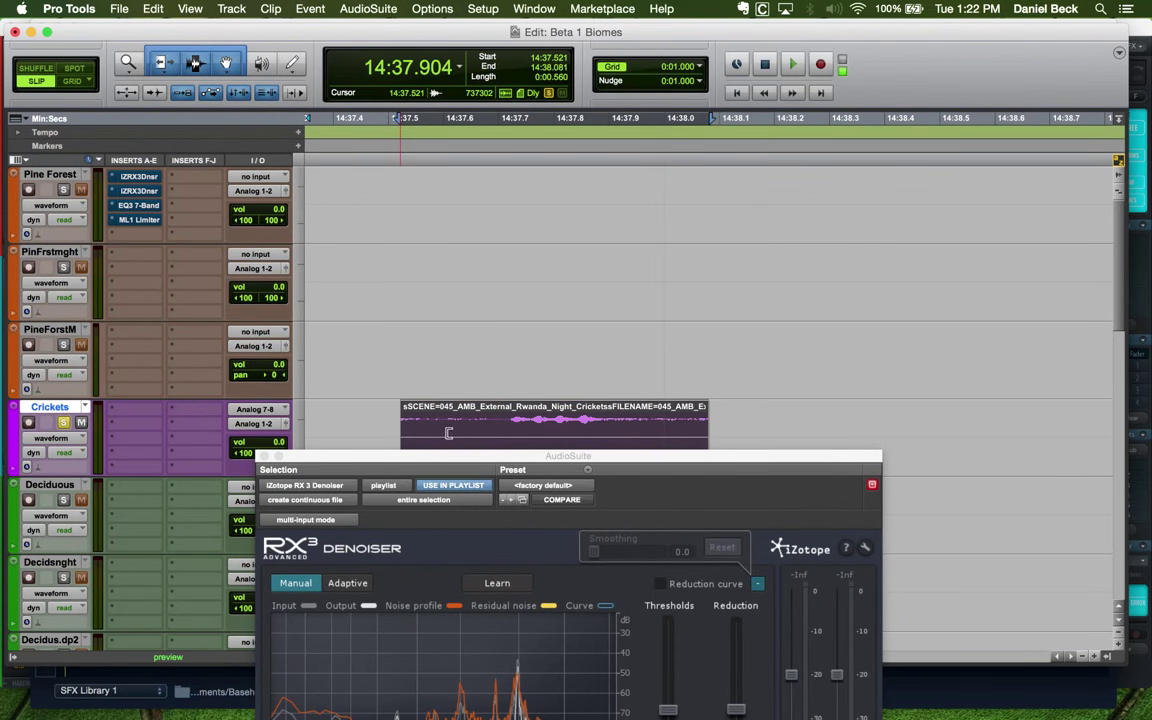
left_click_drag(499, 458, 634, 158)
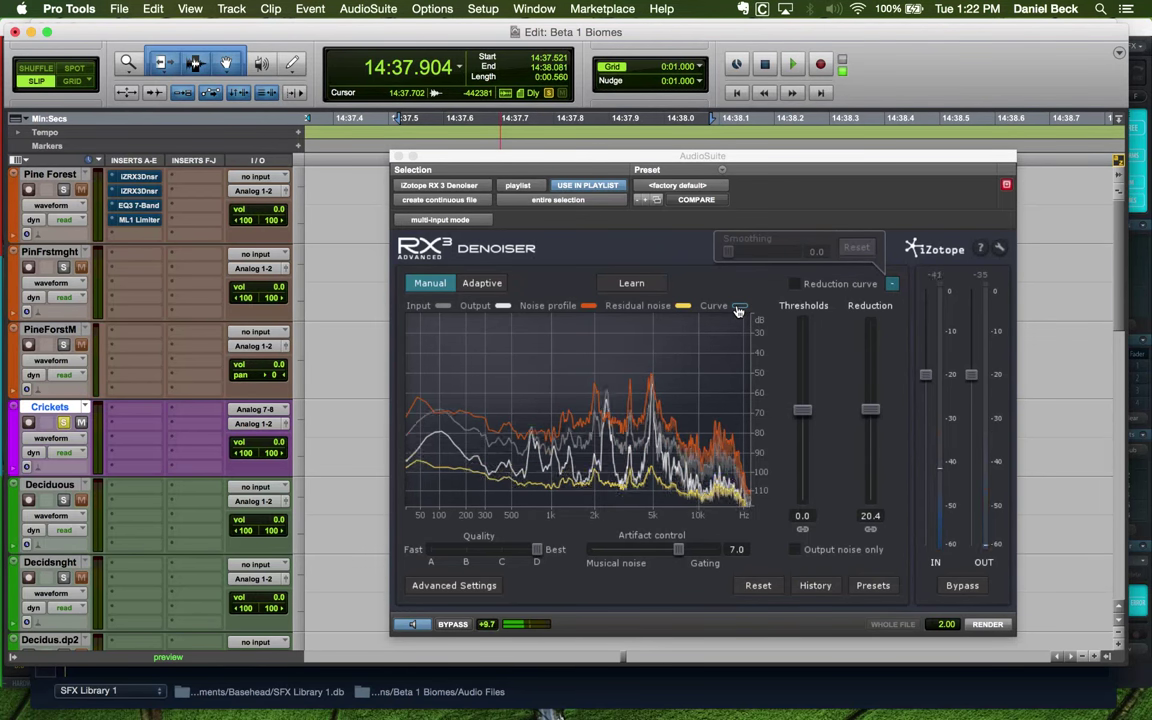
left_click(987, 625)
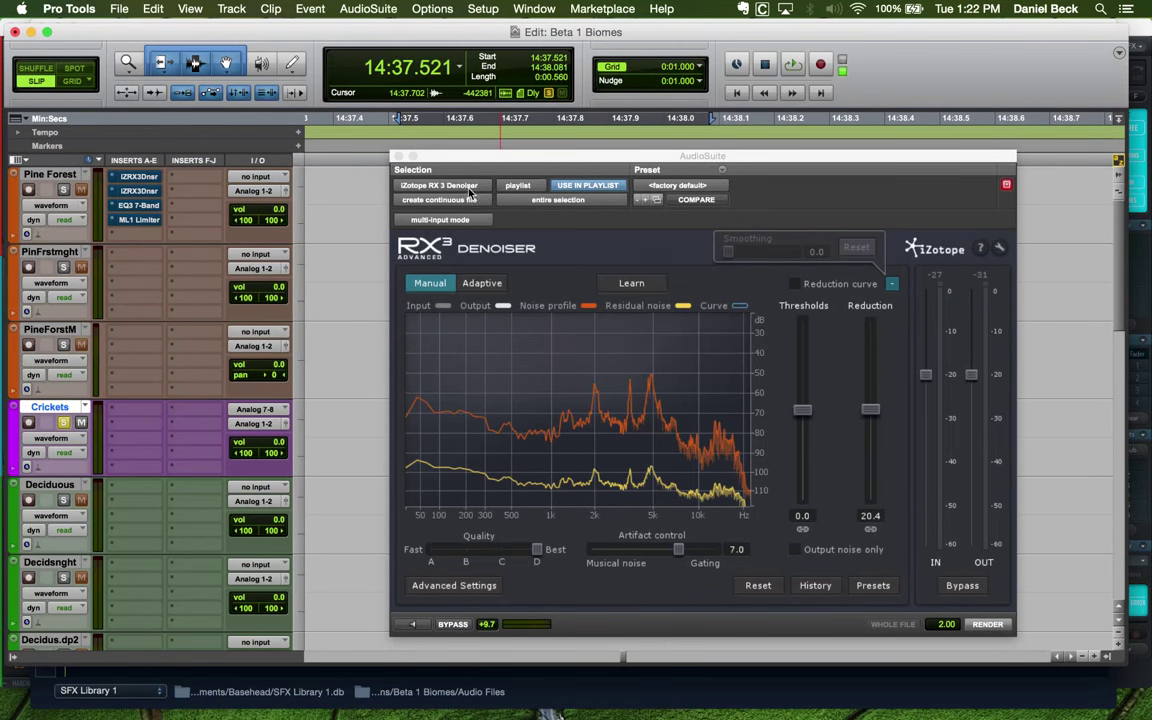
Play the denoised chirp and raise its clip gain to +10.3 dB, listening to it at the new level
left_click_drag(491, 167, 510, 582)
left_click(392, 432)
key("space")
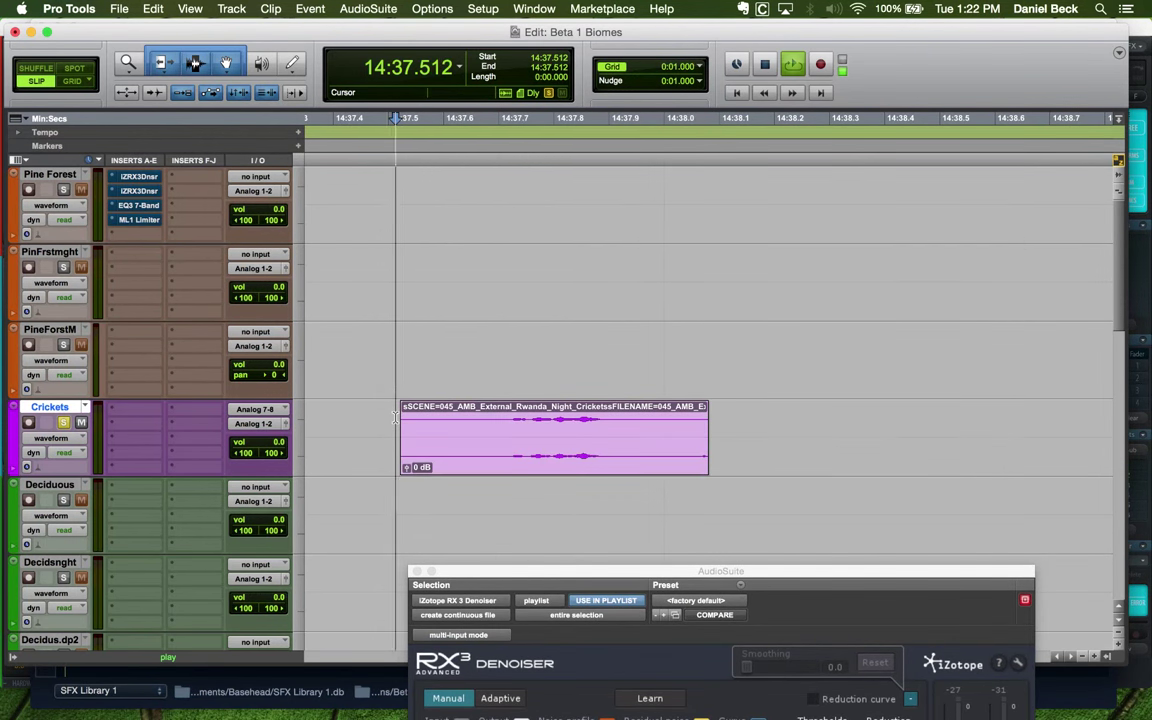
key("space")
left_click(678, 433)
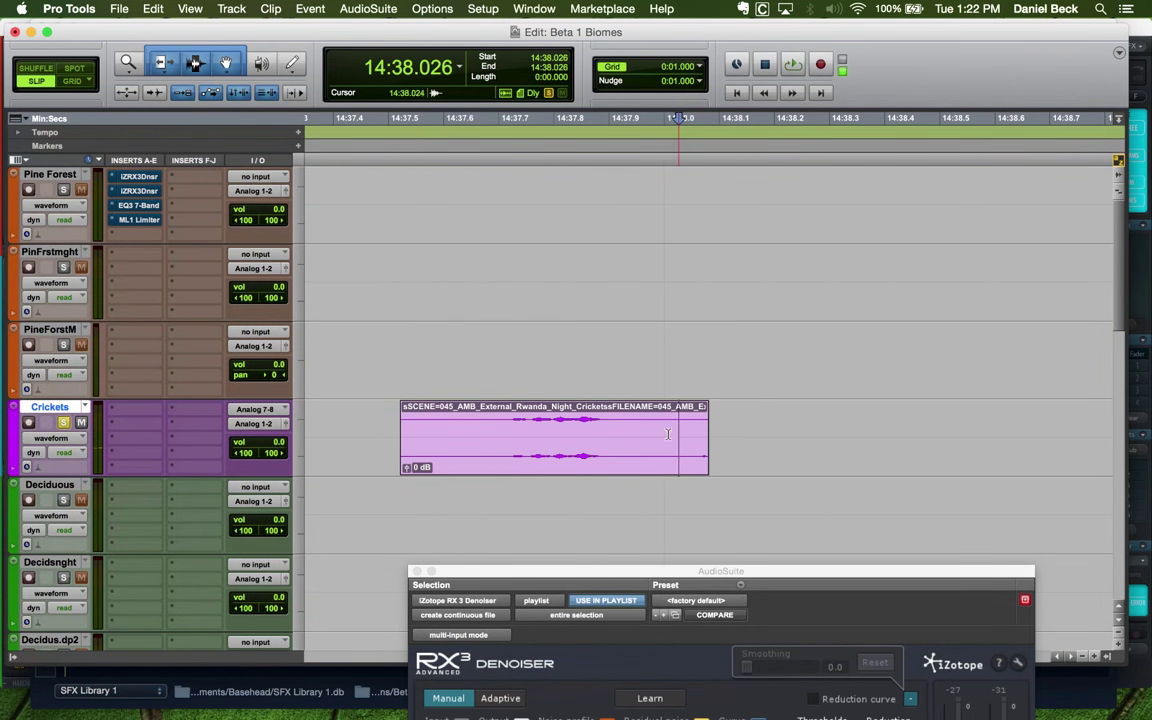
left_click_drag(407, 468, 405, 430)
left_click(431, 435)
key("space")
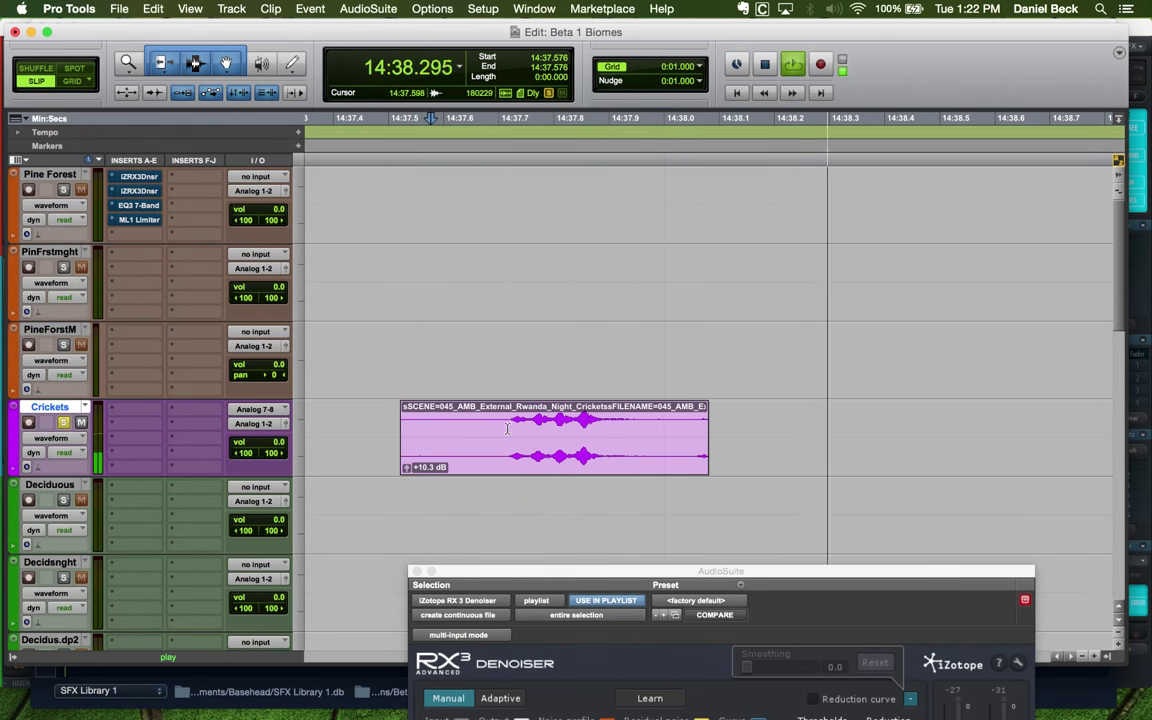
key("space")
Trim the denoised chirp clip to run from 14:37.689 to 14:38.052, close around the chirp
left_click(693, 431)
key("s")
left_click(493, 428)
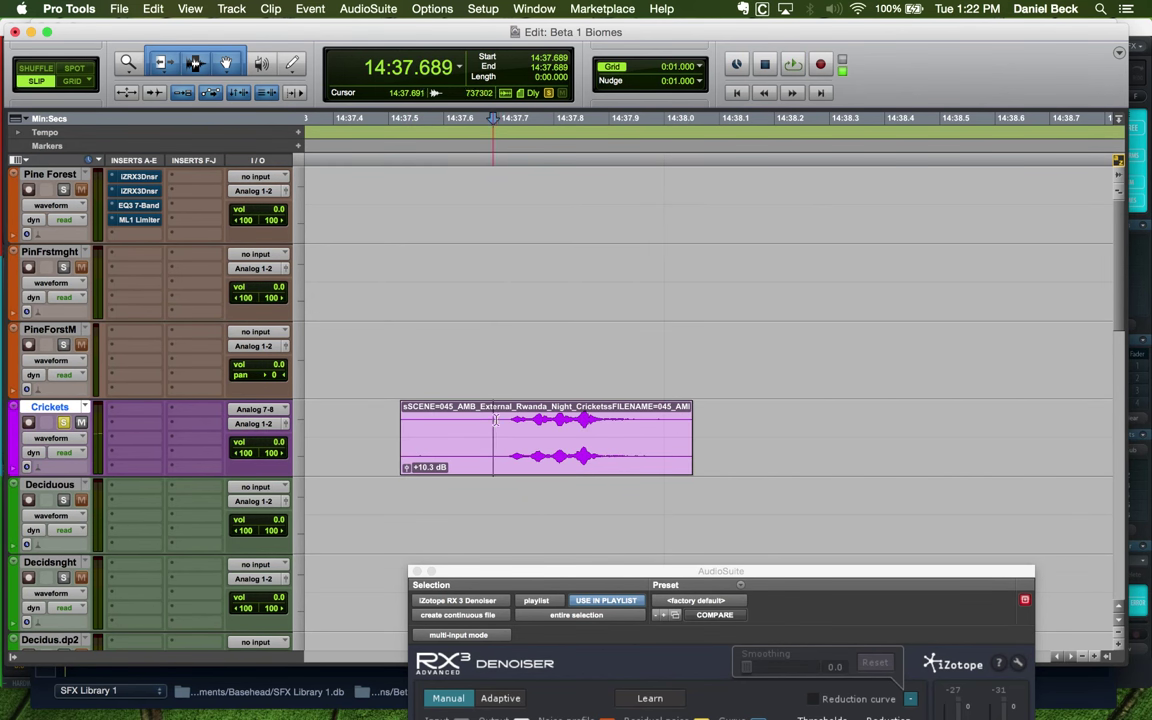
key("a")
Add a short fade-in at the chirp's start and a long fade-out over its tail, listening after each fade
left_click_drag(495, 411, 506, 414)
left_click(473, 423)
key("space")
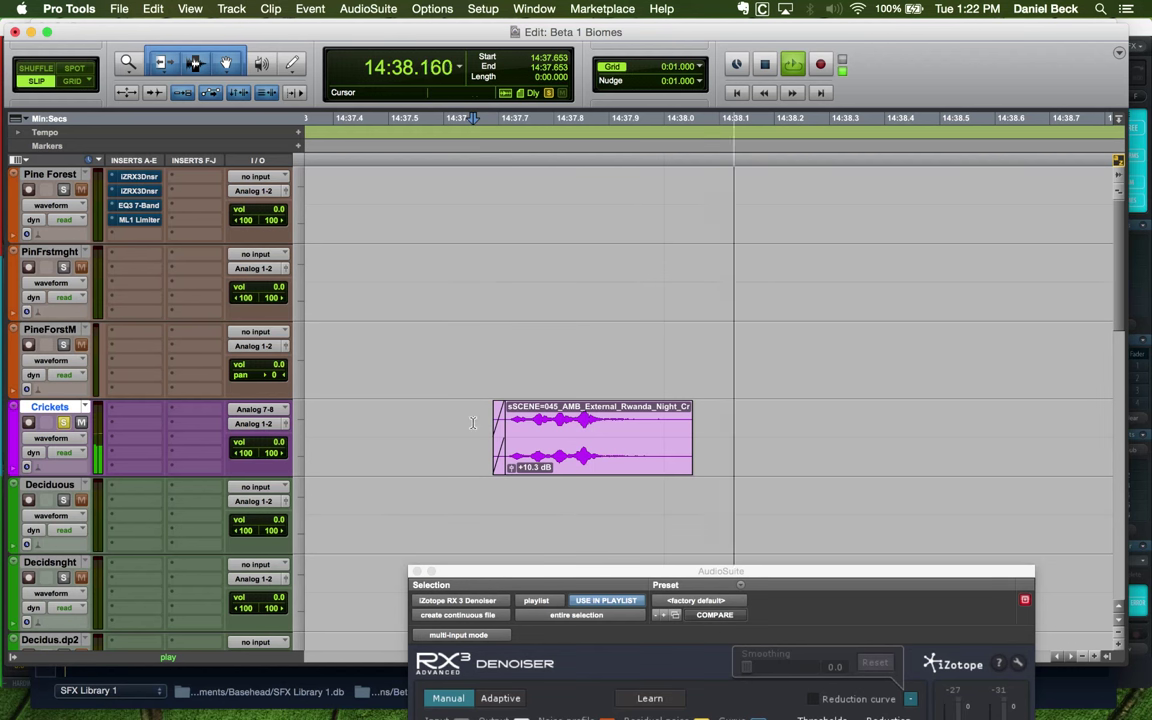
key("space")
left_click(607, 423)
key("g")
left_click(440, 423)
key("space")
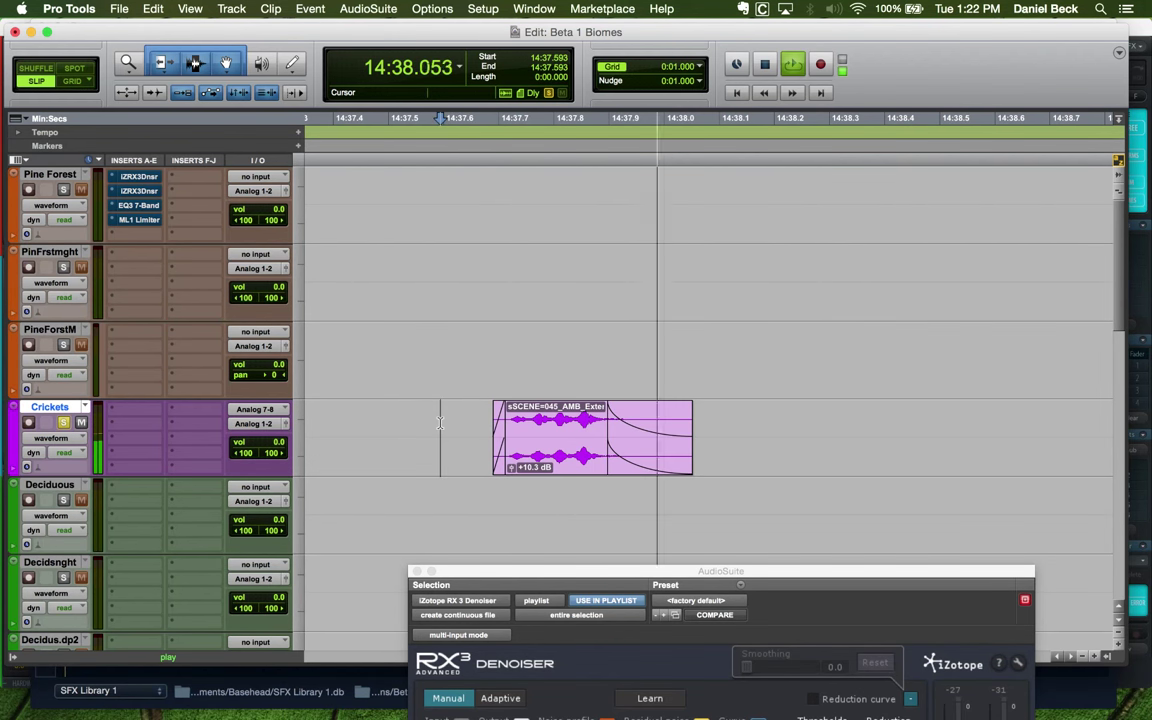
key("space")
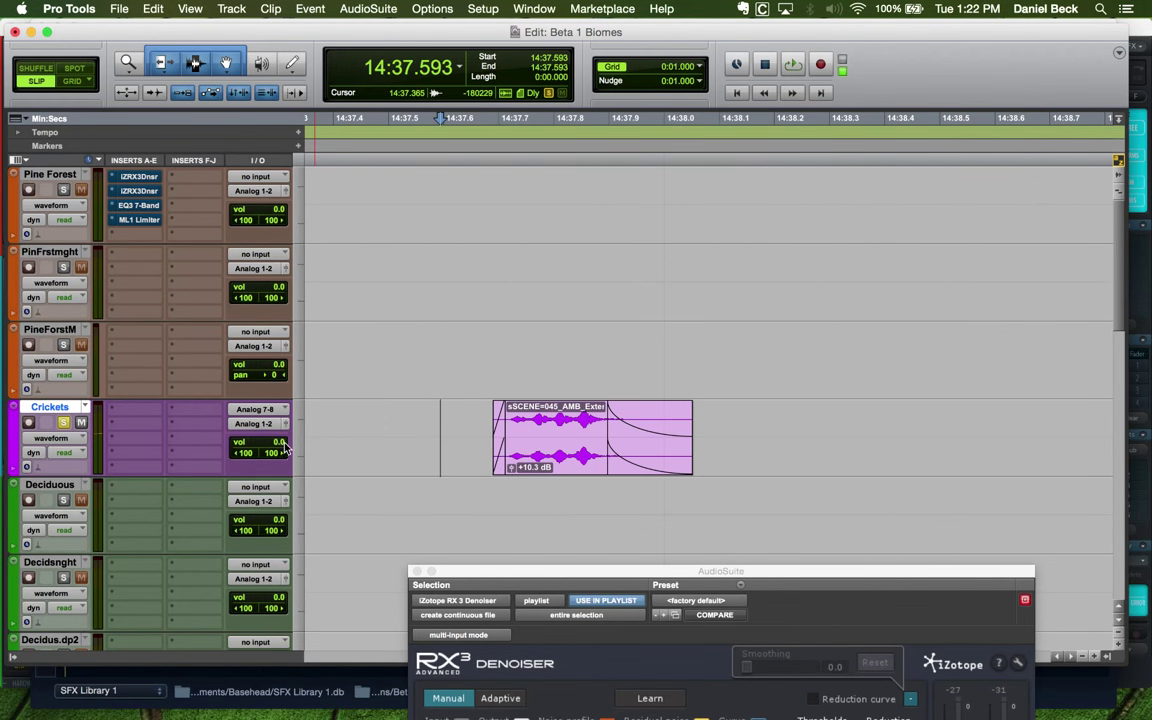
Lower the Crickets track volume to -15.2 and replay the faded chirp
left_click_drag(280, 443, 281, 463)
left_click(481, 416)
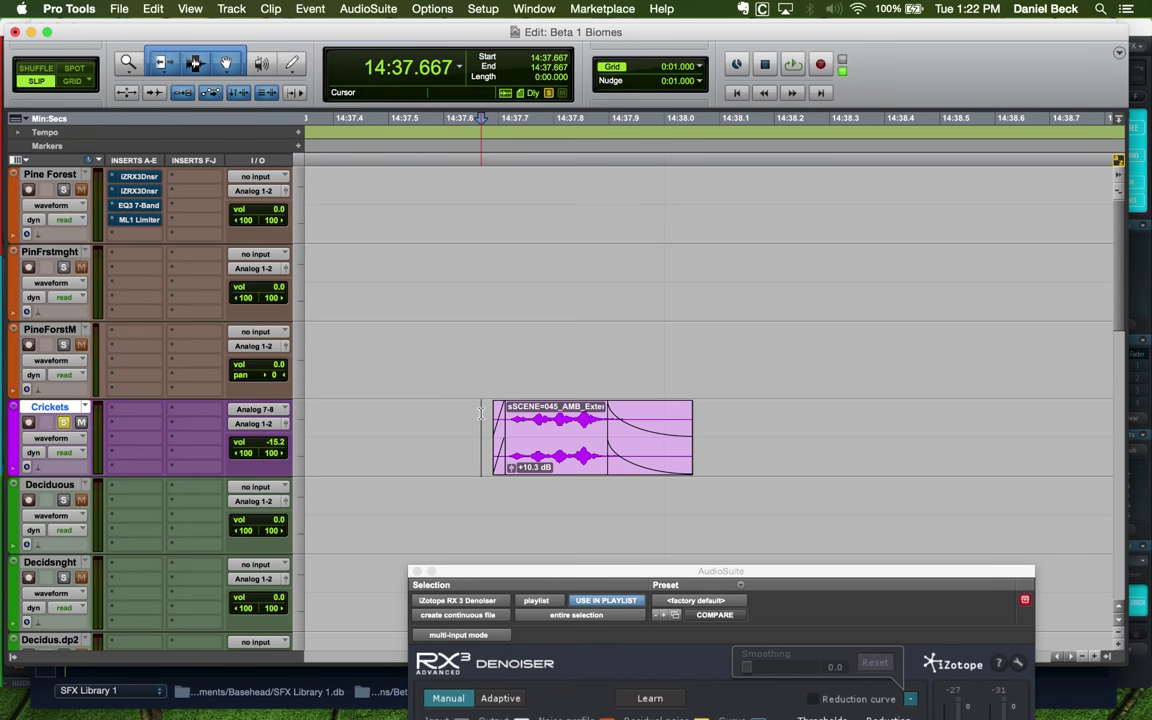
key("space")
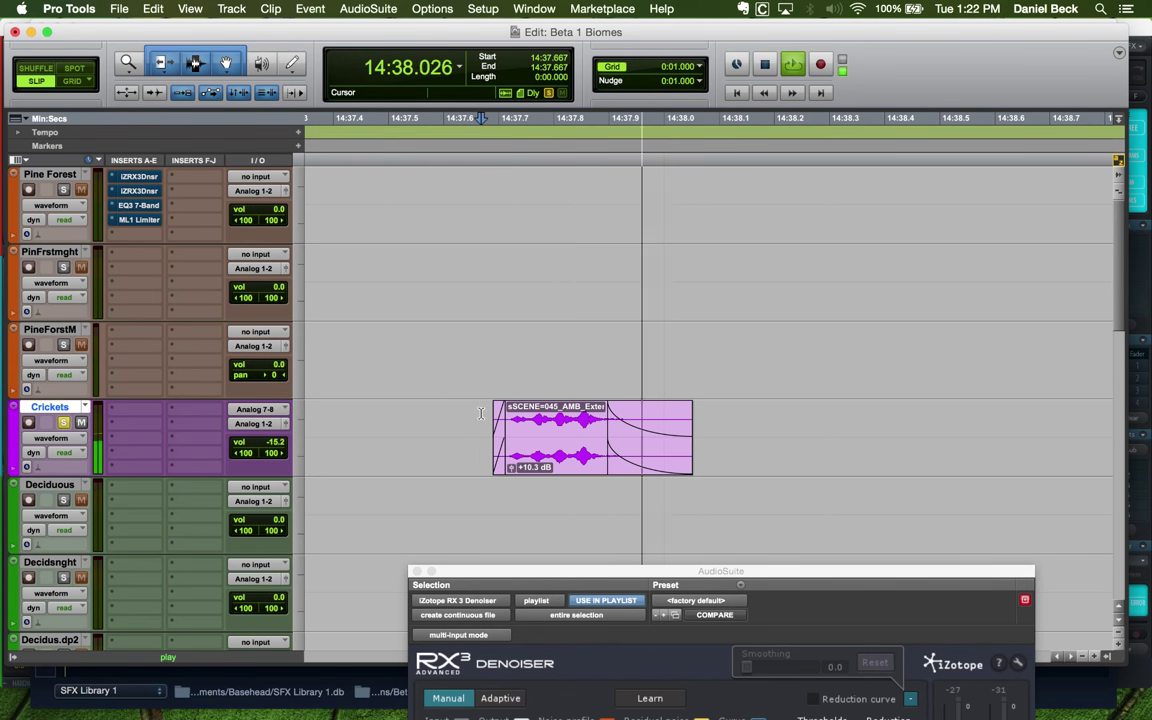
key("space")
key("space")
key("space")
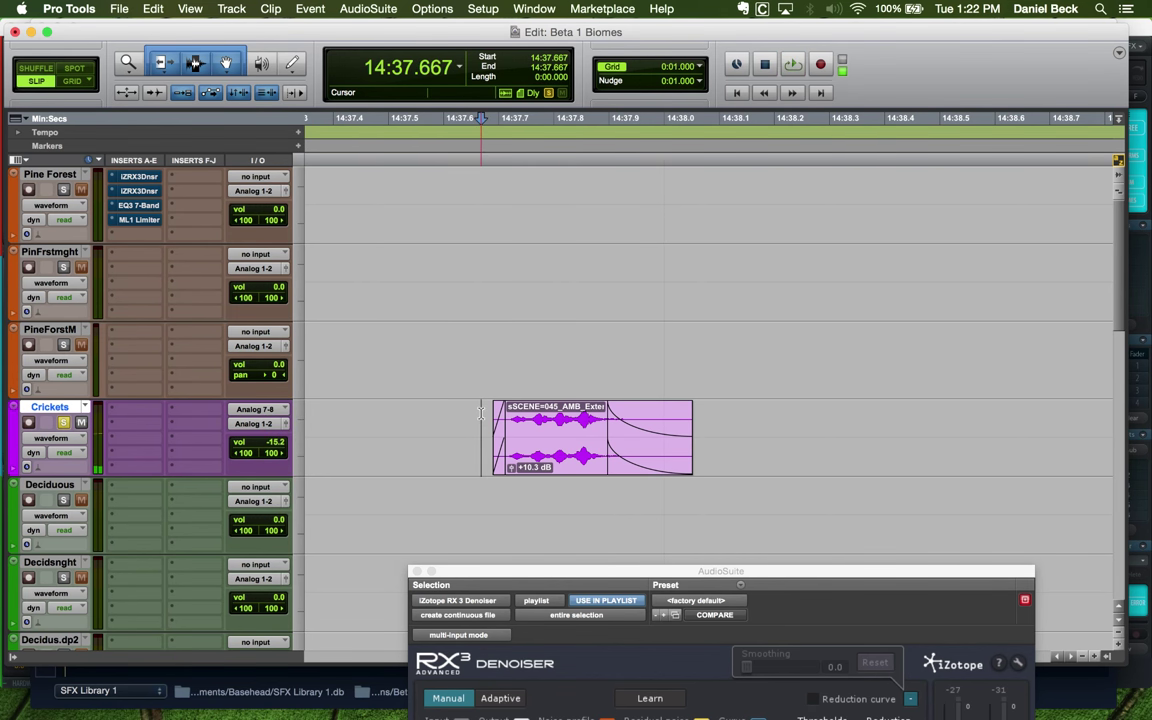
Examine the faded chirp's waveform up close and play the whole clip
key("super+bracketleft")
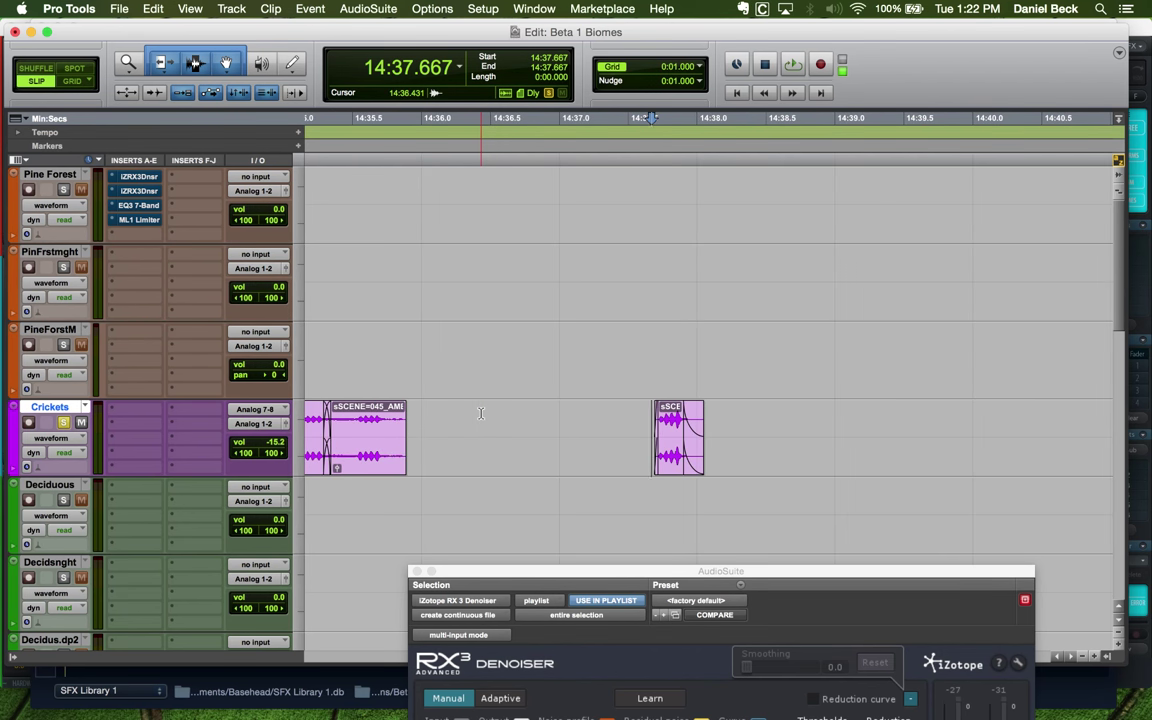
left_click(673, 407)
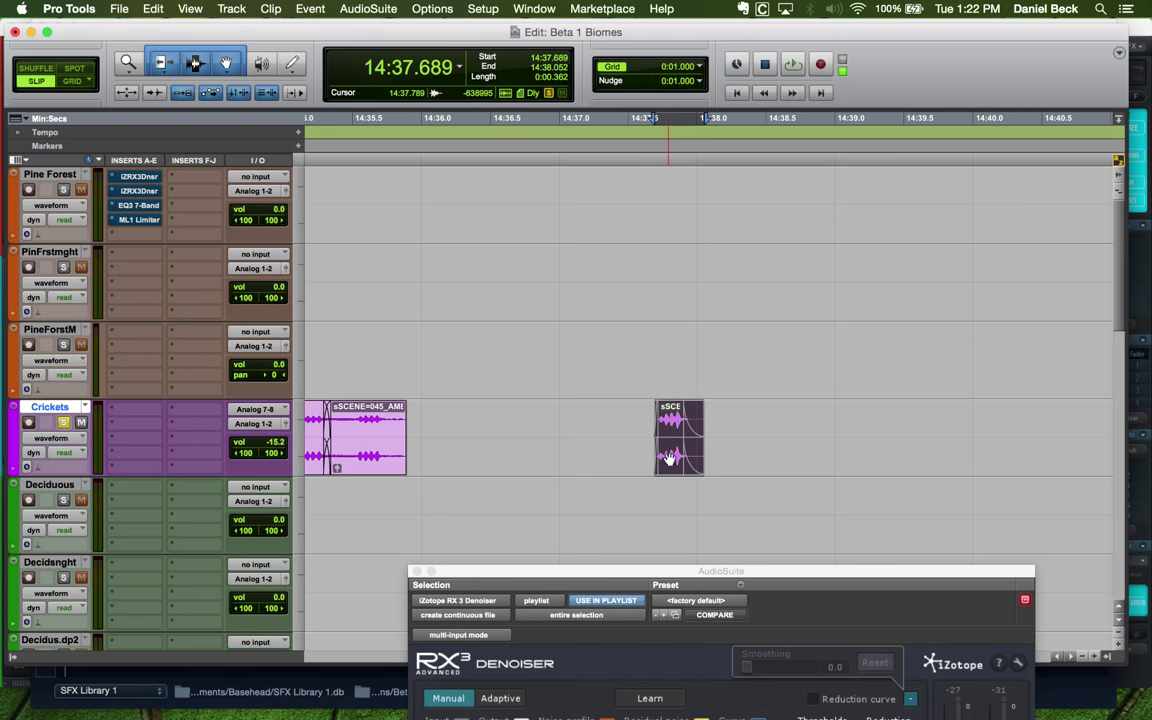
left_click(675, 416)
key("super+bracketright")
key("super+bracketright")
key("super+bracketright")
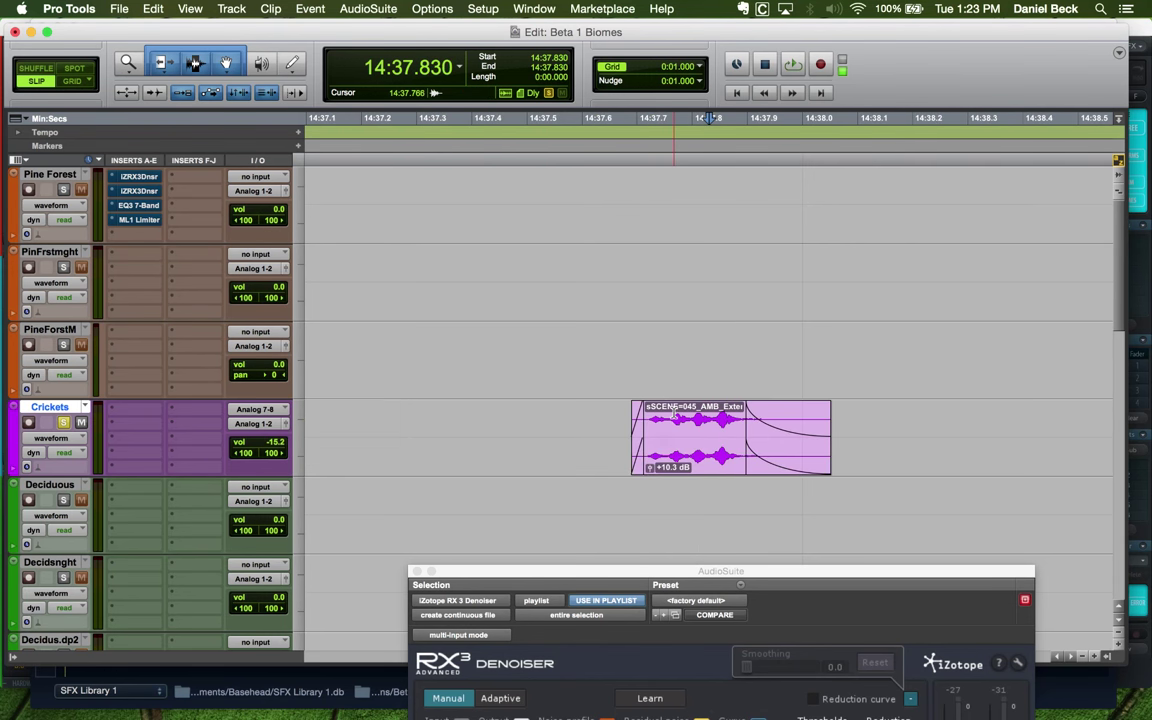
left_click(611, 456)
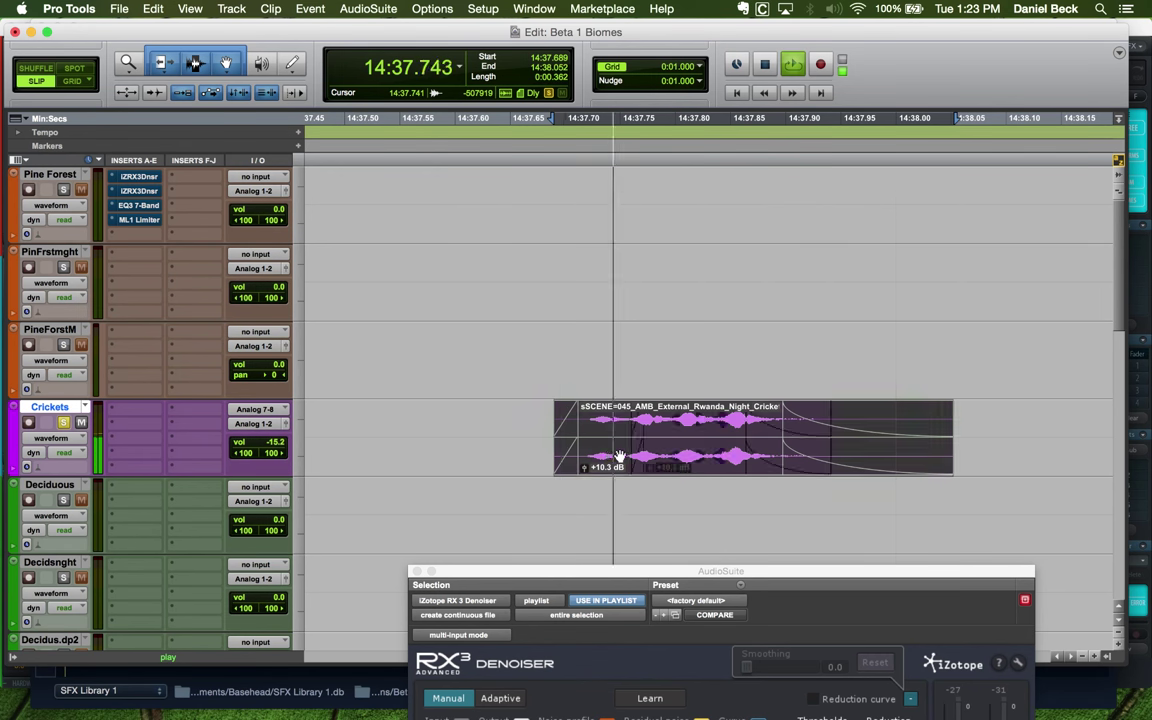
key("super+bracketleft")
key("super+bracketleft")
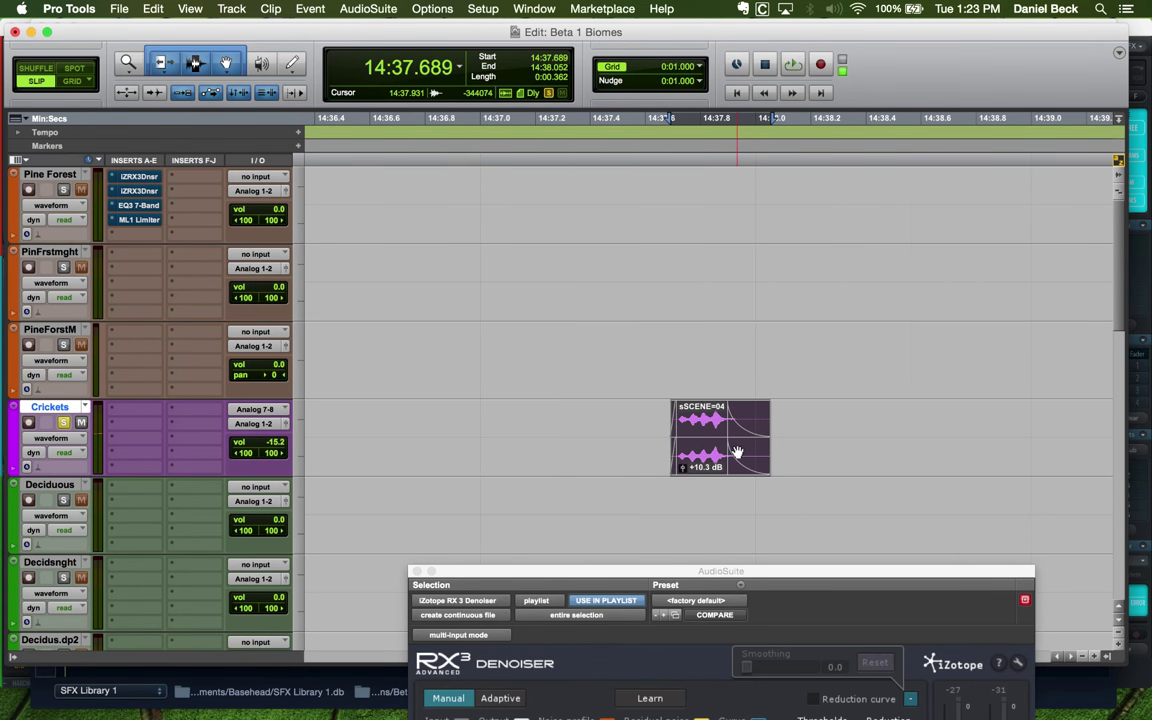
Duplicate the chirp three times back to back and play the repeated run
key("super+d")
key("super+d")
key("super+d")
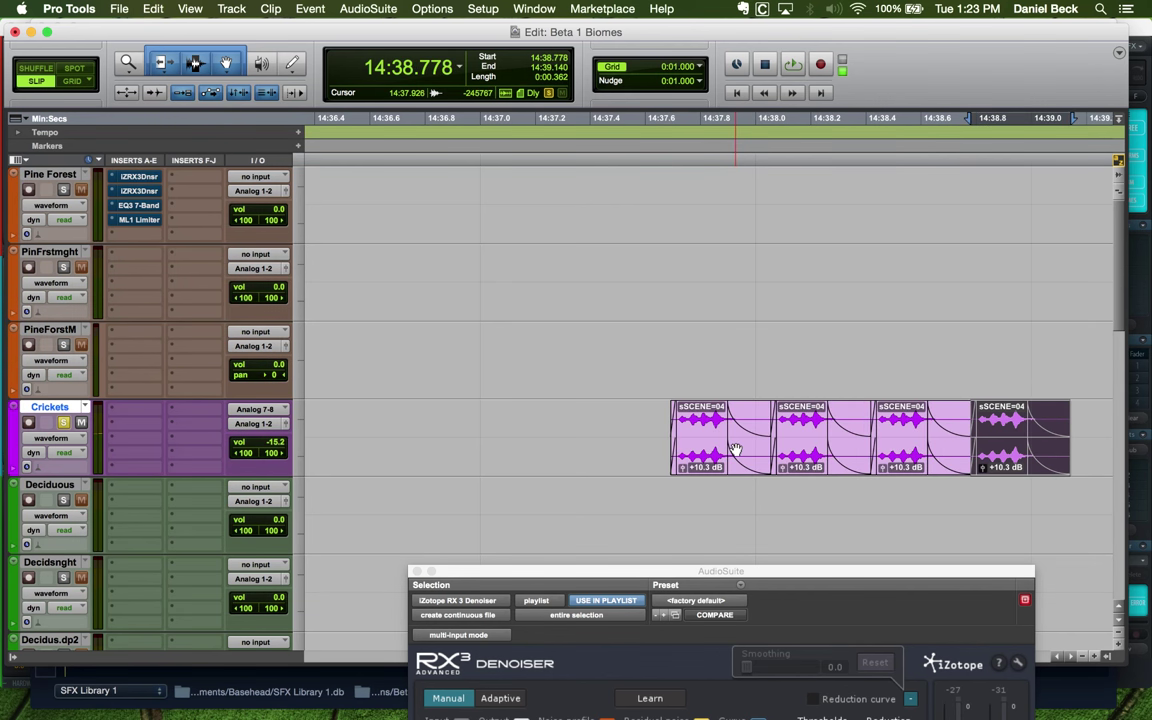
key("super+bracketleft")
left_click(686, 420)
key("space")
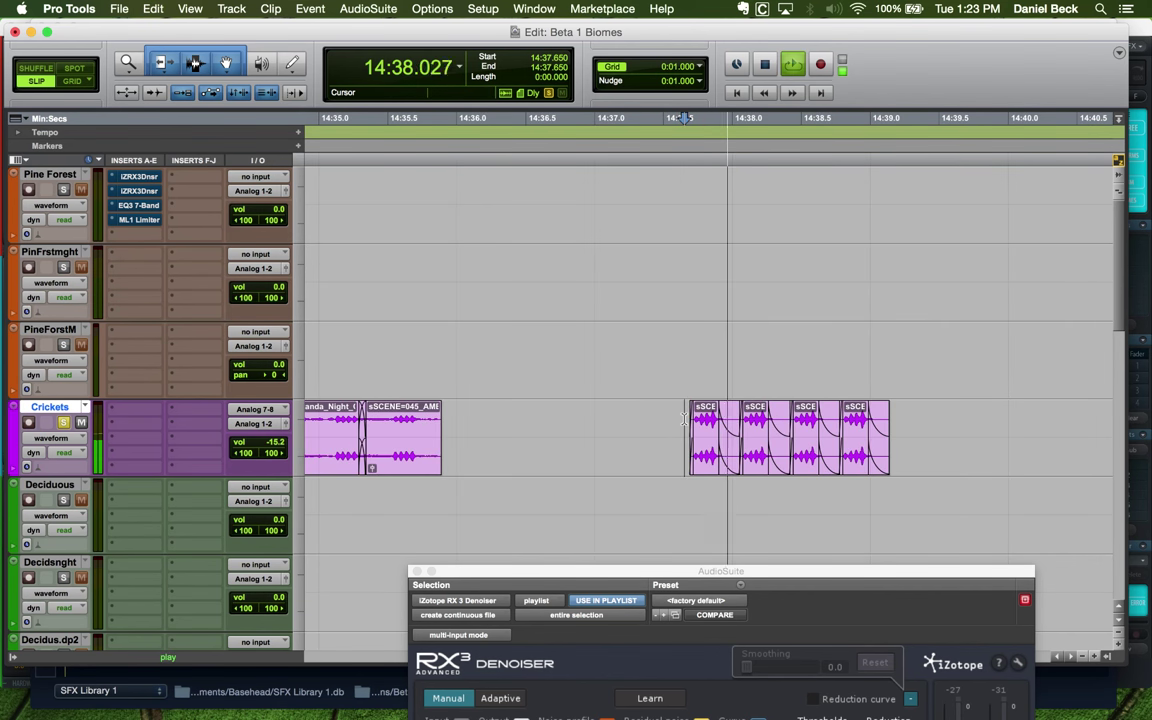
key("space")
Delete the three duplicates, keeping only the original denoised chirp
left_click(774, 345)
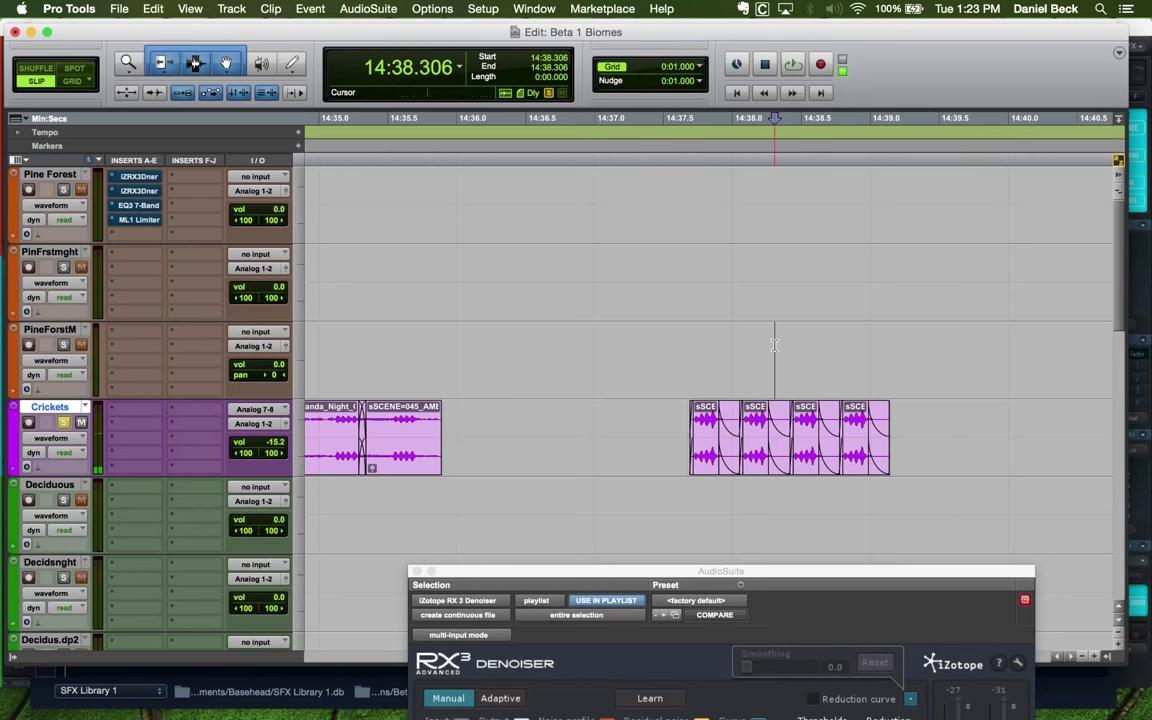
key("super+bracketright")
key("super+bracketright")
left_click(646, 455)
key("super+bracketleft")
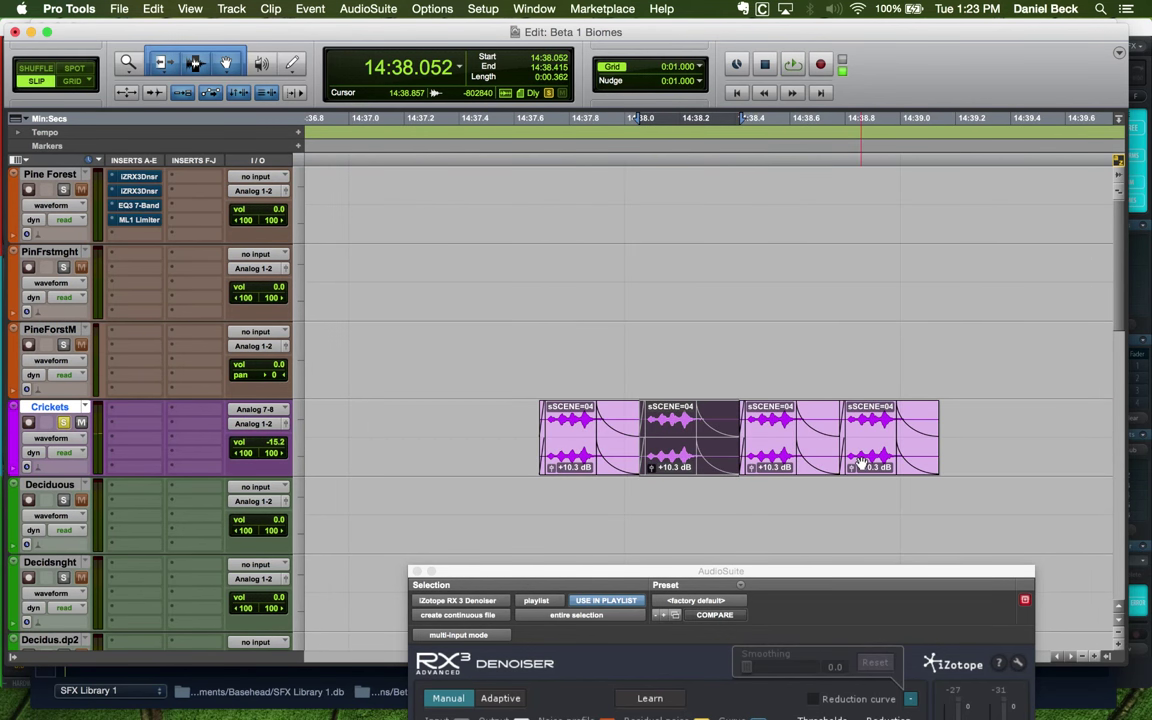
left_click(861, 462, "shift")
key("BackSpace")
Remove the crossfade joining the last chirp clip to the preceding cricket section at 14:35.313
key("super+bracketleft")
key("super+bracketleft")
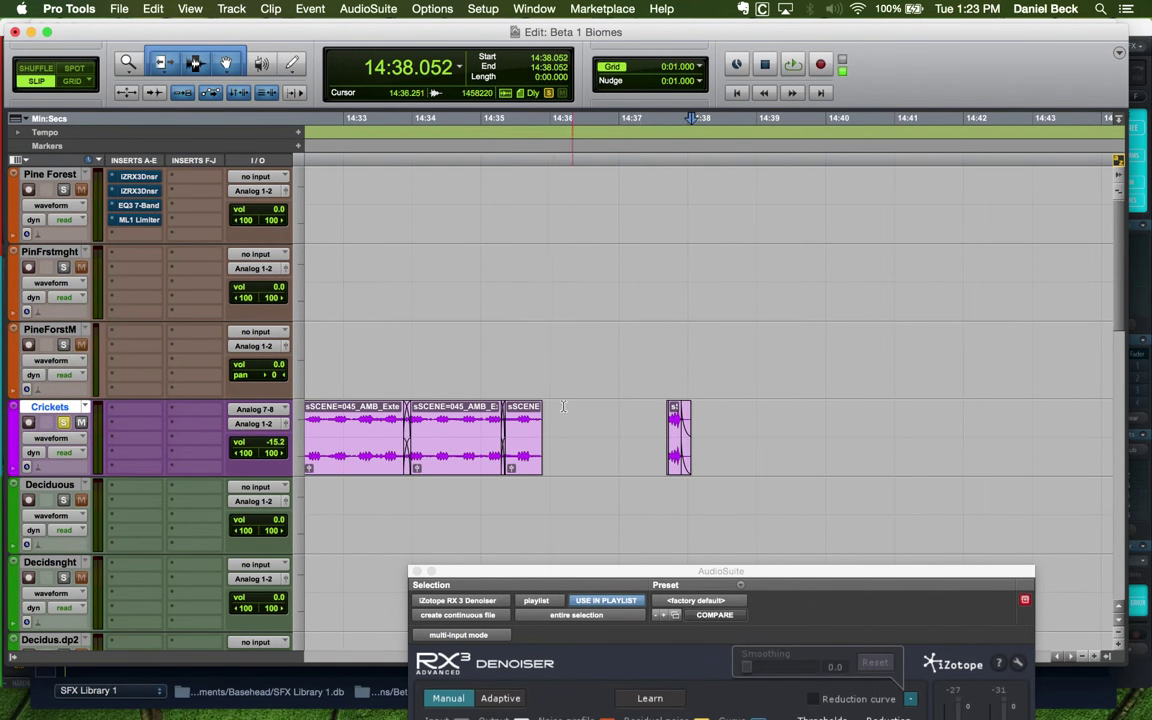
left_click(525, 423)
key("super+bracketright")
key("super+bracketright")
key("super+bracketright")
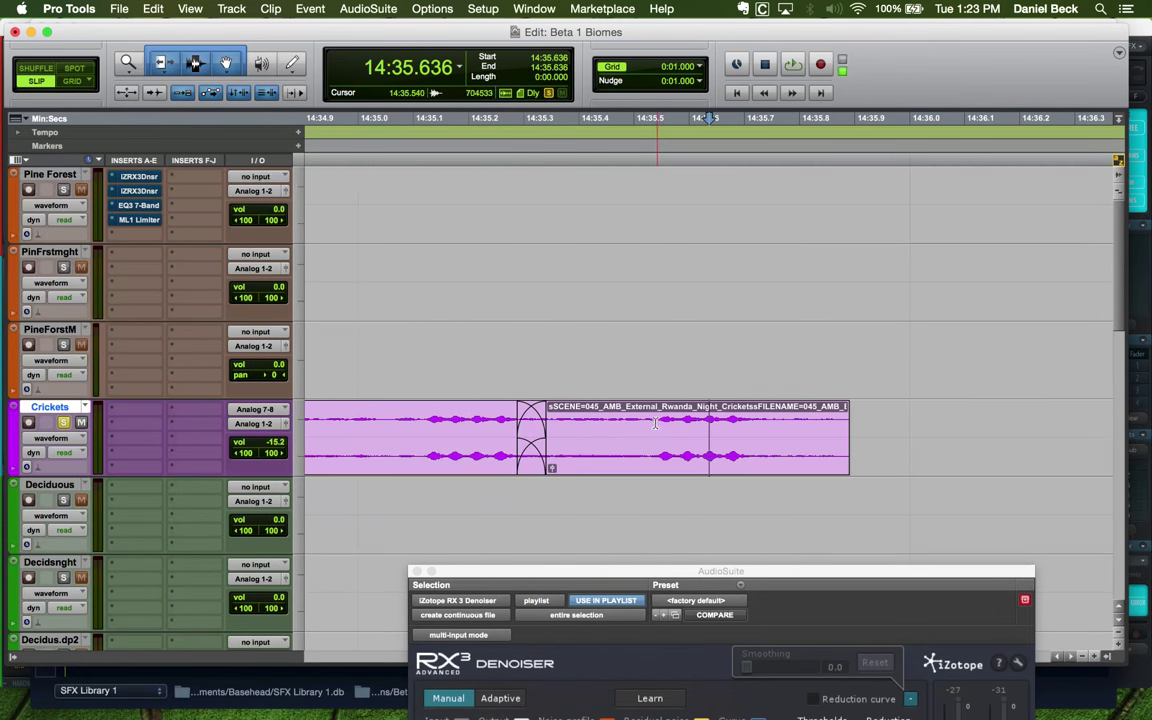
left_click(600, 462)
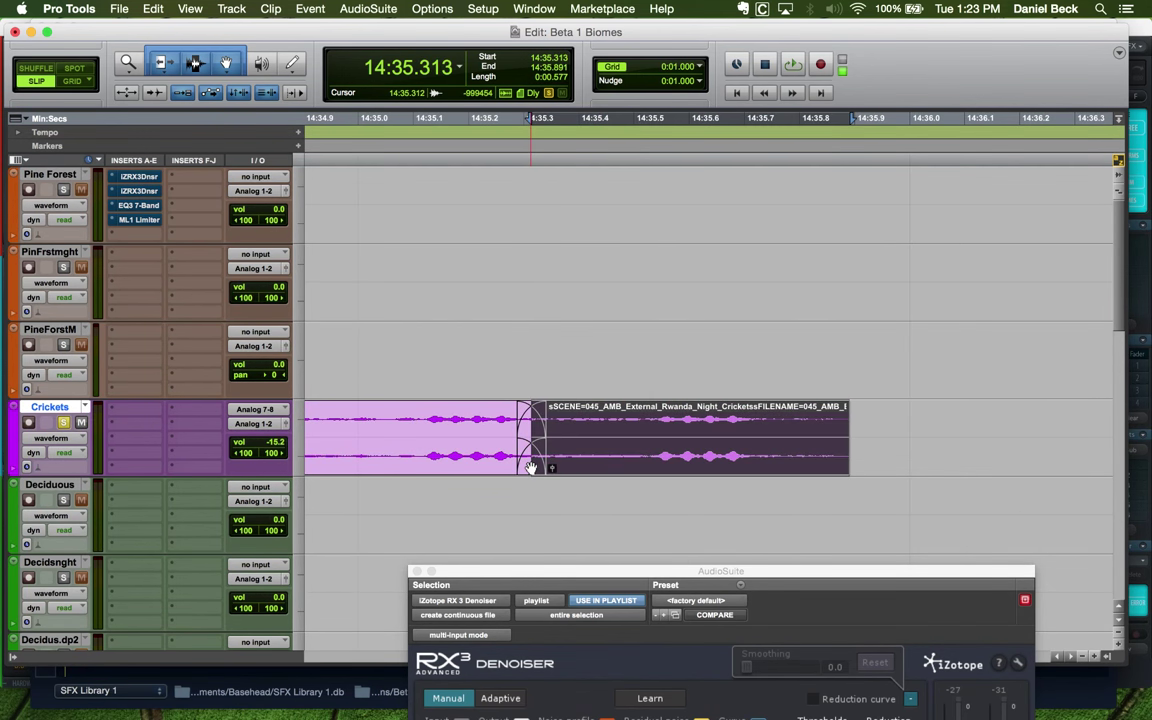
left_click(531, 468)
key("BackSpace")
Move the last chirp clip away from the cricket section to 14:38.251, after the denoised chirp
key("super+bracketleft")
key("super+bracketleft")
left_click(727, 467)
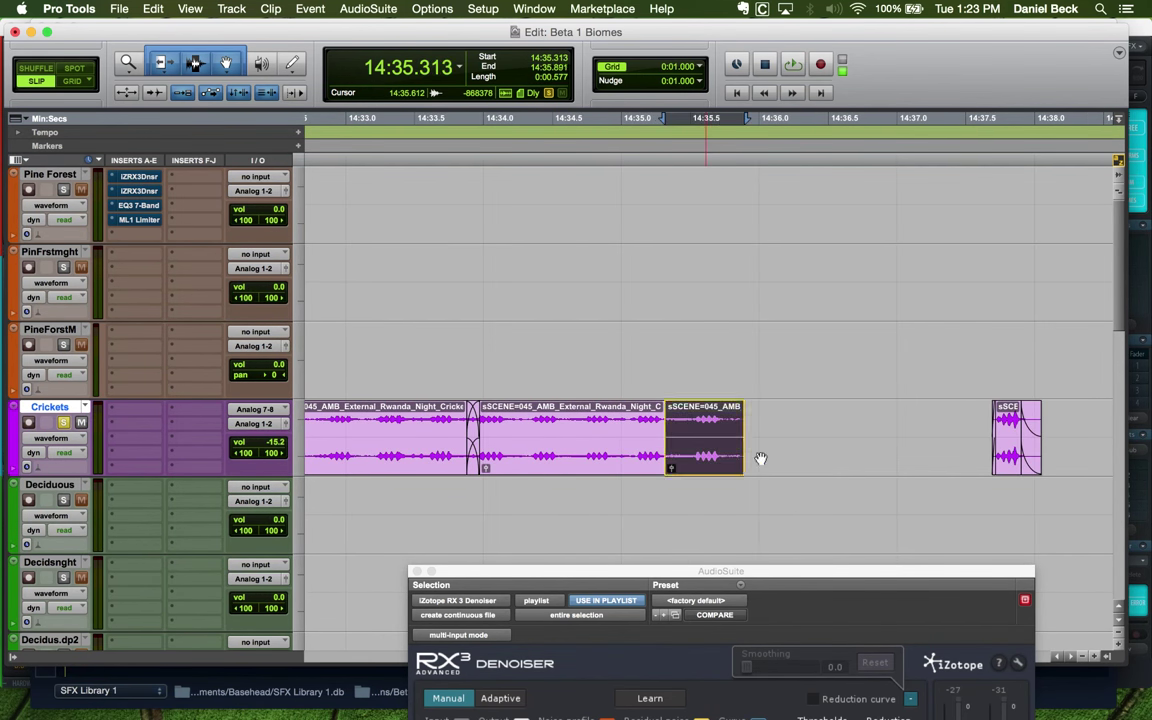
left_click_drag(760, 458, 405, 442)
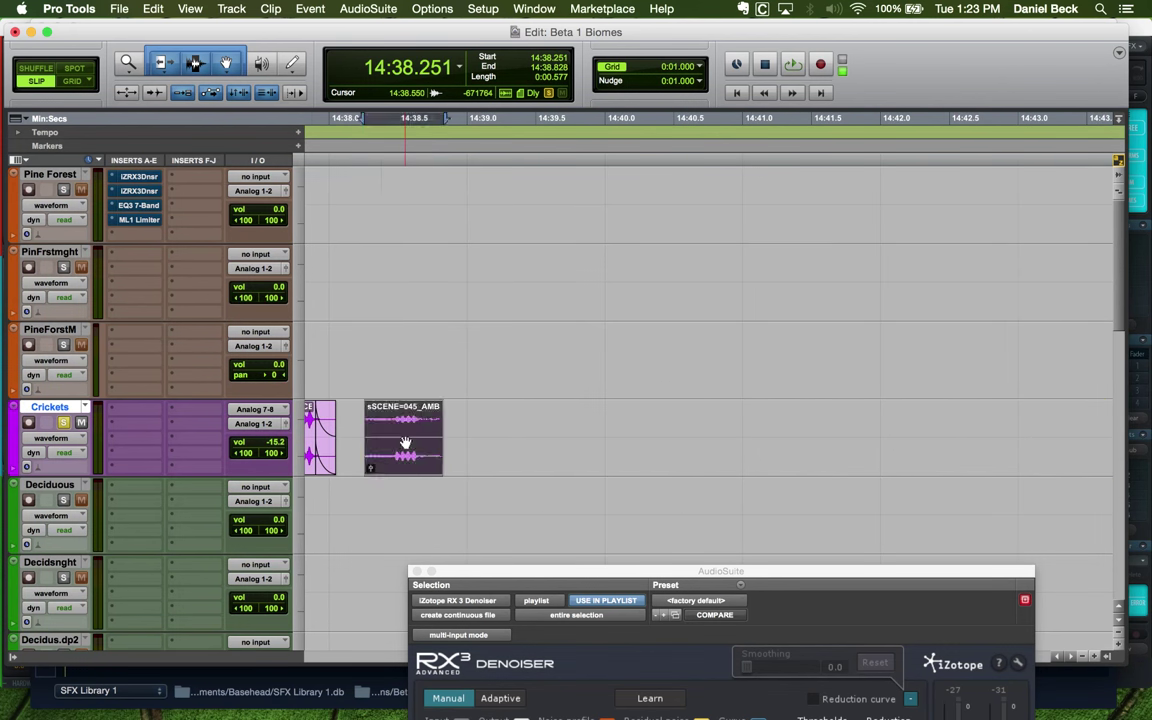
Split another single chirp, 0.491 s long and ending at 14:35.057, out of the remaining cricket section
key("super+bracketleft")
key("super+bracketleft")
left_click(618, 410)
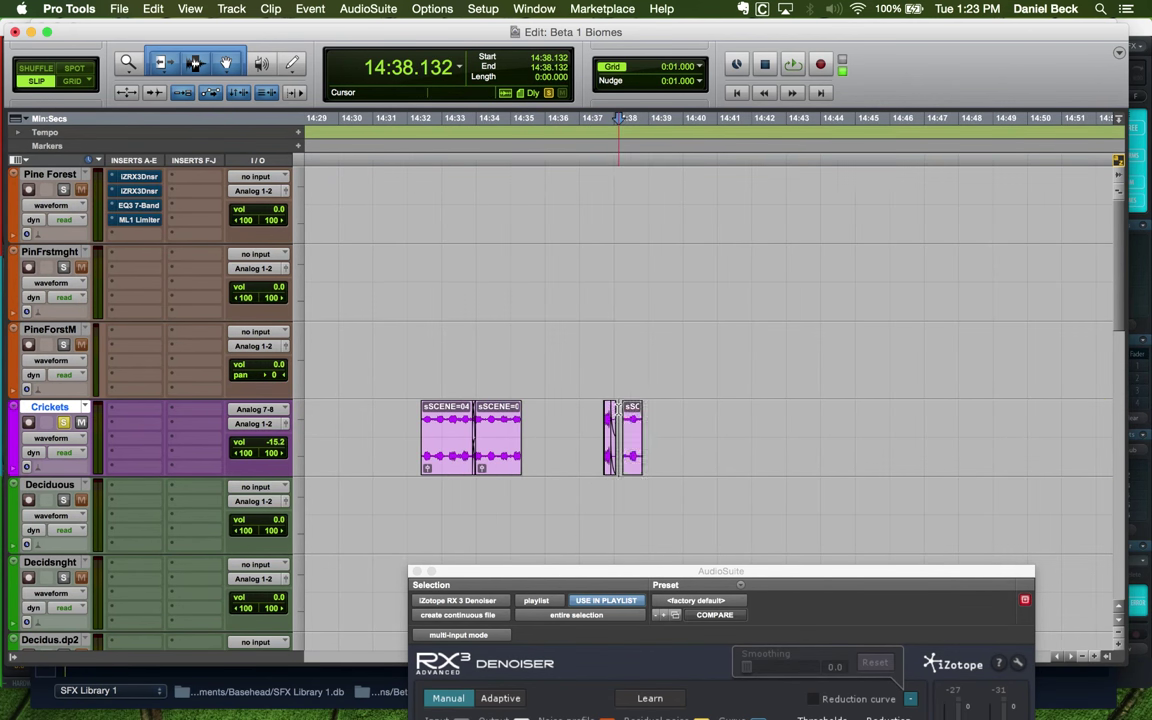
key("super+bracketright")
left_click(496, 455)
key("super+bracketright")
key("super+bracketright")
key("super+bracketright")
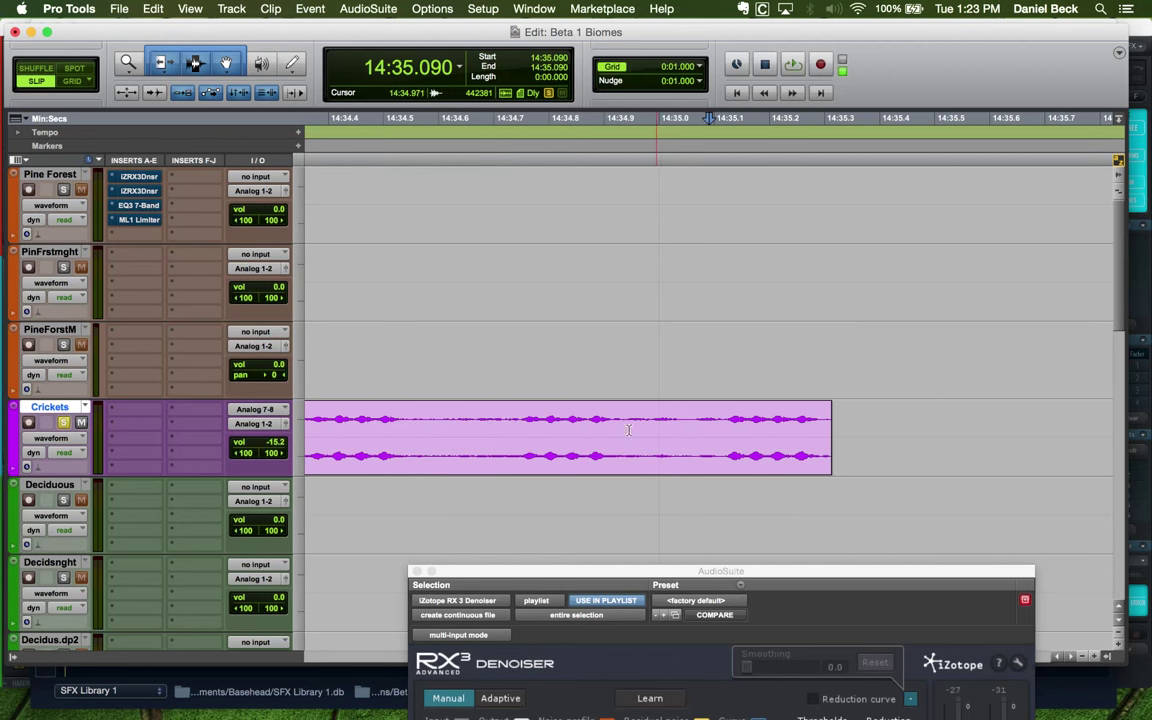
left_click(419, 435)
key("super+e")
left_click(690, 424)
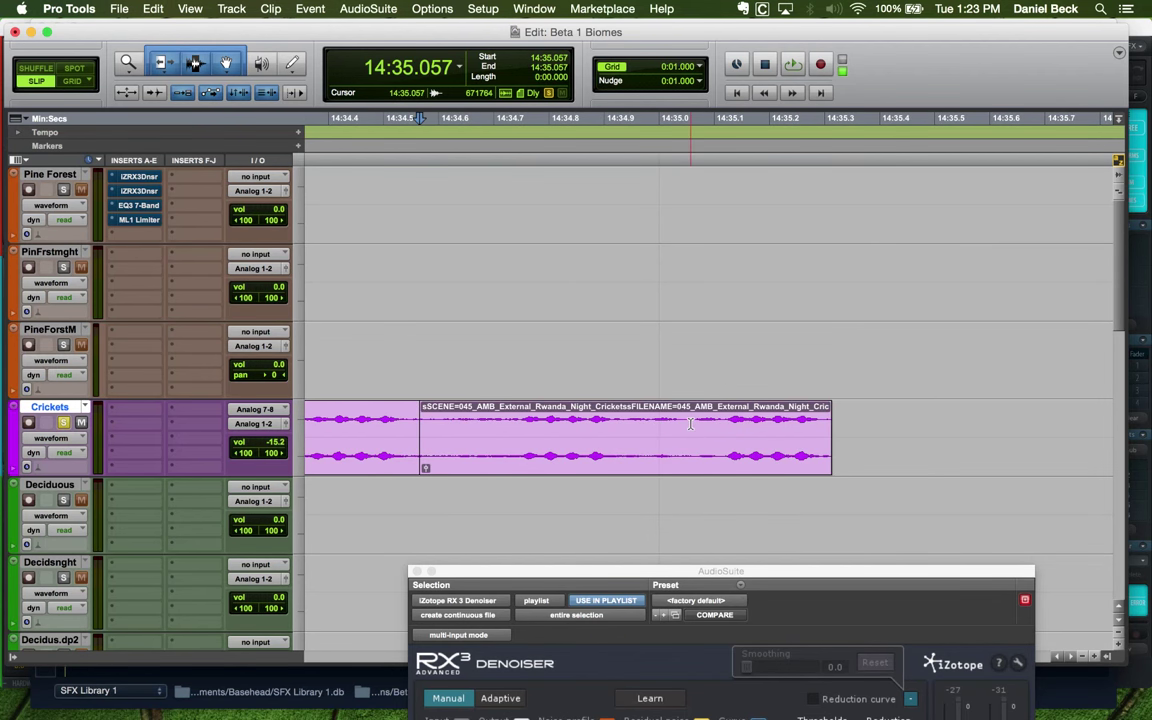
key("super+e")
Move the newly separated chirp to 14:38.994, after the other two chirp clips
key("super+bracketleft")
key("super+bracketleft")
left_click_drag(678, 468, 548, 440)
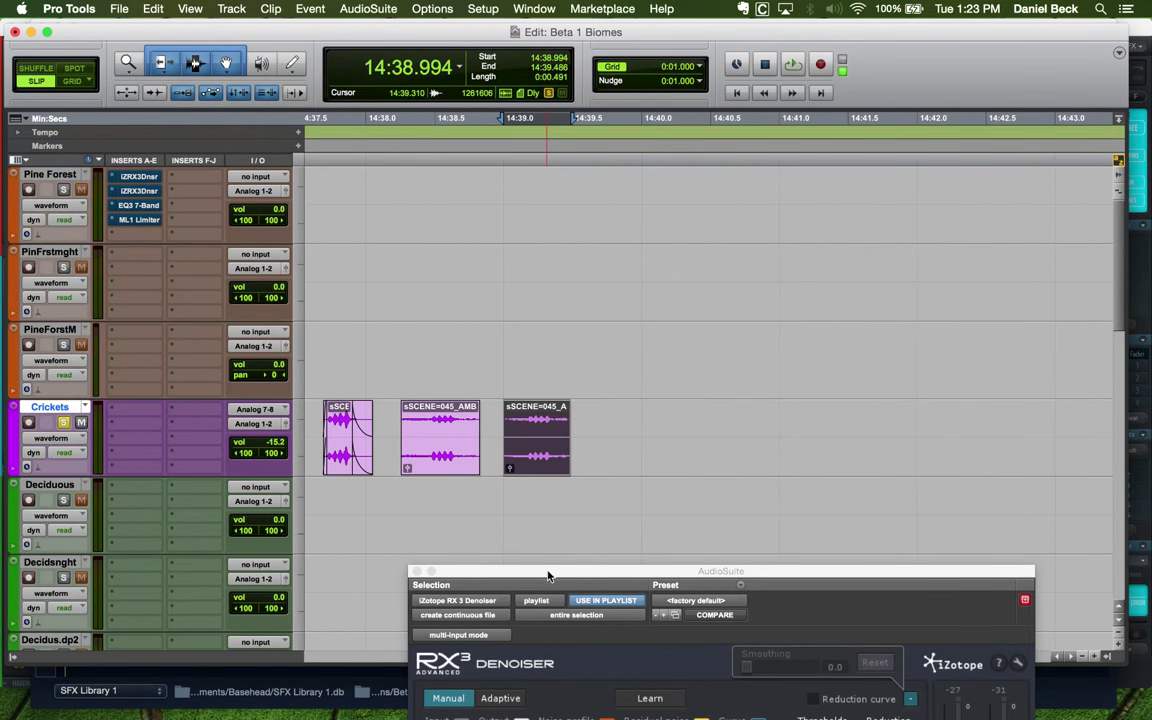
Render the Denoiser with the same noise profile on the chirp clips at 14:38.994 and 14:38.251
left_click_drag(548, 576, 489, 174)
left_click(946, 637)
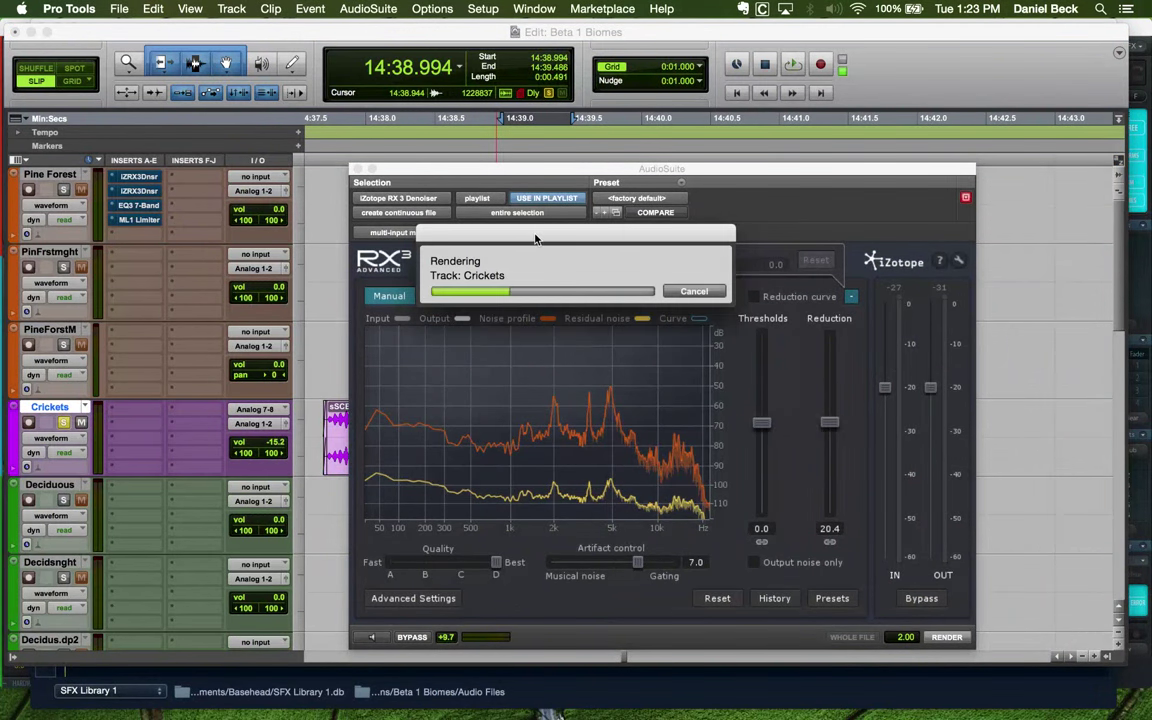
left_click_drag(535, 168, 558, 197)
left_click(537, 440)
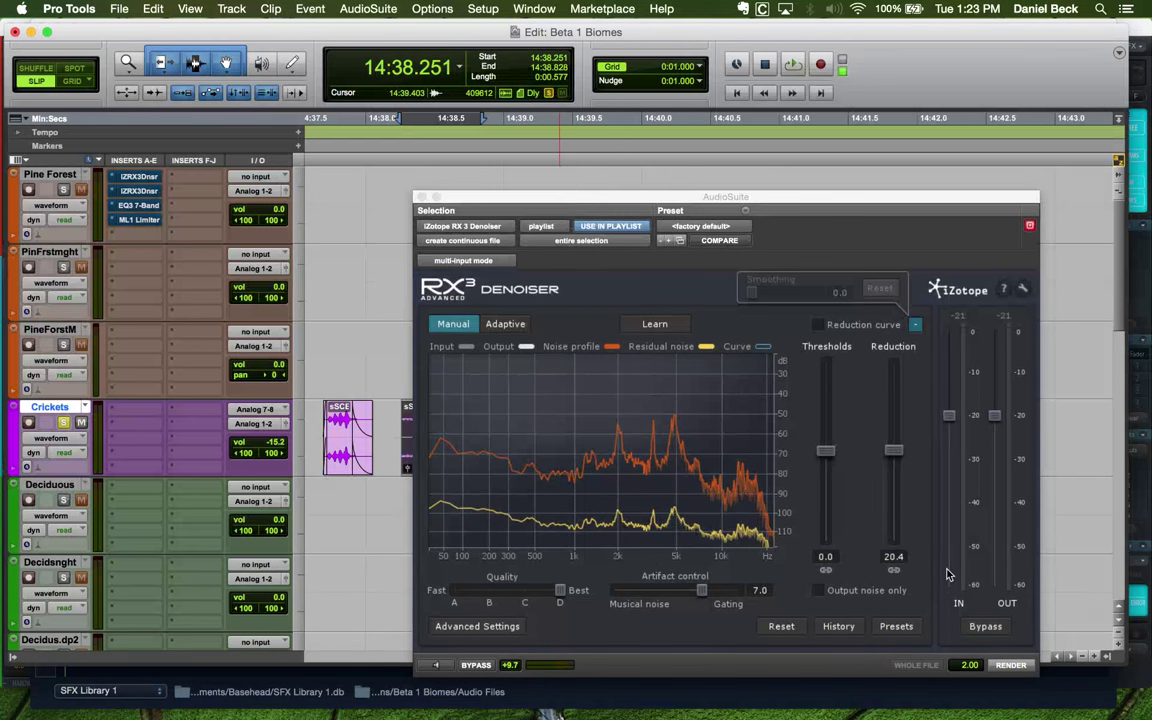
left_click(1010, 664)
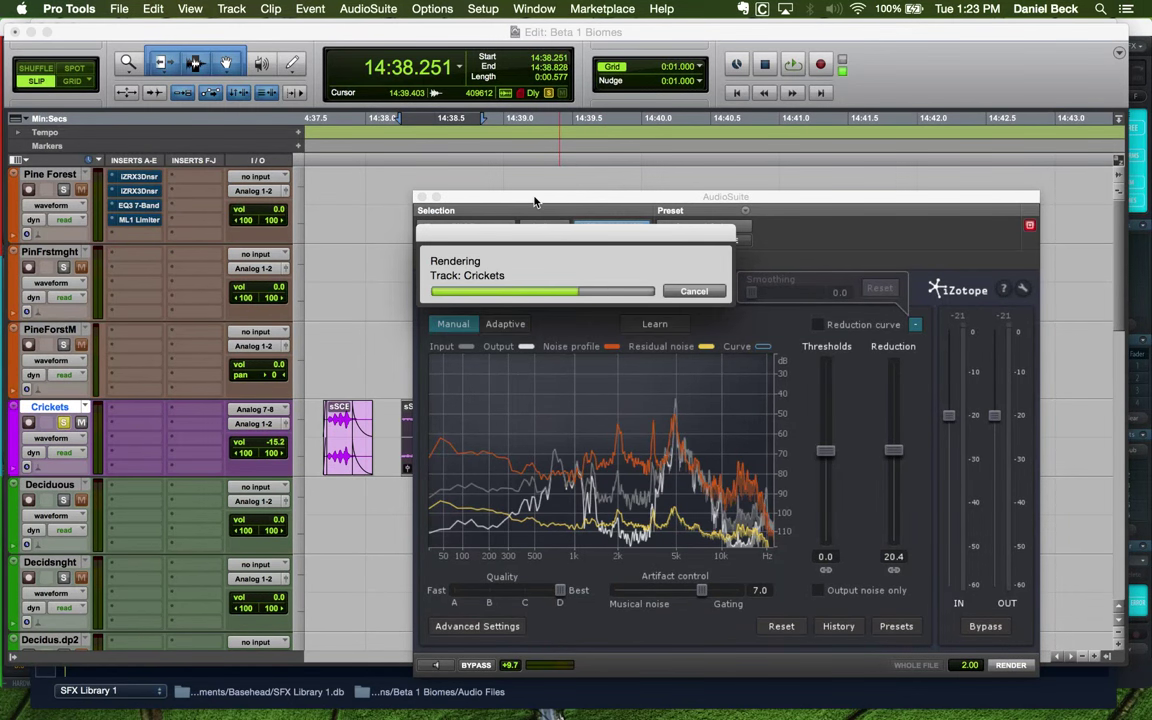
left_click_drag(535, 200, 782, 519)
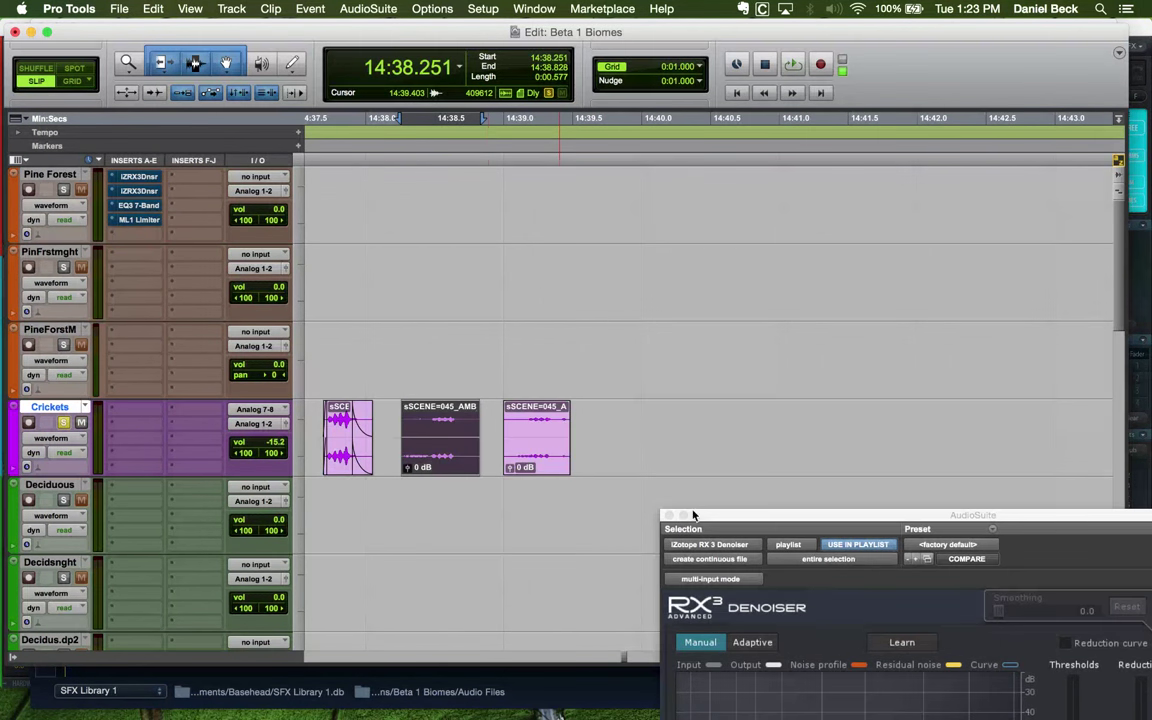
Reset the clip gain of the first, already faded chirp clip to 0 dB
left_click(340, 409)
key("t")
key("t")
key("super+bracketright")
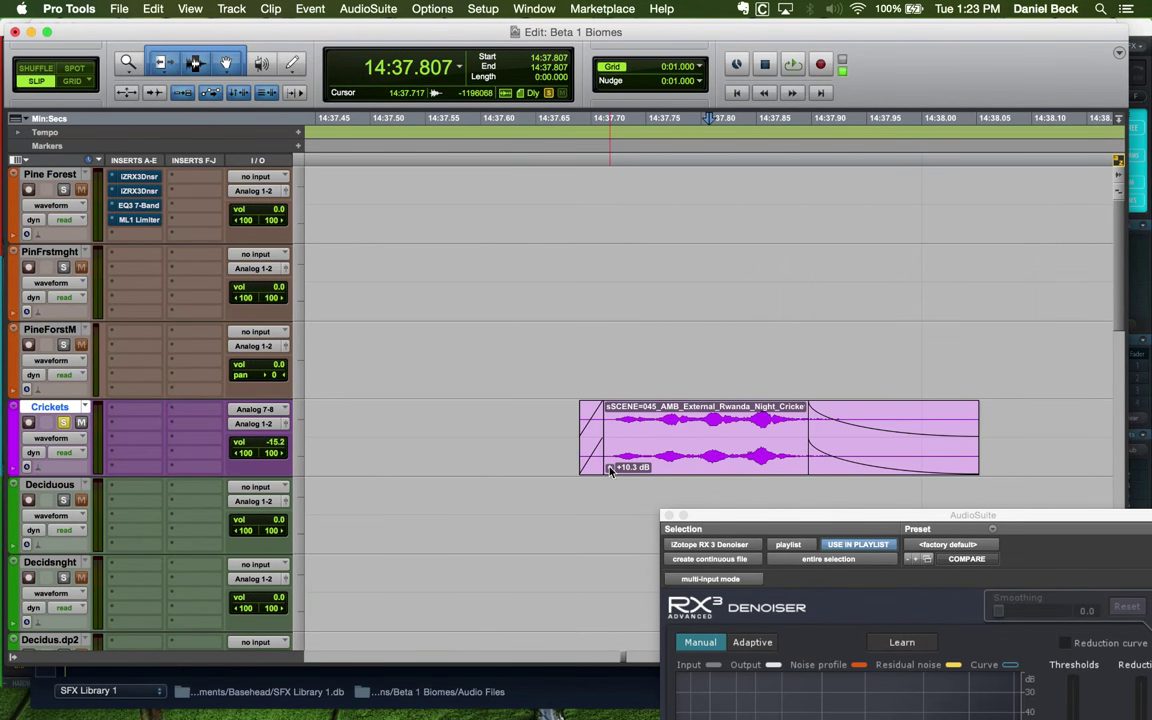
left_click(610, 469, "alt")
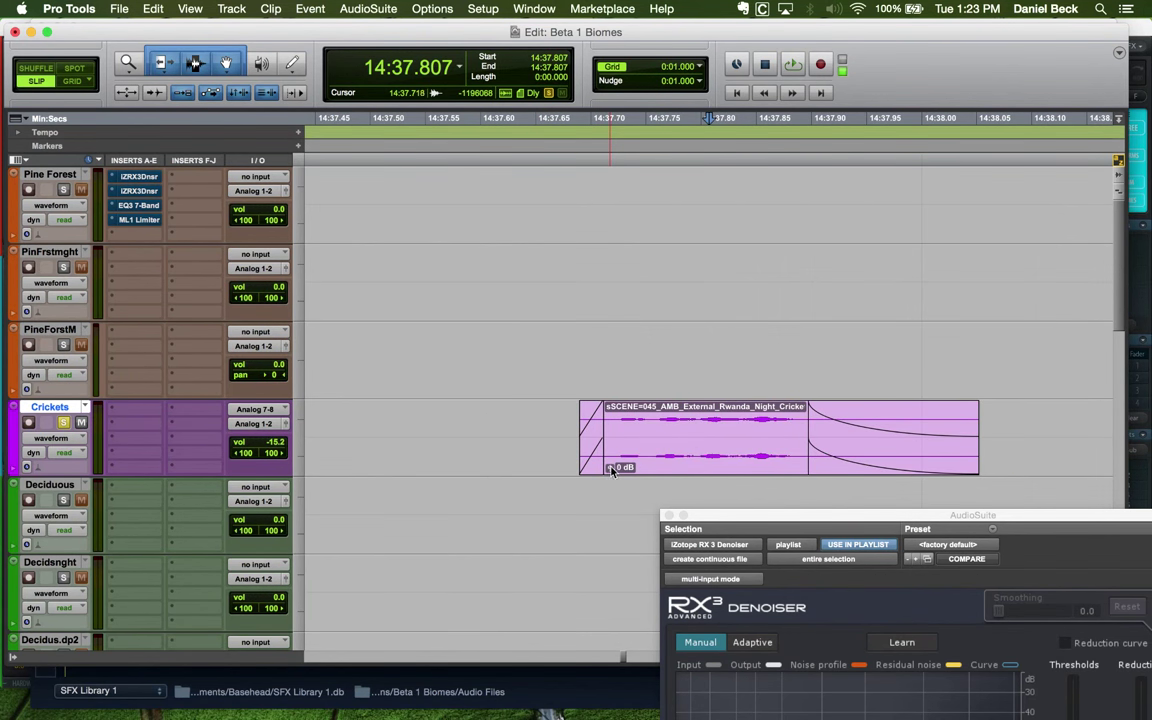
Play back the second chirp clip from 14:38.466
key("r")
key("r")
left_click(889, 425)
key("space")
key("t")
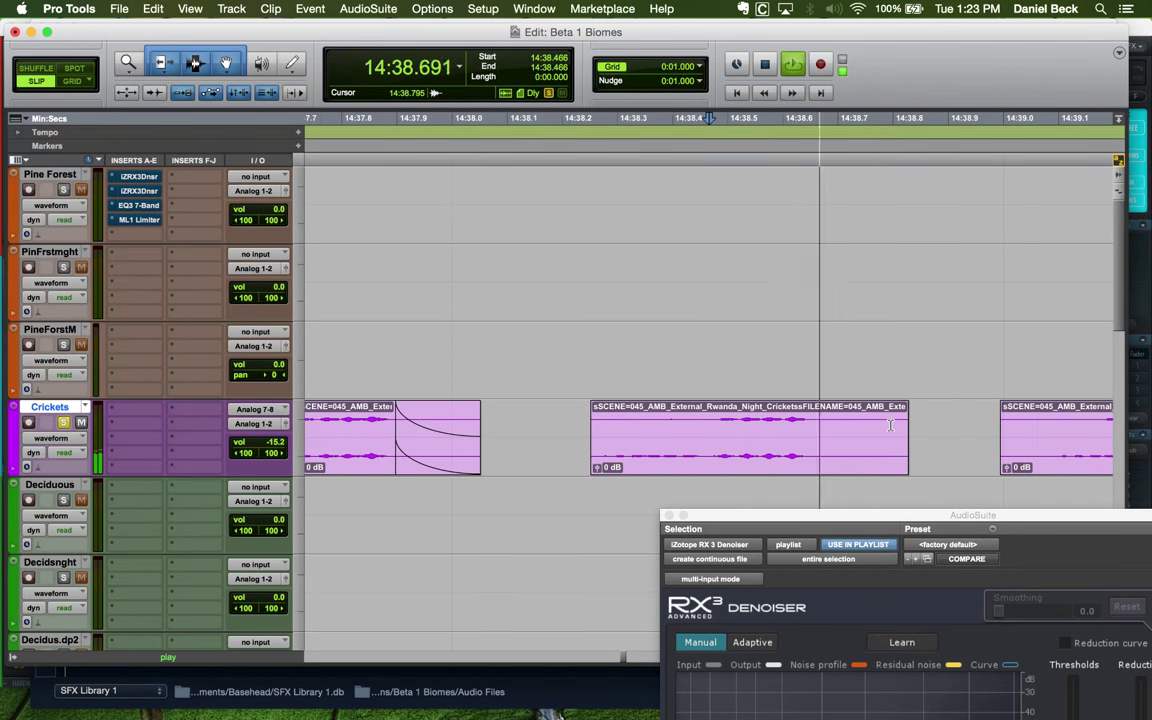
key("r")
key("space")
Extend the unprocessed chirp clip at 14:35.057 in both directions so it runs from 14:34.888 to 14:35.482
key("super+bracketleft")
key("super+bracketleft")
key("super+bracketleft")
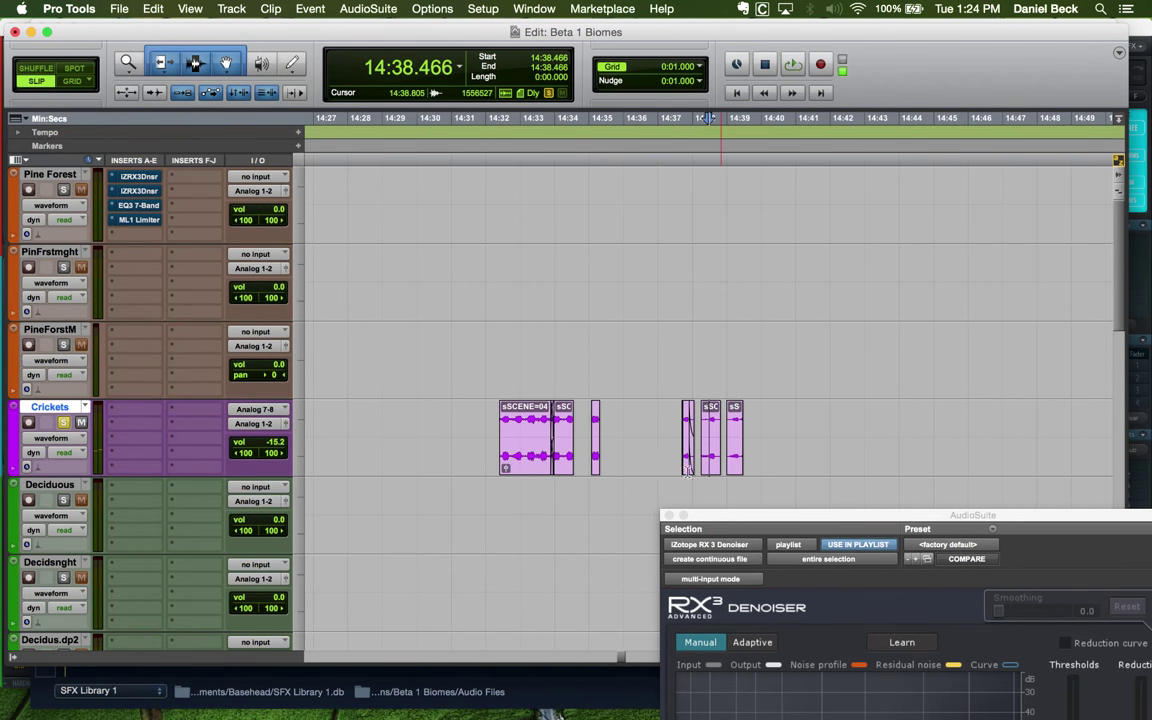
left_click(594, 456)
key("super+bracketright")
key("super+bracketright")
key("super+bracketright")
key("super+bracketright")
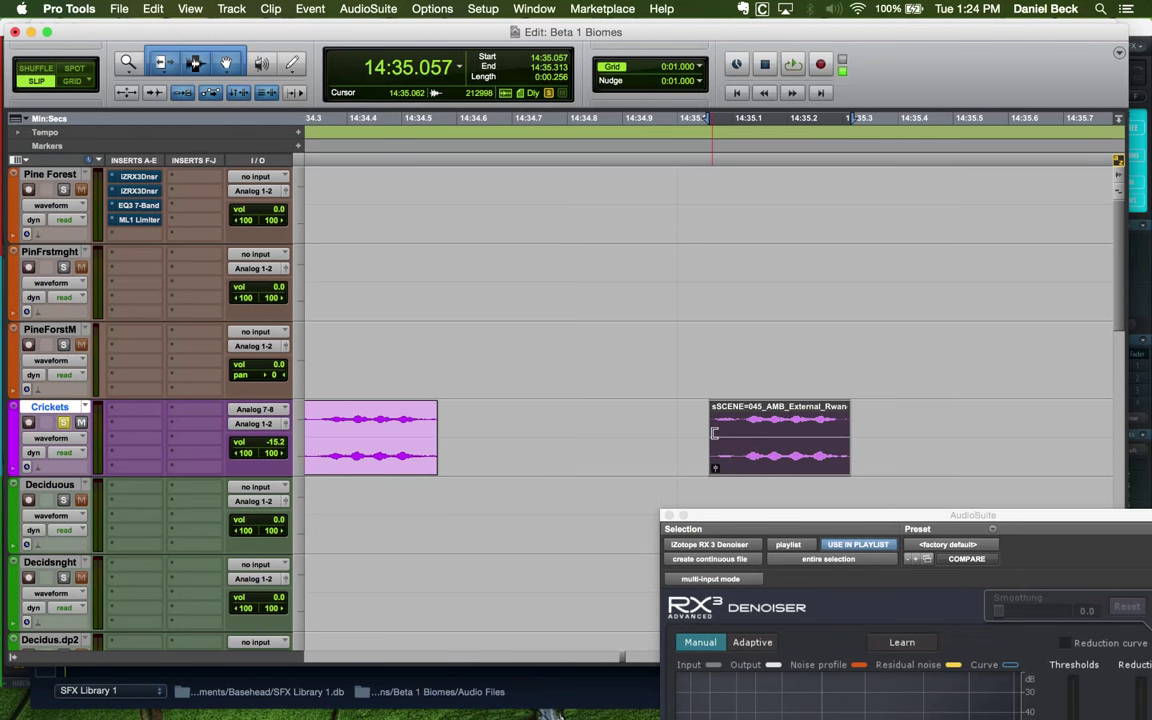
left_click_drag(618, 418, 618, 418)
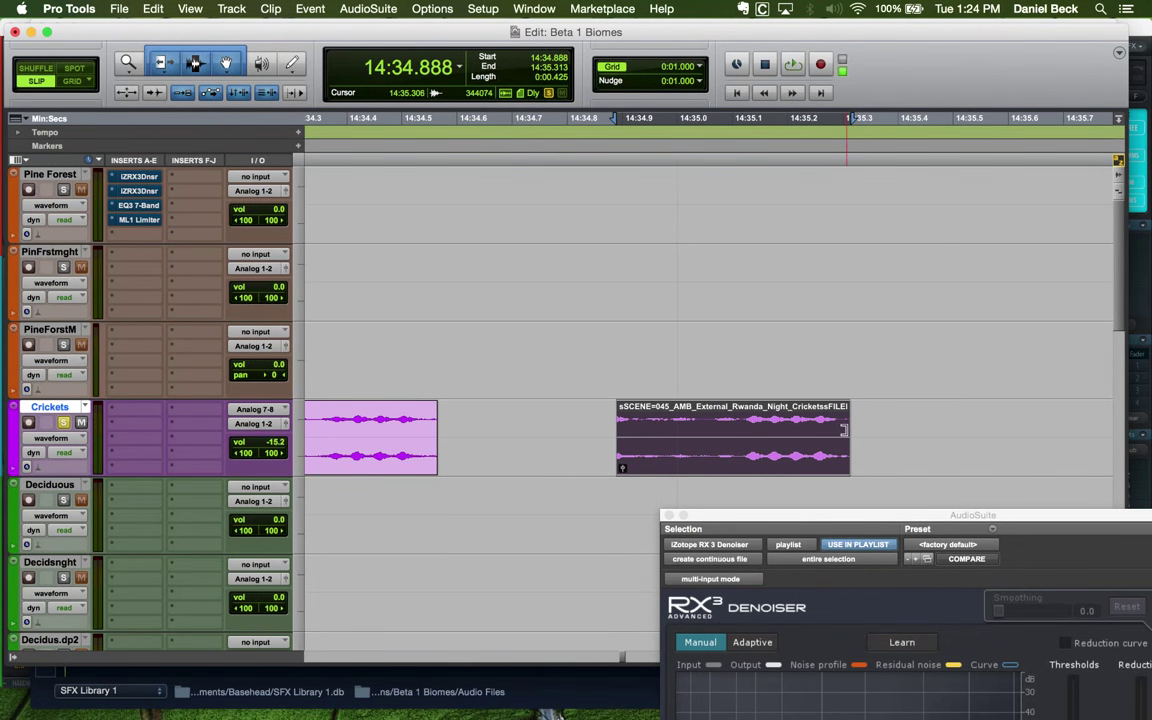
left_click_drag(846, 440, 943, 421)
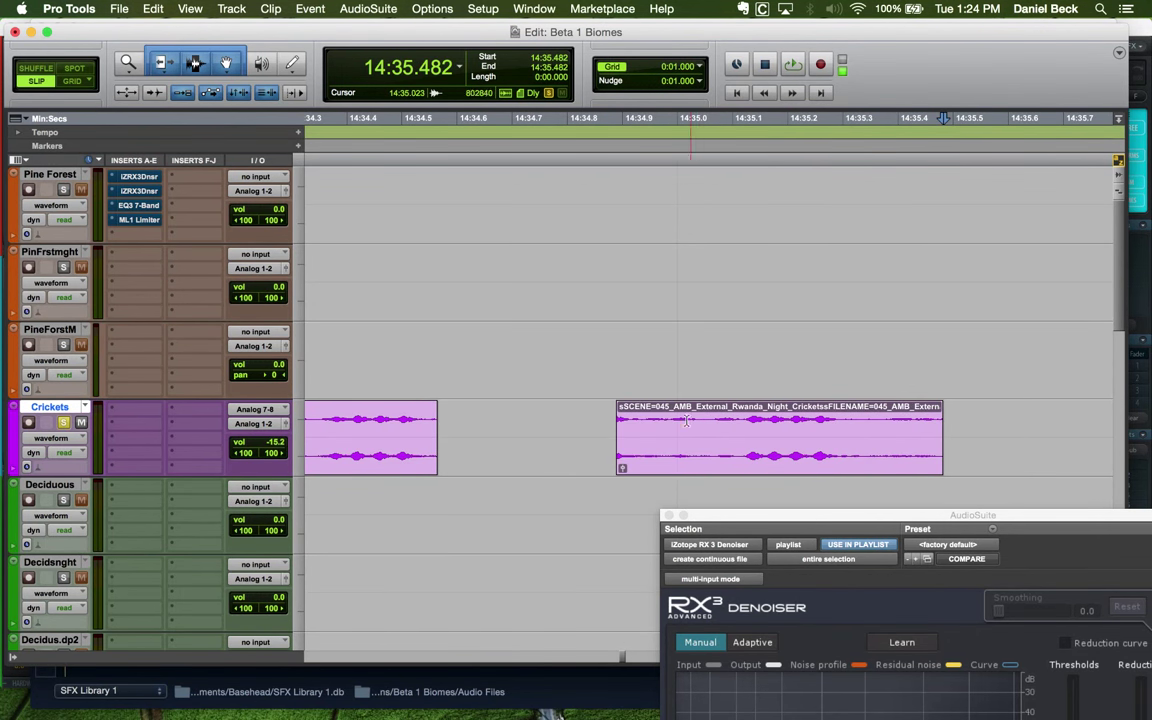
Trim the start of the extended chirp clip to 14:34.922
left_click(634, 421)
key("a")
key("r")
key("r")
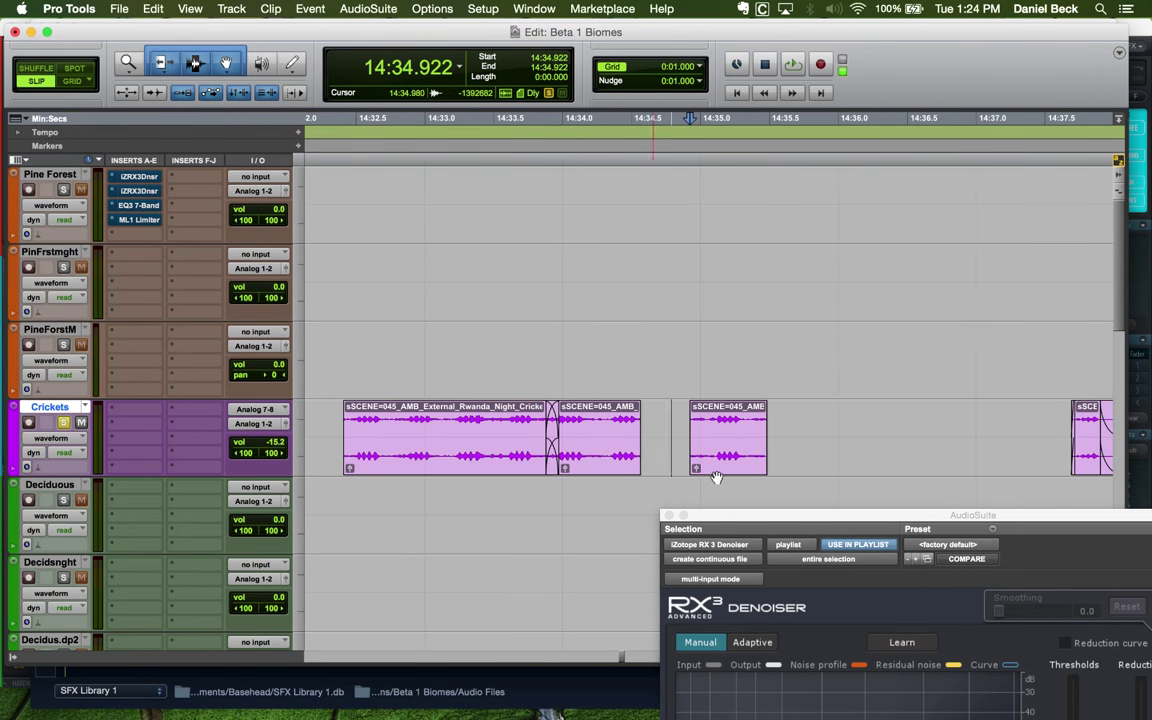
Render the Denoiser with the same noise profile on the 0.560 s chirp clip at 14:34.922
left_click(727, 470)
left_click_drag(814, 521, 395, 98)
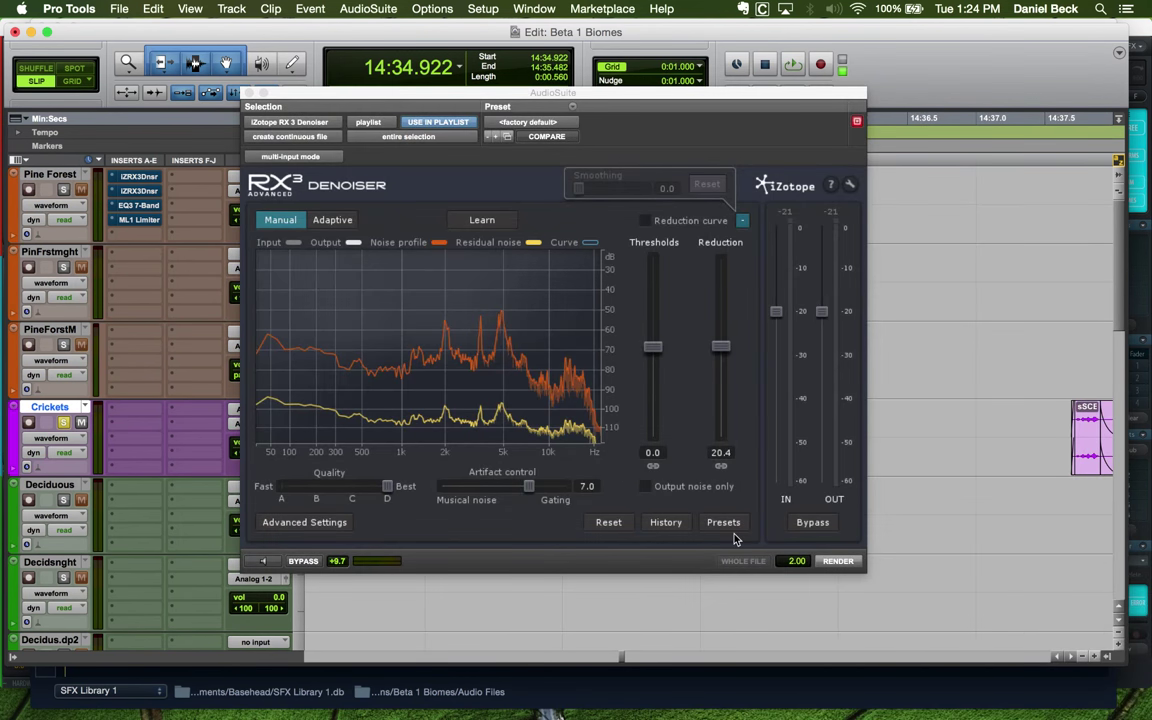
left_click(822, 563)
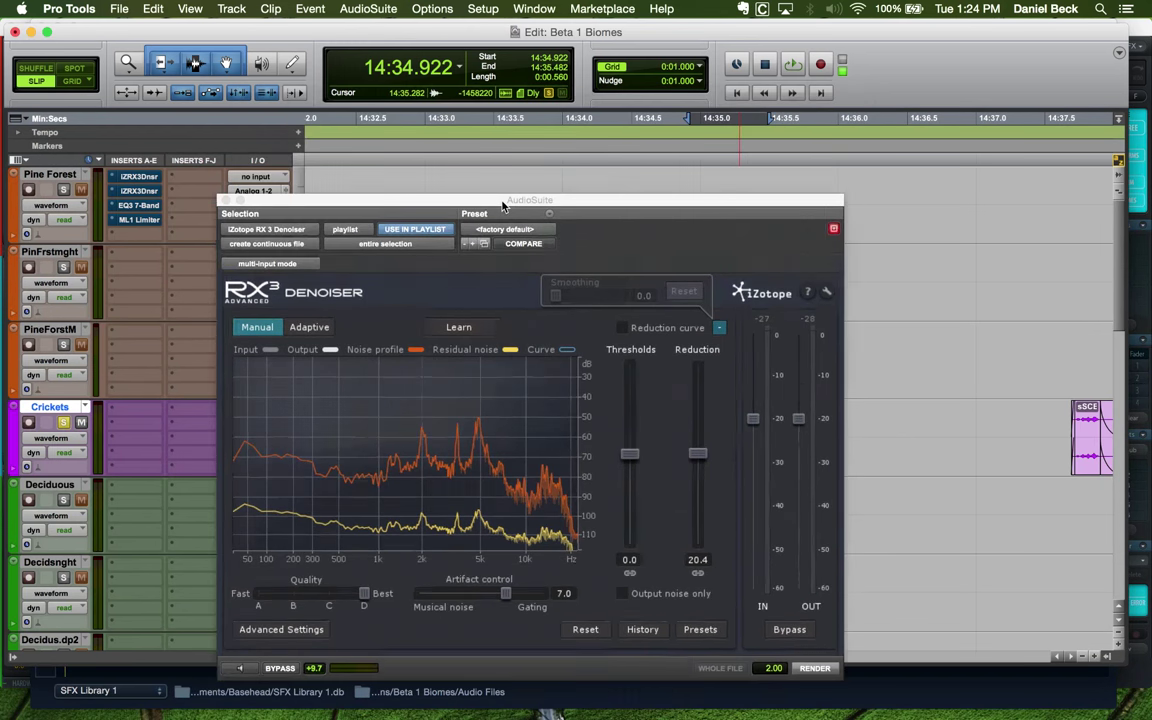
left_click_drag(525, 98, 466, 557)
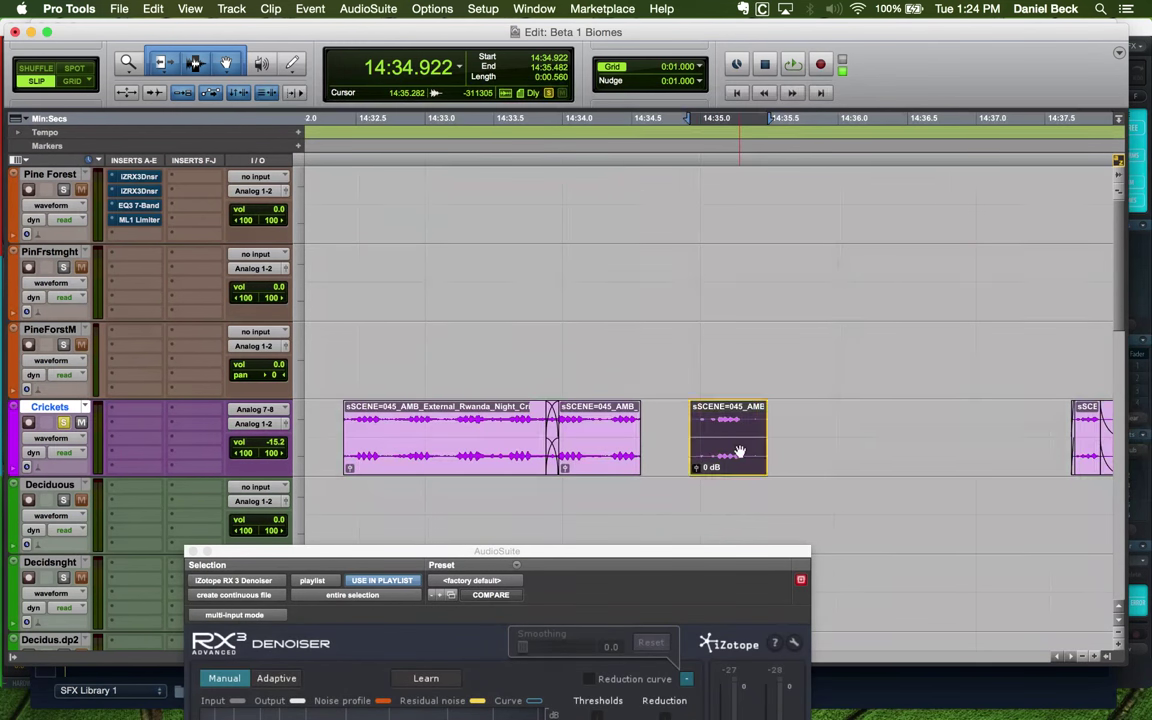
Move the newly denoised chirp clip to 14:40.146, after the other three chirps
key("super+bracketleft")
key("super+bracketleft")
left_click_drag(712, 462, 895, 450)
key("super+bracketright")
key("super+bracketright")
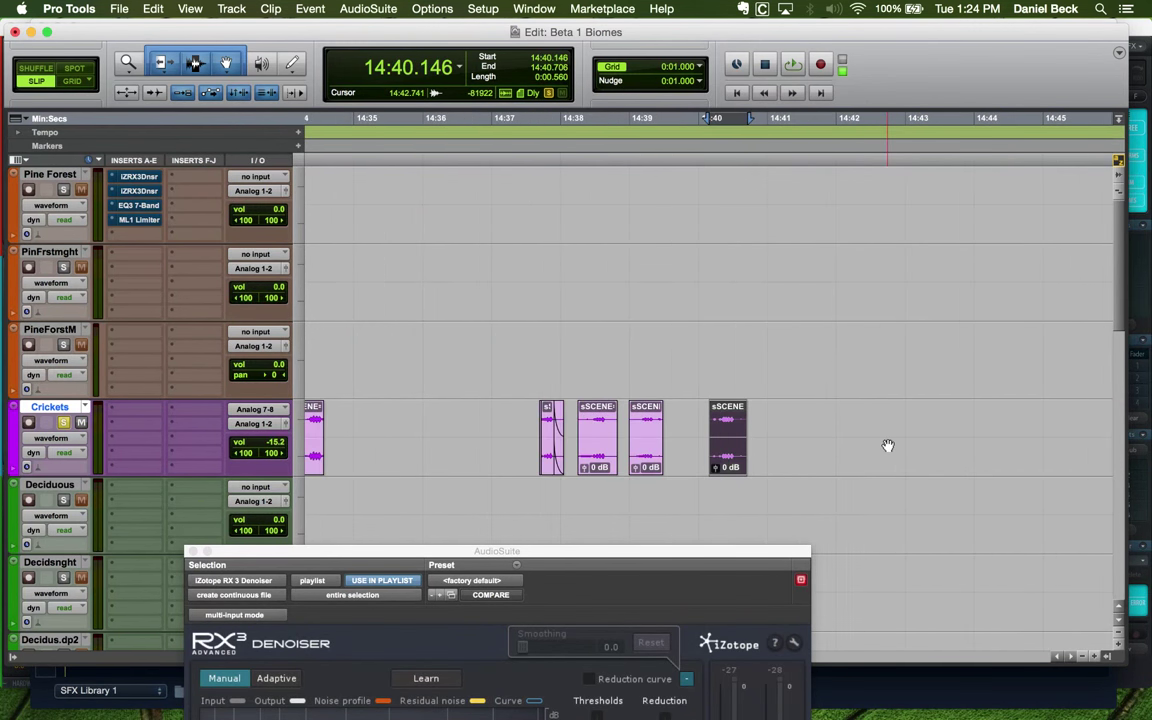
Spread out the chirps by moving the second clip to 14:38.512 and the third to about 14:39.38
left_click(498, 410)
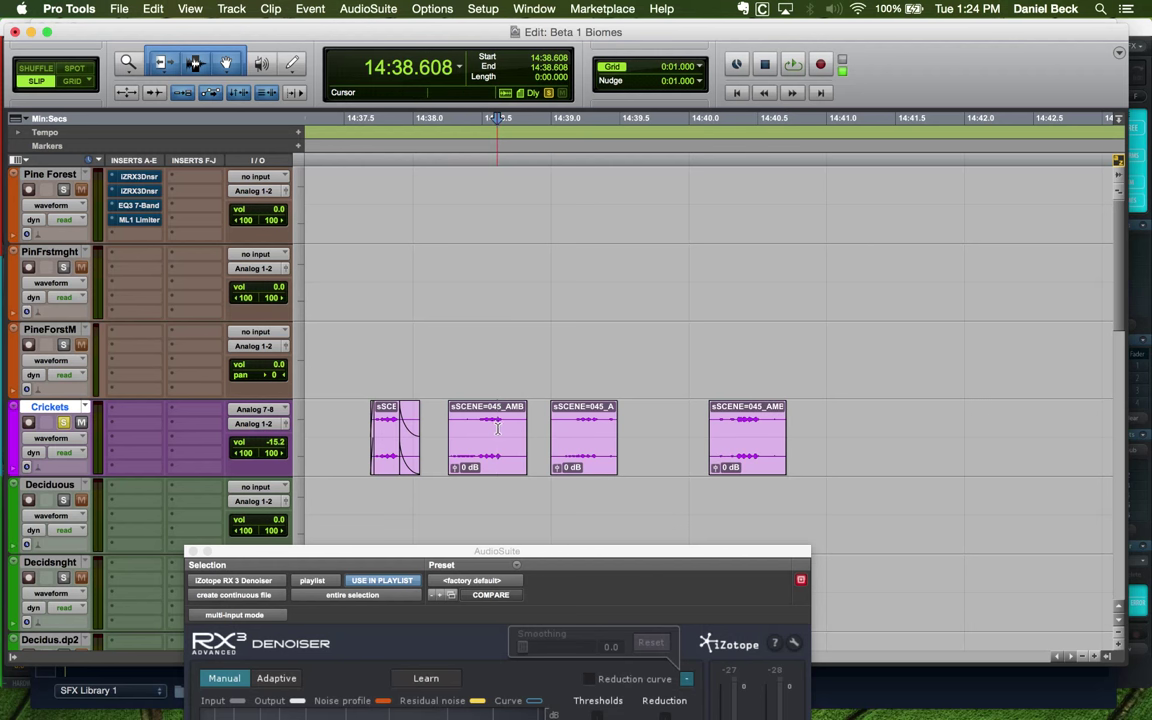
key("super+bracketright")
left_click_drag(672, 463, 696, 464)
key("super+bracketleft")
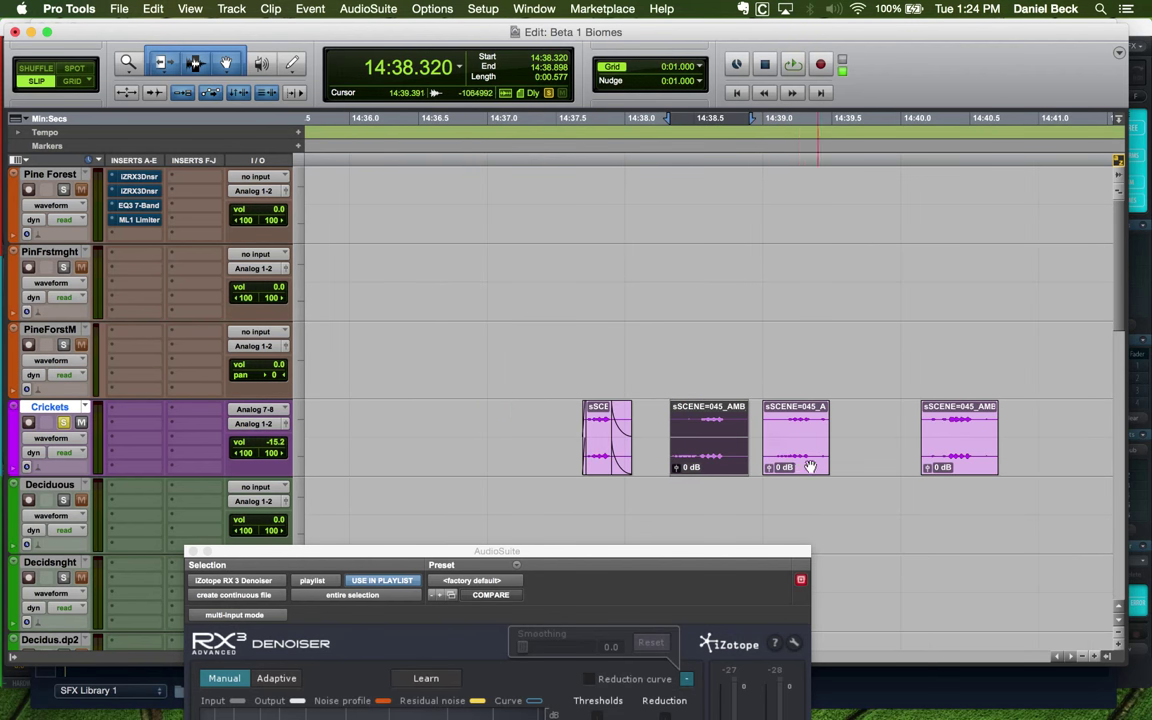
left_click_drag(803, 464, 854, 463)
left_click_drag(728, 463, 755, 463)
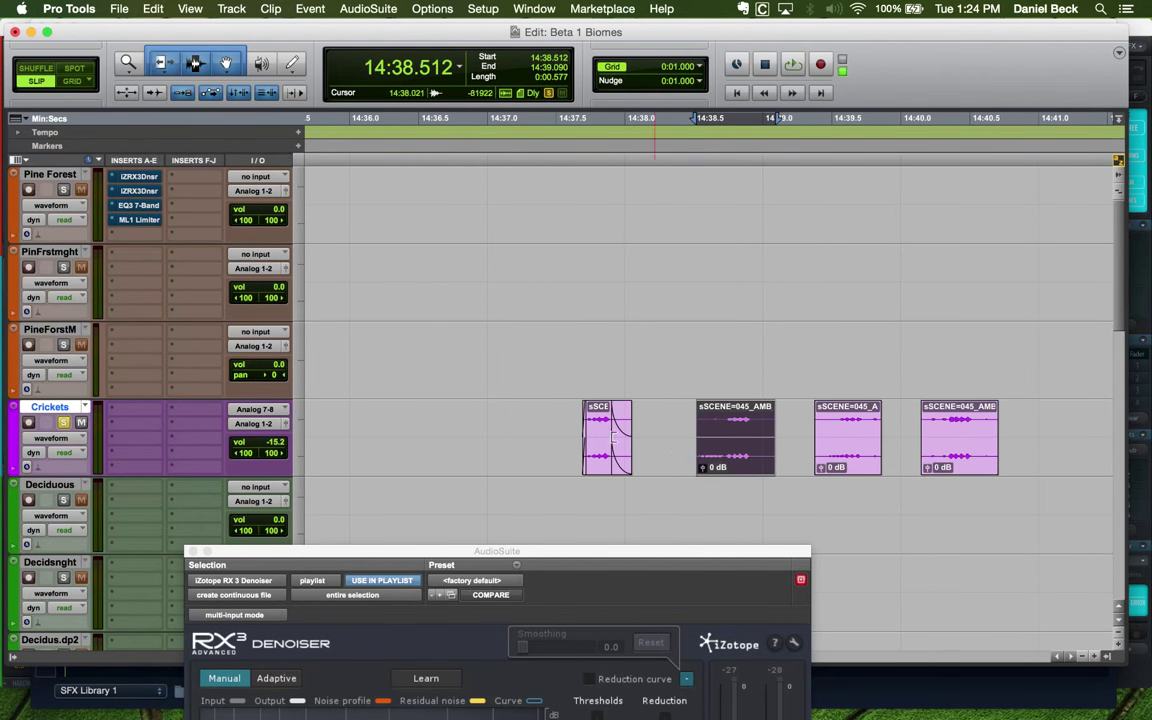
Play back the spaced chirp clips from 14:37.528
left_click(574, 418)
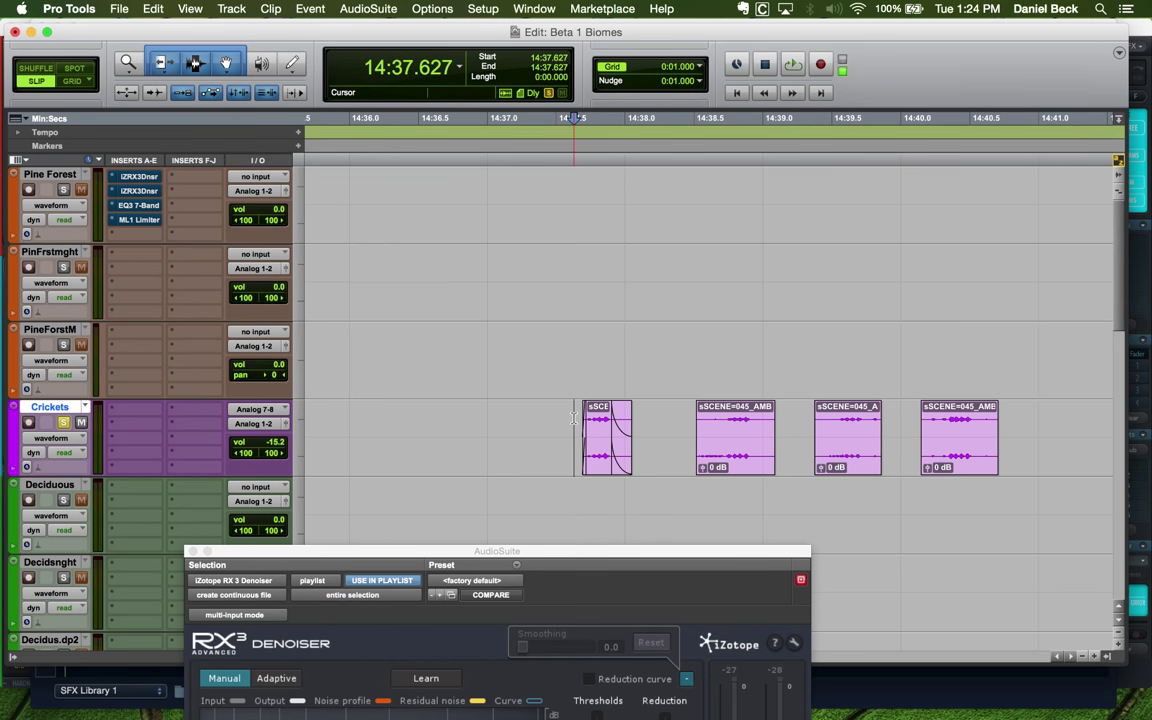
left_click(569, 416)
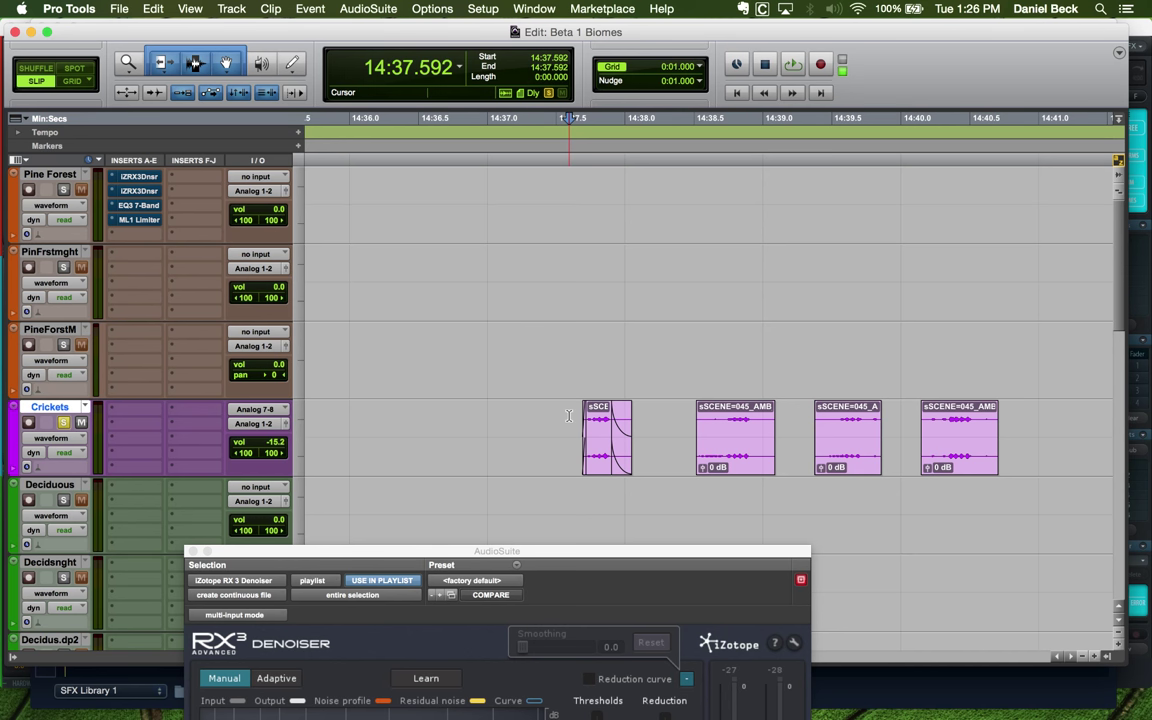
left_click(575, 414)
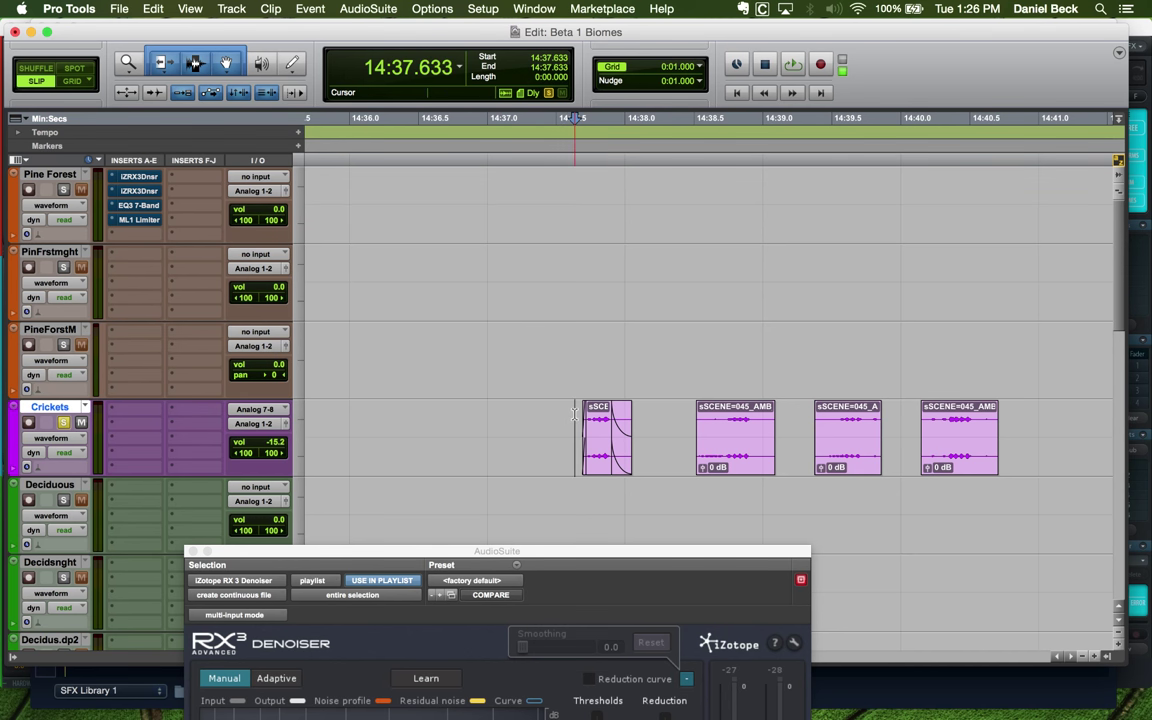
left_click(560, 440)
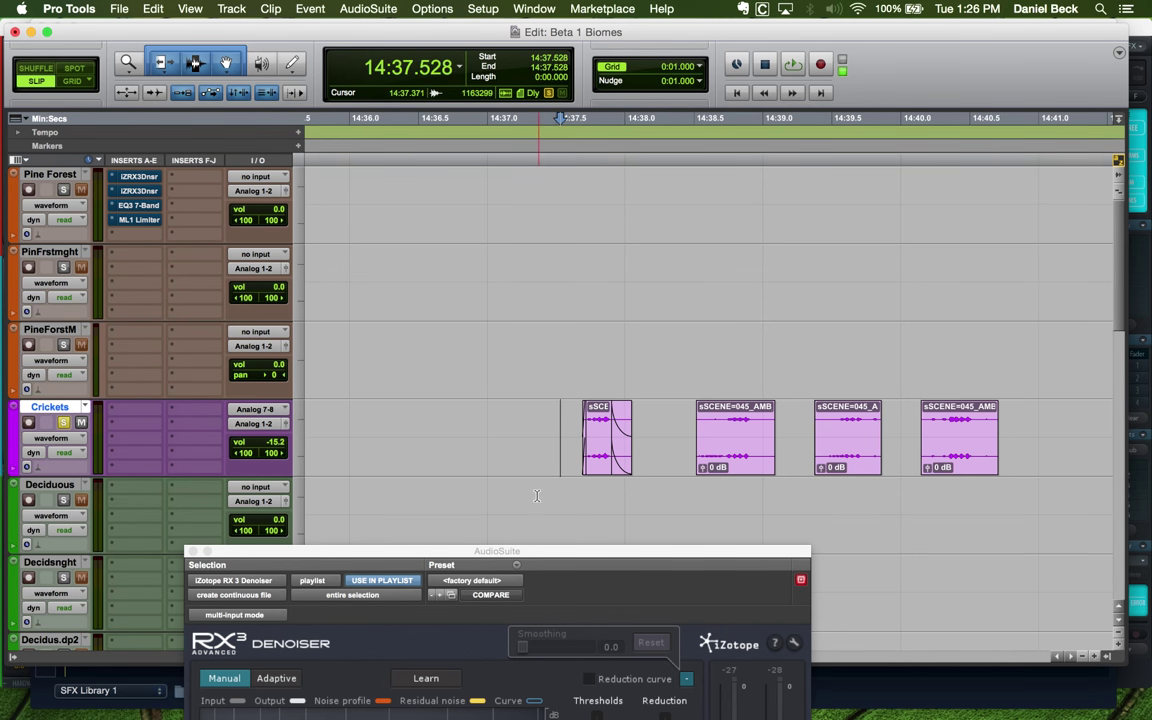
left_click_drag(525, 548, 559, 484)
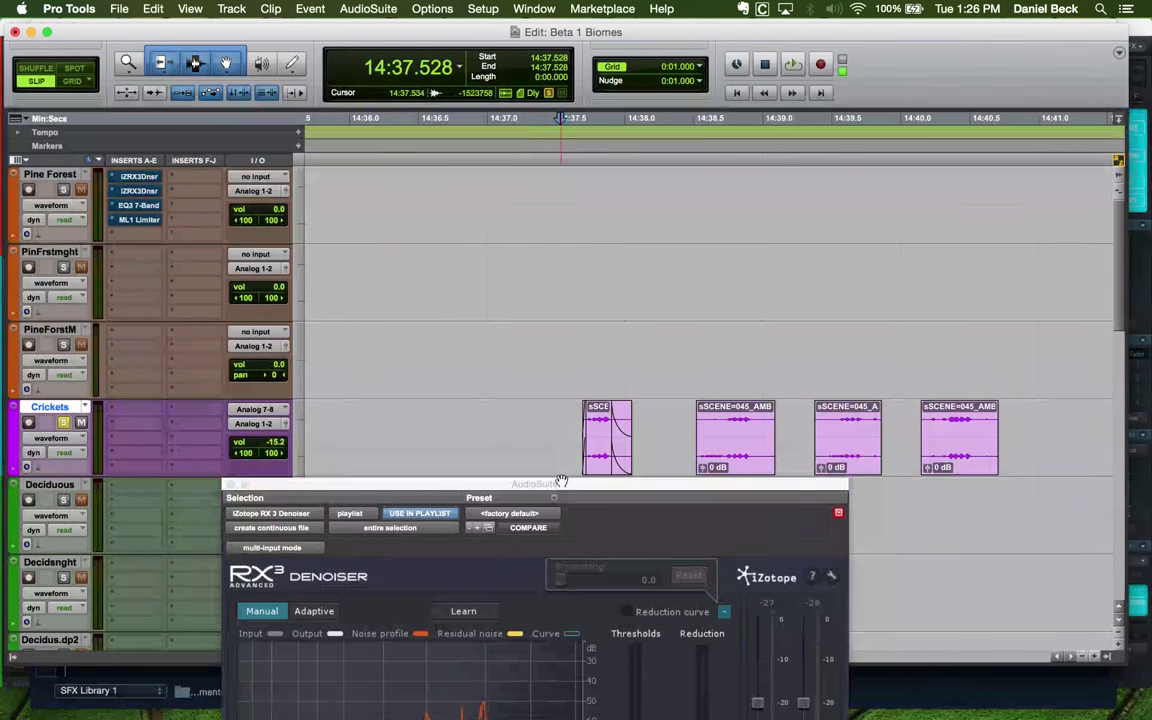
key("space")
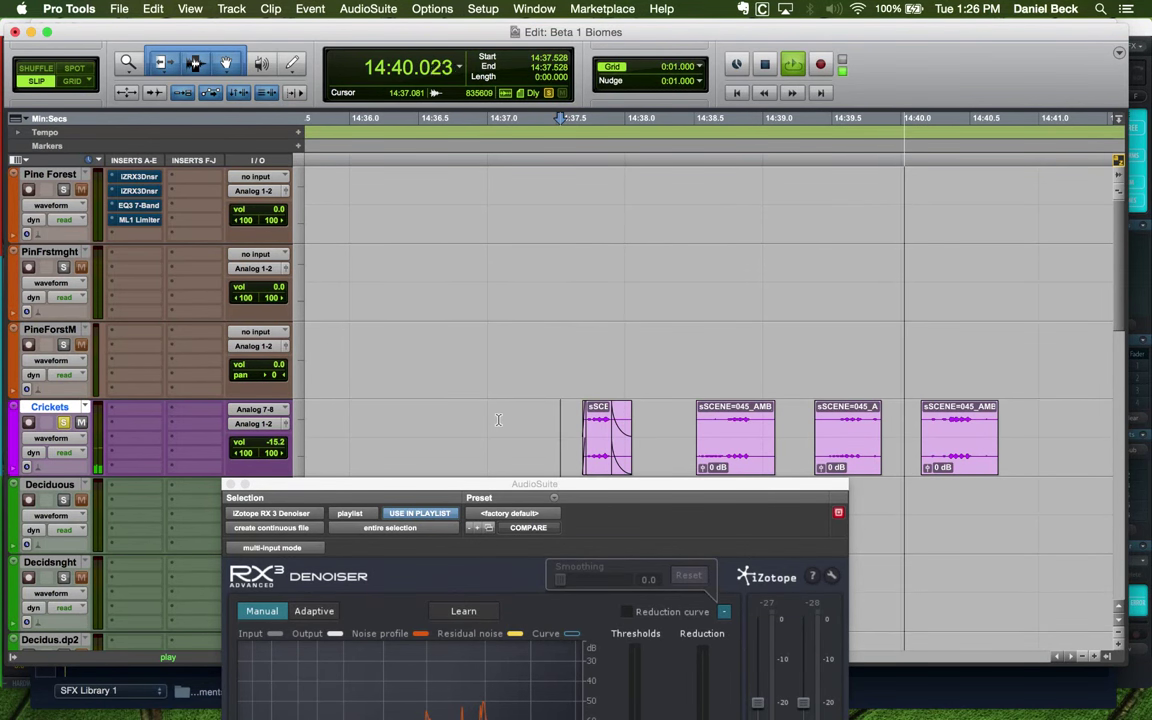
key("space")
Move the second chirp clip to 14:38.361 and trim its start to 14:38.579
left_click(805, 440)
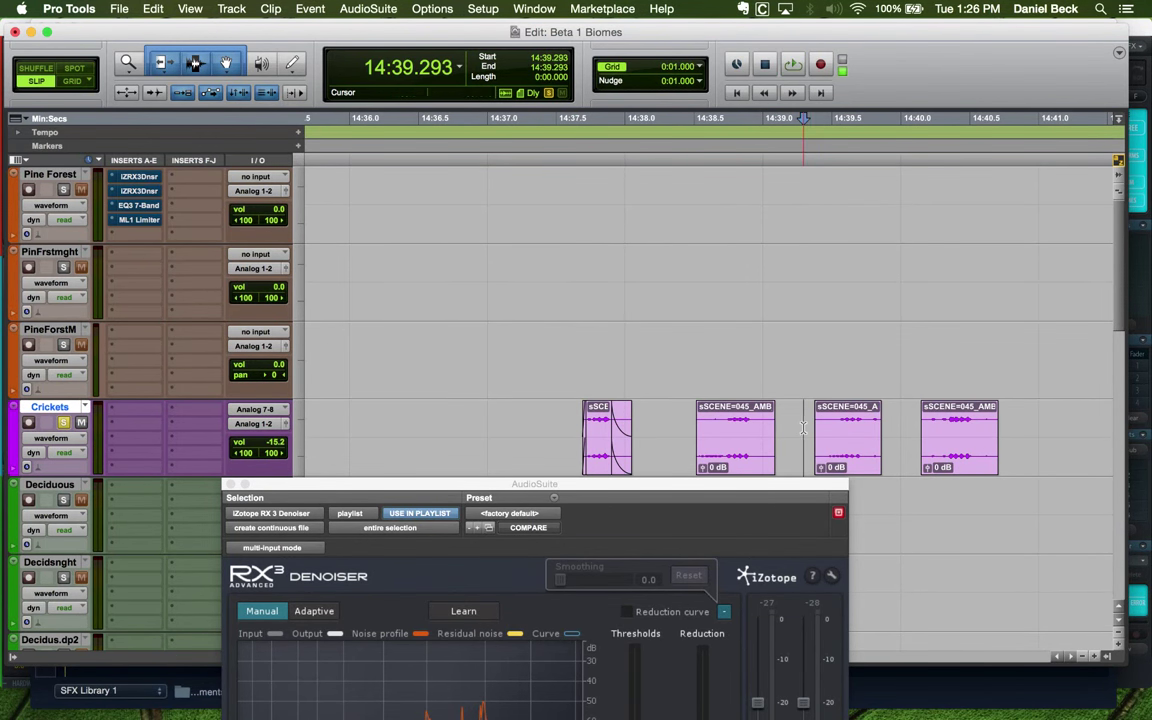
left_click_drag(739, 460, 718, 459)
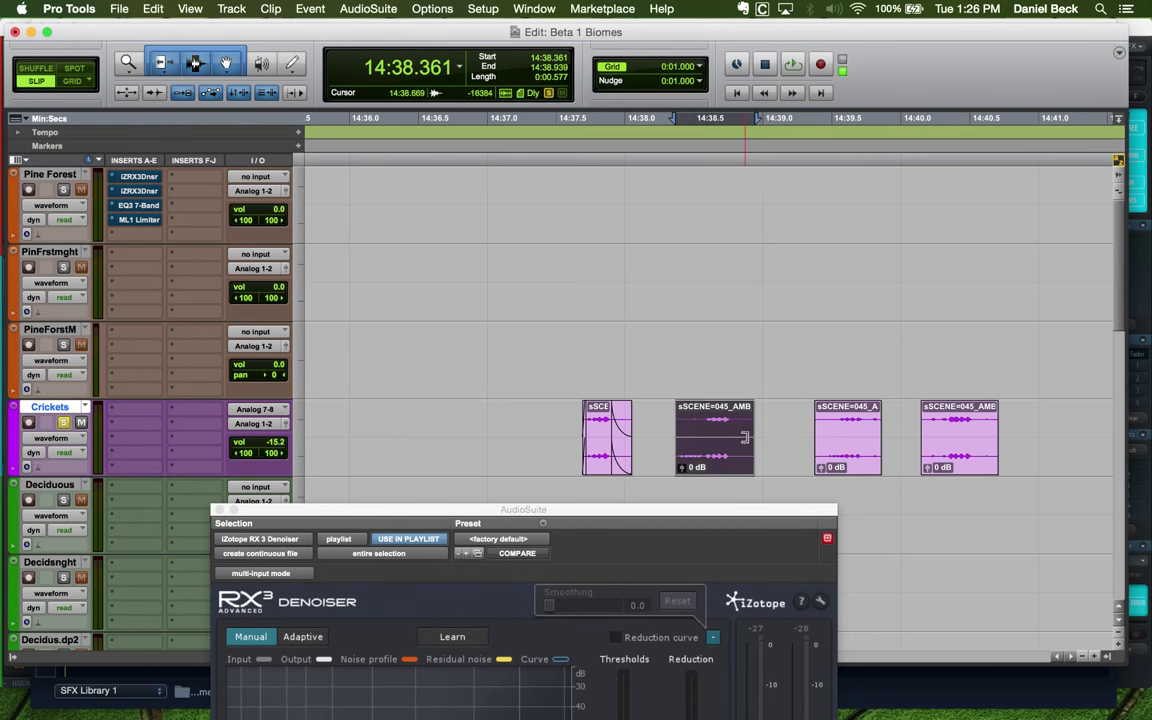
left_click(781, 424)
key("t")
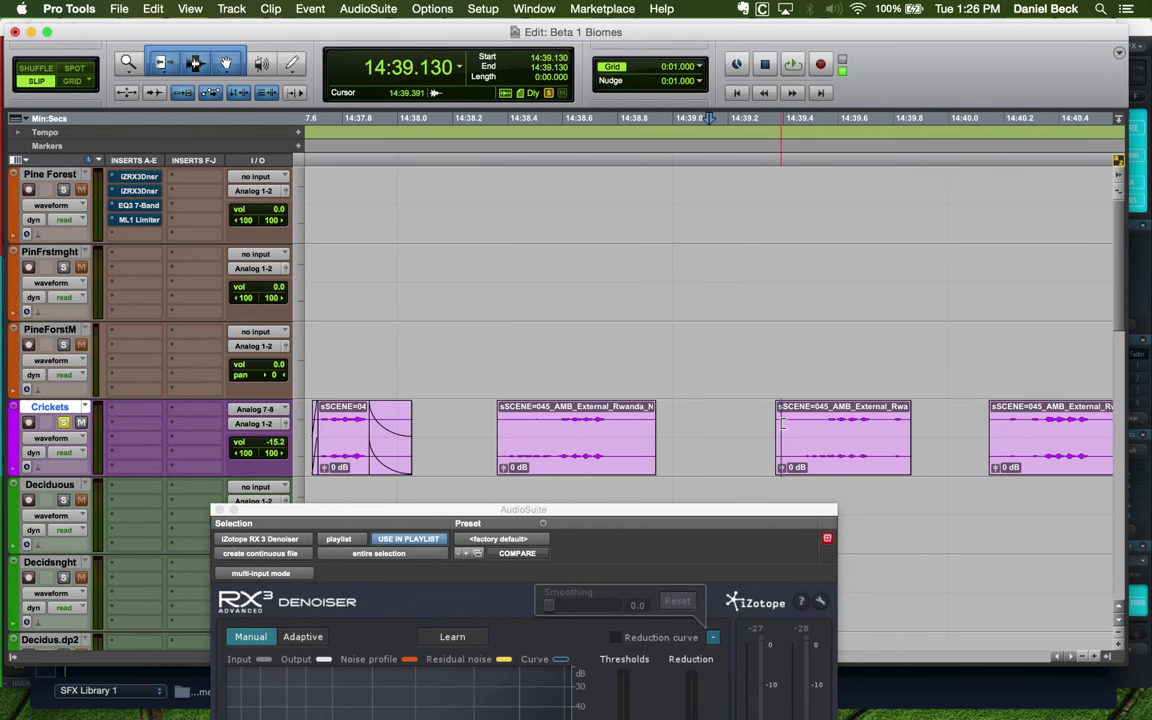
left_click(557, 425)
key("a")
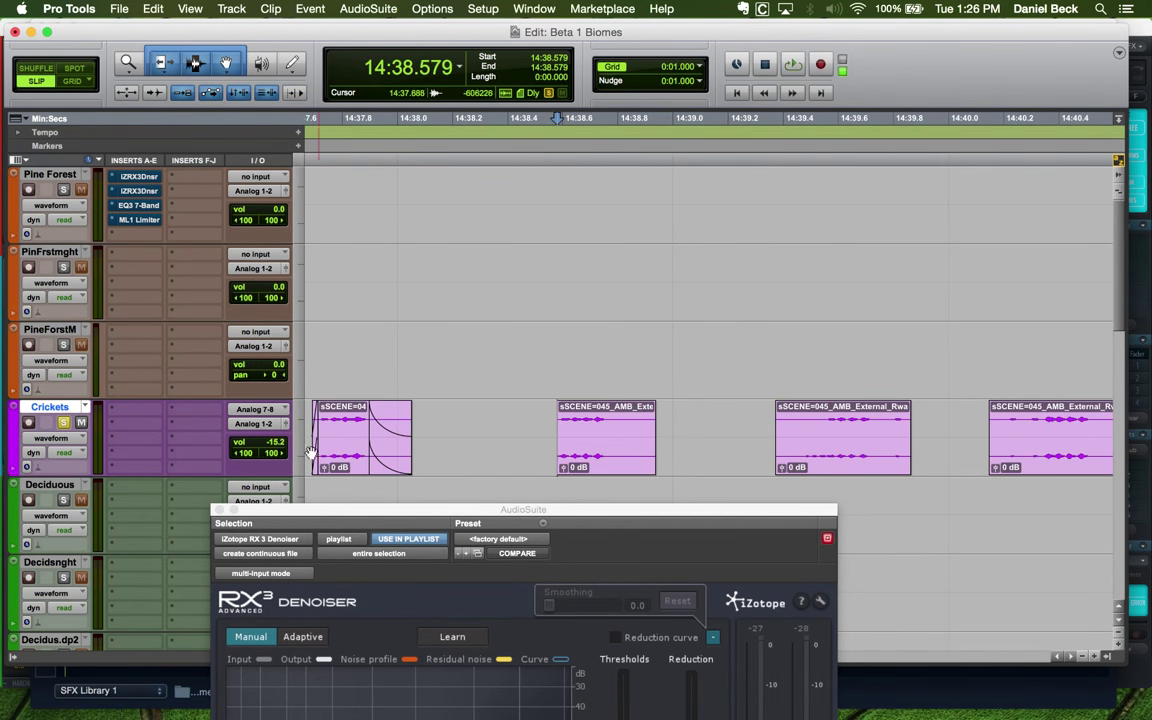
Tighten the start of the first chirp clip, leaving only a very short fade-in
left_click(346, 425)
key("super+bracketright")
key("super+bracketright")
left_click_drag(651, 461, 664, 456)
key("super+bracketleft")
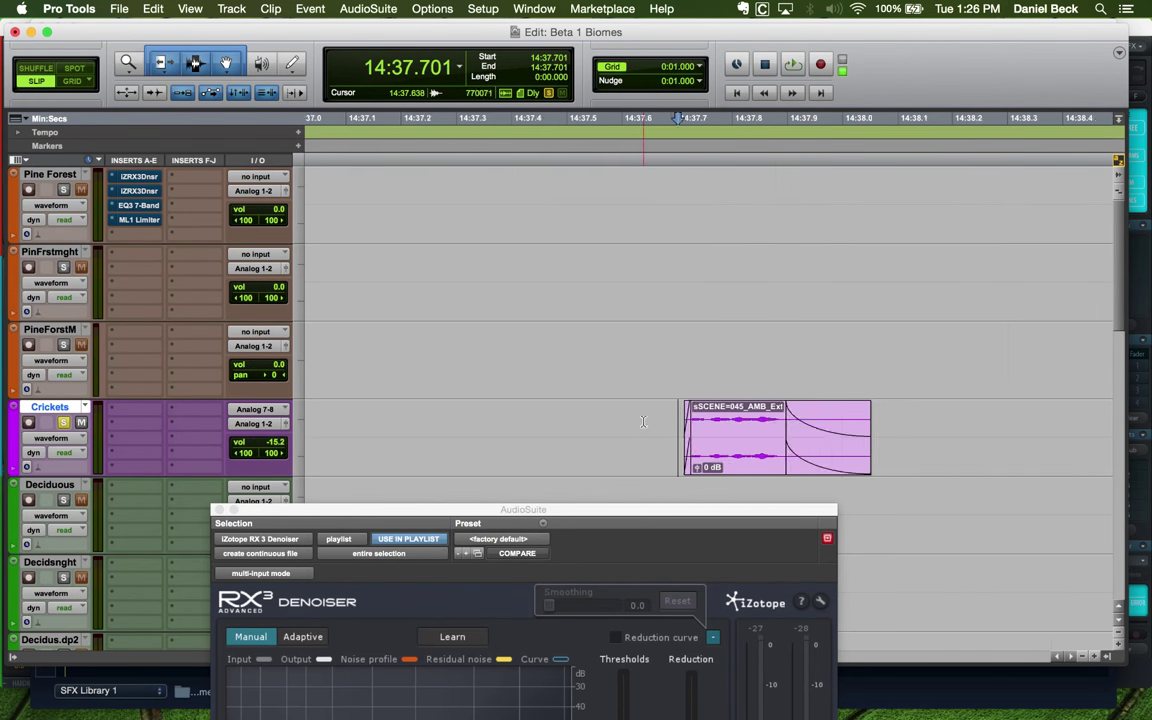
Trim the start of the third chirp clip to 14:39.473 and give it a very short fade-in
key("super+bracketleft")
left_click(1007, 428)
key("super+bracketleft")
left_click(960, 428)
key("super+bracketright")
key("super+bracketright")
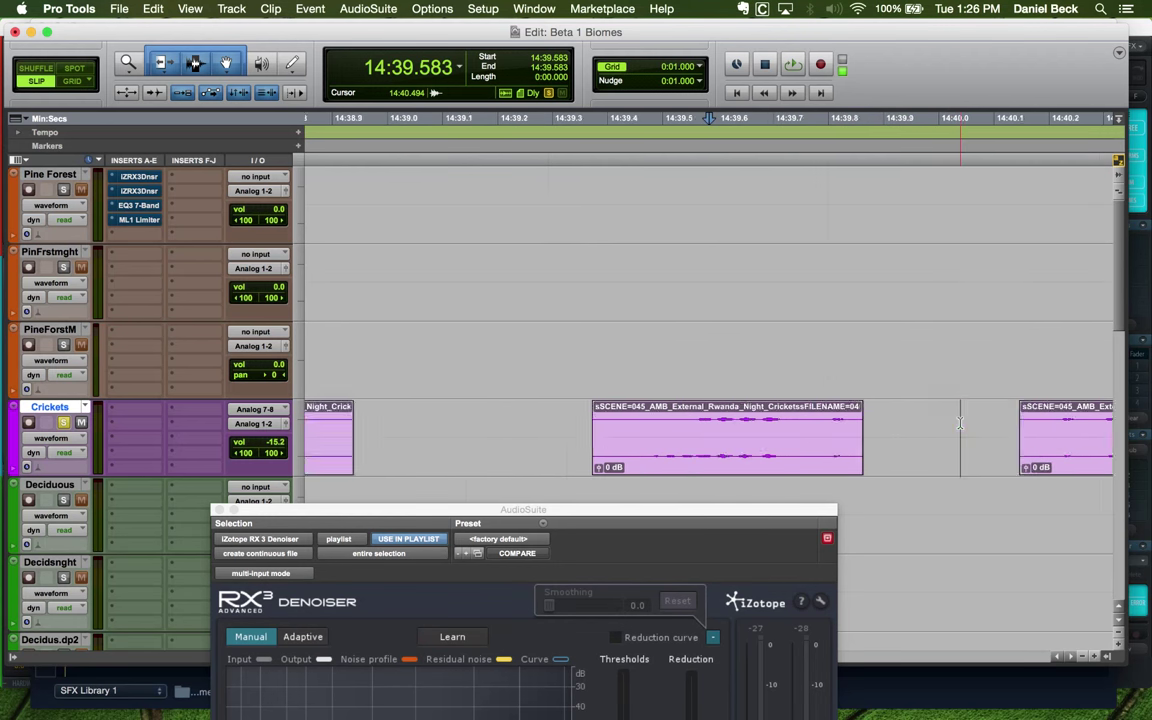
key("super+bracketright")
key("super+bracketleft")
left_click(650, 416)
key("space")
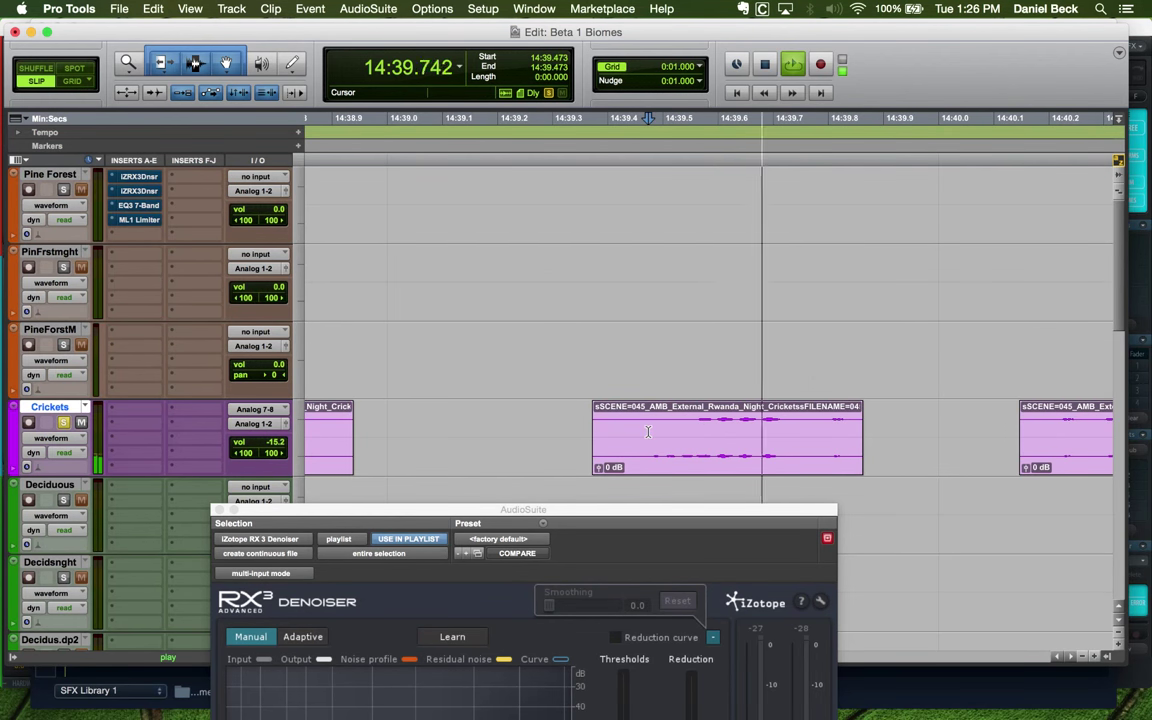
key("space")
key("a")
left_click_drag(651, 416, 656, 416)
left_click(641, 420)
key("space")
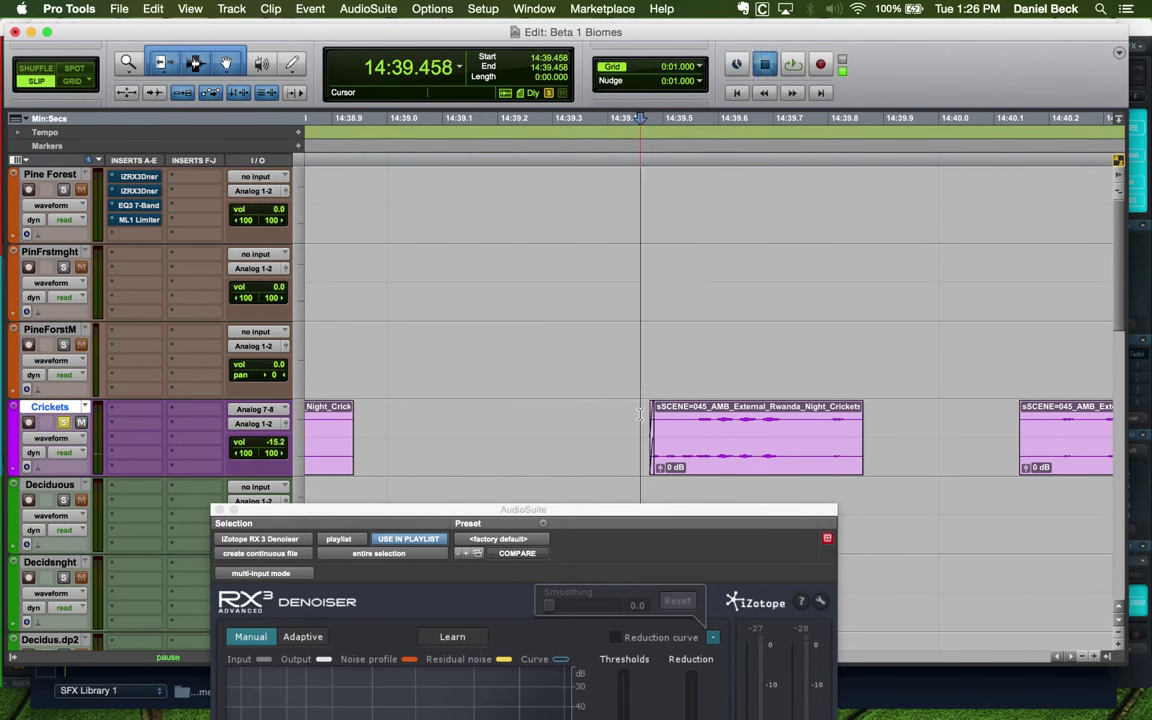
key("space")
Trim the end of the third chirp clip to 14:39.806 with a fade-out of about 0.04 s
left_click(822, 425)
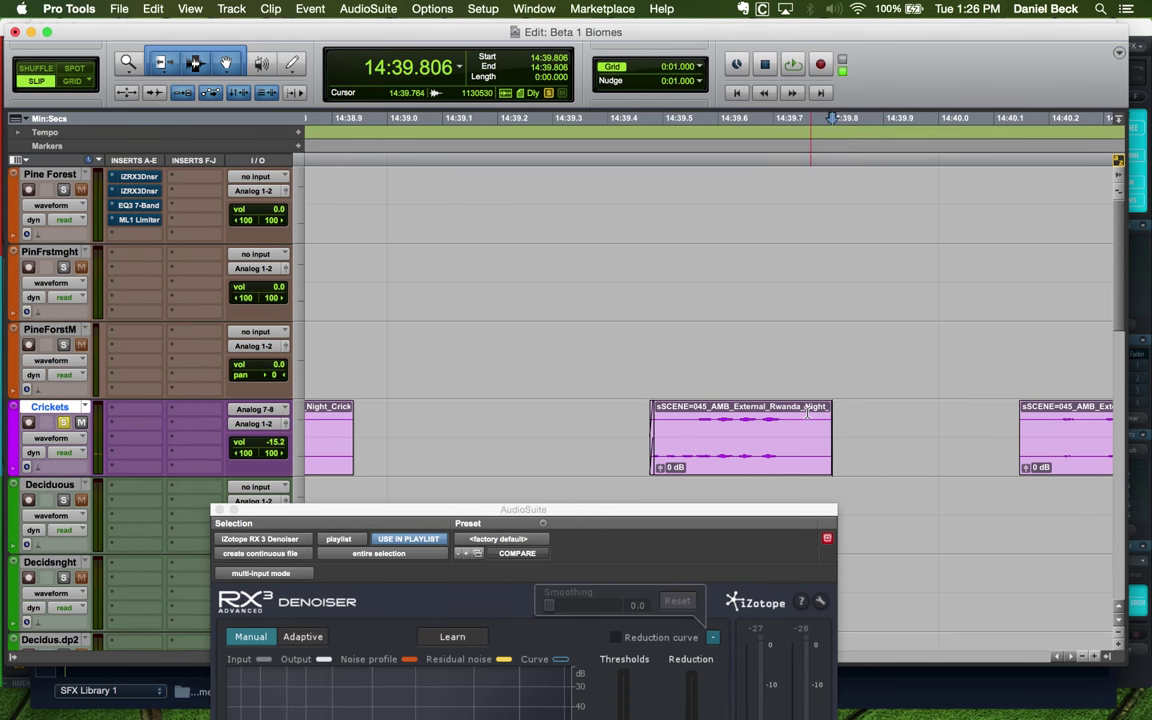
key("s")
key("super+bracketleft")
Trim the start of the fourth chirp clip to about 14:40.20 and add a very short fade-in
left_click(918, 421)
key("super+bracketright")
key("super+bracketright")
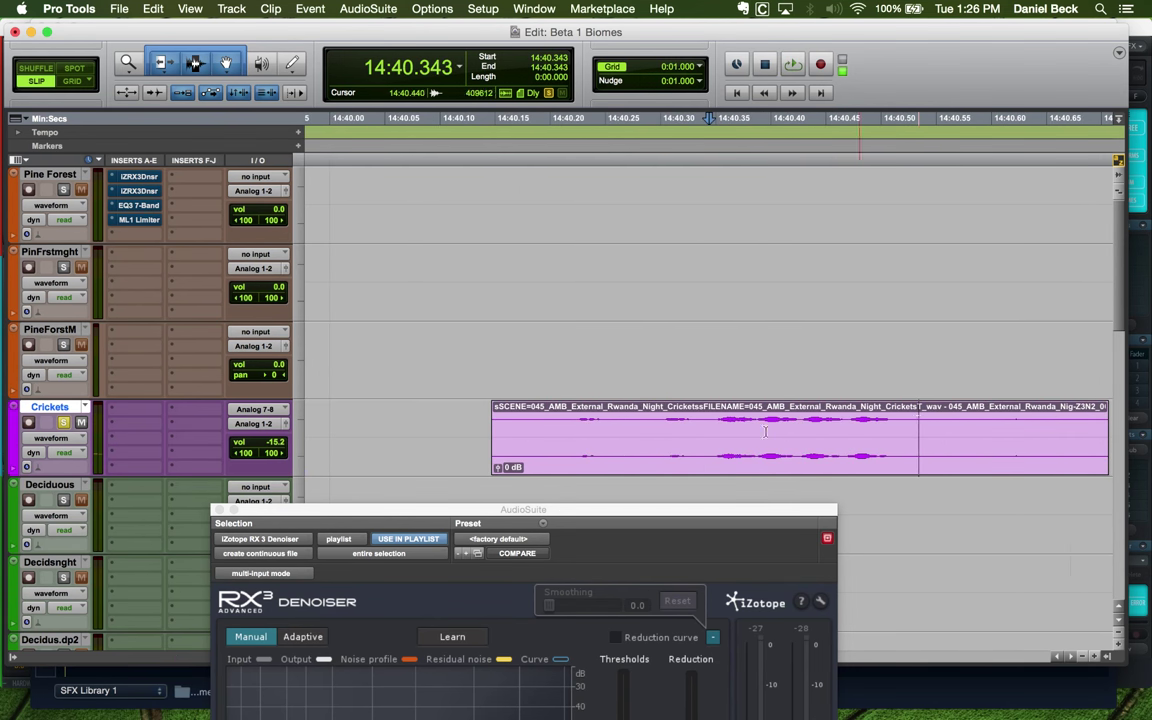
key("super+alt+bracketright")
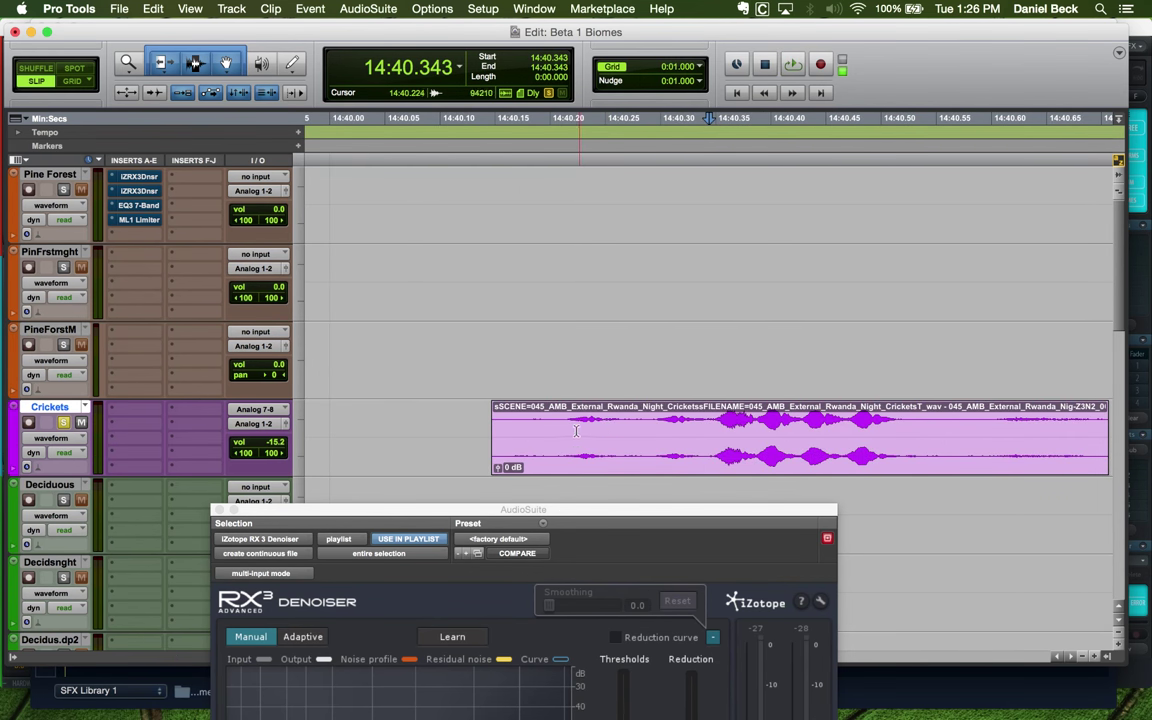
left_click(565, 427)
key("space")
key("space")
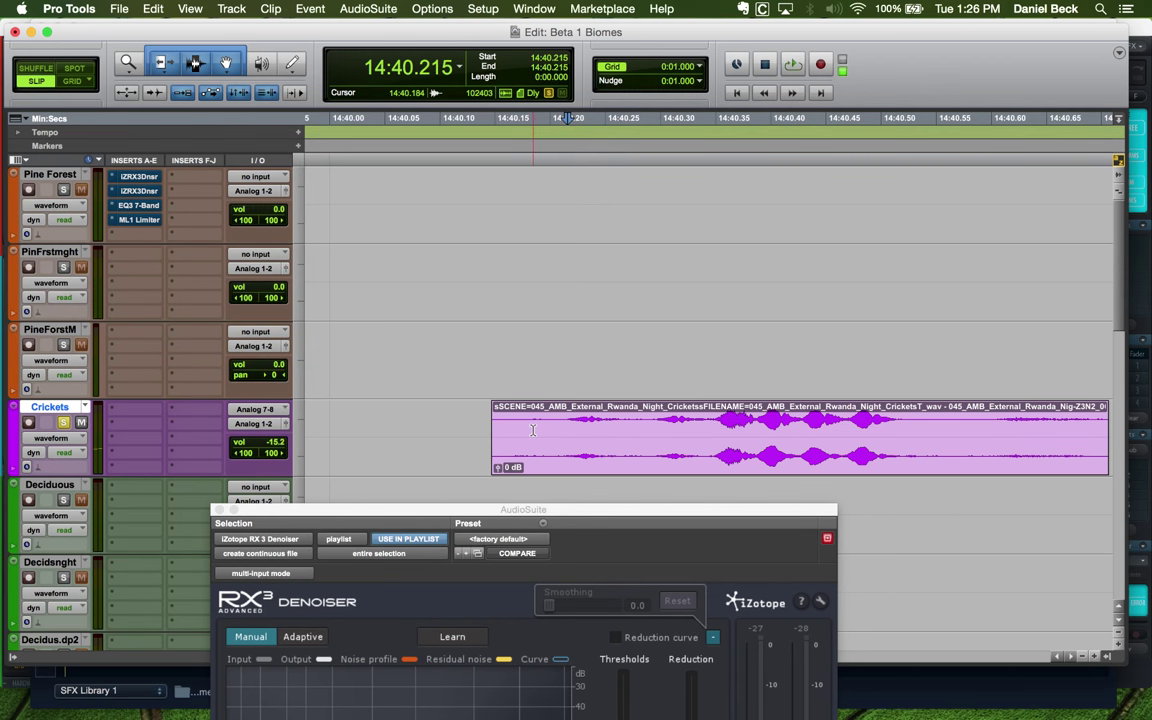
left_click(555, 427)
key("a")
left_click_drag(556, 406, 564, 406)
left_click(523, 425)
Trim the end of the fourth chirp clip to about 14:40.60 and fade it out from 14:40.555
key("super+bracketleft")
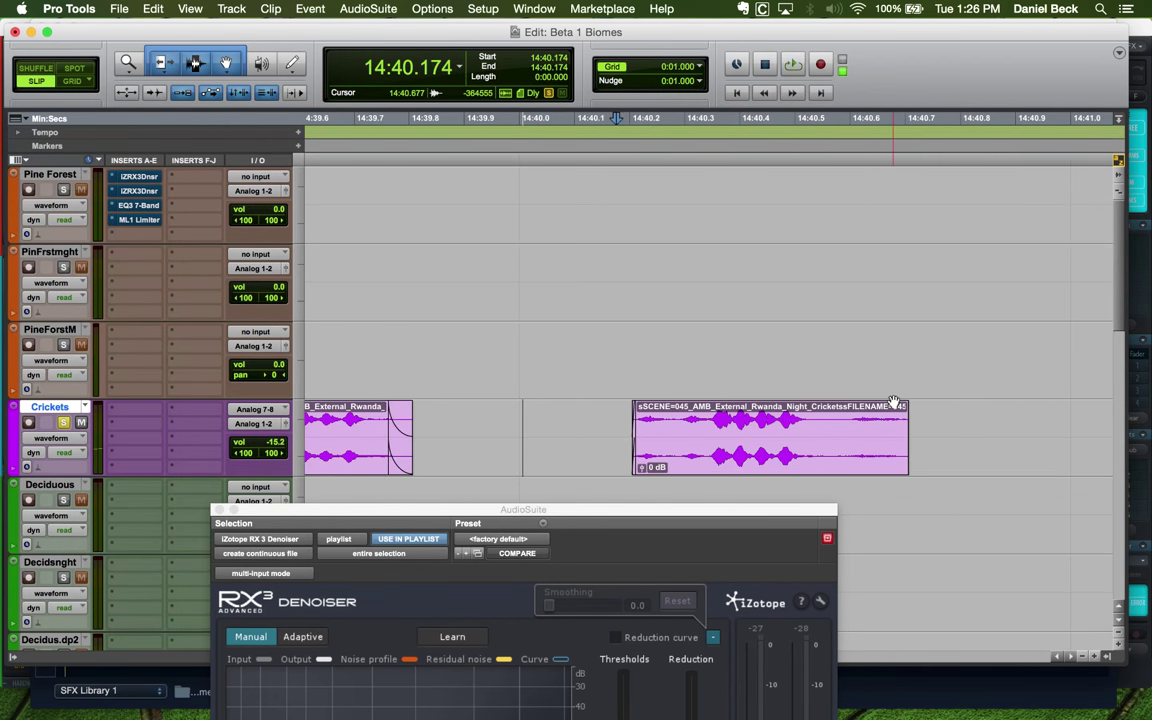
left_click(852, 420)
key("s")
left_click(826, 420)
key("g")
key("r")
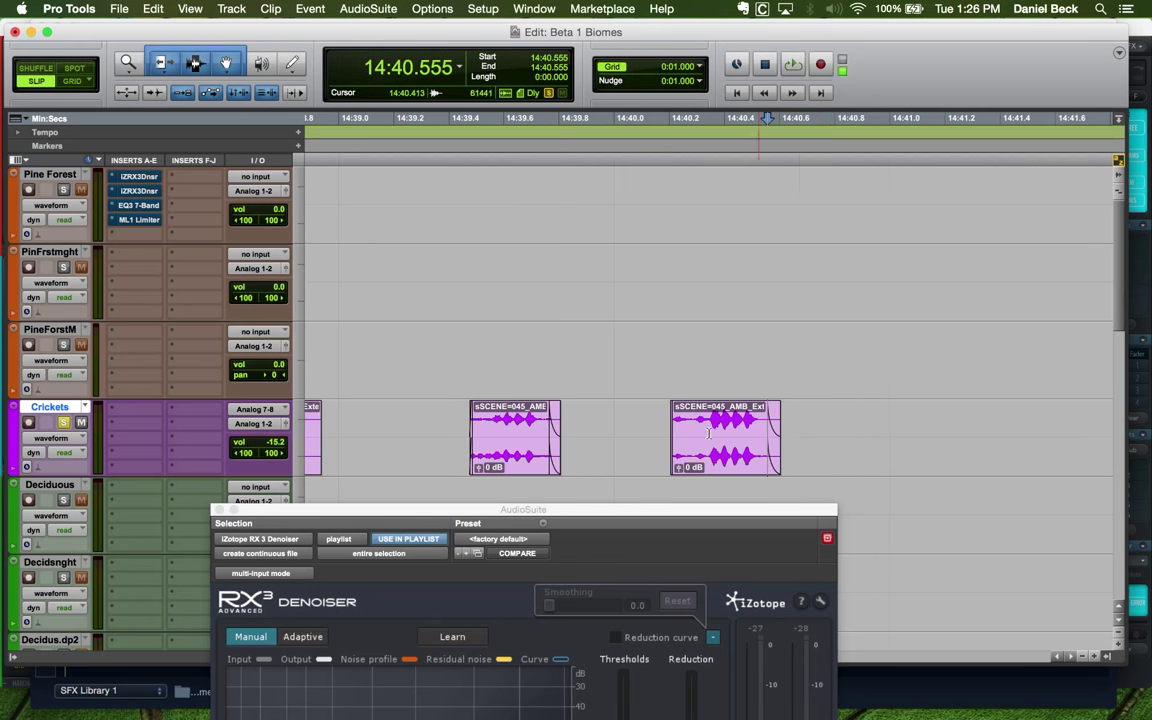
Snap the starts of the four chirp clips to the one-second grid at 14:38, 14:39, 14:40 and 14:41
key("r")
left_click(358, 427)
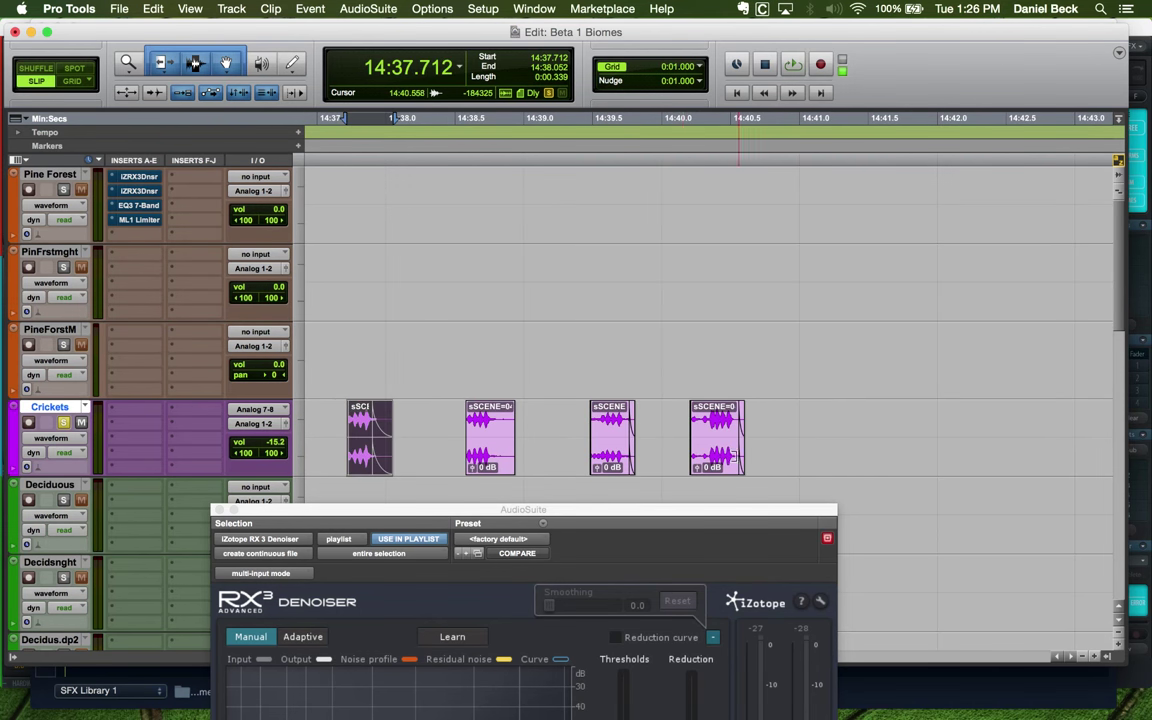
left_click(733, 455, "shift")
left_click(832, 419, "shift")
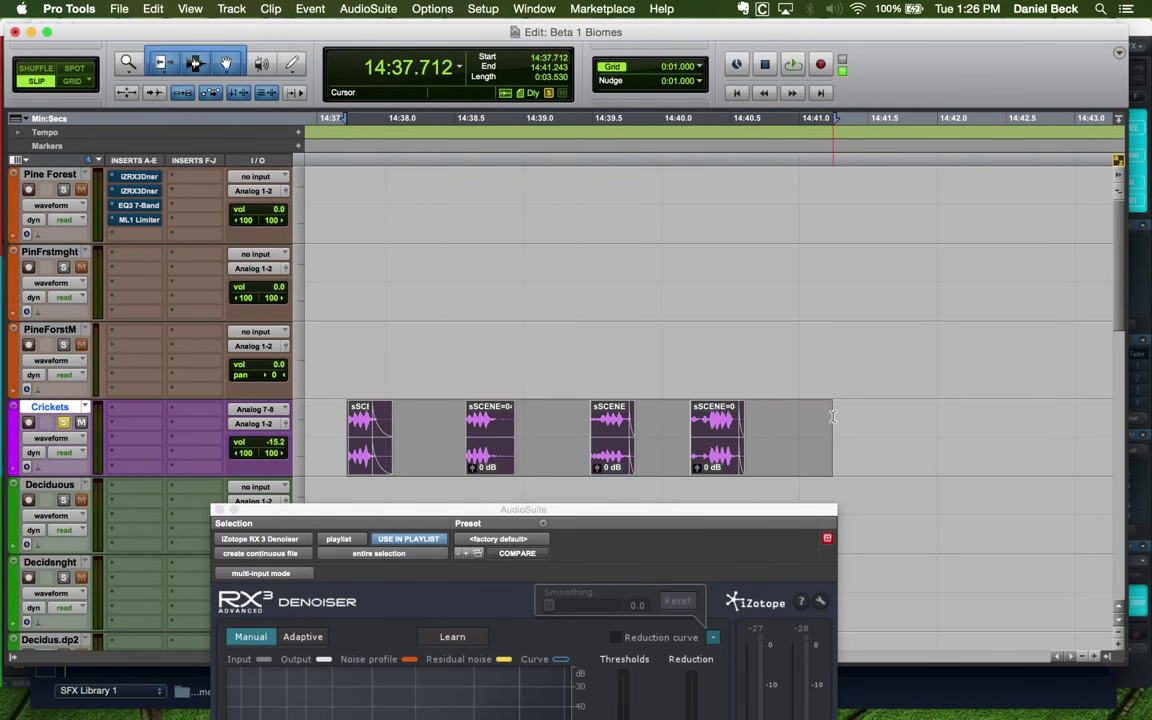
left_click(654, 439)
key("F4")
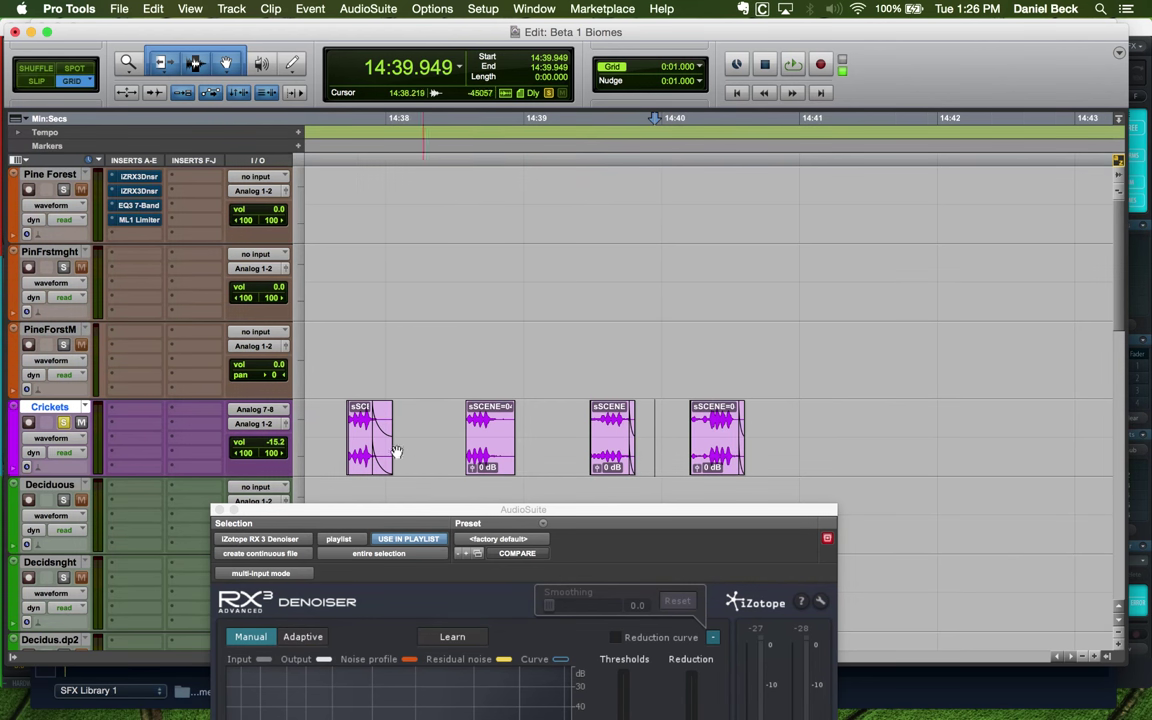
left_click_drag(366, 458, 538, 463)
left_click_drag(706, 462, 738, 462)
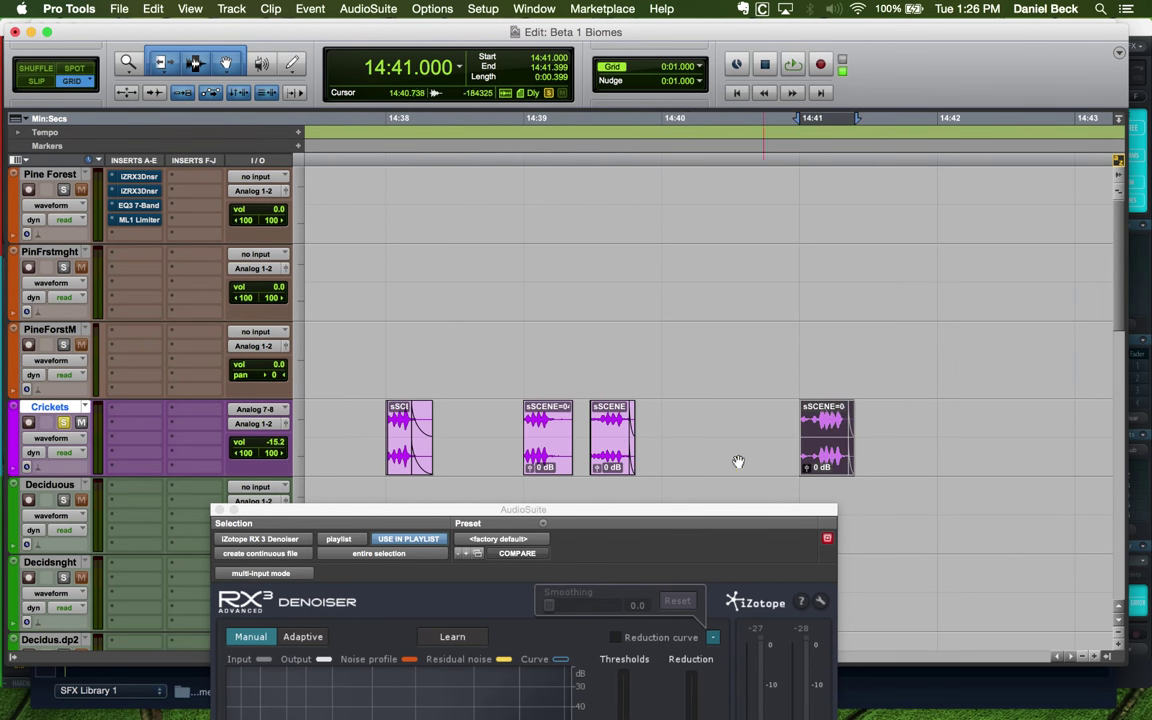
left_click_drag(604, 462, 699, 463)
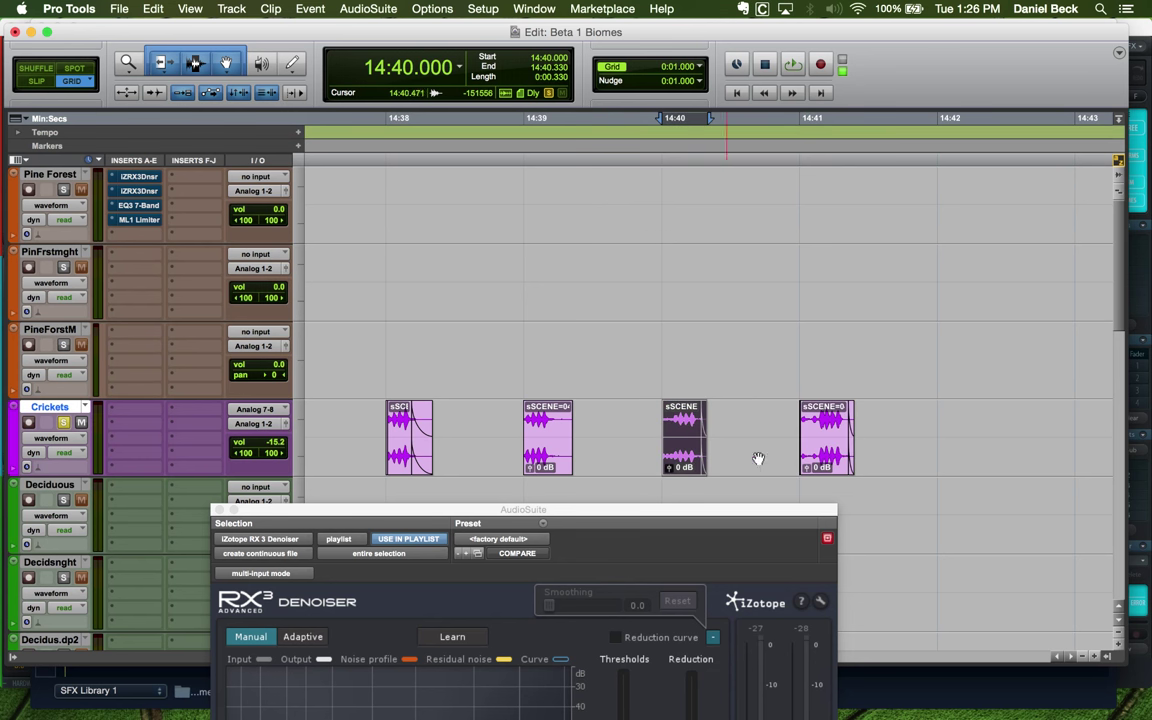
Select the four chirps over the range 14:38 to 14:42 and duplicate that range three times
left_click(828, 460)
left_click_drag(943, 411, 424, 418)
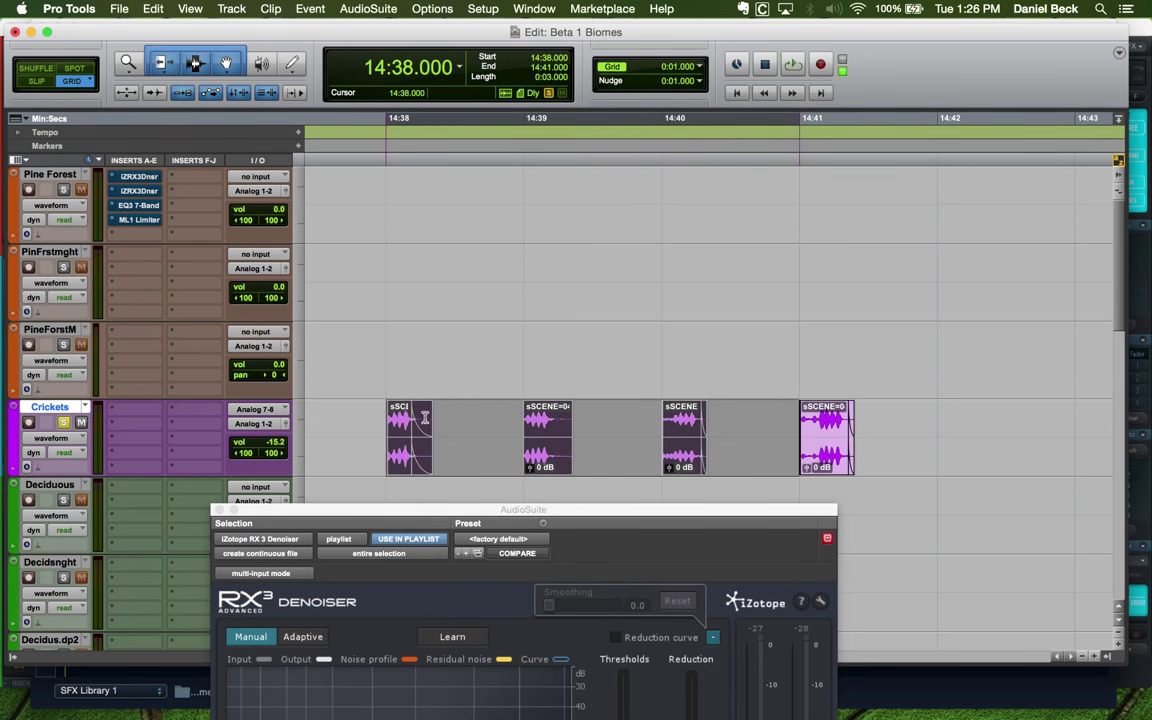
left_click(377, 420)
left_click(399, 458)
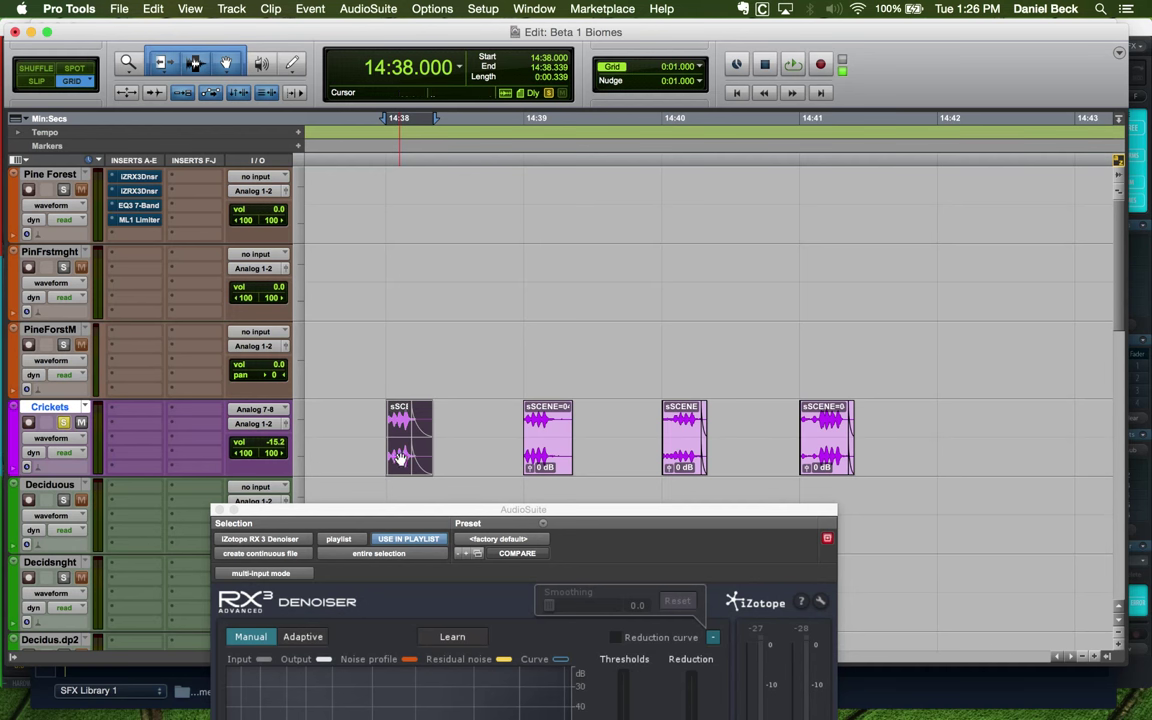
left_click(938, 417, "shift")
key("r")
key("r")
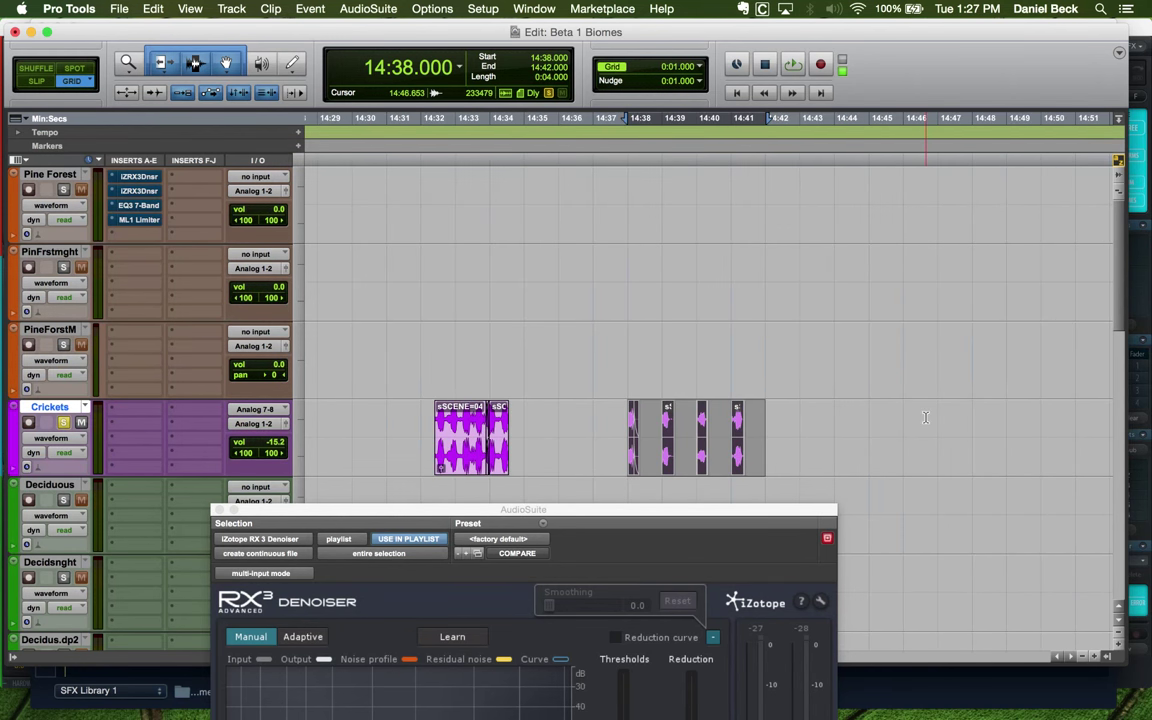
key("super+d")
key("super+d")
key("super+d")
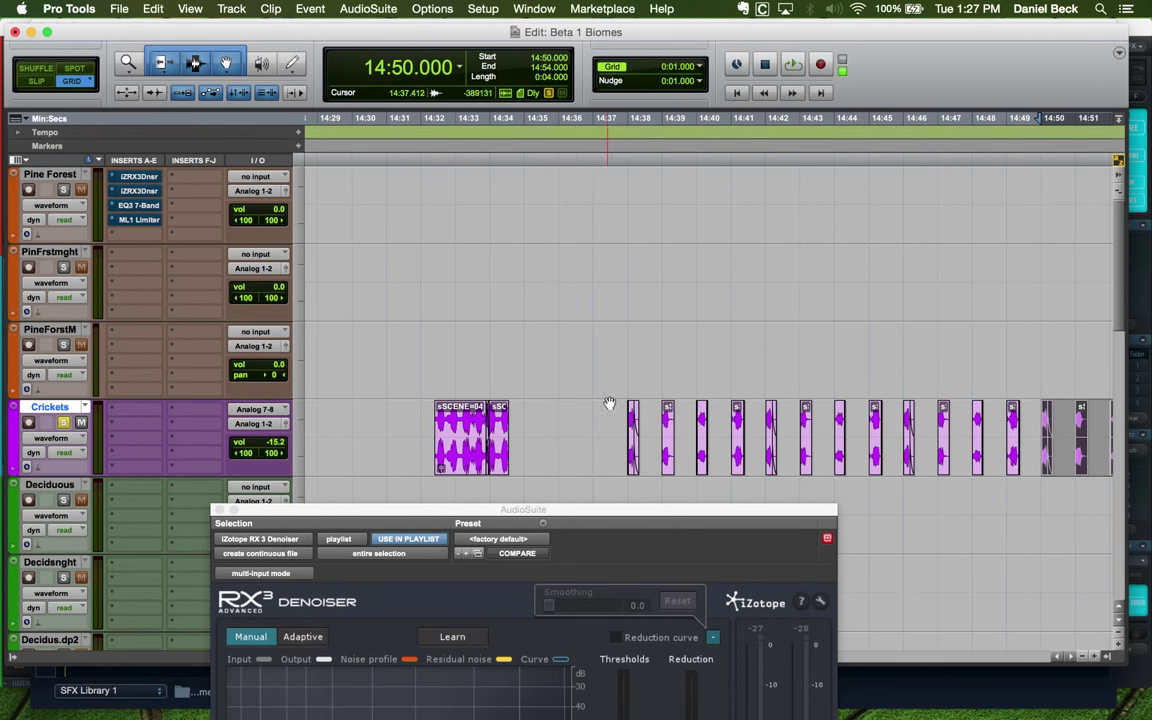
Play the repeated chirps from 14:38 and raise the Crickets track volume to -5.3
left_click(620, 410)
key("space")
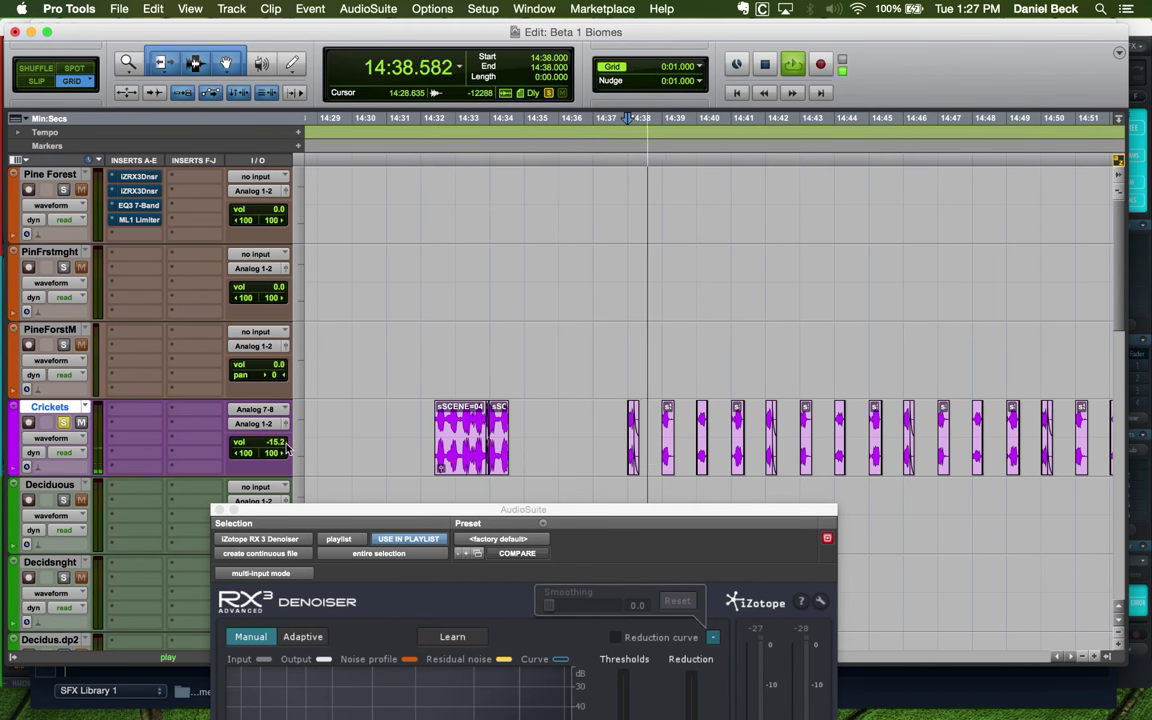
left_click_drag(273, 448, 275, 435)
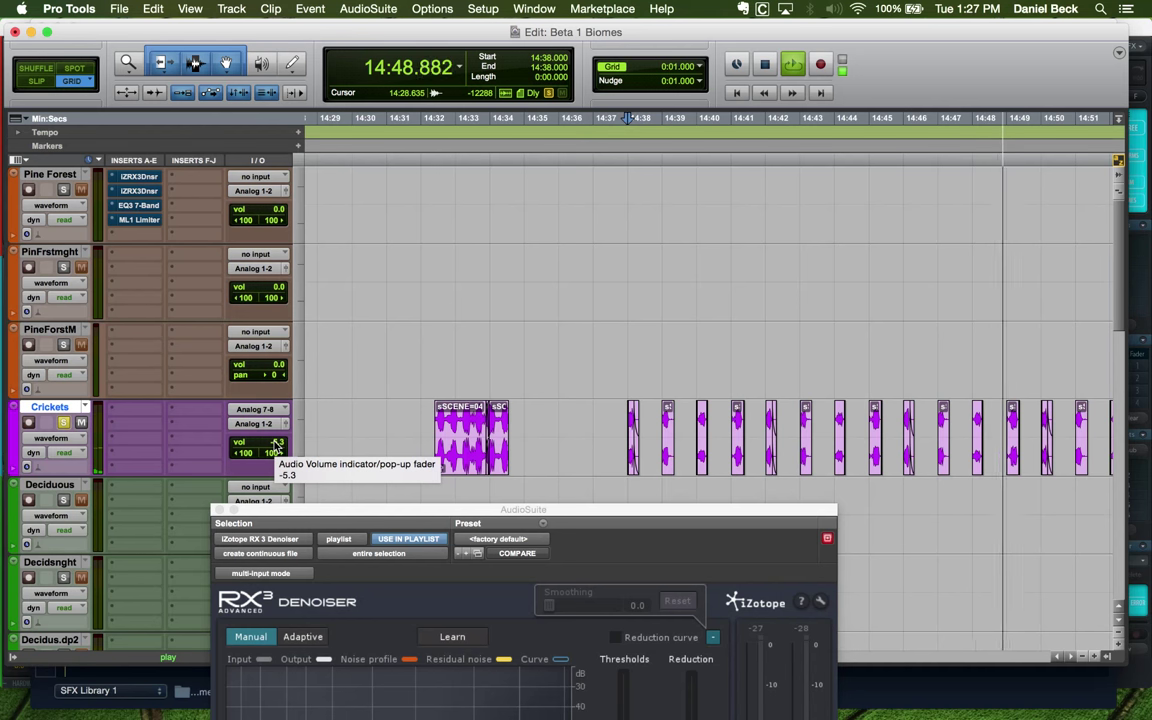
key("space")
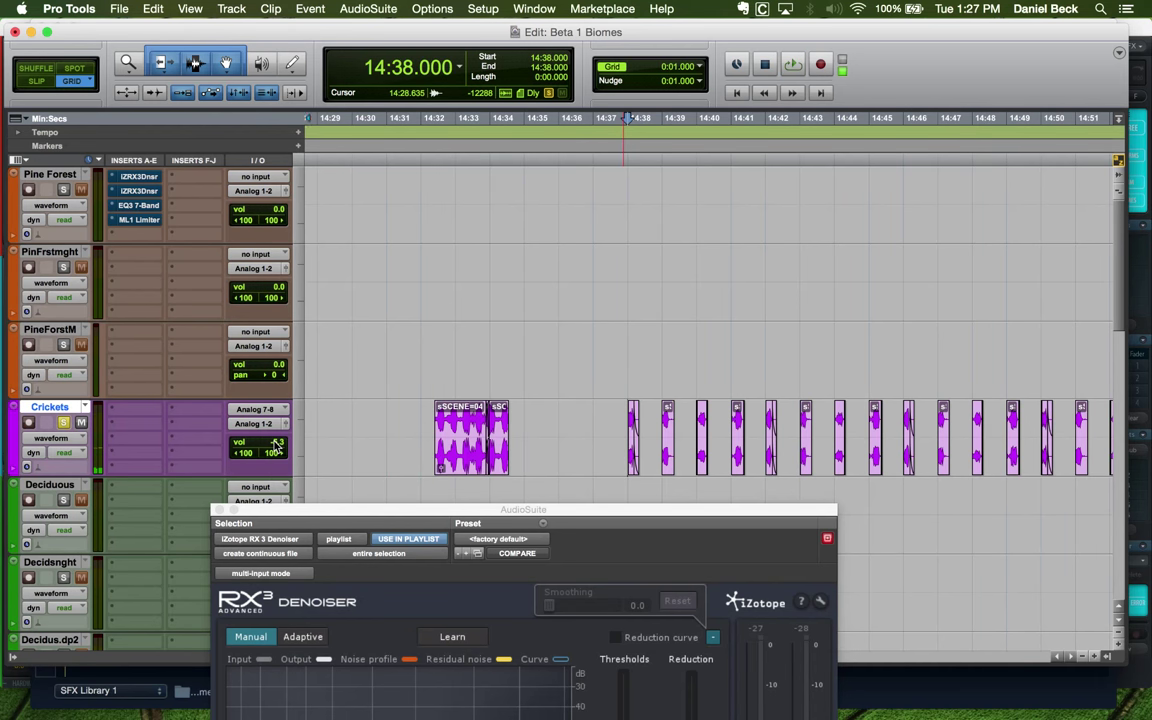
Compare the spaced chirp clips with the original crossfaded Rwanda cricket section up close
left_click(667, 338)
key("t")
key("t")
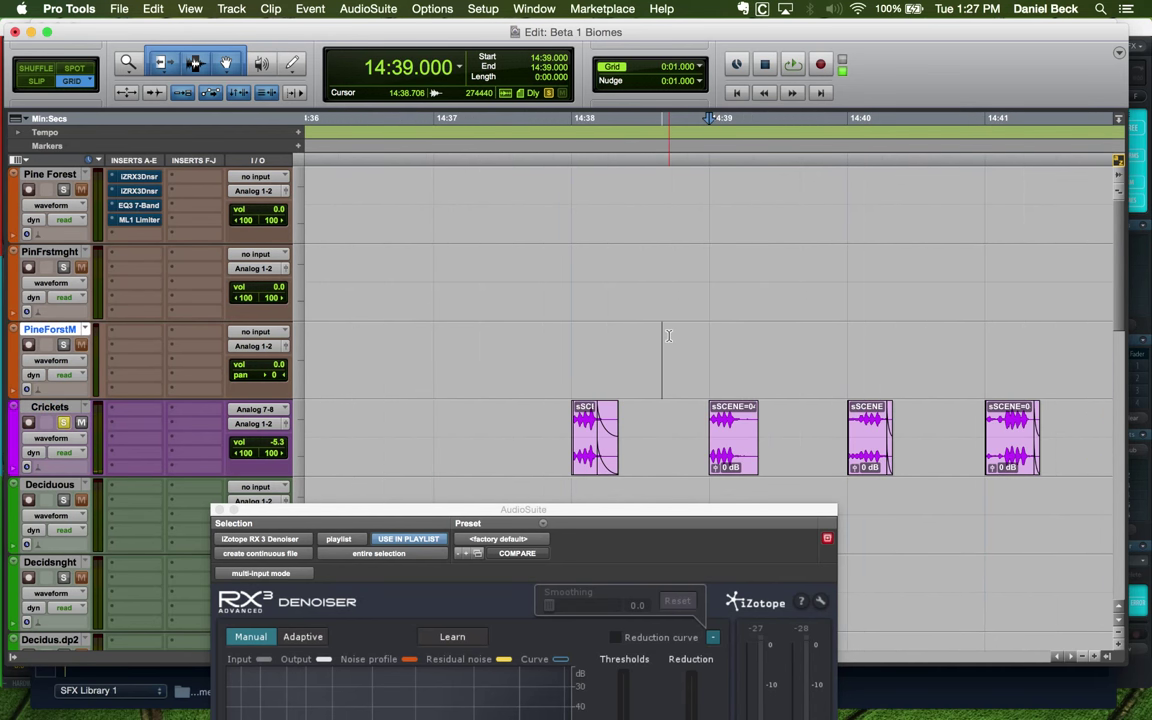
left_click(858, 412)
key("super+bracketleft")
key("super+bracketleft")
key("super+bracketleft")
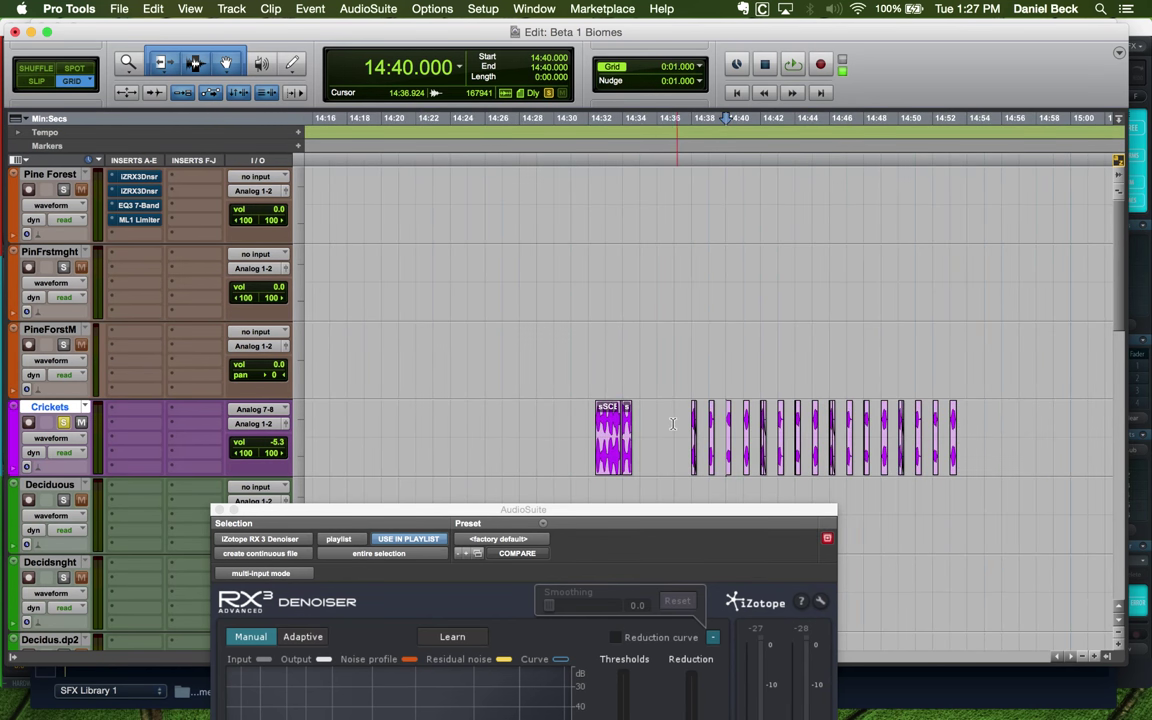
left_click(658, 423)
key("t")
key("t")
left_click(589, 421)
key("t")
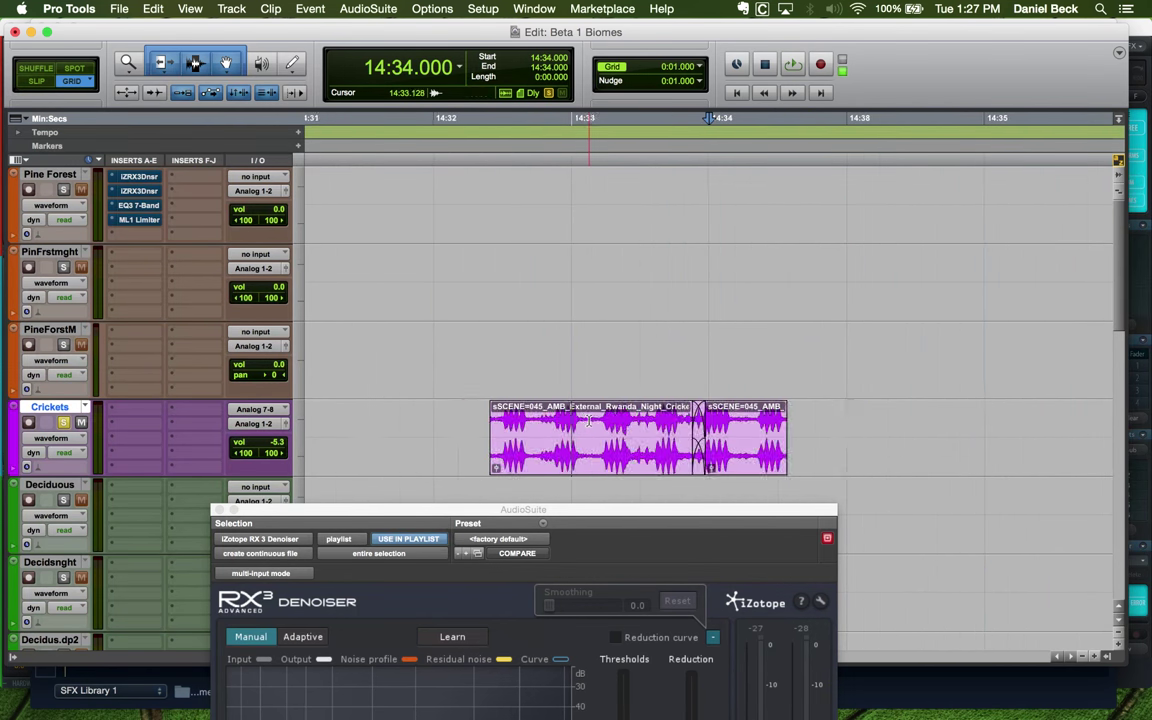
Move the AudioSuite window down so that it no longer covers the Deciduous tracks
key("super+bracketright")
left_click_drag(584, 517, 637, 699)
key("super+bracketleft")
key("super+bracketleft")
key("super+bracketleft")
key("super+bracketleft")
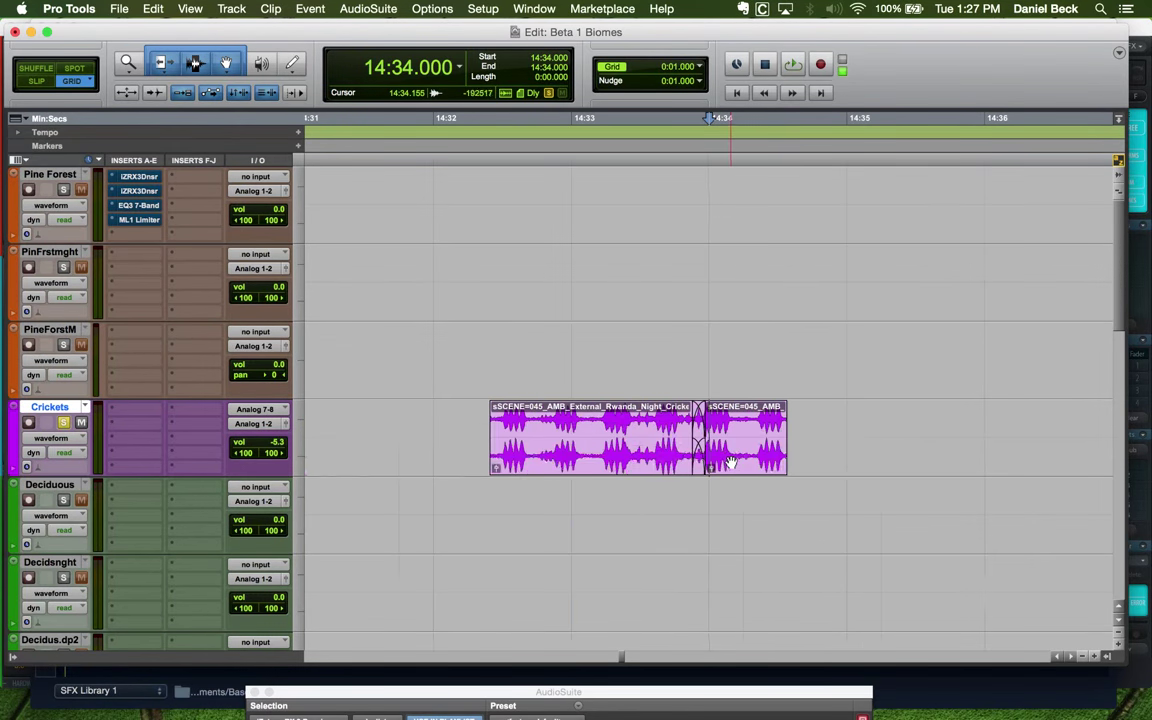
Delete the duplicated chirps between 14:42 and 14:54 on the Crickets track
left_click(919, 422)
key("super+bracketright")
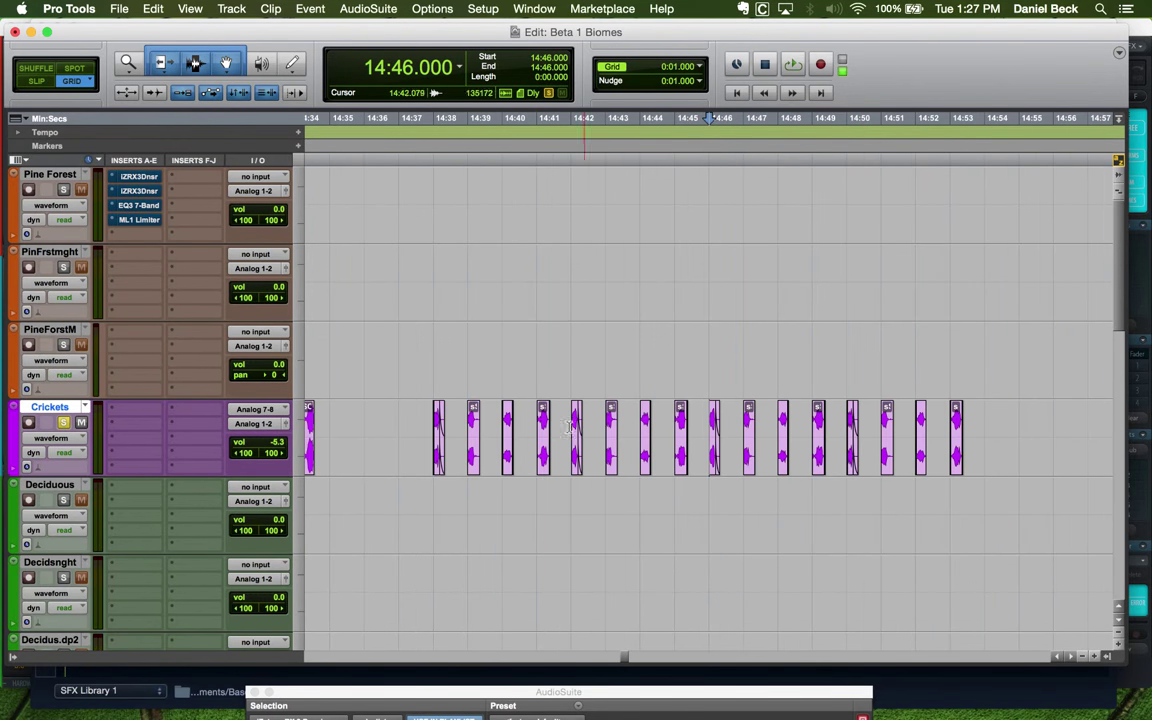
left_click_drag(572, 430, 981, 410)
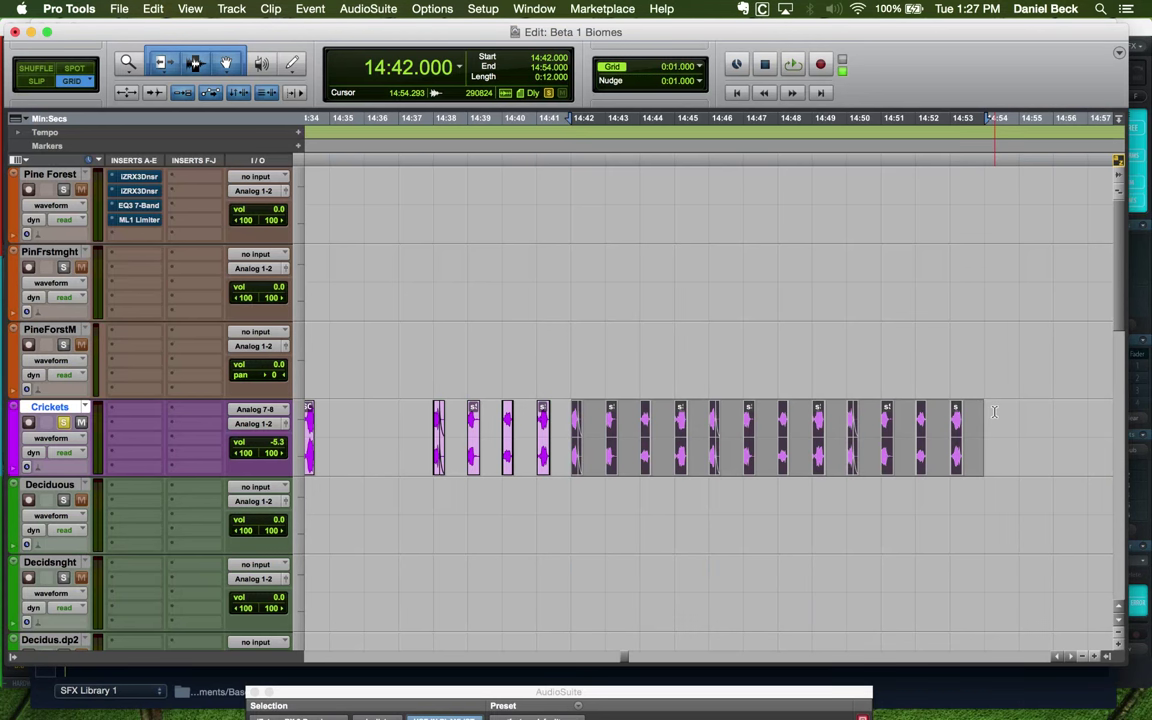
key("Delete")
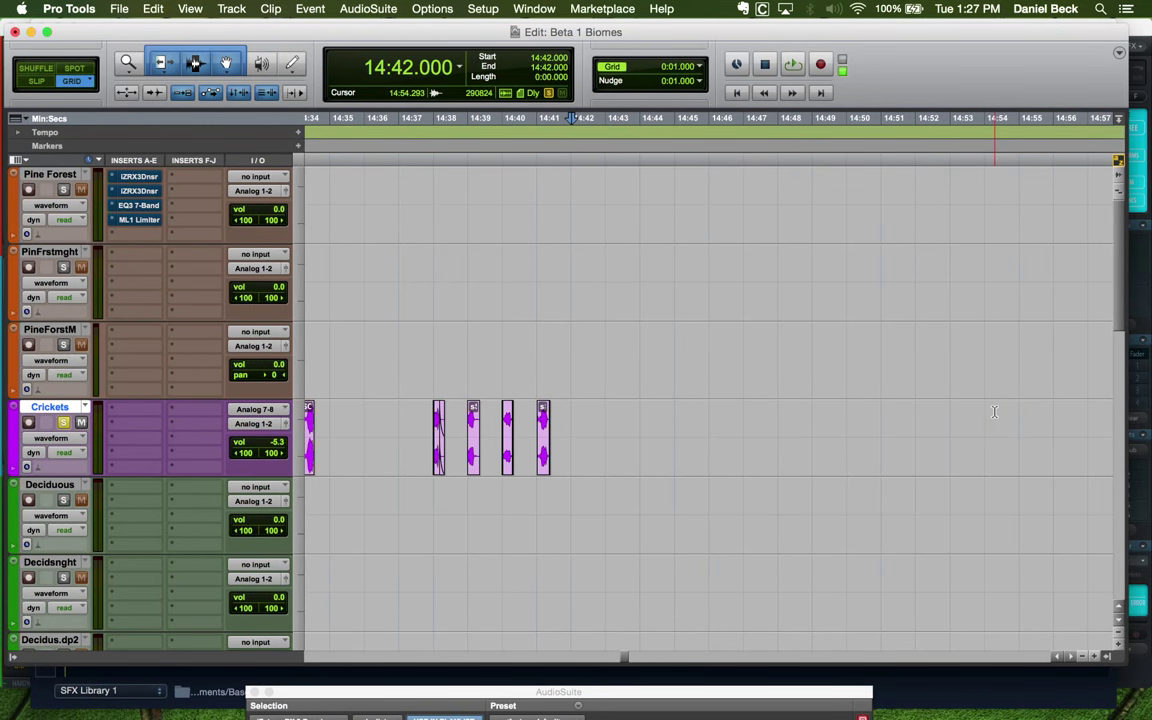
Examine the start of each of the four chirp clips against the one-second grid marks from 14:38 to 14:41
left_click(534, 414)
key("super+bracketright")
key("super+bracketright")
key("super+bracketleft")
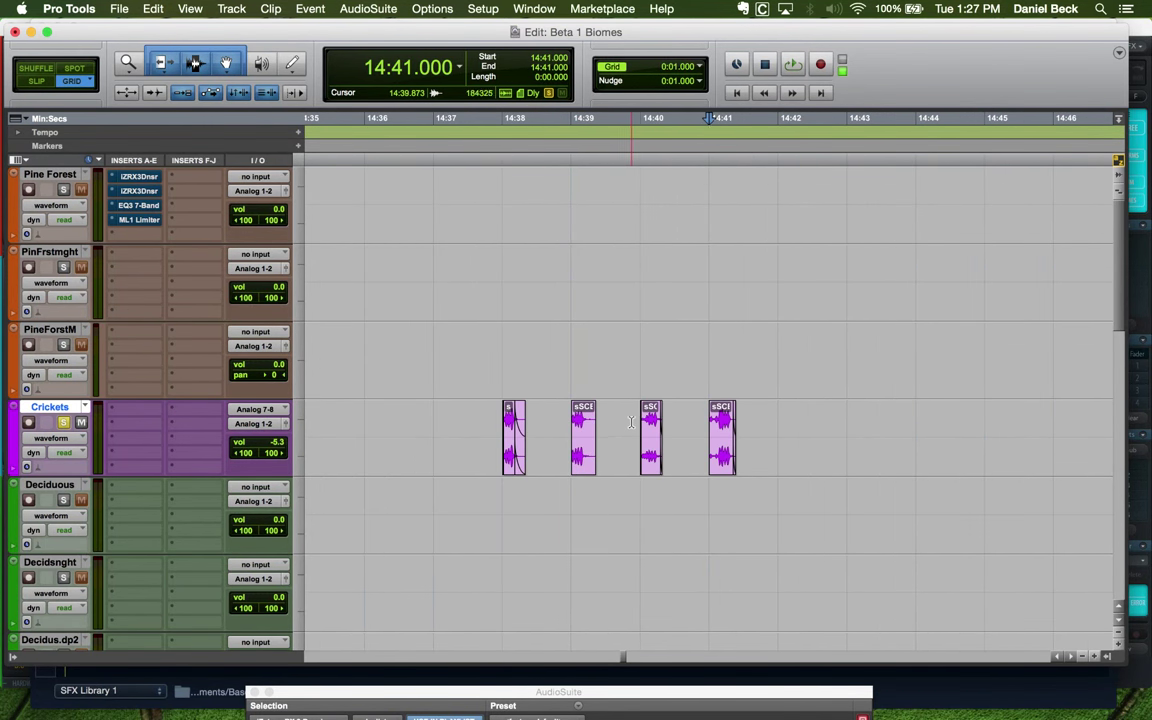
key("super+bracketright")
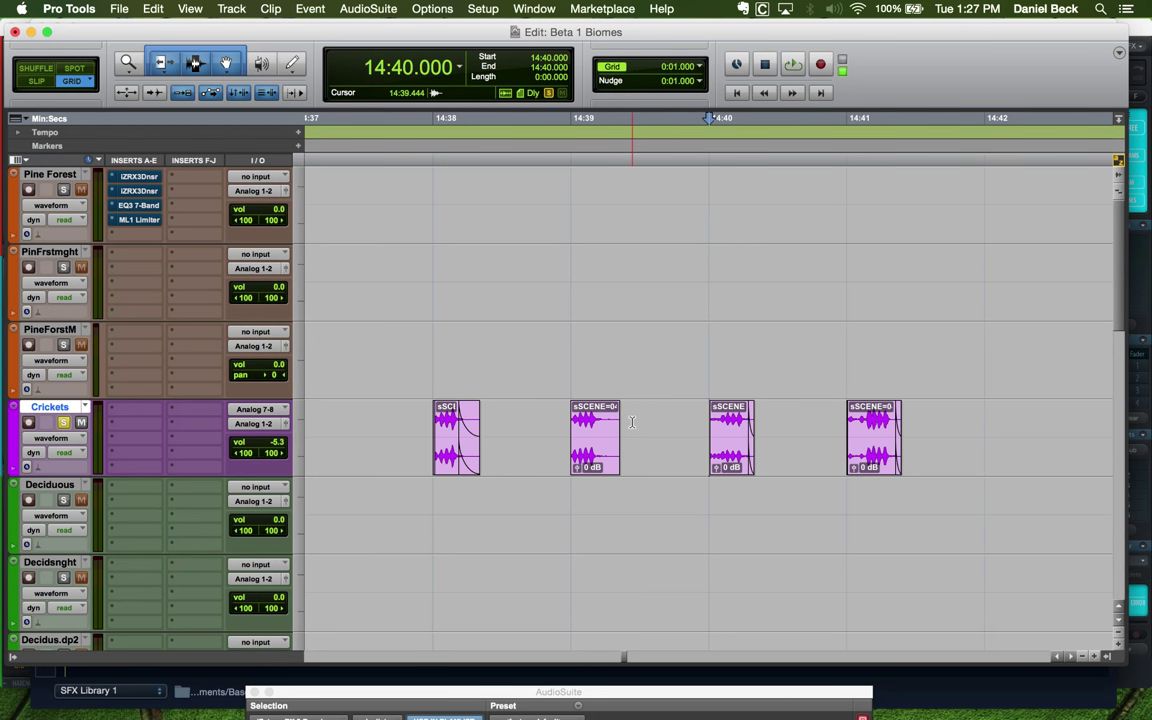
left_click(424, 413)
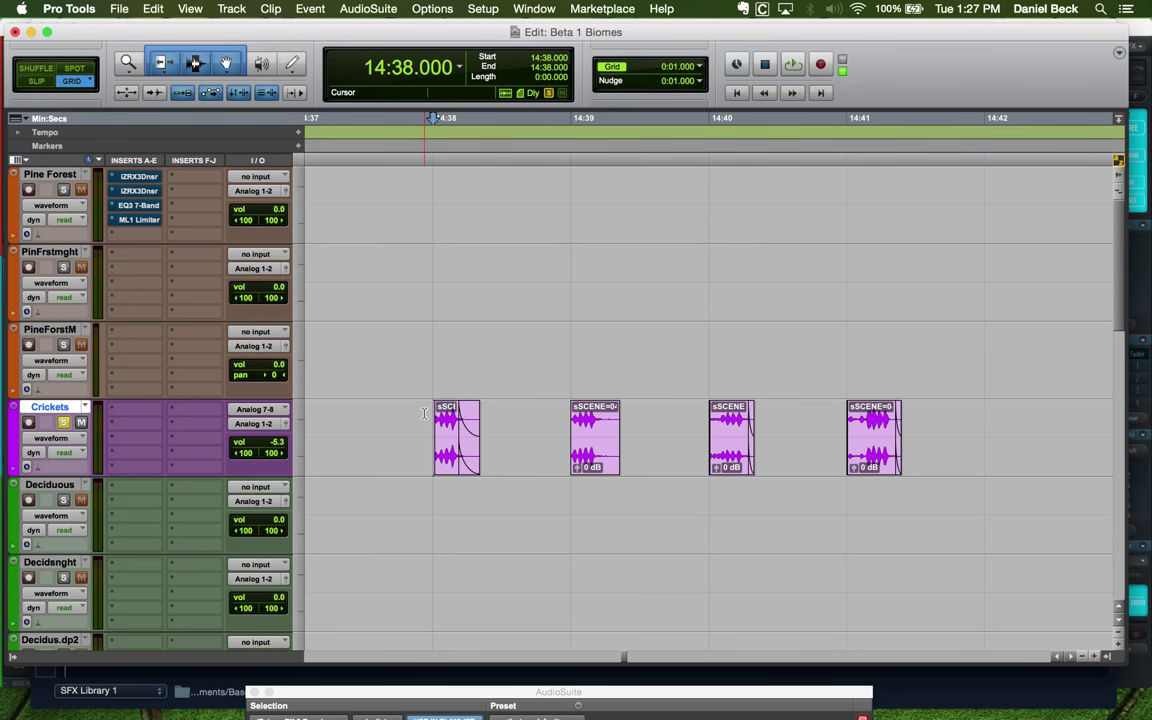
left_click(430, 357)
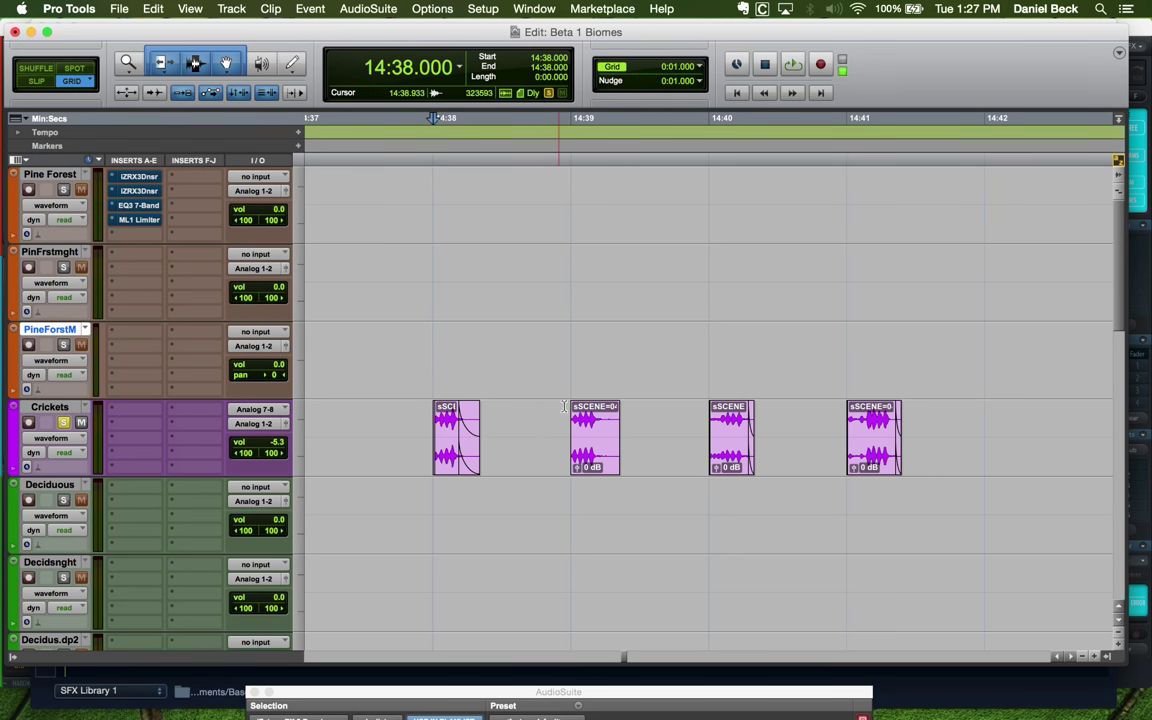
left_click(567, 345)
left_click(706, 344)
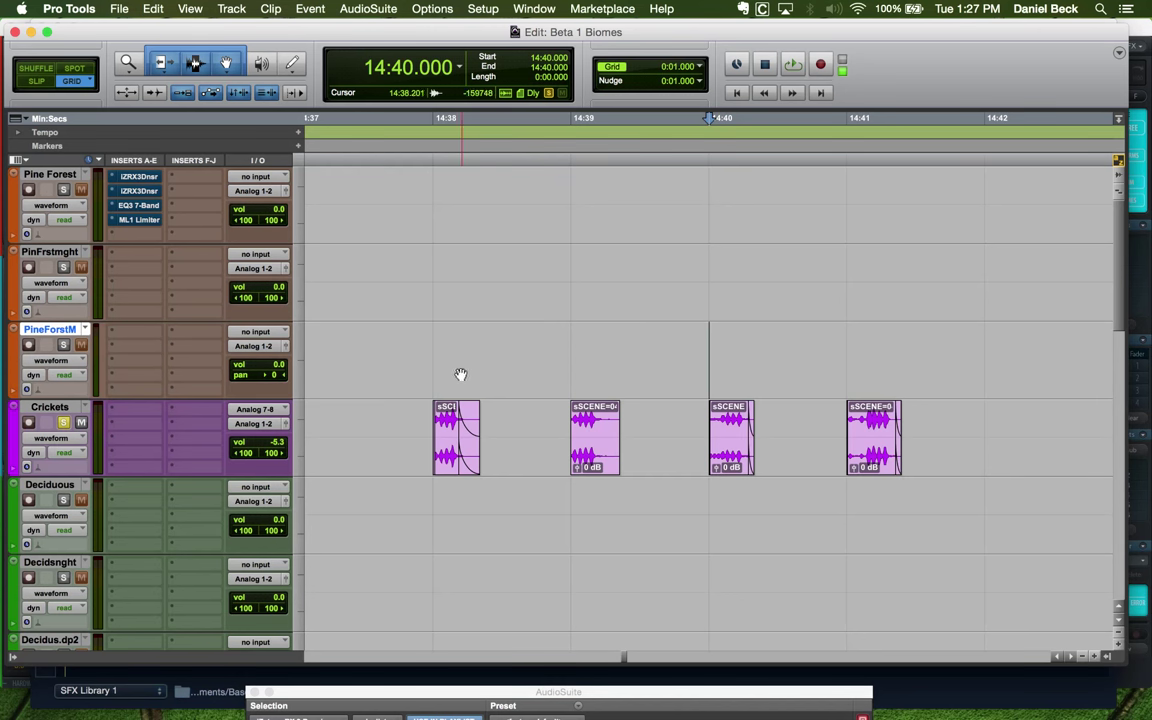
left_click(436, 343)
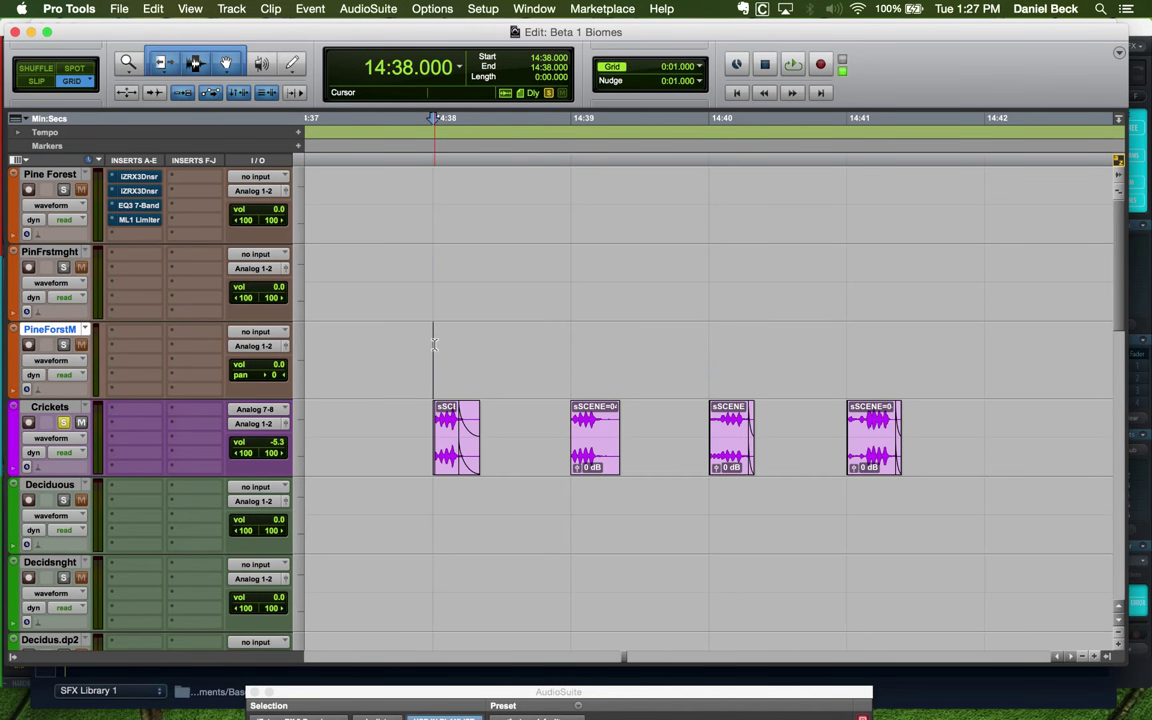
left_click(569, 350)
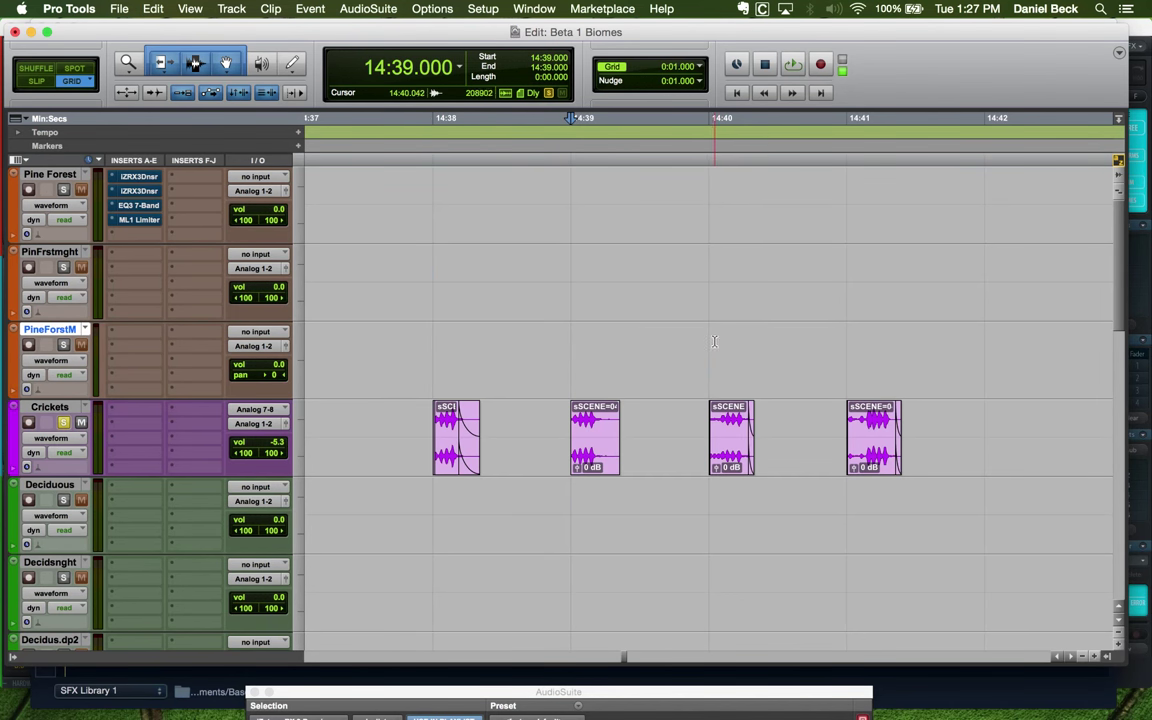
left_click(770, 360)
left_click(848, 339)
left_click(868, 463)
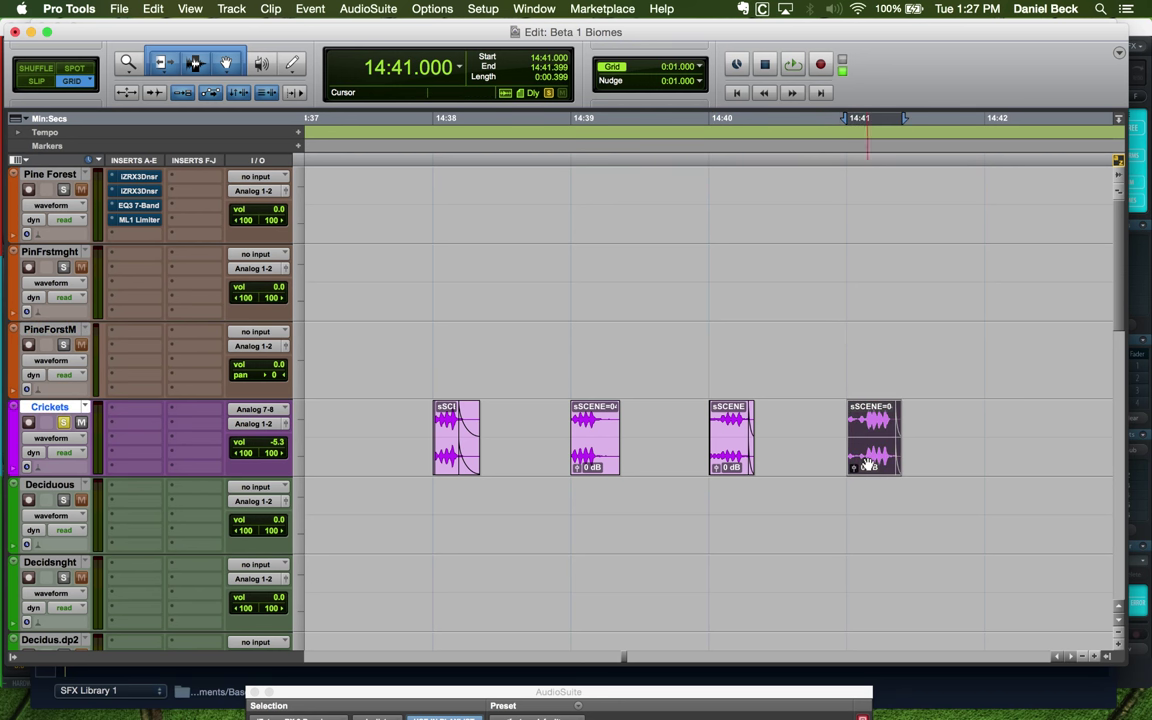
left_click(848, 342)
Select the four chirps over the full range 14:38 to 14:42 and inspect the first chirp's fades up close
left_click(452, 433)
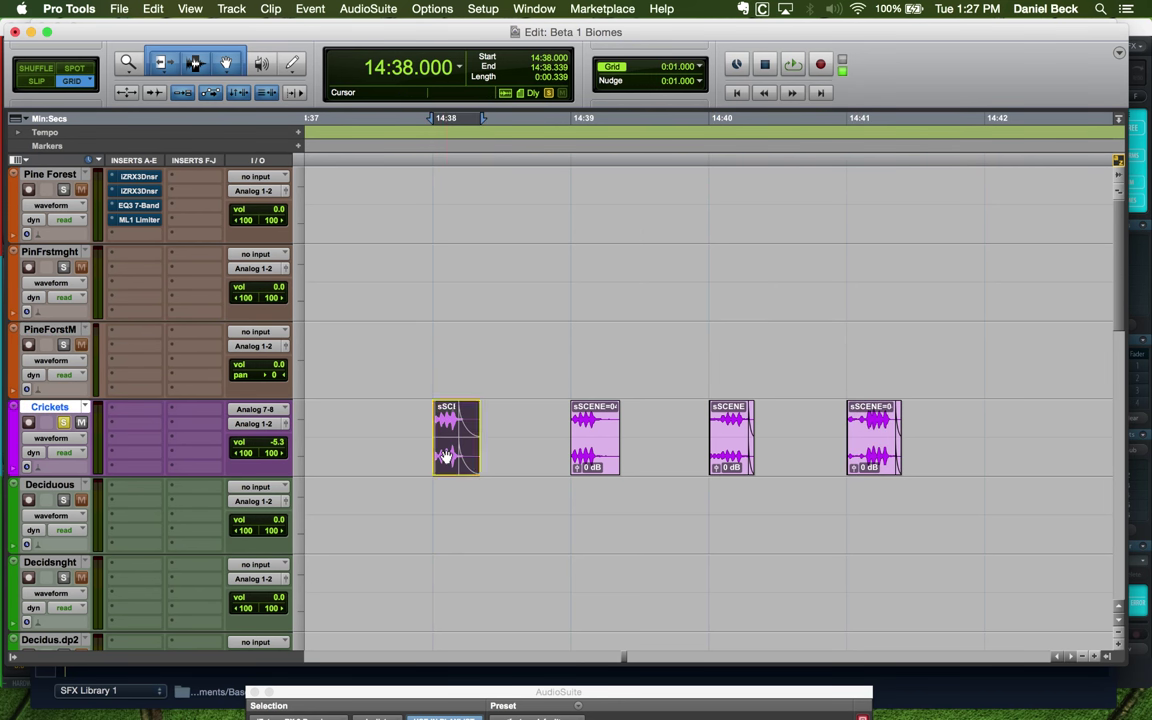
left_click(871, 453, "shift")
key("r")
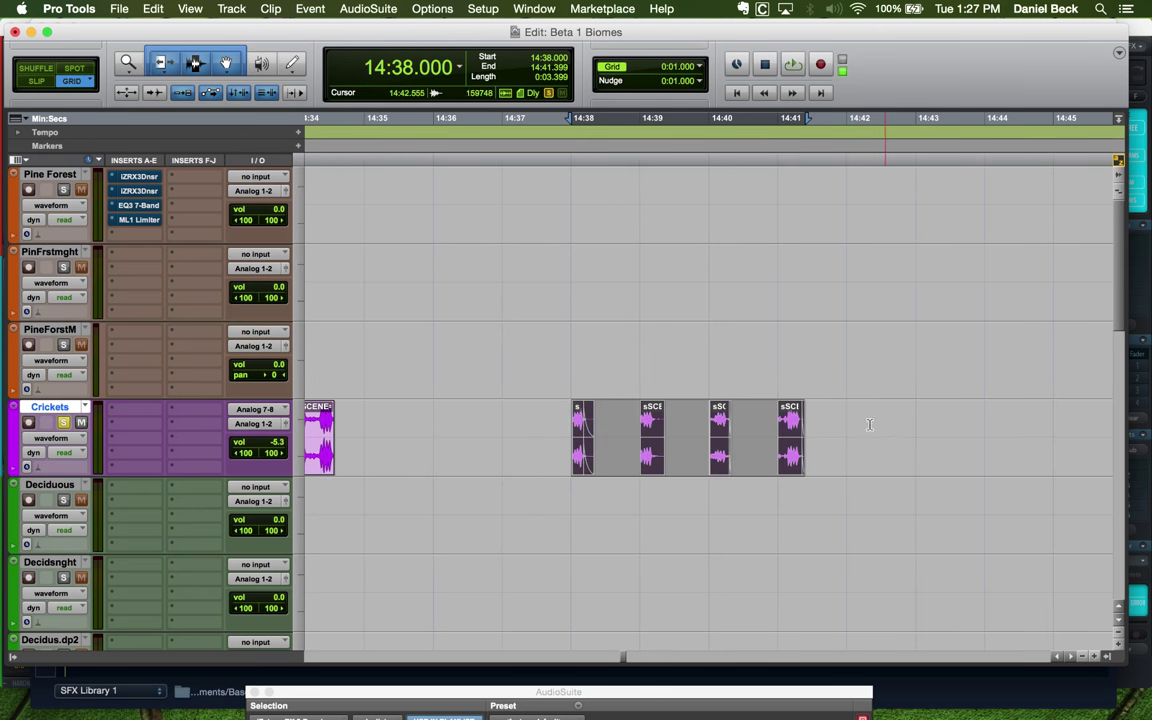
left_click(848, 416, "shift")
key("t")
key("t")
key("t")
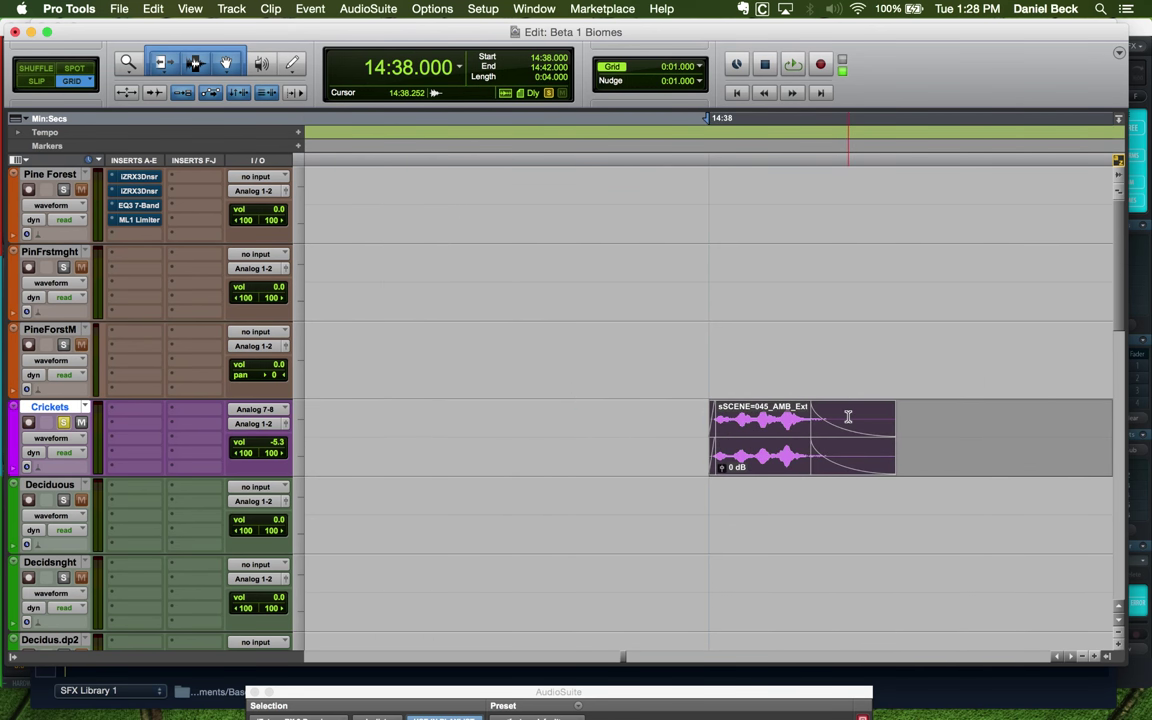
Extend the second crossfaded cricket clip's end to 14:35.000 in Grid mode and trim it back to 14:34.678 in Slip mode
left_click(701, 342)
key("r")
key("r")
key("r")
key("r")
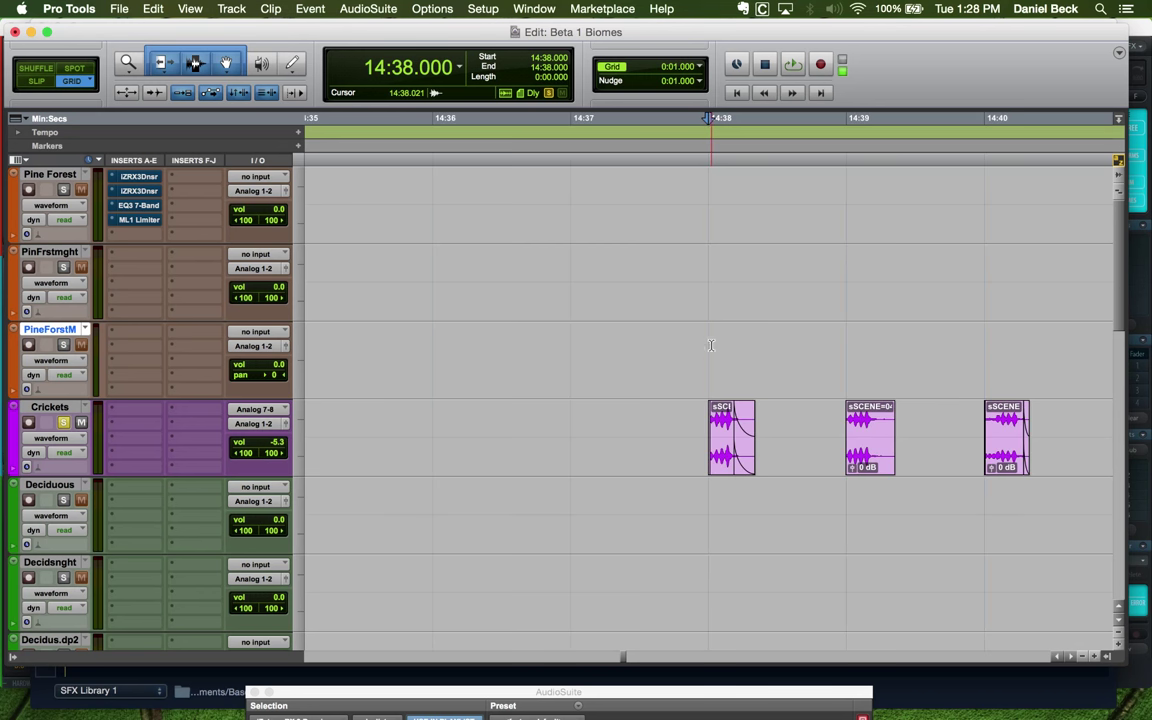
left_click(578, 428)
key("t")
key("t")
key("t")
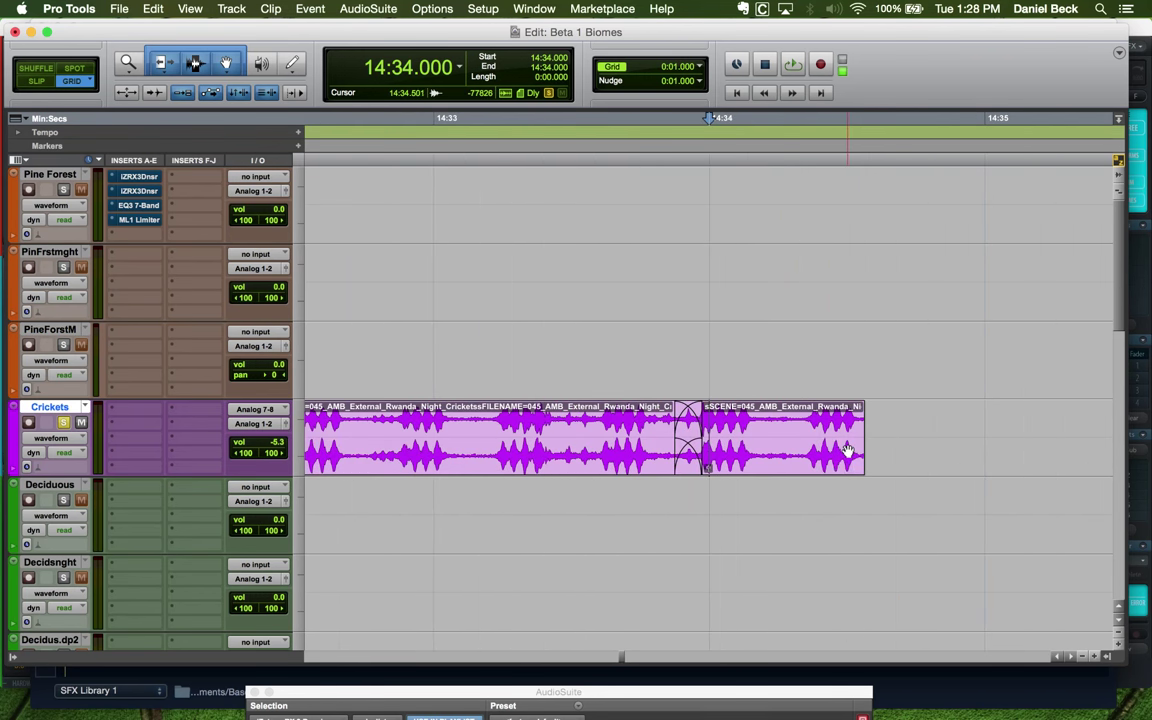
left_click_drag(866, 431, 992, 425)
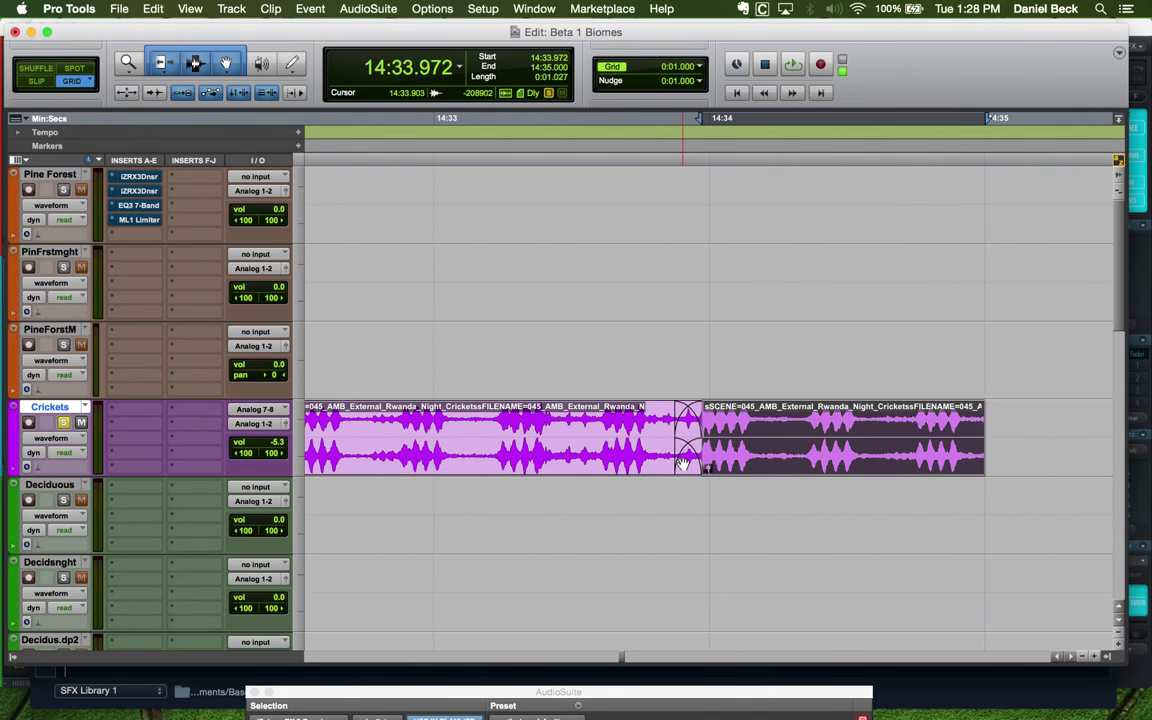
key("F3")
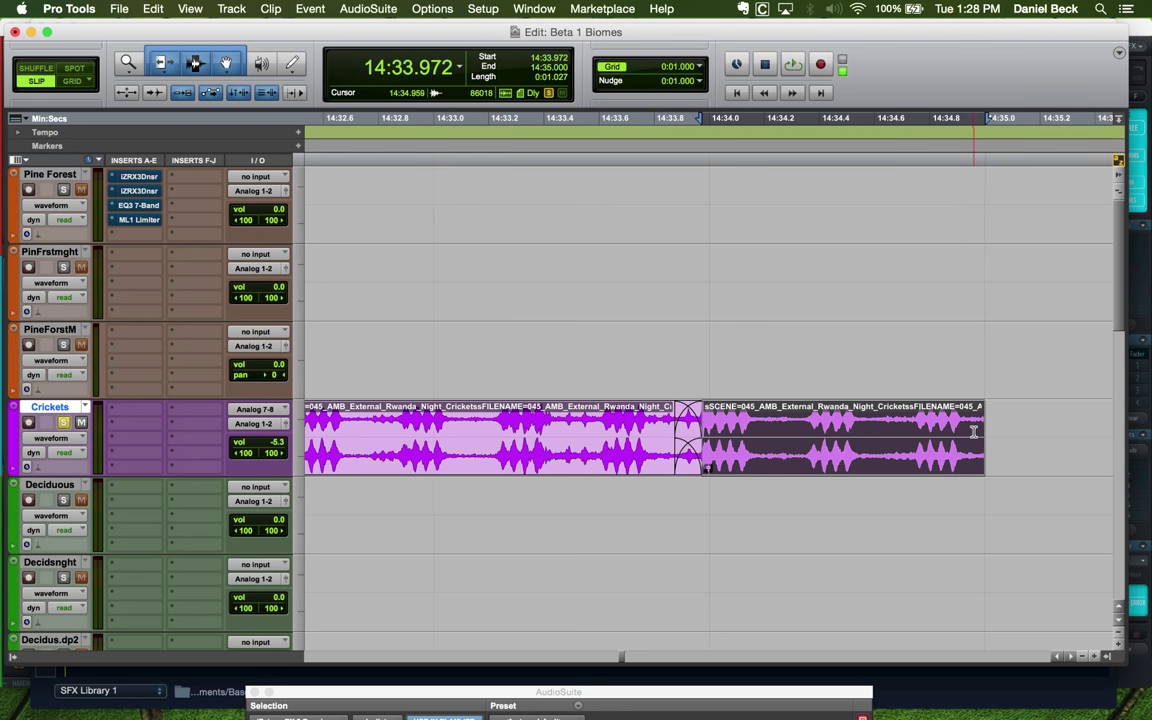
left_click_drag(973, 431, 895, 431)
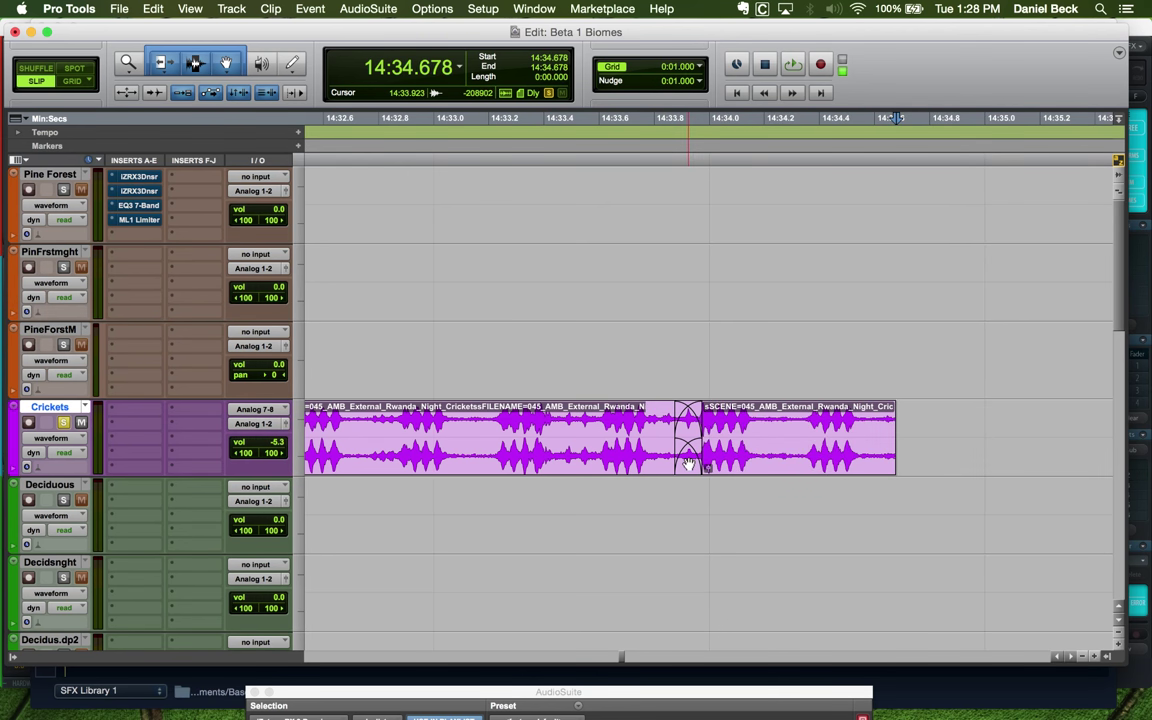
Move the second cricket clip away from the first, trim its start to 14:34.895 and extend its end to about 14:35.415
left_click_drag(688, 463, 824, 466)
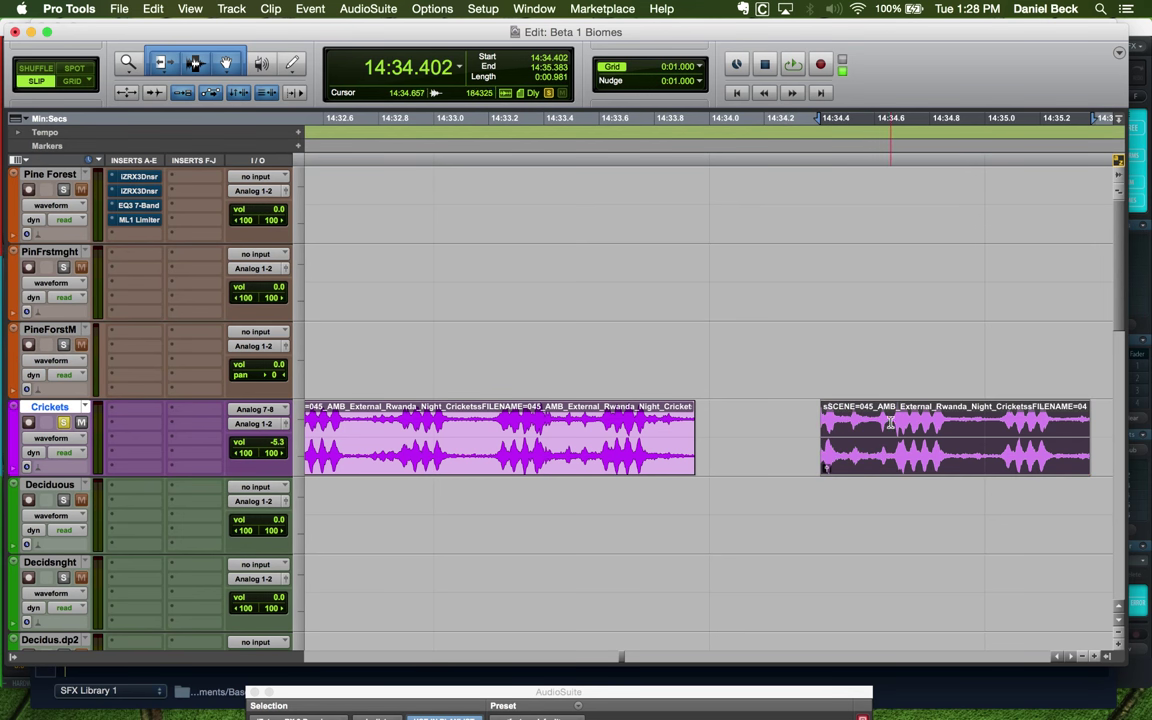
left_click(956, 421)
key("a")
key("r")
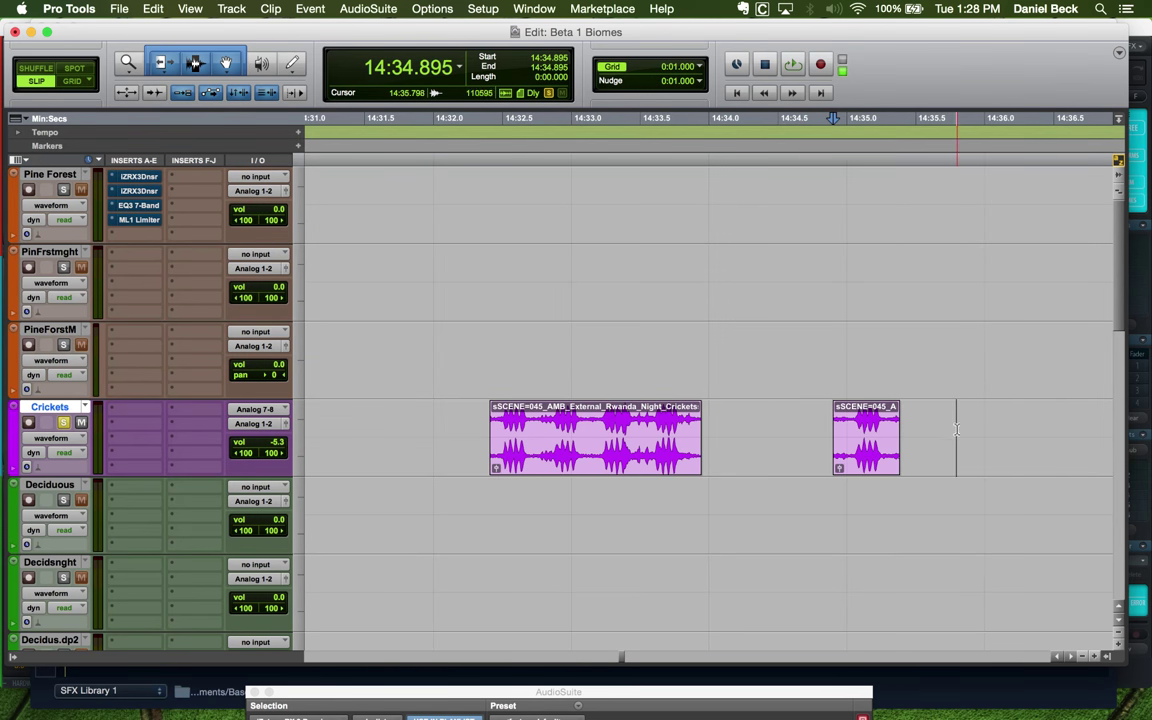
left_click_drag(898, 432, 900, 432)
left_click(890, 425)
scroll(689, 478, "right", 5)
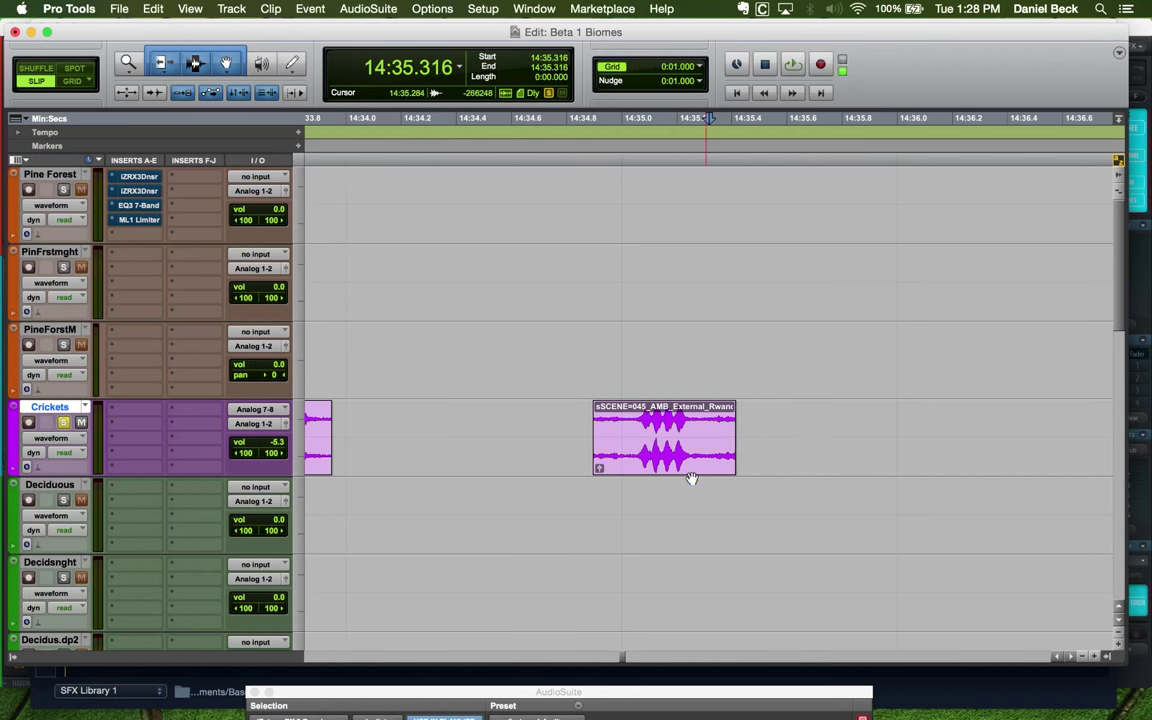
Audition the first cricket clip, split it at 14:33.462 and move its last chirp to 14:35.547
left_click(453, 422)
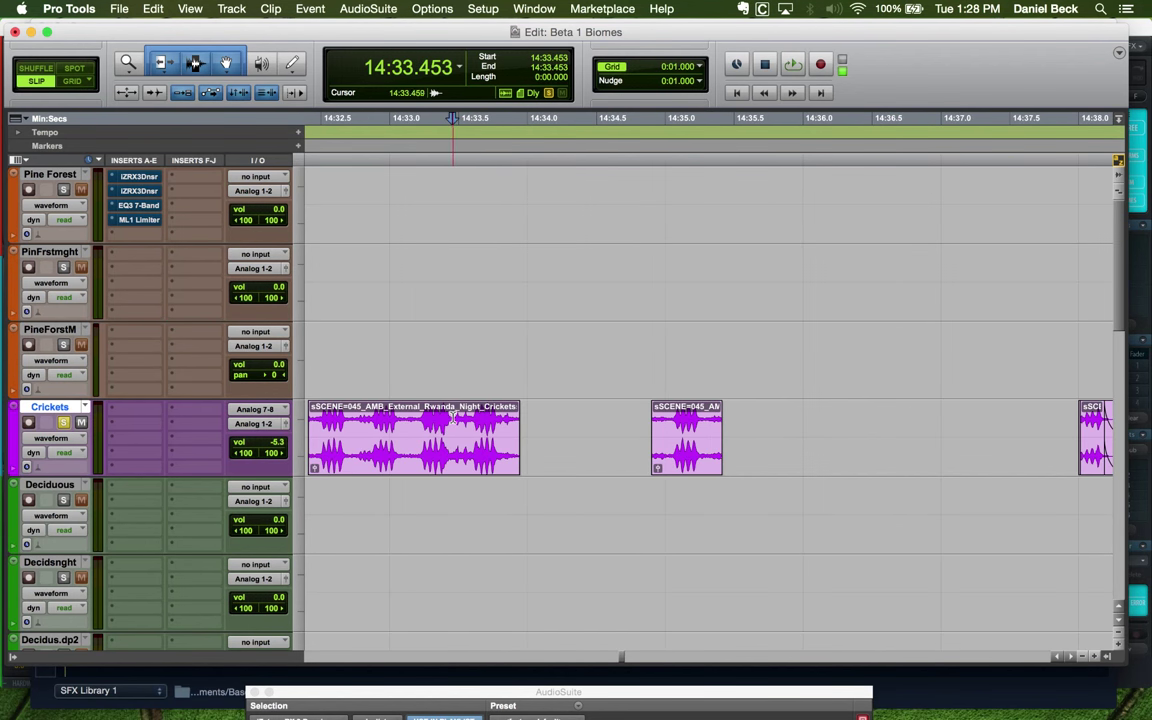
key("t")
key("t")
key("space")
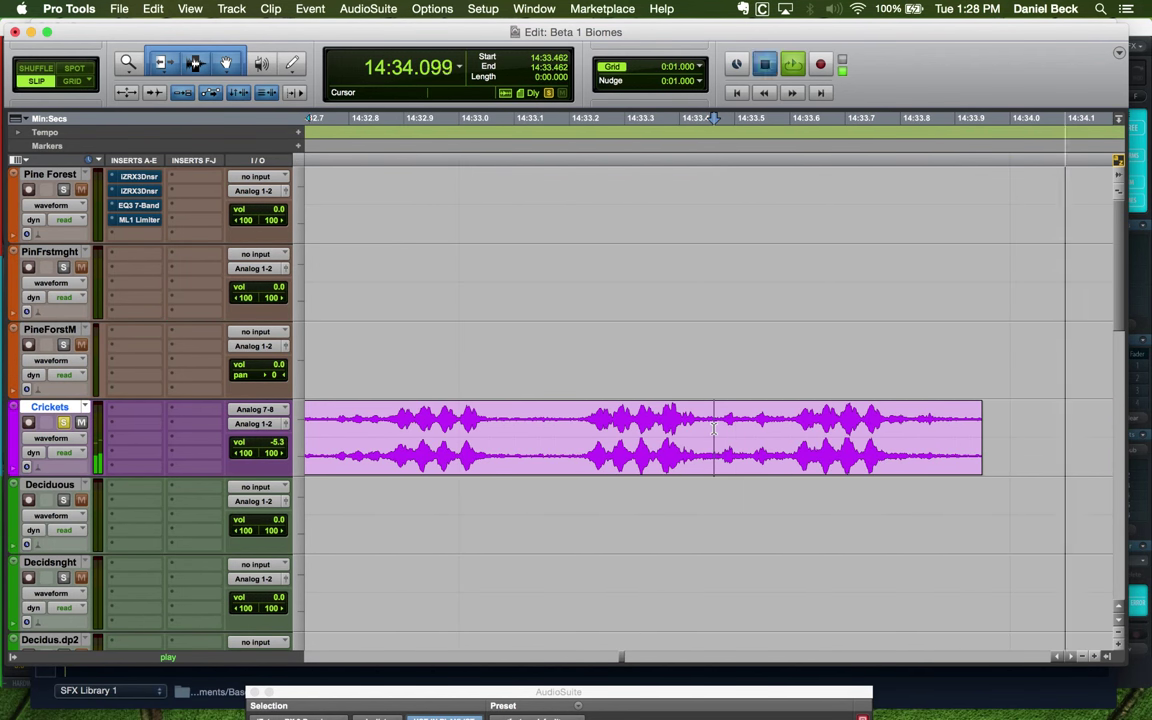
key("space")
key("r")
key("r")
left_click_drag(737, 466, 1025, 452)
Extend the first cricket clip's end past the cut and trim it to 14:33.591
left_click_drag(705, 428, 746, 428)
left_click(729, 425)
key("t")
key("t")
key("s")
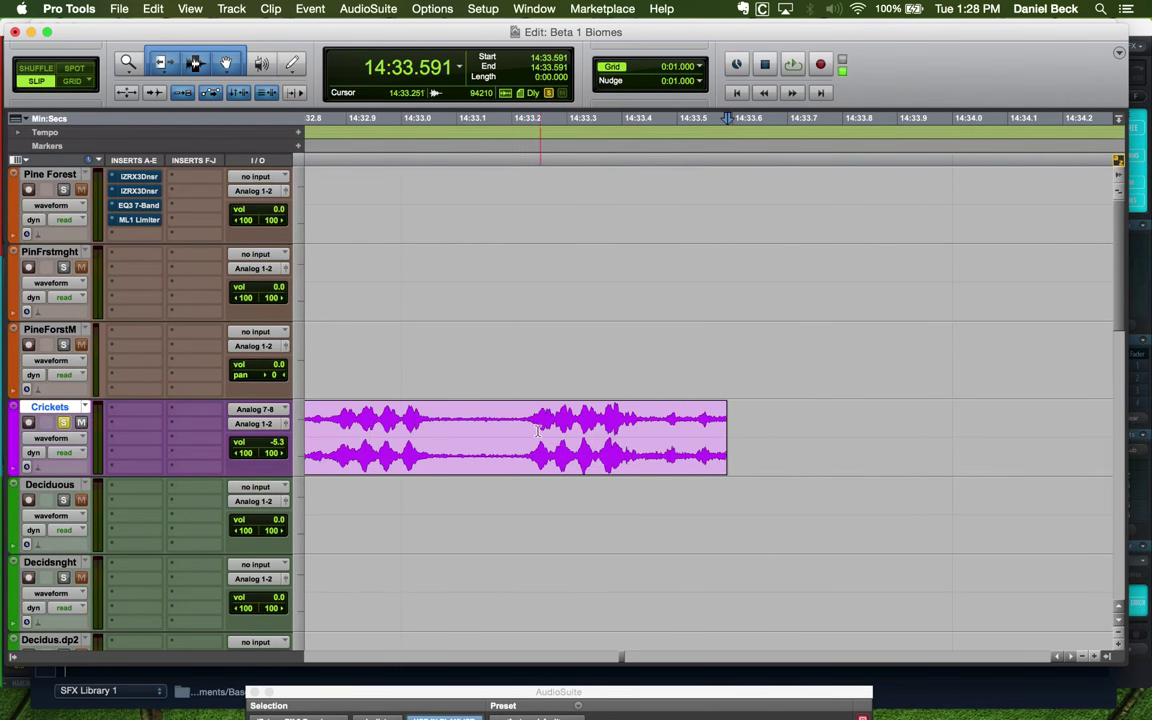
Split the first cricket clip at about 14:33.1 and move the separated chirp to 14:34.174
left_click(460, 428)
key("b")
key("r")
left_click_drag(662, 462, 969, 455)
key("t")
key("r")
key("r")
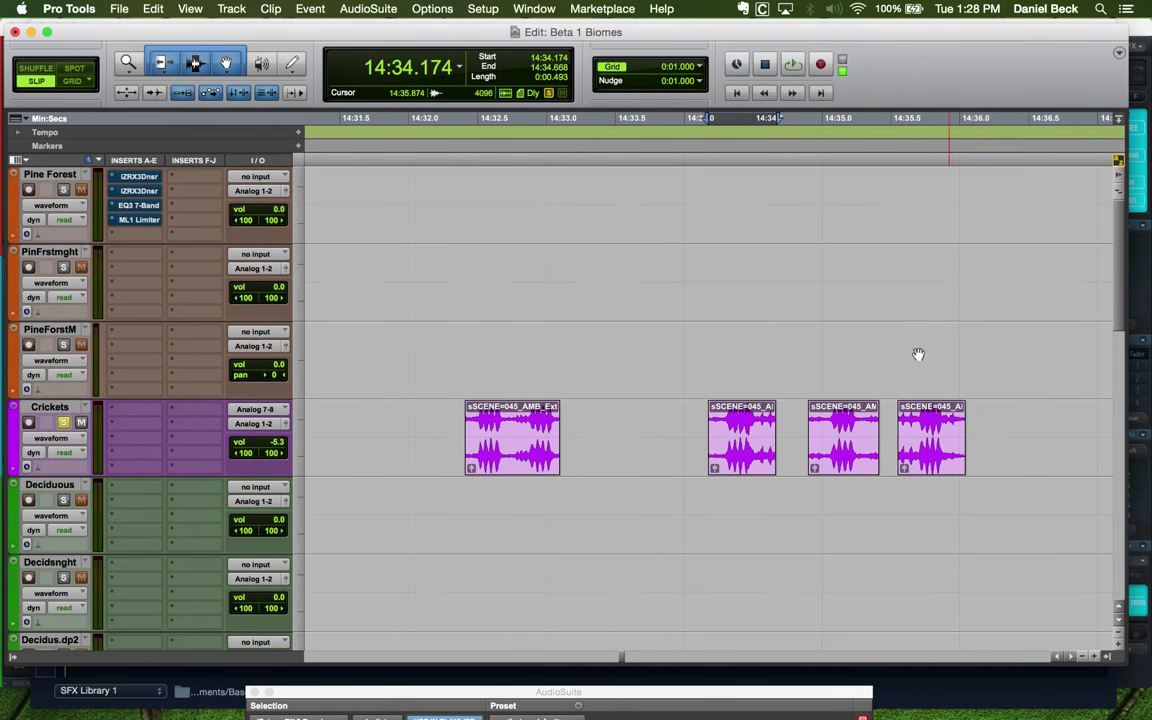
Render the RX 3 Denoiser onto the isolated chirp at 14:35.547 on the Crickets track
left_click(910, 356)
key("t")
key("r")
key("r")
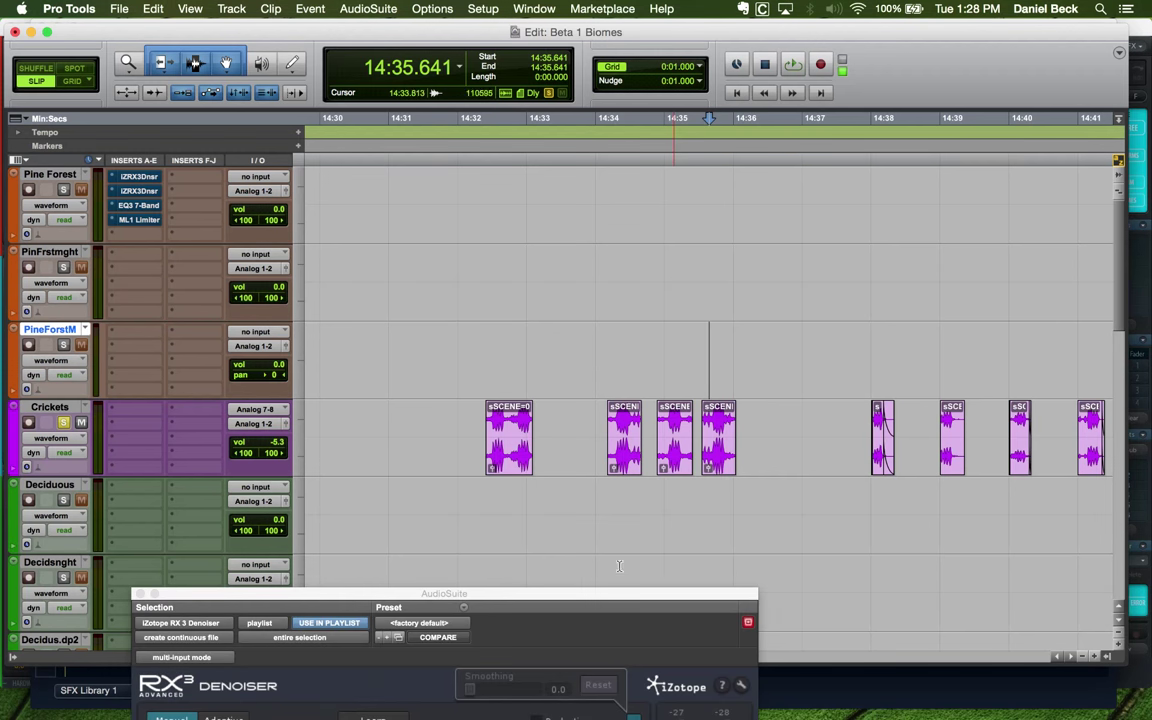
left_click(718, 466)
left_click_drag(644, 602, 561, 223)
left_click(646, 683)
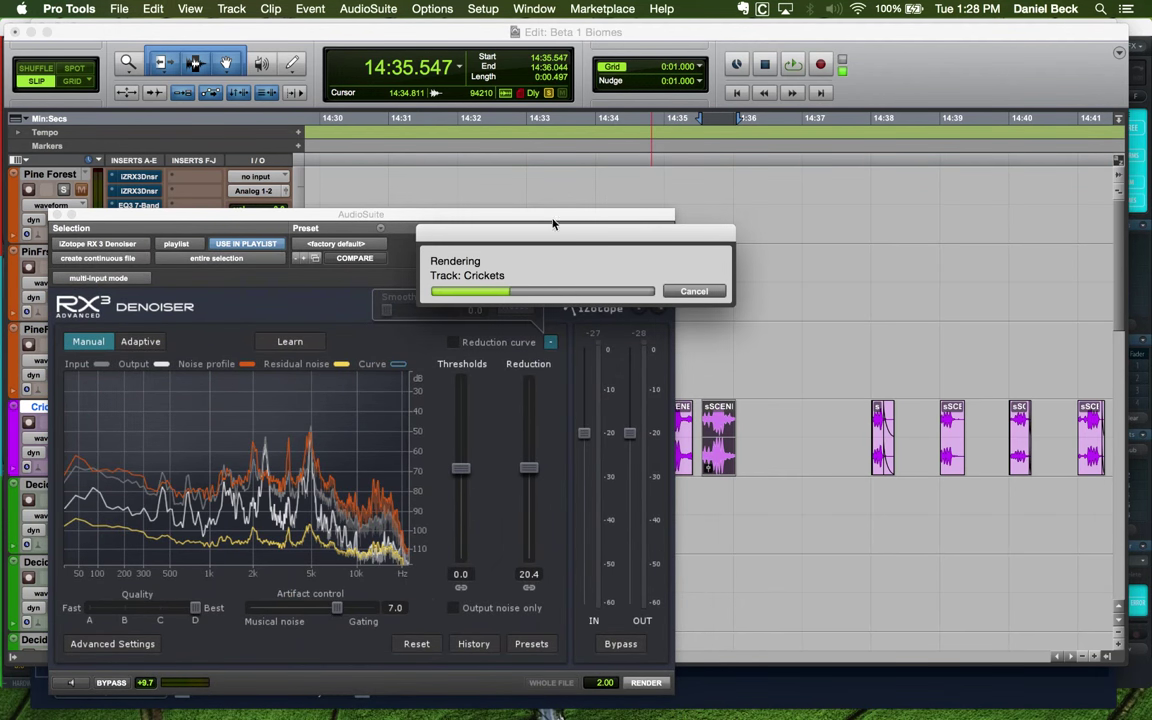
left_click_drag(549, 218, 472, 201)
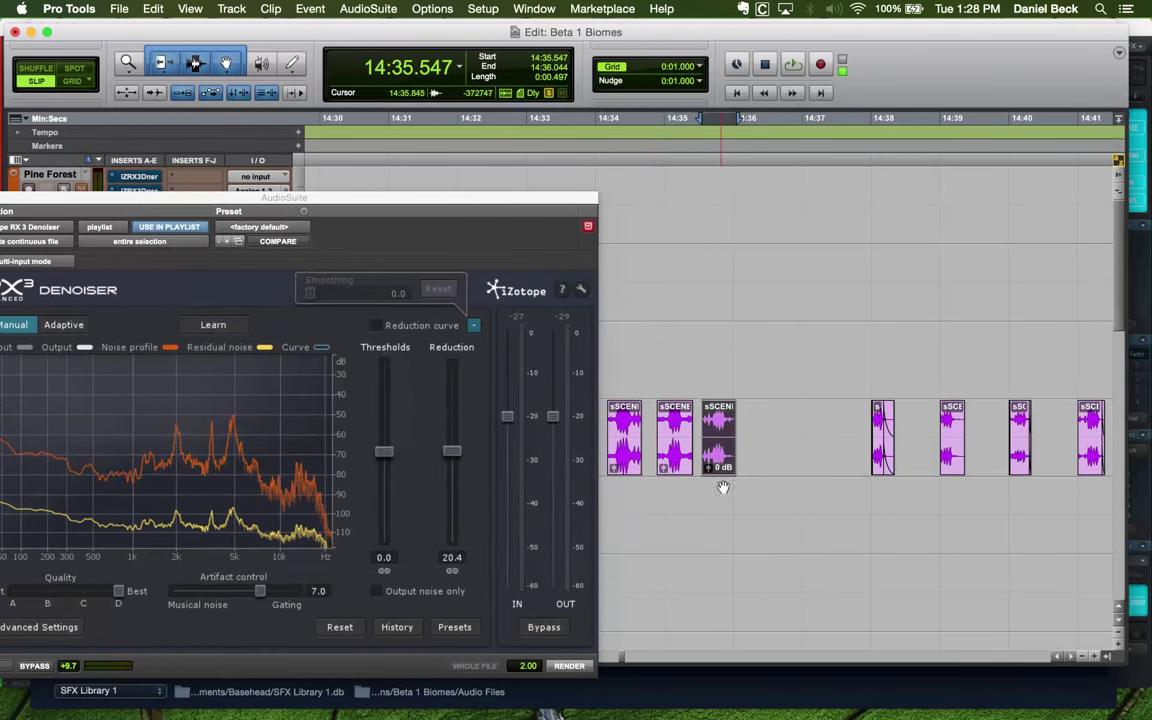
Render the RX 3 Denoiser onto the chirps at 14:34.895 and 14:34.174
left_click(677, 470)
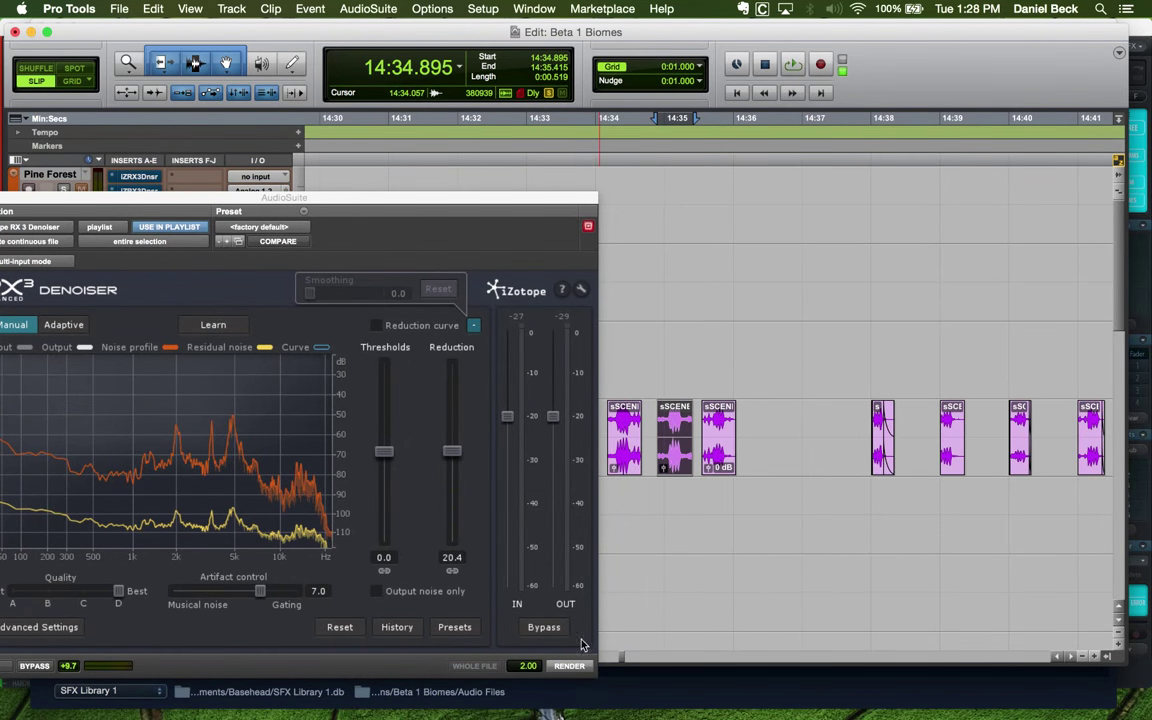
left_click(569, 665)
left_click(624, 466)
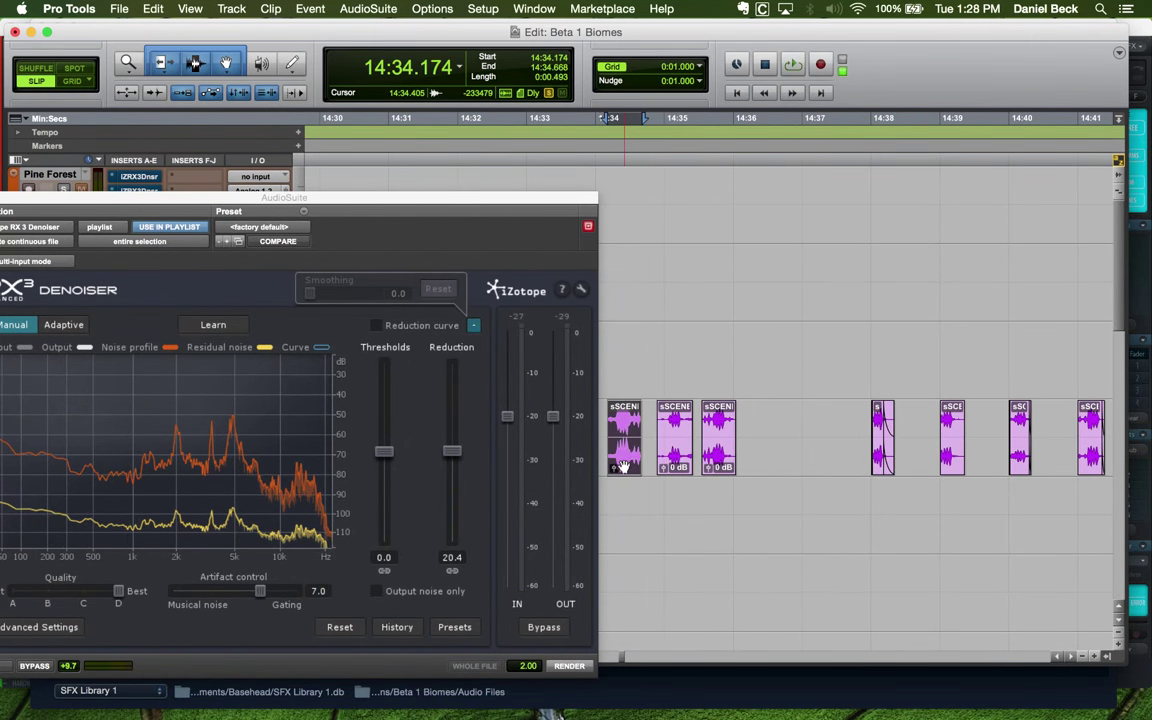
left_click(569, 665)
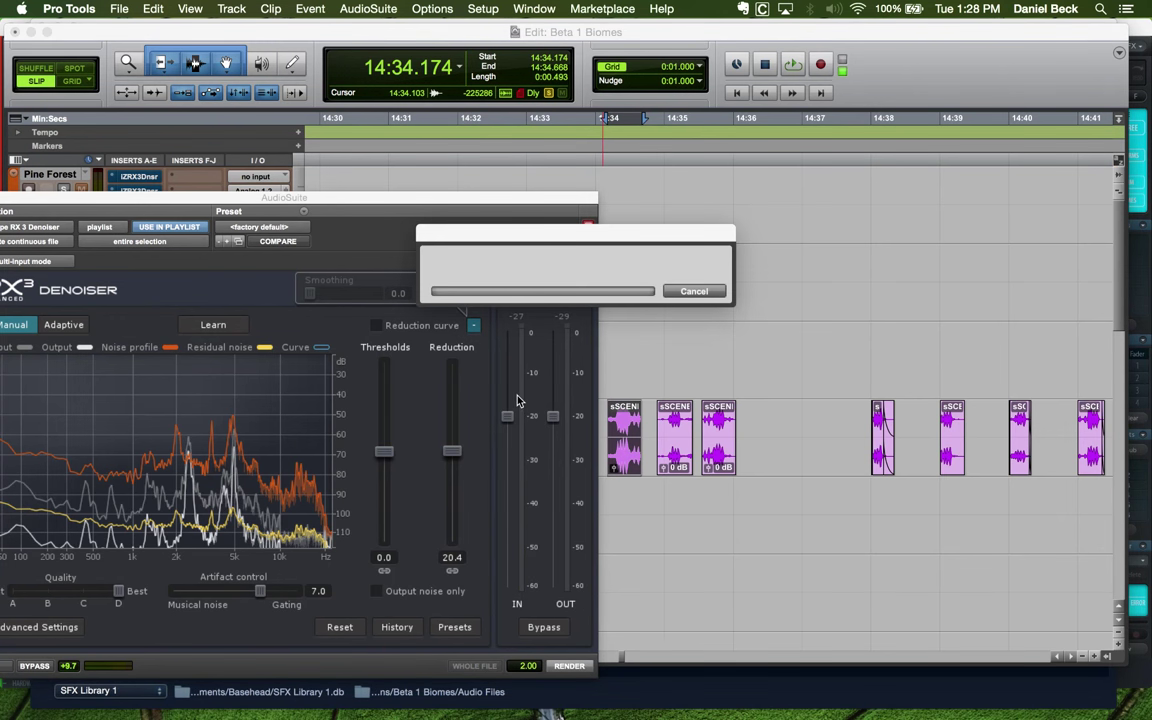
left_click_drag(465, 199, 615, 531)
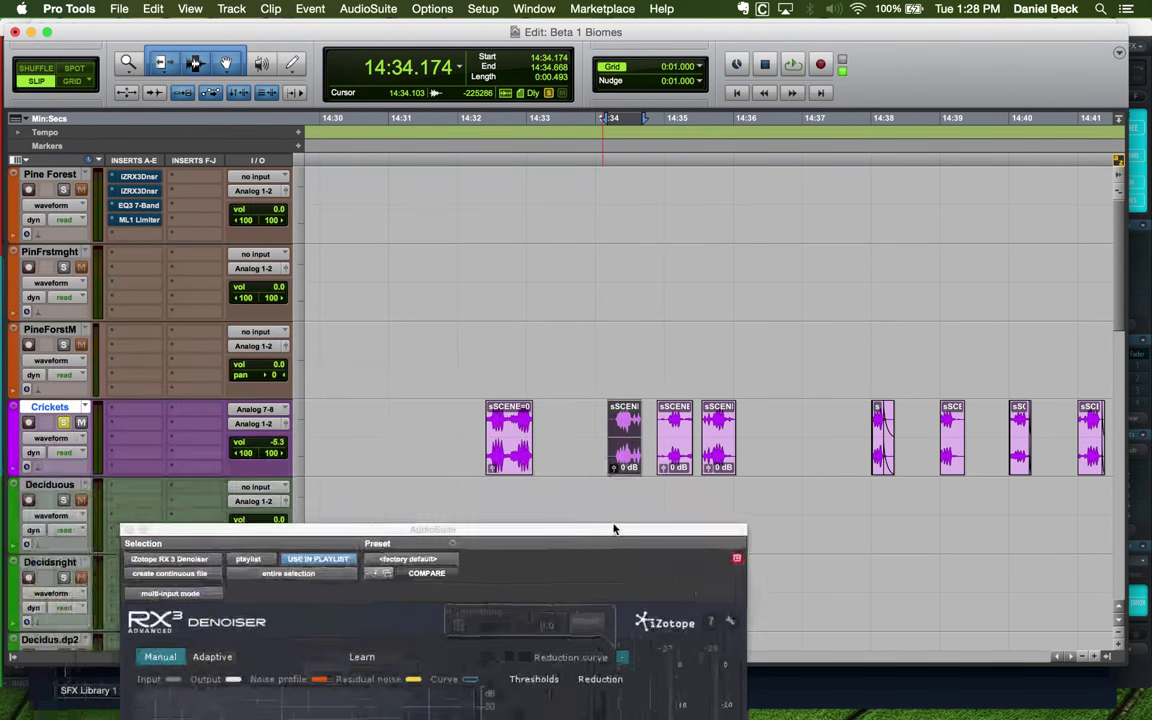
Play back the denoised chirps, from 14:35.728 and from 14:34.080, to check how clean they are
left_click(715, 407)
key("t")
key("t")
key("space")
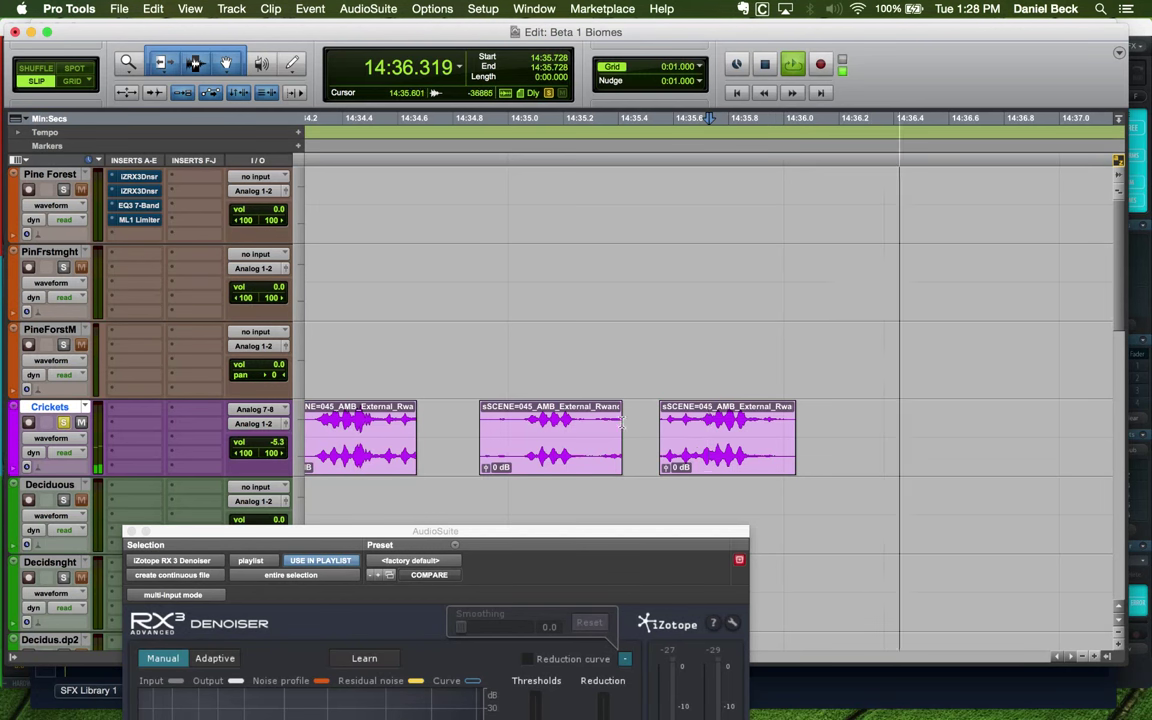
key("space")
key("super+bracketleft")
left_click(481, 421)
key("space")
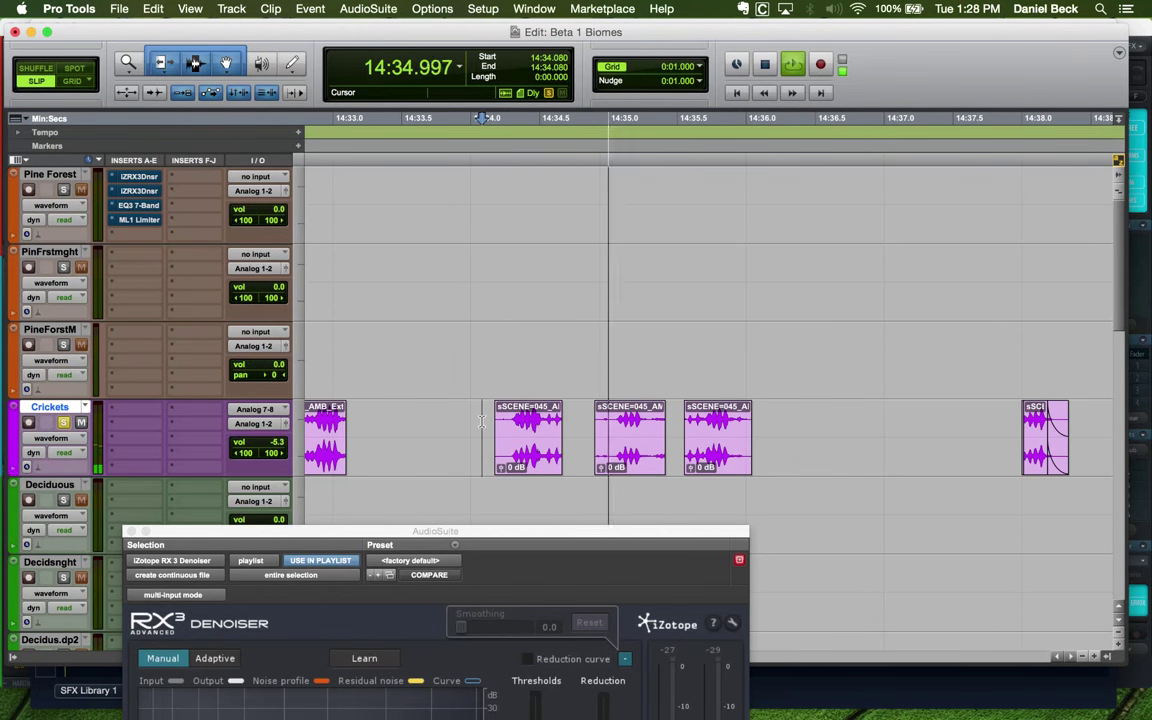
key("space")
left_click(581, 430)
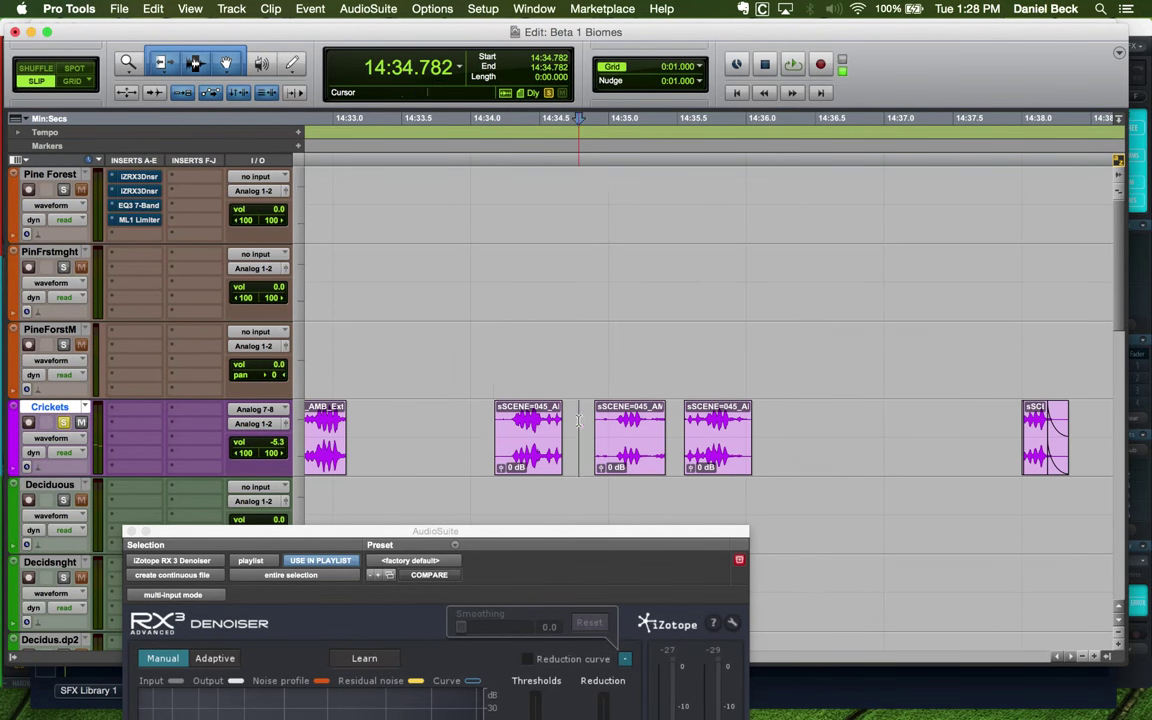
Move the denoised chirp from 14:34.174 to 14:37.268, just before the finished chirps
key("t")
key("r")
left_click_drag(661, 458, 409, 432)
key("r")
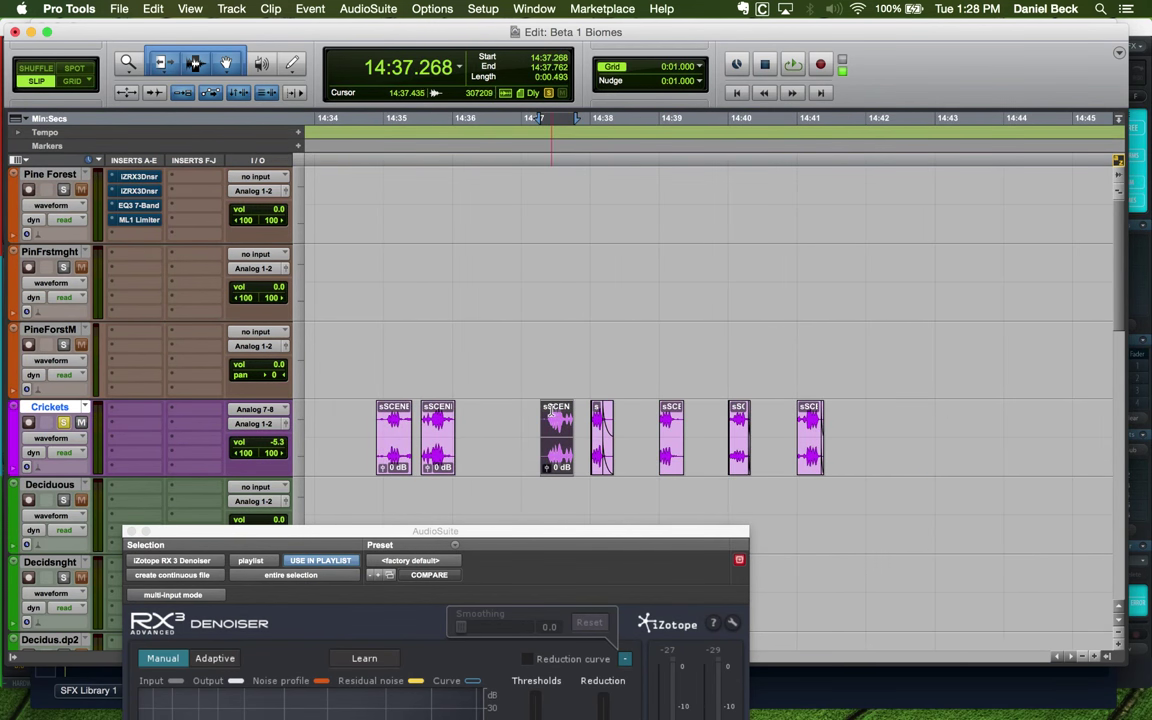
key("super+bracketright")
key("super+bracketright")
key("super+bracketright")
Trim the moved chirp's start to 14:37.390 with a short fade-in and shift it onto the 14:37 grid mark
left_click(686, 417)
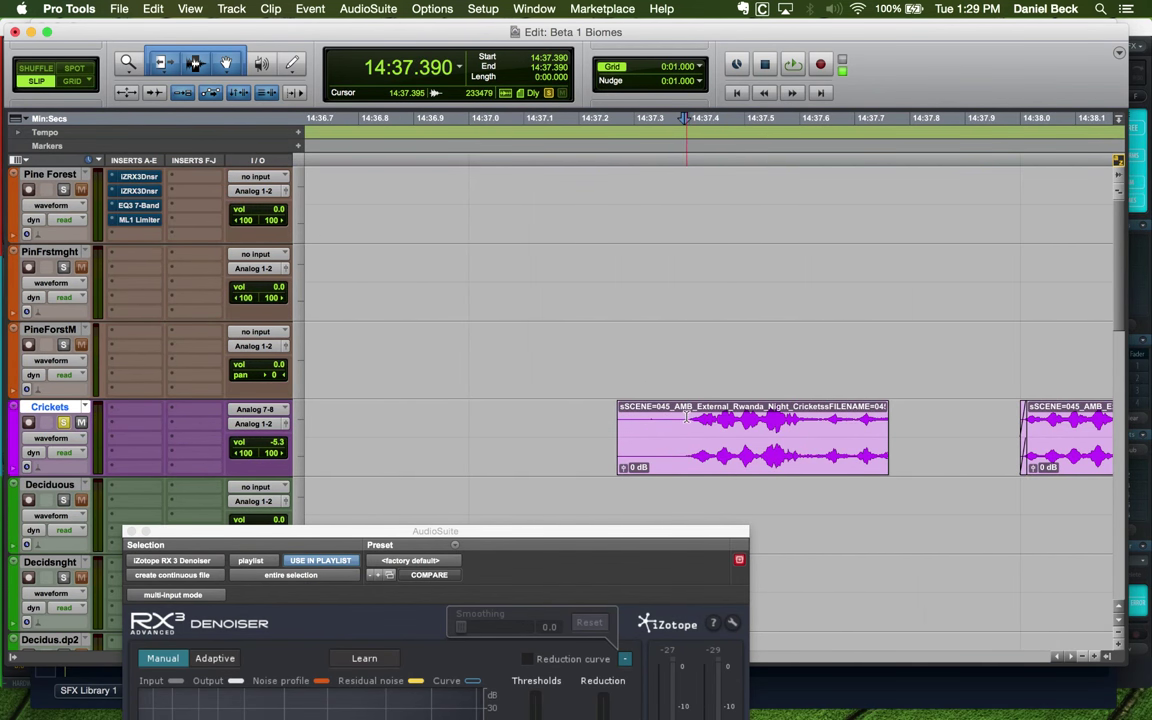
key("a")
left_click_drag(687, 408, 691, 410)
left_click(666, 414)
left_click_drag(700, 460, 510, 445)
Audition the chirp at 14:37, add a fade-out from 14:37.199 and trim its end to 14:37.283
left_click(449, 422)
key("space")
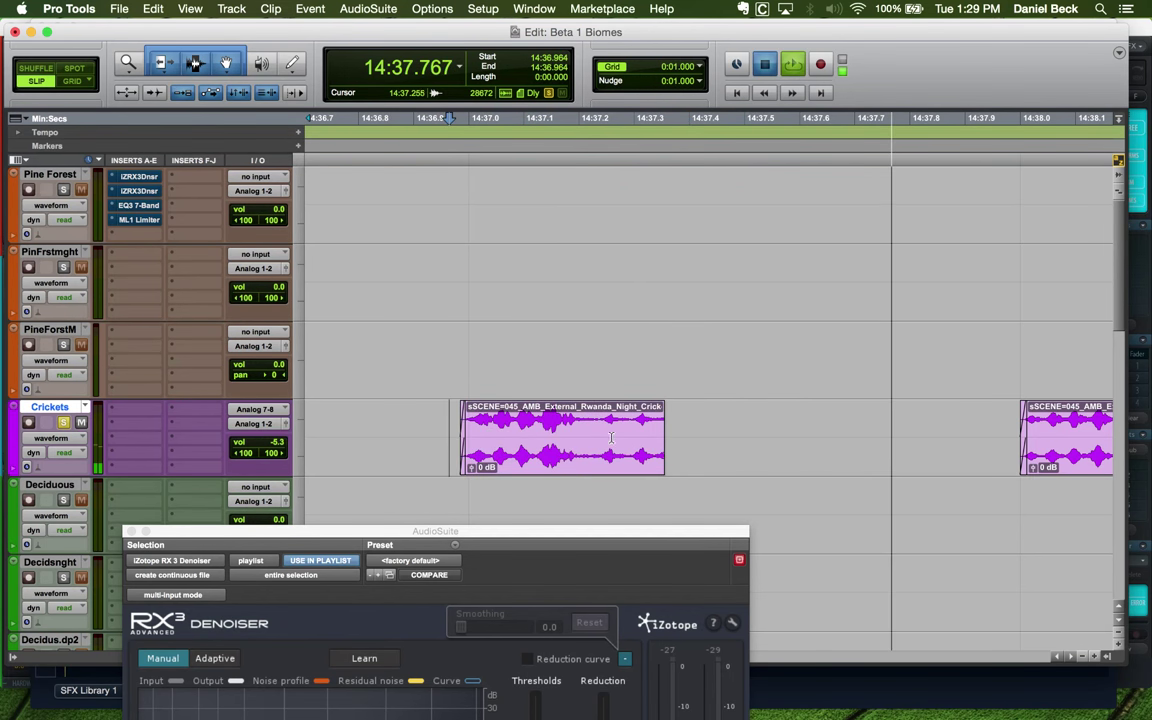
key("space")
left_click(655, 428)
key("s")
left_click(578, 428)
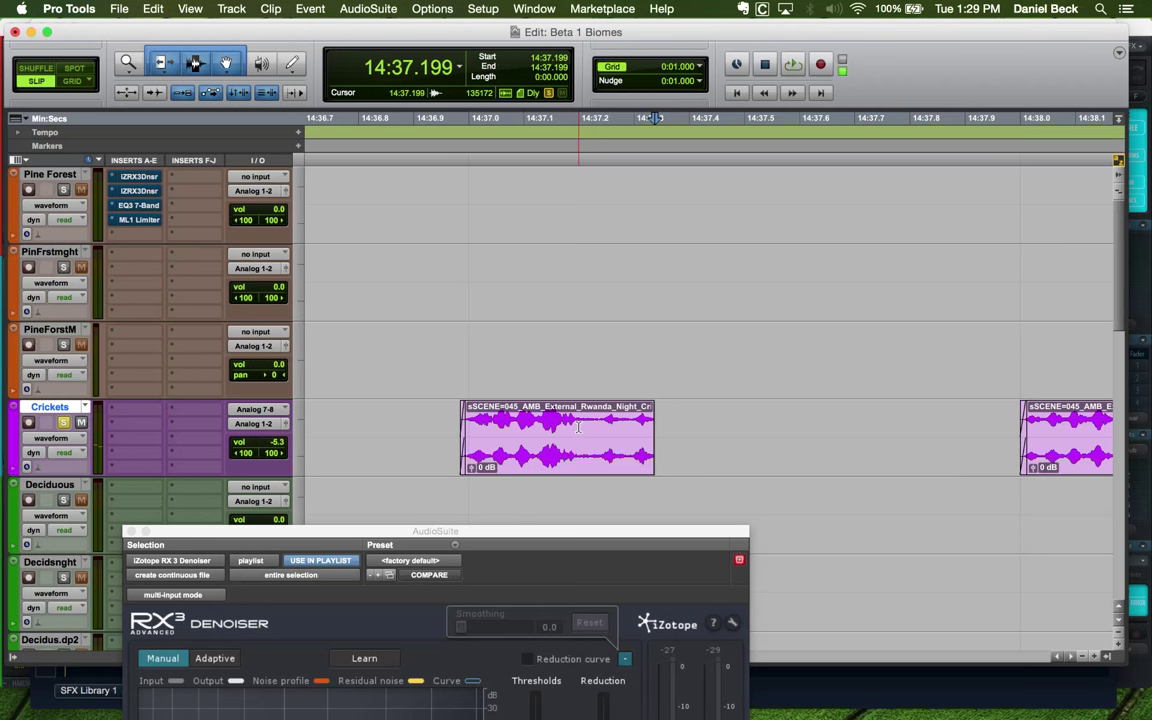
key("g")
left_click(625, 428)
key("s")
key("space")
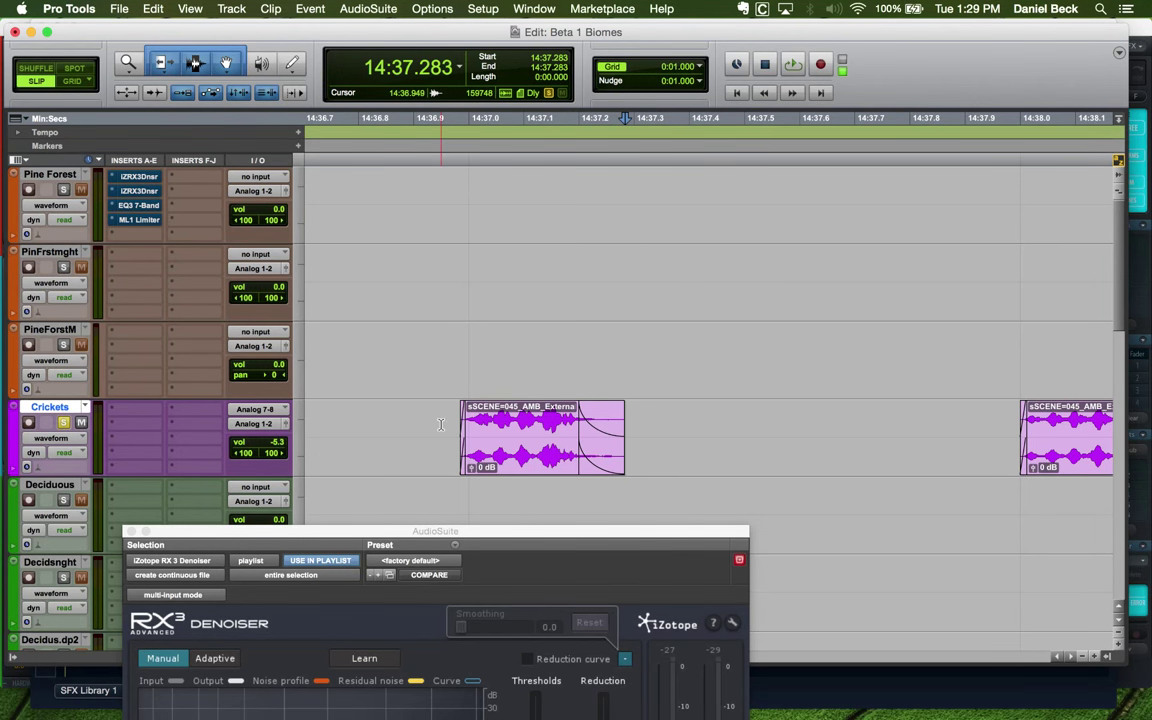
key("space")
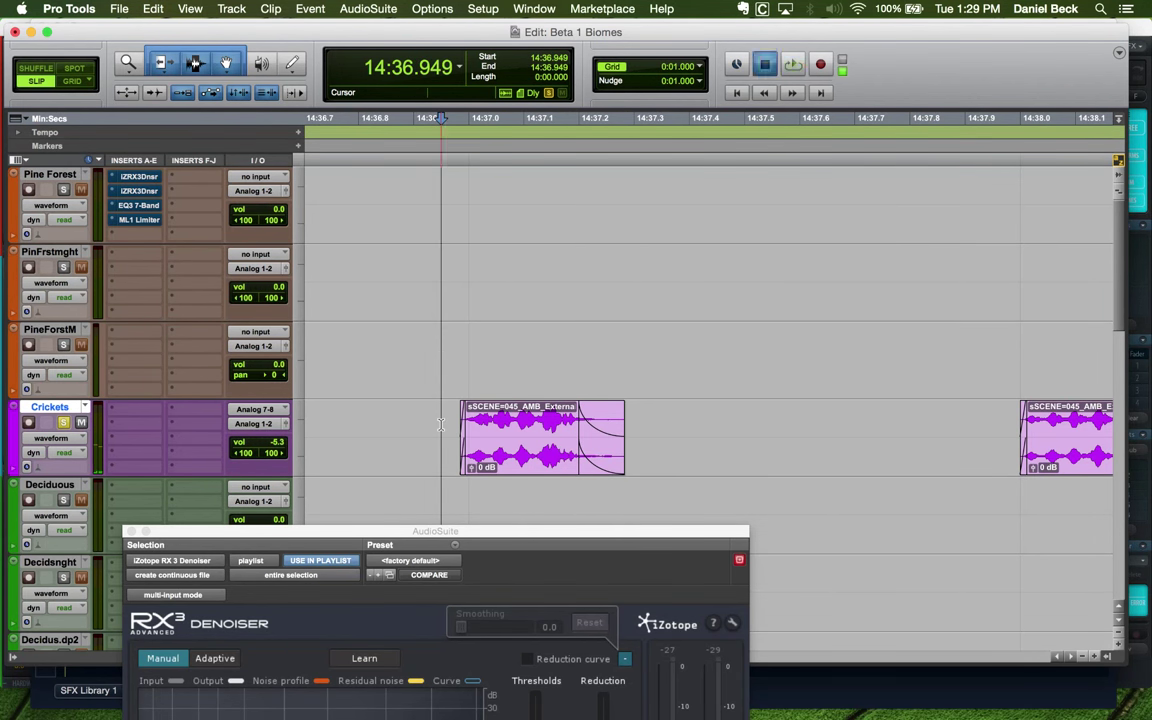
key("space")
Add a fade-out from 14:35.890 and a short fade-in up to 14:35.568 on the chirp starting at 14:35.547, and audition it
key("r")
key("r")
key("space")
left_click(483, 425)
key("t")
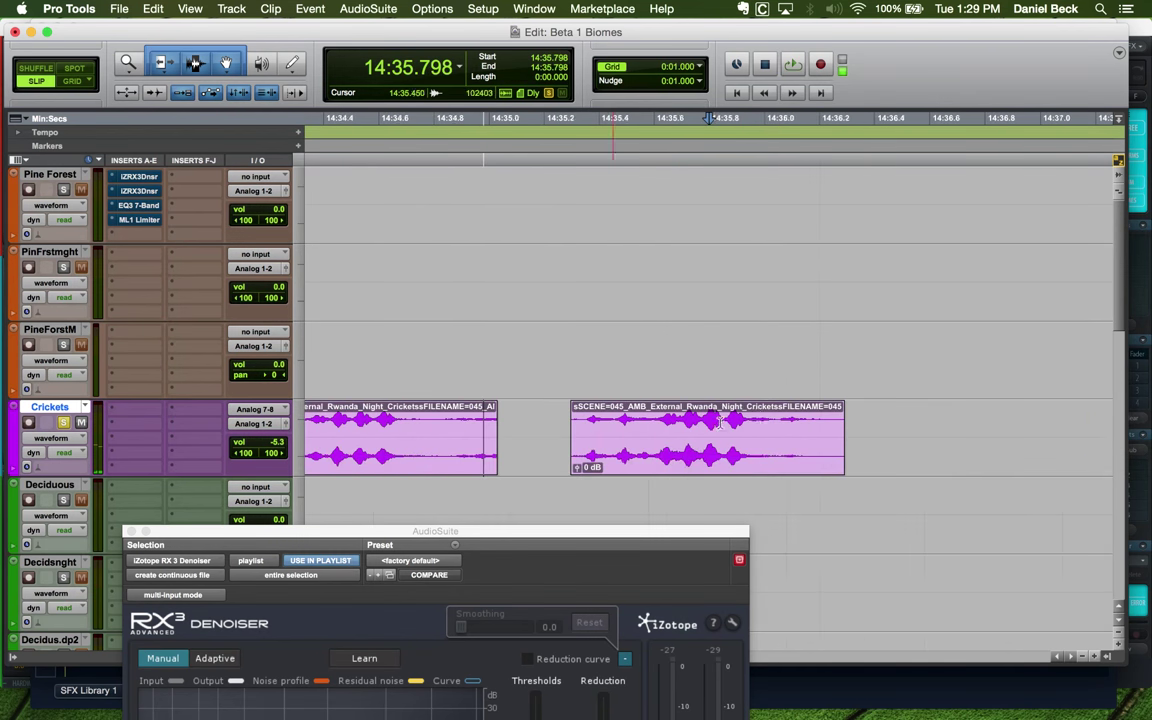
left_click(760, 425)
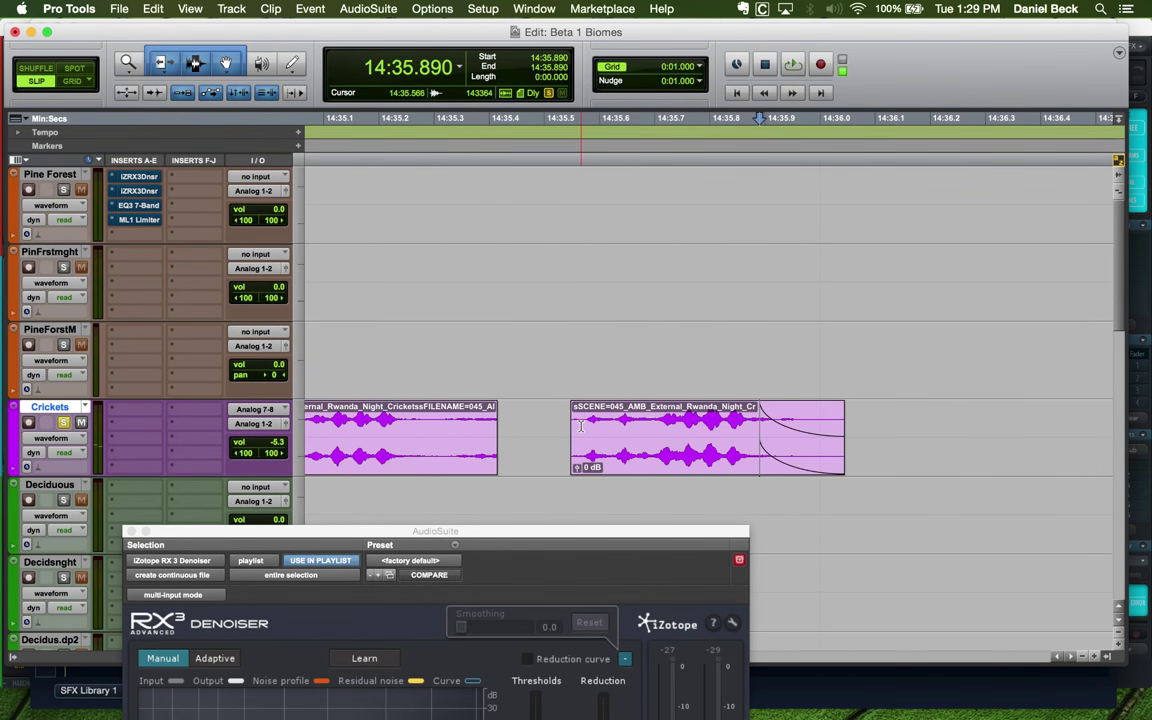
key("d")
left_click(535, 420)
key("space")
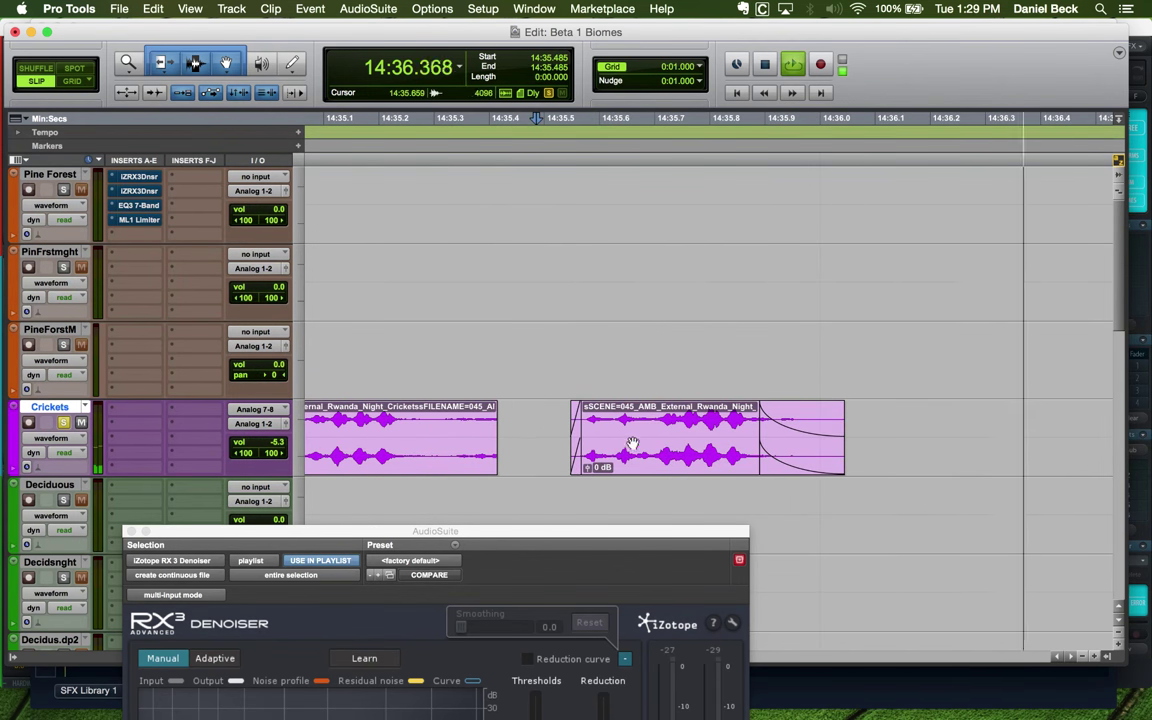
Move the faded chirp onto the 14:36 grid mark, starting at 14:36.003
key("space")
key("r")
key("space")
key("space")
left_click_drag(698, 456, 818, 455)
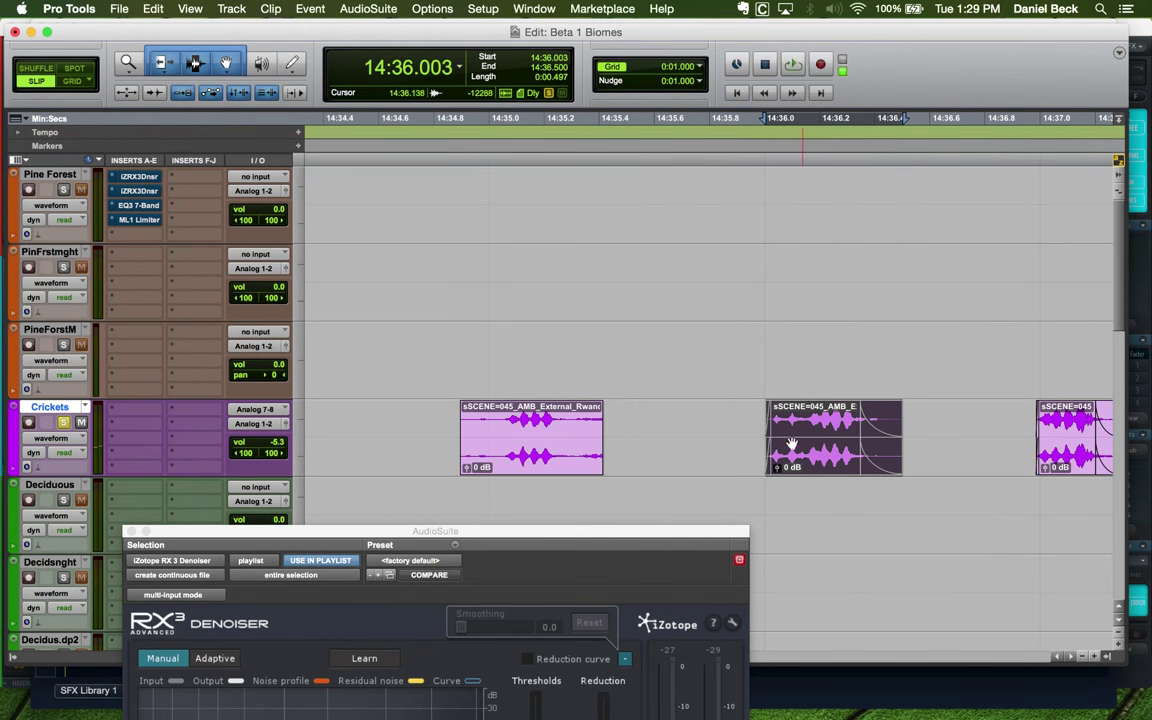
Trim the start of the remaining denoised chirp to about 14:35.030, add a short fade-in and audition it
left_click(553, 430)
key("t")
key("t")
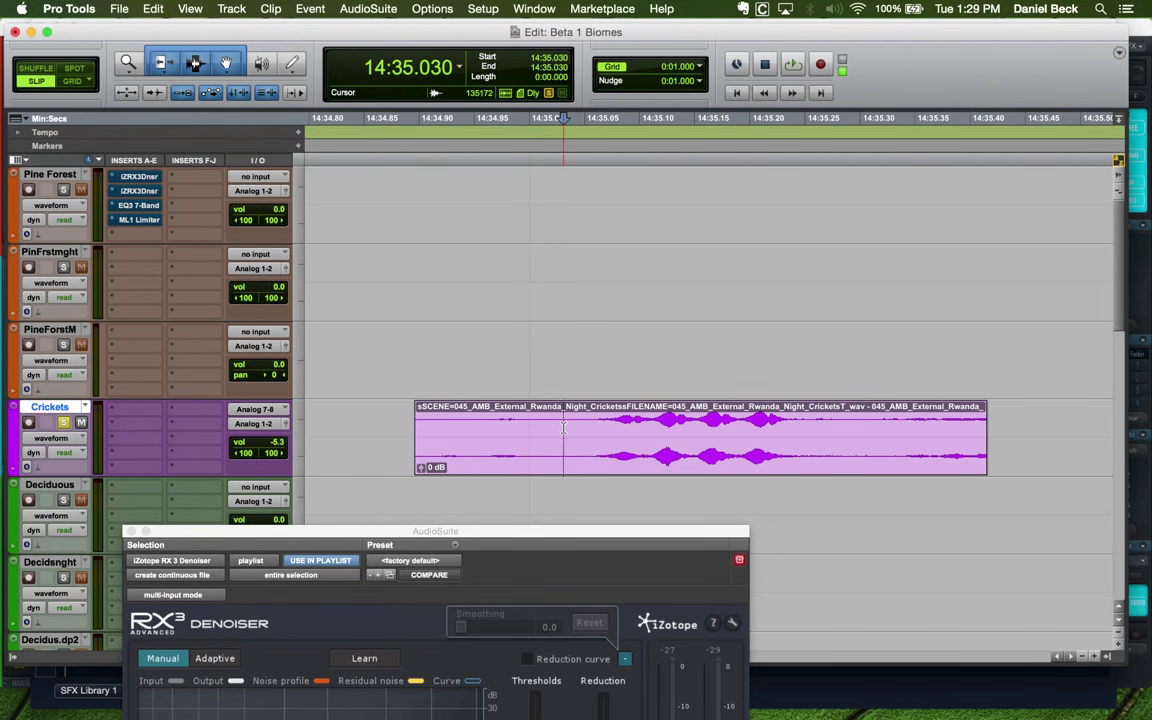
key("a")
key("d")
left_click(533, 422)
key("space")
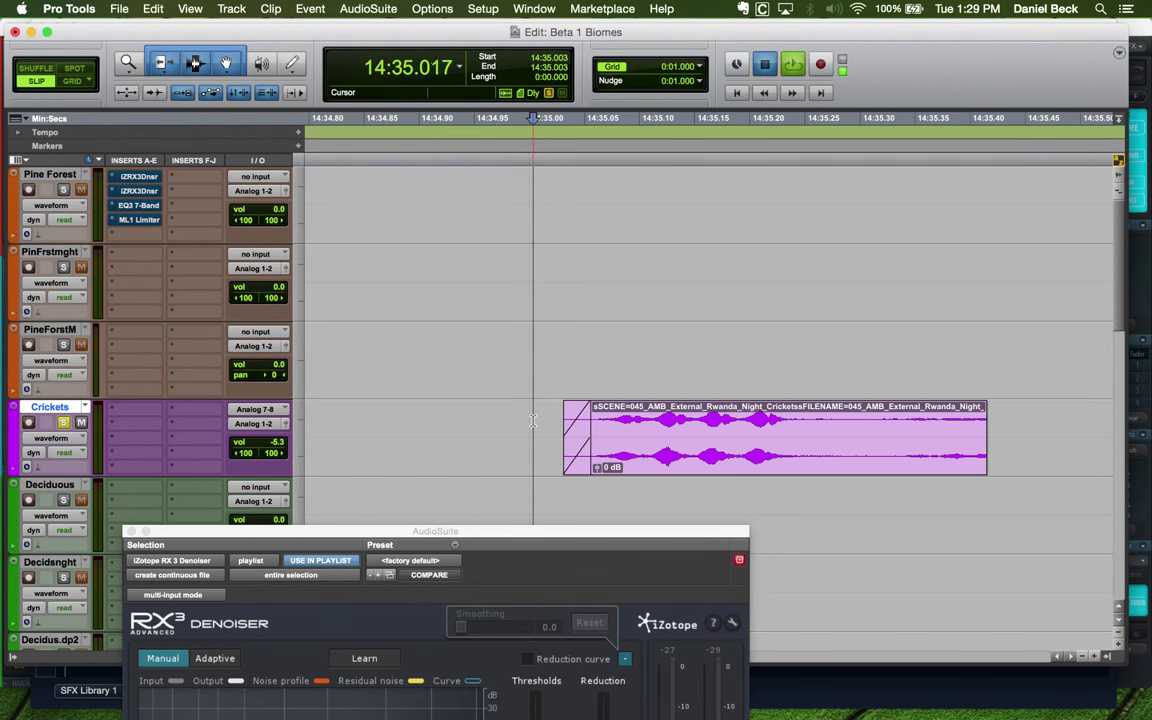
key("space")
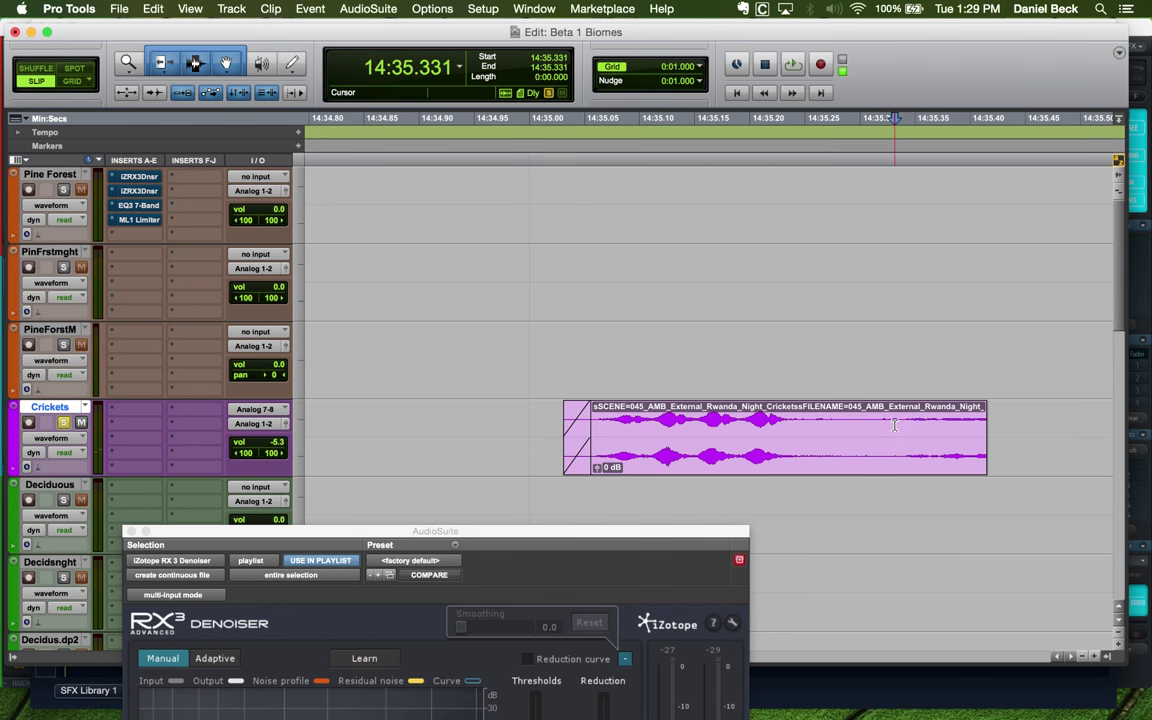
Trim the chirp's end to 14:35.331 and add a fade-out from 14:35.249
key("s")
key("g")
key("r")
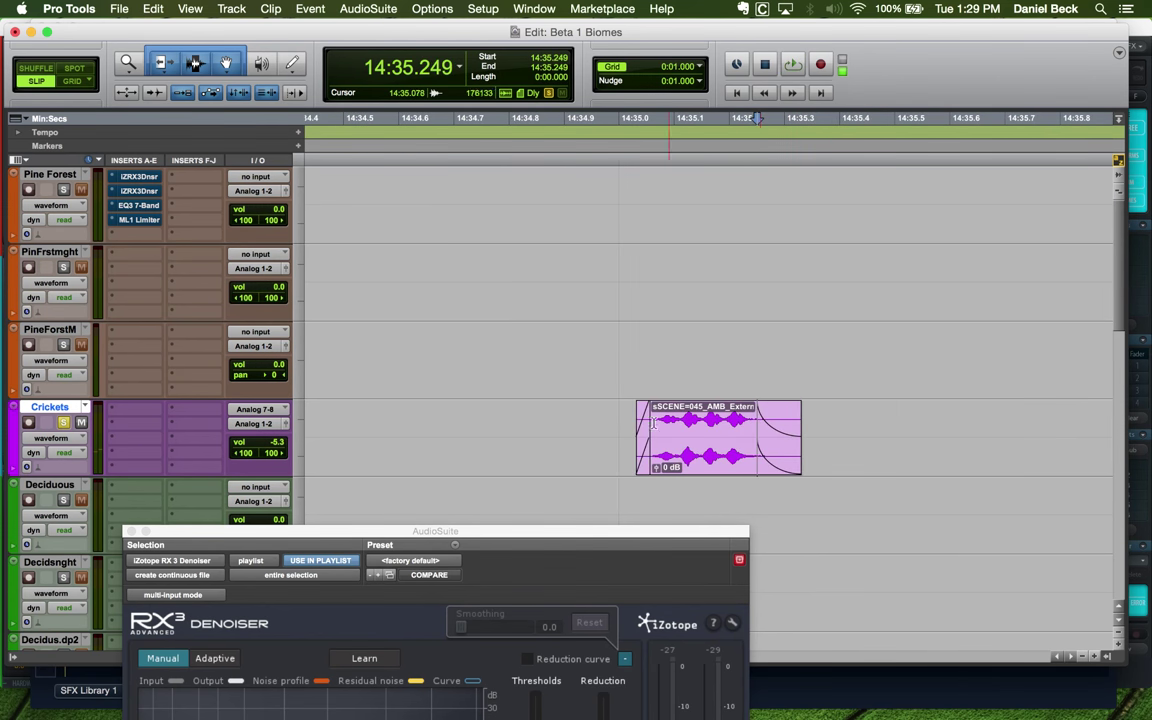
Play the row of chirps from 14:35.013 past 14:40 to check their rhythm
left_click(630, 422)
key("space")
key("r")
key("r")
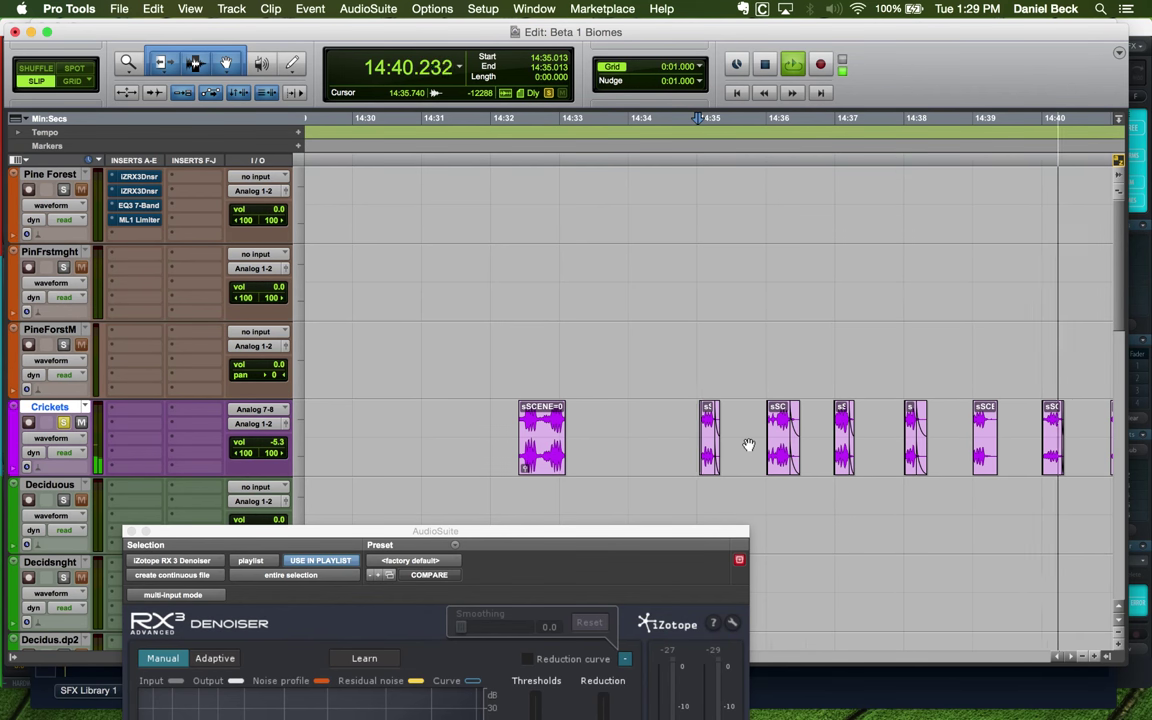
key("r")
key("space")
left_click(660, 417)
key("t")
key("t")
key("t")
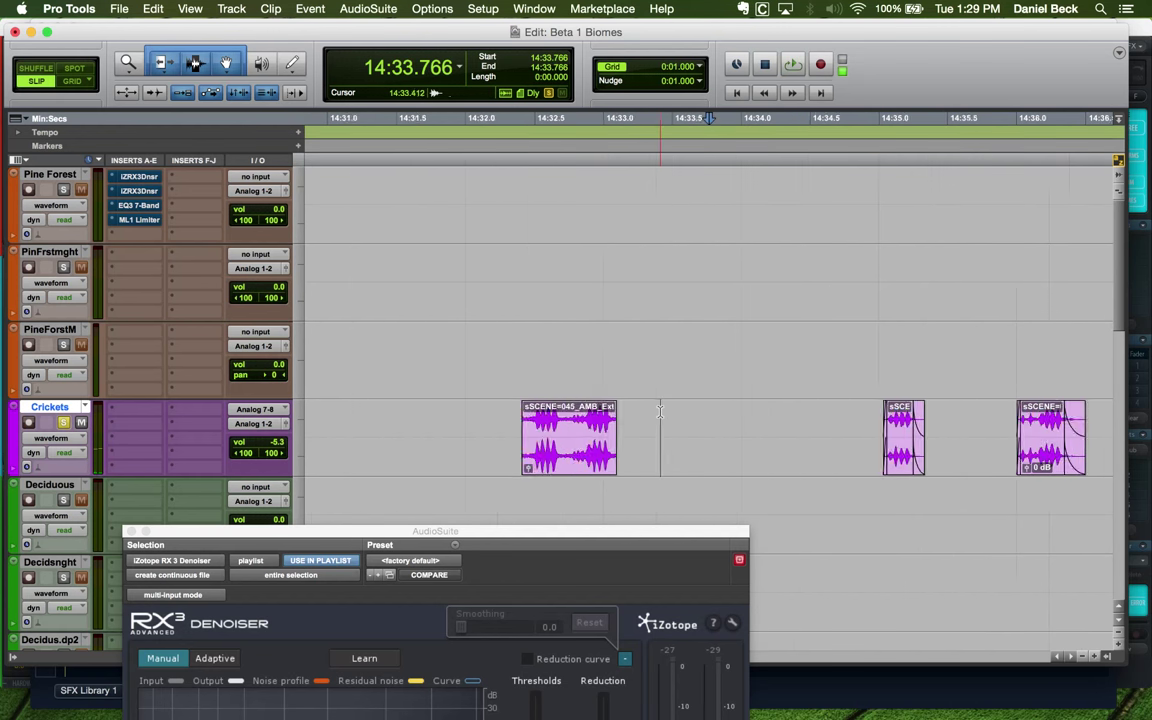
key("r")
key("r")
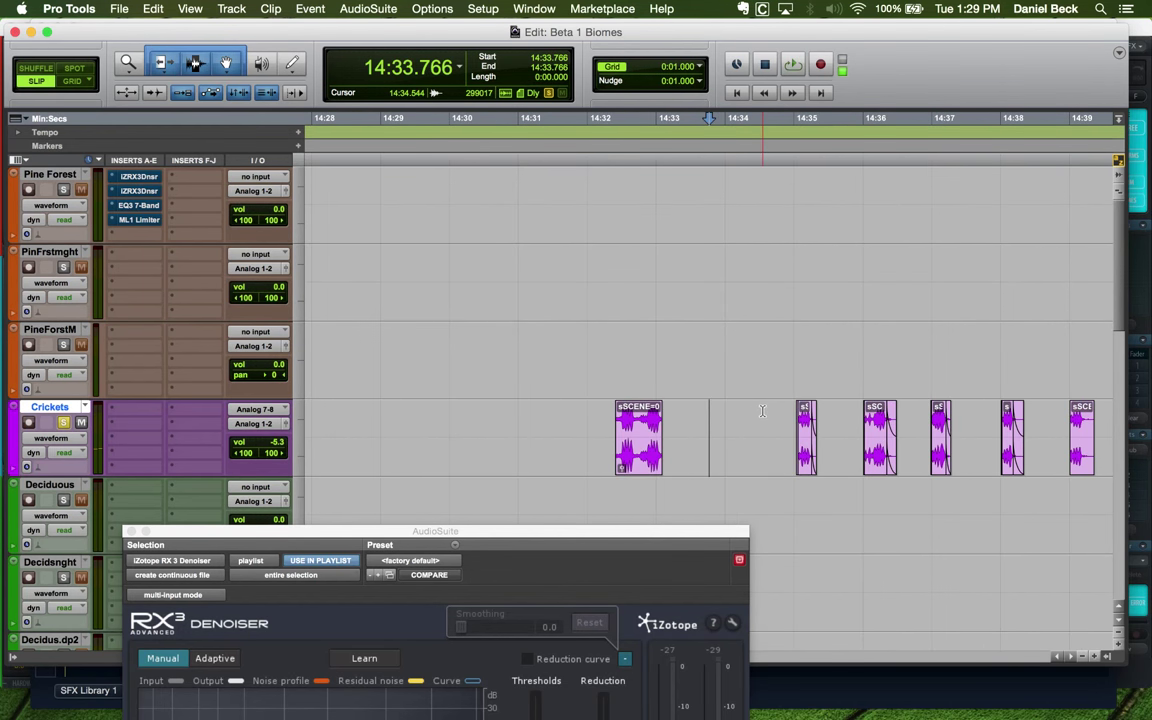
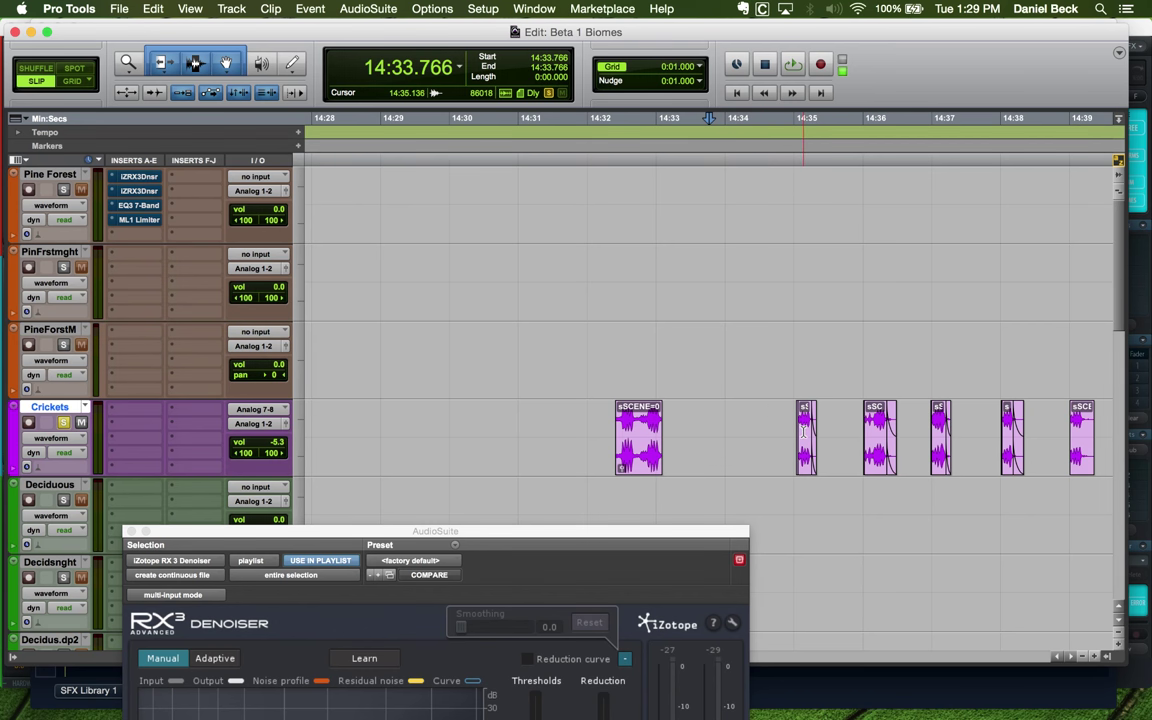
Close the AudioSuite Denoiser window and delete the long clip at 14:32.405, ahead of the short chirps on the Crickets track
left_click(131, 532)
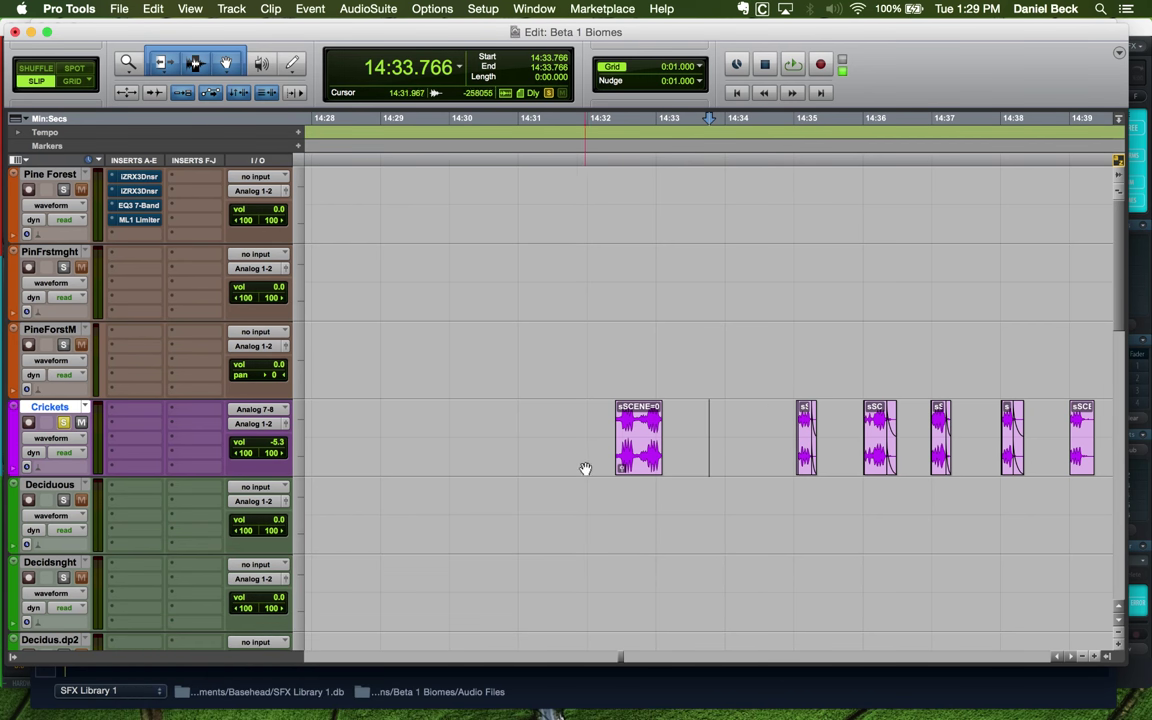
left_click(640, 462)
key("BackSpace")
left_click(669, 420)
key("r")
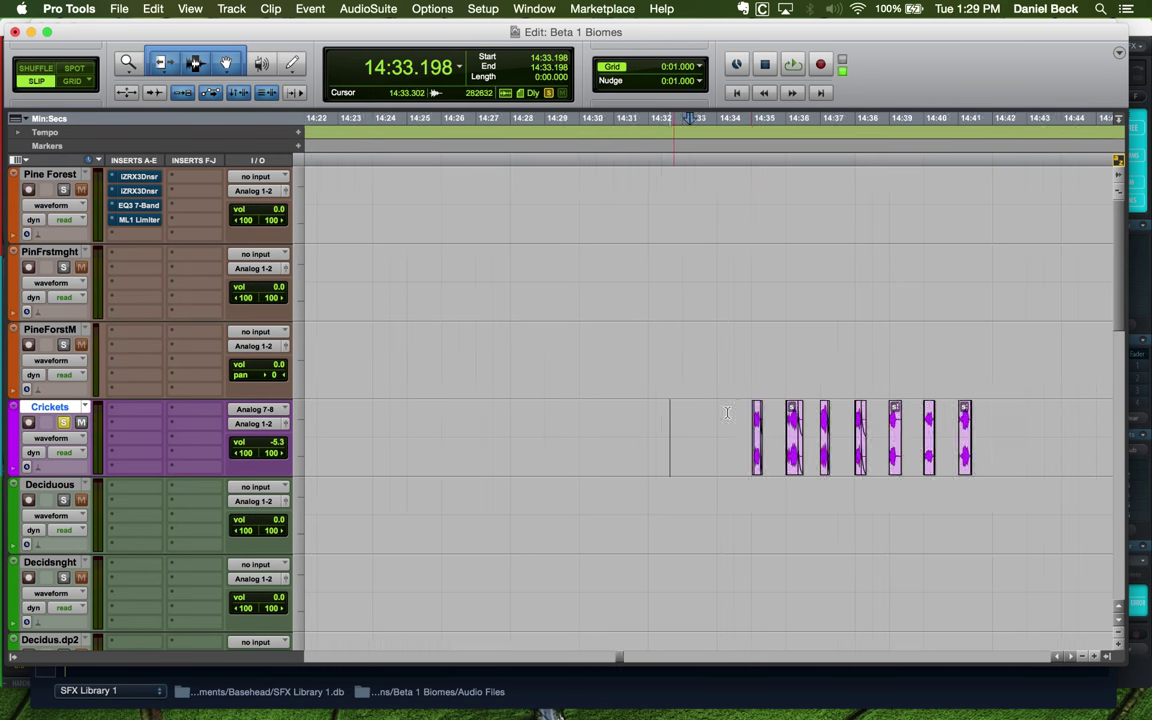
Audition the short chirp clips on the Crickets track from 14:34.788
key("super+bracketleft")
left_click(727, 411)
key("t")
key("space")
key("t")
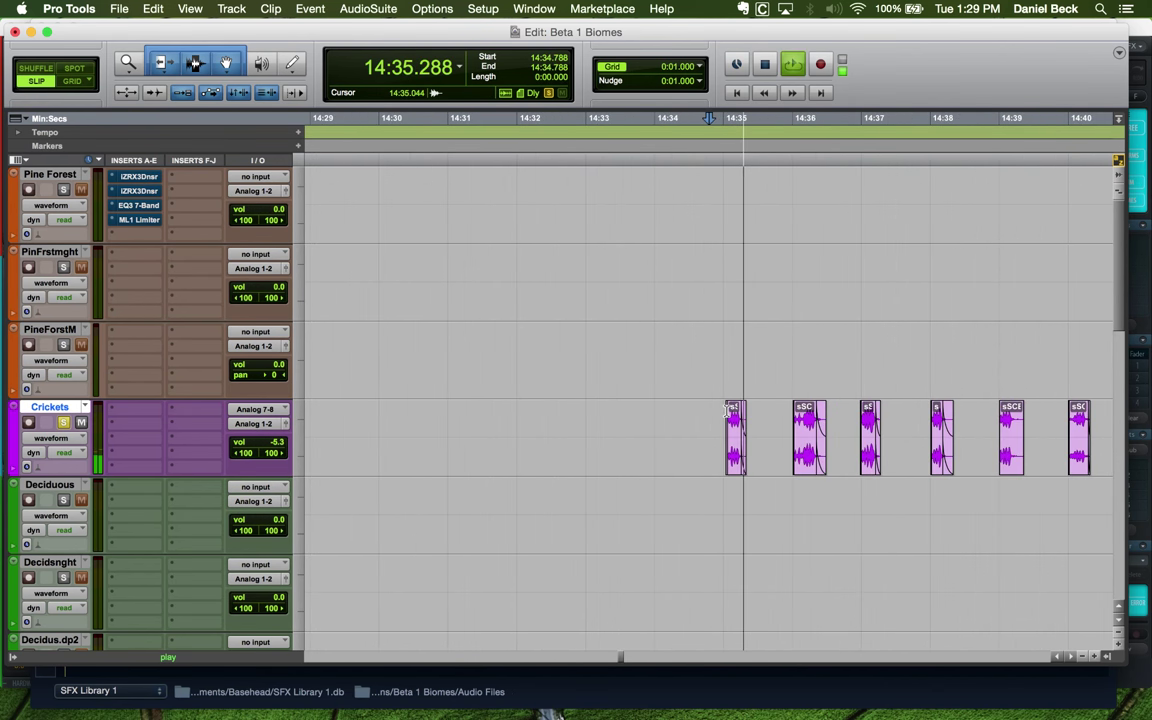
key("r")
key("super+bracketleft")
key("super+bracketleft")
key("super+bracketleft")
key("super+bracketleft")
key("super+bracketleft")
key("super+bracketleft")
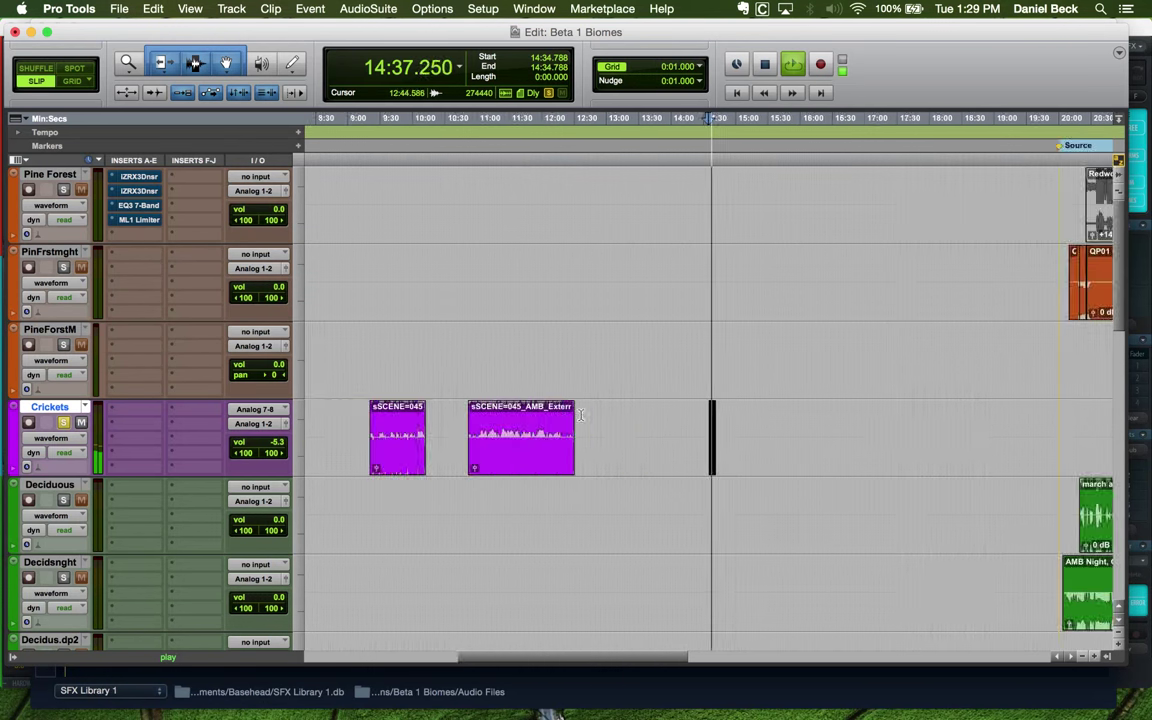
key("space")
Play the first Rwanda night crickets clip on the Crickets track from 0:43.096
left_click(317, 421)
key("t")
key("t")
key("t")
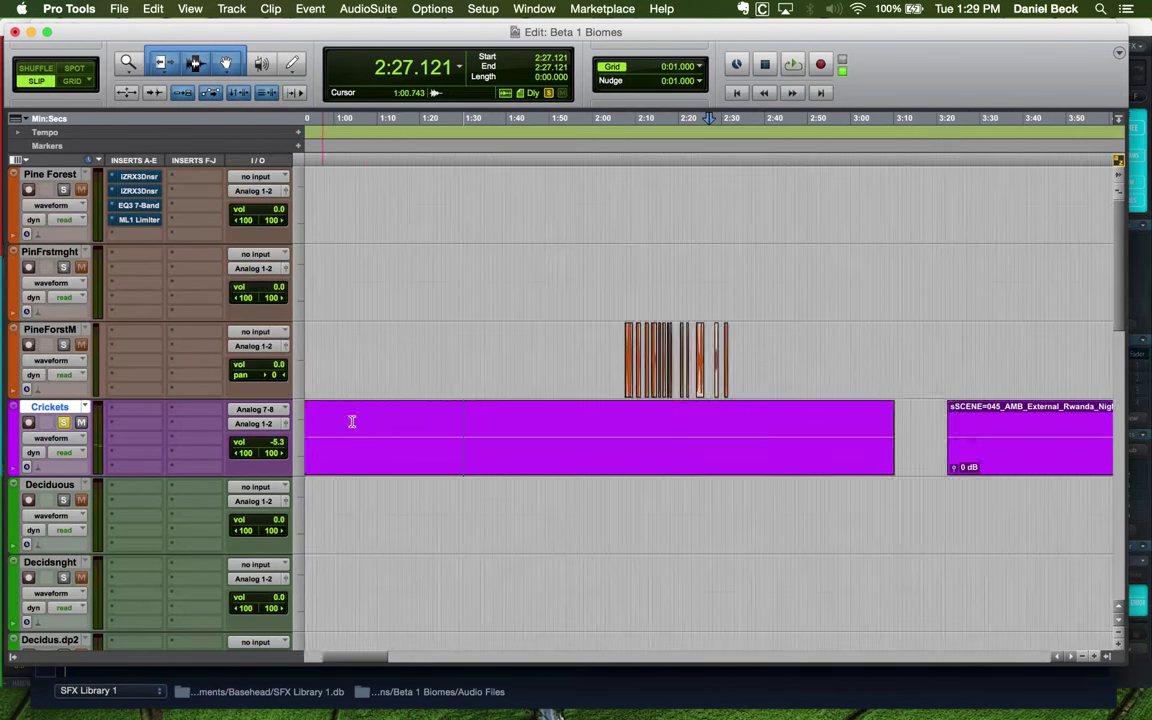
key("r")
key("r")
key("super+bracketright")
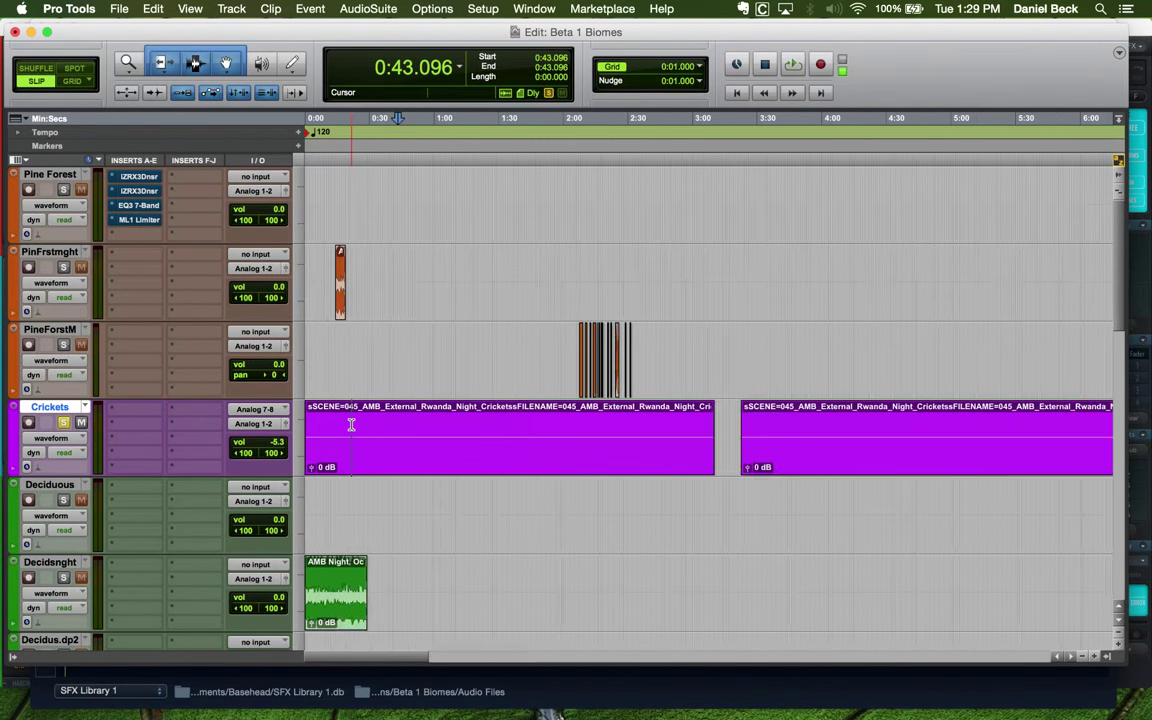
key("space")
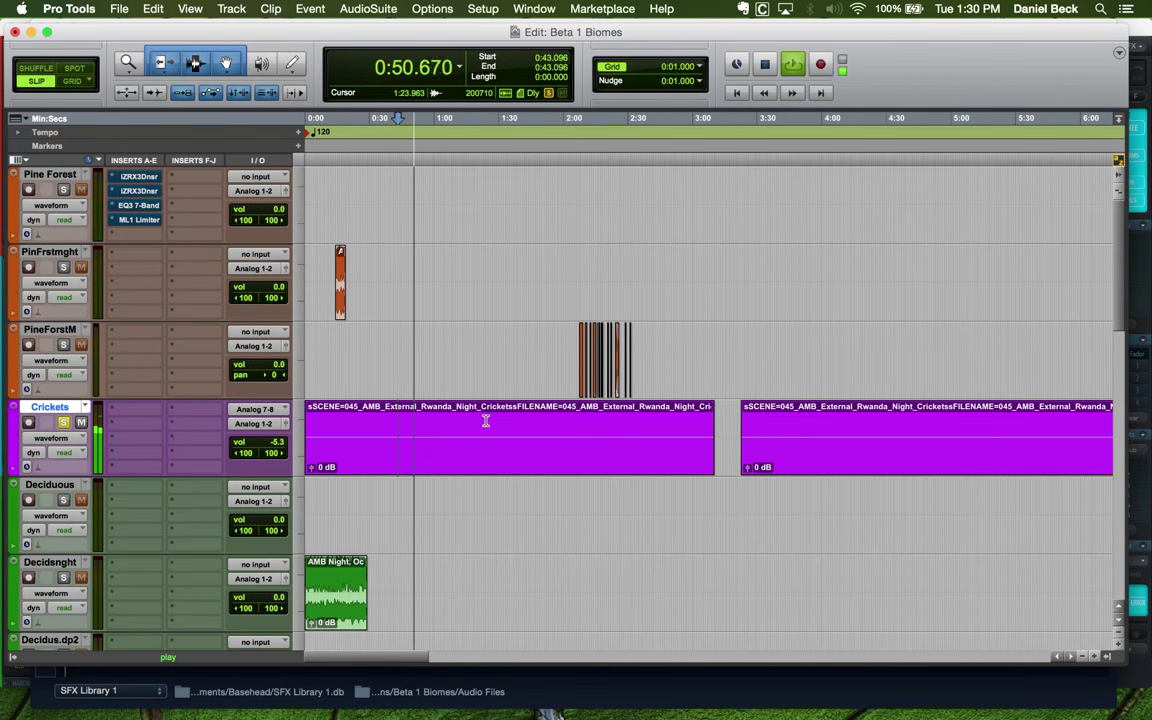
Audition further points in the first Rwanda night crickets clip, finishing with playback from 1:18.390
left_click(432, 418)
key("t")
key("t")
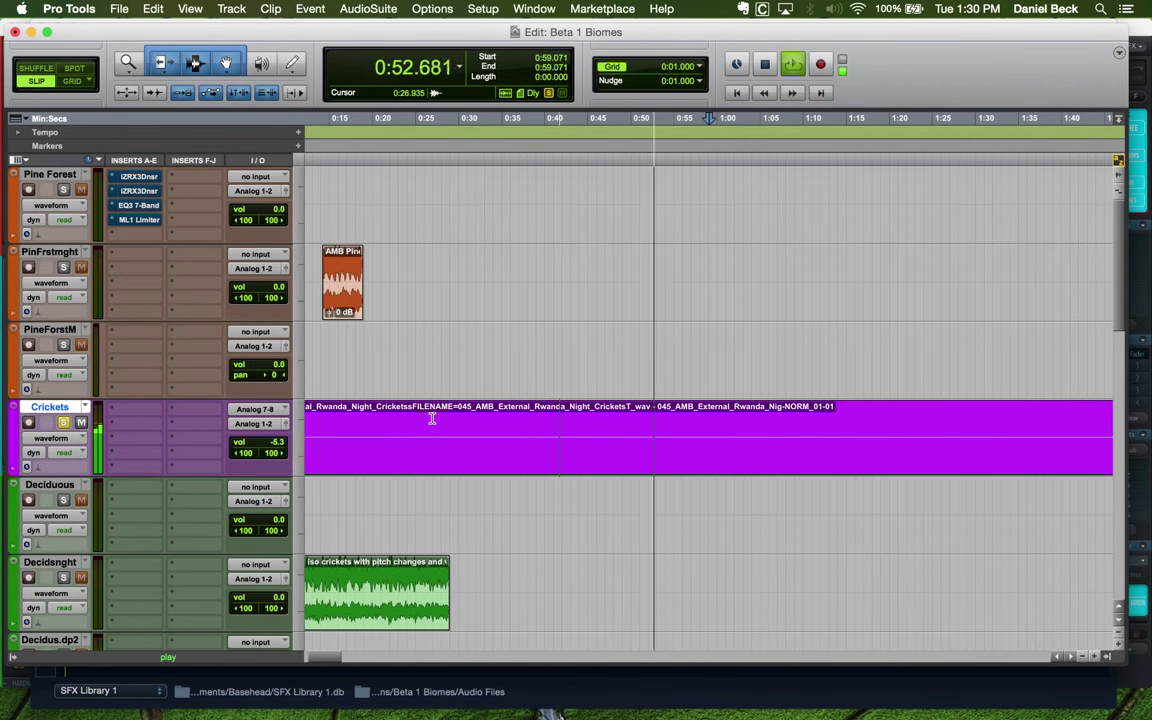
key("r")
key("r")
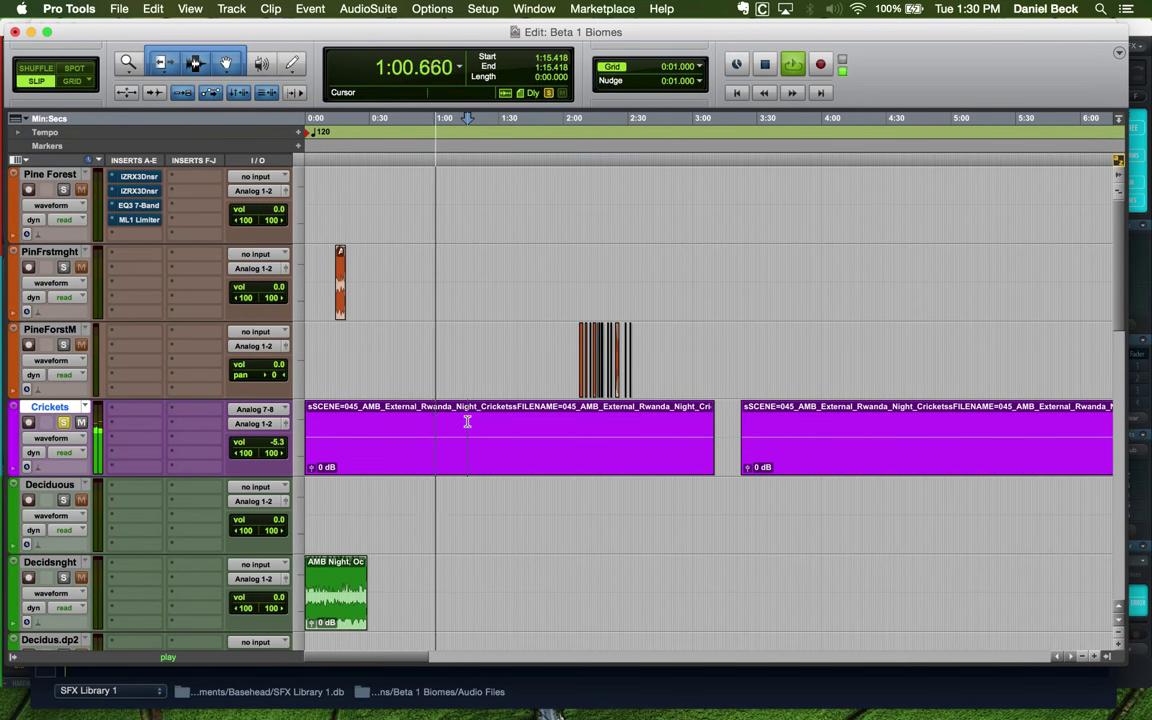
left_click(467, 421)
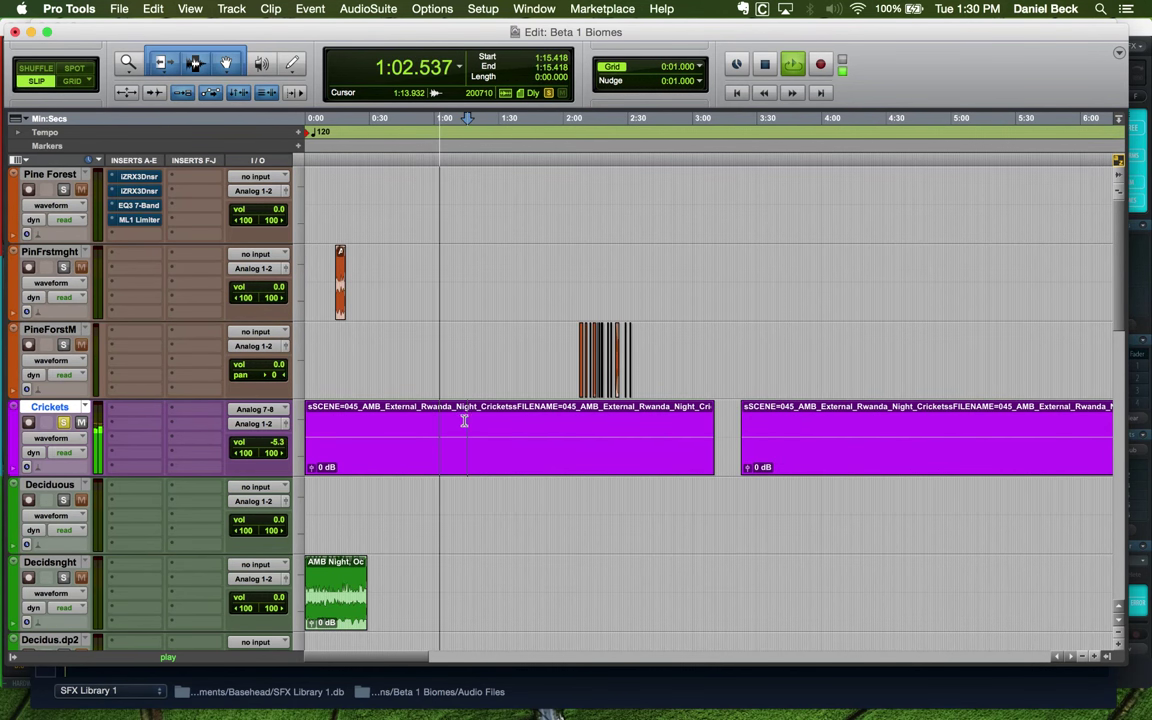
left_click(473, 427)
key("space")
key("space")
key("r")
key("r")
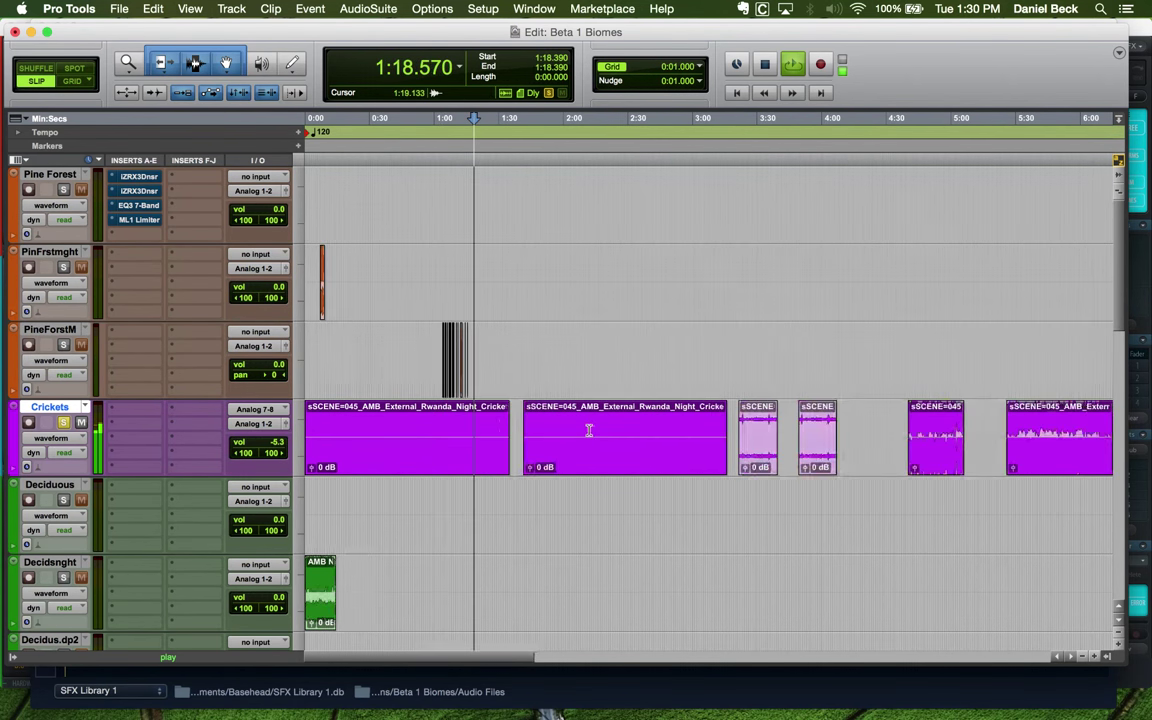
key("space")
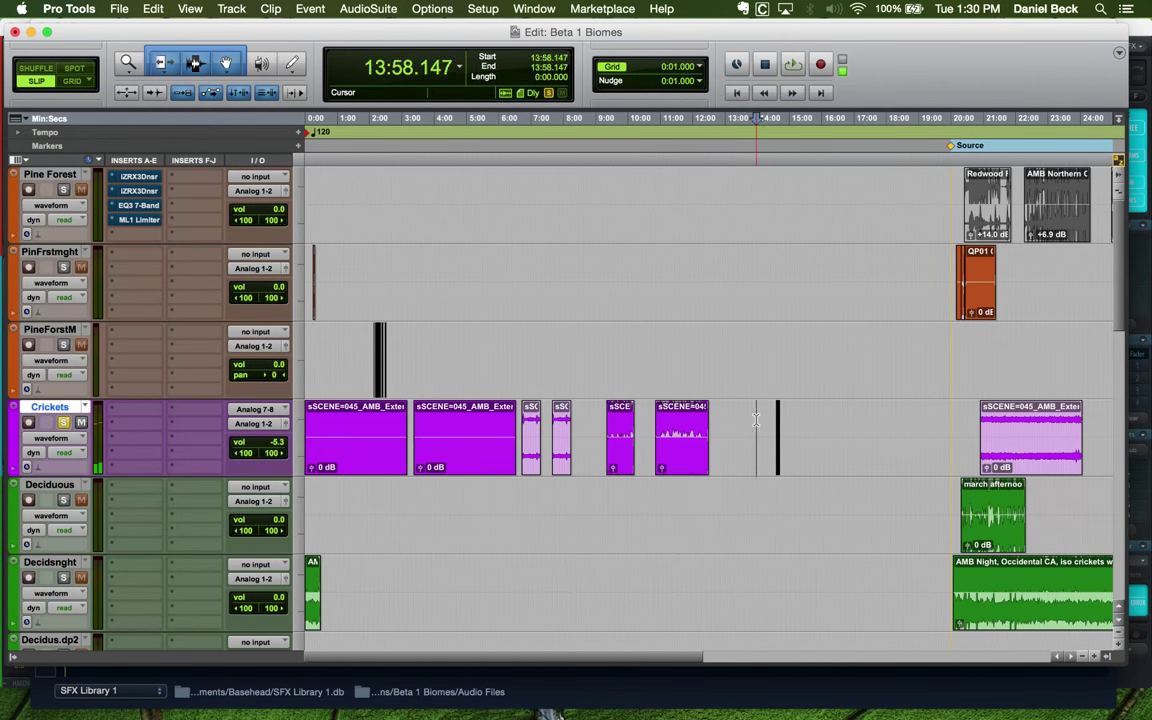
Play the short chirp clips on the Crickets track from the start of the first one at 14:35.030
key("Tab")
key("space")
key("t")
key("t")
key("t")
key("t")
key("t")
key("t")
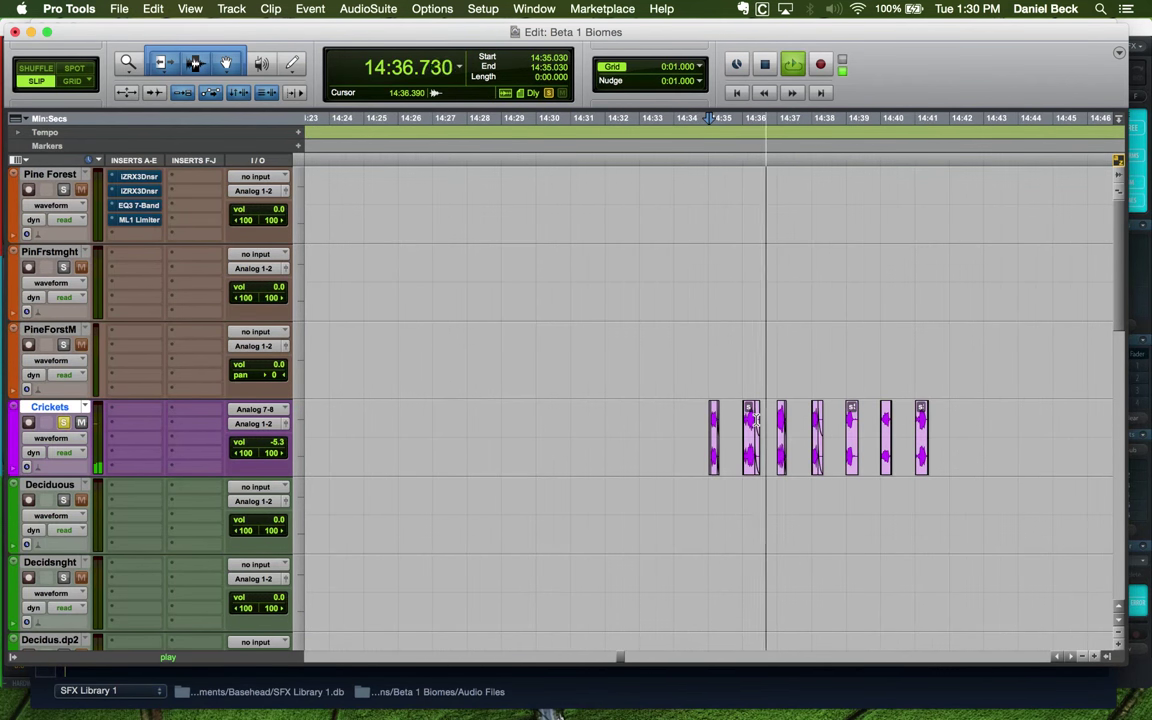
left_click(883, 347)
key("space")
Look through the Source section of the timeline for a cricket ambience clip on the Pine Forest track
key("t")
key("t")
key("r")
key("r")
key("r")
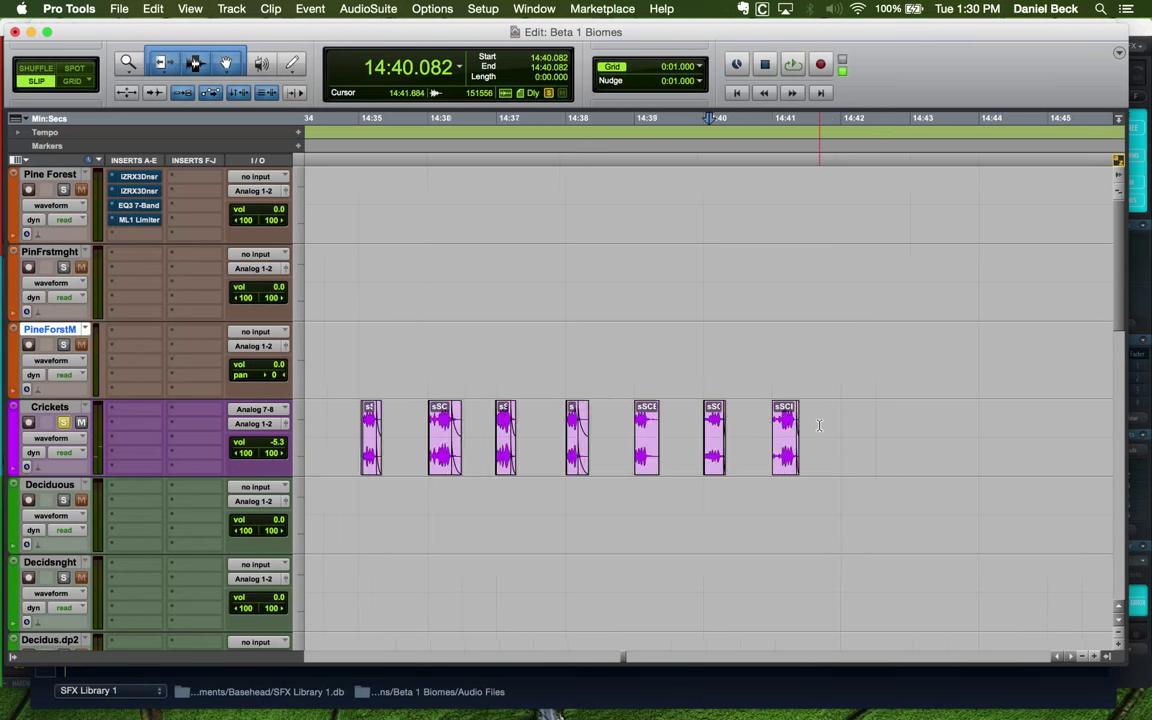
key("super+bracketleft")
key("super+bracketleft")
key("super+bracketleft")
key("super+bracketleft")
key("super+bracketleft")
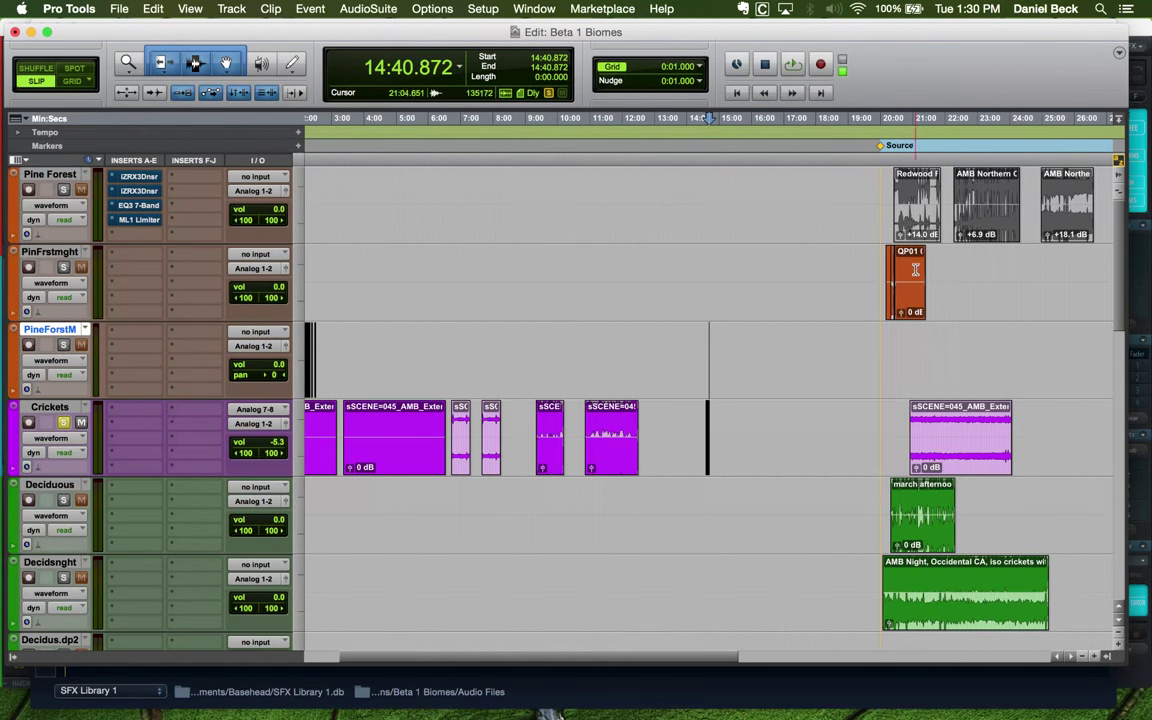
left_click(915, 269)
key("super+bracketright")
key("super+bracketright")
key("super+bracketleft")
key("super+bracketleft")
key("super+bracketleft")
key("super+bracketleft")
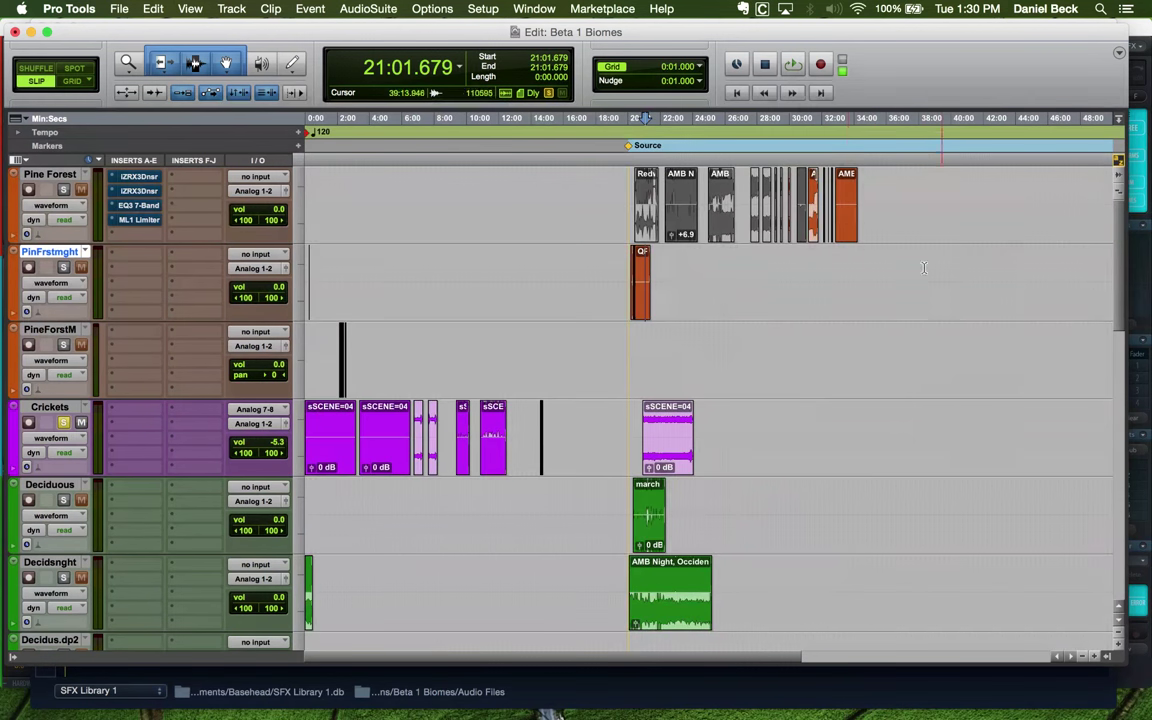
left_click(822, 185)
key("super+bracketright")
key("super+bracketright")
key("super+bracketright")
key("super+bracketright")
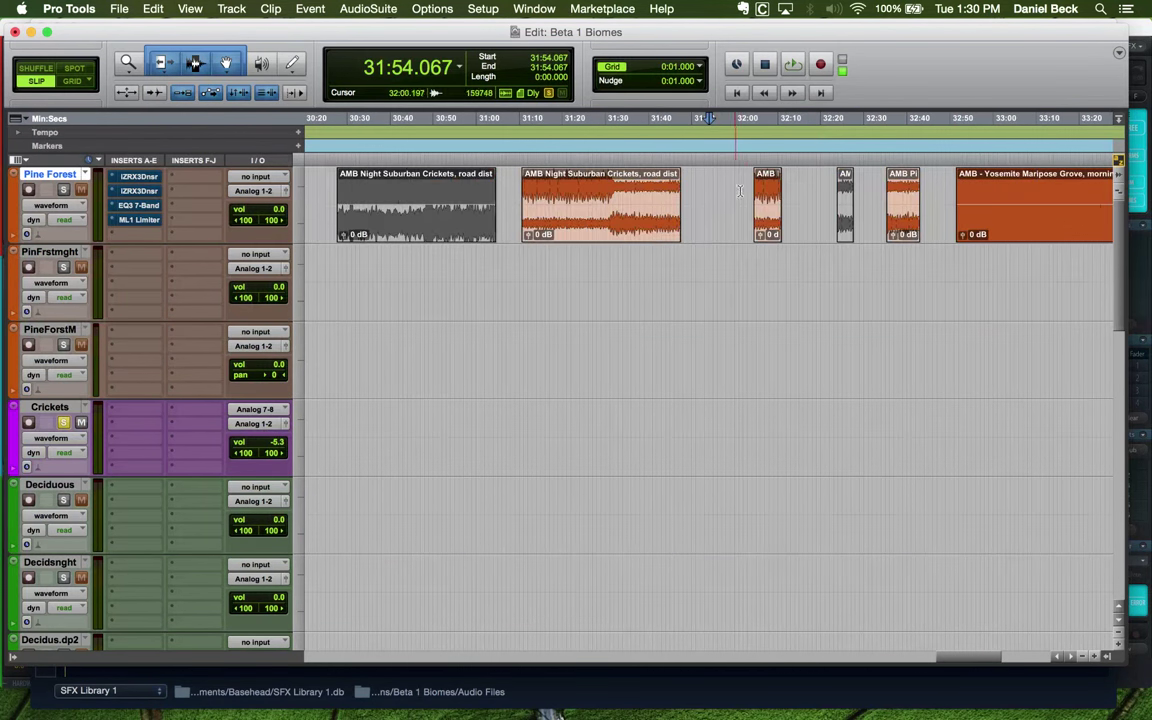
left_click(766, 183)
Solo the Pine Forest track instead of Crickets and play the AMB PineForest Cricket Chorus Loop clip from 30:00.010
key("super+bracketright")
key("super+bracketright")
key("super+bracketright")
key("super+bracketleft")
key("super+bracketleft")
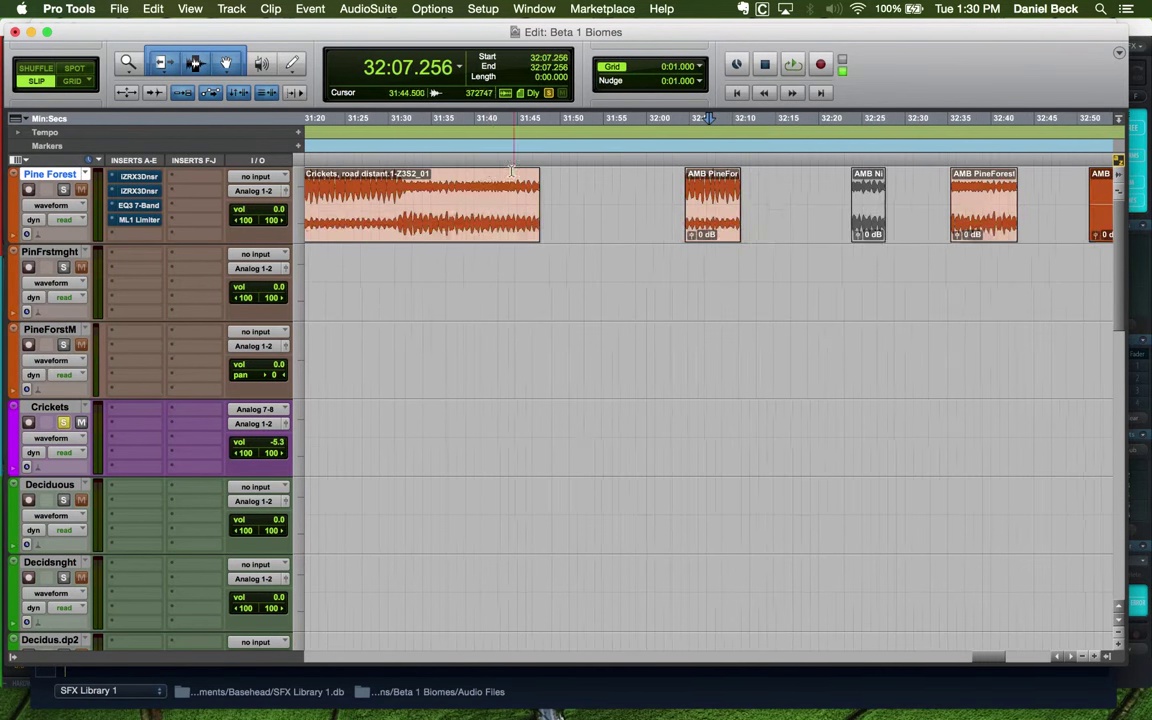
left_click(470, 183)
key("super+bracketleft")
key("super+bracketleft")
left_click(434, 191)
key("super+bracketright")
key("super+bracketright")
key("super+bracketright")
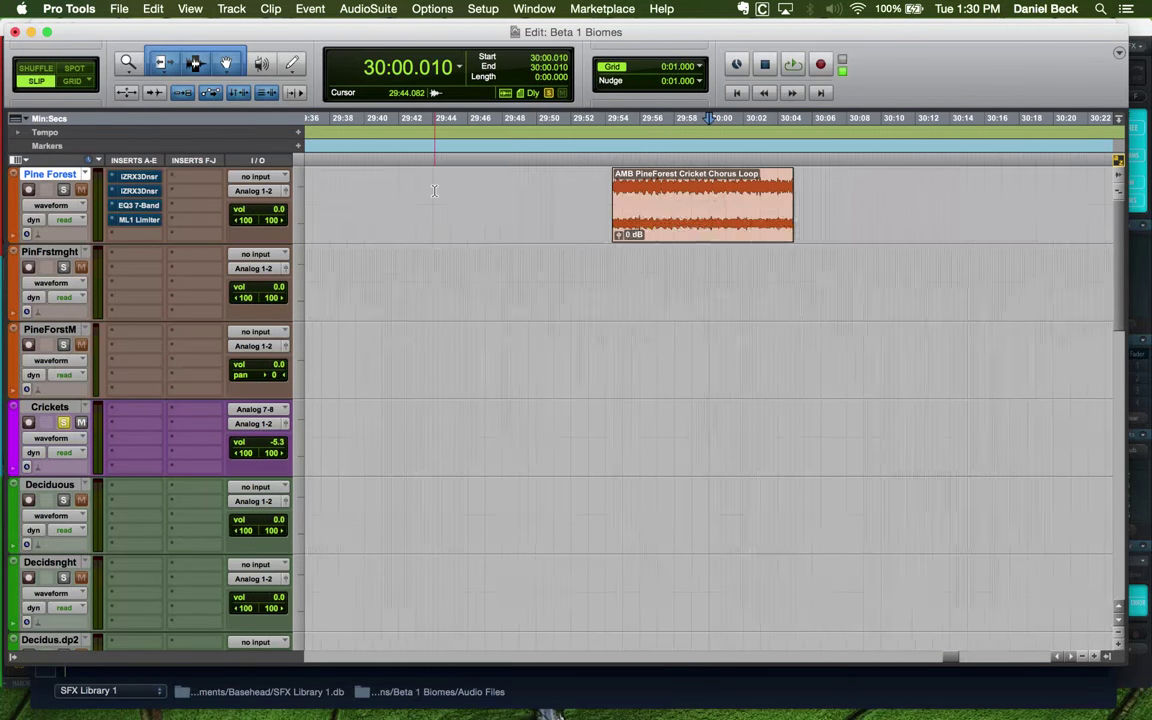
key("space")
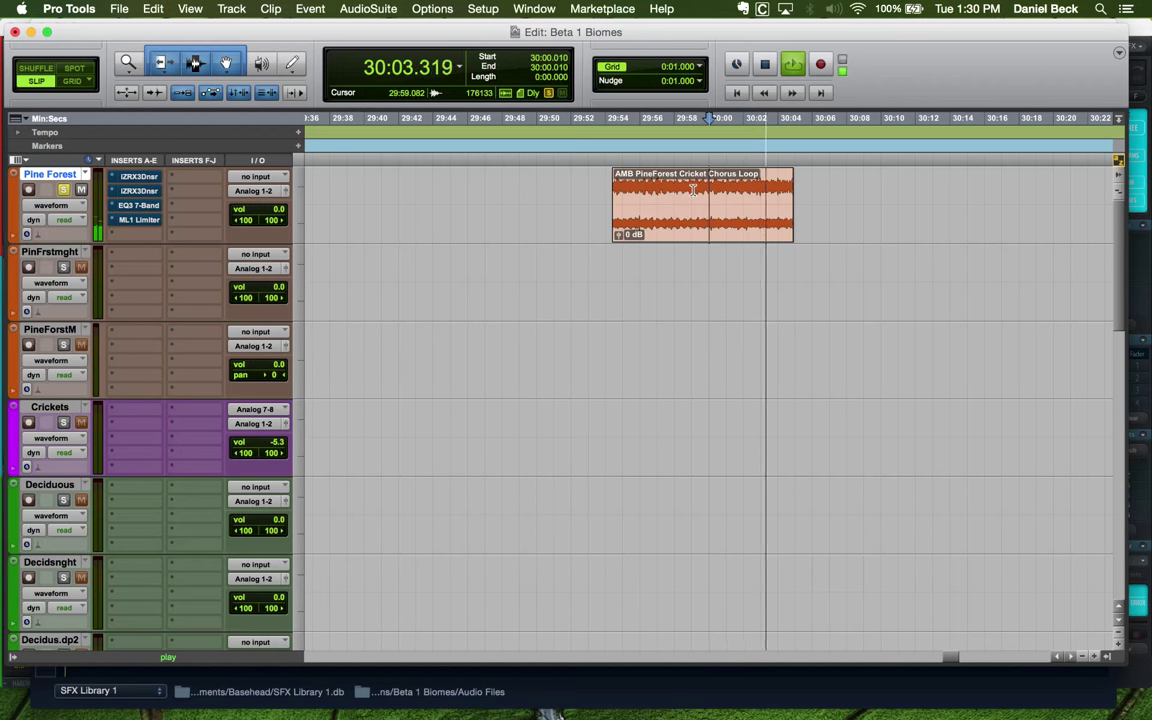
key("space")
Play the AMB PineForest Cricket Chorus Loop clip again from near its beginning, at 29:56.063
left_click(674, 190)
key("super+bracketright")
key("super+bracketright")
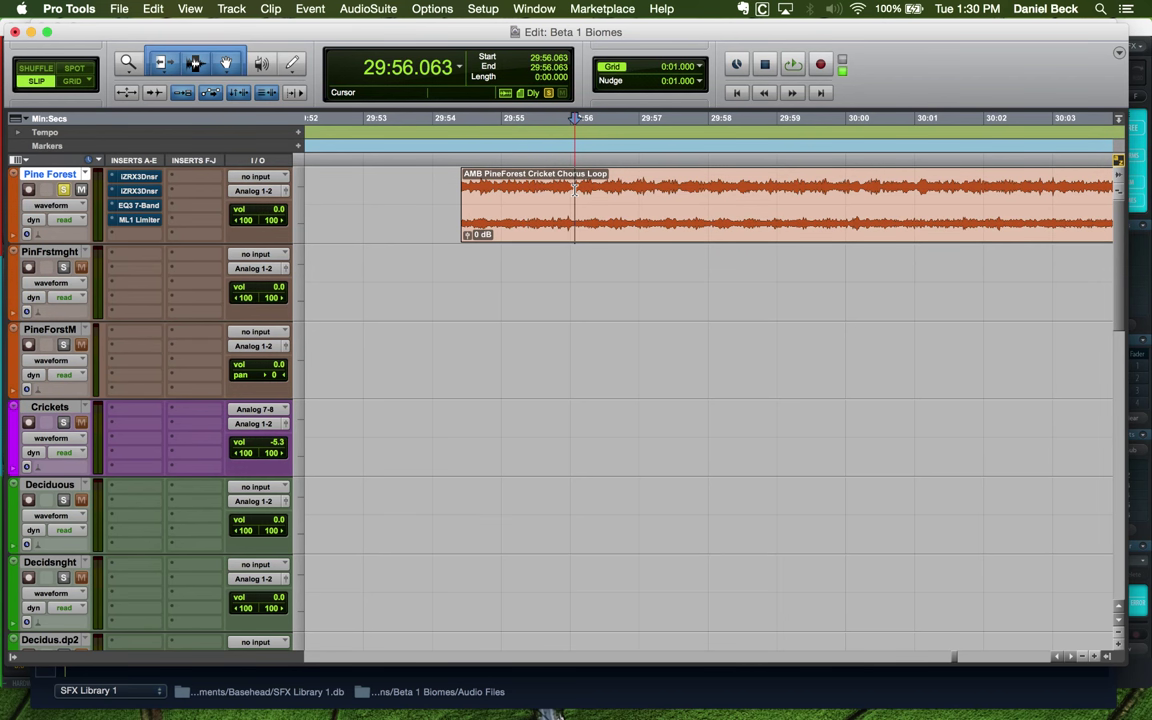
key("space")
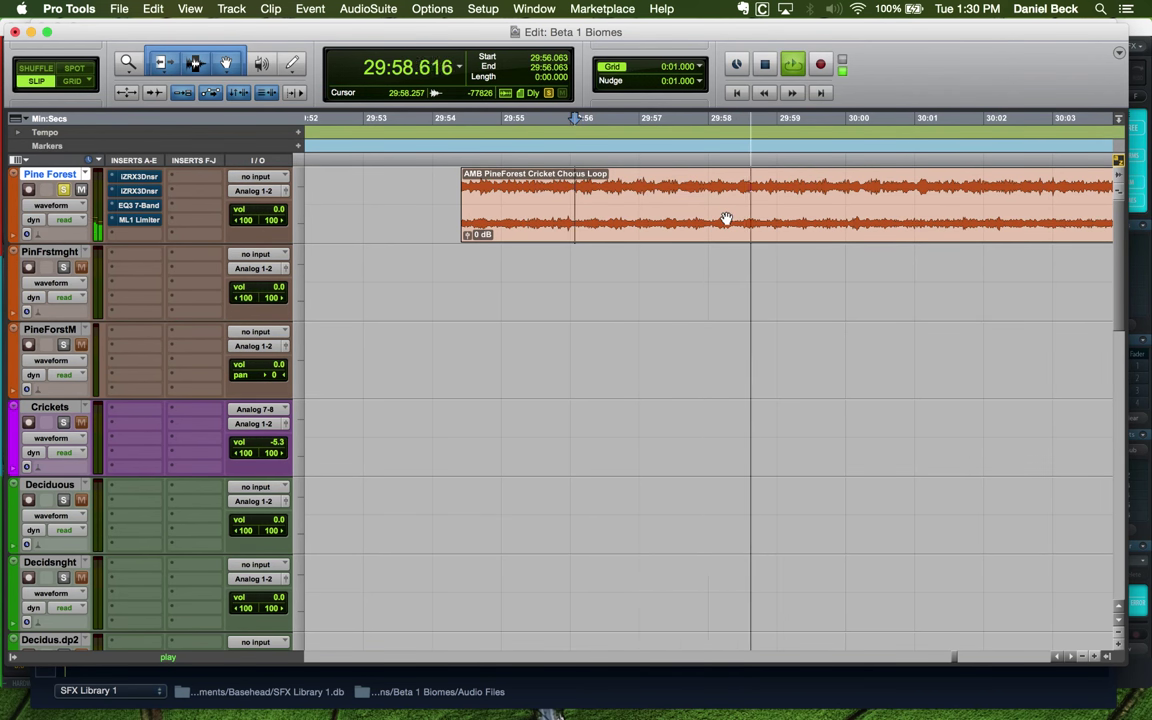
key("r")
key("r")
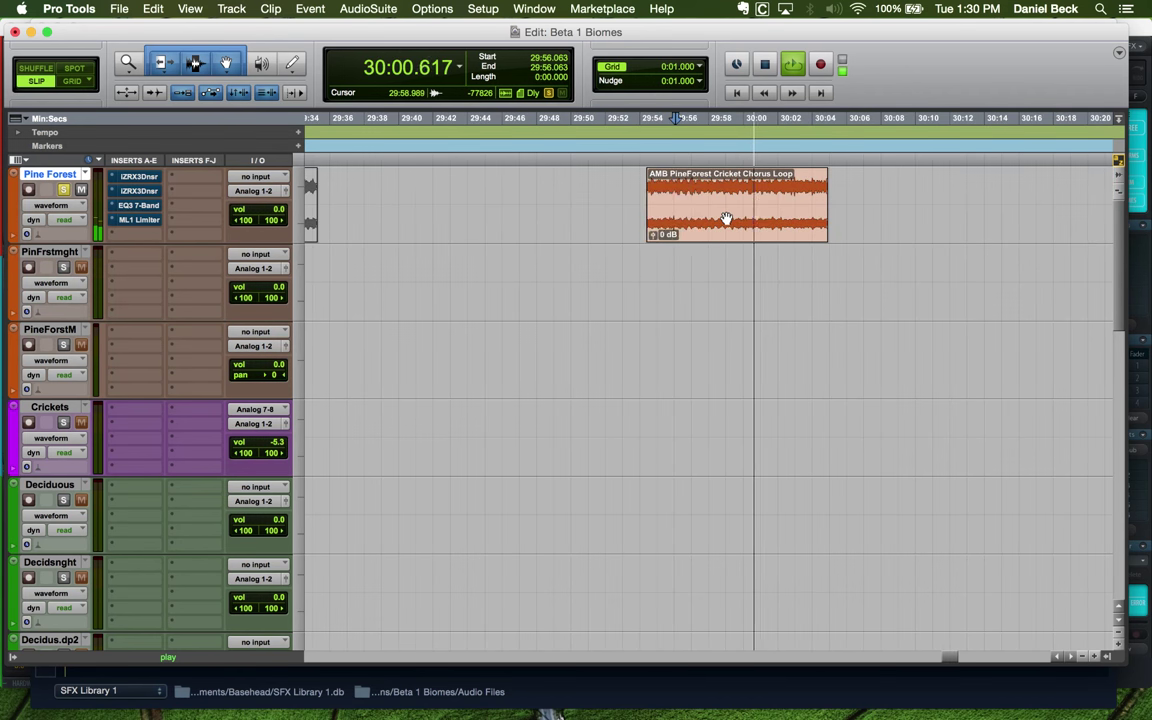
key("r")
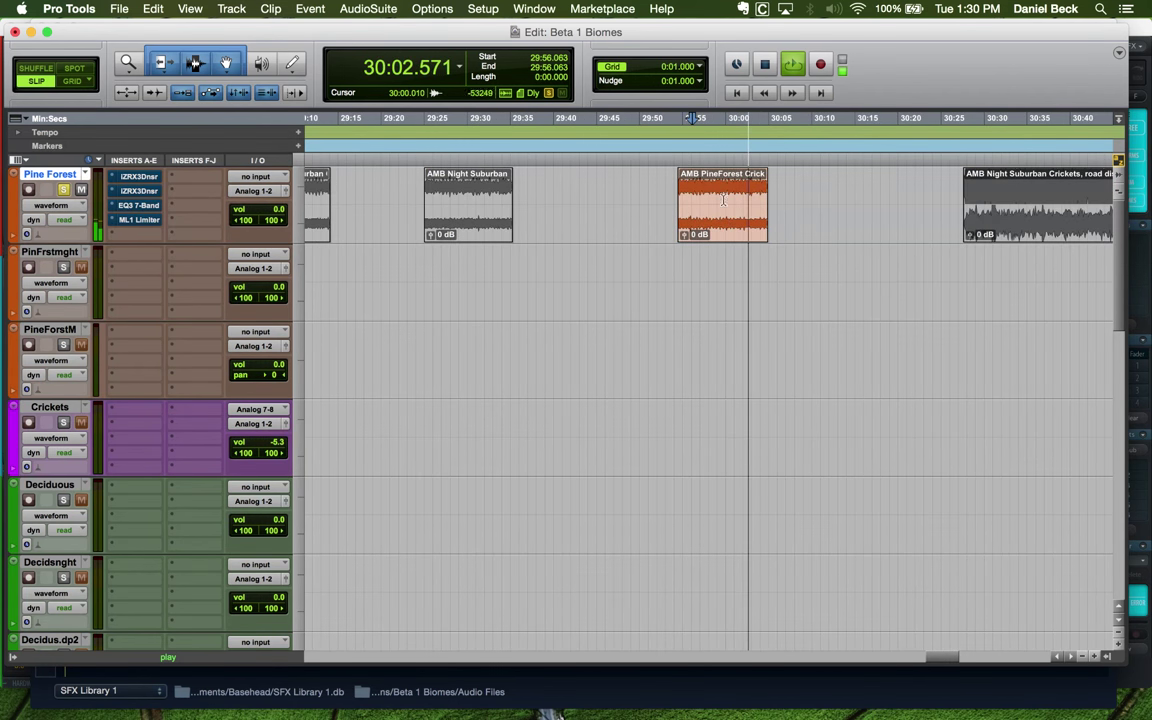
key("space")
Select all the short chirp clips on the Crickets track, from 14:35.030 to 14:41.399
key("super+bracketleft")
key("super+bracketleft")
key("super+bracketleft")
key("super+bracketleft")
key("super+bracketleft")
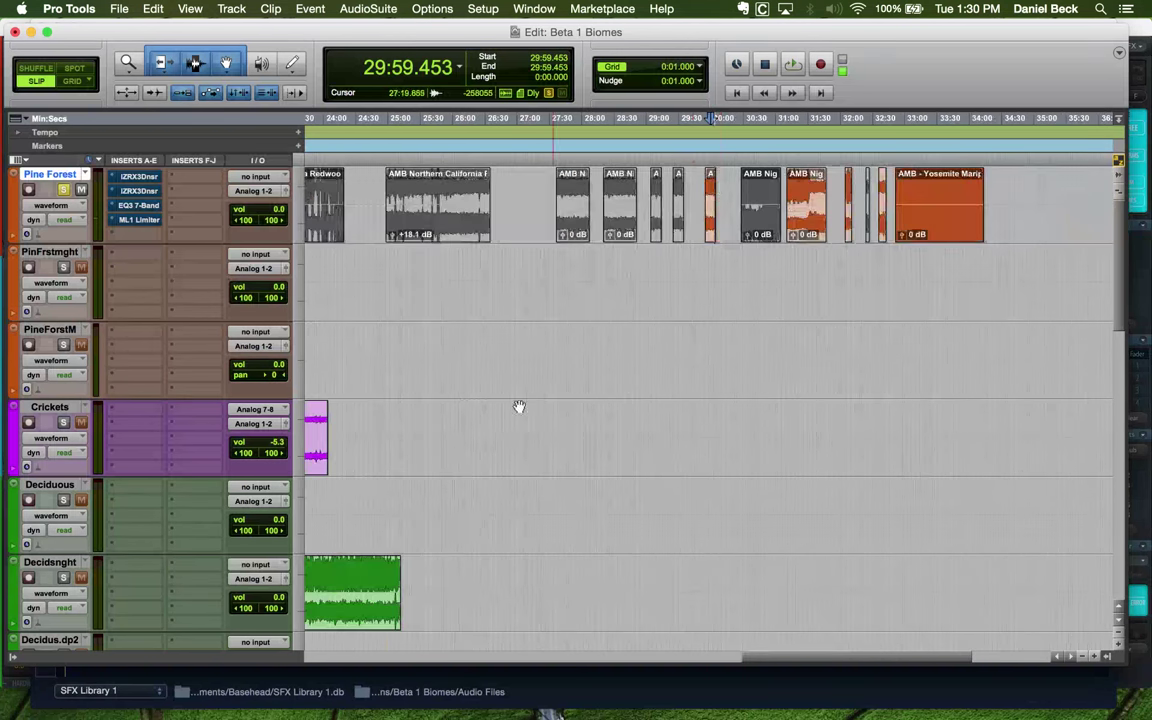
left_click(386, 468)
key("super+bracketleft")
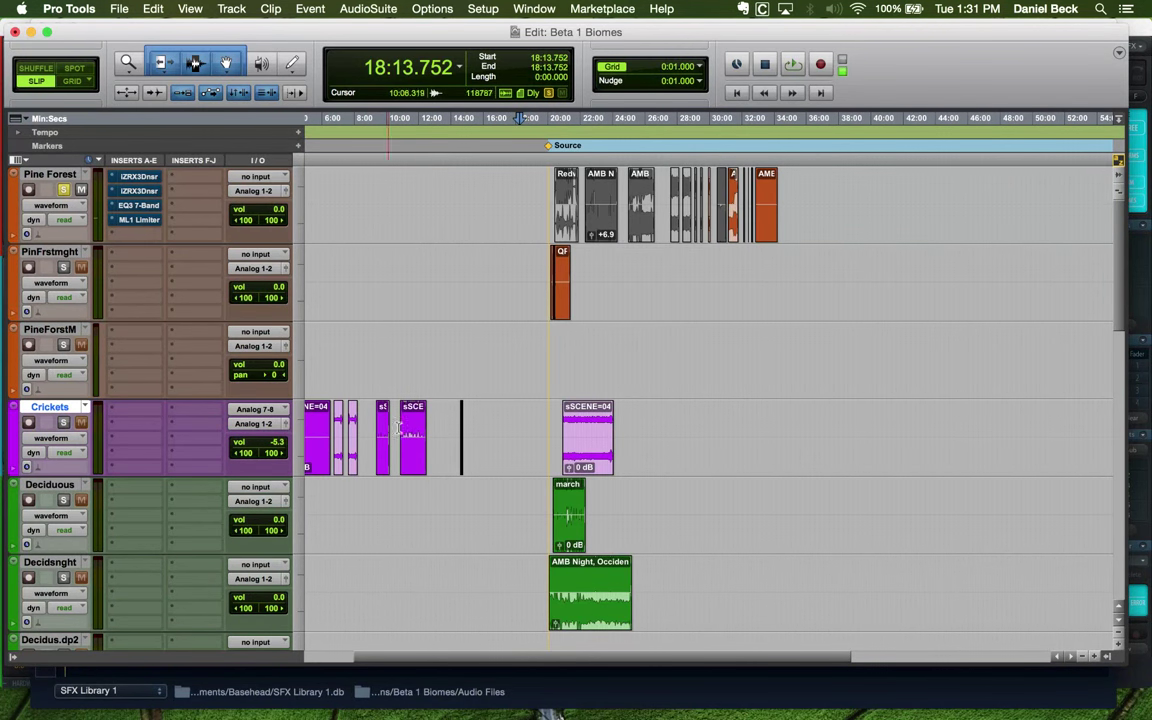
left_click(455, 413)
key("super+bracketright")
key("super+bracketright")
key("super+bracketright")
key("super+bracketright")
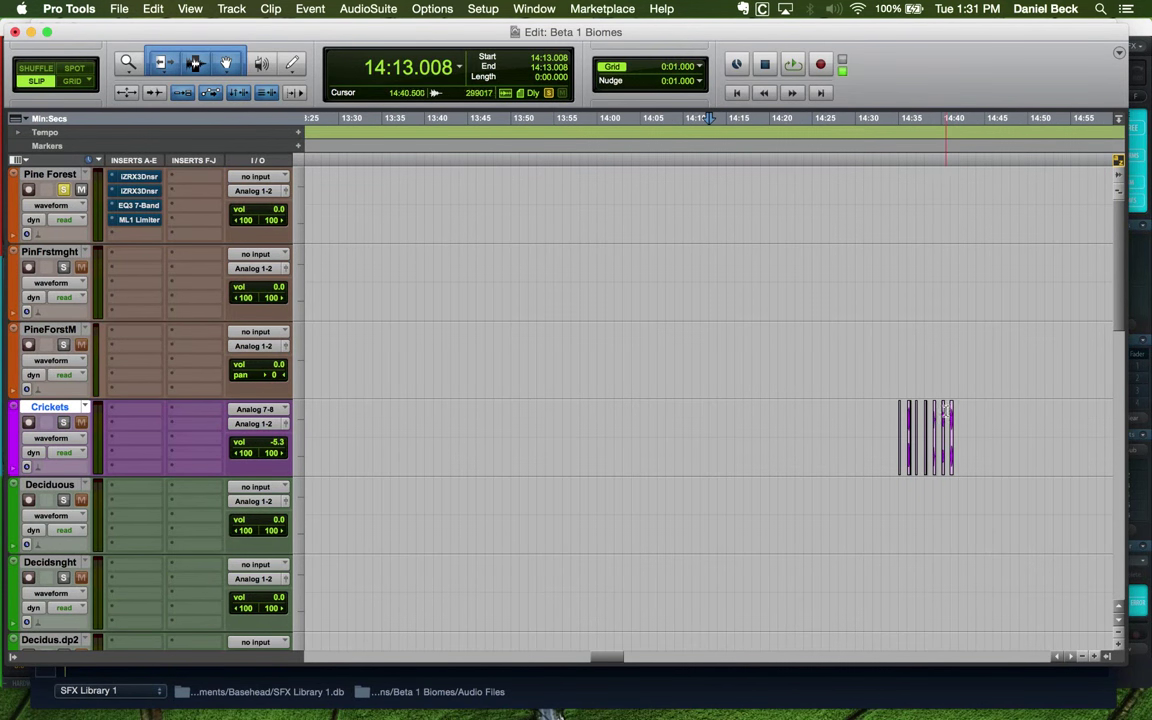
left_click(950, 411)
key("super+bracketright")
key("super+bracketright")
key("super+bracketright")
left_click(762, 460)
key("super+bracketleft")
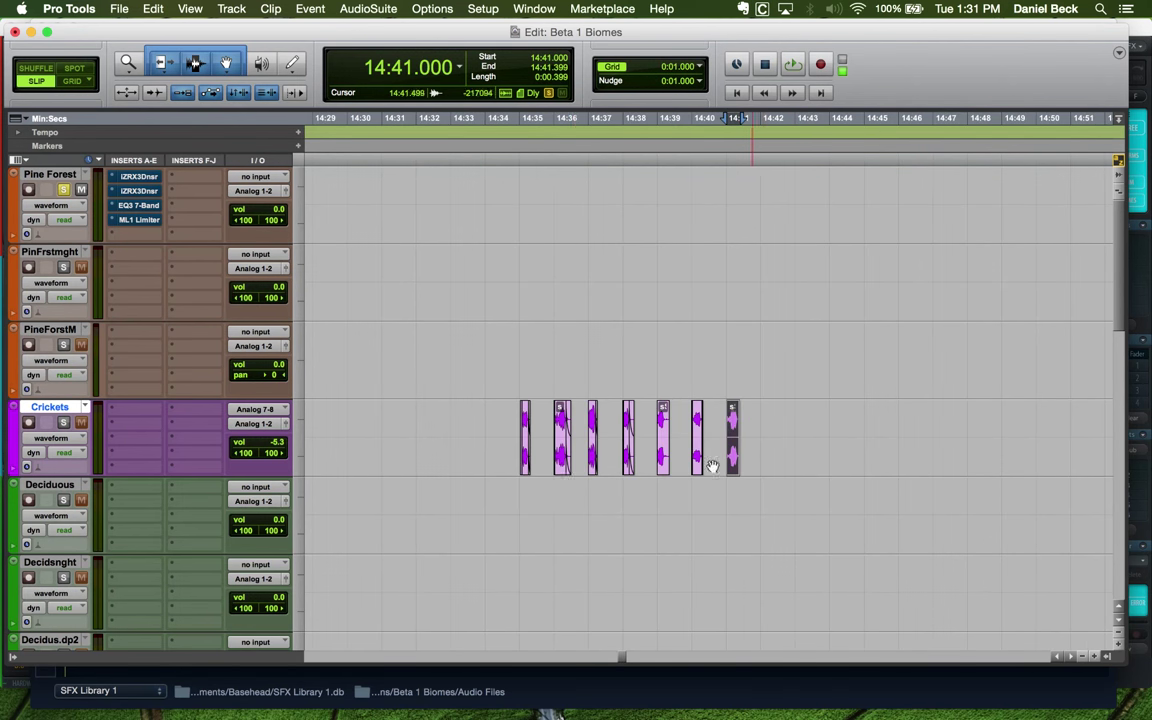
left_click(527, 467, "shift")
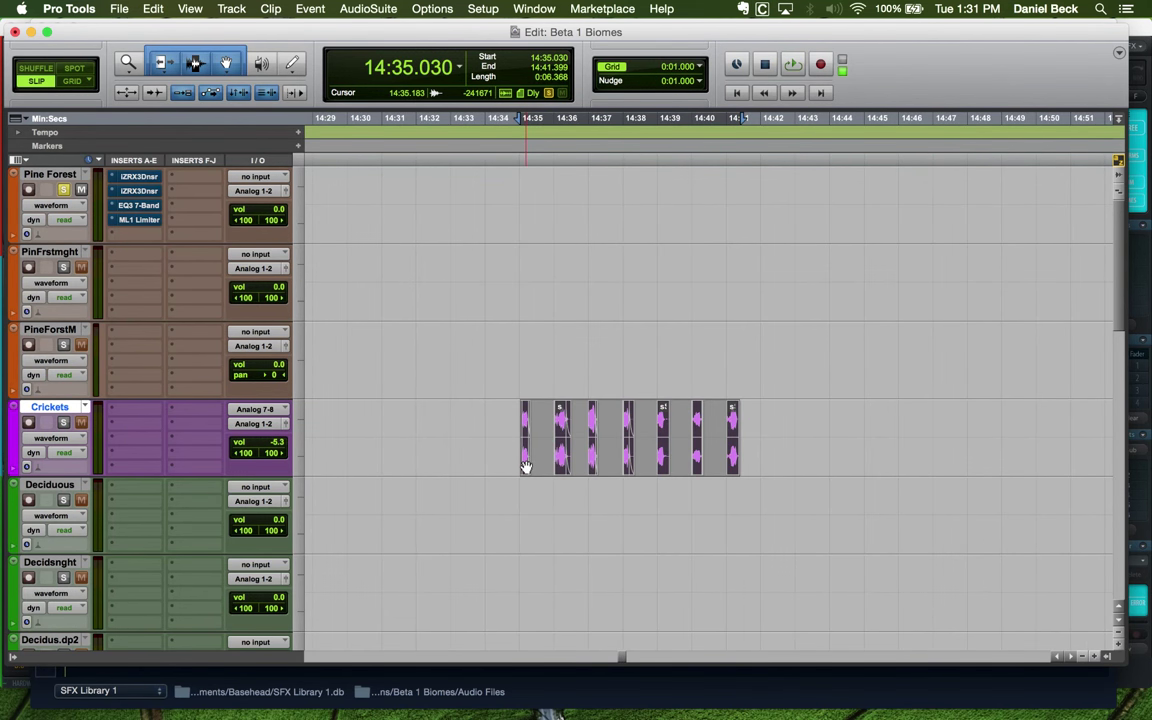
Place the selected chirp clips on the Crickets track at 29:53.695, just before the start of the AMB PineForest Cricket Chorus Loop
key("super+bracketleft")
key("super+bracketleft")
key("super+bracketleft")
key("super+bracketleft")
key("super+bracketleft")
key("super+bracketleft")
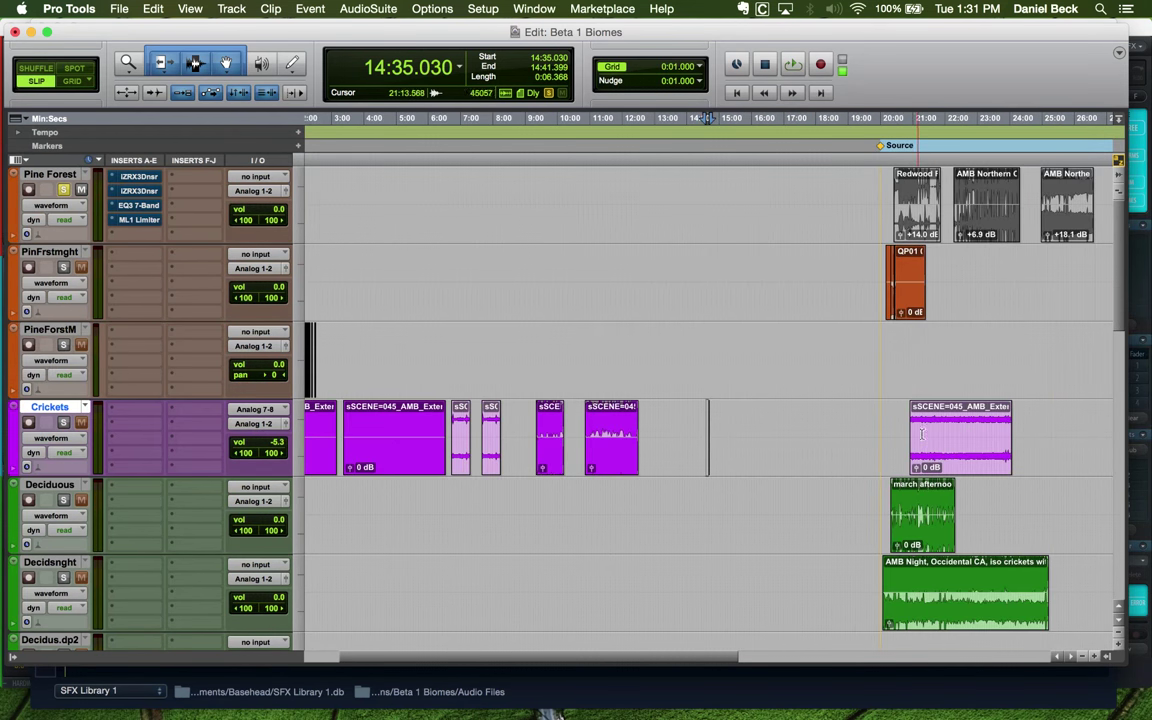
key("super+bracketleft")
left_click(795, 460)
key("super+bracketright")
key("super+bracketright")
key("super+bracketright")
key("super+bracketright")
key("super+bracketright")
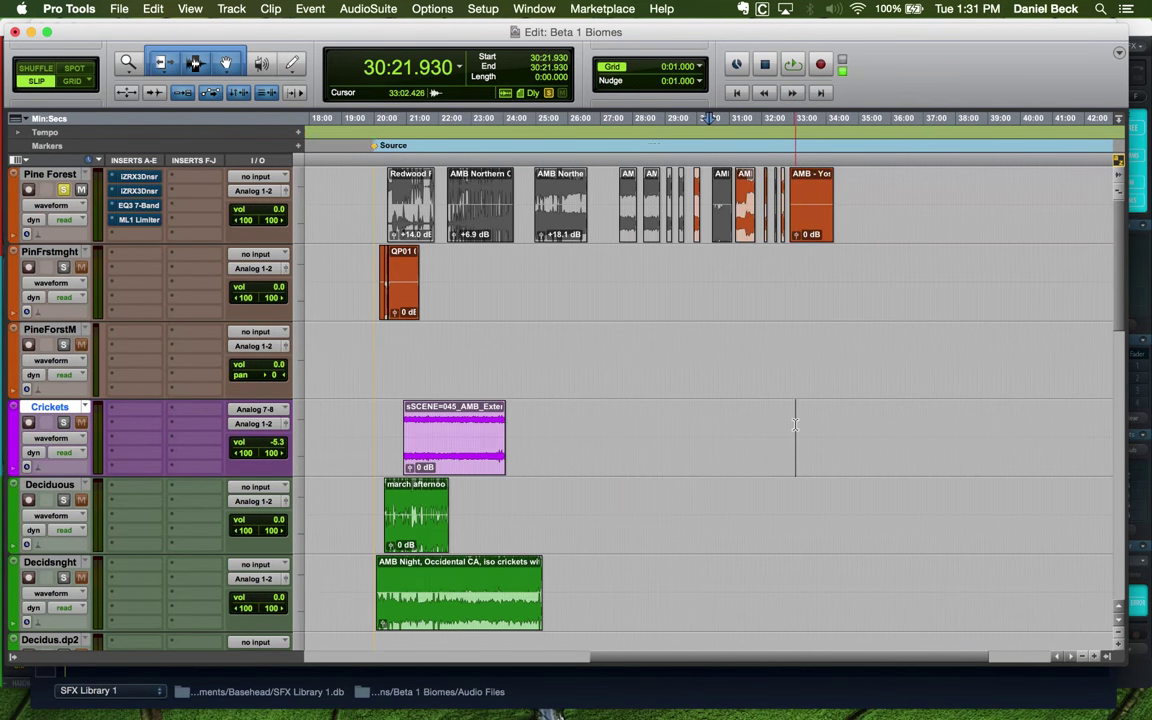
double_click(465, 421)
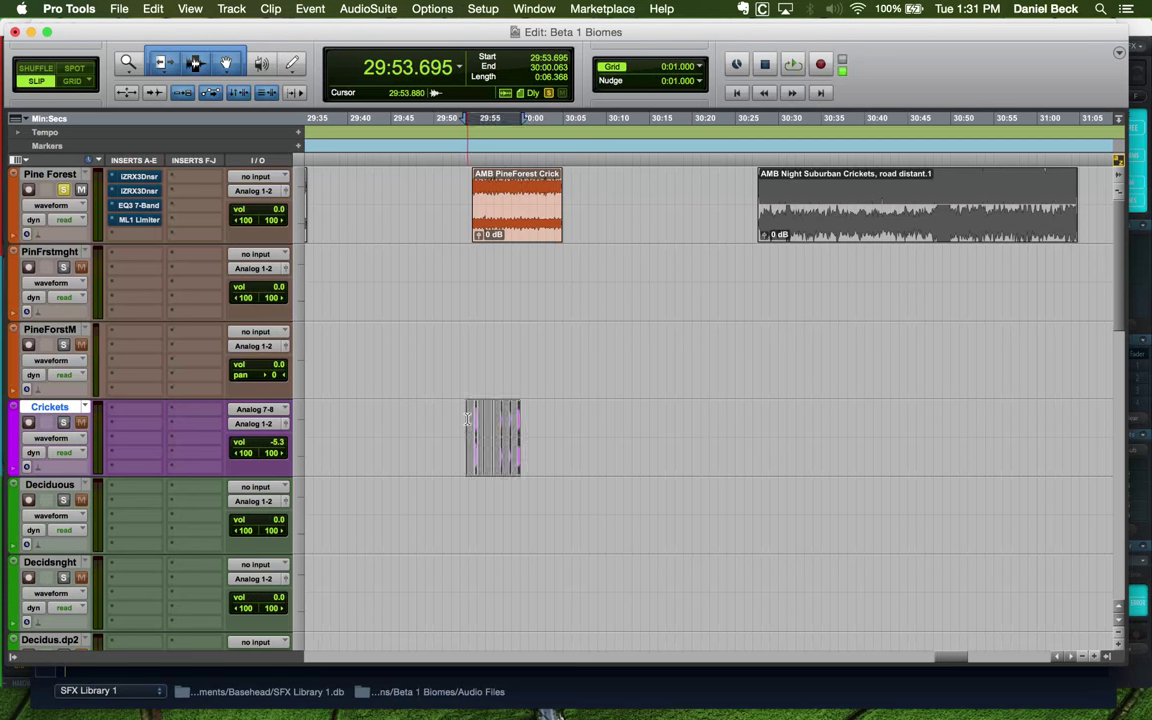
key("super+bracketright")
key("super+bracketright")
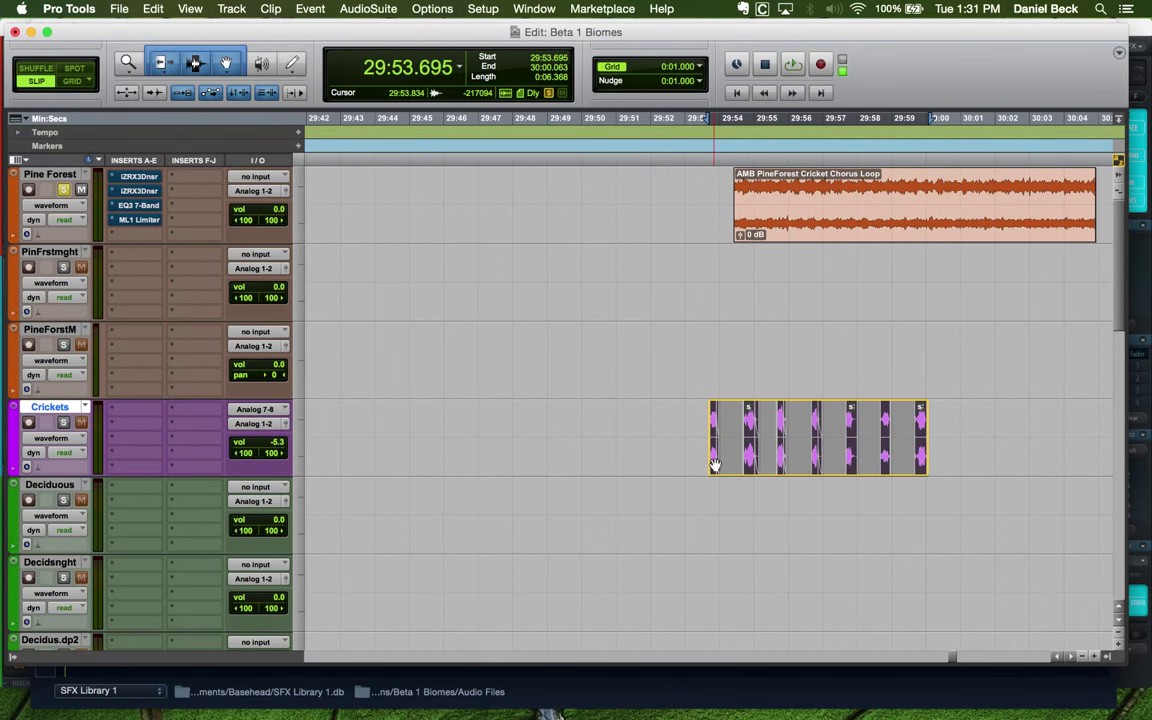
Shift the chirp clips about 1.5 seconds later beneath the Cricket Chorus Loop and set the playback start to the loop's beginning at 29:54.438
left_click_drag(717, 463, 768, 458)
left_click(913, 341)
key("super+bracketright")
key("super+bracketleft")
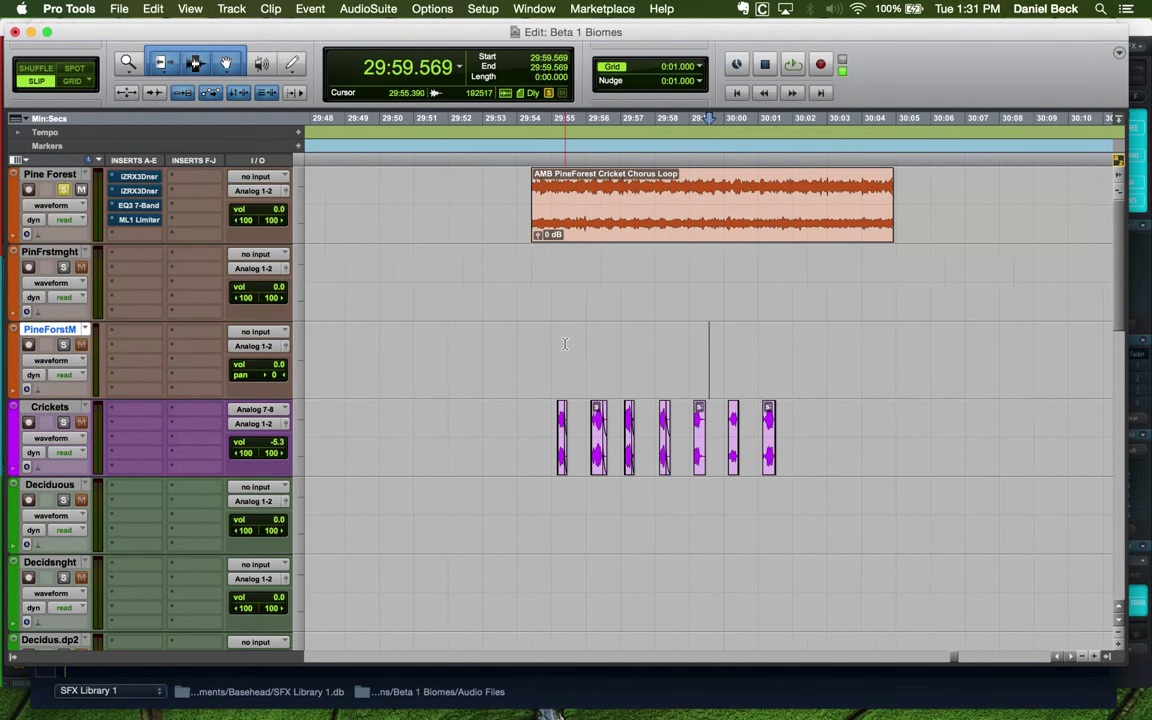
left_click(532, 332)
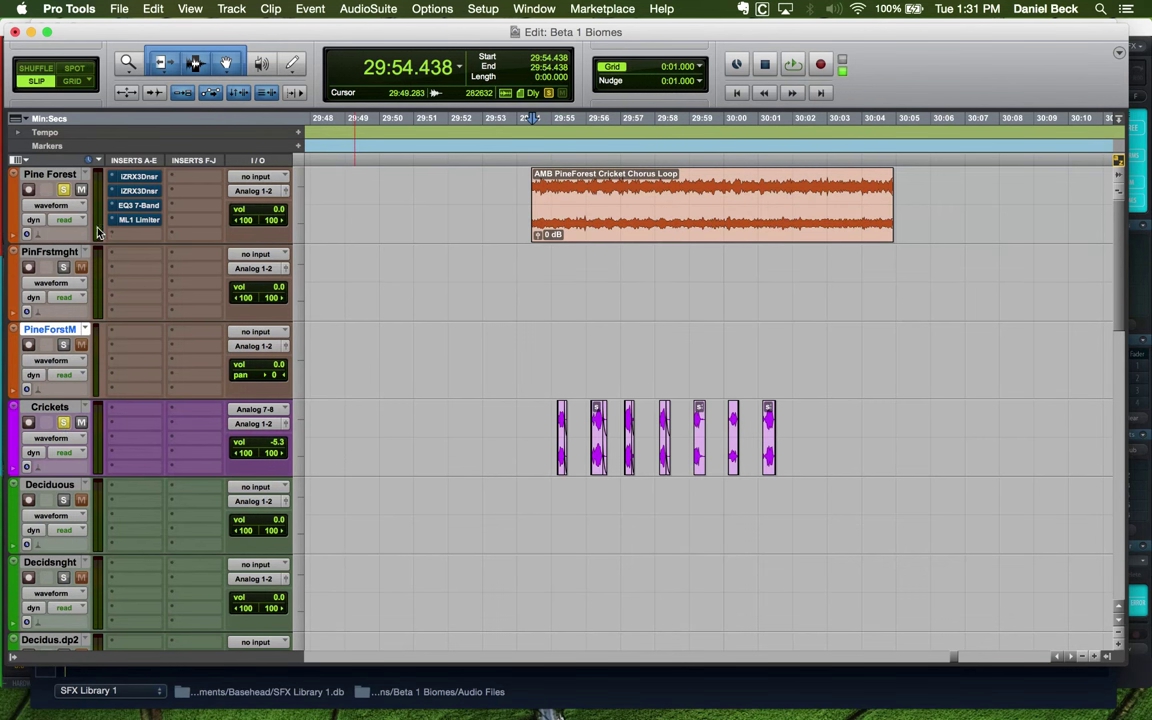
Play the Cricket Chorus Loop with the chirps and lower the Crickets track volume to -14.5 dB
key("space")
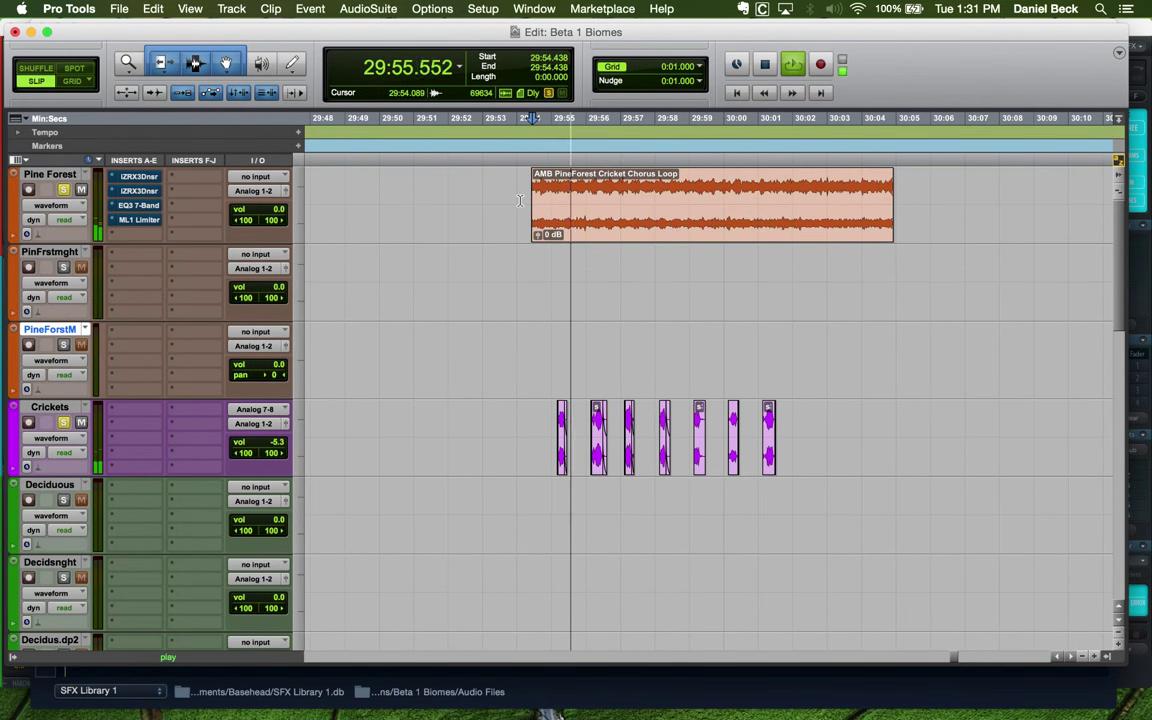
mouse_move(268, 441)
left_mouse_down()
mouse_move(277, 462)
mouse_move(281, 443)
left_mouse_up()
key("space")
Duplicate the seven chirp clips on the Crickets track, and duplicate the AMB PineForest Cricket Chorus Loop clip right after itself
left_click(767, 458)
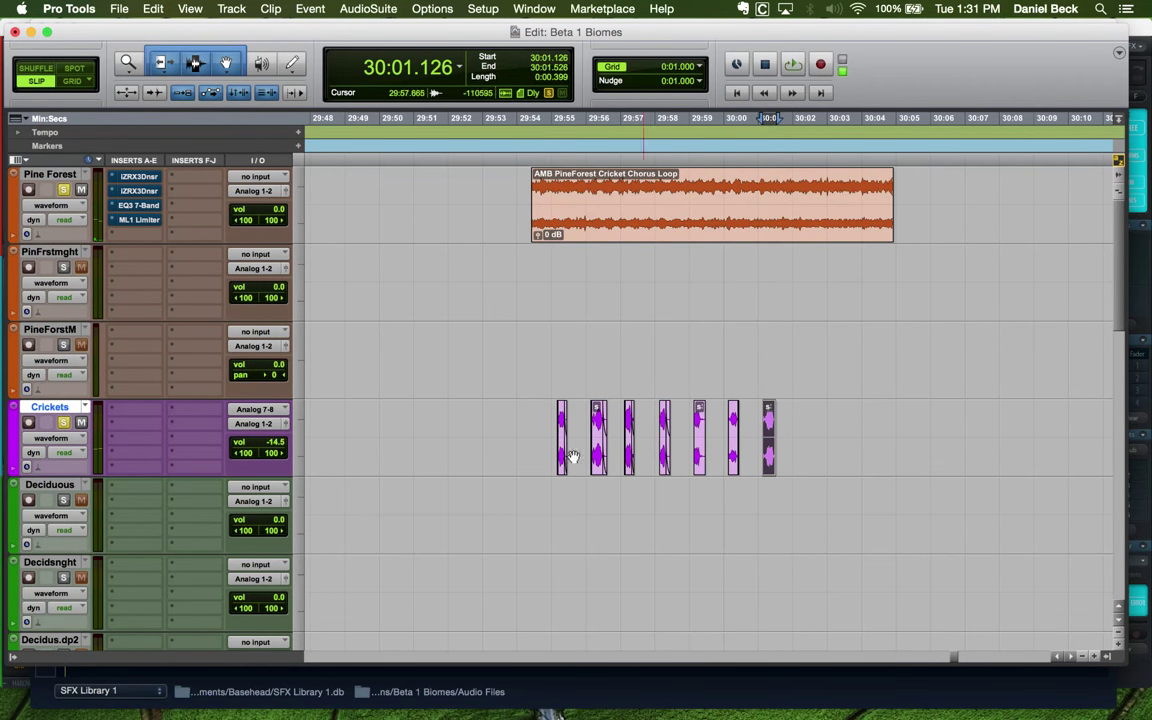
left_click(561, 463, "shift")
key("super+d")
key("r")
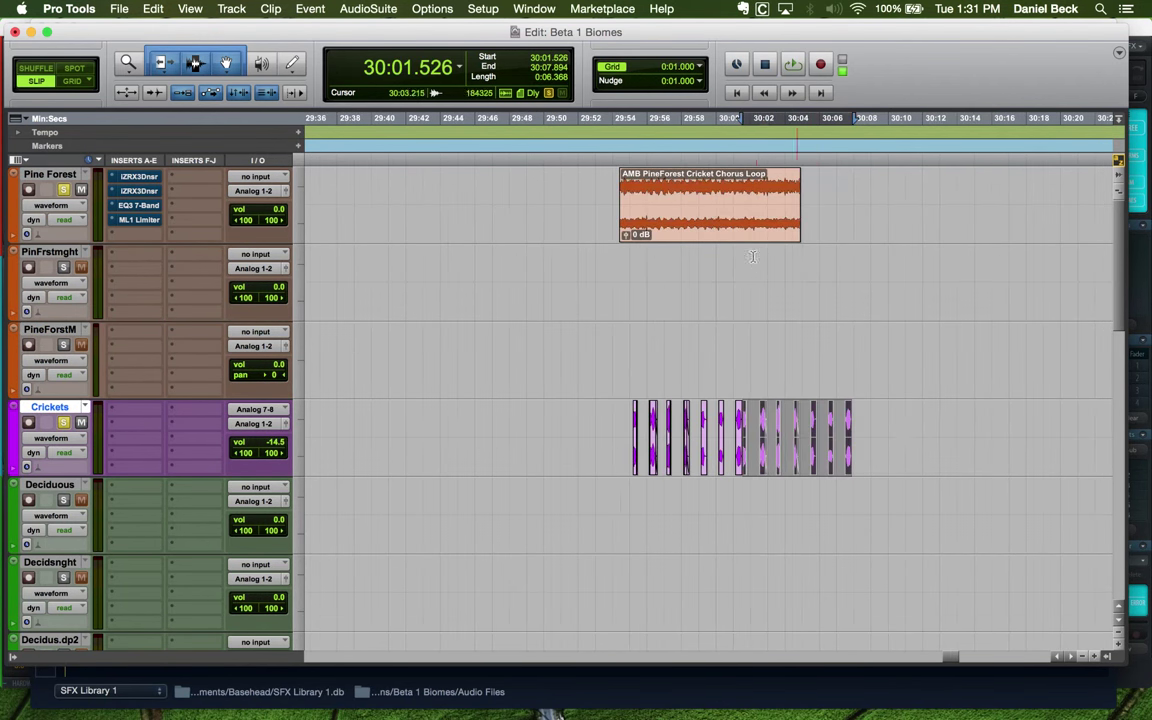
left_click(720, 225)
key("super+d")
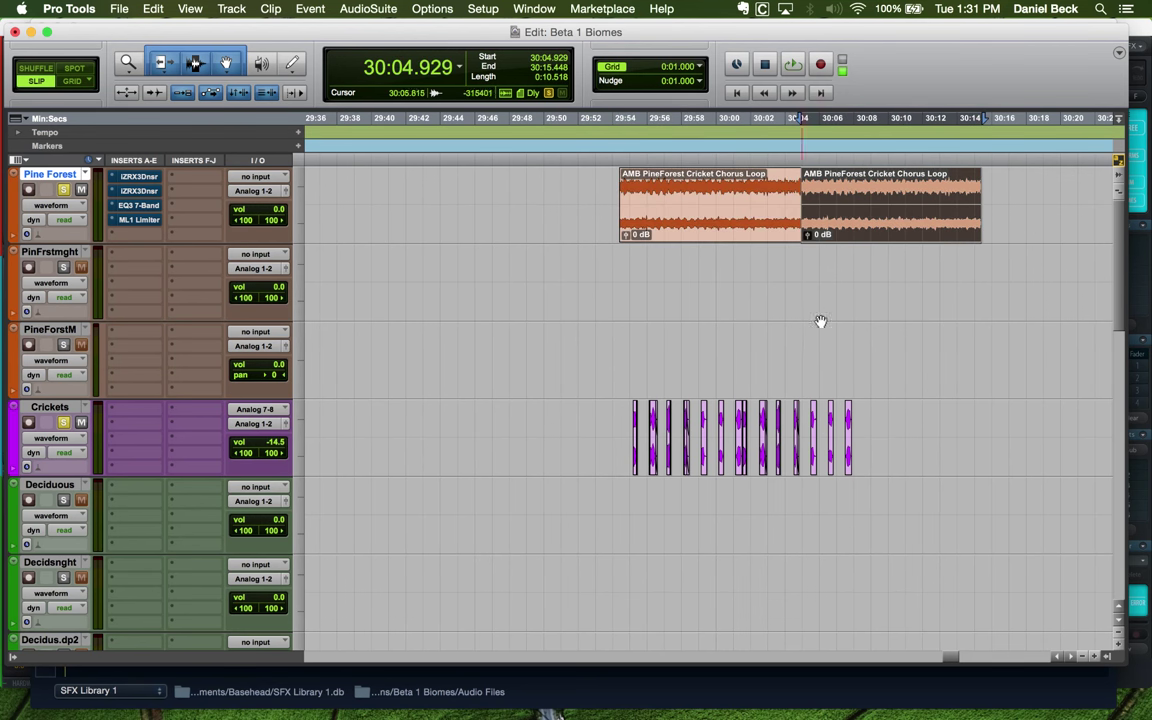
Delete the first duplicated chirp clip at 30:01.526, right beside the last original chirp, on the Crickets track
key("t")
left_click(597, 465)
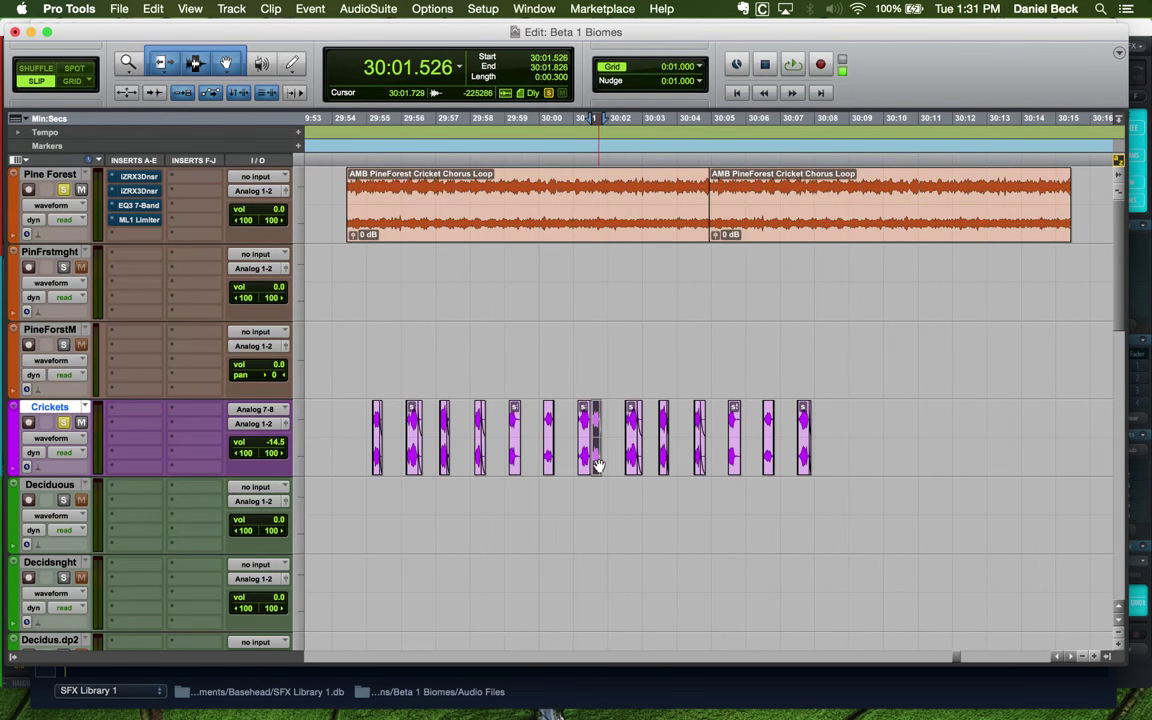
key("Delete")
Play the Cricket Chorus Loop together with the chirp clips from 29:54.809
left_click(361, 256)
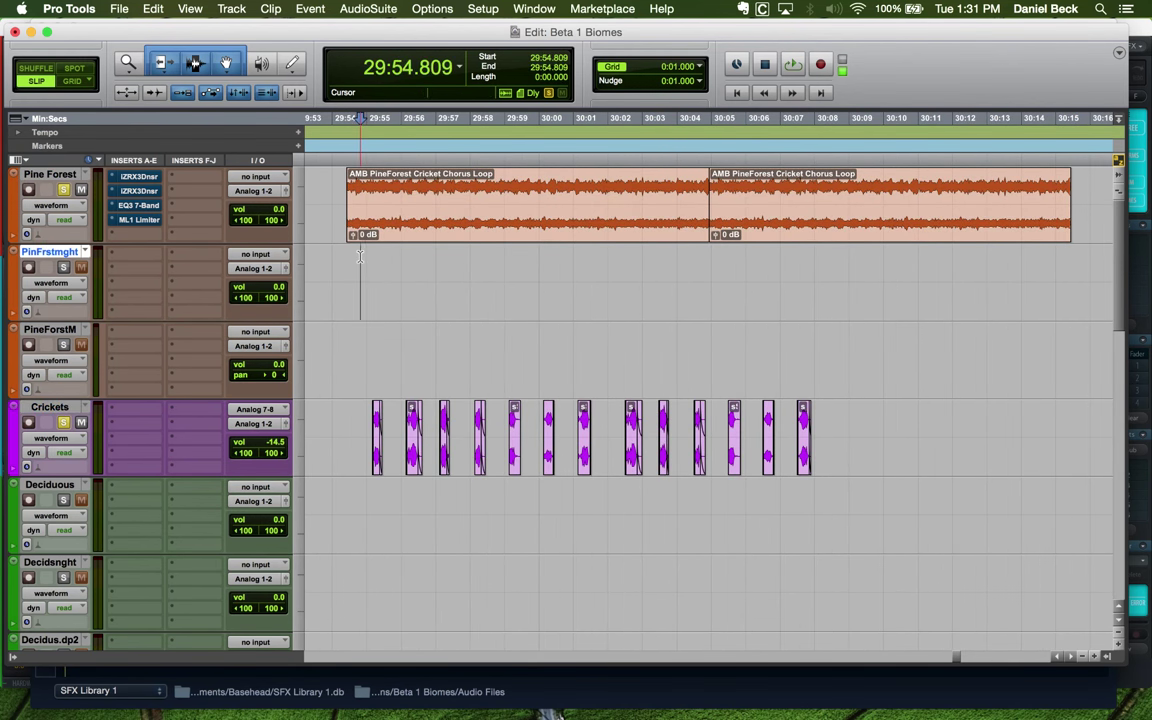
key("space")
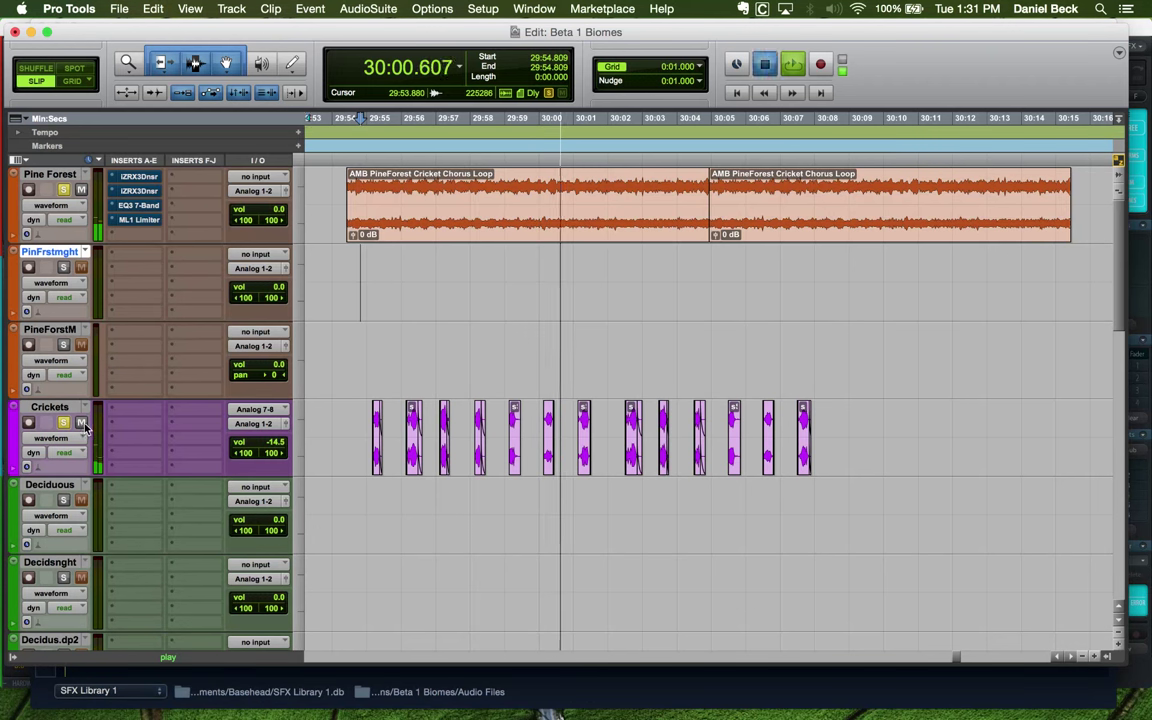
key("space")
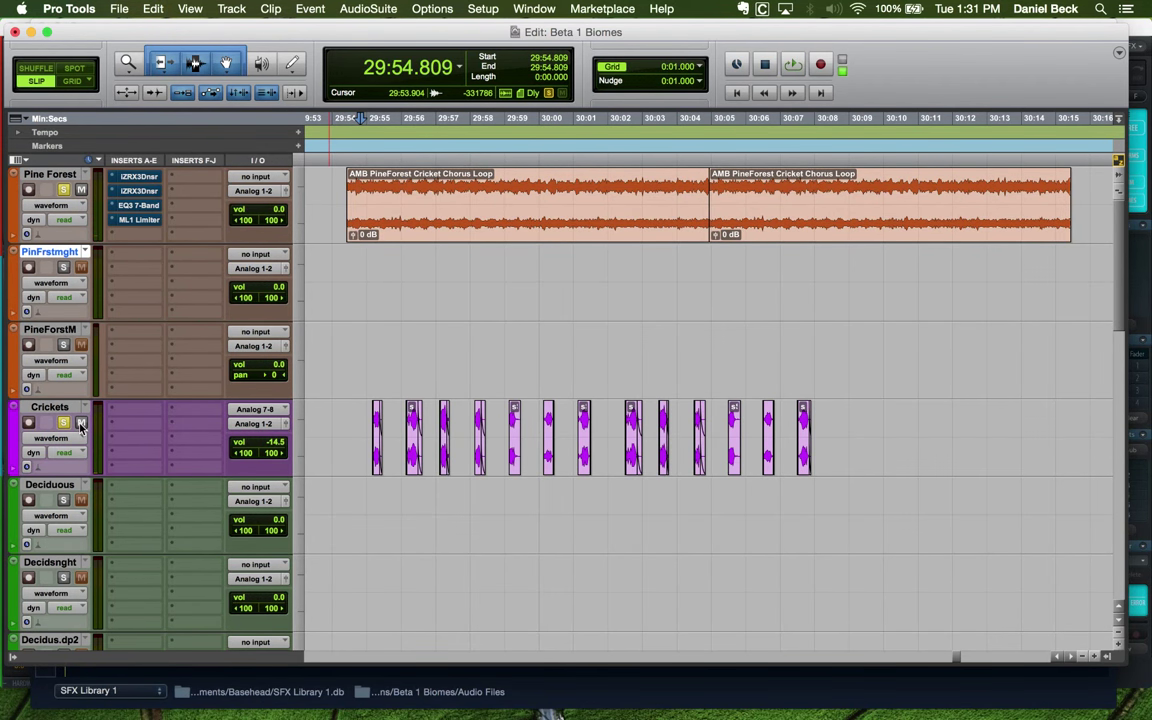
left_click(620, 412)
key("t")
key("t")
key("t")
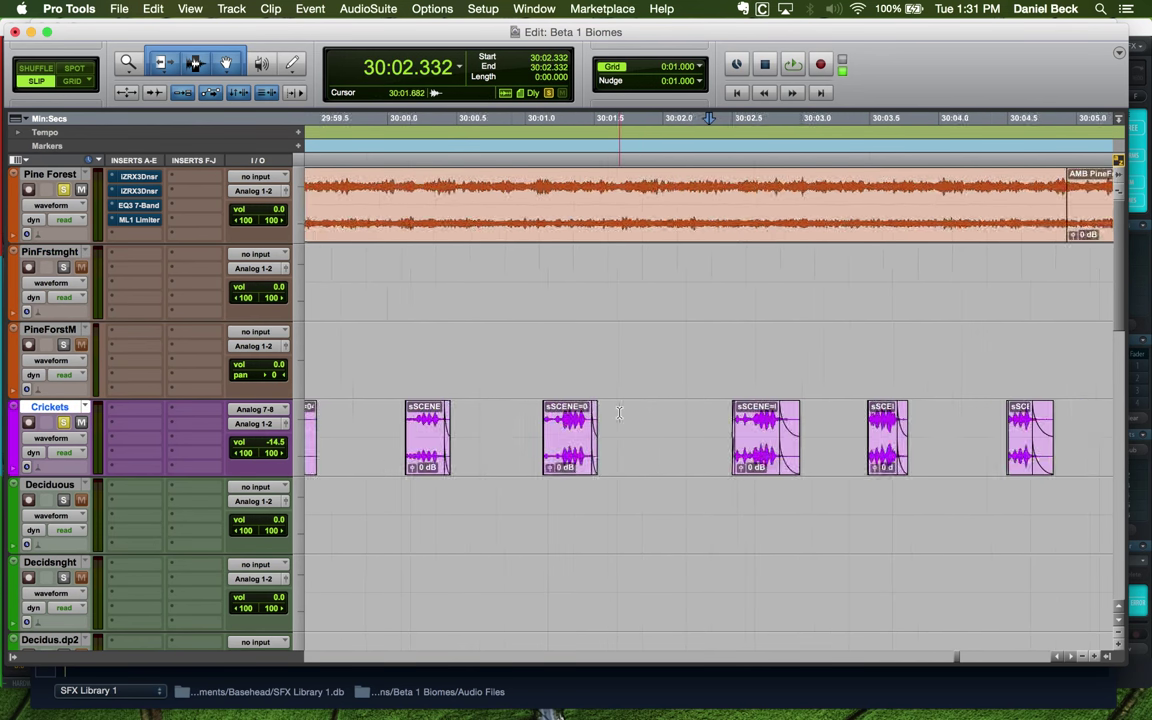
left_click(431, 414)
Cut all chirp clips beneath the Cricket Chorus Loops from the Crickets track, between 29:42.177 and 30:14.871
key("r")
key("r")
key("r")
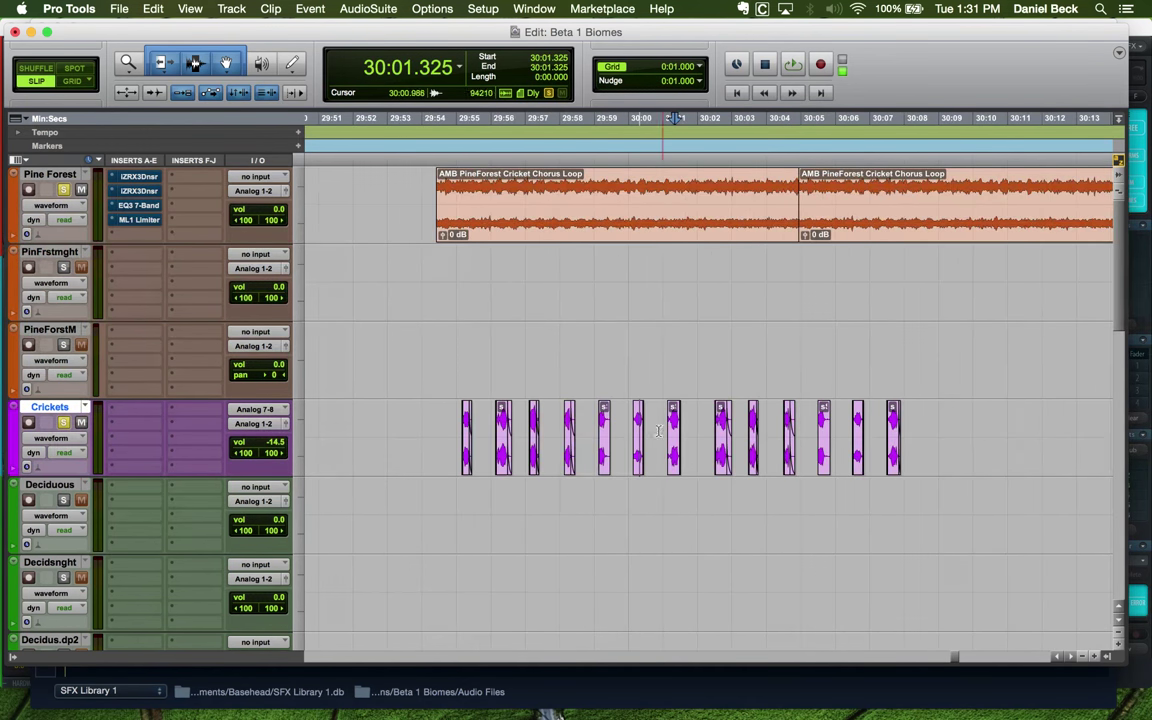
key("r")
key("r")
key("r")
key("r")
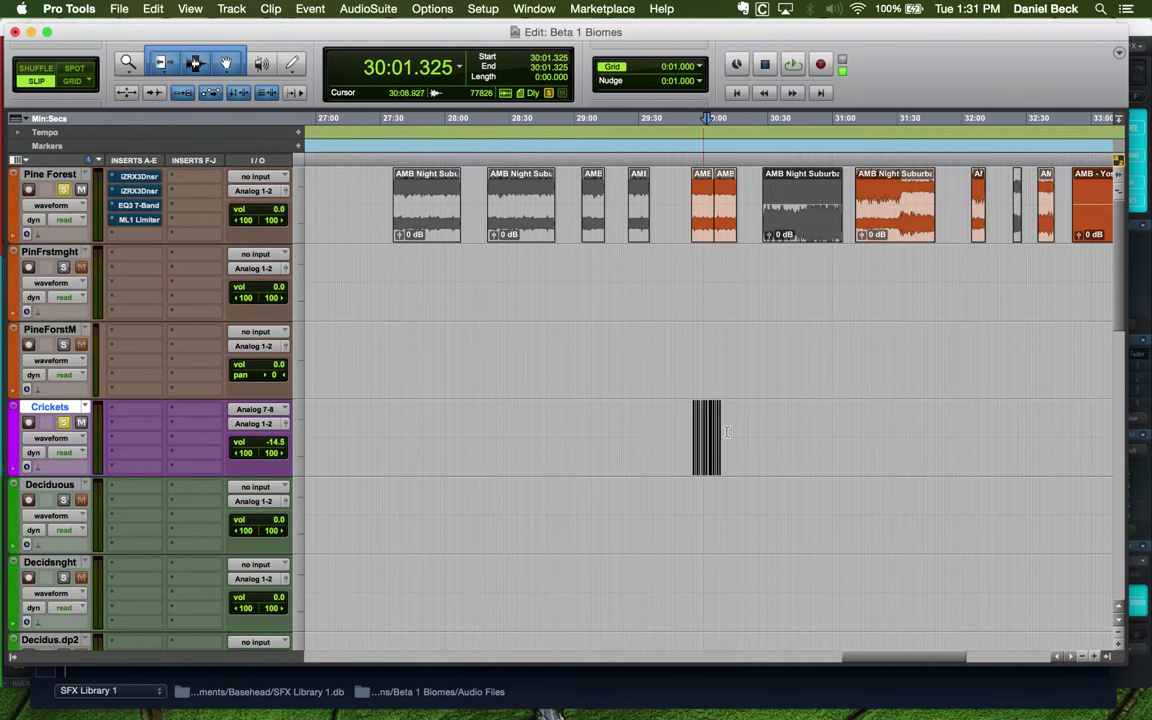
left_click_drag(735, 429, 666, 430)
Locate the original short chirp clips on the Crickets track, starting at 14:35.030
key("r")
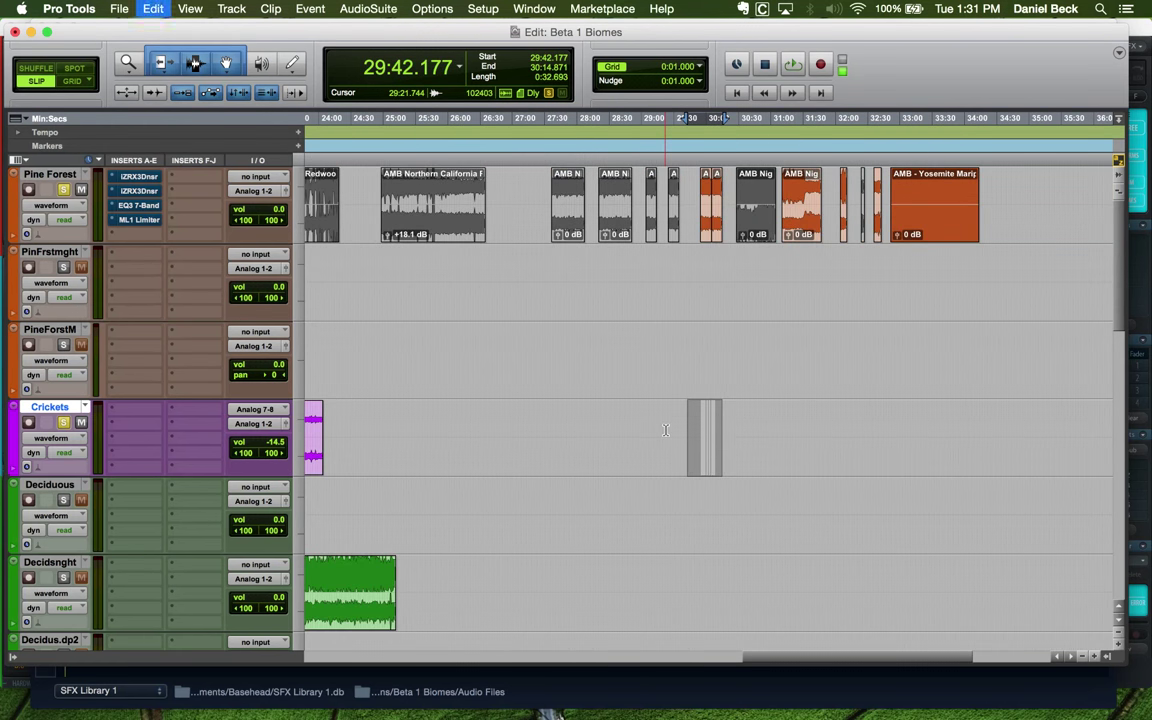
key("super+x")
key("r")
key("r")
key("r")
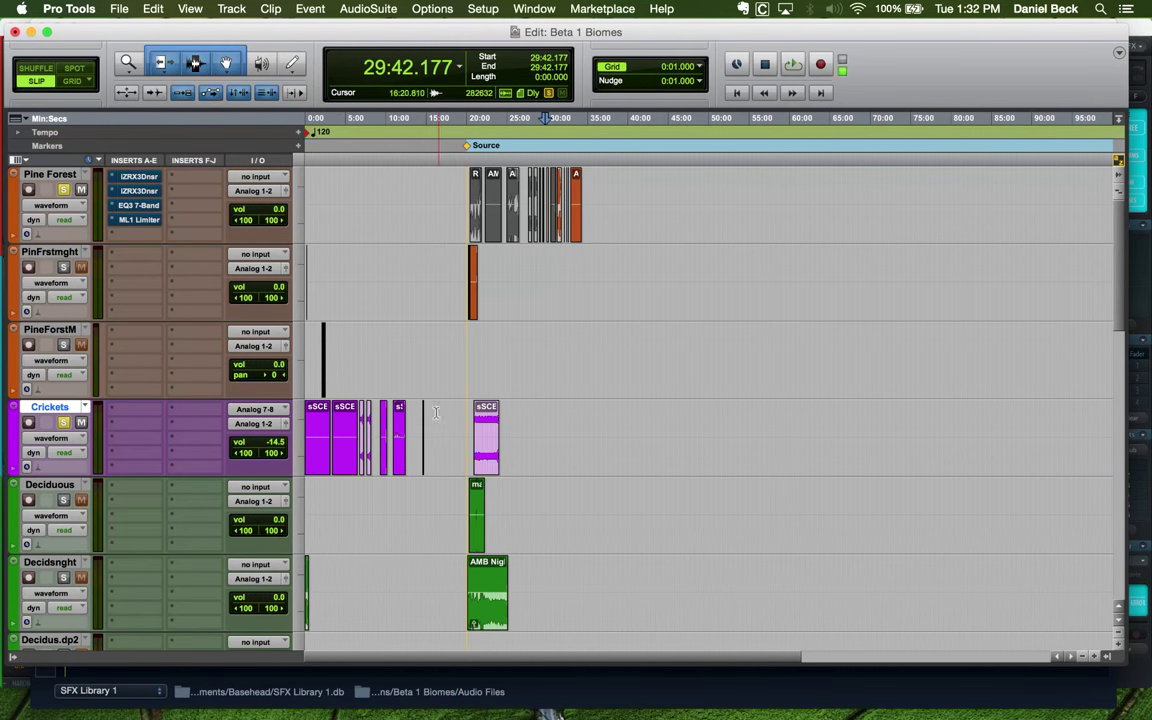
left_click(436, 412)
key("t")
key("t")
key("t")
key("t")
key("t")
key("t")
key("t")
left_click(843, 418)
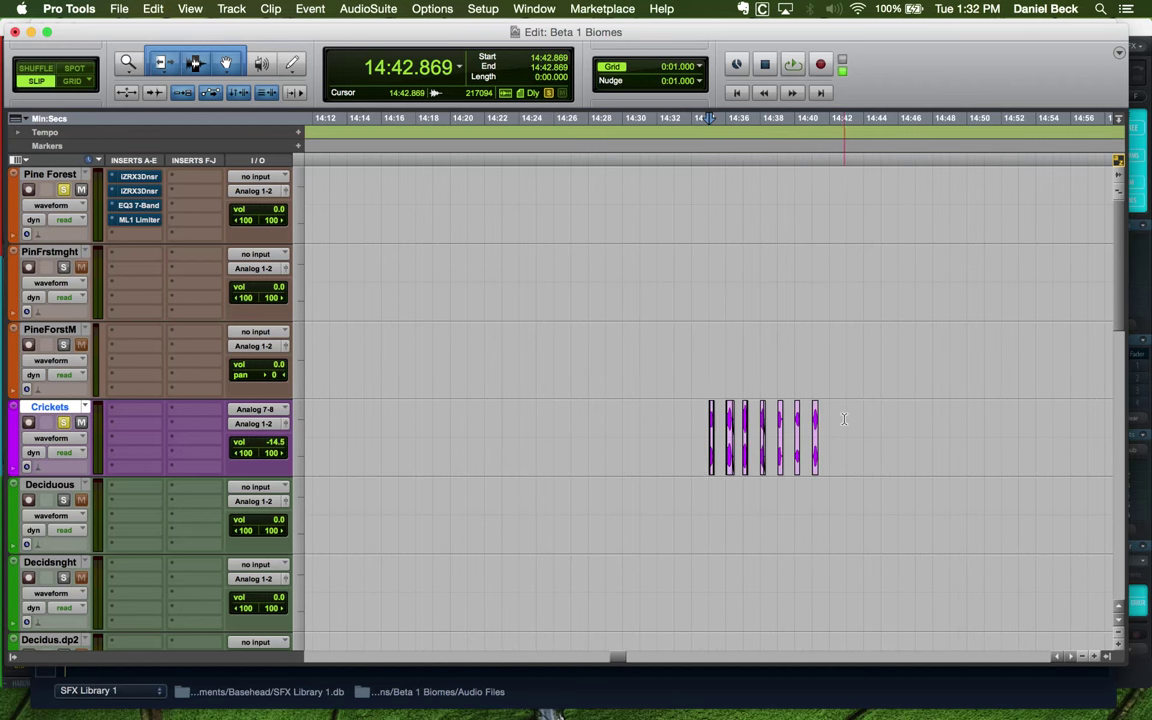
key("t")
key("t")
key("r")
left_click(443, 415)
key("t")
key("t")
key("t")
key("t")
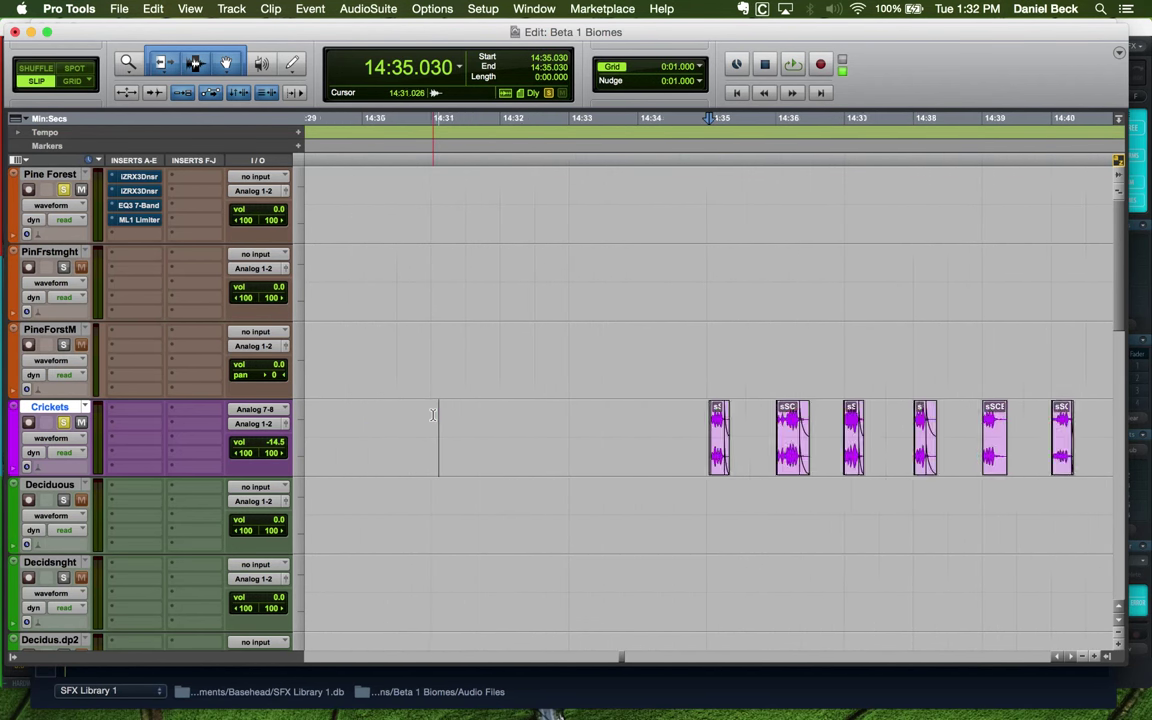
double_click(798, 453)
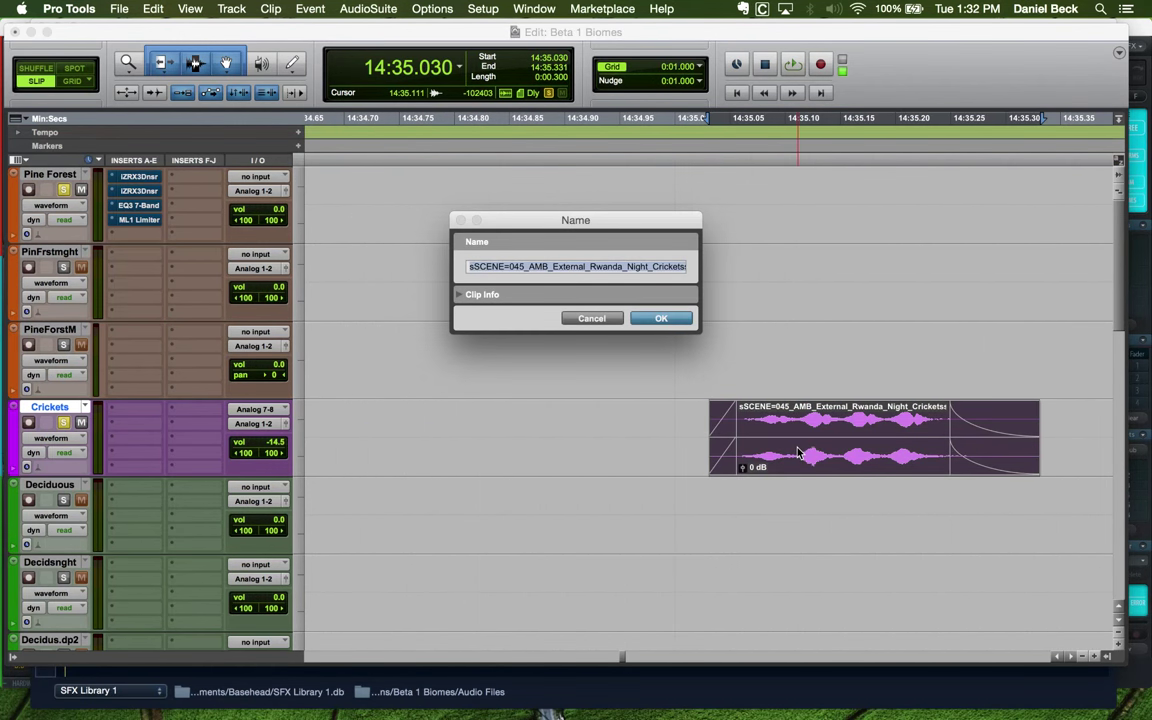
type("Cricket")
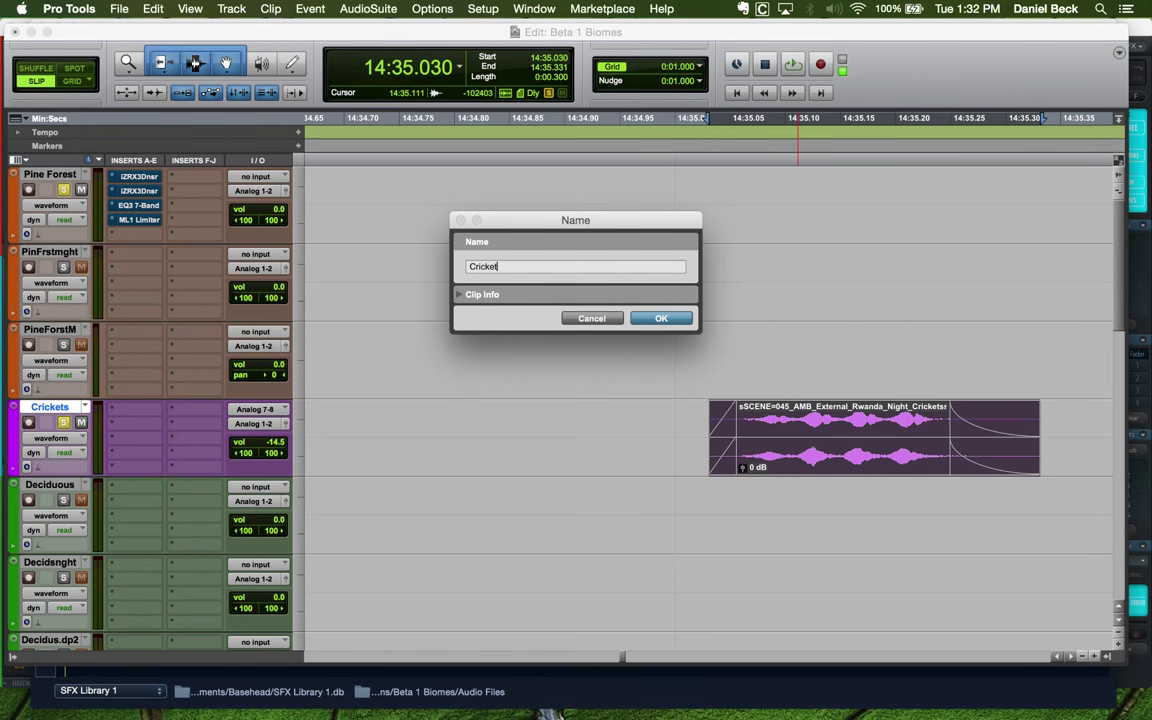
key("Return")
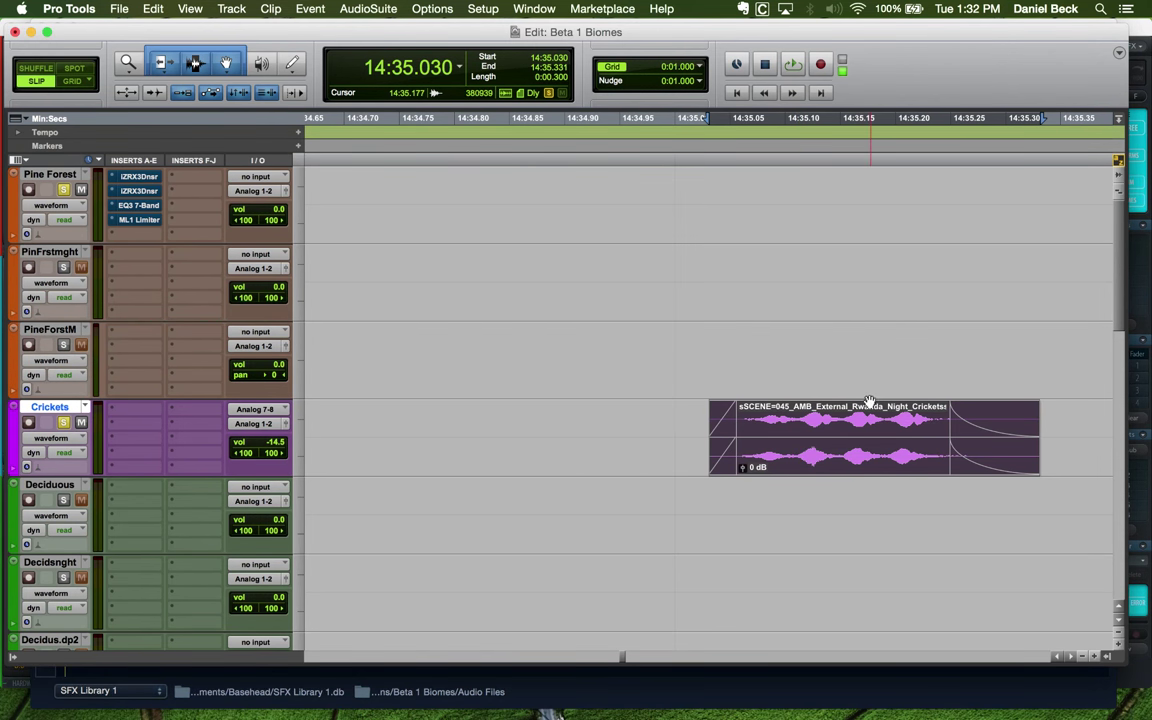
Copy the name of the AMB PineForest Cricket Chorus Loop clip at 29:54.411 on the Pine Forest track
key("r")
key("r")
key("r")
key("r")
key("r")
key("r")
key("r")
key("r")
key("r")
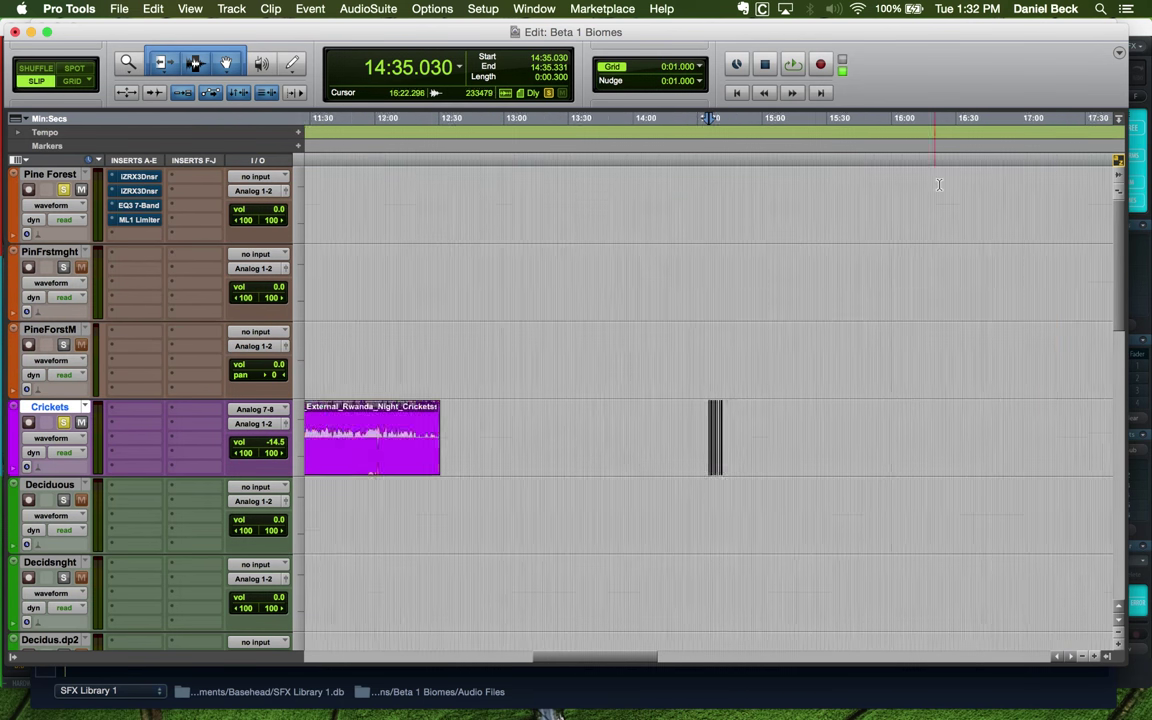
key("r")
key("r")
key("r")
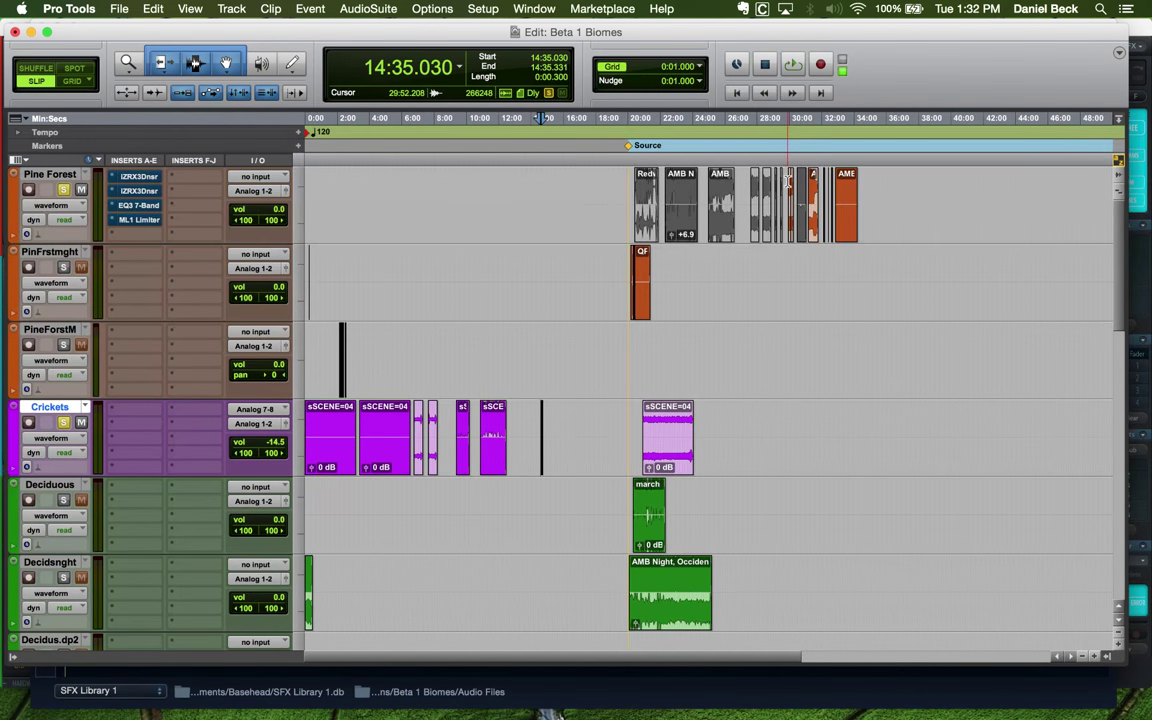
left_click(789, 180)
key("t")
key("t")
key("t")
key("t")
key("t")
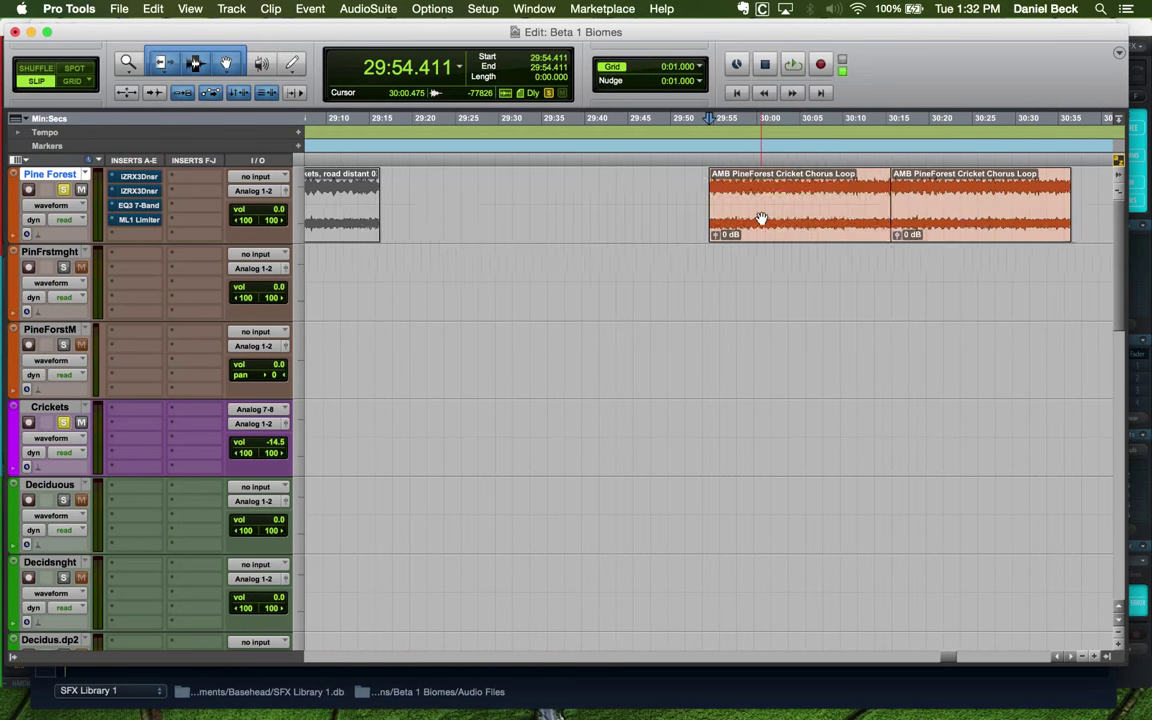
left_click(761, 218)
double_click(778, 222)
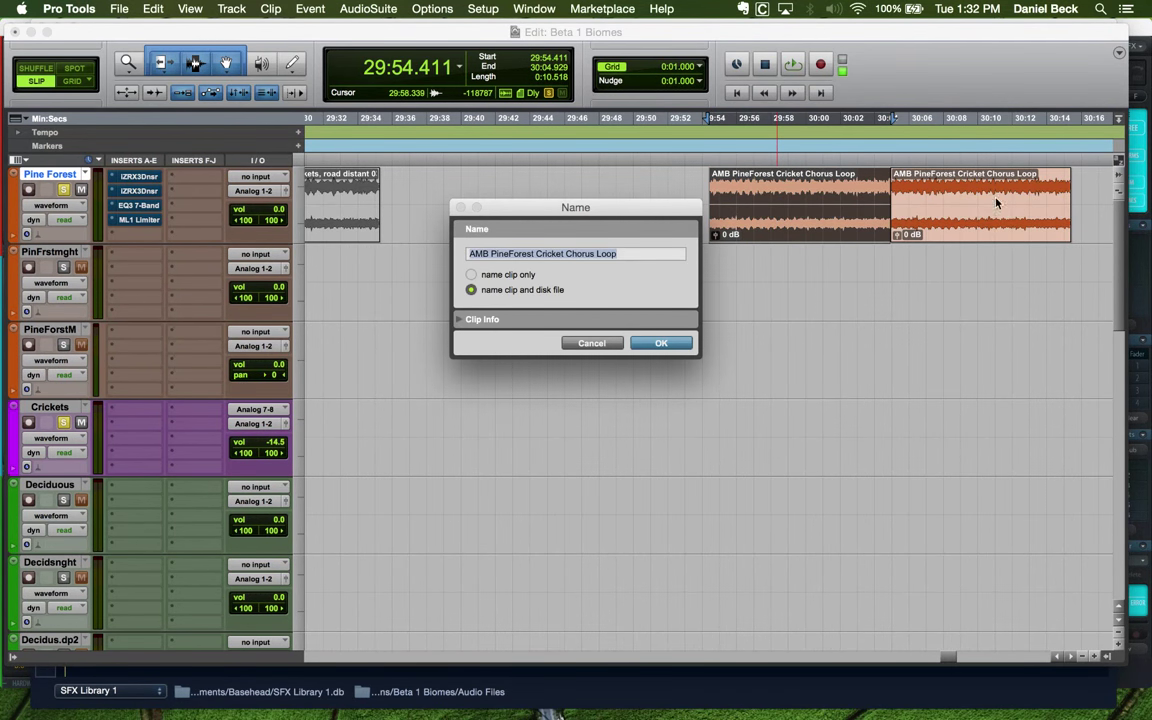
key("Return")
Delete the duplicate AMB PineForest Cricket Chorus Loop clip at 30:04.929
left_click(957, 239)
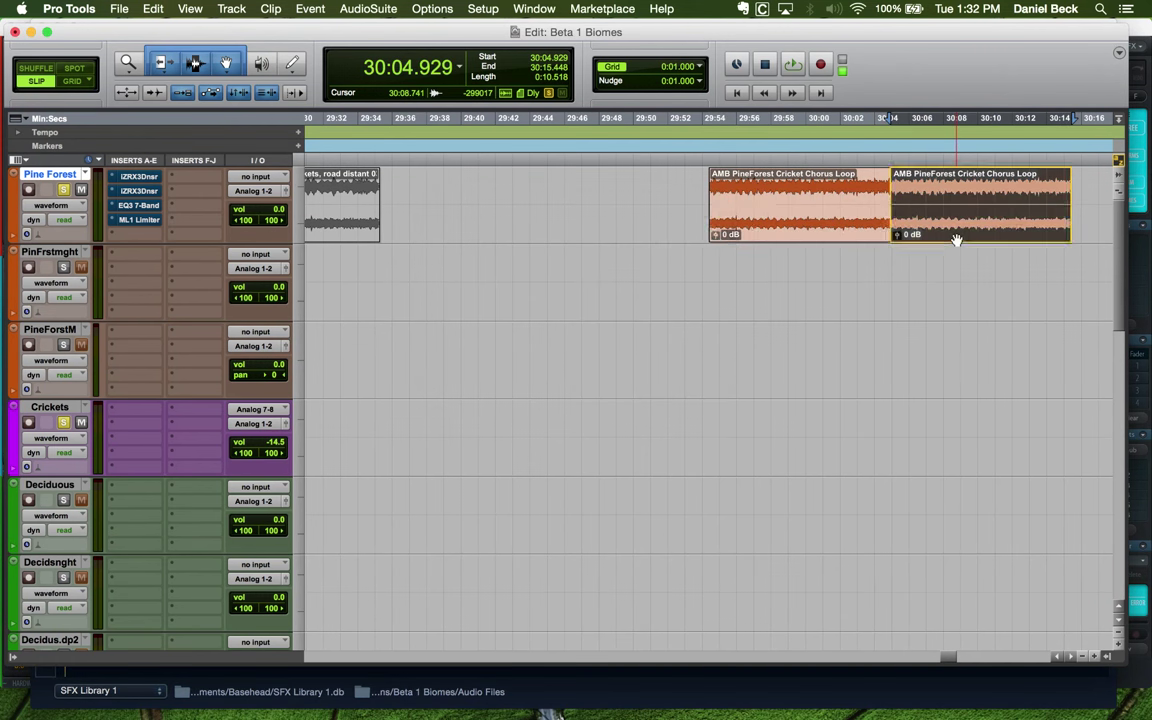
key("BackSpace")
Consolidate the first chirp clip at 14:35.030 on the Crickets track, including its fades, into a single clip
key("r")
key("r")
key("r")
key("r")
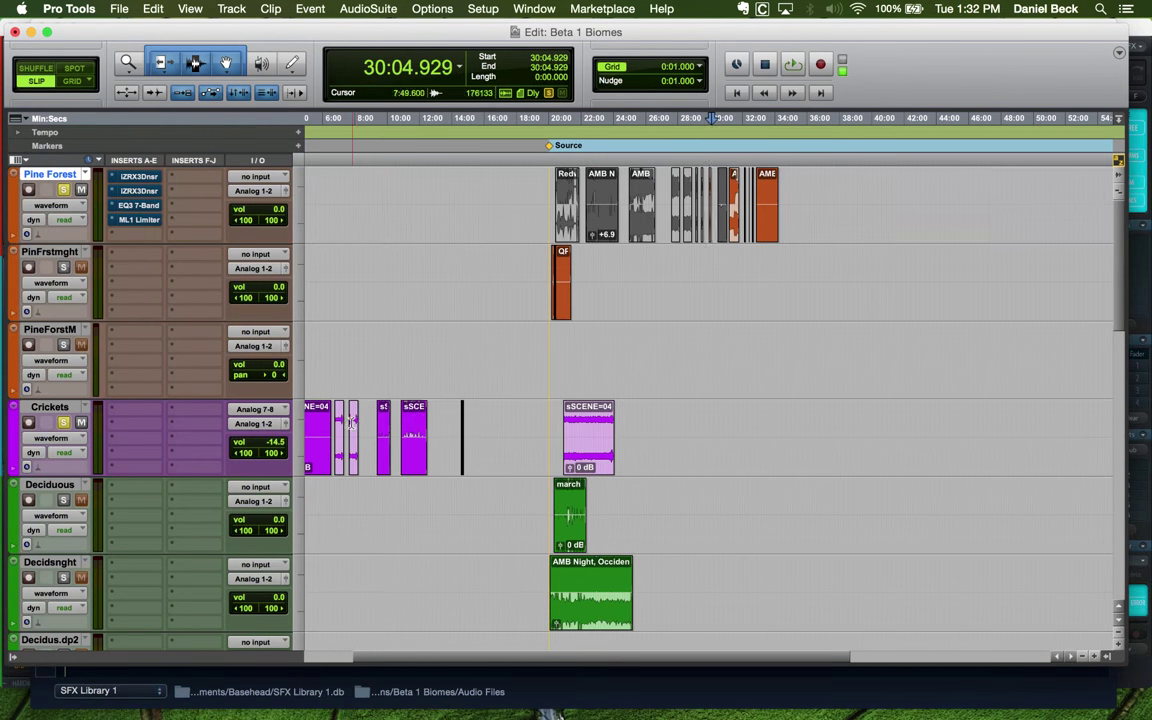
left_click(462, 405)
key("t")
key("t")
key("t")
key("t")
key("t")
key("t")
key("t")
key("t")
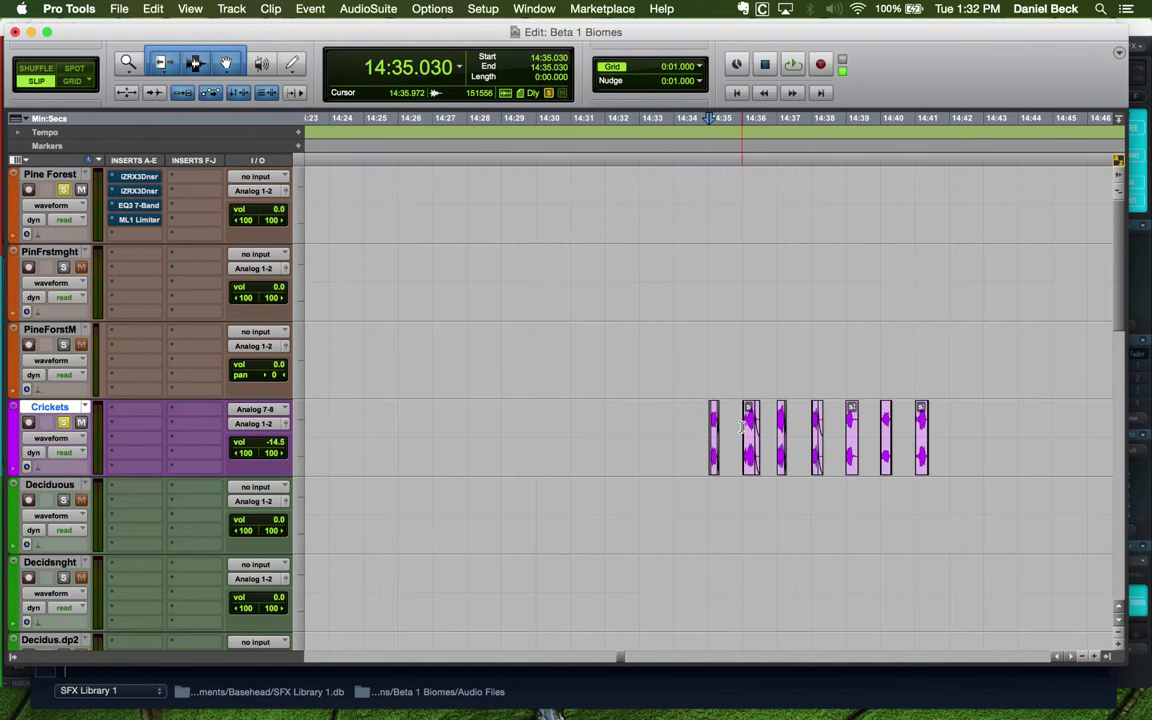
left_click(737, 462)
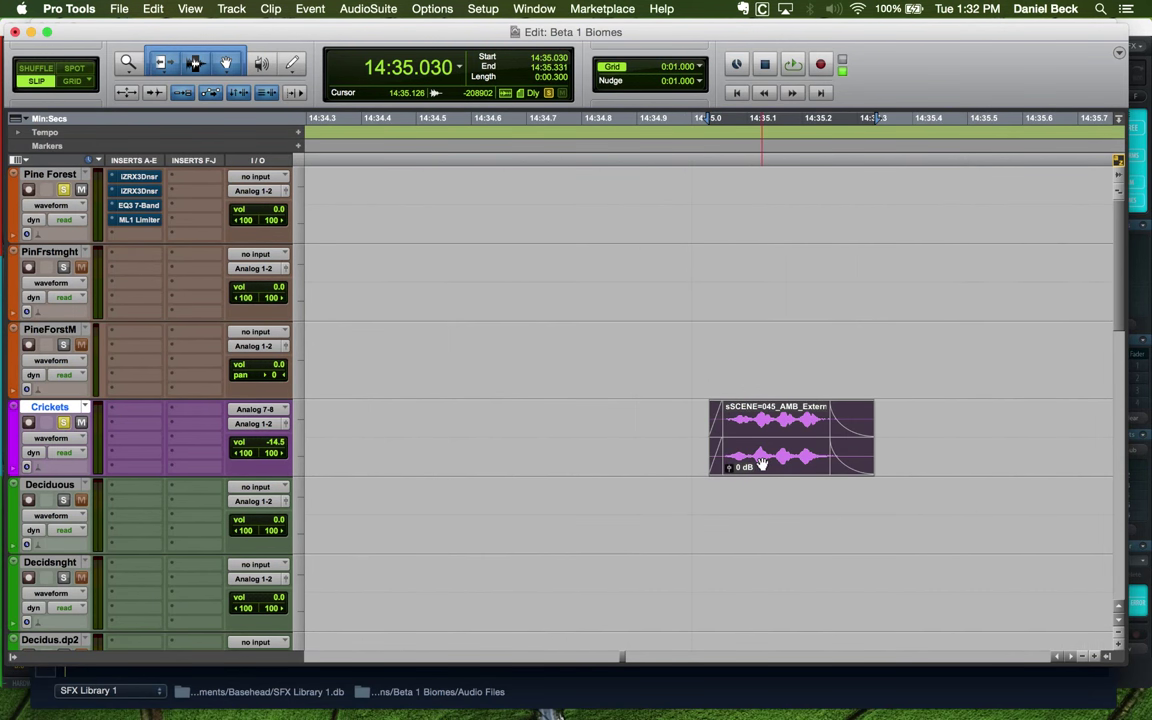
Rename the first consolidated chirp clip and its disk file as AMB PineForest Cricket Solo Chirp 1
double_click(768, 458)
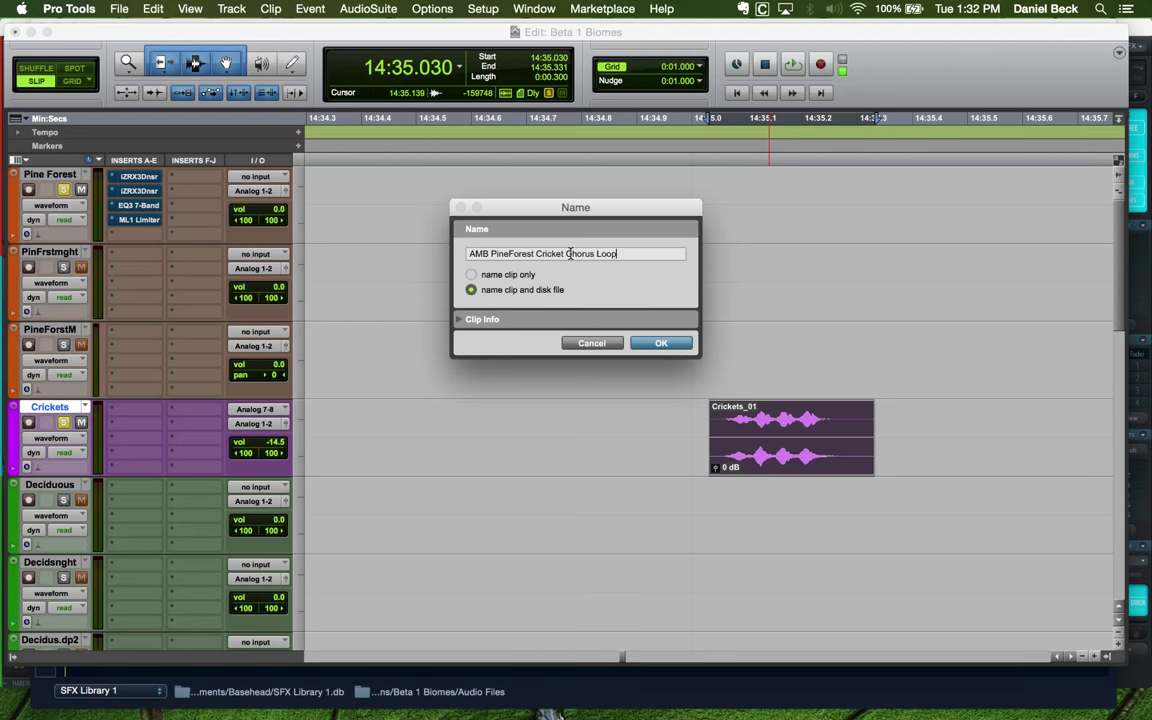
left_click_drag(616, 256, 564, 255)
type("Solo Chirp")
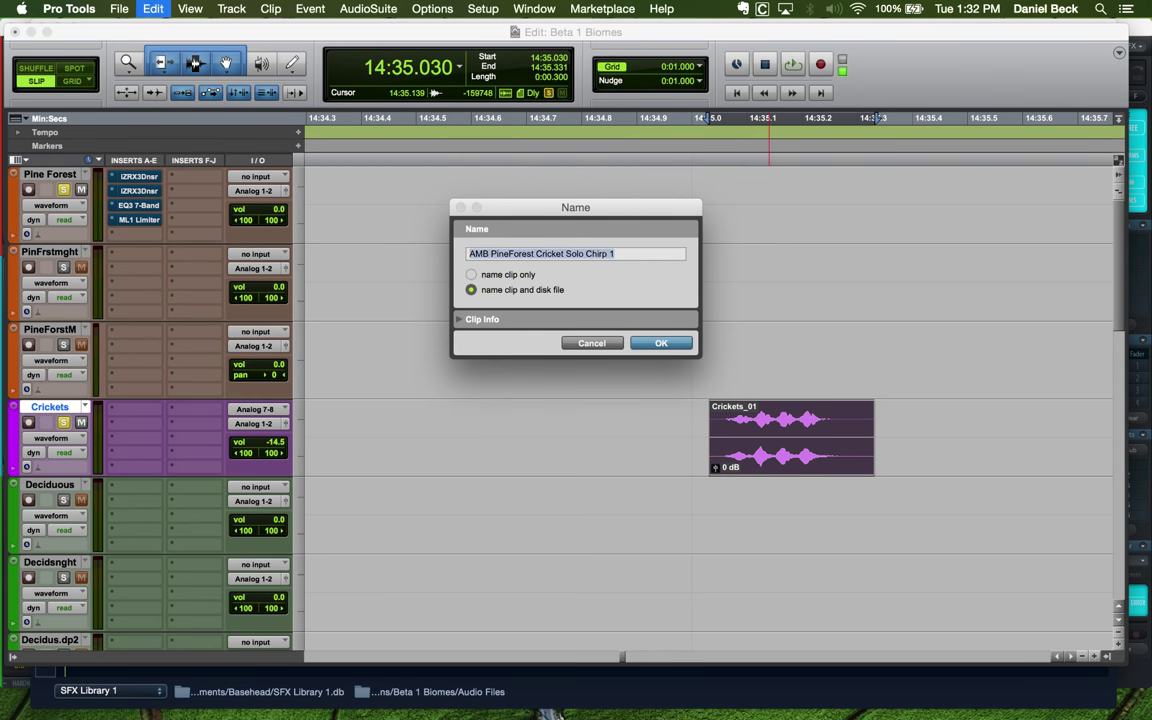
key("Return")
Consolidate the second and third chirp clips, at 14:36.003 and 14:36.984, each into its own clip
key("super+bracketleft")
key("super+bracketleft")
left_click(874, 460)
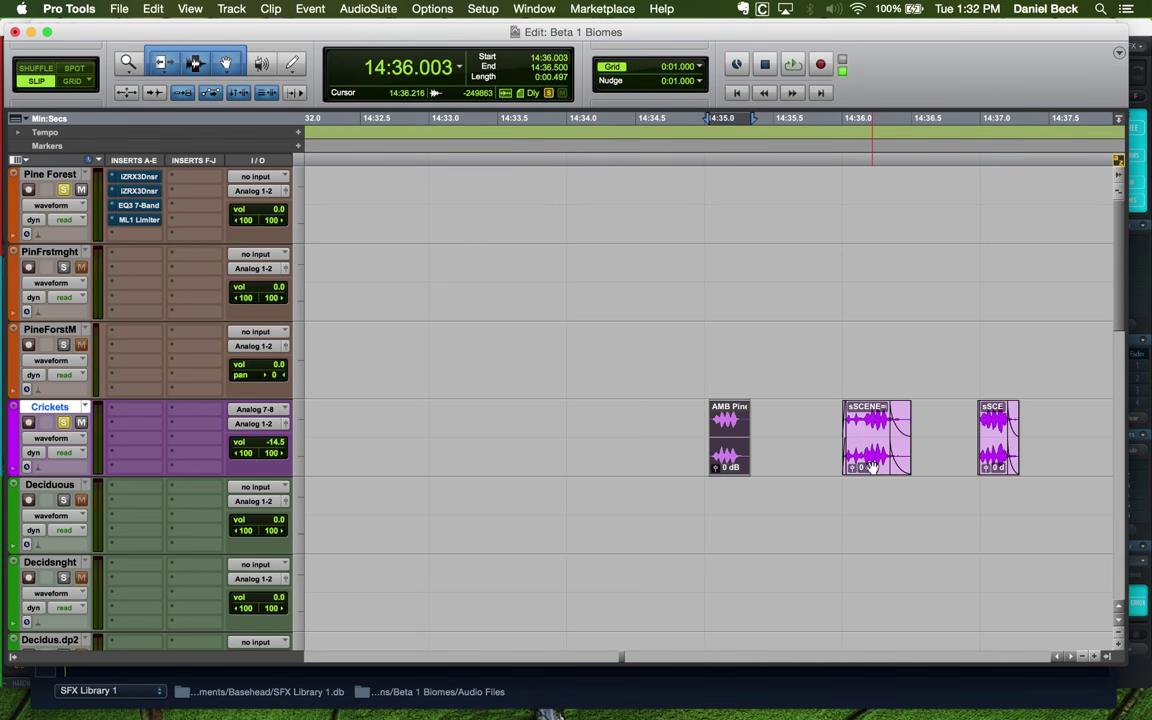
key("alt+shift+3")
left_click(991, 463)
key("alt+shift+3")
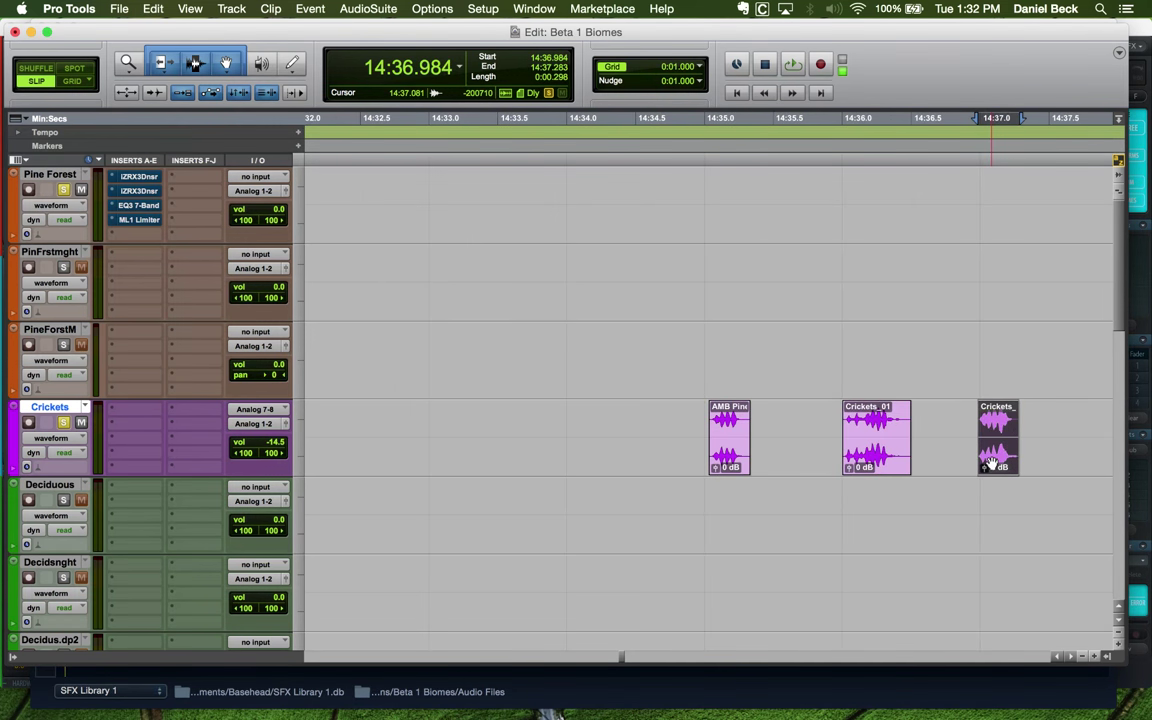
Consolidate the fourth and fifth chirp clips, at 14:38.000 and 14:39.000, each into its own clip
key("super+bracketleft")
left_click(923, 463)
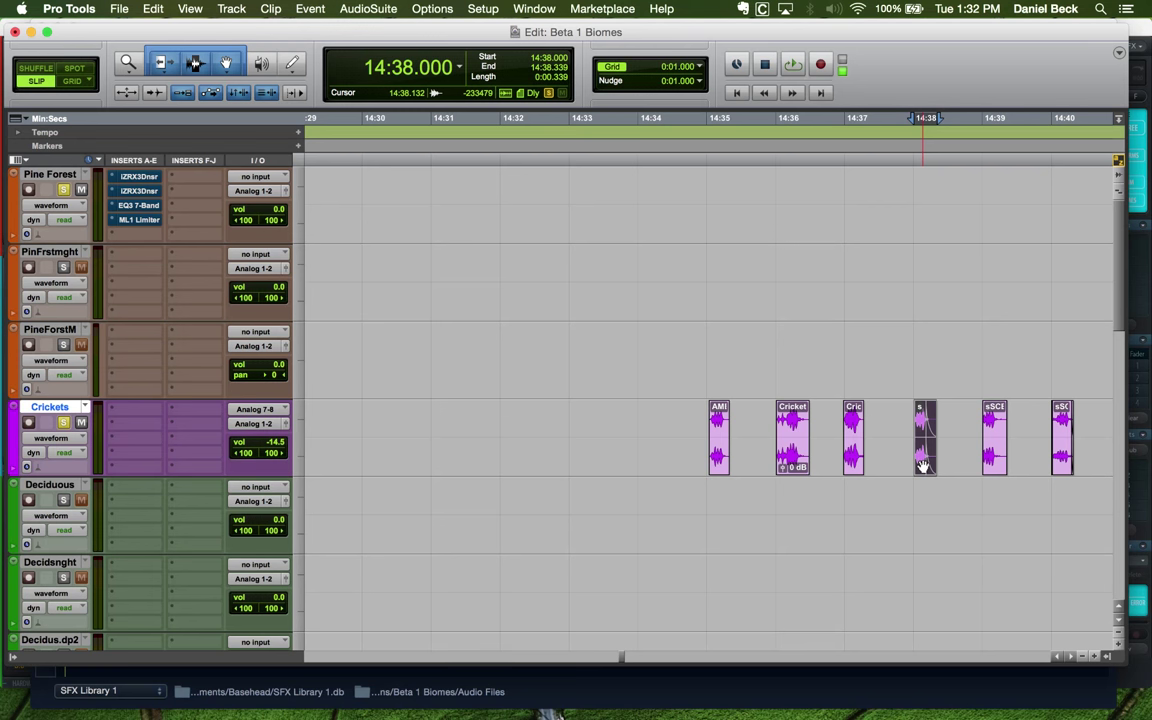
key("alt+shift+3")
left_click(993, 460)
key("alt+shift+3")
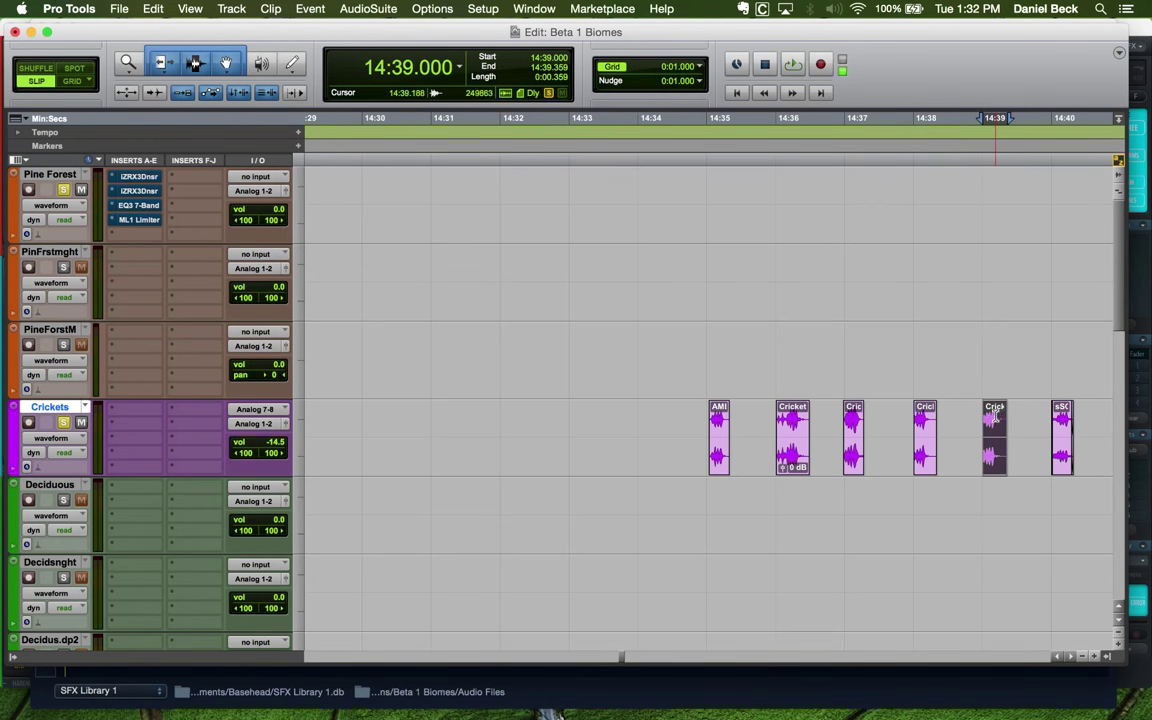
Consolidate the last two chirp clips on the Crickets track, near 14:40 and at 14:41.000, each into its own clip
left_click(994, 418)
key("super+bracketright")
key("super+bracketright")
key("super+bracketright")
key("super+bracketleft")
key("super+bracketleft")
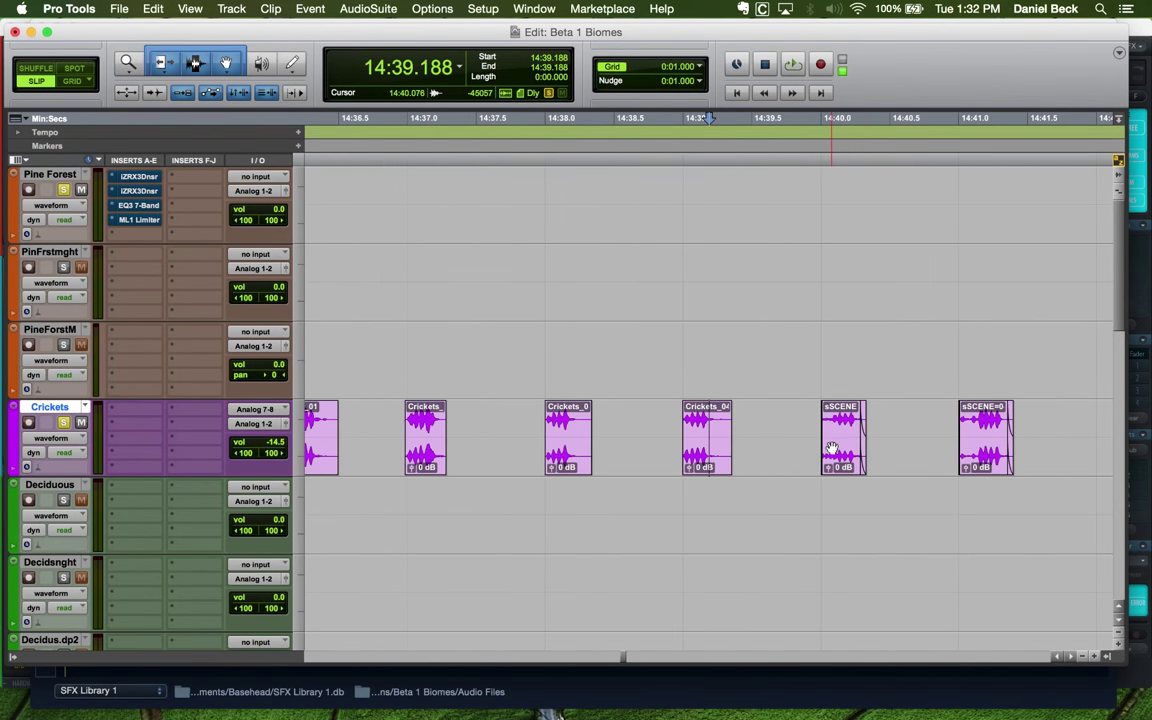
left_click(832, 455)
key("alt+shift+3")
left_click(985, 455)
key("alt+shift+3")
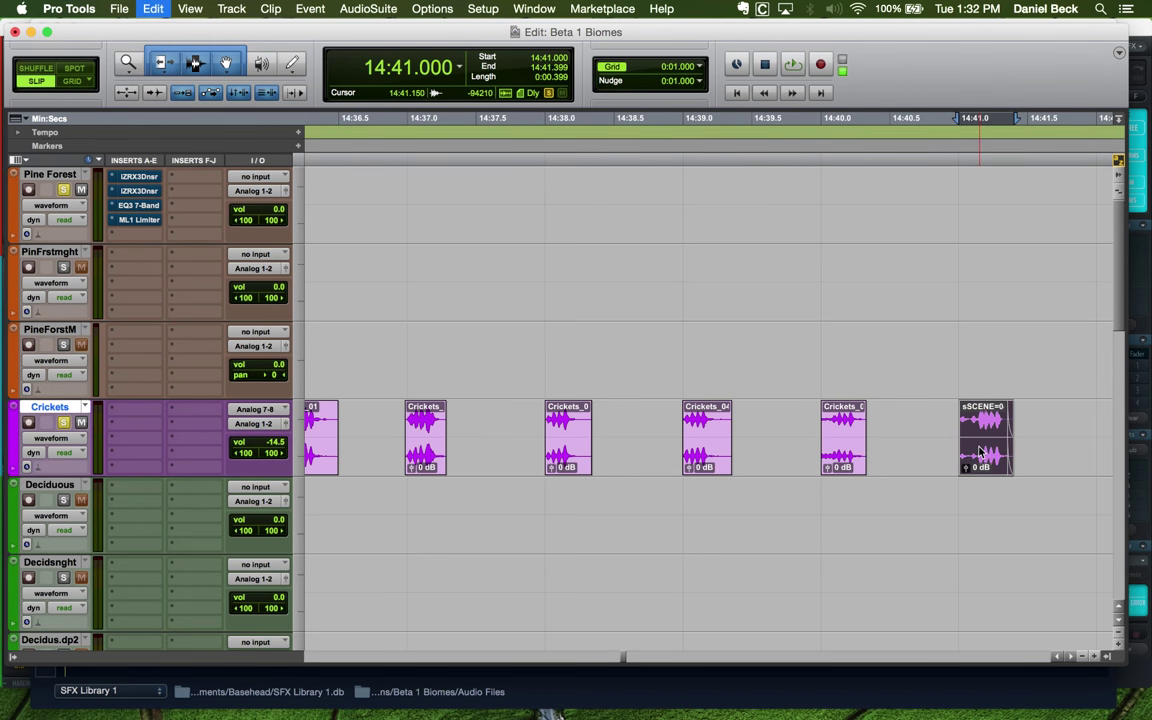
Rename the second and third chirp clips and their disk files as AMB PineForest Cricket Solo Chirp, numbering them in sequence
key("super+bracketleft")
left_click(508, 429)
key("super+bracketright")
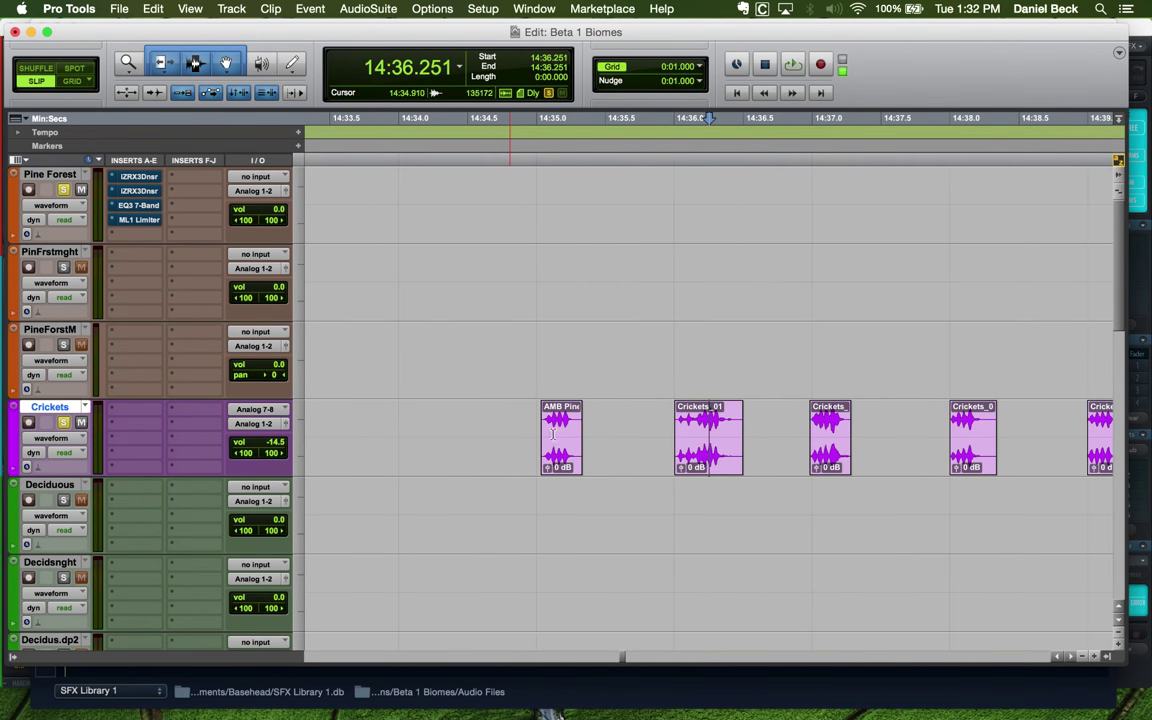
double_click(708, 456)
type("AMB PineForest Cricket Solo Chirp 1")
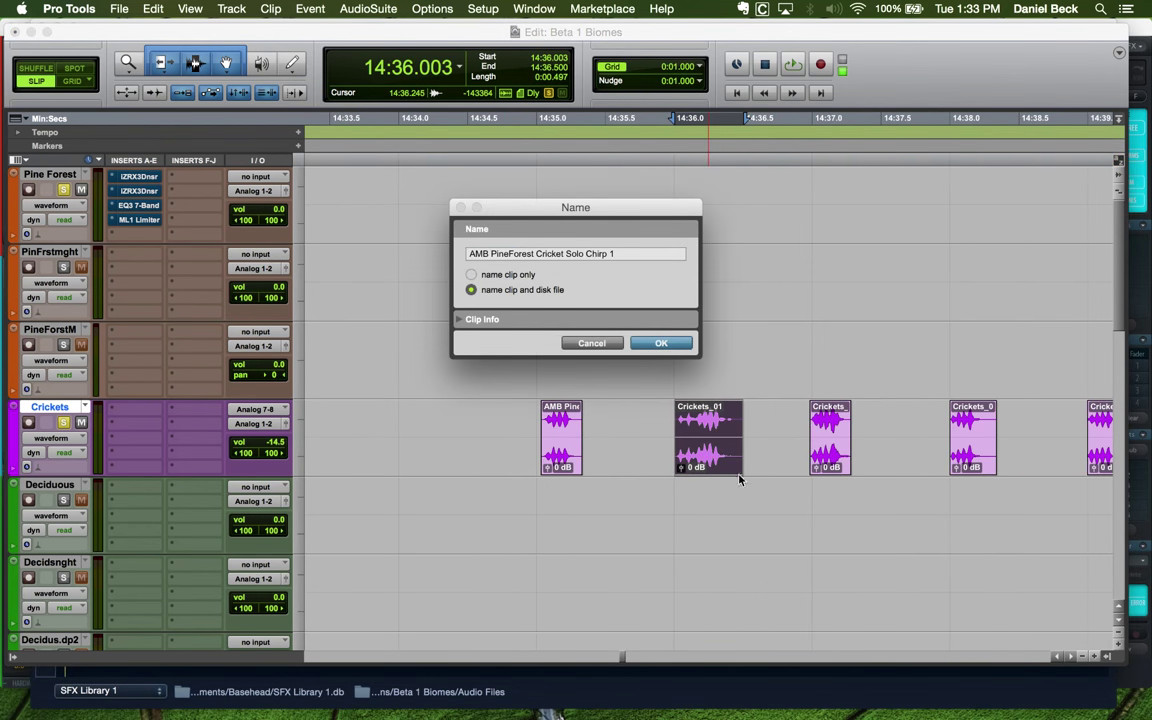
key("Return")
double_click(825, 456)
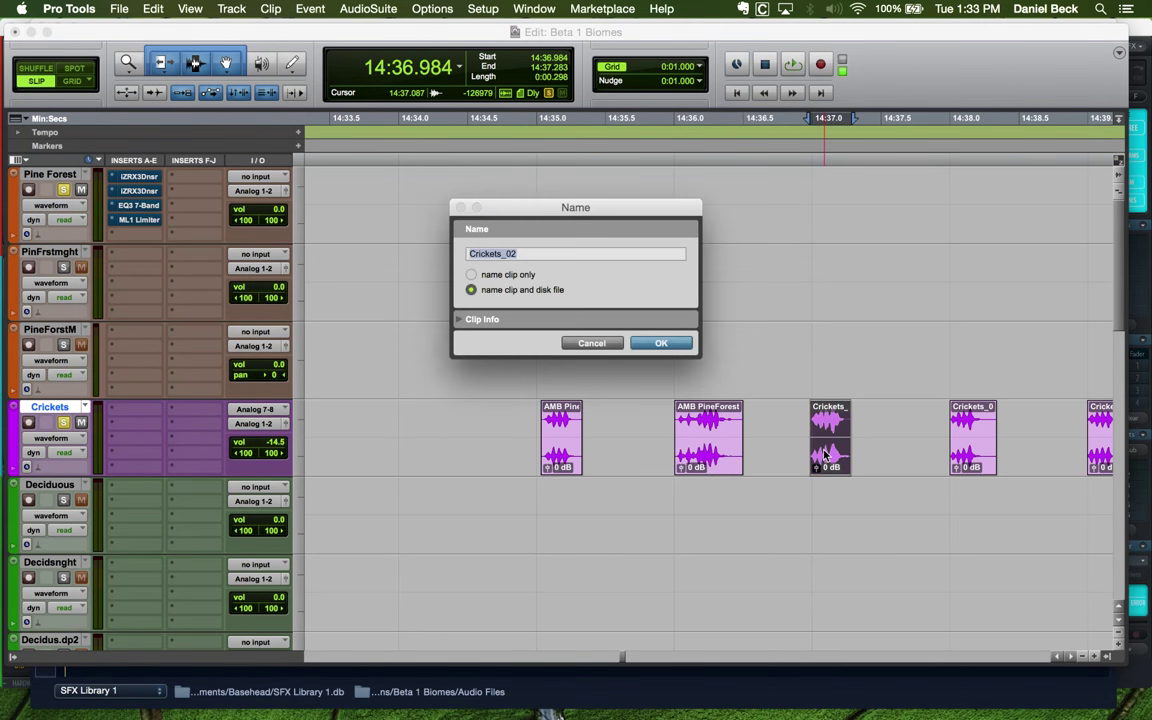
type("AMB PineForest Cricket Solo Chirp 1")
key("Return")
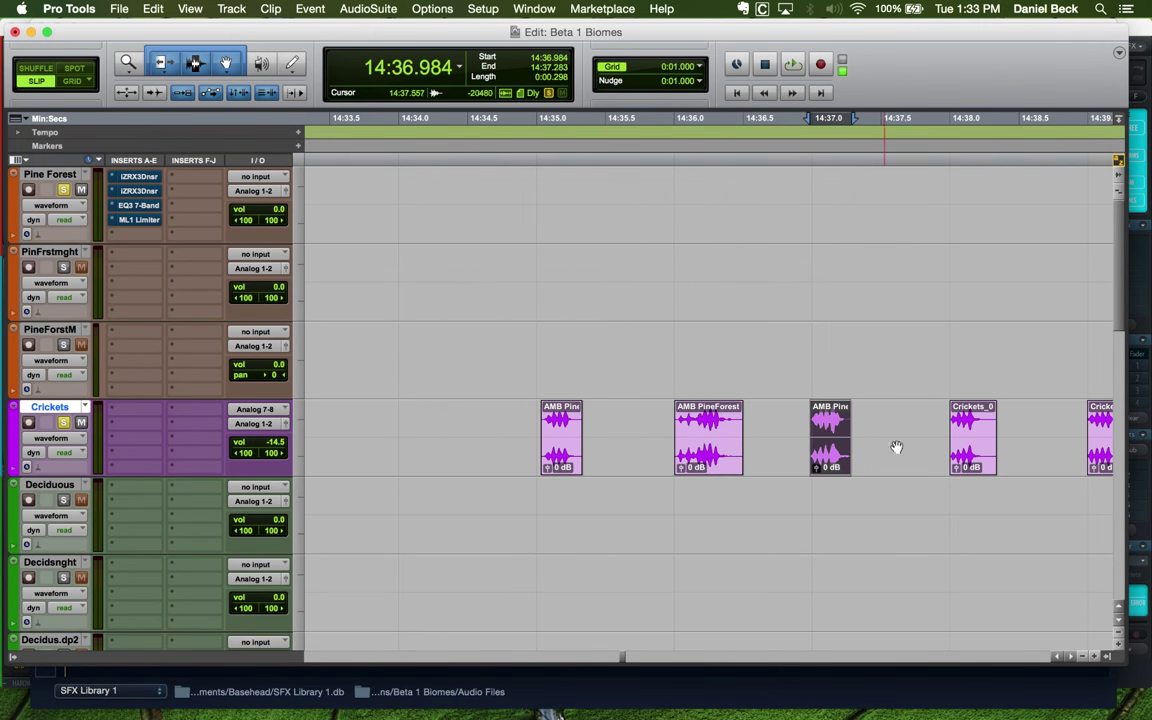
Rename the fourth chirp clip and its disk file as AMB PineForest Cricket Solo Chirp 4, and name the fifth in the same series
double_click(970, 455)
type("AMB PineForest Cricket Solo Chirp 1")
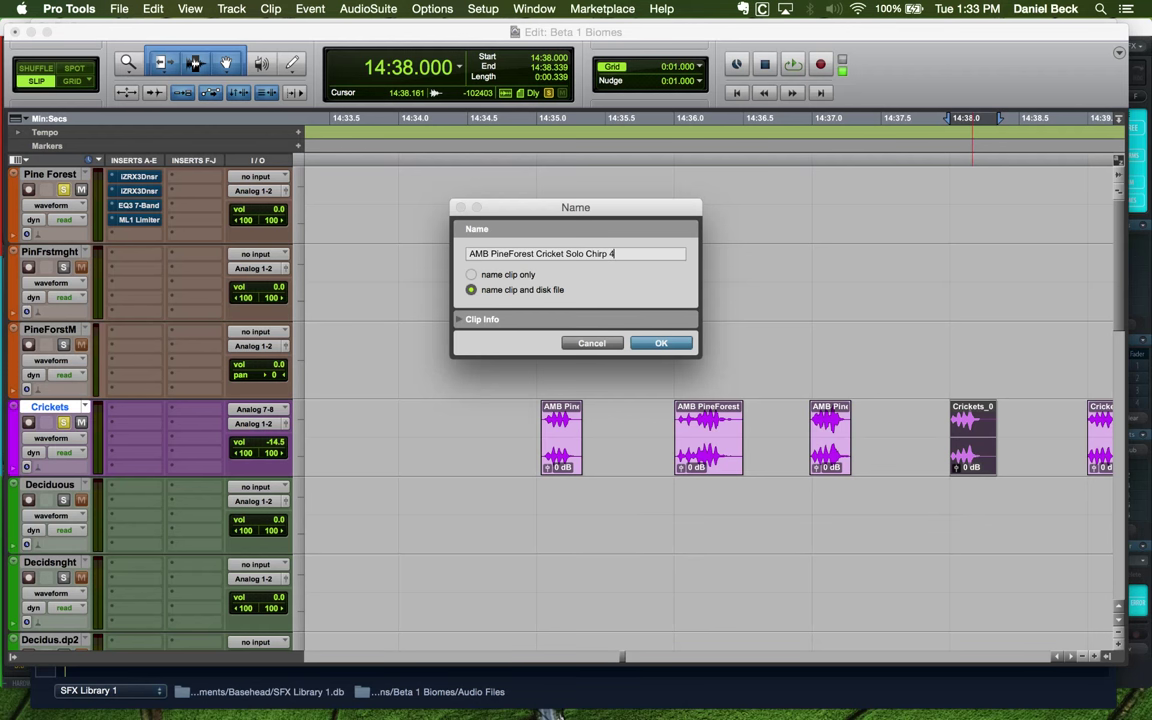
key("Return")
key("r")
double_click(910, 460)
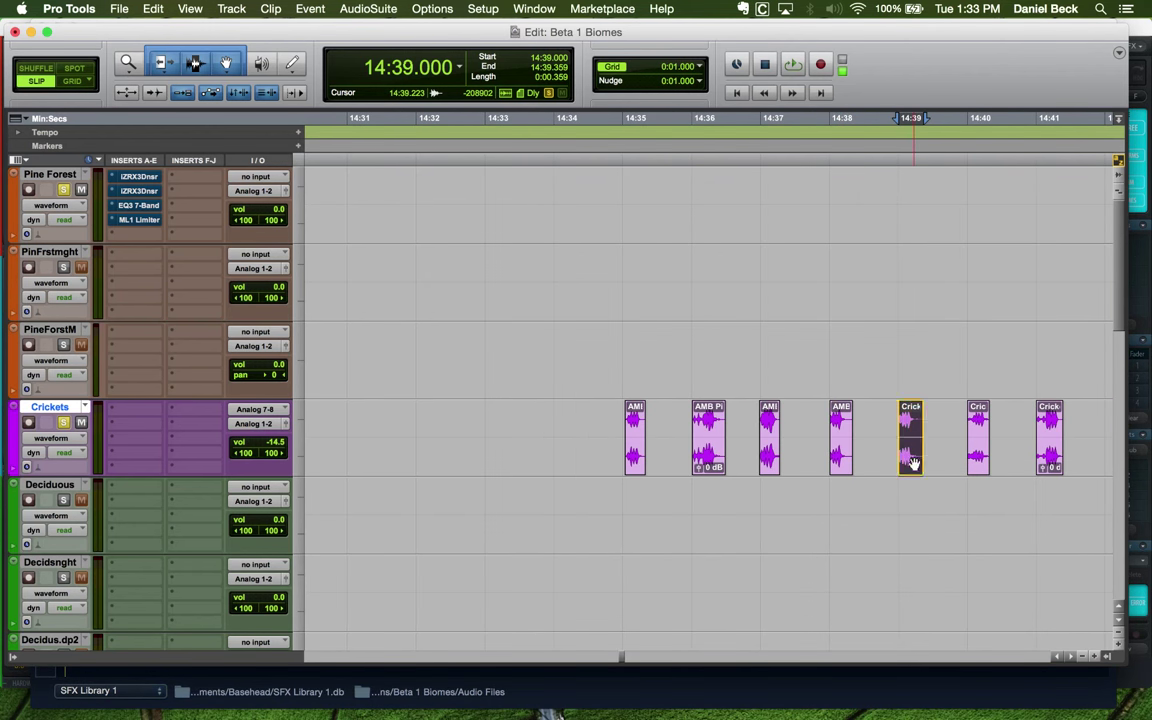
type("AMB PineForest Cricket Solo Chirp 1")
key("Return")
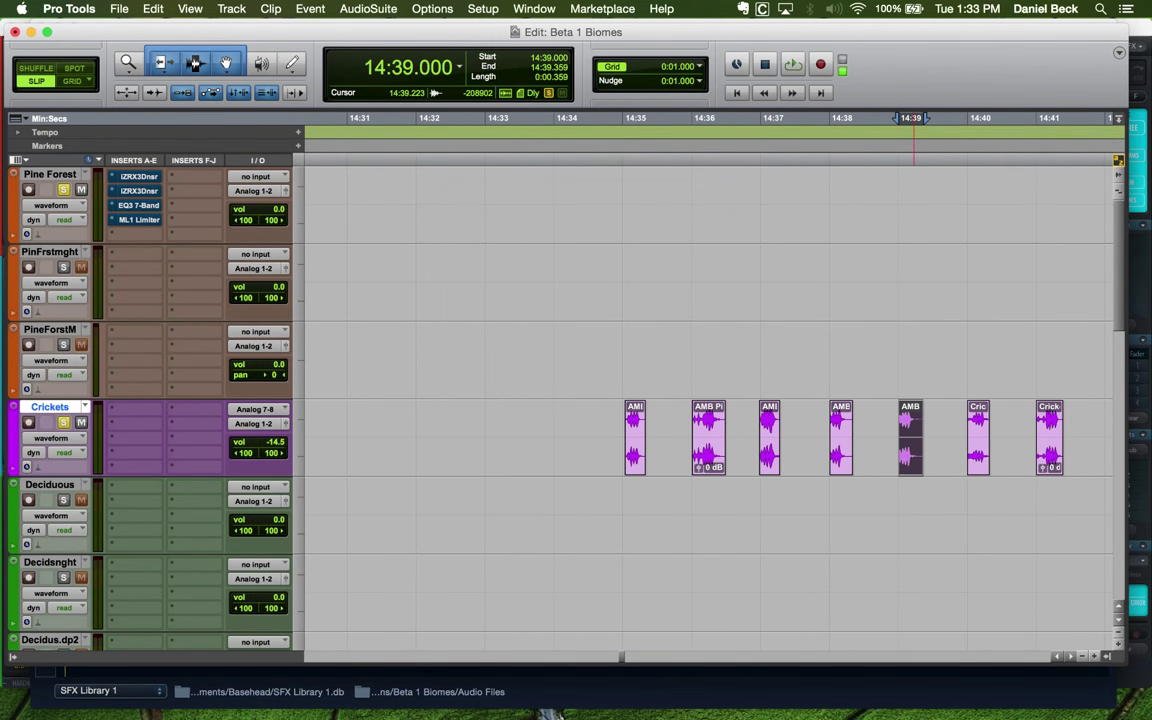
Rename the chirp clips at 14:40.000 and 14:41.000 and their disk files, continuing the AMB PineForest Cricket Solo Chirp series
left_click(975, 458)
double_click(975, 458)
type("AMB PineForest Cricket Solo Chirp 1")
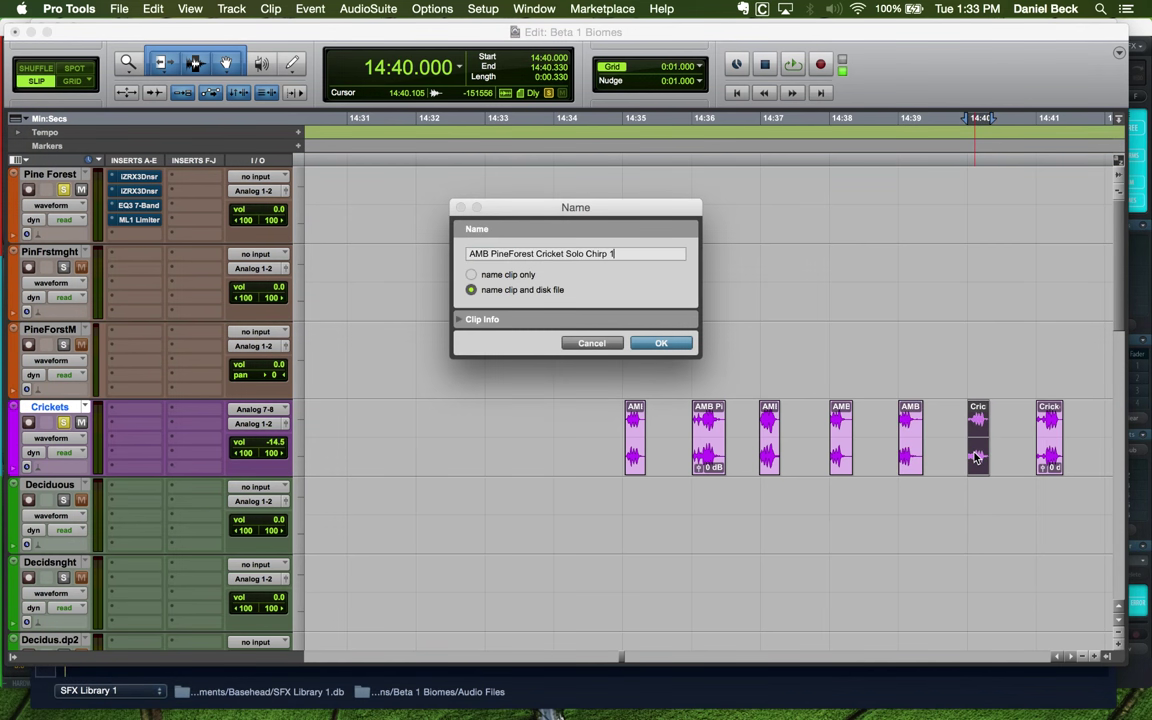
key("Return")
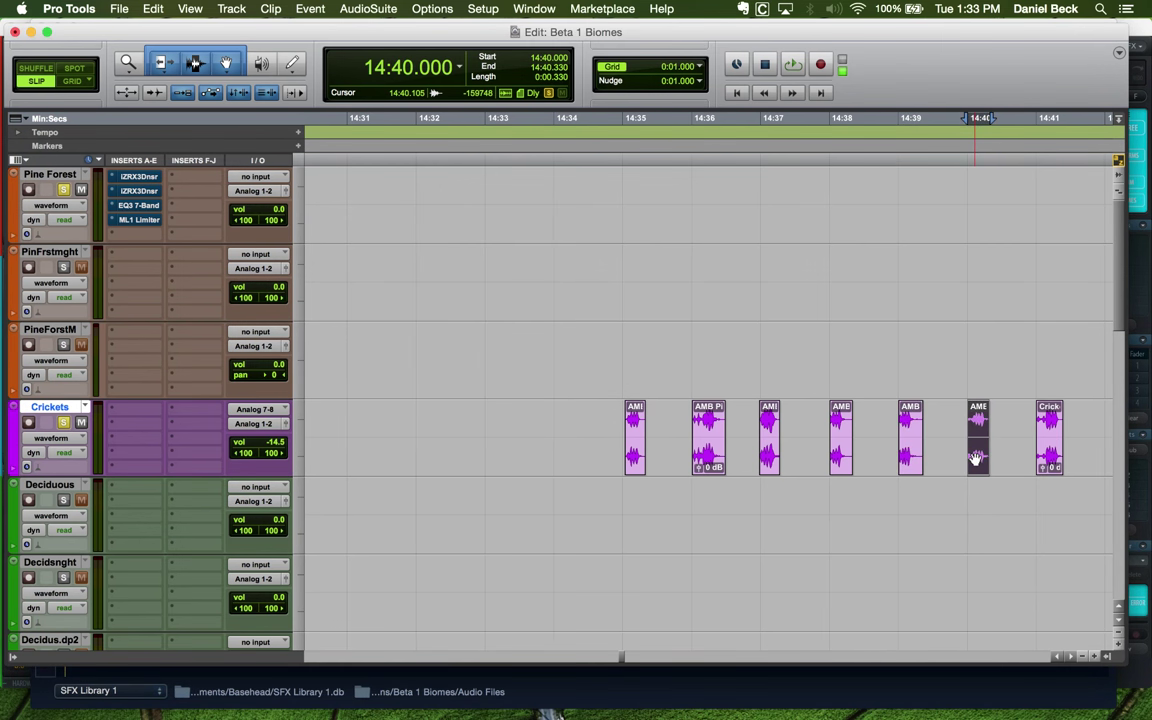
left_click(1046, 460)
double_click(1046, 460)
type("AMB PineForest Cricket Solo Chirp 1")
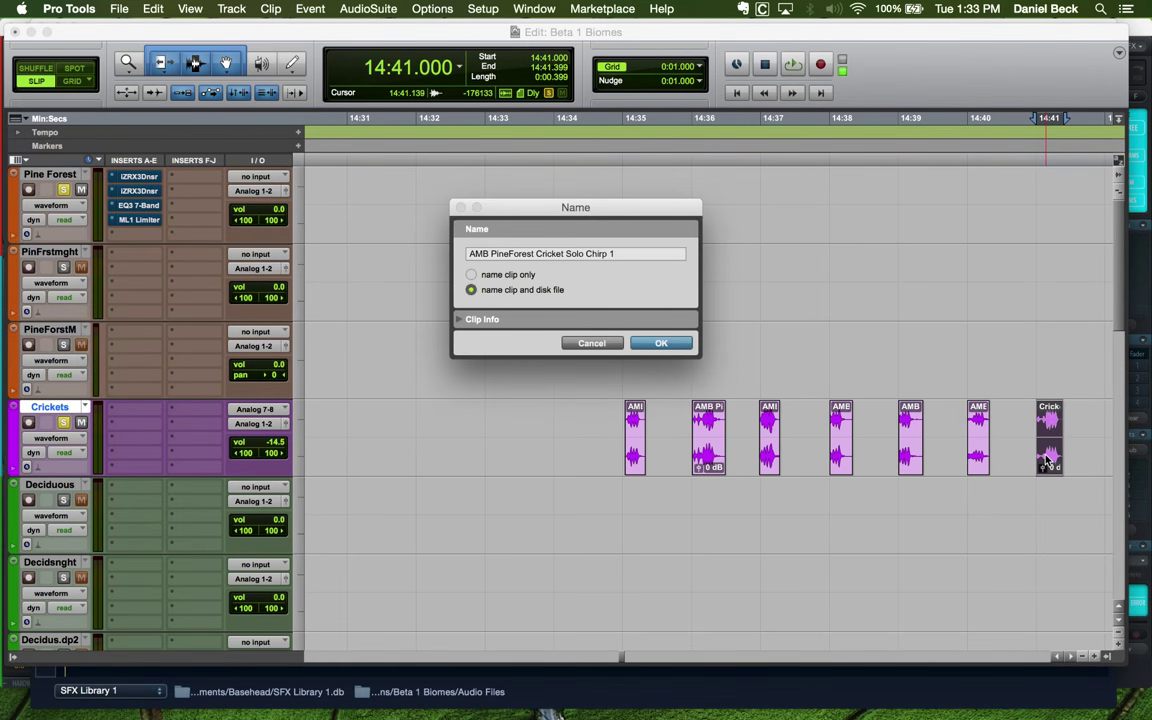
key("Return")
Export all seven named chirp clips as interleaved 24 Bit, 44.1 kHz WAV files to the session's Bounced Files folder
key("super+bracketleft")
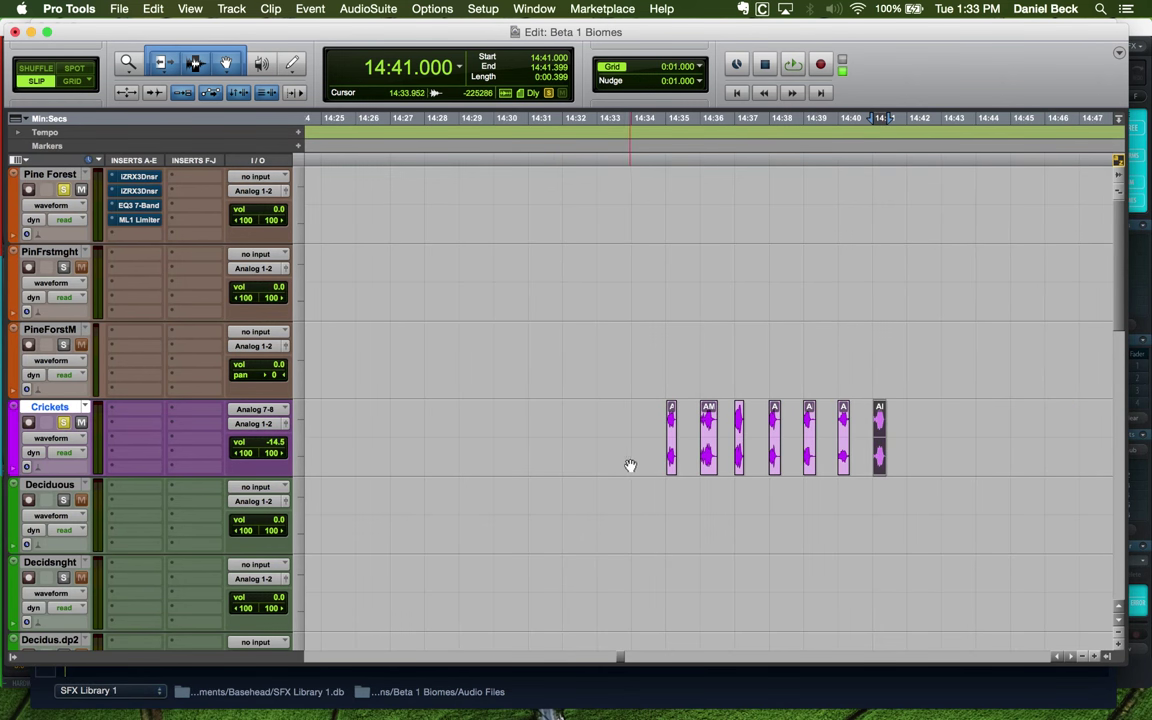
left_click(670, 462, "shift")
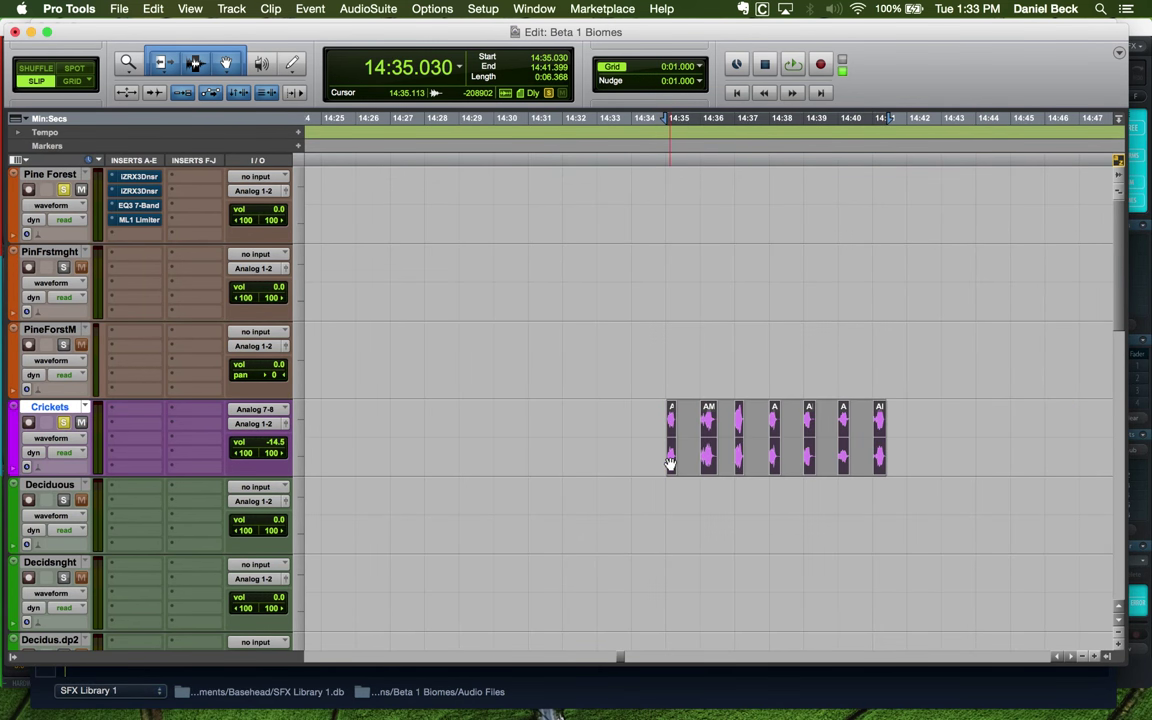
key("super+shift+k")
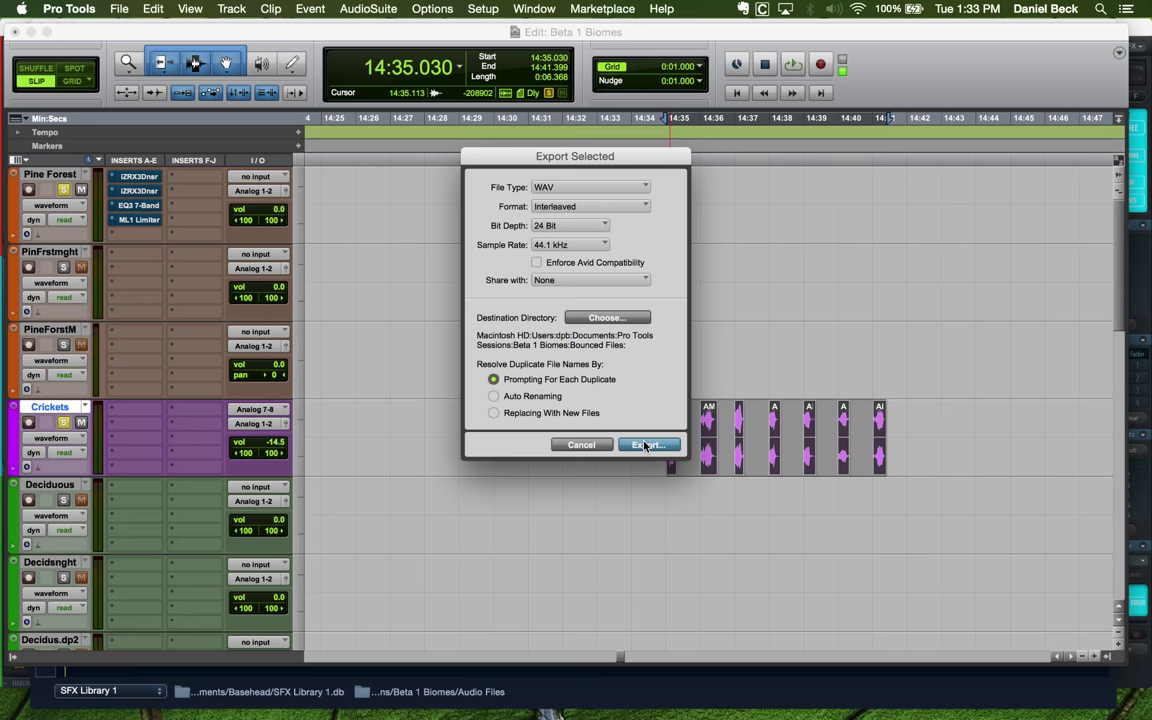
left_click(645, 445)
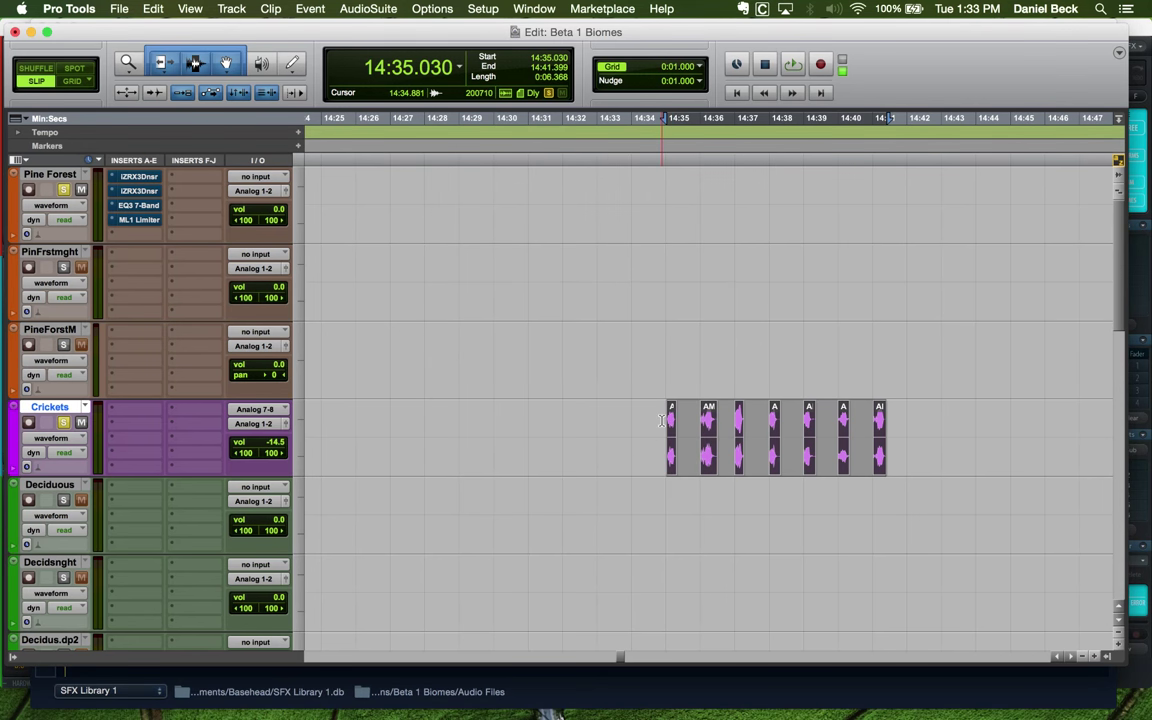
Play back the first solo chirp clip from just before its start and save the session
left_click(662, 420)
left_click(663, 421)
key("t")
key("t")
key("t")
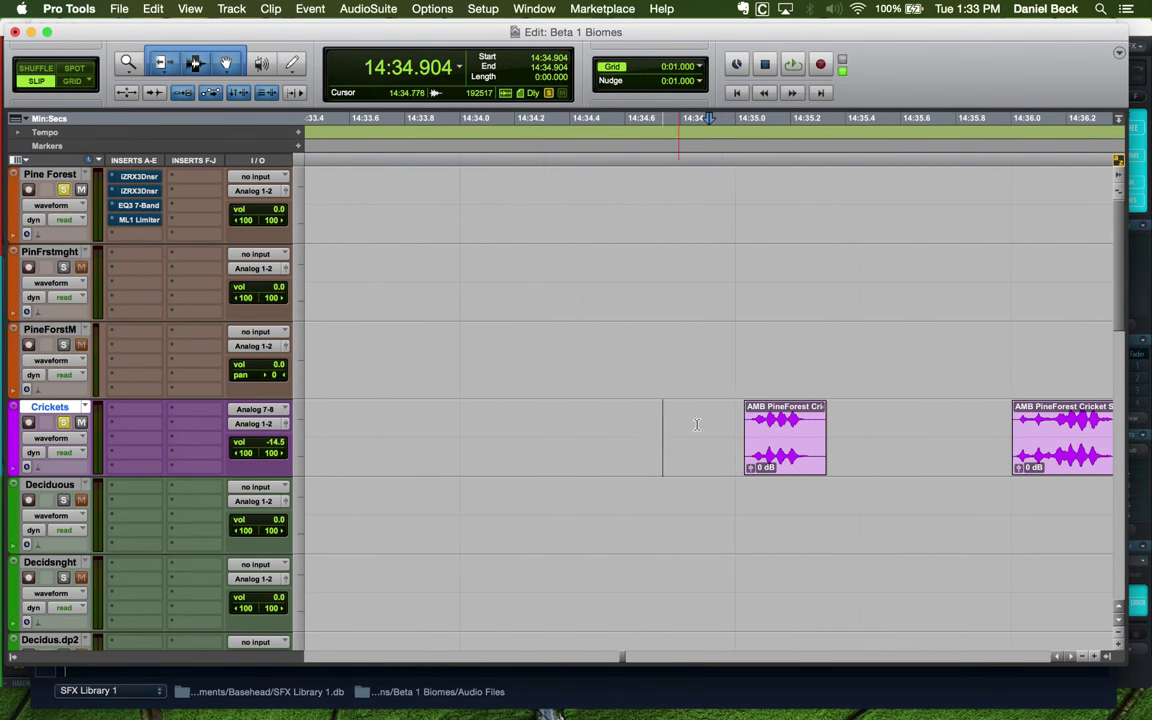
key("space")
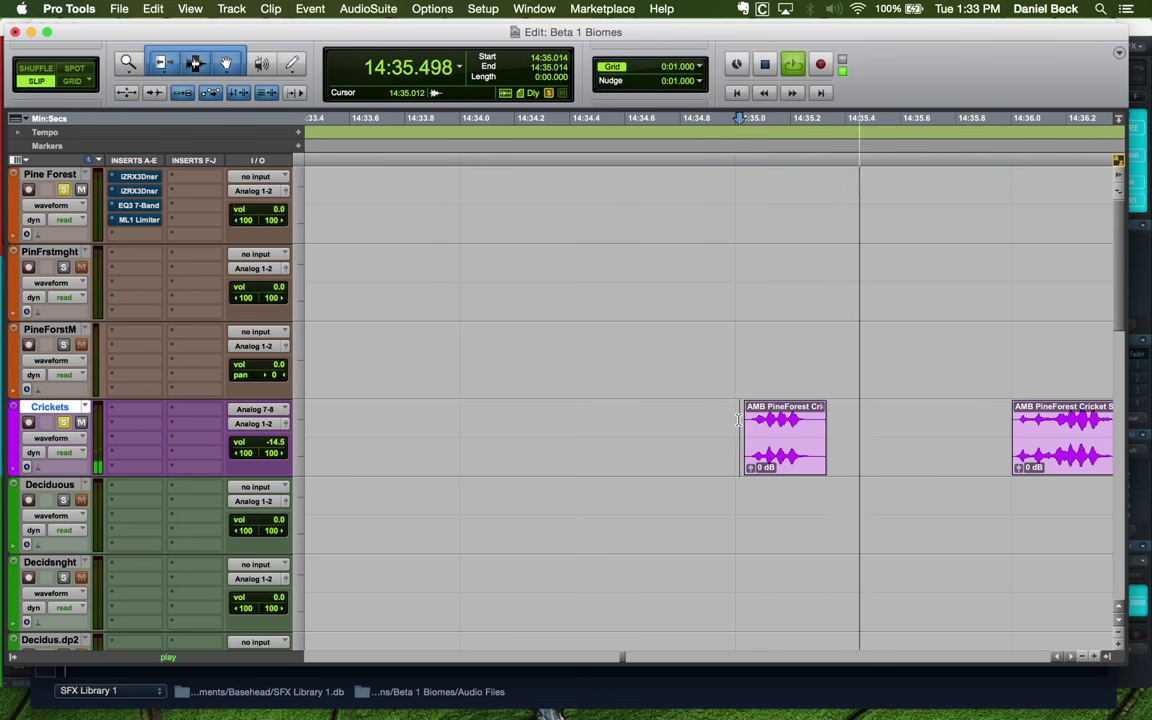
key("space")
left_click(738, 420)
key("super+s")
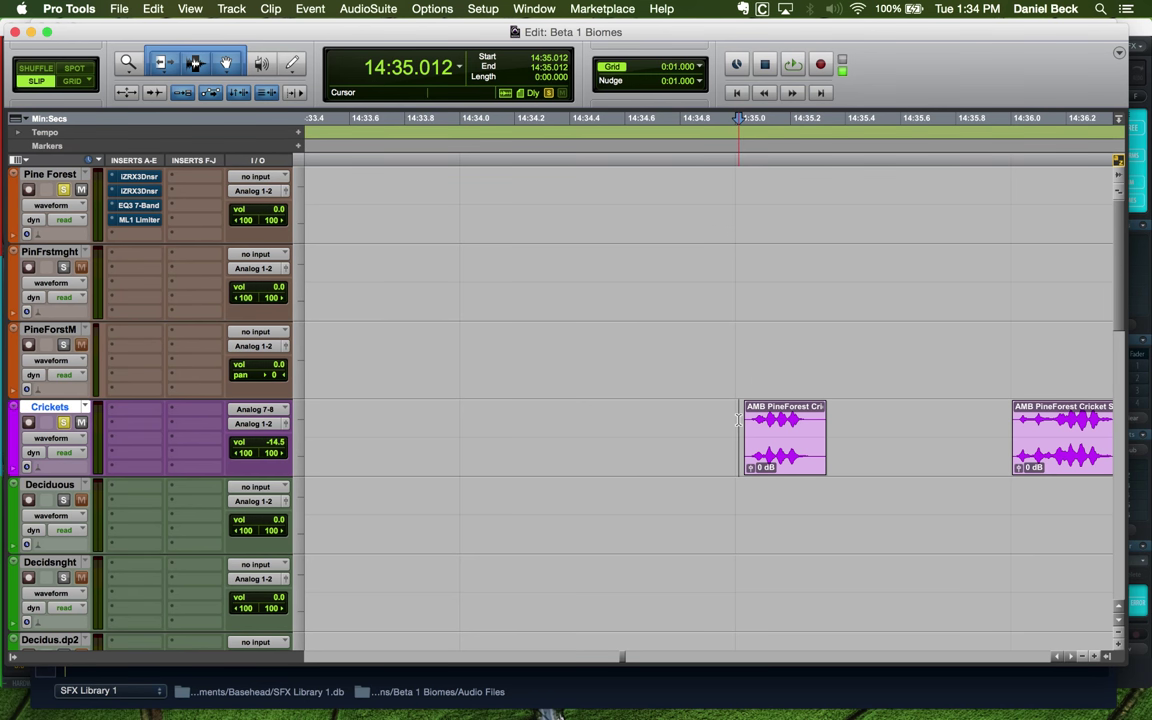
Look over the Crickets track, from the solo chirps back to the longer Rwanda night cricket clips
key("r")
key("r")
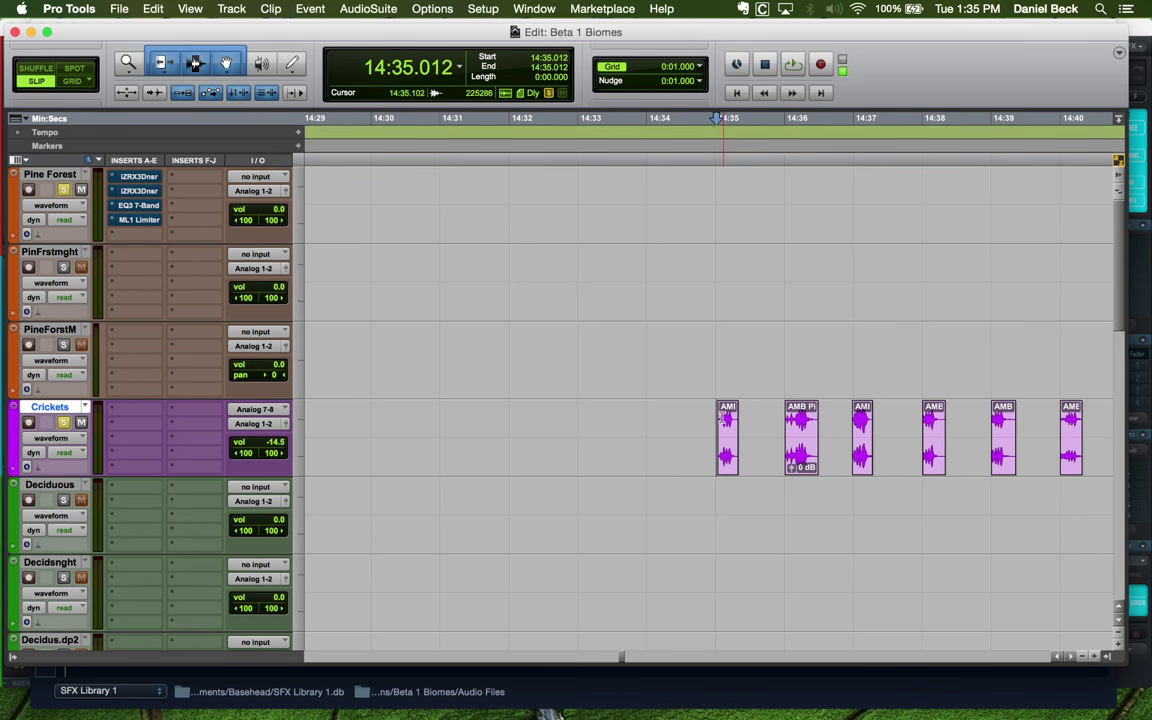
left_click(719, 406)
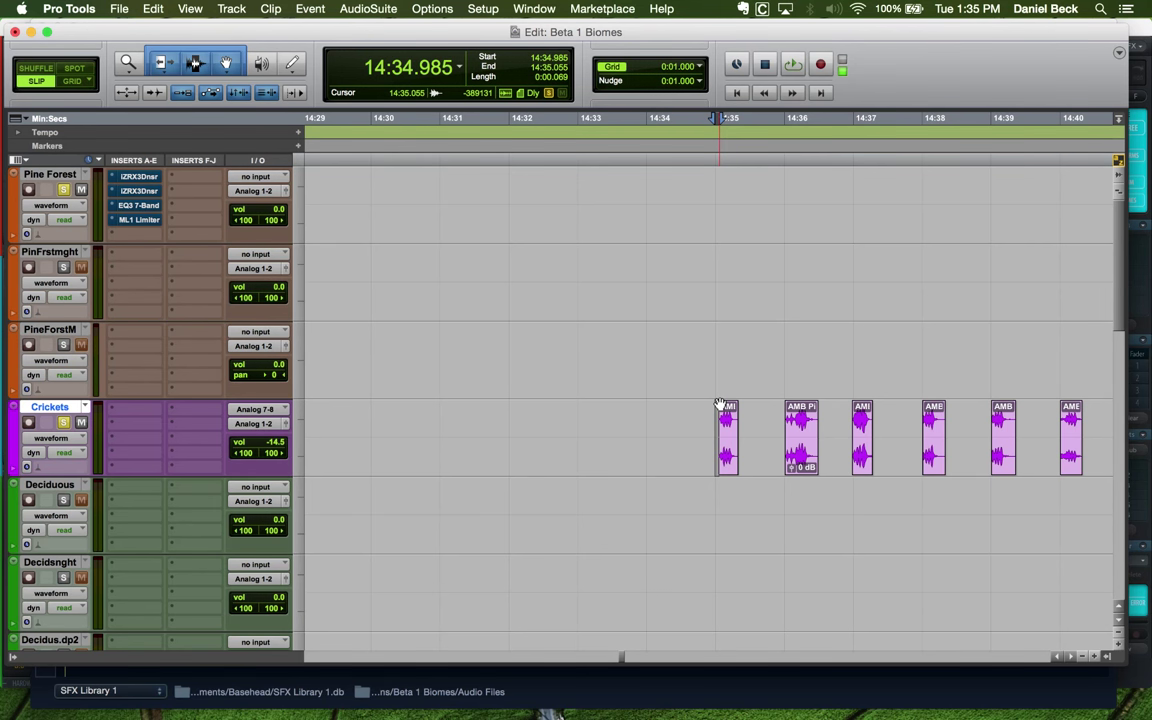
left_click(719, 405)
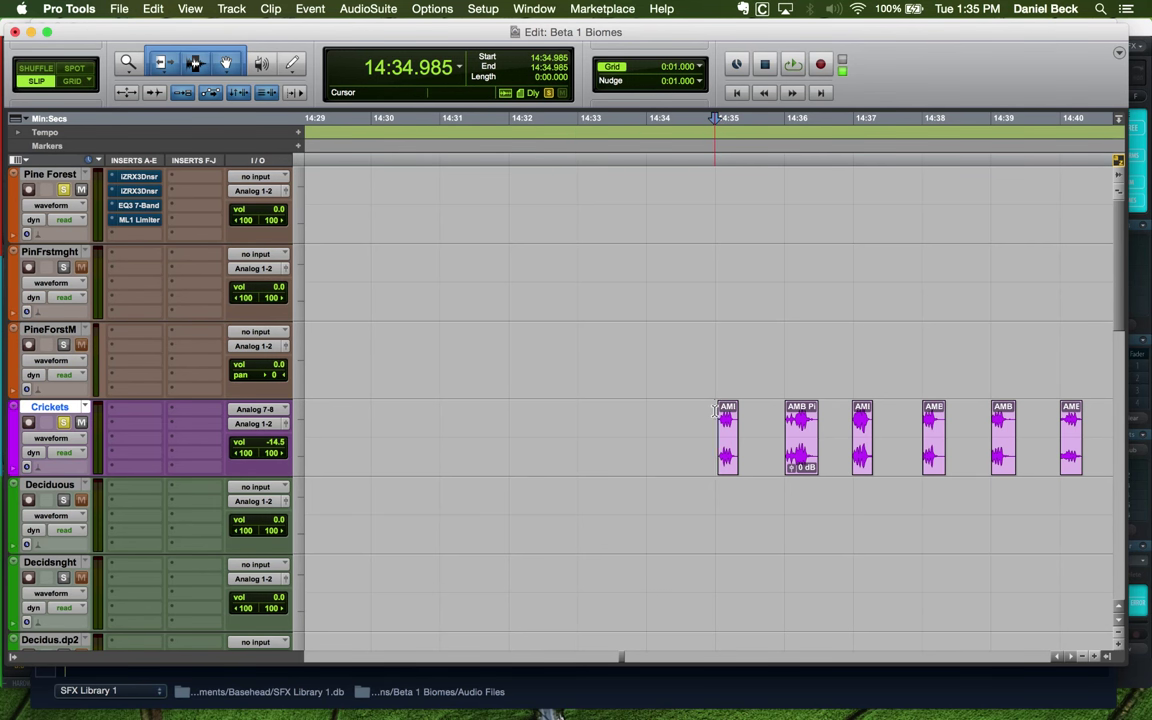
left_click(754, 417)
key("r")
left_click(702, 420)
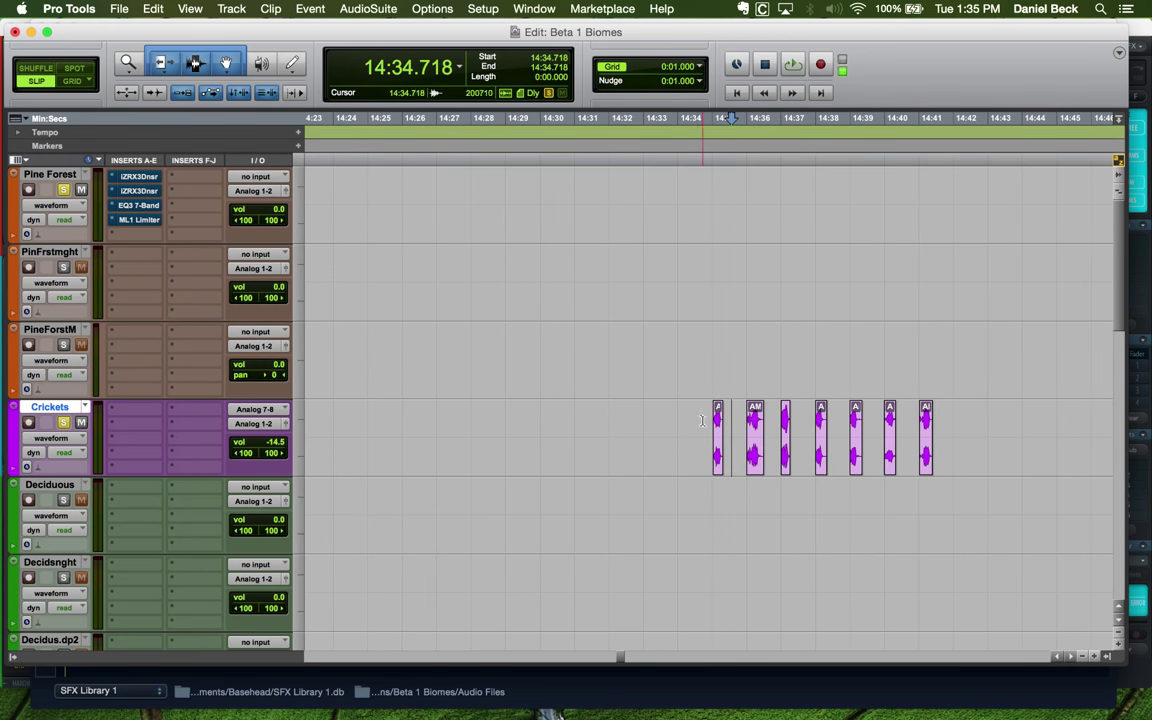
key("r")
key("r")
key("super+bracketleft")
key("super+bracketleft")
key("super+bracketleft")
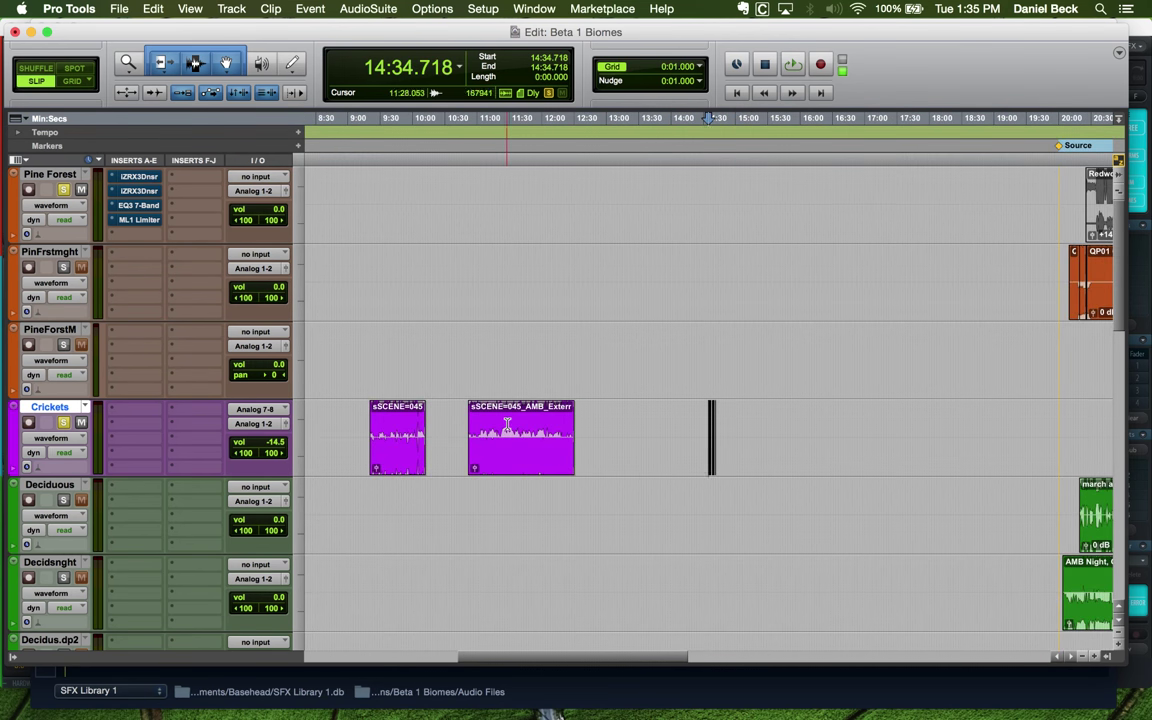
left_click(507, 425)
left_click(527, 425)
key("super+bracketright")
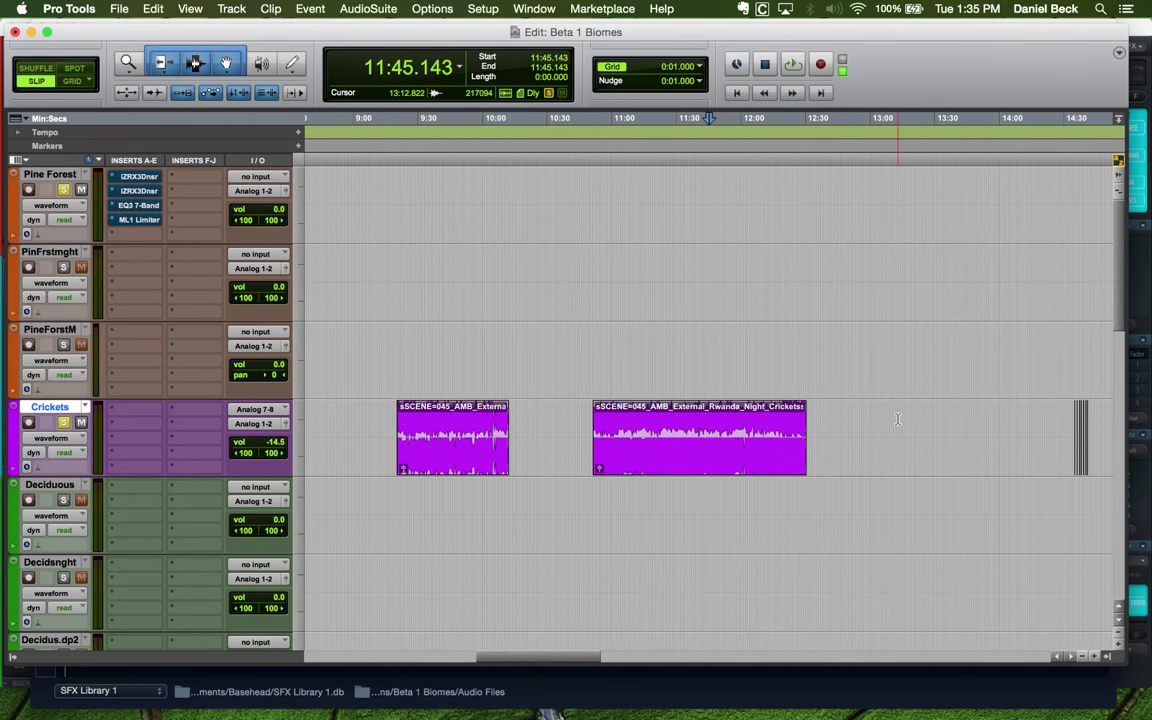
Survey the source clips after the Source marker on the pine forest, Crickets and deciduous tracks
key("super+bracketleft")
key("super+bracketleft")
key("super+bracketleft")
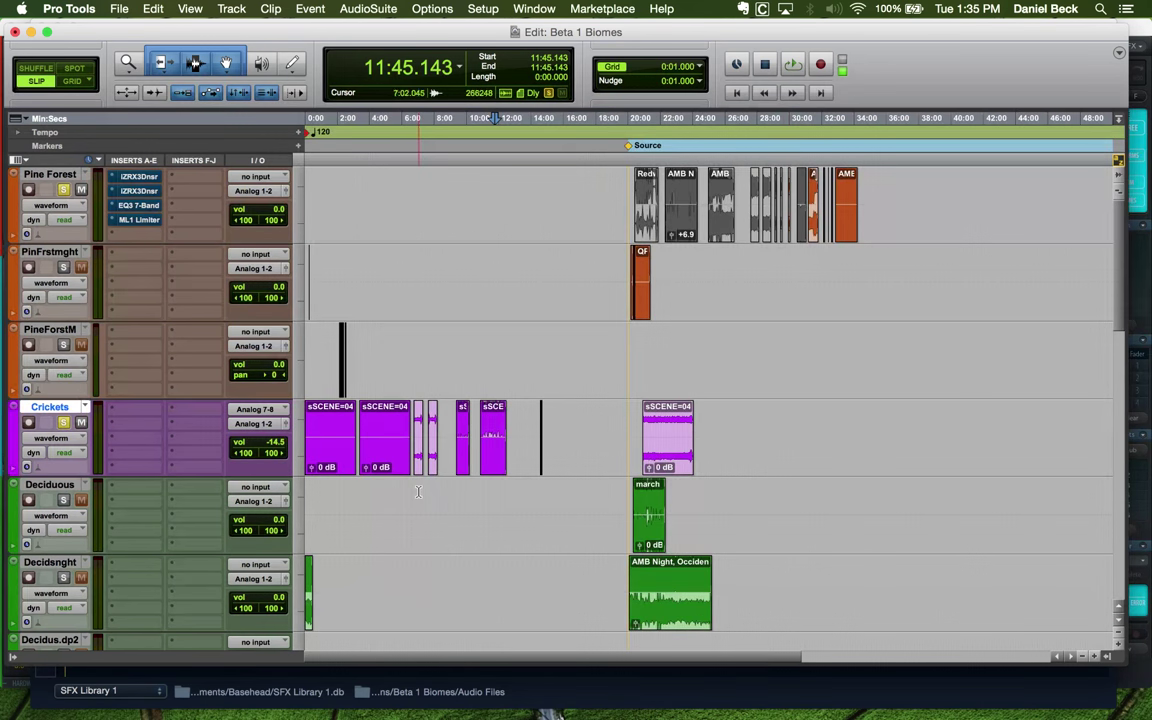
left_click(643, 265)
key("super+bracketright")
scroll(707, 445, "down", 3)
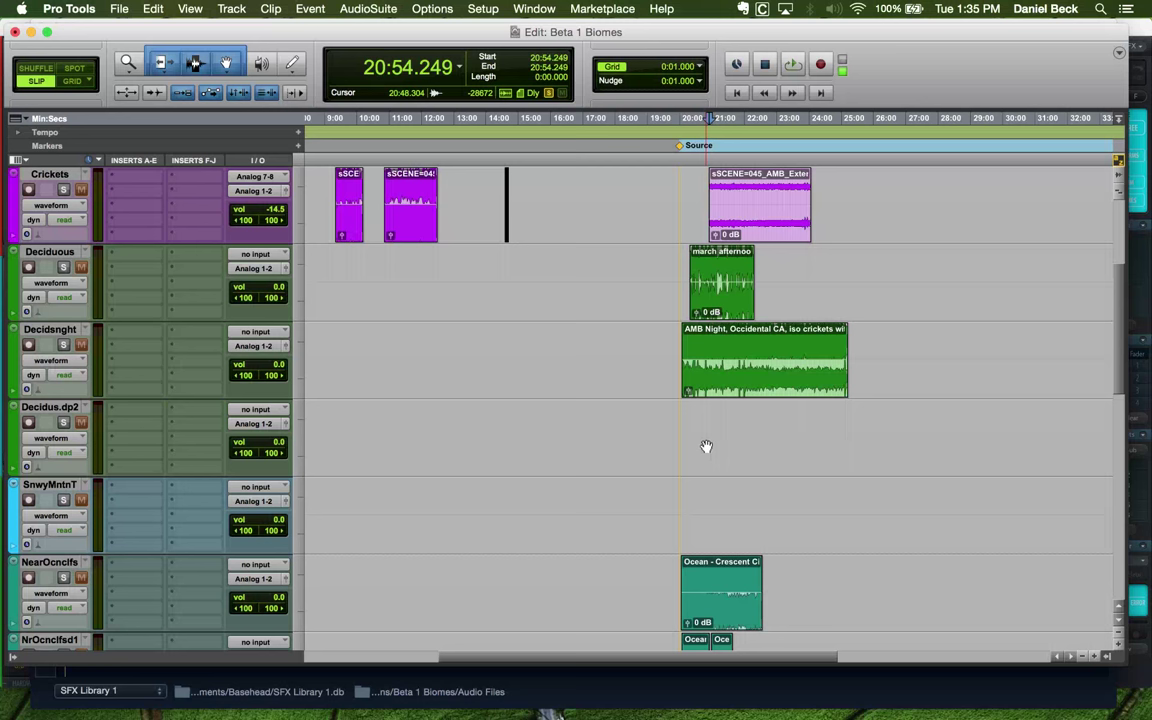
left_click(722, 291)
key("super+bracketleft")
left_click(650, 357)
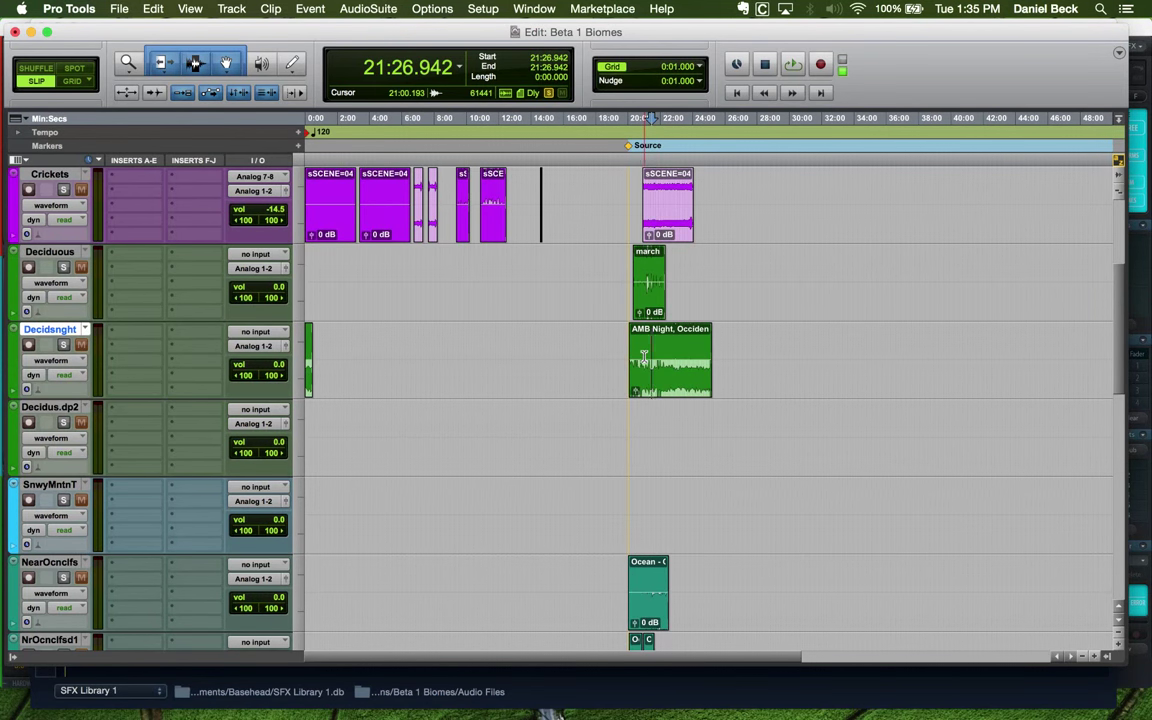
Place the edit cursor on the TDD night track just after the Source marker, at 20:06.694, and switch to BaseHead
scroll(644, 357, "down", 4)
scroll(644, 357, "down", 8)
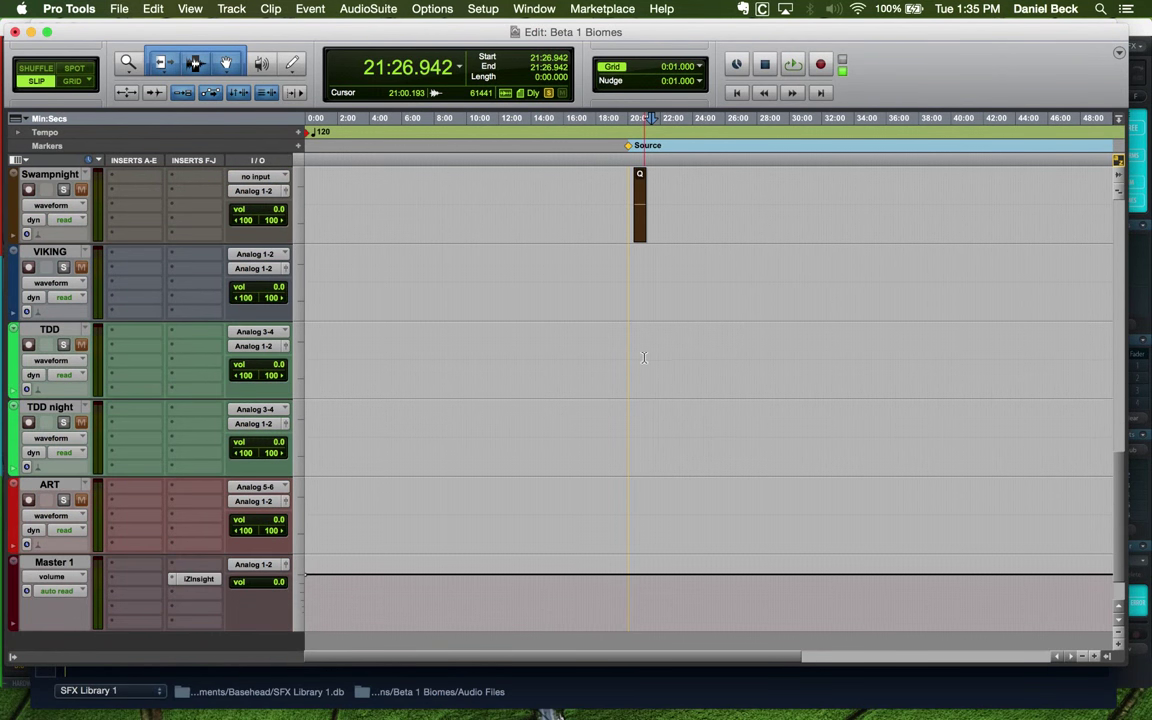
left_click(642, 330)
left_click(645, 426)
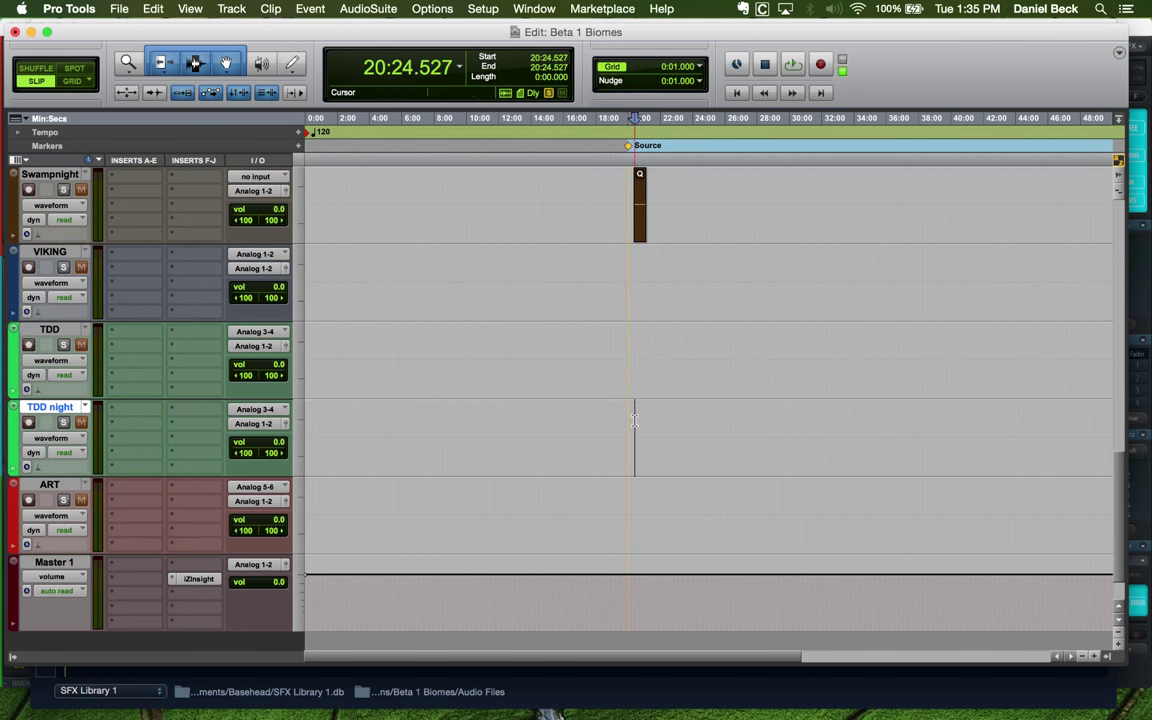
key("super+bracketright")
left_click(694, 420)
left_click(685, 418)
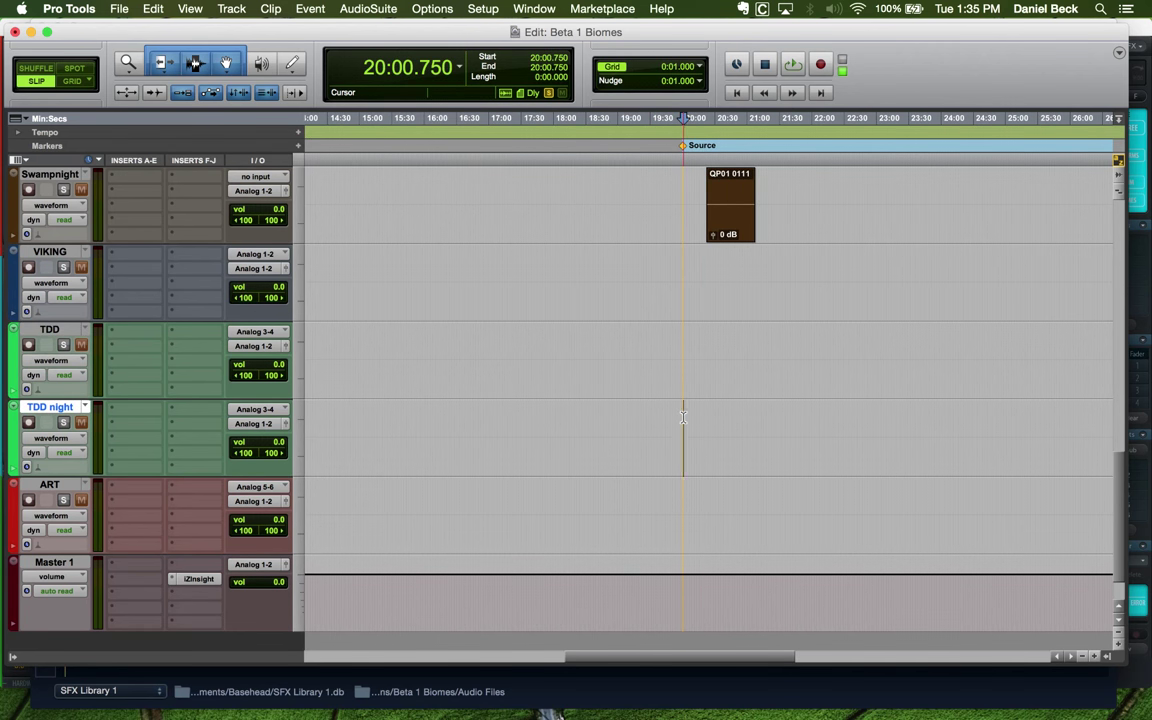
left_click(690, 415)
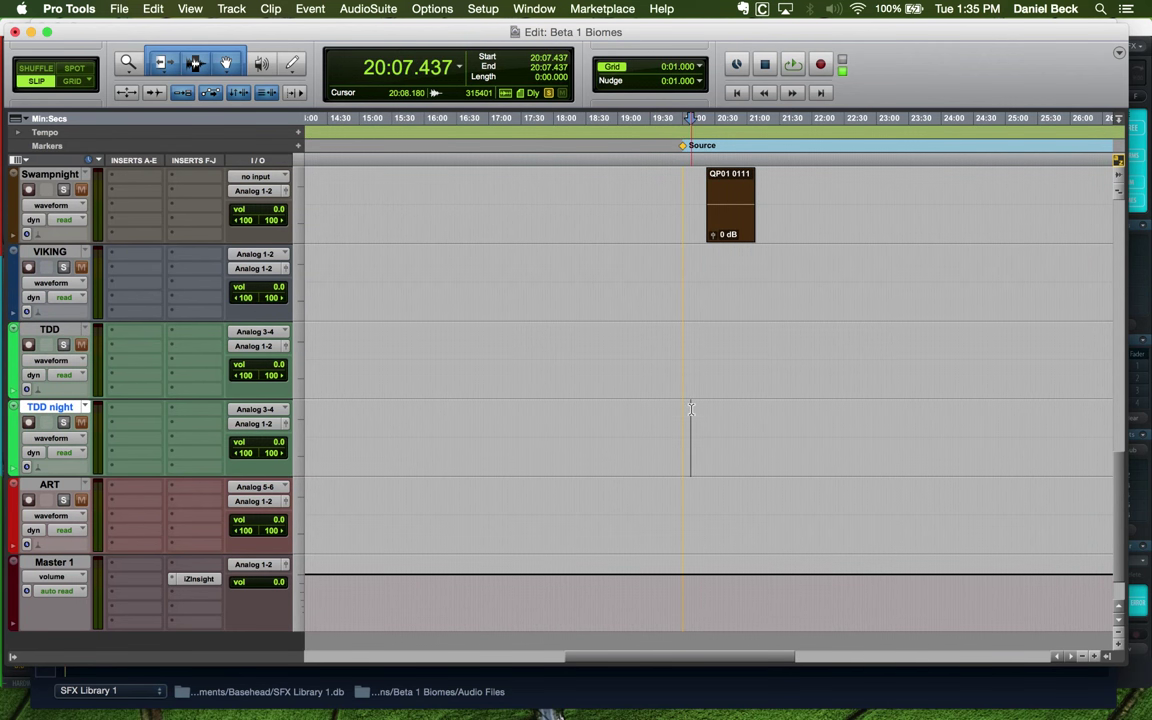
key("super+bracketleft")
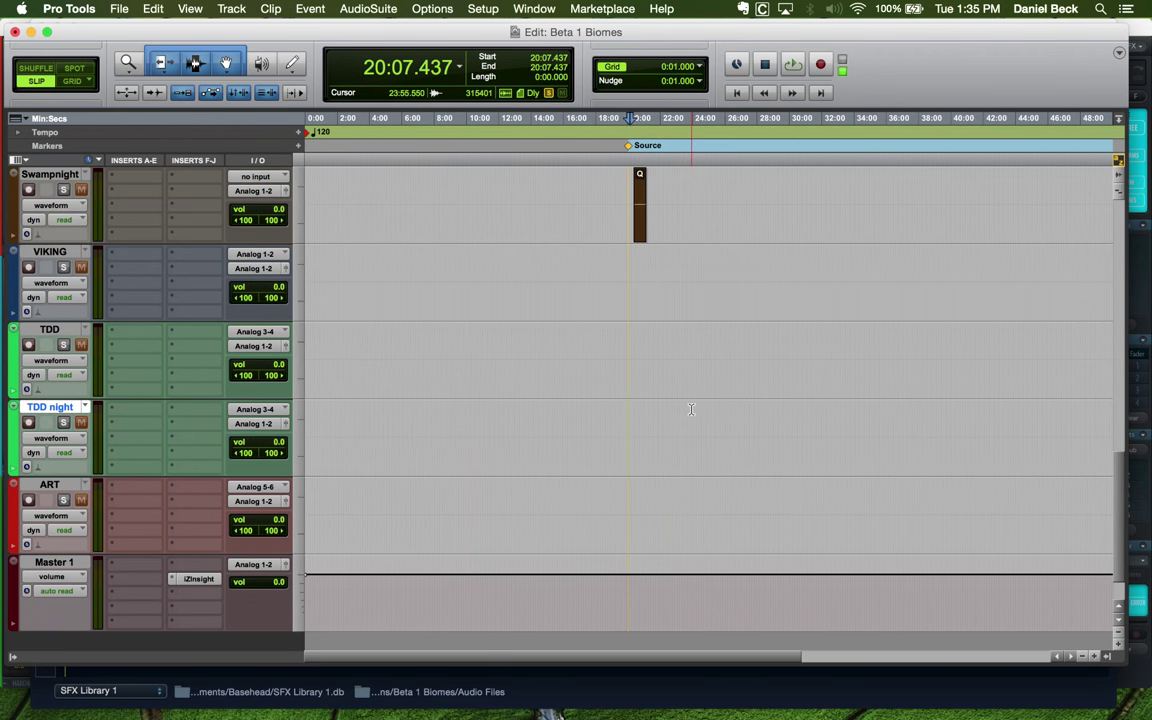
key("super+bracketleft")
key("super+bracketright")
key("super+bracketright")
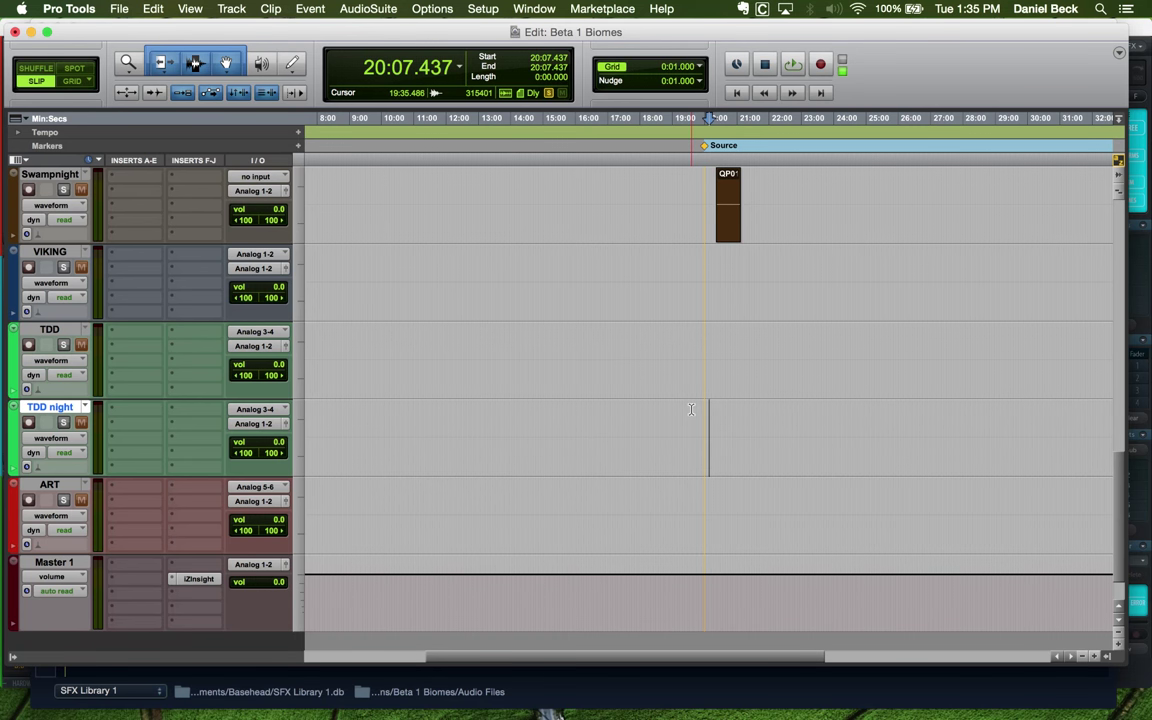
left_click(702, 414)
key("super+bracketright")
key("super+bracketright")
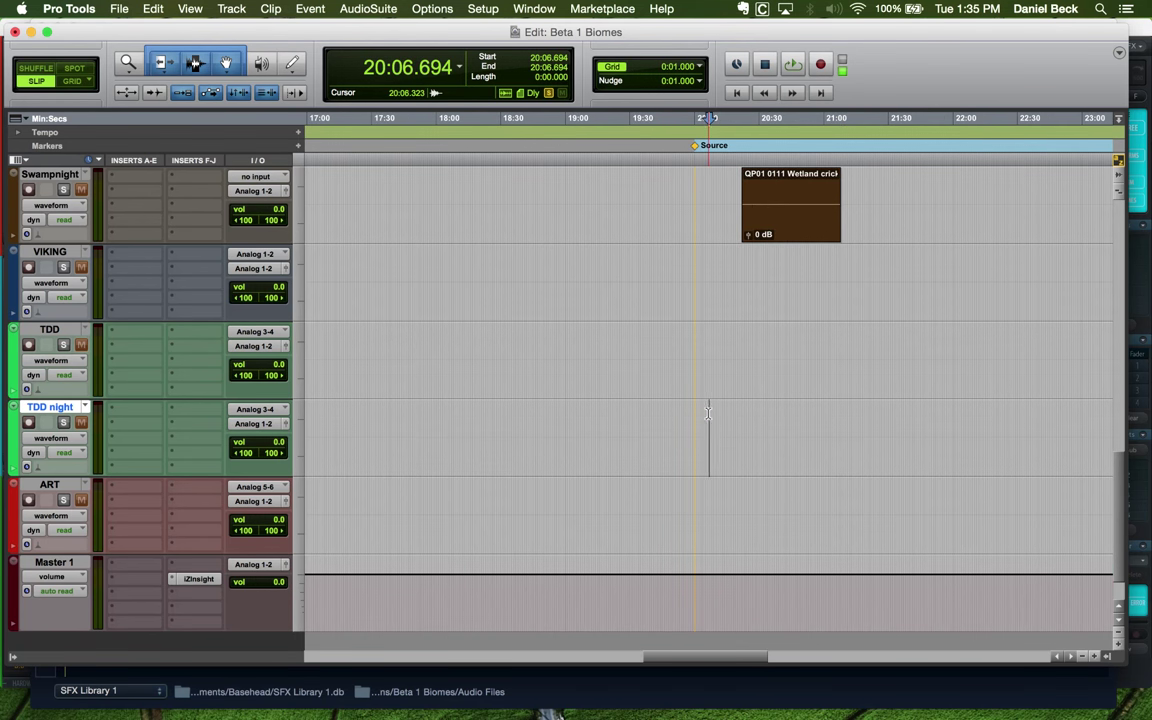
key("super+bracketleft")
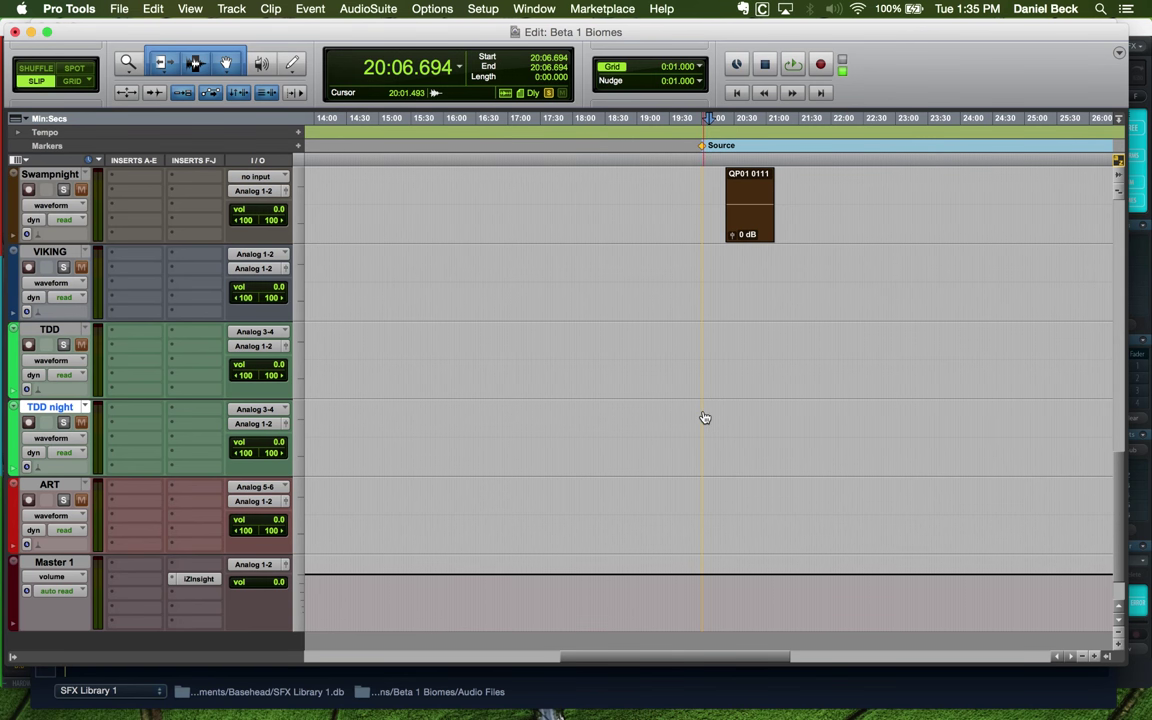
key("super+Tab")
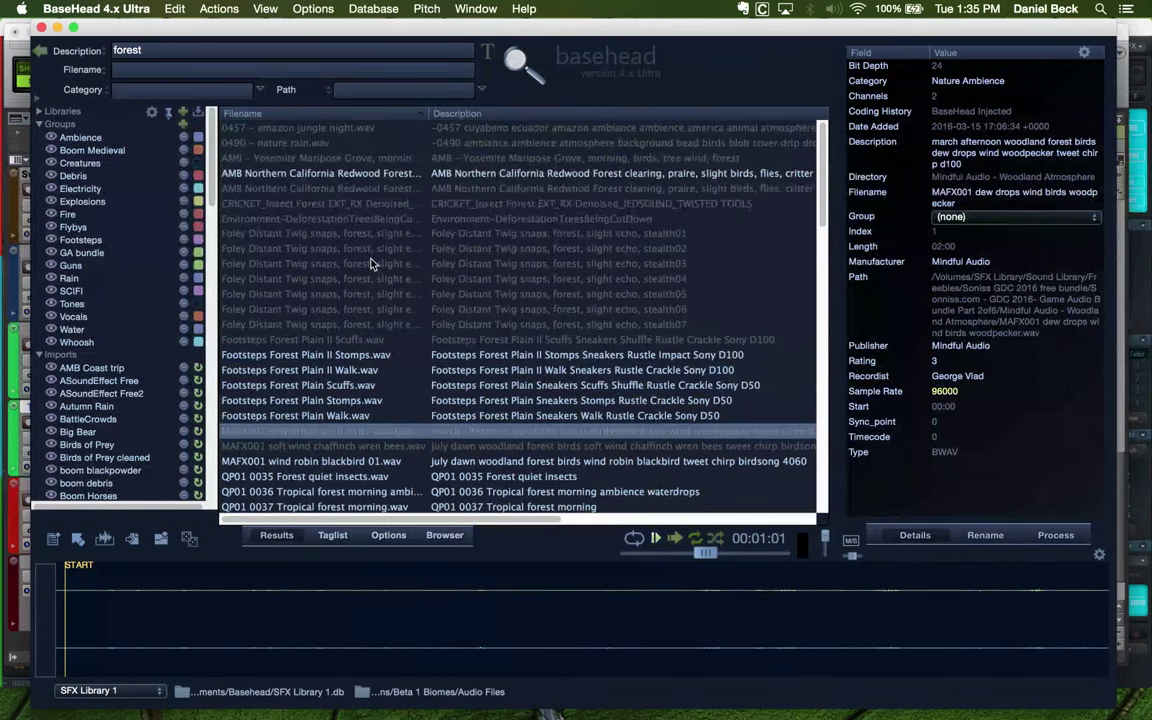
Load 0457 - amazon jungle night.wav for auditioning and slow its playback pitch far below the original rate
left_click(345, 128)
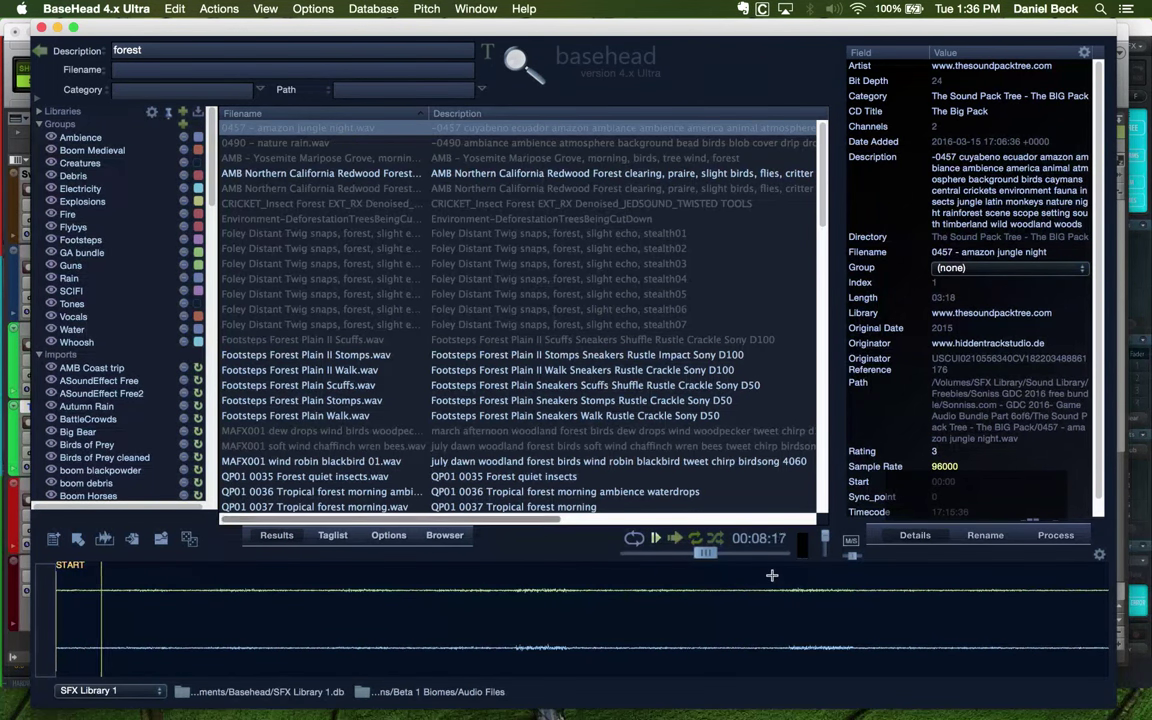
left_click(706, 555)
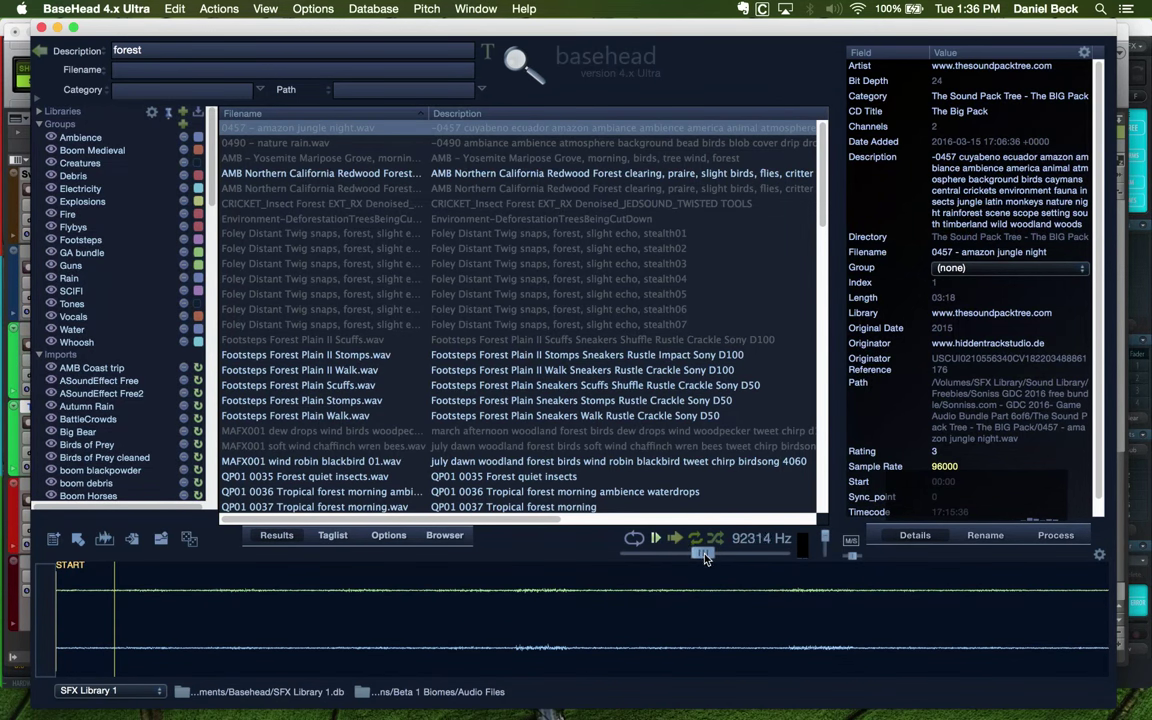
left_click_drag(706, 558, 640, 561)
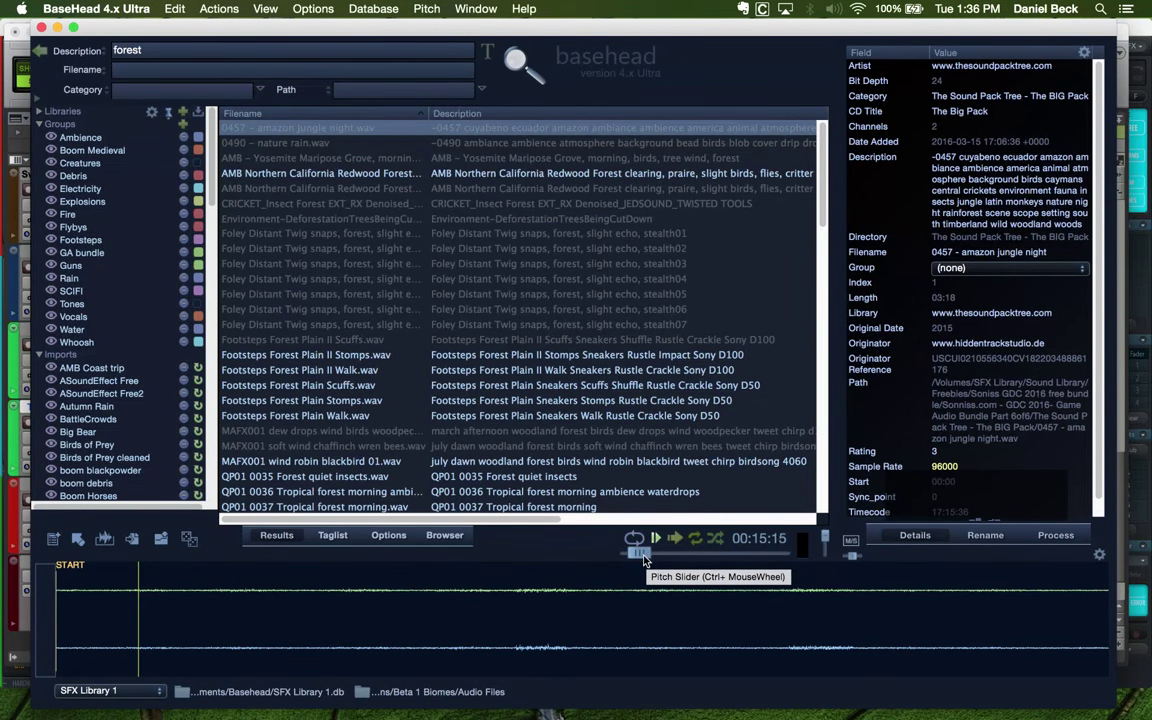
left_click_drag(643, 557, 648, 560)
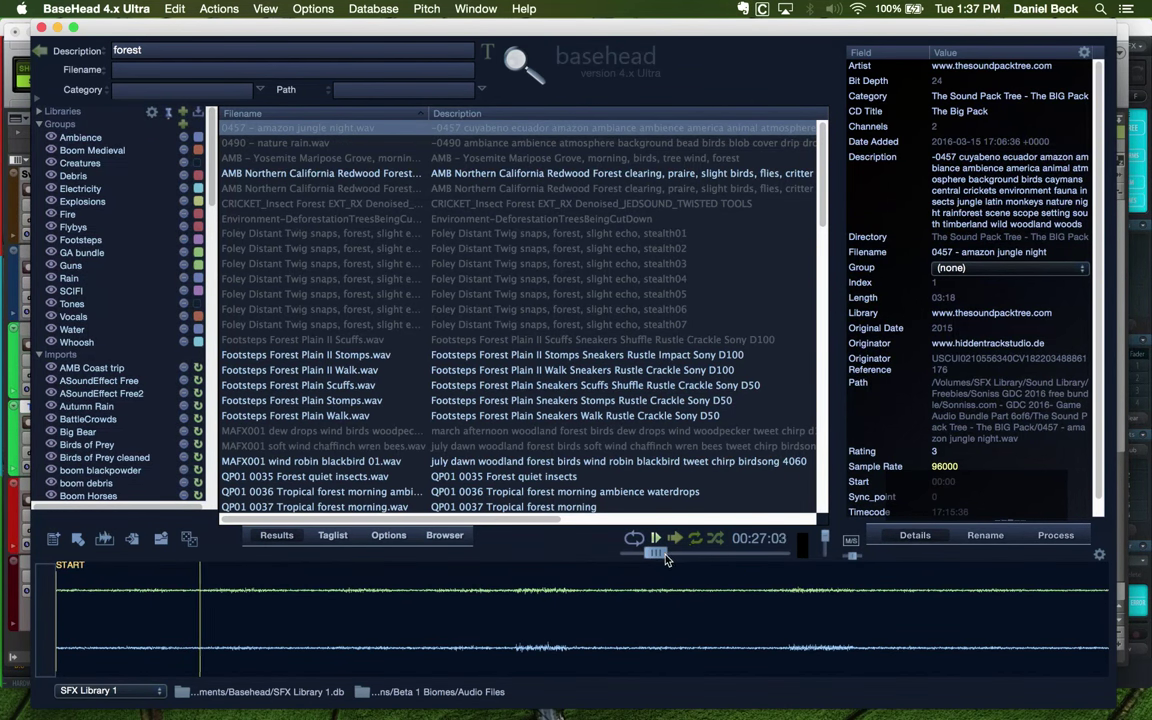
Audition the slowed jungle night recording at successive points along its waveform, from about 0:27 to just past two minutes
left_click(186, 601)
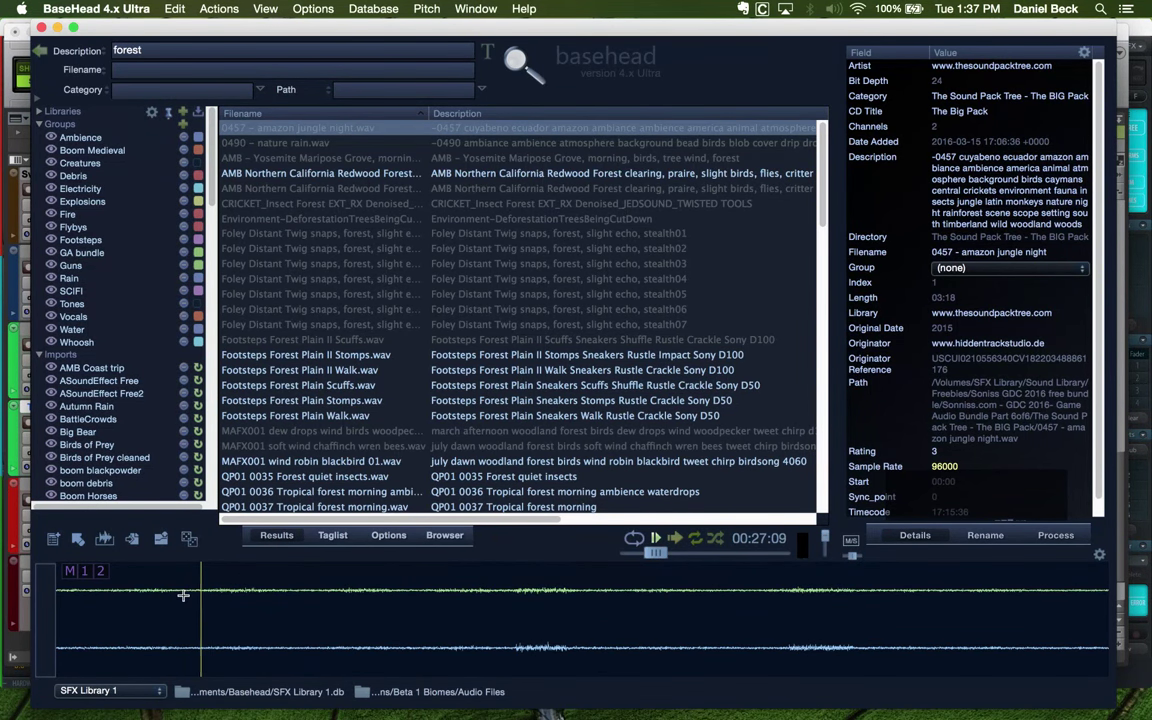
left_click(306, 601)
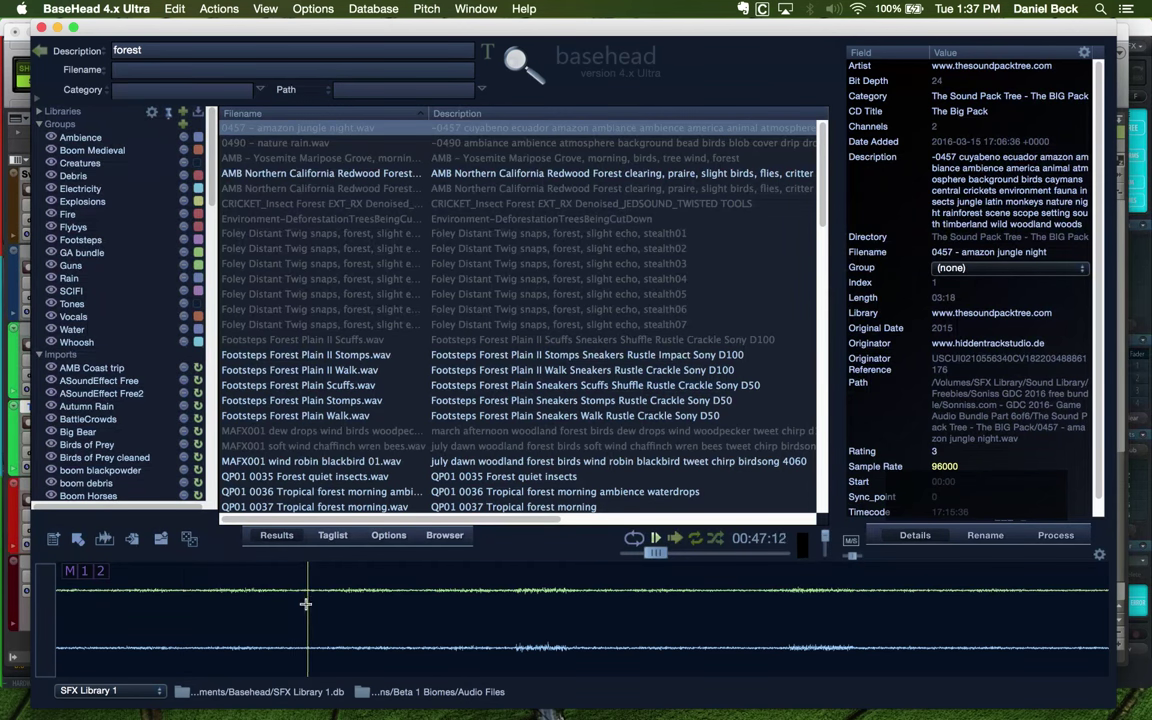
left_click(291, 606)
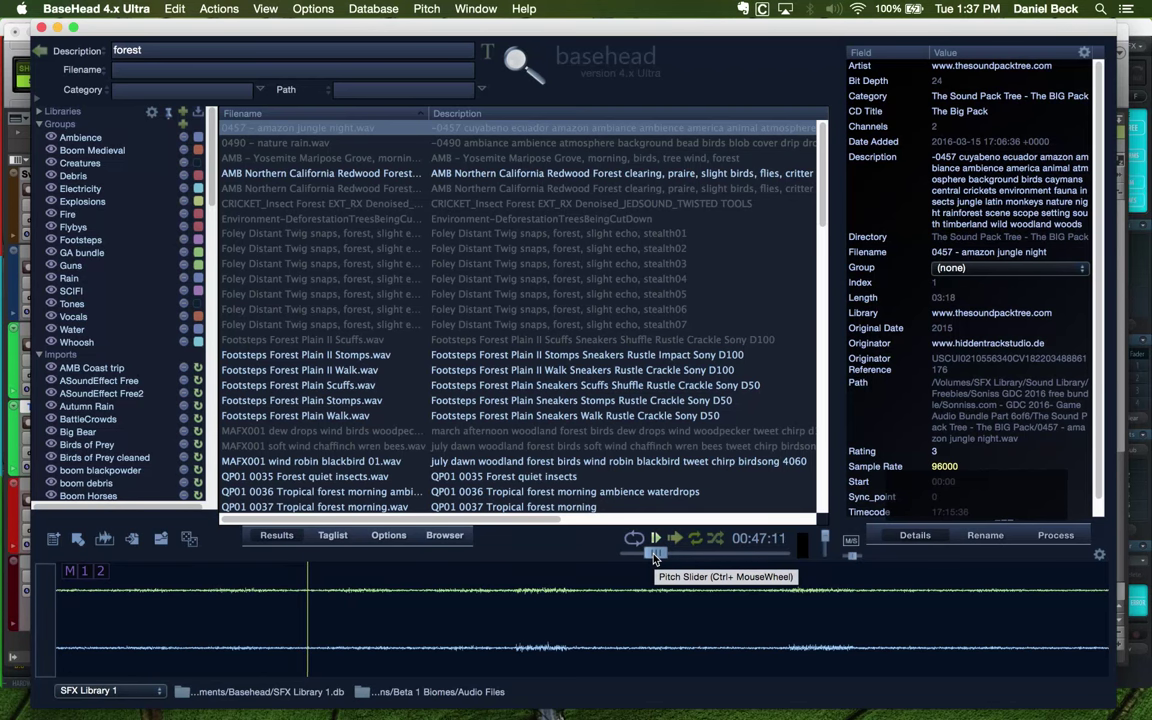
left_click(358, 600)
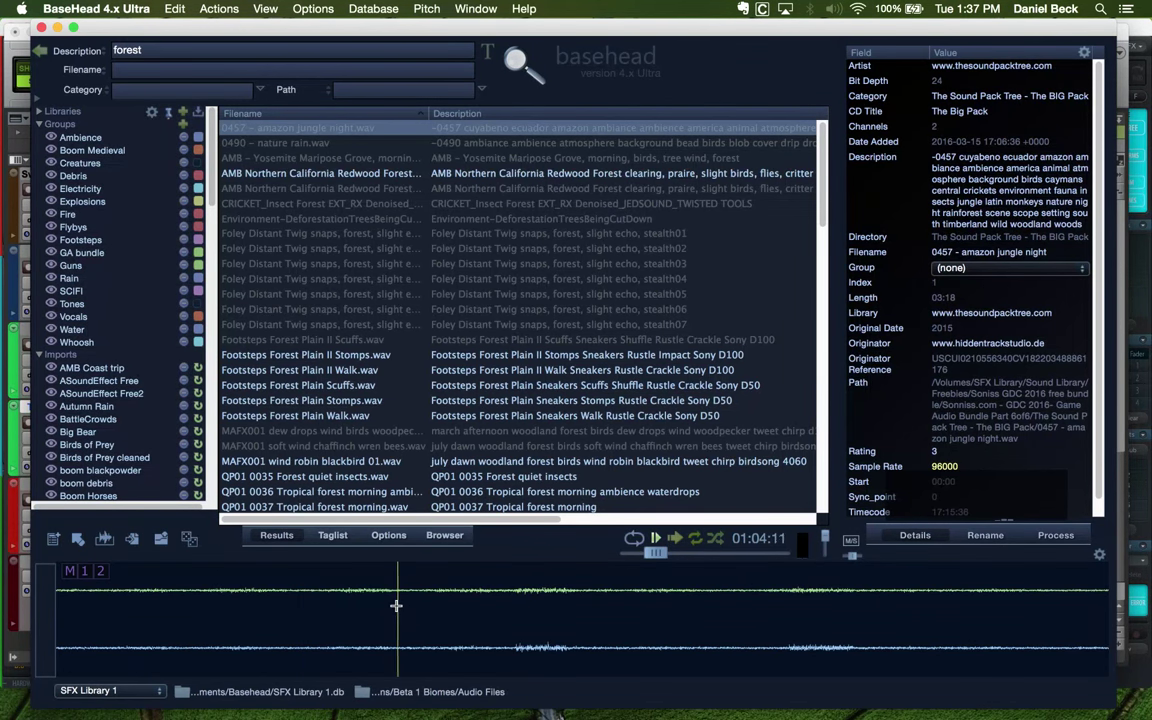
left_click(382, 600)
left_click(404, 600)
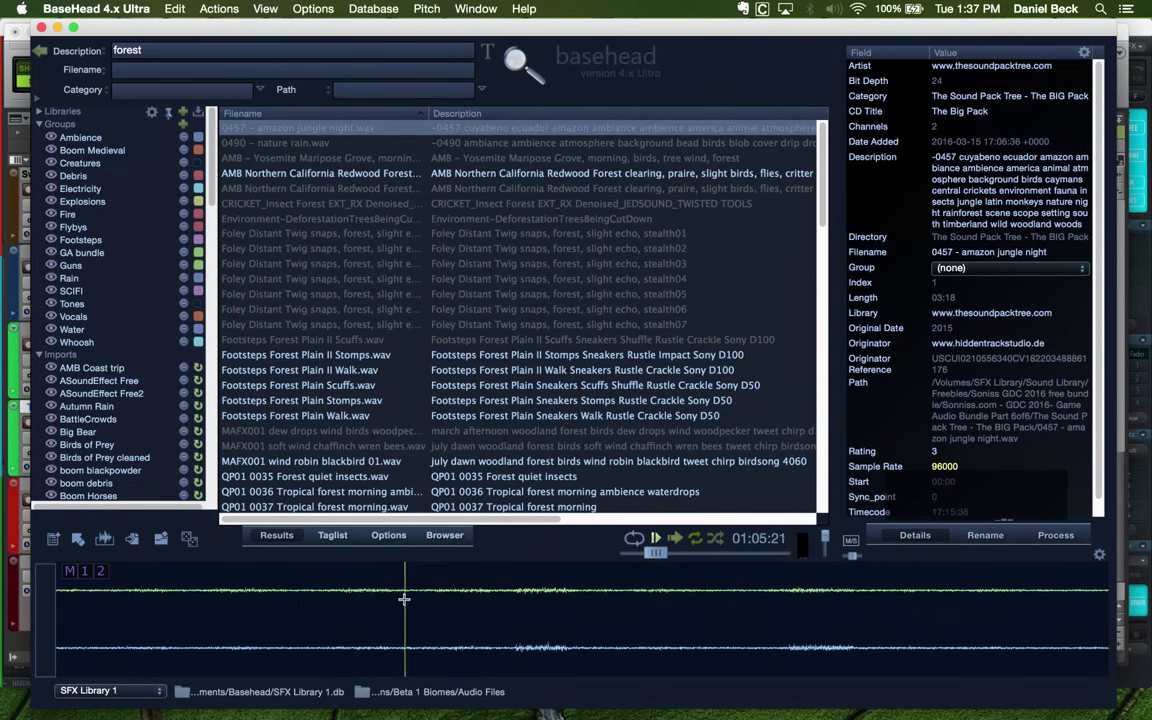
left_click(449, 598)
left_click(496, 599)
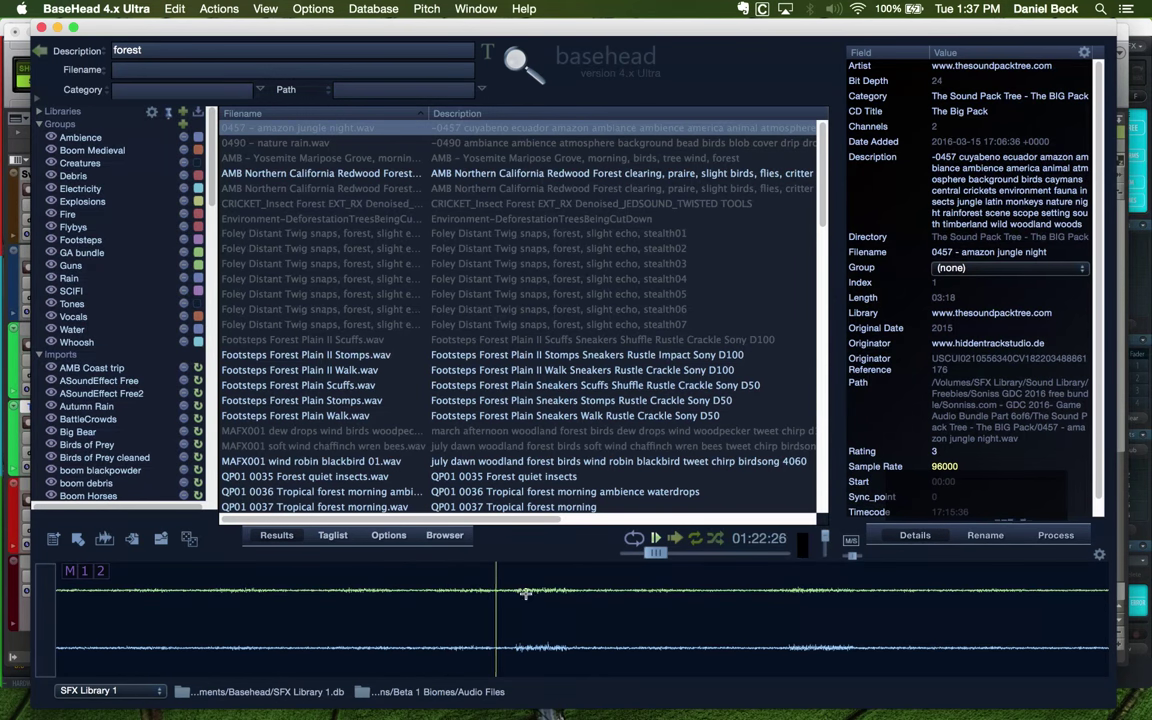
left_click(527, 599)
left_click(591, 600)
left_click(638, 602)
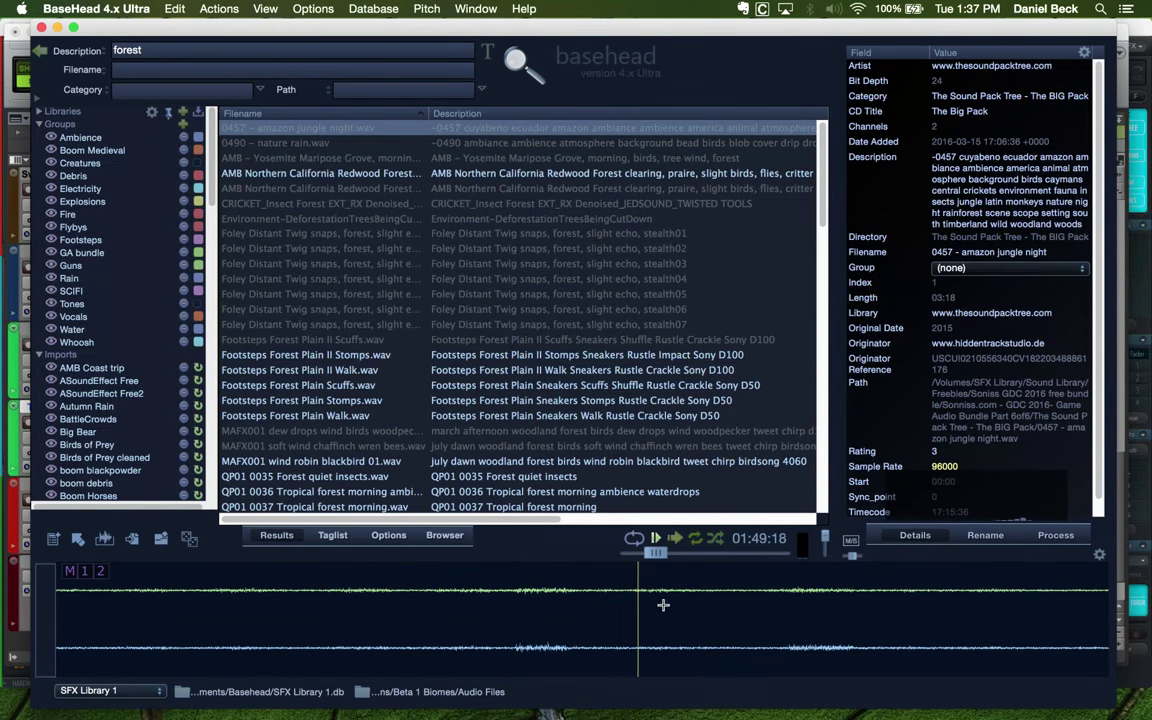
left_click(711, 604)
left_click(715, 604)
Try slightly different lowered playback pitches on the passages near 2:04, 2:07 and 1:08 of the jungle night recording
left_click_drag(663, 555, 658, 555)
left_click(709, 599)
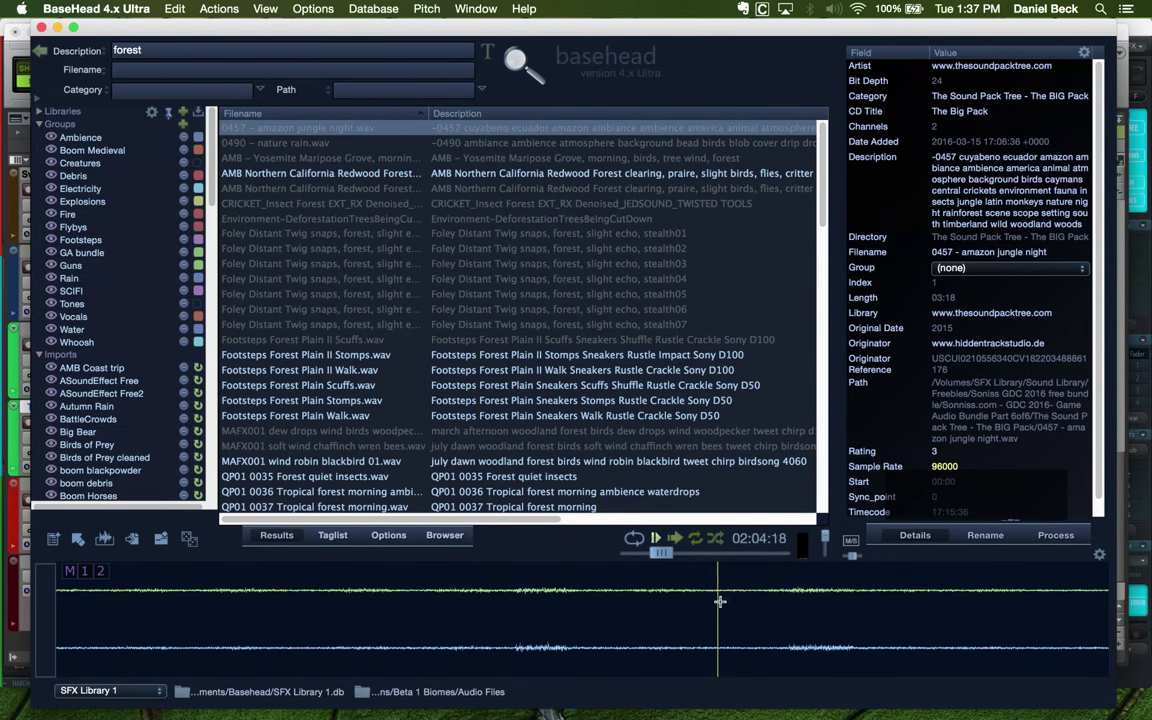
left_click(735, 605)
left_click_drag(664, 555, 652, 562)
left_click(729, 607)
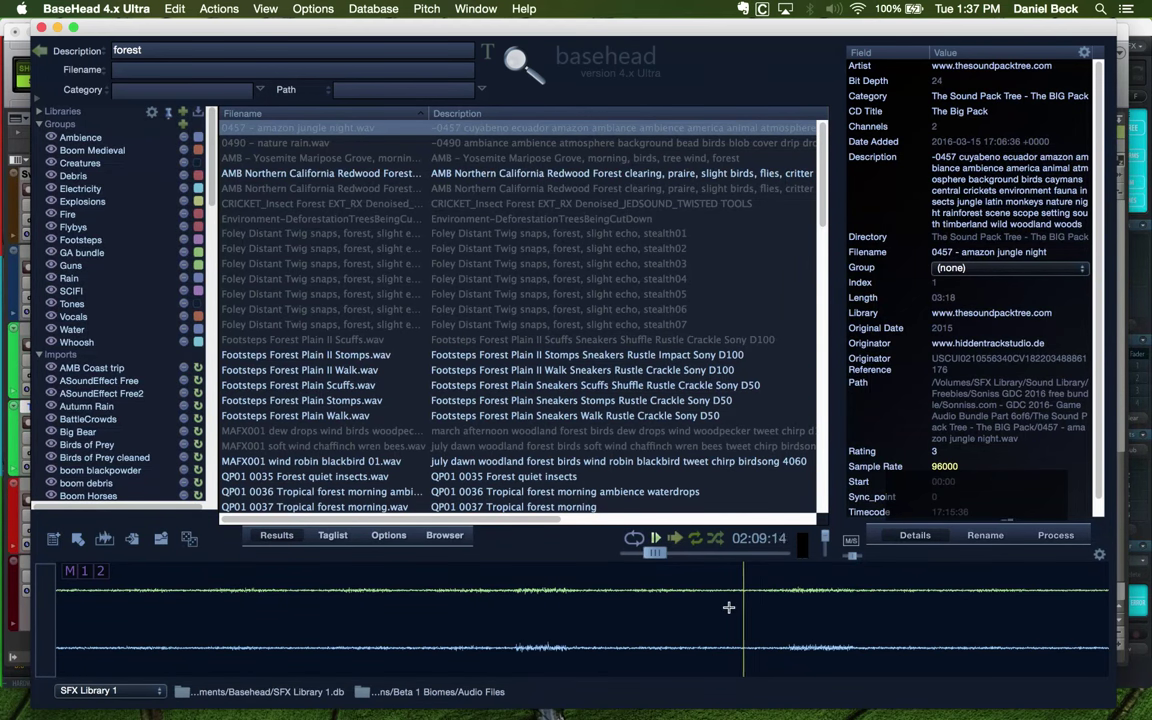
left_click(416, 600)
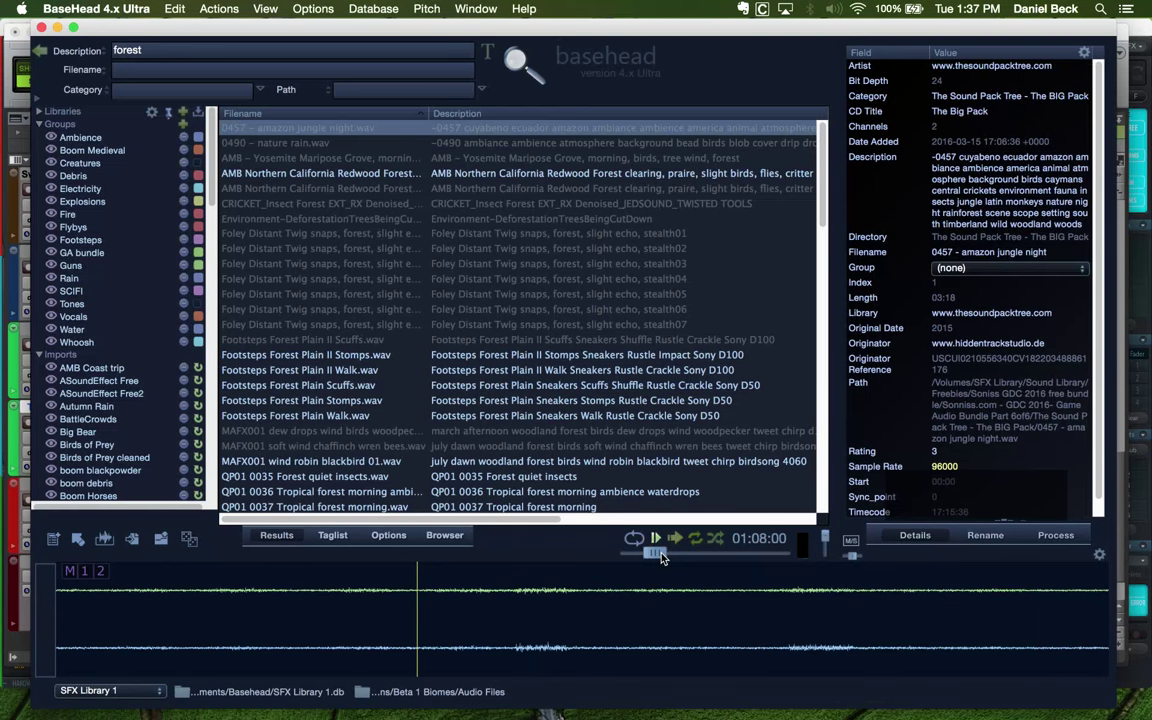
mouse_move(653, 553)
left_mouse_down()
mouse_move(663, 555)
mouse_move(646, 557)
left_mouse_up()
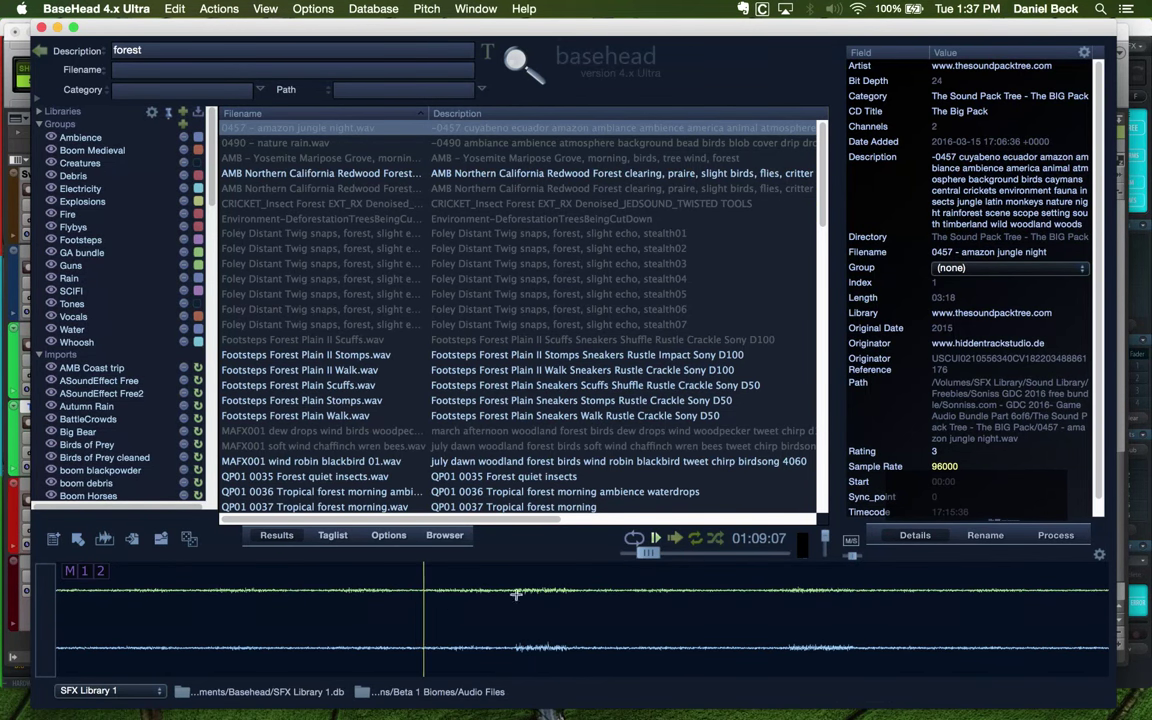
Set the jungle night recording's playback pitch to about 30037 Hz, comparing passages near 0:47, 2:05 and 2:08
left_click(733, 607)
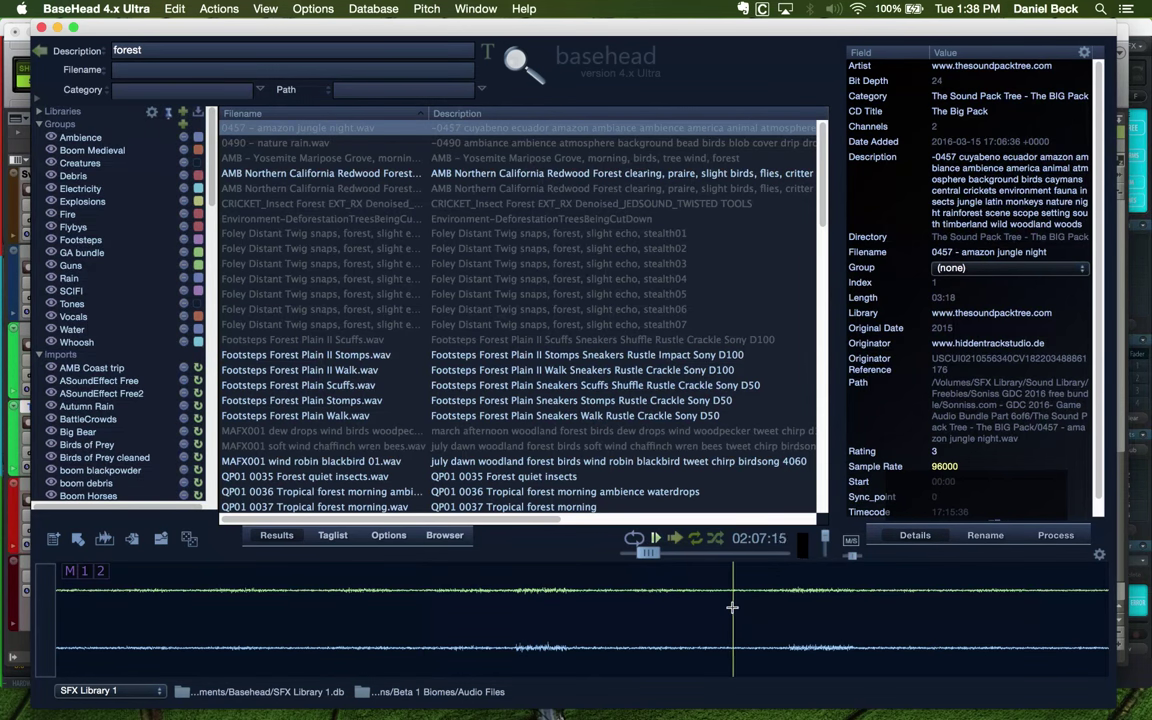
left_click(648, 556)
left_click_drag(648, 556, 651, 558)
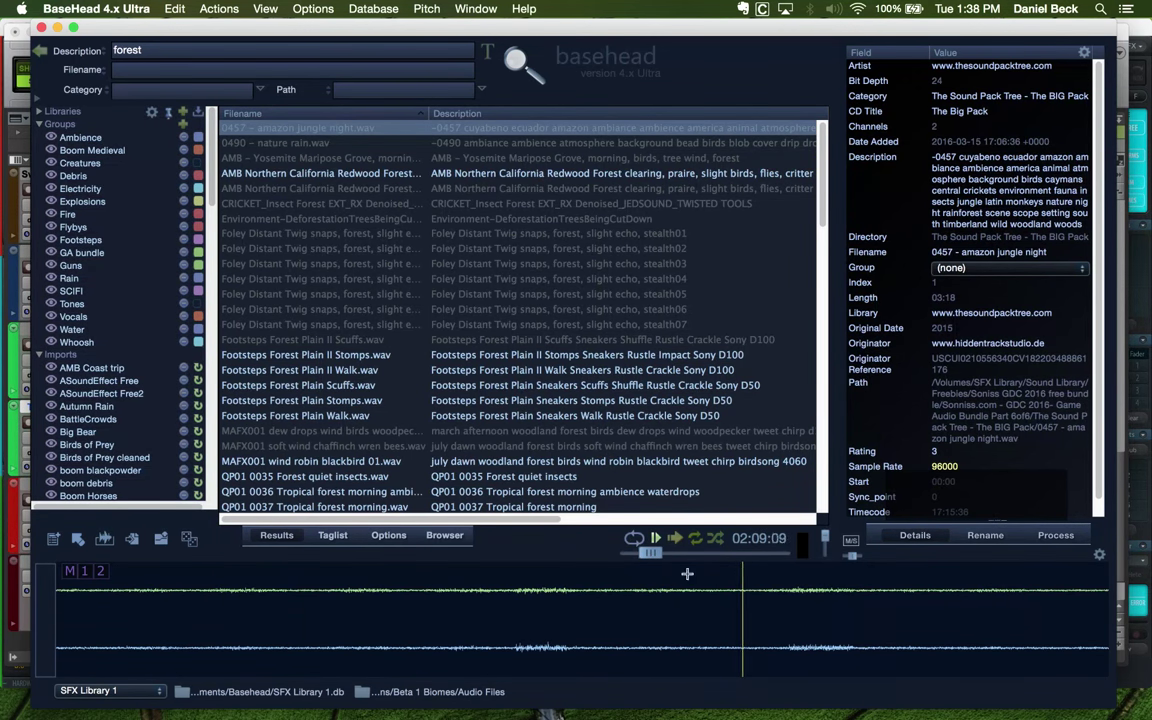
left_click(719, 606)
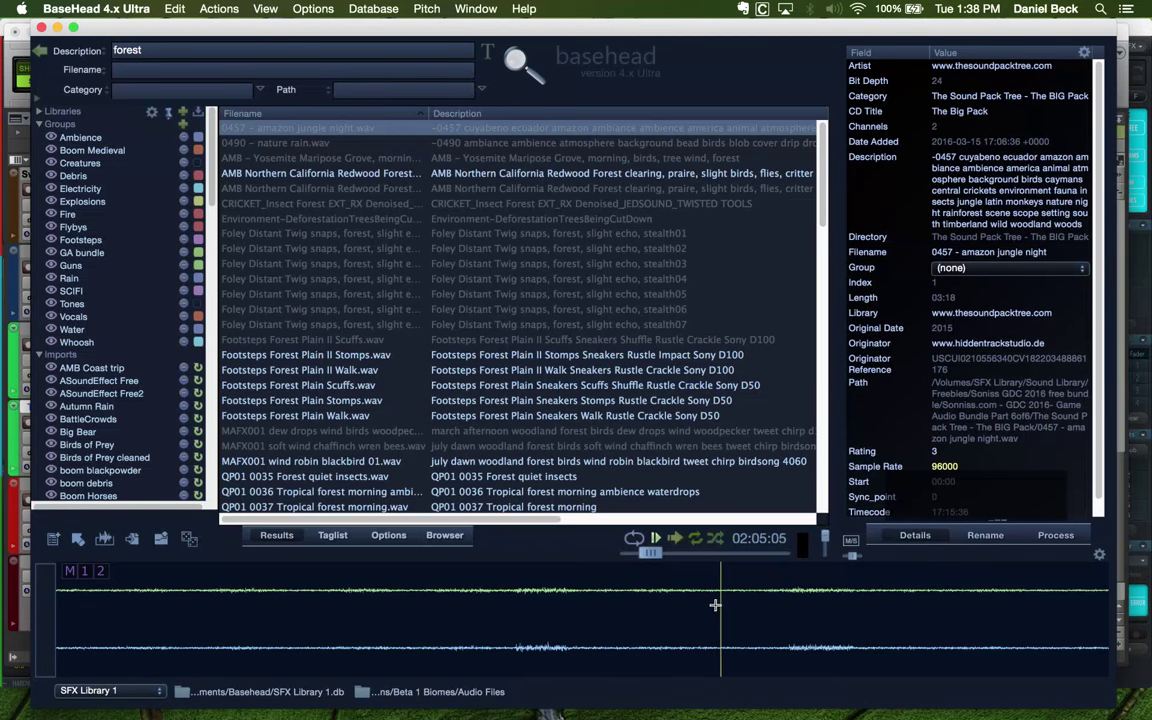
left_click(299, 597)
left_click_drag(639, 562, 651, 560)
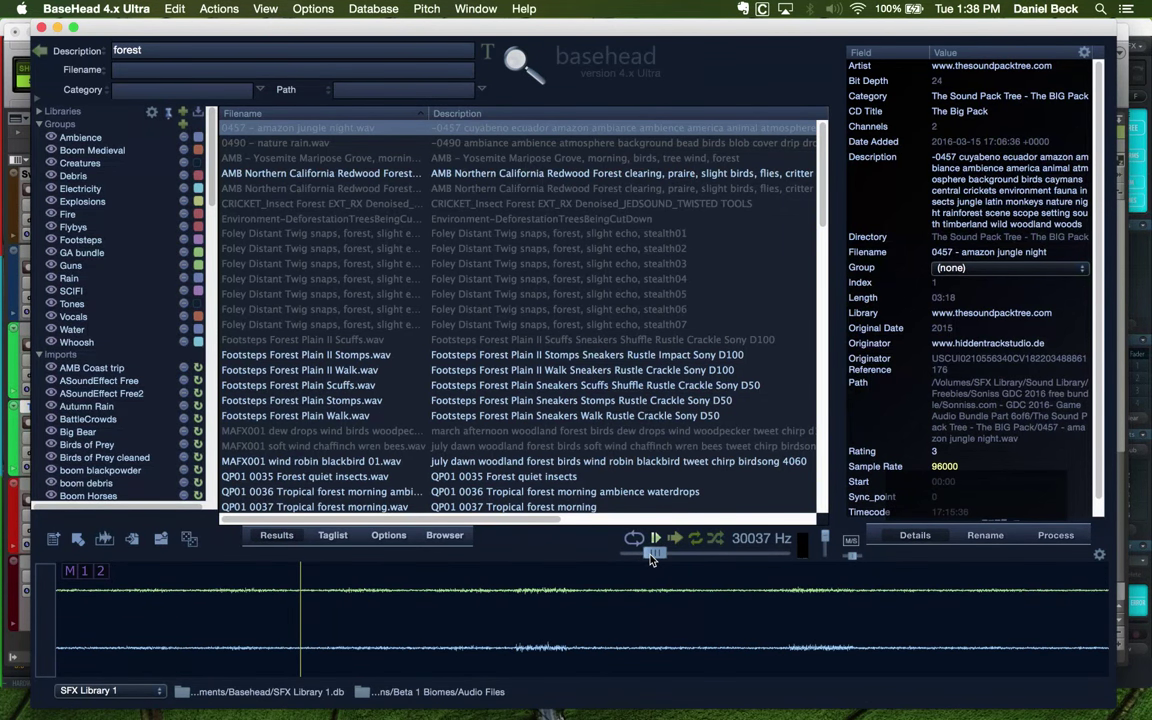
left_click(735, 608)
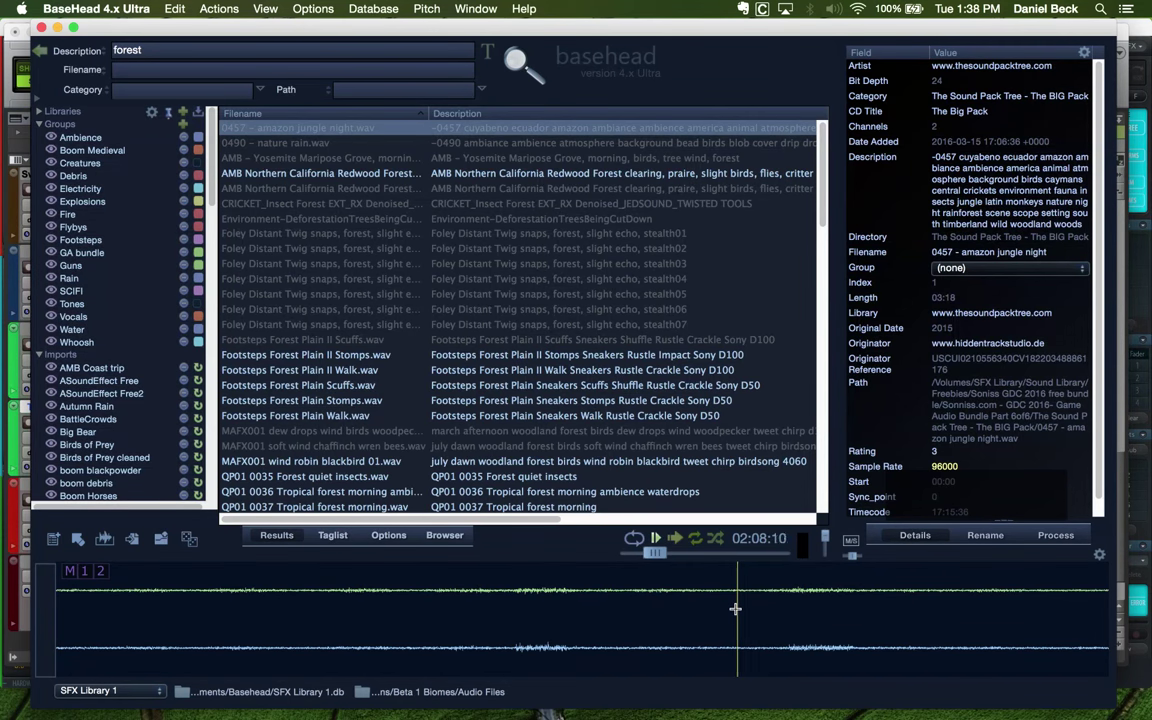
Transfer the pitched-down 0457 - amazon jungle night.wav to the Pro Tools edit cursor on the TDD night track
key("super+Tab")
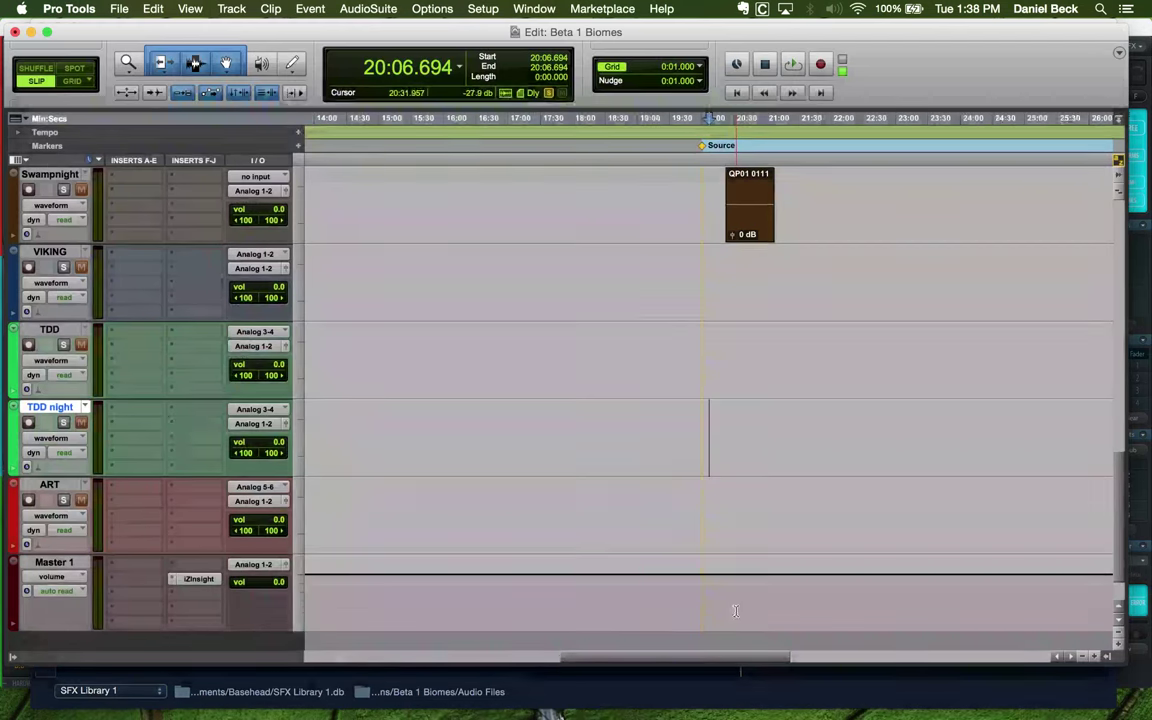
key("super+Tab")
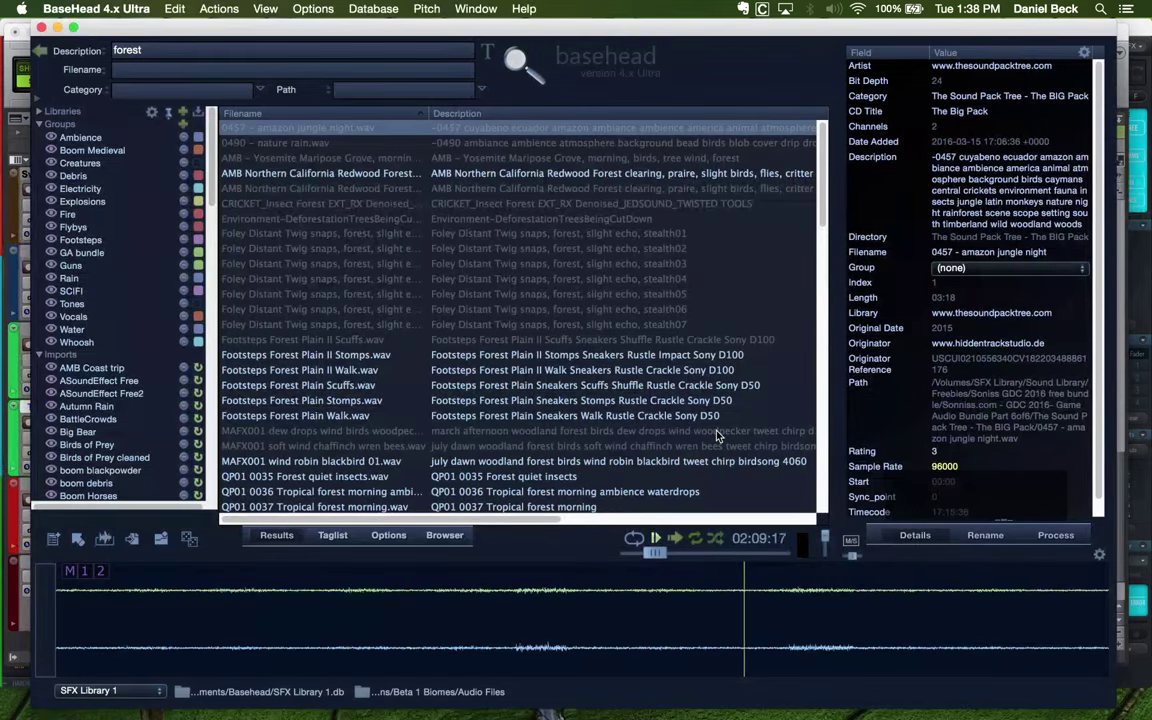
key("super+t")
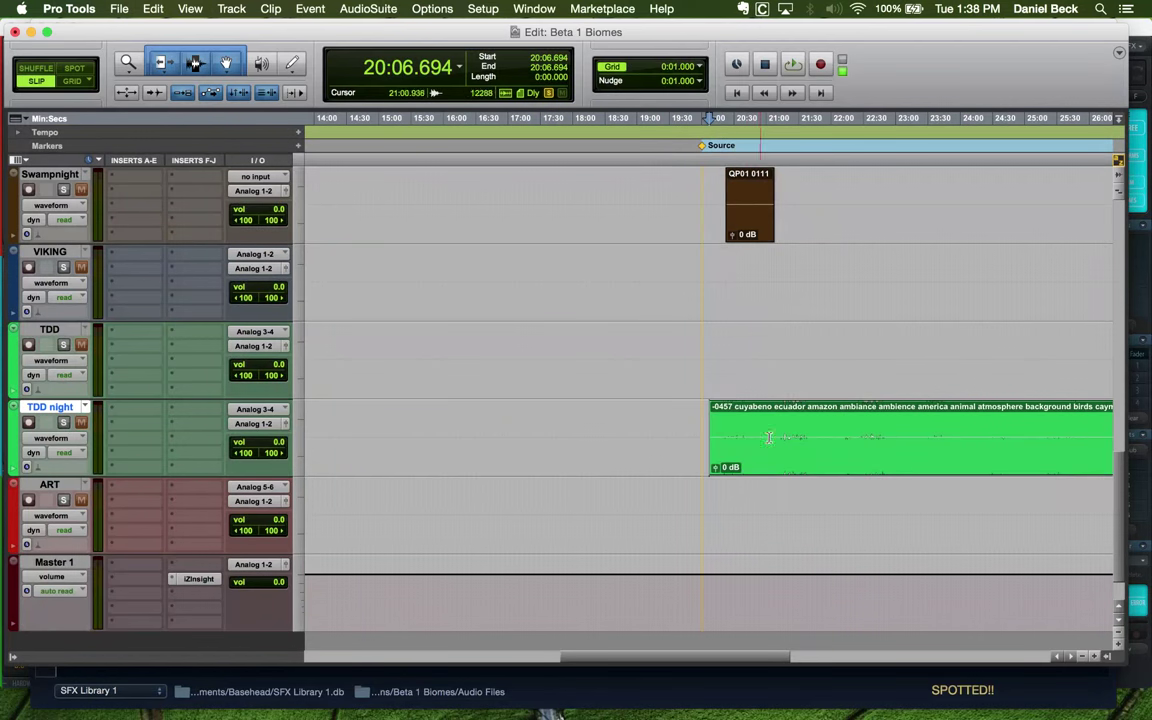
Play back the new jungle night clip on the TDD night track from 21:13.568, and place the cursor around 21:24.806
left_click(781, 425)
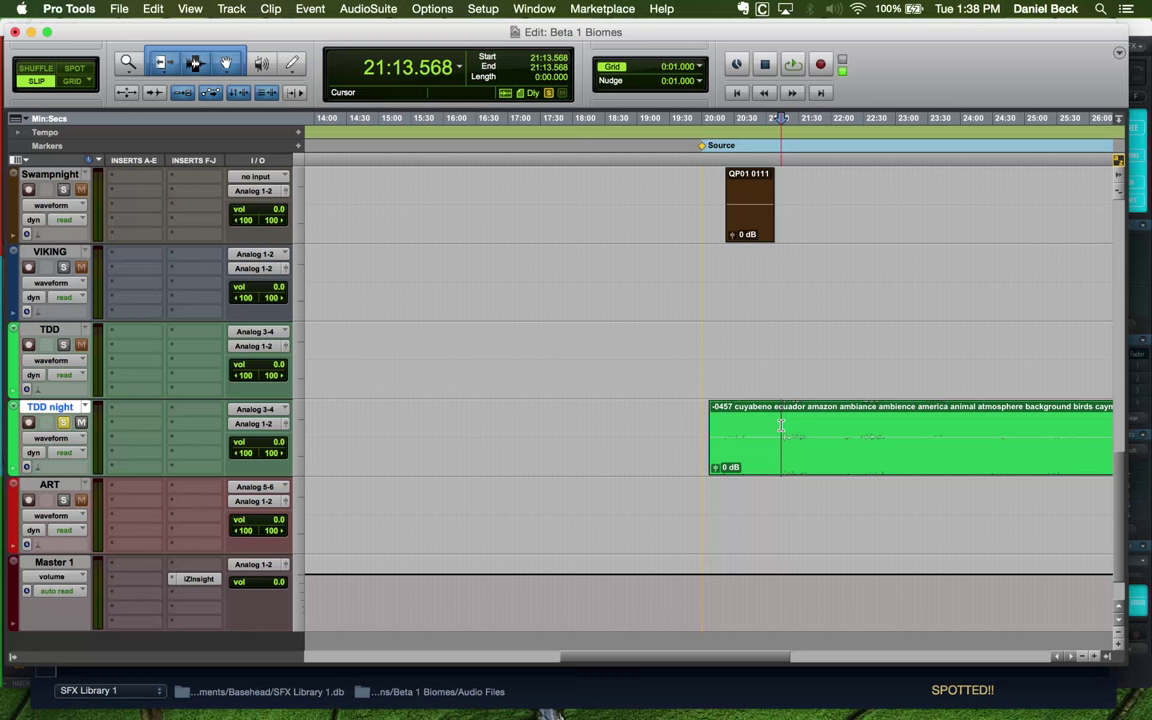
key("space")
key("r")
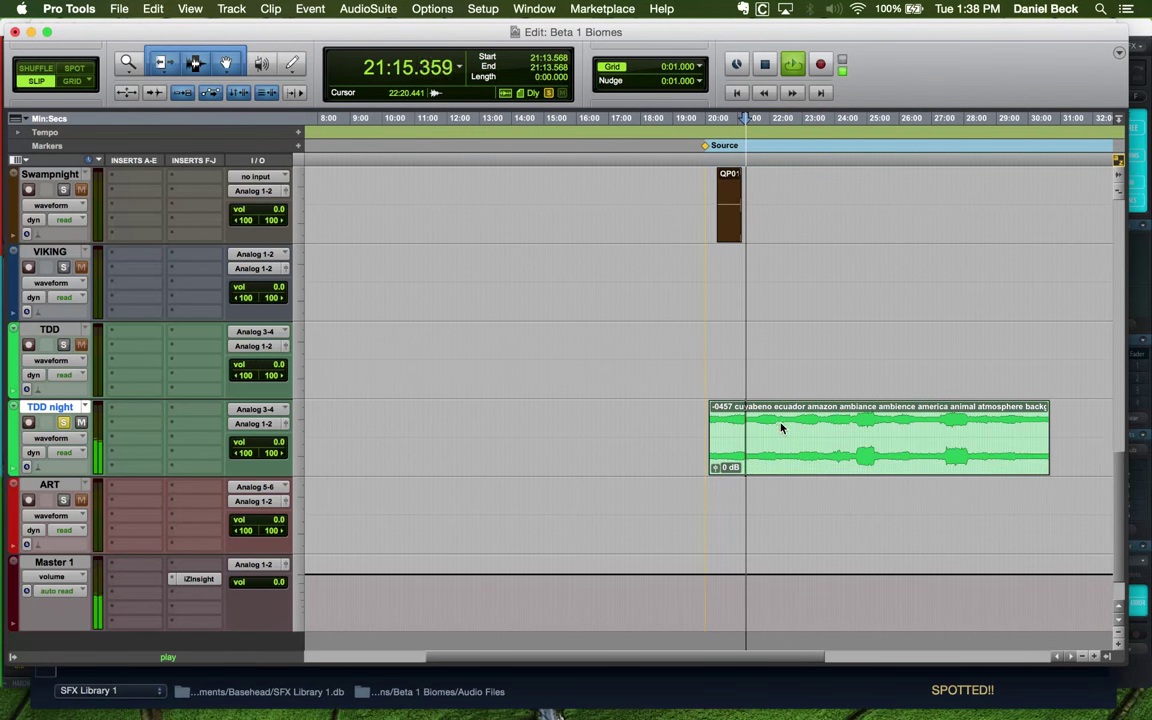
left_click(754, 421)
key("t")
key("t")
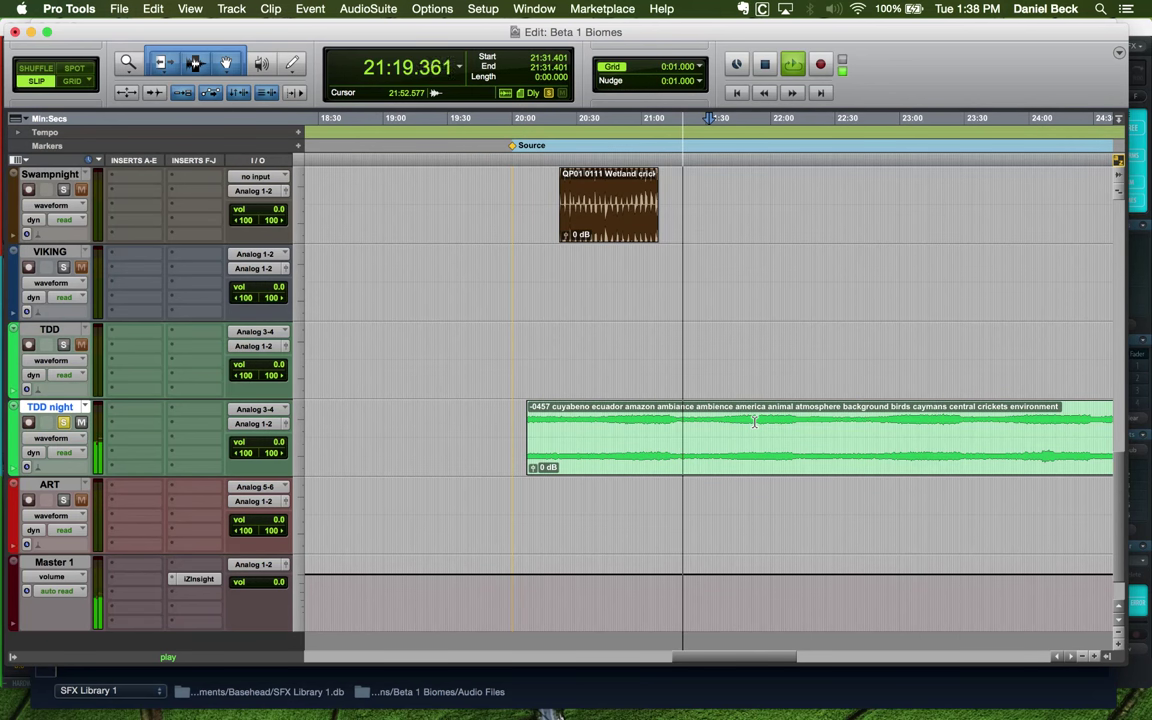
left_click(690, 421)
key("t")
key("t")
left_click(726, 430)
key("r")
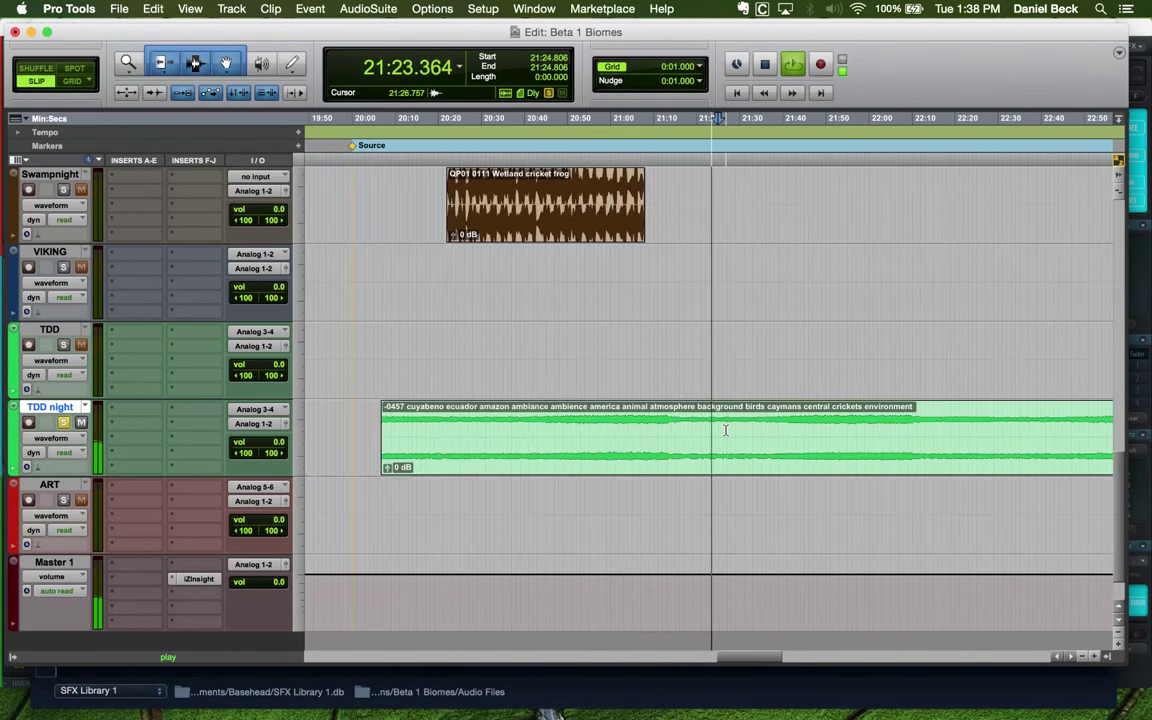
key("r")
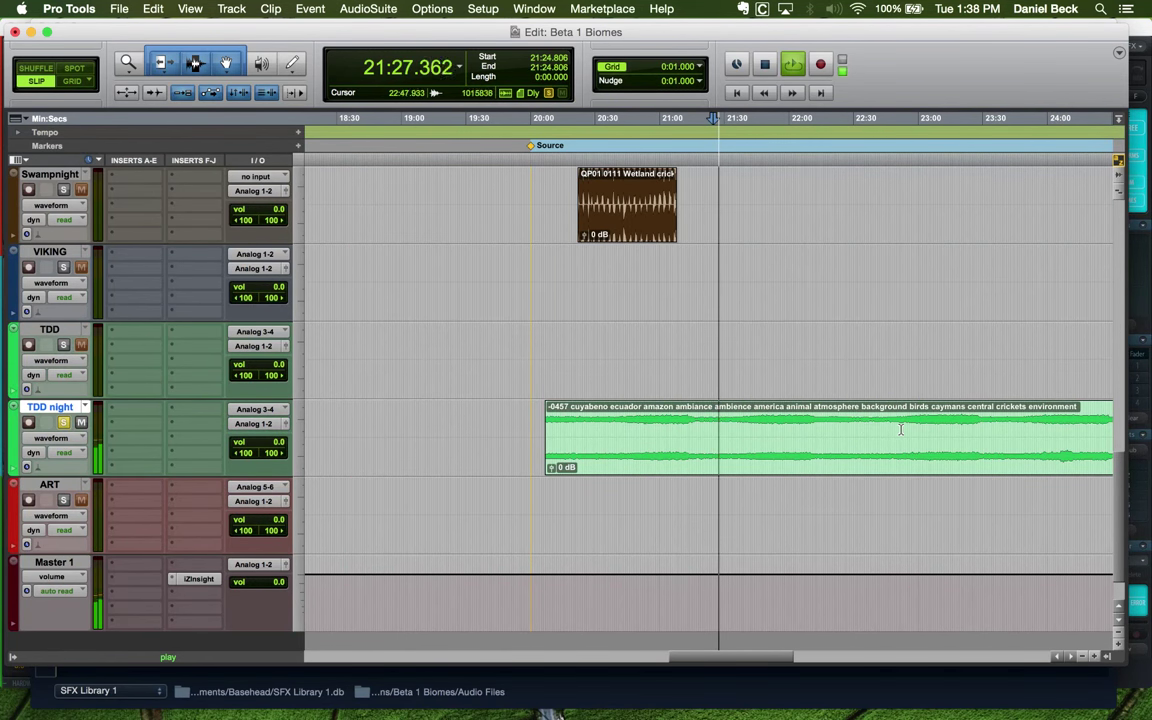
Listen to further passages of the jungle night clip from 22:16.540 and 22:27.500, and stop playback
left_click(865, 432)
key("t")
key("t")
key("r")
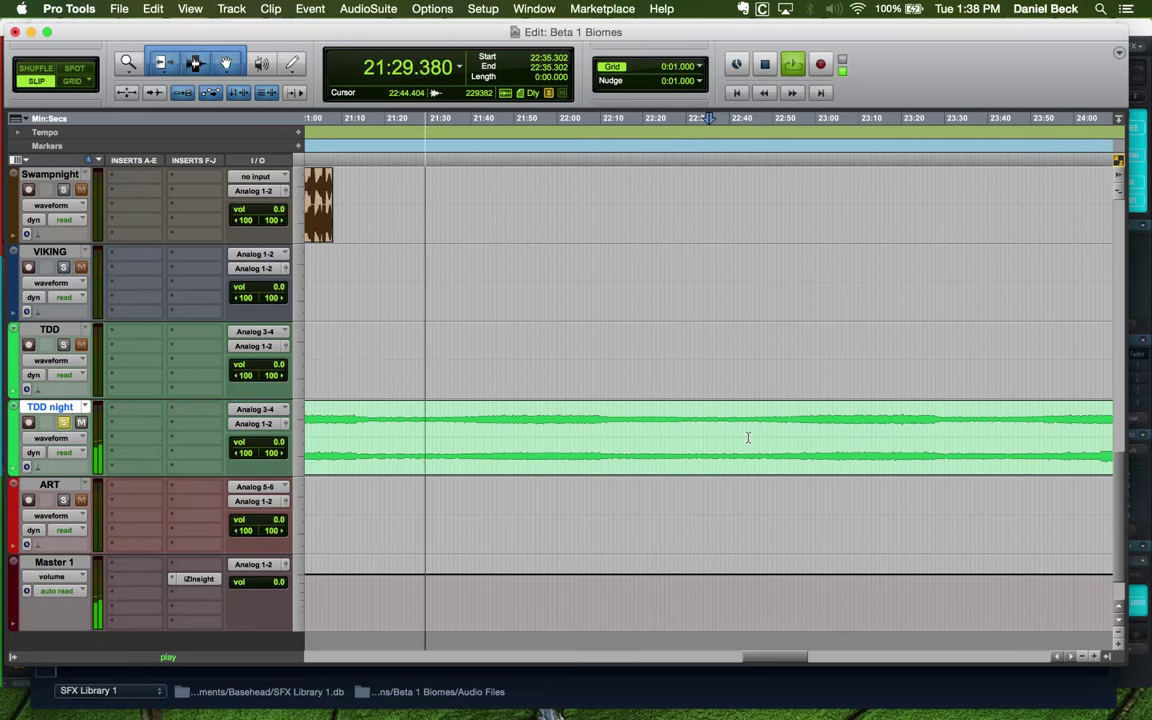
left_click(623, 421)
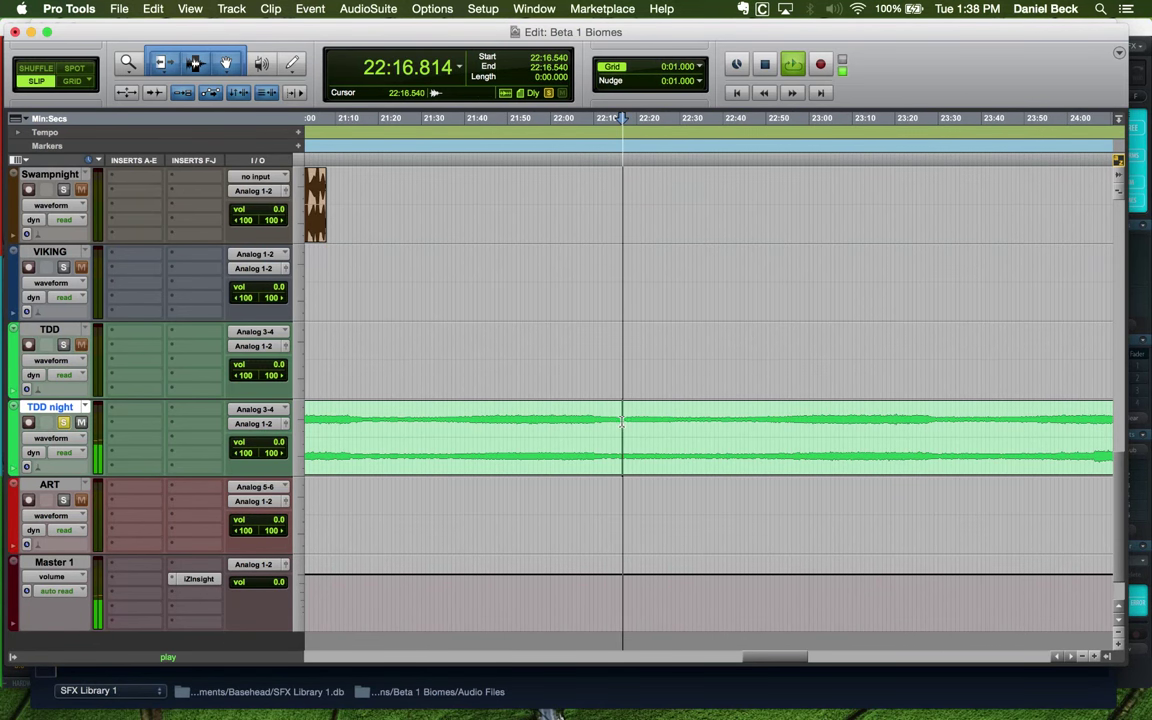
left_click(669, 432)
key("t")
key("r")
key("r")
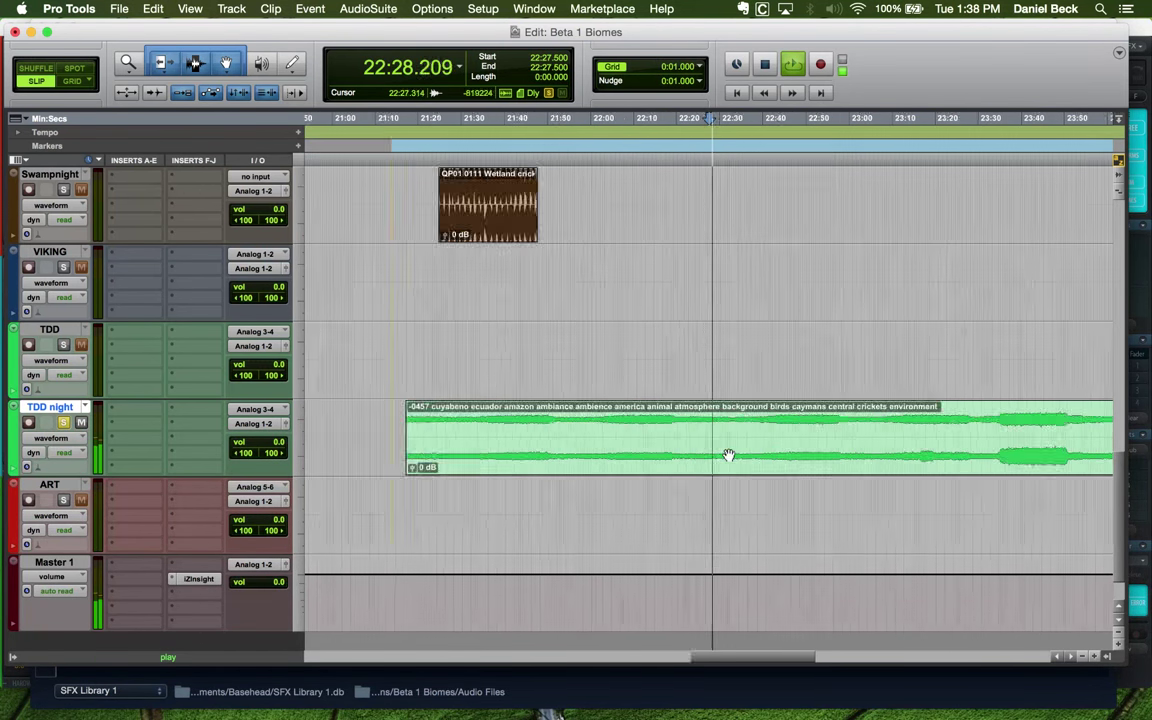
key("space")
Select the whole jungle night clip on the TDD night track, from 20:06.694 to 30:40.382
key("Return")
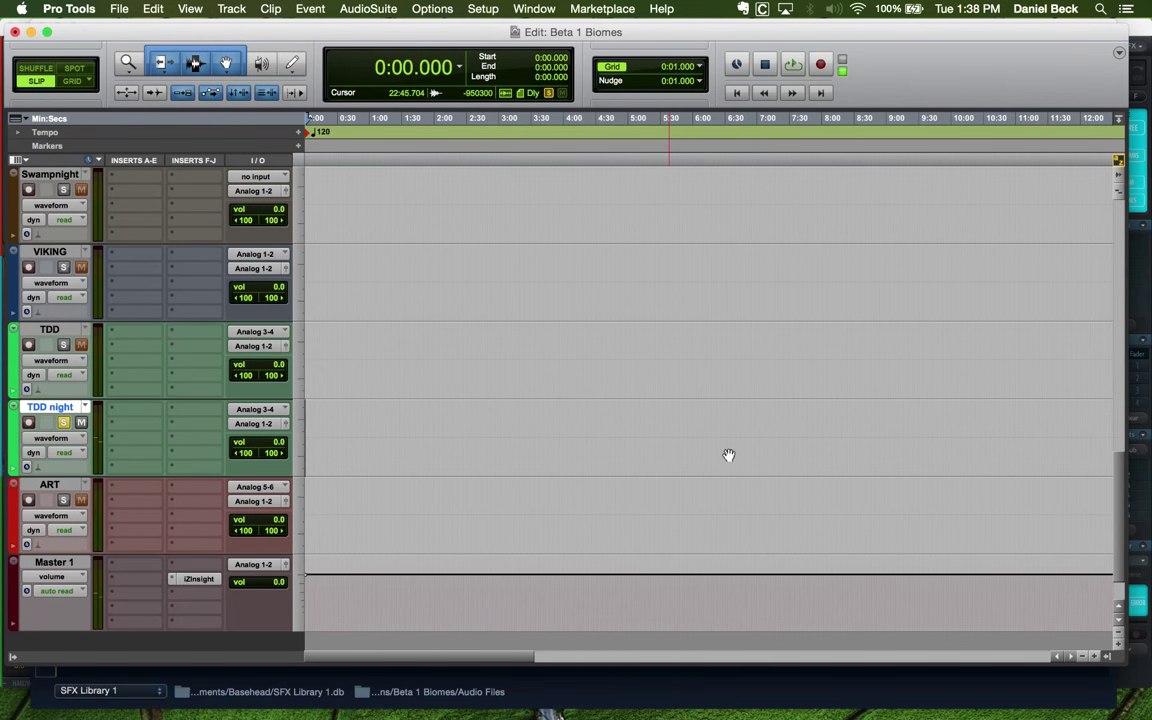
key("super+v")
key("r")
key("t")
key("t")
key("t")
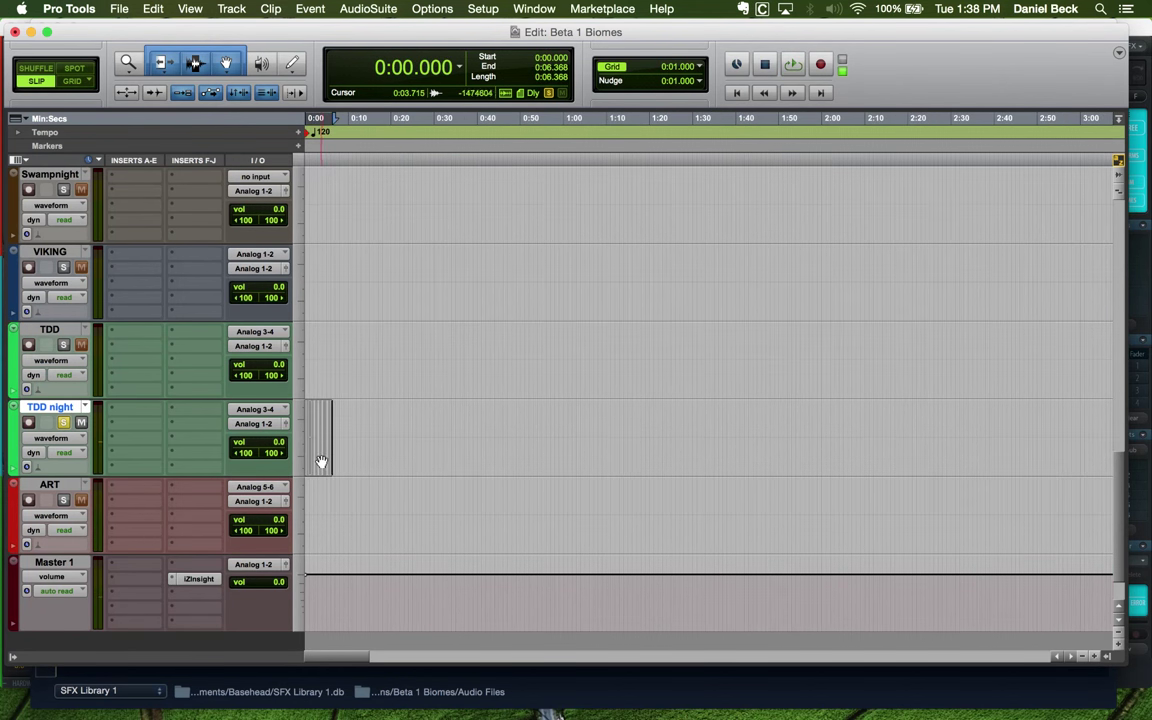
key("t")
key("r")
key("r")
key("r")
key("r")
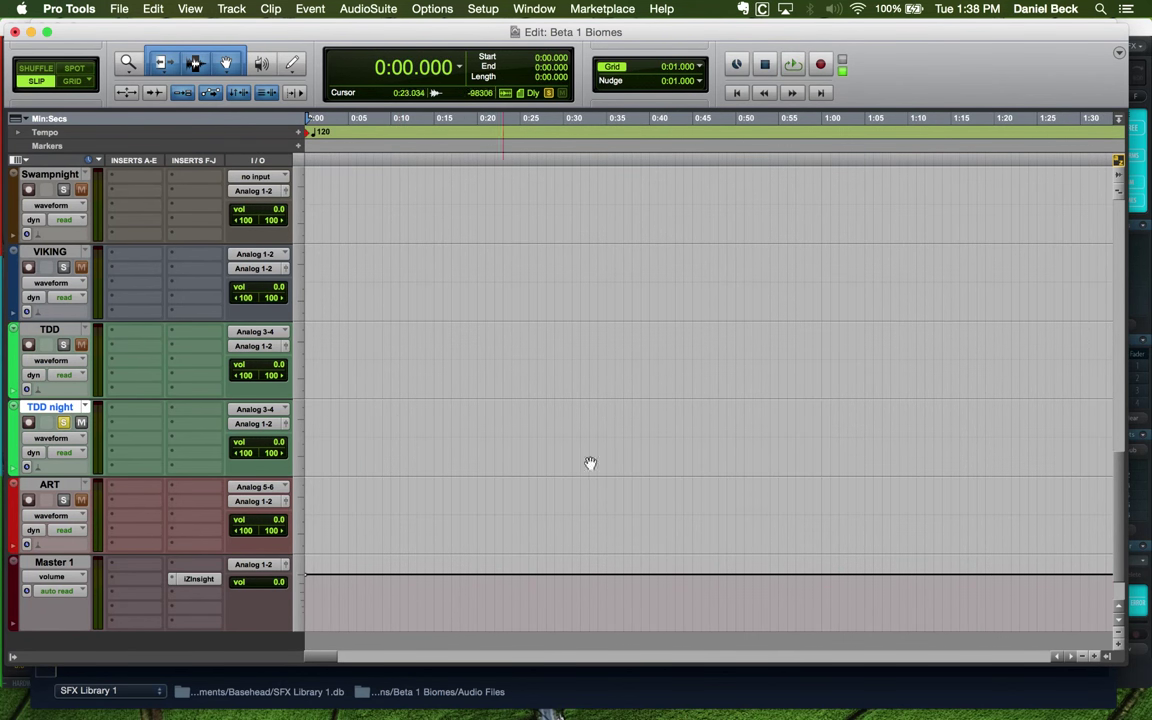
left_click(745, 453)
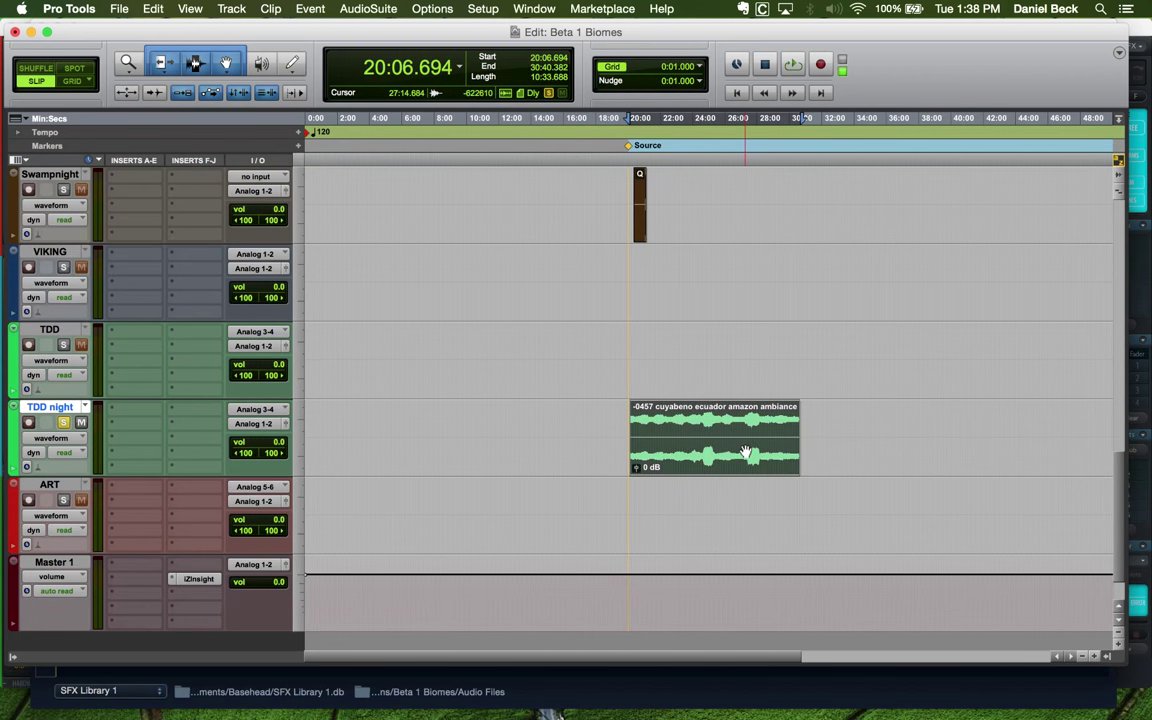
Paste a copy of the jungle night clip at 0:00.000 on the TDD night track
key("Return")
key("super+v")
key("t")
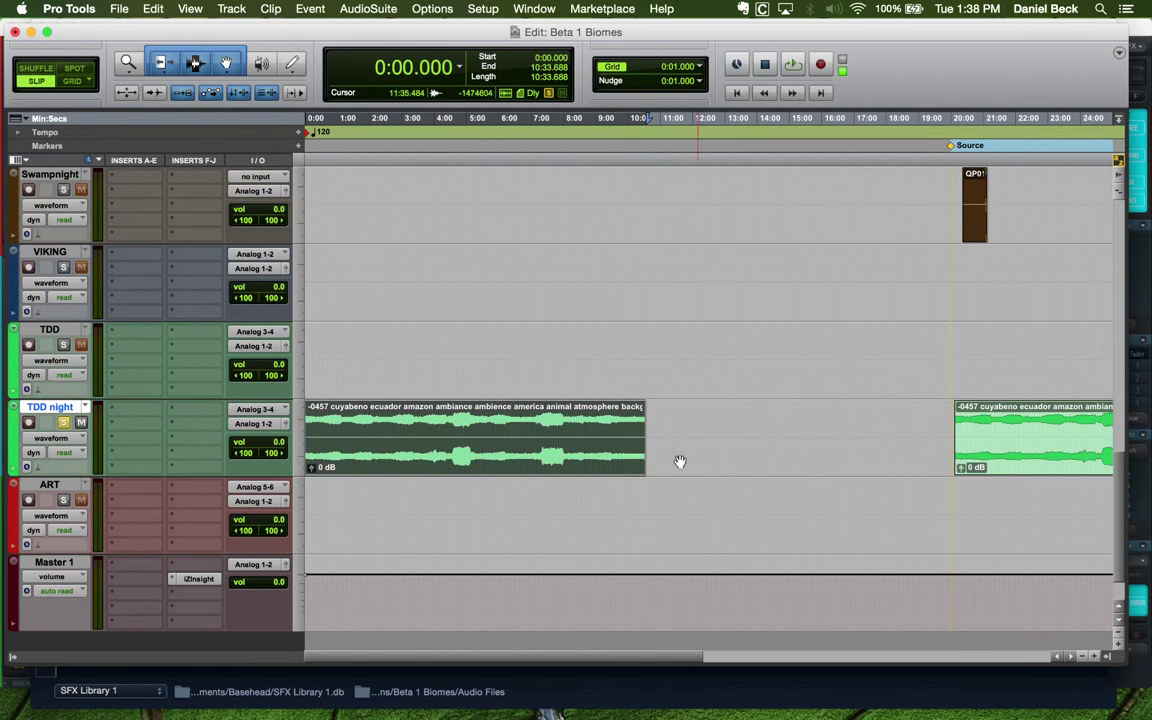
key("r")
key("r")
key("t")
key("t")
left_click(391, 410)
key("t")
left_click(438, 457)
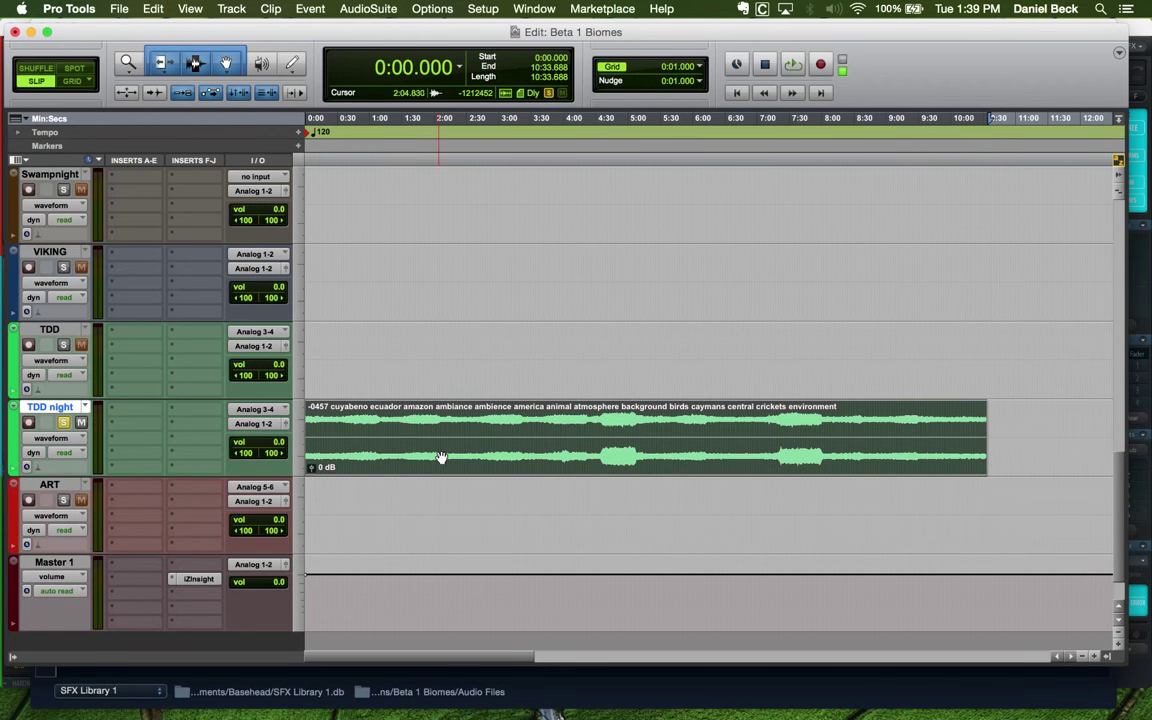
Listen to the pasted clip from its start and around 2:14, and trim its beginning to about 2:23.7
key("space")
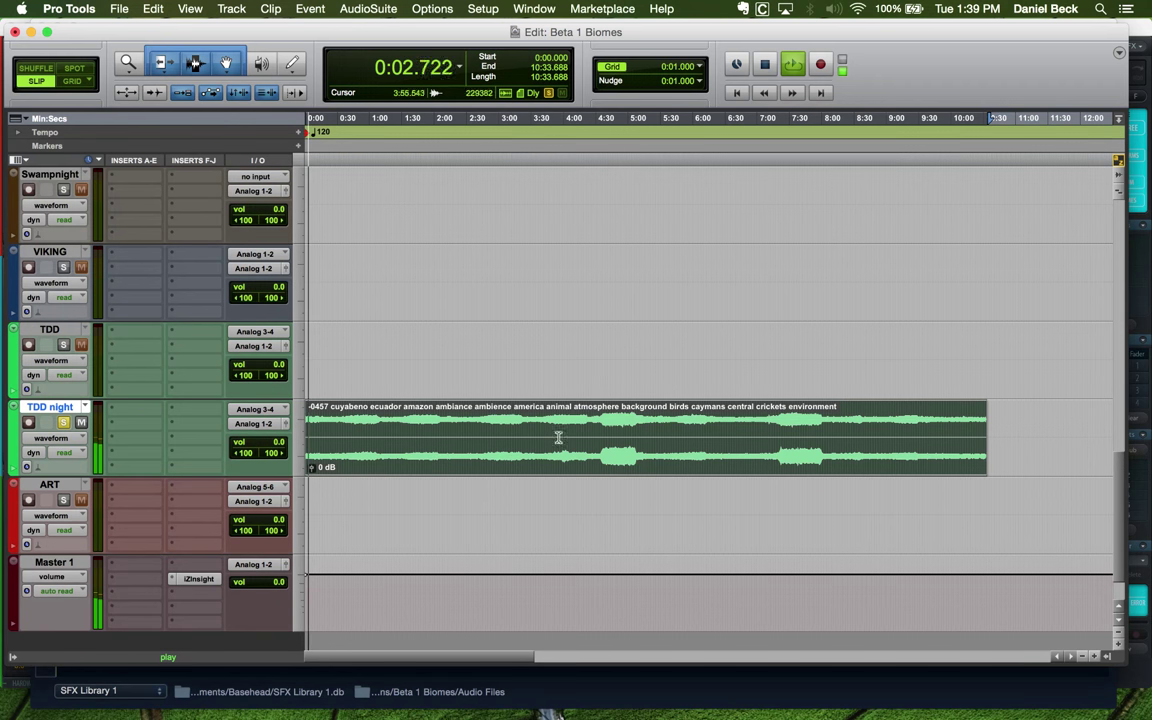
left_click(458, 432)
key("t")
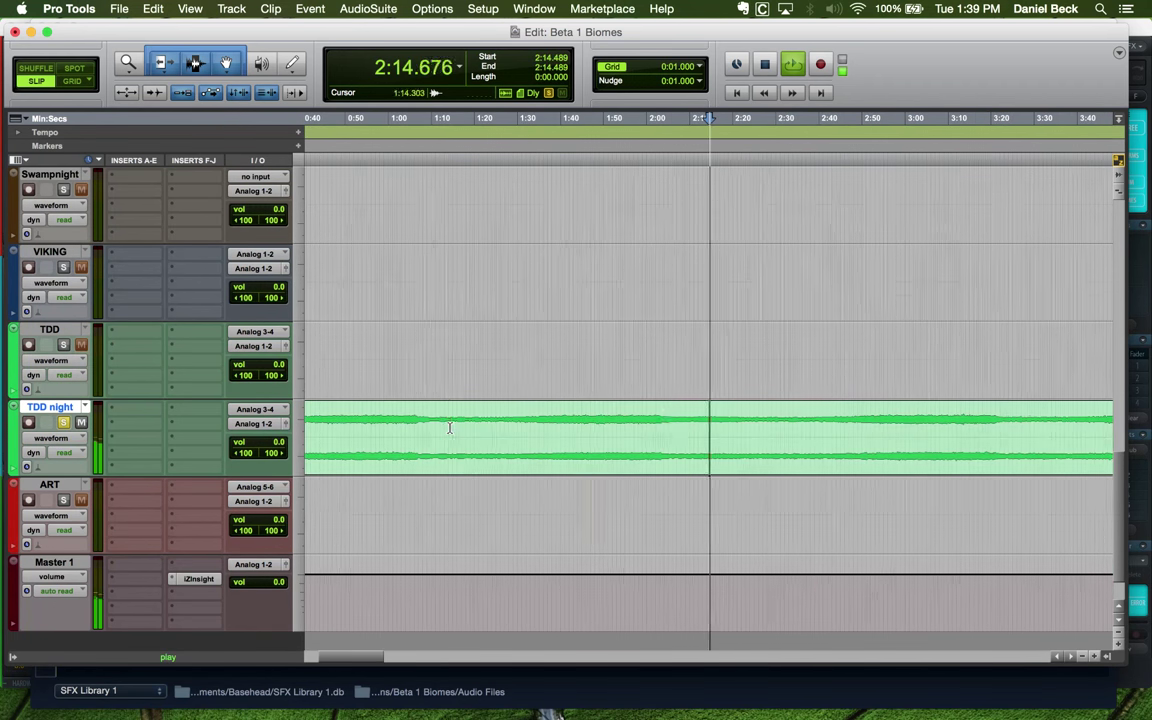
key("t")
left_click(720, 425)
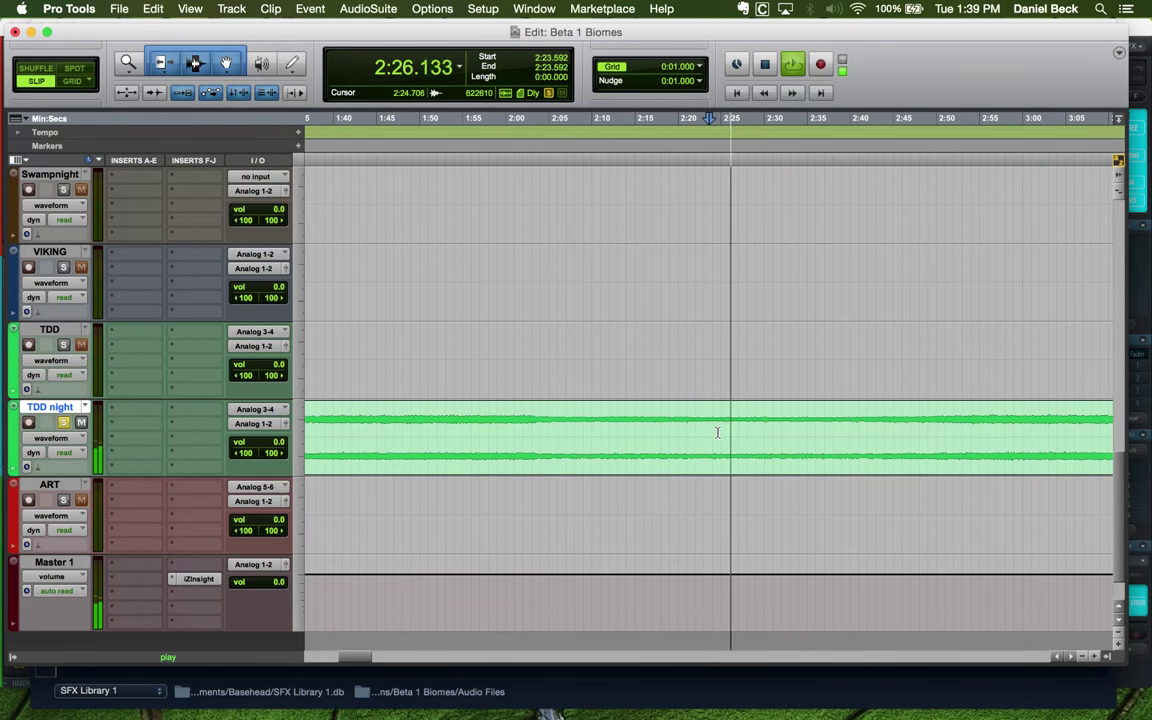
key("a")
Listen to the trimmed clip from 2:40.124 and 2:36.038, and split it at about 2:36.2
key("t")
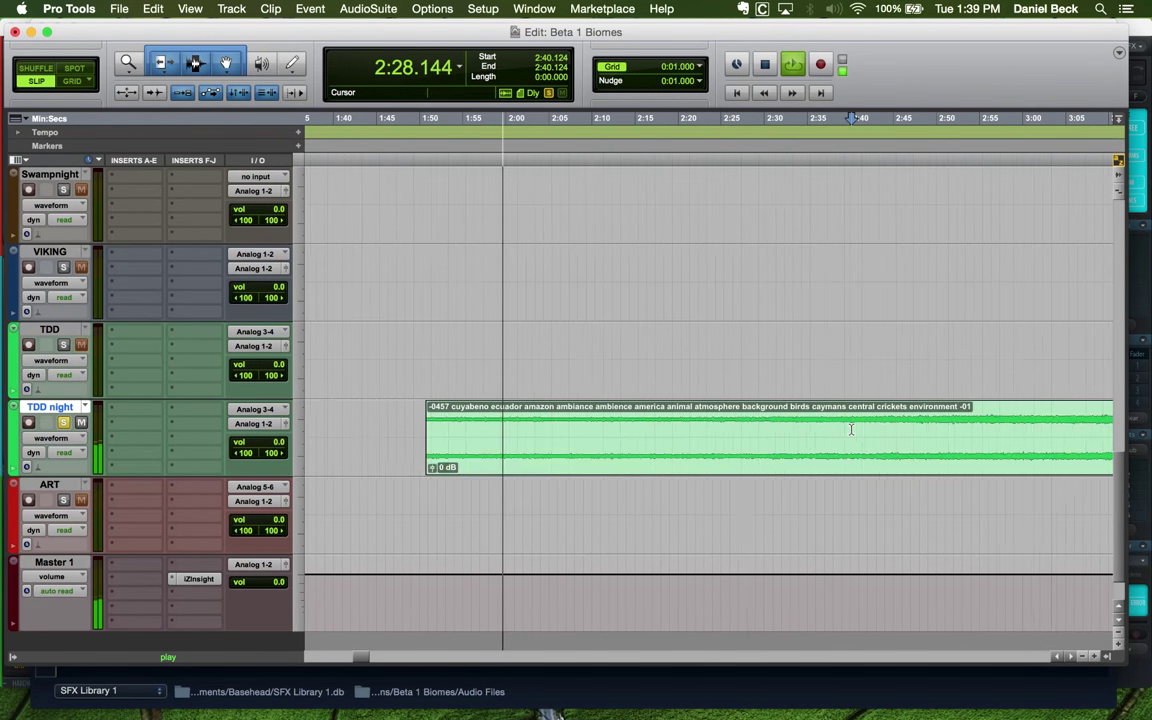
key("space")
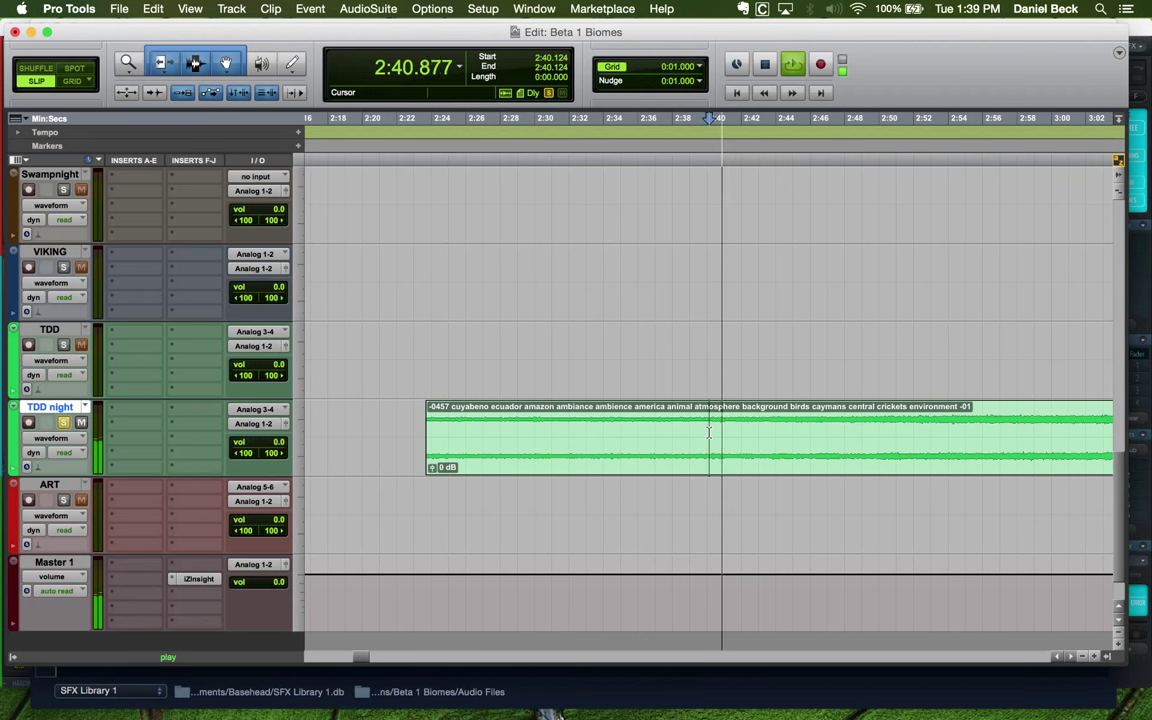
left_click(638, 430)
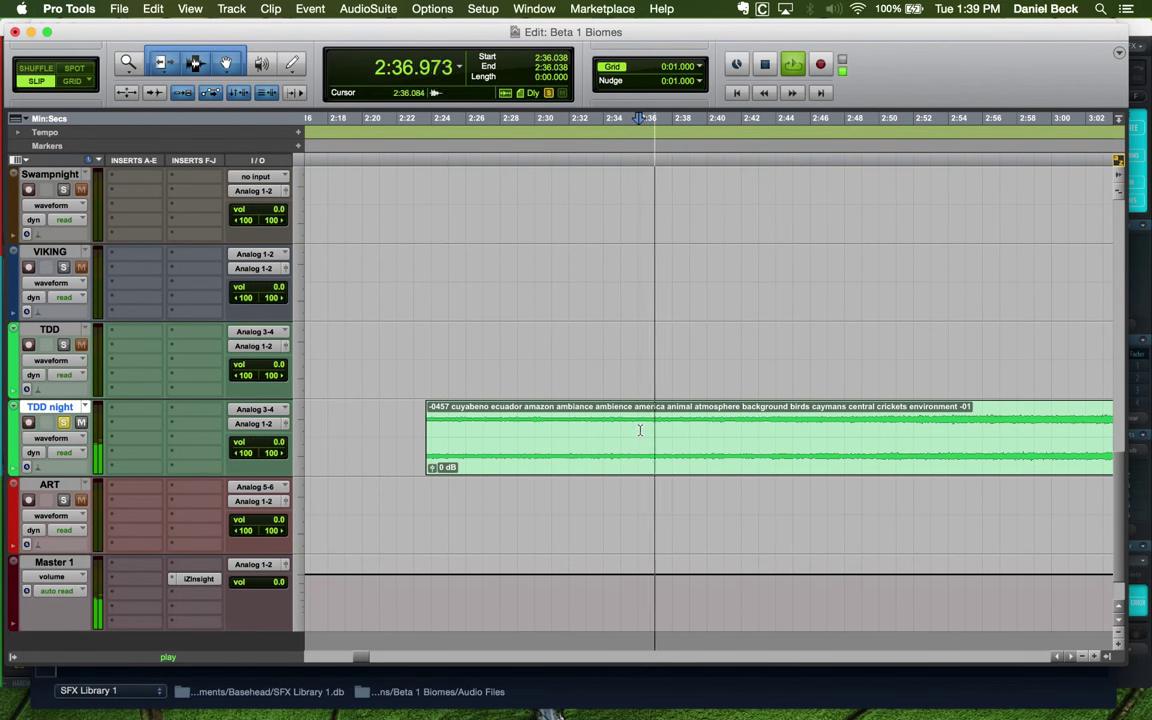
key("super+e")
left_click(563, 450)
key("r")
key("r")
key("r")
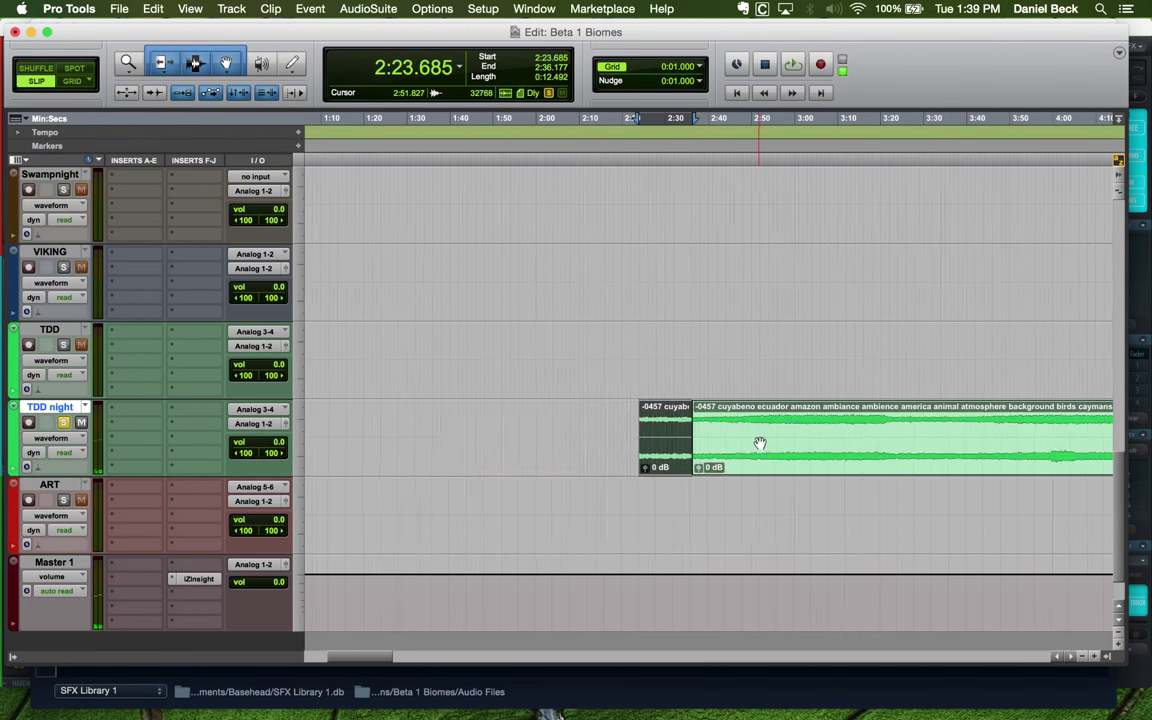
Trim the start of the remaining jungle night clip to 3:23.406 and play it from there
left_click(742, 428)
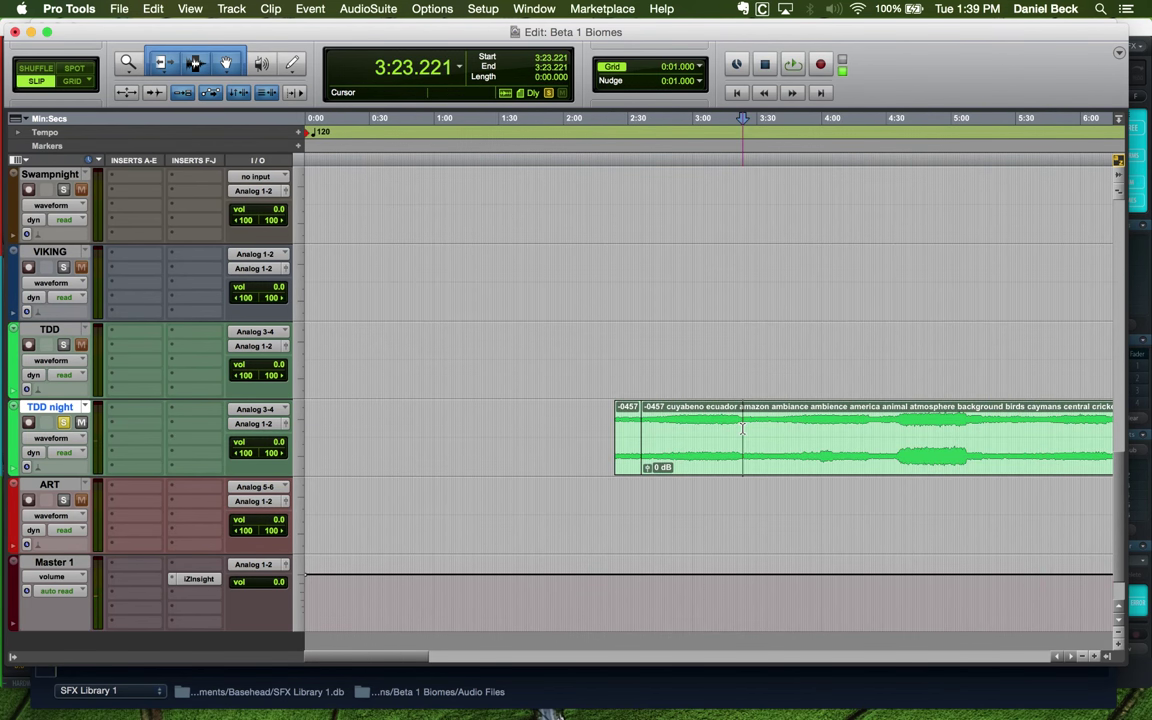
scroll(742, 430, "right", 3)
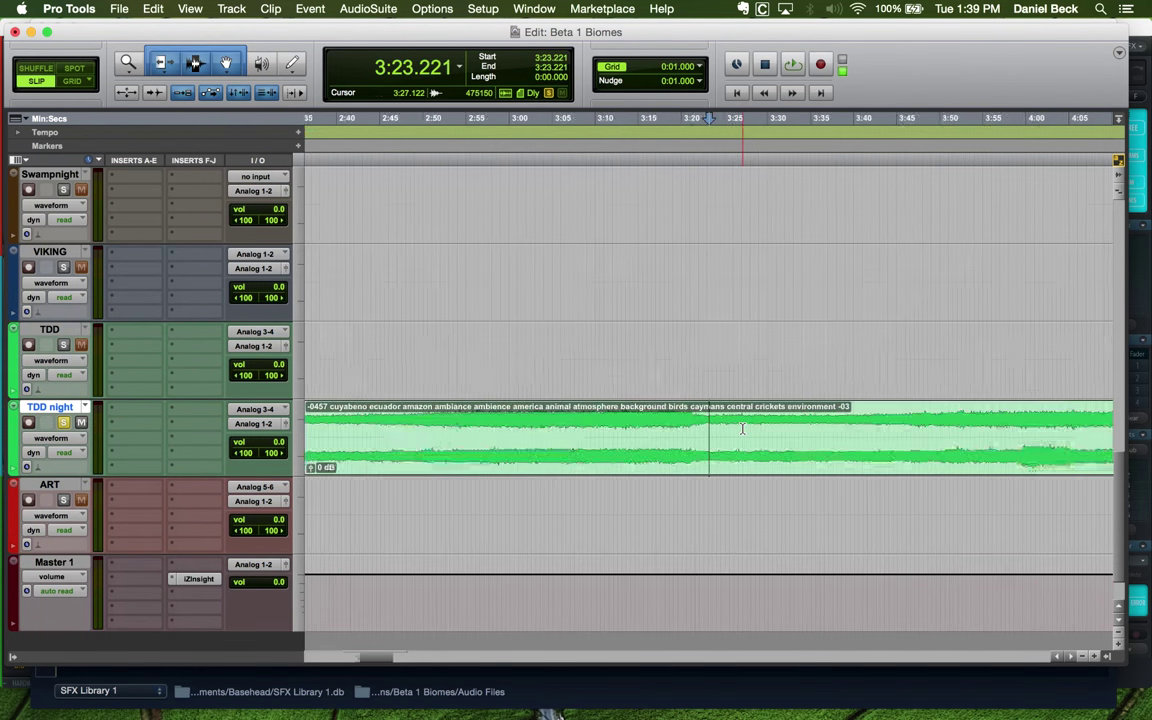
left_click(718, 430)
key("t")
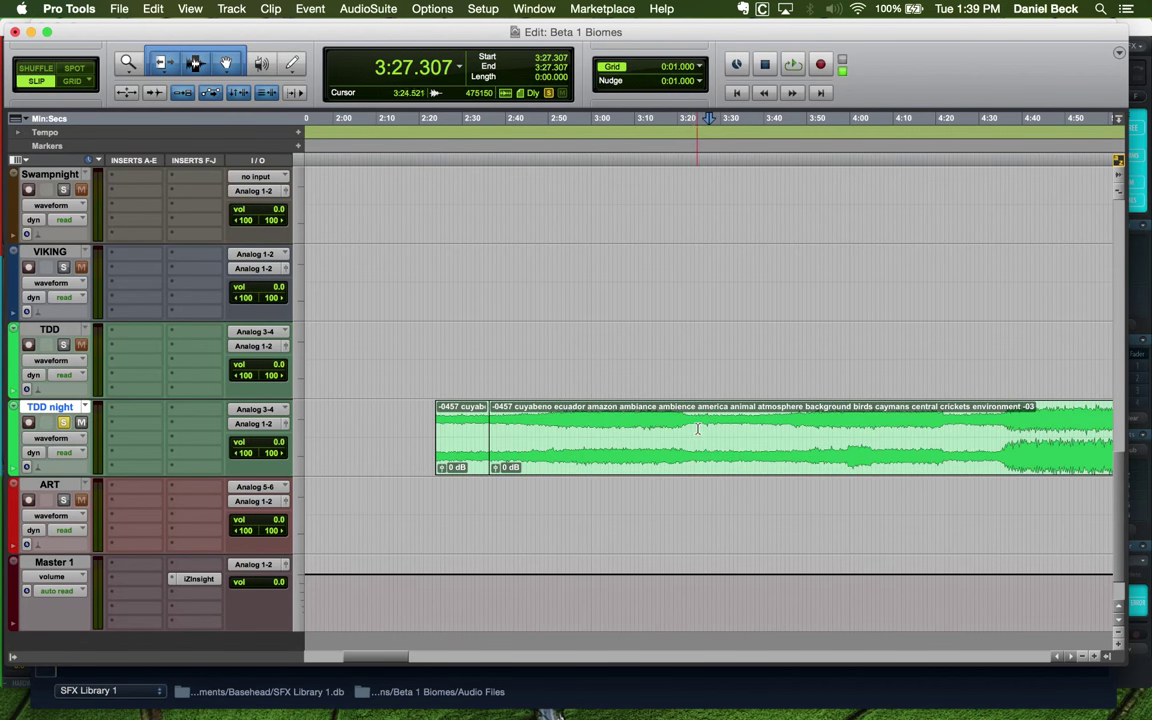
left_click(692, 426)
key("a")
key("space")
key("t")
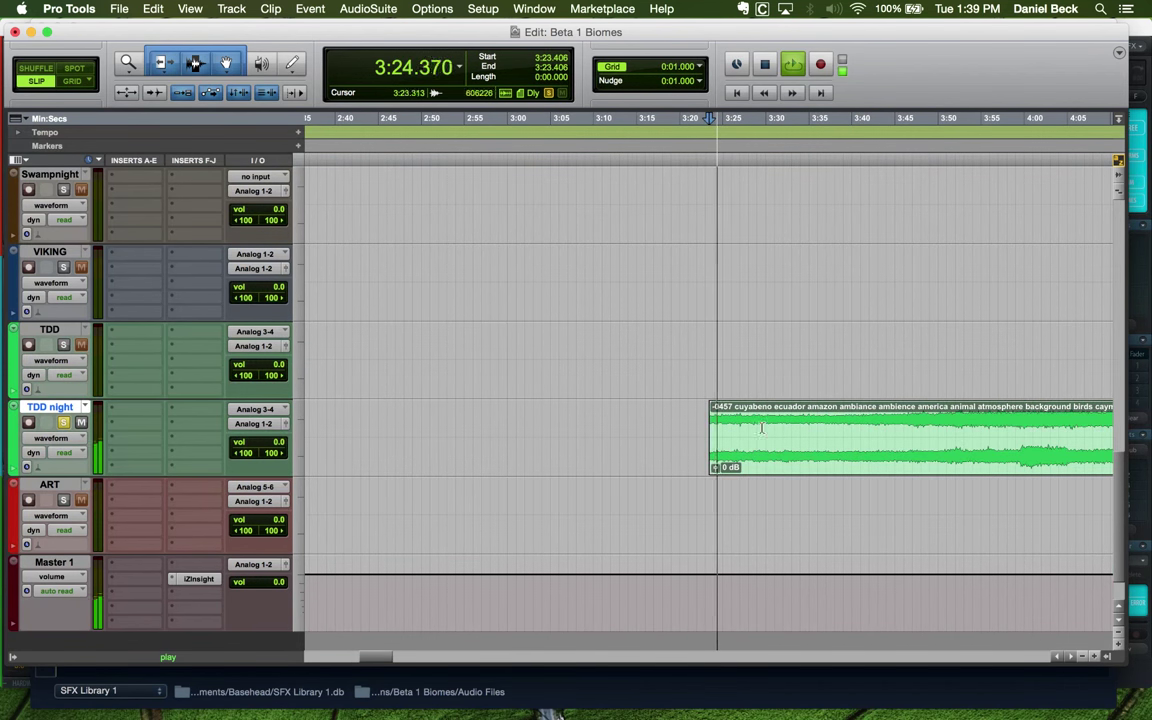
Listen to the trimmed clip around 3:36 to judge an end point, with the cursor placed at 3:36.502
key("space")
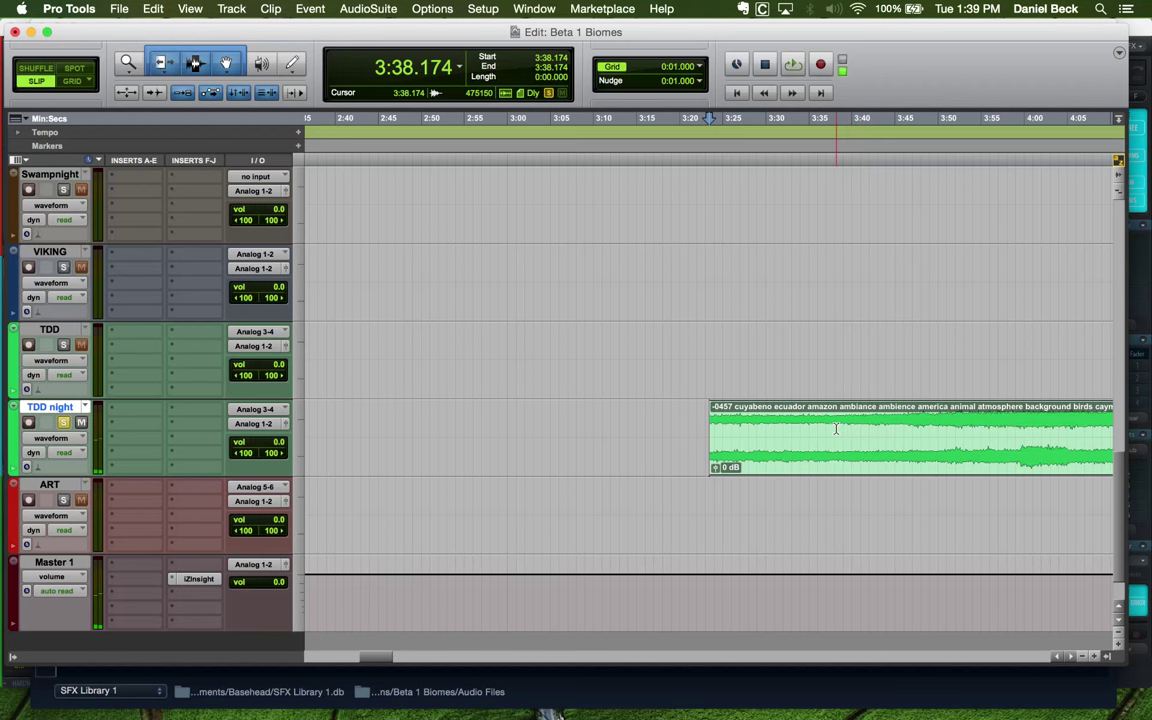
left_click(823, 430)
key("space")
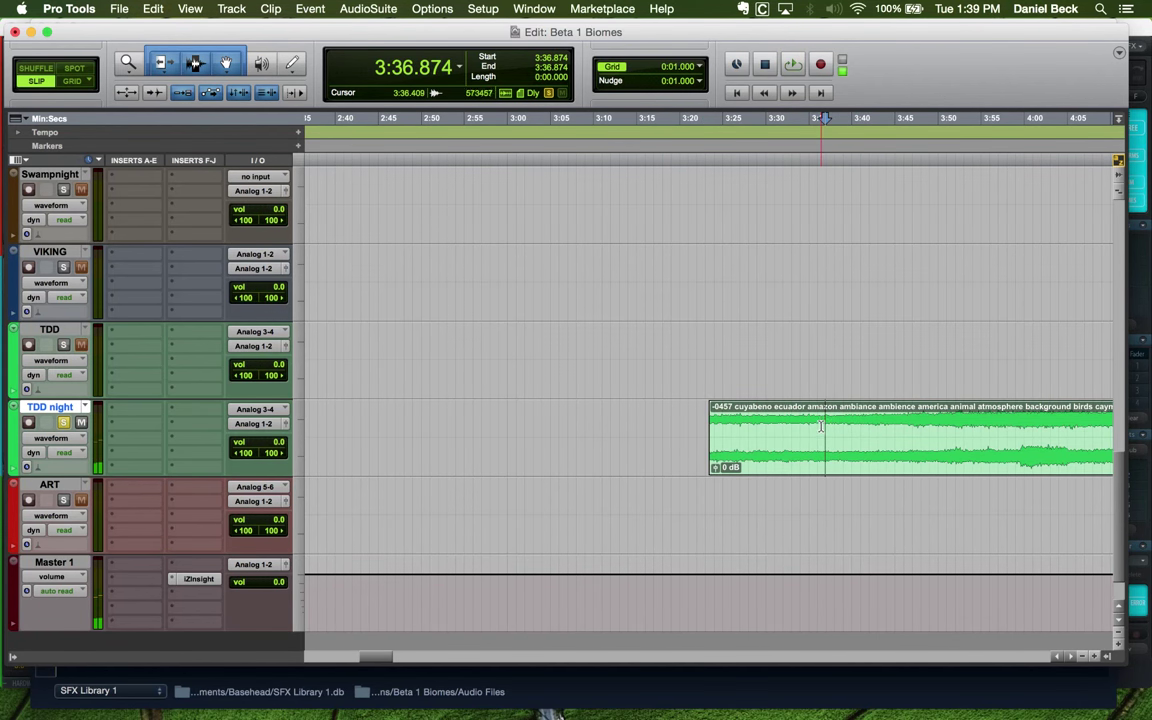
left_click(821, 426)
key("t")
key("t")
key("t")
key("space")
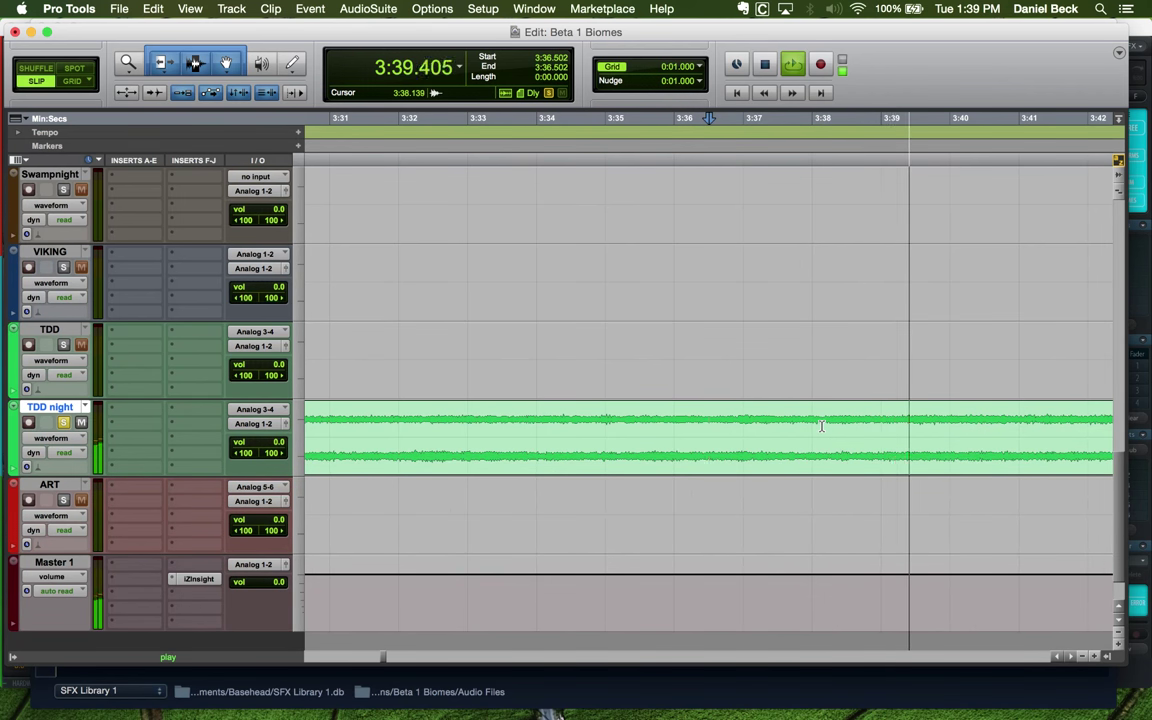
key("super+bracketleft")
key("space")
key("space")
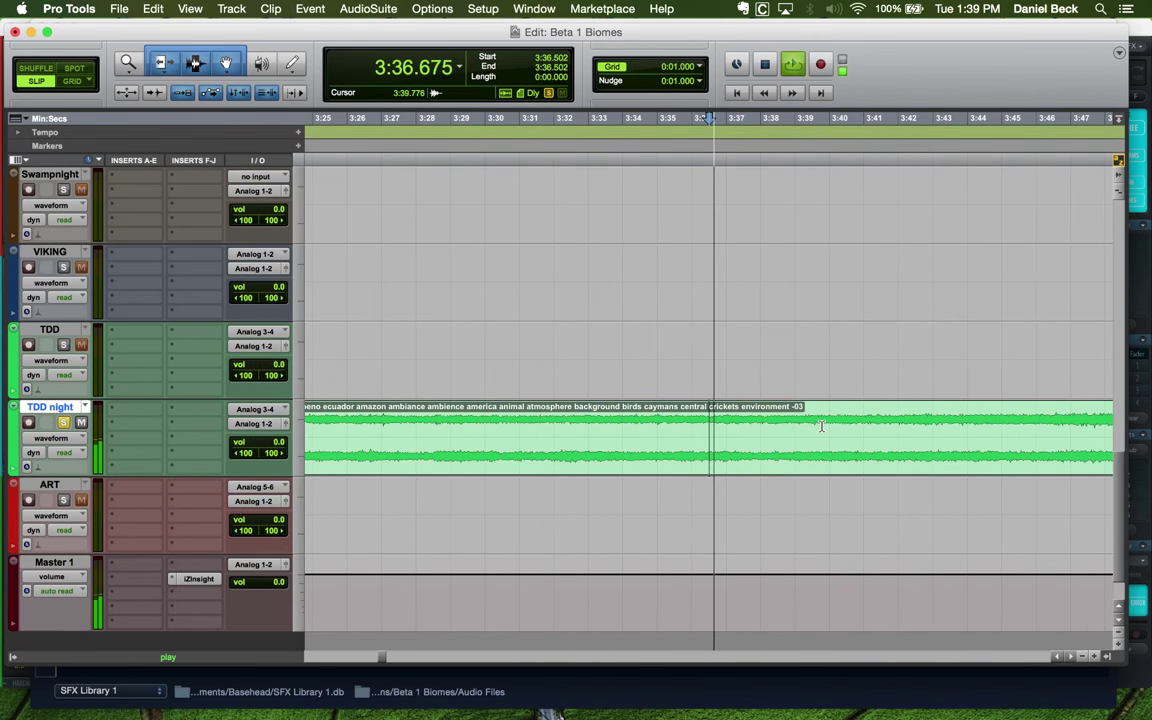
key("super+bracketleft")
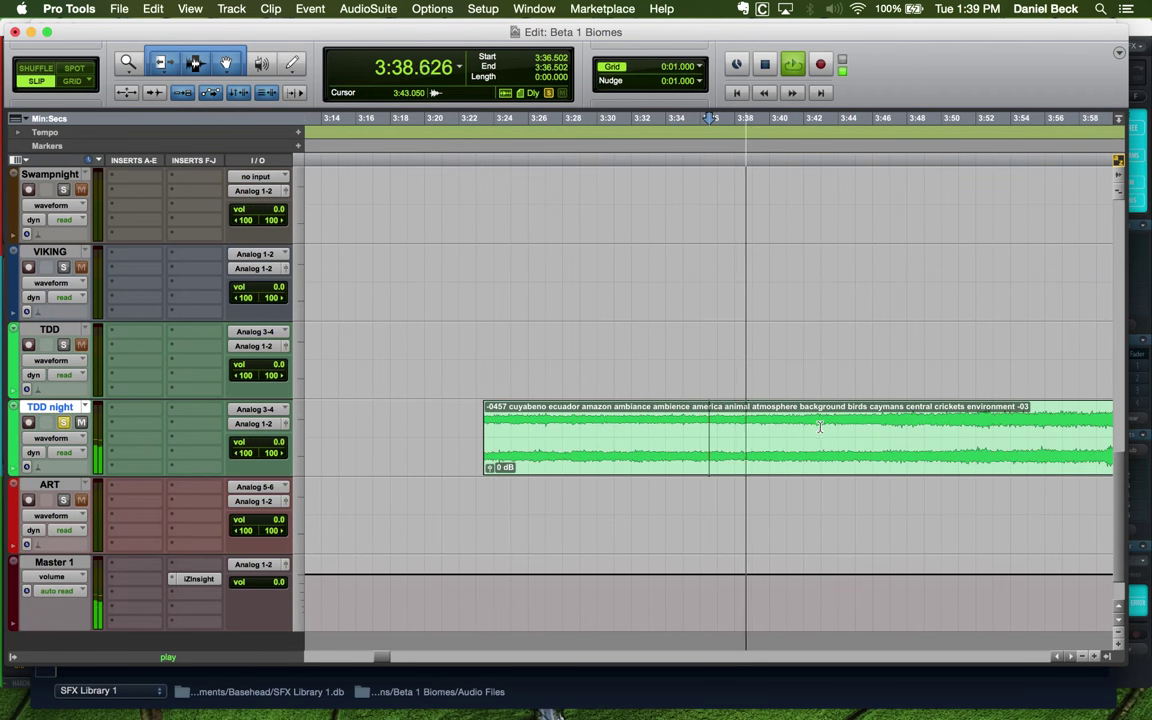
key("space")
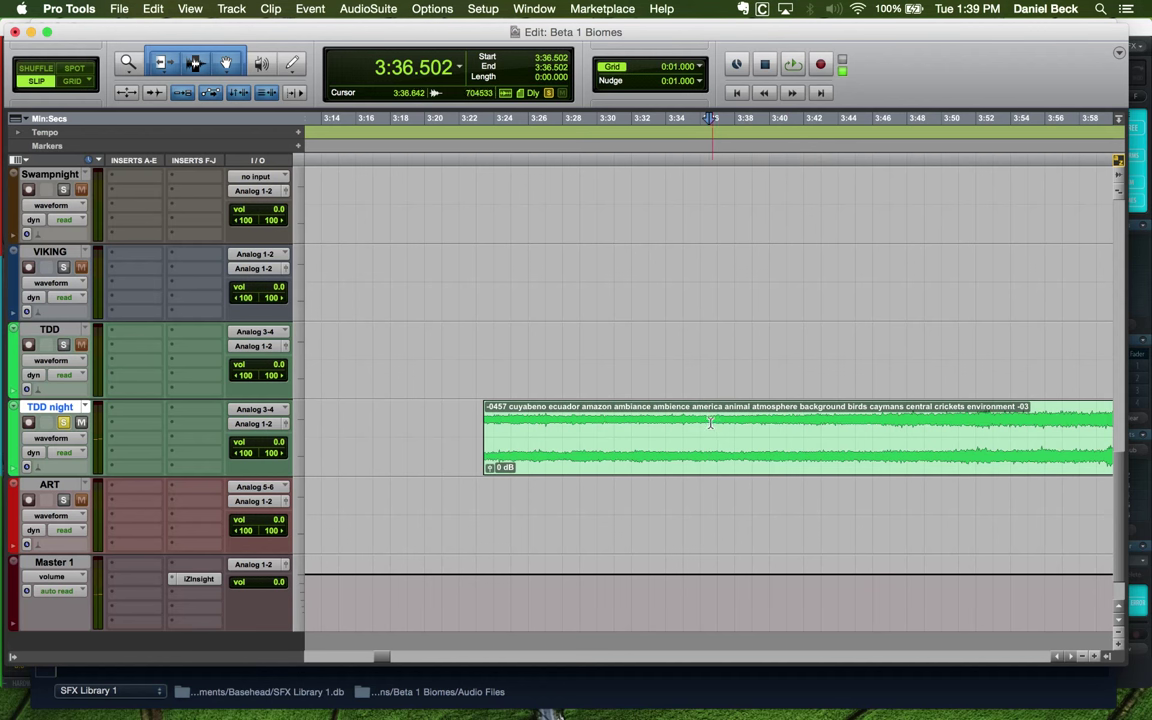
Split the clip at about 3:36.5 and move the separated piece to 2:47.926, after the first short piece
key("super+e")
key("super+bracketleft")
key("super+bracketleft")
left_click_drag(670, 458, 532, 450)
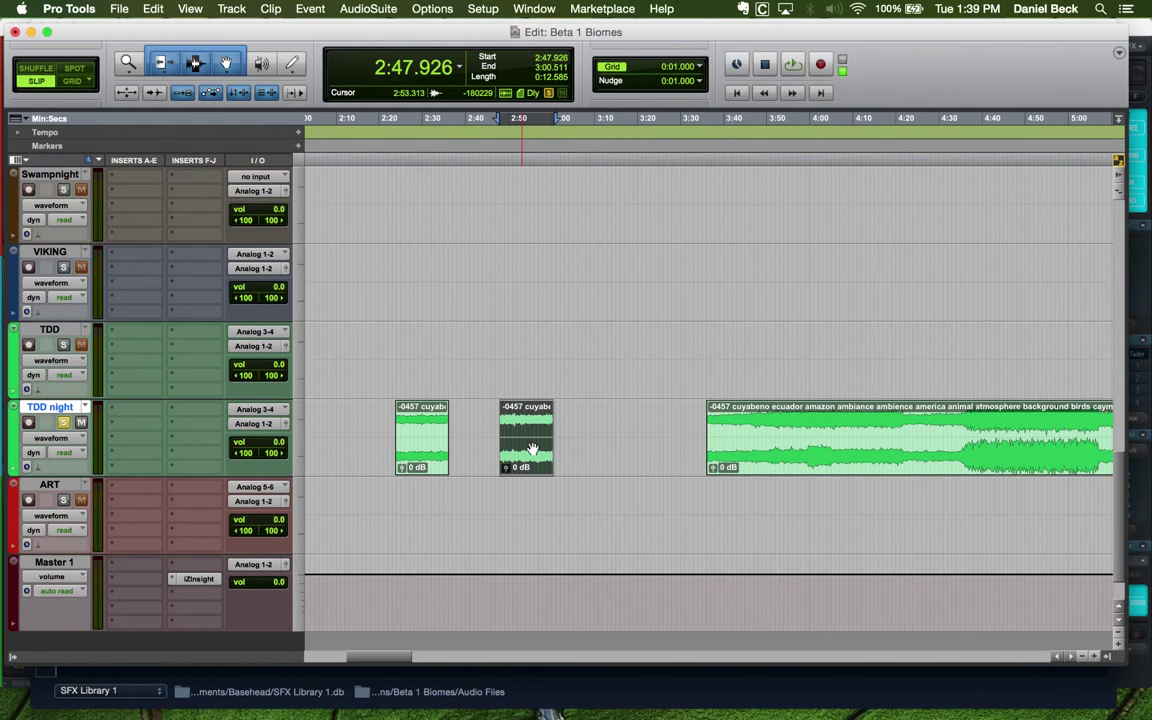
Trim the start of the remaining jungle night clip to 4:23.592 and play it from there
left_click(909, 420)
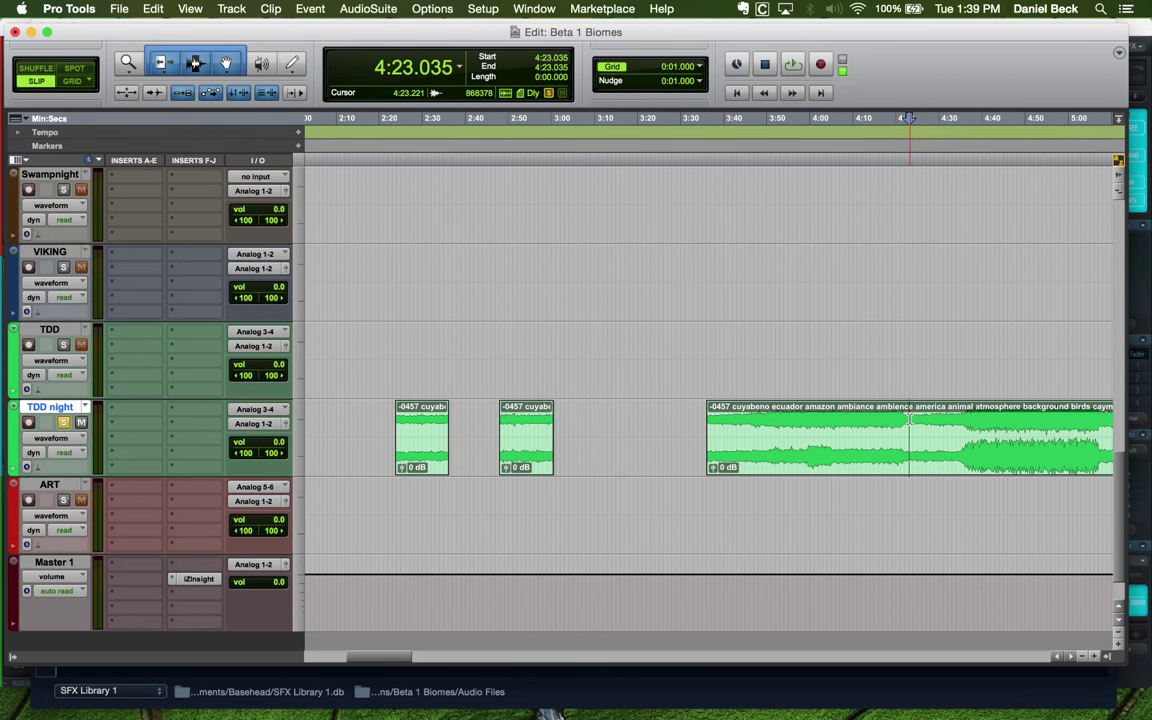
key("t")
key("t")
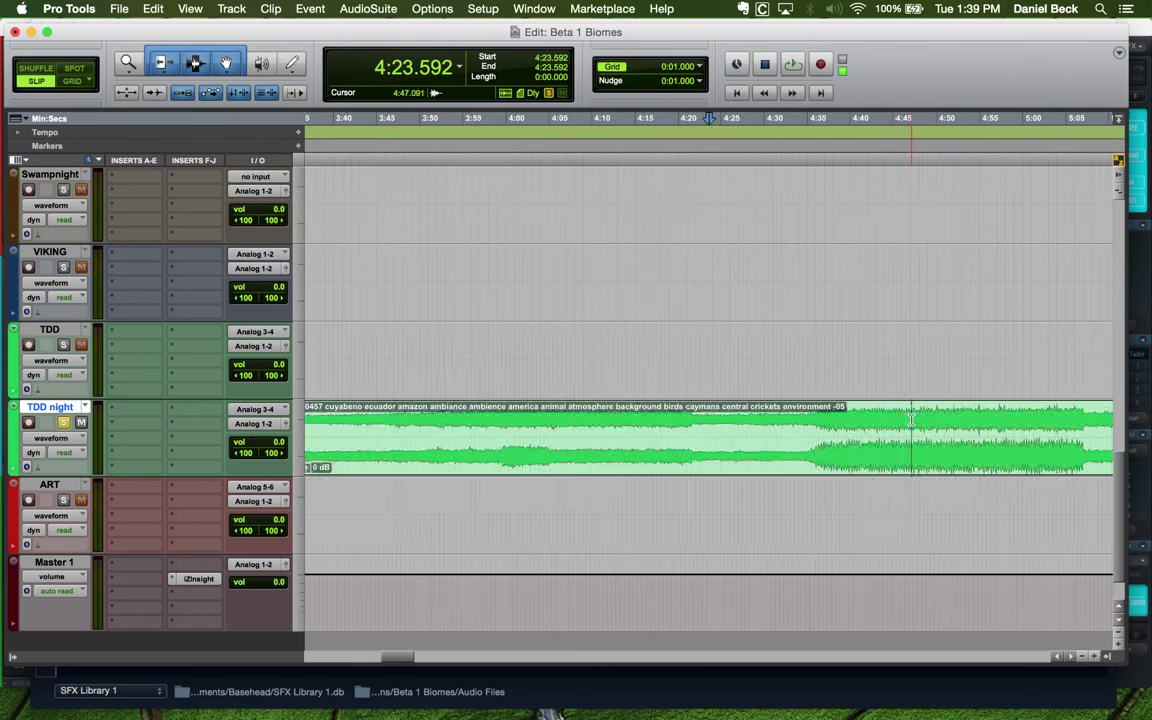
key("a")
key("super+bracketleft")
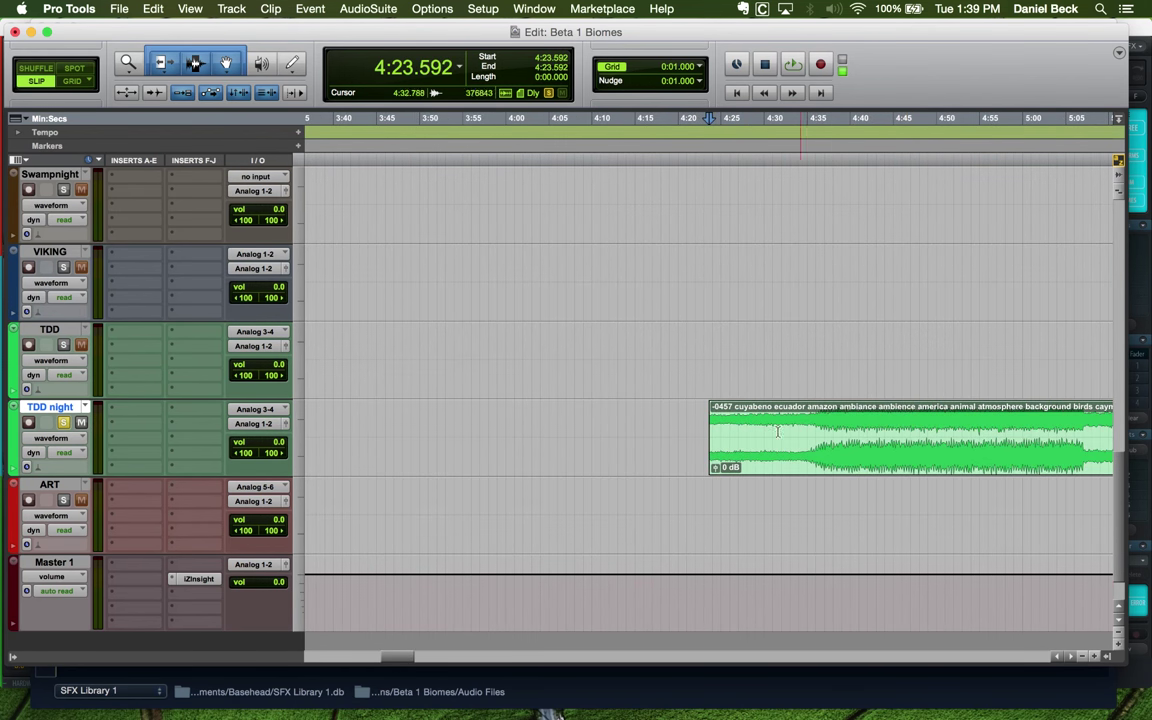
key("space")
key("super+bracketright")
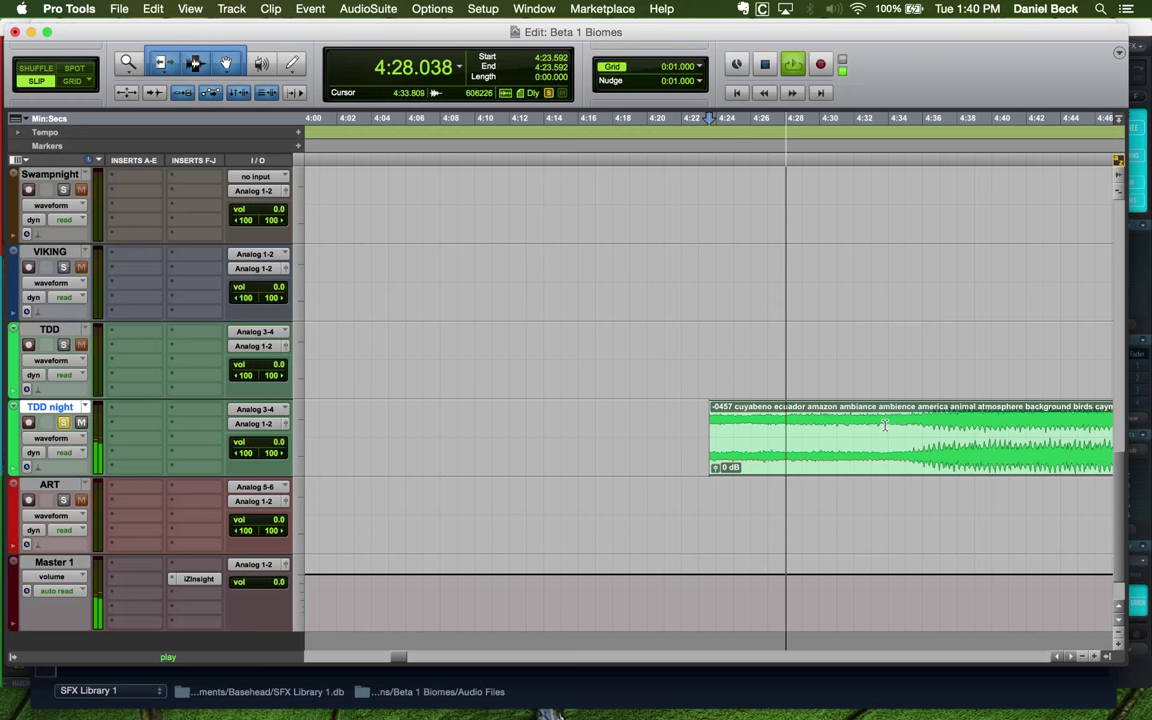
Split the clip at 4:33.763 and move the separated piece earlier to 4:20.620
left_click(884, 425)
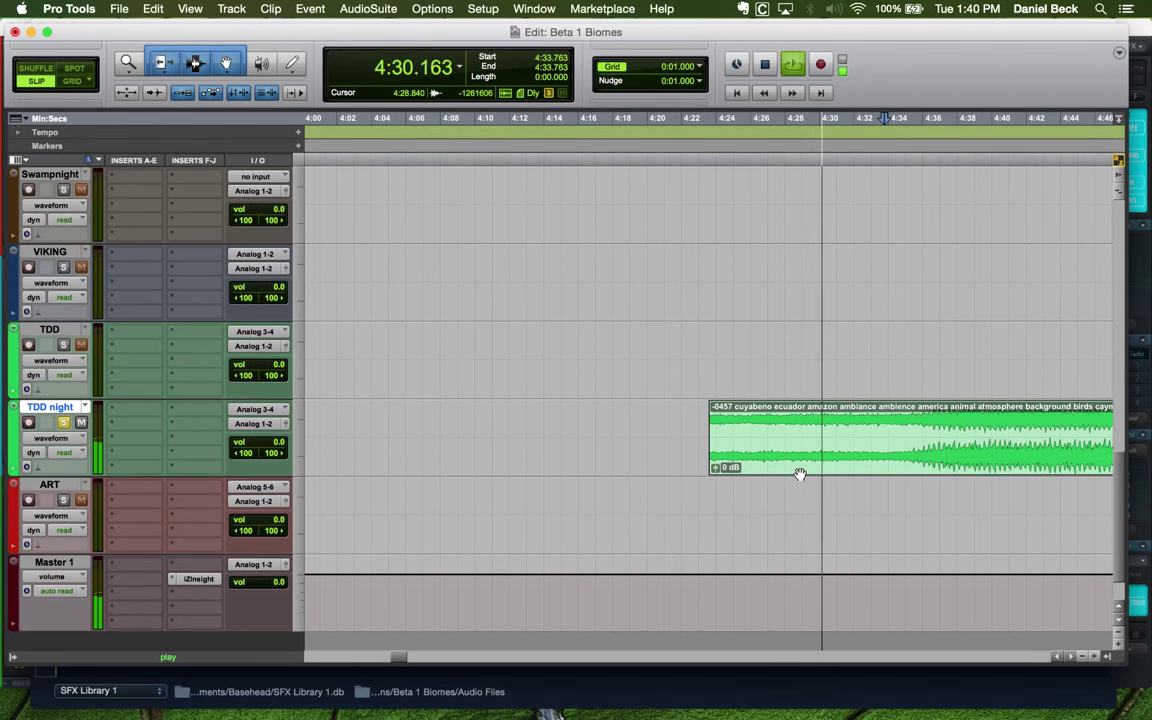
key("b")
key("space")
left_click_drag(812, 455, 758, 452)
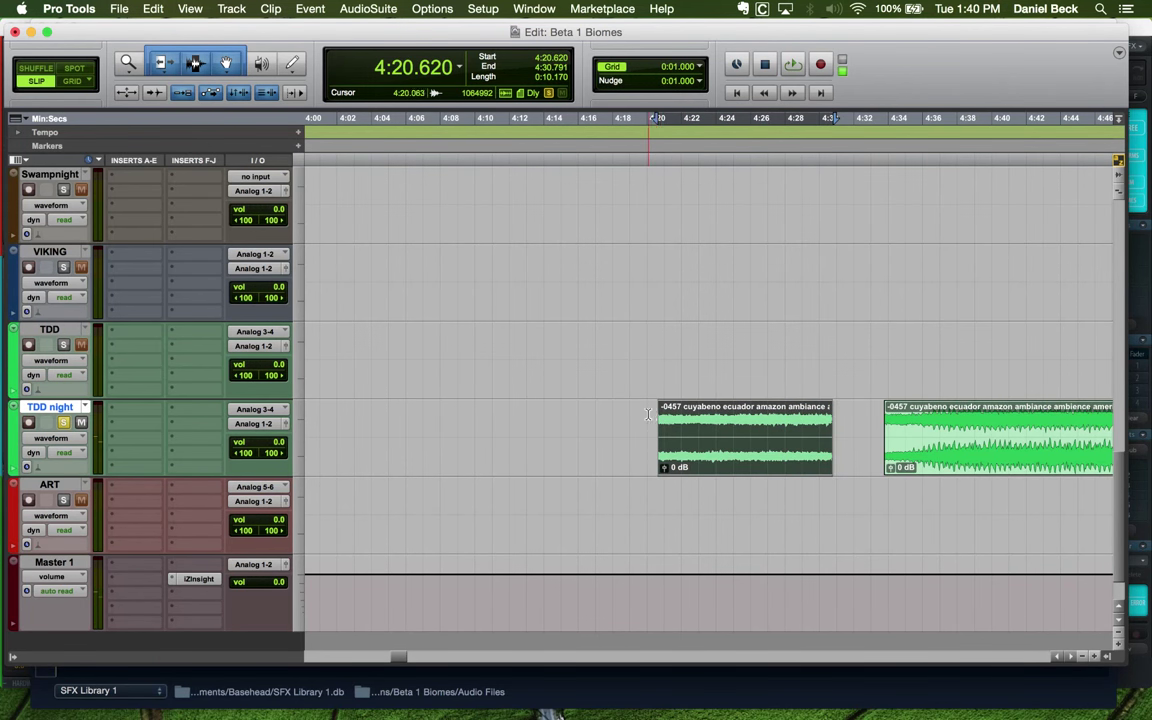
Play the separated piece from 4:20.620 and delete it from the TDD night track
key("Down")
key("space")
key("t")
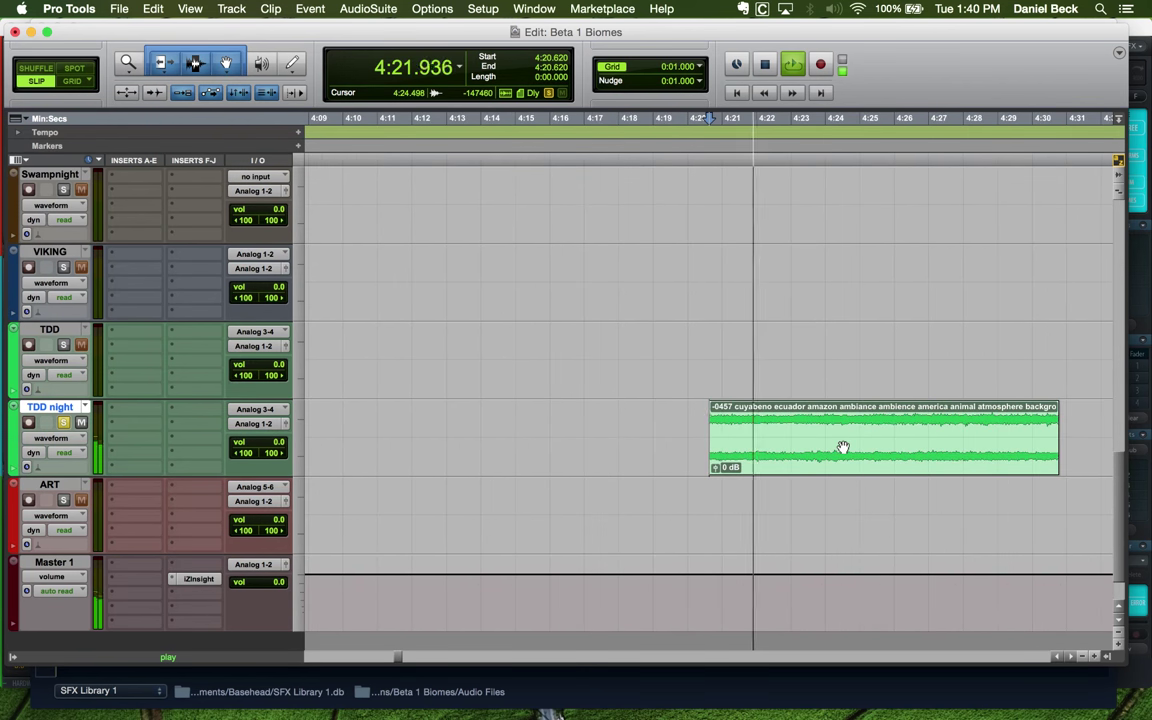
key("super+bracketleft")
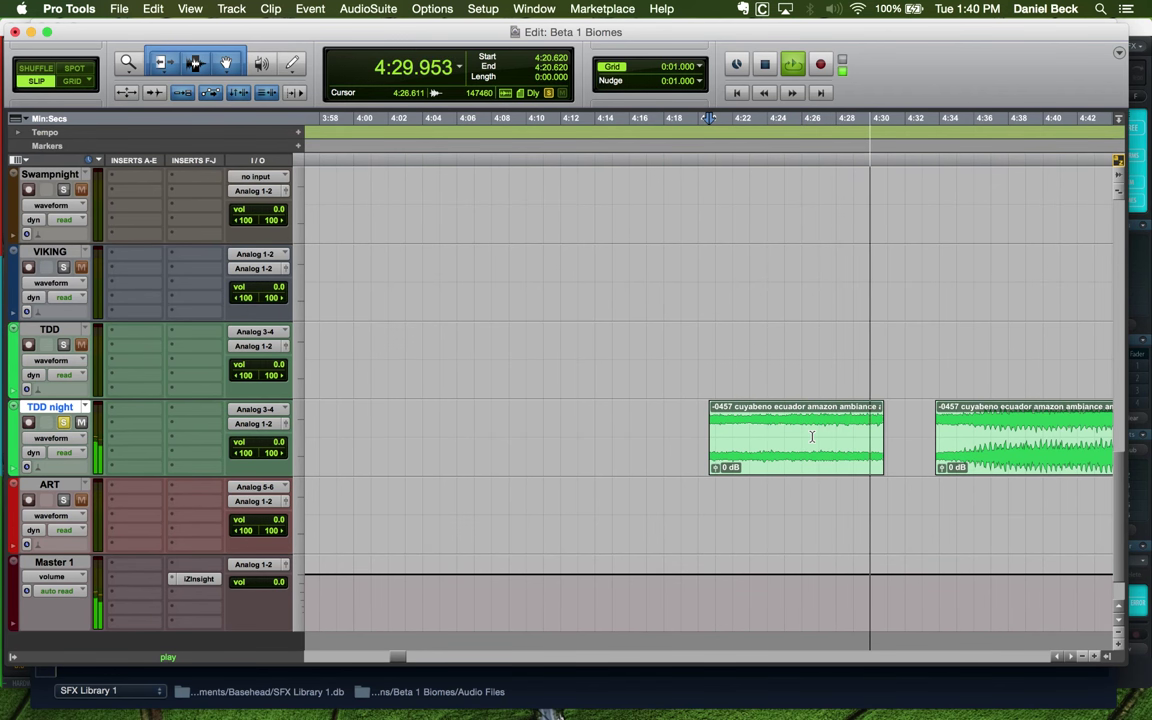
key("space")
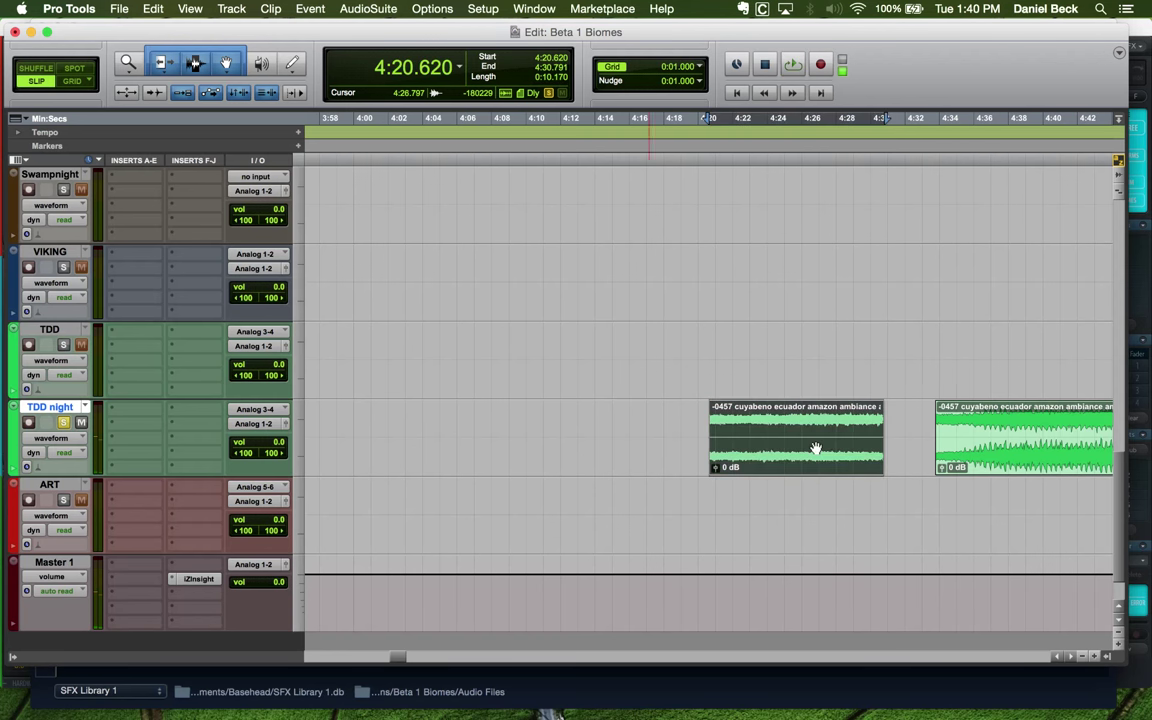
key("super+bracketleft")
key("super+bracketleft")
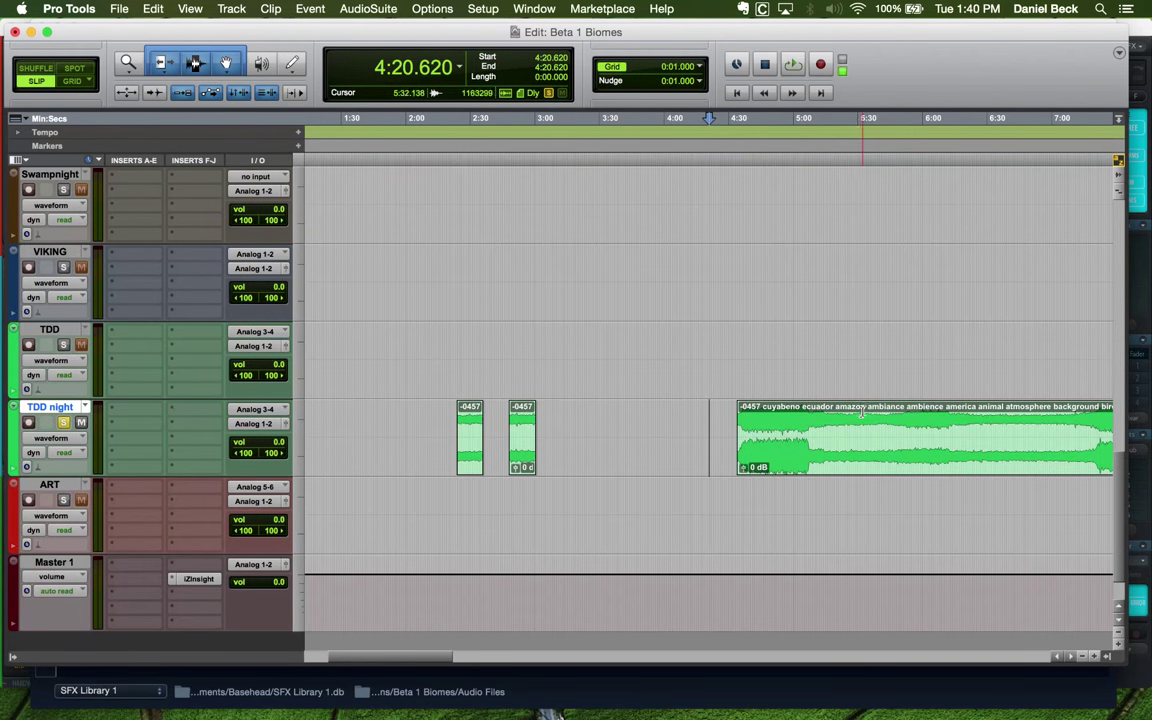
Trim the start of the remaining jungle night clip to 5:16.162, past the loud passage, and play it
left_click(828, 420)
key("super+bracketright")
key("super+bracketright")
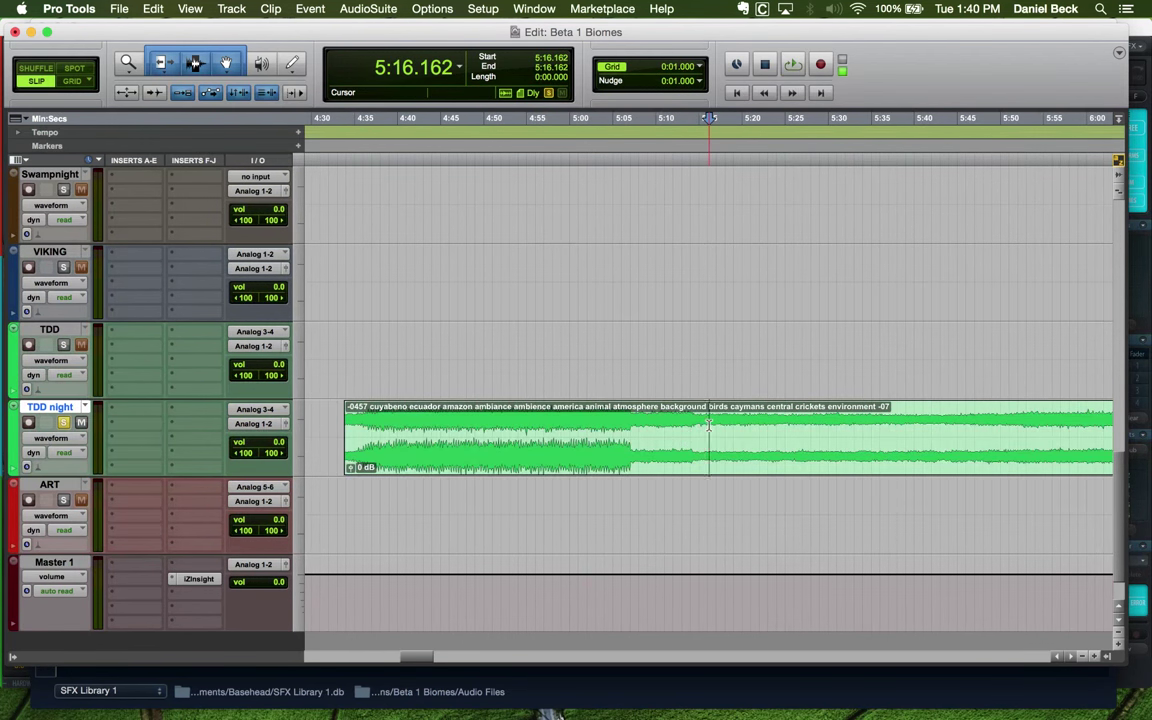
key("a")
key("super+bracketleft")
key("space")
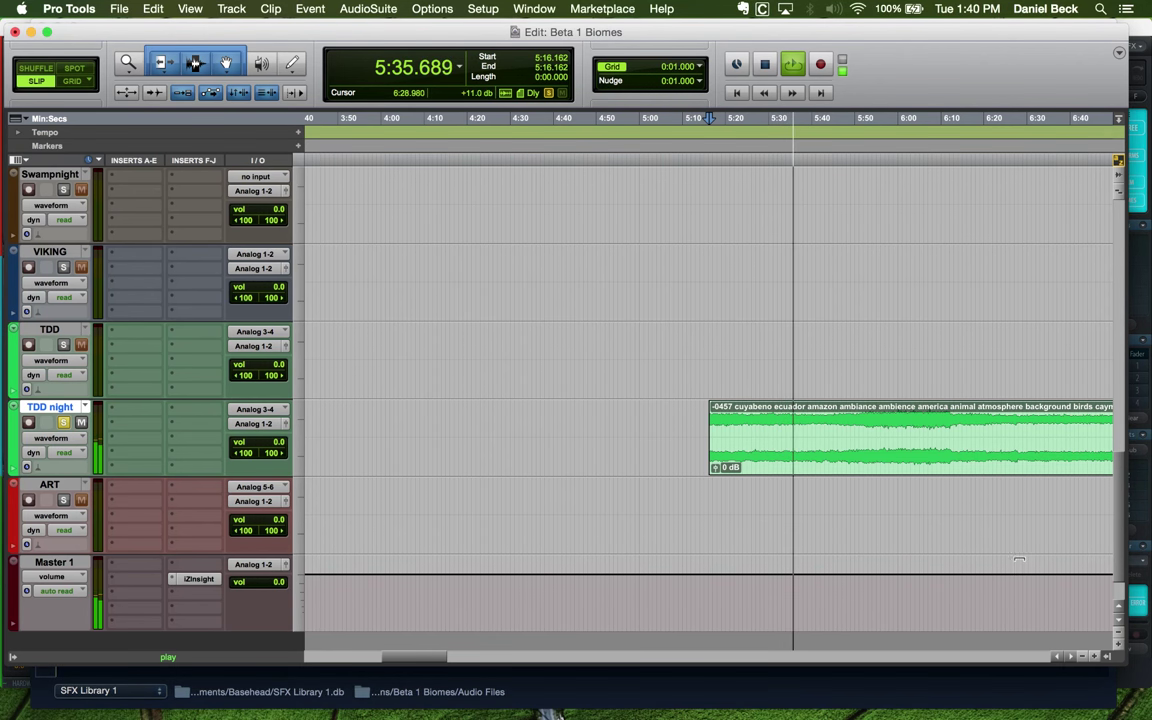
Play the jungle night clip on TDD night from 5:35.853, 5:37.432, 6:12.448 and 6:27.030 to compare its passages
left_click(794, 428)
key("t")
key("t")
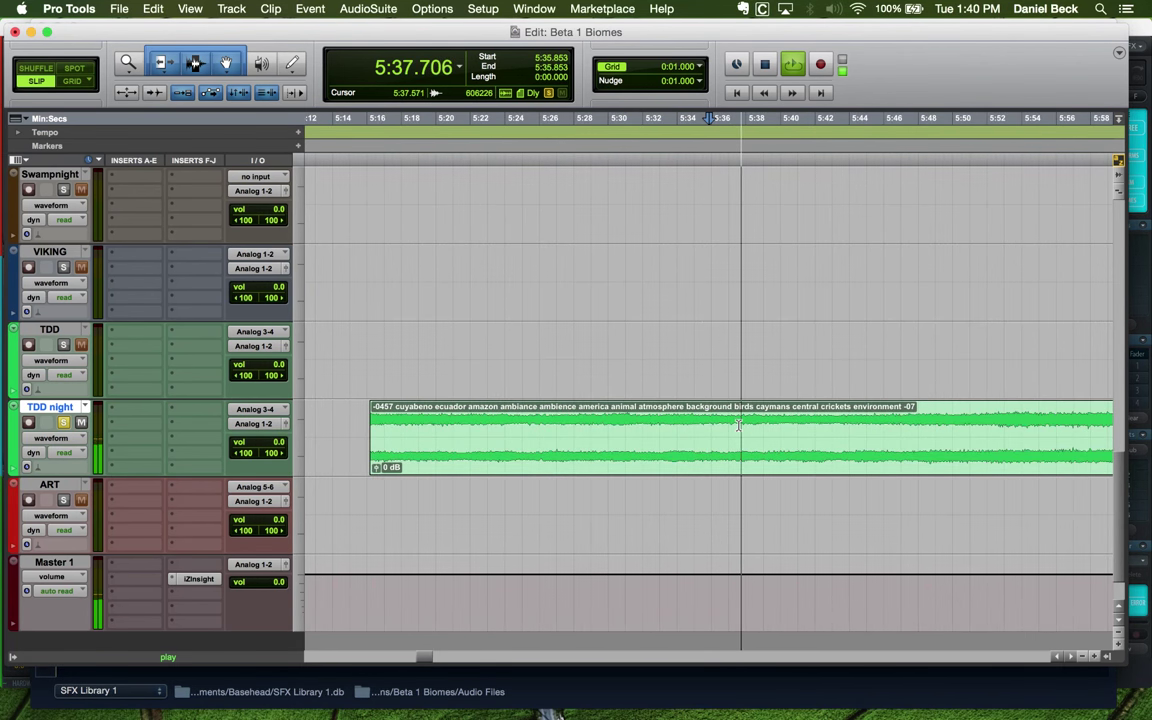
left_click(762, 420)
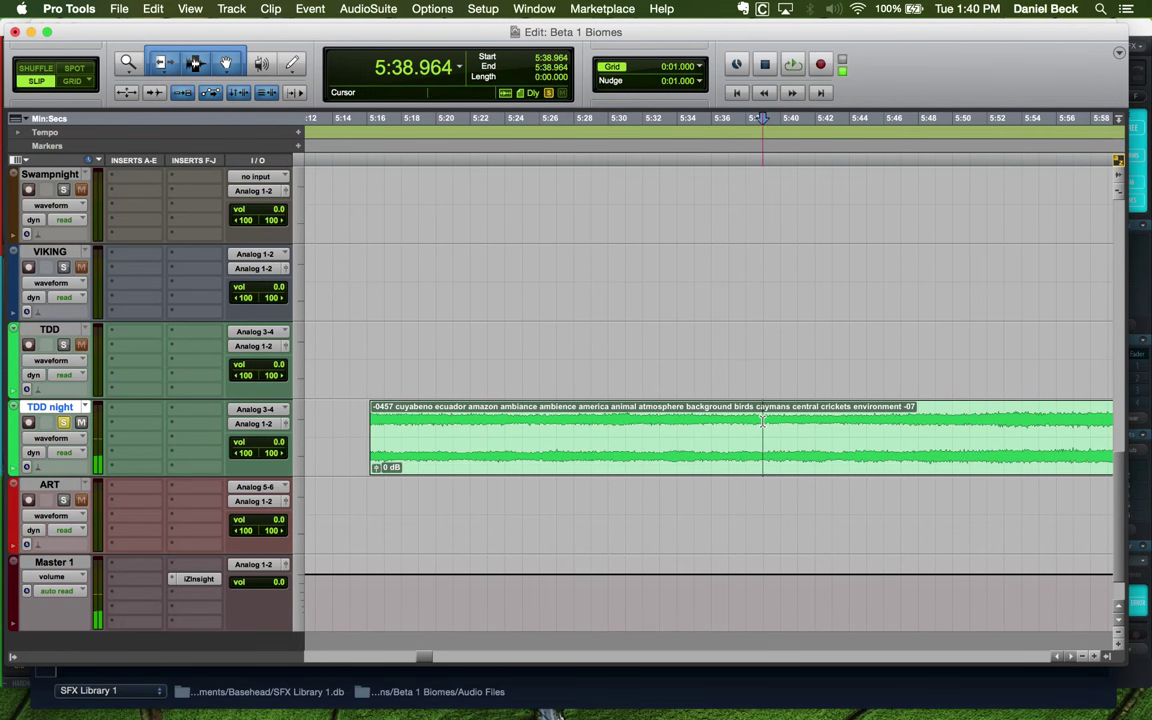
key("super+bracketleft")
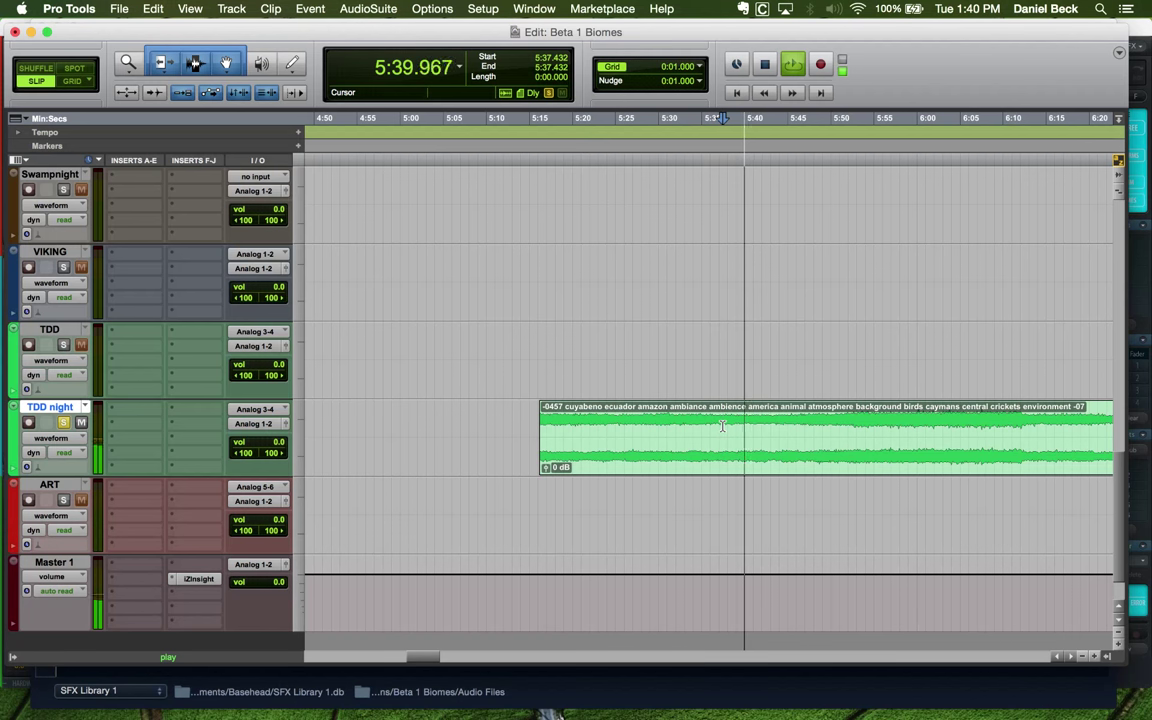
key("super+bracketleft")
key("space")
left_click(866, 424)
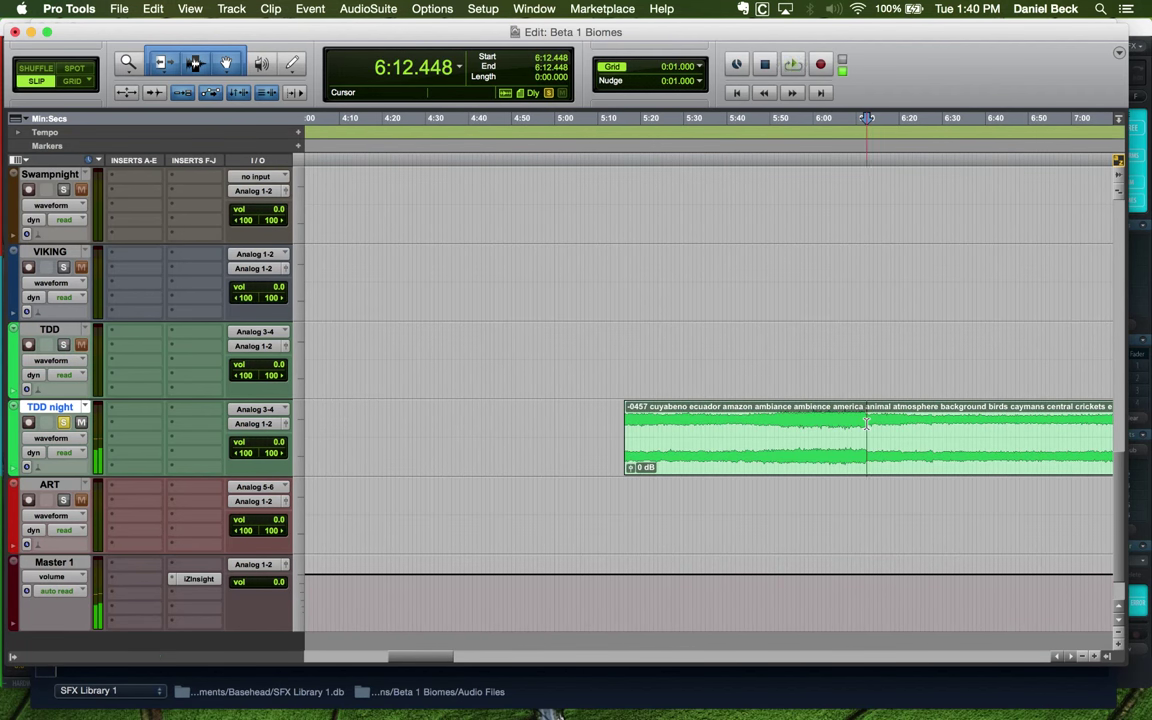
key("super+bracketright")
key("space")
key("super+bracketleft")
left_click(772, 429)
key("space")
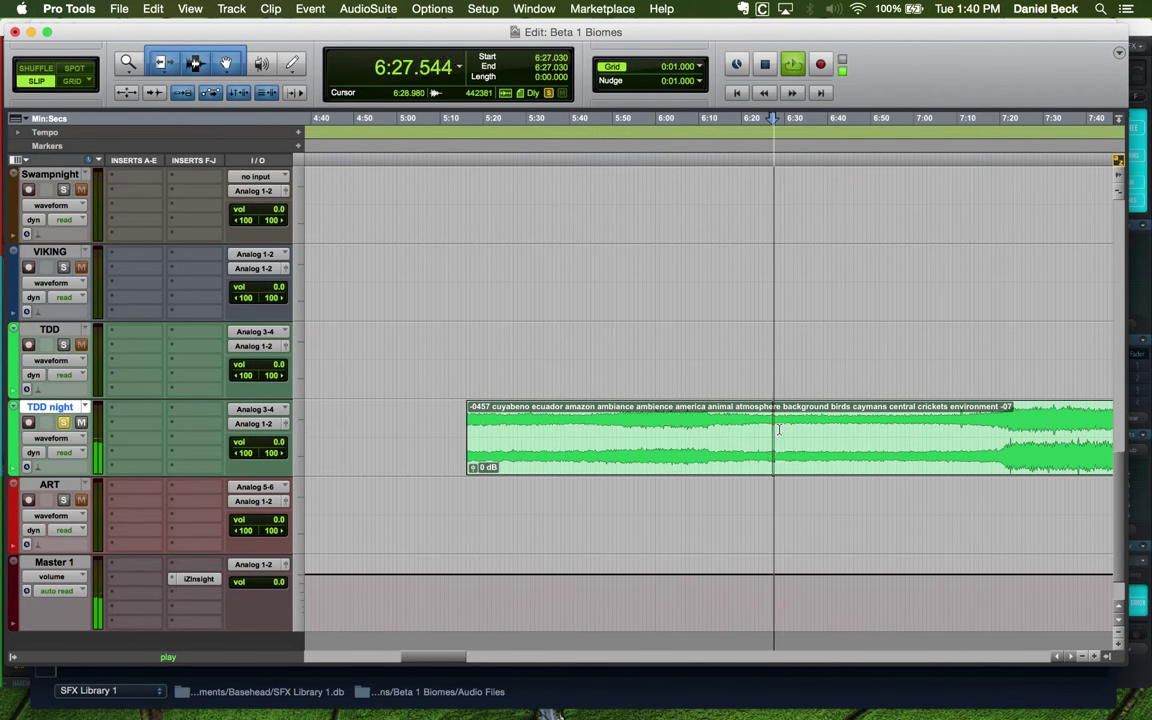
Trim the start of the jungle night clip to about 6:27.68 and play it from there
left_click(777, 428)
key("t")
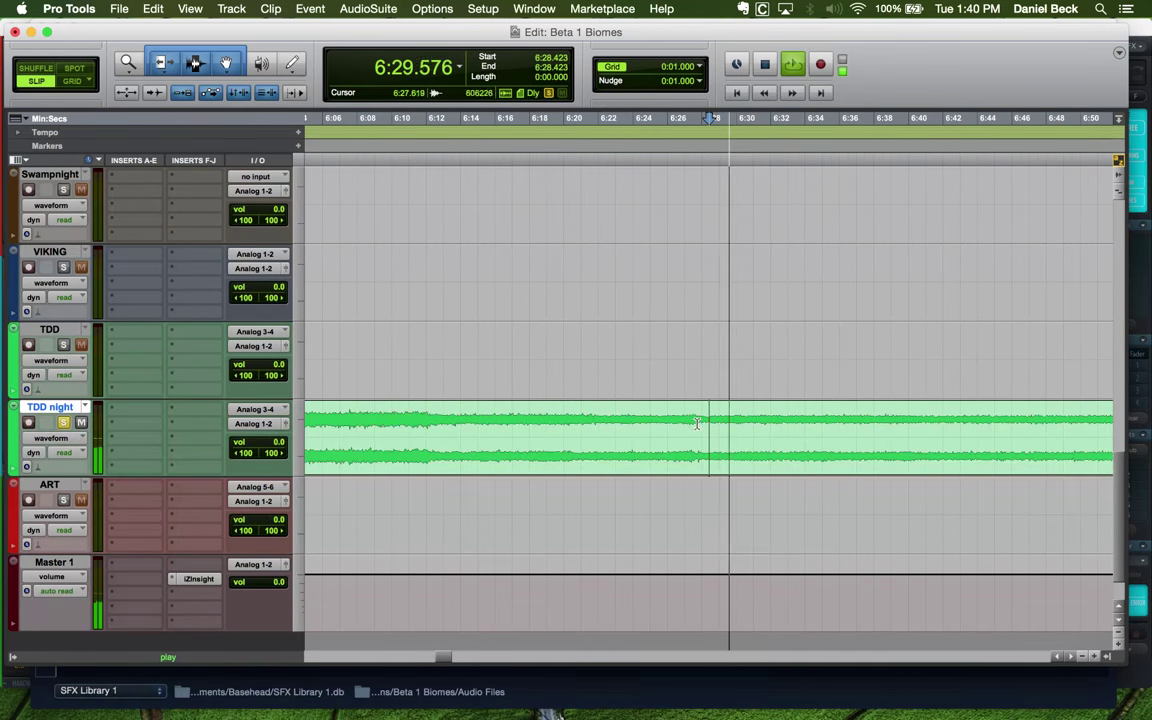
key("space")
left_click(697, 421)
key("a")
key("space")
key("space")
Play the trimmed jungle night clip from 6:44.584 and from 7:00.095
left_click(997, 428)
key("super+bracketleft")
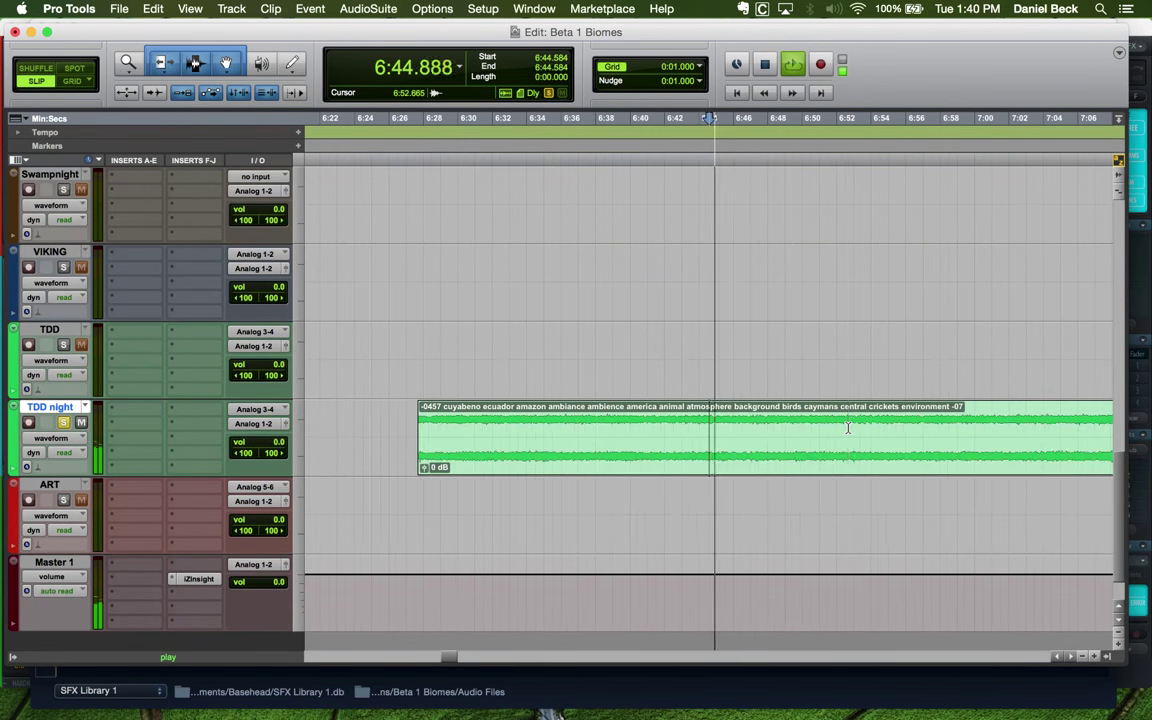
left_click(848, 428)
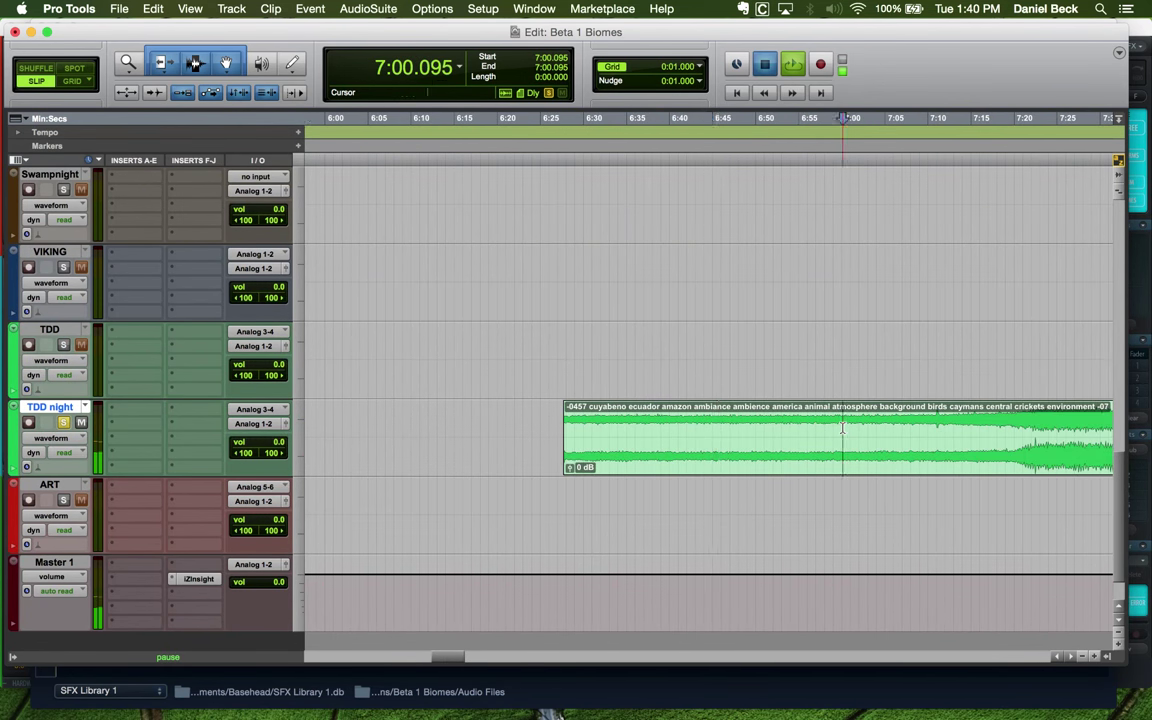
Split the jungle night clip at 7:02.231 and move the piece before the split to 3:56.843 on TDD night
left_click(727, 431)
key("space")
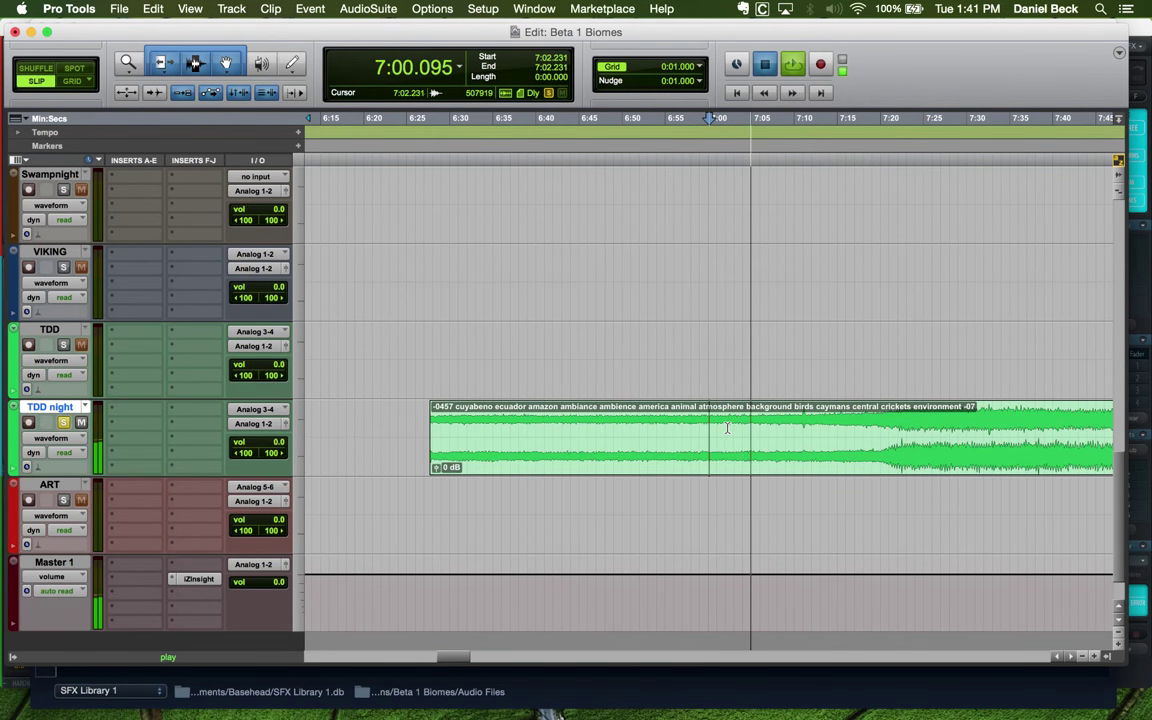
key("b")
key("r")
key("r")
key("r")
left_click_drag(684, 461, 522, 454)
key("t")
key("t")
left_click(774, 430)
key("t")
key("t")
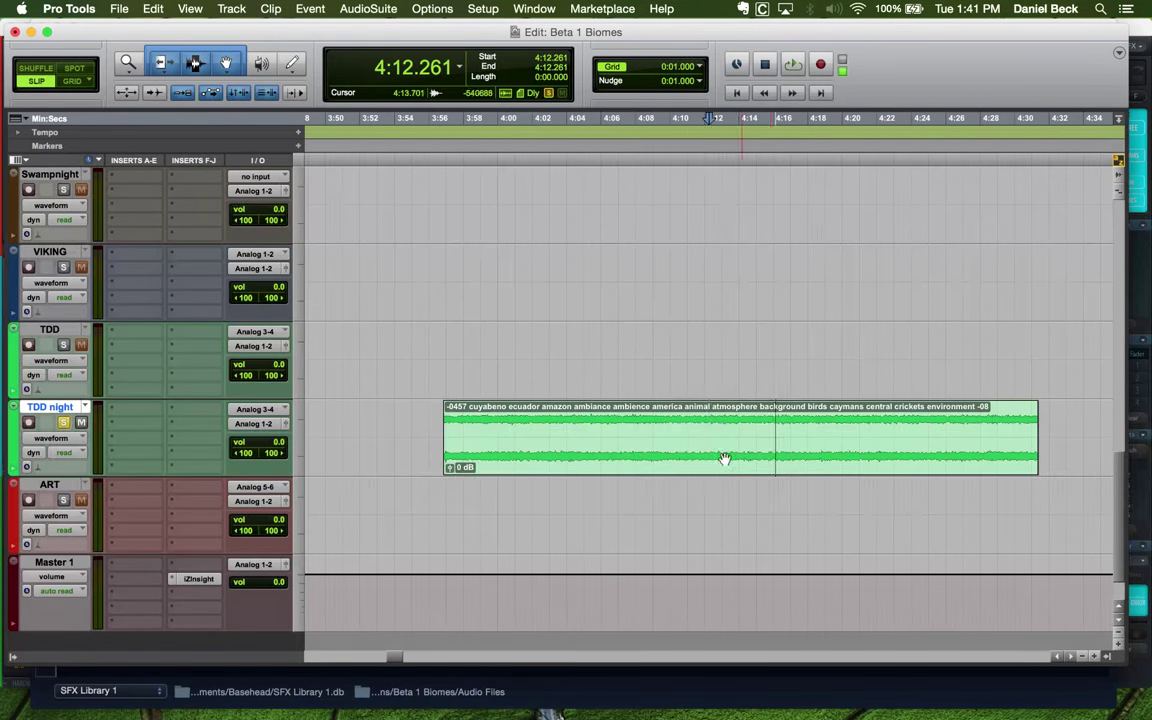
Play the moved jungle night piece from its start at 3:56.843 and from 3:59.351
left_click(645, 460)
key("space")
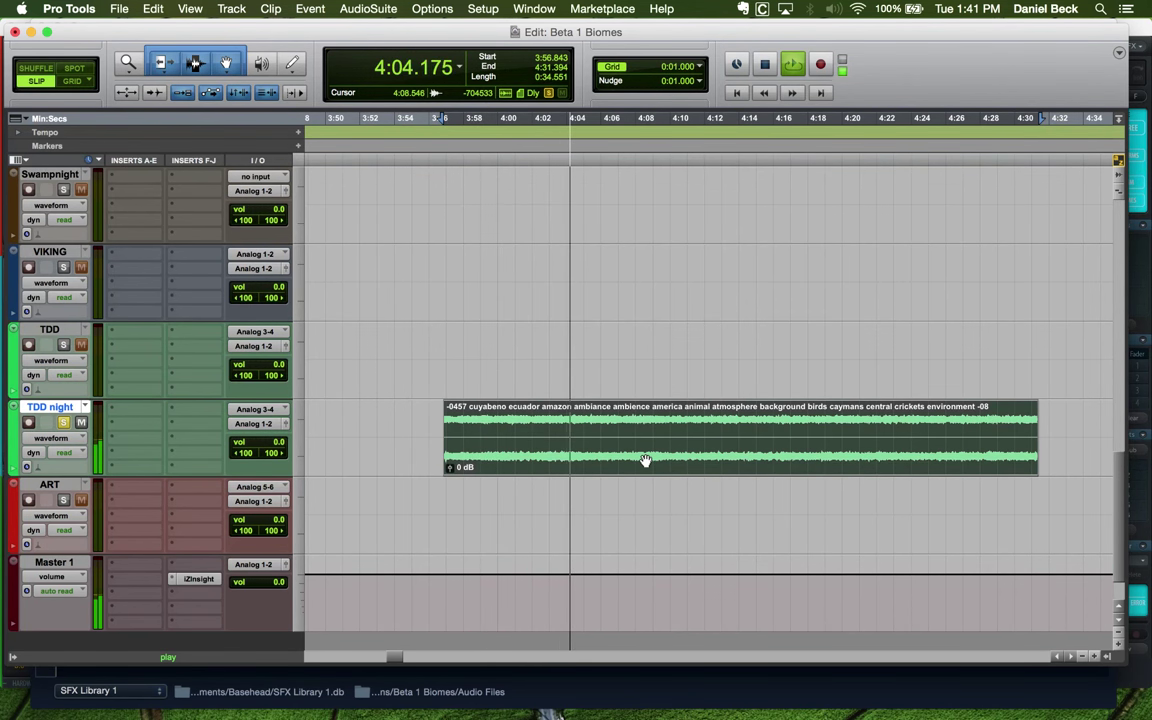
key("space")
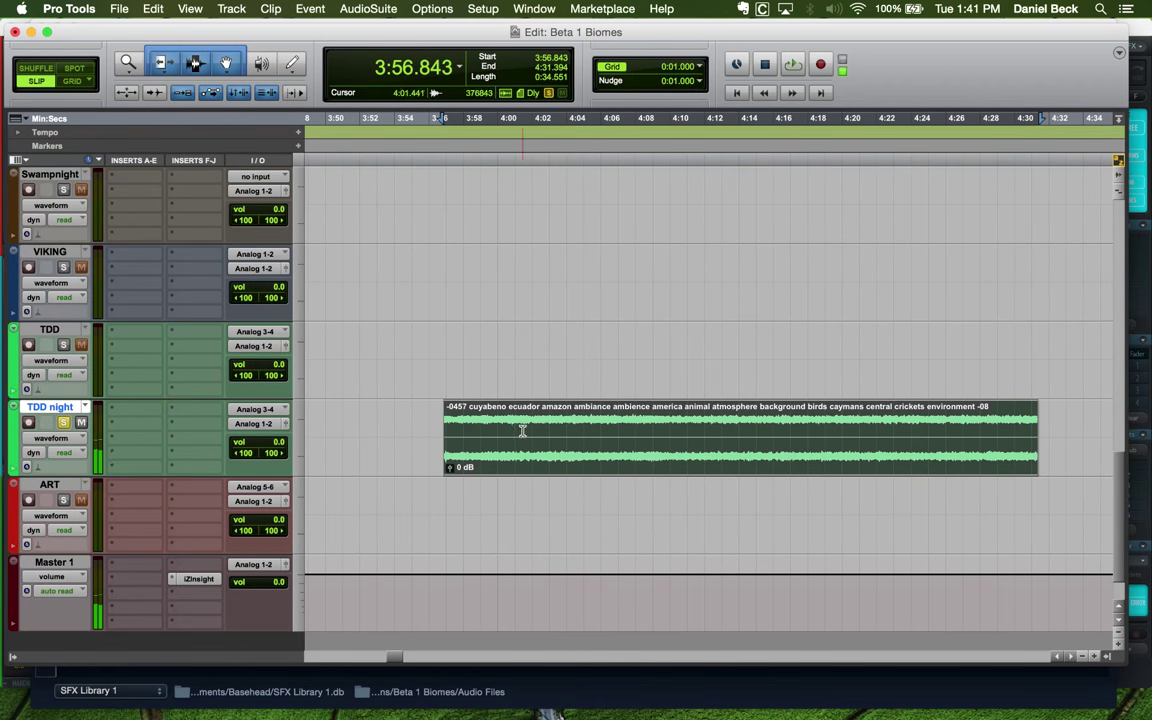
left_click(487, 421)
key("space")
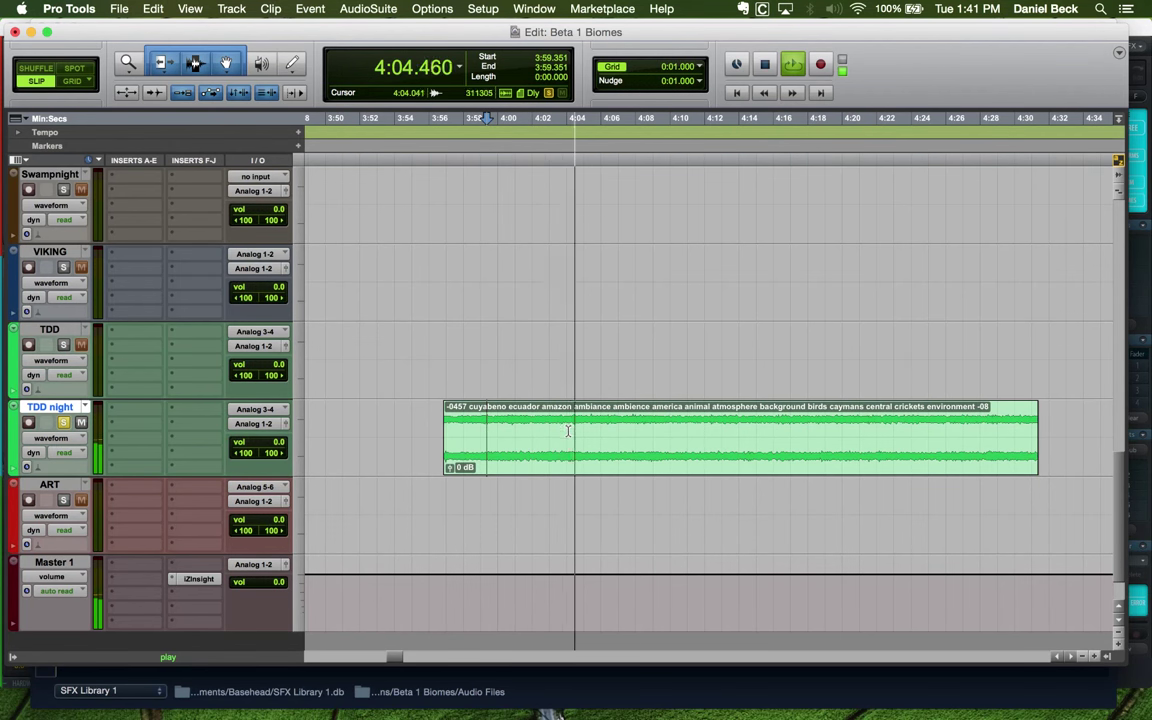
key("space")
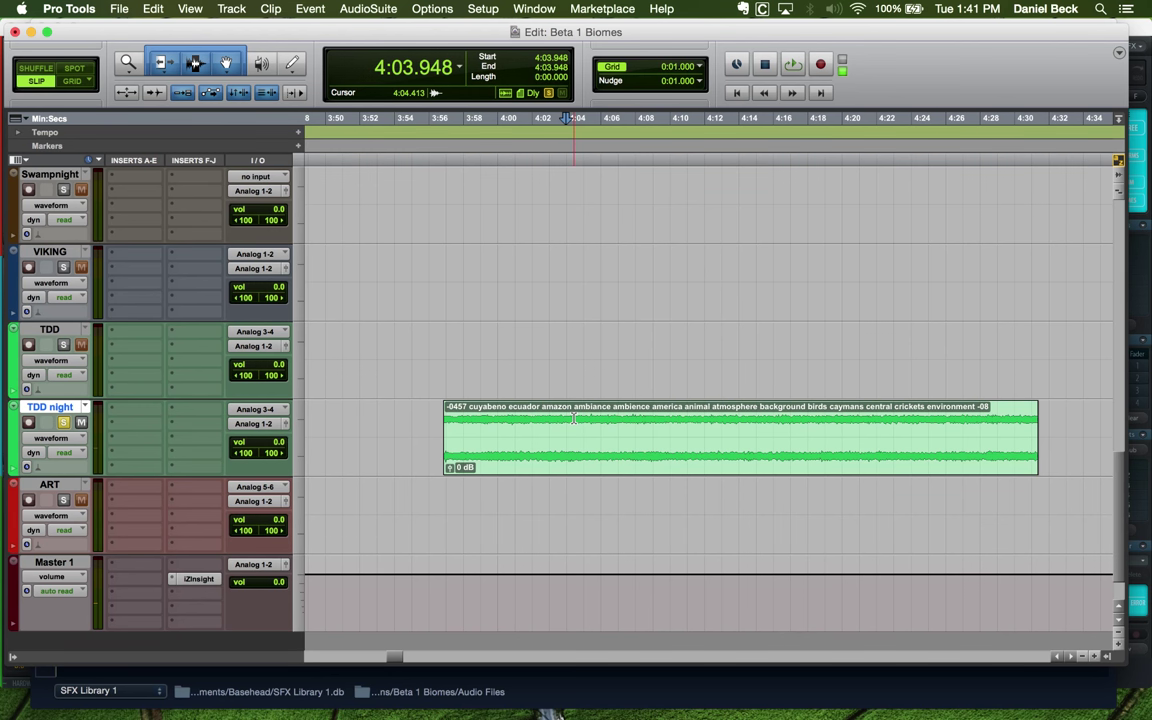
Trim the start of the moved piece to 4:03.948 and play it through to its end
key("a")
key("space")
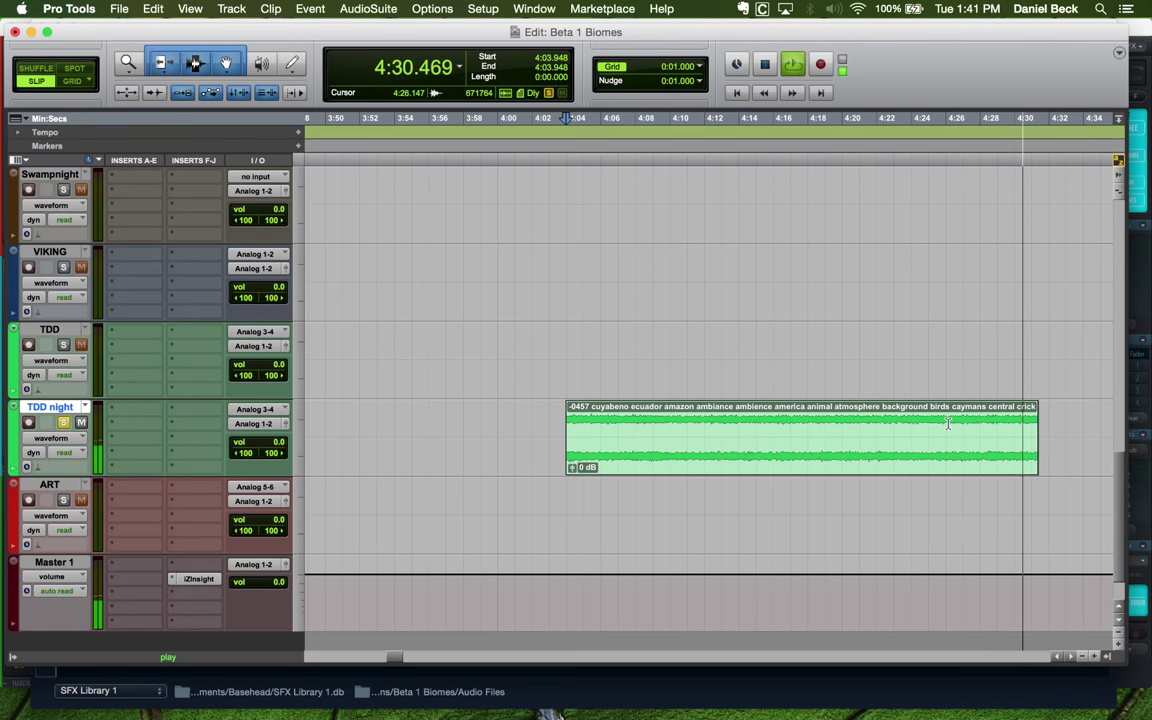
key("space")
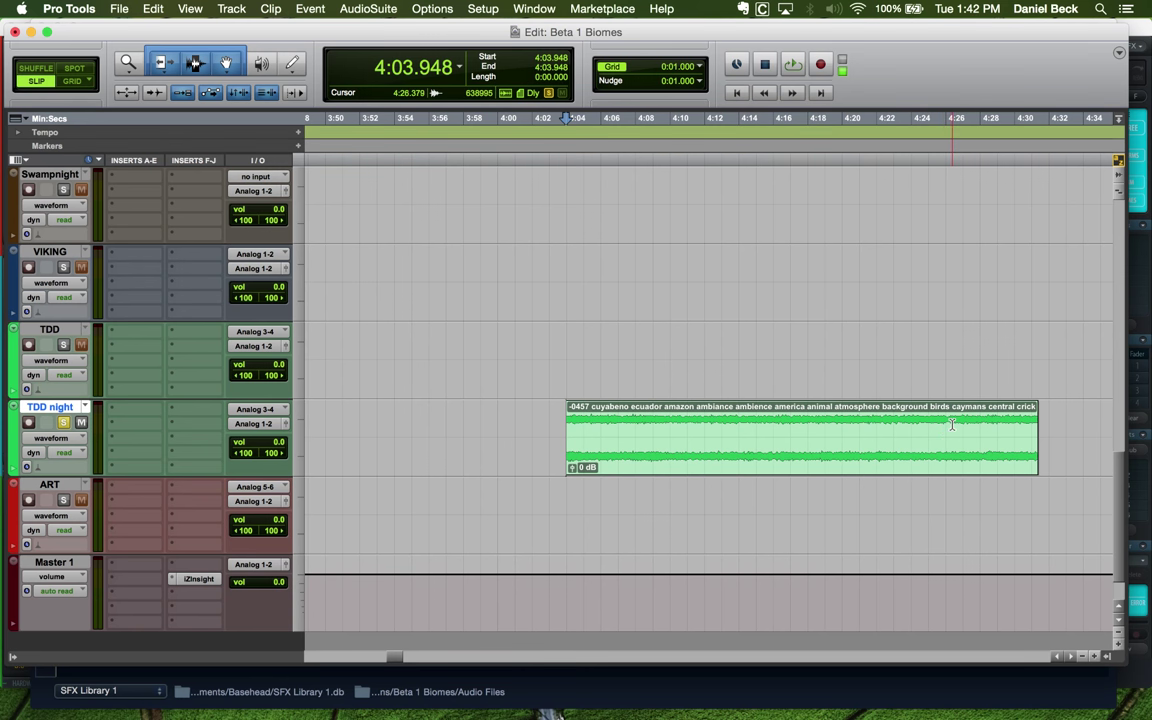
Play the closing seconds of the trimmed piece from 4:26.379
left_click(952, 424)
key("super+bracketright")
key("space")
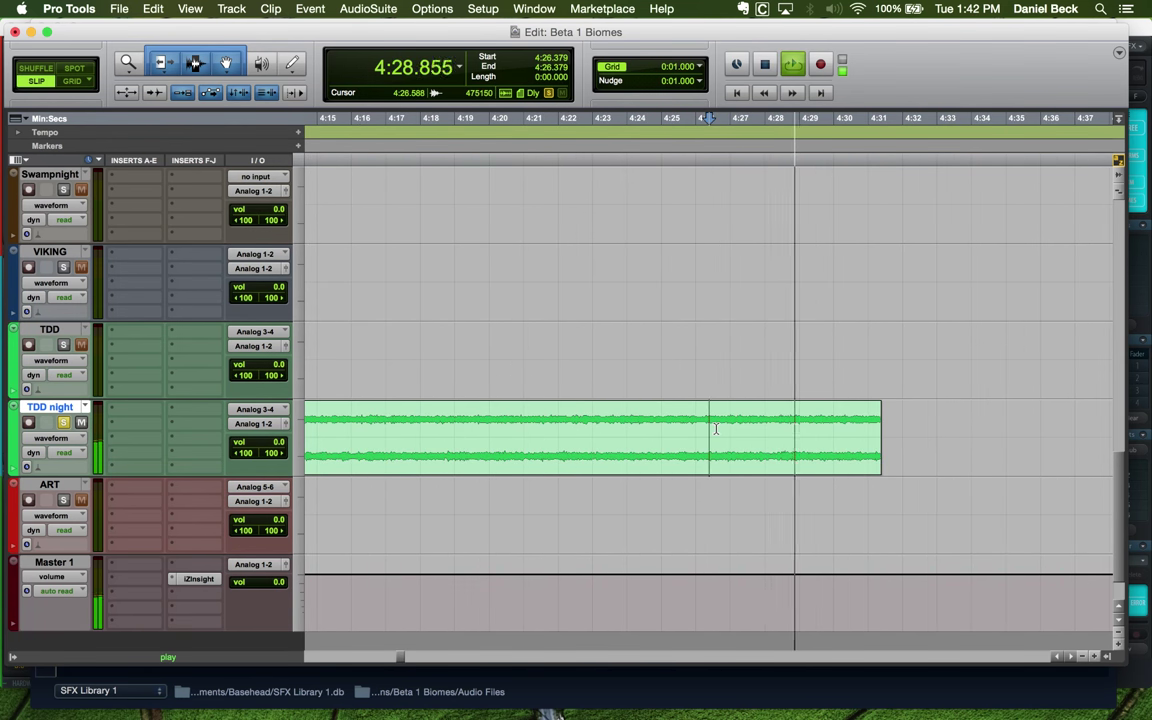
key("space")
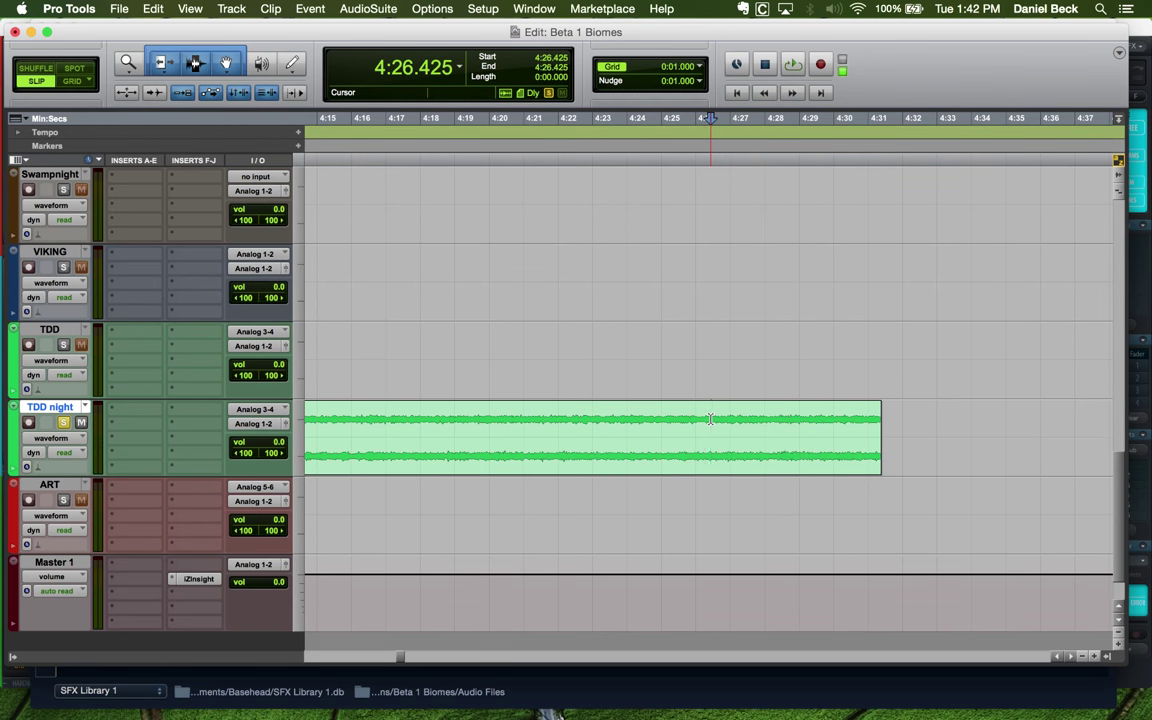
Split the trimmed piece at 4:26.425 and delete the tail after the split
key("super+e")
key("super+bracketleft")
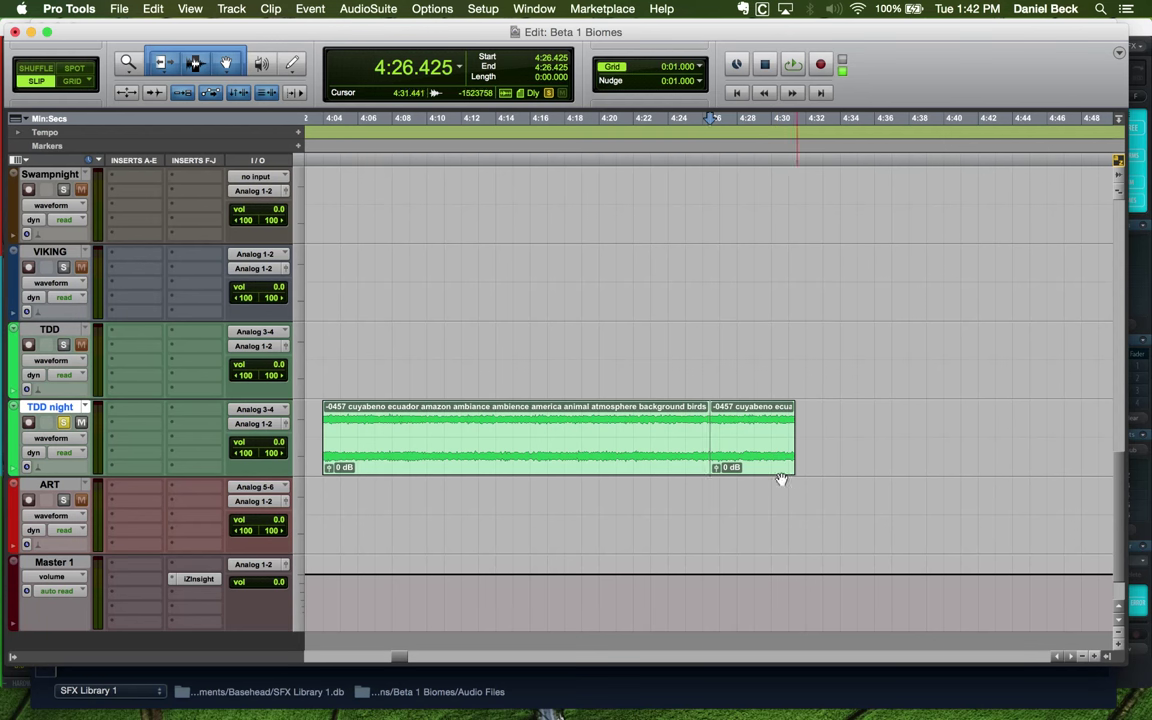
left_click(781, 476)
key("super+bracketleft")
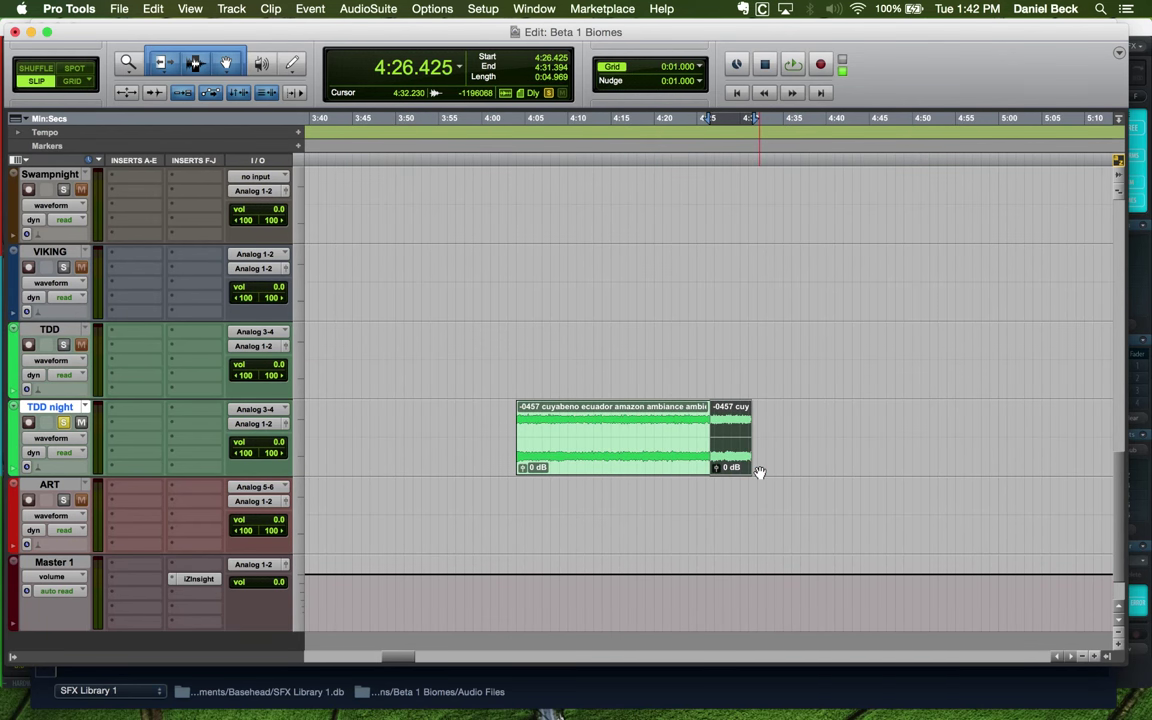
key("Delete")
Select the remaining jungle night piece between 4:03.948 and 4:26.425 on the TDD night track
left_click(709, 475)
scroll(628, 457, "left", 5)
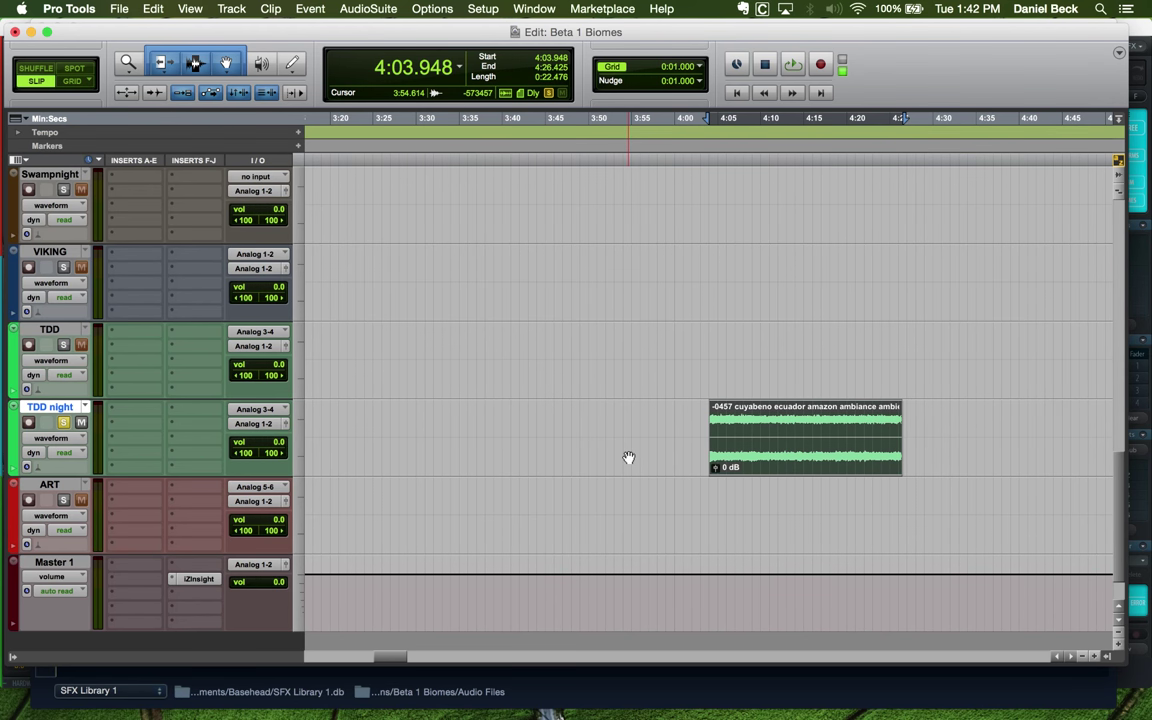
key("r")
key("r")
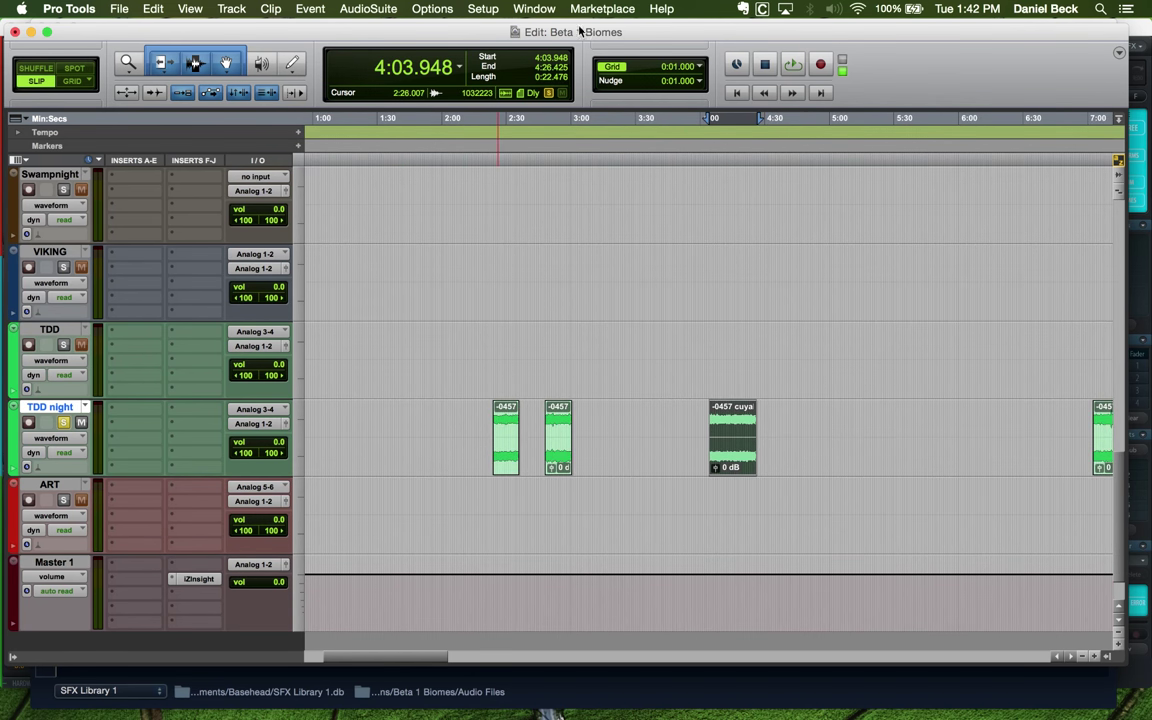
left_click(386, 14)
mouse_move(393, 32)
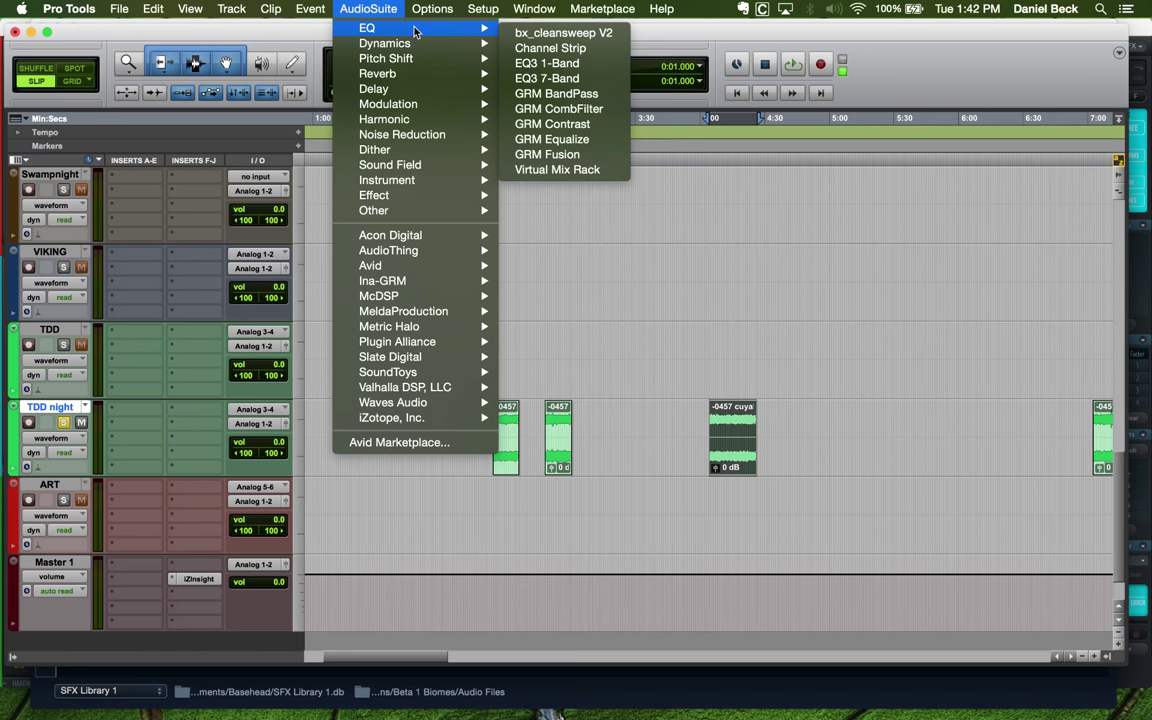
mouse_move(417, 45)
left_click(742, 455)
Route the TDD night output to a new stereo audio track named Print and record-enable that track
left_click(254, 424)
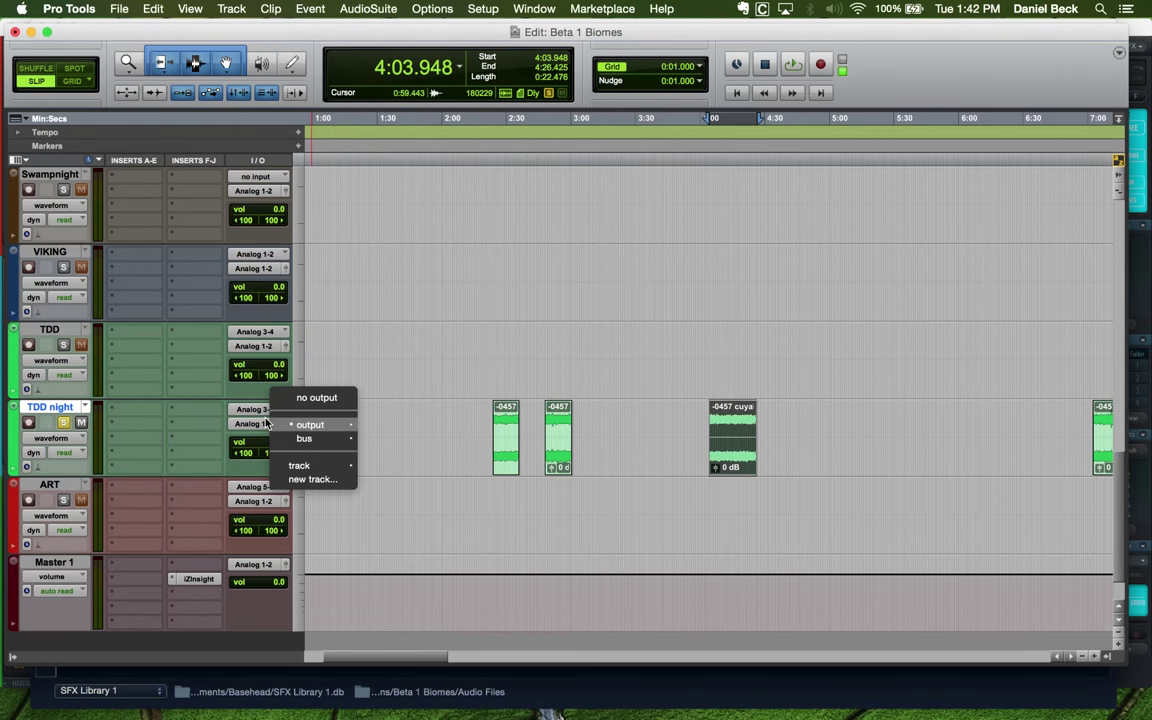
left_click(305, 480)
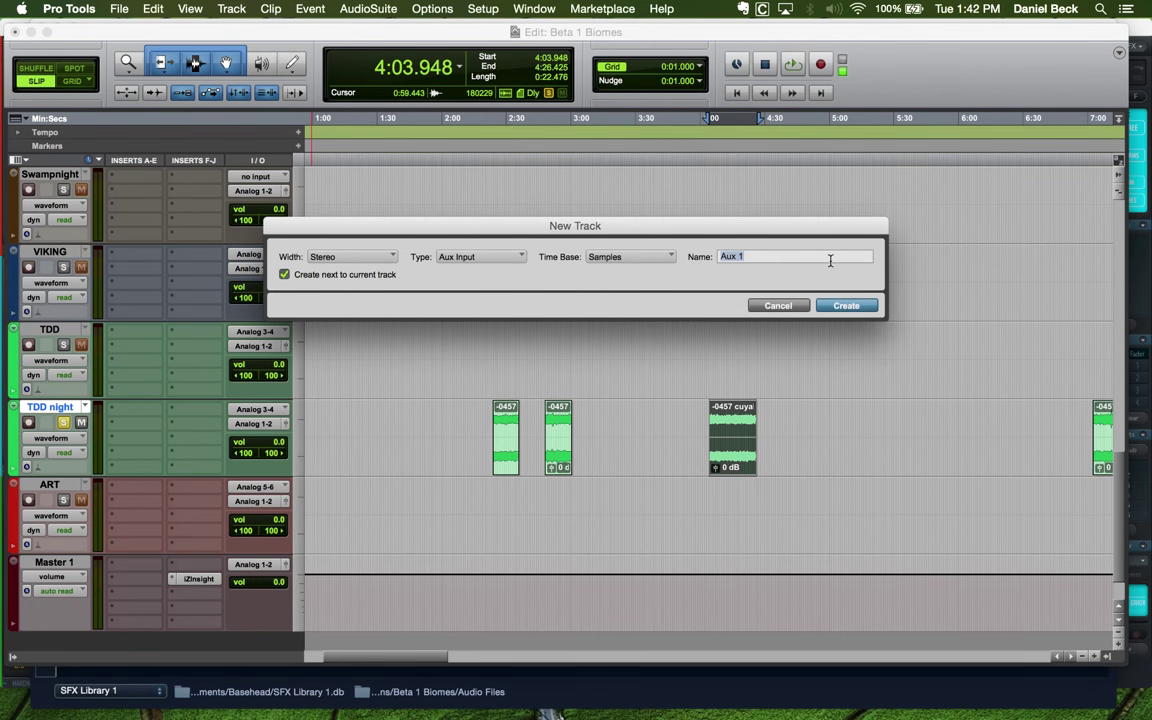
left_click(480, 256)
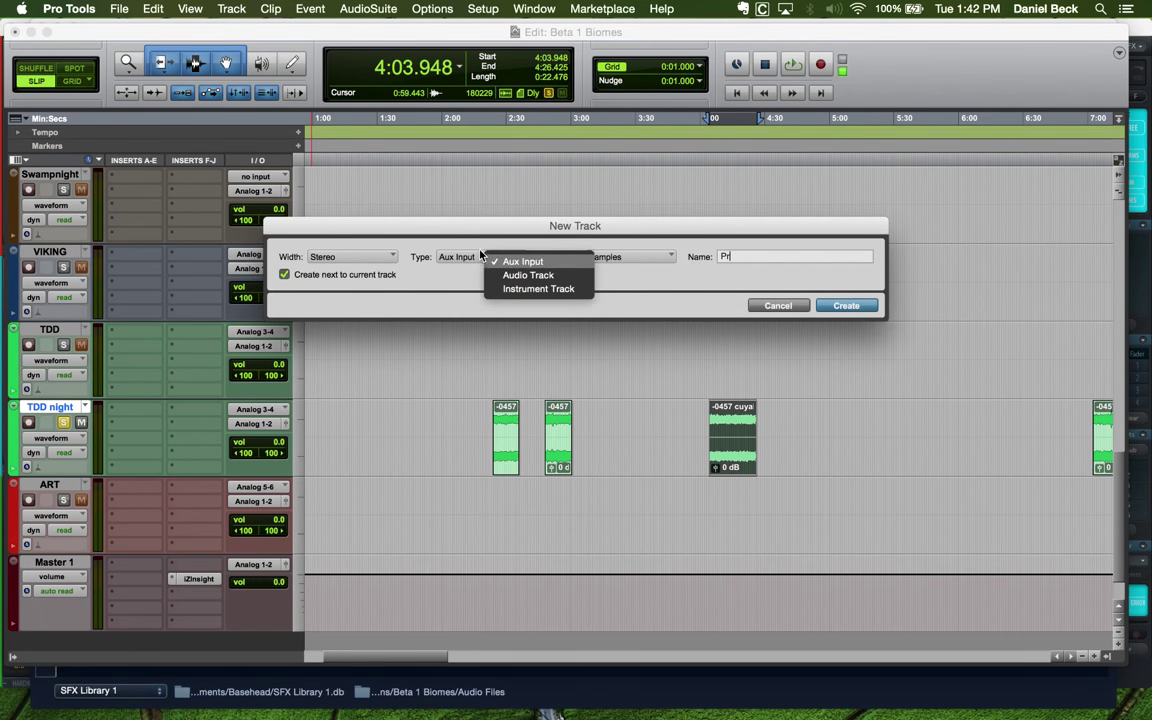
left_click(478, 272)
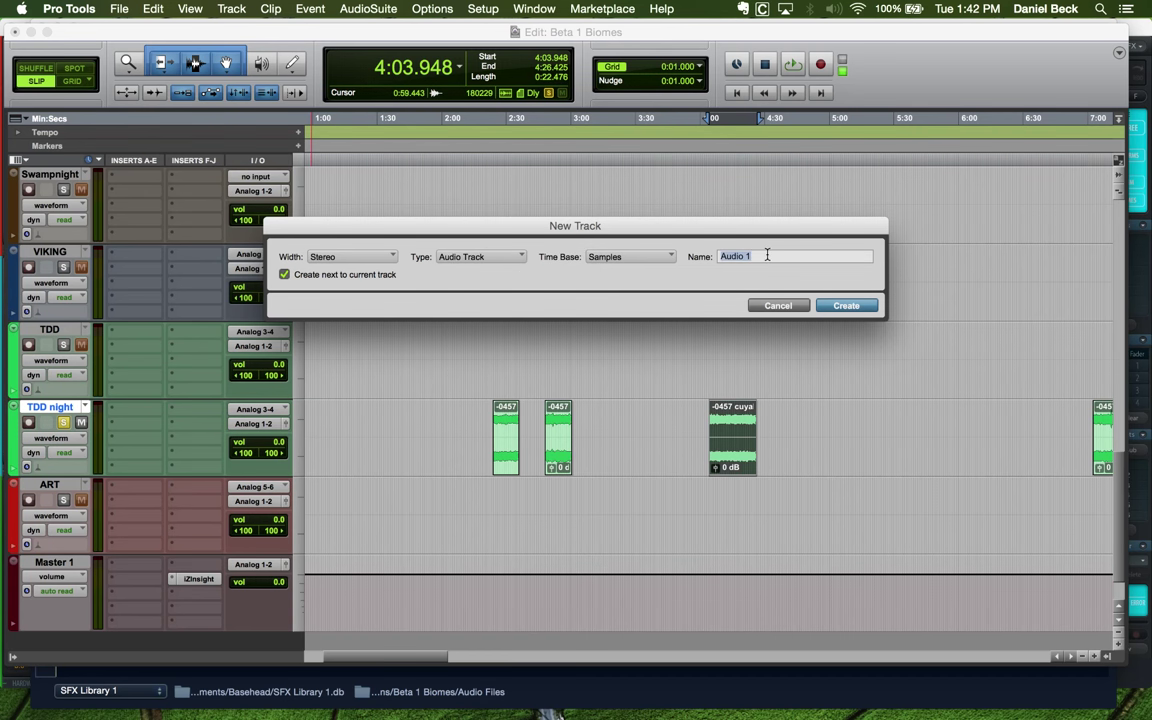
type("Print")
key("Return")
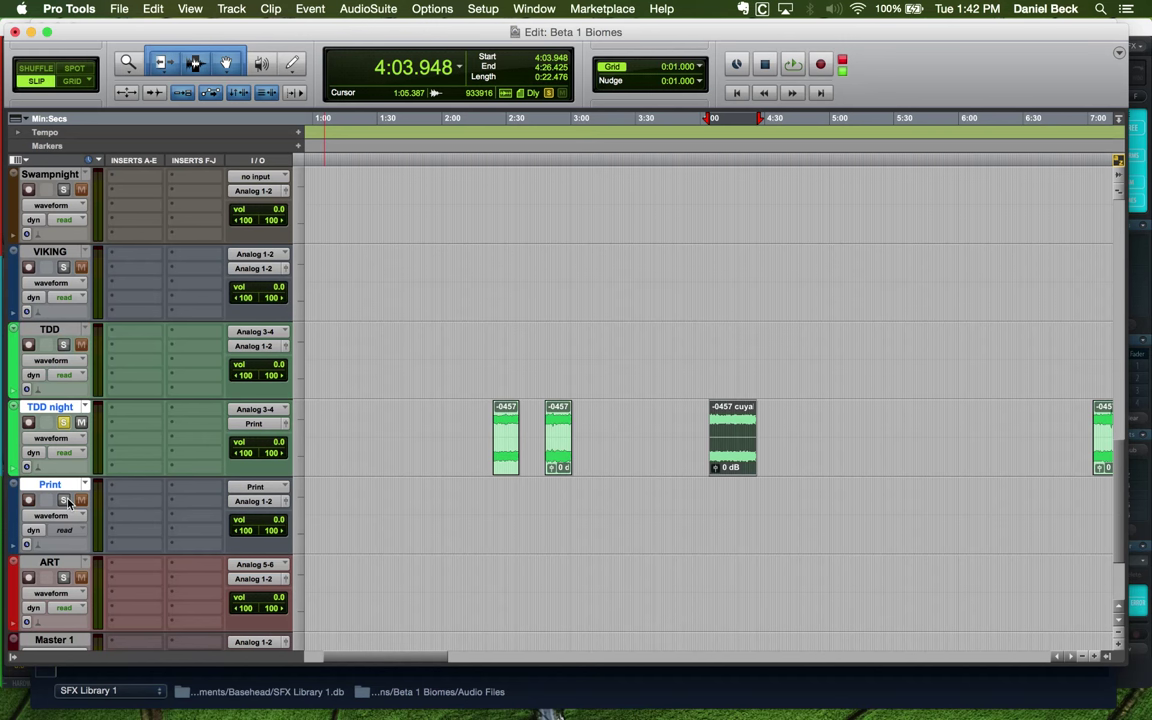
Play the selected jungle night piece from 4:03.948 to check its signal into the Print track
left_click(727, 419)
key("t")
key("t")
left_click(726, 451)
key("space")
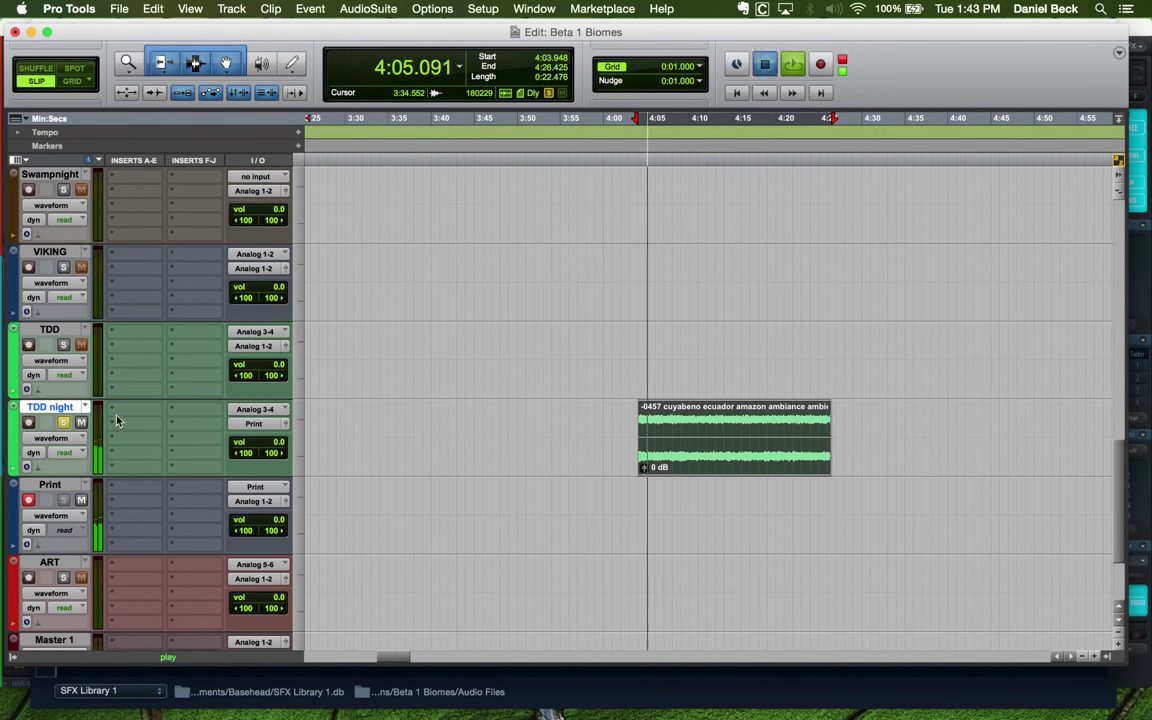
key("space")
Insert the stereo Passive EQ-AAX on the TDD night track and move its window clear of the clip
left_click(116, 420)
mouse_move(200, 456)
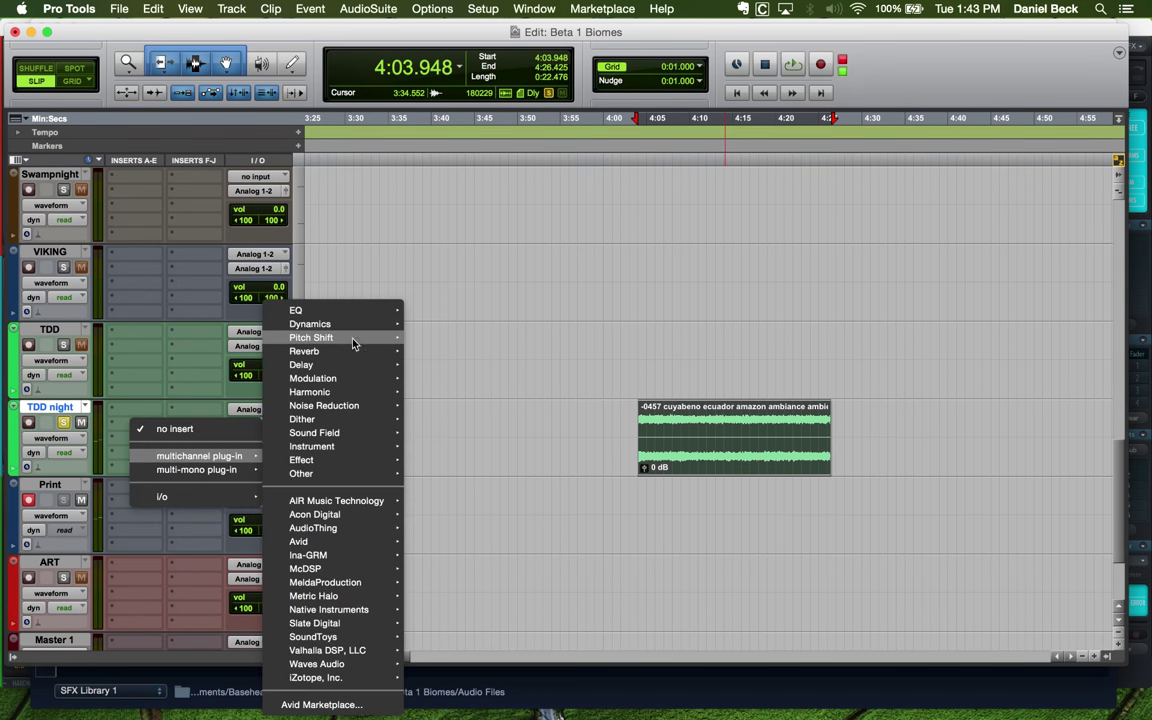
mouse_move(352, 314)
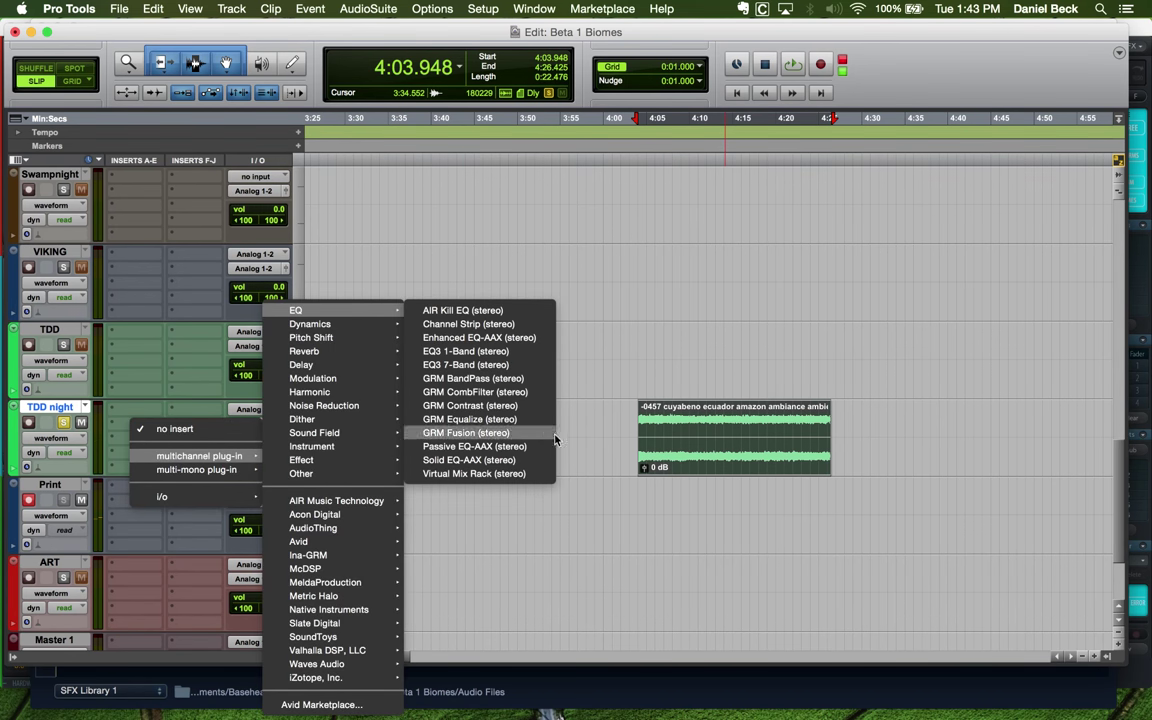
left_click(472, 446)
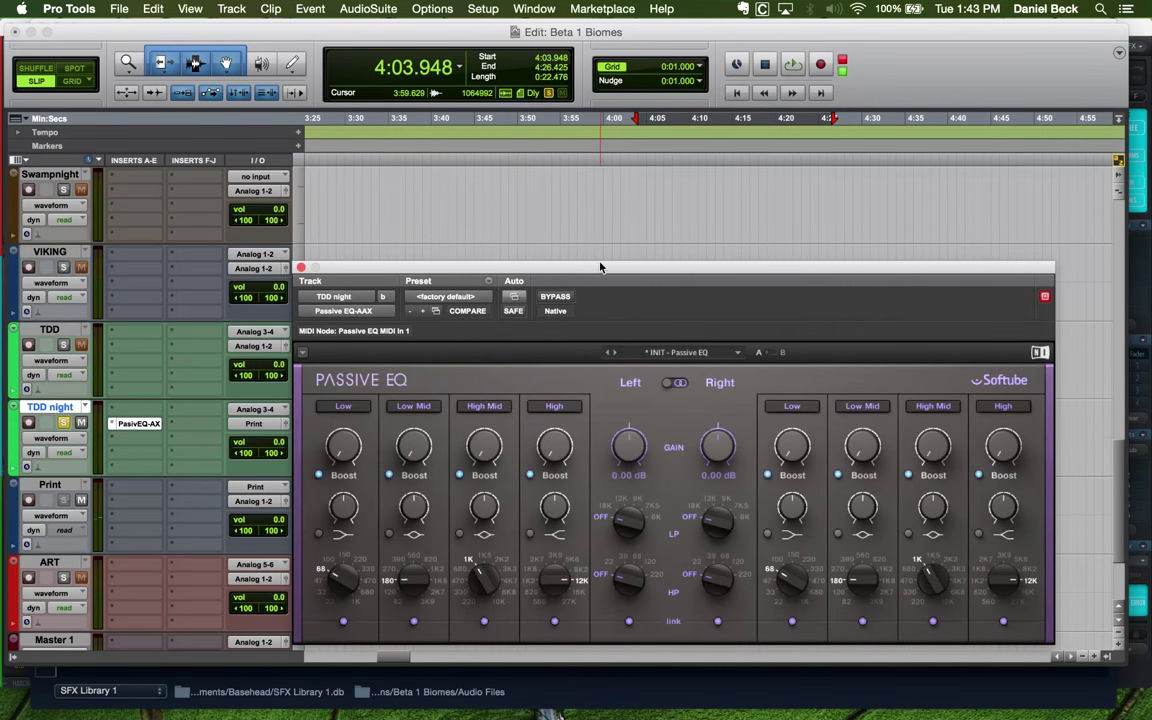
left_click_drag(600, 267, 428, 33)
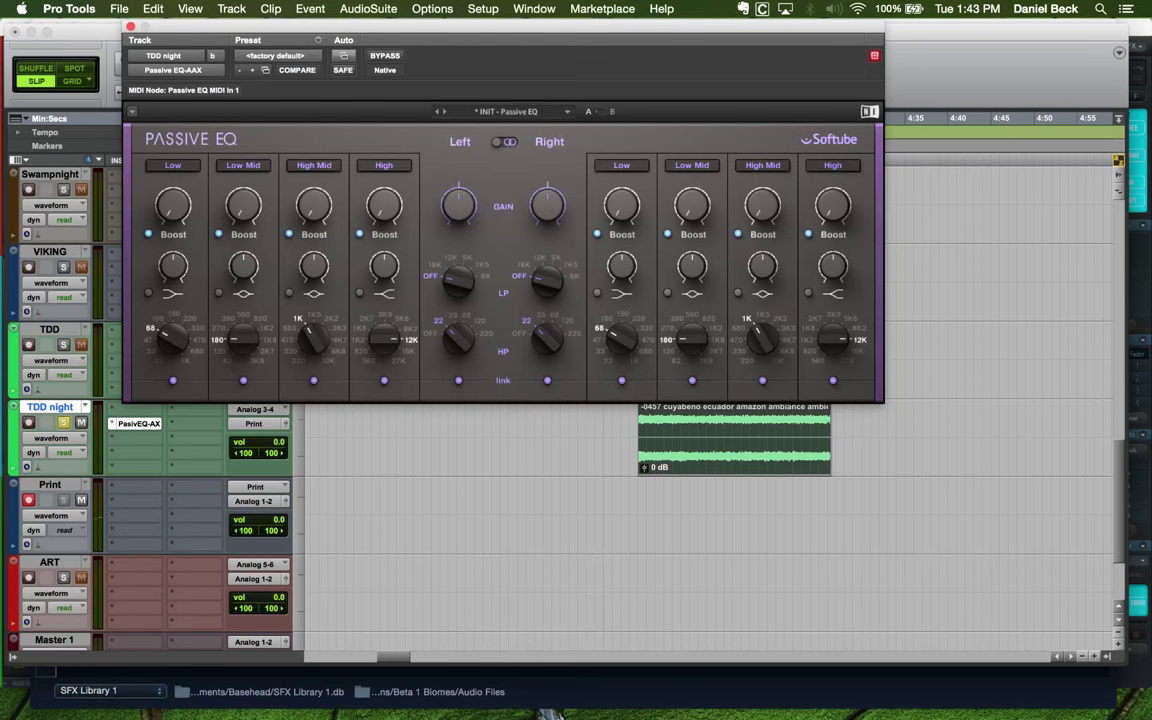
Set the Passive EQ's linked high-pass filters to 220 and low-pass filters to 12K while the piece plays
scroll(465, 345, "up", 3)
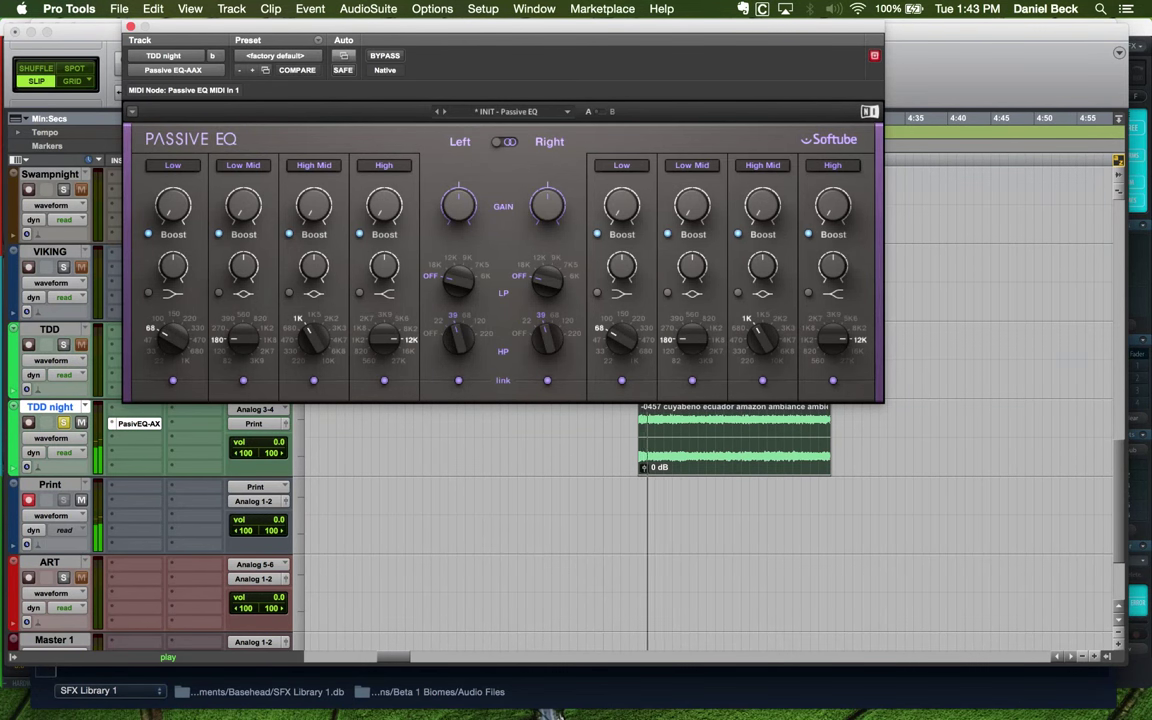
left_click_drag(465, 345, 464, 250)
scroll(490, 250, "down", 3)
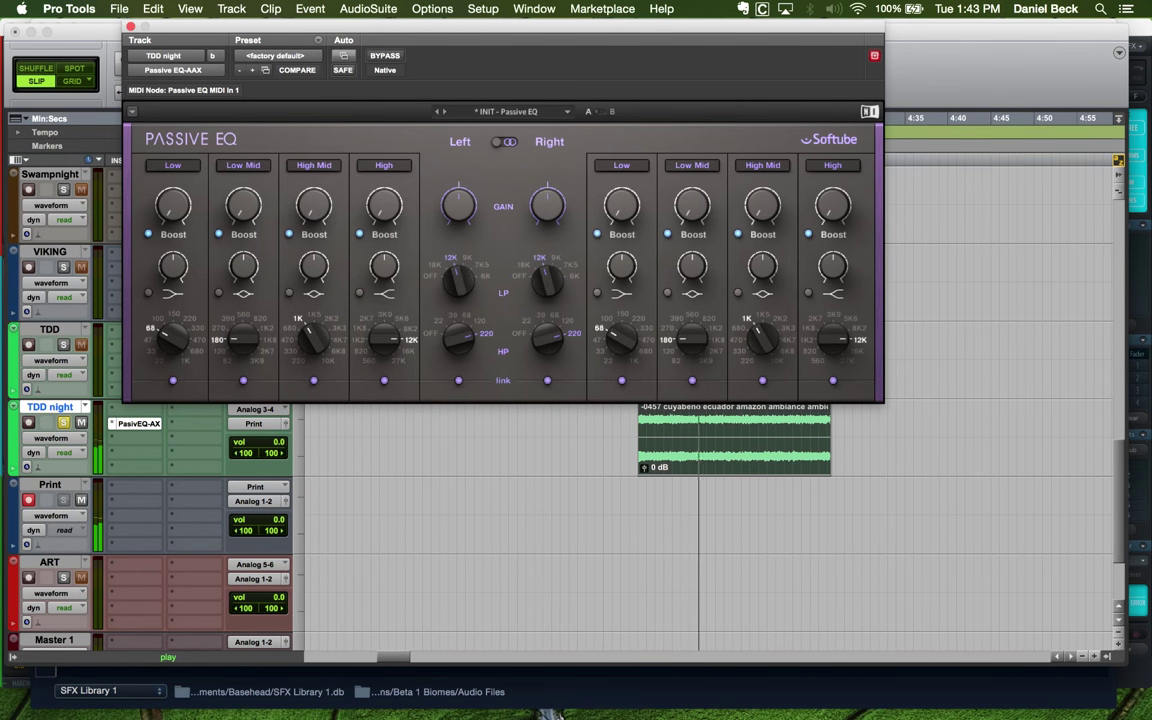
Try the Passive EQ's linked low-pass filters at several frequencies while the piece plays and settle on 6K
mouse_move(464, 250)
left_mouse_down()
mouse_move(464, 300)
mouse_move(464, 258)
left_mouse_up()
scroll(458, 281, "down", 1)
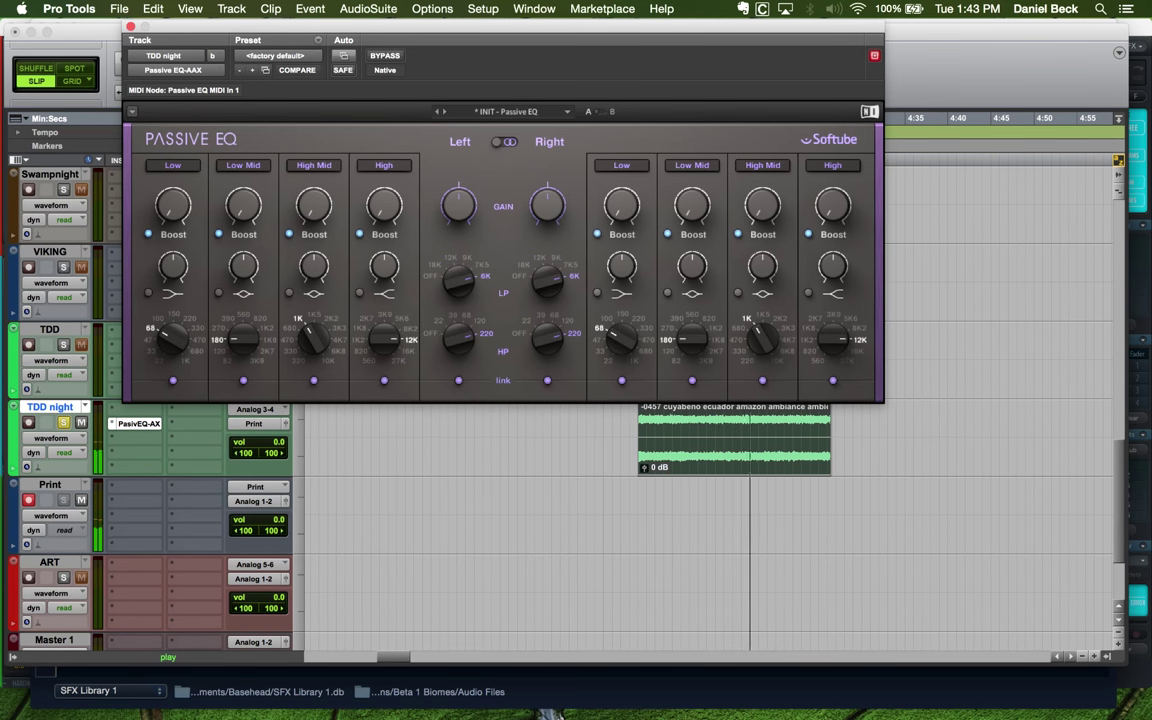
scroll(458, 281, "up", 4)
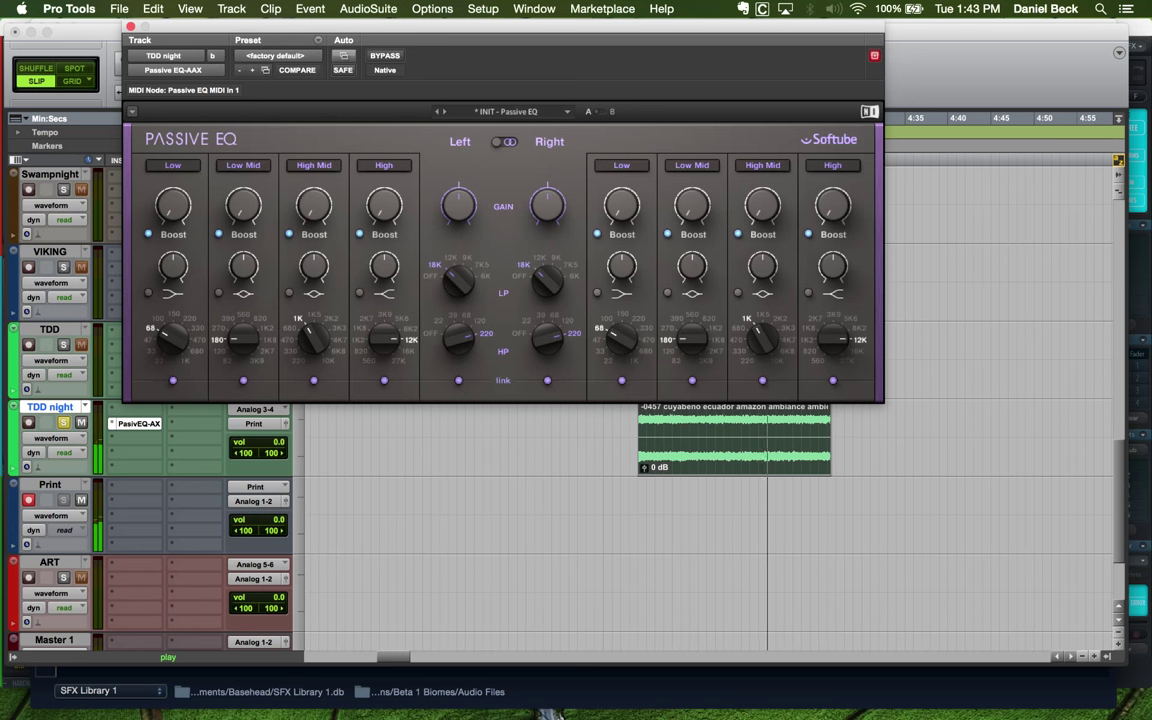
scroll(458, 281, "down", 3)
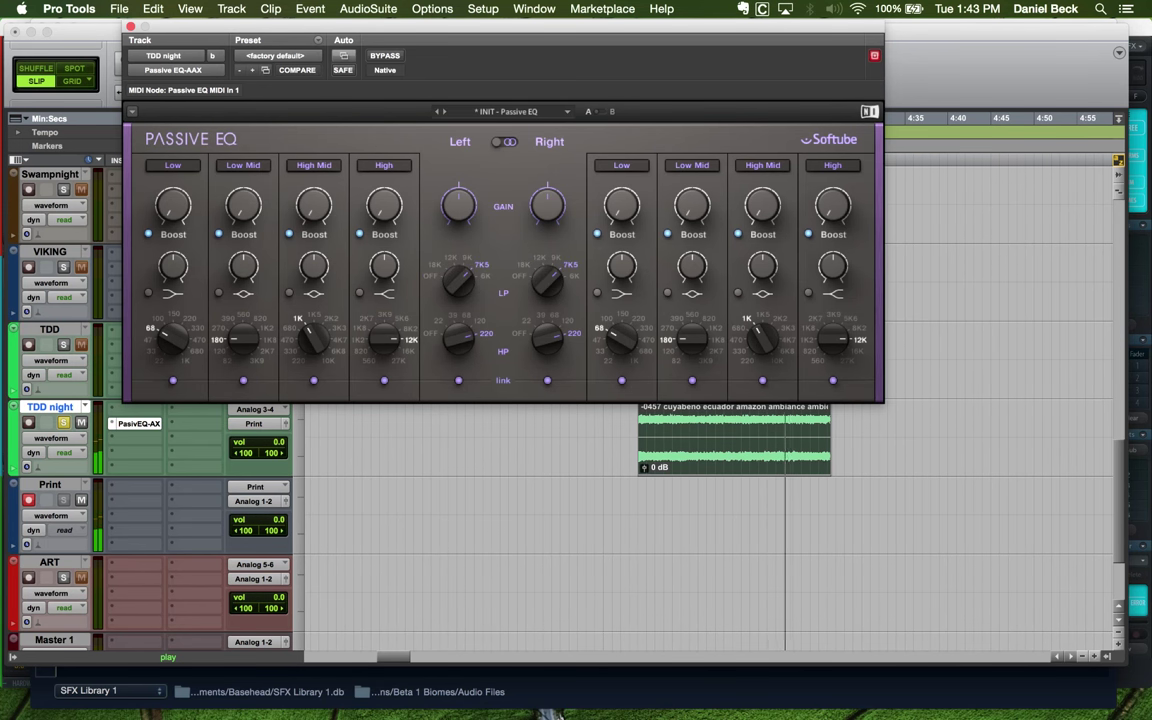
scroll(458, 281, "down", 1)
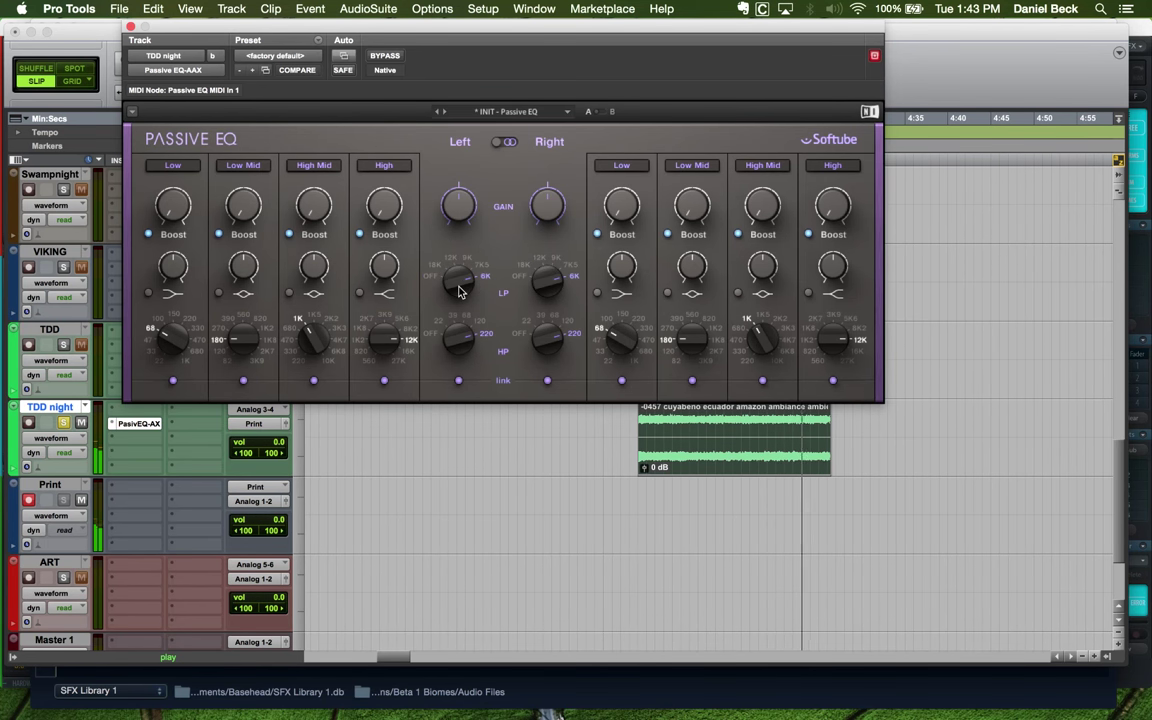
scroll(462, 291, "up", 1)
scroll(462, 291, "up", 4)
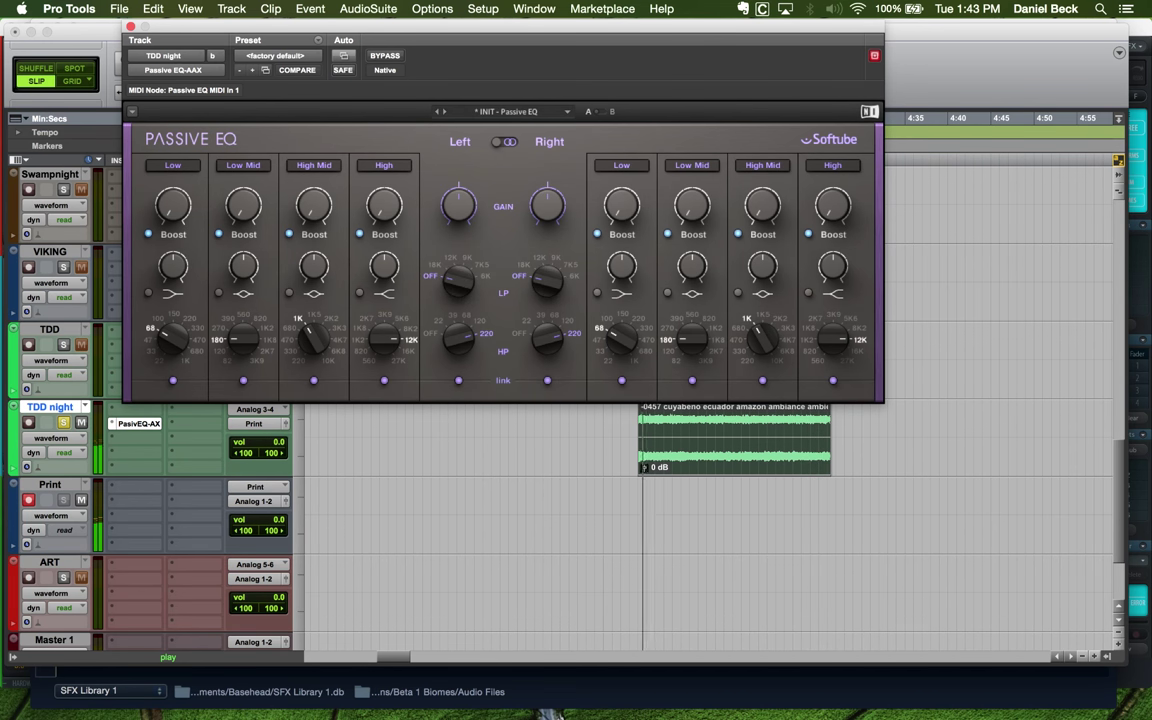
scroll(458, 282, "down", 5)
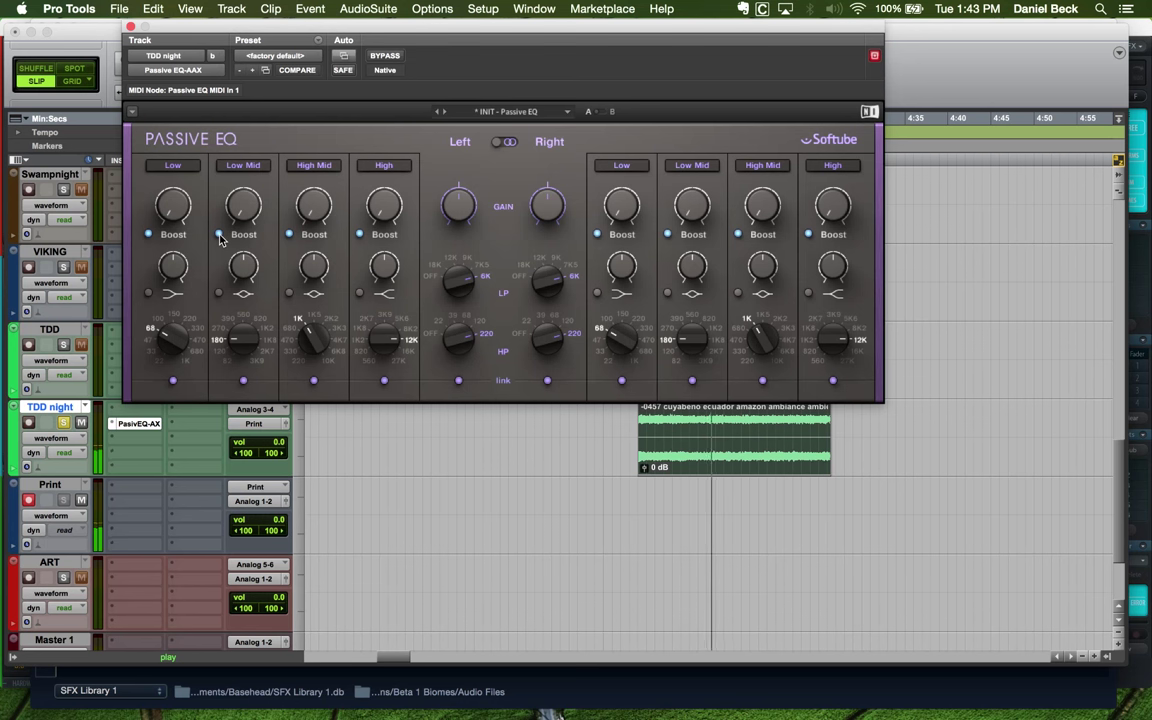
Switch the EQ's linked Low bands to a 20.00 cut at 1K and raise the TDD night track volume to +6.6
left_click(148, 234)
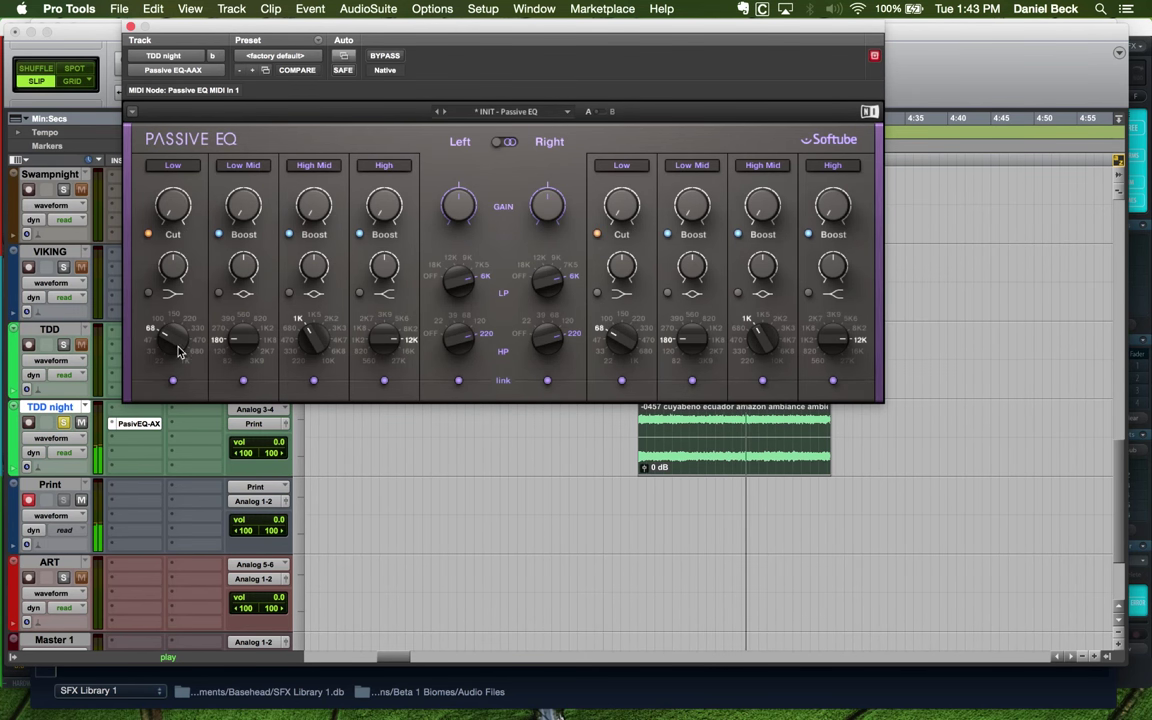
left_click_drag(176, 341, 172, 288)
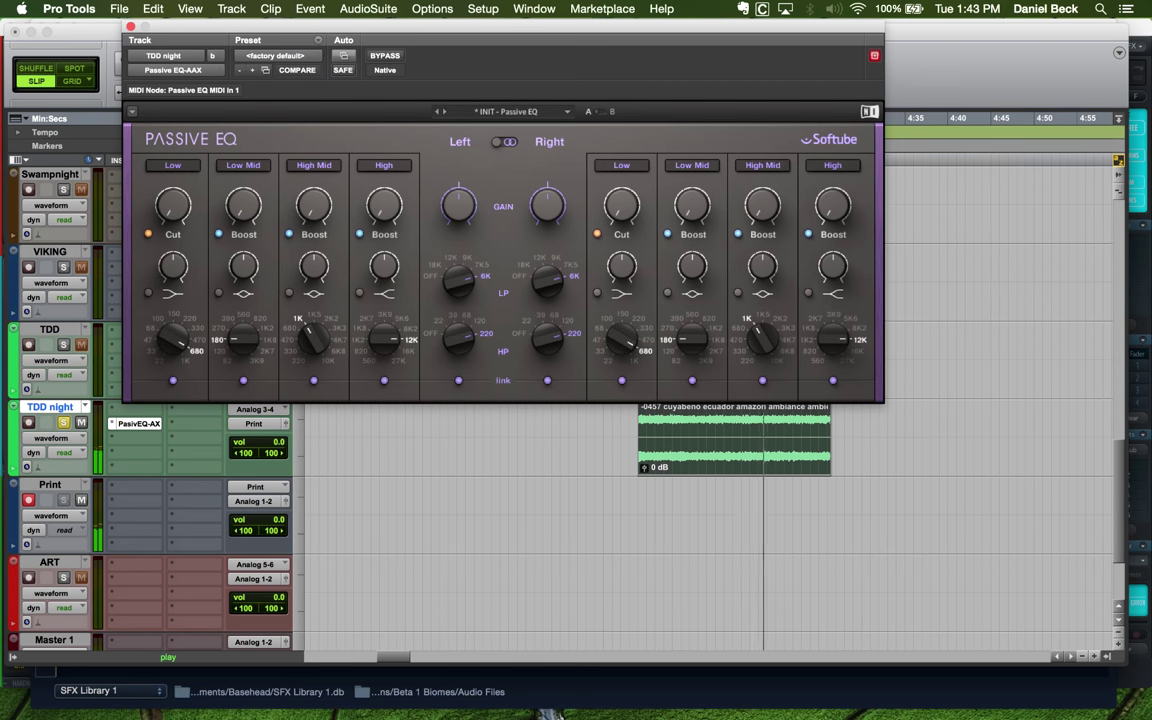
left_click_drag(281, 446, 281, 435)
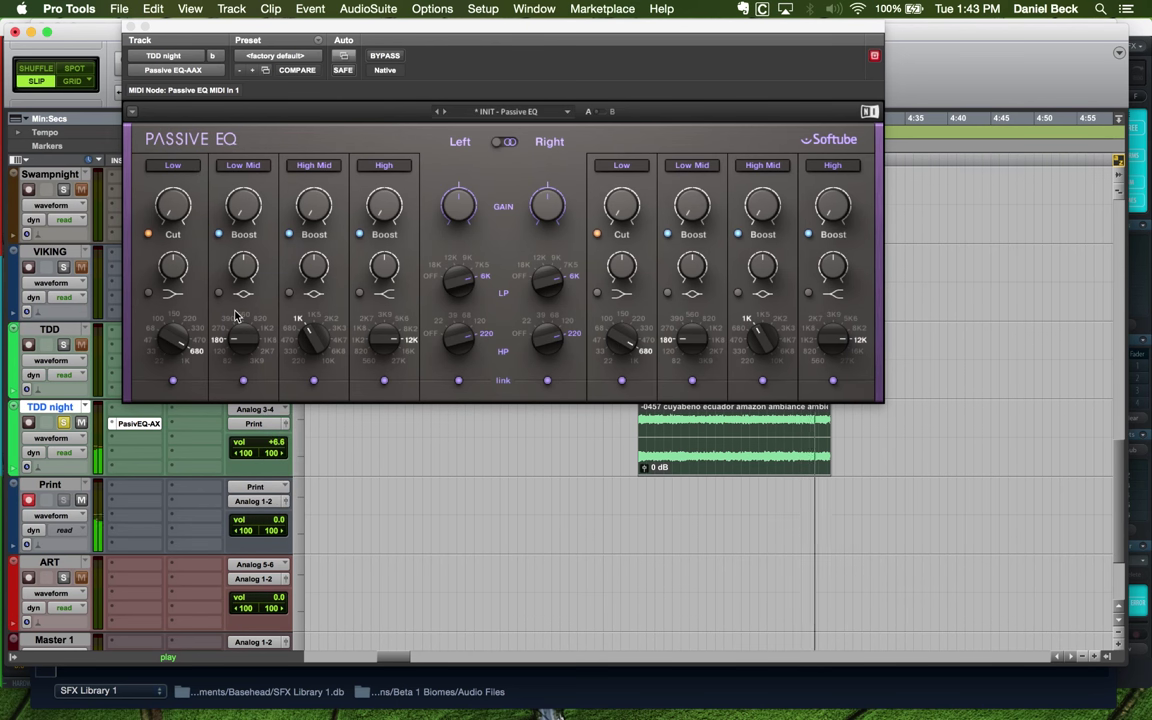
mouse_move(172, 215)
left_click_drag(170, 216, 170, 76)
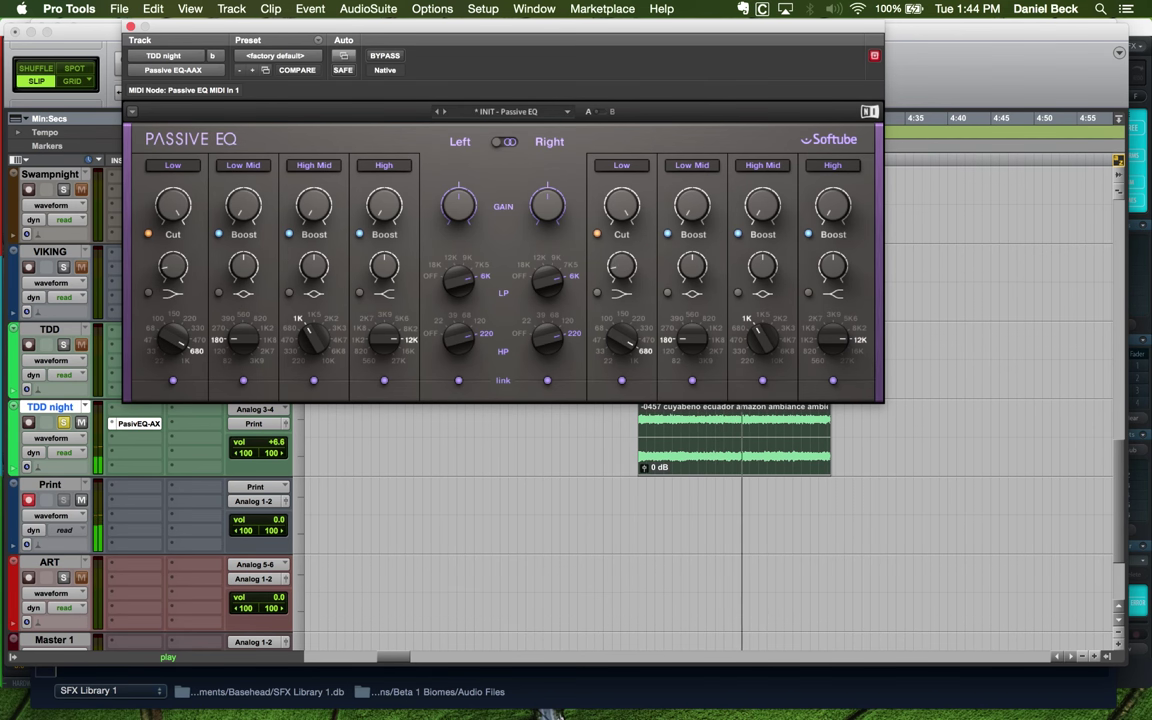
mouse_move(175, 206)
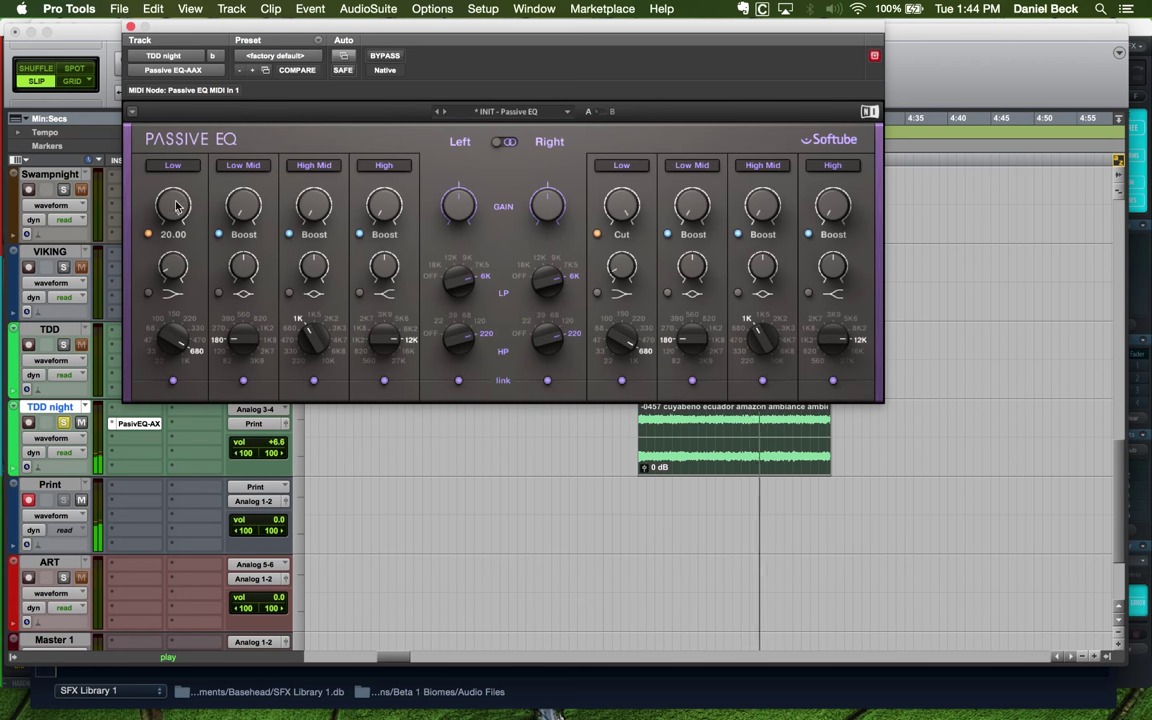
left_click_drag(174, 340, 182, 349)
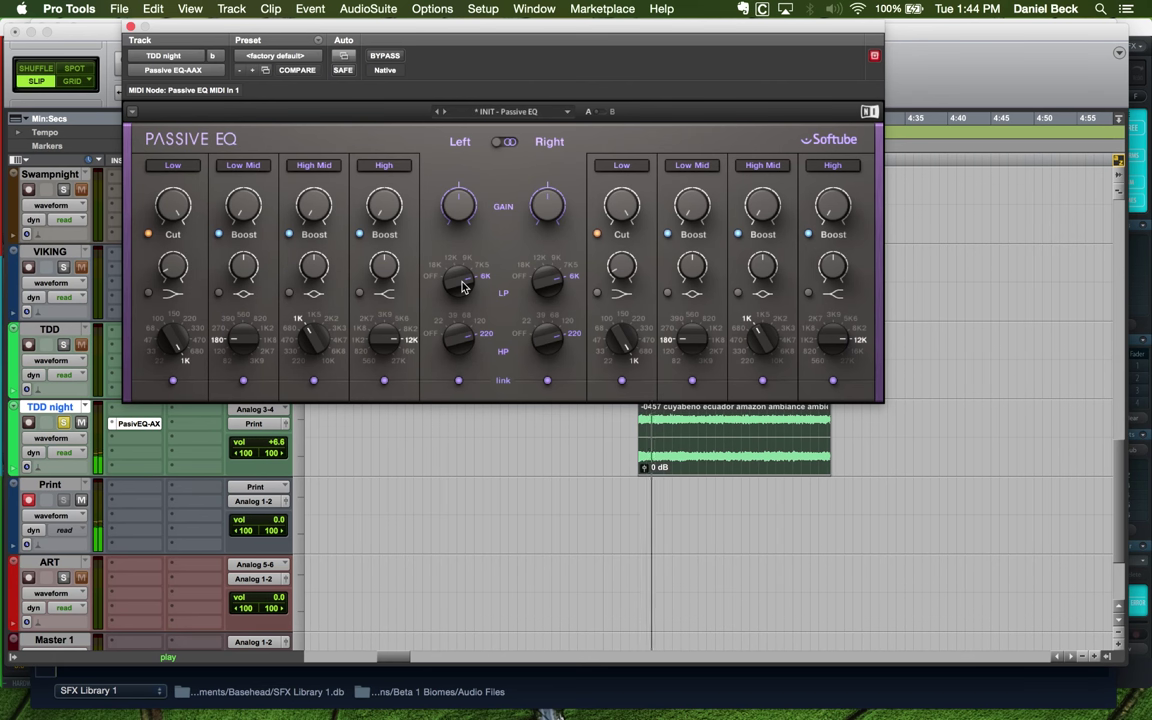
Switch the linked Low Mid bands to a full cut at 270 and compare the sound with the EQ bypassed
left_click_drag(243, 338, 250, 106)
left_click(253, 207)
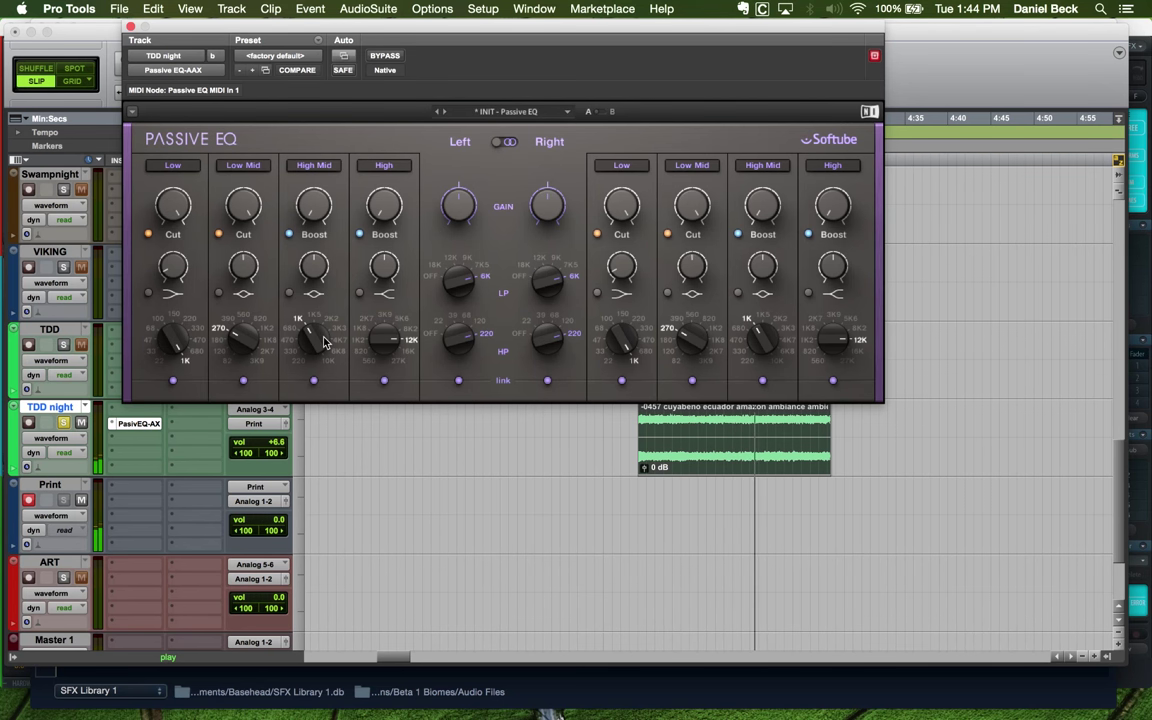
left_click(384, 57)
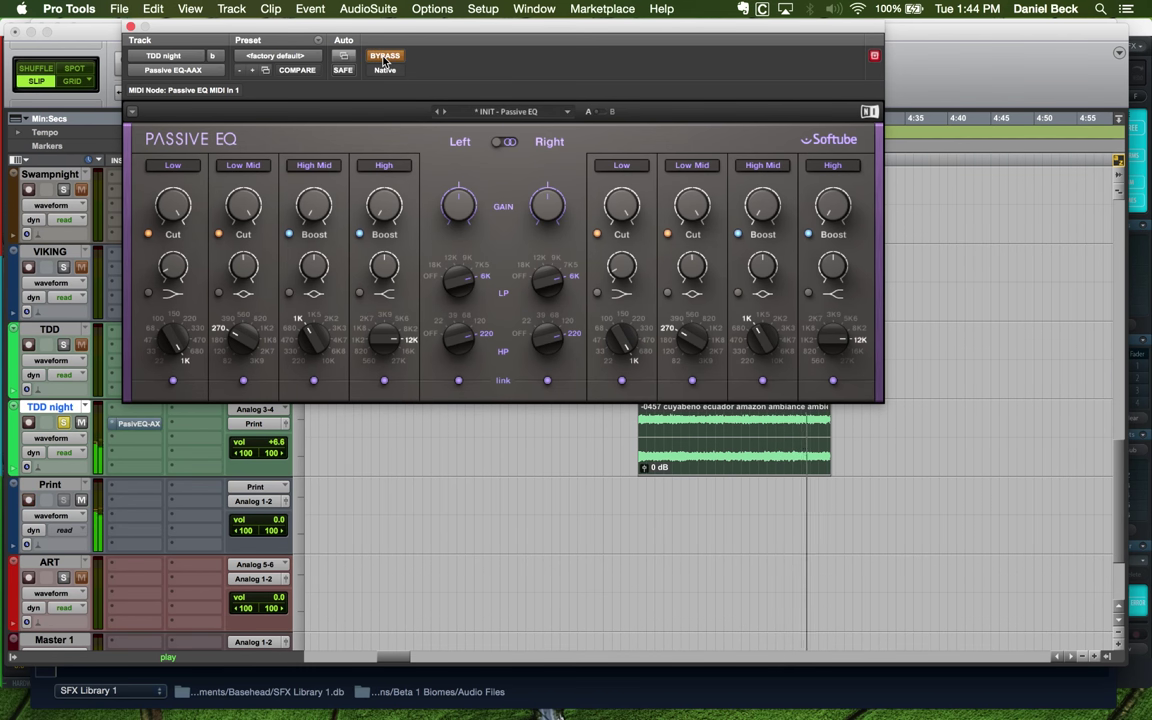
left_click(384, 57)
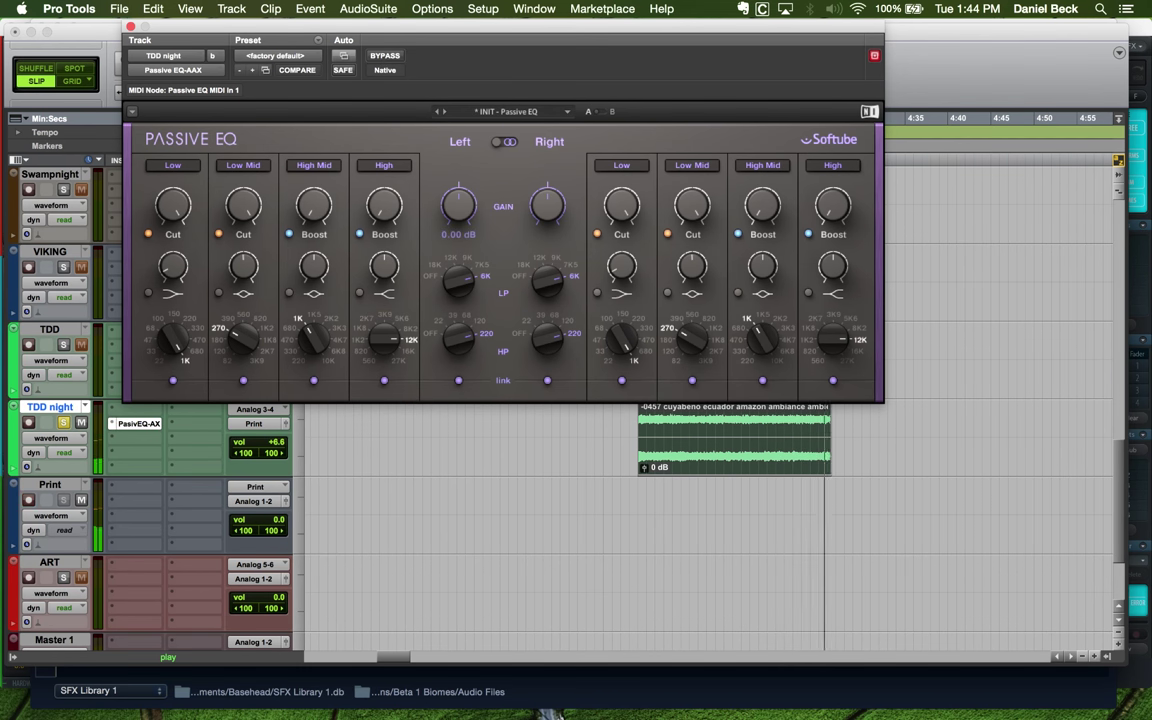
Raise the EQ's linked output gain to 4.00 dB and compare the level with the EQ bypassed
left_click_drag(458, 206, 458, 196)
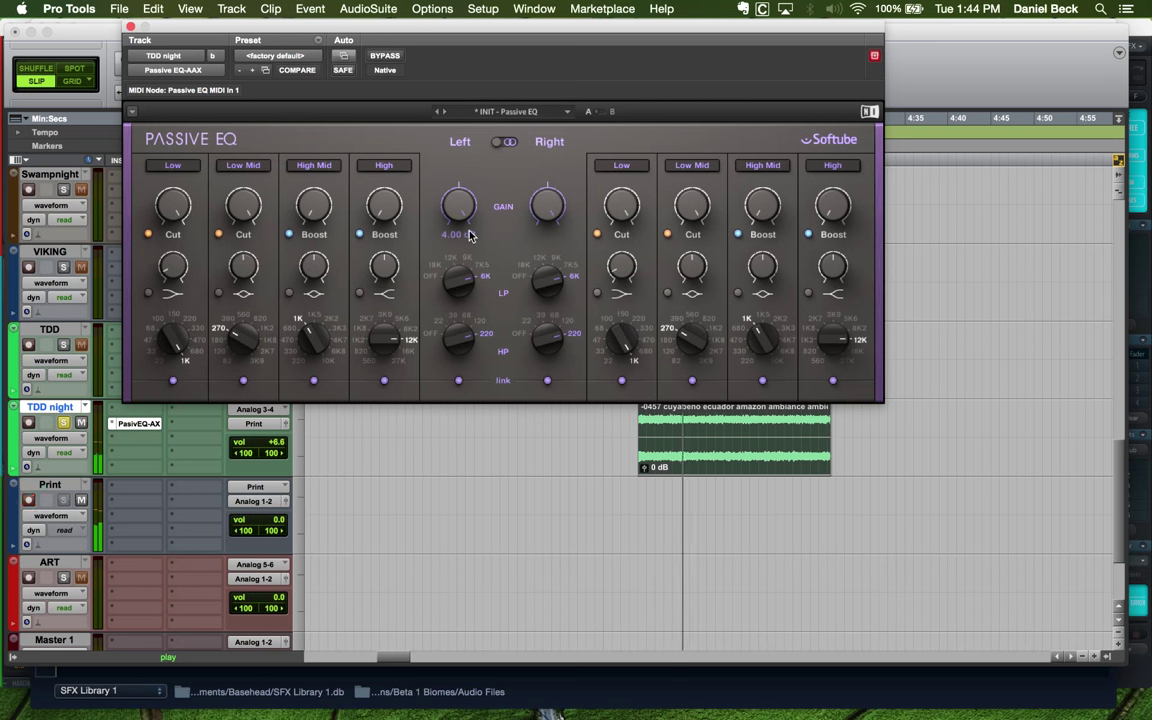
left_click(385, 56)
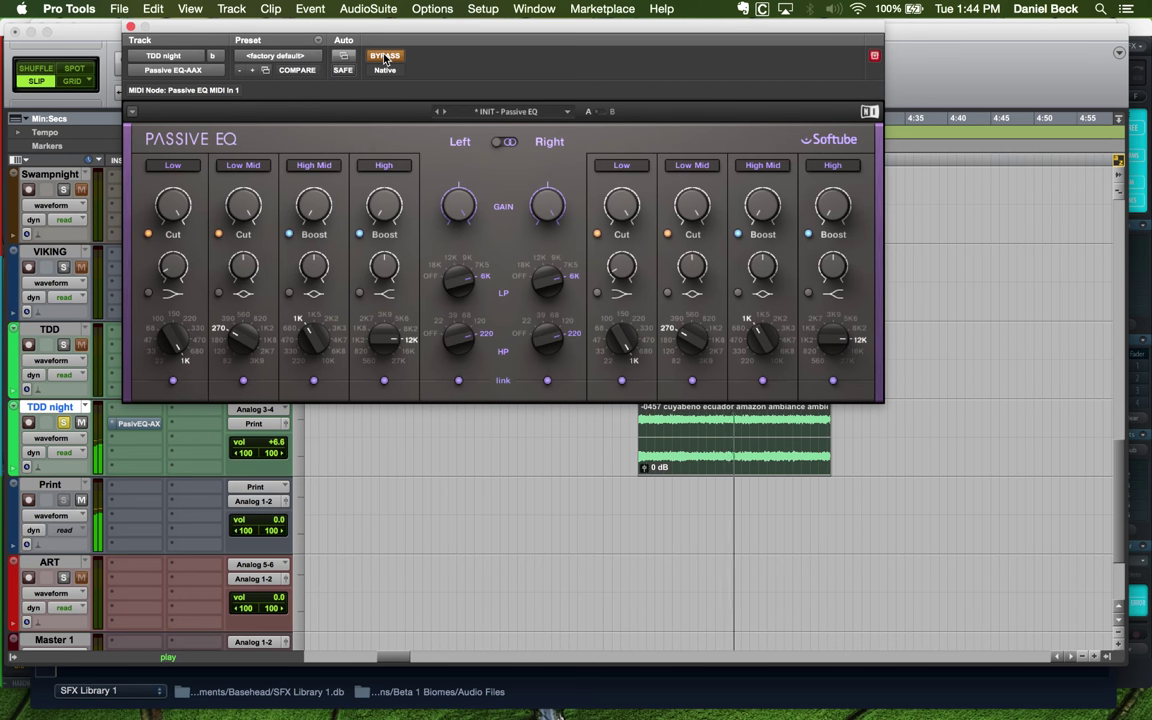
left_click(385, 56)
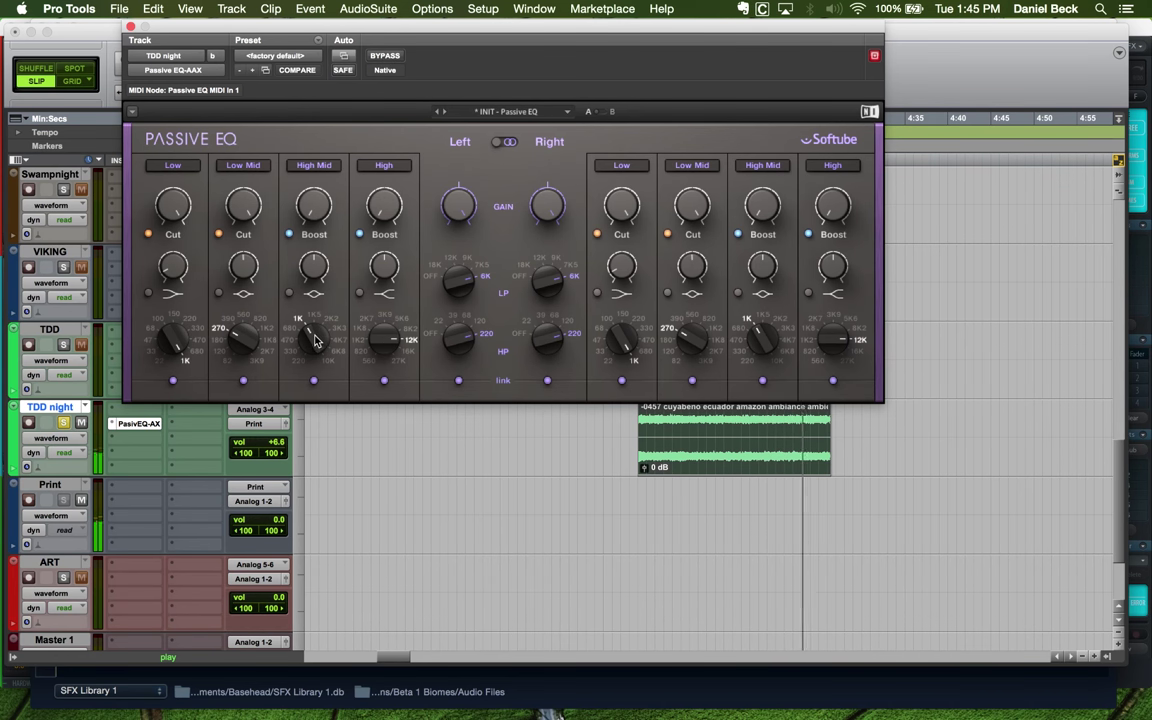
Boost the linked High Mid bands at 680 and compare the sound with the EQ bypassed
left_click_drag(314, 336, 314, 356)
left_click_drag(308, 224, 308, 170)
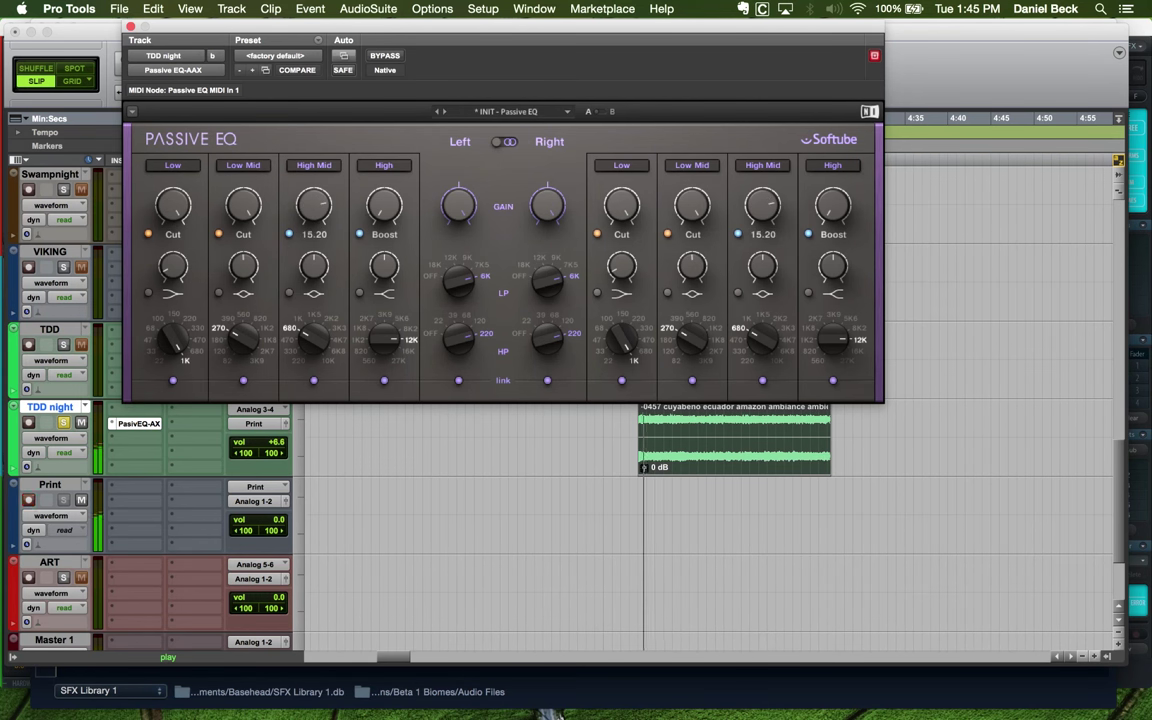
left_click(385, 56)
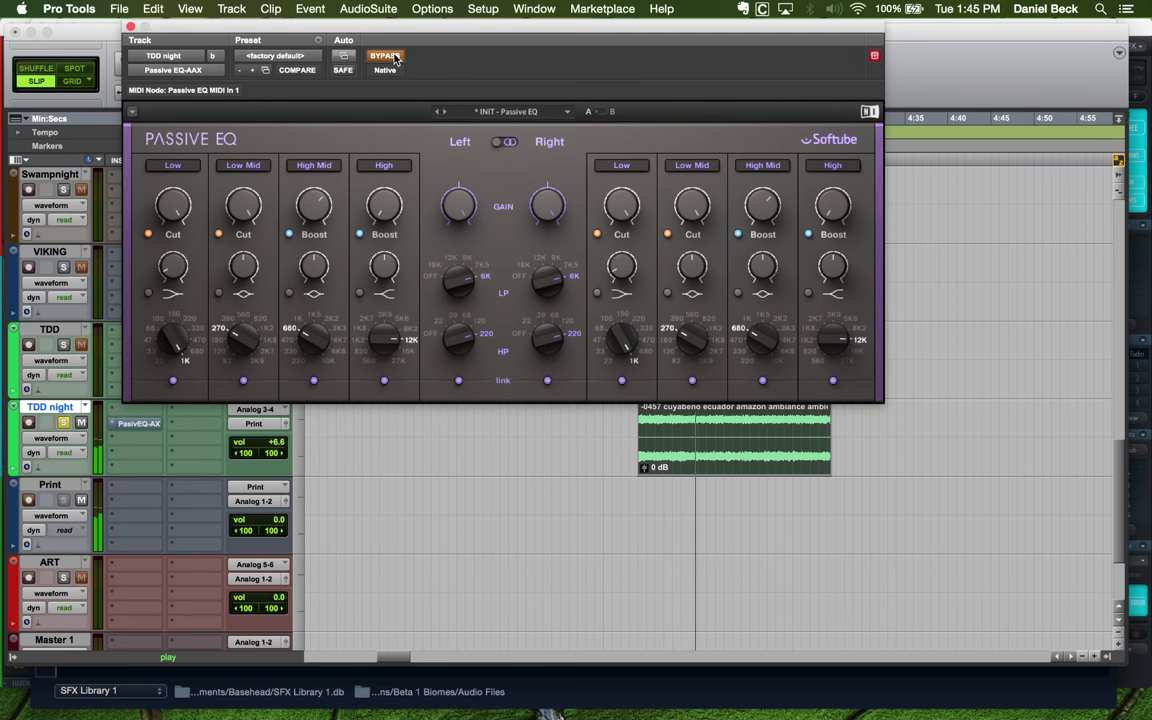
left_click(394, 58)
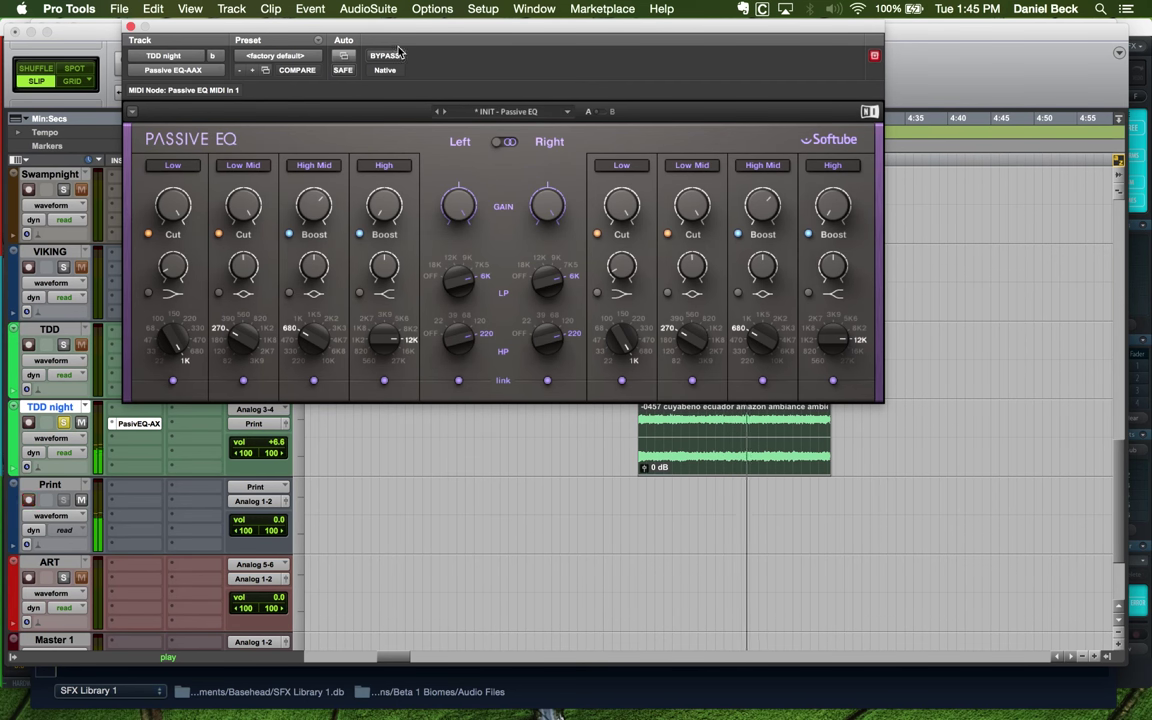
left_click(390, 57)
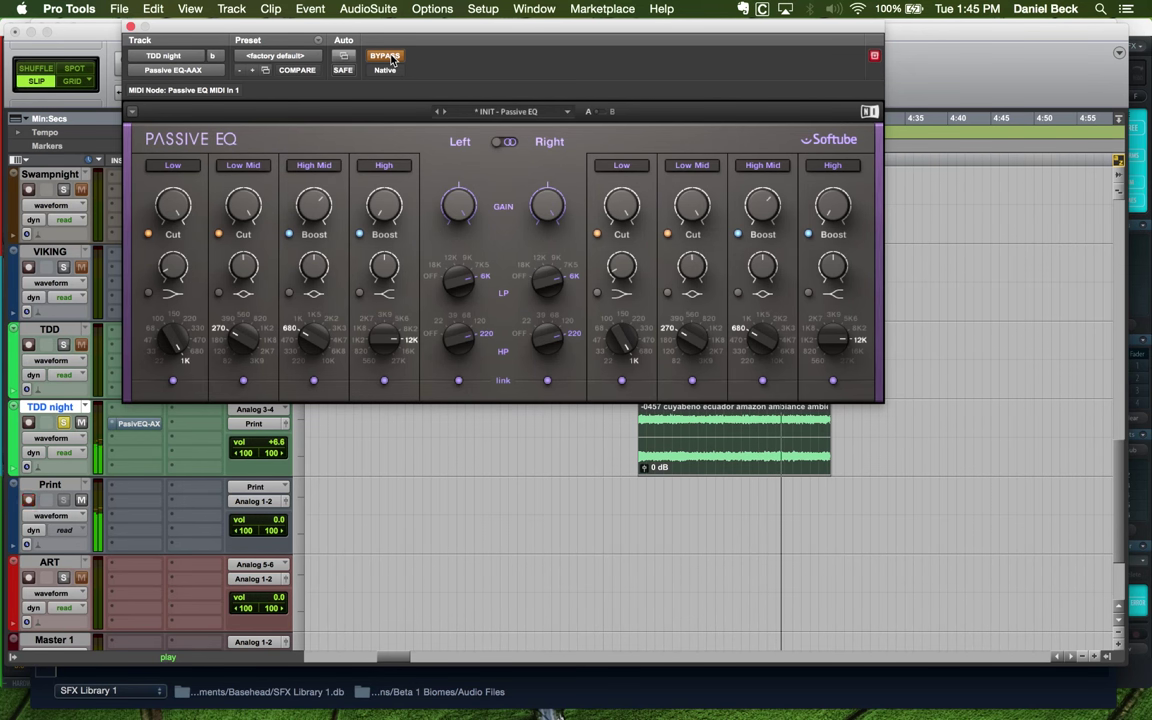
left_click(390, 57)
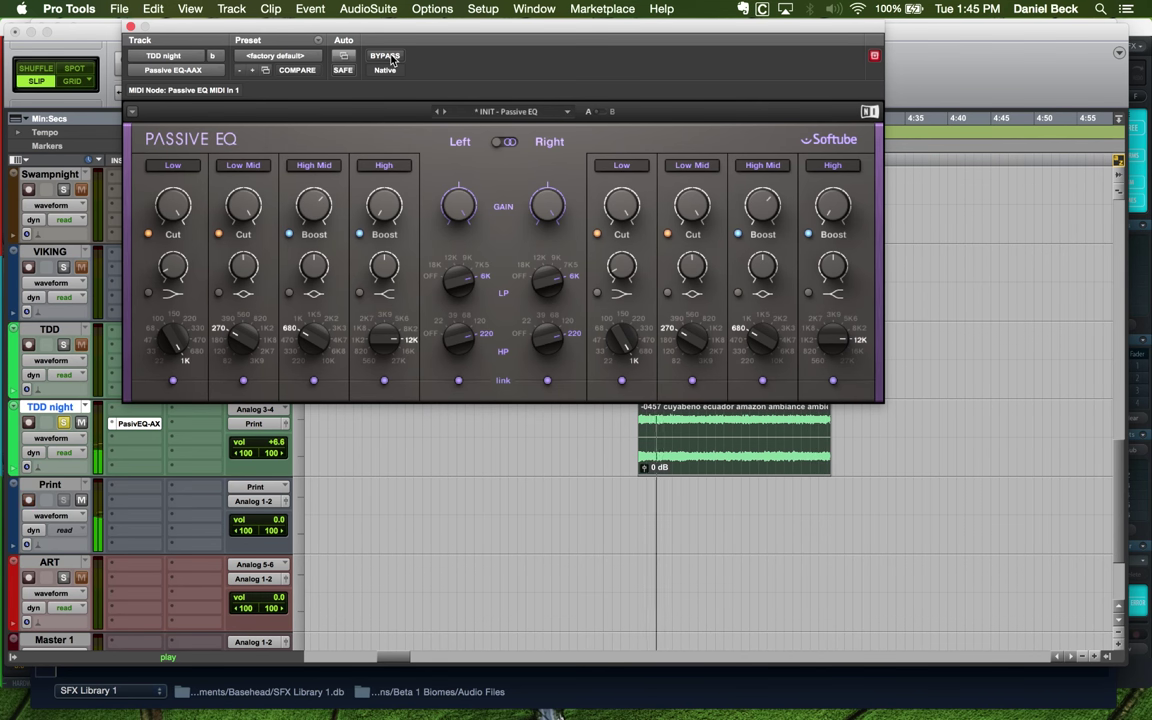
Reduce the High Mid boost, switch the linked High Mid bands off and compare the sound with the EQ bypassed
left_click(314, 166)
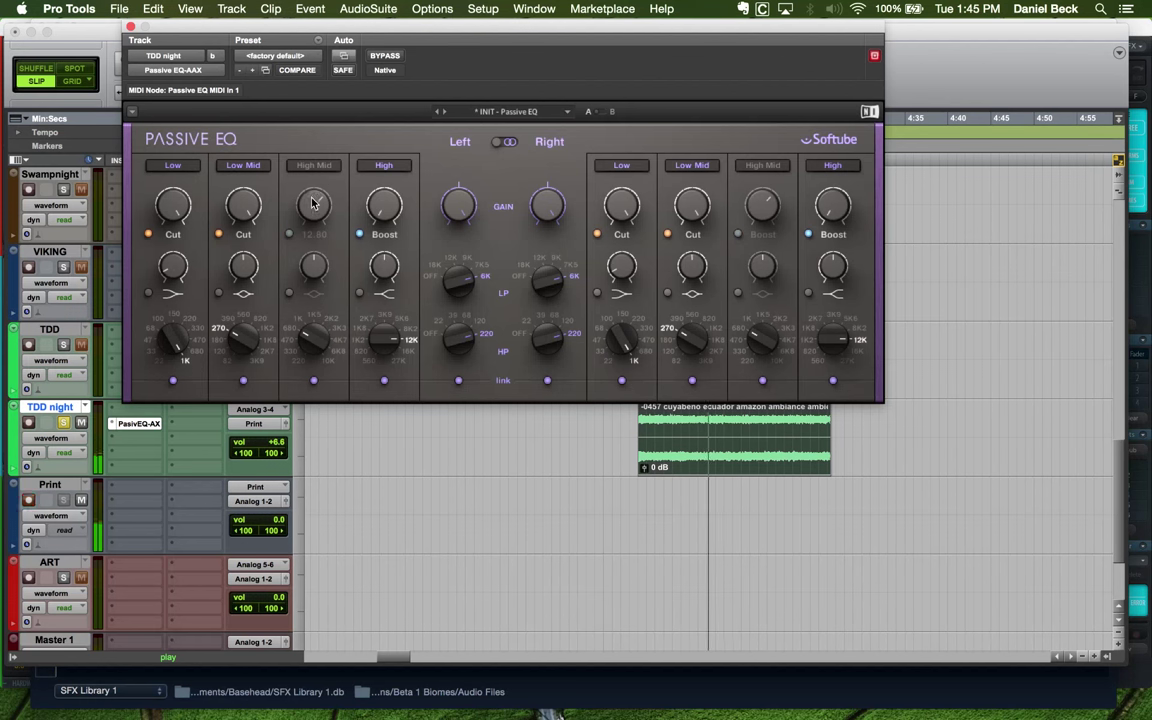
mouse_move(314, 209)
left_click(313, 165)
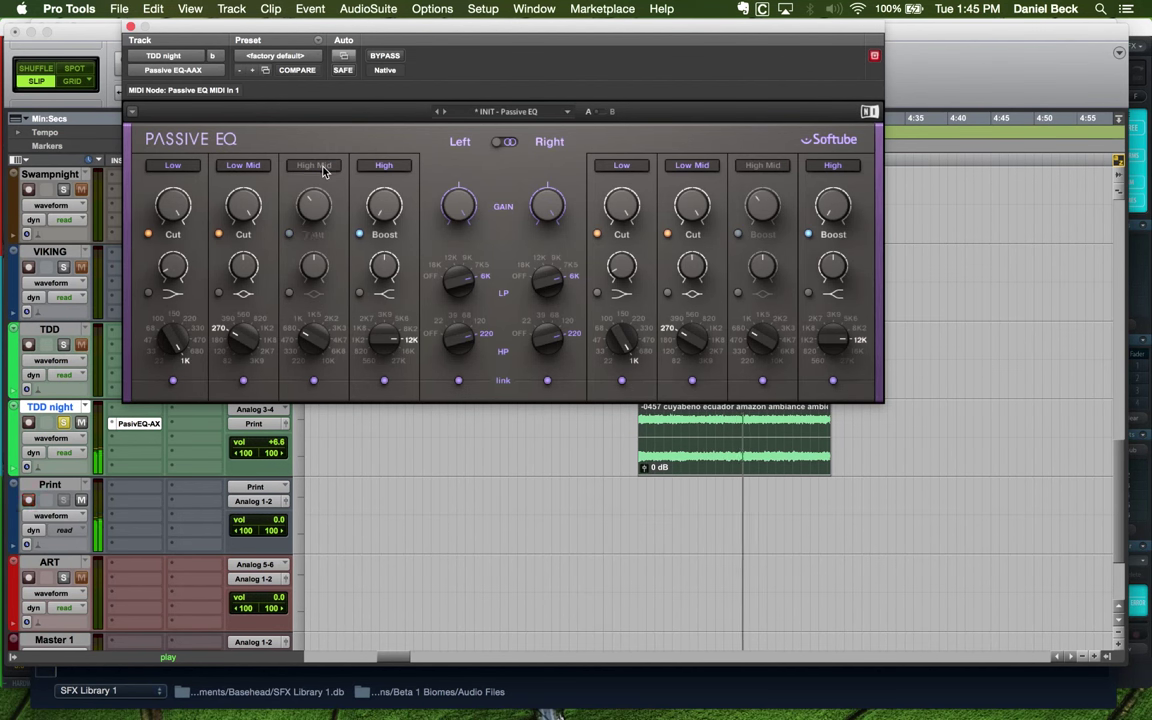
left_click(314, 166)
mouse_move(401, 212)
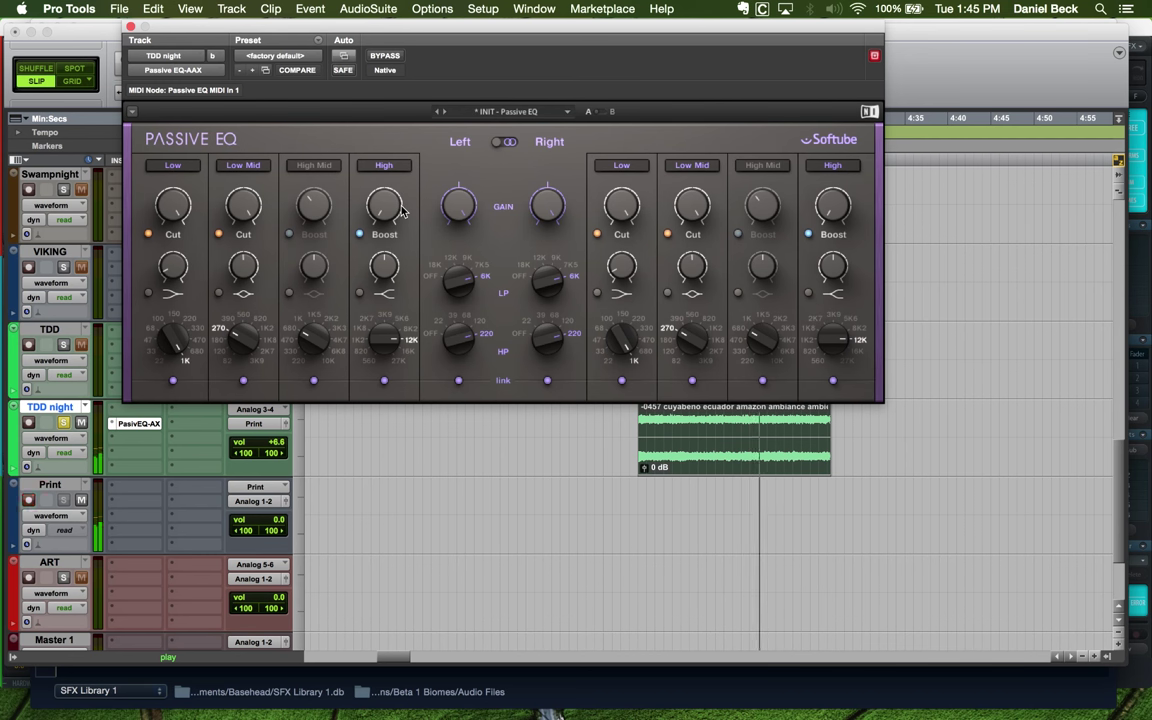
left_click(386, 56)
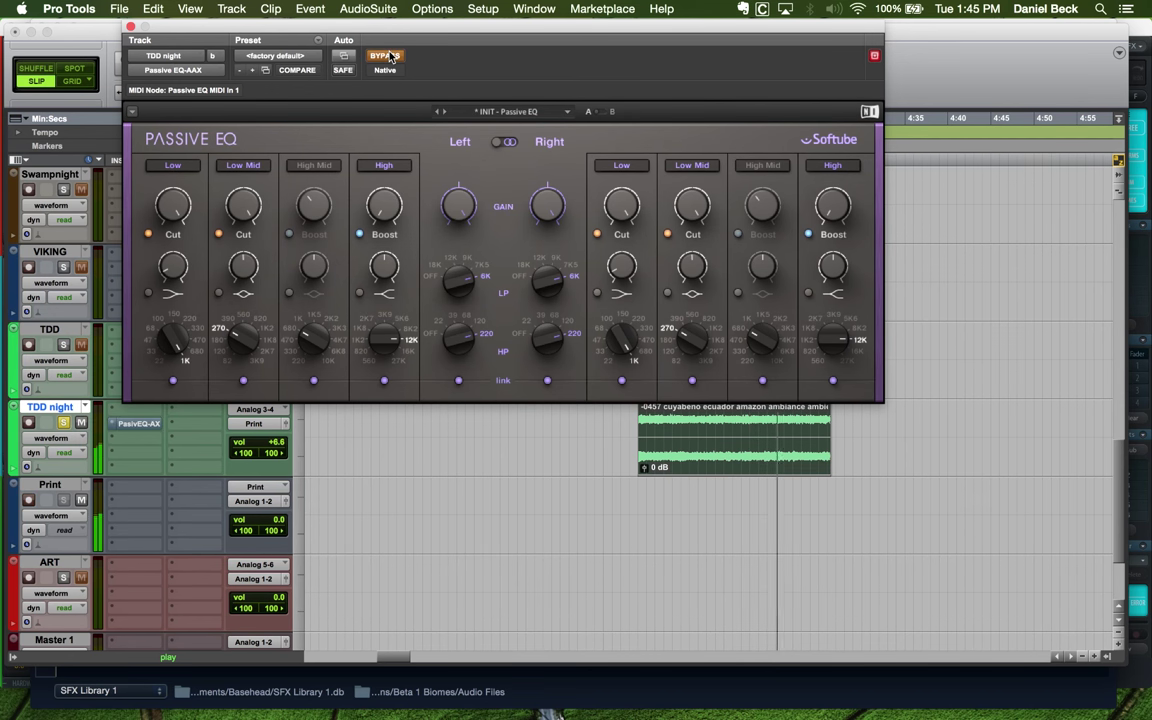
left_click(389, 57)
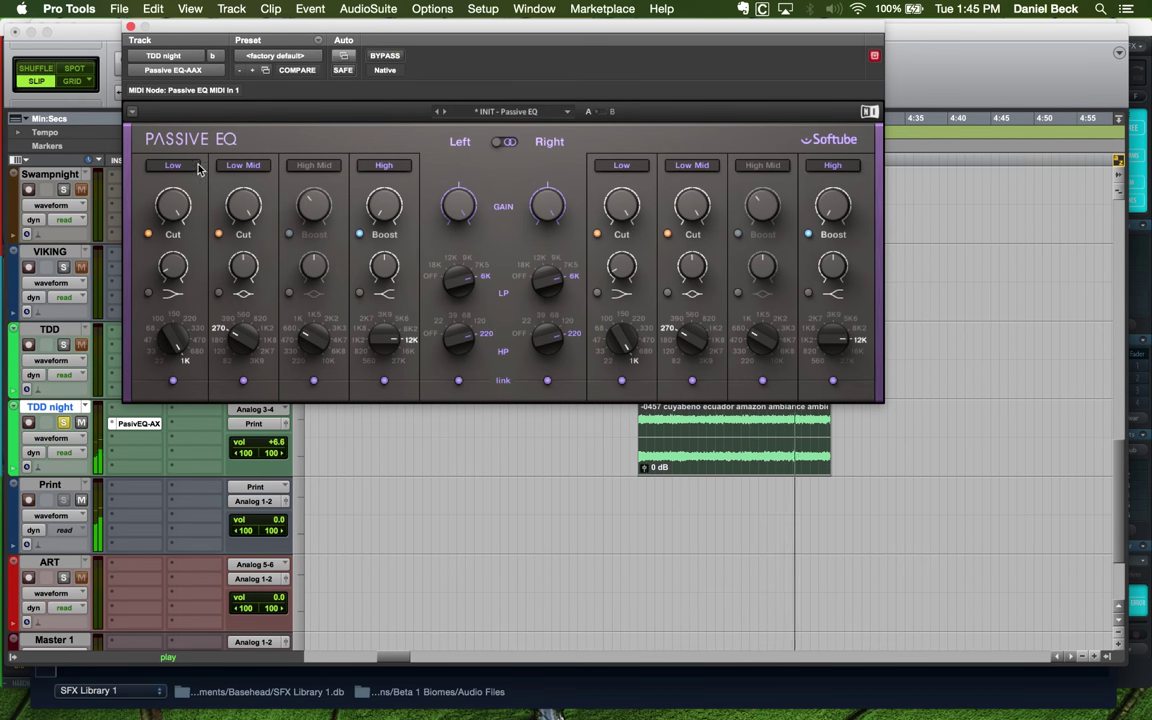
Set the linked Low bands' frequency to 680, toggling the band off and on to hear its effect
left_click(194, 166)
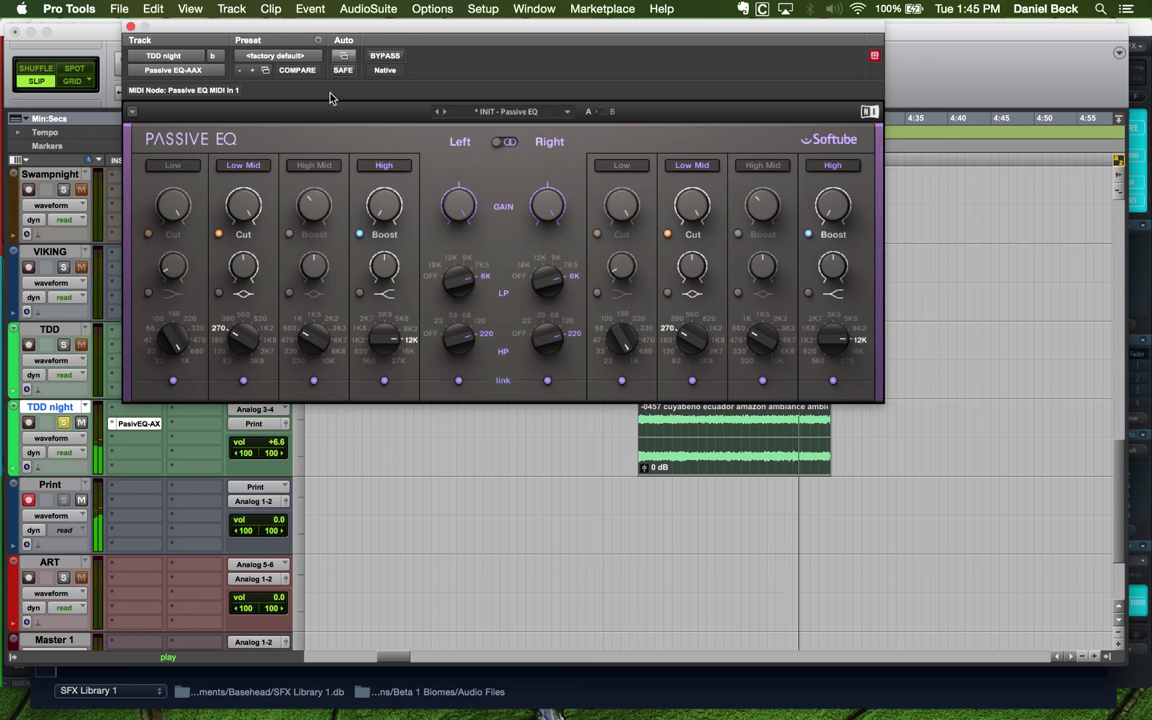
left_click(176, 166)
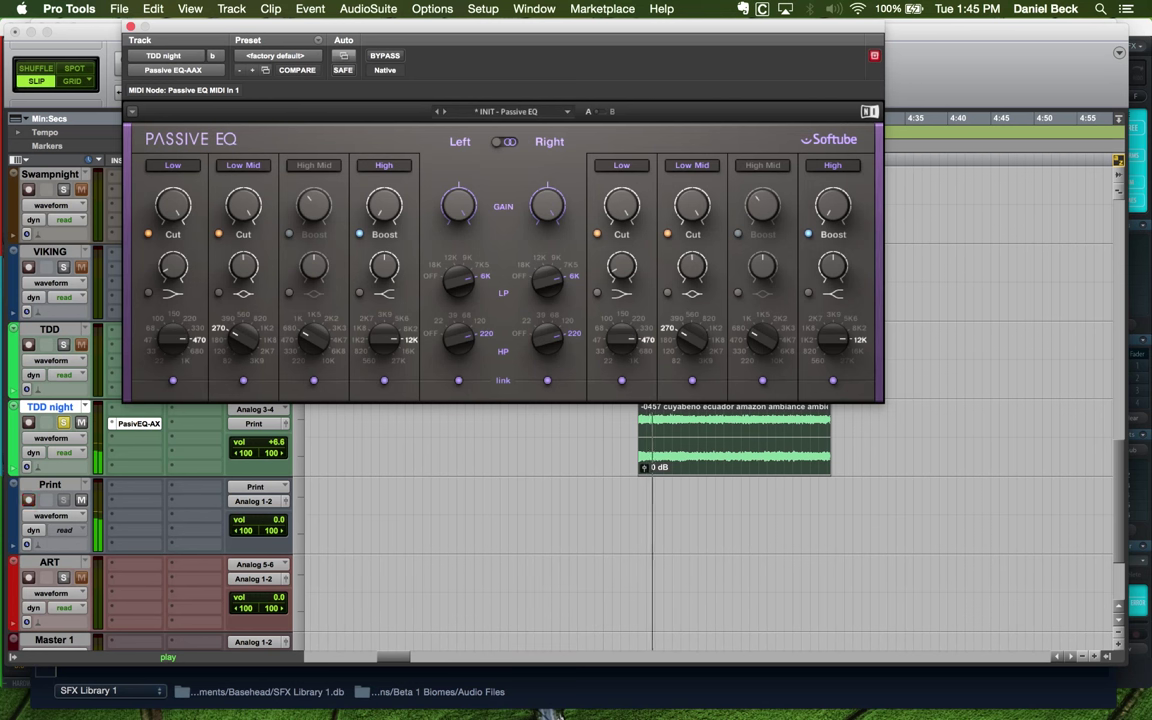
left_click(173, 166)
left_click(173, 166)
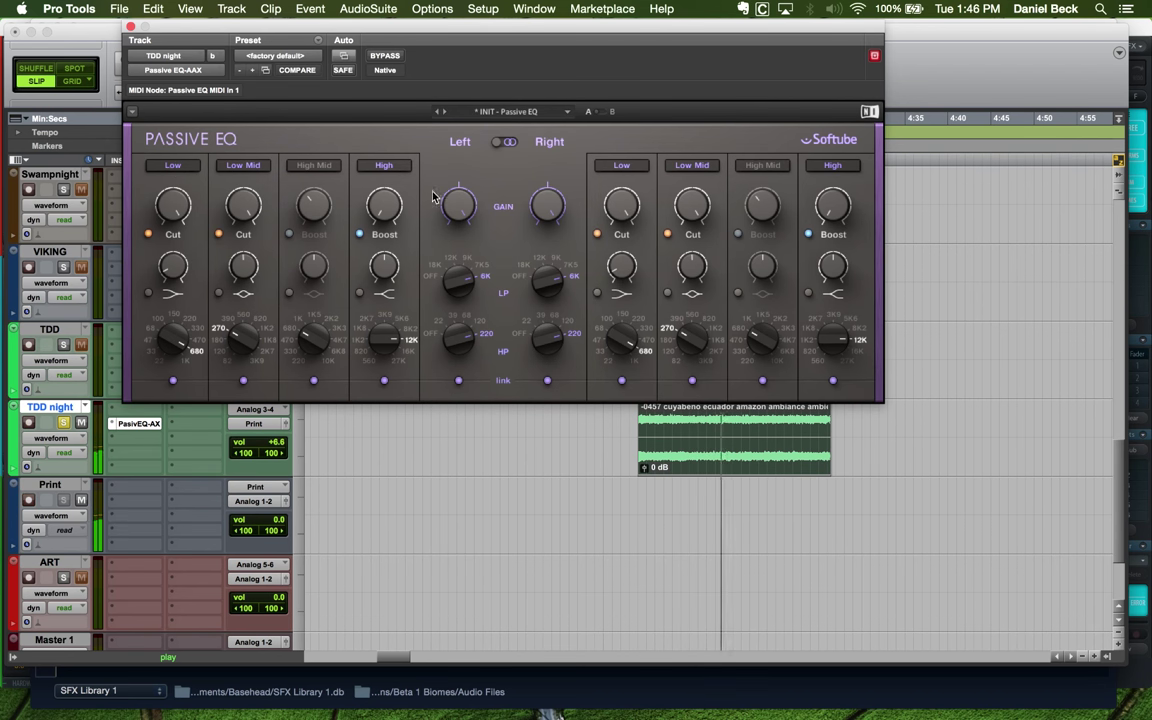
Compare the processed and unprocessed piece by repeatedly bypassing the Passive EQ, leaving the EQ active
mouse_move(461, 206)
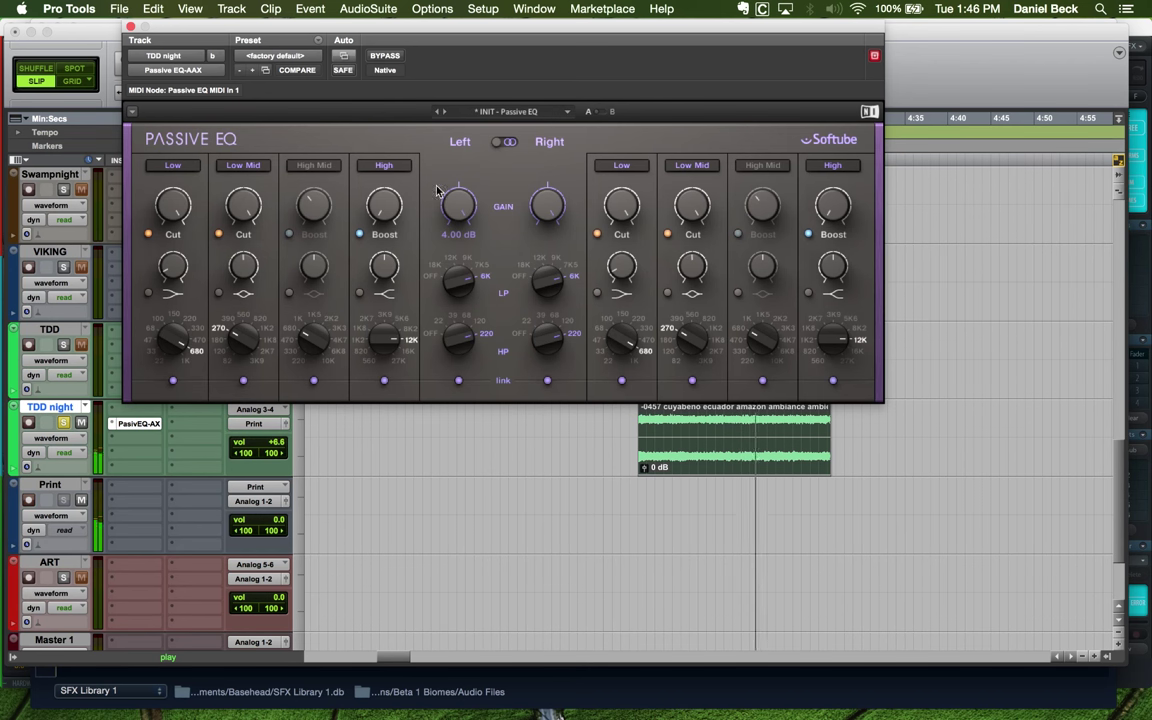
left_click(384, 56)
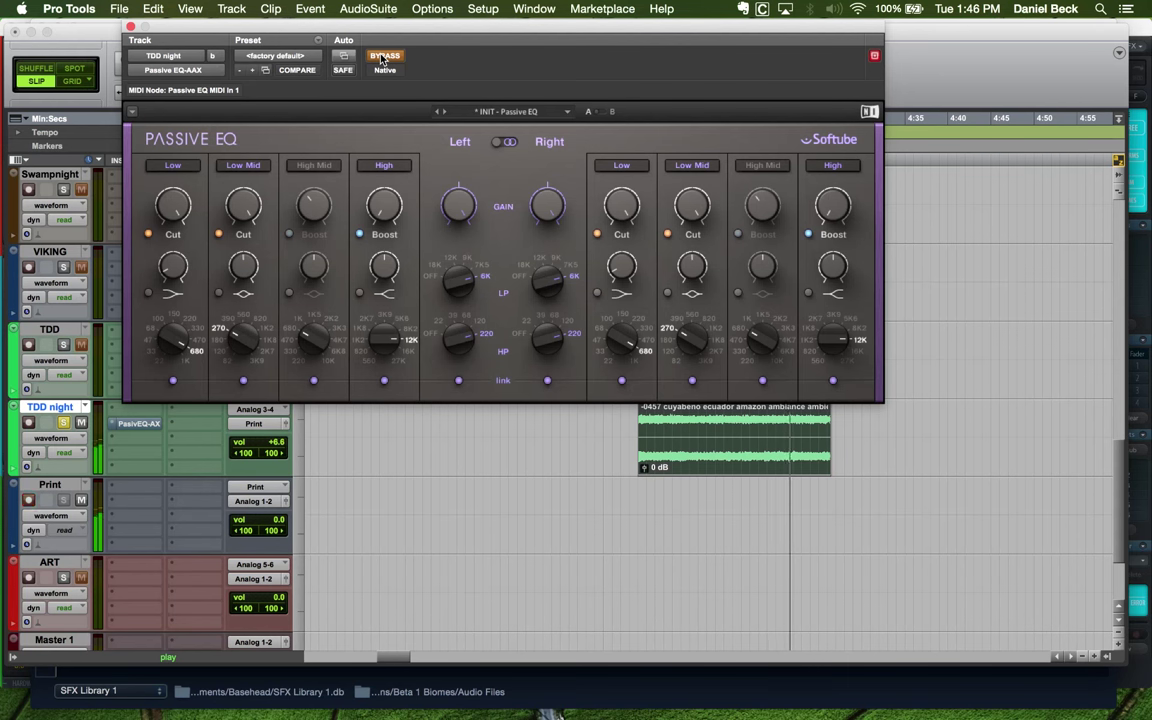
left_click(384, 56)
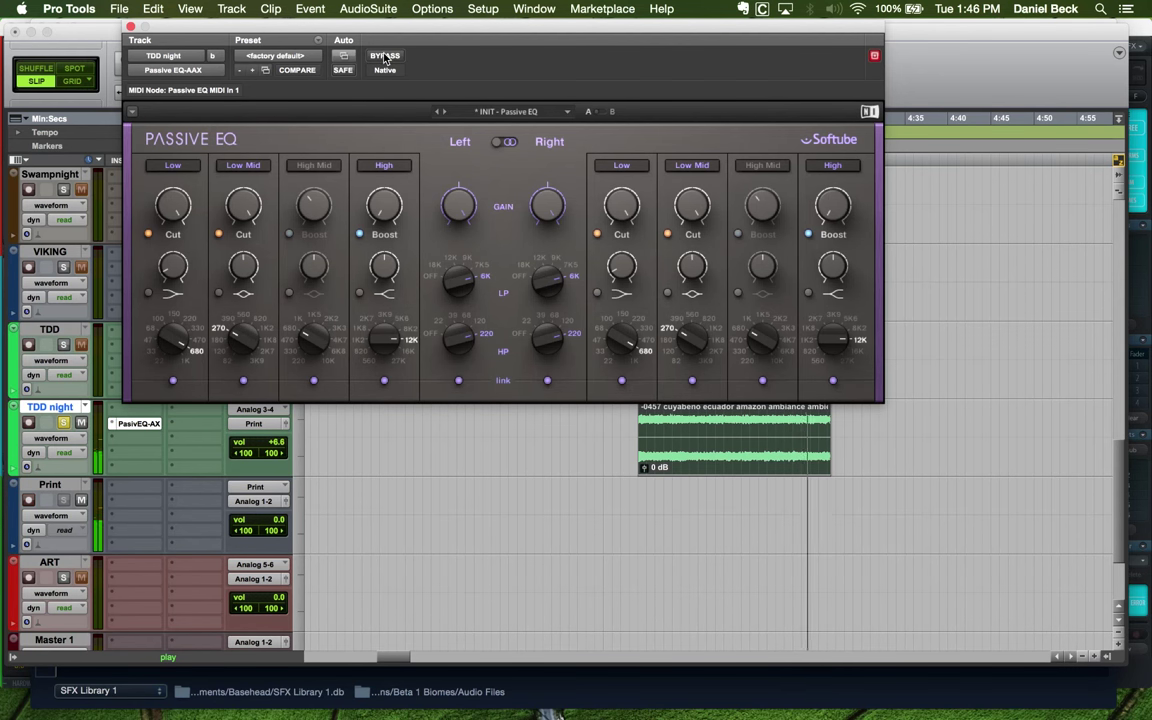
left_click(384, 56)
left_click(384, 56)
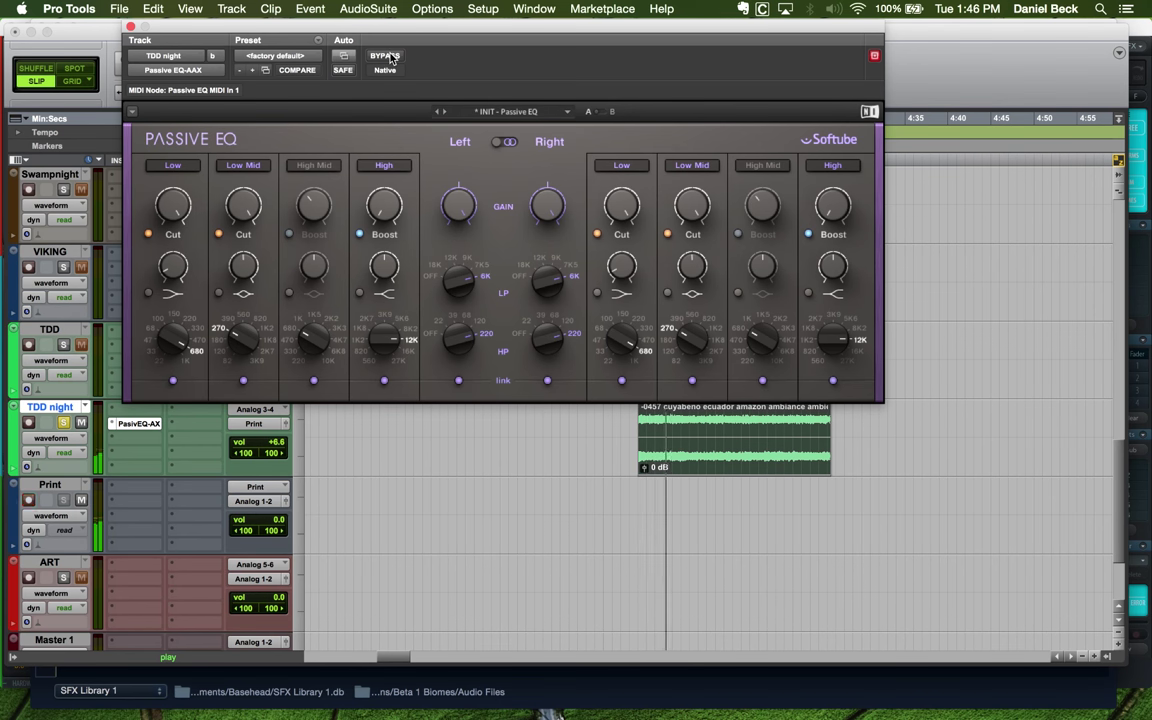
left_click(386, 56)
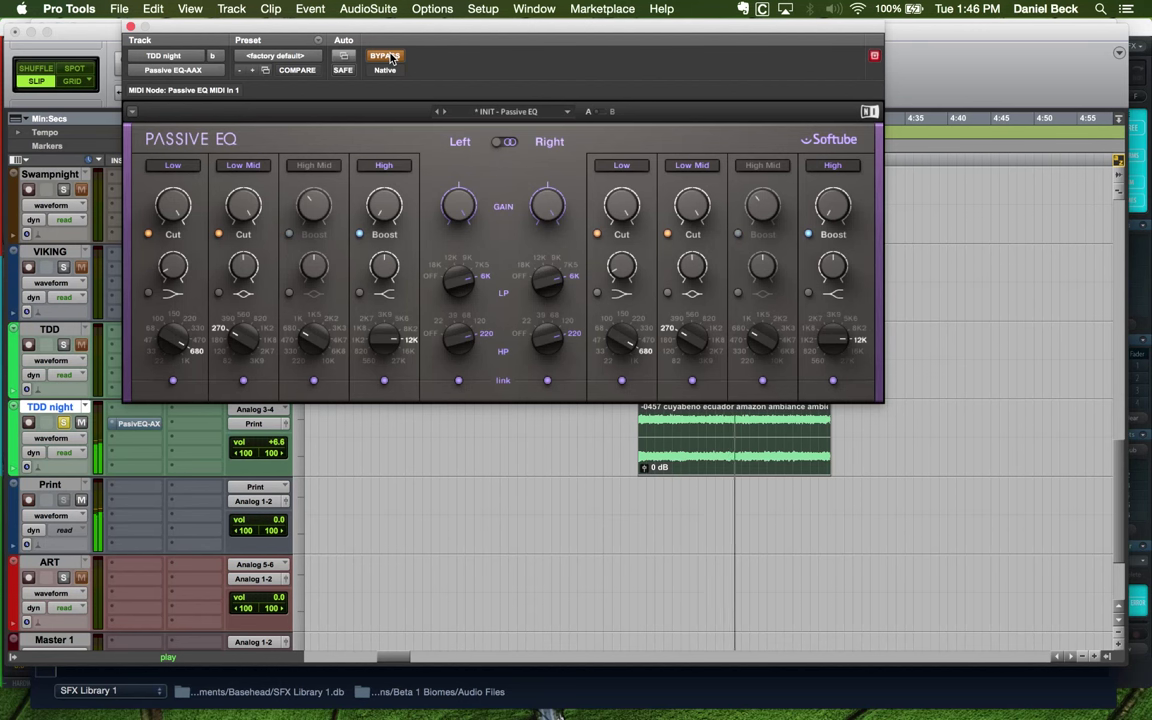
left_click(388, 57)
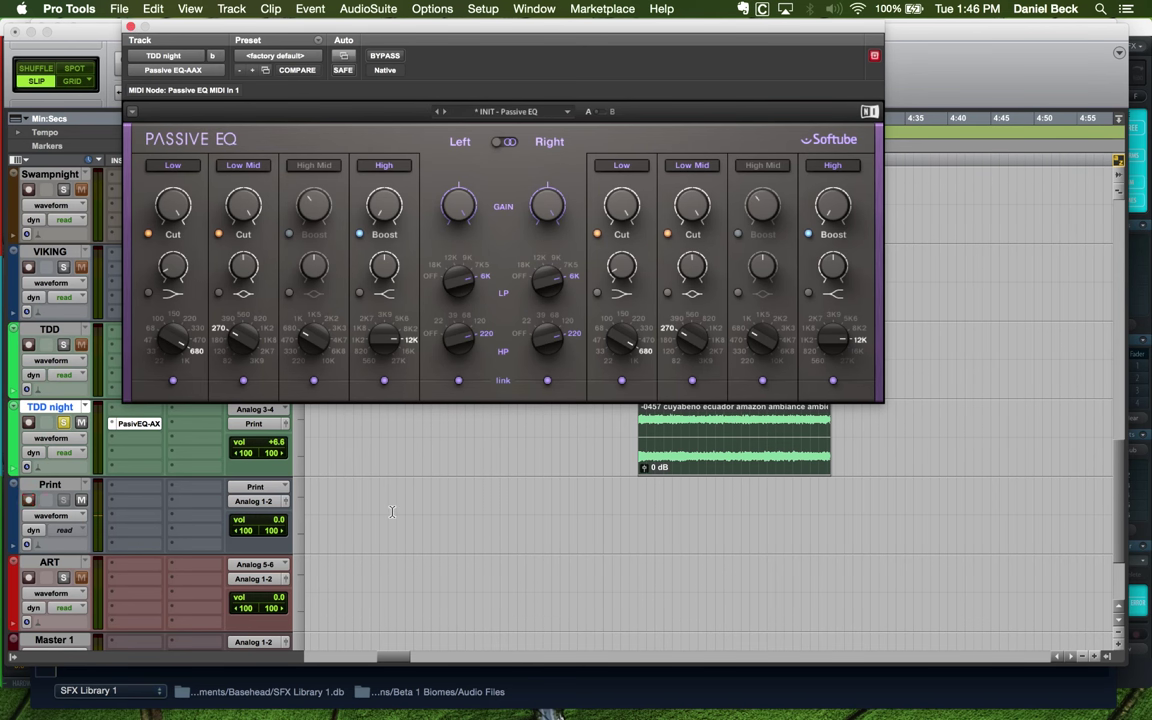
Record the processed TDD night piece onto the Print track over the length of the original clip
key("super+space")
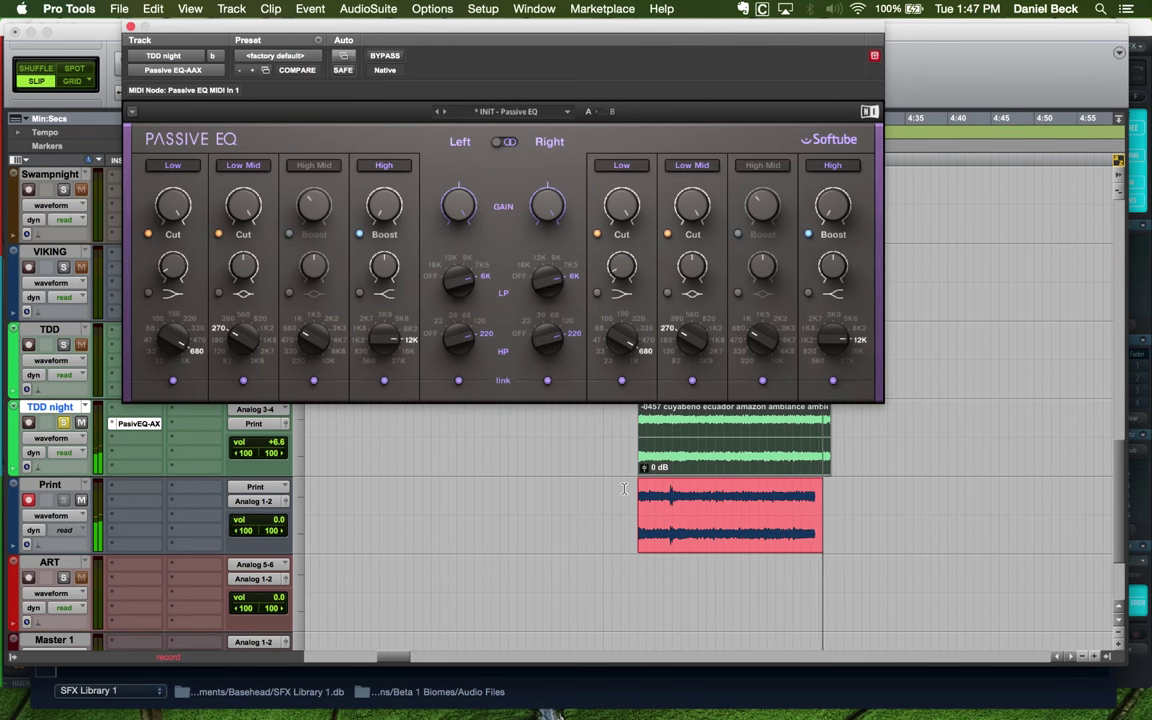
key("space")
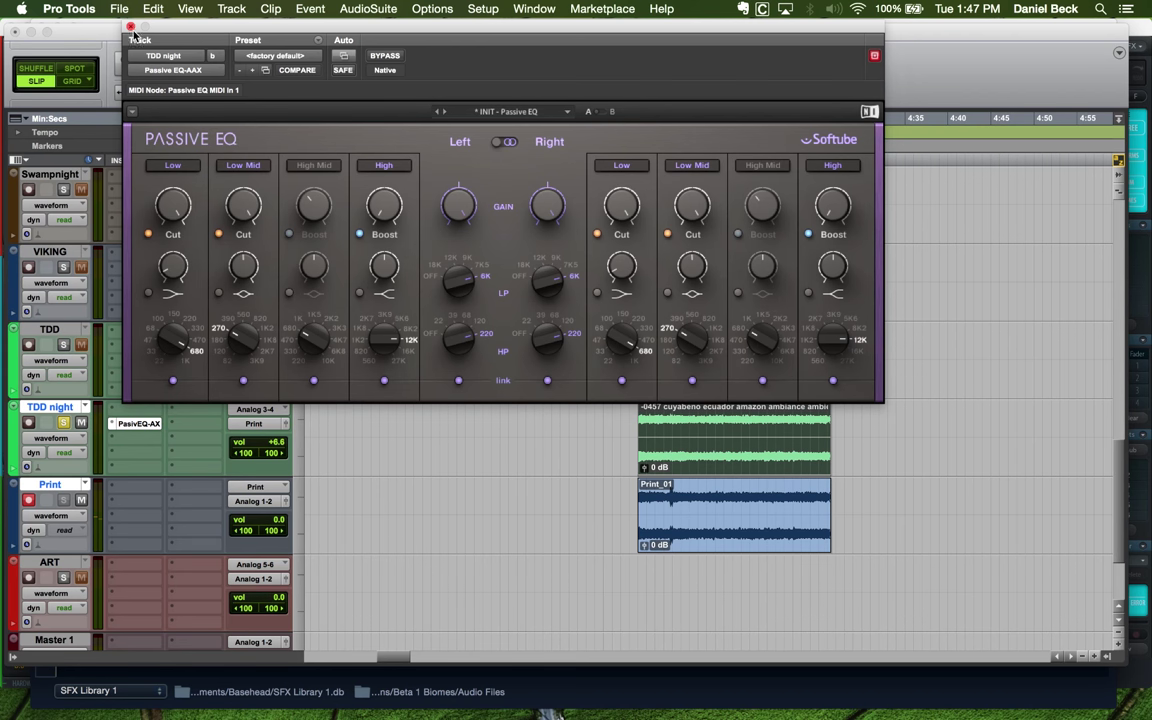
Close the Passive EQ window and take the TDD night track out of solo
left_click(130, 27)
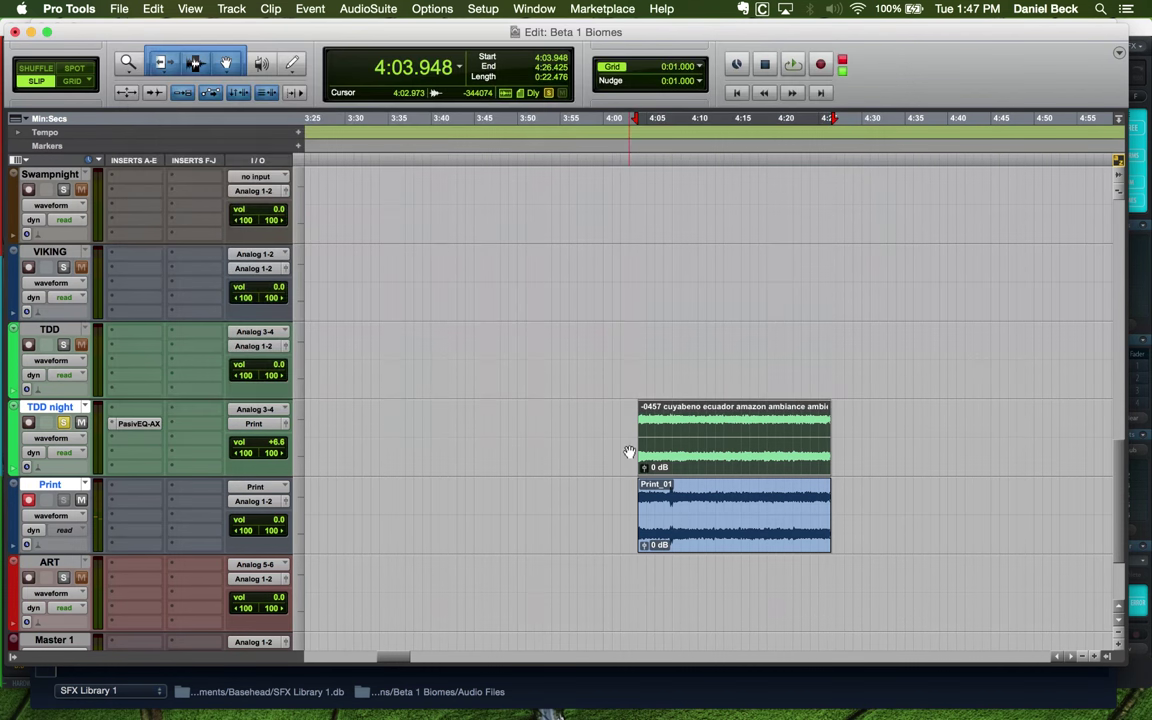
left_click(720, 432)
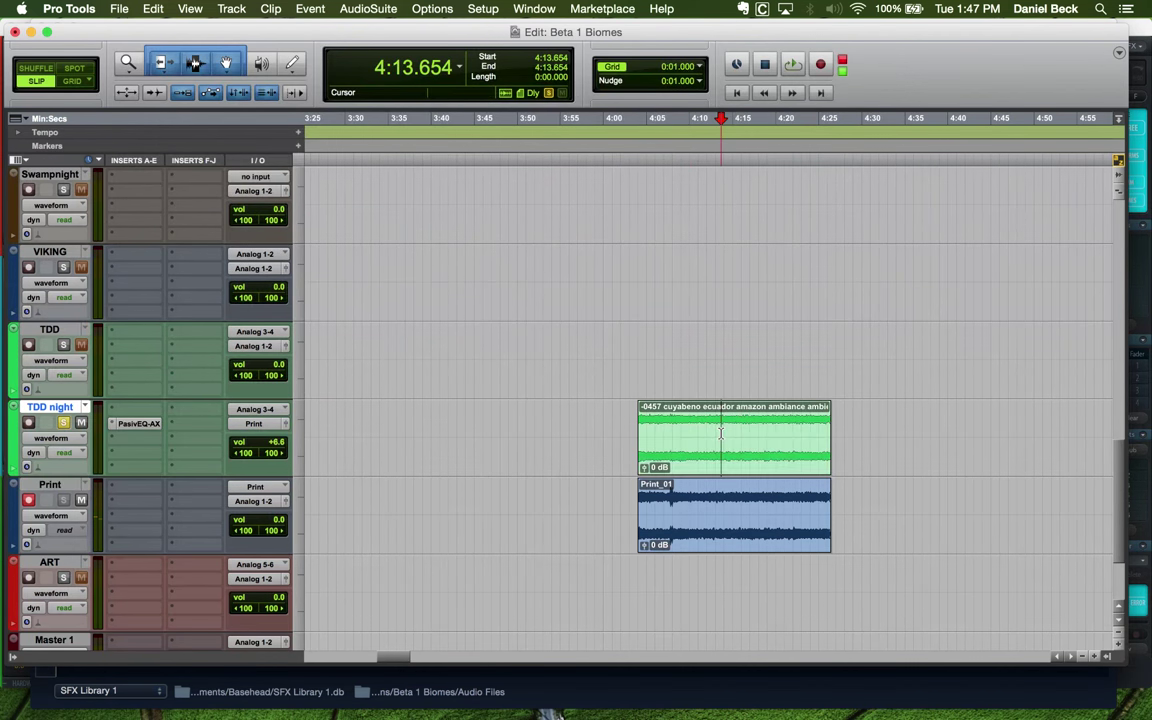
left_click(65, 425)
Copy the printed clip from the Print track onto the TDD night track at about 4:39.9, after the original piece
left_click(720, 540)
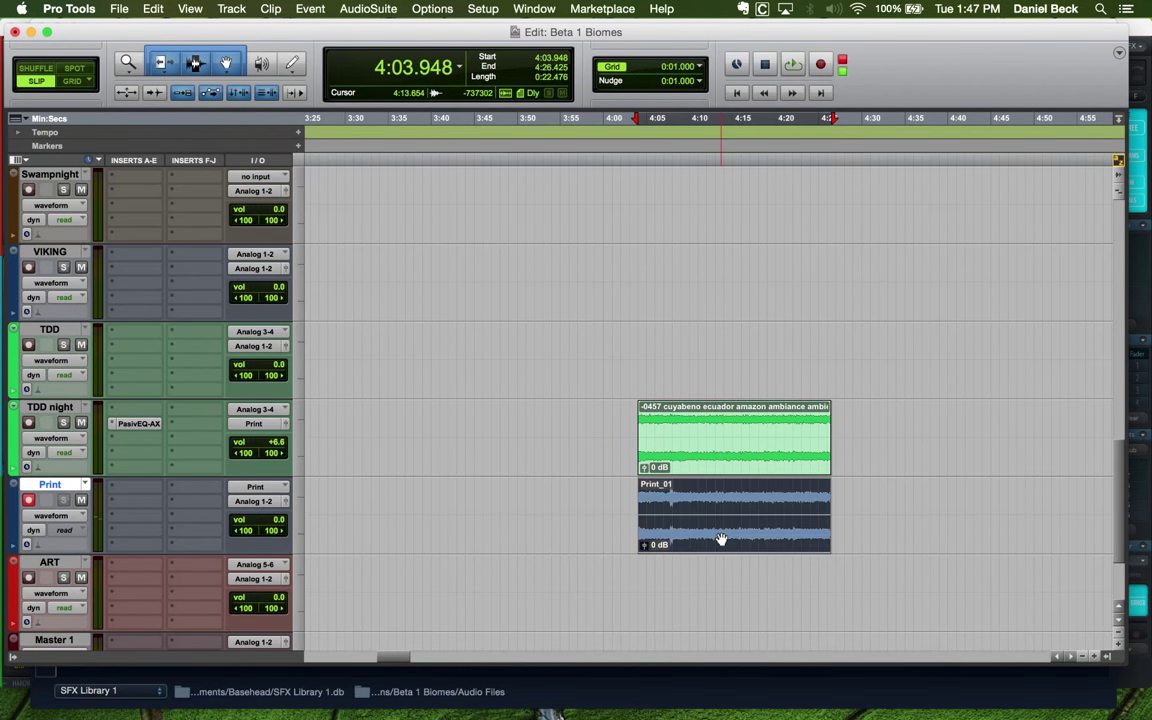
scroll(708, 541, "down", 2)
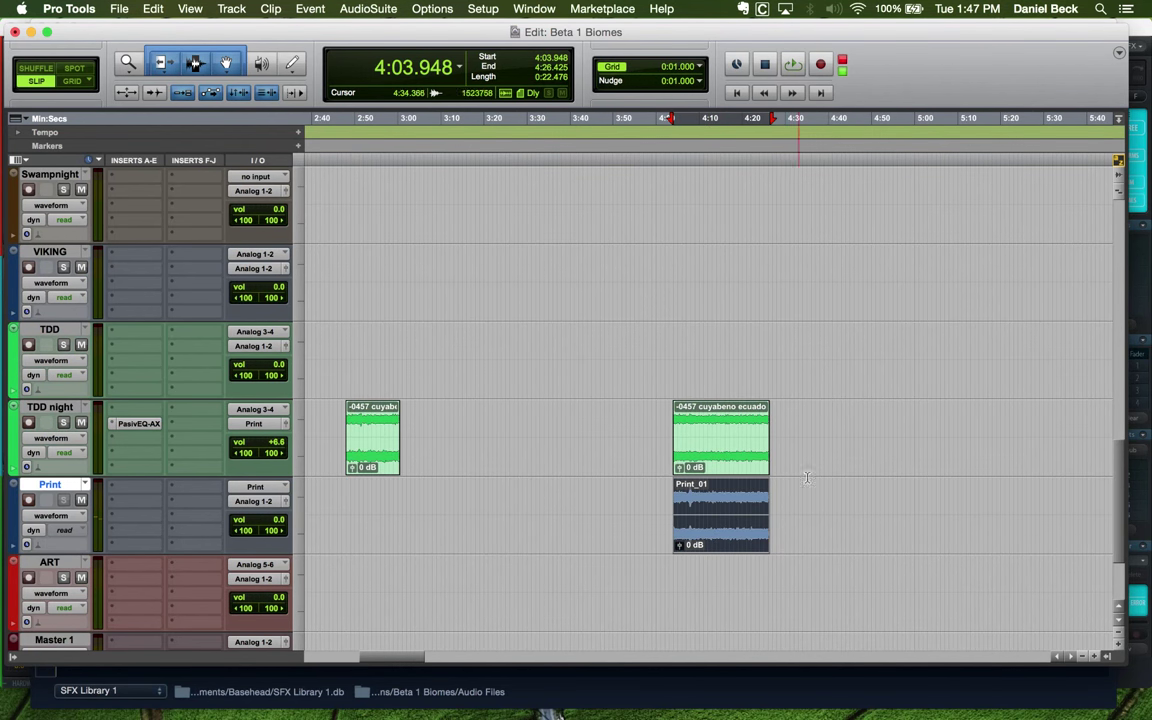
left_click(829, 444)
key("super+v")
key("t")
key("t")
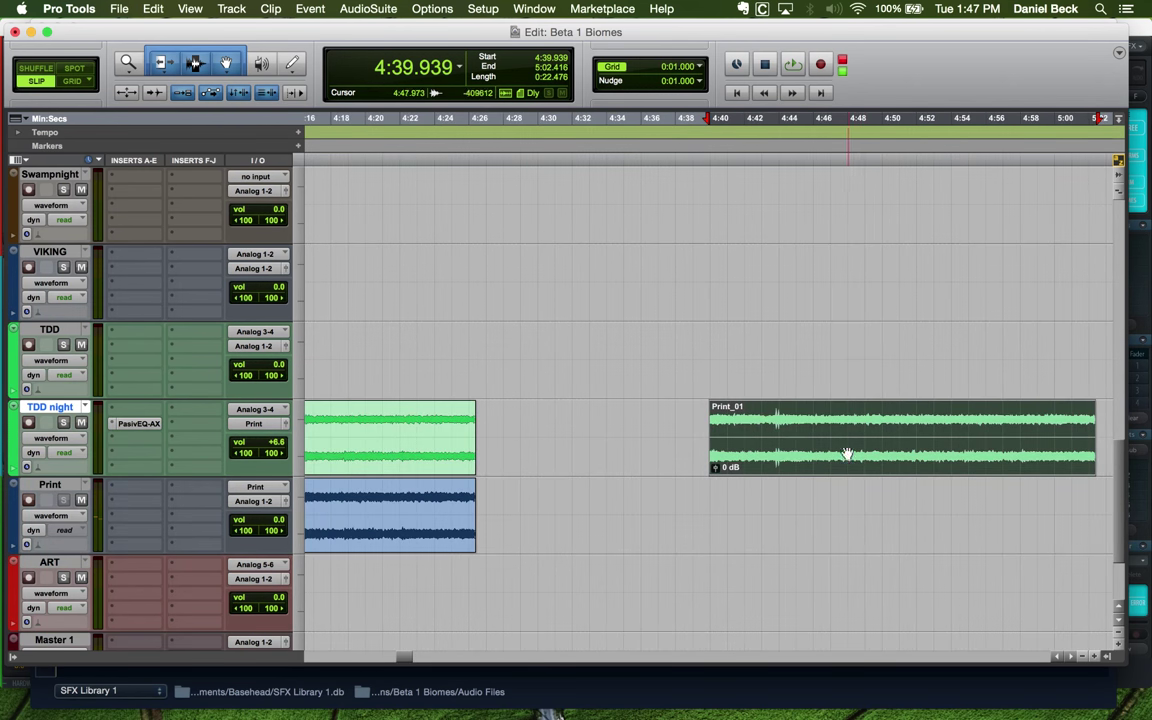
Play the copied clip around the sharp spike near 4:43.8 to judge the noise
left_click(770, 415)
scroll(791, 415, "up", 2)
key("space")
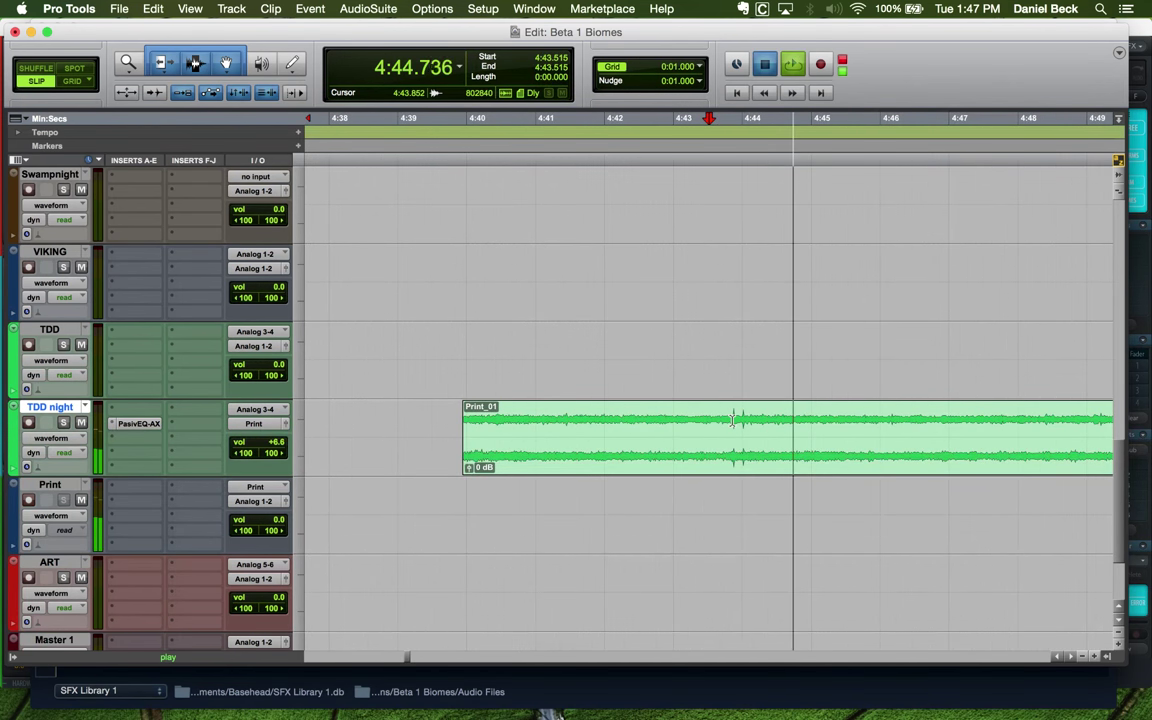
key("space")
scroll(725, 418, "down", 1)
left_click(723, 420)
scroll(722, 420, "up", 2)
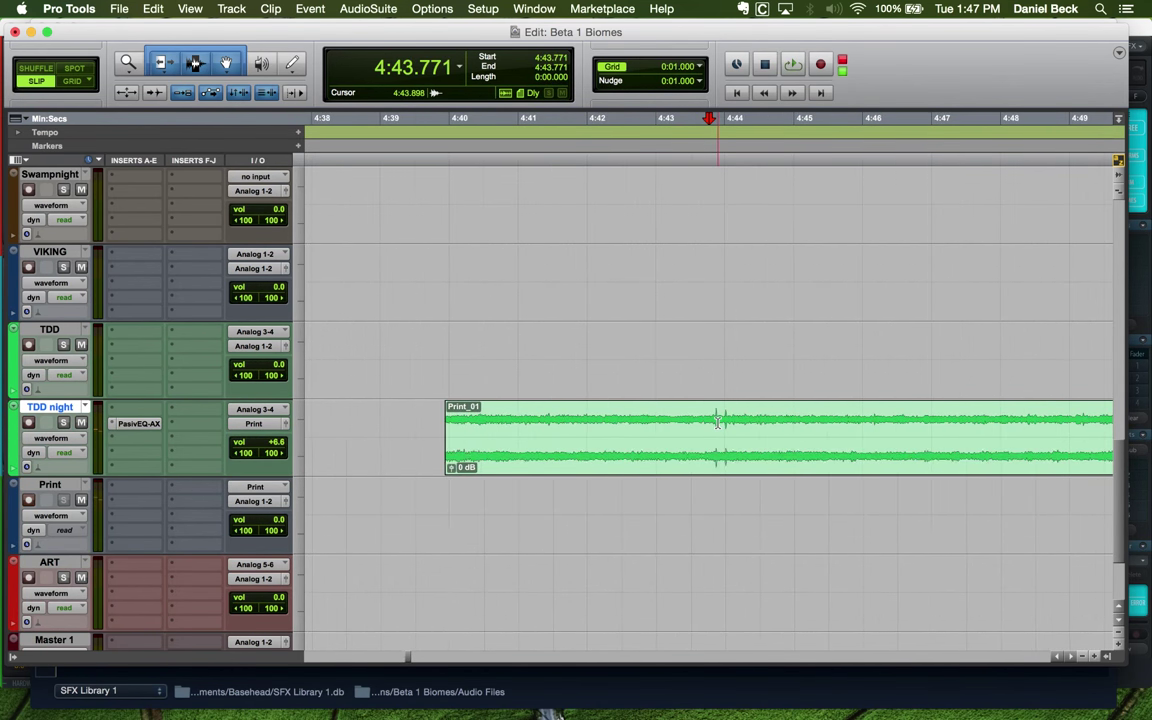
key("space")
scroll(719, 421, "down", 2)
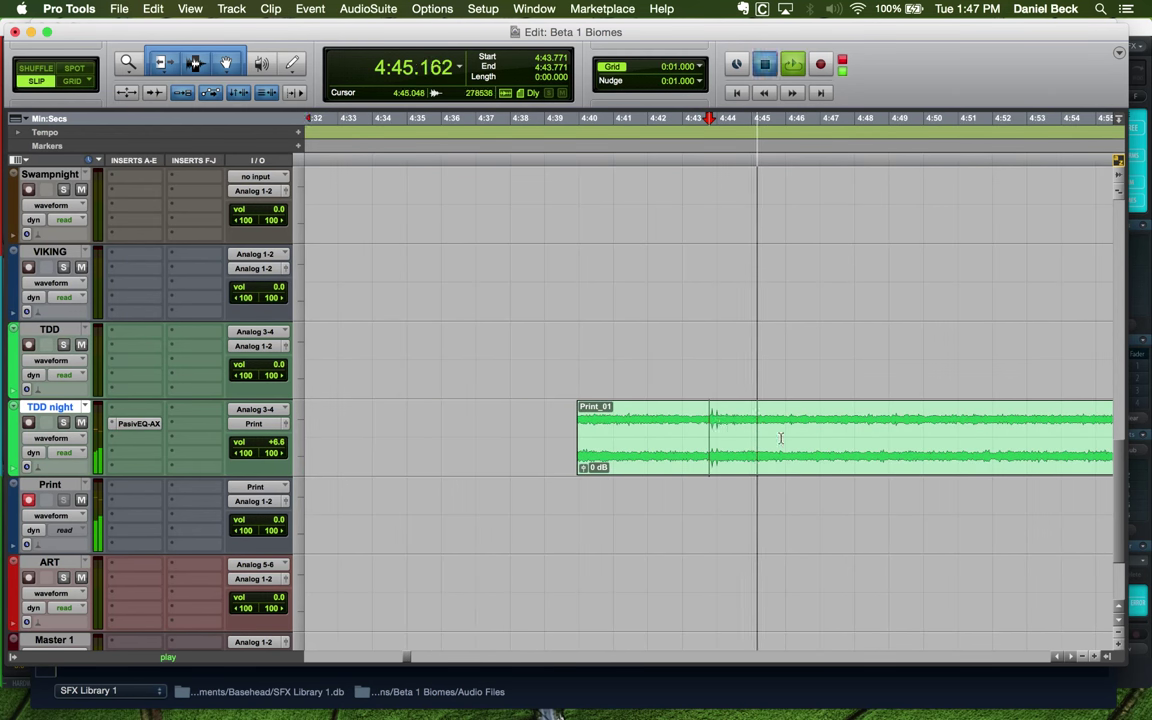
Bypass the Passive EQ insert on TDD night and play the copied clip from about 4:48.8
key("space")
scroll(810, 458, "down", 1)
left_click(839, 420)
scroll(970, 430, "up", 1)
scroll(716, 460, "down", 1)
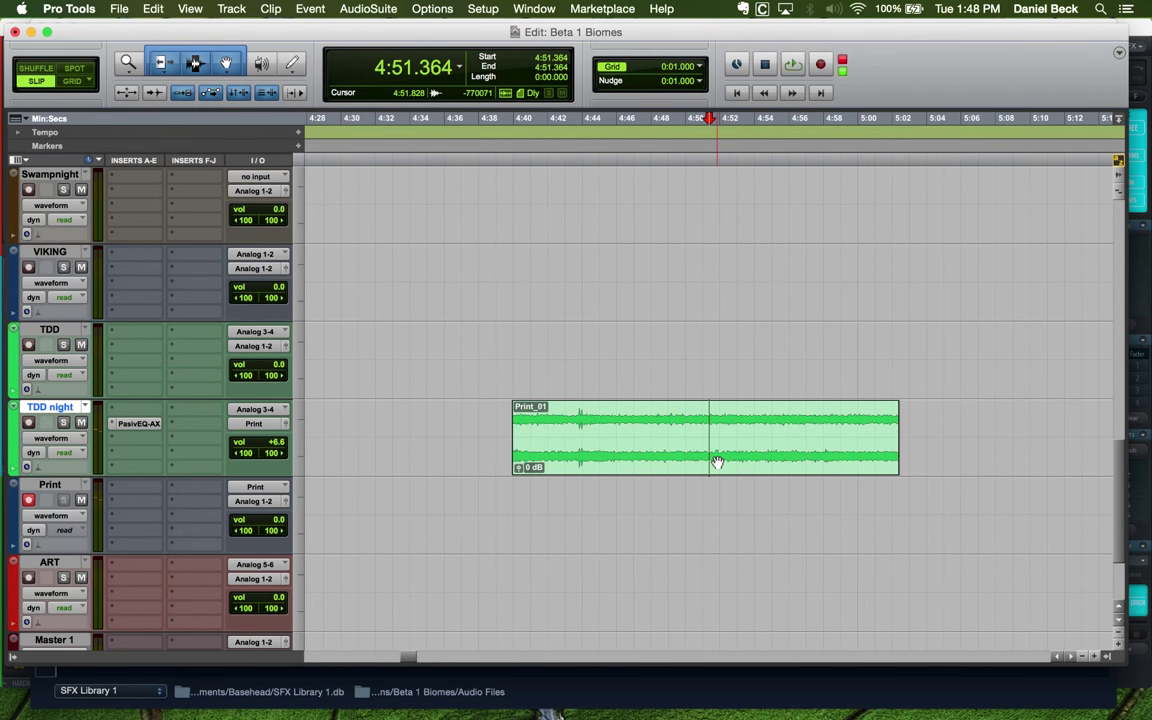
left_click(714, 462)
left_click(664, 426)
key("space")
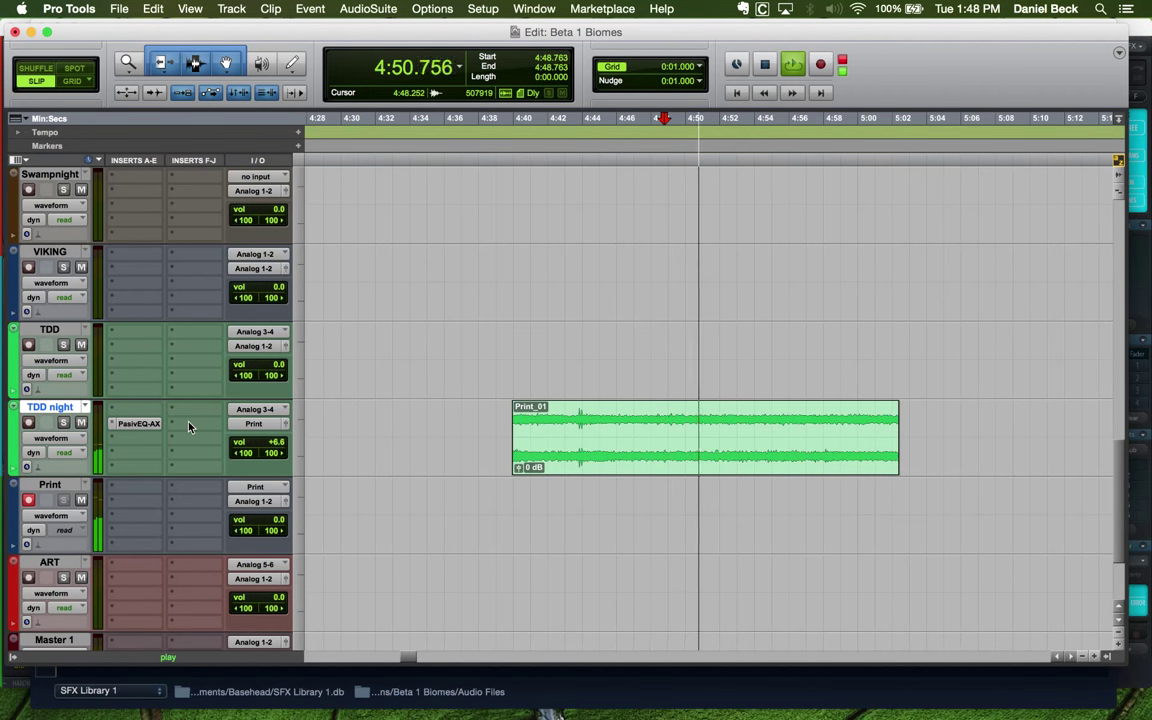
key("space")
key("space")
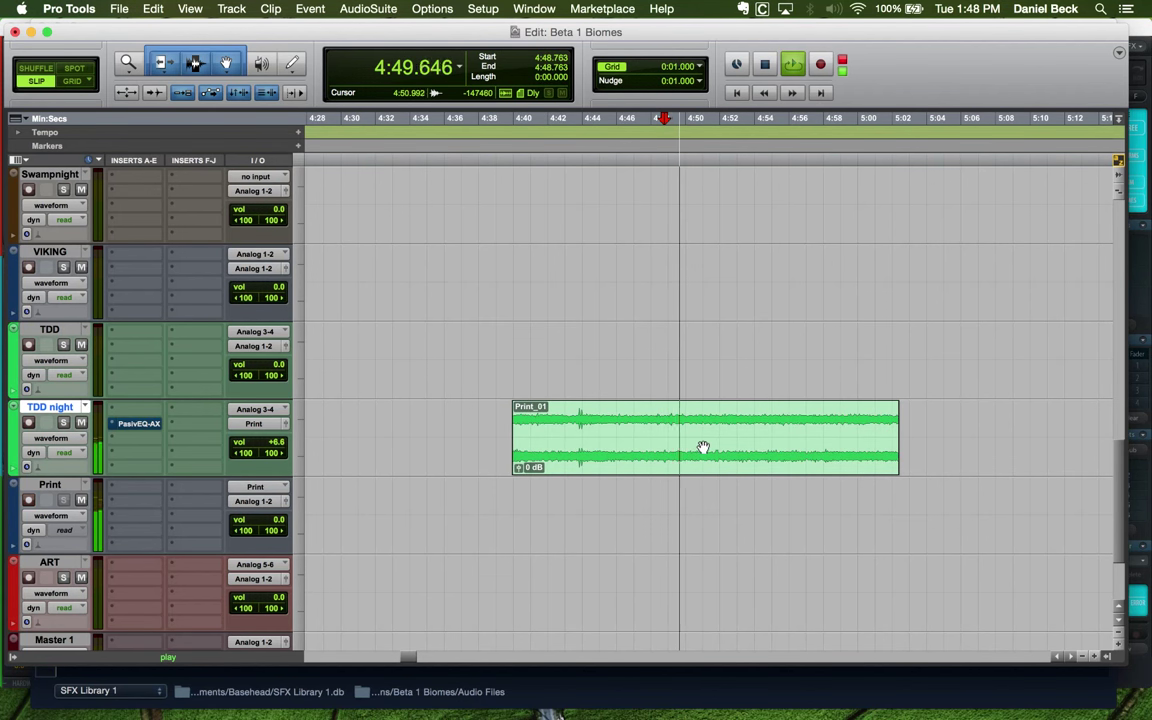
Select the whole printed copy on the TDD night track and play it from its start
key("r")
key("r")
key("r")
key("r")
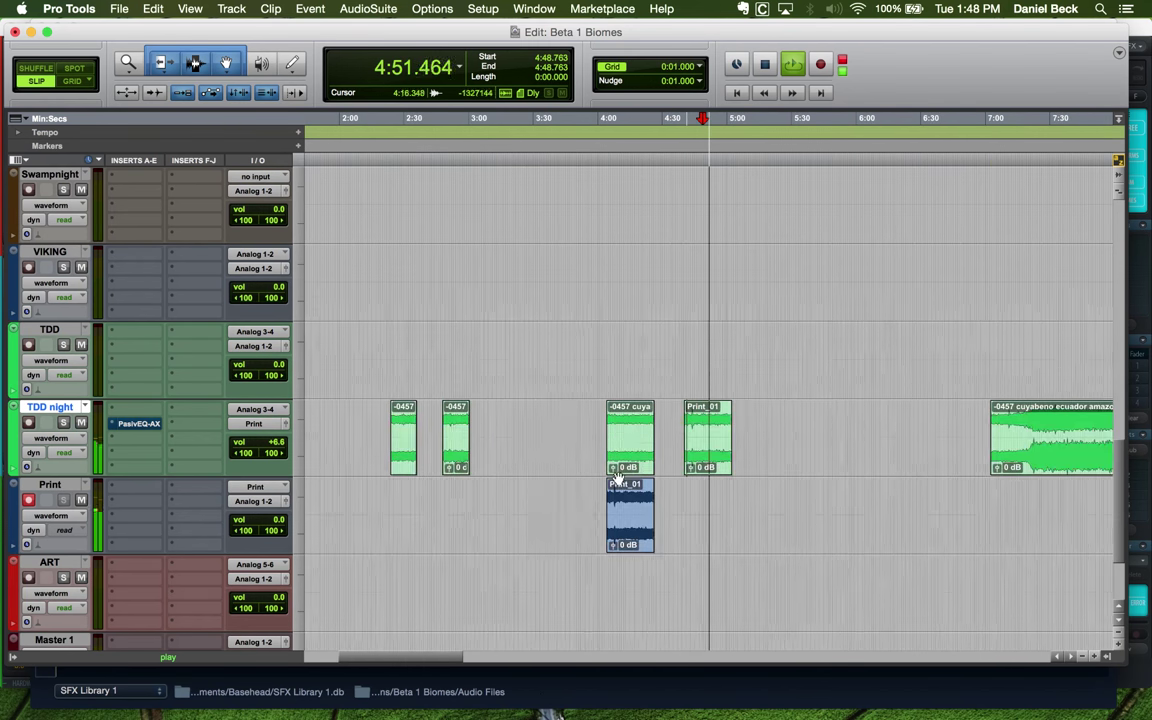
key("space")
left_click(624, 502)
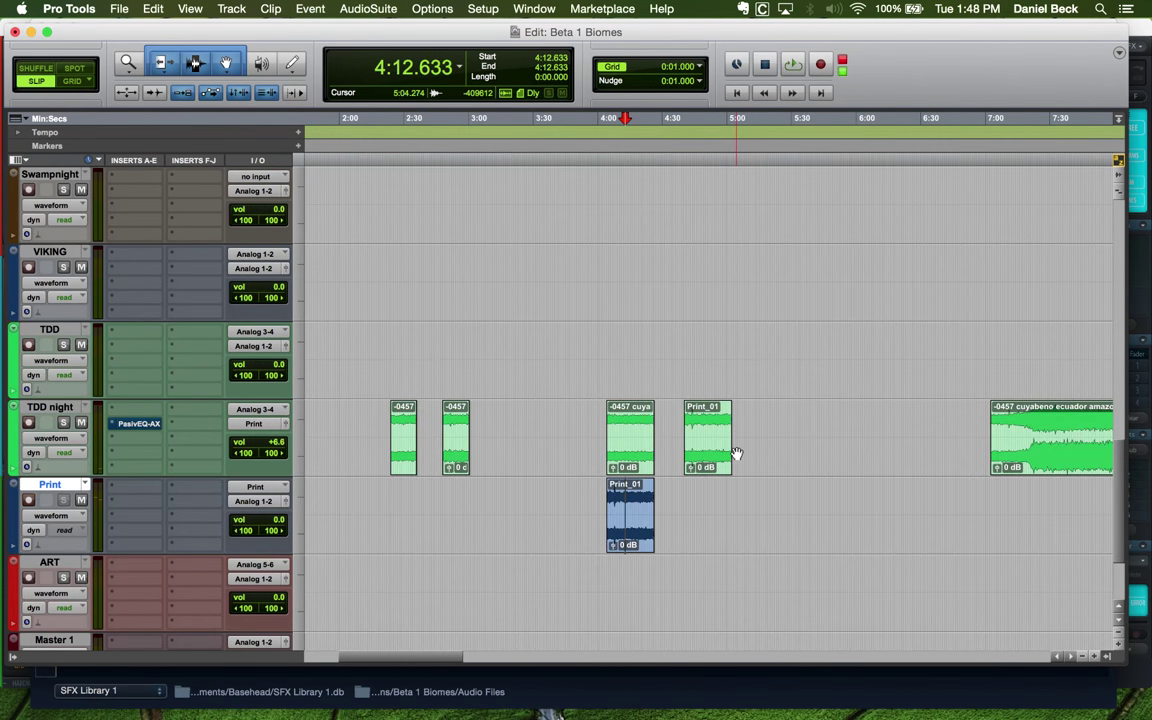
left_click(712, 452)
key("super+]")
Reset the TDD night track volume to 0.0 and listen to the printed copy at that level
key("super+]")
key("space")
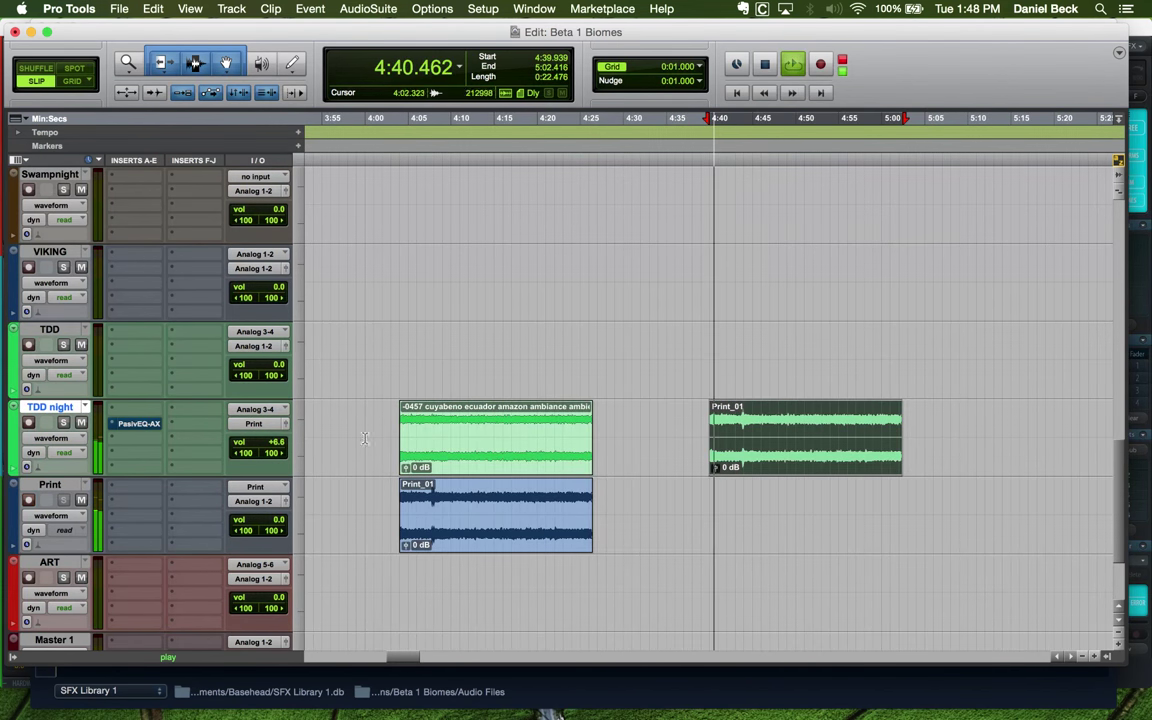
left_click(829, 416)
key("super+]")
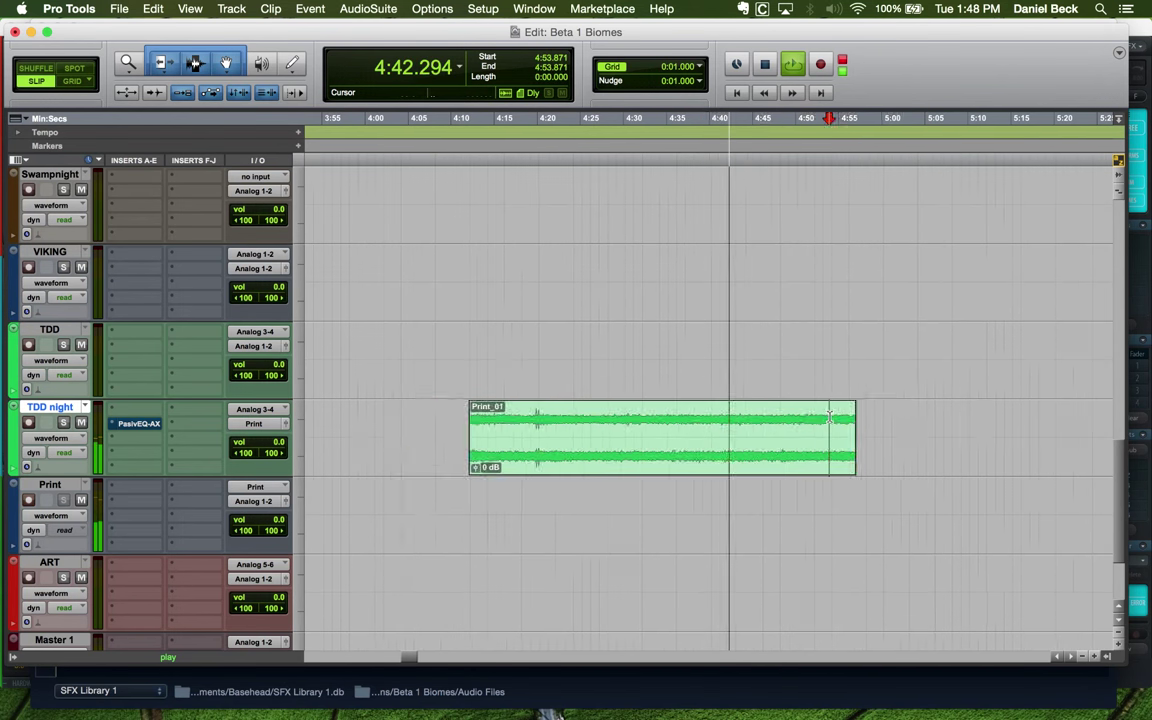
key("super+]")
key("super+[")
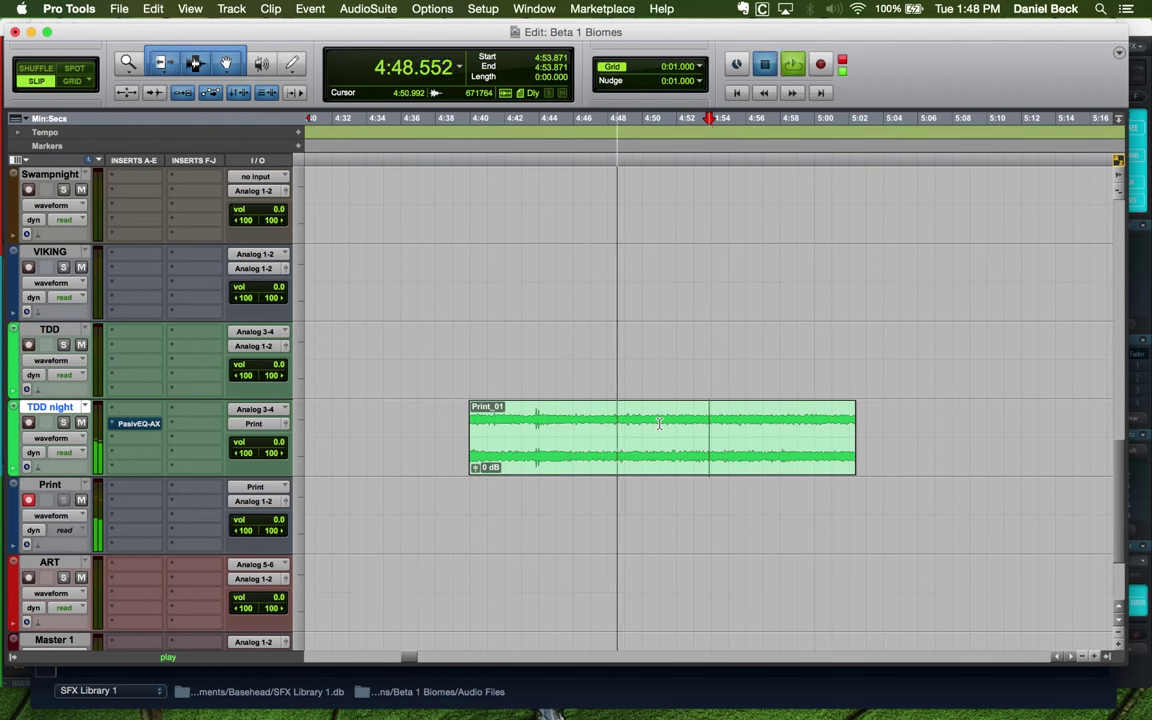
key("super+]")
key("super+]")
key("super+[")
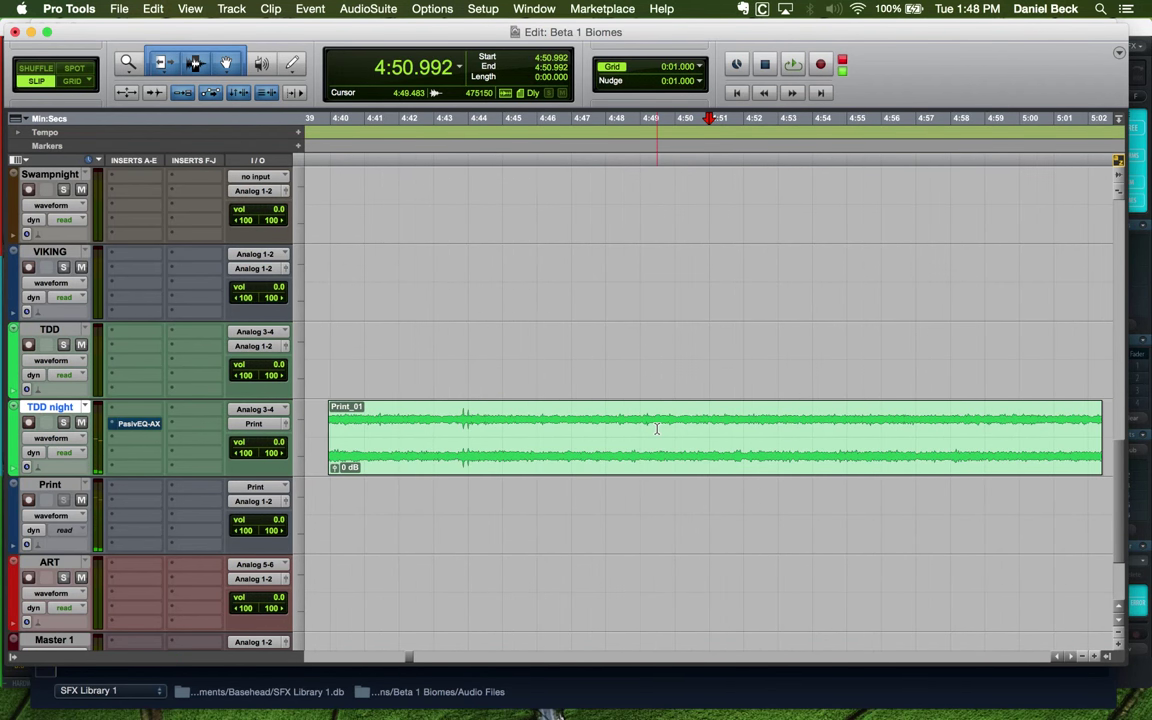
Split the printed copy just after its spike at 4:44.746, shift the second part to 4:47.300 and play it
left_click(506, 422)
key("super+e")
key("super+[")
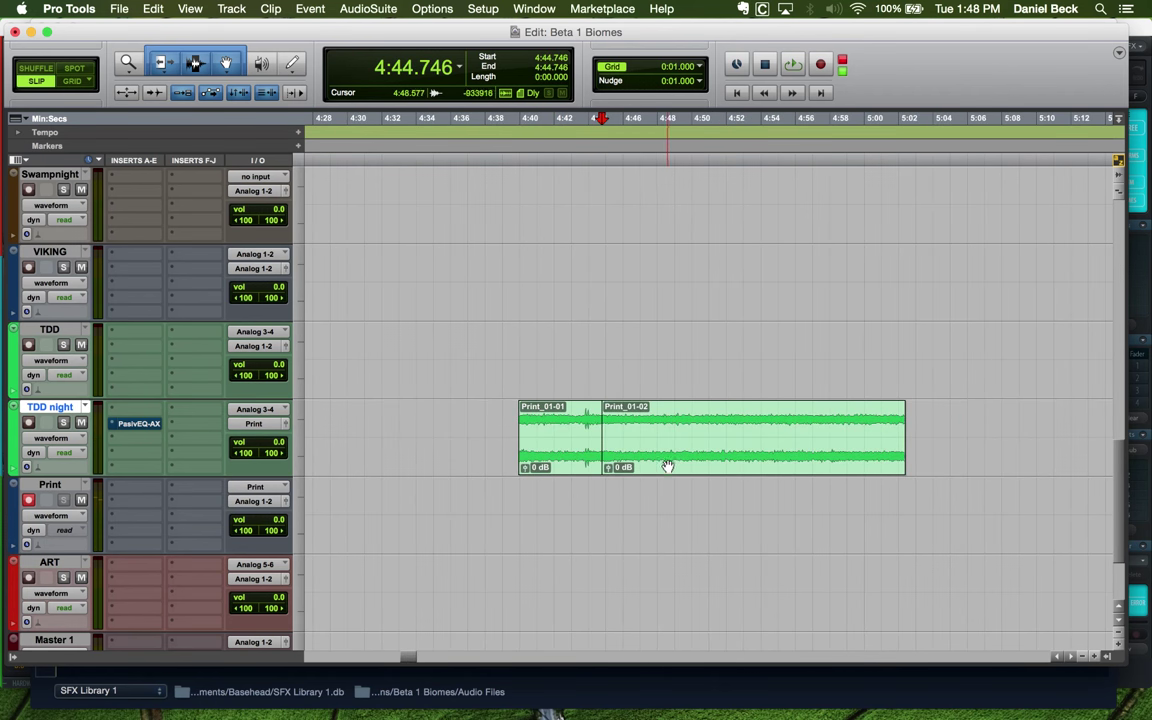
left_click_drag(668, 463, 712, 462)
key("space")
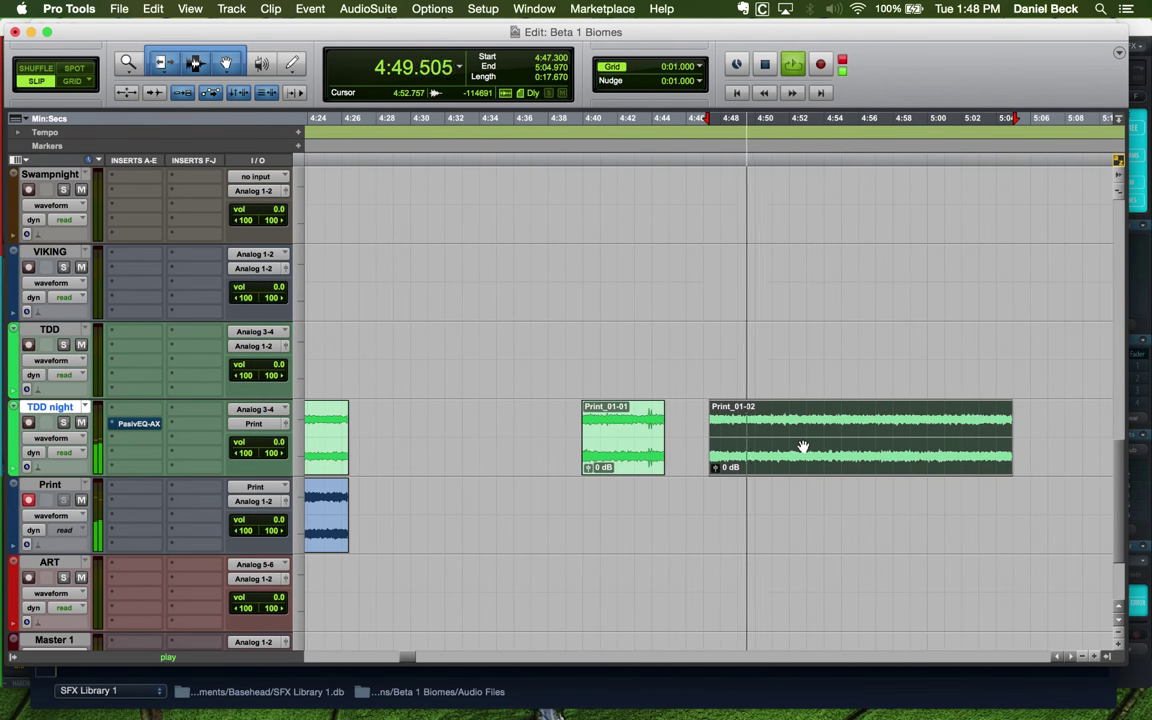
key("space")
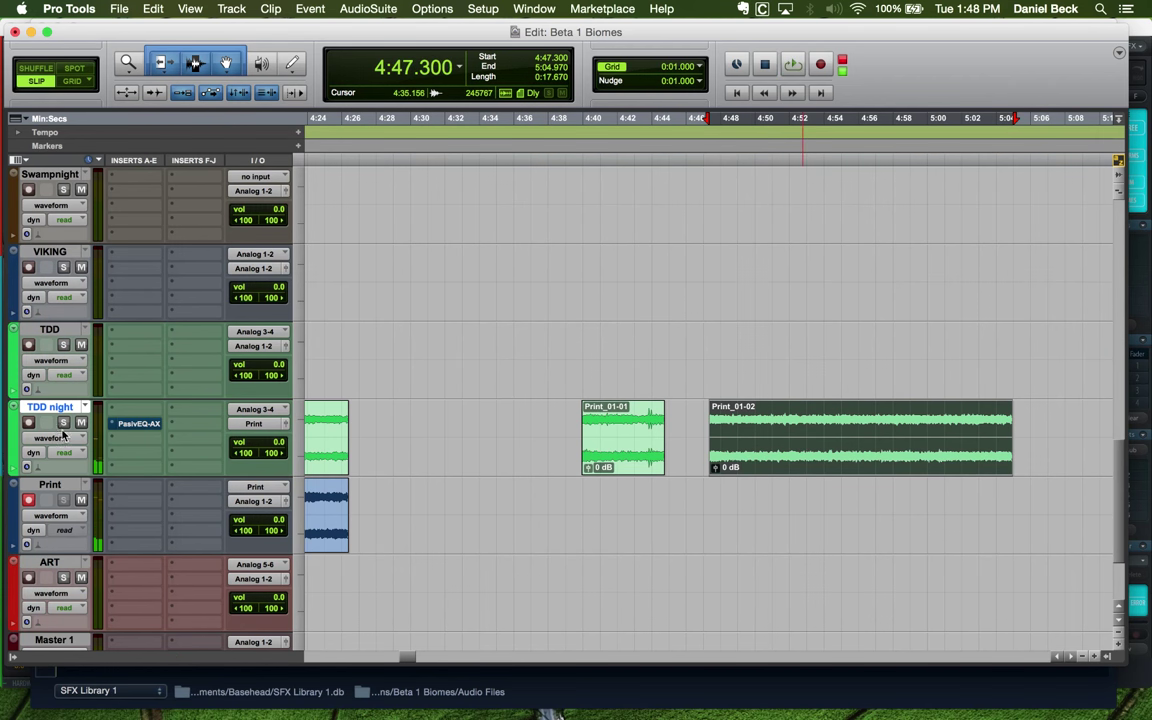
Solo the TDD night track and bring its clips back into view
scroll(576, 444, "up", 2)
scroll(576, 444, "up", 5)
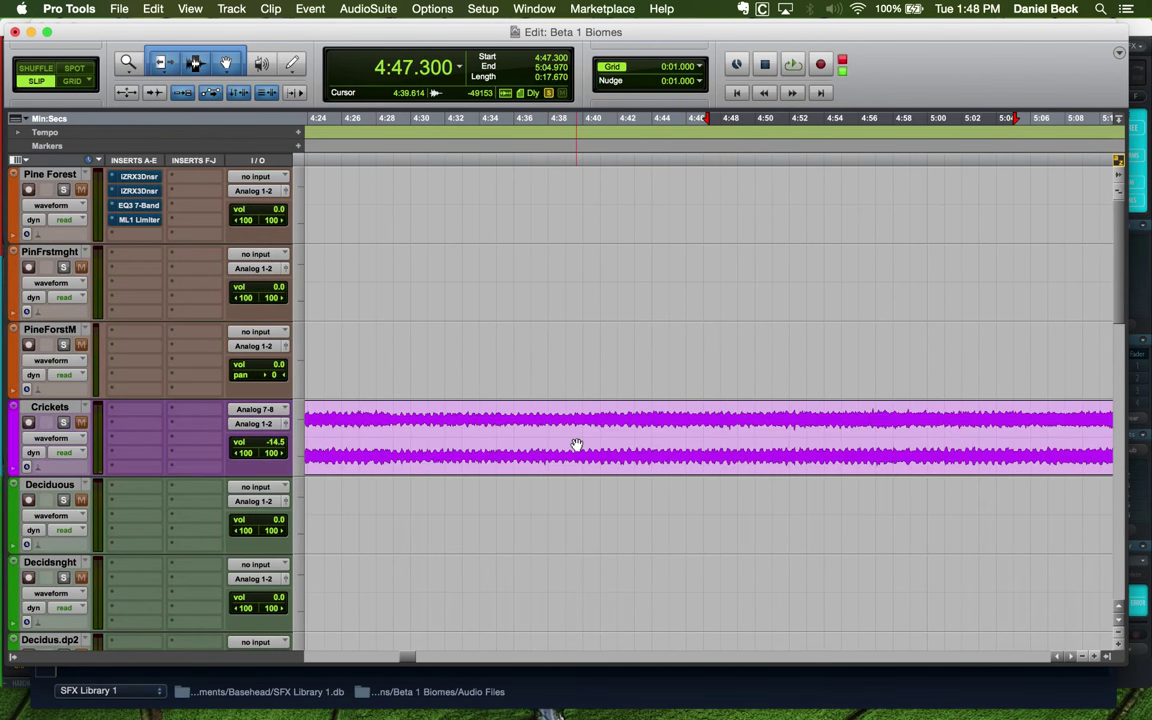
scroll(576, 444, "down", 6)
left_click(635, 423)
key("t")
key("t")
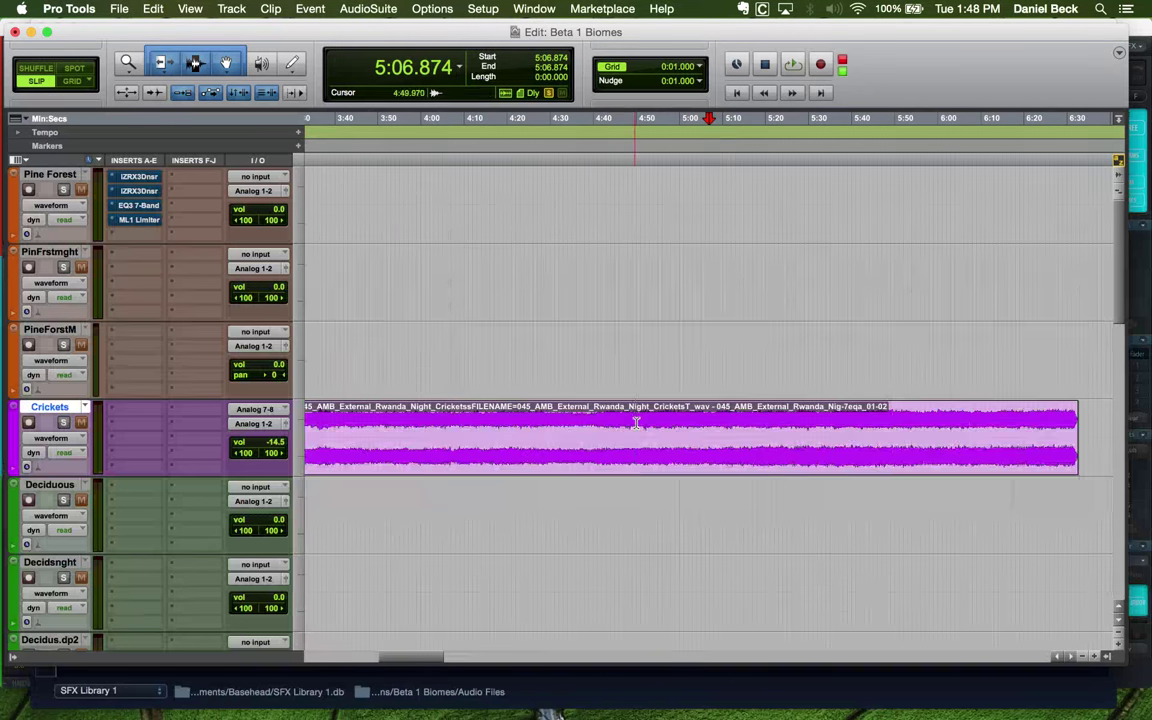
scroll(713, 421, "down", 9)
key("r")
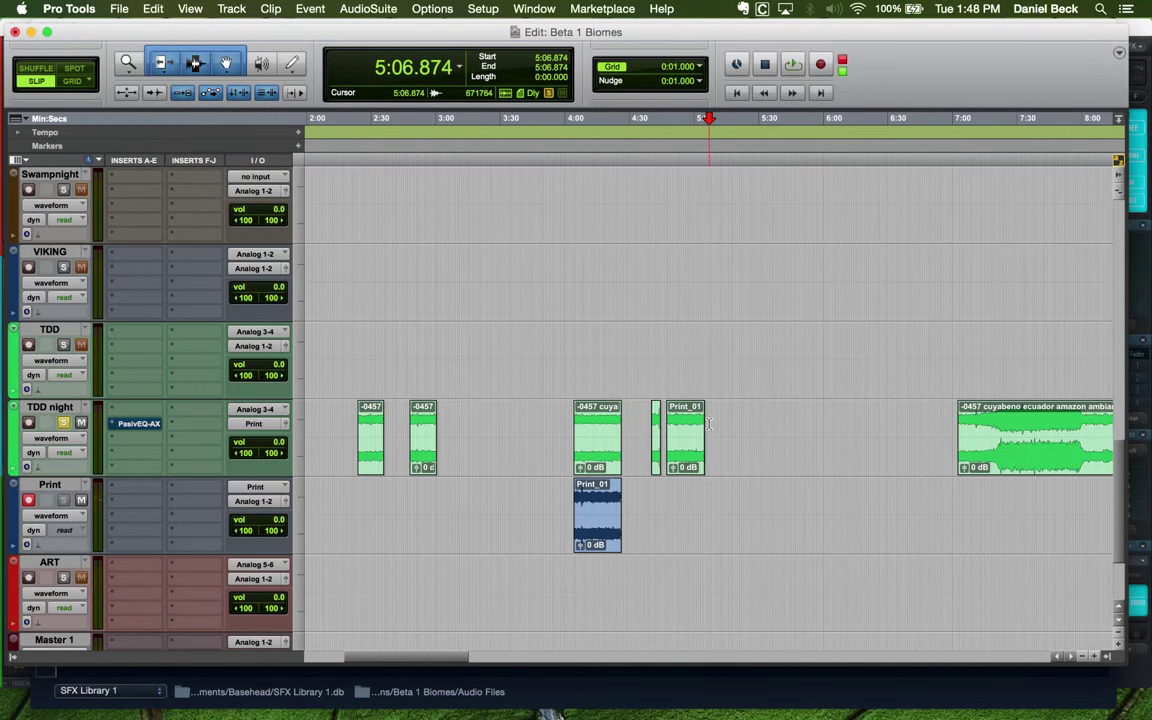
Play the longer second part of the printed copy in solo to check that it is clean
key("space")
key("t")
key("t")
key("space")
left_click(589, 455)
key("t")
key("space")
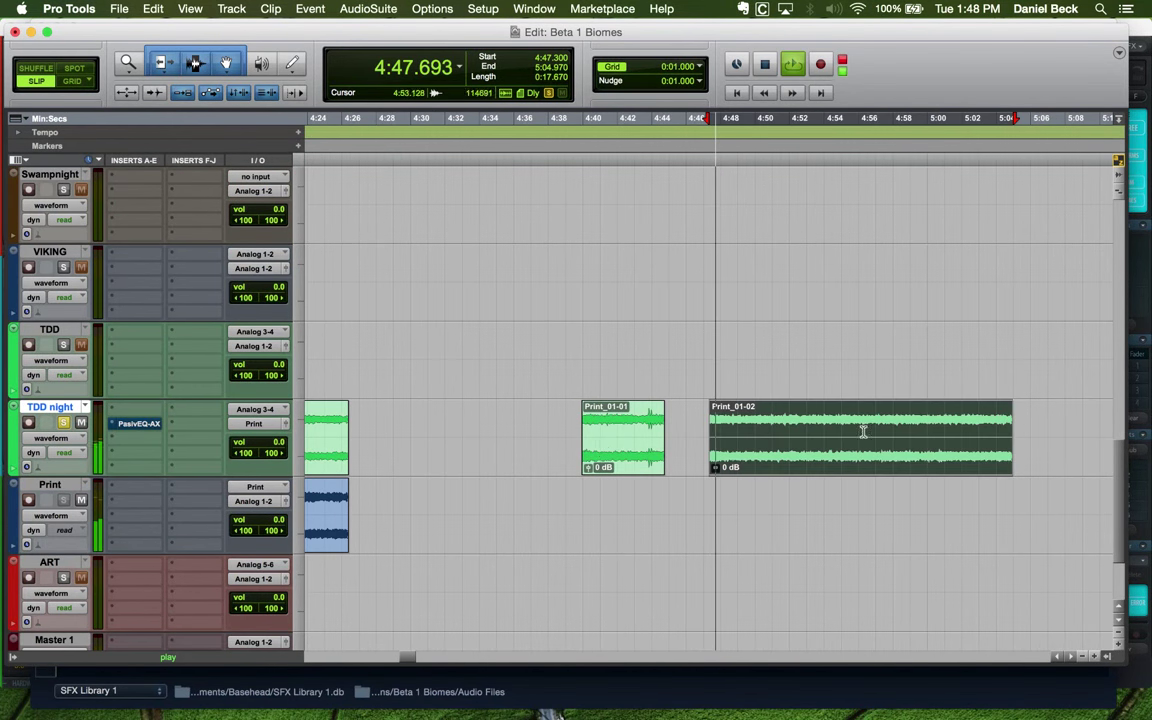
key("r")
key("r")
key("t")
scroll(820, 420, "up", 9)
scroll(820, 420, "down", 2)
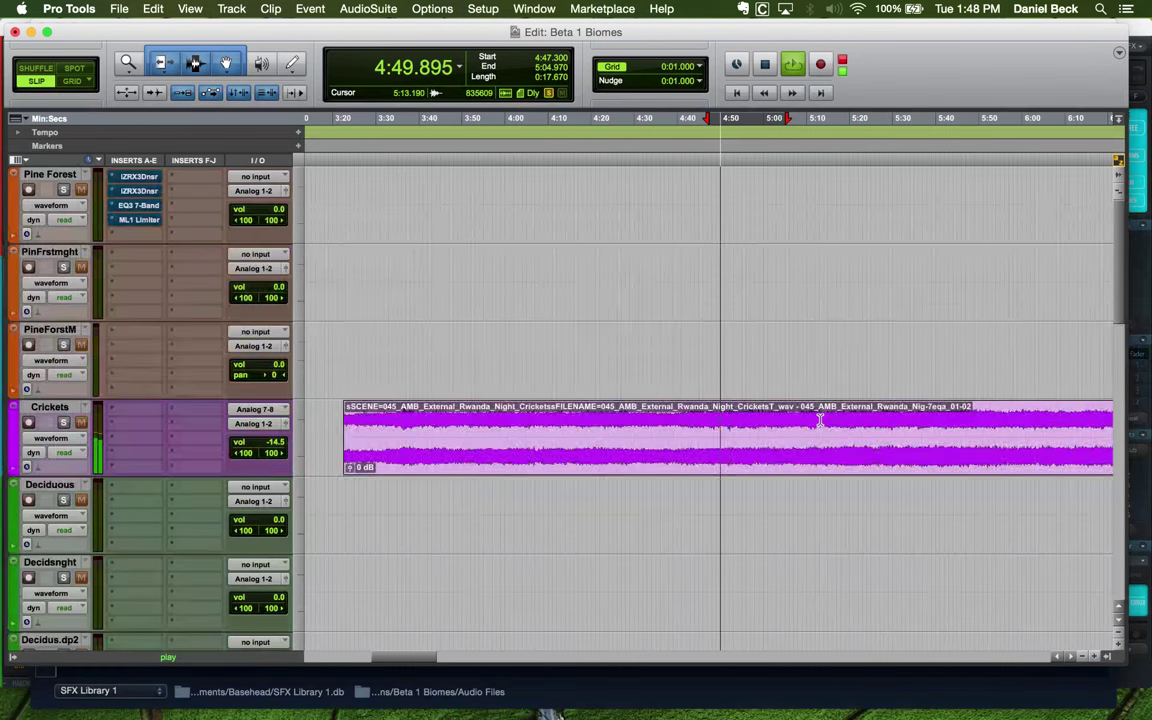
scroll(800, 350, "down", 10)
scroll(786, 293, "up", 4)
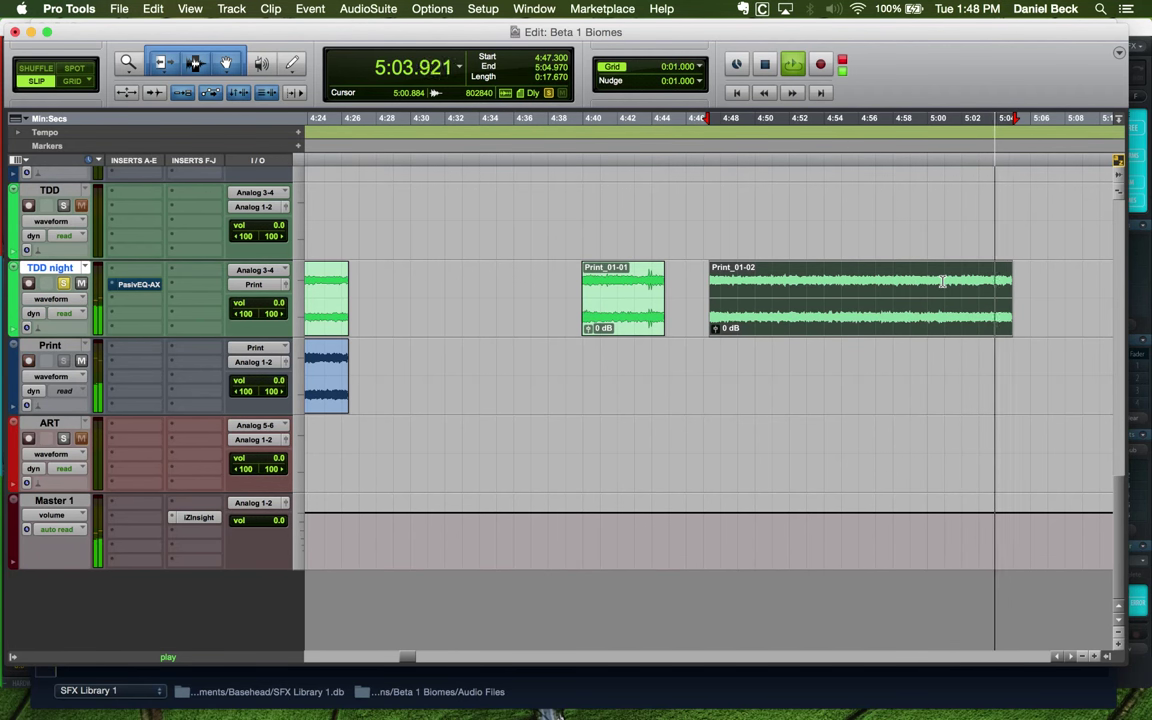
key("space")
Split the longer part of the printed copy at 4:54.429 and move its first half past the end of the second half
left_click(832, 285)
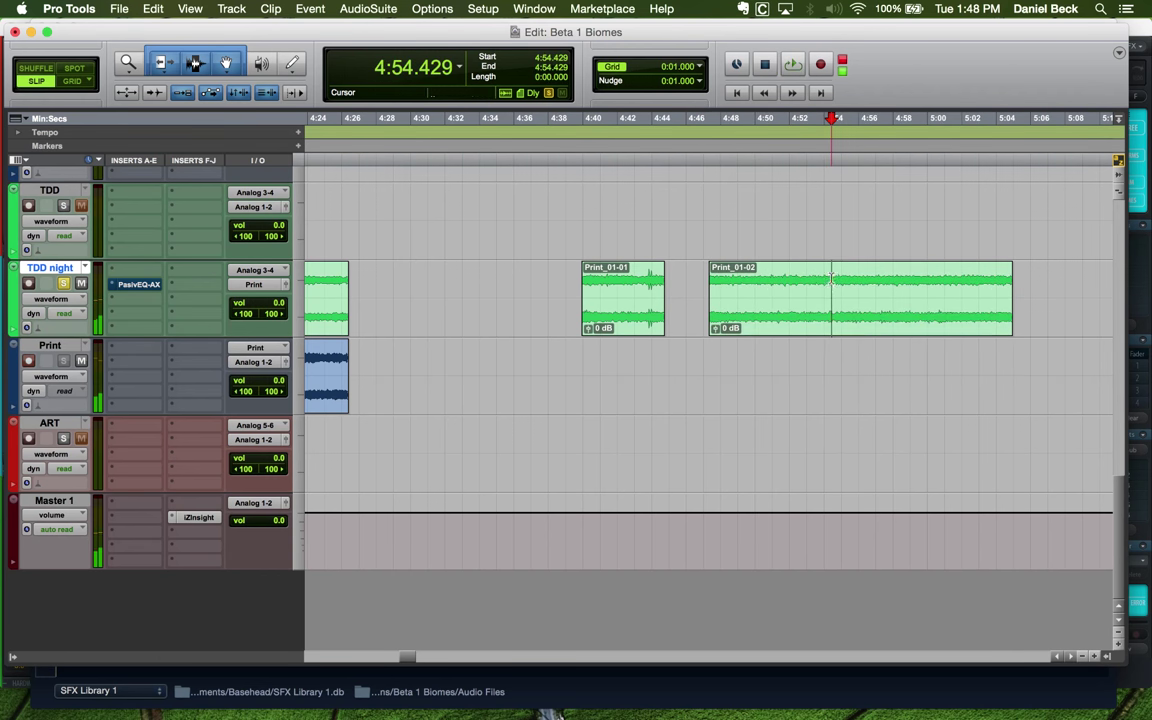
key("b")
key("r")
left_click_drag(733, 326, 895, 317)
key("t")
key("t")
key("t")
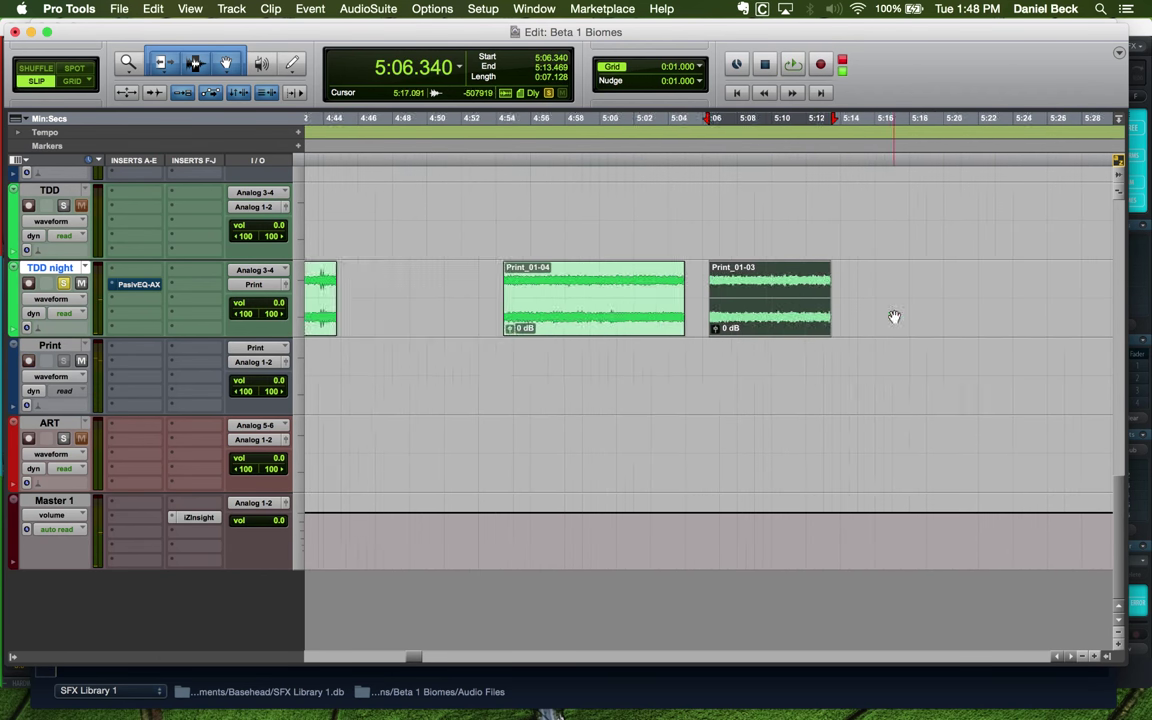
Move Print_01-03 back against the end of Print_01-04 so that the two pieces join at about 5:04.45
left_click_drag(802, 330, 681, 327)
key("super+bracketright")
key("super+bracketright")
left_click_drag(787, 327, 751, 319)
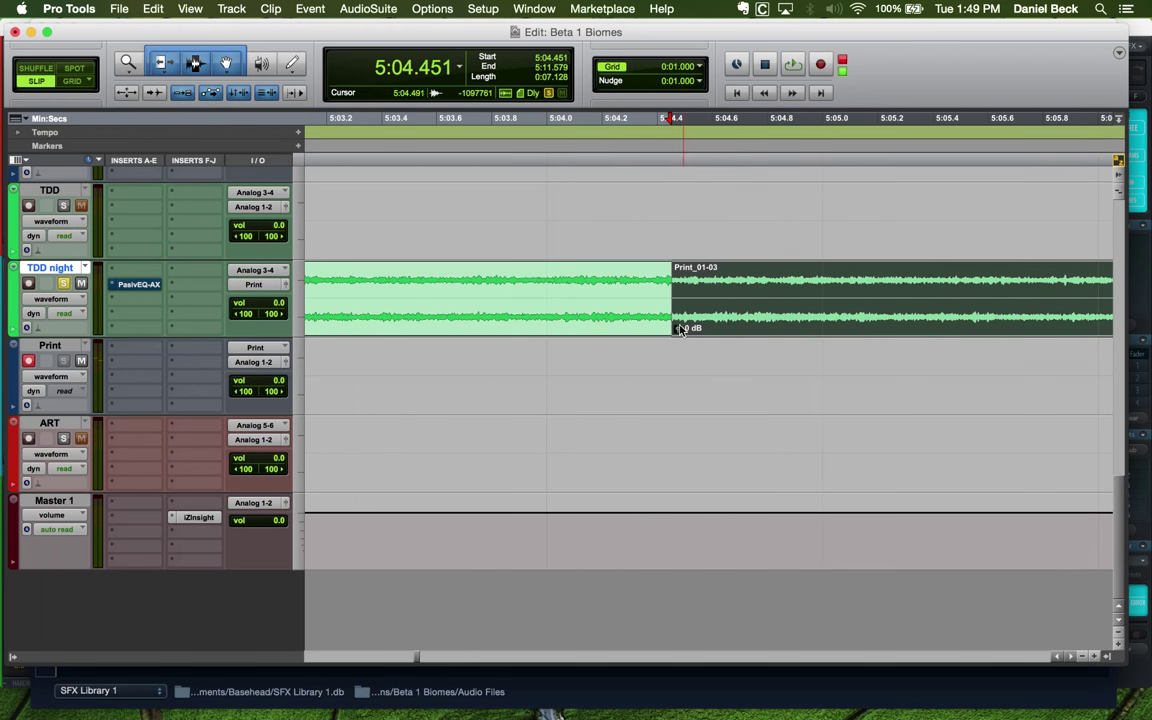
Crossfade the join between Print_01-04 and Print_01-03 over about 0.214 s and play both pieces through it
left_click_drag(675, 330, 705, 330)
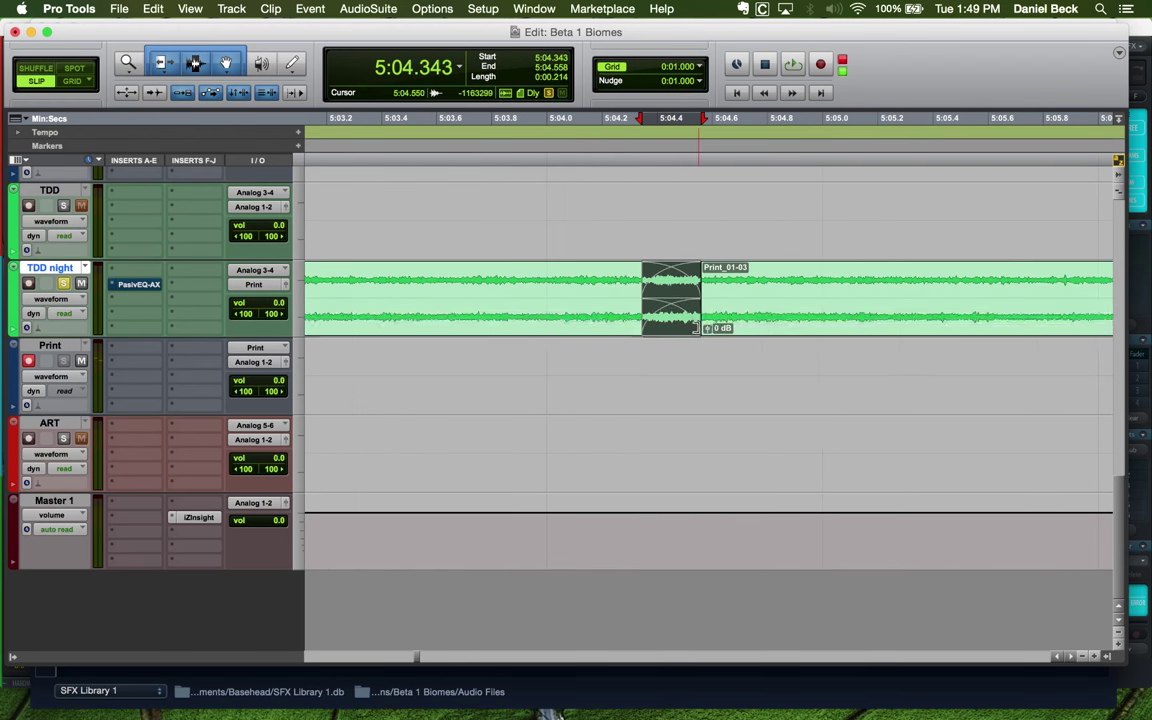
key("super+bracketleft")
left_click(805, 327)
left_click(615, 329, "shift")
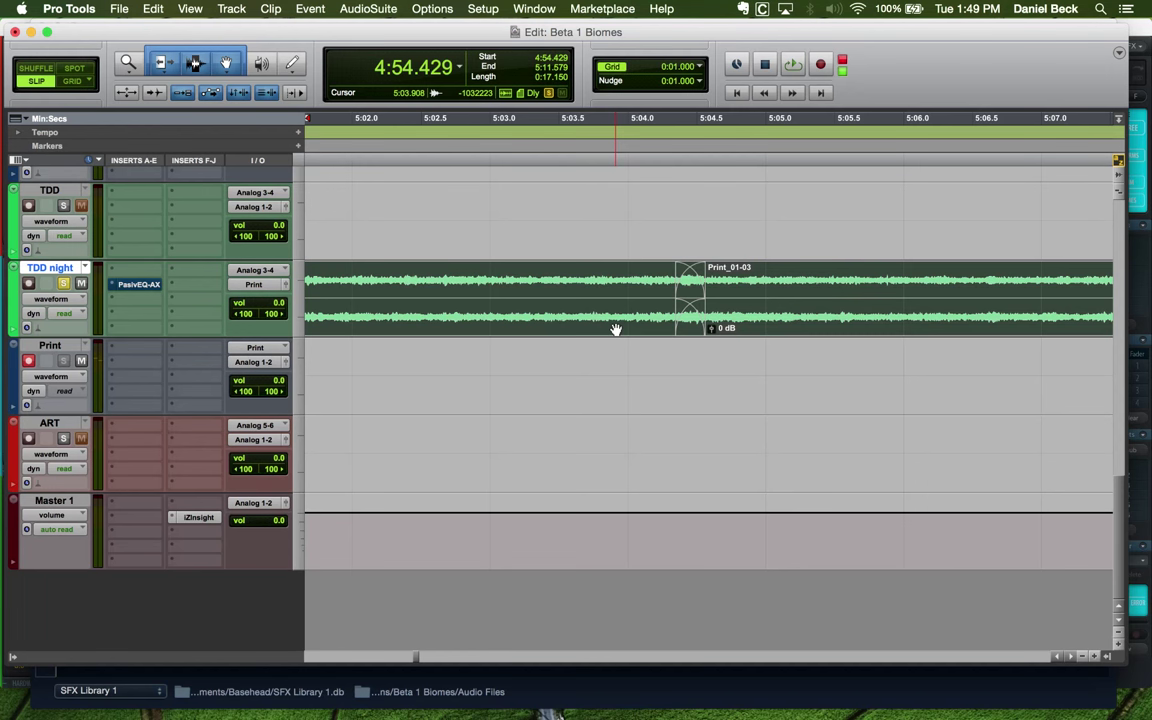
key("space")
key("super+bracketleft")
key("super+bracketleft")
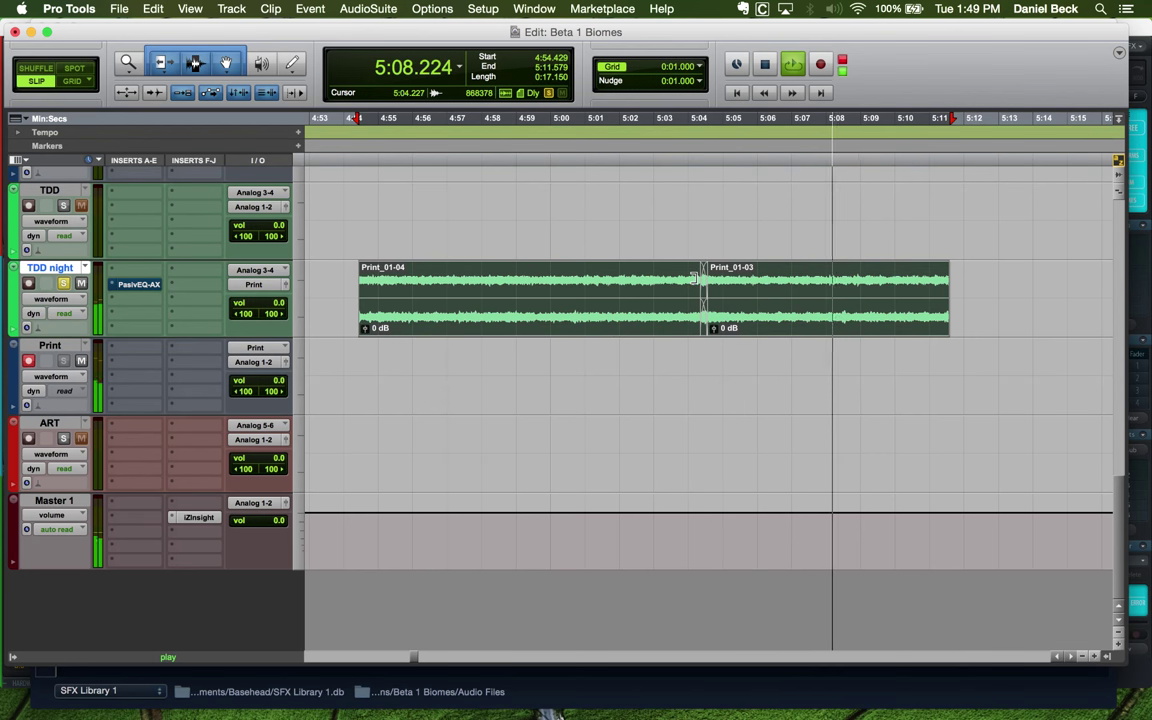
key("space")
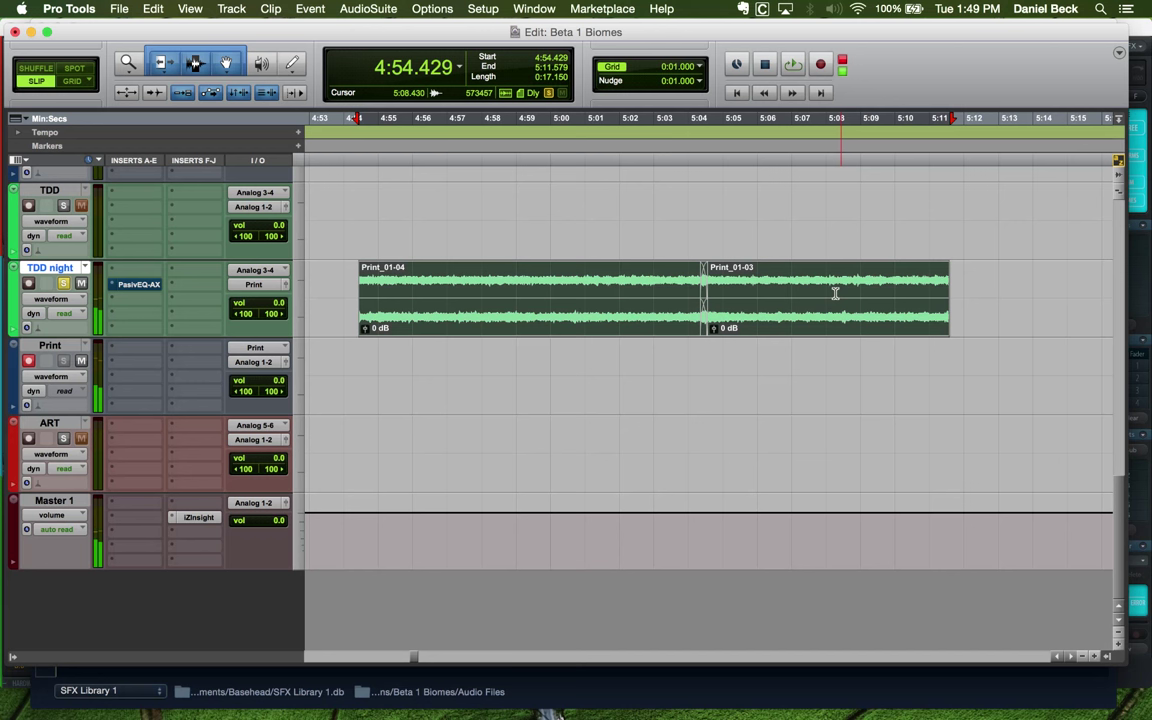
Remove the crossfade between Print_01-04 and Print_01-03 and play across the bare join from about 5:03.8
left_click(705, 322)
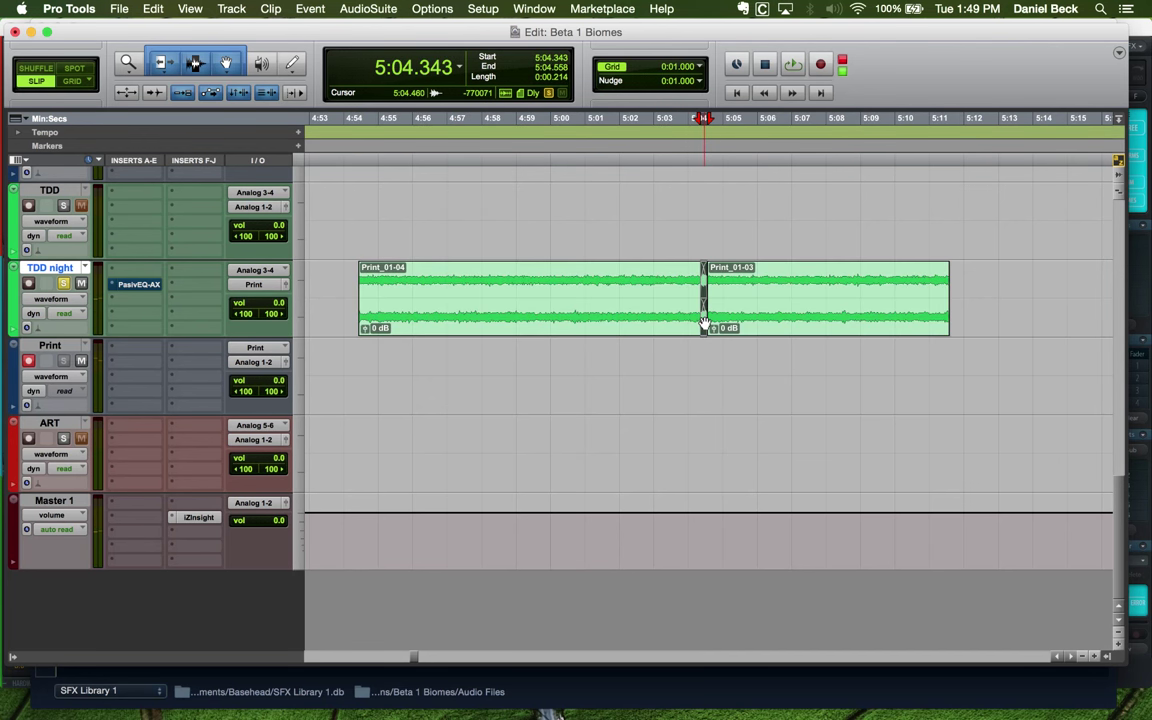
left_click(683, 280)
key("space")
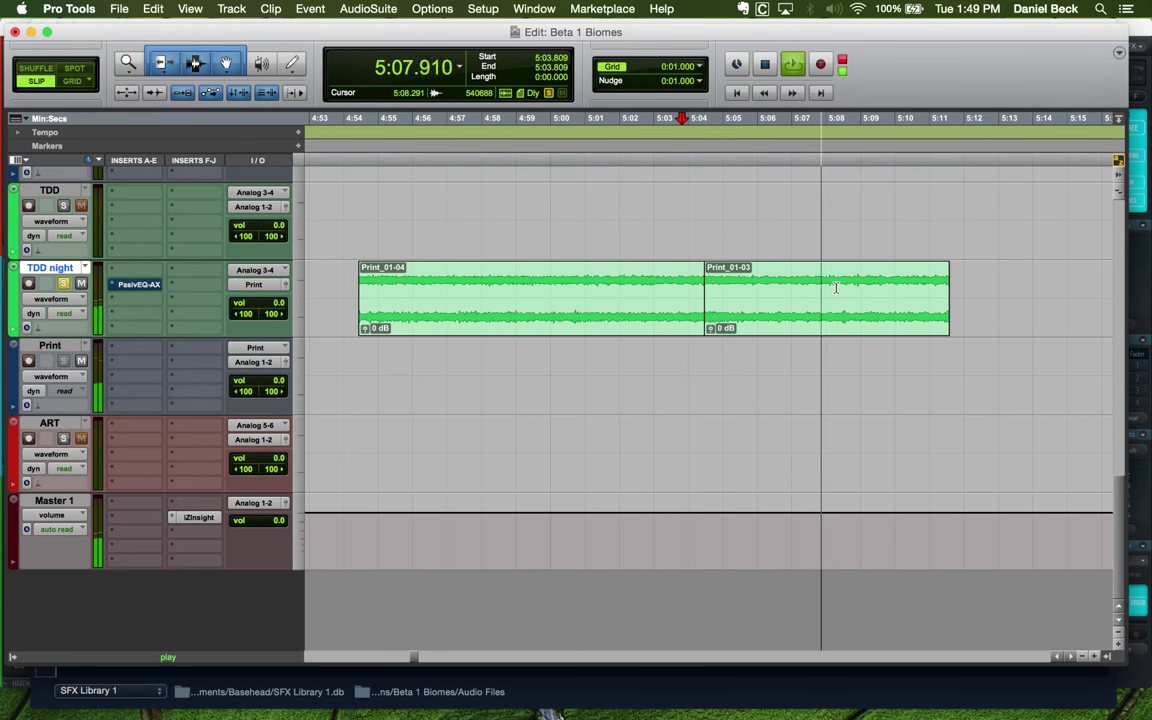
Trim the start of Print_01-03 to 5:07.919 and move the piece back over the end of Print_01-04, starting at 5:03.833
key("space")
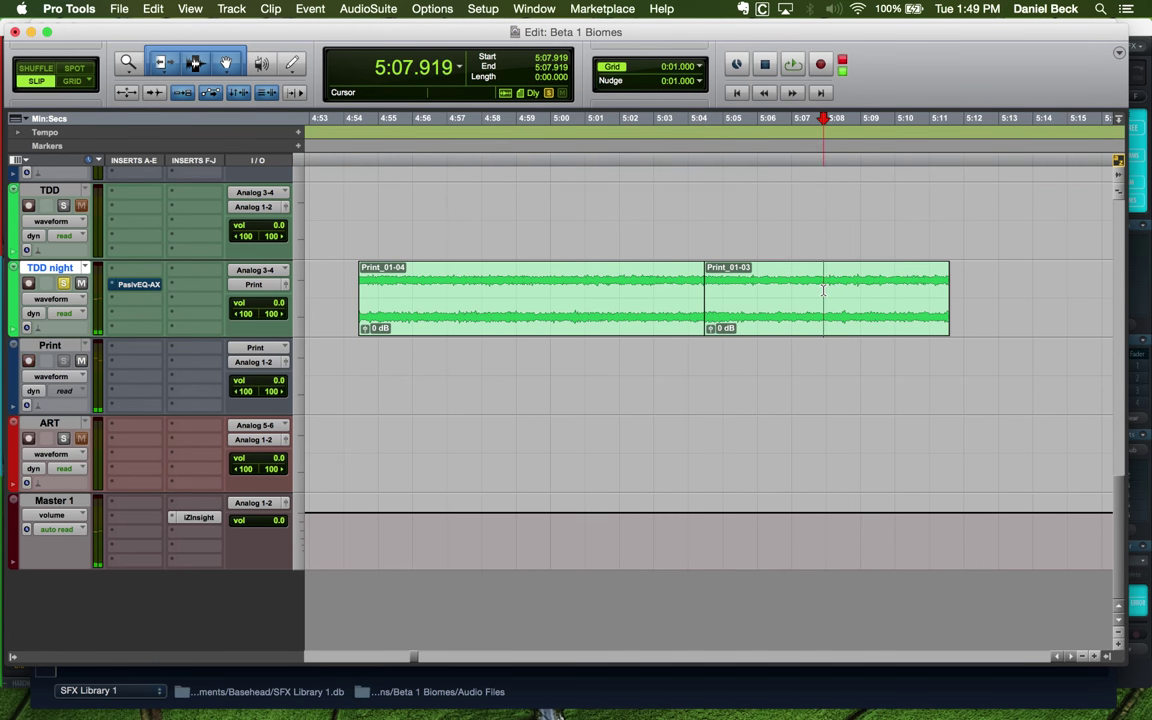
key("a")
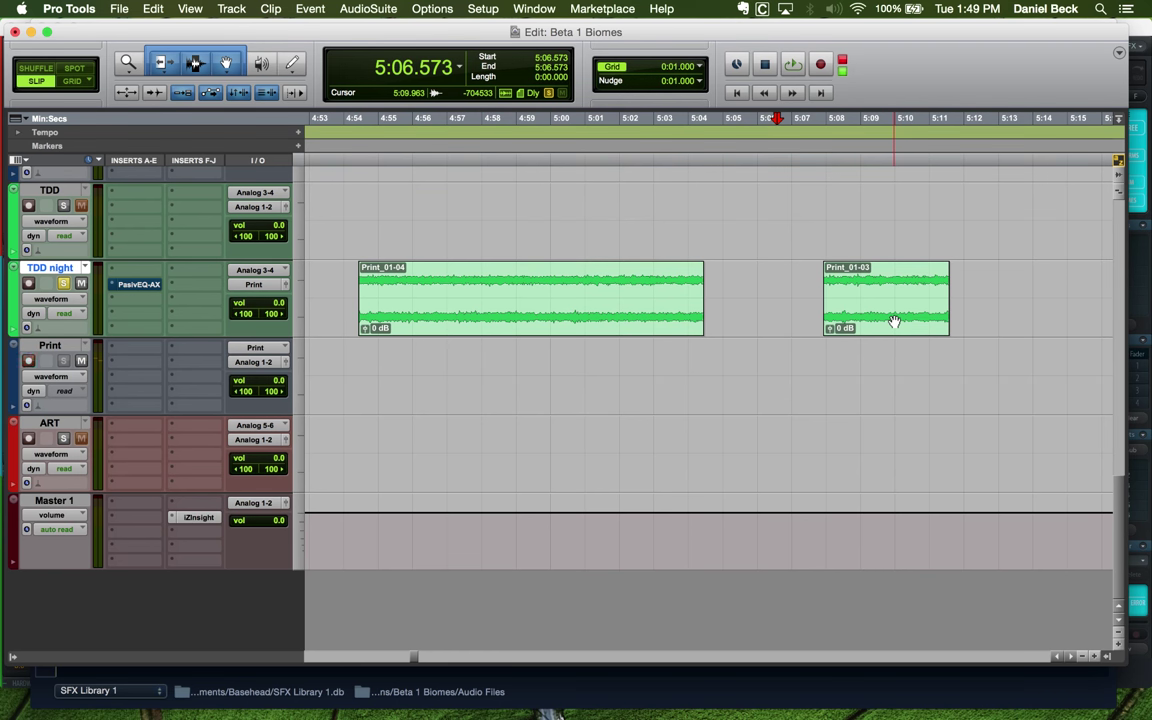
left_click_drag(882, 320, 805, 328)
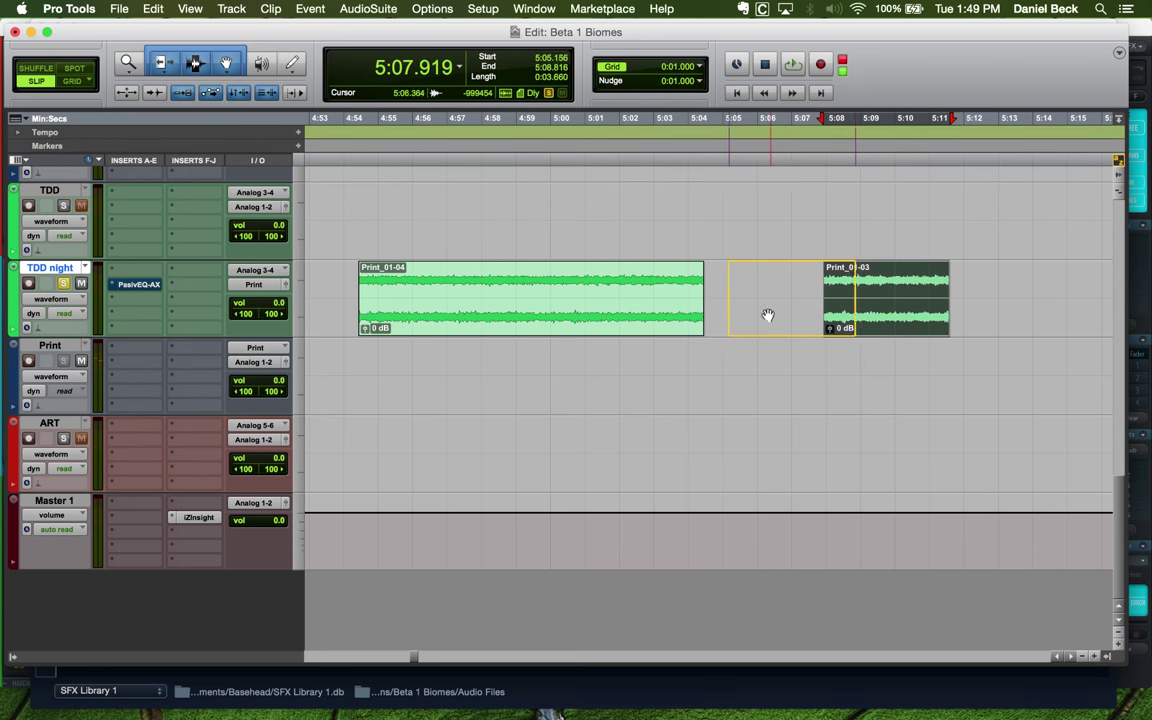
left_click_drag(725, 315, 737, 315)
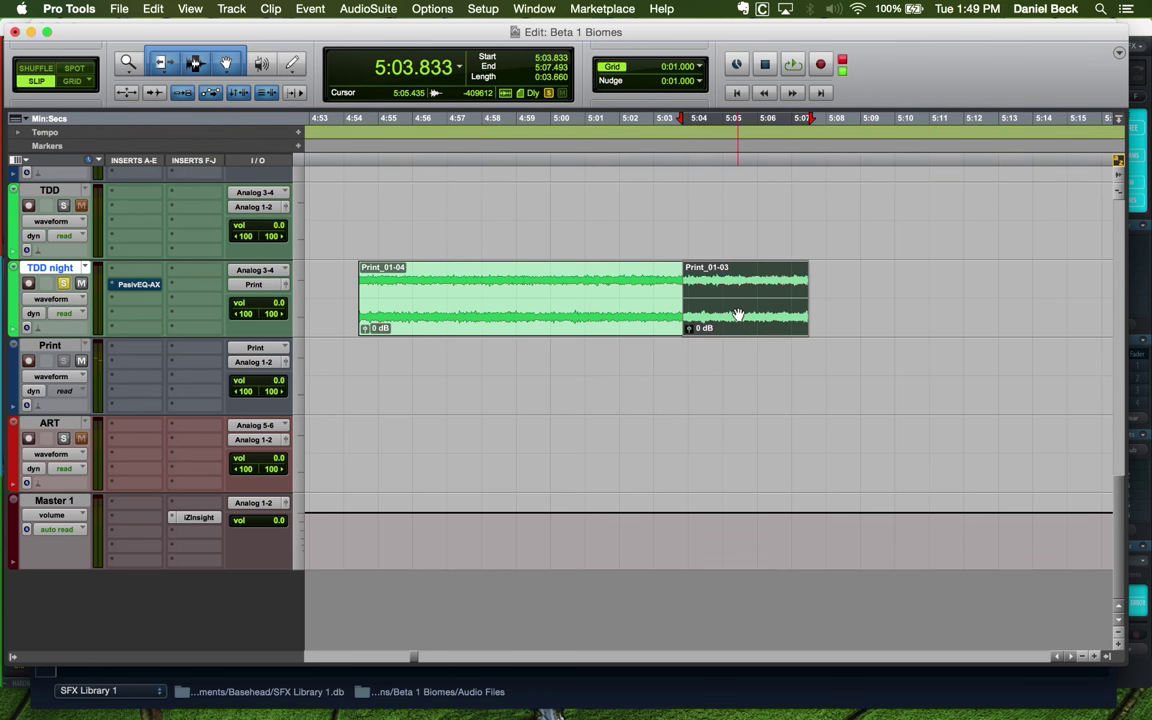
Play across the new join between Print_01-04 and Print_01-03 from 5:03.322
left_click(665, 281)
key("space")
key("t")
key("t")
key("r")
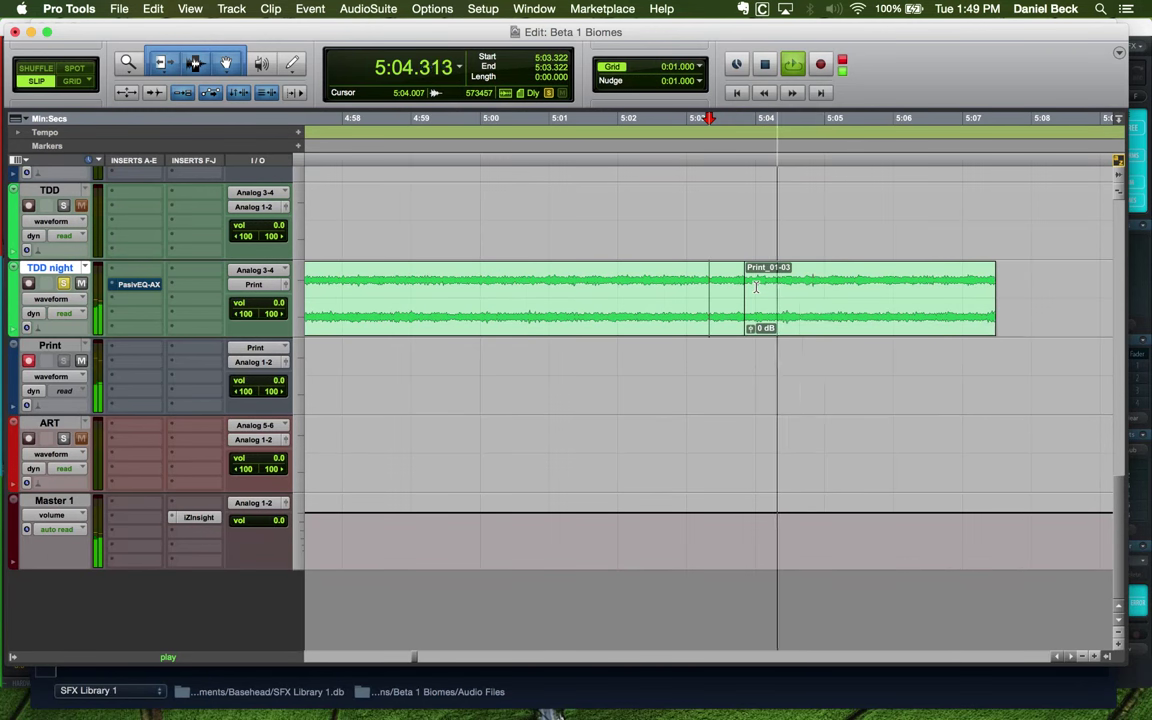
key("space")
key("super+bracketleft")
key("super+bracketright")
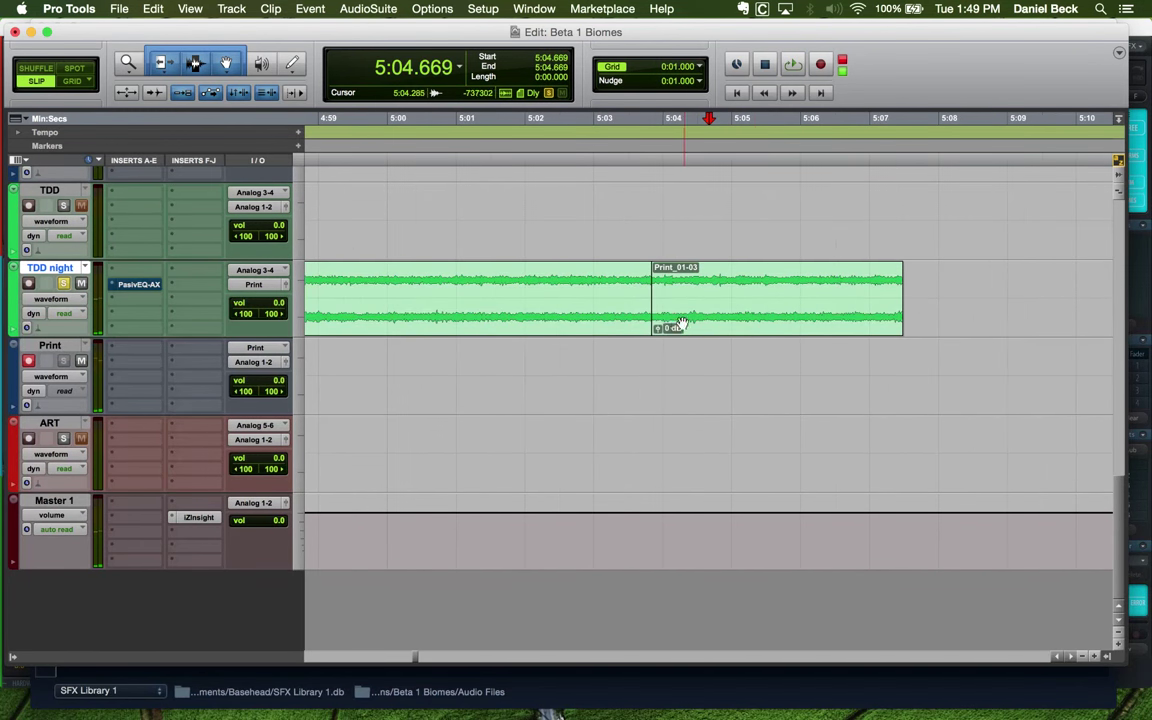
Crossfade the join at 5:03.833 over about 0.5 s and play both pieces through it, including from their start at 4:54.429
left_click_drag(651, 329, 667, 330)
key("super+bracketleft")
left_click(585, 295)
key("space")
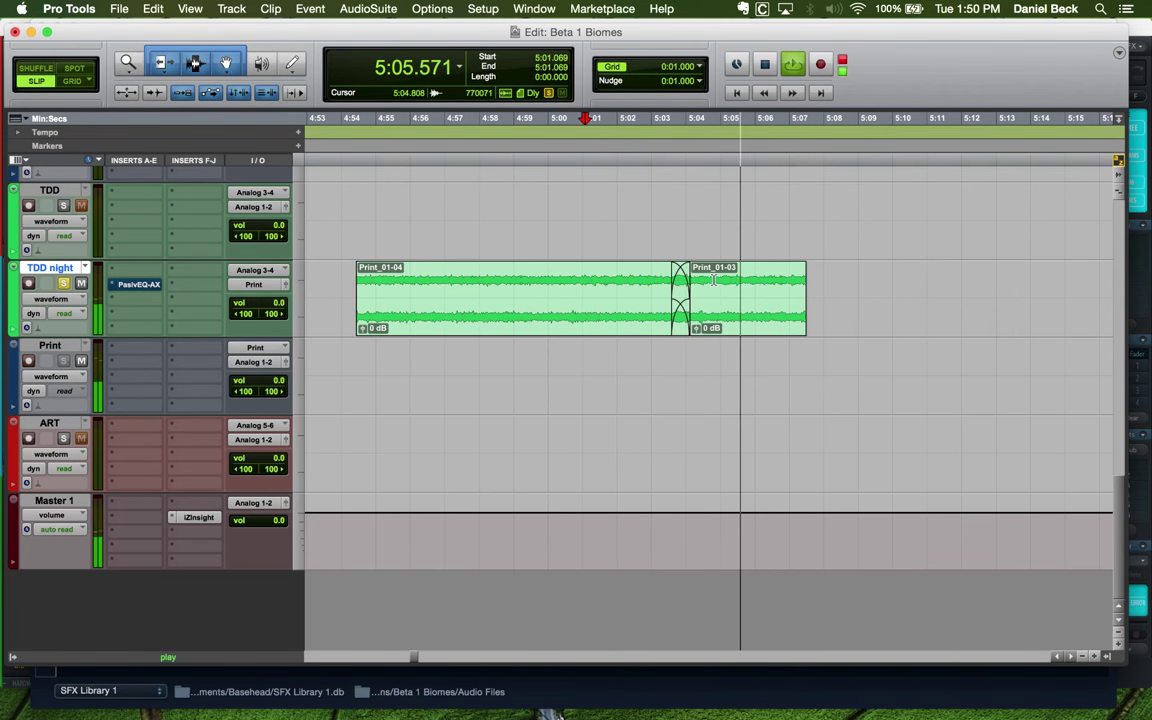
key("space")
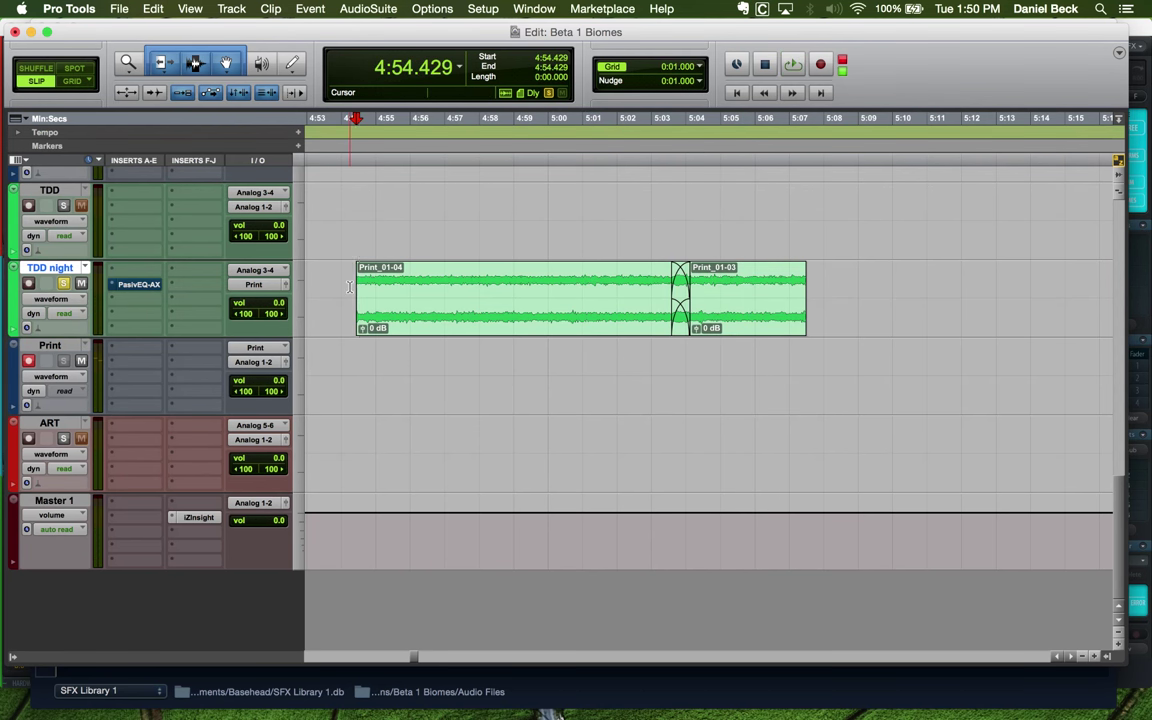
key("space")
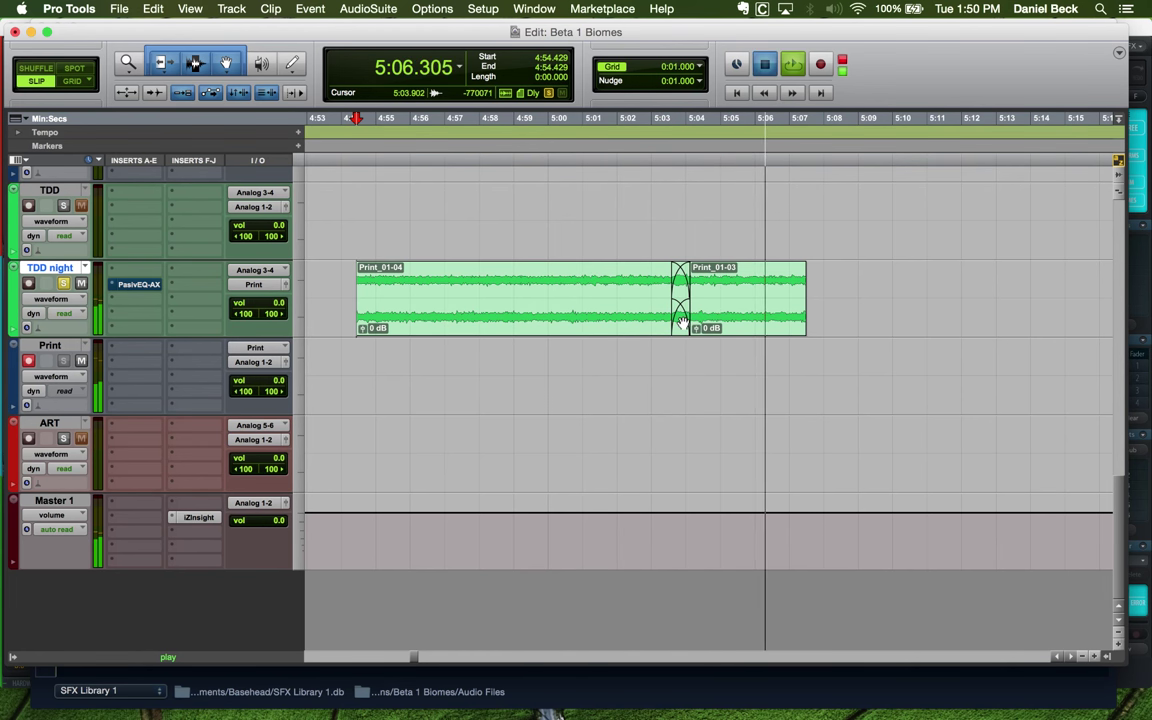
Replace the short crossfade with a wider one of about 2.3 s and play through it from 5:00.930
left_click(683, 323)
key("Delete")
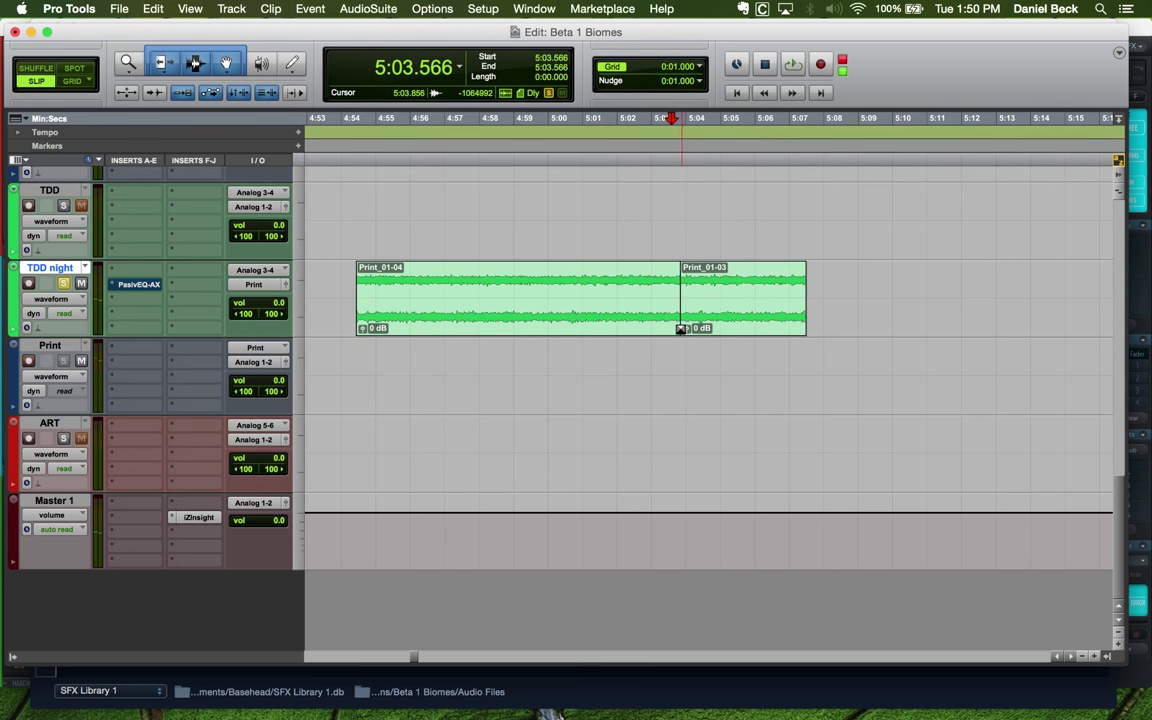
mouse_move(680, 328)
left_mouse_down()
mouse_move(715, 328)
mouse_move(703, 328)
left_mouse_up()
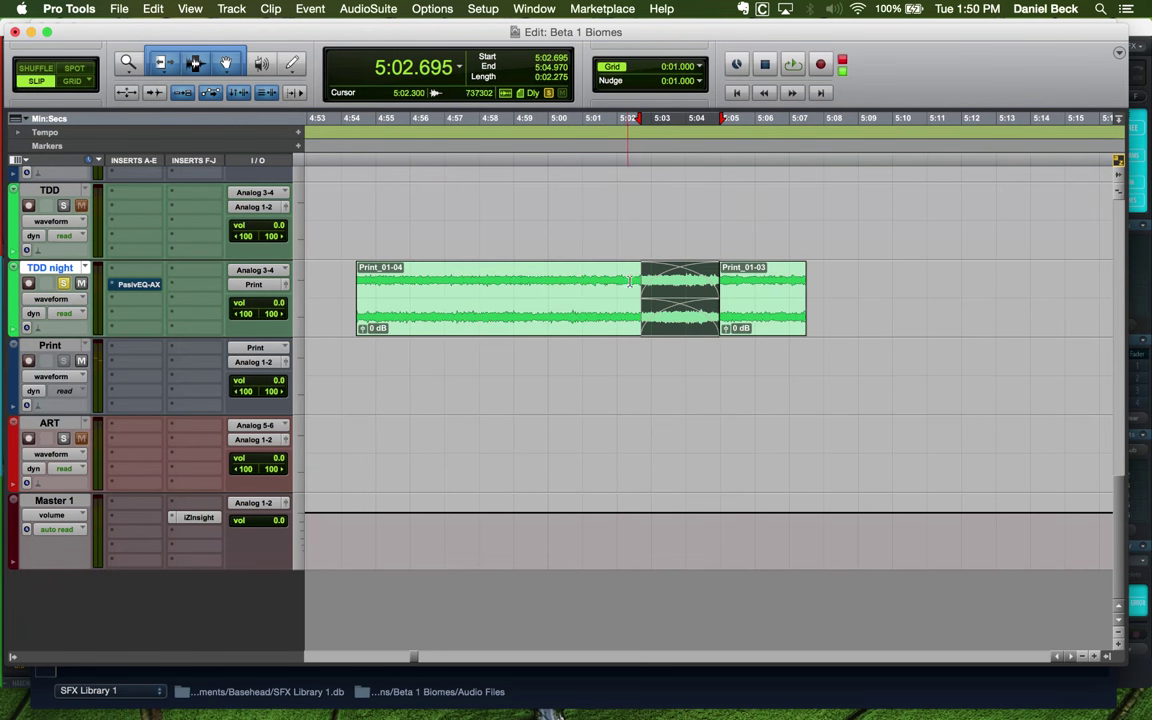
left_click(580, 278)
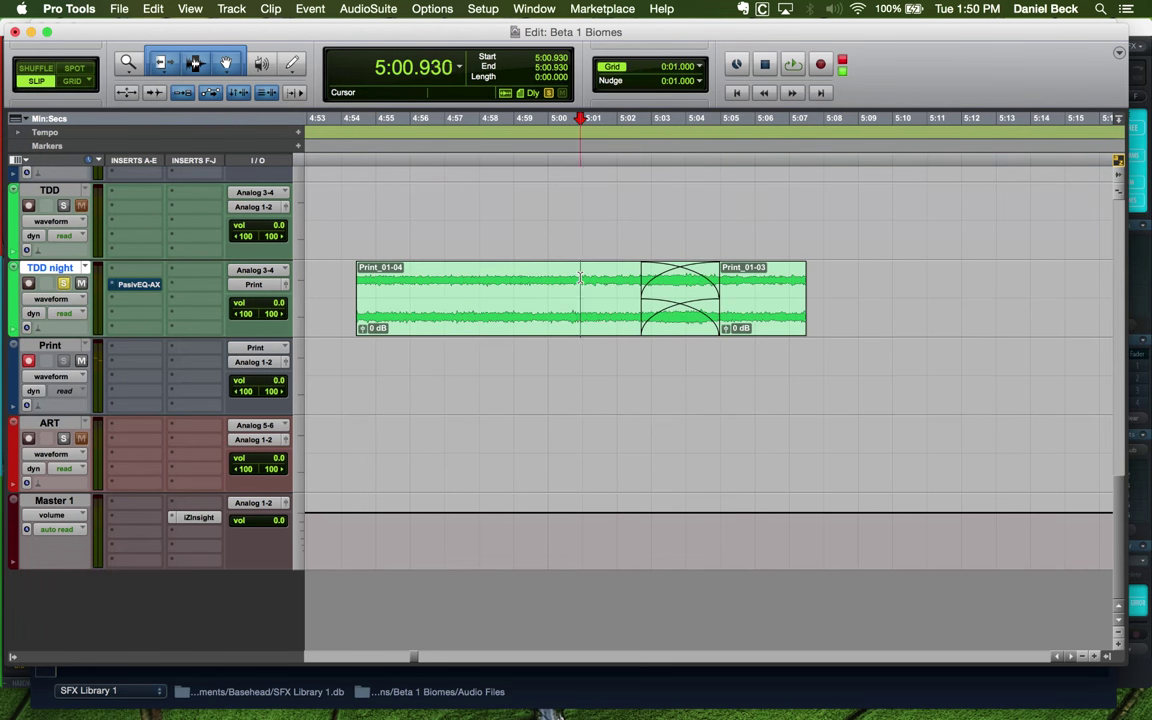
key("space")
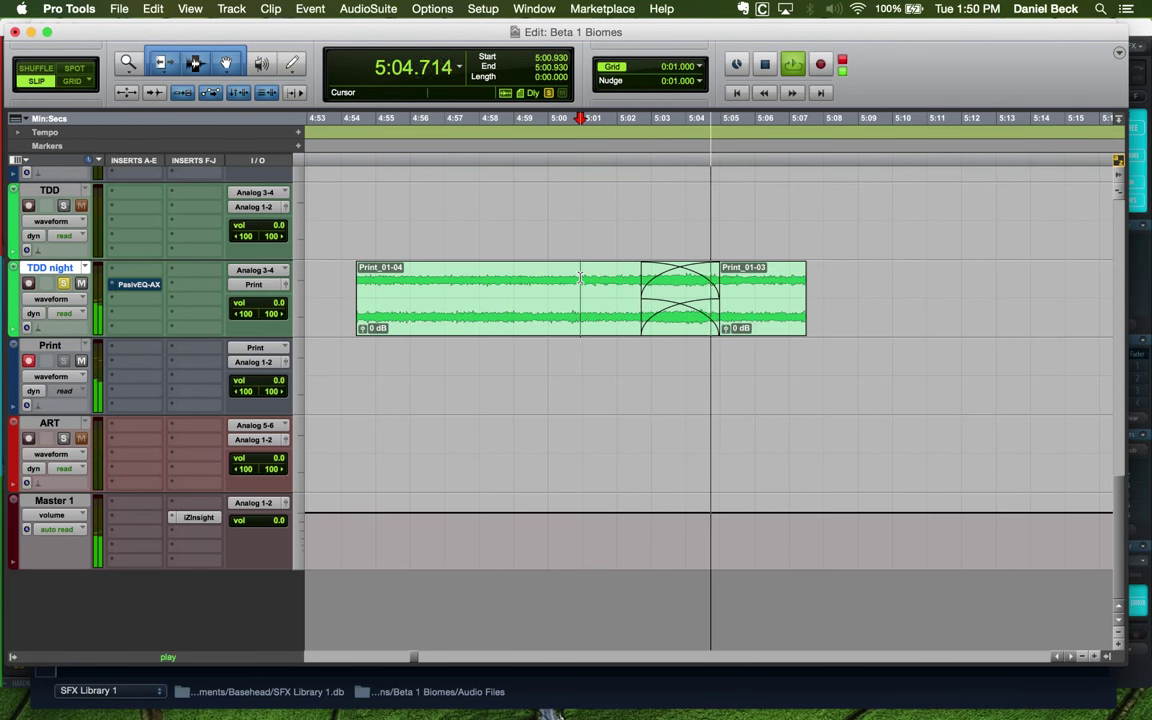
Loop playback over both crossfaded pieces from 4:54.429 to 5:07.493 to check the seam
left_click(745, 322)
left_click(537, 316, "shift")
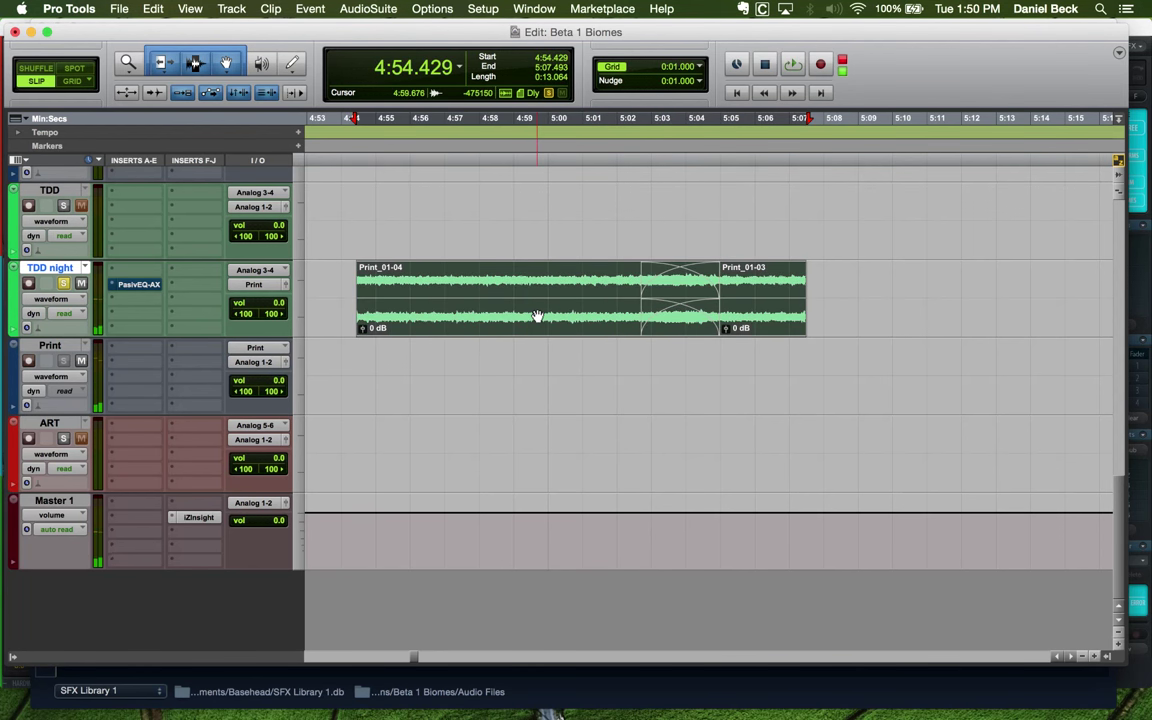
key("space")
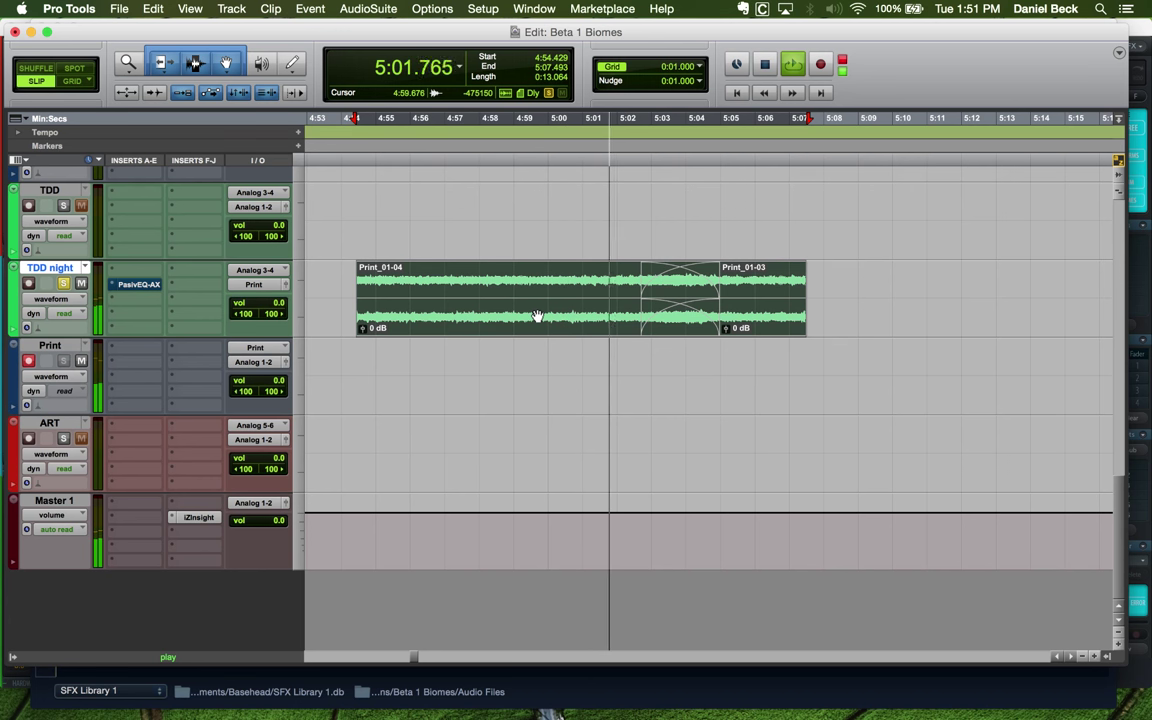
key("space")
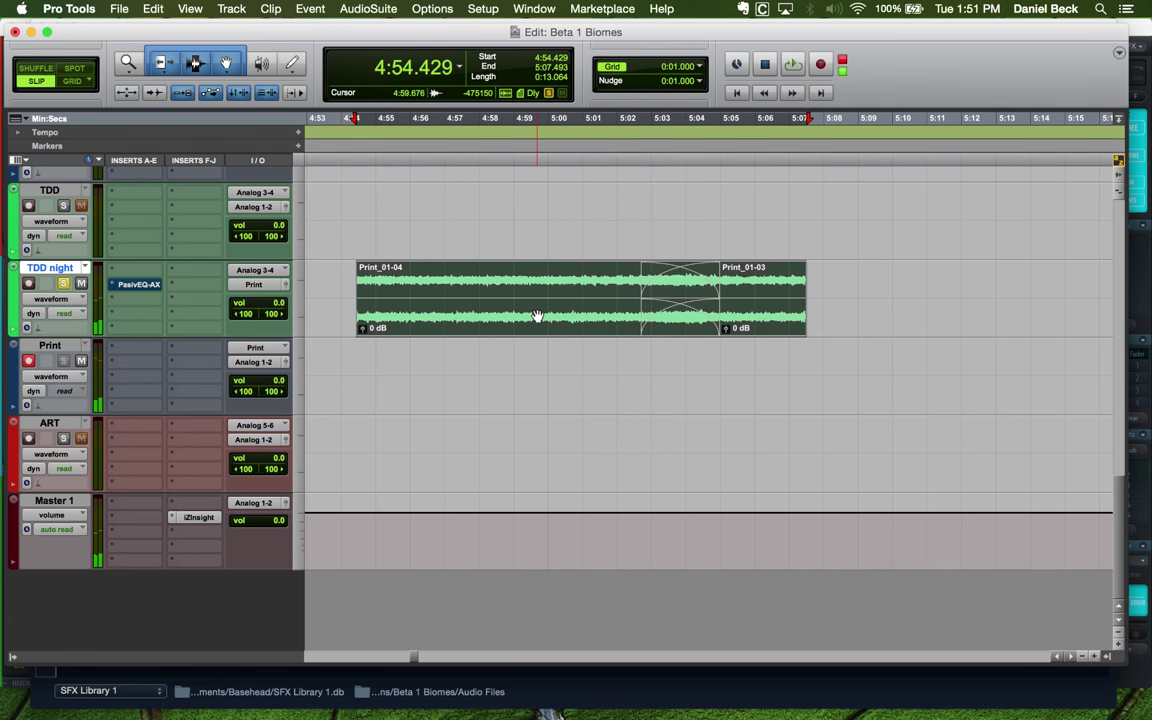
Remove the wide crossfade between Print_01-04 and Print_01-03
left_click(676, 288)
left_click(670, 314)
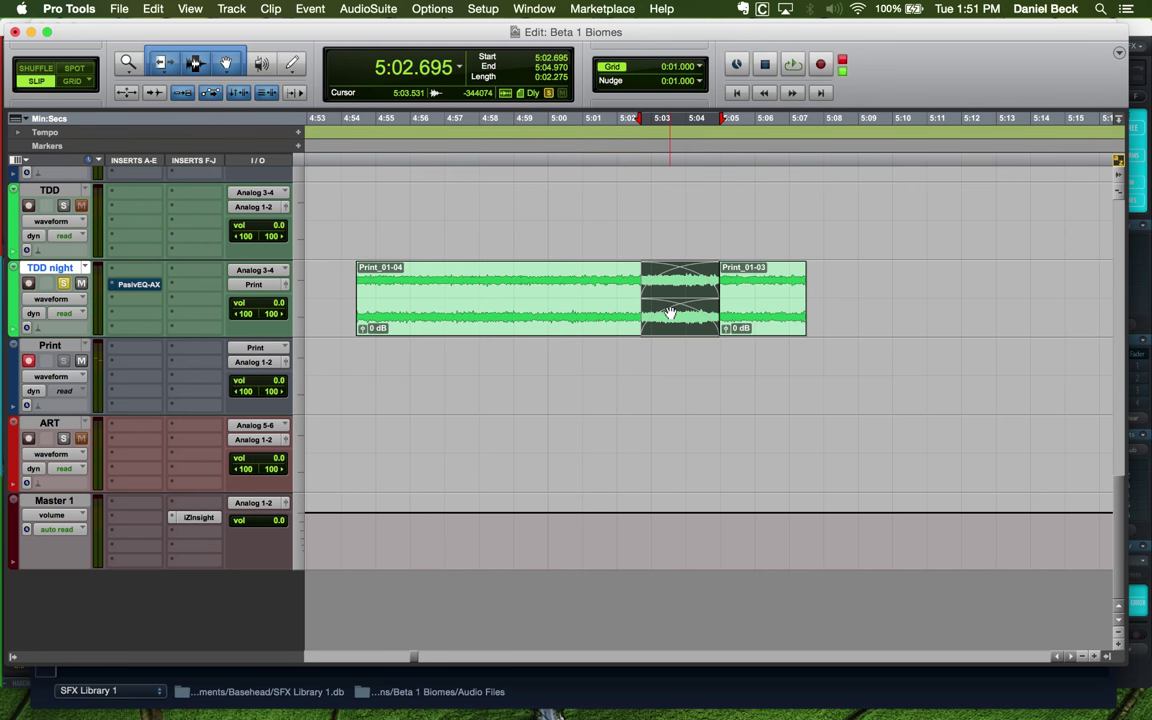
key("Delete")
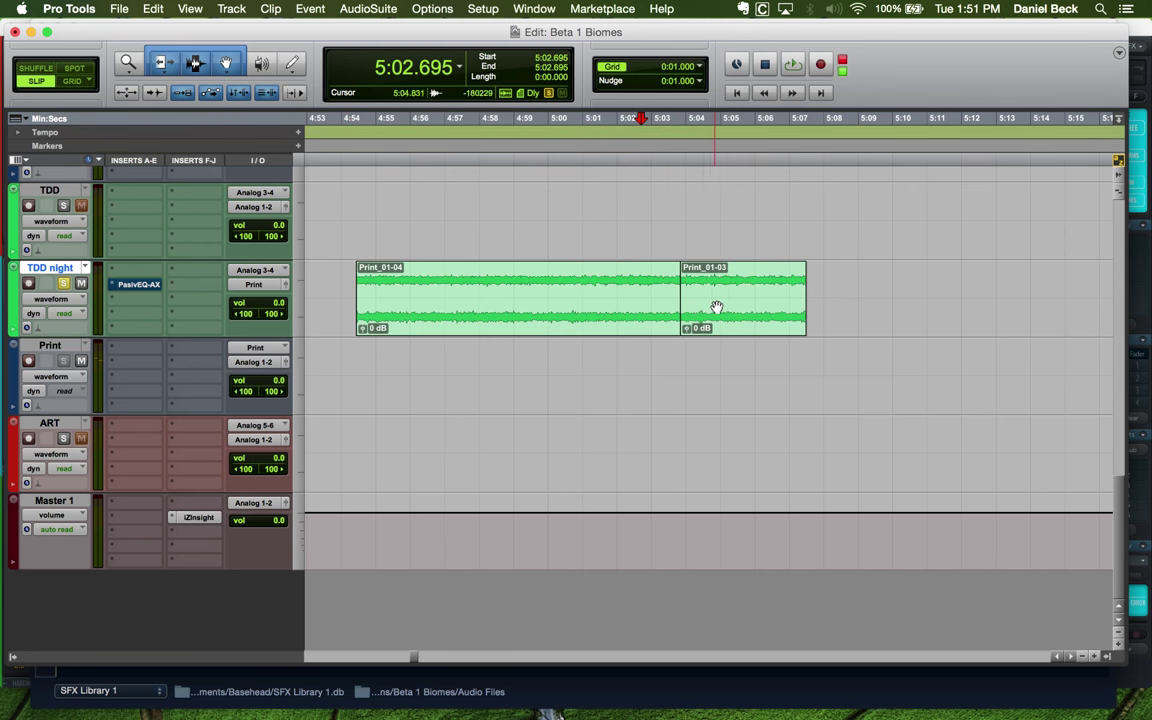
Audition the opening of Print_01-04 in short bursts from 4:54.800, 4:54.852 and 4:54.870
key("super+bracketleft")
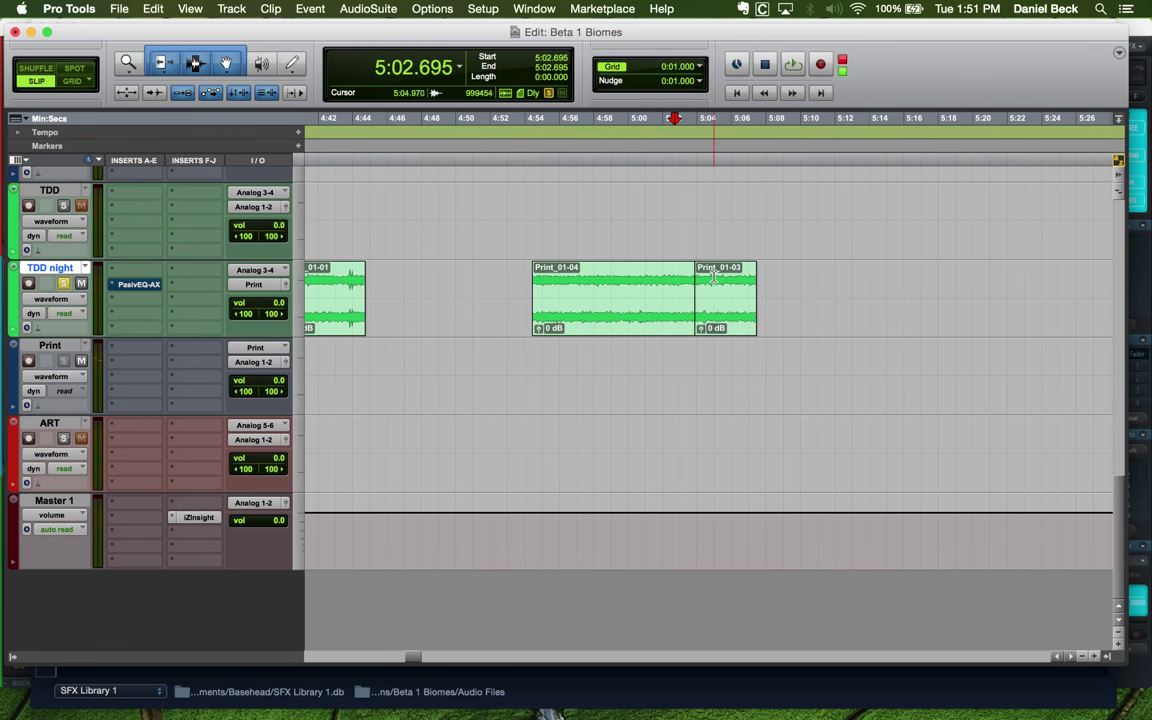
left_click(713, 279)
key("super+bracketright")
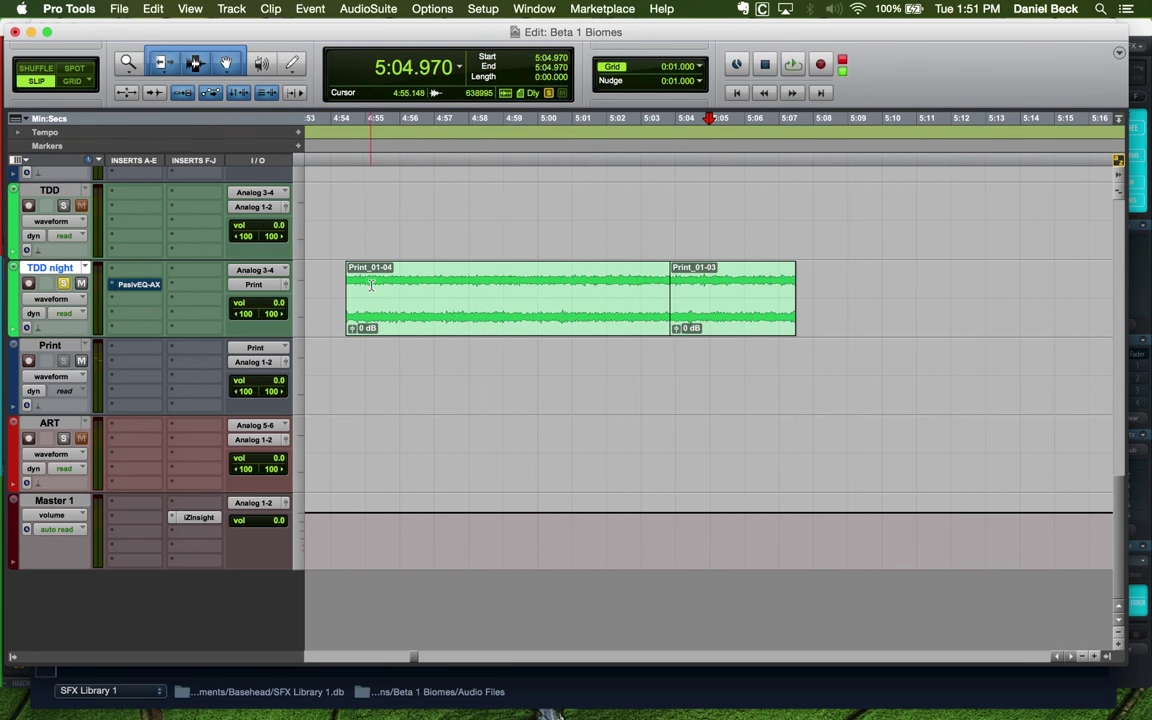
key("super+bracketright")
key("super+bracketright")
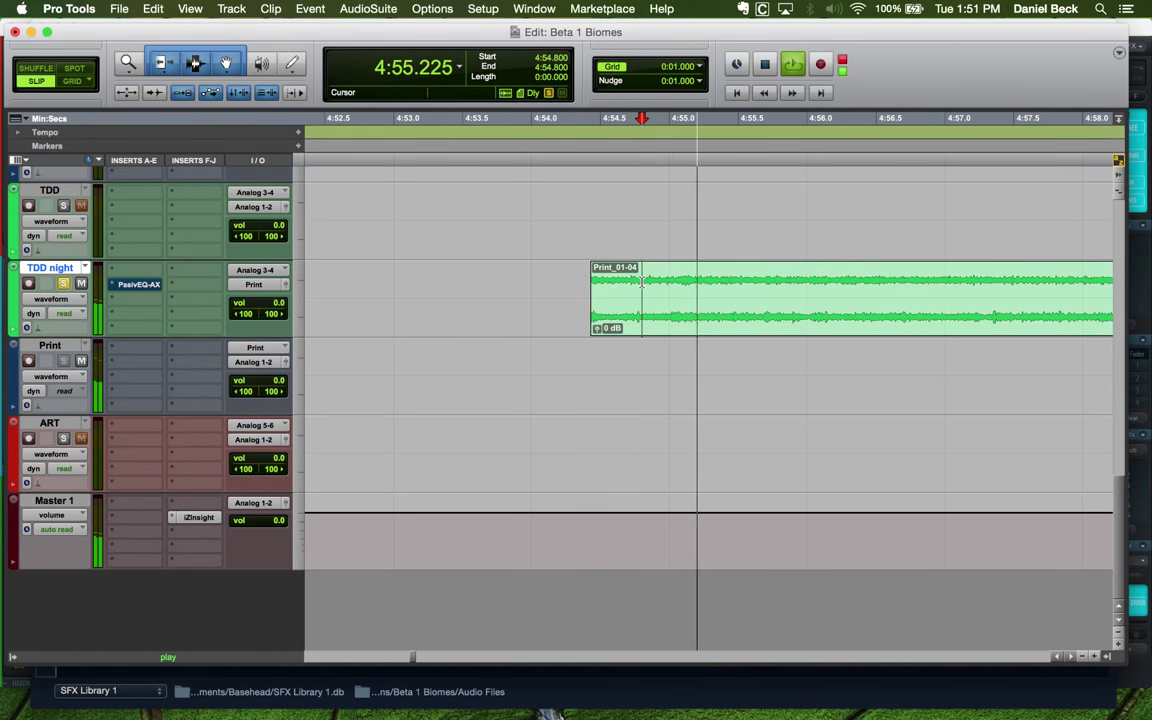
key("space")
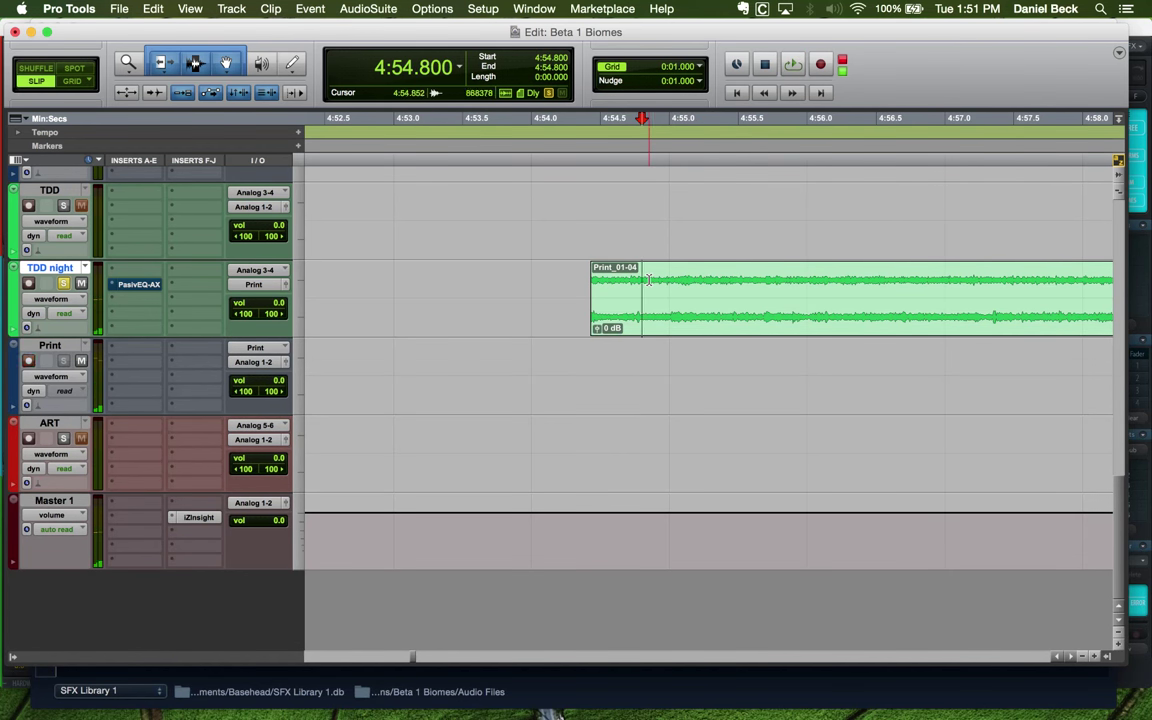
key("space")
left_click(648, 280)
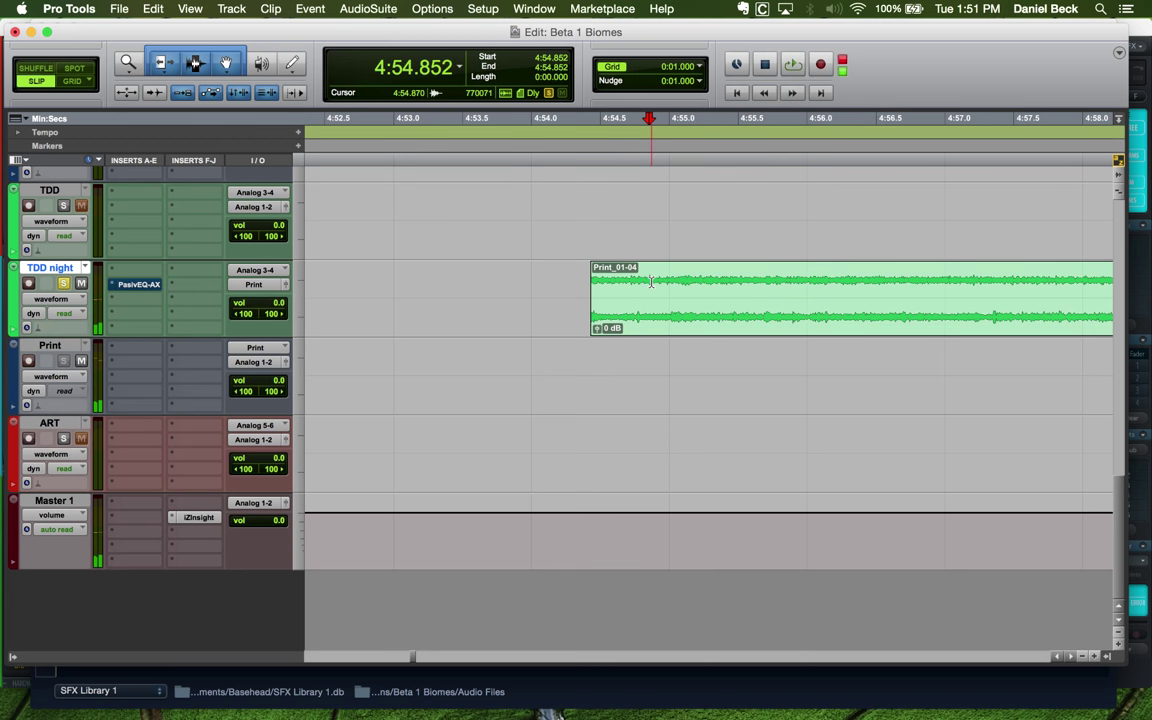
left_click(651, 282)
key("space")
key("space")
key("super+bracketleft")
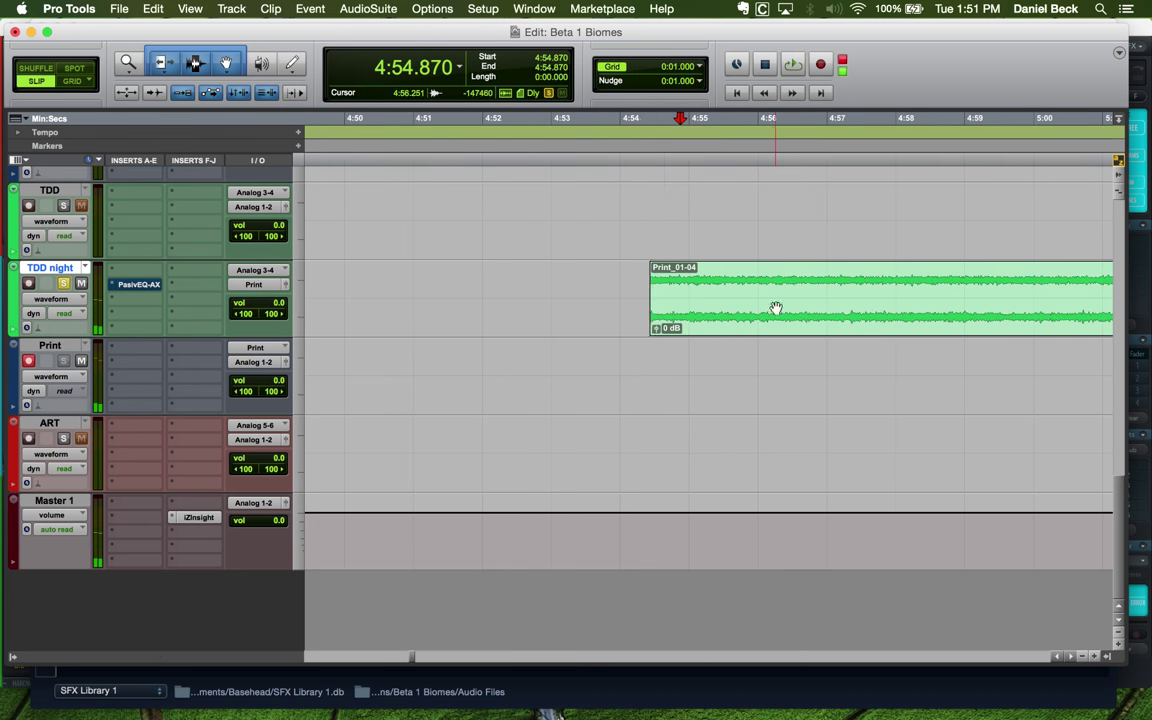
Undo the last two edits on Print_01-04 and Print_01-03
left_click(776, 308)
key("super+bracketleft")
key("super+bracketleft")
left_click(893, 307)
key("super+bracketright")
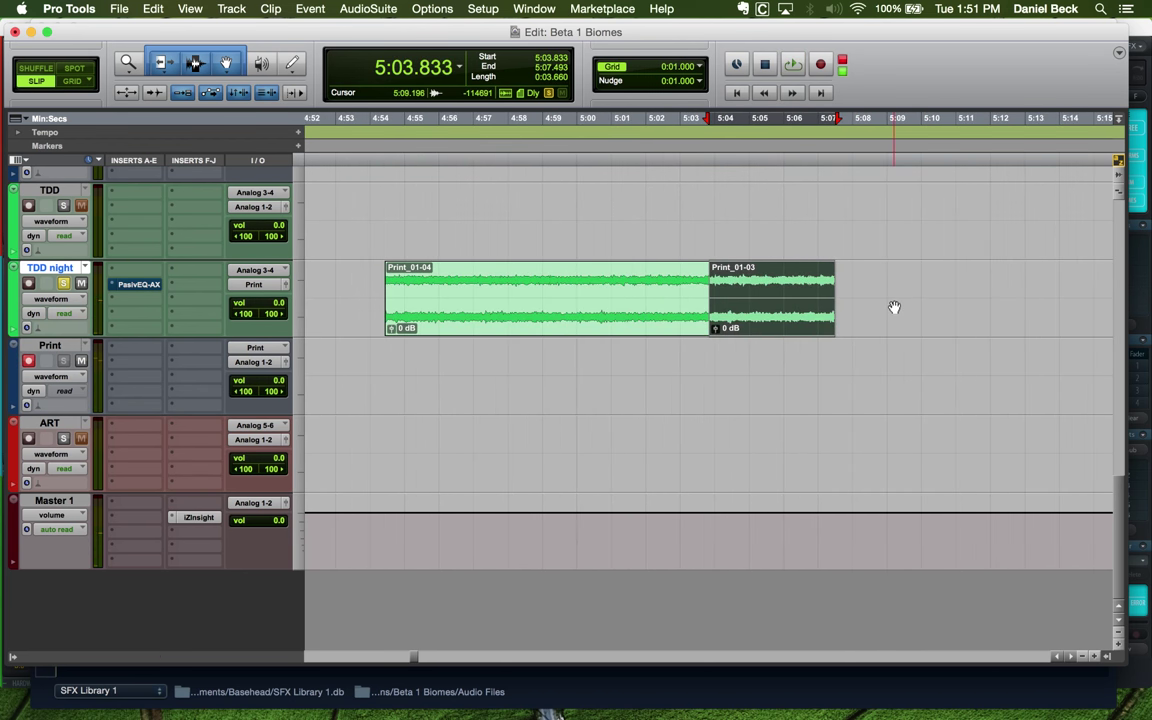
key("super+z")
key("super+z")
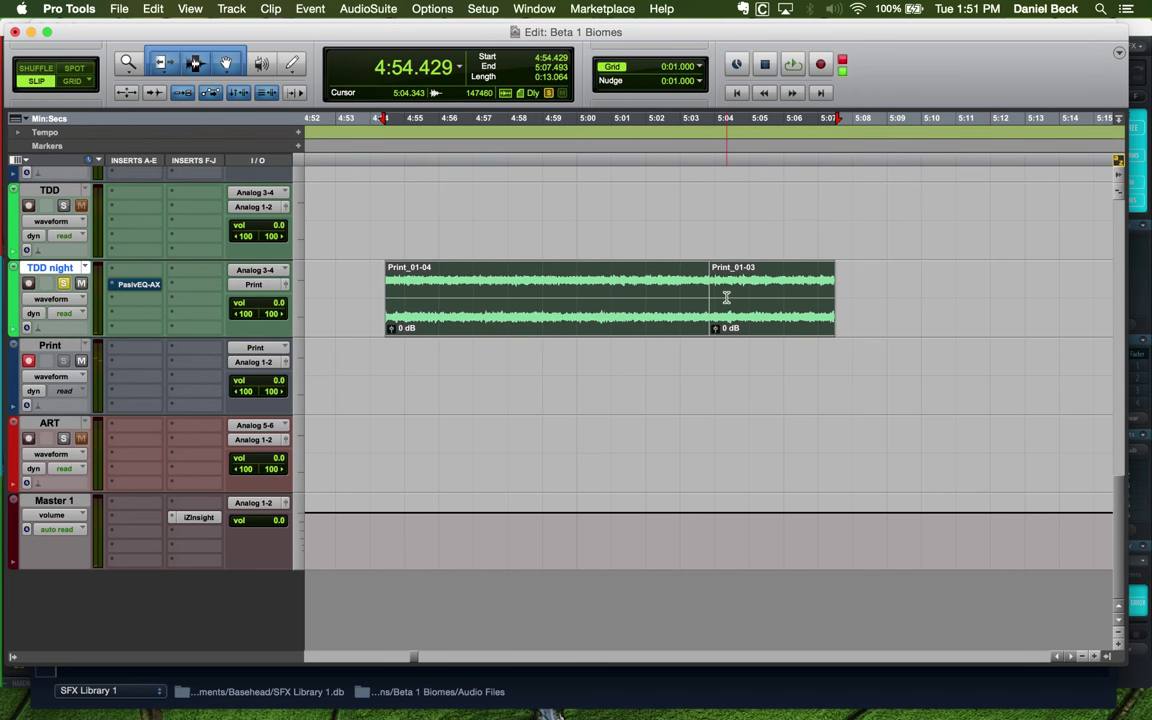
Extend the end of Print_01-03 so that the piece is about 9.8 s long, and play it from 5:07.014
left_click(743, 290)
key("super+bracketleft")
left_click_drag(768, 297, 878, 299)
key("space")
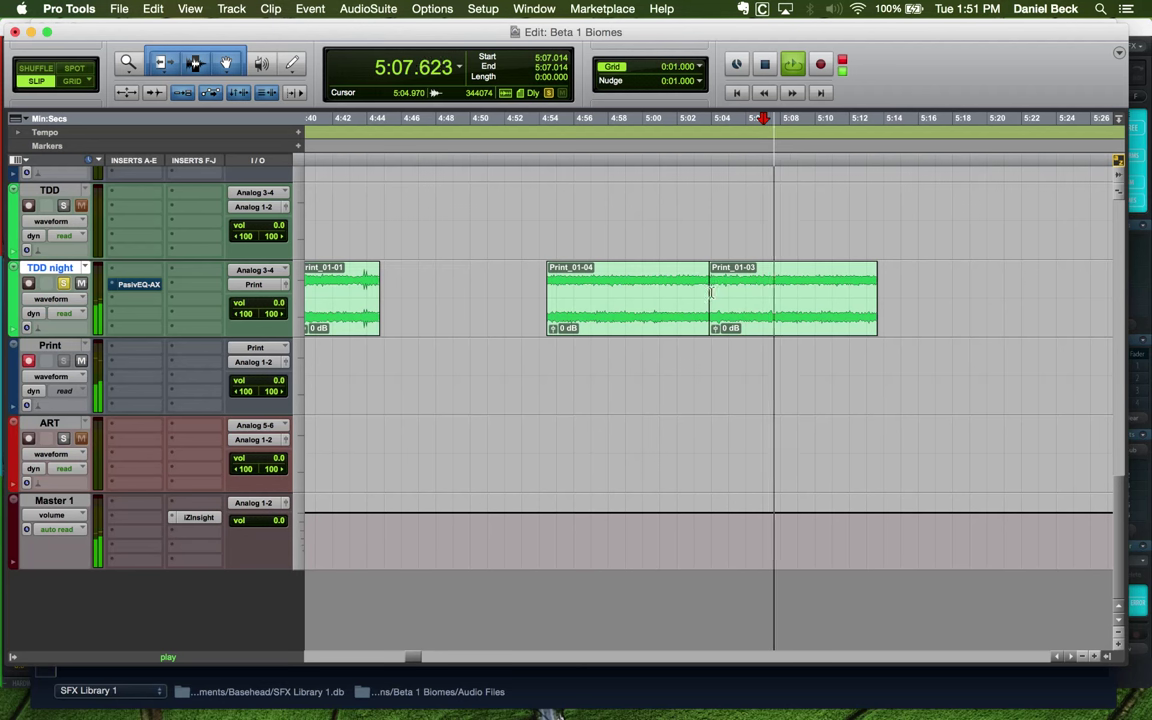
Separate Print_01-03 from Print_01-04 so that it starts at 5:04.460, and split the two pieces at 5:09.986 and 4:59.212
left_click_drag(735, 323, 768, 323)
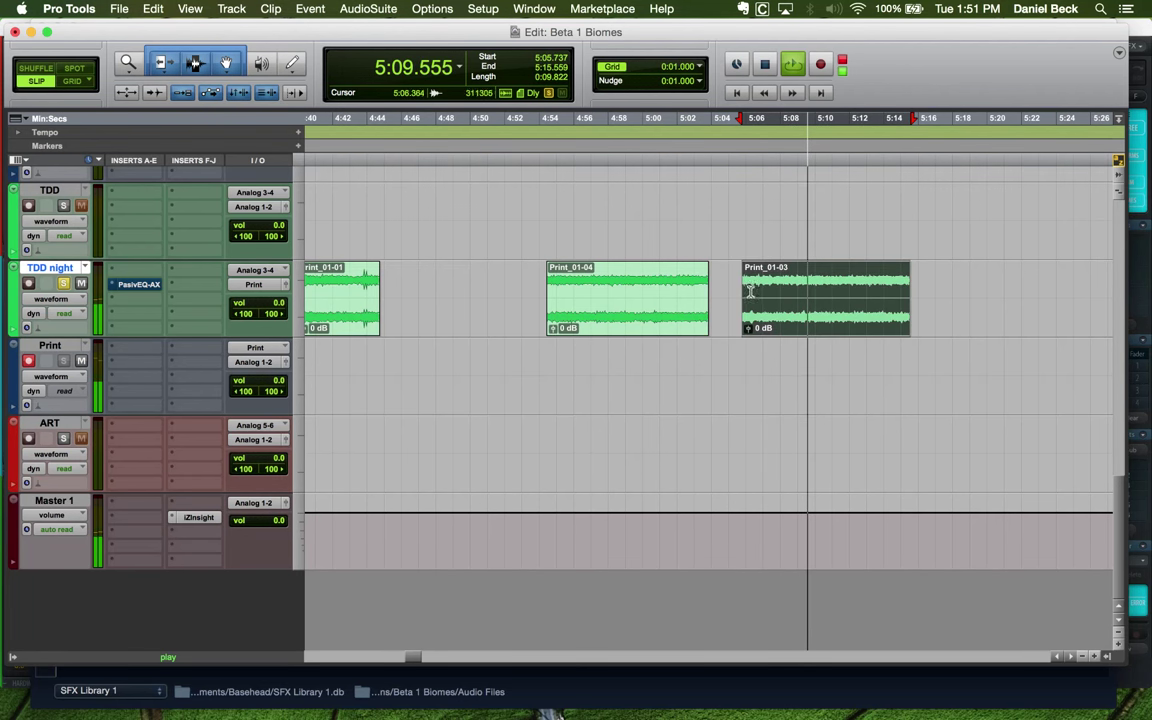
left_click_drag(725, 285, 703, 287)
left_click(634, 285)
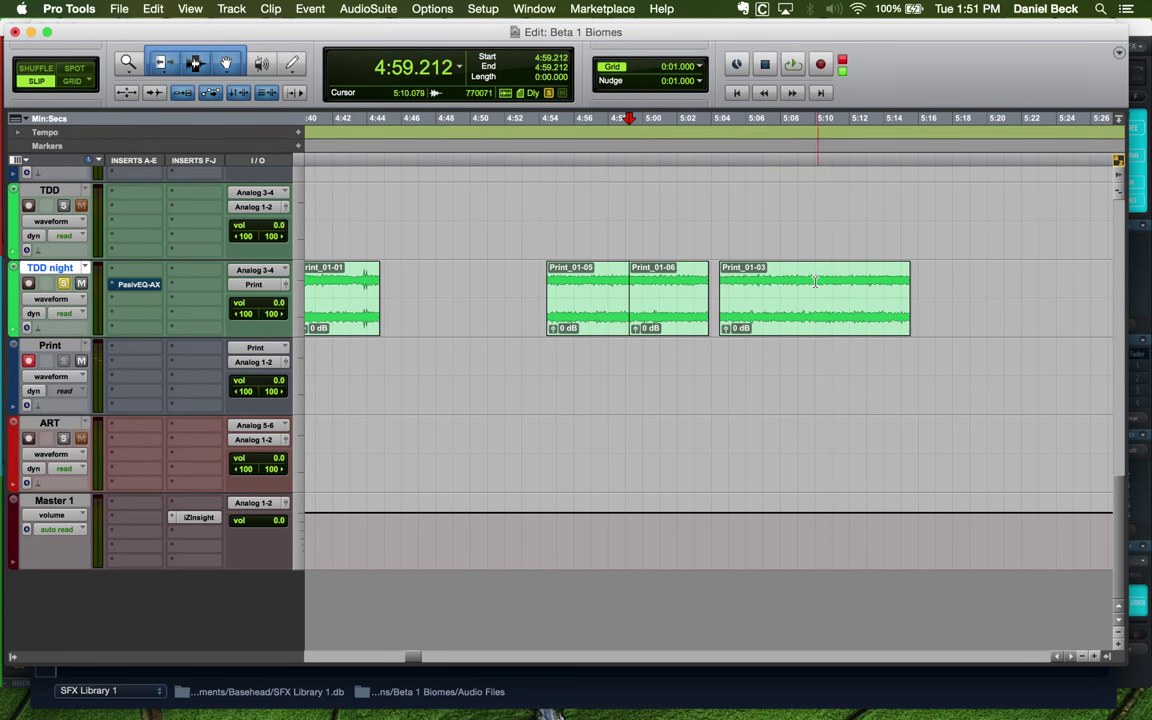
left_click(760, 323)
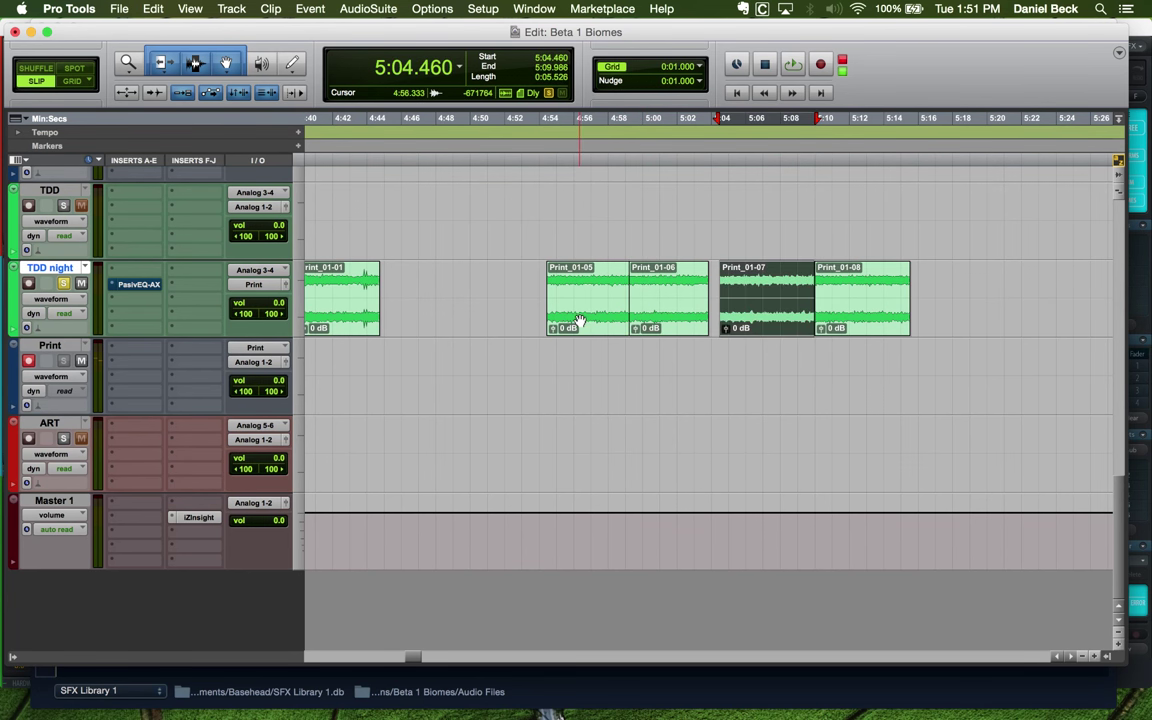
Move Print_01-05 behind Print_01-08 and space out the four pieces with gaps, starting Print_01-06 at 4:57.679 and Print_01-07 at 5:03.113
left_click_drag(579, 322, 980, 291)
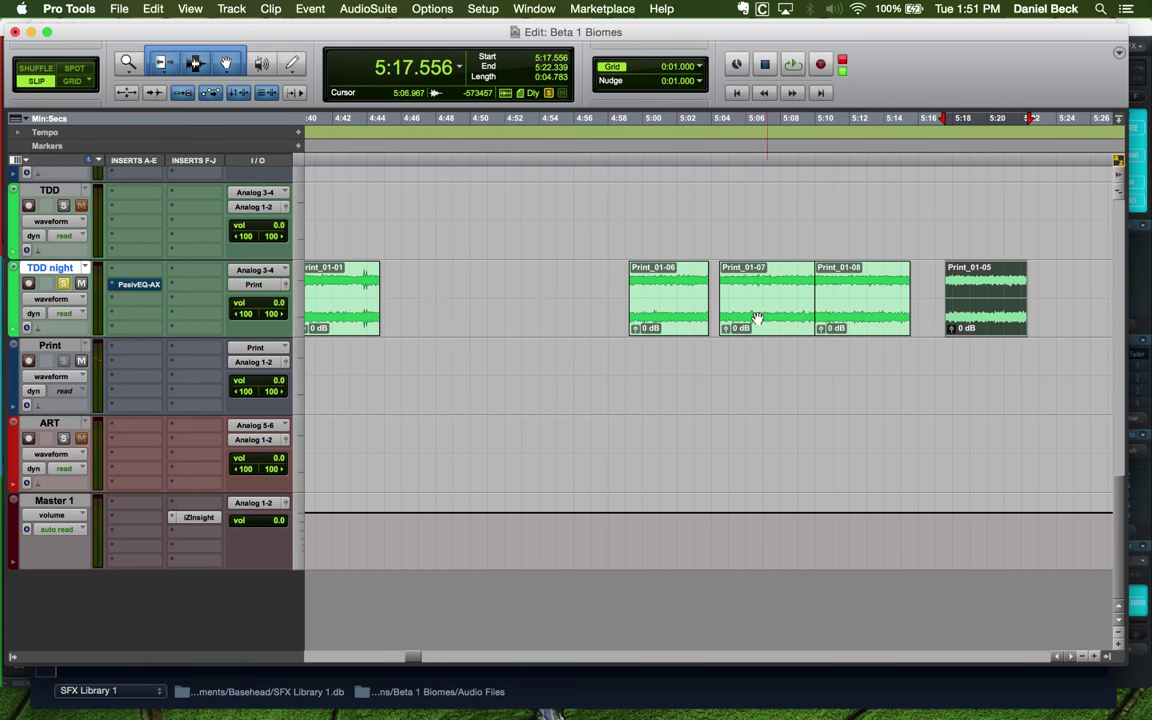
left_click_drag(704, 316, 731, 320)
left_click(858, 322)
left_click_drag(1000, 325, 967, 324)
left_click(640, 314)
left_click(775, 305)
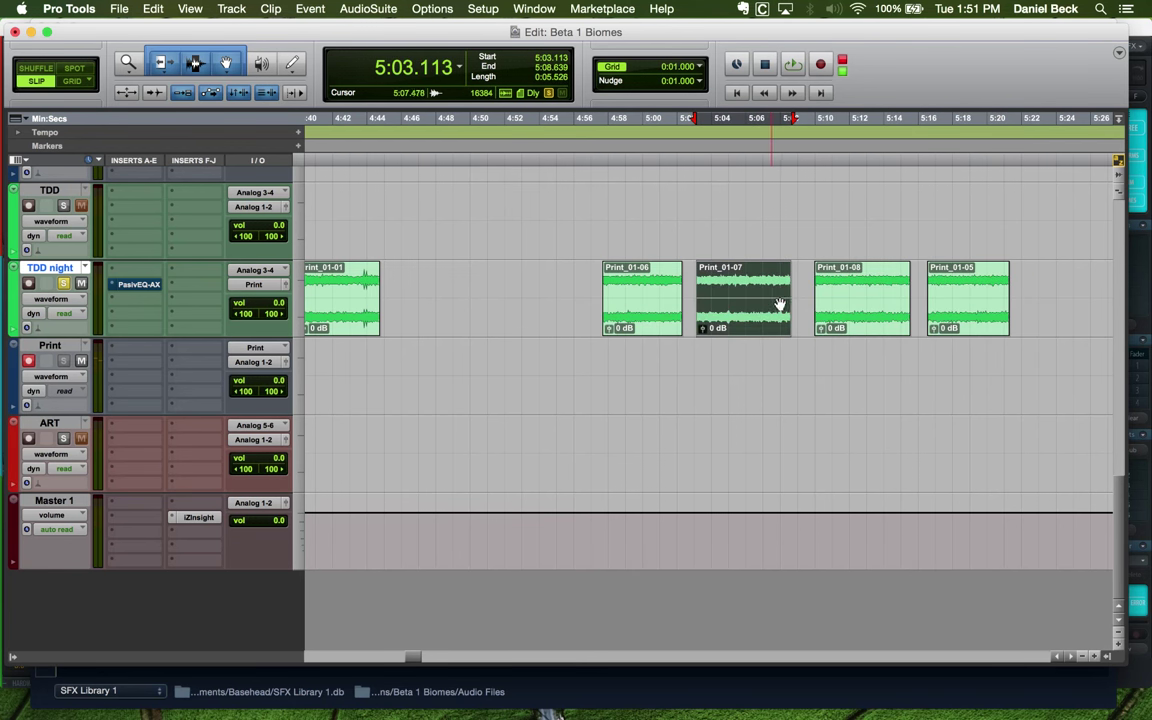
left_click(860, 305)
left_click(945, 305)
left_click(736, 308)
left_click(645, 305)
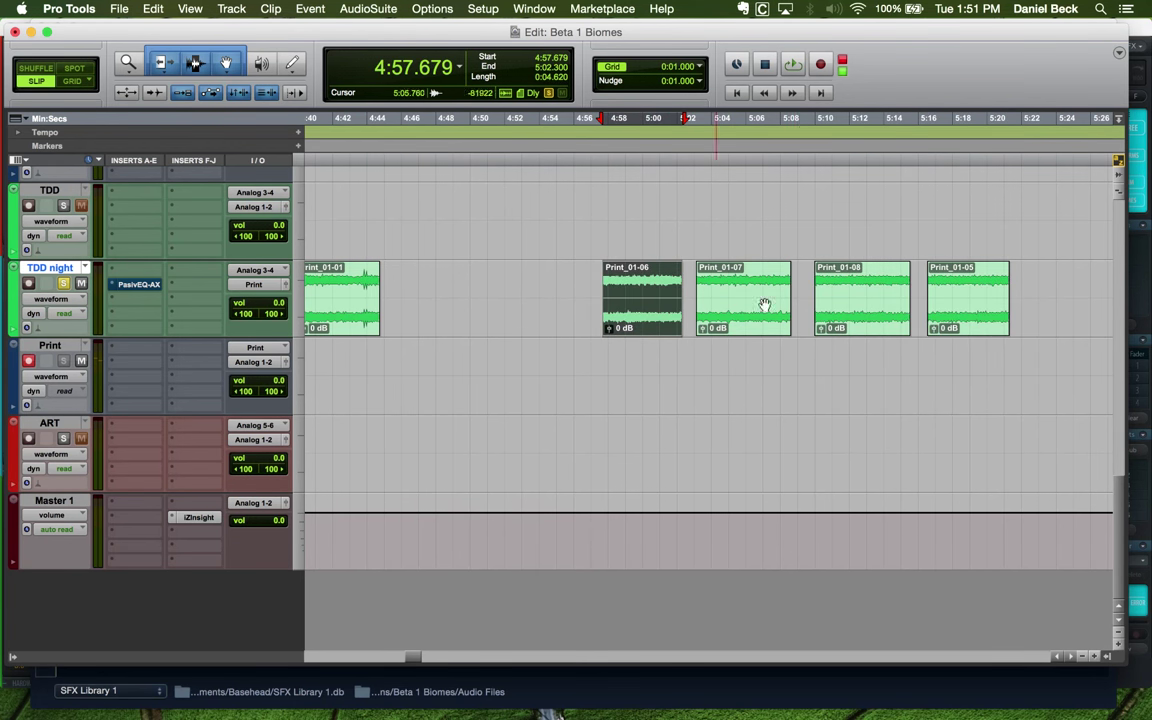
left_click(832, 300)
left_click(977, 306)
left_click(874, 311)
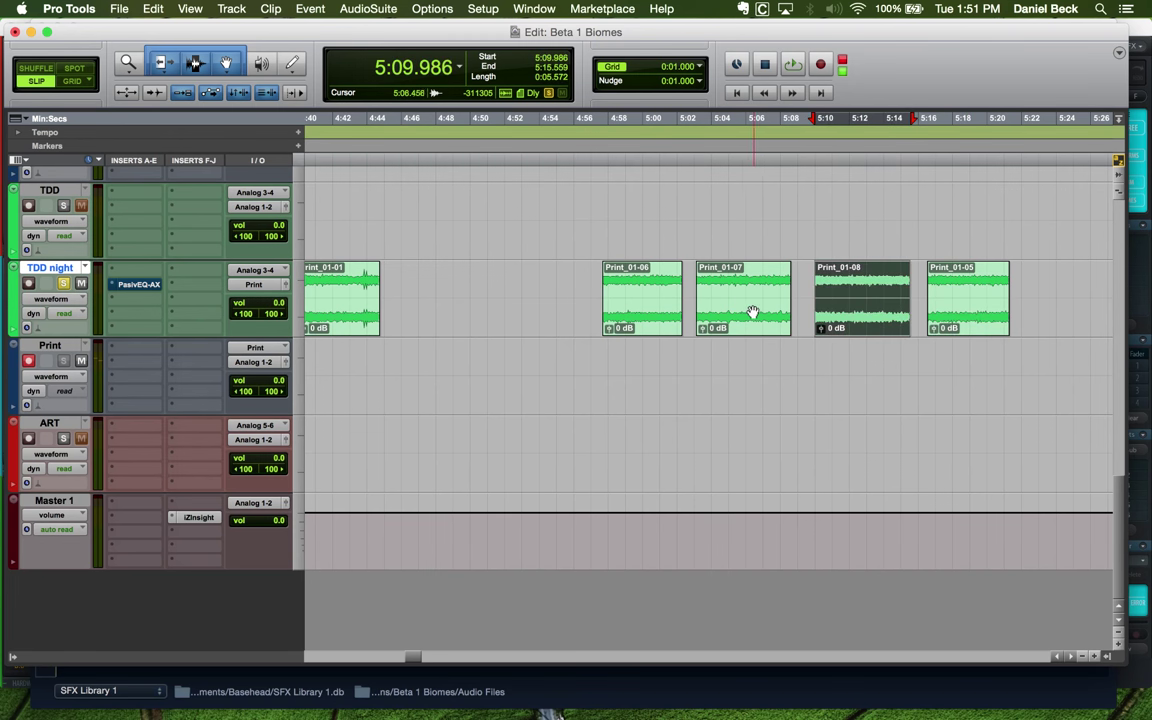
left_click(751, 311)
left_click(634, 314)
left_click(619, 240)
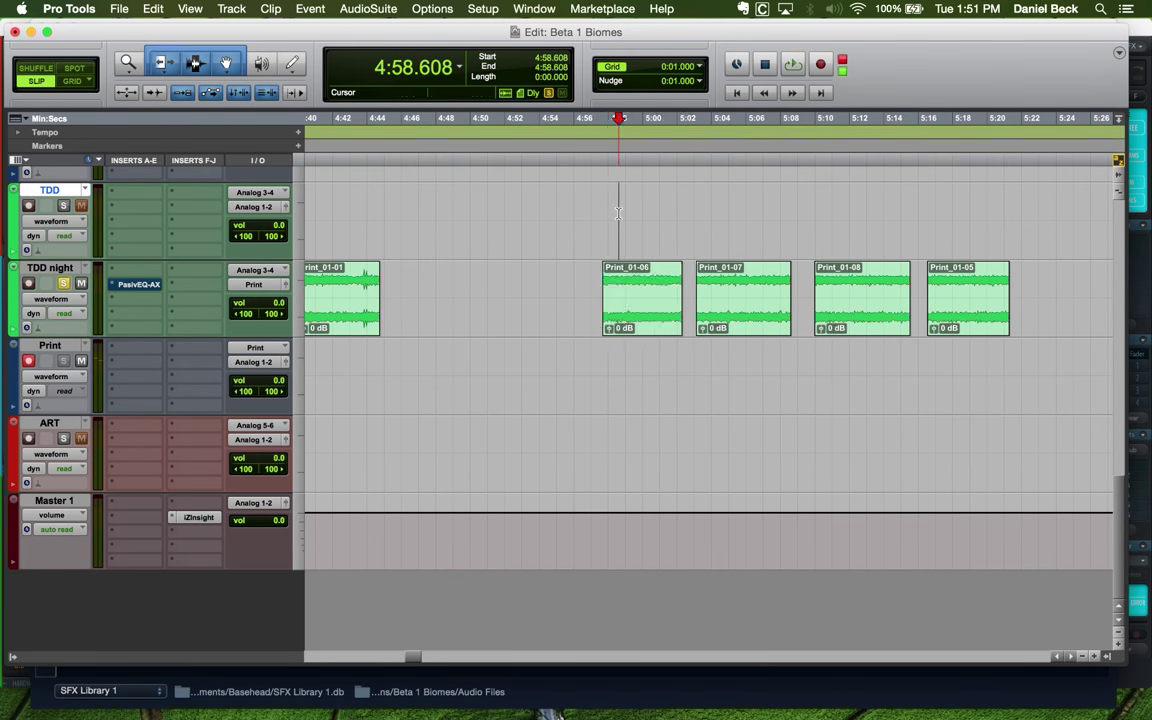
key("t")
key("t")
left_click(823, 311)
key("super+bracketleft")
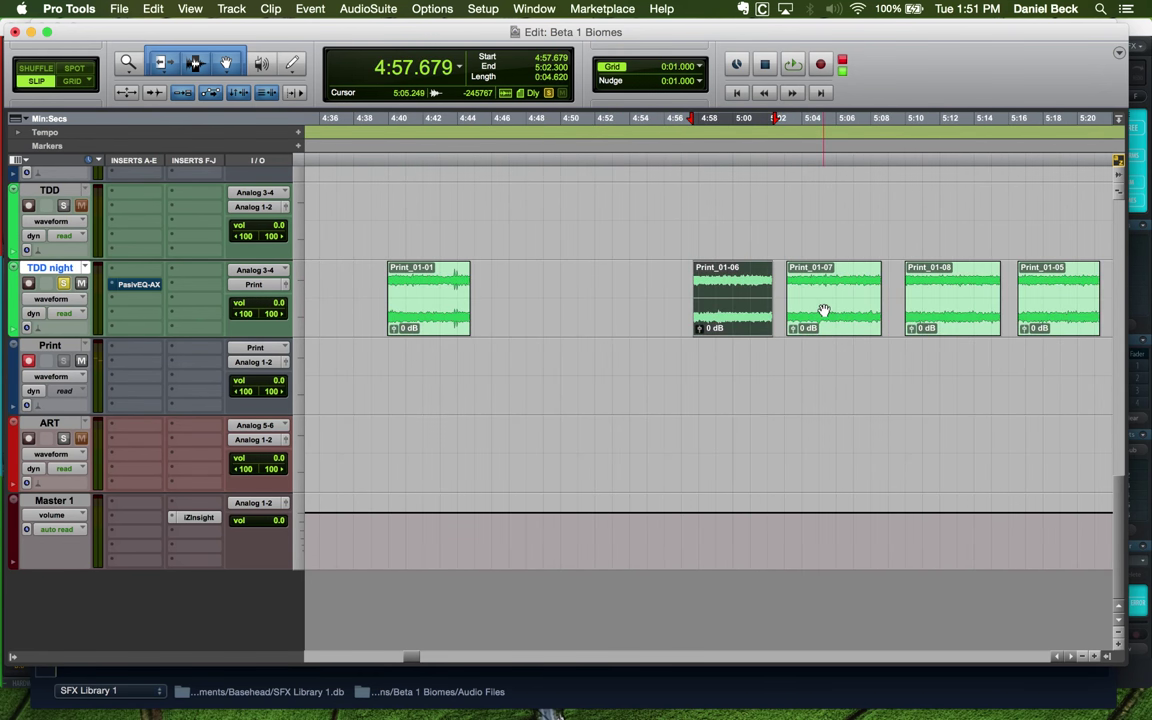
left_click(829, 288)
key("super+bracketright")
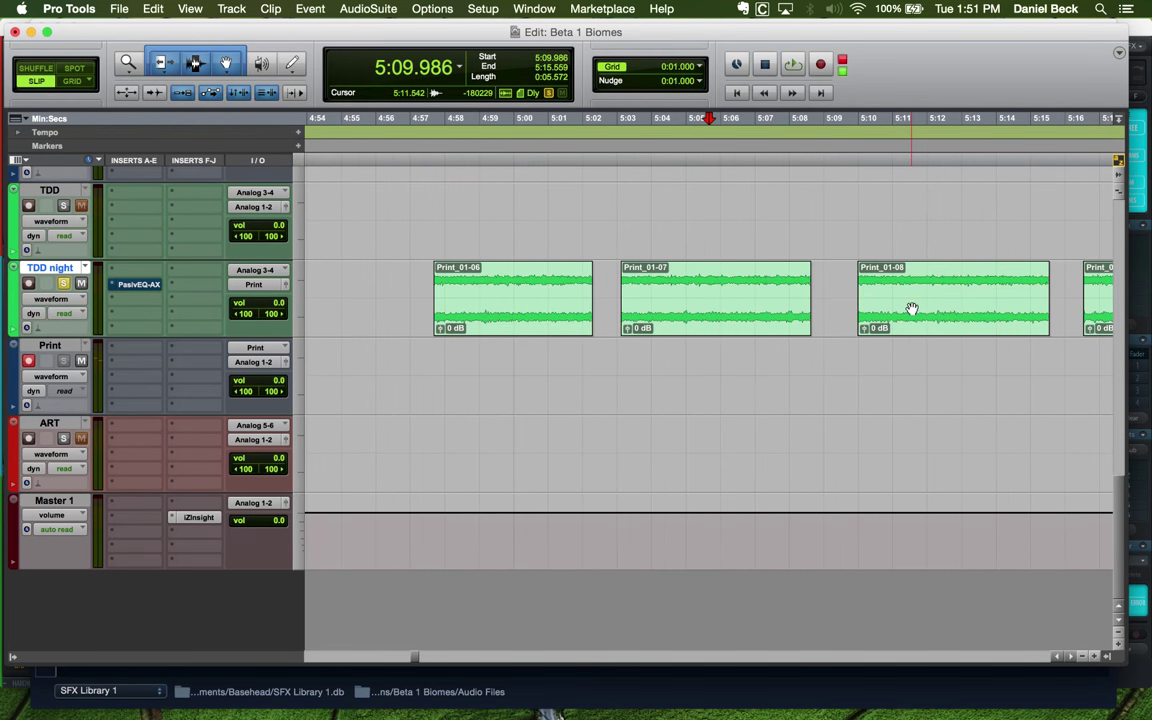
left_click(912, 309)
key("super+bracketleft")
left_click_drag(576, 211, 858, 208)
left_click(784, 198, "shift")
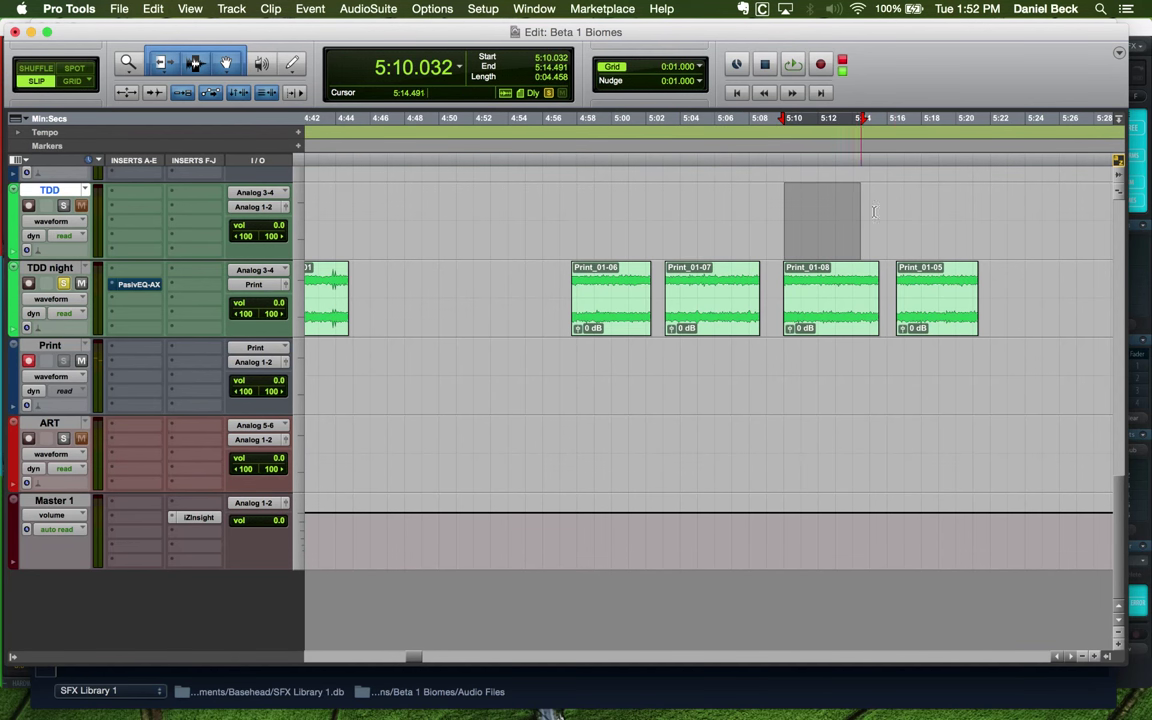
left_click_drag(949, 208, 846, 208)
left_click(617, 198)
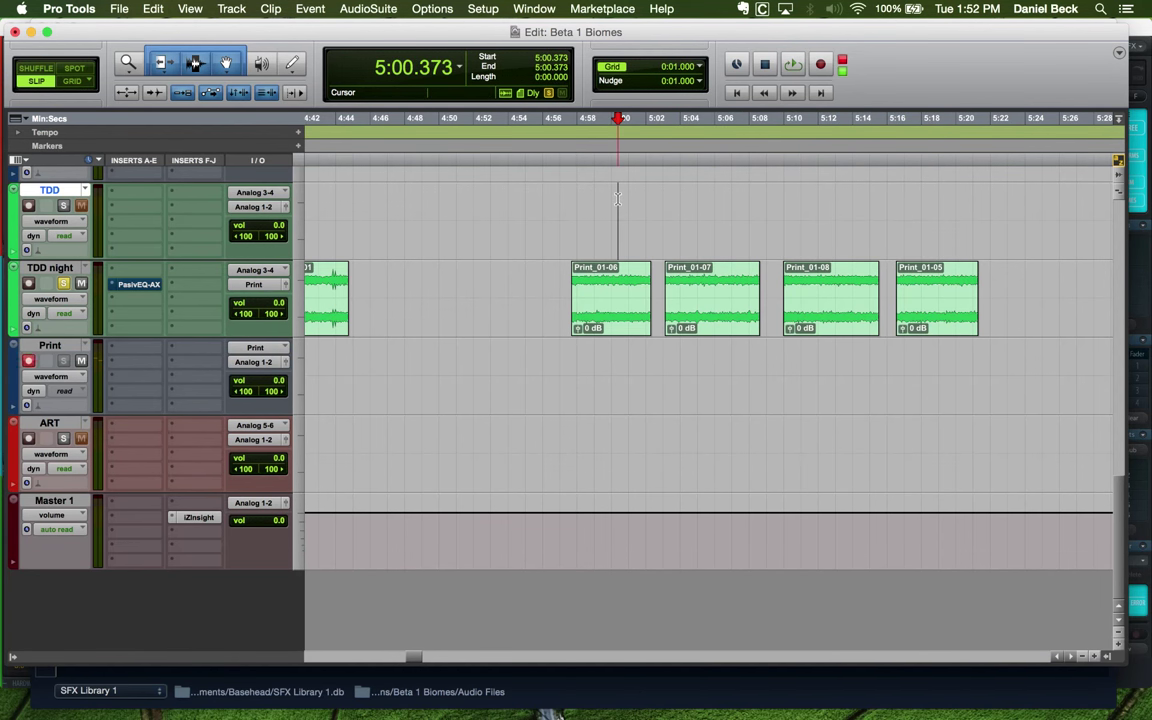
Play the Print_01-06 clip, and play the following pieces from 5:02.973
left_click(591, 313)
key("space")
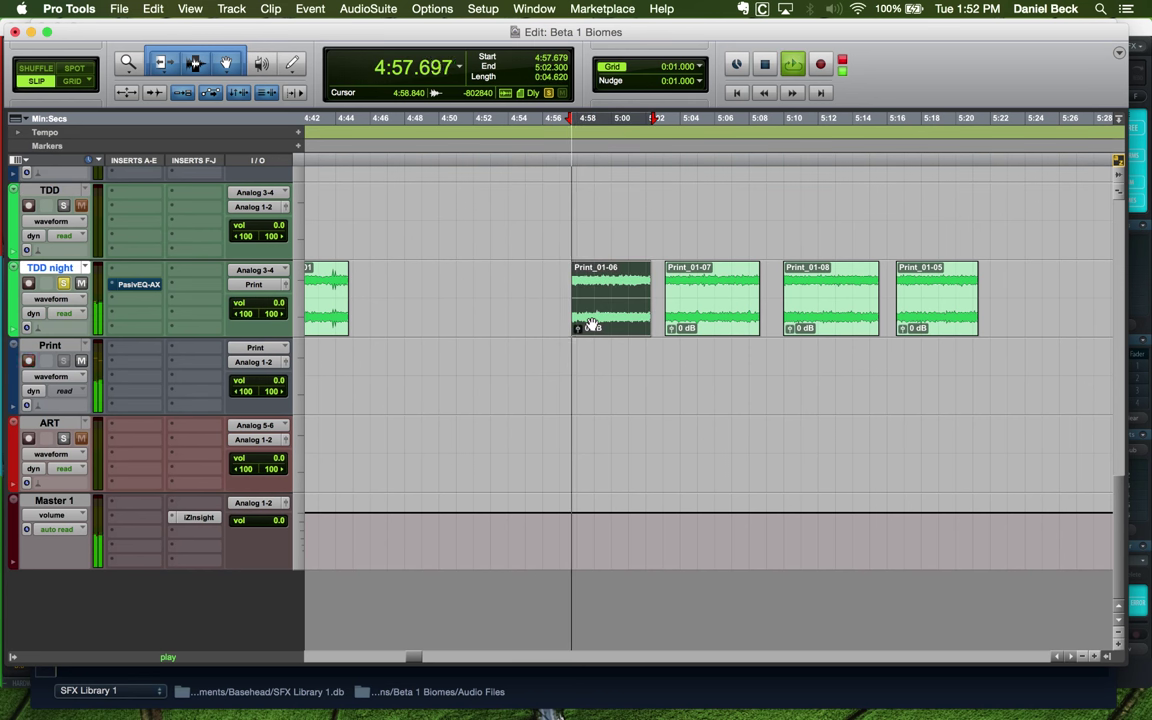
left_click(662, 280)
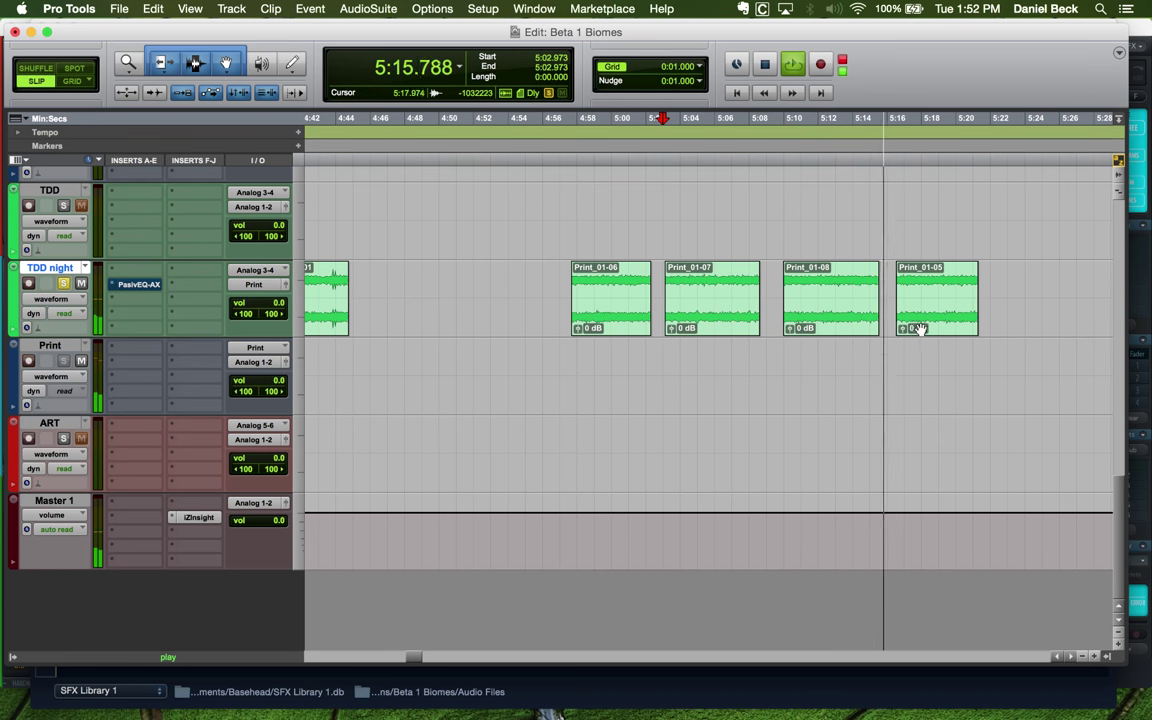
Try to name the Print_01-06 clip AMB TDD Nighttime Chorus by adapting the copied AMB PineForest Cricket Solo Chirp 1 name
left_click(615, 318)
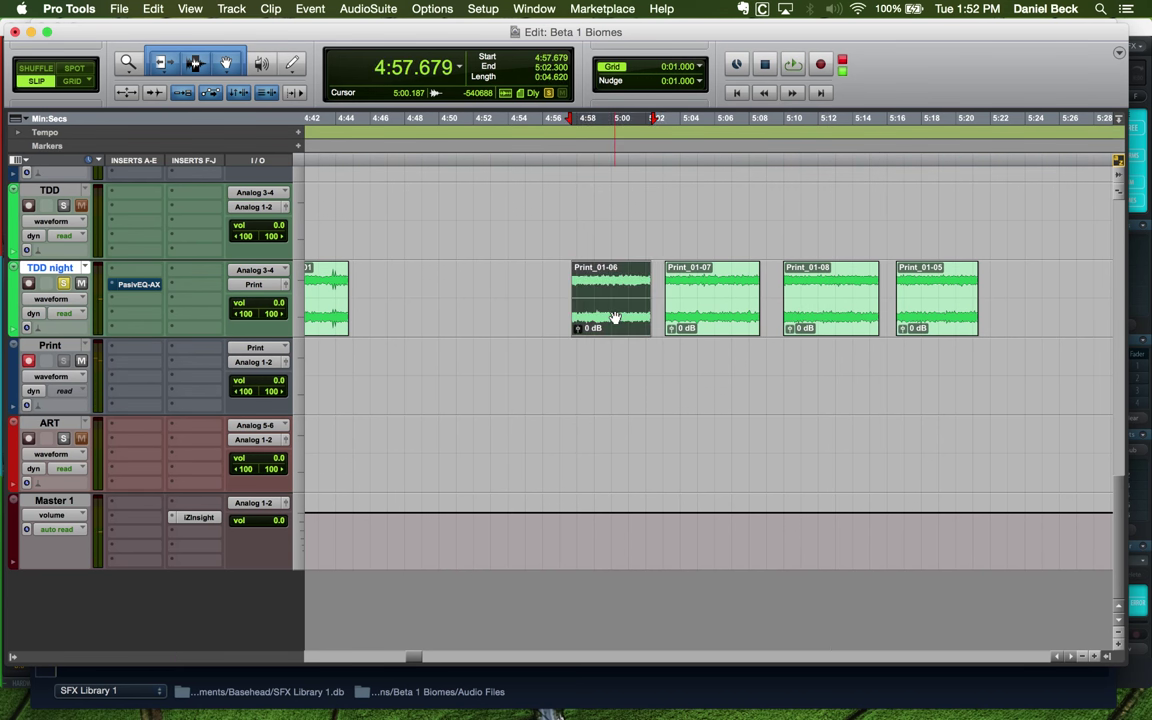
double_click(615, 318)
type("AMB PineForest Cricket Solo Chirp 1")
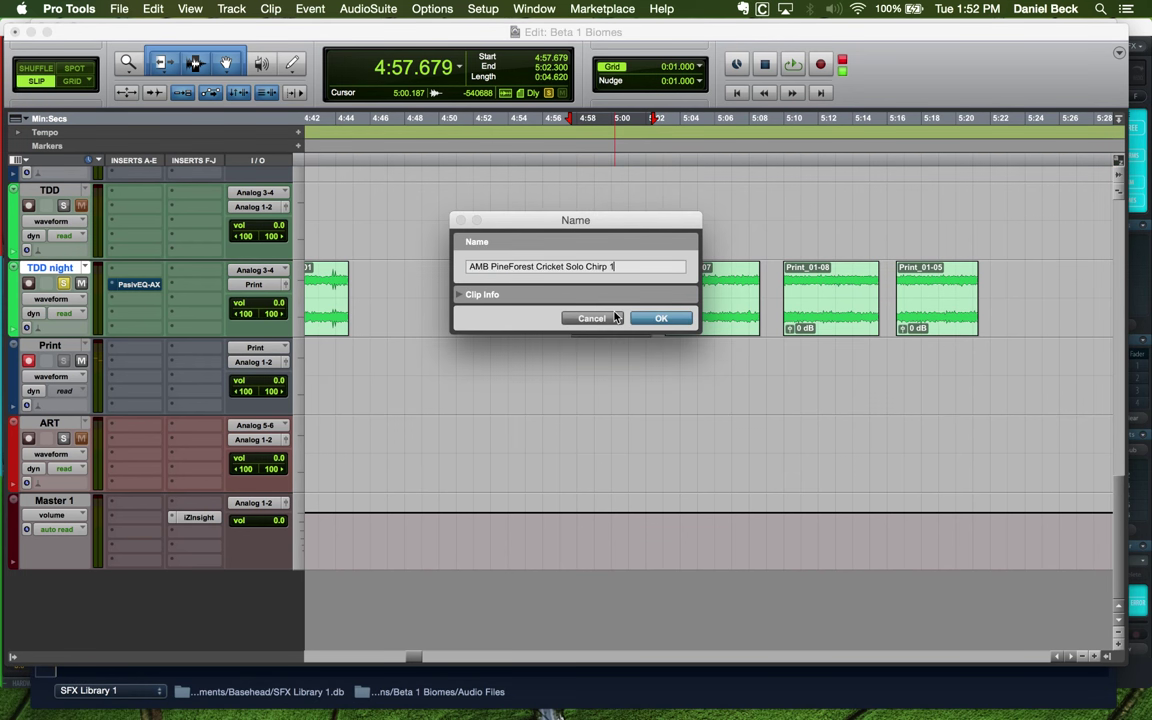
double_click(533, 266)
type("TDD")
left_click_drag(592, 270, 512, 266)
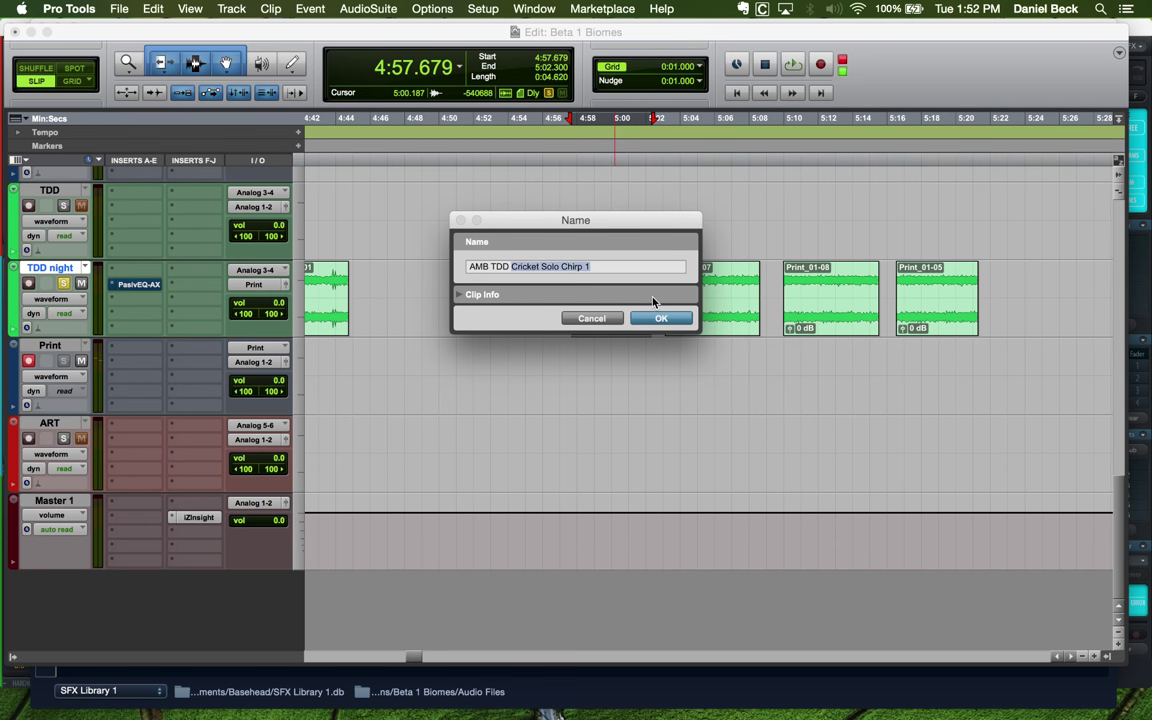
left_click(605, 266)
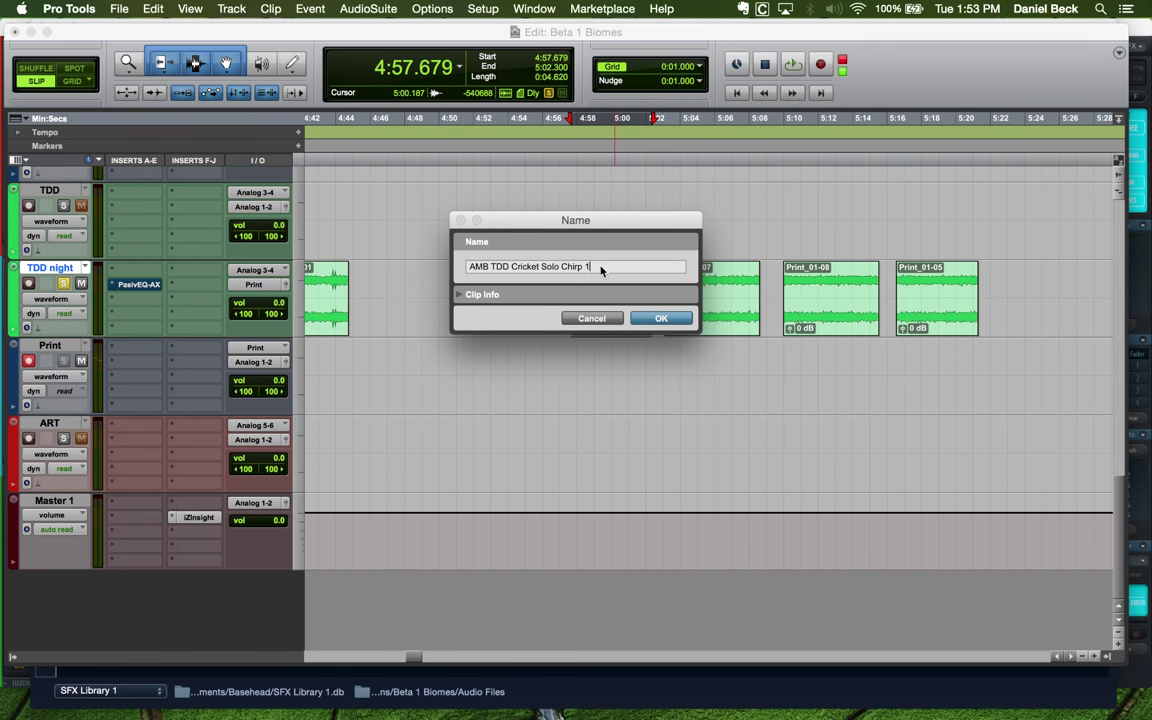
left_click_drag(601, 270, 508, 265)
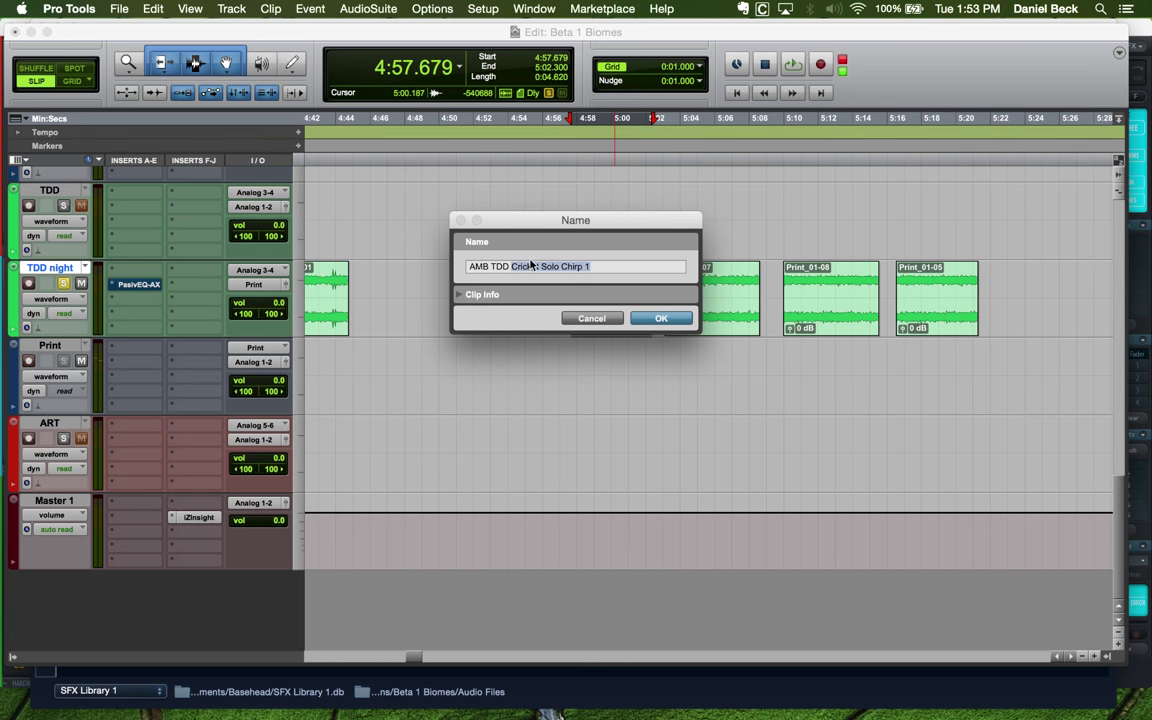
type("Nighttime")
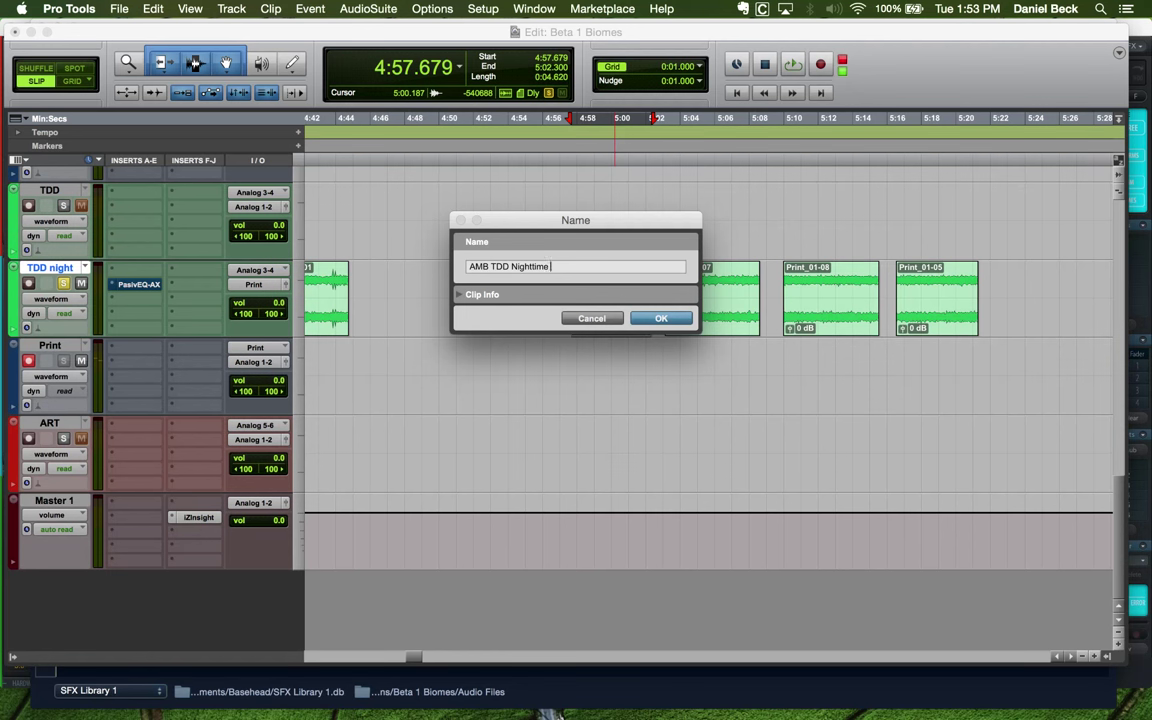
type(" Chorus")
left_click_drag(584, 266, 462, 265)
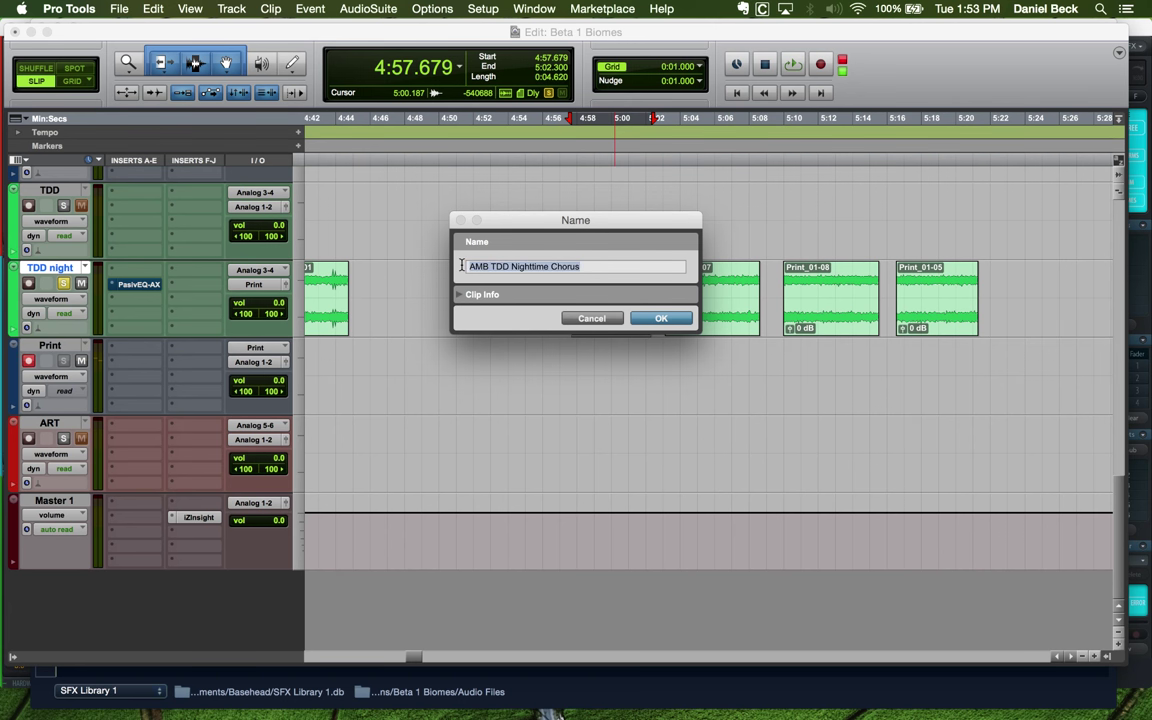
type("AMB PineForest Cricket Solo Chirp 1")
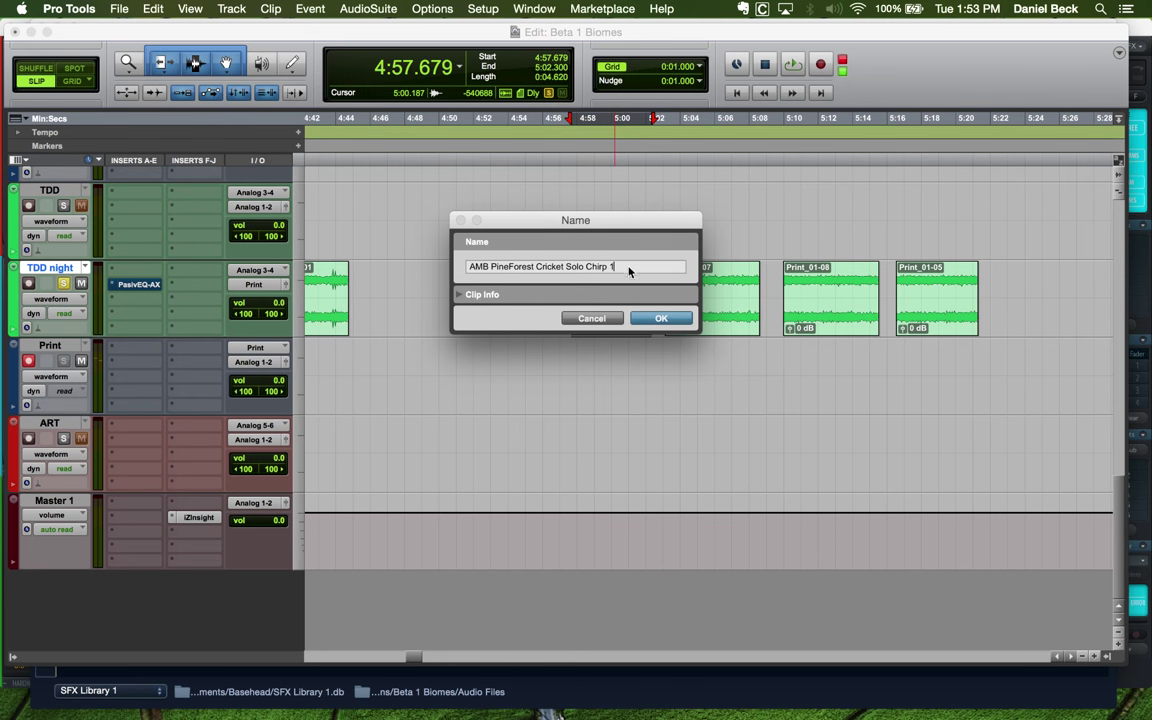
left_click_drag(628, 271, 581, 268)
type("z")
key("Return")
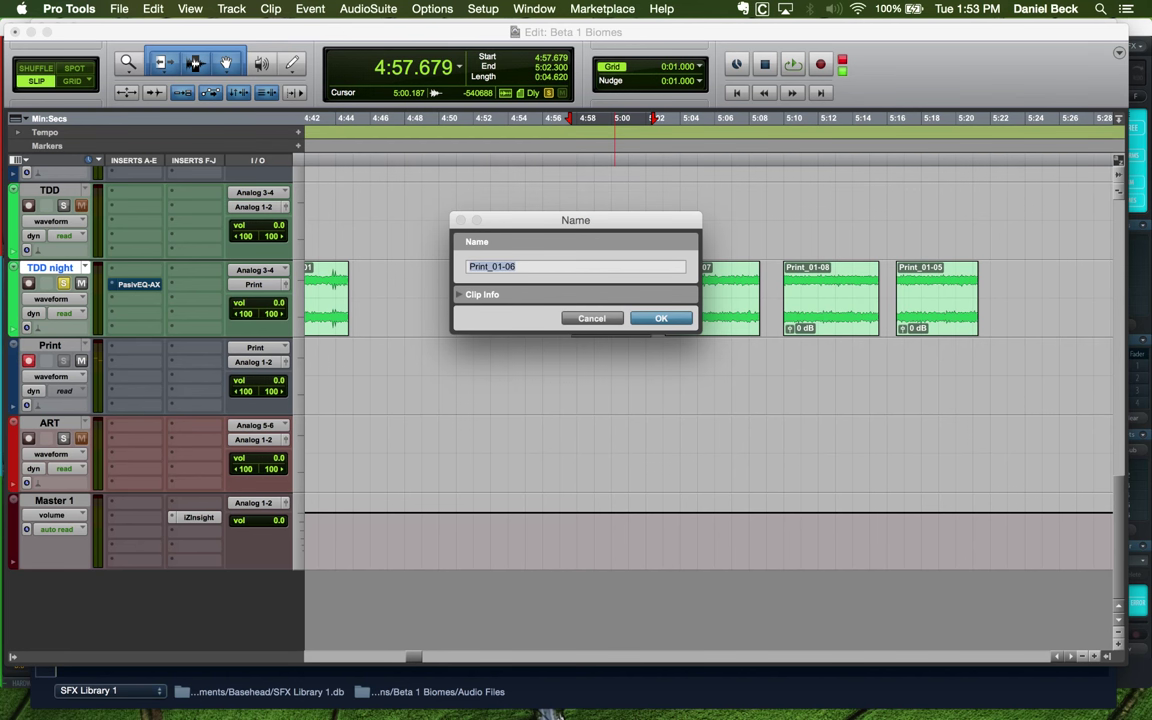
Rename the Print_01-06 clip as AMB TDD Nighttime Chorus Part 1, copying the full name for reuse
type("AMB PineForest Cricket Solo Chirp 1")
left_click_drag(640, 266, 490, 266)
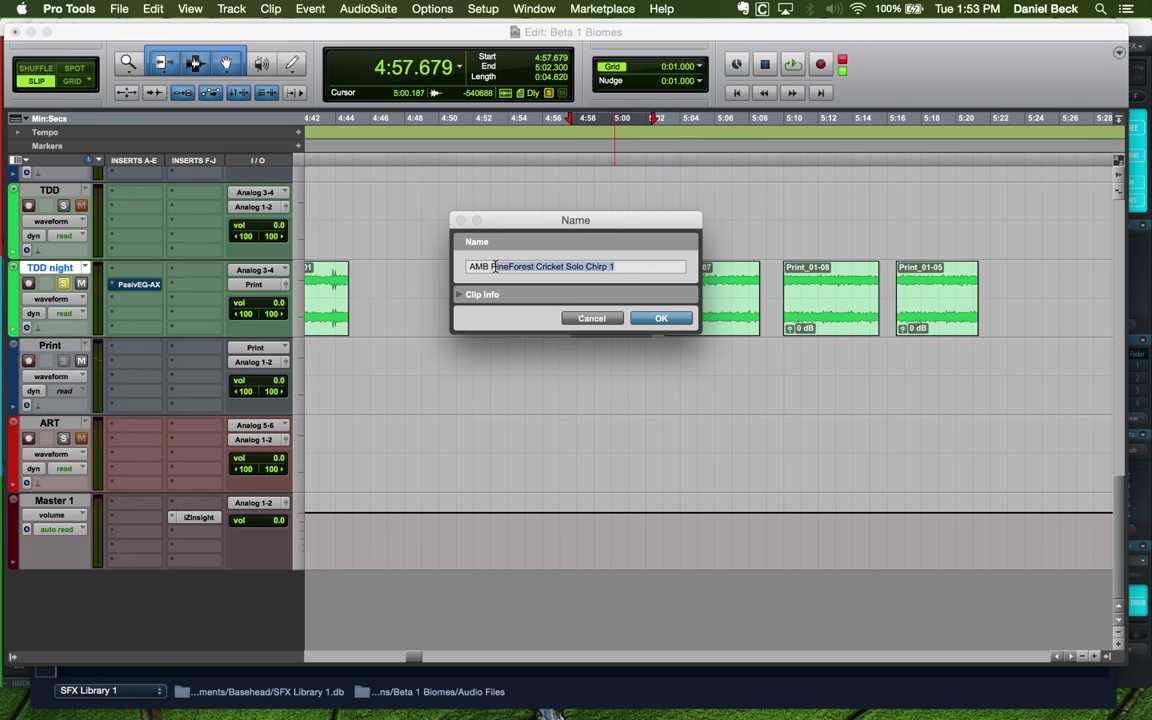
type("TDD")
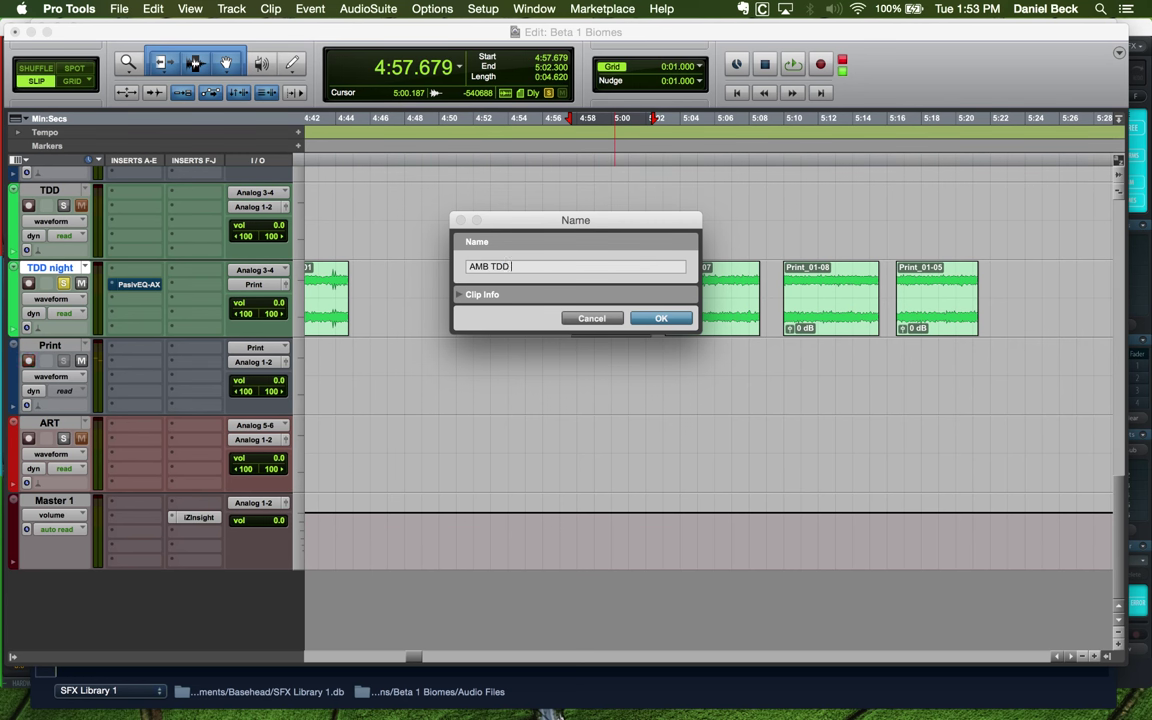
type(" Nighttime Chorus Part 1")
key("super+a")
key("cmd+c")
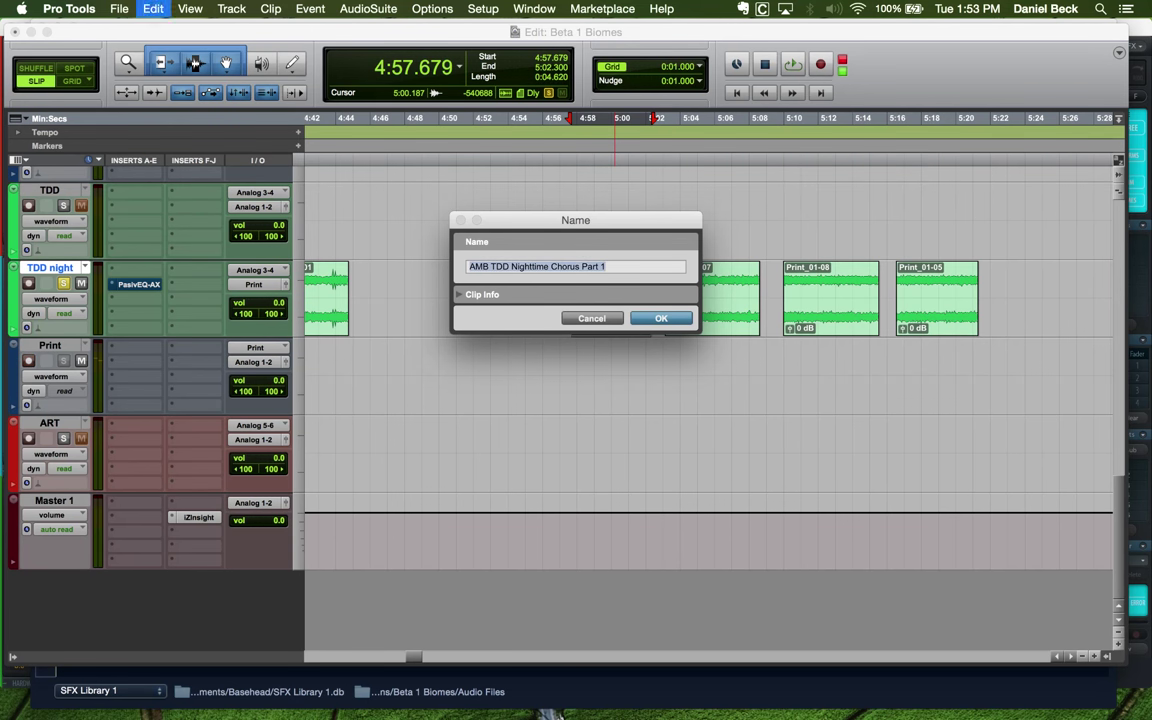
key("Return")
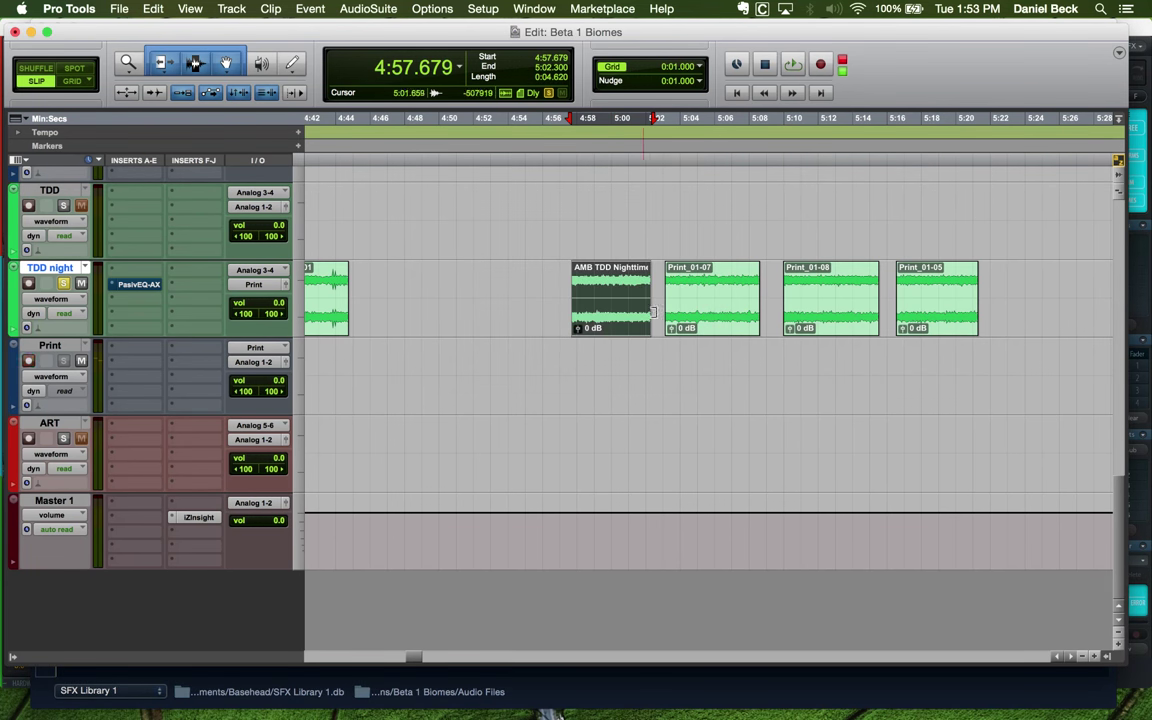
Rename the Print_01-07 clip as AMB TDD Nighttime Chorus Part 2, reusing the copied name
double_click(715, 320)
key("cmd+v")
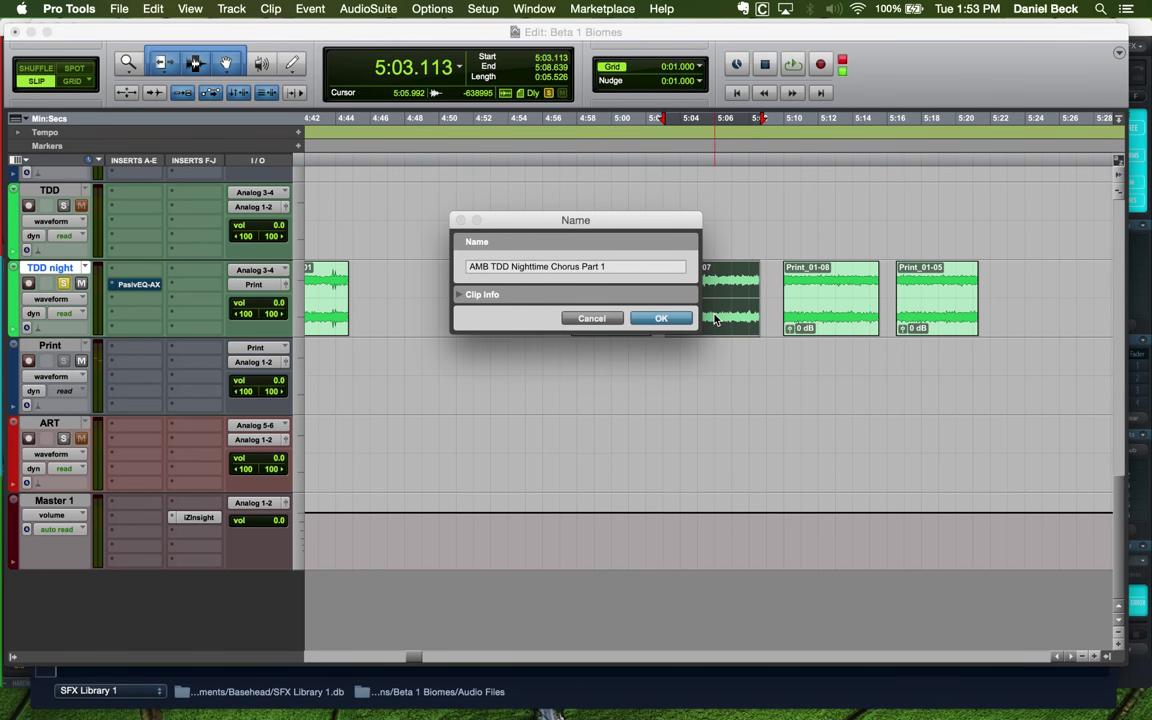
key("BackSpace")
type("2")
key("Return")
Rename the Print_01-08 clip as the next AMB TDD Nighttime Chorus part, reusing the copied name
double_click(845, 312)
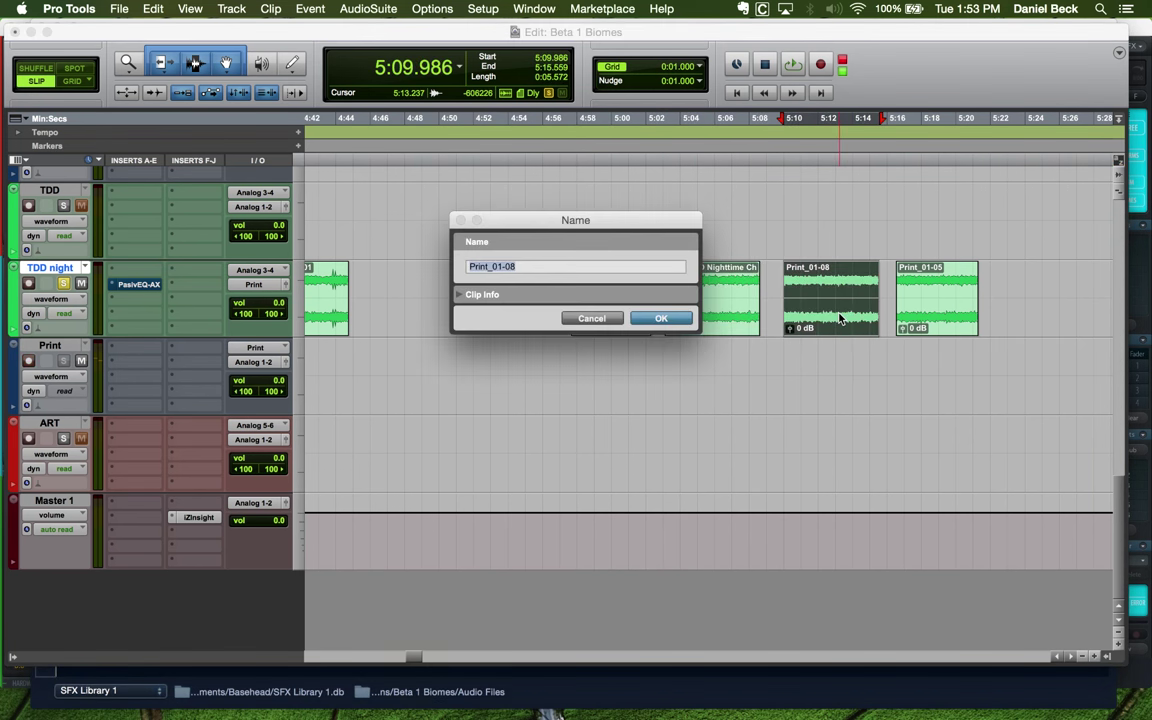
type("v")
key("super+v")
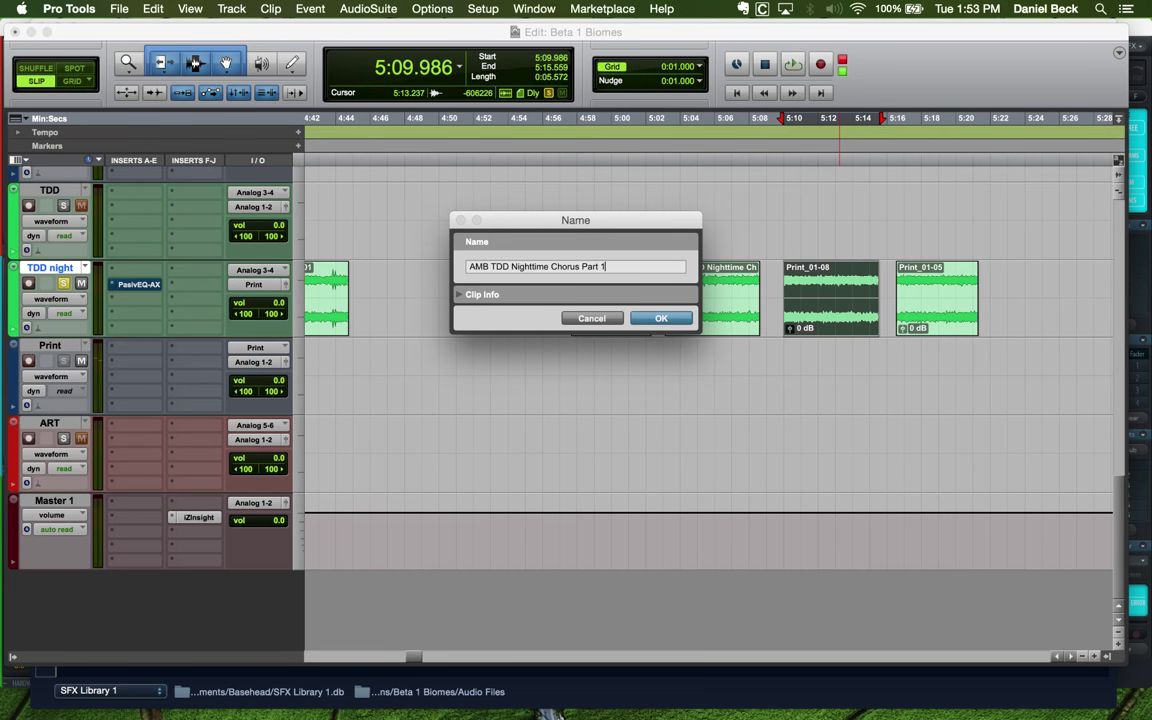
key("Return")
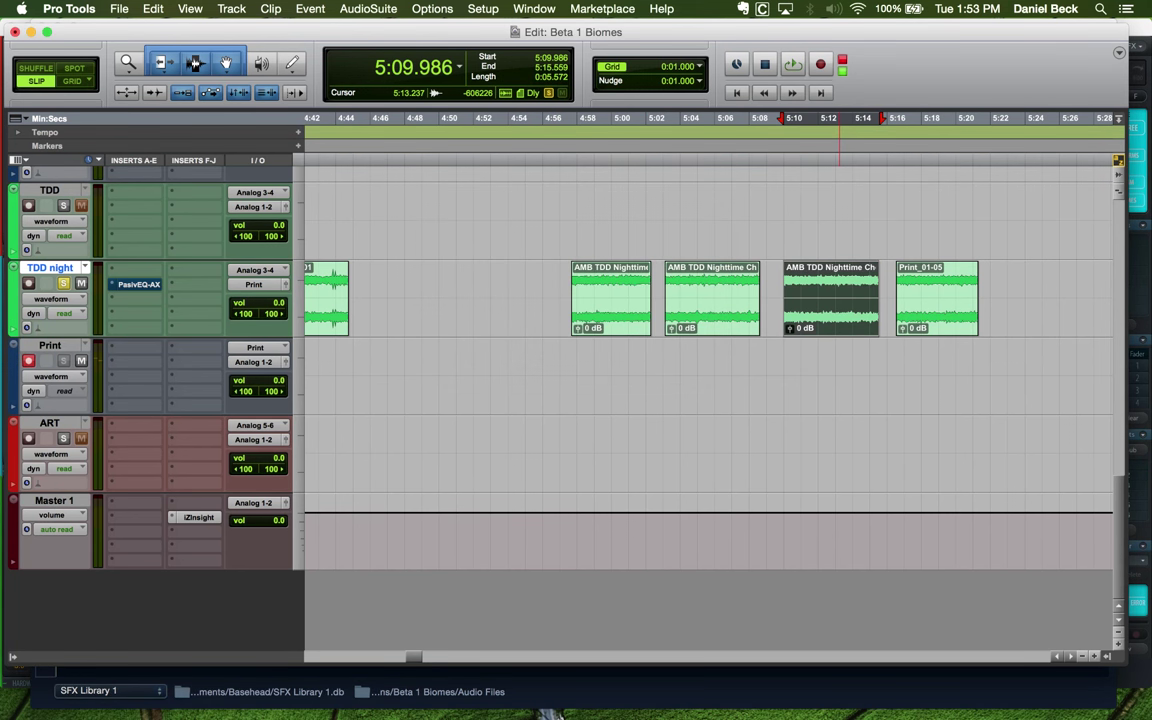
Rename the Print_01-05 clip as AMB TDD Nighttime Chorus Part 4, reusing the copied name
double_click(942, 318)
key("super+v")
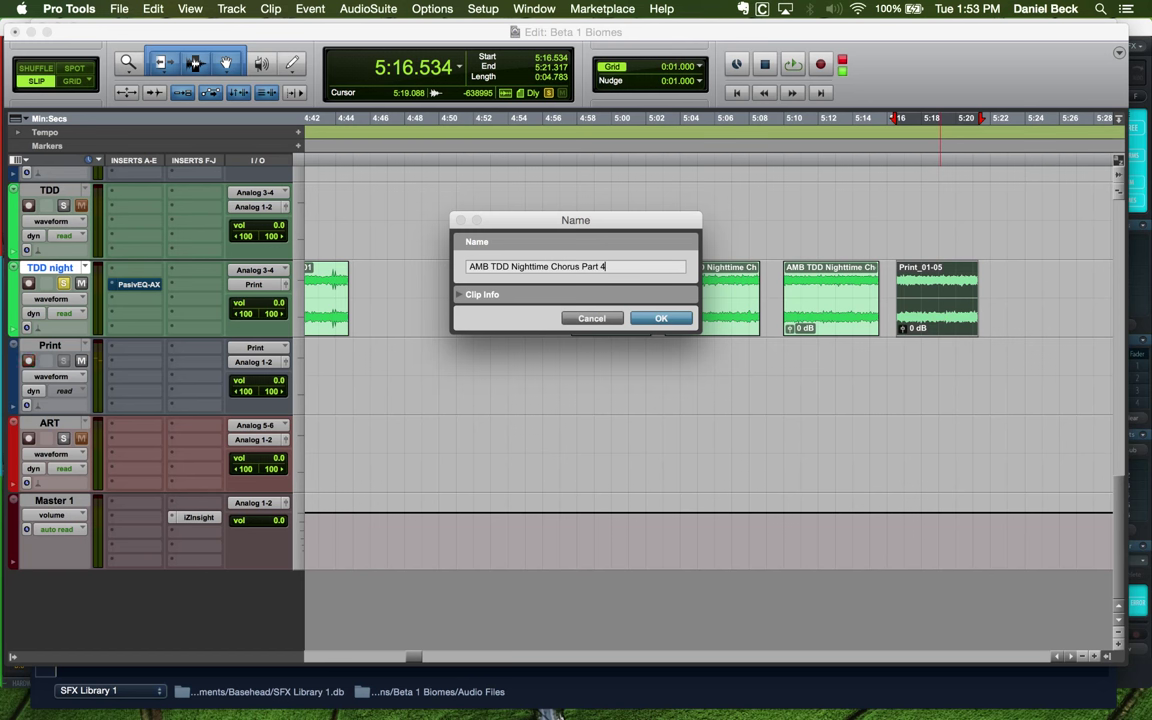
type("4")
key("Return")
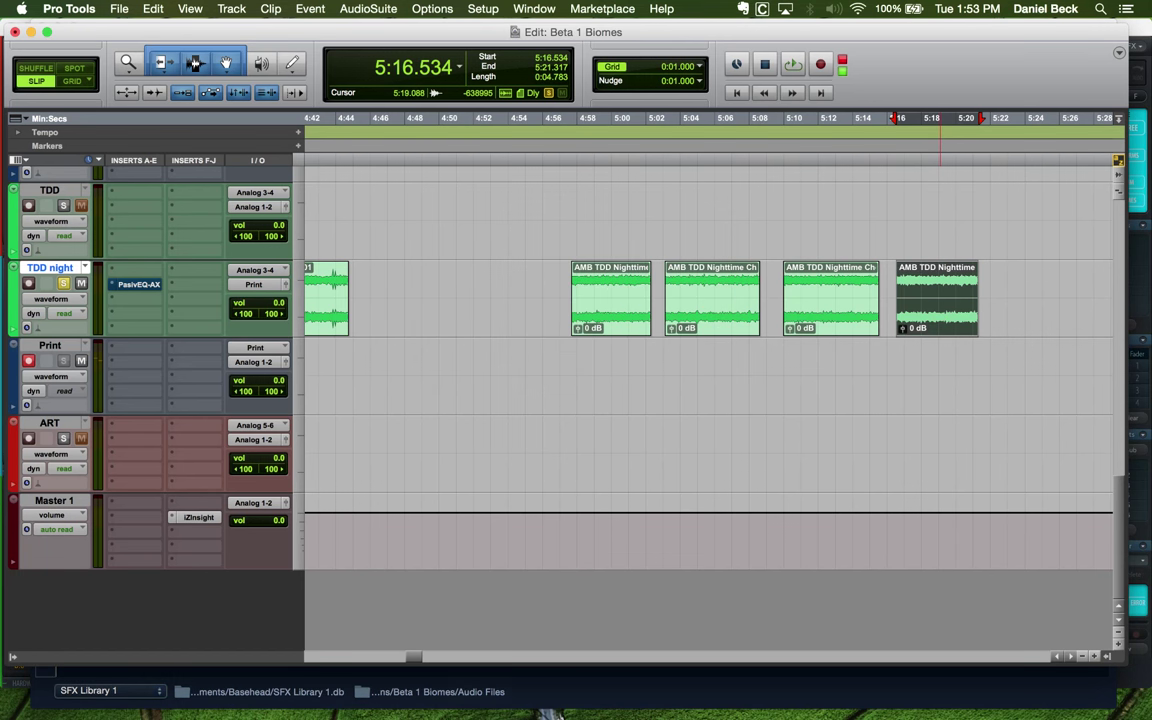
Export the four AMB TDD Nighttime Chorus clips as interleaved 24-bit, 44.1 kHz WAV files to the Bounced Files folder
left_click(612, 325, "shift")
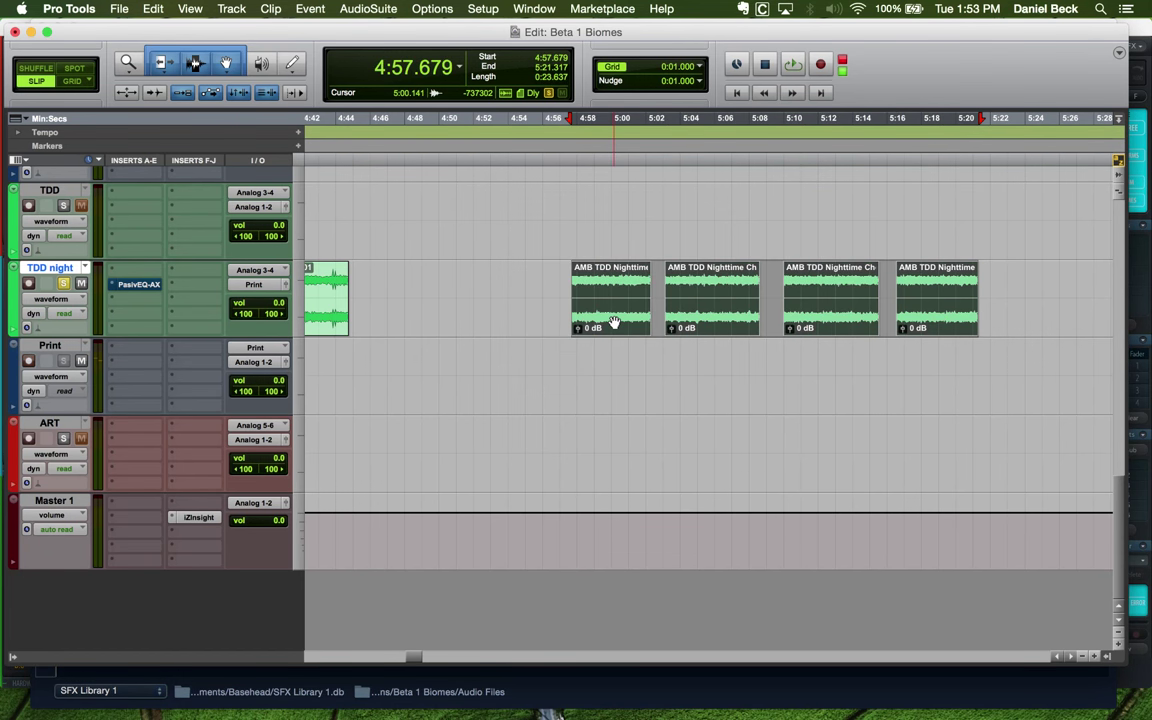
key("super+shift+k")
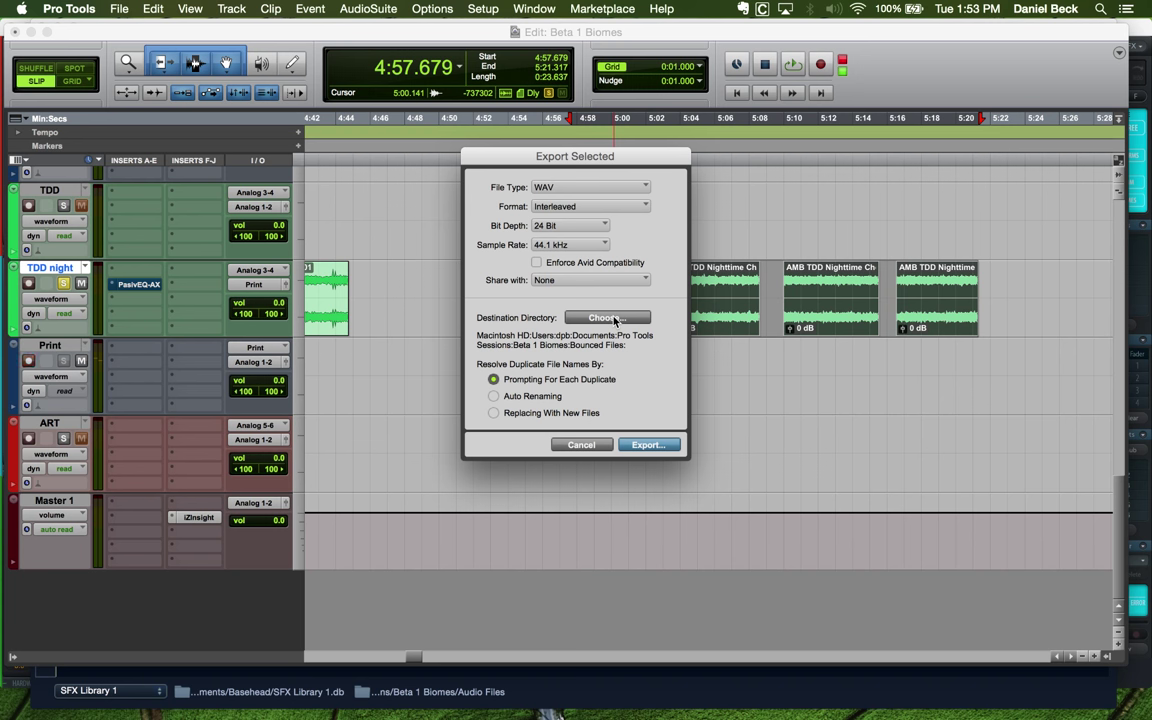
left_click(640, 444)
left_click(608, 286)
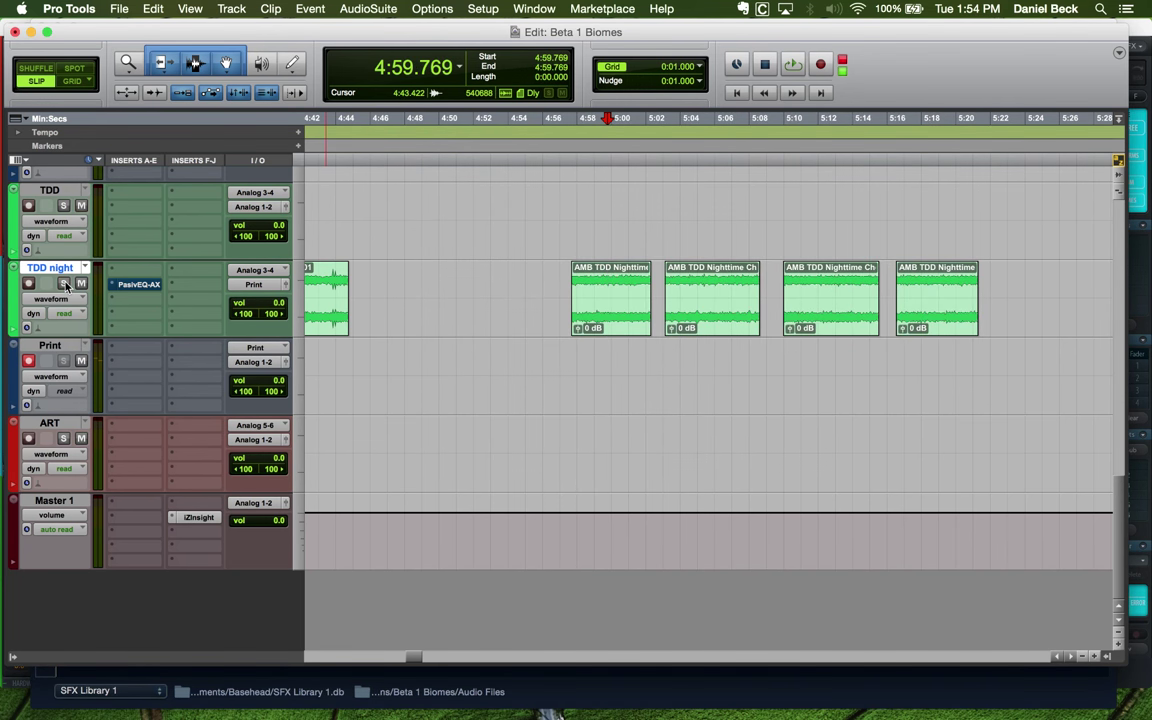
Play the first AMB TDD Nighttime Chorus clip on the TDD night track from 4:59.073
left_click(595, 280)
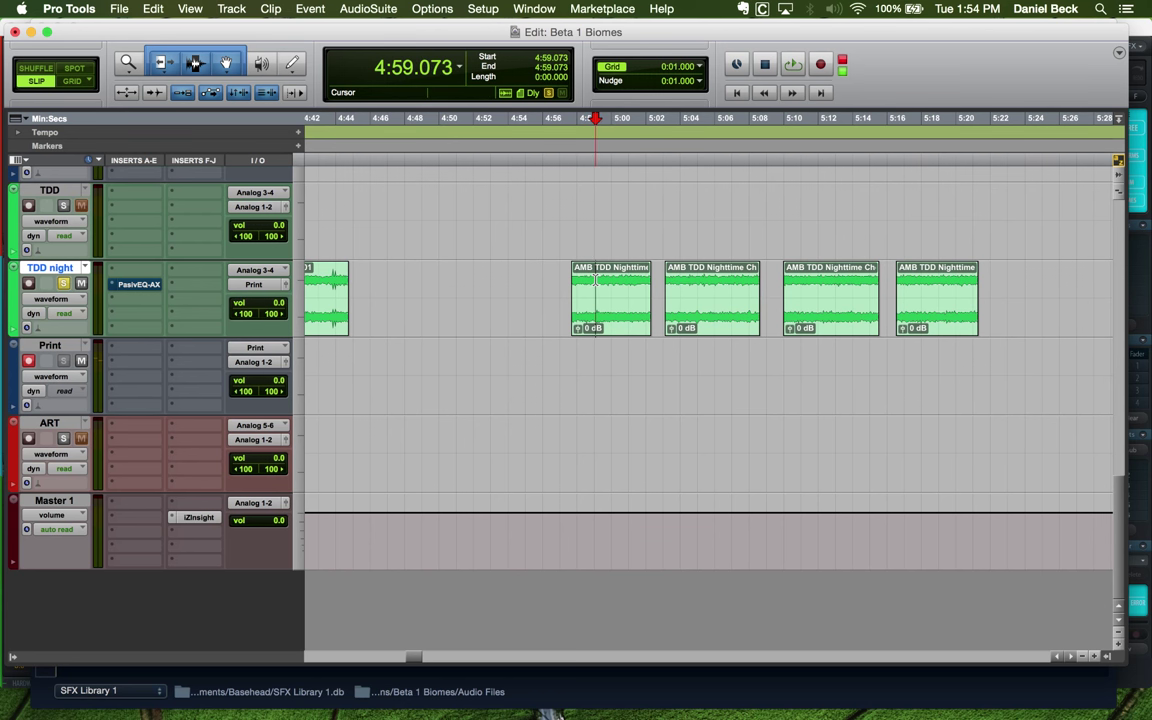
key("space")
key("space")
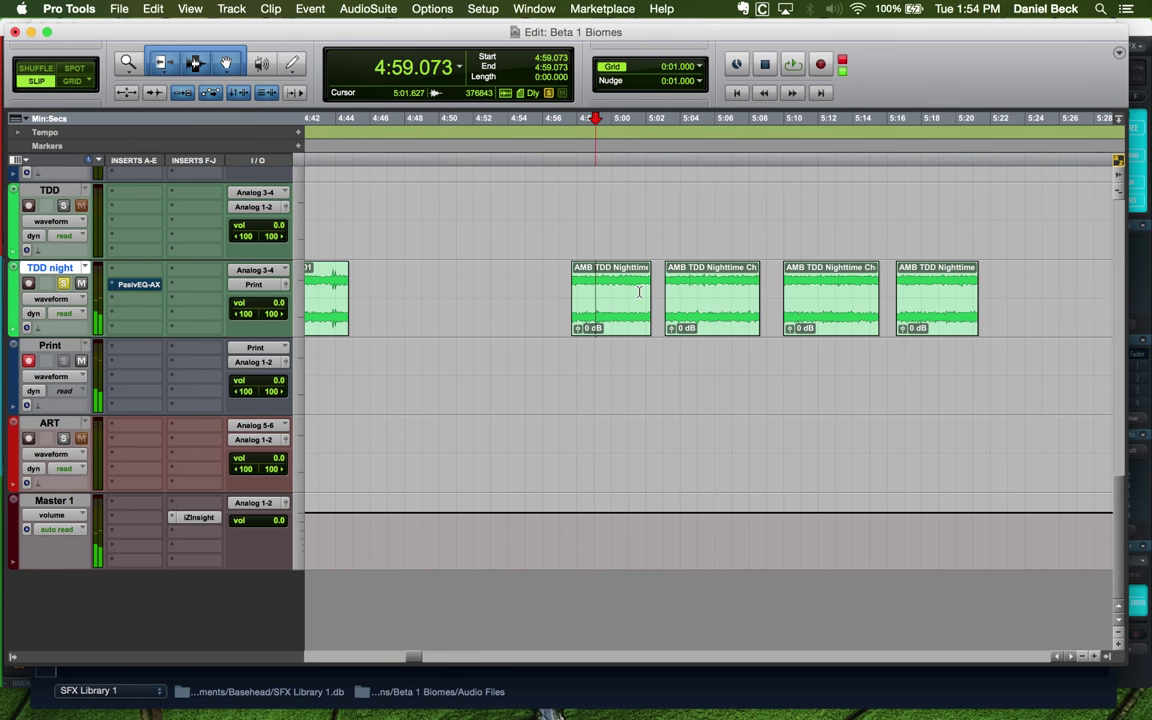
Switch to BaseHead and audition the original amazon jungle night recording from two early points for comparison
key("super+Tab")
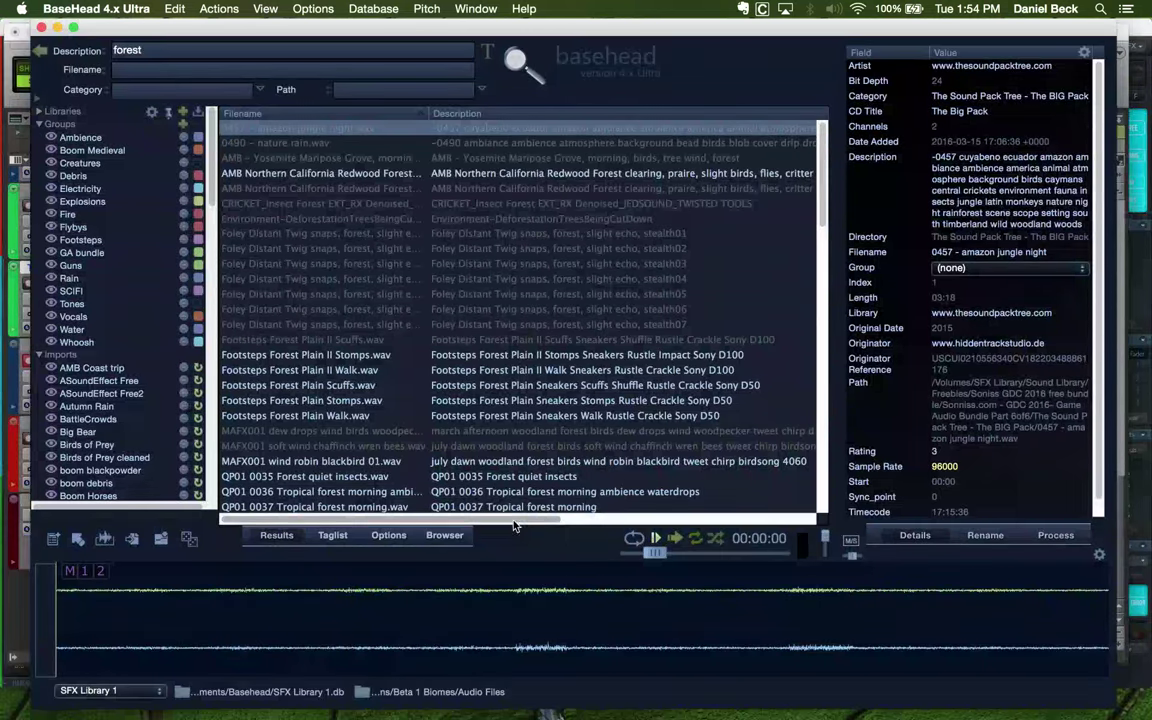
left_click(247, 633)
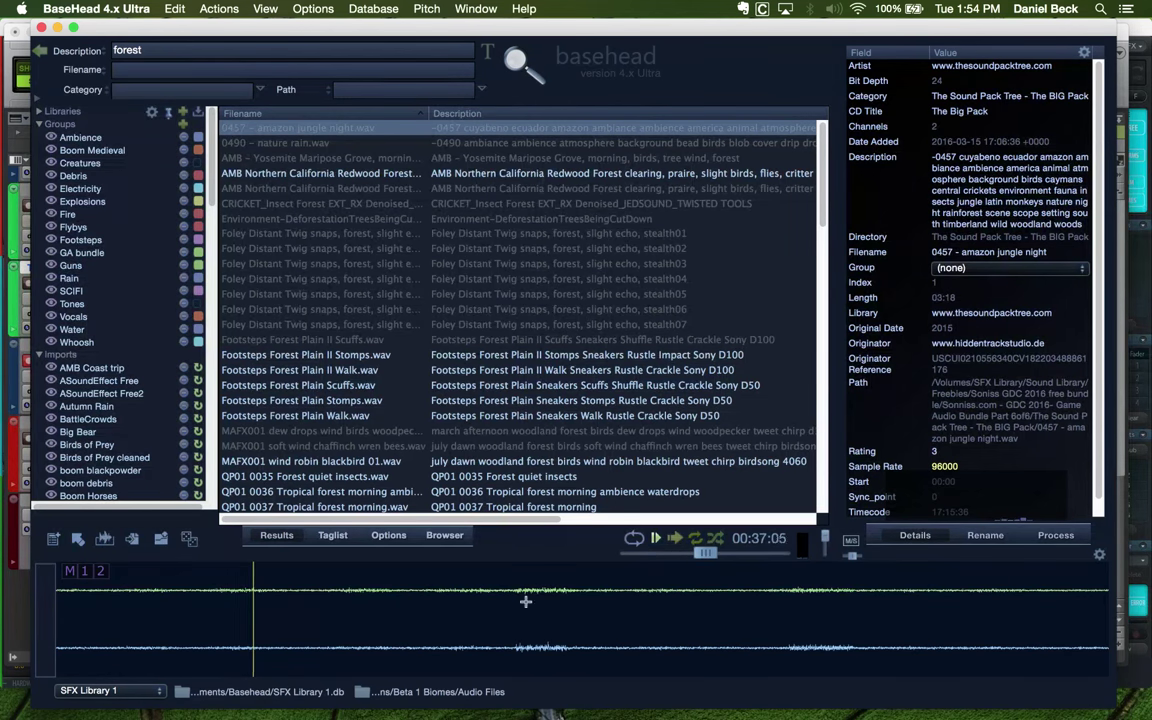
left_click(311, 619)
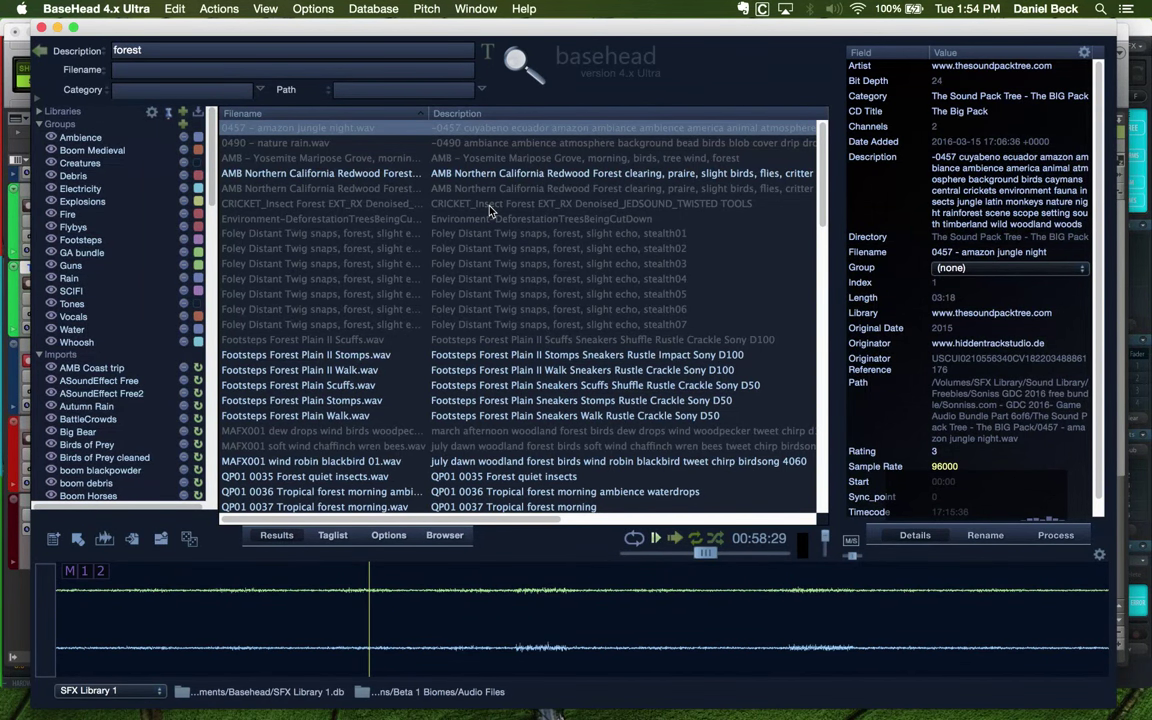
Switch back to Pro Tools and delete the Print track together with its active clip
key("super+Tab")
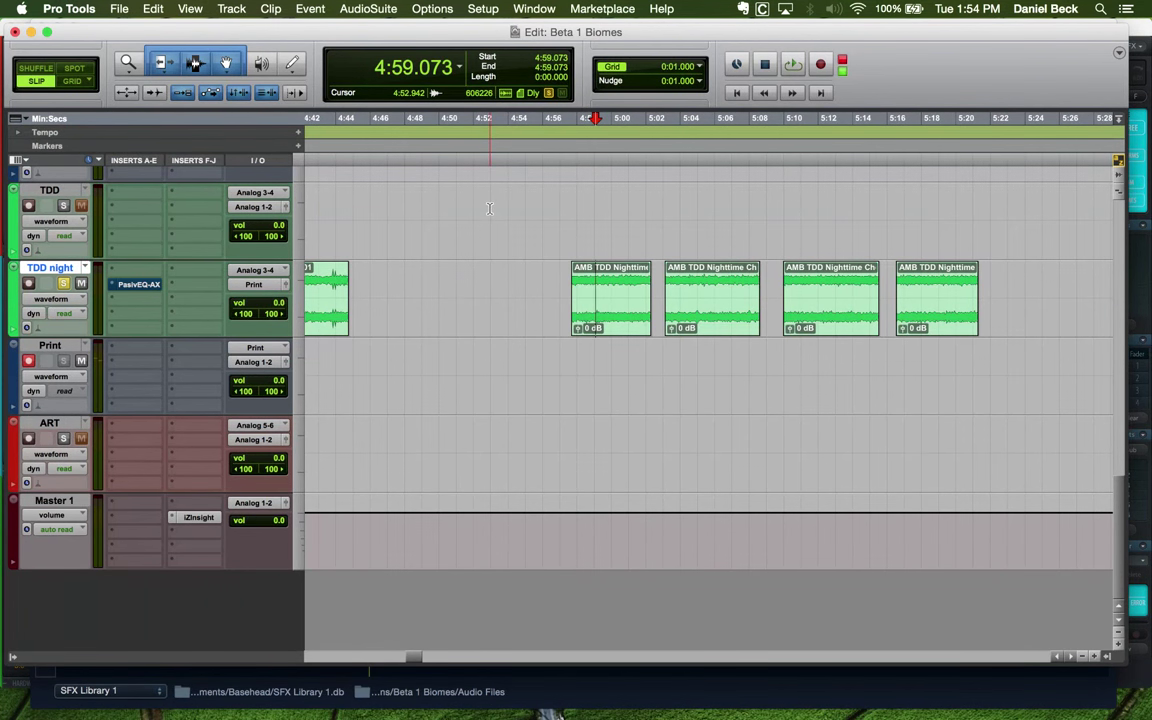
key("r")
key("r")
key("r")
key("r")
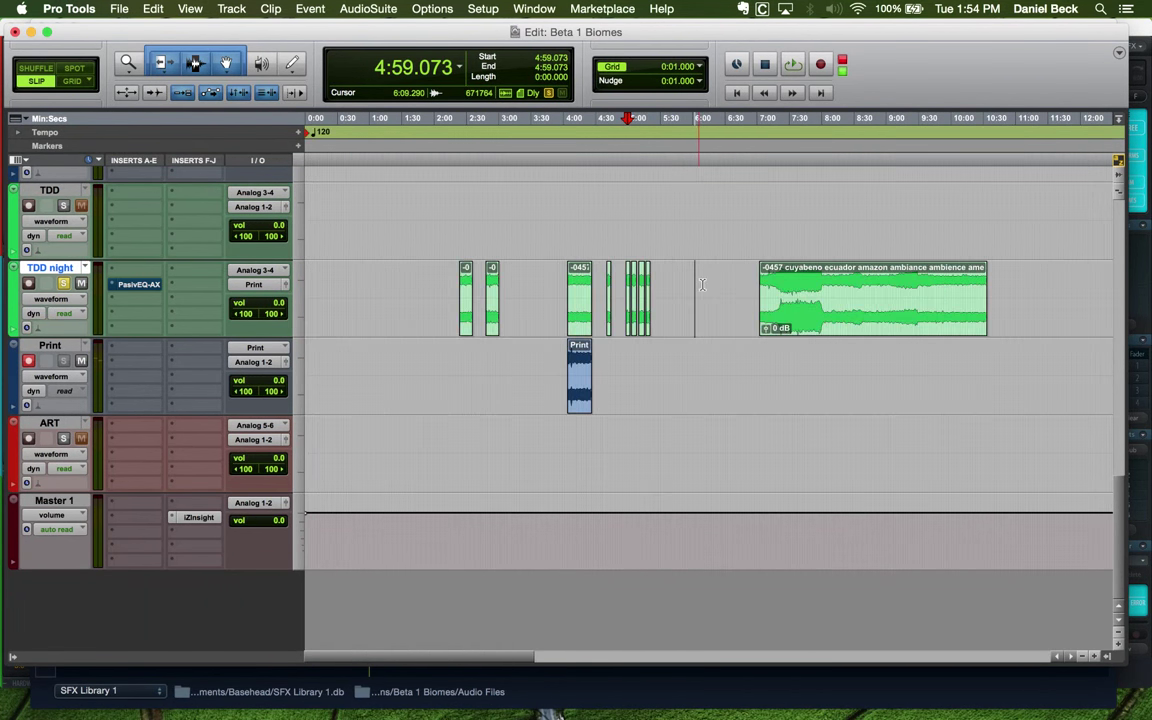
left_click(46, 346)
right_click(46, 346)
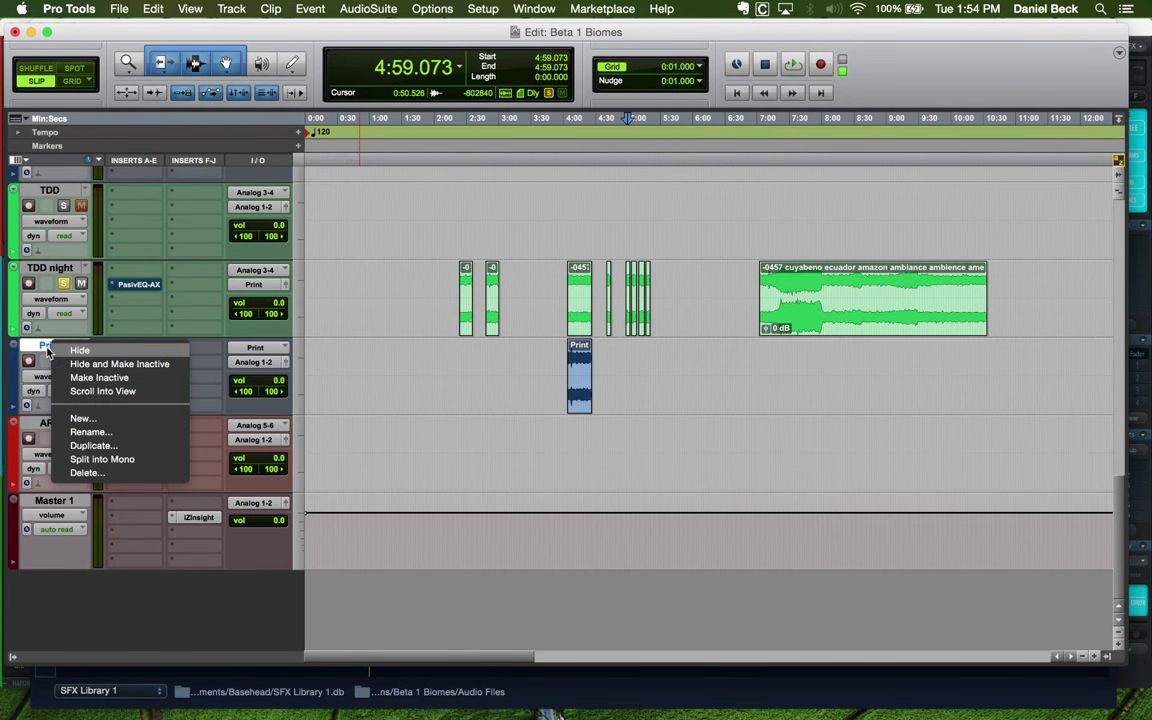
left_click(85, 471)
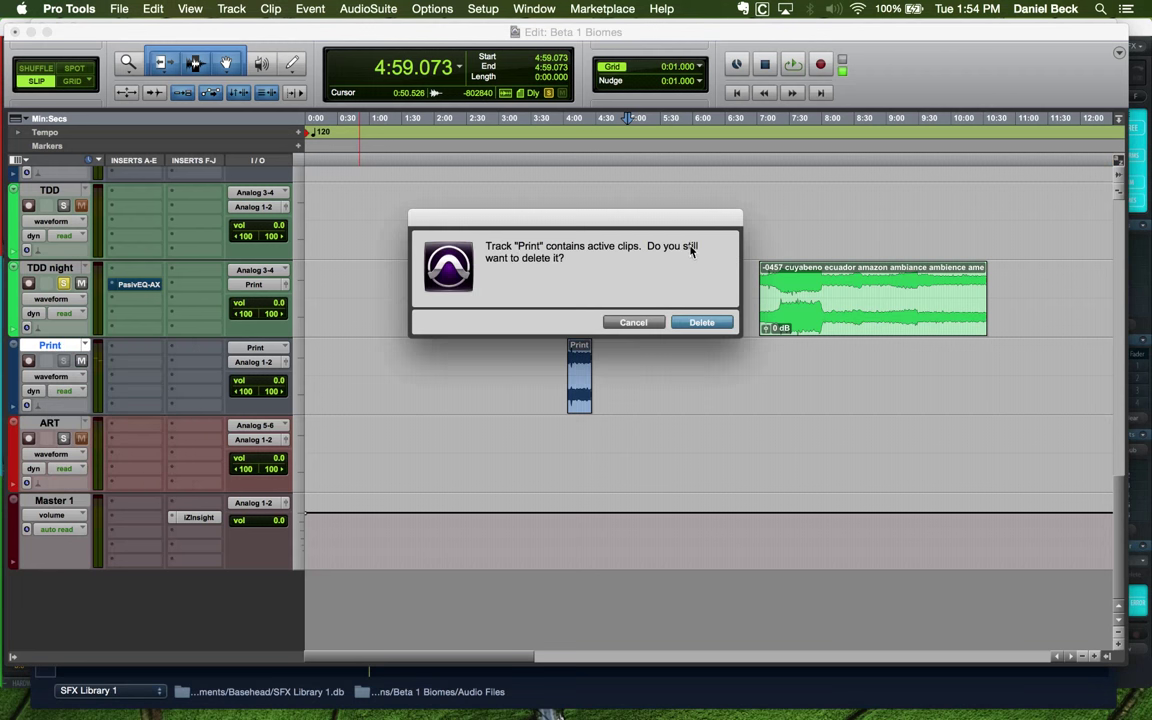
left_click(698, 320)
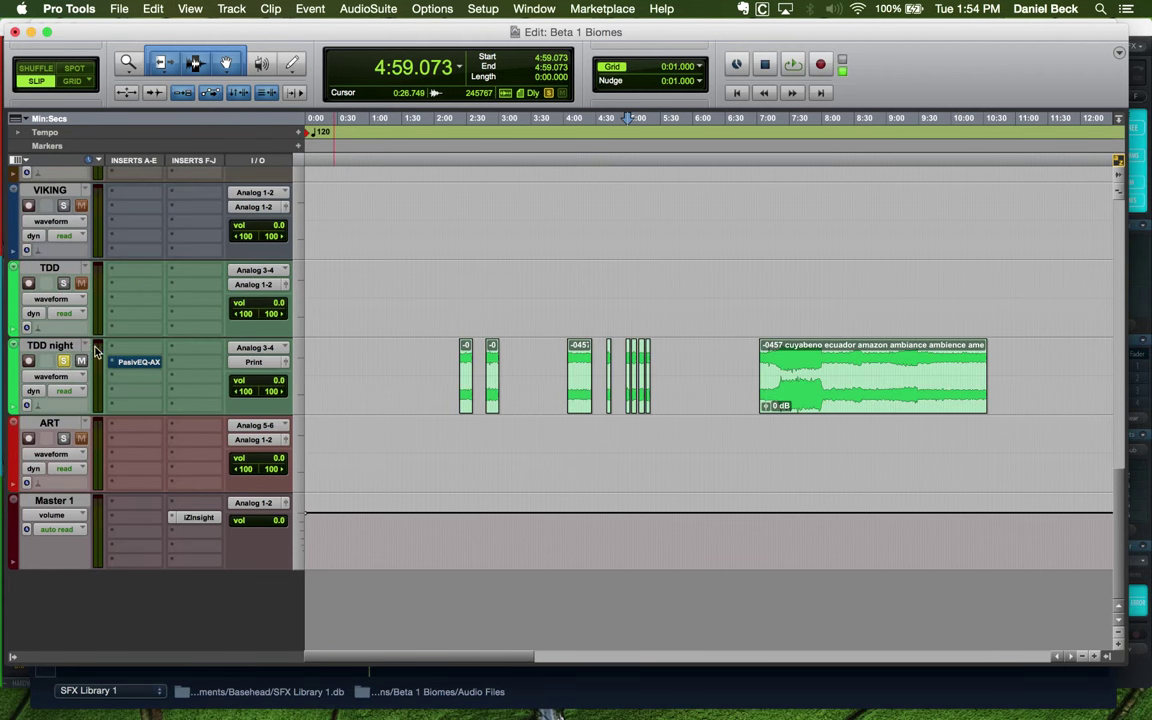
Turn off solo on the TDD night track
left_click(64, 361)
key("r")
key("r")
key("r")
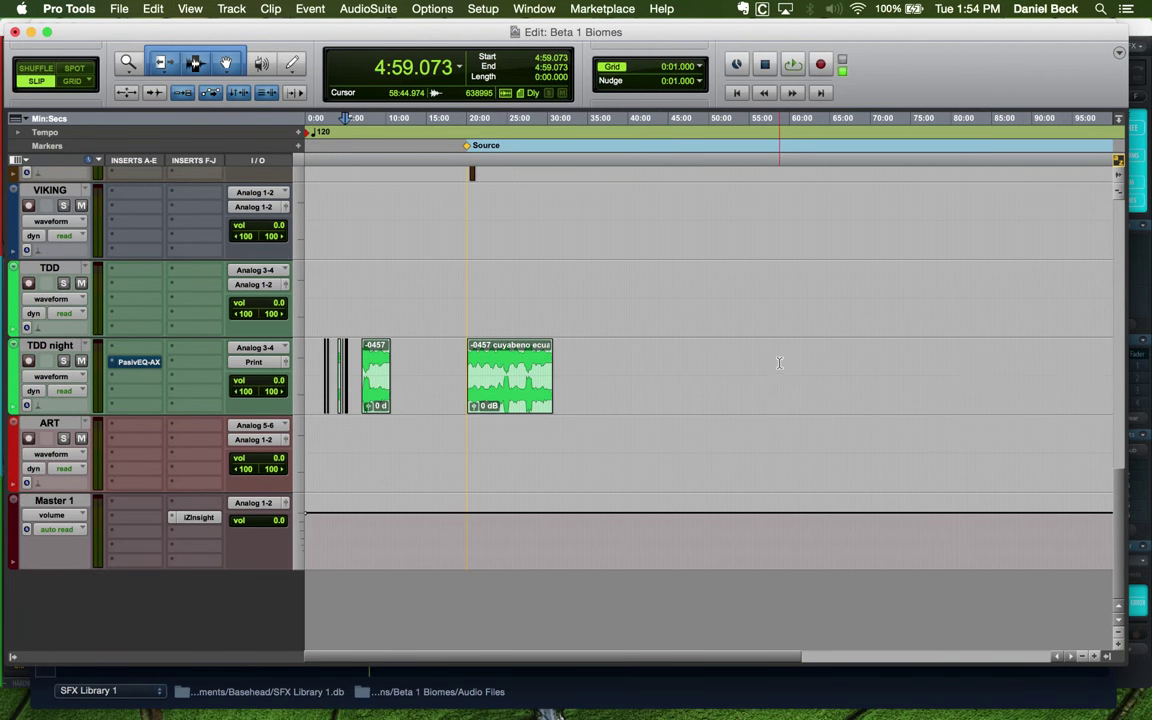
Place the edit cursor on the VIKING track at 20:18.583, shortly after the Source marker, with the timeline zoomed in around it
left_click(498, 342)
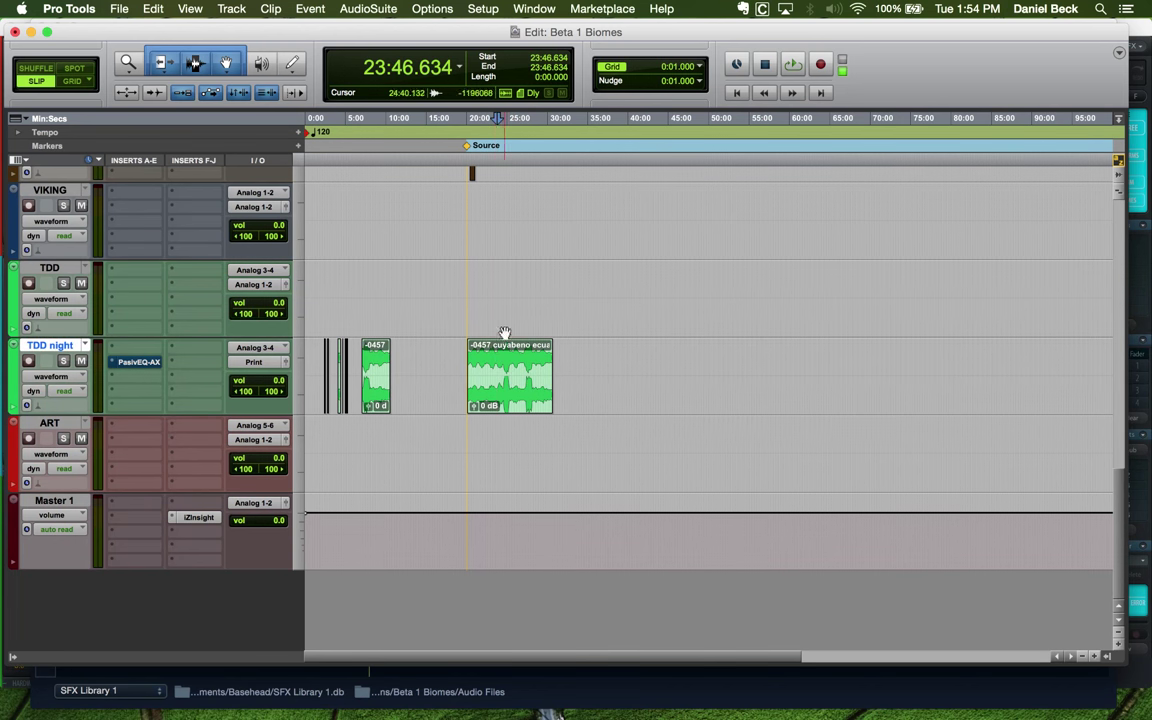
left_click(478, 297)
scroll(478, 297, "up", 2)
left_click(471, 333)
key("t")
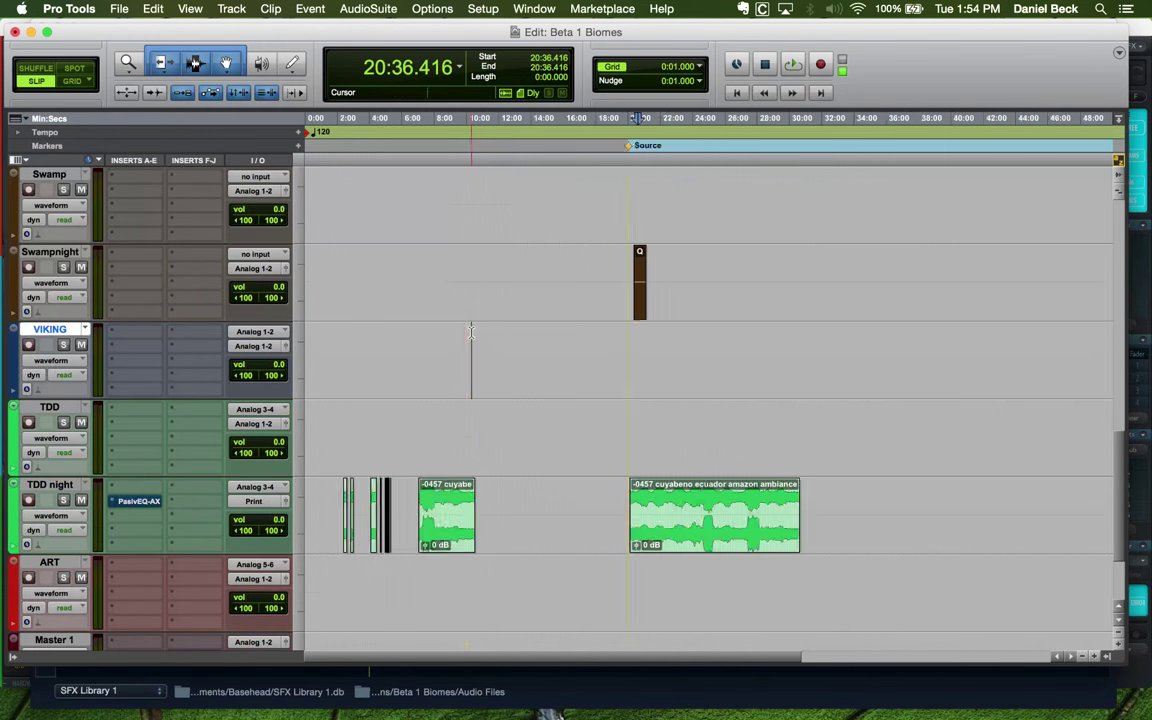
key("t")
key("r")
key("r")
left_click(358, 336)
key("Return")
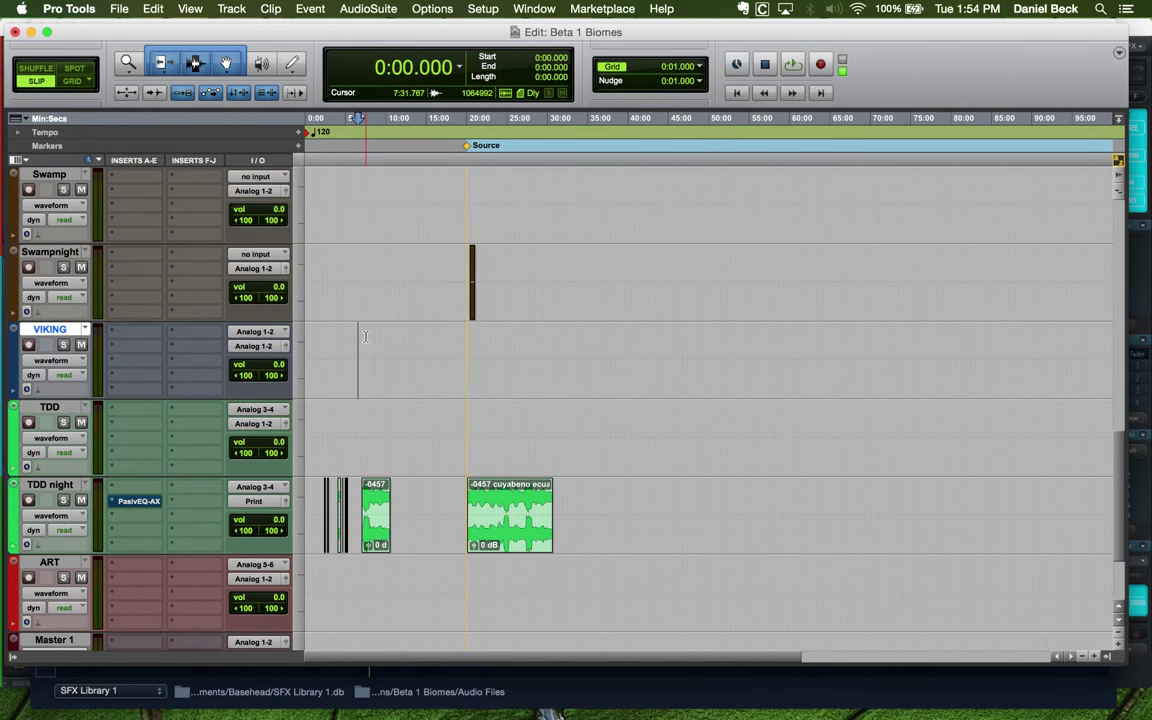
key("super+bracketright")
key("super+bracketright")
key("super+bracketleft")
left_click(633, 337)
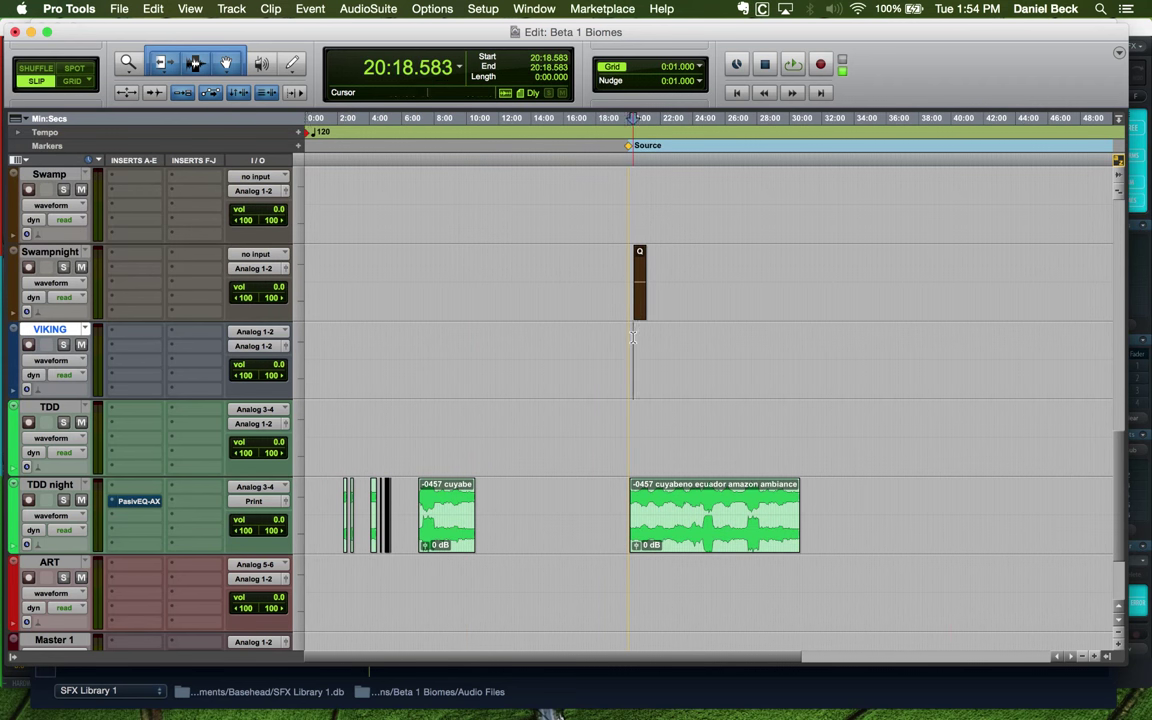
key("t")
key("t")
key("t")
Switch to BaseHead and search the sound library descriptions for "crow"
key("super+Tab")
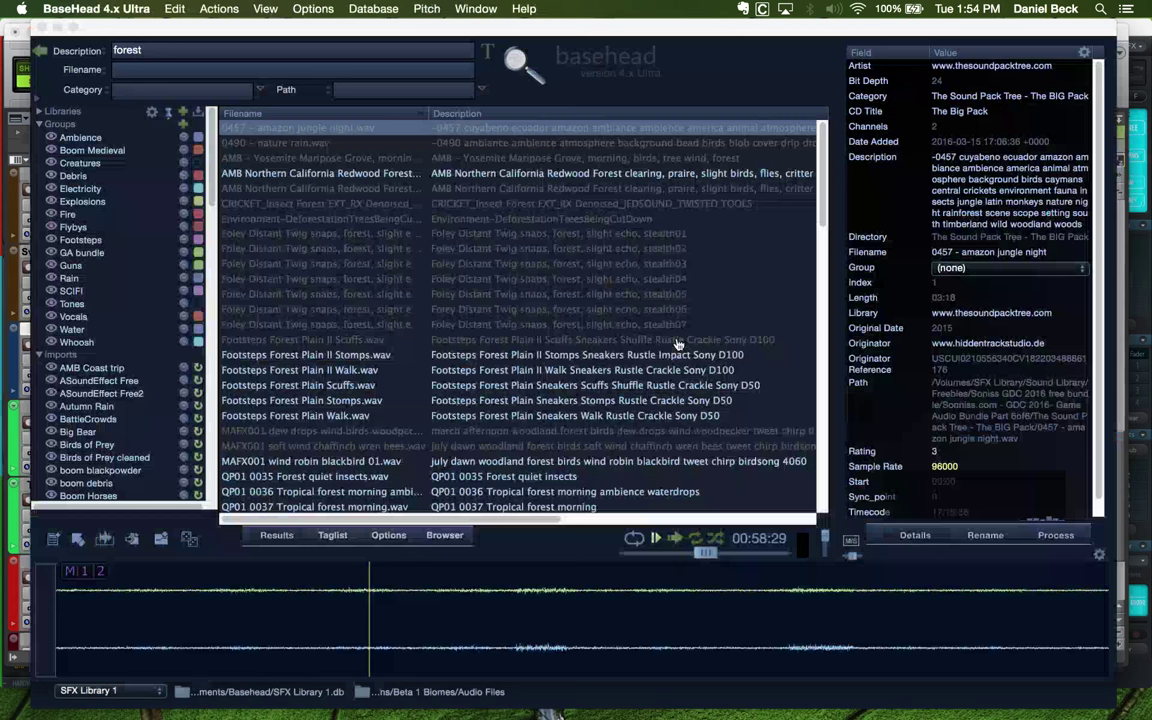
left_click_drag(156, 54, 95, 58)
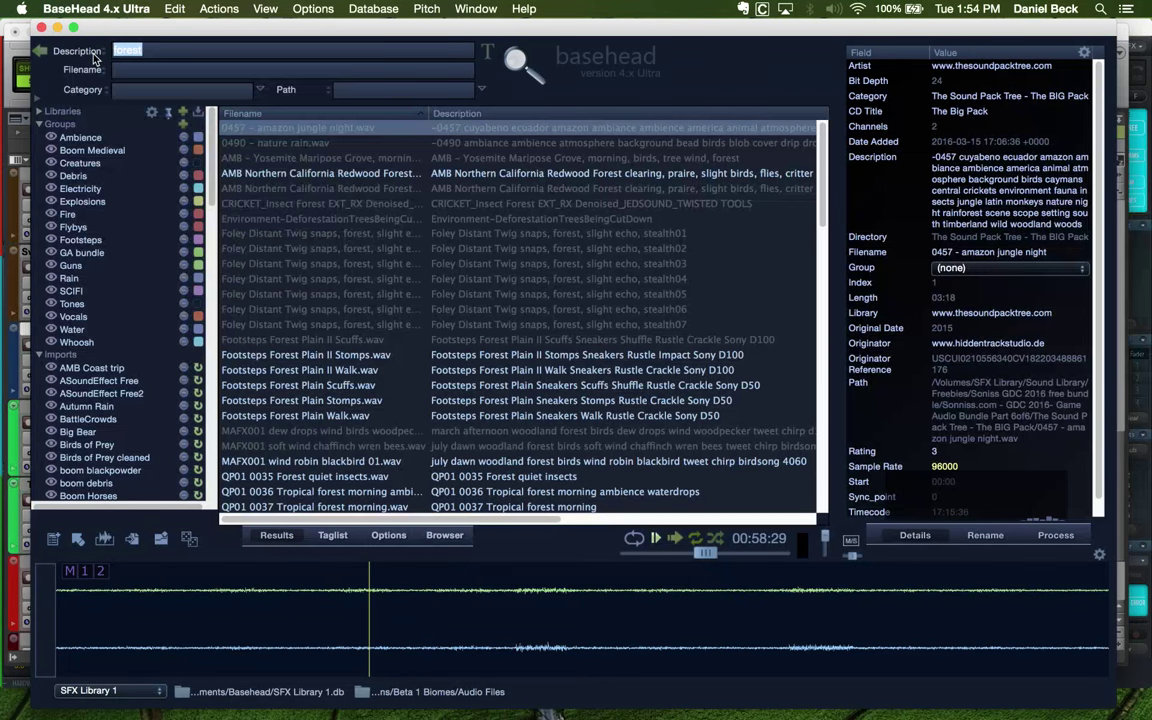
type("crow")
key("Return")
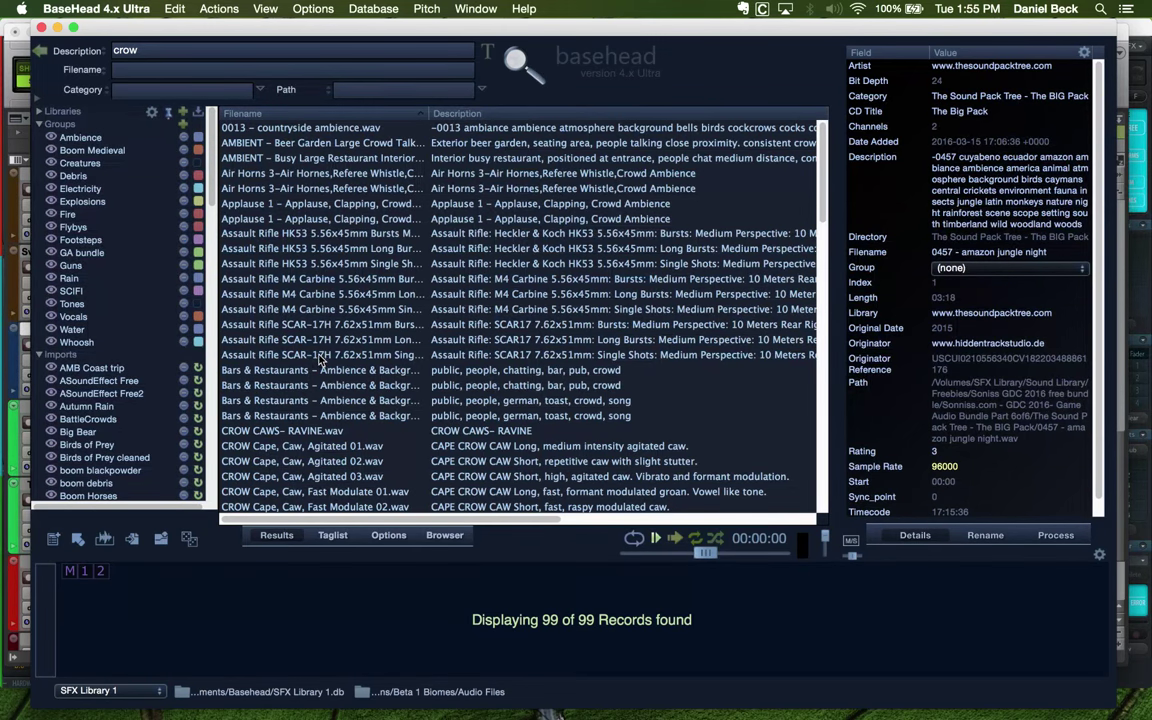
Audition the Cape crow recordings Caw Agitated 01, Caw Normal 02 and Groan 01
scroll(286, 319, "down", 6)
scroll(318, 360, "down", 2)
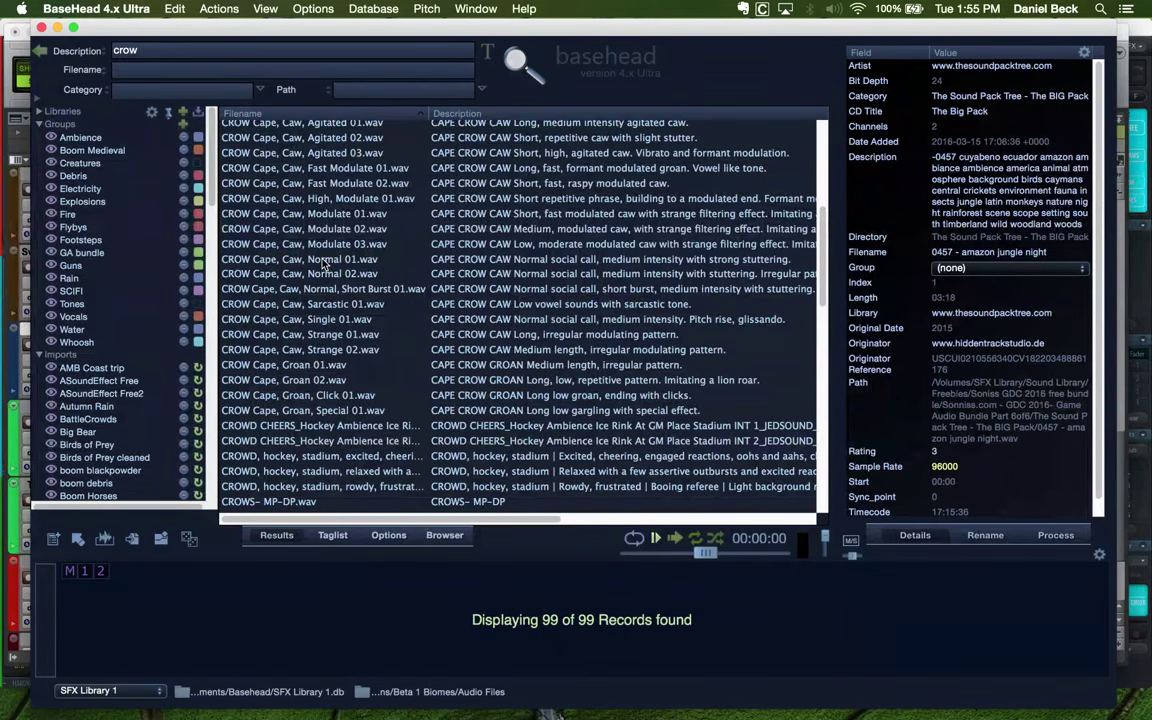
scroll(325, 258, "up", 1)
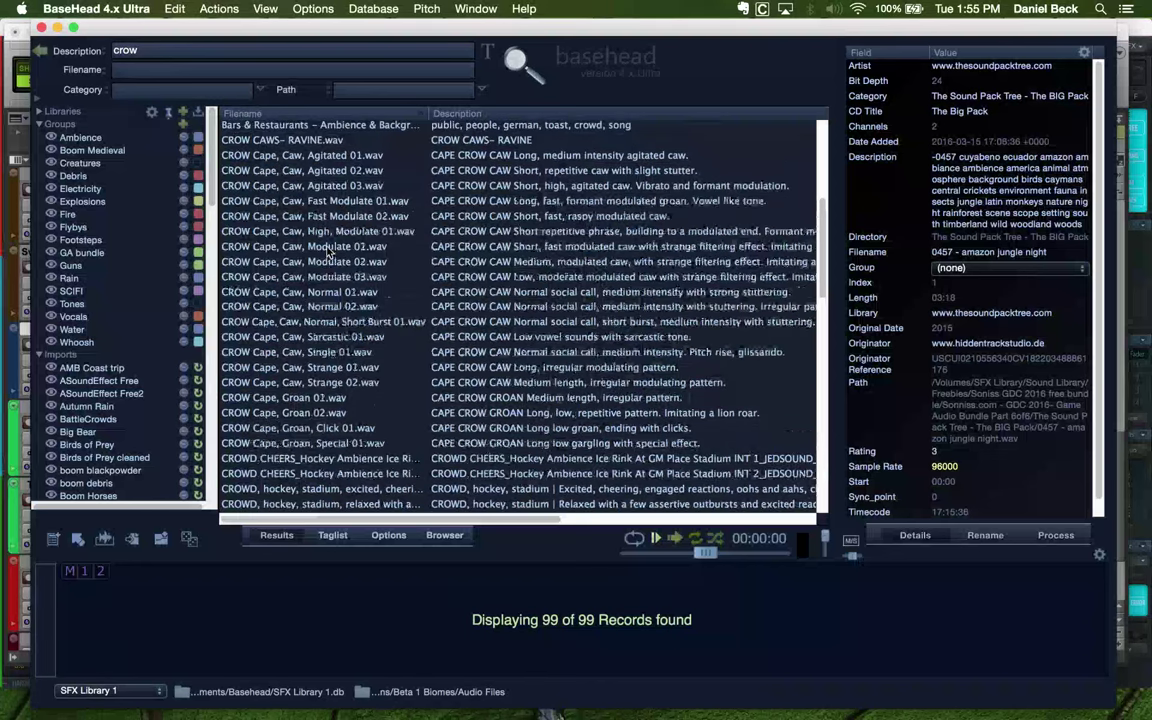
left_click(341, 160)
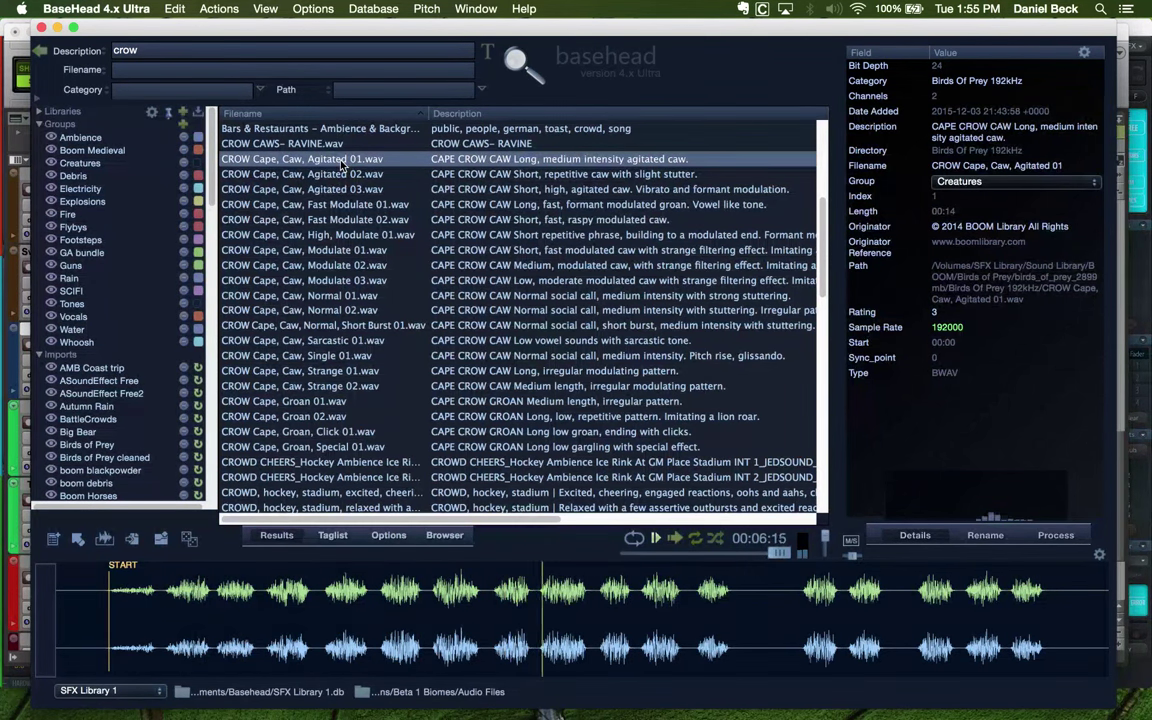
left_click(352, 311)
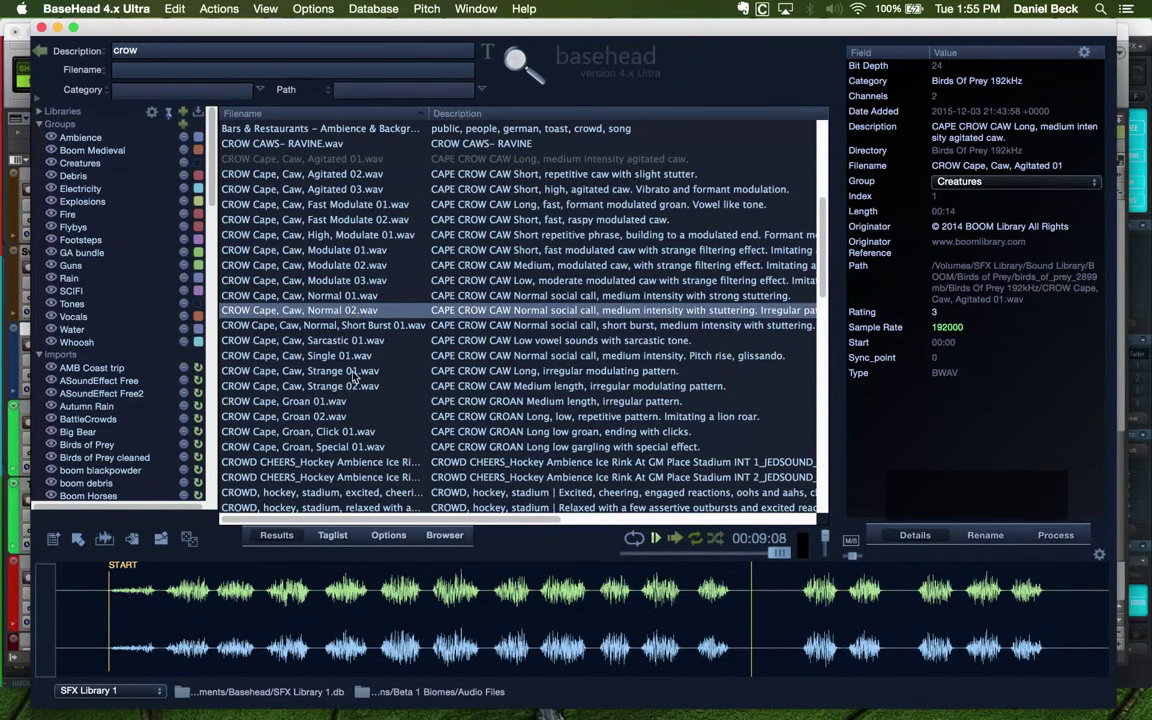
left_click(339, 403)
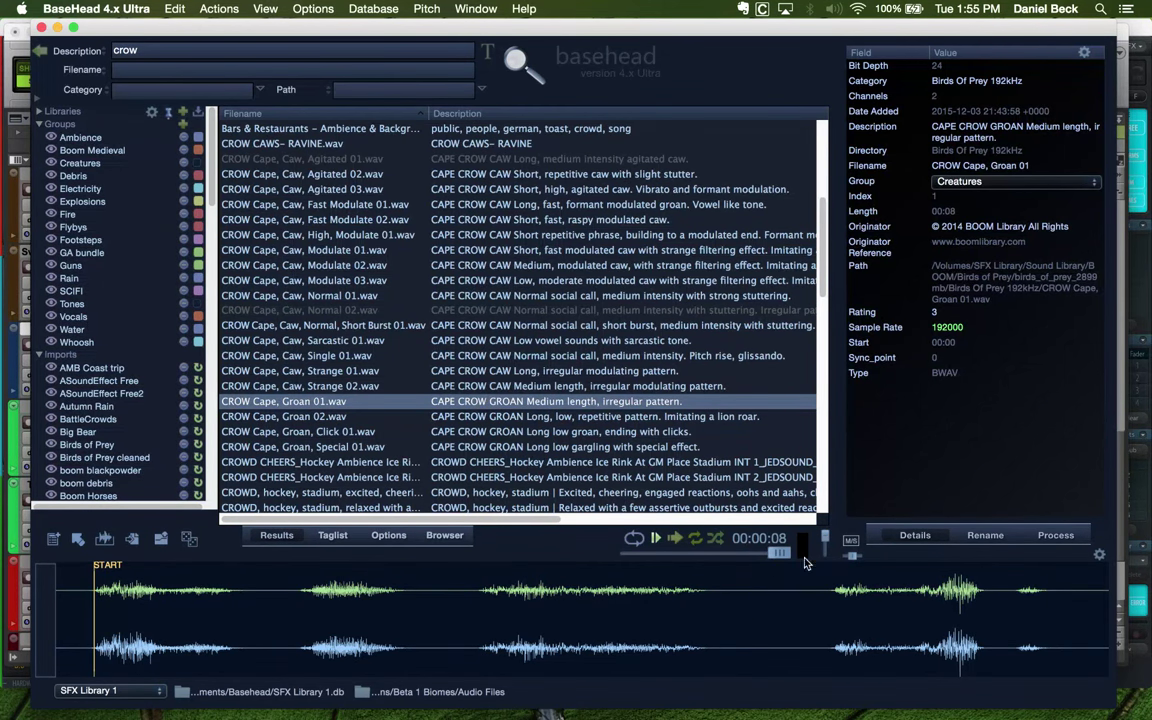
Lower the preview pitch of CROW Cape, Groan 01 to around 32924 Hz, fine-tune it and audition the recording from two points
mouse_move(780, 558)
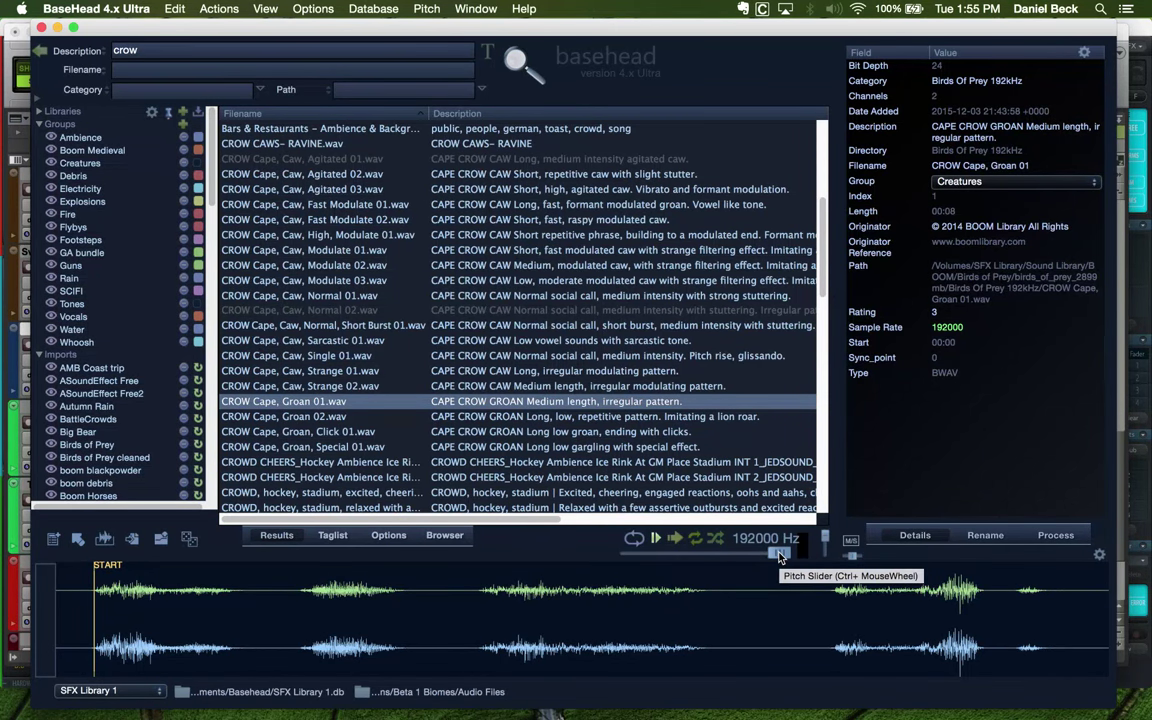
left_click_drag(779, 556, 646, 562)
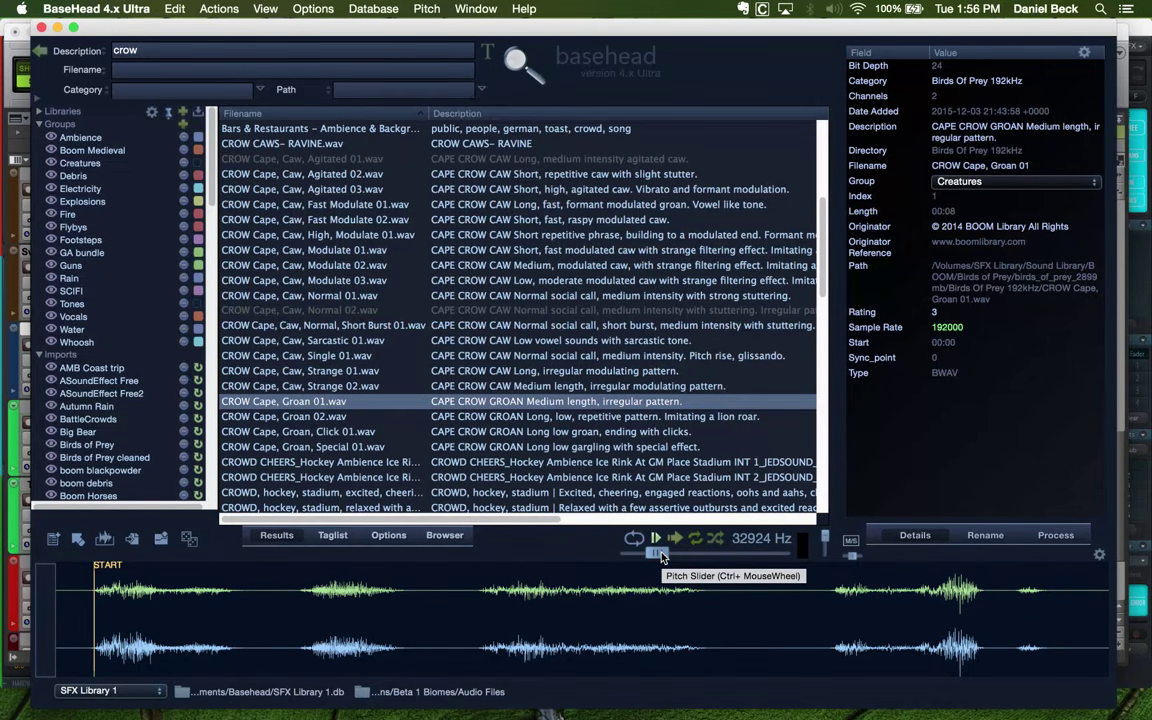
left_click(298, 605)
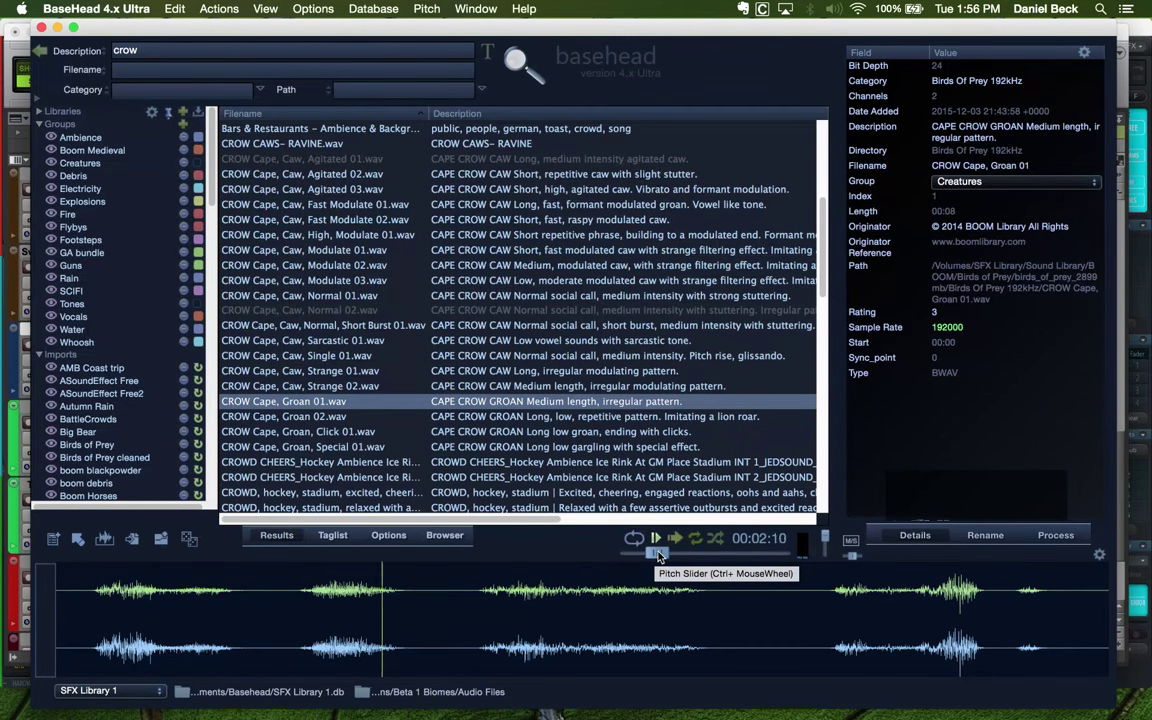
left_click_drag(659, 556, 663, 557)
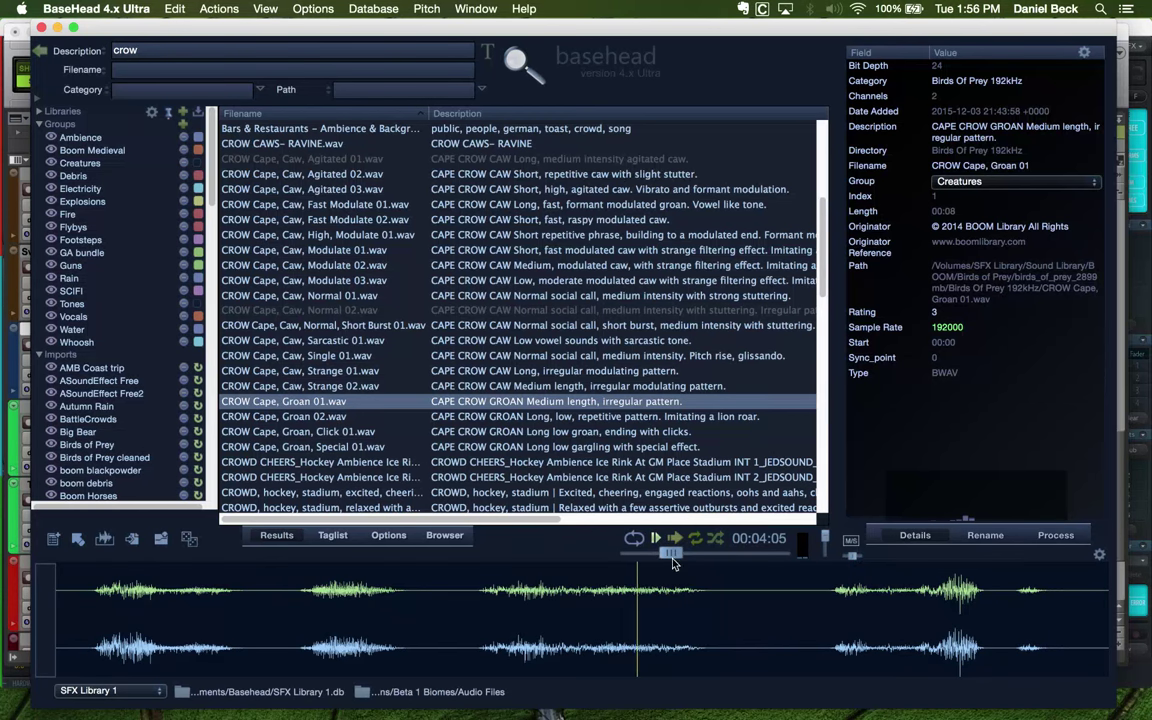
left_click(820, 602)
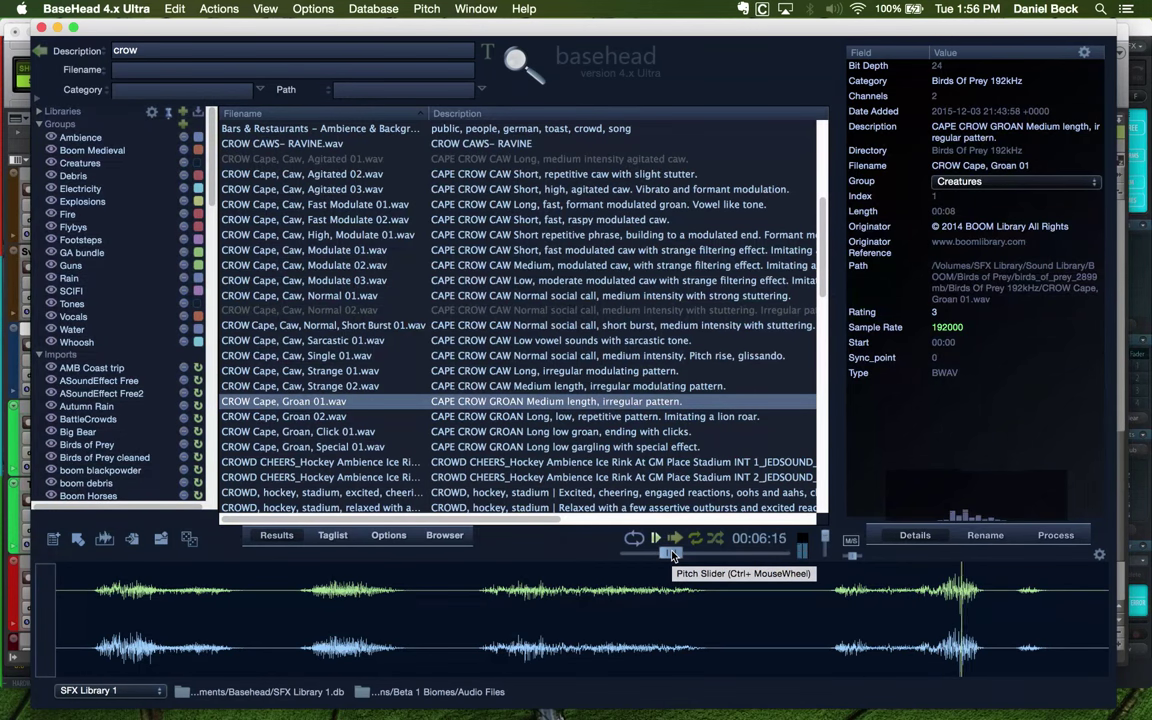
Compare the final groan of CROW Cape, Groan 01 at full preview pitch, at about 115940 Hz and at a lower setting
left_click_drag(672, 555, 779, 554)
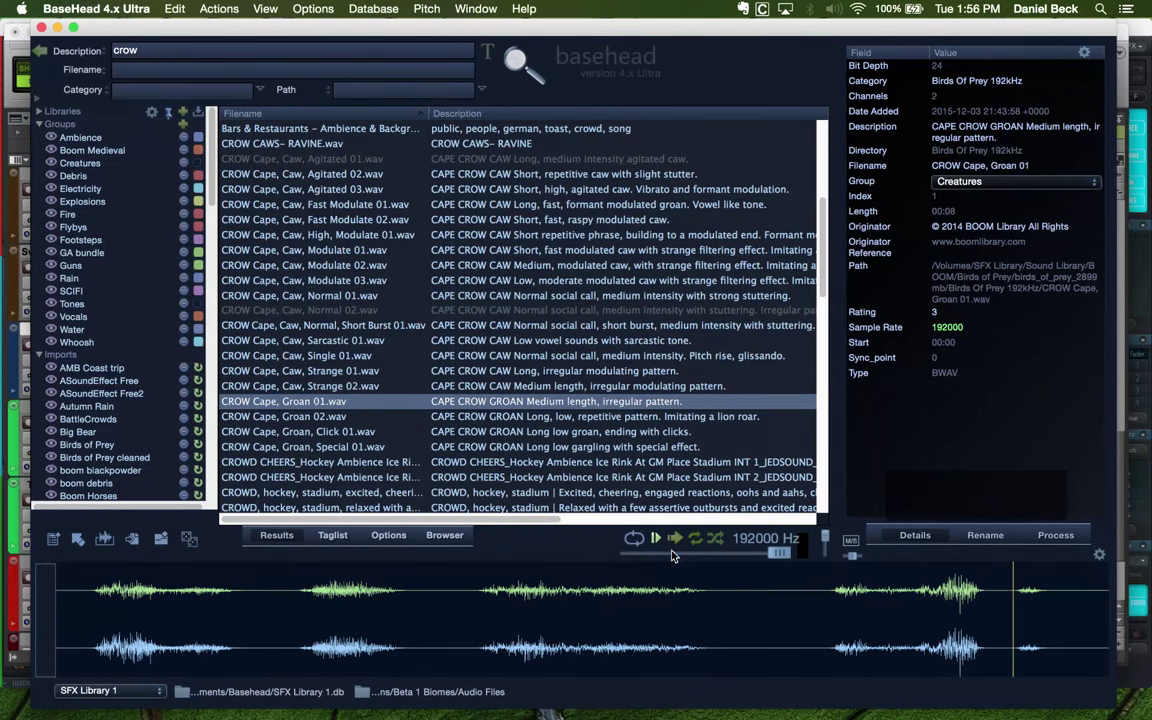
left_click(822, 607)
left_click_drag(782, 557, 718, 555)
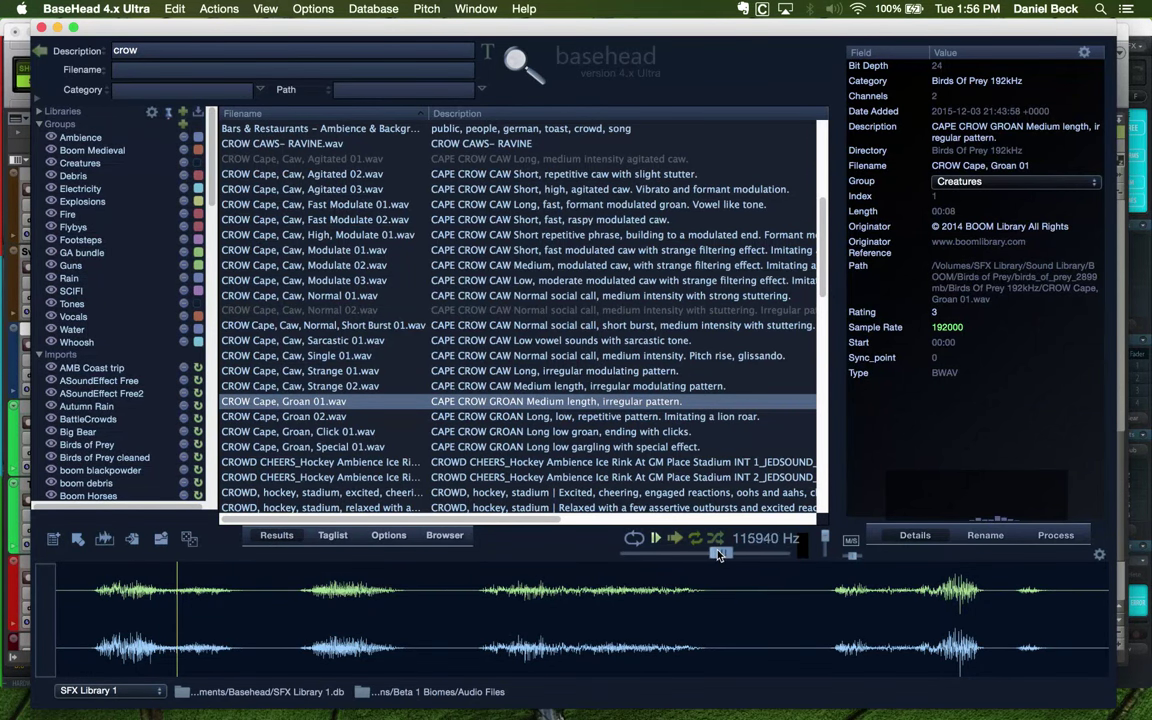
left_click(836, 611)
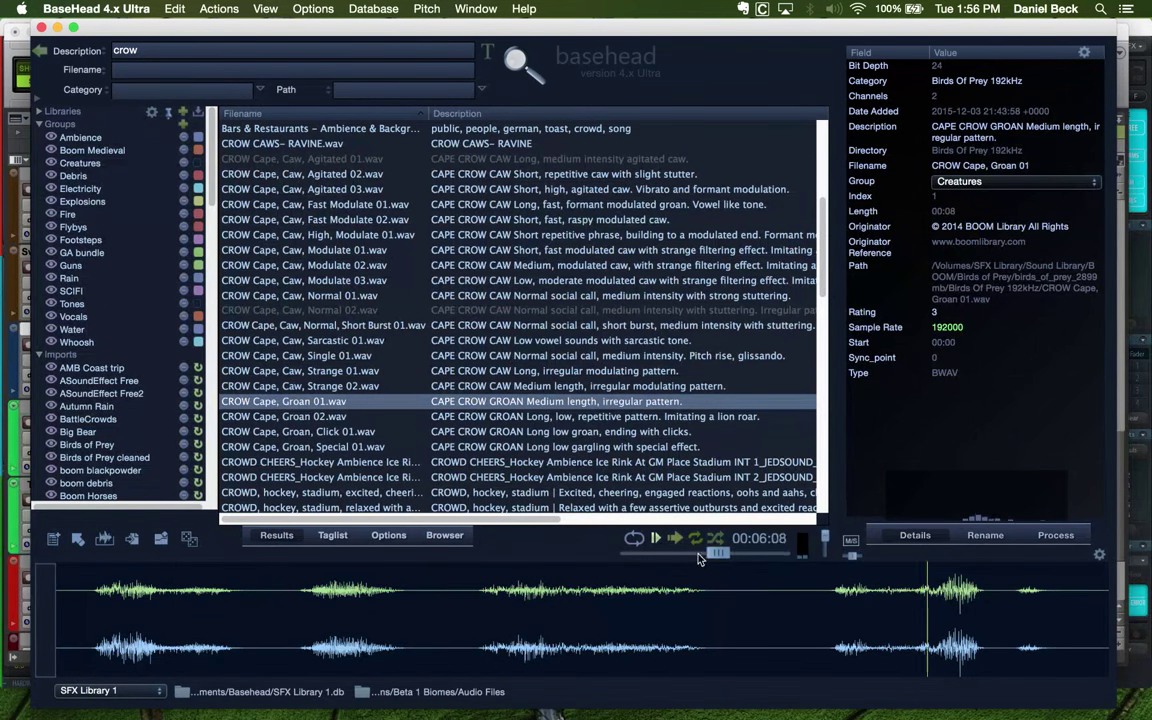
left_click_drag(722, 557, 678, 555)
left_click(832, 608)
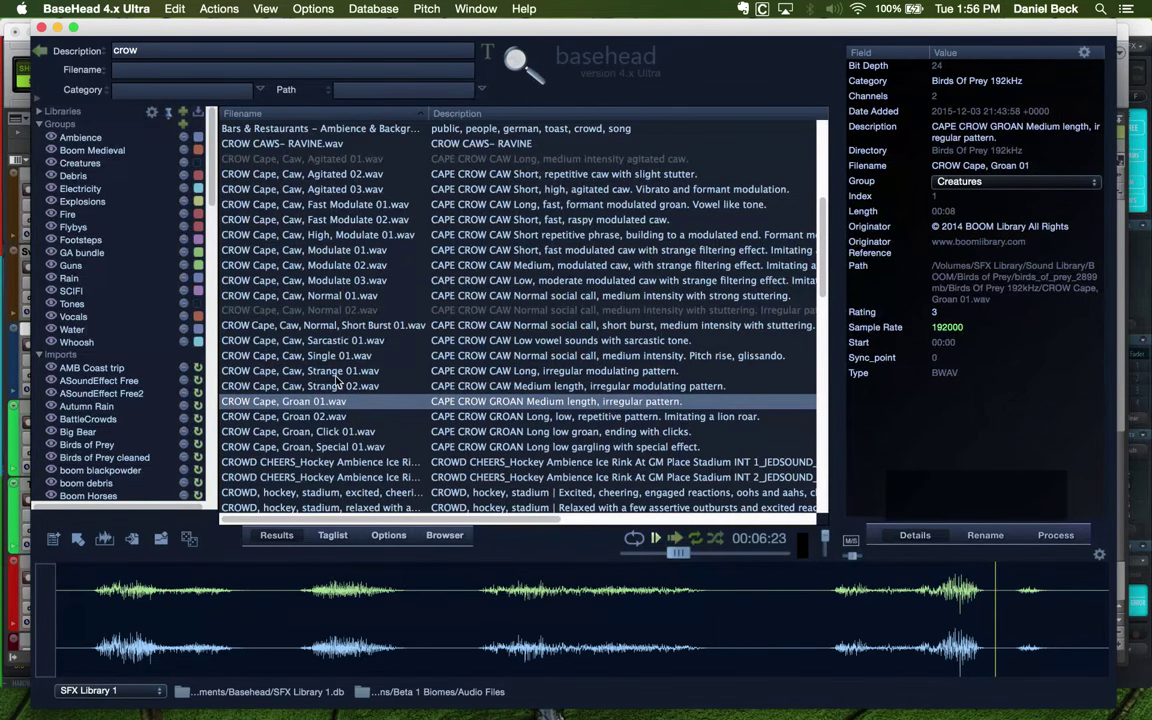
Audition CROW Cape, Caw, Modulate 02 at the lowered pitch from its start and from its second call
left_click(353, 266)
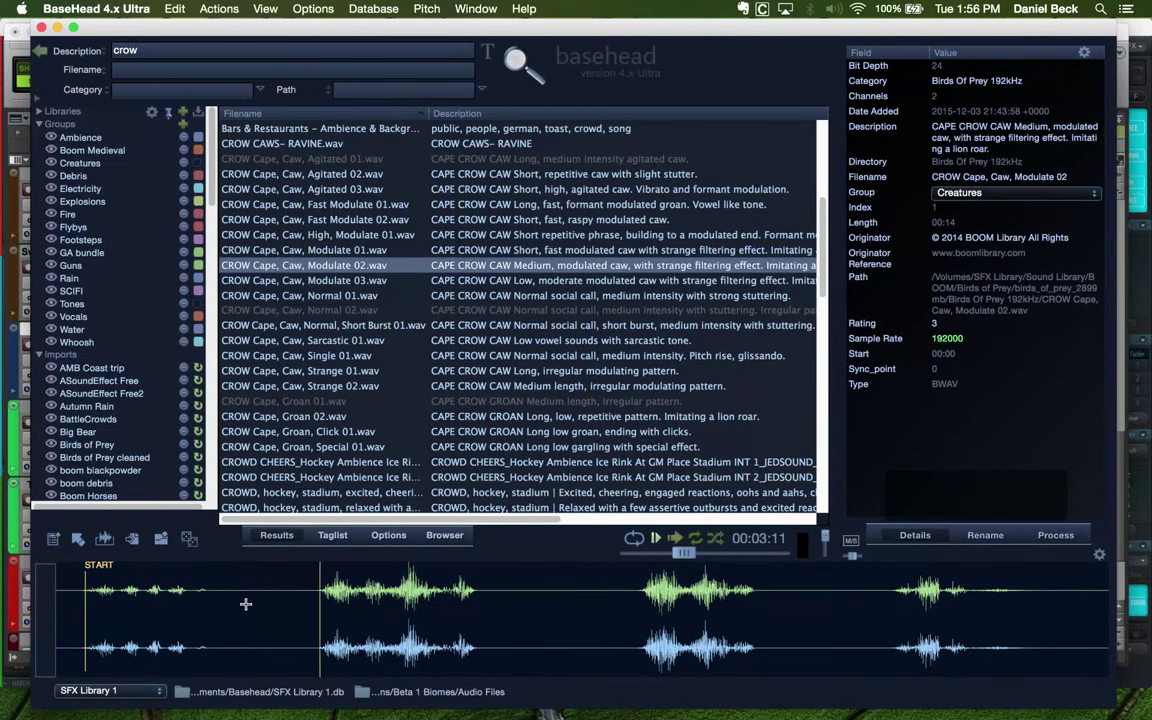
left_click(82, 614)
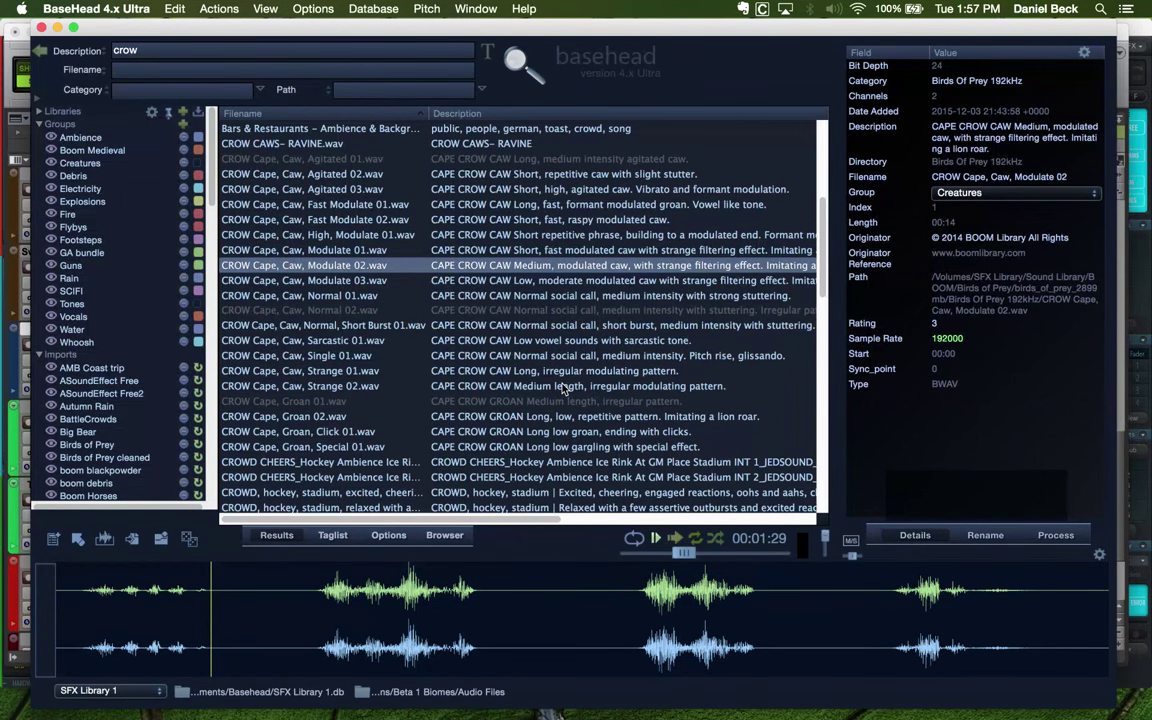
left_click(314, 598)
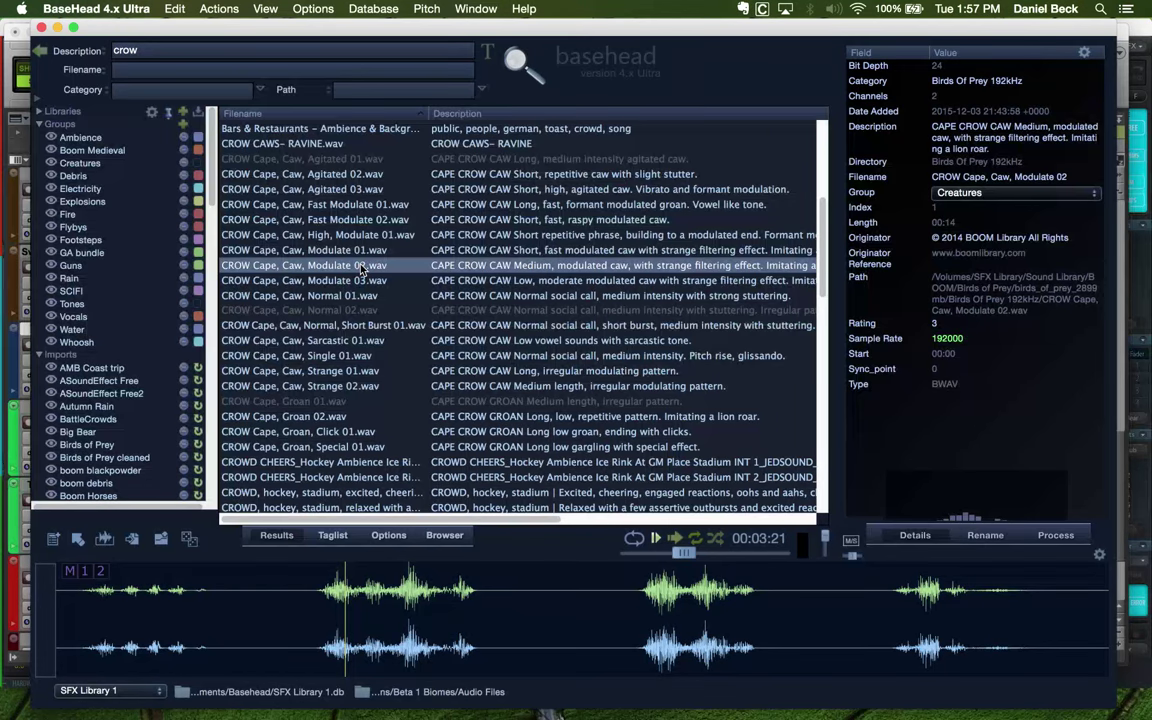
Switch to Pro Tools, place the edit cursor on the VIKING track just after the Source marker, and return to BaseHead
key("super+Tab")
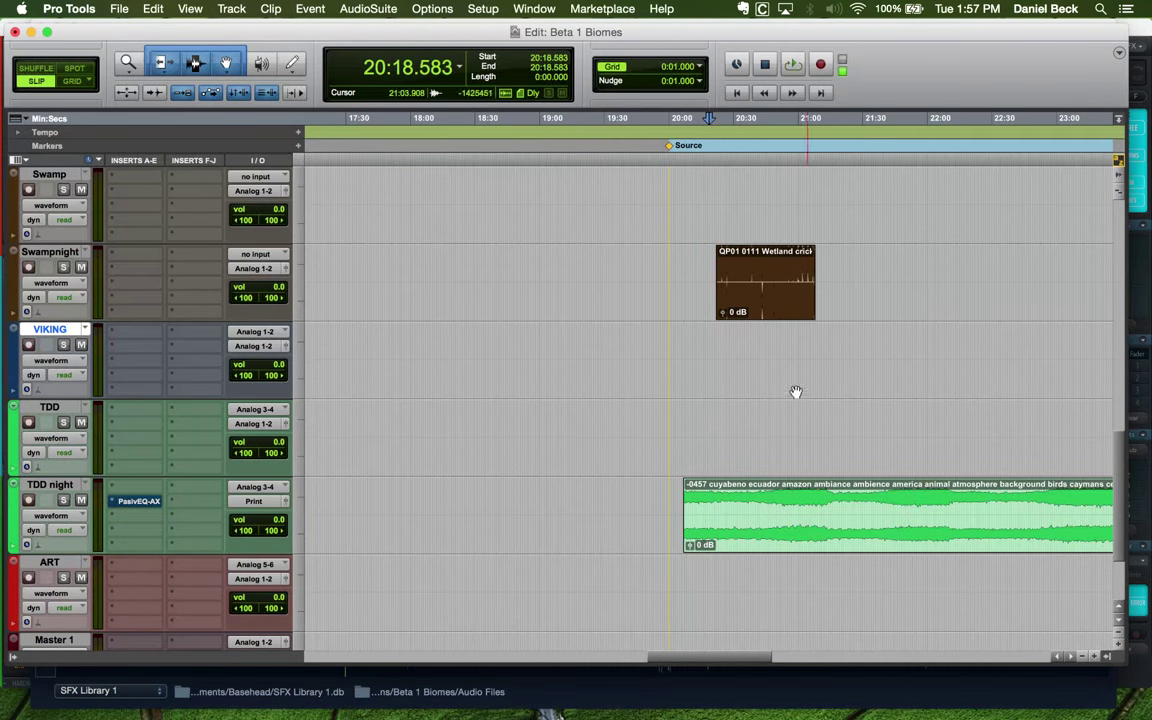
left_click(676, 340)
key("super+Tab")
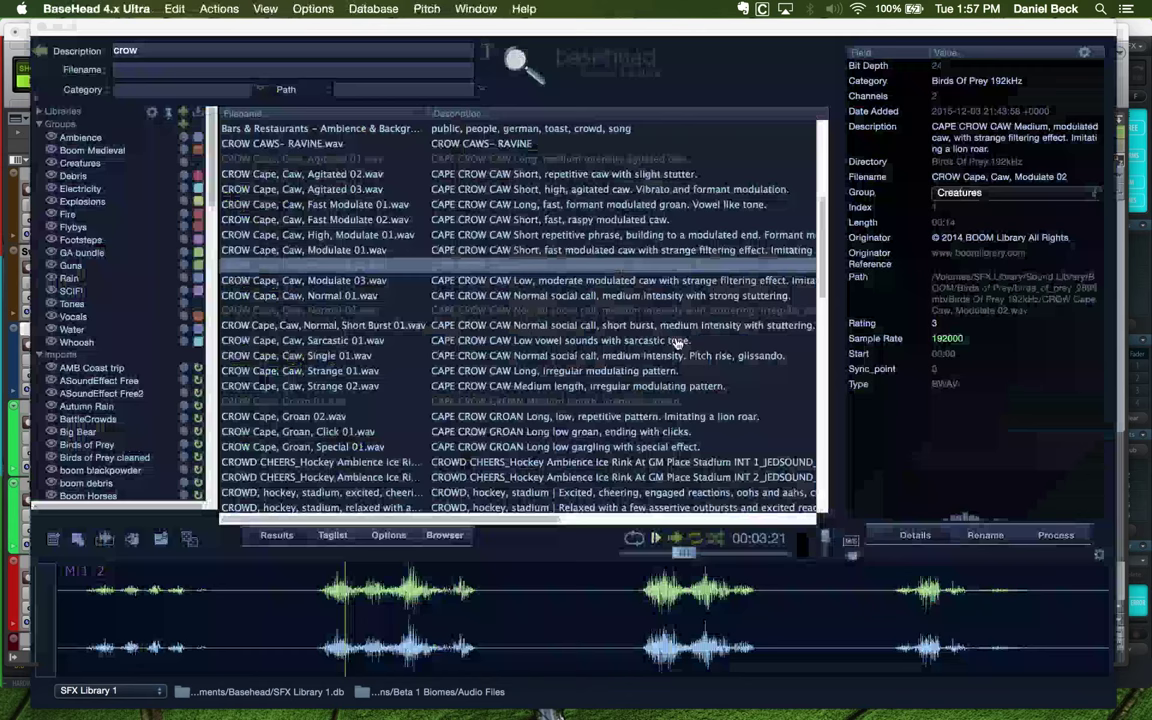
Audition CROW CAWS- RAVINE and 0013 - countryside ambience, including the louder passage past the middle of the countryside recording
scroll(345, 207, "up", 10)
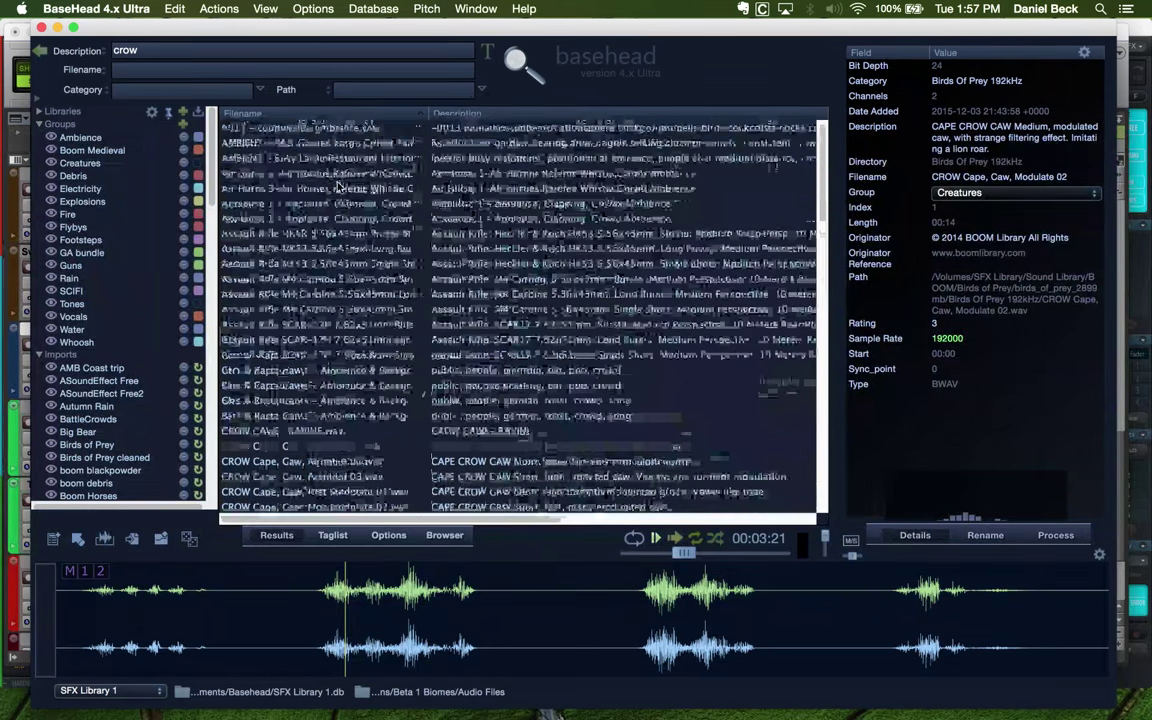
left_click(325, 432)
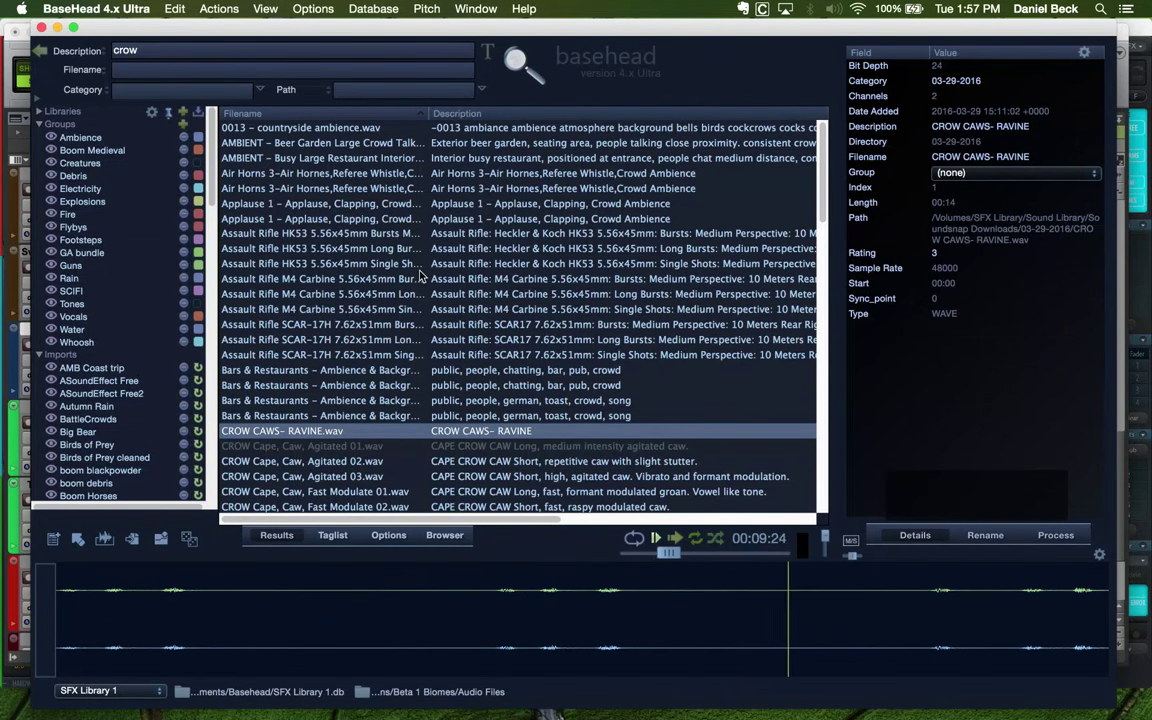
scroll(384, 372, "down", 2)
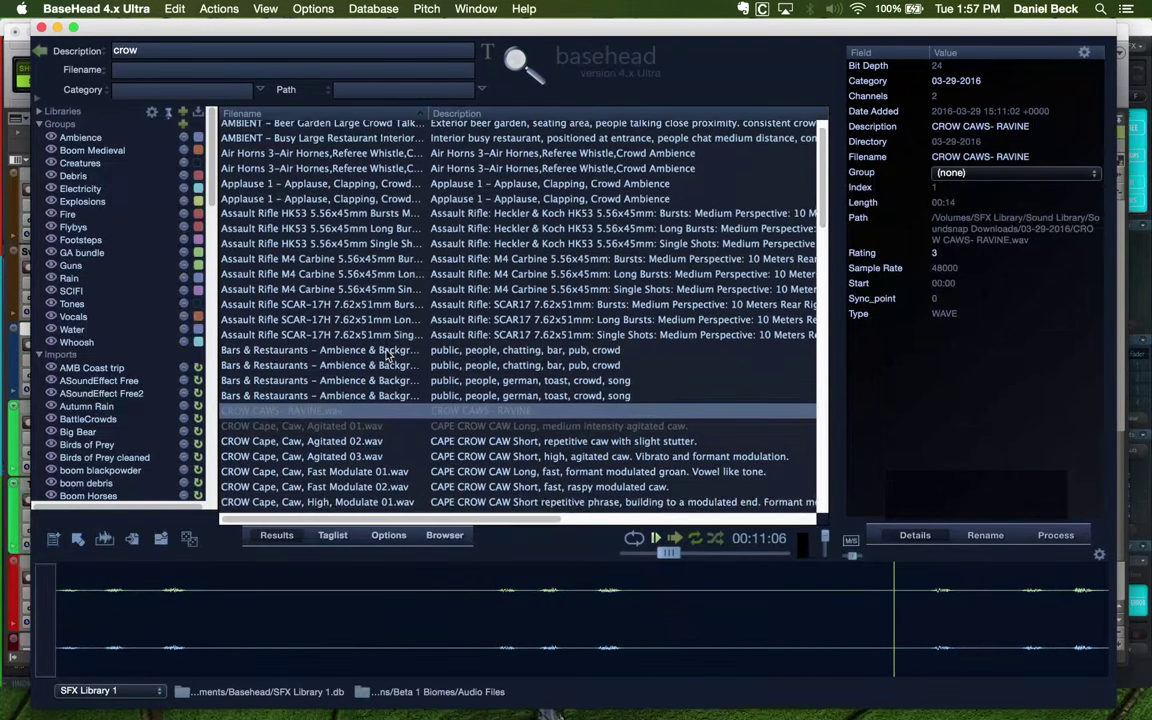
scroll(387, 355, "up", 2)
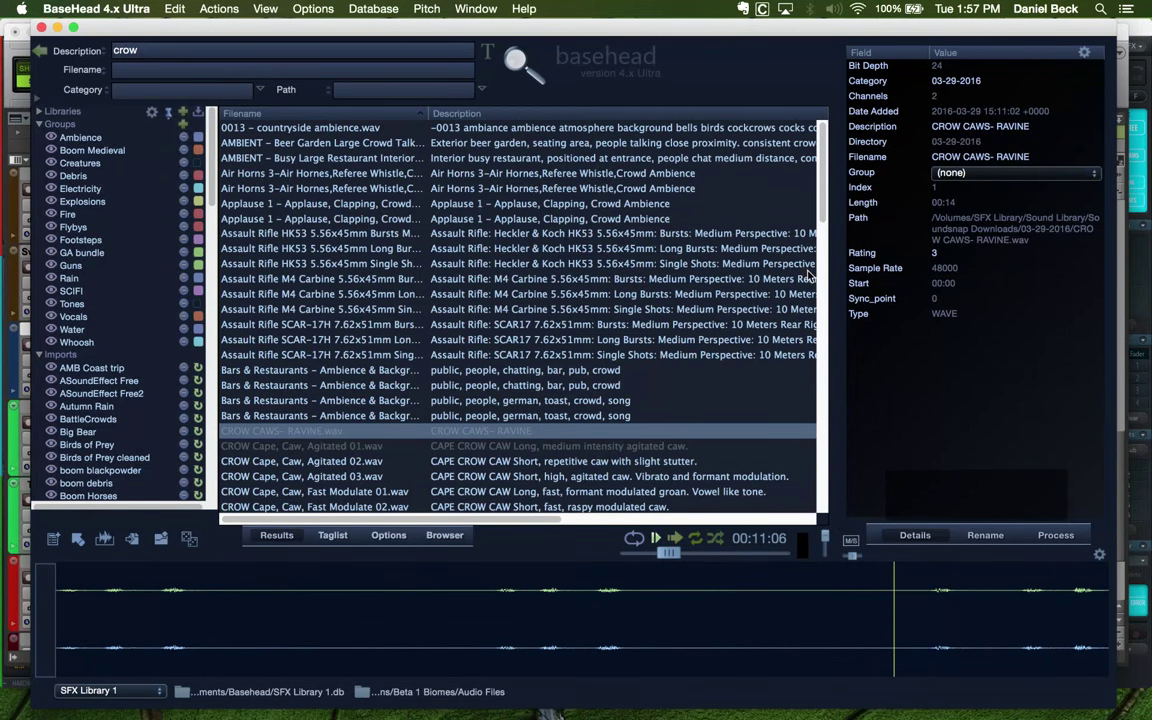
left_click(637, 130)
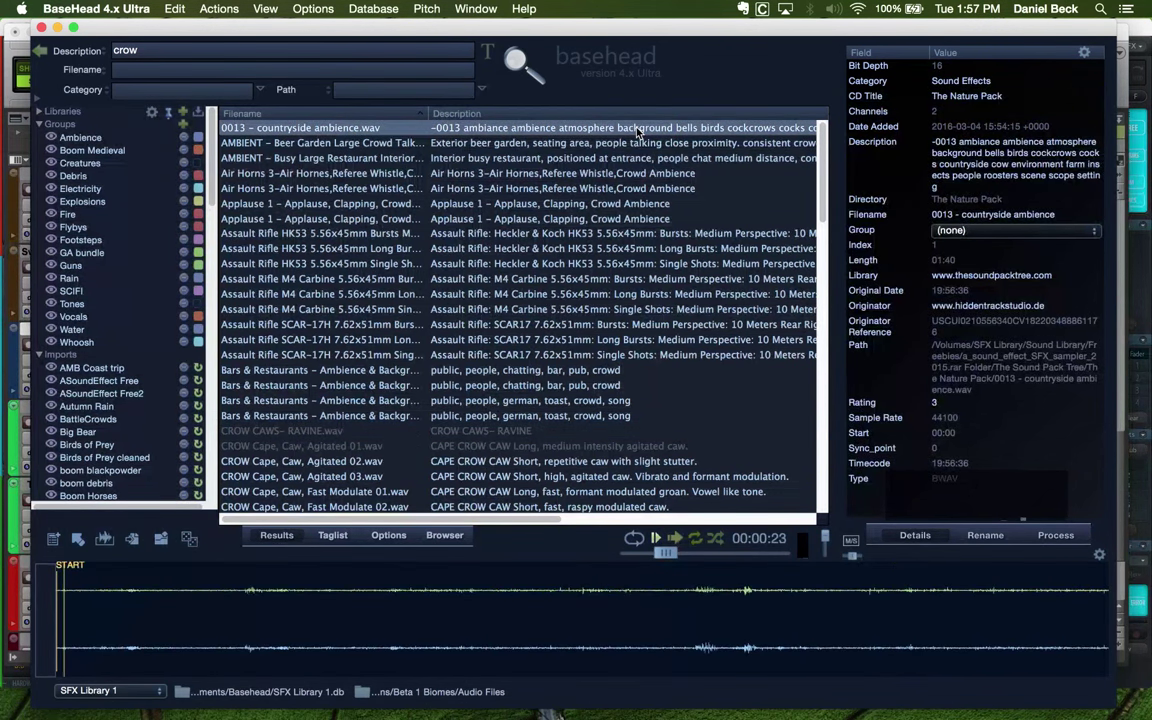
left_click(701, 609)
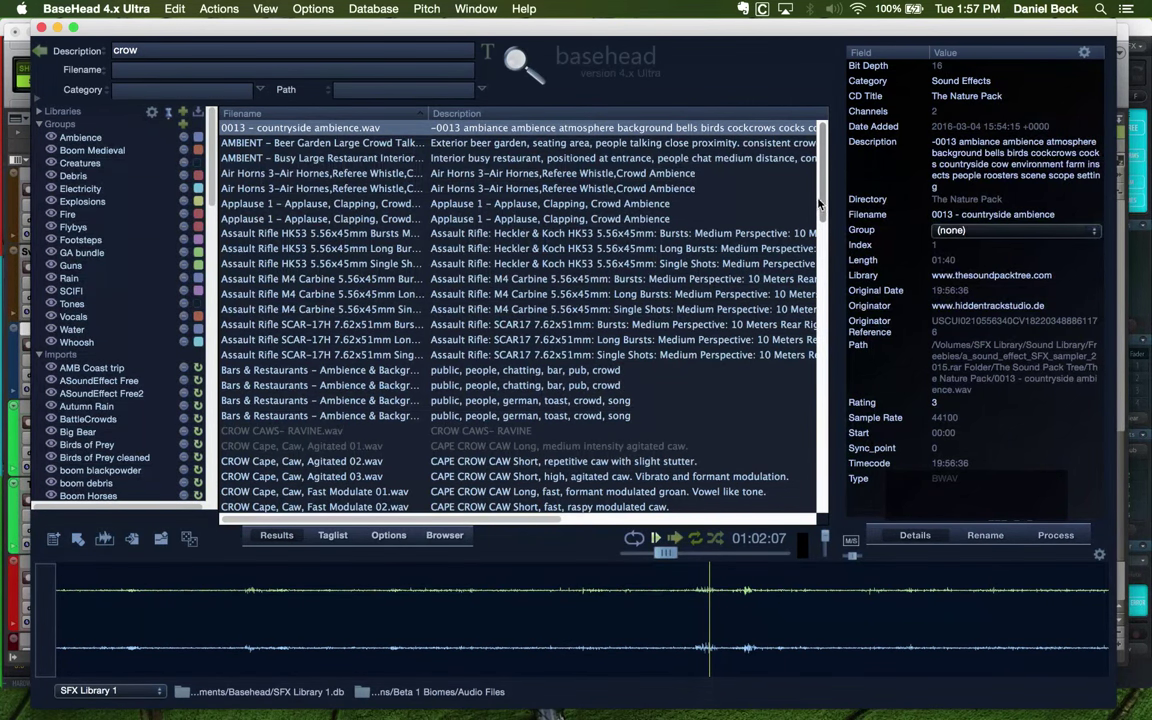
Audition CROWS- MP-DP and the CROWS_Birds EXT Park recording from the crow search results
scroll(820, 250, "down", 10)
scroll(826, 323, "down", 1)
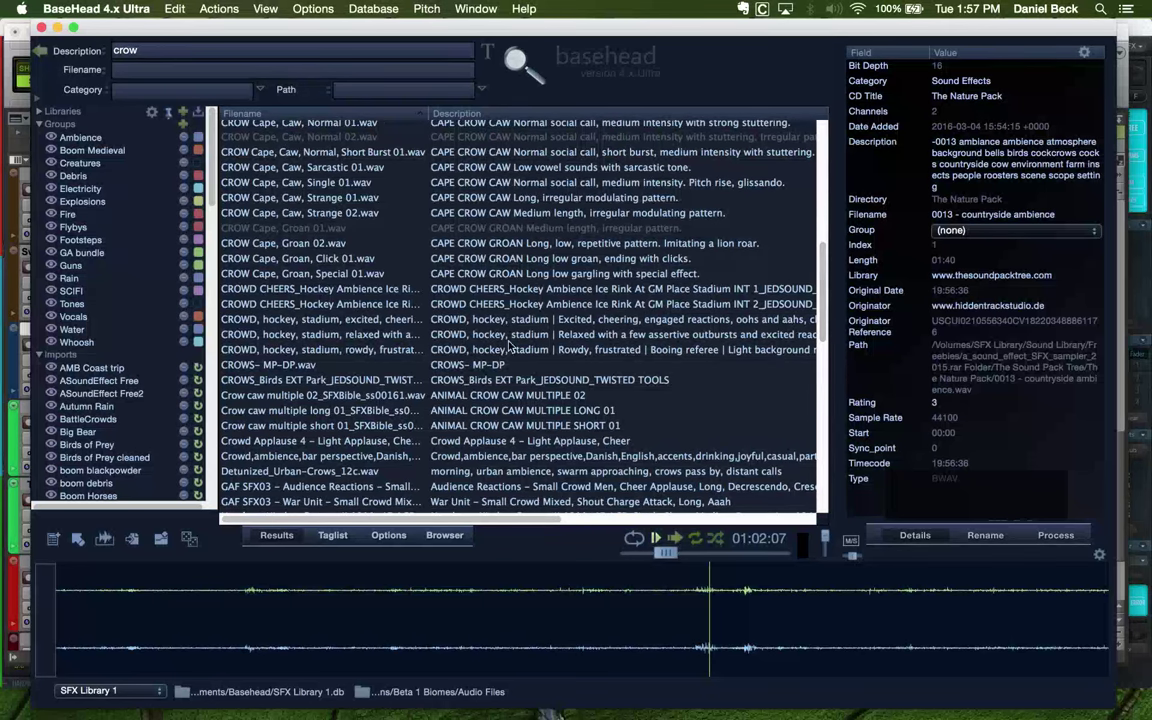
left_click(480, 366)
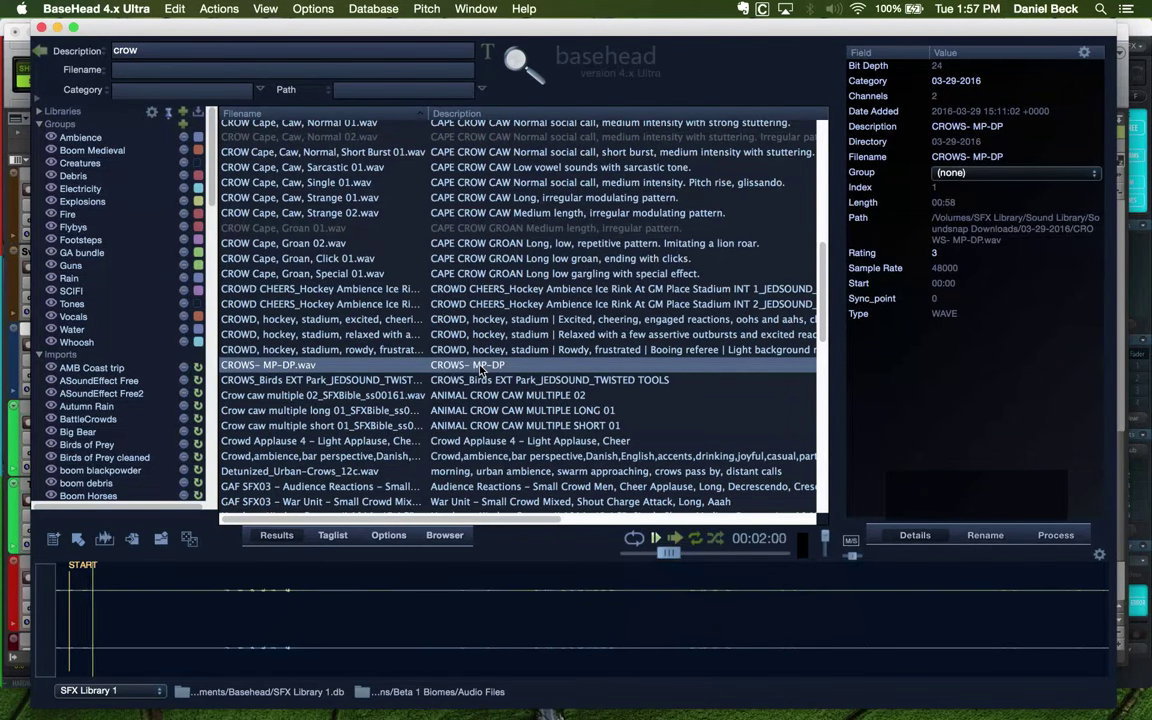
left_click(485, 379)
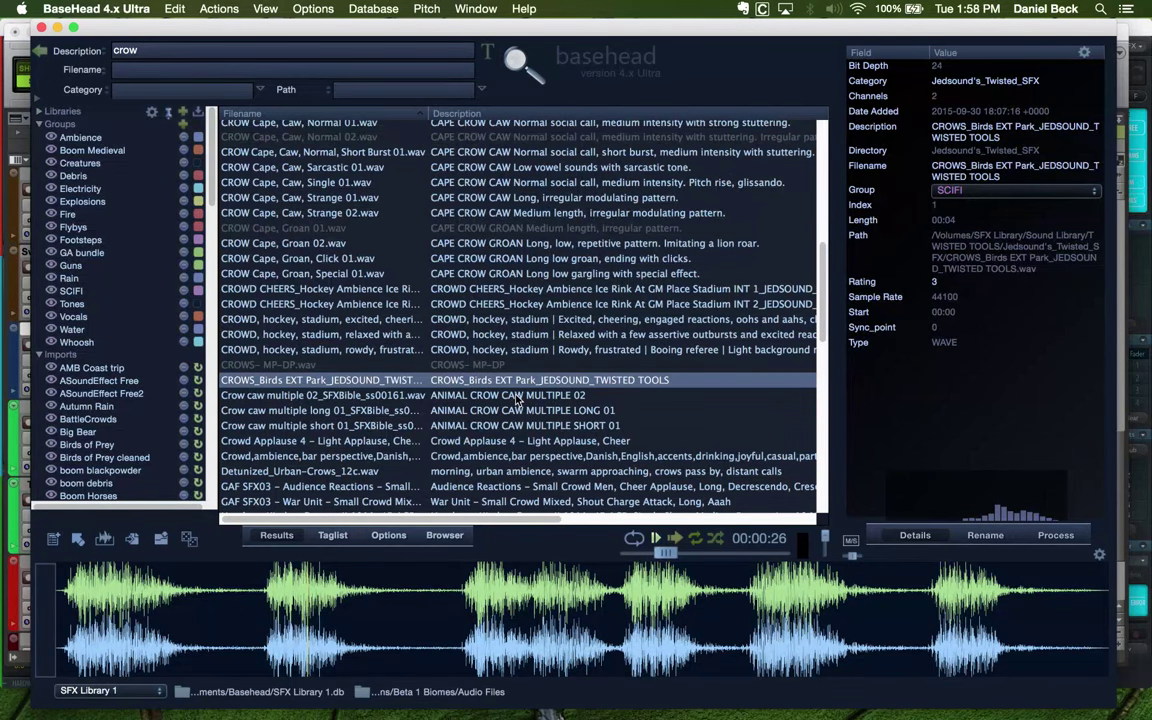
Audition the Crow caw multiple 02, multiple long 01 and multiple short 01 recordings from the crow search results
left_click(517, 396)
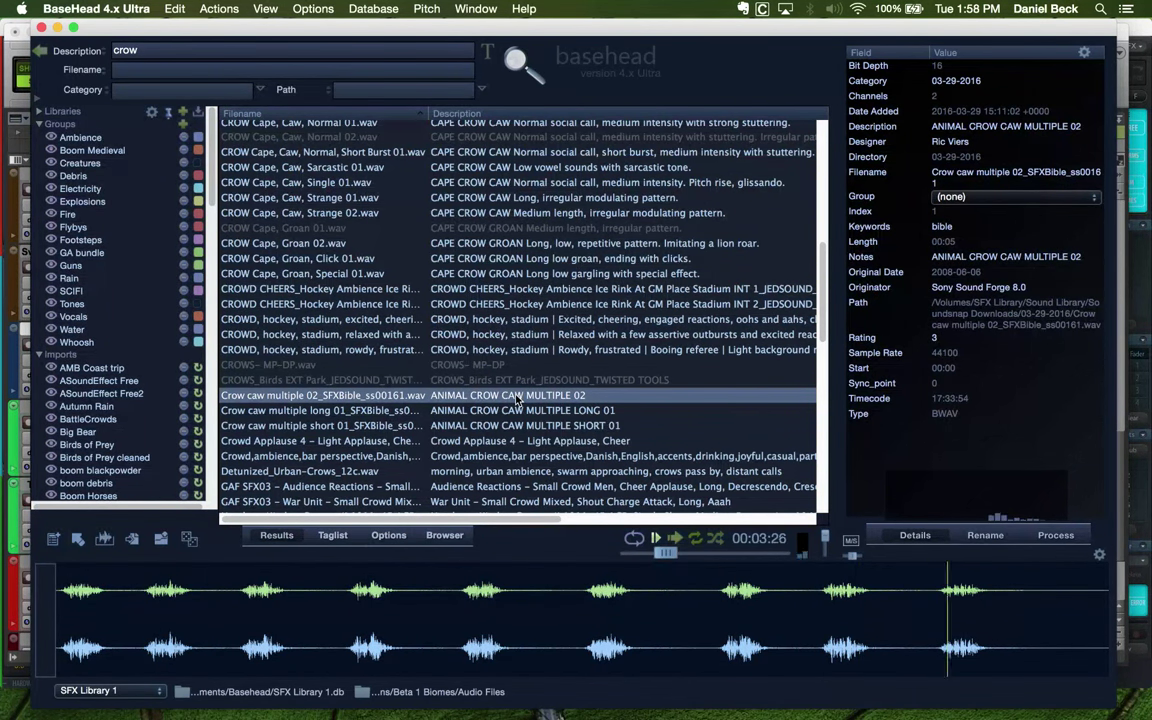
left_click(515, 410)
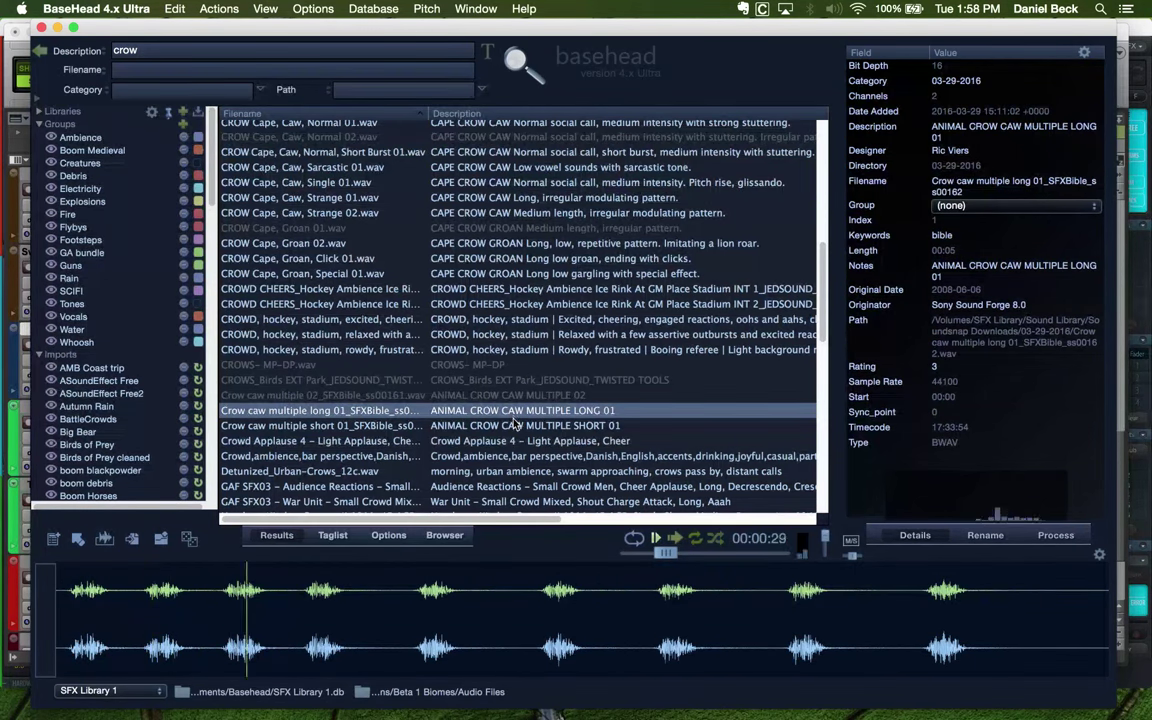
left_click(515, 425)
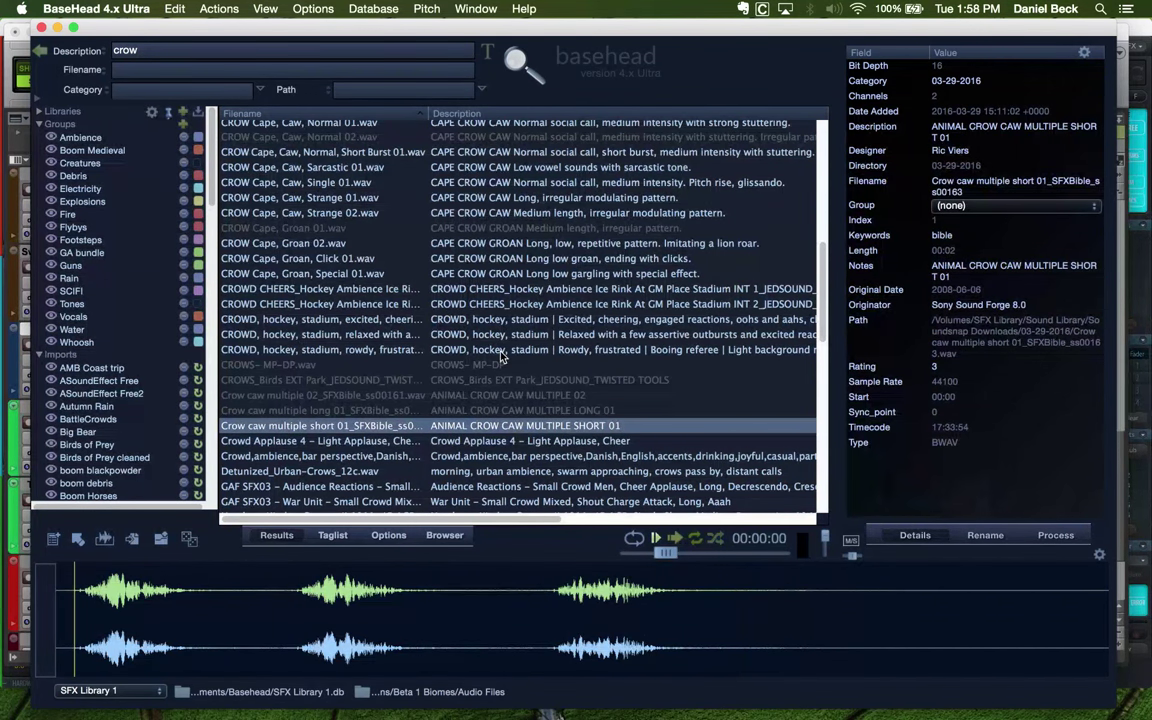
Place the Pro Tools edit cursor at about 20:13.8 on the VIKING track and spot Crow caw multiple short 01 there from BaseHead
key("super+Tab")
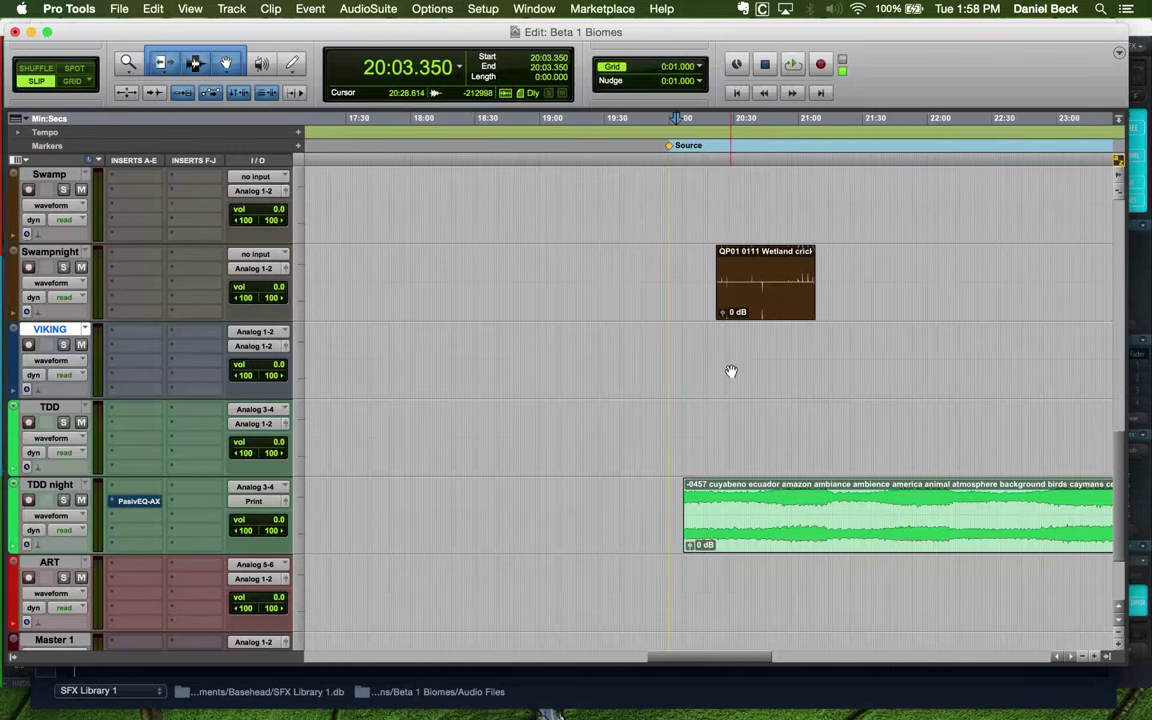
left_click(698, 344)
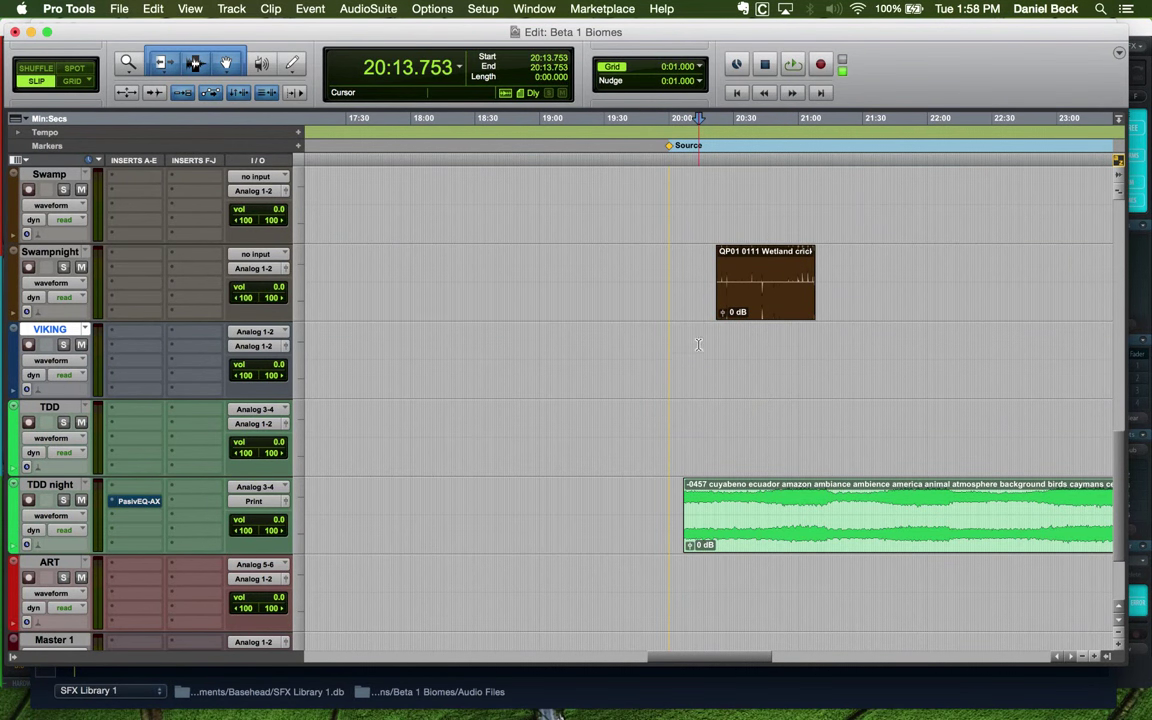
key("super+Tab")
key("s")
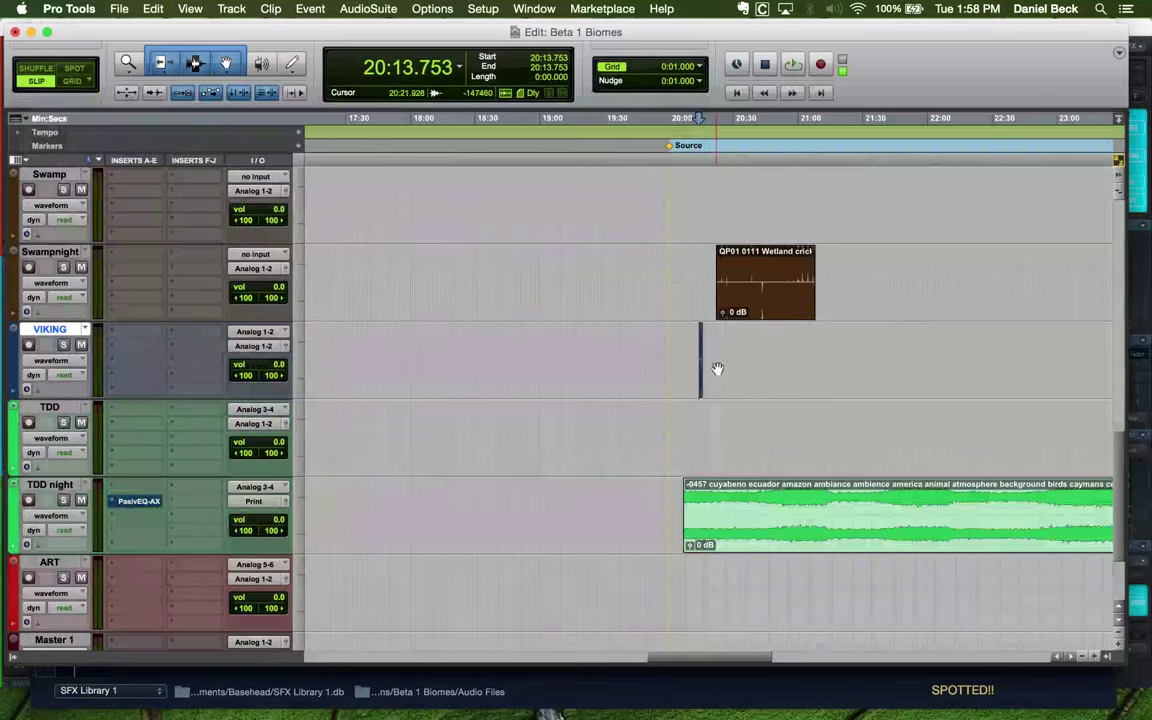
Set the VIKING insertion point to about 20:17 and spot Crow caw multiple long 01 there from BaseHead
left_click(708, 343)
key("t")
key("t")
key("t")
key("t")
left_click(641, 340)
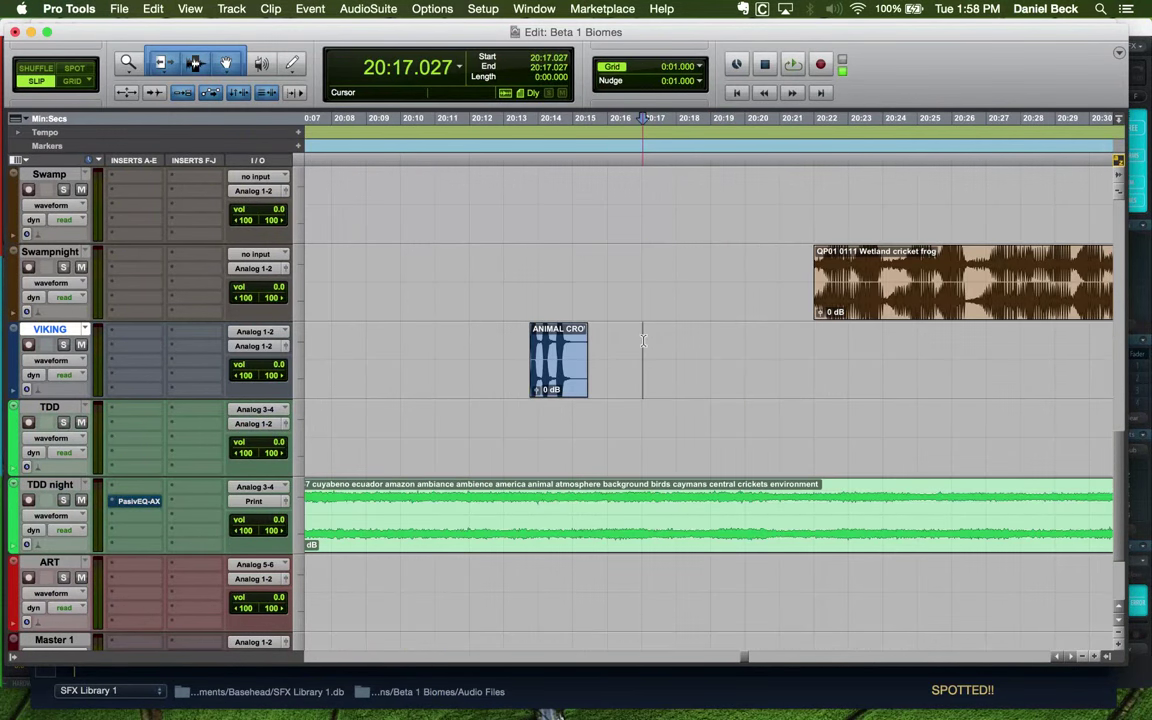
key("super+Tab")
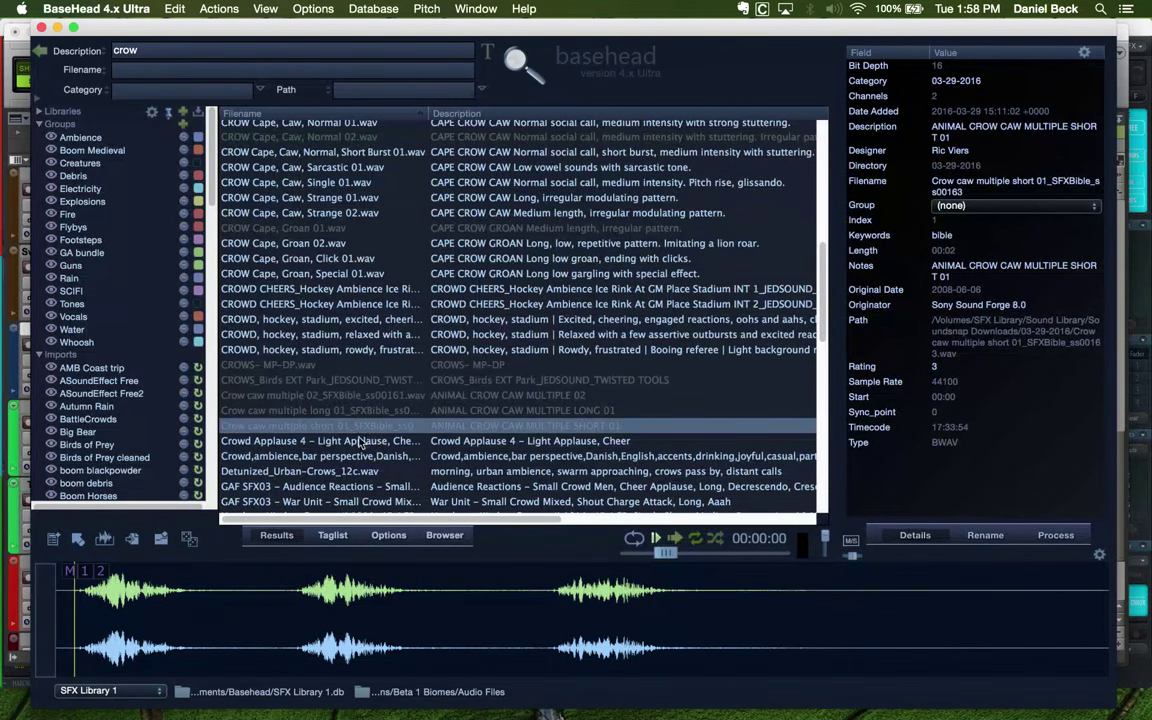
left_click(373, 411)
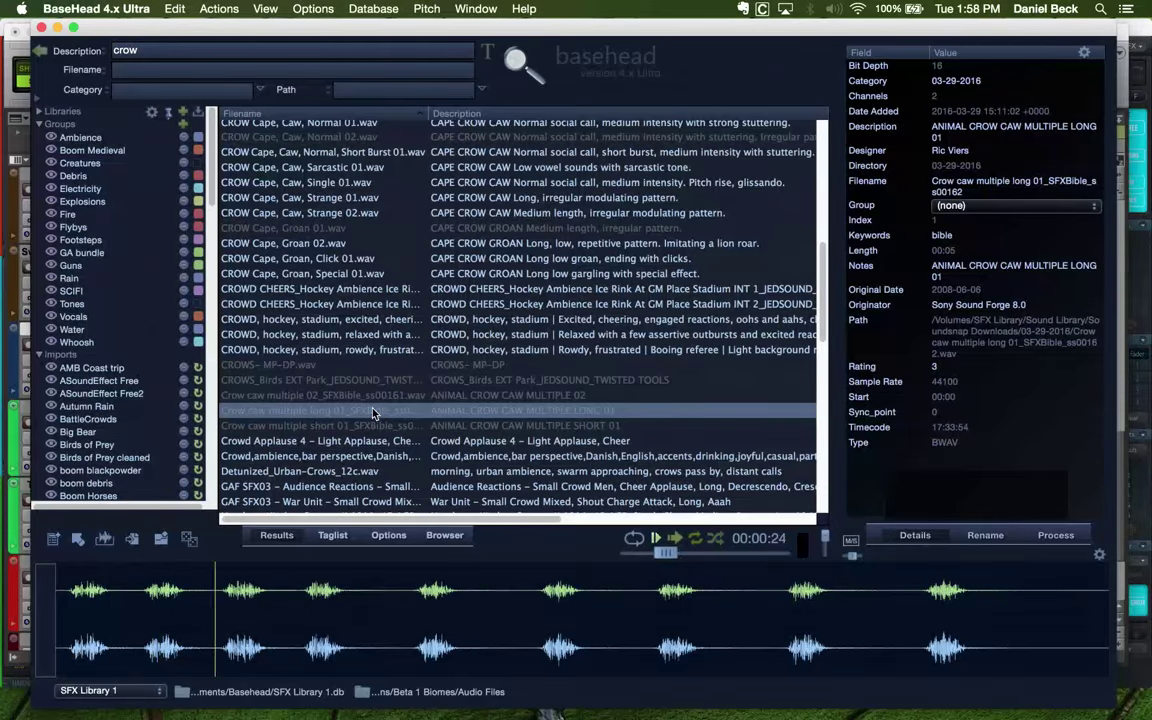
key("s")
Set the VIKING insertion point to about 20:23.9 and spot Crow caw multiple 02 there from BaseHead
left_click(843, 348)
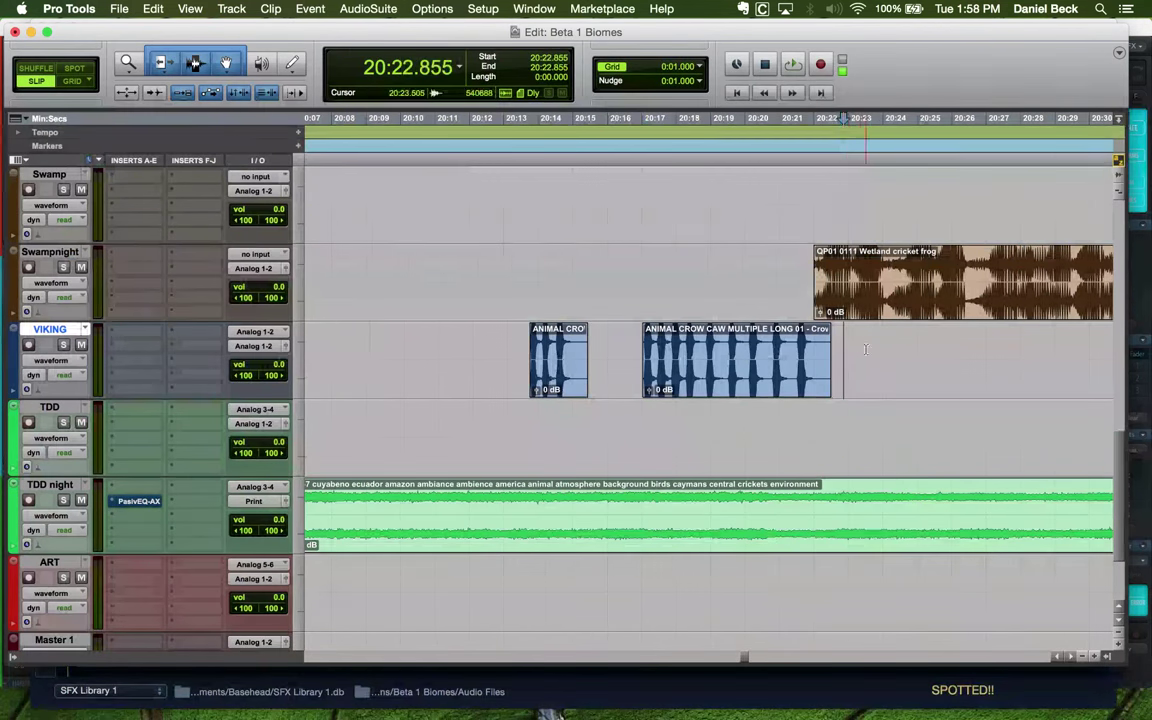
left_click(884, 350)
left_click(880, 349)
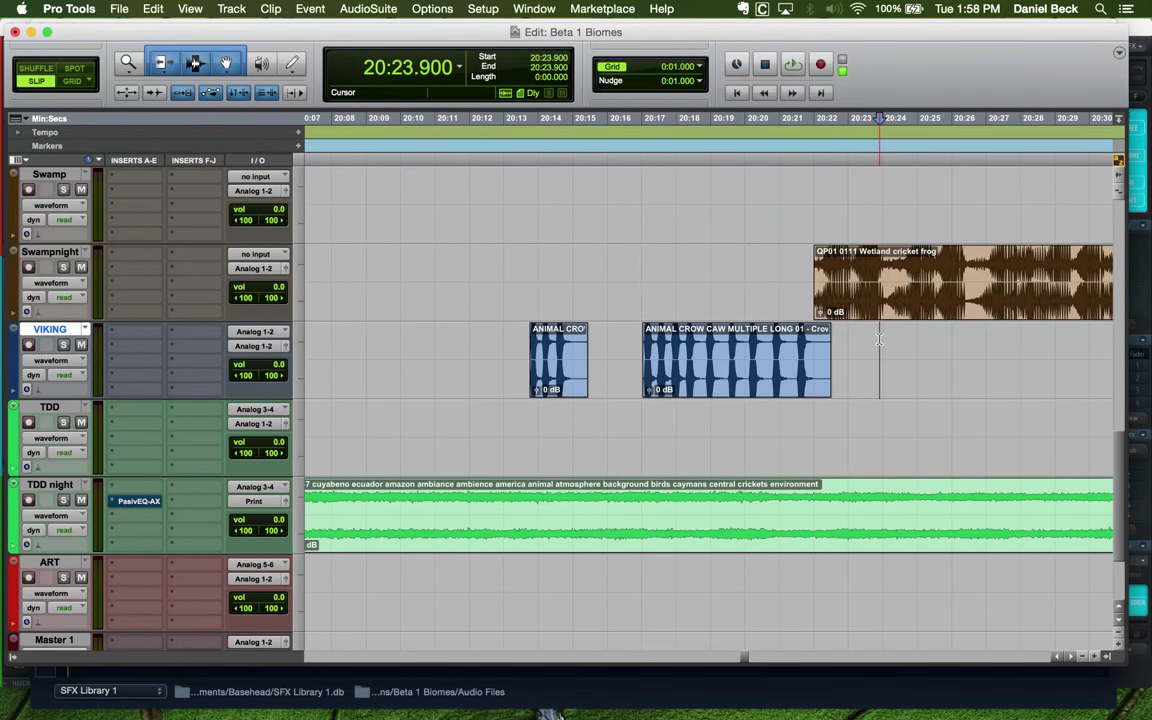
key("super+Tab")
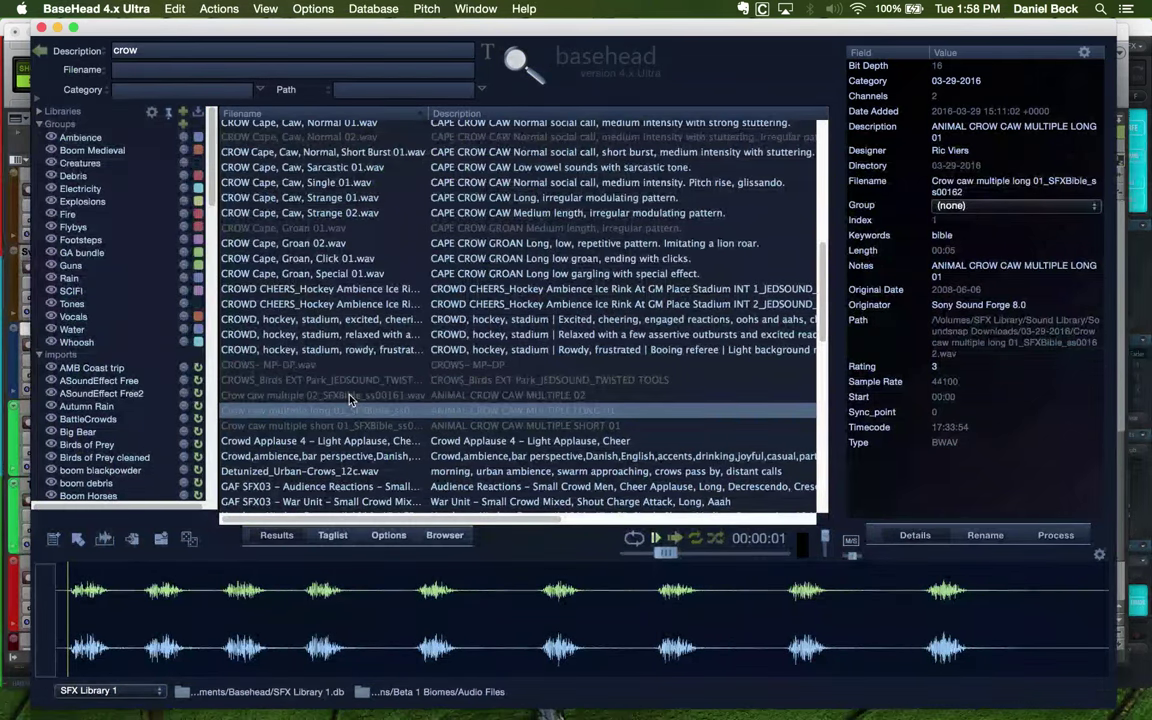
left_click(349, 397)
key("s")
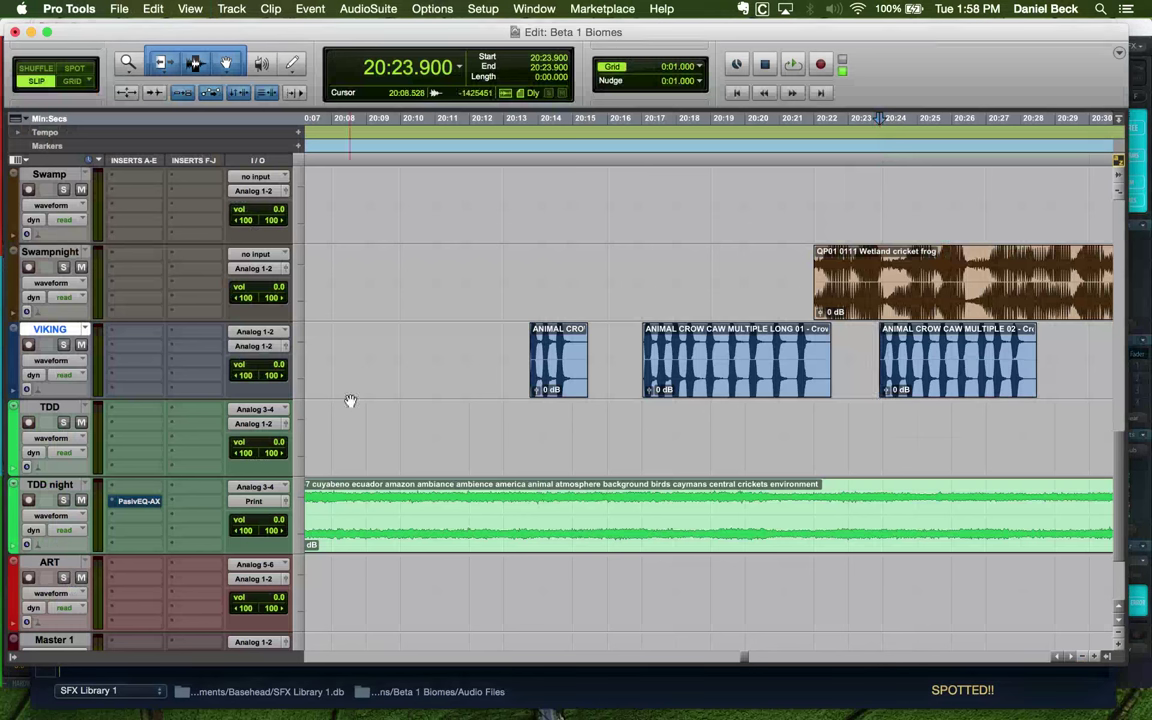
Set the VIKING insertion point to about 20:30 and spot the CROWS- MP-DP recording there from BaseHead
left_click(1091, 342)
key("super+Tab")
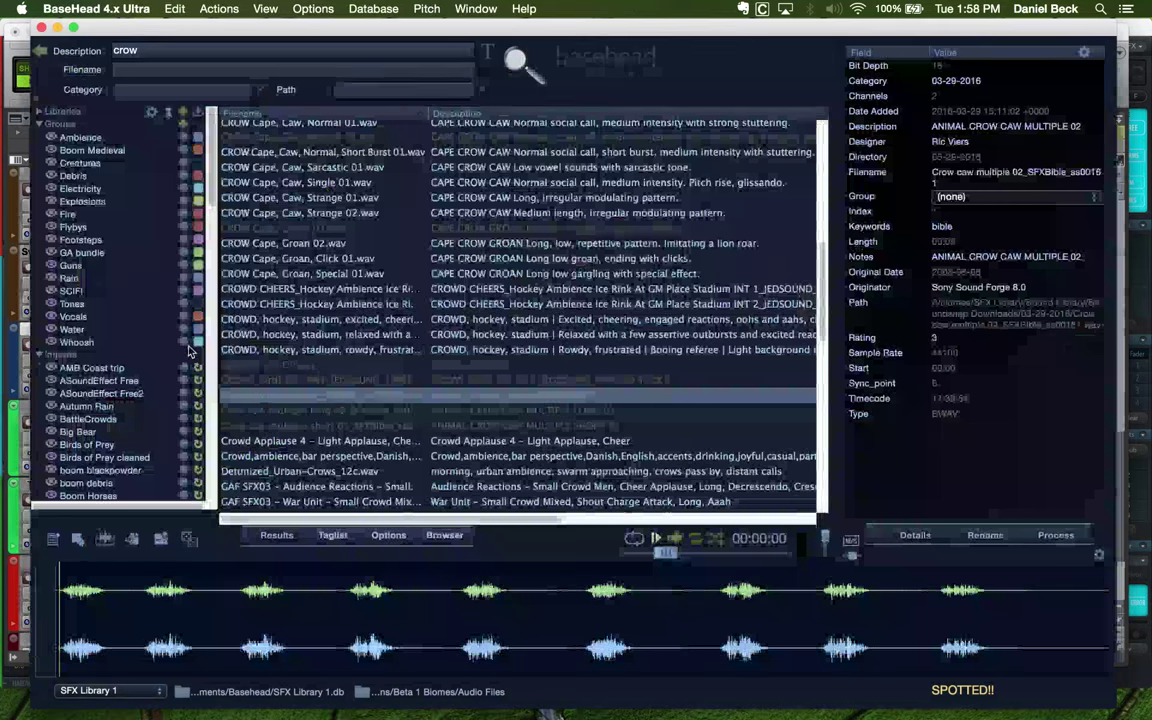
left_click(389, 368)
left_click(389, 371)
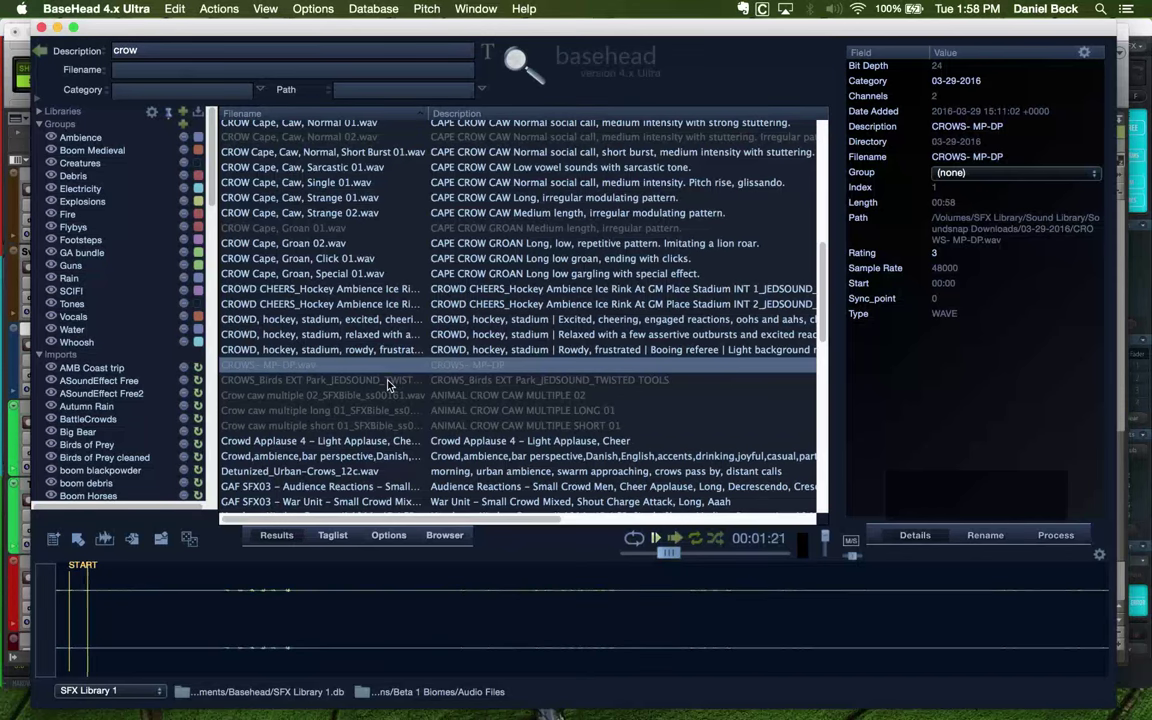
key("s")
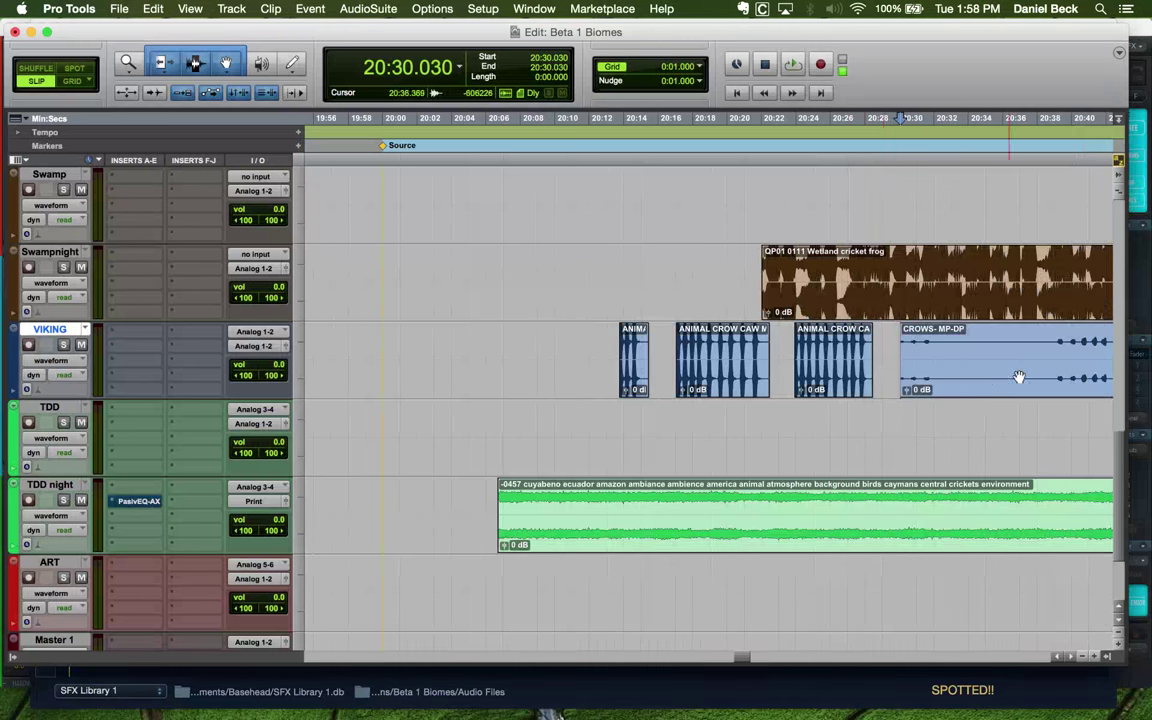
Set the VIKING insertion point to about 21:31.8 and spot the CROW CAWS- RAVINE recording there from BaseHead
left_click(1022, 357)
key("super+Tab")
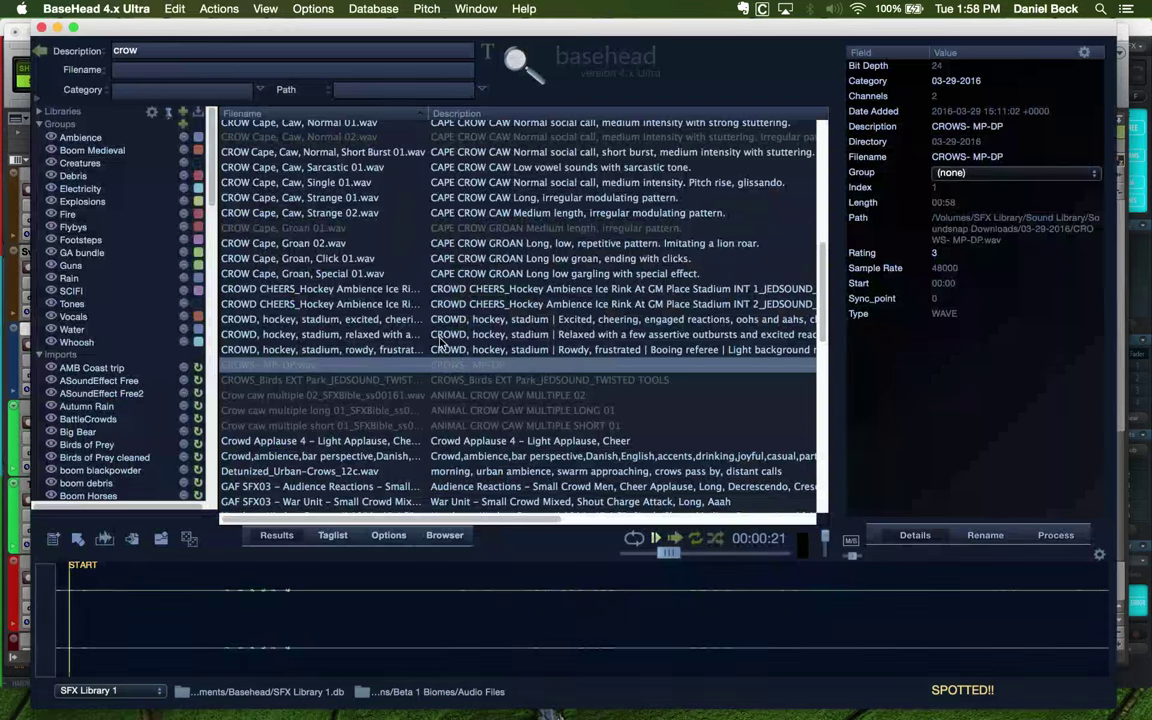
scroll(380, 248, "up", 8)
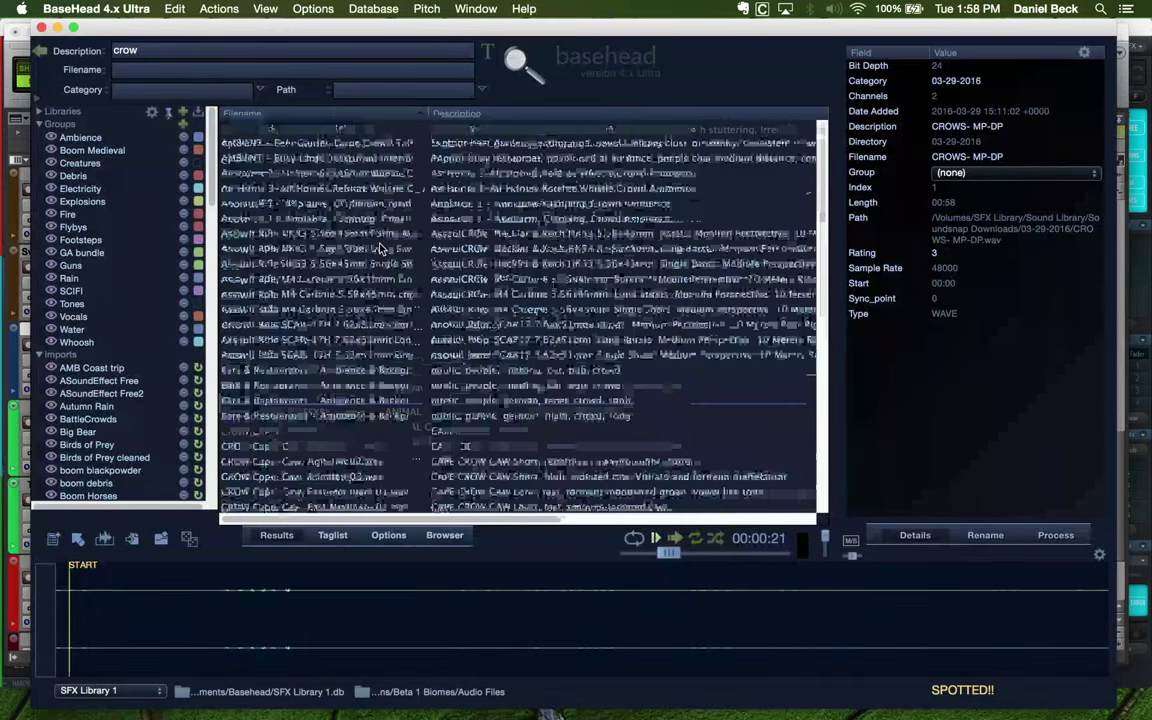
left_click(345, 431)
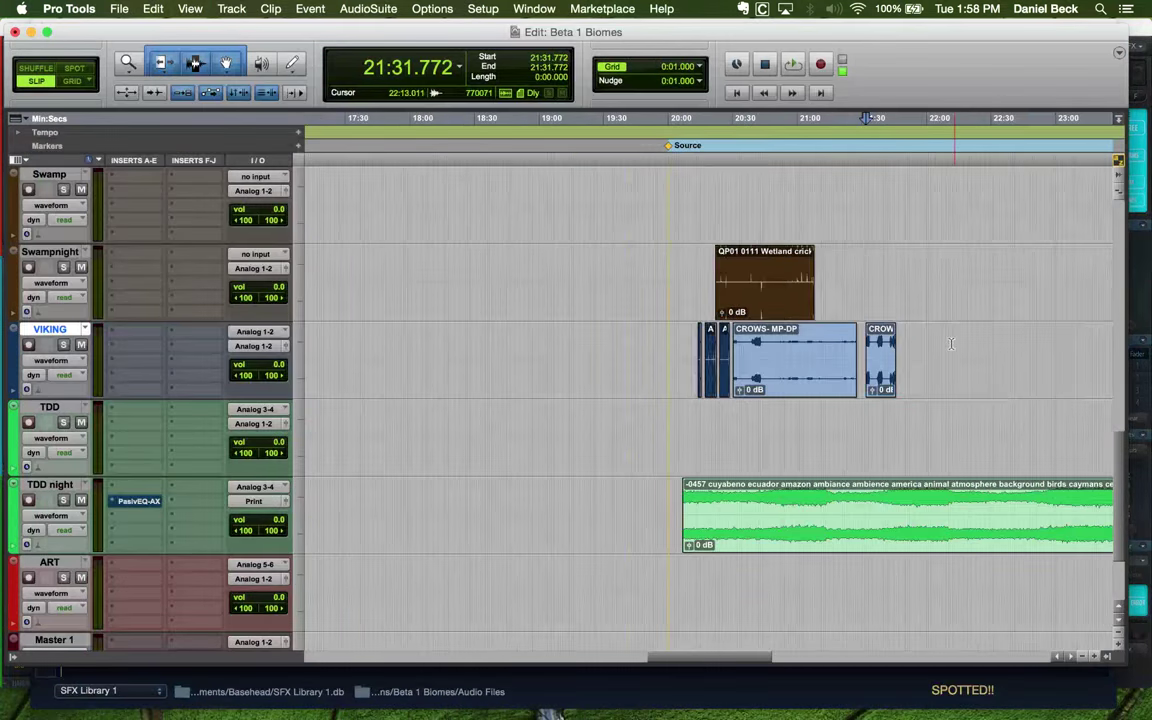
Return to BaseHead, look through the rest of the crow results, and audition the Chennai marina beach ambience
key("super+Tab")
scroll(470, 405, "down", 10)
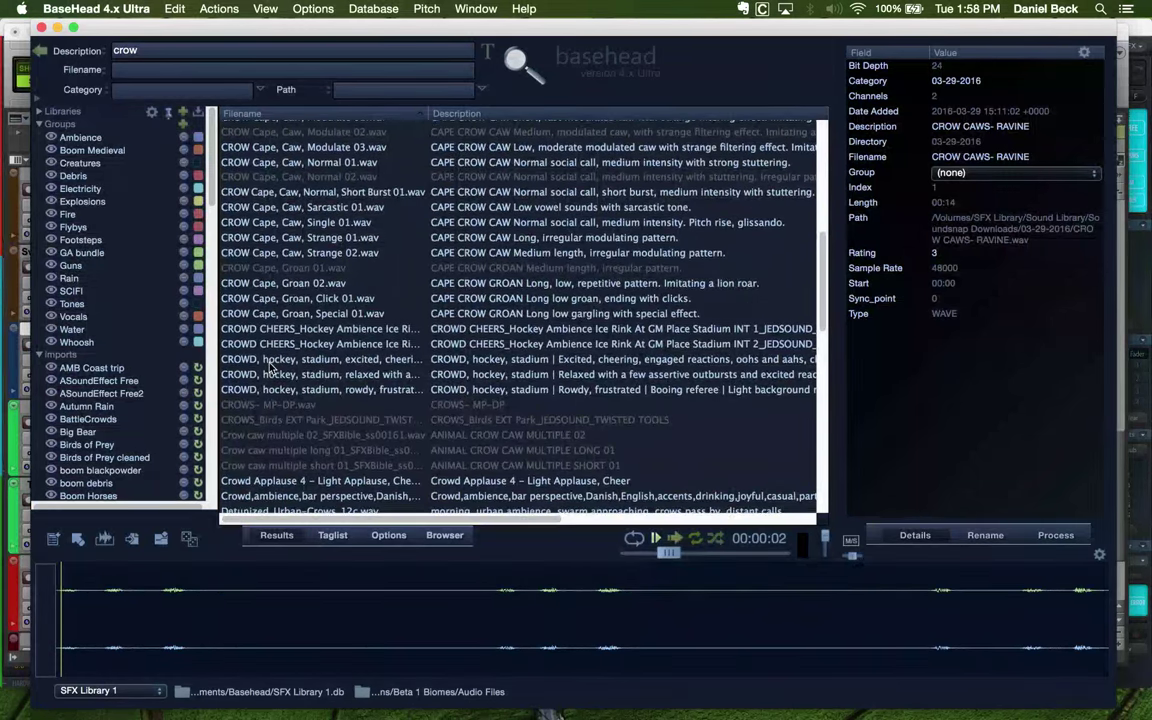
scroll(268, 367, "down", 4)
scroll(268, 367, "down", 5)
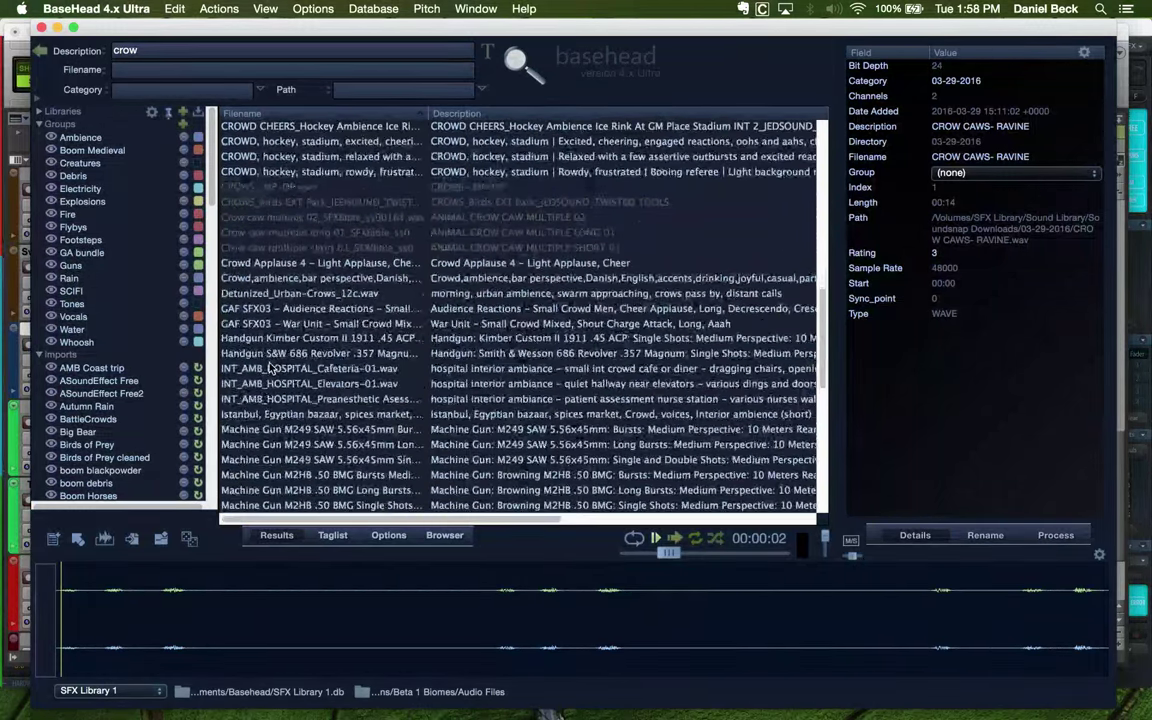
scroll(268, 367, "down", 12)
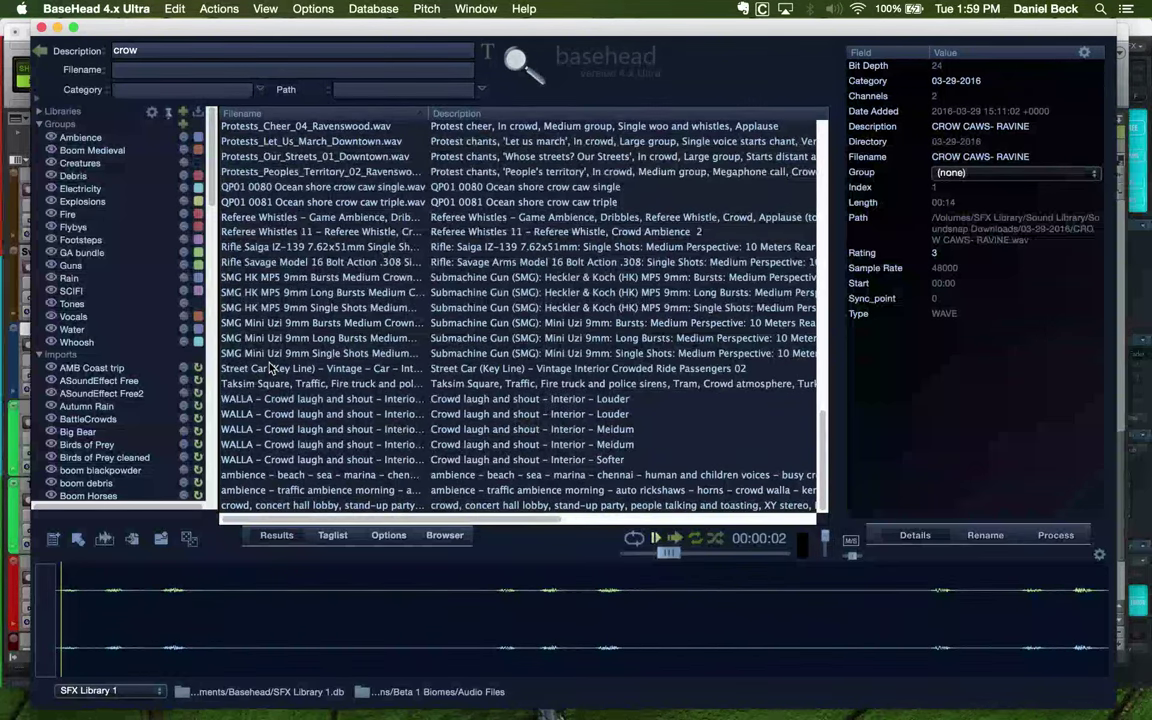
left_click(347, 477)
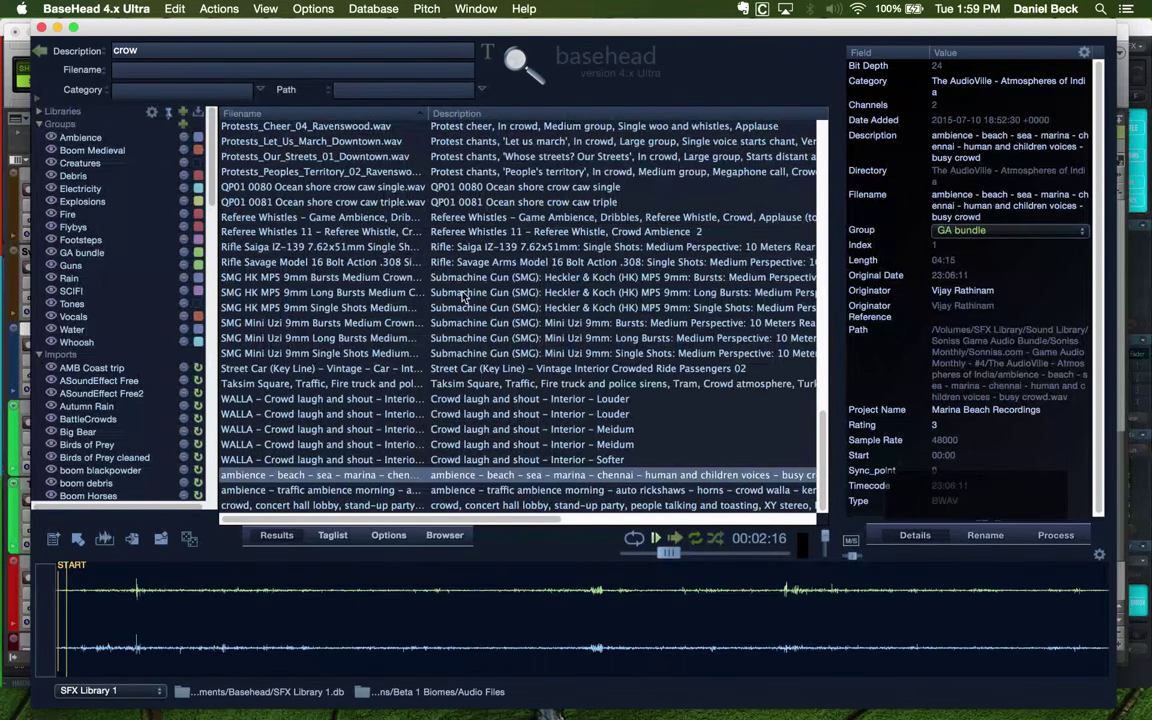
Switch to Pro Tools and copy the five crow source clips on the VIKING track to the session start at 0:00.000
key("super+Tab")
key("r")
key("r")
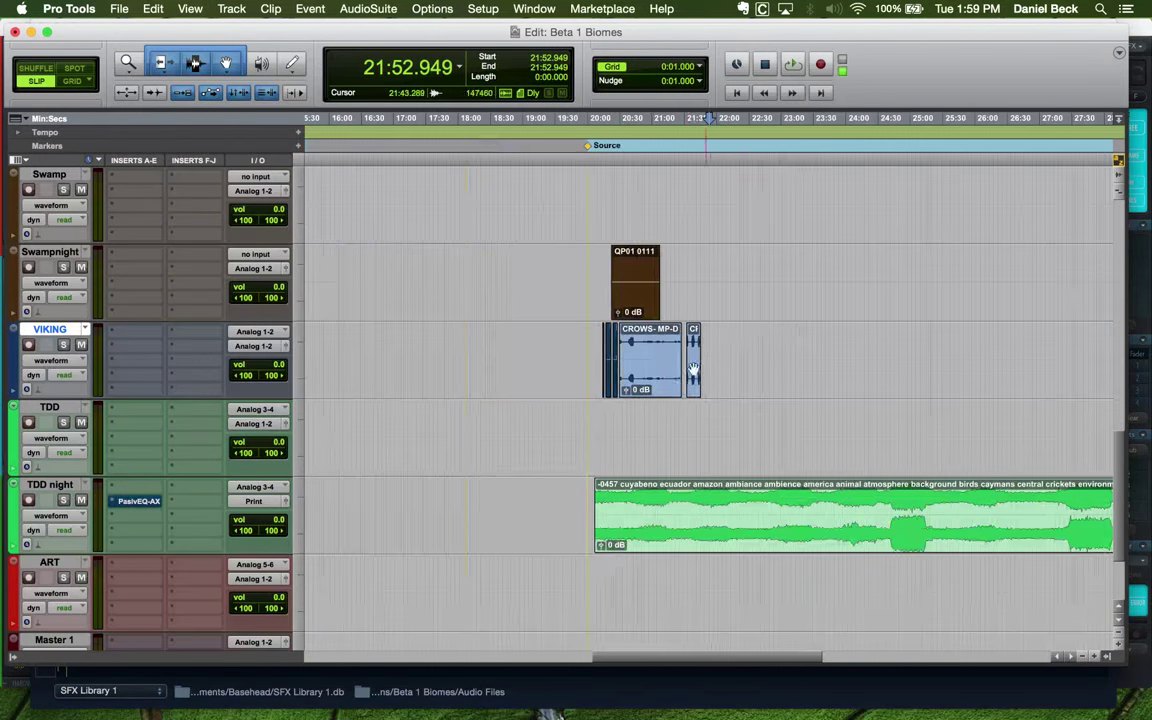
left_click(665, 382)
key("t")
key("t")
left_click(982, 384)
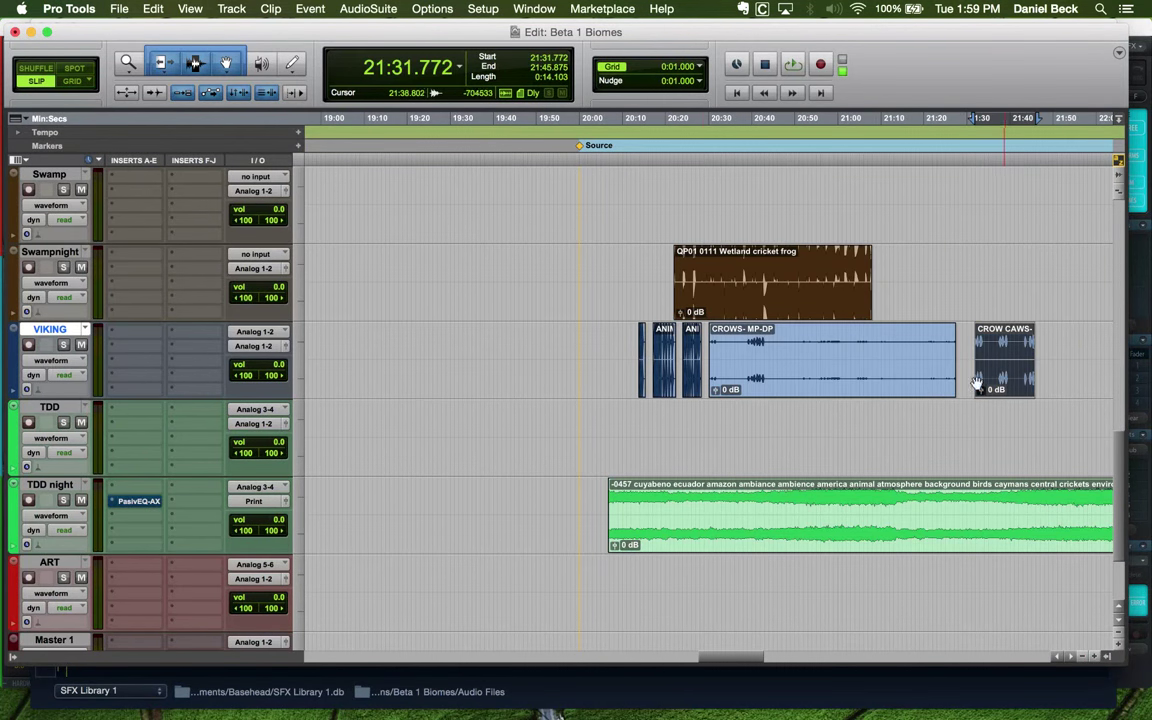
left_click(641, 387, "shift")
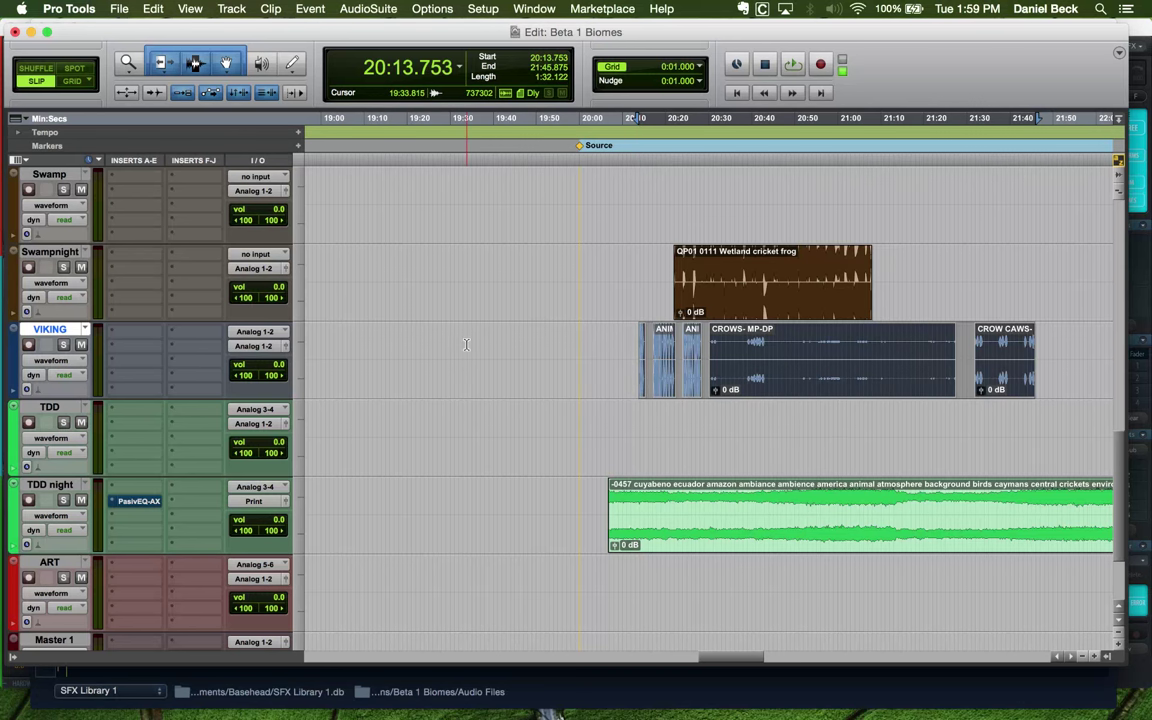
key("r")
key("r")
key("r")
left_click(420, 344)
key("Return")
key("super+v")
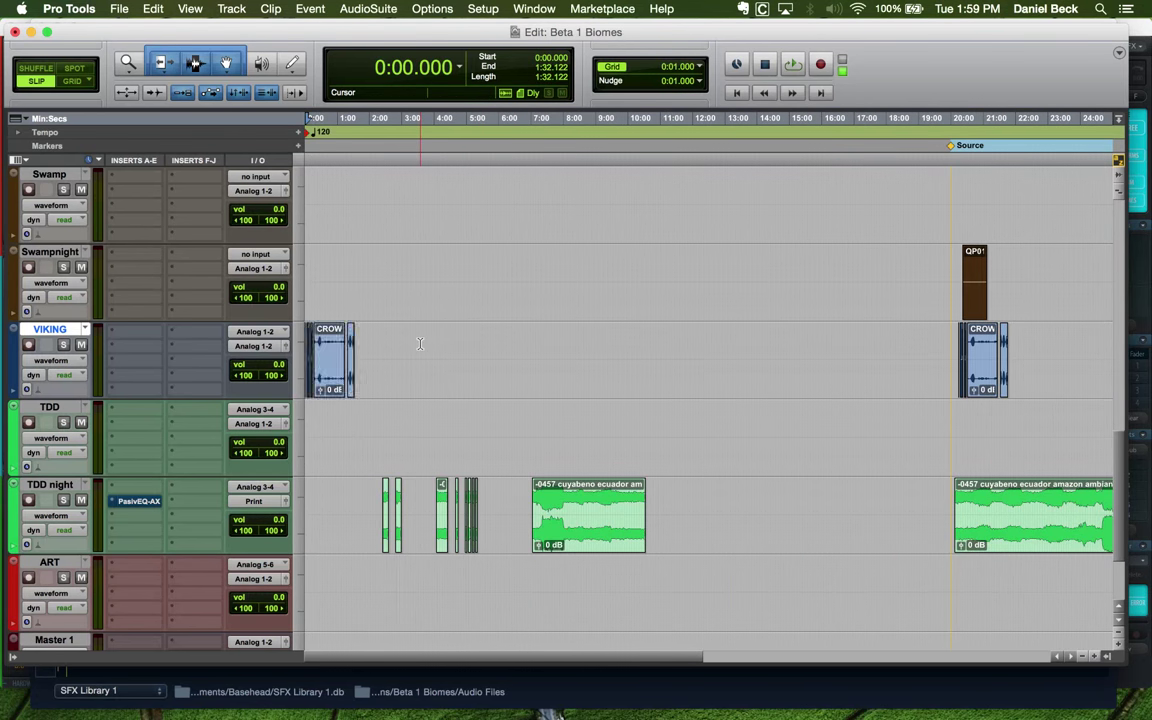
Solo the VIKING track, select the copied ANIMAL CROW CAW MULTIPLE SHORT 01 clip at the session start, and play it
key("super+bracketright")
key("super+bracketright")
key("super+bracketright")
key("super+bracketright")
key("super+bracketright")
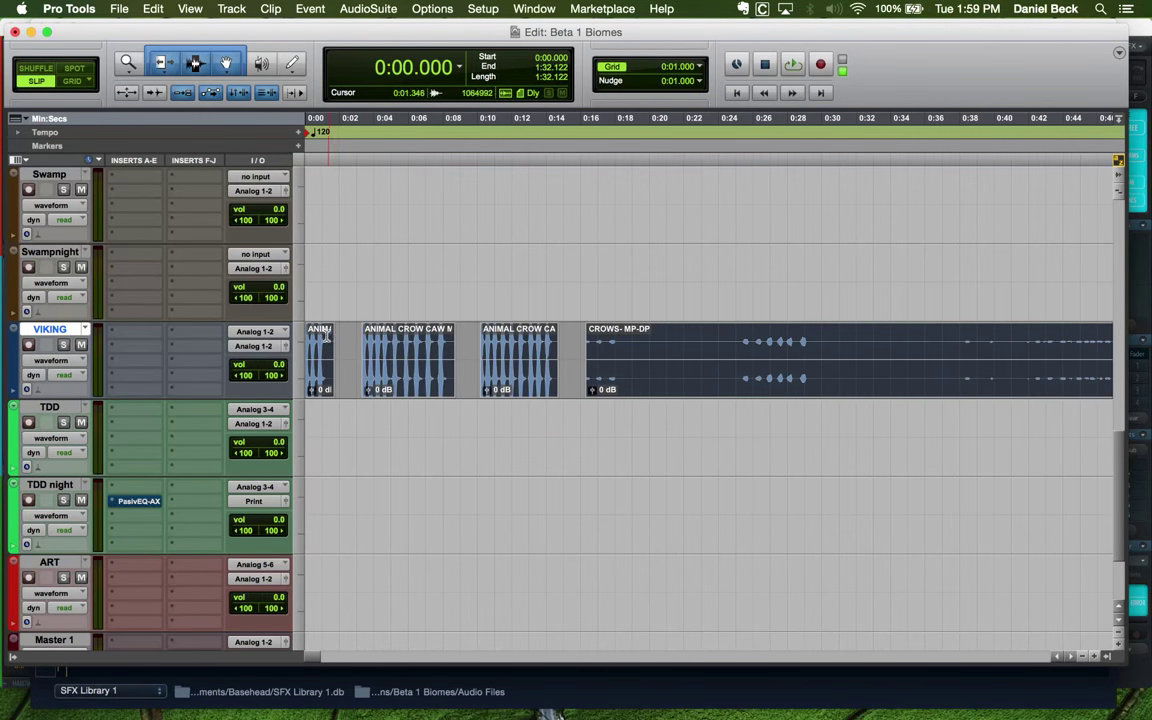
left_click(328, 340)
key("super+bracketright")
key("super+bracketright")
key("super+bracketright")
left_click(418, 396)
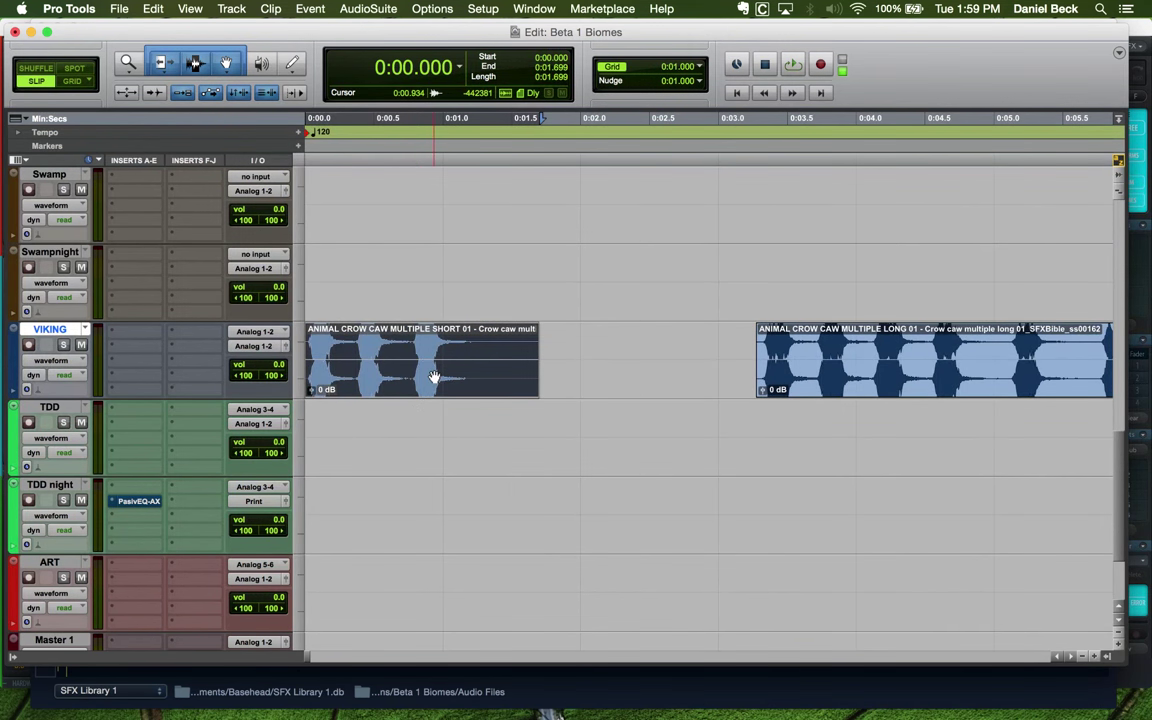
key("space")
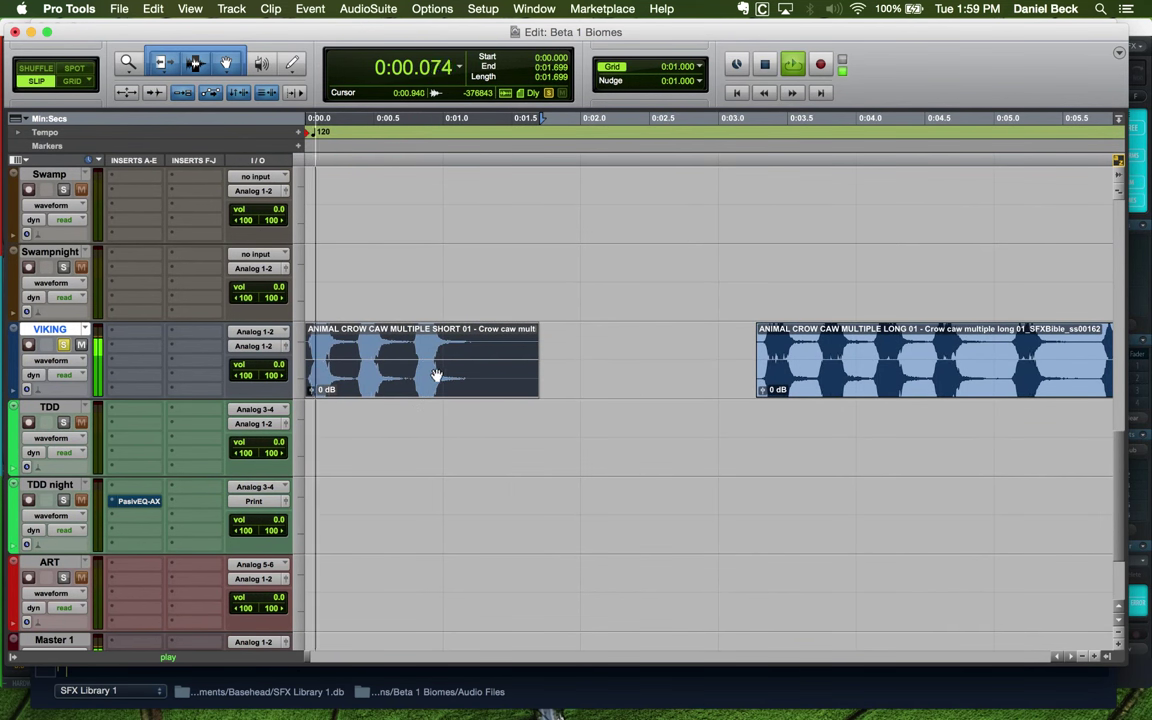
key("space")
Audition the copied ANIMAL CROW CAW MULTIPLE LONG 01 clip from about 0:06.9 and from about 0:04.1
left_click(512, 349)
key("super+bracketleft")
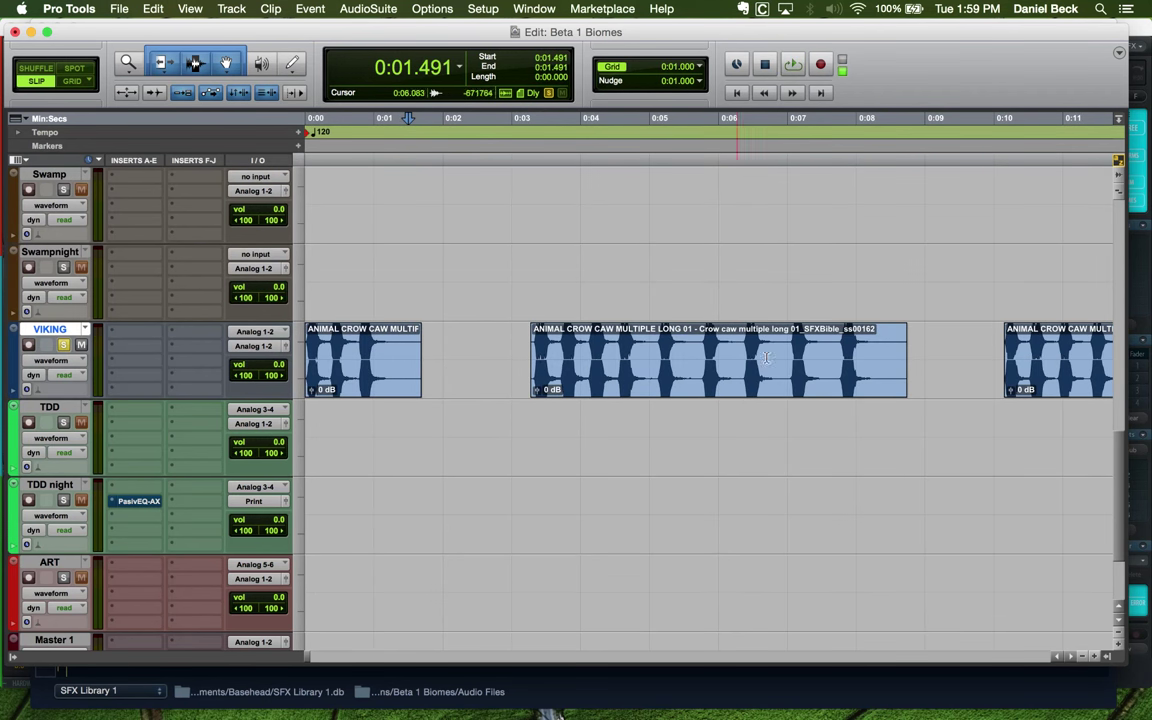
key("space")
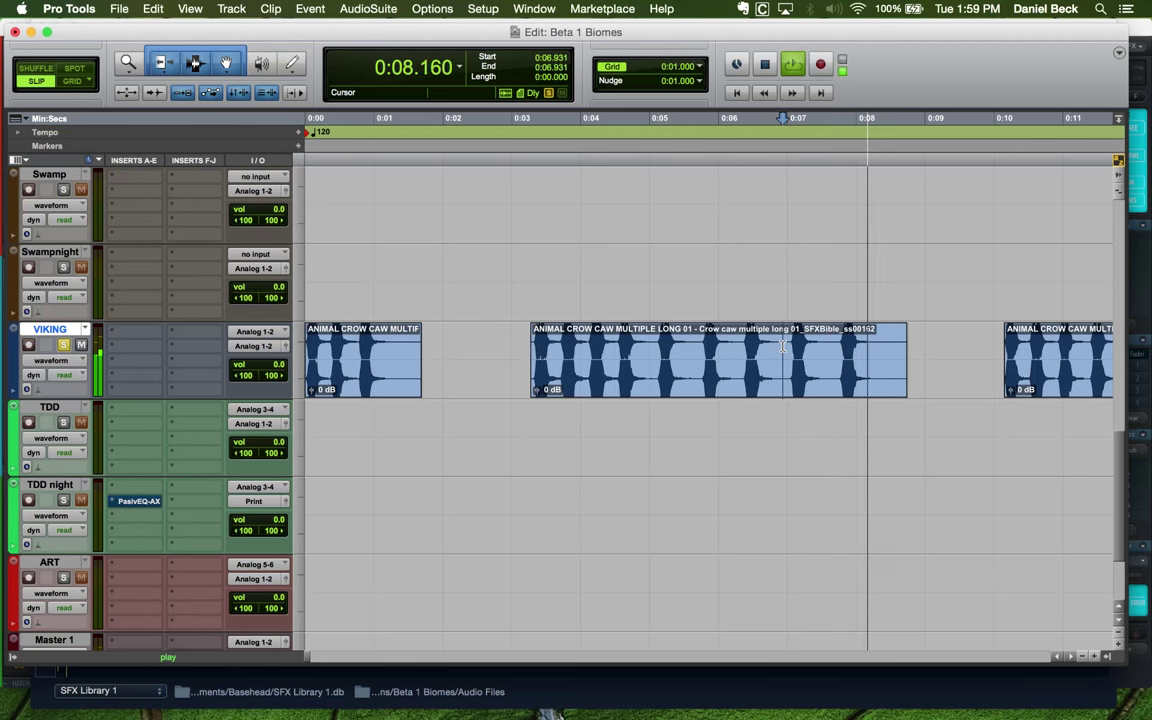
key("space")
left_click(588, 343)
key("space")
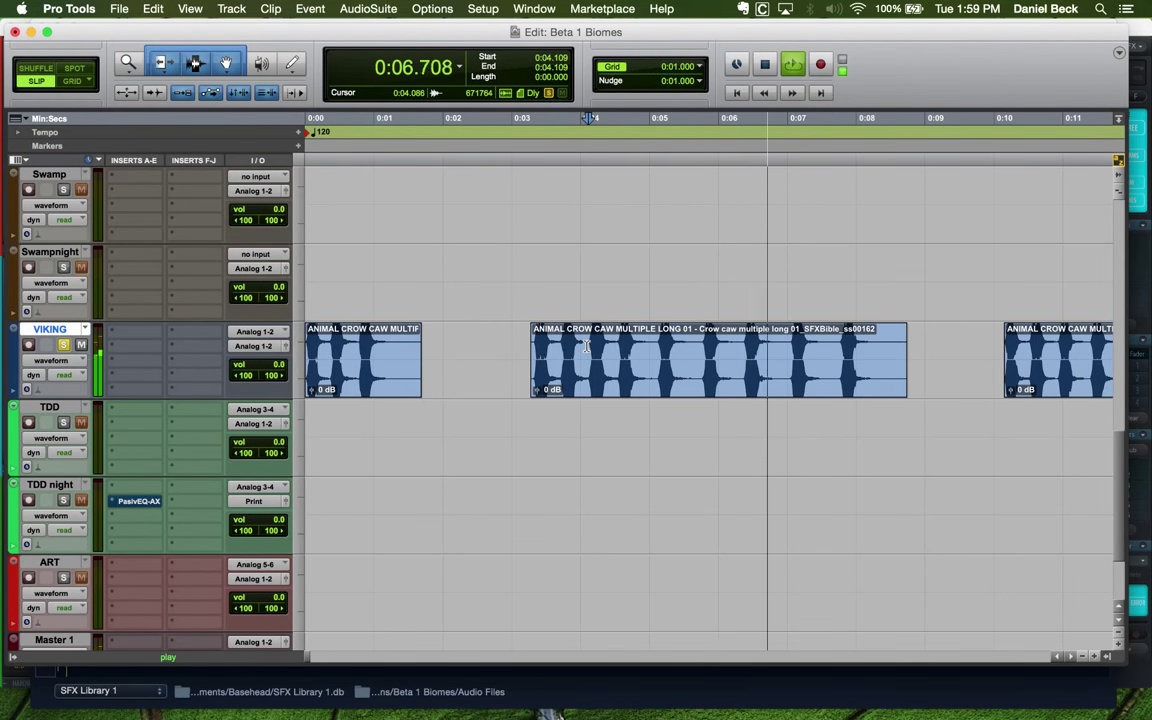
Trim the start of the copied MULTIPLE LONG 01 clip to 0:04.109, play it, and place the edit cursor at about 0:05.1
key("space")
key("a")
key("space")
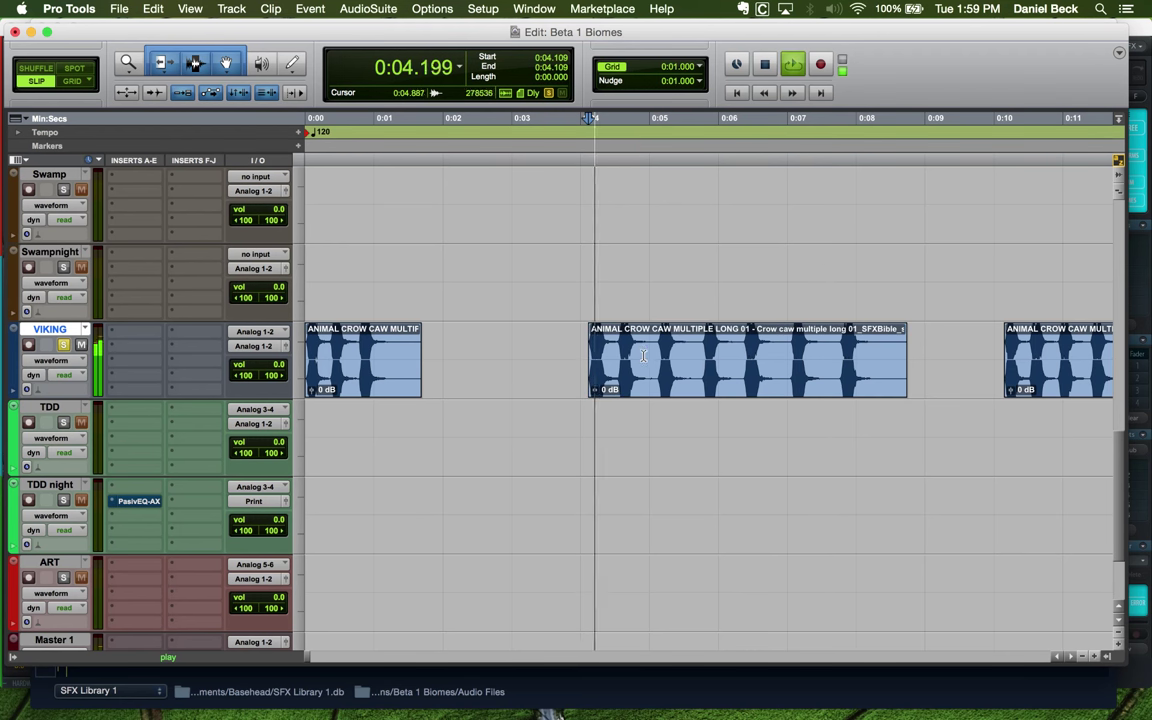
key("space")
left_click(656, 345)
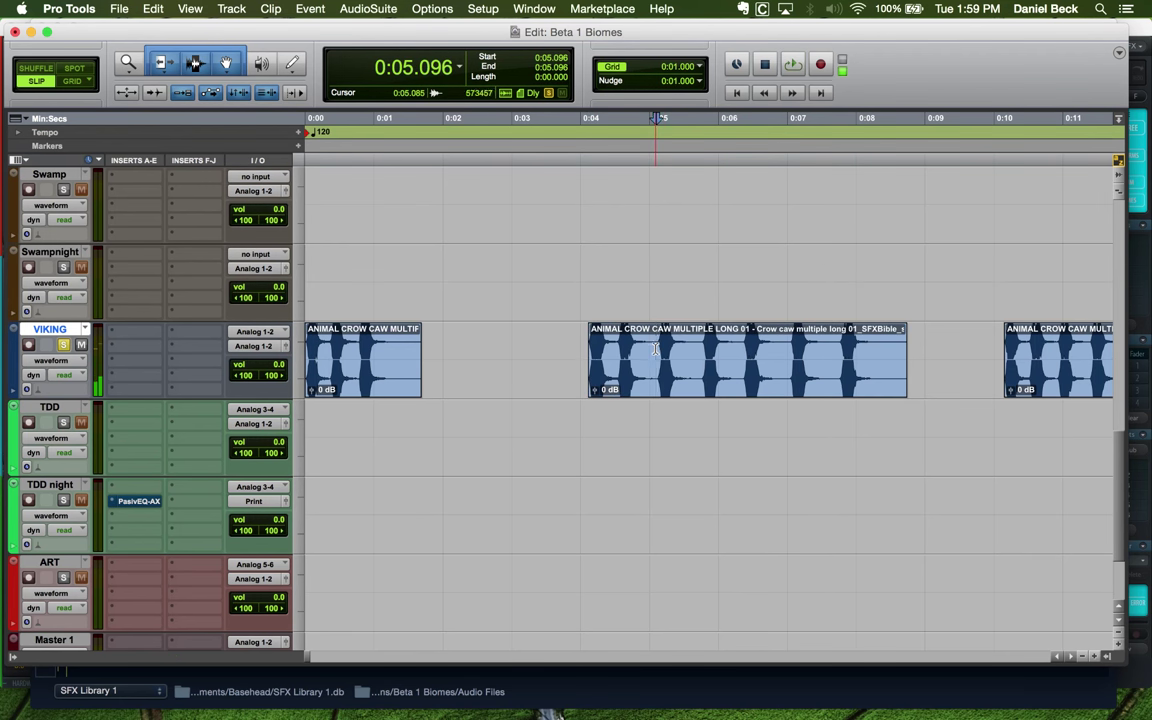
Try splitting the MULTIPLE LONG 01 clip at 0:05.096 and moving its first part to about 0:02.9
key("b")
left_click_drag(622, 380, 536, 380)
left_click(483, 347)
key("space")
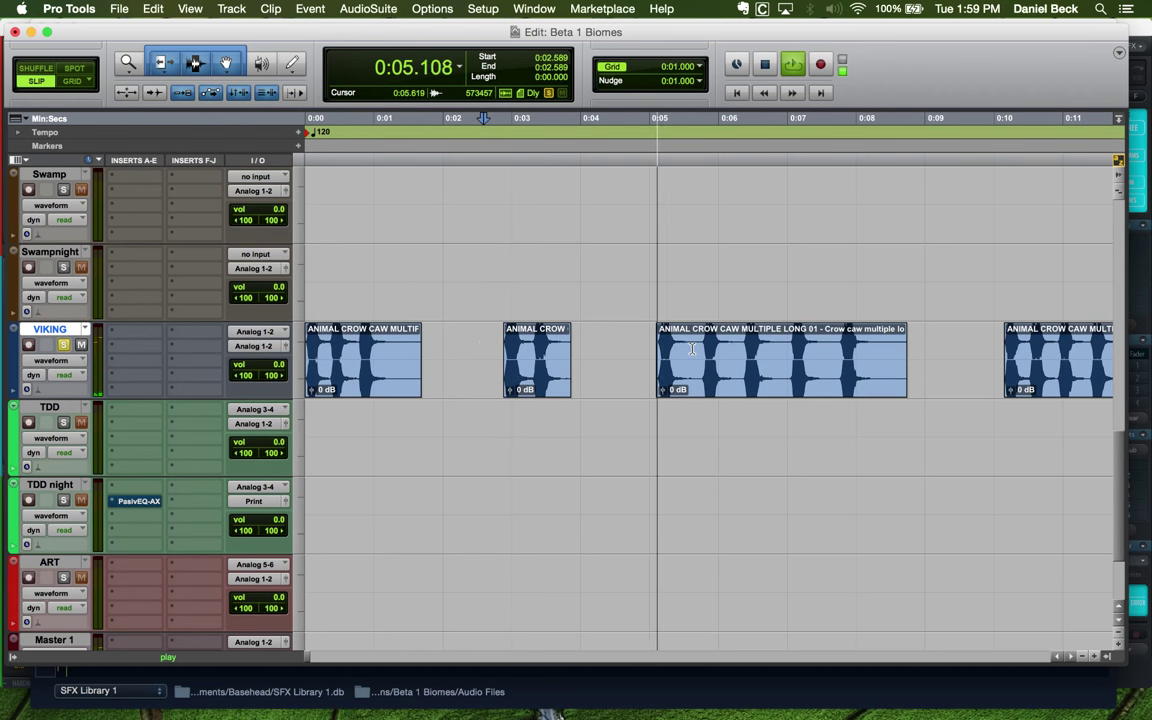
key("space")
key("ctrl+z")
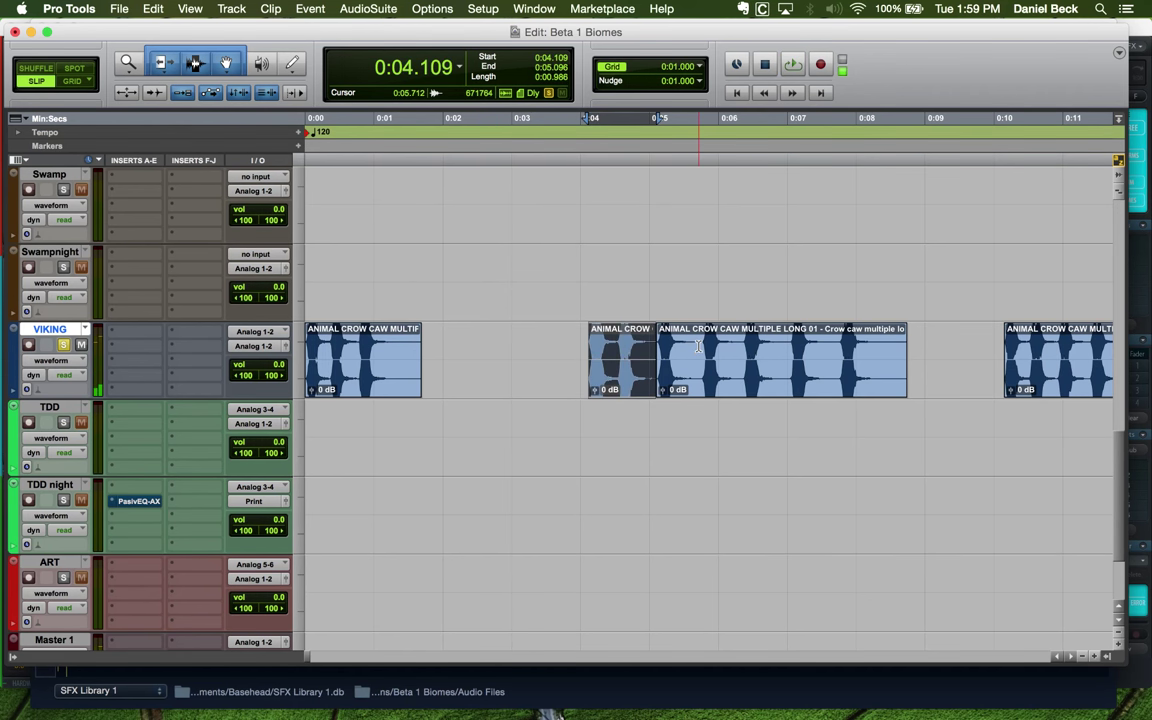
Split the MULTIPLE LONG 01 clip at 0:05.746, move its three-caw first part to about 0:02.9, and play it
left_click(701, 342)
key("b")
left_click_drag(645, 375, 563, 375)
left_click(501, 350)
key("space")
key("t")
key("t")
key("r")
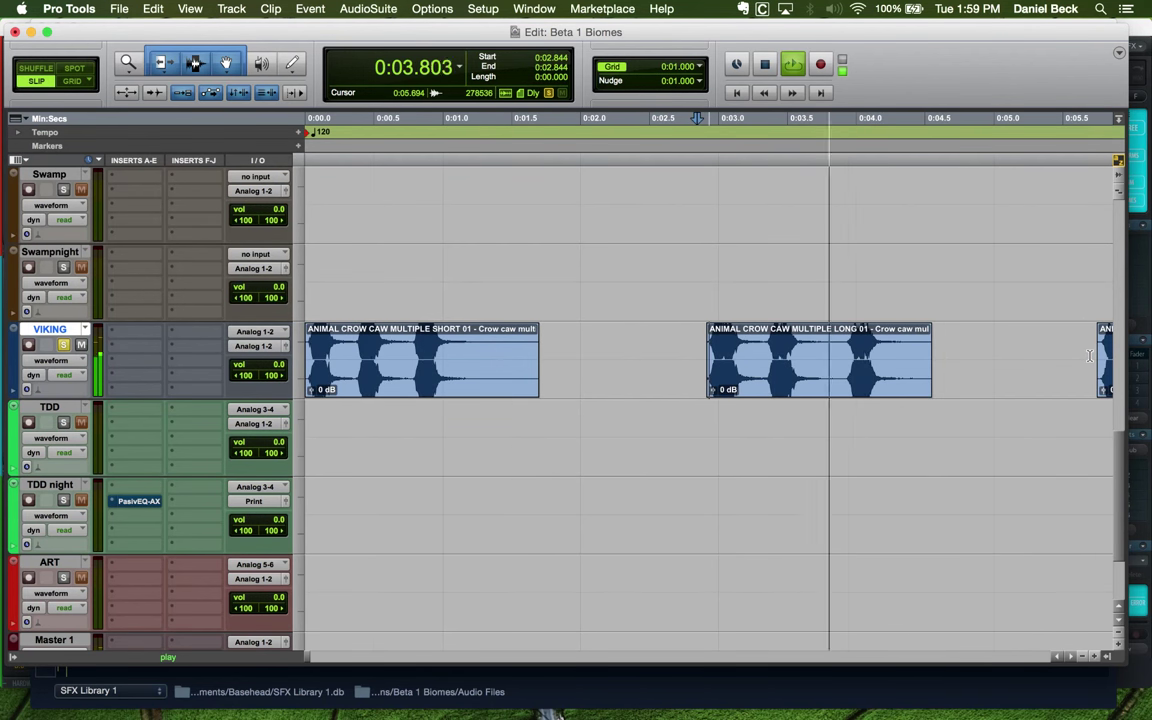
key("r")
key("space")
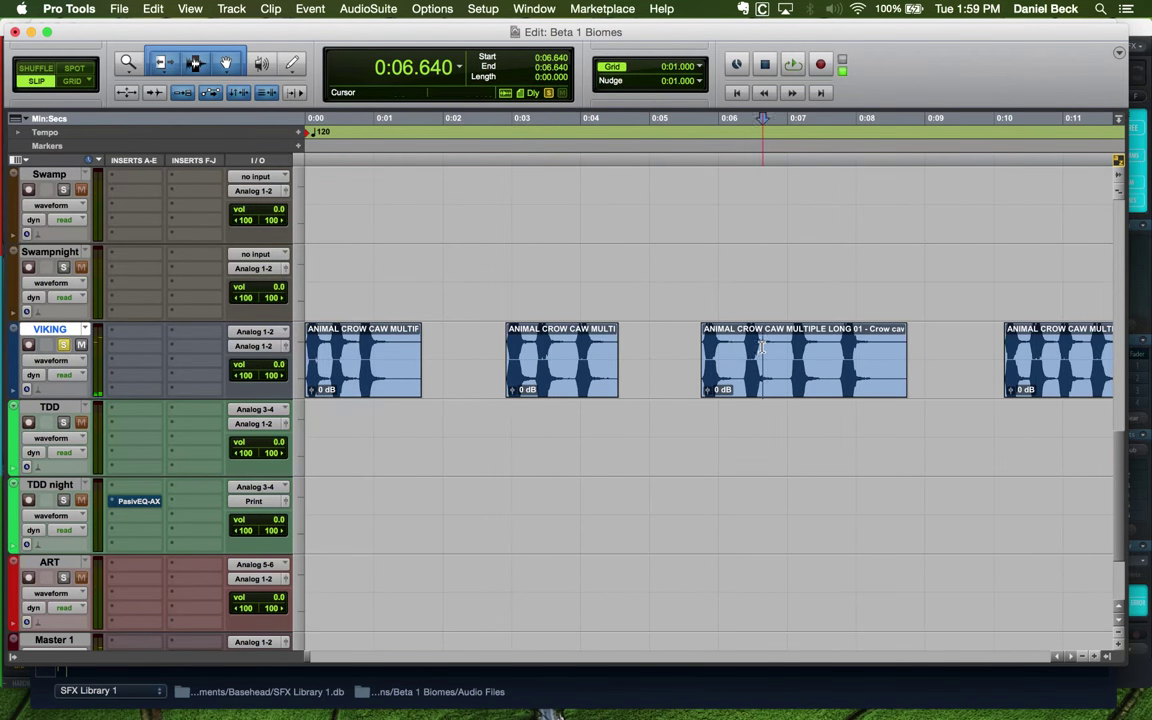
Select the remaining MULTIPLE LONG 01 clip starting at 0:05.746 and audition its four caws
key("ctrl+]")
key("ctrl+]")
key("ctrl+[")
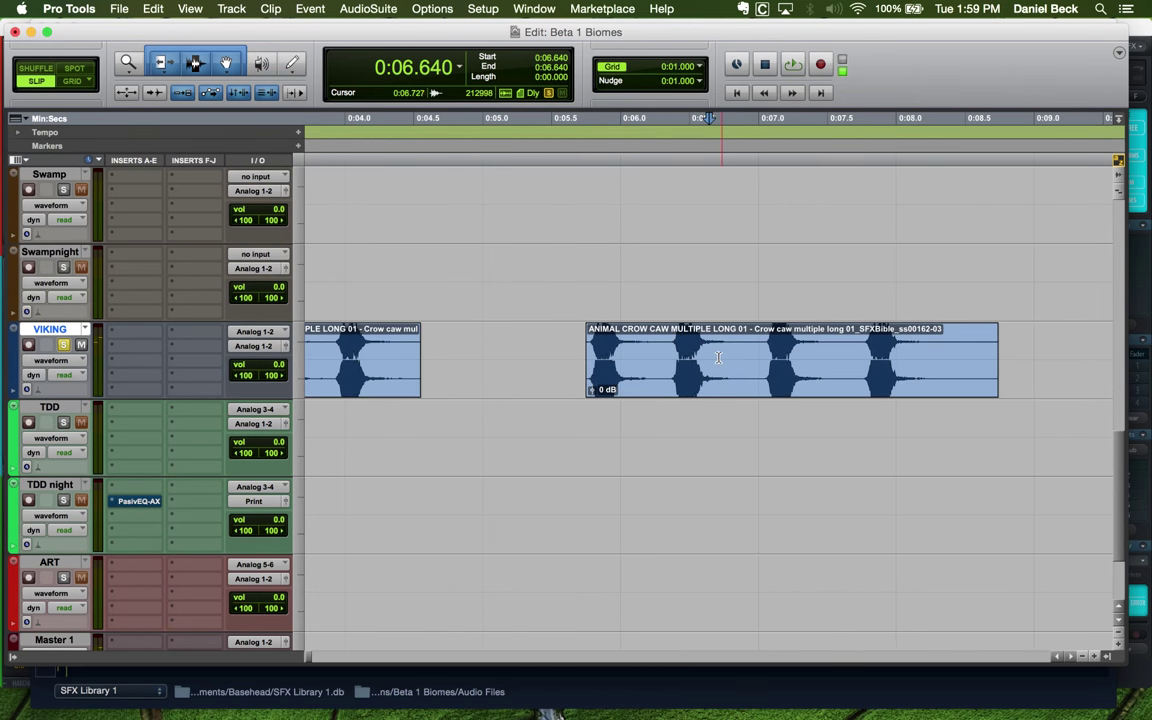
left_click(653, 381)
key("space")
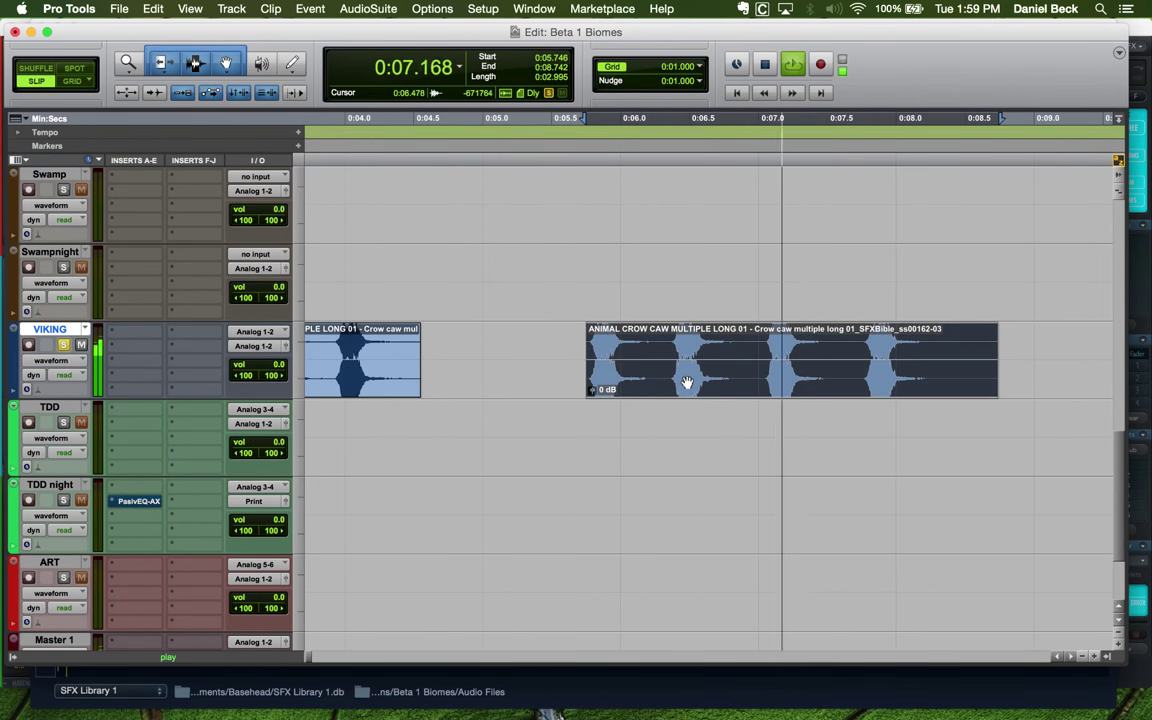
key("space")
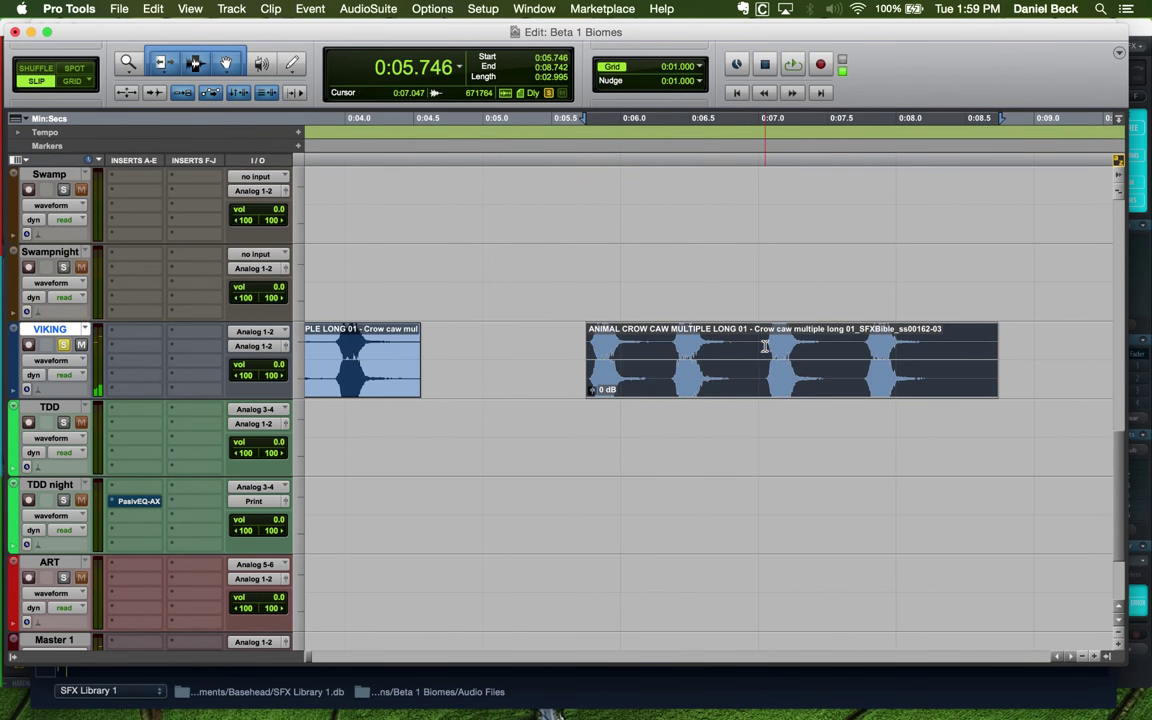
Trim the start of the remaining MULTIPLE LONG 01 clip to 0:07.041, play it, and move it to start at 0:05.160
left_click(763, 346)
key("a")
key("space")
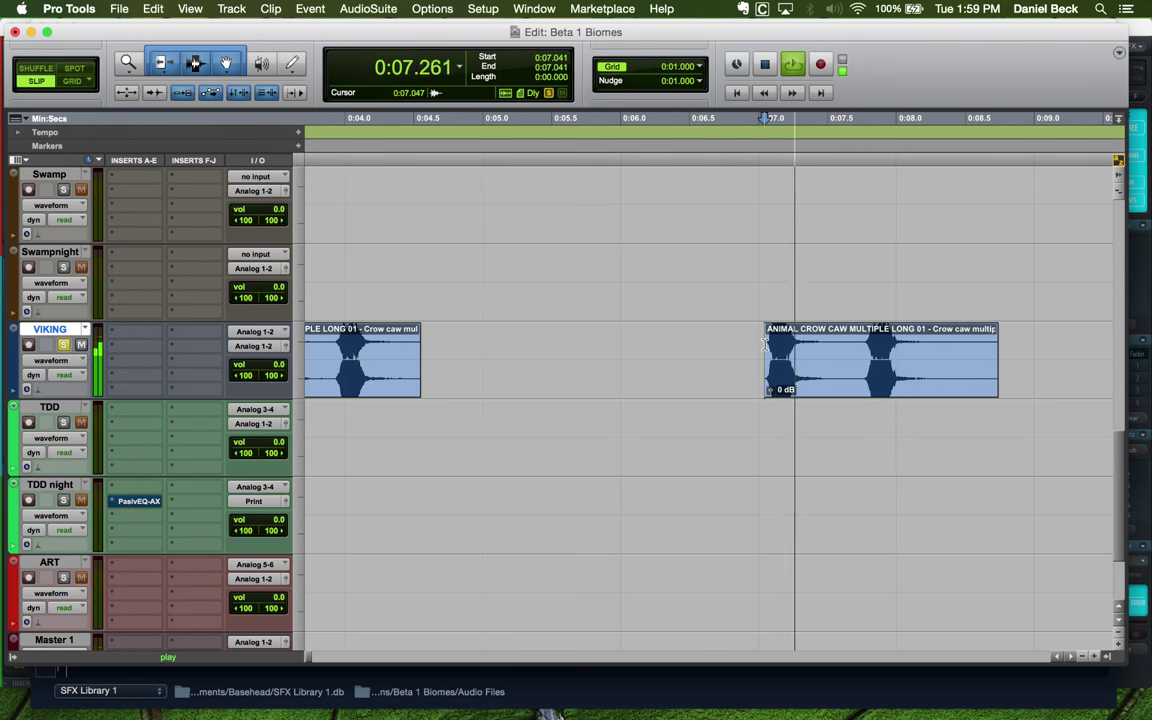
key("r")
key("r")
key("space")
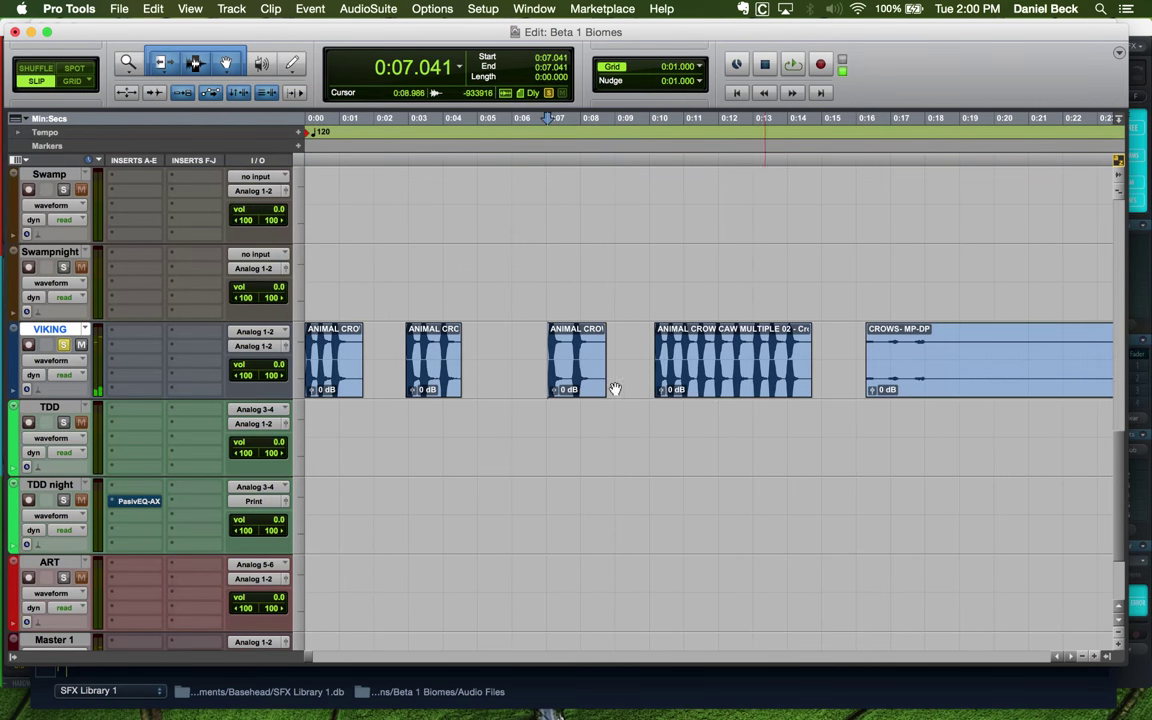
left_click_drag(565, 385, 501, 385)
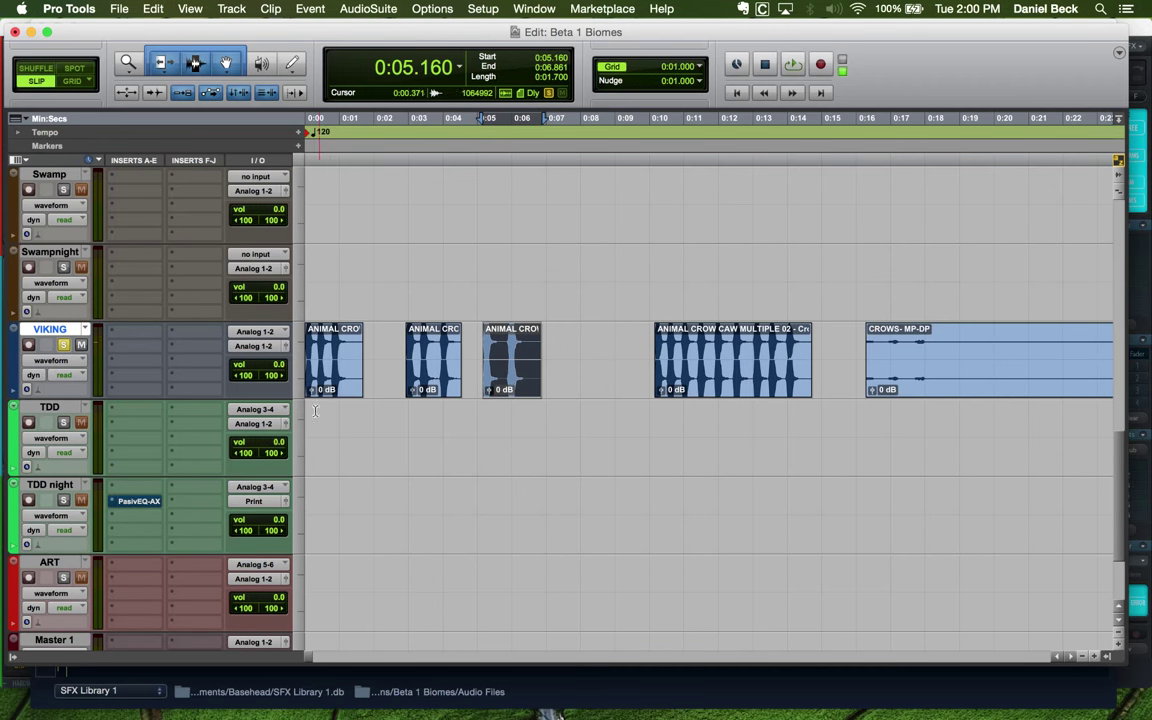
Play the first MULTIPLE SHORT 01 clip, trim its end to 0:01.529, and move the clip to start at 0:01.010
left_click(332, 391)
key("t")
key("t")
key("space")
key("t")
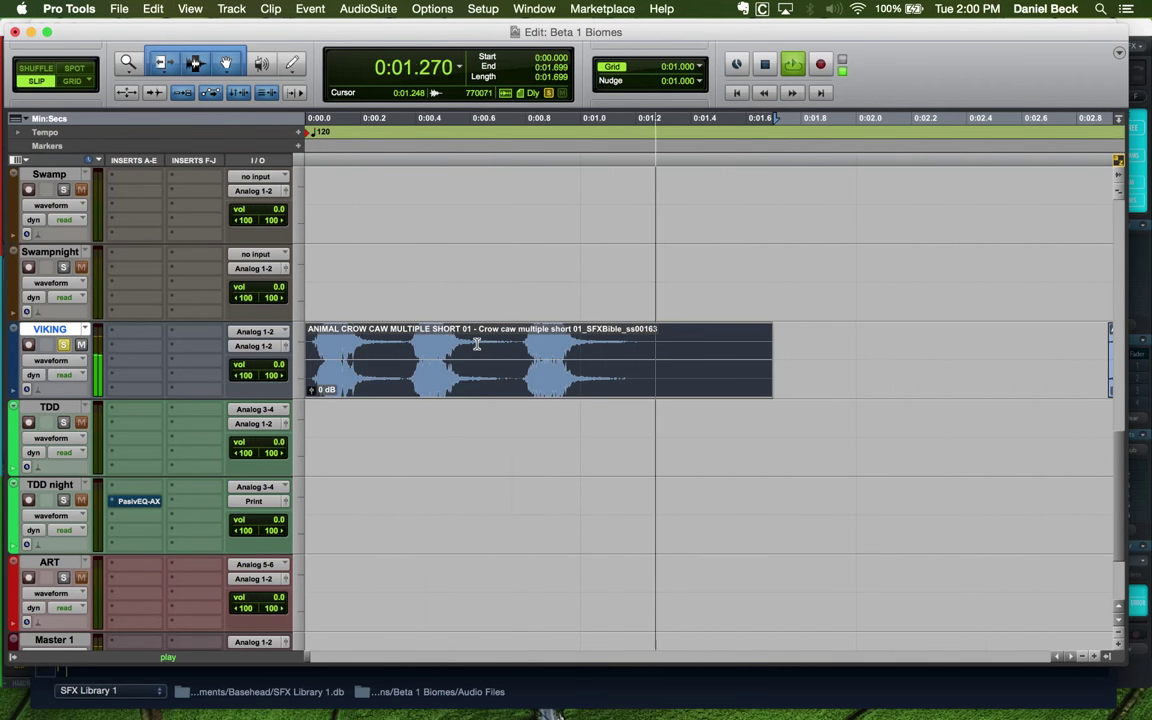
key("space")
key("r")
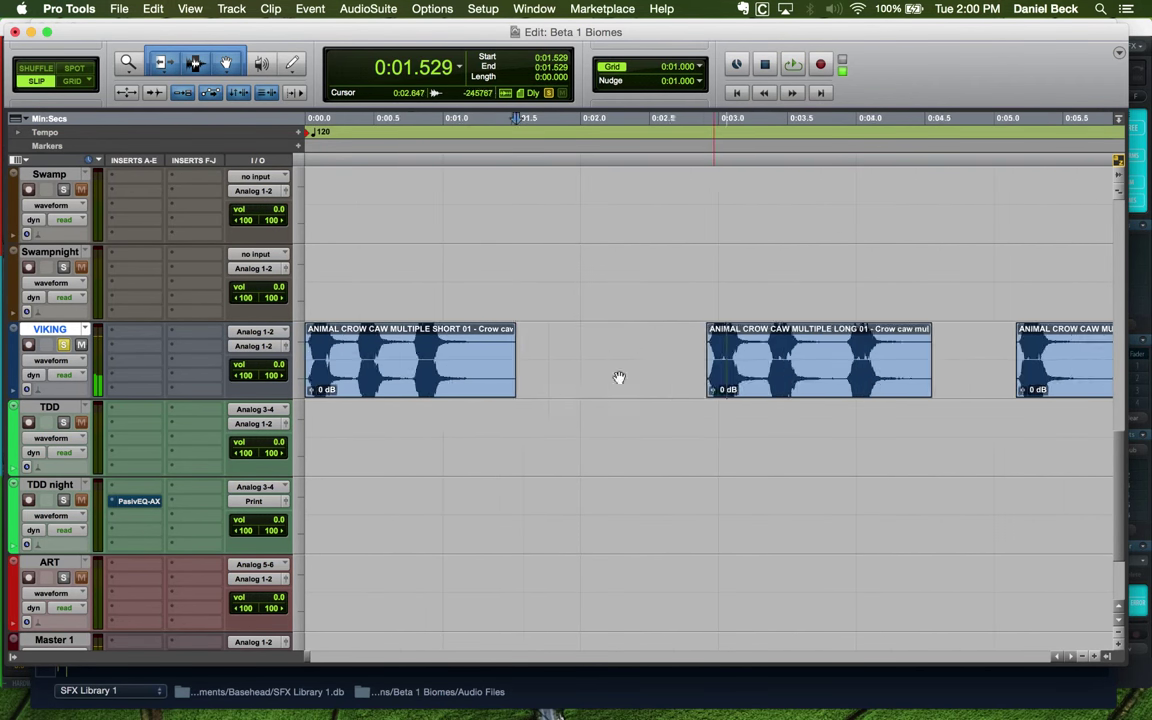
key("r")
left_click_drag(380, 386, 428, 376)
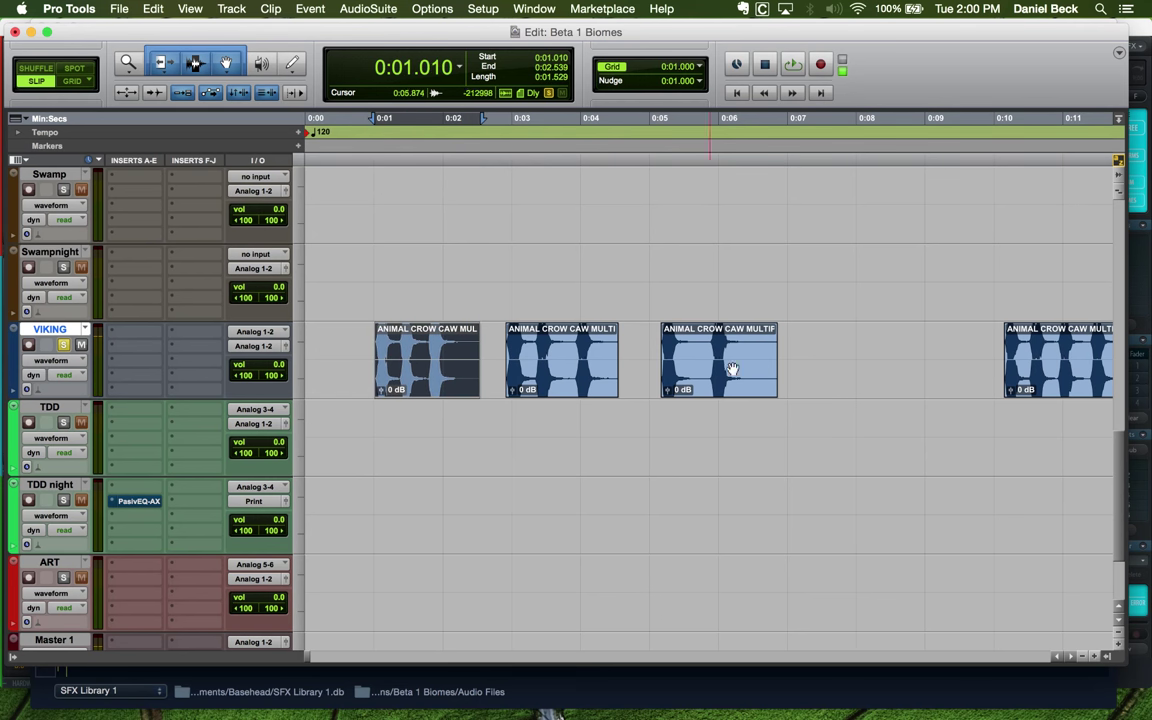
Audition the ANIMAL CROW CAW MULTIPLE 02 clip from 0:10.106
left_click(716, 365)
key("r")
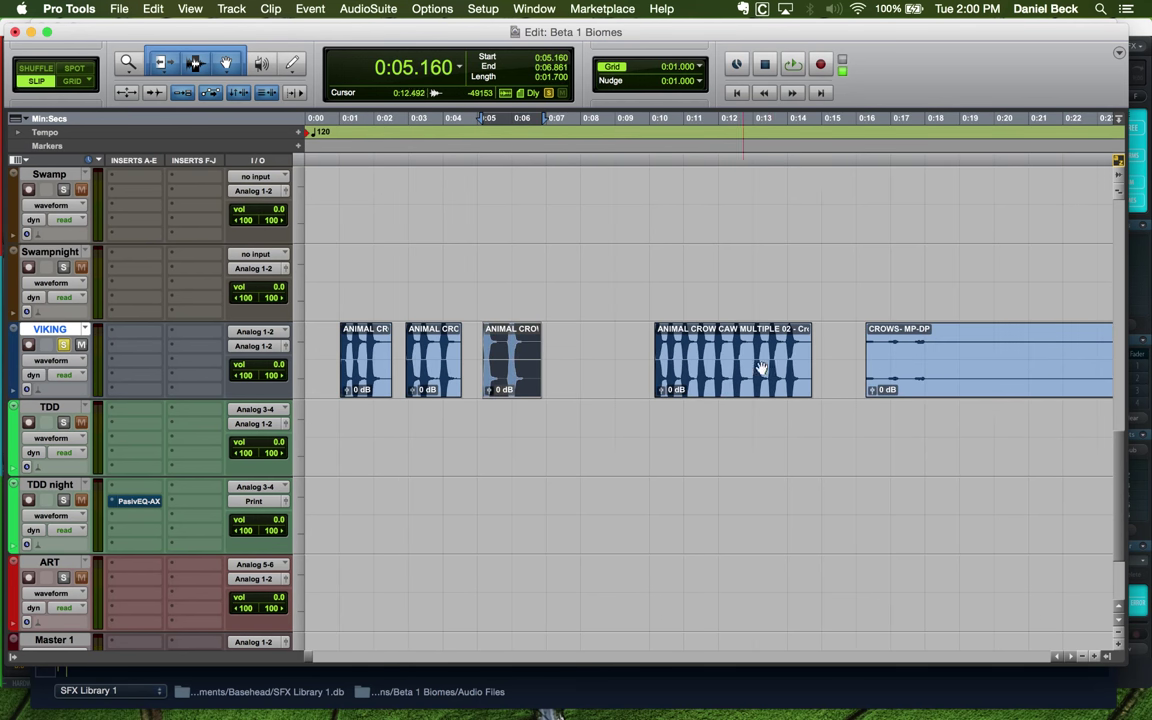
left_click(684, 343)
key("t")
key("t")
left_click(599, 352)
key("space")
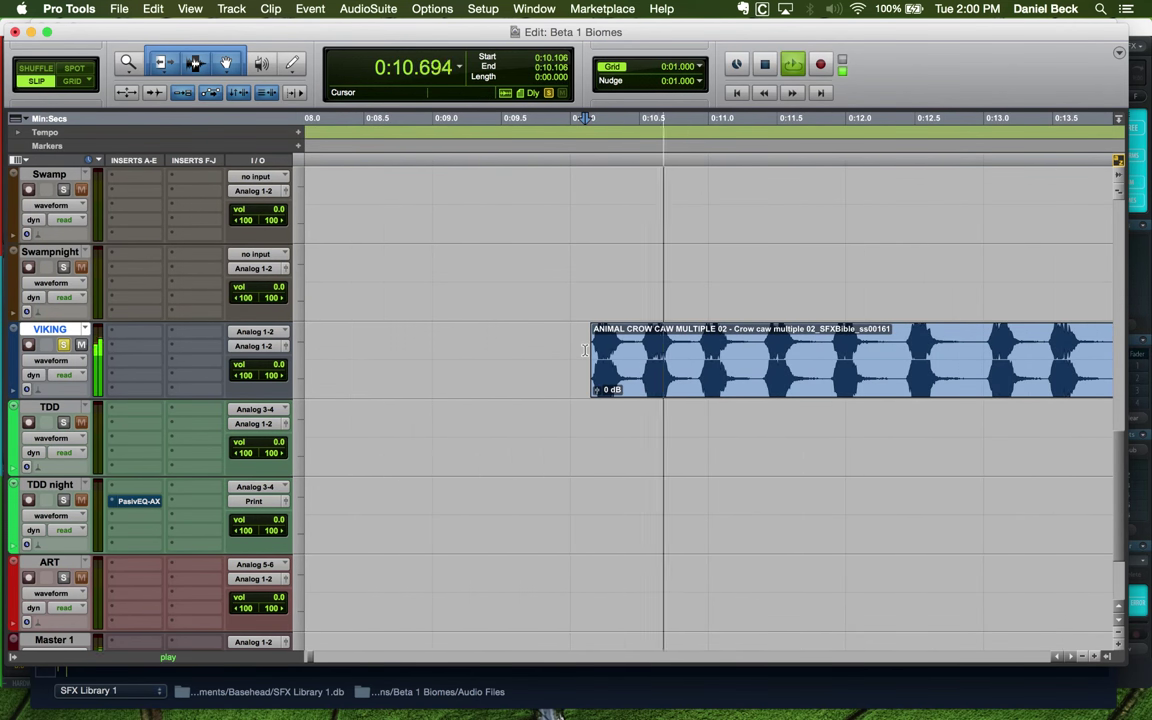
key("r")
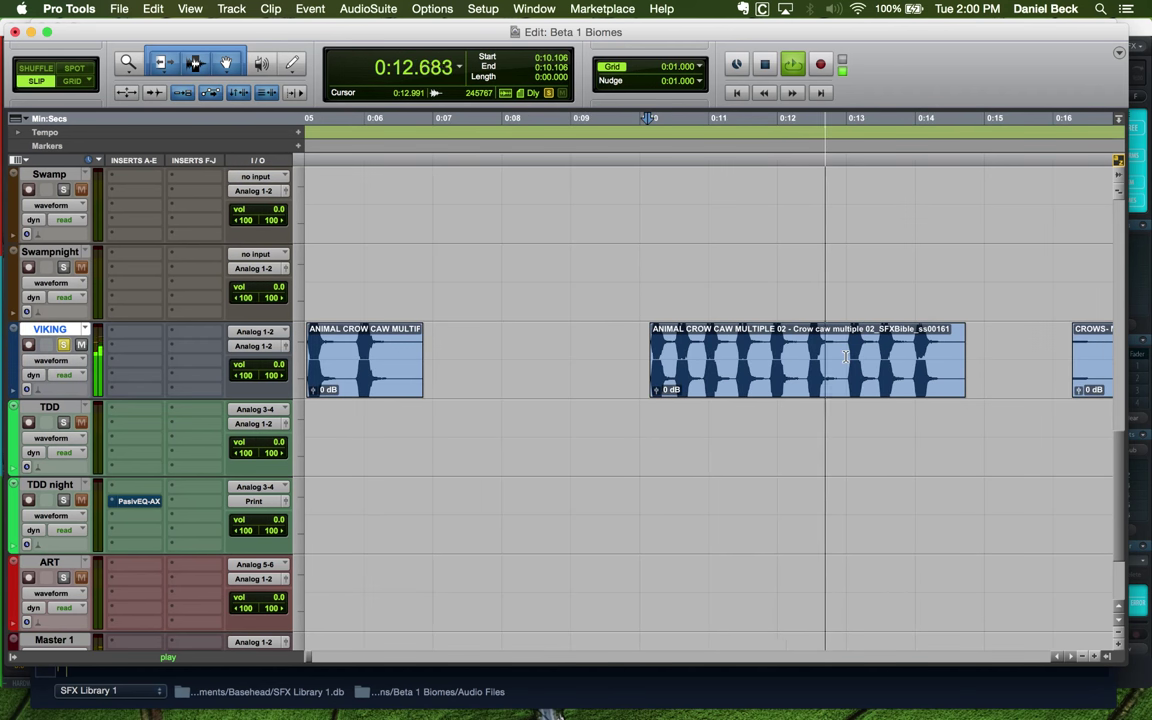
key("space")
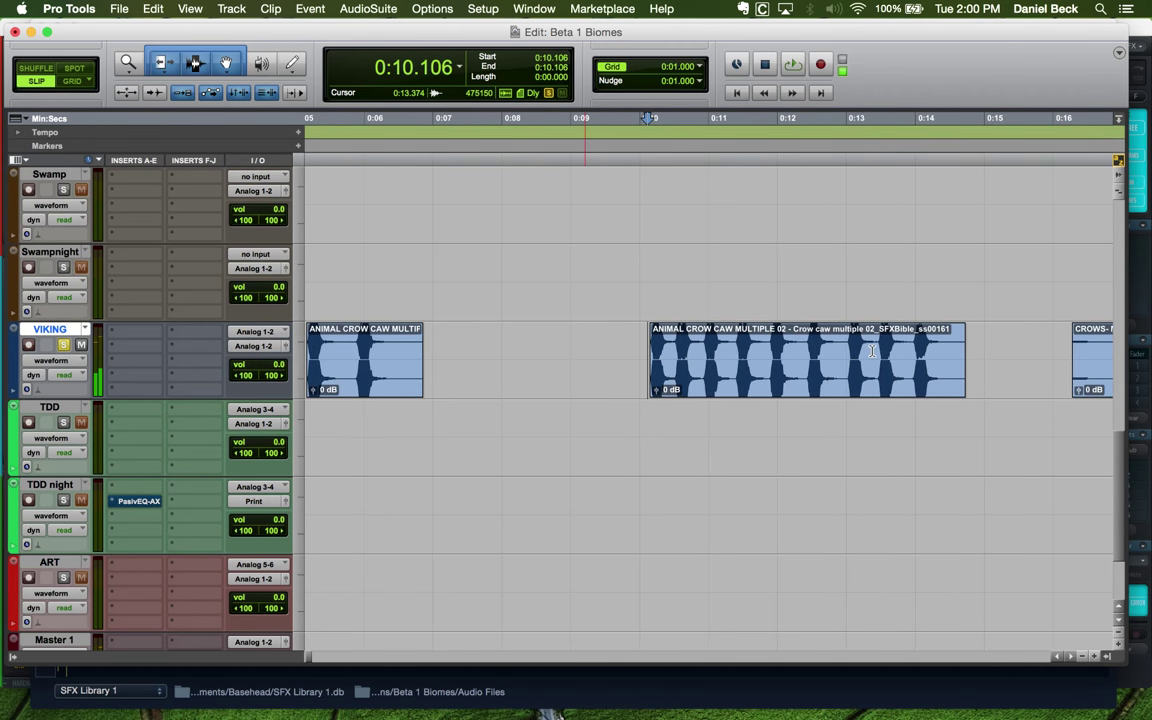
Trim the start of the MULTIPLE 02 clip to 0:11.865 and move the clip to start at 0:07.592
left_click(872, 356)
key("t")
key("r")
key("r")
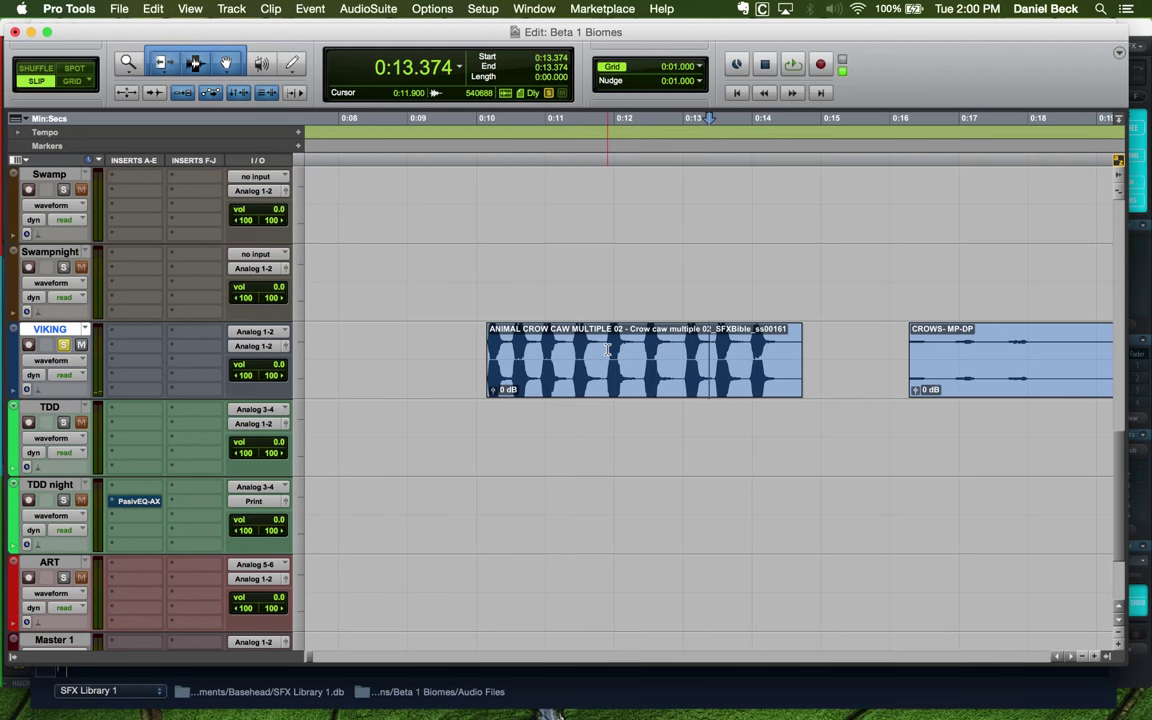
key("a")
Audition the moved MULTIPLE 02 clip from its start at 0:07.592
key("r")
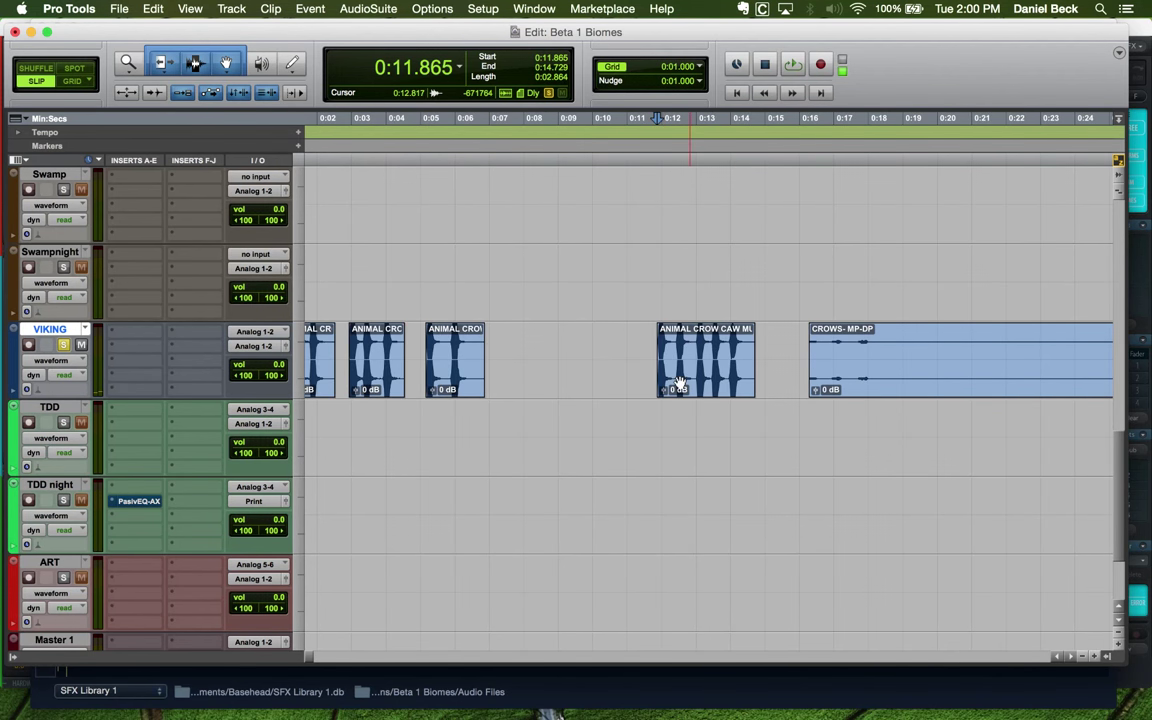
left_click_drag(679, 384, 540, 362)
key("r")
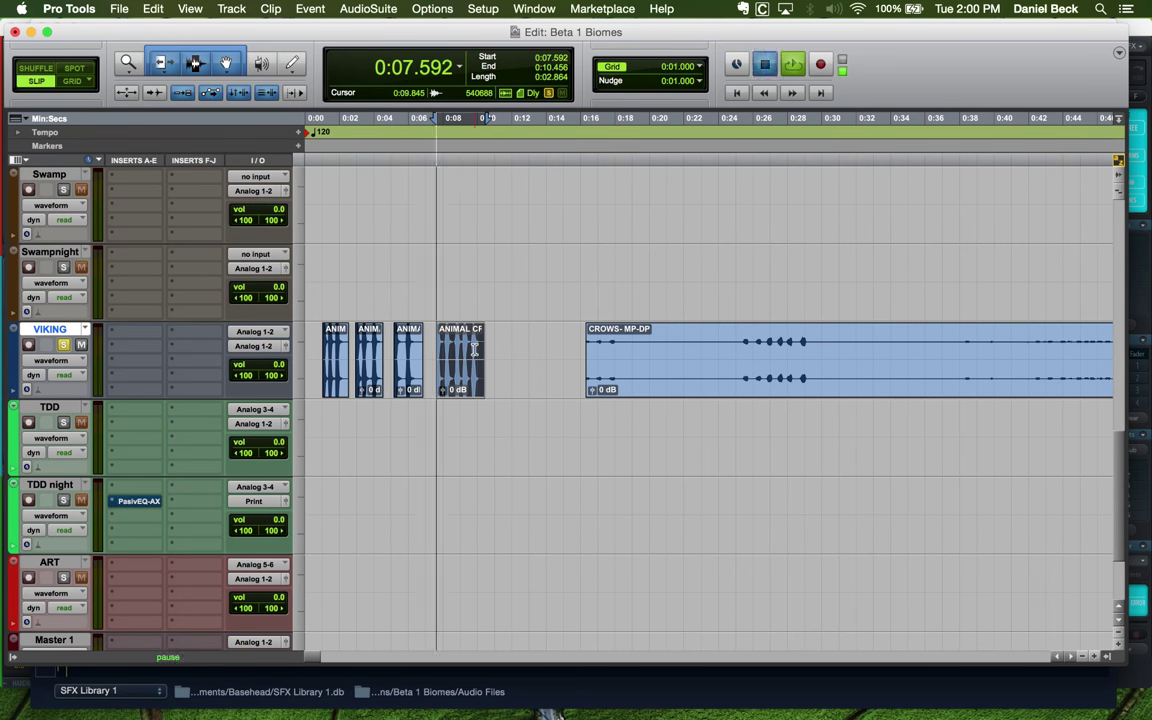
key("t")
key("t")
key("t")
key("space")
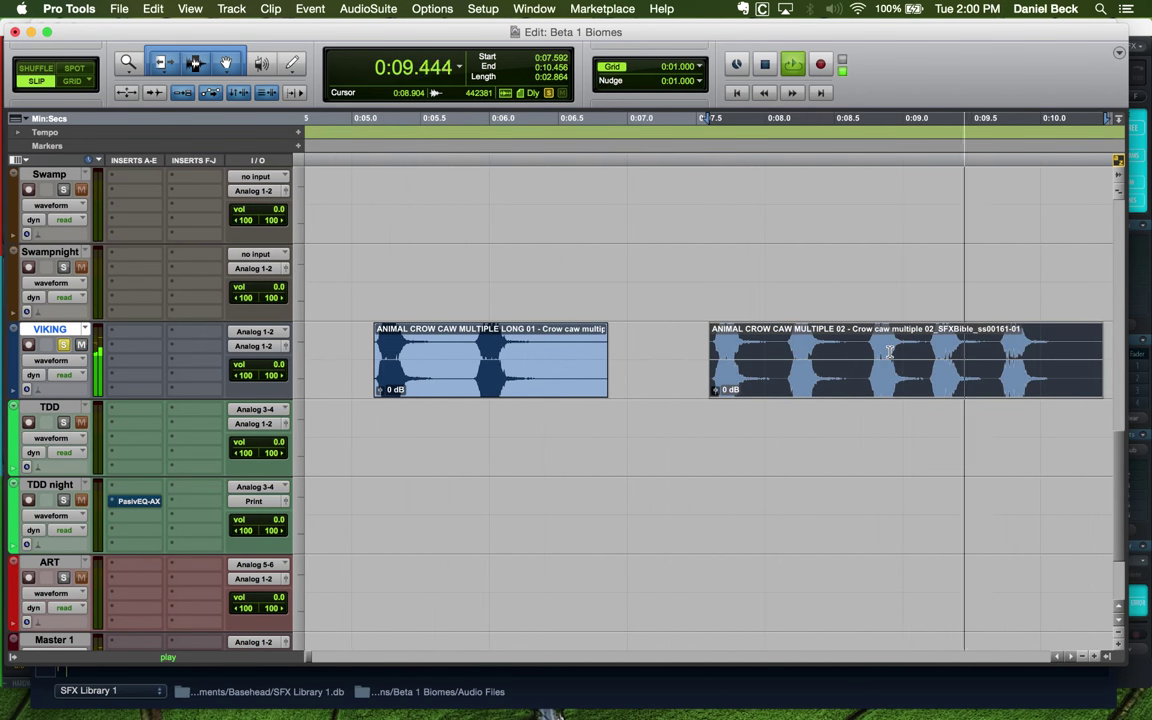
key("r")
key("space")
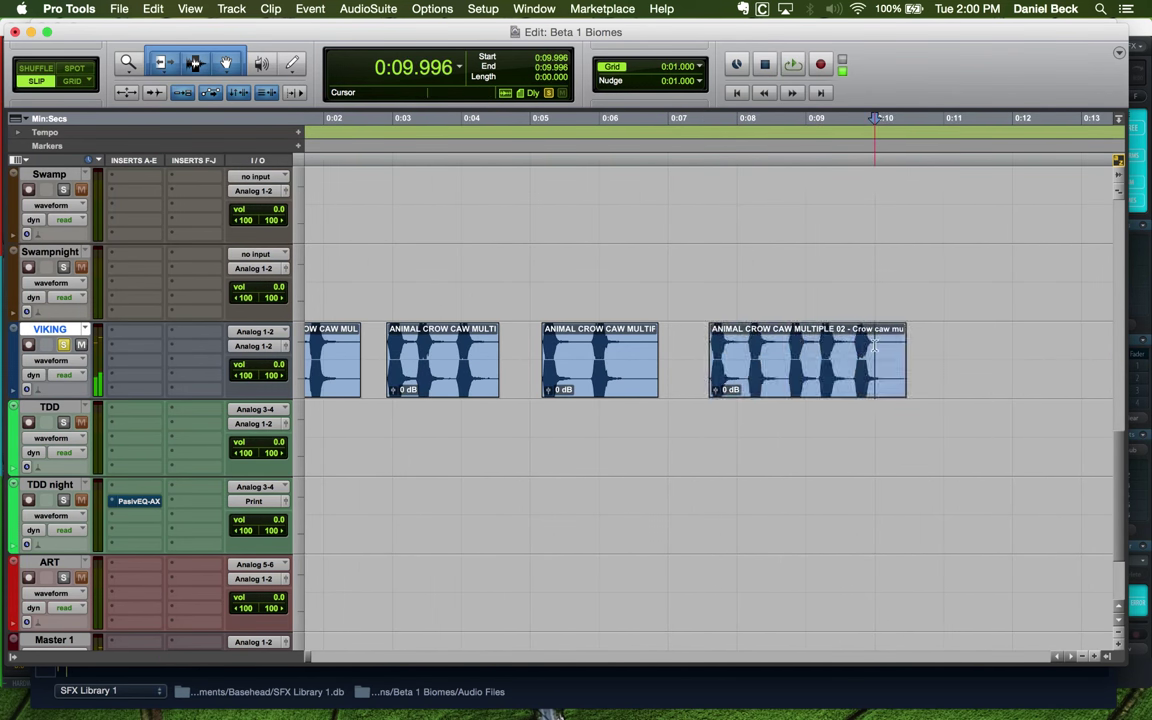
Audition the last caw of the MULTIPLE 02 clip from 0:09.675 and place the edit cursor at 0:09.055
key("t")
key("t")
key("super+alt+bracketright")
key("super+alt+bracketright")
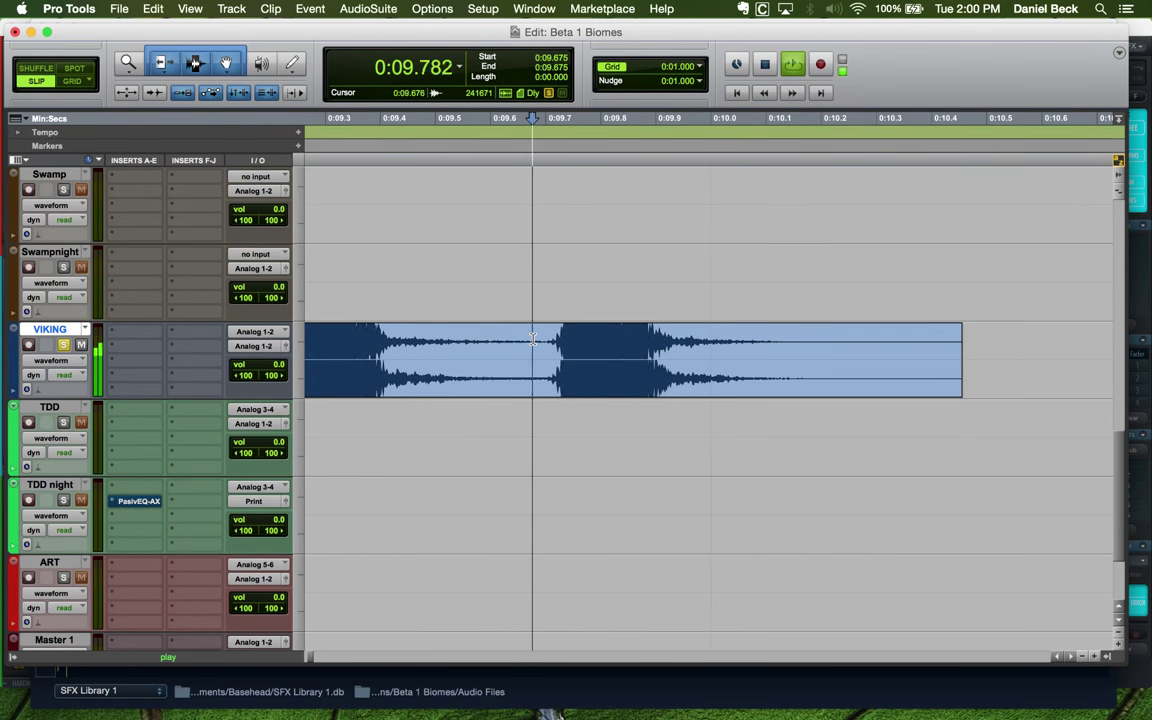
key("r")
key("r")
key("r")
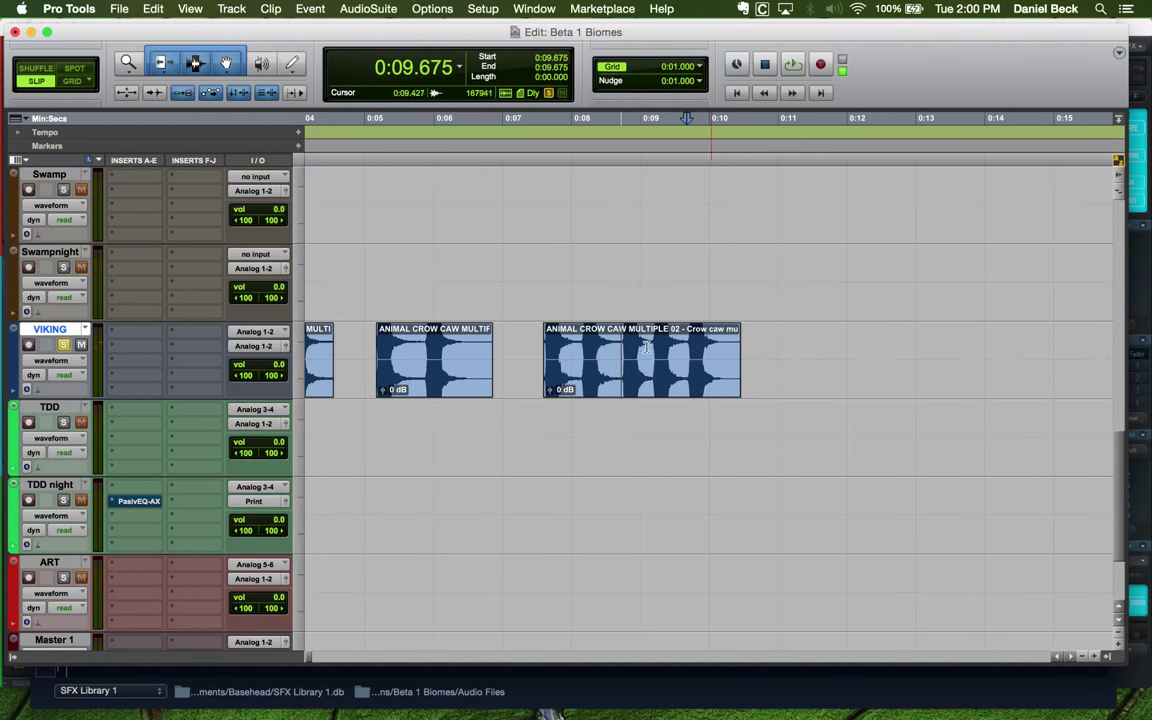
key("t")
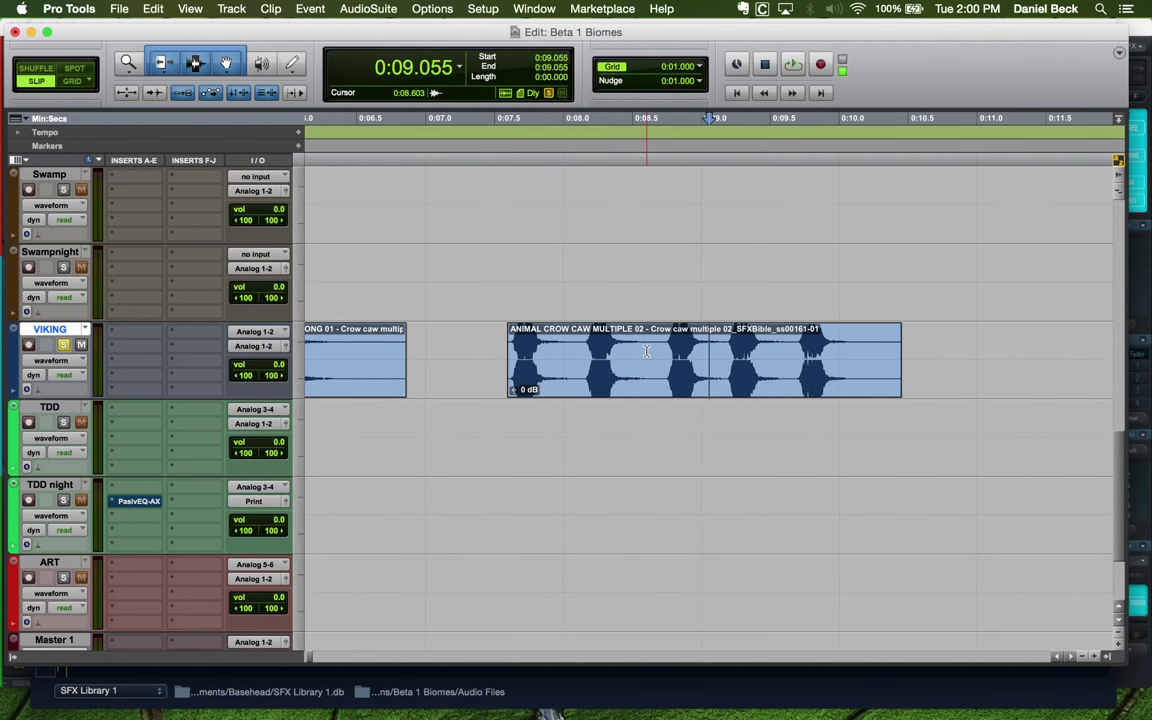
key("r")
key("r")
key("r")
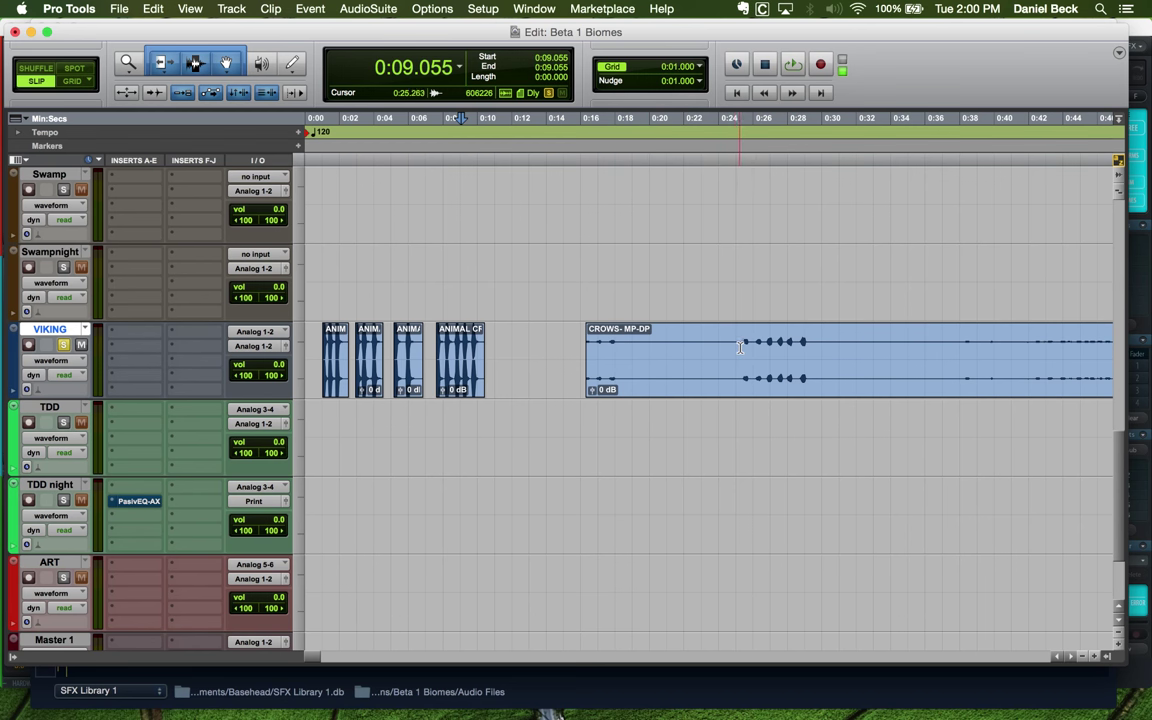
Play the MULTIPLE 02 clip from about 0:07.5 and split it at 0:08.748, after its second caw
left_click(471, 343)
key("t")
key("t")
key("t")
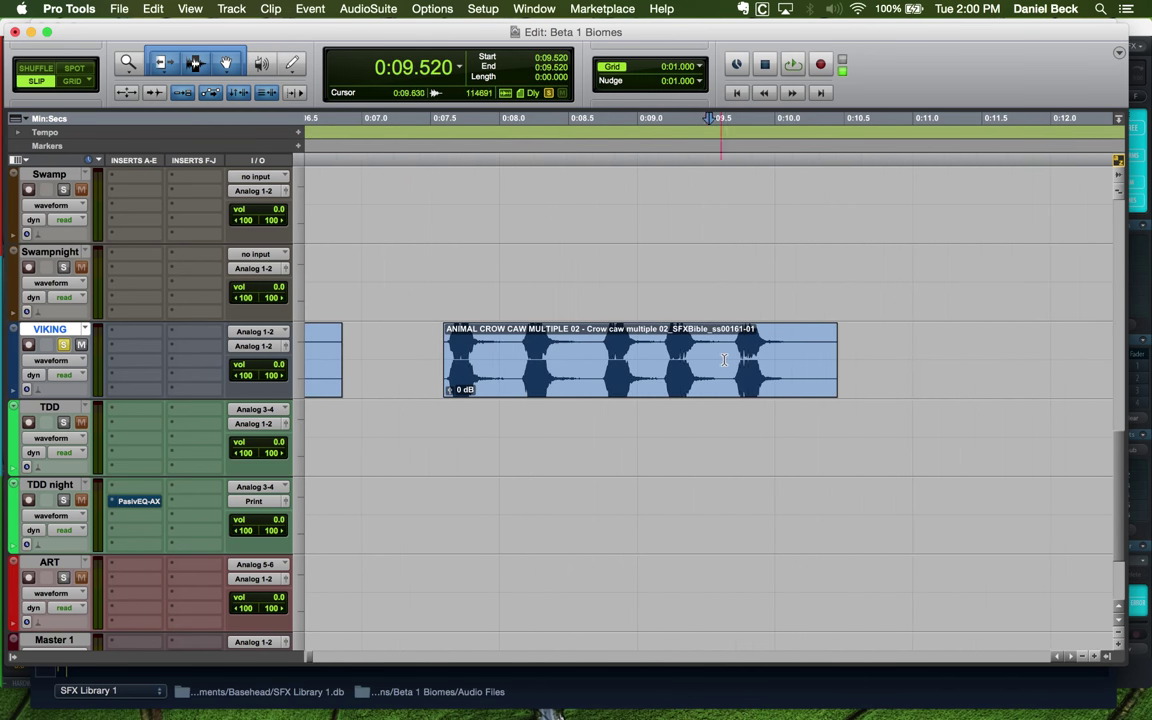
left_click(537, 350)
key("t")
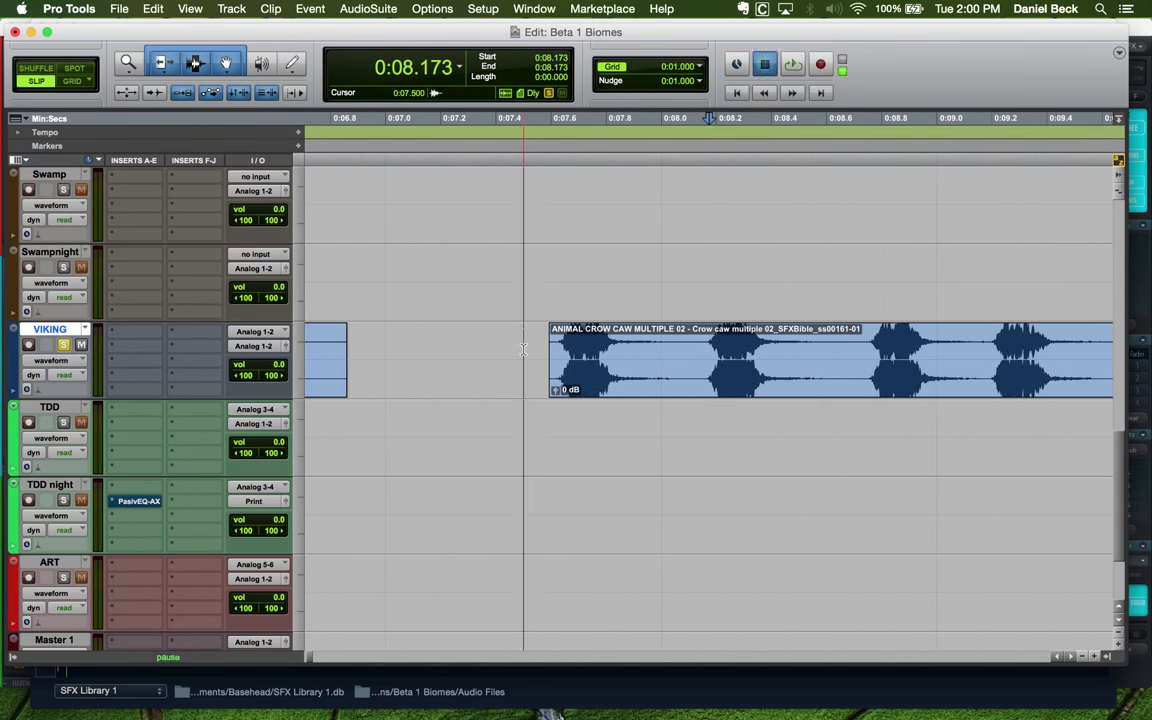
key("space")
key("space")
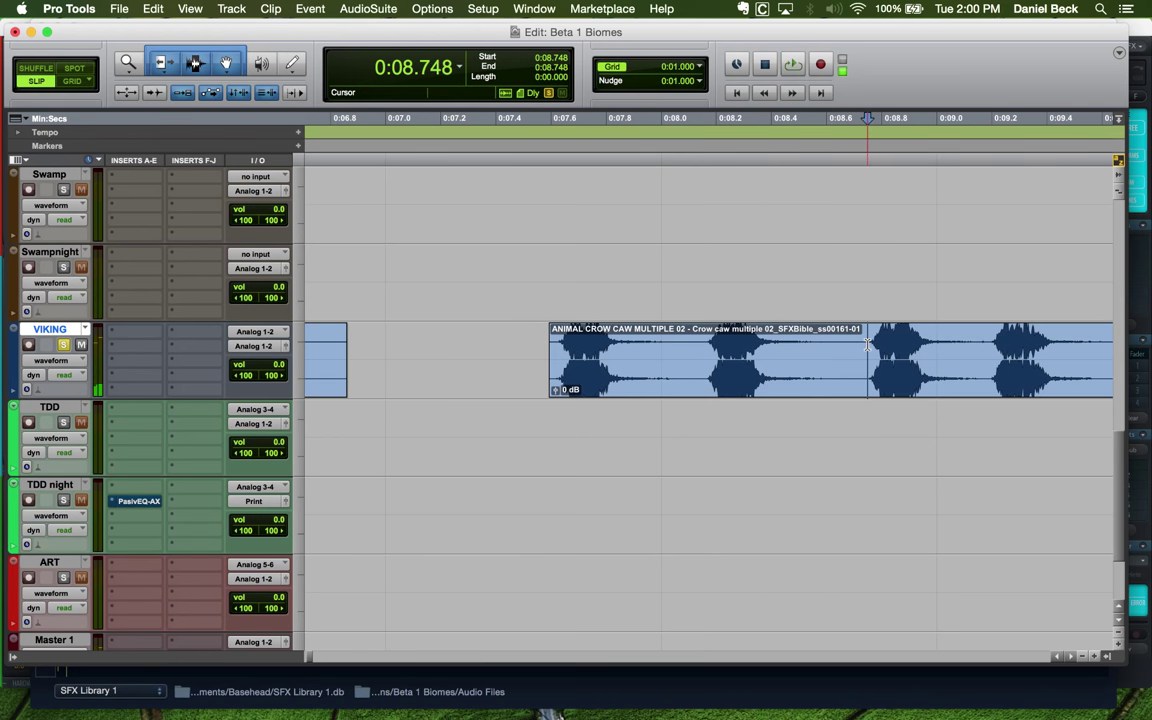
key("b")
key("r")
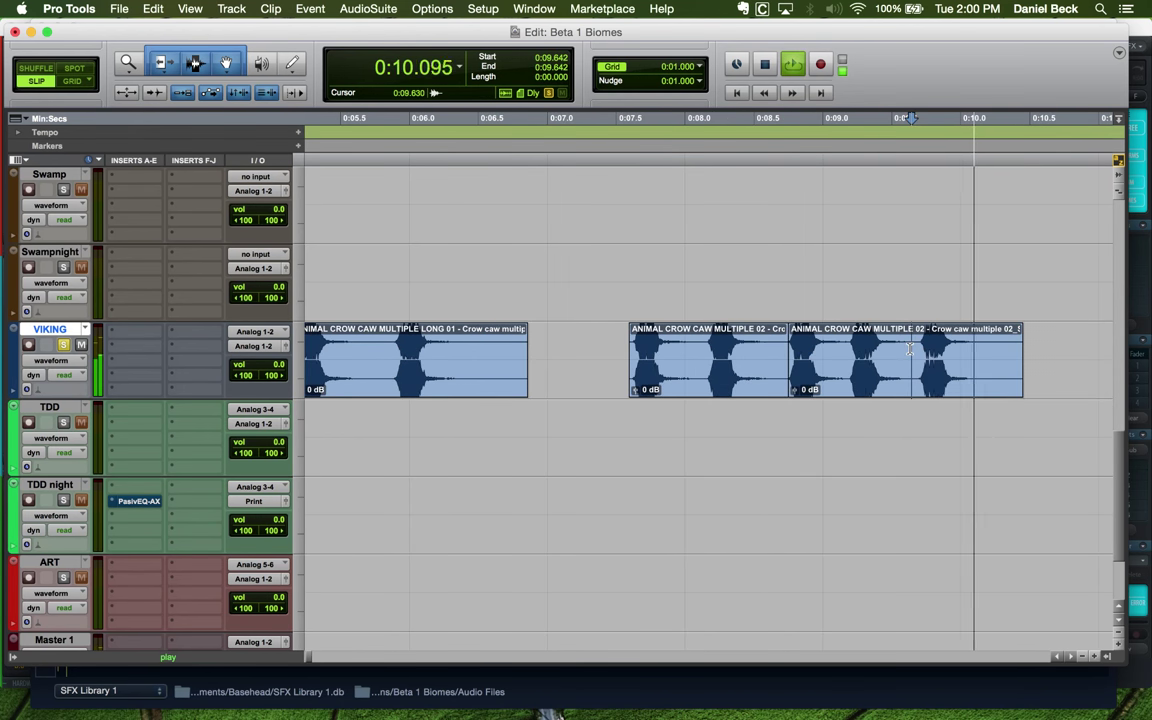
Place the edit cursor at 0:09.692 before the last caw of the second MULTIPLE 02 part and play from there
key("space")
left_click(909, 349)
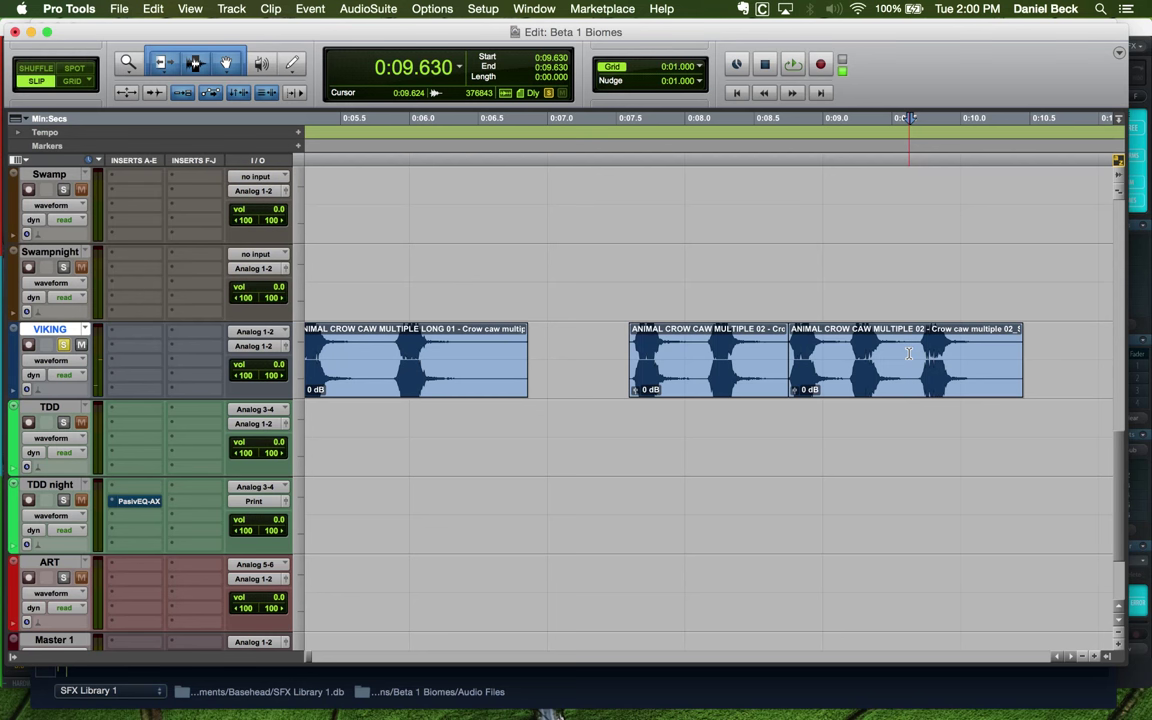
key("t")
key("t")
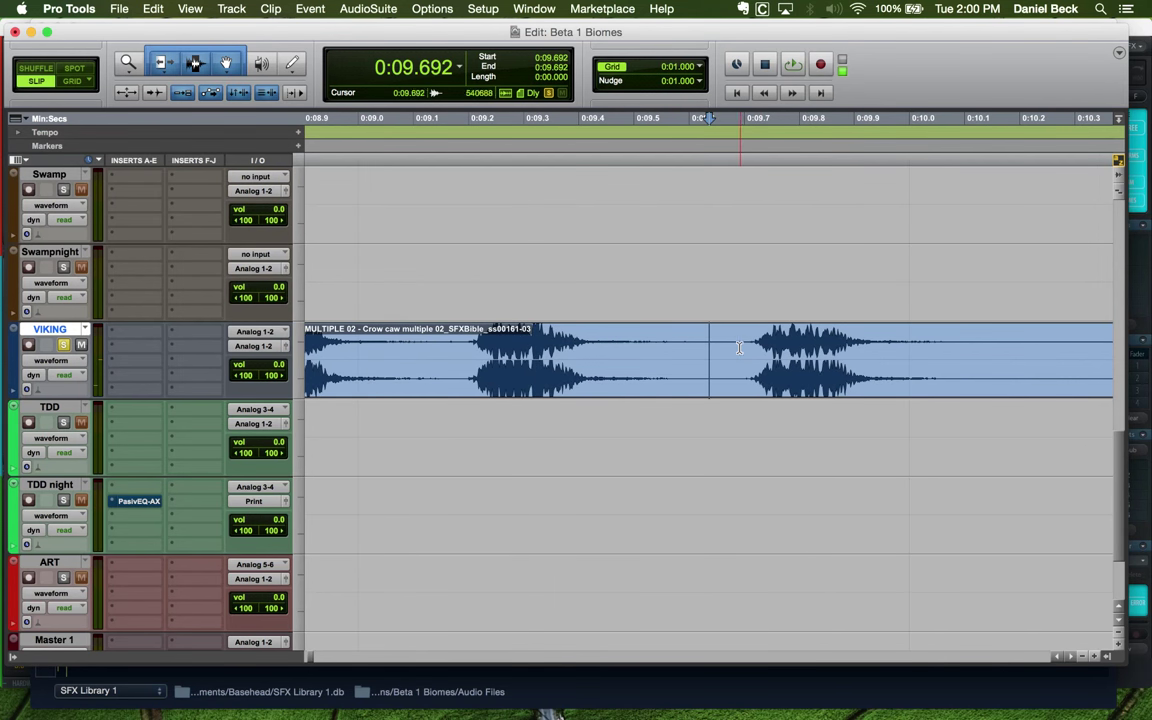
key("r")
key("r")
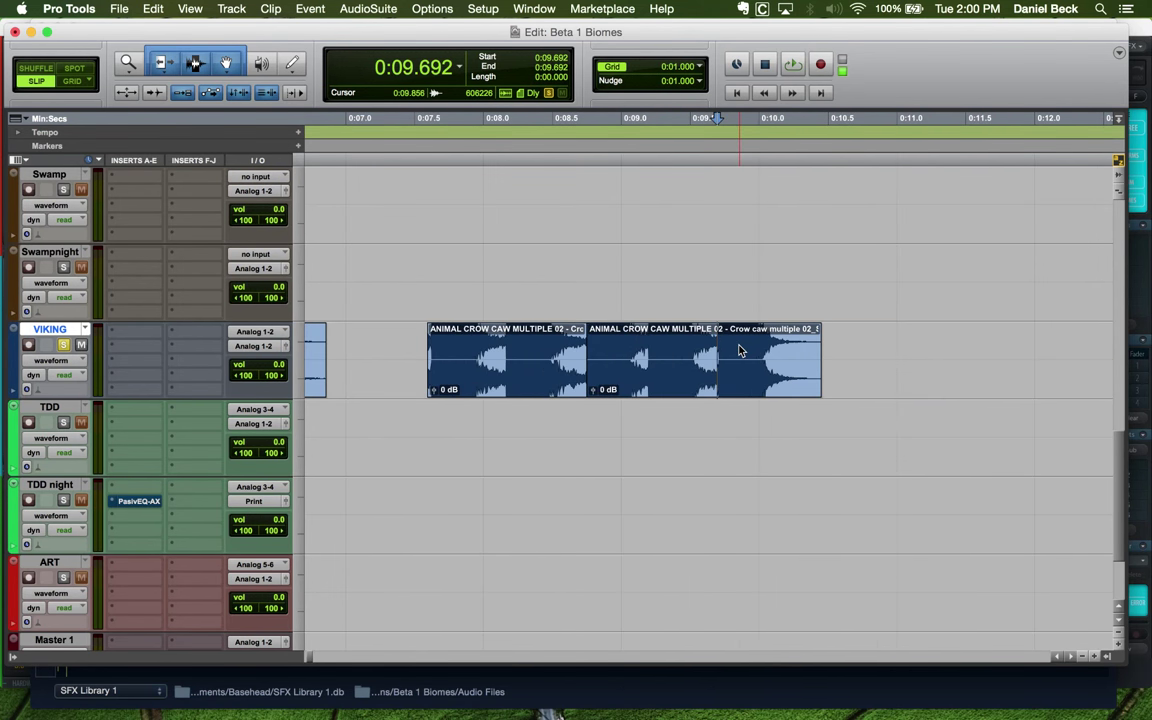
key("t")
key("space")
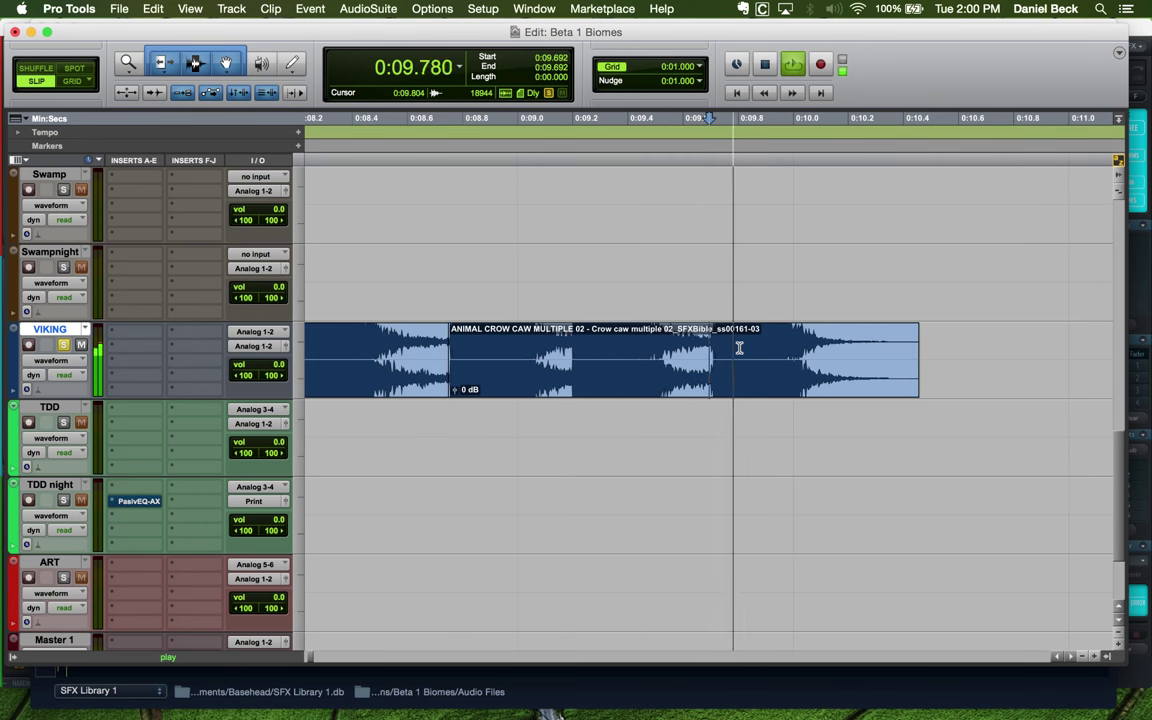
key("space")
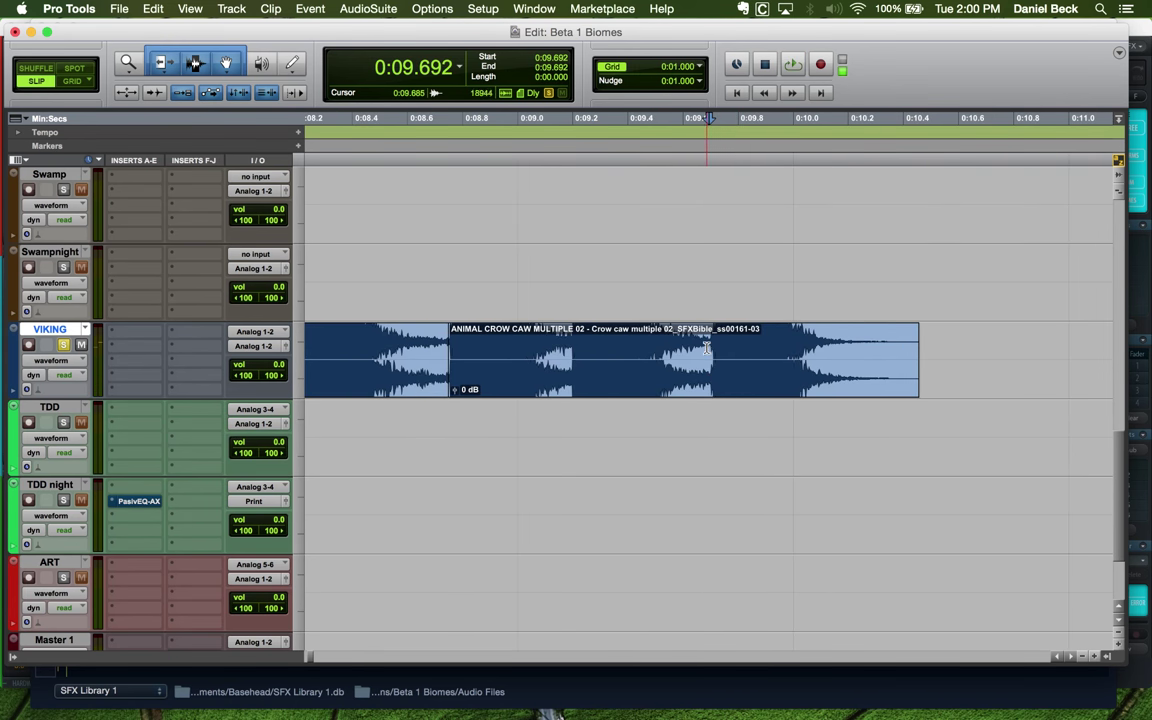
Audition the last caw of the second MULTIPLE 02 part, from 0:09.691 to 0:10.396
left_click_drag(736, 347, 892, 356)
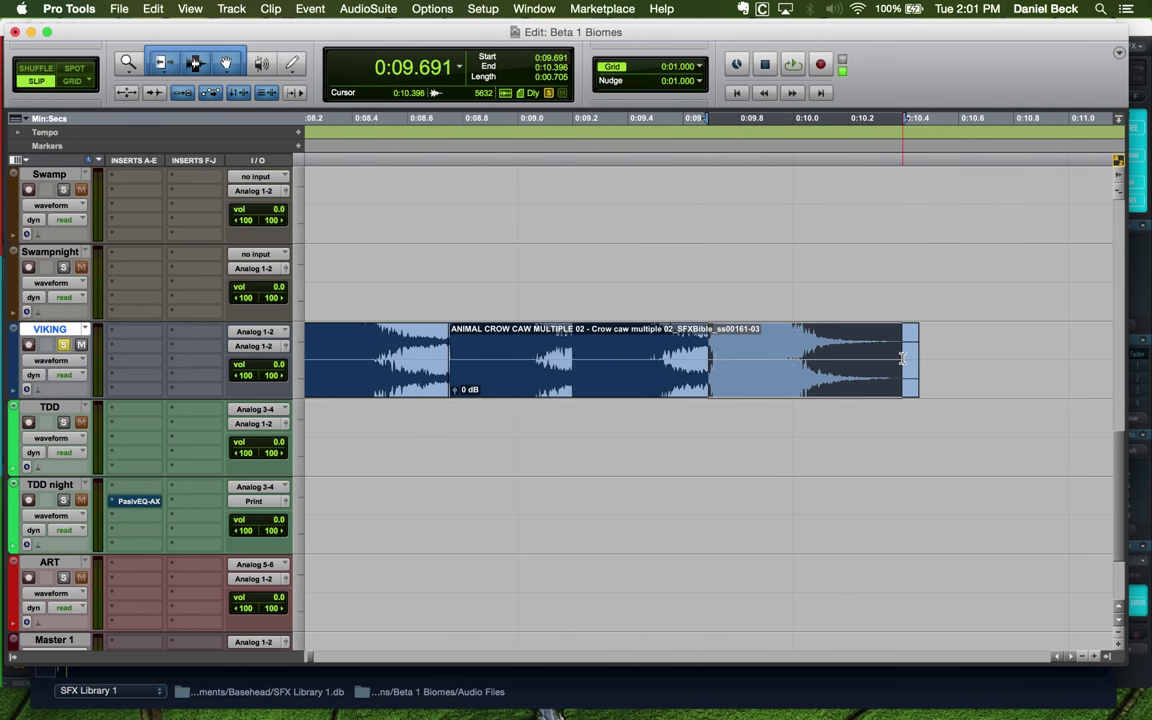
key("space")
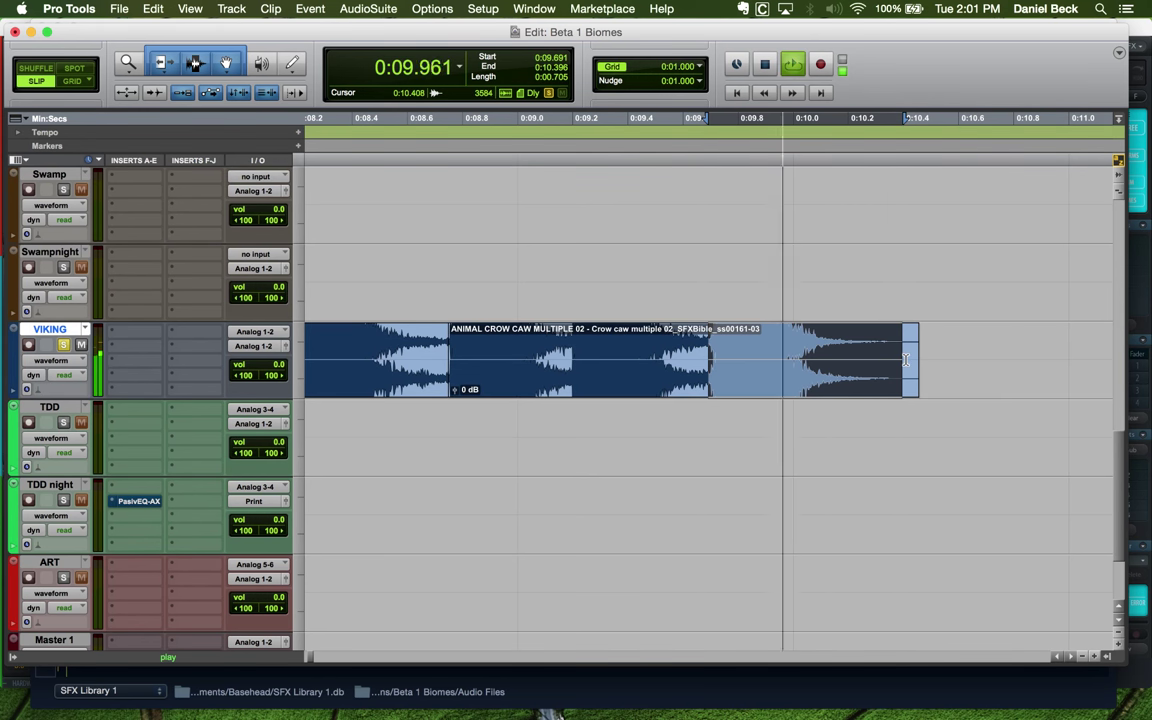
key("r")
key("space")
left_click(505, 345)
key("r")
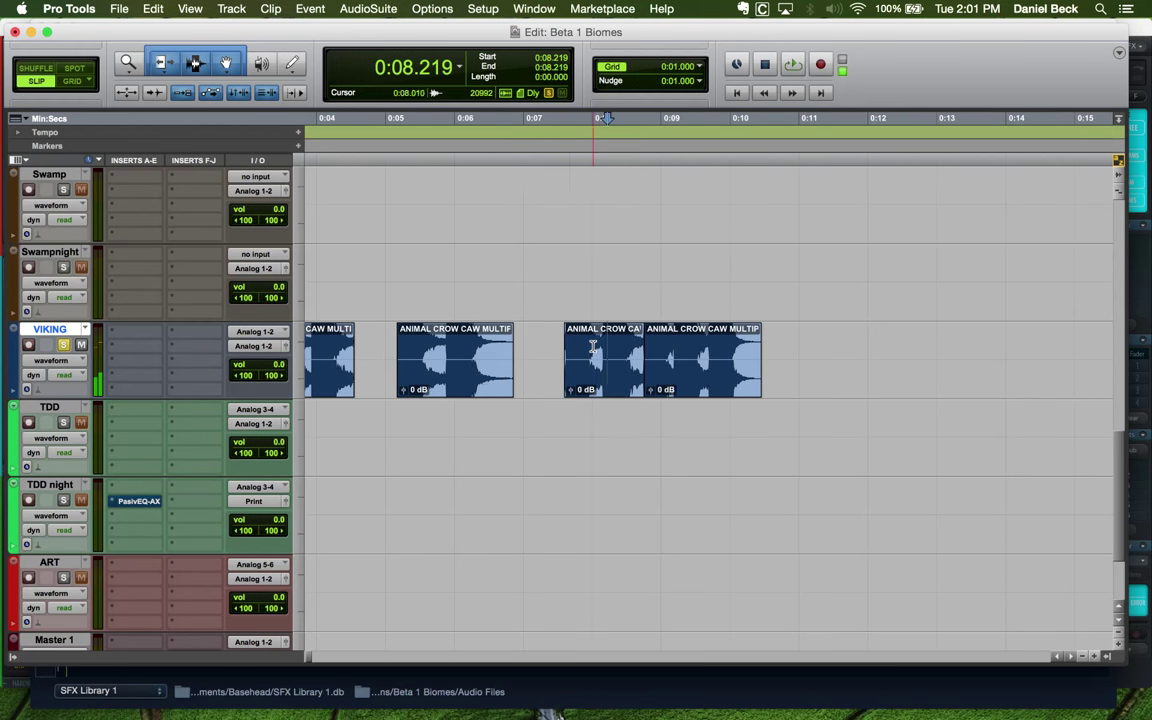
Audition the last caw of the MULTIPLE LONG 01 clip, from 0:05.880 to 0:06.858
left_click(592, 346)
key("t")
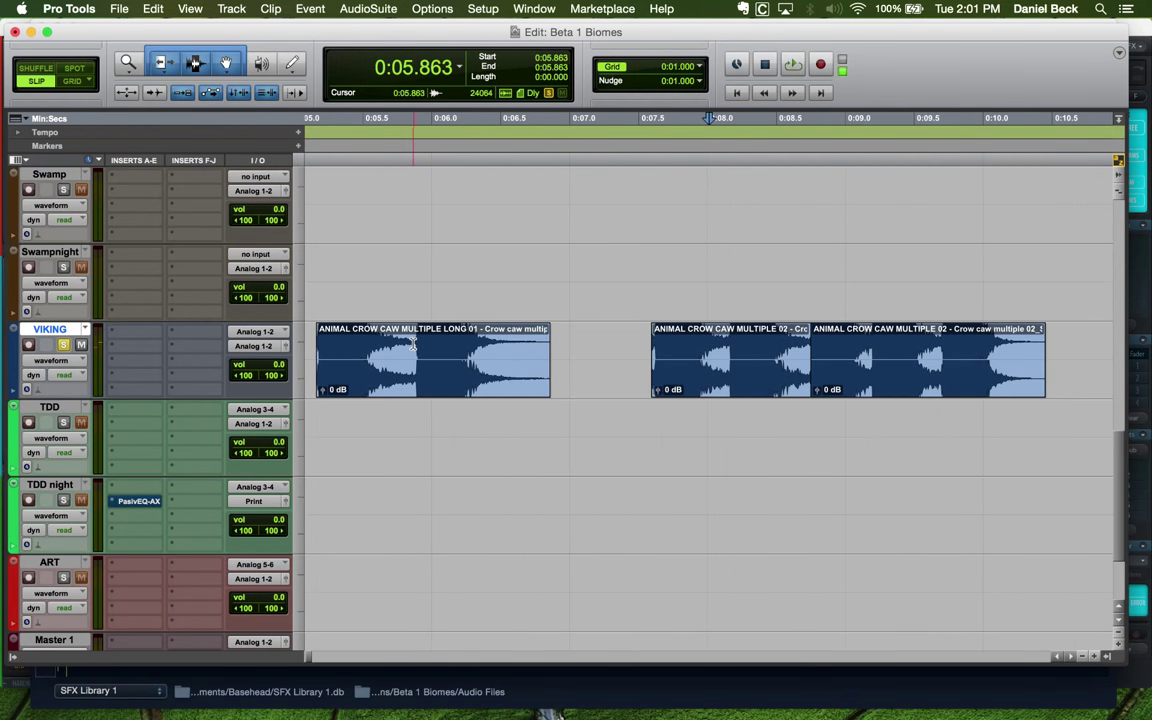
key("super+bracketright")
key("space")
key("space")
left_click_drag(715, 350, 980, 343)
key("space")
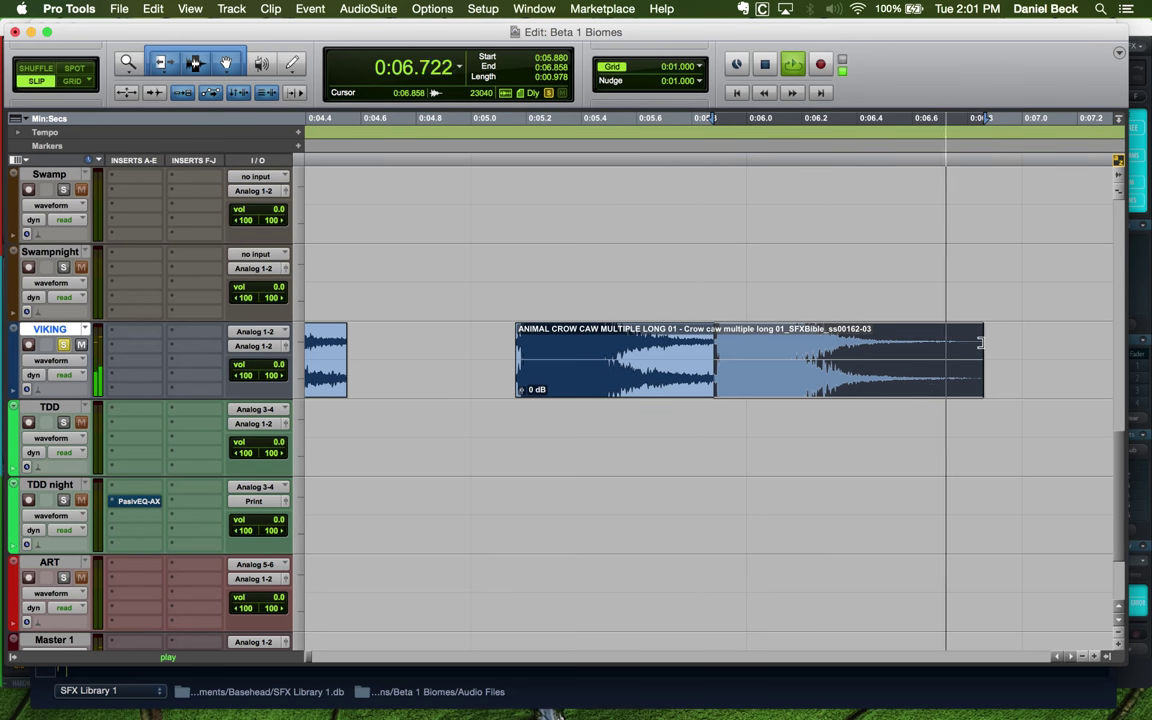
Play the MULTIPLE LONG 01 clip from just before its start, at 0:05.073
key("space")
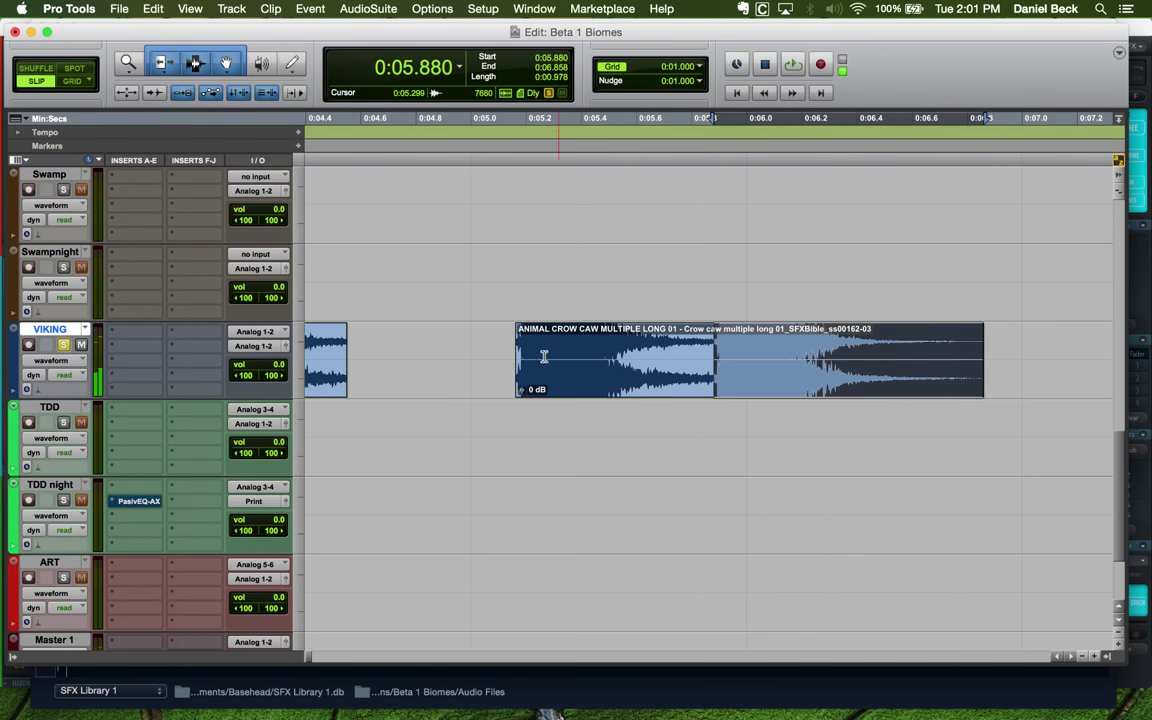
left_click(505, 356)
key("space")
key("super+bracketleft")
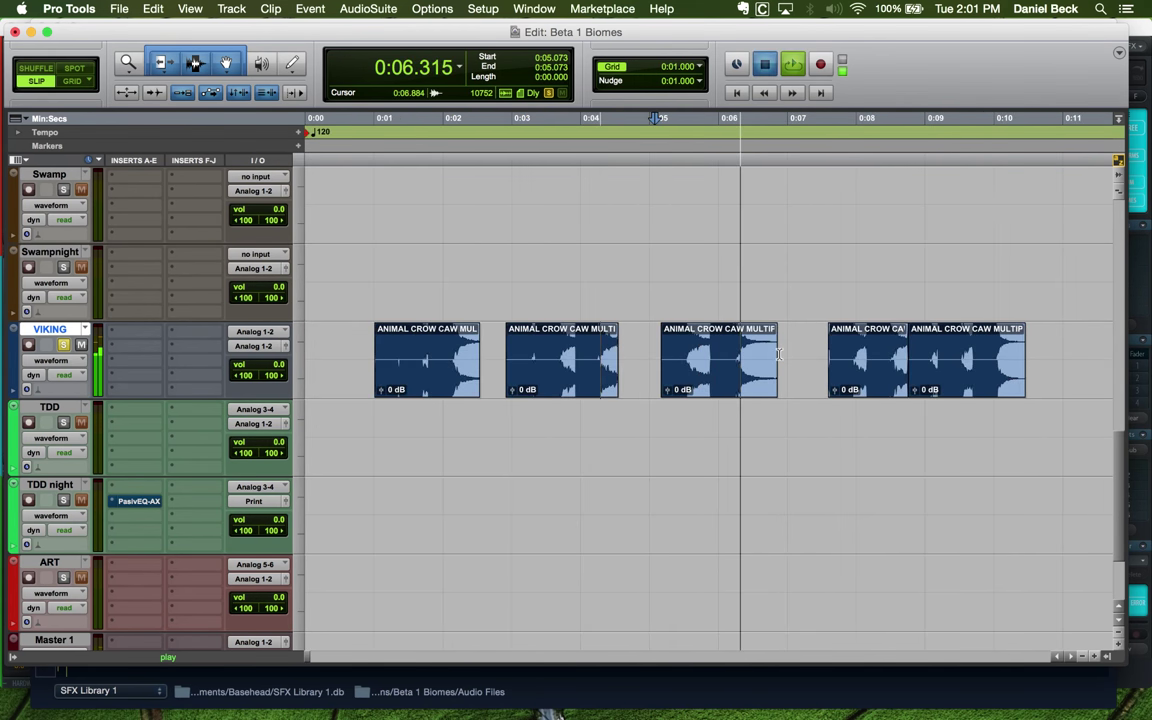
key("space")
key("super+bracketleft")
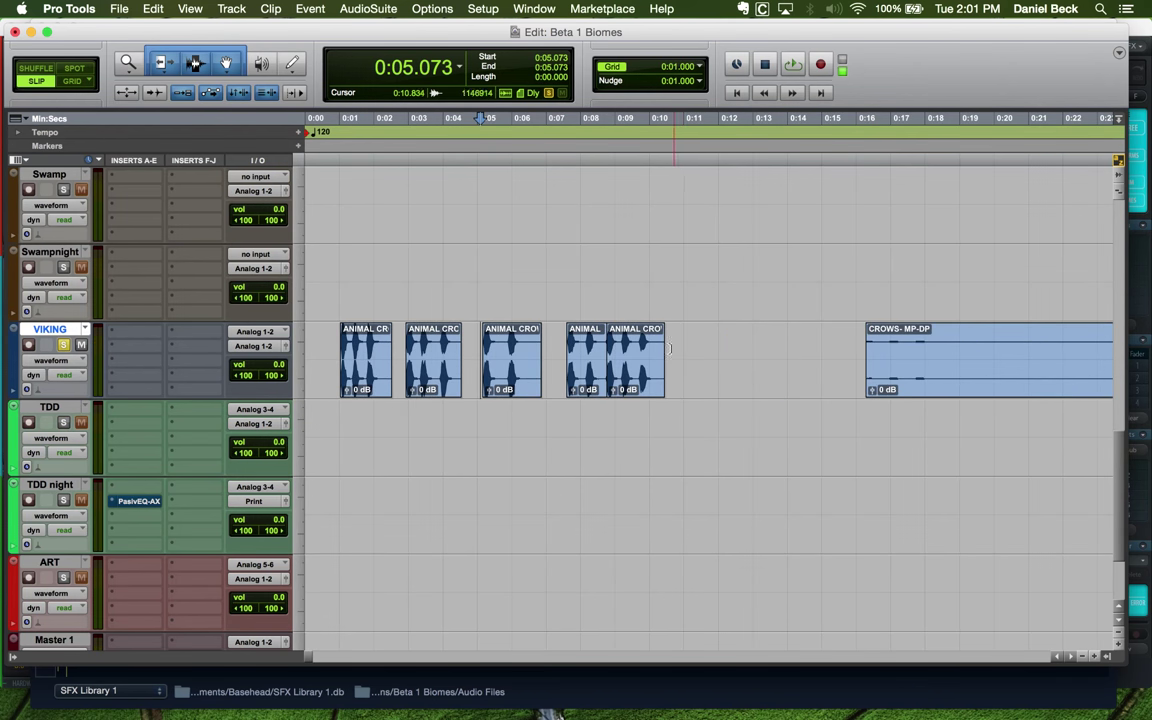
Move the second part of the MULTIPLE 02 clip away from the first to 0:09.293 and delete it
left_click(645, 362)
key("super+bracketright")
left_click_drag(704, 385, 740, 391)
key("super+bracketleft")
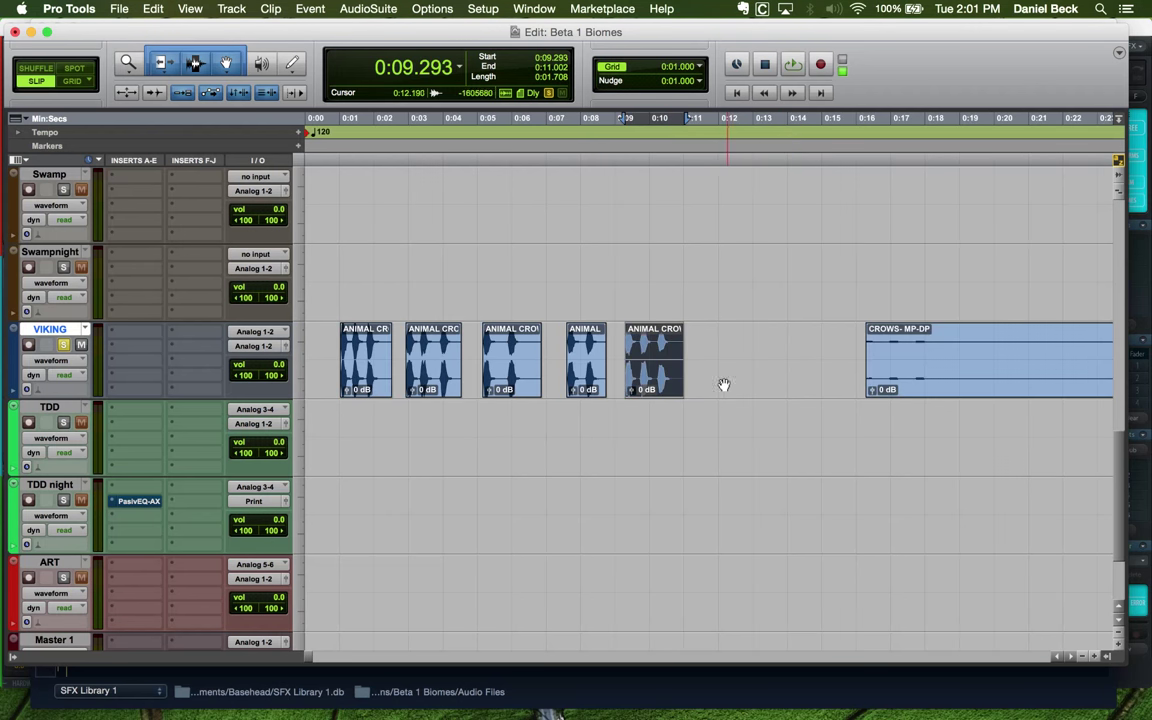
key("super+bracketright")
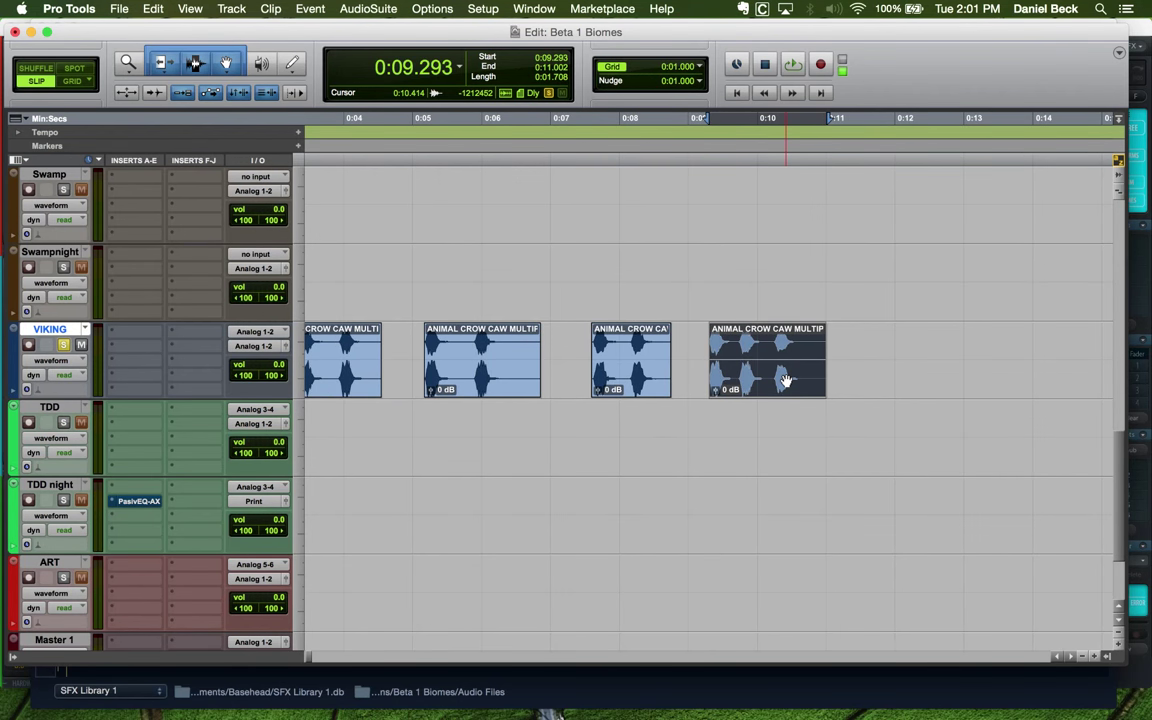
key("Delete")
Play the remaining MULTIPLE 02 clip from 0:07.534, just before its start
left_click(637, 343)
key("super+bracketright")
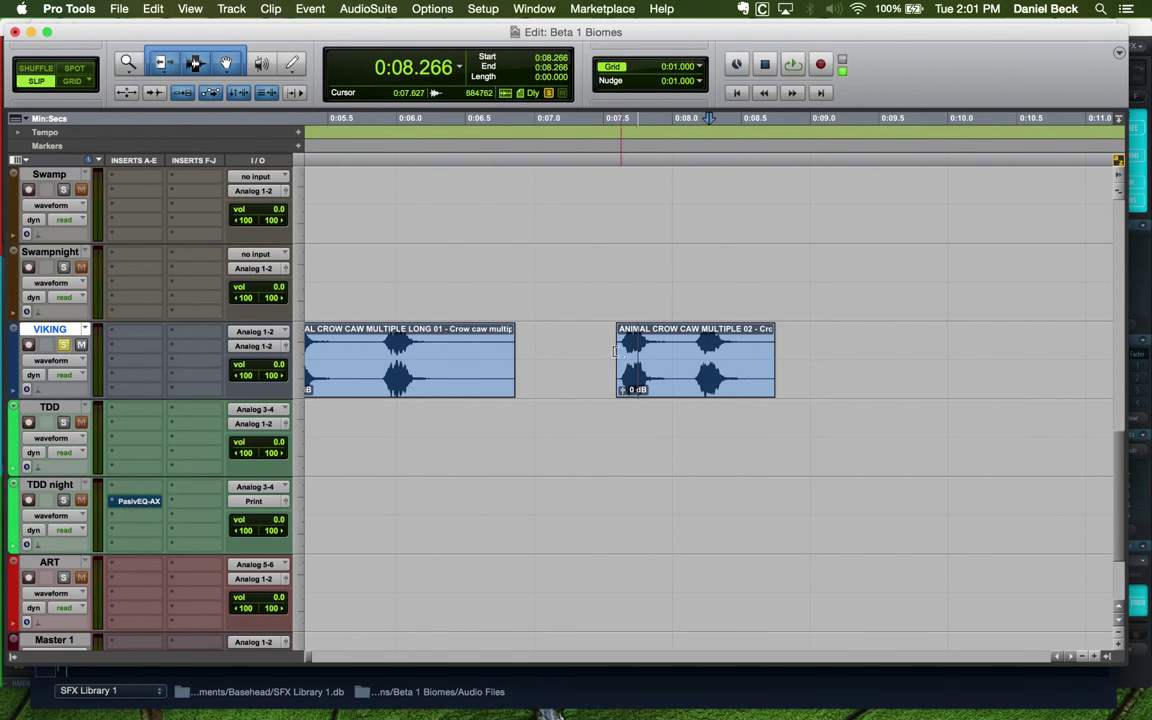
left_click(607, 352)
key("space")
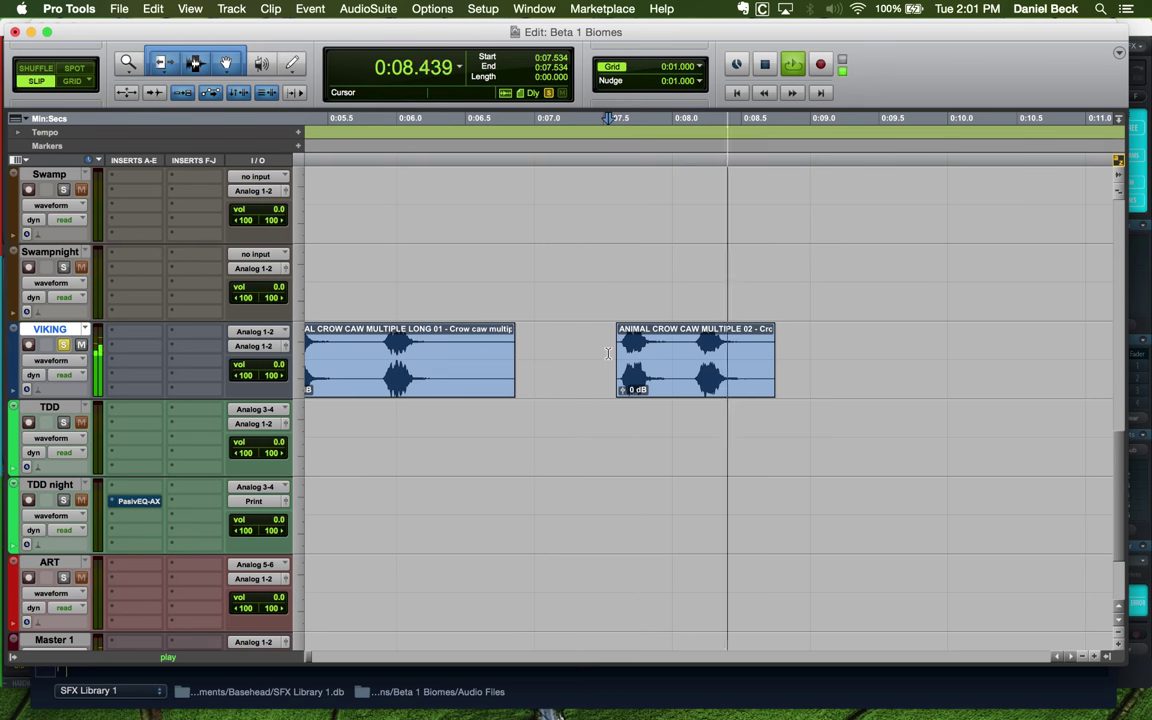
left_click(706, 354)
key("space")
Extend the end of the remaining MULTIPLE 02 clip into the next caw and trim it back to 0:08.751
left_click(745, 355)
key("super+bracketright")
key("super+bracketright")
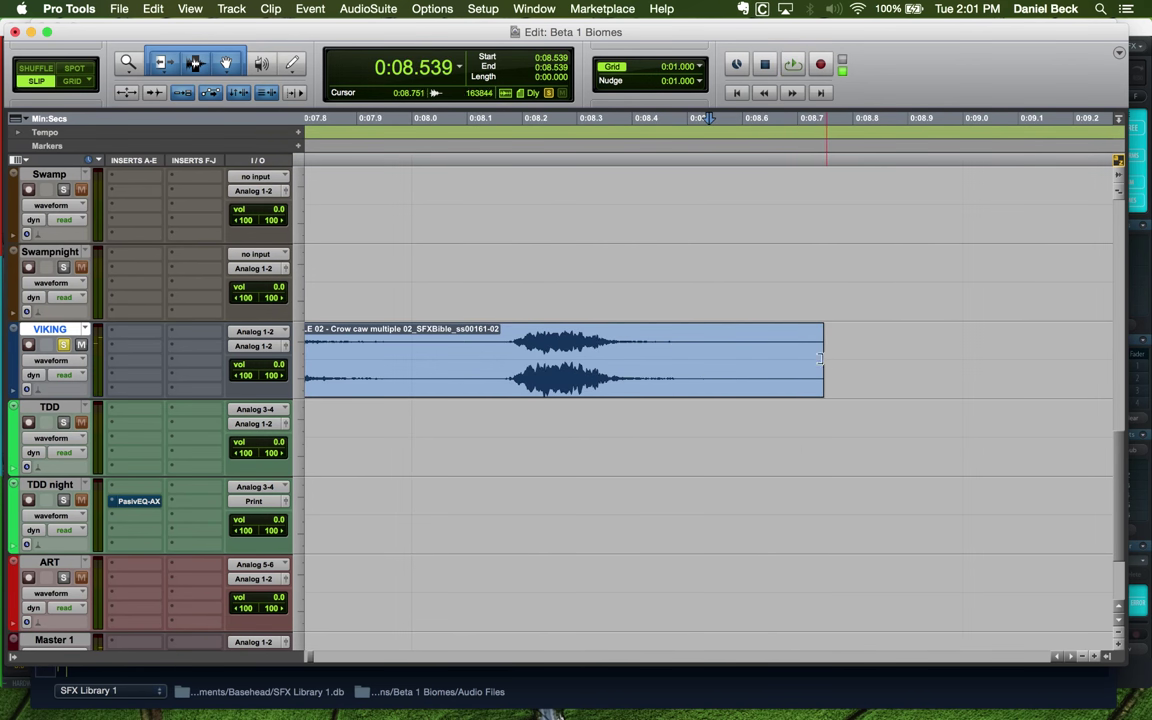
left_click_drag(820, 358, 876, 352)
left_click(825, 352)
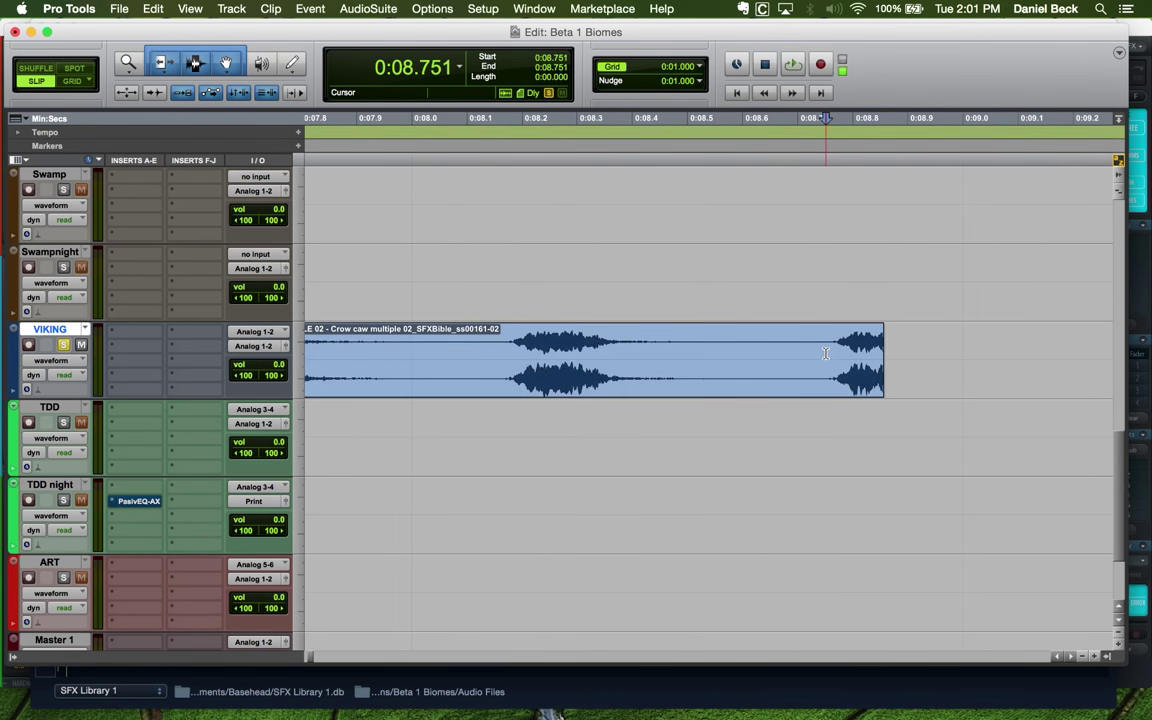
key("s")
Audition the trimmed end of the MULTIPLE 02 clip from 0:08.643
left_click(766, 354)
key("space")
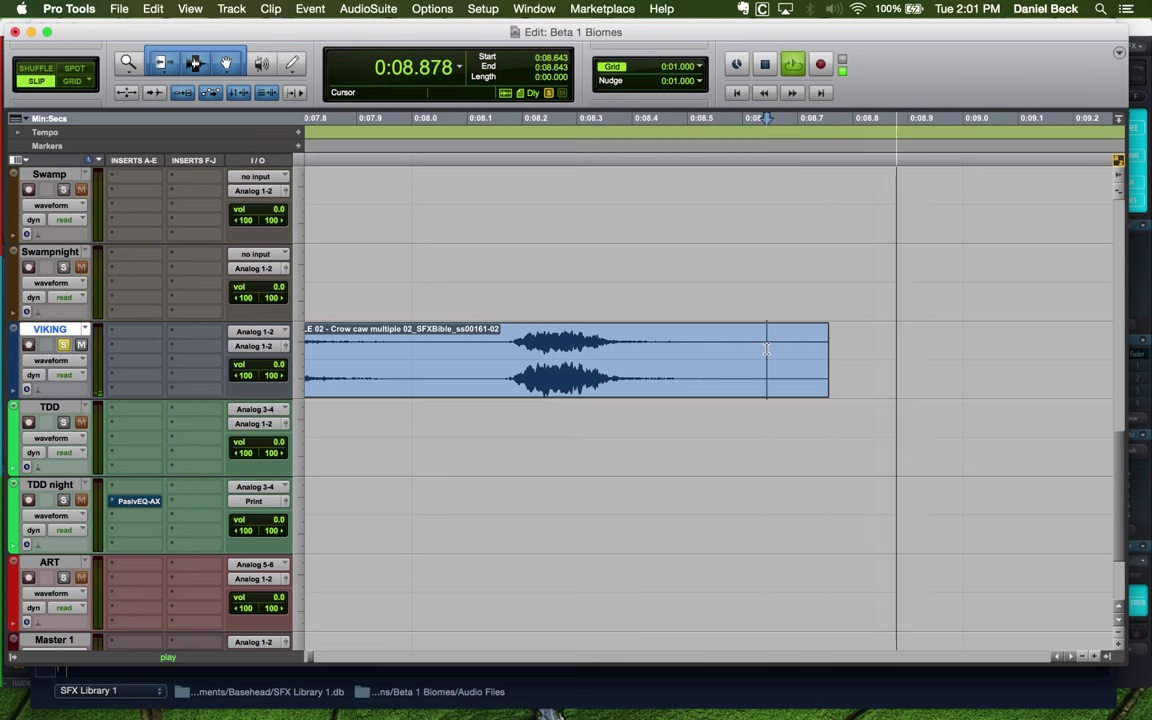
key("r")
key("space")
Play the beginning of the CROWS- MP-DP clip from 0:16.091
key("r")
key("r")
key("super+bracketleft")
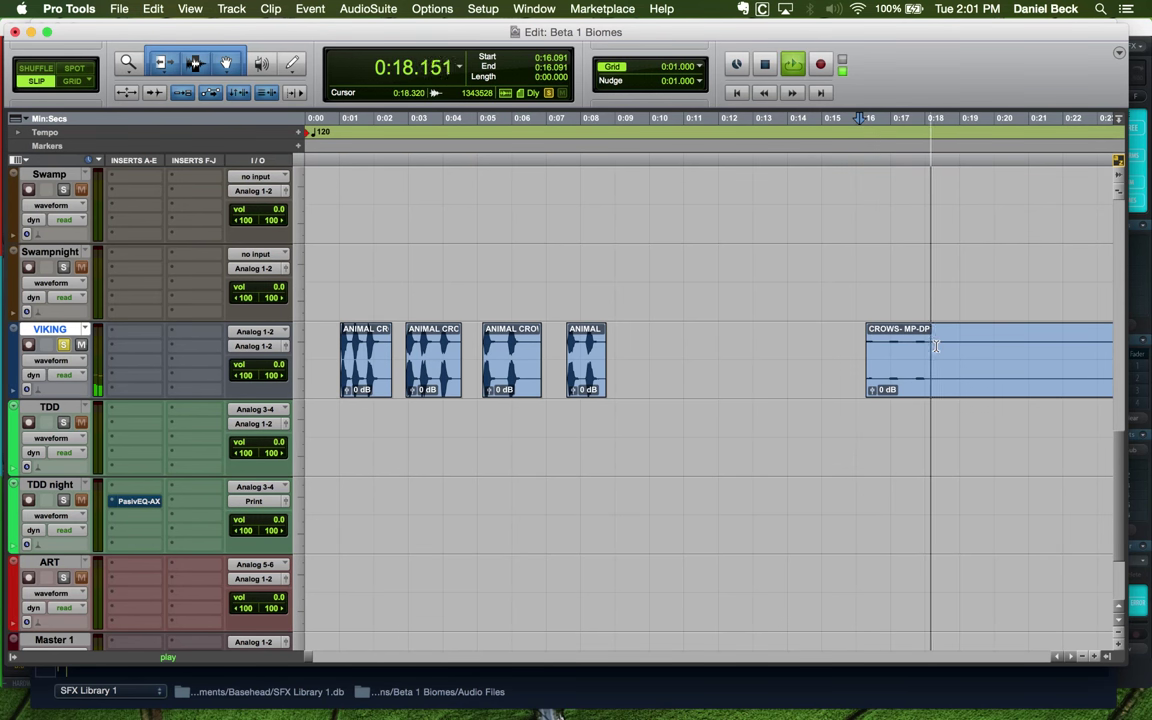
key("space")
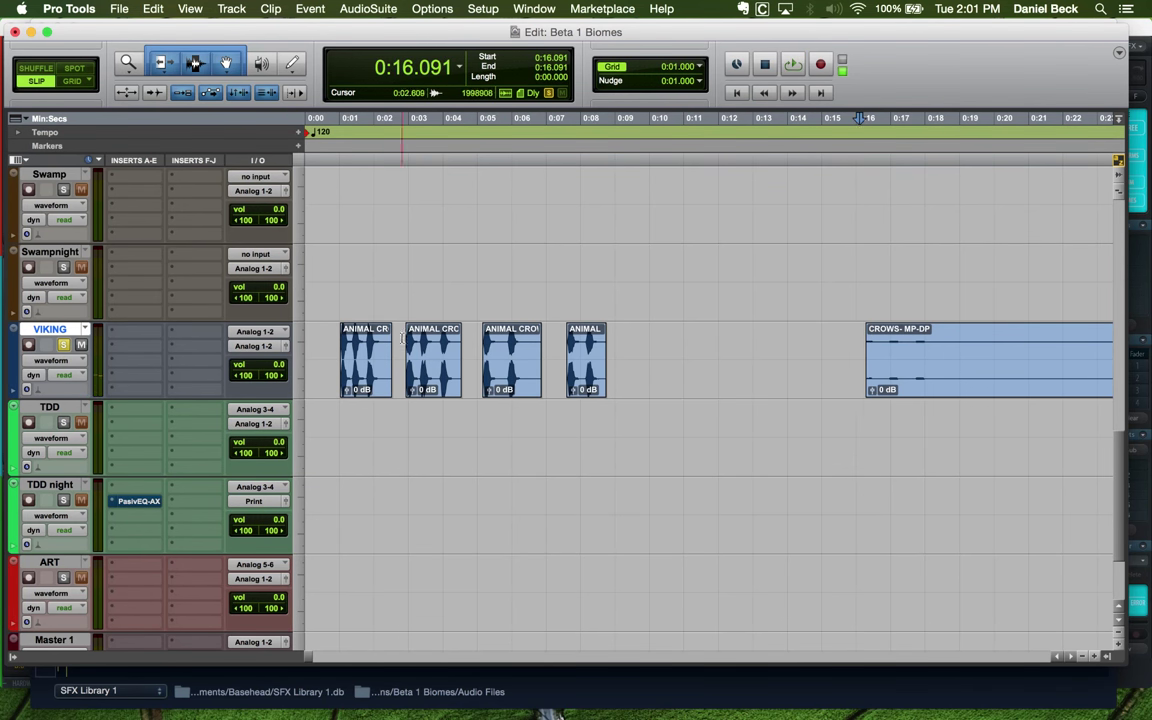
Play the four trimmed crow clips in turn, starting just before each at 0:00.928, 0:02.821, 0:04.934 and 0:07.291
left_click_drag(336, 340, 611, 348)
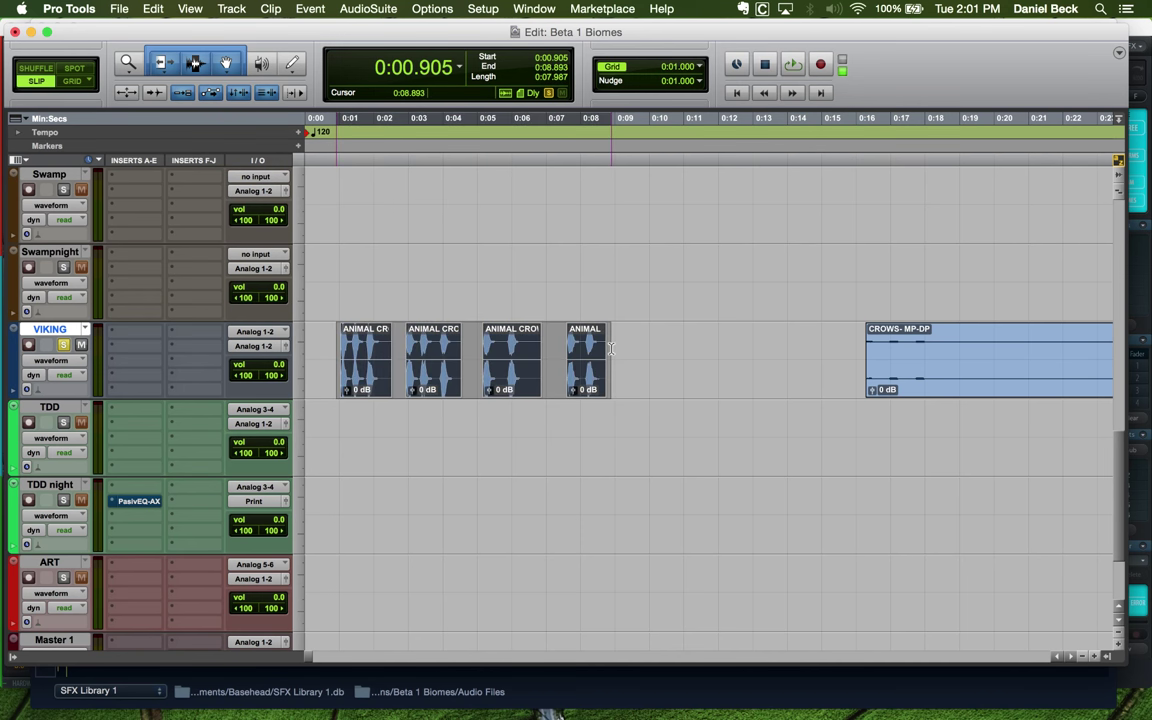
left_click(333, 343)
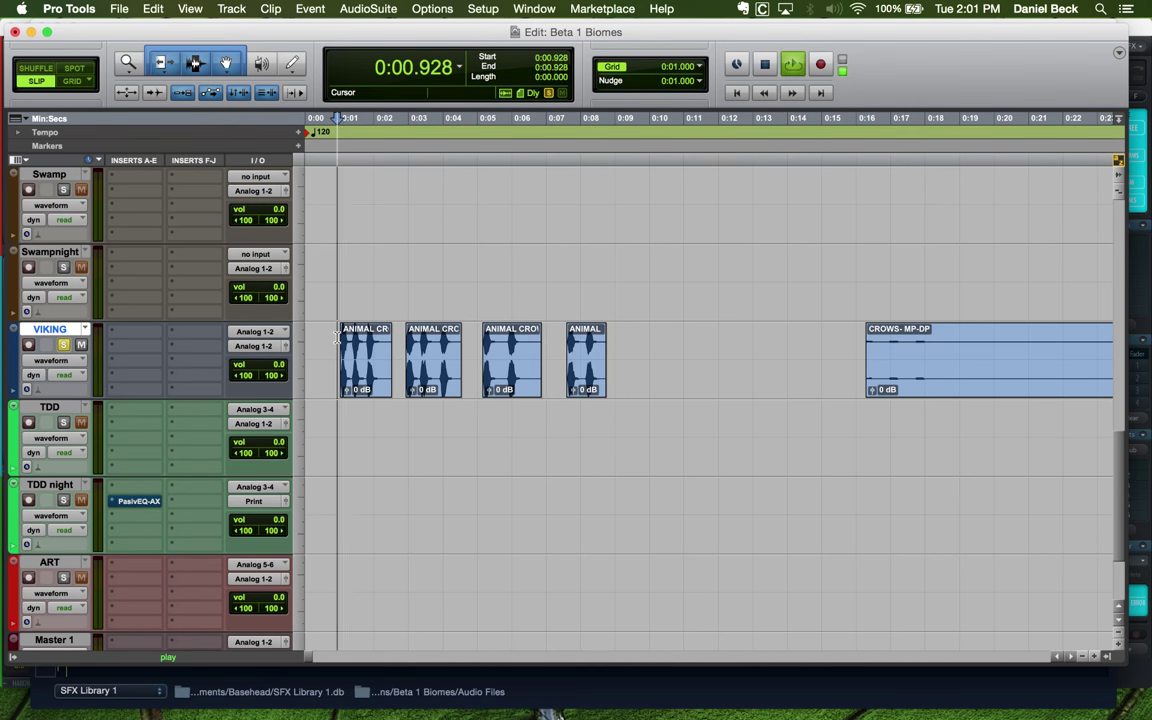
key("super+bracketright")
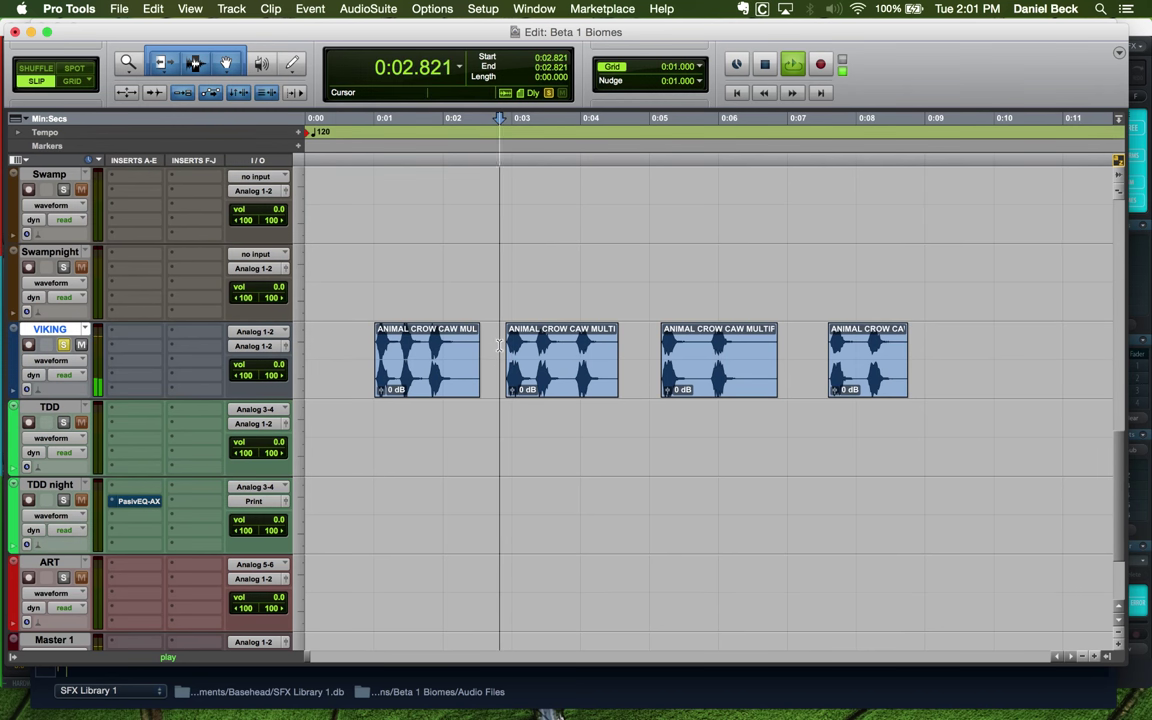
left_click(648, 347)
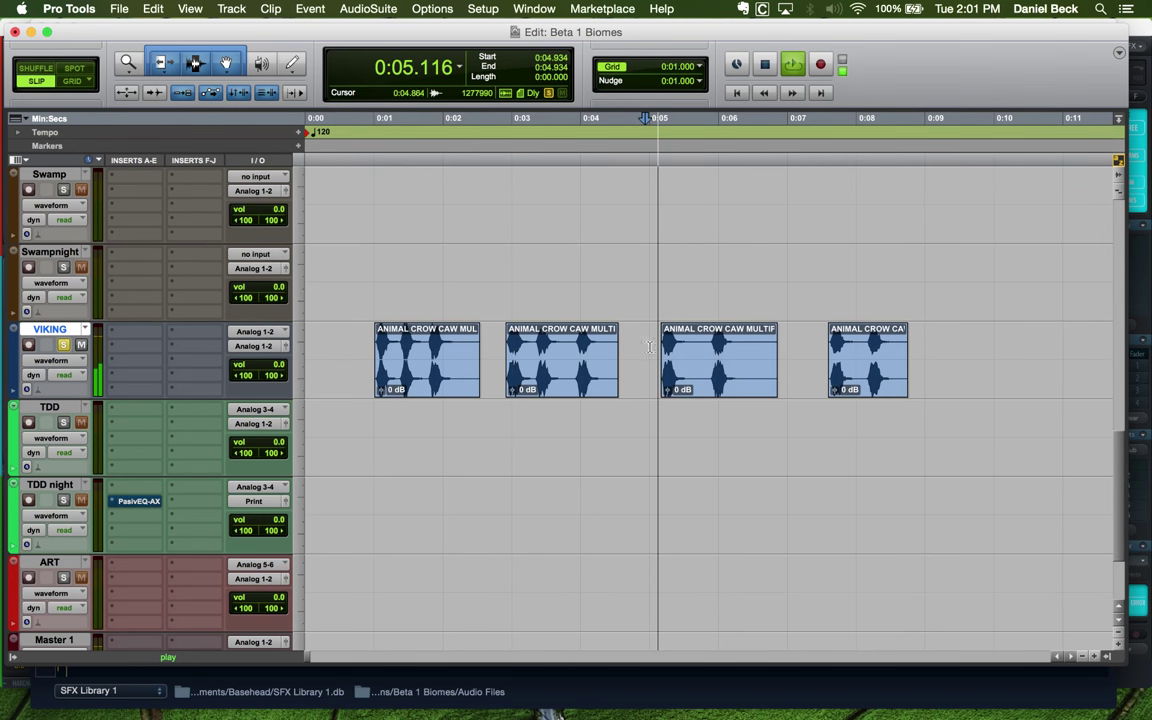
key("space")
key("space")
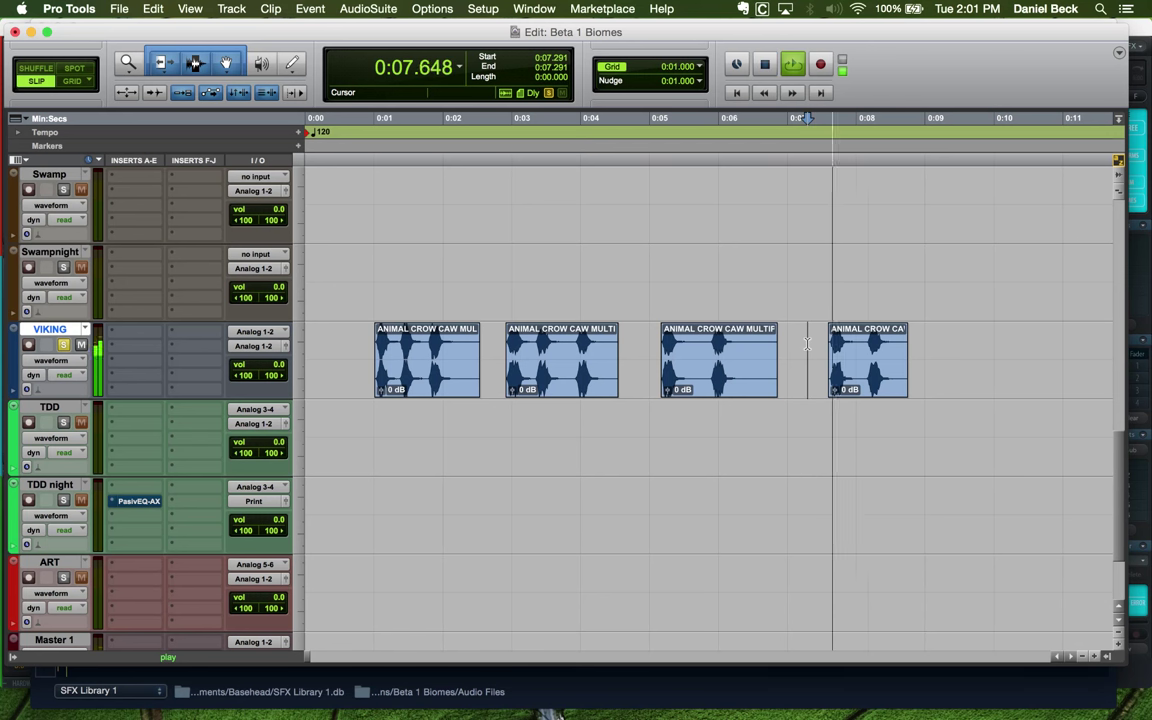
key("r")
key("r")
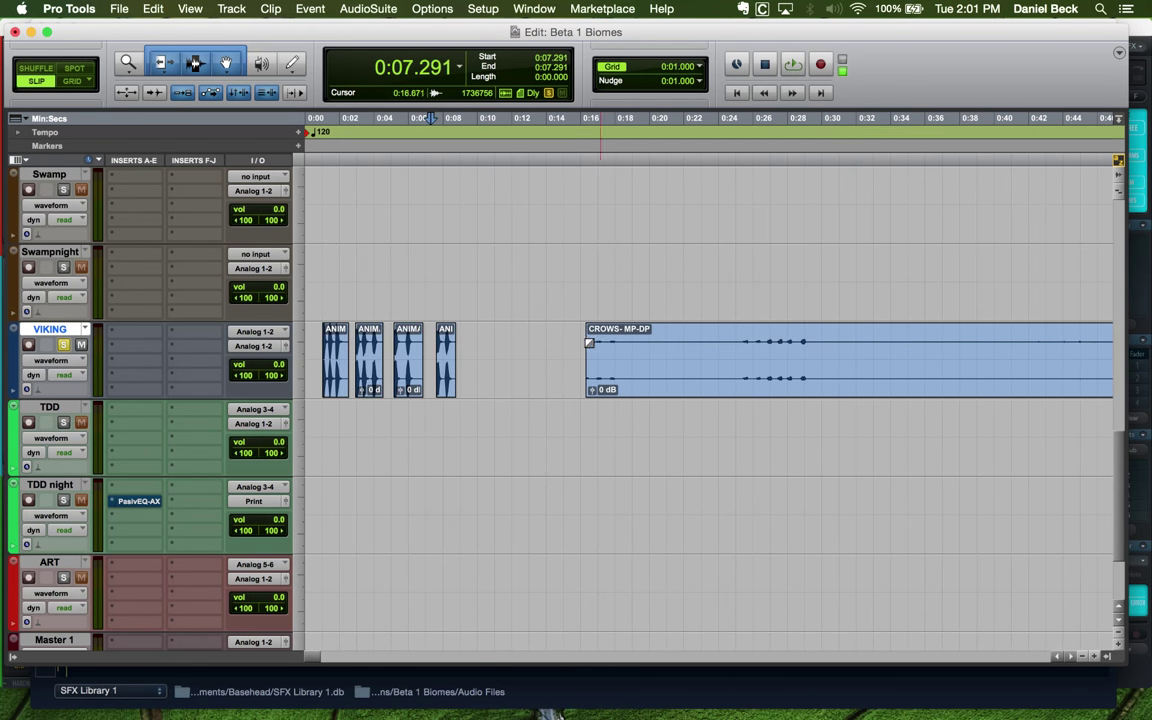
Play the CROWS- MP-DP clip from its start at 0:16.277 and place the edit cursor at 0:18.738
key("Tab")
key("space")
key("t")
key("t")
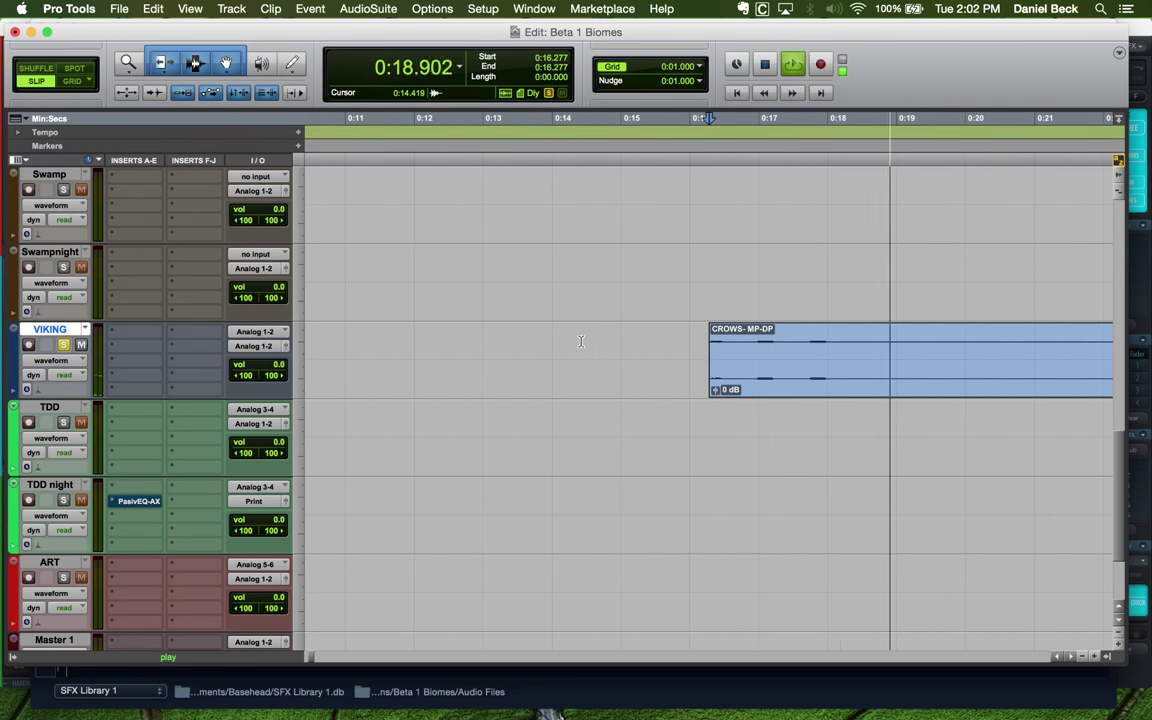
key("super+bracketleft")
key("space")
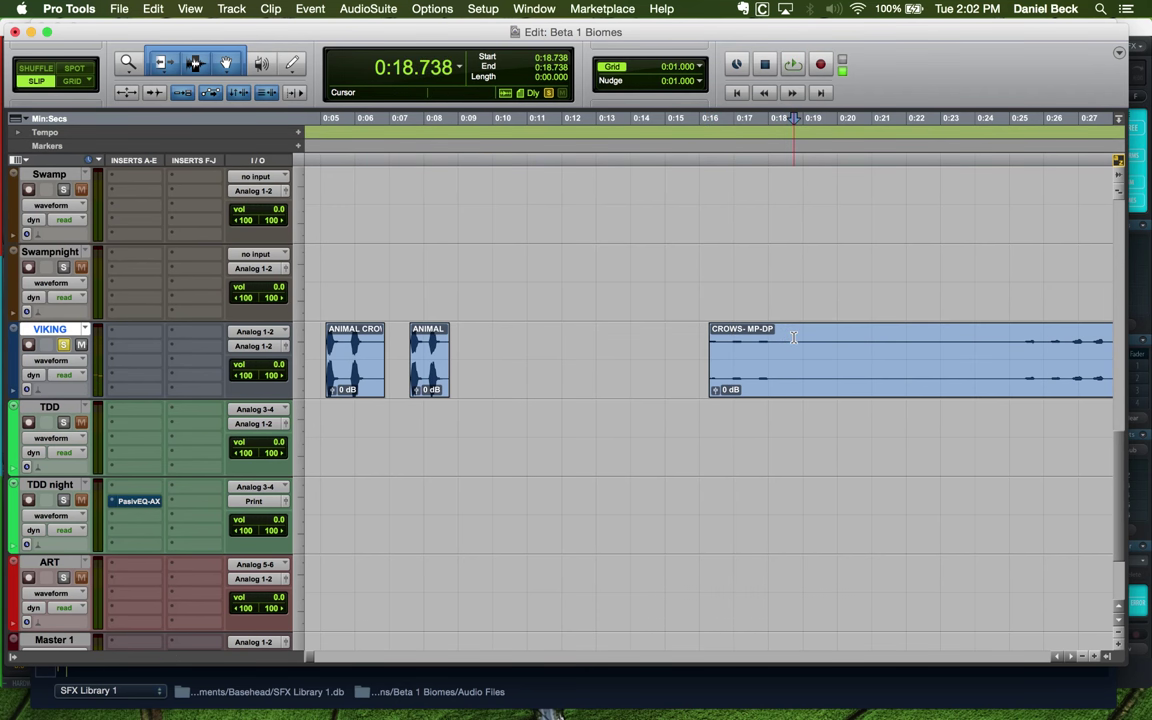
Enlarge the waveforms to inspect the quiet caws in CROWS- MP-DP and replay the clip from 0:16.277
key("super+bracketleft")
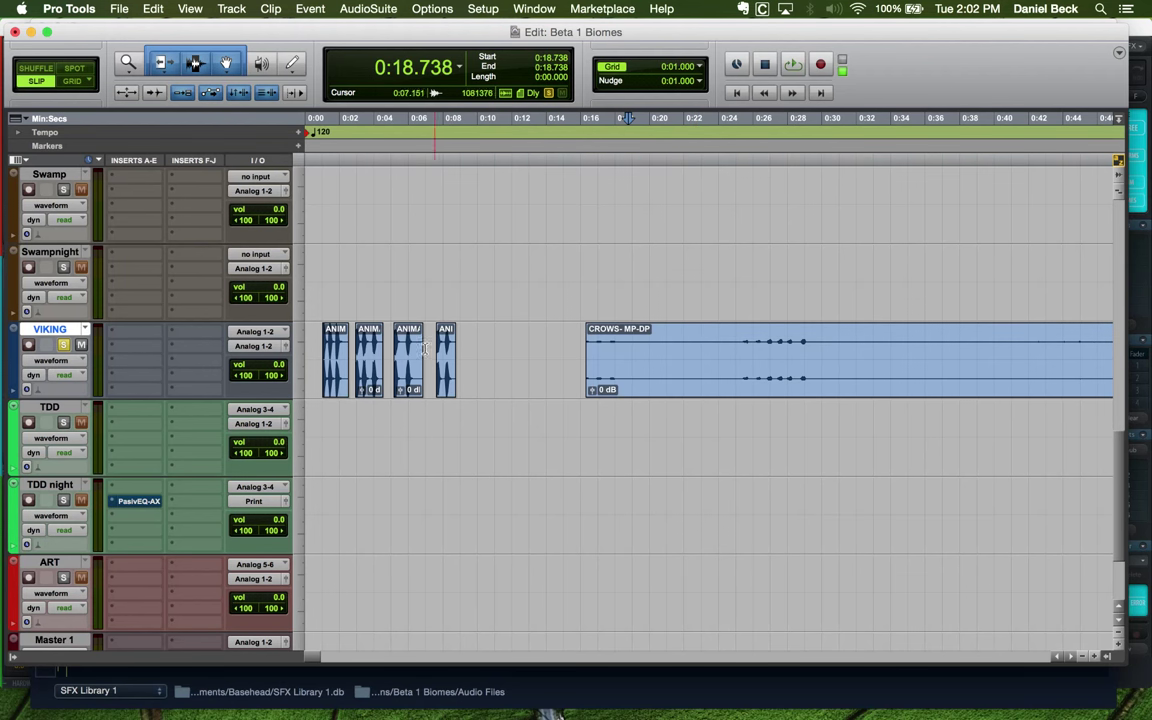
left_click_drag(393, 344, 433, 344)
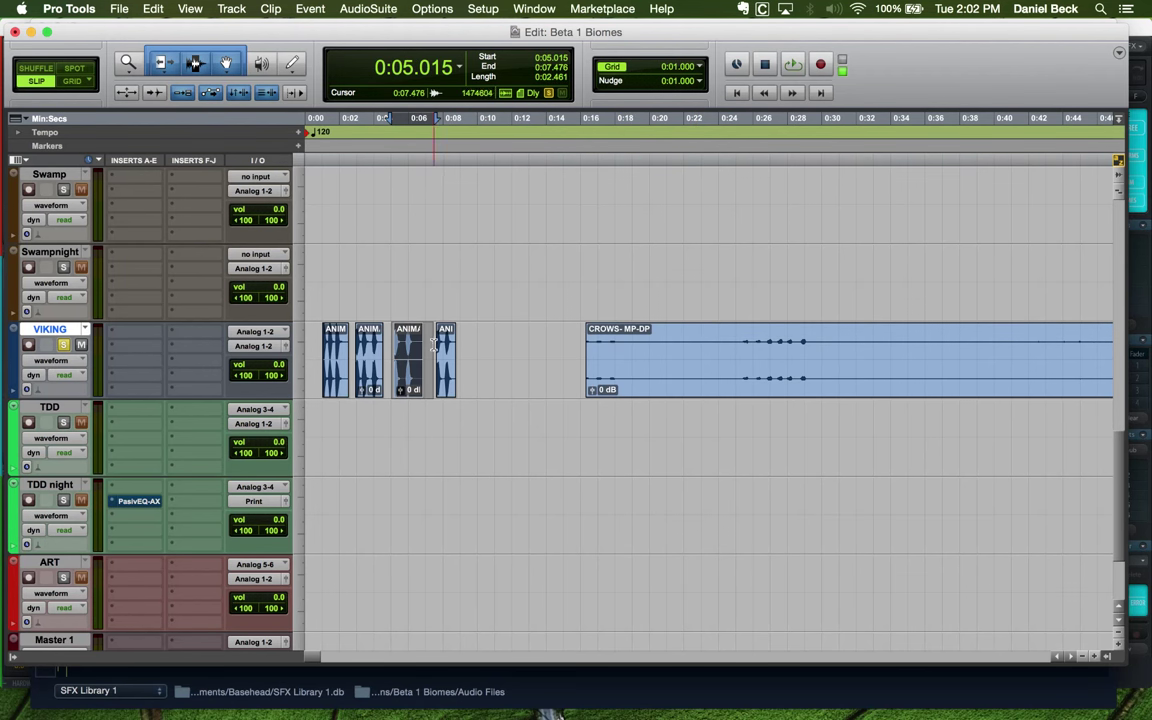
left_click(638, 350)
key("super+bracketright")
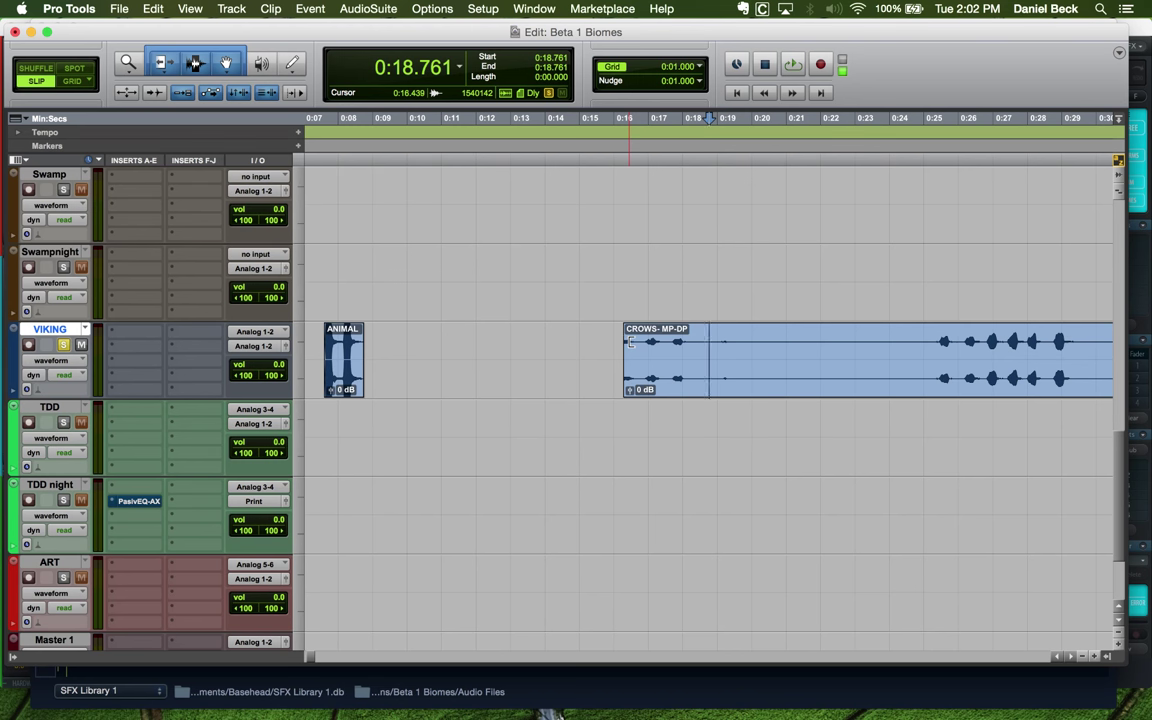
key("super+bracketright")
key("super+bracketright")
key("super+bracketleft")
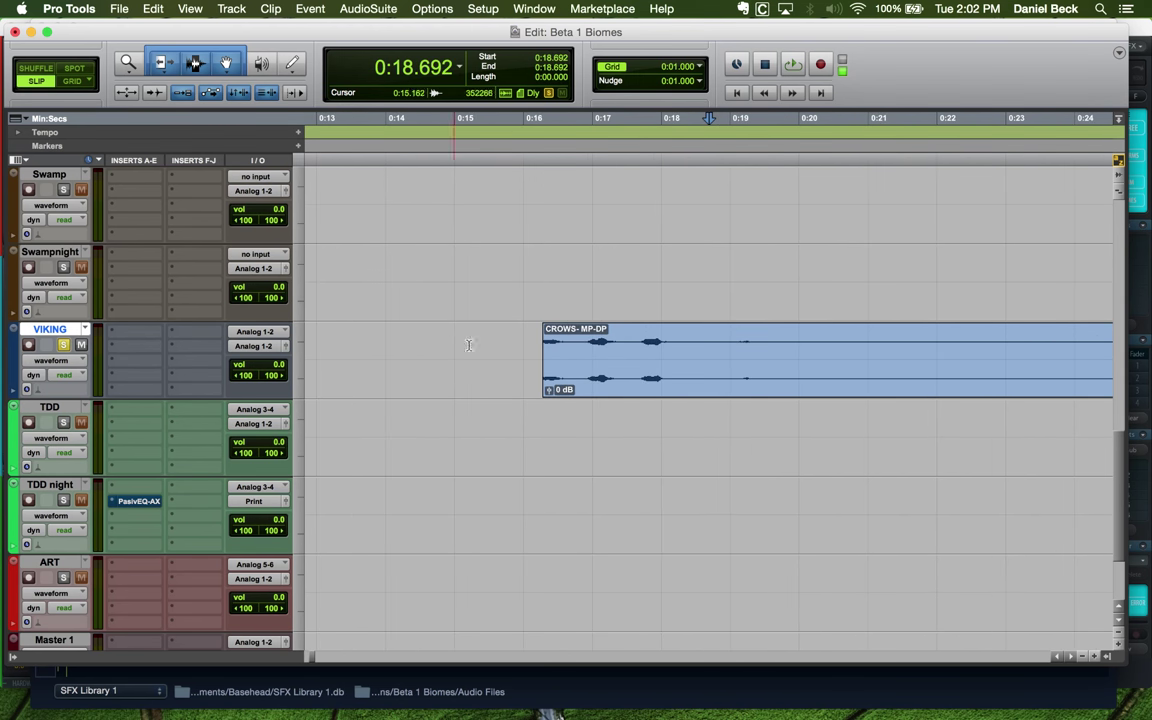
key("space")
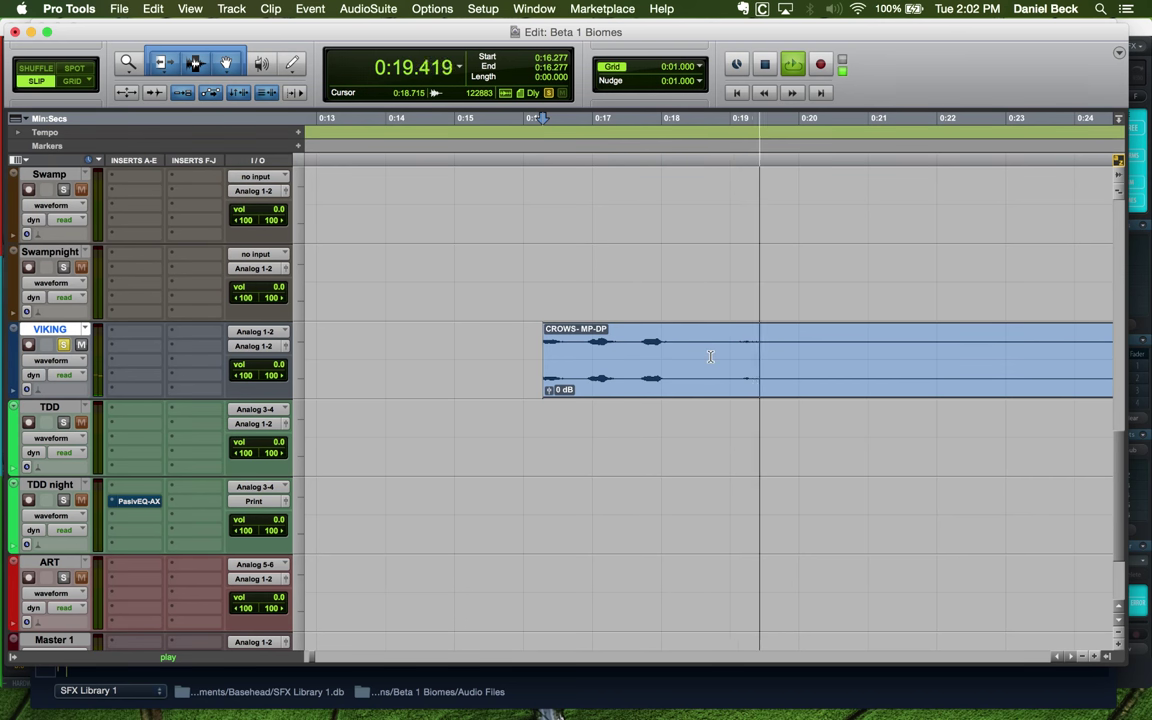
Split CROWS- MP-DP after its opening caws and move that first part earlier on the VIKING track, to about 0:11.6
key("space")
key("super+bracketleft")
left_click_drag(676, 380, 522, 374)
Trim the start of the remaining CROWS- MP-DP clip to 0:25.379, just before the next group of caws, and play it
left_click(947, 373)
key("super+bracketright")
key("space")
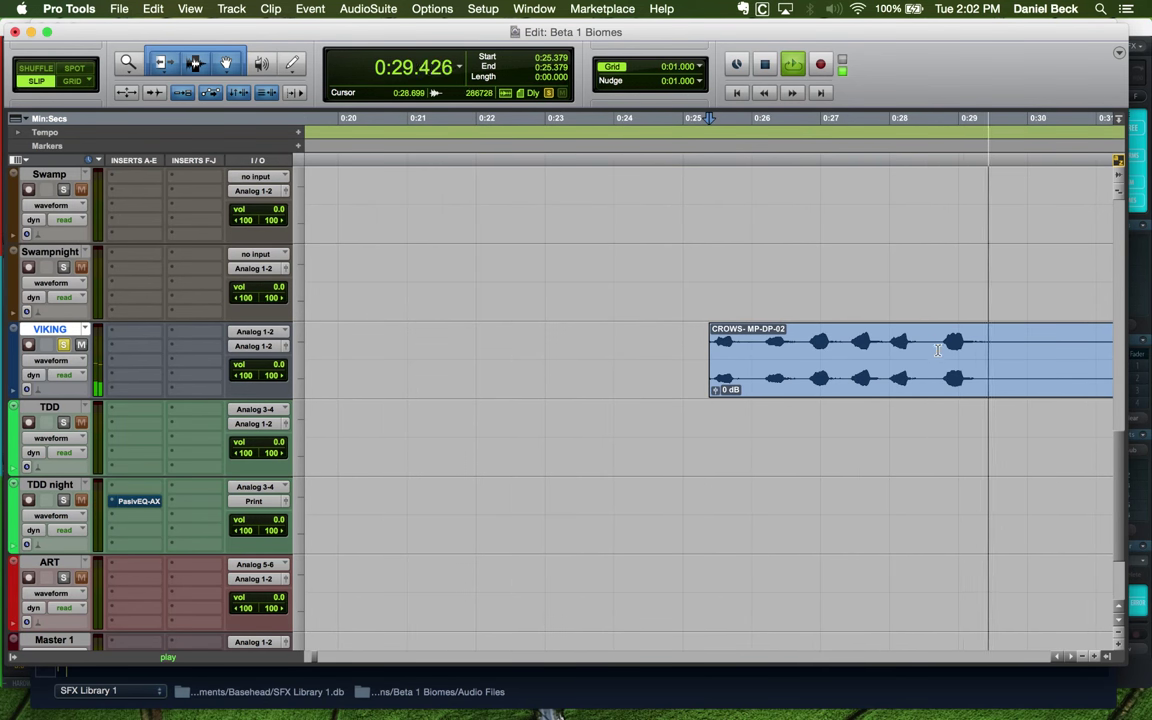
Split the remaining CROWS clip at 0:28.746, before its sixth caw, and move the five-caw part to 0:14.860
key("space")
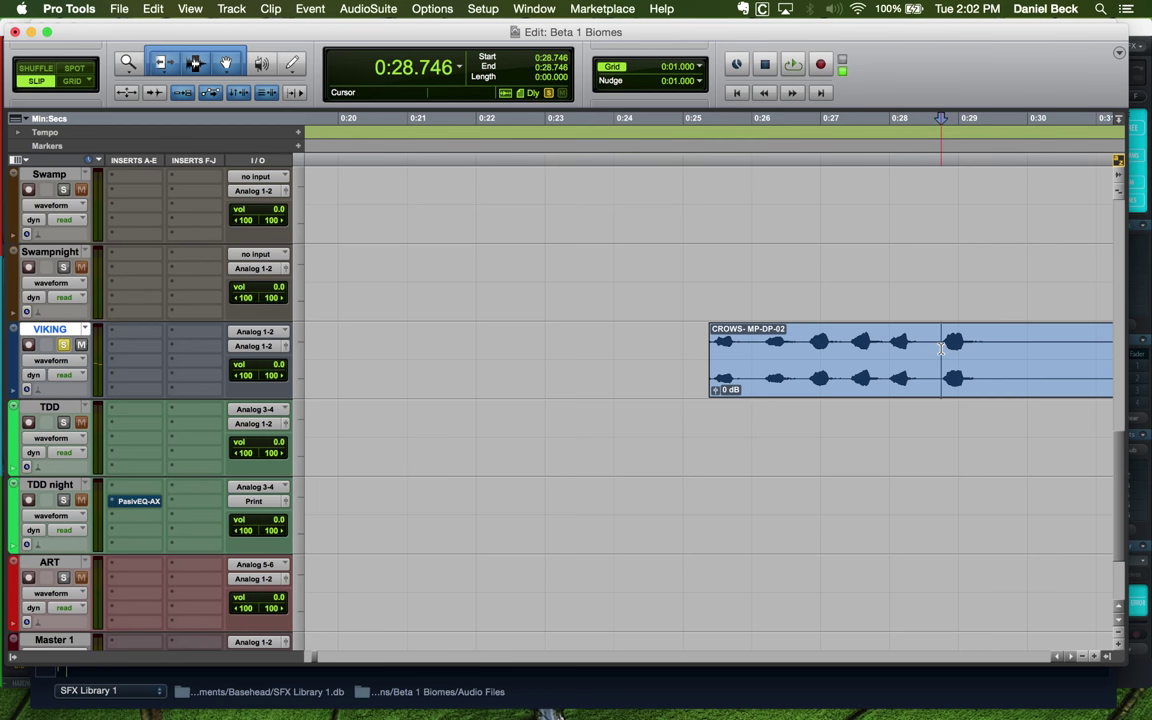
key("super+bracketleft")
left_click_drag(380, 377, 392, 377)
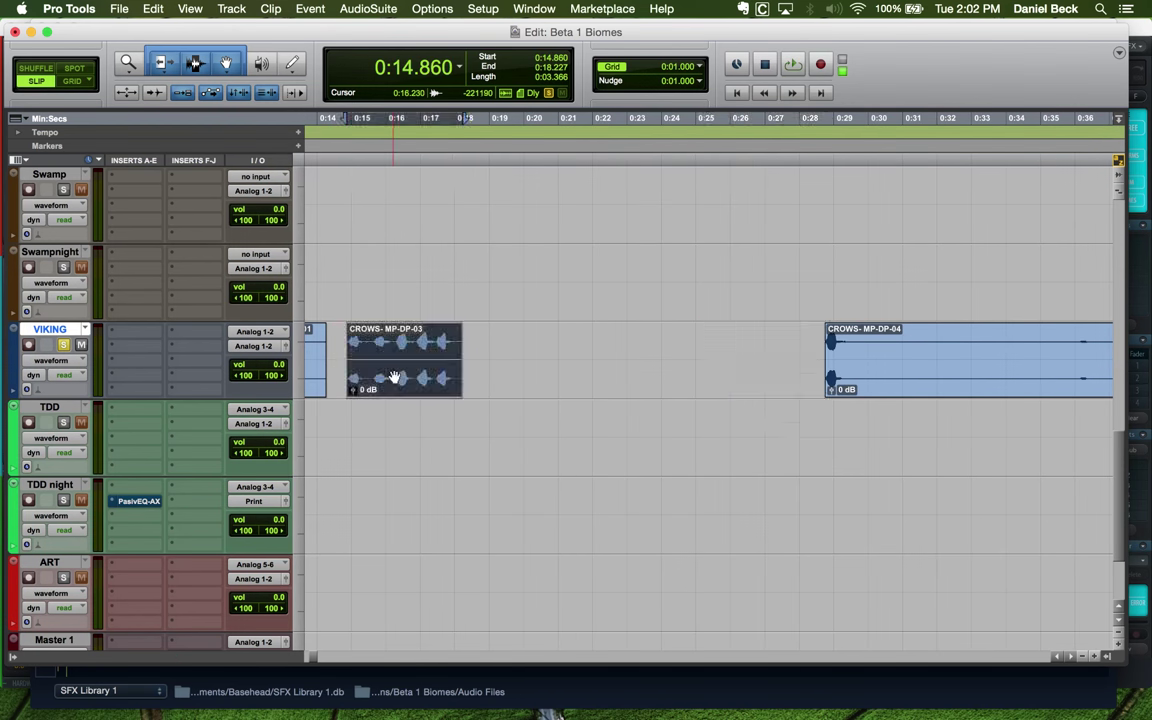
Audition the moved five-caw CROWS clip from its start at 0:14.860
key("super+bracketright")
key("super+bracketright")
key("space")
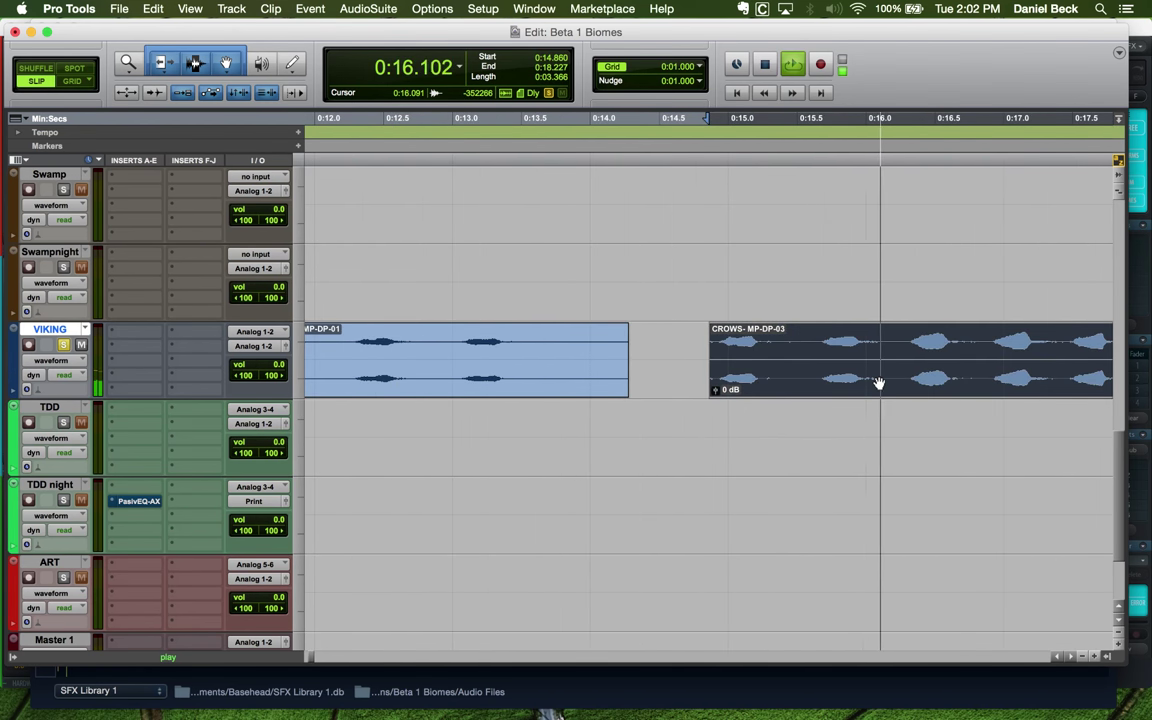
key("super+bracketleft")
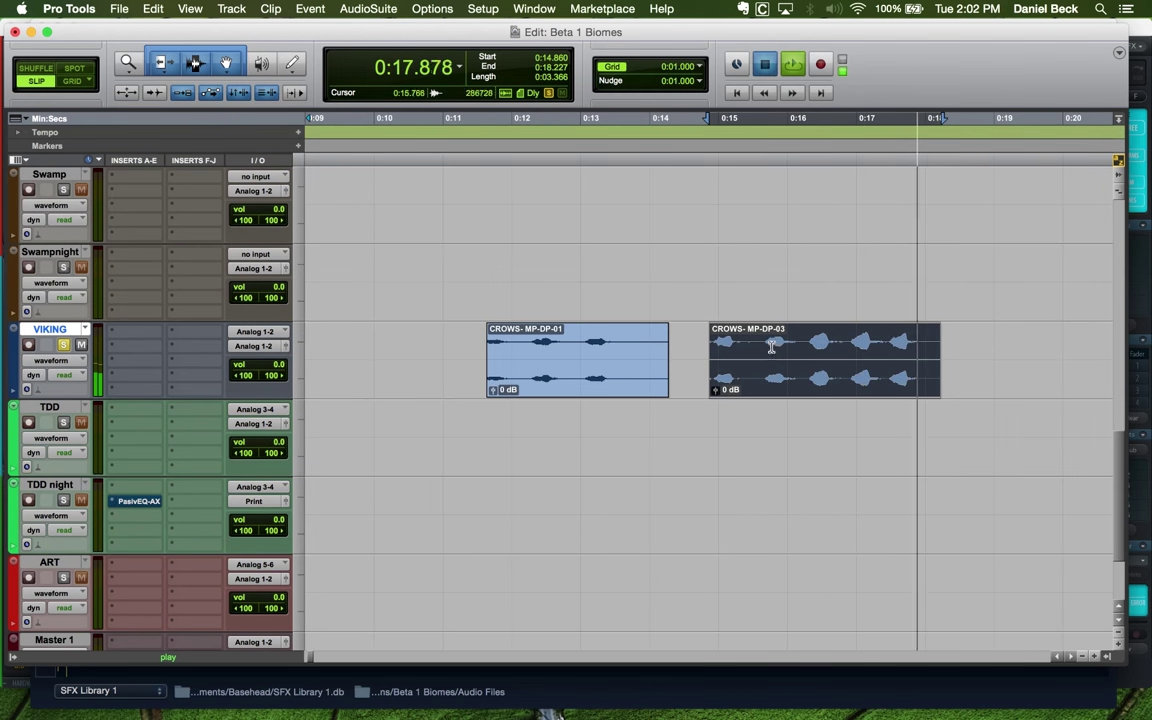
Magnify the five-caw CROWS- MP-DP-03 waveform and audition the quiet gaps at 0:15.241–0:15.641 and from 0:15.995
key("space")
left_click(771, 350)
key("super+bracketright")
key("super+bracketright")
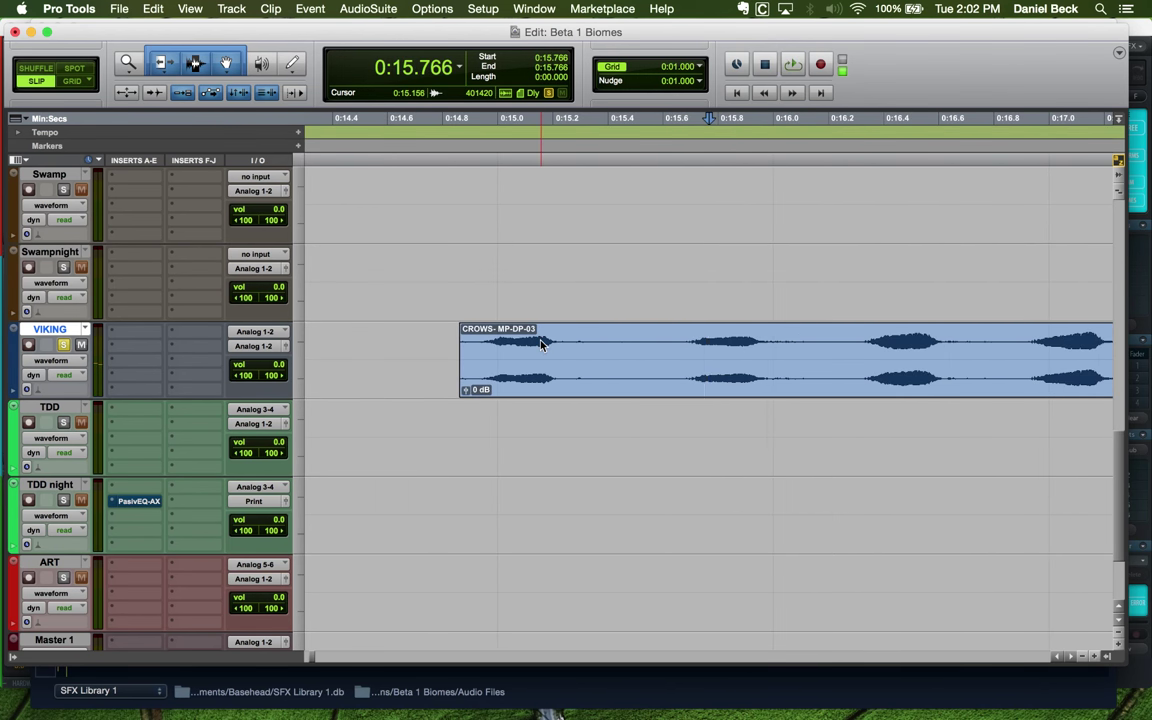
key("super+alt+bracketright")
key("super+alt+bracketright")
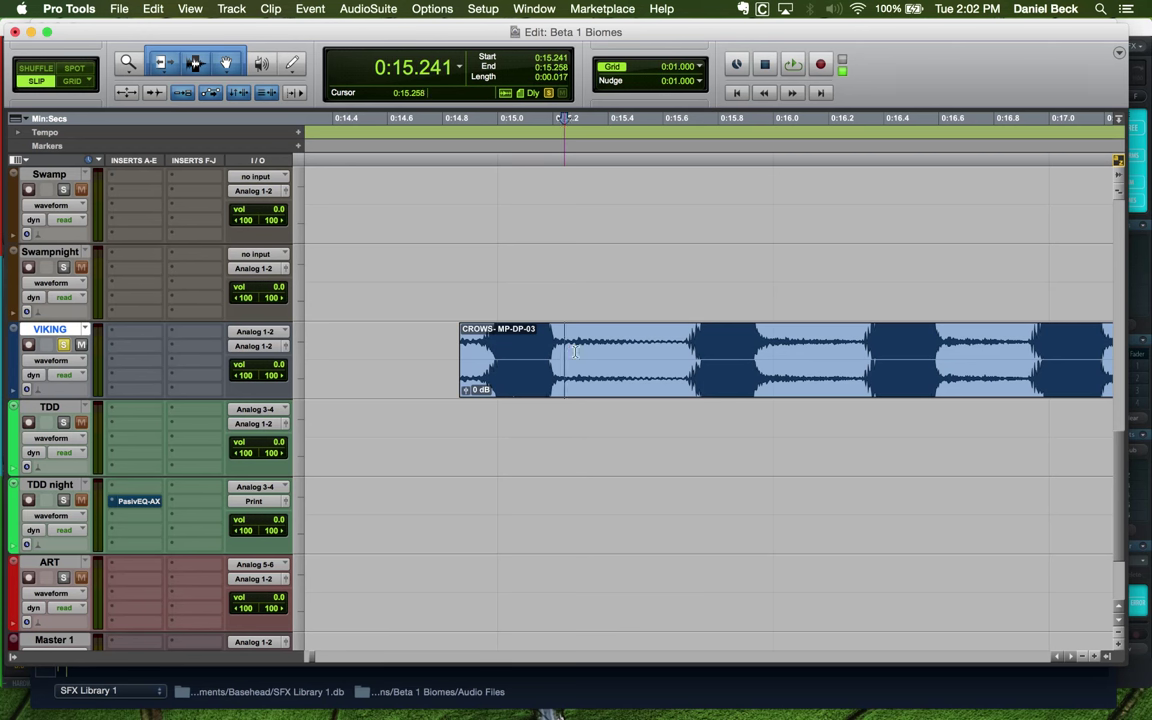
left_click_drag(575, 351, 674, 352)
key("space")
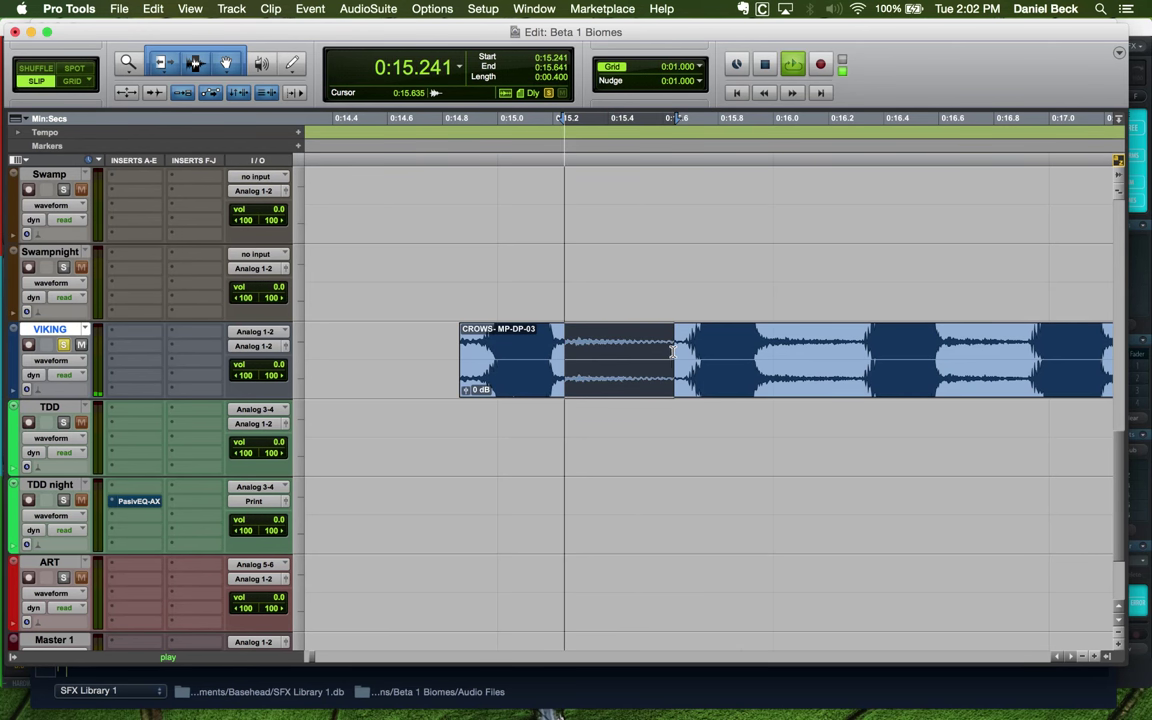
key("space")
left_click(855, 358, "shift")
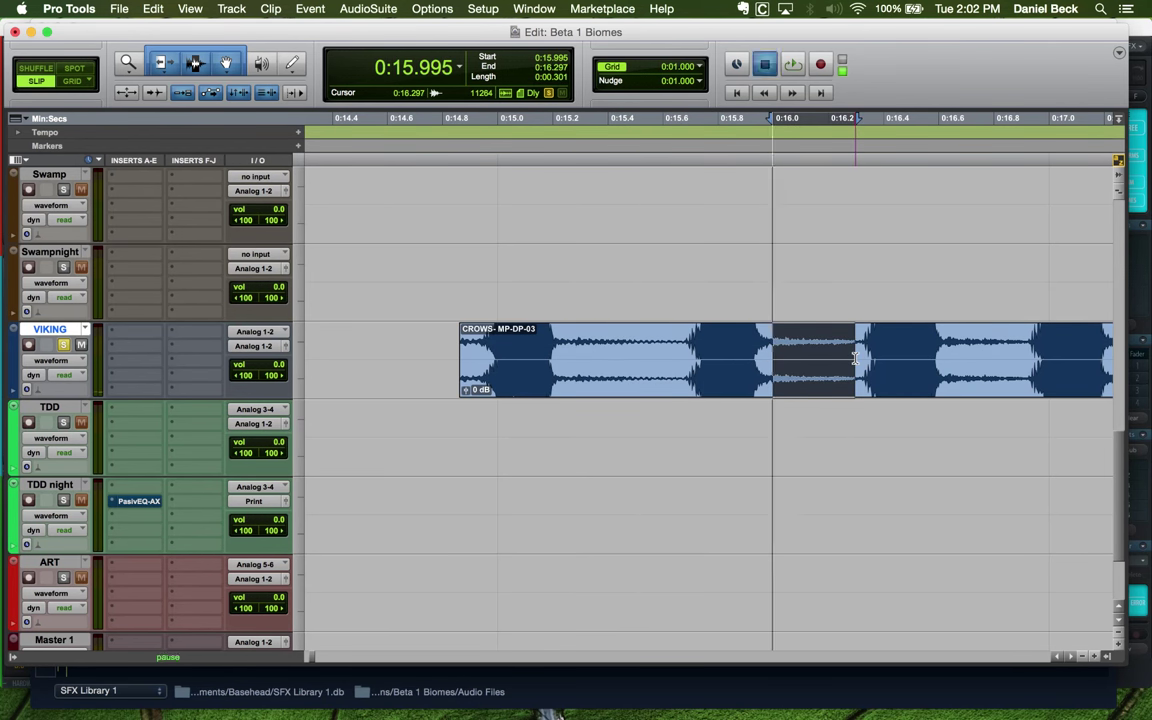
key("space")
Trim the start of the five-caw CROWS clip to 0:14.936, add a short fade-in, and play it from 0:14.846
left_click(437, 337)
key("space")
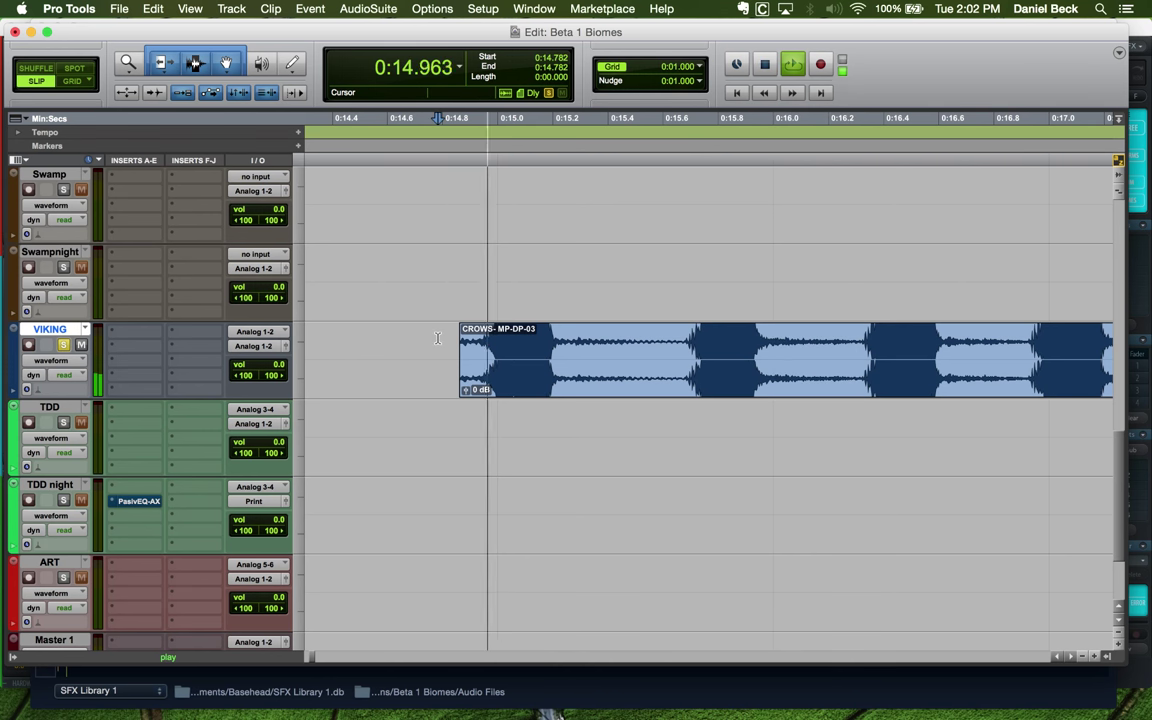
key("space")
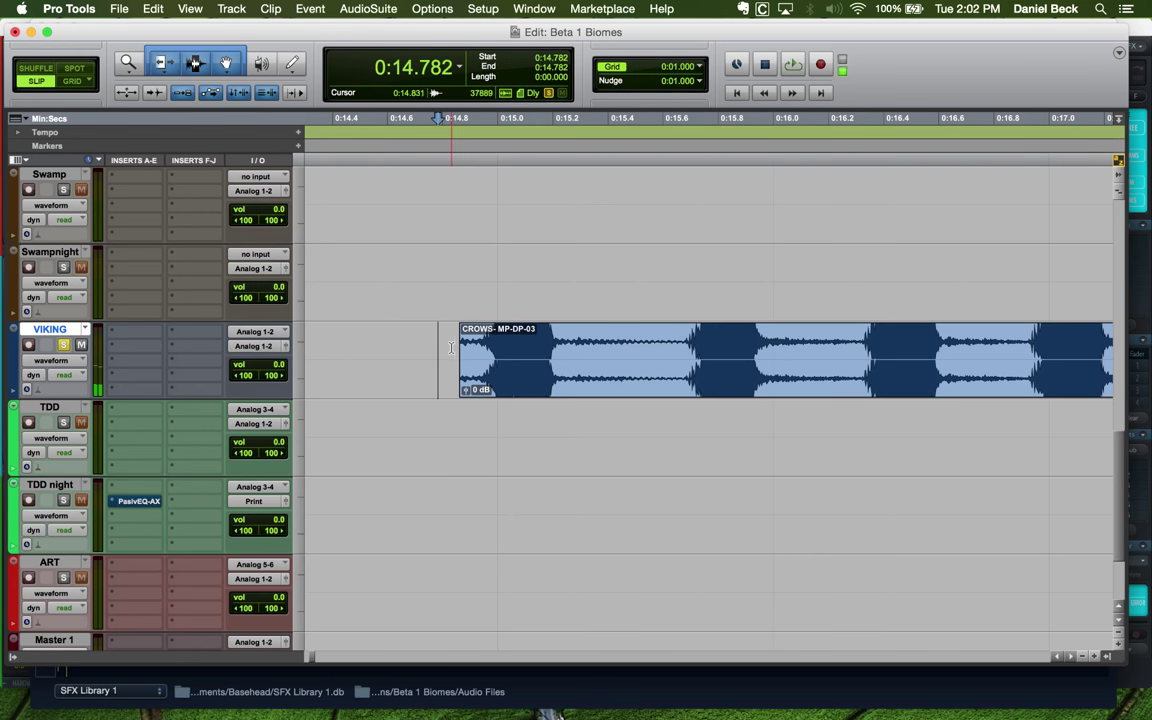
left_click(451, 348)
key("space")
key("space")
left_click(480, 344)
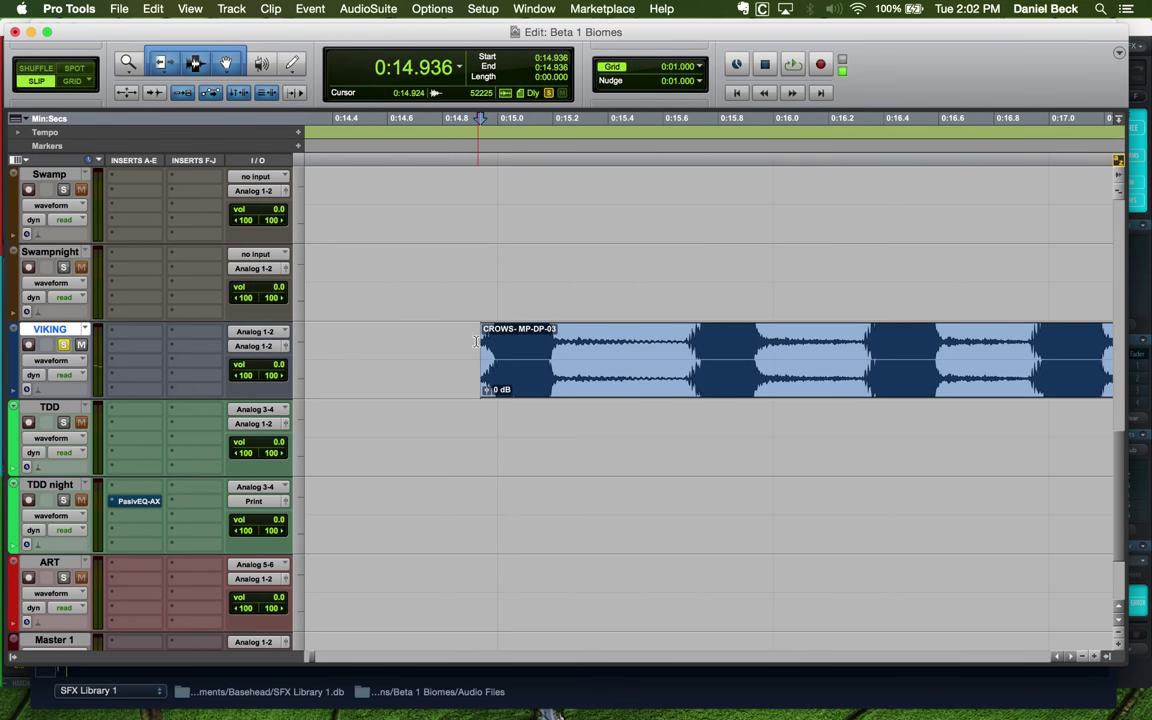
left_click(455, 337)
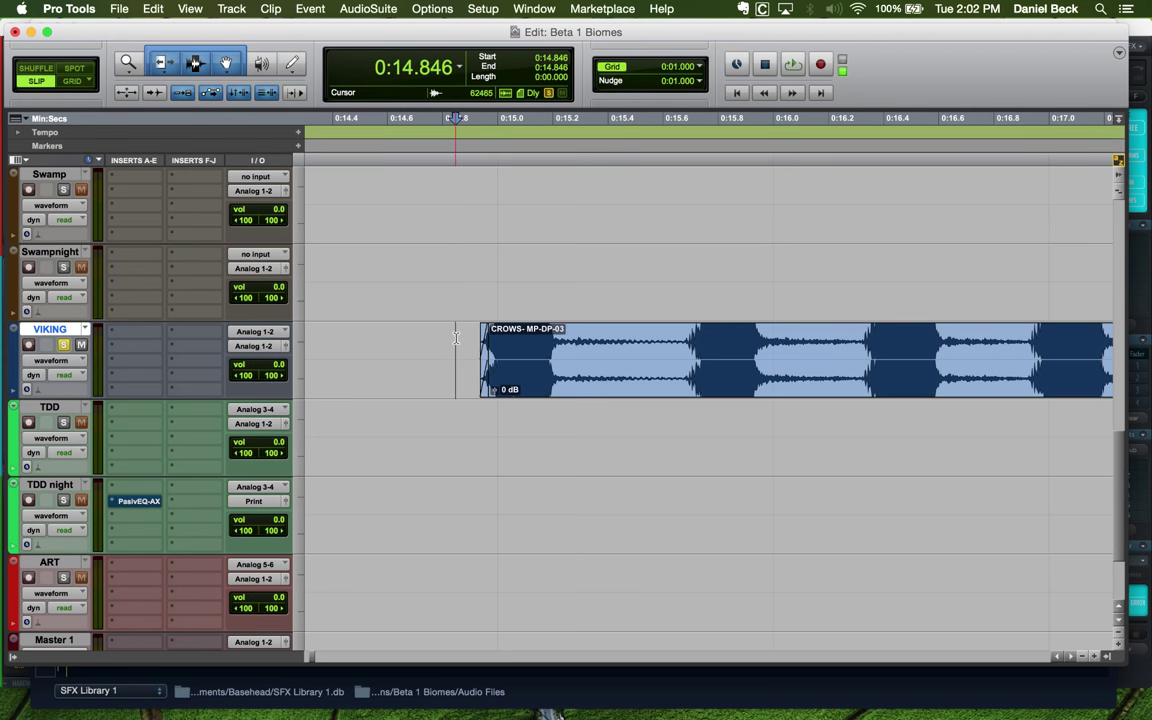
key("space")
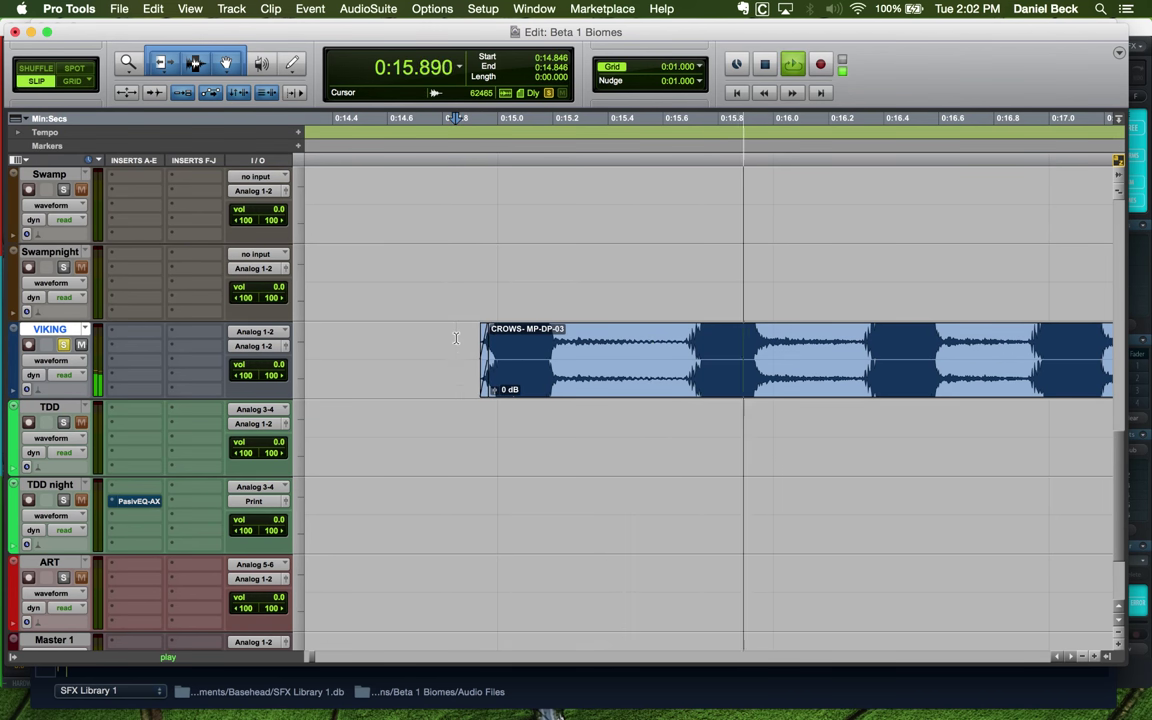
Fade out the five-caw CROWS clip from 0:18.120 to its end, and briefly play the remaining recording from 0:28.746
key("r")
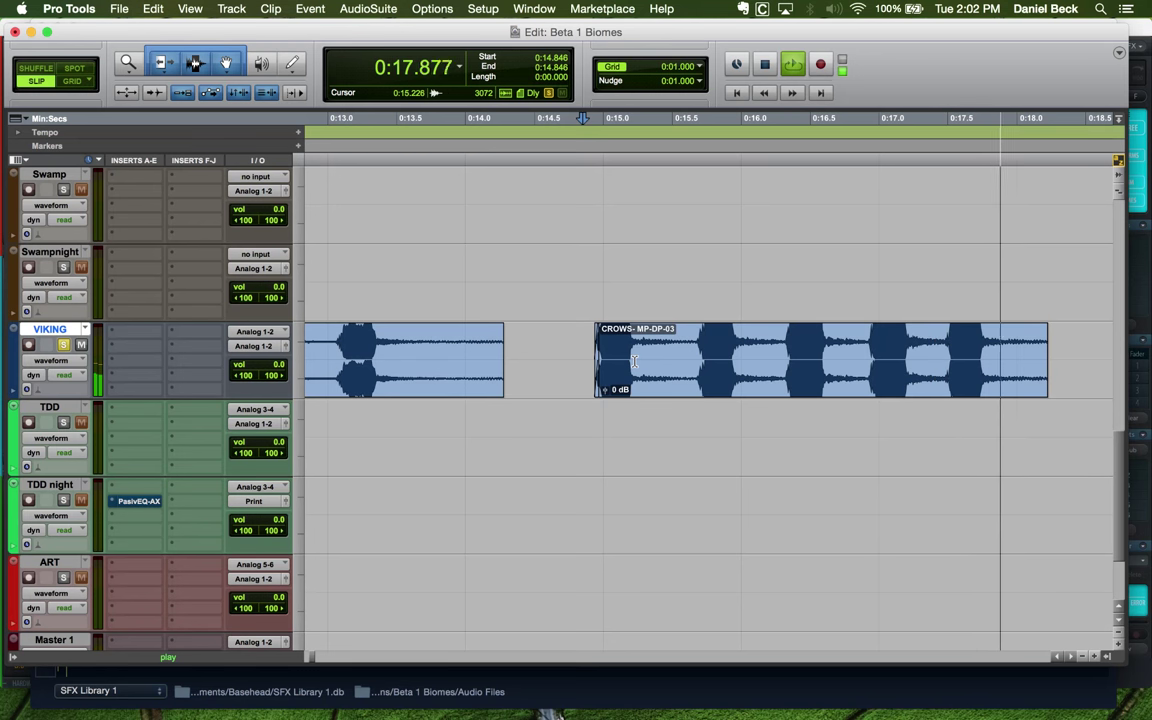
key("space")
key("t")
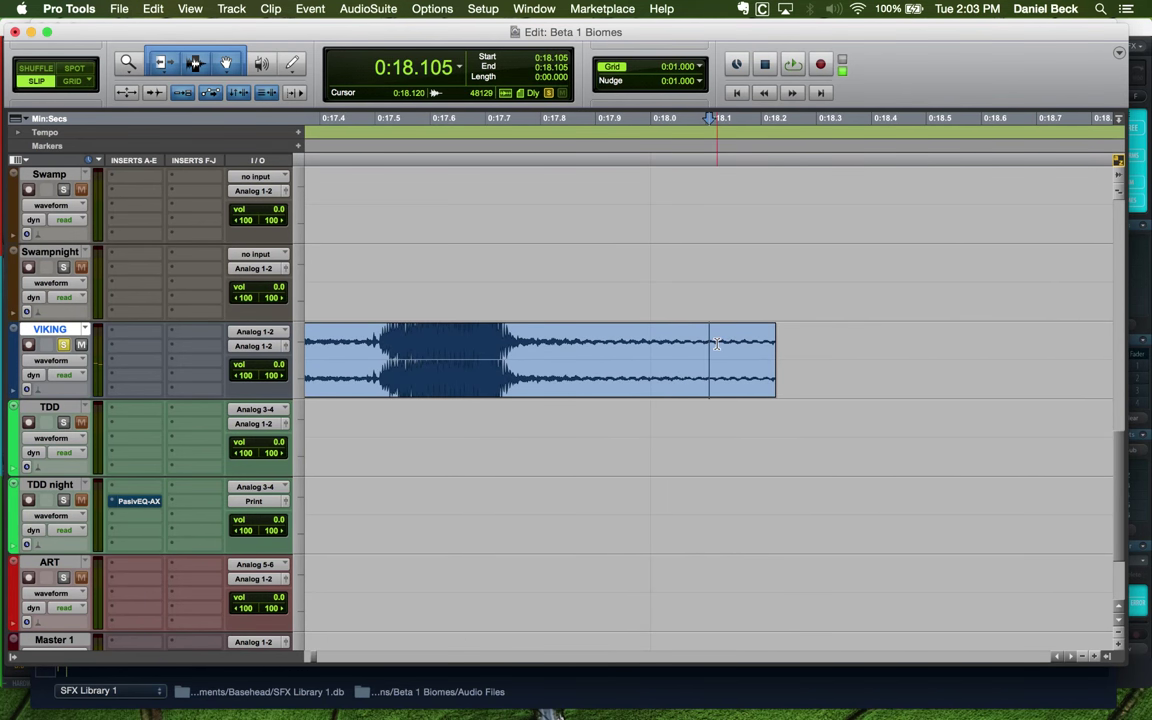
left_click(717, 343)
key("r")
key("r")
key("r")
key("r")
key("r")
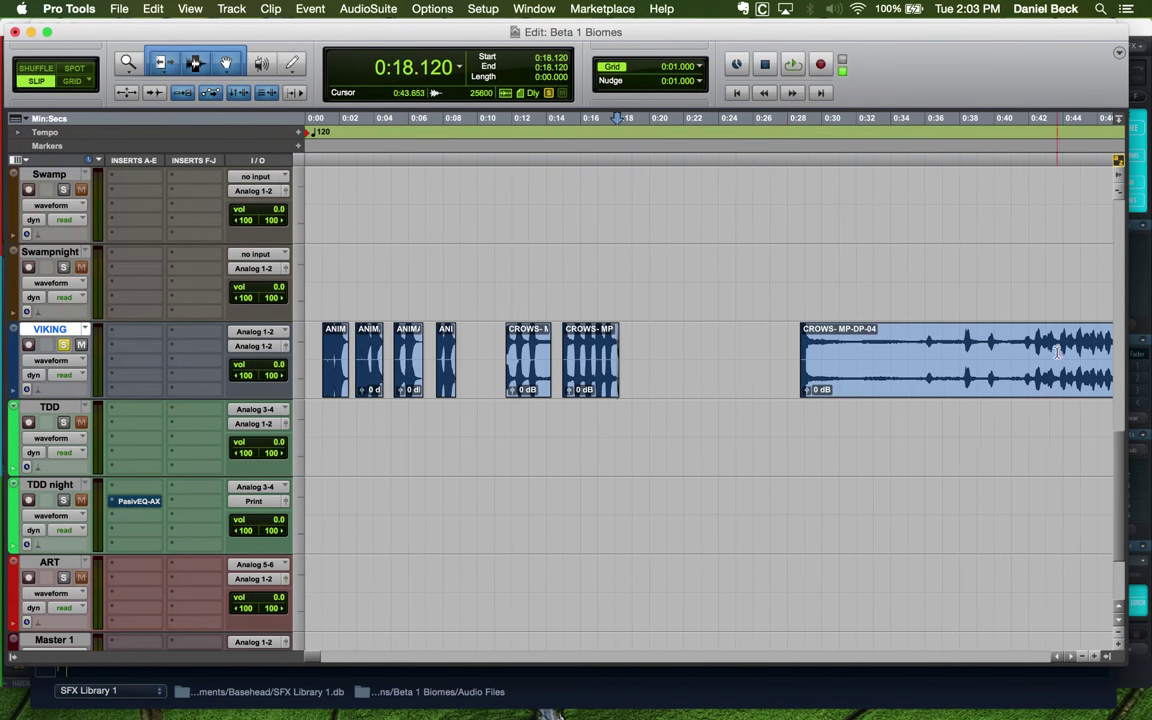
key("space")
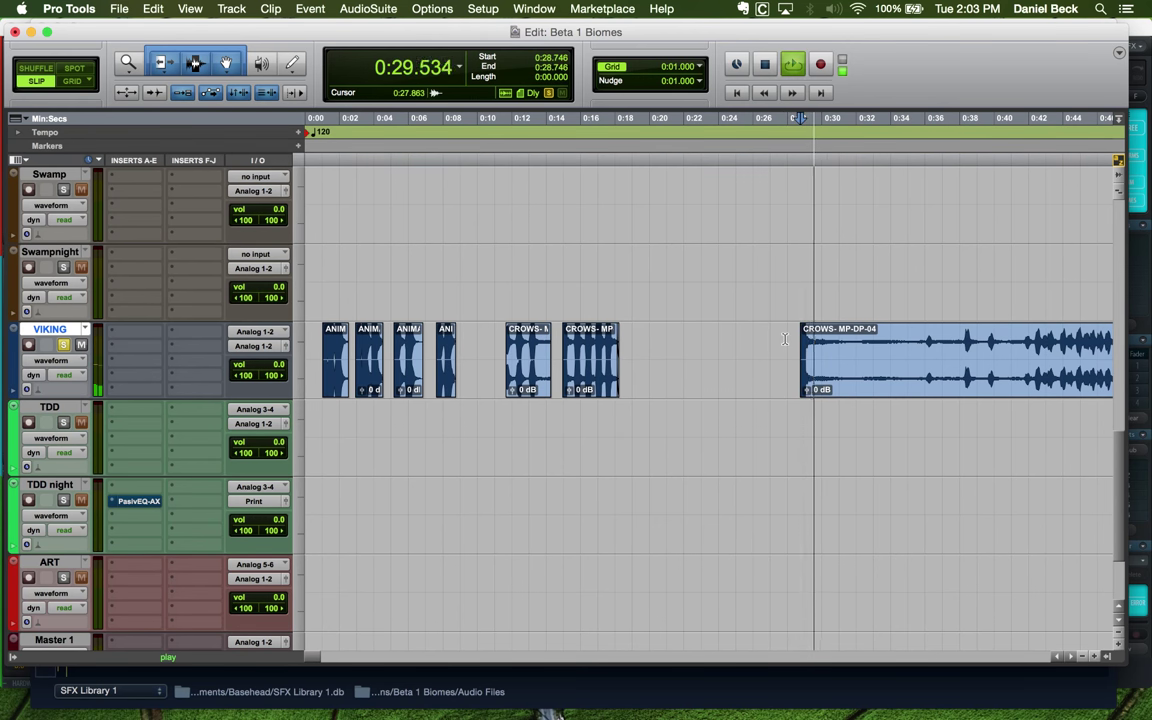
key("space")
Fade out the CROWS- MP-DP-01 clip from 0:13.734 to its end, and play across the fade from 0:13.017
left_click(507, 343)
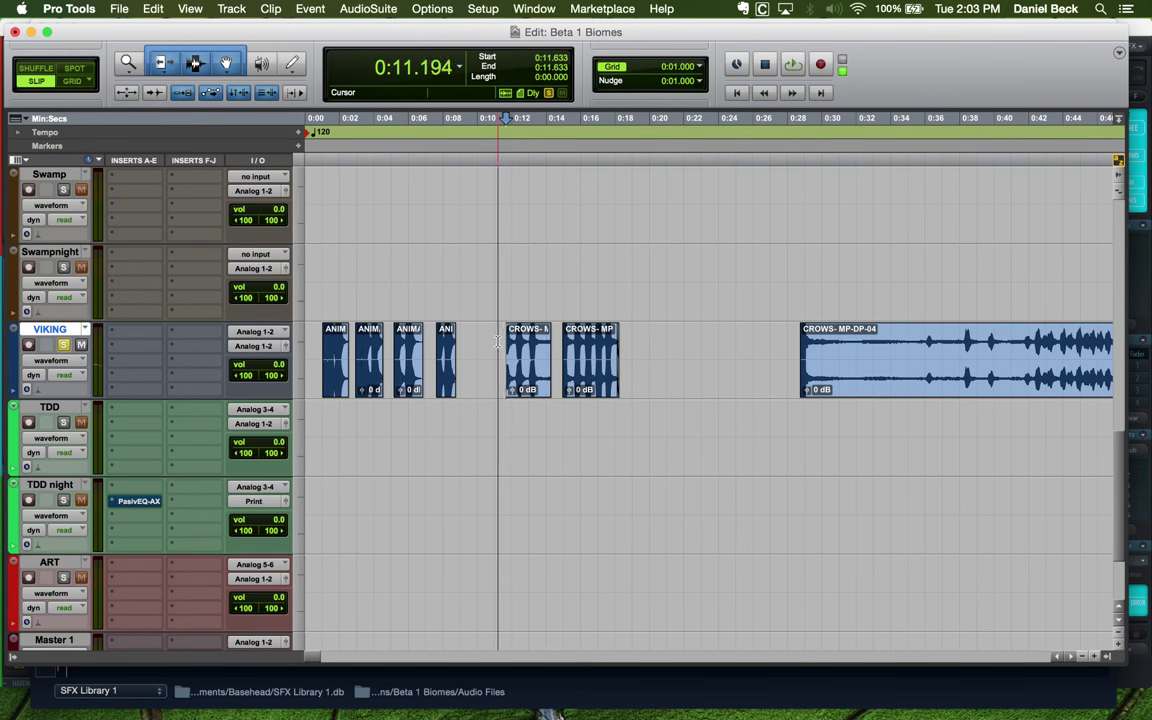
key("space")
key("t")
key("t")
key("t")
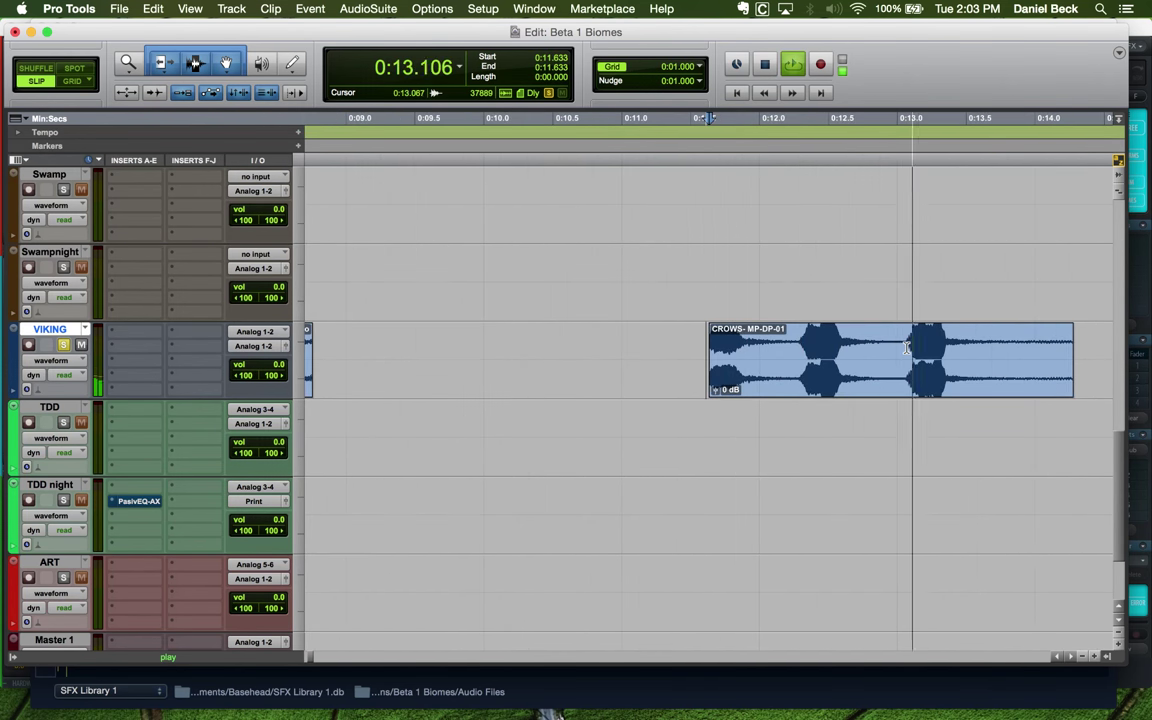
key("space")
left_click(999, 337)
key("g")
key("t")
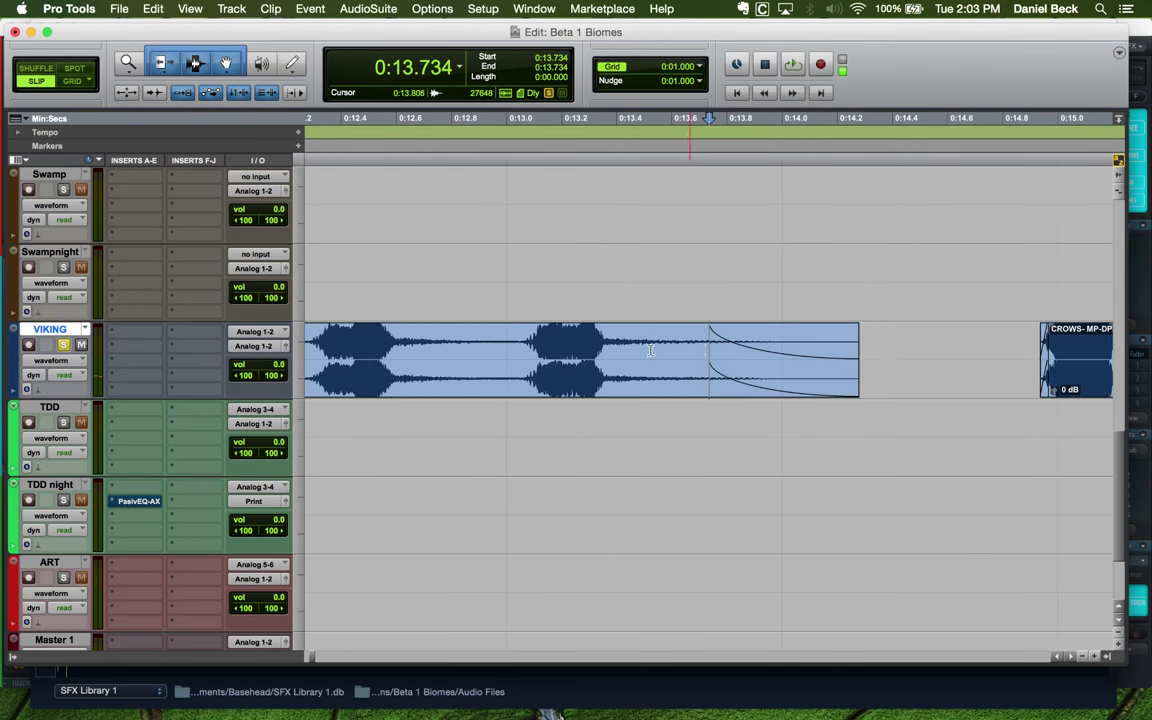
key("space")
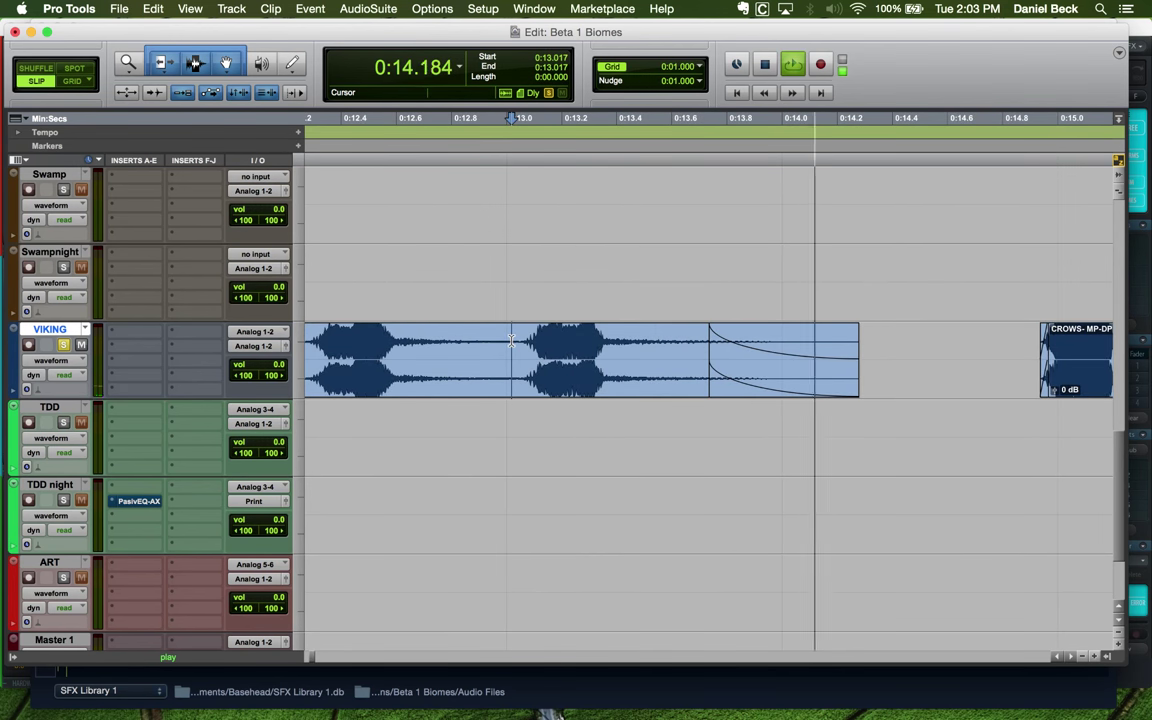
Move the CROWS- MP-DP-01 clip earlier on the VIKING track to 0:11.099 and save the session
key("r")
key("r")
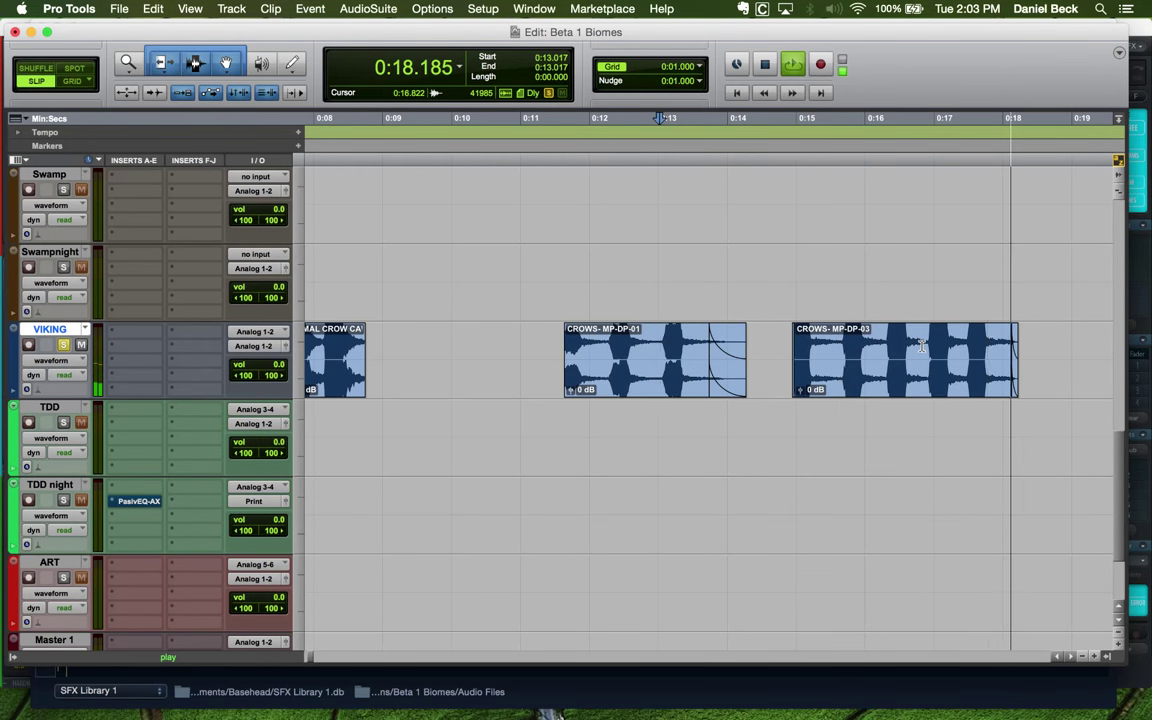
key("r")
mouse_move(677, 390)
left_mouse_down()
mouse_move(666, 388)
mouse_move(676, 383)
left_mouse_up()
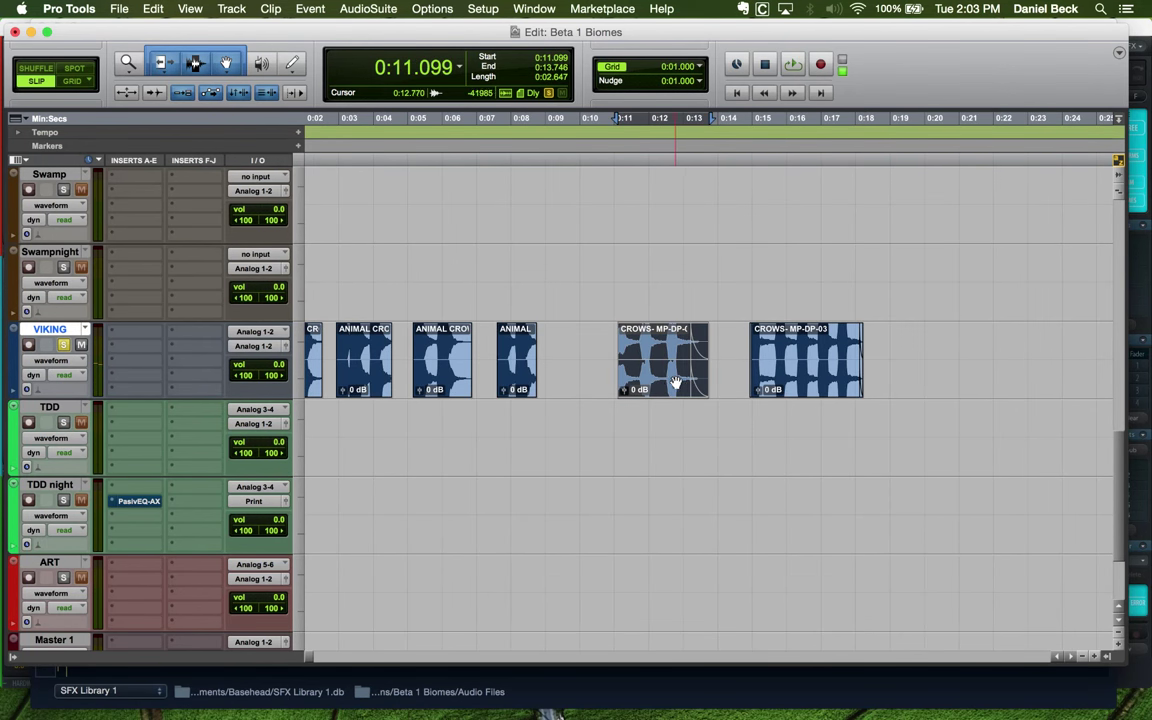
left_click(938, 345)
key("super+s")
Select the five-caw CROWS clip from 0:14.936 and extend the selection past its end to 0:21.246
key("r")
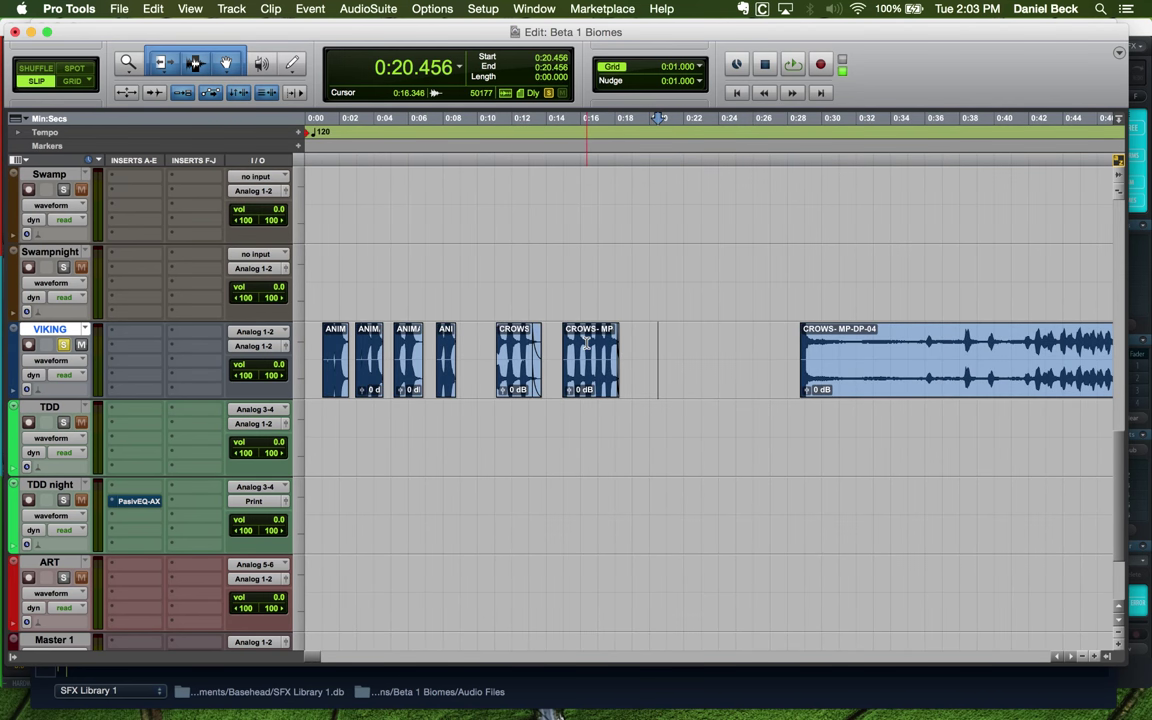
key("t")
key("t")
left_click(726, 378)
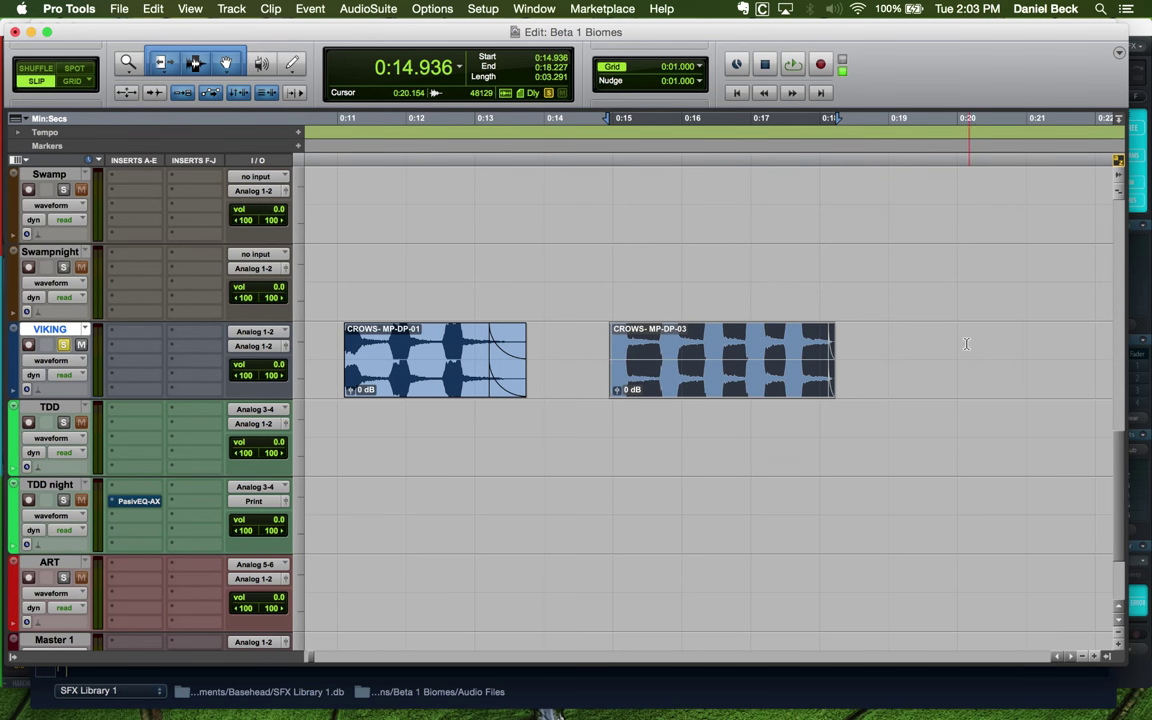
key("r")
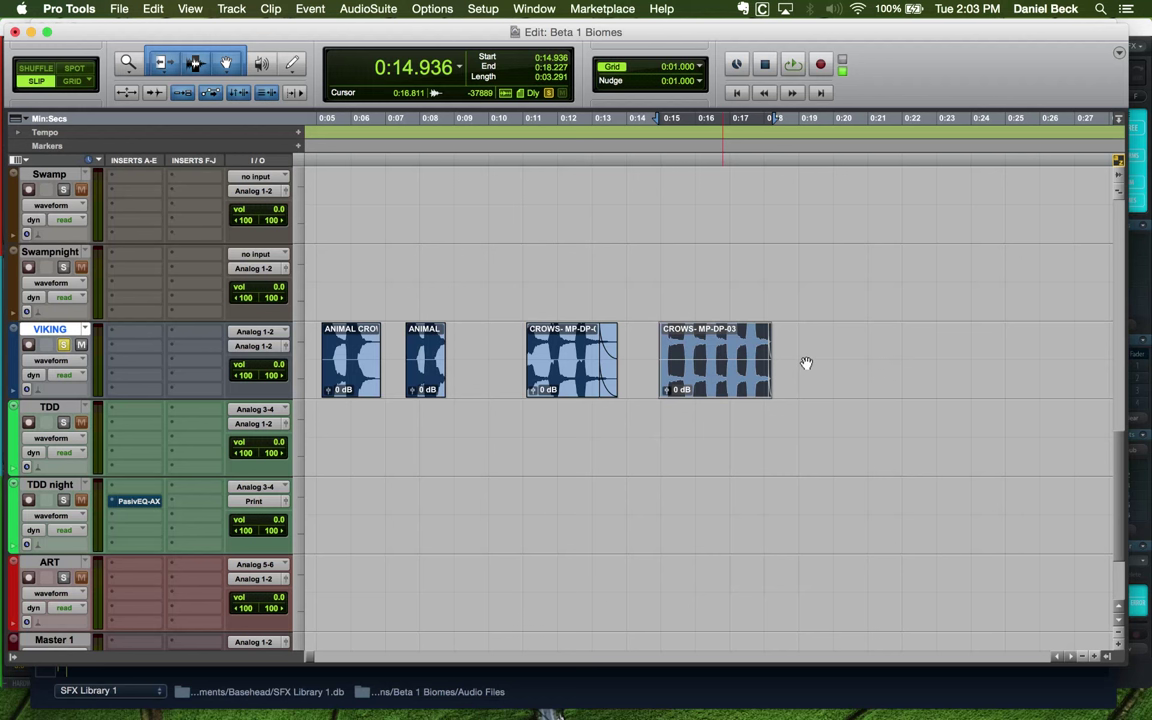
left_click(876, 335, "shift")
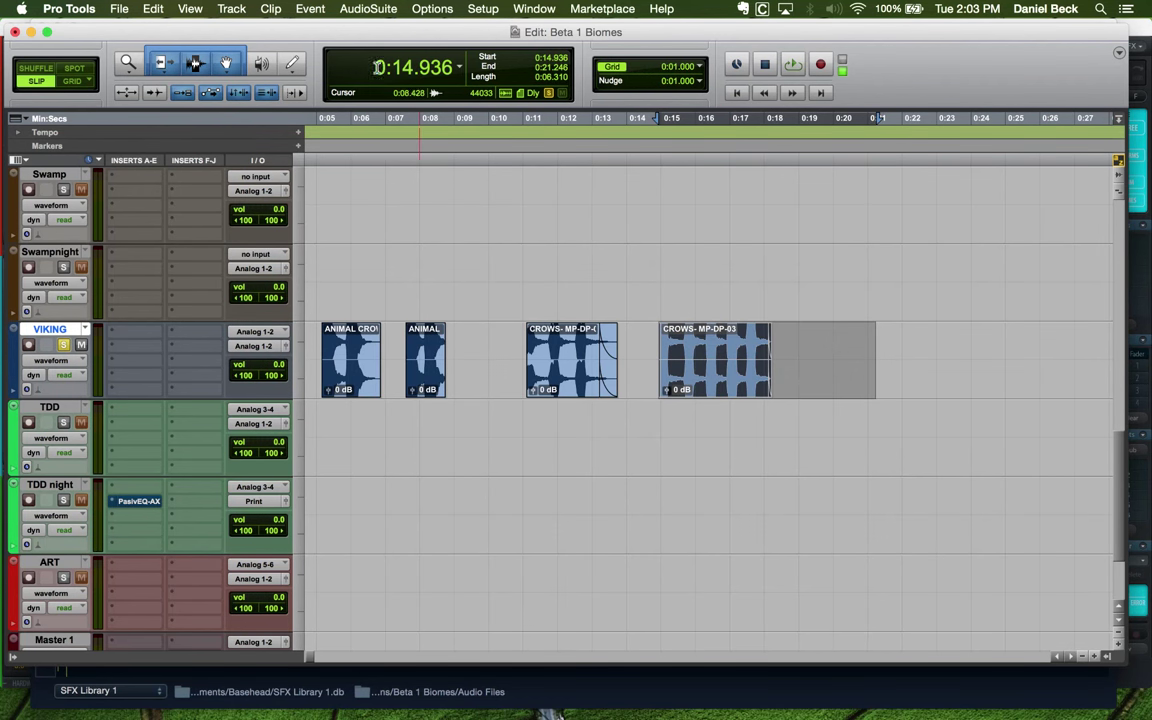
Insert the multichannel D-Verb stereo reverb on the VIKING track
left_click(118, 331)
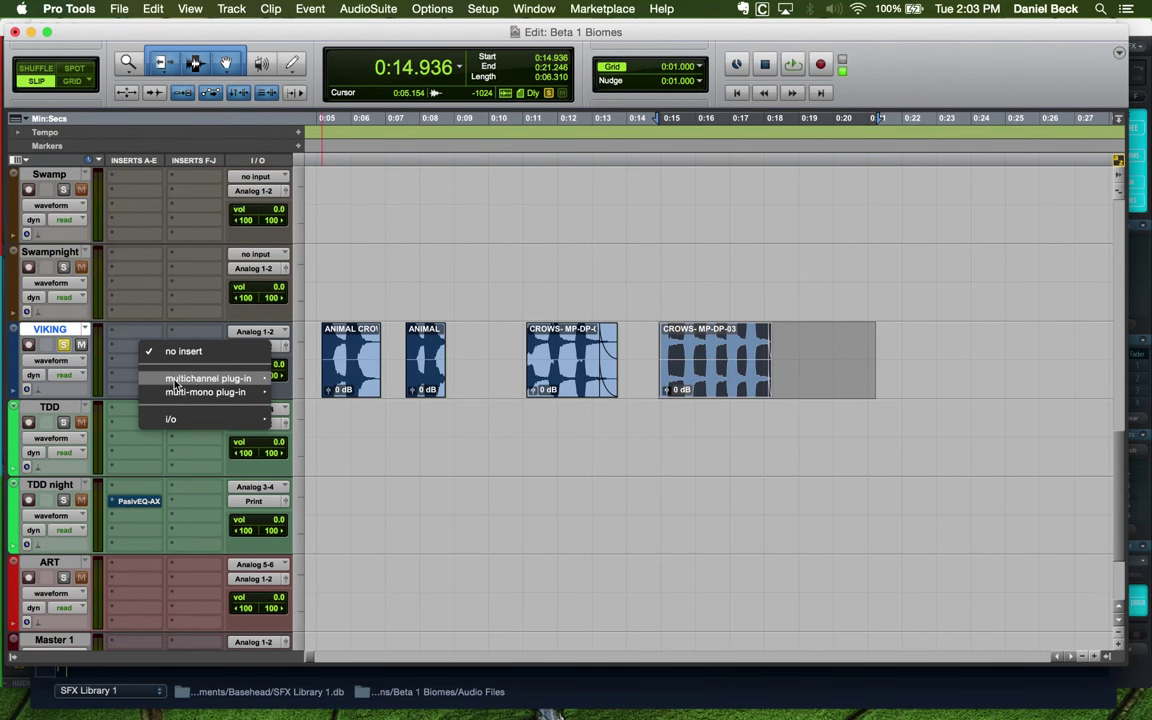
mouse_move(210, 378)
mouse_move(368, 348)
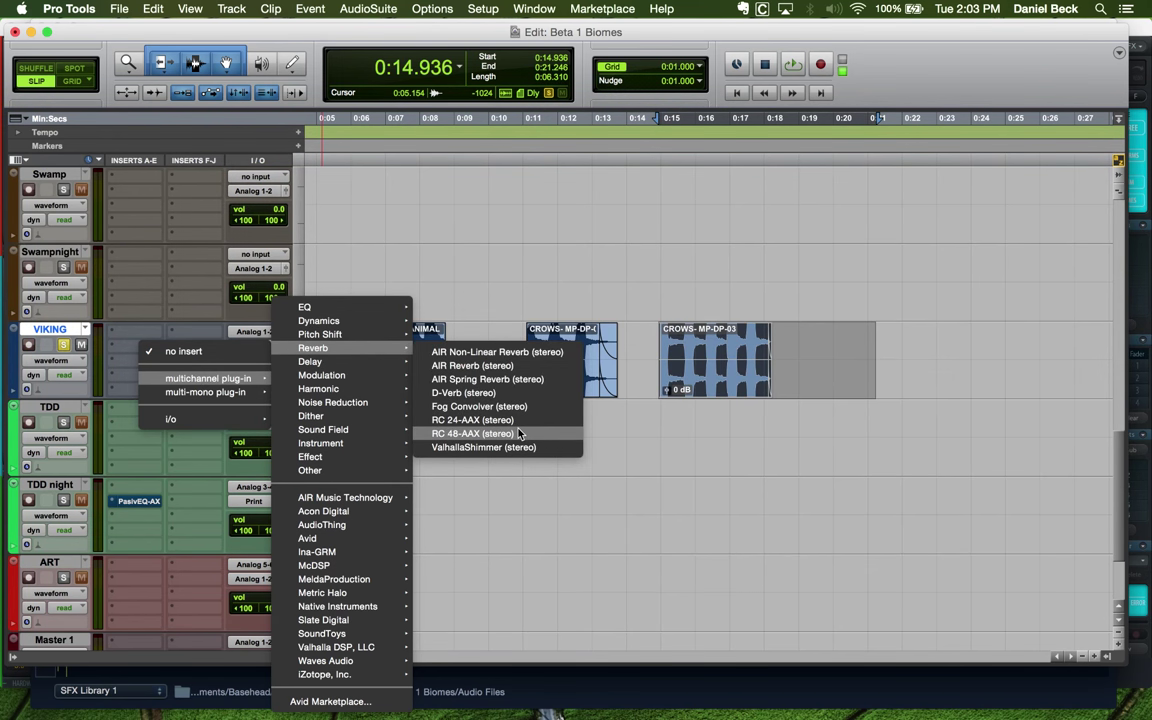
left_click(462, 392)
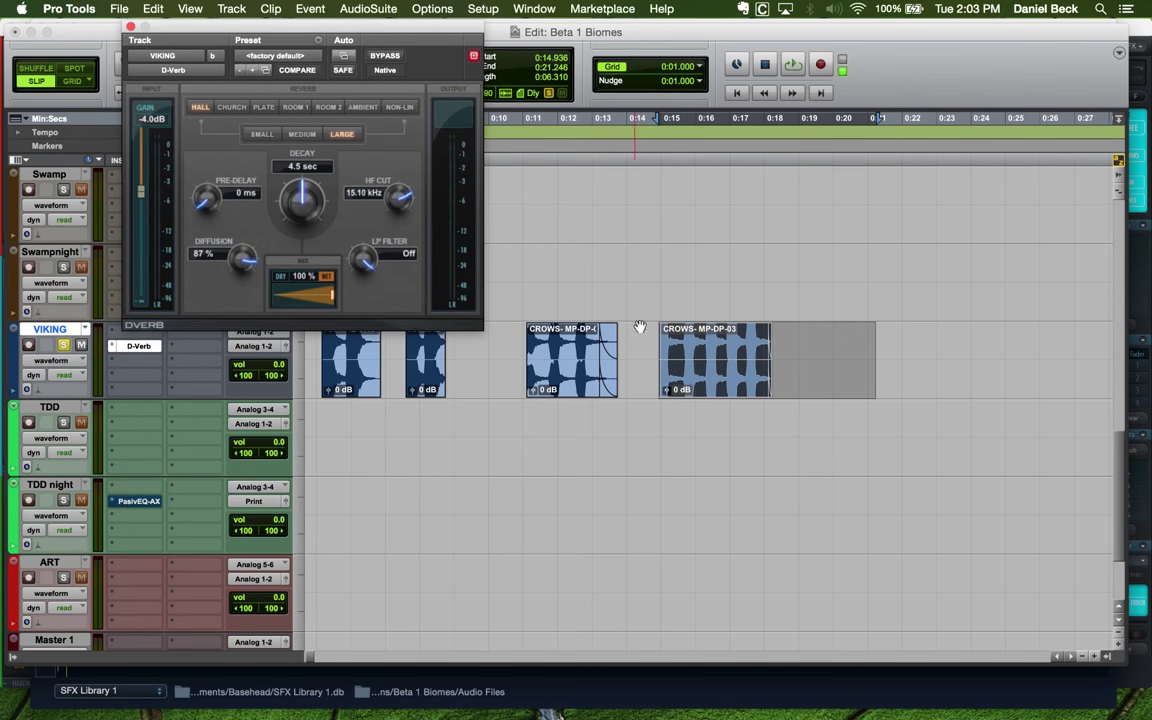
Audition the five-caw CROWS clip through the default D-Verb reverb, starting at 0:14.872
left_click(652, 268)
key("t")
key("t")
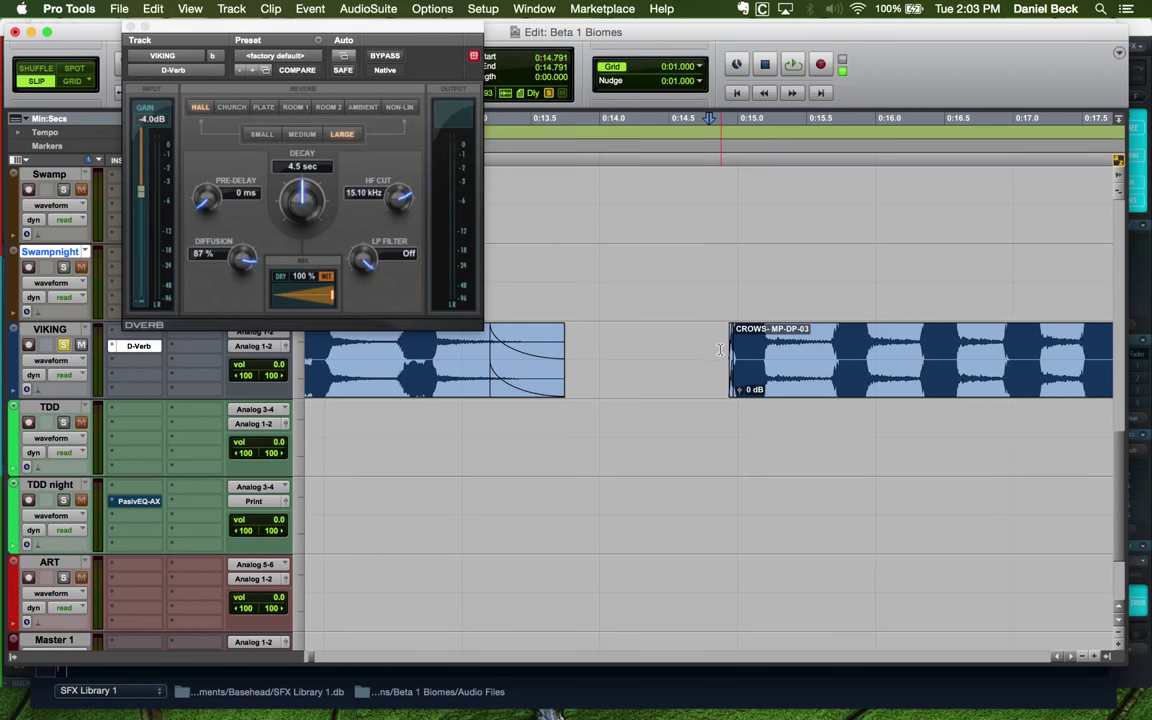
left_click(719, 349)
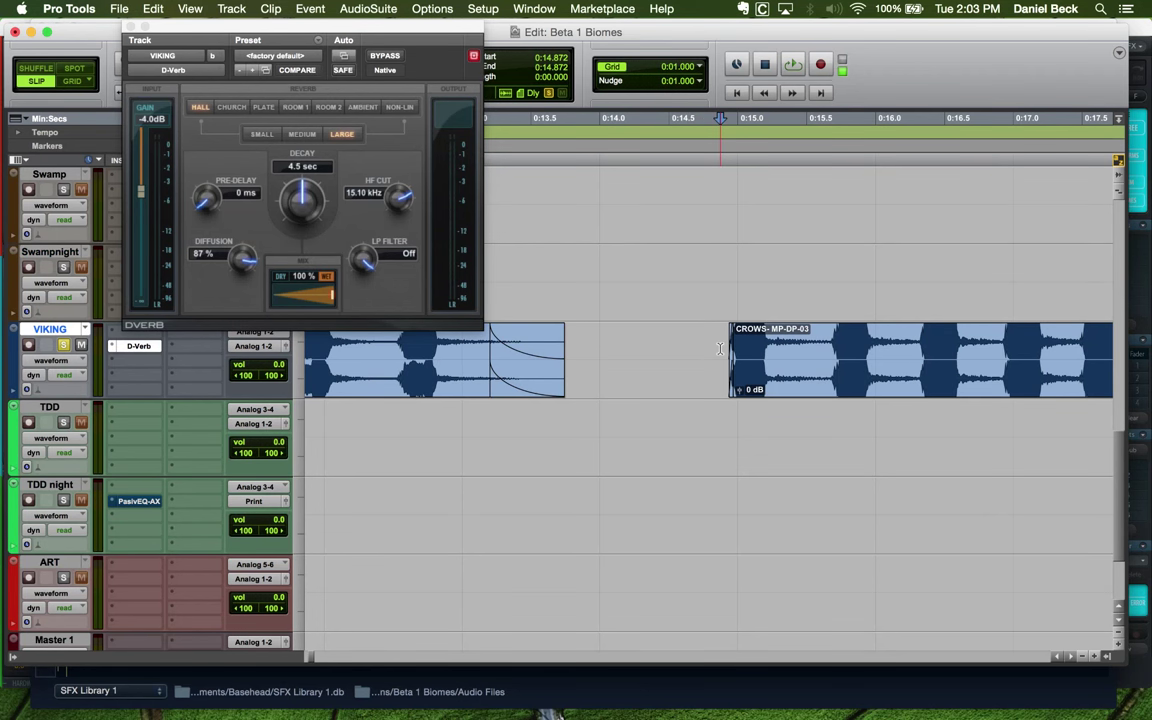
key("space")
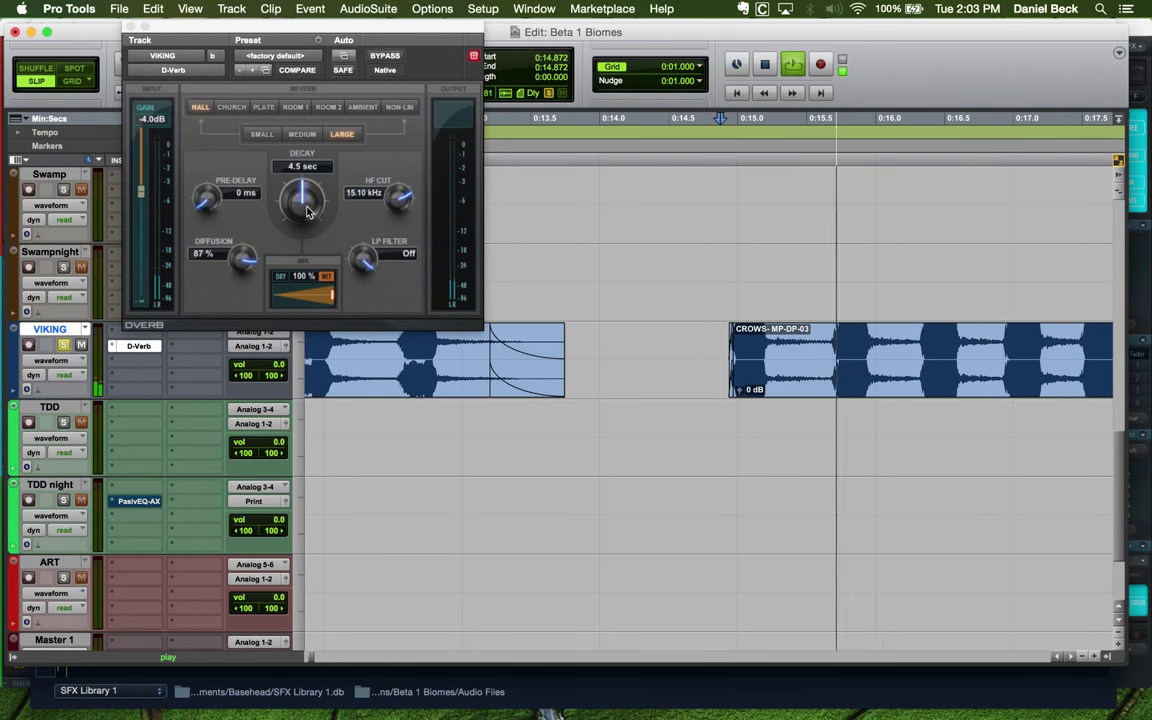
key("super+bracketleft")
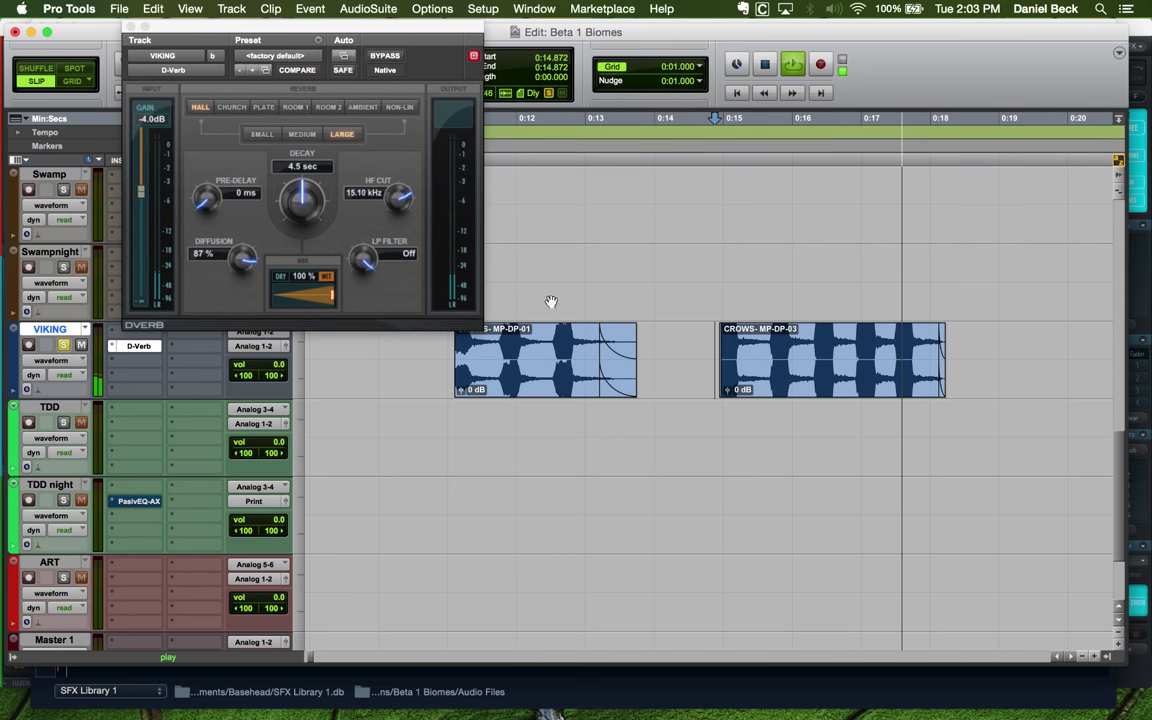
key("space")
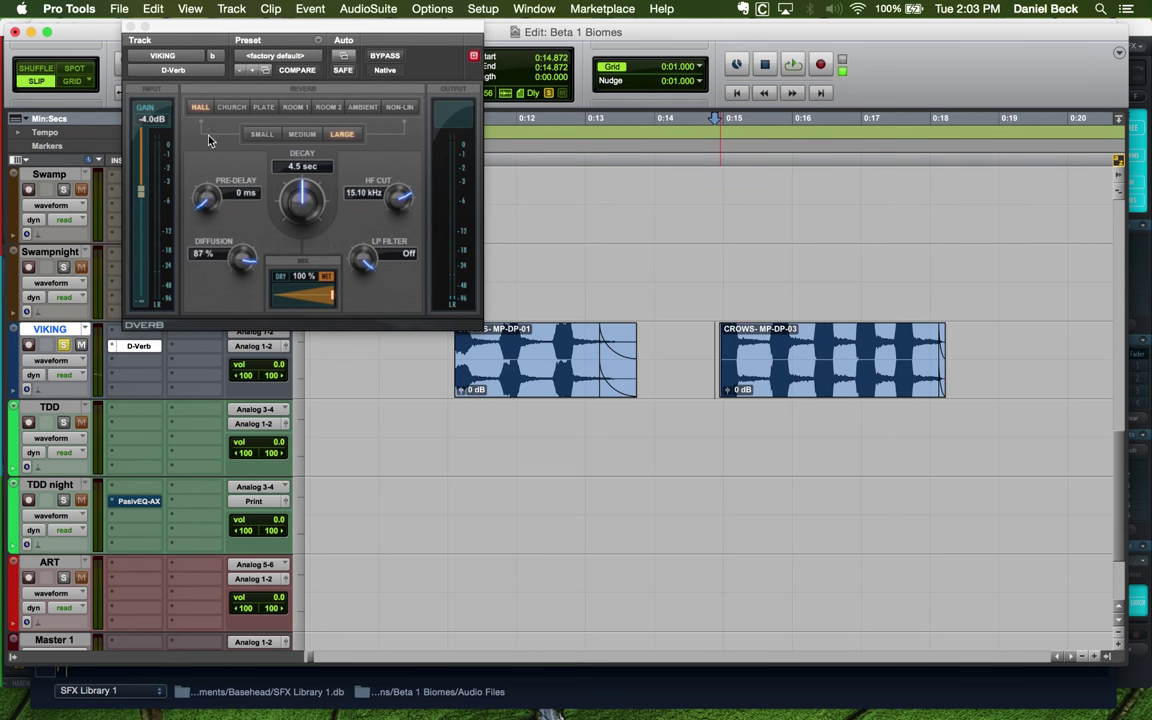
Set D-Verb's input gain to 0.0 dB and its wet/dry mix to 42% while playing the crow calls
left_click(146, 196, "alt")
key("space")
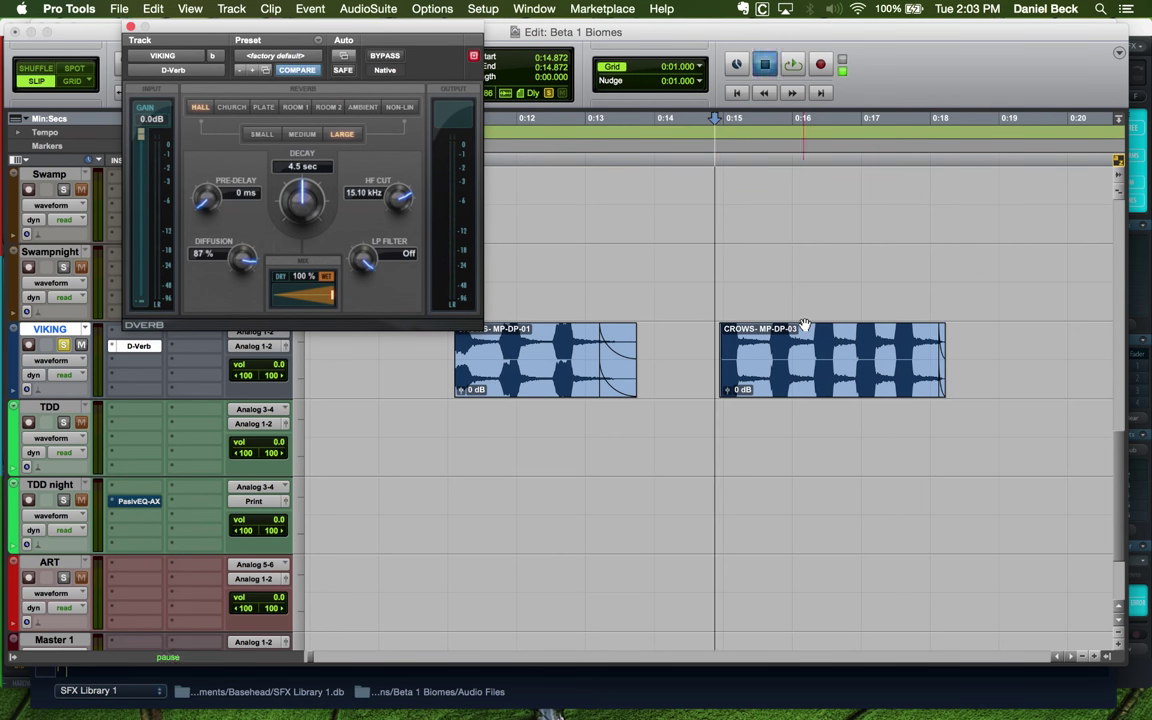
left_click_drag(309, 270, 296, 299)
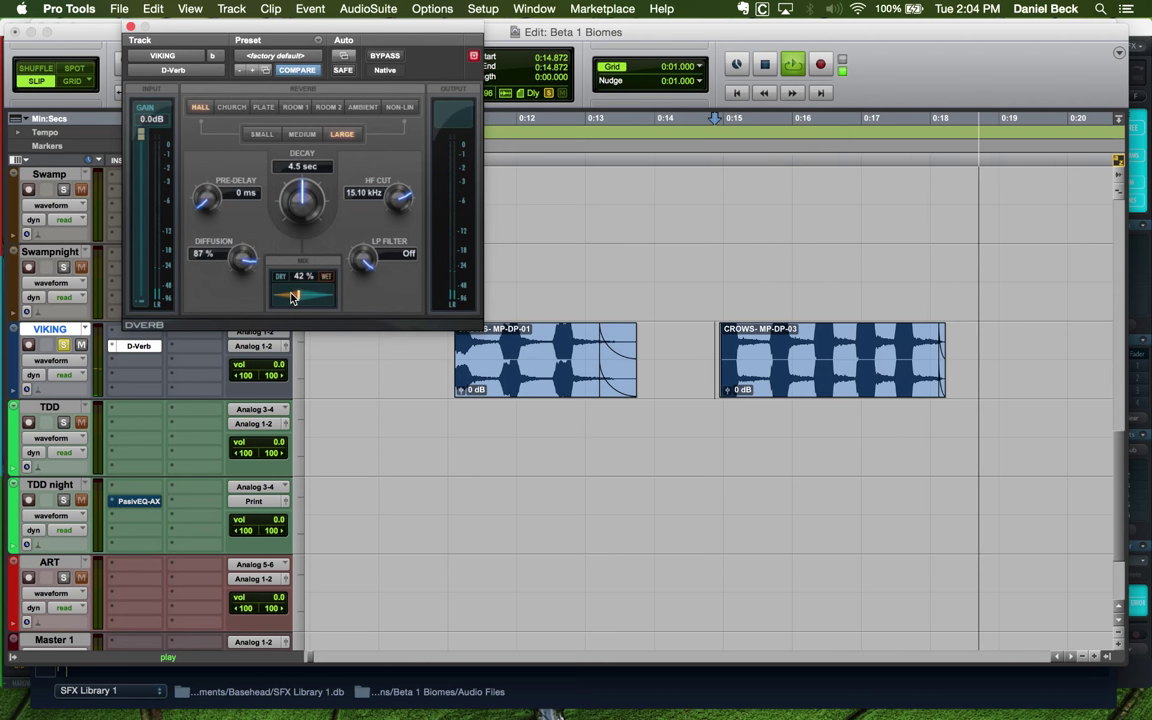
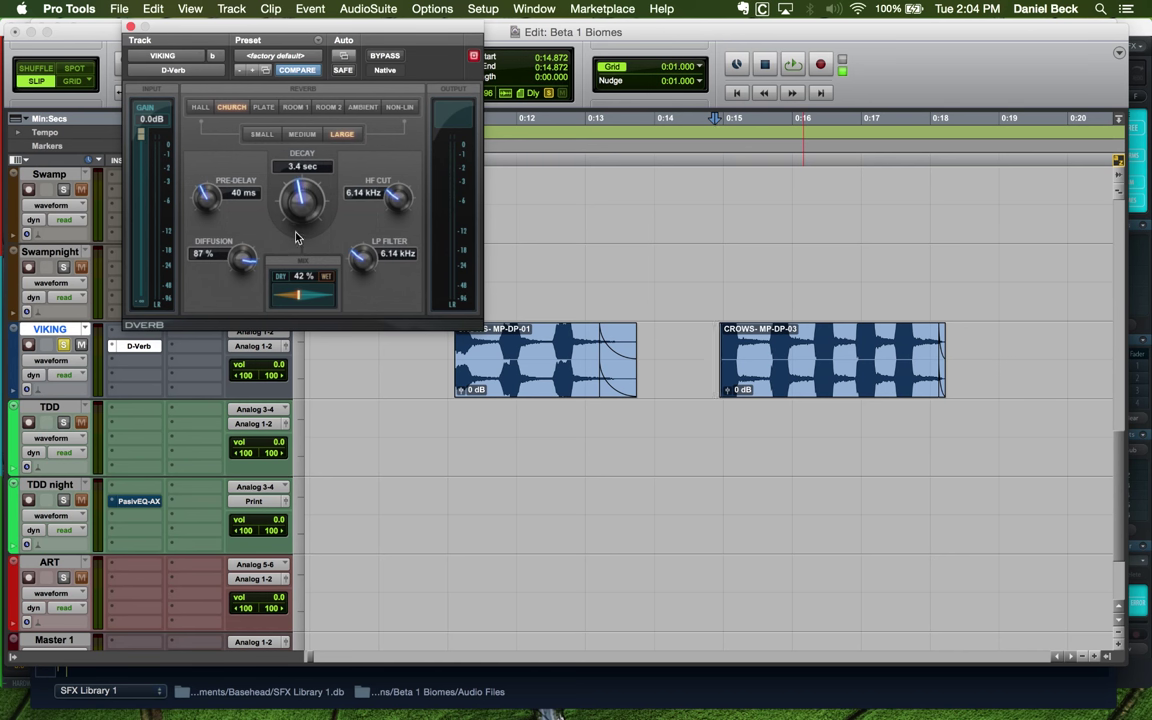
Switch D-Verb to the Room 2 algorithm and set its wet/dry mix to 72% while playing the five-caw clip
left_click_drag(296, 236, 296, 248)
left_click(329, 107)
key("space")
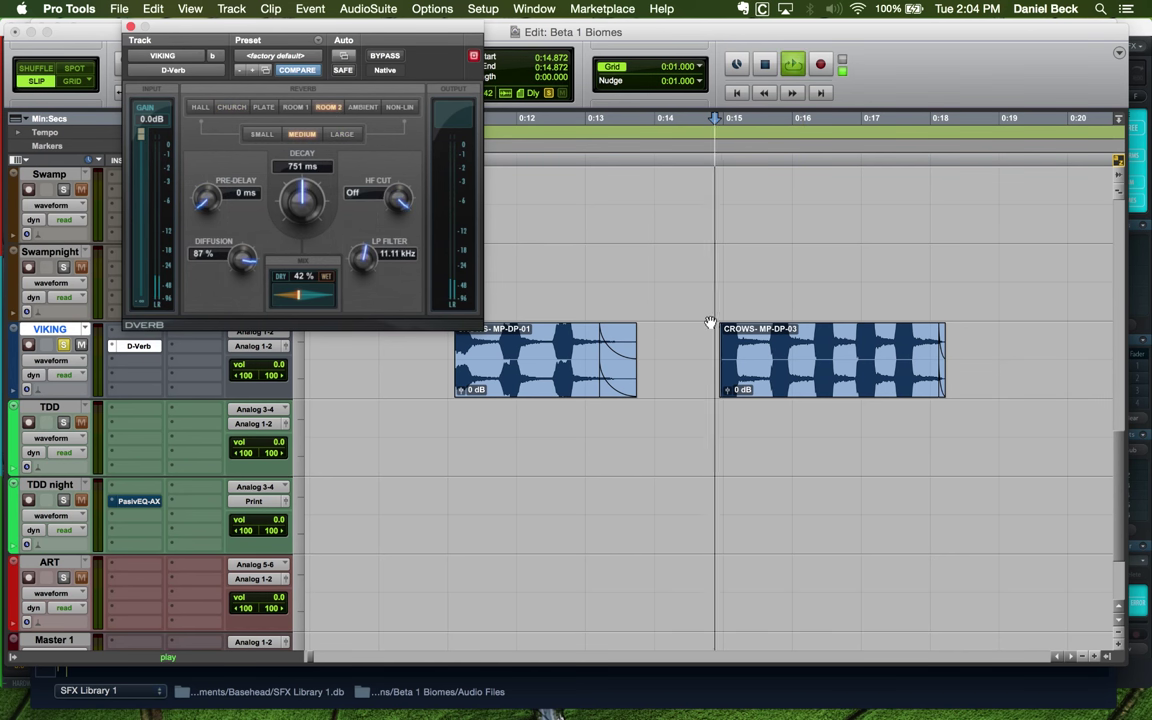
left_click_drag(296, 293, 393, 305)
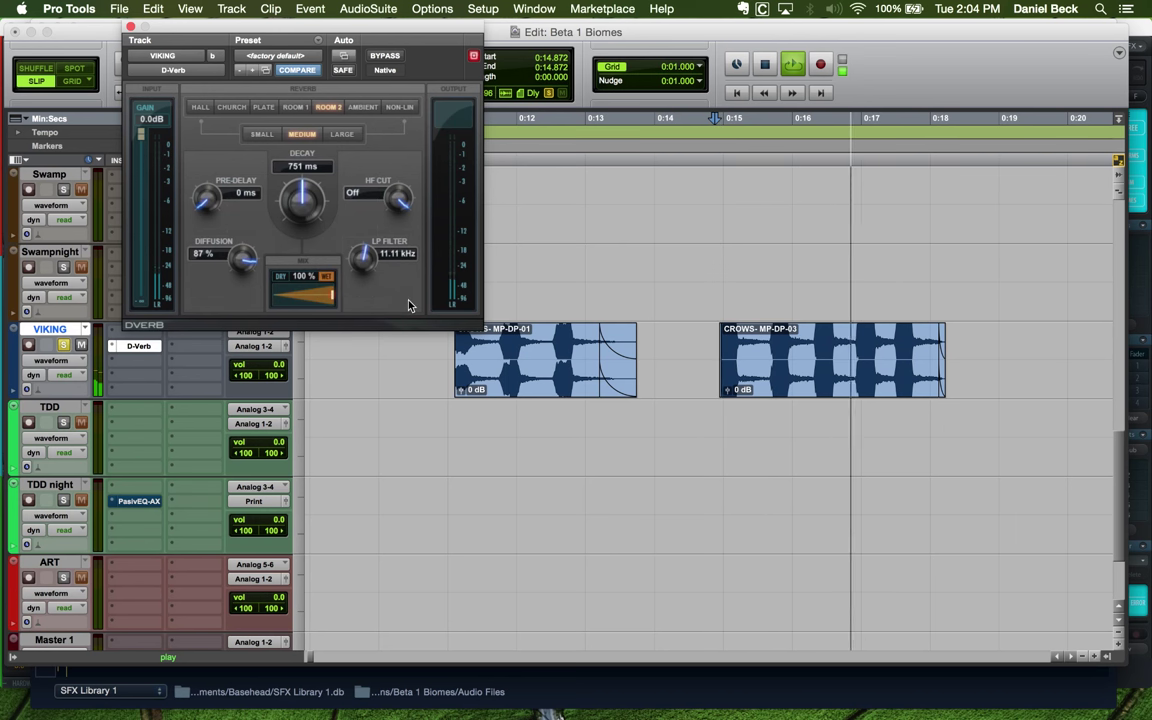
left_click_drag(322, 298, 315, 292)
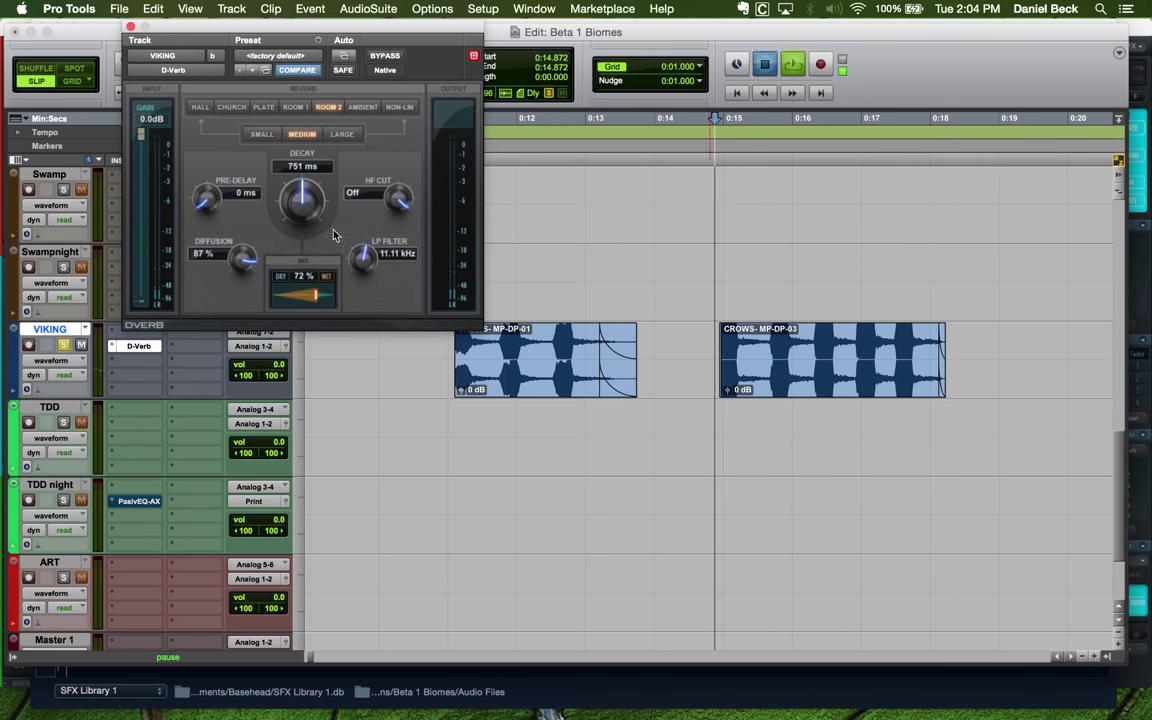
Set the Room 2 reverb to Large with a 928 ms decay and a 67% wet/dry mix while auditioning it
left_click(342, 135)
left_click_drag(301, 197, 306, 174)
left_click_drag(313, 300, 334, 298)
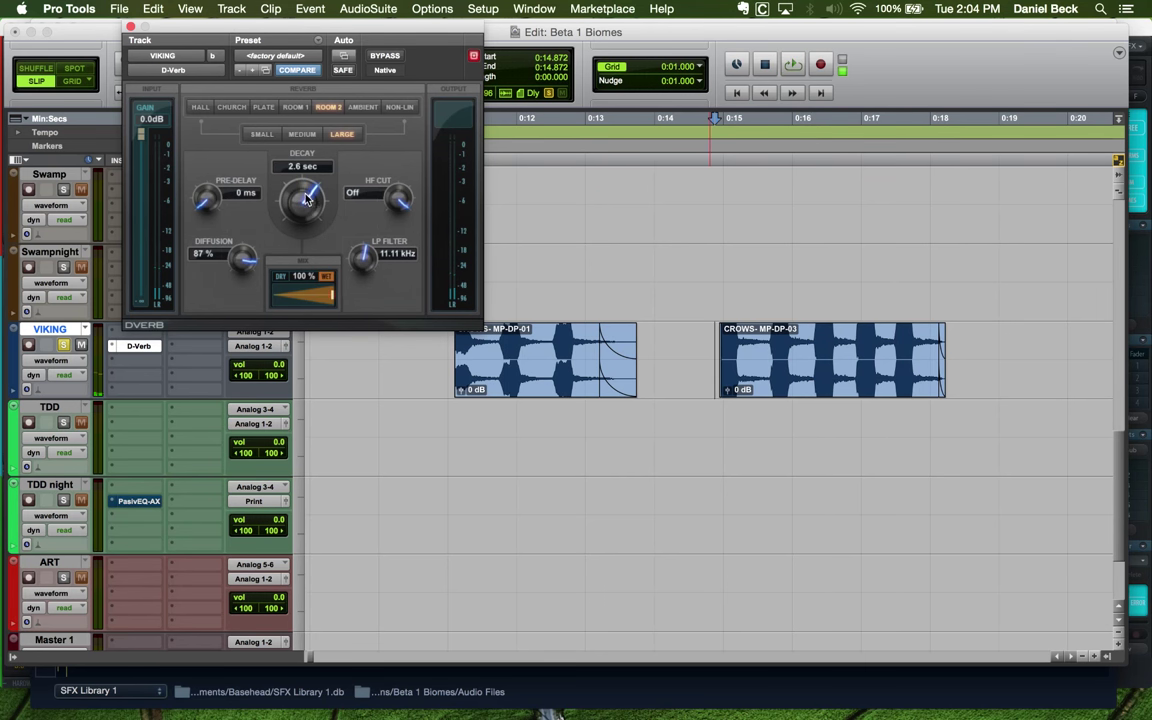
left_click_drag(301, 200, 309, 228)
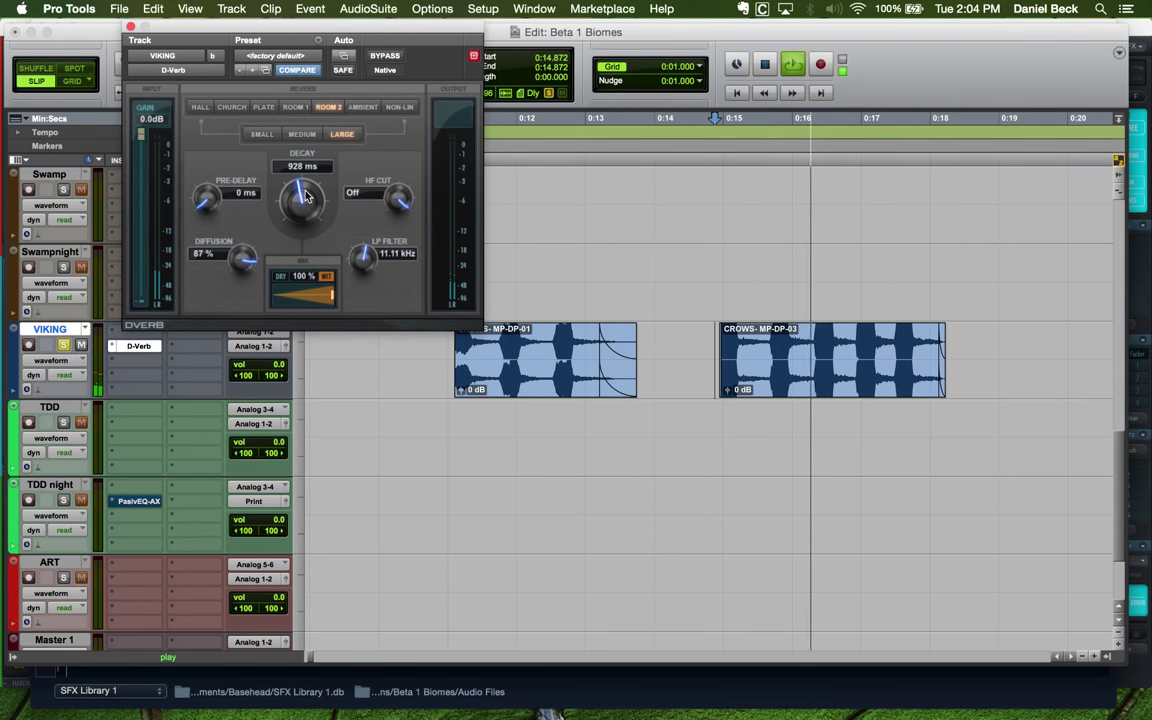
left_click_drag(332, 297, 311, 298)
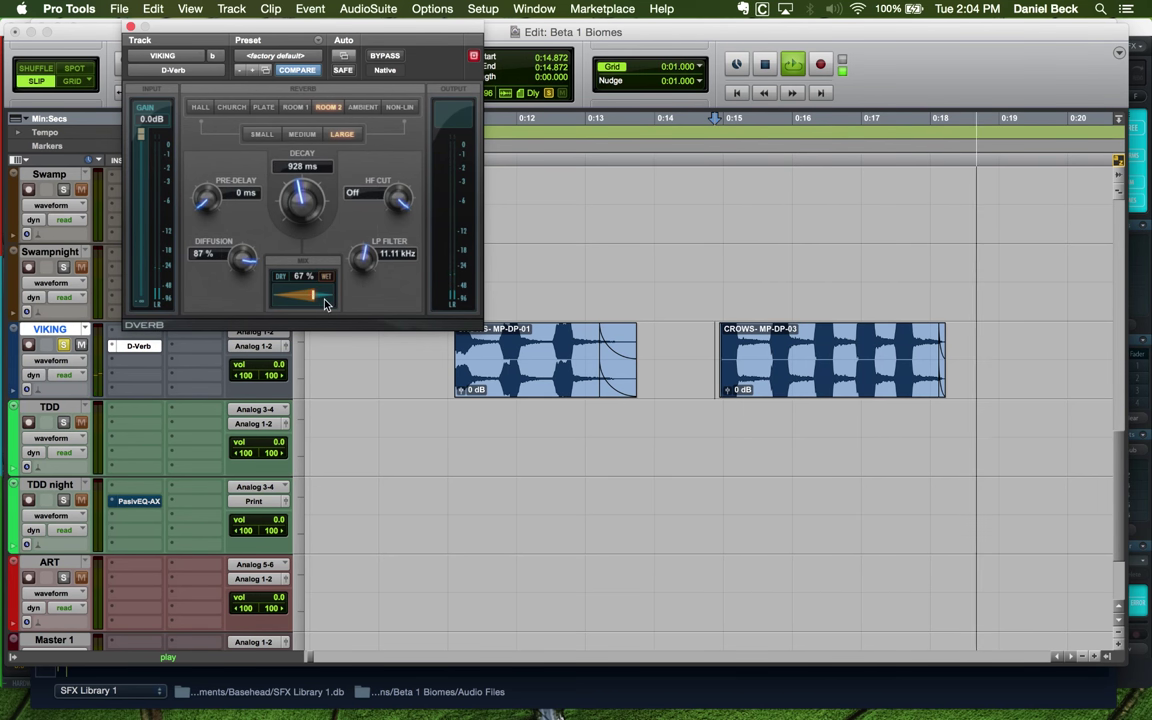
key("space")
Set D-Verb's pre-delay to 108 ms and its mix to 50% during playback, and close the plug-in window
key("space")
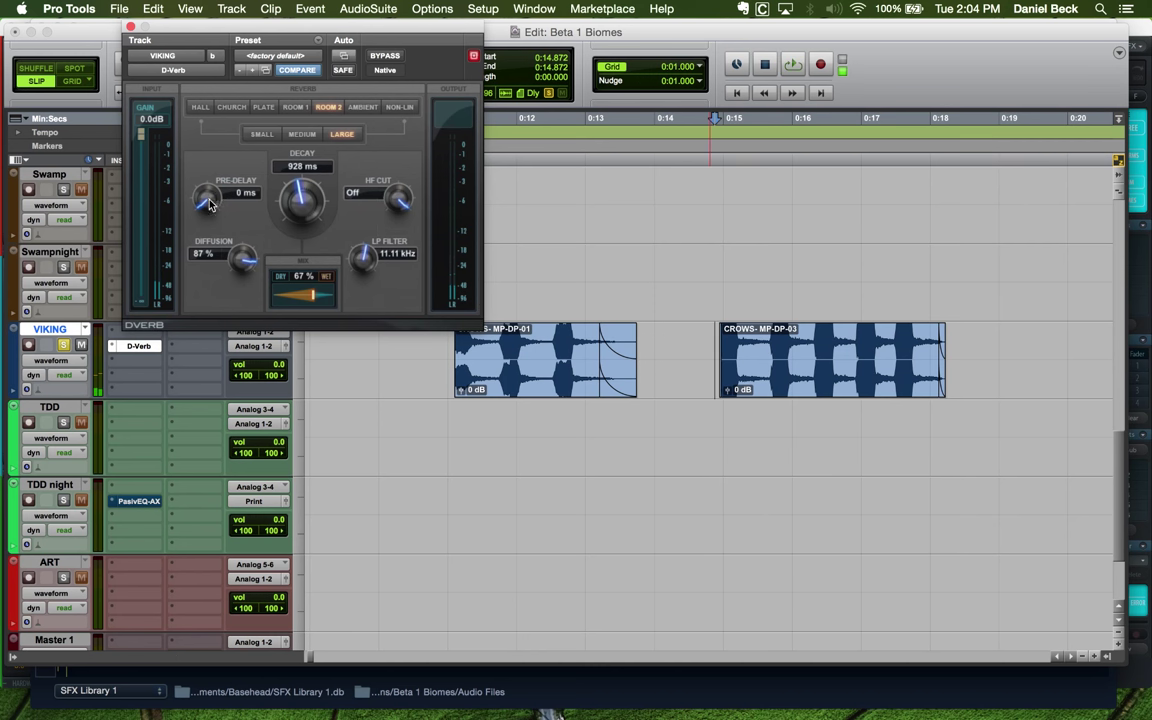
left_click_drag(211, 164, 216, 159)
key("space")
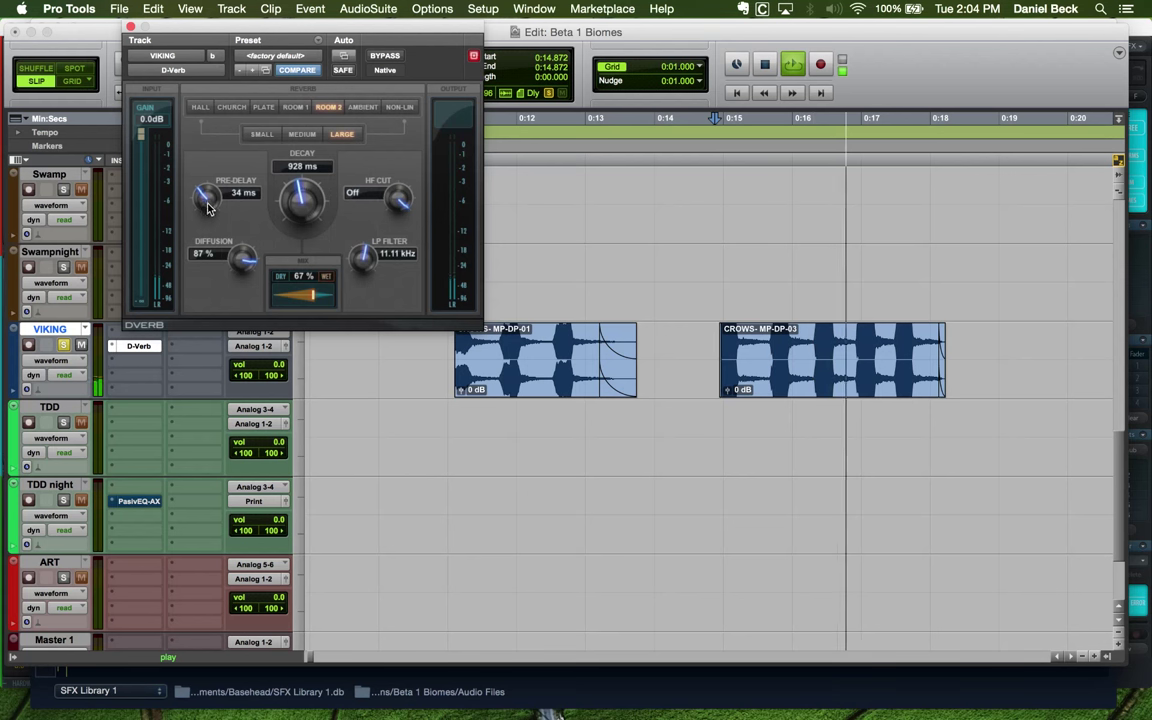
left_click_drag(311, 296, 292, 298)
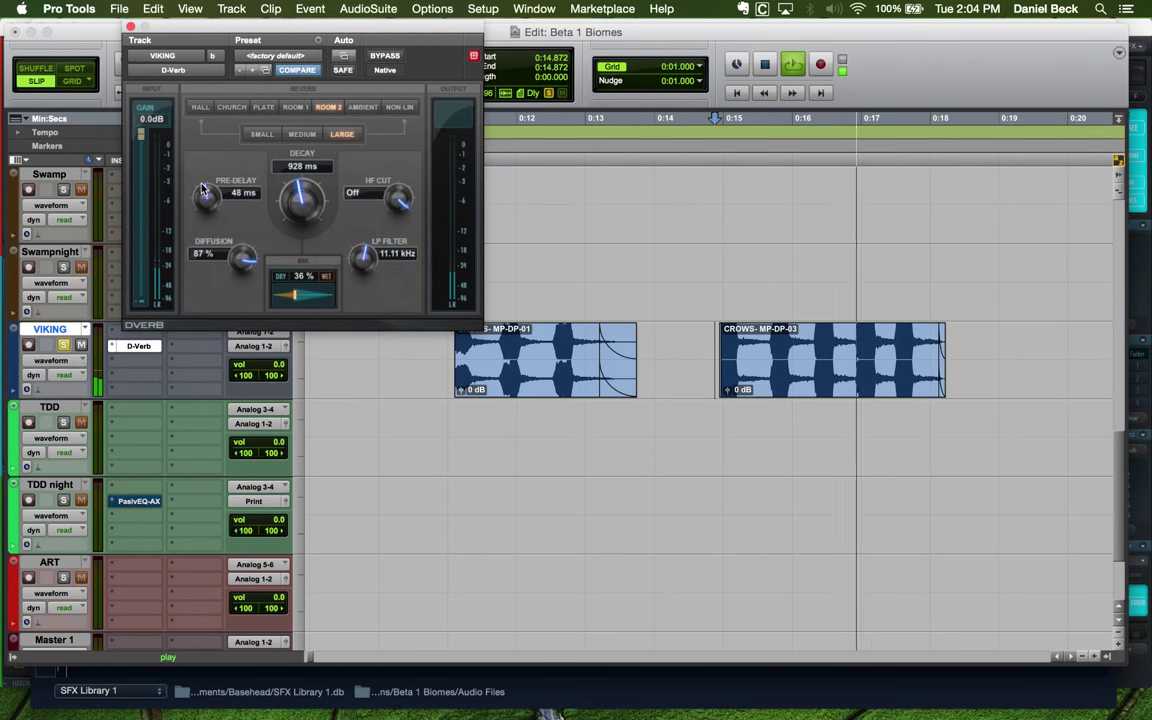
left_click_drag(207, 207, 240, 215)
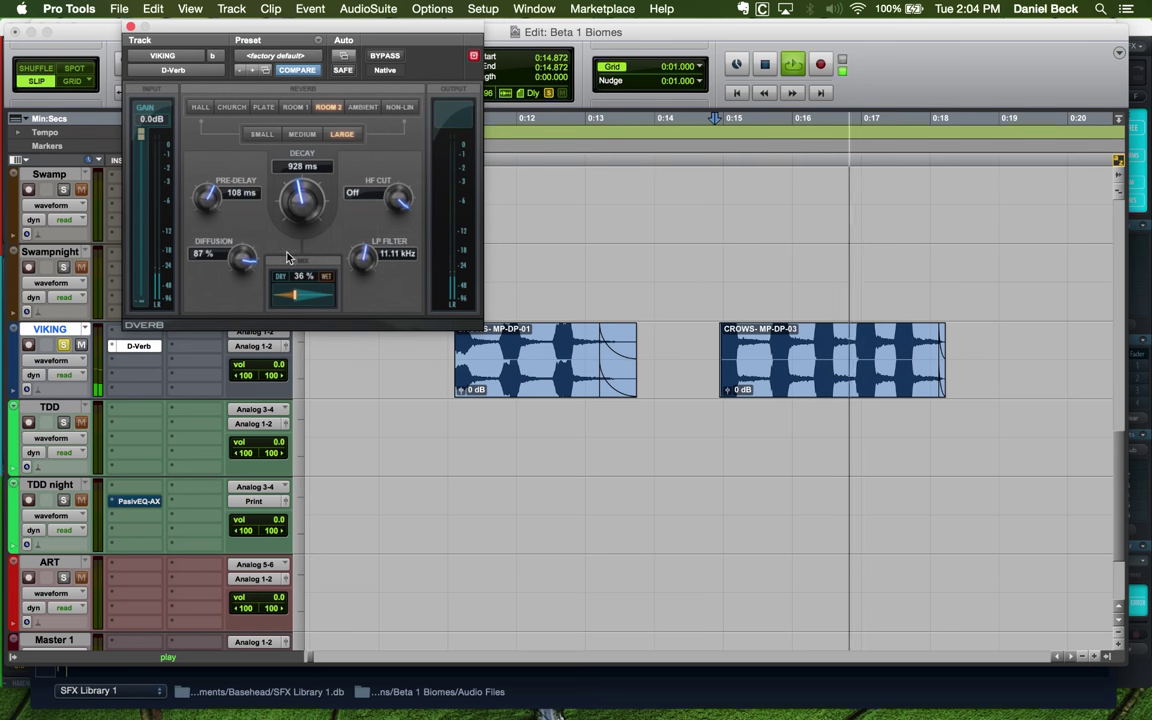
left_click(296, 297, "alt")
key("space")
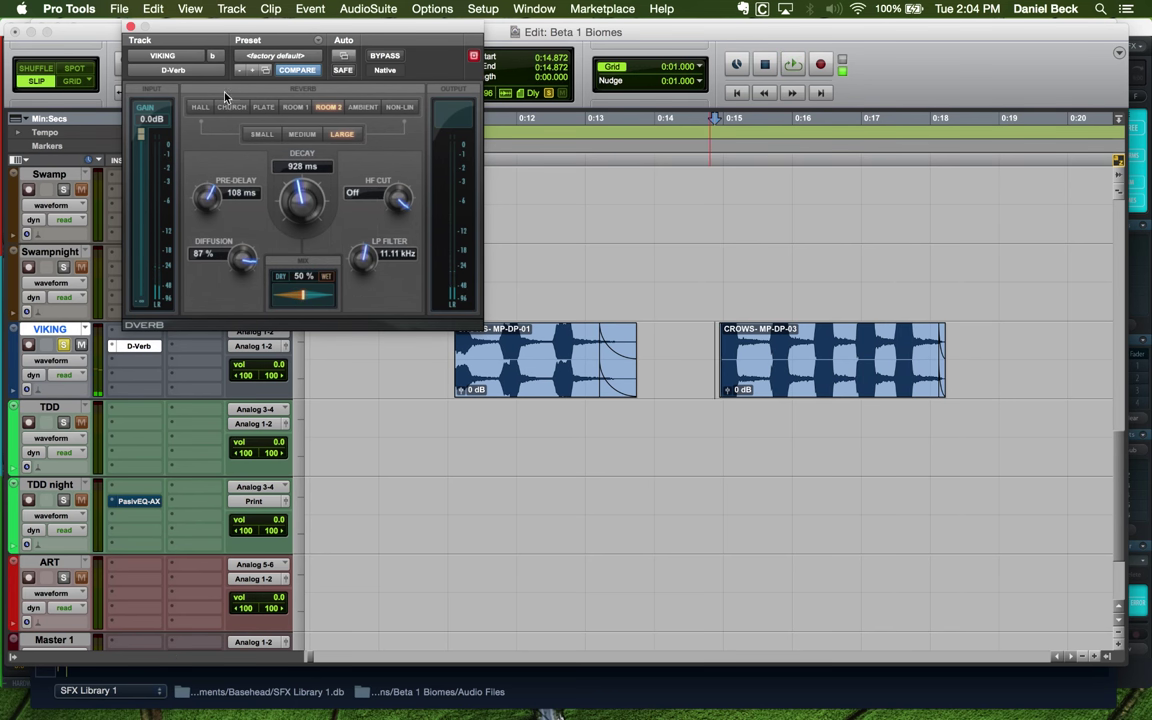
left_click(130, 27)
Split the long CROWS clip at 0:32.043 and move its single-caw opening to 0:19.319, after the five-caw clip
key("super+bracketleft")
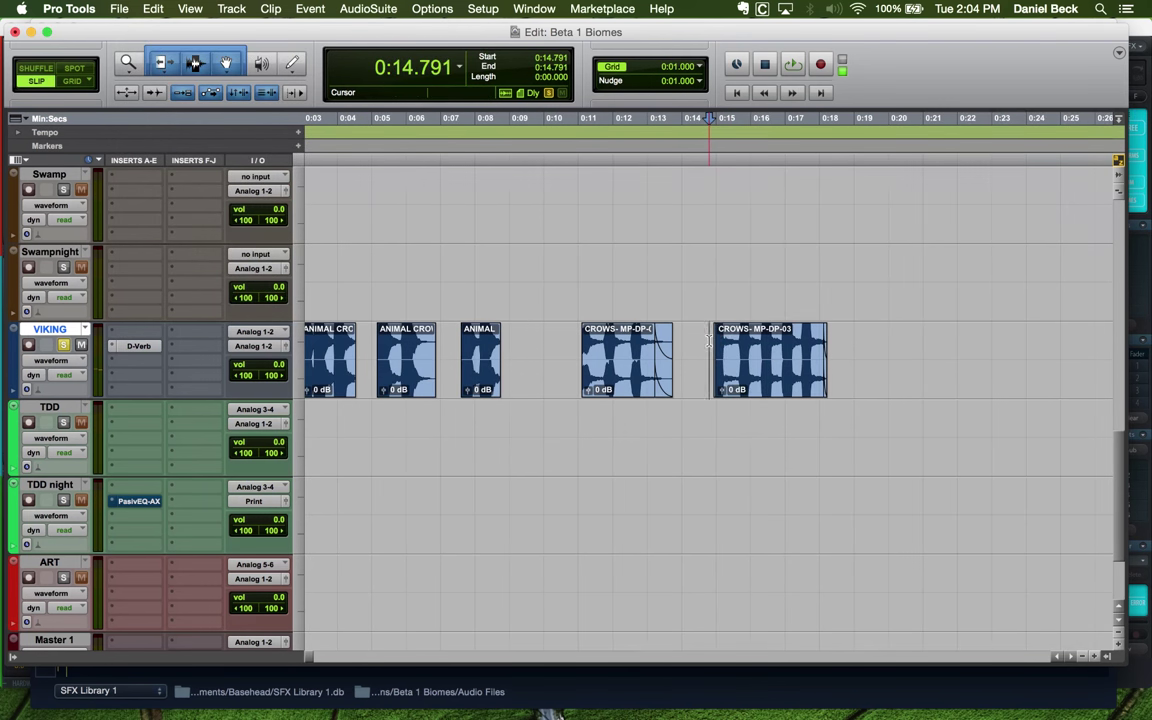
key("super+bracketleft")
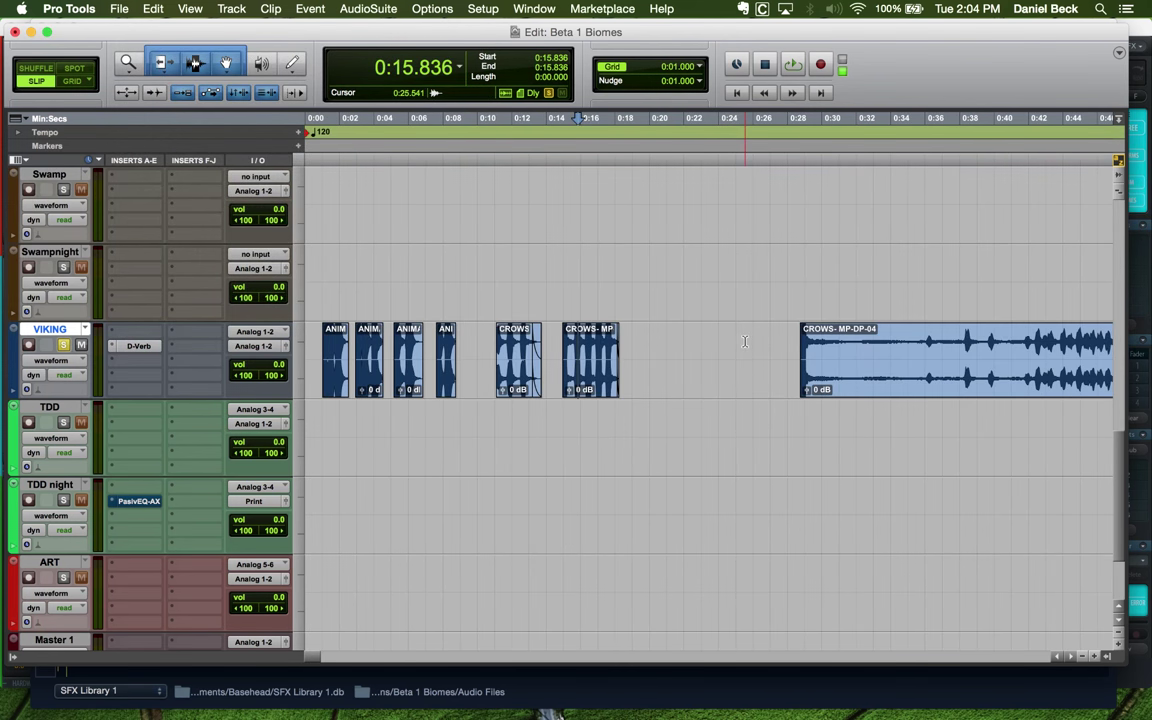
key("super+bracketleft")
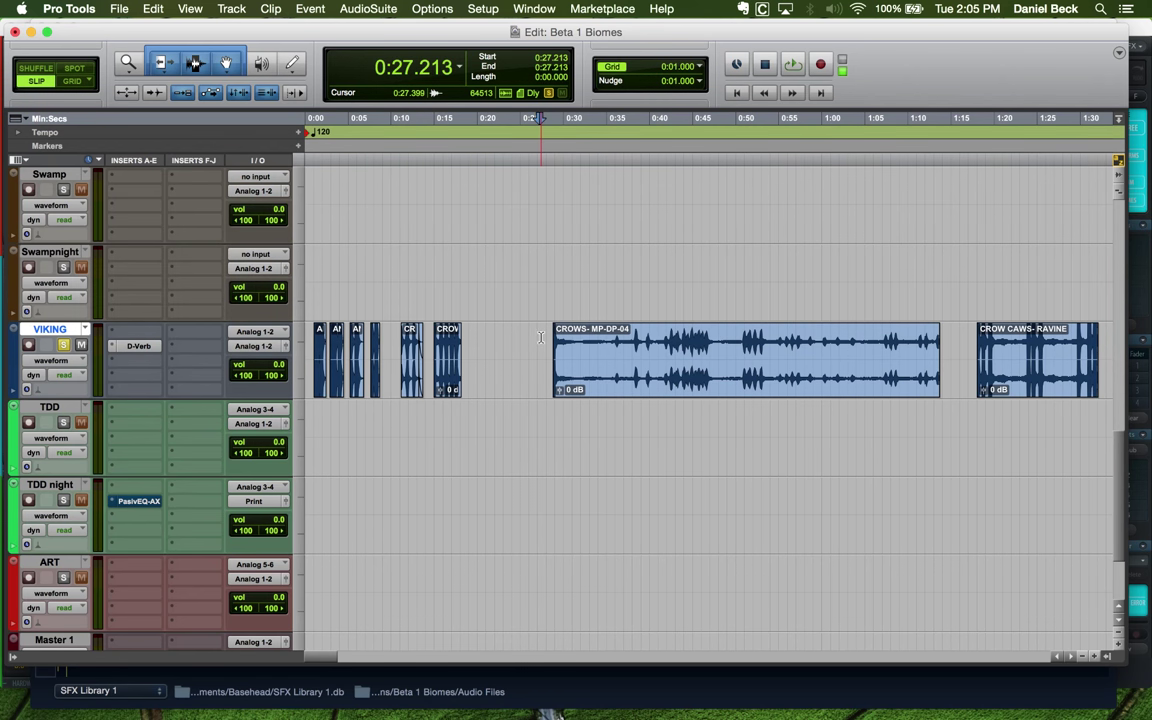
key("space")
key("t")
key("t")
key("t")
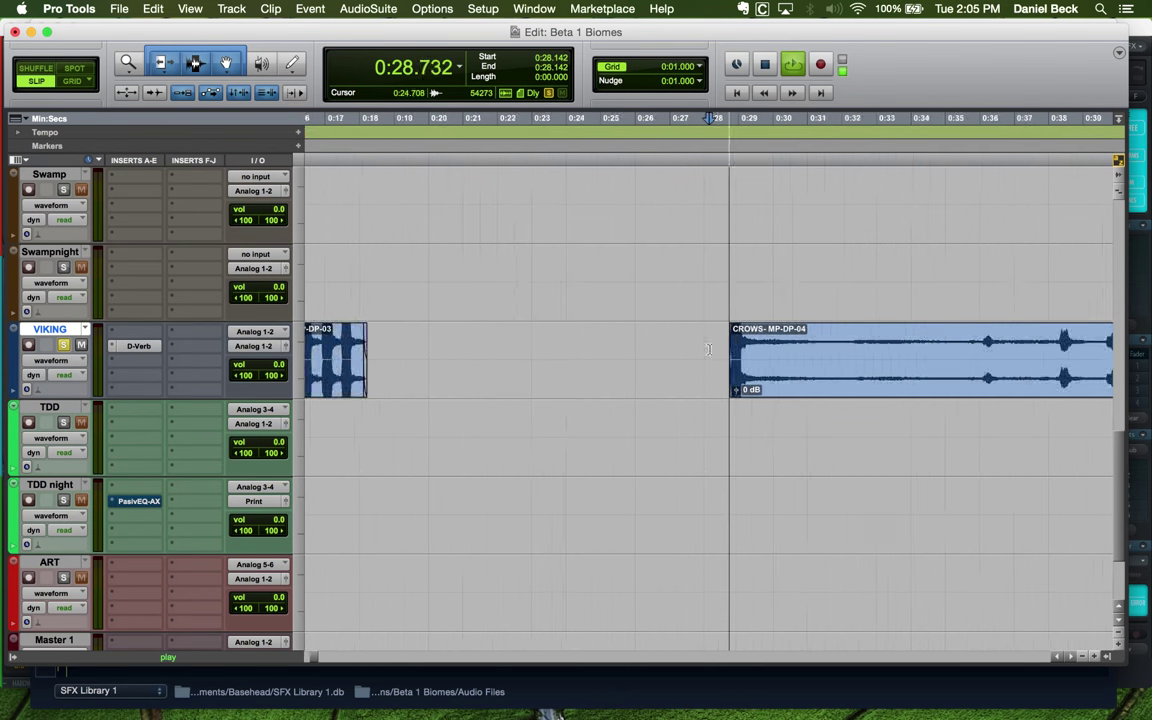
key("super+bracketleft")
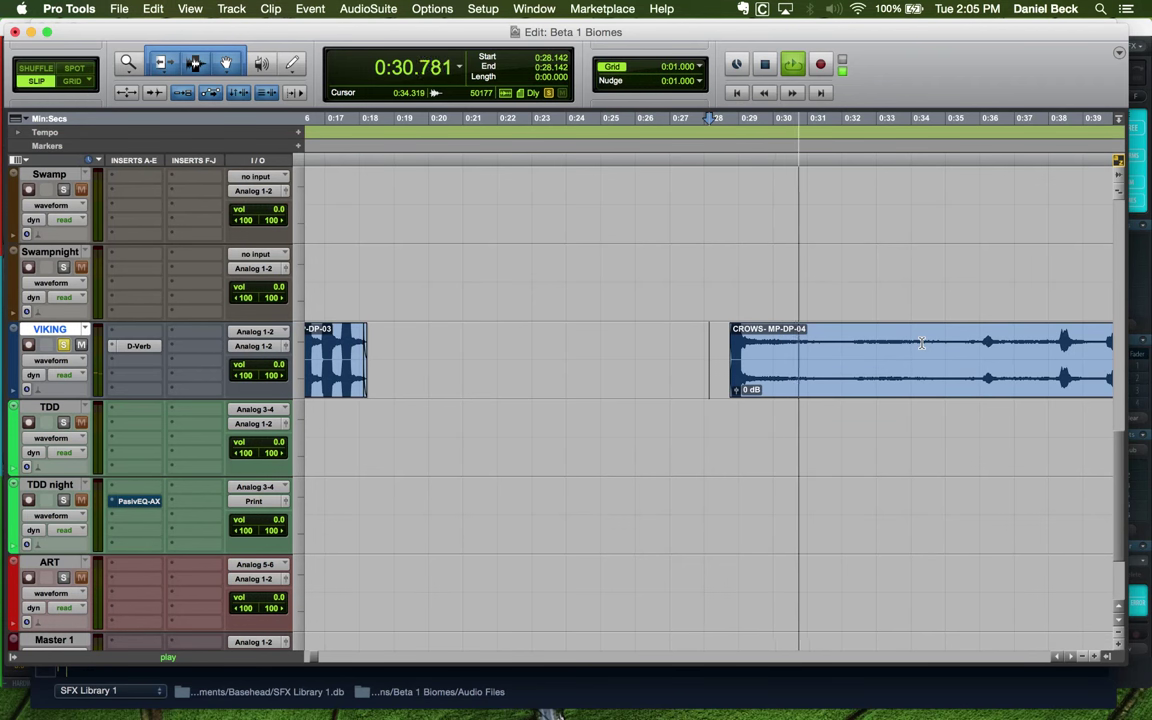
key("space")
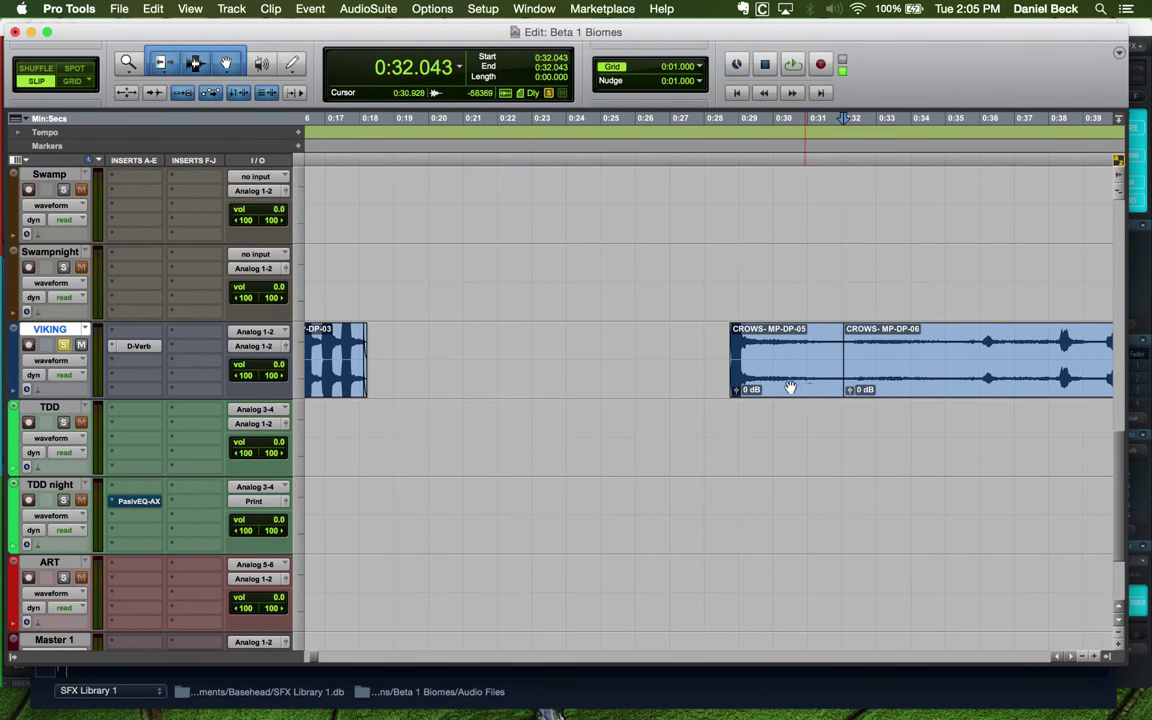
key("super+bracketleft")
left_click_drag(743, 377, 587, 366)
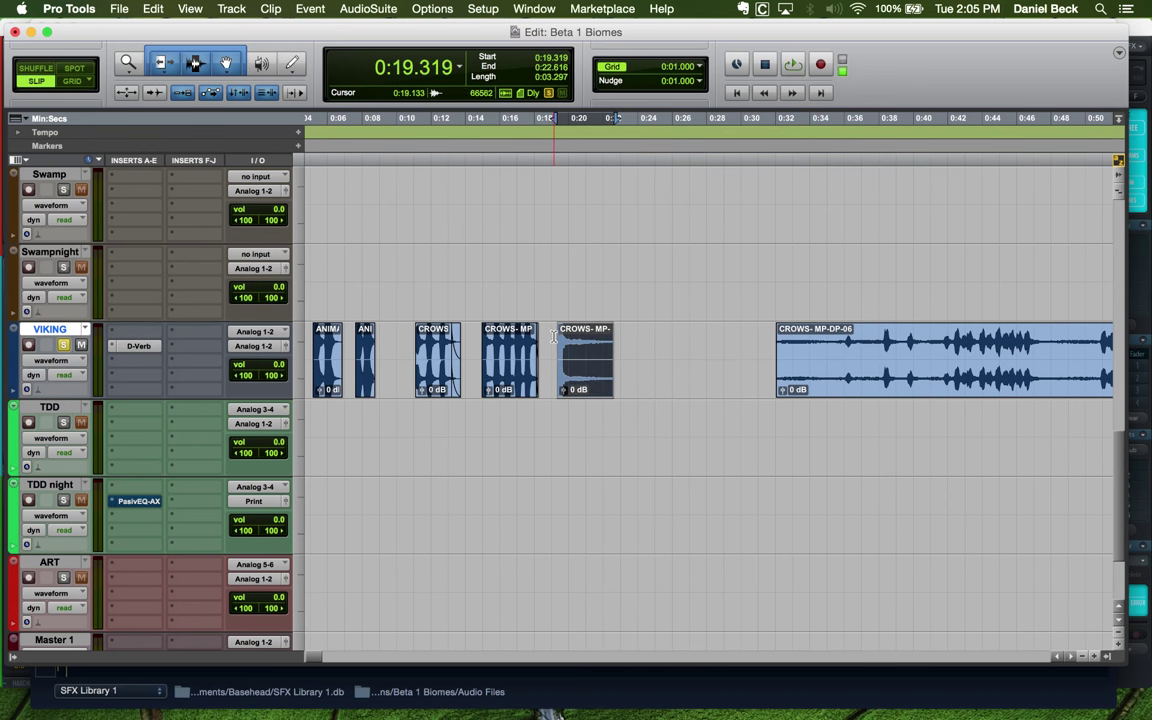
Audition the moved single-caw CROWS clip with reverb from 0:19.272
left_click(553, 335)
key("t")
key("t")
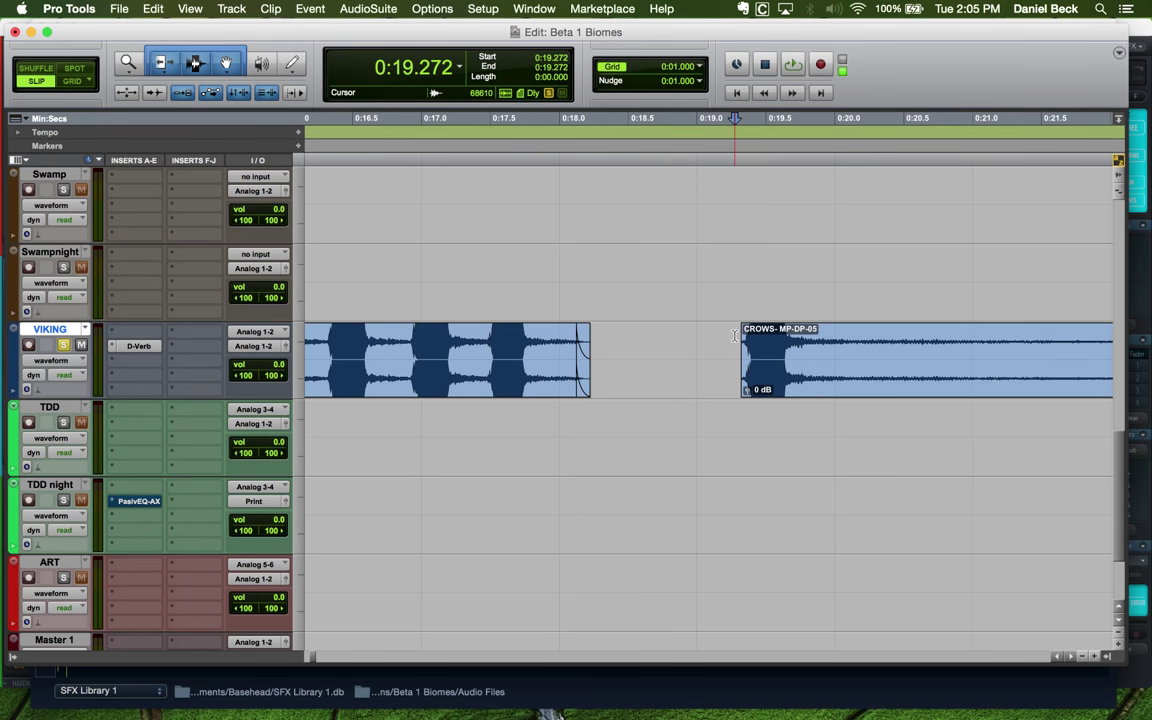
key("space")
key("super+bracketleft")
key("super+bracketleft")
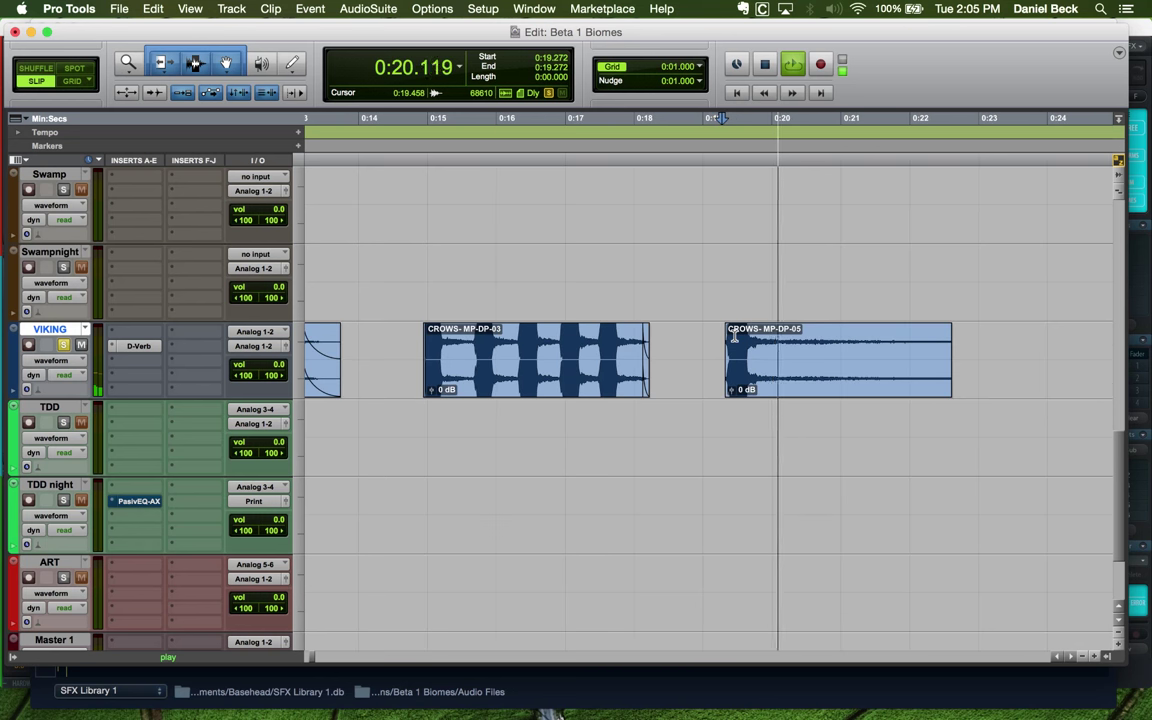
key("space")
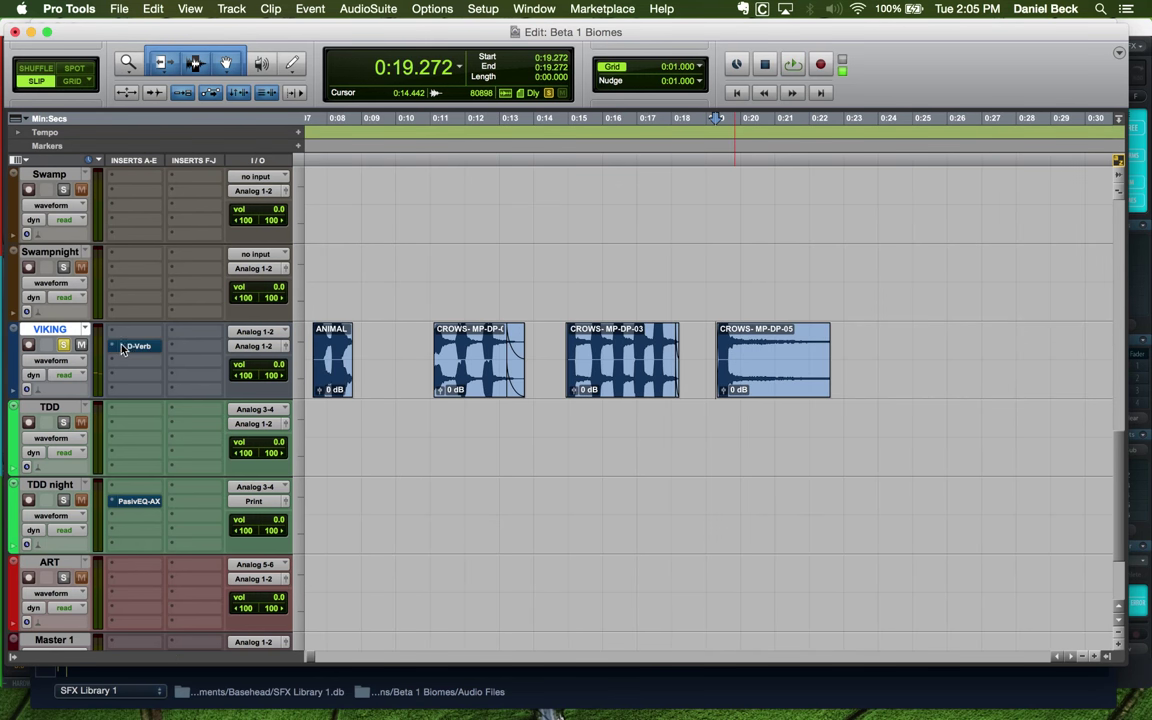
key("space")
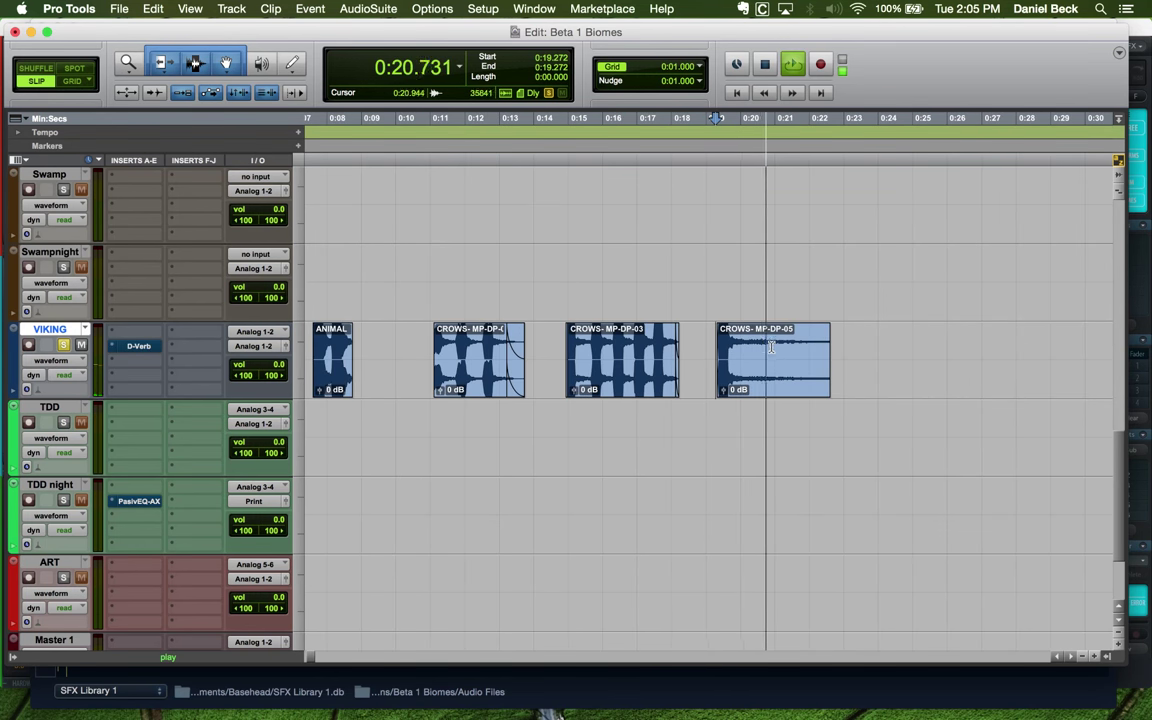
key("space")
Trim the single-caw clip's end to about 0:20.8 and fade it out from 0:20.009
key("super+bracketright")
key("super+bracketright")
left_click(705, 351)
key("s")
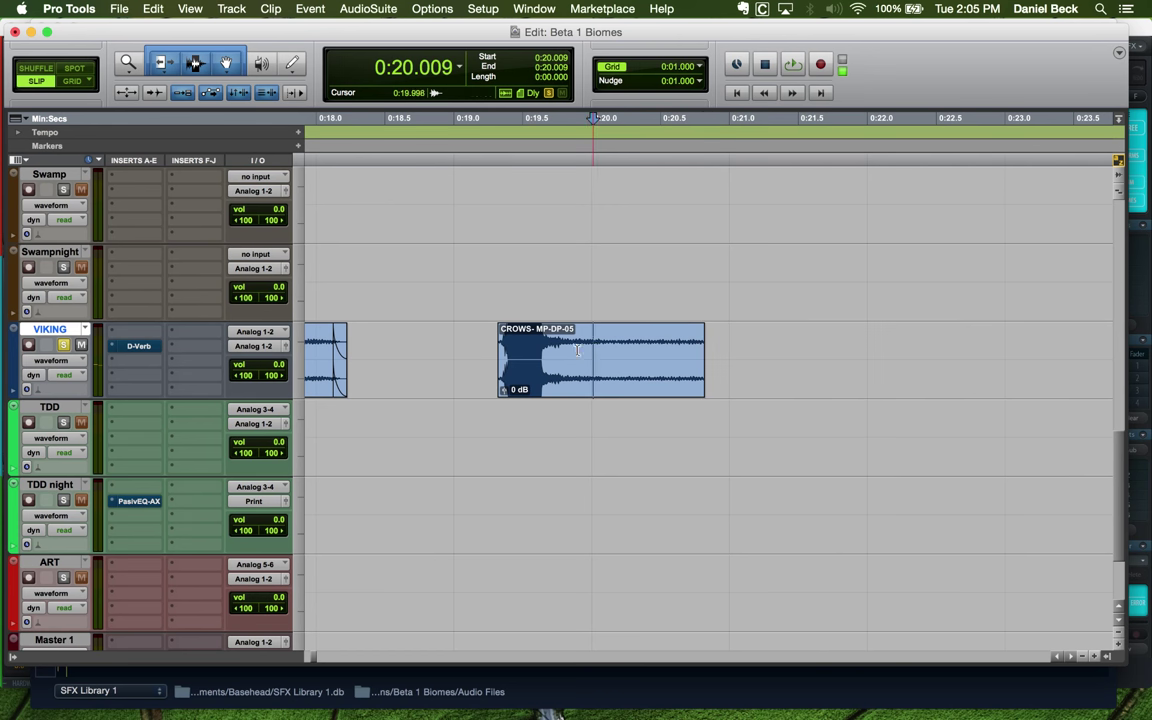
key("g")
Add a very short fade-in at the start of the single-caw clip and audition it from 0:19.243
left_click(496, 350)
key("space")
key("t")
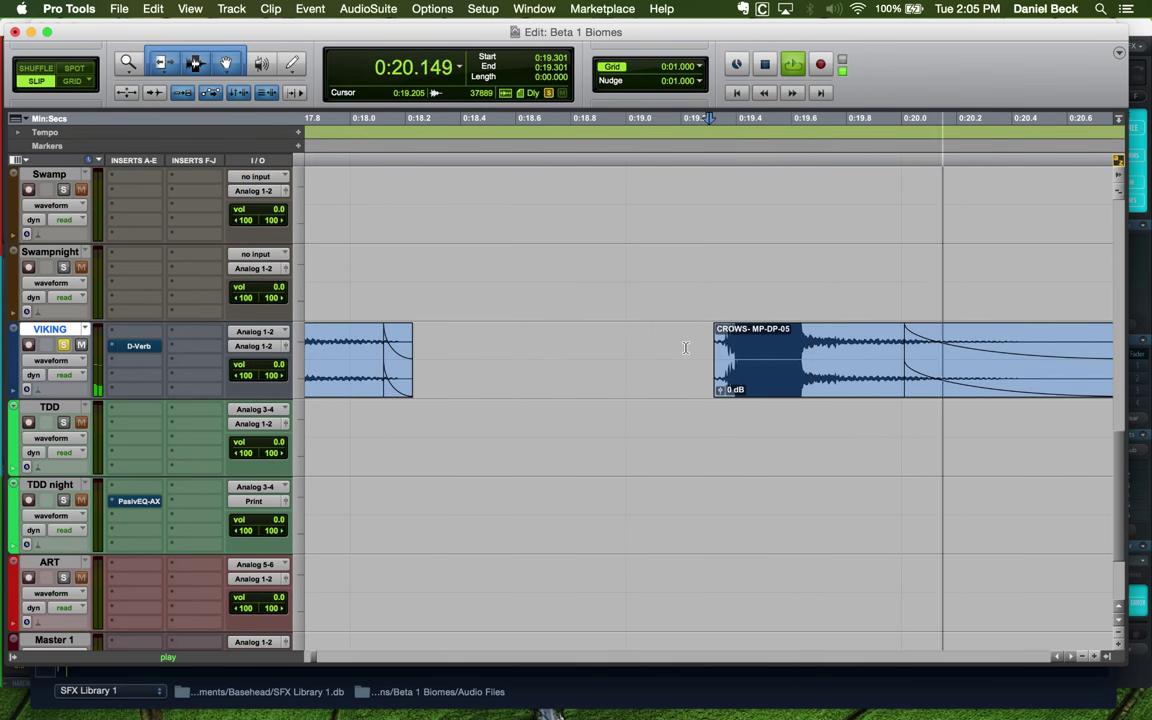
key("space")
left_click_drag(714, 342, 729, 334)
left_click(693, 338)
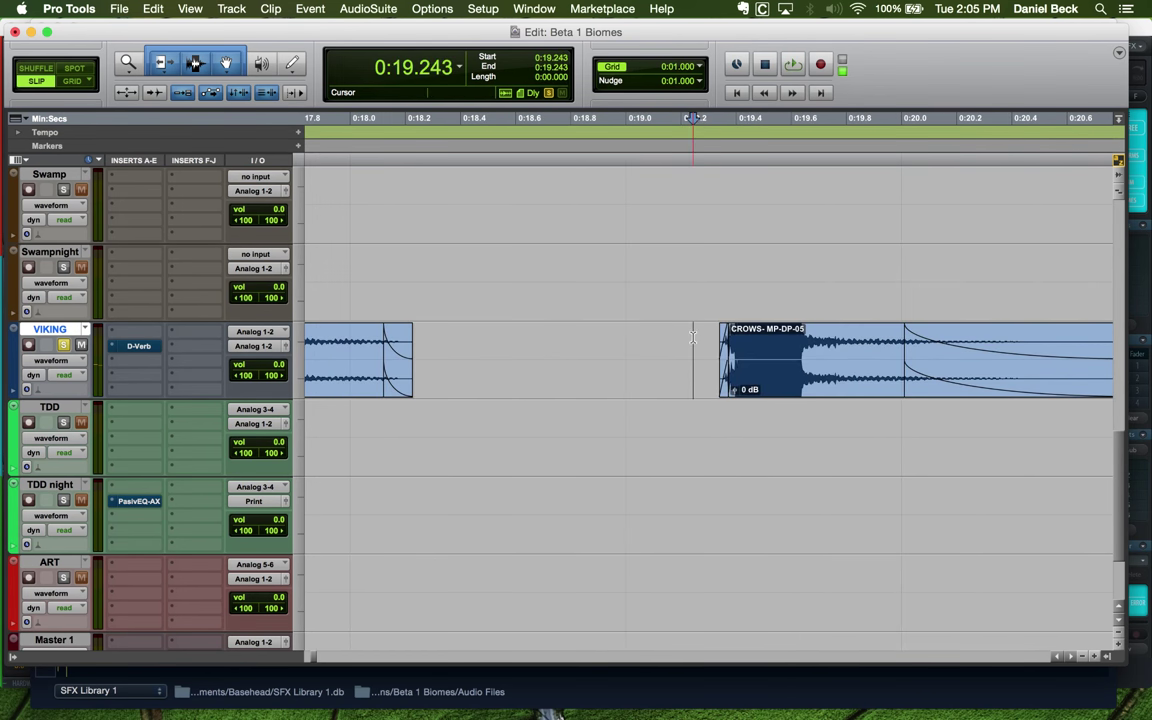
key("super+bracketleft")
key("space")
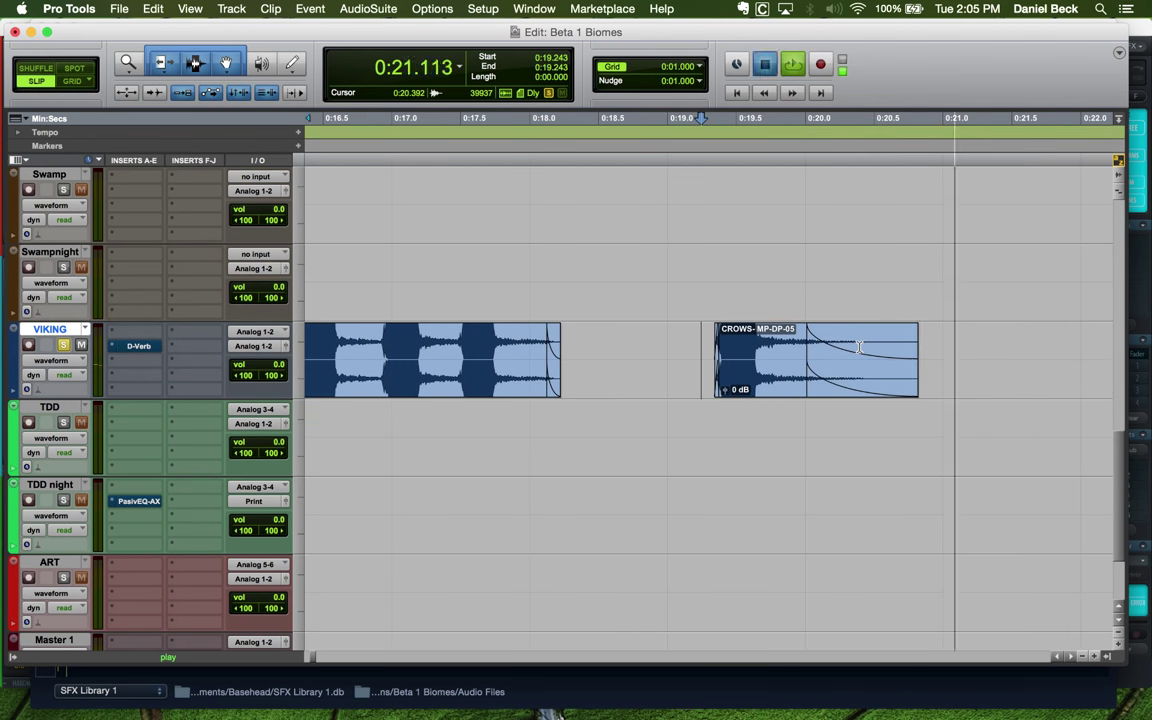
key("space")
Audition the sparse opening caws of the remaining long CROWS clip from 0:35.596 and 0:37.802
key("super+bracketleft")
key("super+bracketleft")
key("super+bracketleft")
key("super+bracketleft")
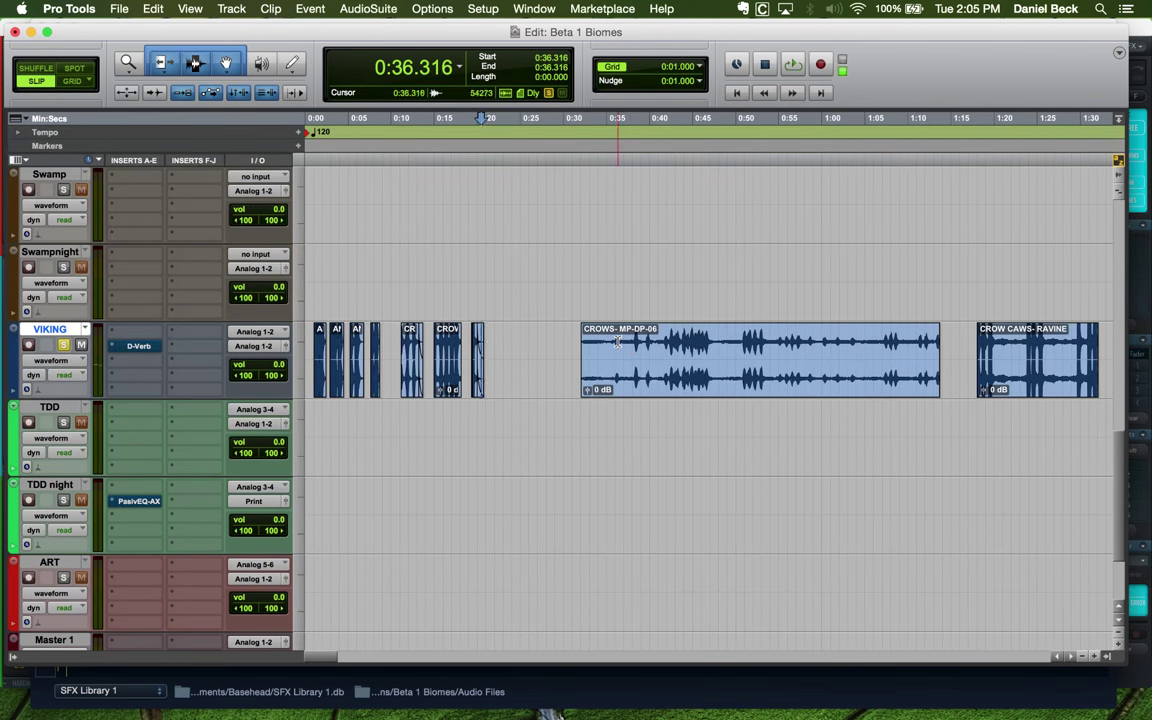
key("super+bracketright")
key("space")
key("super+bracketright")
left_click(684, 340)
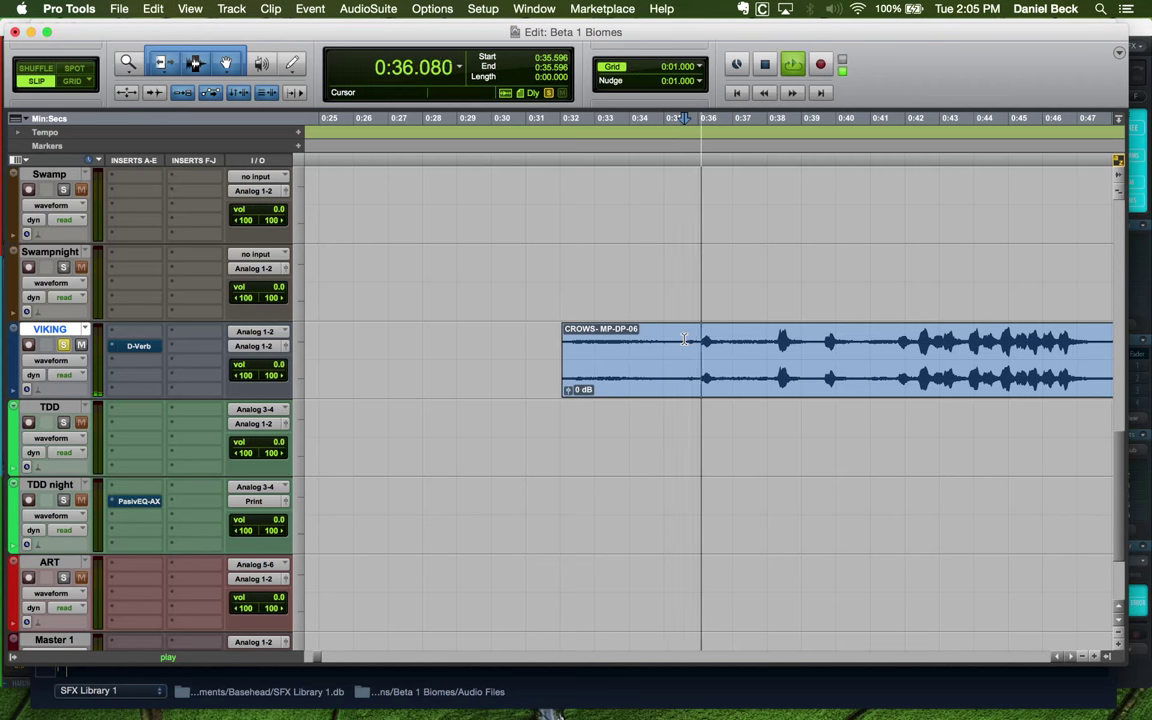
left_click(770, 340)
scroll(765, 340, "right", 2)
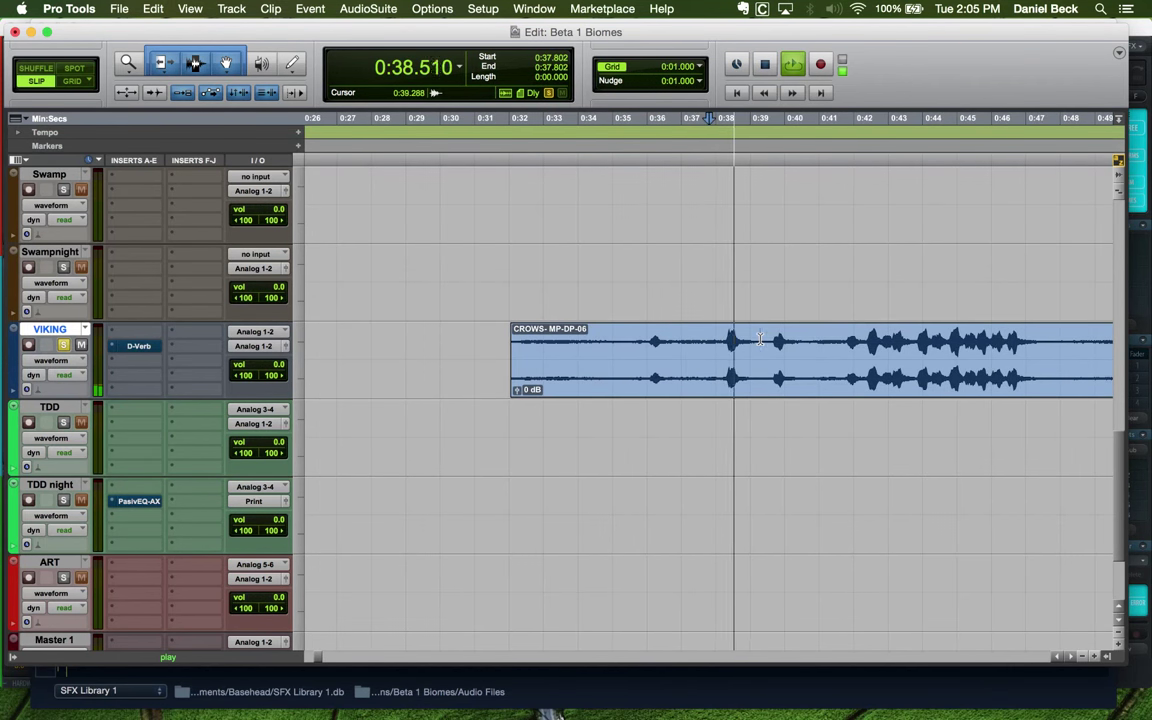
Play the dense group of caws from 0:41.703 and trim off the part of the long CROWS clip before that point
left_click(843, 348)
key("super+bracketright")
key("super+bracketleft")
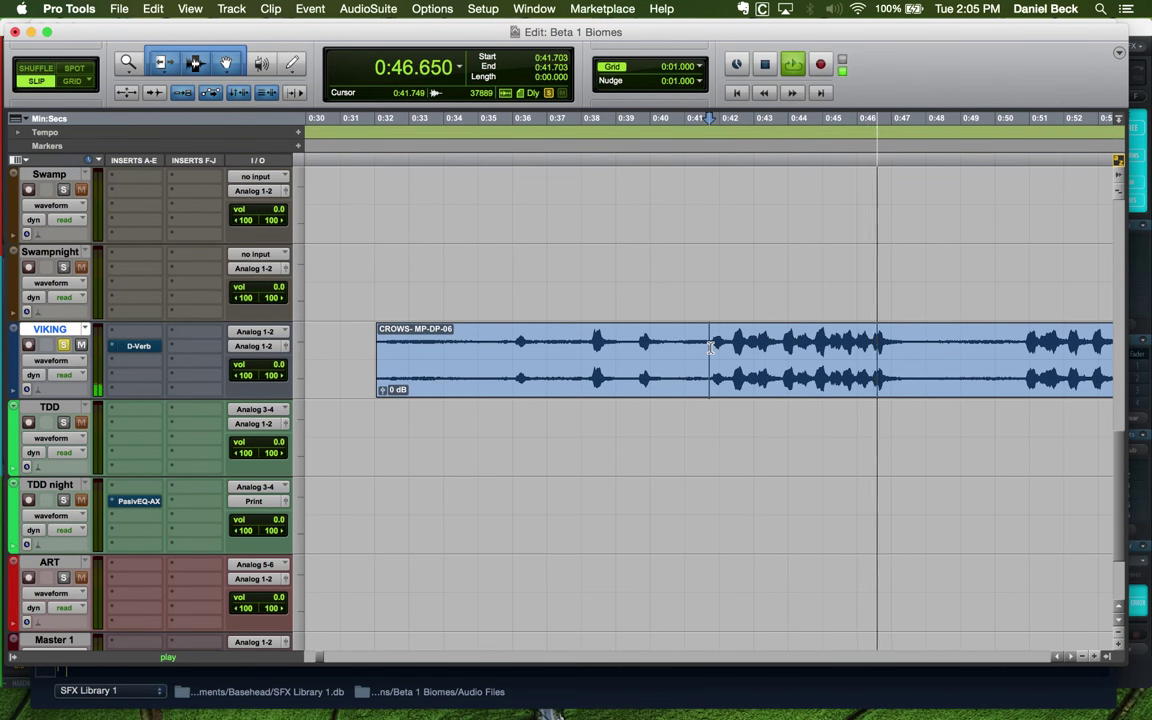
key("a")
key("space")
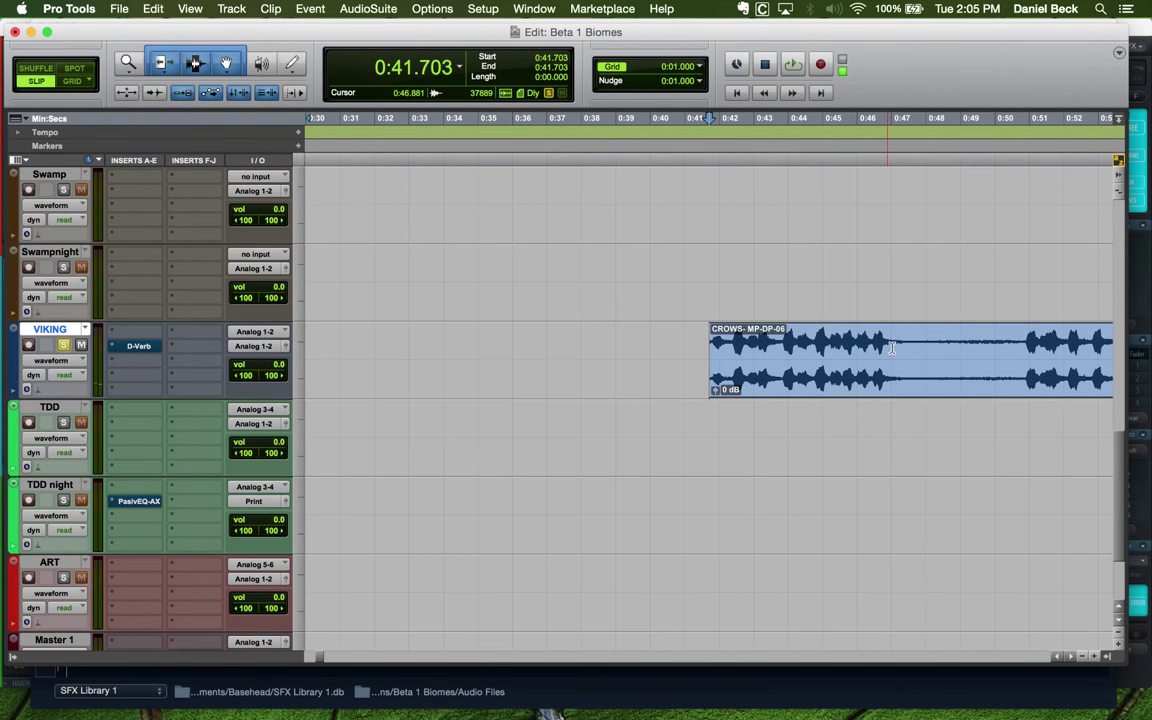
Separate the dense caw group at about 0:48.1 and move it to about 0:22.5, after the single-caw clip
key("r")
left_click_drag(722, 370, 499, 368)
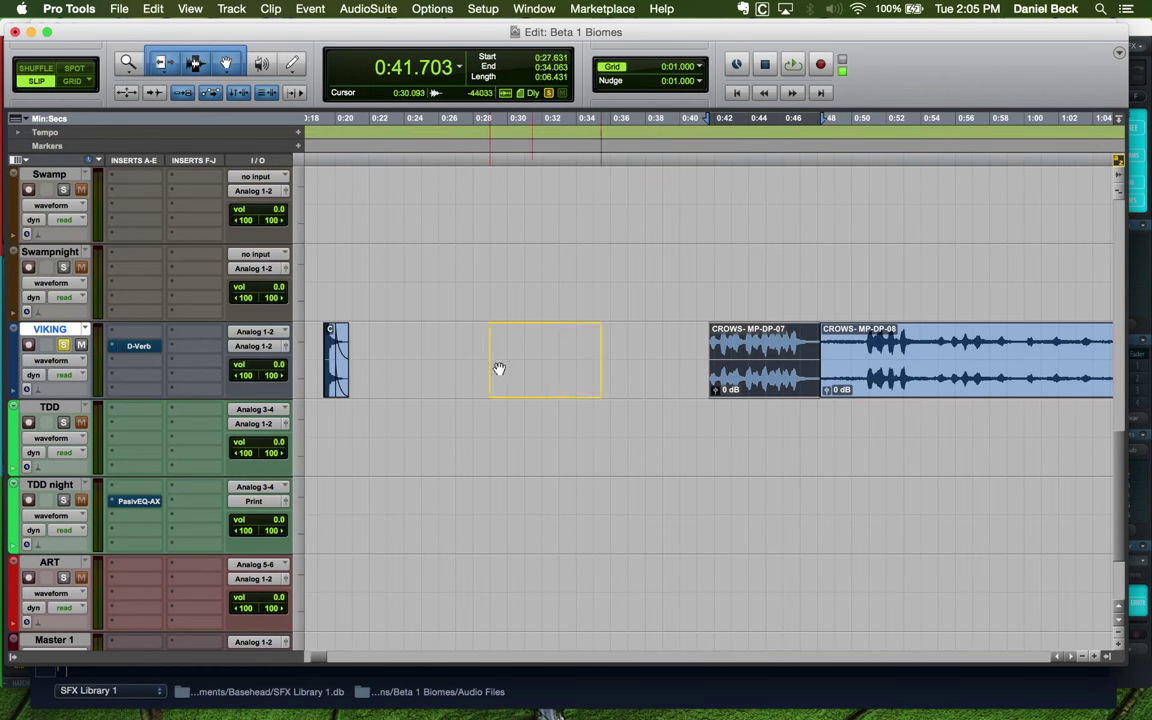
left_click_drag(430, 344, 410, 344)
Play the next caw group of the remaining long CROWS clip from 0:50.712 and trim off everything before 0:50.805
left_click(858, 357)
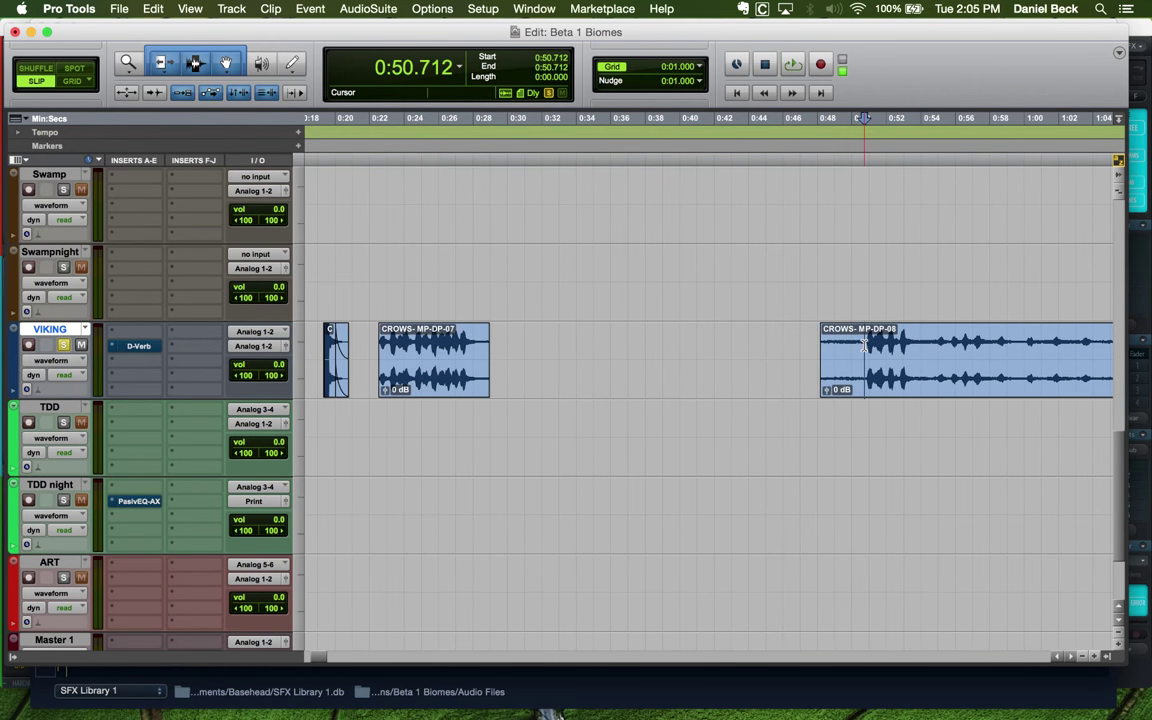
key("t")
key("space")
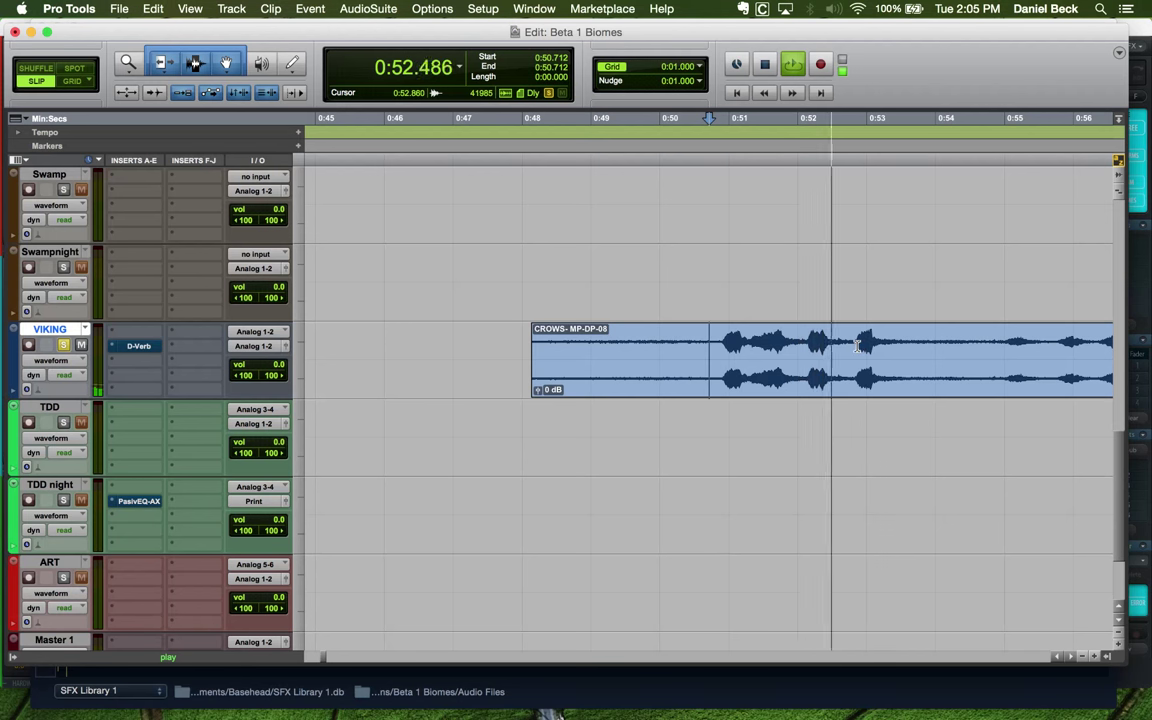
key("r")
key("r")
key("r")
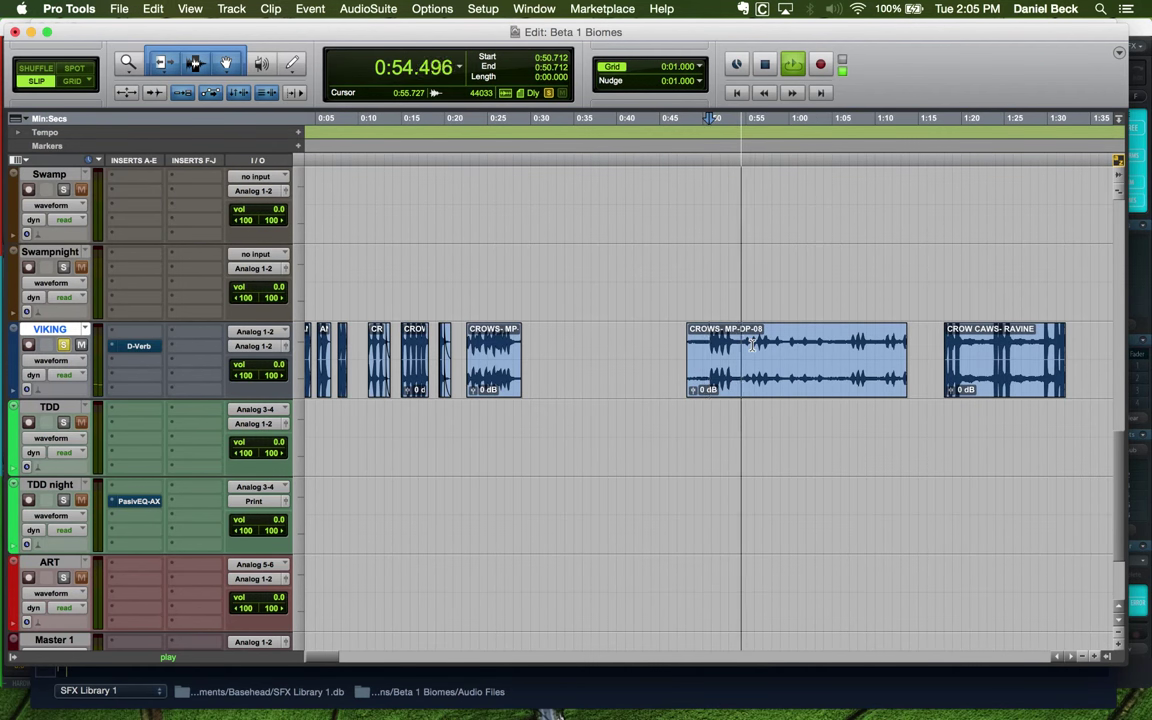
scroll(752, 344, "up", 3)
left_click(540, 351)
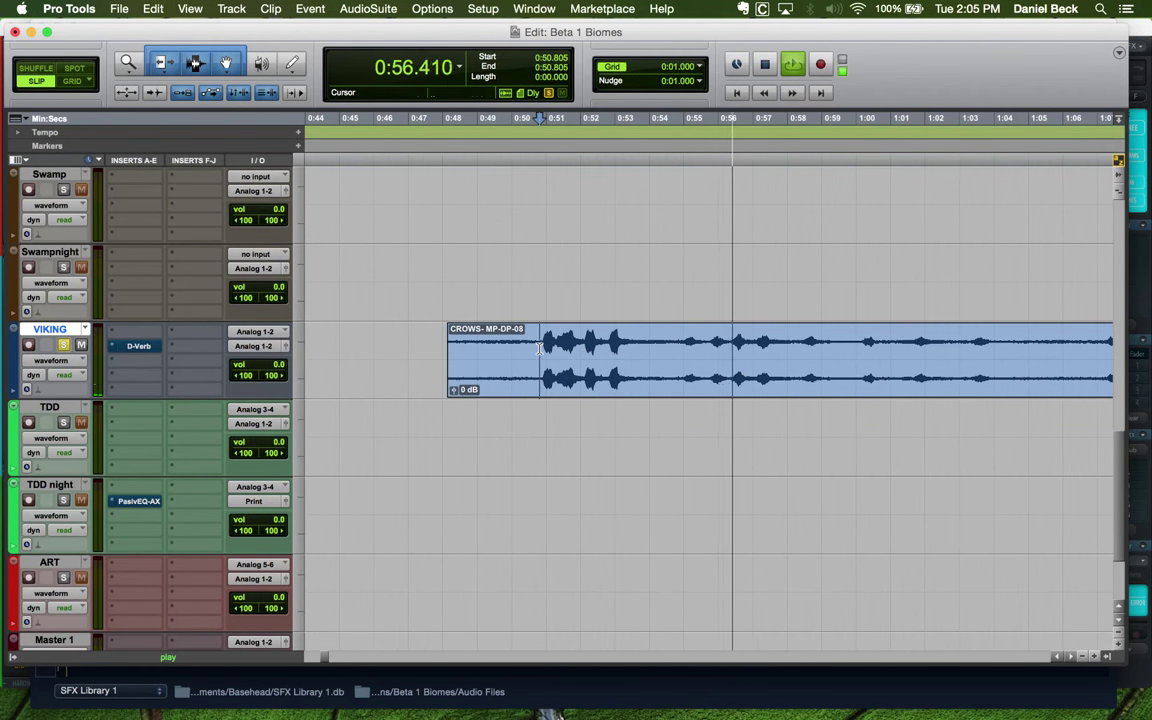
key("a")
Separate that caw group at 0:54.381 and move it to about 0:32.3, after the dense caw group
left_click(663, 361)
key("space")
key("b")
key("r")
scroll(647, 384, "down", 2)
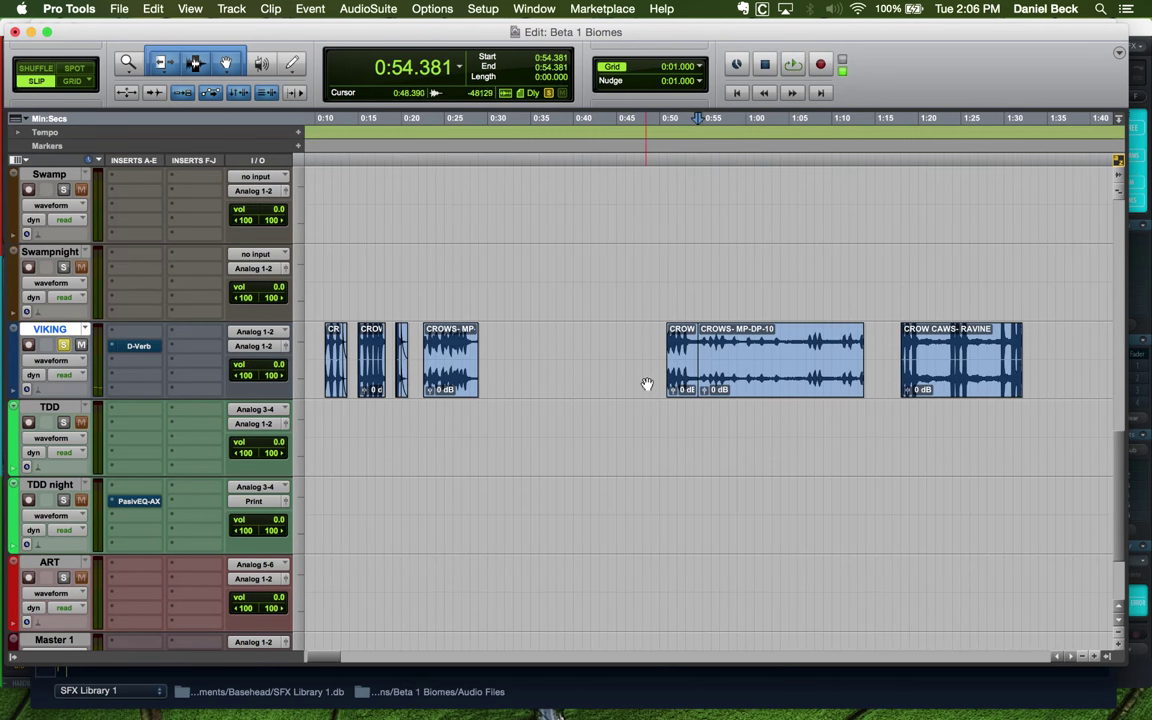
left_click(669, 386)
left_click_drag(526, 368, 518, 368)
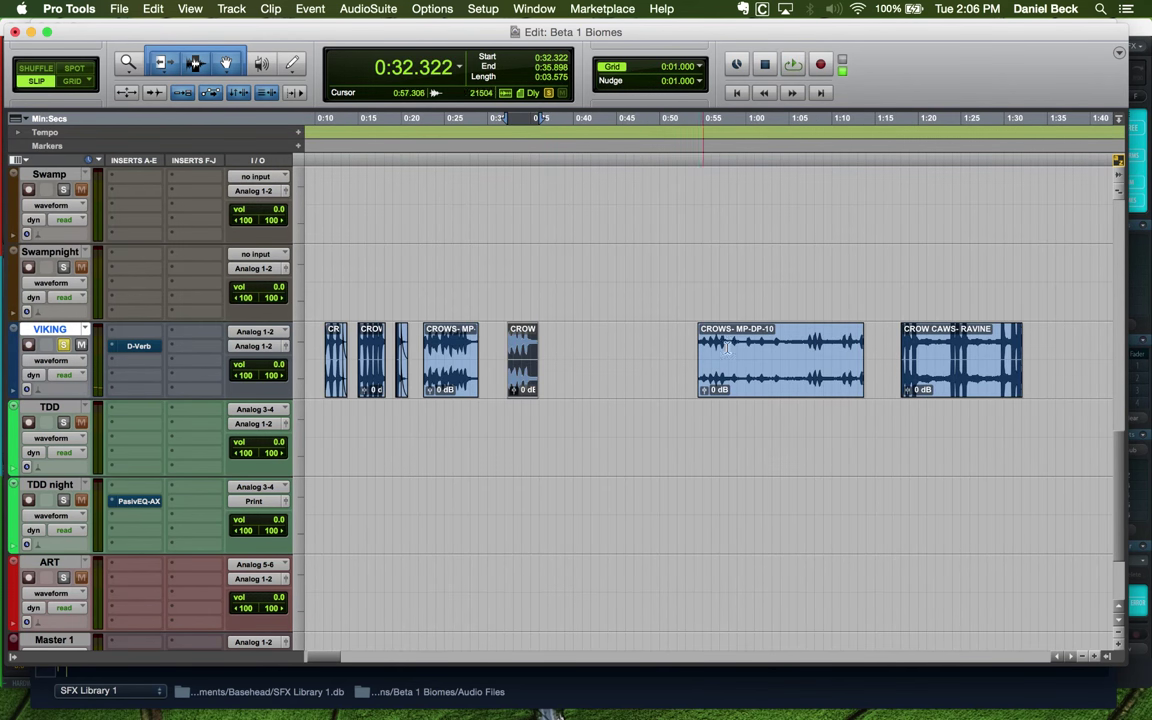
Audition the quieter caws of the remaining CROWS clip from 1:01.022 and 0:56.052
left_click(755, 336)
key("t")
key("t")
key("t")
key("space")
scroll(755, 337, "down", 3)
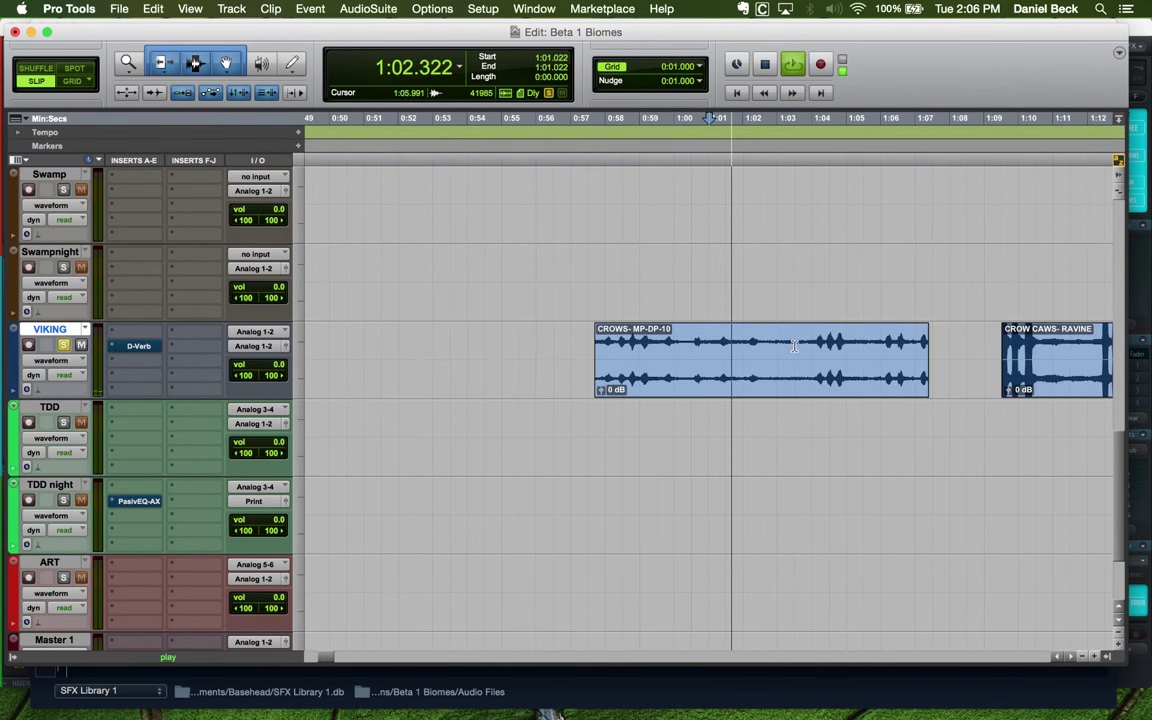
key("space")
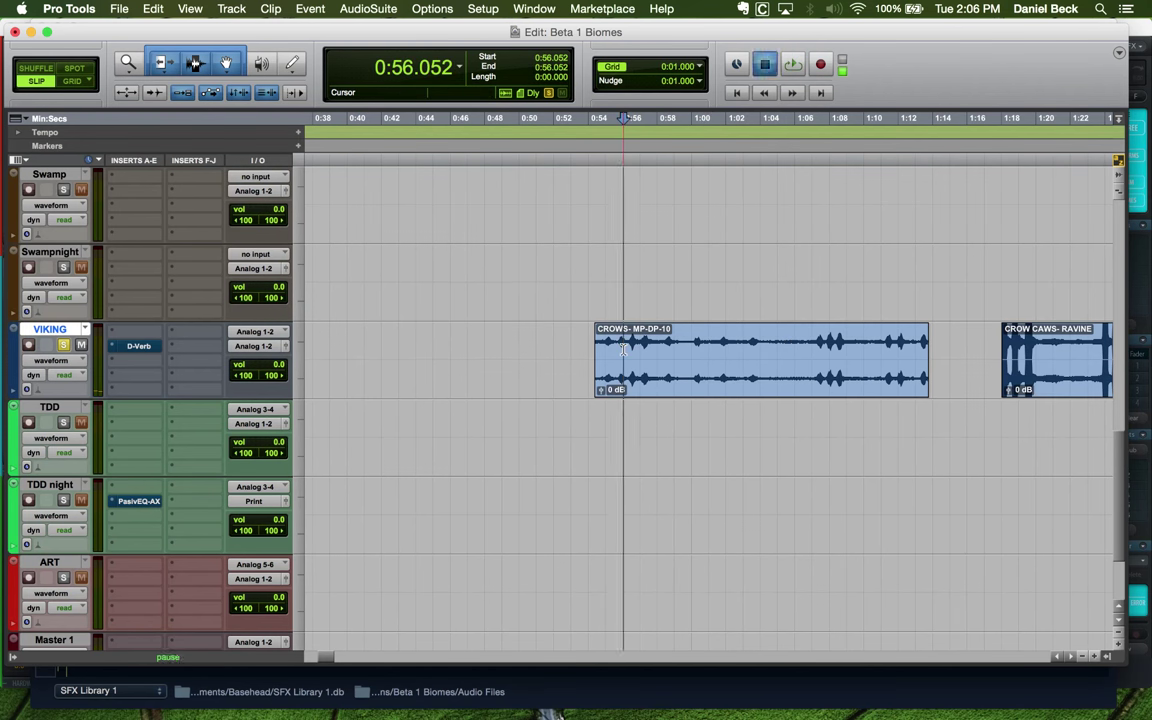
key("t")
key("space")
key("r")
key("space")
Audition the last caws from 1:07.105 and 1:11.053 and delete the remaining CROWS clip
left_click(899, 350)
key("a")
key("t")
key("space")
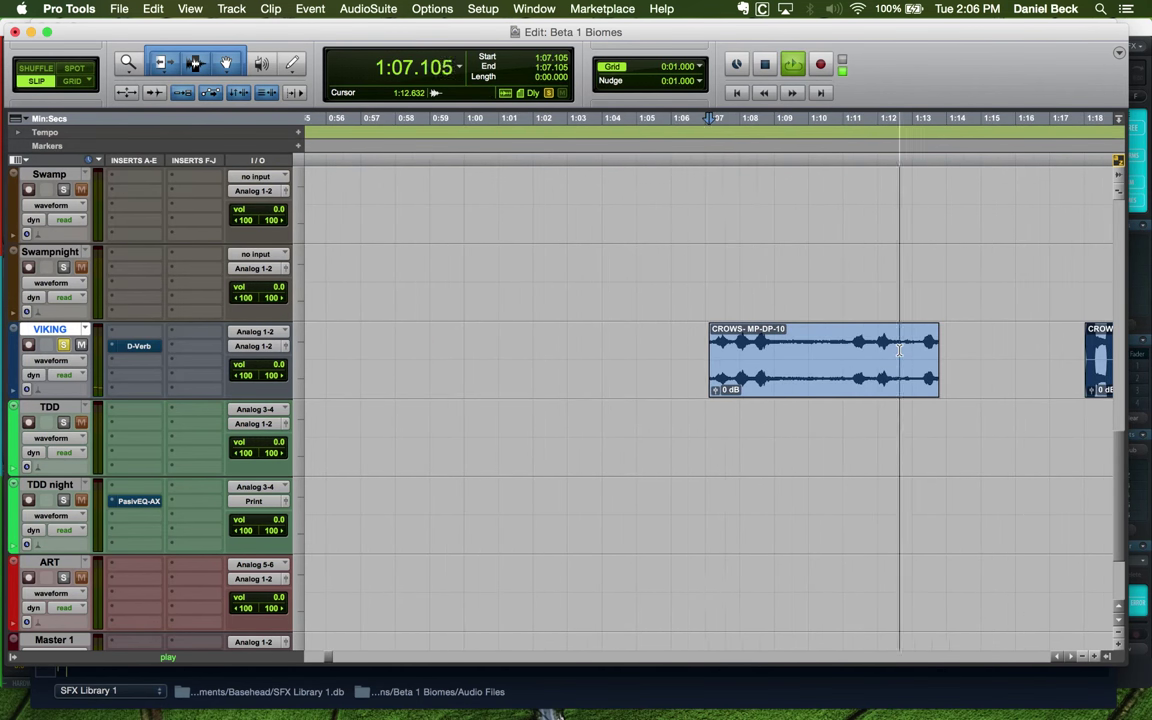
scroll(899, 350, "down", 2)
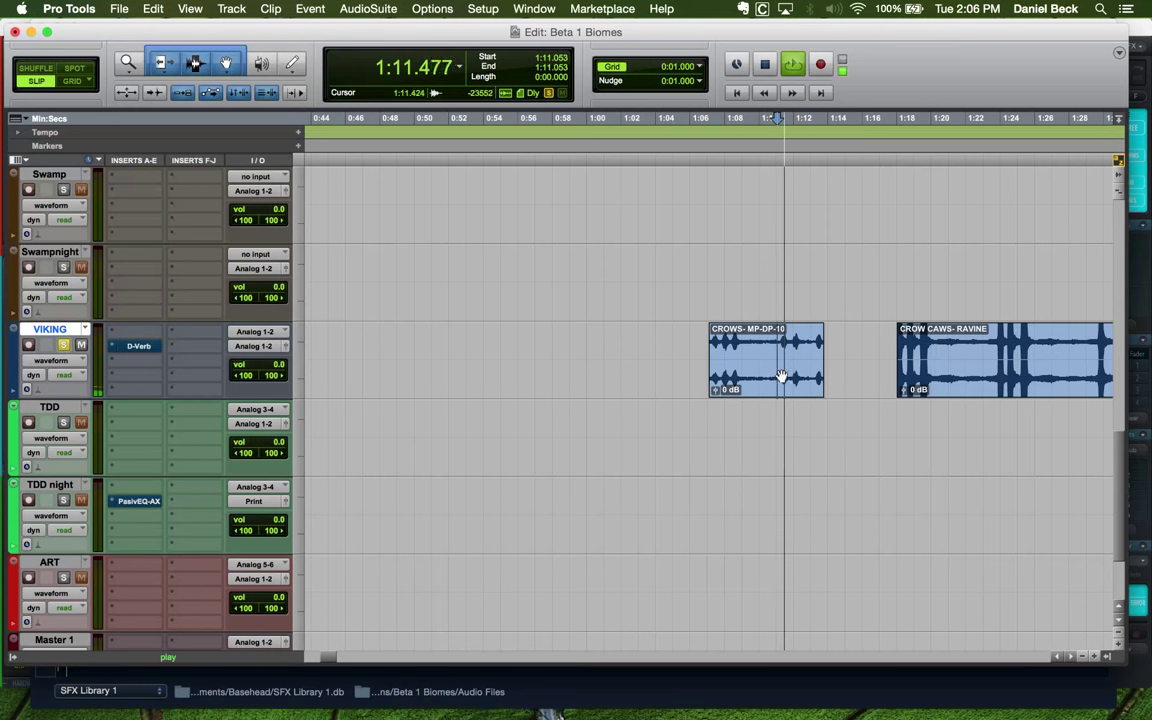
key("space")
scroll(722, 394, "down", 3)
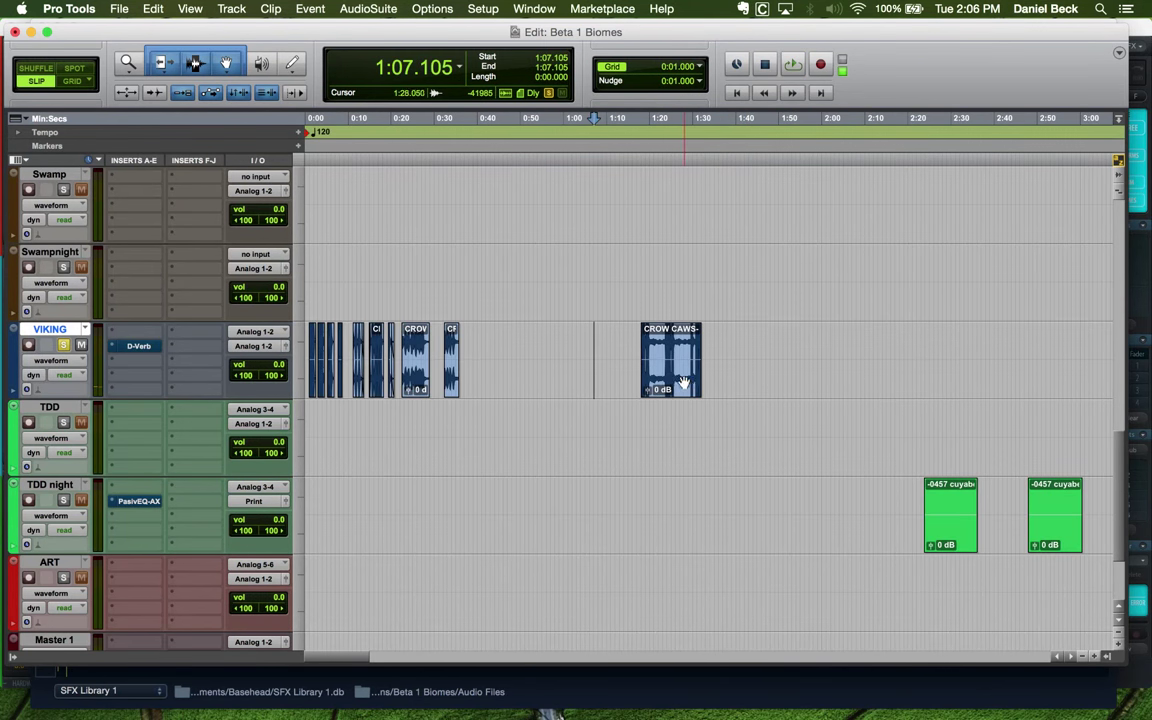
Move the CROW CAWS- RAVINE clip to about 0:38.3, after the last CROWS group, and play it
left_click_drag(683, 383, 506, 380)
key("space")
scroll(506, 380, "up", 4)
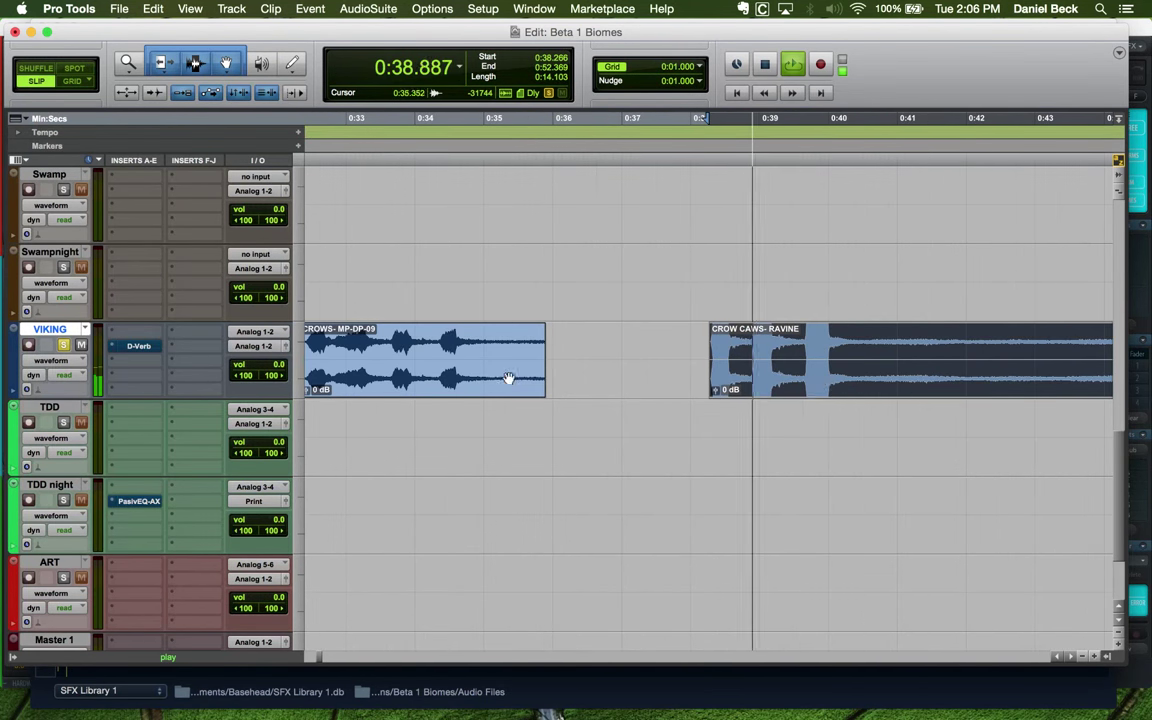
Separate the first three ravine caws at about 0:41.8 and fade them out from 0:40.333
left_click(831, 347)
key("b")
key("space")
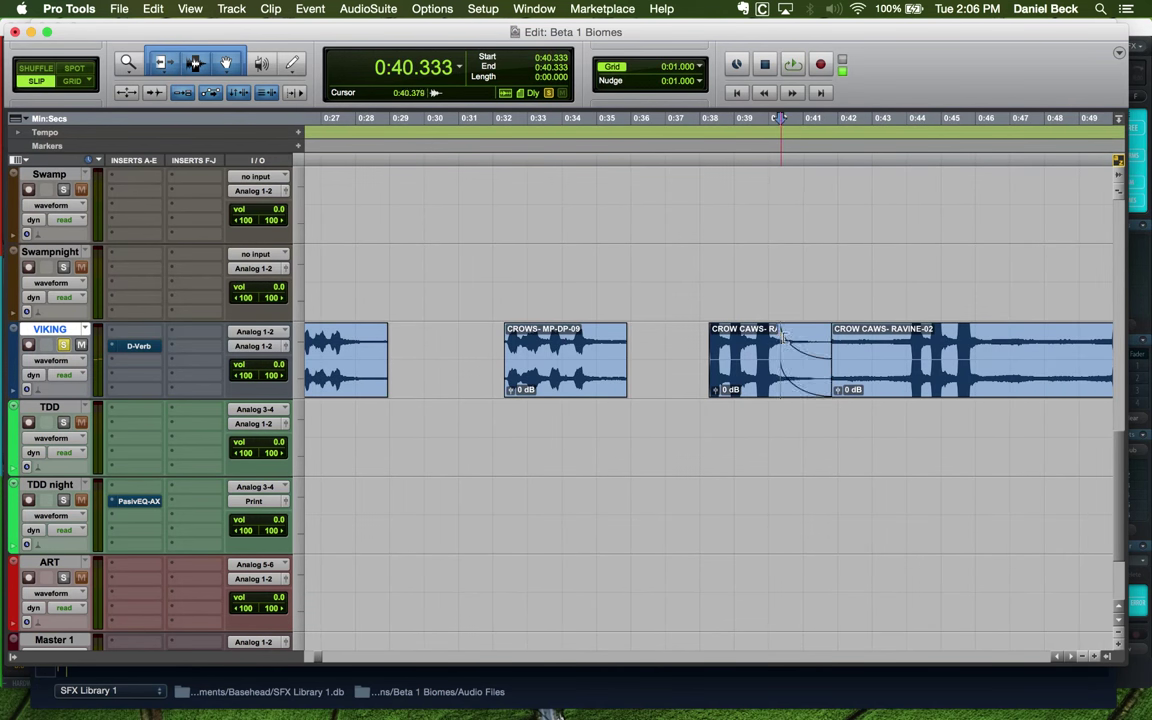
Shorten the end of the first ravine clip to about 0:41.0 and audition it from 0:38.214
scroll(785, 340, "up", 4)
key("s")
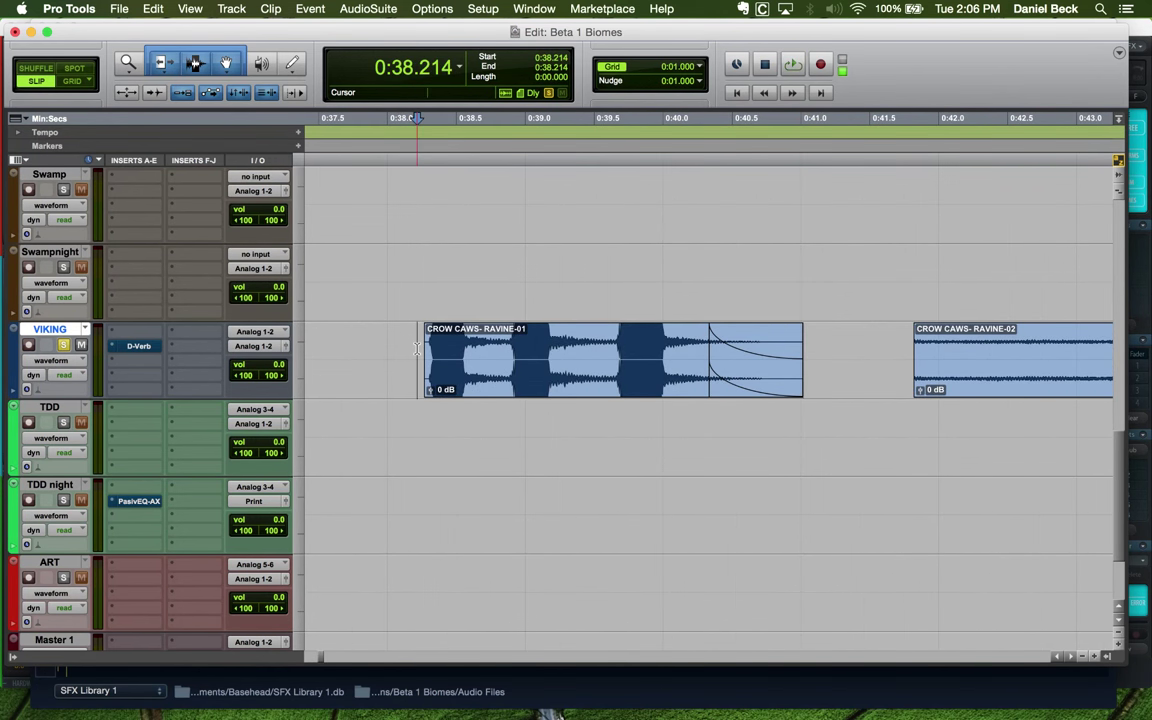
key("space")
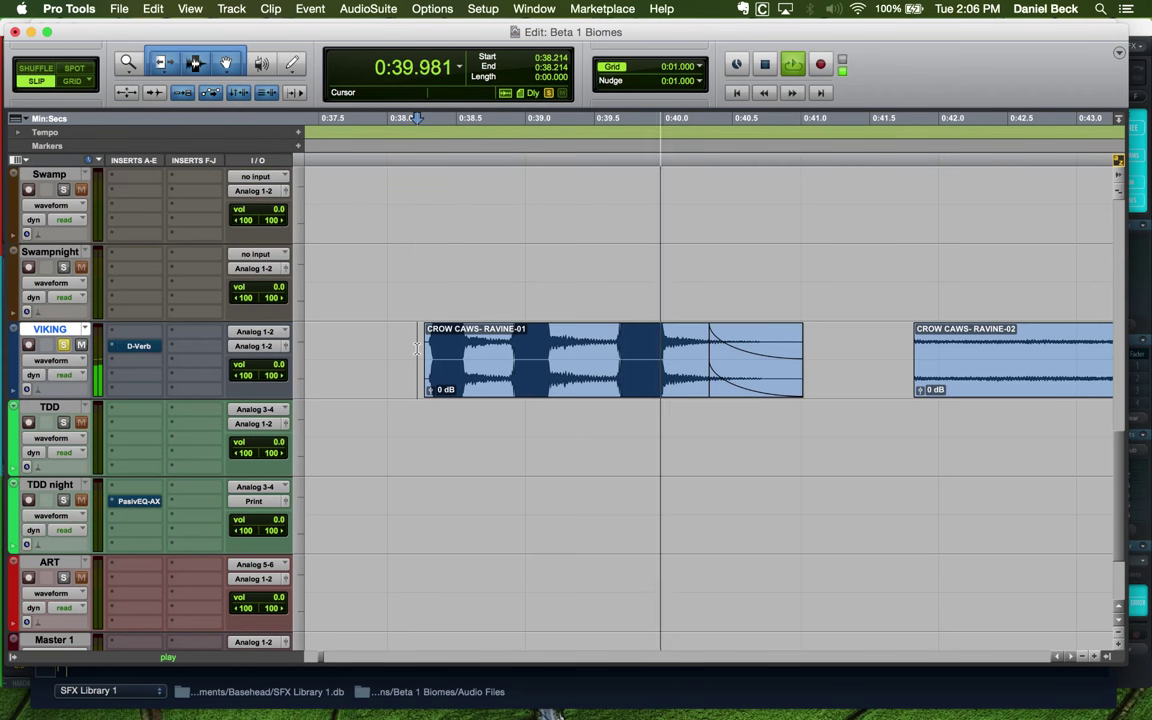
scroll(715, 345, "down", 1)
key("space")
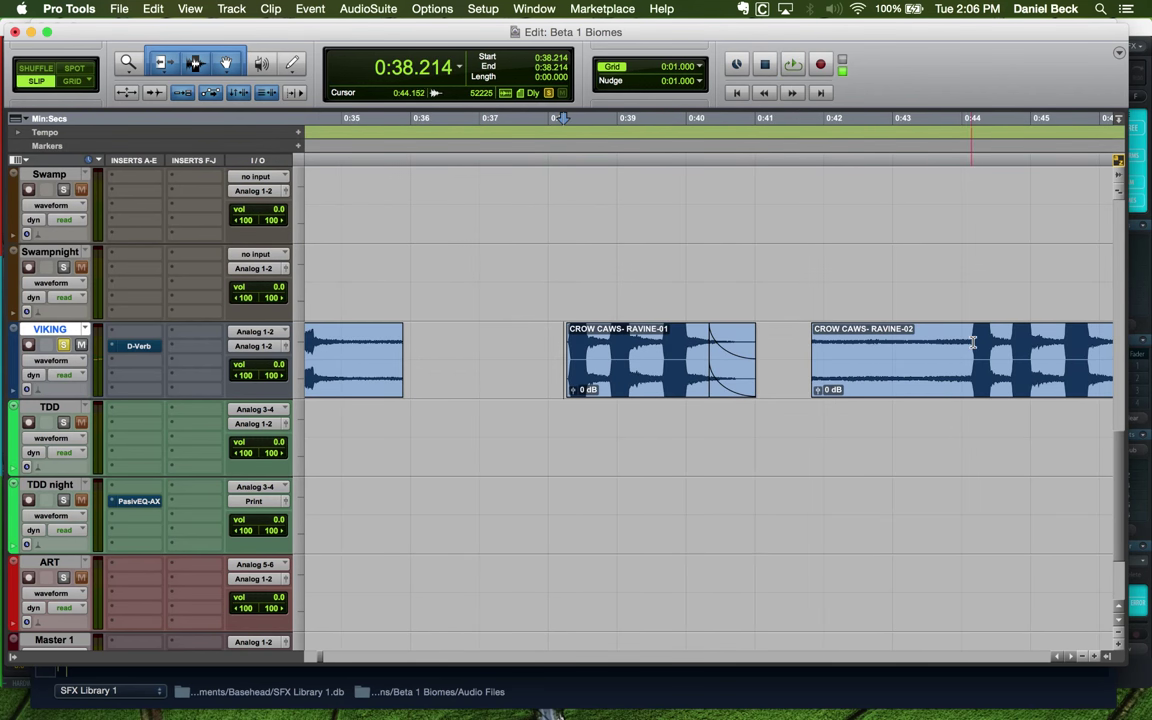
Trim the start of the second ravine clip to 0:44.155, just before its first caw, and play it
left_click(973, 342)
left_click(967, 343)
key("a")
key("t")
key("t")
key("t")
key("t")
key("t")
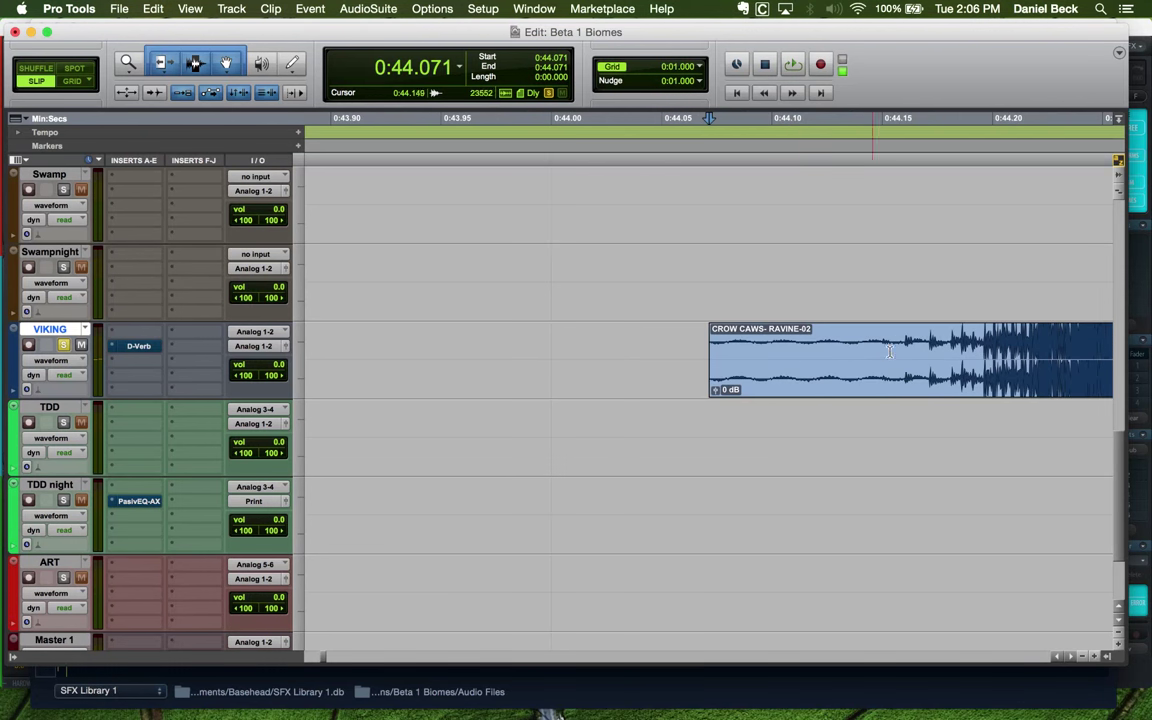
key("space")
scroll(893, 345, "down", 3)
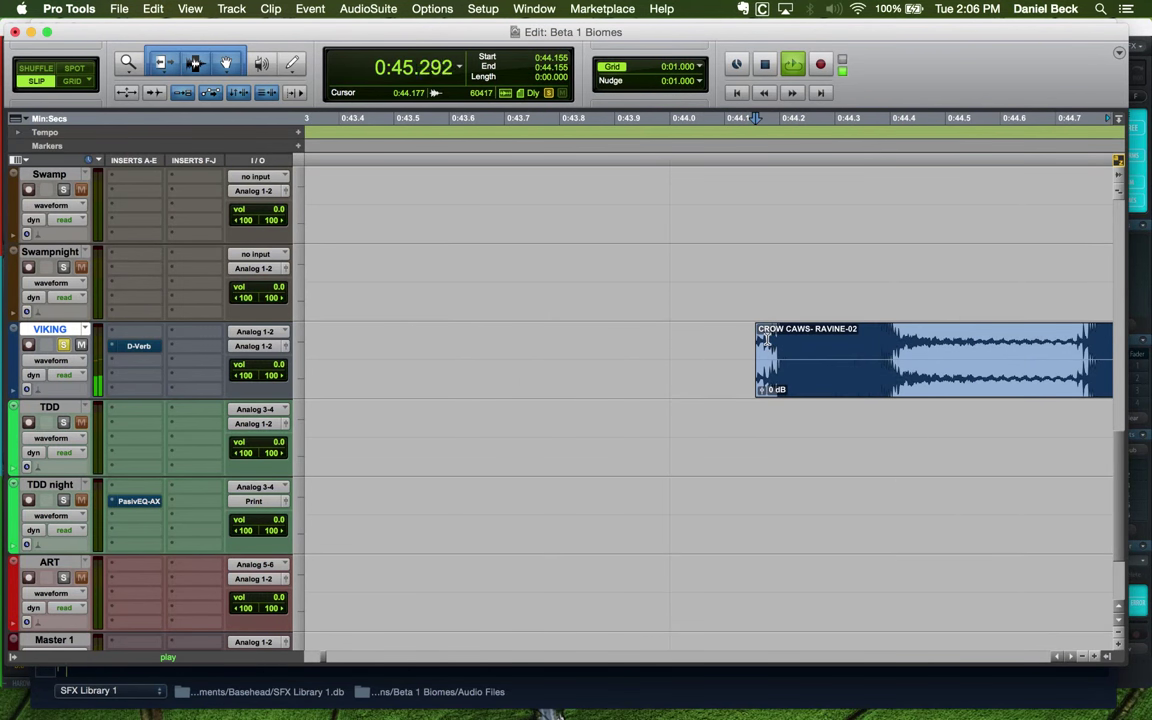
Separate the second group of three ravine caws at about 0:46.6 and fade it out from 0:45.975
scroll(739, 341, "down", 4)
key("space")
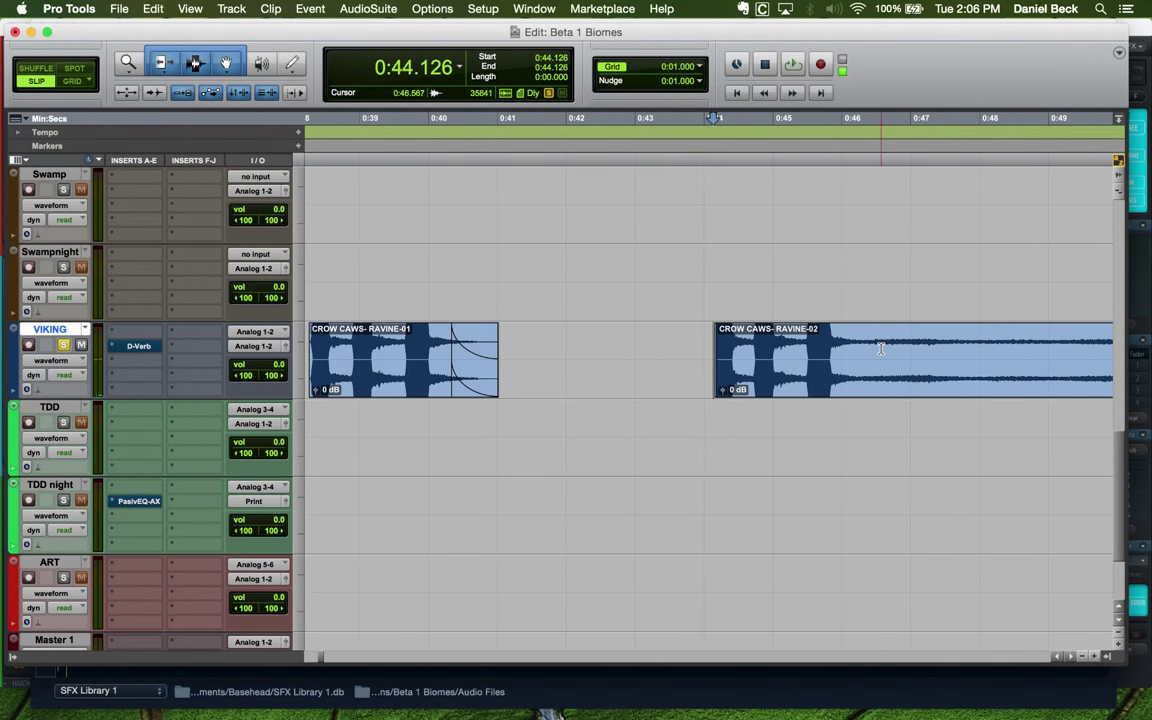
scroll(840, 340, "down", 2)
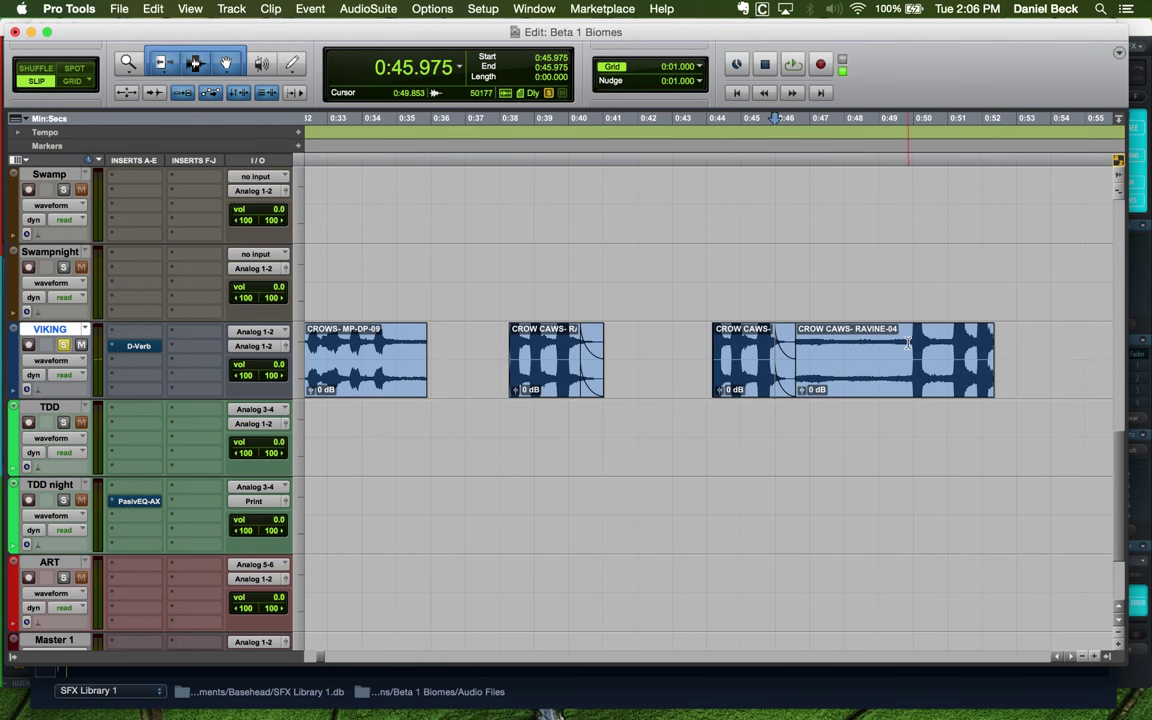
Trim the start of the last ravine clip to 0:49.899, just before its first caw, and play it
left_click(909, 343)
key("a")
key("t")
key("t")
key("space")
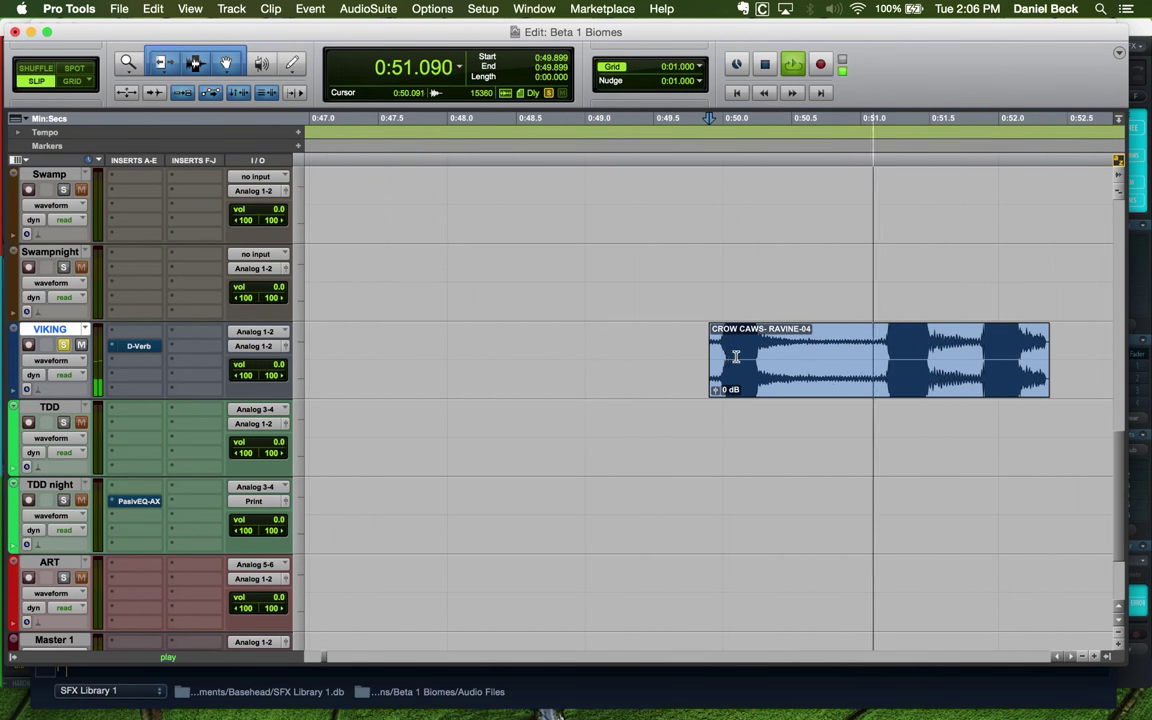
key("t")
key("r")
key("r")
key("space")
Examine where the final caw's waveform ends in the last ravine clip, around 0:52.344
left_click(814, 347)
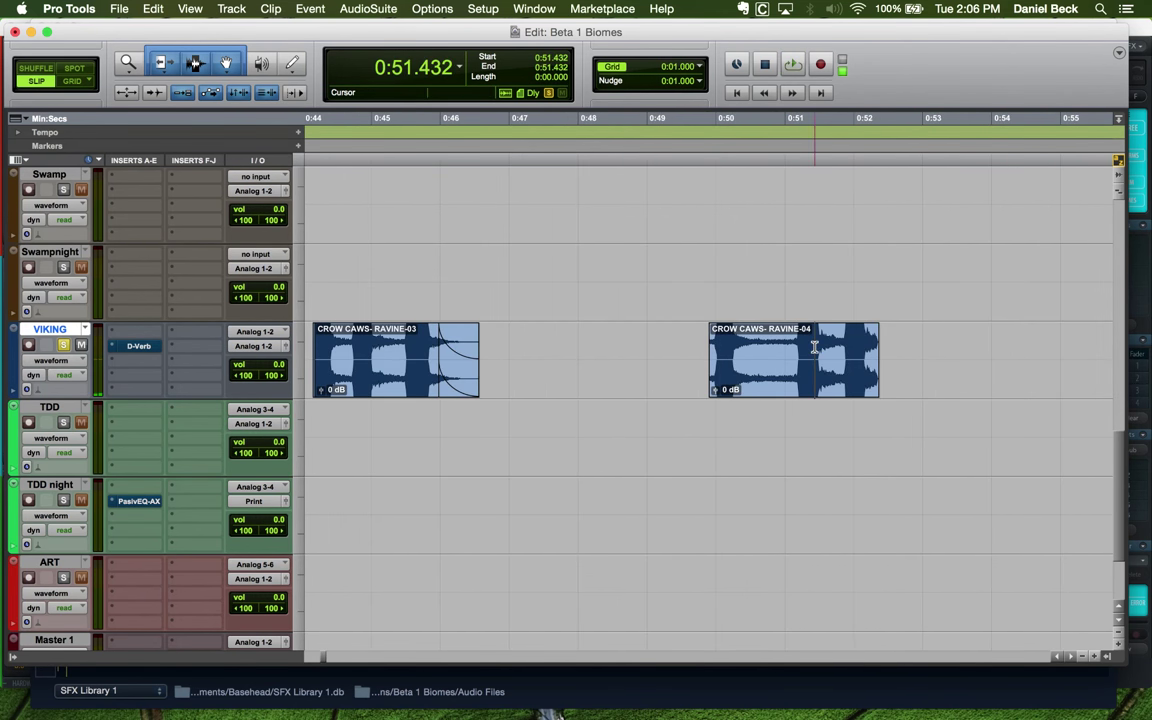
scroll(815, 347, "up", 2)
left_click_drag(964, 354, 1040, 352)
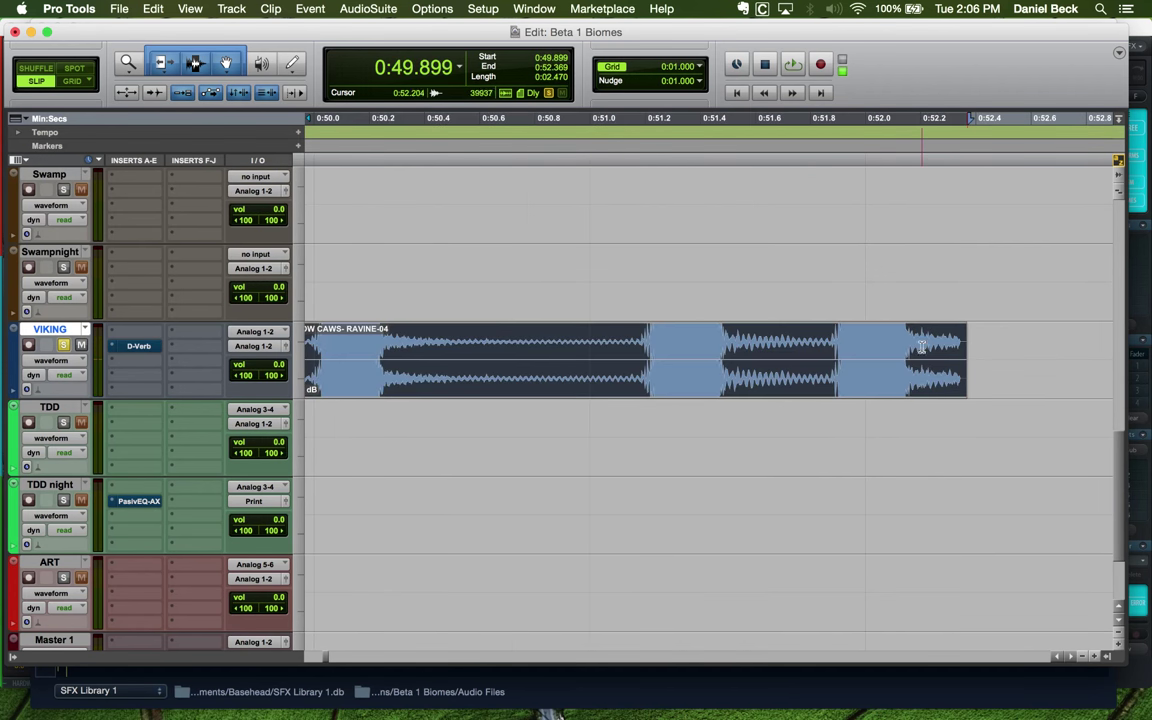
left_click(922, 344)
key("t")
key("t")
left_click(872, 348)
scroll(830, 358, "up", 2)
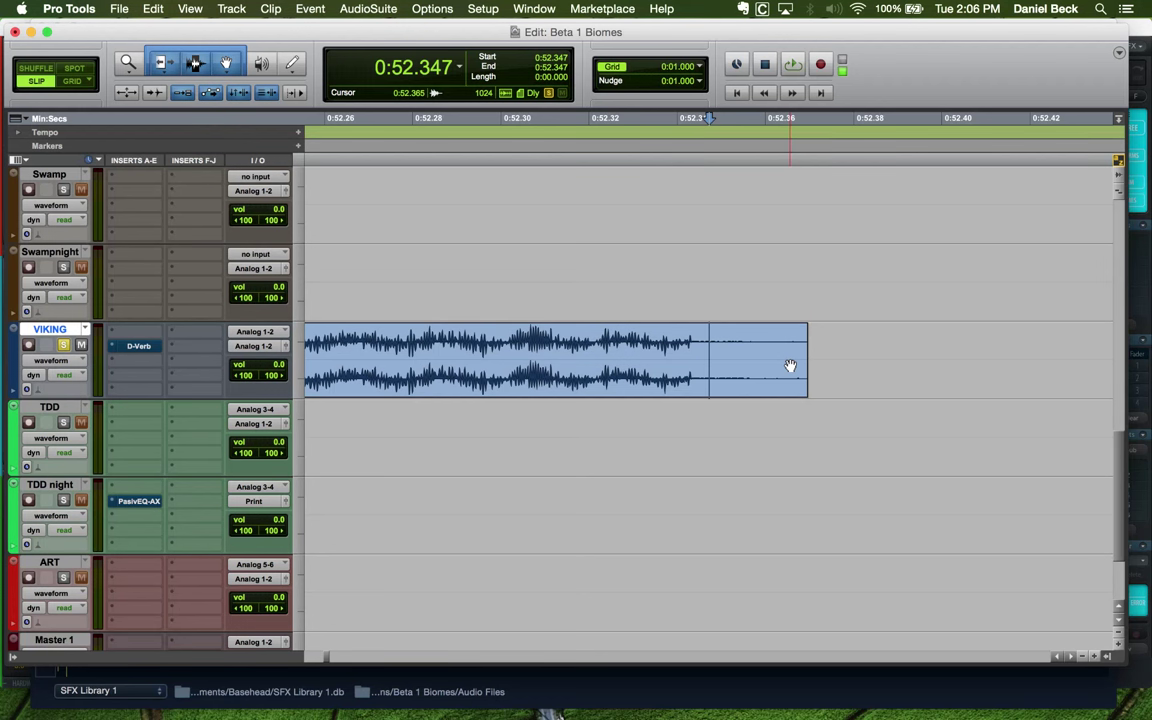
scroll(702, 342, "up", 4)
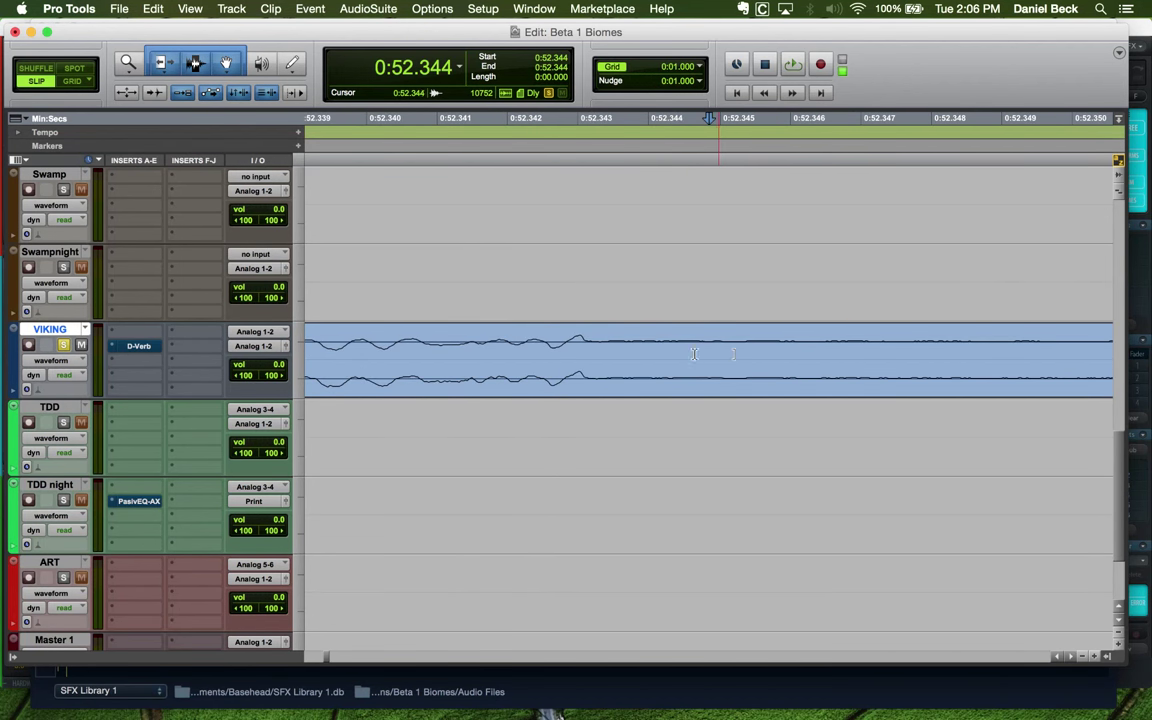
scroll(603, 338, "down", 6)
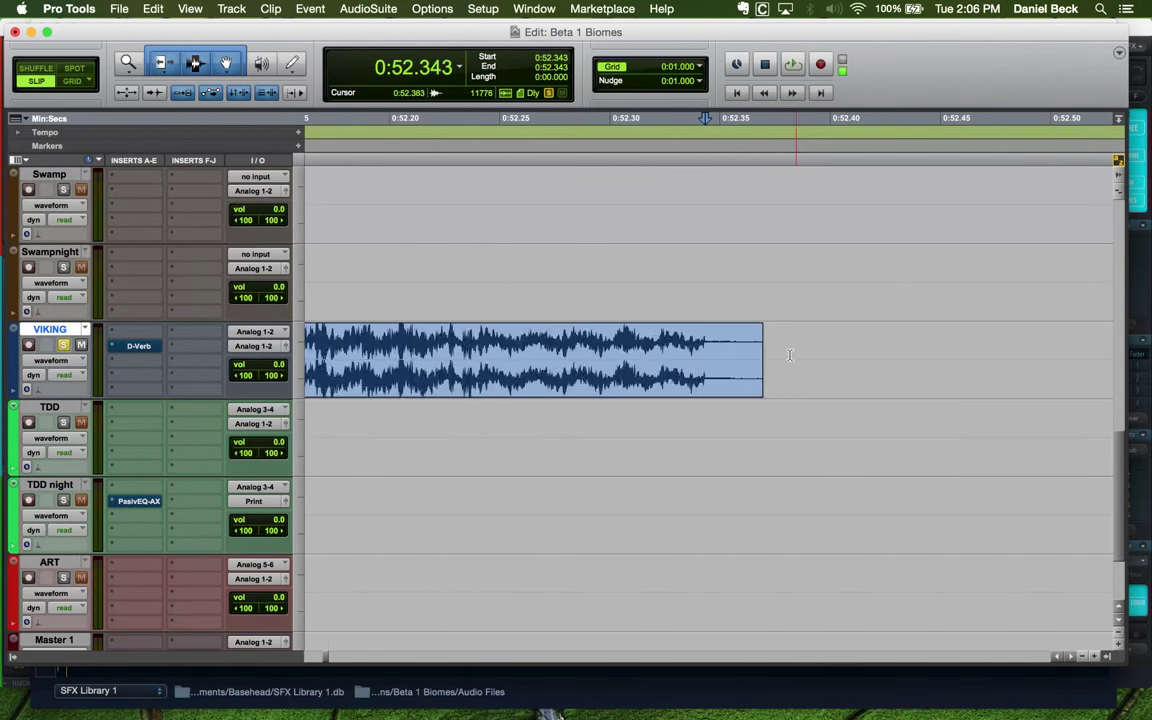
scroll(695, 366, "down", 2)
Play the last ravine clip from 0:50.230 and check its closing caw and tail around 0:52.321 again
scroll(603, 349, "down", 2)
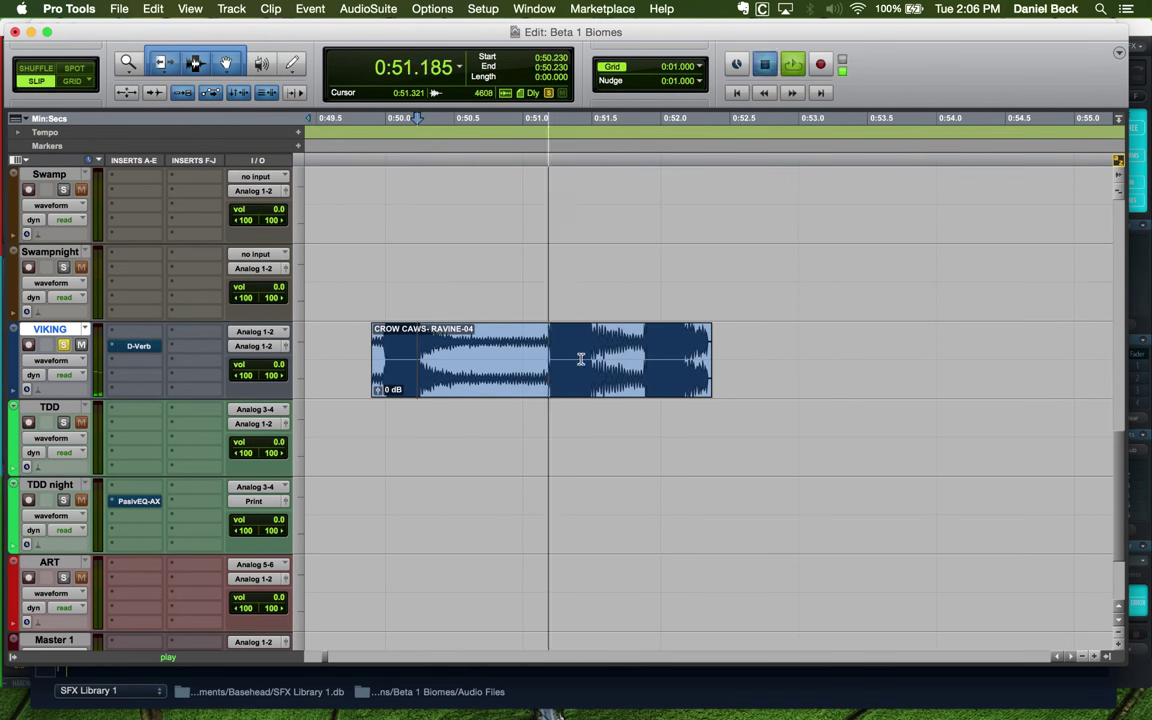
key("space")
left_click(665, 343)
scroll(665, 344, "up", 2)
scroll(665, 344, "up", 2)
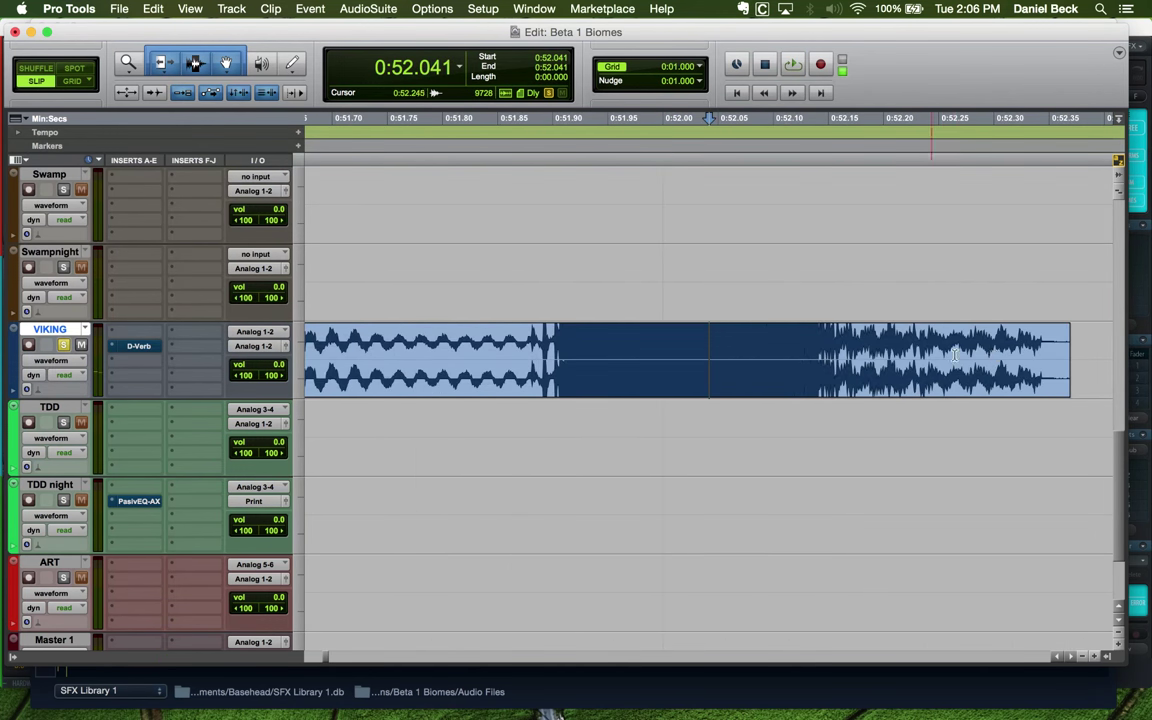
left_click_drag(1044, 347, 1104, 346)
left_click(1017, 347)
key("r")
key("r")
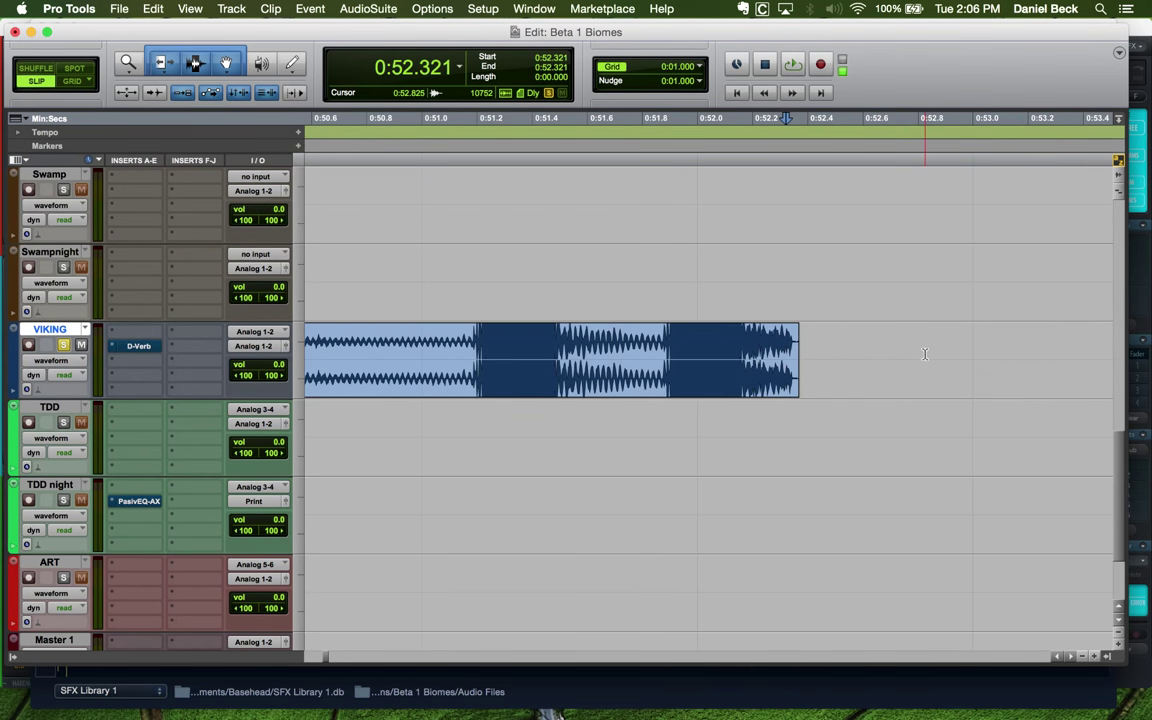
Cut the last ravine clip off at about 0:51.1, keeping only its first caw
key("r")
key("r")
left_click(604, 348)
key("t")
key("t")
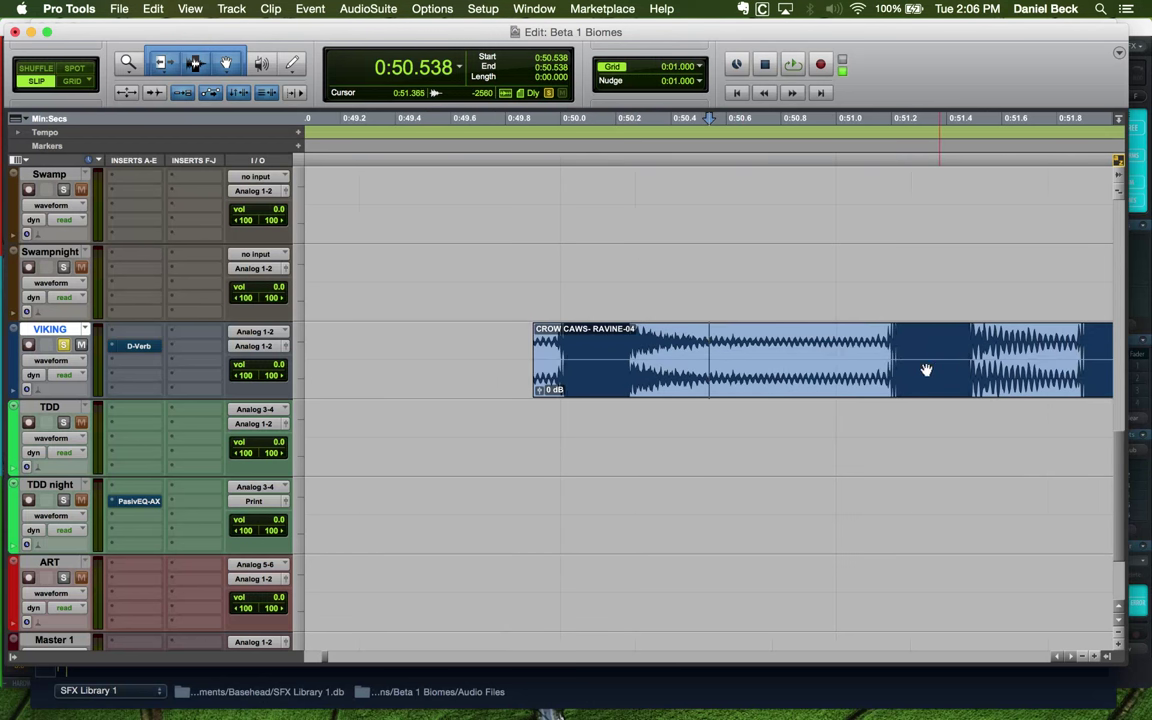
left_click_drag(877, 338, 866, 337)
Trim the start of the single ravine caw to about 0:49.96 and add a very short fade-in
scroll(608, 343, "up", 2)
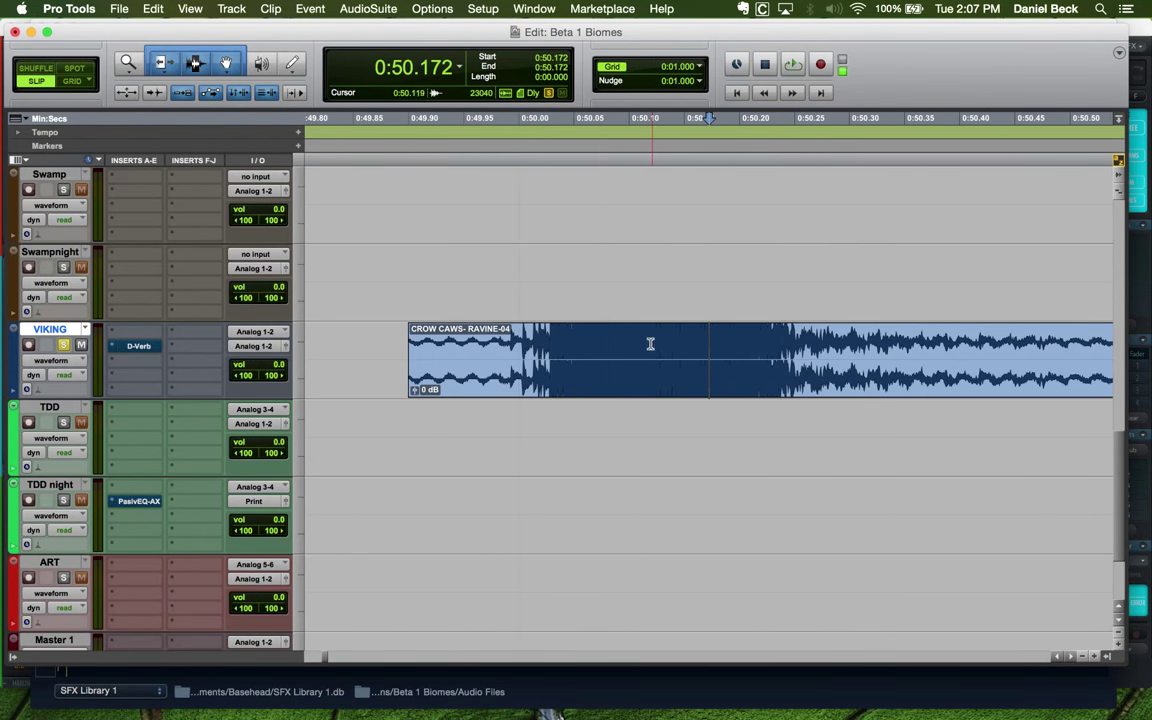
left_click_drag(503, 338, 496, 338)
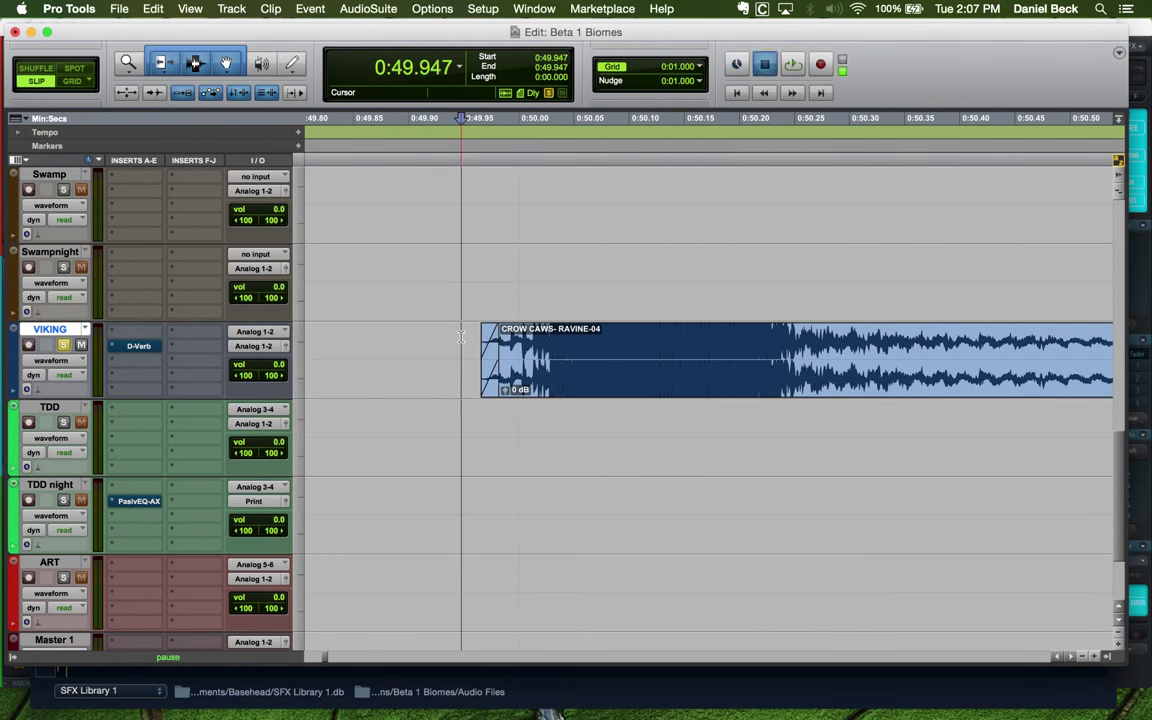
scroll(461, 336, "down", 2)
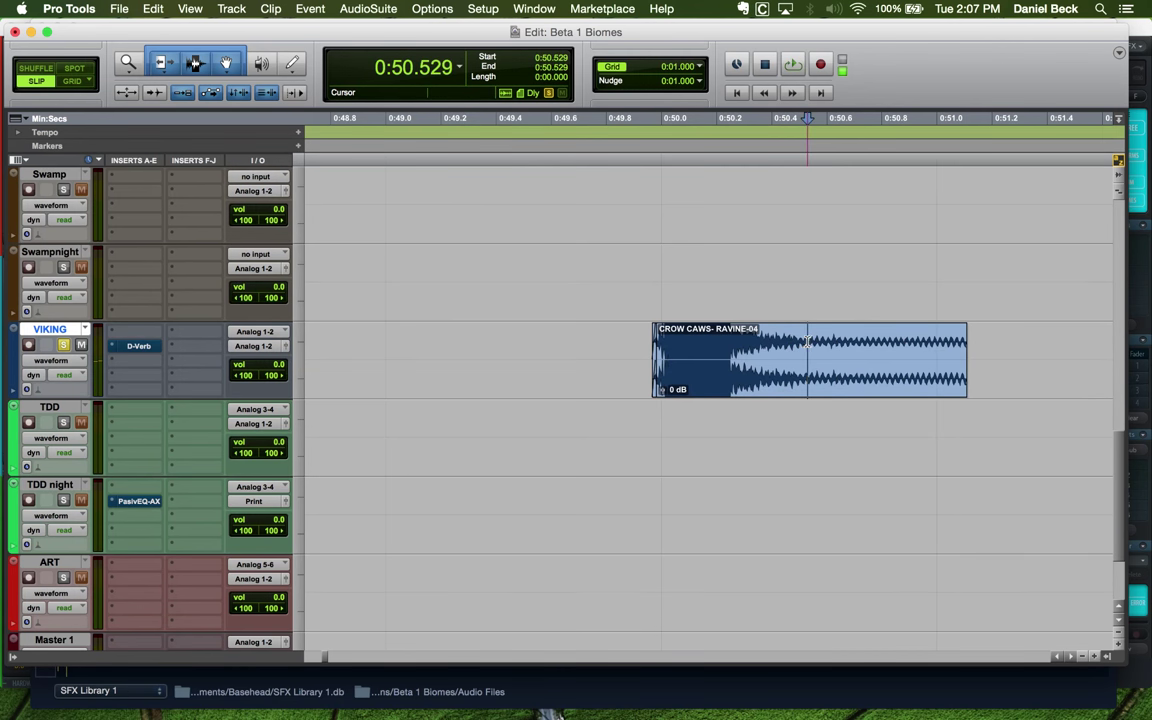
Fade out the single ravine caw from 0:50.529 and audition it from 0:49.885
key("g")
key("space")
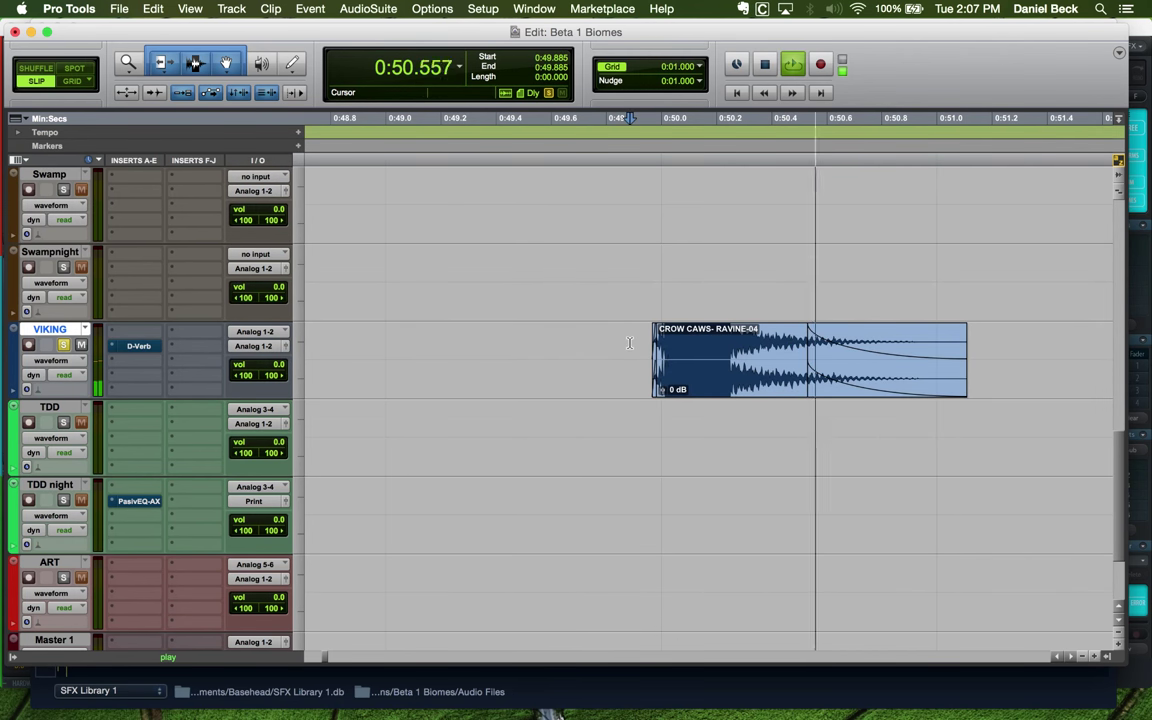
scroll(770, 397, "down", 3)
key("space")
scroll(562, 385, "down", 1)
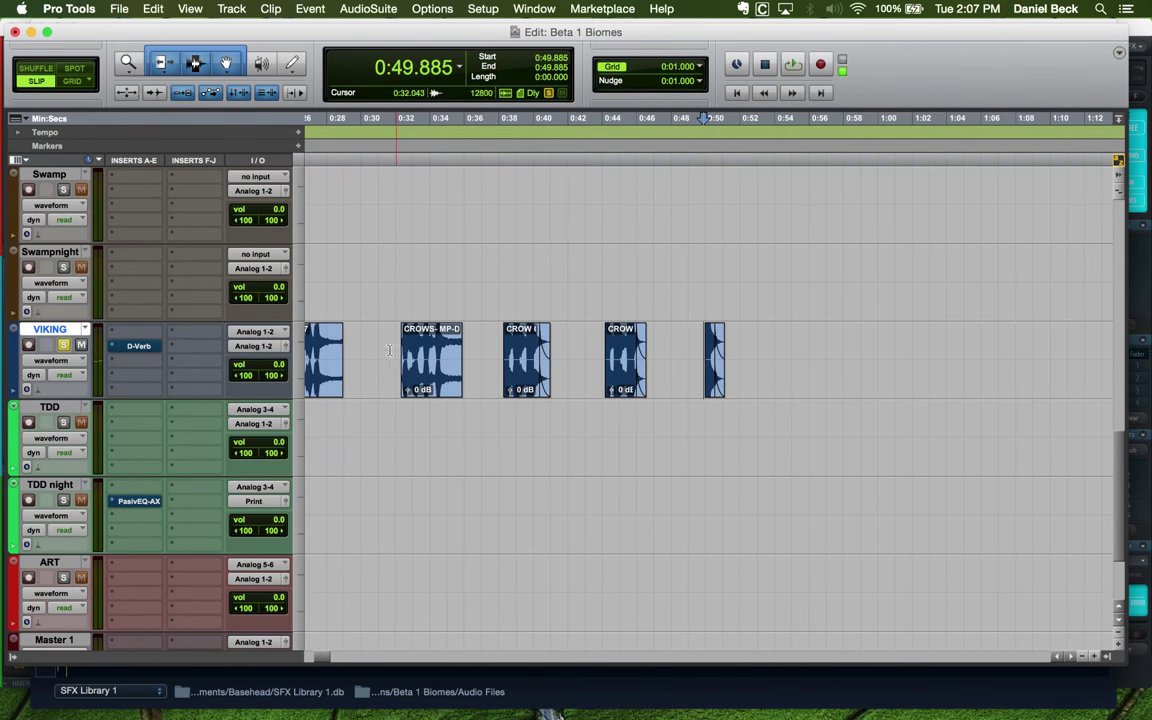
Audition the CROWS- MP-DP clips on the VIKING track from 0:32.322 and from 0:22.523
key("space")
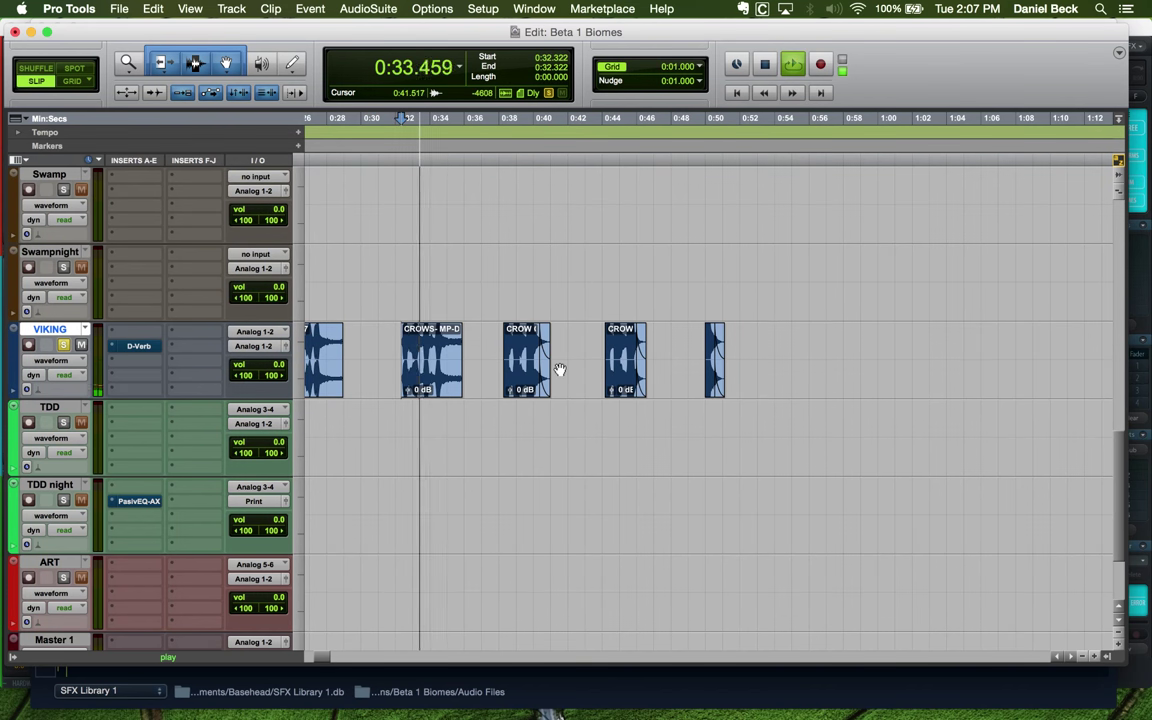
scroll(490, 368, "down", 1)
left_click(465, 333)
key("space")
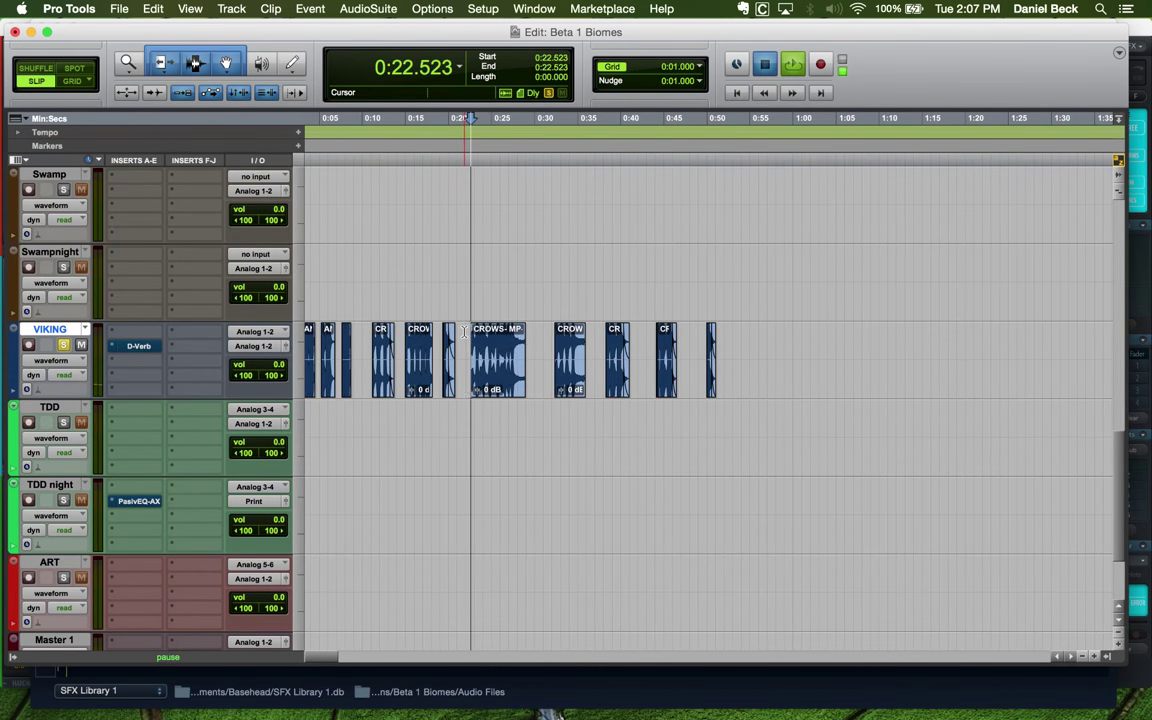
scroll(865, 368, "up", 2)
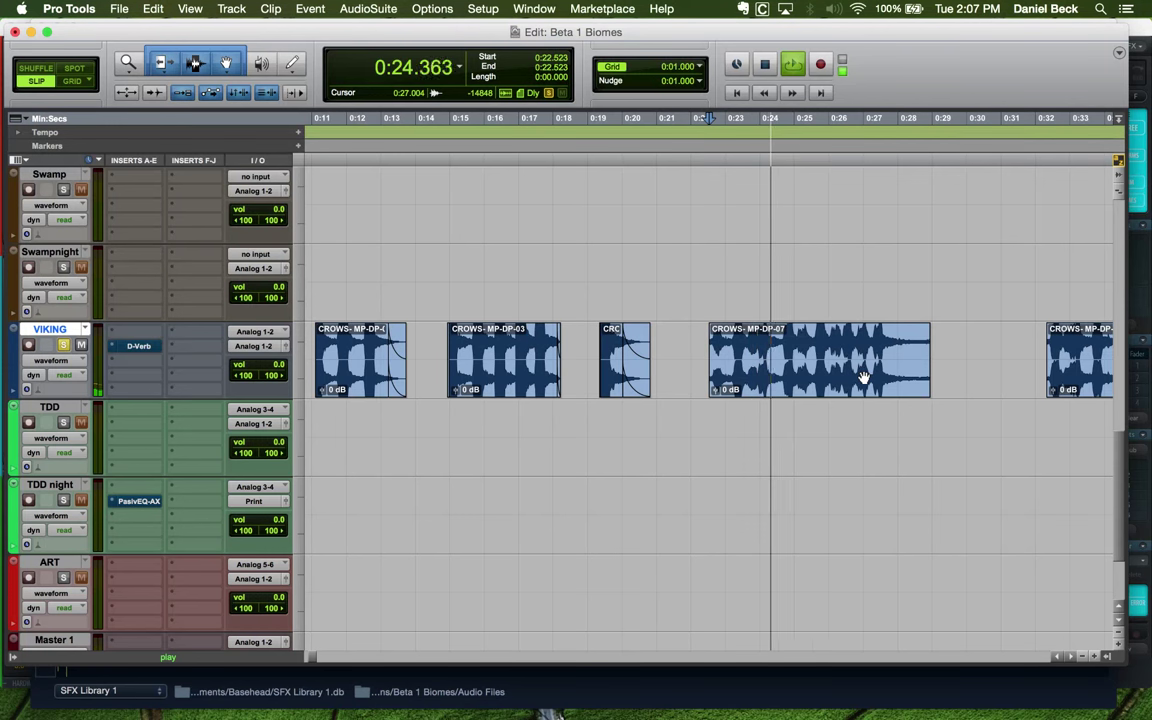
Delete the long CROWS- MP-DP-07 clip at 0:22.523 from the VIKING track
left_click(863, 375)
key("space")
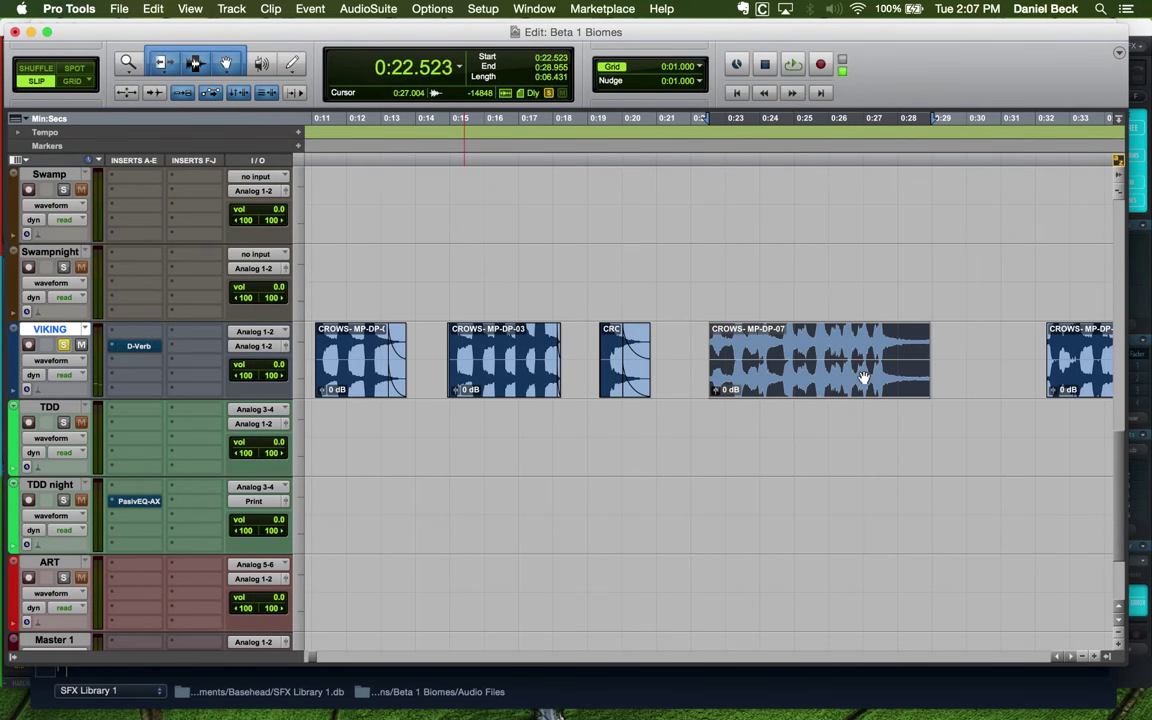
key("Delete")
Move the CROWS- MP-DP-09 clip earlier into the emptied gap, starting at about 0:21.8
scroll(957, 368, "down", 1)
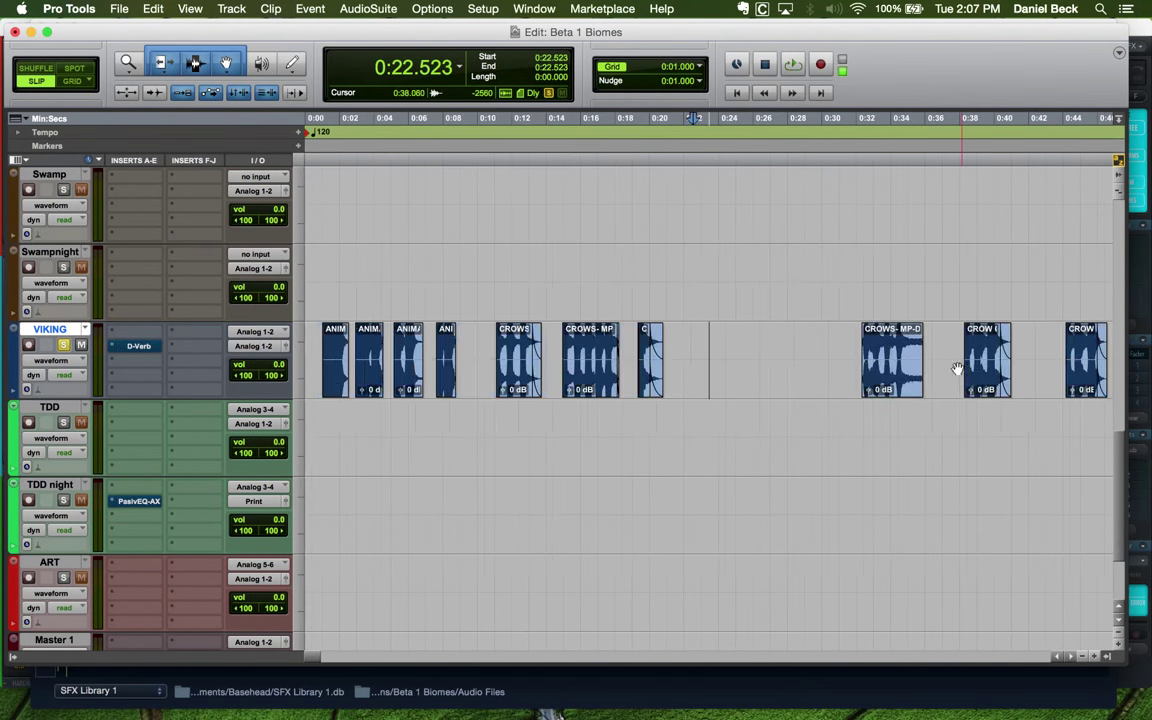
left_click_drag(888, 386, 707, 380)
left_click(716, 360)
Trim the start of the CROWS- MP-DP-09 clip to 0:21.889 and give it a short fade-in
scroll(716, 360, "up", 2)
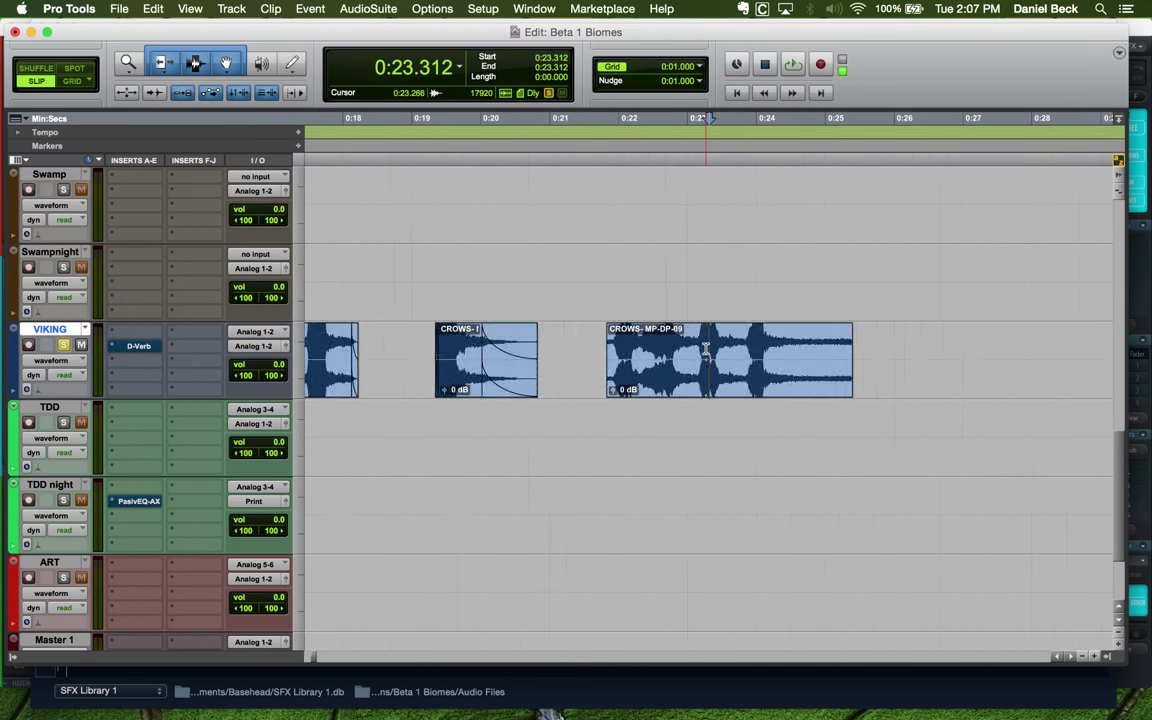
scroll(515, 358, "up", 2)
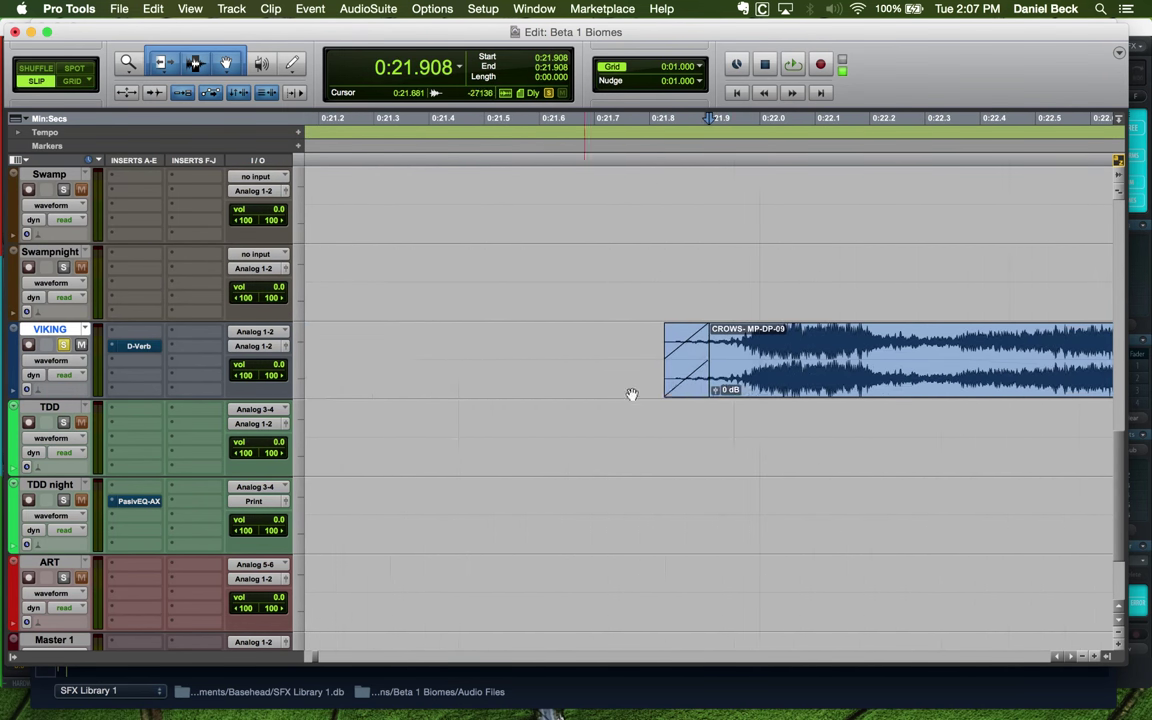
left_click_drag(684, 383, 702, 381)
left_click(698, 342)
key("a")
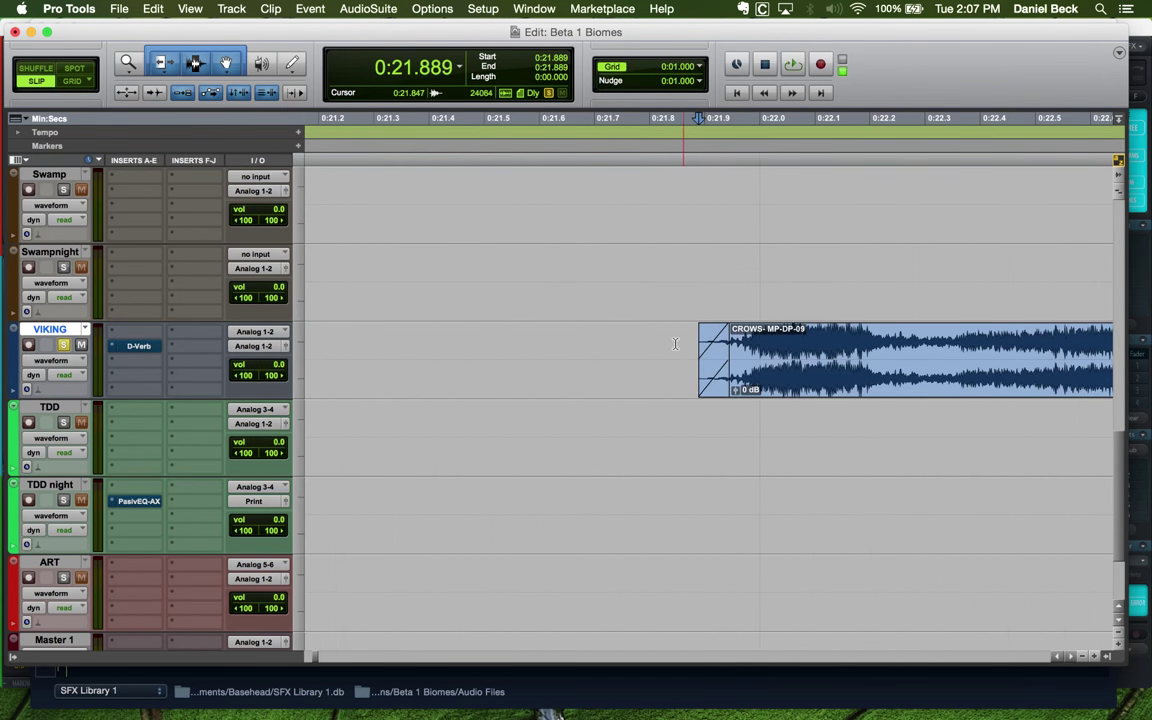
left_click(676, 342)
key("r")
key("r")
Fade out the CROWS- MP-DP-09 clip from 0:24.259 to its end
scroll(778, 373, "down", 1)
left_click(892, 370)
scroll(892, 370, "up", 1)
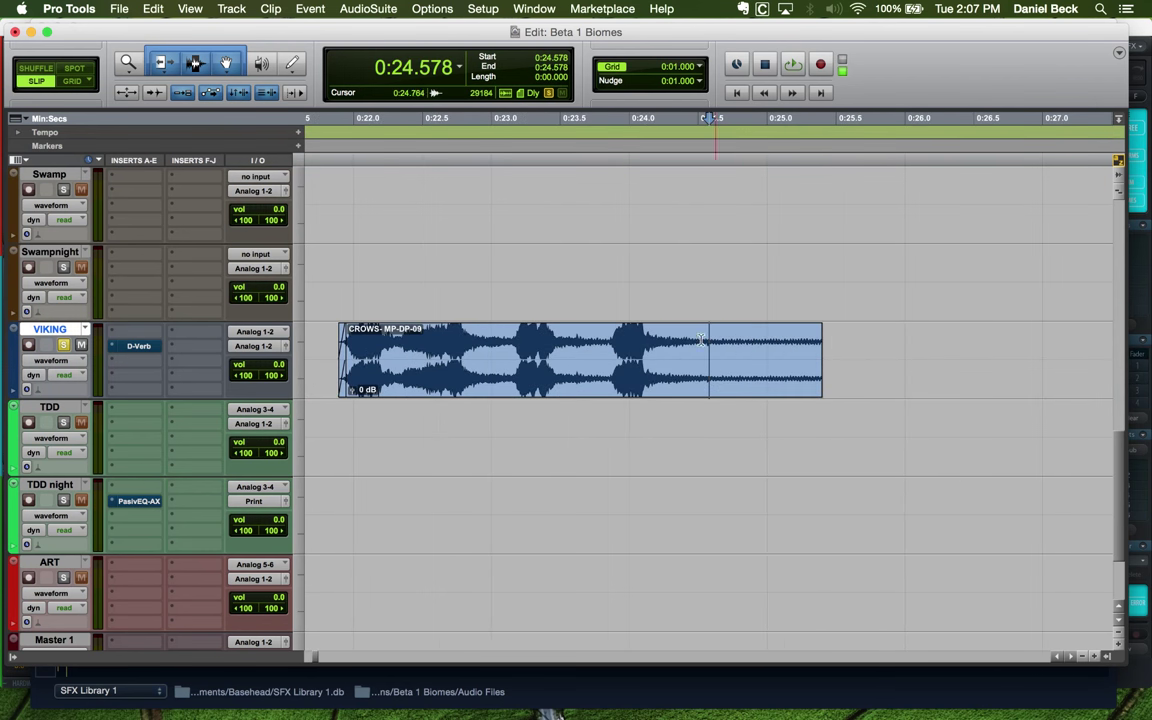
scroll(705, 350, "down", 2)
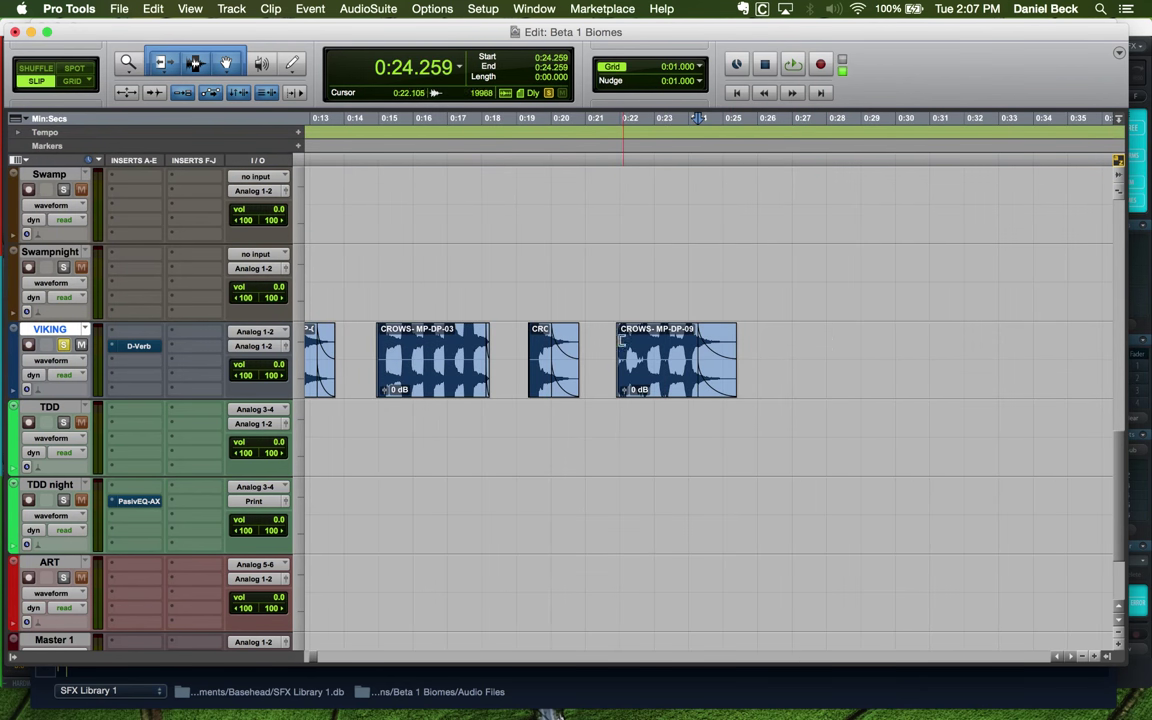
Play the CROWS- MP-DP-09 clip from 0:21.710 to check its fades
left_click(620, 341)
key("space")
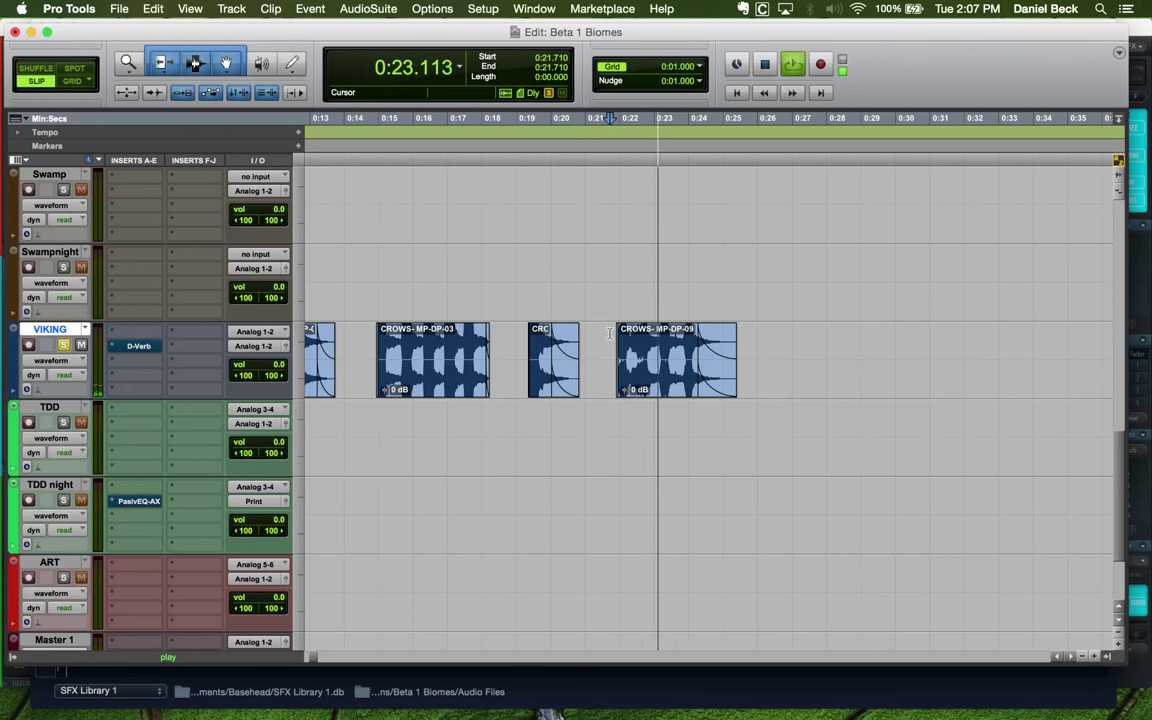
key("space")
left_click(666, 352)
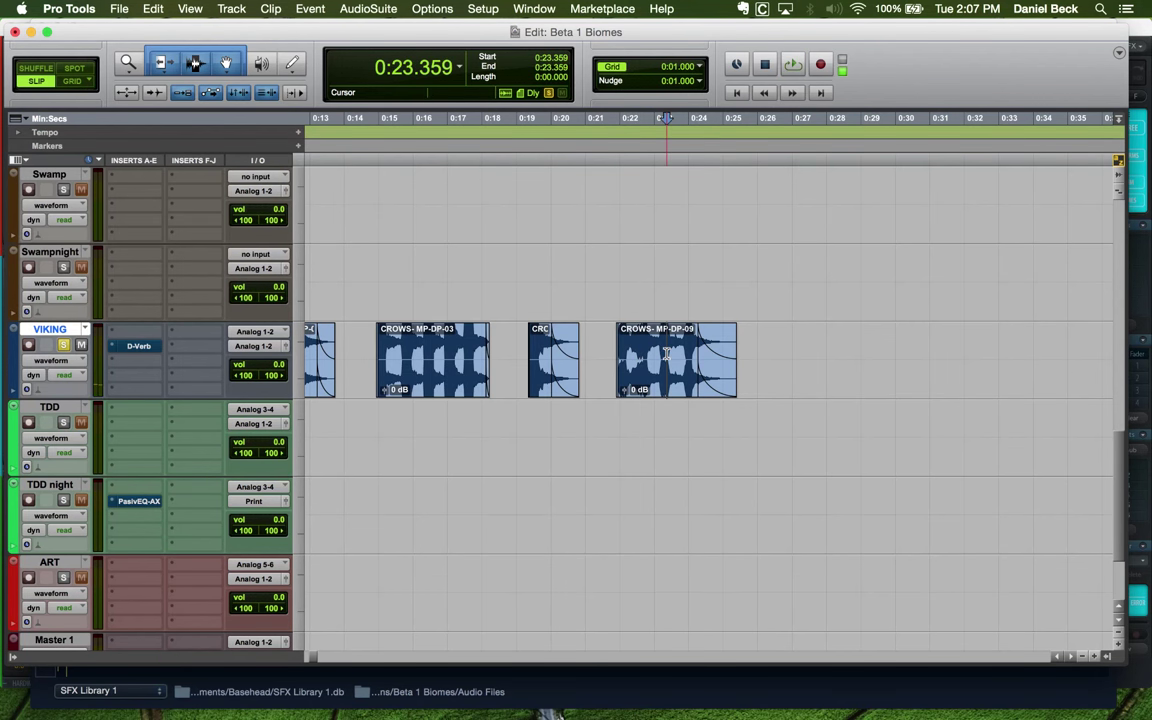
Move the CROW CAWS- RAVINE-01 clip to 0:26.795, just after the CROWS- MP-DP-09 clip
scroll(670, 345, "down", 2)
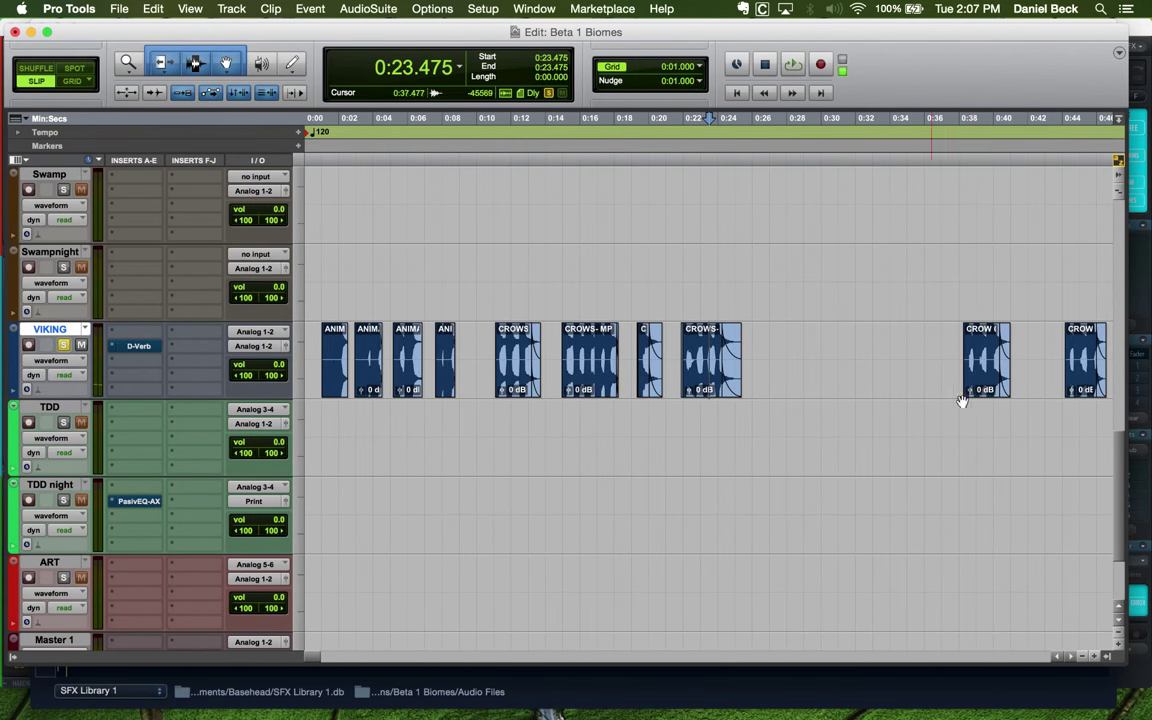
left_click_drag(985, 385, 884, 376)
left_click_drag(789, 365, 789, 365)
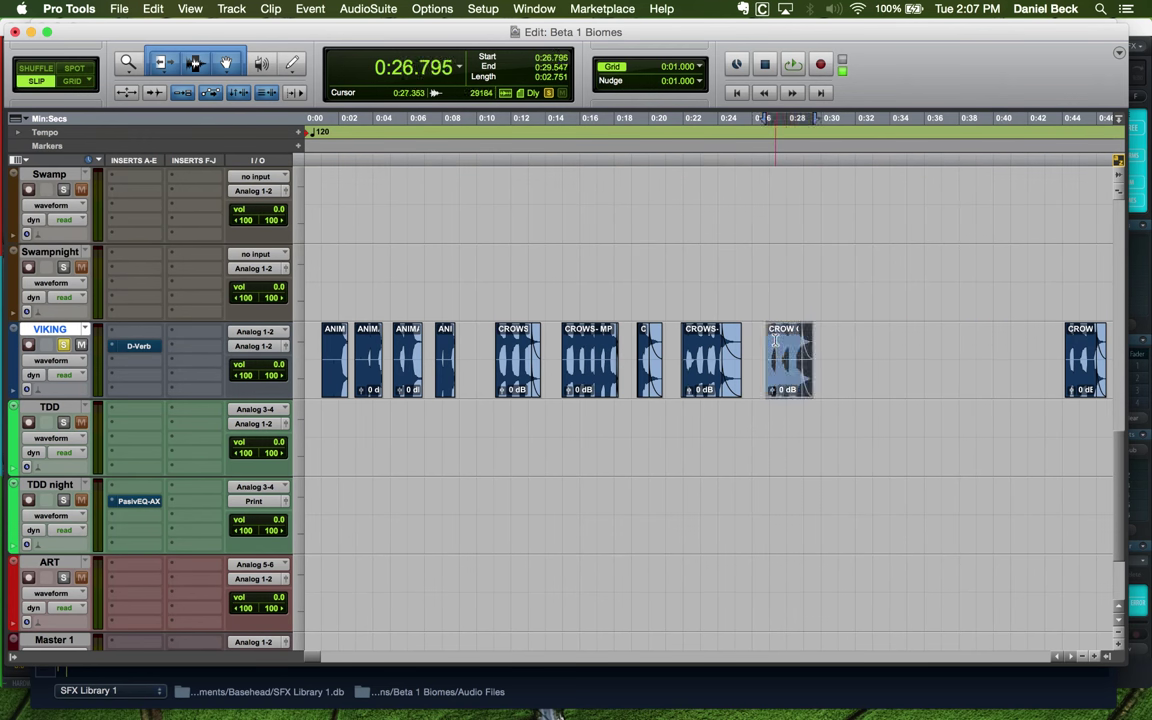
Trim the start of the CROW CAWS- RAVINE-01 clip to about 0:26.84 and add a very short fade-in
scroll(599, 352, "up", 4)
left_click(563, 343)
key("t")
key("t")
key("t")
key("t")
key("t")
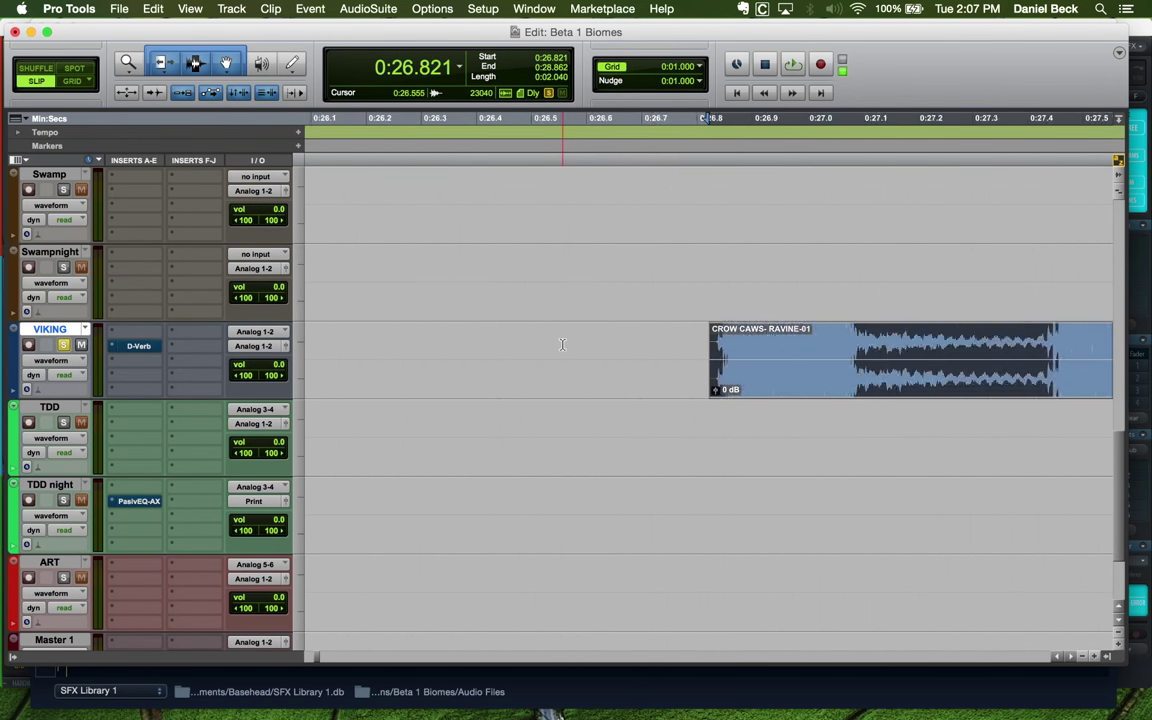
left_click(852, 343)
key("a")
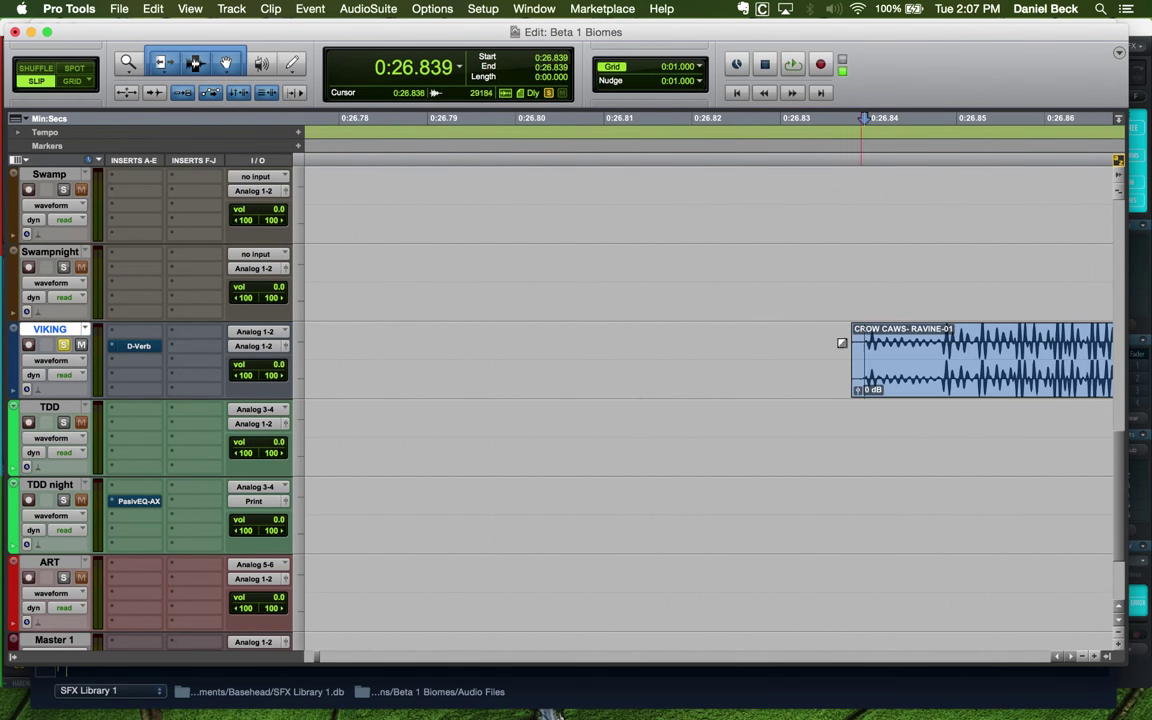
Audition the CROW CAWS- RAVINE-01 clip from 0:26.836 and the CROWS- MP-DP-09 clip from 0:21.780
scroll(841, 343, "down", 6)
key("space")
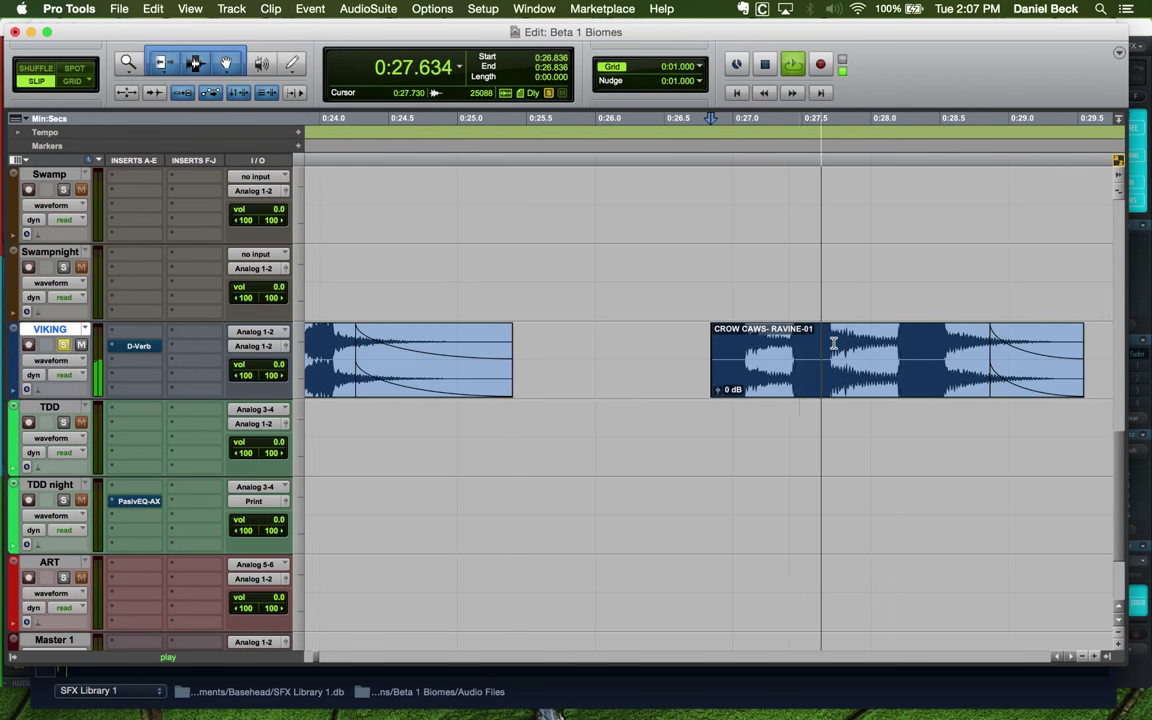
scroll(833, 343, "down", 3)
key("space")
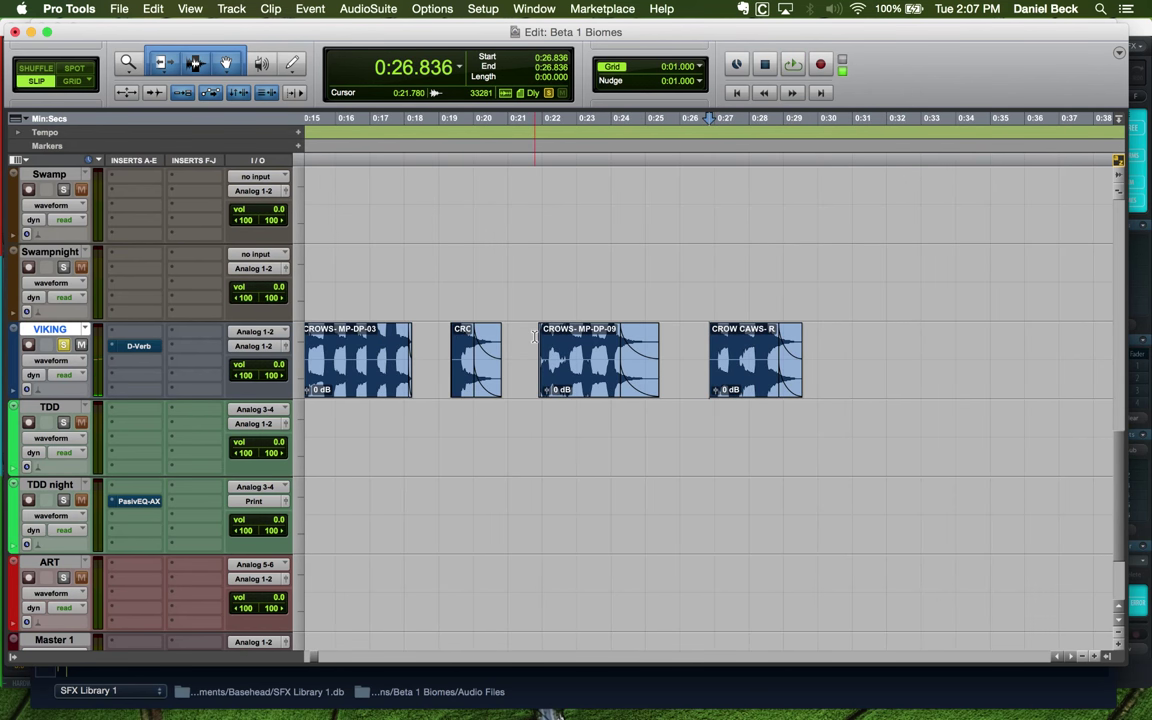
key("space")
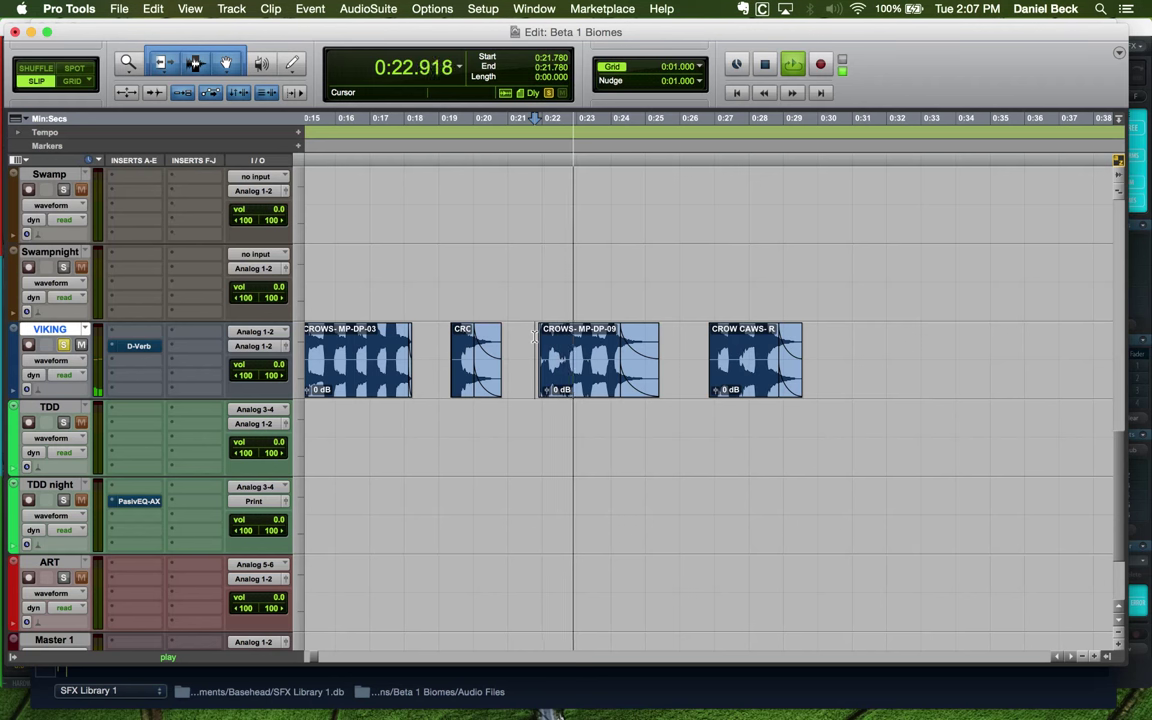
key("space")
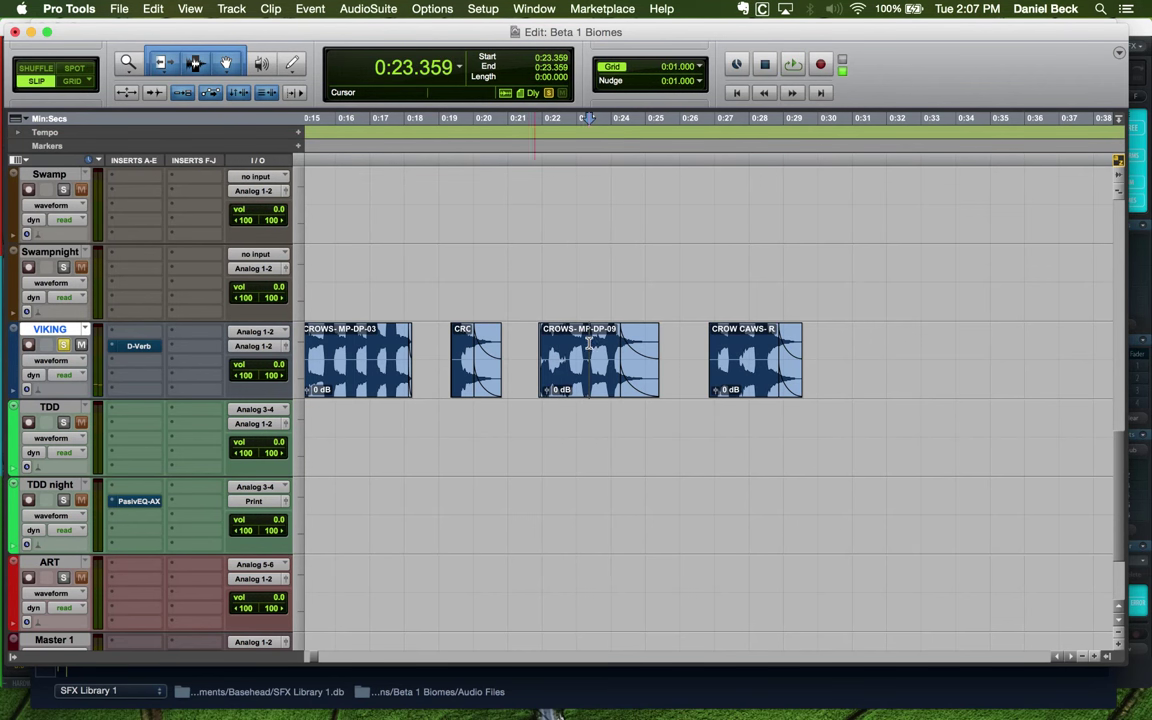
Move the CROW CAWS- RAVINE-03 clip to 0:30.687, following the RAVINE-01 clip
scroll(892, 342, "left", 3)
scroll(892, 342, "down", 4)
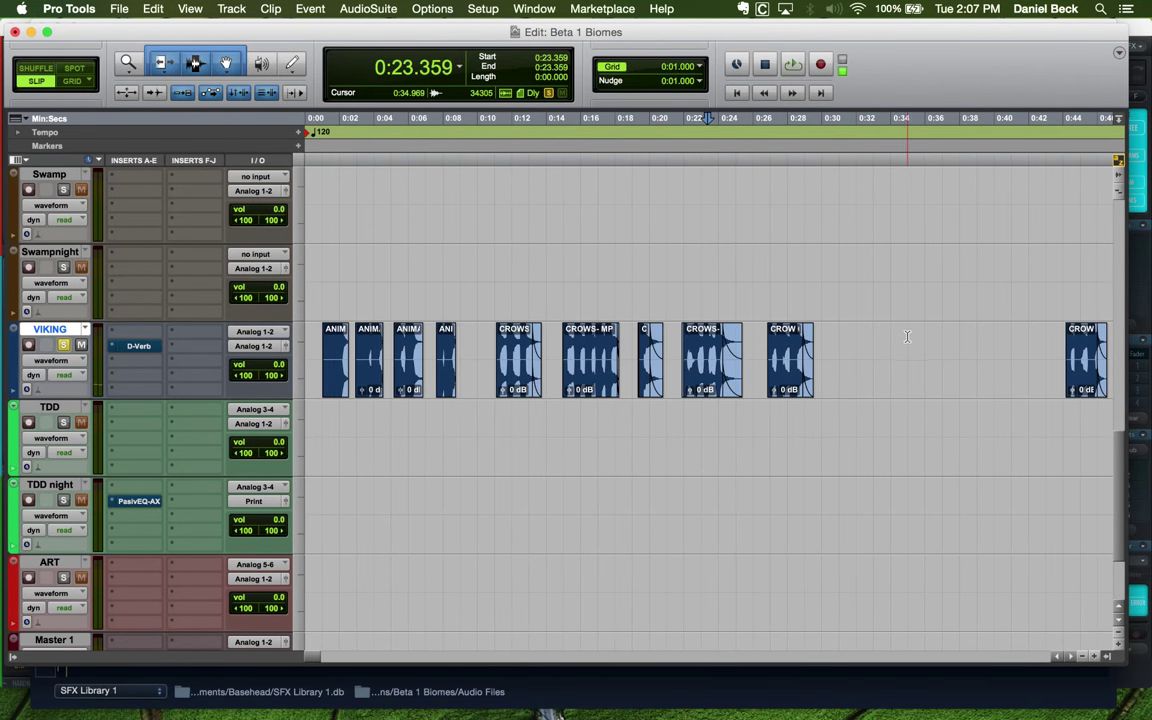
left_click(696, 384)
left_click_drag(568, 360, 581, 361)
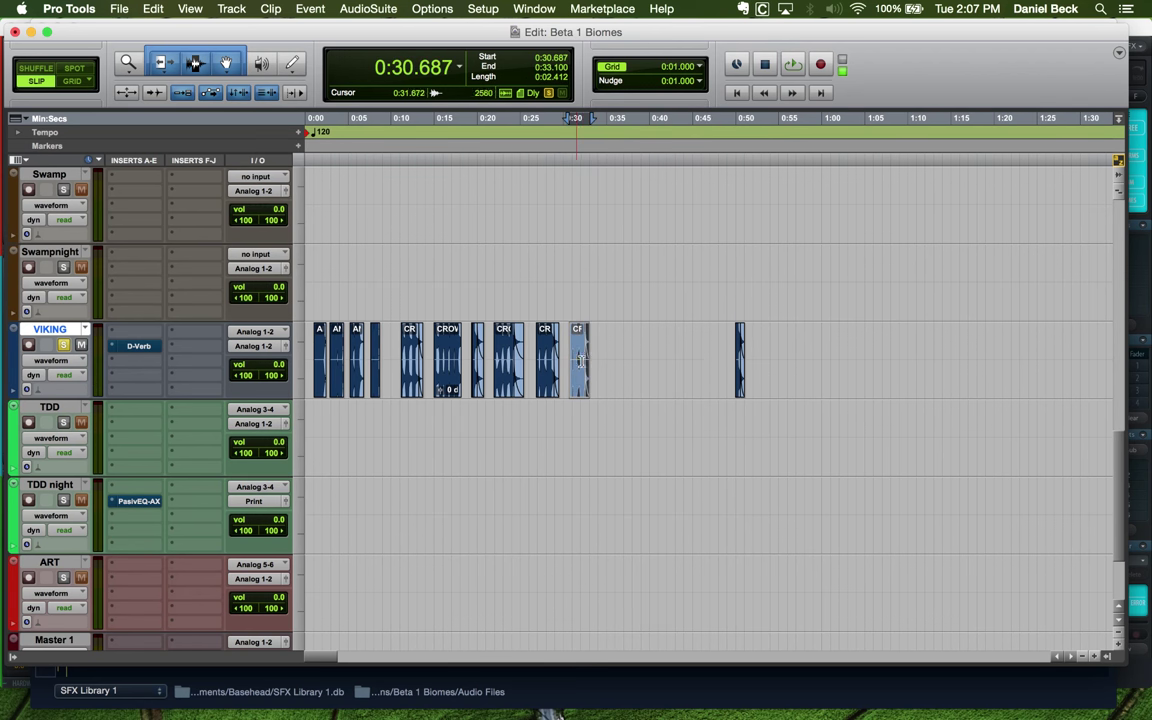
Move the single ravine caw clip to 0:34.176, following the CROW CAWS- RAVINE-03 clip
left_click(738, 385)
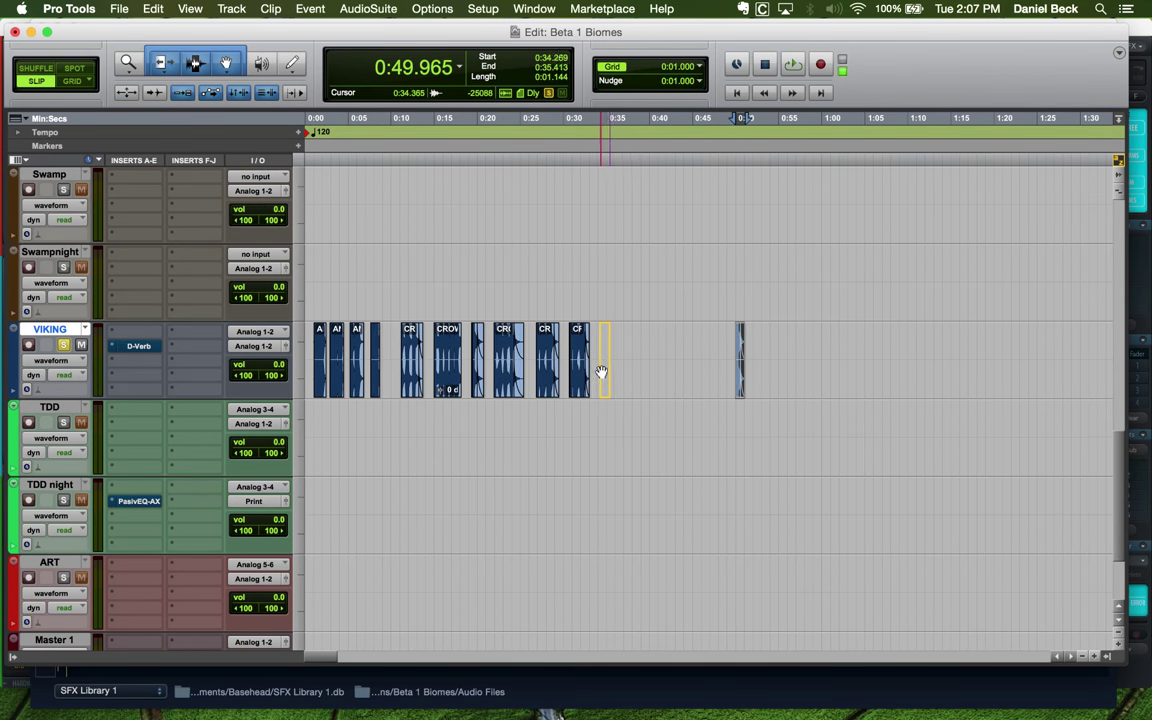
left_click_drag(601, 371, 600, 371)
key("t")
Examine the edges of the single ravine caw up close and the overall layout of the VIKING clips
key("t")
key("t")
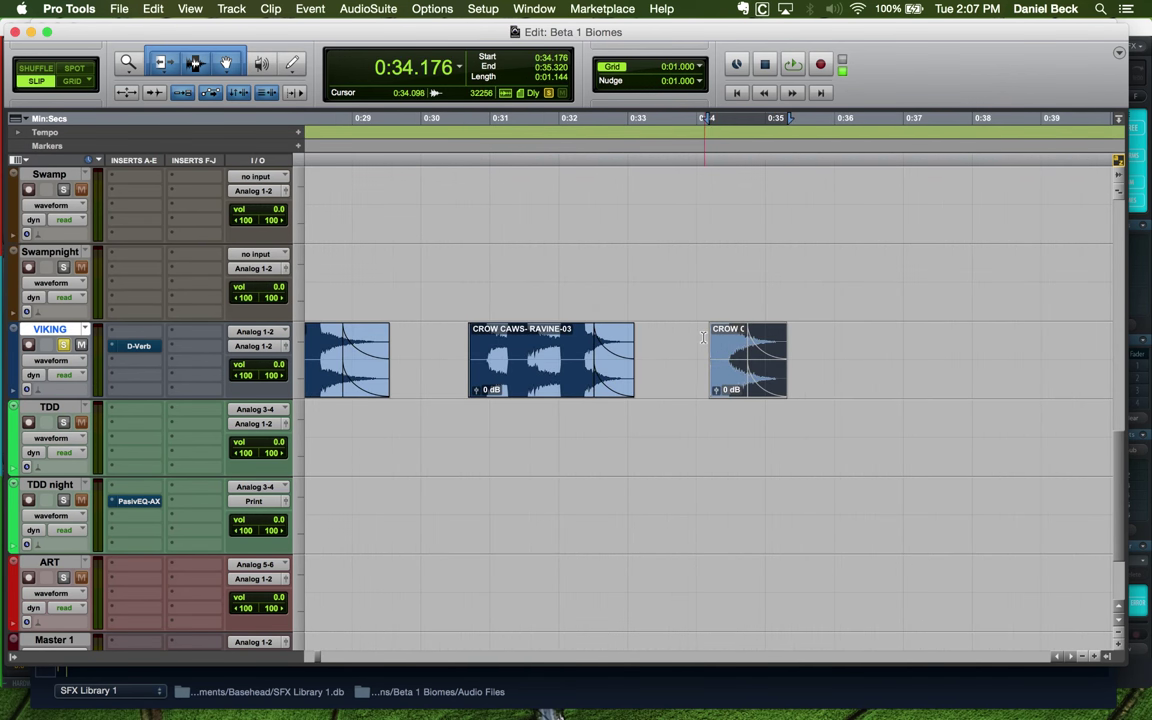
left_click(704, 336)
key("t")
key("t")
left_click(792, 344)
key("t")
key("r")
key("r")
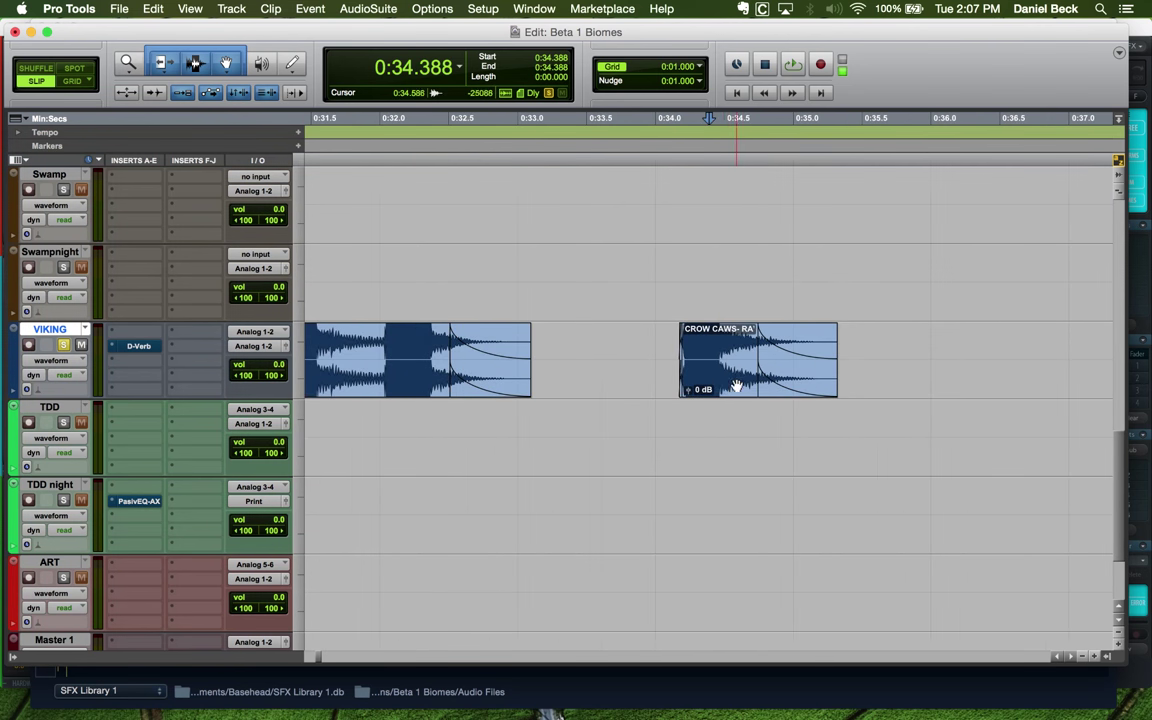
left_click(727, 388)
left_click(685, 343)
key("super+bracketleft")
key("super+bracketleft")
key("super+bracketleft")
key("super+bracketleft")
key("super+bracketleft")
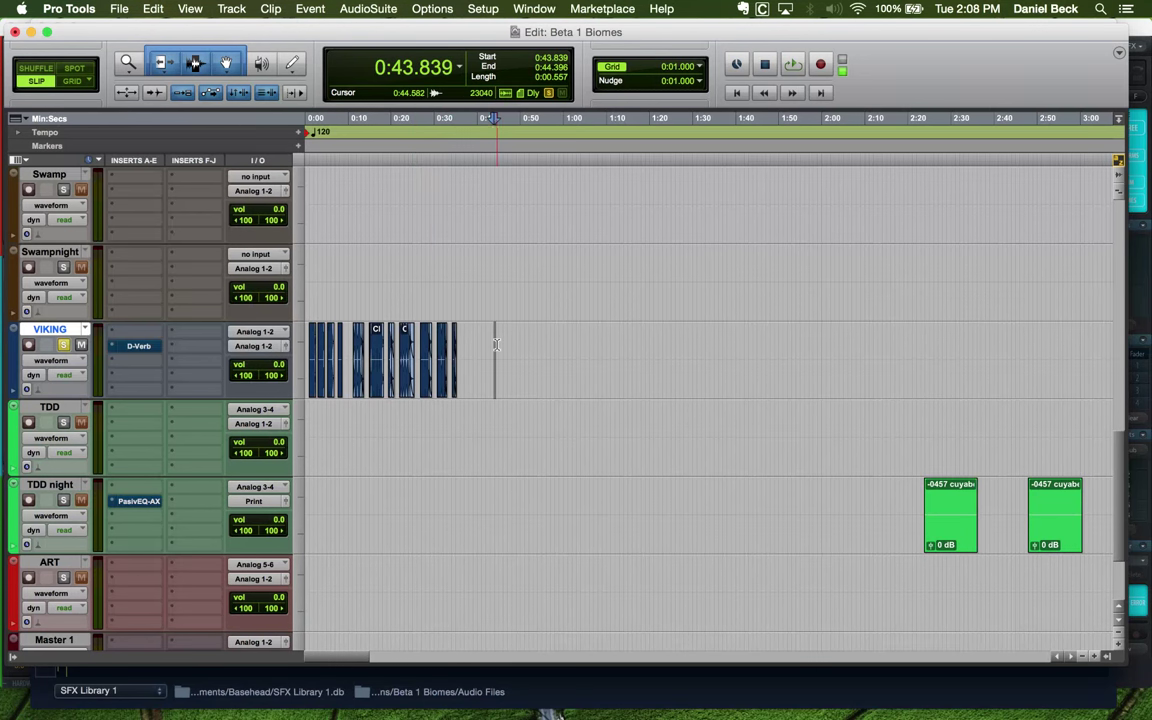
Return to the session start and play the first ANIMAL CROW CAW clips from 0:01.010
key("Return")
key("super+bracketright")
key("super+bracketright")
key("super+bracketright")
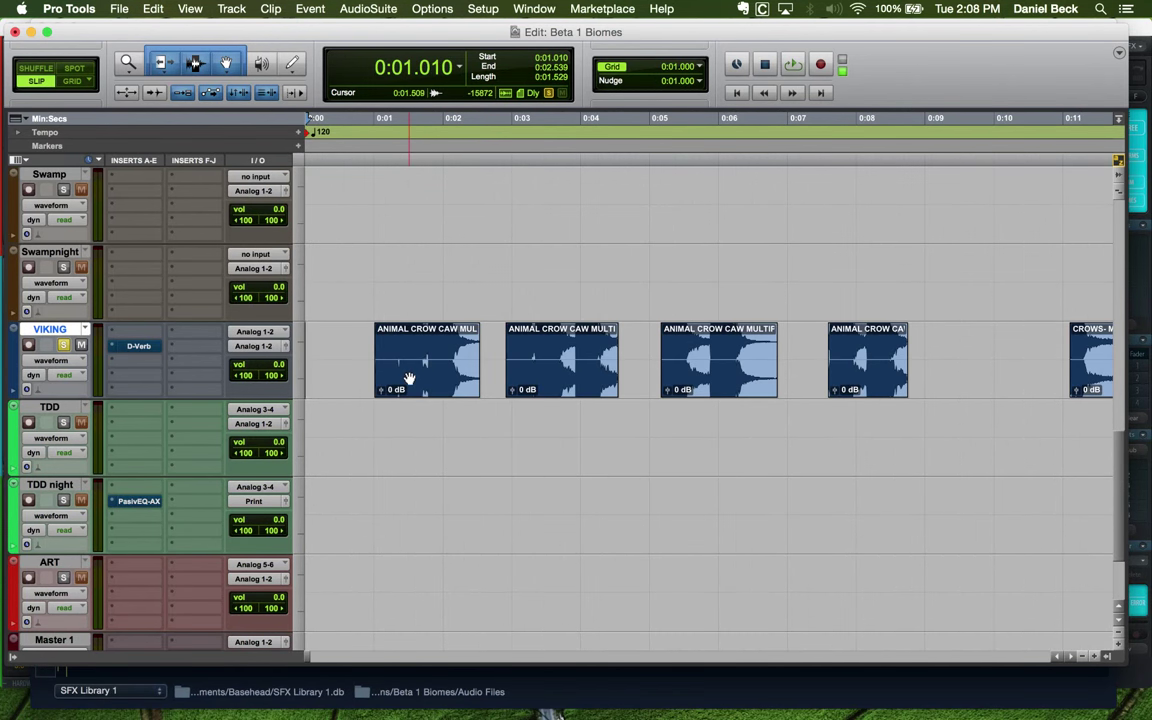
left_click(409, 378)
left_click(358, 349)
key("Tab")
key("space")
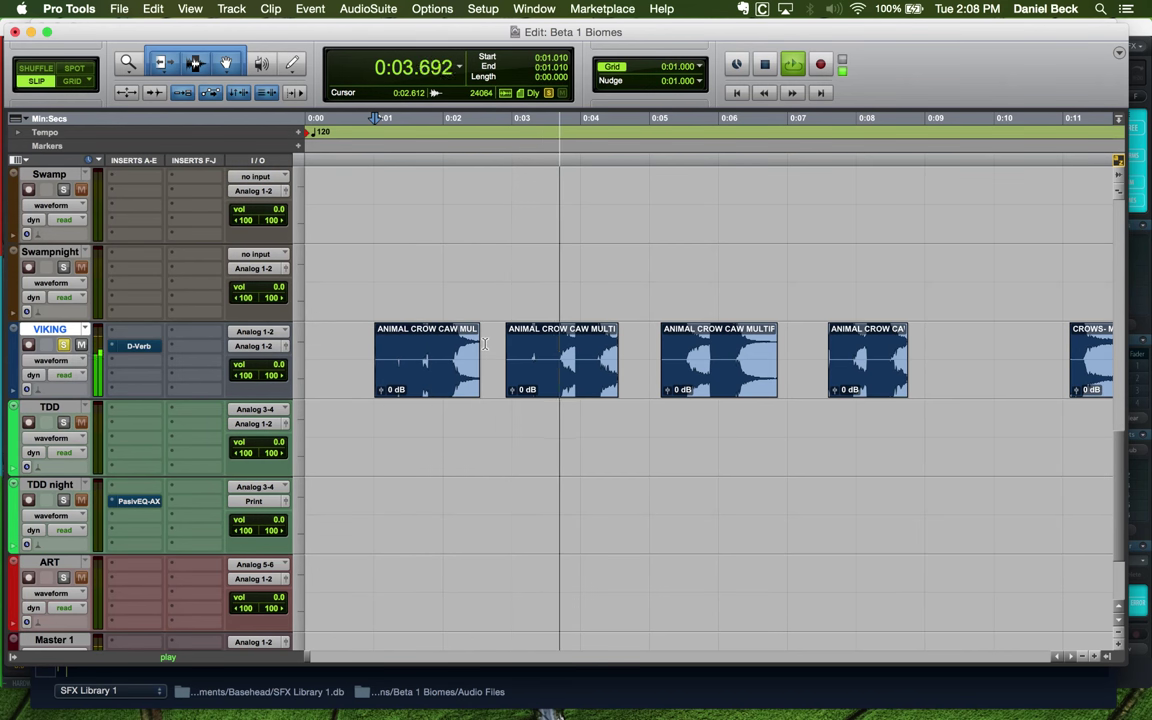
key("space")
Extend the tail of the ANIMAL CROW CAW MULTIPLE LONG 01 clip to about 0:04.57 and fade it out from about 0:04.5
left_click(591, 342)
key("super+bracketright")
key("super+bracketright")
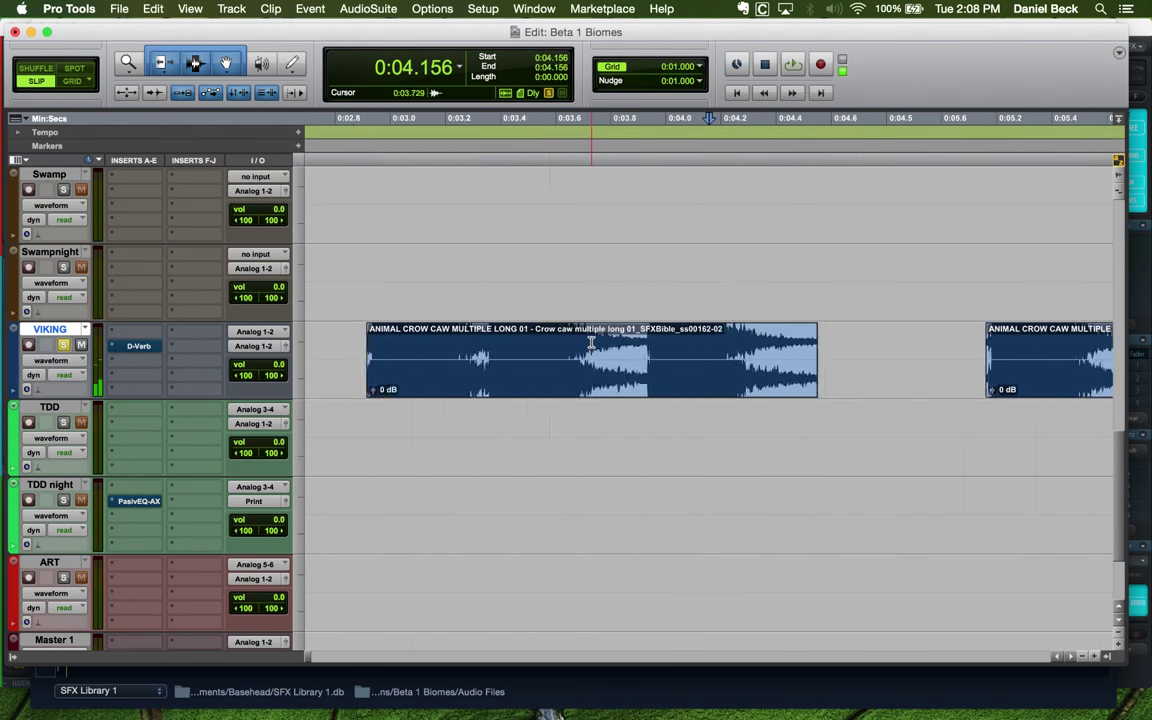
key("super+bracketright")
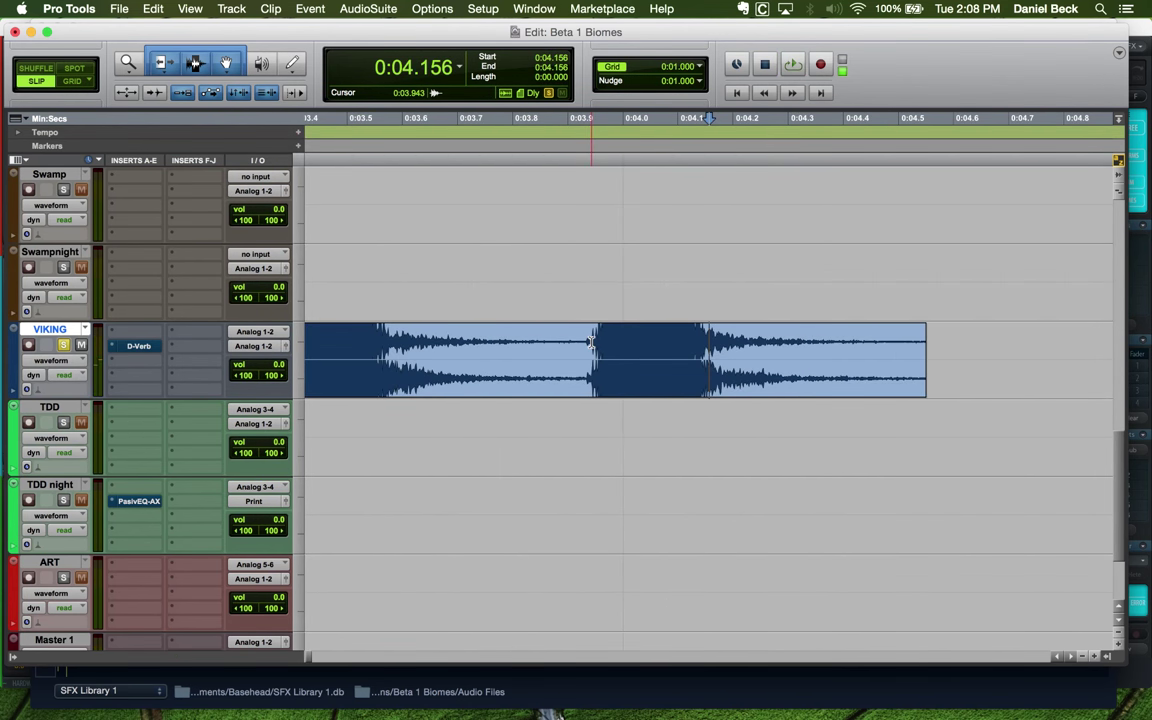
key("super+bracketleft")
left_click_drag(808, 352, 858, 352)
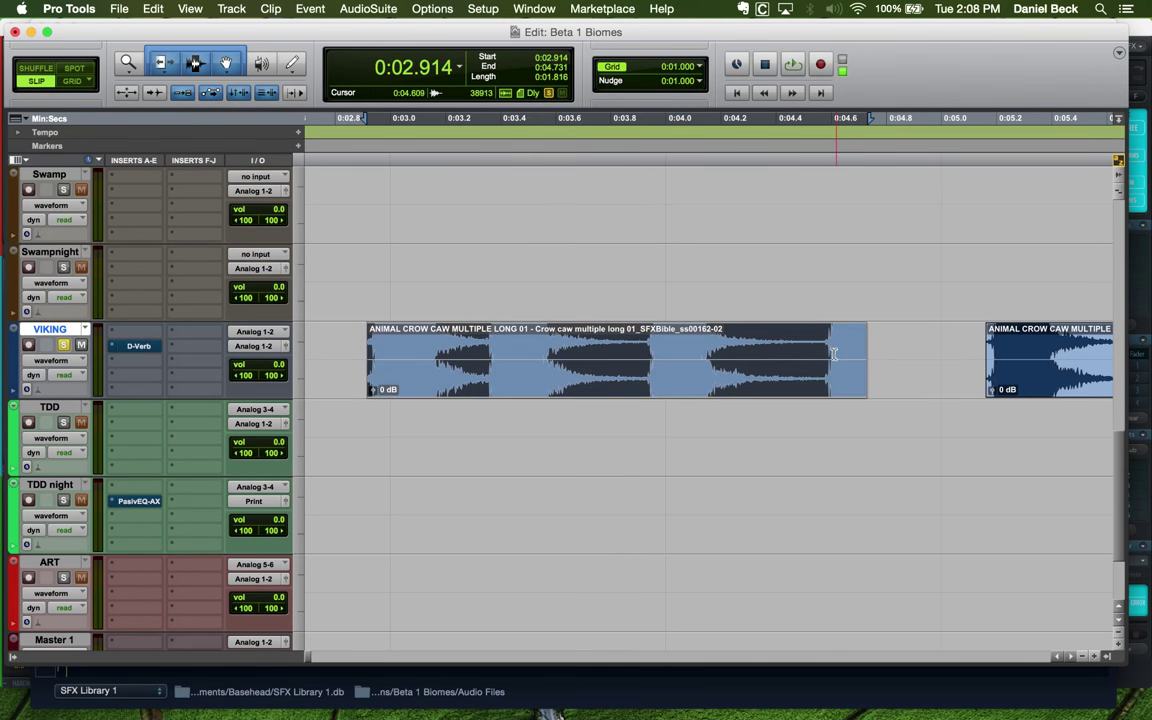
left_click(826, 347)
key("s")
left_click(806, 347)
key("g")
Play the end of the ANIMAL CROW CAW MULTIPLE LONG 01 clip from 0:03.863
left_click(628, 345)
key("space")
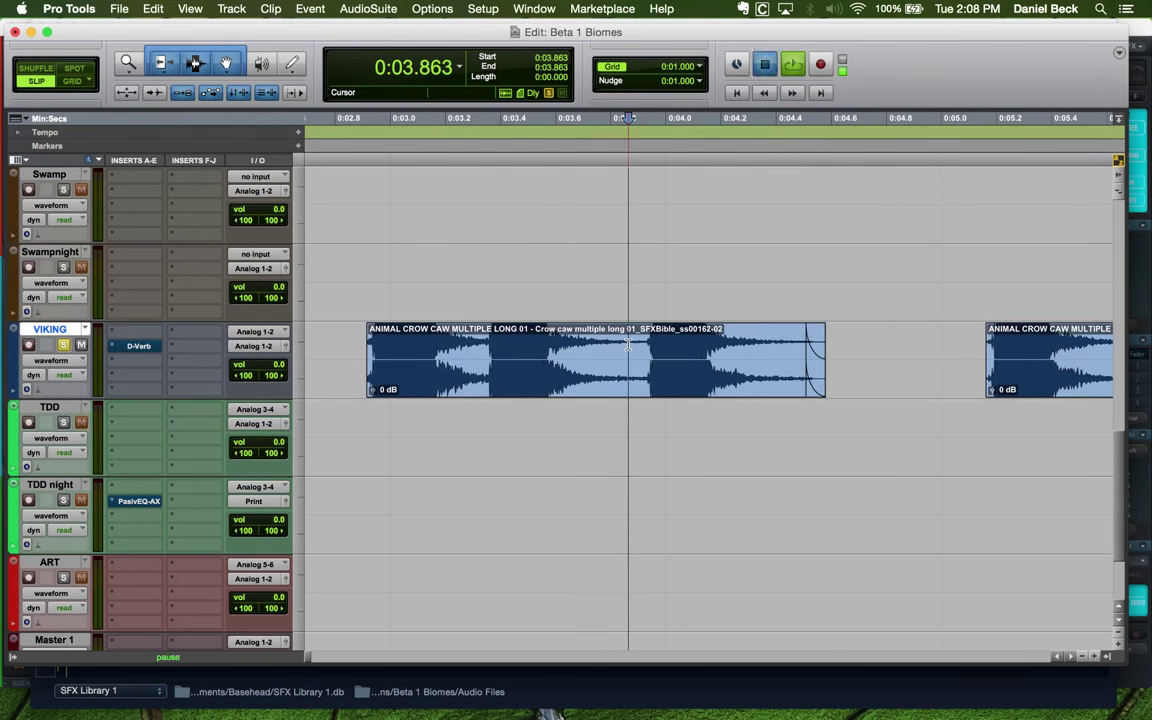
key("r")
key("r")
key("space")
Trim the end of the ANIMAL CROW CAW MULTIPLE SHORT 01 clip to 0:02.472 and fade it out from 0:02.340
left_click(447, 344)
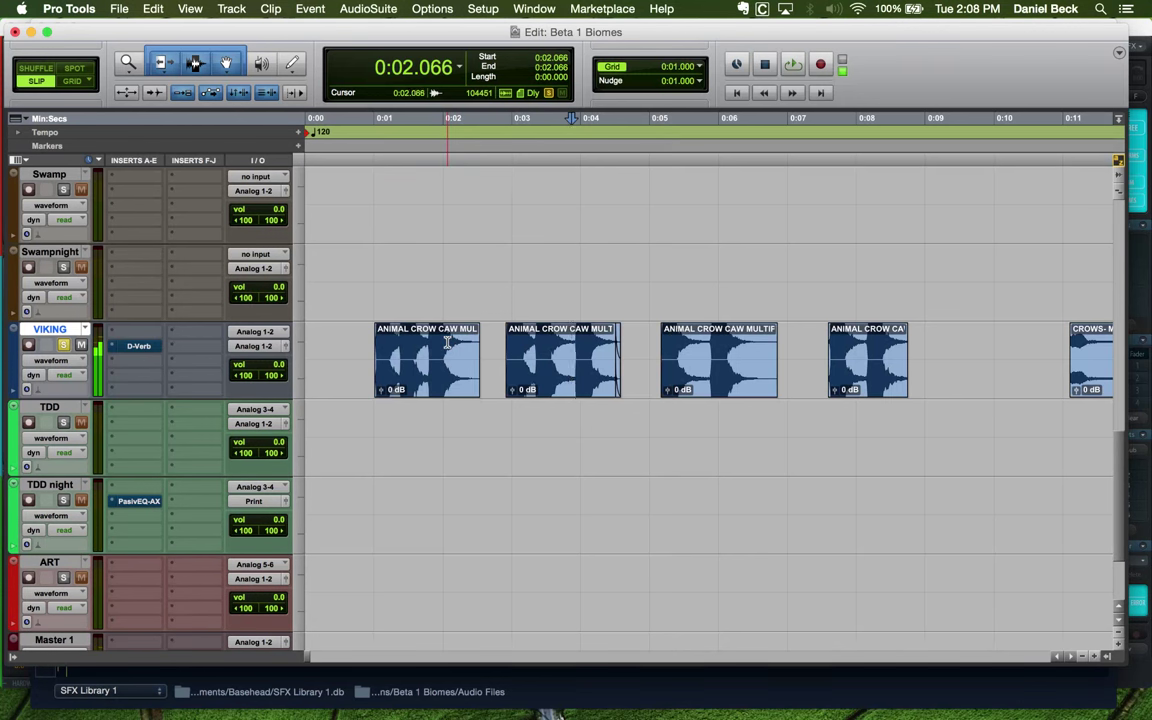
key("t")
key("t")
key("super+bracketright")
left_click(931, 354)
key("s")
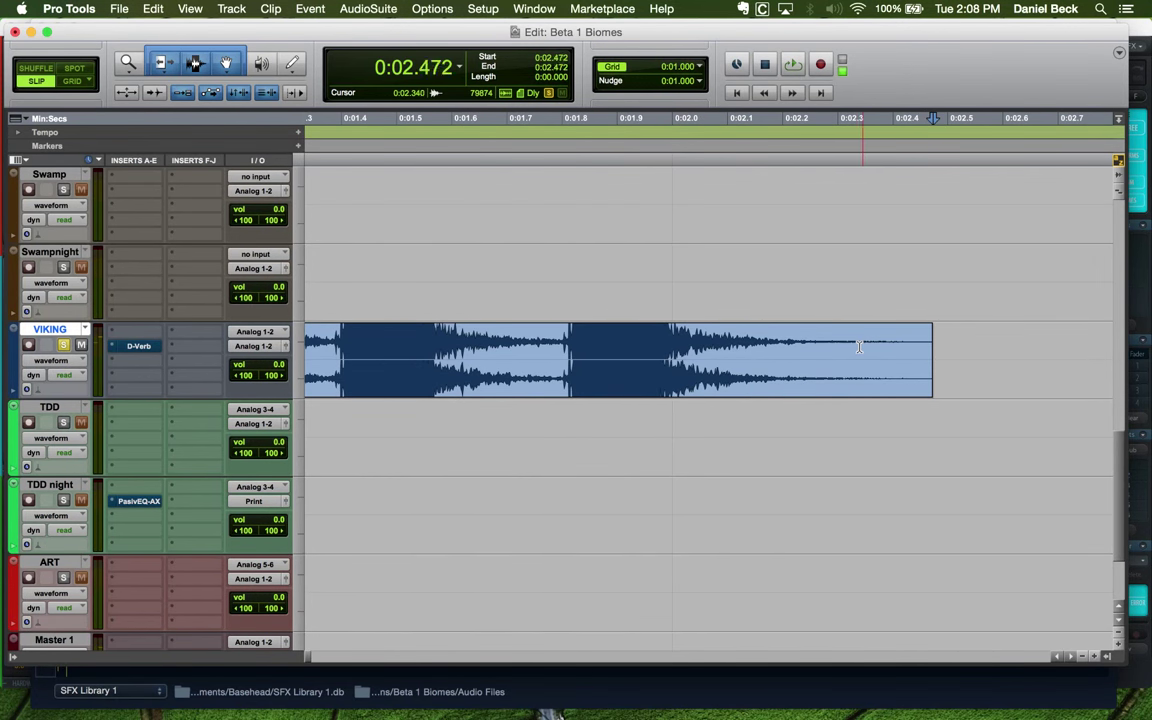
Audition the fade-out of the ANIMAL CROW CAW MULTIPLE SHORT 01 clip from 0:01.922
key("space")
key("super+bracketleft")
key("super+bracketleft")
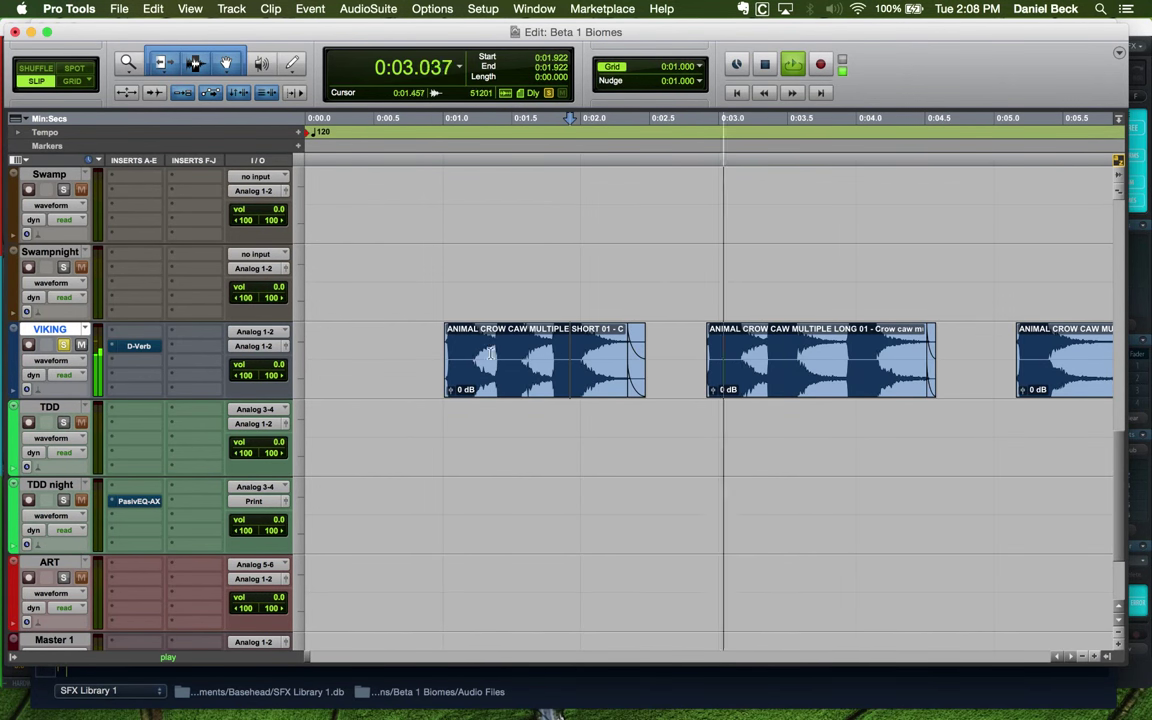
Trim the silent lead-in off the start of the ANIMAL CROW CAW MULTIPLE SHORT 01 clip, to about 0:01.02
left_click(435, 344)
key("Tab")
key("super+bracketright")
key("super+bracketright")
key("super+bracketright")
key("super+bracketright")
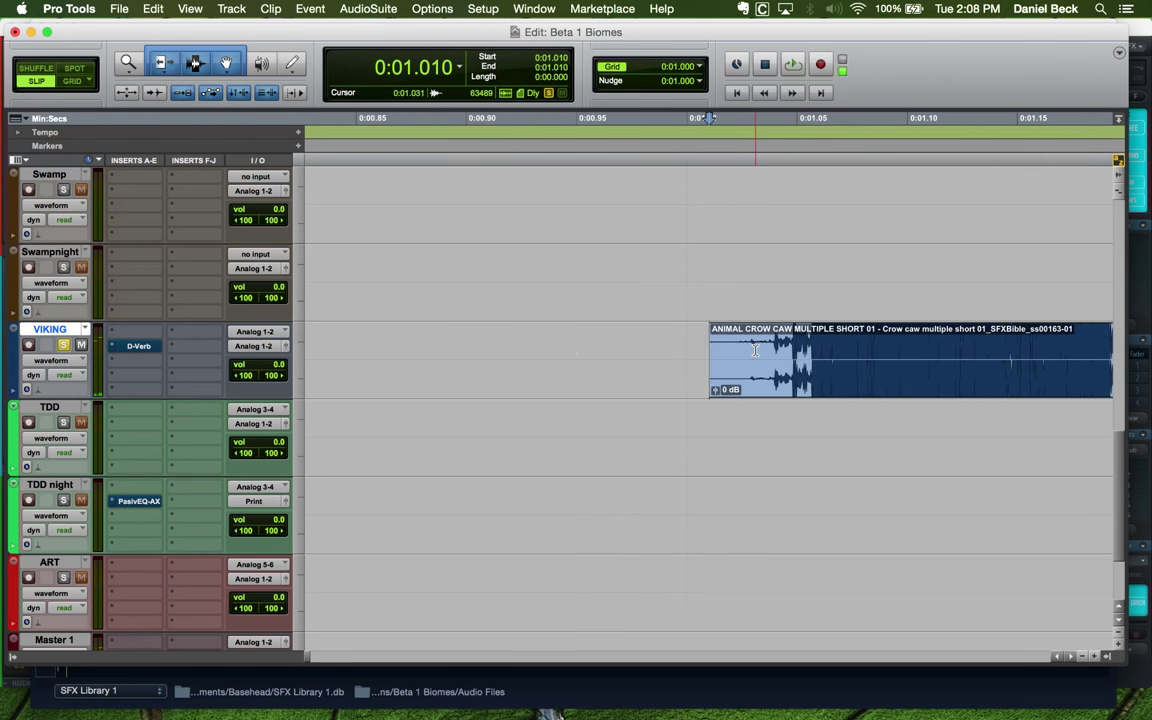
left_click_drag(755, 350, 779, 350)
key("super+bracketleft")
key("super+bracketleft")
key("super+bracketleft")
key("super+bracketleft")
key("super+bracketleft")
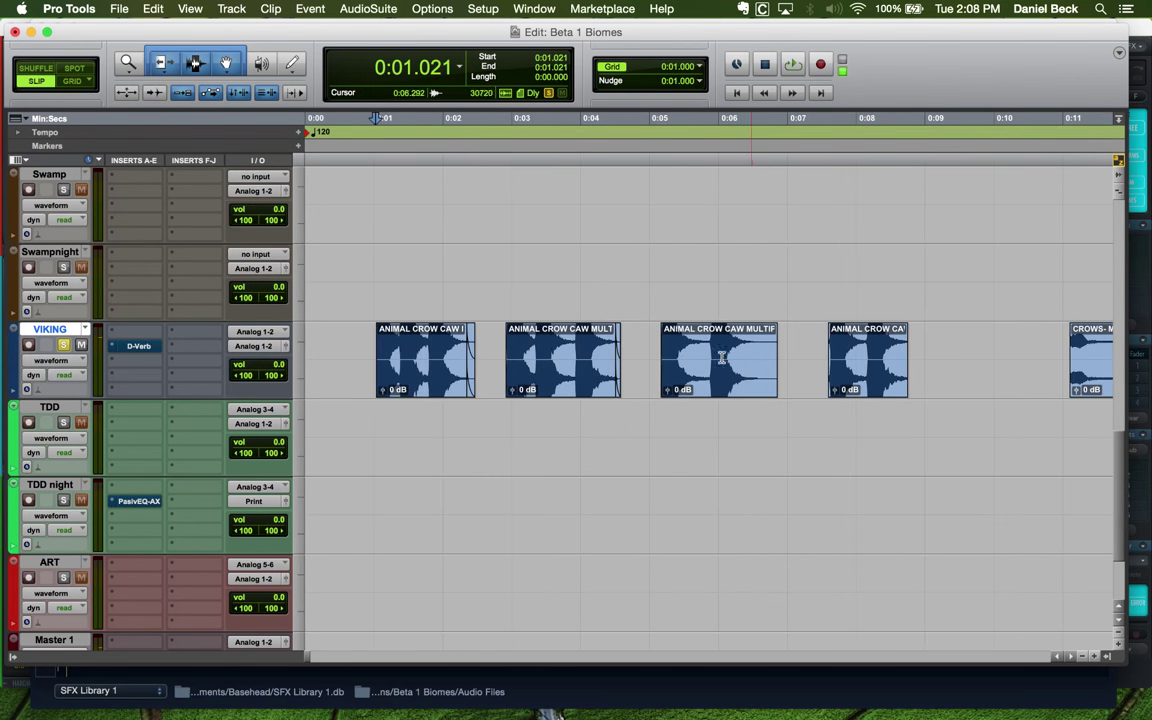
Trim the lead-in off the start of the second ANIMAL CROW CAW MULTIPLE LONG 01 clip, to about 0:05.17
left_click(662, 343)
key("super+bracketright")
key("super+bracketright")
key("super+bracketright")
key("super+bracketright")
key("super+bracketright")
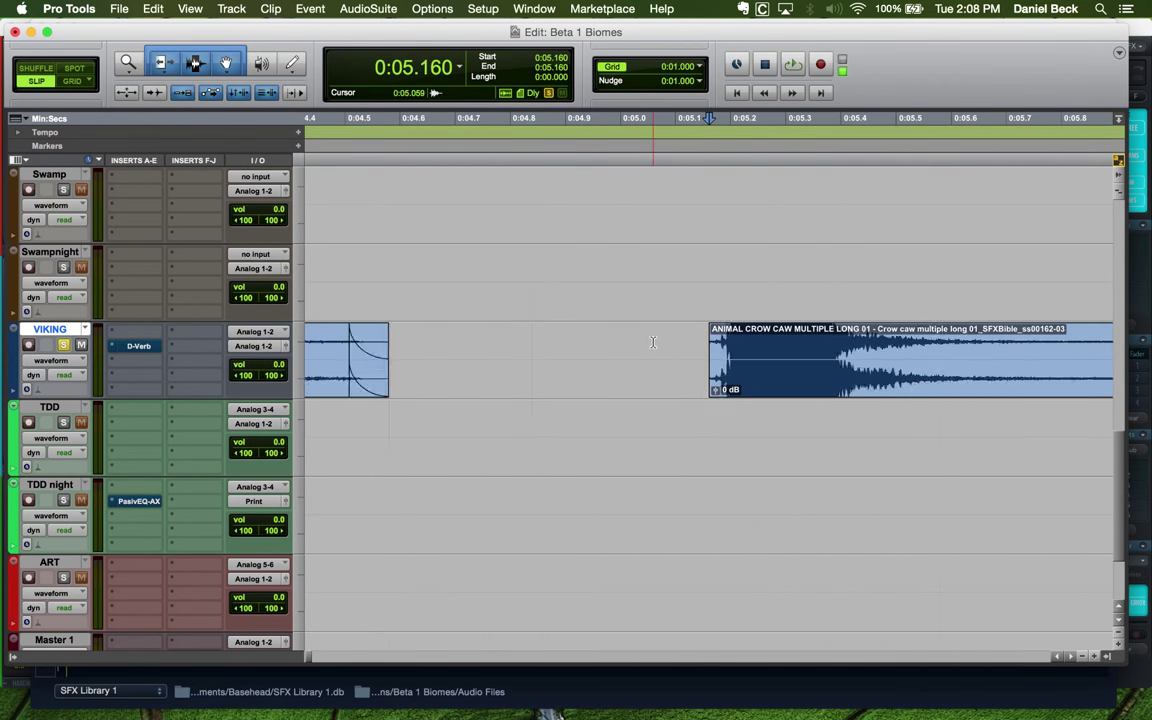
mouse_move(732, 347)
left_mouse_down()
mouse_move(767, 347)
mouse_move(741, 347)
left_mouse_up()
key("super+bracketleft")
key("super+bracketleft")
key("super+bracketleft")
key("super+bracketleft")
Trim the end of the second ANIMAL CROW CAW MULTIPLE LONG 01 clip to about 0:06.68, fade it out from 0:06.540 and play it
left_click(918, 346)
key("super+bracketright")
key("super+bracketright")
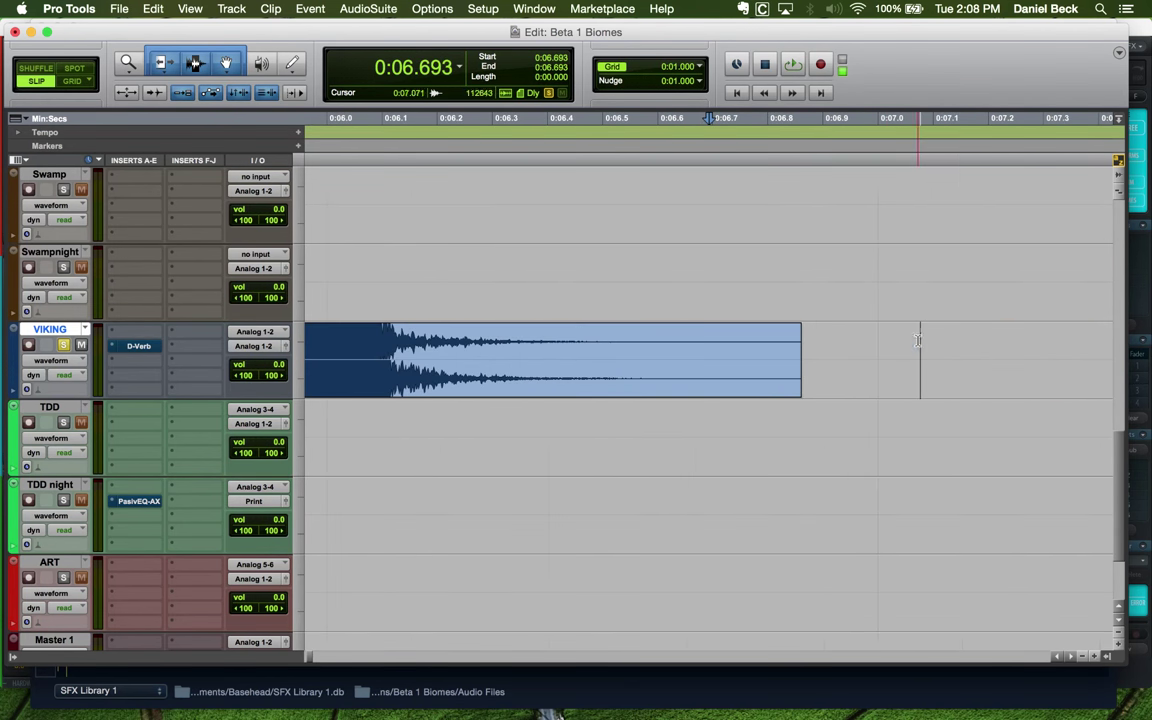
left_click(638, 353)
key("super+bracketleft")
key("super+bracketleft")
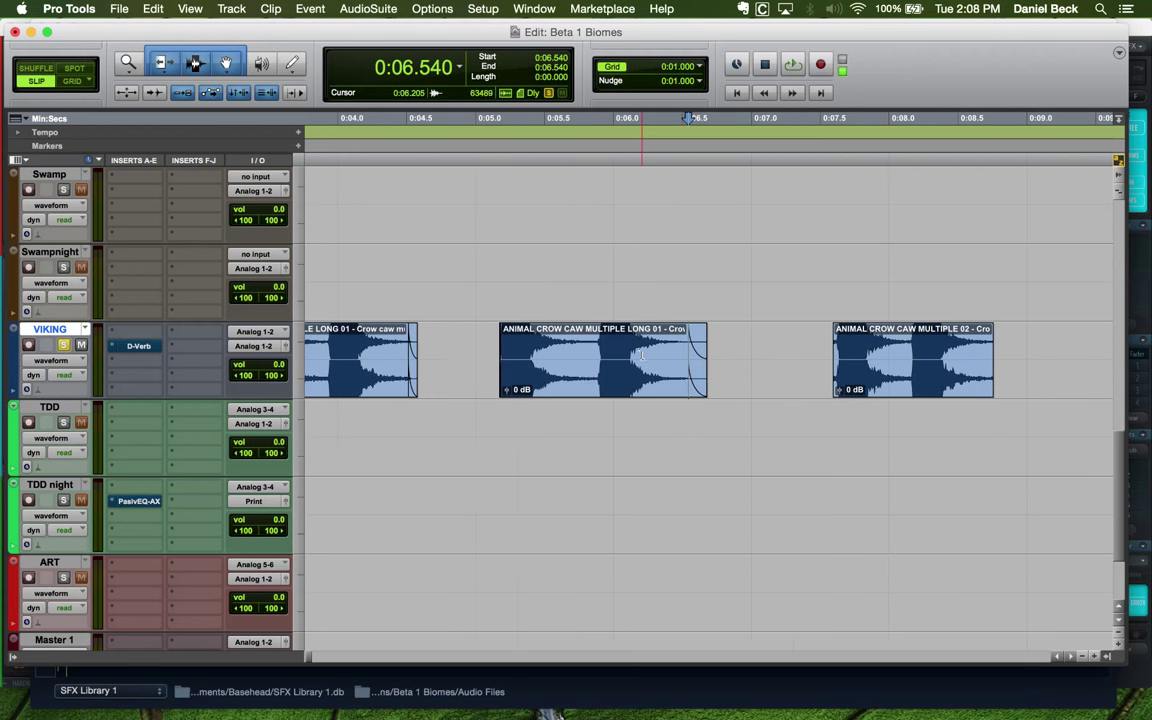
key("space")
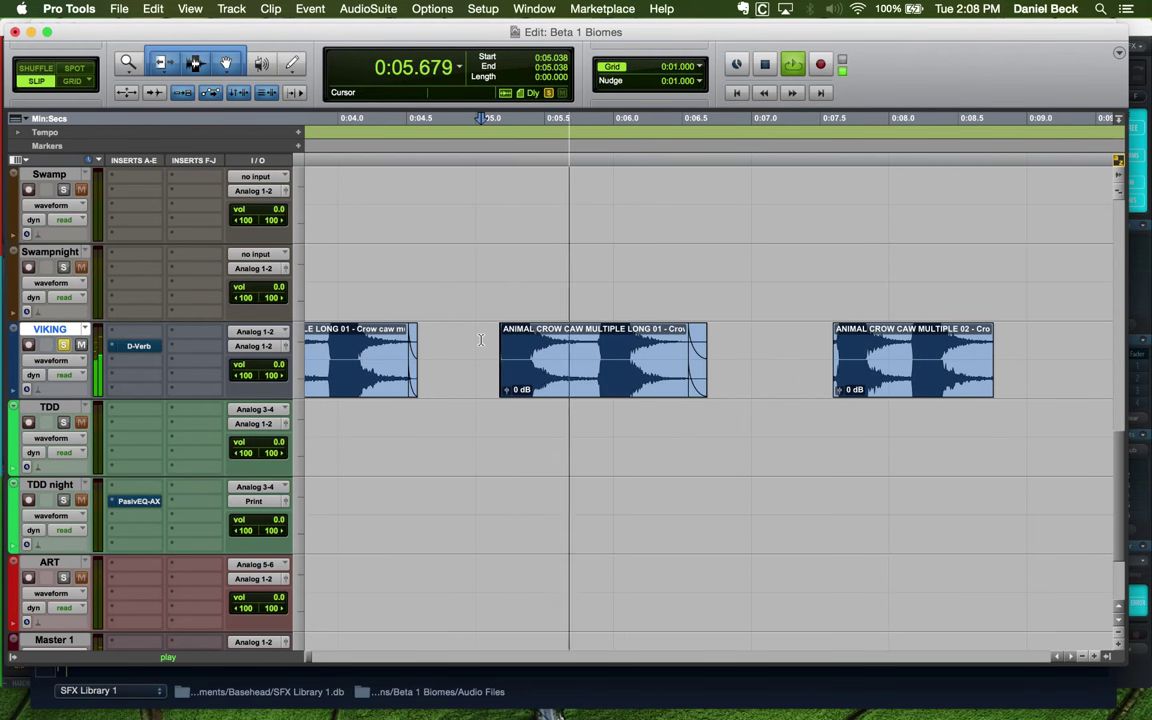
key("space")
Trim the lead-in off the start of the ANIMAL CROW CAW MULTIPLE 02 clip, to about 0:07.61, and play it
key("super+bracketright")
key("super+bracketright")
key("super+bracketright")
key("super+bracketright")
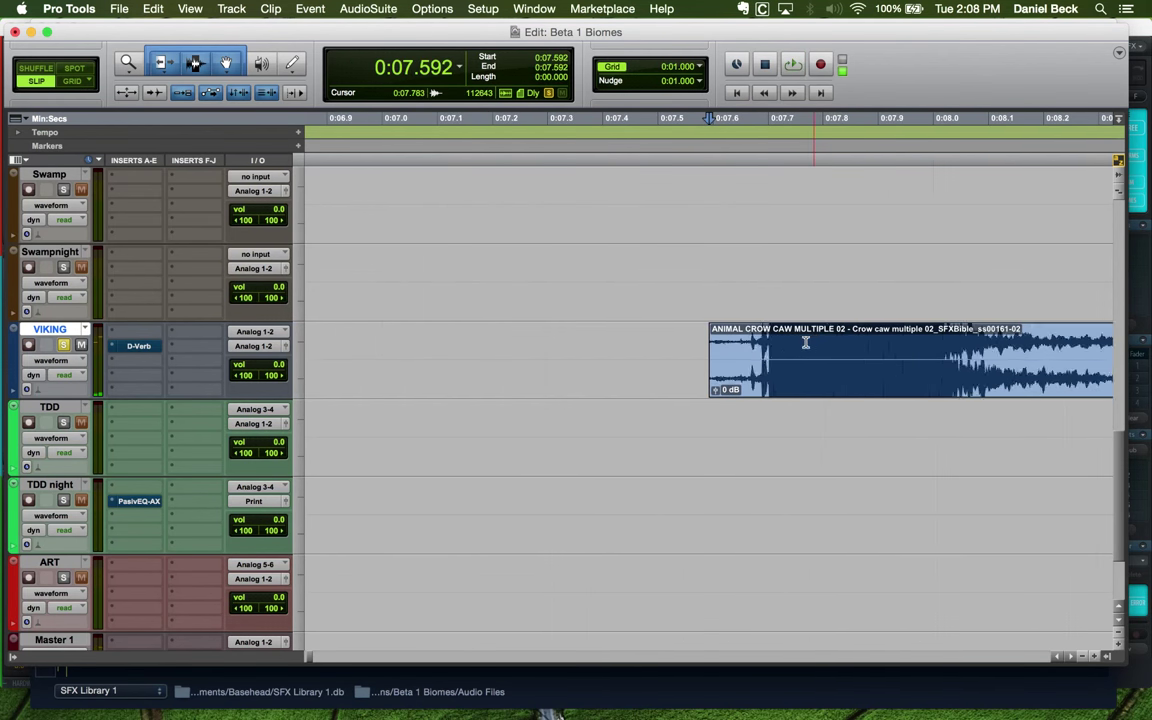
left_click(771, 346)
key("super+bracketleft")
key("super+bracketleft")
key("super+bracketleft")
key("super+bracketleft")
key("space")
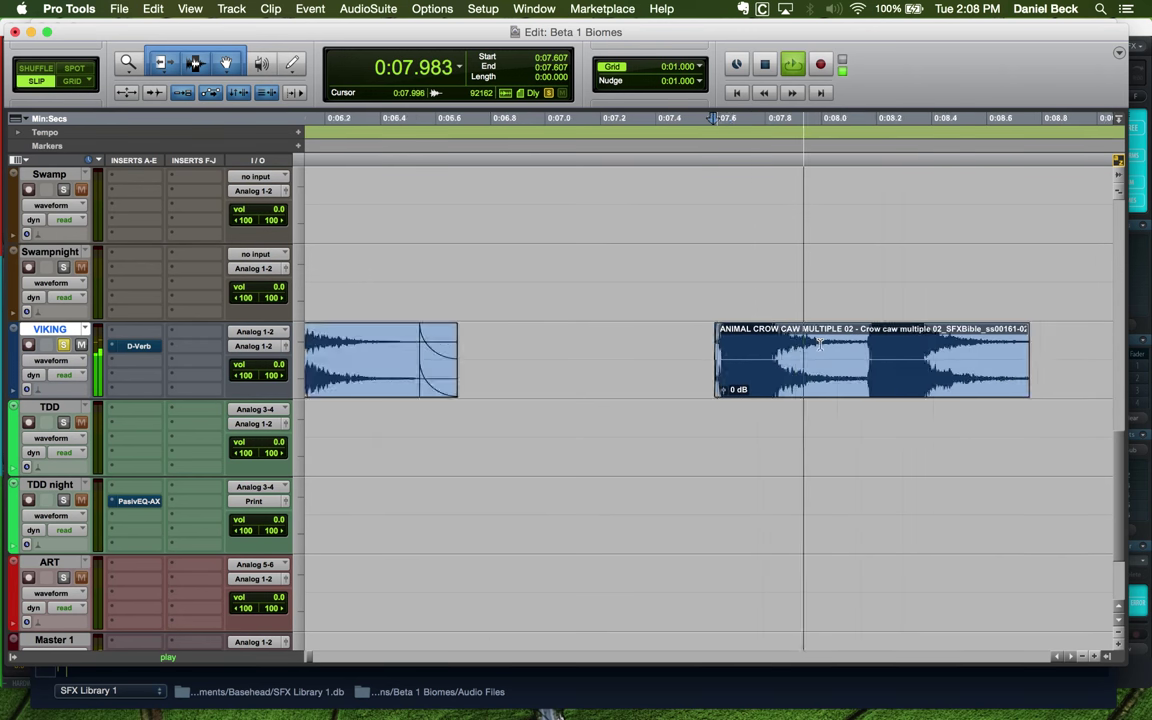
key("space")
Fade out the end of the ANIMAL CROW CAW MULTIPLE 02 clip from about 0:08.71 and play it from 0:07.500
left_click(856, 339)
key("super+bracketright")
key("super+bracketright")
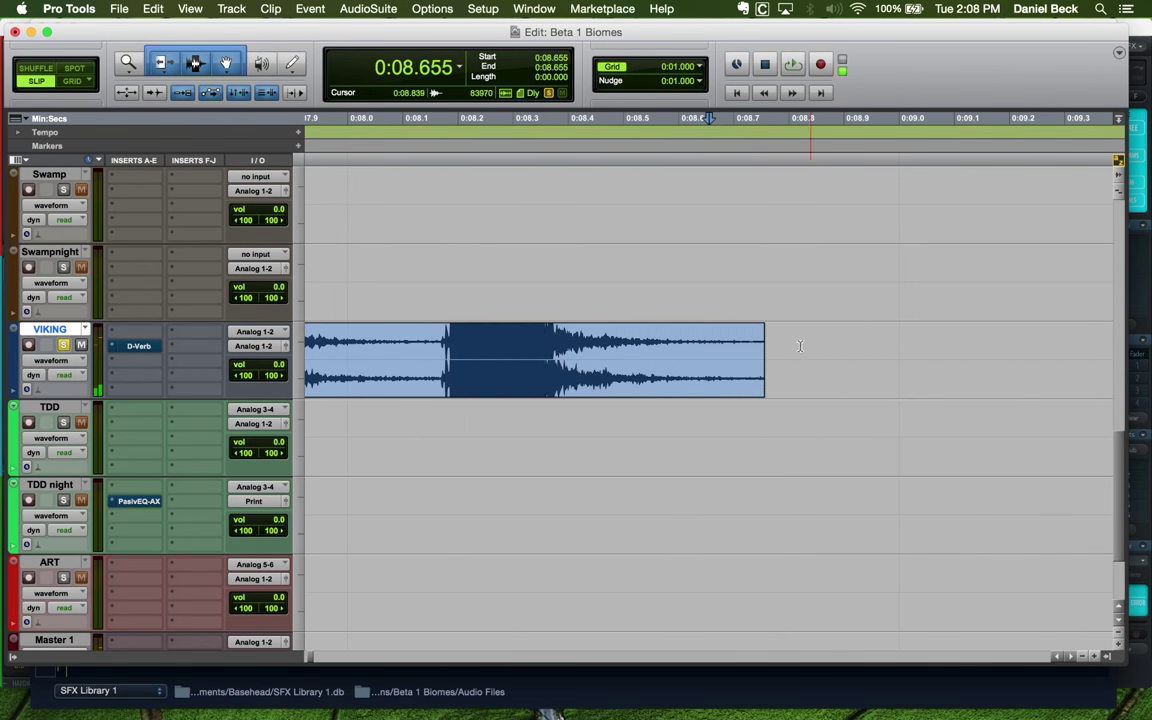
left_click(738, 345)
key("super+bracketleft")
key("super+bracketleft")
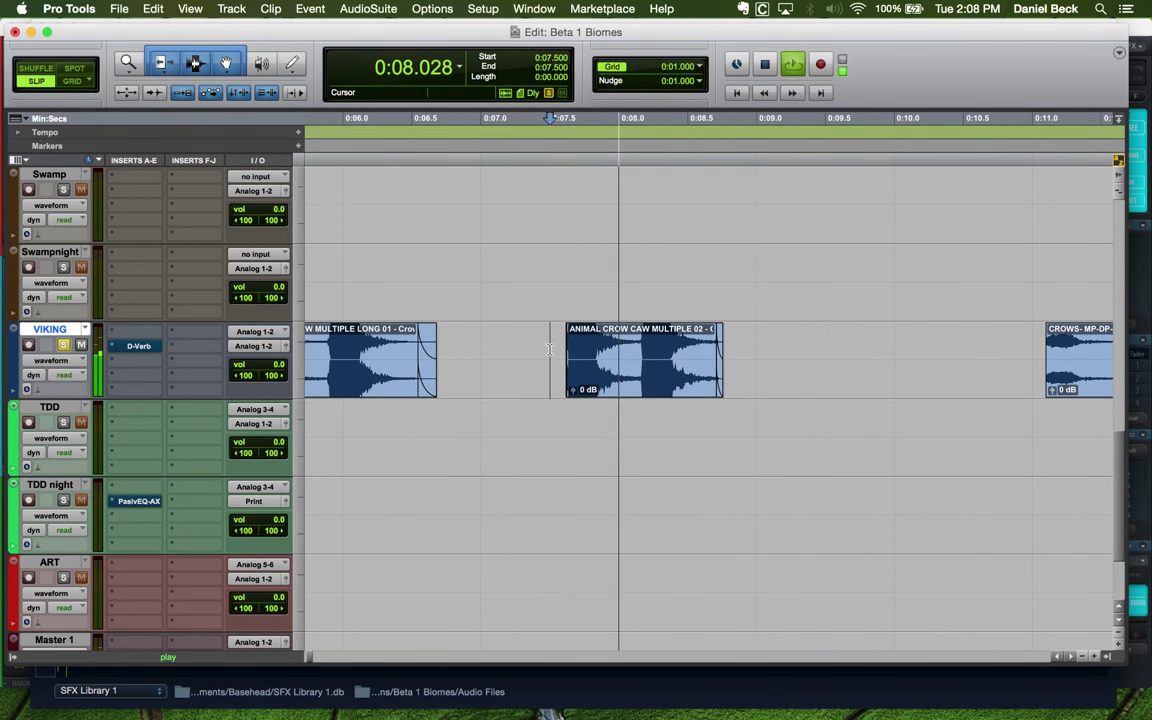
Audition the CROWS- MP-DP-01 clip from 0:11.099
key("super+bracketleft")
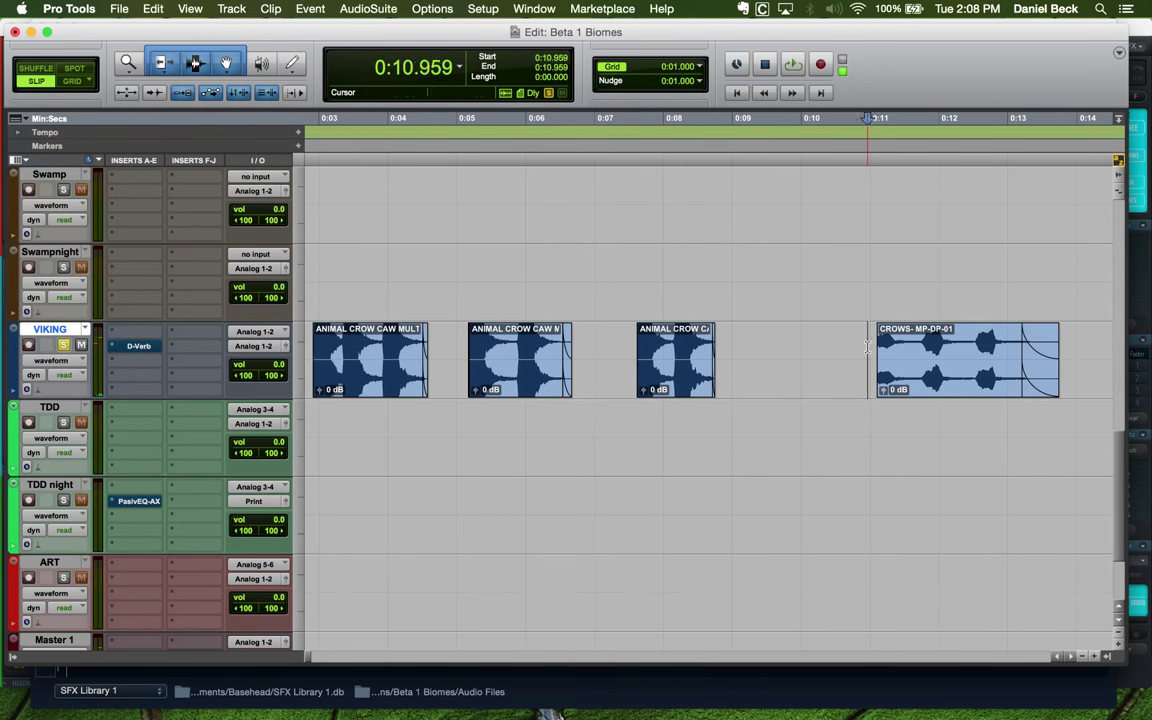
key("Tab")
key("t")
key("t")
key("space")
key("t")
key("r")
key("r")
key("r")
key("r")
key("r")
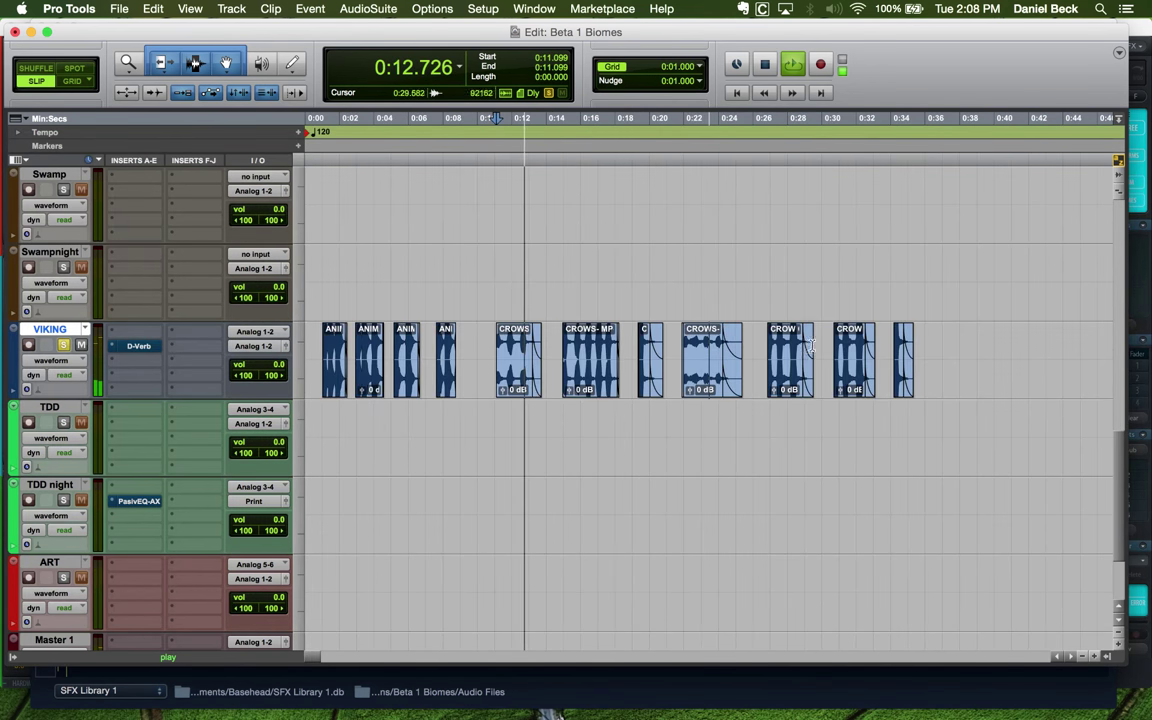
key("space")
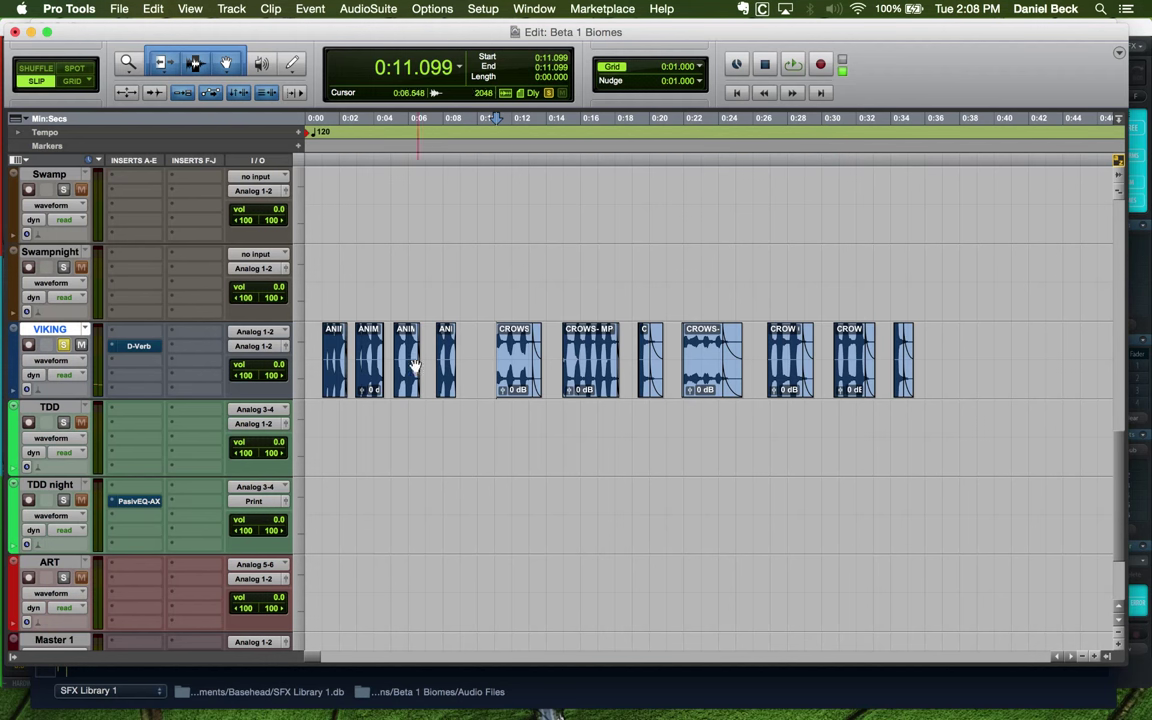
Play the row of trimmed ANIMAL CROW CAW clips on the VIKING track from 0:01.031
key("space")
key("super+bracketright")
key("super+bracketright")
key("super+bracketright")
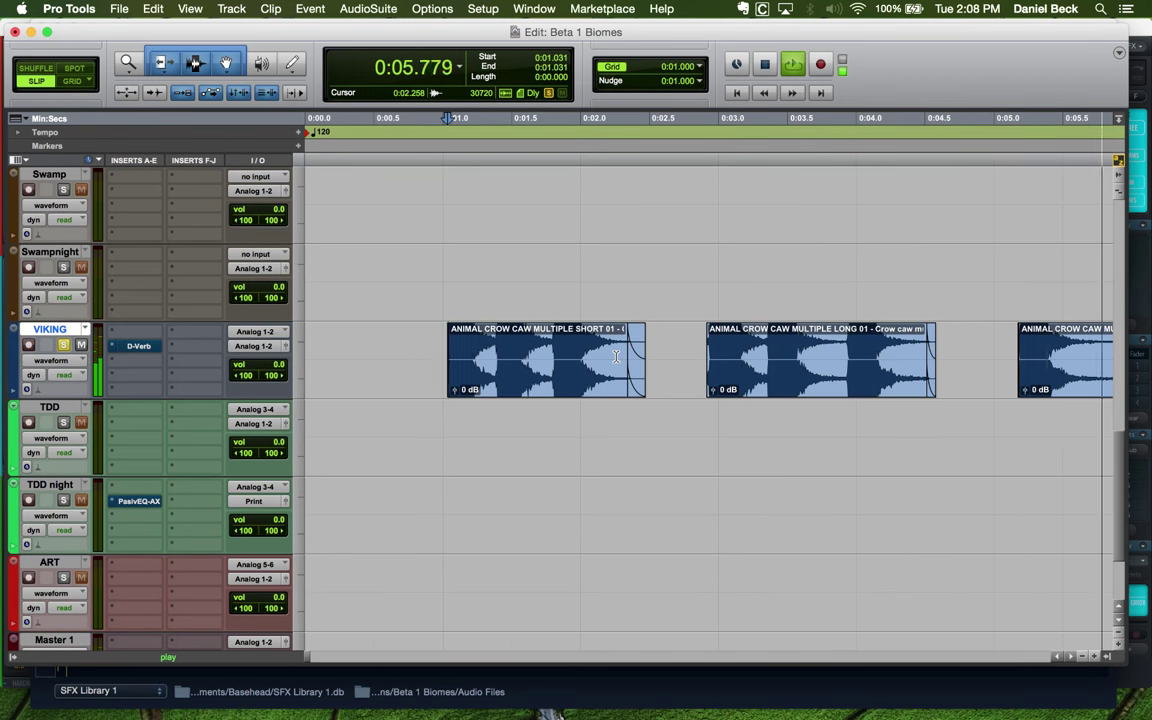
key("super+bracketleft")
key("super+bracketleft")
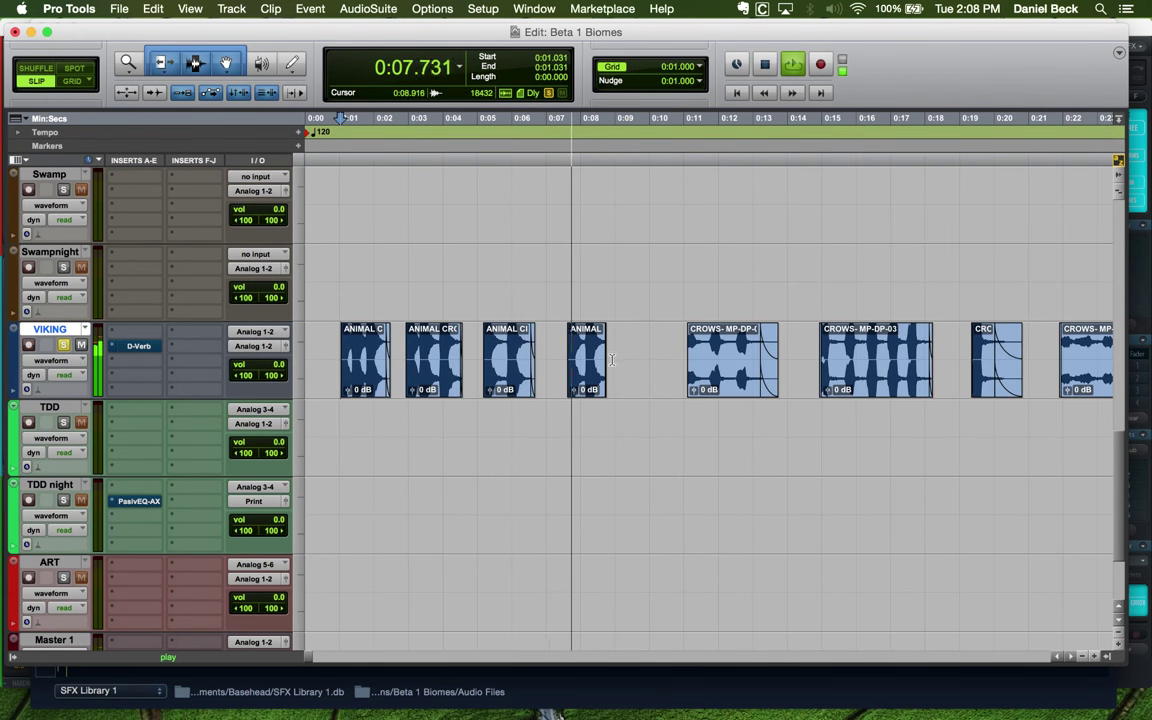
key("space")
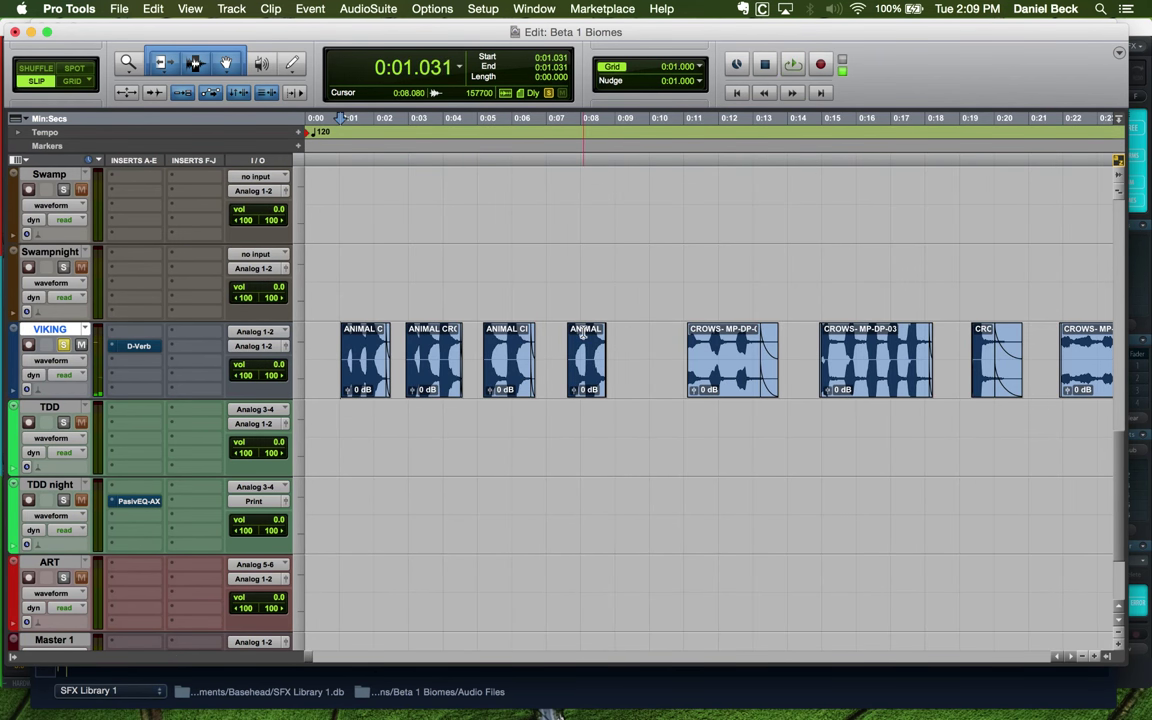
Extend the end of the ANIMAL CROW CAW MULTIPLE 02 clip to 0:09.129, past its third caw
left_click(585, 340)
key("super+bracketright")
key("super+bracketright")
key("super+bracketleft")
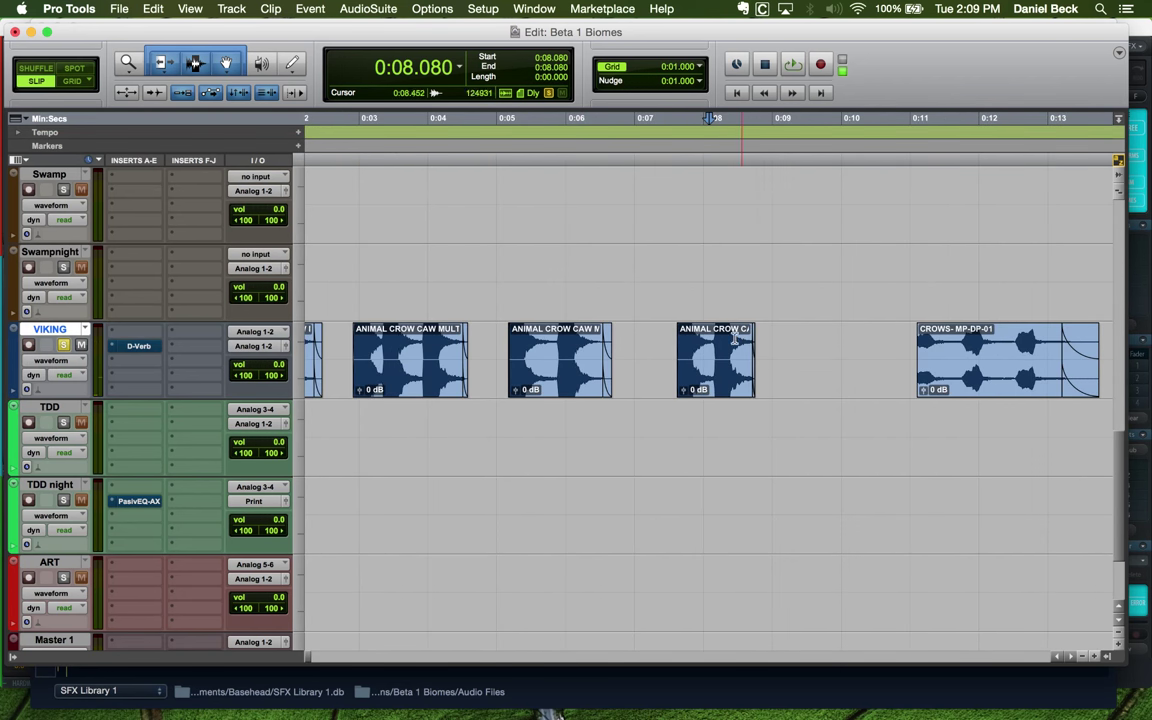
key("Tab")
key("super+bracketright")
key("super+bracketright")
key("super+bracketright")
left_click_drag(726, 383, 931, 374)
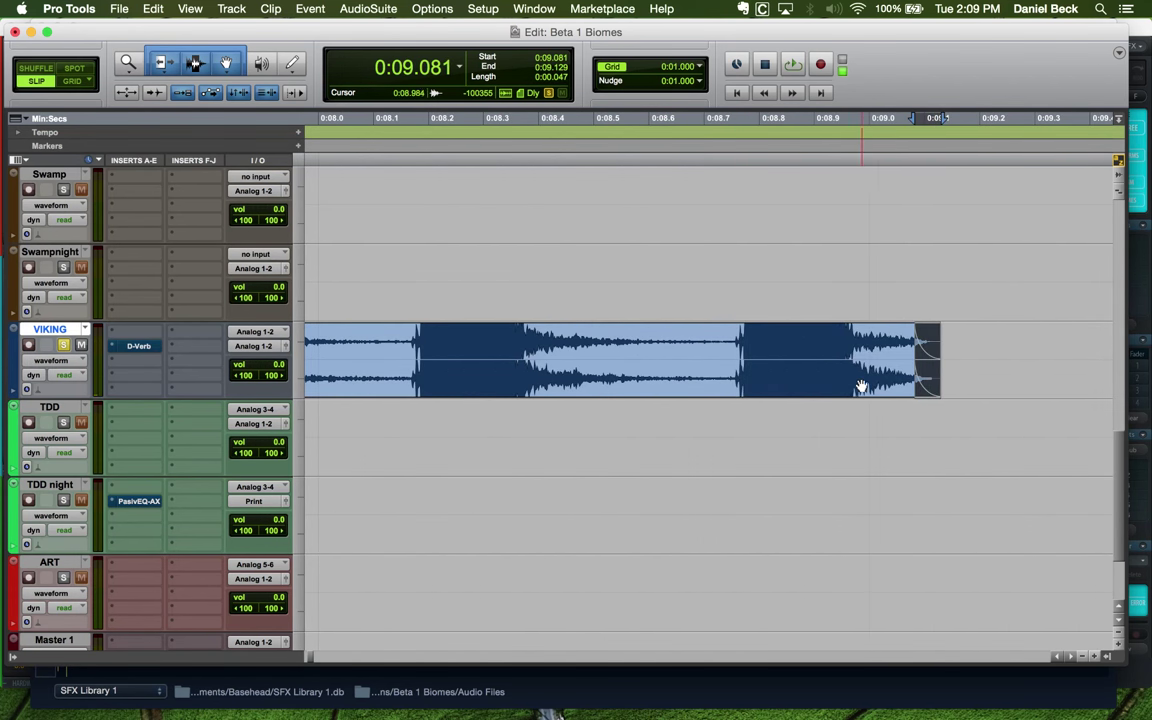
key("super+bracketleft")
key("super+bracketleft")
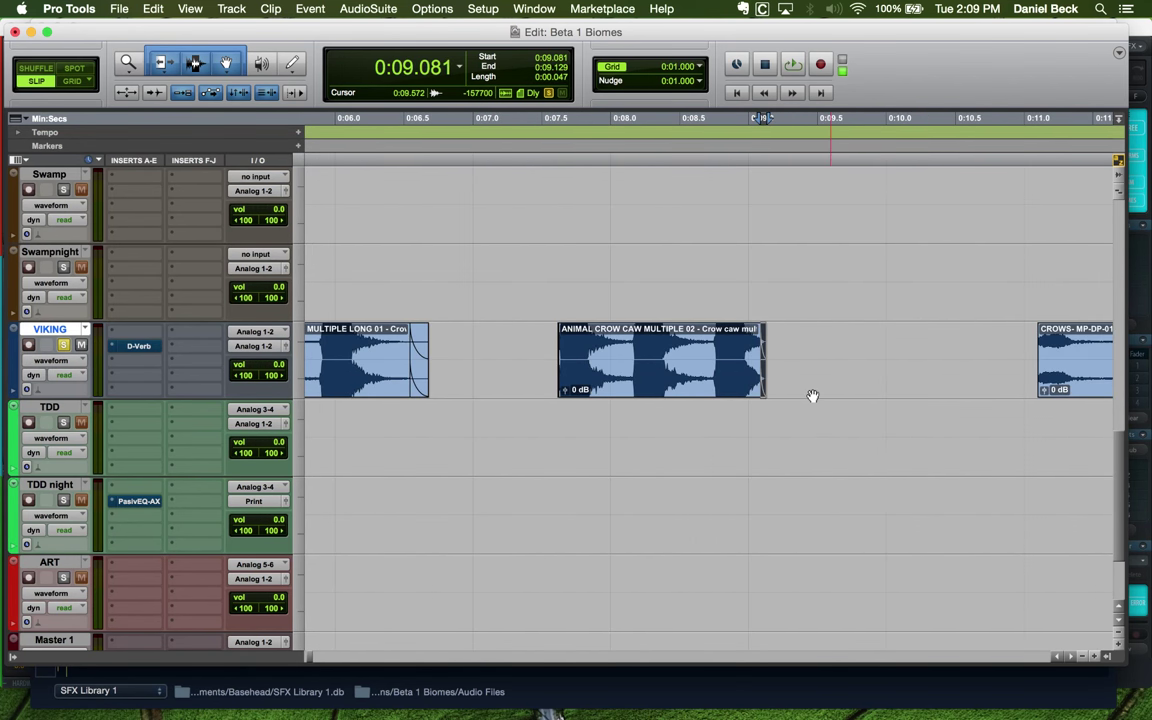
Bring the end of the ANIMAL CROW CAW MULTIPLE 02 clip to about 0:08.75, just before the third caw, with a short fade-out
left_click(716, 343)
key("super+bracketright")
key("super+bracketright")
key("super+bracketright")
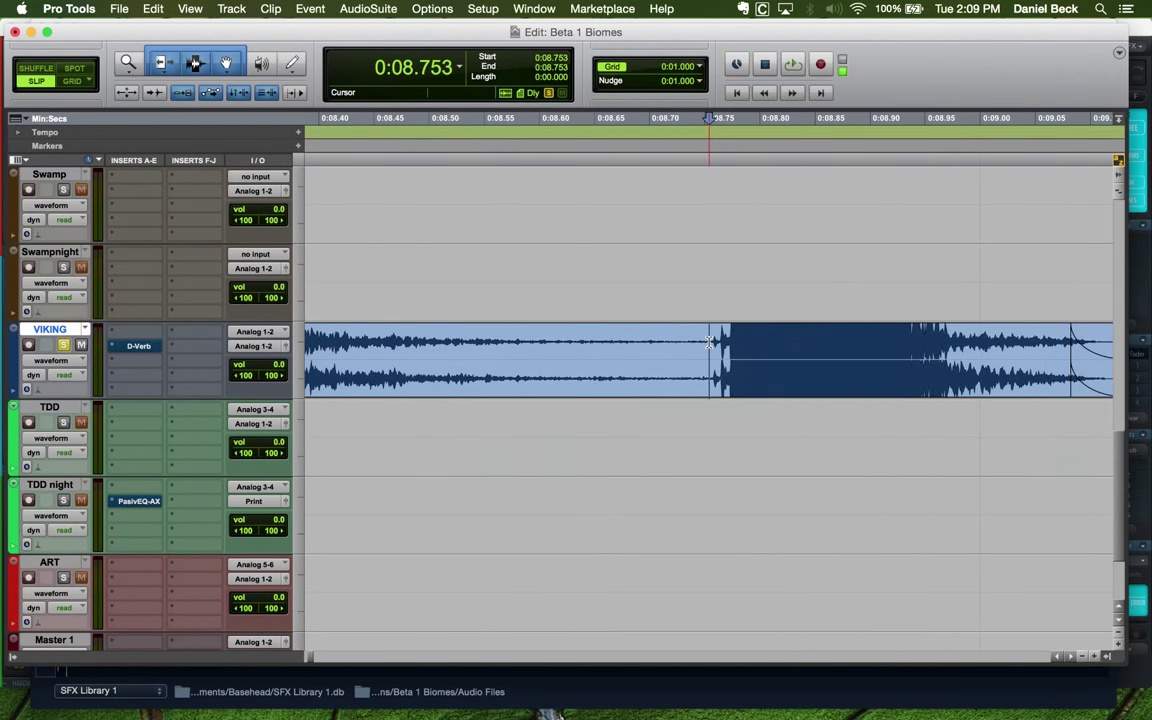
key("super+bracketleft")
key("super+bracketleft")
key("super+bracketleft")
key("super+bracketleft")
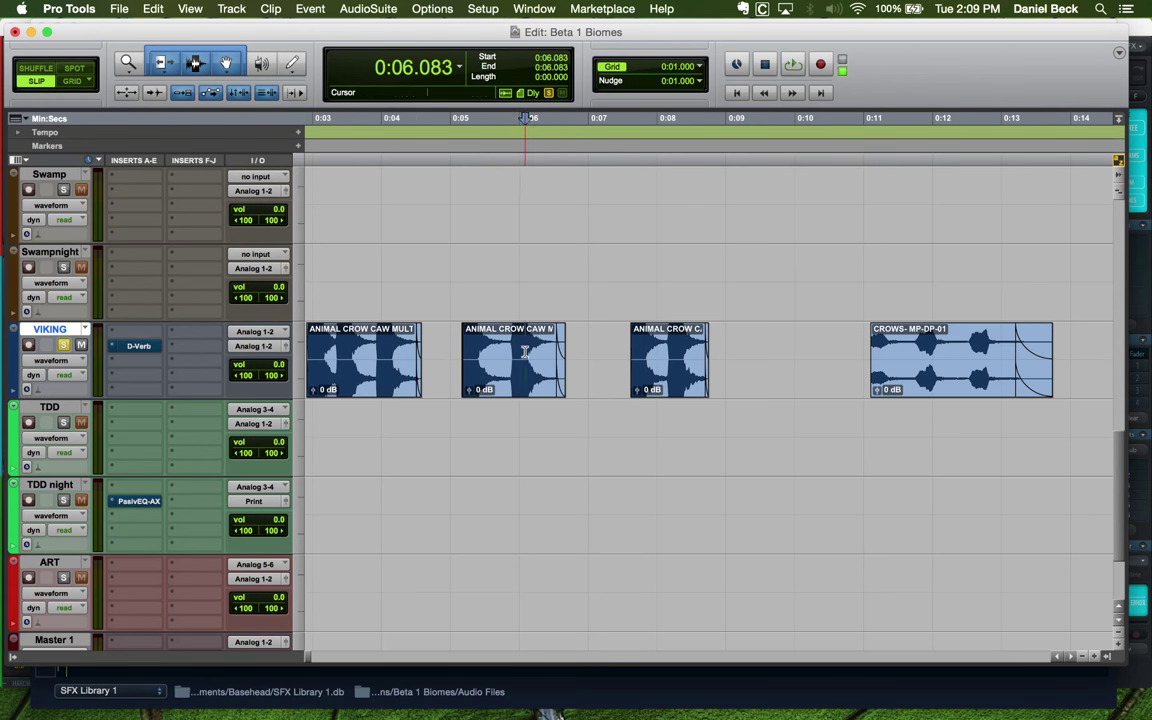
Extend the end of the second ANIMAL CROW CAW MULTIPLE LONG 01 clip to 0:06.861 with its fade-out starting at 0:06.722
key("super+bracketright")
key("super+bracketright")
key("super+bracketright")
key("super+bracketleft")
left_click_drag(960, 380, 957, 381)
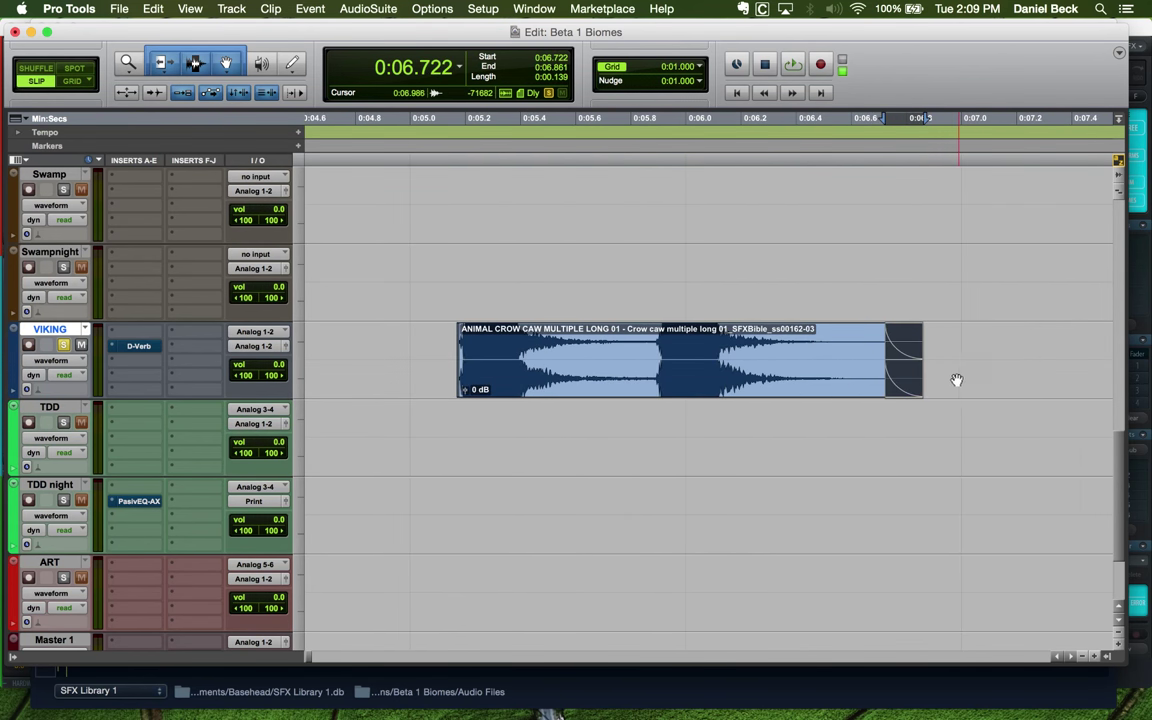
Audition the second ANIMAL CROW CAW MULTIPLE LONG 01 clip and its tail from 0:06.037, 0:05.598 and 0:05.050
left_click(696, 355)
key("space")
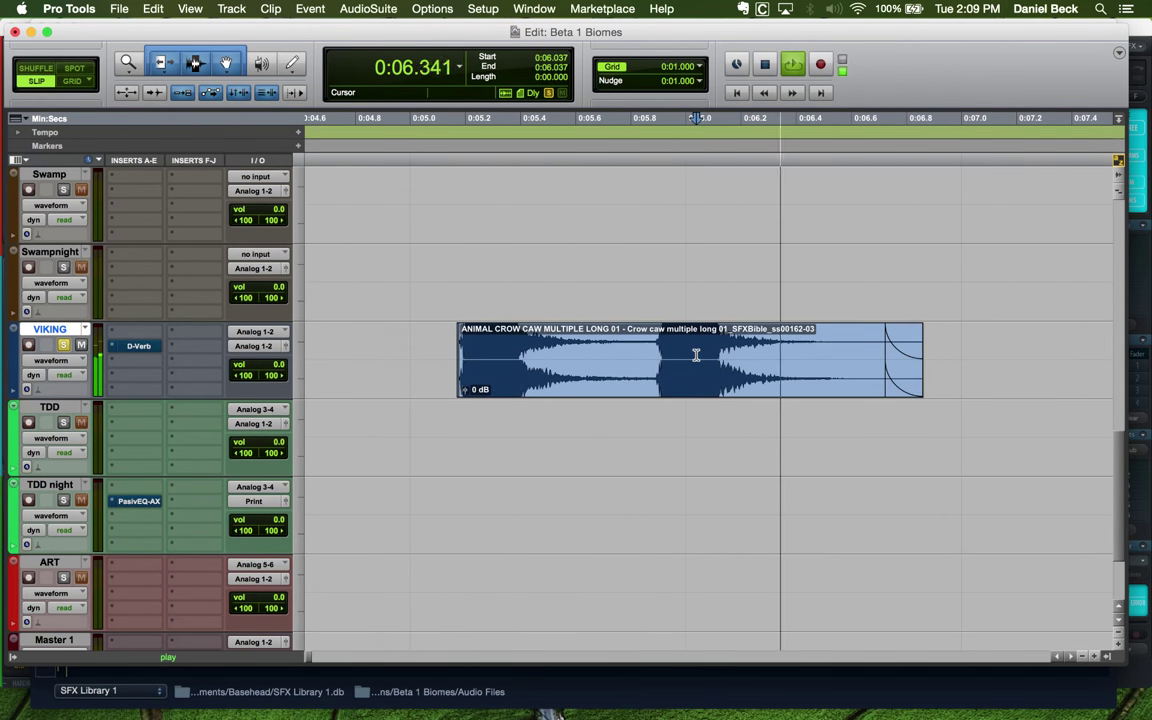
left_click(575, 347)
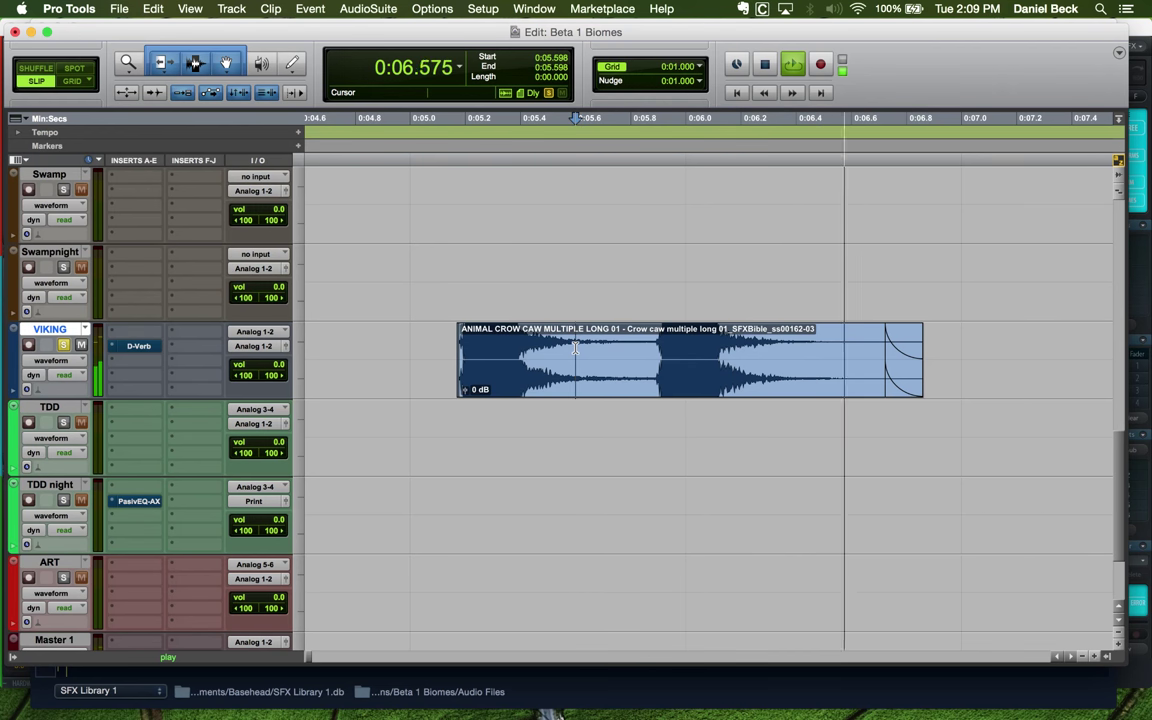
key("r")
key("space")
left_click(686, 343)
left_click(566, 344)
key("space")
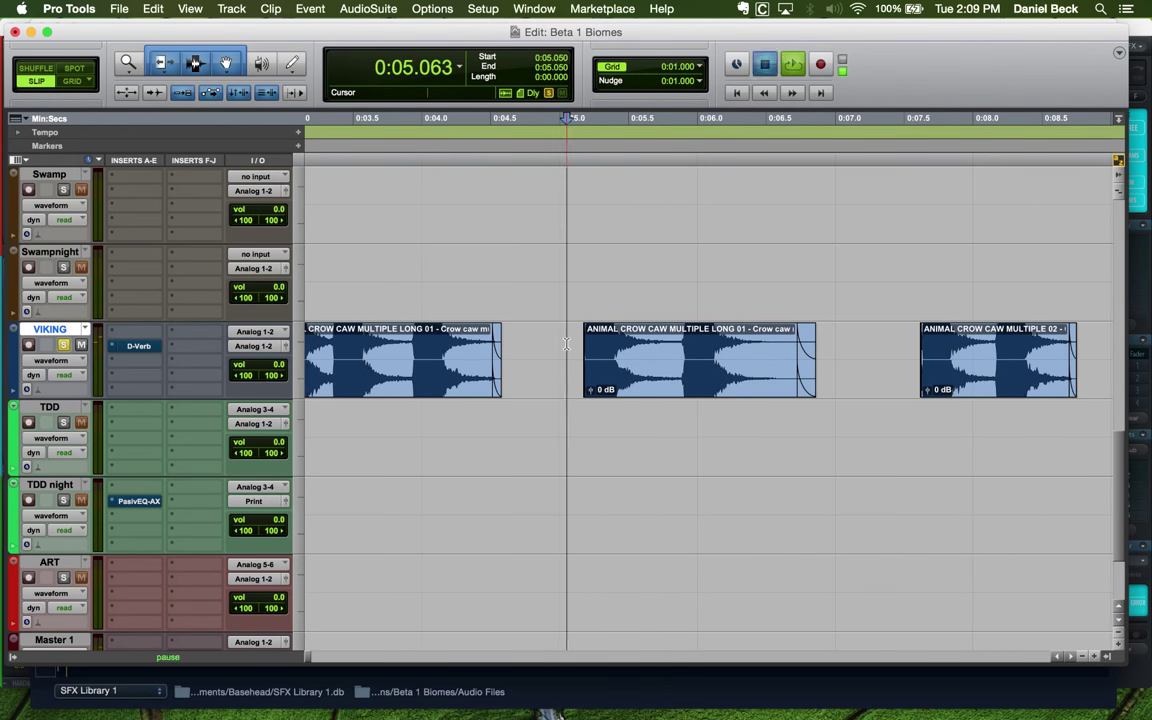
key("space")
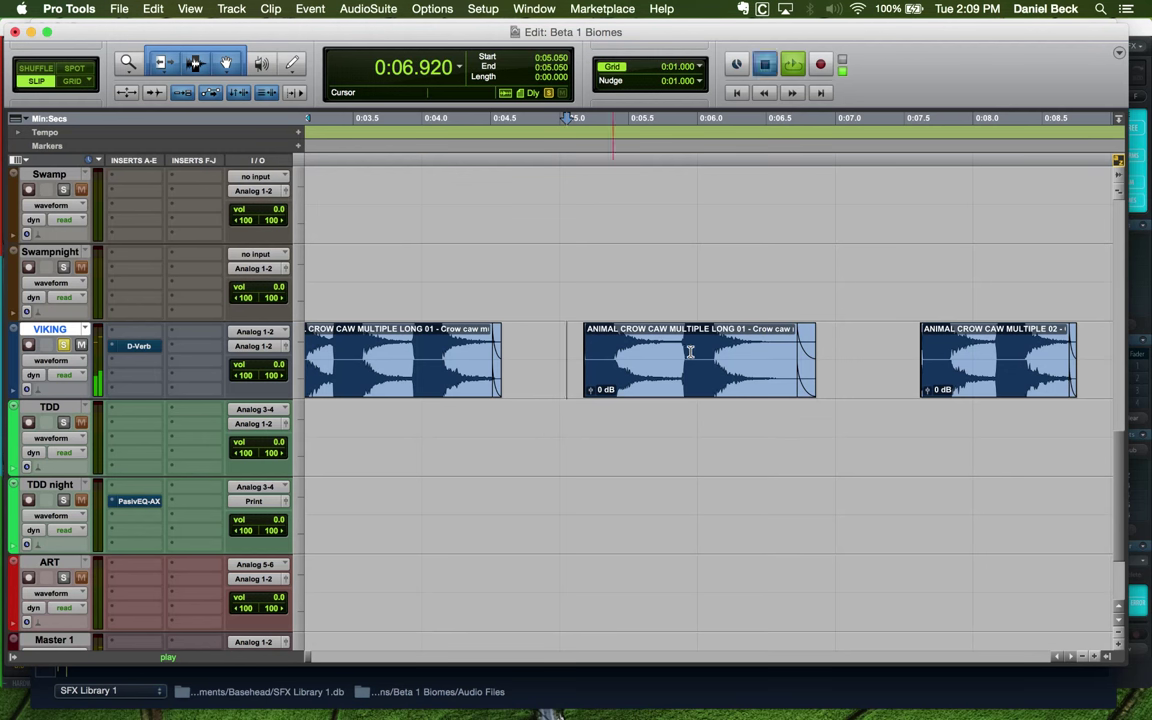
Trim the end of the second ANIMAL CROW CAW MULTIPLE LONG 01 clip to 0:06.632 and fade it out from 0:06.585
left_click(704, 352)
key("r")
left_click(730, 349)
key("t")
key("t")
key("t")
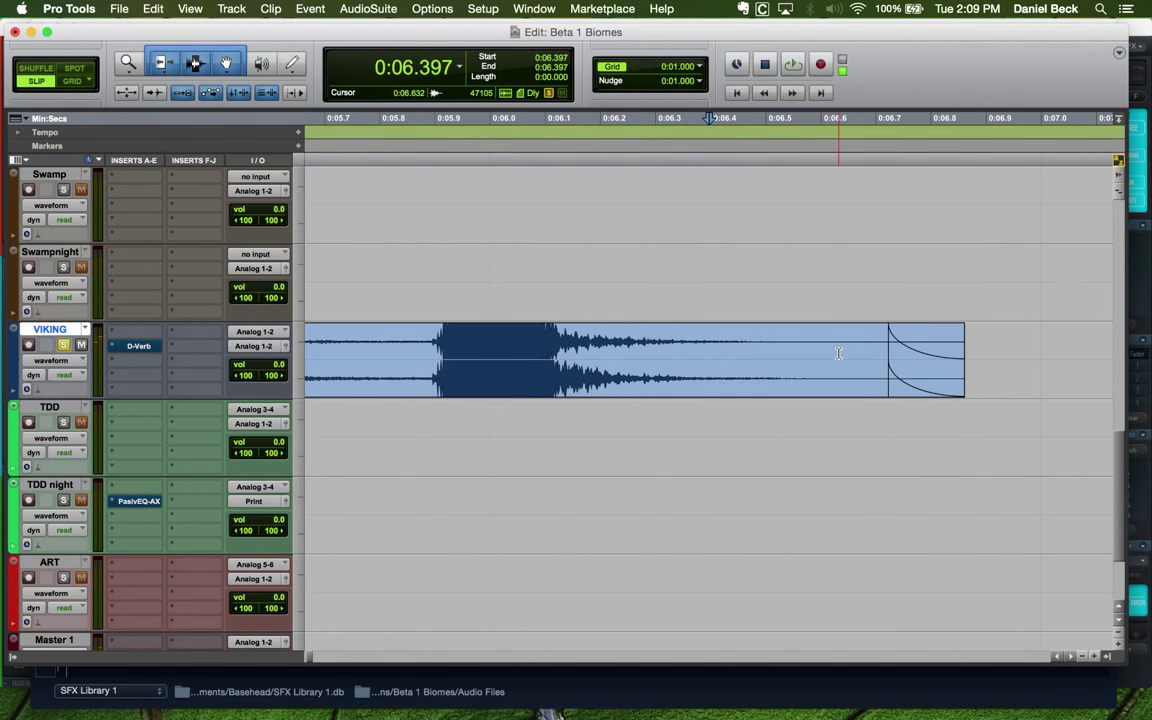
left_click(838, 355)
key("s")
left_click(812, 352)
key("g")
key("r")
key("r")
key("r")
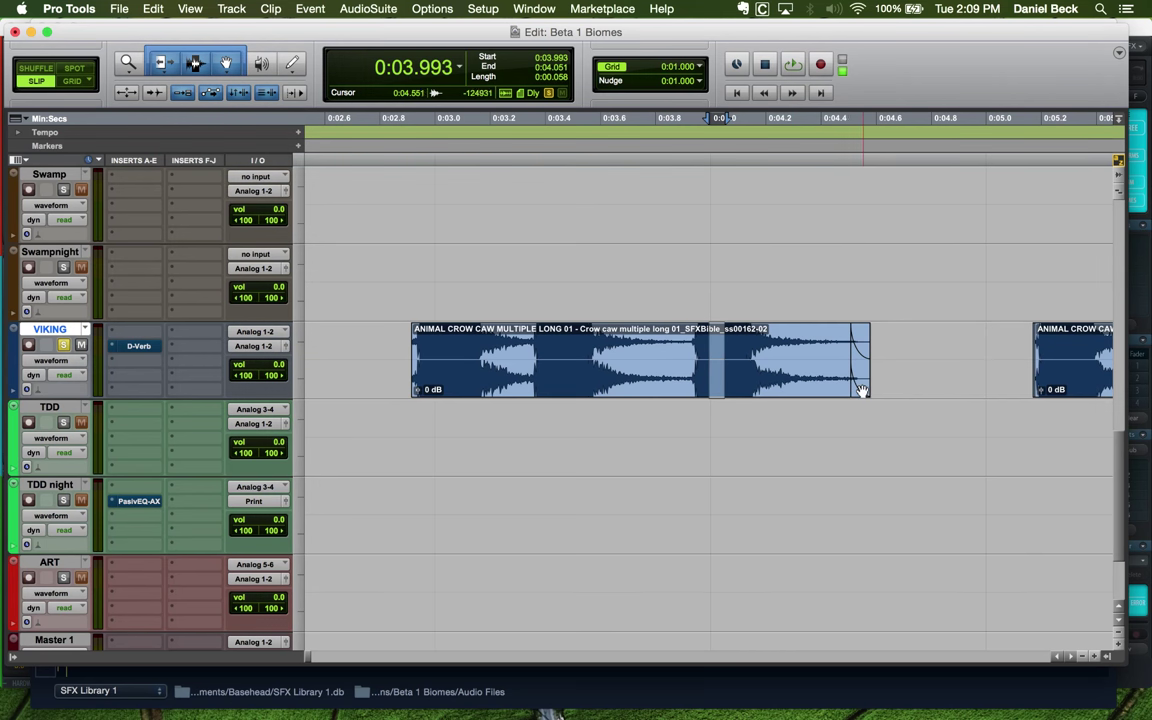
Extend the end of the first ANIMAL CROW CAW MULTIPLE LONG 01 clip past 0:04.66, into the recording's next caw
left_click_drag(862, 391, 915, 378)
left_click(813, 342)
key("t")
left_click(823, 342)
key("super+bracketright")
key("super+bracketright")
key("super+bracketright")
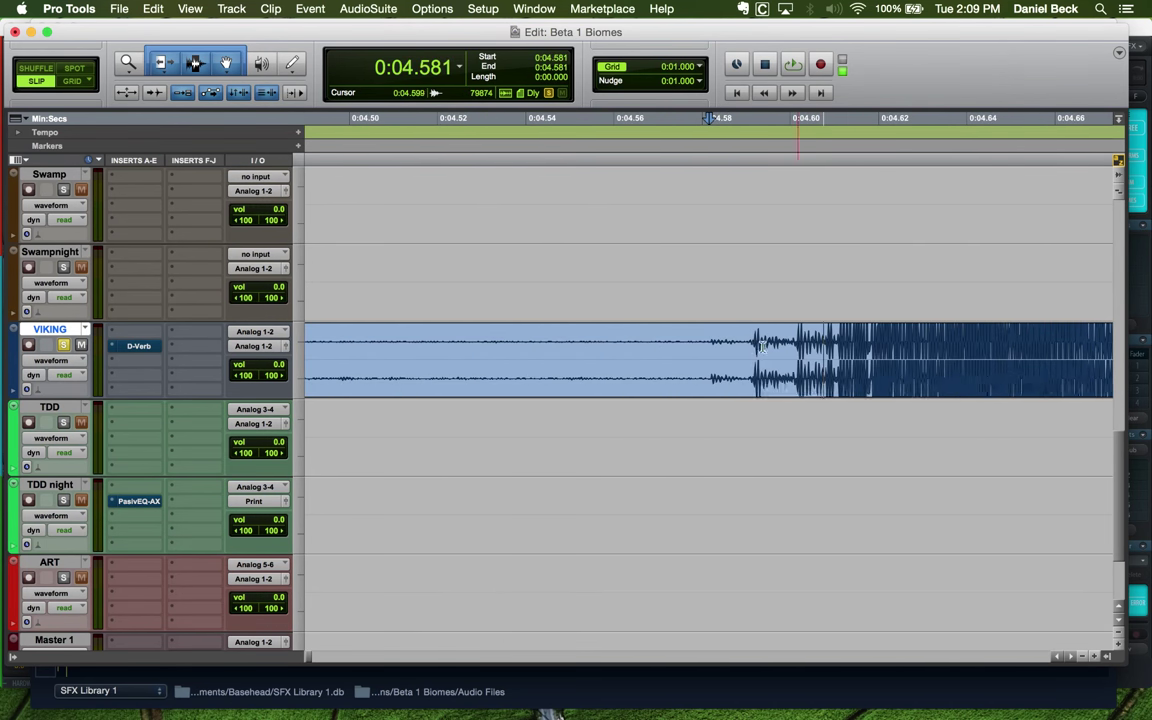
Trim the end of the first ANIMAL CROW CAW MULTIPLE LONG 01 clip to about 0:04.58 and fade it out from 0:04.566
left_click(694, 348)
key("s")
left_click(643, 342)
key("g")
key("r")
key("r")
key("r")
key("r")
key("r")
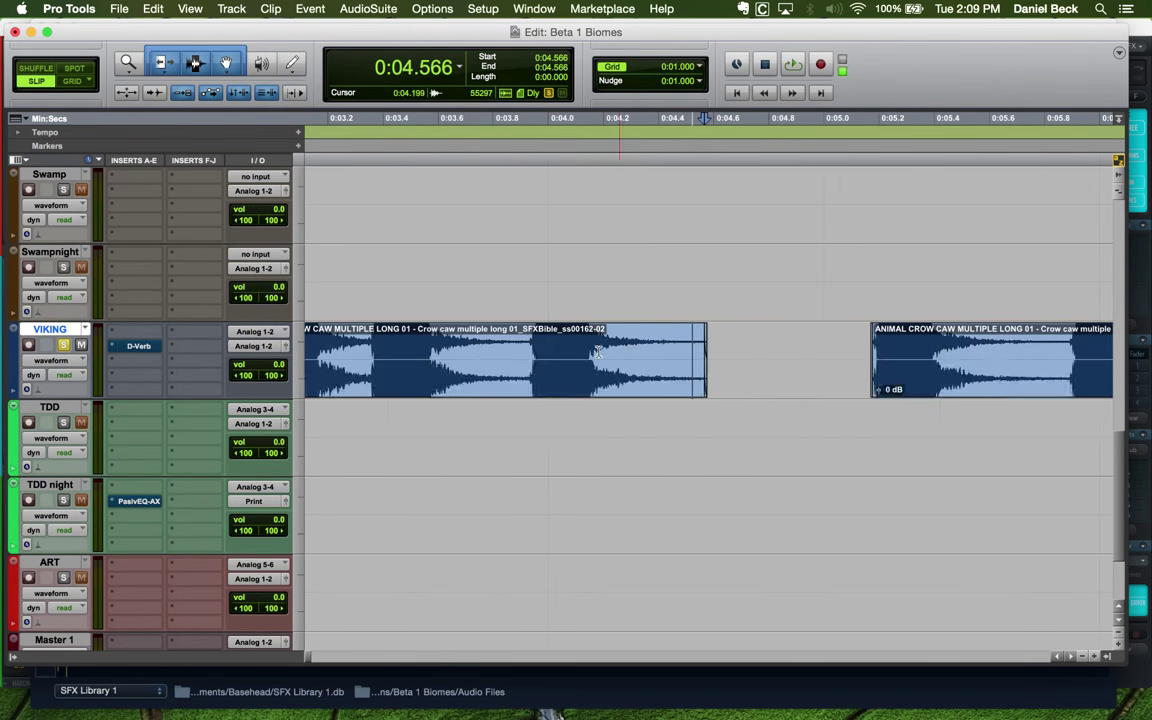
Extend the end of the ANIMAL CROW CAW MULTIPLE SHORT 01 clip to about 0:02.71, keeping its fade-out
left_click(376, 349)
key("t")
key("t")
key("r")
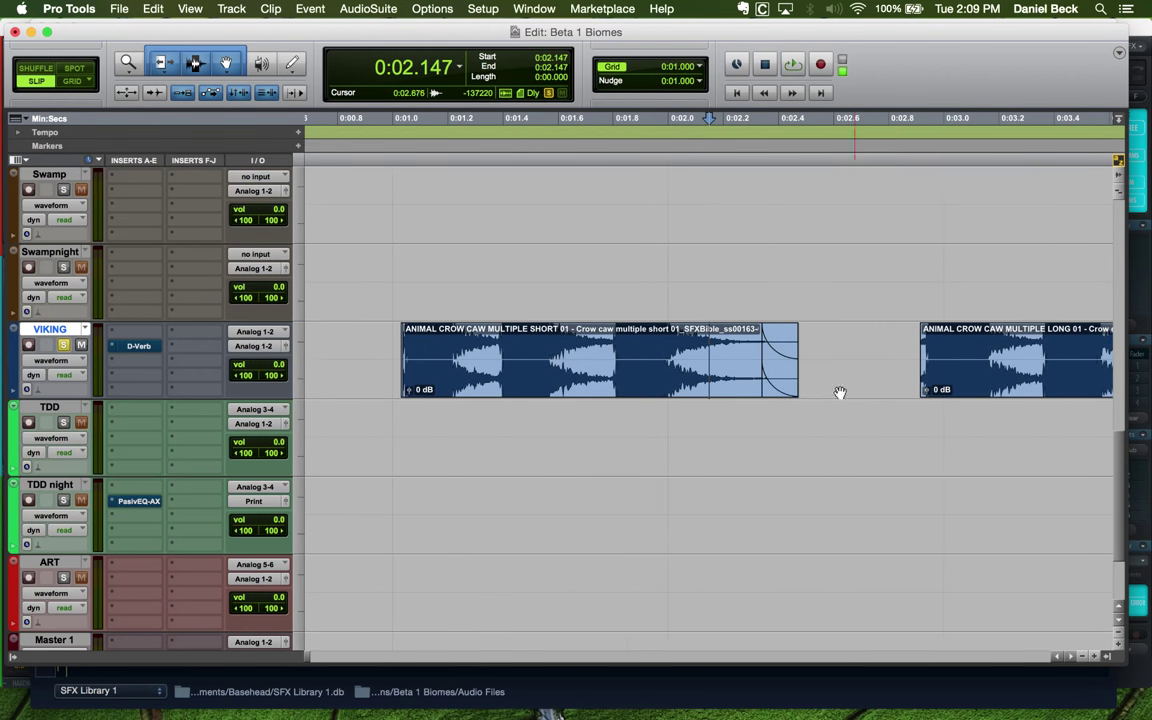
left_click(772, 391)
left_click_drag(793, 391, 841, 384)
left_click(805, 352)
key("t")
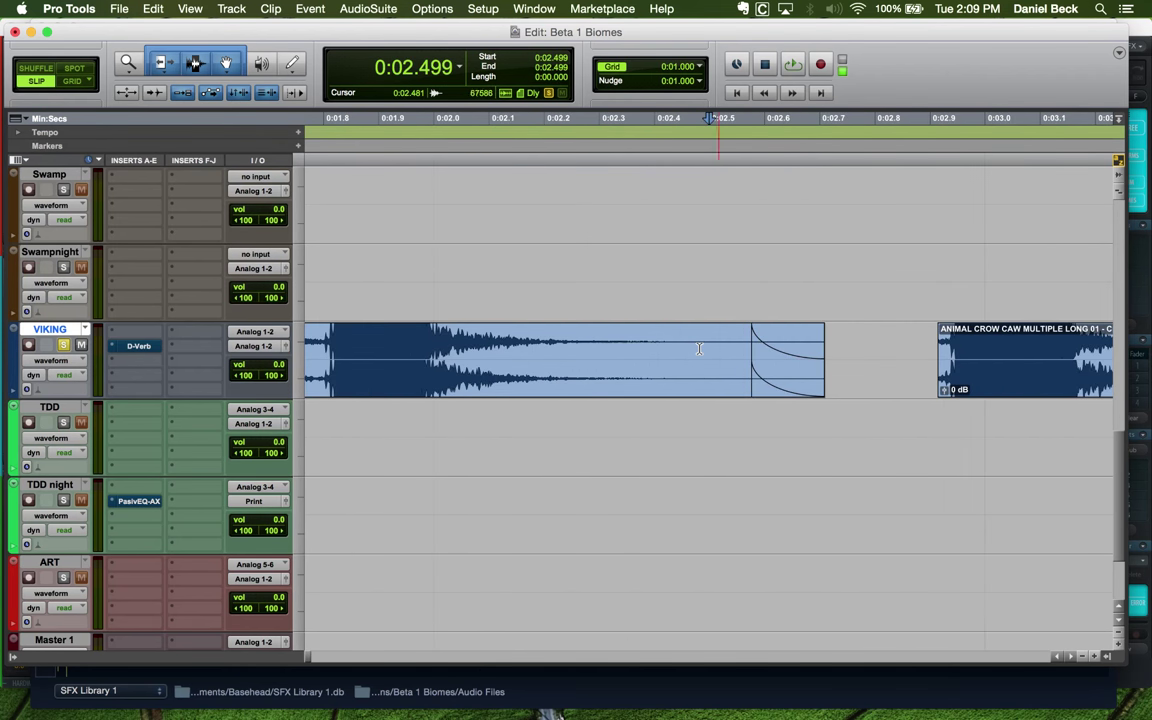
Enlarge the waveform display and audition the tail of the ANIMAL CROW CAW MULTIPLE SHORT 01 clip from 0:02.414 and 0:01.991
key("super+alt+]")
key("super+alt+]")
left_click(662, 343)
key("space")
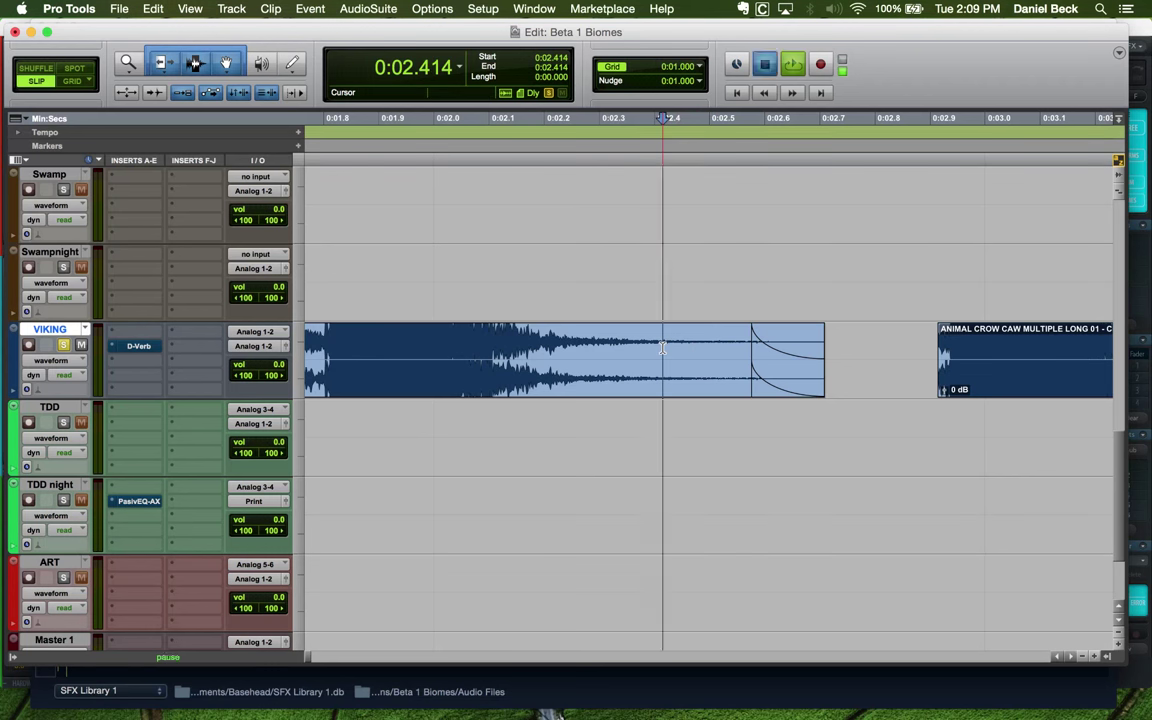
key("r")
key("space")
left_click(568, 353)
key("space")
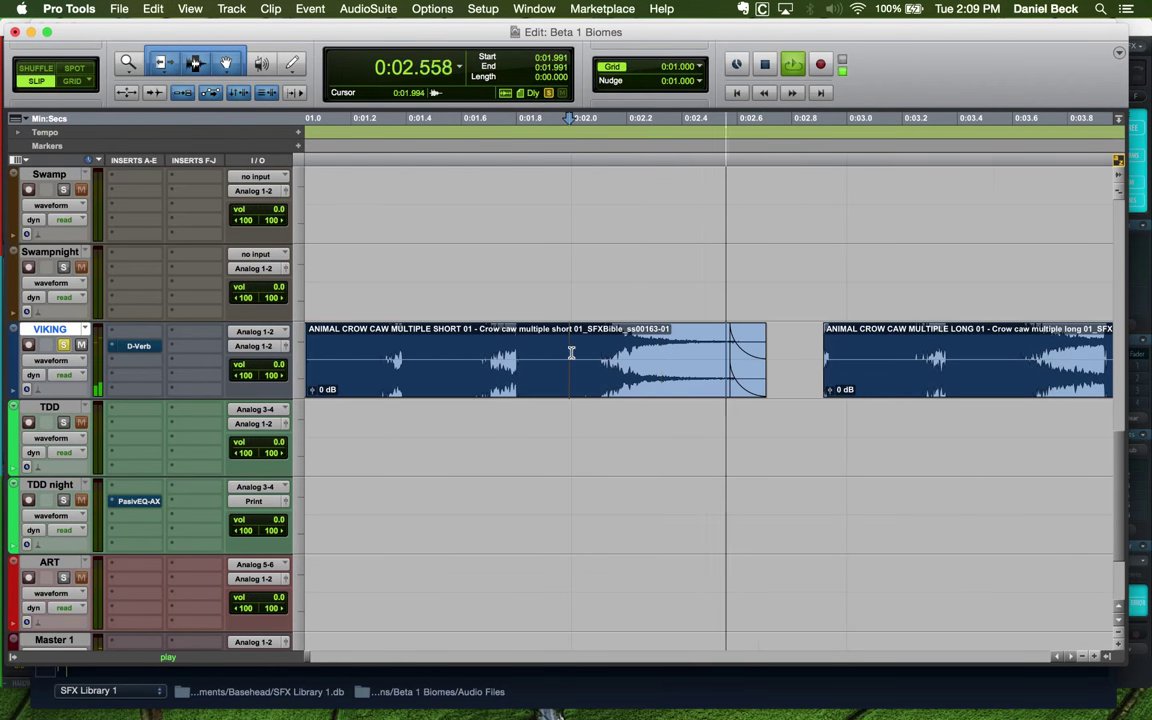
key("r")
key("r")
key("r")
key("space")
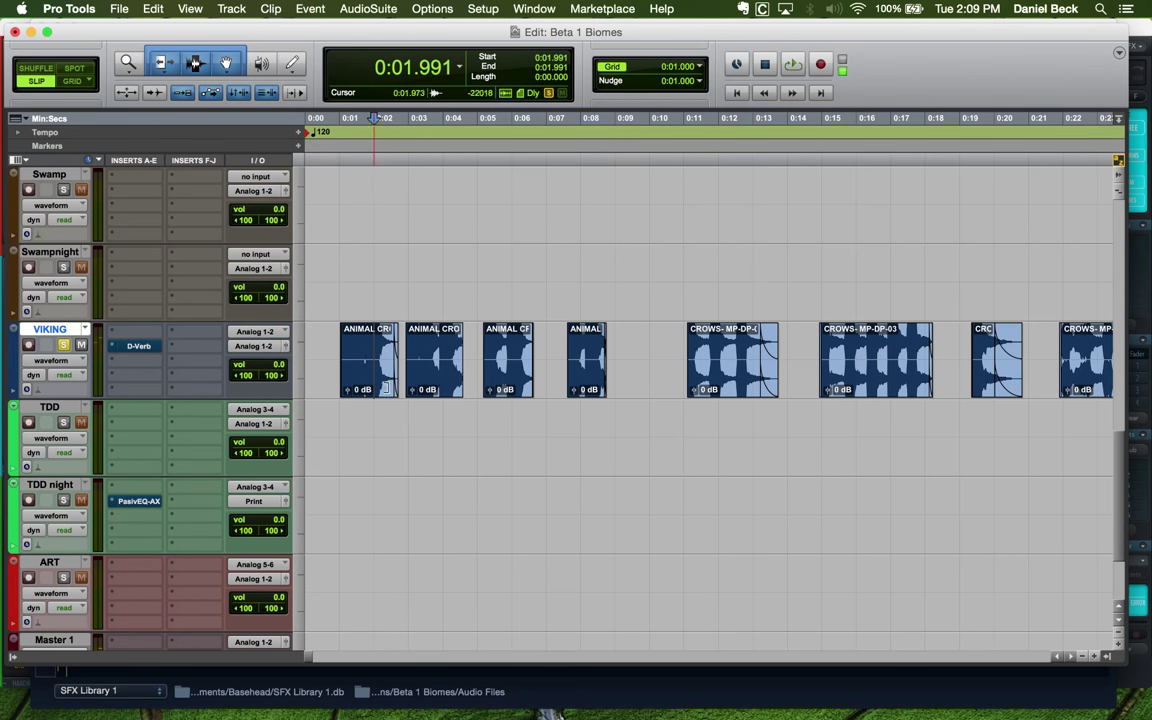
Move the ANIMAL CROW CAW MULTIPLE SHORT 01 clip back to 0:00.311 and consolidate it with trailing silence up to 0:02.356
left_click(592, 349)
left_click_drag(358, 386, 333, 380)
key("t")
key("t")
left_click(618, 350, "shift")
left_click(629, 350, "shift")
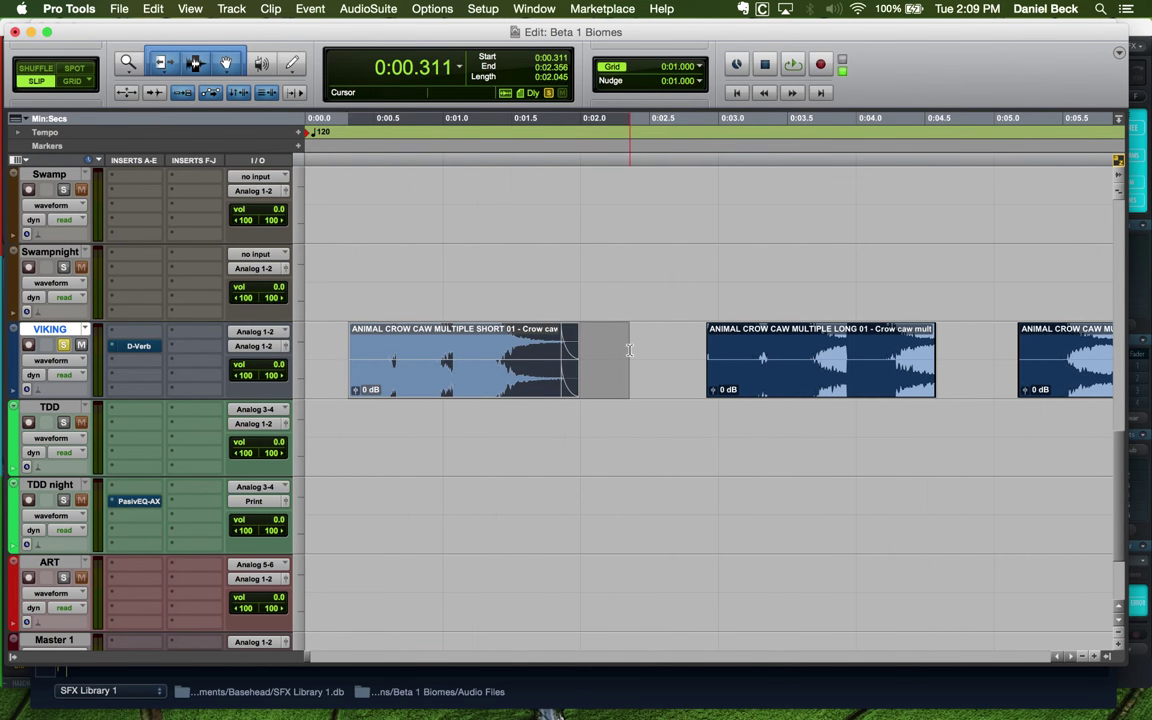
key("alt+shift+3")
Move the first ANIMAL CROW CAW MULTIPLE LONG 01 clip to 0:02.623 and consolidate it with trailing silence up to 0:04.632
left_click_drag(721, 341, 681, 340)
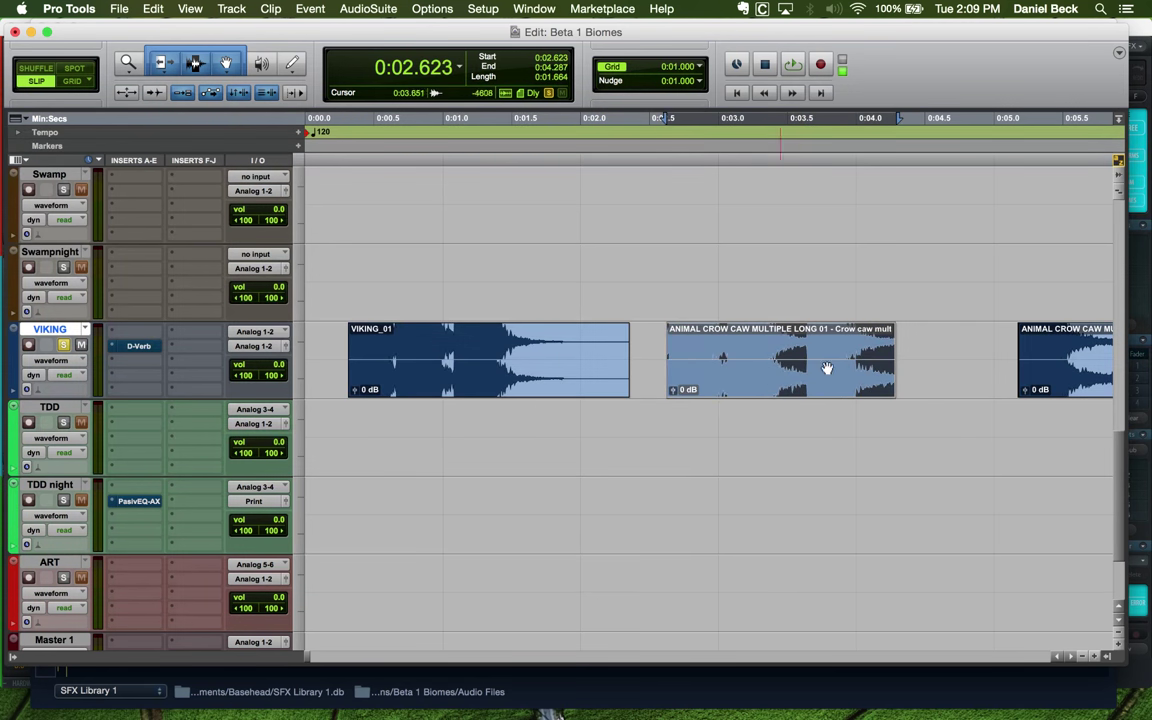
left_click(942, 344, "shift")
key("alt+shift+3")
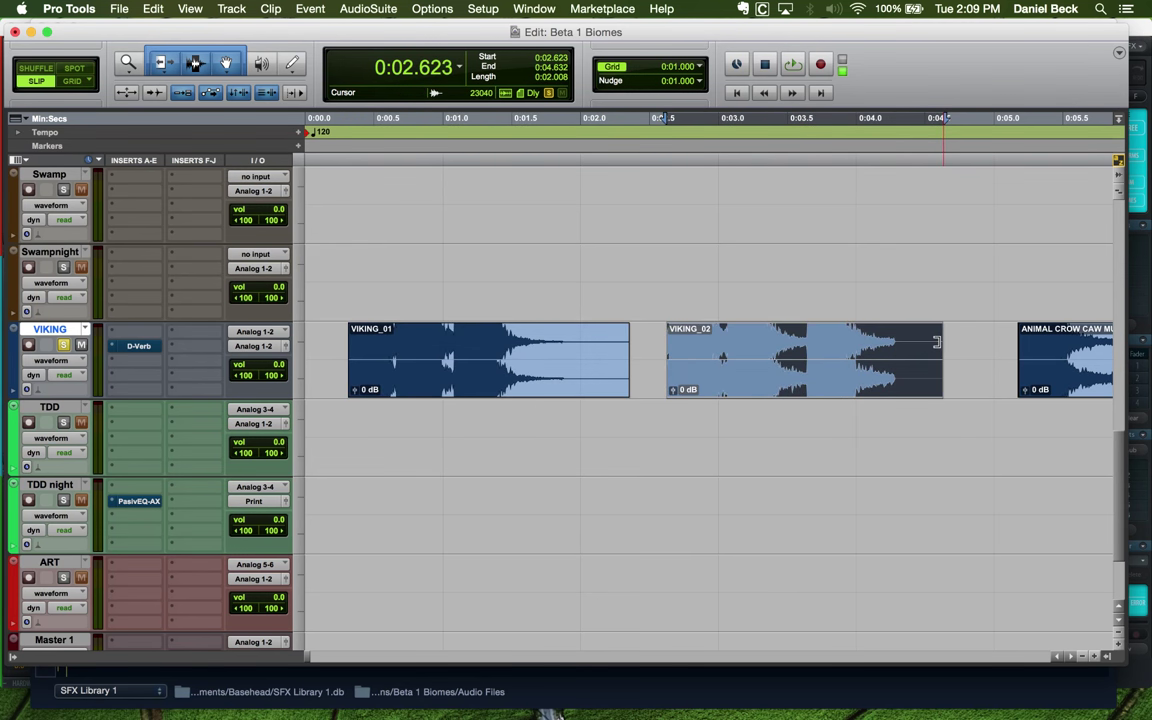
Consolidate the third and fourth crow caw clips with trailing silence, up to 0:07.267 and 0:09.578 respectively
key("super+bracketleft")
left_click(728, 380)
left_click(806, 346, "shift")
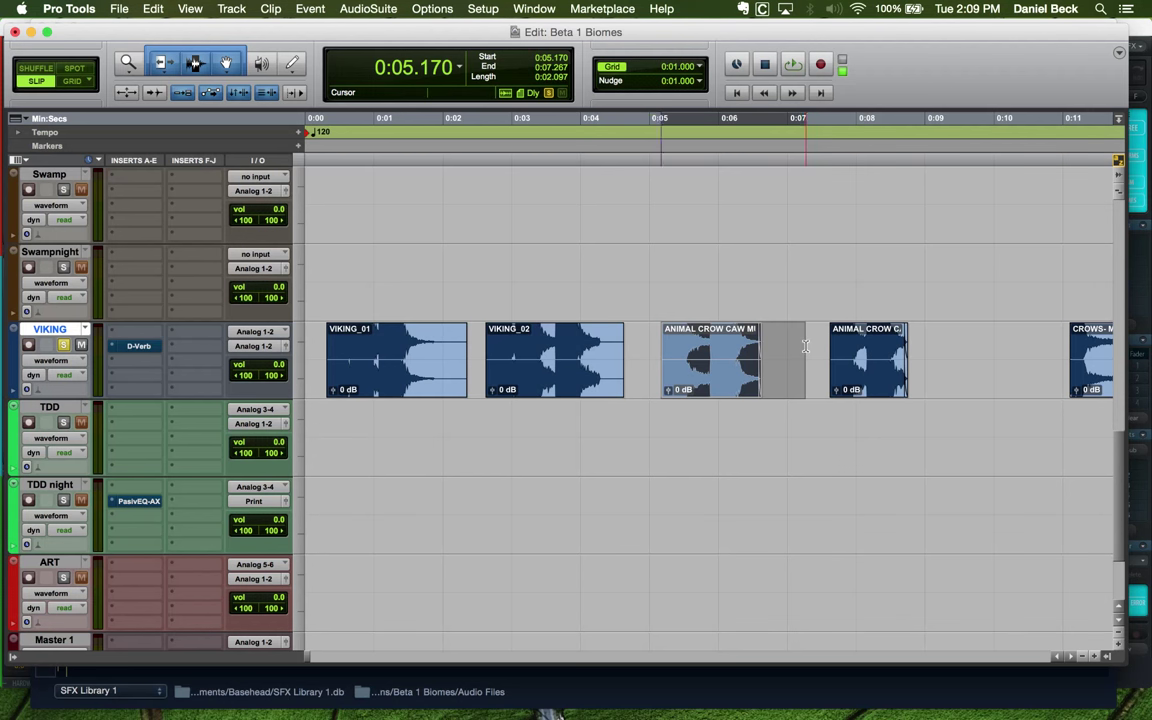
key("alt+shift+3")
left_click(848, 384)
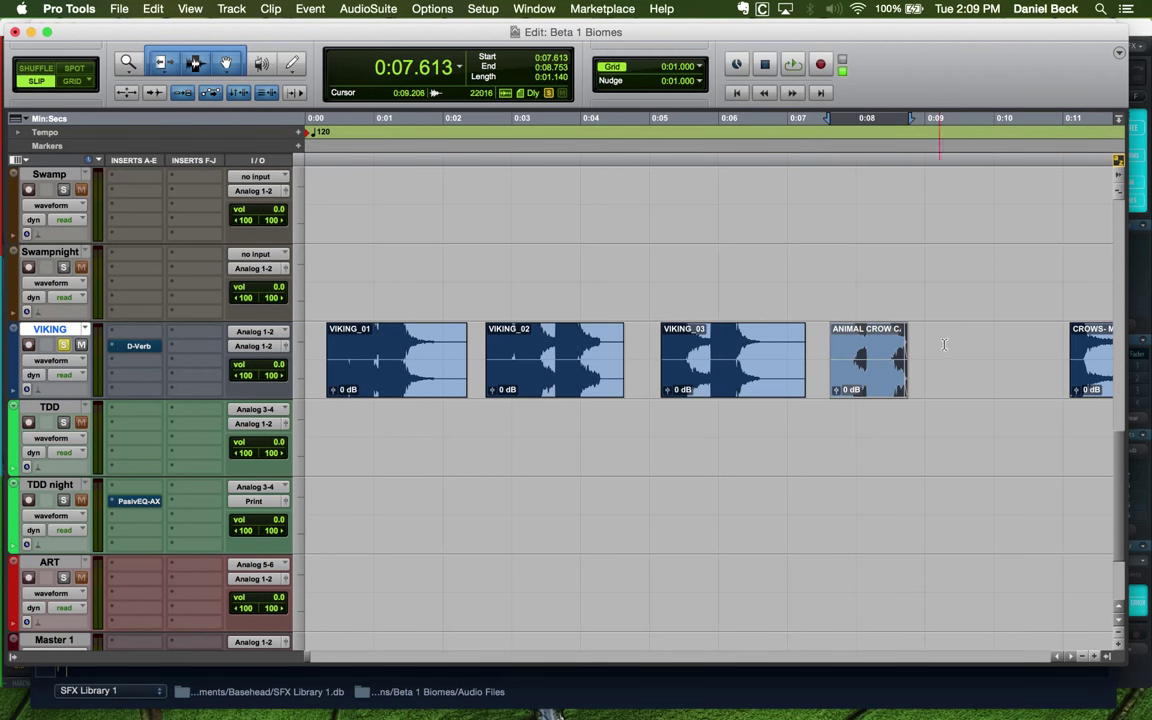
left_click(965, 343, "shift")
key("alt+shift+3")
Open the AudioSuite Mod Delay III for the VIKING_01 clip and set the delay to 131 ms left and 117 ms right
left_click(360, 365)
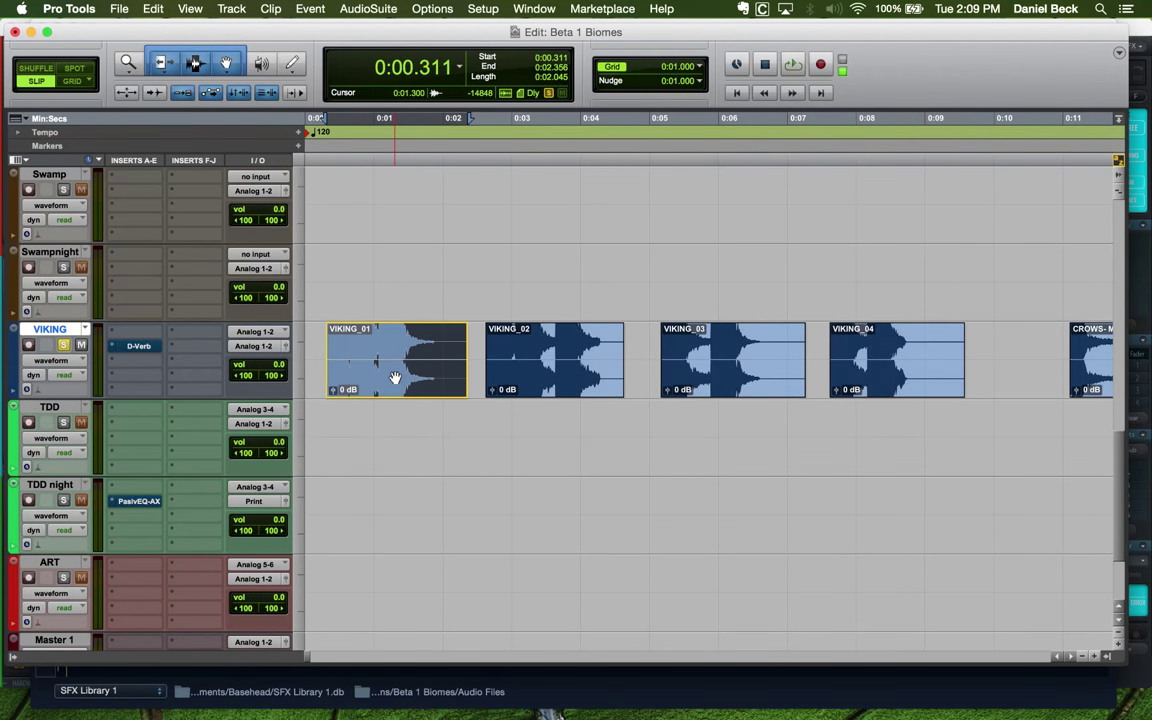
left_click(367, 9)
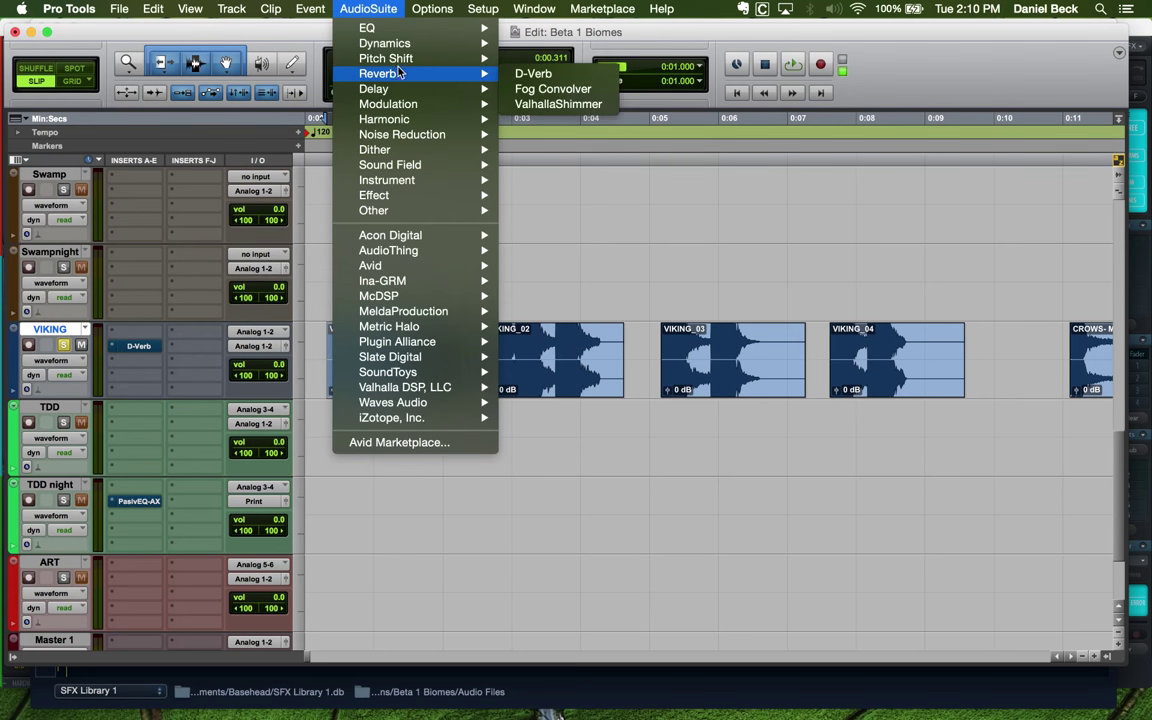
mouse_move(398, 90)
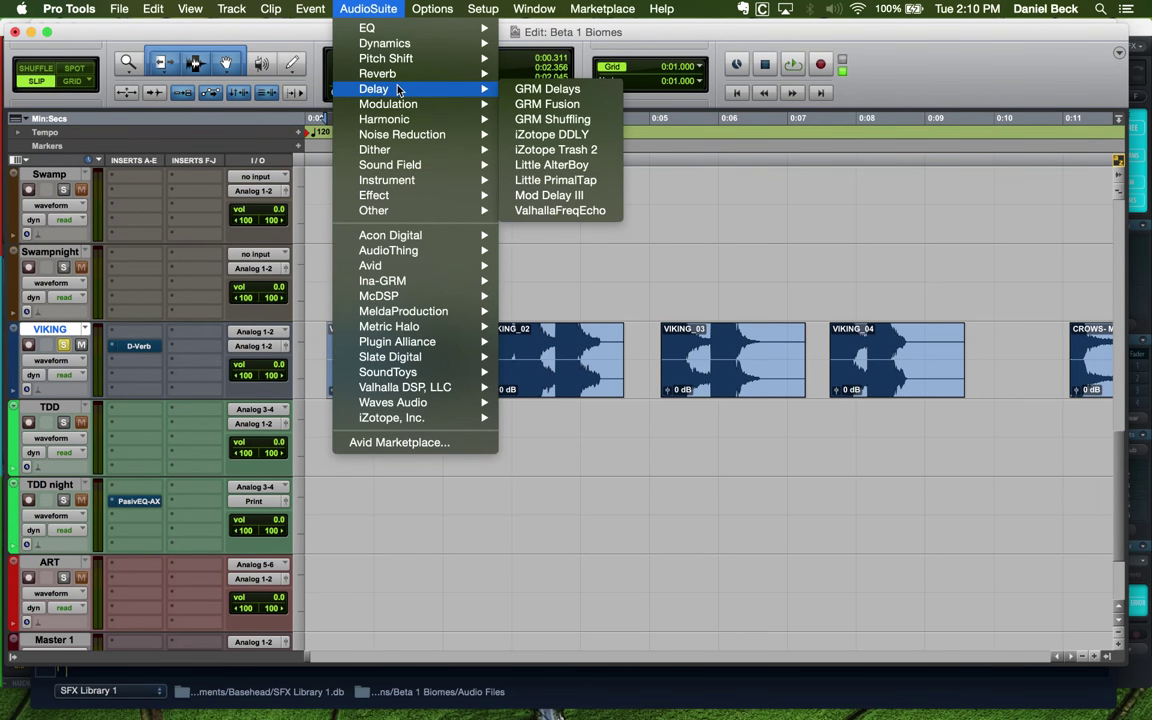
left_click(548, 194)
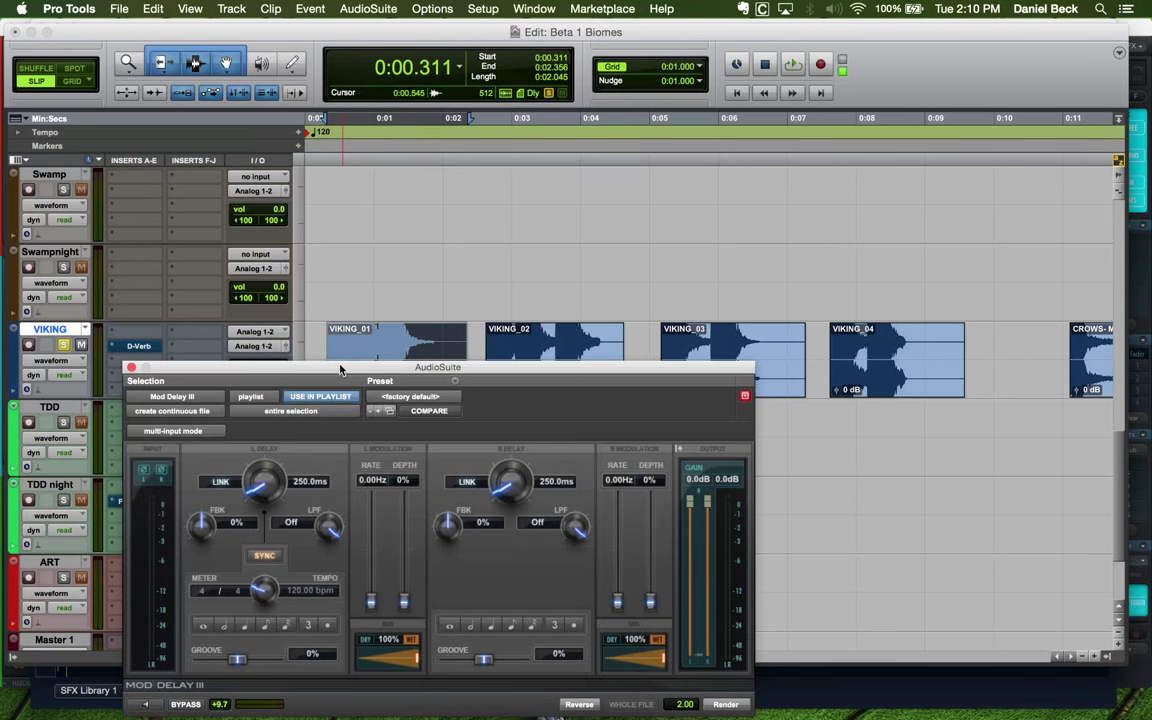
left_click_drag(340, 370, 484, 216)
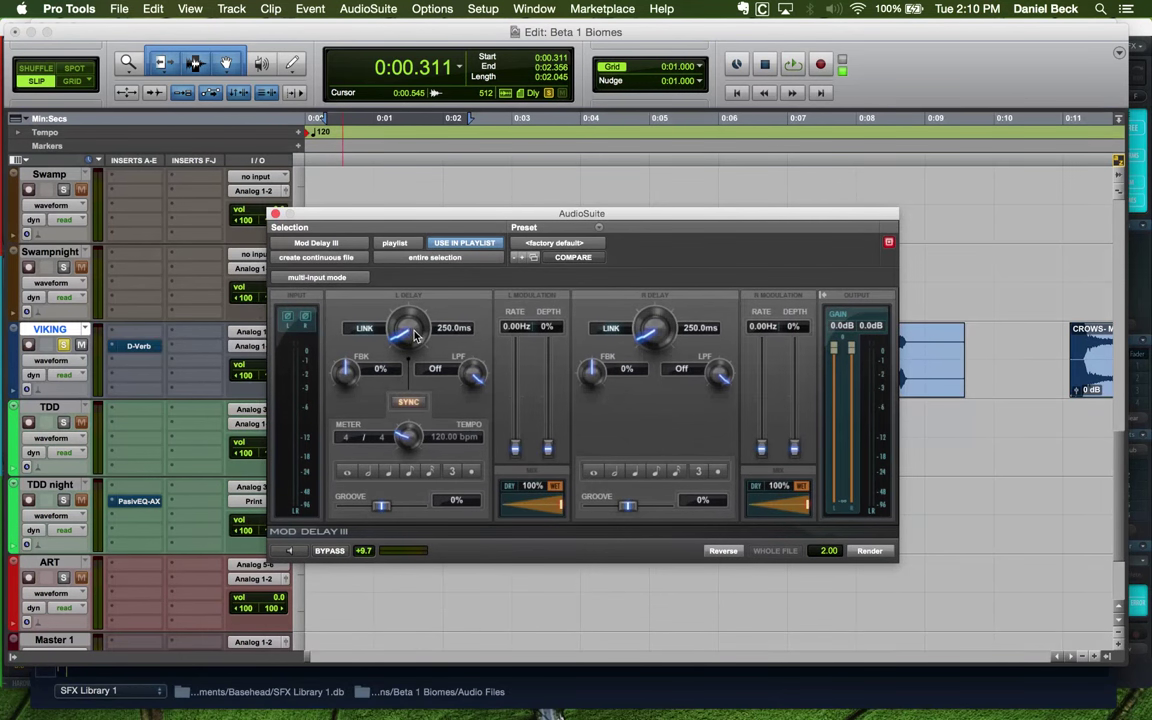
left_click_drag(416, 338, 416, 348)
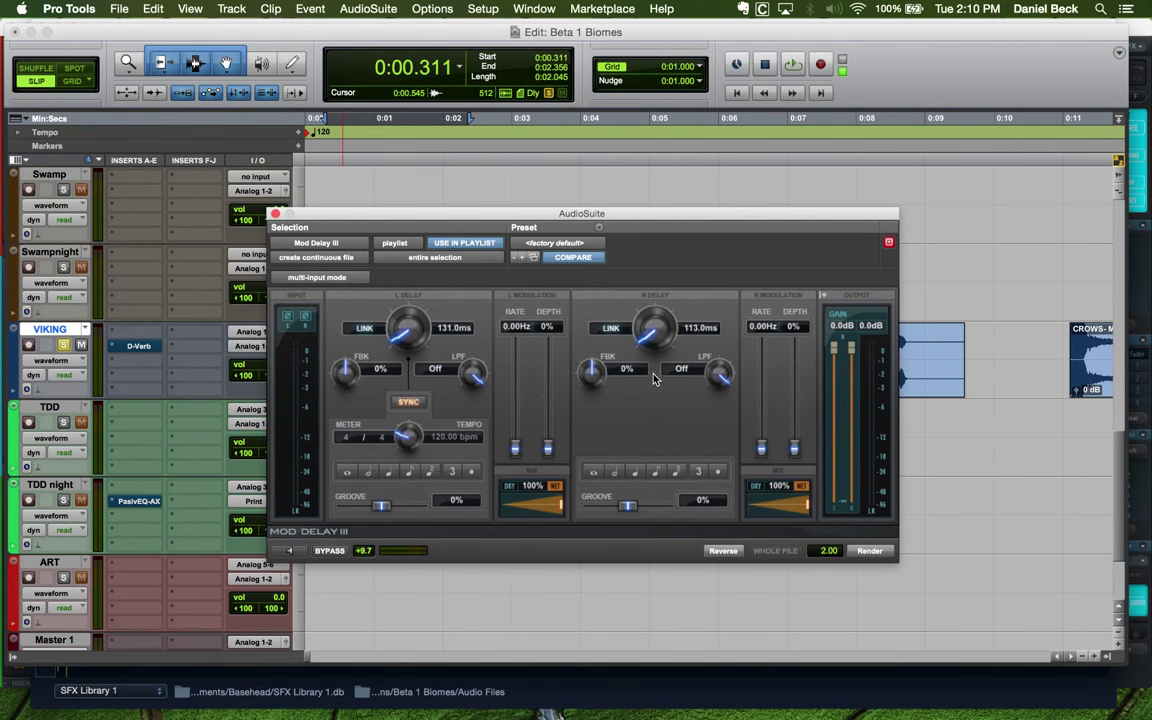
left_click_drag(654, 386, 651, 371)
Set the Mod Delay III low-pass filter to 6686 Hz left and 2506 Hz right, and the mix to 34% left and 42% right
left_click_drag(473, 379, 466, 404)
left_click_drag(716, 376, 713, 391)
left_click_drag(563, 512, 531, 510)
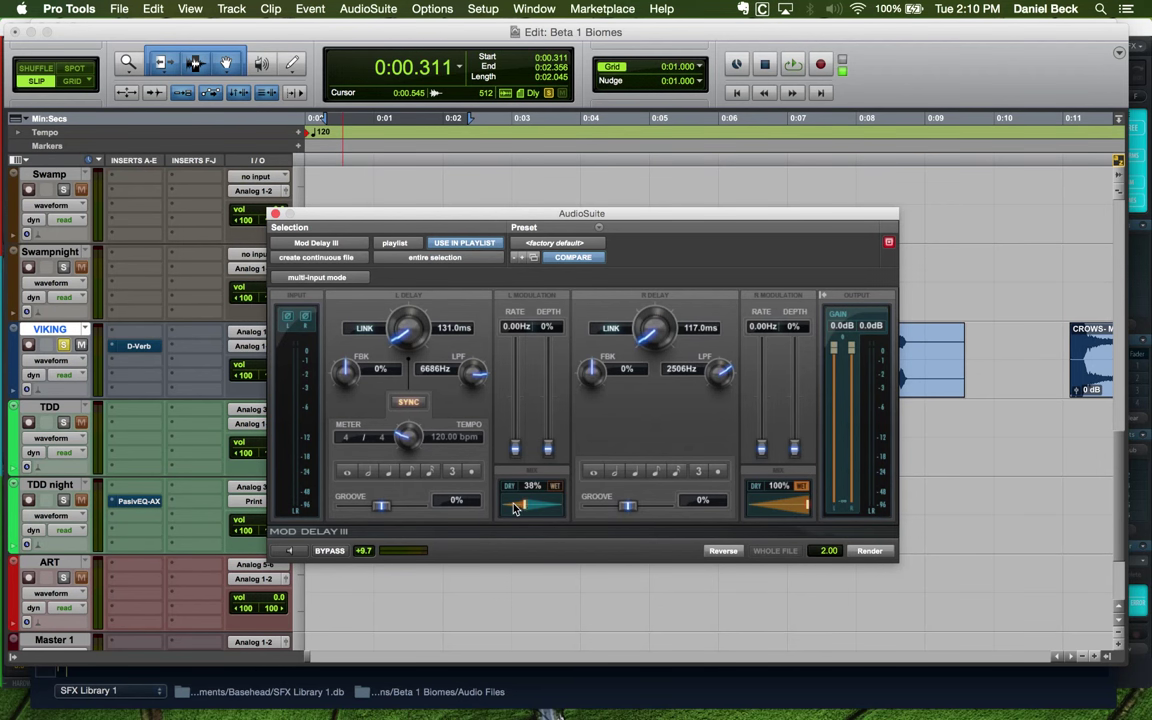
left_click_drag(799, 510, 772, 510)
While previewing the delay, set its feedback to -18% on the left channel and -35% on the right
left_click(289, 552)
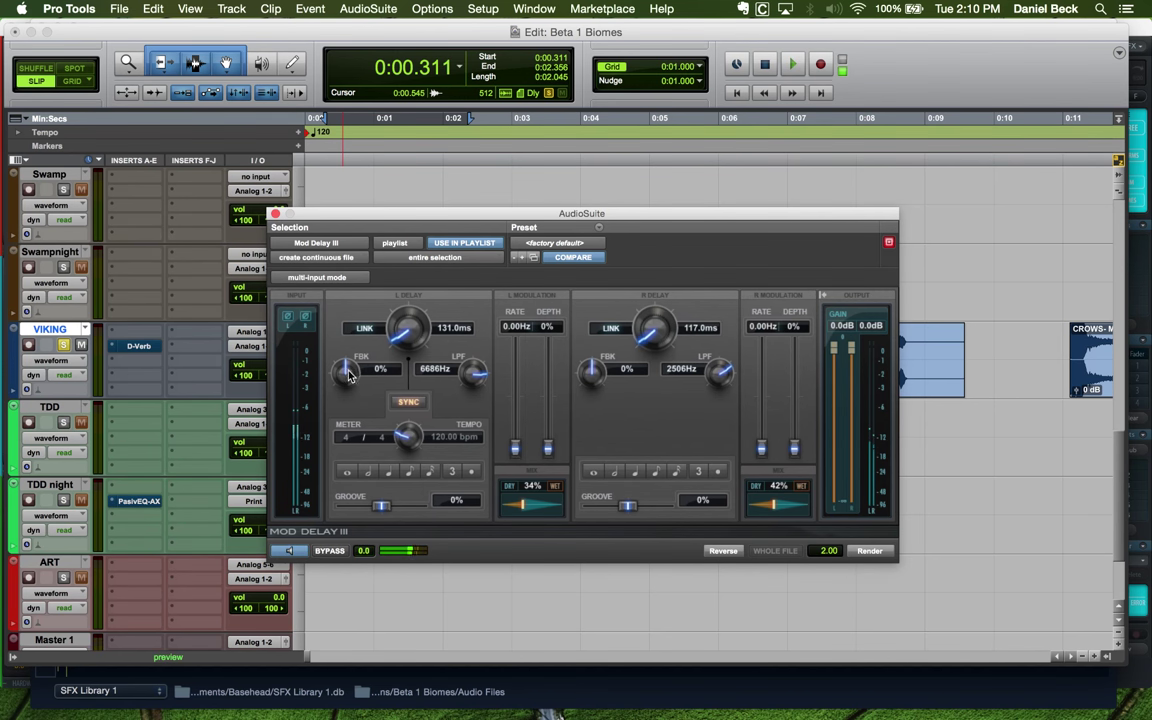
left_click_drag(346, 372, 349, 364)
left_click_drag(590, 372, 583, 395)
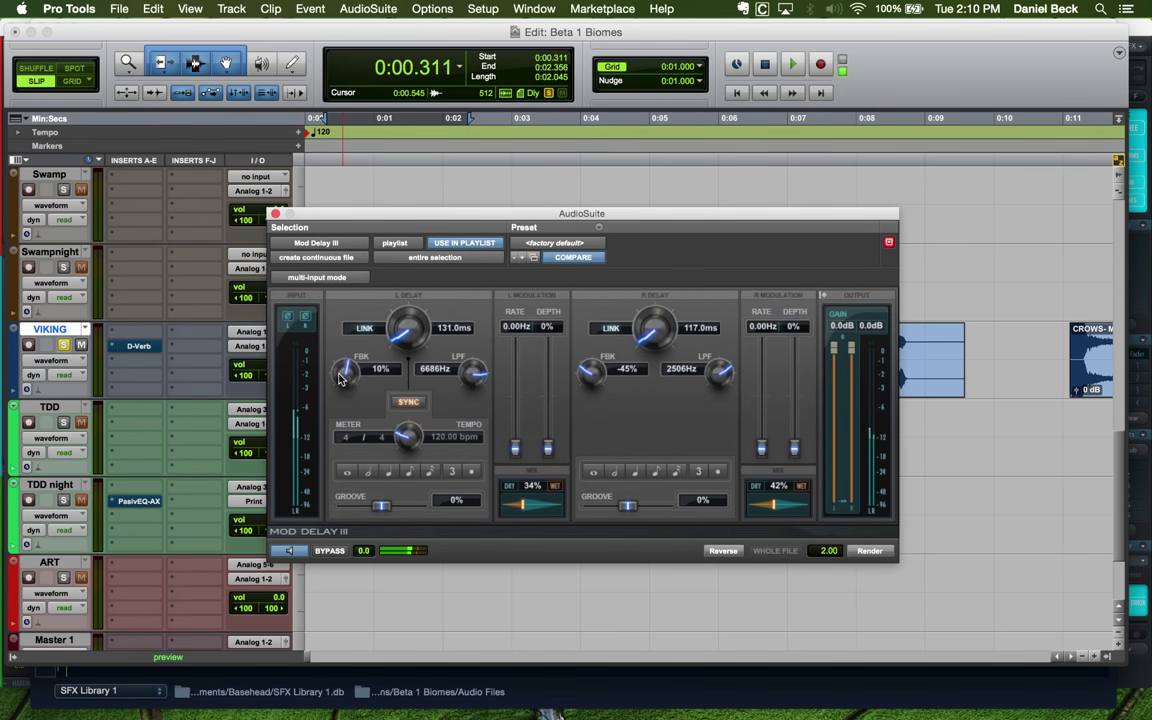
left_click_drag(342, 376, 340, 423)
left_click_drag(588, 377, 593, 356)
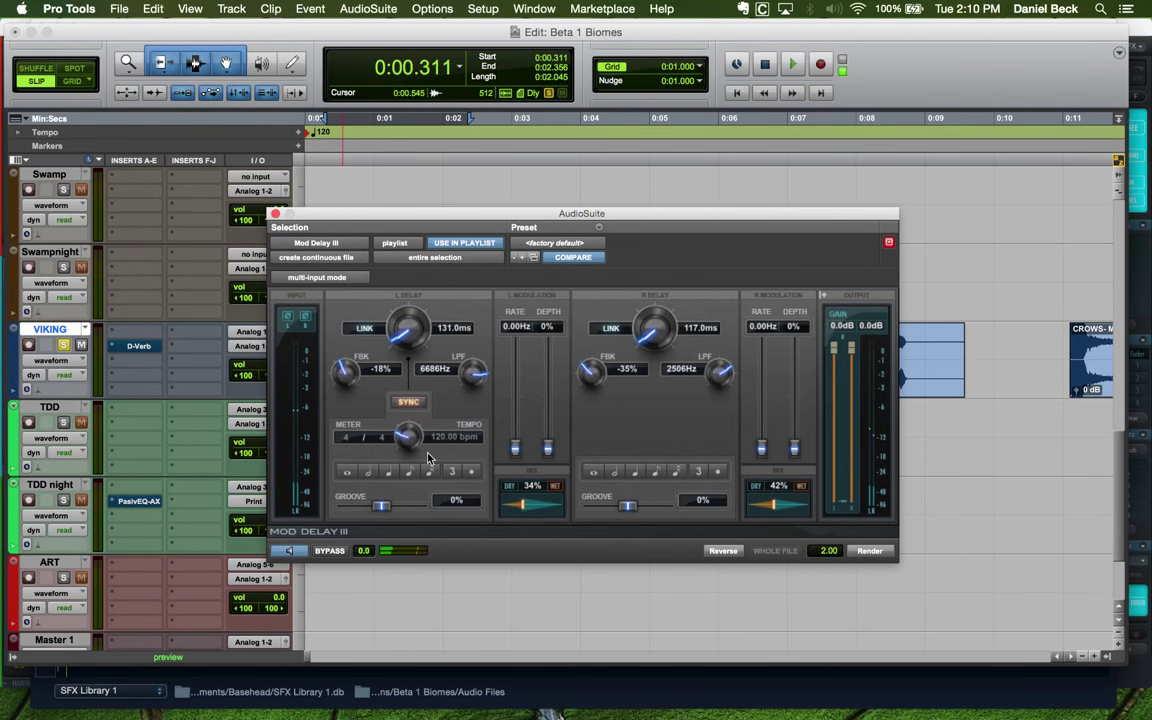
left_click(296, 550)
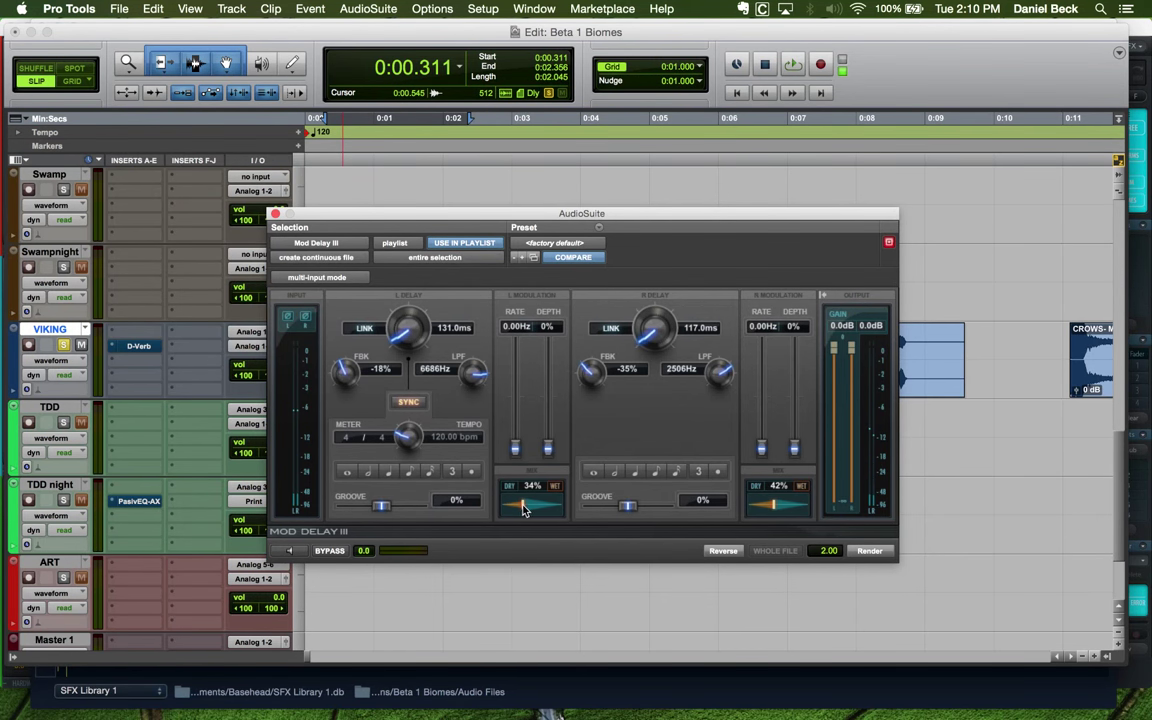
Reduce the delay mix to 21% left and 24% right, preview it and render it onto the VIKING_01 clip
left_click_drag(517, 508, 512, 509)
left_click_drag(778, 507, 763, 508)
left_click_drag(614, 220, 680, 225)
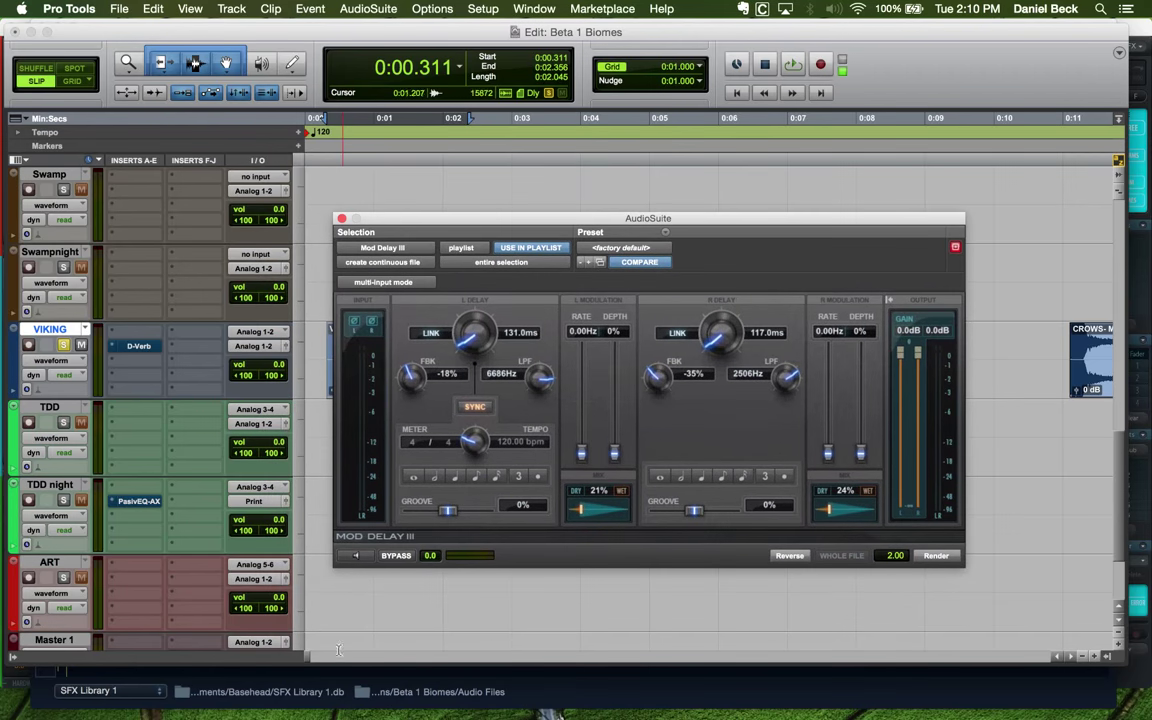
left_click(357, 556)
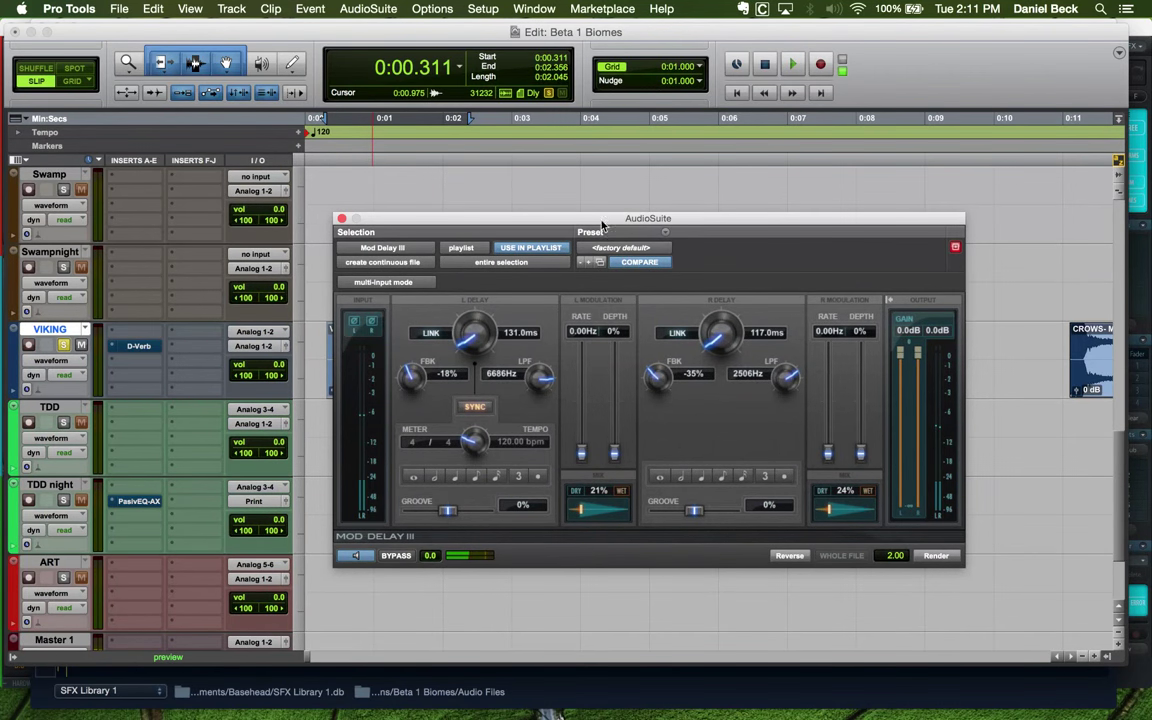
mouse_move(601, 221)
left_mouse_down()
mouse_move(525, 396)
mouse_move(590, 211)
left_mouse_up()
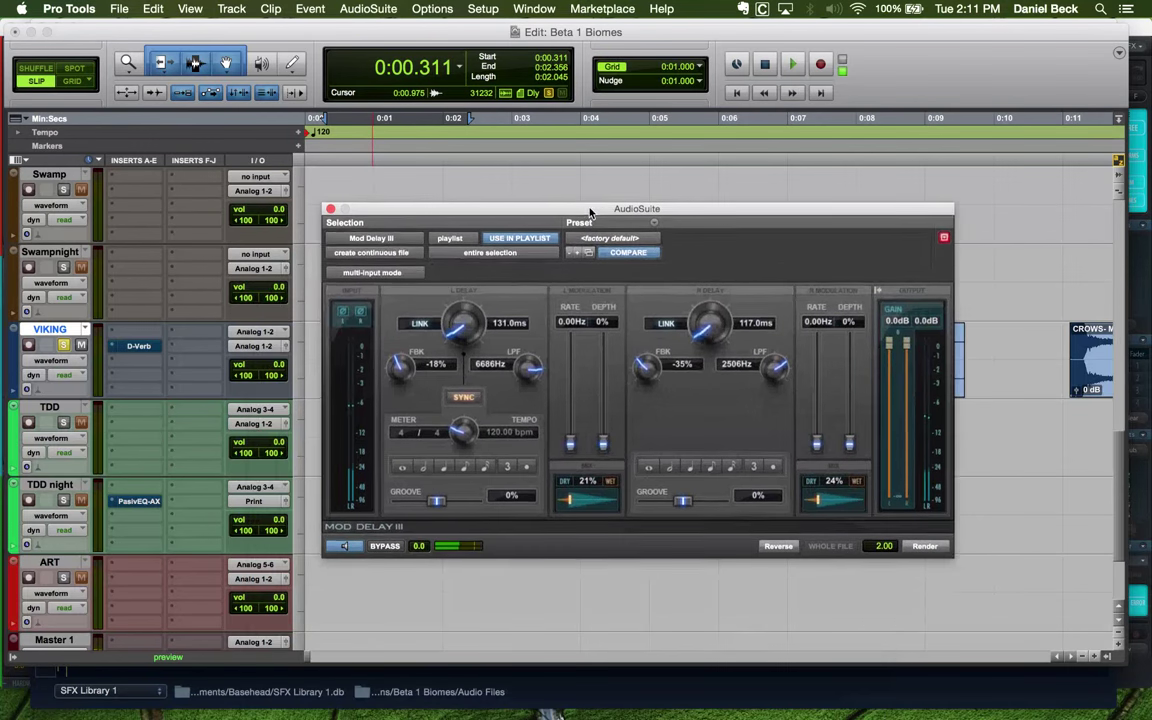
left_click_drag(515, 207, 555, 256)
Render the same Mod Delay III settings onto the VIKING_02, VIKING_03 and VIKING_04 clips, previewing VIKING_02 first
left_click(530, 374)
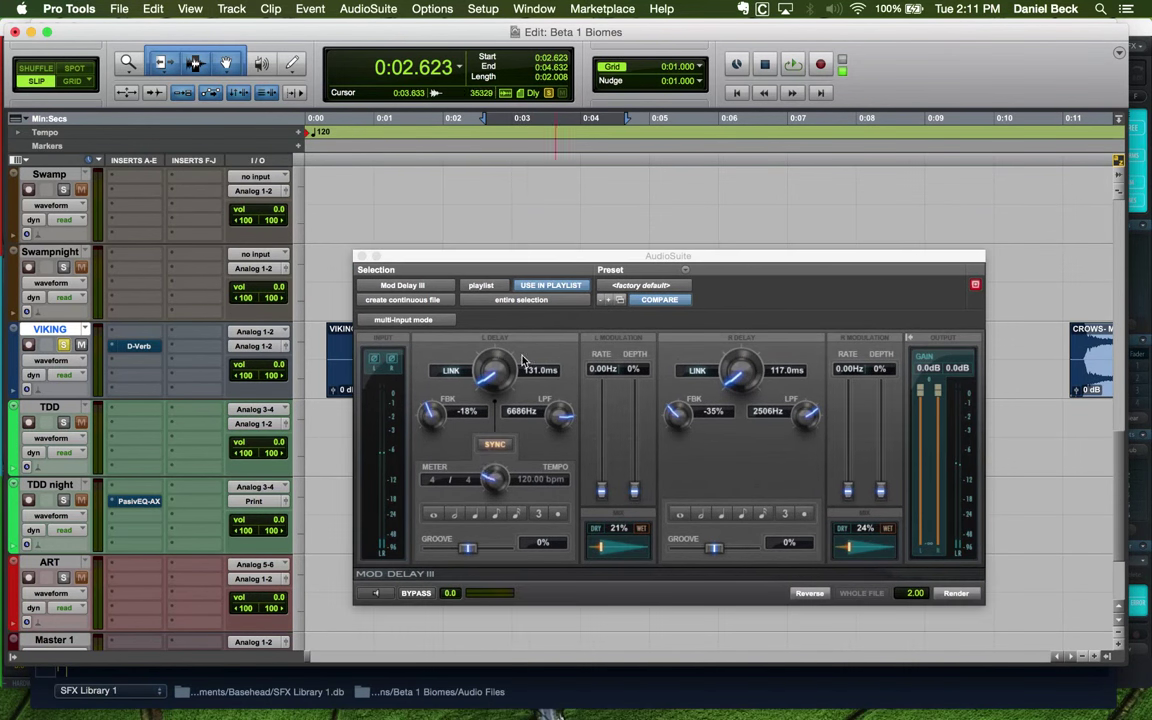
left_click(377, 593)
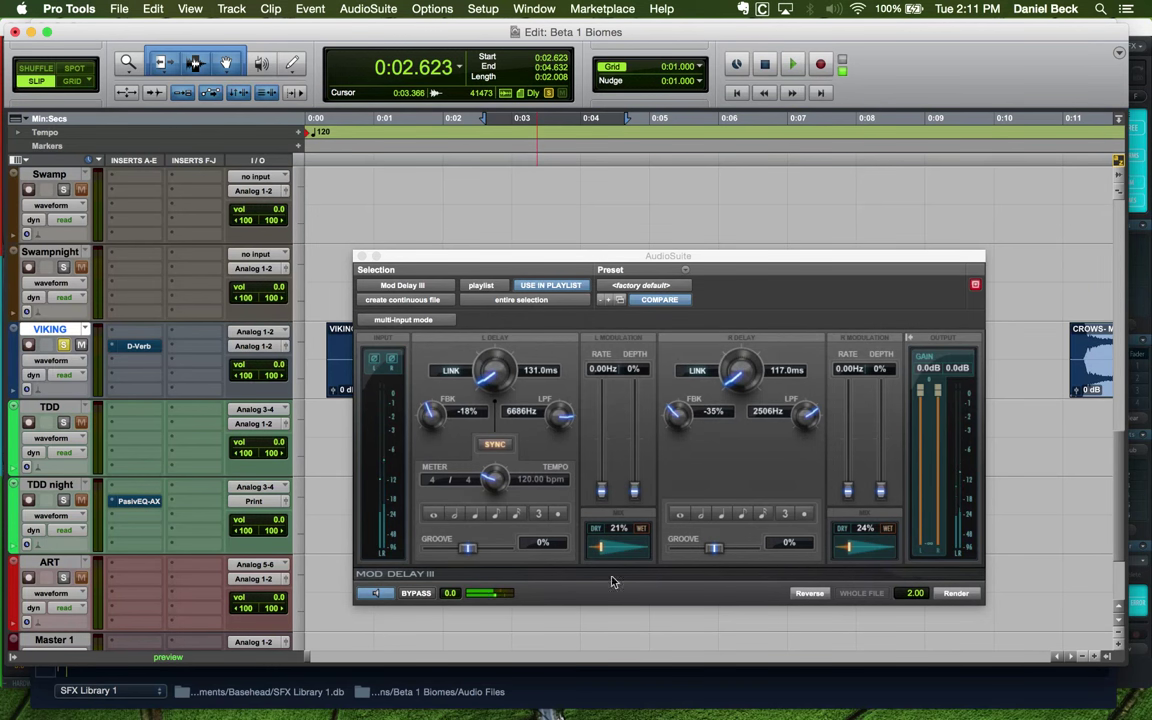
left_click(958, 593)
left_click_drag(590, 256, 503, 238)
left_click(707, 373)
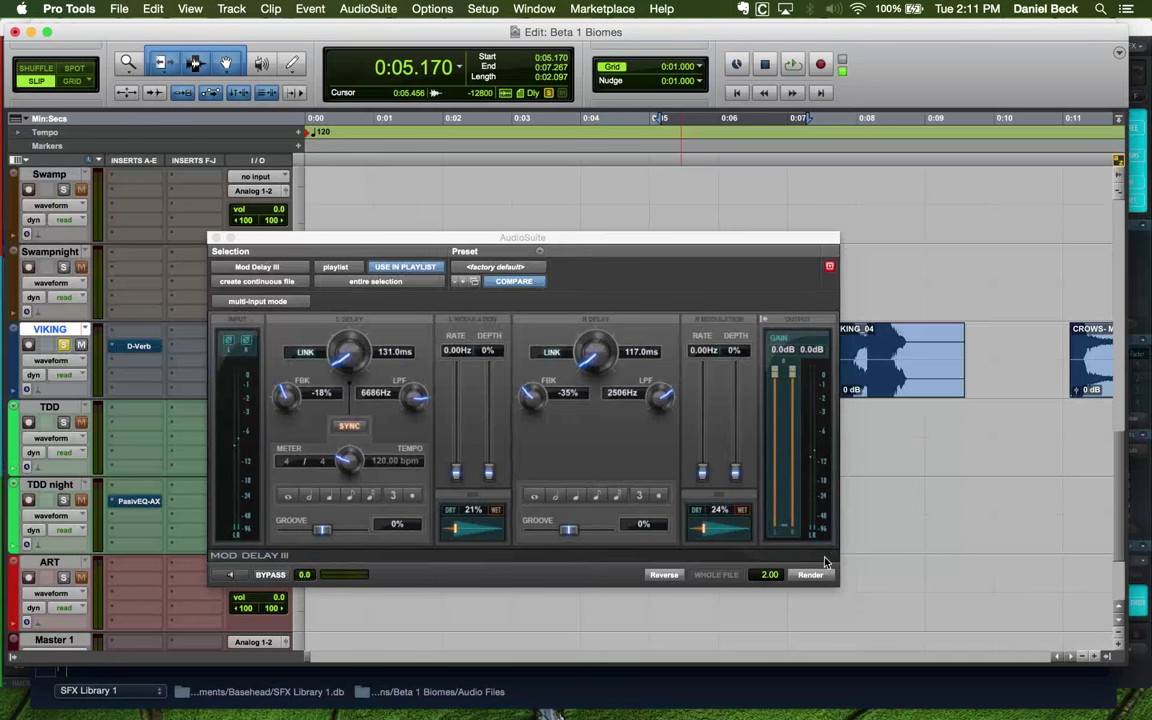
left_click_drag(700, 240, 655, 382)
left_click(880, 385)
left_click_drag(757, 381, 748, 211)
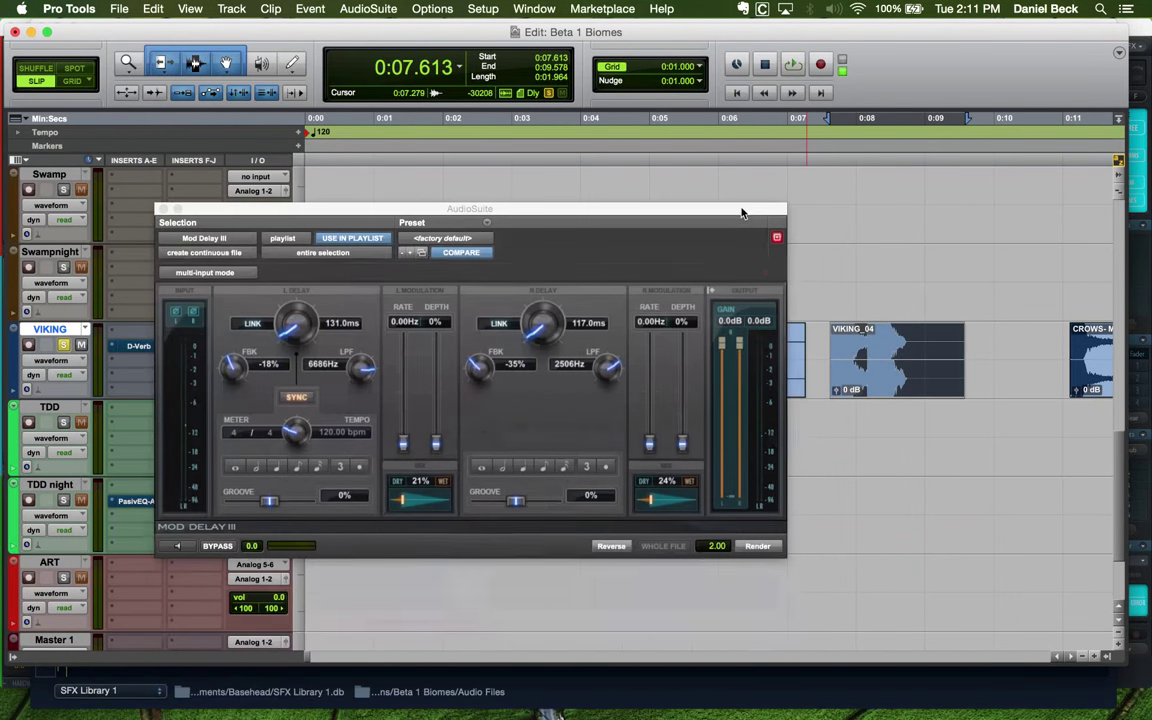
left_click(757, 546)
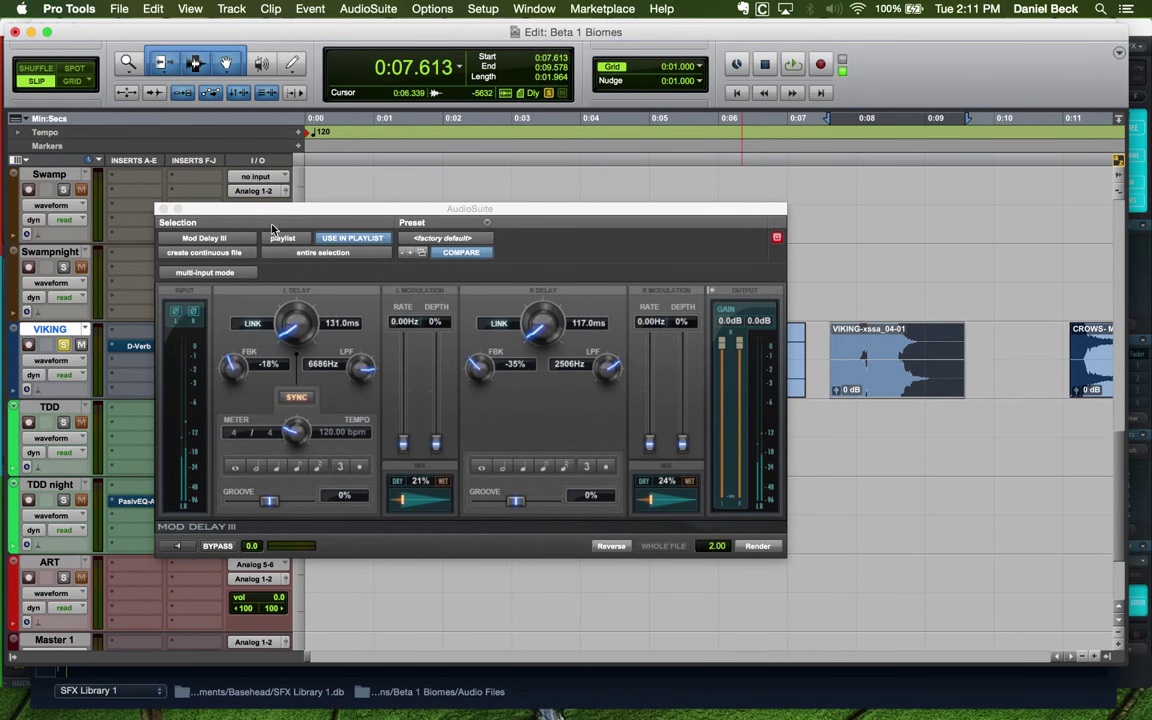
left_click_drag(283, 216, 471, 423)
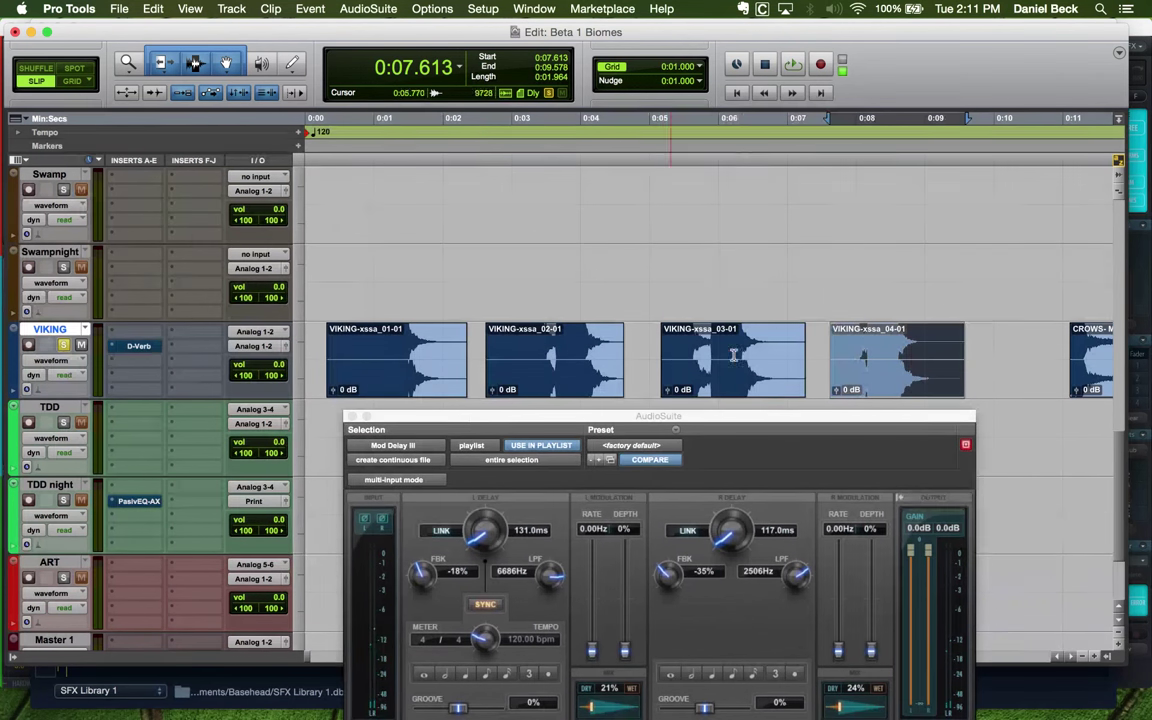
Audition the delayed first crow clip on the VIKING track from 0:00.238
left_click(867, 334)
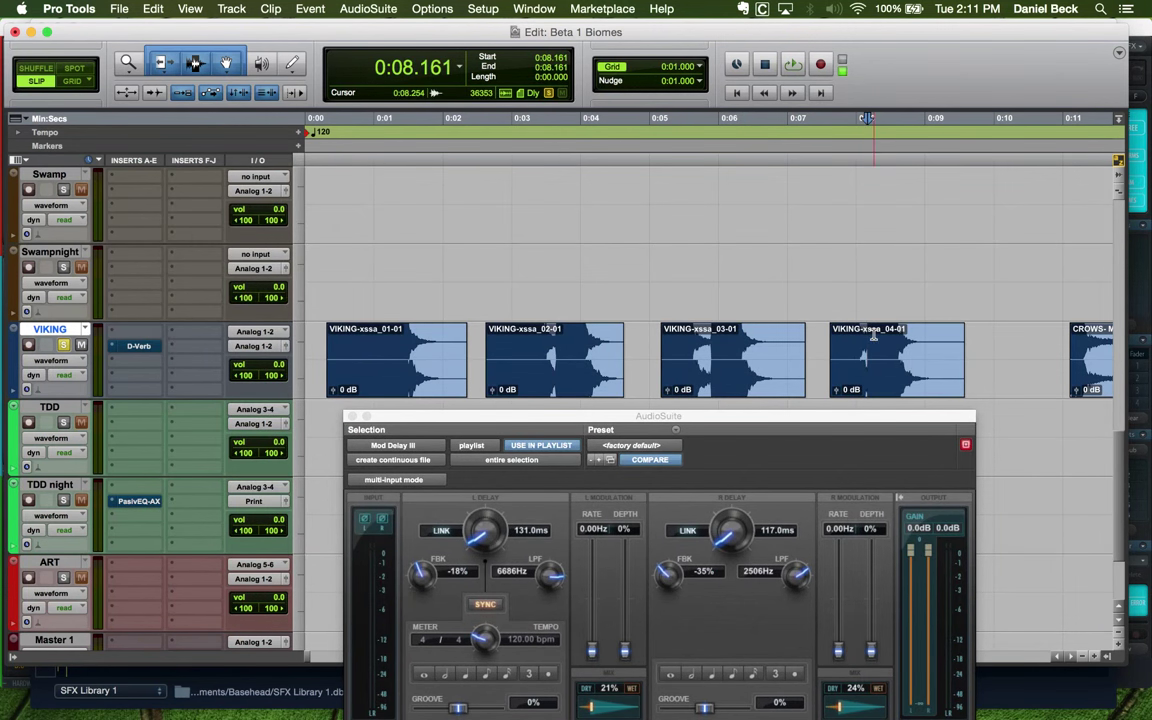
left_click(871, 337)
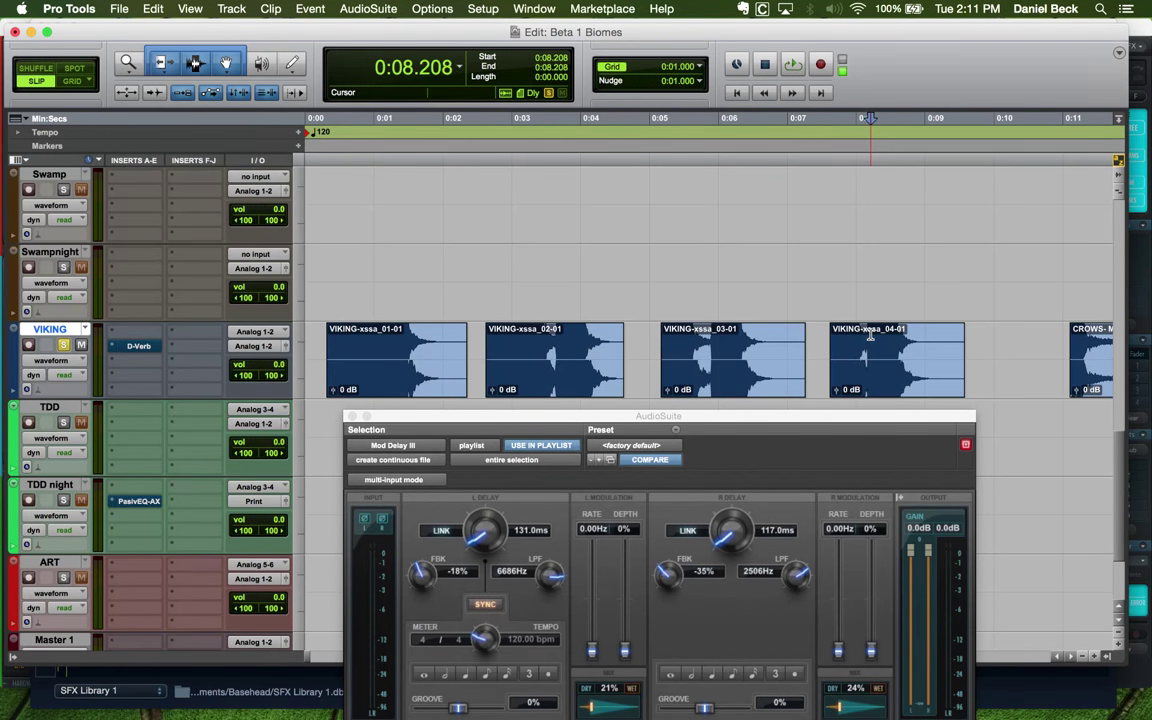
key("r")
left_click(592, 351)
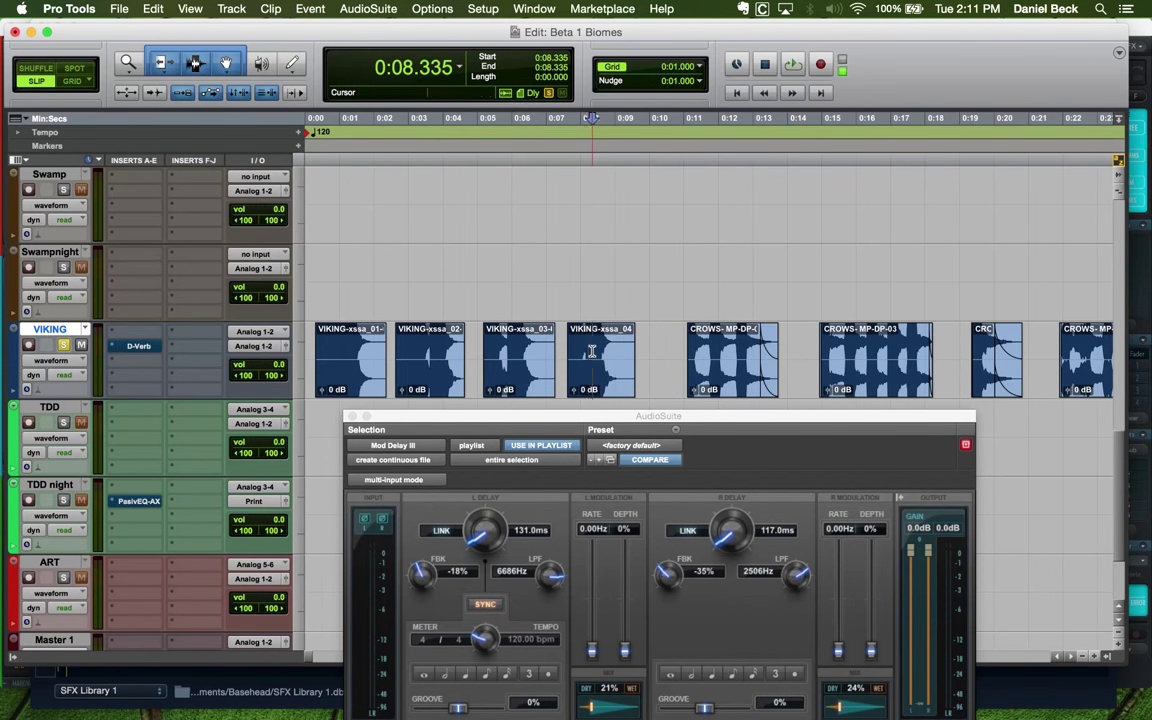
key("r")
left_click(321, 334)
key("t")
key("t")
key("t")
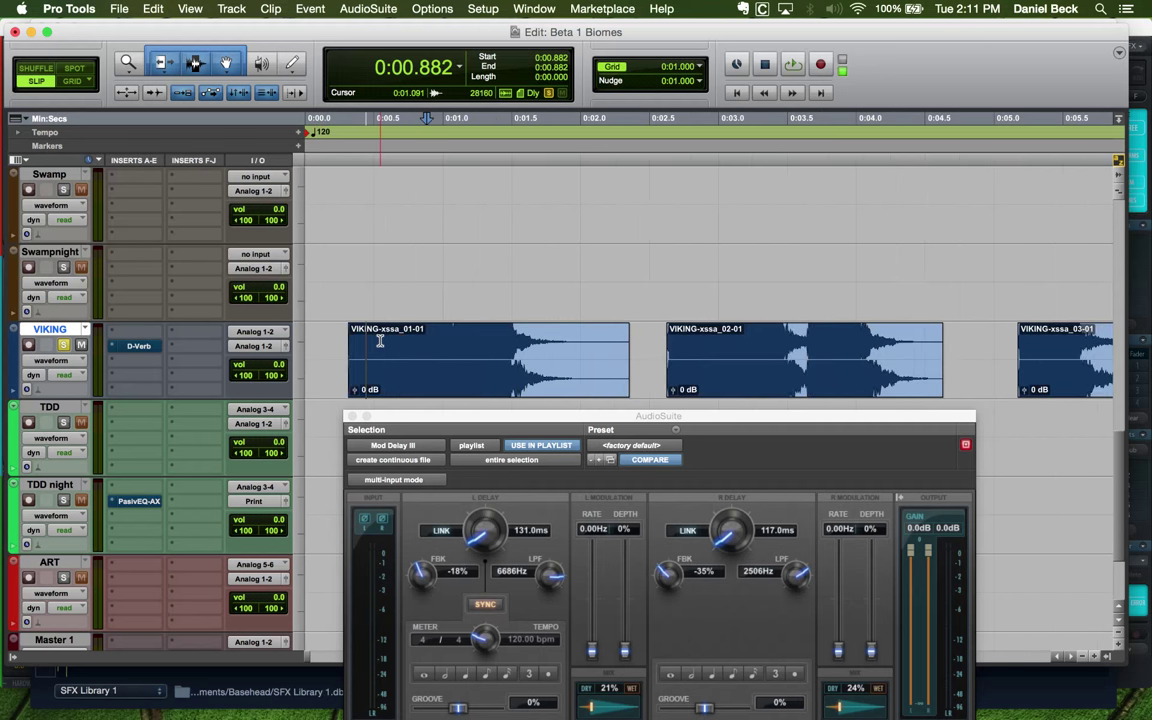
left_click(337, 341)
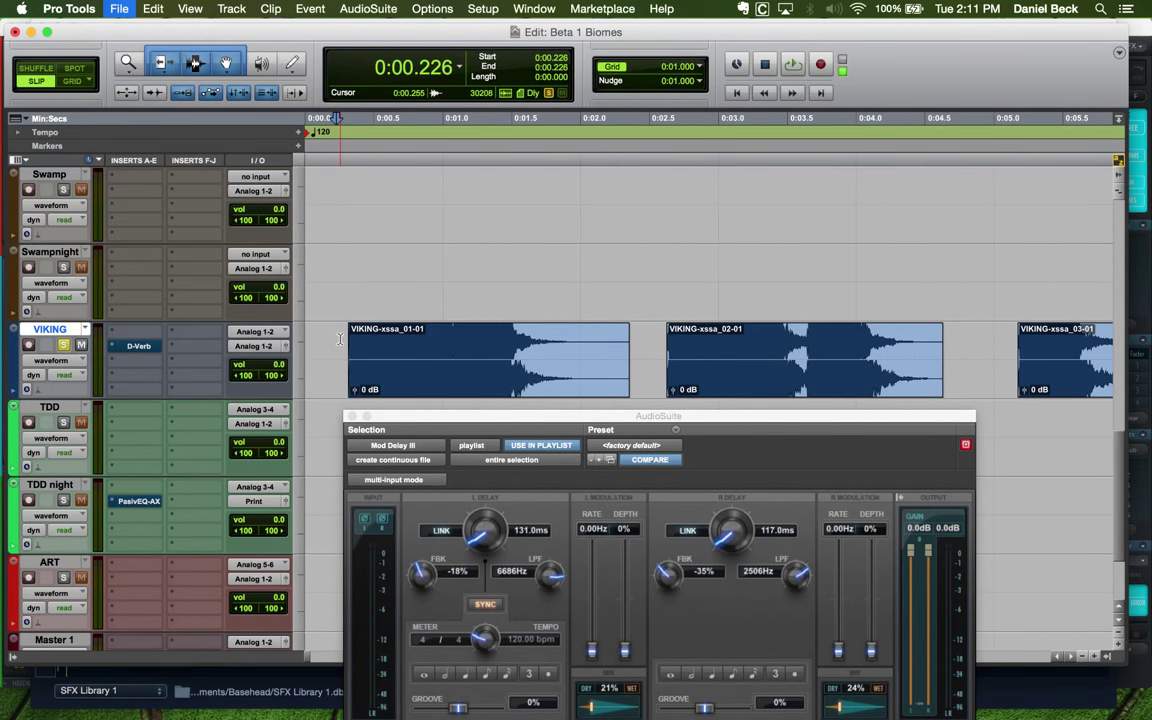
left_click(338, 340)
key("space")
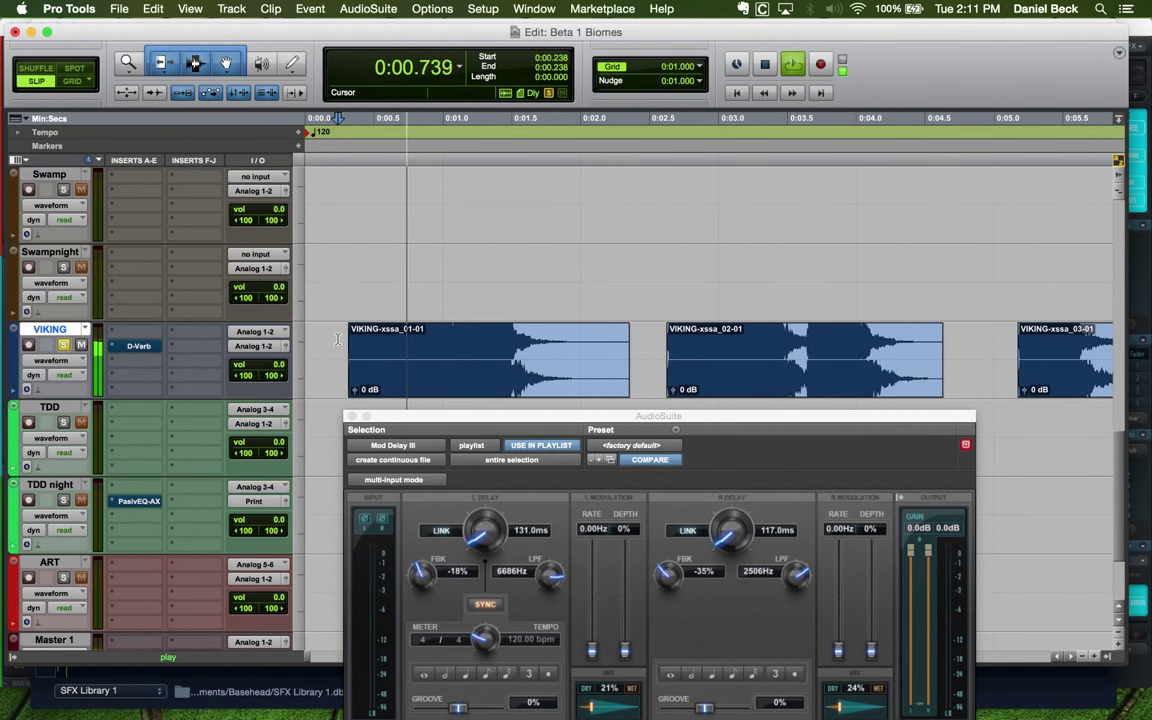
key("space")
Audition the first delayed crow clip again, starting playback from 0:00.267 and from 0:00.200
left_click(465, 347)
left_click(343, 338)
key("t")
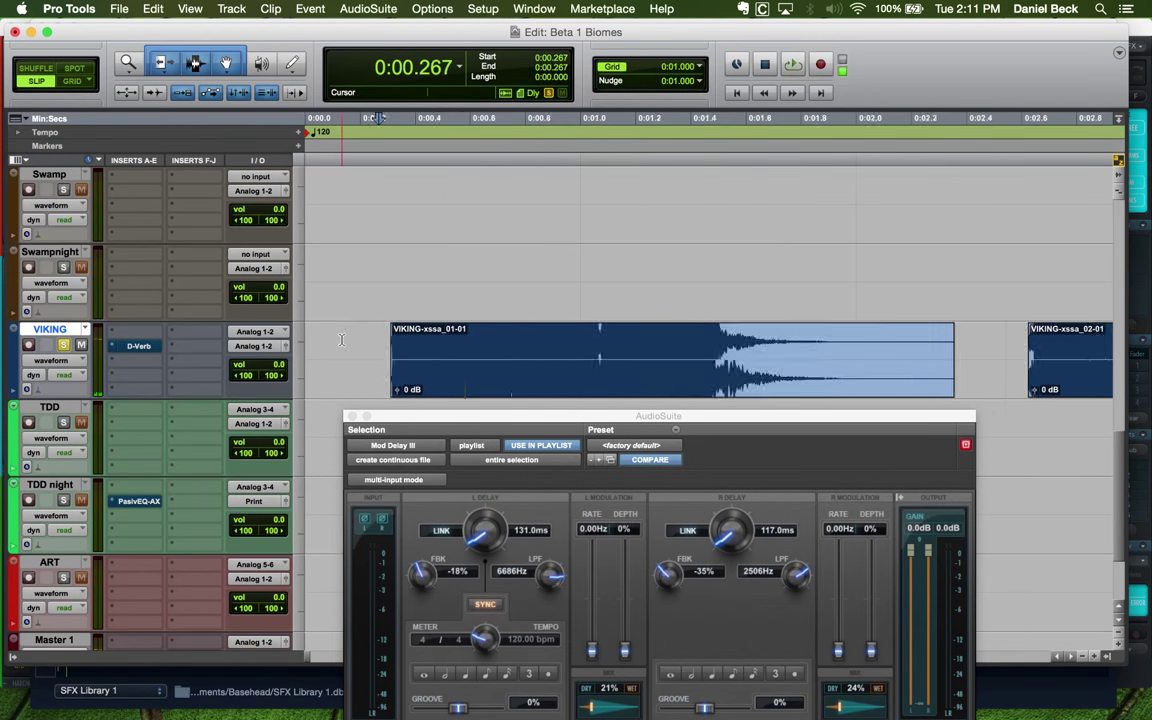
key("t")
key("r")
left_click(360, 341)
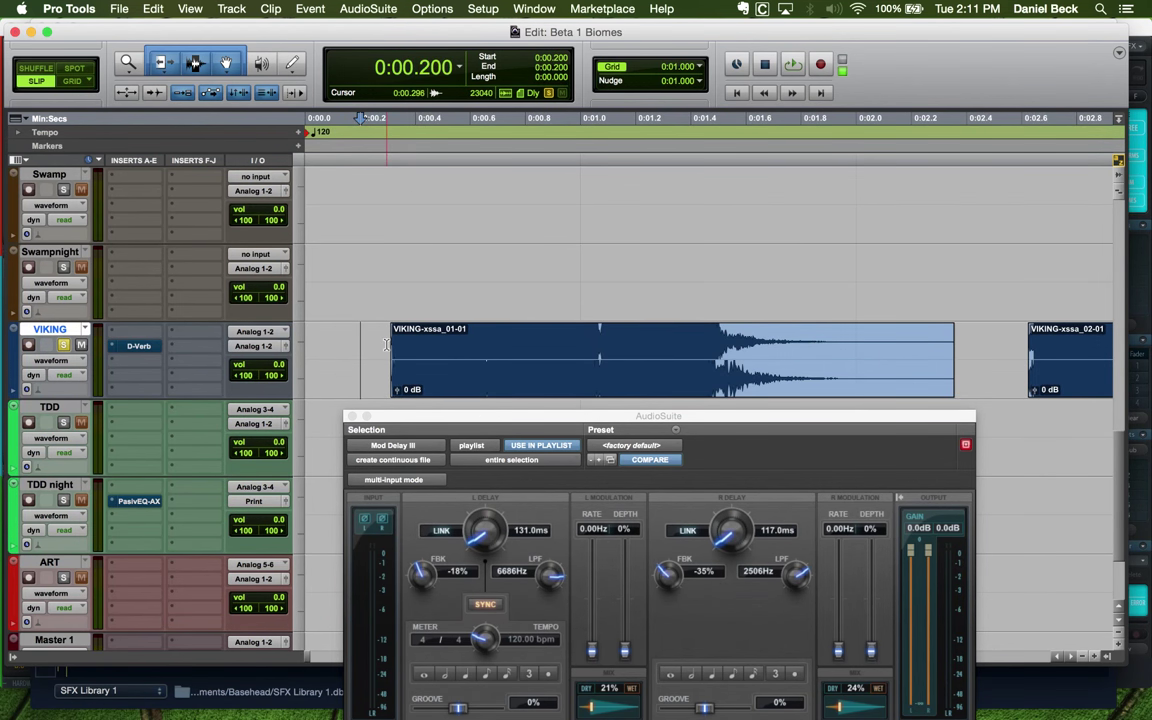
Select the first VIKING clip, switch the AudioSuite processor to D-Verb and set its input gain to 0.0 dB
left_click(467, 375)
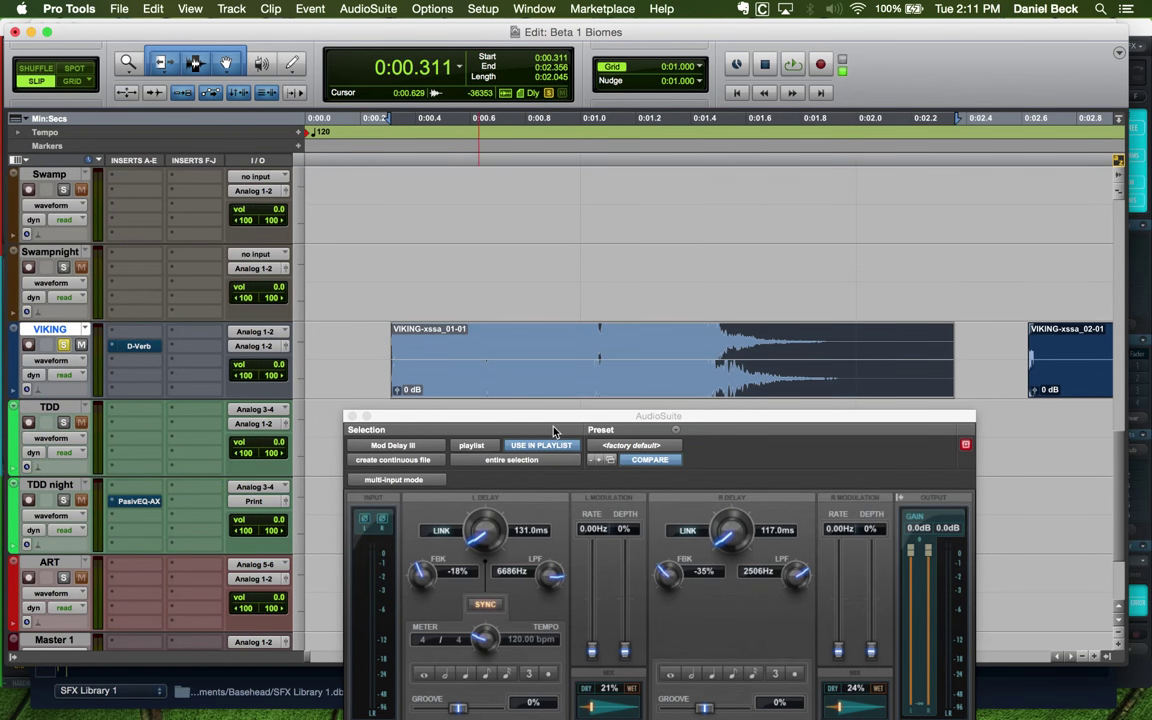
left_click_drag(546, 417, 521, 217)
left_click(395, 245)
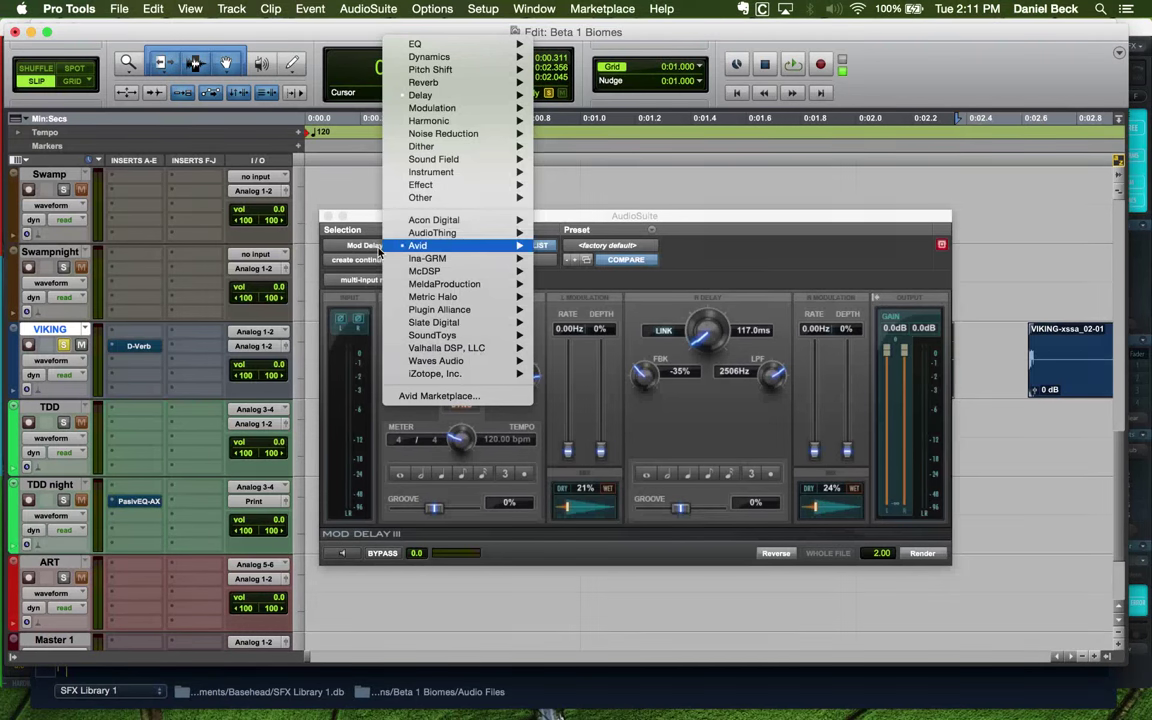
mouse_move(437, 82)
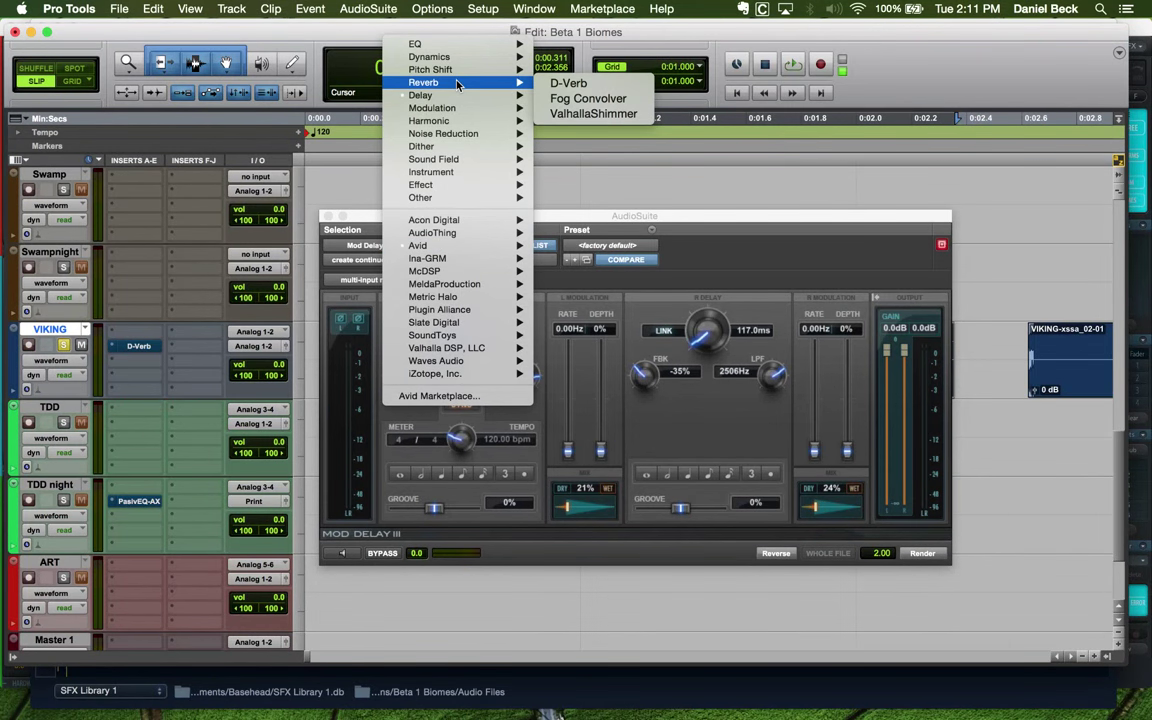
left_click(568, 84)
left_click_drag(507, 208, 519, 186)
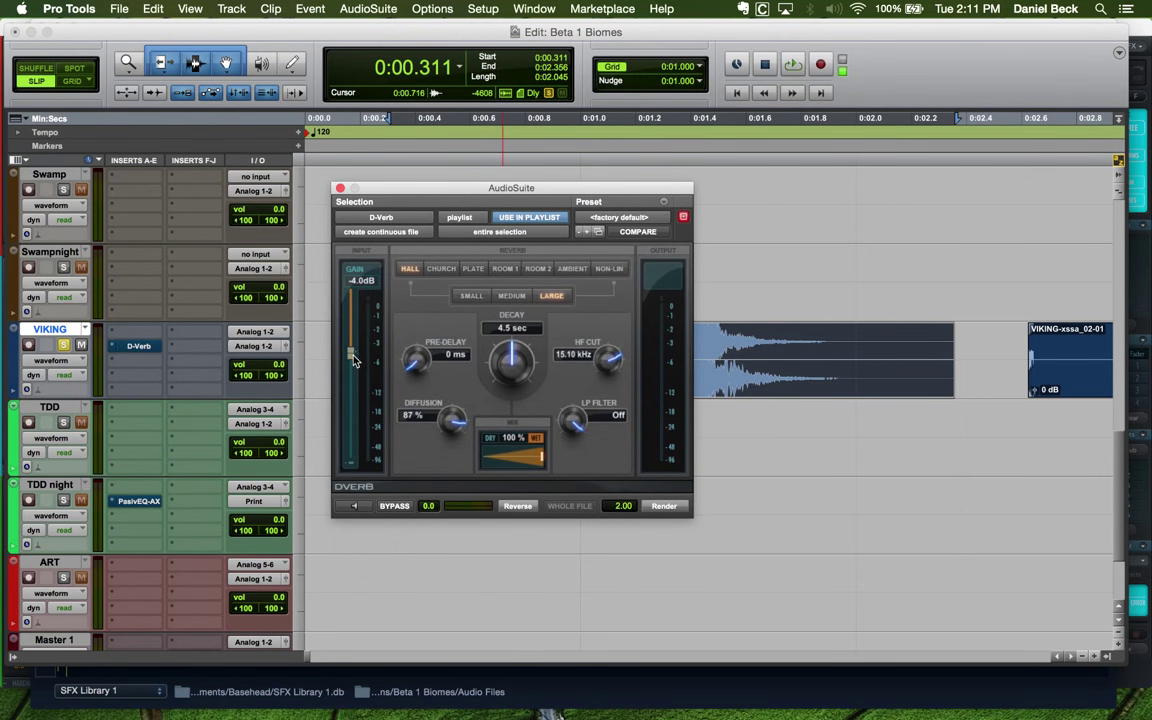
left_click_drag(357, 304, 371, 304)
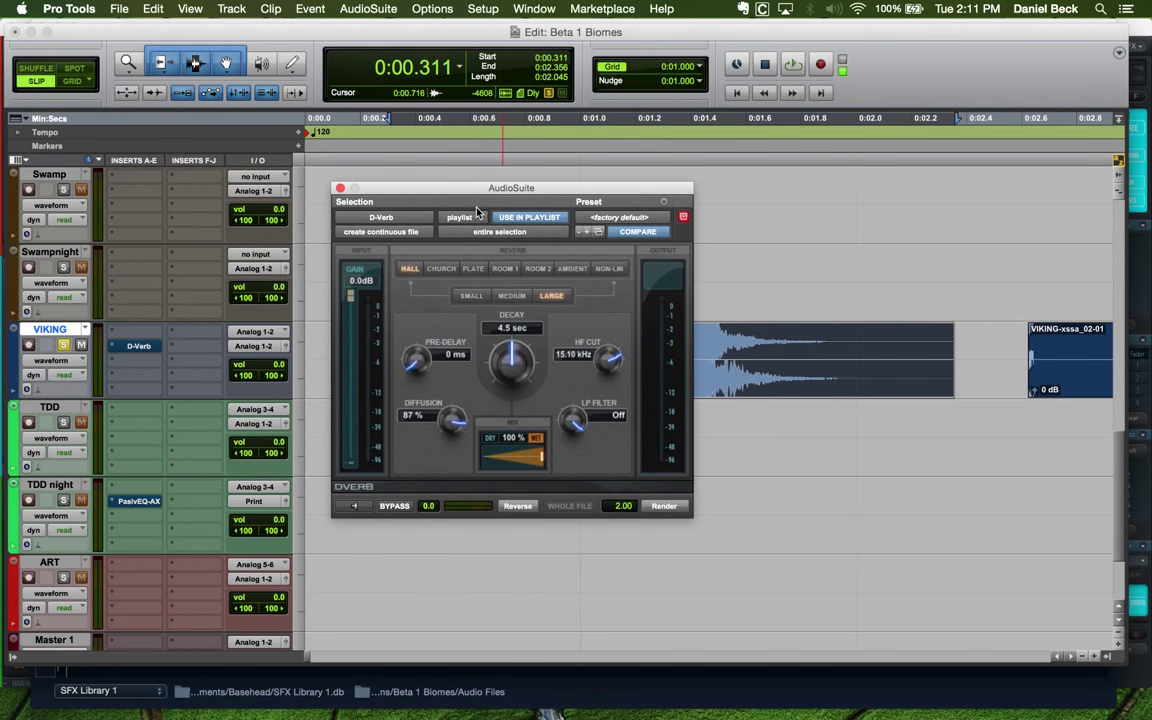
Set the D-Verb pre-delay to 32 ms and reduce the mix to 36%
left_click_drag(478, 188, 322, 428)
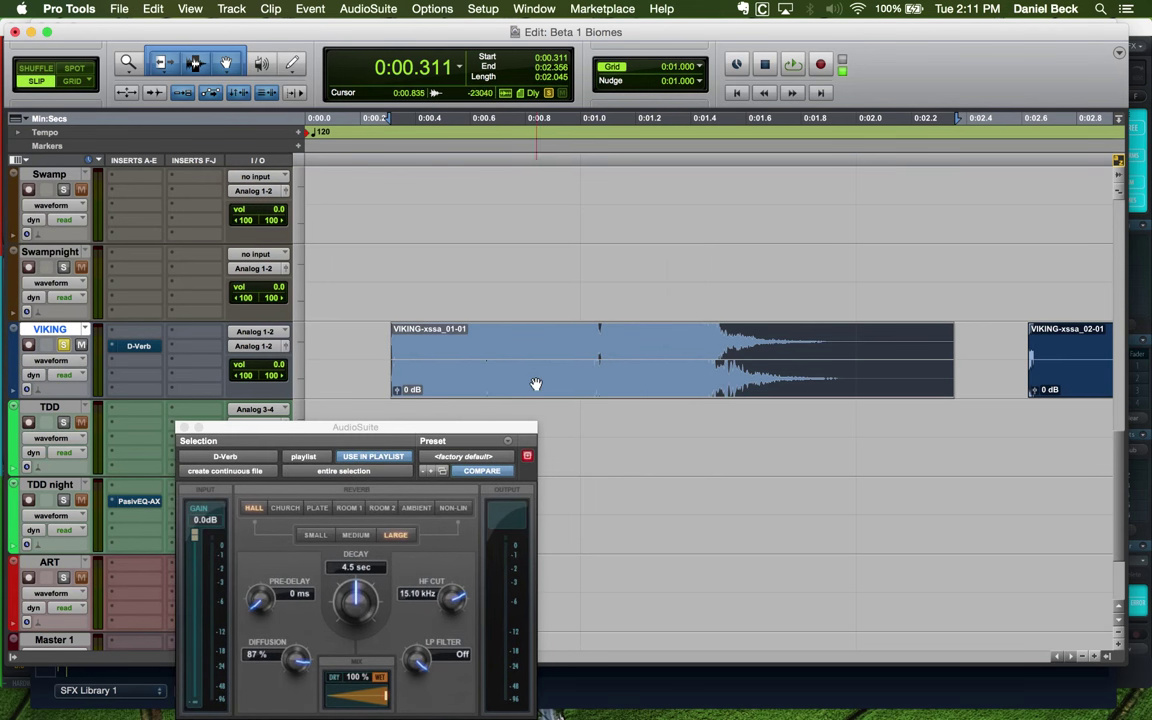
key("r")
key("r")
left_click_drag(445, 432, 802, 188)
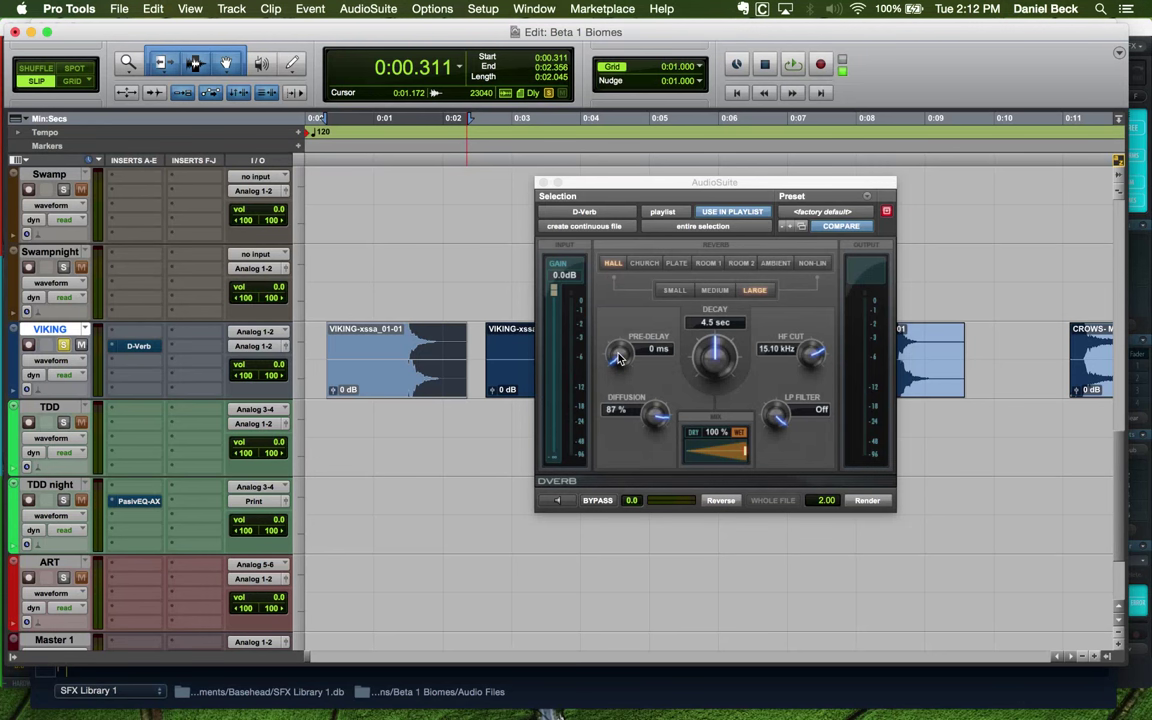
left_click_drag(619, 358, 630, 316)
left_click_drag(745, 451, 695, 452)
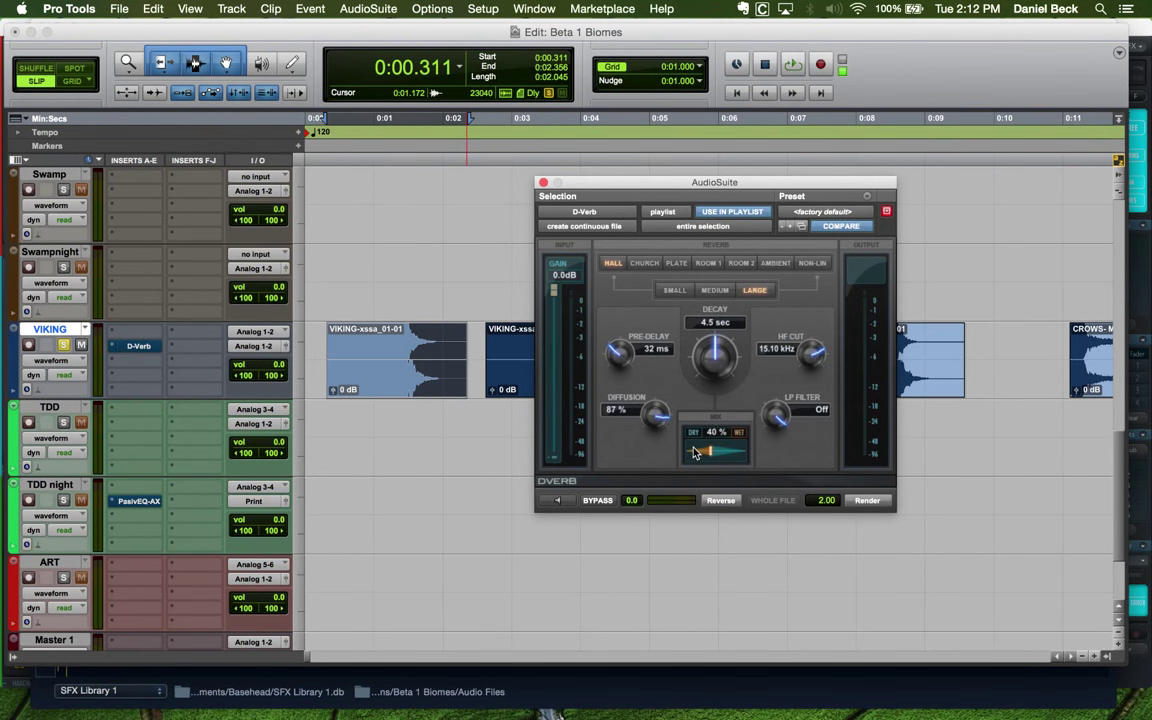
key("super+bracketleft")
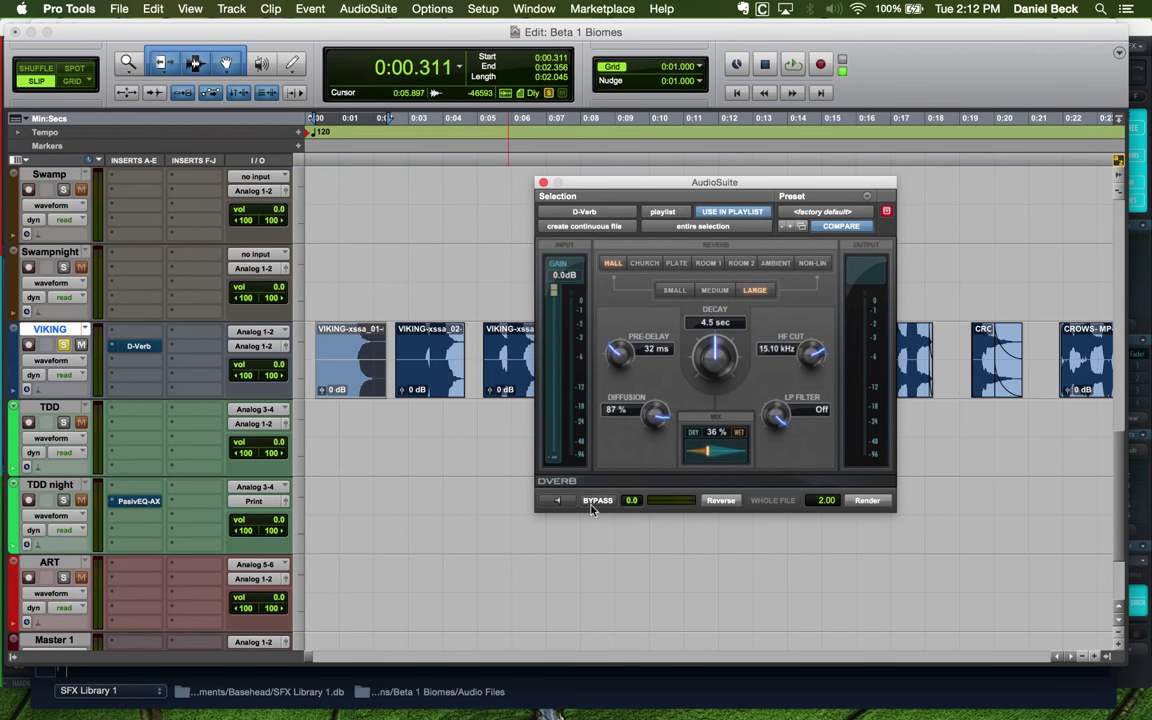
Preview the reverb and try the Church algorithm with a 1.8 sec decay, 14% mix and 7.48 kHz HF cut
left_click(560, 501)
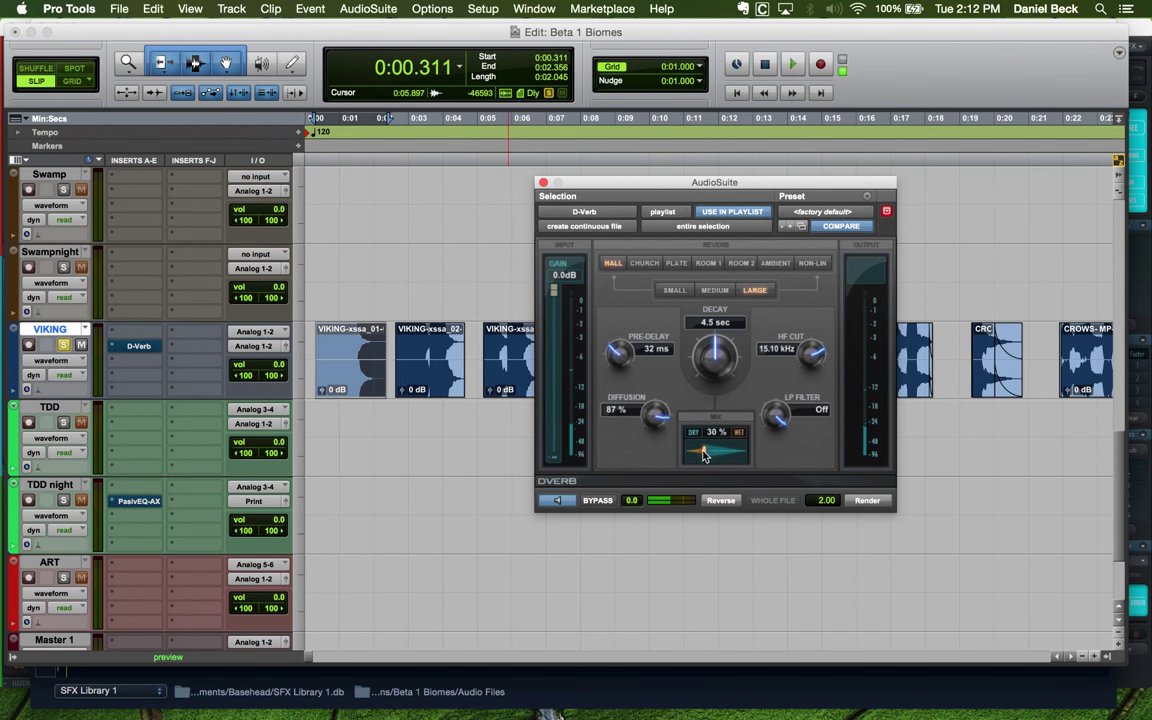
left_click_drag(704, 455, 698, 455)
left_click_drag(777, 412, 779, 433)
left_click(645, 263)
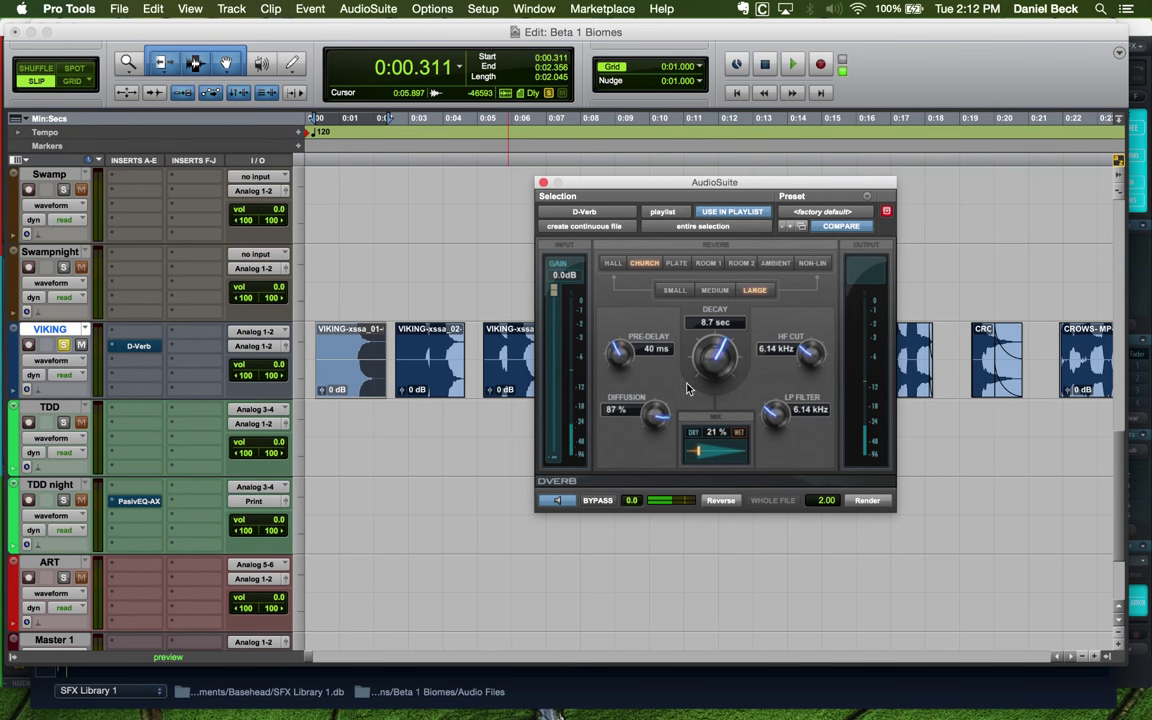
left_click_drag(714, 381, 695, 454)
left_click_drag(811, 360, 811, 347)
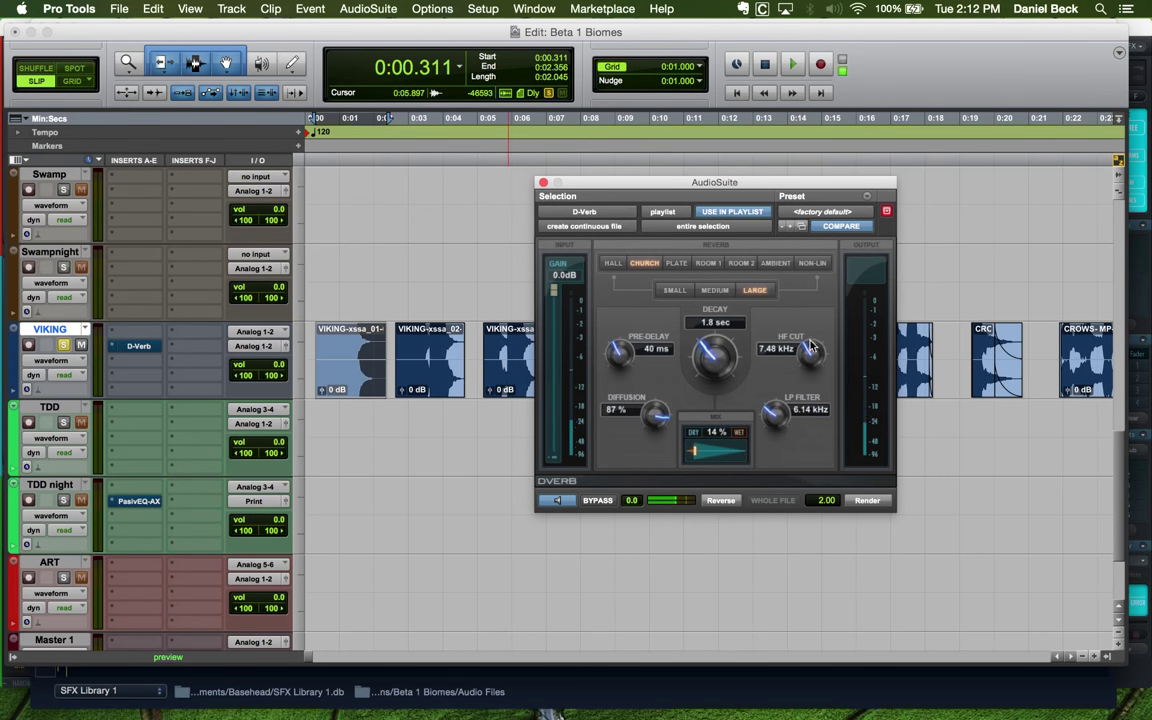
Compare Hall with Church, then try Church with a 220 ms pre-delay, 1.3 sec decay and 100% mix
left_click(613, 264)
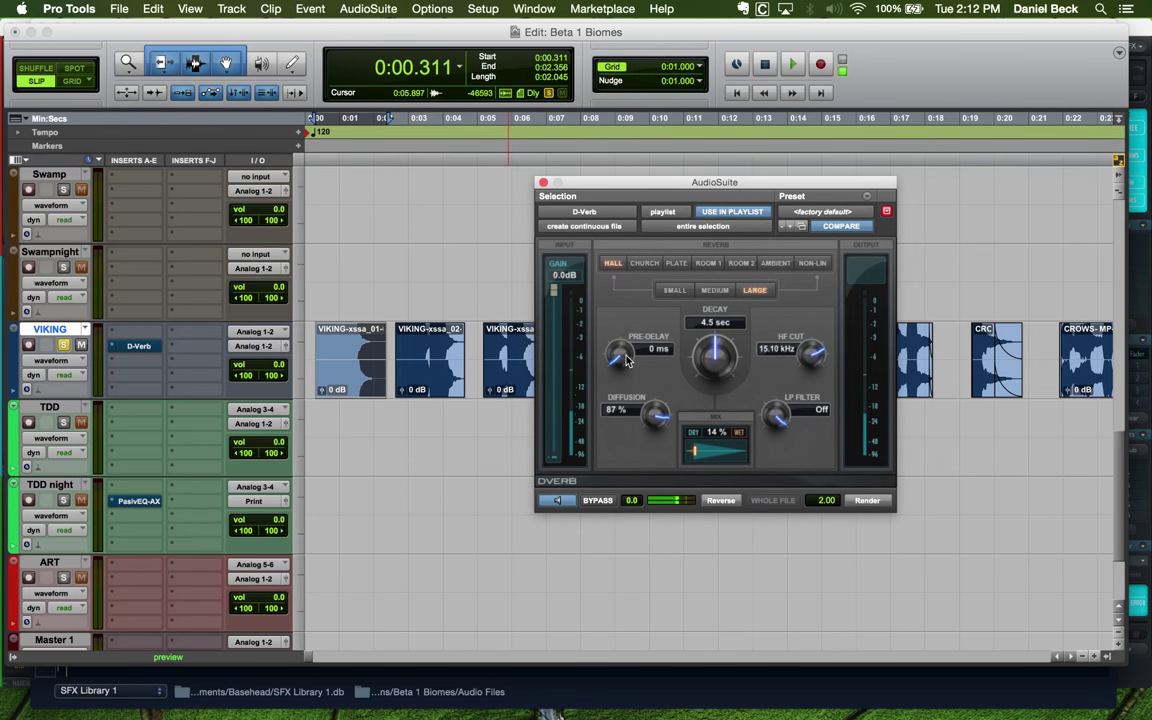
left_click(643, 264)
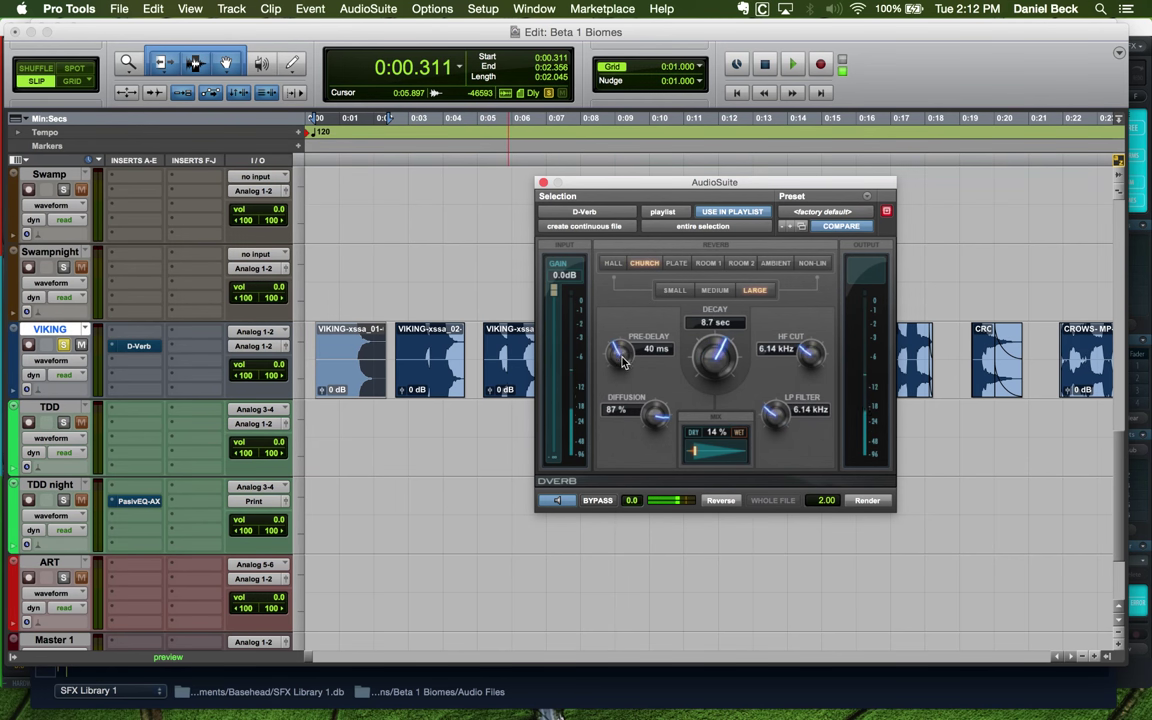
left_click_drag(621, 361, 629, 355)
left_click_drag(713, 350, 711, 416)
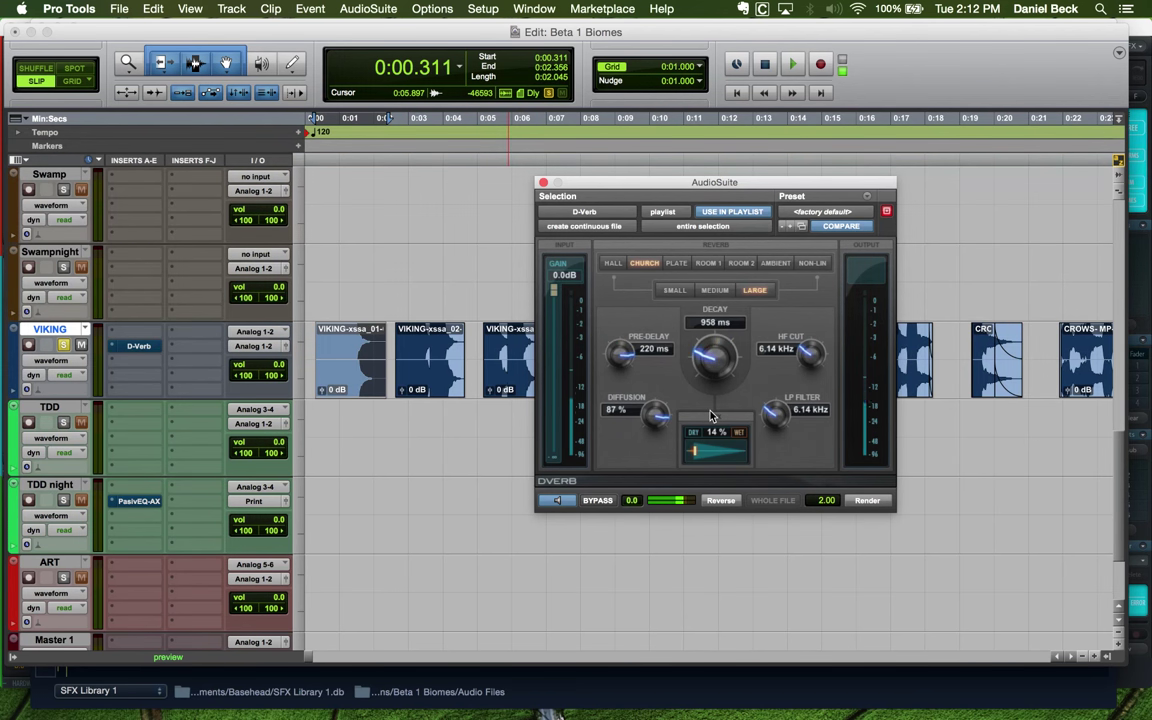
left_click_drag(713, 368, 708, 374)
left_click_drag(695, 455, 743, 456)
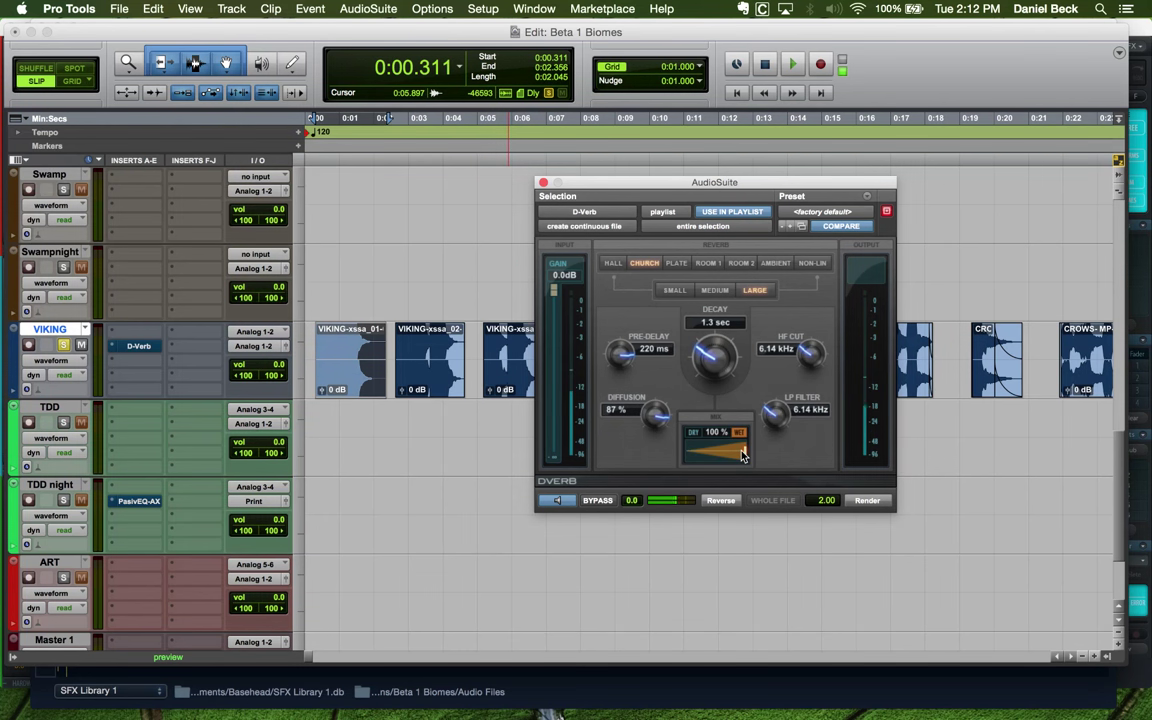
Switch the reverb to Hall with a 90 ms pre-delay, 1.6 sec decay and 28% mix
left_click(613, 264)
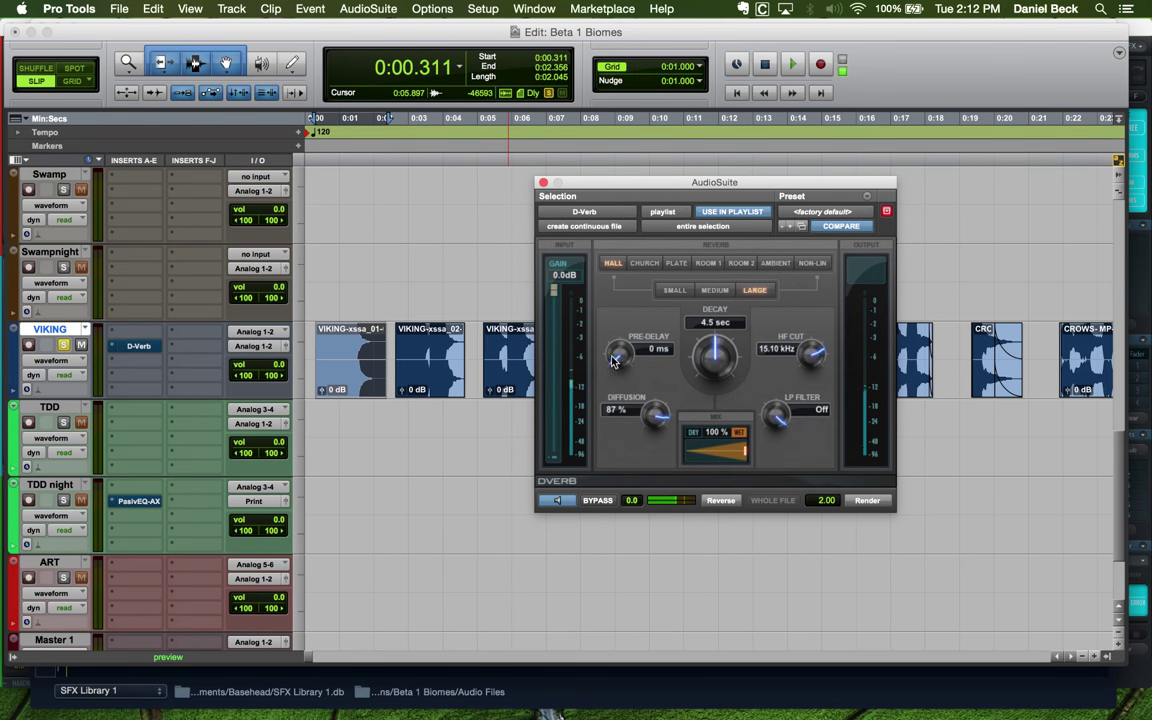
left_click_drag(614, 360, 621, 322)
mouse_move(714, 357)
left_mouse_down()
mouse_move(712, 396)
mouse_move(713, 344)
left_mouse_up()
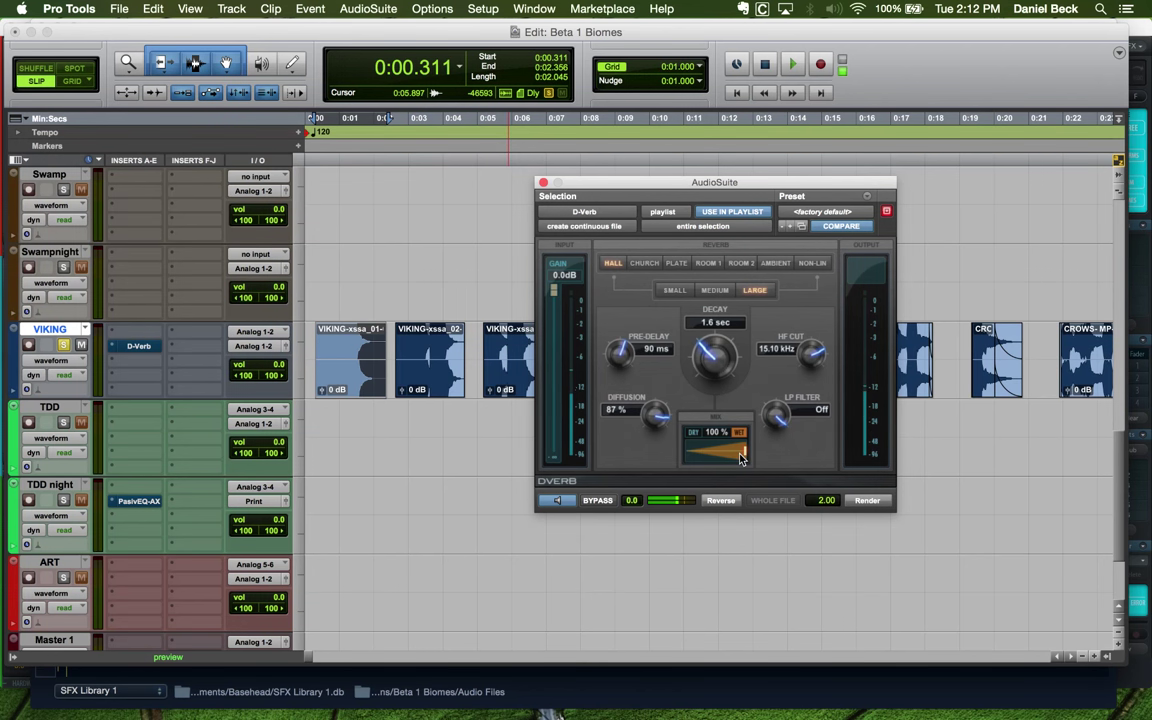
left_click_drag(745, 452, 688, 455)
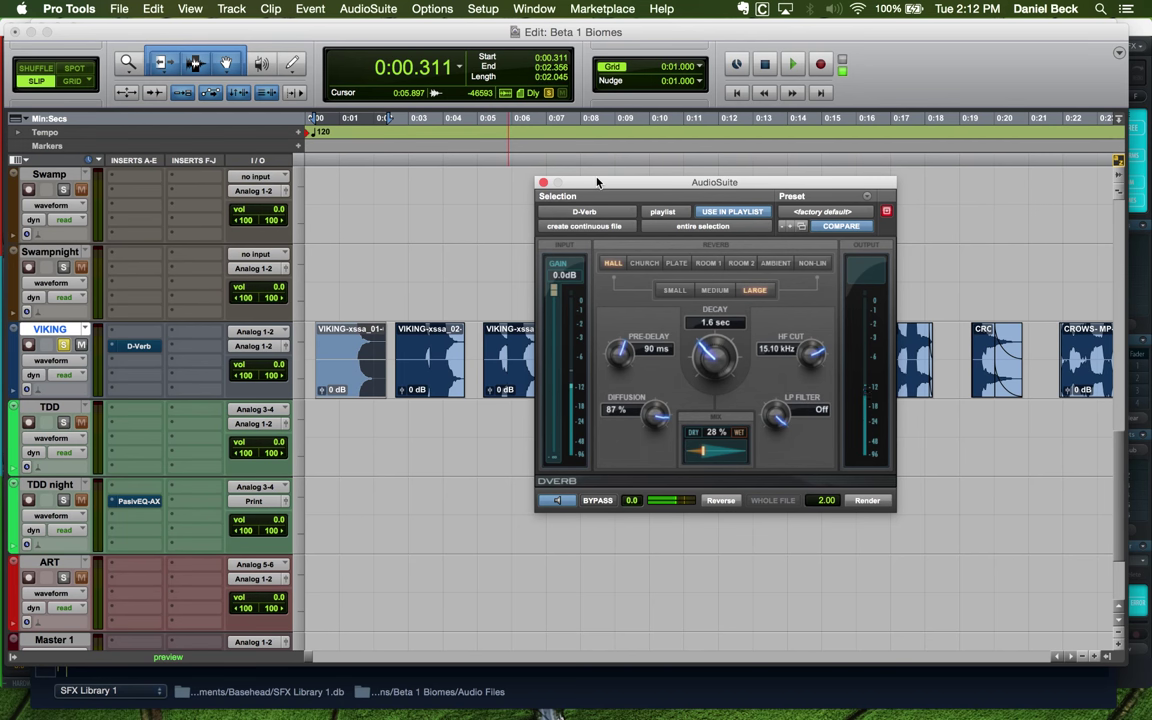
Raise the Hall reverb's pre-delay to 162 ms, lower the mix to 19% and end the preview
left_click_drag(597, 180, 612, 249)
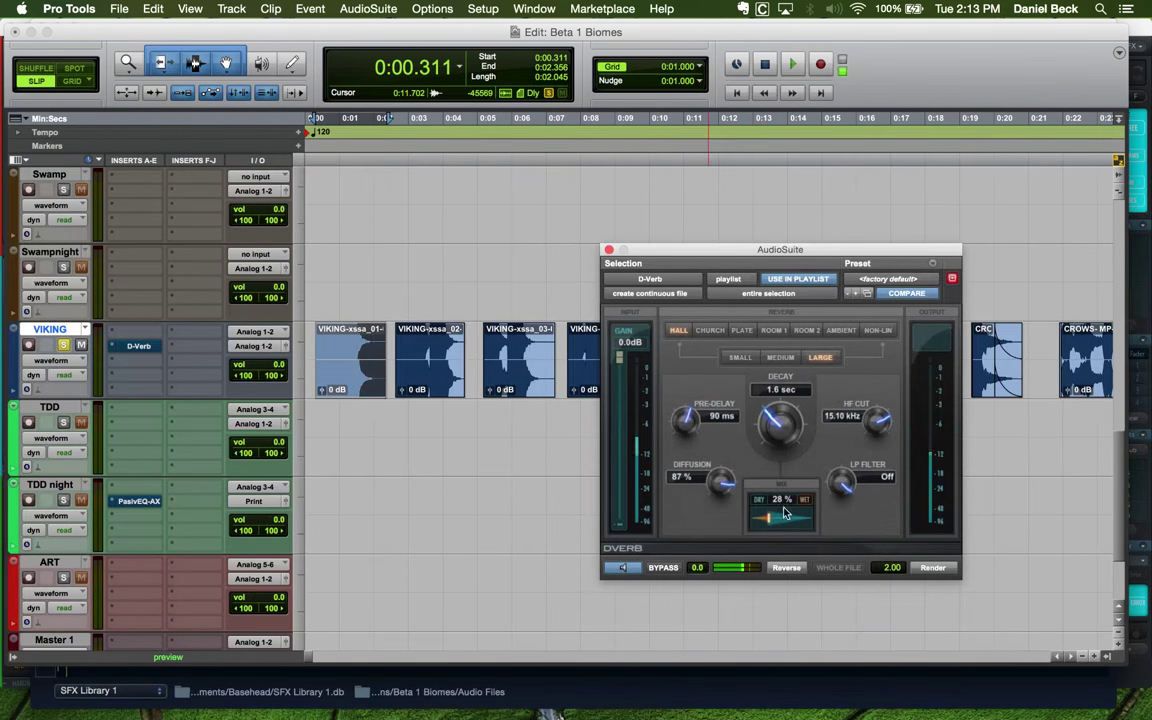
left_click_drag(686, 421, 691, 405)
left_click_drag(695, 431, 694, 411)
left_click_drag(768, 516, 762, 521)
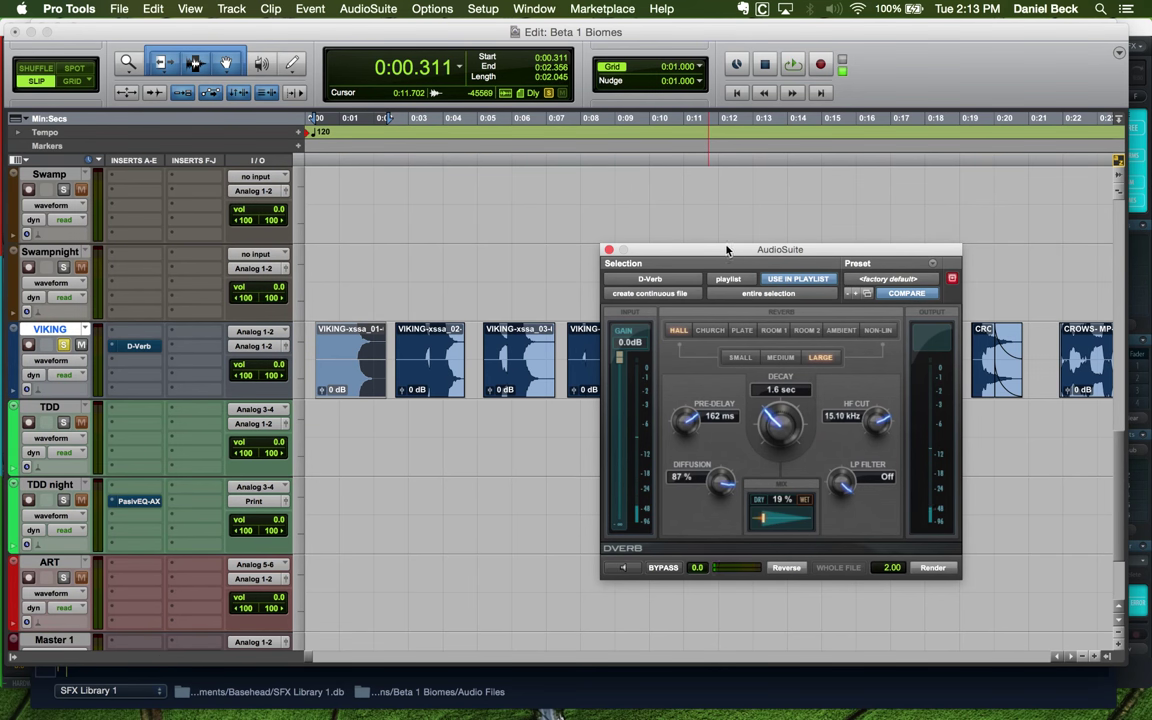
Move all the CROWS clips on the VIKING track later so they start at about 0:19.5
left_click_drag(689, 254, 709, 401)
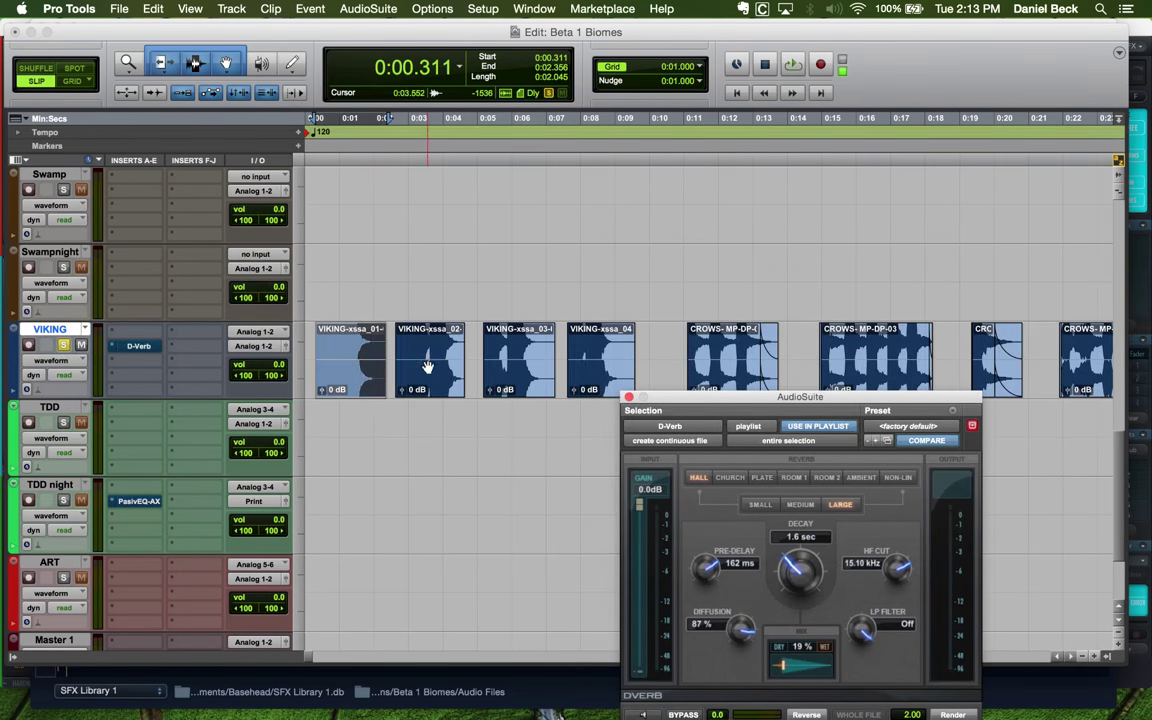
left_click(427, 364)
left_click(708, 383)
key("r")
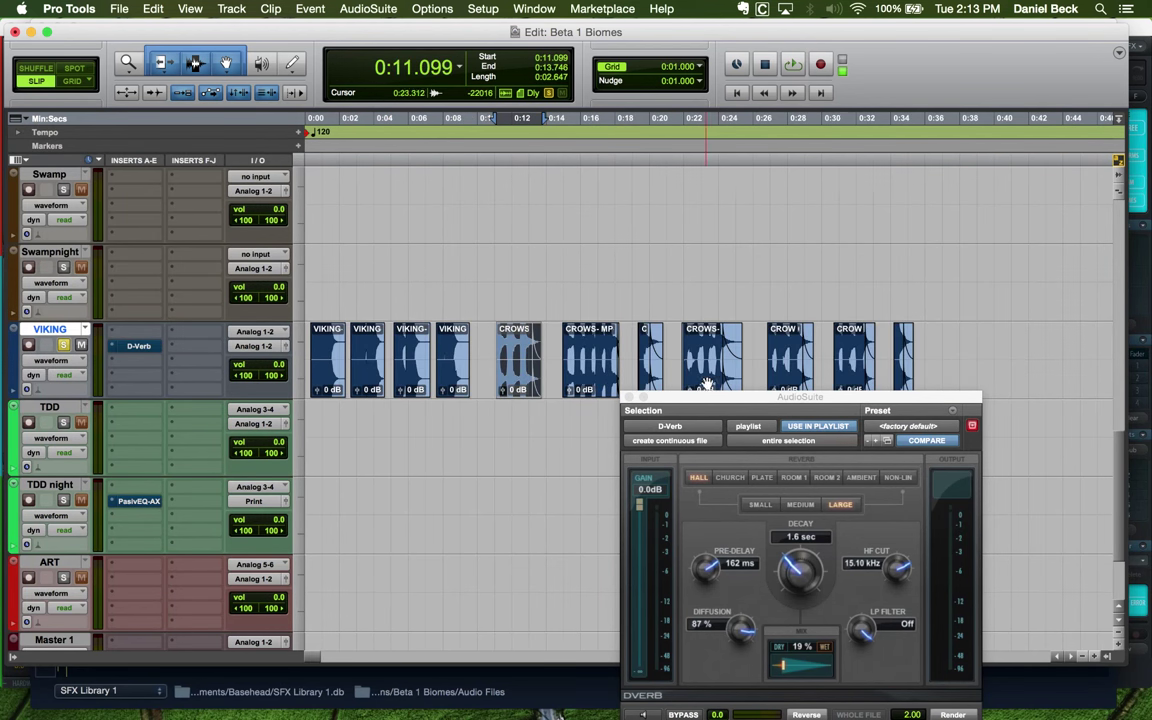
left_click(889, 376, "shift")
left_click_drag(889, 376, 1041, 368)
Shift the second, third and fourth VIKING clips later to leave tail space, with the second starting at about 0:05
left_click(358, 338)
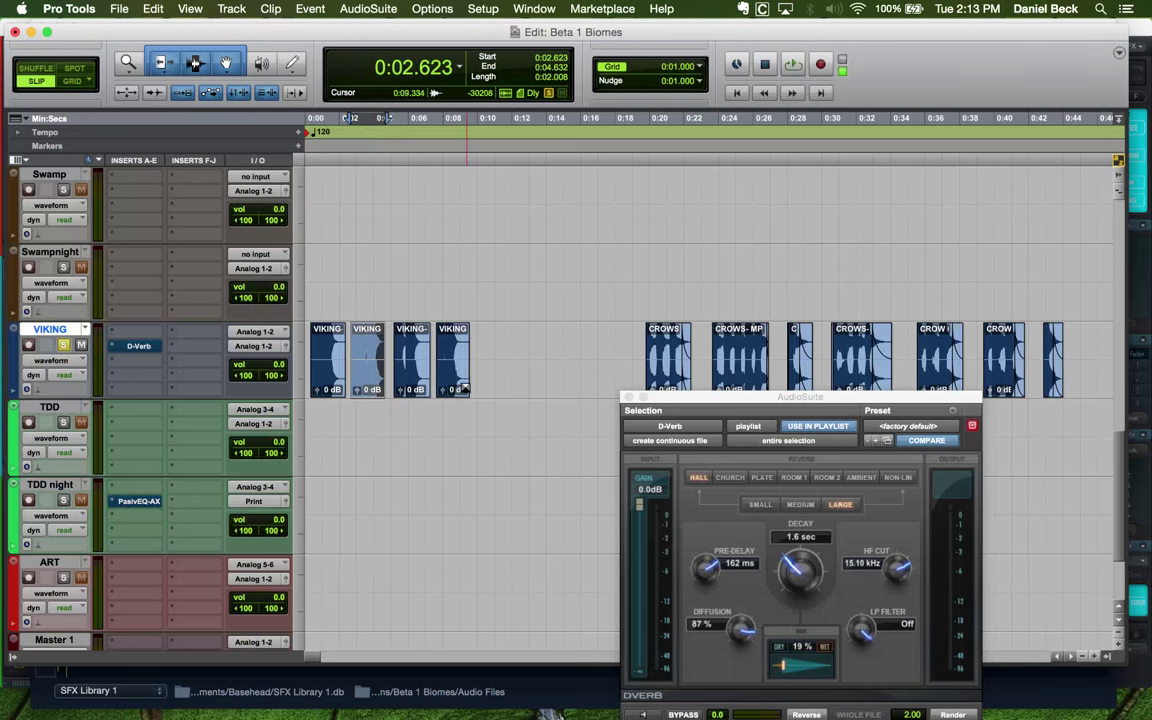
left_click_drag(451, 391, 532, 387)
left_click(407, 344)
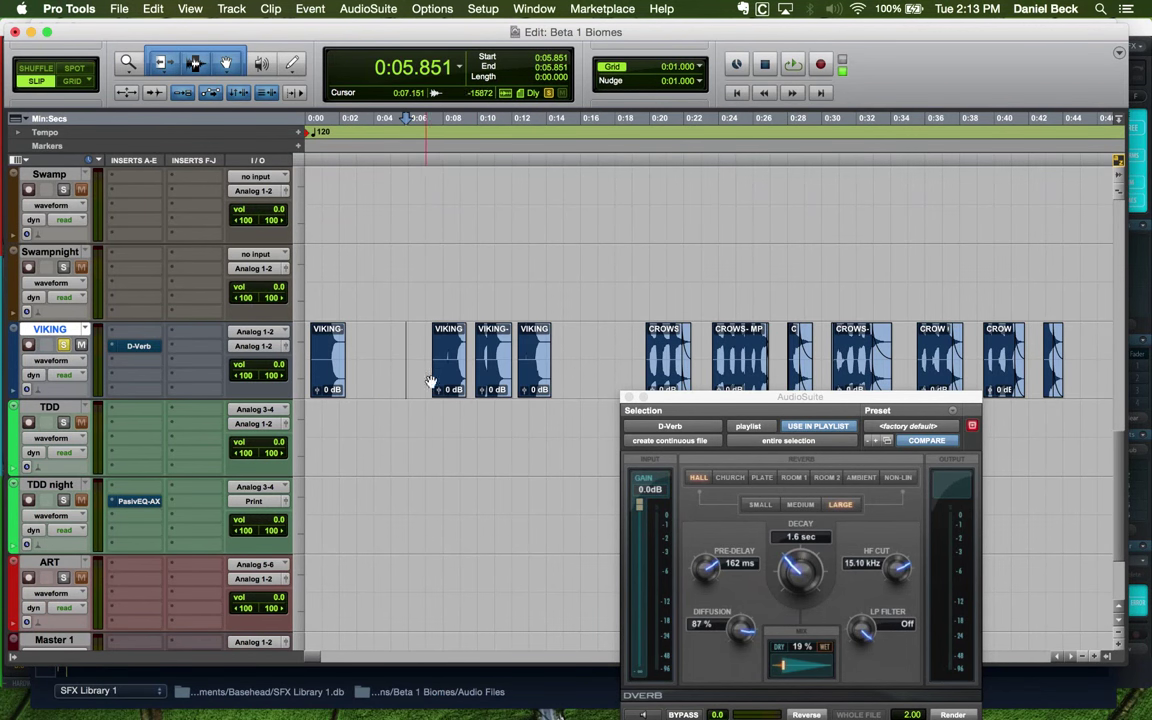
left_click_drag(446, 388, 406, 377)
Consolidate the first VIKING clip with silence up to 0:02.983 and render the D-Verb settings onto it
left_click(331, 368)
key("t")
key("t")
key("t")
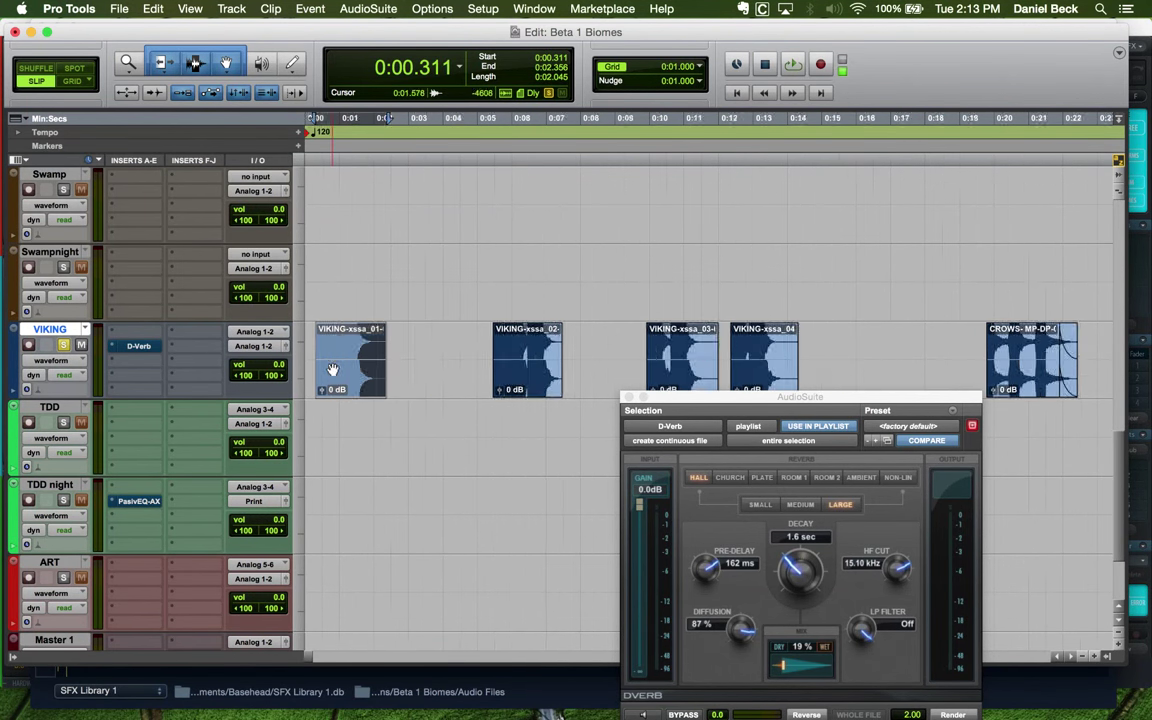
left_click(716, 341, "shift")
key("alt+shift+3")
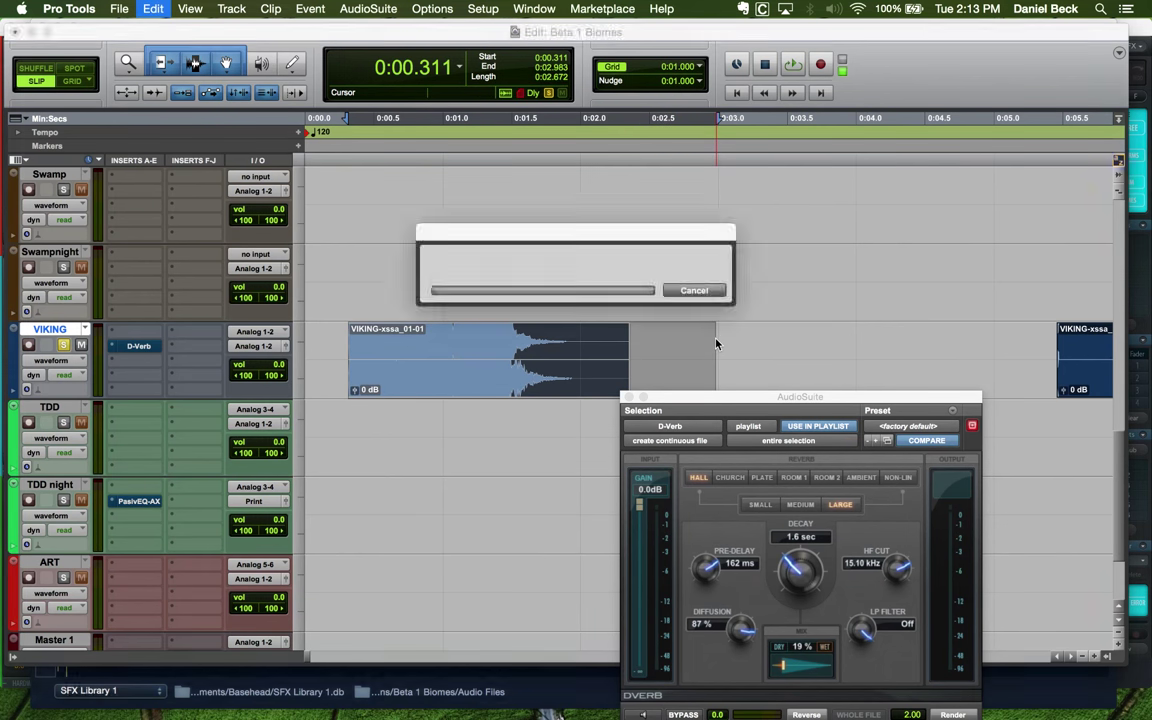
left_click_drag(695, 396, 793, 478)
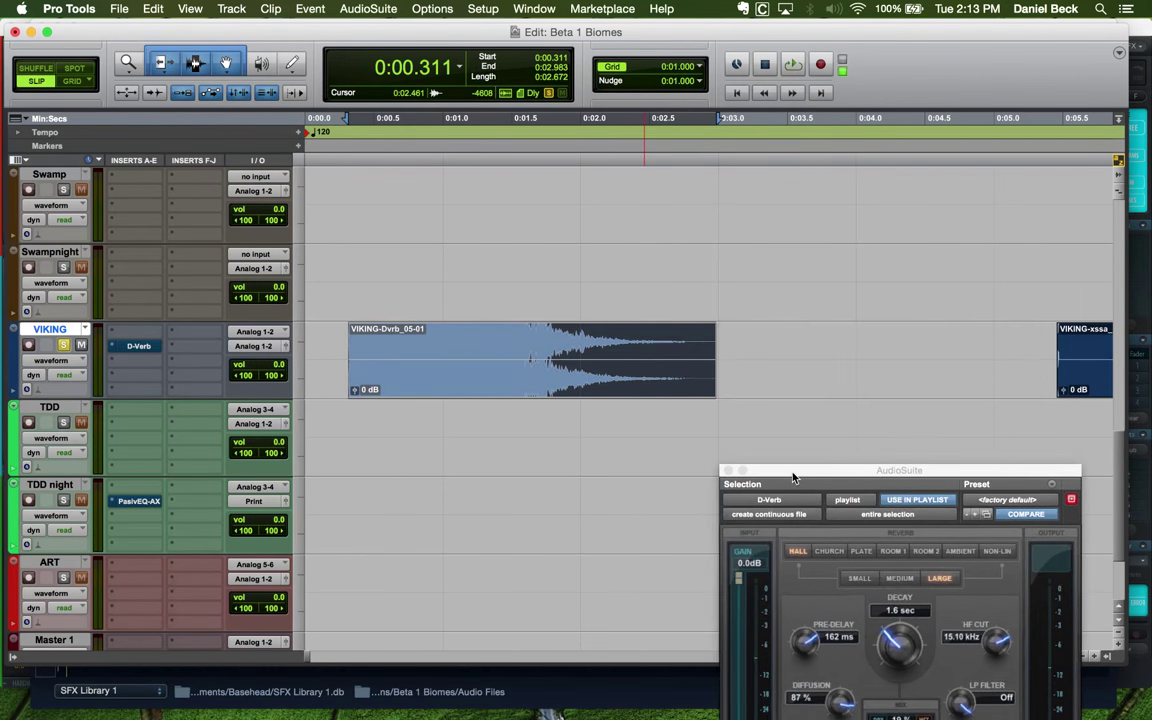
Move the second VIKING clip to 0:03.854 and consolidate it with a silent tail up to 0:06.745
key("super+bracketleft")
left_click_drag(730, 378, 620, 375)
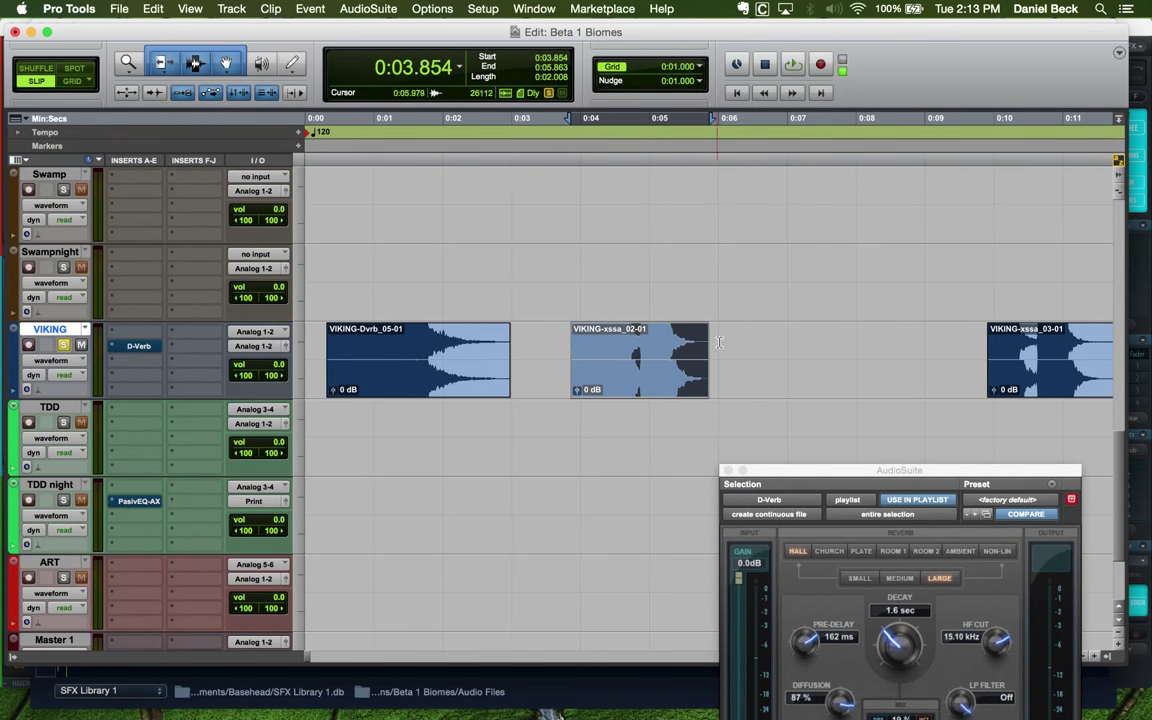
left_click_drag(761, 343, 769, 342)
key("alt+shift+3")
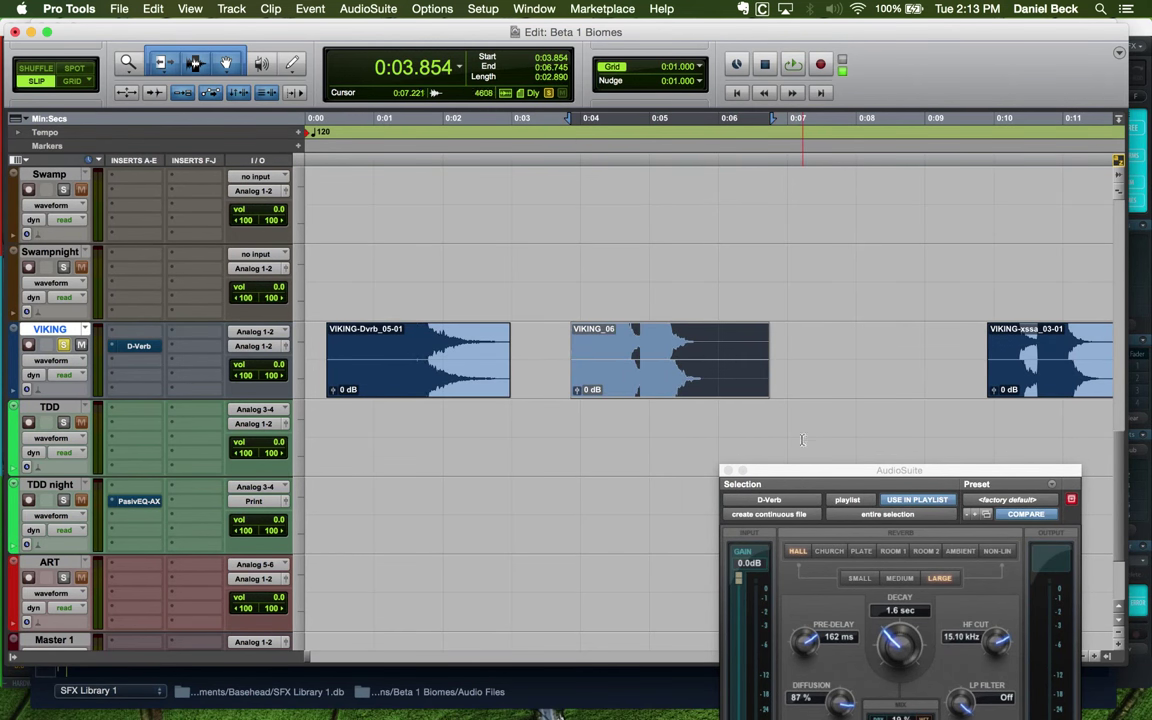
Move the third VIKING clip to 0:07.283 and consolidate it with a silent tail up to 0:10.228
left_click_drag(815, 479, 598, 408)
left_click_drag(1021, 360, 831, 360)
left_click(1010, 348, "shift")
key("alt+shift+3")
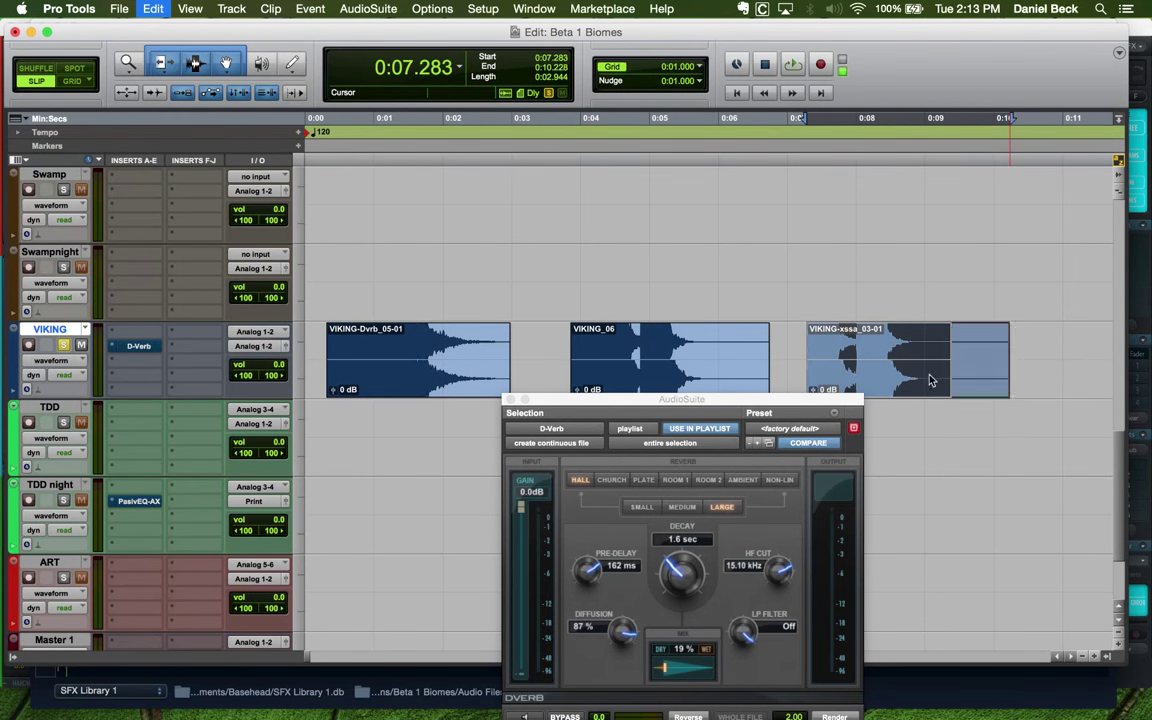
Move the fourth VIKING clip to 0:10.957 and consolidate it with a silent tail up to 0:14.187
left_click(903, 335)
key("r")
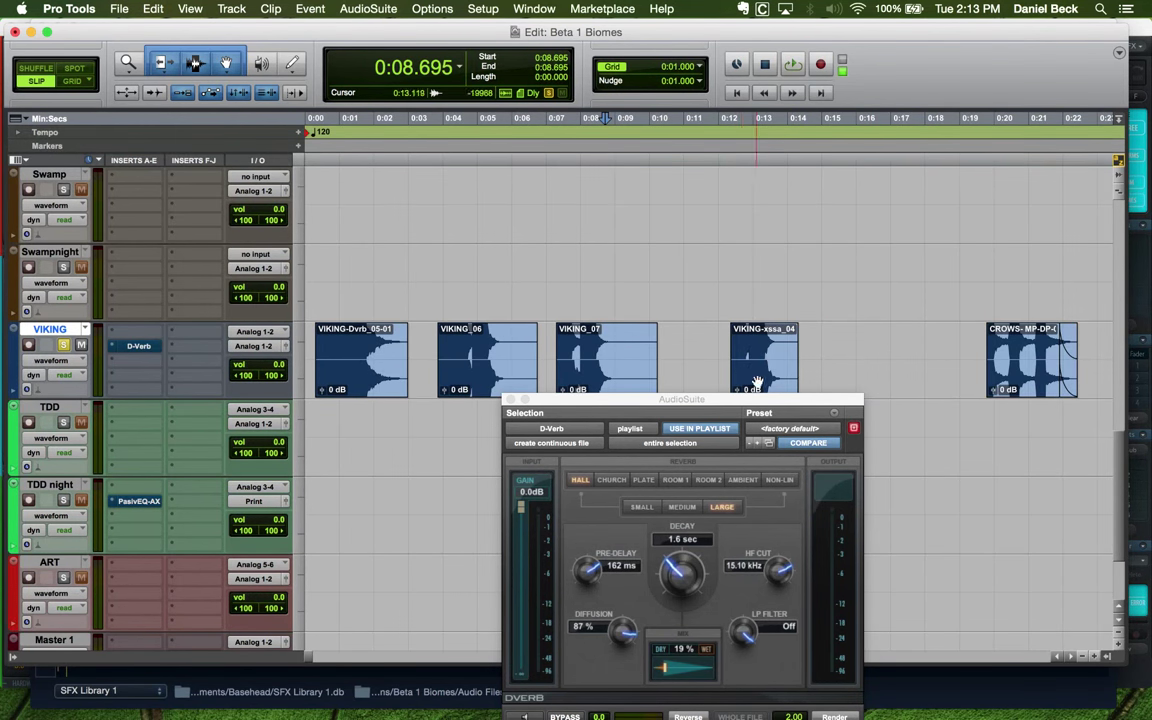
left_click_drag(841, 346, 793, 346)
key("alt+shift+3")
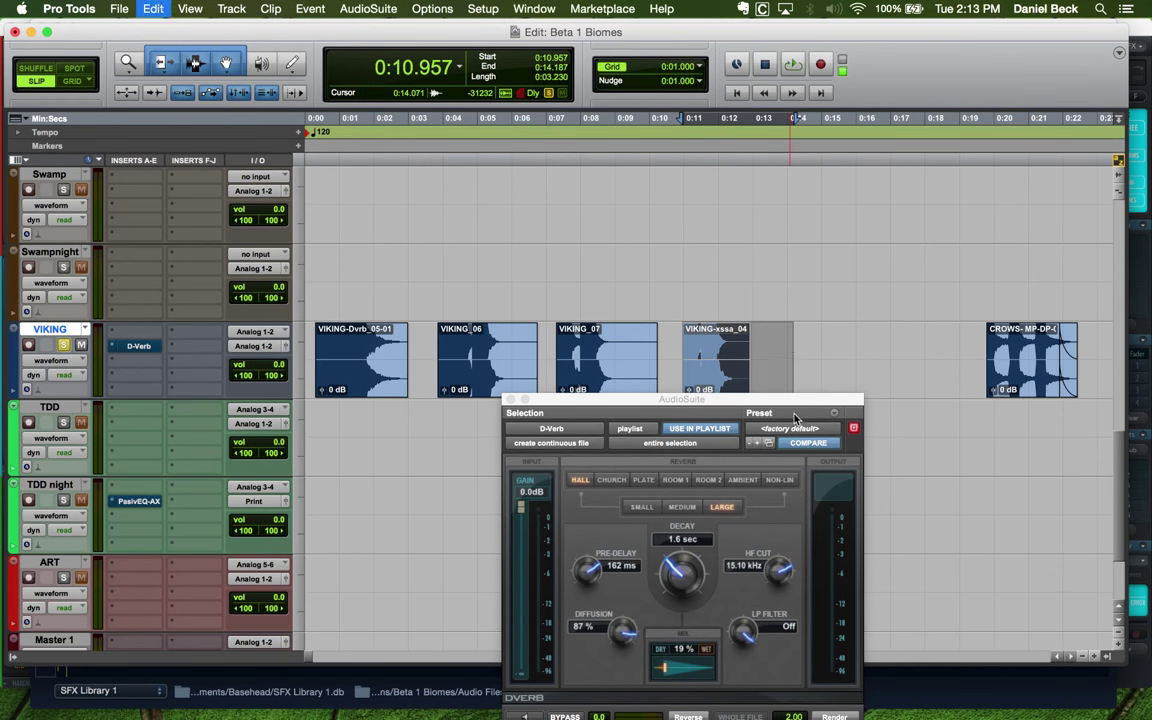
Render the D-Verb settings onto the fourth, third and second VIKING clips and close the AudioSuite window
left_click_drag(754, 403, 946, 217)
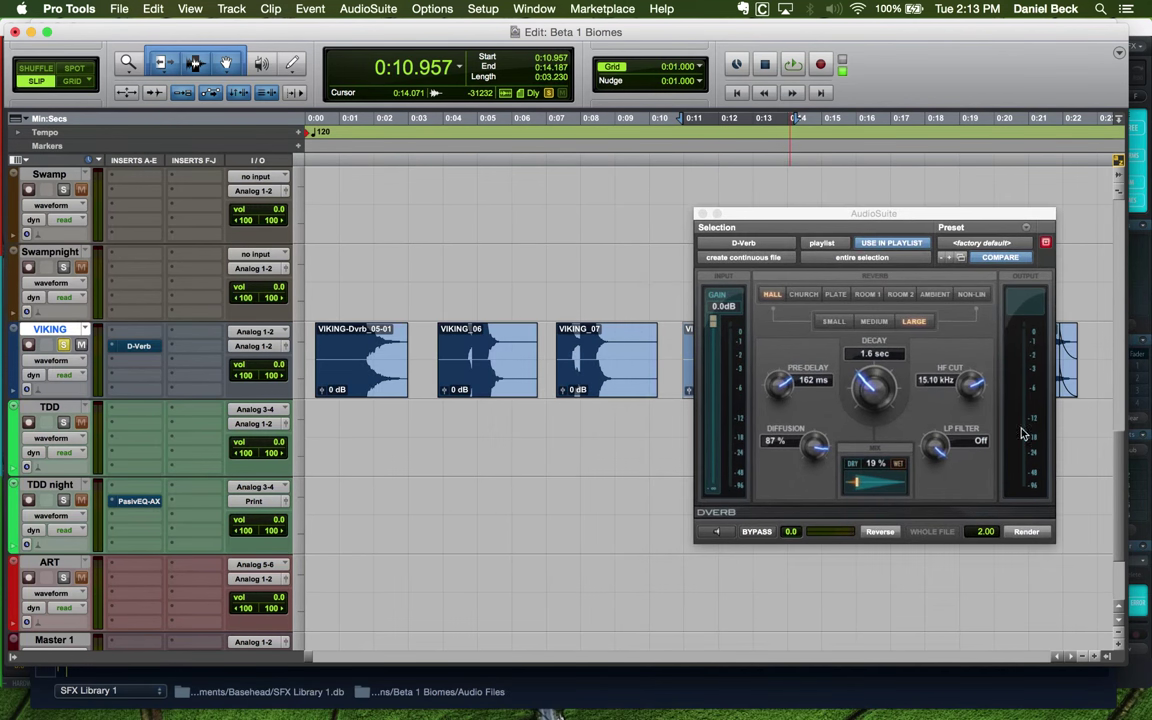
left_click(1027, 532)
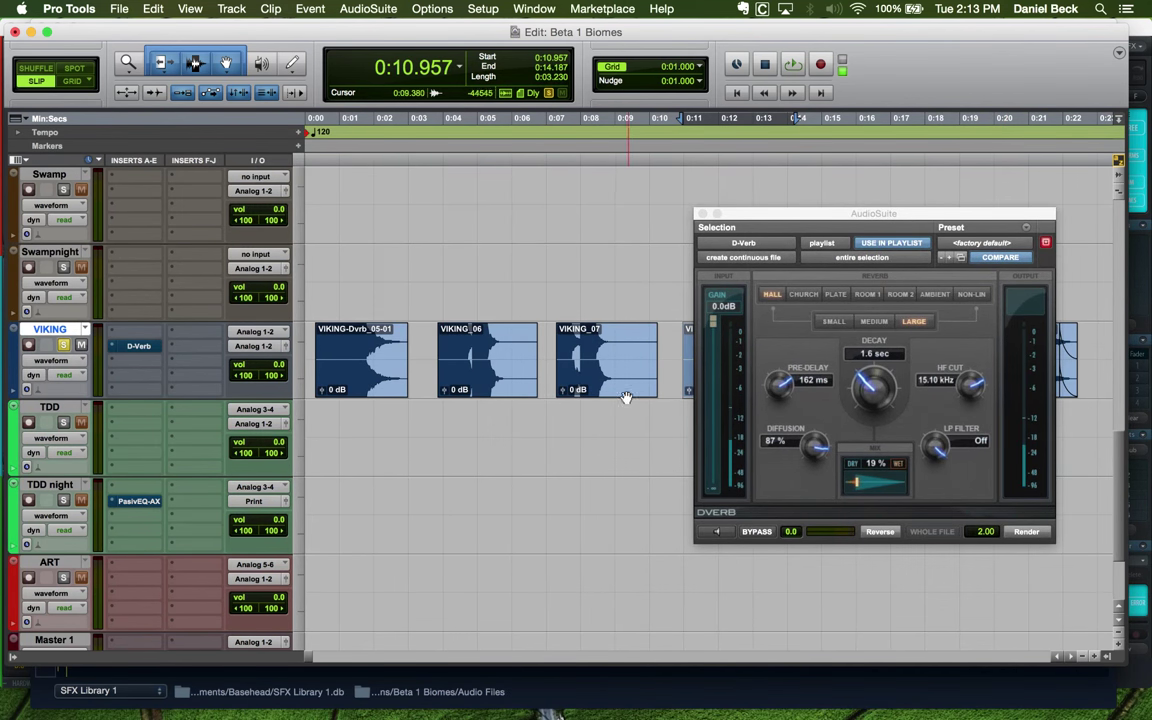
left_click(562, 356)
left_click(1010, 533)
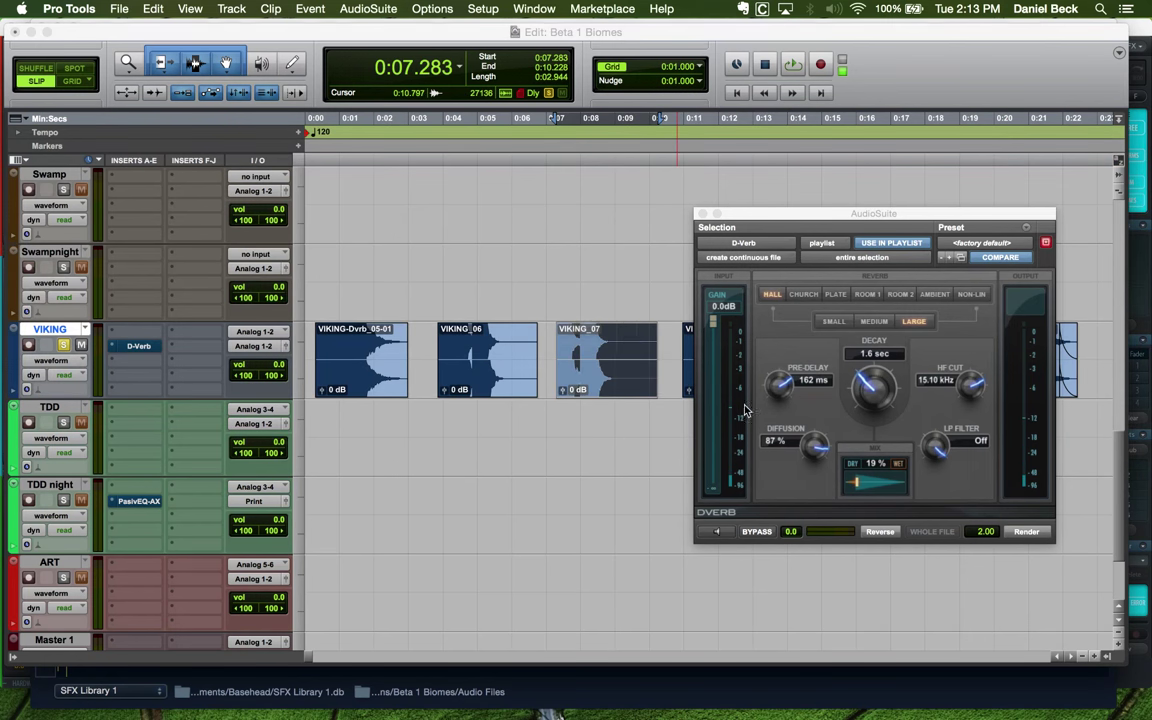
left_click(522, 378)
left_click(1010, 530)
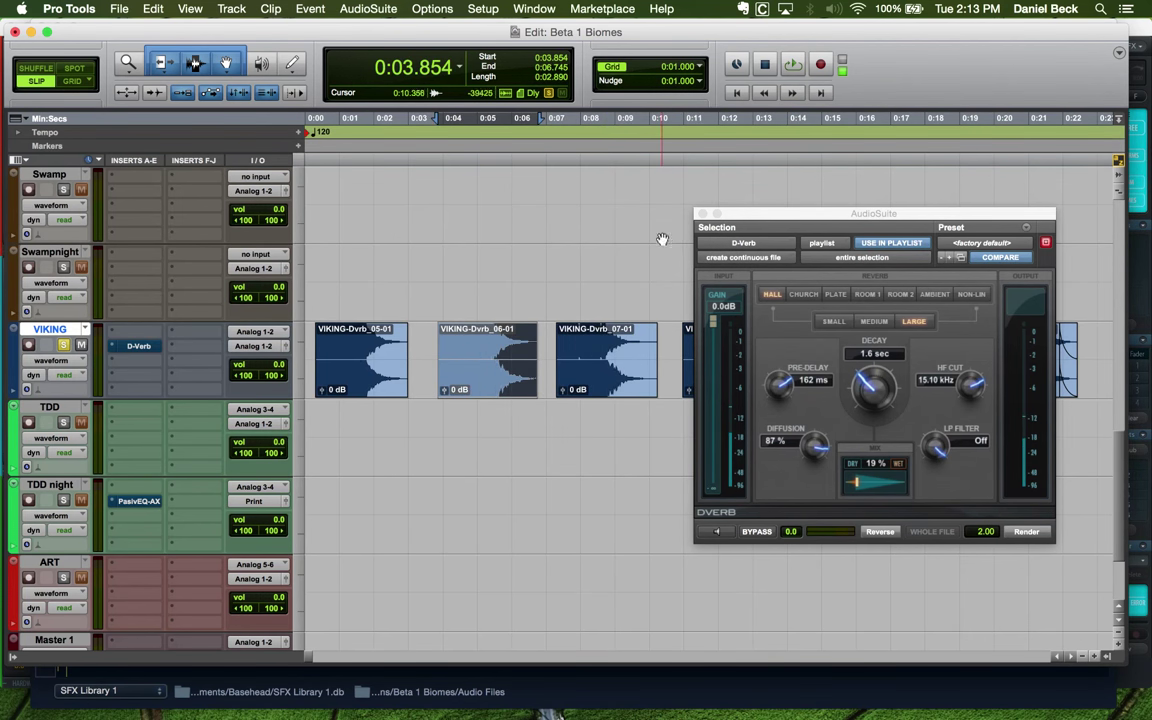
left_click(703, 214)
Play back the reverb-rendered VIKING clips from 0:00.278
left_click(322, 334)
key("space")
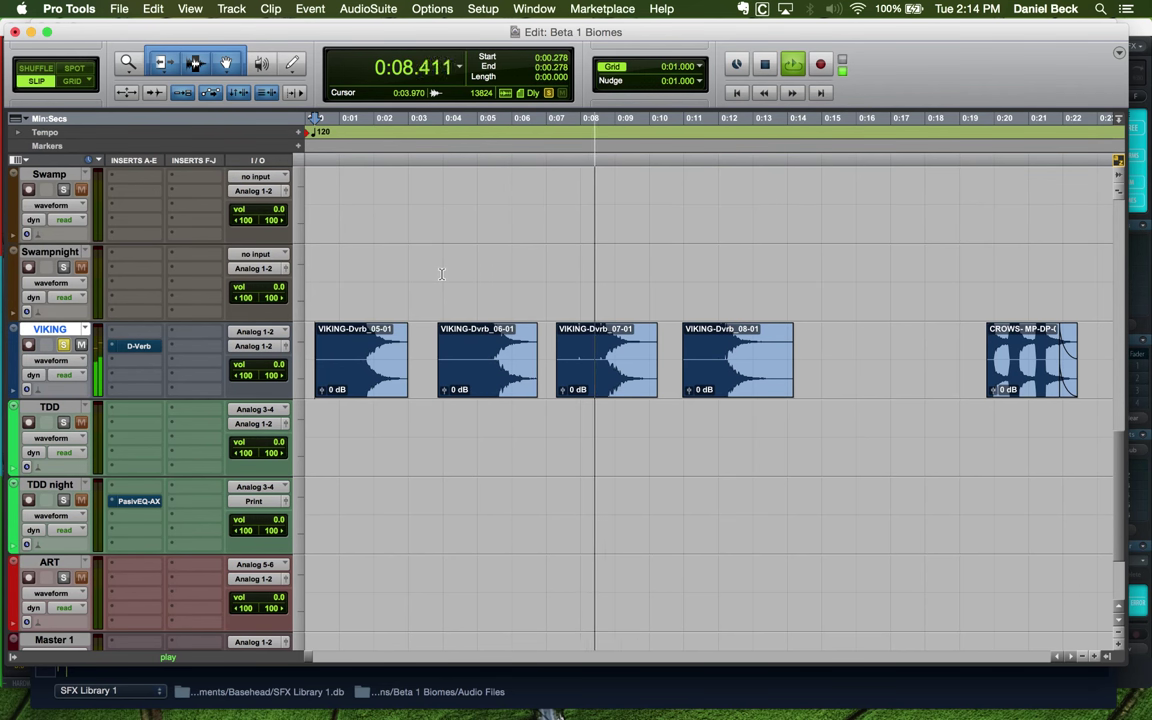
key("space")
left_click(682, 280)
key("super+bracketleft")
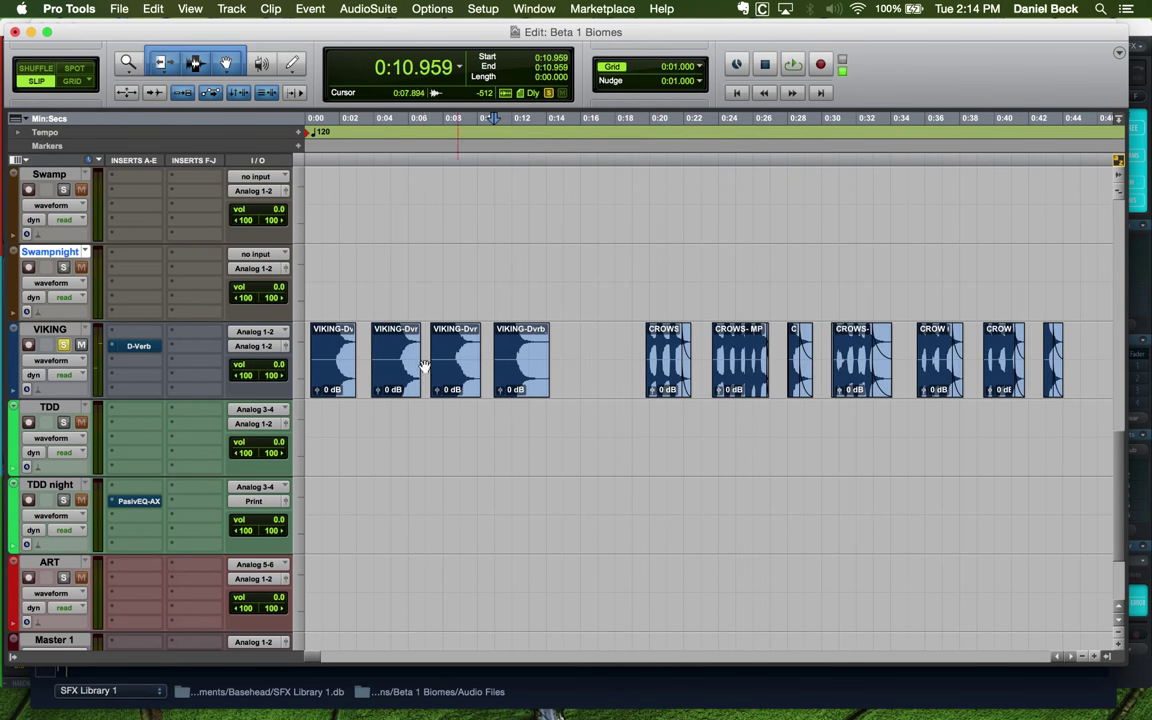
Rename the first VIKING clip AMB VIK Crow Near Version 1 and copy that name
left_click(333, 383)
key("super+bracketright")
key("super+bracketright")
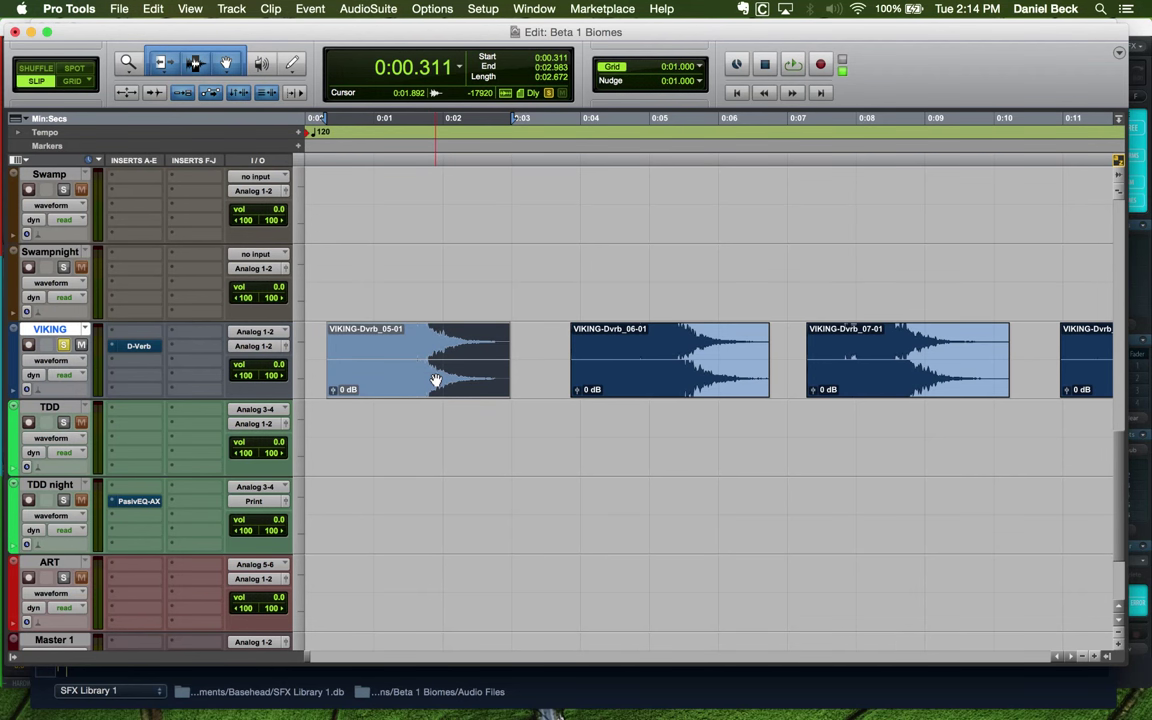
key("super+s")
double_click(435, 380)
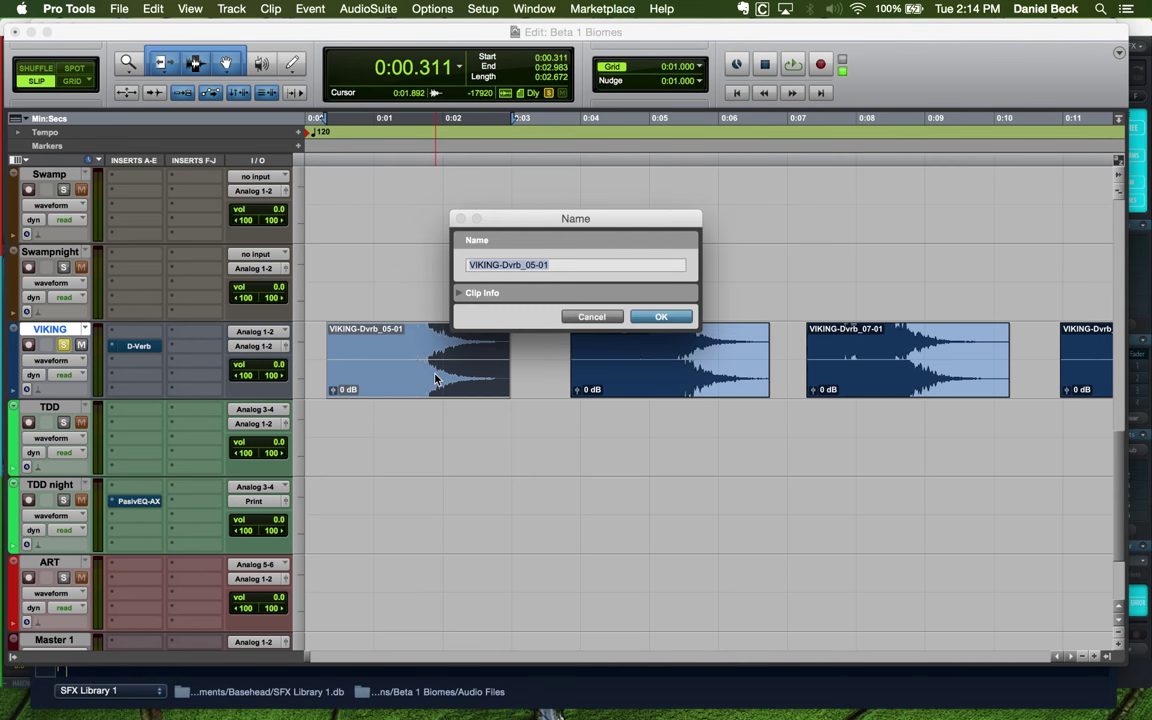
type("AMB TDD Nighttime Chorus Part 1")
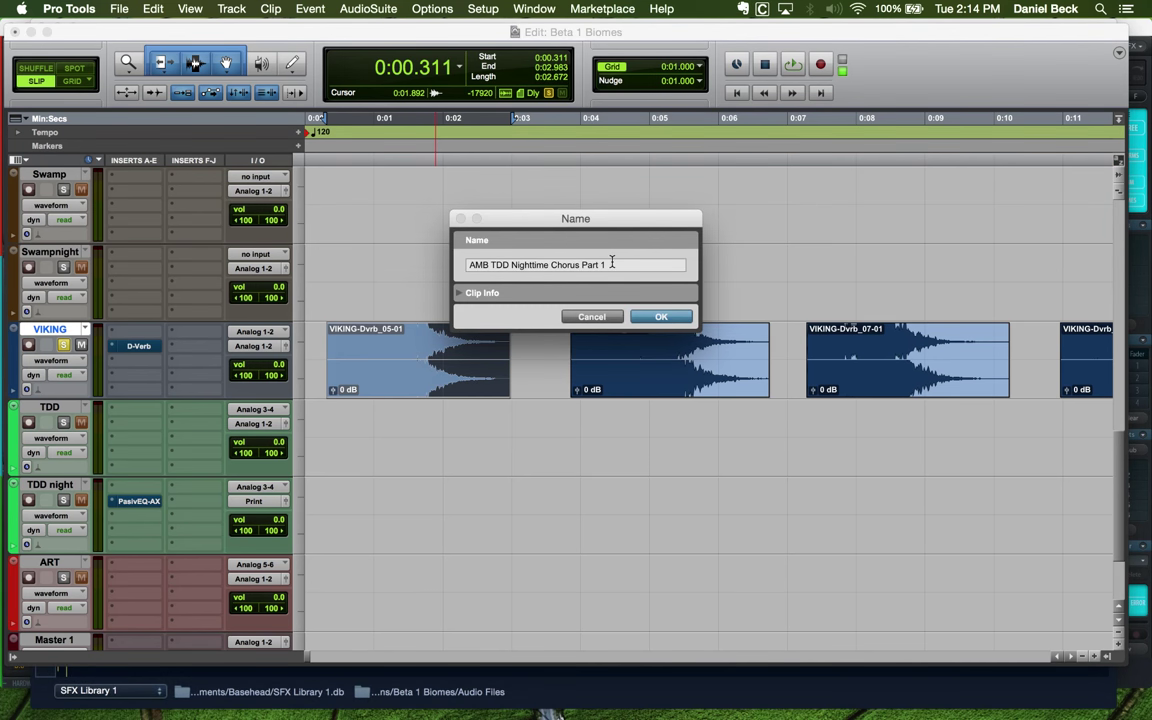
left_click_drag(608, 264, 503, 264)
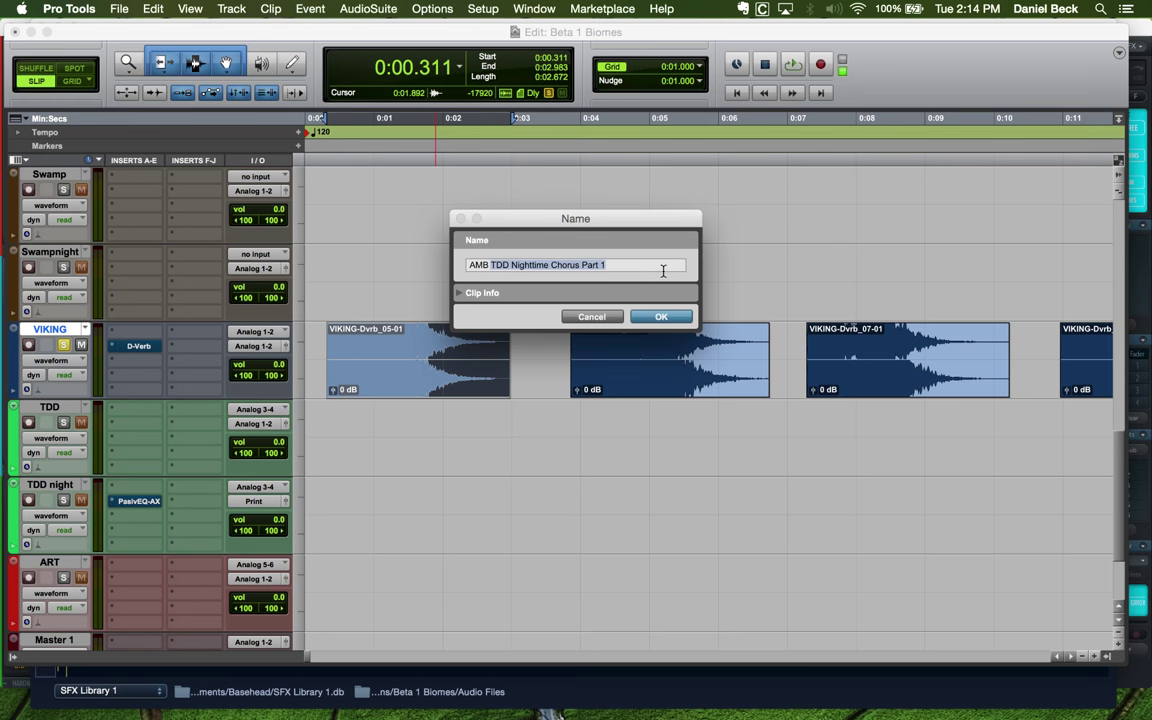
type("Vi")
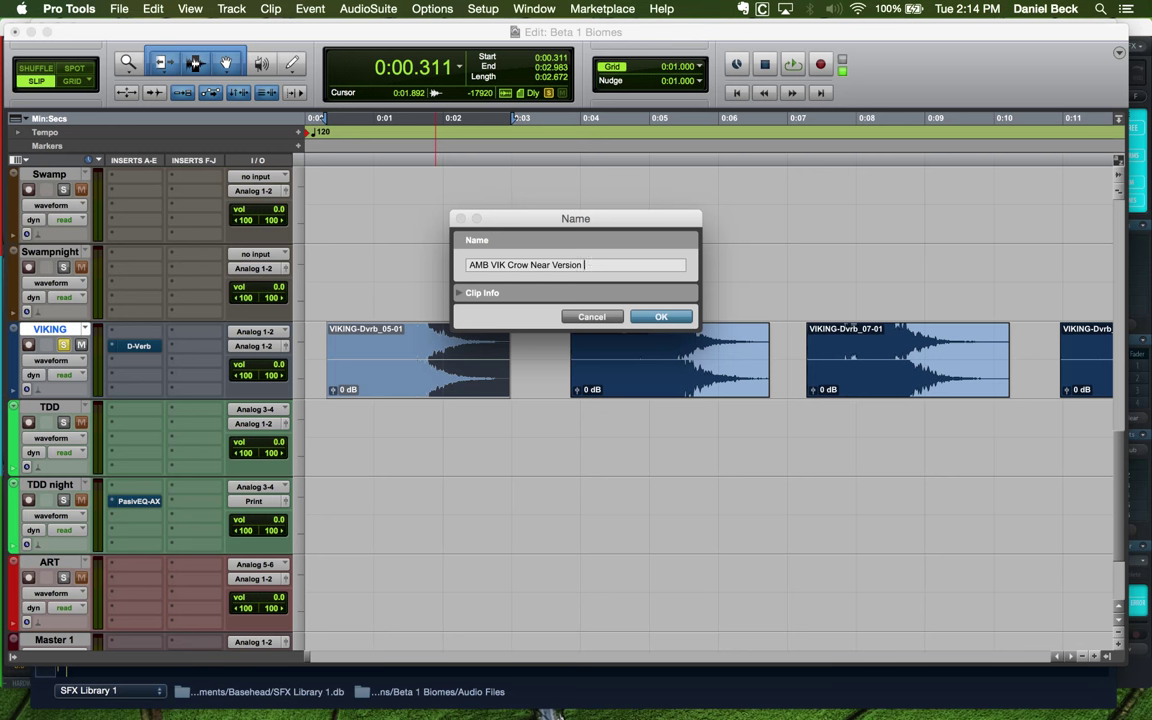
key("super+a")
key("super+c")
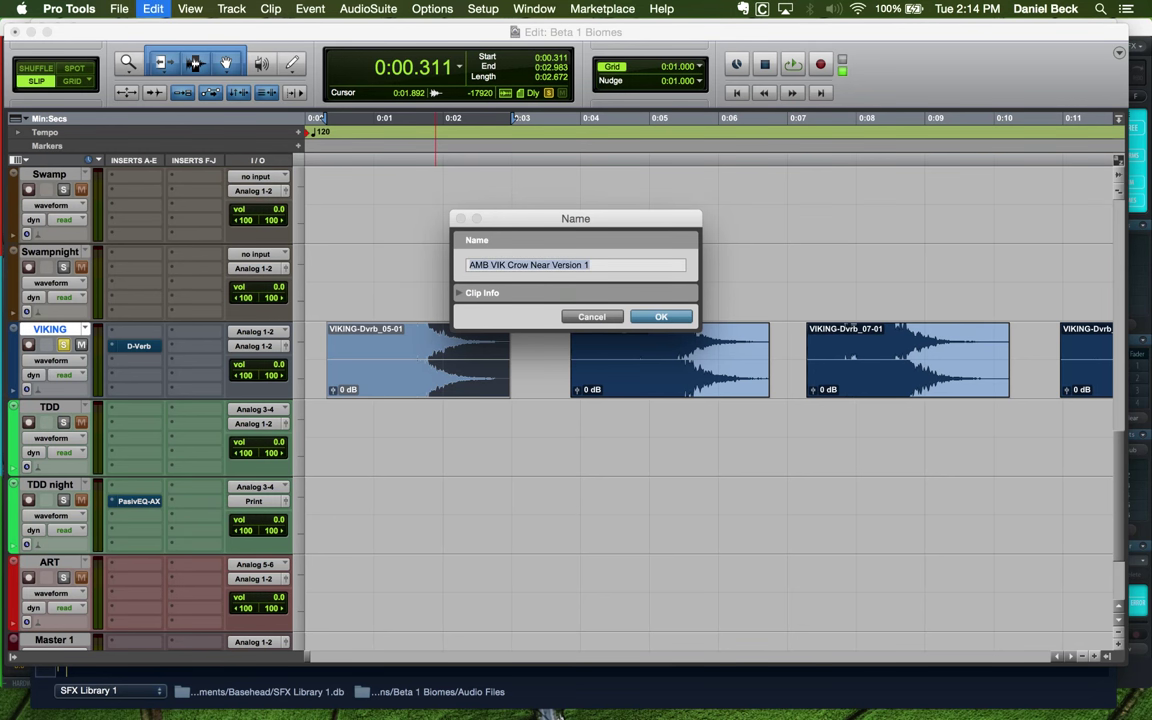
key("Return")
Rename the second VIKING clip, at 0:03.854, AMB VIK Crow Near Version 2
left_click(725, 391)
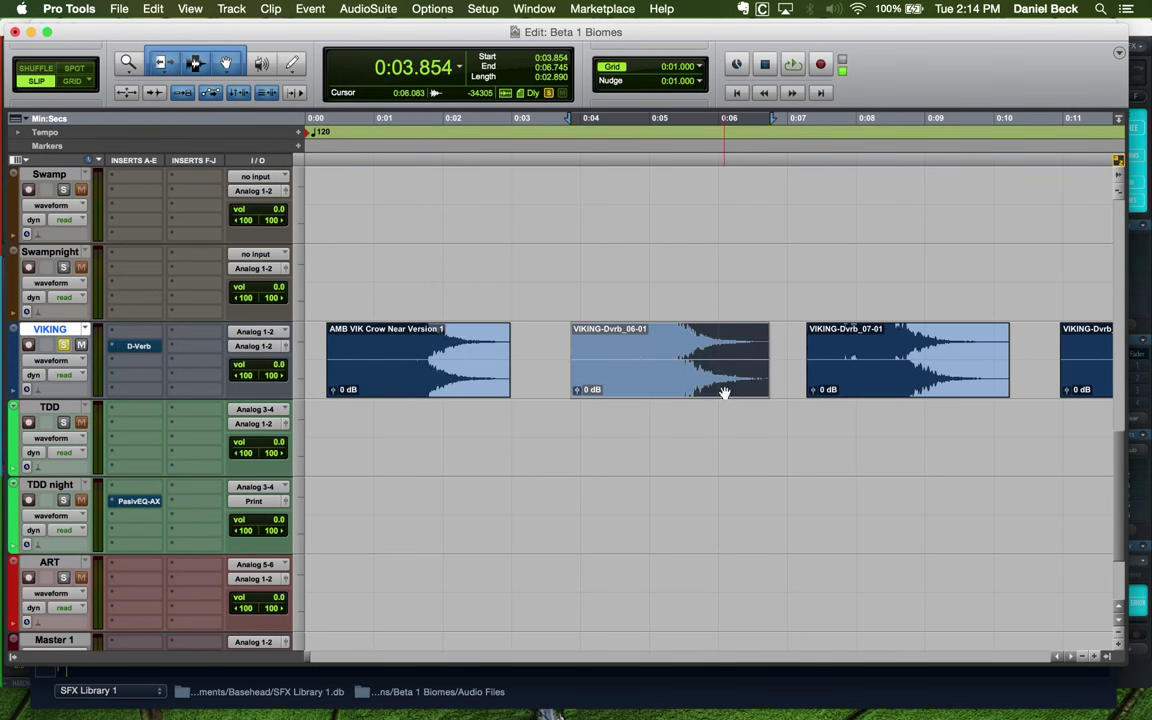
key("super+bracketleft")
double_click(514, 380)
key("super+v")
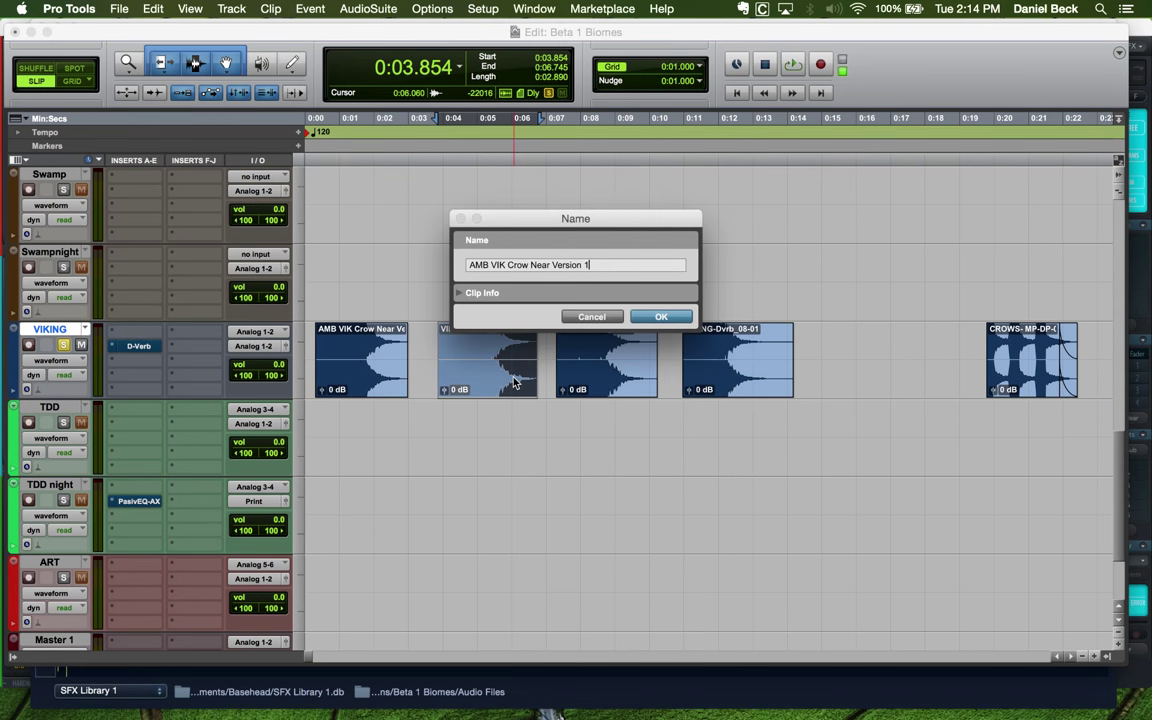
type("2")
key("Return")
Rename the third VIKING clip AMB VIK Crow Near Version 3 and the fourth following the same naming pattern
double_click(576, 385)
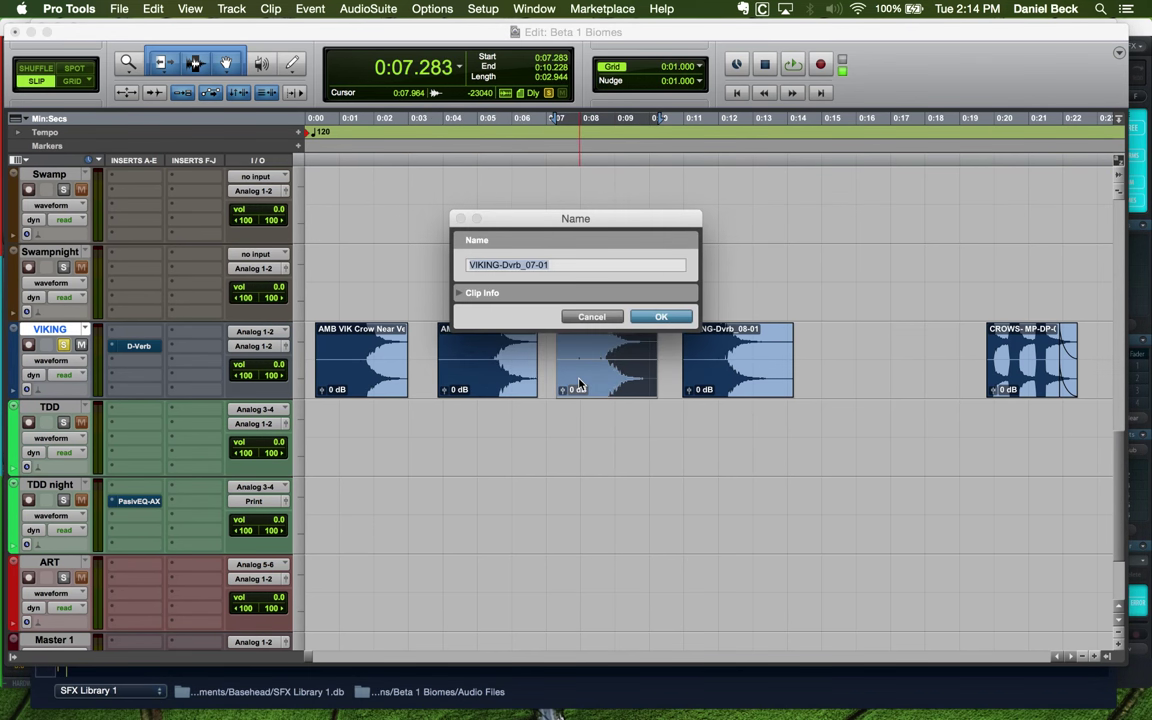
key("super+v")
key("Return")
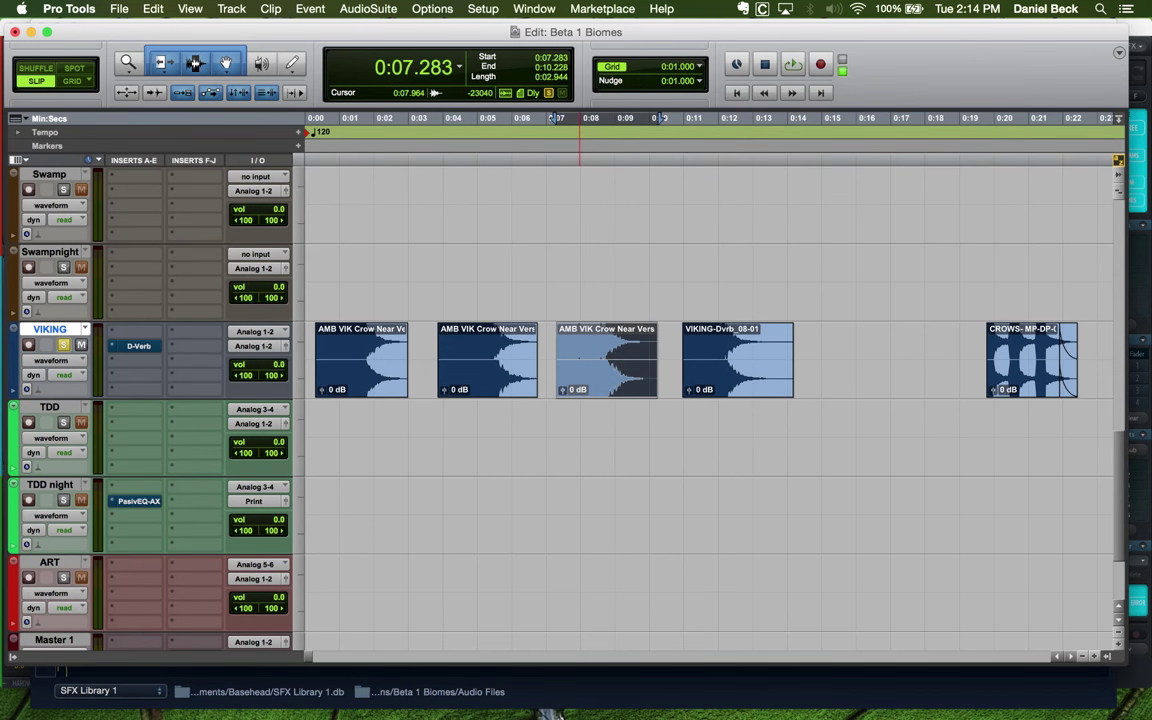
double_click(737, 381)
key("super+v")
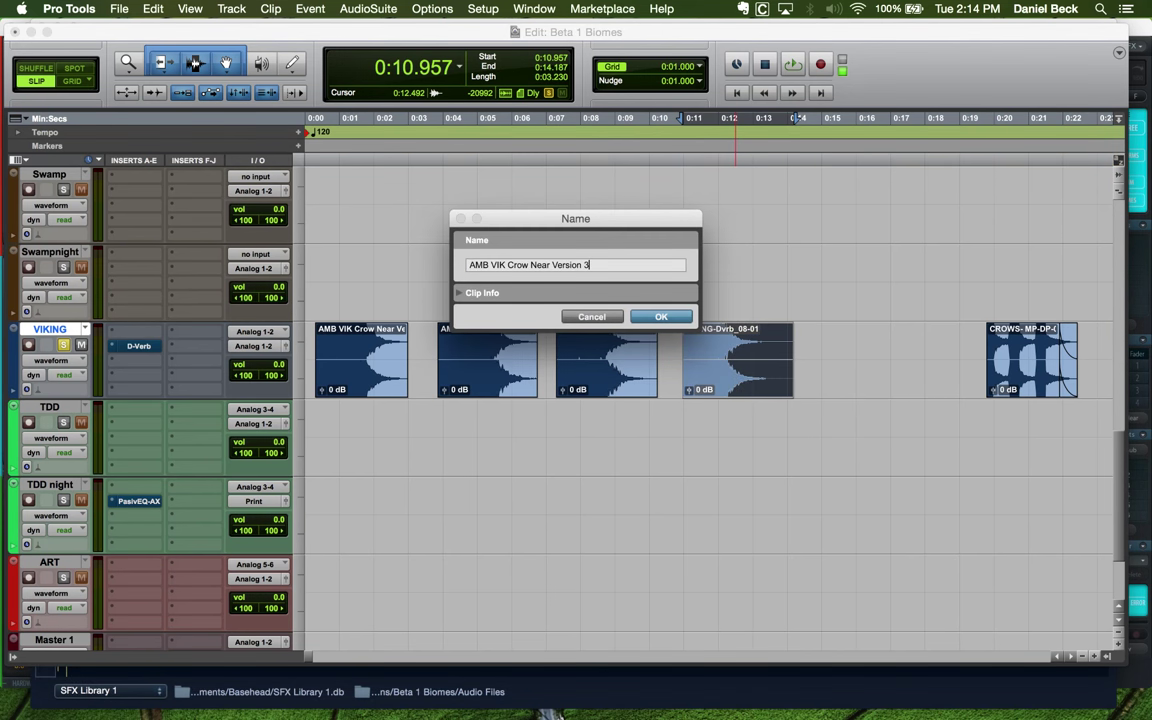
key("Return")
Audition the CROWS clips on the VIKING track, including from 0:23.620 and 0:28.023
key("r")
left_click(657, 387)
key("r")
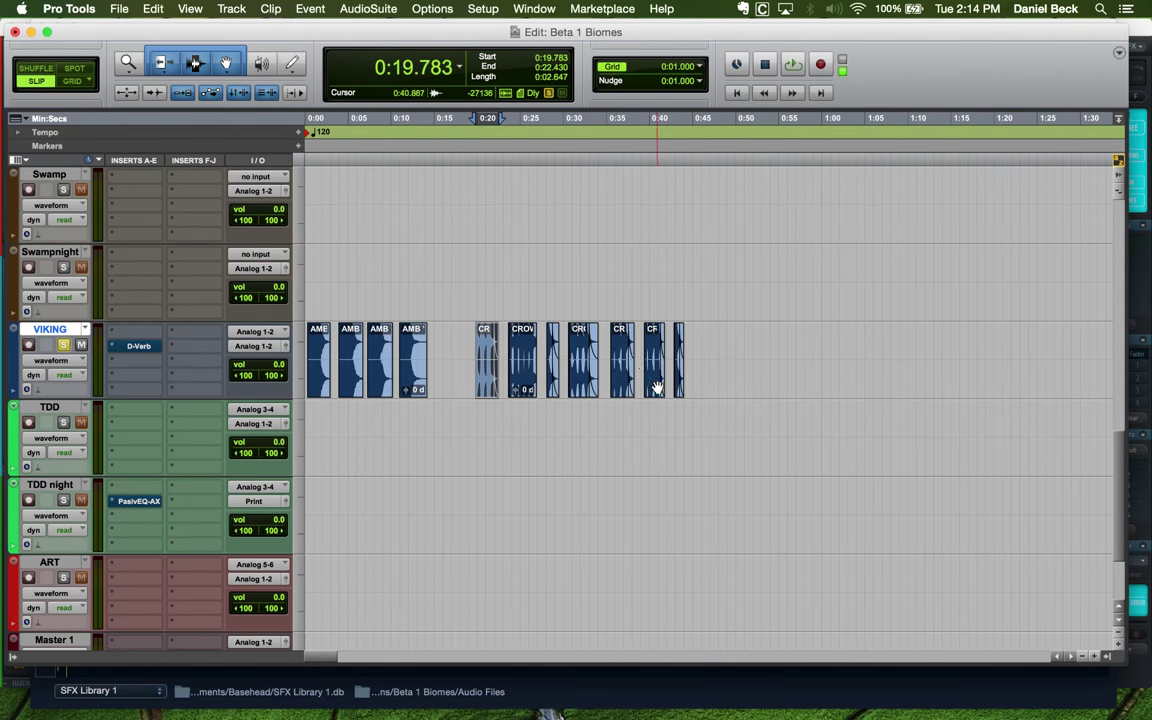
key("t")
key("t")
key("space")
key("space")
left_click(838, 336)
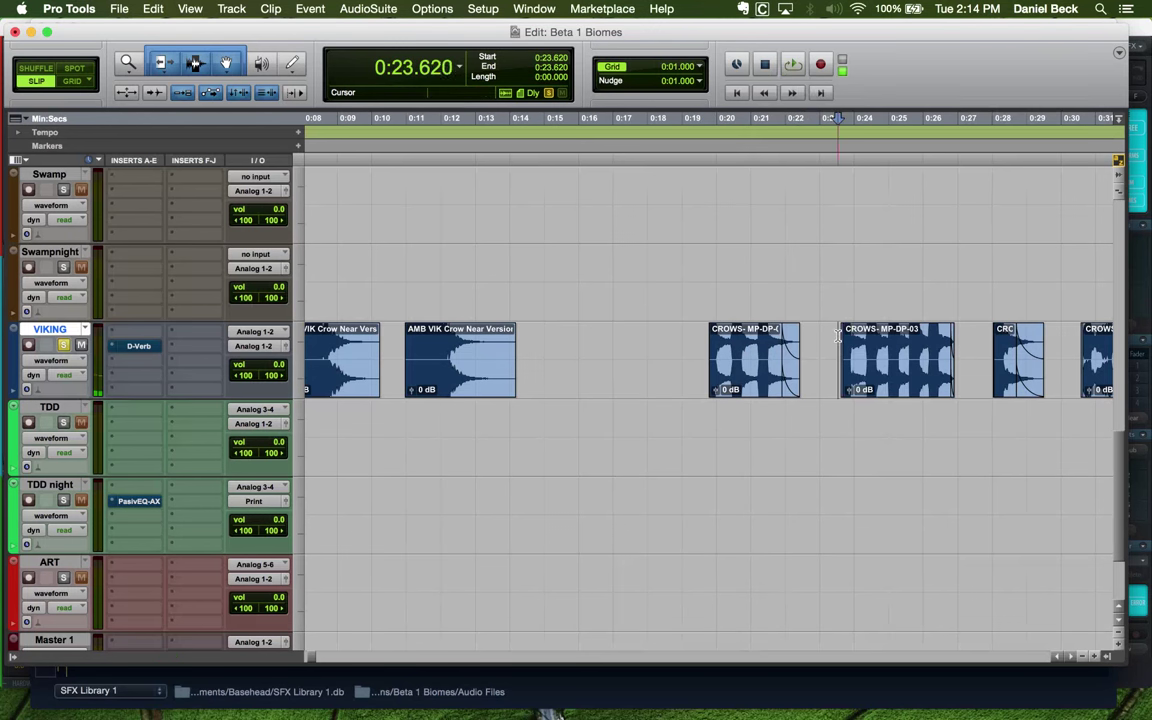
key("space")
key("r")
key("space")
left_click(788, 341)
key("space")
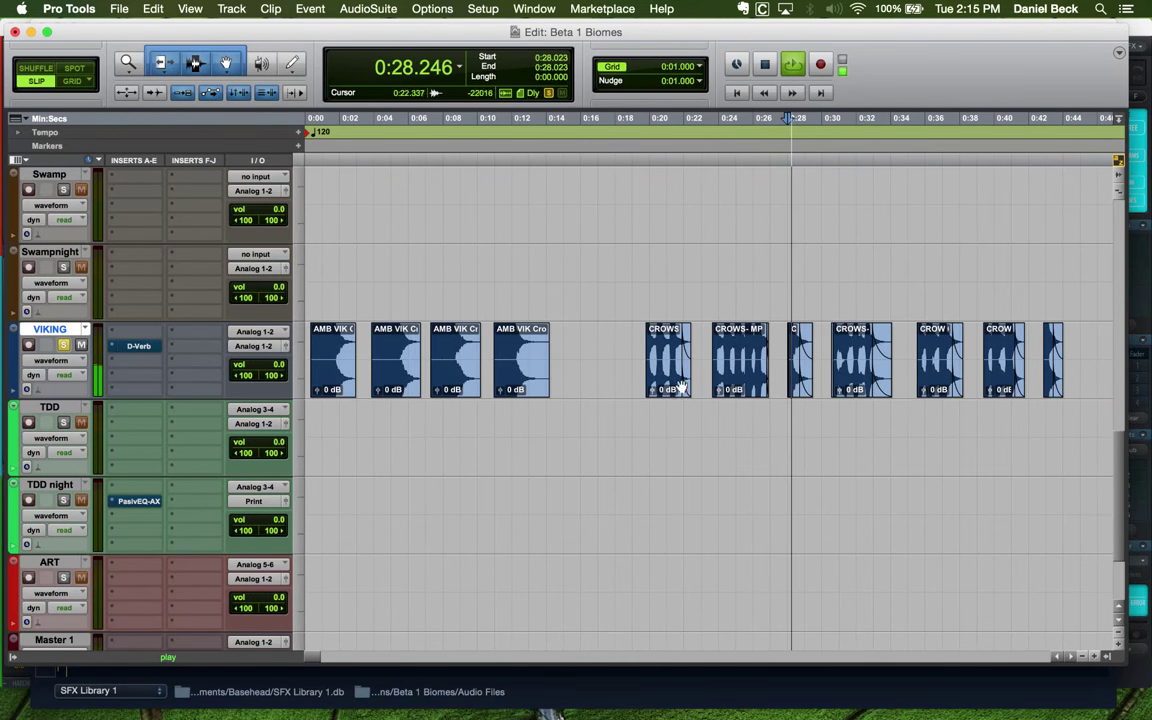
key("space")
Consolidate each of the seven crow clips between 0:19.783 and 0:44.004 on the VIKING track individually
left_click(663, 387)
left_click(737, 387)
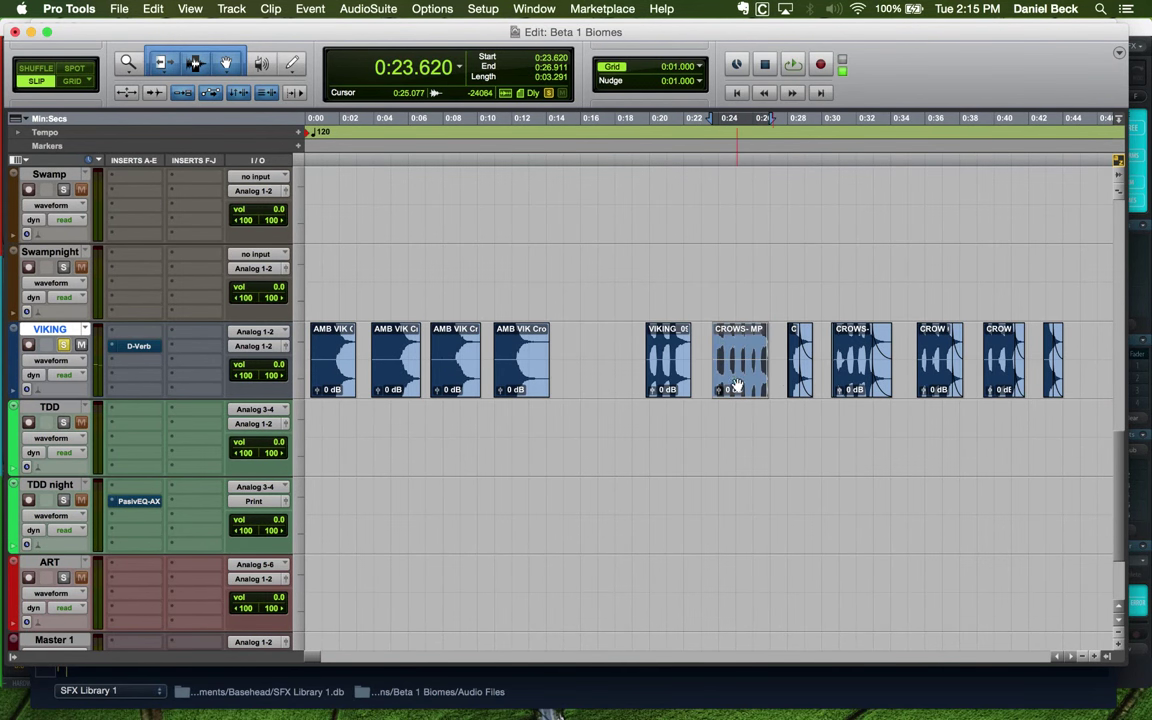
key("super+v")
left_click(795, 385)
key("super+v")
left_click(860, 387)
key("super+v")
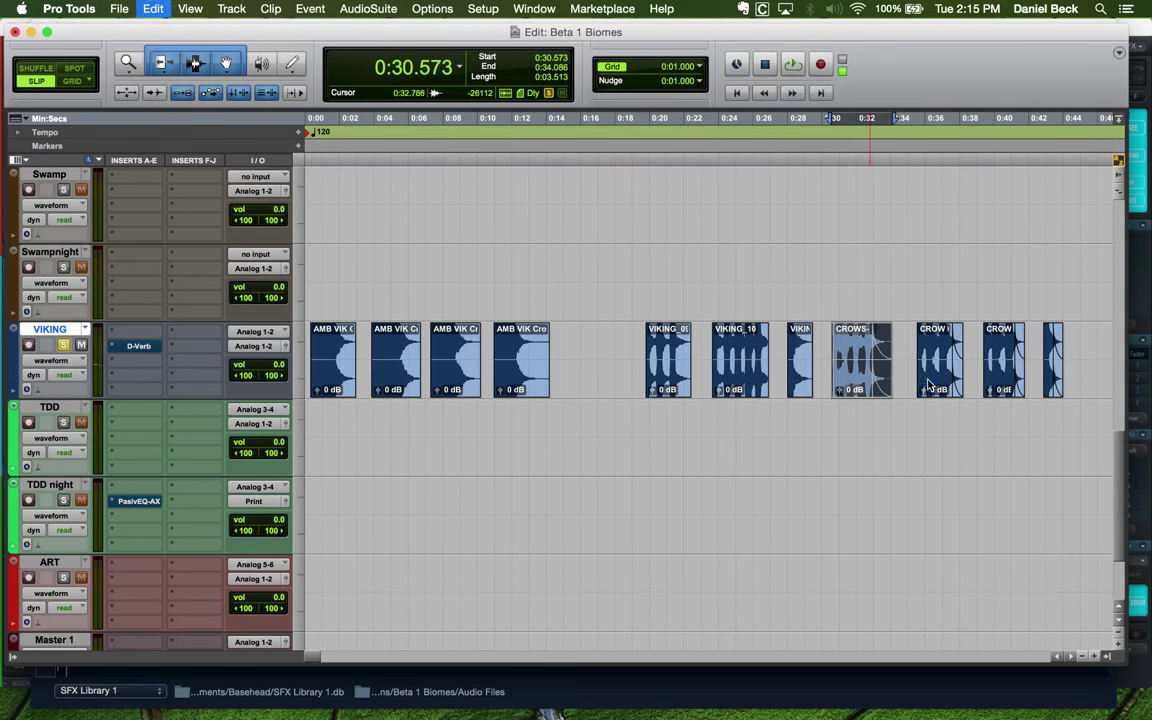
left_click(930, 387)
key("super+v")
left_click(997, 387)
key("super+v")
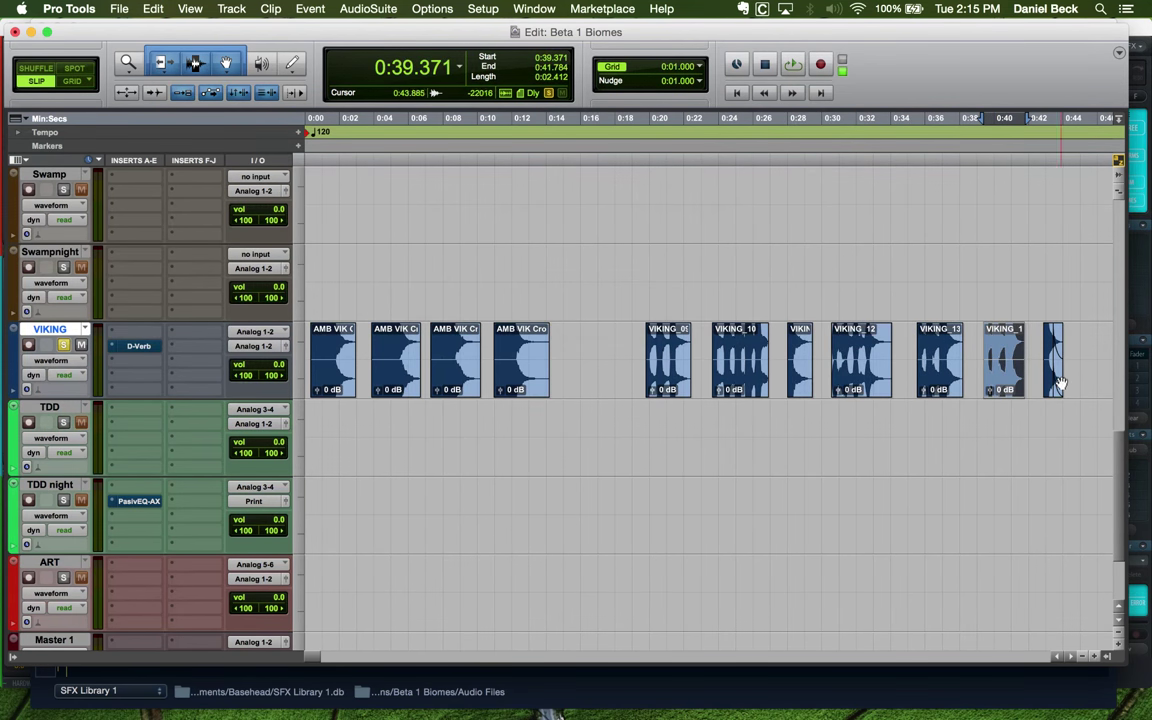
left_click(1048, 386)
key("super+v")
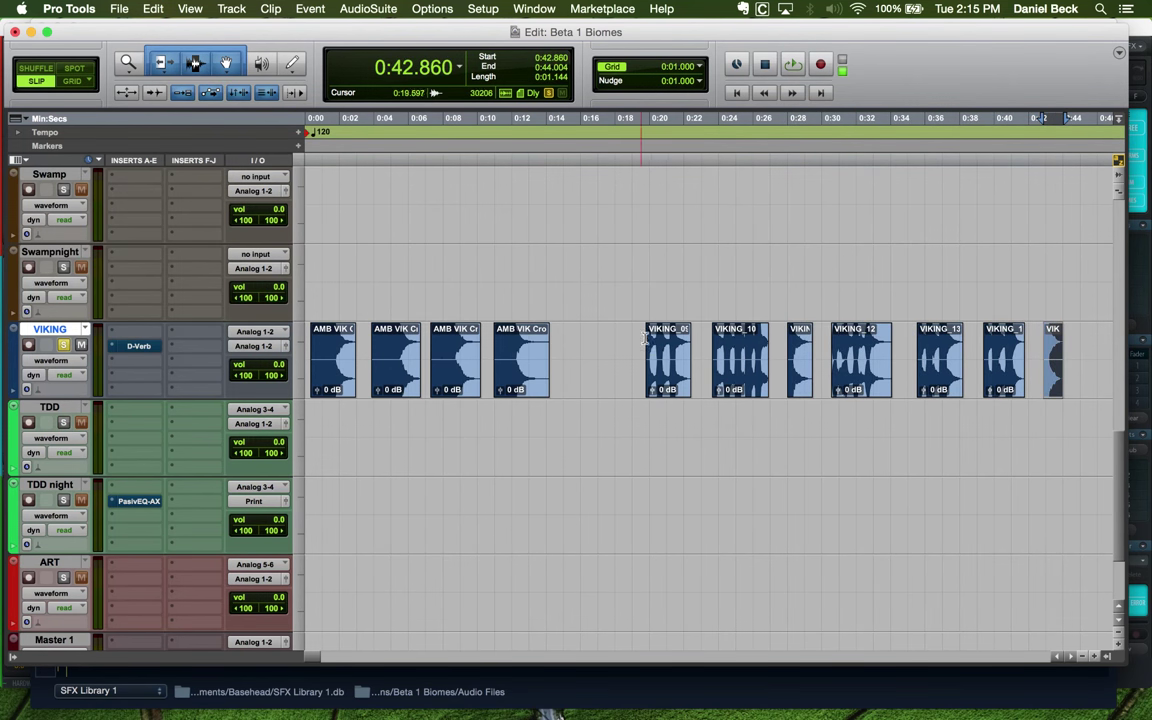
Try a short fade-in at the start of the VIKING_09 clip and undo it
left_click_drag(645, 338, 648, 338)
key("super+s")
left_click(642, 338)
left_click(667, 342)
key("t")
key("t")
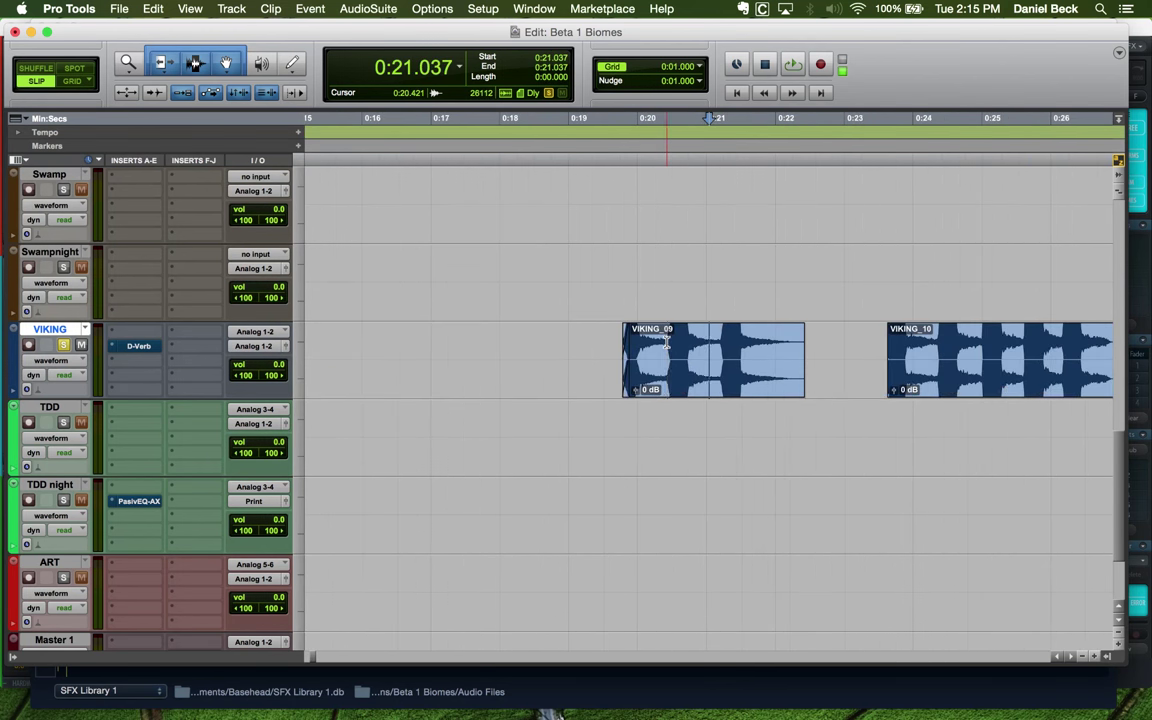
key("super+bracketright")
key("super+z")
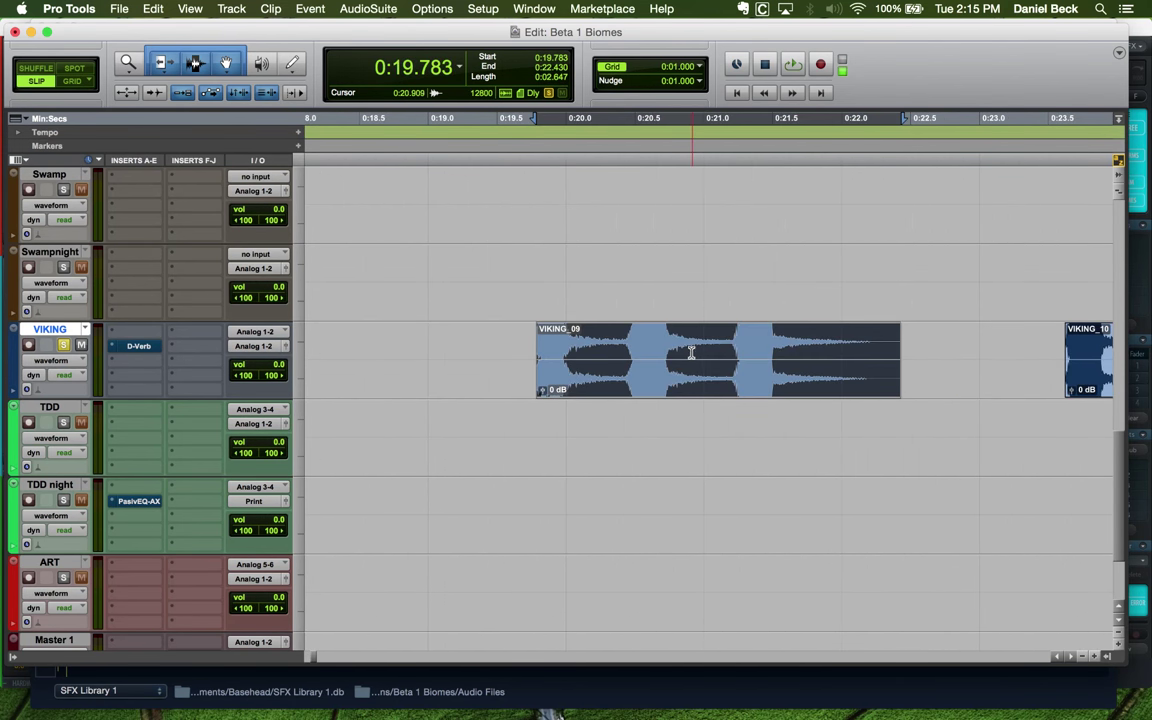
Examine the start of the VIKING_09 clip at close range
left_click(533, 349)
key("t")
key("t")
key("r")
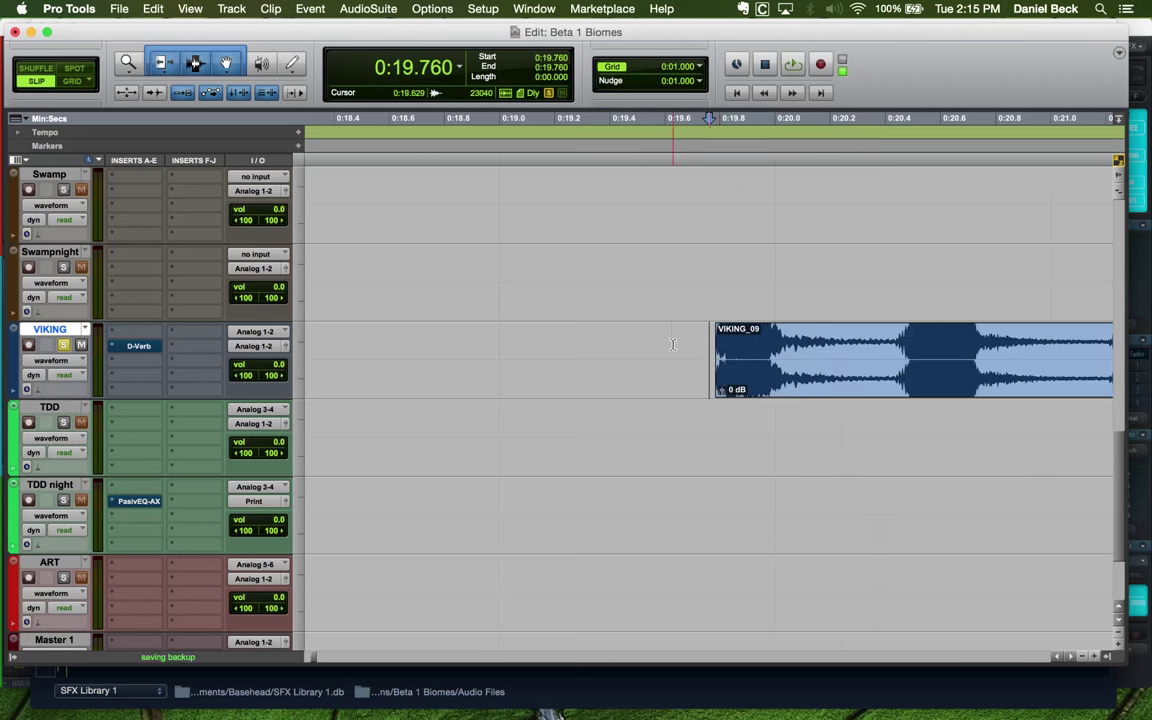
left_click(673, 342)
key("r")
key("r")
left_click(758, 349)
key("r")
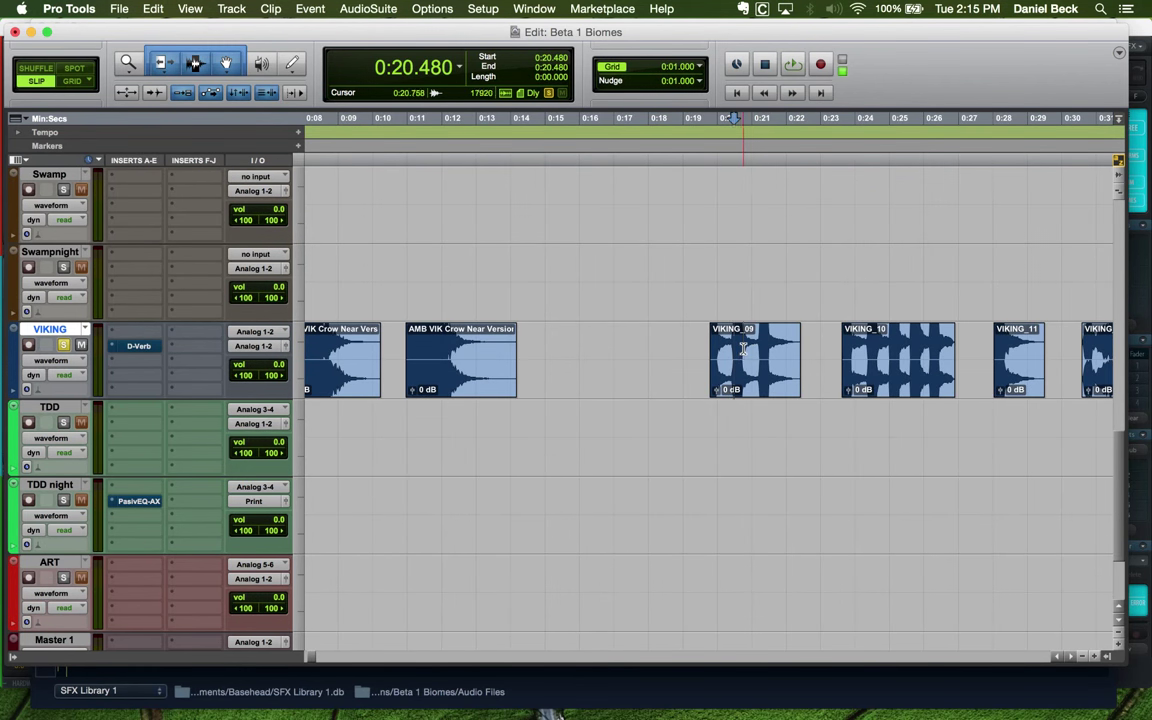
left_click(752, 347)
left_click(752, 347)
key("r")
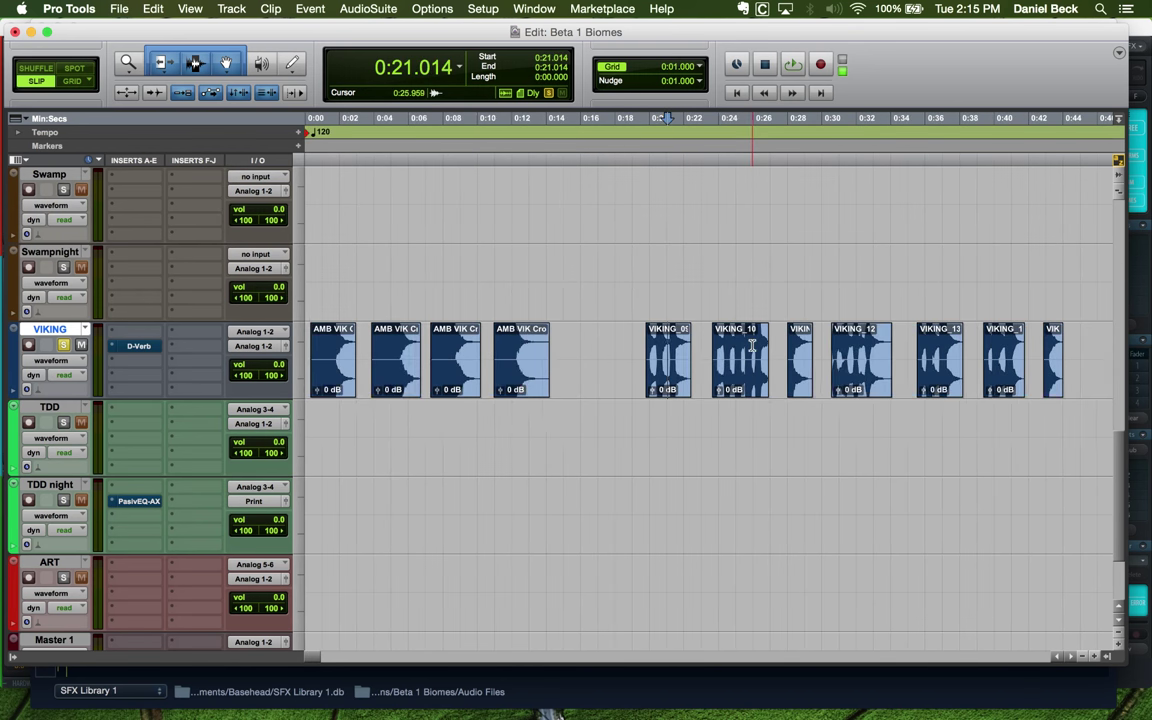
Examine the individual caws and the gaps between them inside the VIKING_09 clip
left_click(664, 346)
key("t")
key("t")
key("t")
left_click(734, 345)
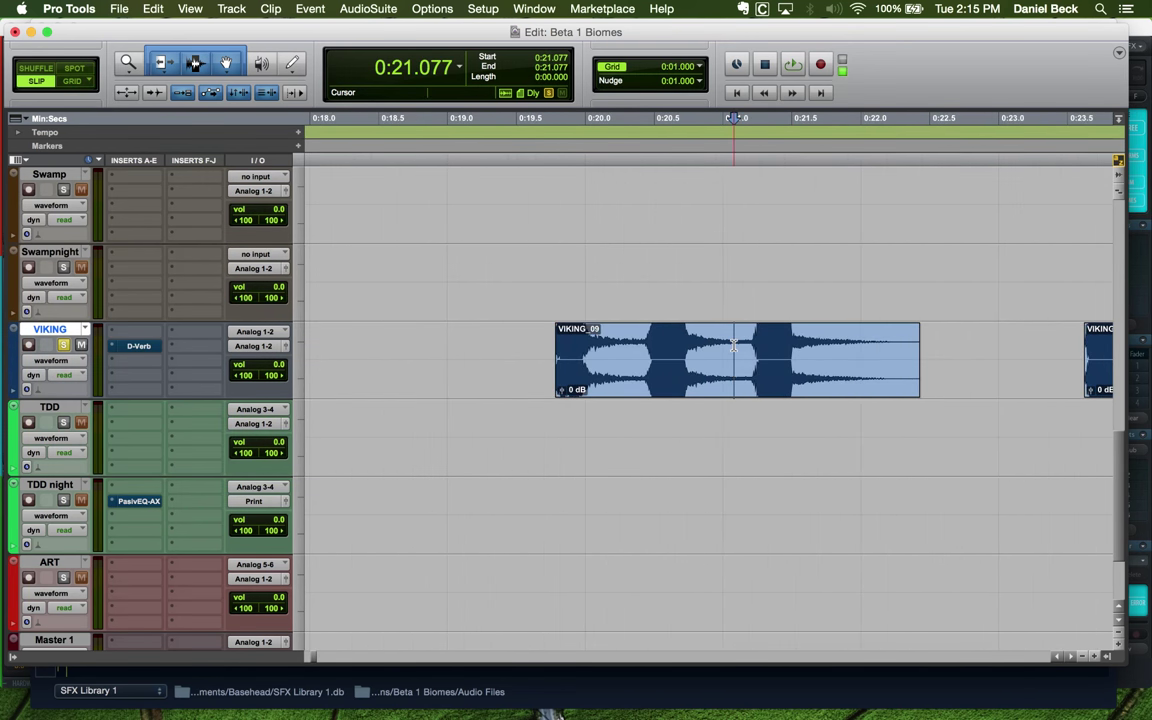
key("r")
key("r")
left_click(720, 342)
key("super+bracketright")
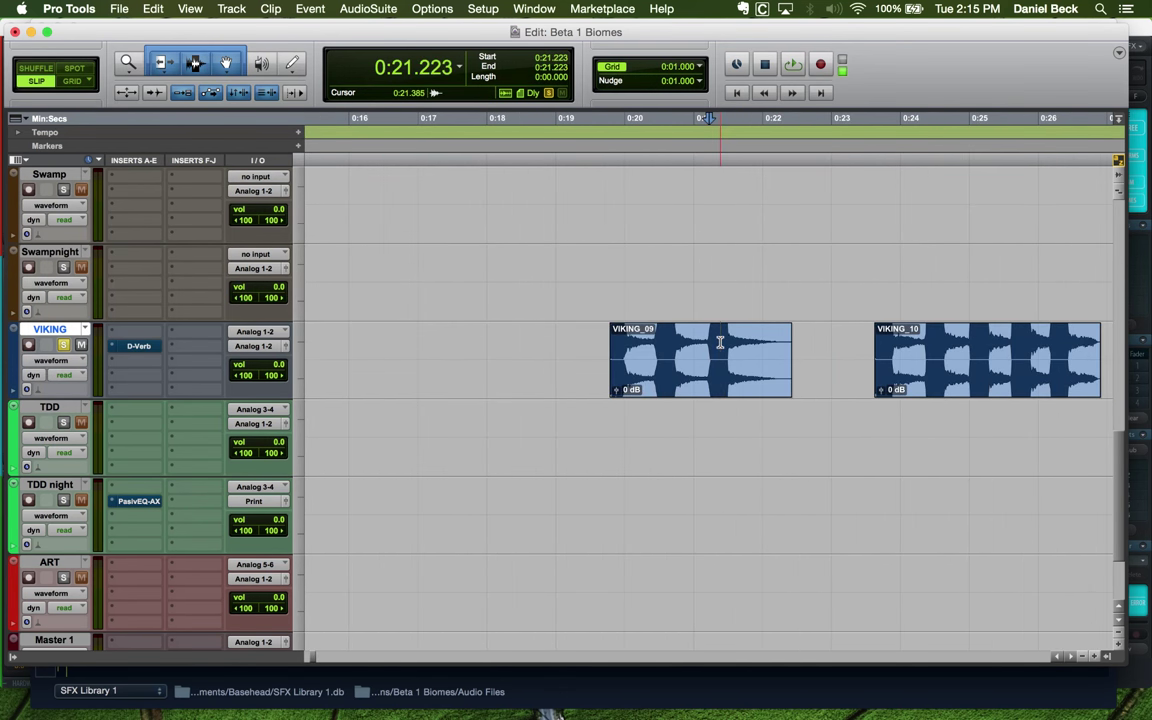
left_click(632, 337)
key("super+bracketleft")
key("super+bracketleft")
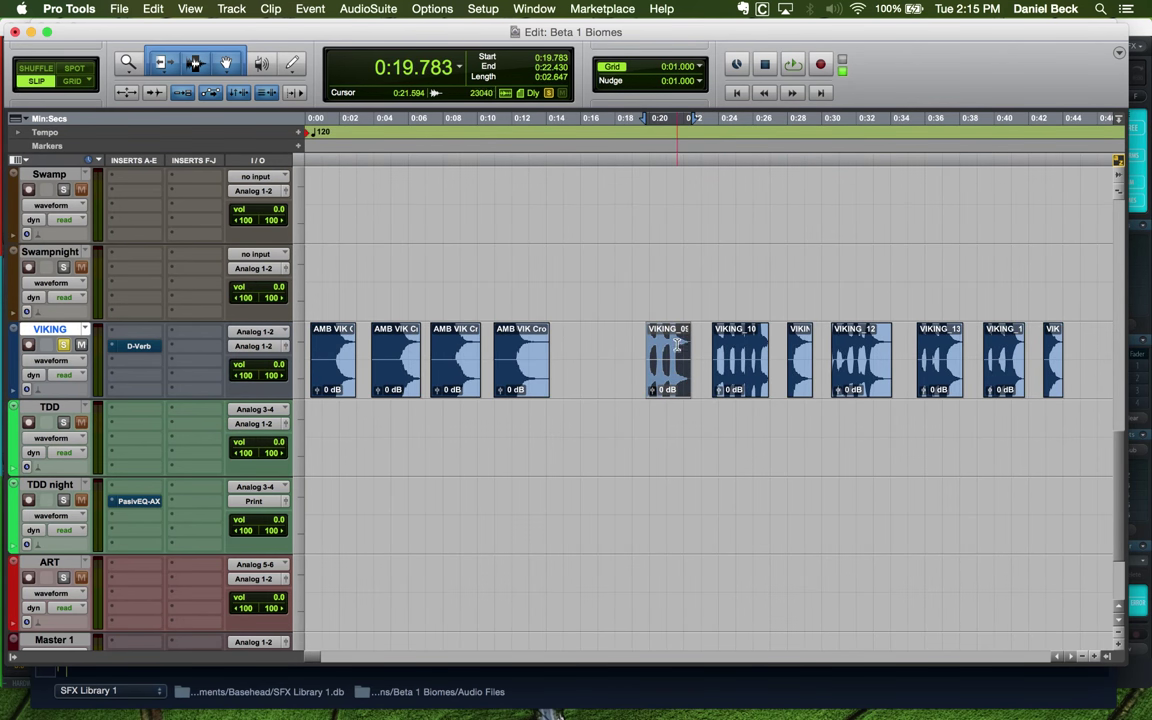
Rename the VIKING_09 clip and its disk file AMB VIK Crow Distant Version 1, and copy that name
left_click(668, 389)
double_click(668, 389)
type("AMB VIK Crow Near Version 1")
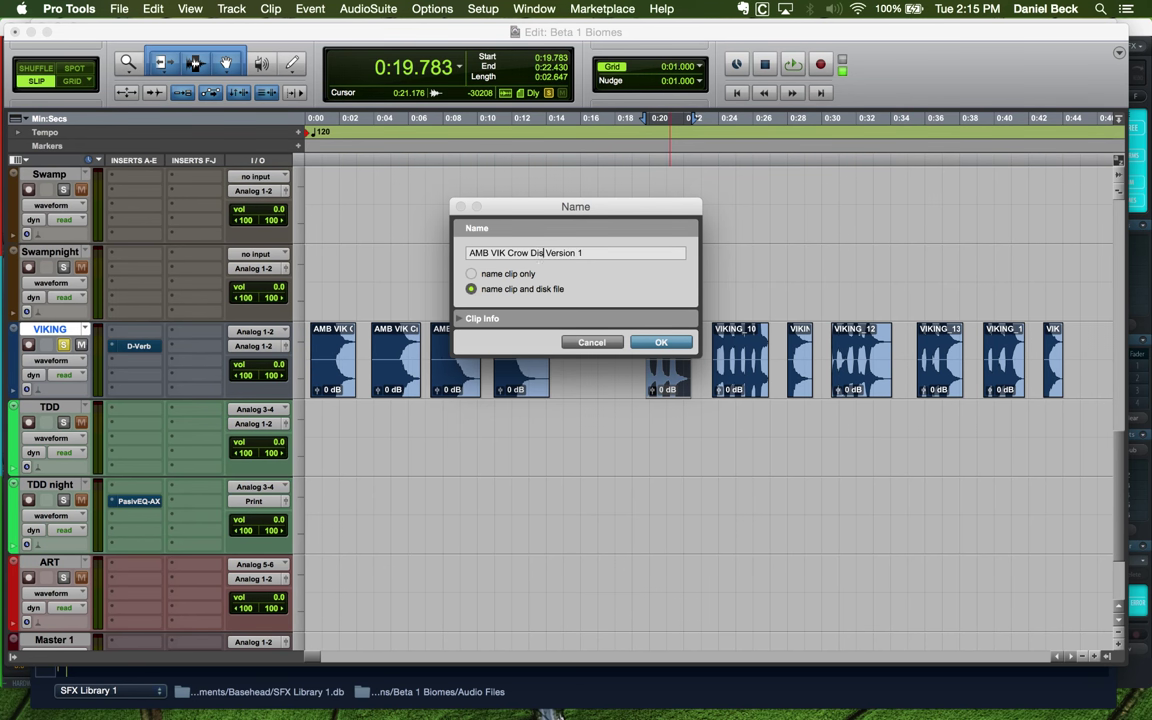
key("super+a")
key("super+c")
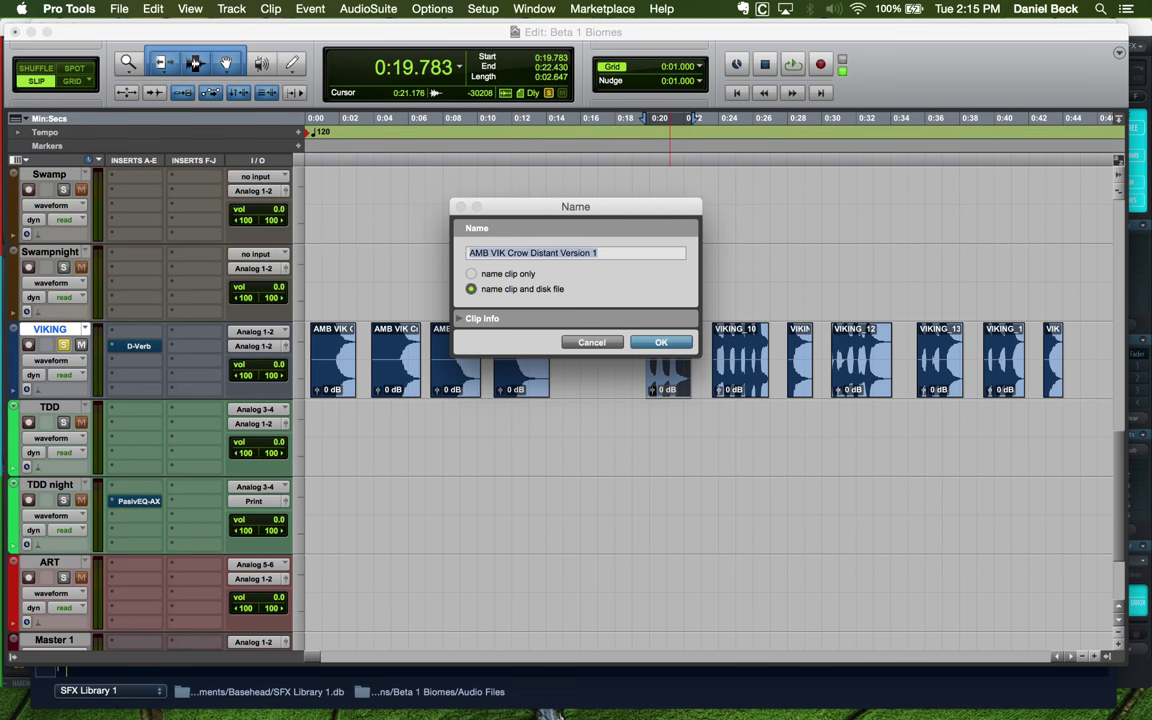
key("Return")
Rename VIKING_10, the short clip after it, and VIKING_12, with their disk files, AMB VIK Crow Distant Version 2, 3 and 4
double_click(743, 368)
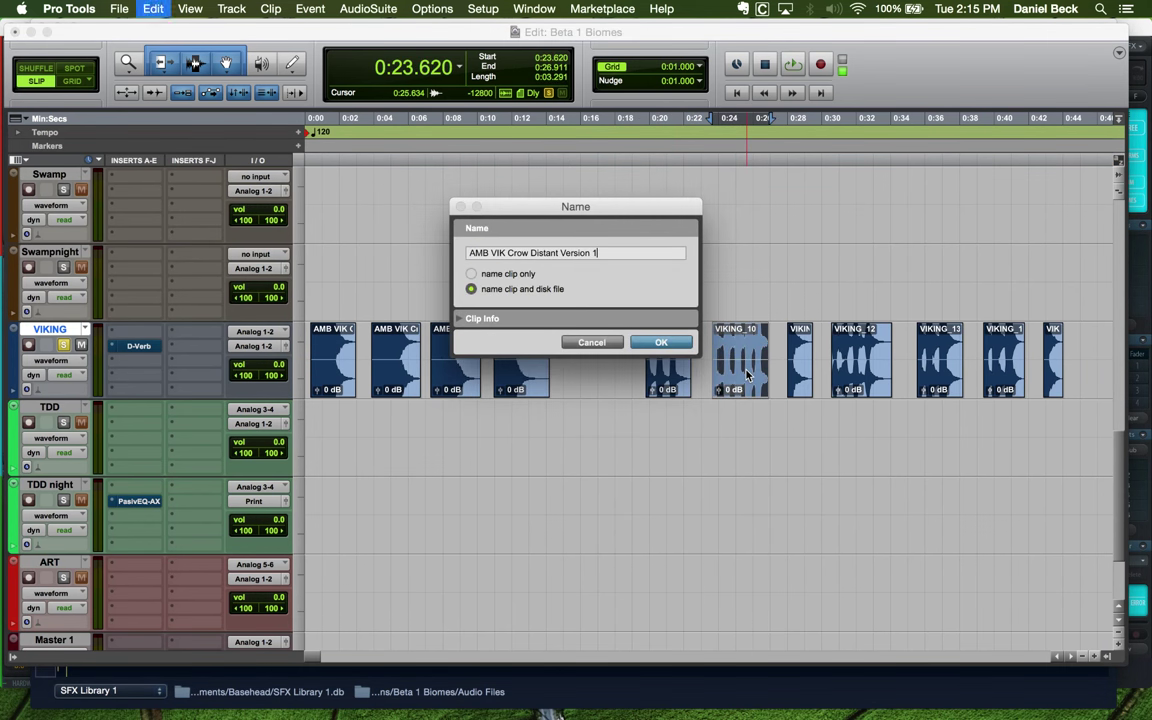
key("super+v")
key("Return")
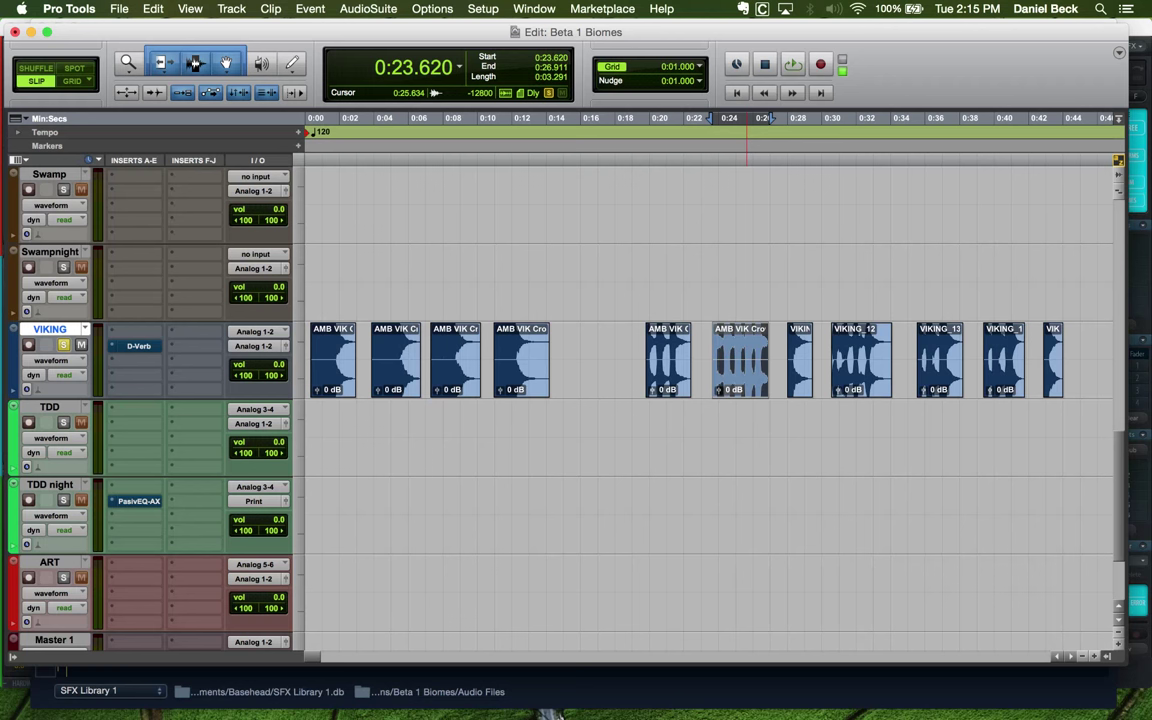
double_click(802, 388)
key("super+v")
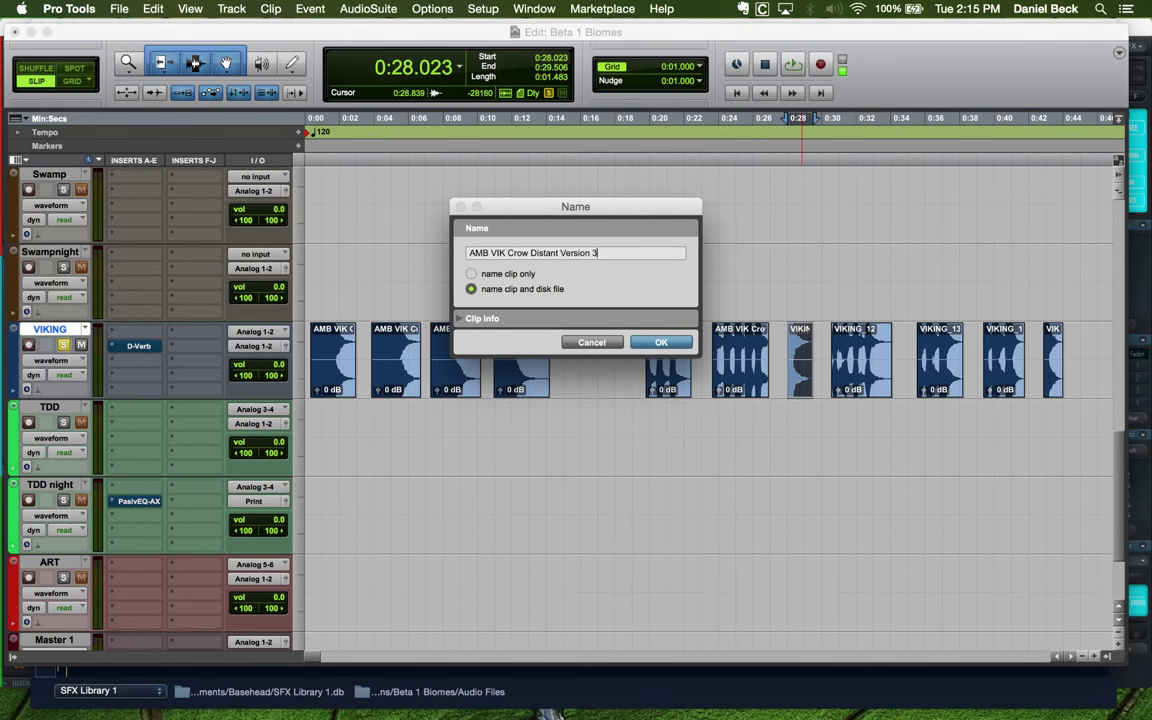
key("Return")
double_click(862, 388)
key("super+v")
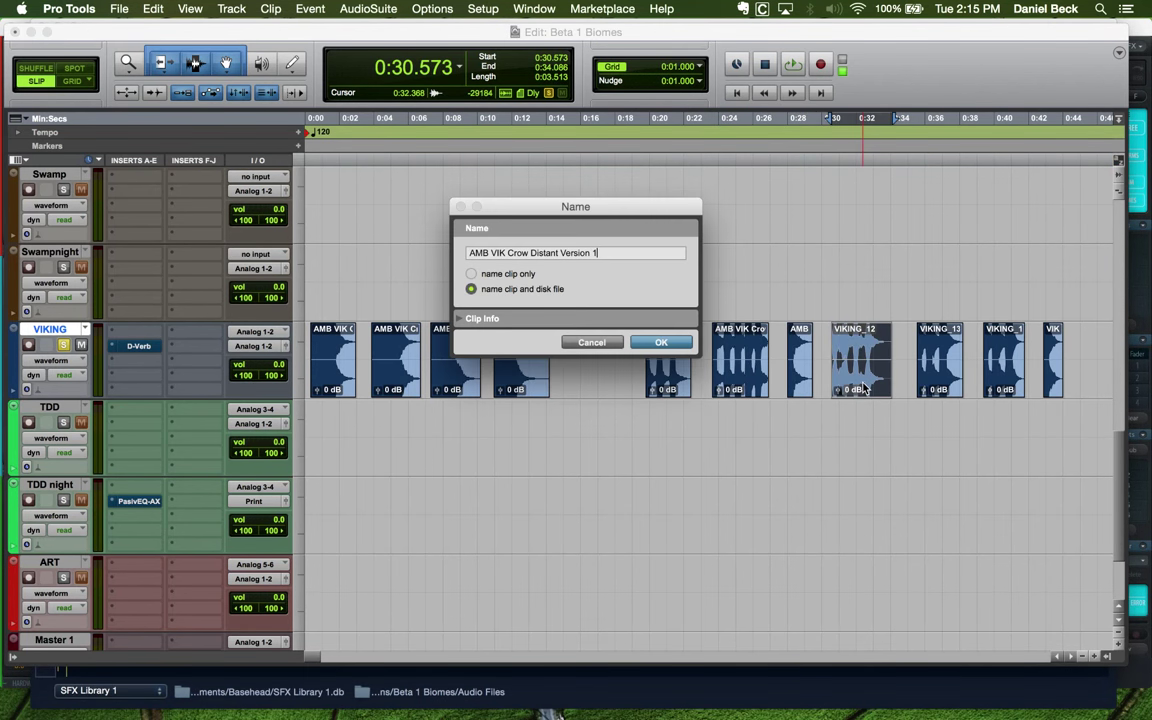
key("Return")
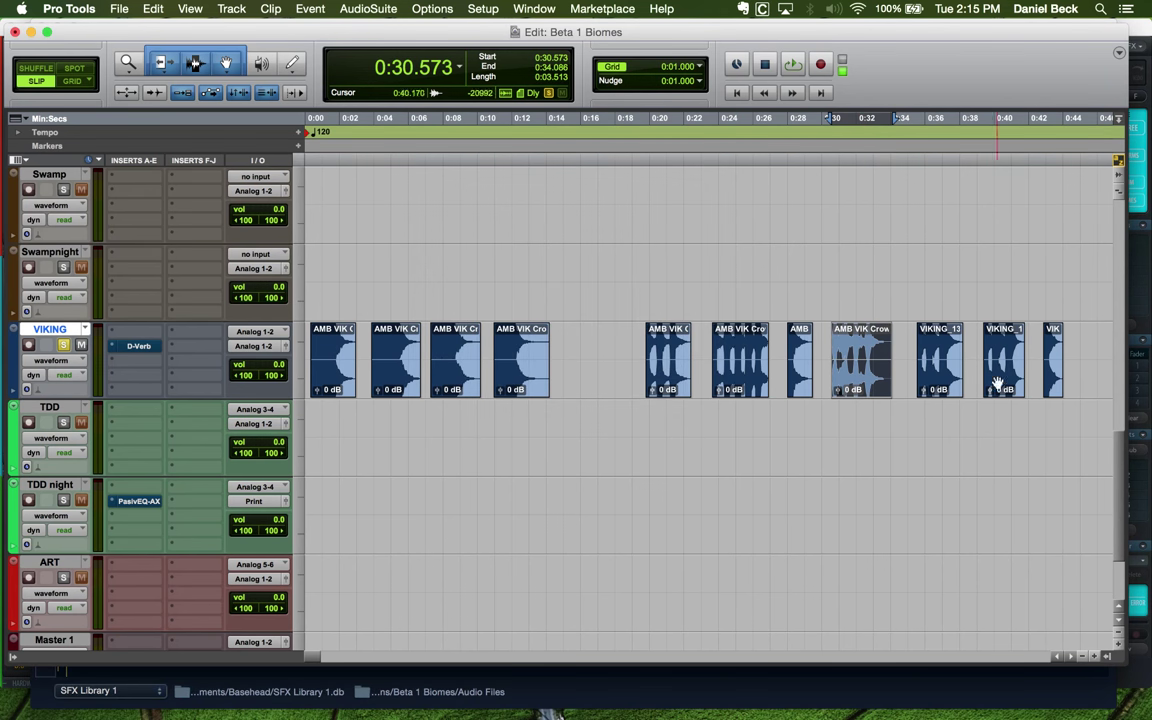
Rename VIKING_13, VIKING_14 and the last short clip, with their disk files, AMB VIK Crow Distant Version 5, 6 and 7
double_click(940, 385)
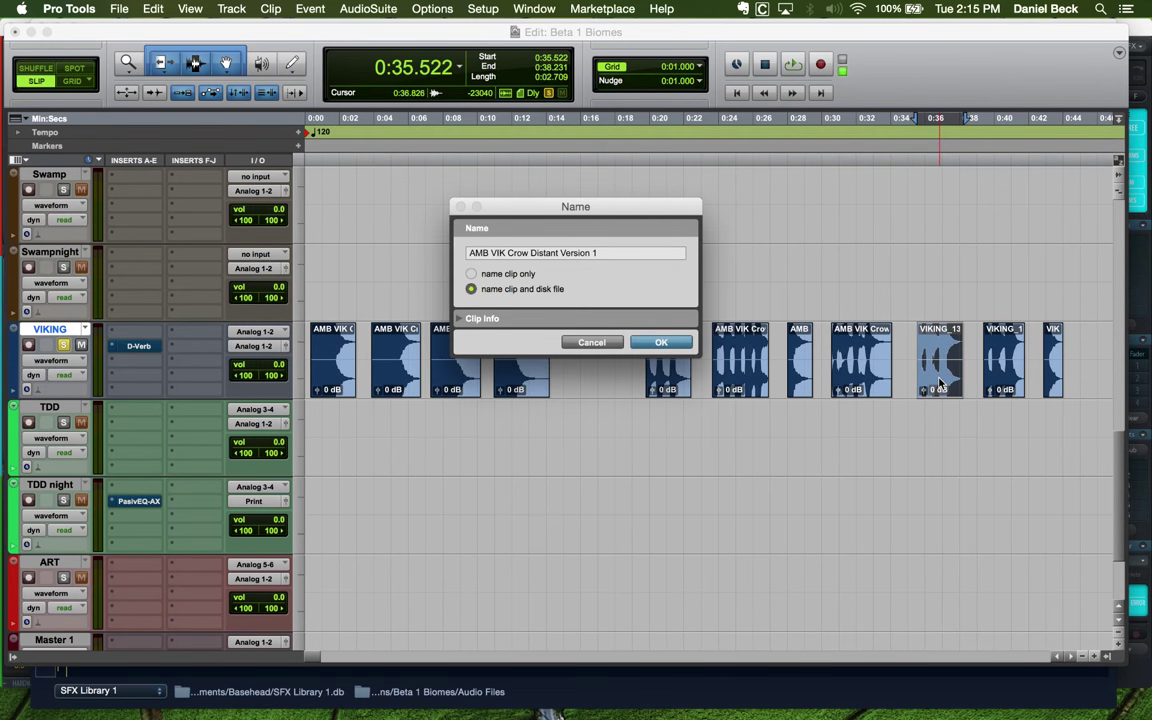
key("Return")
double_click(1005, 380)
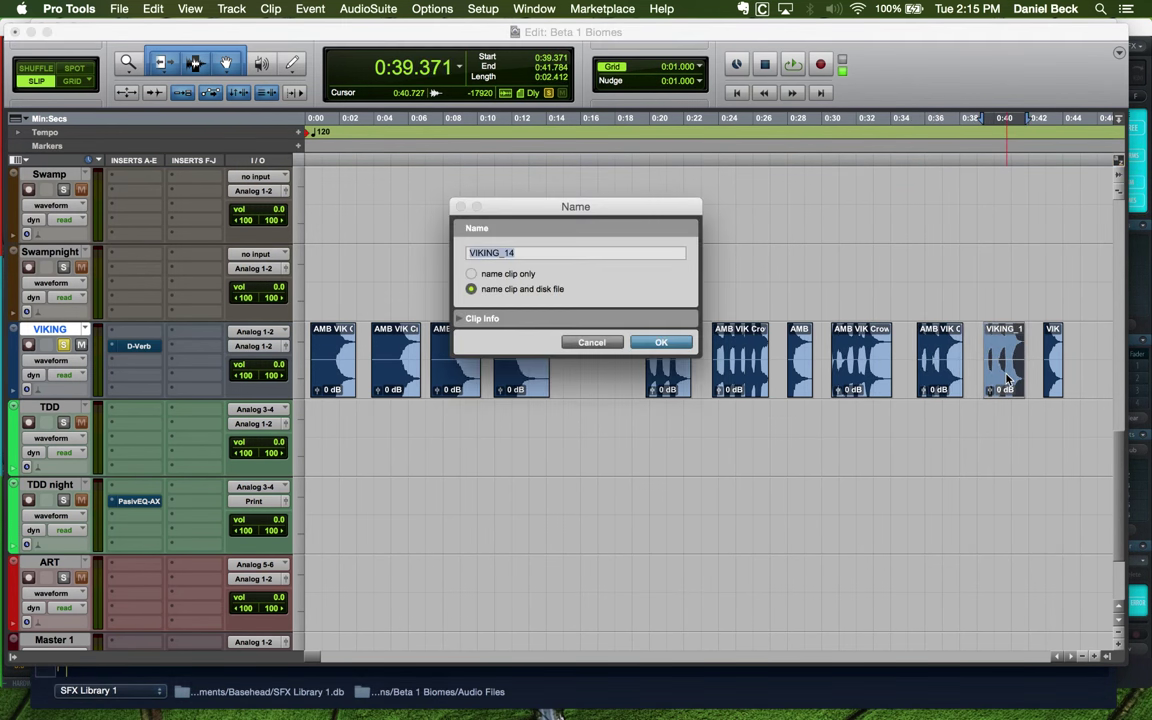
key("super+v")
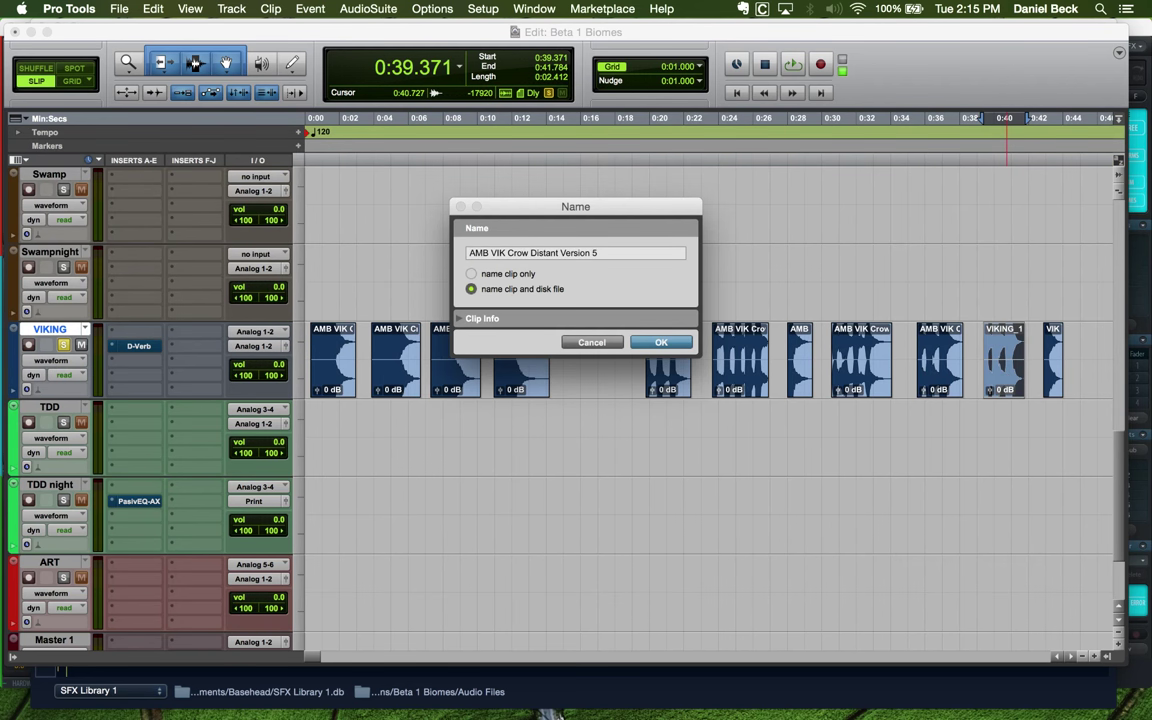
key("Return")
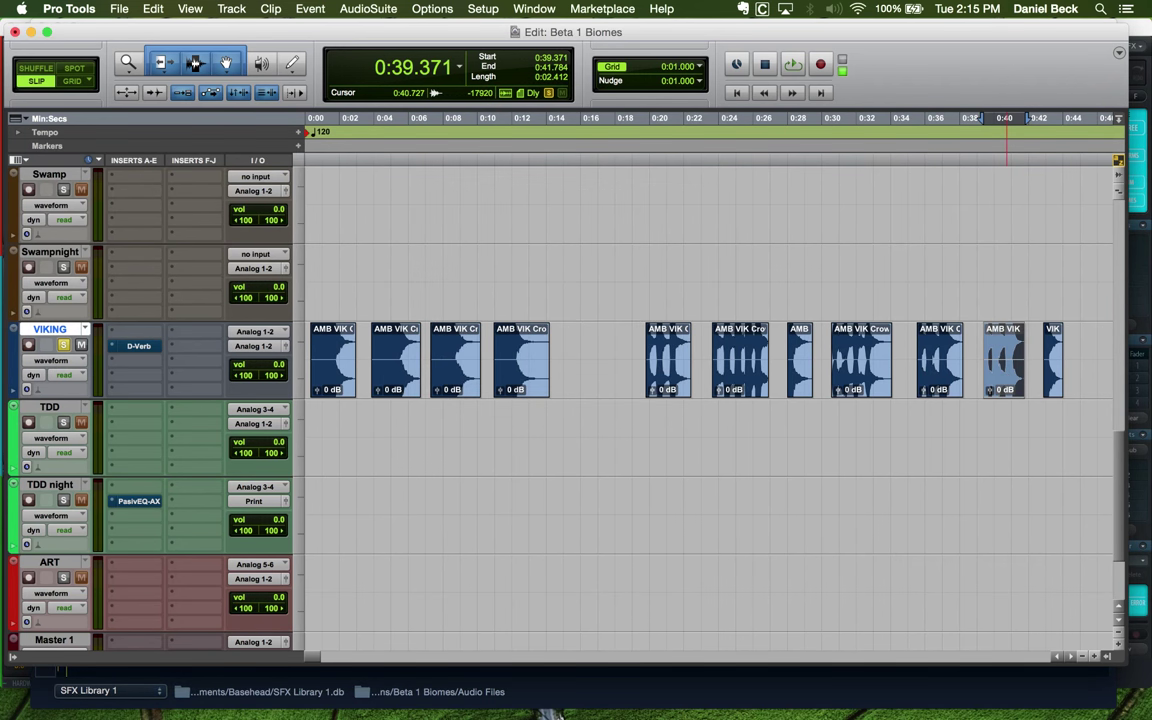
double_click(1055, 388)
key("super+v")
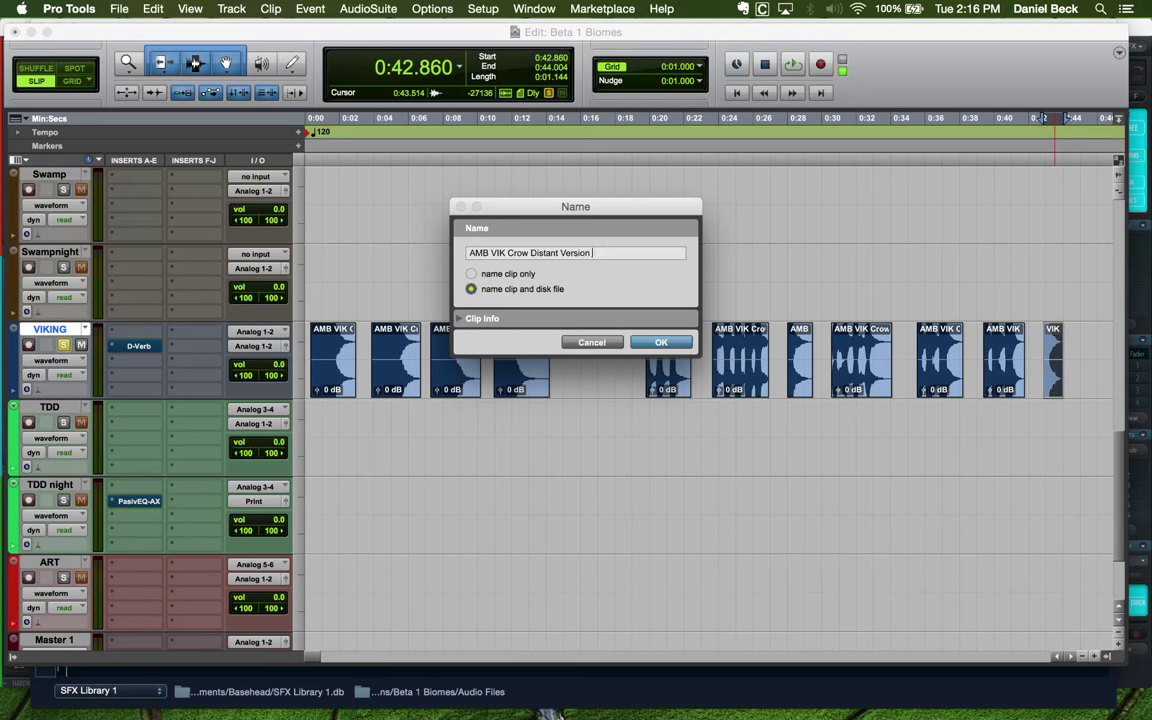
key("Return")
Try to export all the VIKING crow clips as 24-bit, 44.1 kHz interleaved WAV files to Bounced Files
key("r")
key("r")
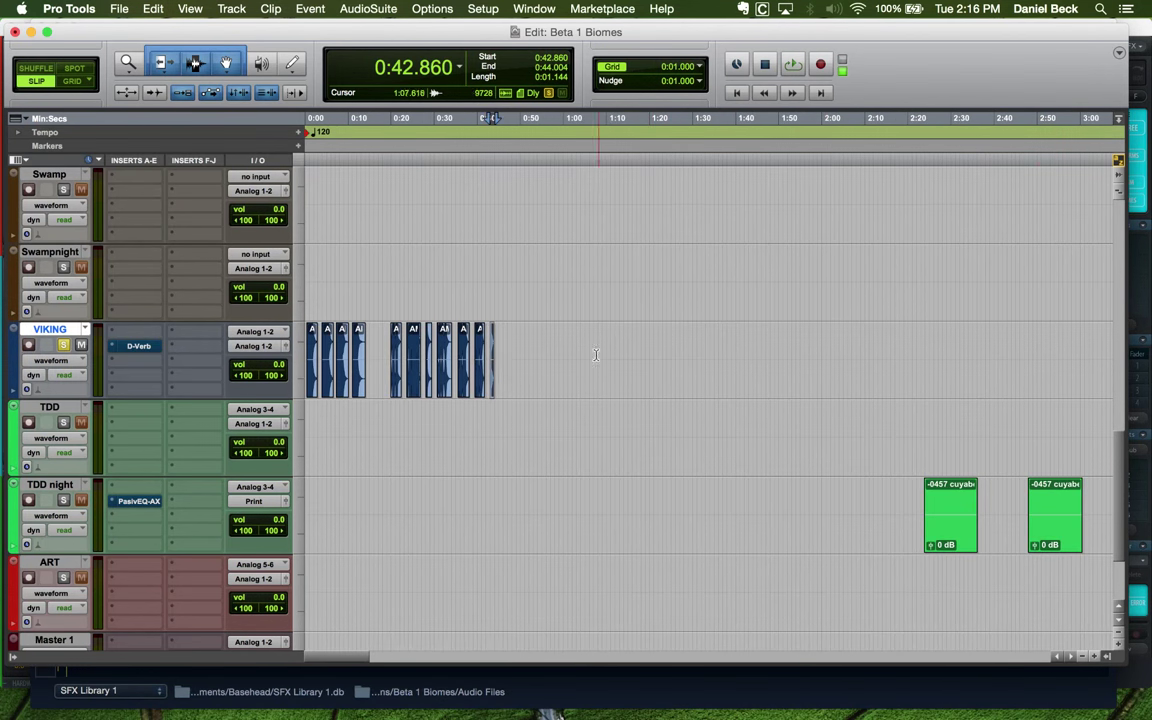
left_click(313, 390, "shift")
key("t")
key("t")
key("r")
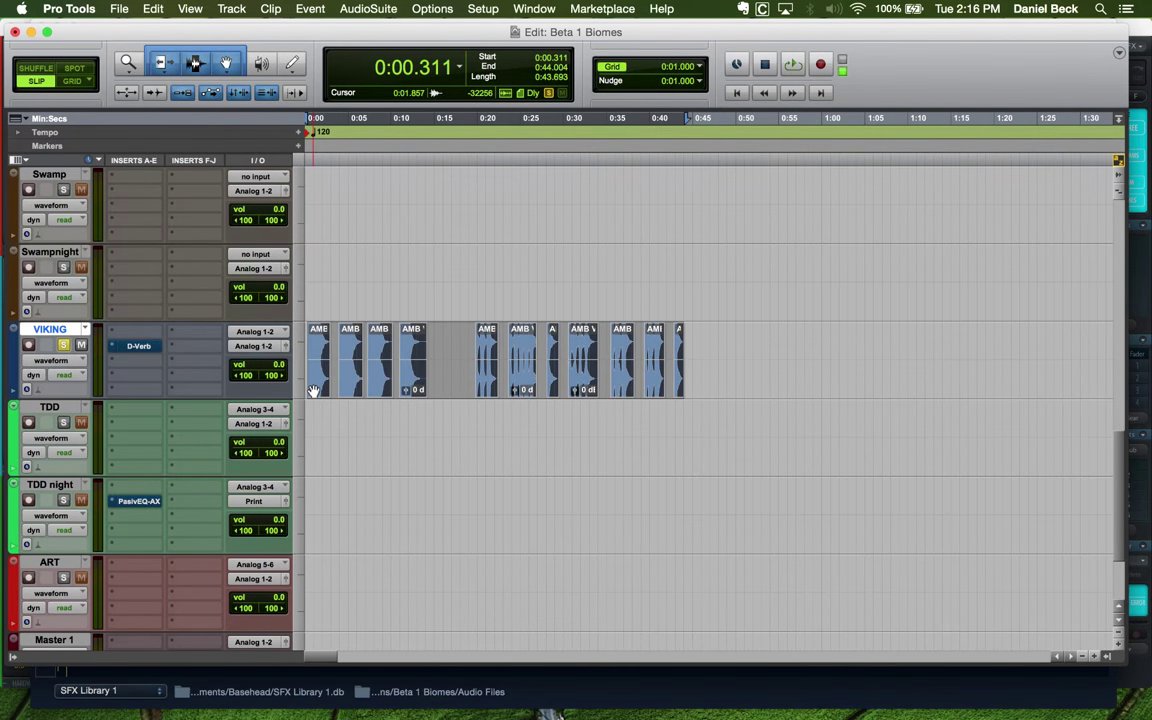
key("super+shift+k")
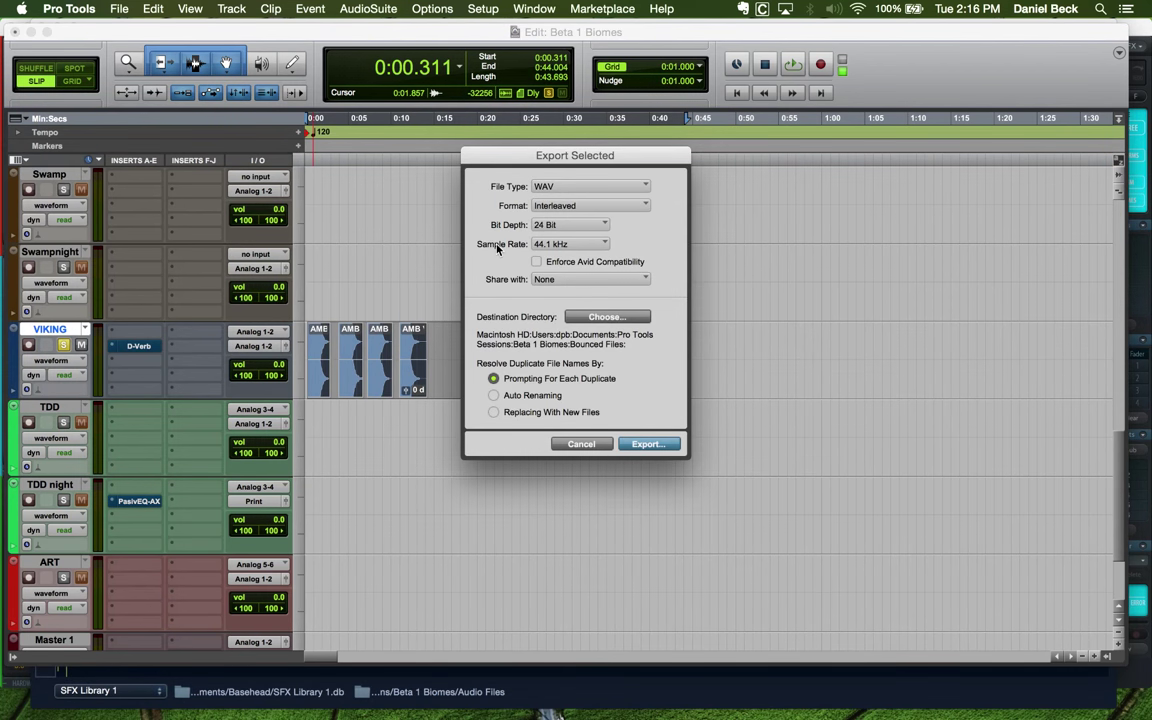
left_click(647, 443)
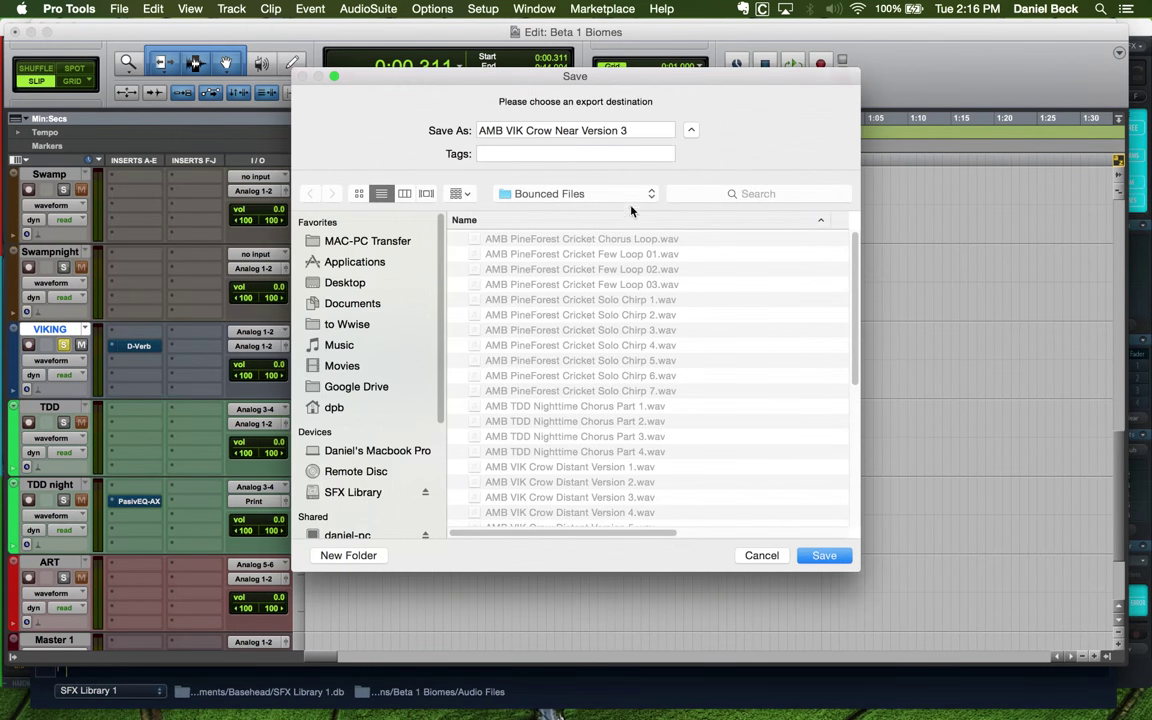
left_click(760, 555)
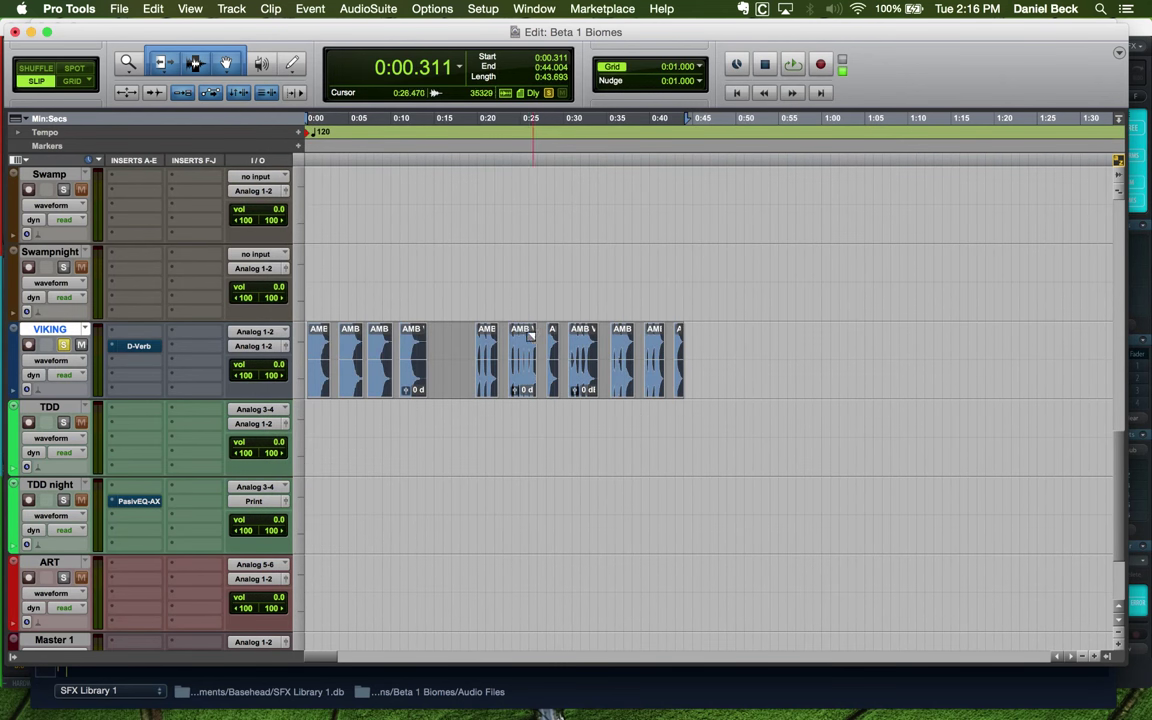
Rename the fourth near crow clip, which duplicates the name of the third, AMB VIK Crow Near Version 4
left_click(380, 343)
key("t")
key("t")
key("t")
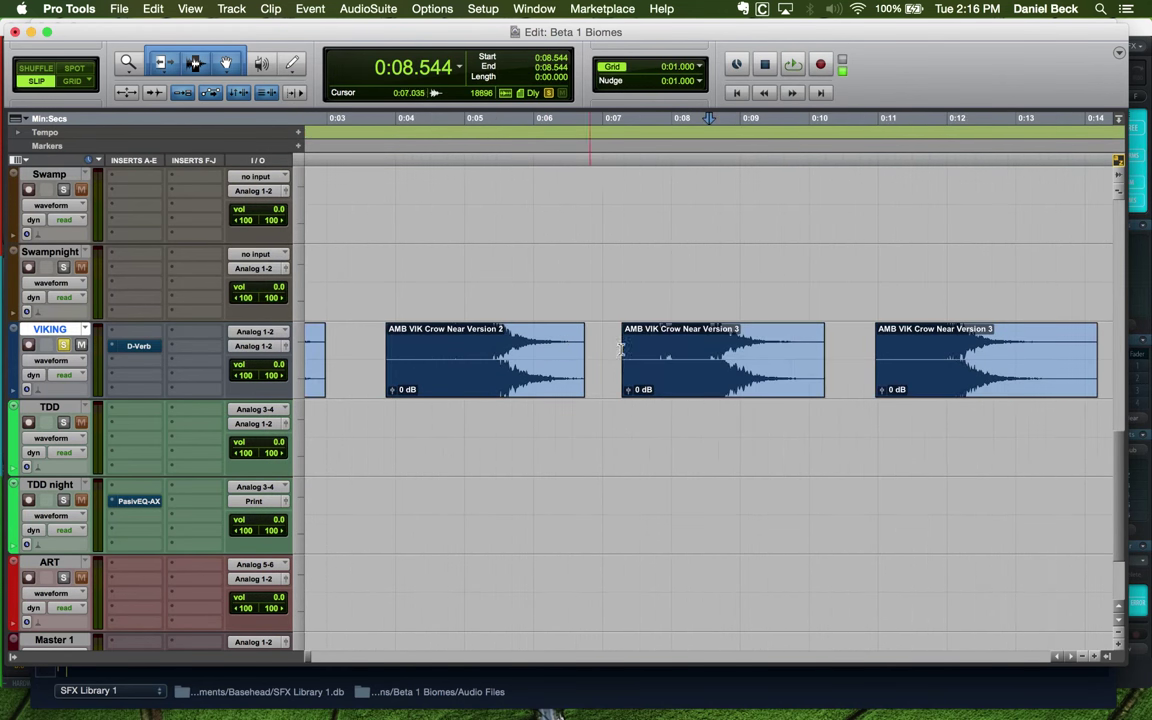
left_click(700, 349)
double_click(959, 374)
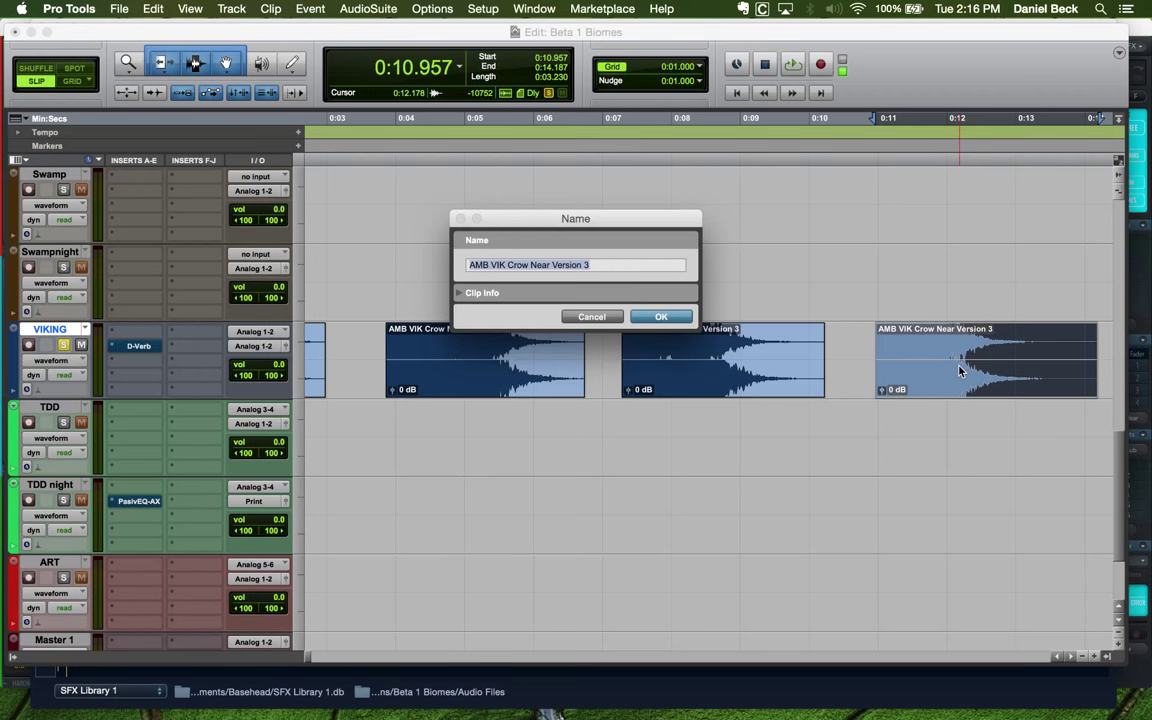
key("Right")
key("Return")
Select every crow clip on the VIKING track and export them as 24-bit, 44.1 kHz interleaved WAV files to Bounced Files
key("super+bracketleft")
key("super+bracketleft")
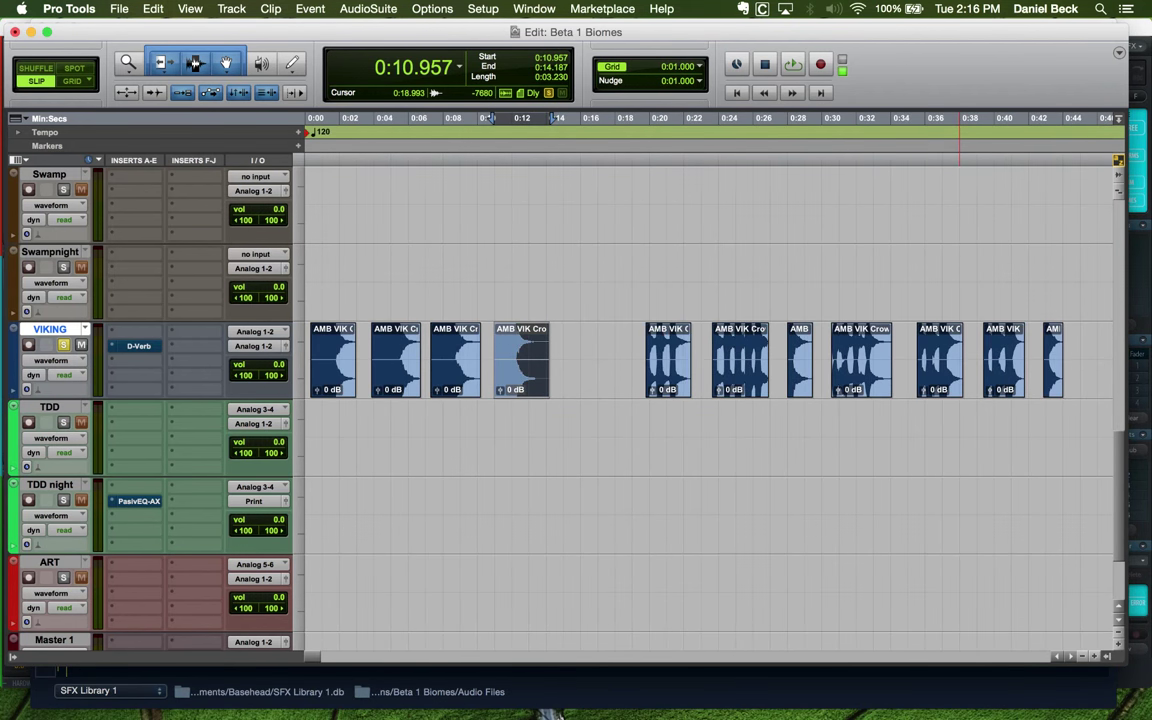
left_click_drag(311, 378, 318, 378)
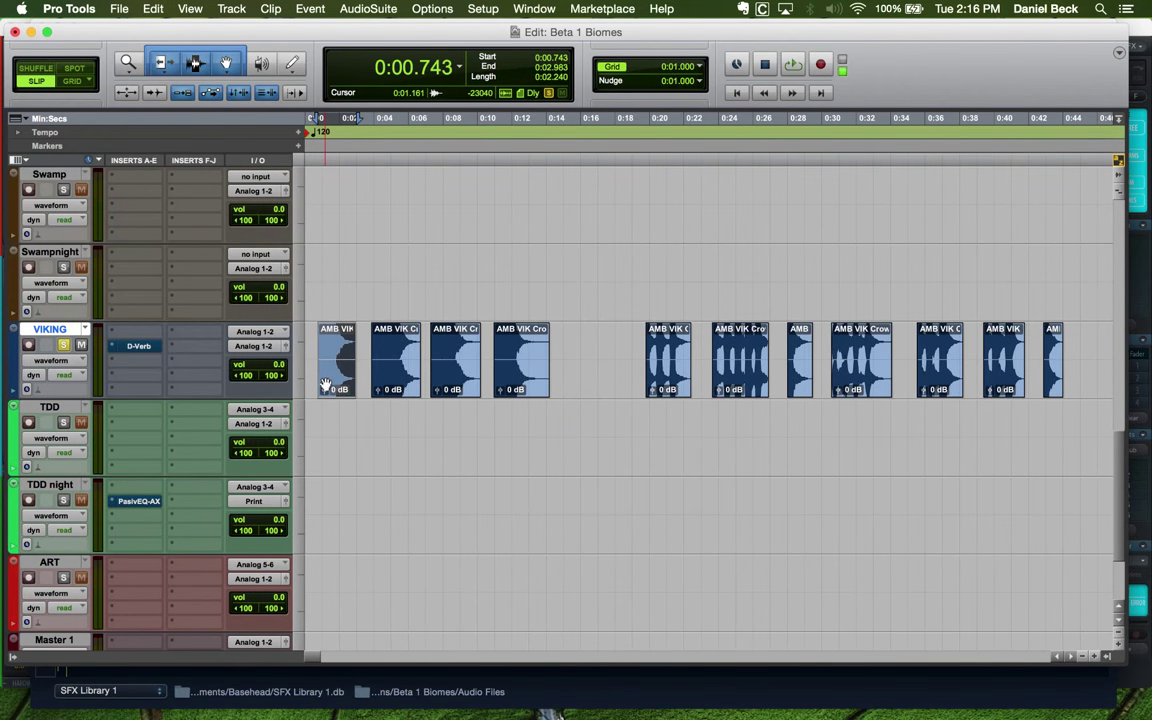
key("super+z")
key("super+bracketleft")
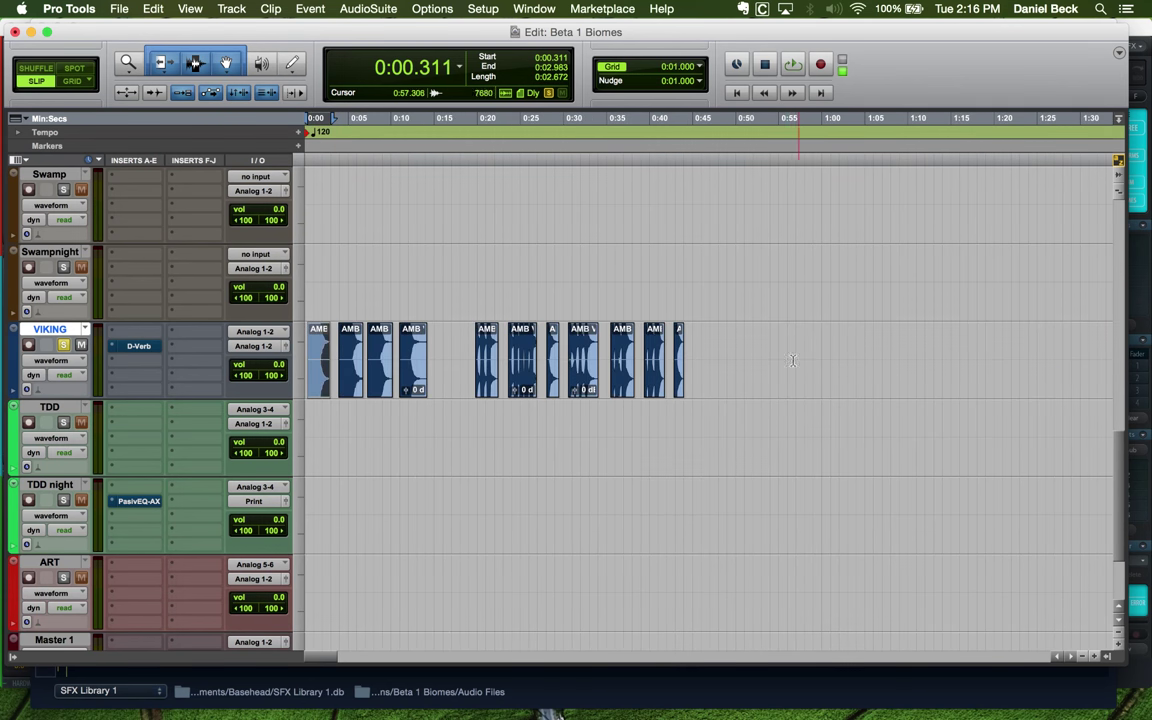
left_click(680, 392, "shift")
key("super+shift+k")
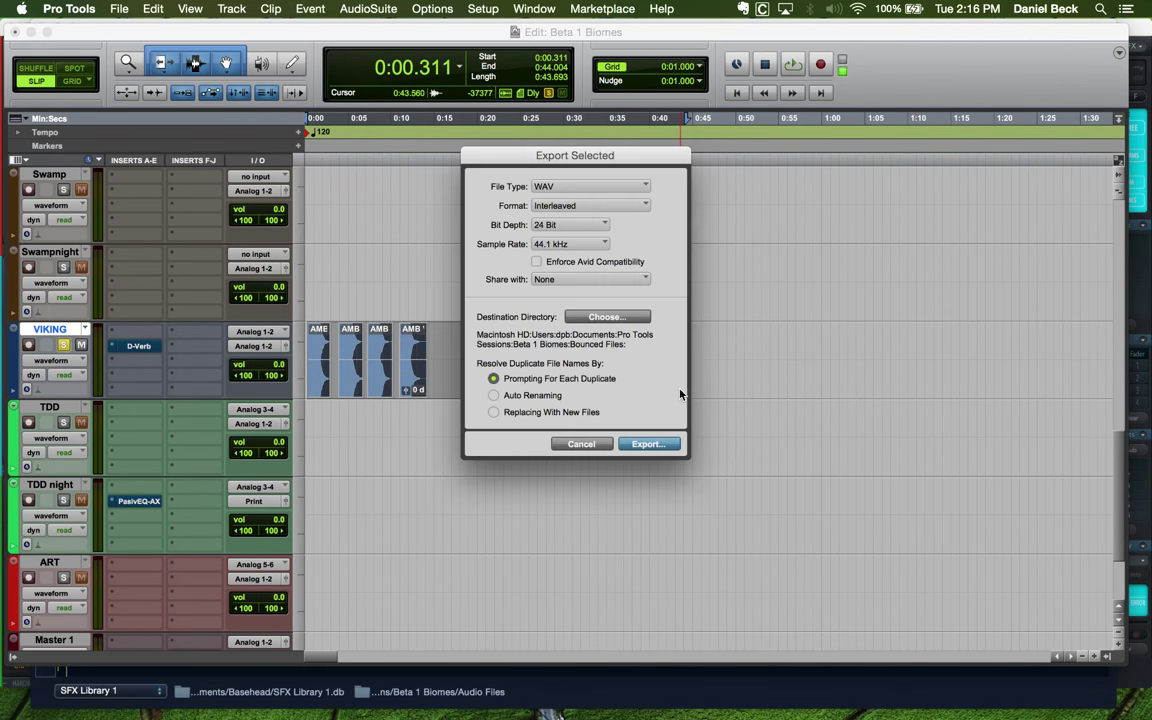
key("Return")
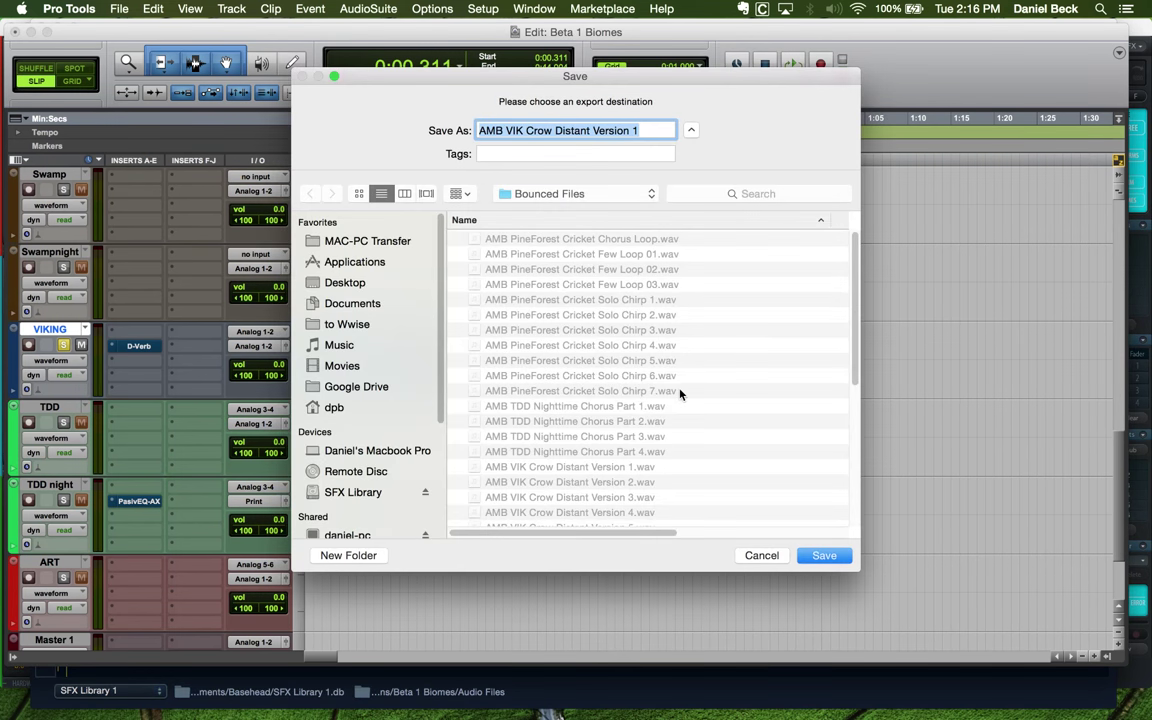
Work through the save prompts for the Distant and Near crow files already in Bounced Files, cancelling the duplicates
key("Return")
key("Return")
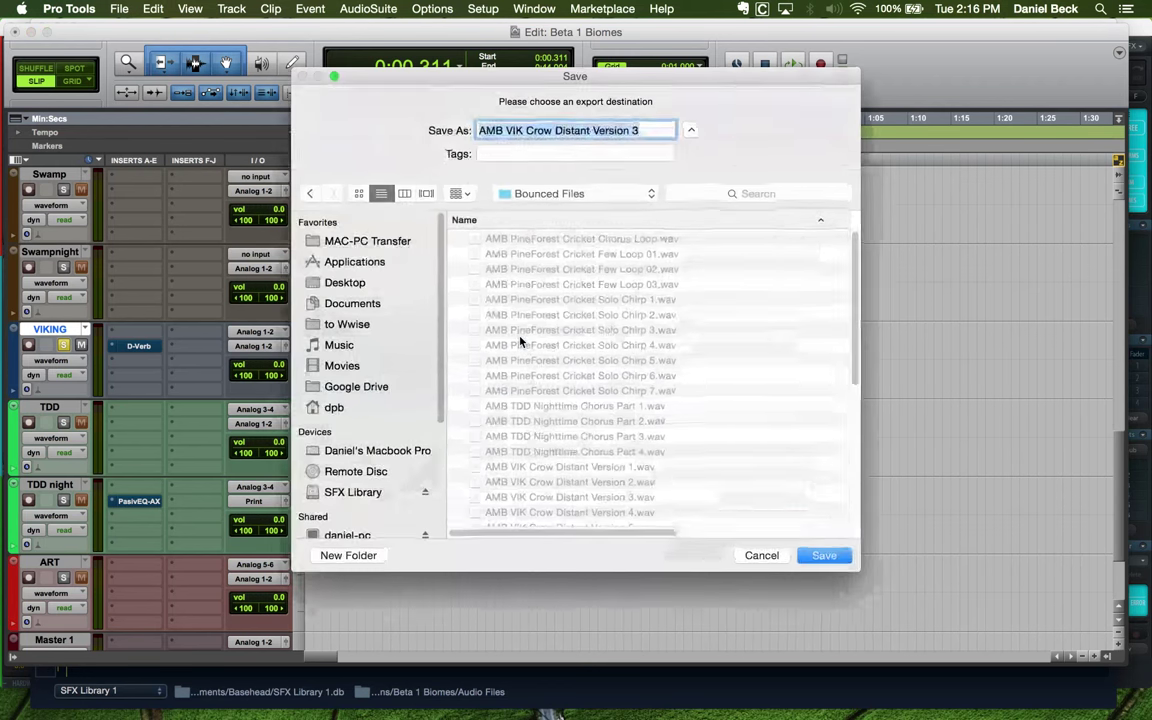
key("Return")
key("super+Tab")
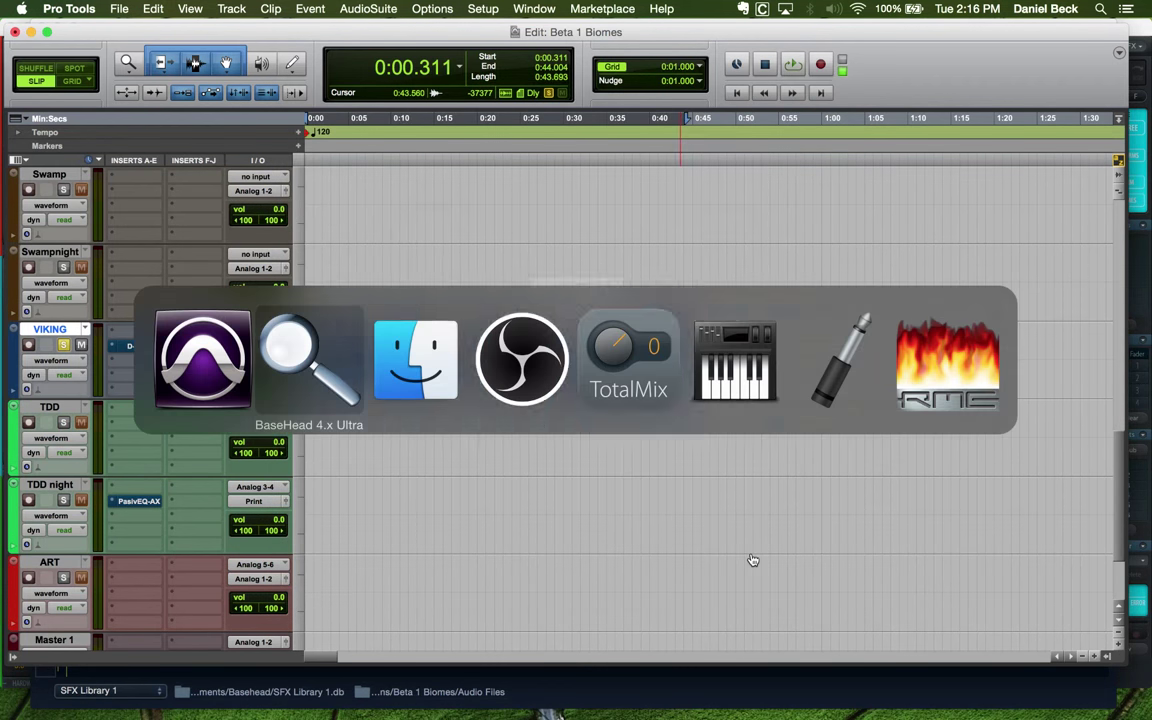
key("super+Tab")
left_click(756, 556)
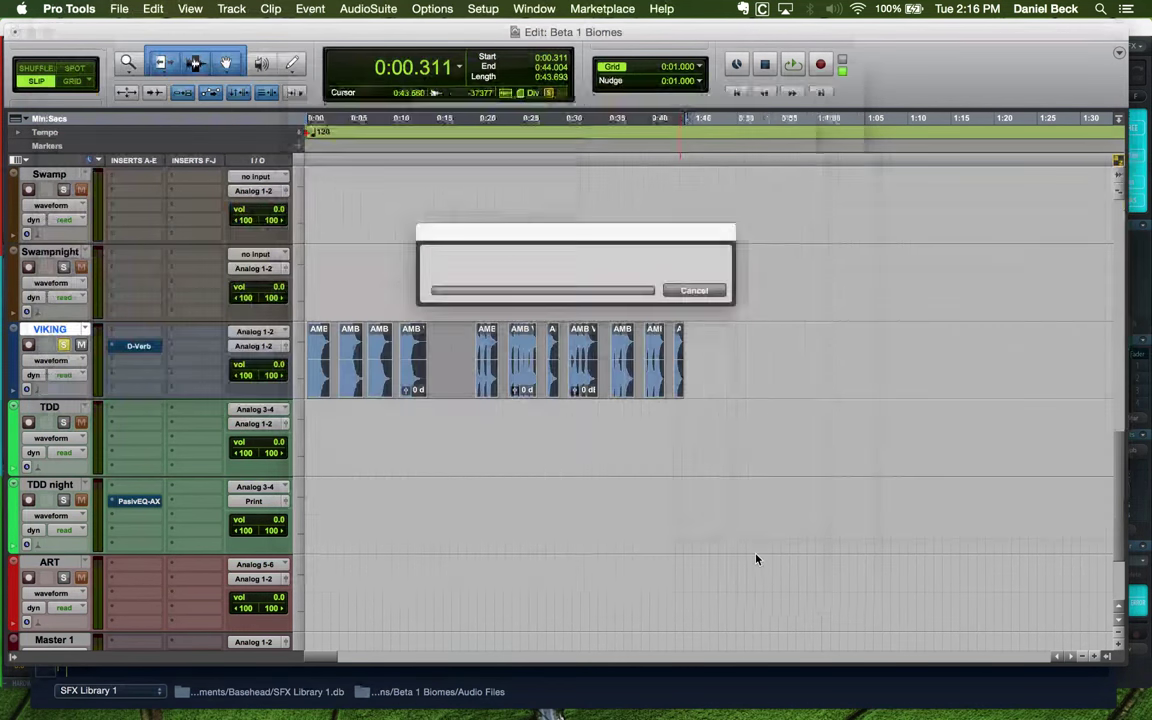
key("Return")
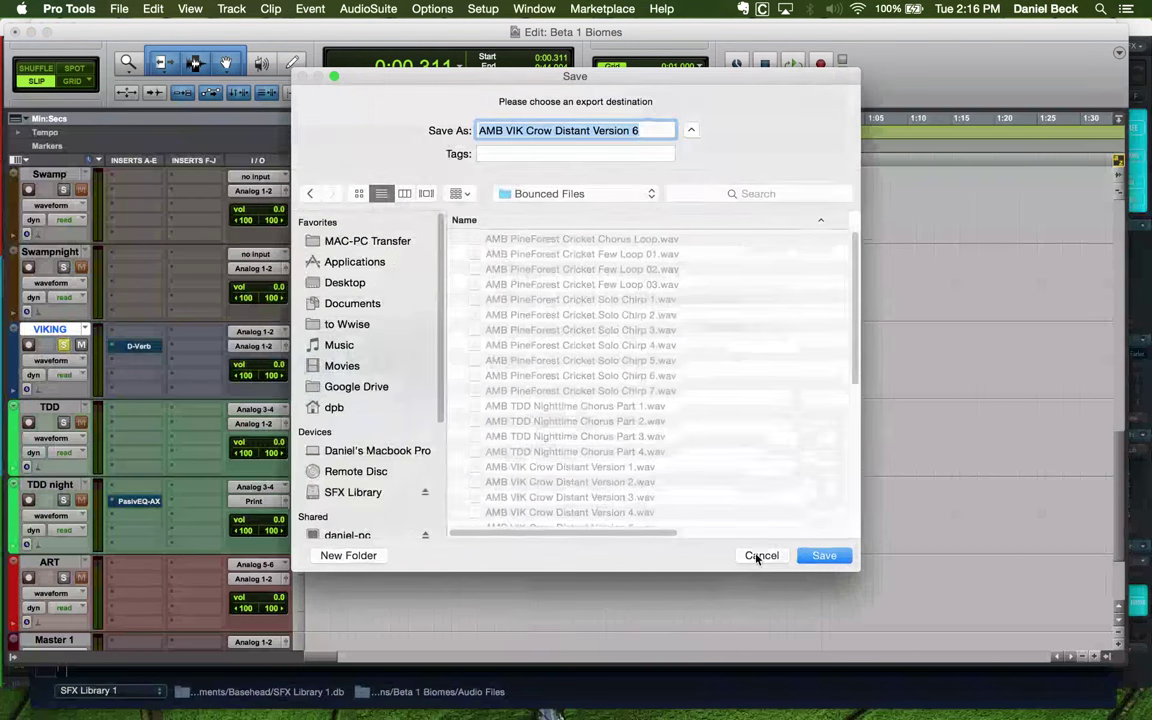
key("Return")
key("Return")
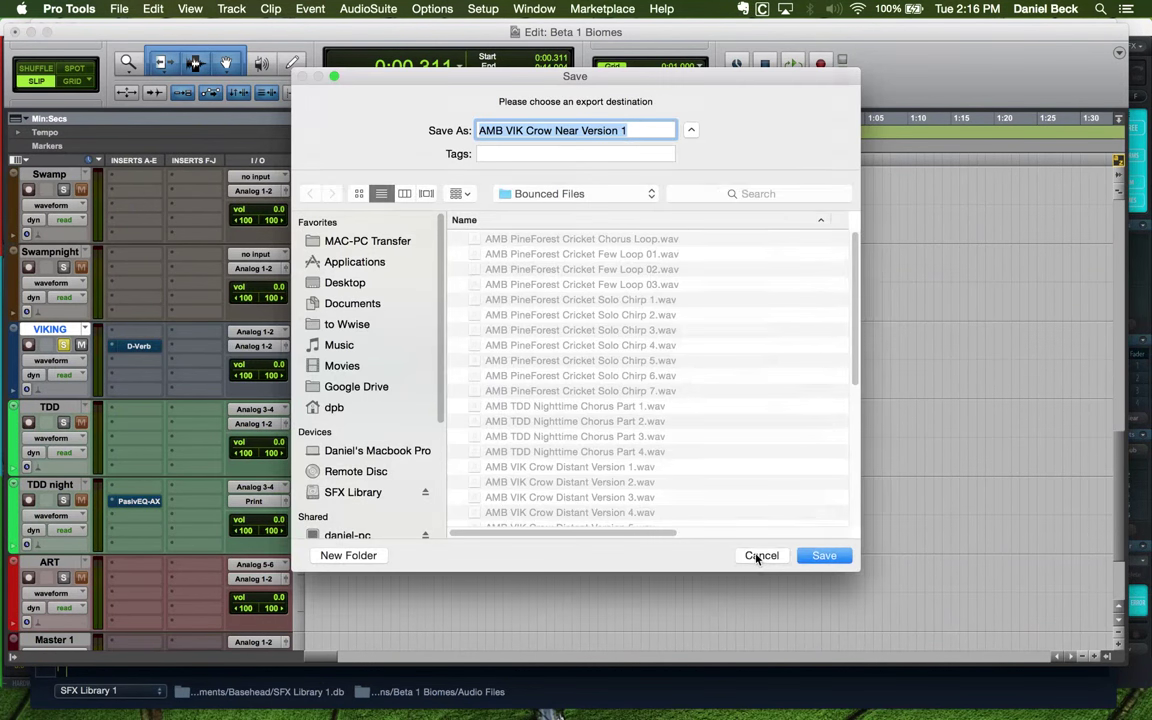
left_click(757, 556)
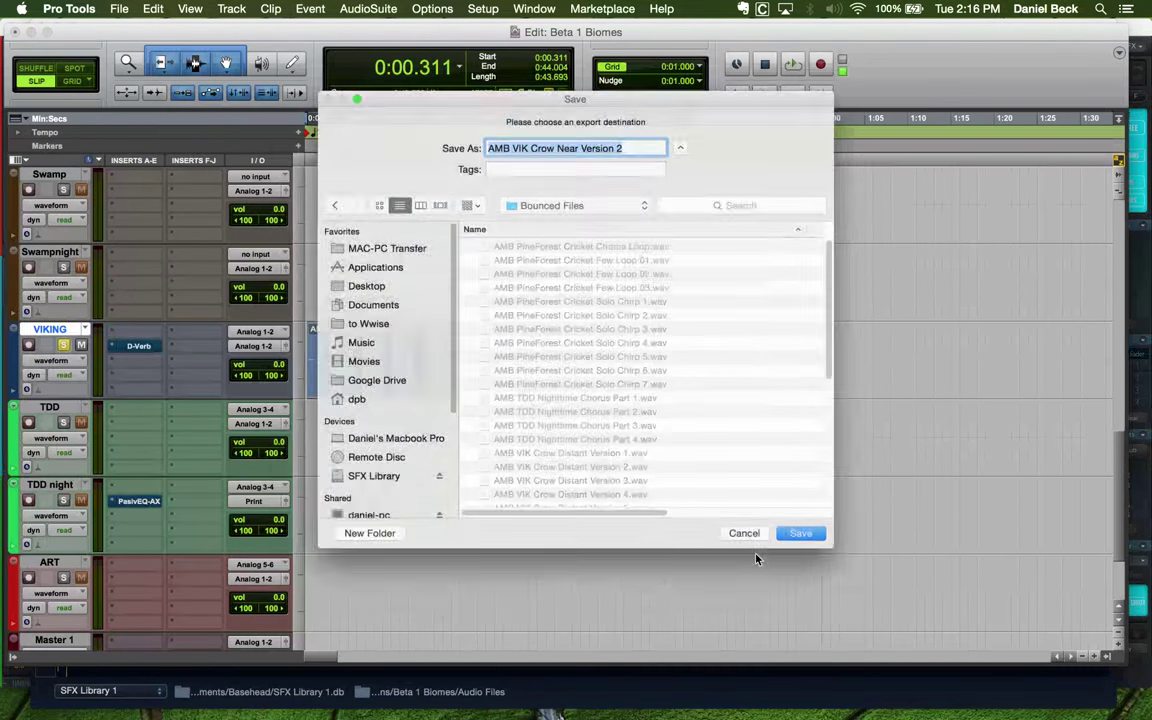
left_click(757, 556)
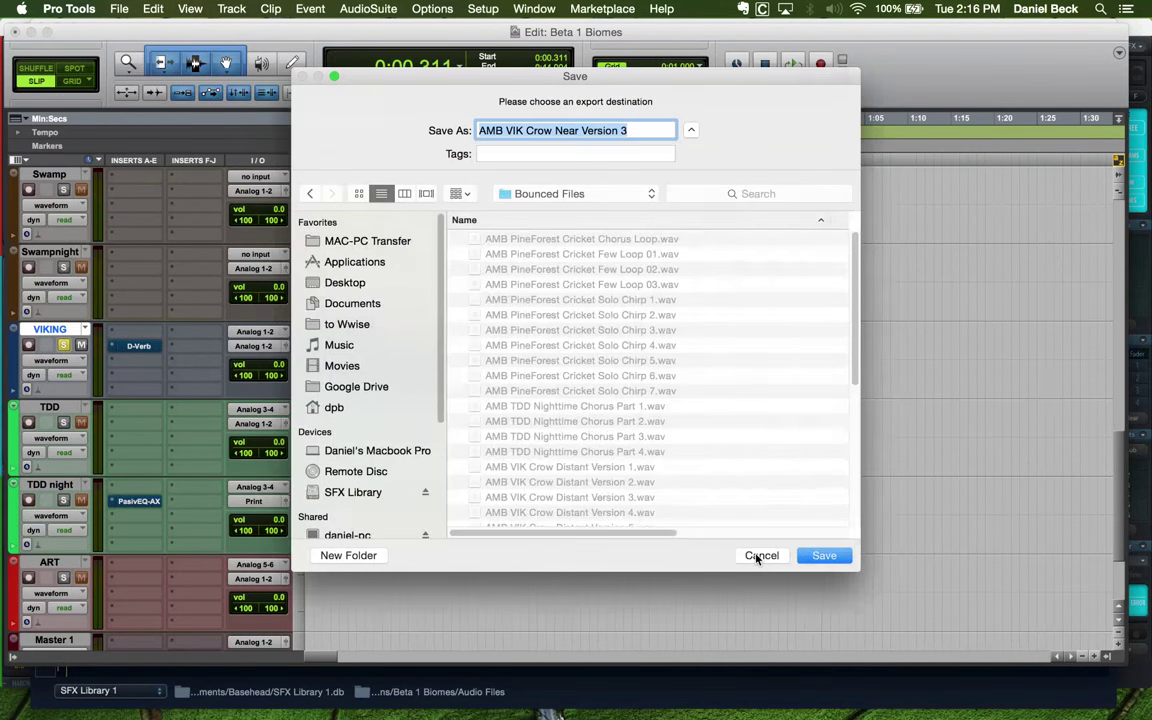
left_click(757, 556)
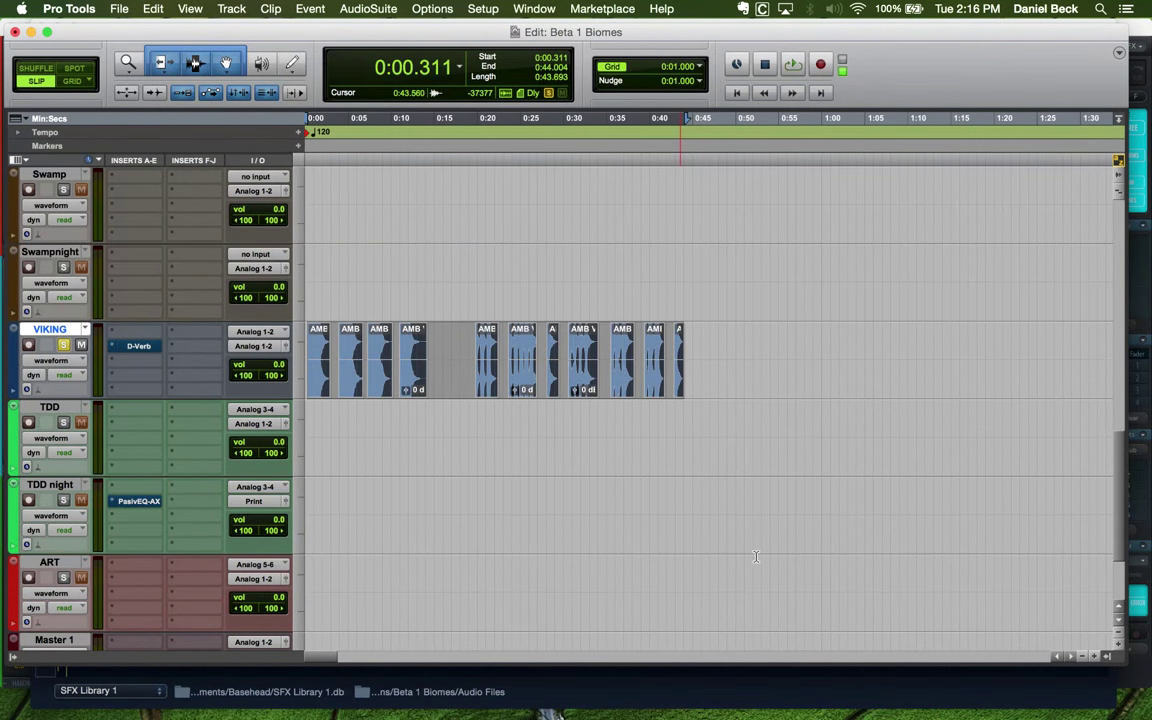
Switch to Finder, close the MAC-PC Transfer window, and sort an enlarged Bounced Files window by date modified, newest first
key("super+Tab")
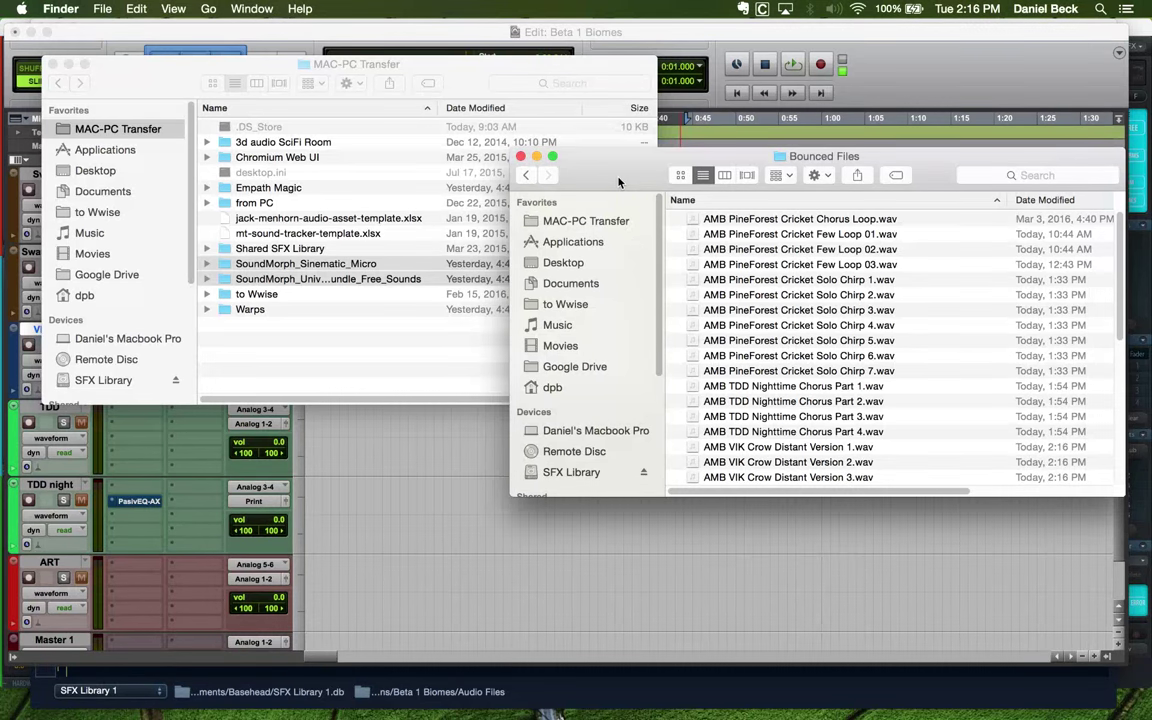
left_click_drag(637, 181, 409, 150)
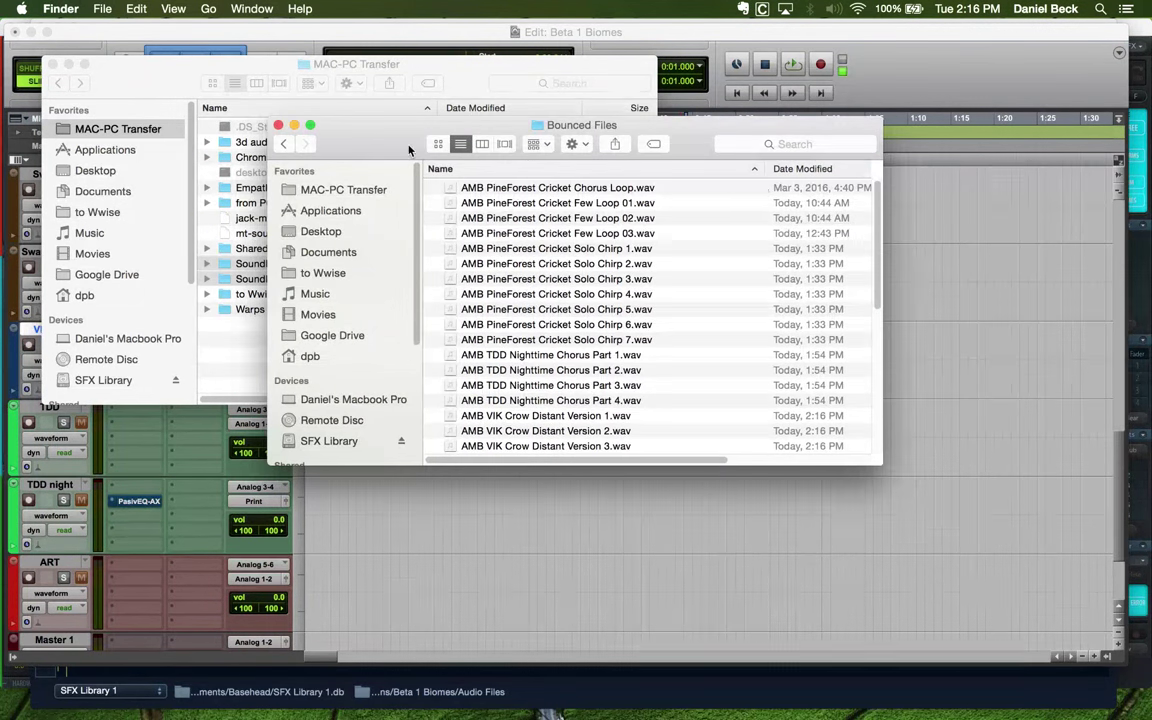
left_click(799, 170)
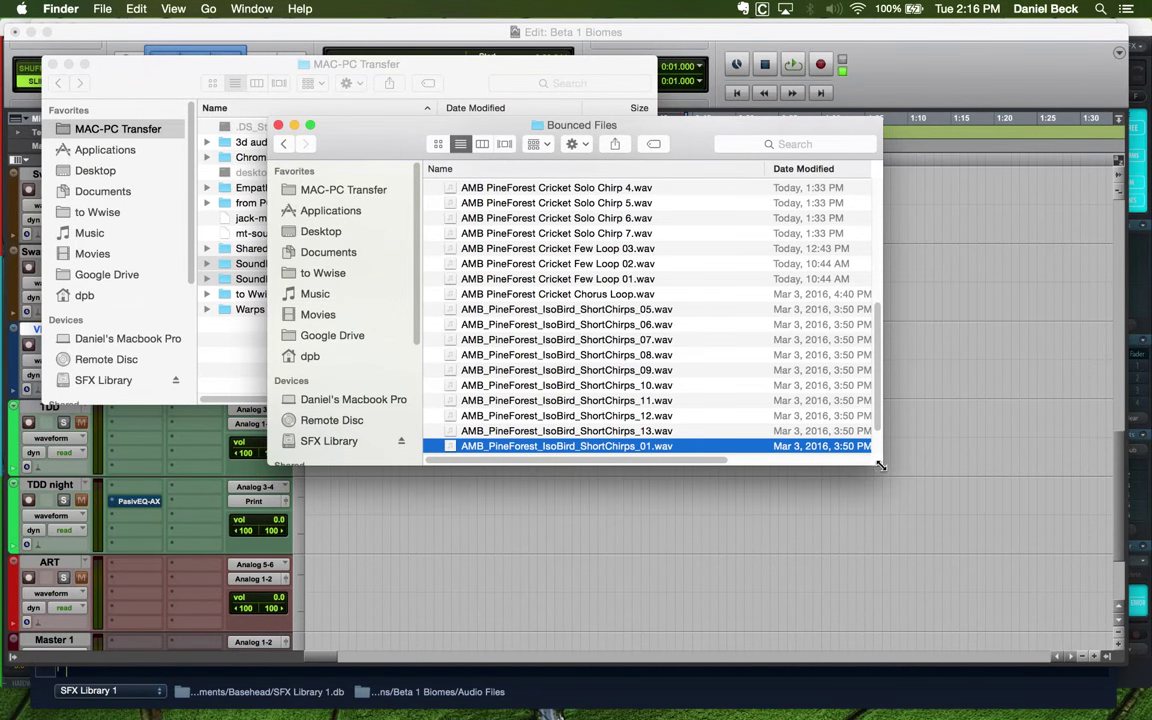
left_click_drag(880, 462, 958, 548)
left_click(54, 63)
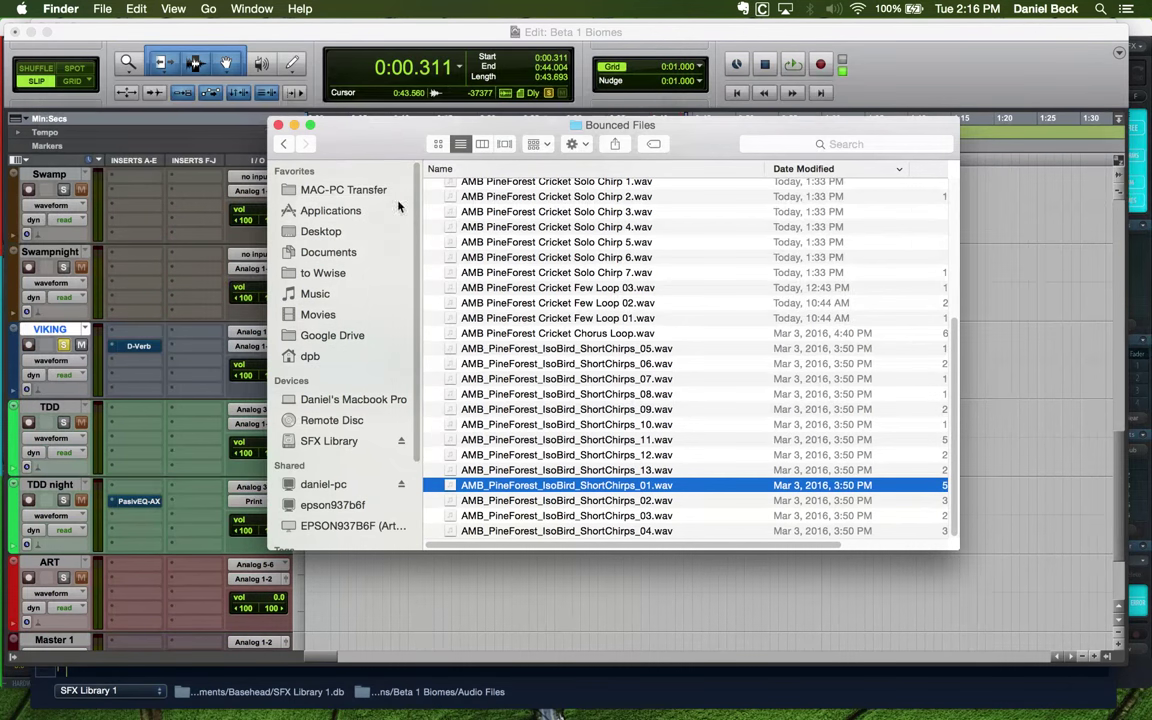
left_click(703, 380)
scroll(710, 402, "up", 5)
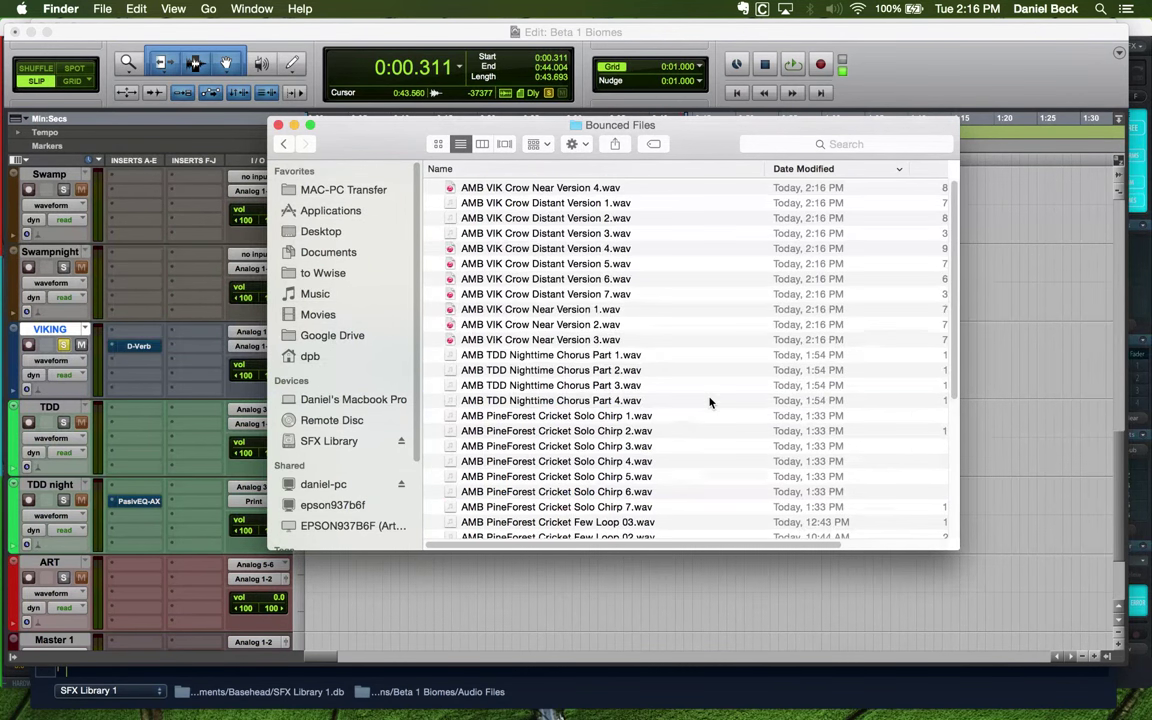
Check the Bounced Files list for the exported Near and Distant versions of AMB VIK Crow
left_click(545, 187)
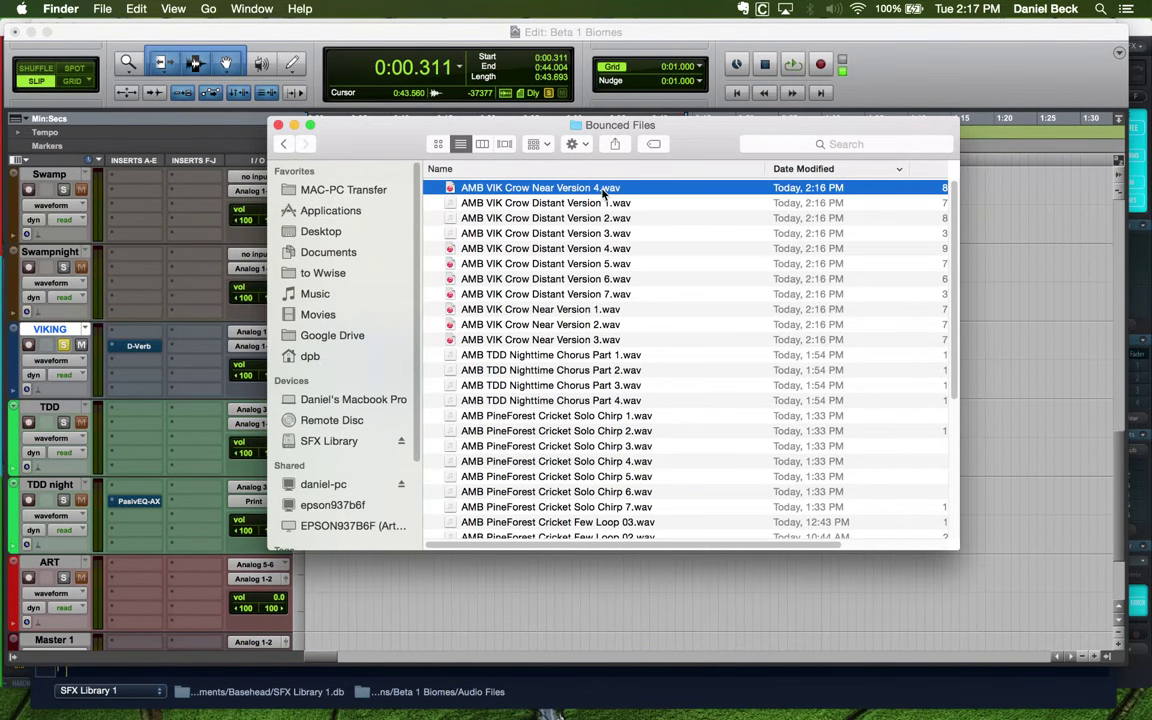
left_click(614, 309)
left_click(612, 339)
left_click(612, 294)
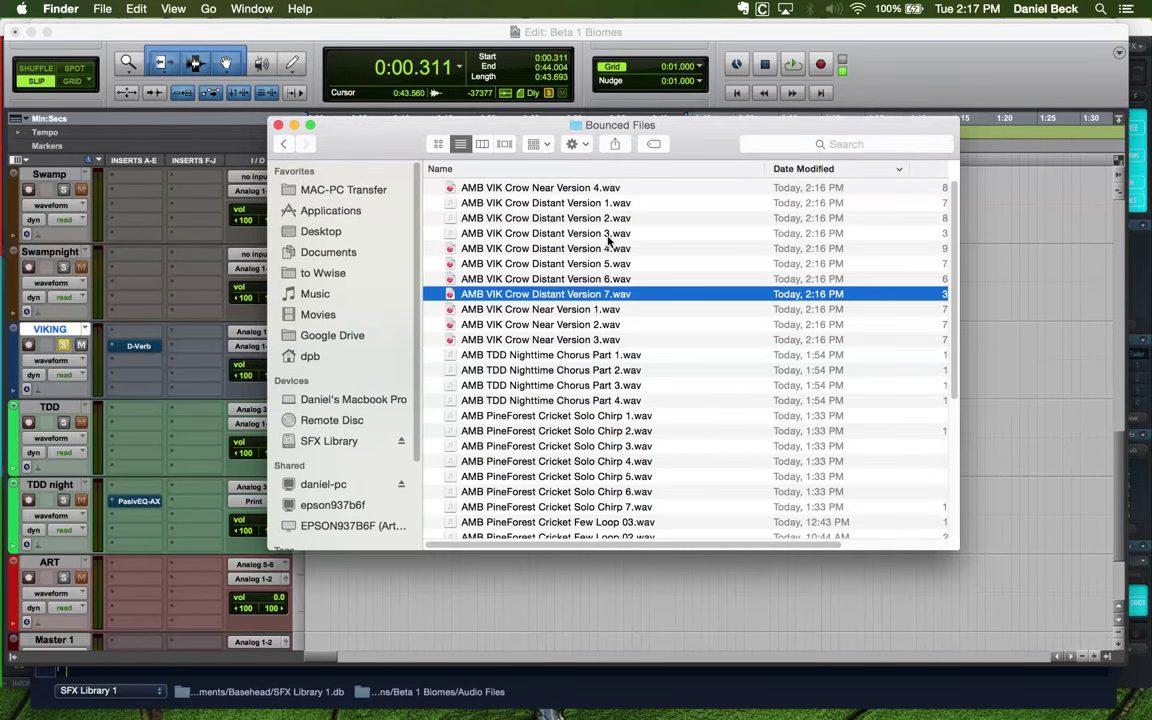
left_click(612, 204)
left_click(552, 188)
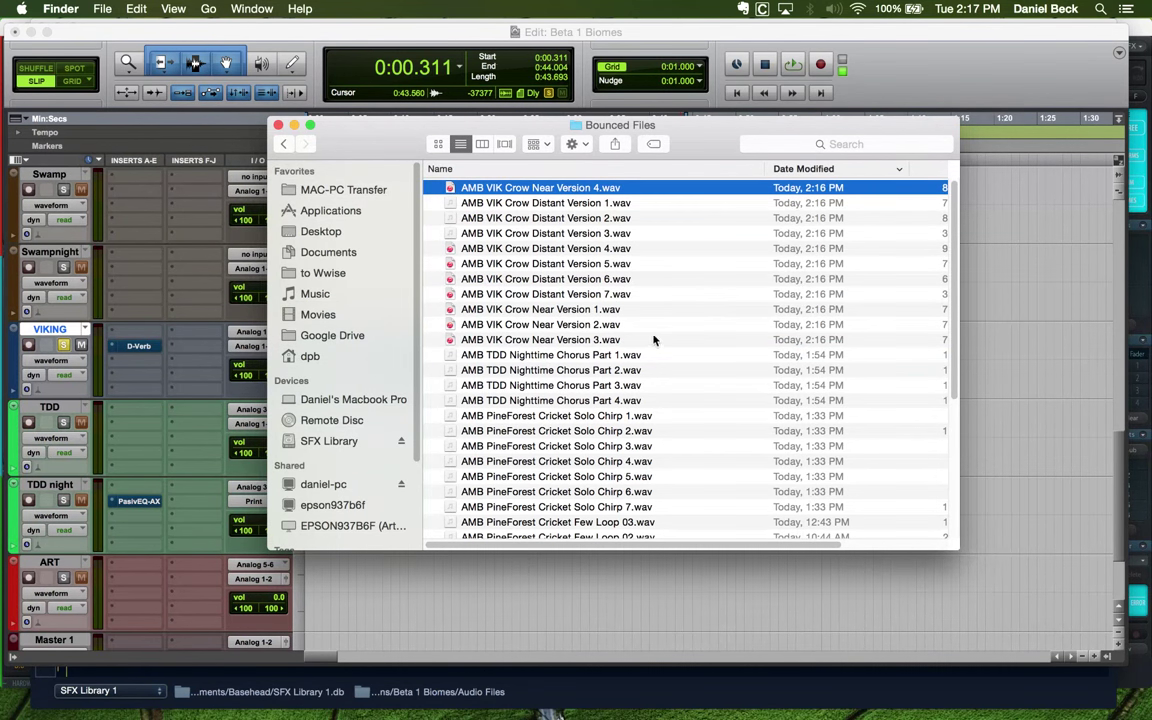
Switch back to Pro Tools, take the VIKING track out of solo and mute it, and deselect its clips
left_click(488, 32)
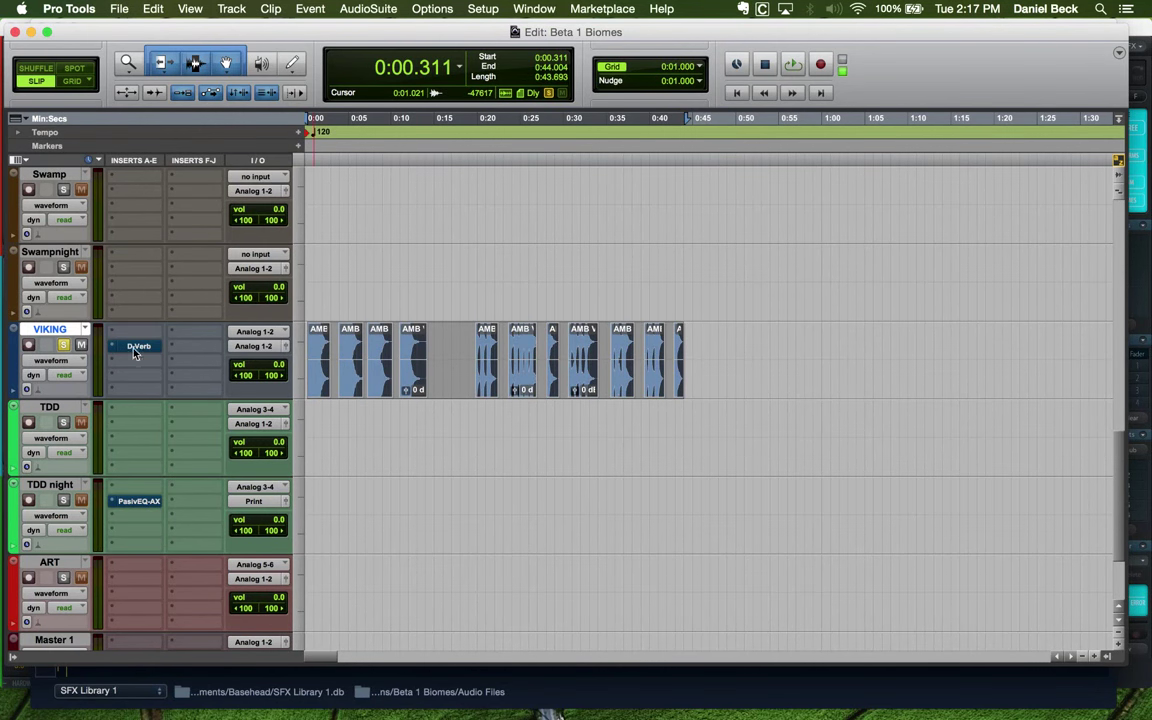
left_click(63, 345)
left_click(81, 345)
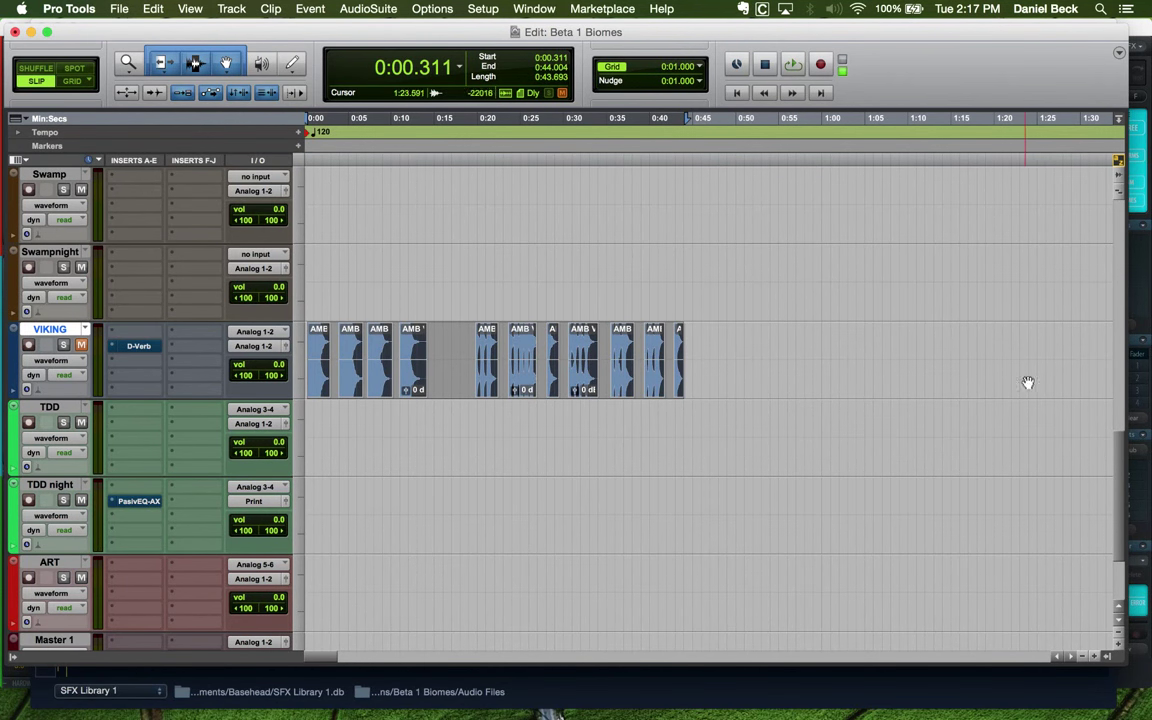
left_click(989, 340)
key("r")
key("r")
key("r")
key("r")
key("r")
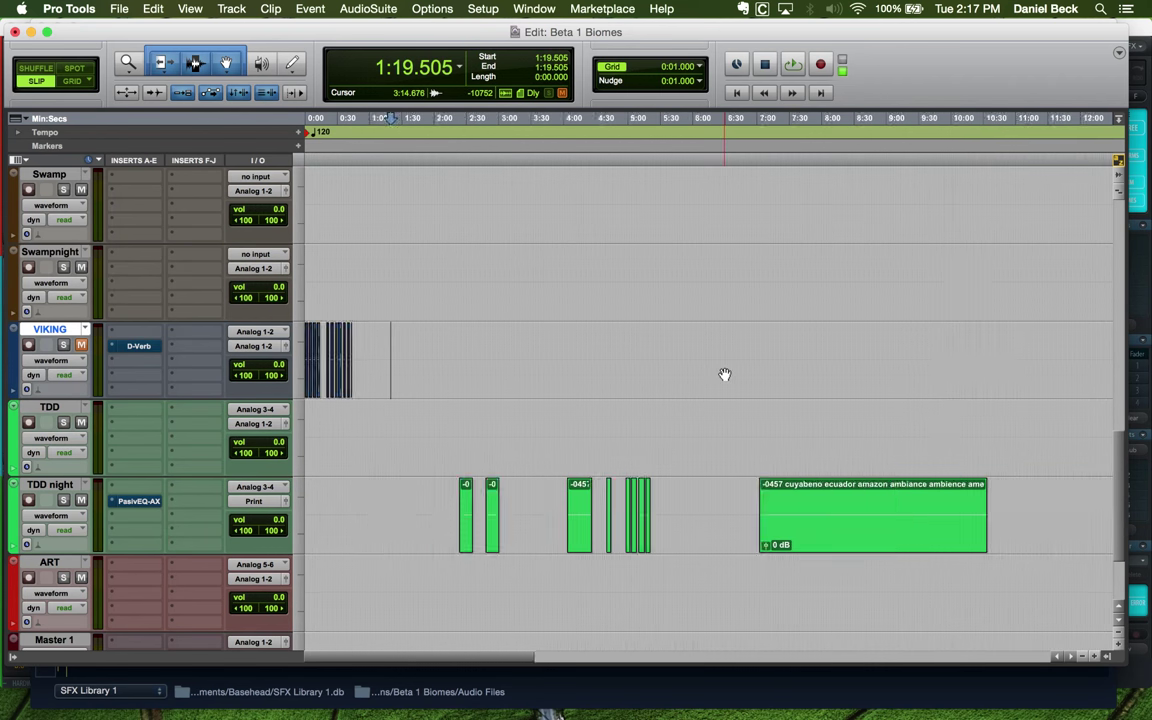
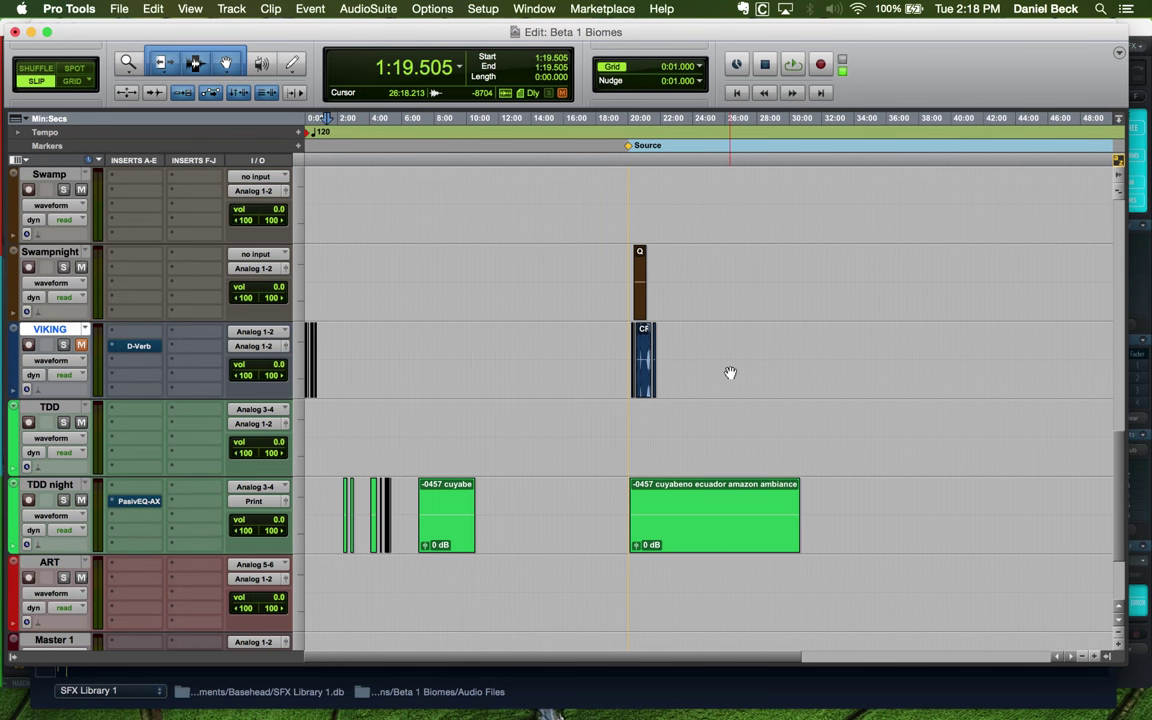
Place the edit cursor on the empty TDD track just after the Source marker, at about 20:18
left_click_drag(622, 410, 626, 410)
key("super+bracketright")
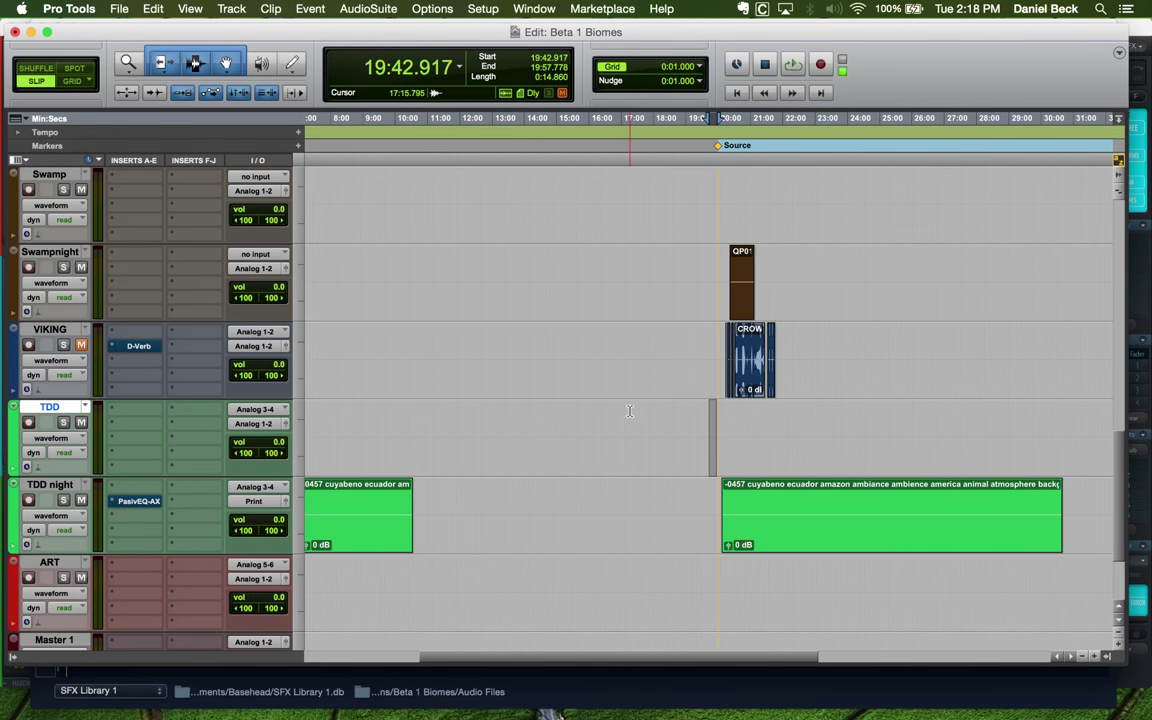
scroll(713, 402, "up", 5)
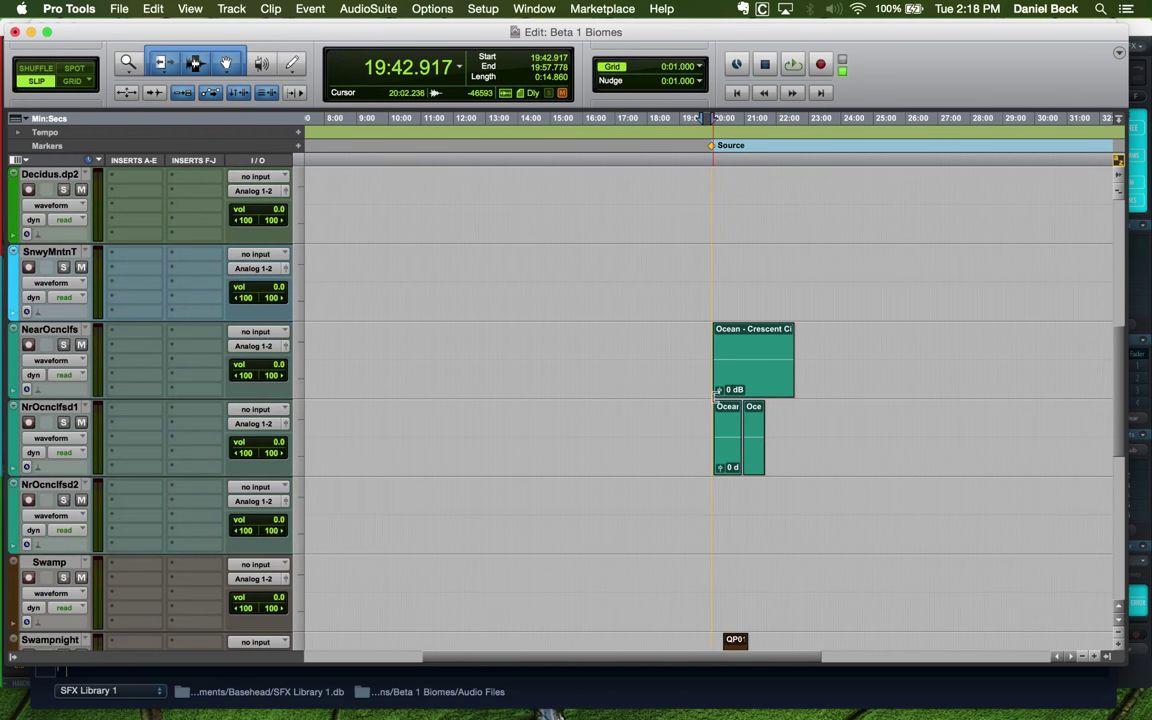
scroll(707, 402, "down", 6)
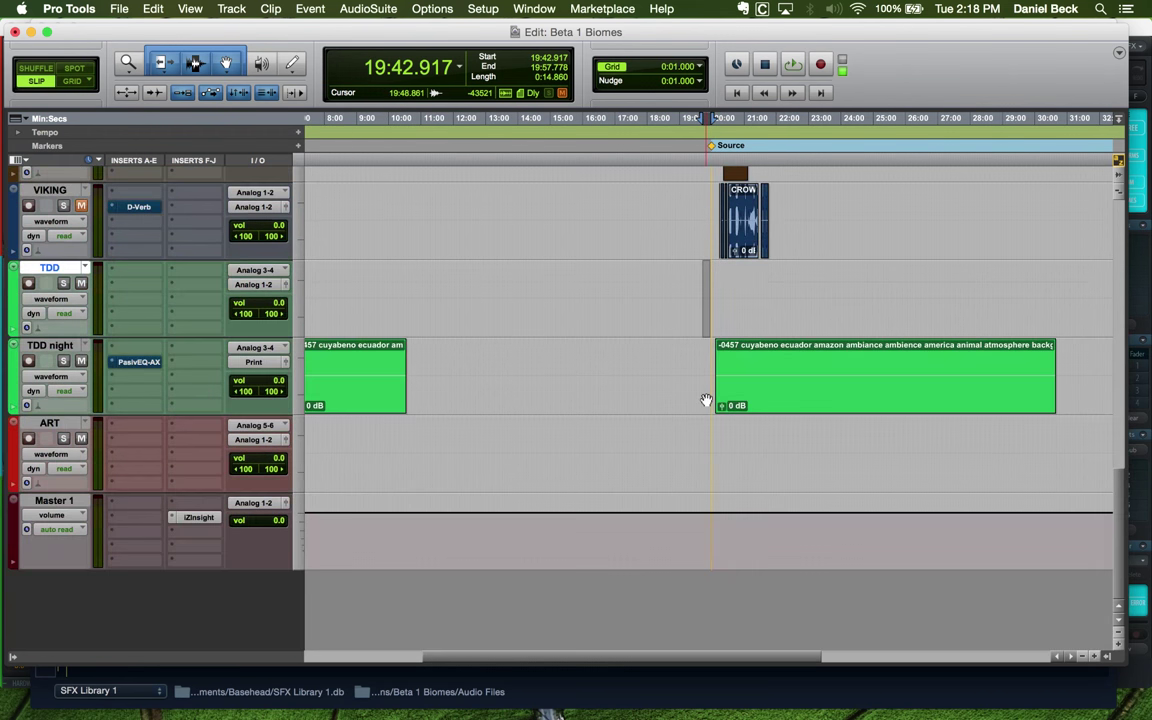
scroll(706, 401, "up", 3)
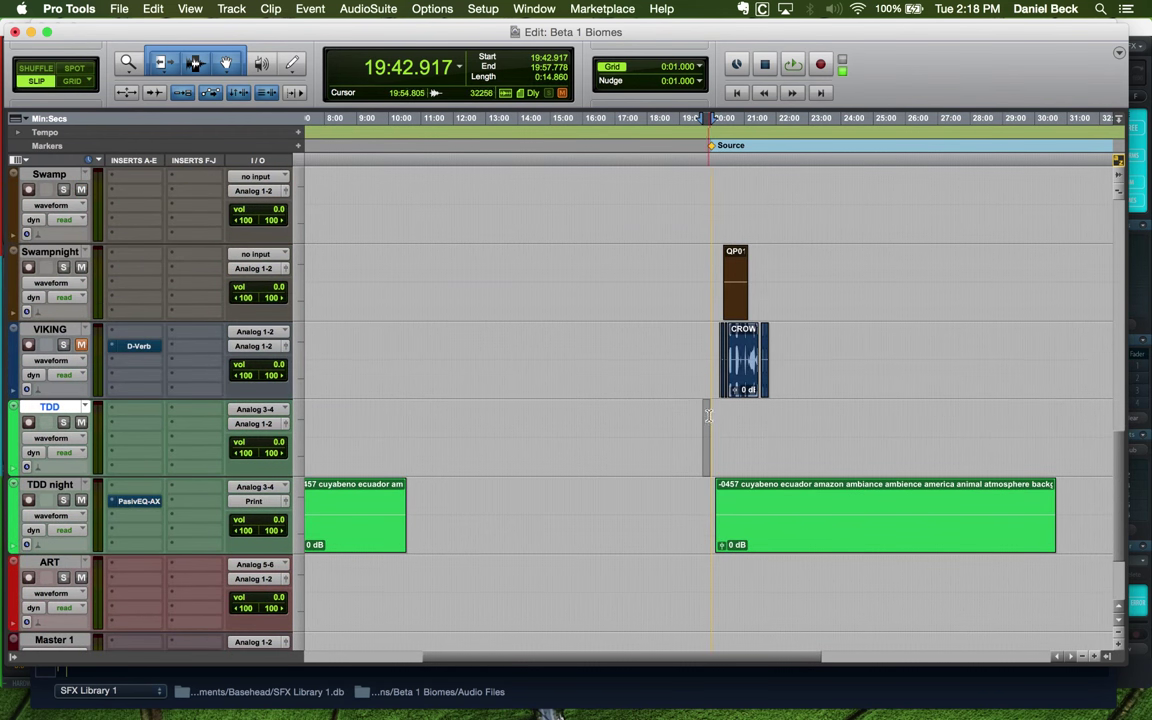
left_click(711, 408)
scroll(712, 416, "down", 3)
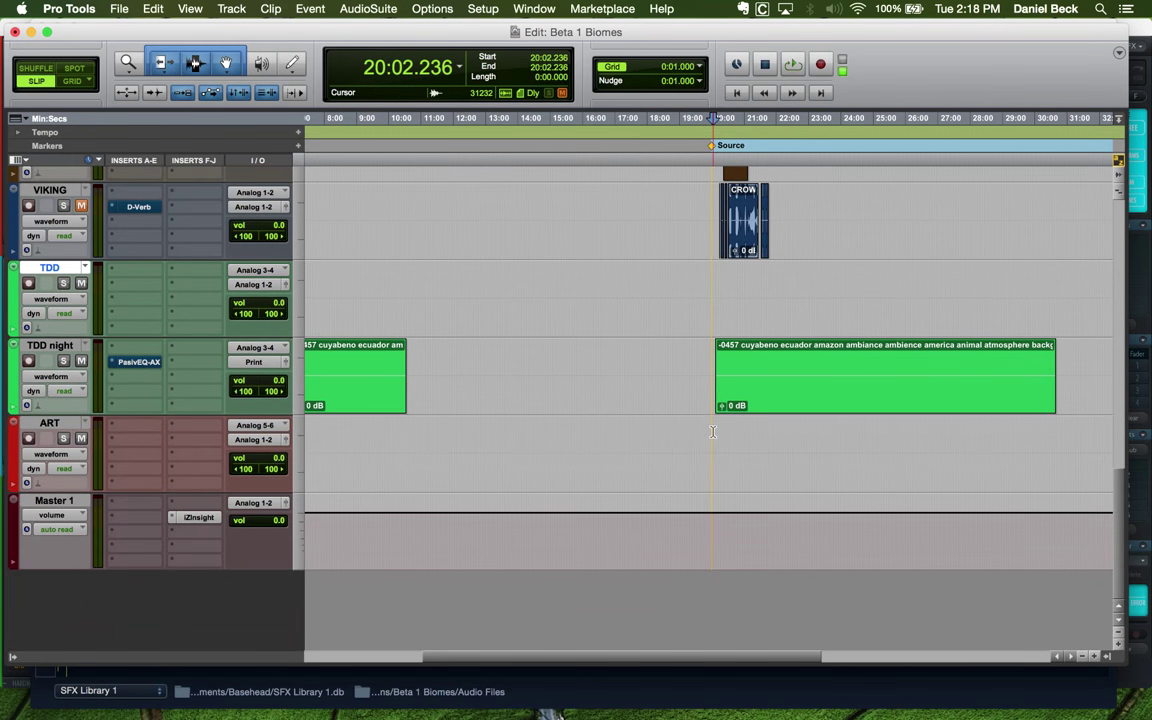
left_click(713, 432)
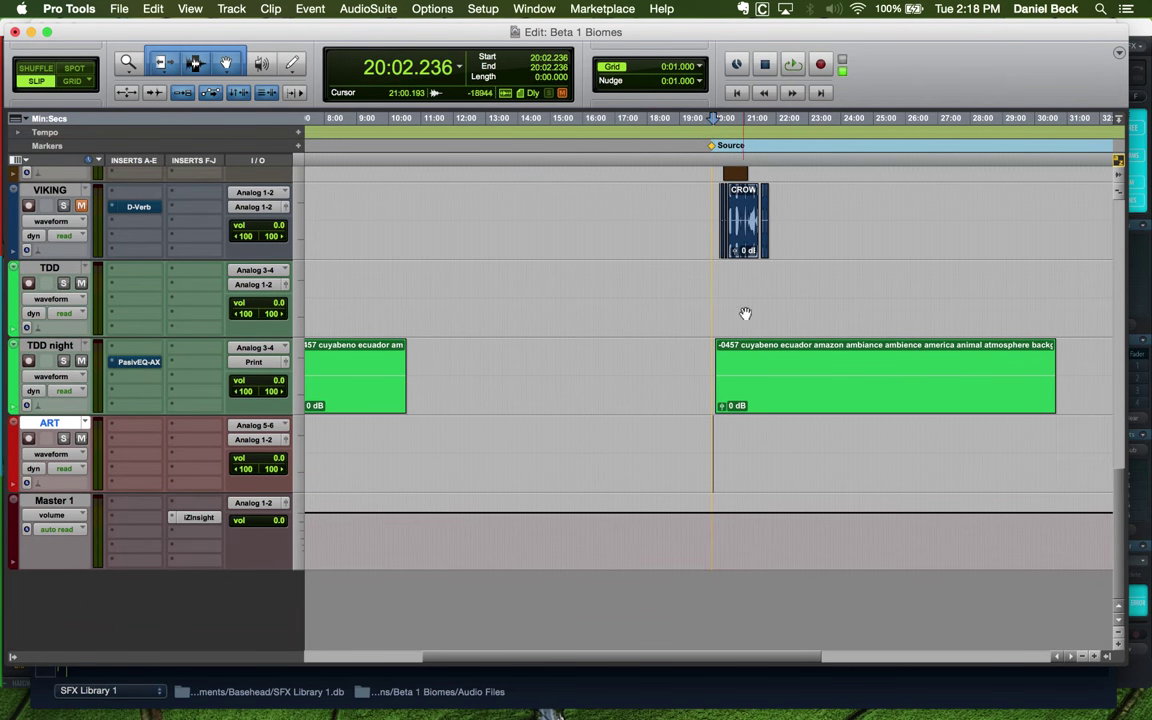
left_click(717, 284)
key("super+bracketleft")
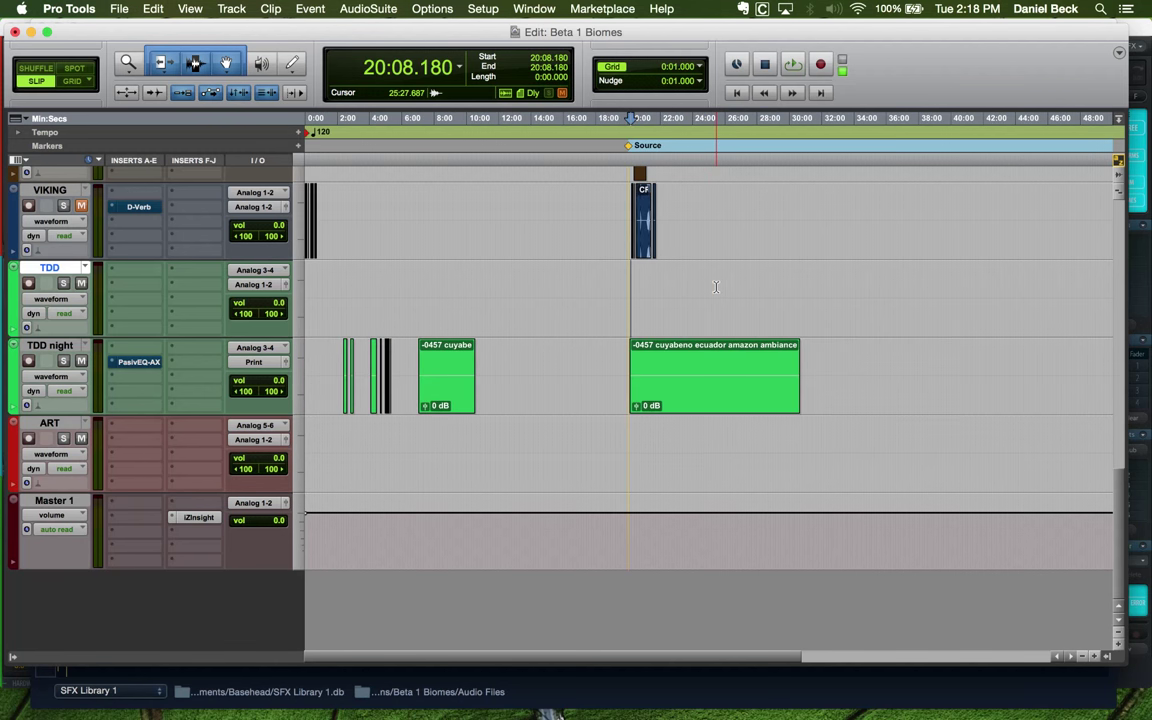
left_click(634, 280)
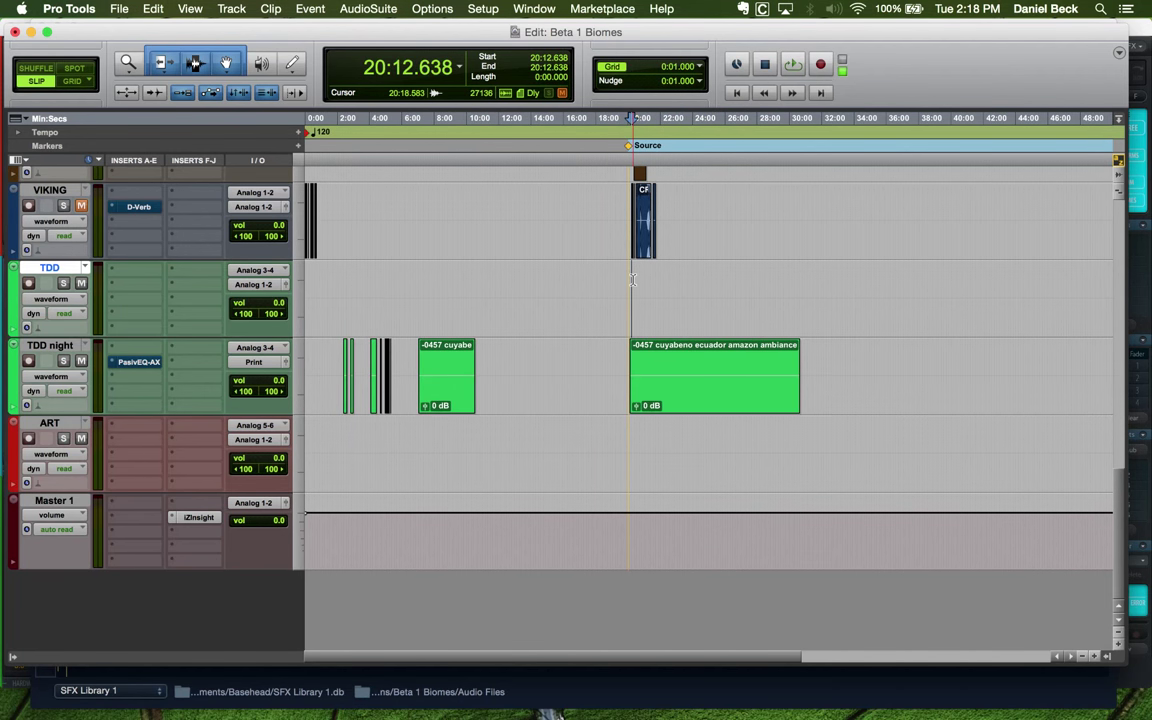
left_click(632, 279)
Switch to BaseHead and try to search the sound descriptions for "owl"
key("super+Tab")
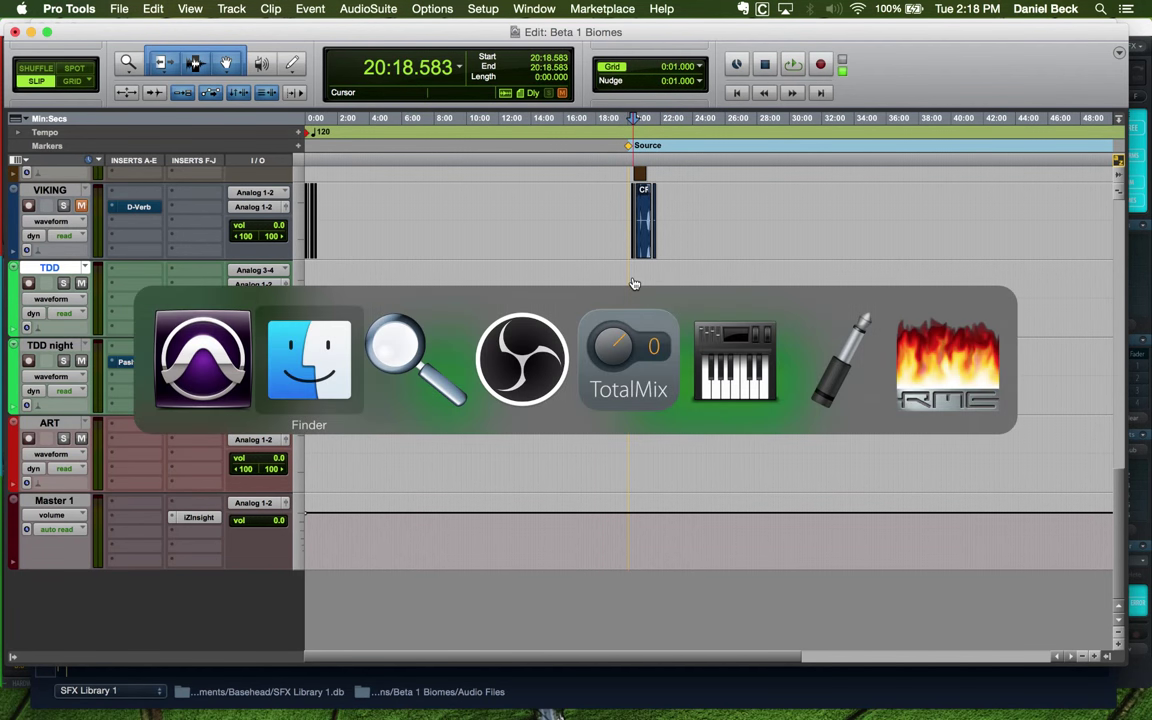
key("super+Tab")
key("super+Tab")
key("super+Tab")
key("super+Tab")
key("super+Tab")
key("super+Tab")
key("super+Tab")
key("super+Tab")
key("super+Tab")
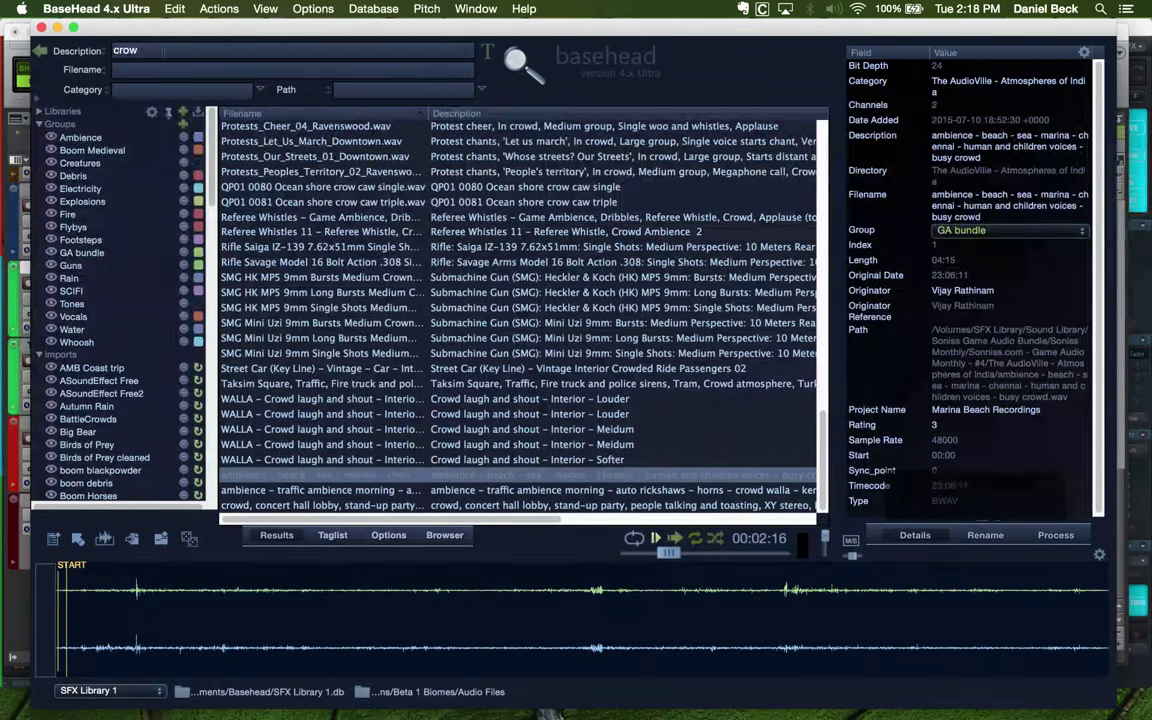
type("owl")
key("Return")
key("super+Tab")
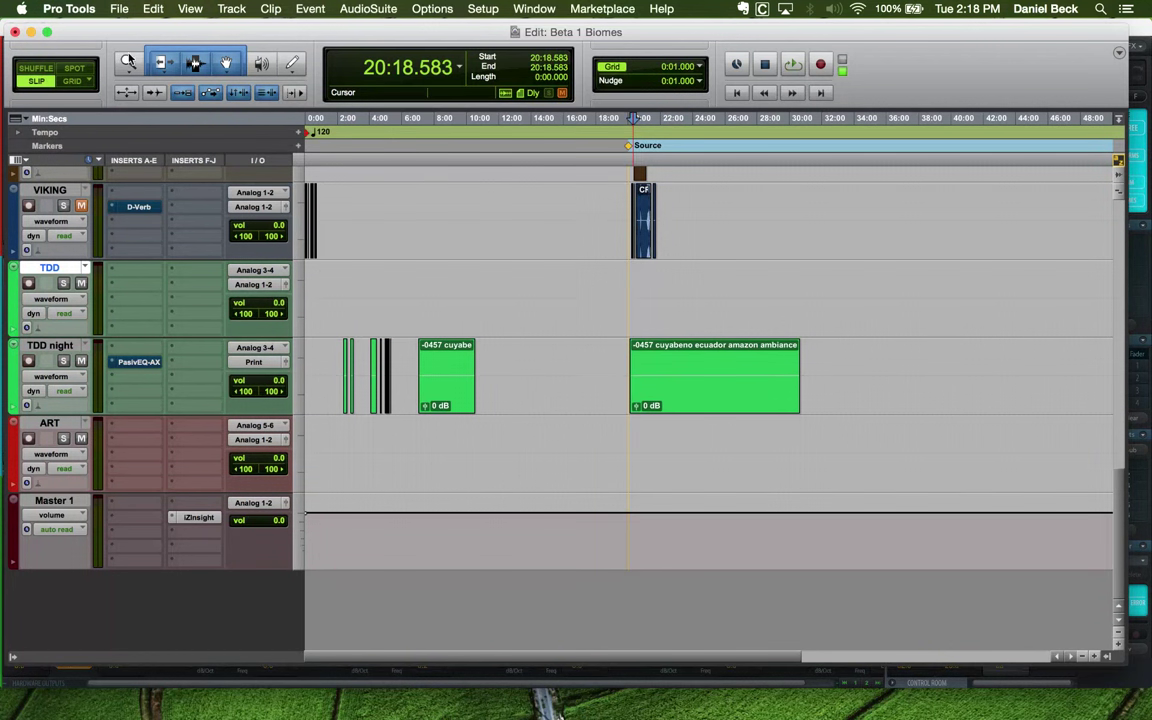
Reopen BaseHead and search the sound descriptions for "owl"
mouse_move(686, 705)
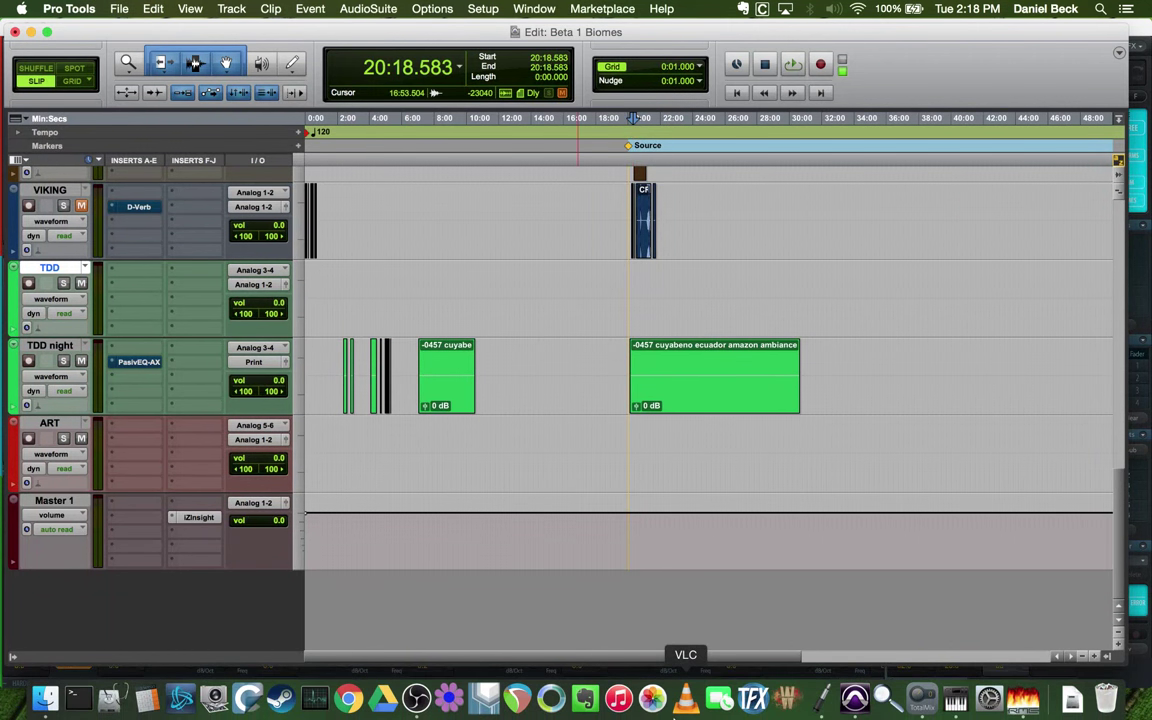
left_click(890, 700)
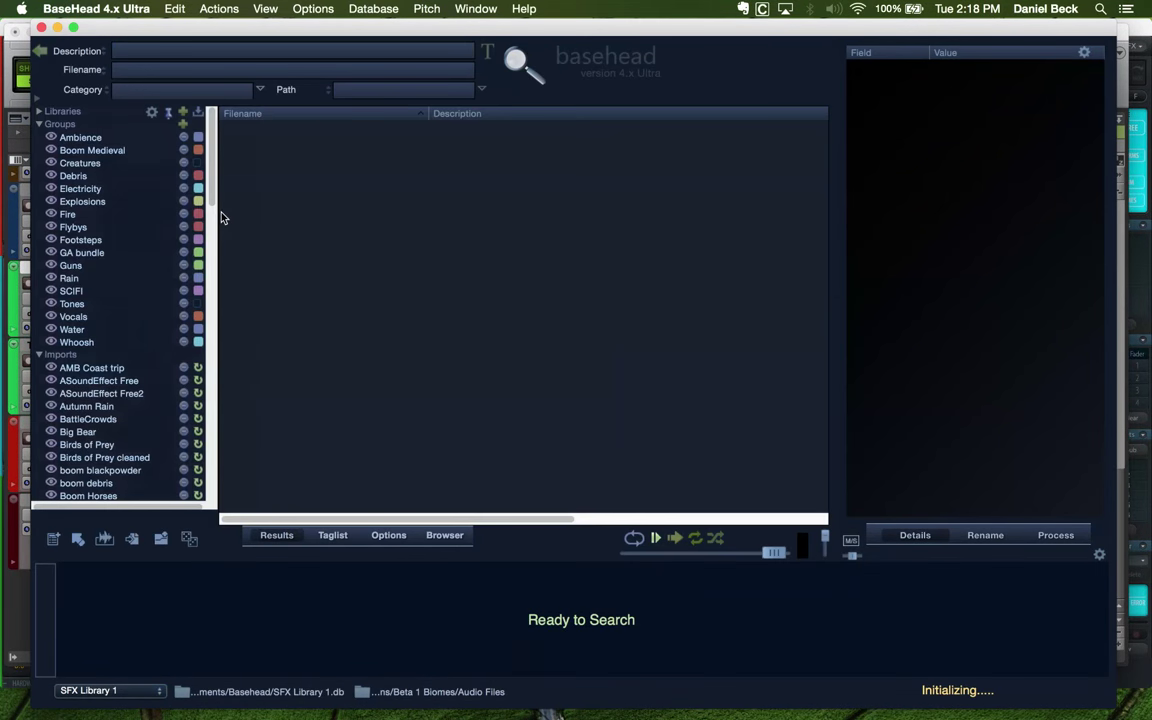
left_click(136, 55)
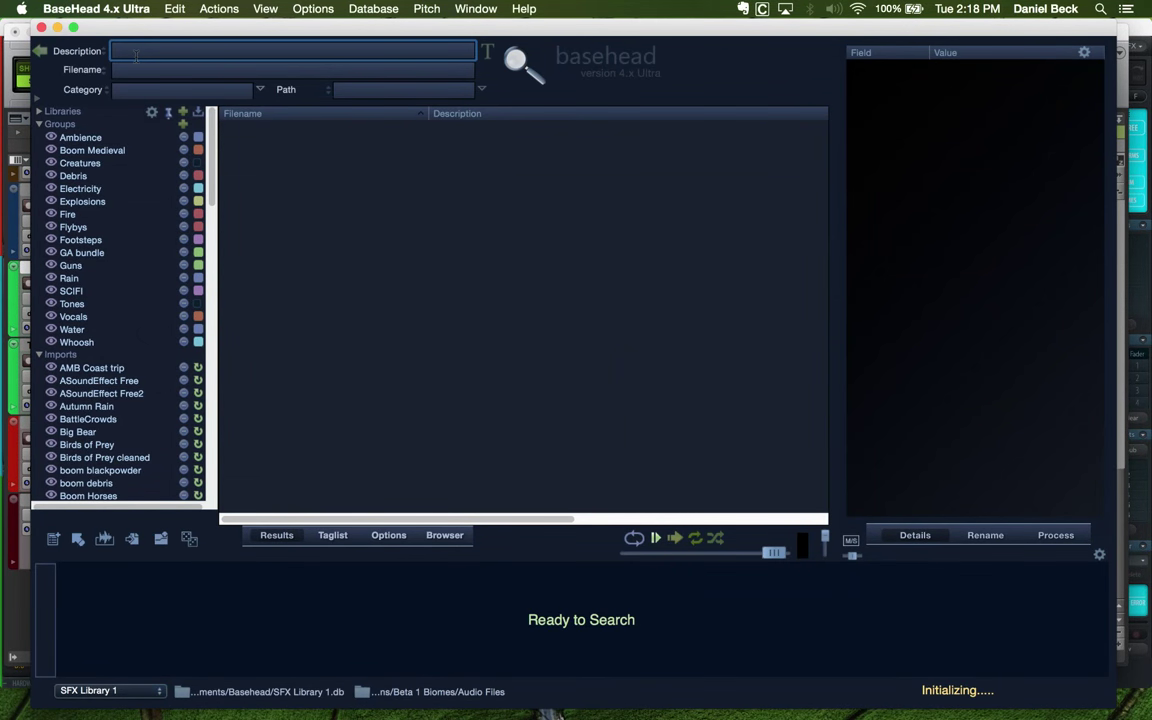
type("owl")
key("Return")
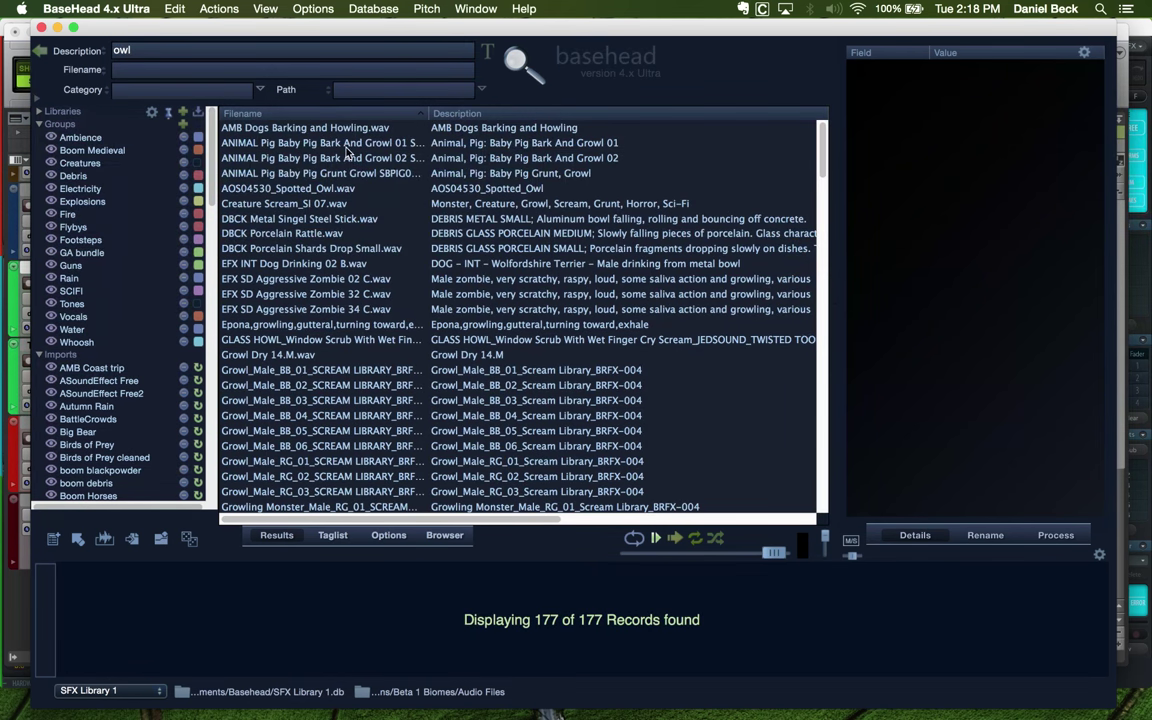
Audition AMB Dogs Barking and Howling, the first baby pig bark and growl recording, and AOS04530_Spotted_Owl
left_click(333, 133)
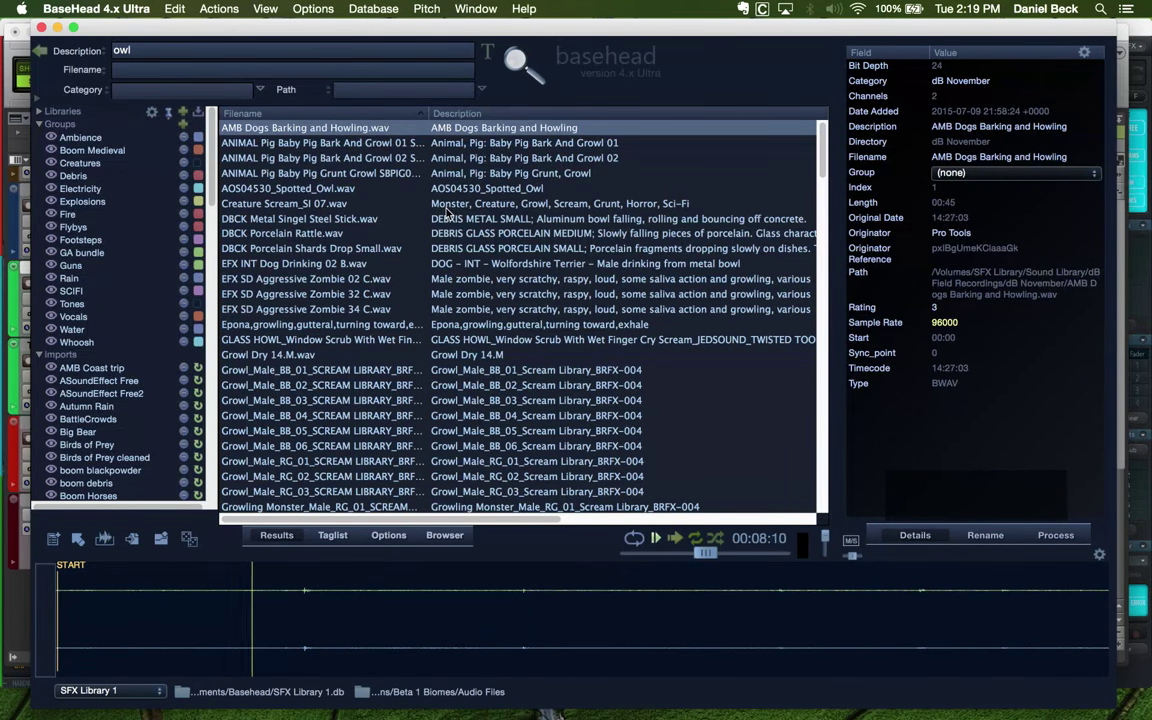
left_click(352, 145)
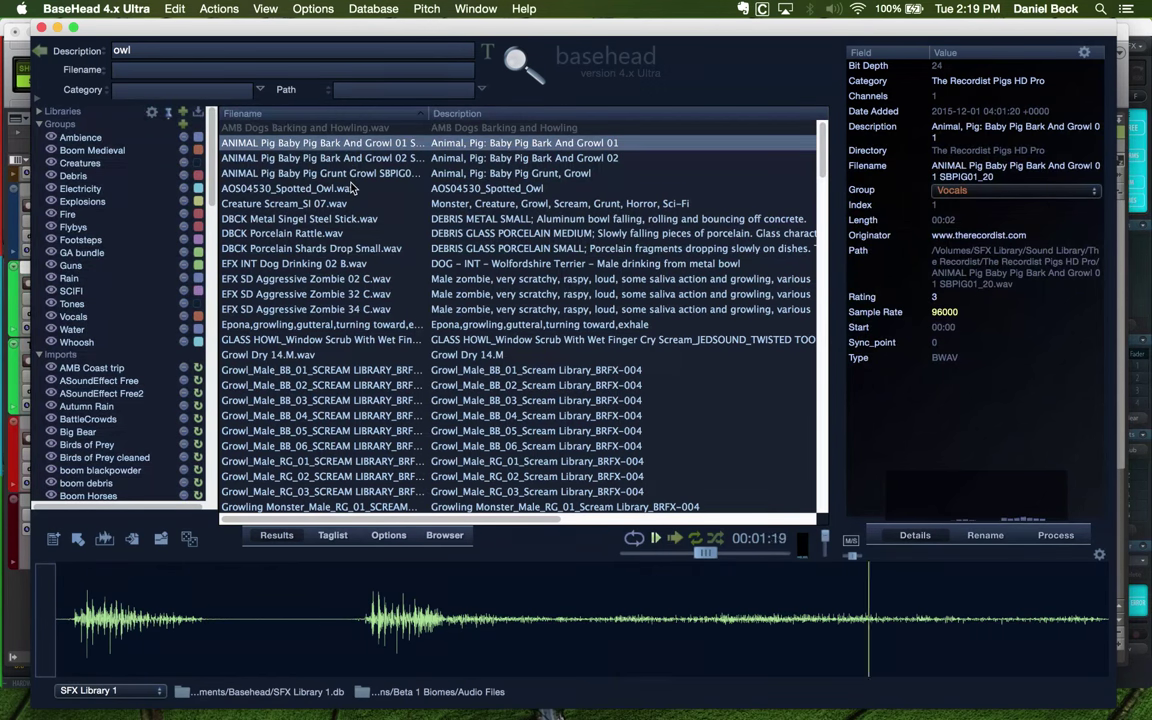
left_click(345, 188)
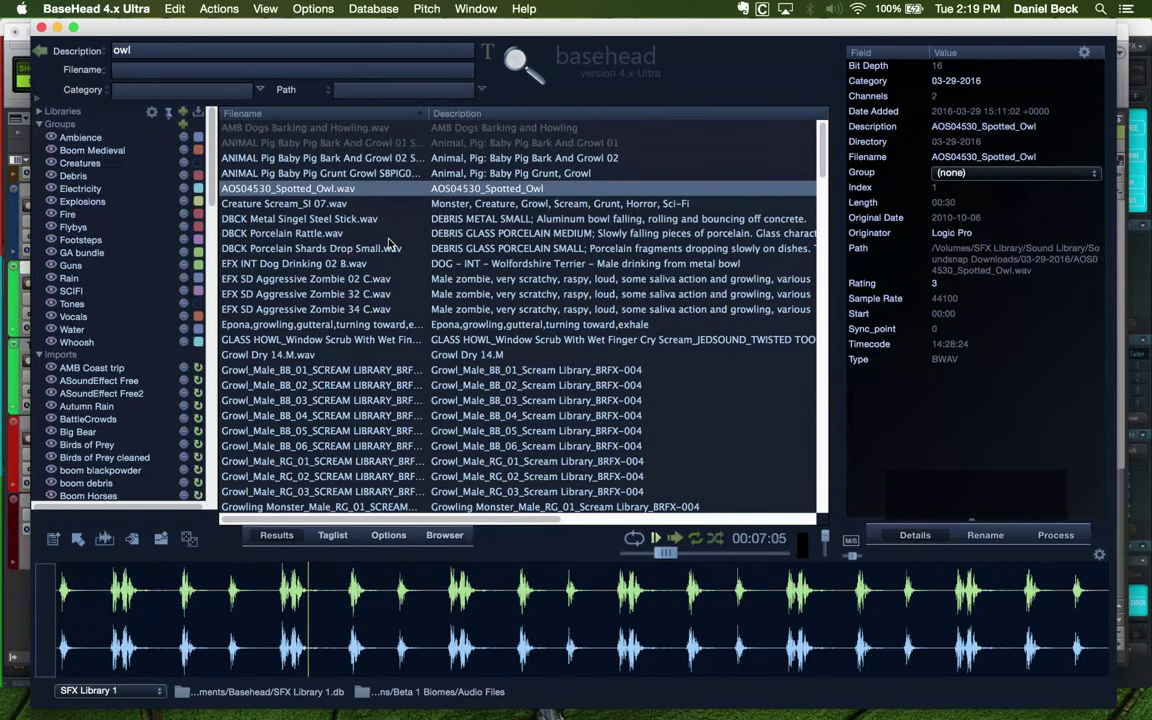
Spot AOS04530_Spotted_Owl.wav from BaseHead onto the TDD track at the Pro Tools edit cursor and zoom in on the clip
key("super+Tab")
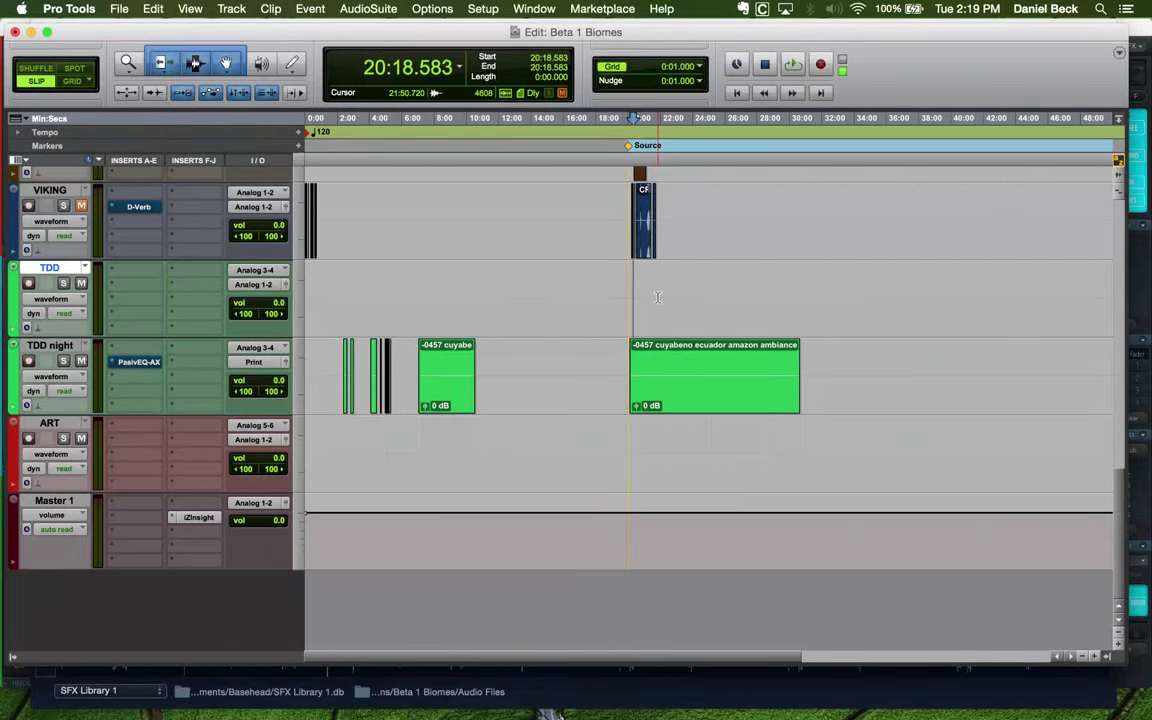
key("super+Tab")
key("s")
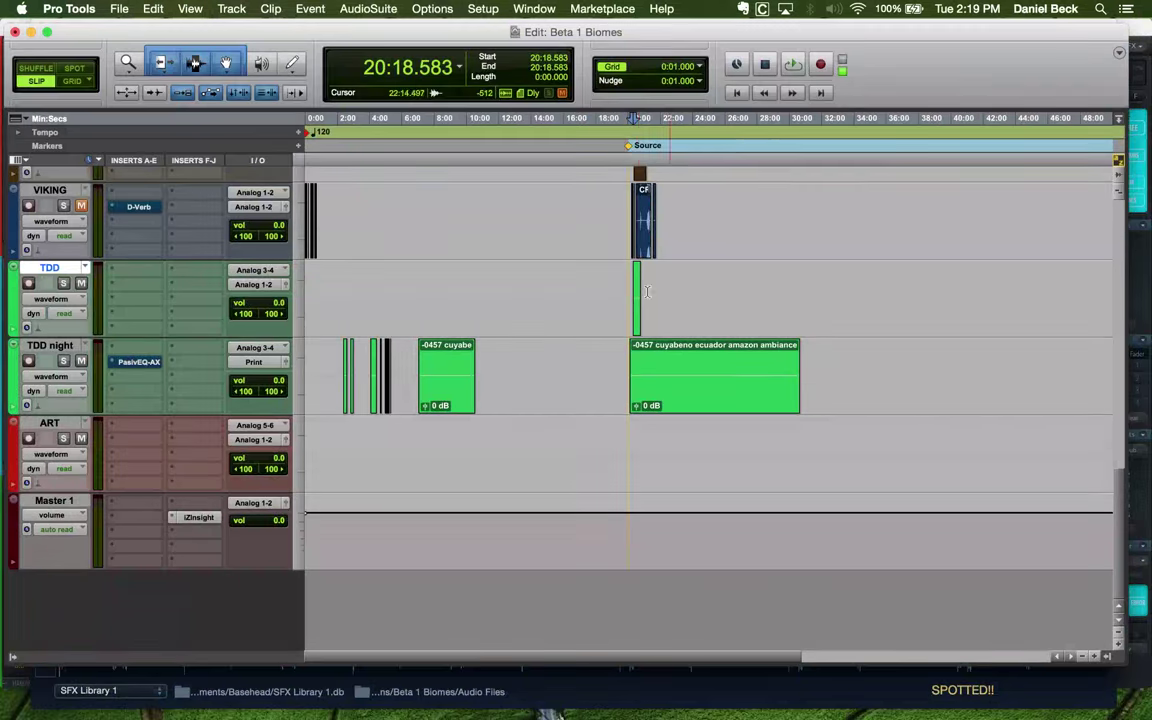
left_click(637, 291)
key("t")
key("t")
key("t")
key("t")
left_click(779, 294)
Return to BaseHead and audition the spotted owl recording from about a third of its length at a lower playback pitch
key("super+Tab")
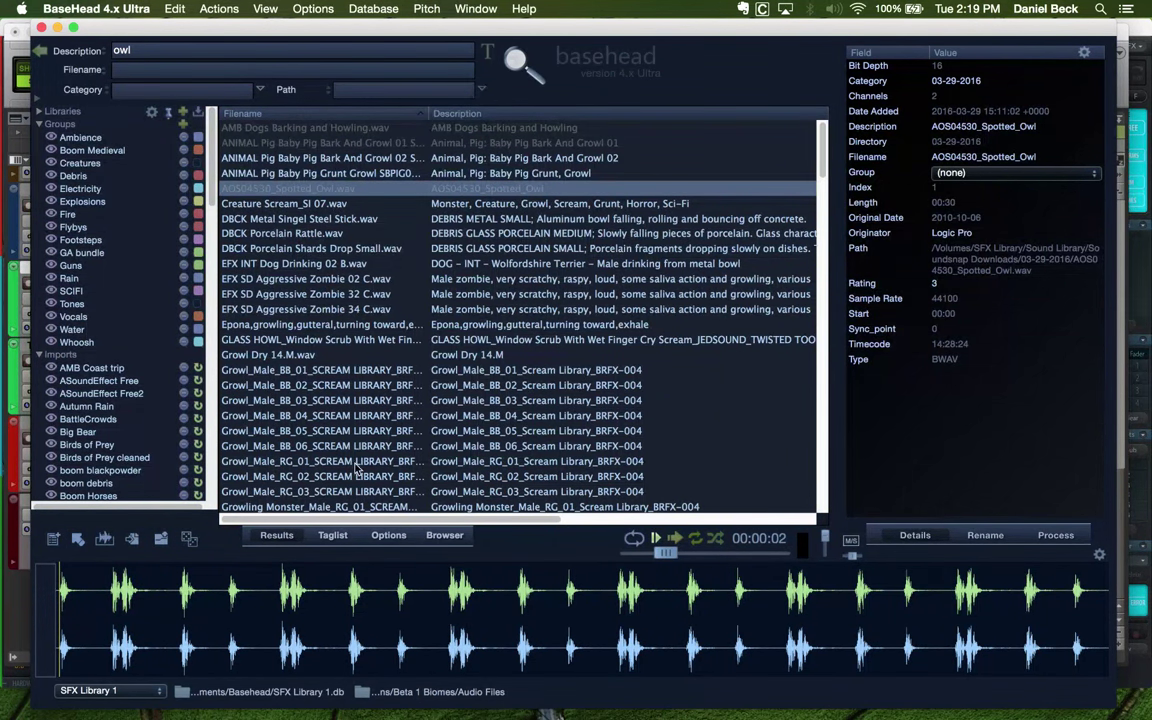
left_click(392, 577)
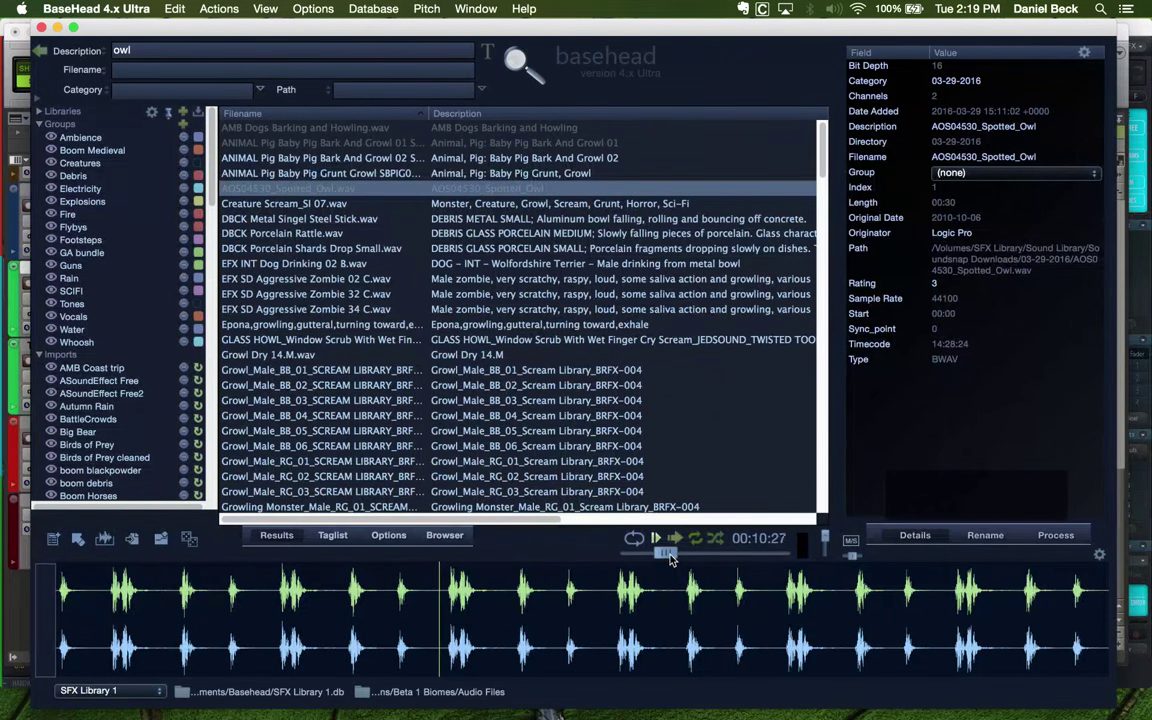
left_click_drag(670, 556, 650, 562)
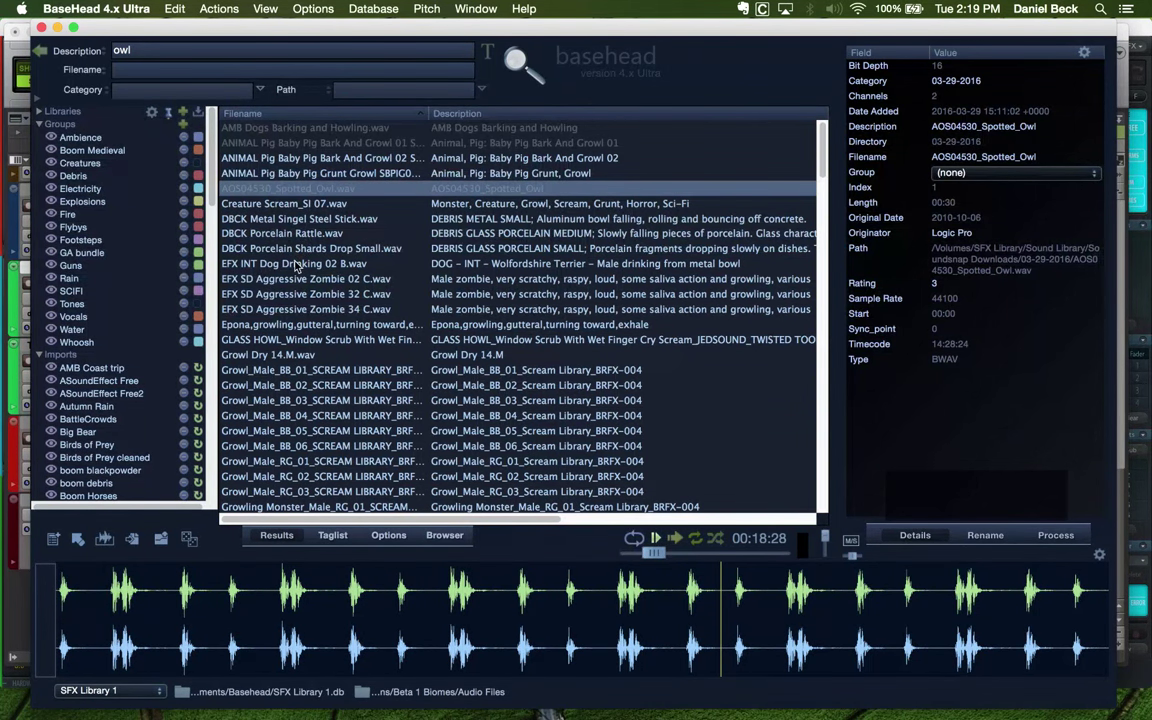
Look through the owl results and narrow the description search to "owl -howl"
scroll(296, 264, "down", 4)
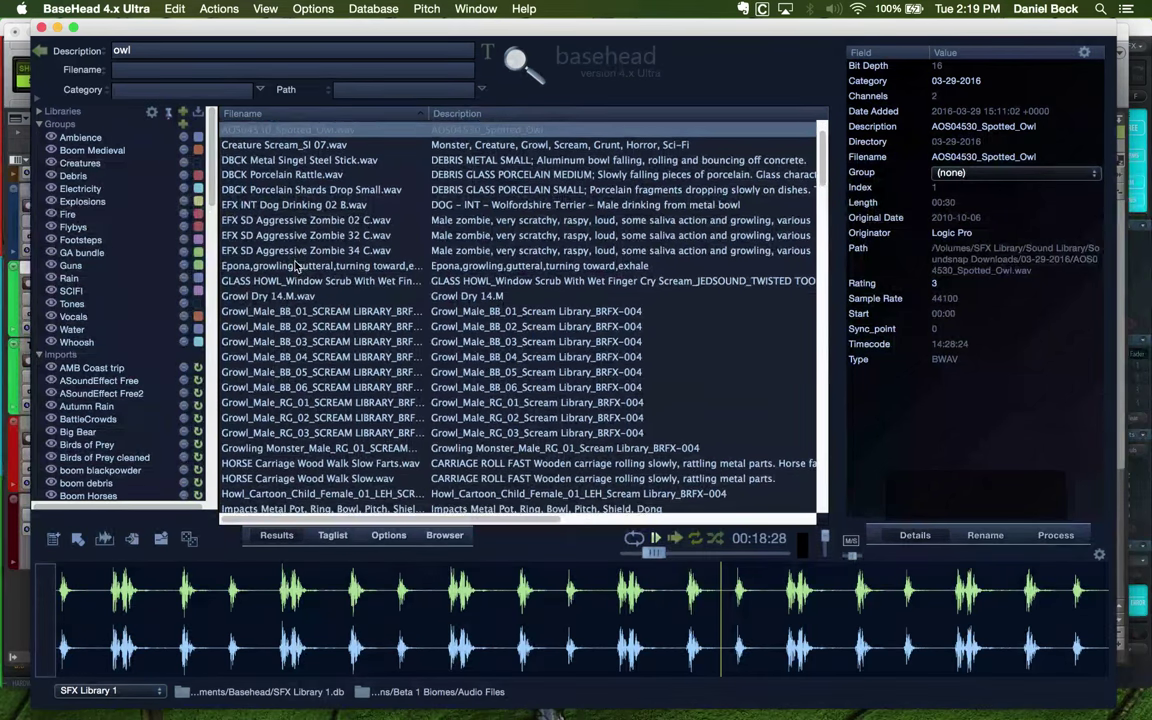
scroll(296, 264, "down", 1)
scroll(298, 266, "up", 1)
scroll(298, 266, "down", 1)
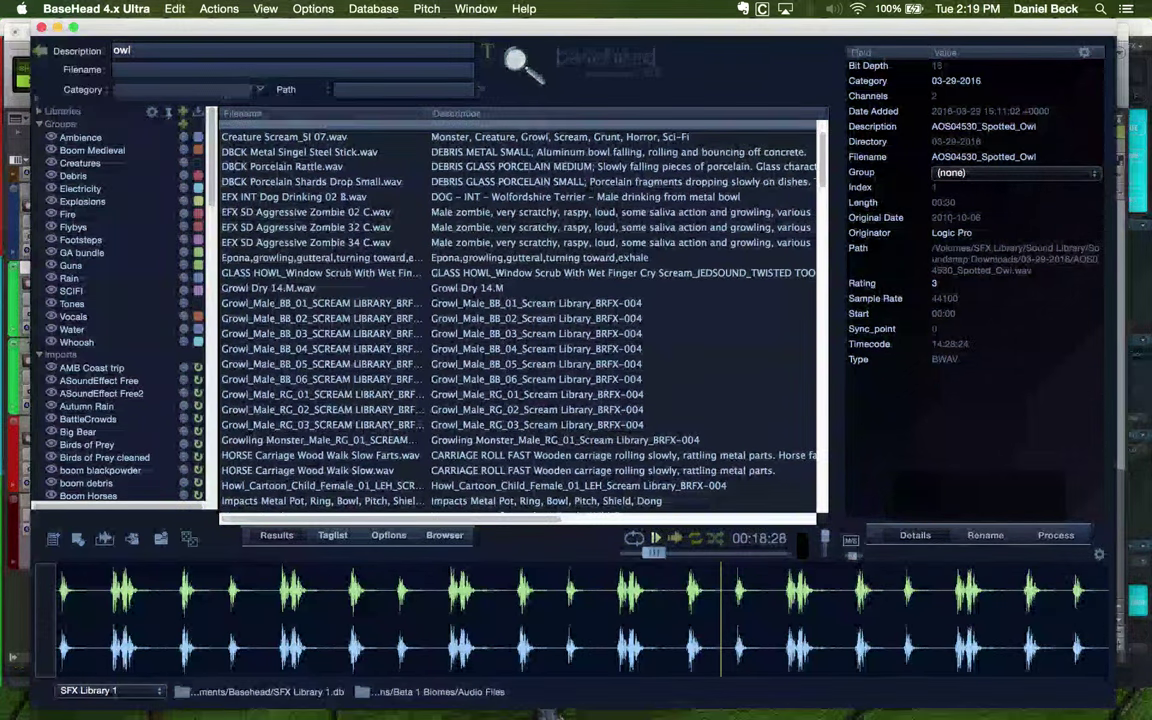
left_click(206, 55)
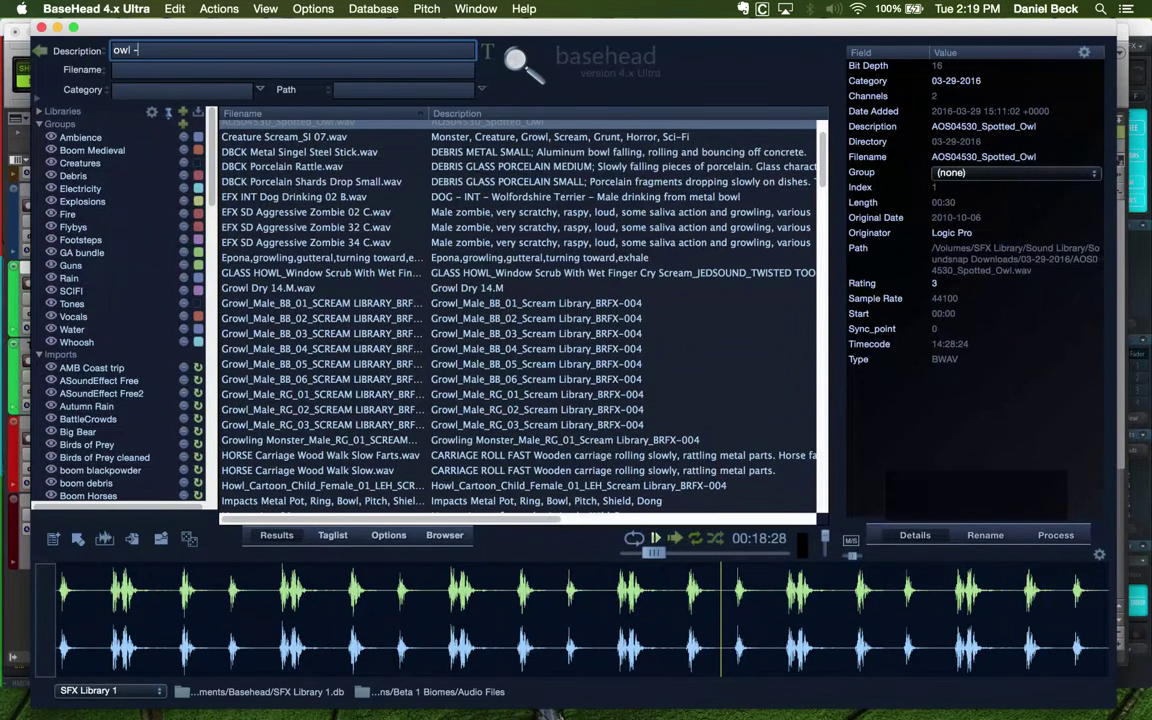
key("Return")
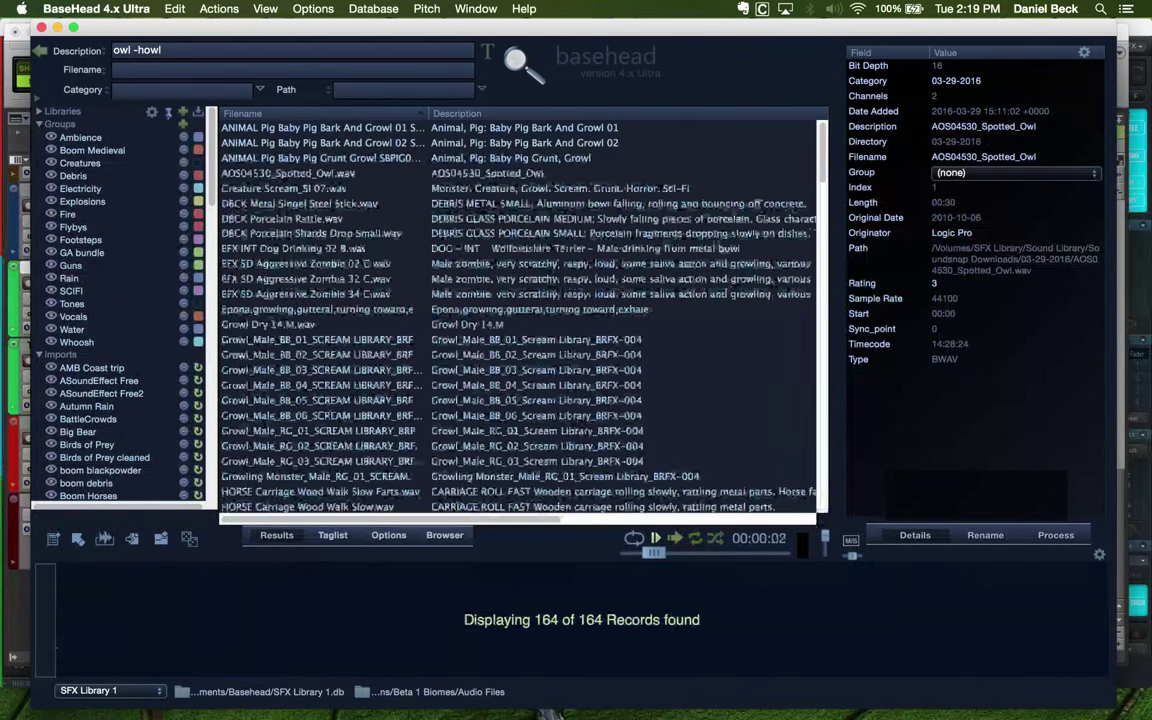
Extend the description search's exclusions with growl and bowl, making it "owl -howl -growl -bowl"
left_click(243, 54)
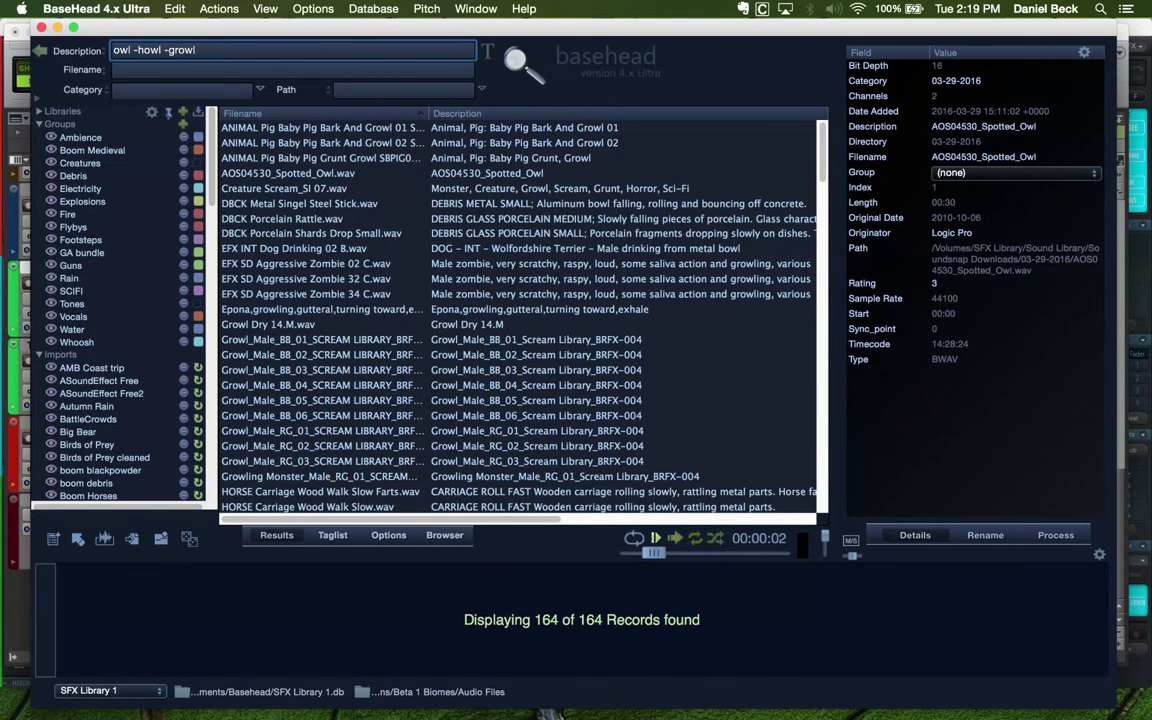
key("Return")
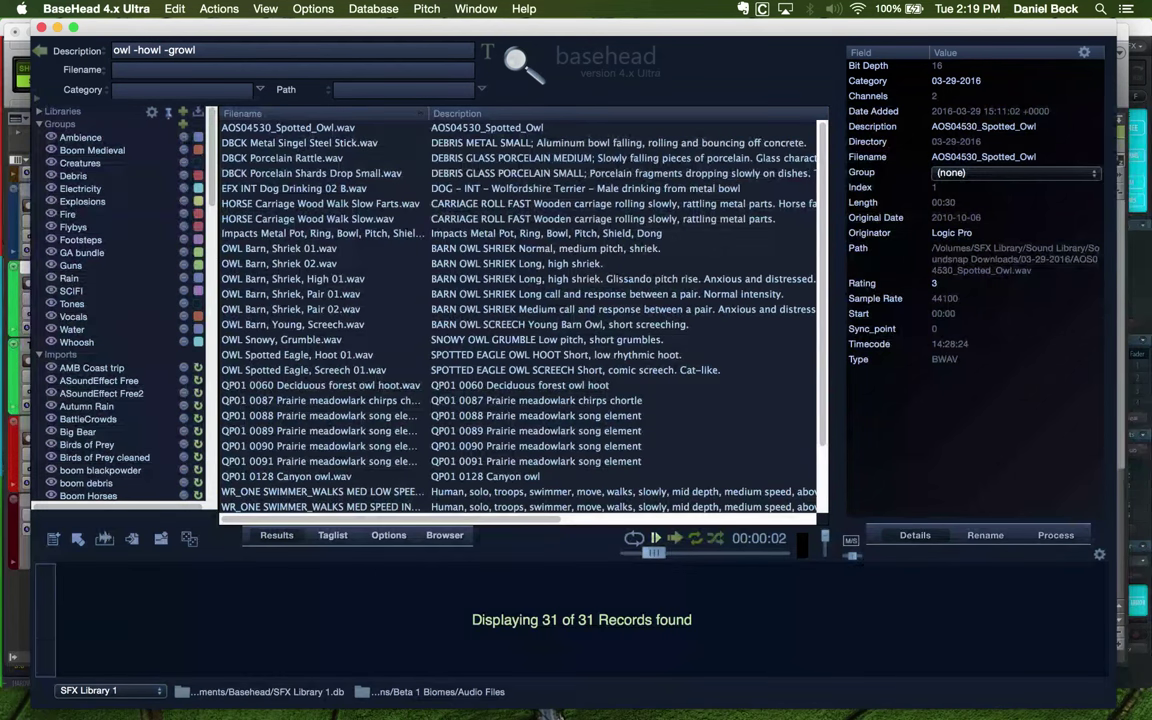
left_click(288, 50)
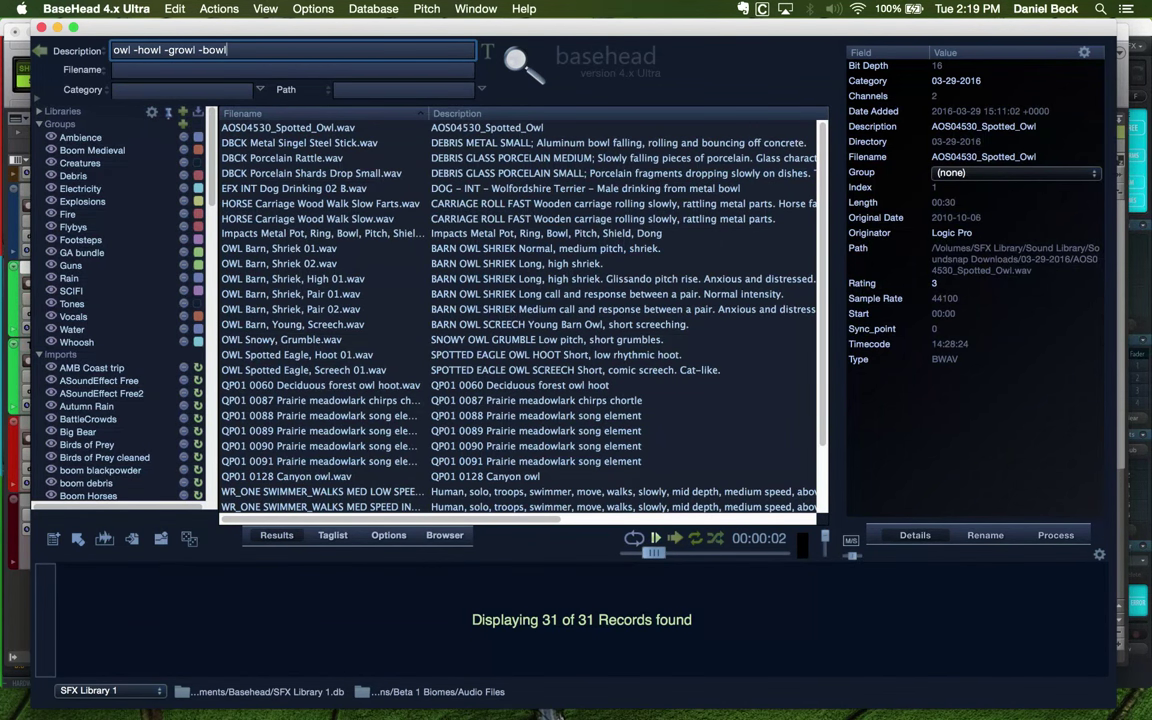
key("Return")
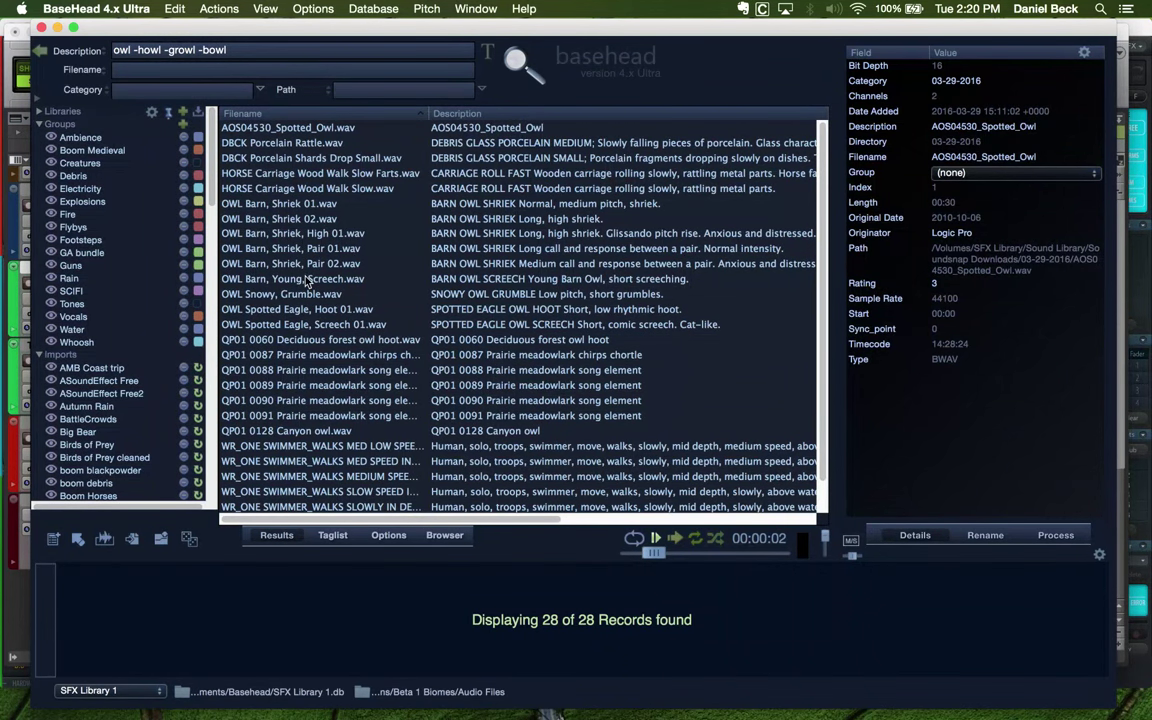
Audition OWL Barn, Shriek 01 and OWL Barn, Shriek, Pair 02, progressively lowering the playback pitch for the pair recording
left_click(295, 205)
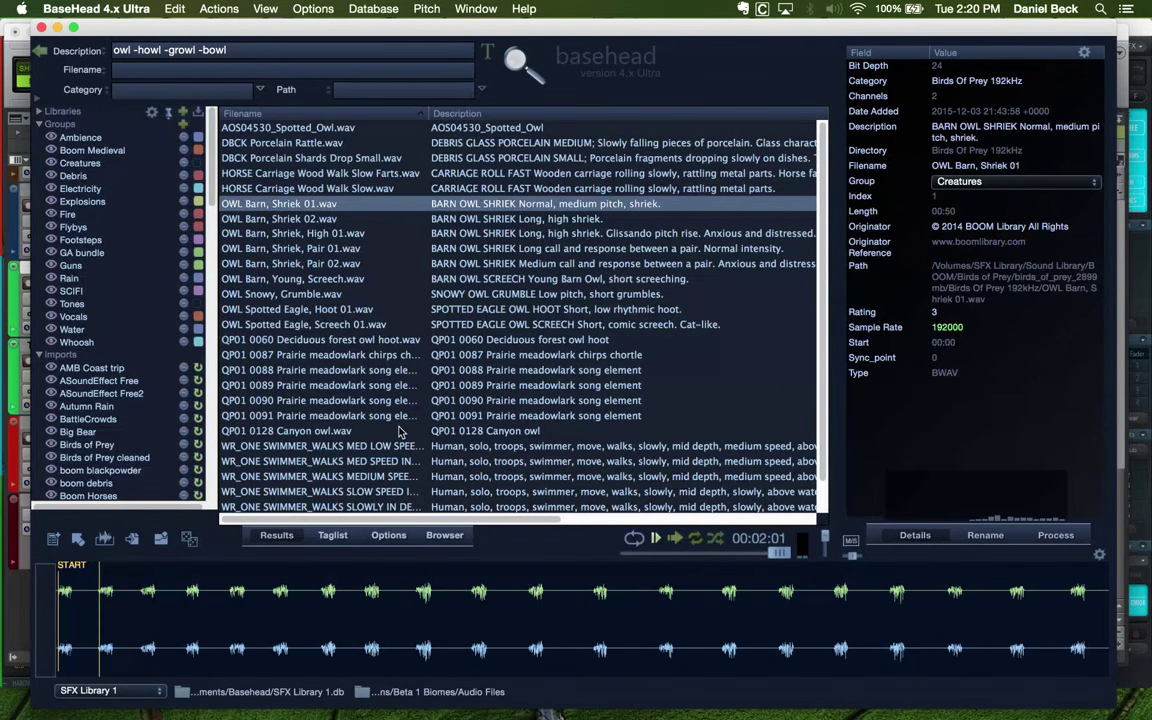
left_click(333, 263)
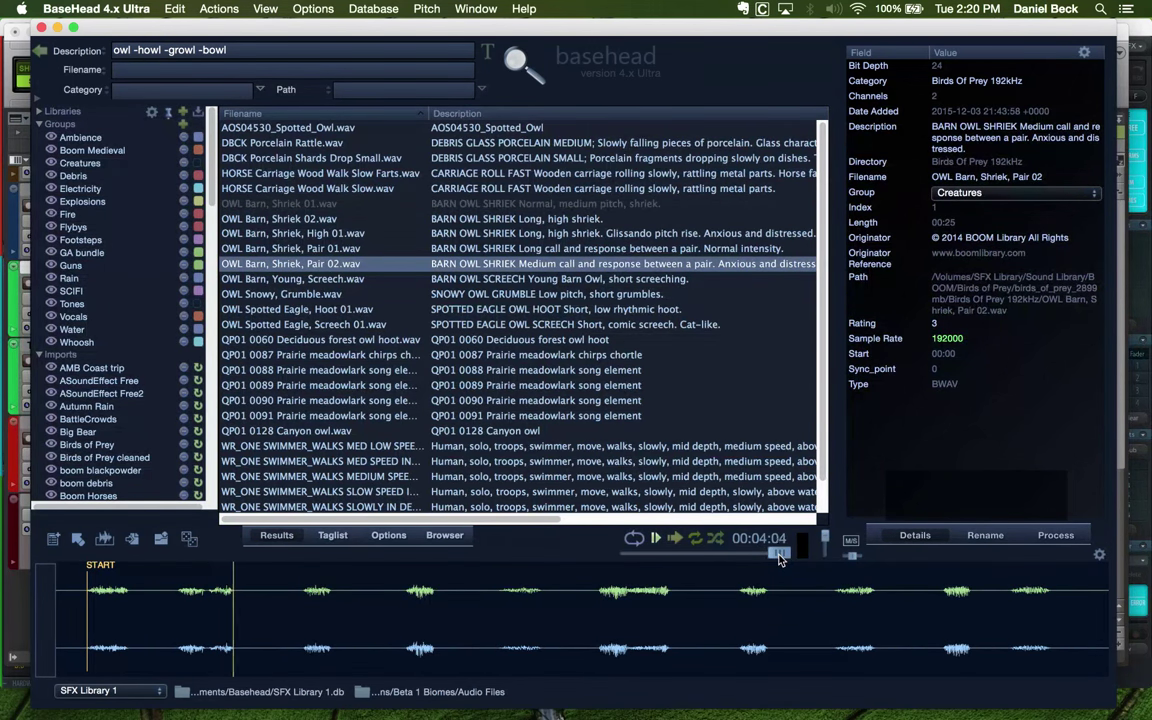
left_click_drag(779, 555, 707, 555)
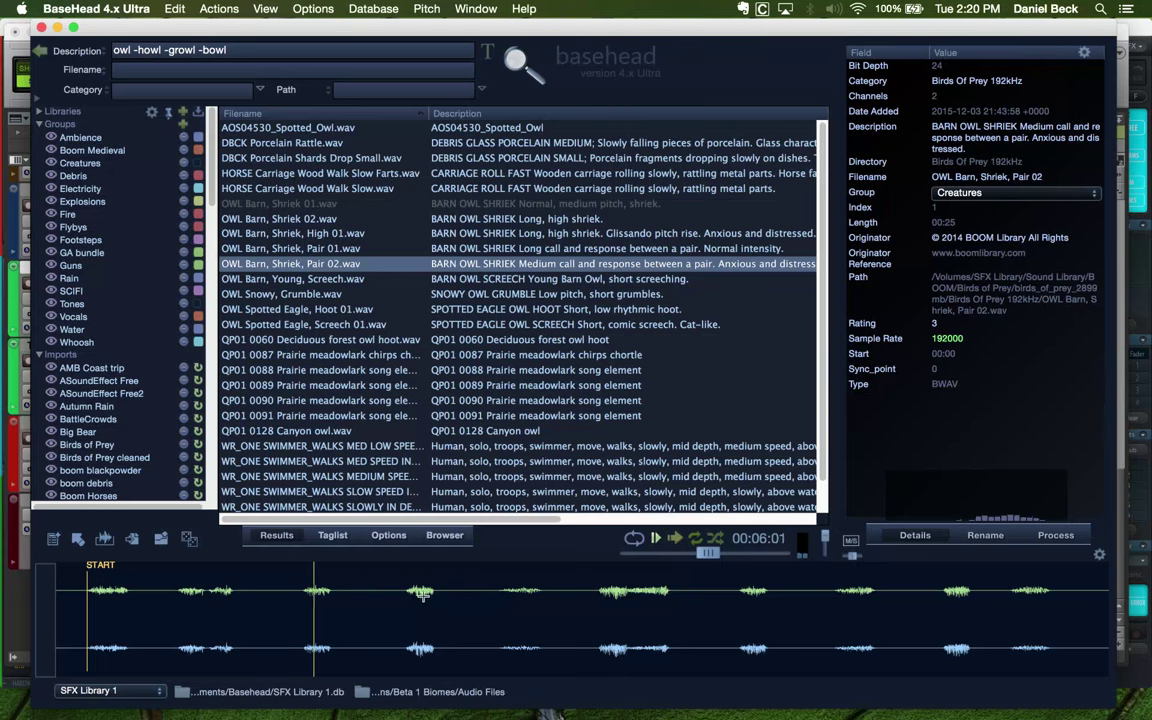
left_click_drag(707, 555, 658, 555)
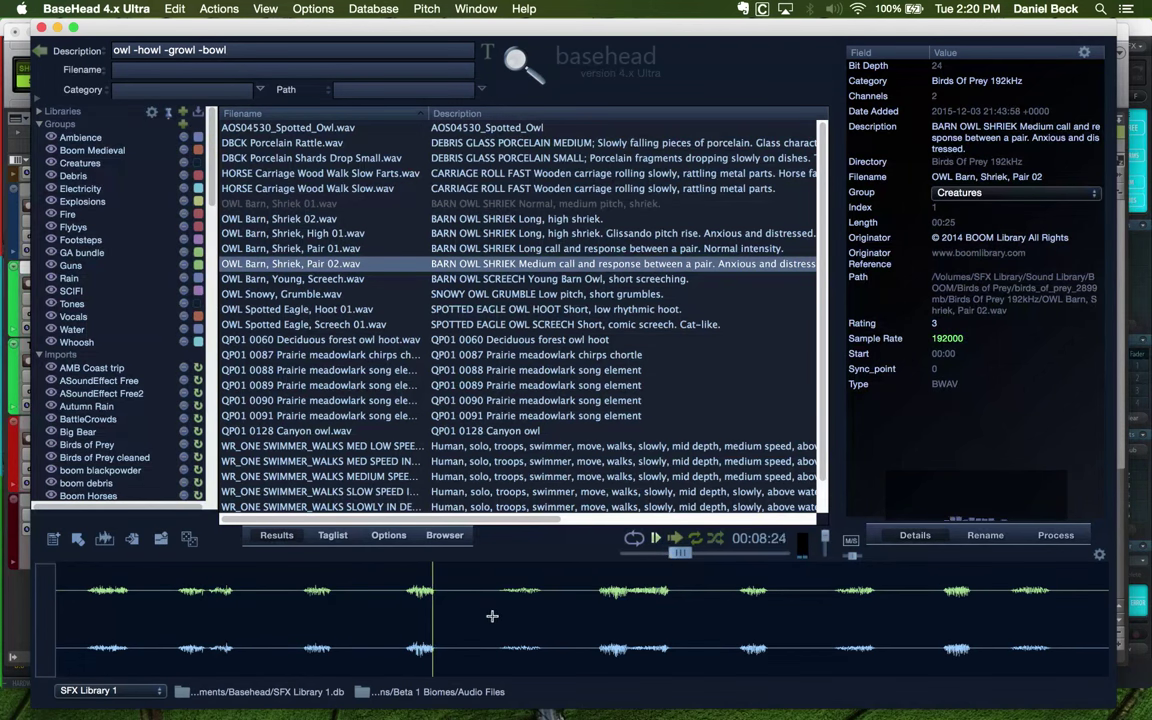
Audition OWL Barn, Shriek, Pair 02 further in, the snowy owl grumble, both spotted eagle owl recordings and QP01 0060 Deciduous forest owl hoot
left_click(743, 607)
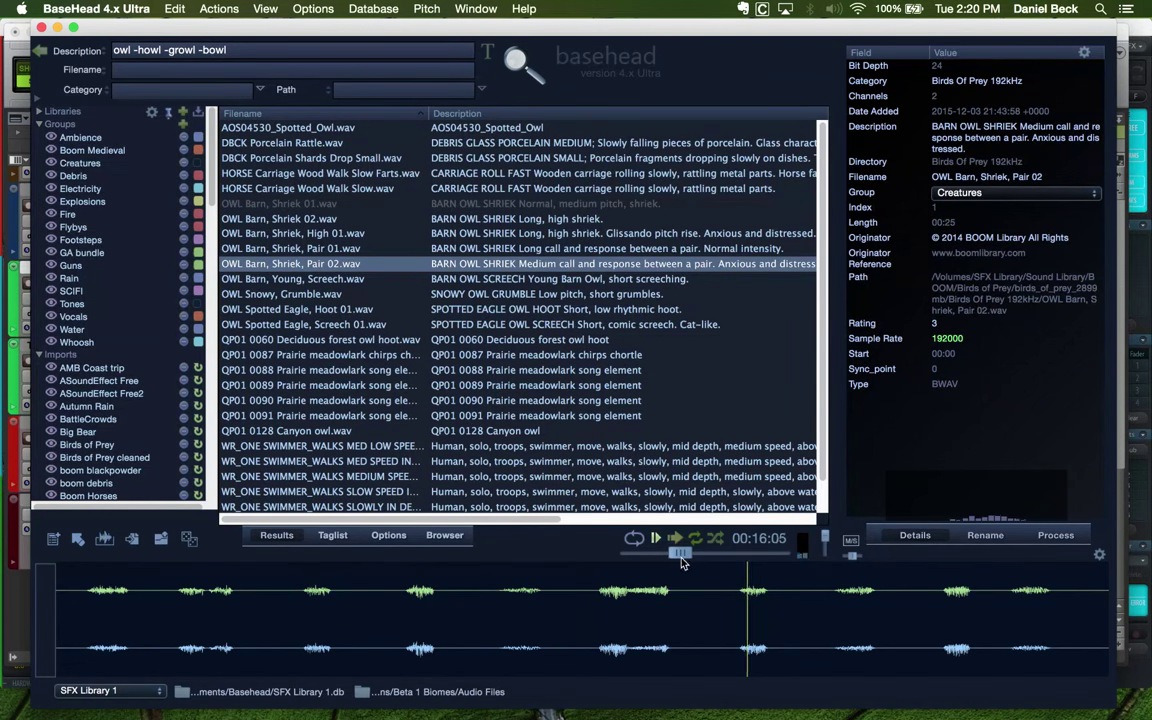
left_click(322, 295)
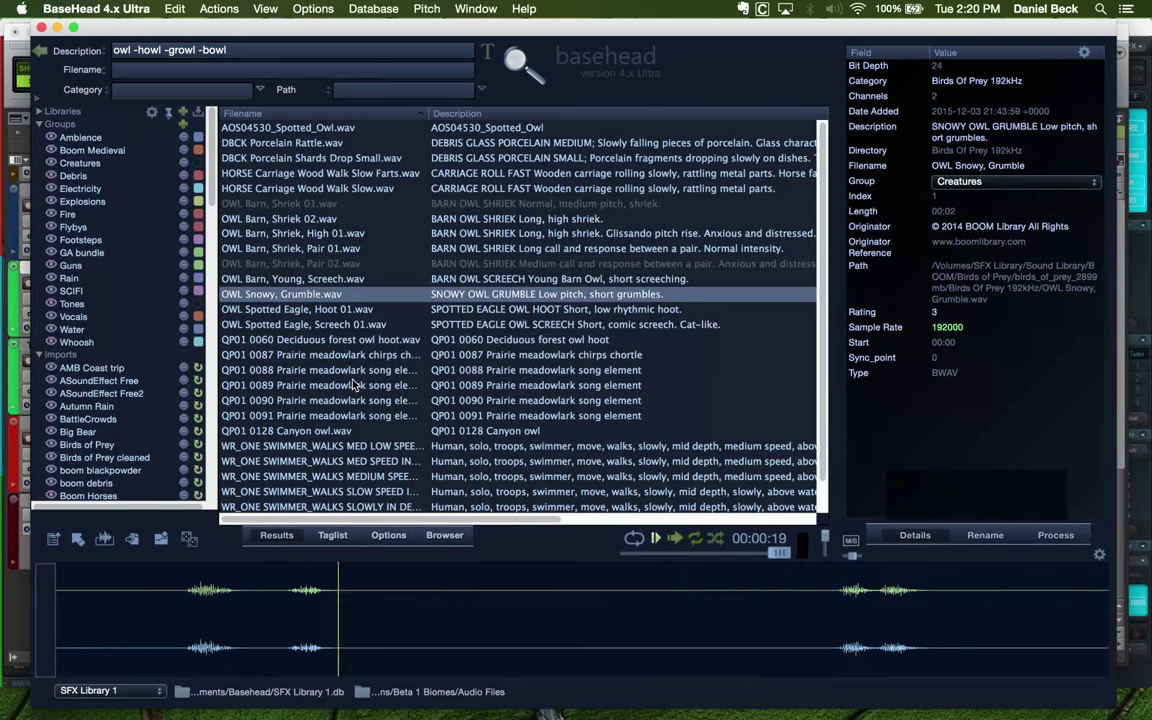
left_click(317, 312)
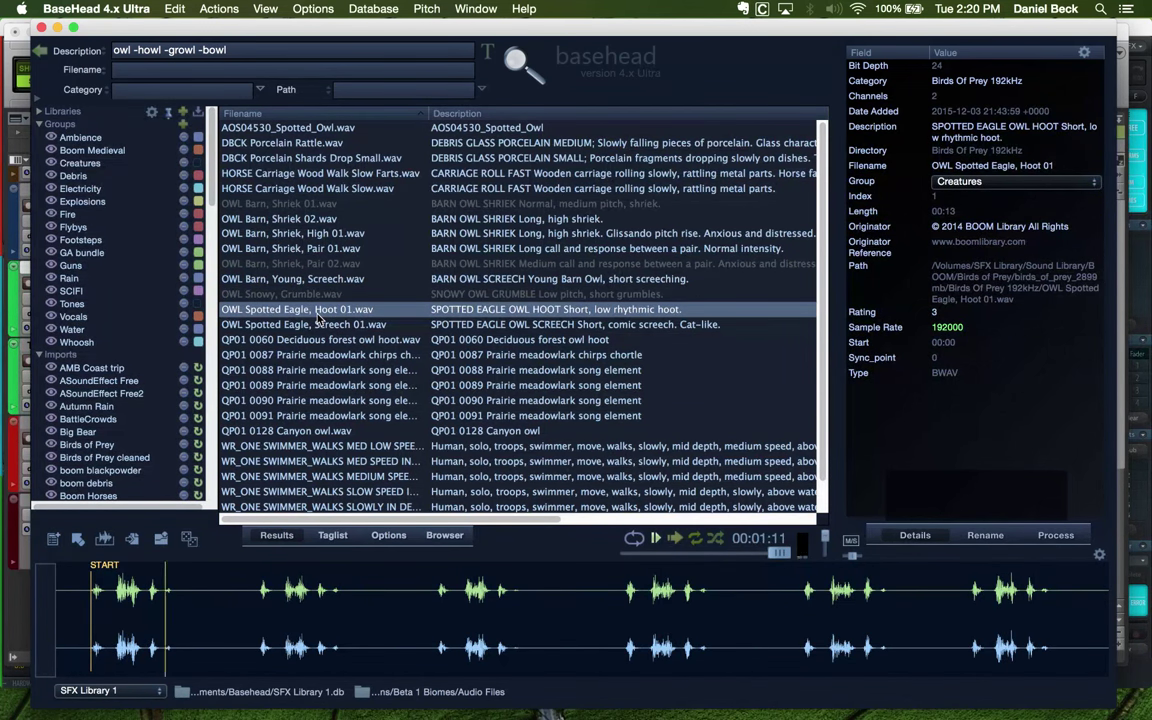
left_click(317, 325)
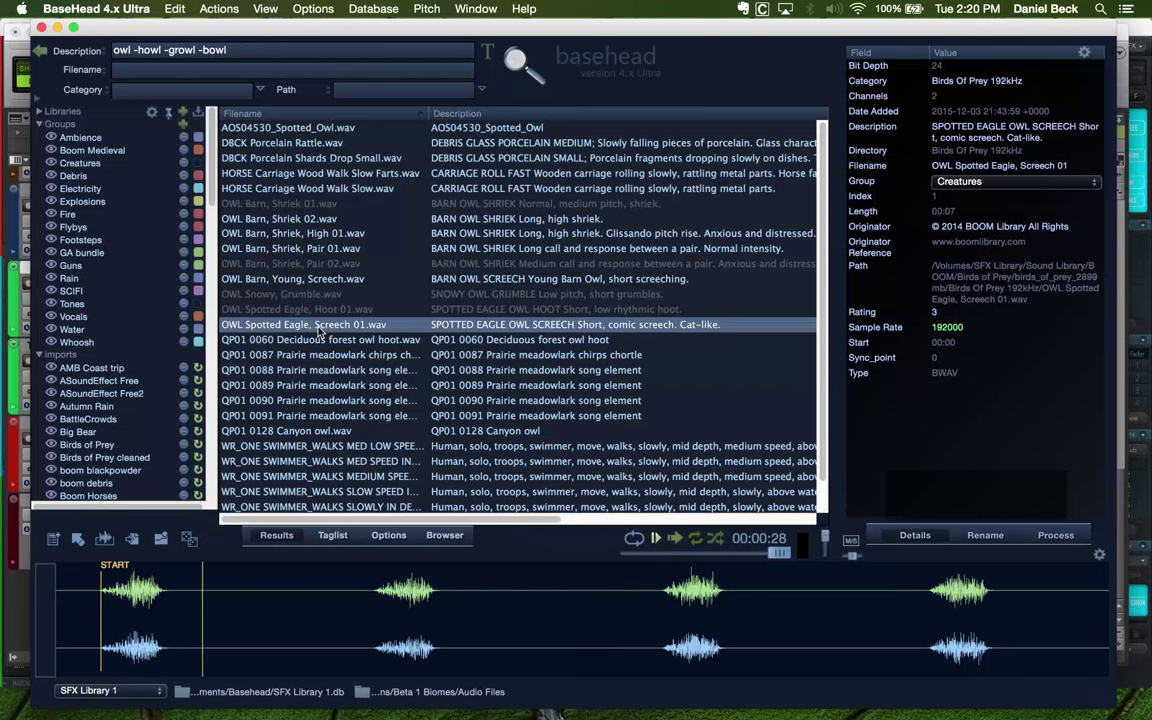
left_click(502, 336)
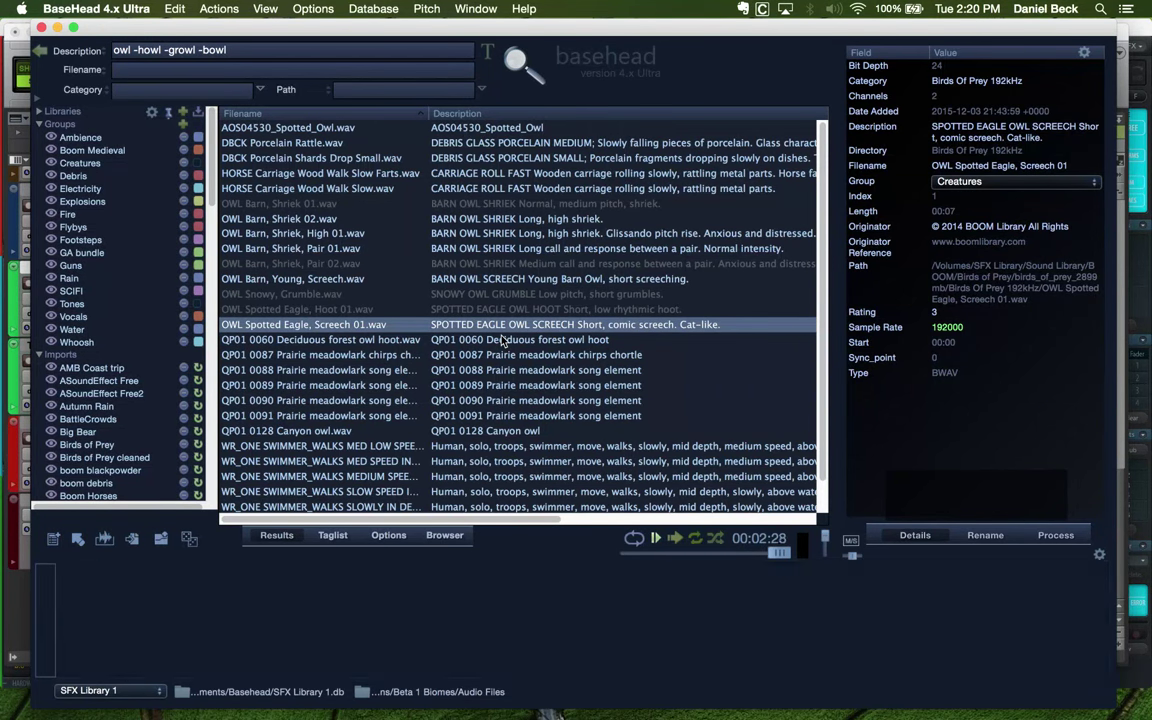
left_click(413, 341)
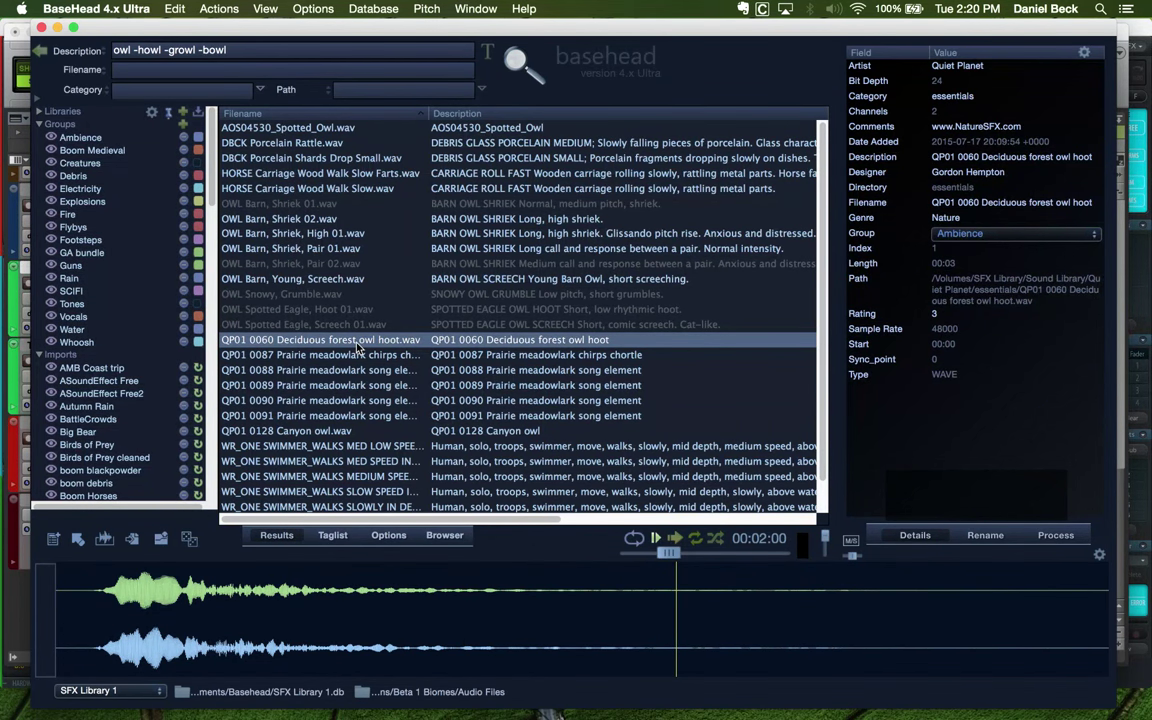
In Pro Tools, set the insertion point on the TDD track just after the spotted owl clip, and return to BaseHead
key("super+Tab")
left_click(775, 278)
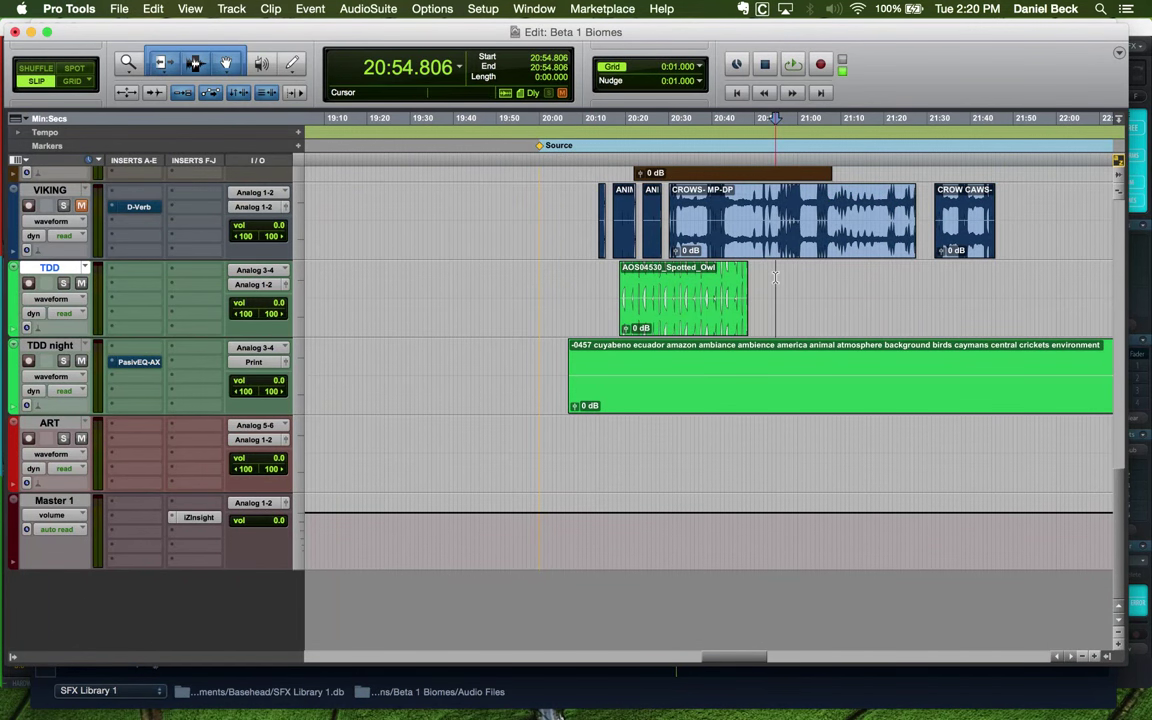
key("super+Tab")
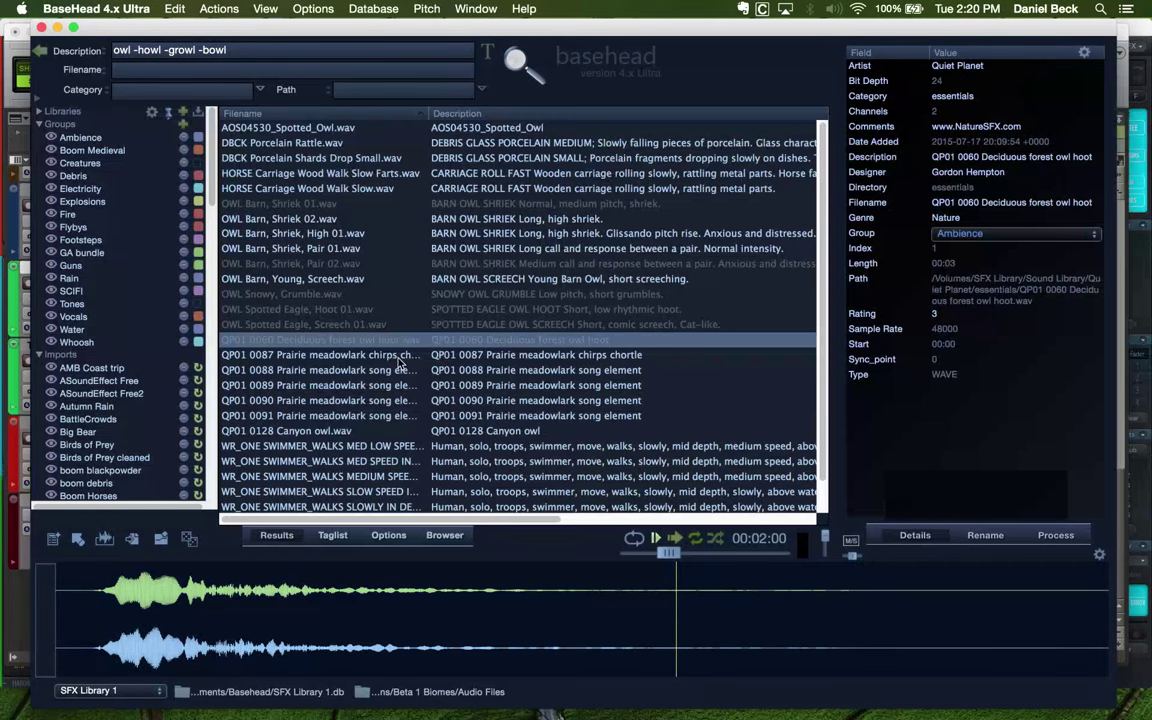
Audition QP01 0128 Canyon owl and the oriental scops owl call, progressively lowering the playback pitch for the scops owl
left_click(345, 431)
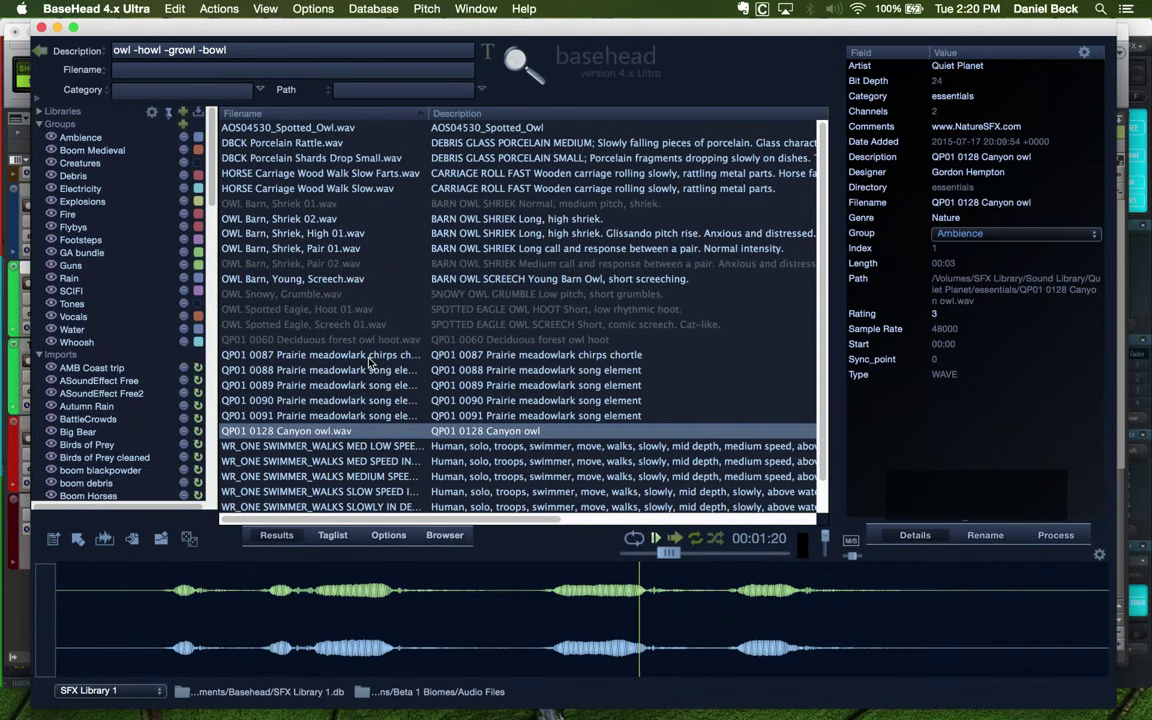
scroll(370, 362, "down", 2)
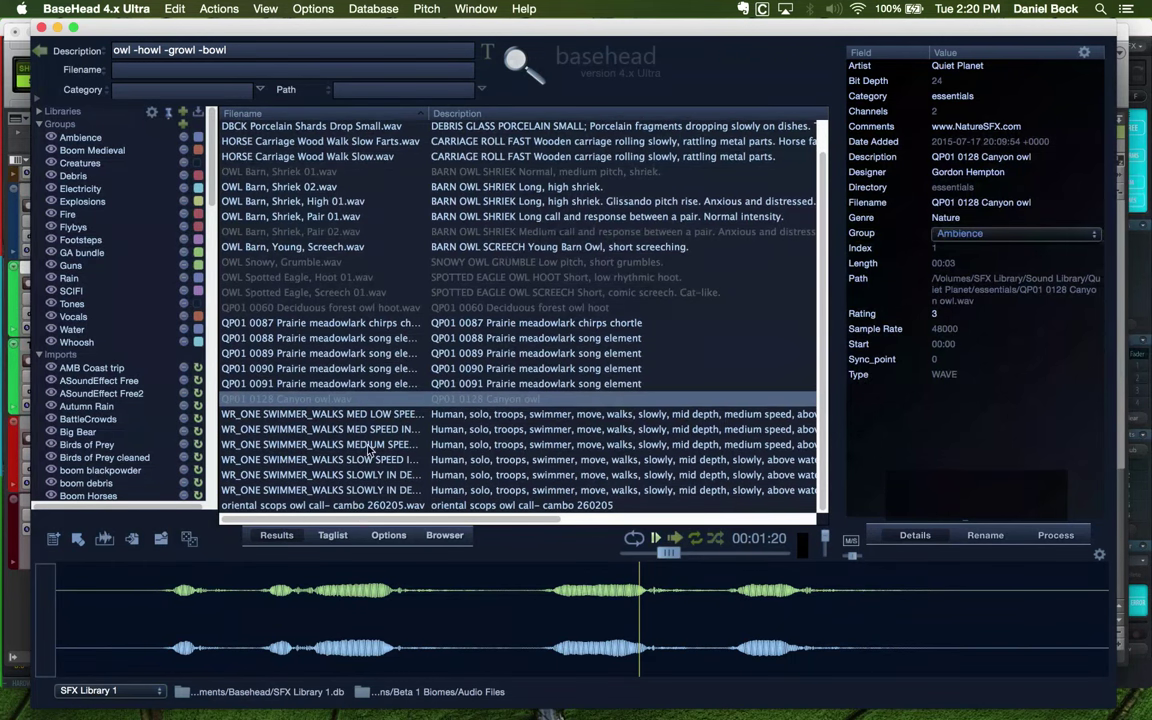
left_click(361, 506)
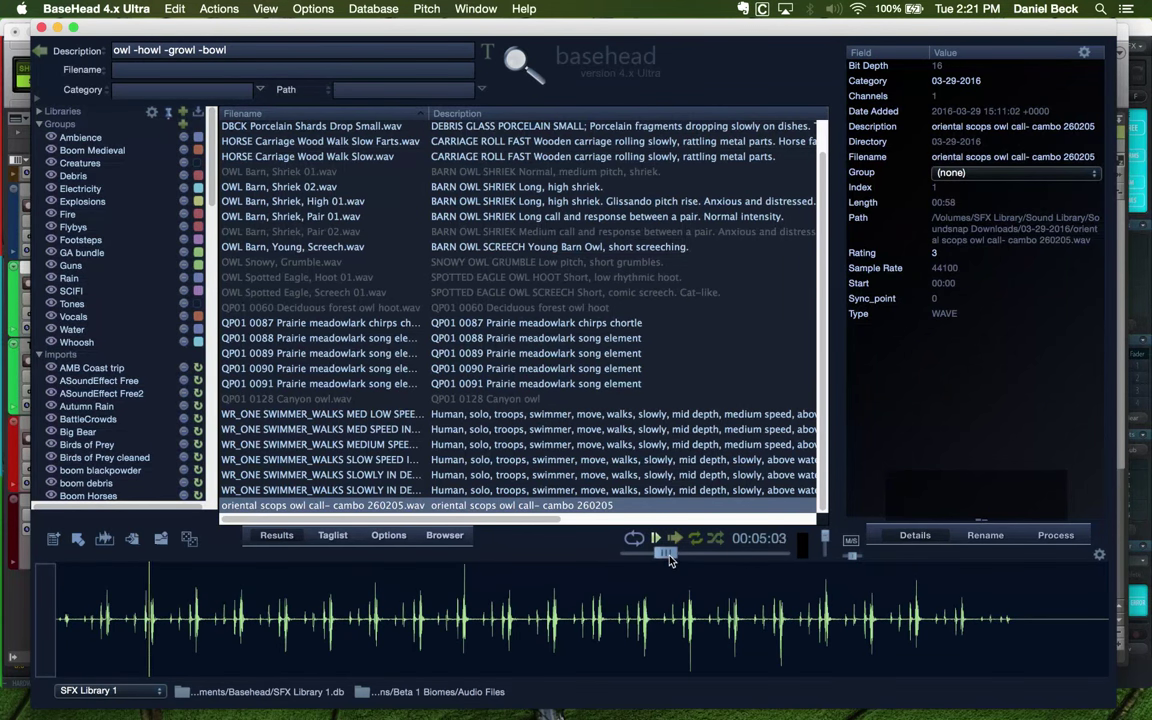
left_click_drag(672, 563, 652, 560)
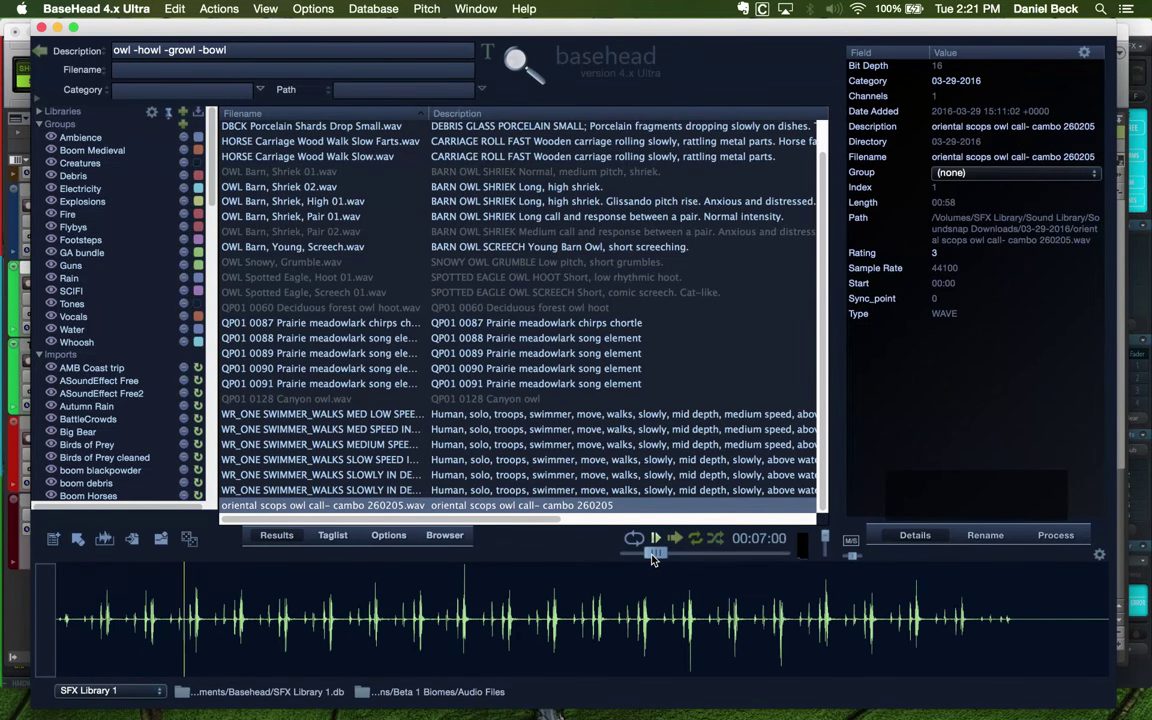
left_click_drag(652, 560, 648, 560)
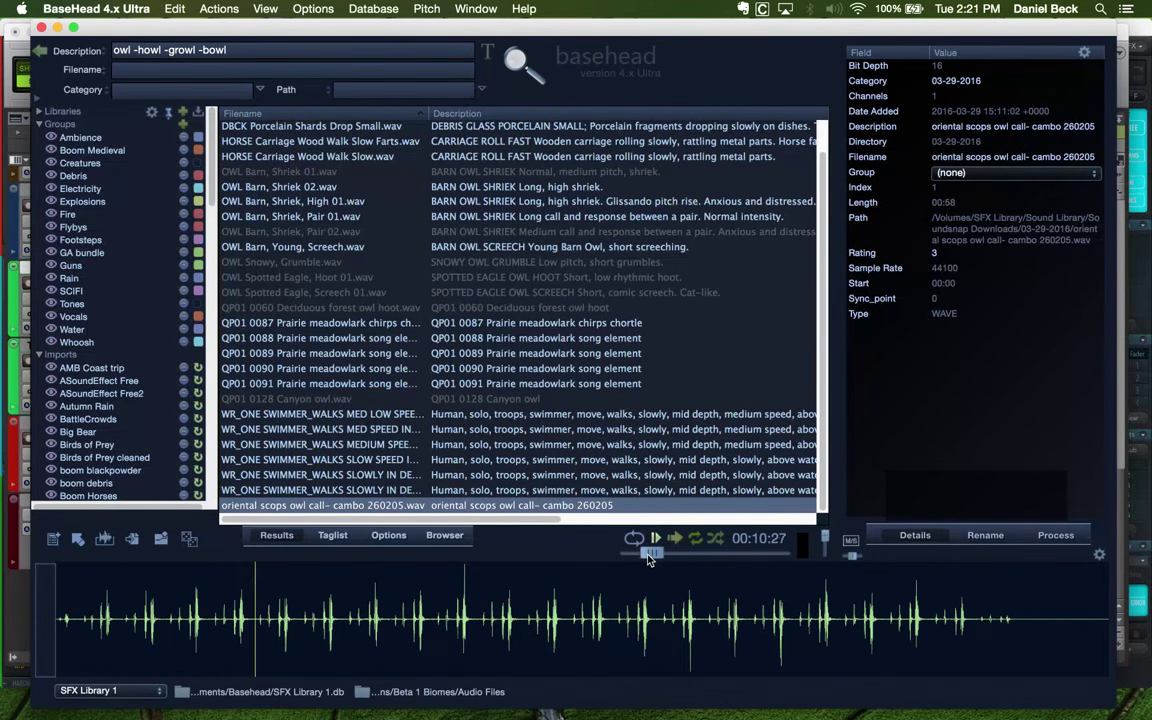
Transfer the pitched-down oriental scops owl call to the insertion point on the TDD track in Pro Tools
key("s")
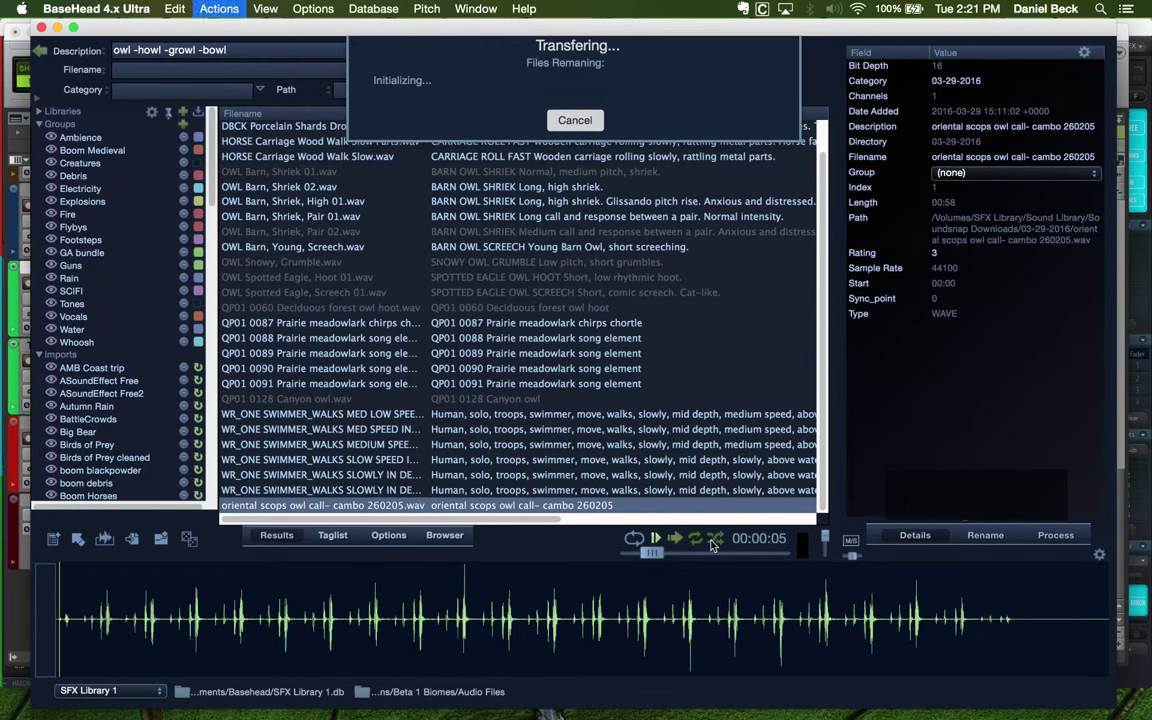
key("super+bracketleft")
key("super+bracketleft")
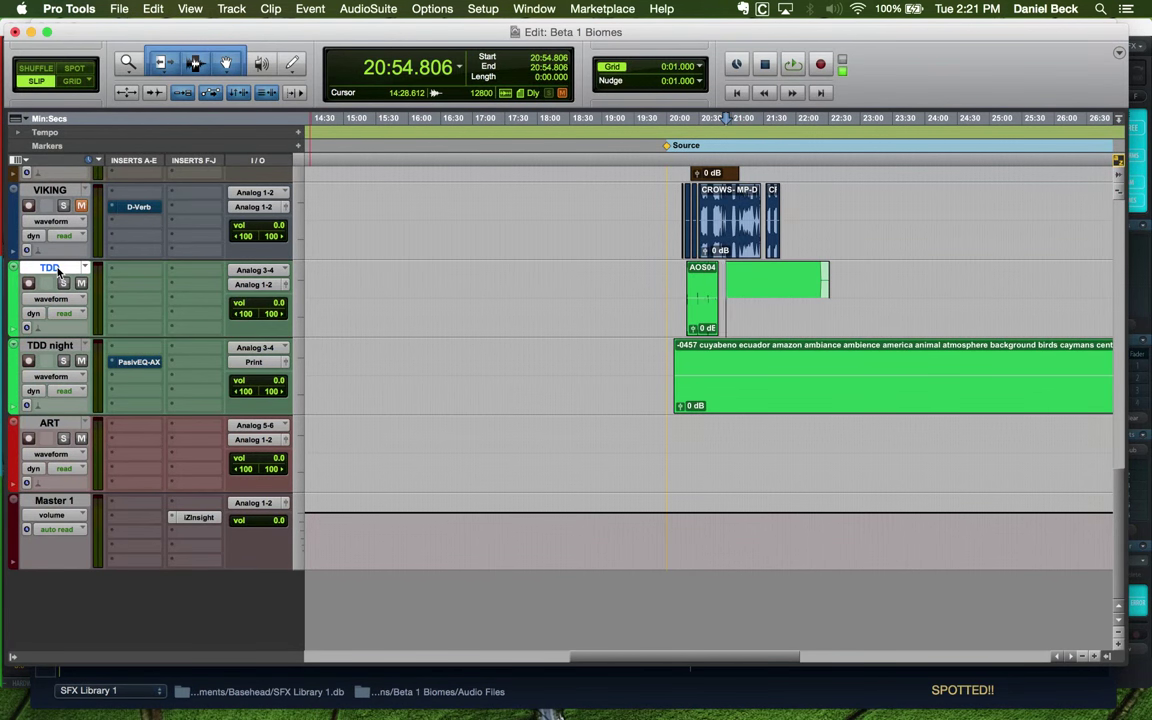
Move the oriental scops owl clip onto a new mono audio track directly below TDD and solo that track
key("shift+super+n")
key("Return")
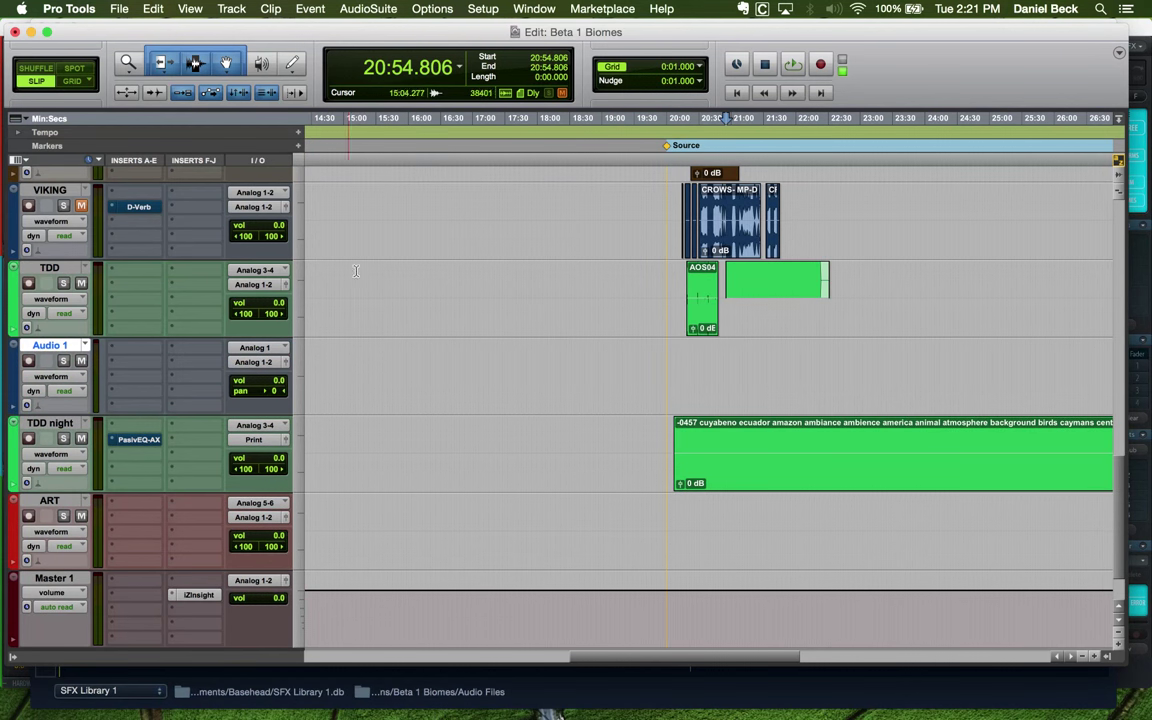
double_click(770, 287)
left_click_drag(770, 287, 765, 343)
key("shift+s")
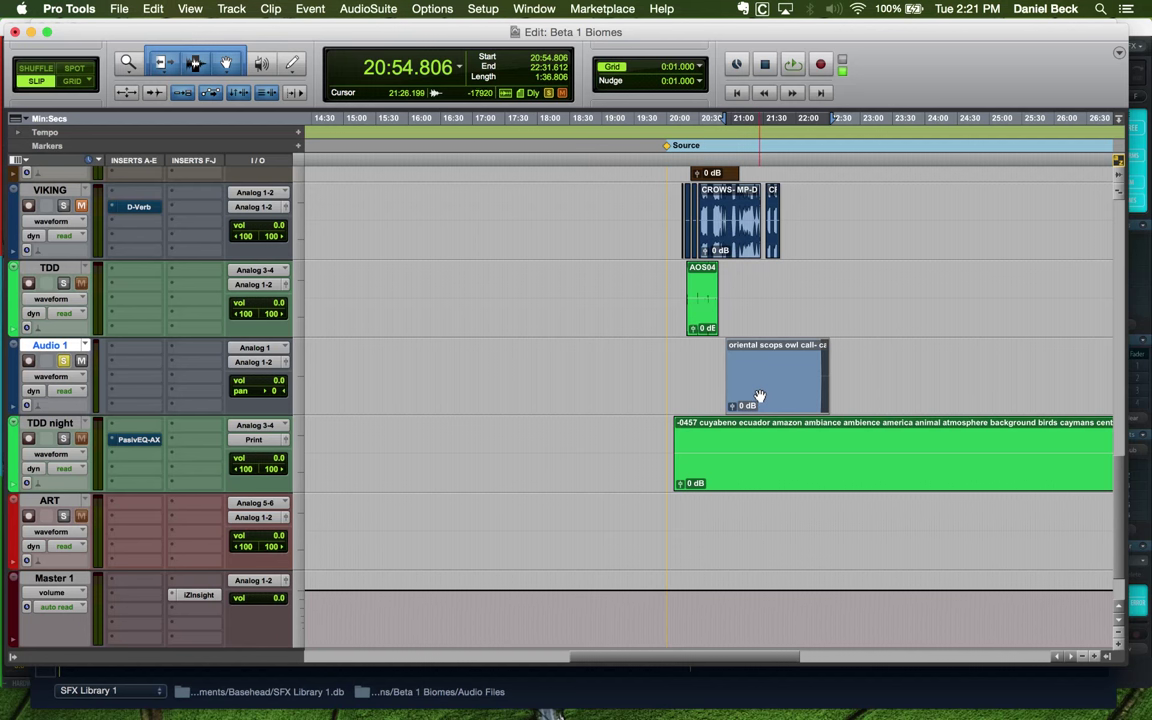
Select the spotted owl clip, solo the TDD track instead of the new audio track, and briefly play the clip
left_click(702, 297)
key("t")
key("t")
key("t")
left_click(726, 318)
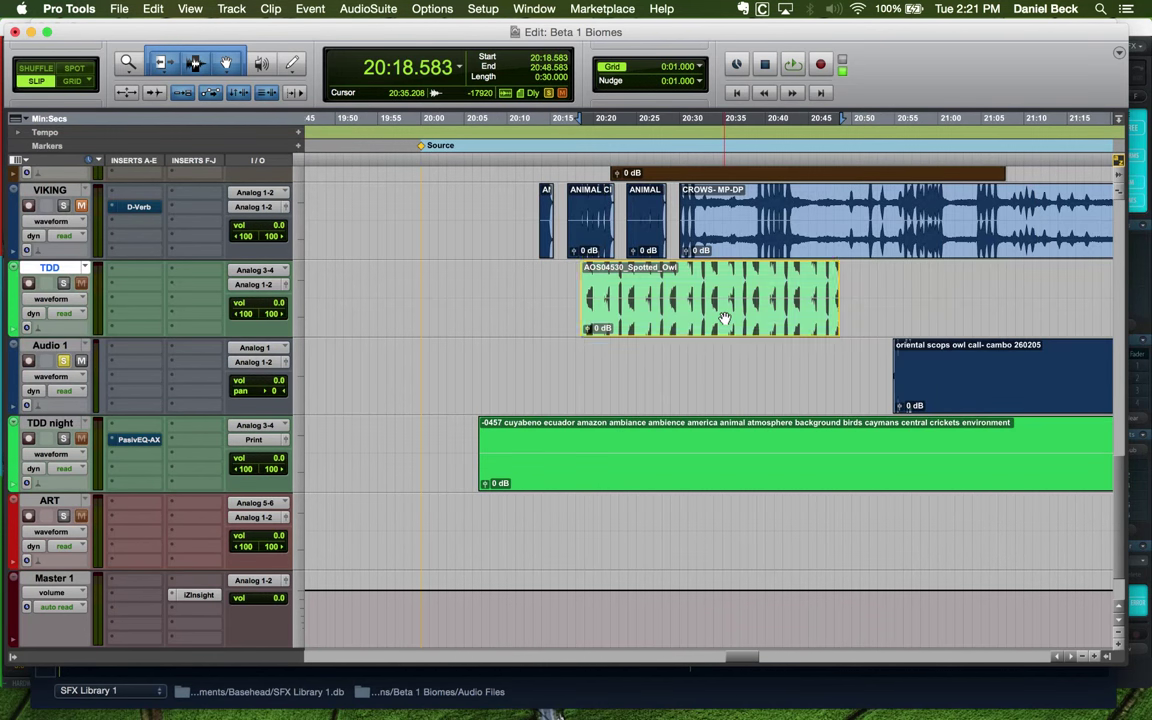
key("shift+s")
key("space")
scroll(724, 318, "down", 4)
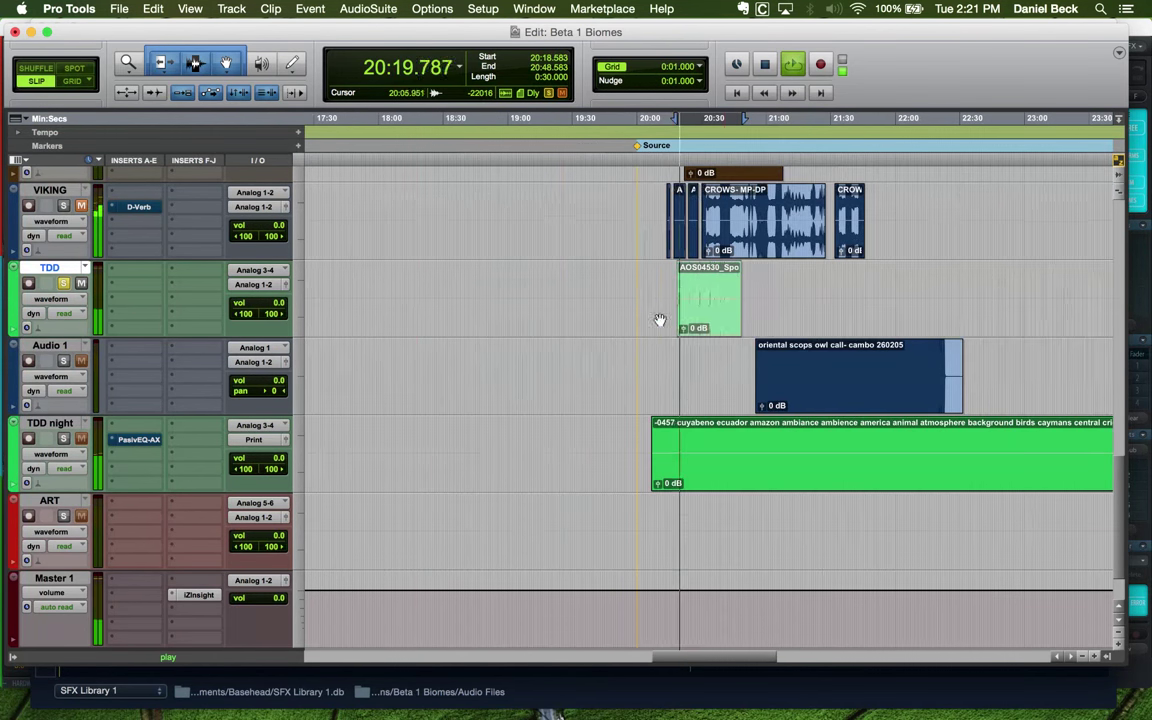
scroll(714, 320, "down", 6)
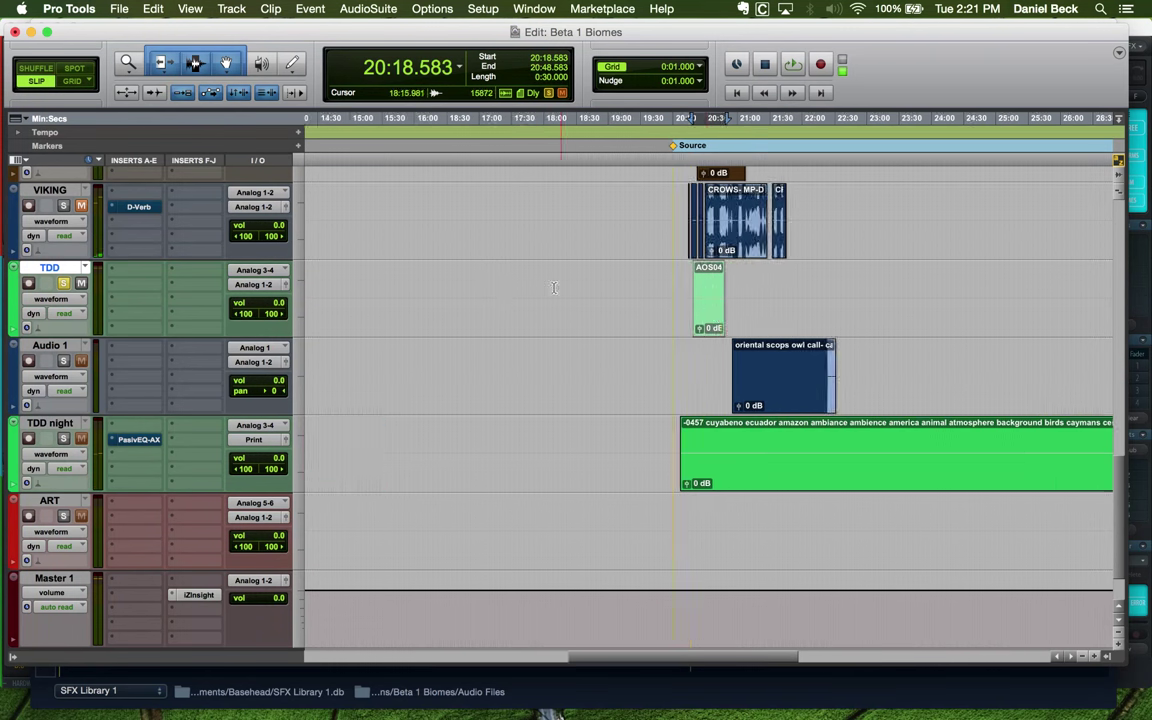
Place the spotted owl clip at the session start (0:00) on the TDD track and play it
left_click(404, 288)
key("Return")
scroll(405, 290, "up", 8)
key("space")
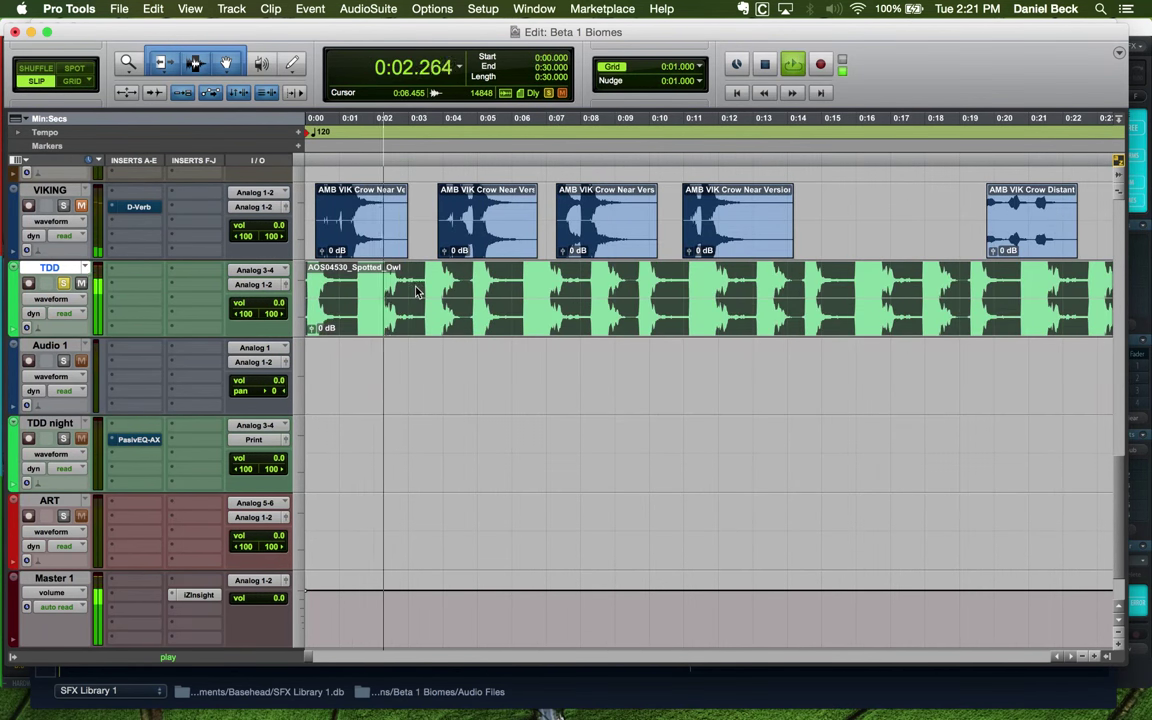
Listen on through the spotted owl clip at the session start, reselect the whole clip and stop playback
left_click(469, 291)
key("t")
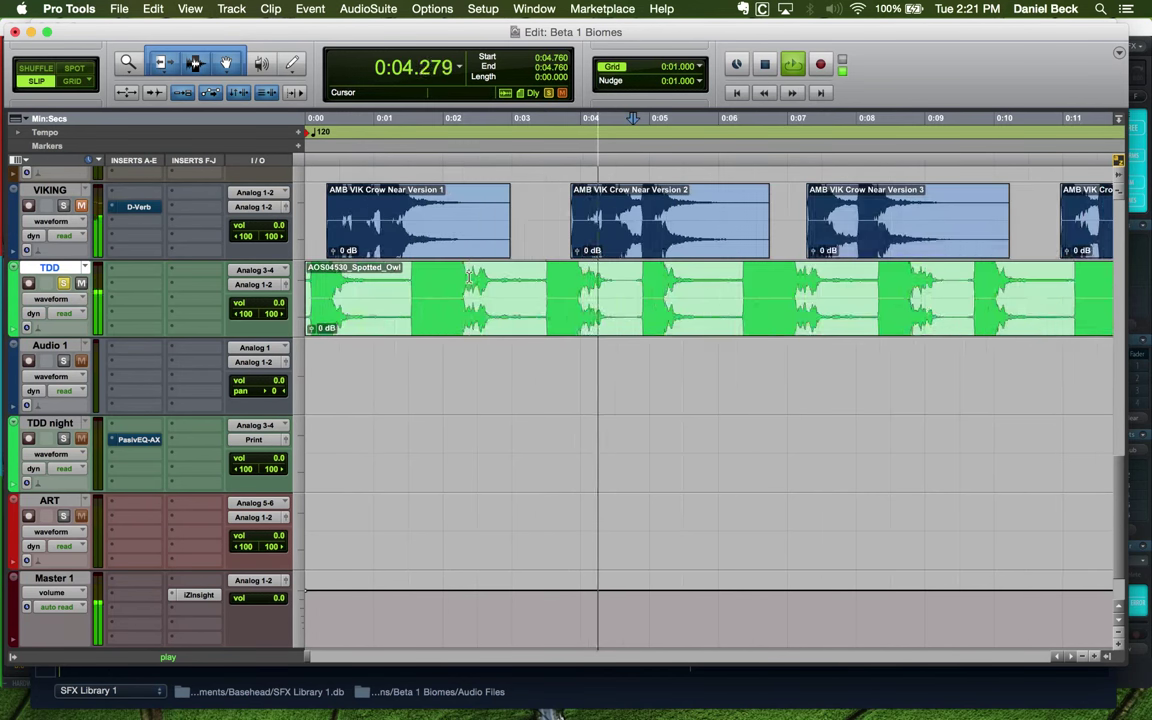
key("r")
left_click(591, 314)
key("space")
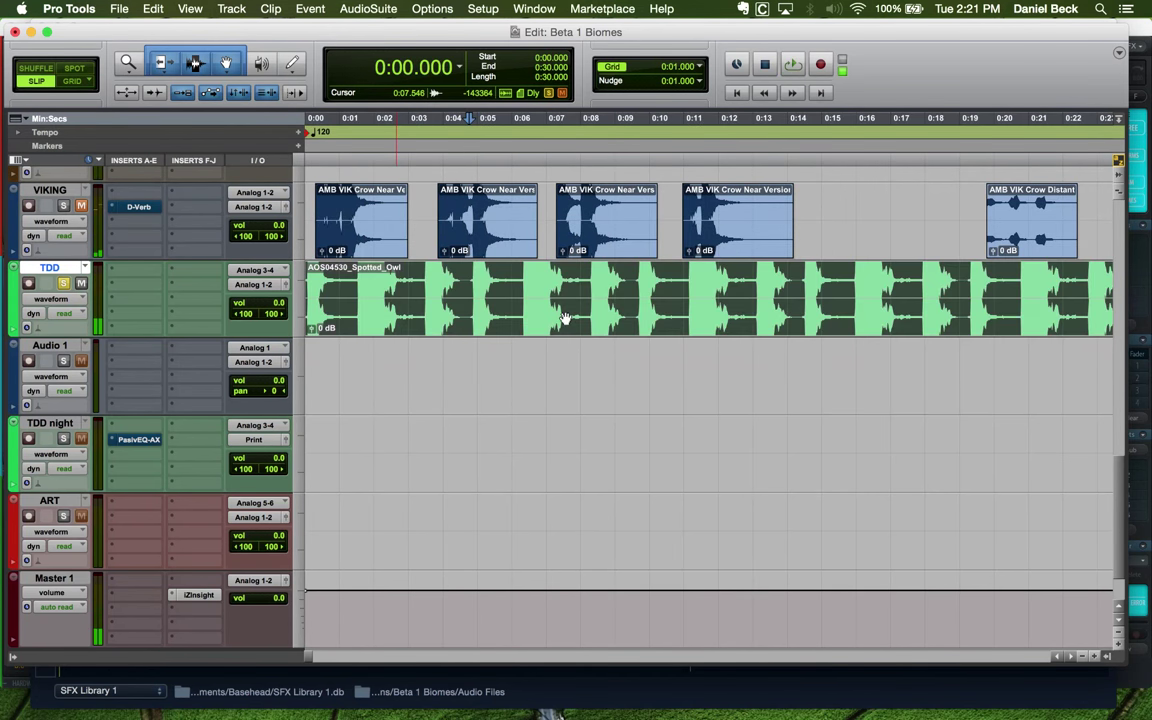
Insert the multichannel Mod Delay III (stereo) plug-in on the TDD track
left_click(148, 285)
mouse_move(200, 317)
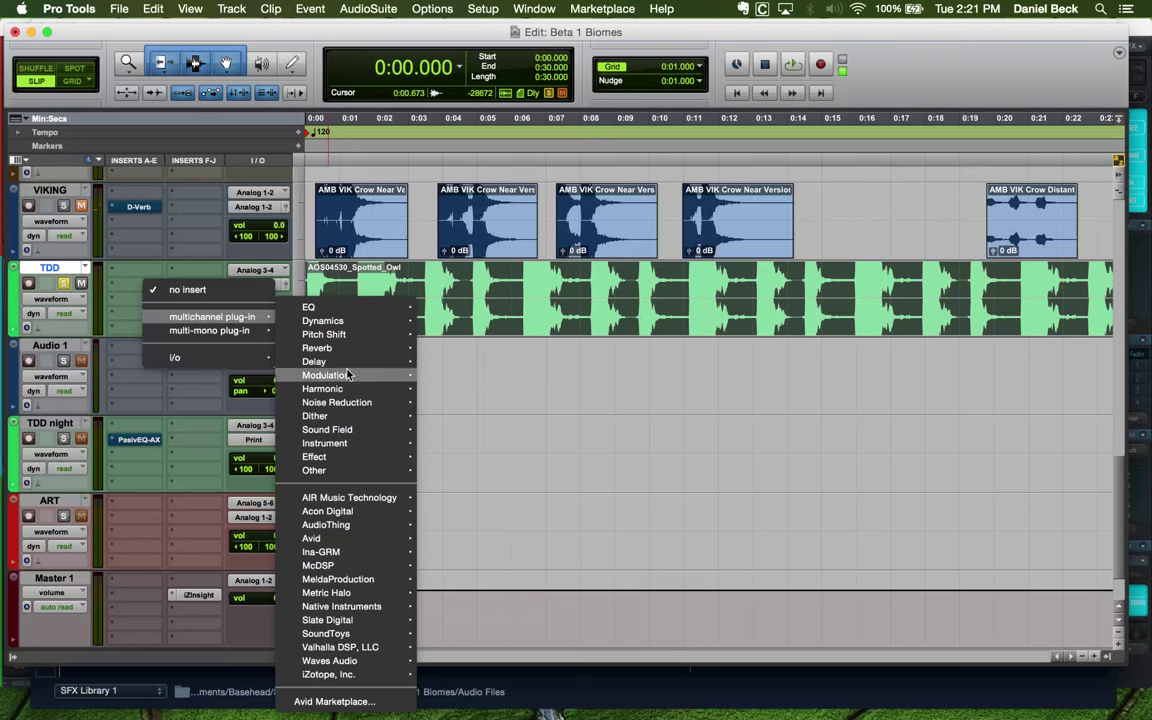
mouse_move(349, 363)
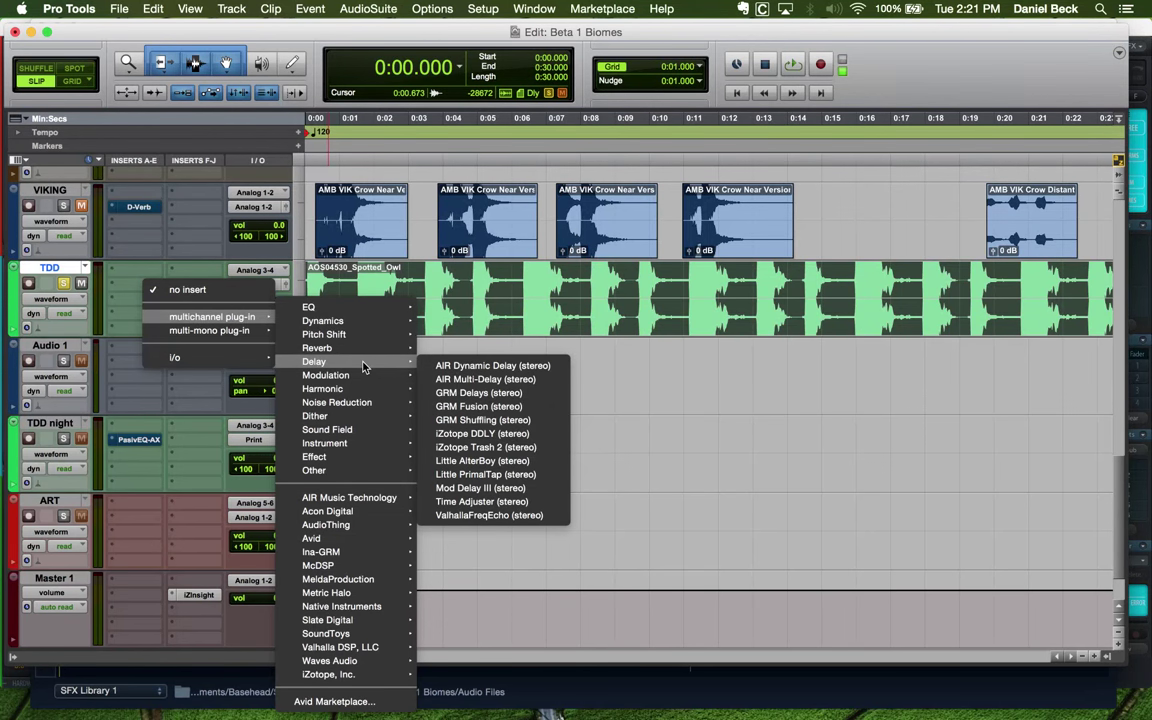
left_click(443, 488)
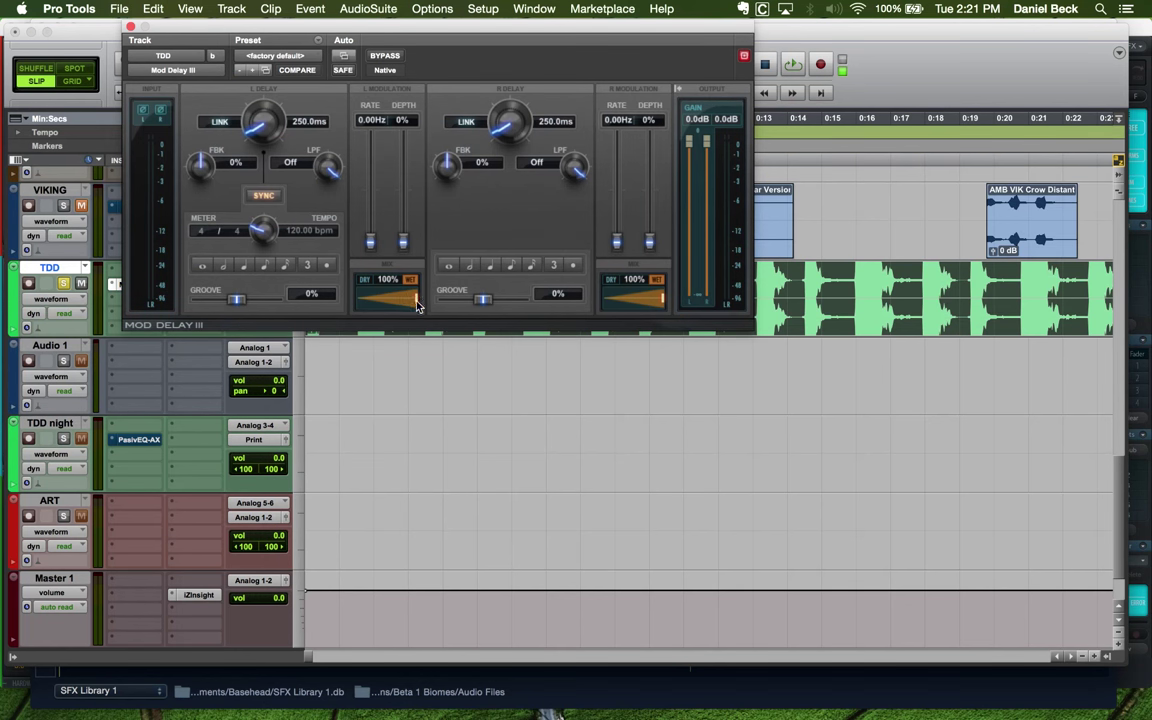
Set Mod Delay III's left side to 134 ms, 5623 Hz low-pass and 26% mix, right side to 167 ms, 5843 Hz and 29%, and start playback
left_click_drag(383, 304, 371, 304)
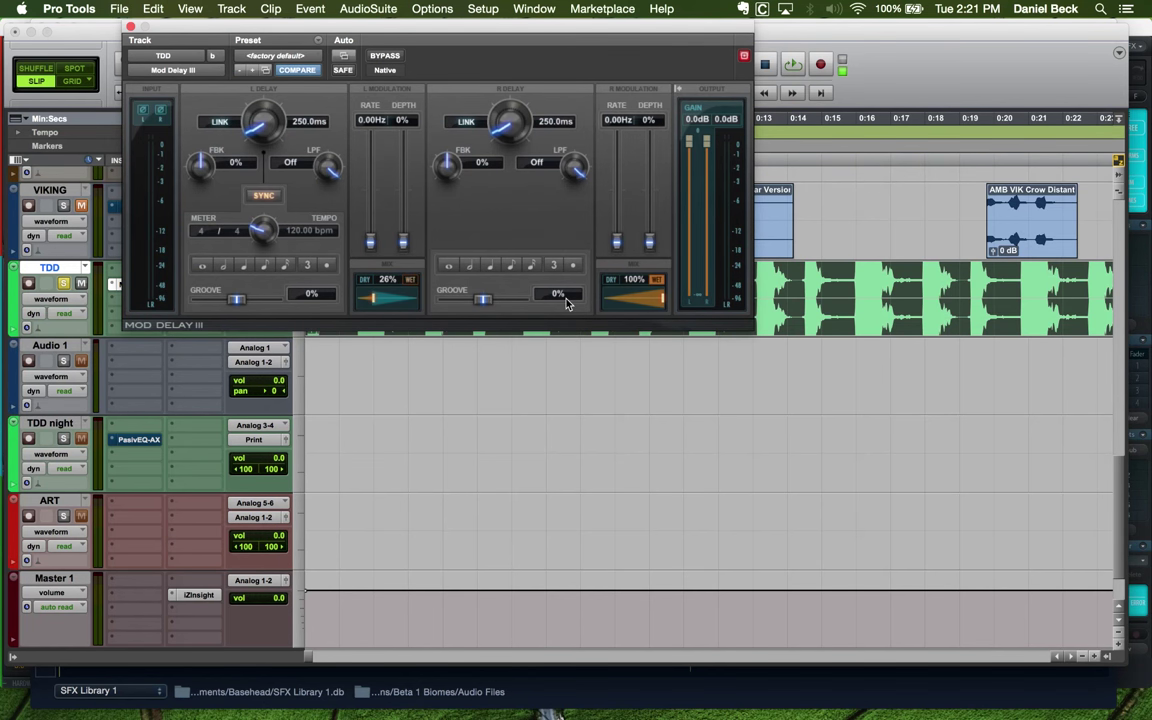
left_click_drag(665, 298, 625, 303)
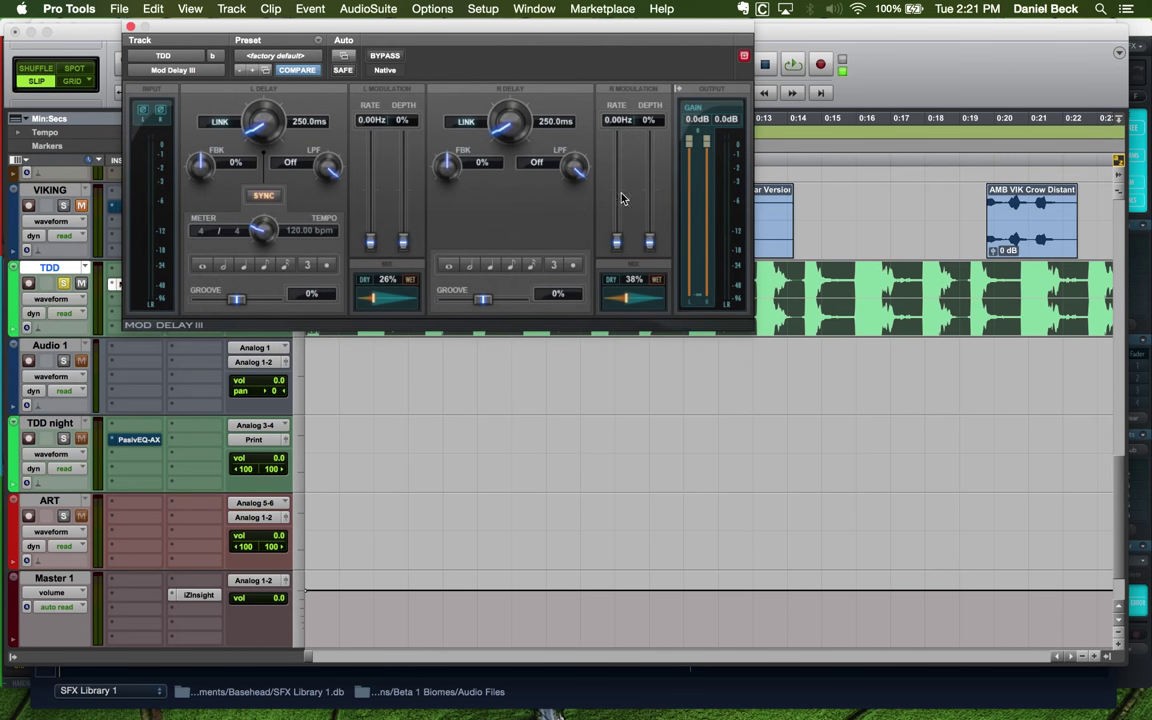
left_click_drag(625, 297, 619, 302)
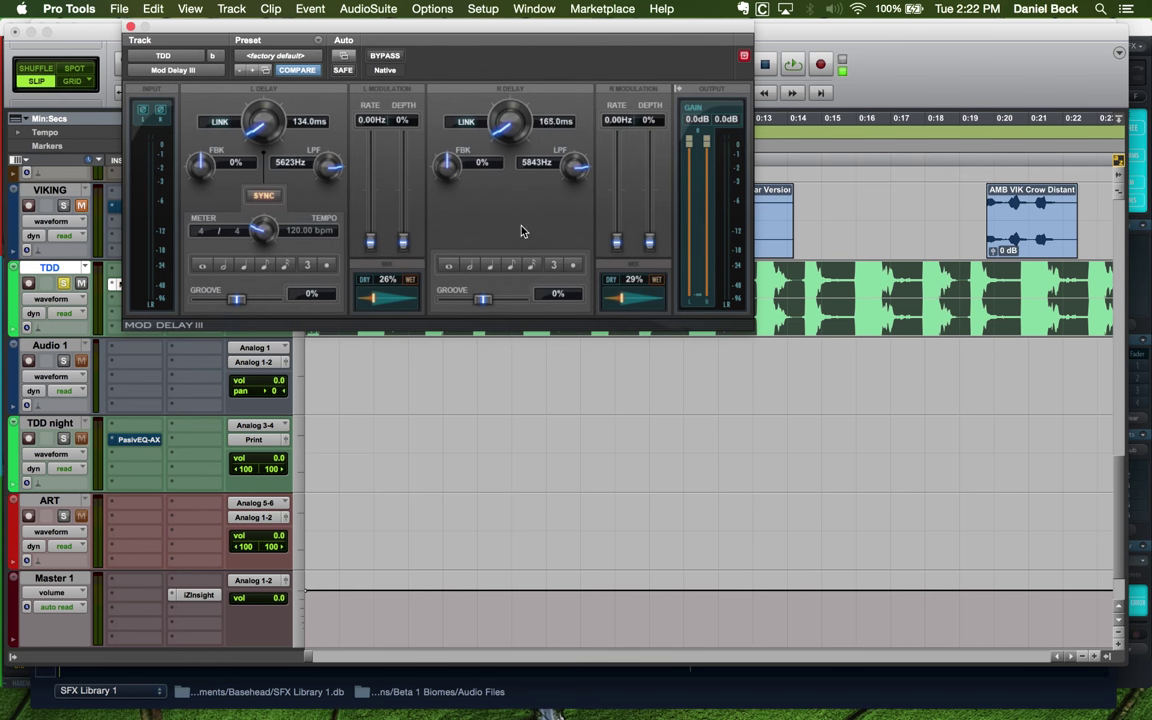
key("space")
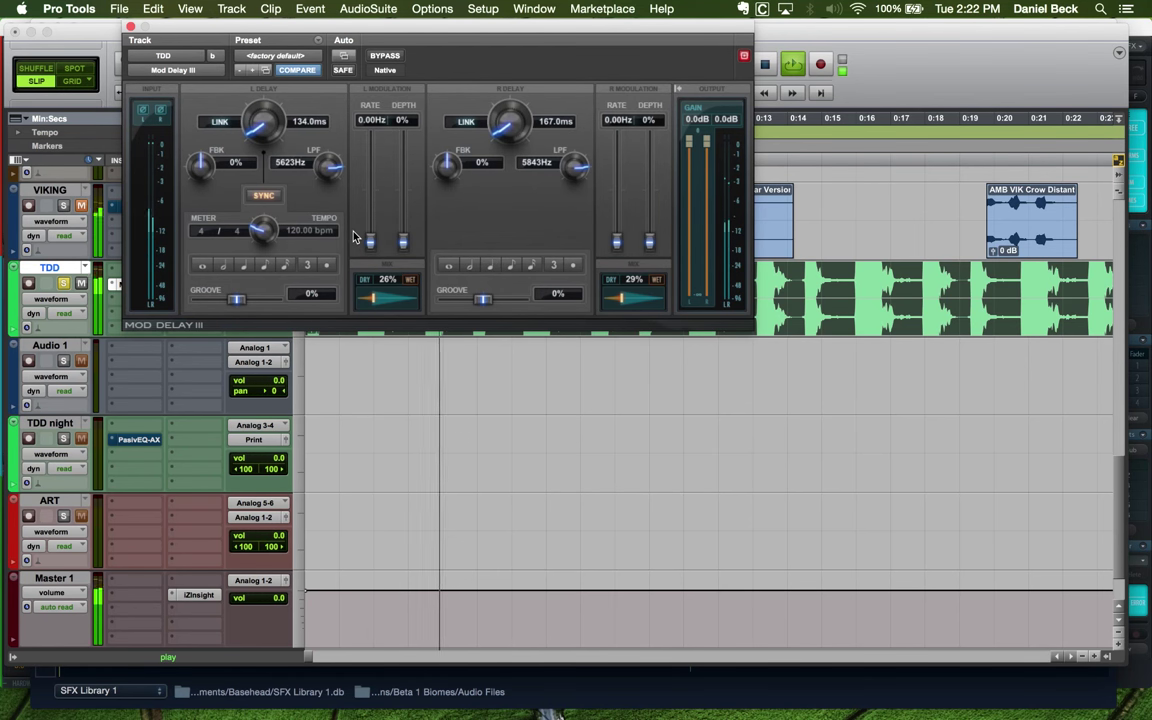
During playback, adjust the delay feedback to -18% left and -16% right, and lower the left mix to 20%
left_click_drag(200, 166, 203, 193)
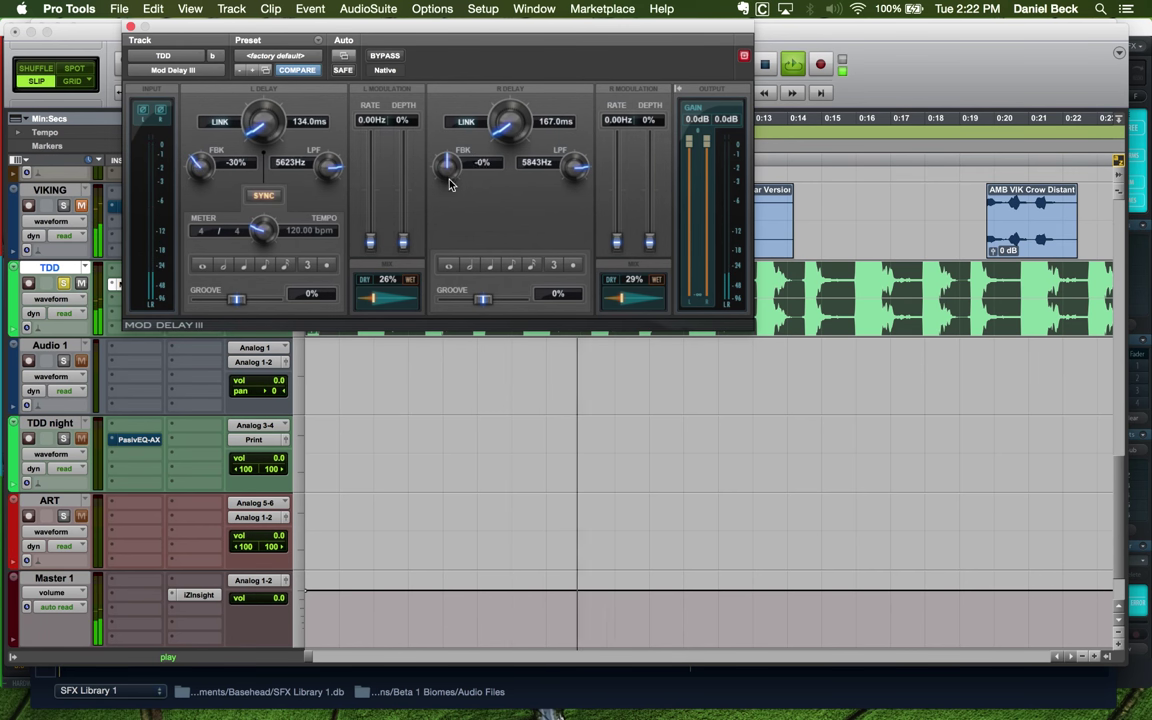
left_click_drag(449, 170, 439, 241)
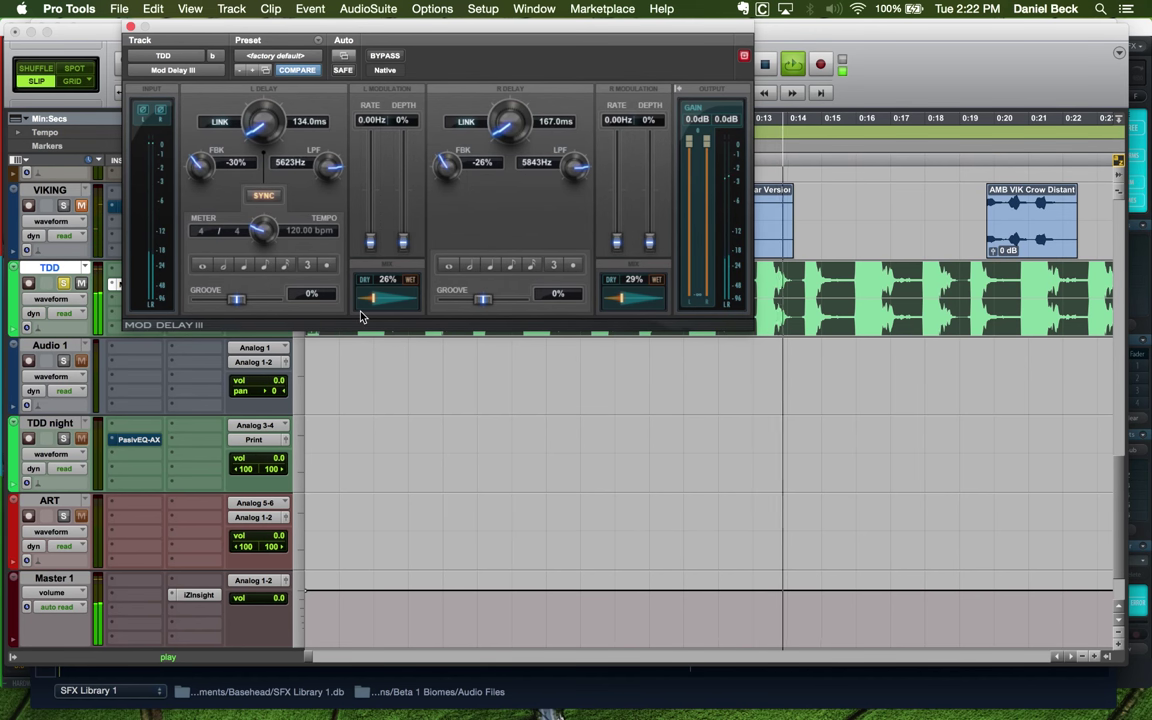
left_click_drag(373, 305, 369, 304)
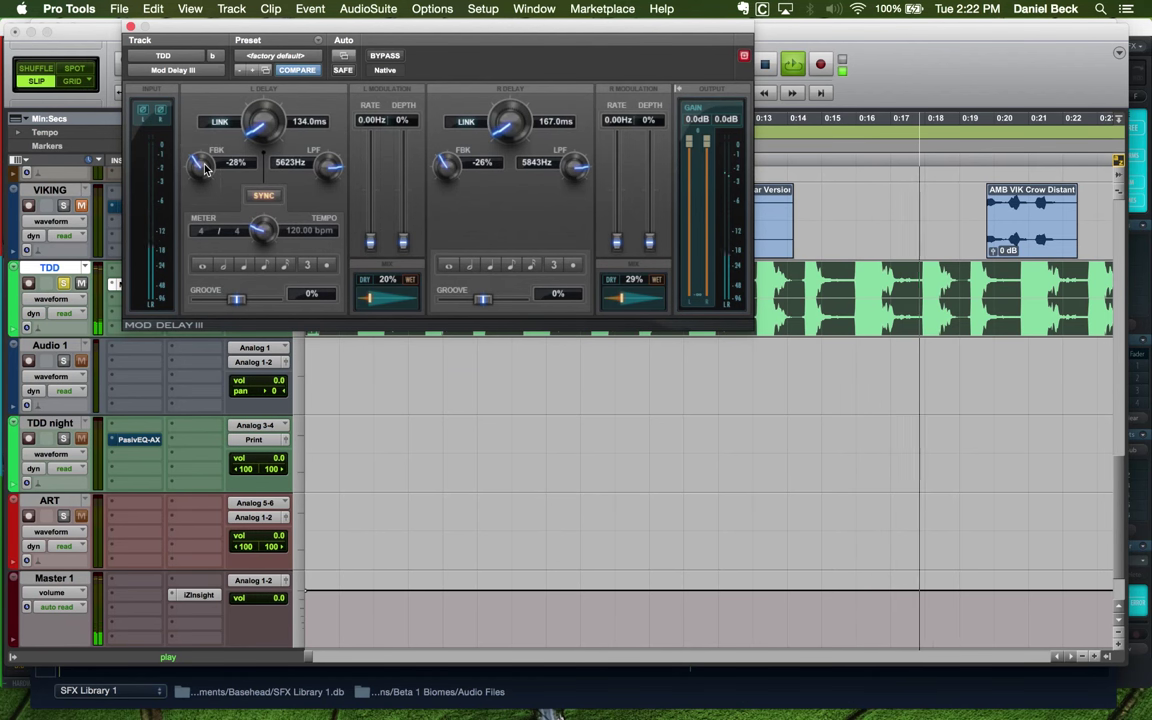
left_click_drag(203, 170, 205, 157)
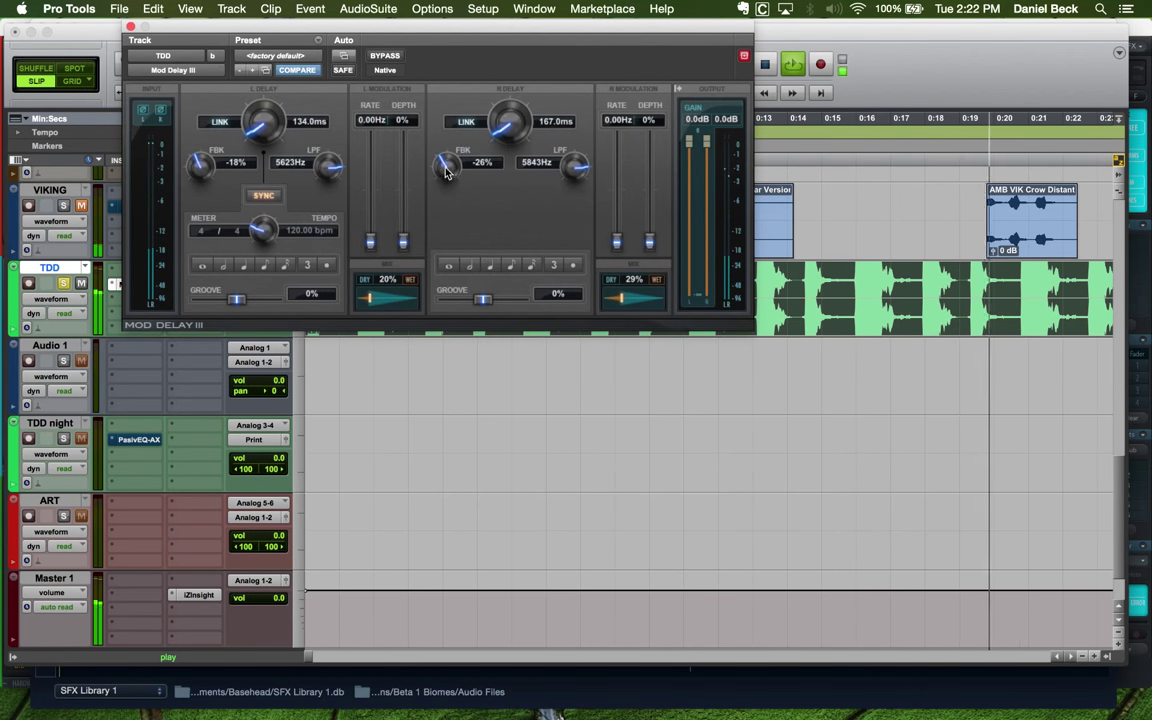
left_click_drag(447, 168, 450, 158)
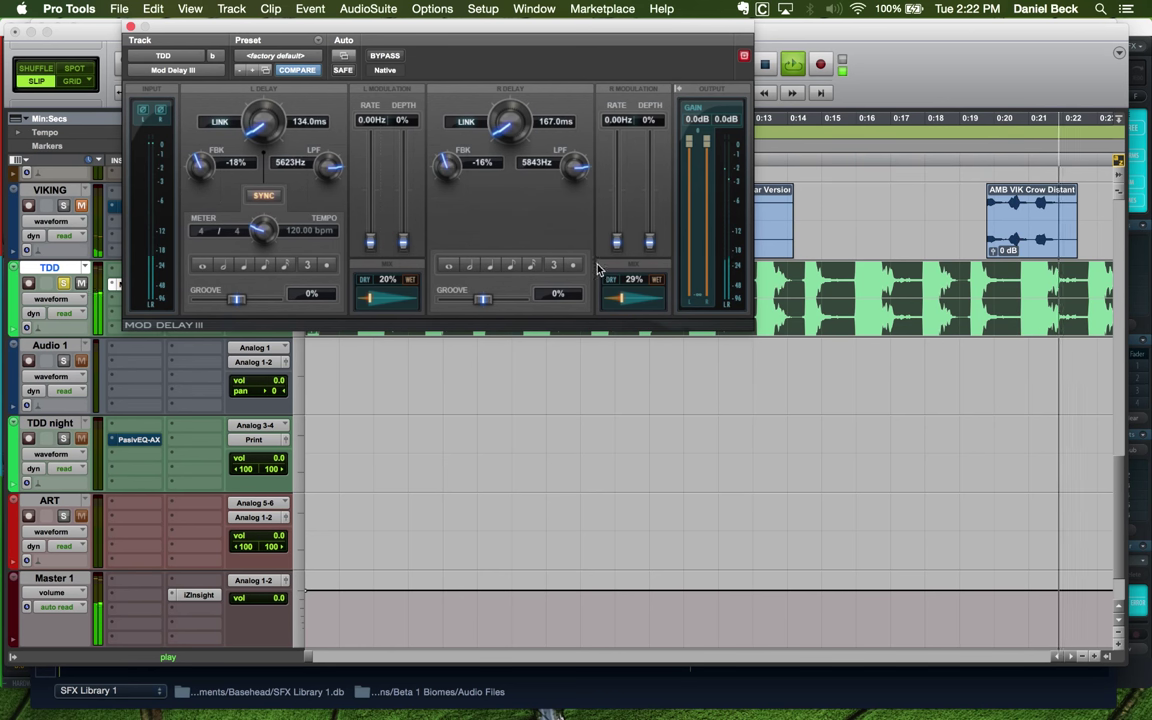
Lower Mod Delay III's right mix to 20%, close it, and insert the multichannel RC 48-AAX (stereo) reverb on the TDD track
left_click_drag(617, 304, 616, 304)
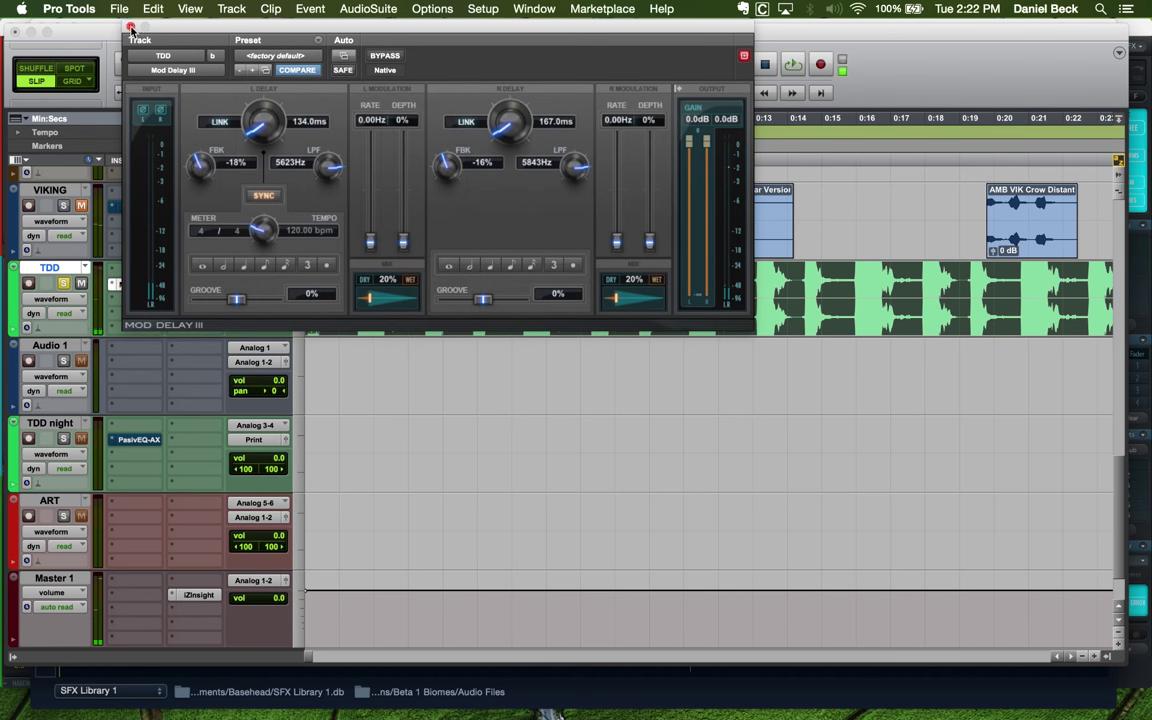
left_click(130, 28)
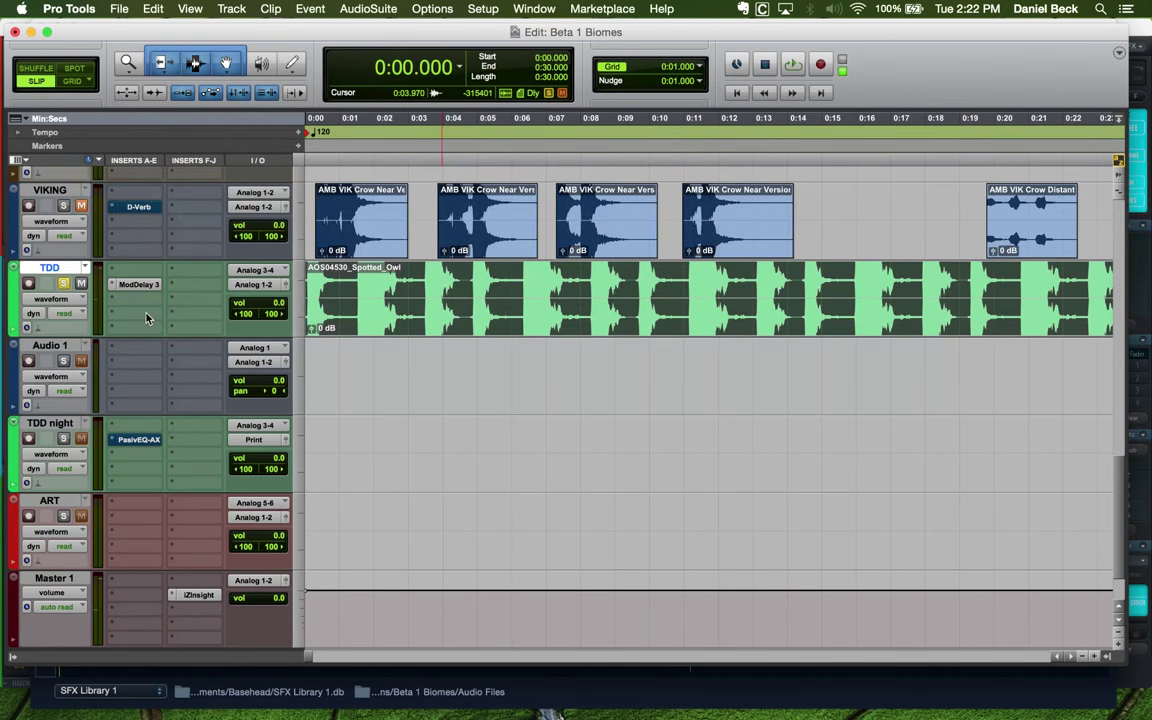
left_click(140, 298)
mouse_move(224, 331)
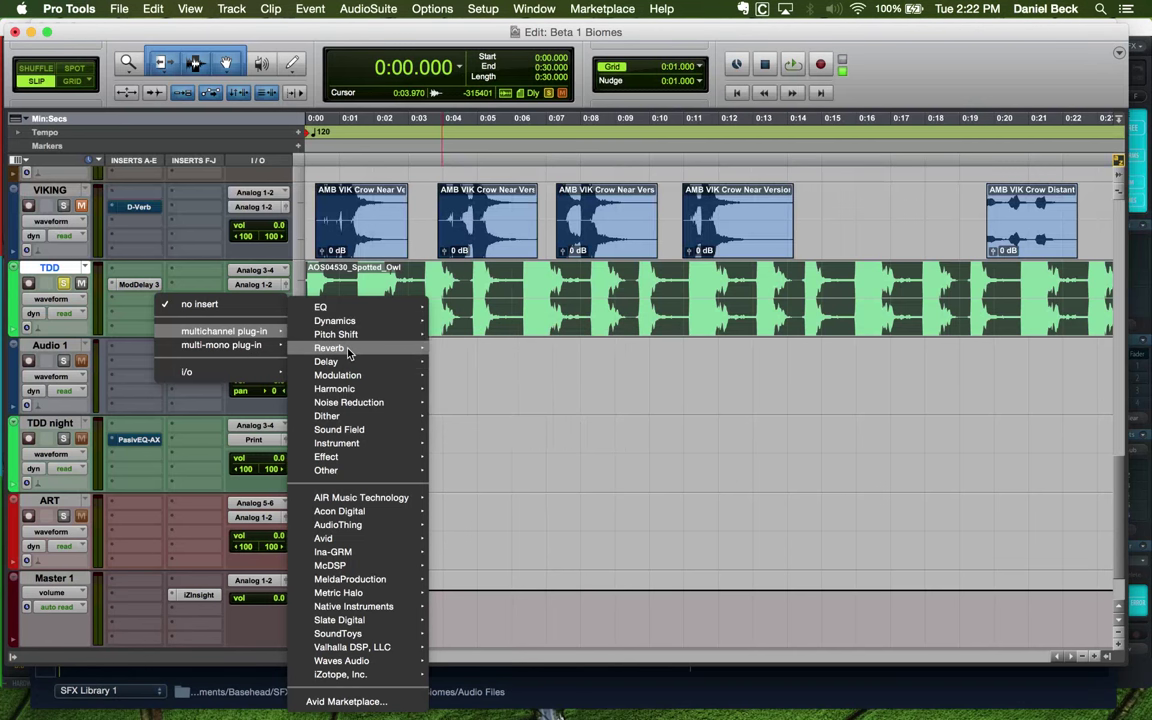
mouse_move(349, 350)
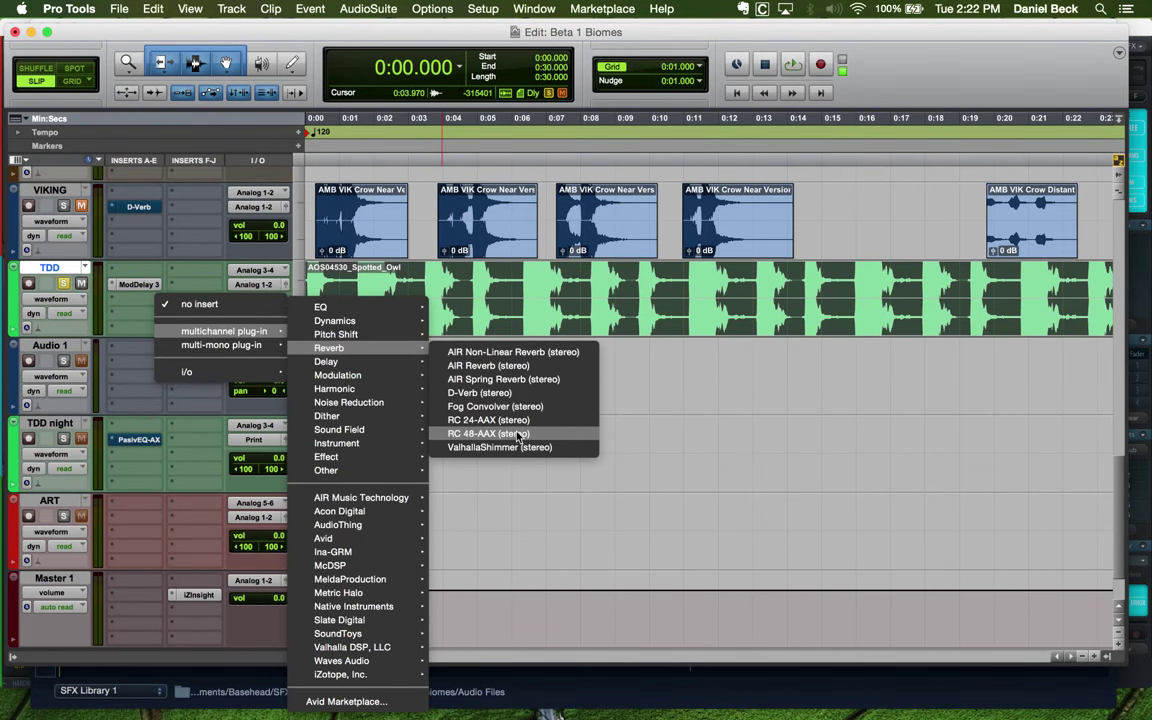
left_click(508, 420)
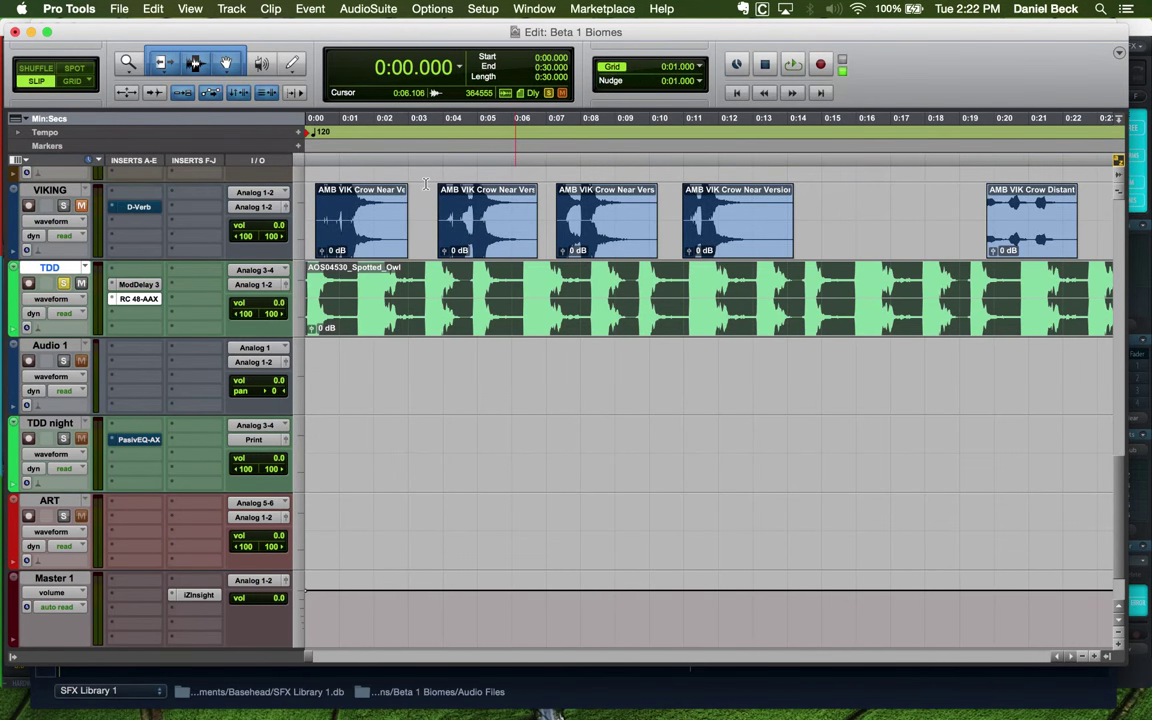
Load RC 48's Outdoor Stadium preset from the Large group, switch it from Wet to Mix during playback, adjust the dry/wet balance and close it
left_click(328, 114)
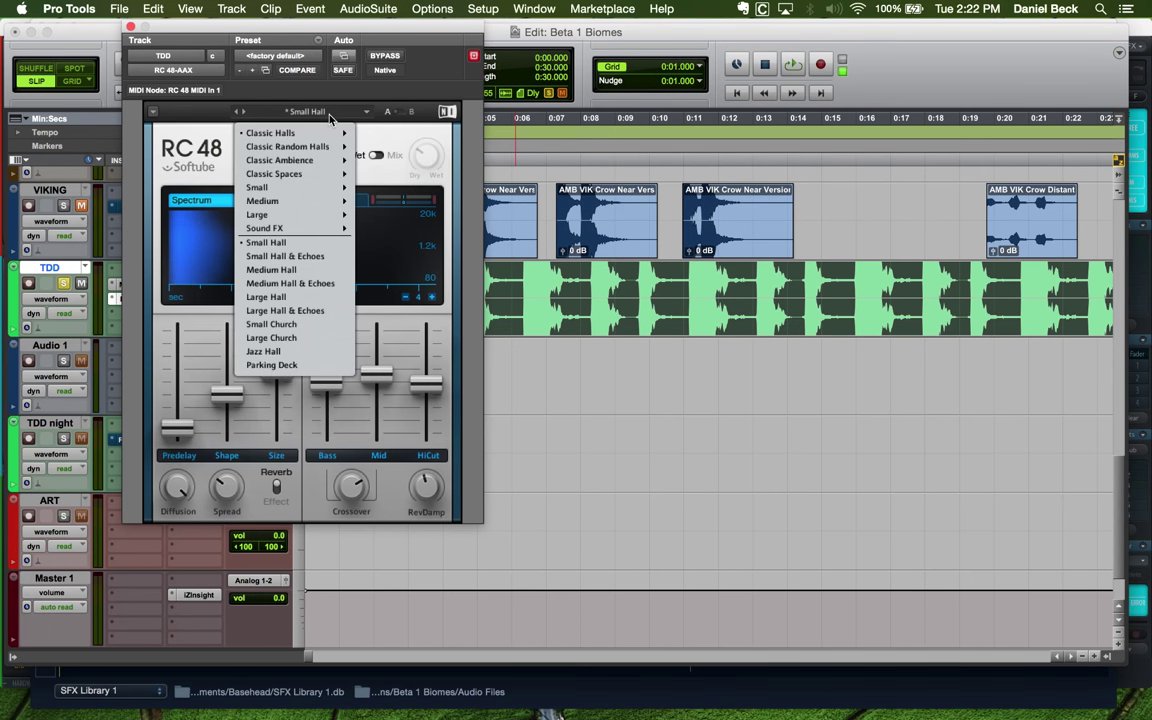
mouse_move(305, 217)
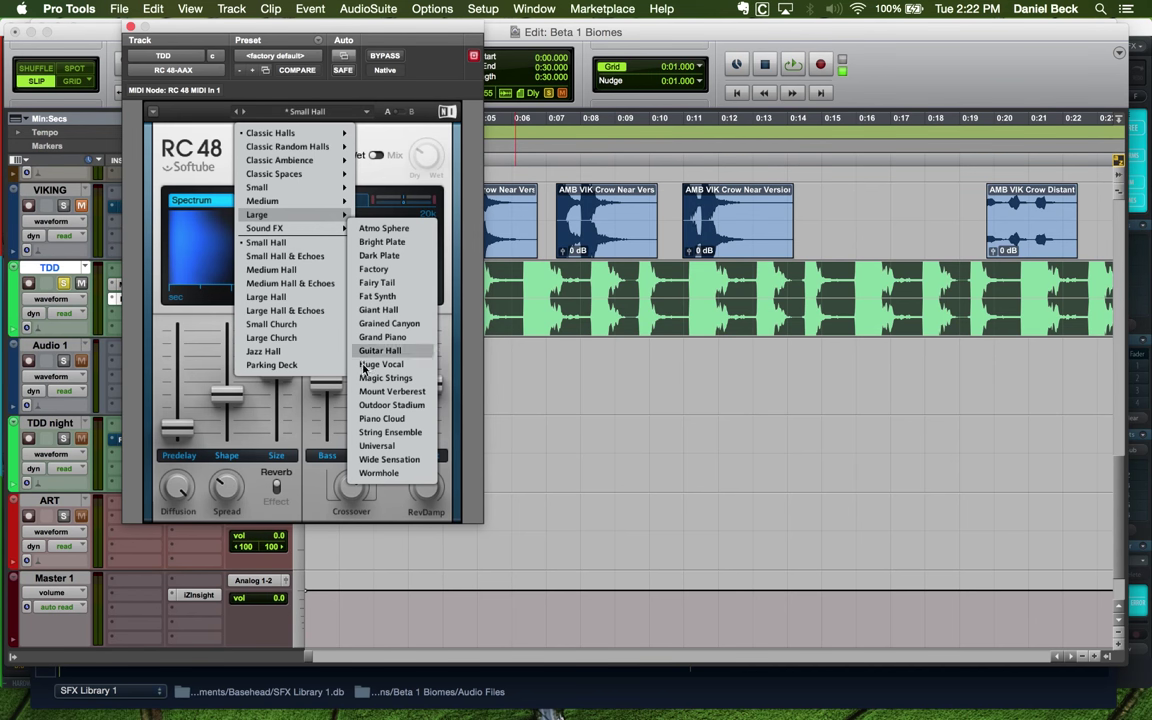
left_click(392, 405)
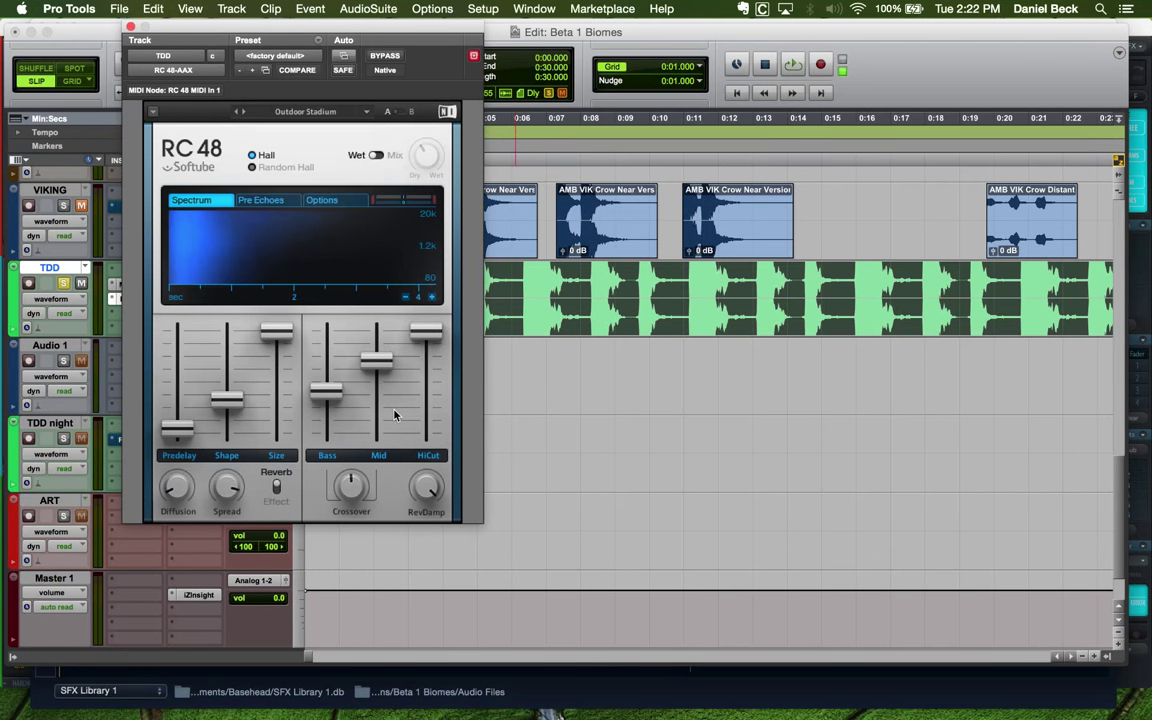
key("space")
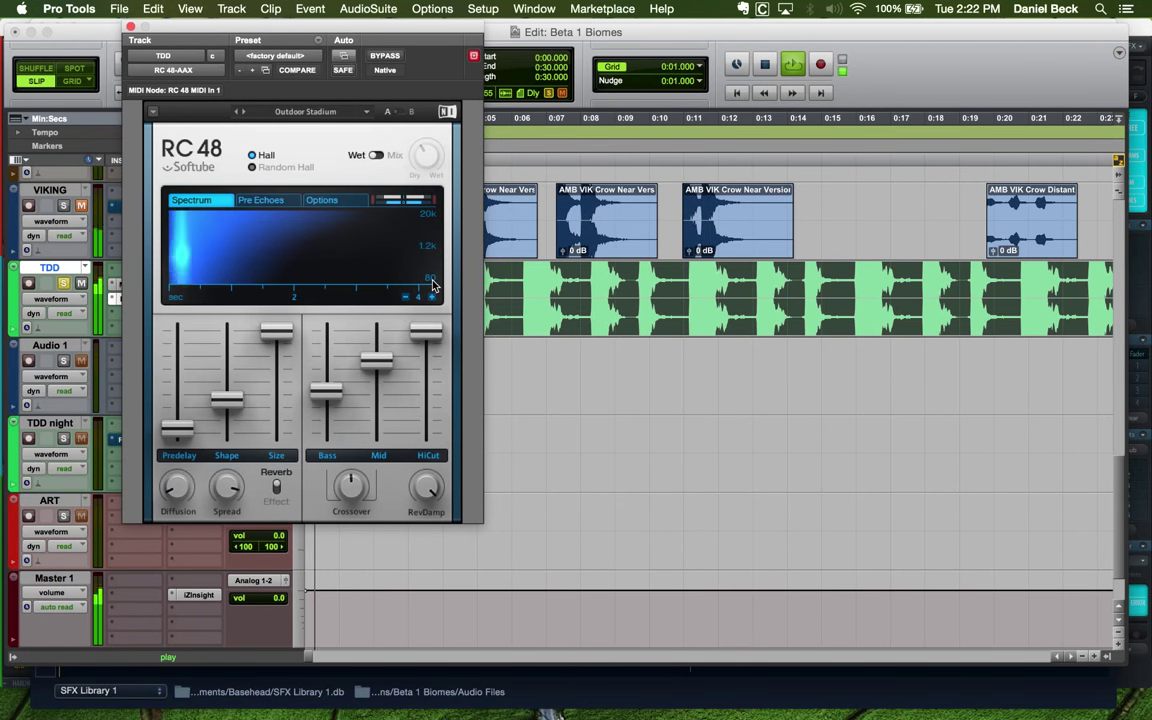
left_click(402, 158)
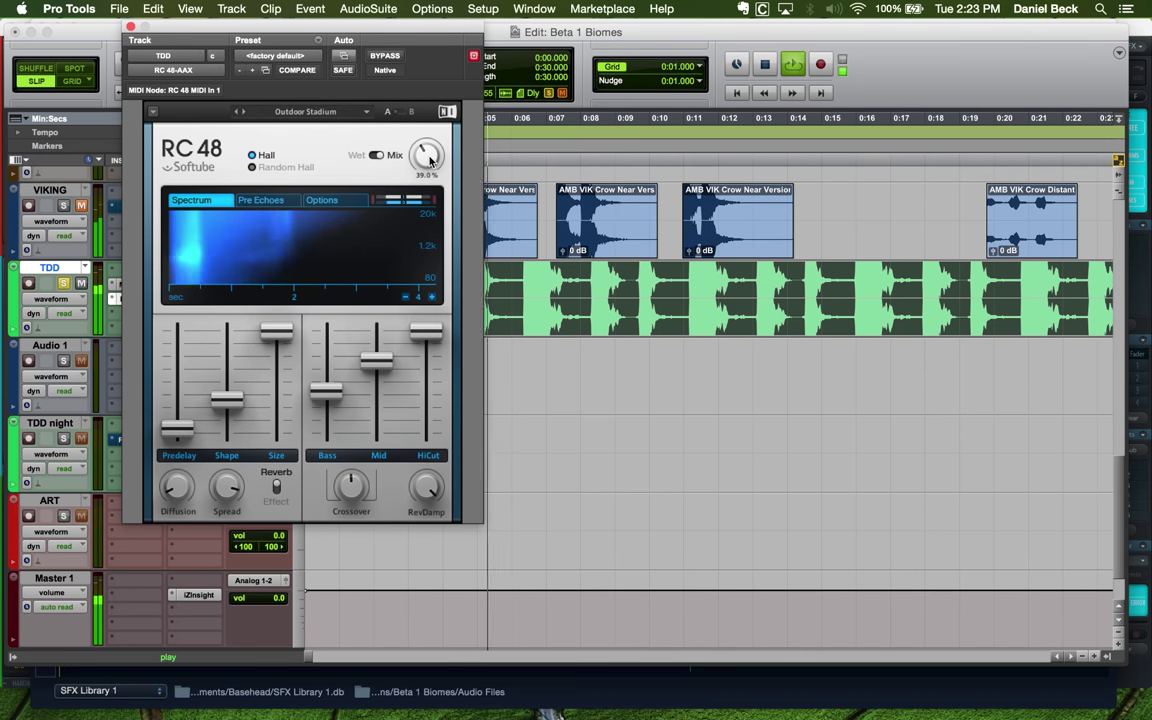
left_click_drag(429, 158, 429, 155)
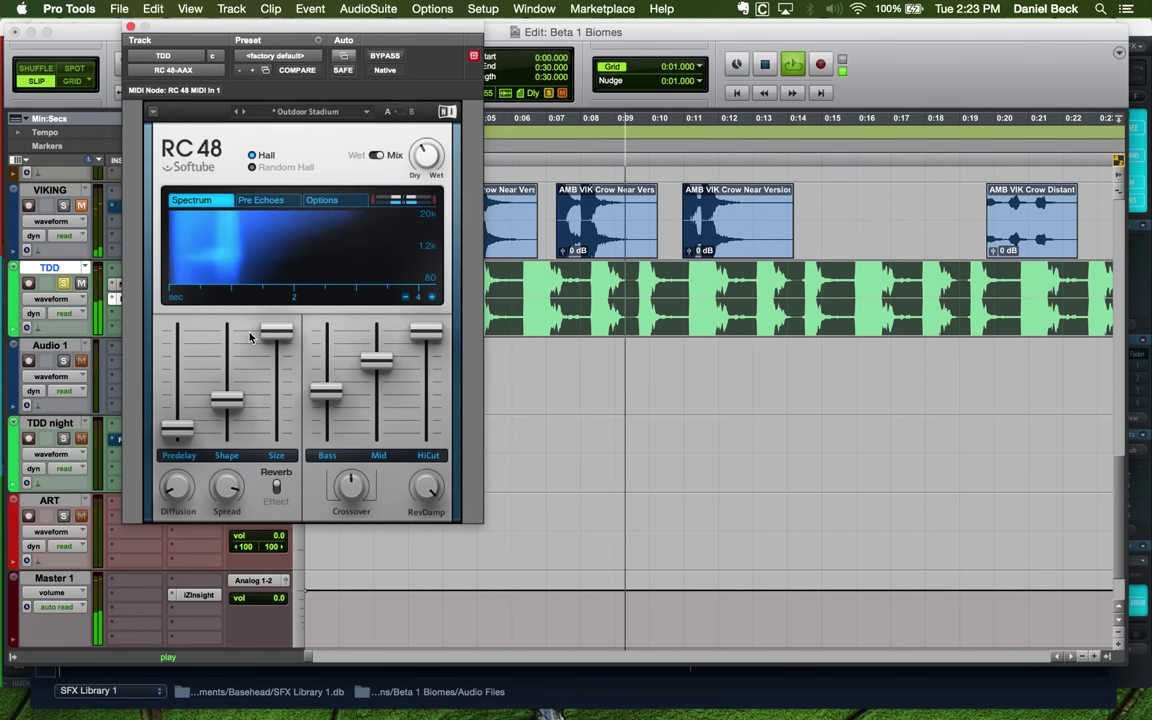
left_click(131, 27)
Stop playback and split the spotted owl clip on the TDD track at 0:20.619
key("r")
key("r")
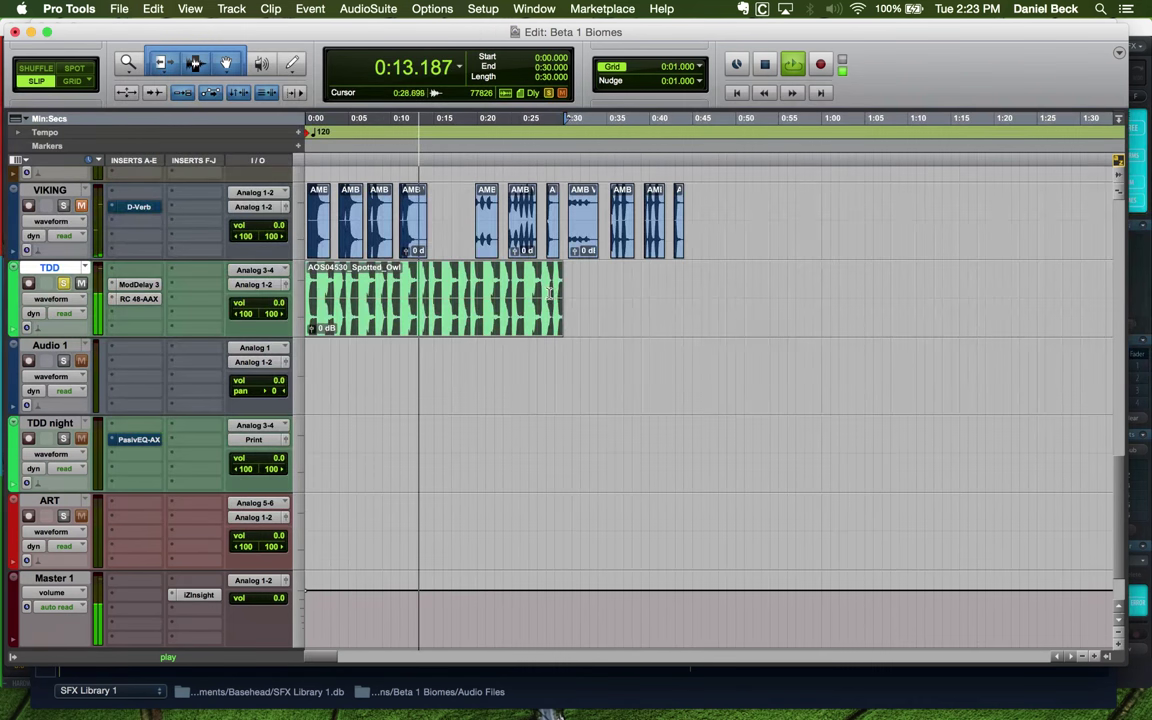
key("space")
key("t")
left_click(696, 287)
key("t")
left_click(635, 278)
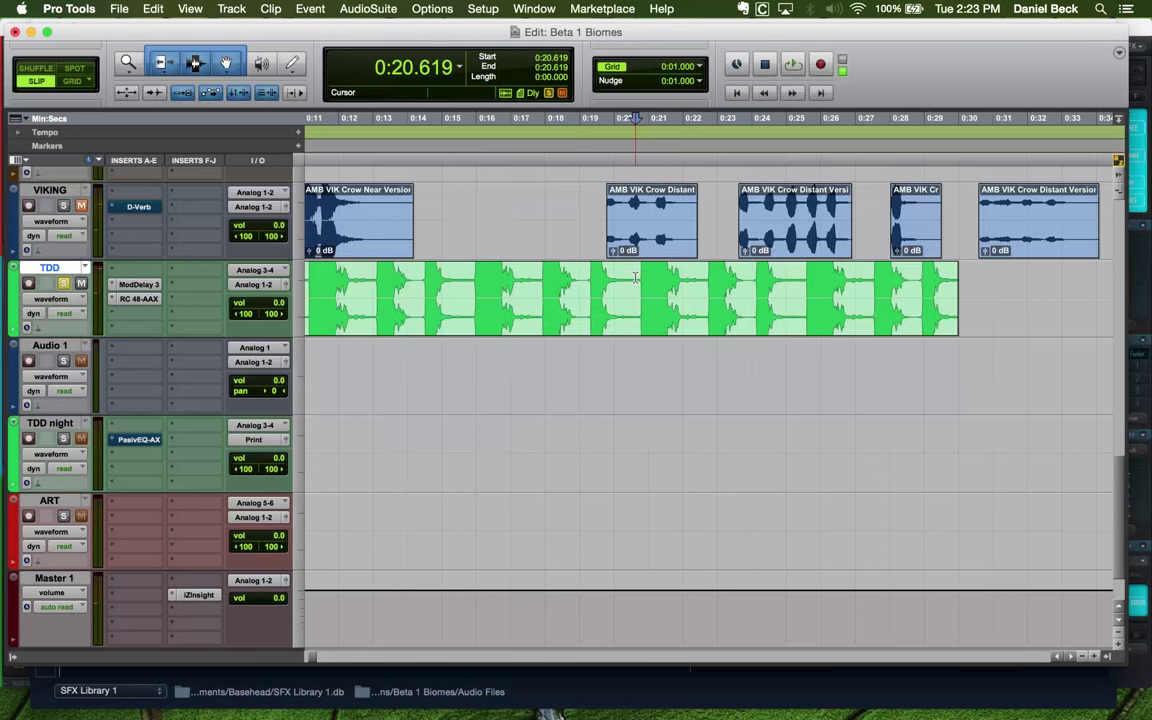
key("b")
key("r")
Audition the spotted owl section after the 0:20.619 split to locate the end of its first call
key("space")
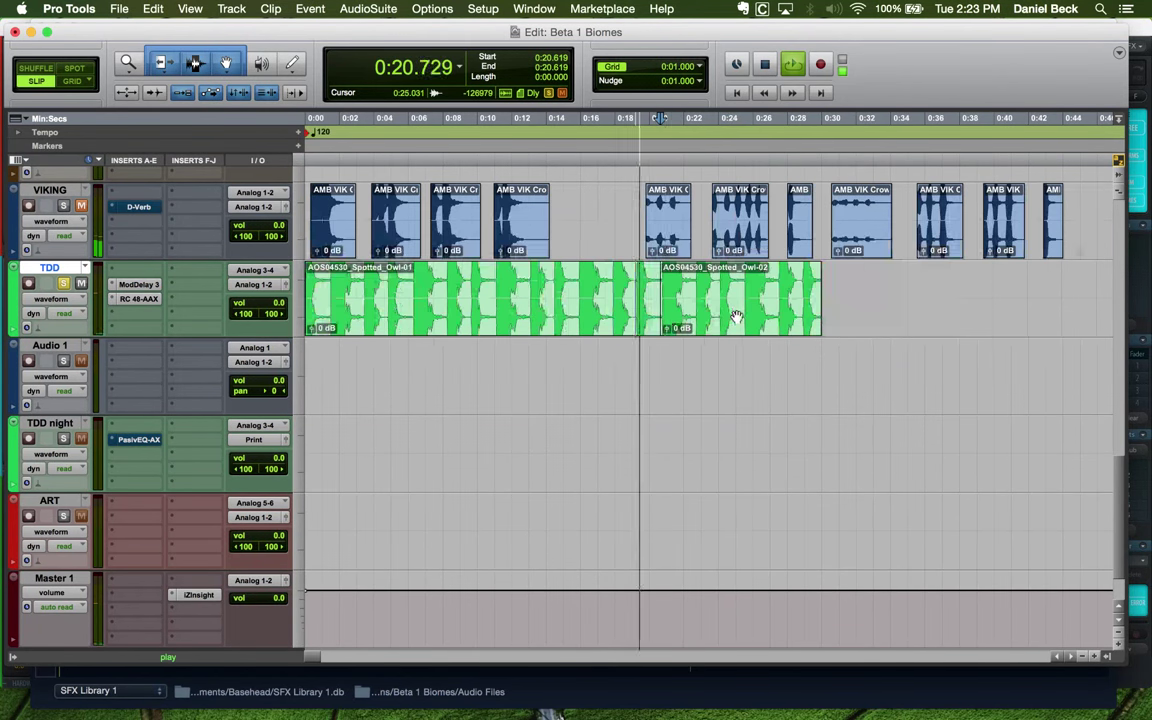
left_click(767, 280)
key("t")
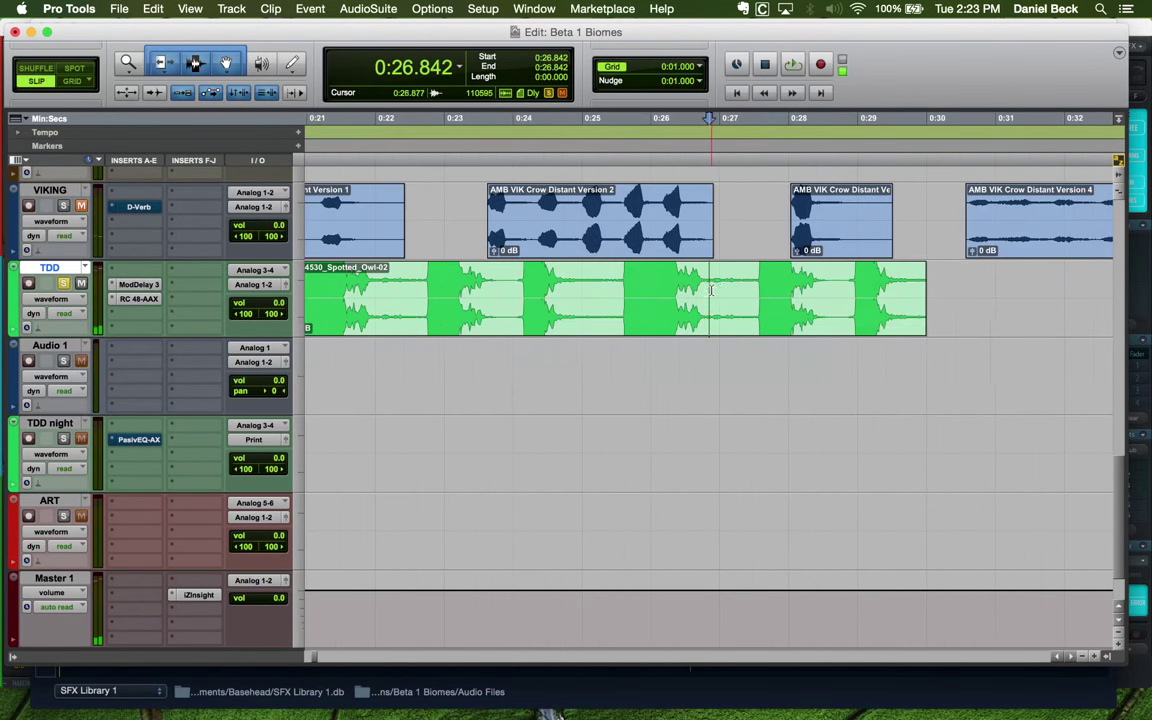
key("r")
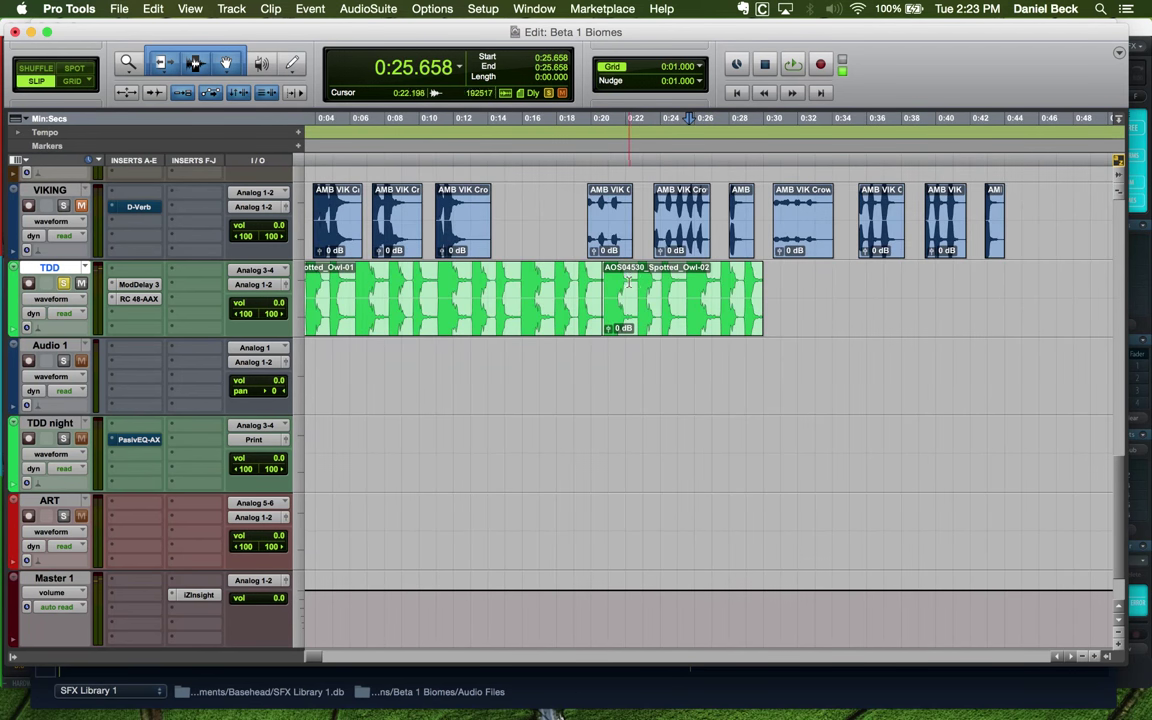
key("t")
left_click(645, 318)
key("space")
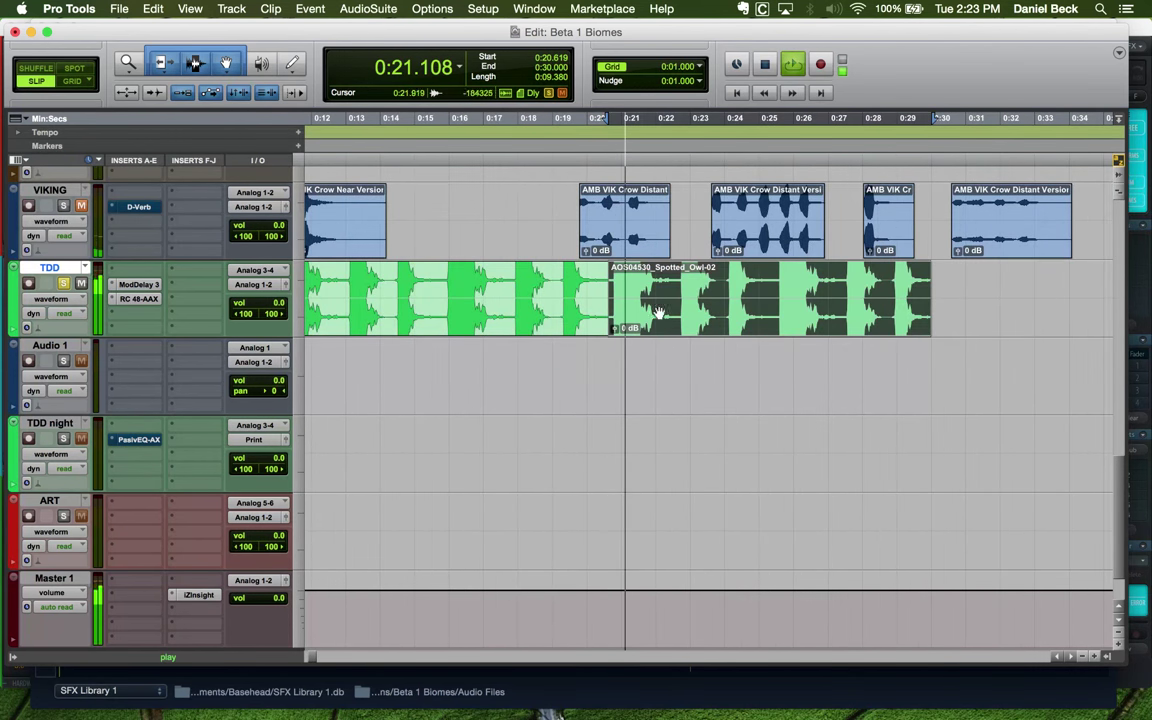
Split the second owl clip at 0:22.569 and move the short piece between the cuts to about 0:31, past the clip's end
left_click(675, 288)
key("b")
key("space")
key("r")
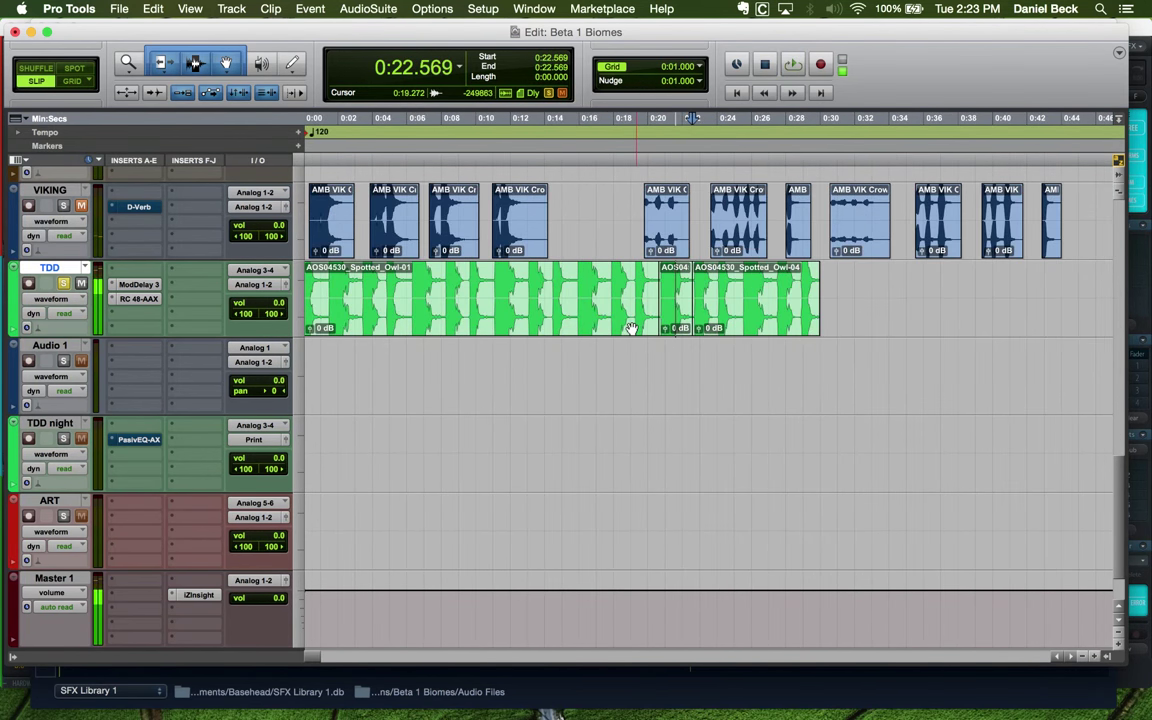
left_click_drag(677, 322, 857, 322)
Play the remaining later owl clip from 0:22.738 and trim its start to 0:24.044
left_click(708, 277)
key("t")
key("t")
key("t")
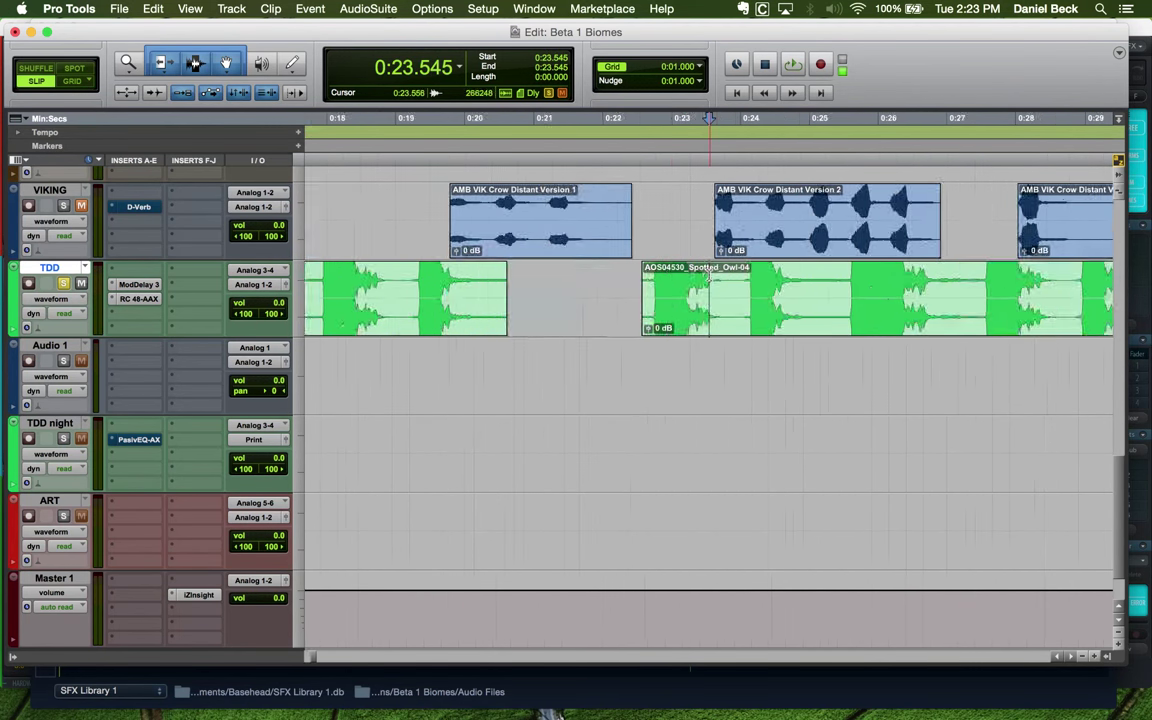
left_click(598, 284)
key("space")
key("r")
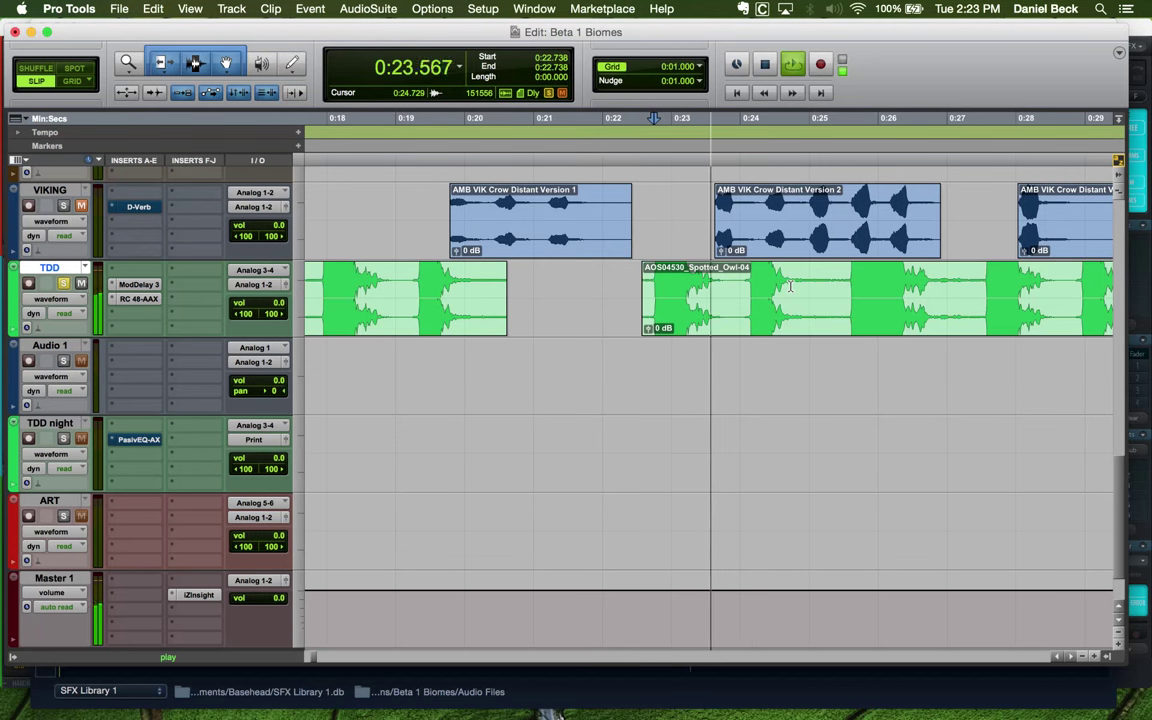
left_click(743, 287)
key("a")
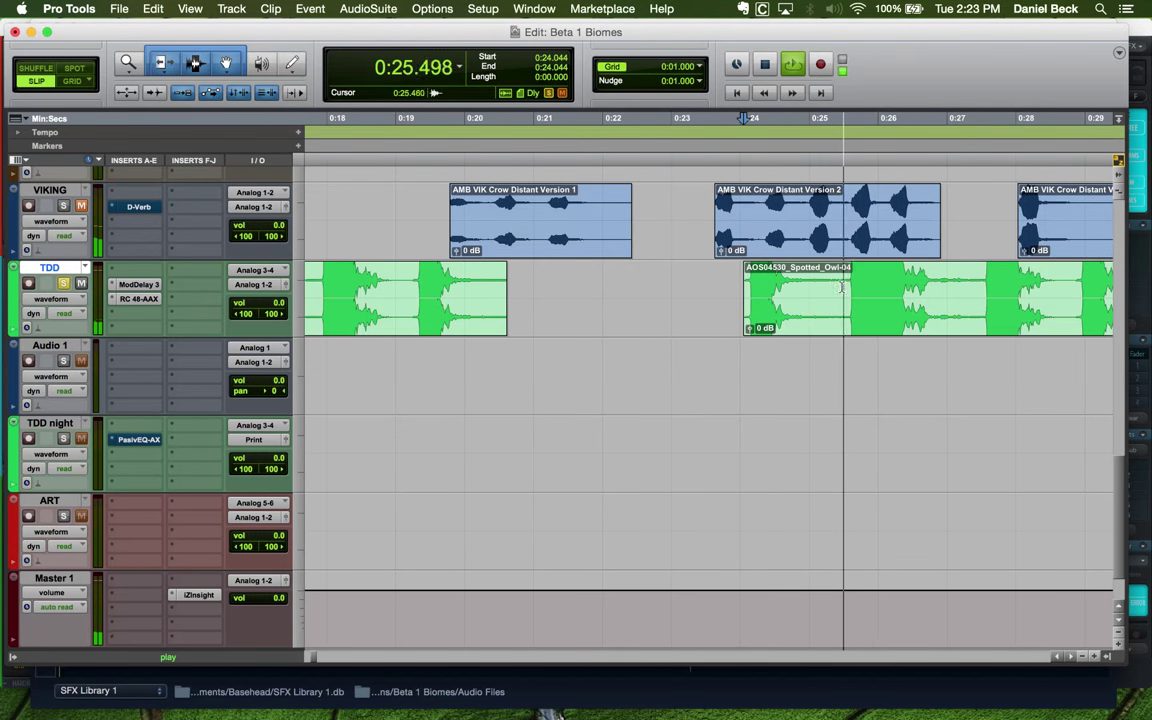
Split the trimmed owl clip at about 0:25.5 and move its first piece to 0:34.144
left_click(845, 283)
key("b")
key("r")
key("space")
left_click_drag(743, 322, 1091, 322)
key("r")
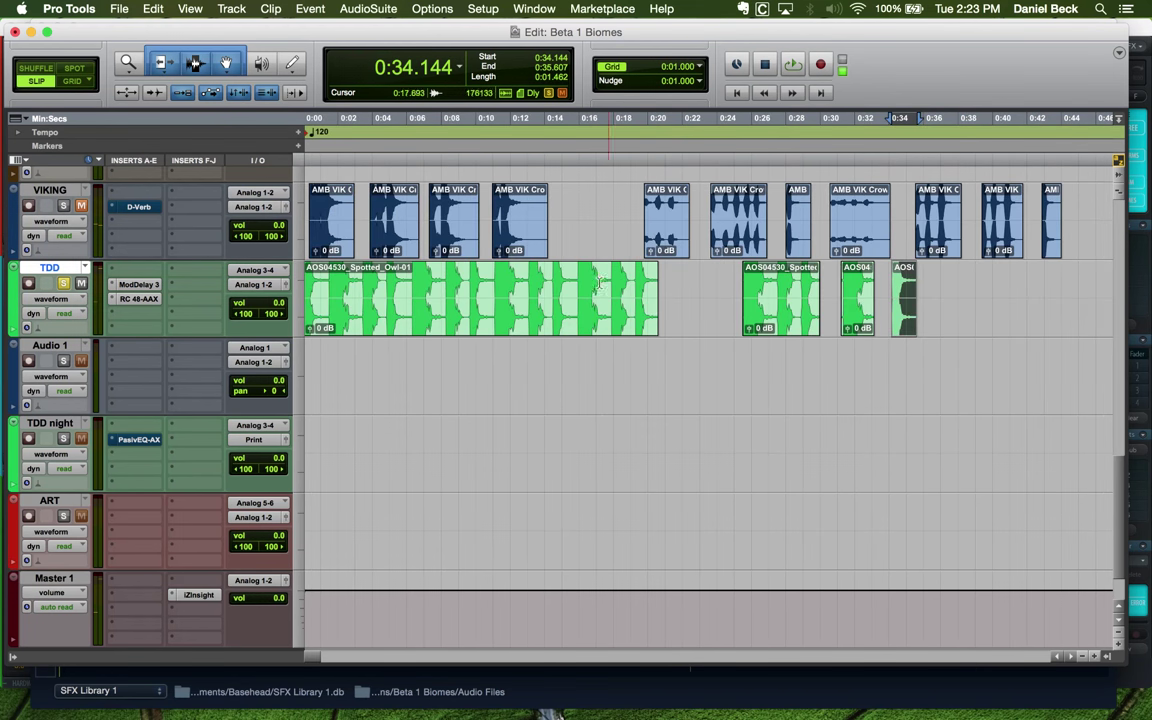
Examine the calls in the long first spotted owl clip around 0:15.836 and 0:08.196
left_click(576, 282)
key("t")
key("t")
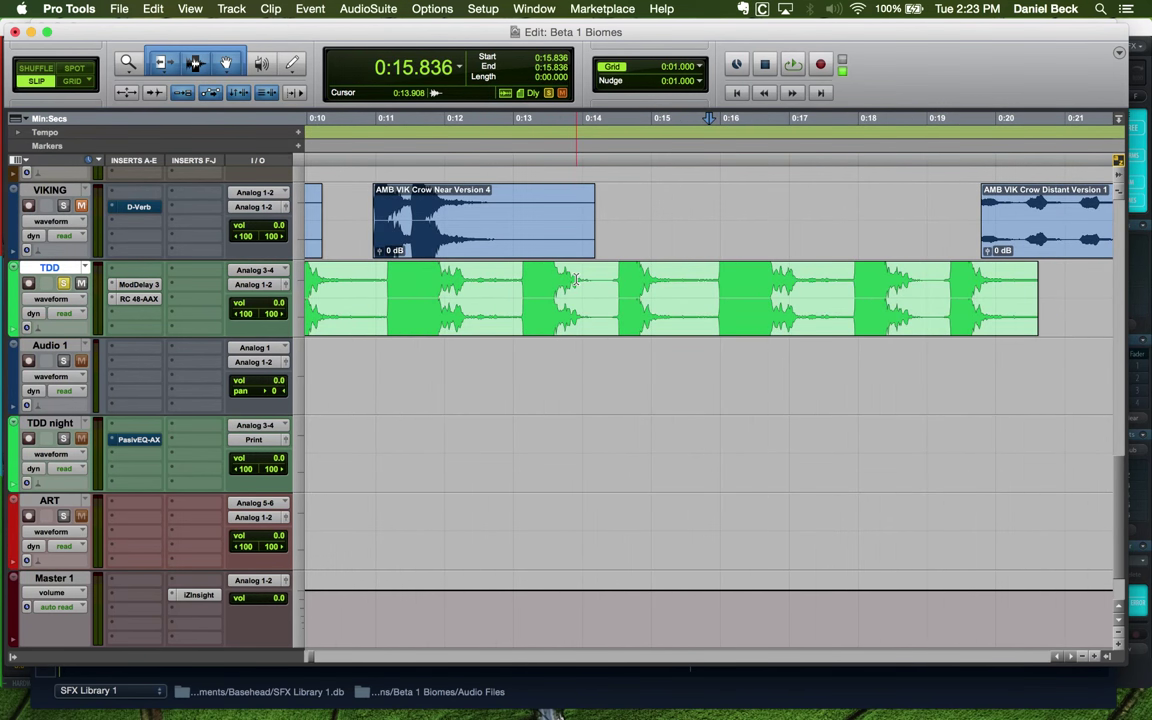
key("r")
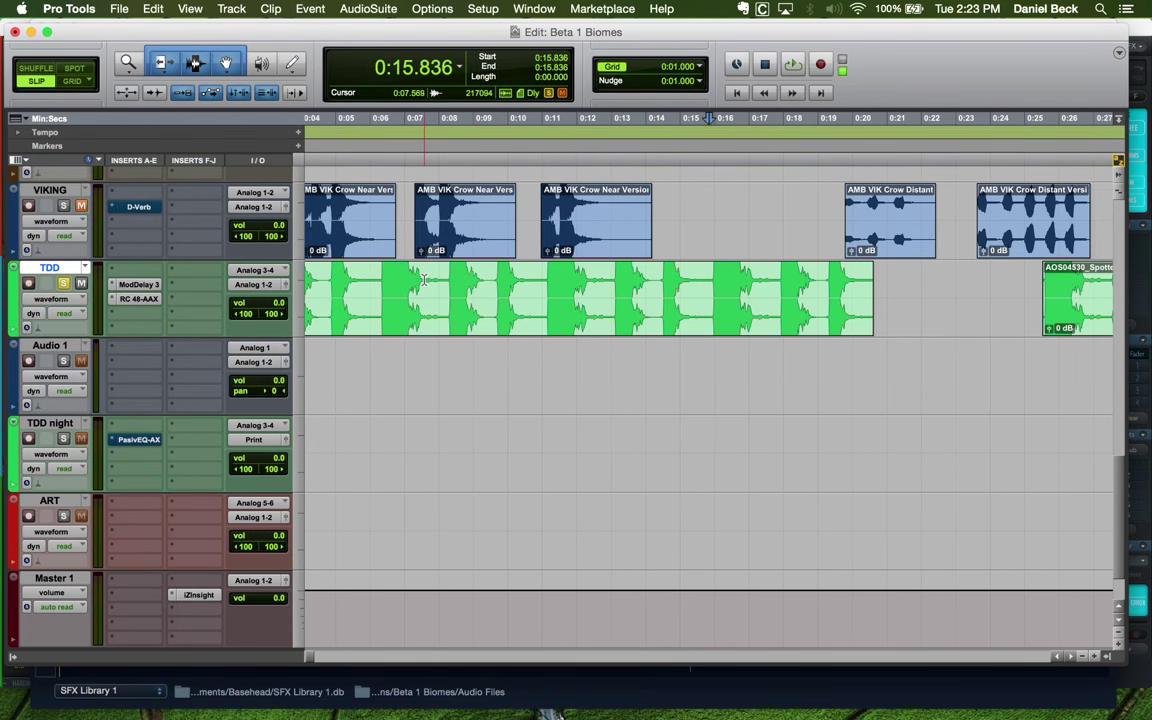
left_click(424, 281)
left_click(446, 281)
key("t")
key("r")
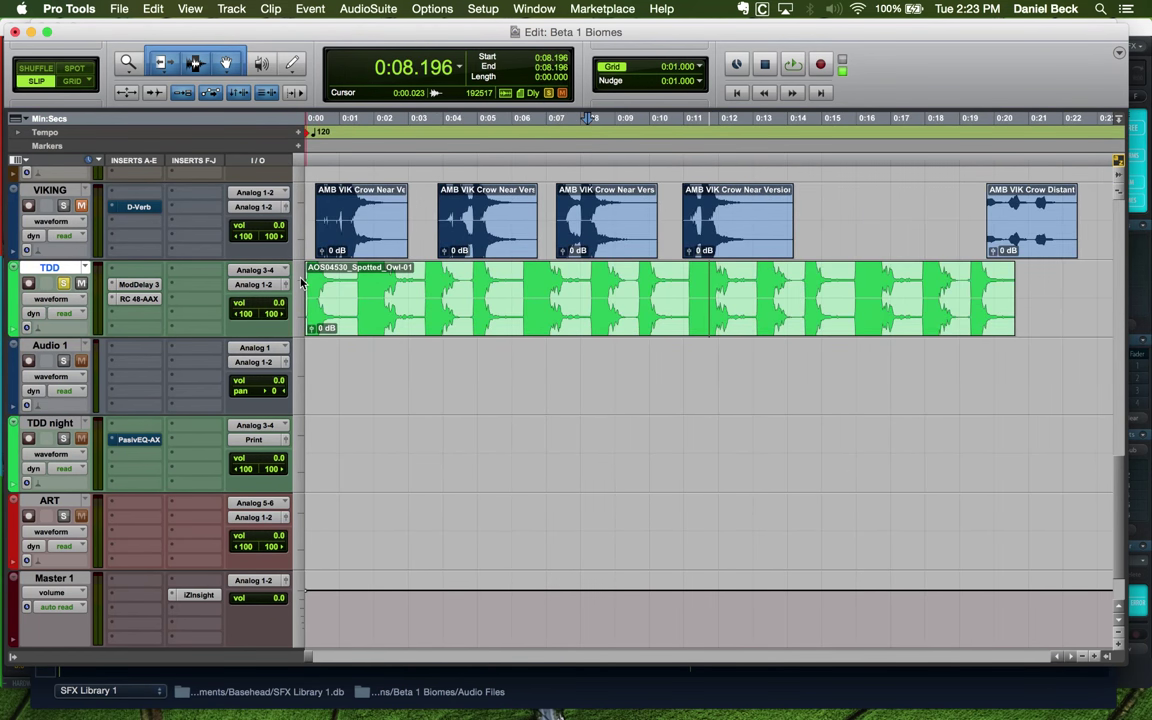
Create one new stereo audio track directly below the TDD track
key("super+shift+n")
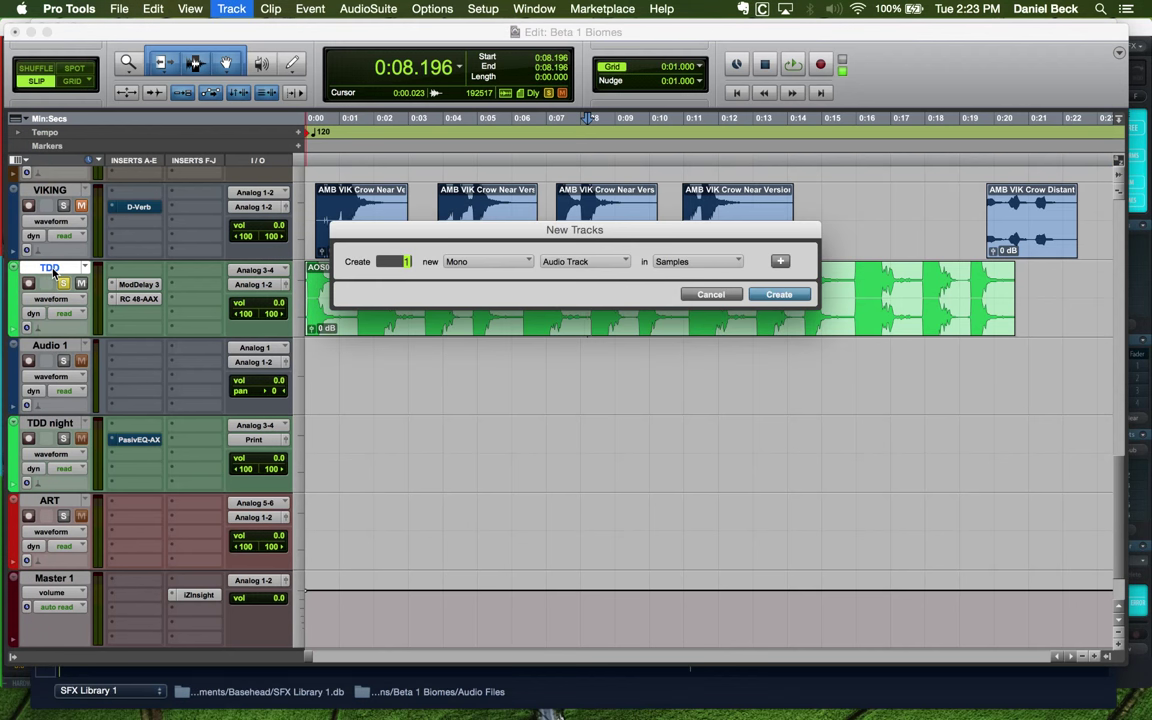
key("Return")
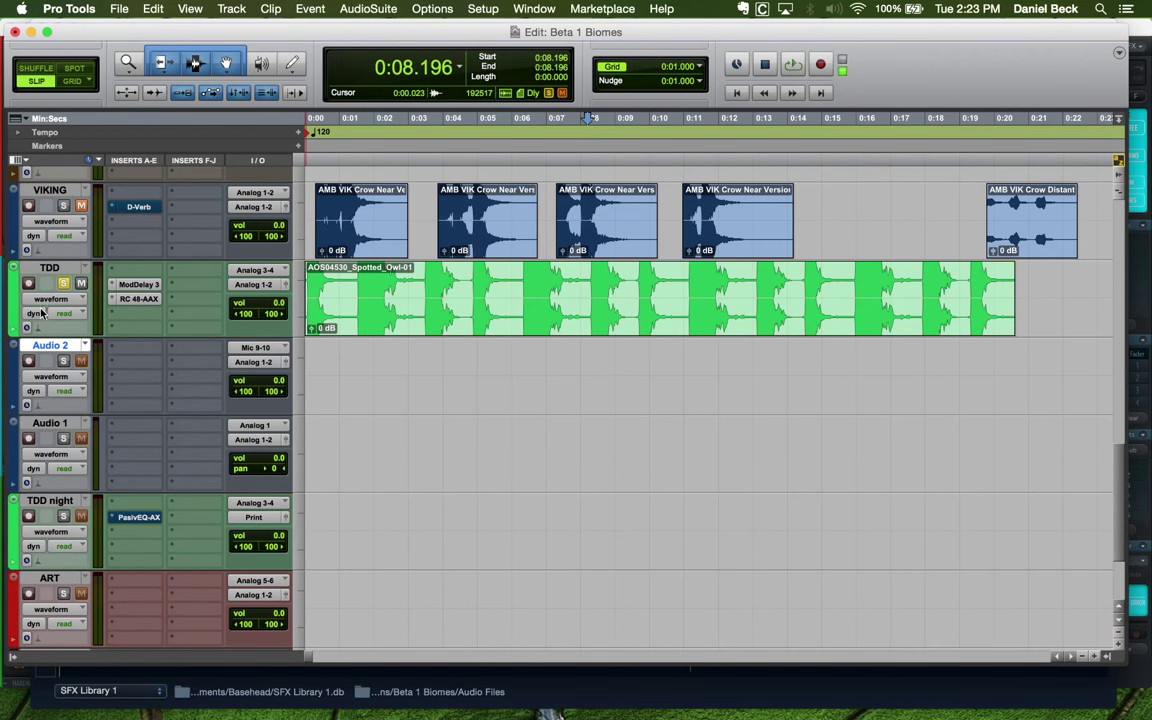
Return to the TDD track and examine the first owl clip's waveform around 0:03.900 and 0:12.956
left_click(497, 308)
key("r")
left_click(373, 288)
key("t")
key("t")
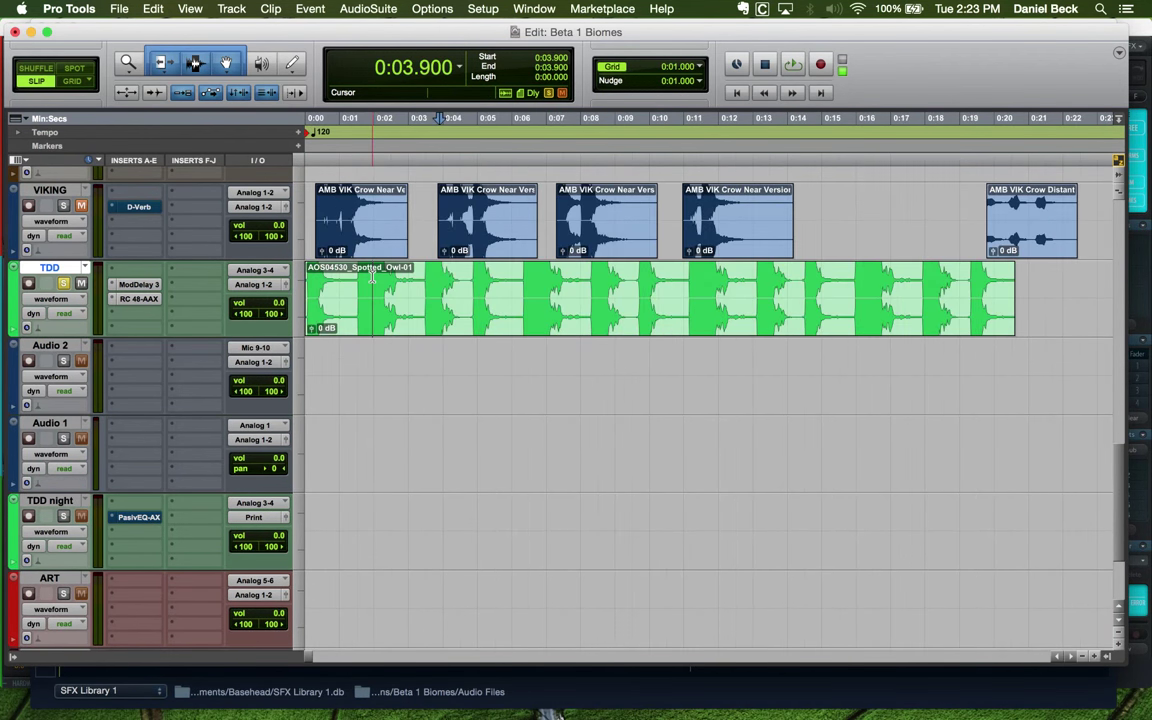
key("r")
left_click(752, 286)
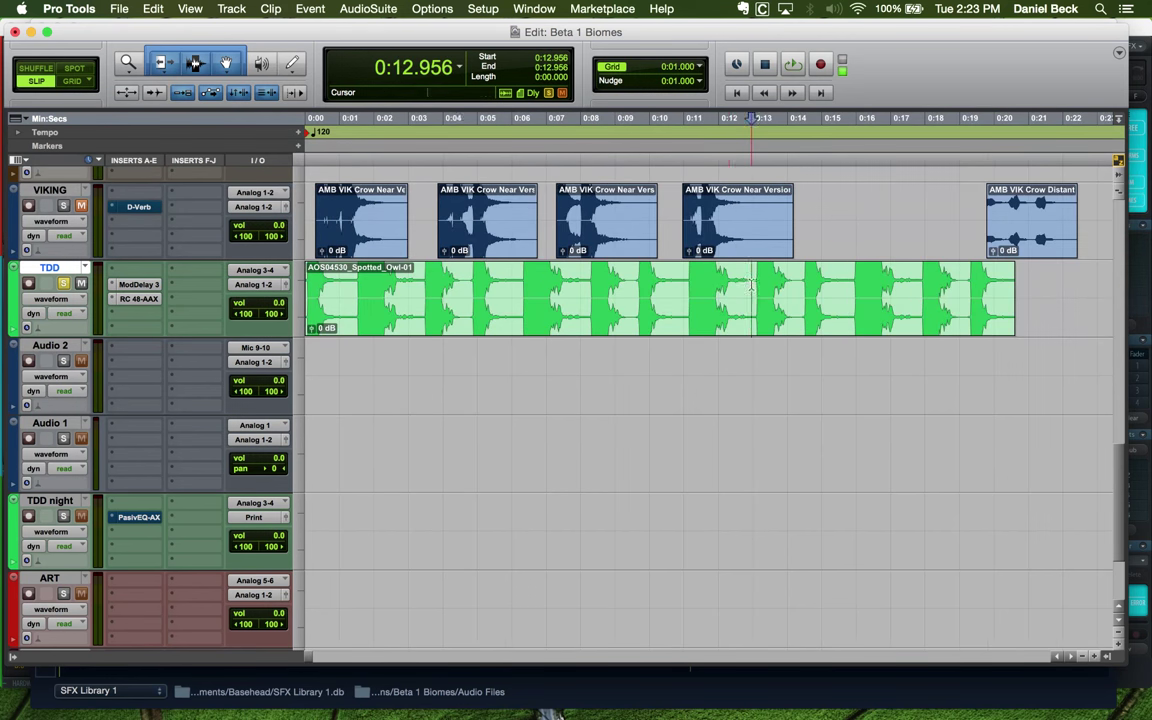
key("t")
key("t")
key("t")
key("r")
key("r")
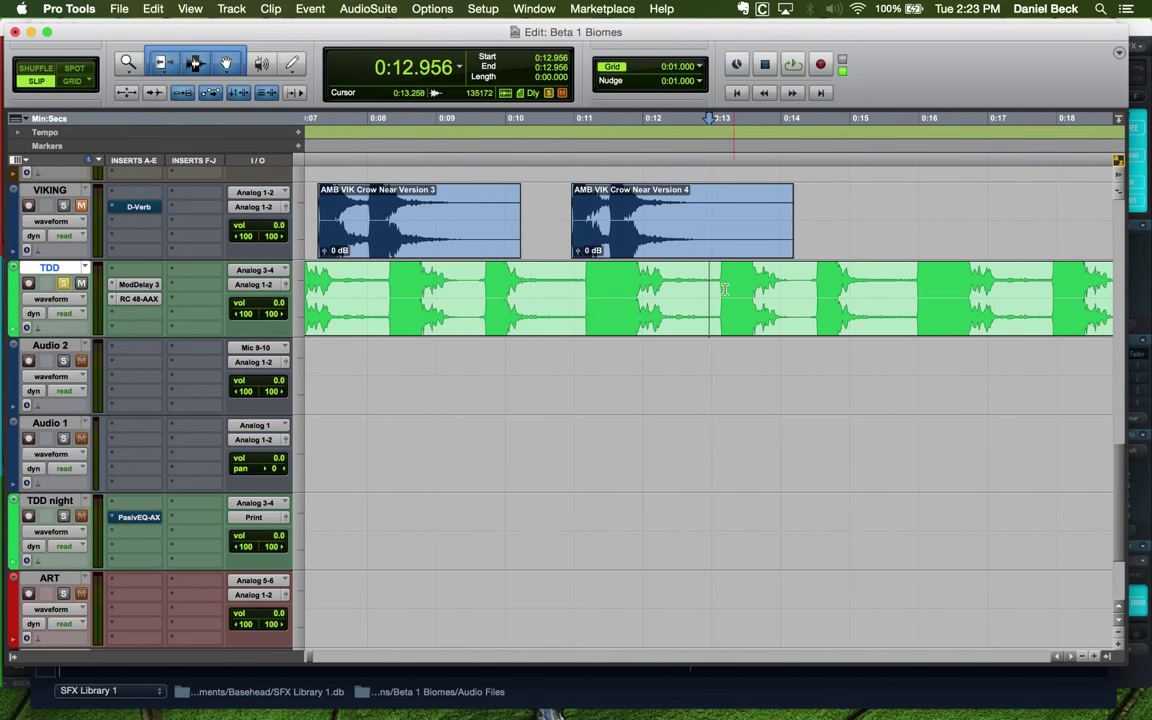
Audition the first owl clip from 0:11.122 and again from 0:09.671
left_click(583, 281)
key("space")
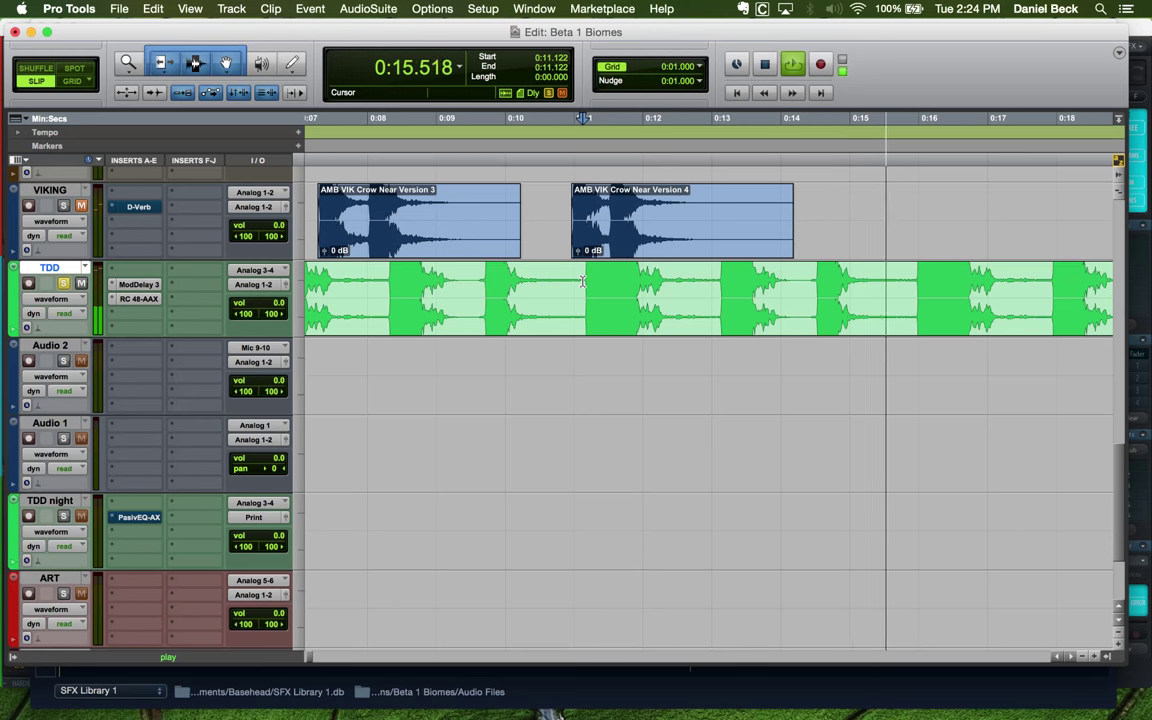
key("space")
key("space")
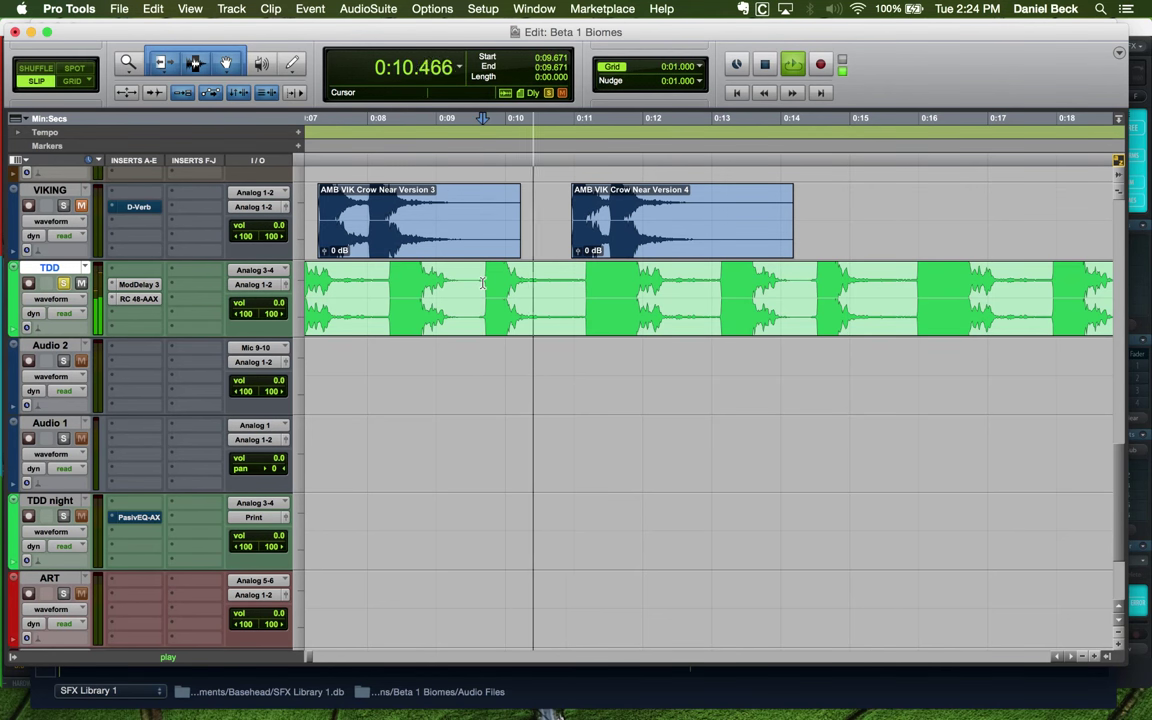
key("space")
Locate the second call near the start of the first owl clip and play on from 0:01.497
left_click(815, 281)
key("r")
key("r")
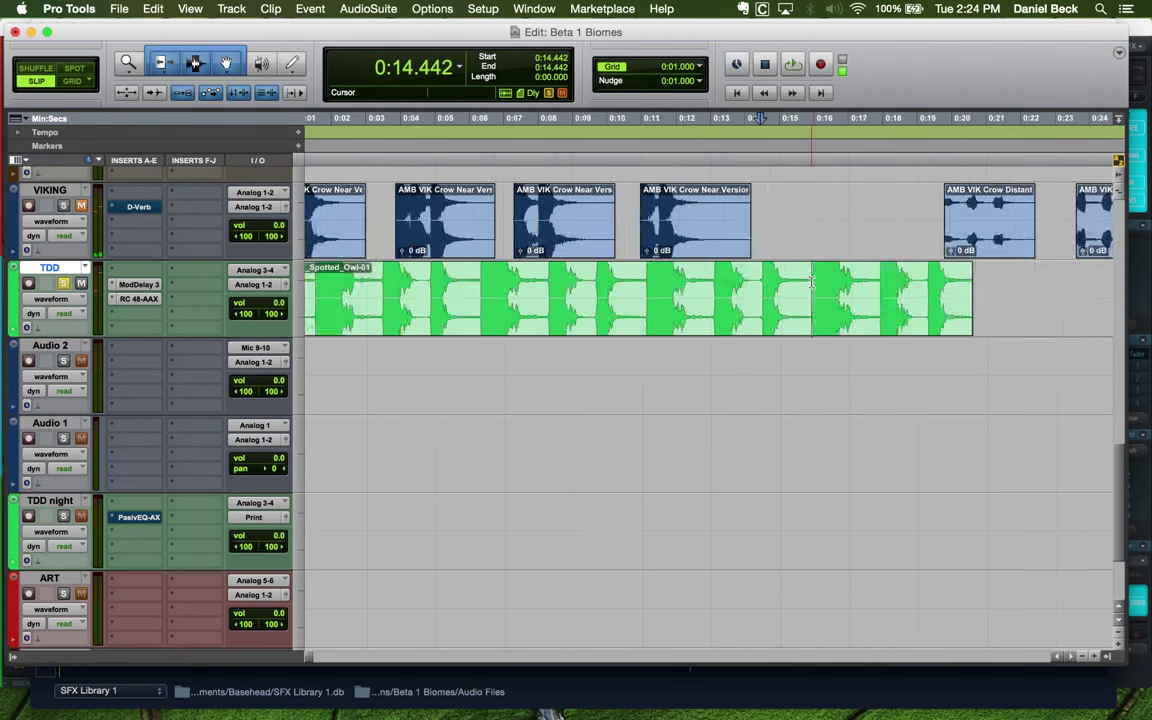
left_click(369, 282)
key("t")
key("t")
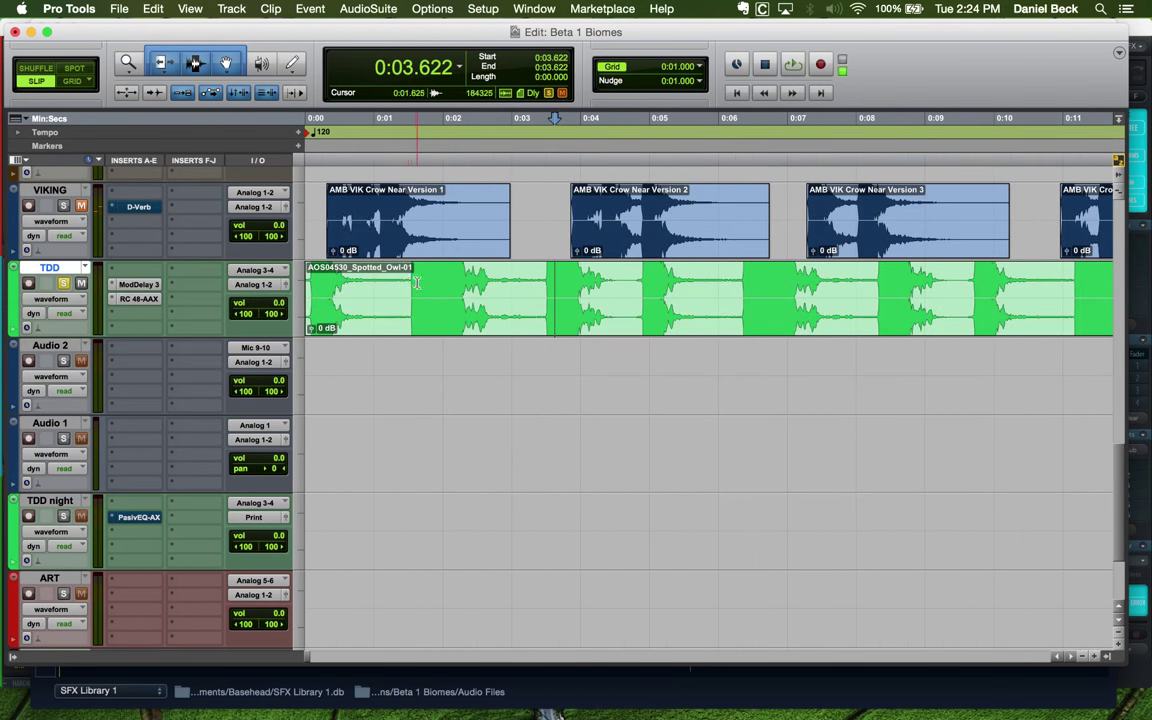
key("space")
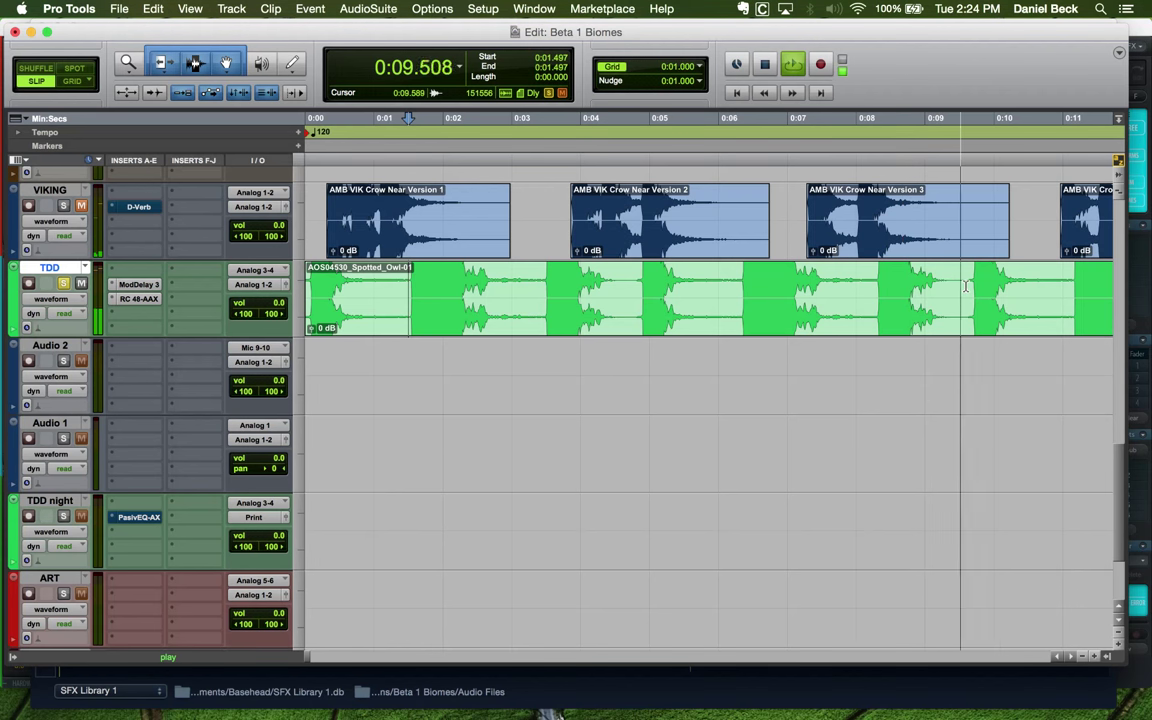
Stop playback, examine the first owl clip's waveform around 0:15.8, and mark the phrase from 0:11.133 to 0:15.928
key("r")
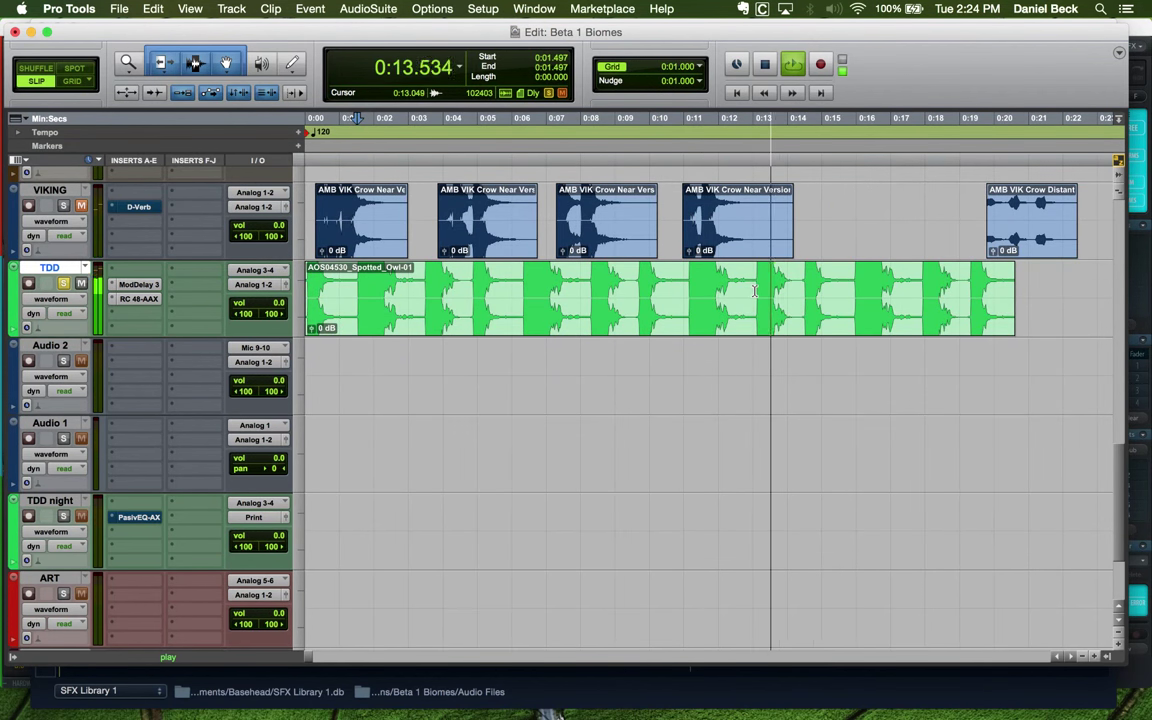
key("space")
left_click(848, 289)
key("t")
key("t")
key("super+bracketleft")
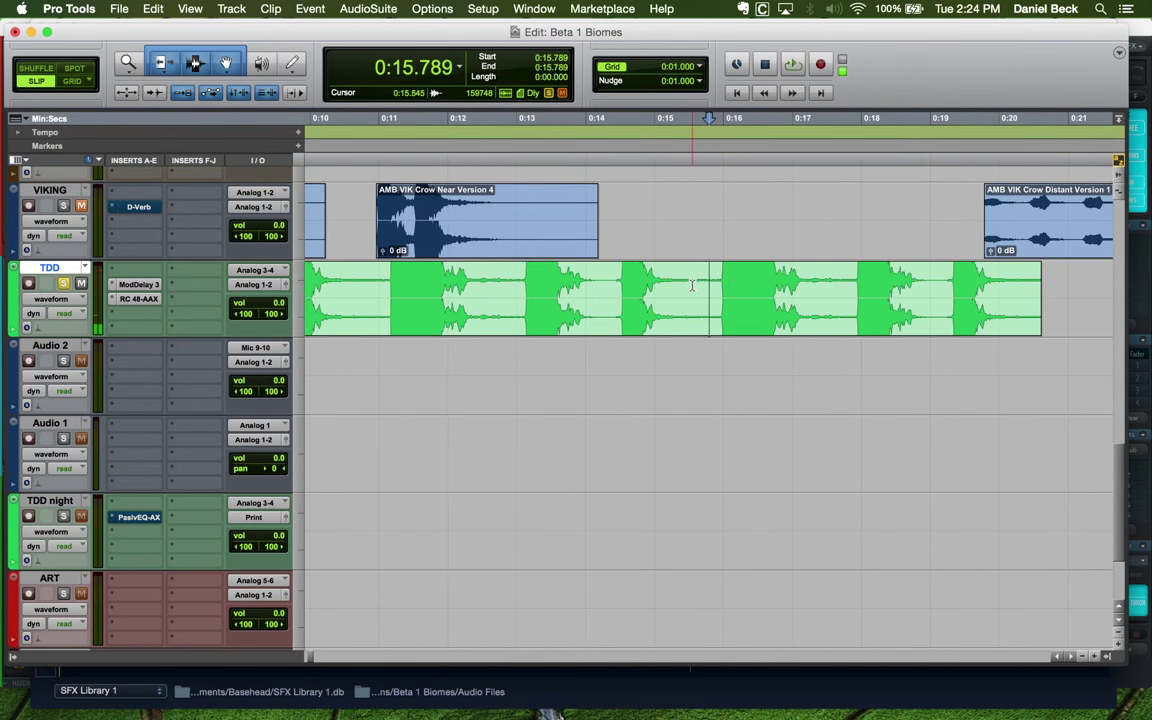
key("super+bracketleft")
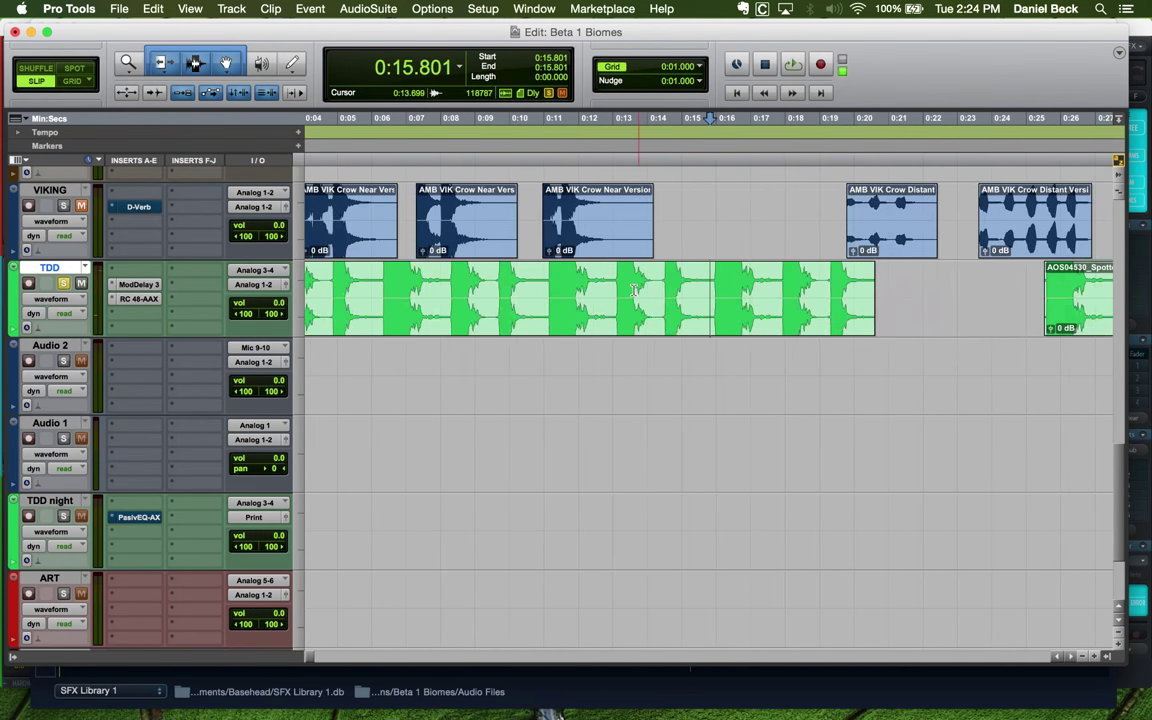
key("super+bracketleft")
key("super+bracketright")
key("super+bracketright")
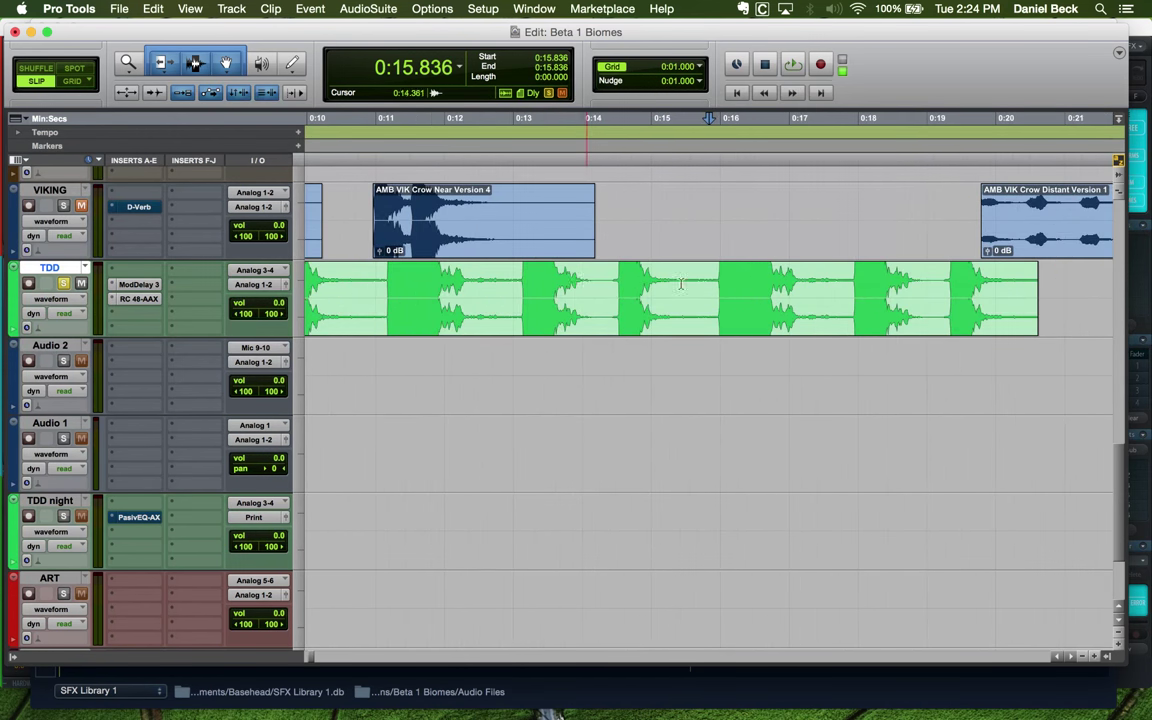
key("super+bracketright")
key("super+bracketleft")
left_click_drag(383, 284, 711, 289)
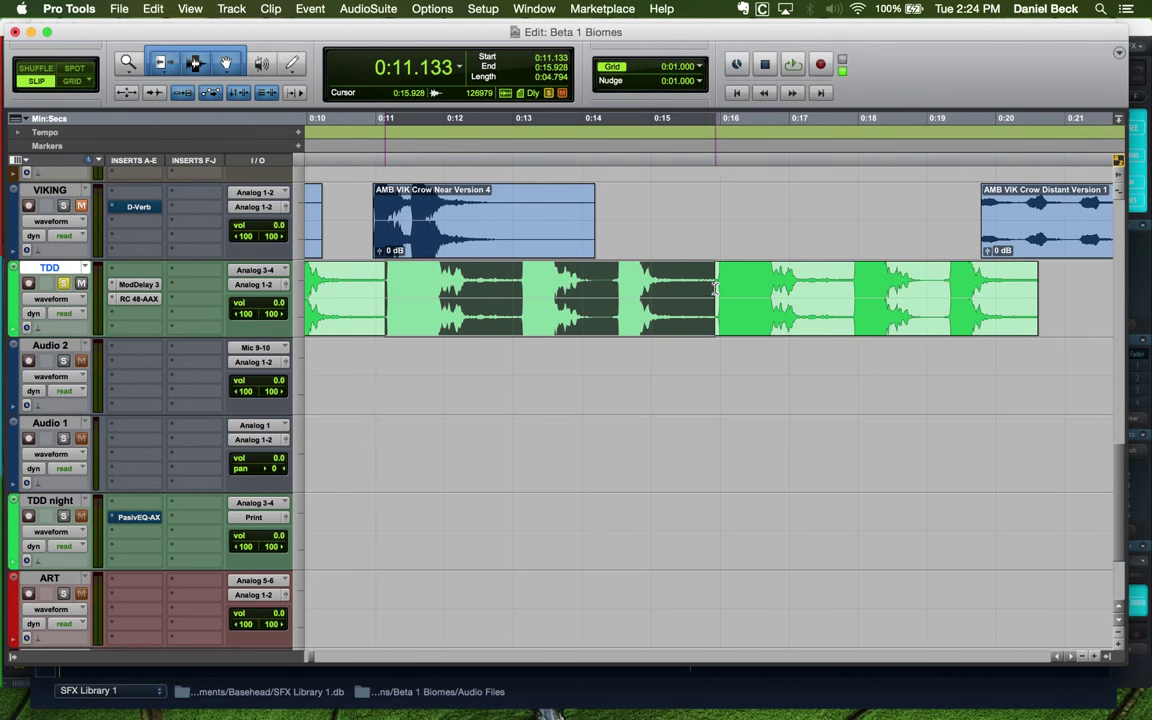
left_click(661, 293)
Split the first owl clip on the TDD track at 0:06.339 and 0:11.122 to isolate the middle phrase
key("super+bracketleft")
key("super+bracketleft")
left_click(476, 291)
key("super+bracketright")
key("super+bracketright")
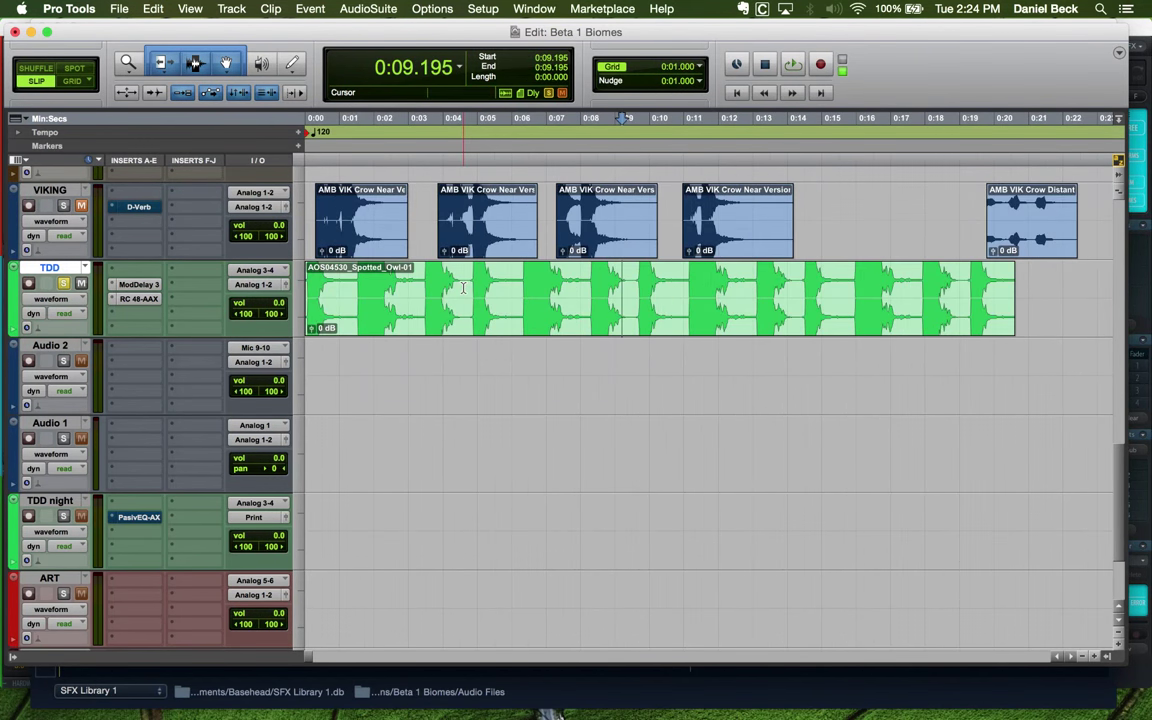
left_click(511, 286)
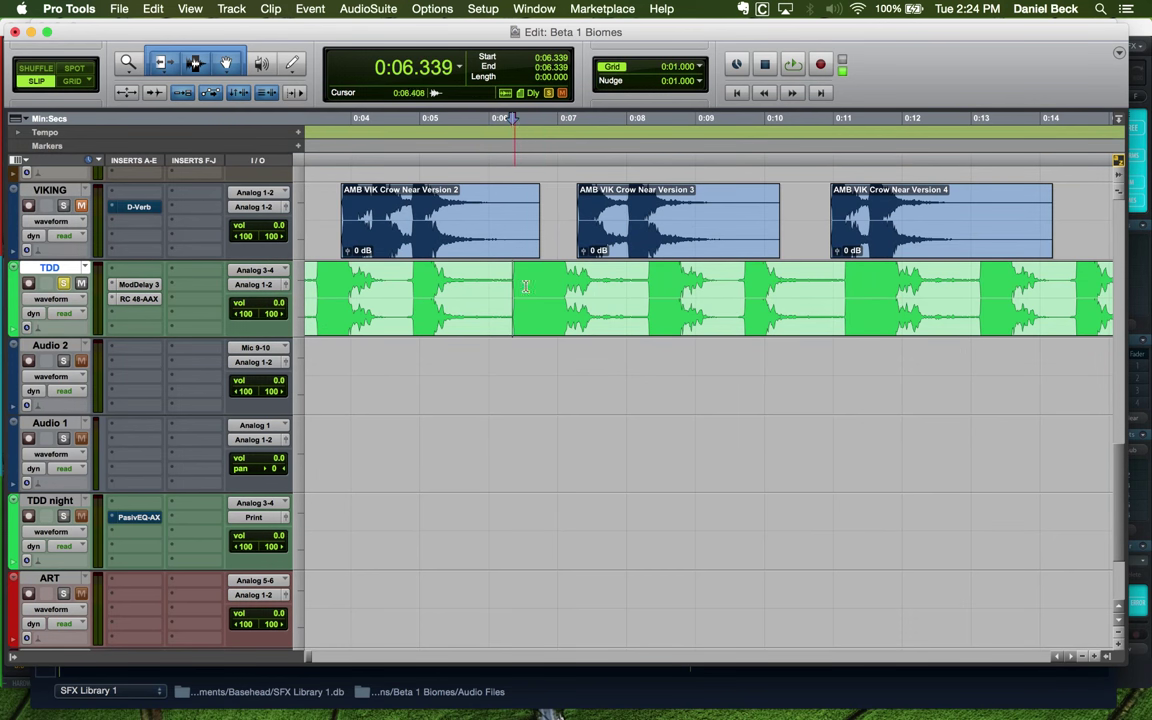
key("super+e")
left_click(842, 285)
key("super+e")
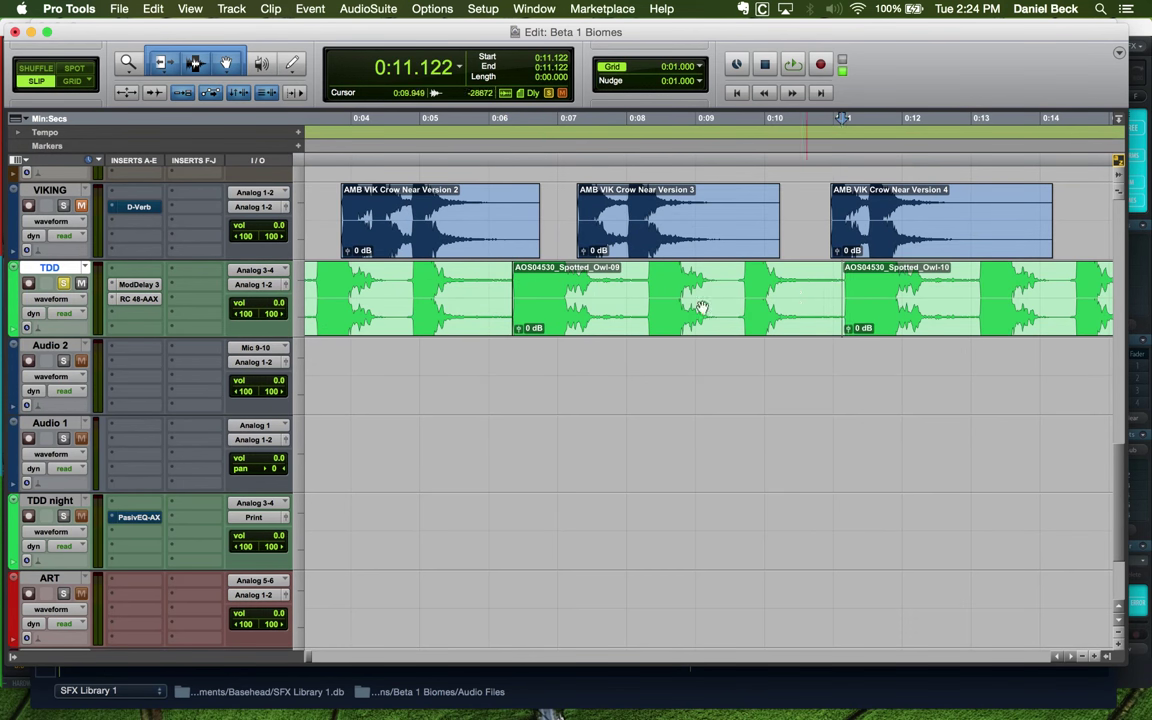
Move the isolated middle owl phrase onto the Audio 2 track beneath the matching calls, starting at 0:01.513
key("super+bracketleft")
left_click_drag(542, 315, 420, 389)
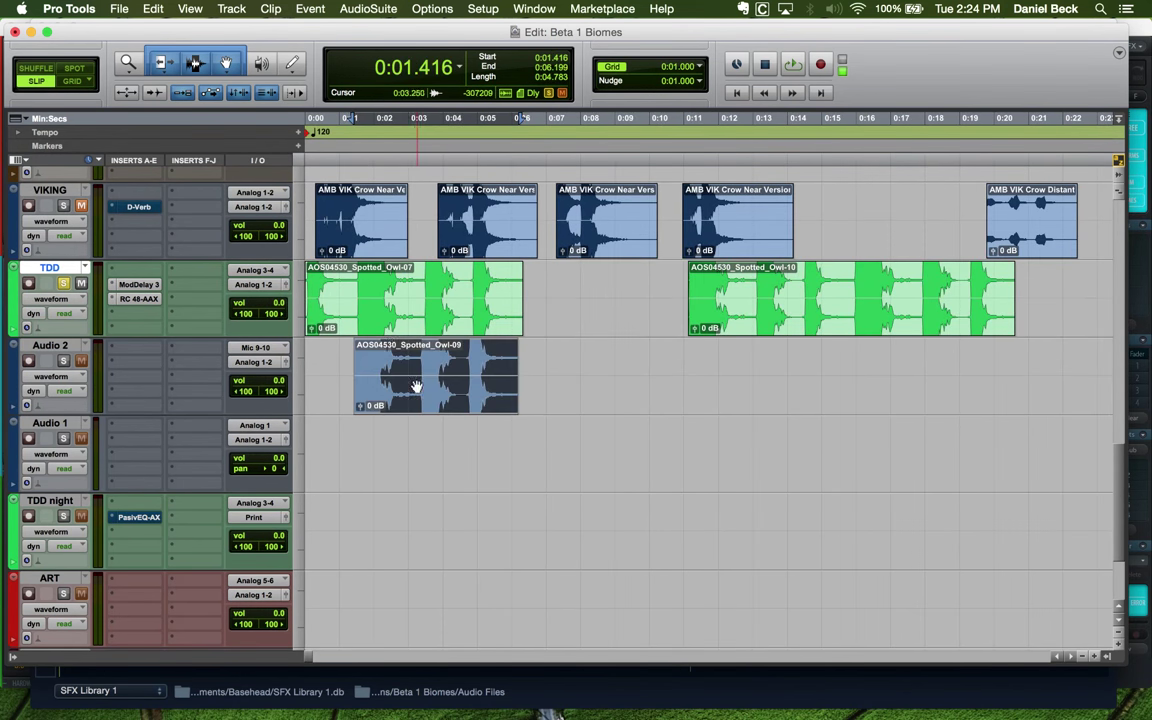
key("super+bracketright")
key("super+bracketright")
key("super+bracketright")
key("super+bracketright")
left_click_drag(806, 403, 884, 360)
key("super+bracketleft")
key("super+bracketleft")
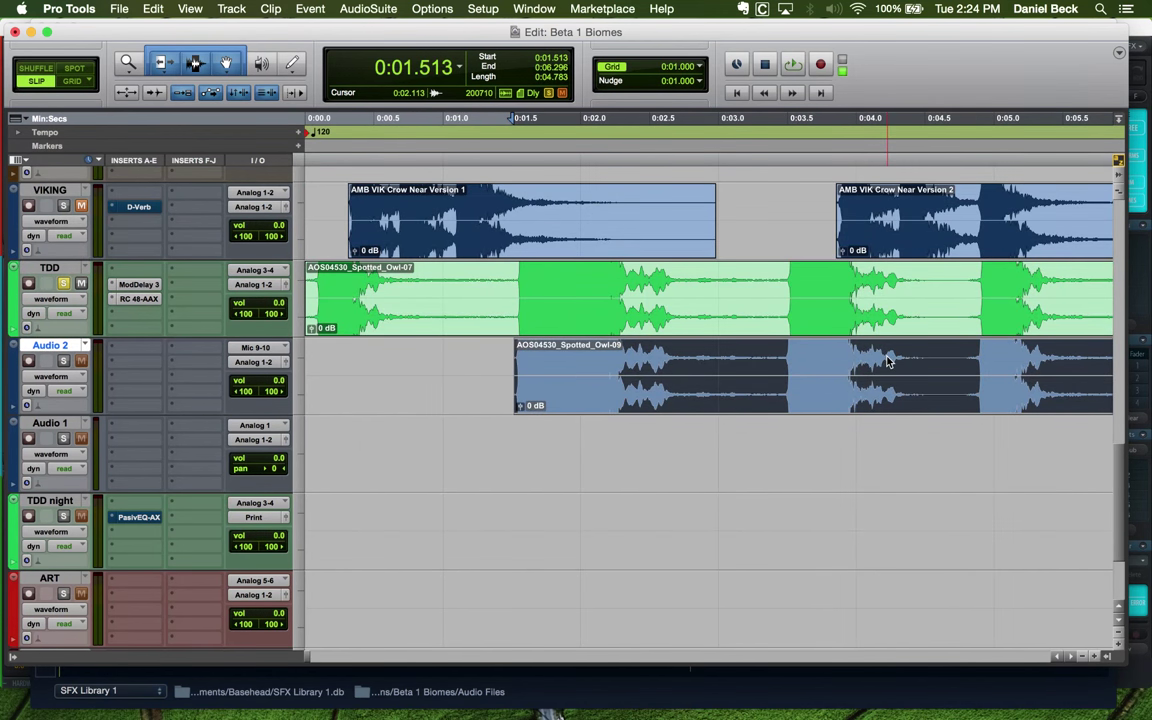
Lower the audio waveform zoom four levels so the individual calls on TDD and Audio 2 are distinguishable
key("super+alt+bracketleft")
key("super+alt+bracketleft")
key("super+alt+bracketleft")
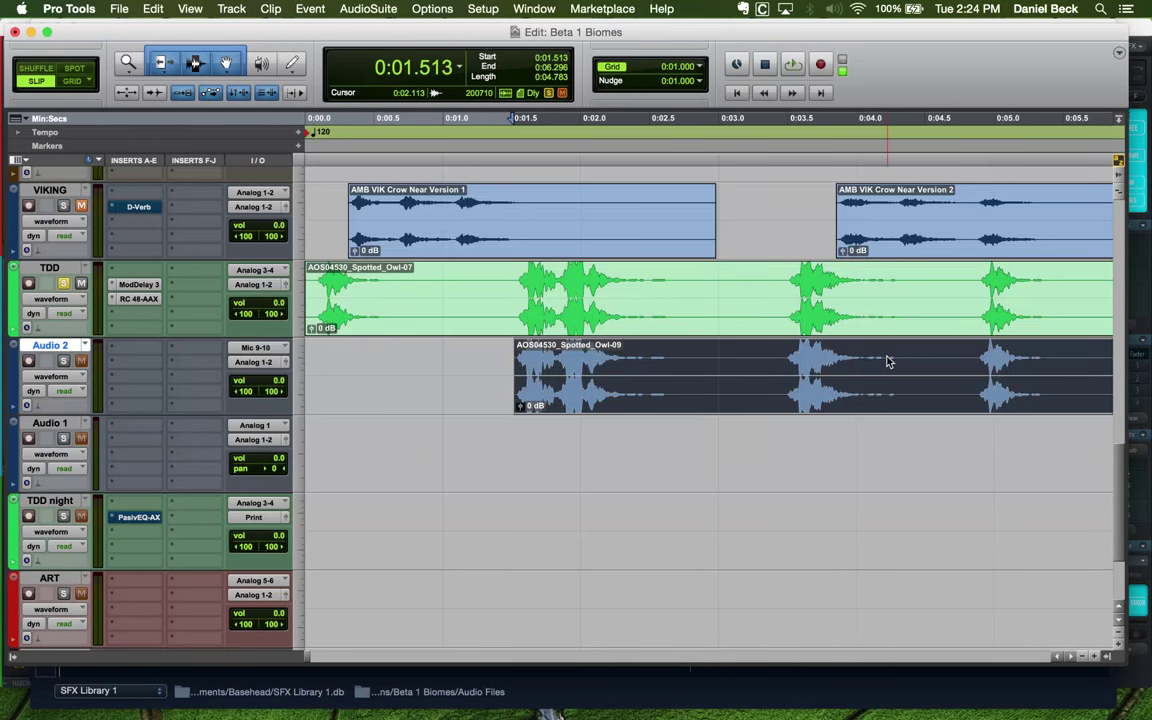
key("super+alt+bracketleft")
left_click(551, 283)
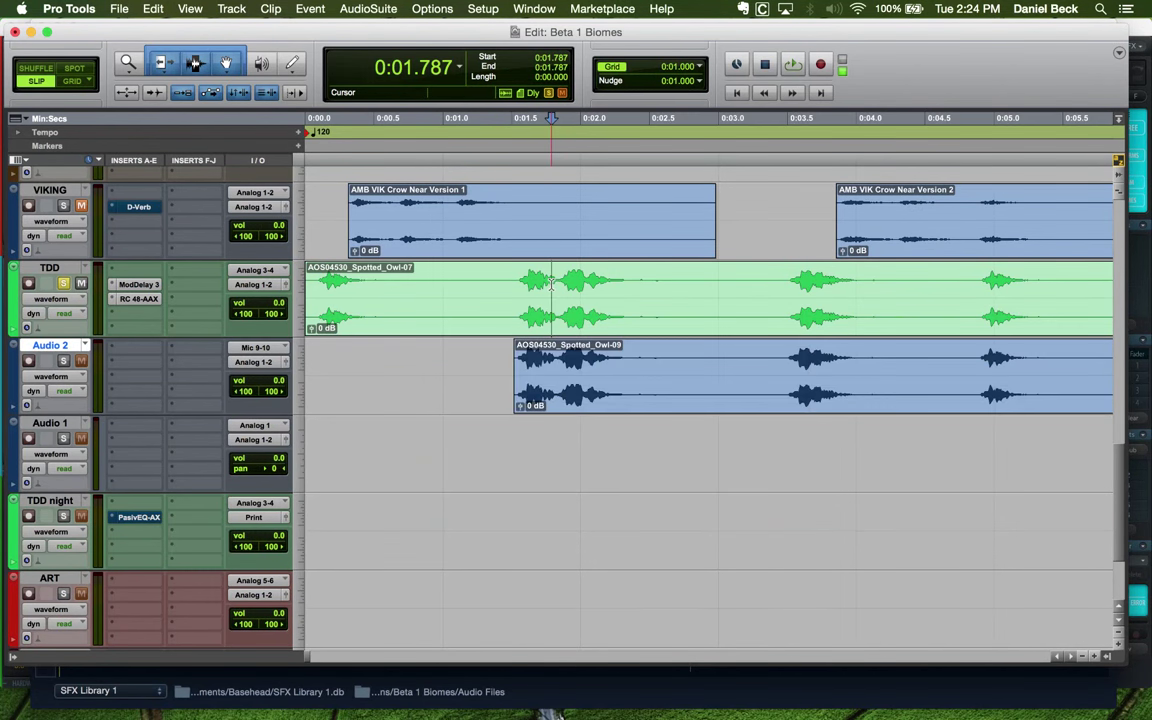
Align the Audio 2 owl clip with the matching calls on the TDD track, starting it at 0:01.528
key("super+bracketright")
key("super+bracketright")
key("super+bracketright")
key("super+bracketright")
left_click_drag(578, 403, 604, 403)
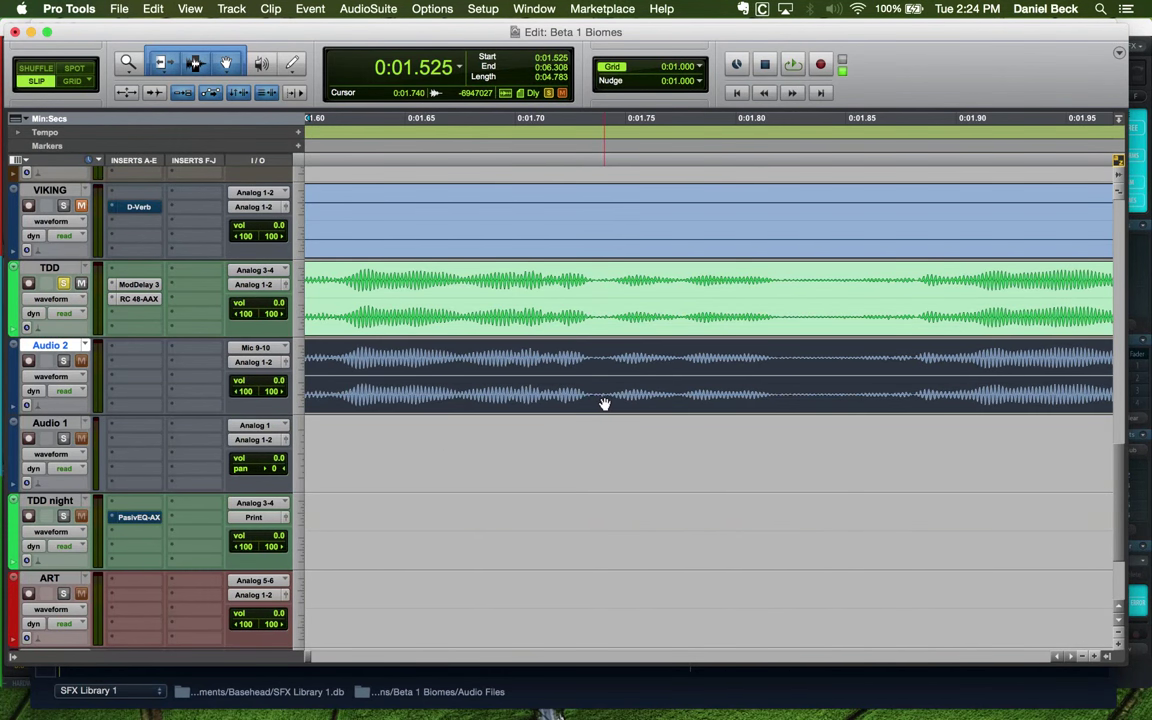
key("super+bracketleft")
left_click(642, 398)
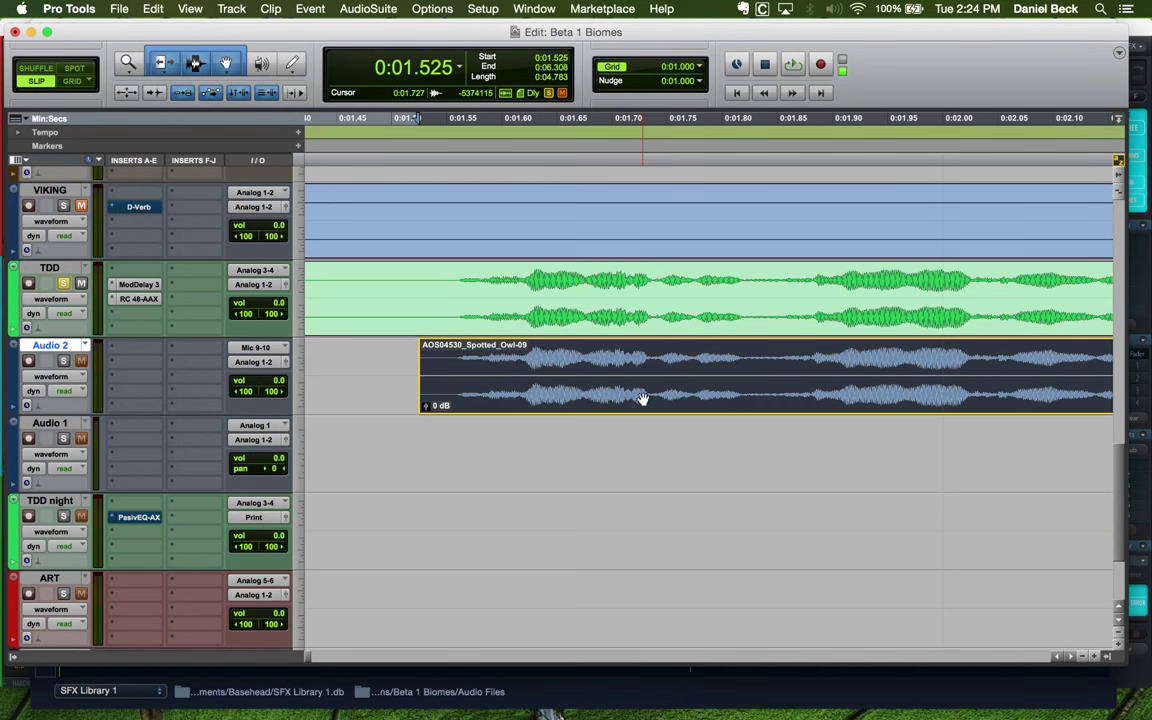
left_click_drag(648, 399, 671, 393)
key("super+bracketleft")
left_click(848, 292)
key("super+bracketright")
Compare the TDD and Audio 2 owl waveforms at close range around 0:02.039
key("super+bracketright")
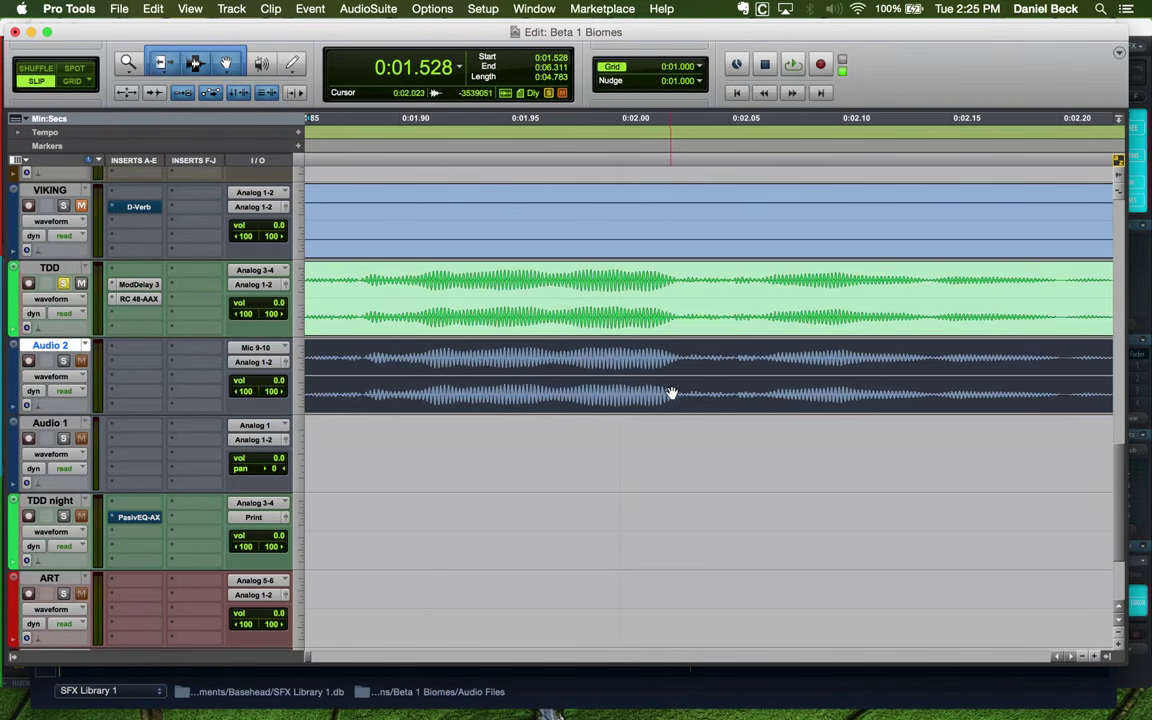
left_click(706, 285)
key("super+bracketright")
key("super+bracketright")
key("super+bracketright")
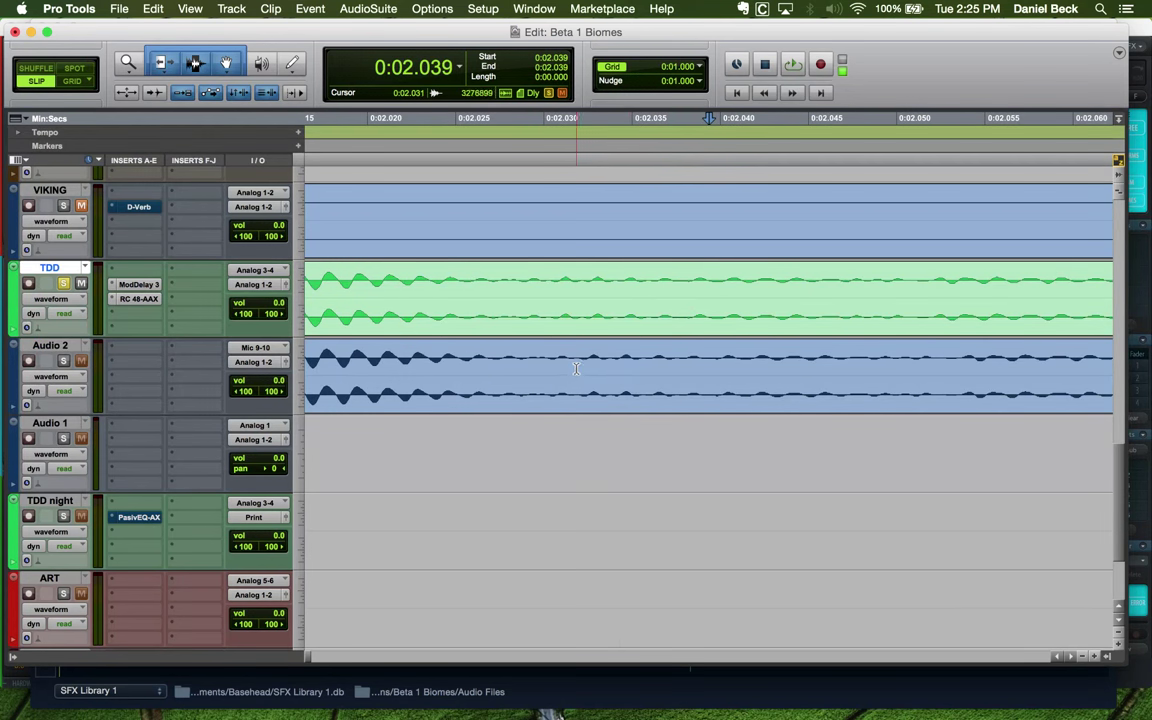
key("super+bracketleft")
key("super+bracketleft")
key("super+bracketleft")
key("super+bracketleft")
key("super+bracketleft")
key("super+bracketleft")
key("super+bracketleft")
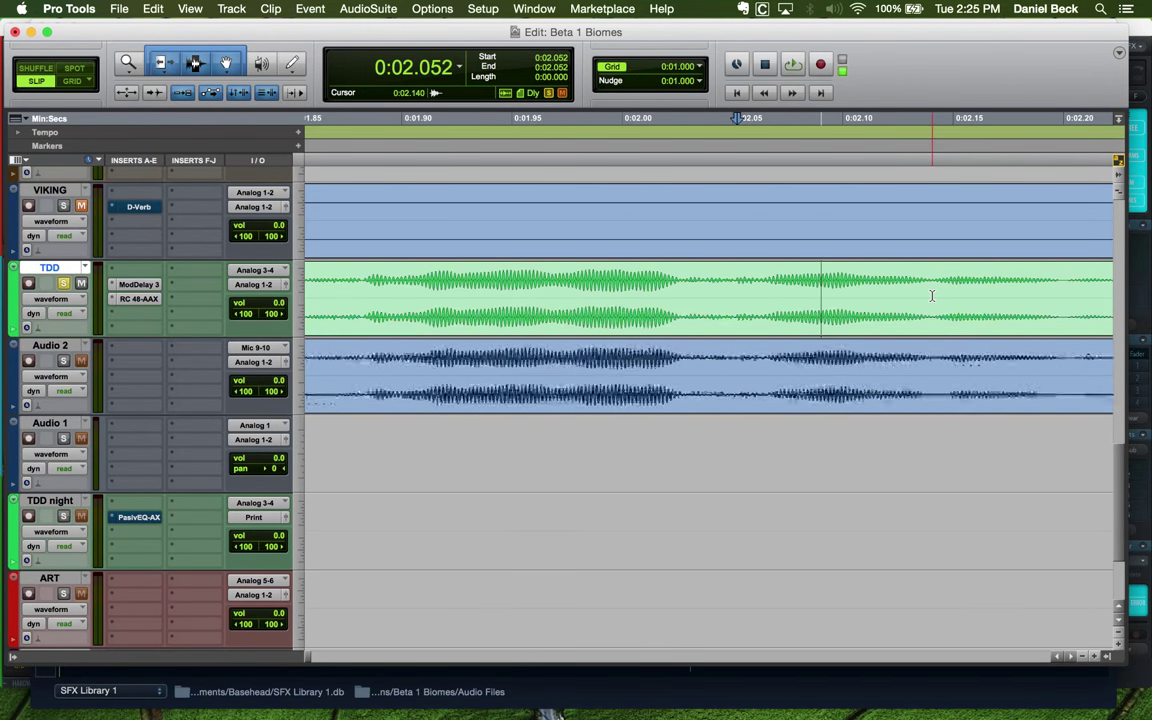
Compare the last aligned call on the TDD and Audio 2 tracks around 0:04.951
left_click(987, 287)
key("super+bracketright")
key("super+bracketright")
key("super+bracketright")
key("super+bracketright")
key("super+bracketright")
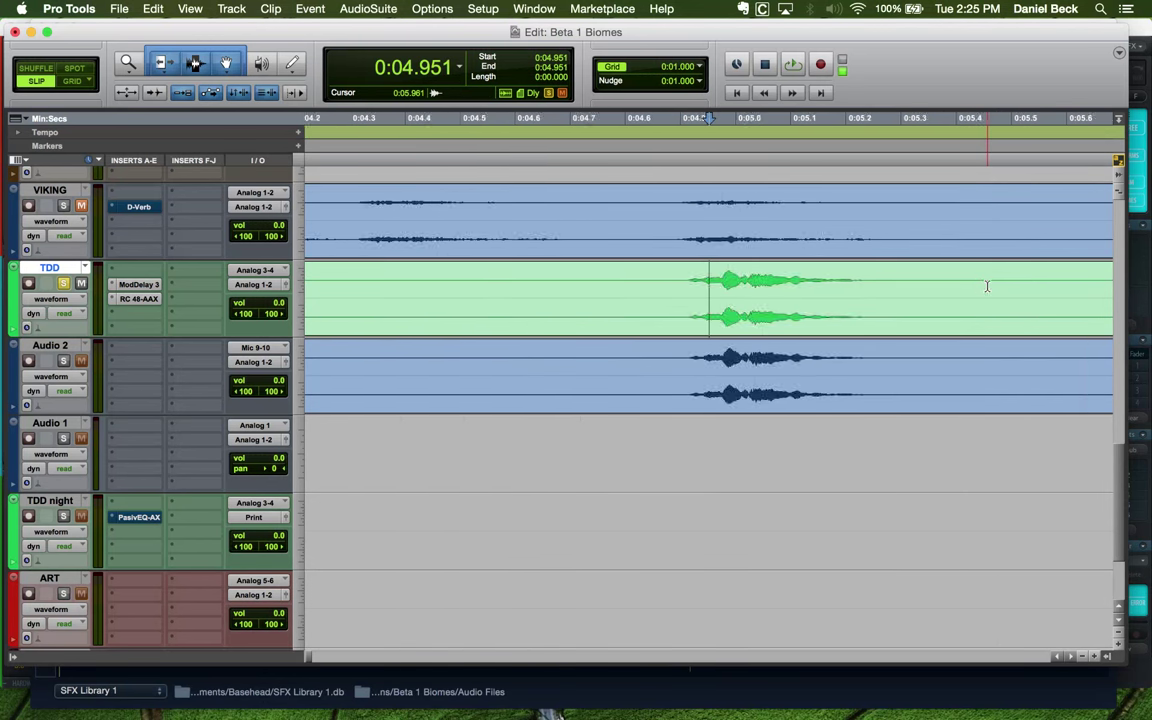
key("super+bracketleft")
key("super+bracketleft")
key("super+bracketleft")
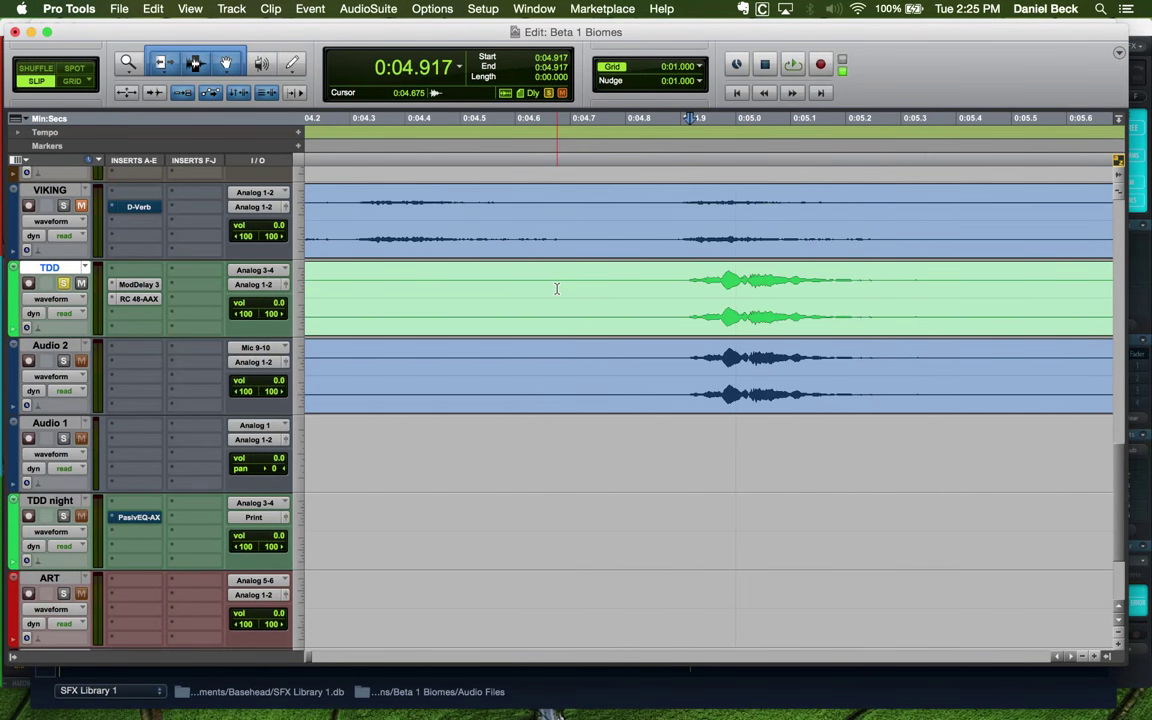
Delete the owl clip on Audio 2 and remove the Audio 2 track from the session
key("super+bracketleft")
key("super+bracketleft")
key("super+bracketleft")
key("super+bracketleft")
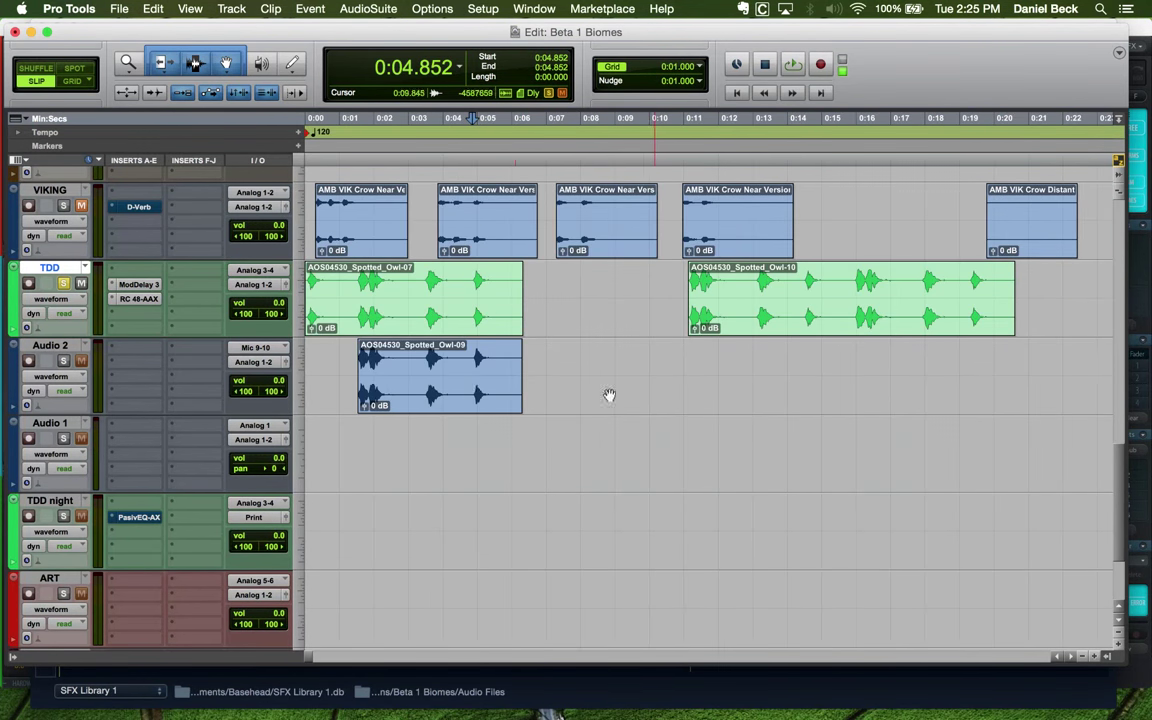
key("super+bracketleft")
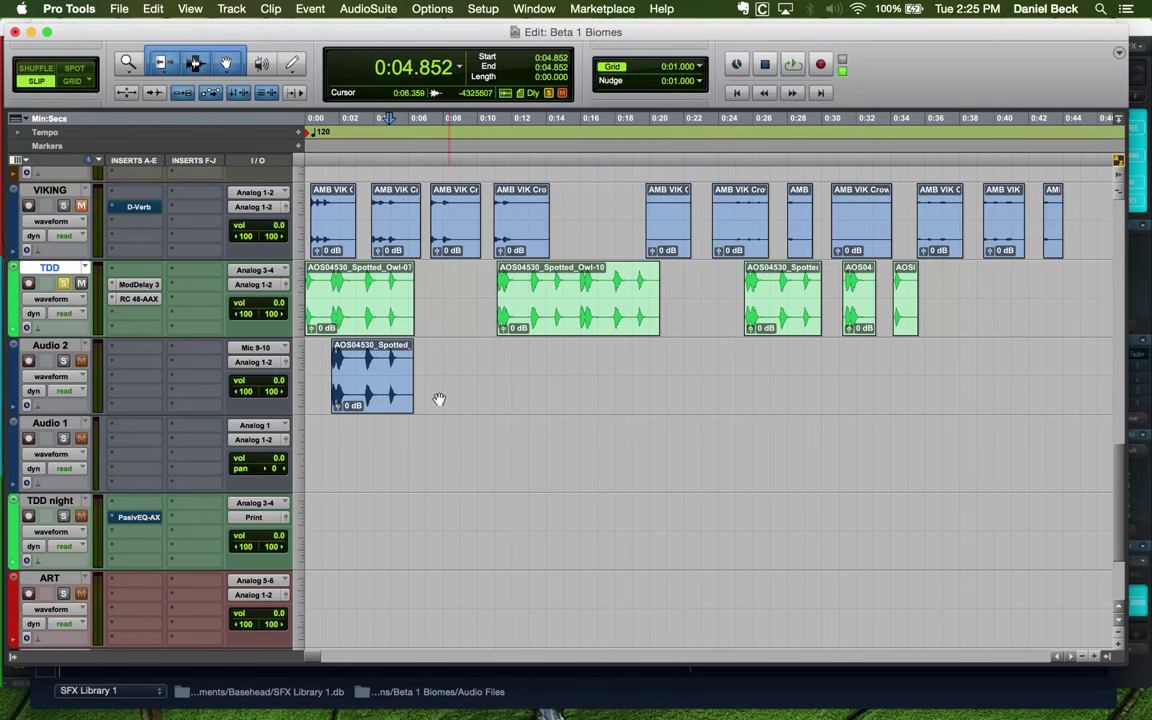
left_click(363, 403)
key("Delete")
right_click(63, 348)
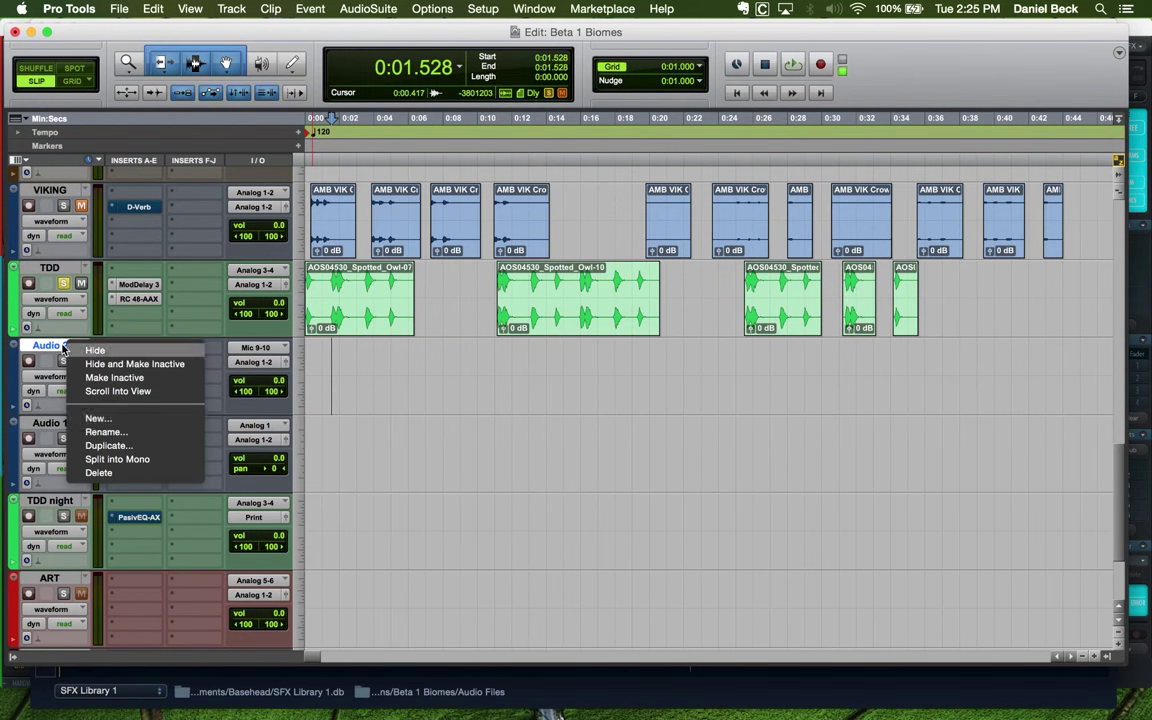
left_click(100, 473)
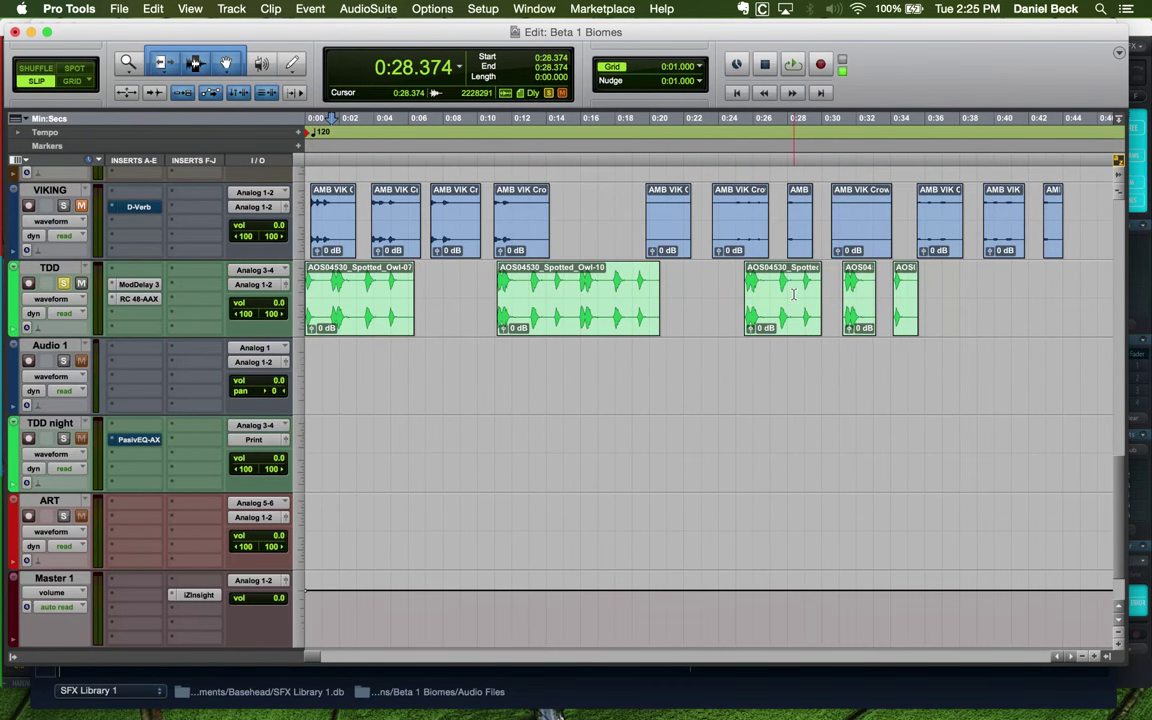
Examine the remaining owl clips on the TDD track and audition AOS04530_Spotted_Owl-06 from 0:27.550
key("super+bracketright")
key("super+bracketright")
left_click(997, 280)
key("super+bracketright")
key("super+bracketleft")
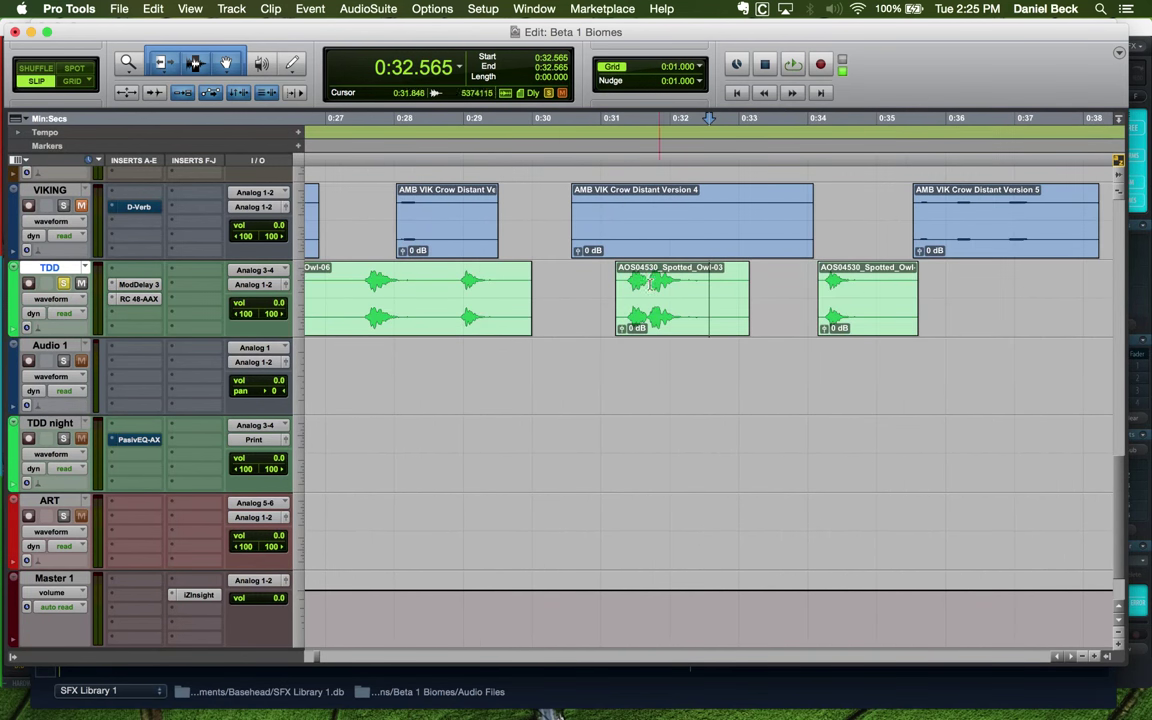
scroll(651, 284, "down", 2)
left_click(572, 285)
key("super+bracketright")
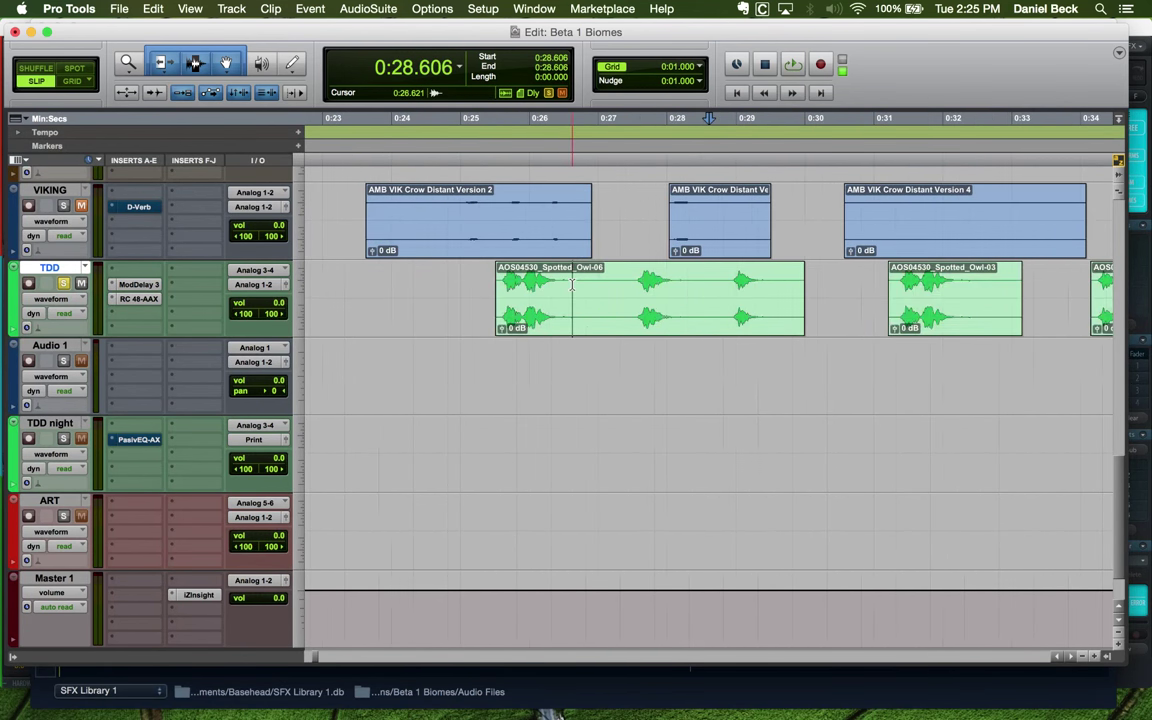
left_click(637, 280)
key("space")
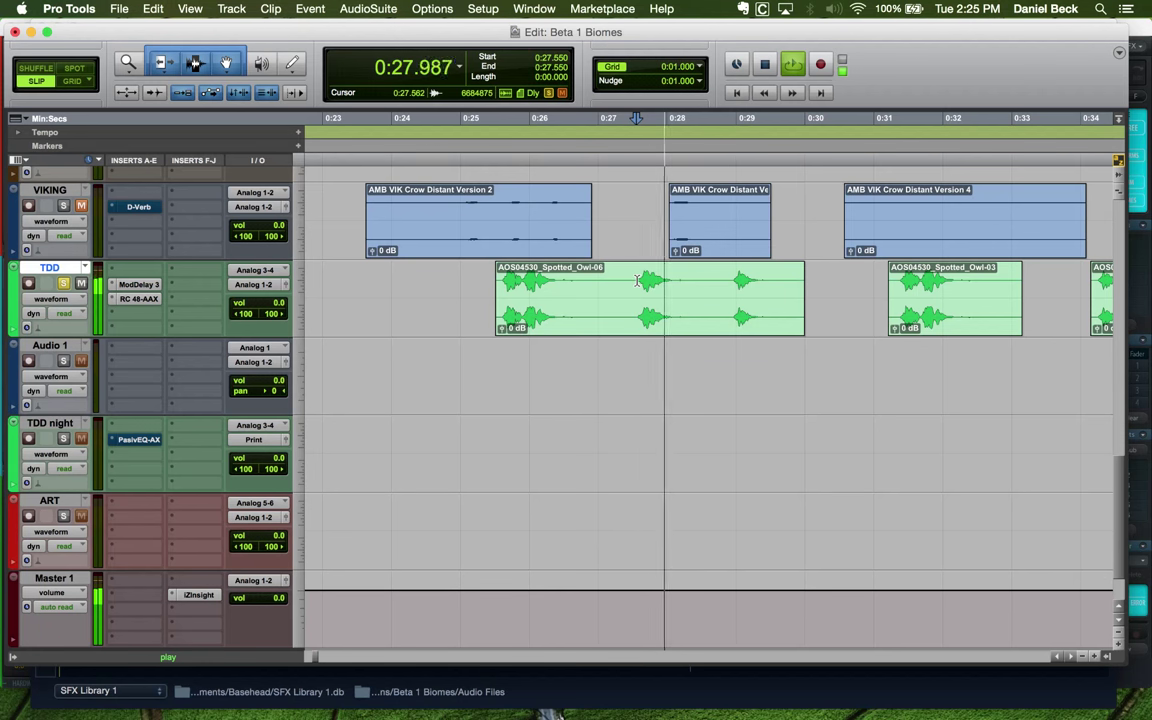
key("space")
Reduce AOS04530_Spotted_Owl-06 to its single middle call by trimming to 0:27.550 and removing the last call, placing it at 0:26.517
key("a")
left_click(732, 283)
key("b")
left_click_drag(718, 308, 646, 312)
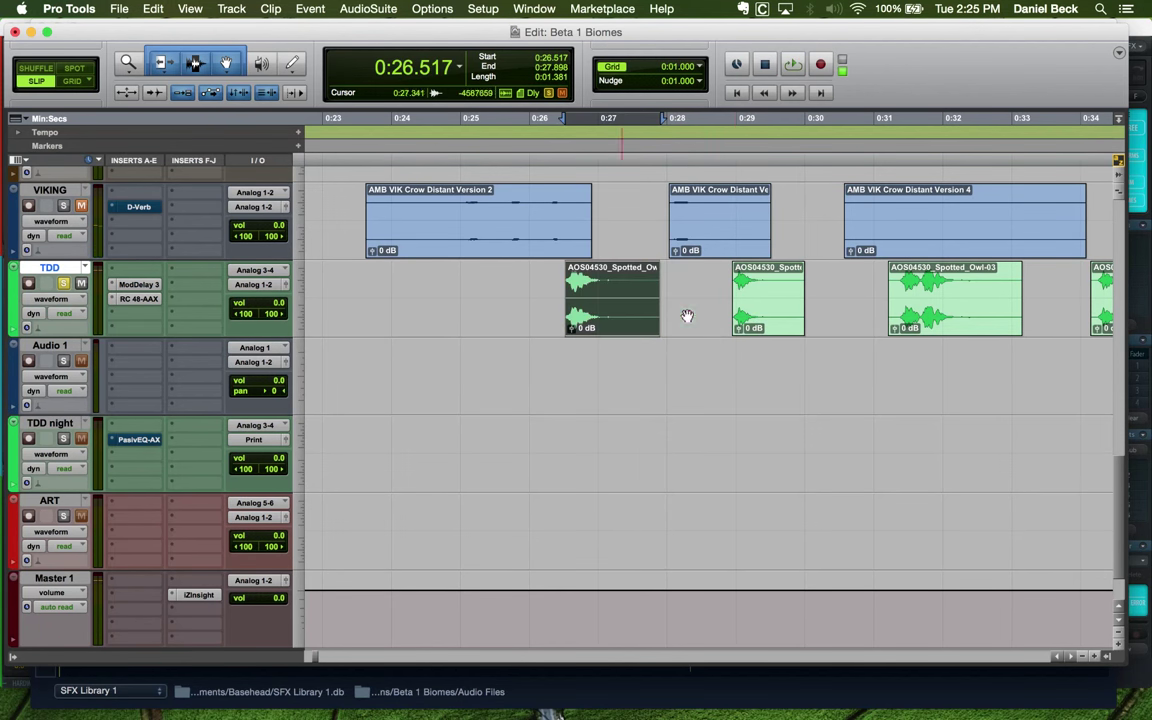
left_click(771, 318)
key("BackSpace")
Move AOS04530_Spotted_Owl-03 to start at 0:30.418 and trim its beginning to 0:30.605, right where the first call begins
left_click_drag(934, 318, 879, 312)
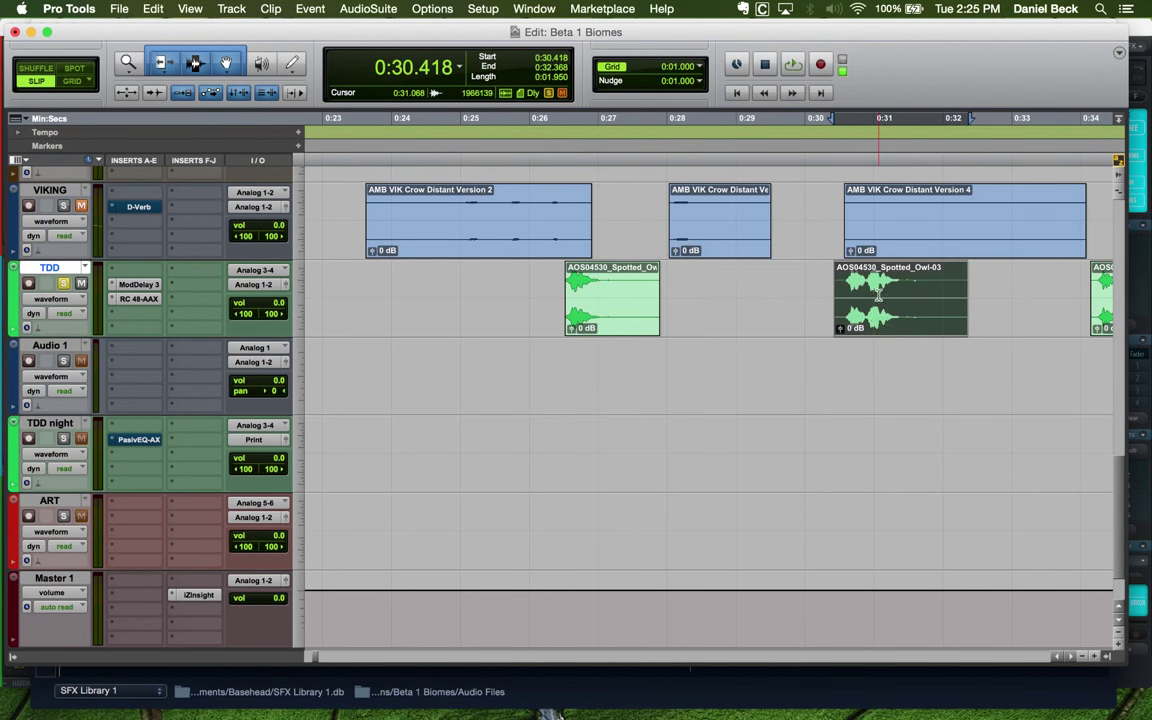
left_click(878, 297)
key("super+bracketright")
key("super+bracketright")
key("super+bracketright")
left_click(453, 282)
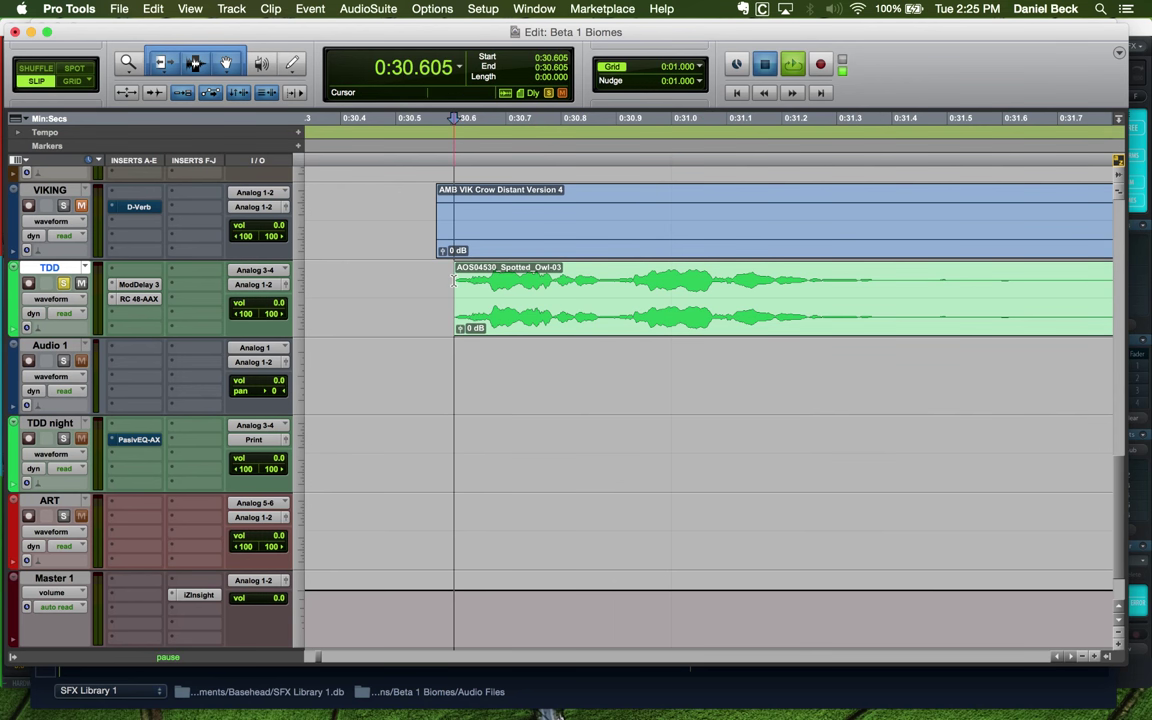
Audition the trimmed AOS04530_Spotted_Owl-03 clip from 0:30.605
key("space")
key("r")
key("r")
key("r")
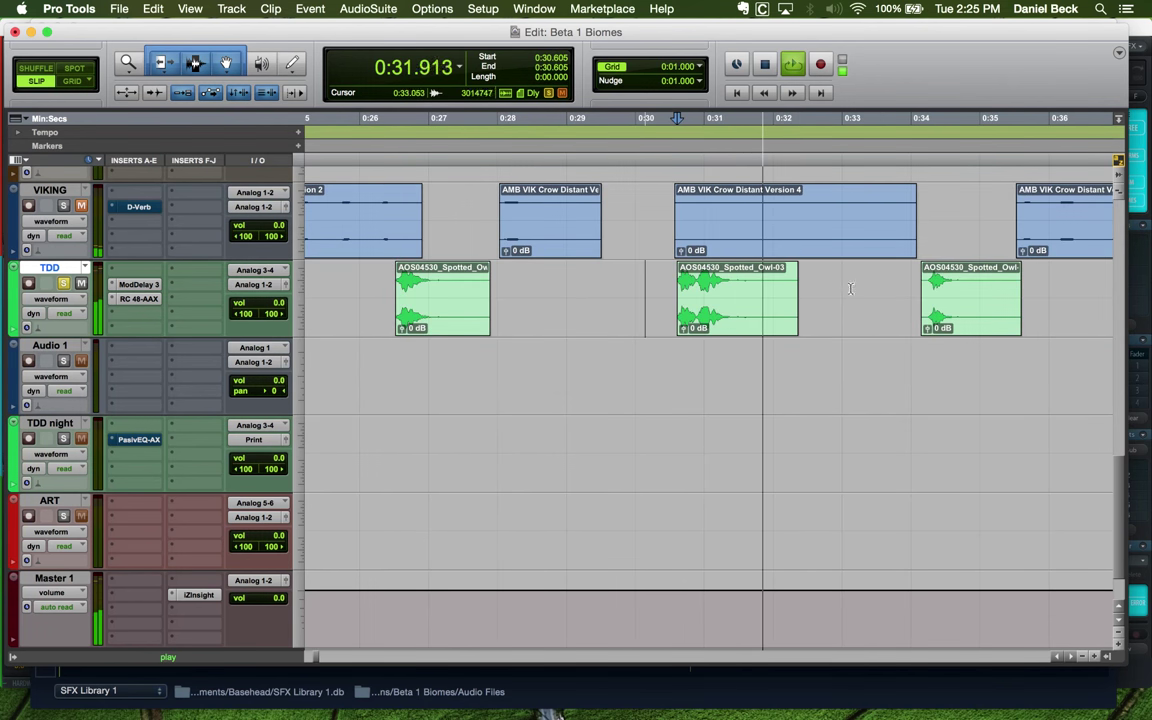
key("space")
Trim the start of AOS04530_Spotted_Owl-05 to 0:34.256, right before its call
left_click(935, 297)
key("t")
key("t")
key("t")
left_click(656, 291)
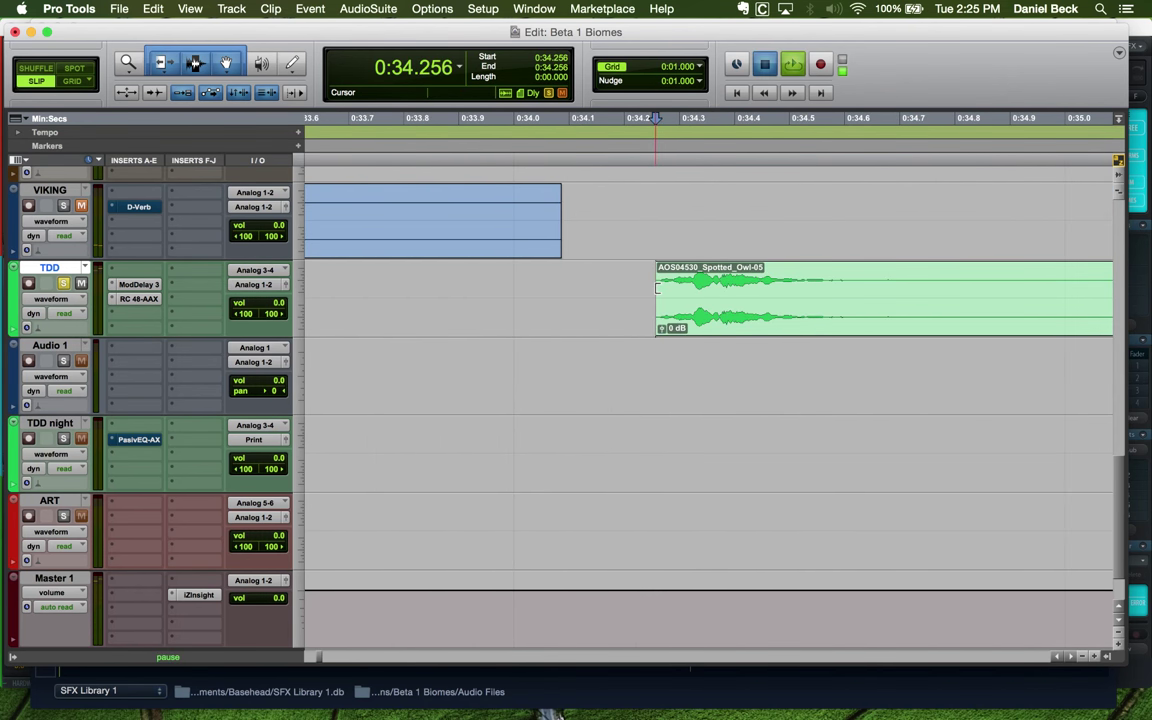
Audition the trimmed AOS04530_Spotted_Owl-05 clip from 0:34.256
key("space")
key("r")
key("r")
key("r")
key("space")
key("r")
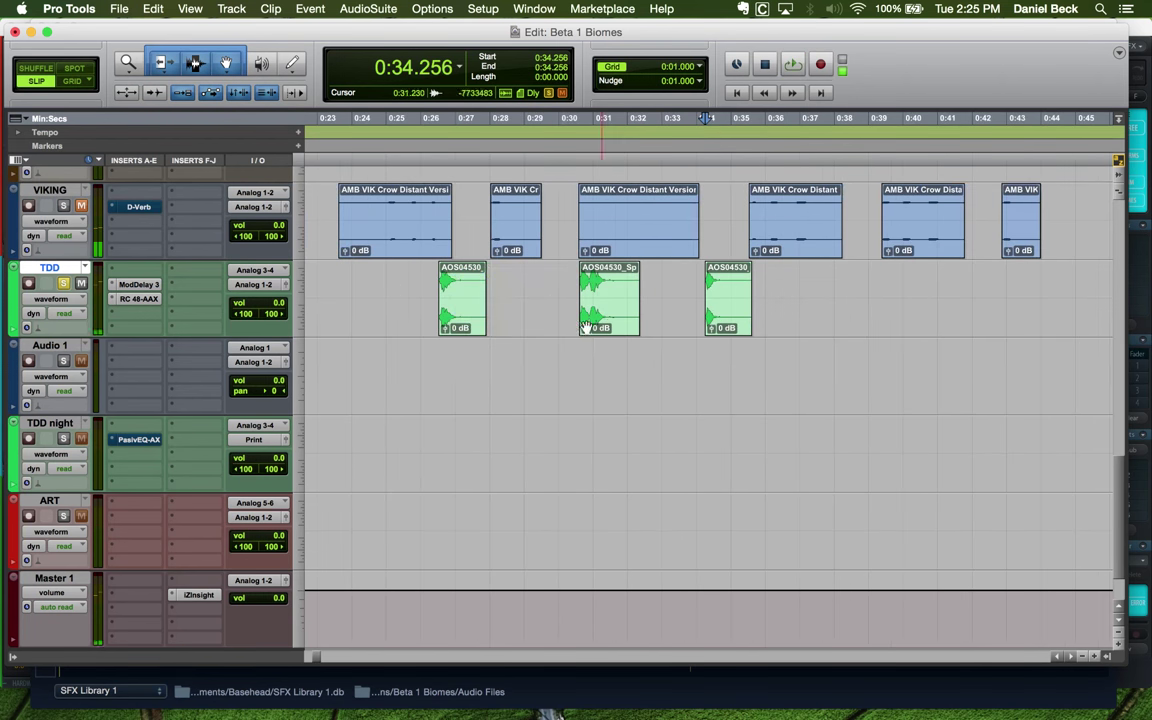
Move the first of the three isolated owl calls behind the other two, starting at 0:37.477, and audition it
left_click_drag(457, 316, 828, 313)
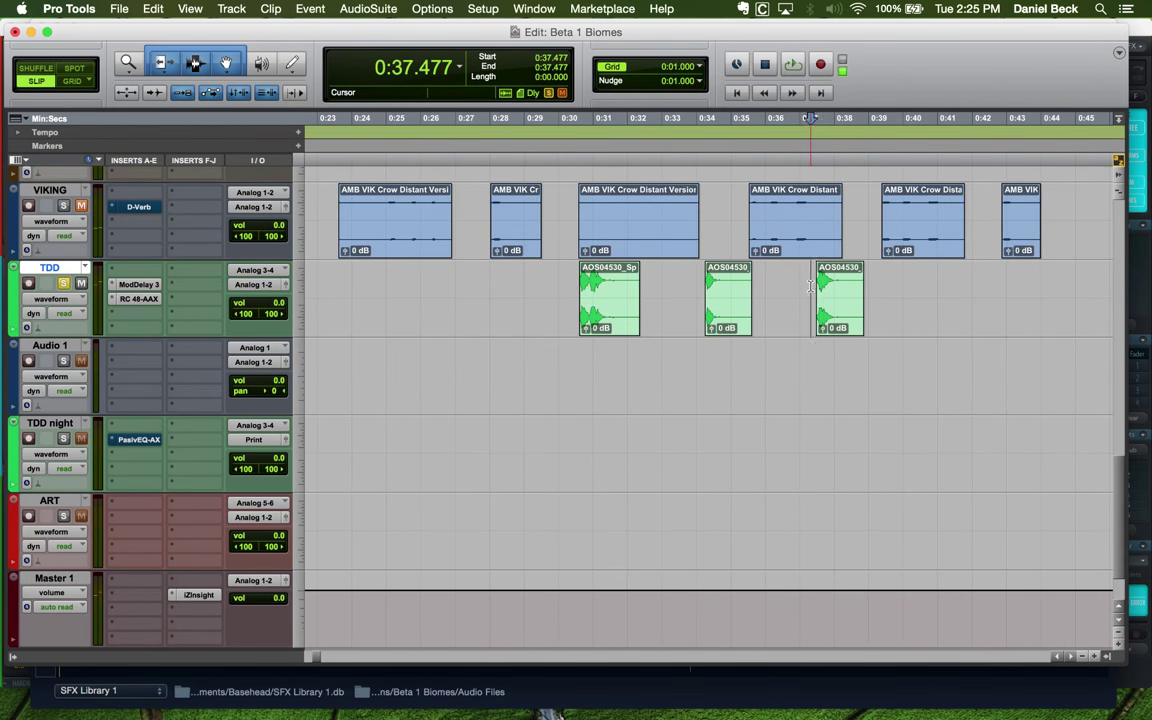
key("t")
key("t")
key("space")
key("r")
key("r")
key("space")
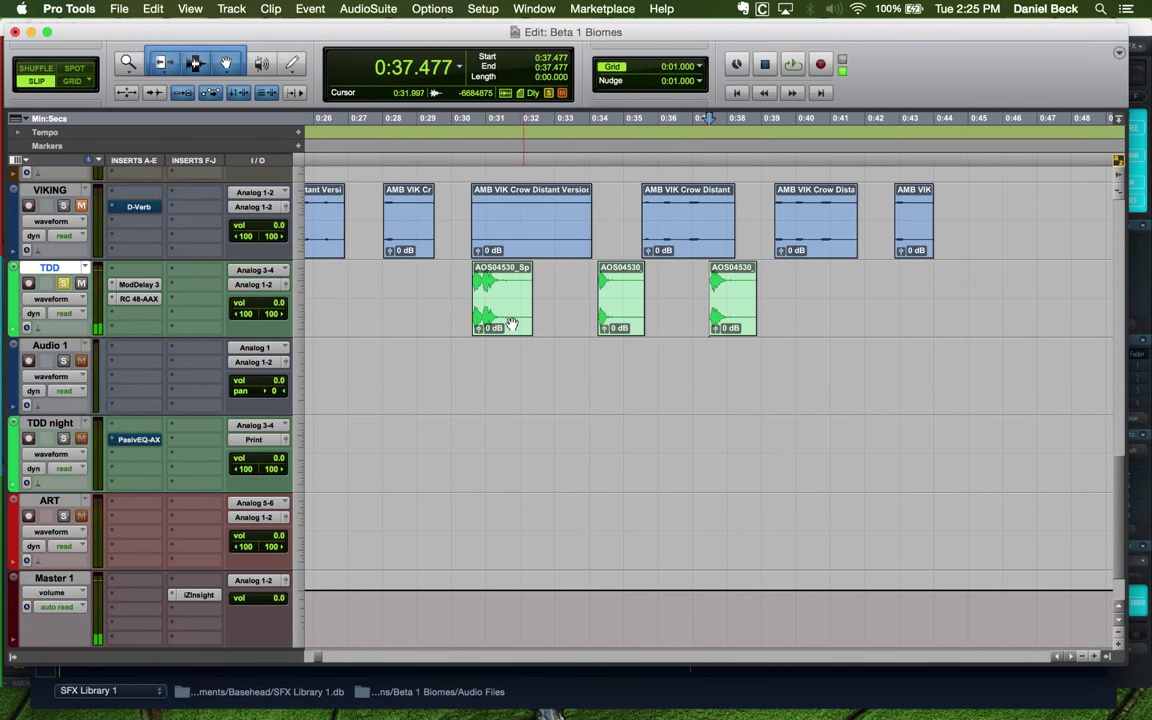
Fade in the very beginning of the AOS04530_Spotted_Owl-03 clip, up to about 0:30.621
left_click(502, 300)
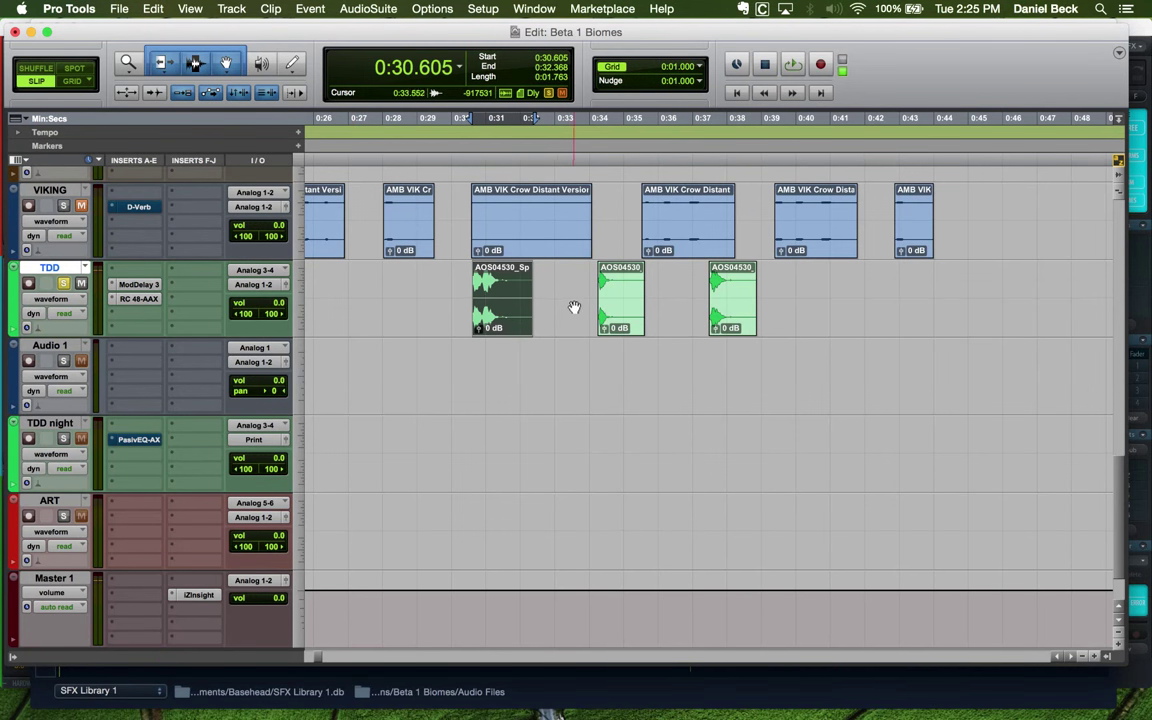
left_click(518, 280)
key("t")
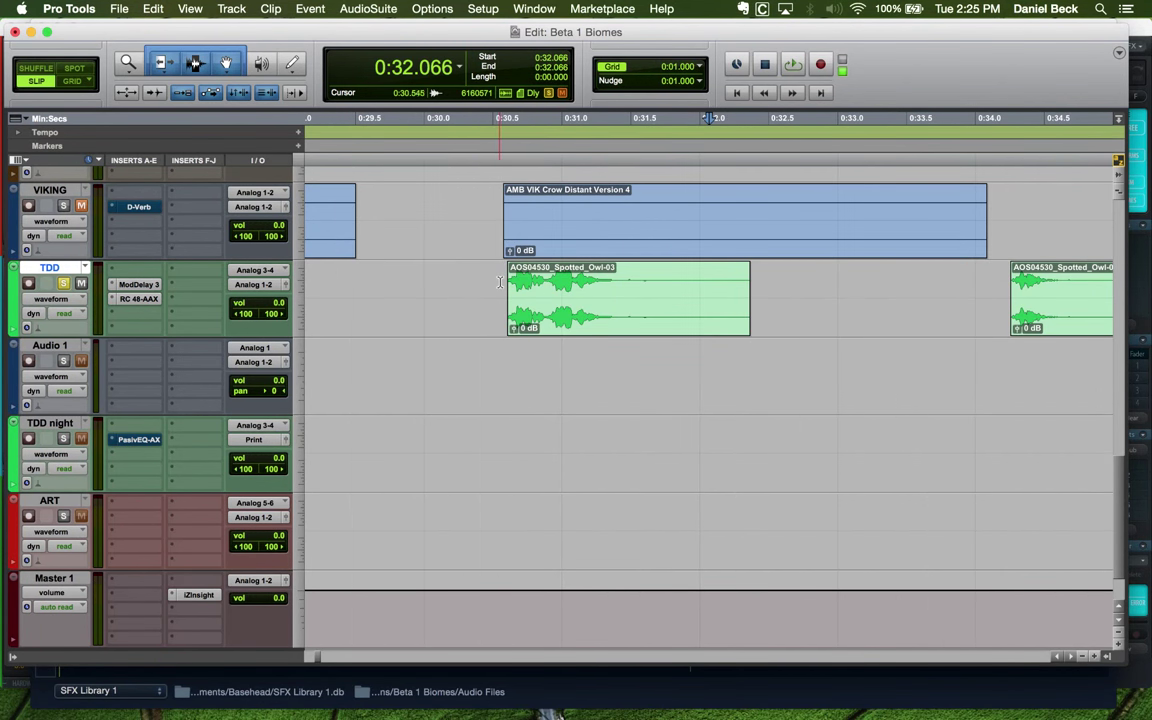
left_click(562, 292)
key("t")
key("t")
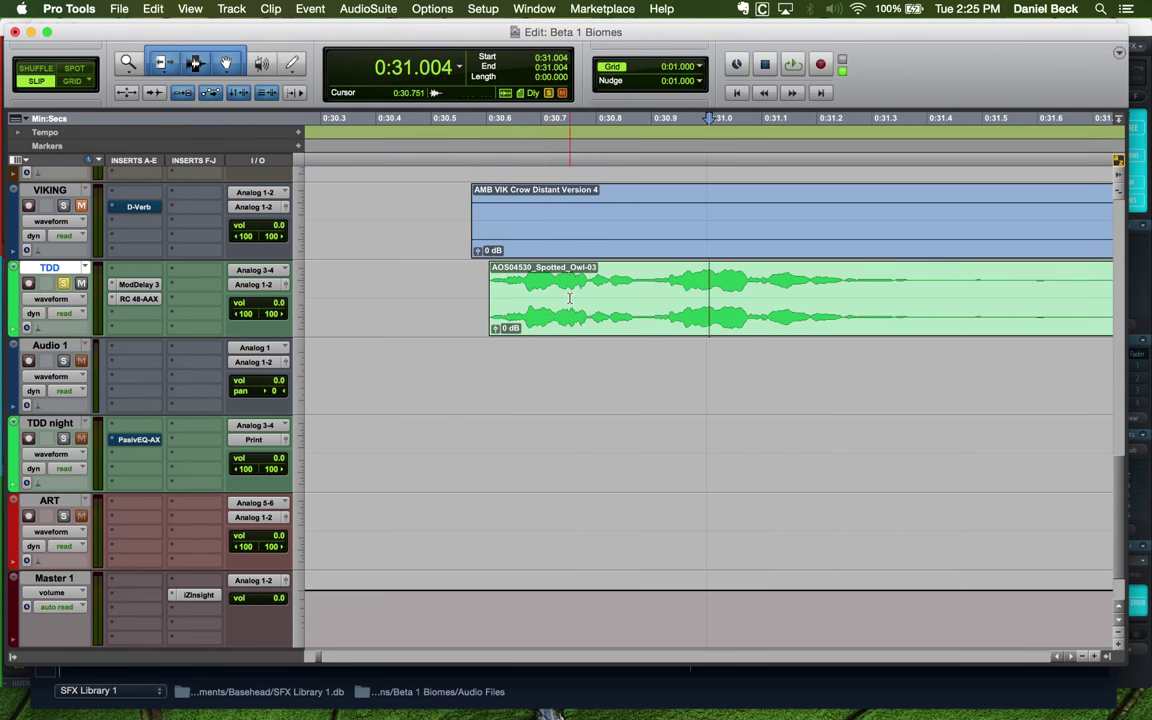
left_click(500, 278)
key("d")
key("r")
Move the AOS04530_Spotted_Owl-03 clip to start at 0:30.164 and fade out its end from 0:31.555
left_click_drag(745, 314, 625, 316)
key("r")
key("r")
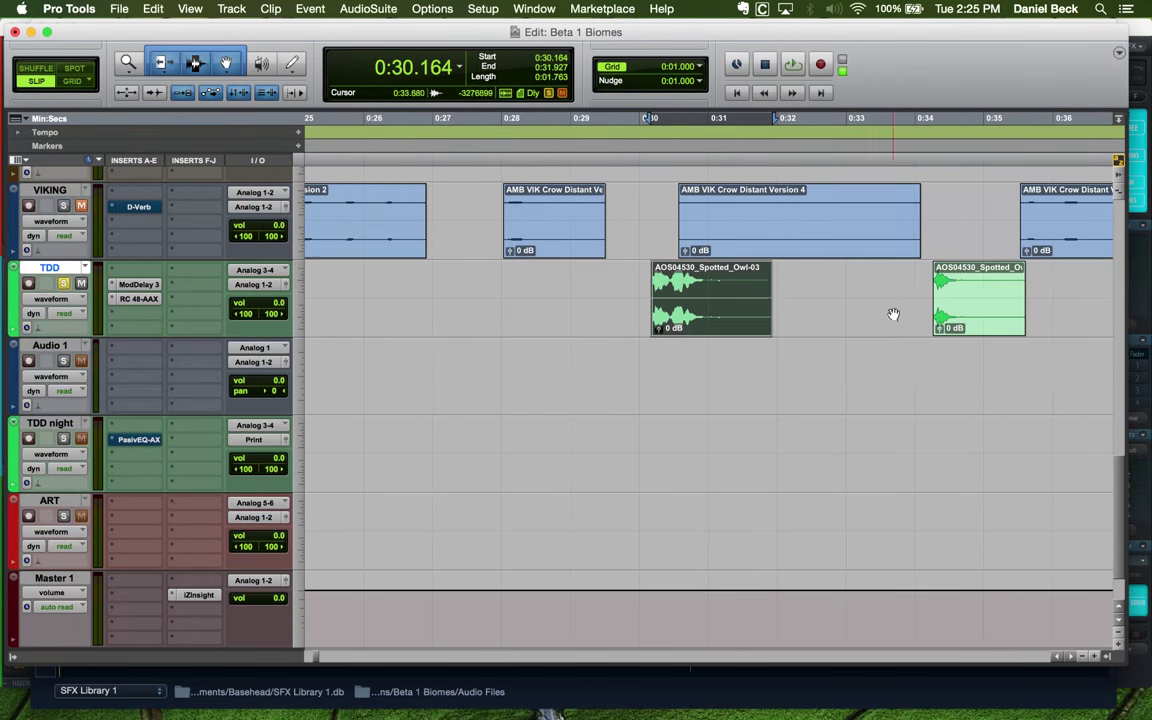
left_click(746, 287)
key("g")
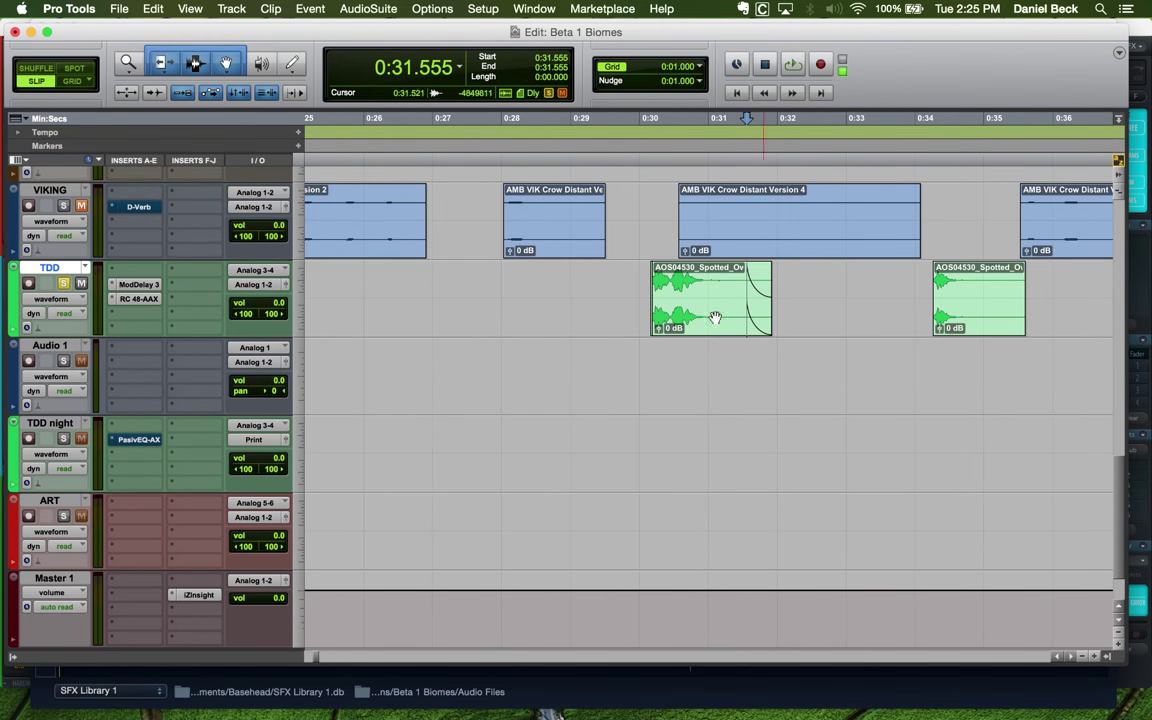
Select the AOS04530_Spotted_Owl-03 clip with its effect tail, from 0:30.164 to 0:33.007, and audition the selection
left_click(643, 280)
left_click(804, 279, "shift")
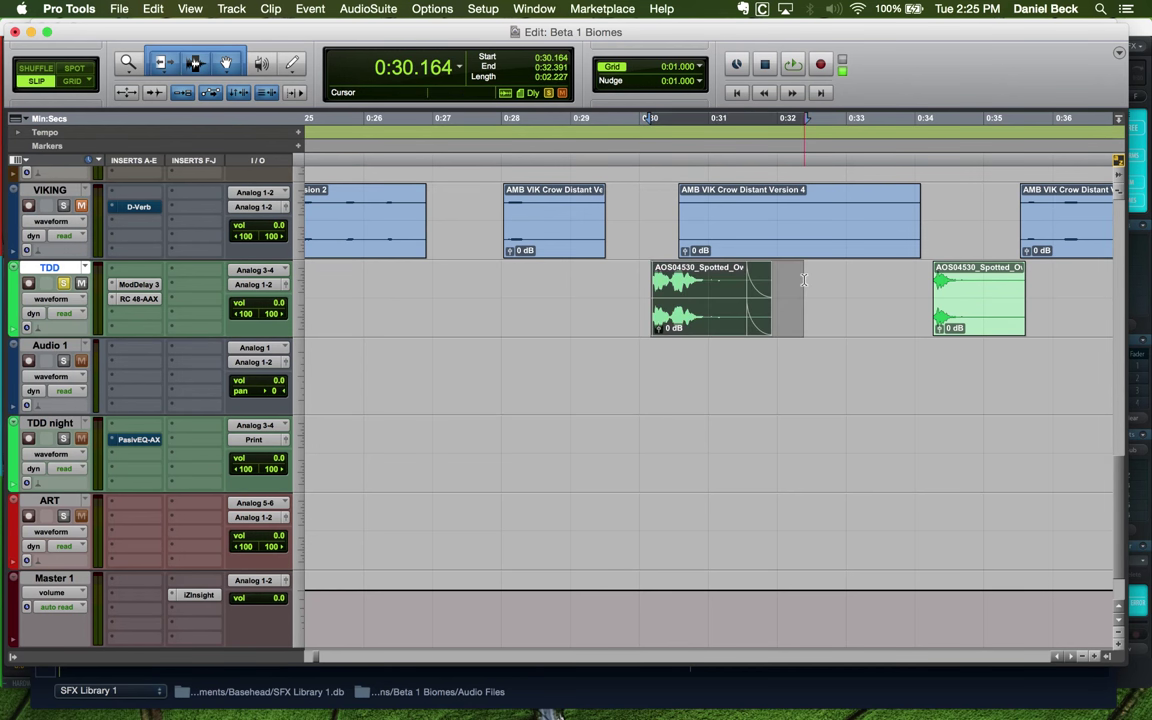
key("space")
key("t")
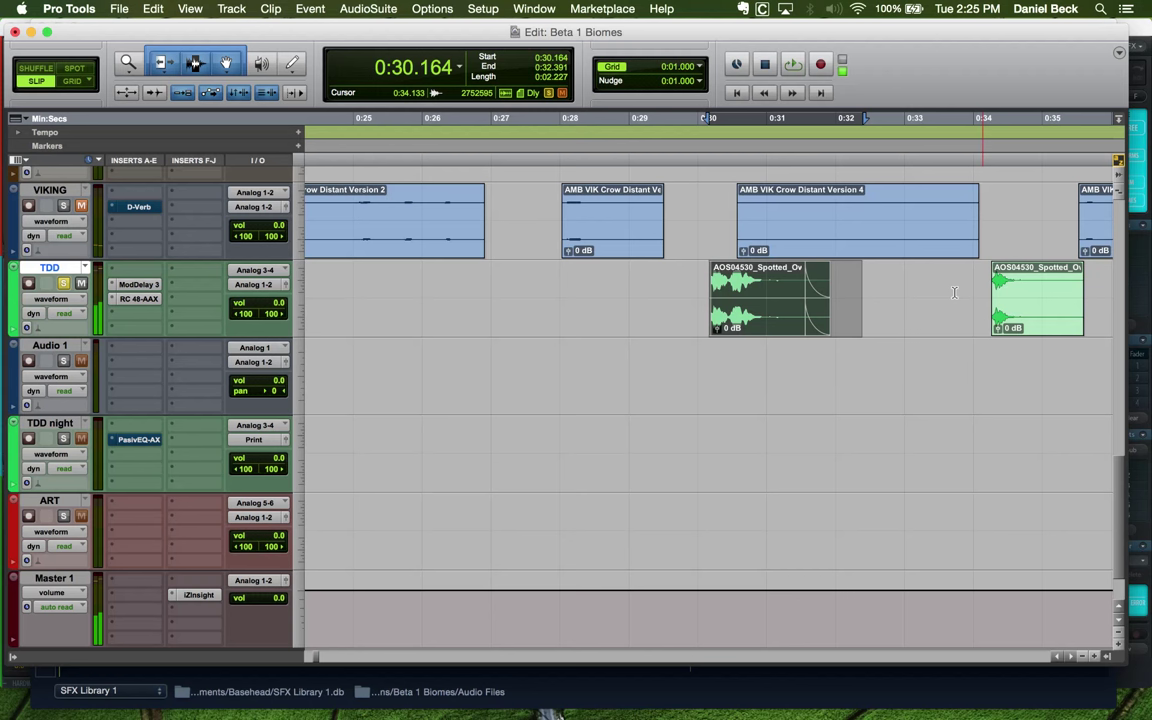
left_click(905, 278, "shift")
key("space")
key("t")
key("super+bracketleft")
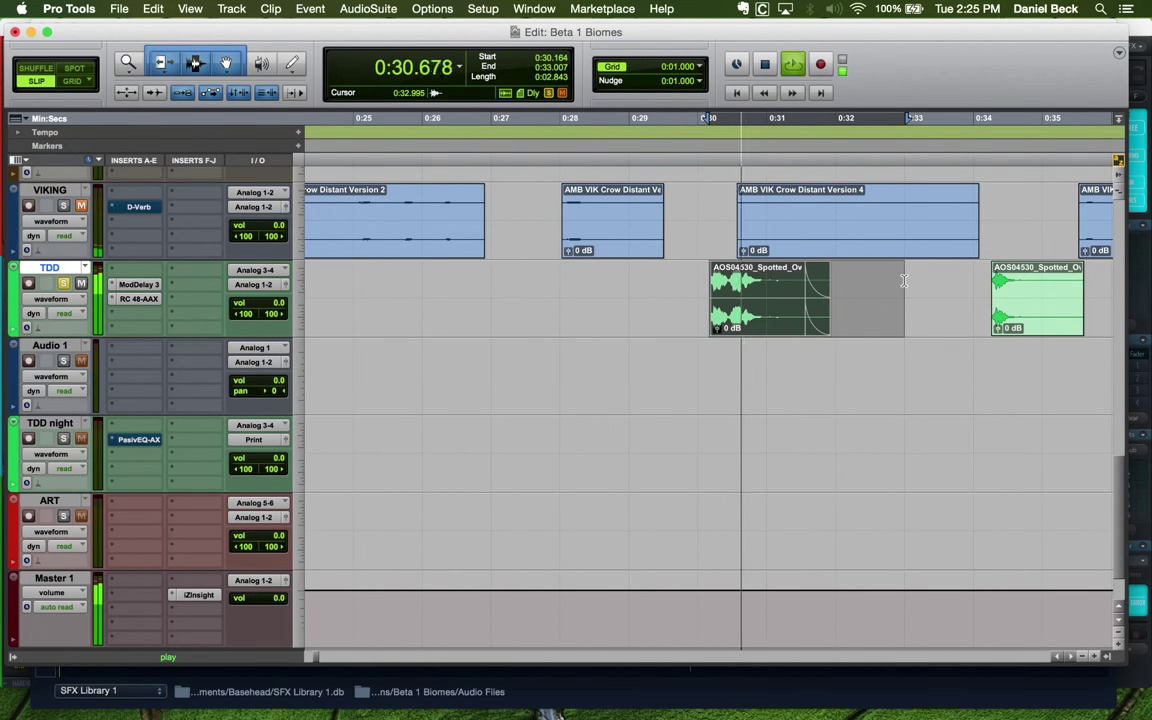
key("space")
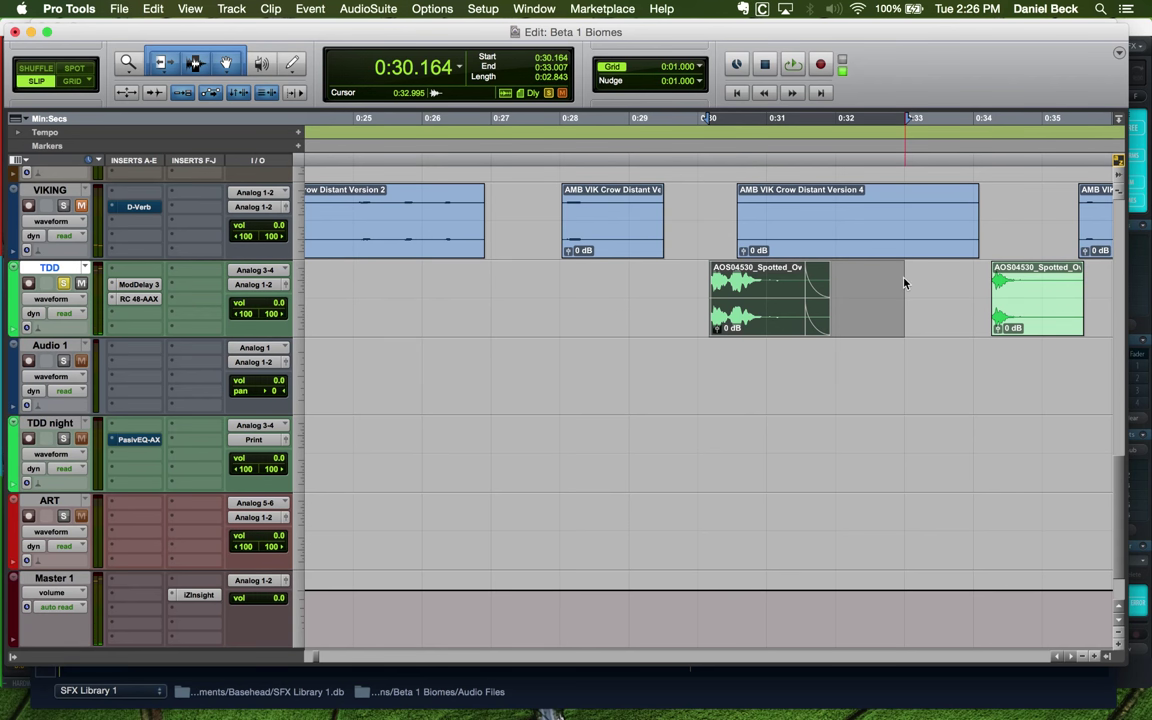
Bounce the selected owl call offline as a 24-bit, 44.1 kHz interleaved WAV named AMB TDD Owl Hoots 1
key("super+alt+b")
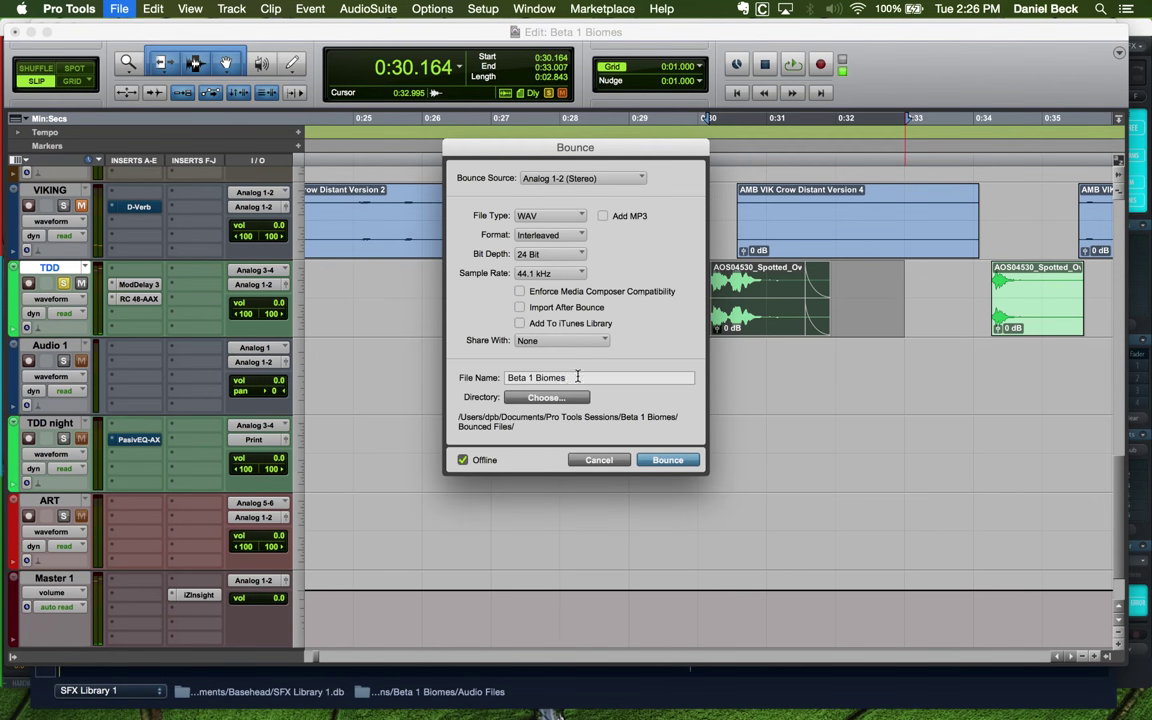
type("AMB VIK Crow Distant Version 1")
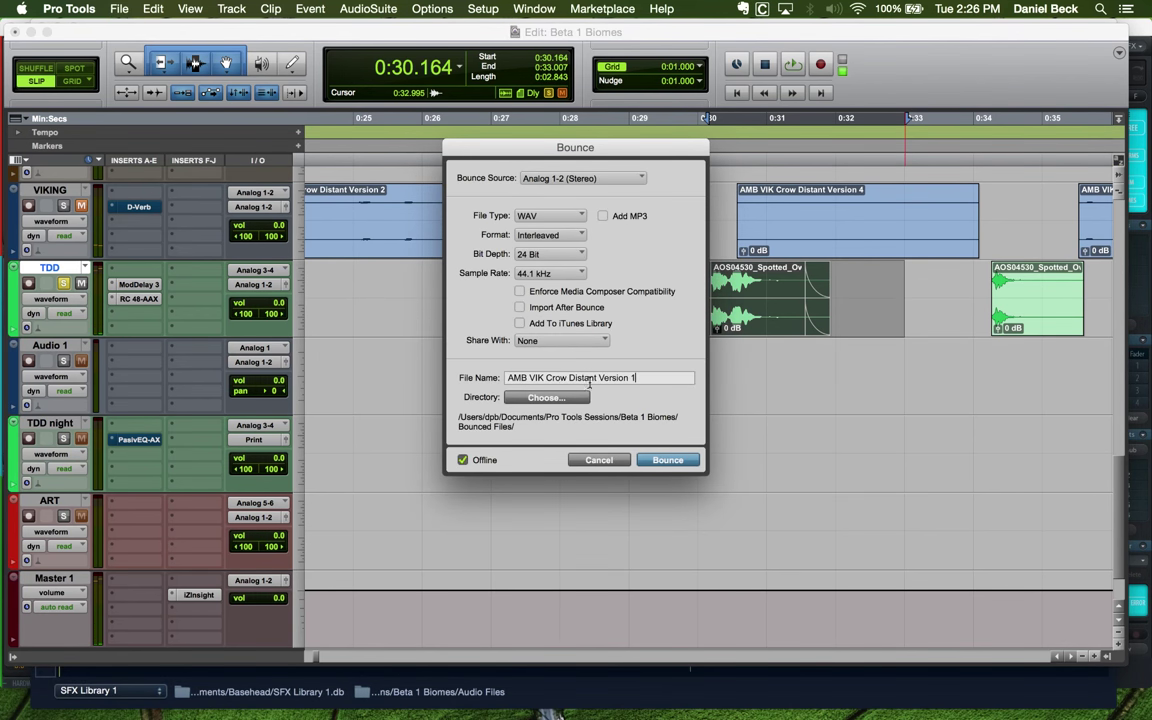
left_click(533, 380)
key("shift+super+Right")
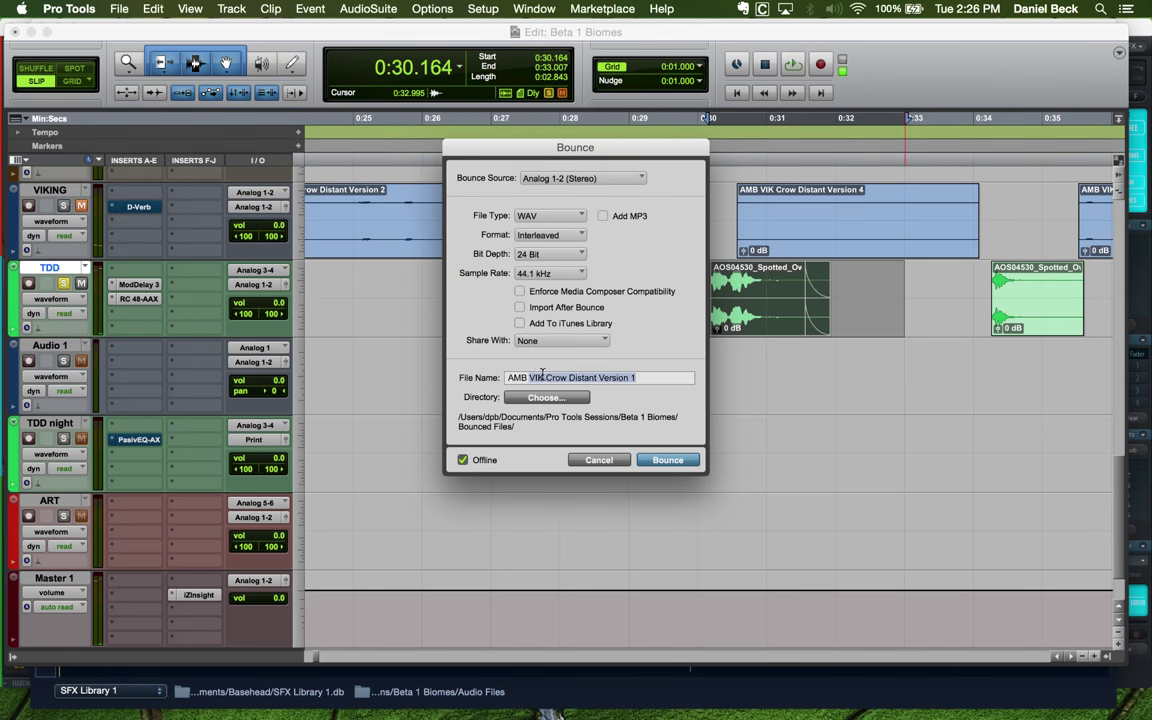
type("TDD Owl Hoots")
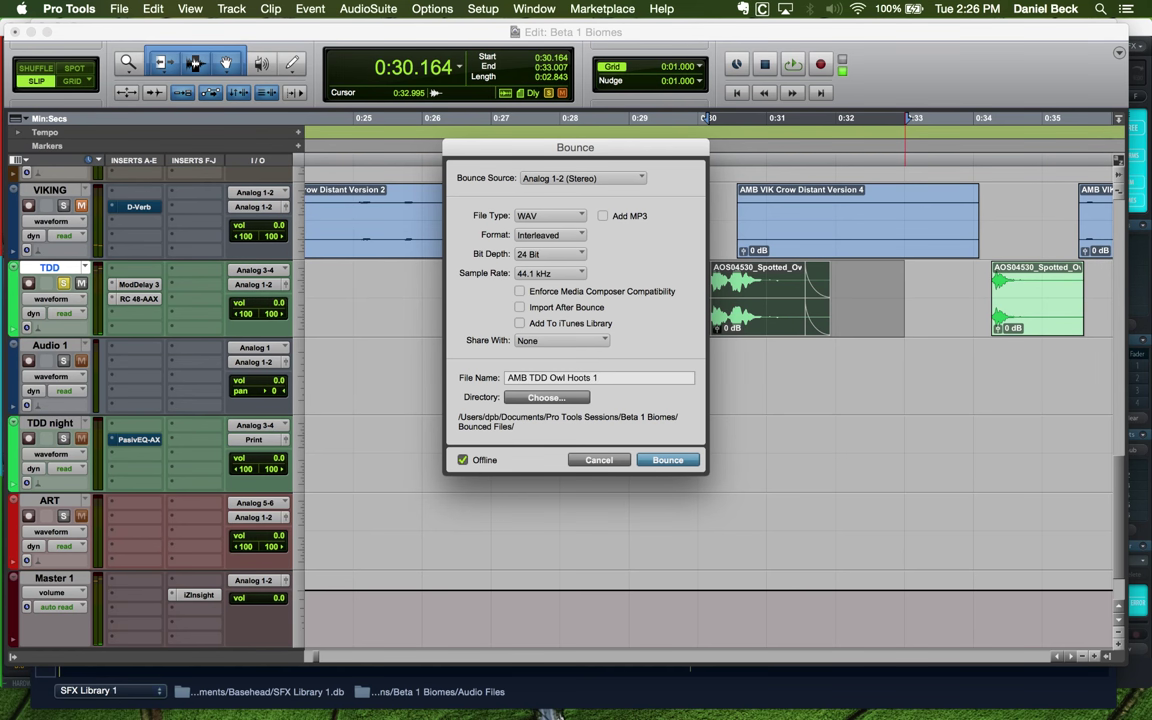
key("Return")
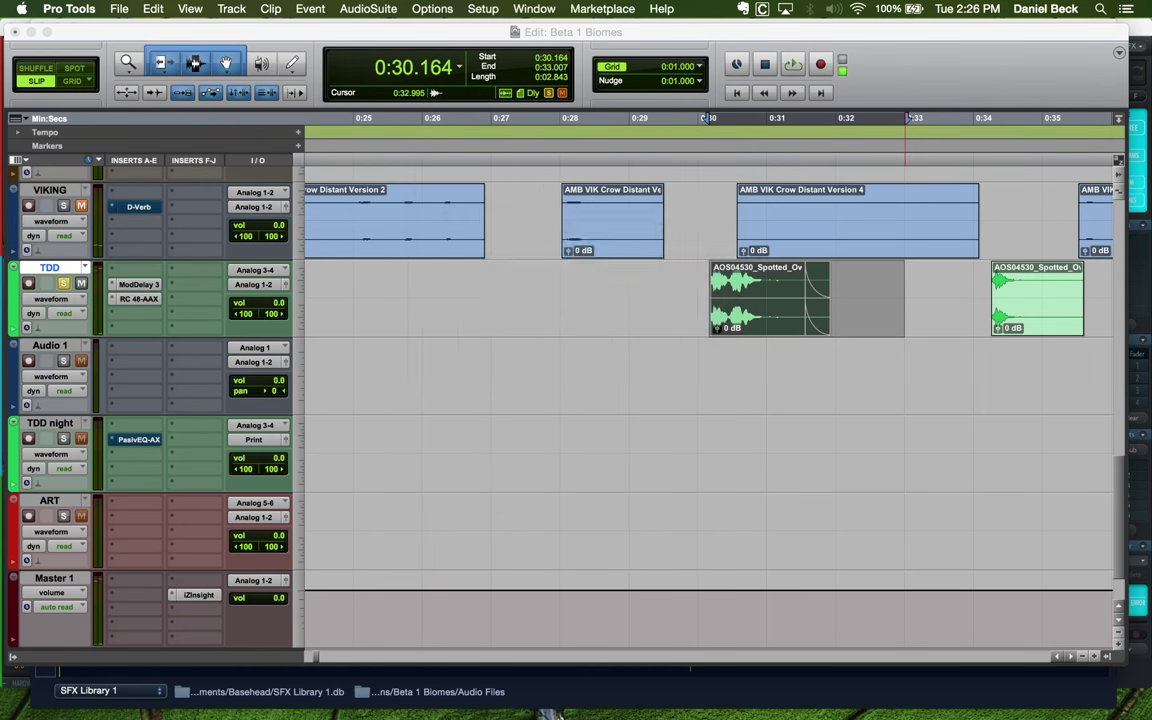
Fade out the end of the AOS04530_Spotted_Owl-05 clip from 0:35.224
left_click(1019, 312)
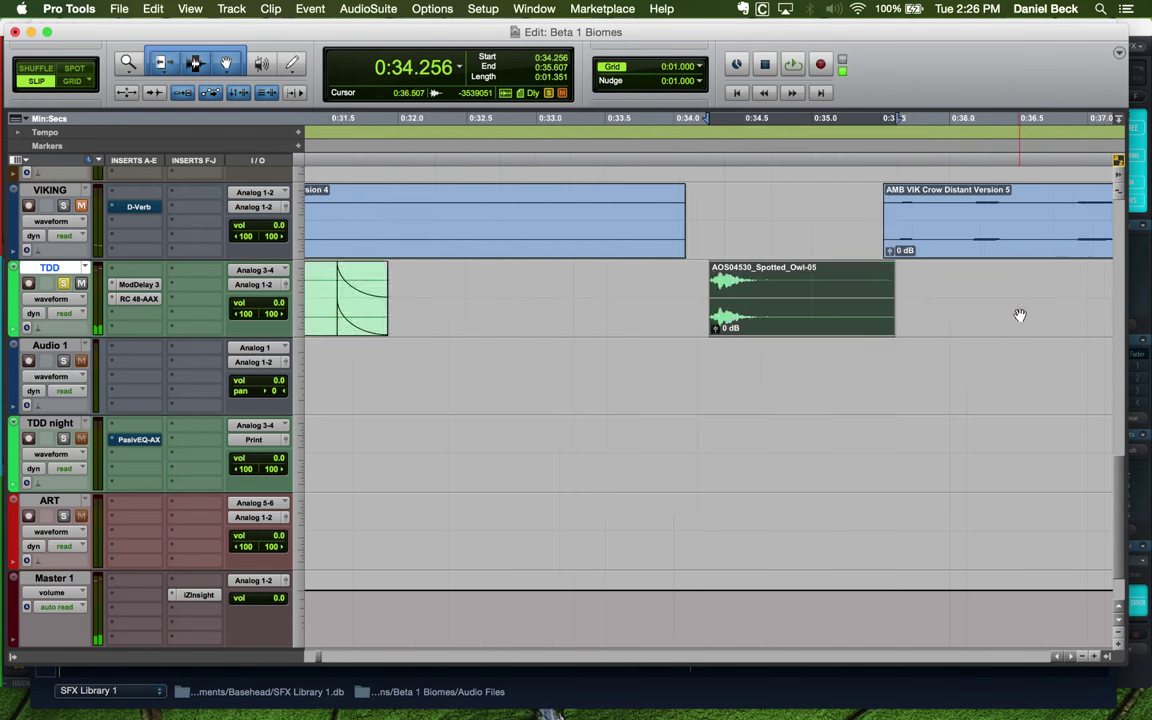
left_click(777, 276)
key("g")
key("t")
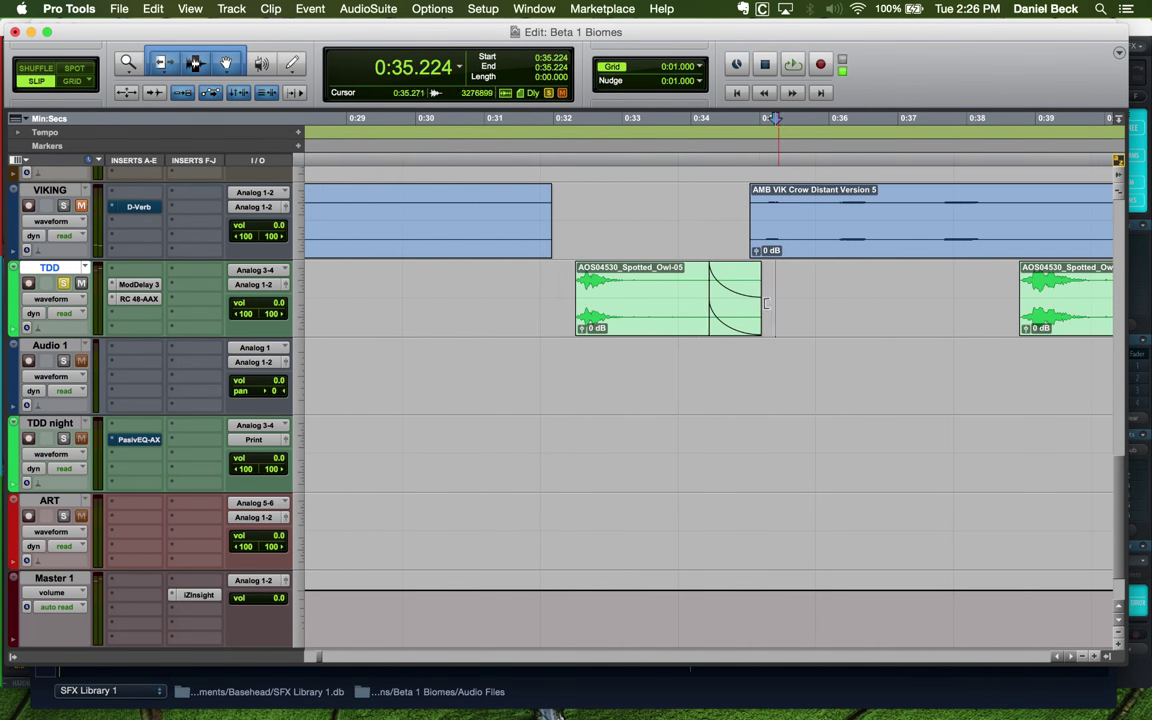
Audition the AOS04530_Spotted_Owl-05 clip with its effect tail, from 0:34.256 to 0:36.646
left_click(654, 322)
left_click(904, 282, "shift")
key("space")
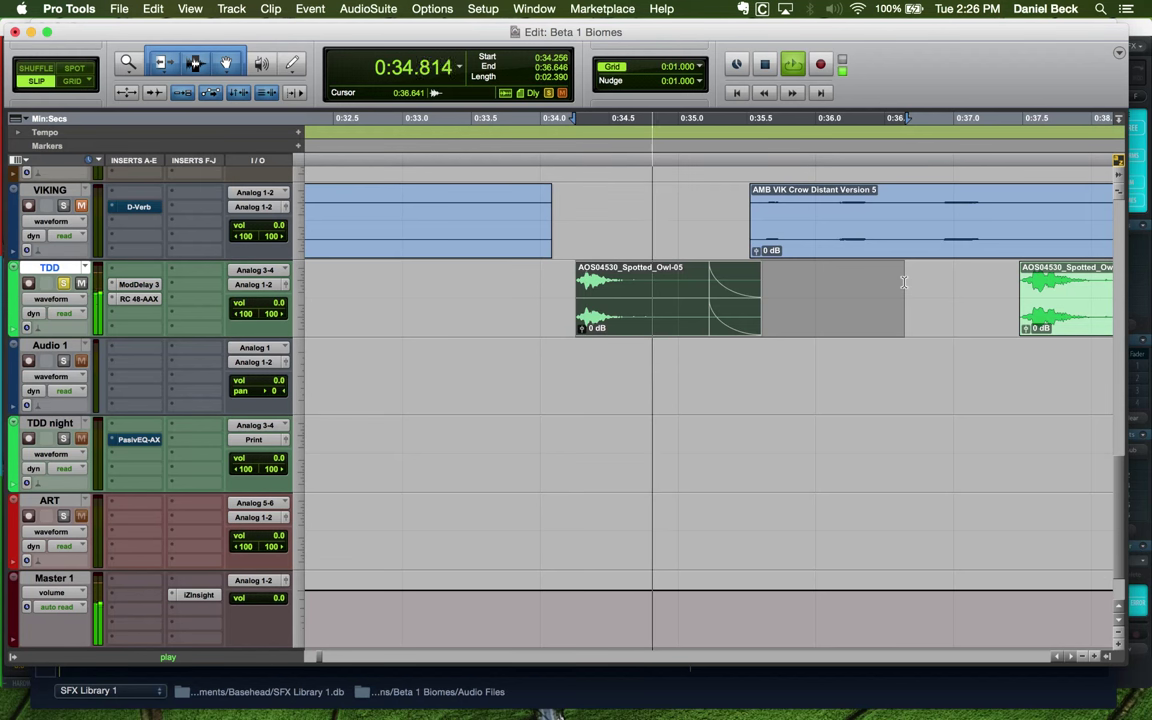
key("space")
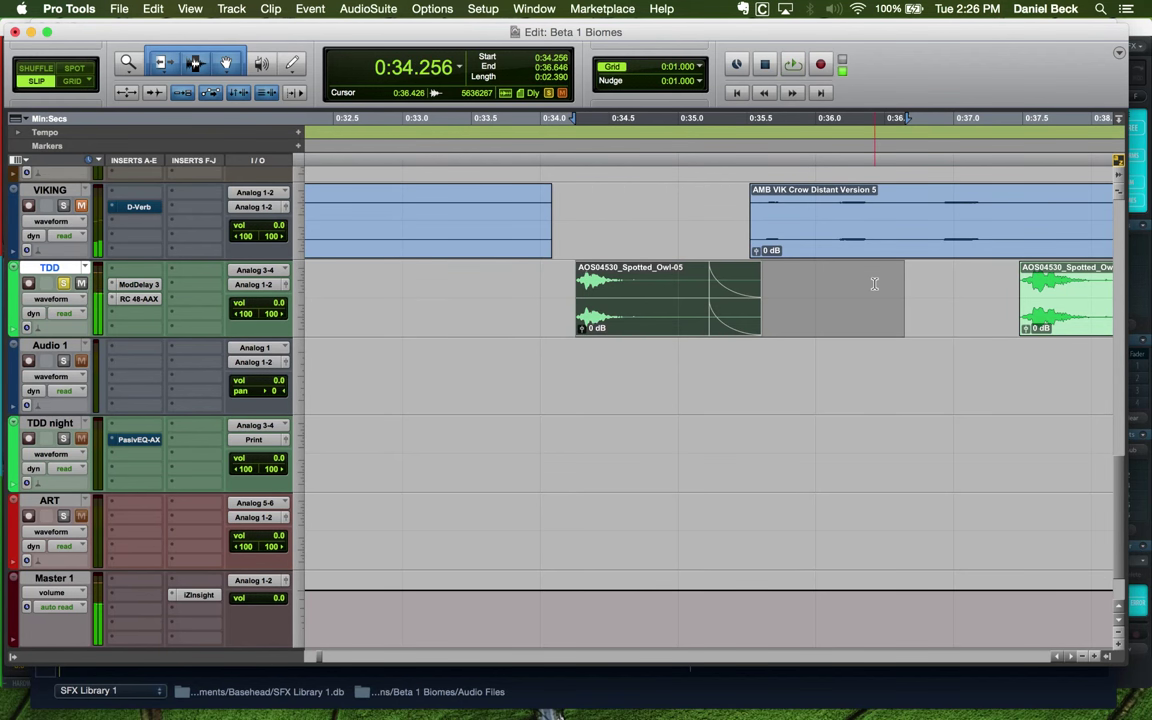
Shorten the selection over AOS04530_Spotted_Owl-05 to end at 0:36.466 and bounce it offline as the second owl hoots WAV
left_click(879, 284, "shift")
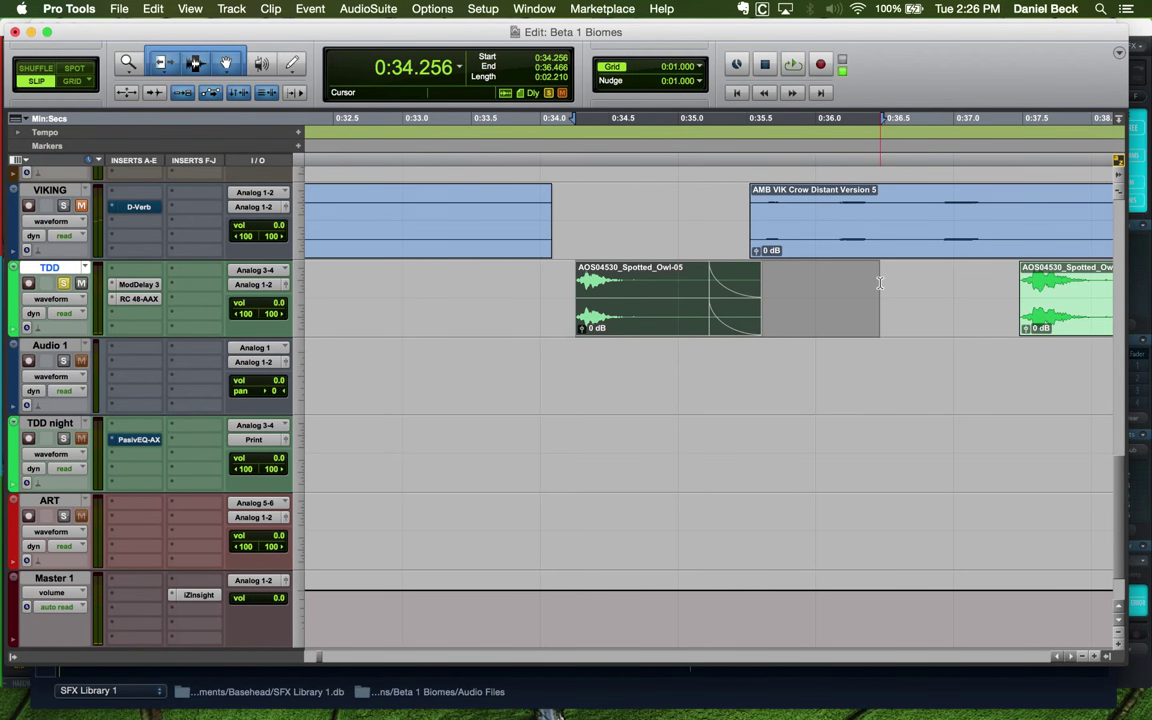
key("super+alt+b")
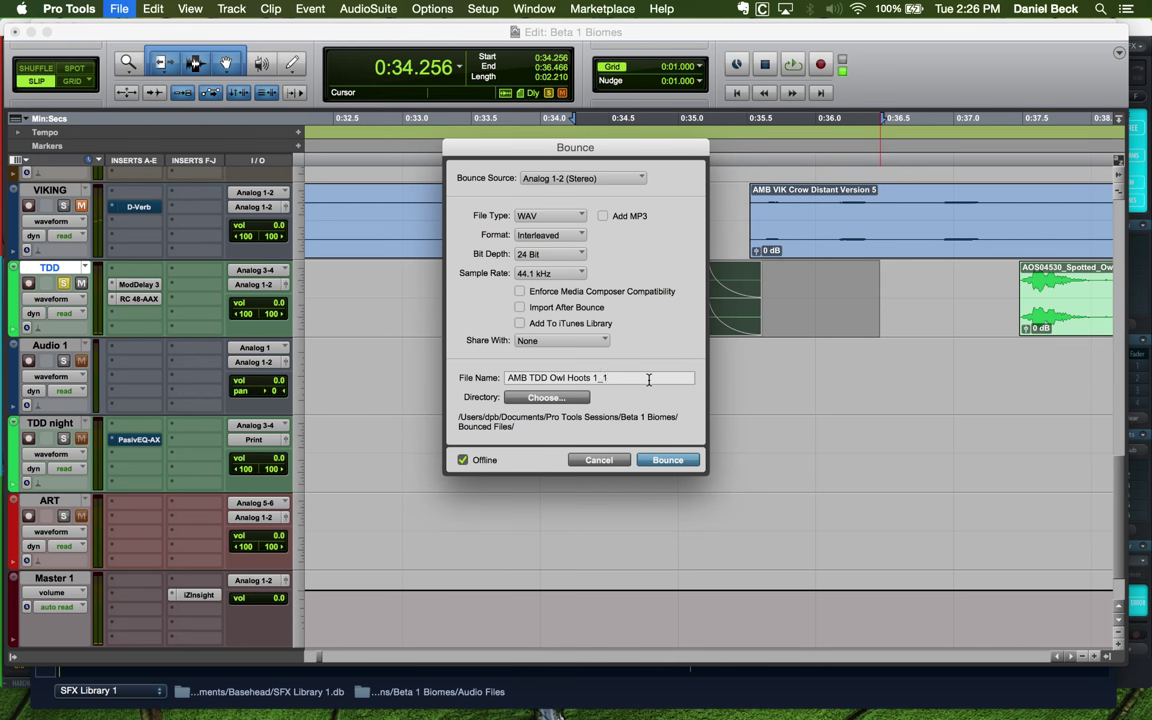
key("Return")
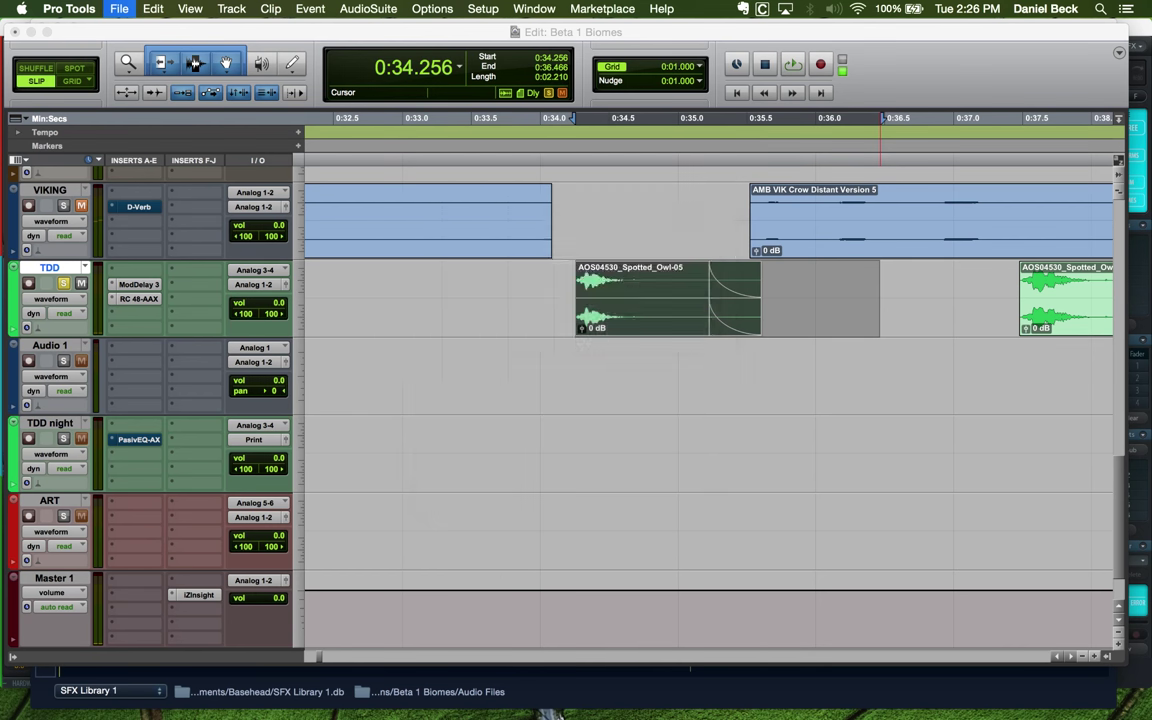
Audition the AOS04530_Spotted_Owl-11 clip with its effect tail, from 0:37.477 to 0:40.309
key("r")
left_click(862, 320)
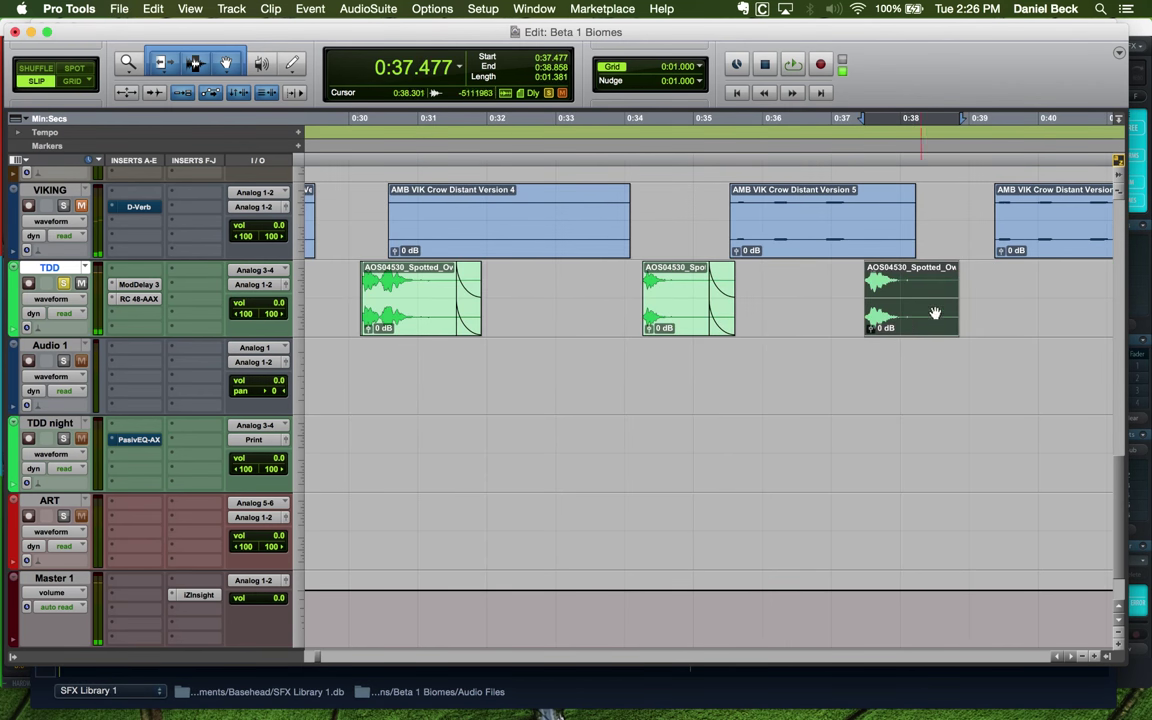
left_click(1059, 284, "shift")
key("super+bracketright")
key("space")
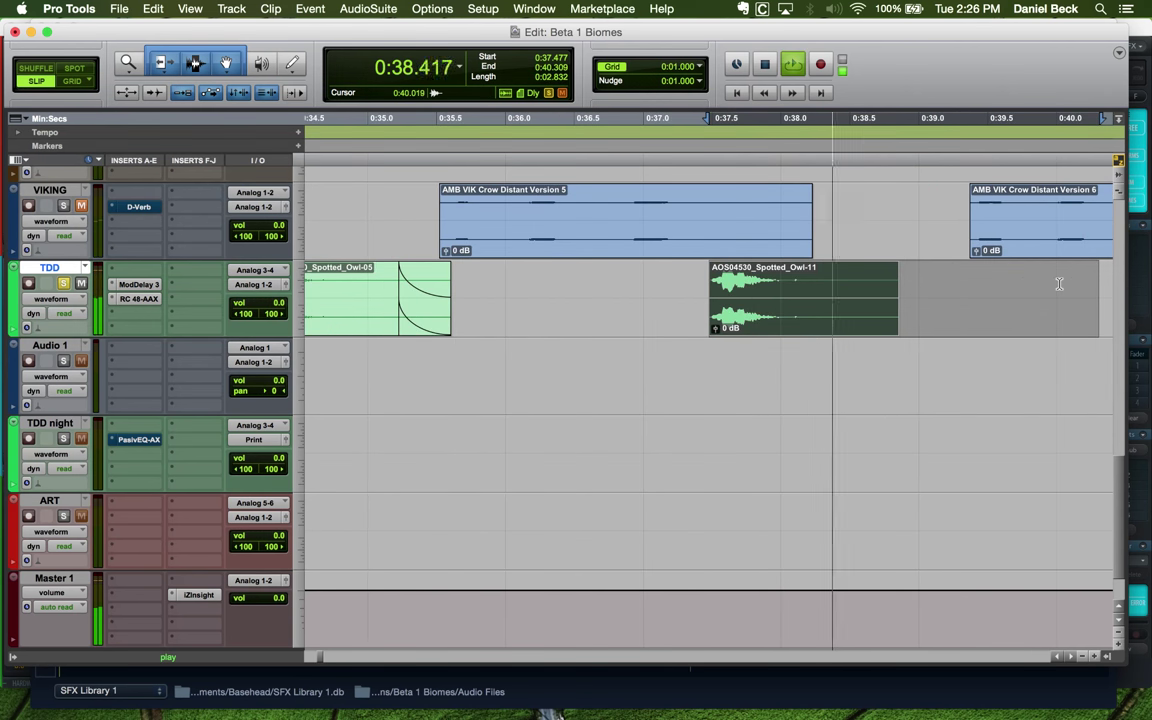
key("space")
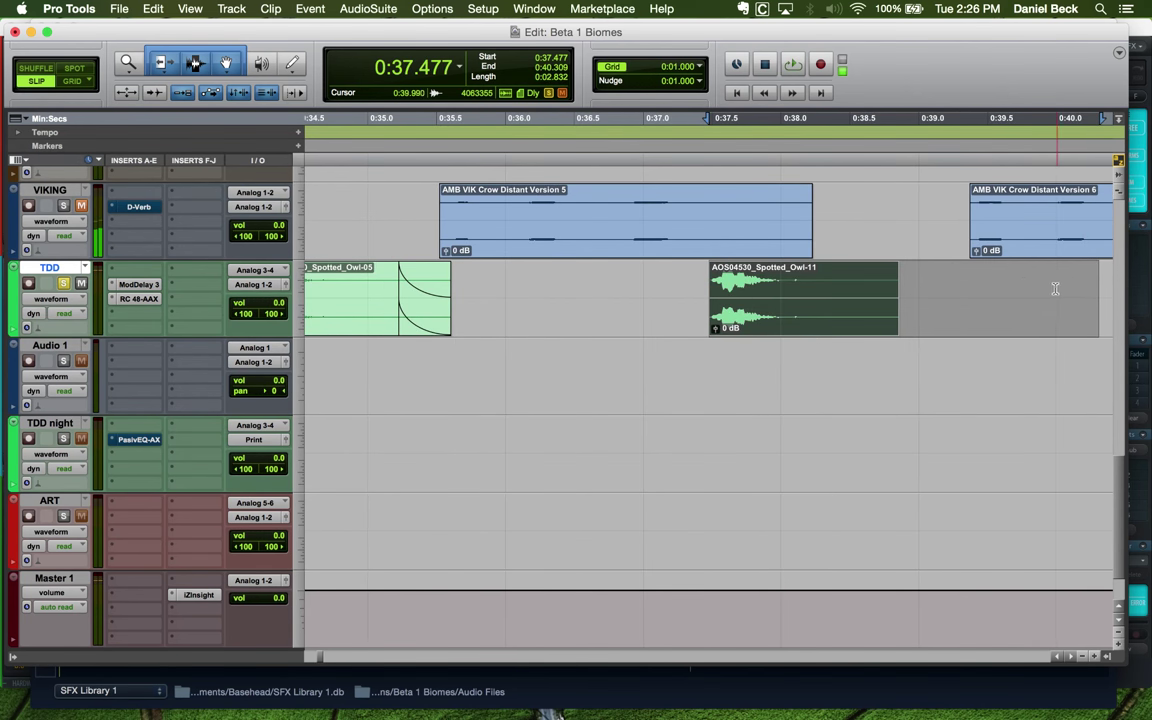
Shorten the selection over AOS04530_Spotted_Owl-11 to end at 0:39.967 and bounce it offline as the third AMB TDD Owl Hoots WAV
left_click(1036, 290, "shift")
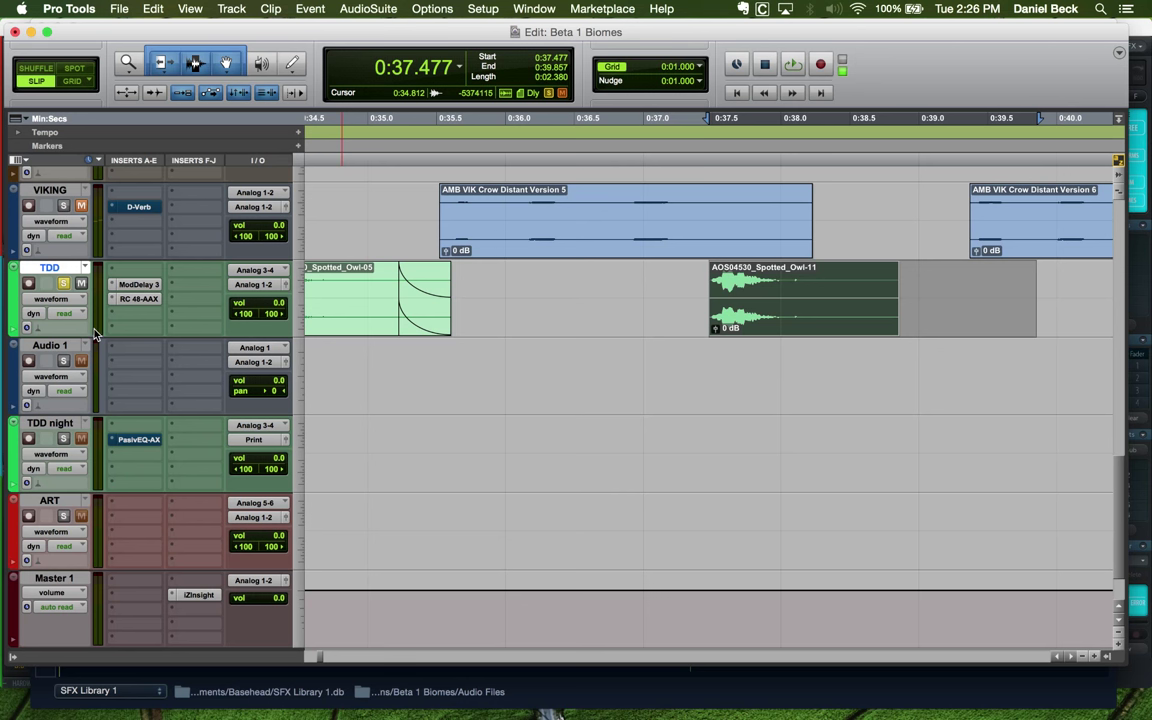
left_click(1046, 282, "shift")
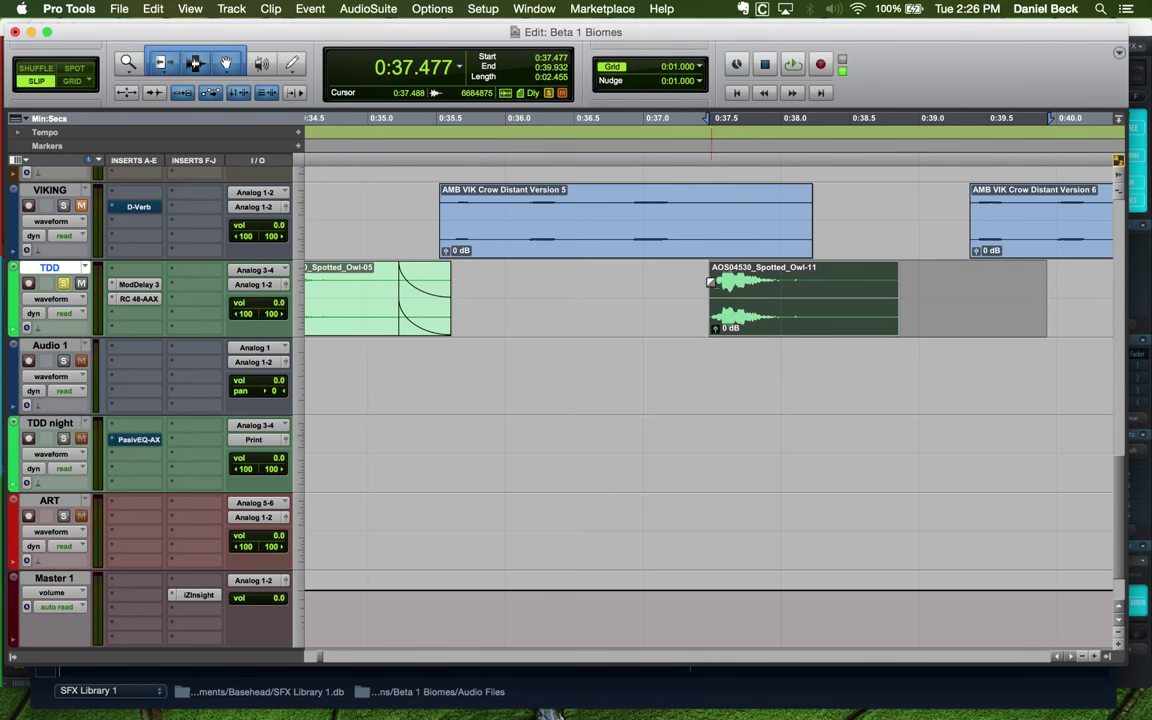
left_click_drag(706, 342, 911, 385)
left_click(785, 320)
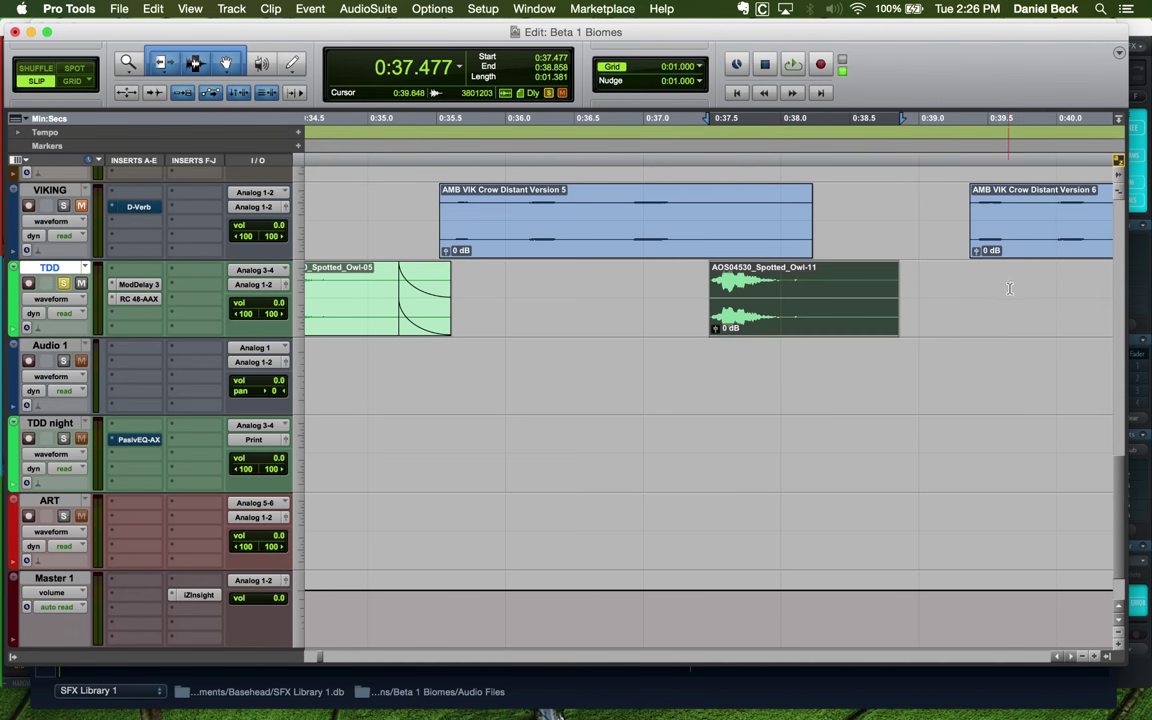
left_click(1050, 282, "shift")
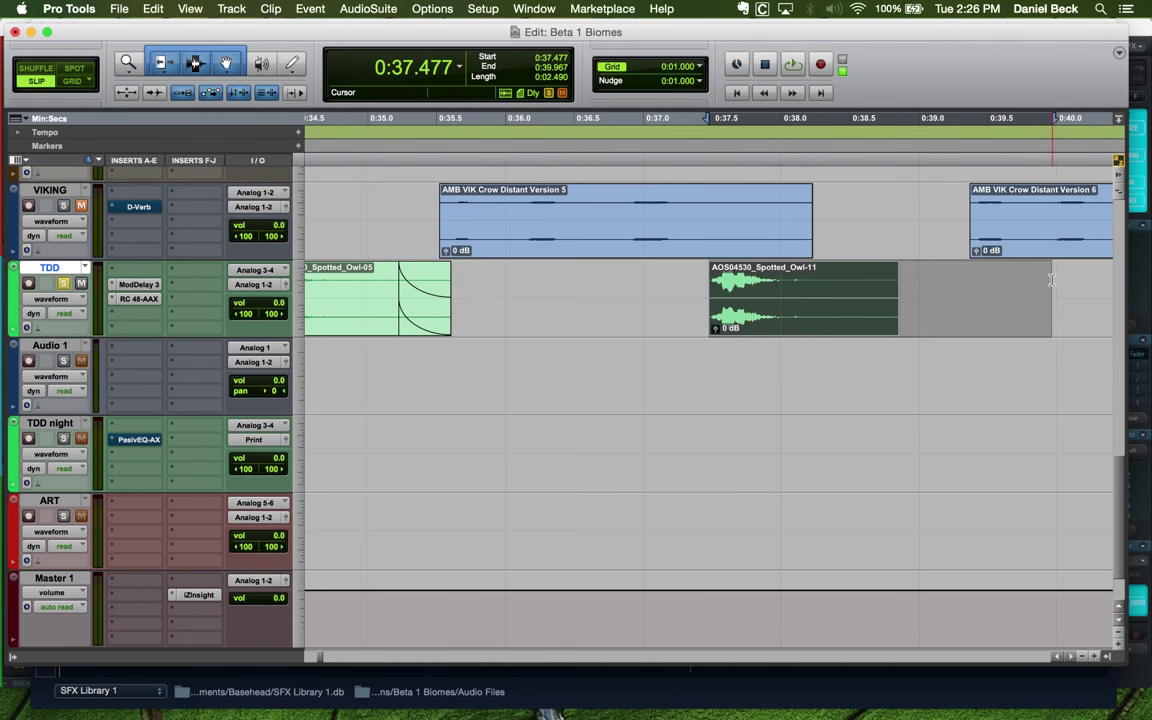
key("space")
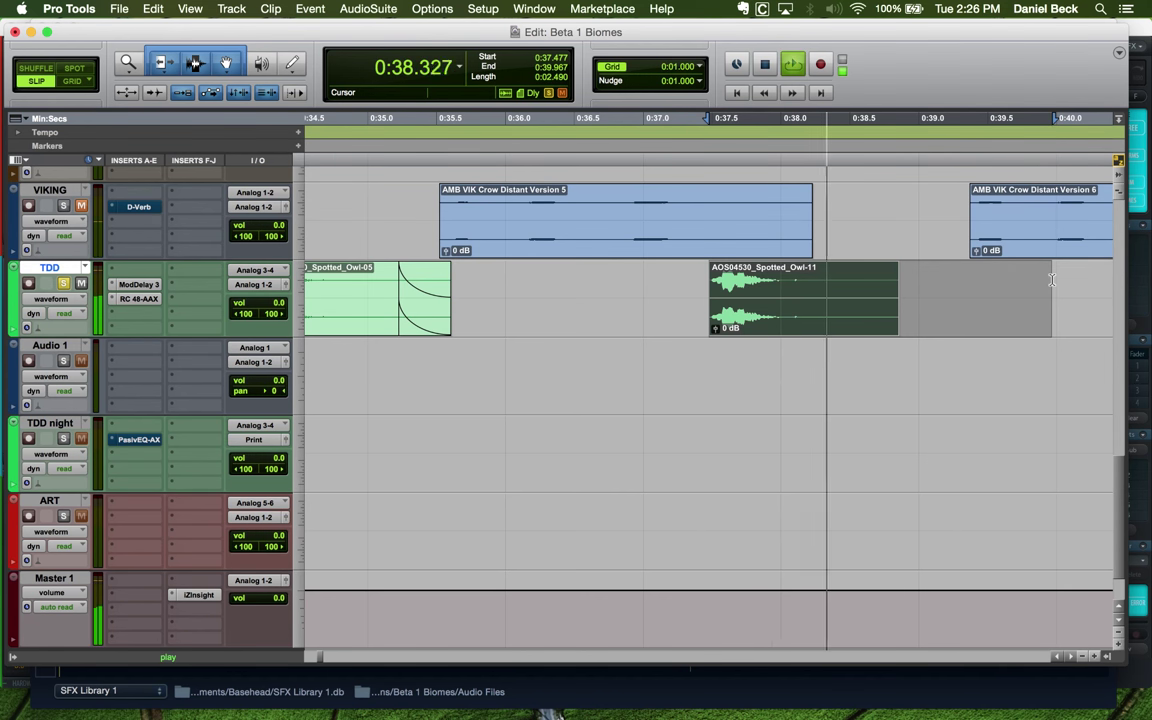
key("space")
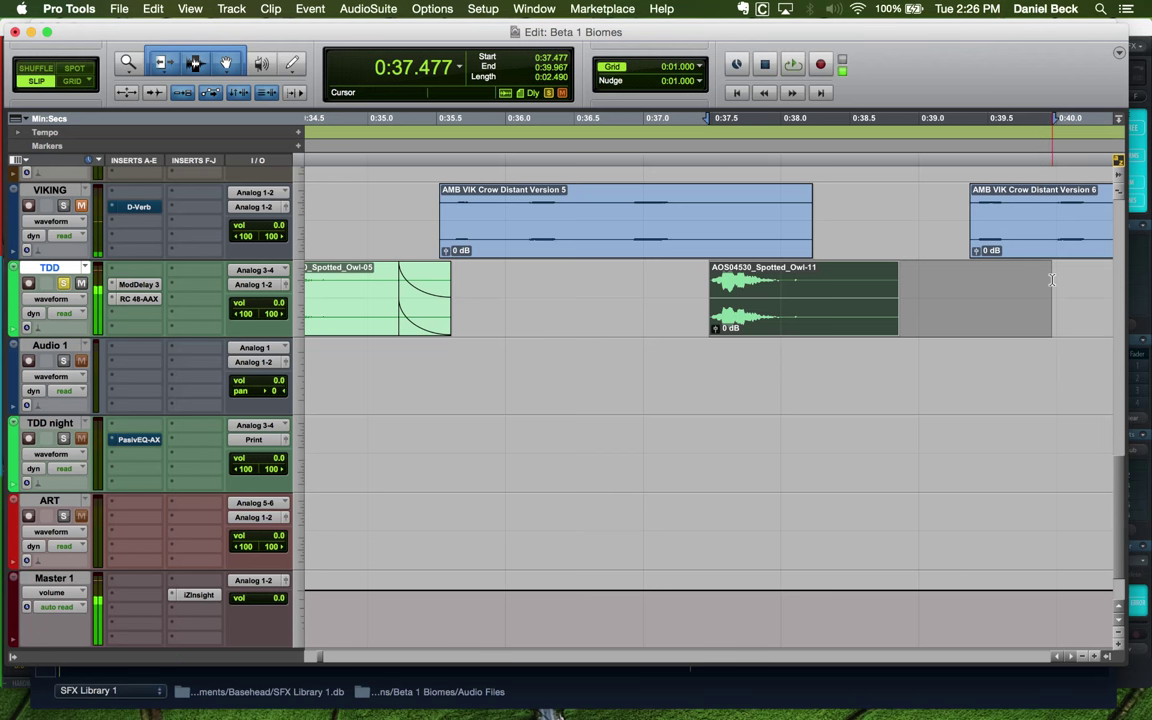
key("super+alt+b")
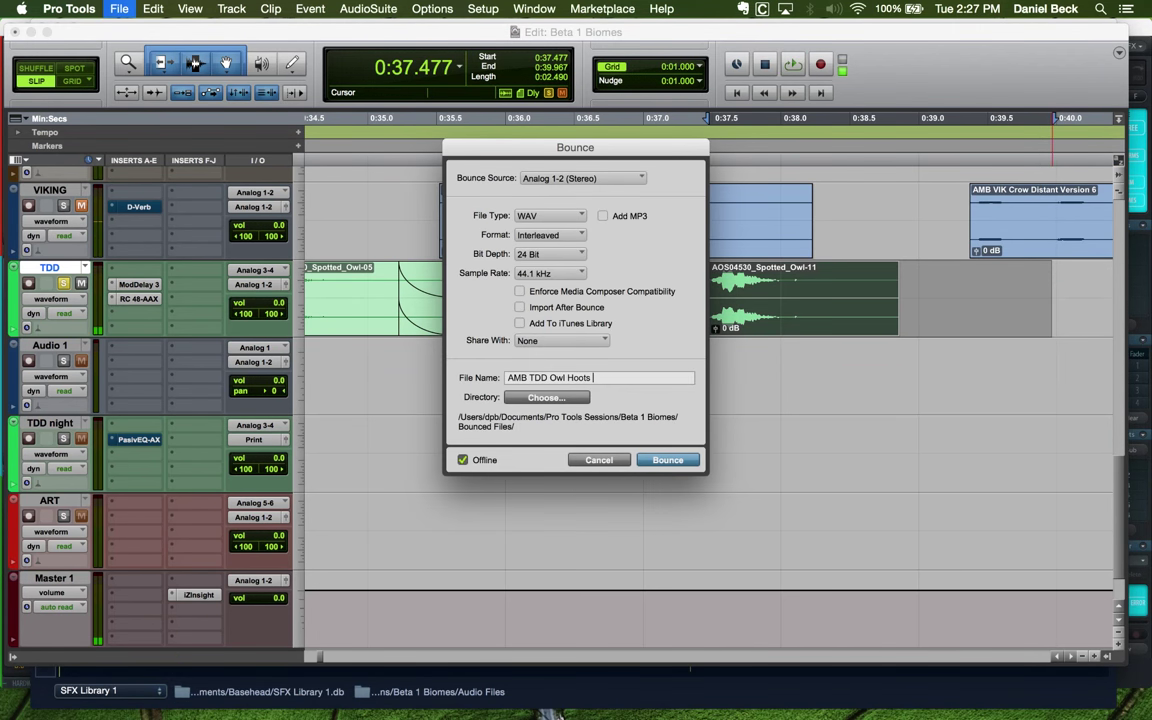
key("Return")
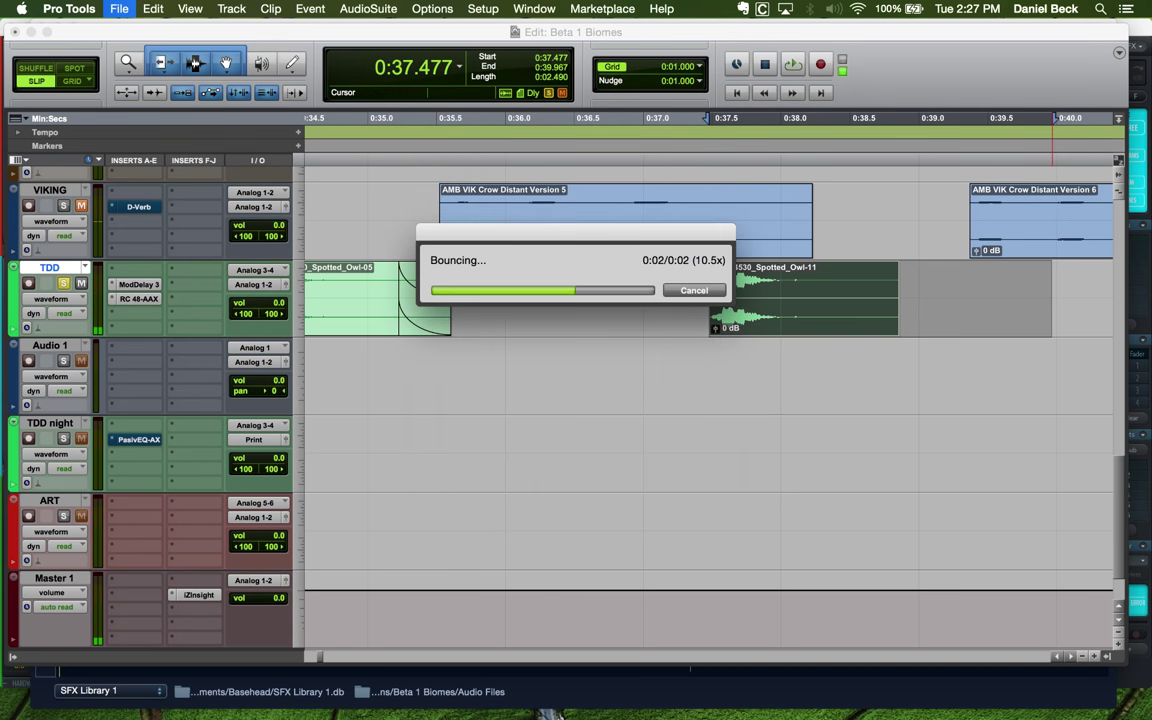
Take the TDD track out of solo, mute it, and locate the owl source clips after the Source marker
key("r")
key("r")
key("r")
key("r")
key("r")
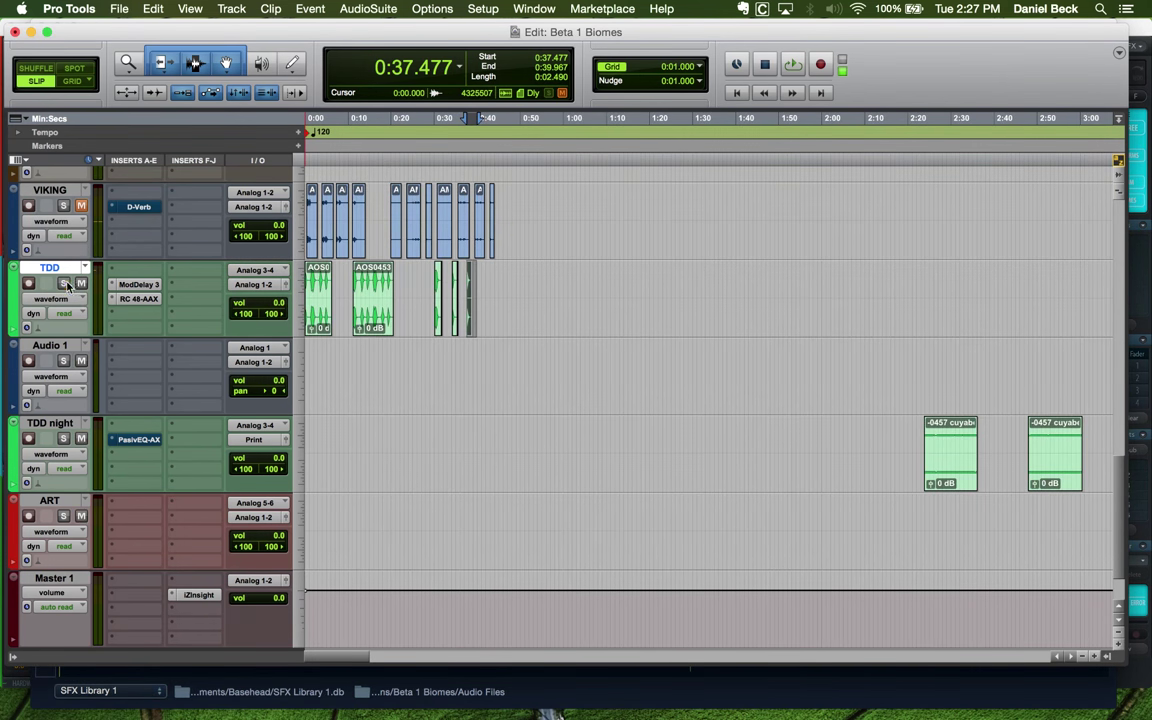
key("super+bracketleft")
key("super+bracketleft")
key("super+bracketleft")
key("super+bracketleft")
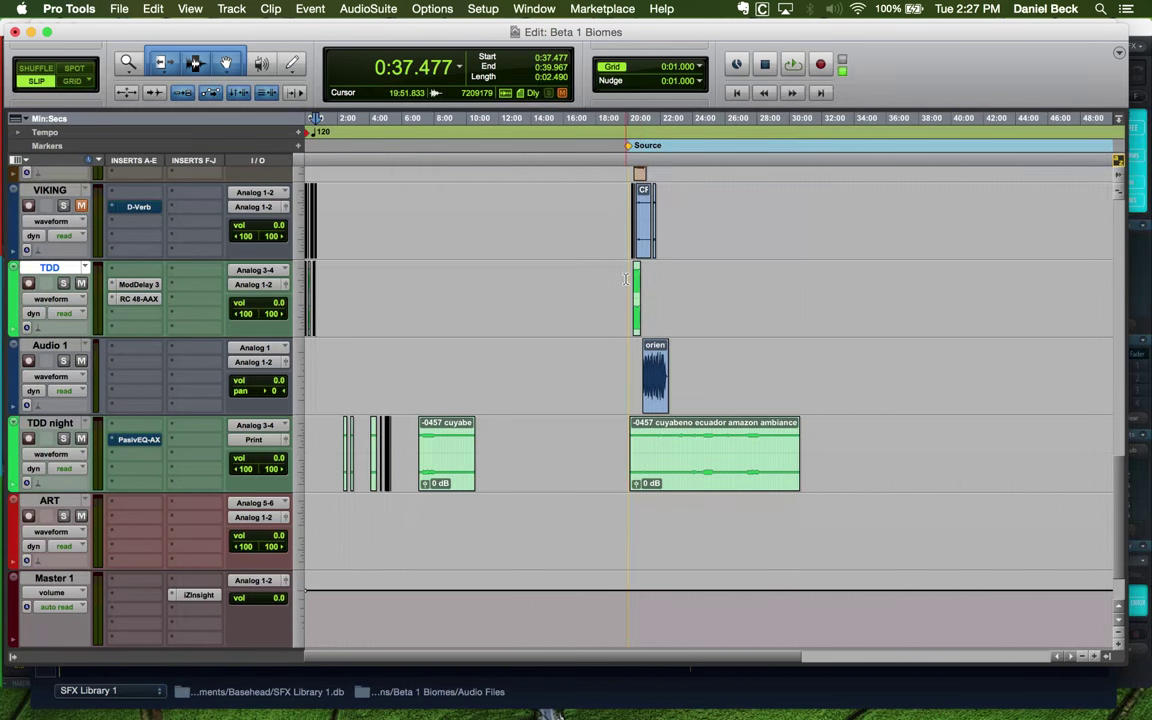
left_click(641, 279)
key("super+bracketright")
key("super+bracketright")
key("super+bracketright")
left_click(773, 287)
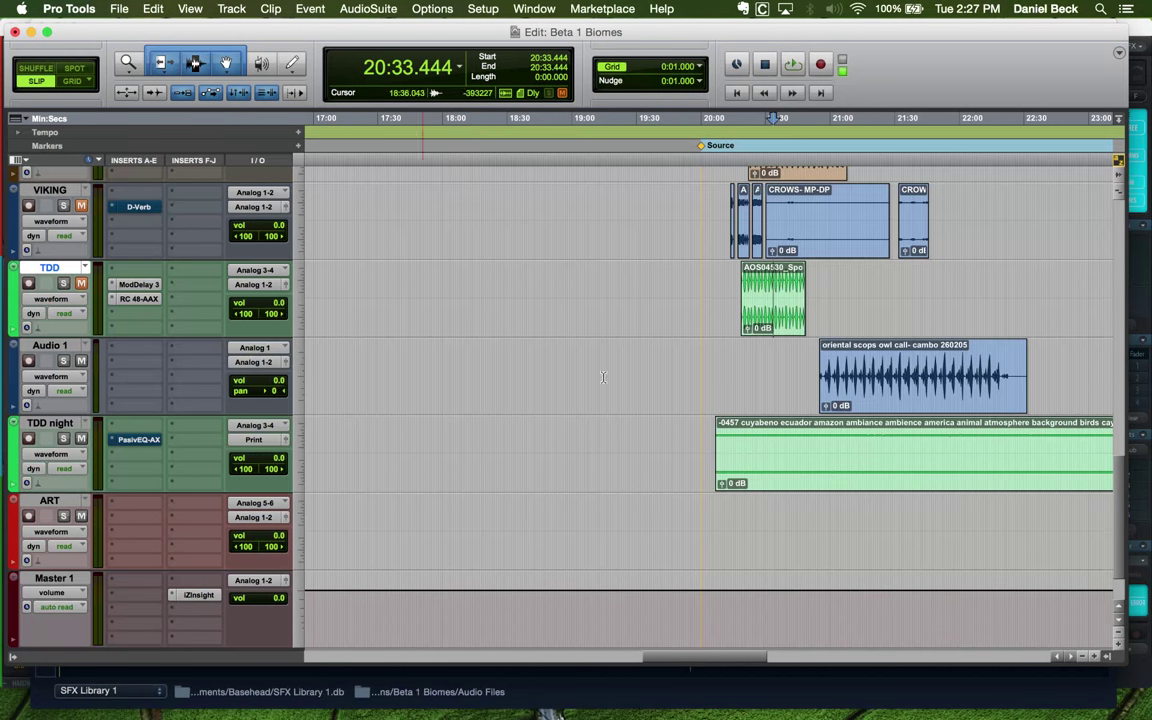
Solo the Audio 1 track and audition its oriental scops owl call clip from 21:12.082
left_click(856, 364)
key("super+bracketright")
key("super+bracketright")
key("space")
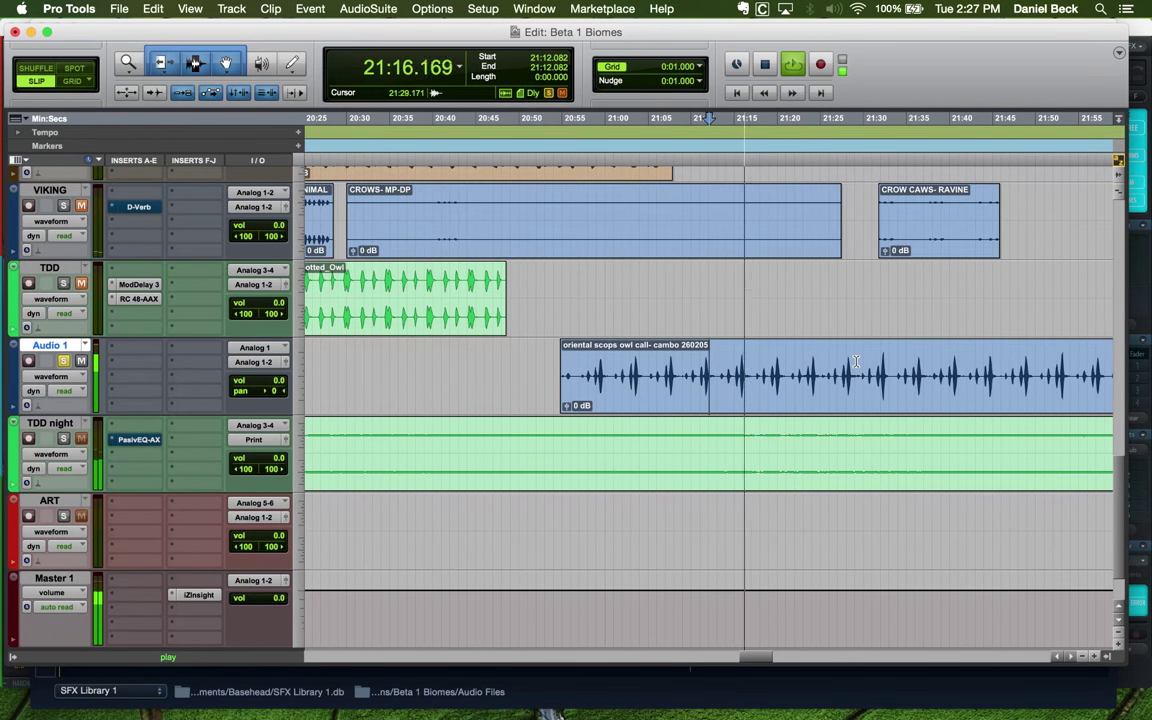
Try to move the Mod Delay III insert from the TDD track to the Audio 1 track
key("super+bracketleft")
key("space")
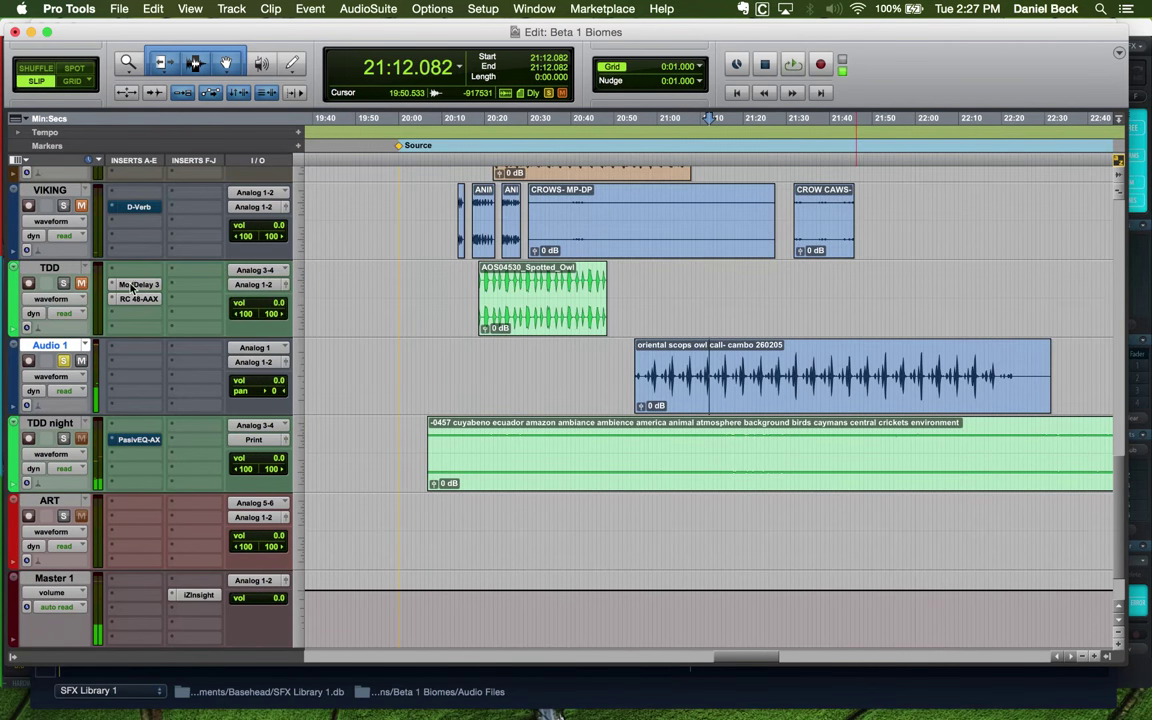
left_click_drag(135, 367, 134, 368)
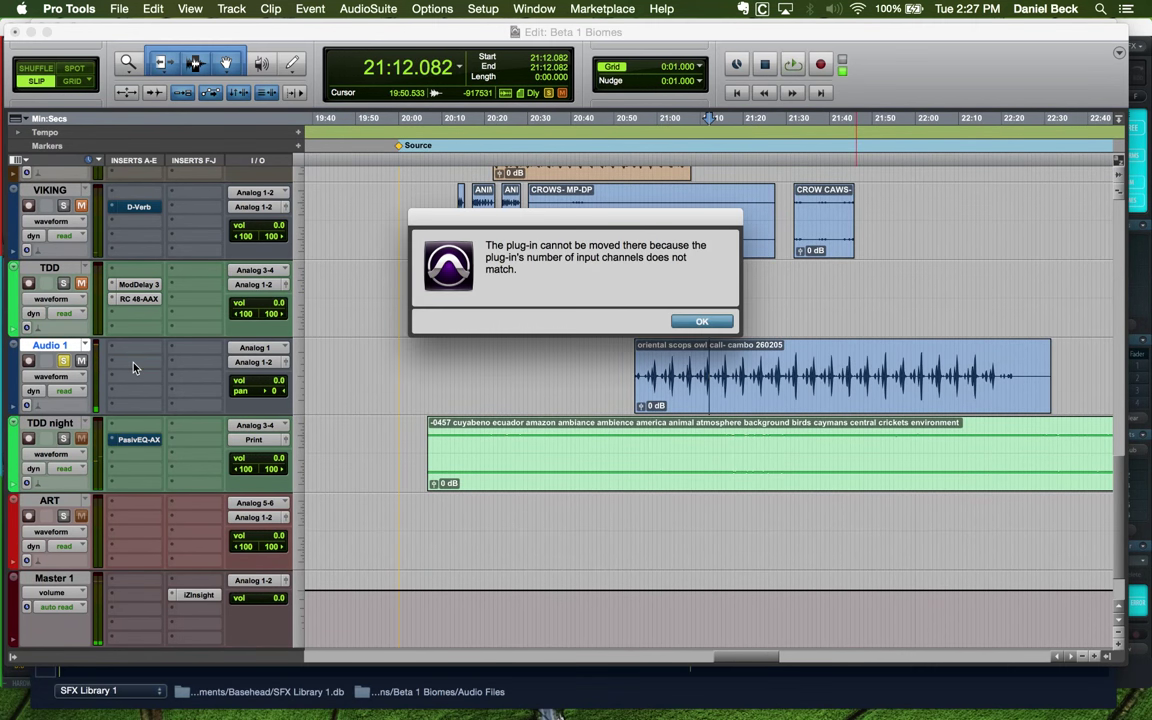
left_click(700, 322)
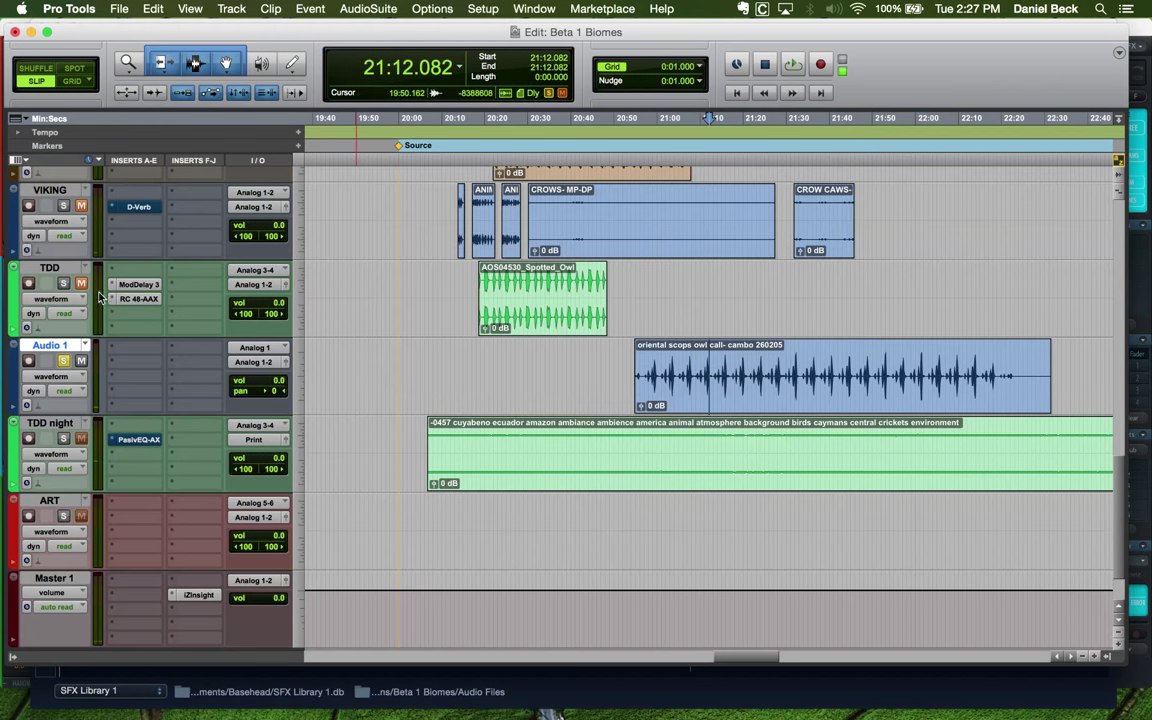
left_click(150, 287)
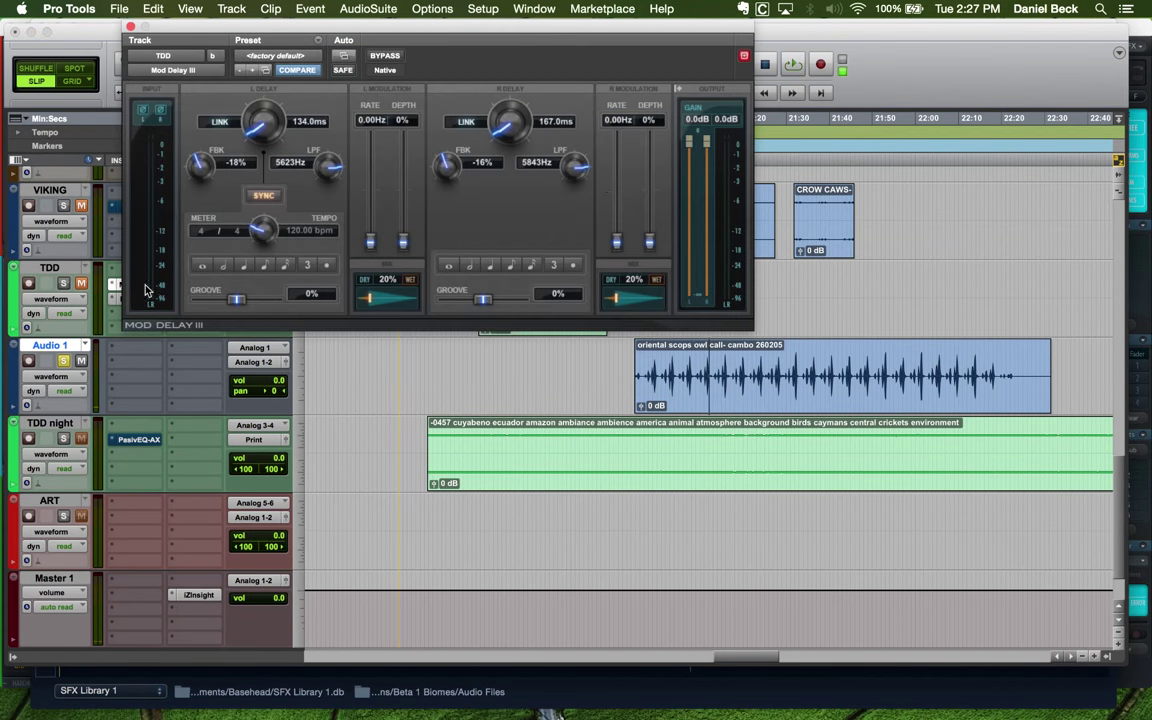
left_click(279, 57)
left_click(264, 40)
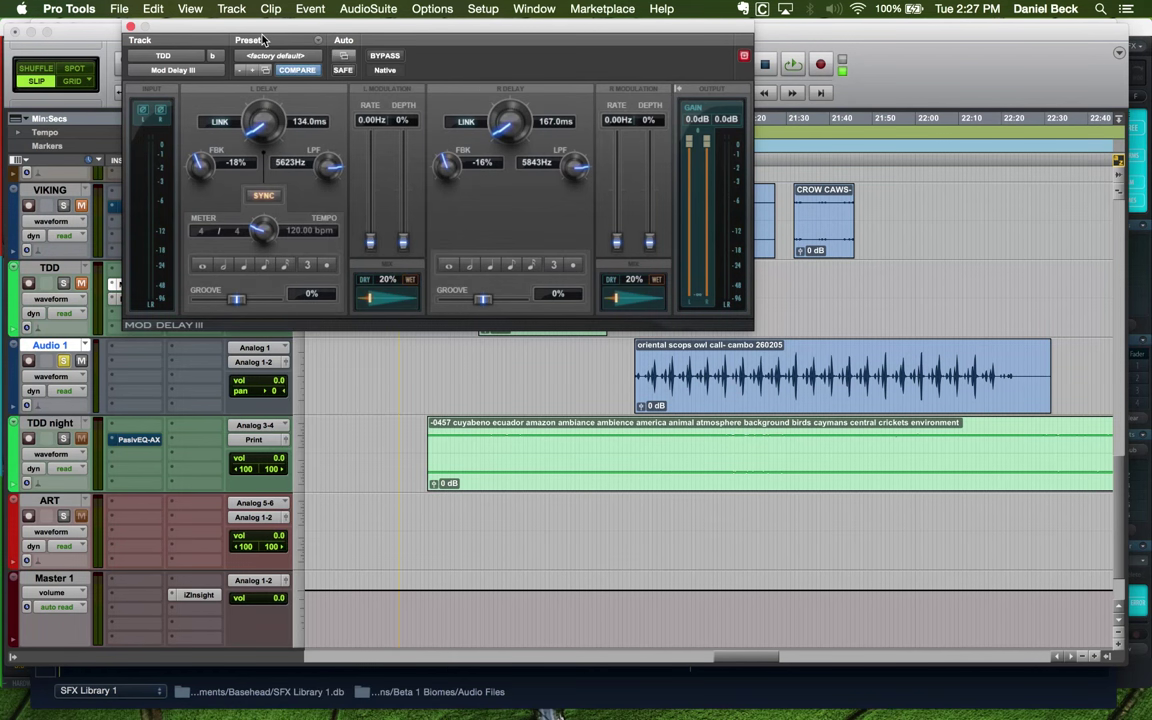
left_click(213, 56)
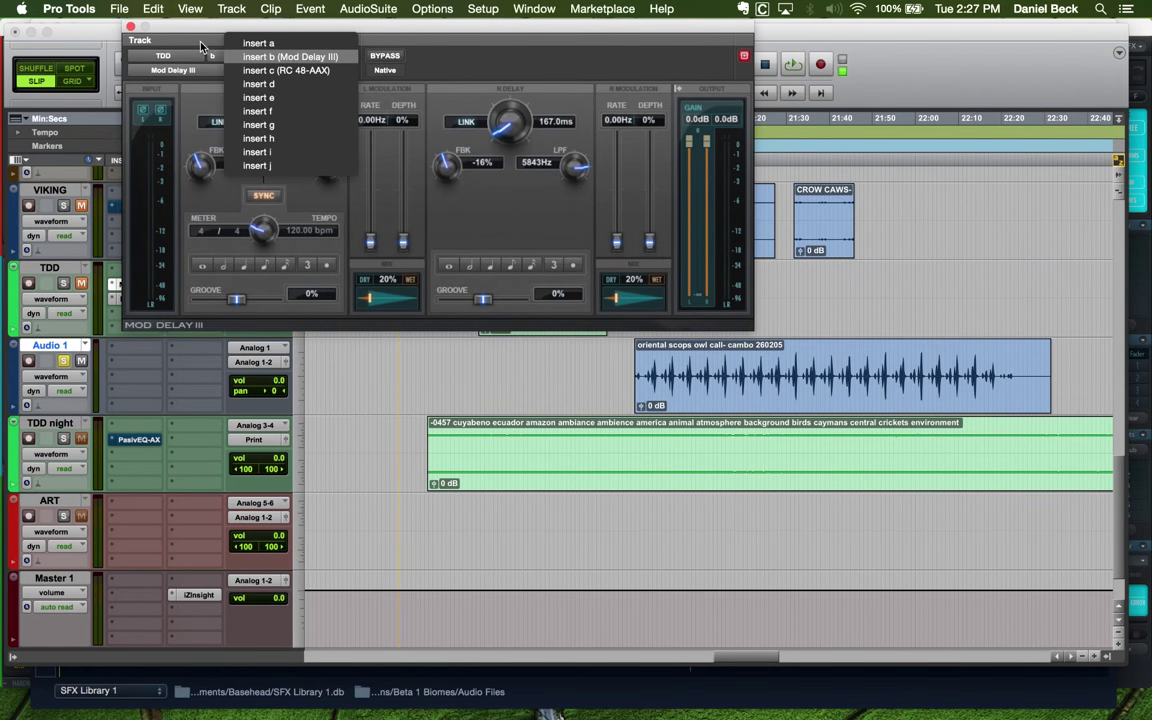
left_click(200, 44)
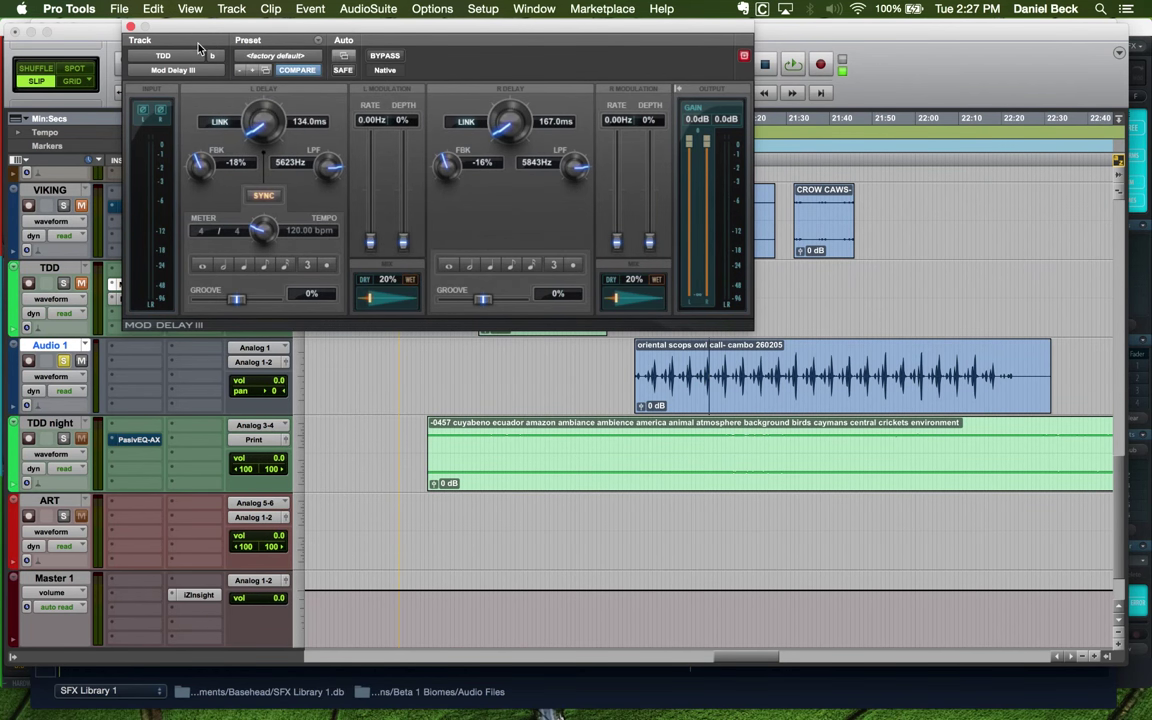
left_click(130, 27)
Audition the oriental scops owl call clip on Audio 1 from 21:10.967
left_click(704, 360)
key("space")
key("t")
key("t")
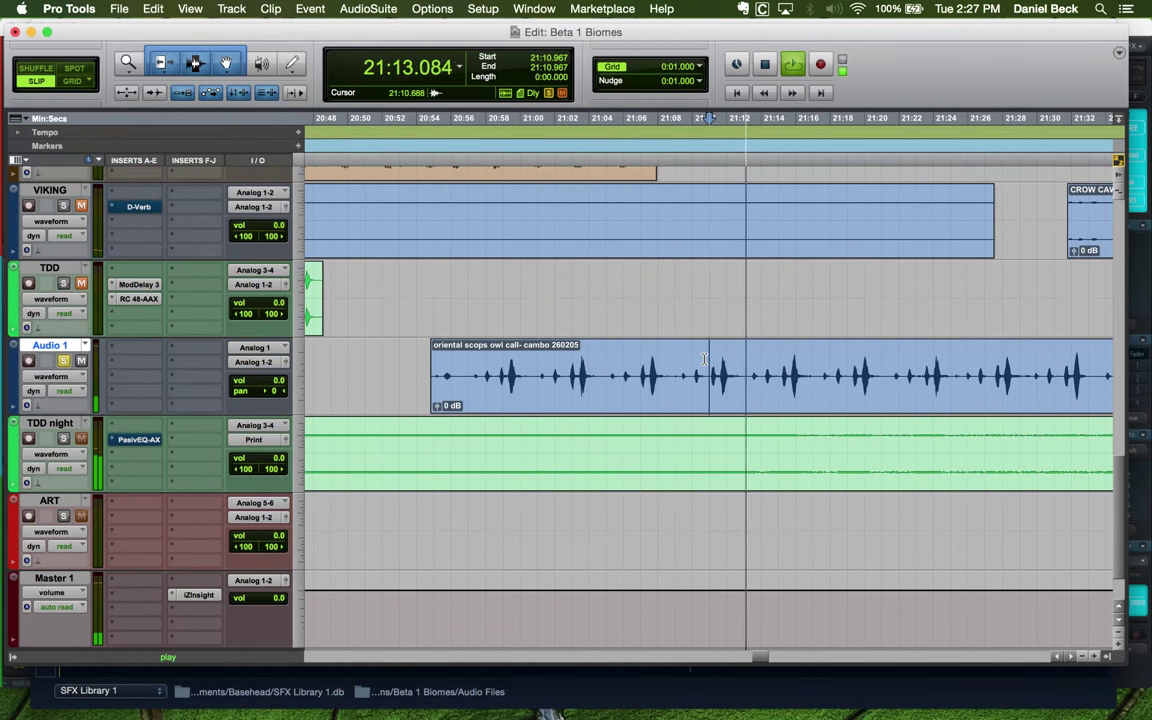
key("space")
Move the oriental scops owl call clip from the source area to the session start at 0:00.000 on Audio 1
key("super+bracketleft")
left_click(709, 391)
key("super+x")
key("Return")
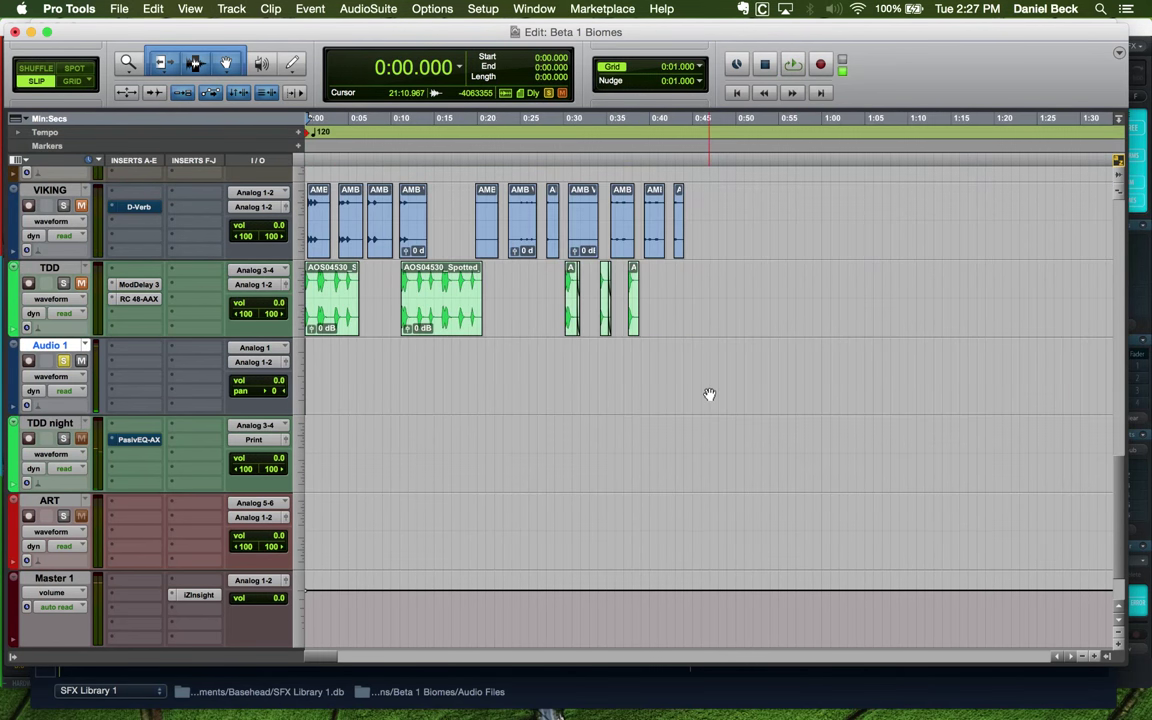
key("super+v")
Examine the moved owl clip's waveform around 0:40 to 0:45 for distinct calls
key("t")
left_click(493, 348)
key("super+bracketleft")
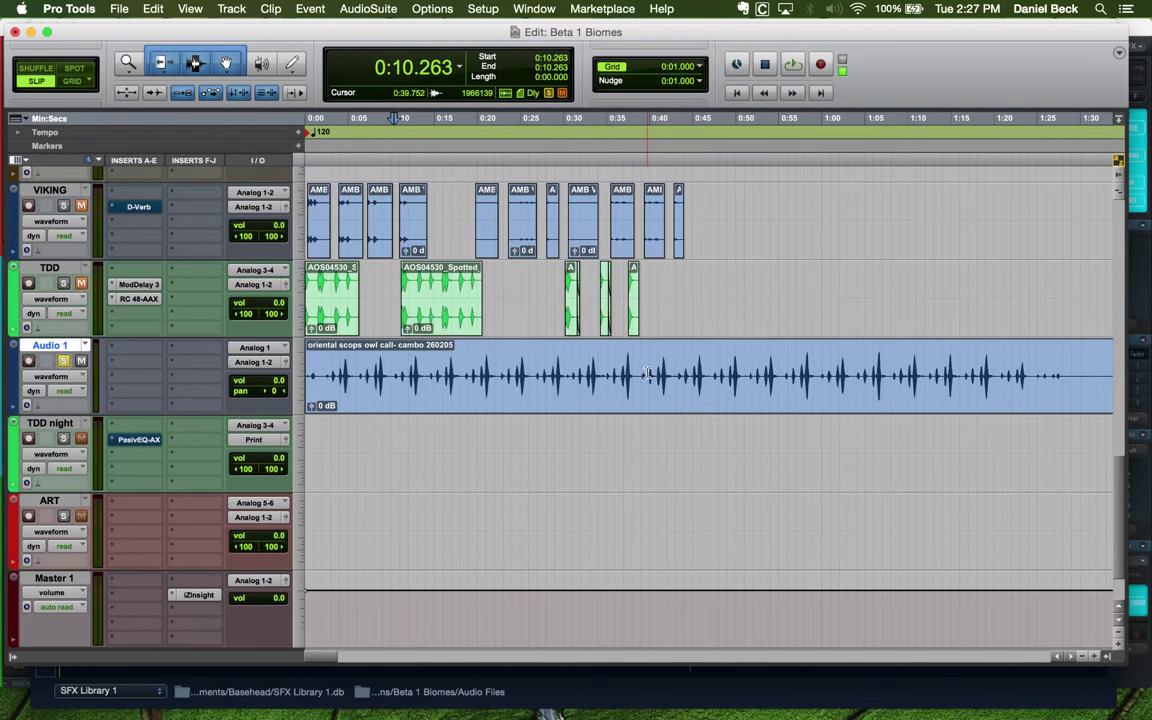
left_click(697, 347)
key("super+bracketright")
key("super+bracketright")
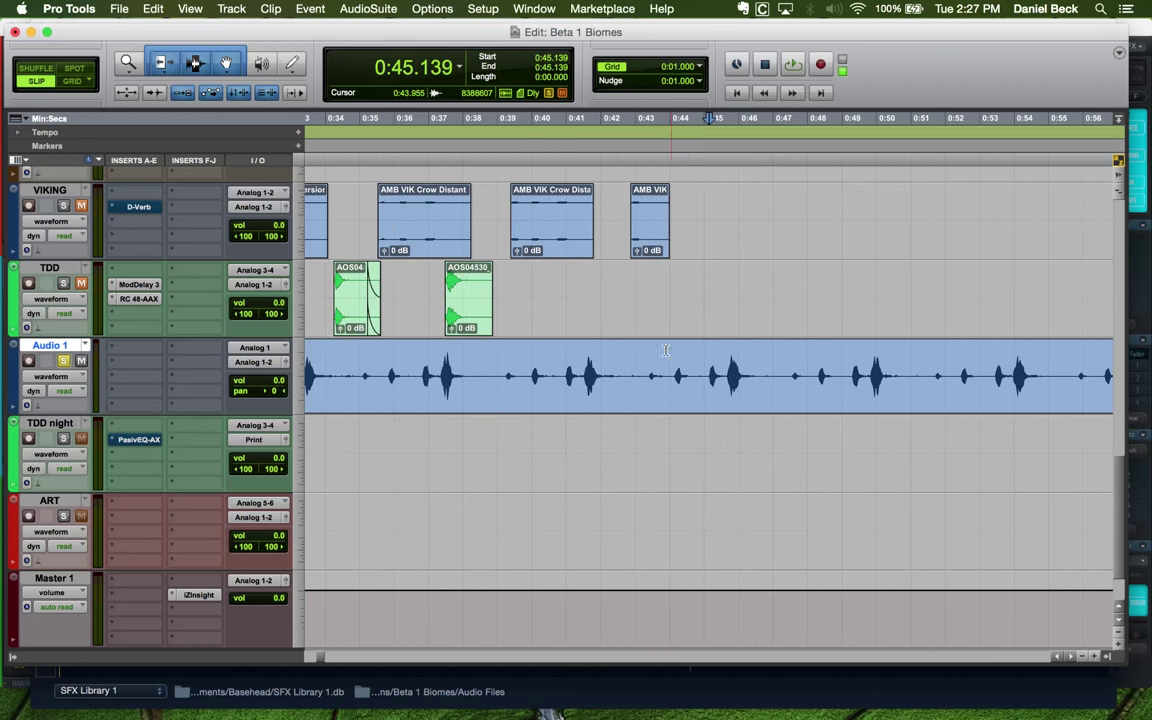
left_click(640, 357)
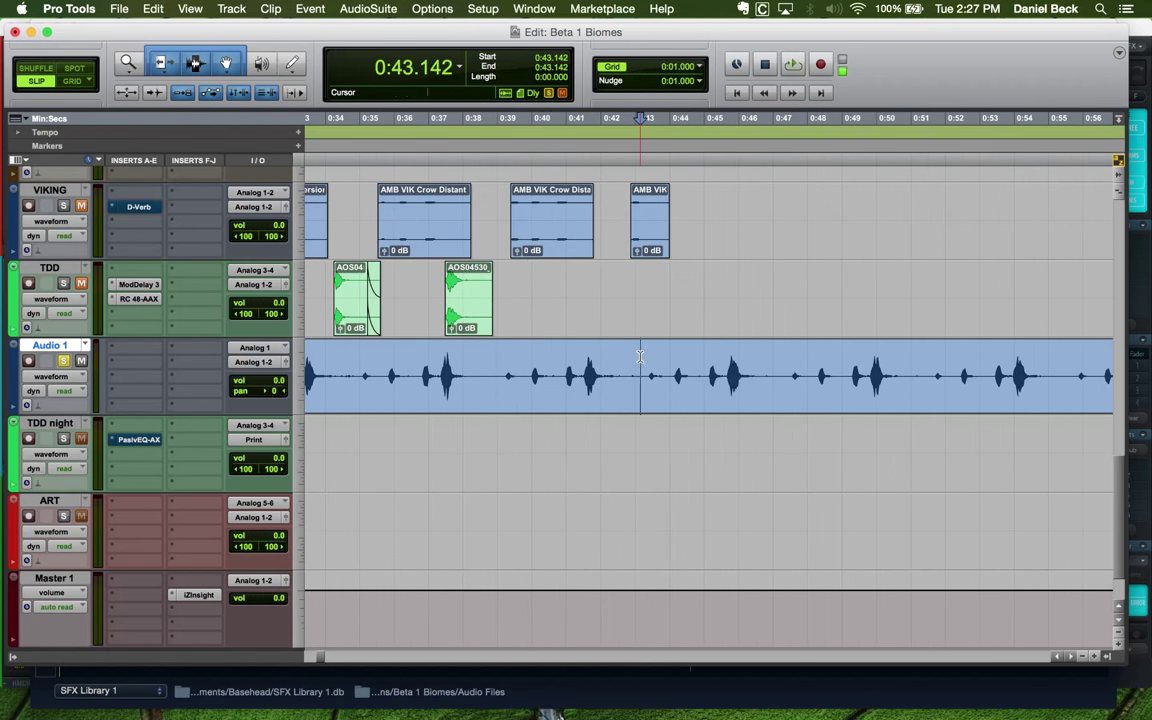
left_click(556, 372)
key("super+bracketleft")
key("super+bracketleft")
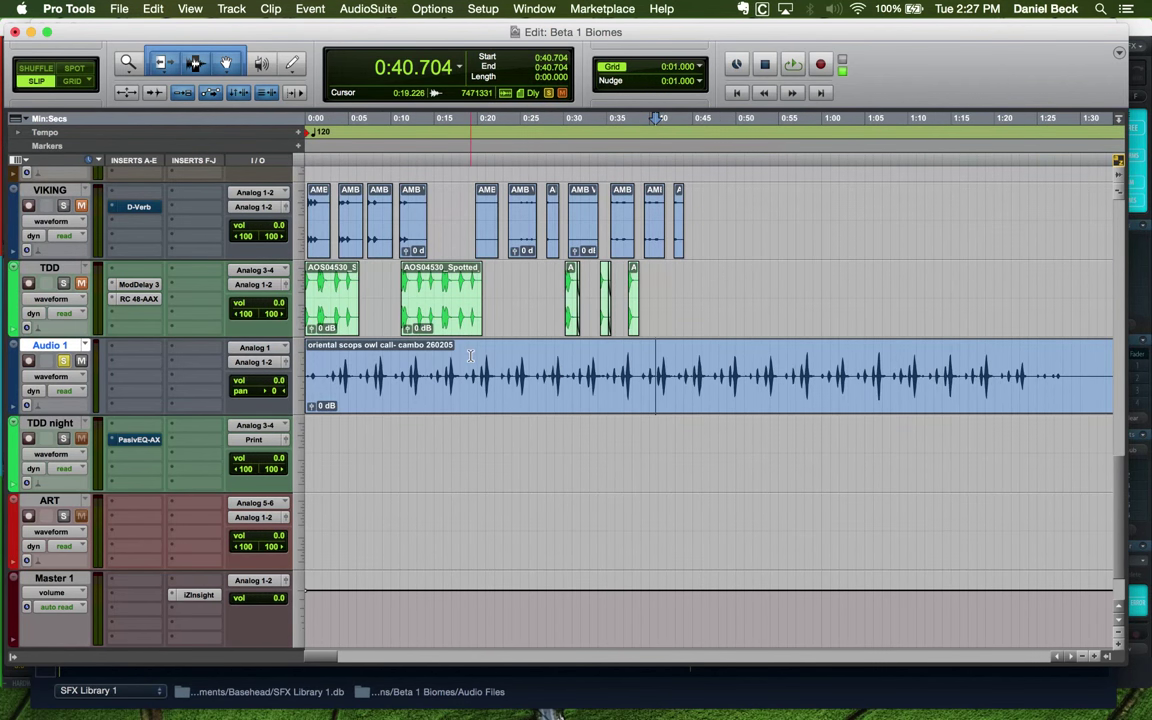
Compare the call shapes in the scops owl clip's waveform between 0:07 and 0:22
left_click(430, 370)
key("super+bracketright")
key("super+bracketright")
left_click(654, 356)
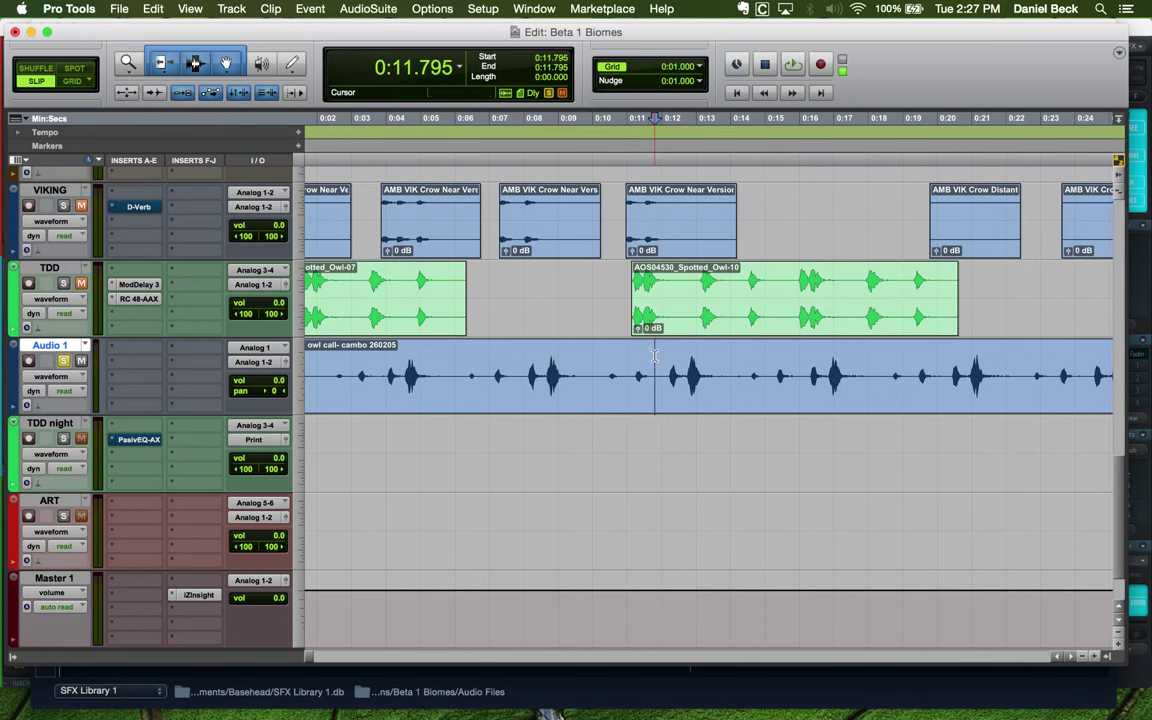
left_click(471, 367)
left_click(502, 365)
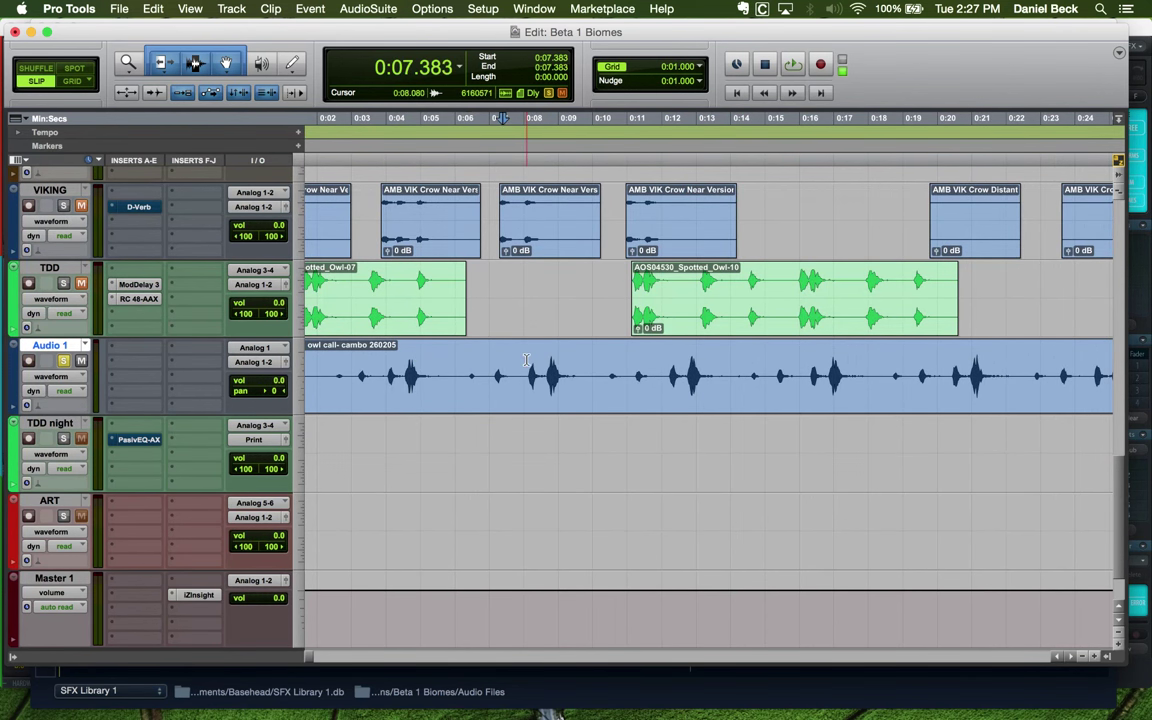
left_click(532, 362)
left_click(554, 360)
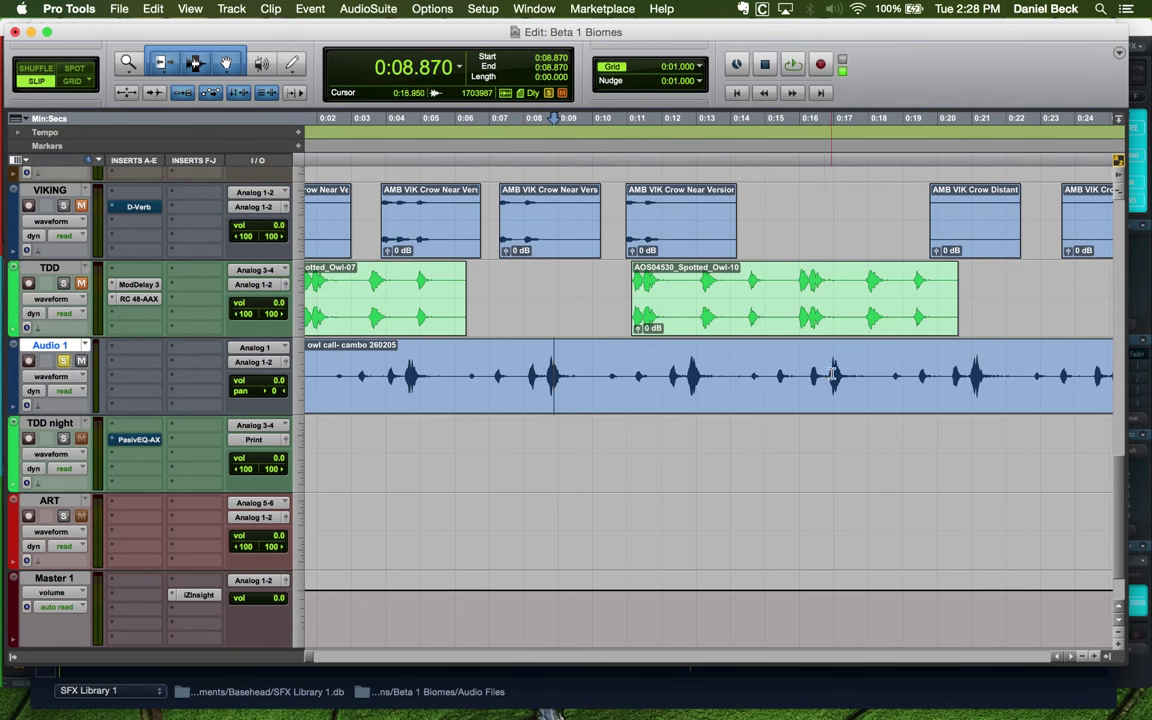
left_click(941, 375)
left_click(1021, 372)
key("r")
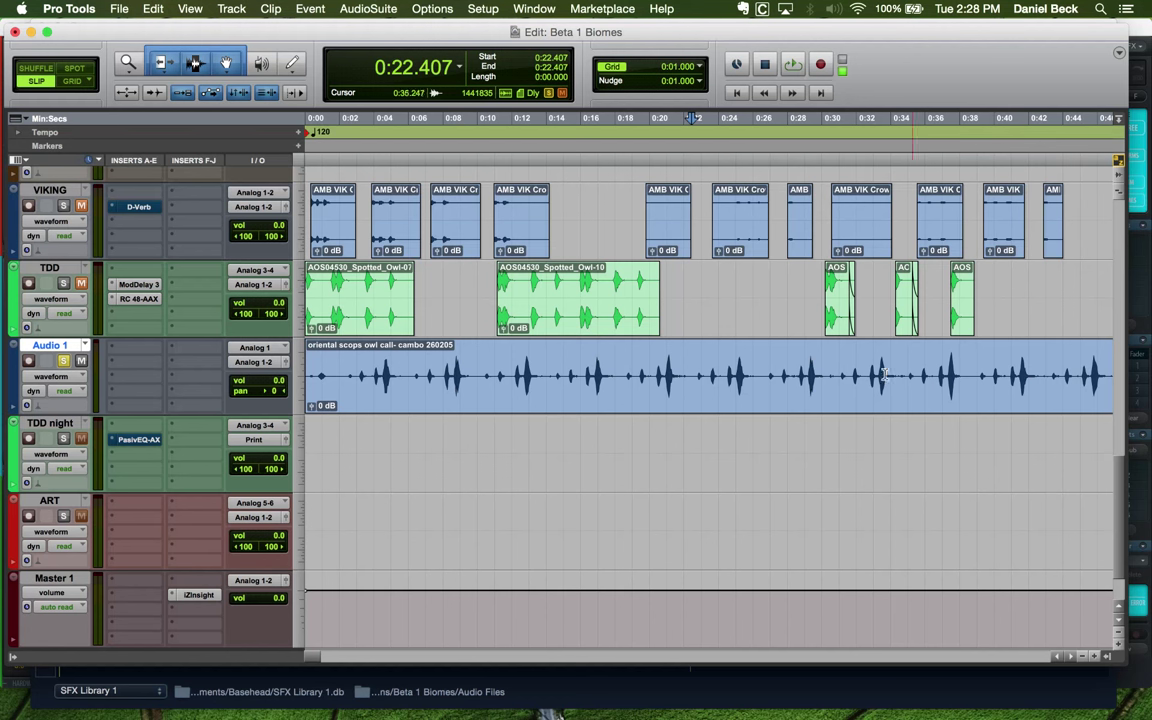
Audition the opening notes of the scops owl calls at 0:26.935, 0:22.709, about 0:18.7, 0:14.582 and 0:10.402
left_click(769, 364)
key("space")
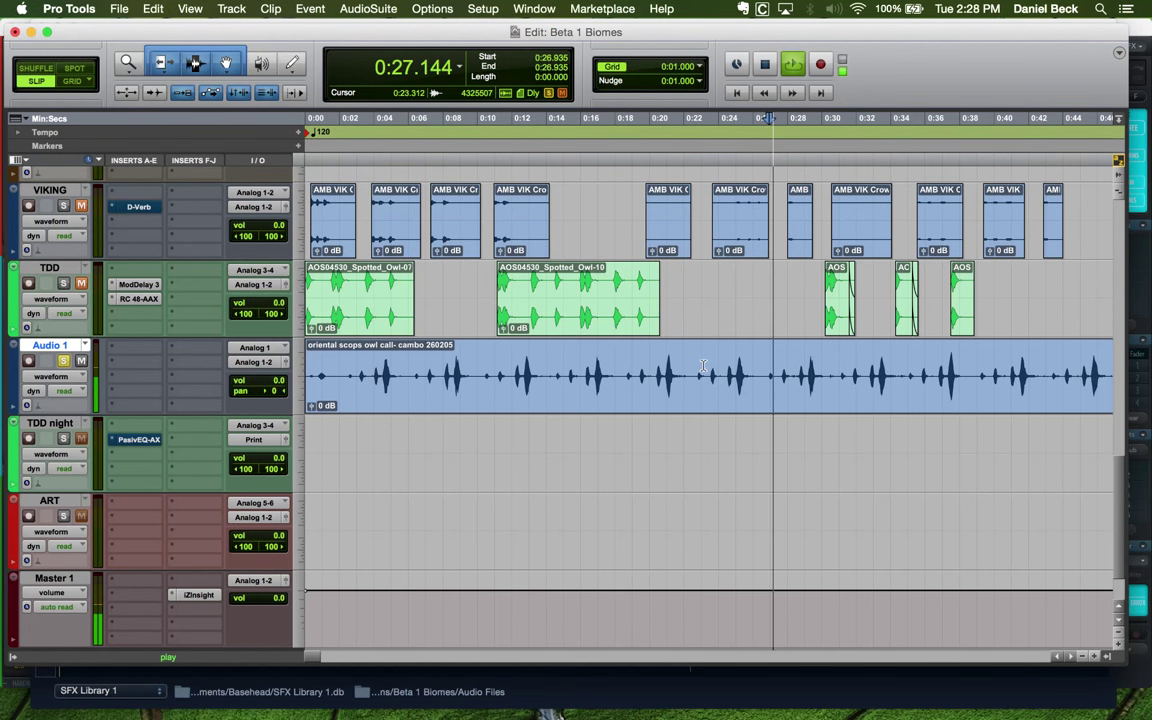
key("space")
left_click(699, 365)
key("space")
key("space")
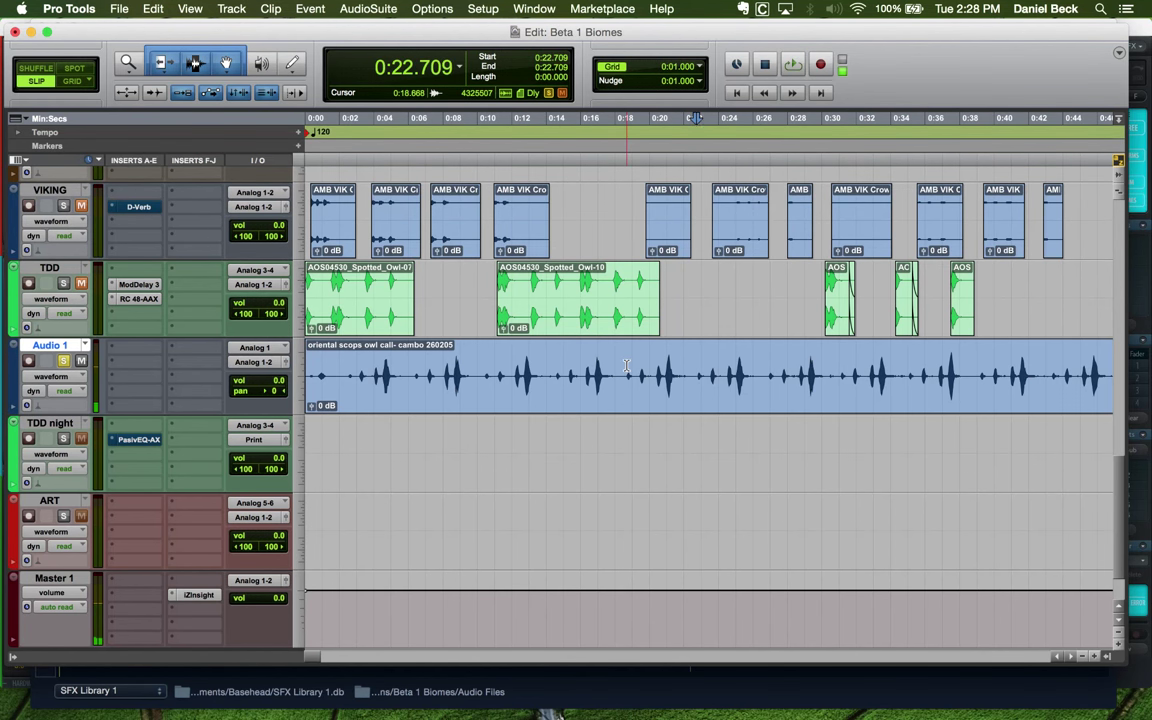
left_click(627, 365)
key("space")
key("space")
left_click(557, 365)
key("space")
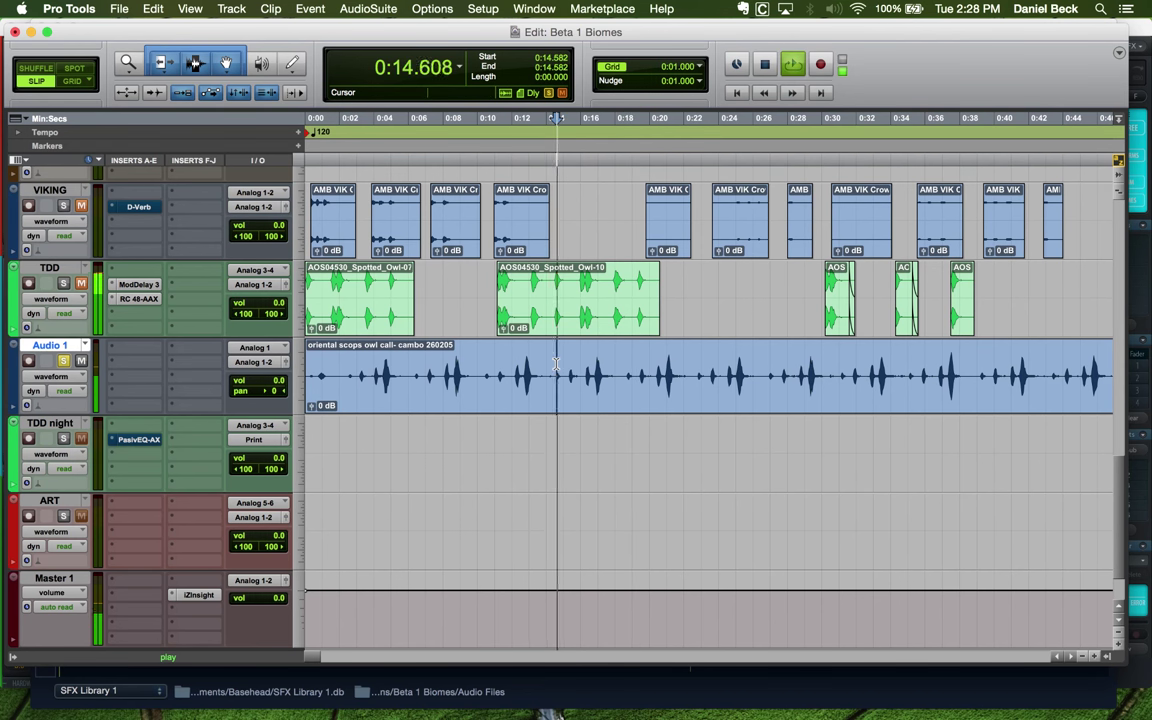
Audition the starts of the scops owl calls near 0:39.195, 0:43.4 and 0:47.484, finishing with a replay from 0:43.328
key("space")
left_click(486, 366)
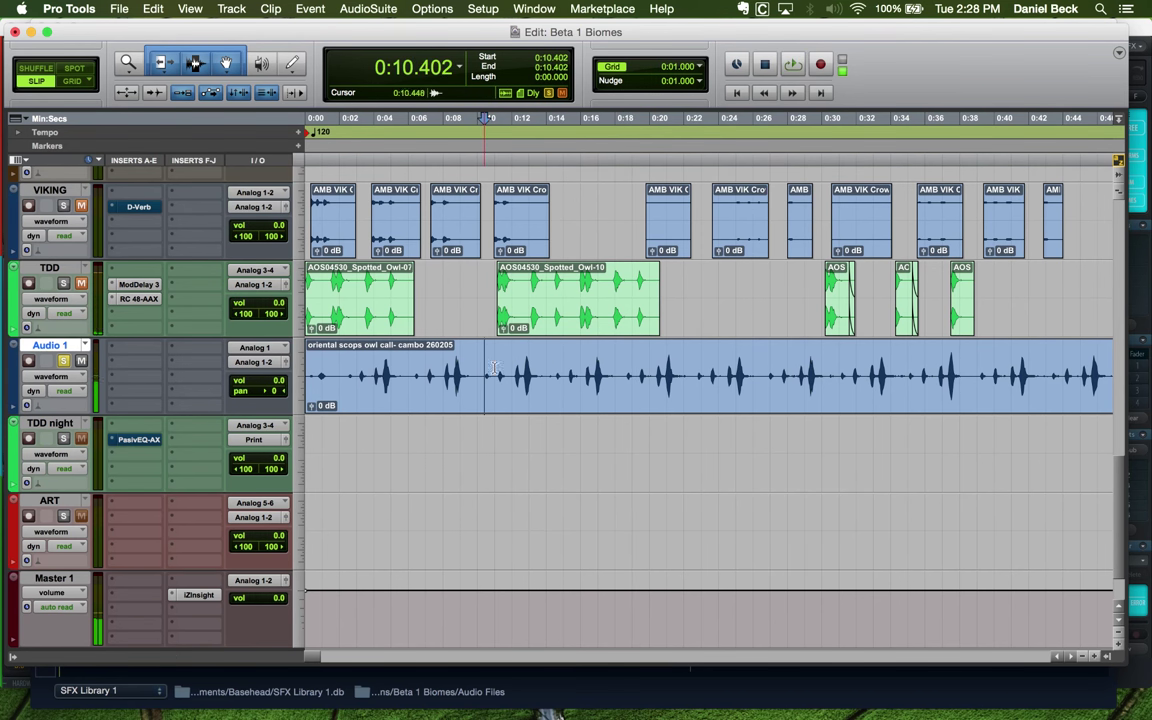
left_click(980, 364)
key("super+bracketright")
key("space")
key("space")
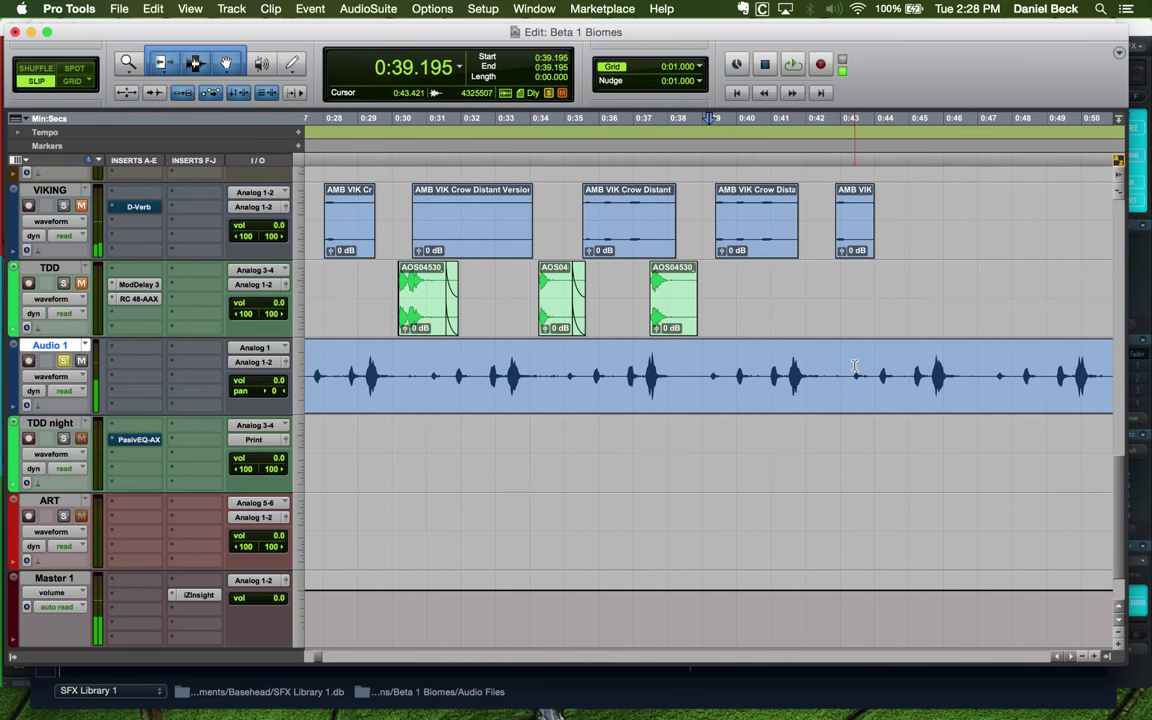
left_click(855, 366)
key("space")
key("space")
left_click(995, 362)
key("space")
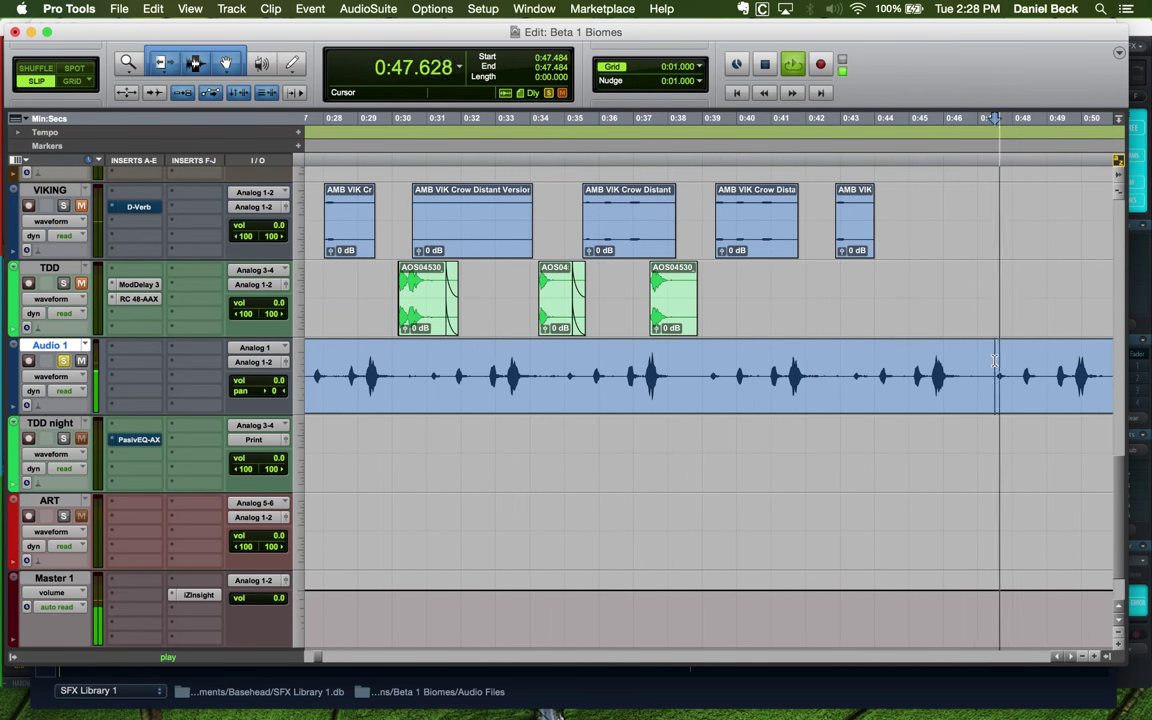
key("space")
left_click(851, 366)
key("space")
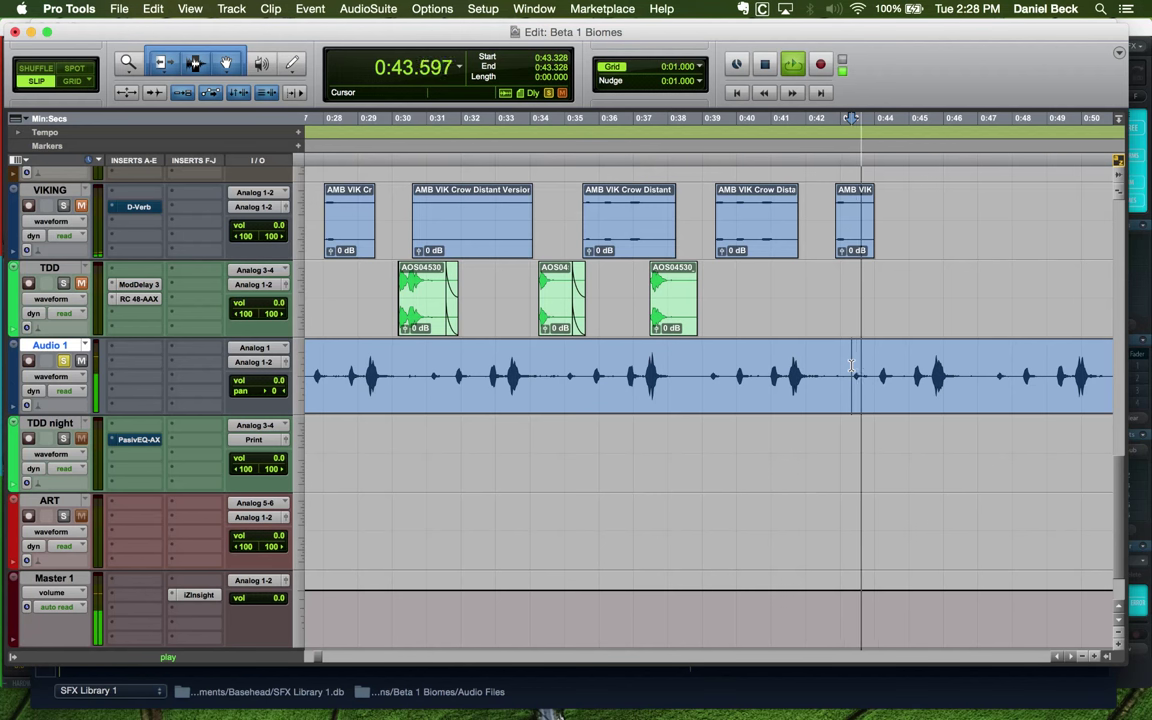
key("super+bracketleft")
key("space")
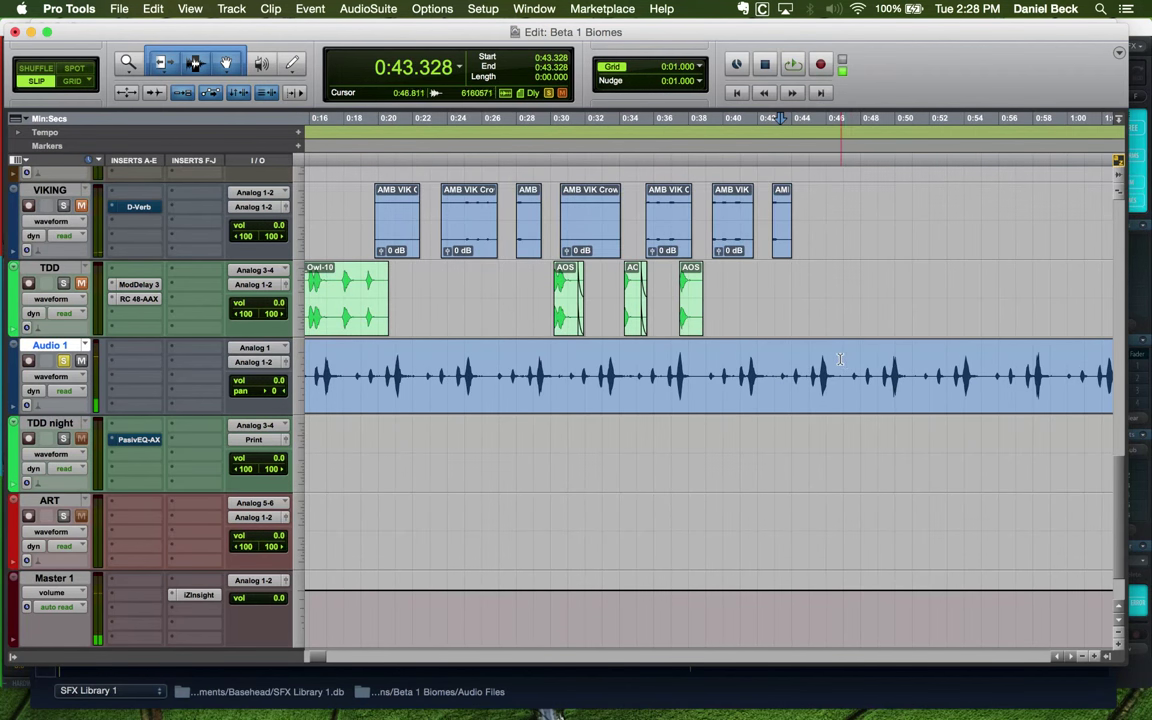
Audition two consecutive scops owl calls from 0:43.398
left_click(840, 360)
key("super+bracketright")
key("super+bracketright")
key("super+bracketleft")
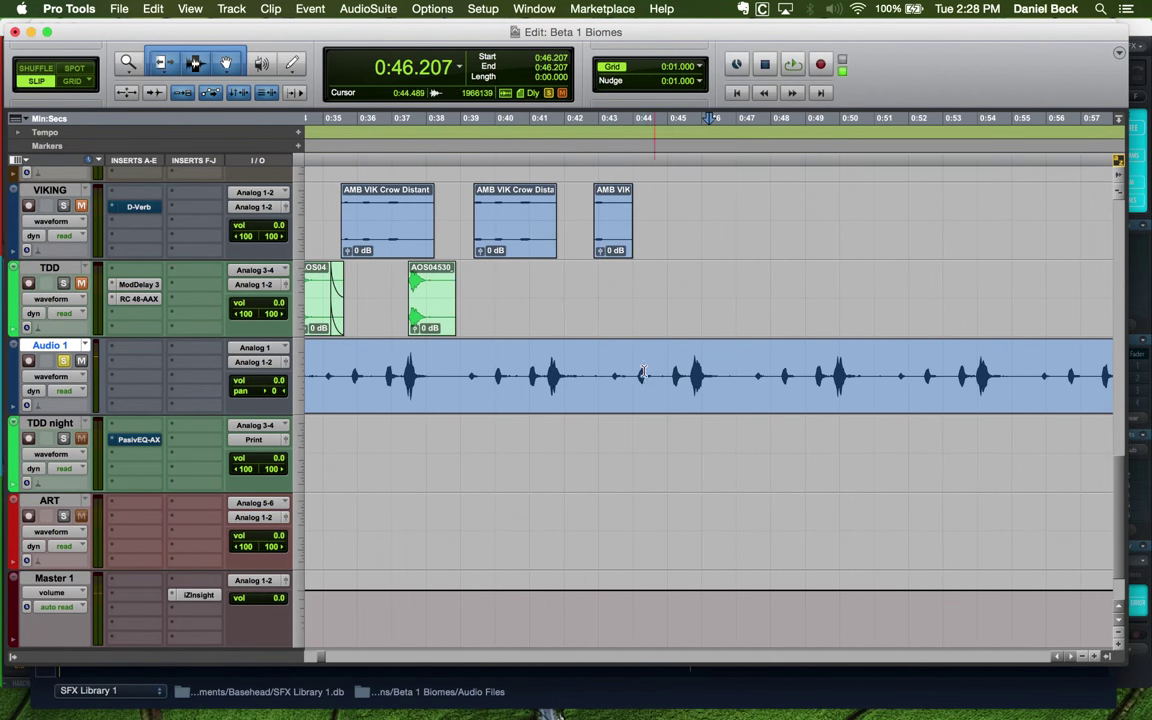
left_click(615, 362)
key("space")
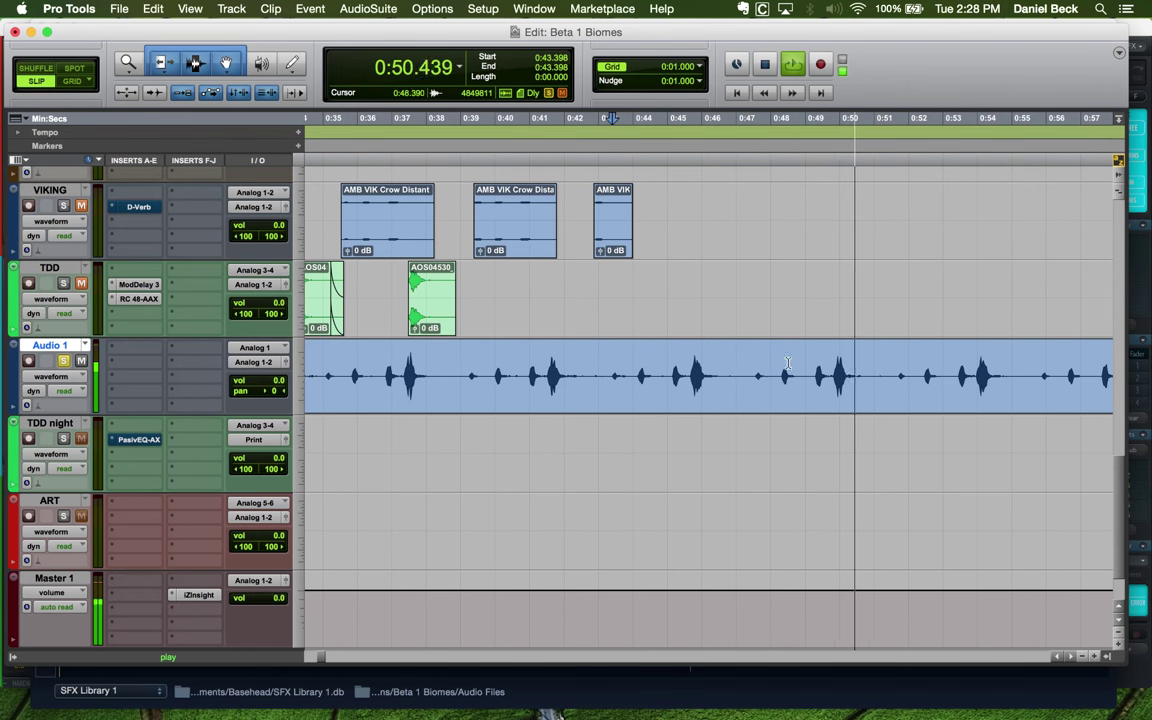
key("space")
Compare the loud closing hoots of two scops owl calls by playing from 0:49.806, 0:45.743 and 0:45.534
left_click(832, 355)
key("space")
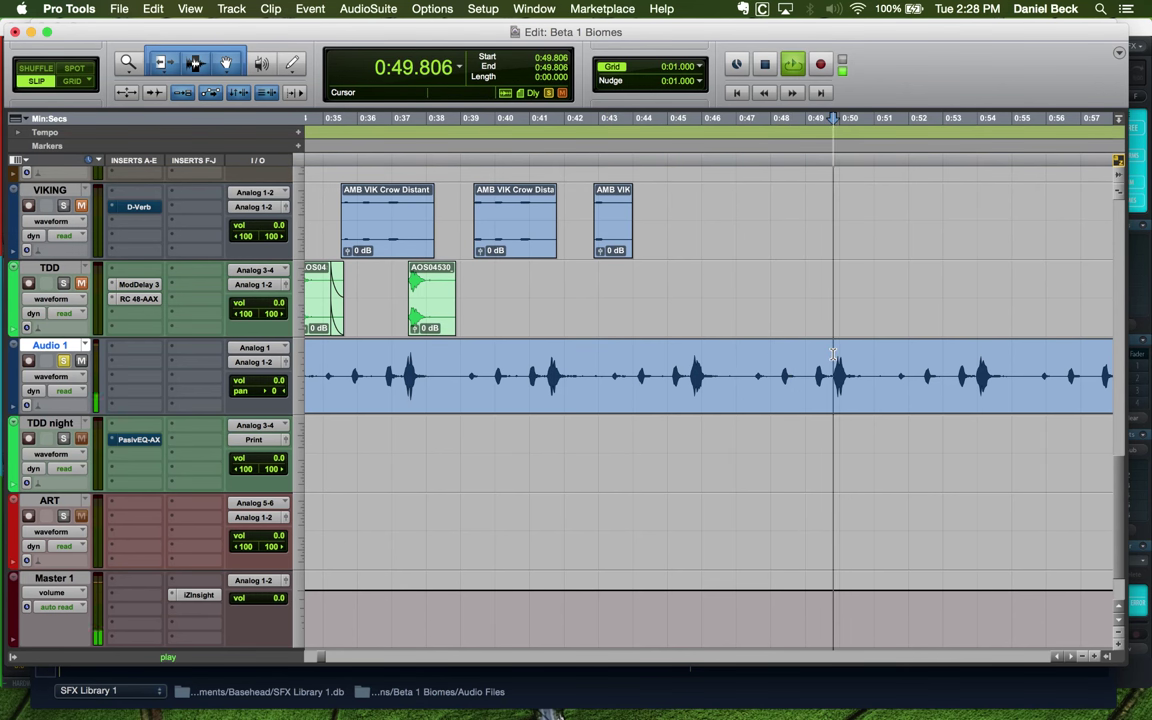
key("space")
left_click(693, 361)
key("space")
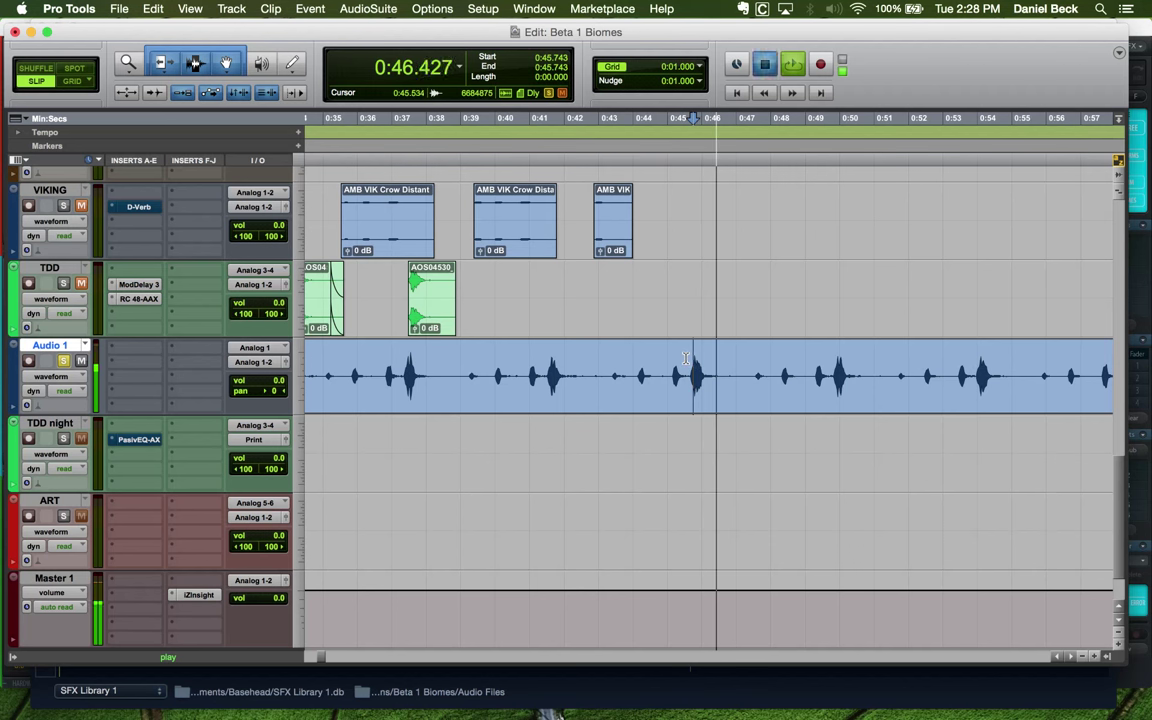
key("space")
left_click(689, 362)
key("space")
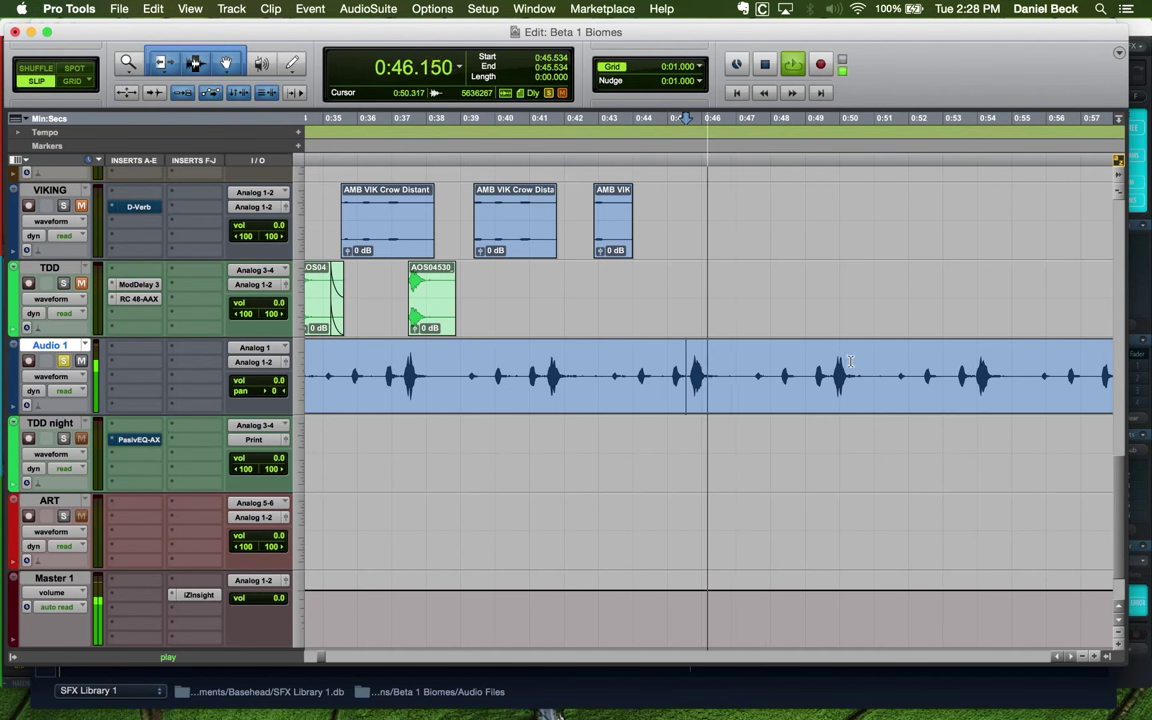
key("space")
Audition the closing hoots of the scops owl calls at 0:49.504 and 0:53.823
left_click(823, 362)
key("space")
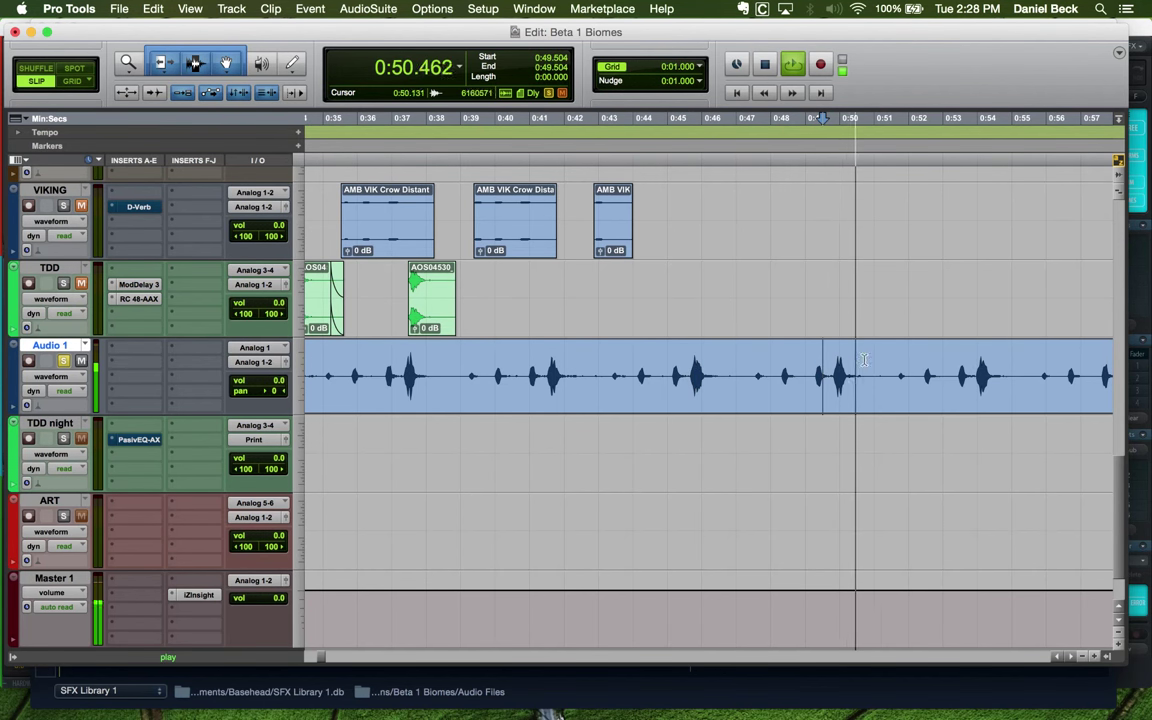
key("space")
key("space")
left_click(971, 357)
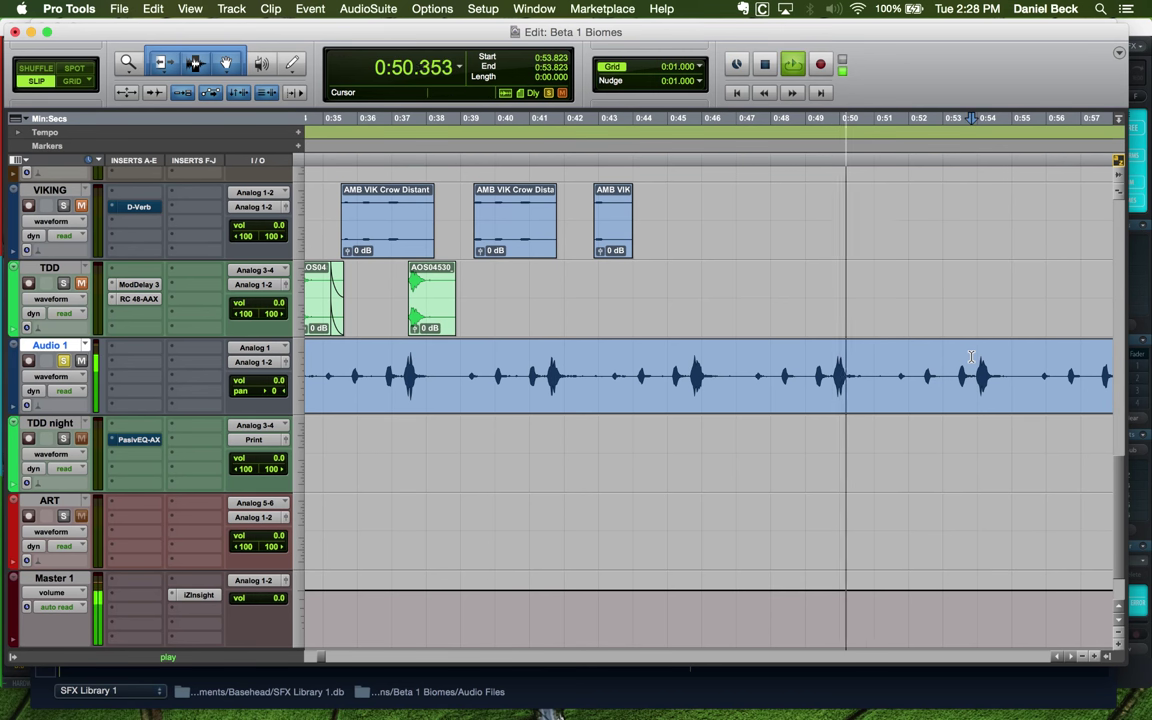
key("space")
key("space")
key("space")
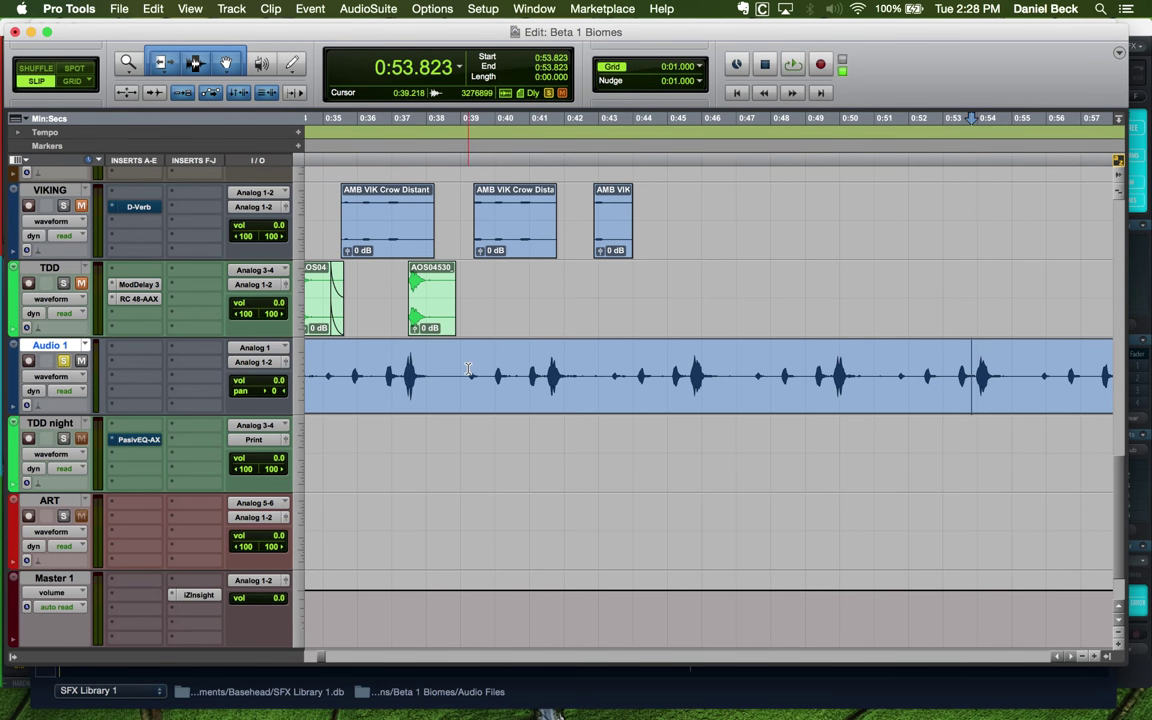
Highlight two consecutive scops owl calls from 0:39.218 to 0:46.323 and locate their loud closing hoots at 0:41.517 and 0:45.731
left_click_drag(469, 370, 712, 350)
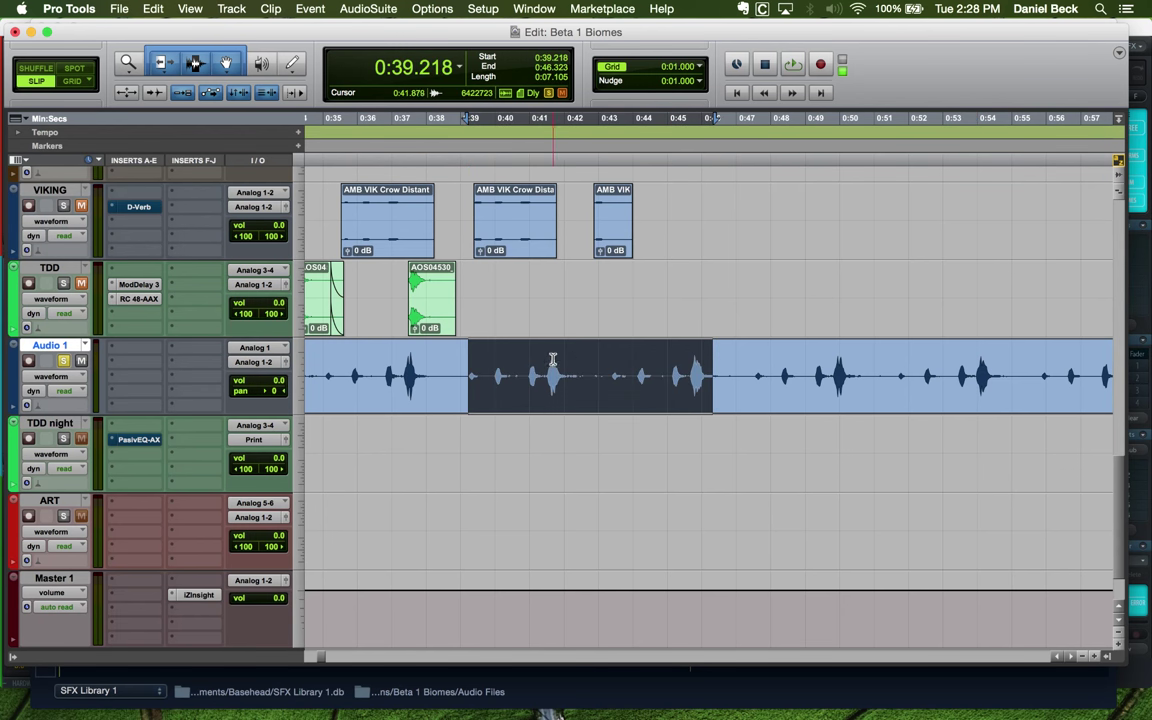
left_click(547, 359)
key("t")
key("t")
key("r")
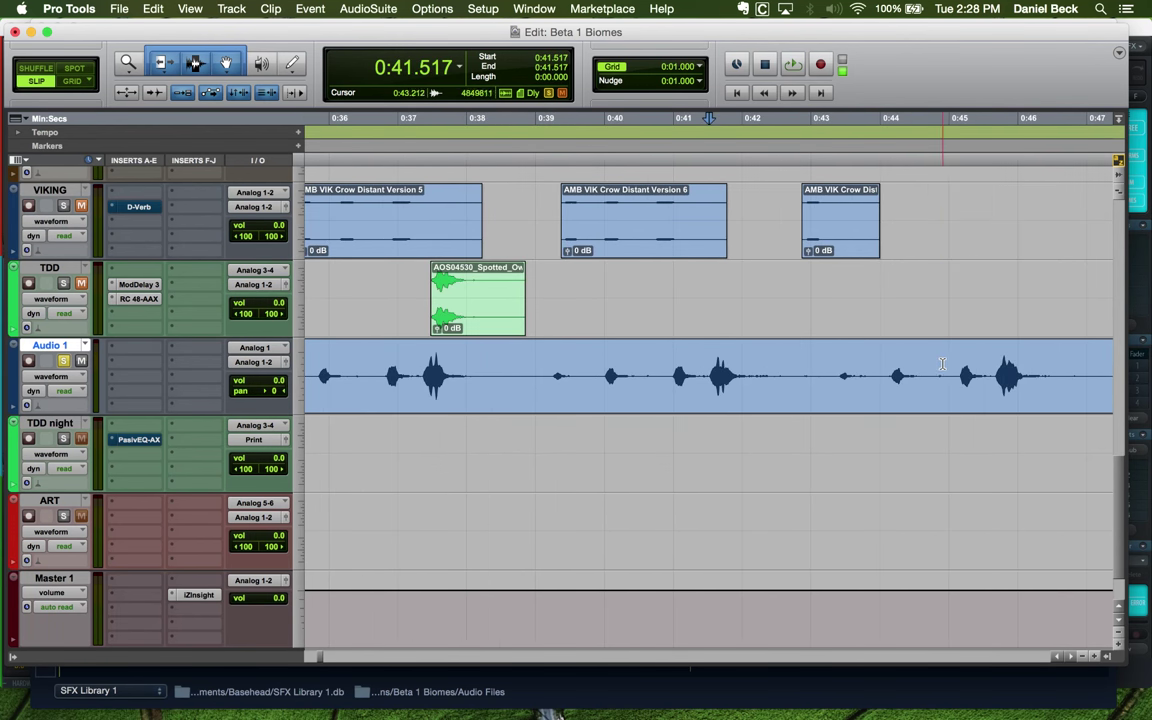
left_click(997, 359)
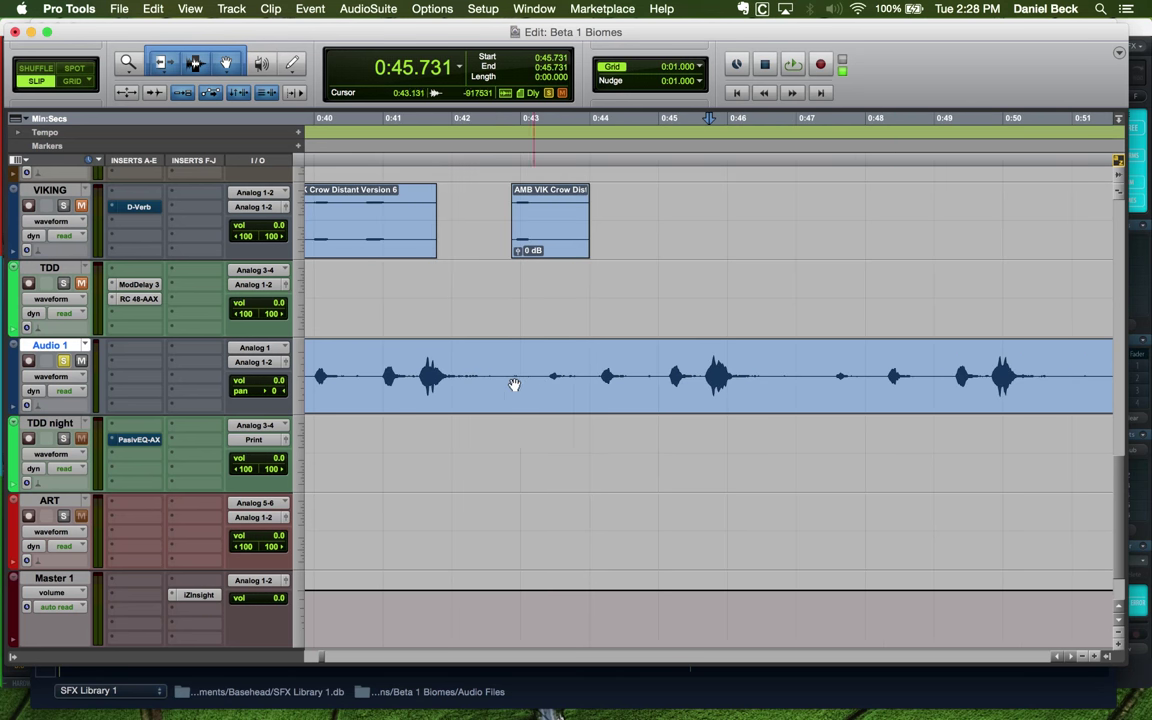
Compare the waveforms of the loud closing hoots close up at 0:41.552 and 0:45.650
left_click(426, 361)
key("super+bracketright")
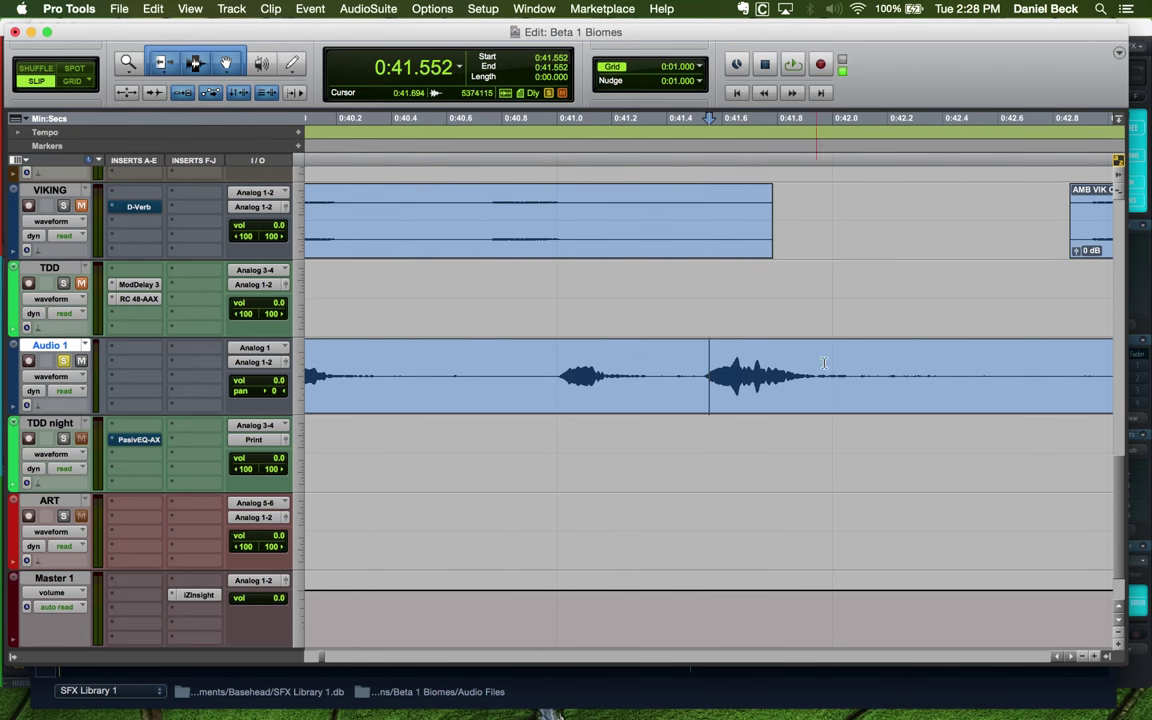
key("super+bracketleft")
key("super+bracketleft")
left_click(991, 360)
key("super+bracketright")
key("super+bracketright")
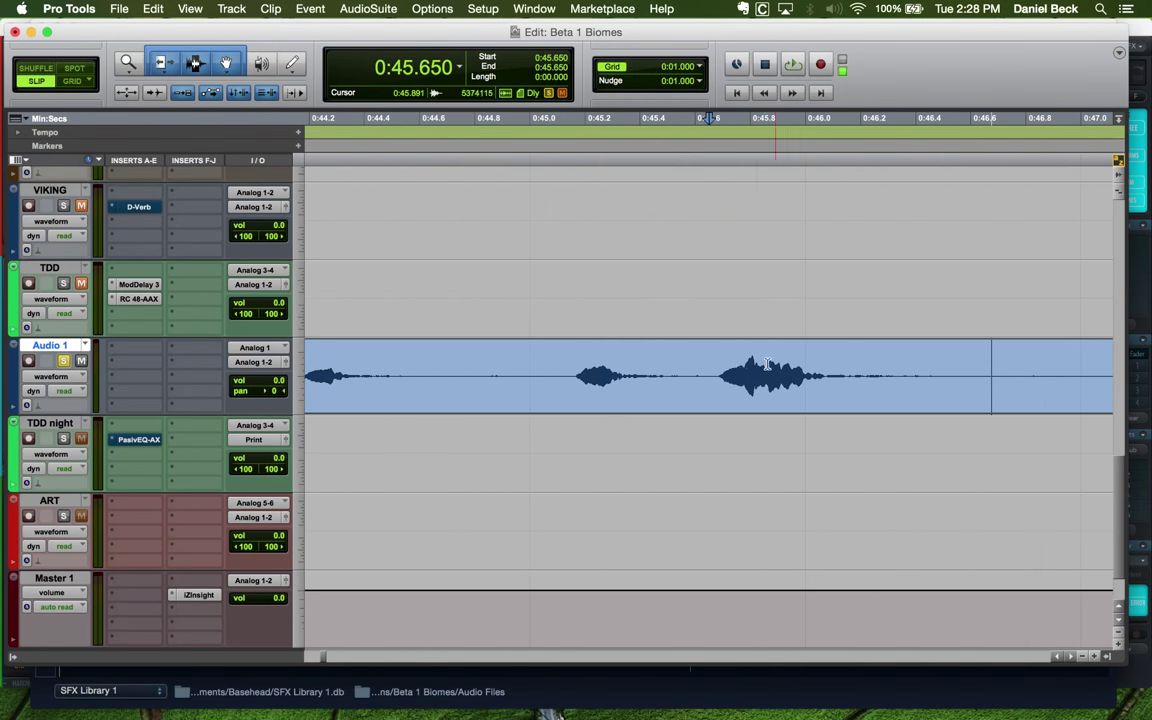
Compare the waveforms of the third hoots in the same two calls, at 0:45.148 and 0:41.006
left_click(570, 357)
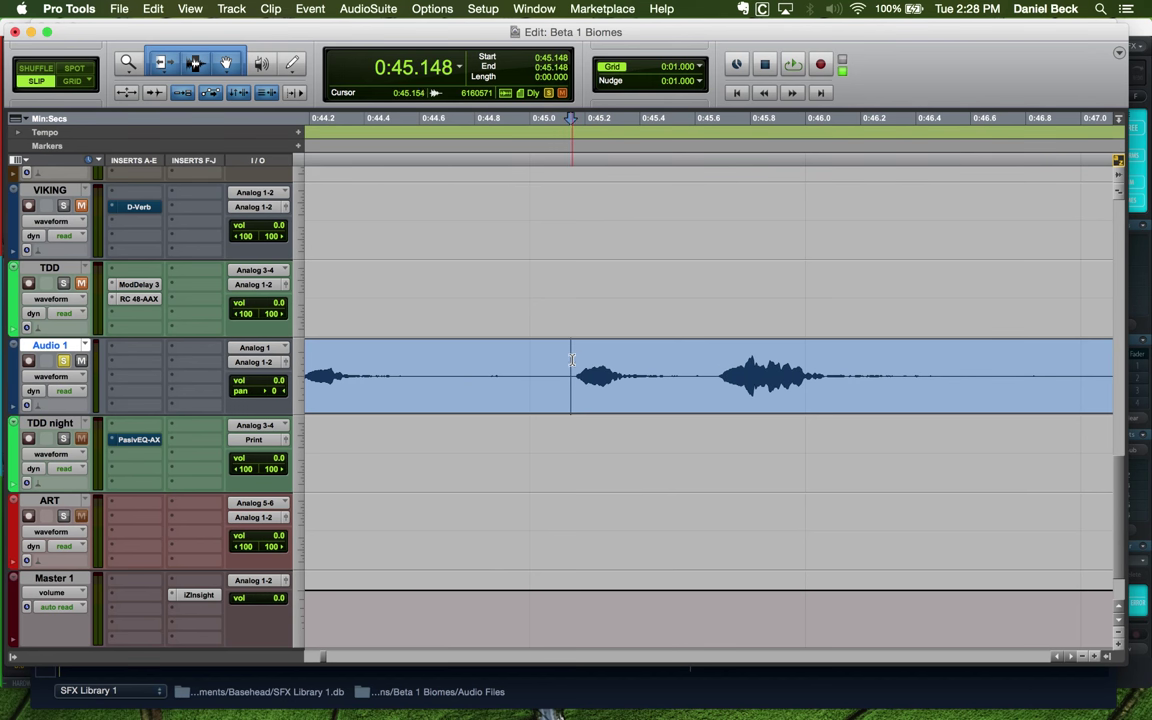
left_click_drag(572, 360, 696, 360)
key("super+bracketleft")
key("super+bracketleft")
left_click(384, 365)
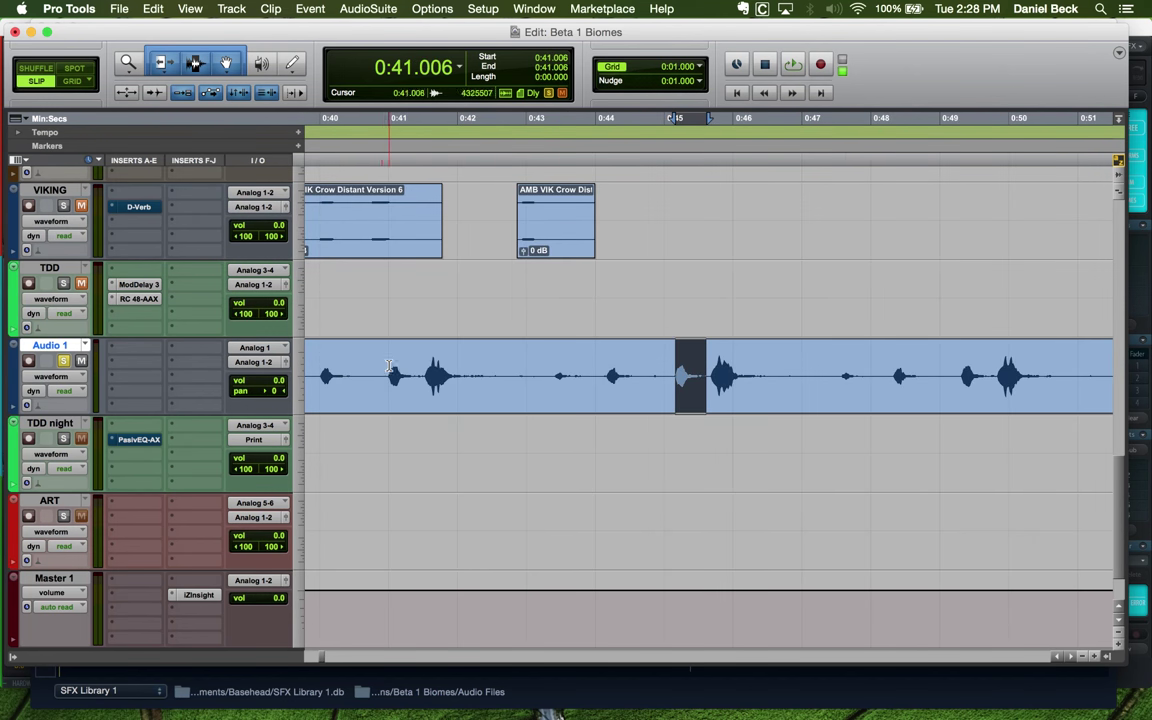
key("super+bracketright")
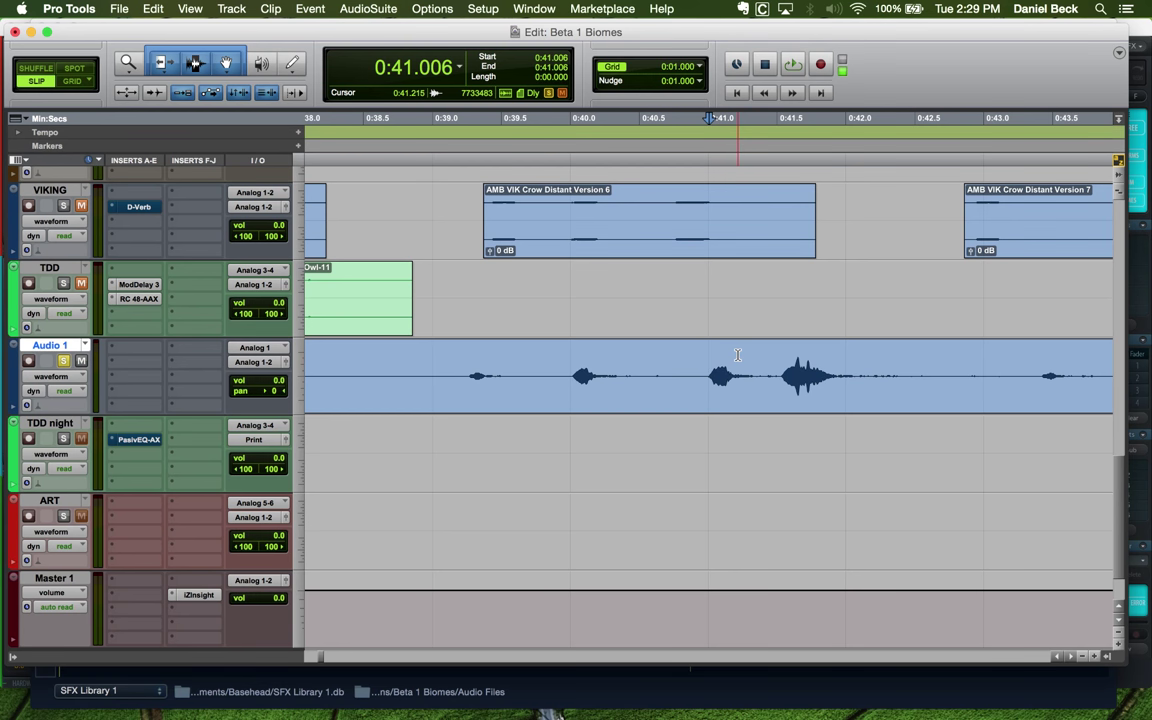
Examine the gap after the scops owl call at 0:42.956 and the quiet opening hoot of the call at 0:47.484
left_click(978, 343)
key("super+bracketleft")
key("super+bracketleft")
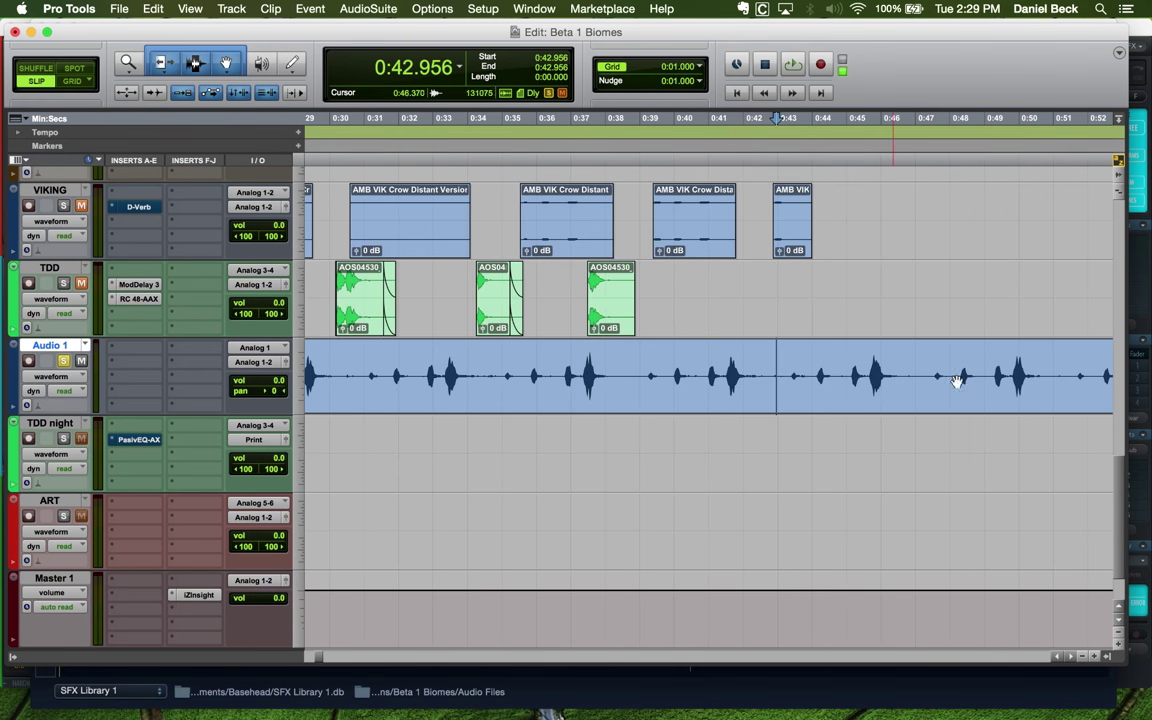
left_click(931, 358)
key("super+bracketright")
key("super+bracketright")
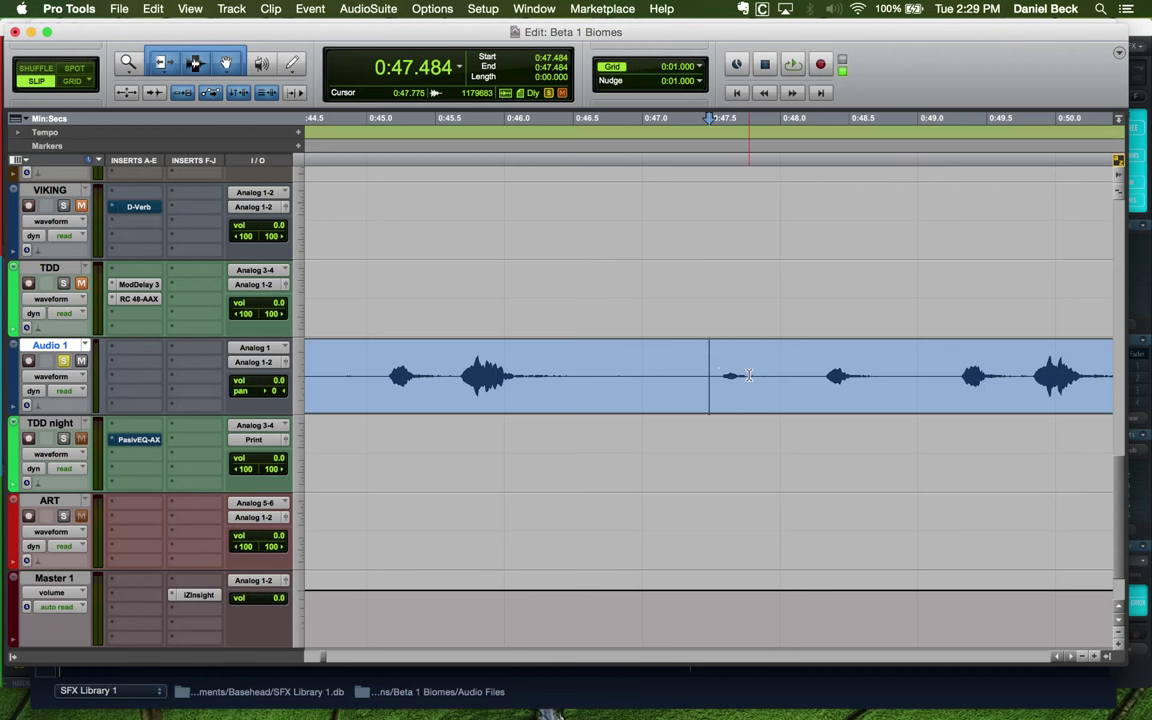
Audition the scops owl calls from 0:47.577 to just past 0:58, marking 0:53.614 during playback
left_click(721, 362)
key("space")
key("super+bracketleft")
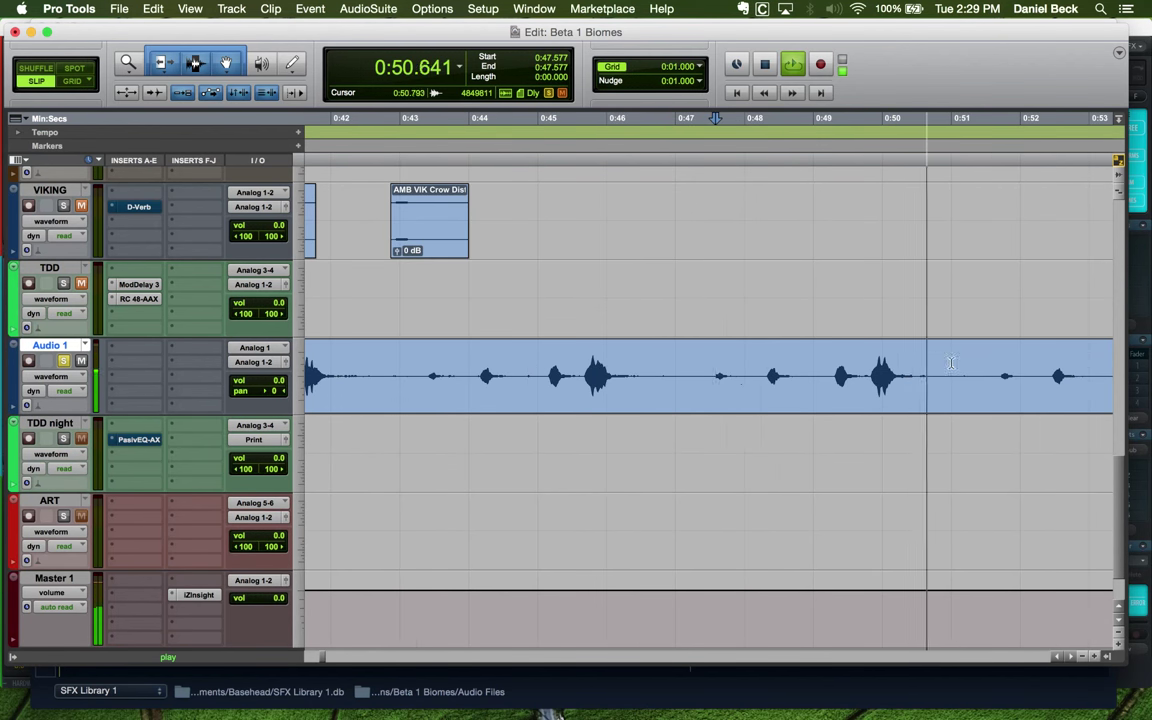
key("super+bracketleft")
left_click(920, 356)
key("super+bracketright")
key("super+bracketright")
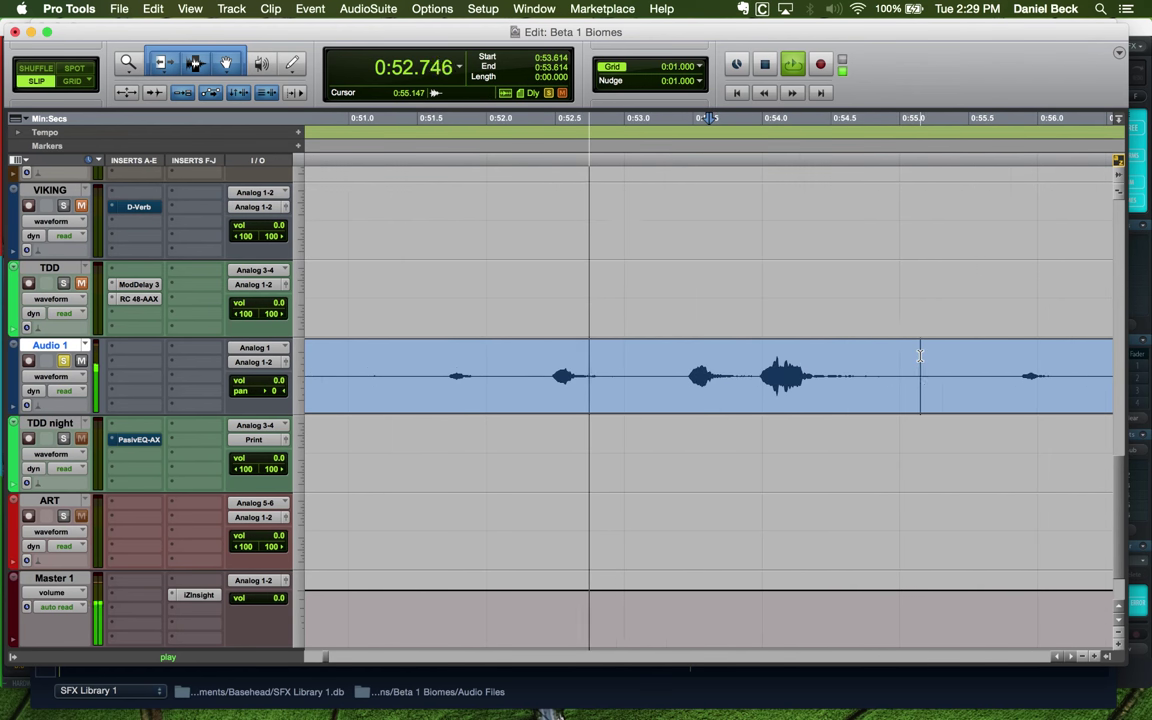
key("super+bracketright")
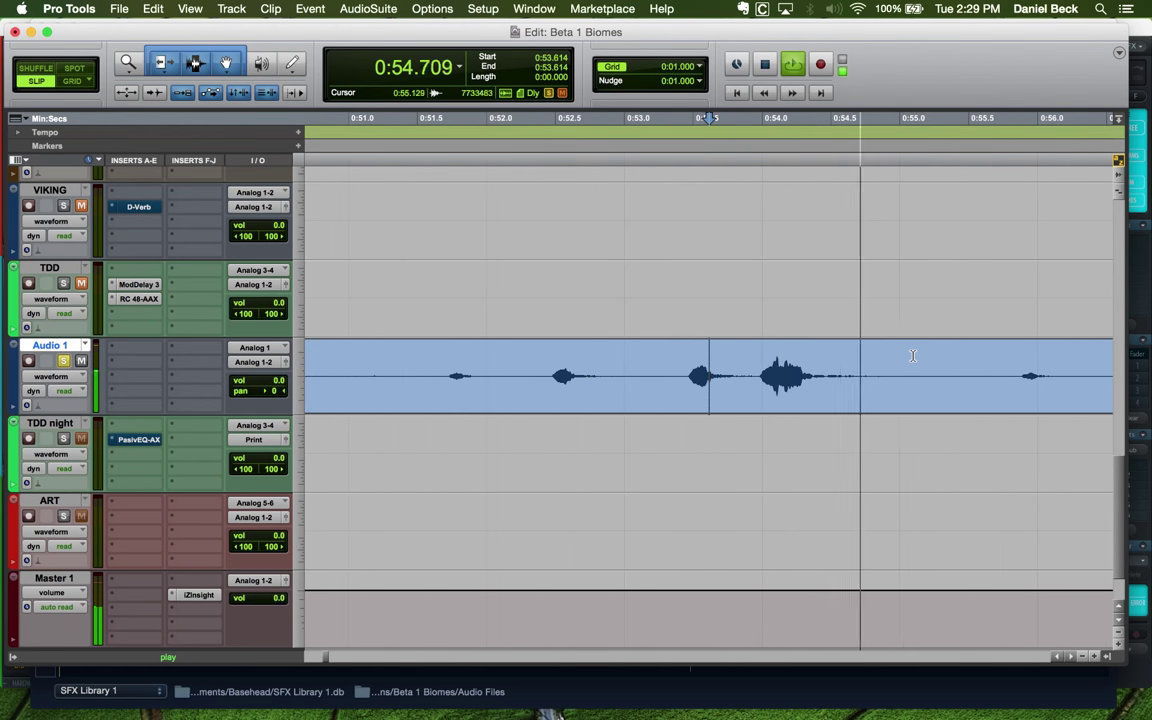
key("r")
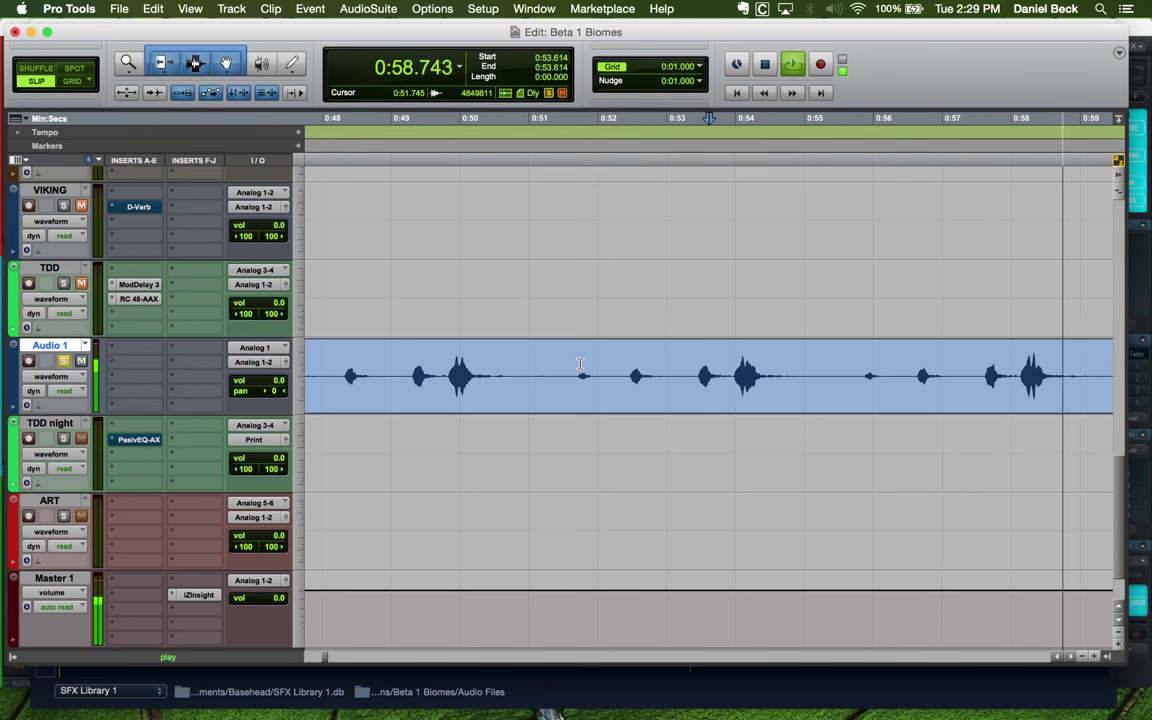
key("space")
key("r")
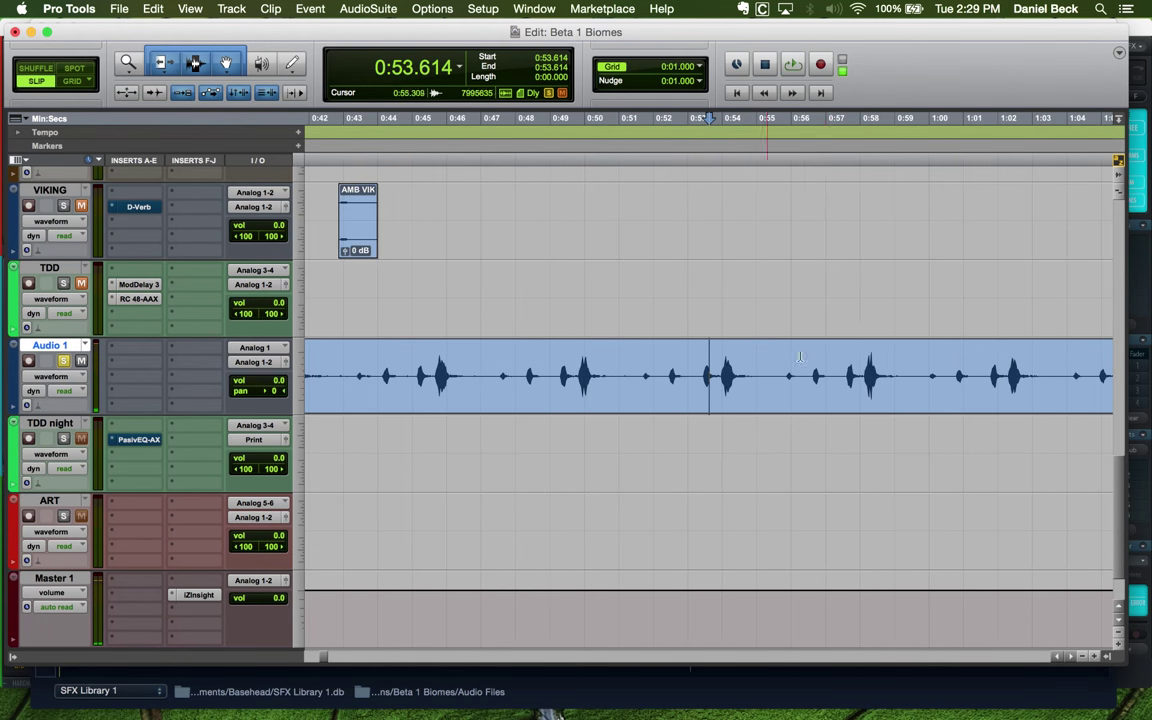
Audition the scops owl call starting at 1:00.000 and place the edit cursor after its closing hoot at 1:02.693
left_click(929, 356)
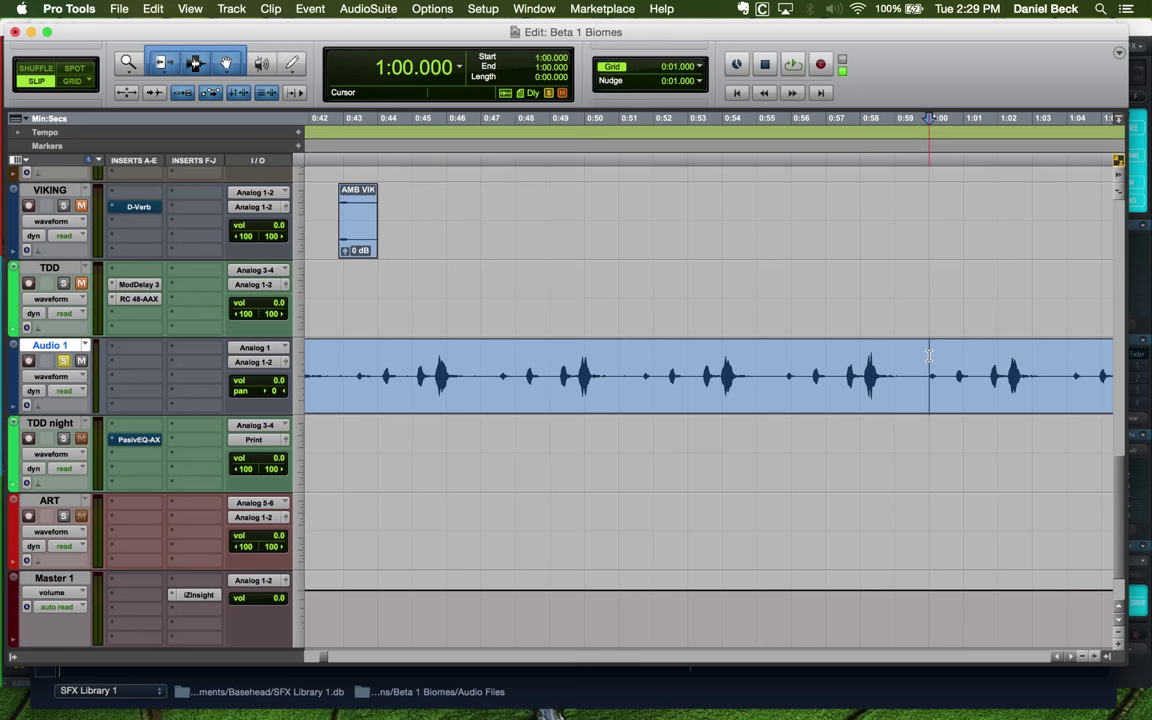
key("space")
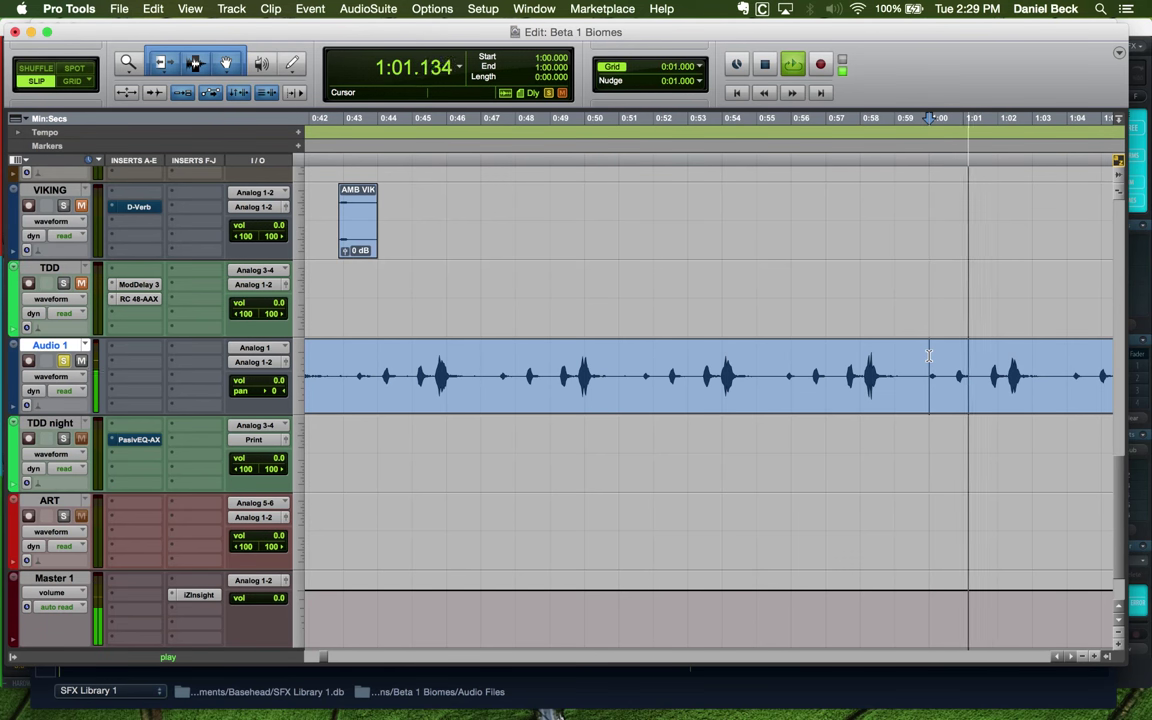
key("r")
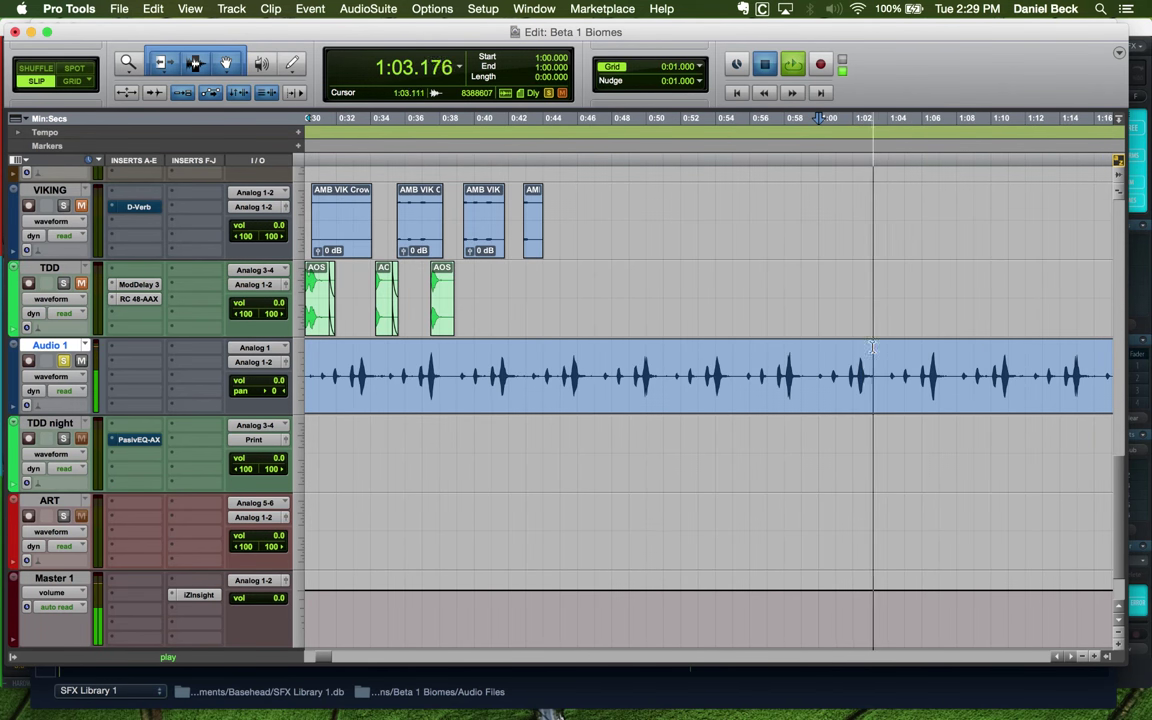
key("space")
left_click(865, 345)
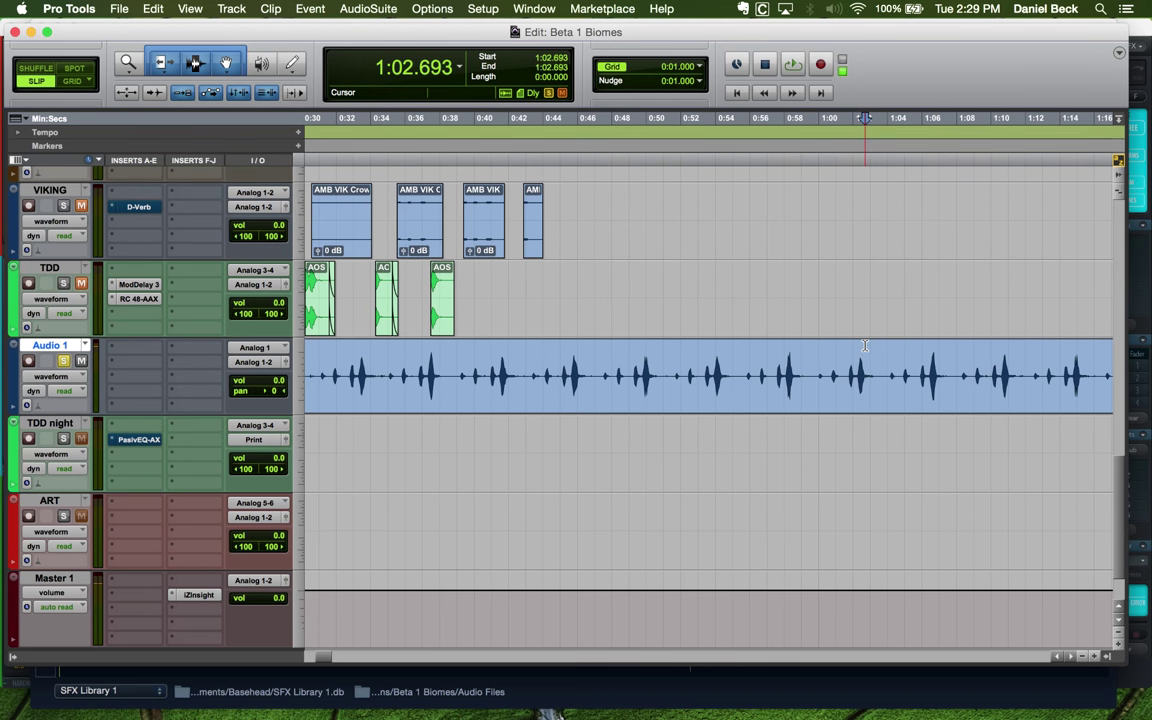